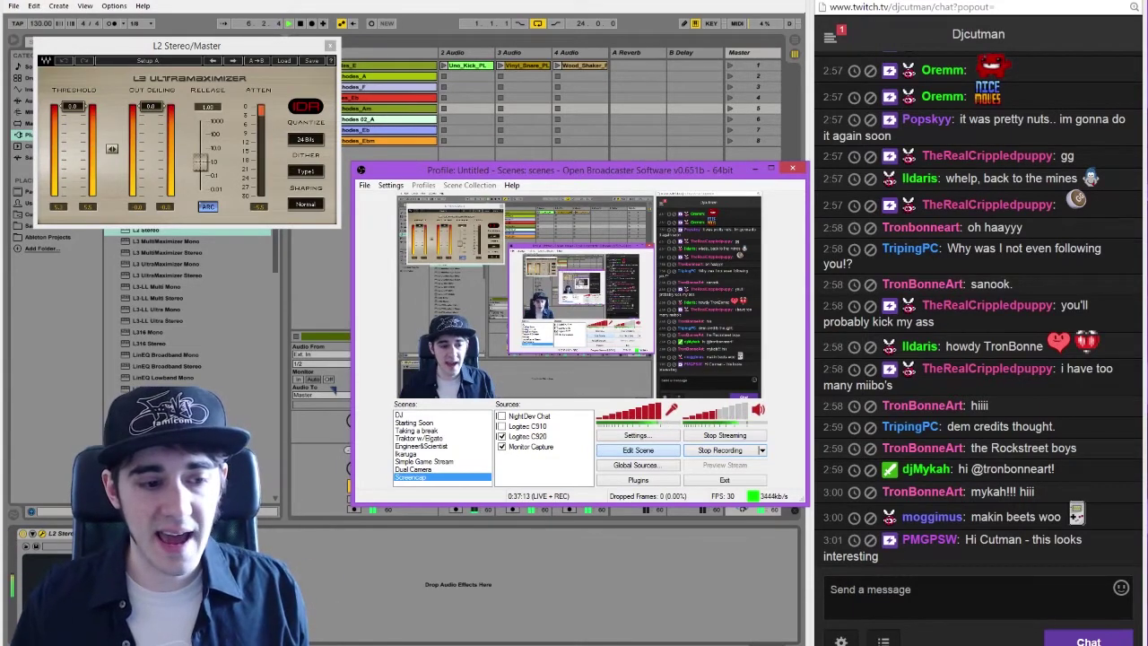
# Open a new browser window over the streaming setup and load the Facebook page facebook.com/DjCUTMAN
pyautogui.hotkey('alt', 'Tab')
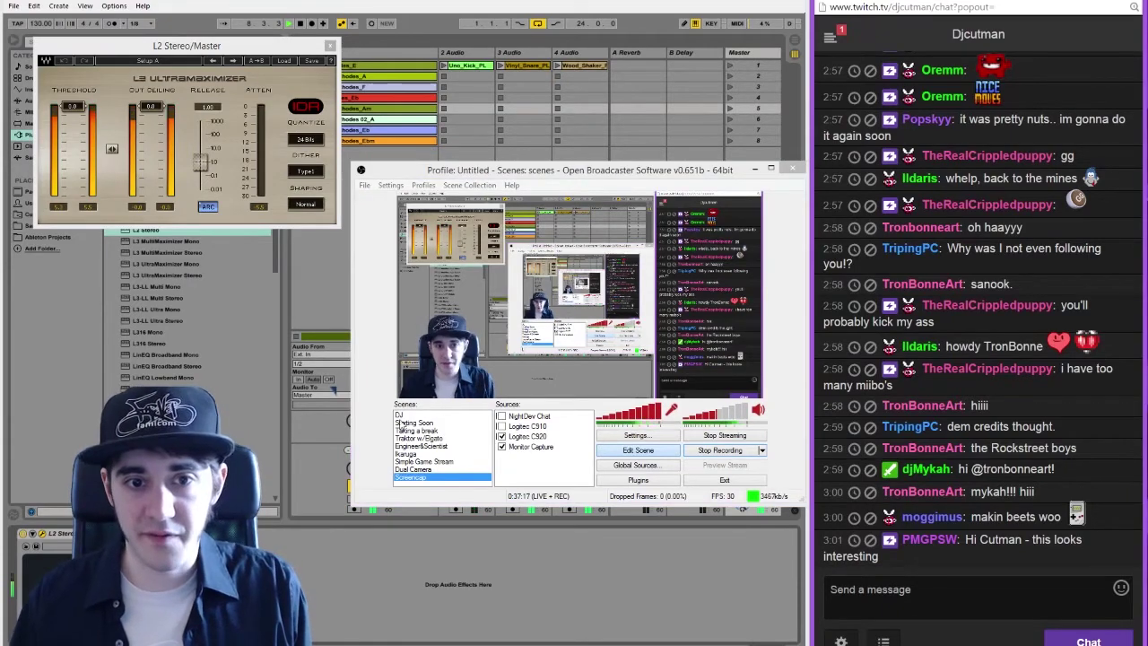
pyautogui.hotkey('ctrl', 'n')
pyautogui.moveTo(572, 6); pyautogui.dragTo(301, 10)
pyautogui.write('facebook.com')
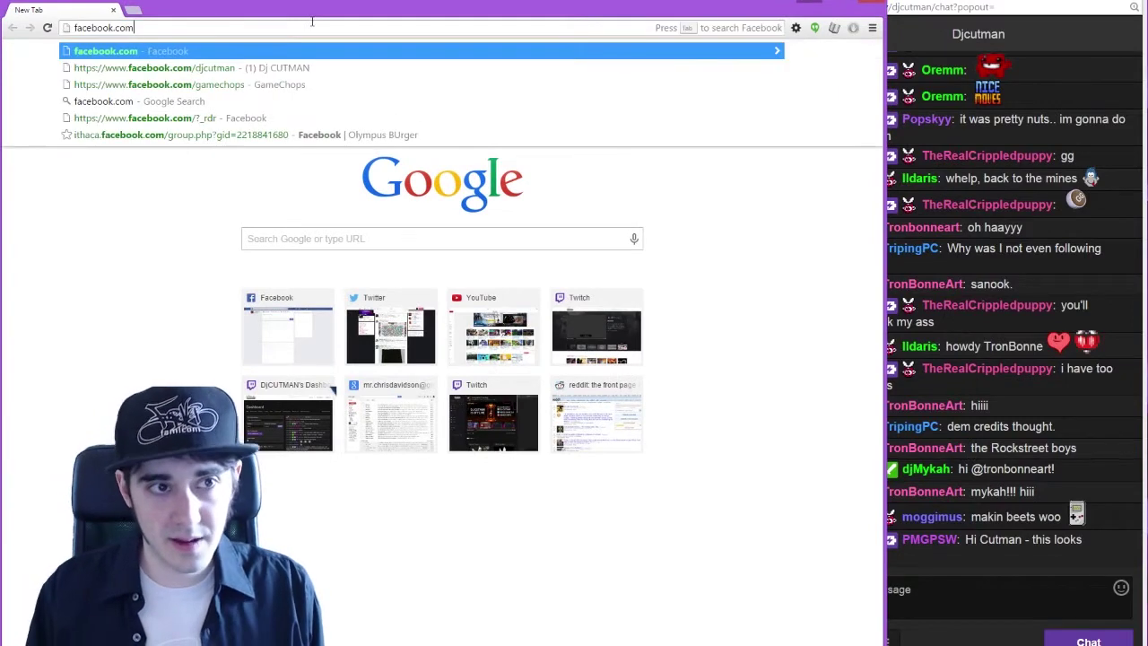
pyautogui.write('/dj')
pyautogui.press('Return')
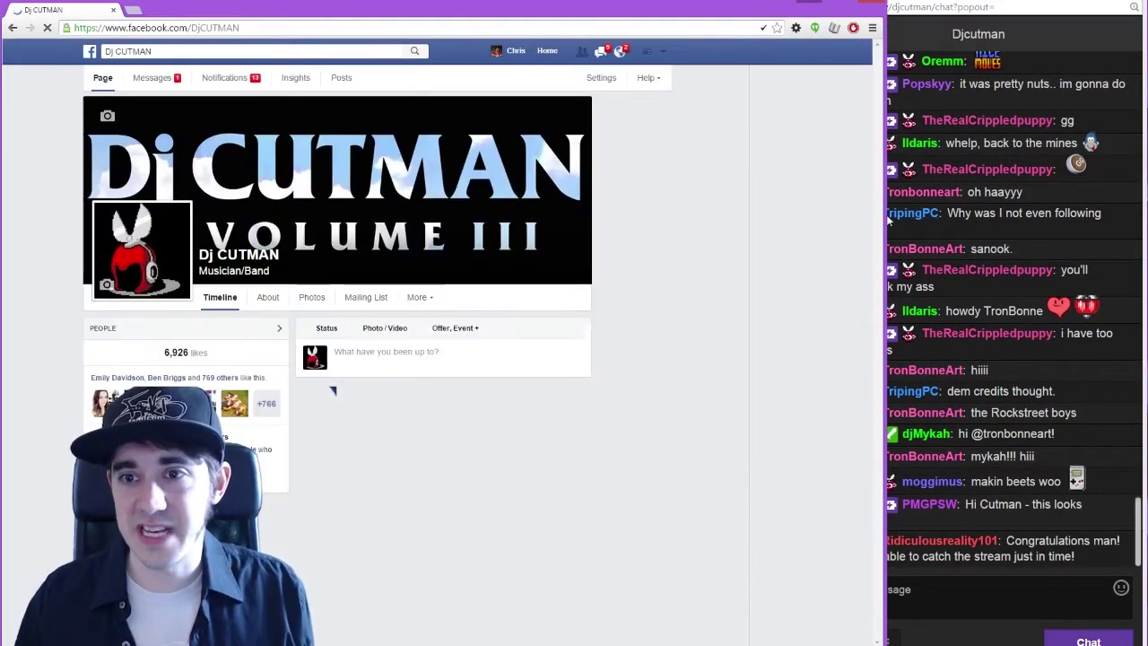
# Expand the comments under the "REQUEST TIME!" post and look through the suggested game tunes
pyautogui.moveTo(884, 214); pyautogui.dragTo(881, 297)
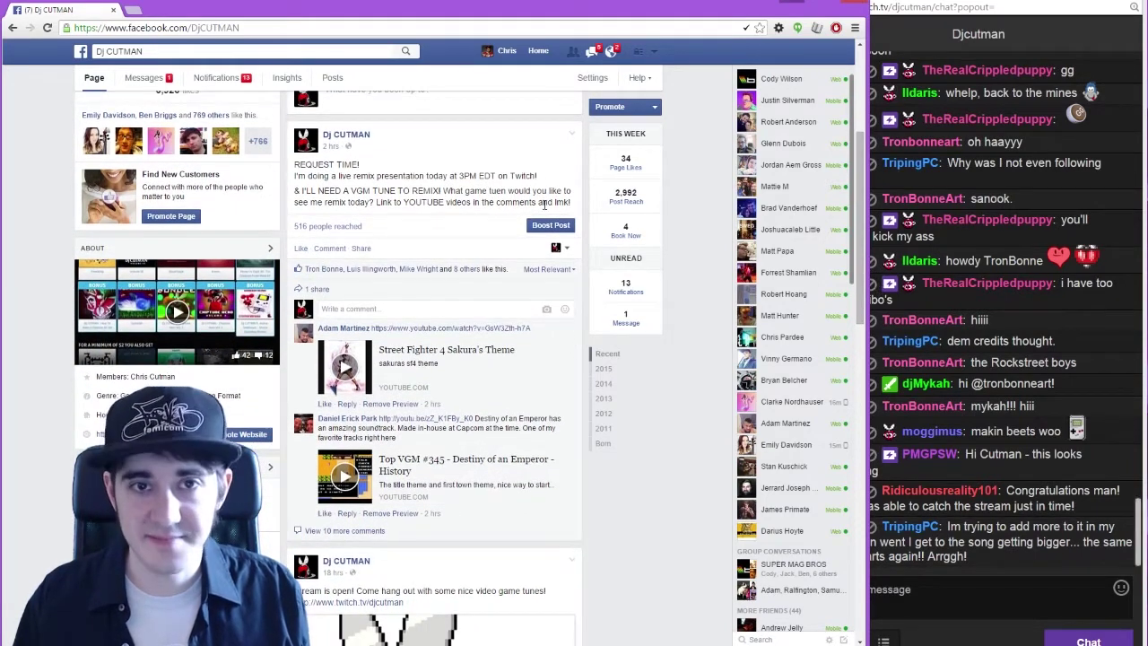
pyautogui.click(365, 535)
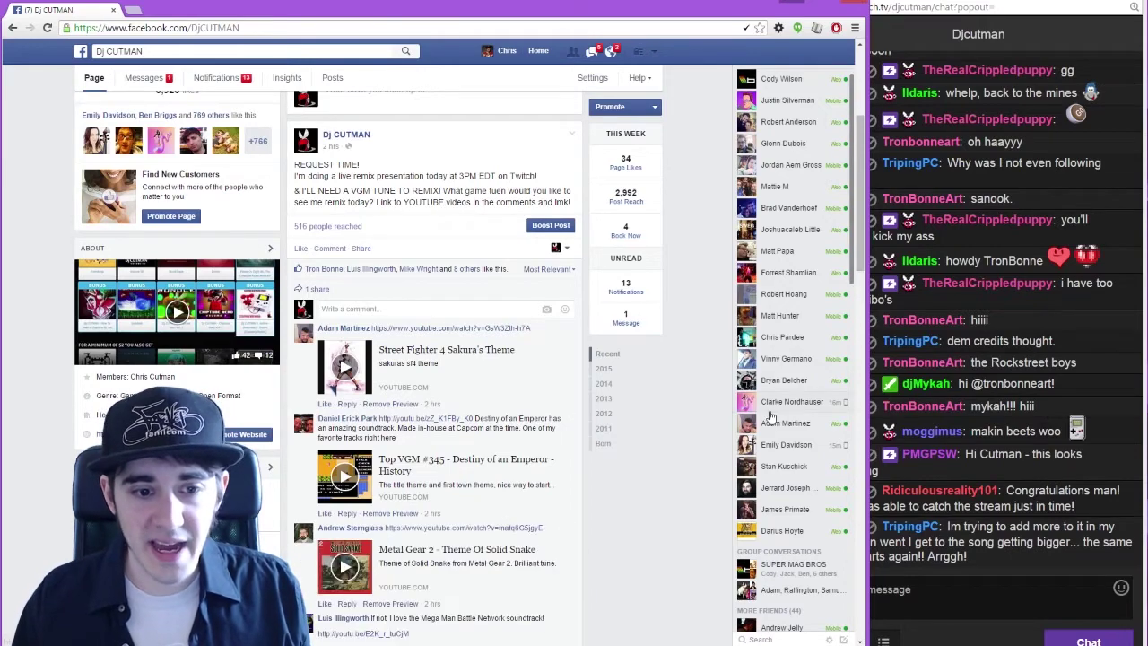
pyautogui.moveTo(859, 265); pyautogui.dragTo(862, 308)
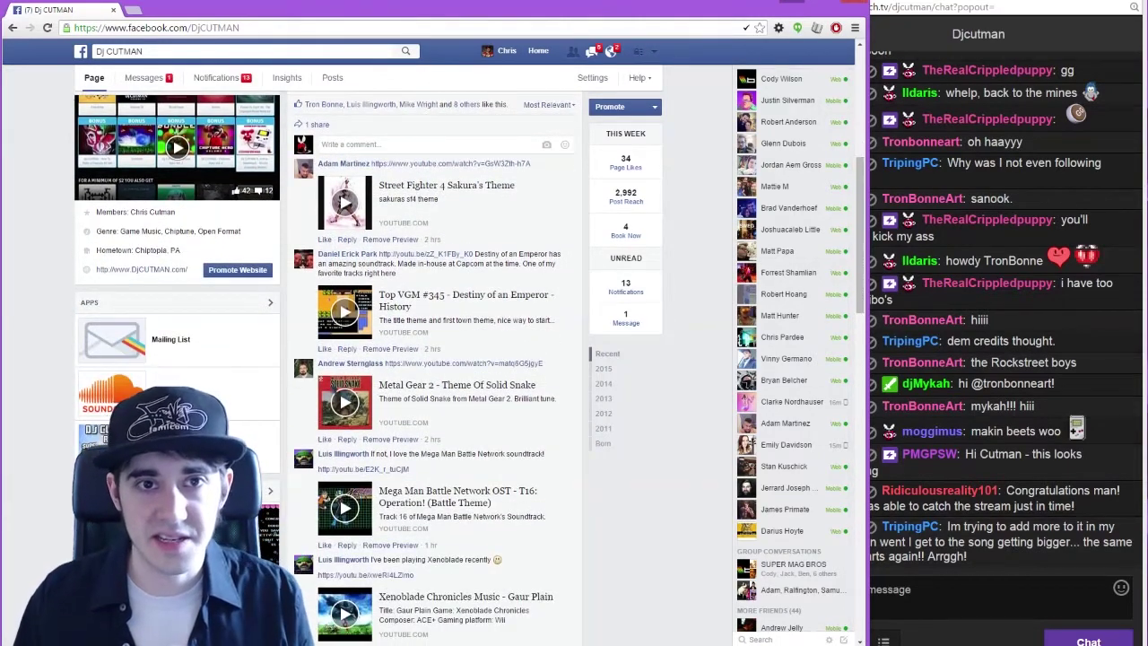
pyautogui.click(467, 0)
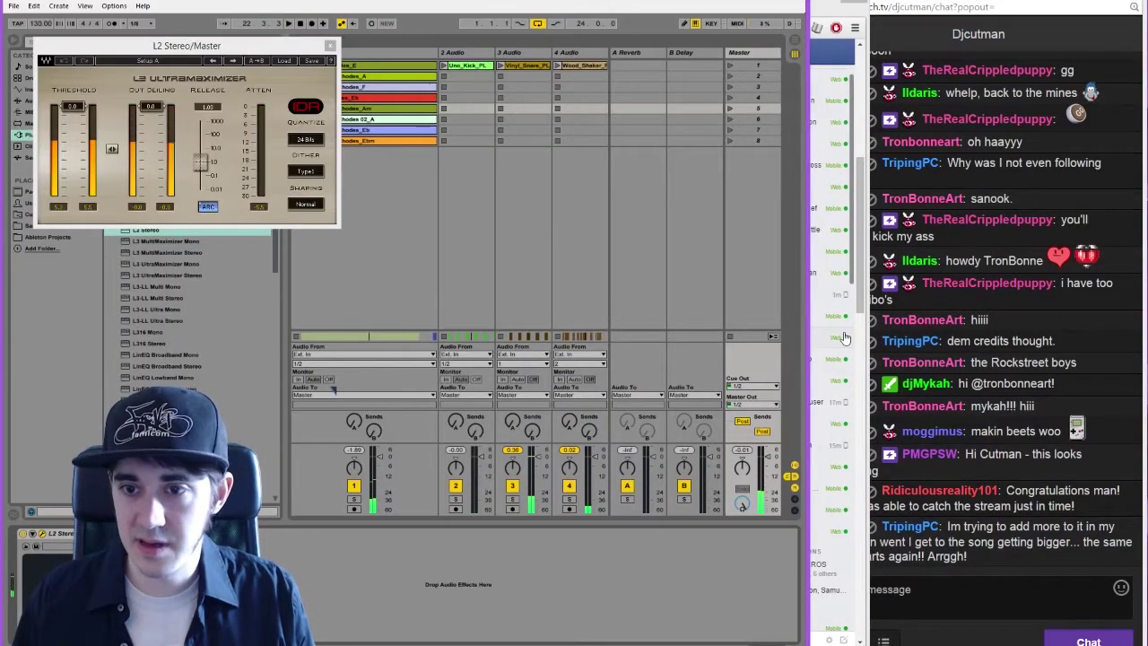
pyautogui.click(861, 309)
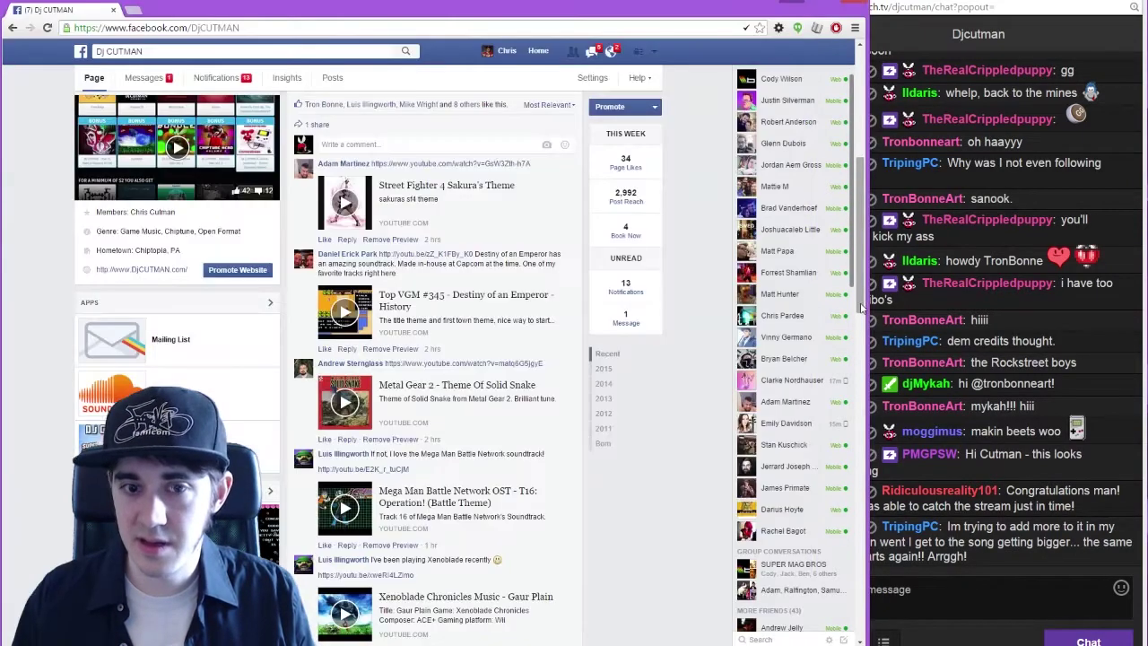
# Preview the "Mega Man Battle Network OST - T16: Operation! (Battle Theme)" video in the comments, then pause it
pyautogui.click(344, 507)
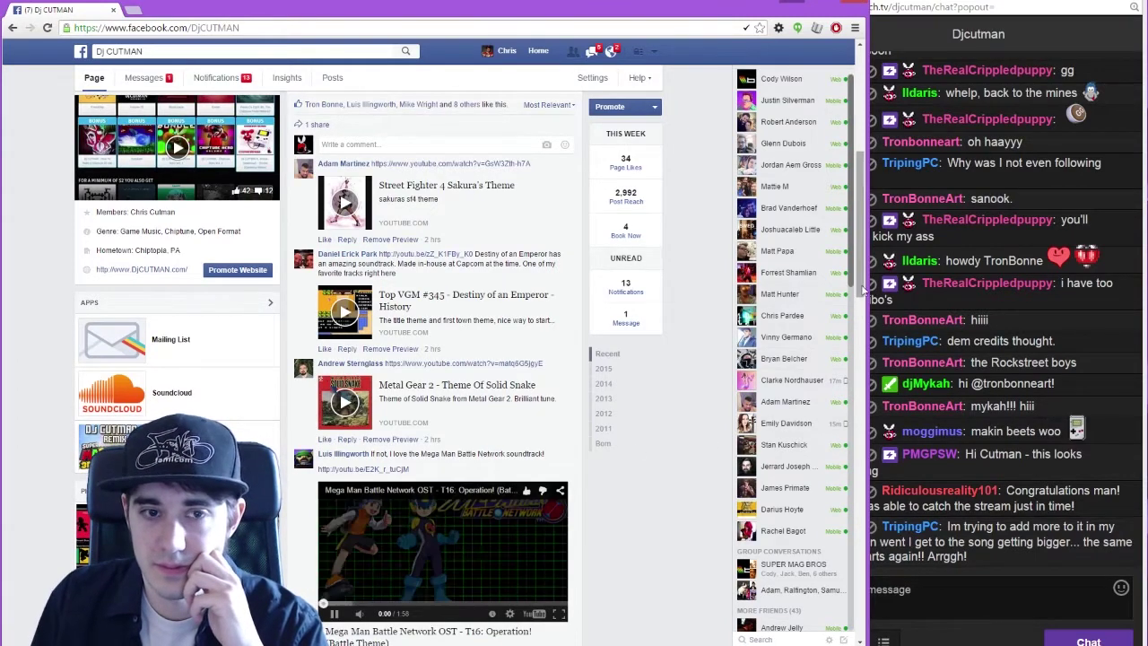
pyautogui.scroll(-1, 723, 497)
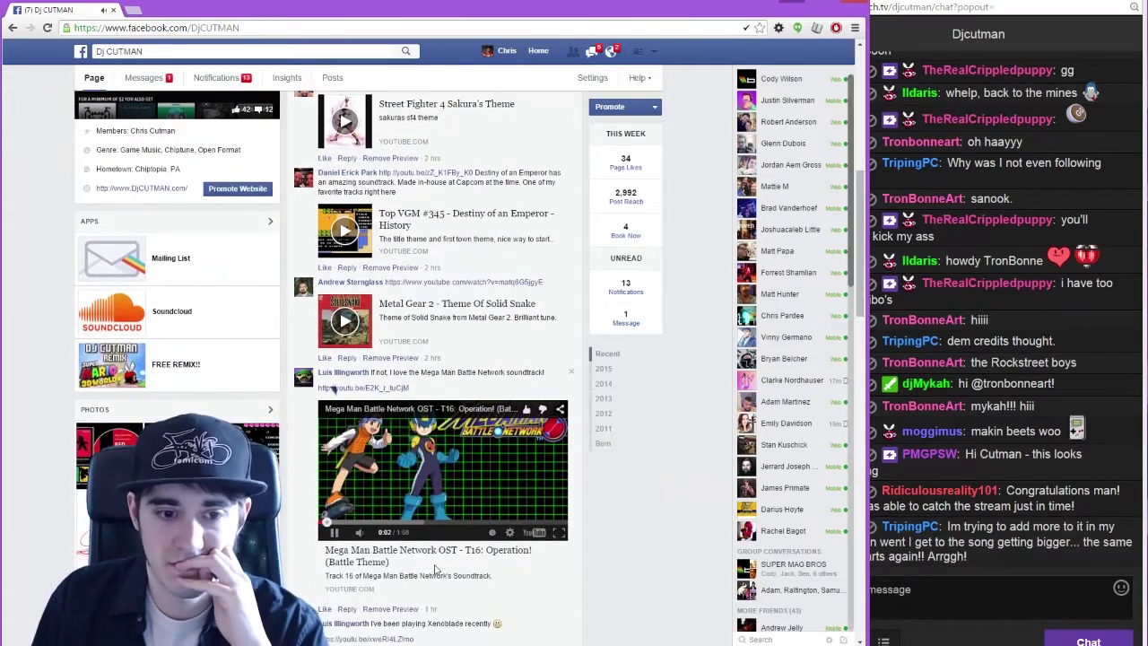
pyautogui.moveTo(359, 538)
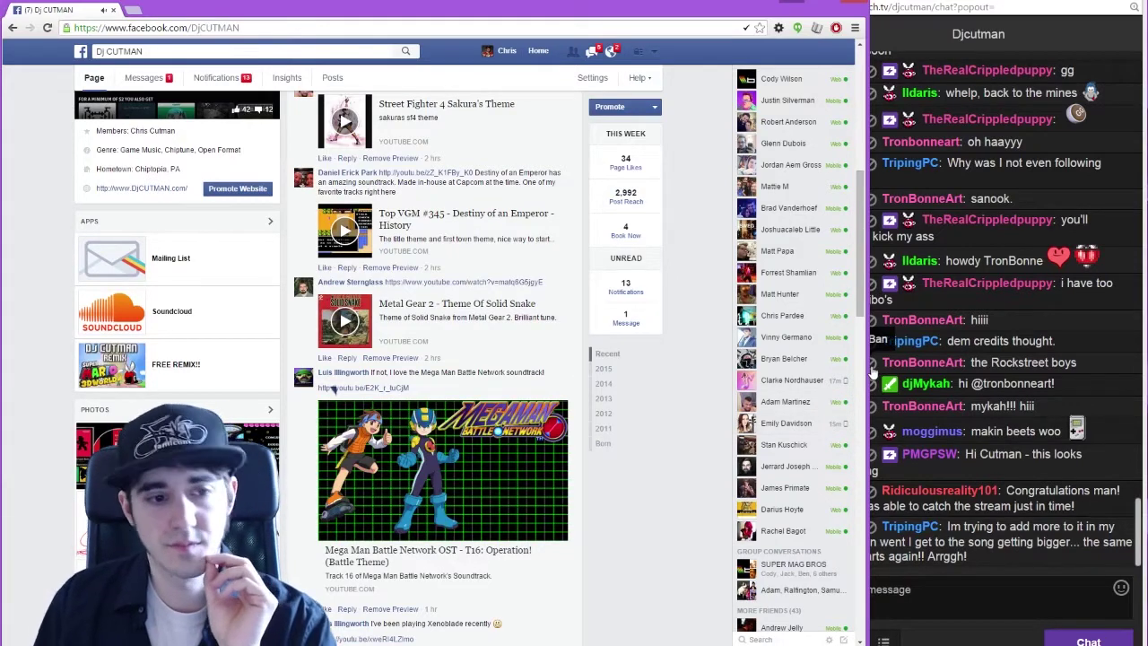
pyautogui.moveTo(431, 471)
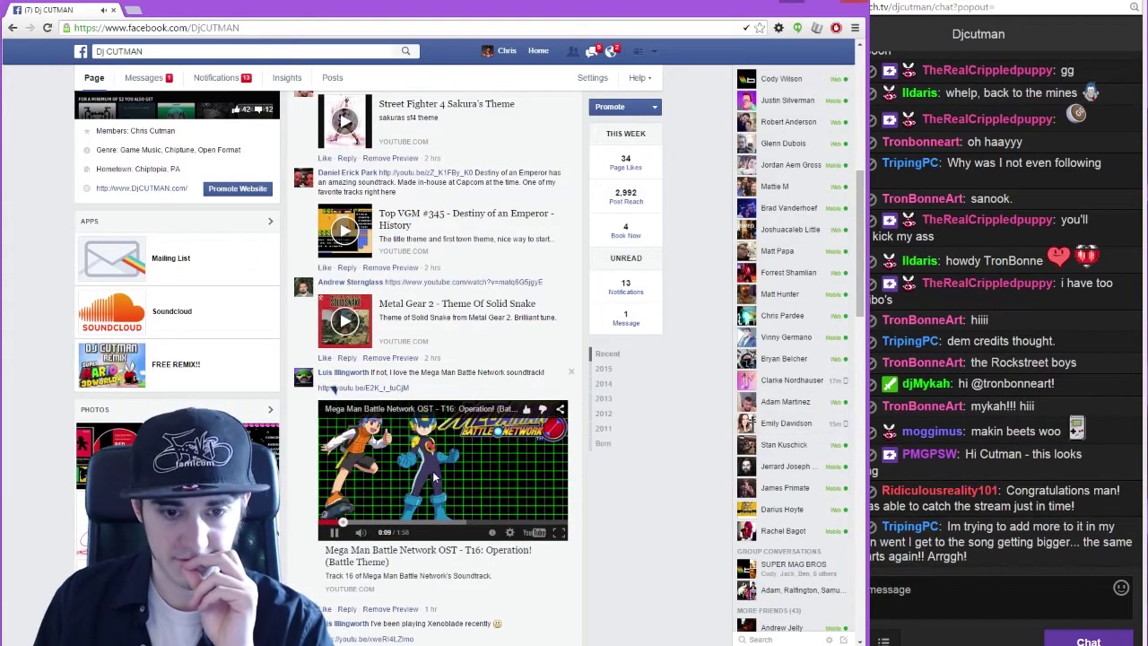
pyautogui.click(464, 458)
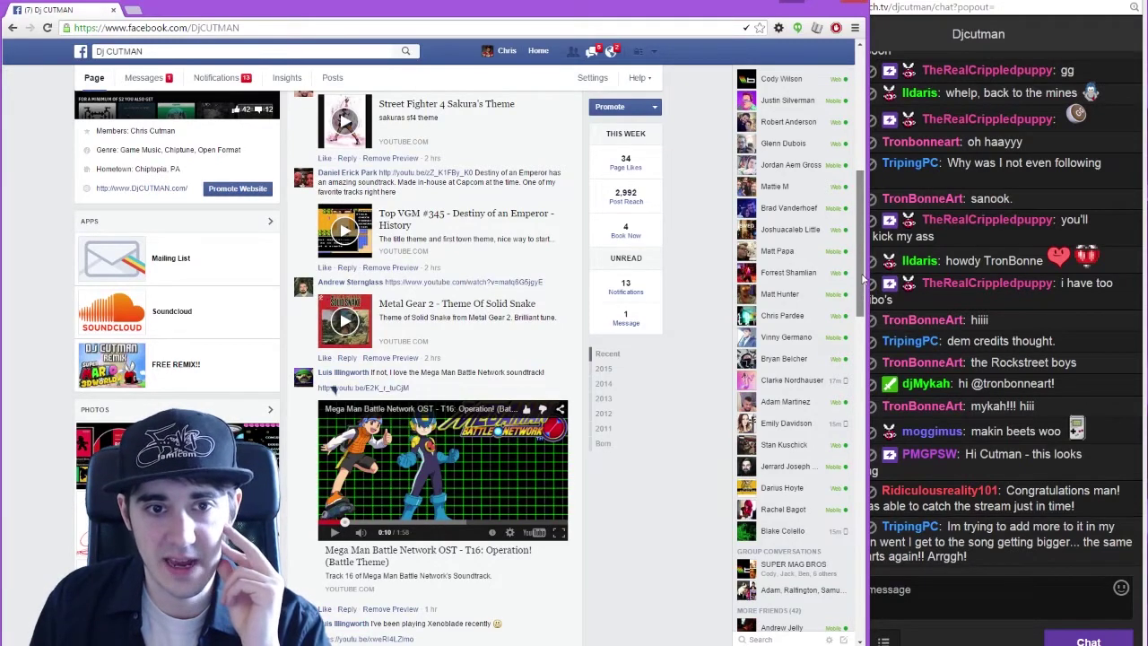
# Listen to the "Top VGM #345 - Destiny of an Emperor - History" suggestion and like its comment
pyautogui.moveTo(862, 283); pyautogui.dragTo(862, 286)
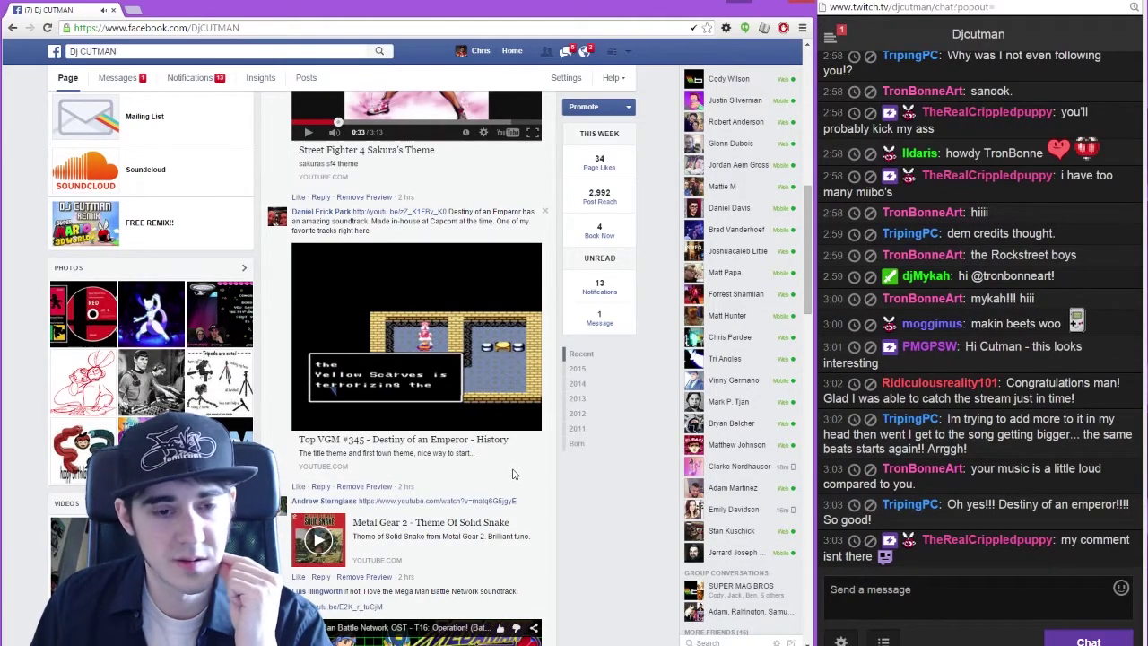
pyautogui.moveTo(437, 394)
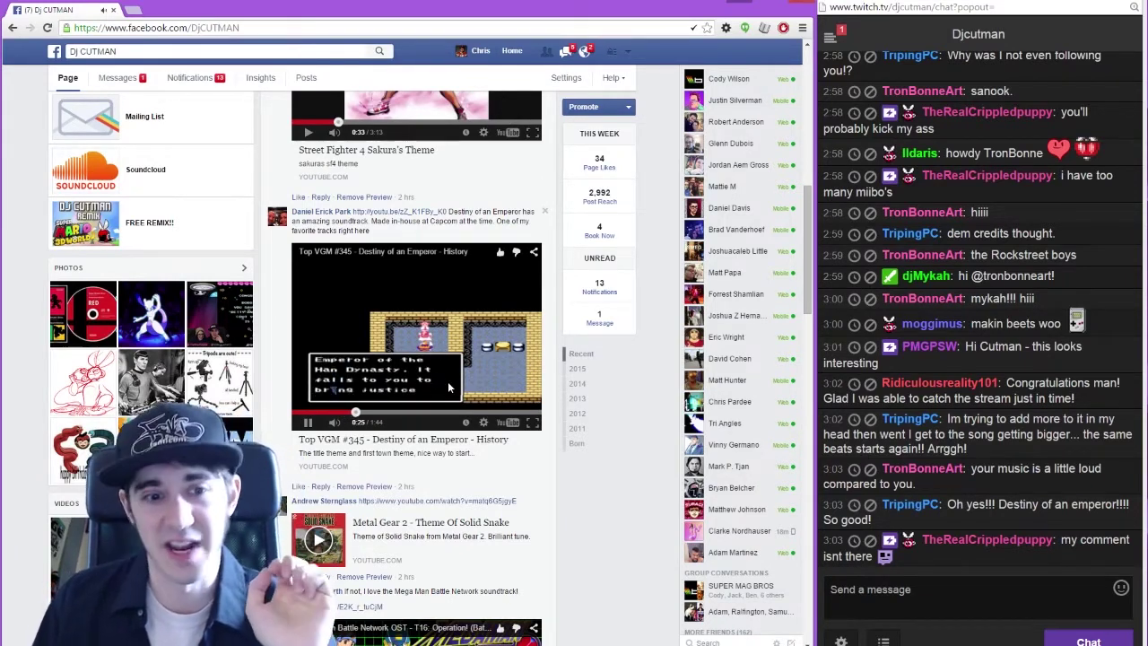
pyautogui.click(298, 486)
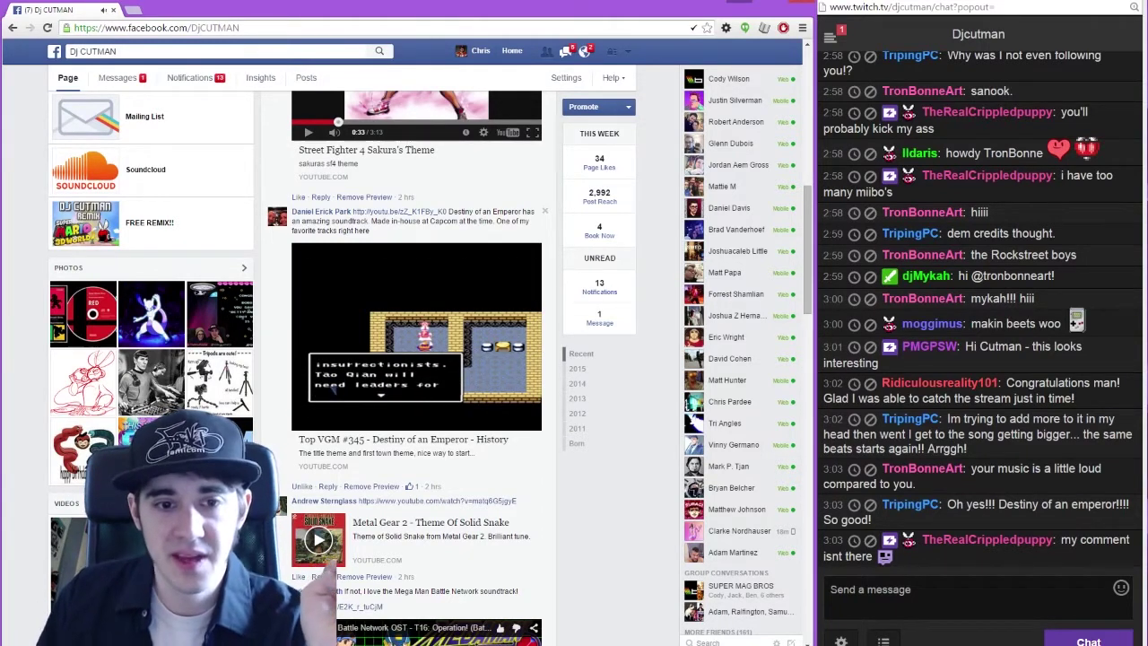
pyautogui.moveTo(402, 280)
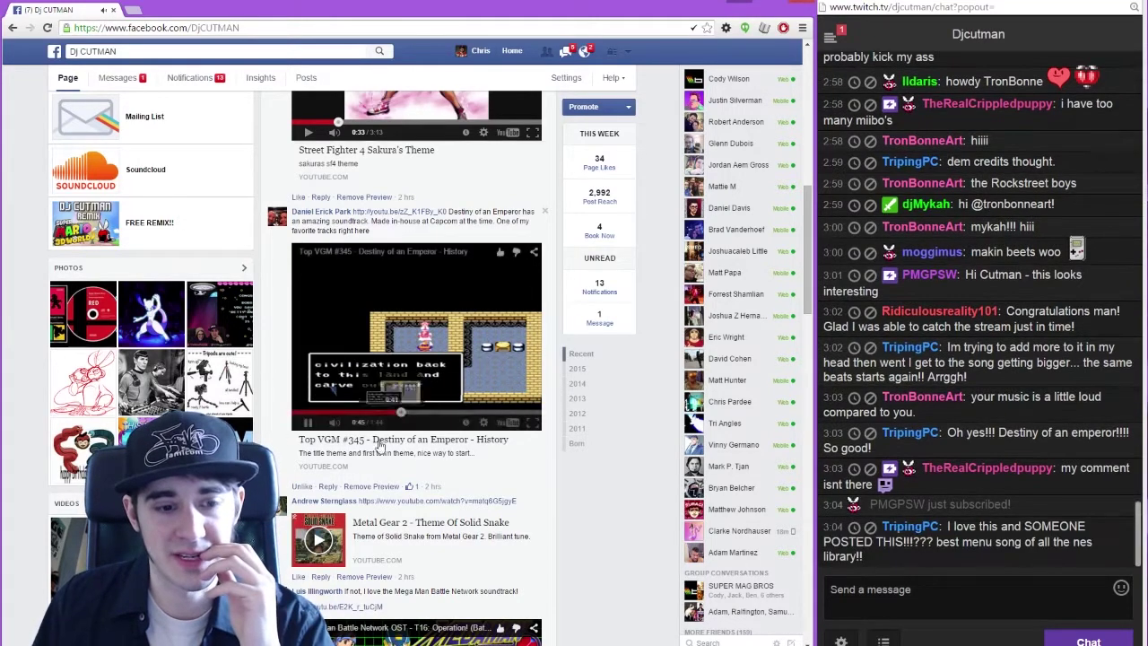
# Switch to Open Broadcaster Software and add the TwitchAlerts global source to the Screencap scene
pyautogui.click(377, 644)
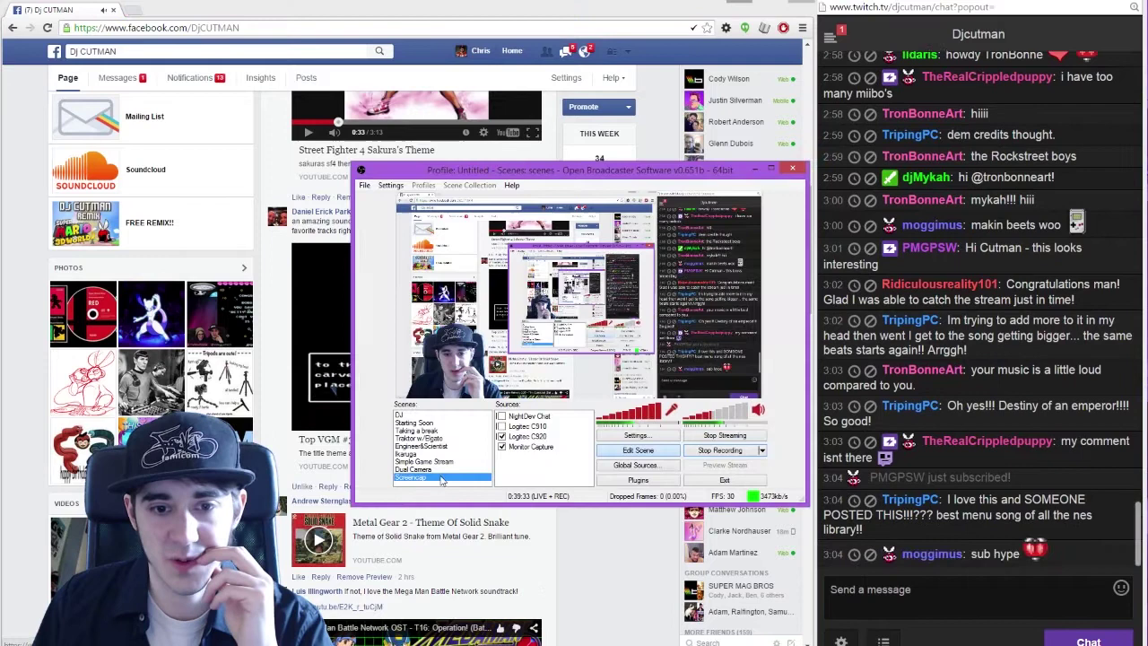
pyautogui.rightClick(549, 459)
pyautogui.moveTo(582, 466)
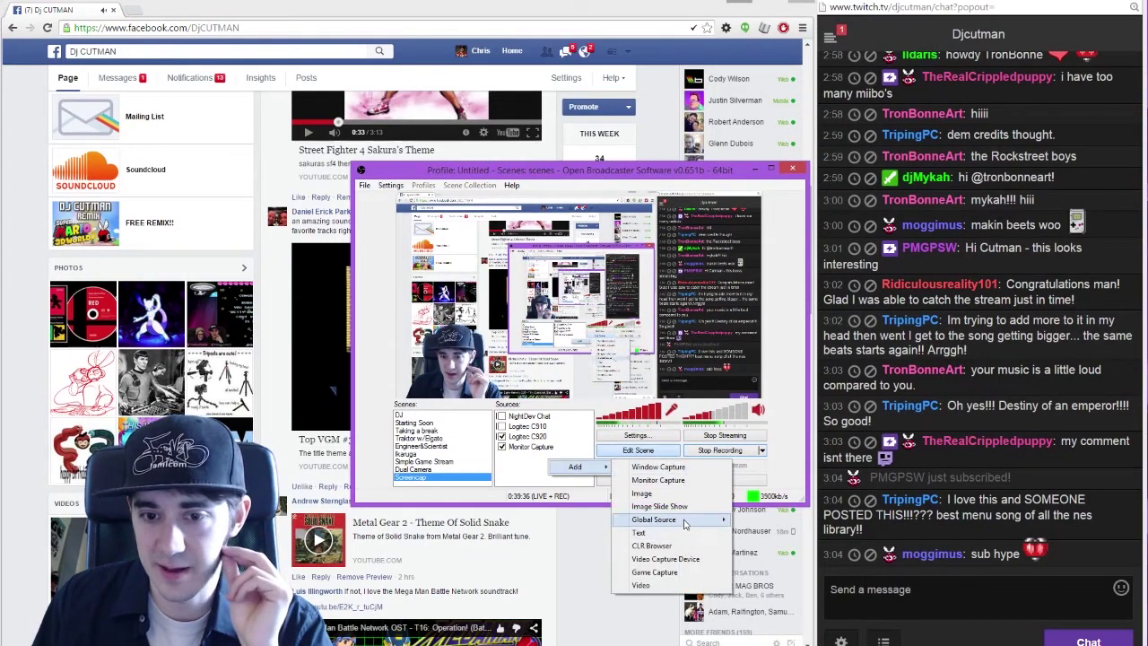
pyautogui.moveTo(721, 519)
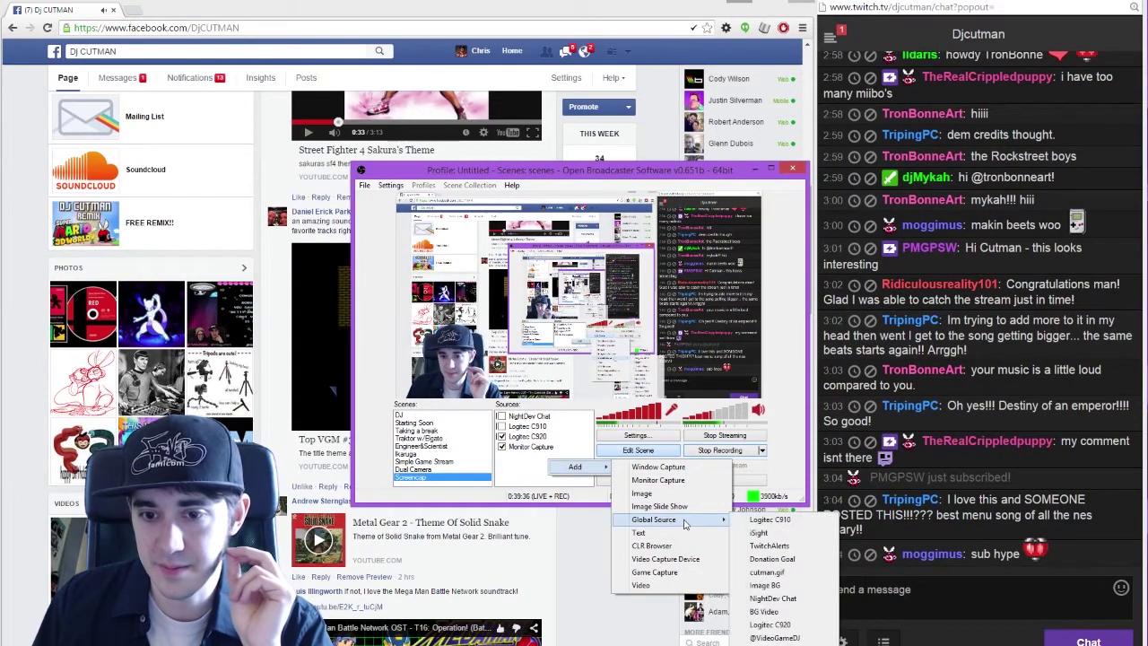
pyautogui.click(770, 545)
pyautogui.click(610, 345)
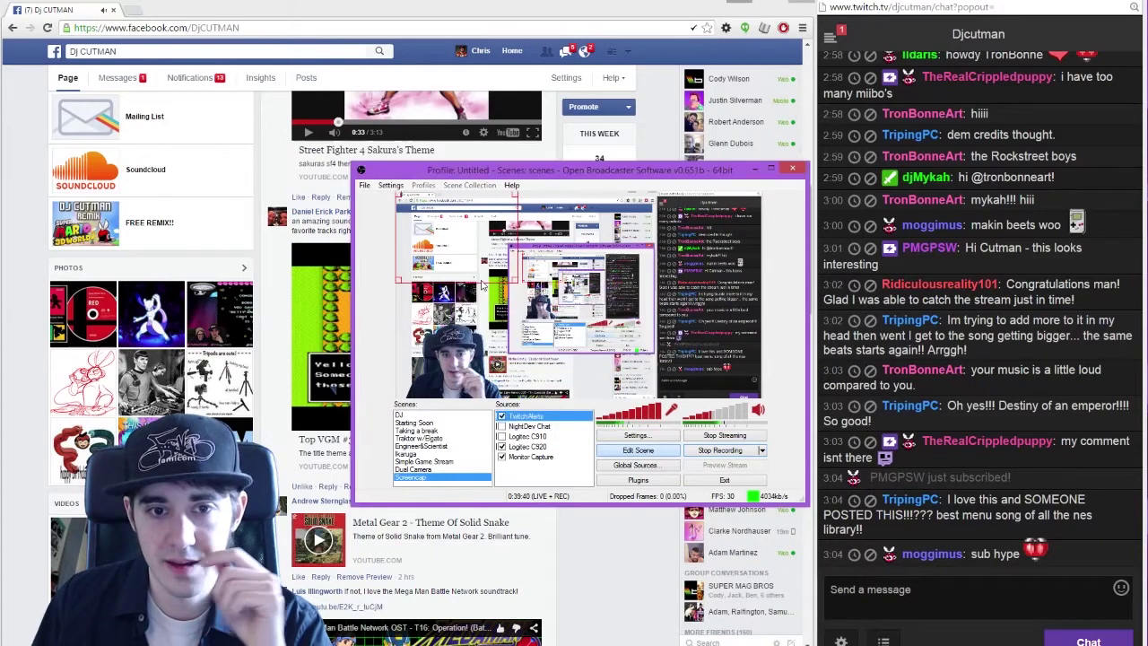
# Move the TwitchAlerts source to the scene's lower-right corner and shrink it slightly to fit over the chat
pyautogui.moveTo(441, 244); pyautogui.dragTo(683, 359)
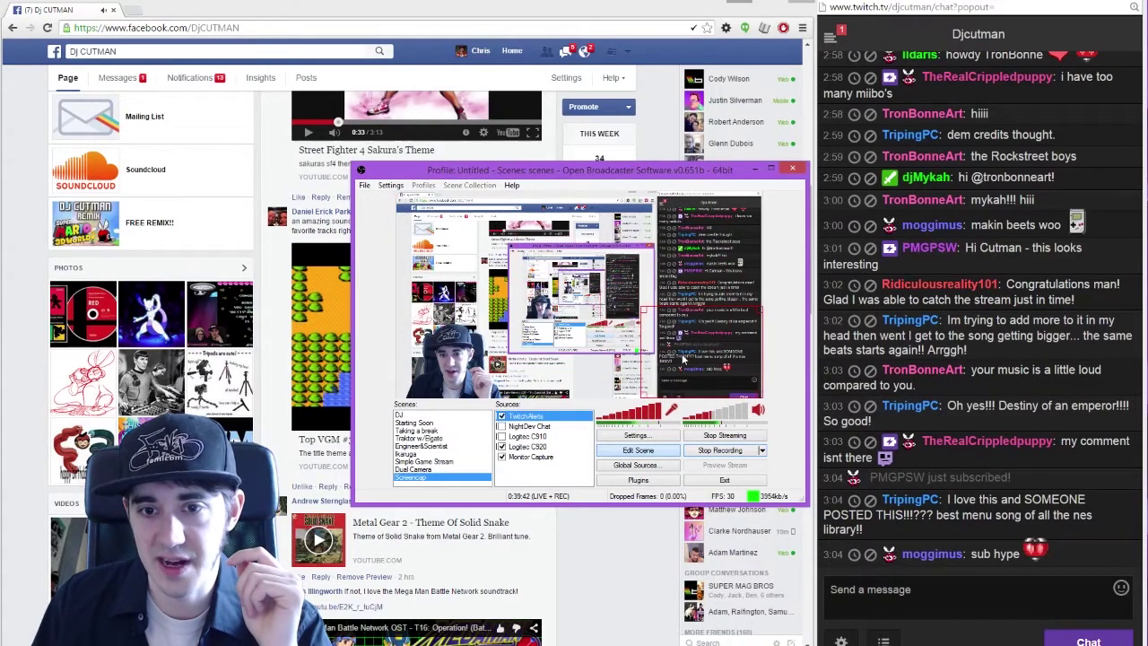
pyautogui.moveTo(642, 308); pyautogui.dragTo(660, 325)
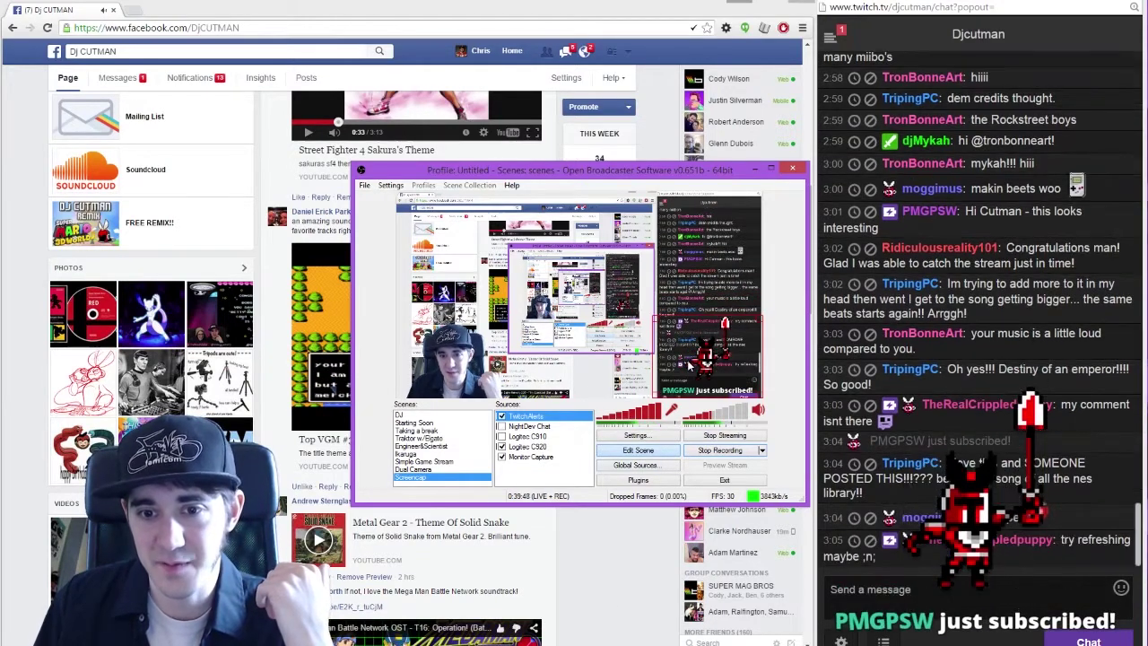
# Return to the Facebook page in the browser, reload it and expand the request post's comments to review the suggestions
pyautogui.click(626, 553)
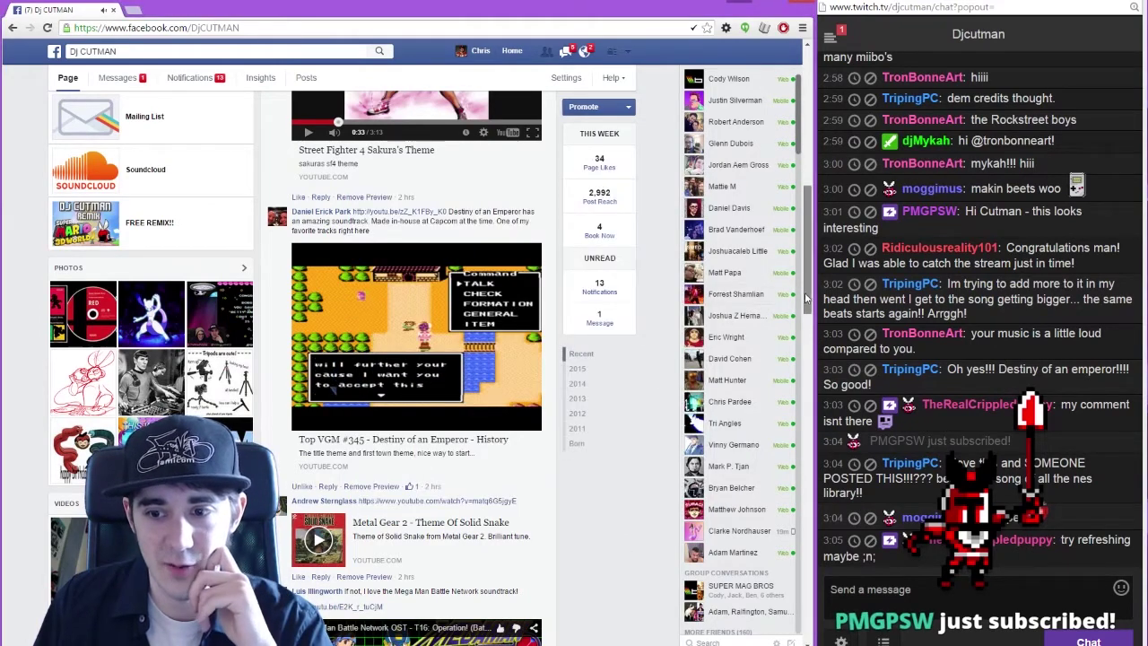
pyautogui.scroll(-1, 807, 309)
pyautogui.scroll(-1, 807, 310)
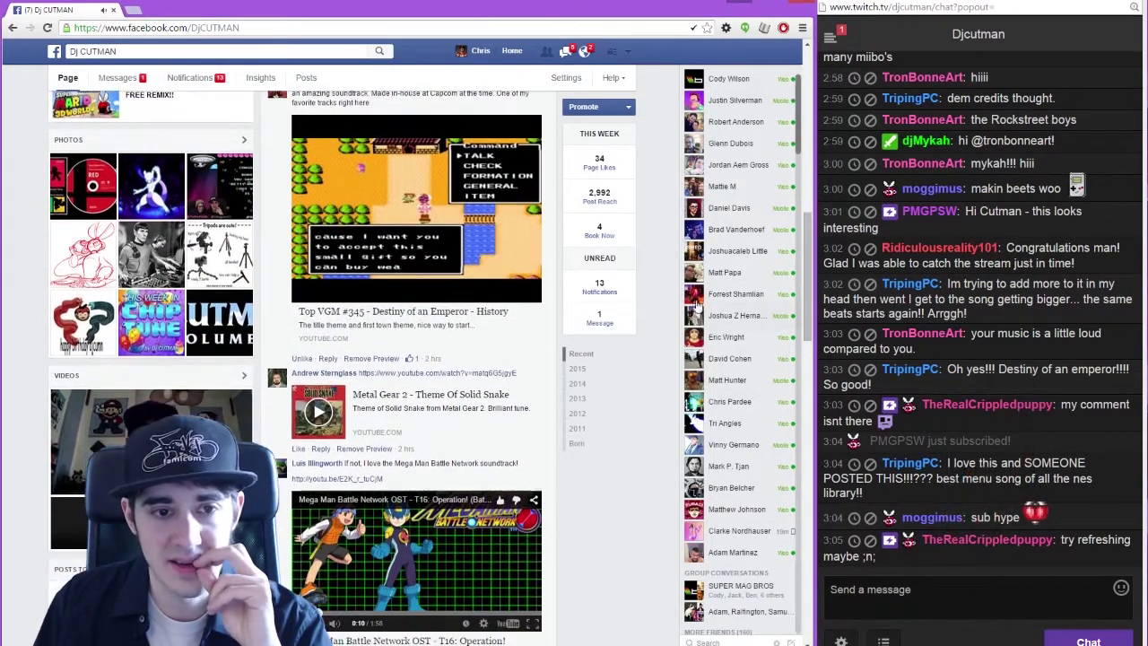
pyautogui.moveTo(442, 248)
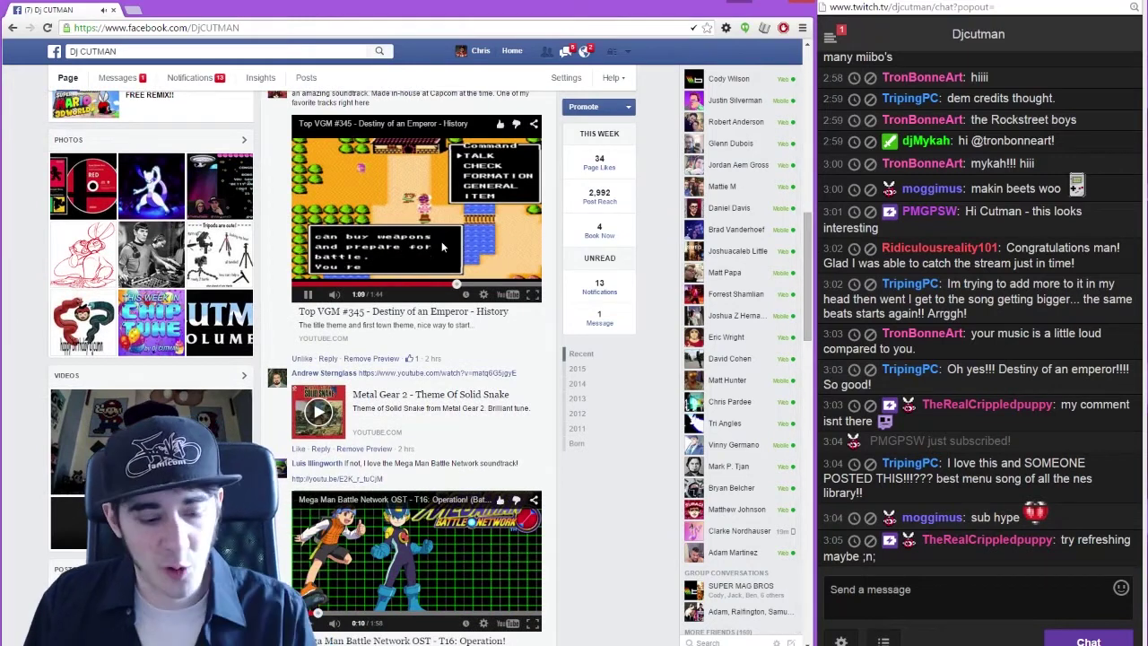
pyautogui.press('F5')
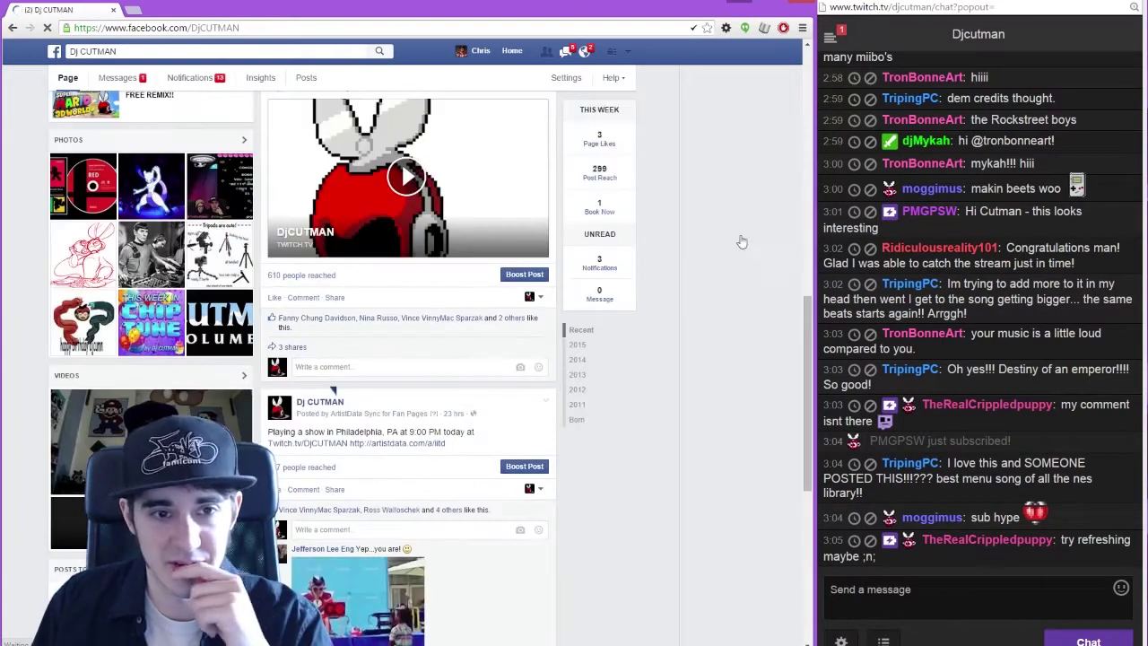
pyautogui.moveTo(806, 408); pyautogui.dragTo(803, 243)
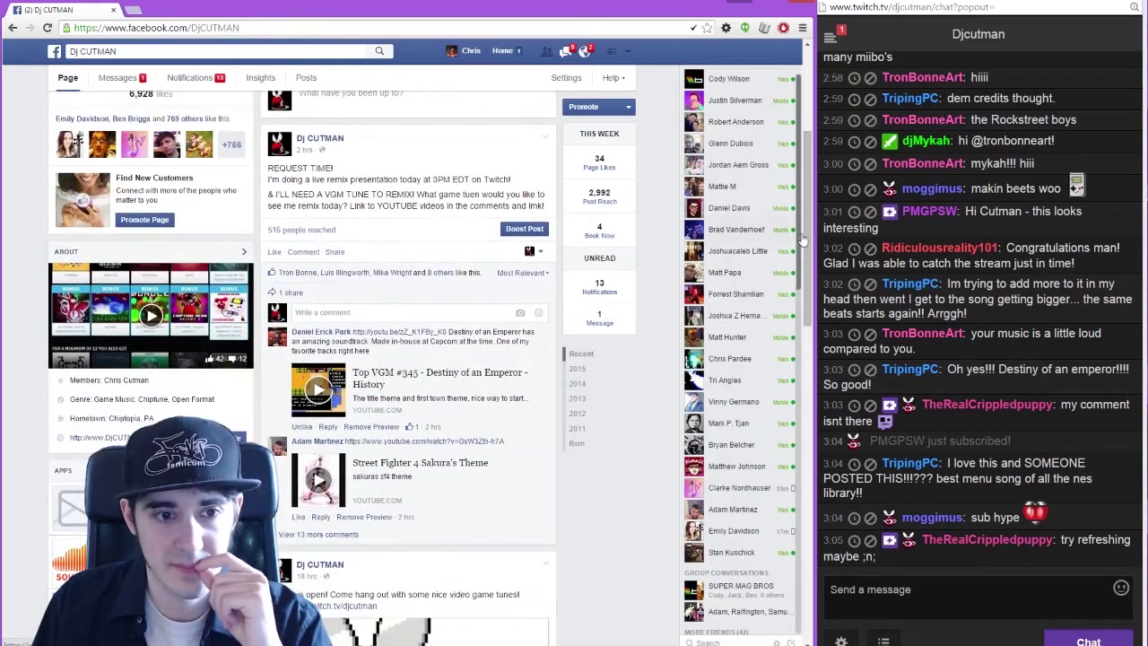
pyautogui.click(314, 536)
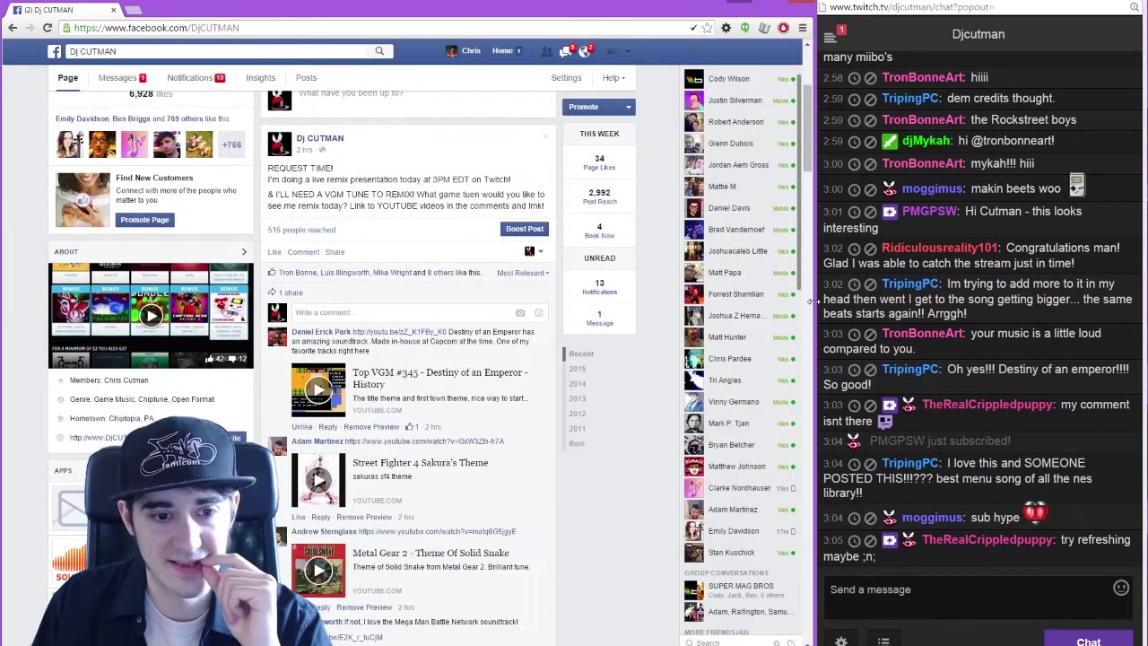
pyautogui.moveTo(809, 166); pyautogui.dragTo(814, 222)
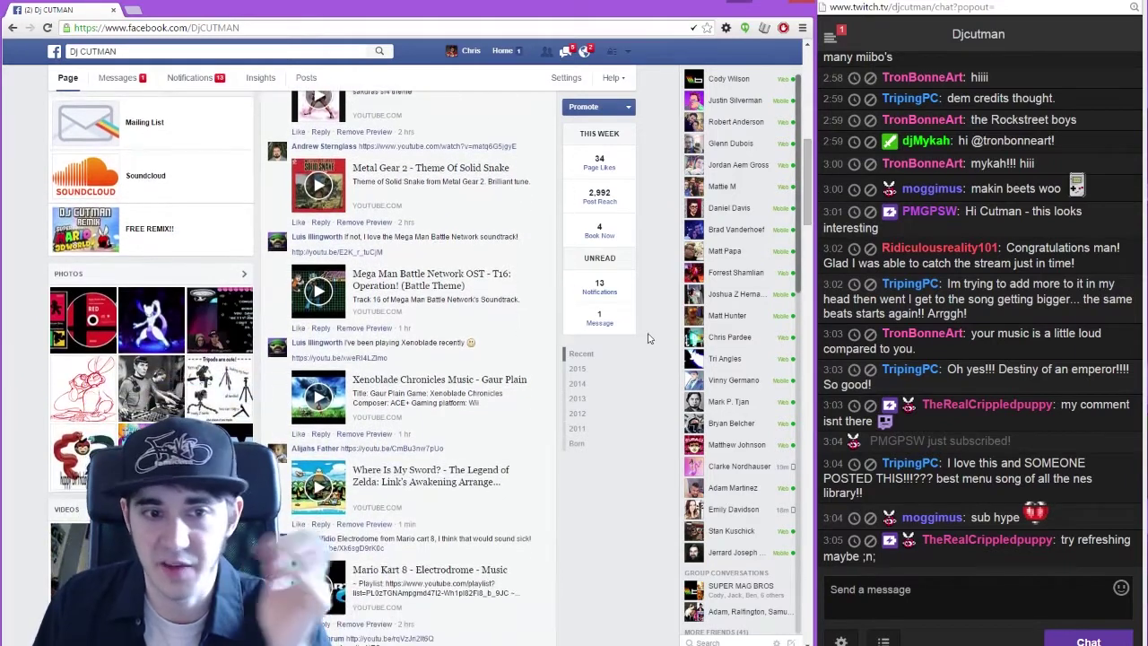
# Play the "Xenoblade Chronicles Music - Gaur Plain" video from the comments and listen to it
pyautogui.click(318, 396)
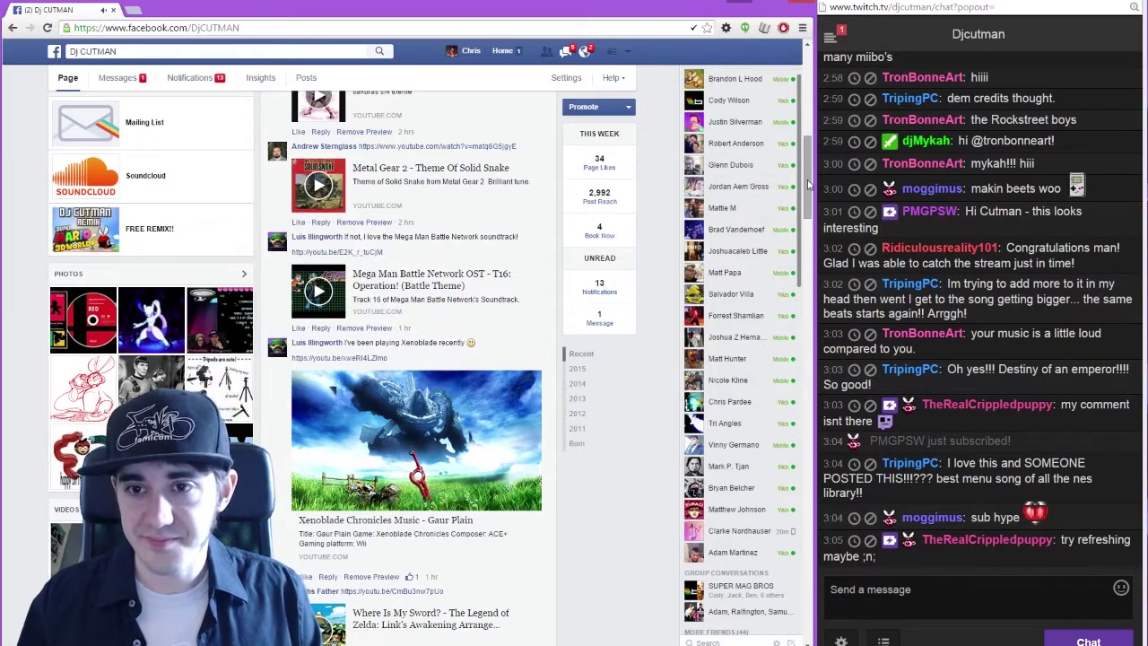
pyautogui.scroll(-1, 809, 189)
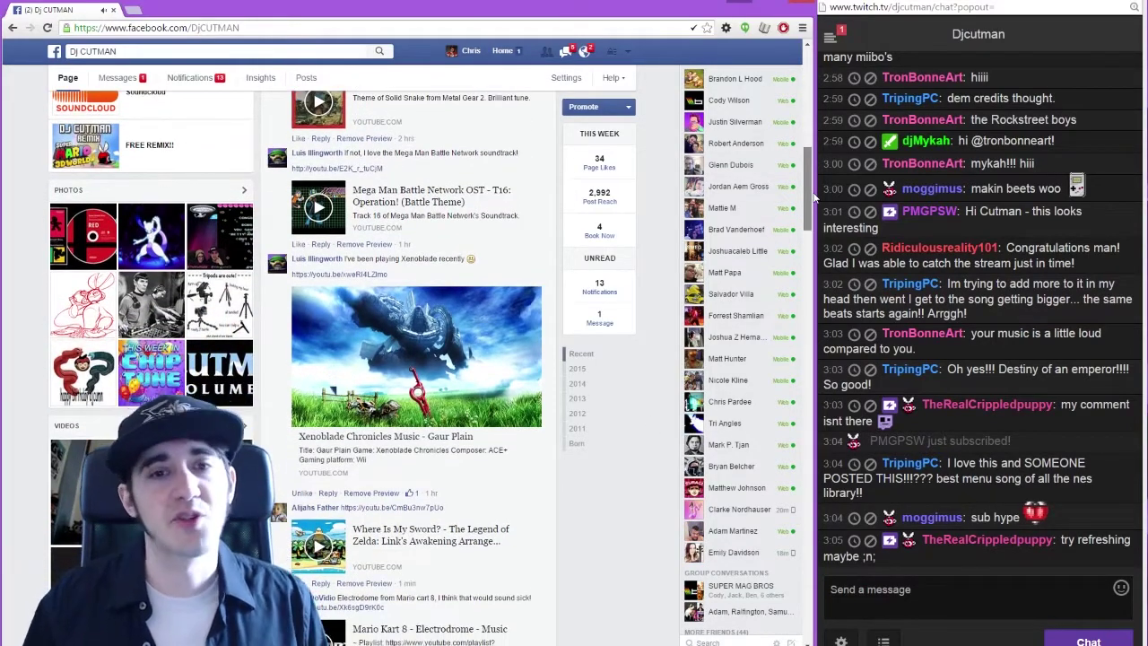
pyautogui.scroll(-1, 810, 193)
pyautogui.moveTo(789, 203)
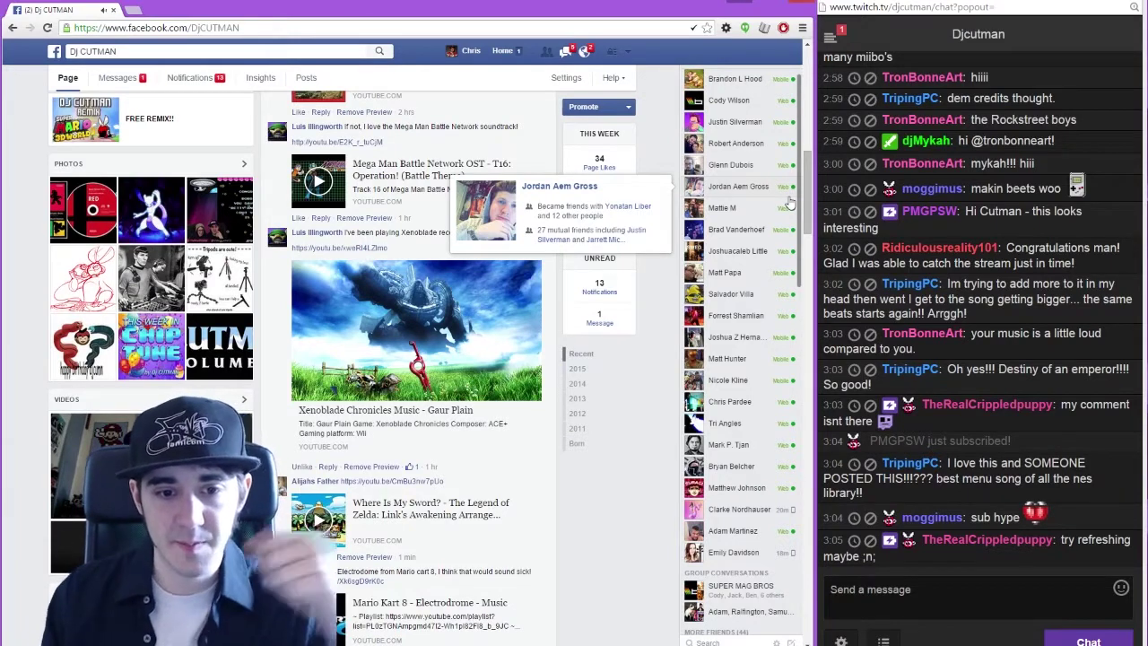
pyautogui.click(355, 339)
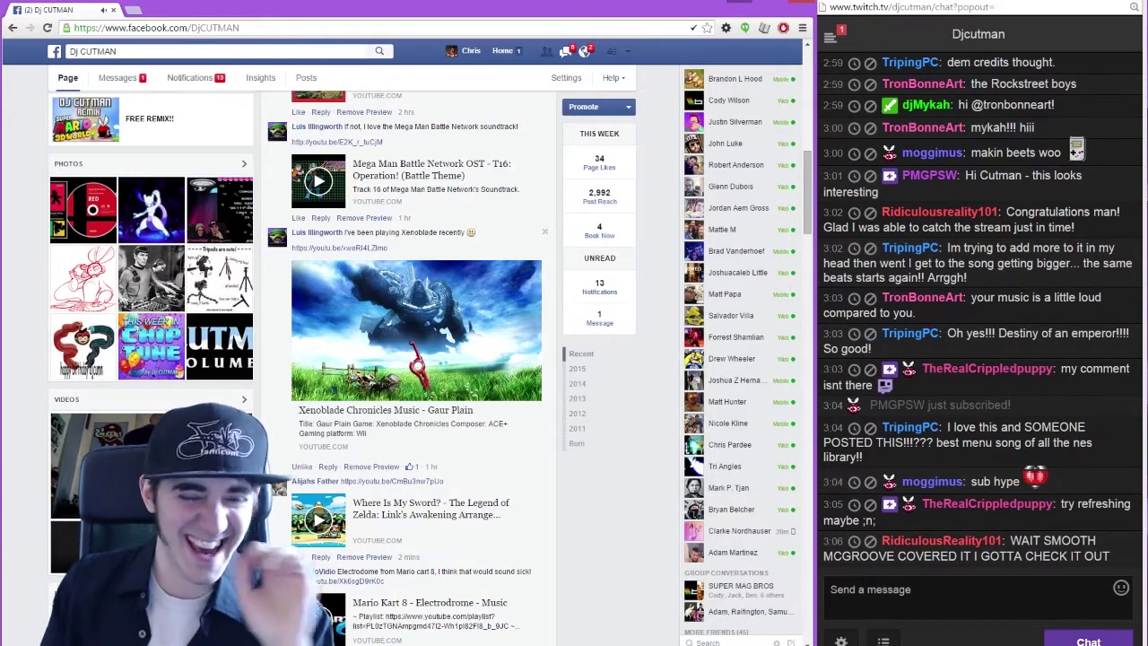
pyautogui.moveTo(310, 397)
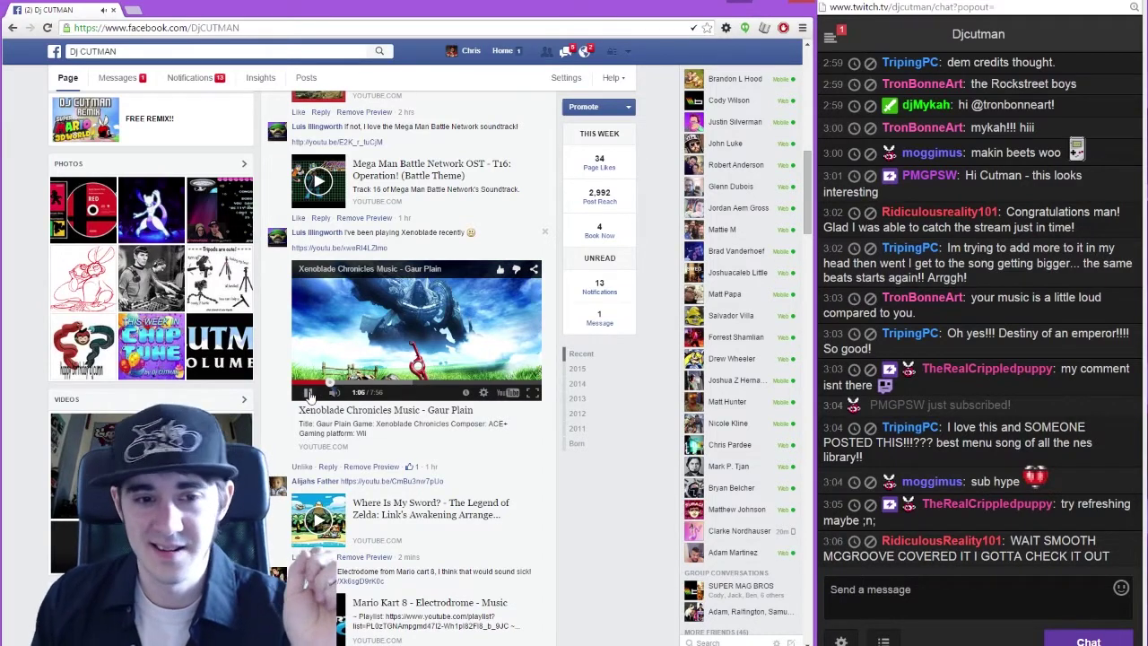
# Pause the Gaur Plain video and play the "Where Is My Sword?" Link's Awakening video in the comment below it
pyautogui.click(308, 393)
pyautogui.click(315, 518)
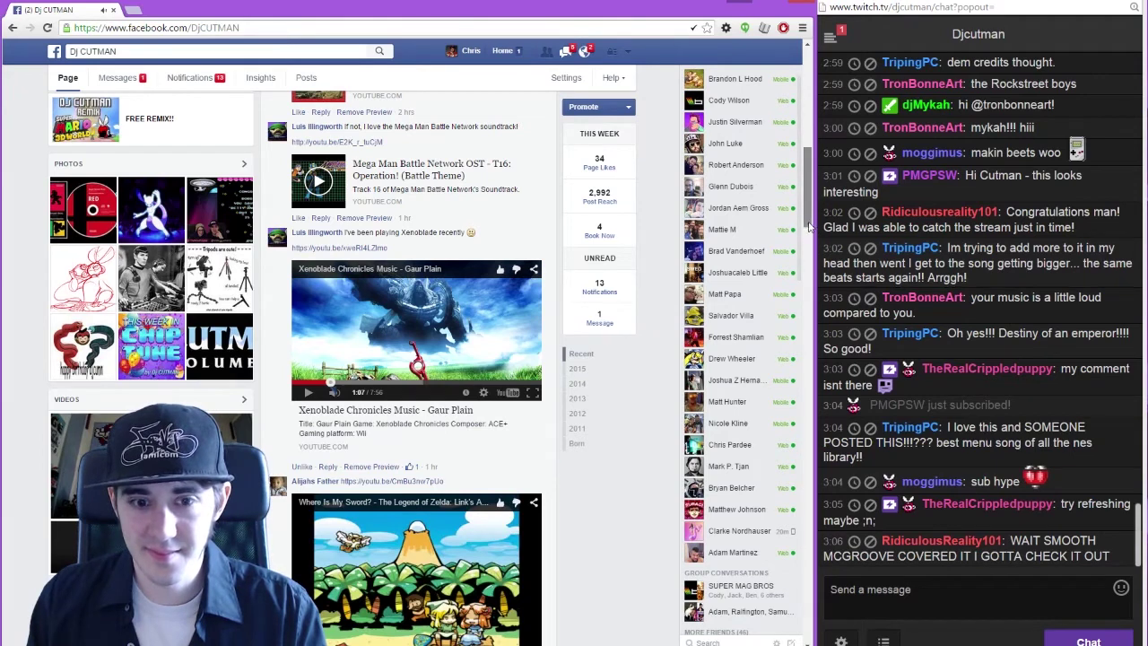
pyautogui.scroll(-2, 807, 231)
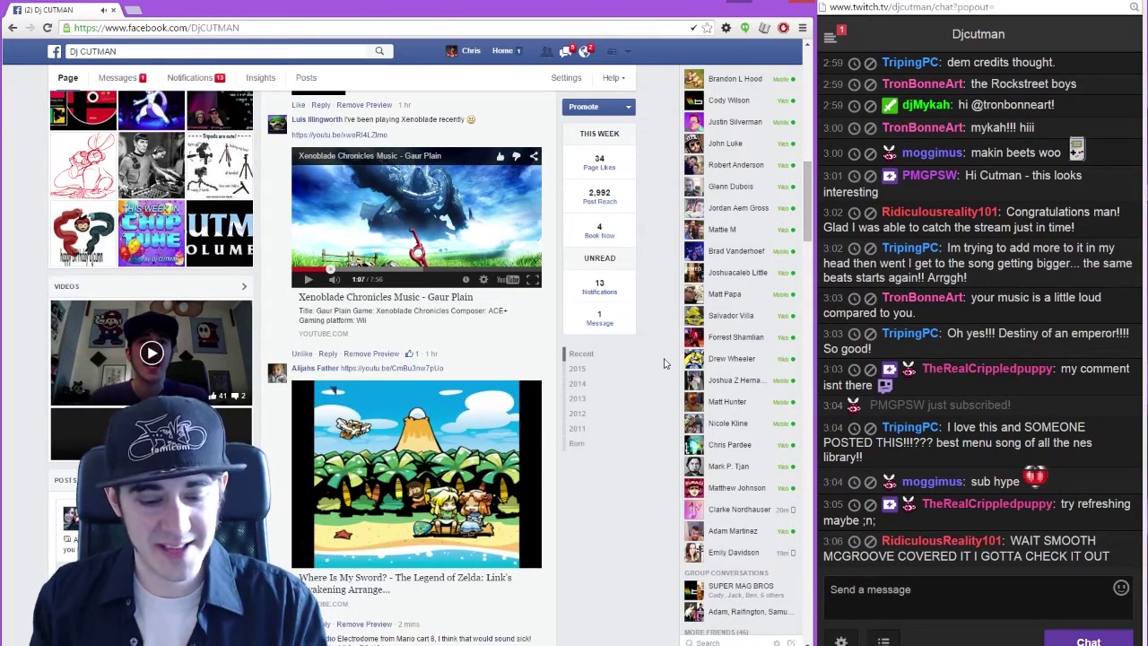
# Search the web in a new tab for "sword search dj cutman" and open the Dj CUTMAN - Sword Search video on YouTube
pyautogui.hotkey('ctrl', 't')
pyautogui.write('sword')
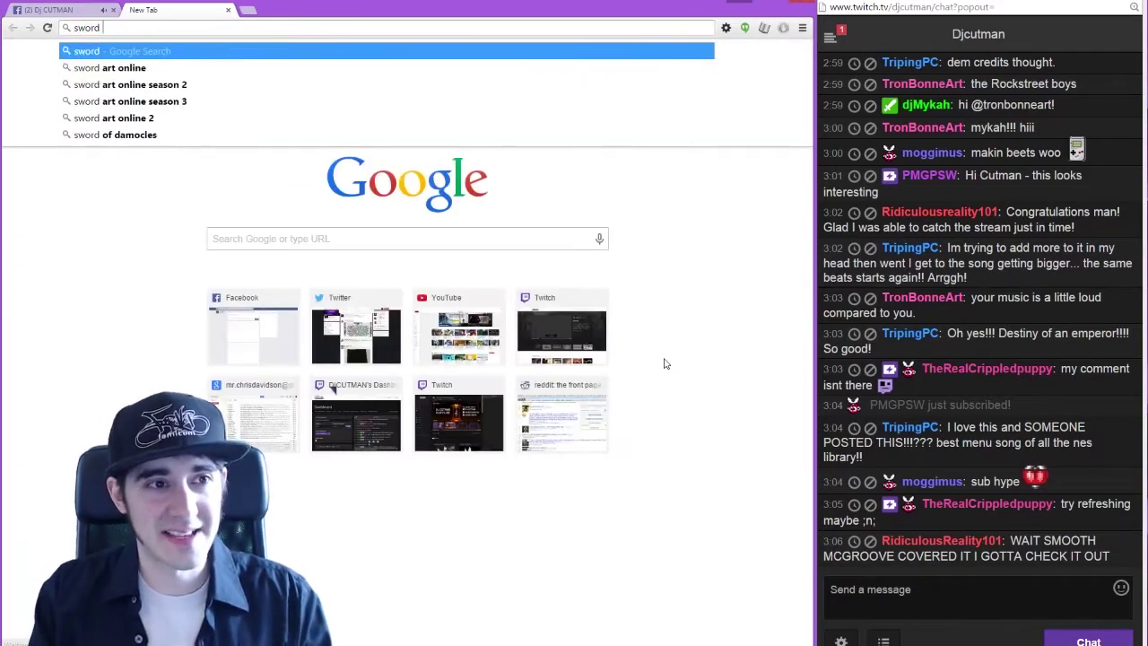
pyautogui.write(' search')
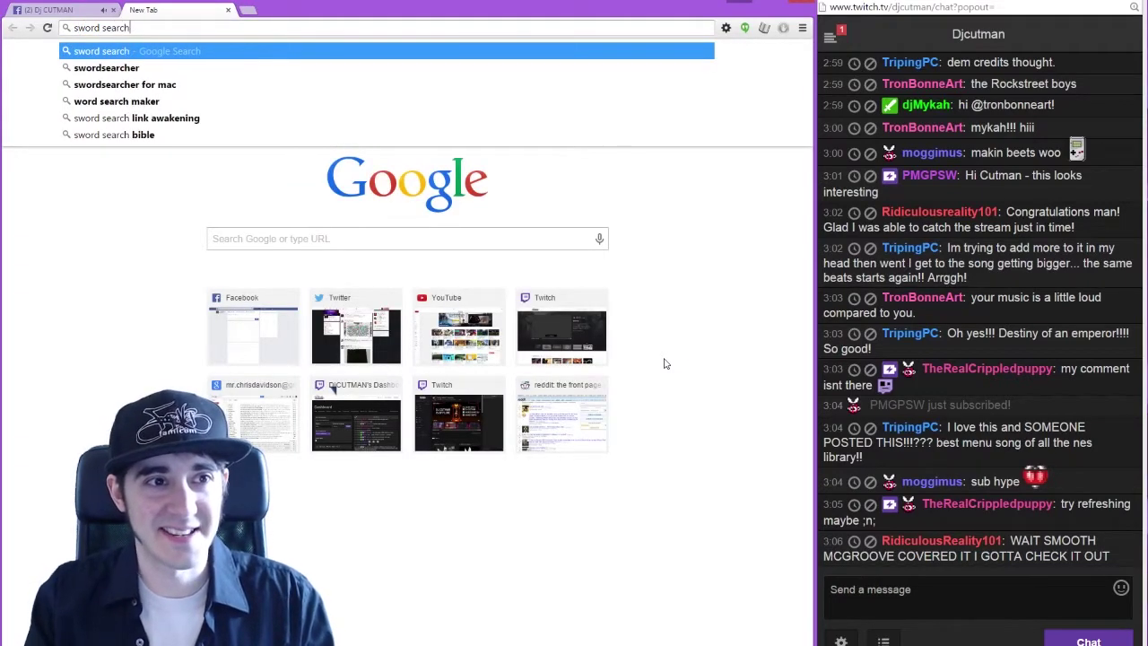
pyautogui.write(' dj cutman')
pyautogui.press('Return')
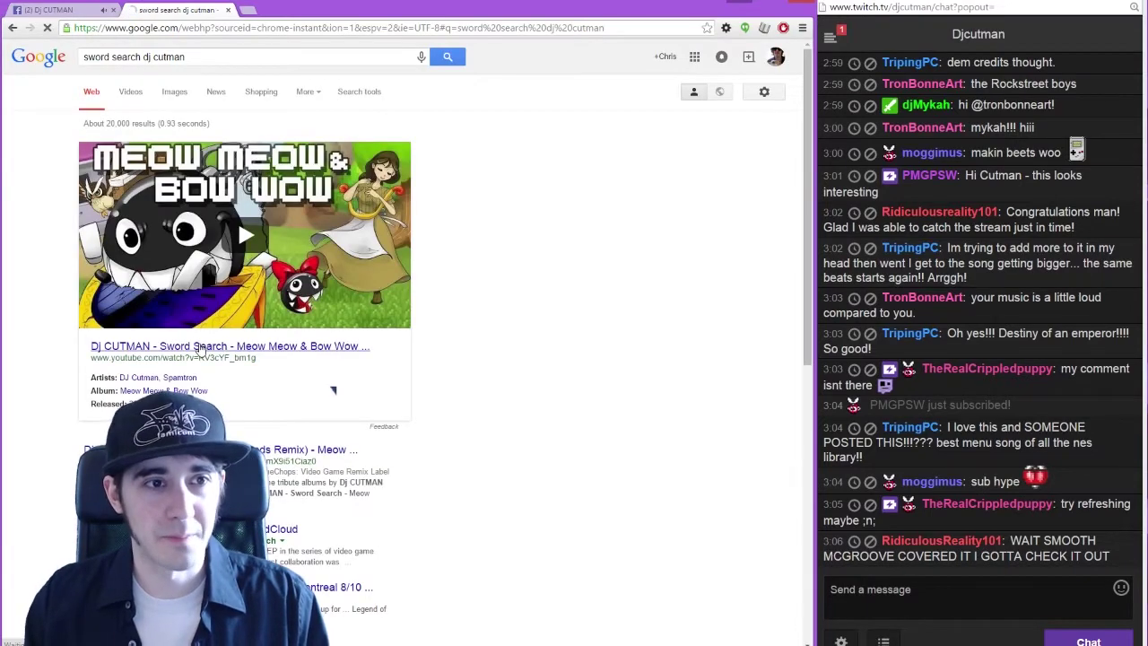
pyautogui.click(199, 348)
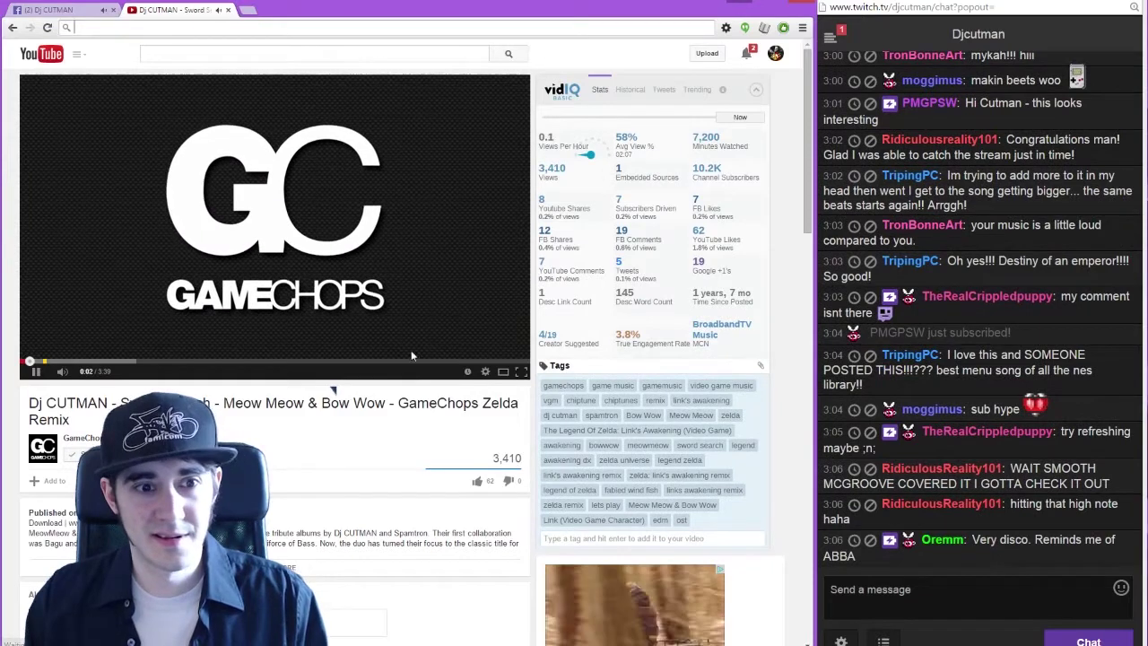
# Return to Facebook and reply to the "Where Is My Sword?" comment with "GOT YA" and the Sword Search video's link
pyautogui.hotkey('ctrl', 'Tab')
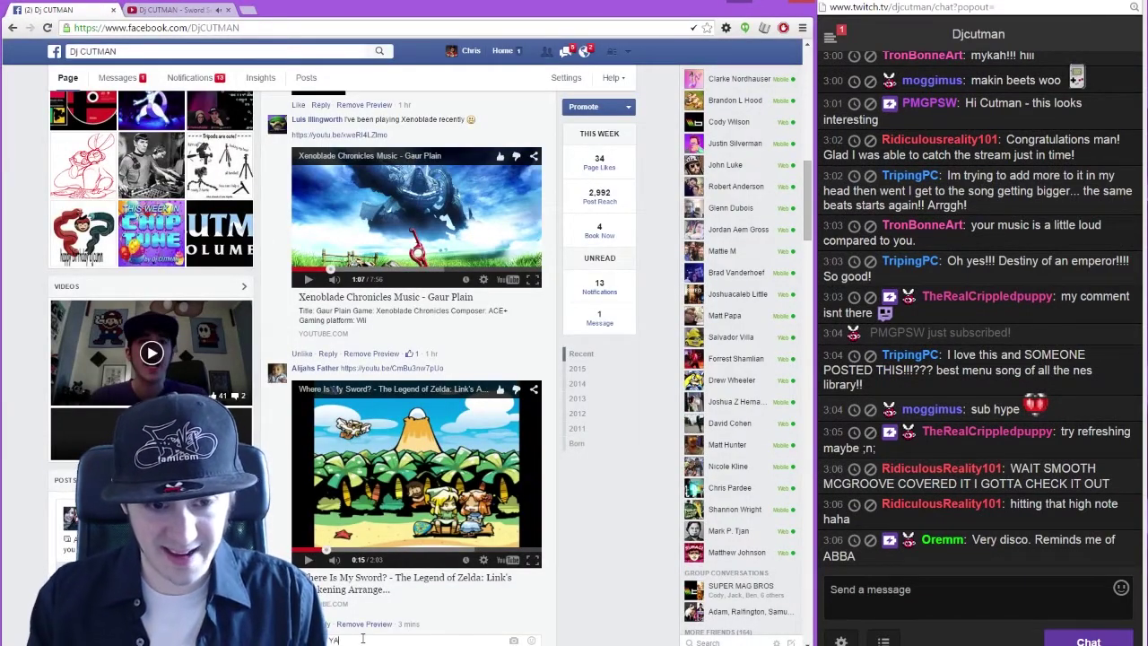
pyautogui.hotkey('ctrl', 'v')
pyautogui.press('Return')
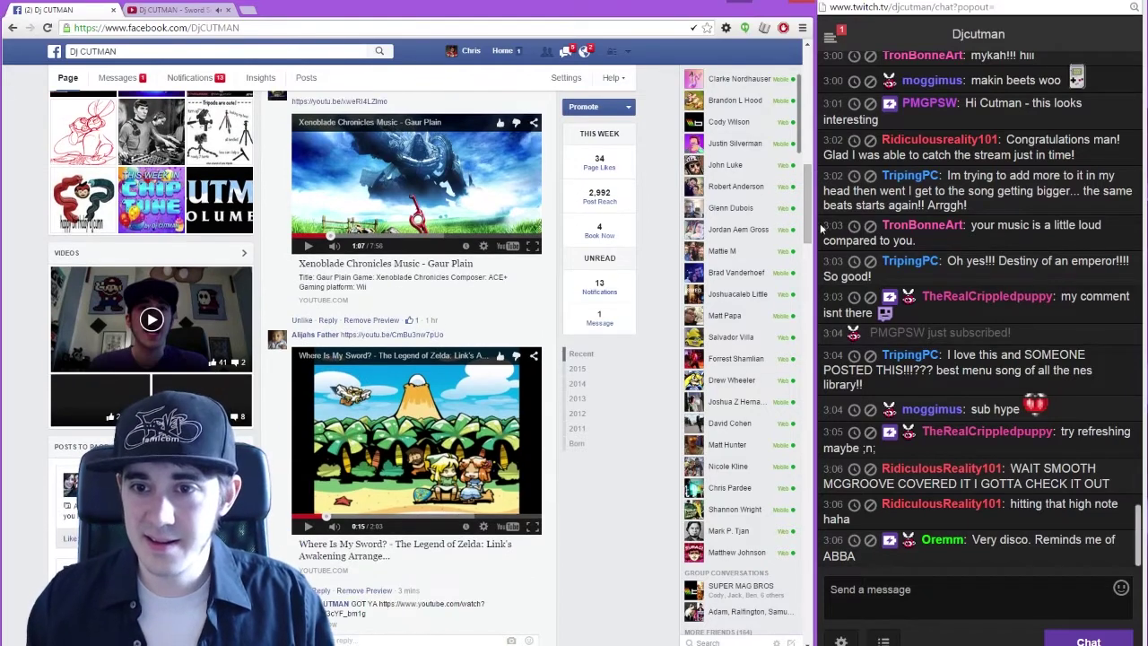
# Check the posted reply, revisit the Sword Search video, and close its ad overlay and browser tab
pyautogui.moveTo(810, 232); pyautogui.dragTo(812, 271)
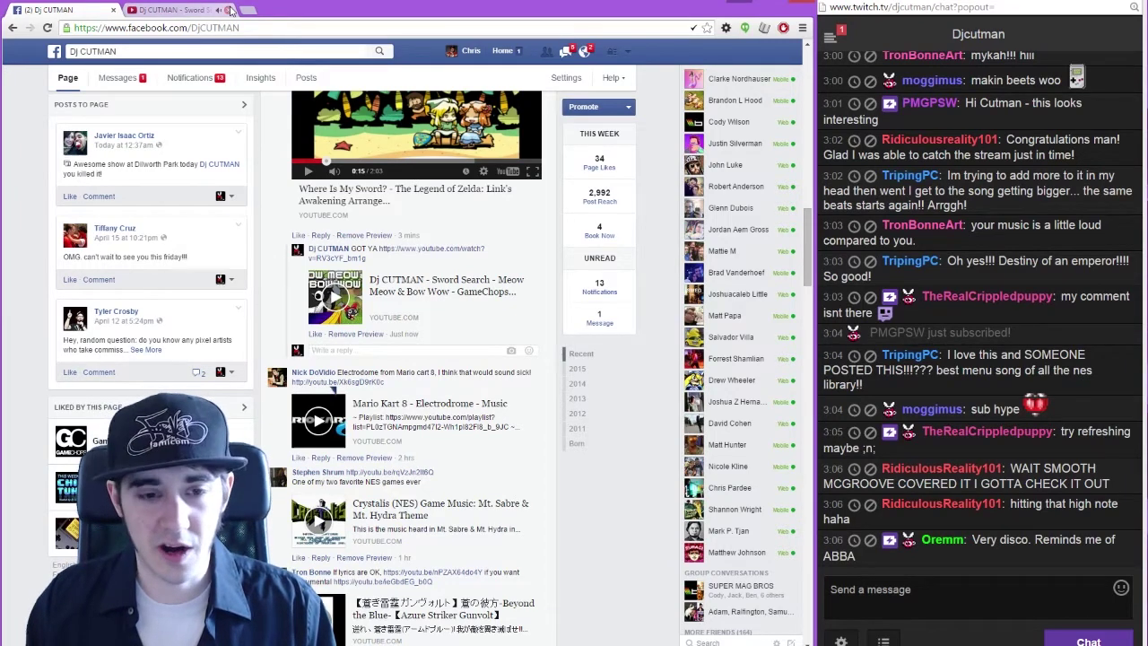
pyautogui.scroll(-1, 804, 251)
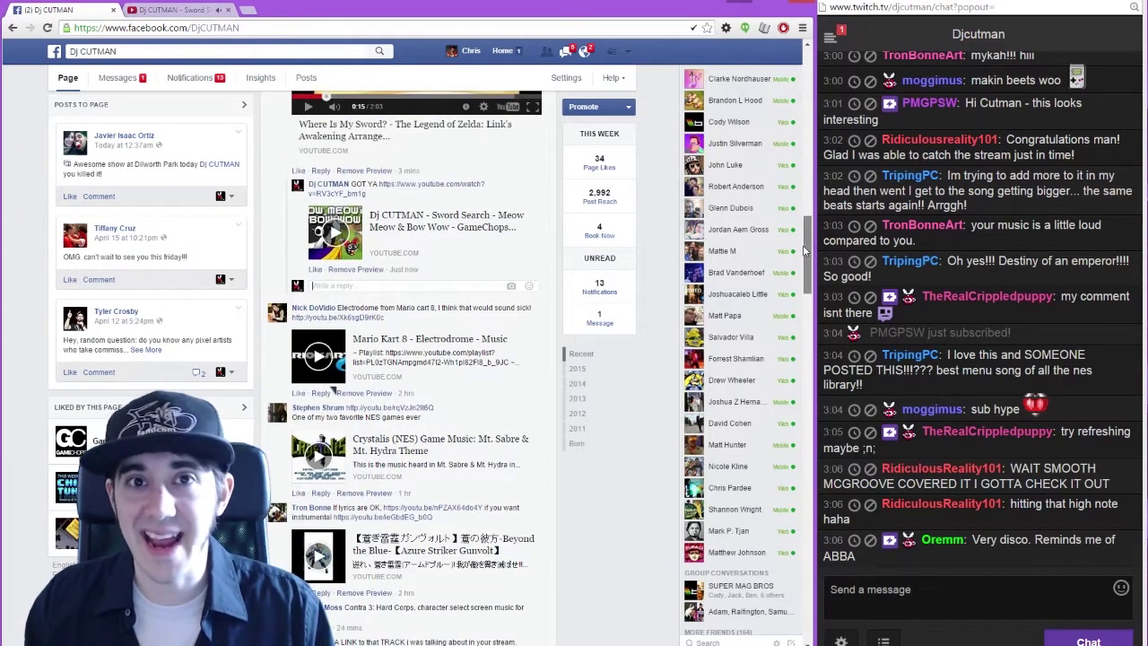
pyautogui.scroll(-1, 804, 251)
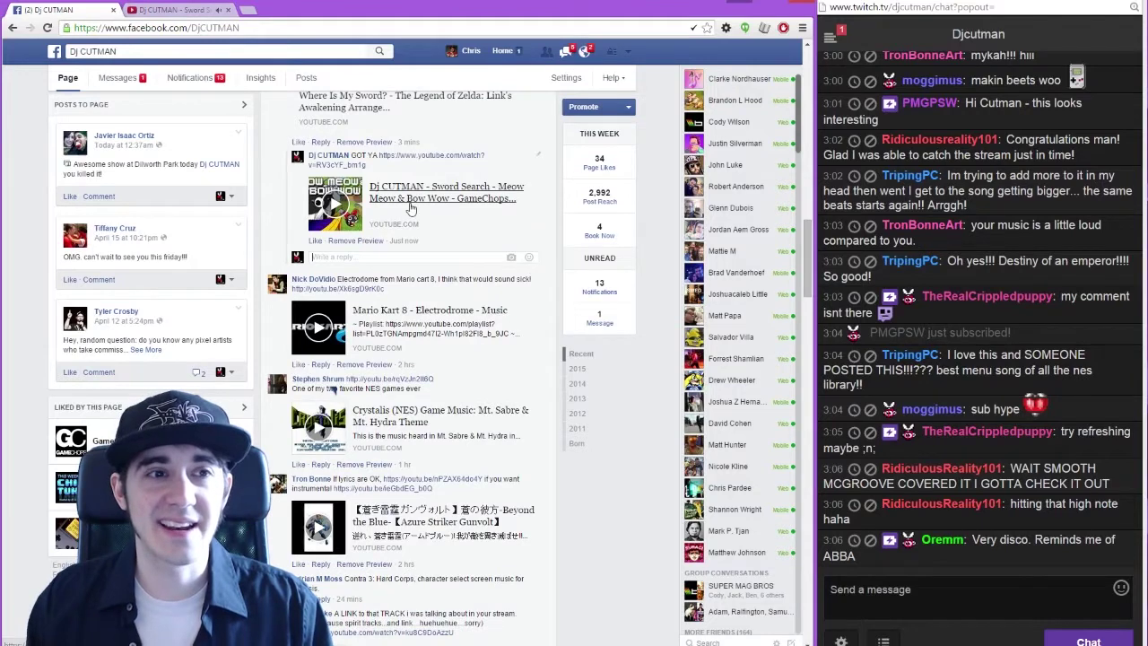
pyautogui.click(410, 198)
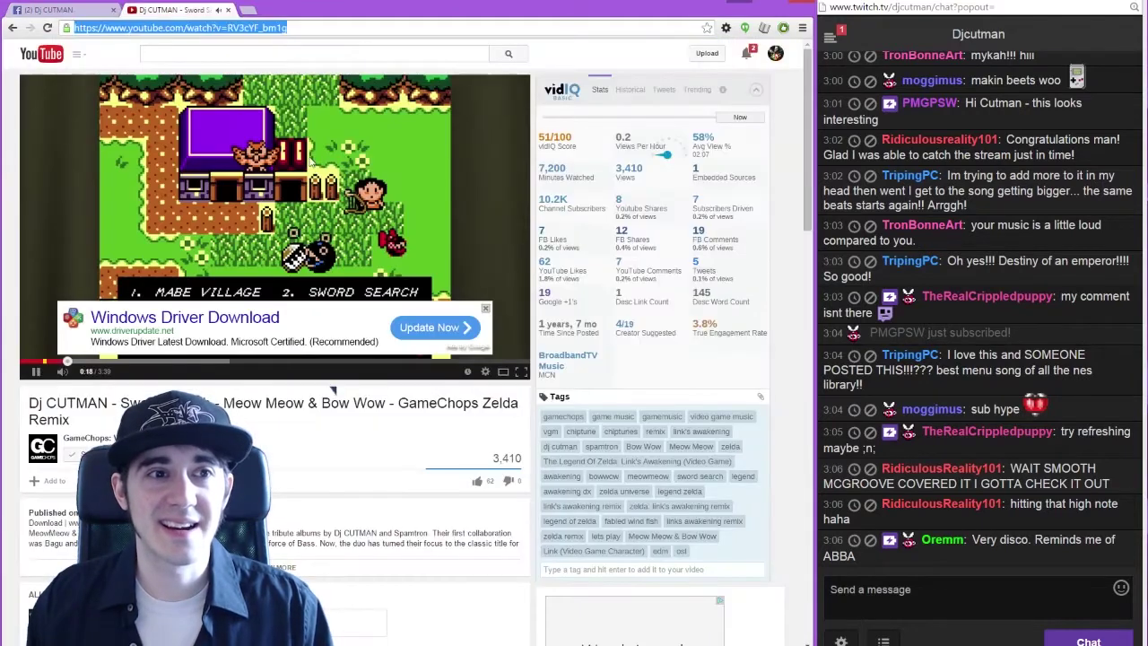
pyautogui.click(485, 309)
pyautogui.hotkey('ctrl', 'w')
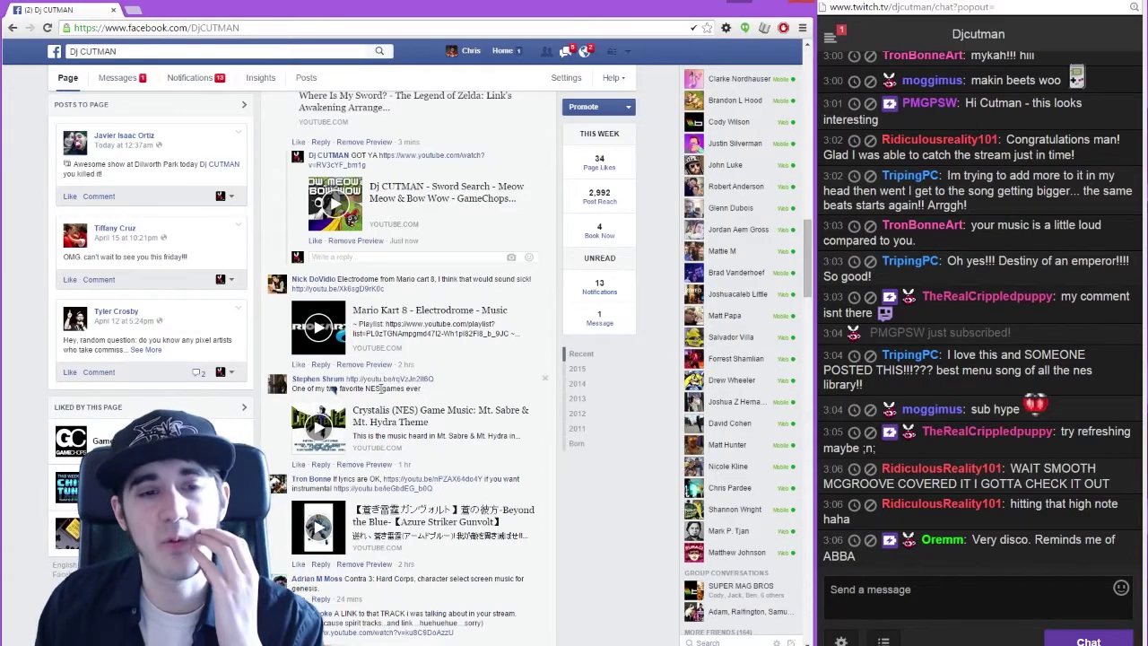
# Play the "Crystalis (NES) Game Music: Mt. Sabre & Mt. Hydra Theme" video in the comments, listen briefly and pause it
pyautogui.click(318, 427)
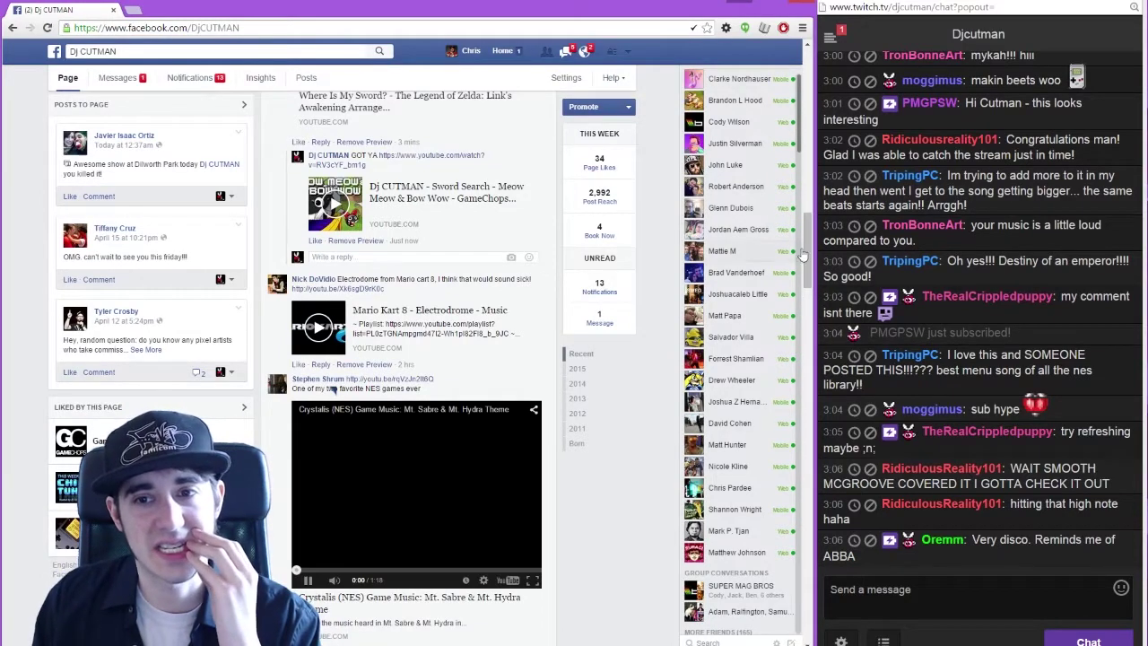
pyautogui.moveTo(809, 256); pyautogui.dragTo(815, 269)
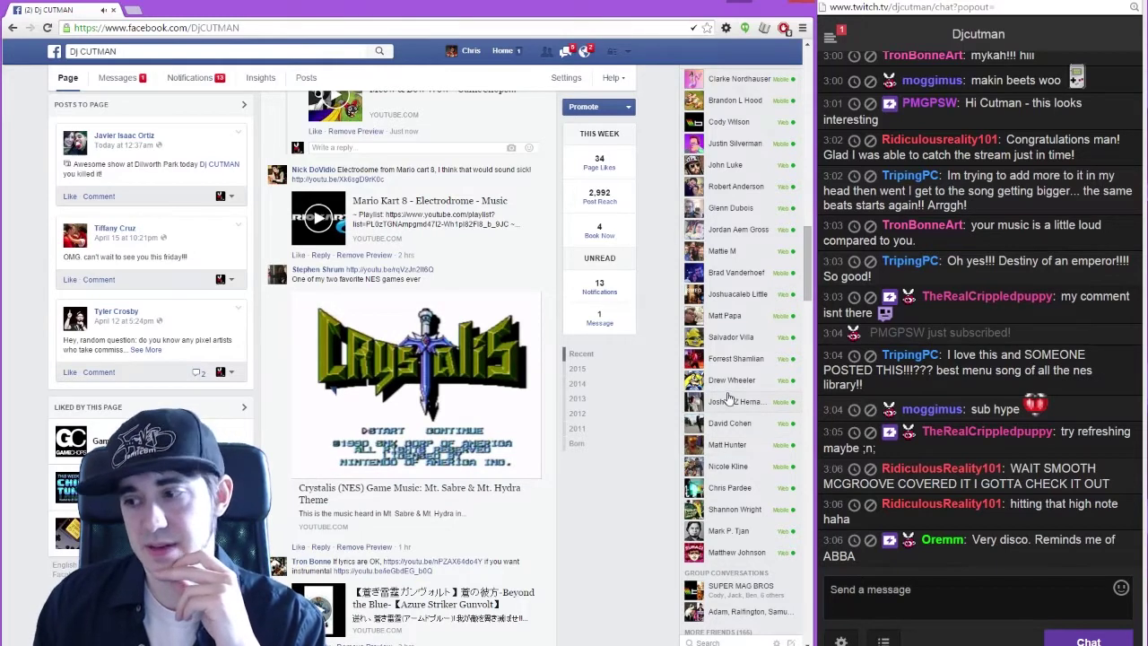
pyautogui.scroll(-1, 811, 286)
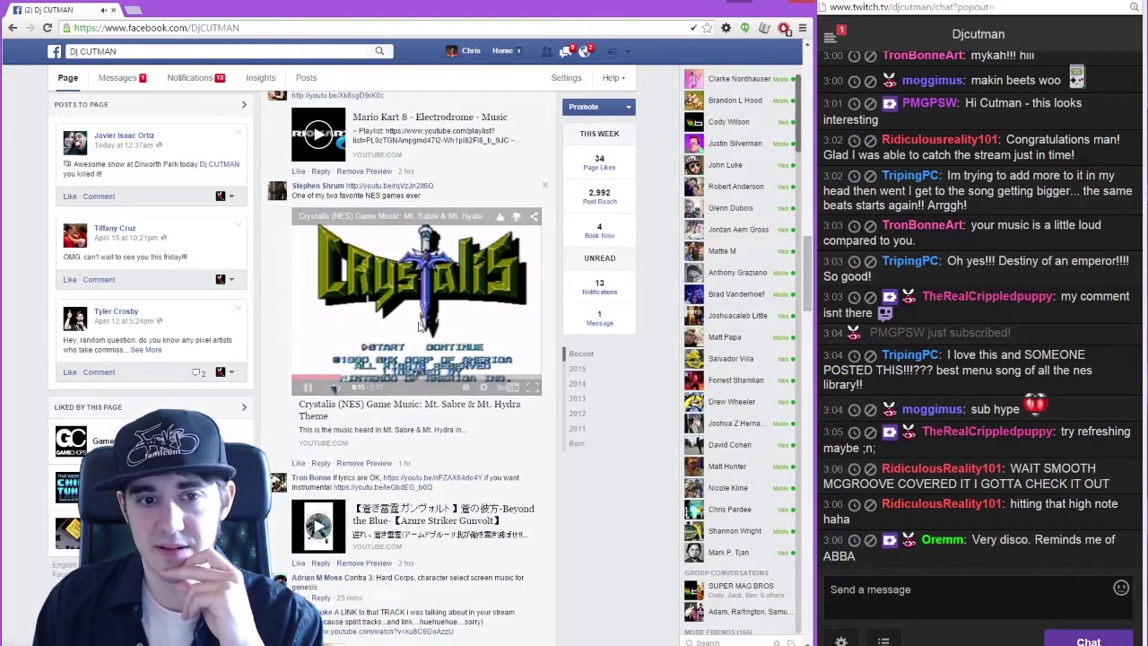
pyautogui.click(420, 327)
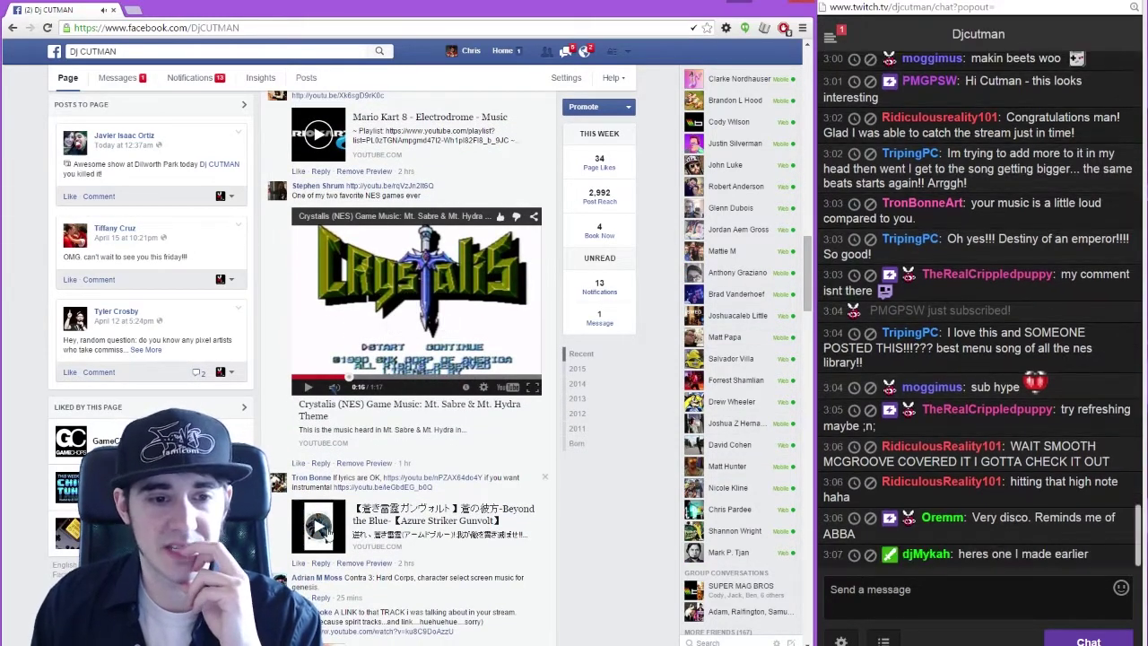
# Play the Azure Striker Gunvolt "Beyond the Blue" video from the comments and sample part of the song
pyautogui.scroll(-2, 385, 410)
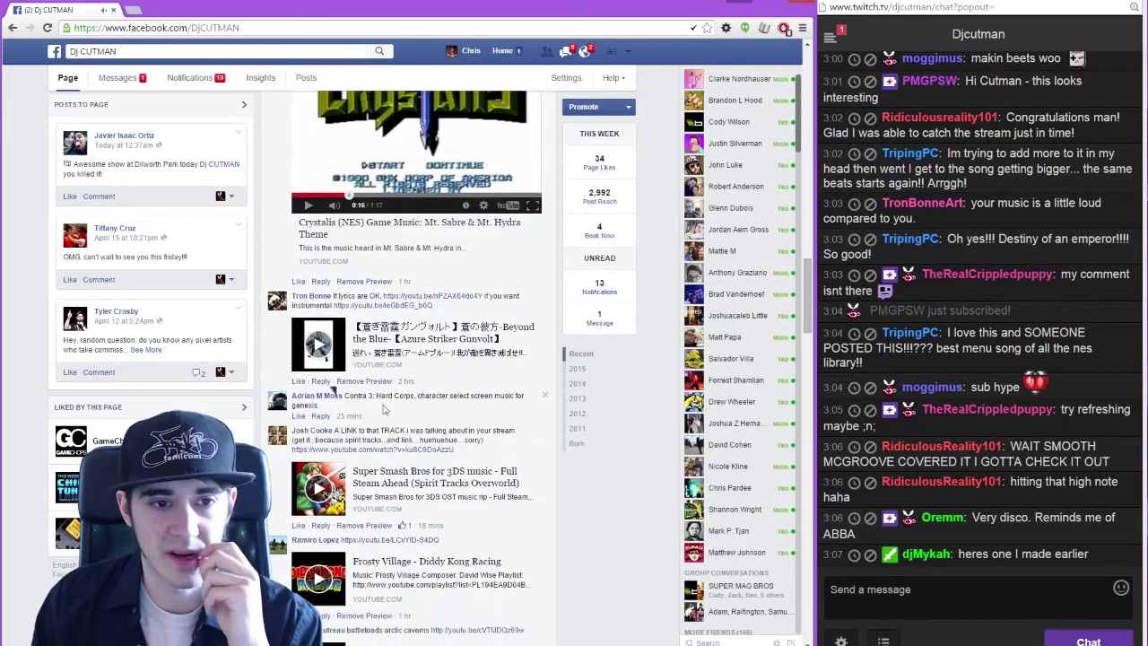
pyautogui.click(321, 339)
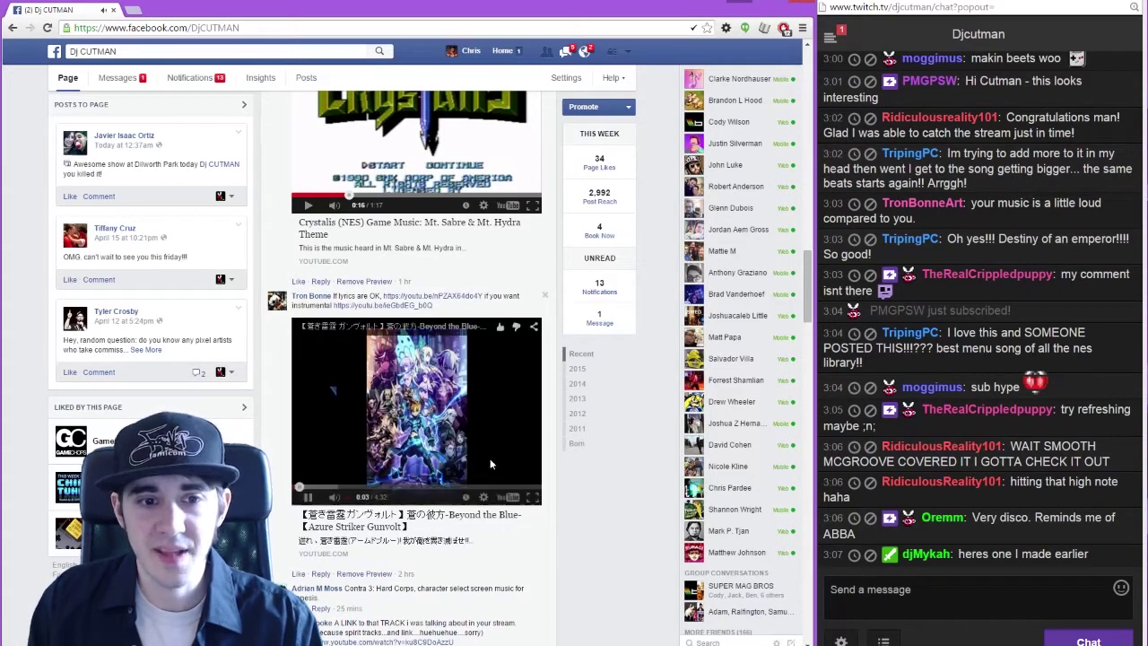
pyautogui.scroll(-2, 812, 296)
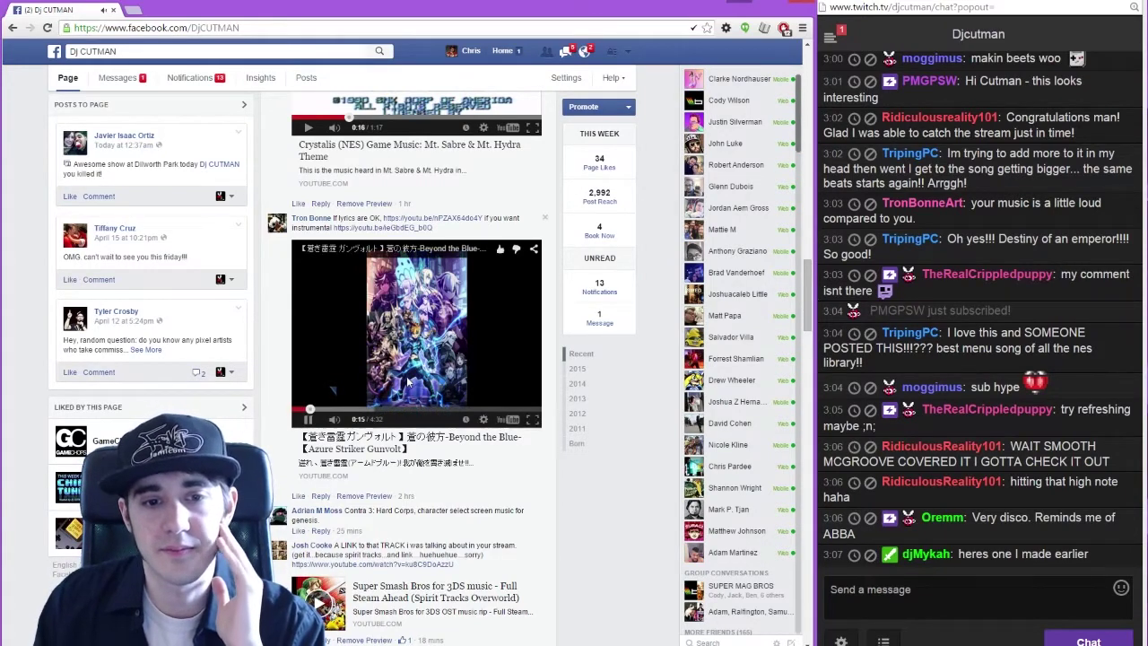
pyautogui.click(328, 410)
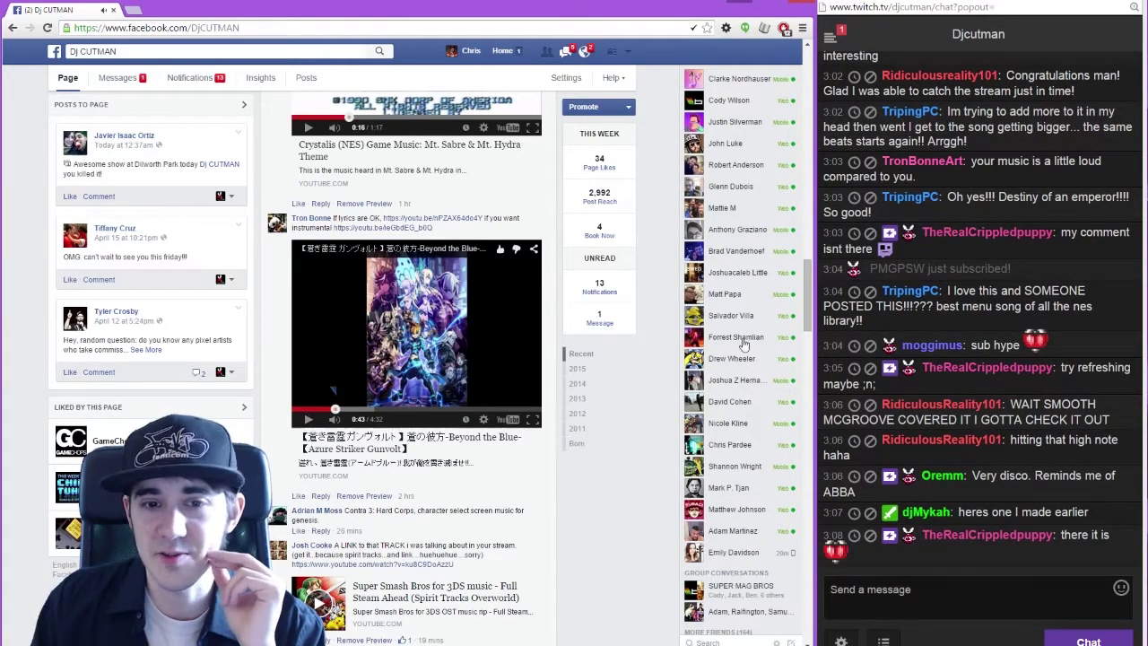
# Read the Contra 3: Hard Corps suggestion, and play and pause the "Super Smash Bros for 3DS music - Full Steam Ahead" video
pyautogui.moveTo(811, 300); pyautogui.dragTo(810, 324)
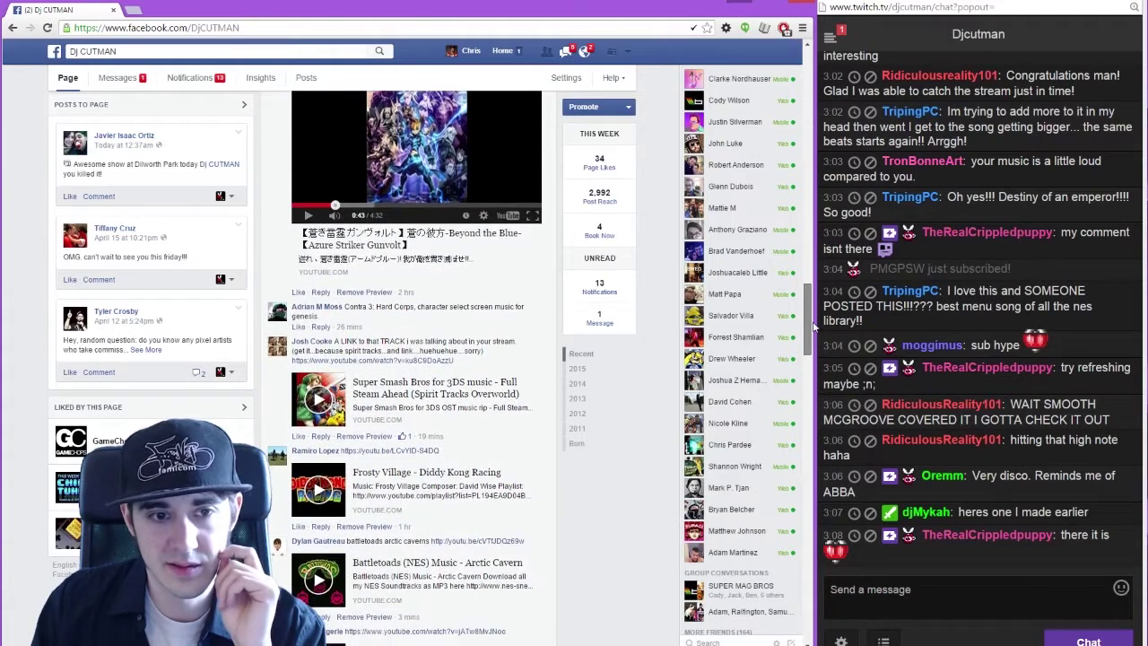
pyautogui.tripleClick(482, 305)
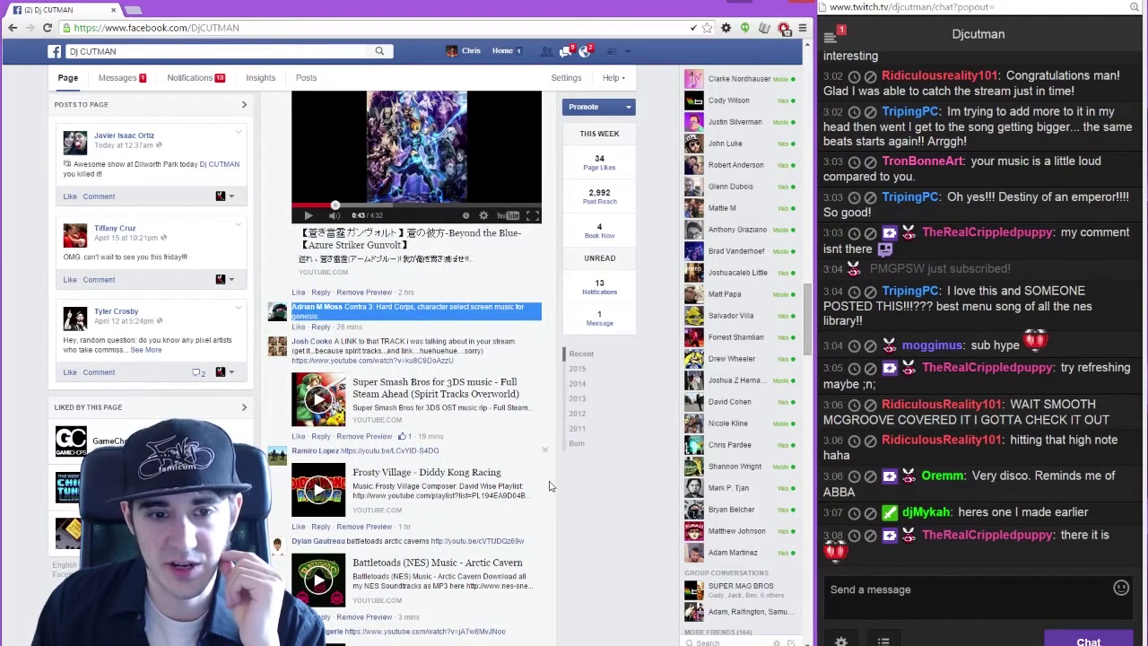
pyautogui.click(593, 521)
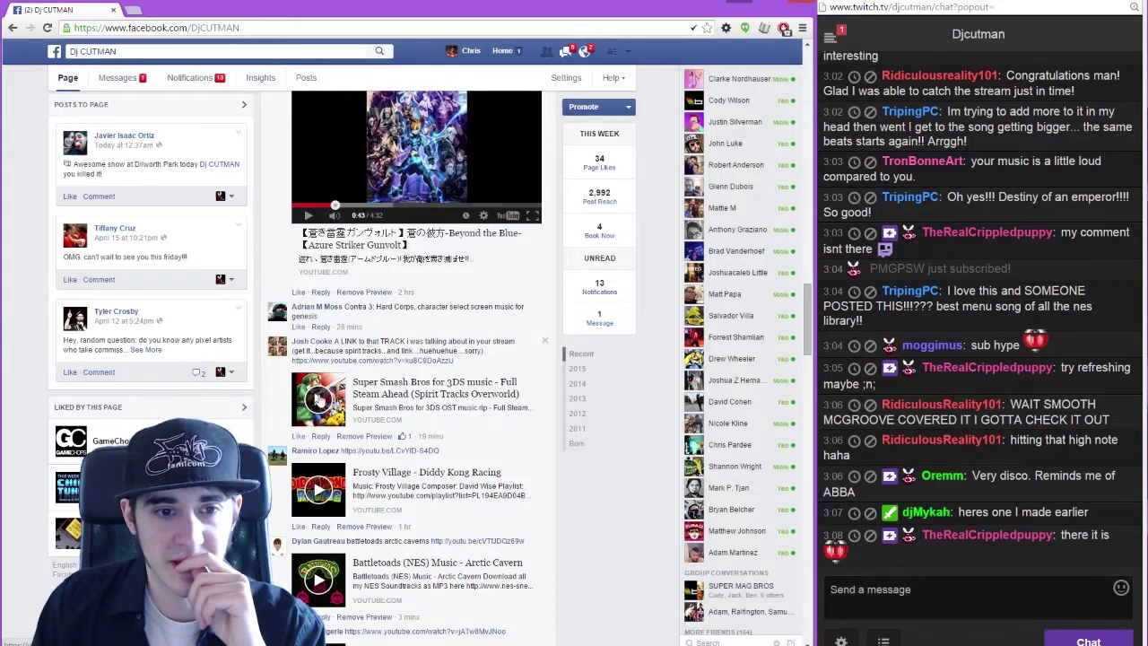
pyautogui.click(317, 398)
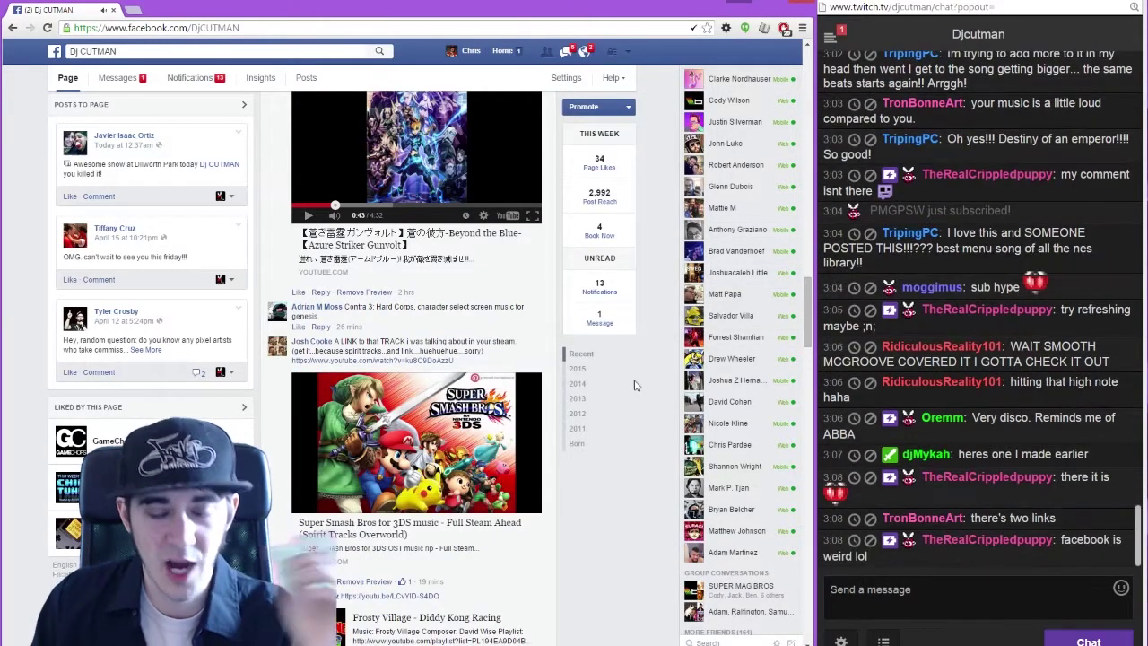
pyautogui.moveTo(807, 308); pyautogui.dragTo(815, 318)
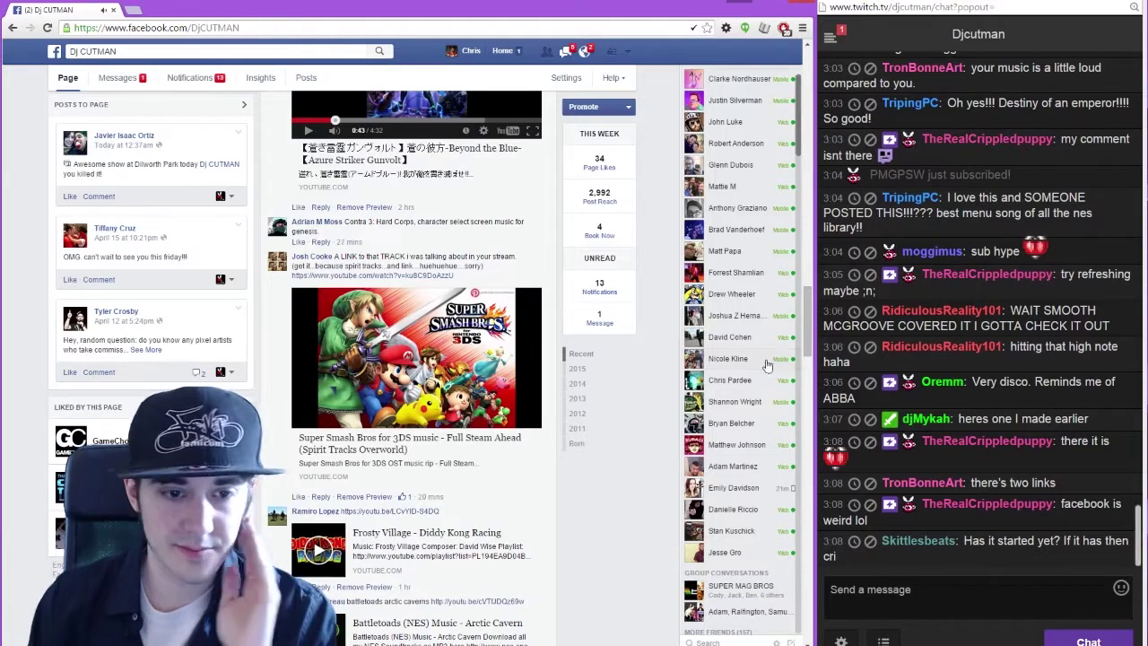
pyautogui.click(416, 357)
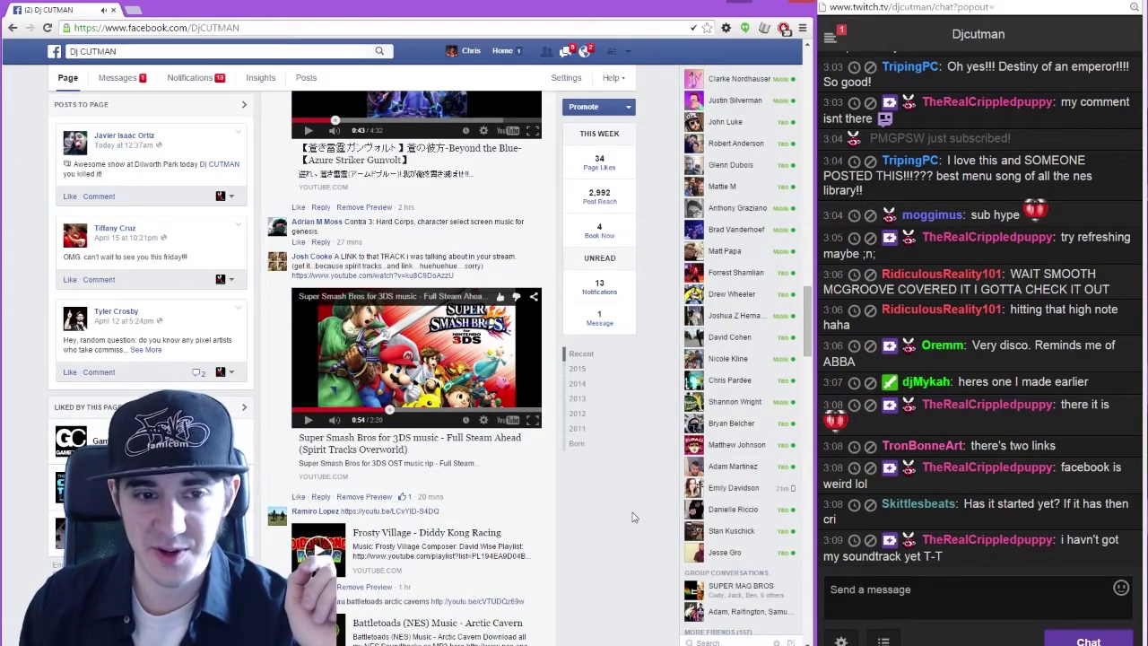
# Play the "Frosty Village - Diddy Kong Racing" video from the comments
pyautogui.scroll(-3, 632, 517)
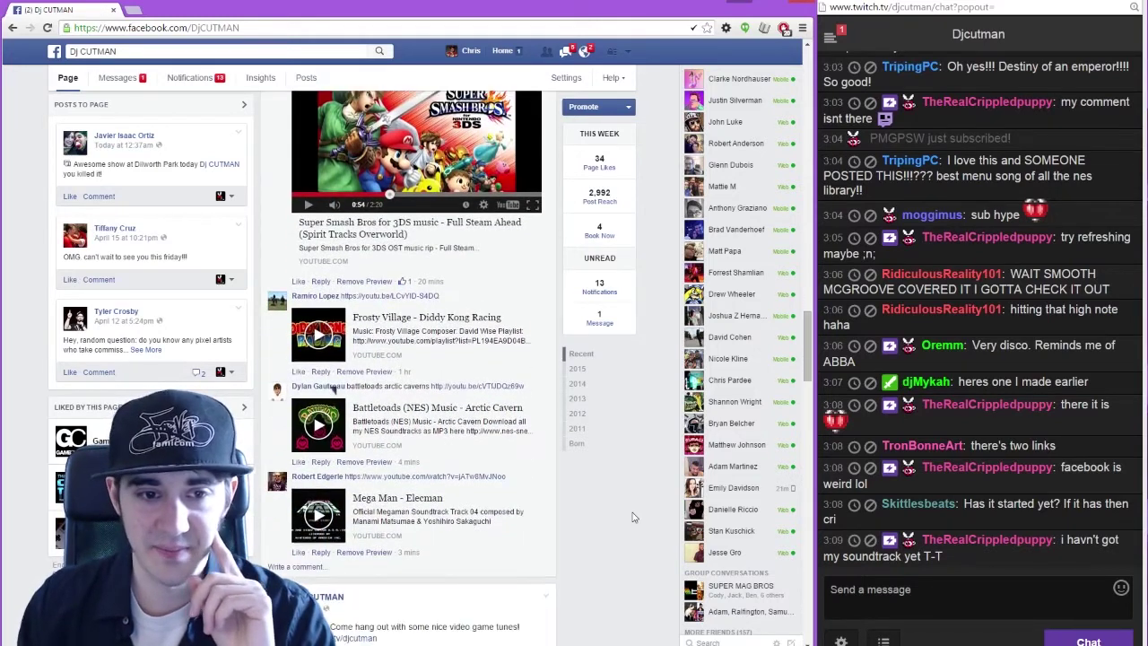
pyautogui.click(314, 339)
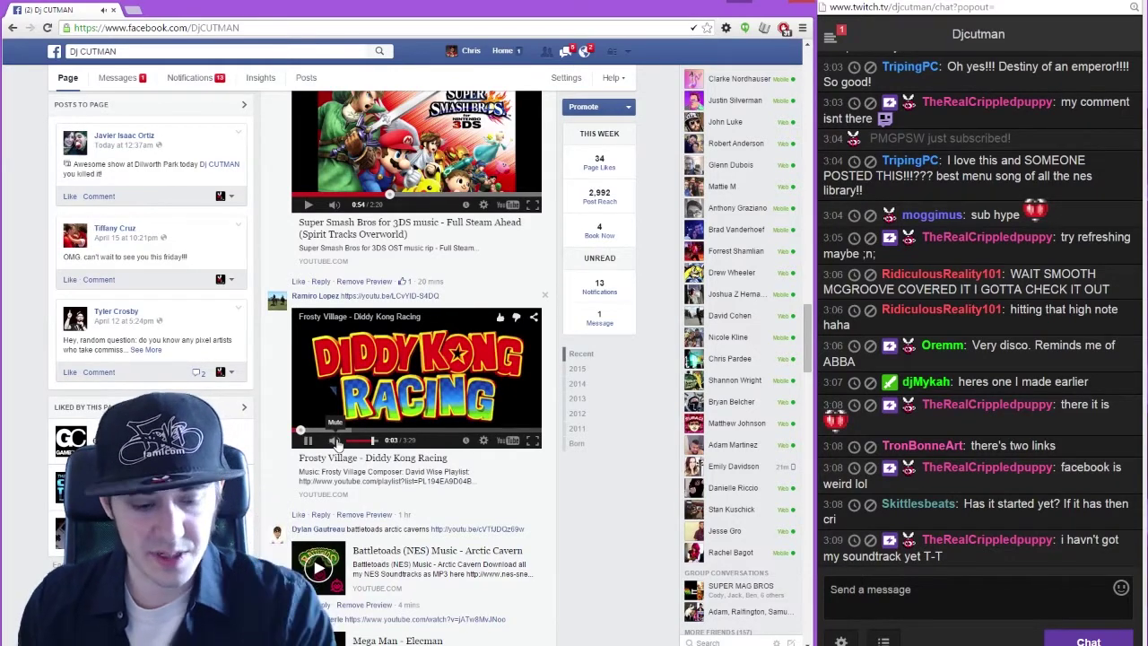
# Search the web in a new tab for "ben briggs diddy kong racing christmas"
pyautogui.hotkey('ctrl', 't')
pyautogui.write('ben ')
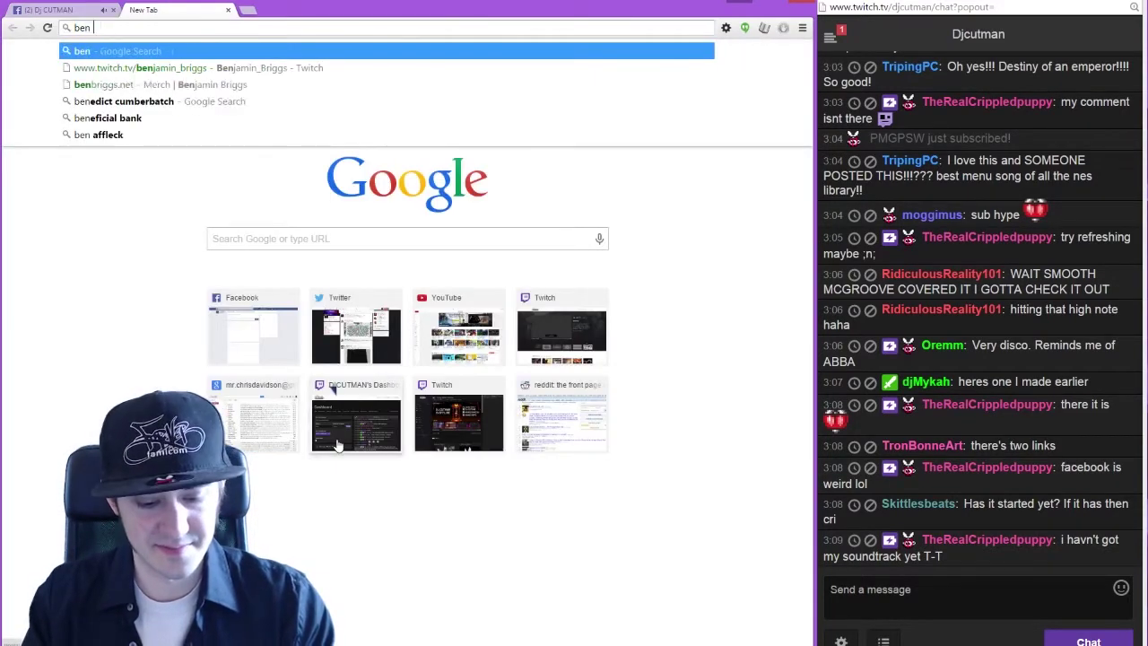
pyautogui.write('briggs diddy ko')
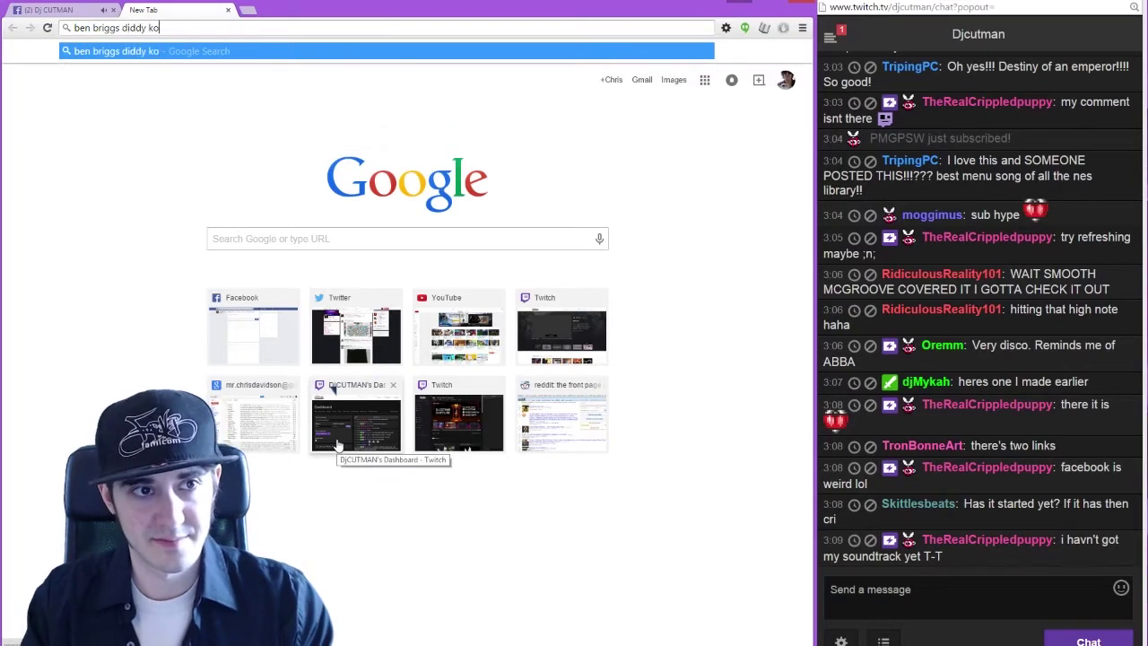
pyautogui.write('ng racing')
pyautogui.hotkey('ctrl', 'shift', 'Tab')
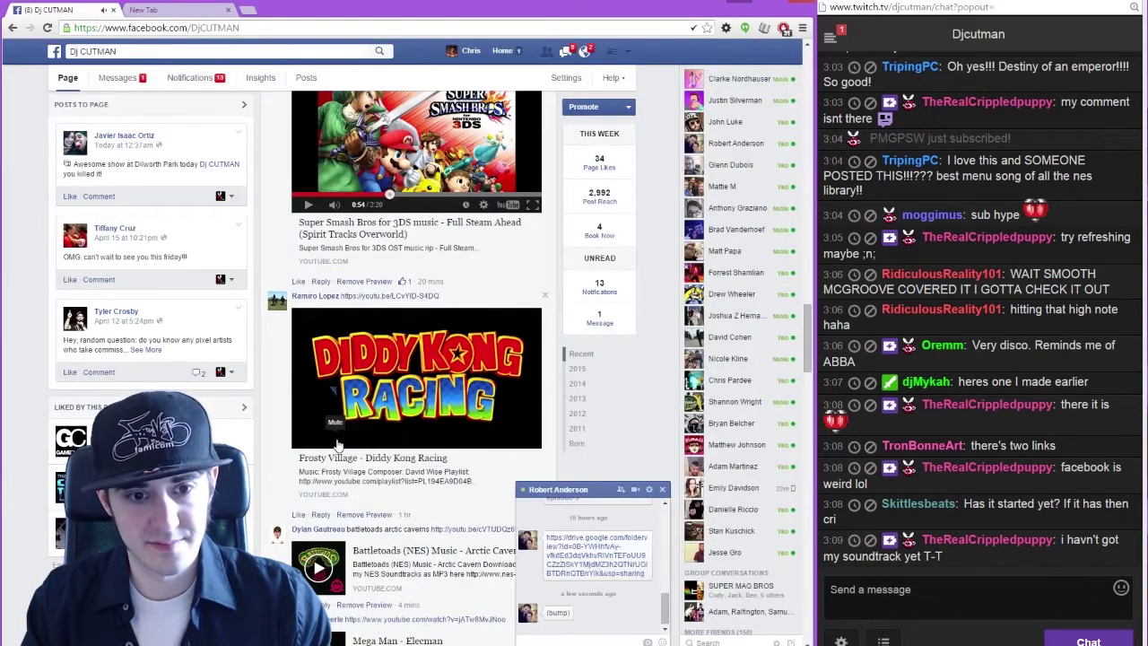
pyautogui.hotkey('ctrl', 'Tab')
pyautogui.write('christmas')
pyautogui.press('Return')
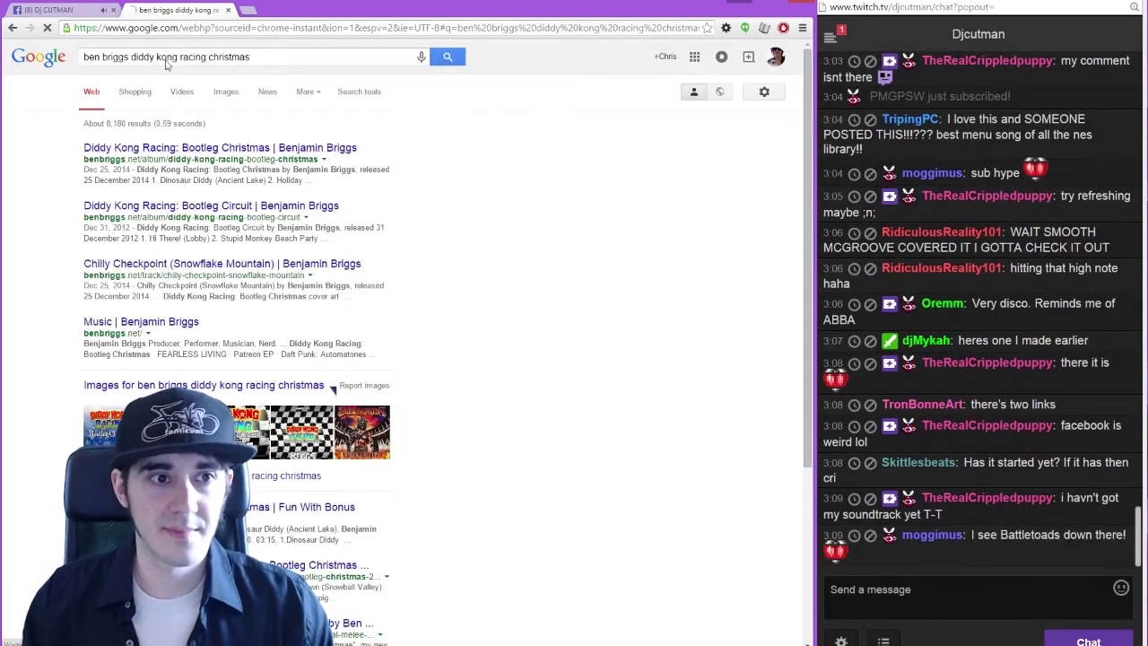
# Open the "Diddy Kong Racing: Bootleg Christmas" album page from the results, copy its web address and close the tab
pyautogui.click(160, 28)
pyautogui.hotkey('ctrl', 'x')
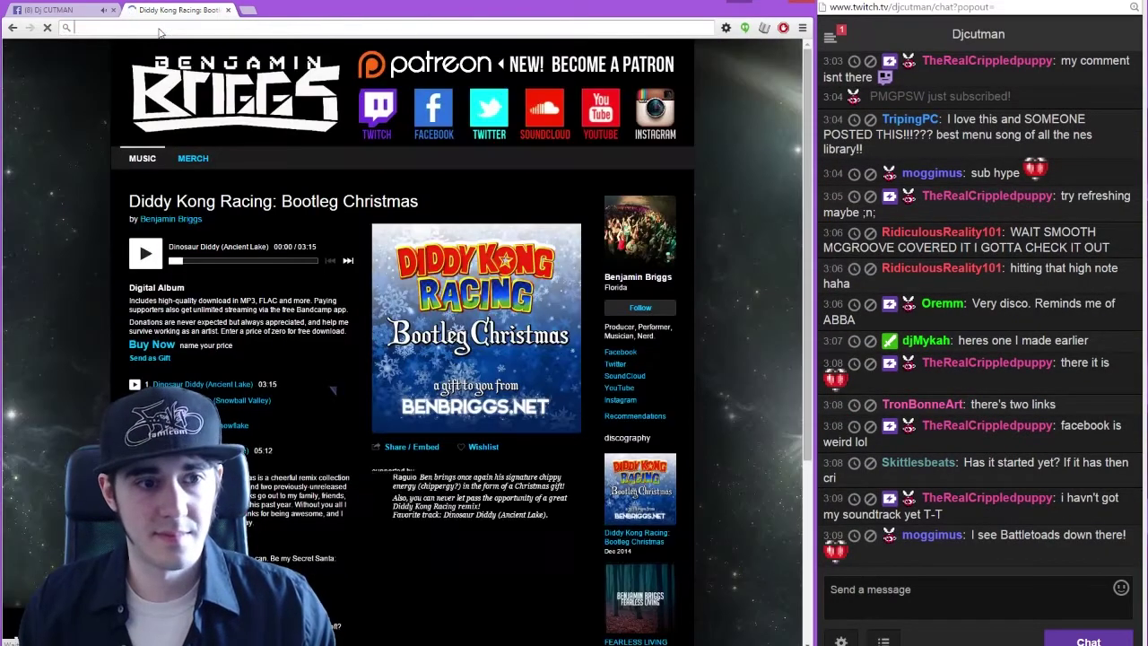
pyautogui.hotkey('ctrl', 'w')
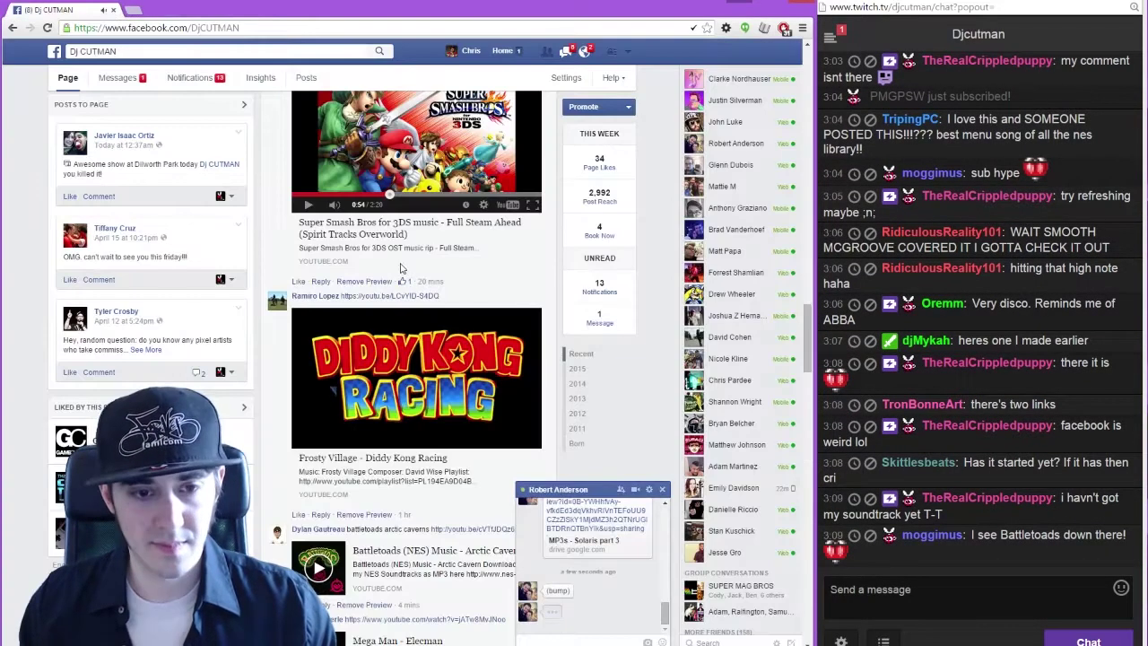
# Reply to the "Frosty Village - Diddy Kong Racing" comment with the copied album link, and minimize the open chat window
pyautogui.click(320, 513)
pyautogui.hotkey('ctrl', 'v')
pyautogui.press('Return')
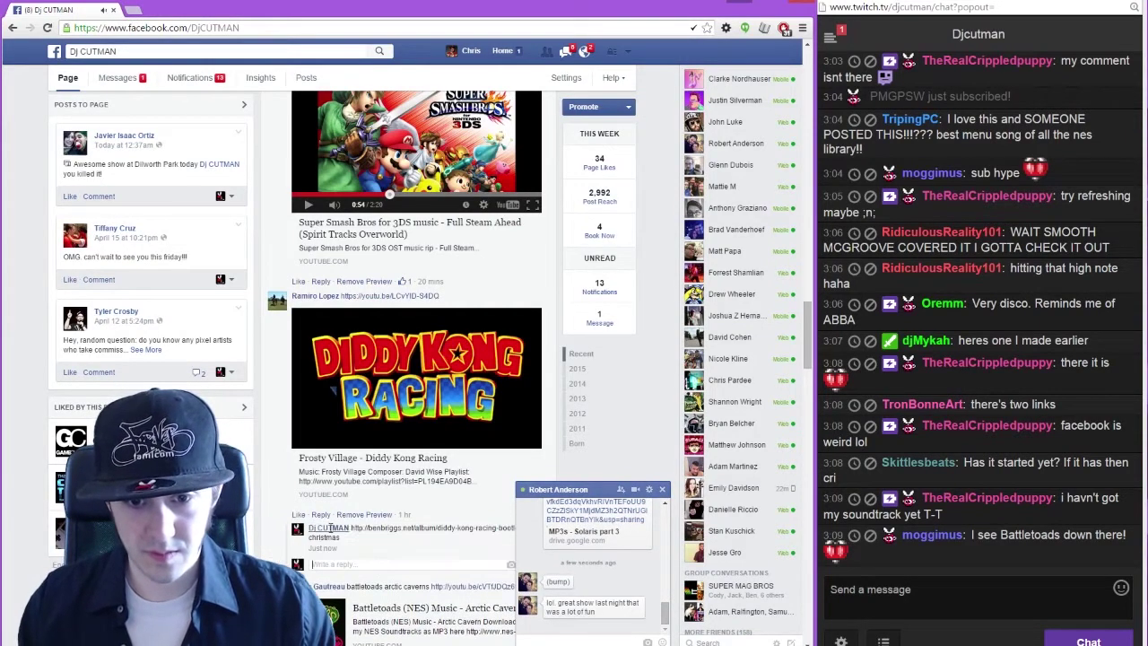
pyautogui.click(612, 492)
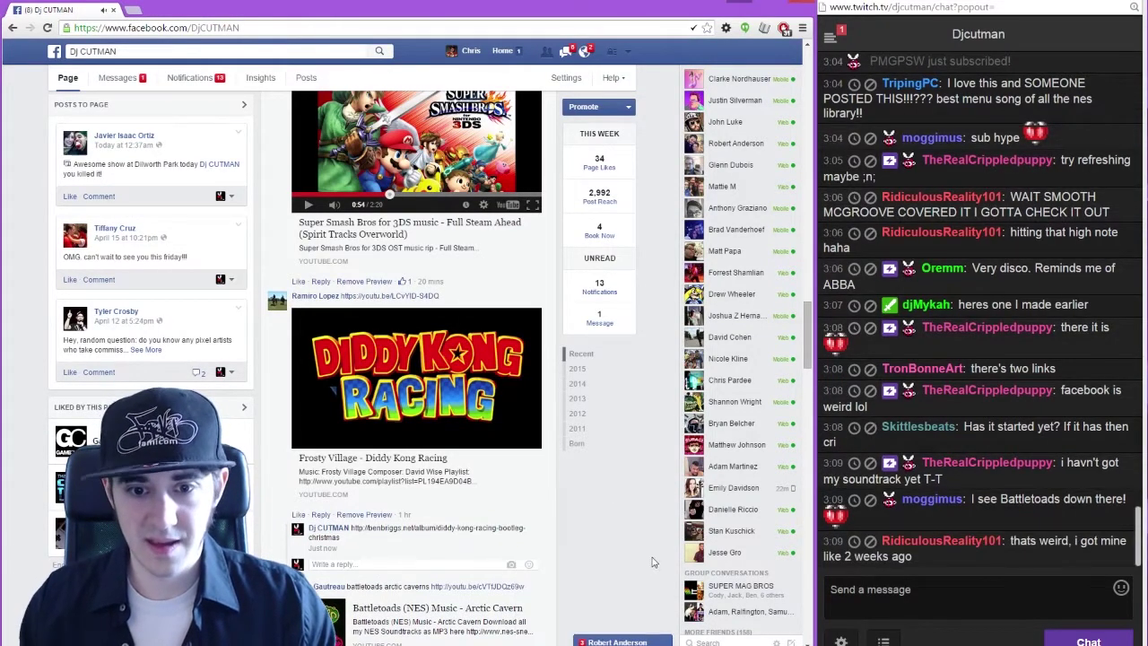
# Preview the "Battletoads (NES) Music - Arctic Cavern" video, pause it, and play the "Mega Man - Elecman" video
pyautogui.scroll(-1, 651, 557)
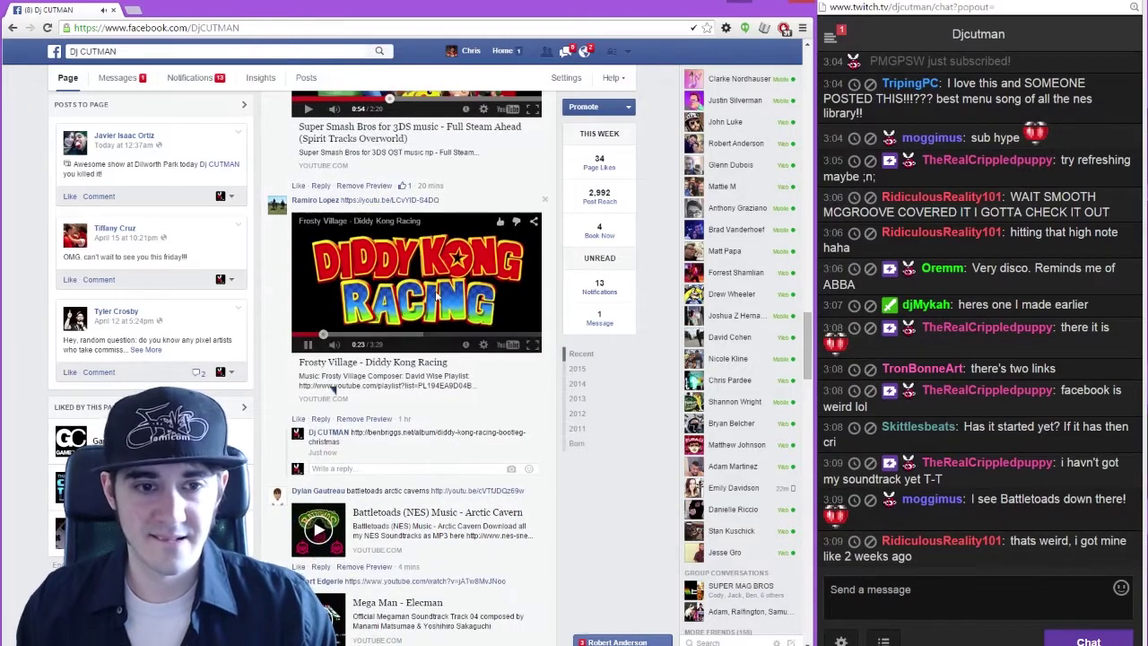
pyautogui.click(319, 594)
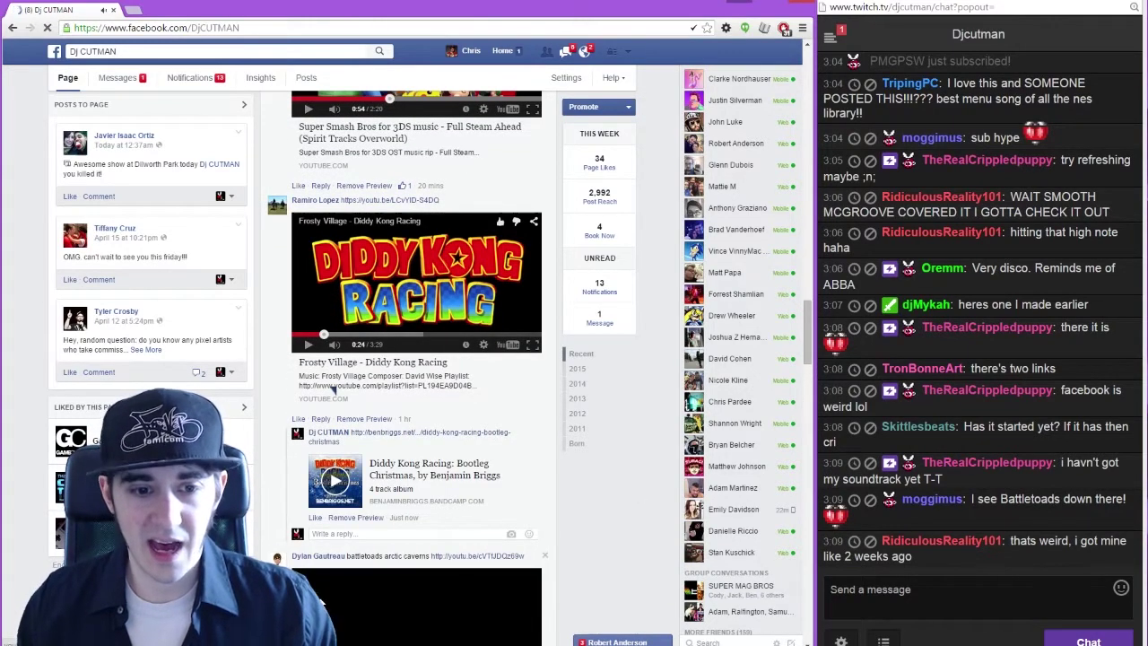
pyautogui.scroll(-4, 320, 601)
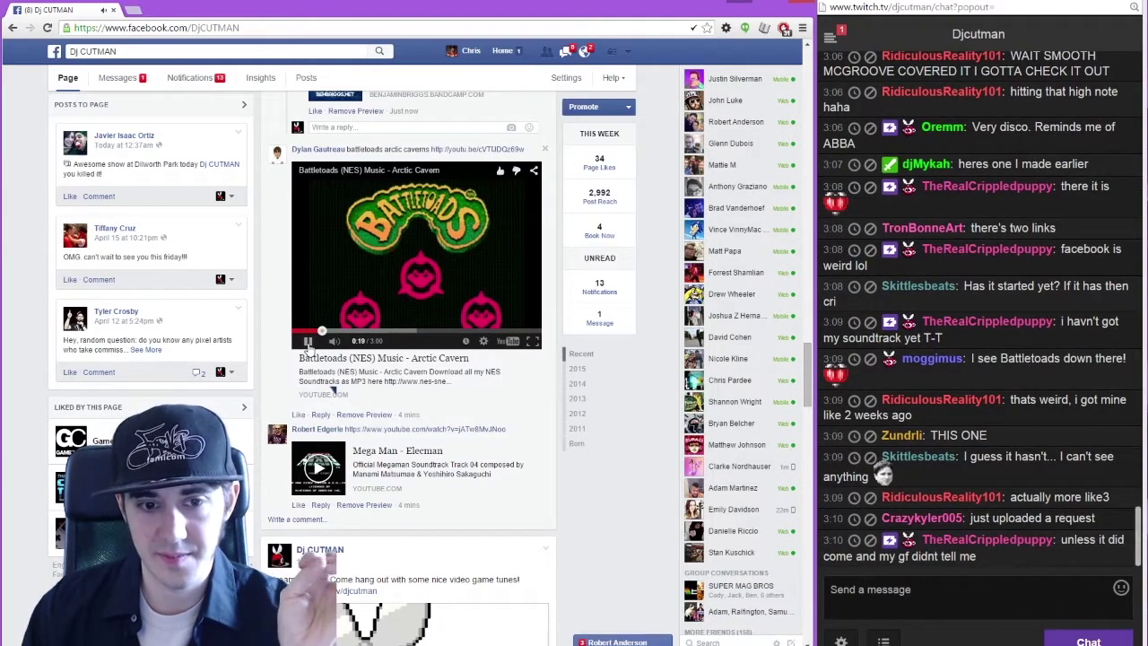
pyautogui.click(308, 342)
pyautogui.click(313, 469)
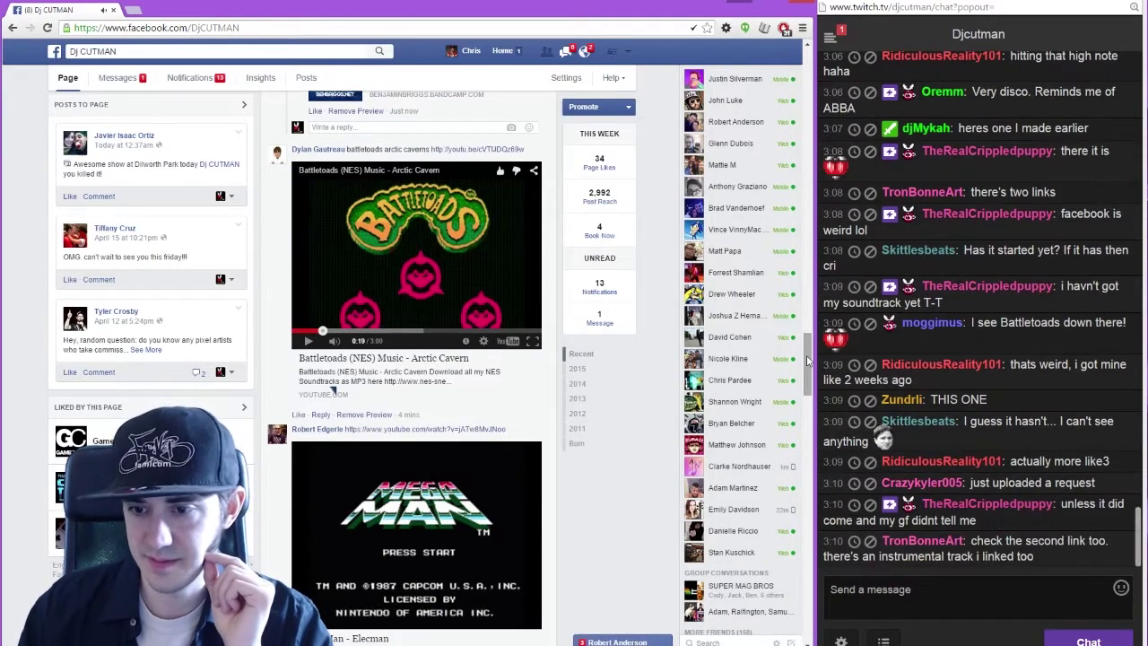
pyautogui.moveTo(807, 359); pyautogui.dragTo(813, 374)
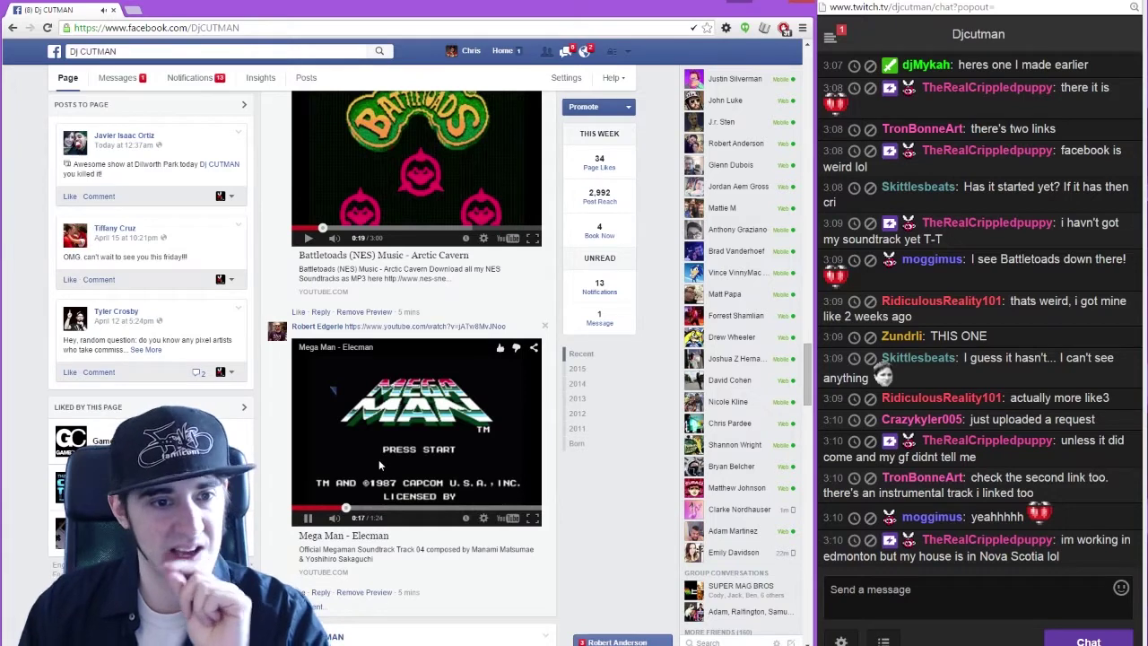
# Reload the Dj CUTMAN page and expand the hidden comments on the remix request post
pyautogui.press('F5')
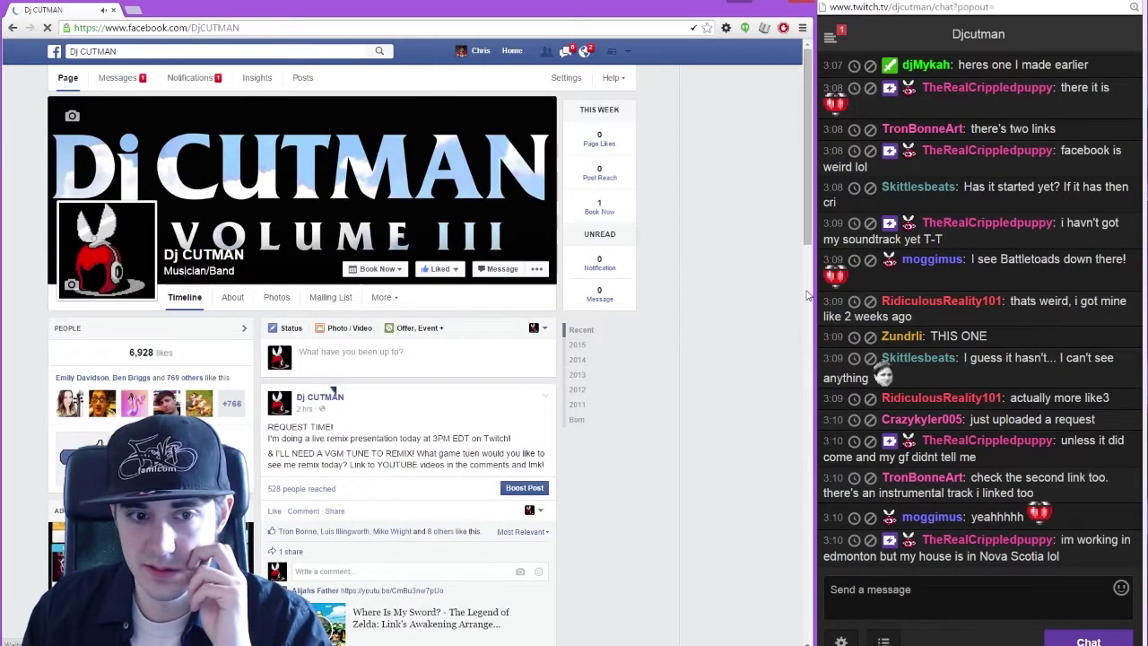
pyautogui.click(808, 295)
pyautogui.moveTo(808, 295); pyautogui.dragTo(808, 277)
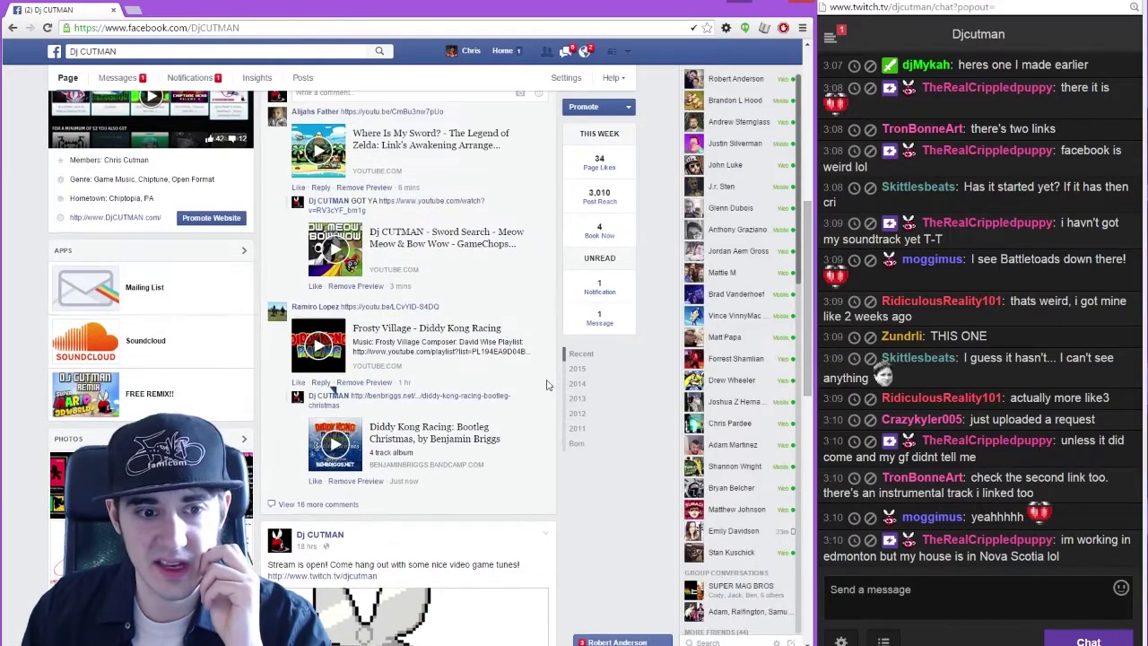
pyautogui.click(331, 507)
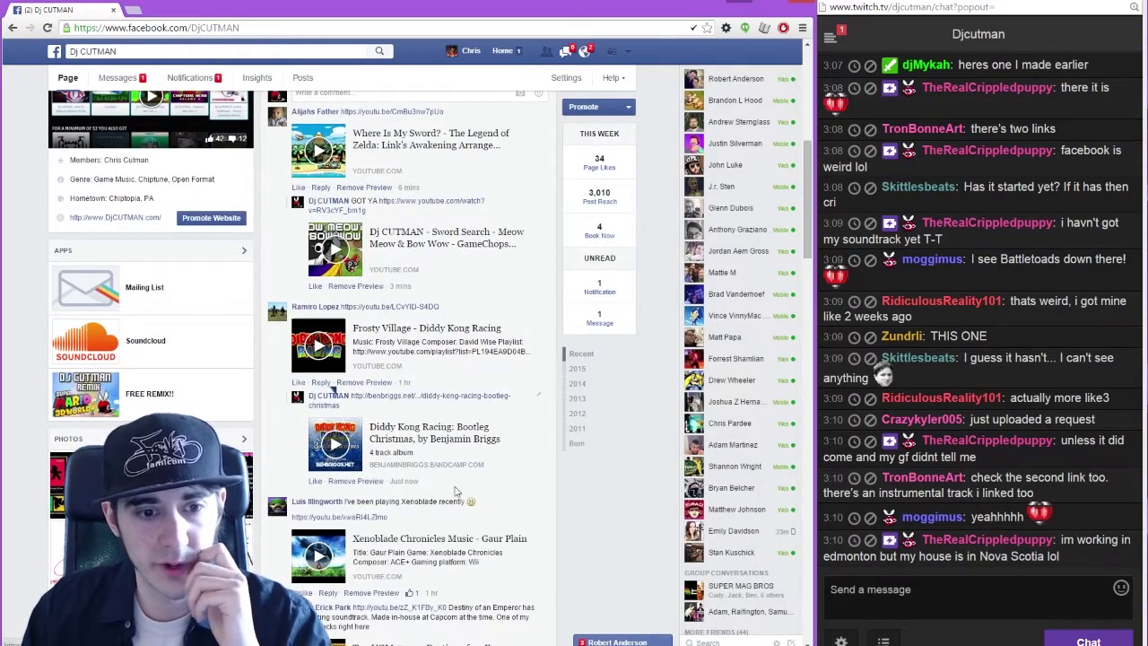
# Find the "Super Mario Rpg - Smithy Theme" suggestion among the comments and play its video
pyautogui.scroll(-4, 750, 328)
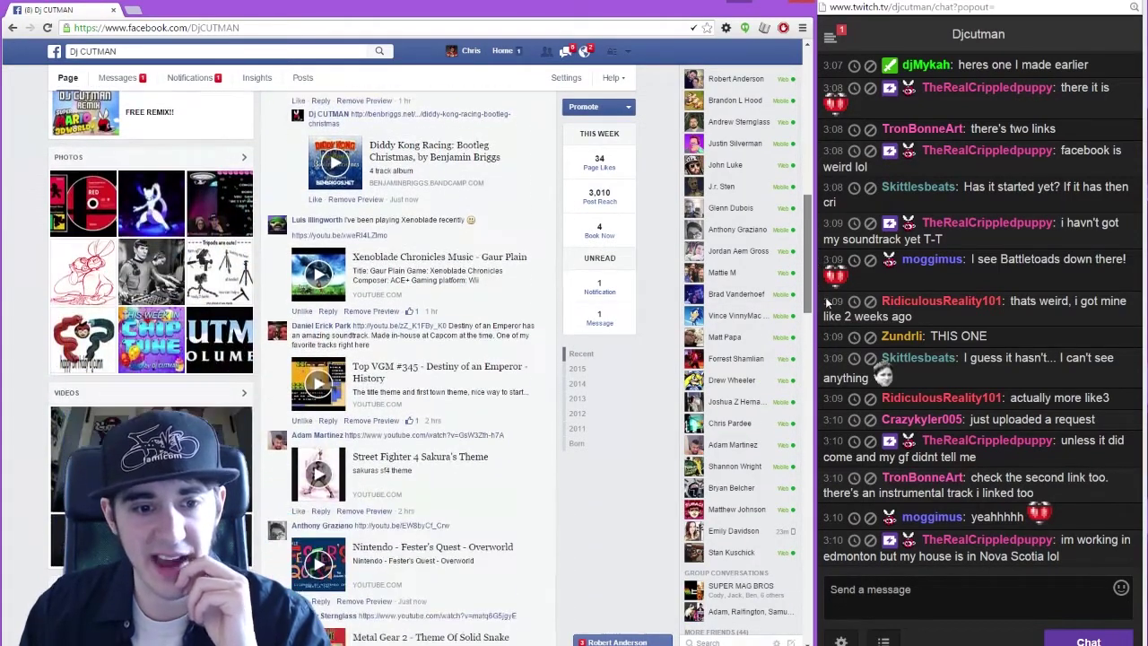
pyautogui.scroll(-8, 829, 318)
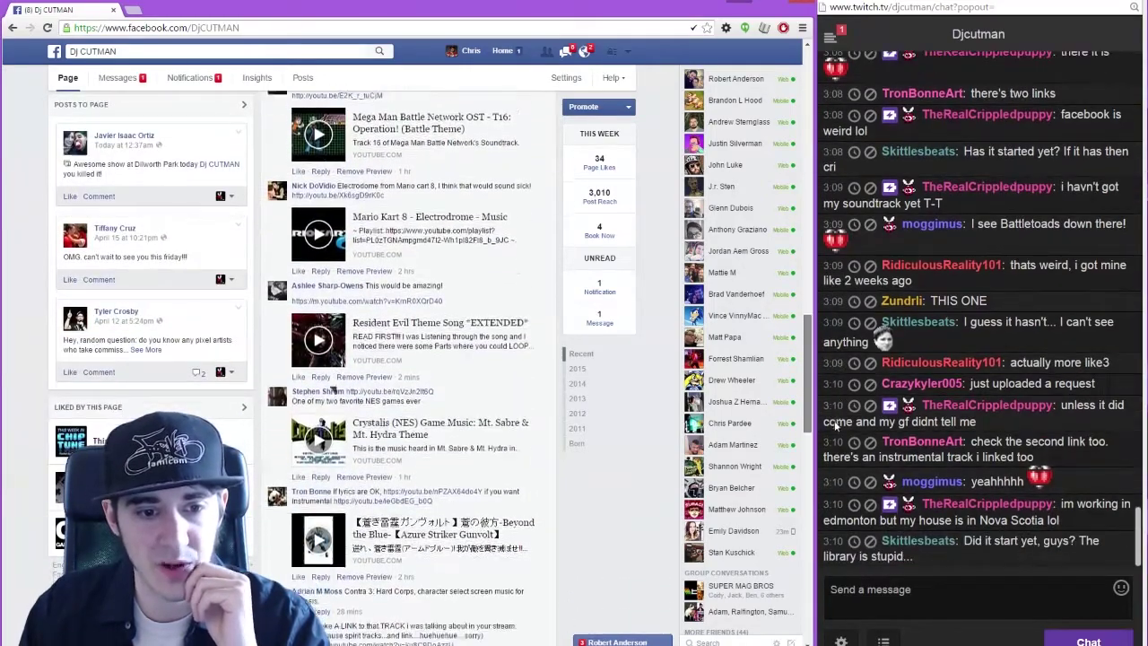
pyautogui.scroll(-4, 838, 444)
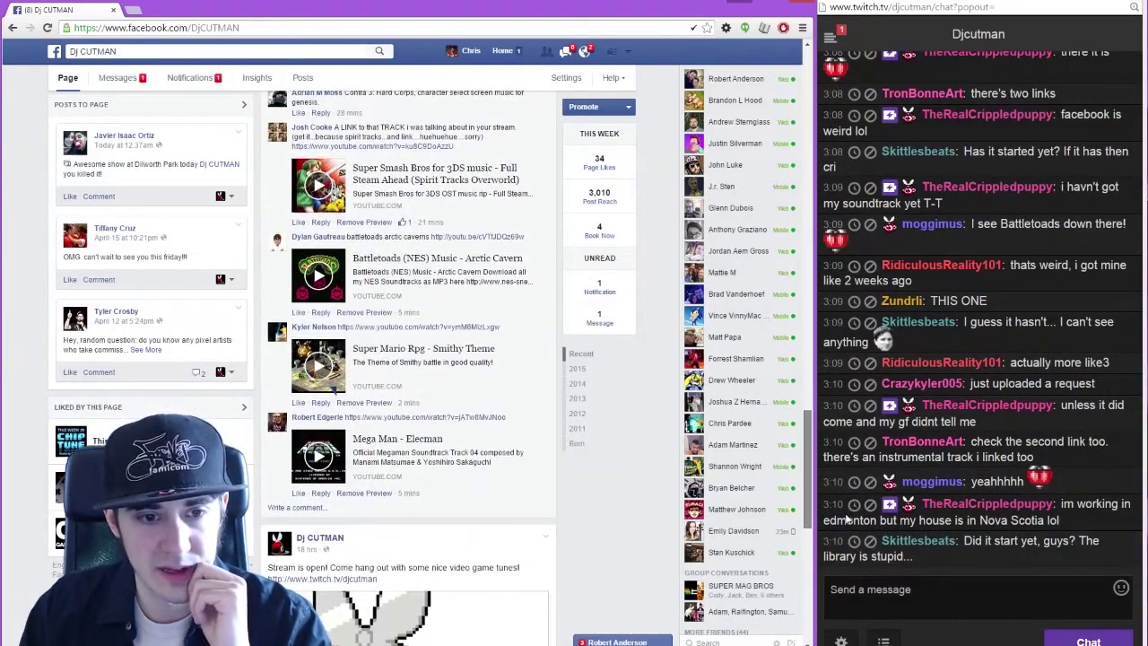
pyautogui.scroll(1, 847, 518)
pyautogui.click(332, 468)
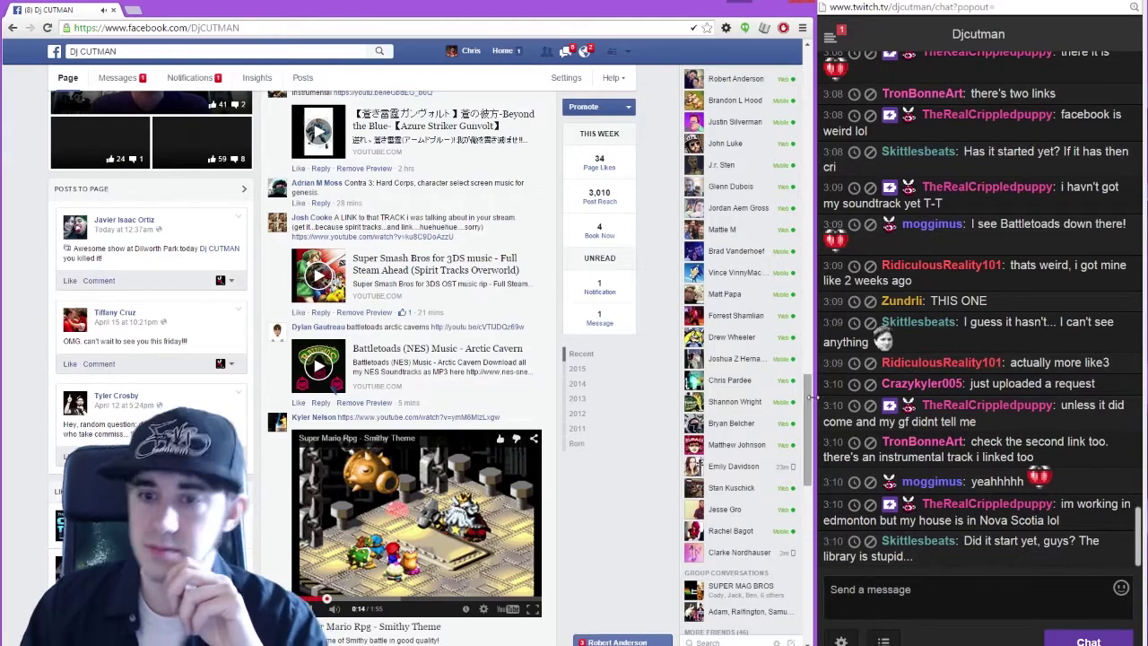
pyautogui.moveTo(812, 395); pyautogui.dragTo(775, 414)
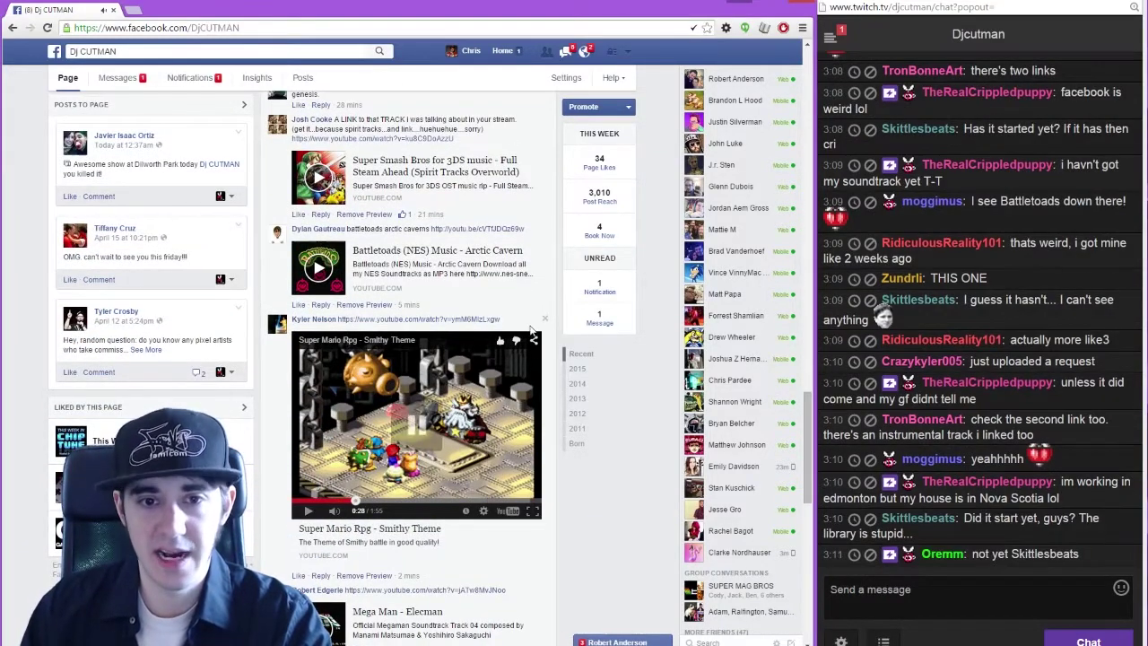
# Play the "Nintendo - Fester's Quest - Overworld" video from the comments, replay its opening section and pause it
pyautogui.scroll(-5, 453, 341)
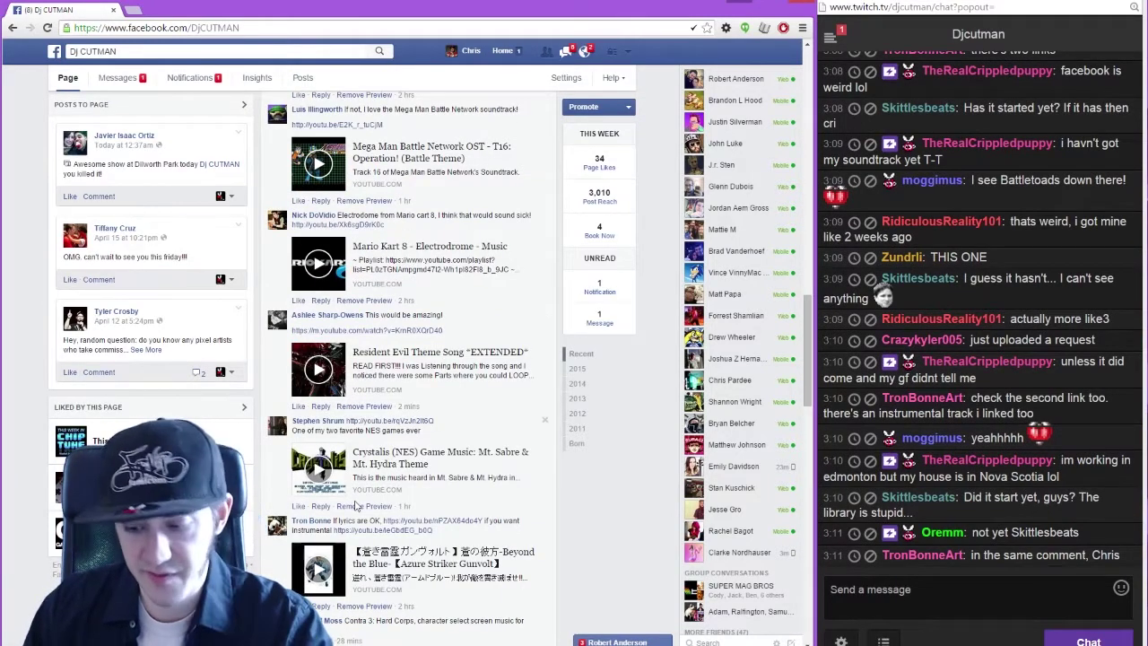
pyautogui.scroll(-6, 356, 377)
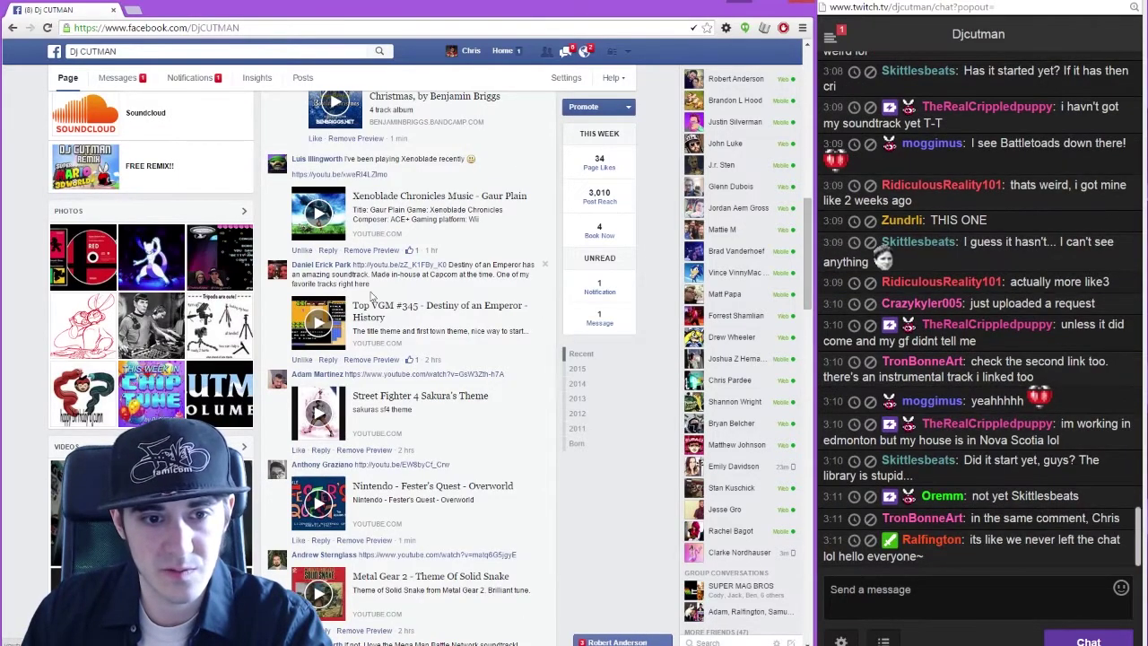
pyautogui.click(318, 503)
pyautogui.scroll(-2, 536, 520)
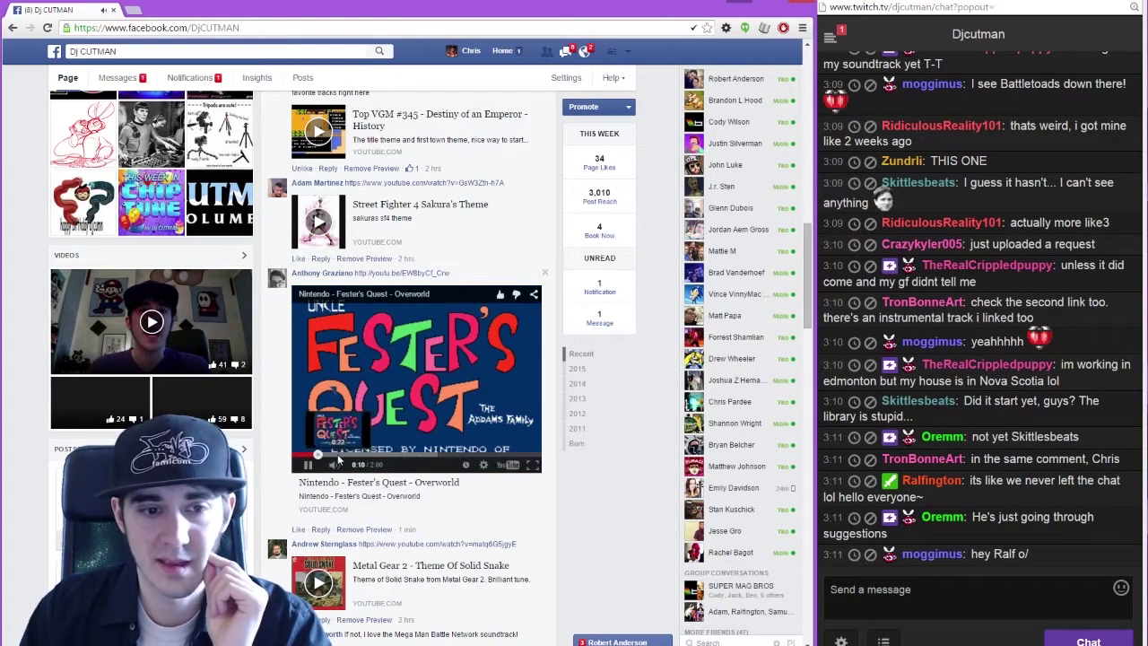
pyautogui.moveTo(335, 467)
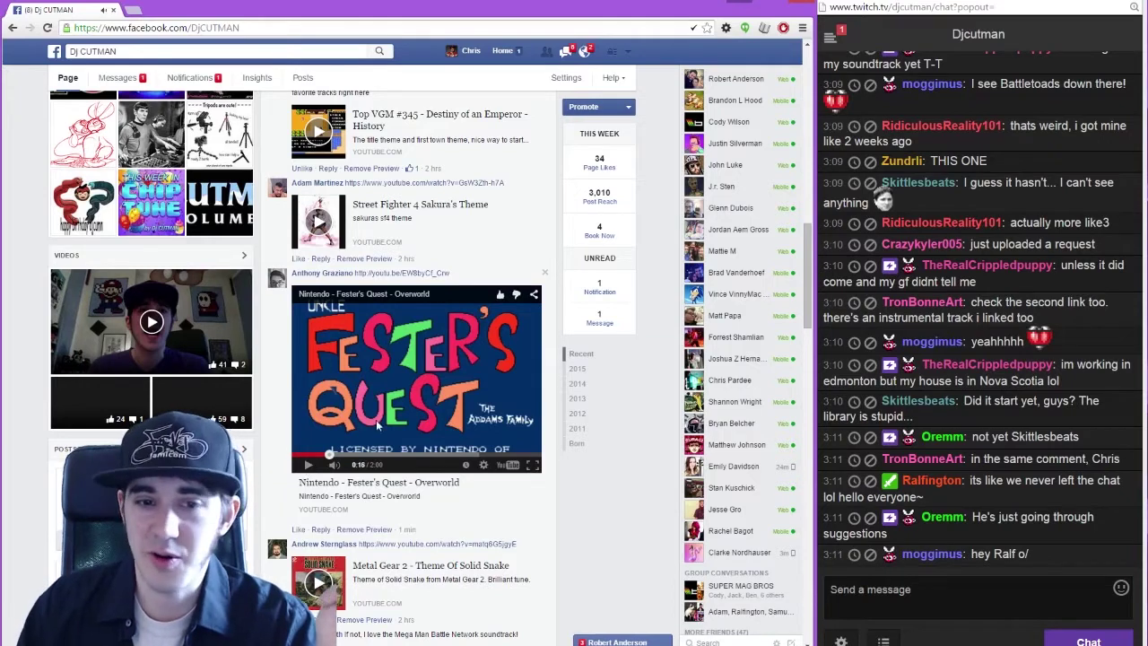
pyautogui.click(313, 455)
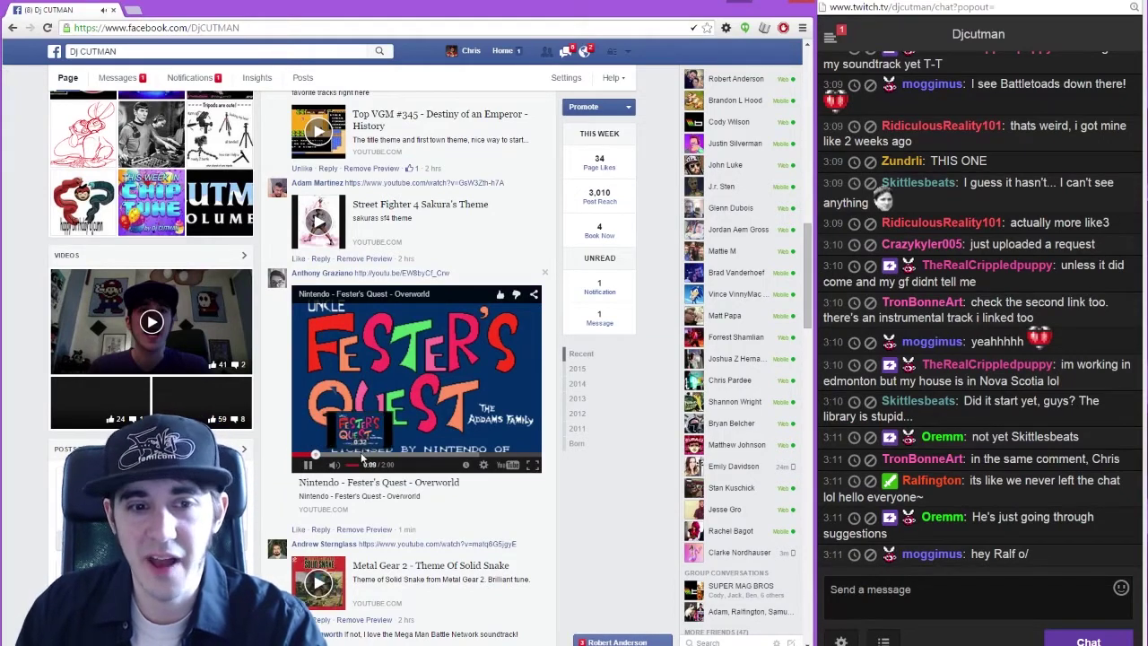
pyautogui.click(309, 466)
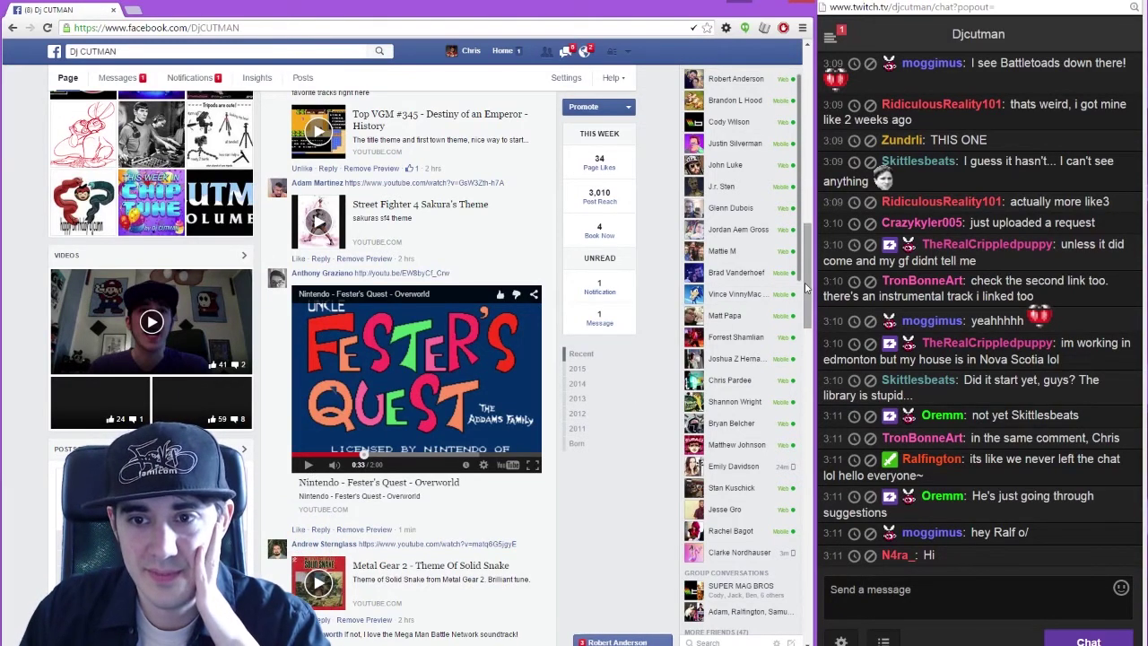
# Return to the "Super Smash Bros for 3DS music - Full Steam Ahead" suggestion and play it again
pyautogui.moveTo(809, 286); pyautogui.dragTo(812, 247)
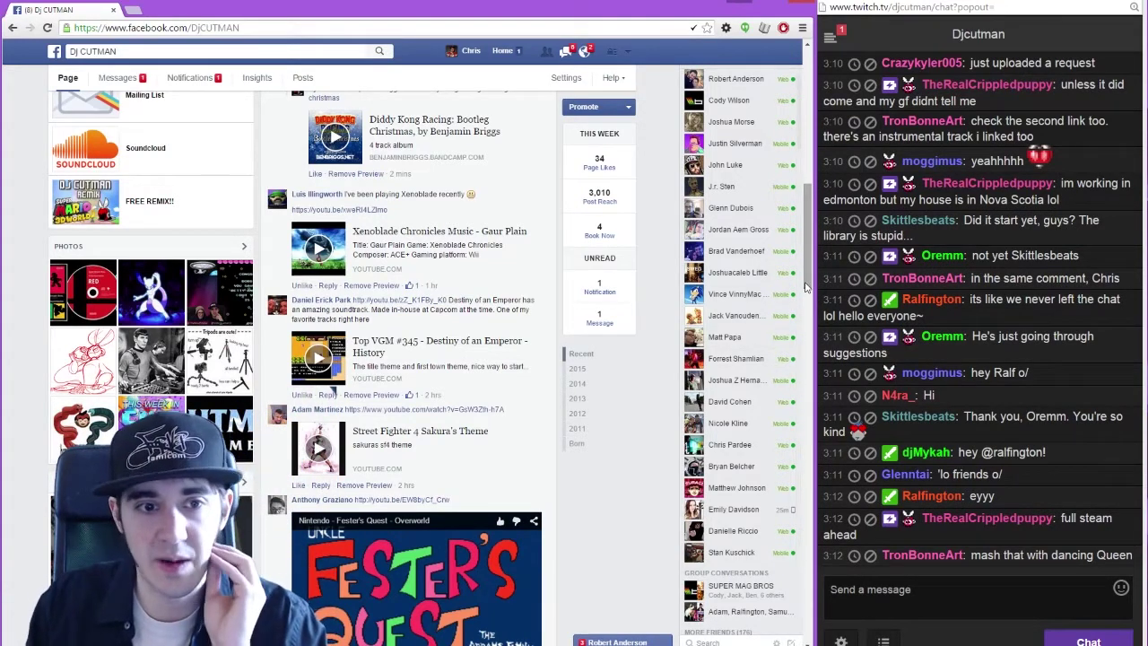
pyautogui.moveTo(805, 287); pyautogui.dragTo(809, 413)
pyautogui.scroll(-4, 331, 417)
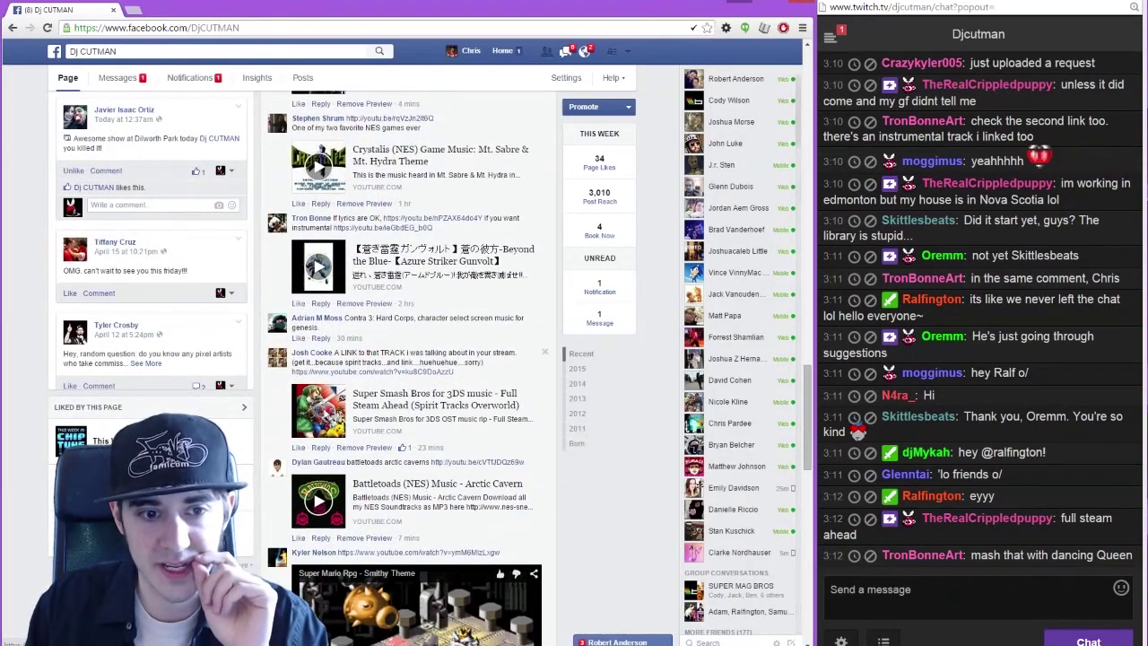
pyautogui.click(330, 414)
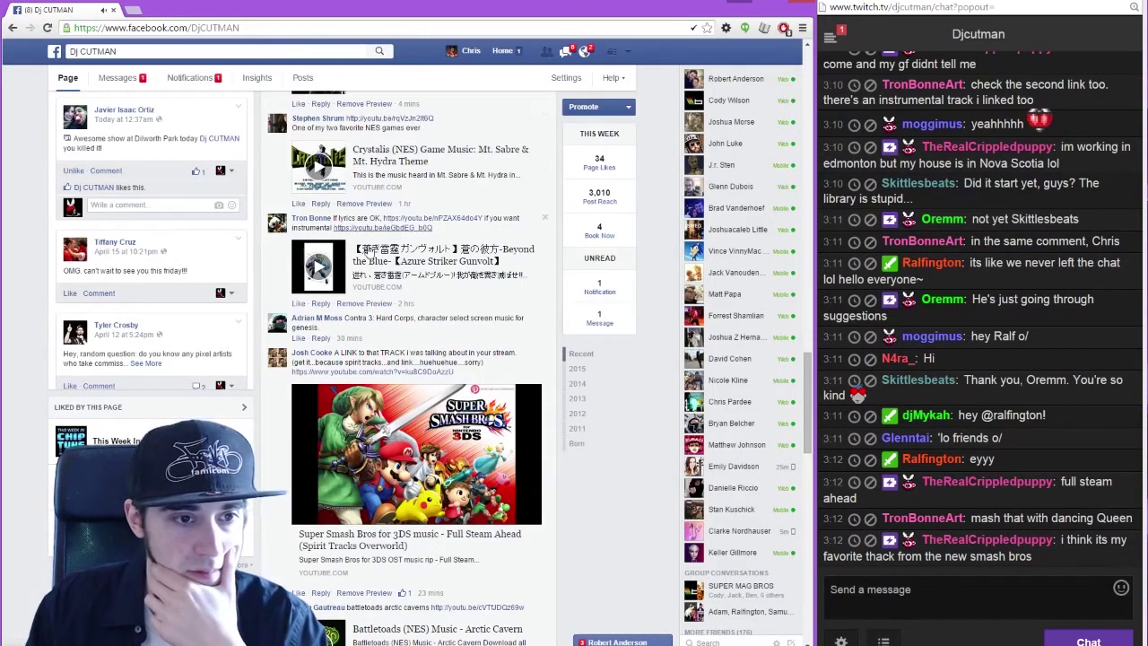
# Enter the channel address "twitch.tv/djcutman" in a new page status and cut it to the clipboard
pyautogui.scroll(20, 336, 235)
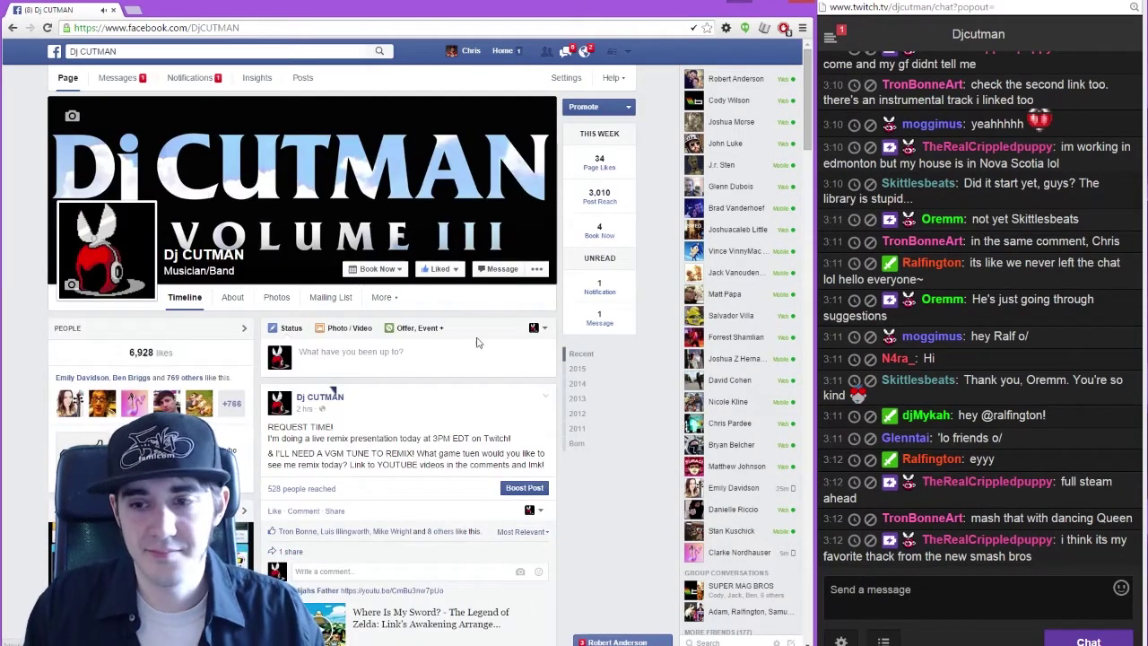
pyautogui.click(372, 363)
pyautogui.write('twitch')
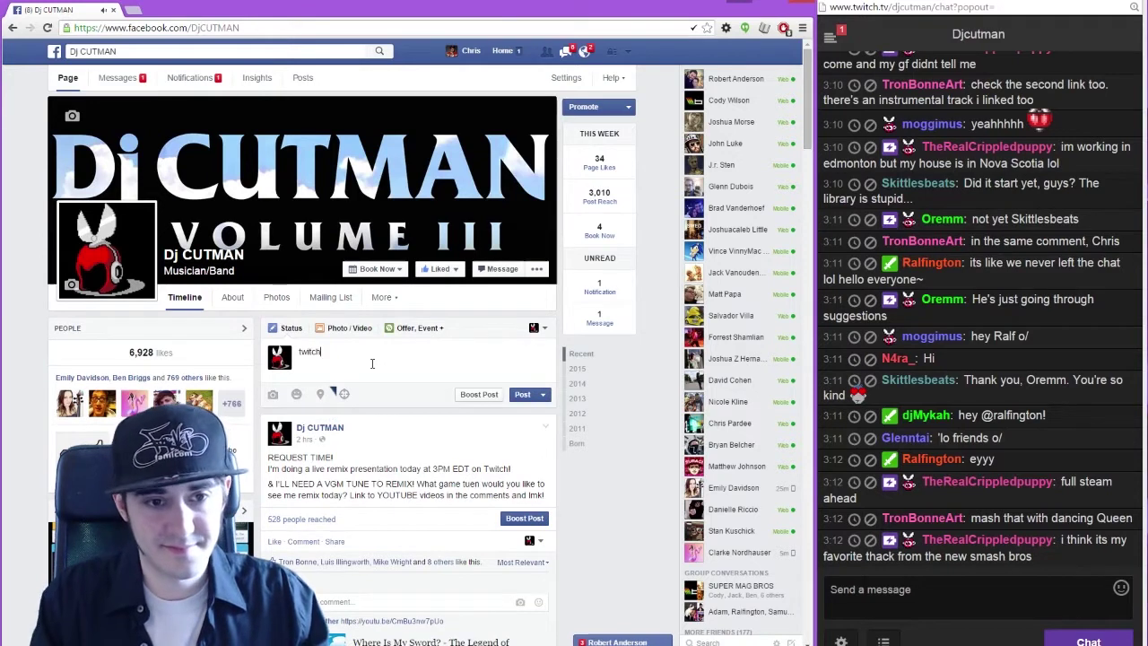
pyautogui.write('.tv/djcutman')
pyautogui.hotkey('ctrl', 'a')
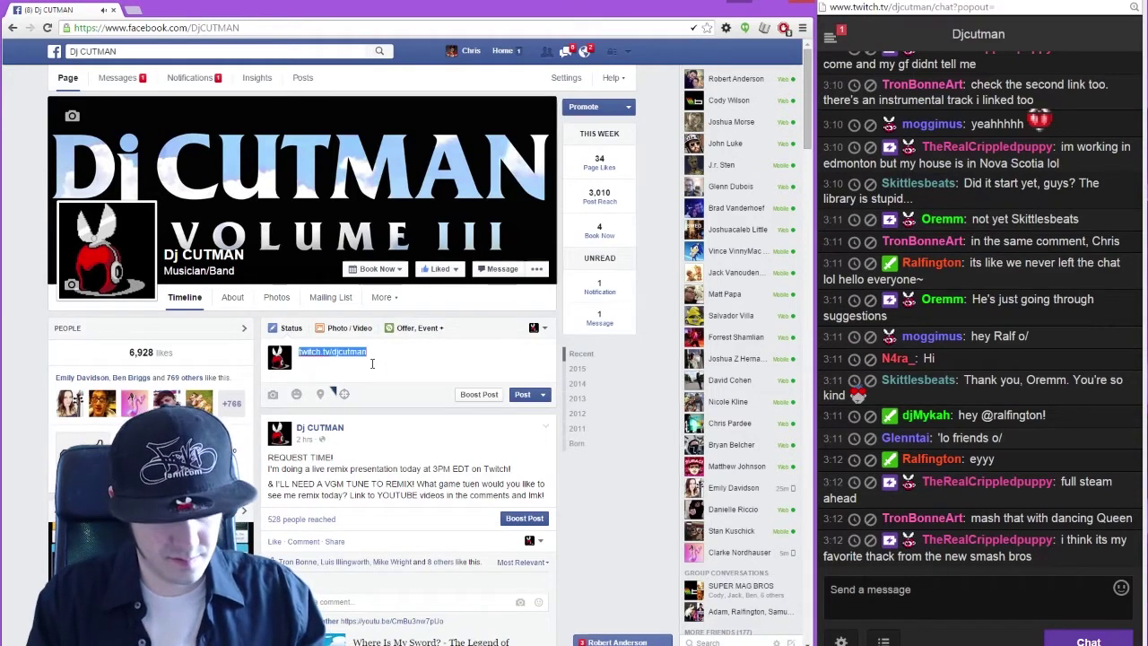
pyautogui.hotkey('ctrl', 'x')
# Write "Streaming a how-to beat making panel on Twitch RIGHT NOW :D", add the cut channel address below it, and publish the post
pyautogui.write('Streaming a how-=tyo')
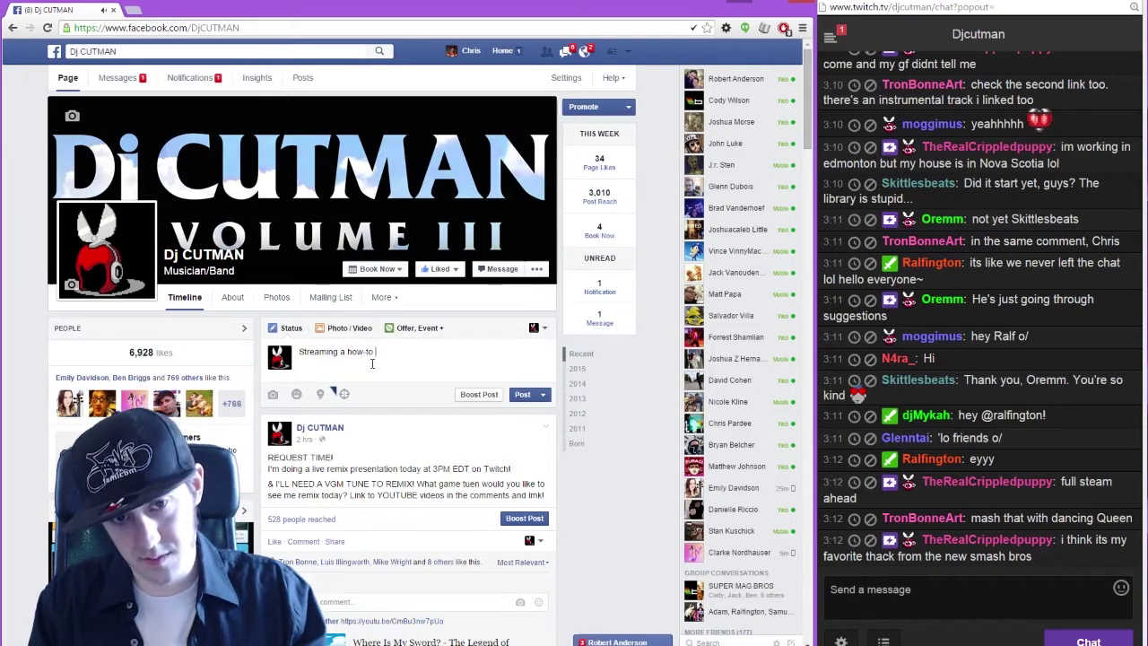
pyautogui.write(' beat making ')
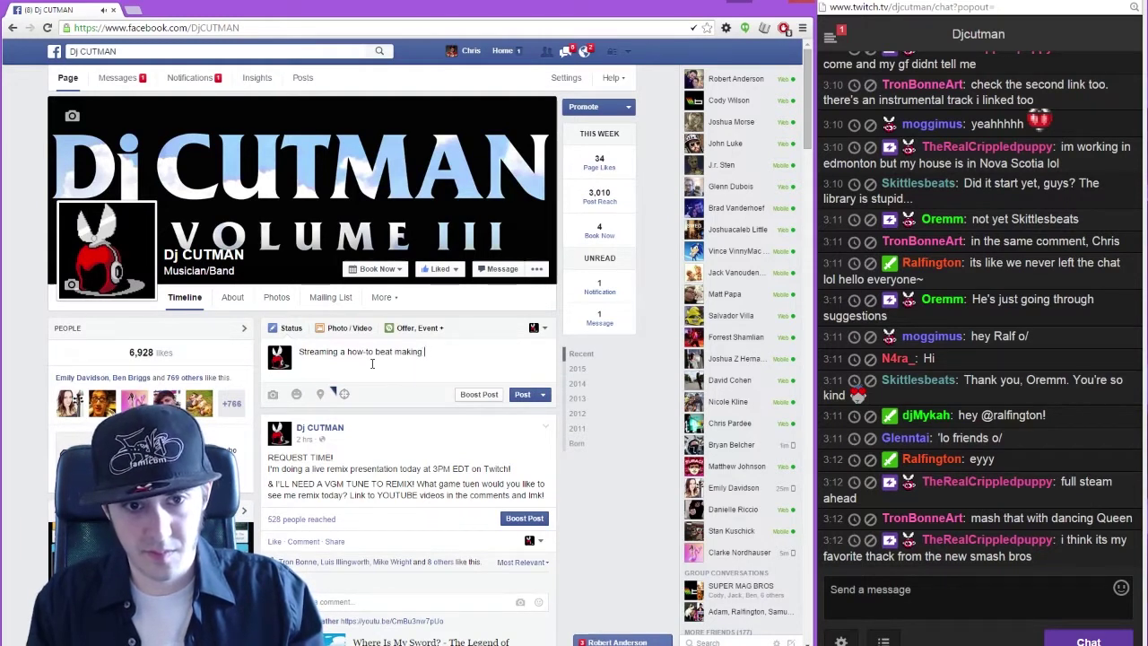
pyautogui.write('panel on ')
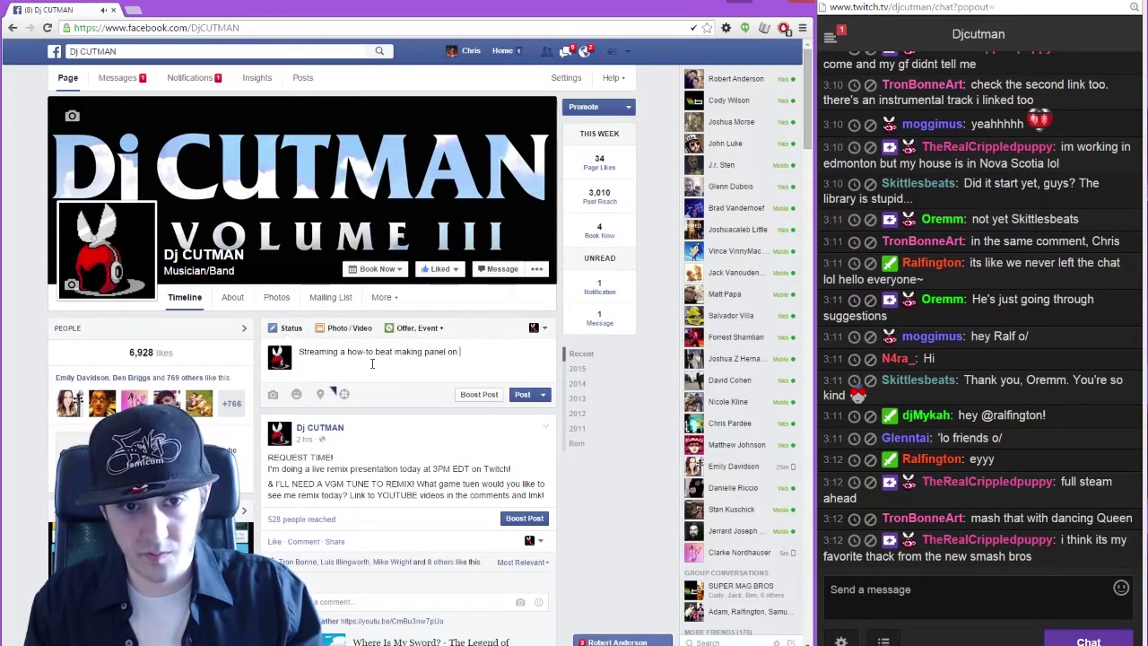
pyautogui.write('Twitch RIGHT NOW :D')
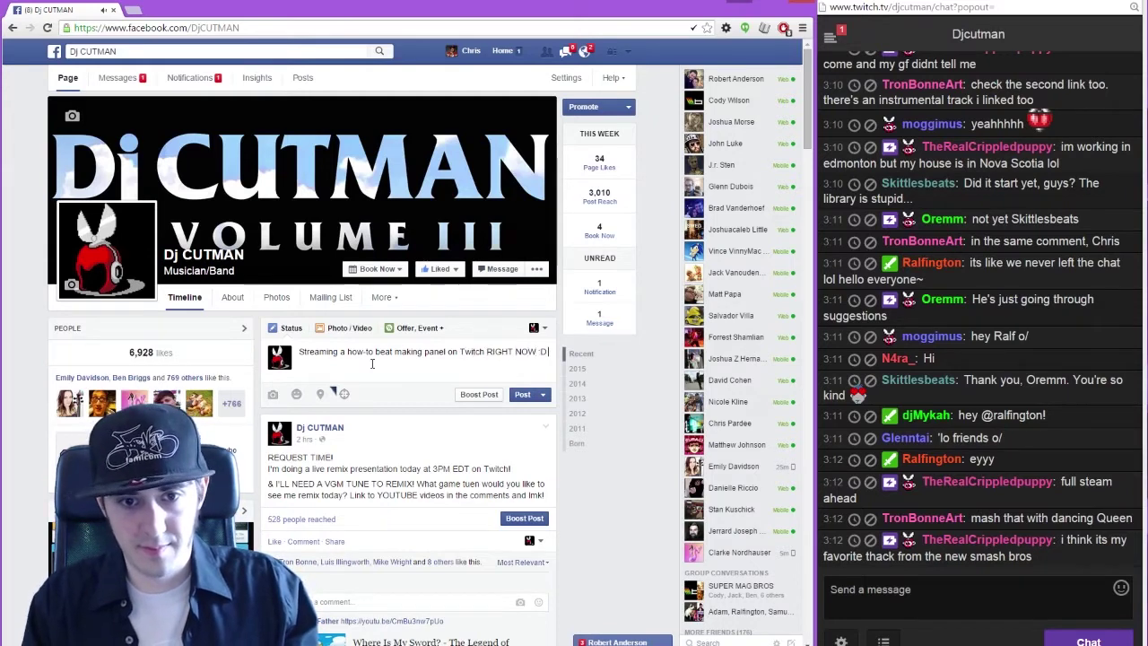
pyautogui.hotkey('ctrl', 'v')
pyautogui.hotkey('ctrl', 'a')
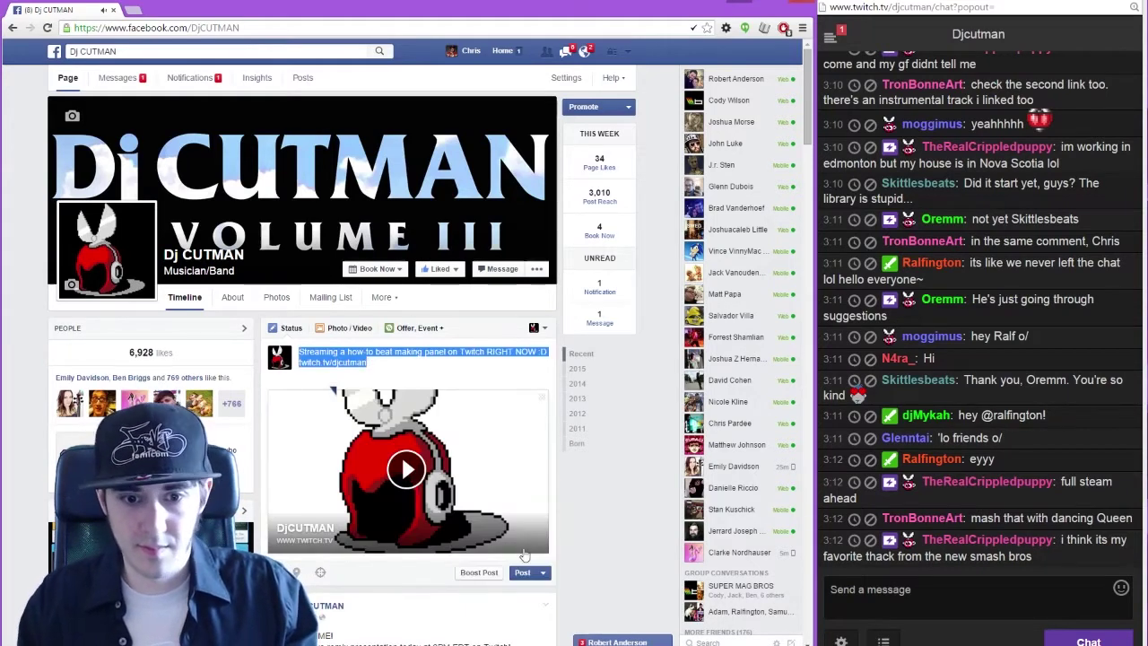
pyautogui.click(521, 574)
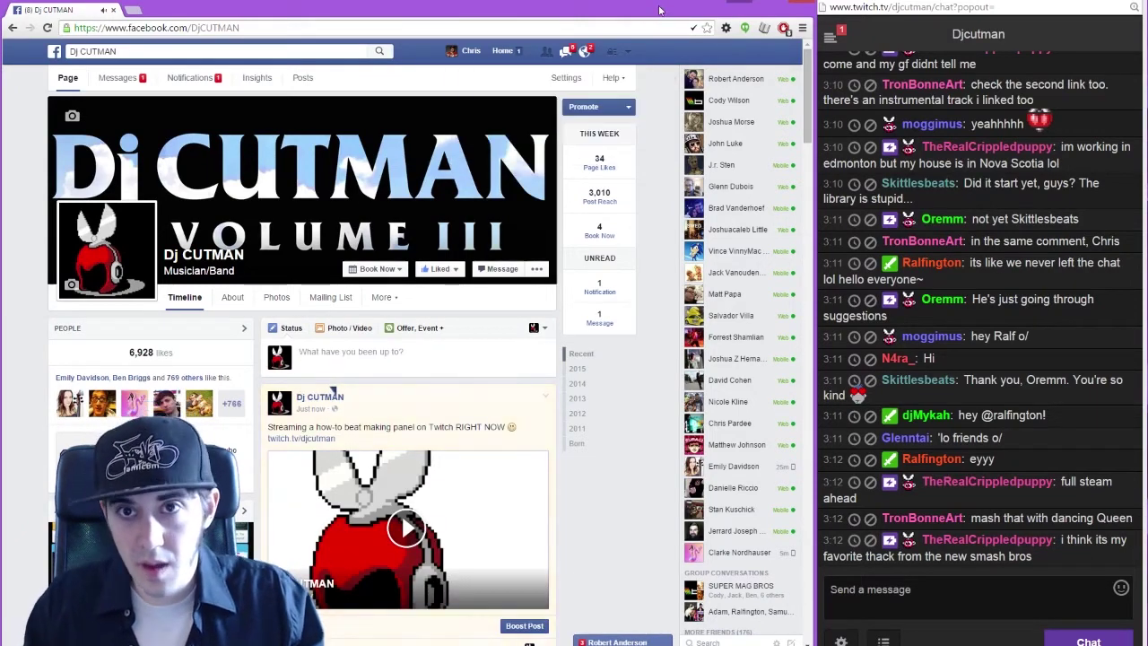
# Minimize the browser window to switch to Ableton Live
pyautogui.moveTo(660, 16)
pyautogui.mouseDown()
pyautogui.moveTo(661, 43)
pyautogui.moveTo(673, 12)
pyautogui.mouseUp()
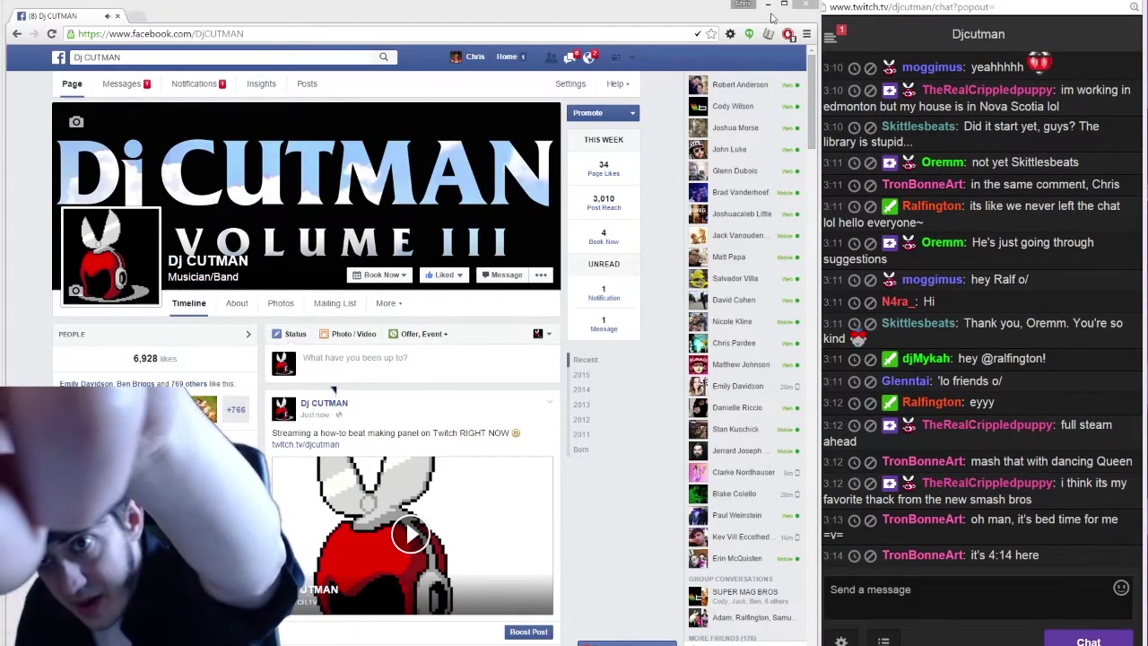
pyautogui.click(769, 4)
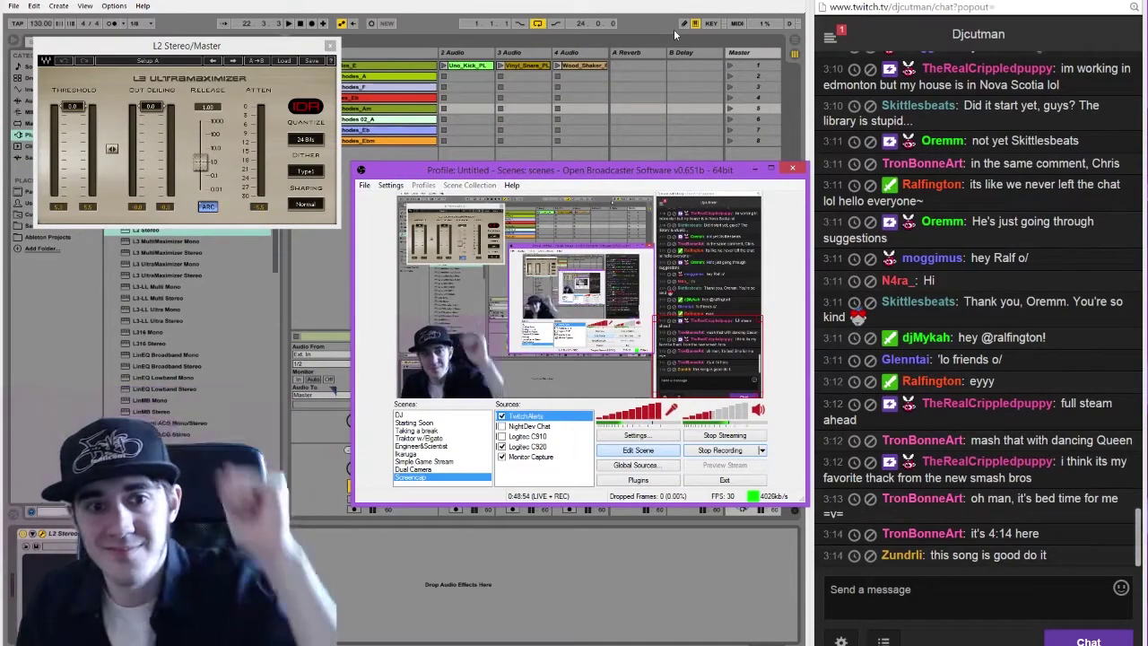
# Clear the broadcasting window away and start a new Live Set, saving the changes to "Morning Soul Vibes"
pyautogui.click(755, 169)
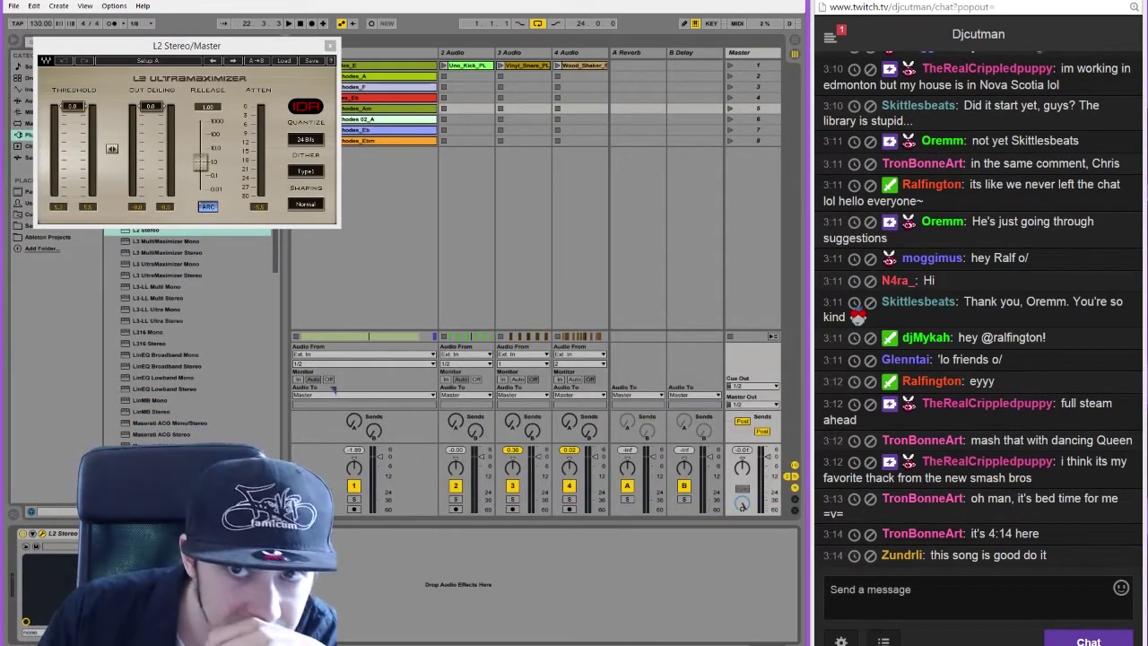
pyautogui.hotkey('ctrl', 'n')
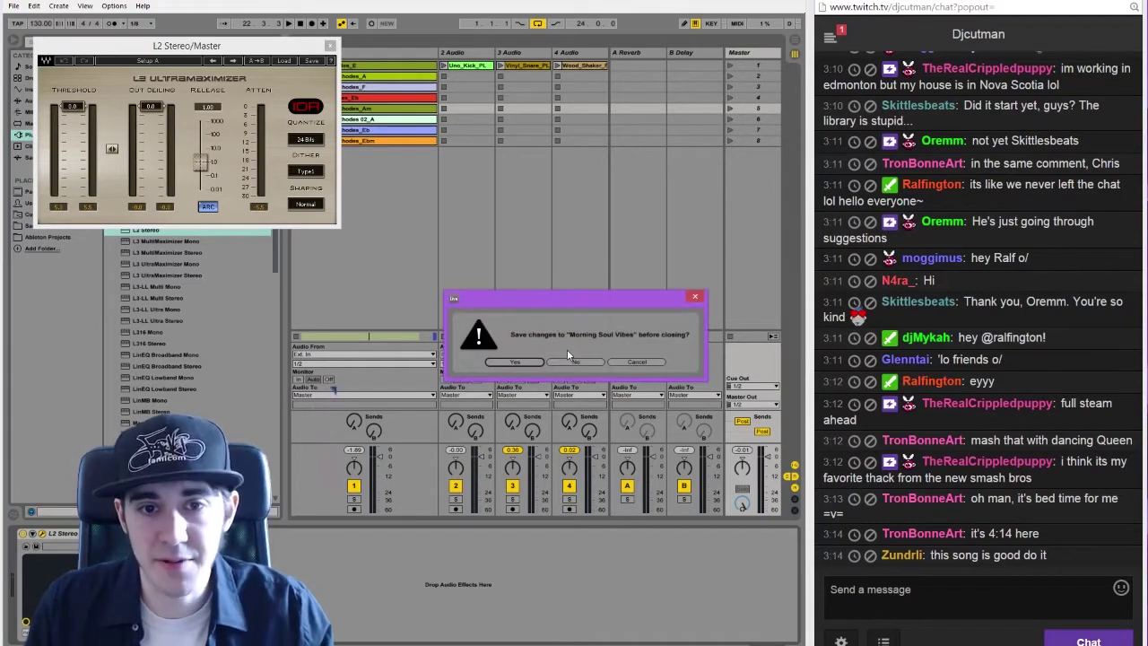
pyautogui.click(519, 363)
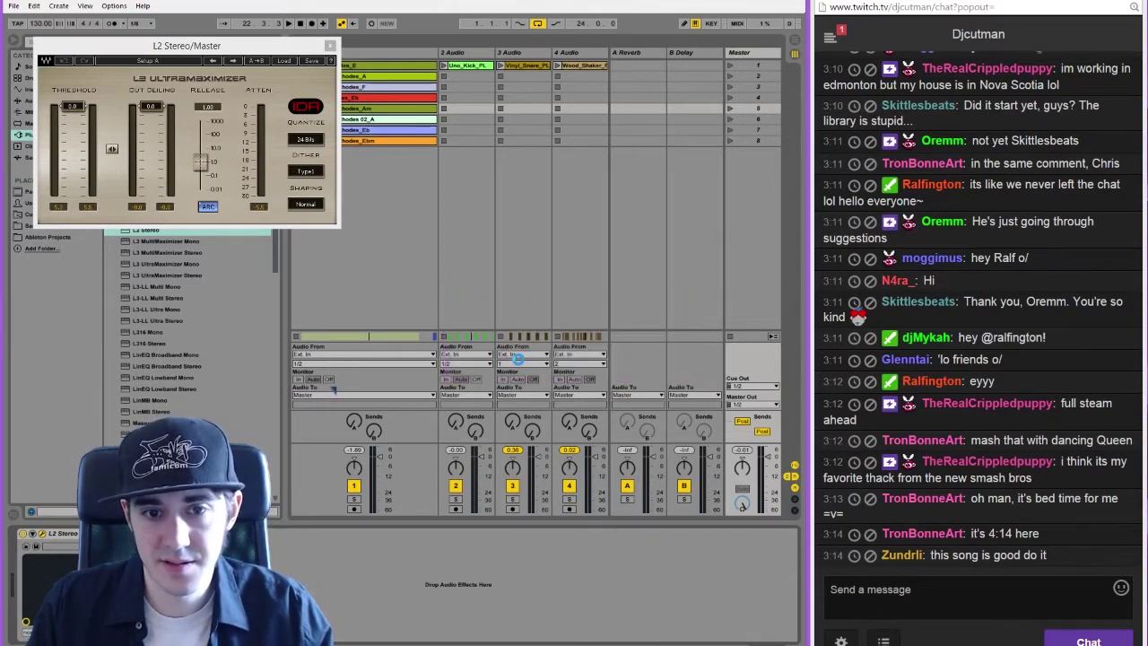
# Switch to the desktop, open the SMASH folder inside Dropbox on drive D: in File Explorer, and move its window clear of the screen edge
pyautogui.click(743, 1)
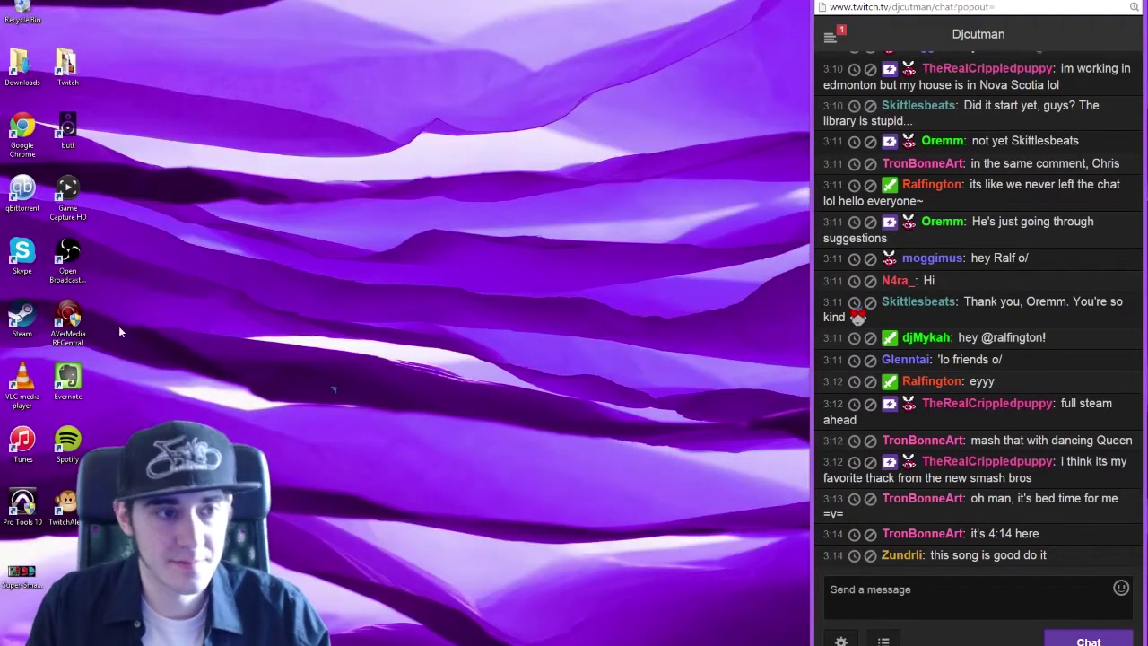
pyautogui.doubleClick(21, 75)
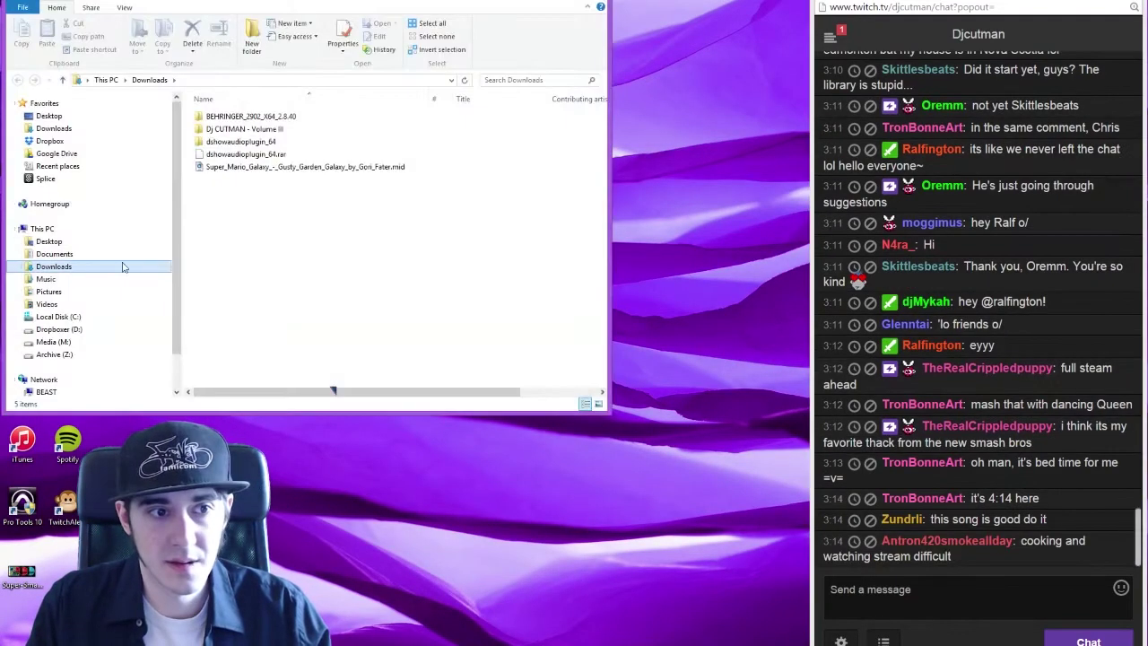
pyautogui.click(61, 330)
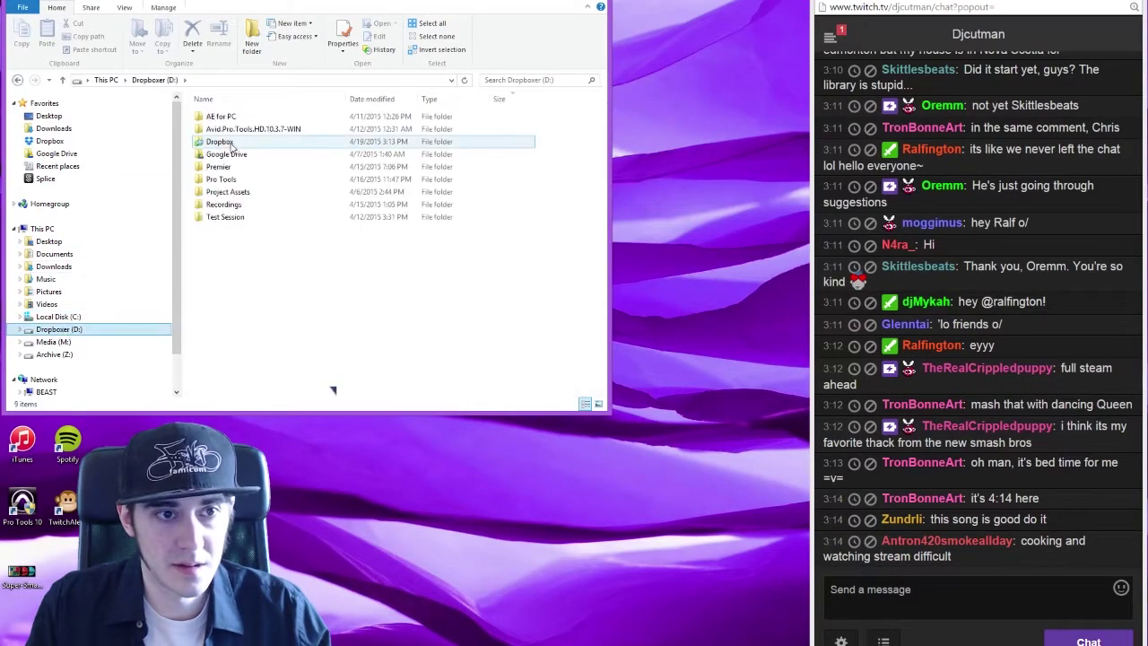
pyautogui.doubleClick(225, 141)
pyautogui.click(281, 192)
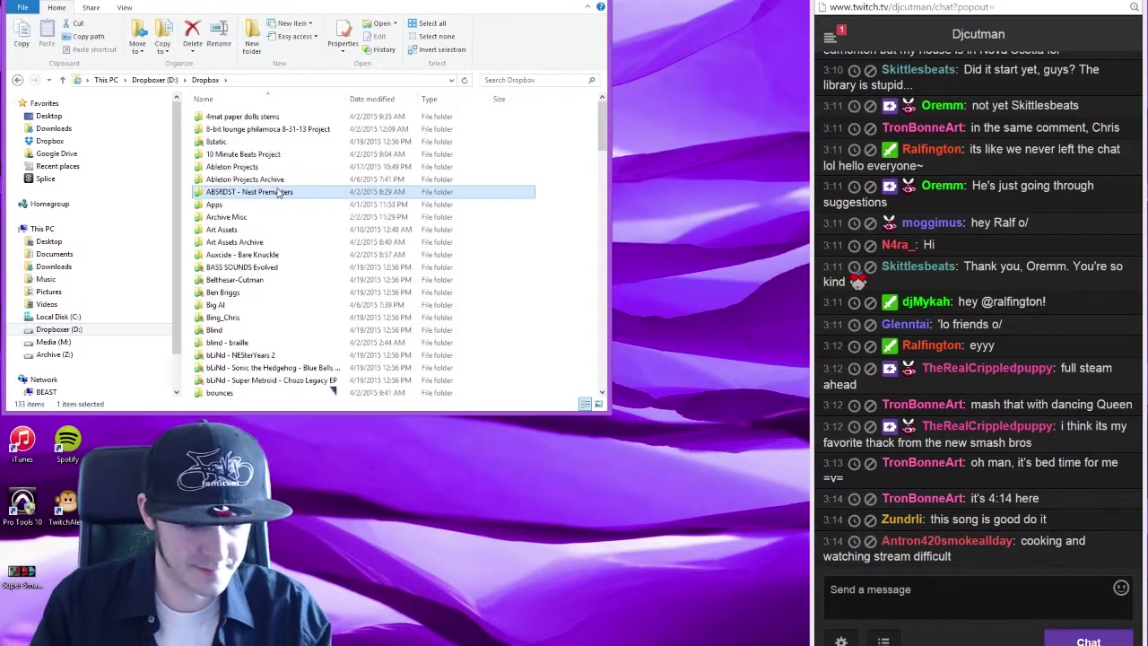
pyautogui.write('sm')
pyautogui.doubleClick(264, 180)
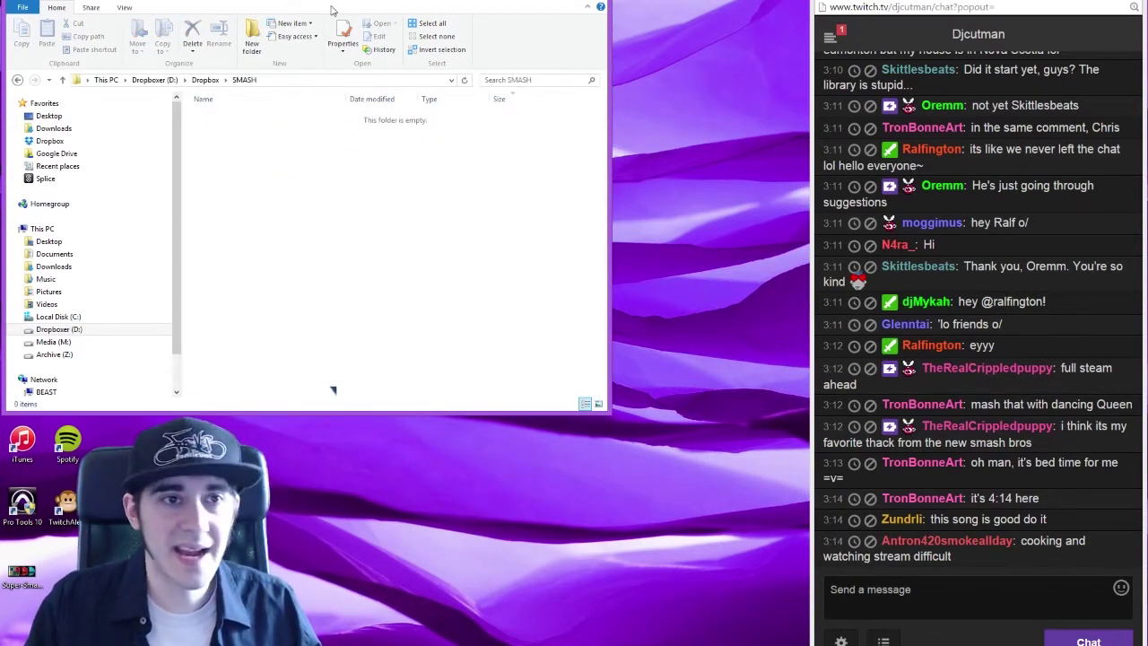
pyautogui.moveTo(331, 9); pyautogui.dragTo(478, 45)
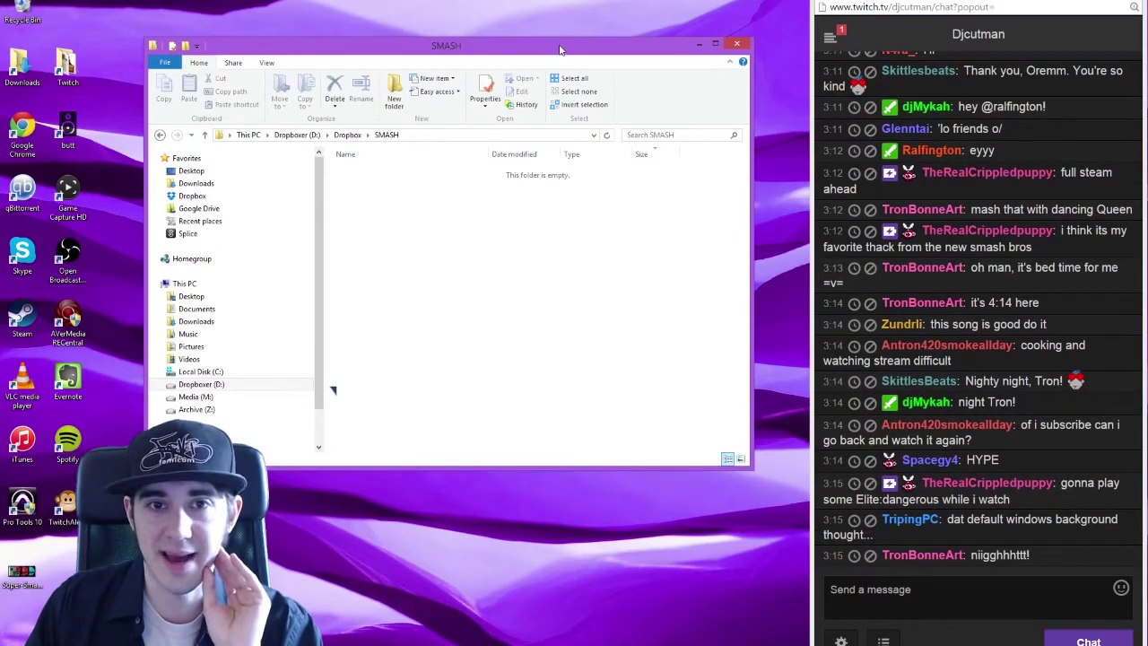
pyautogui.moveTo(559, 49); pyautogui.dragTo(560, 97)
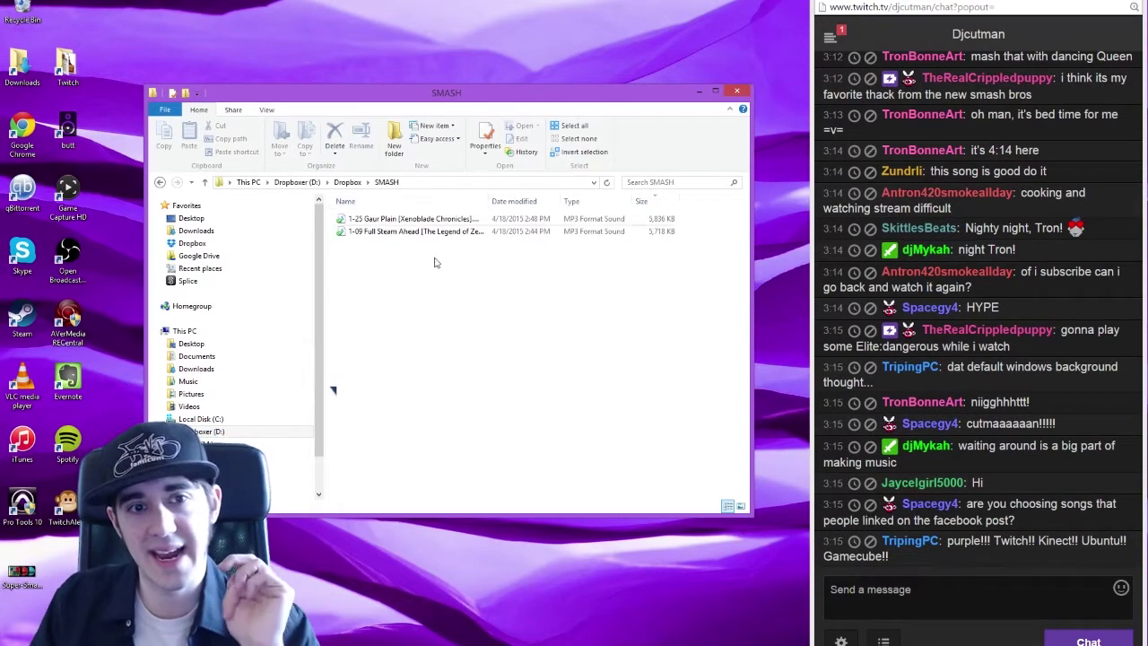
# Import both MP3 files, "1-25 Gaur Plain" and "1-09 Full Steam Ahead", as clips into the first track of the new Live Set
pyautogui.click(412, 232)
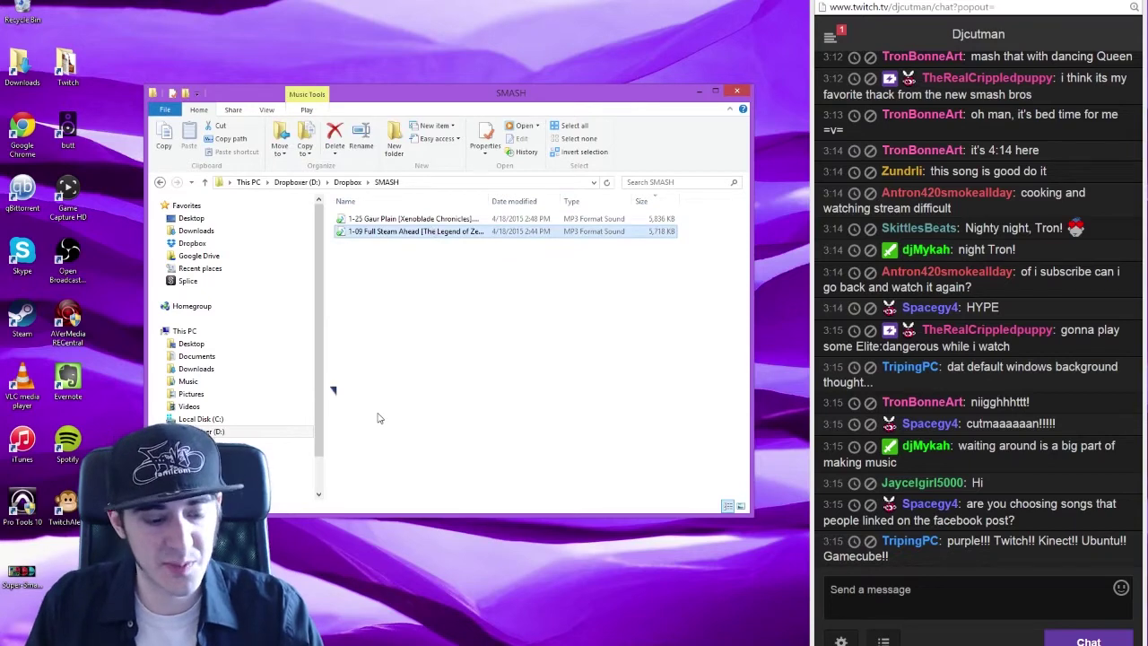
pyautogui.hotkey('ctrl', 'a')
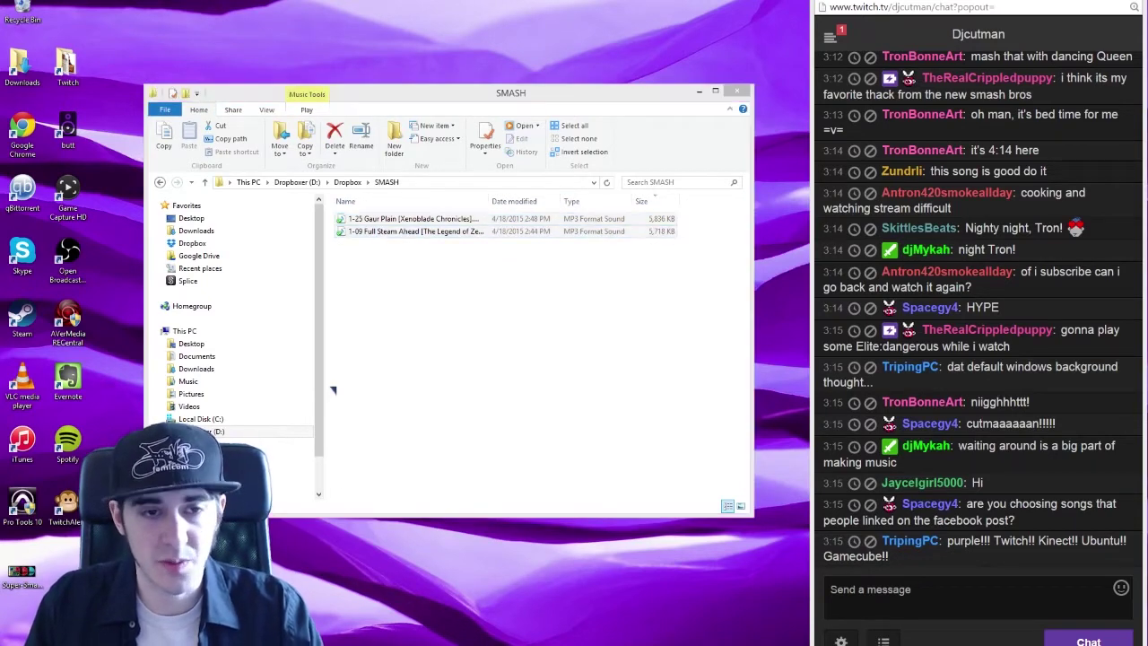
pyautogui.click(410, 427)
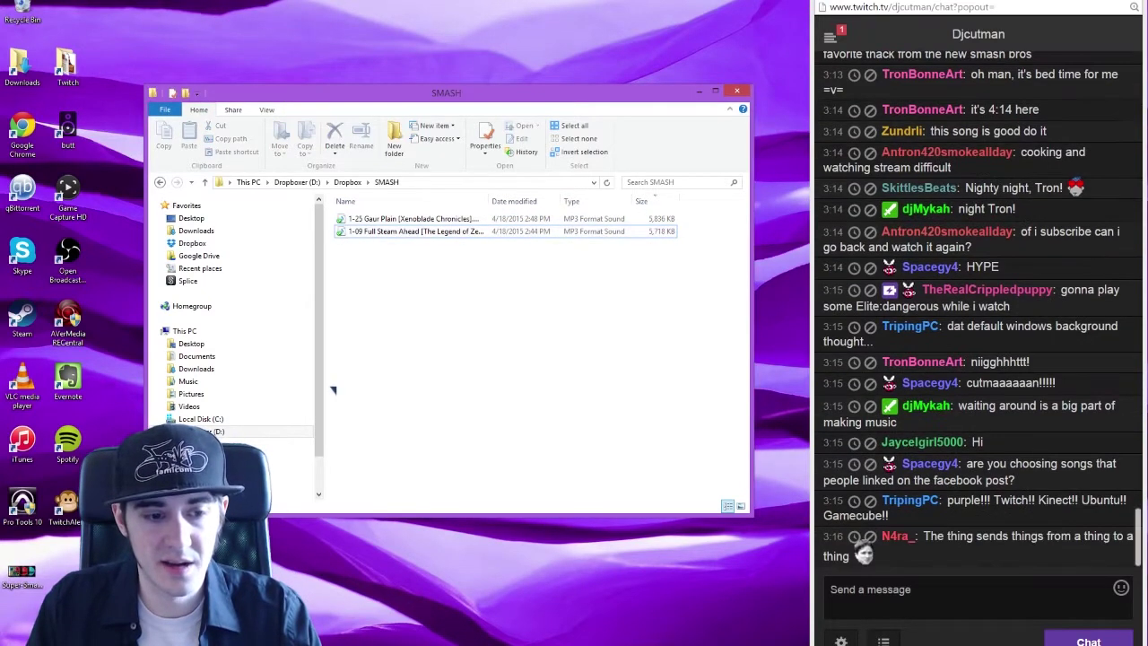
pyautogui.click(299, 645)
pyautogui.click(300, 645)
pyautogui.hotkey('ctrl', 'a')
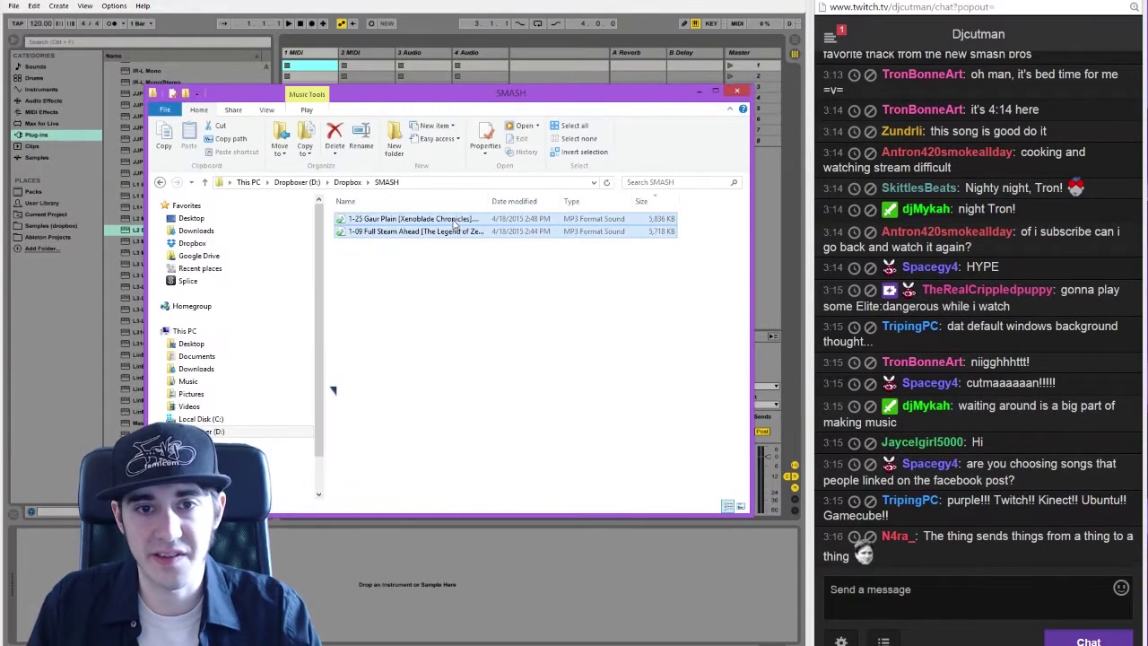
pyautogui.moveTo(449, 223); pyautogui.dragTo(310, 72)
pyautogui.hotkey('alt', 'Tab')
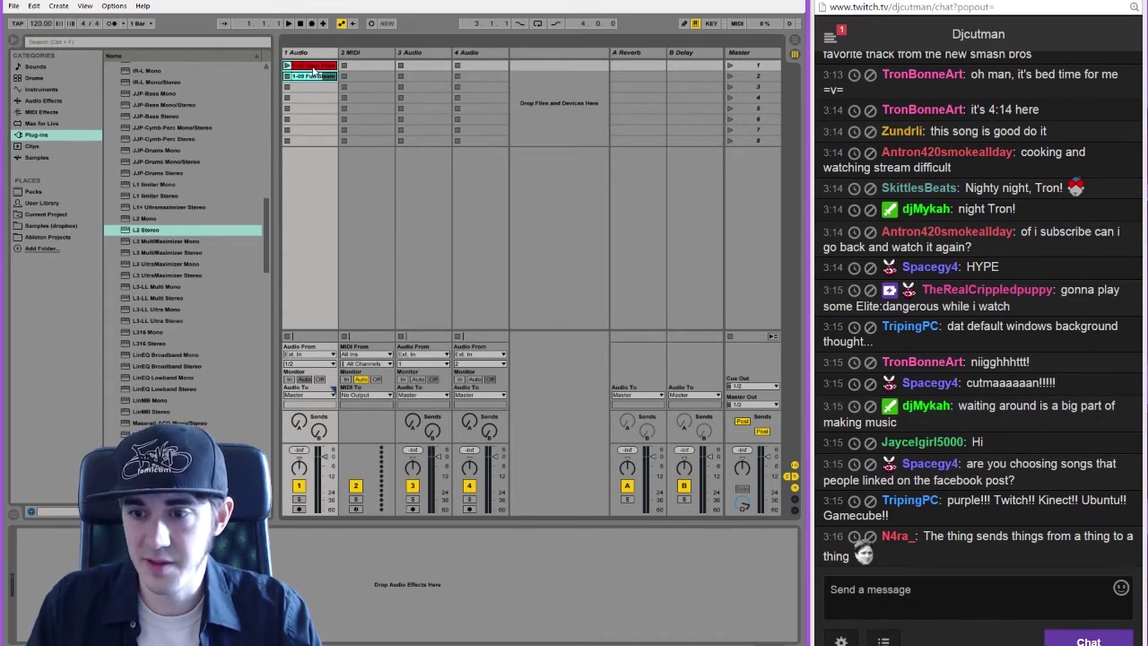
# Compare the waveforms of the two imported clips, examine the start of "1-25 Gaur Plain" up close, and play that clip
pyautogui.click(314, 69)
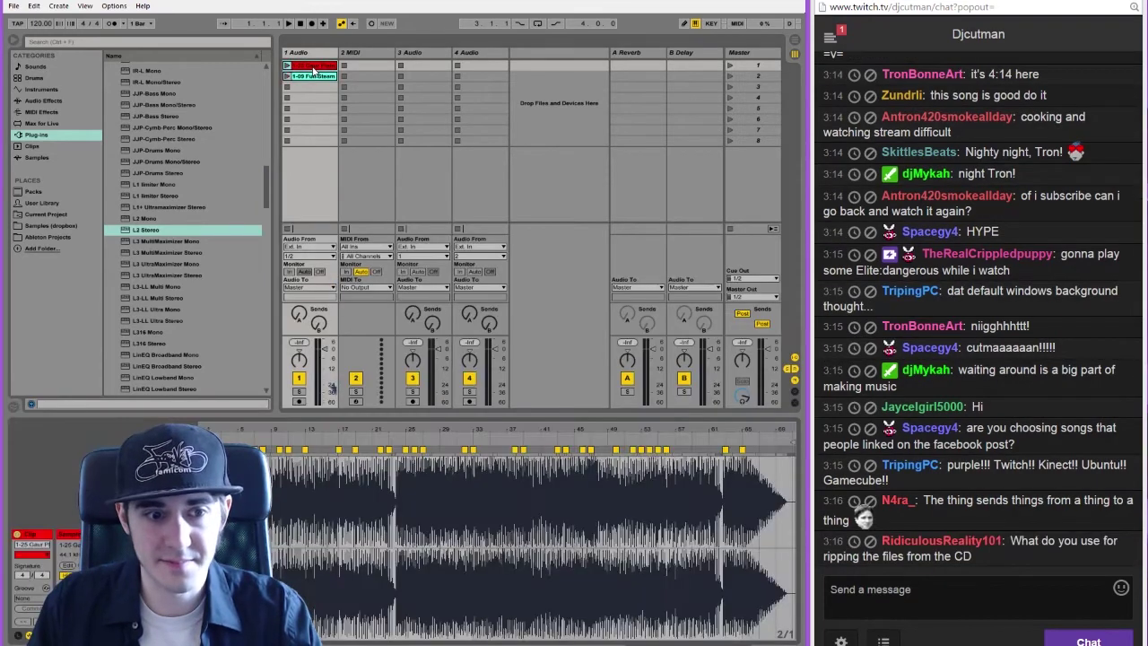
pyautogui.click(307, 76)
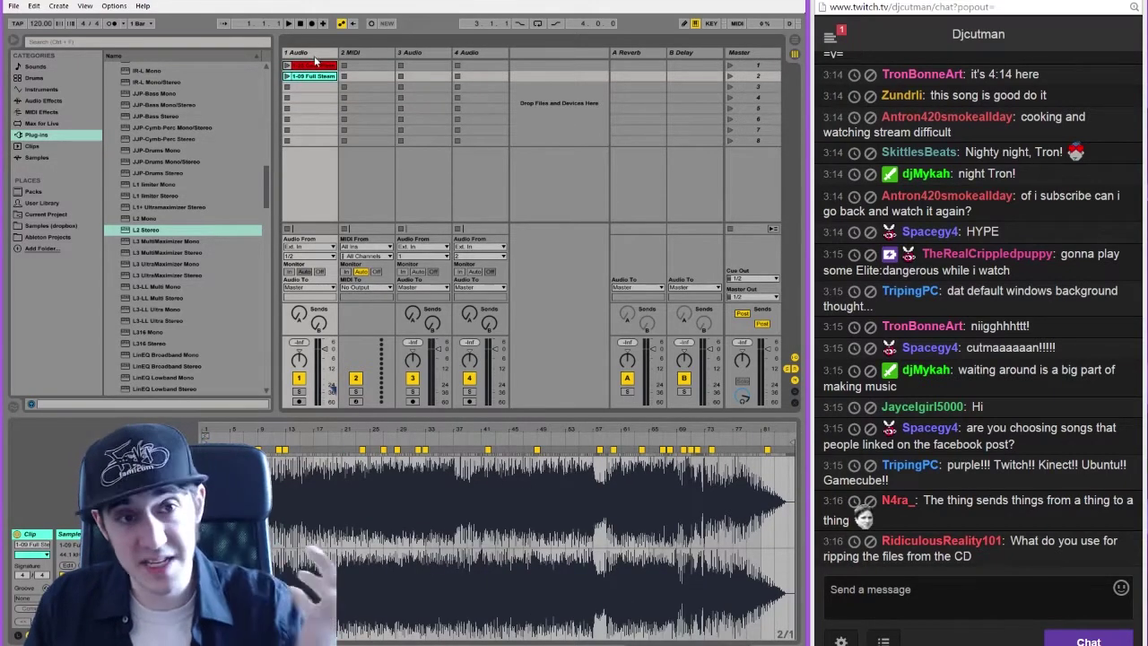
pyautogui.click(314, 63)
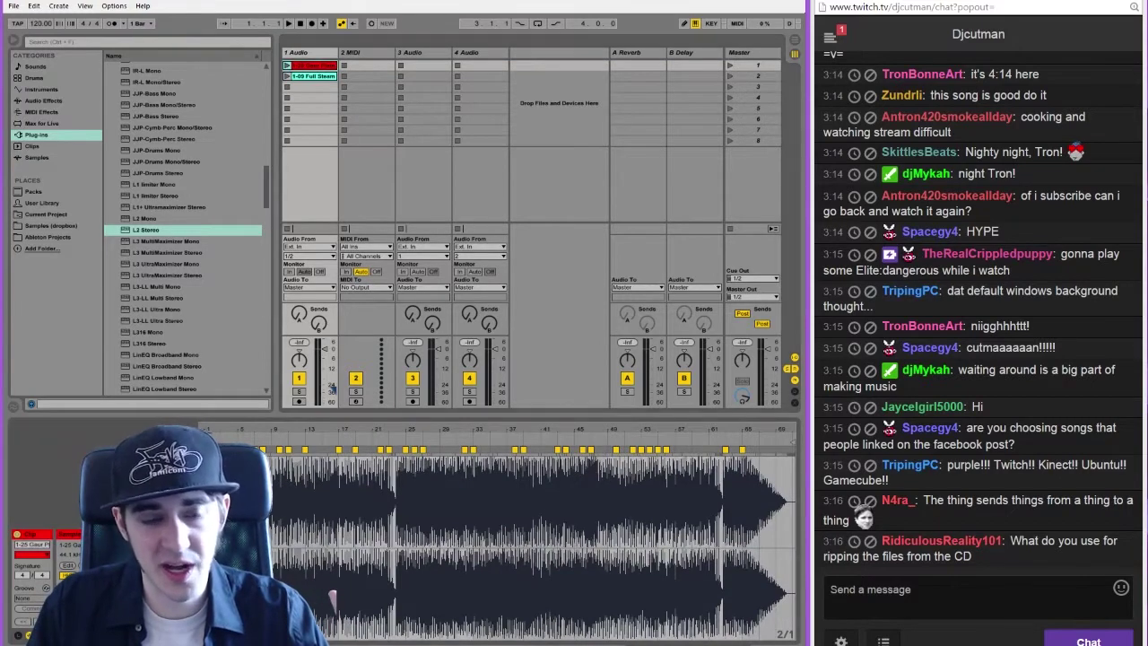
pyautogui.moveTo(212, 429); pyautogui.dragTo(307, 556)
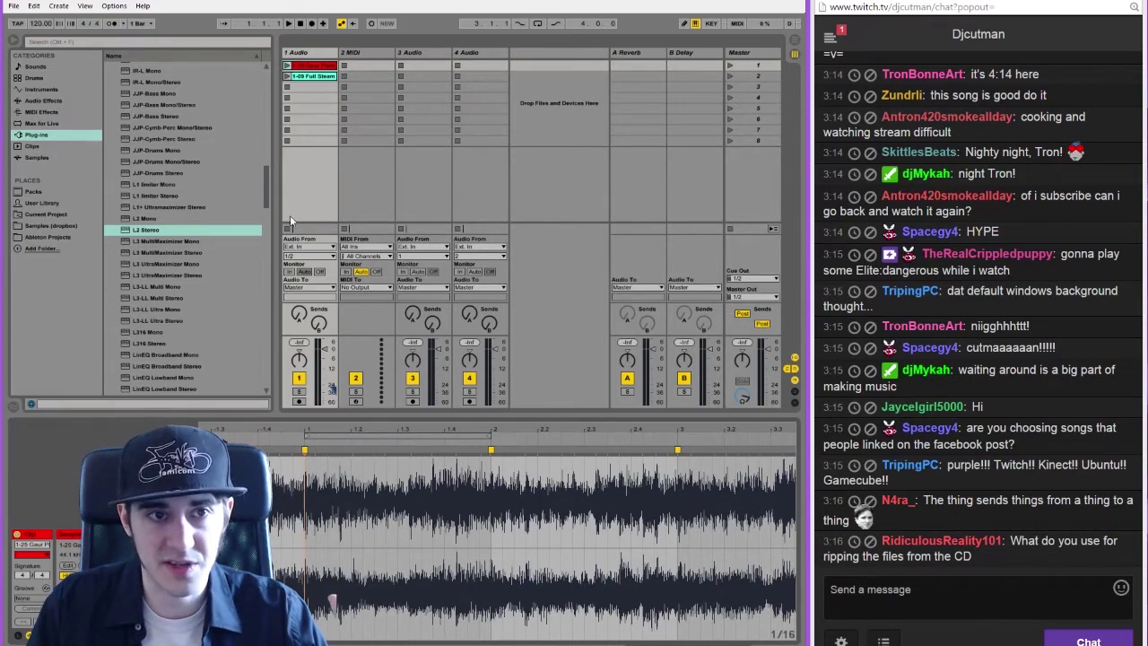
pyautogui.click(287, 65)
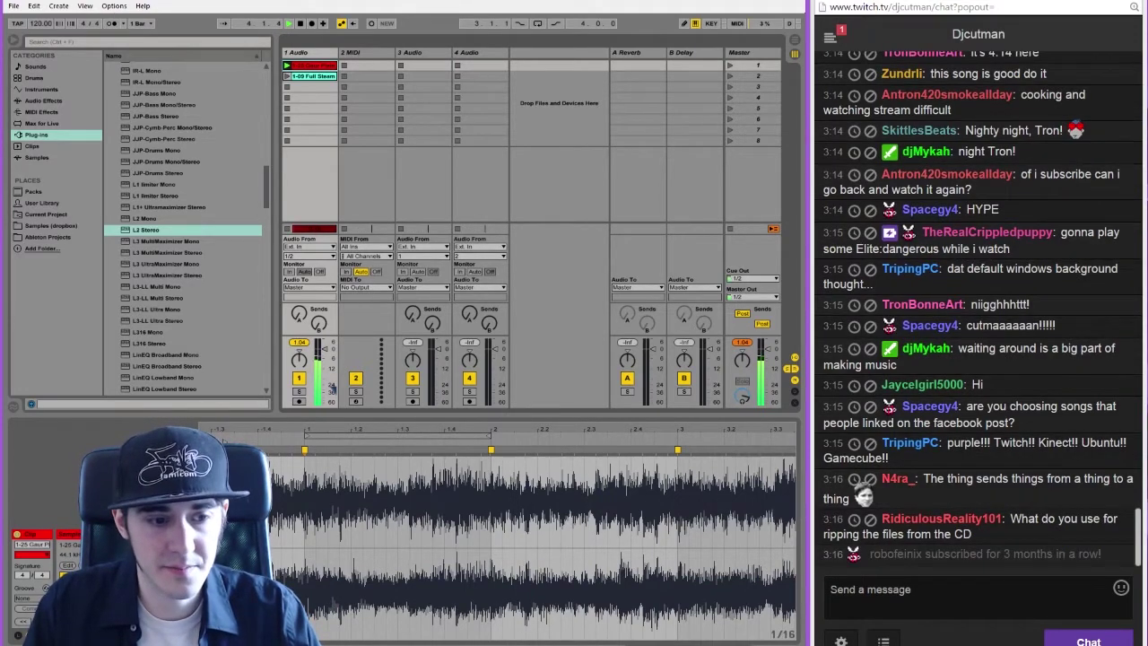
# Check the stream in Open Broadcaster Software, and turn on Live's metronome to compare it with the playing Gaur Plain clip
pyautogui.hotkey('alt', 'Tab')
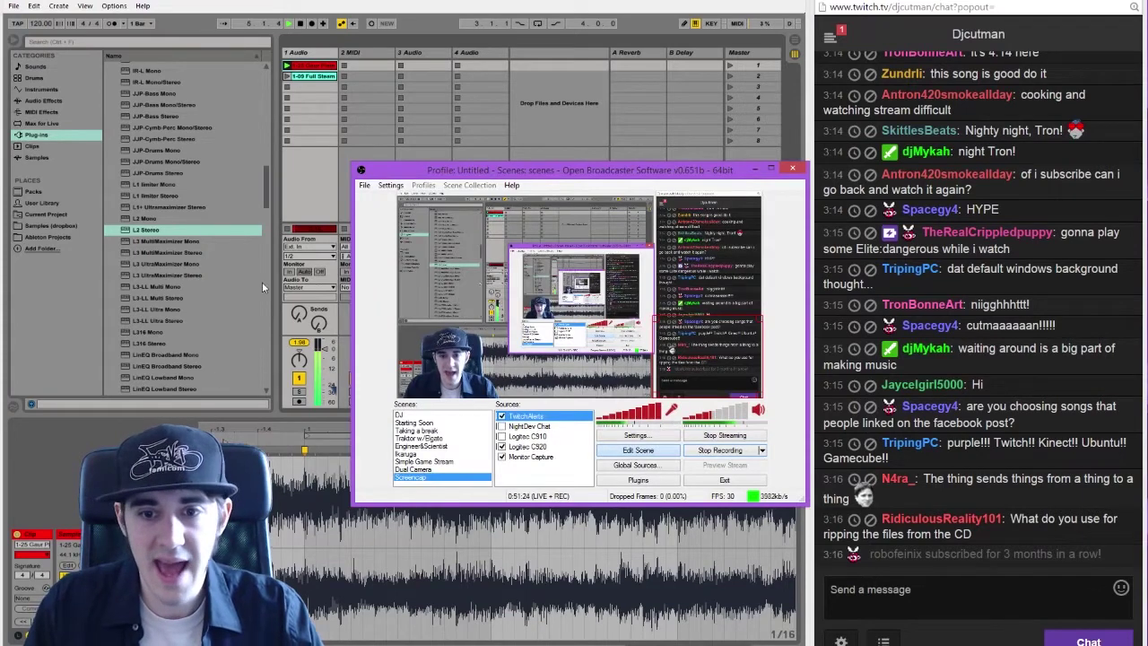
pyautogui.hotkey('alt', 'Tab')
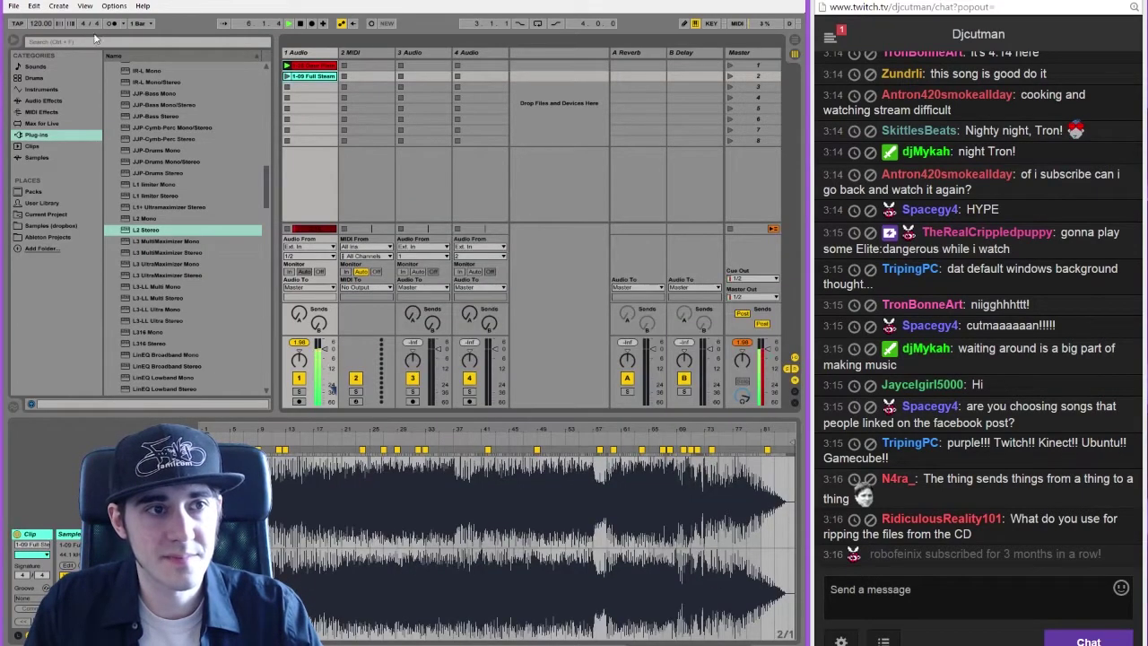
pyautogui.click(111, 23)
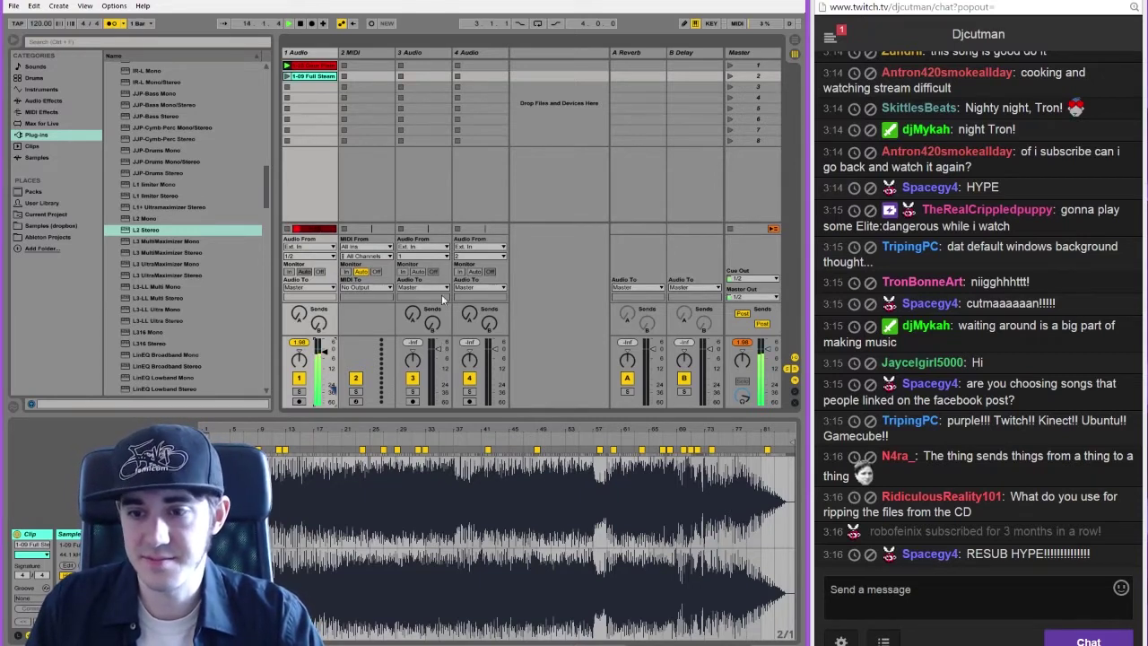
# Examine the first beat of the "1-09 Full Steam Ahead" clip up close and play the clip from its start
pyautogui.click(303, 67)
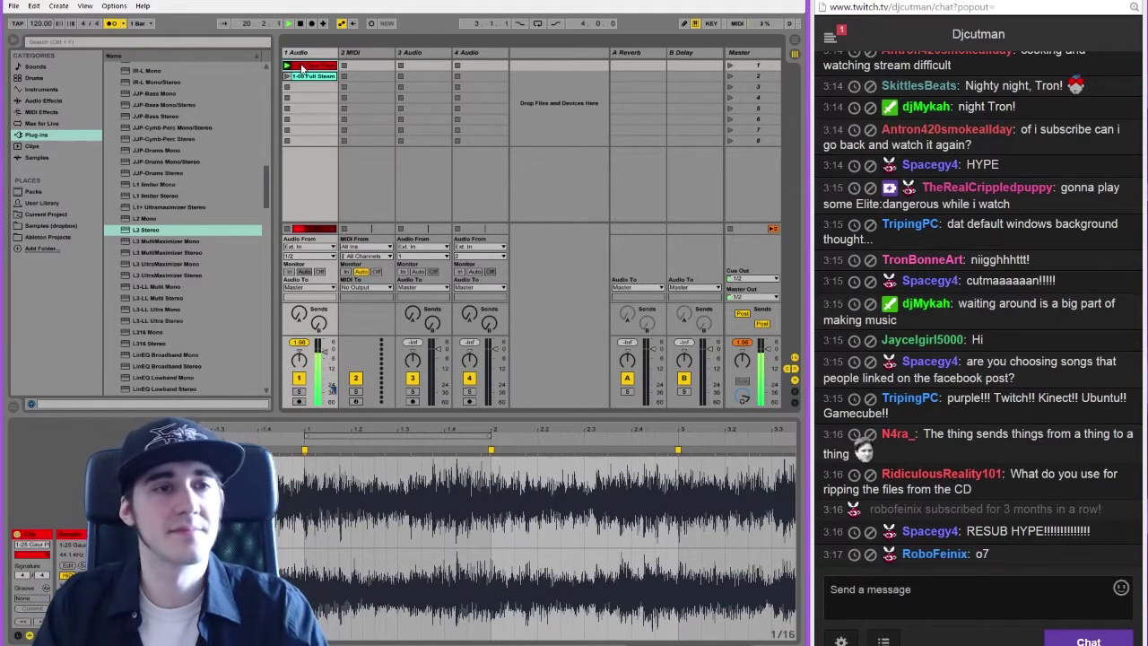
pyautogui.click(311, 77)
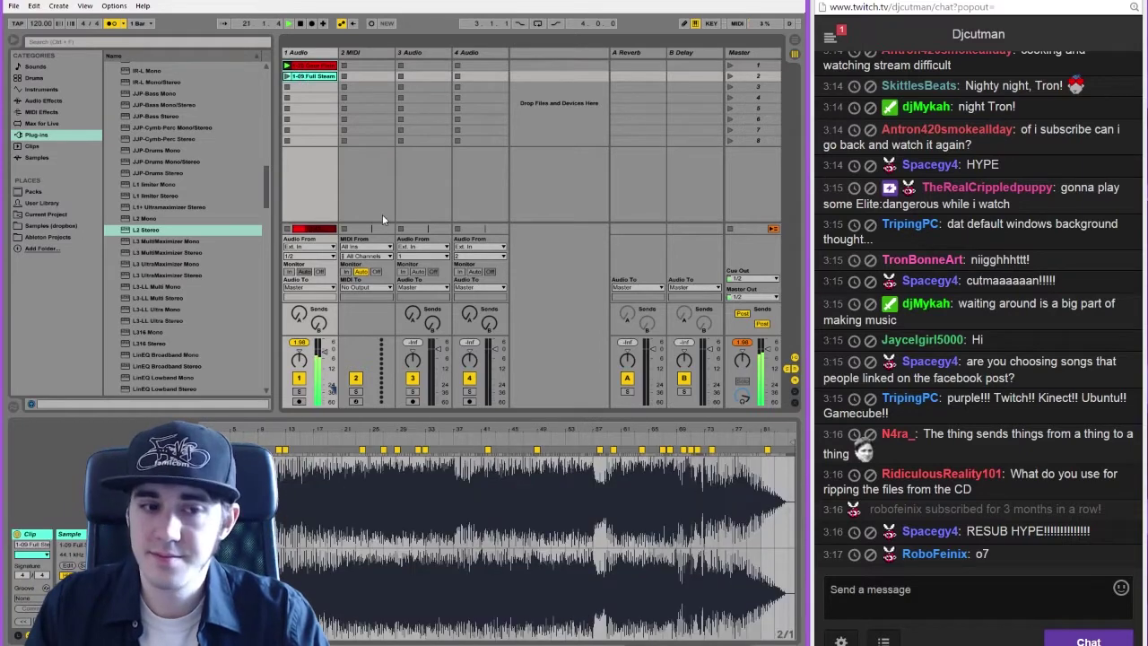
pyautogui.moveTo(210, 430); pyautogui.dragTo(286, 520)
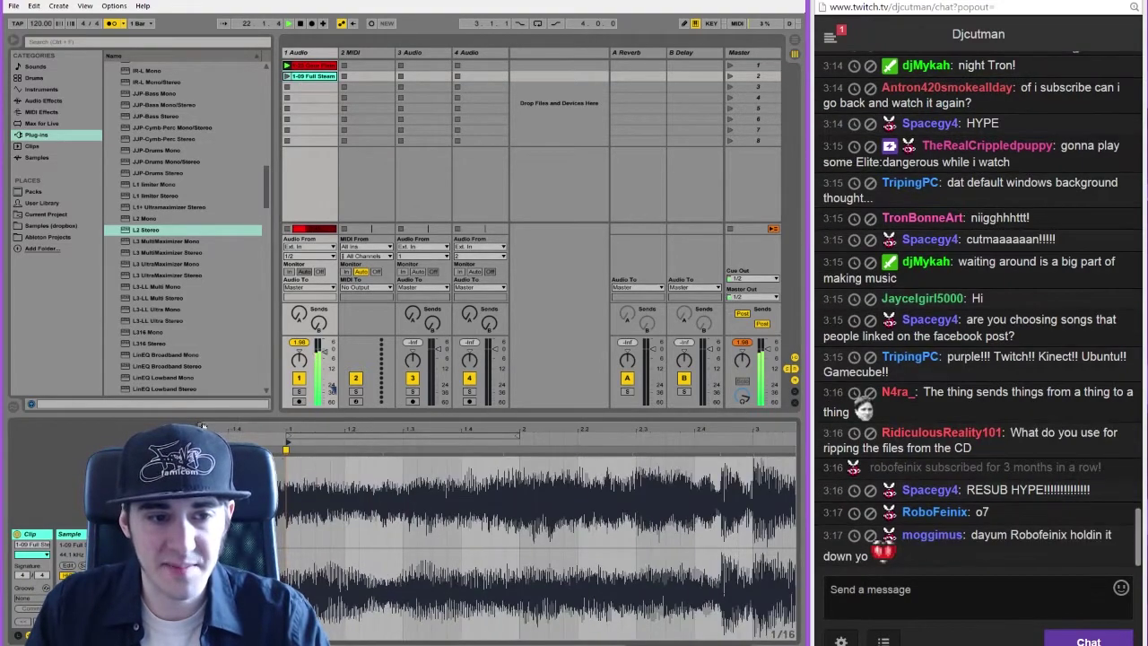
pyautogui.click(284, 446)
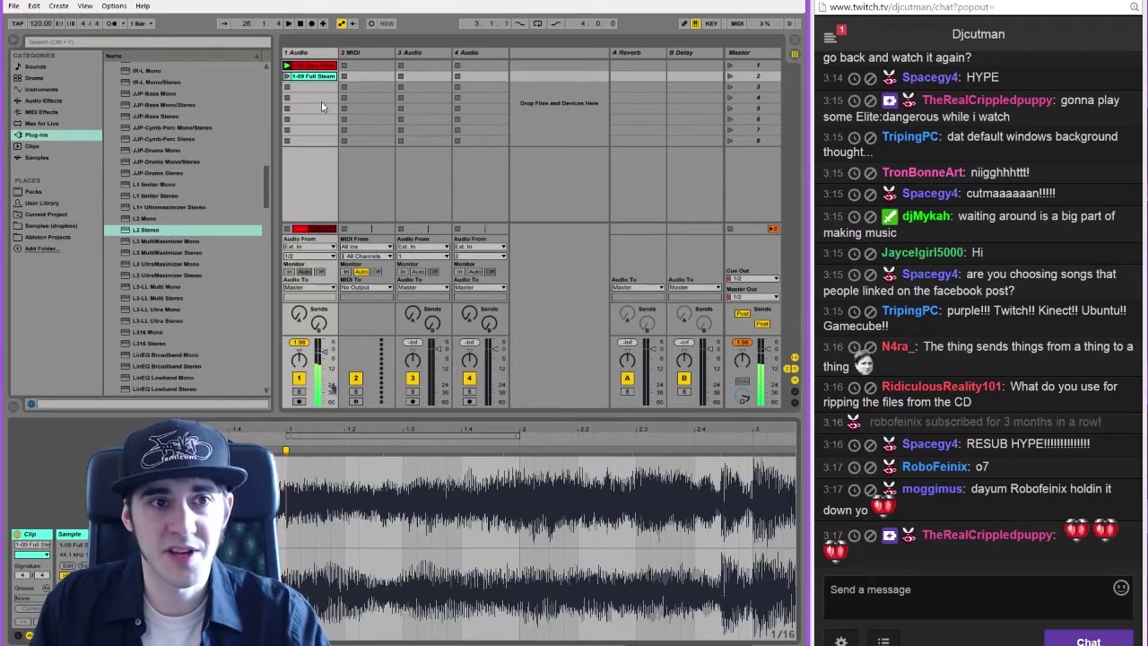
pyautogui.press('Return')
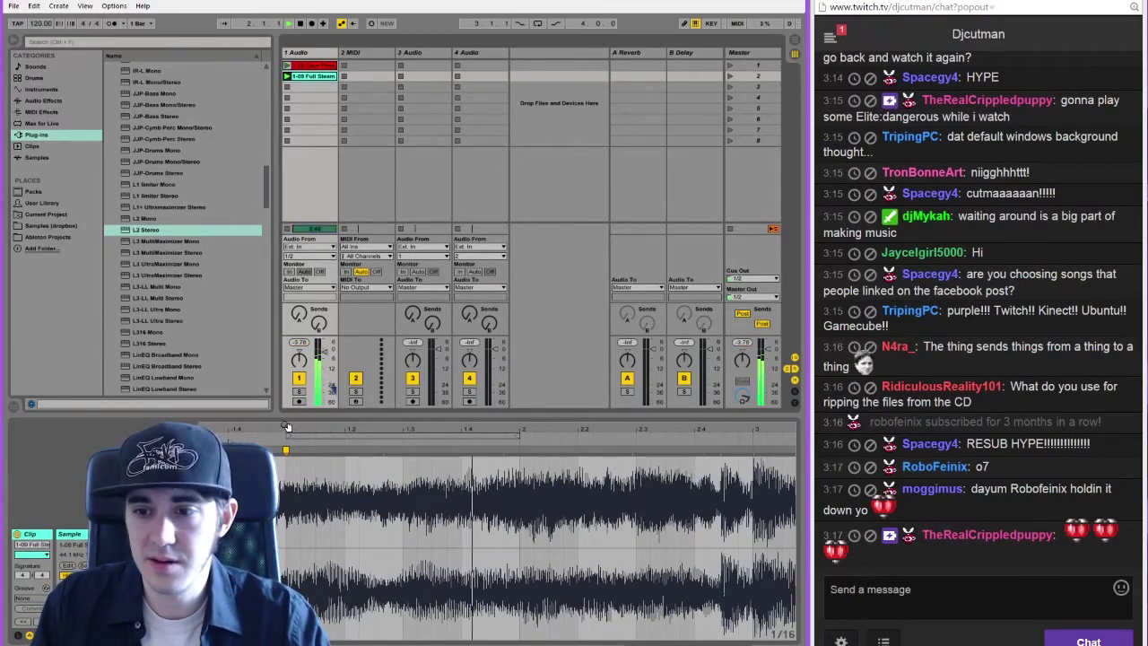
# Check the timing of the playing "1-09 Full Steam Ahead" clip against the metronome and its warp markers
pyautogui.moveTo(231, 426); pyautogui.dragTo(232, 395)
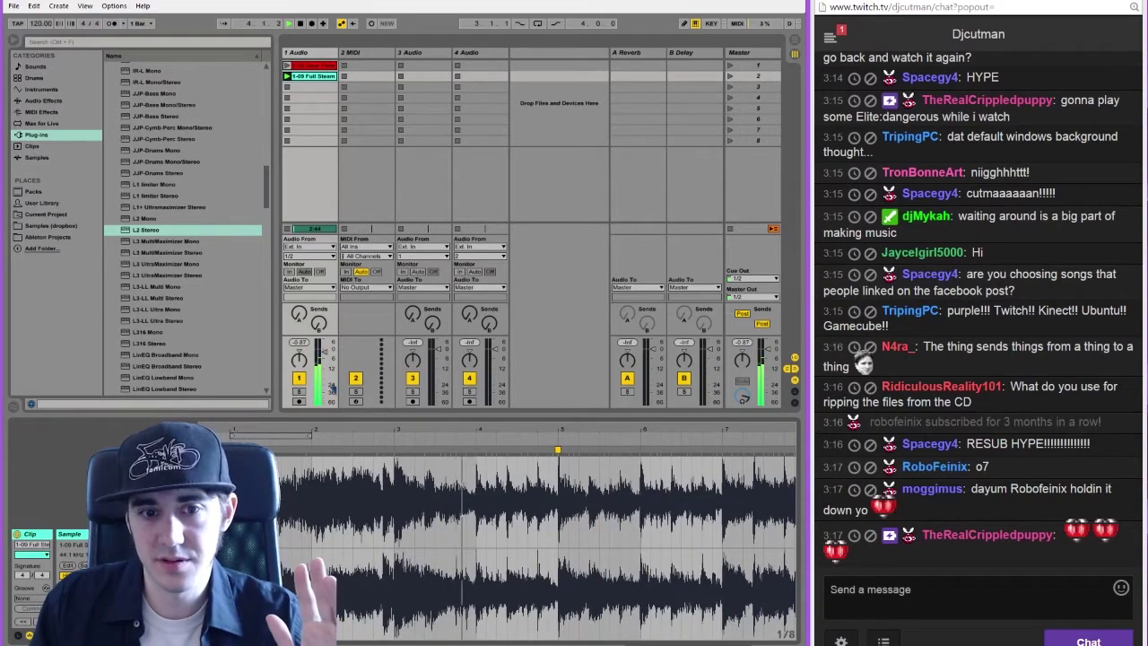
pyautogui.moveTo(231, 426); pyautogui.dragTo(231, 399)
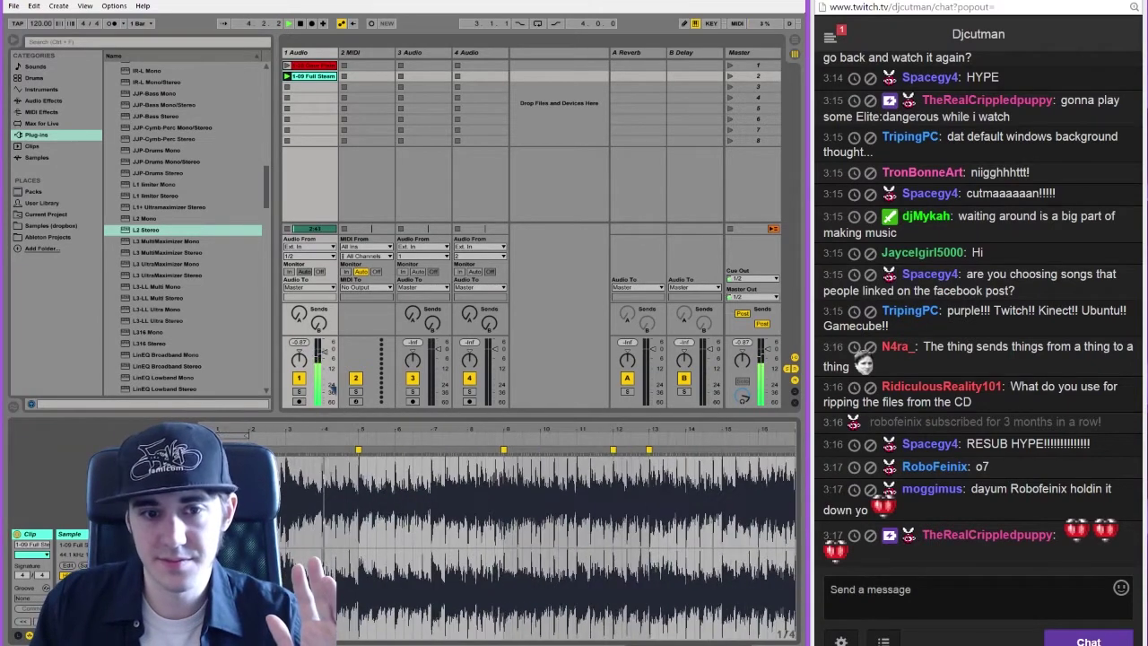
pyautogui.click(111, 23)
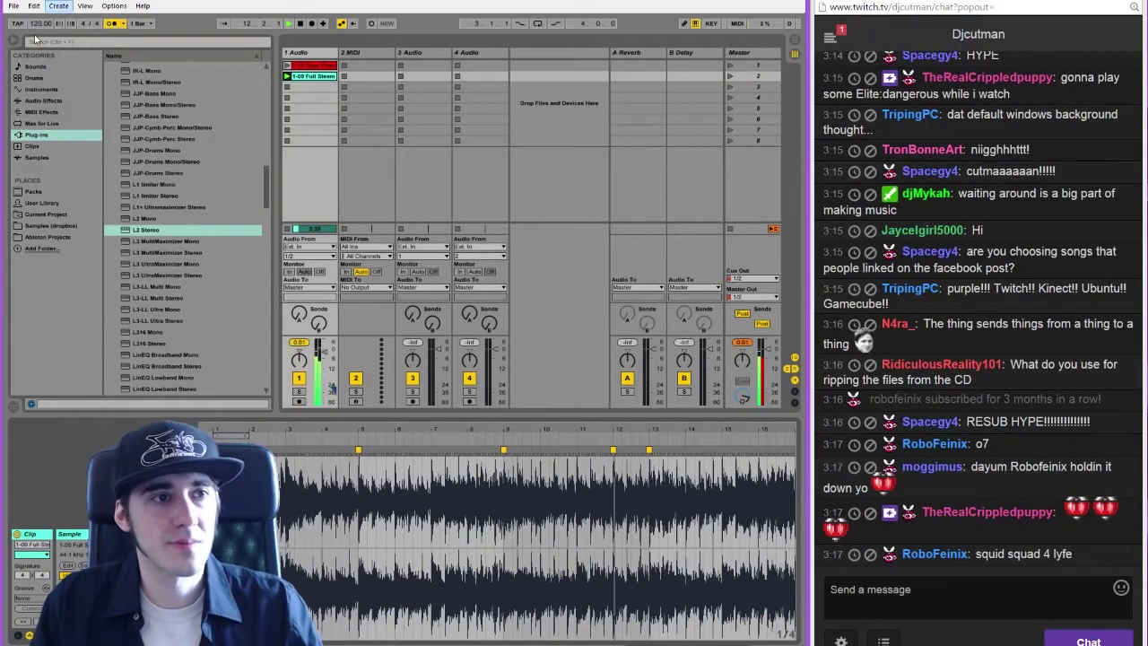
pyautogui.click(305, 66)
pyautogui.click(316, 77)
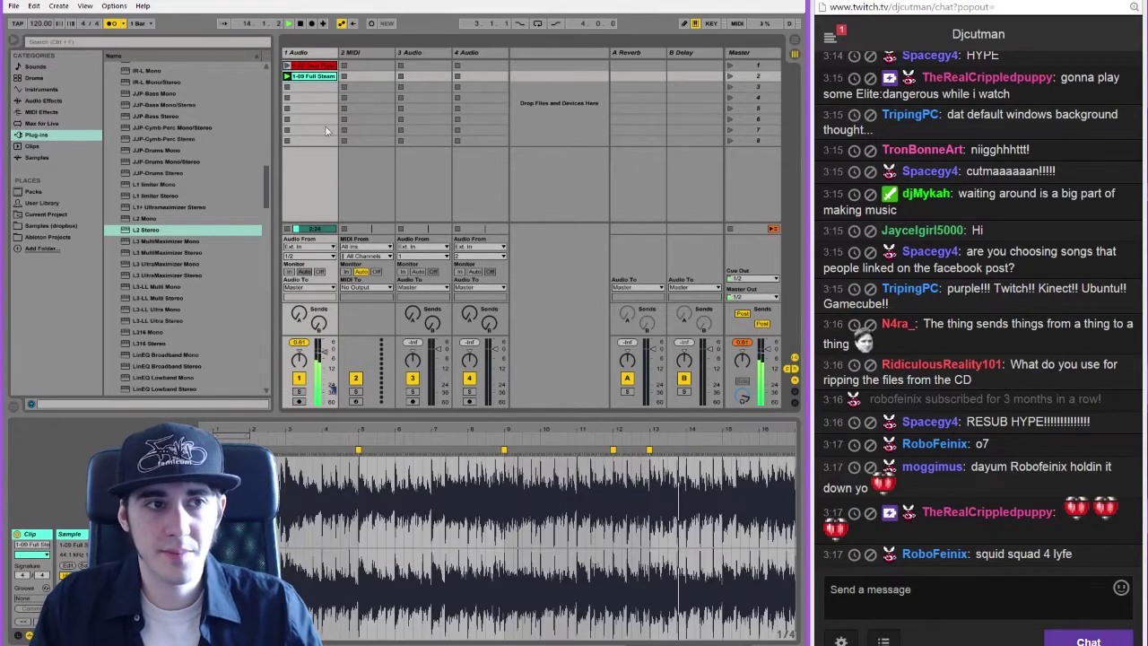
pyautogui.moveTo(227, 427); pyautogui.dragTo(228, 394)
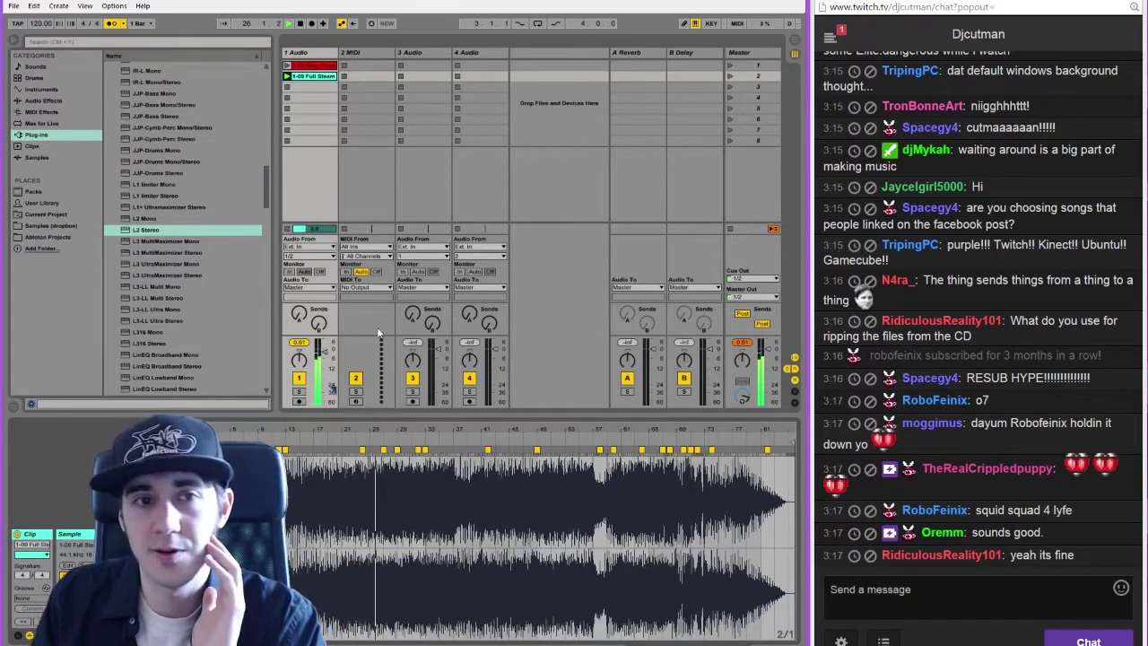
pyautogui.click(114, 25)
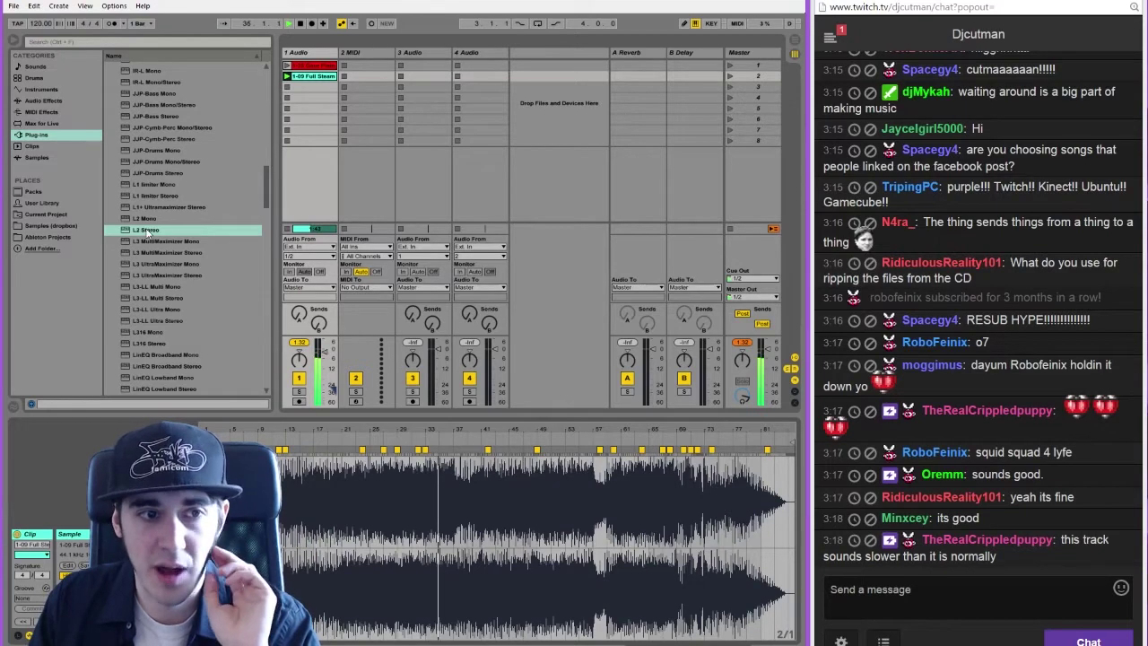
# Load the L316 Stereo limiter plug-in onto the Master track
pyautogui.moveTo(151, 344); pyautogui.dragTo(738, 56)
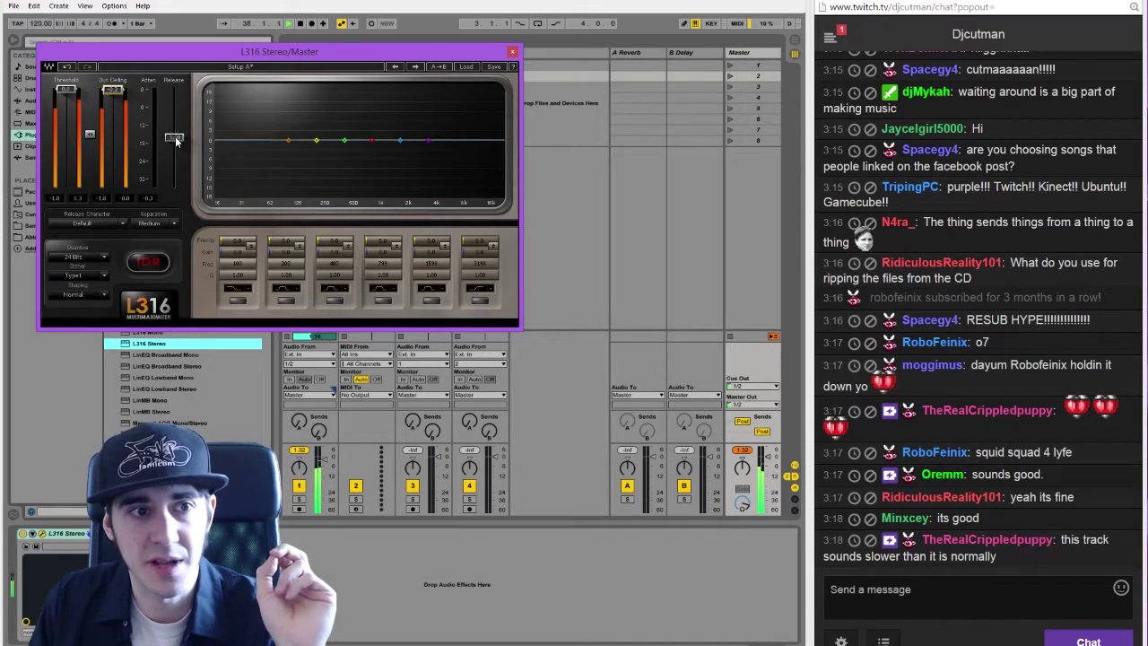
# Load the Basic 2 mastering preset in the L316 limiter and set the green third band's gain to 0
pyautogui.click(471, 68)
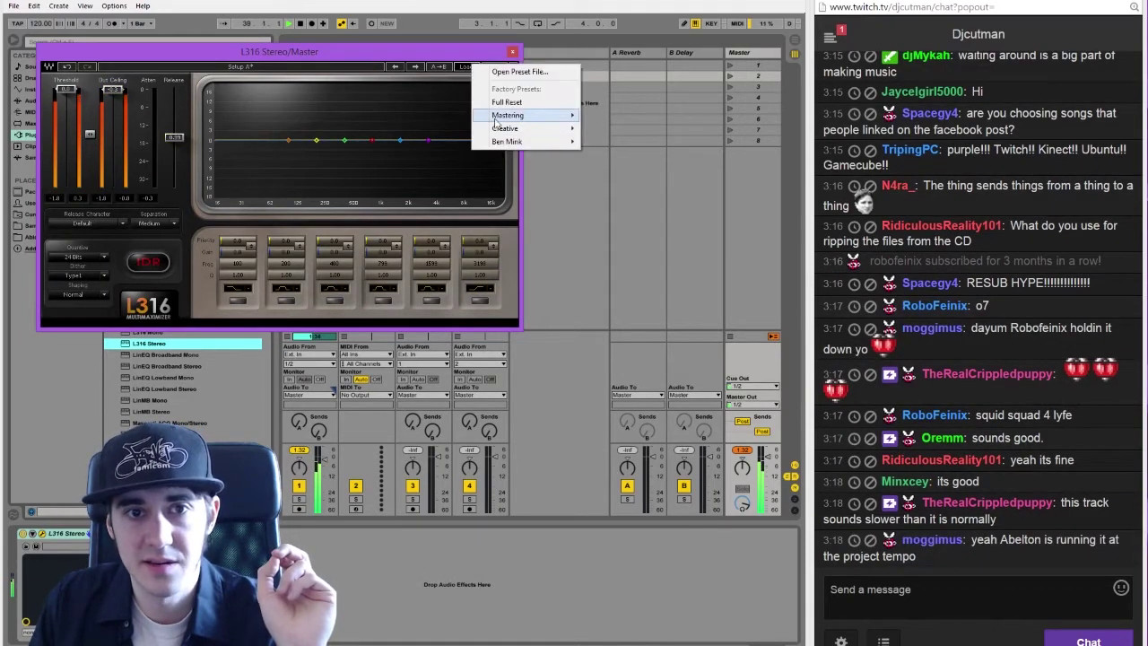
pyautogui.moveTo(529, 115)
pyautogui.click(623, 131)
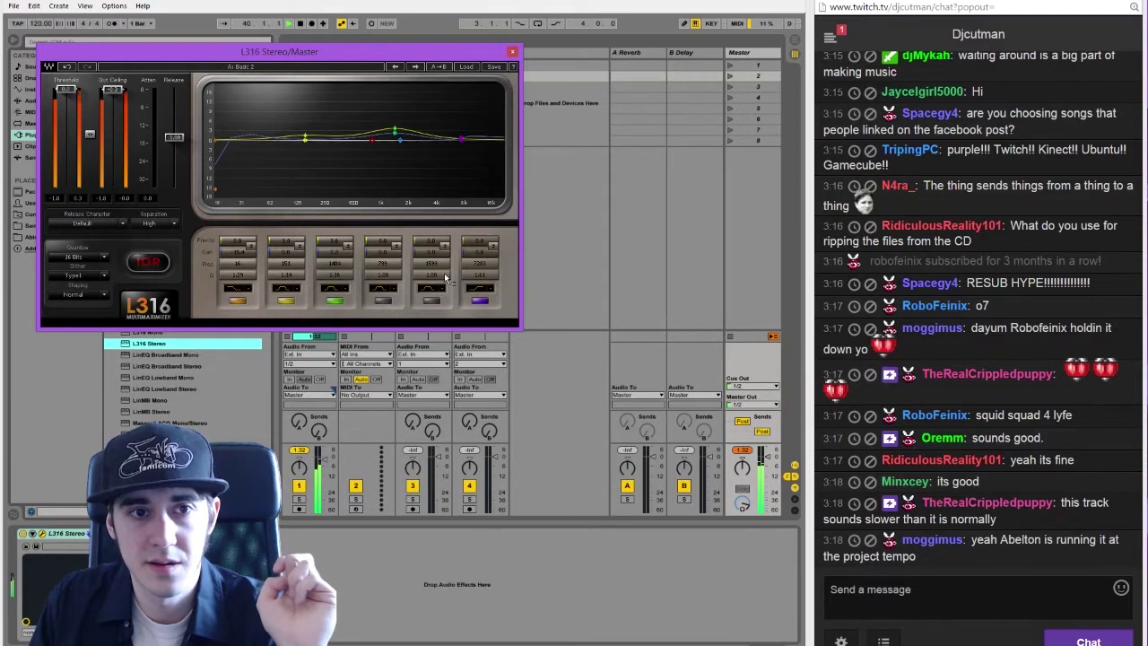
pyautogui.doubleClick(335, 255)
pyautogui.write('0')
pyautogui.press('Return')
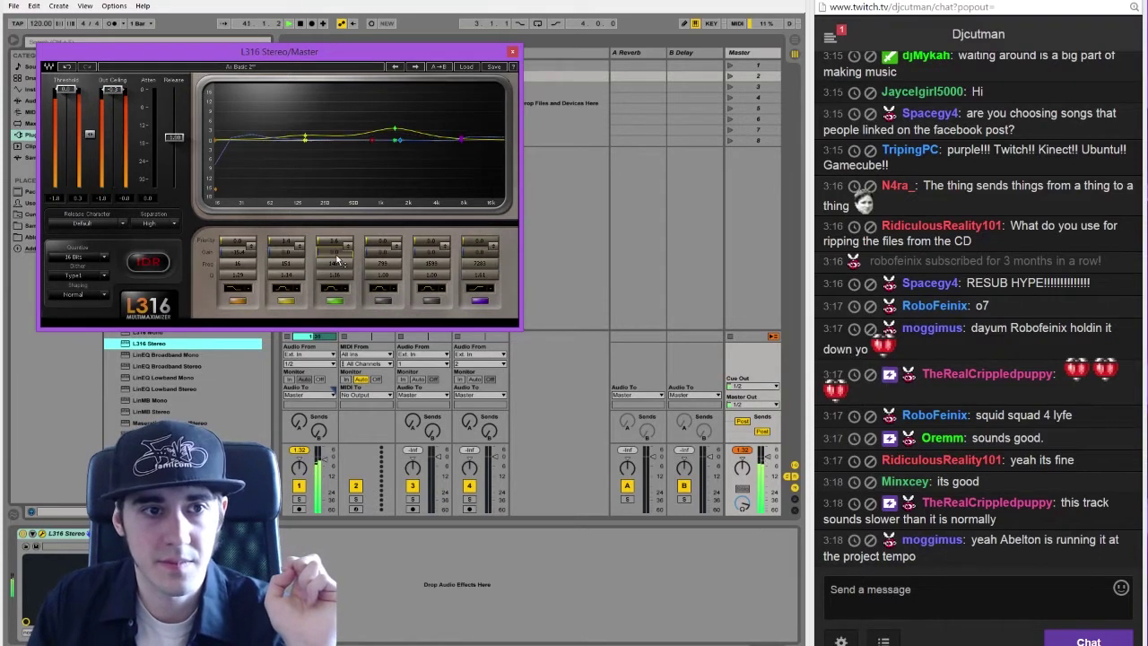
# Raise the first band's frequency, set its Q to 0.70, move the second band to 247 Hz, and adjust the lower bands' priorities
pyautogui.moveTo(238, 267); pyautogui.dragTo(239, 251)
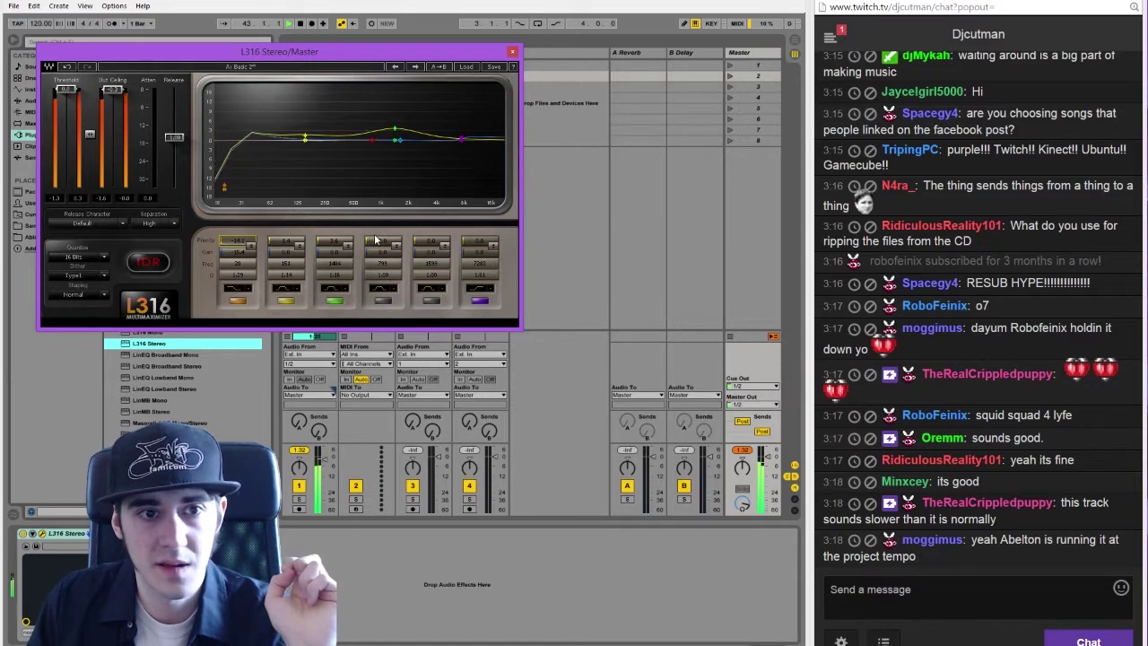
pyautogui.moveTo(342, 241); pyautogui.dragTo(342, 239)
pyautogui.moveTo(285, 264); pyautogui.dragTo(283, 240)
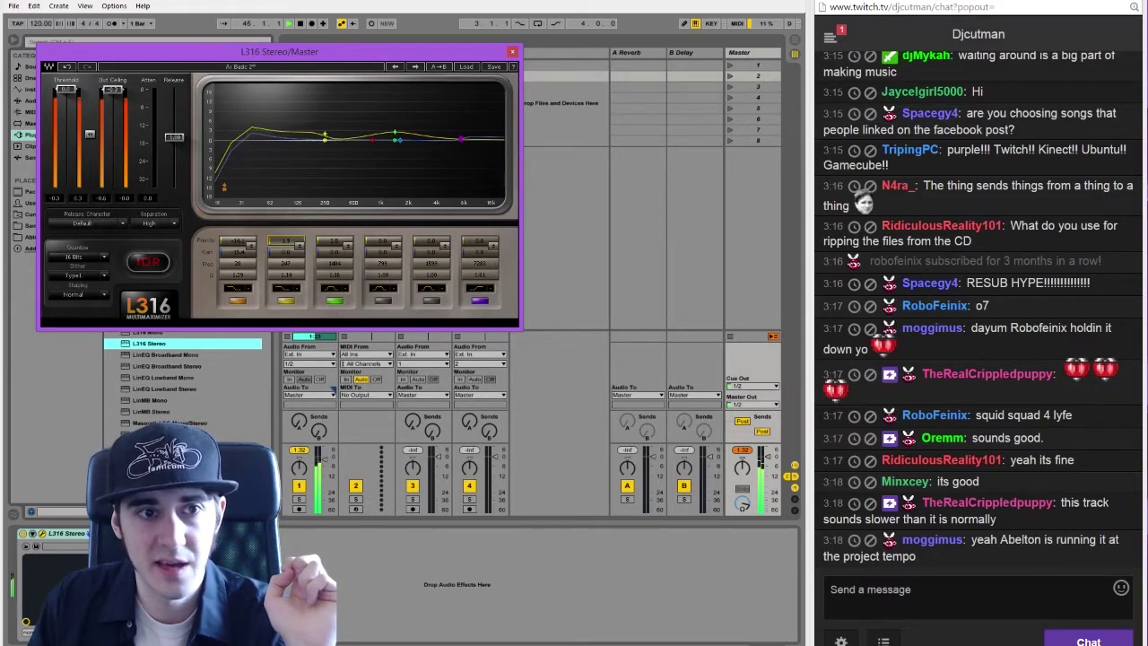
pyautogui.moveTo(237, 277); pyautogui.dragTo(237, 279)
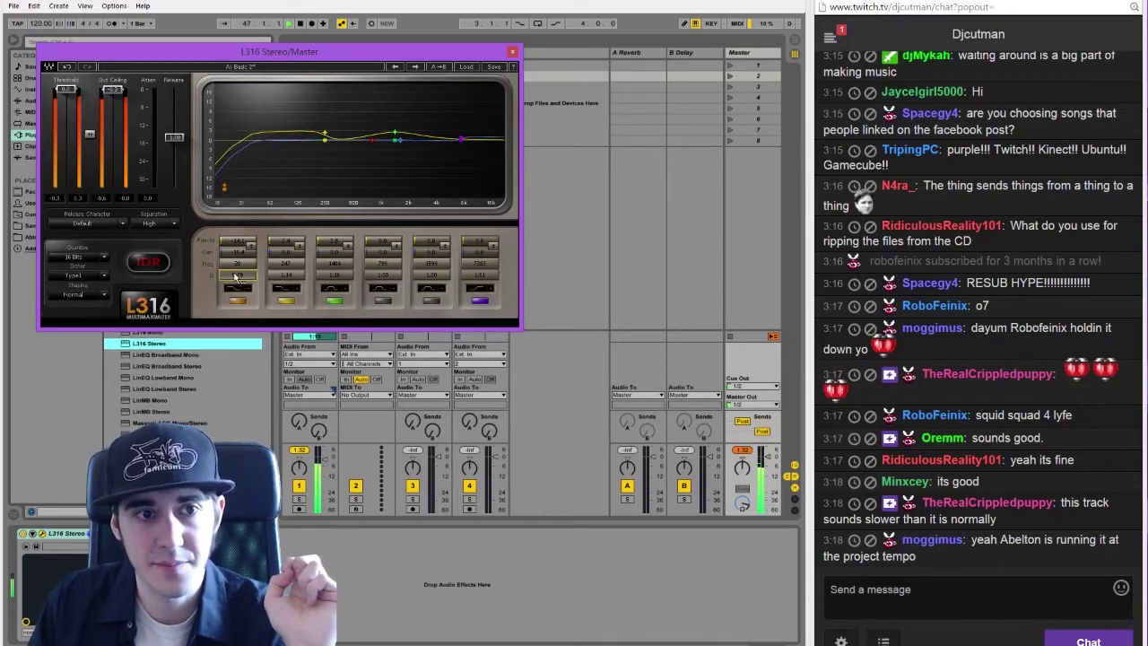
pyautogui.click(285, 244)
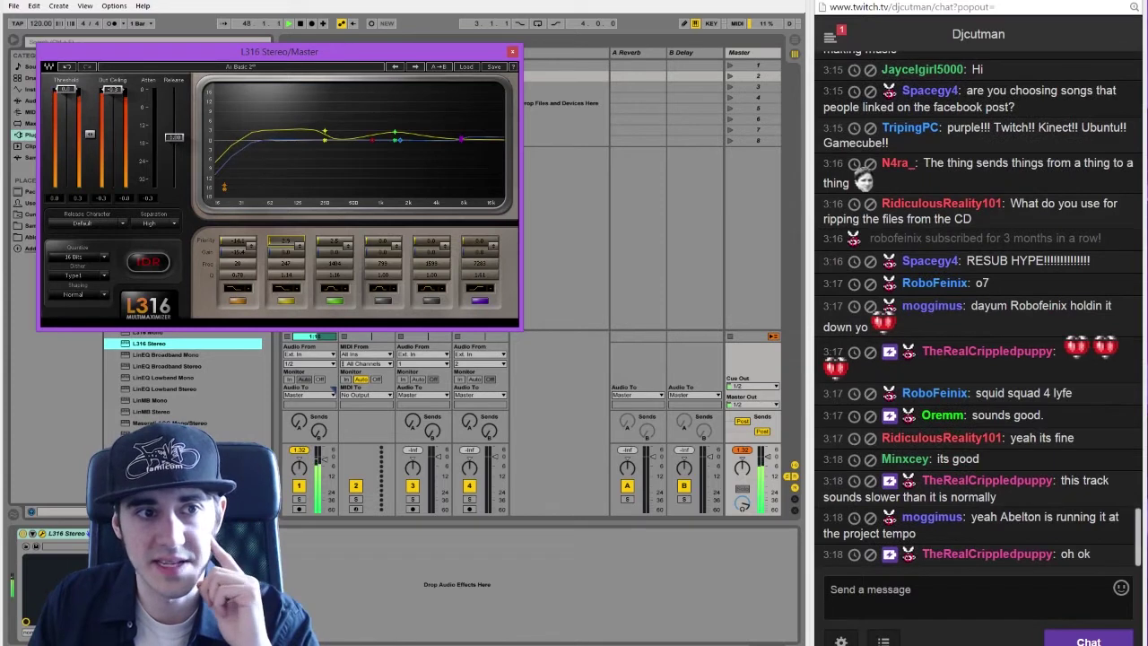
# Set the limiter's release to 0.47 and its release character to Drums Punch, and close the plug-in window
pyautogui.moveTo(174, 137); pyautogui.dragTo(174, 150)
pyautogui.click(124, 223)
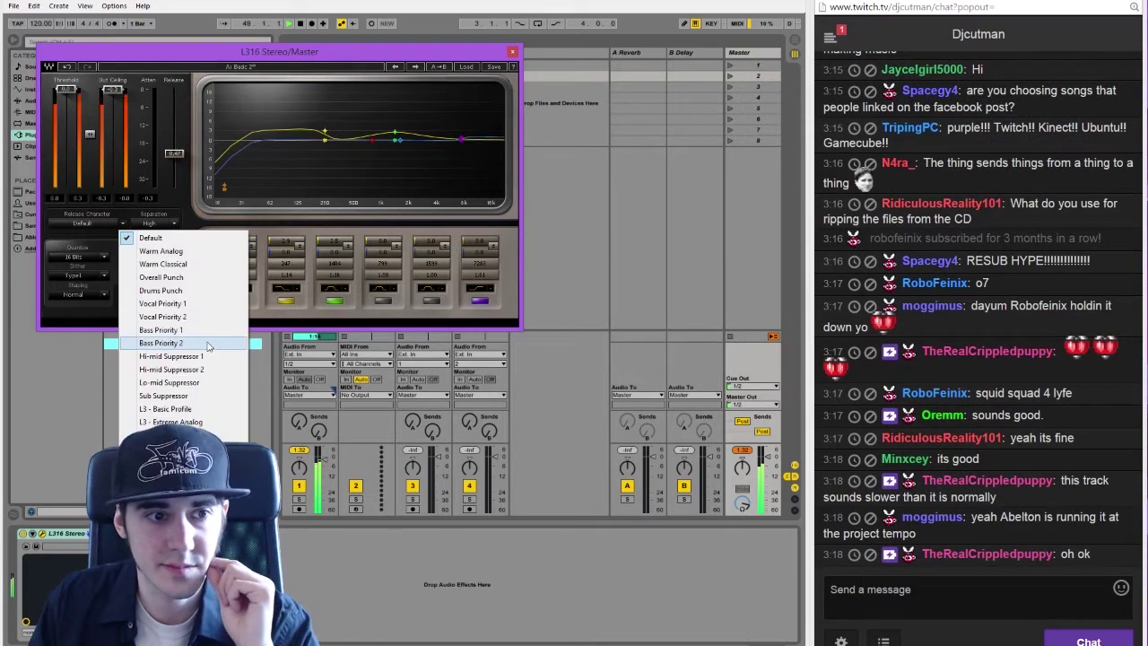
pyautogui.click(161, 290)
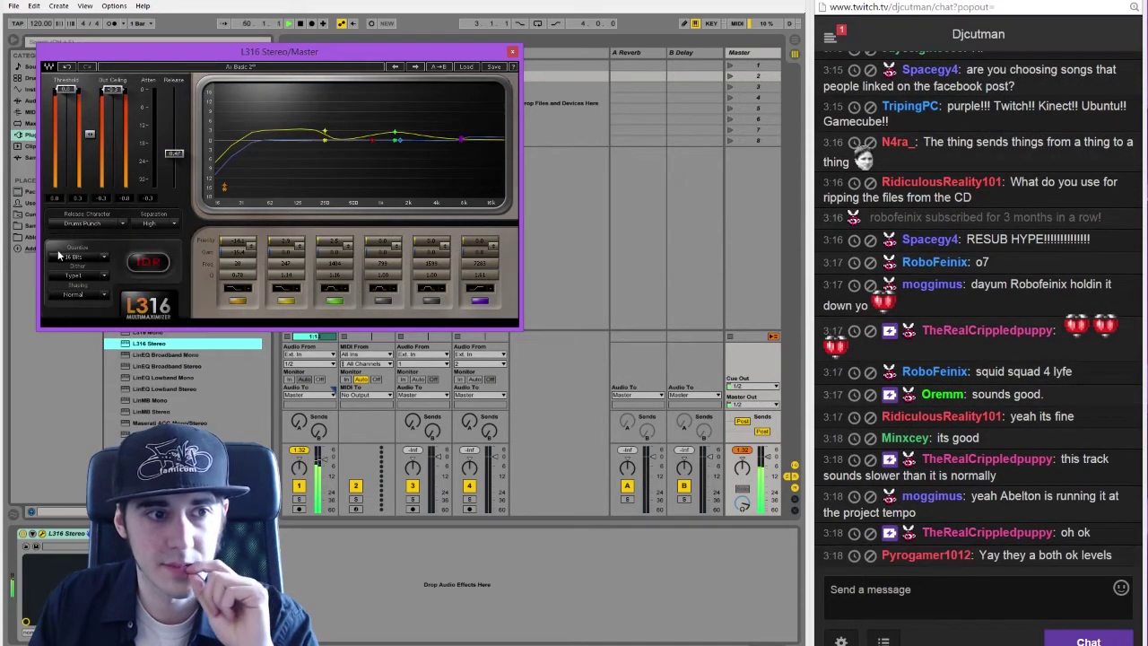
pyautogui.click(512, 52)
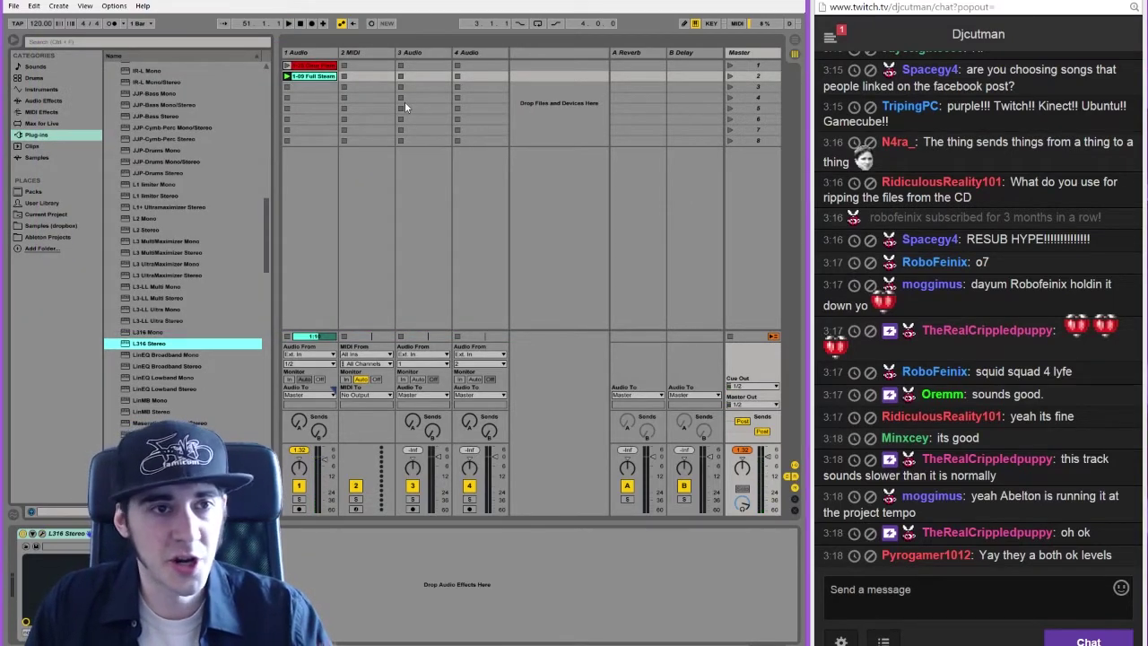
# Show the waveform of the "1-09 Full Steam Ahead" clip, set the project tempo to 172 BPM and start playback
pyautogui.click(309, 87)
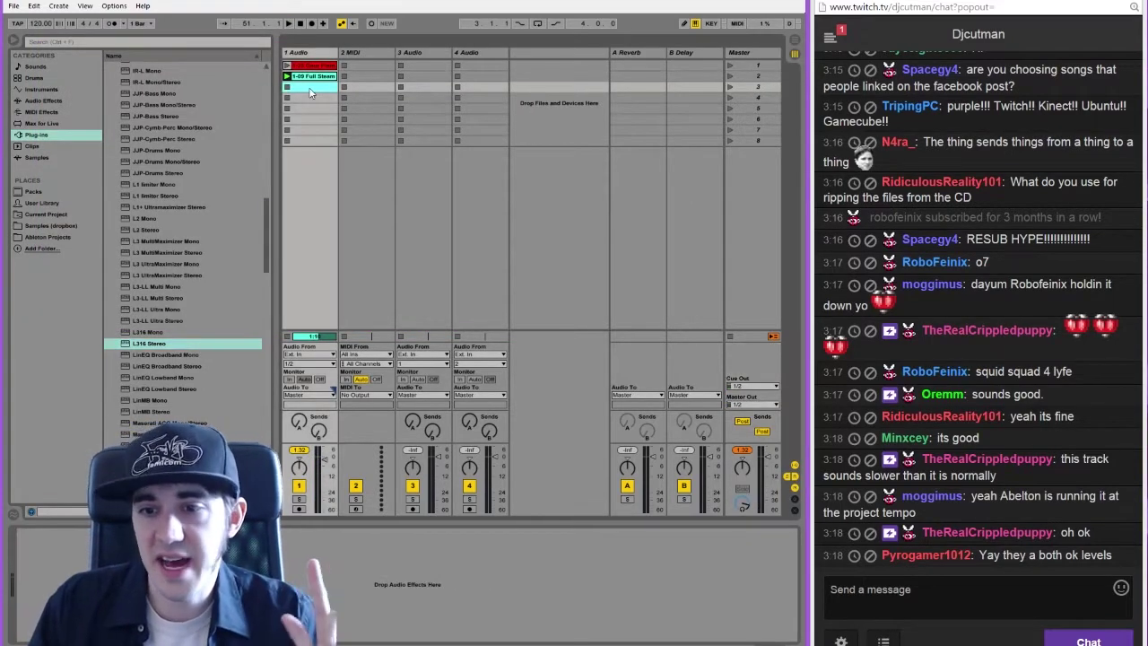
pyautogui.press('Up')
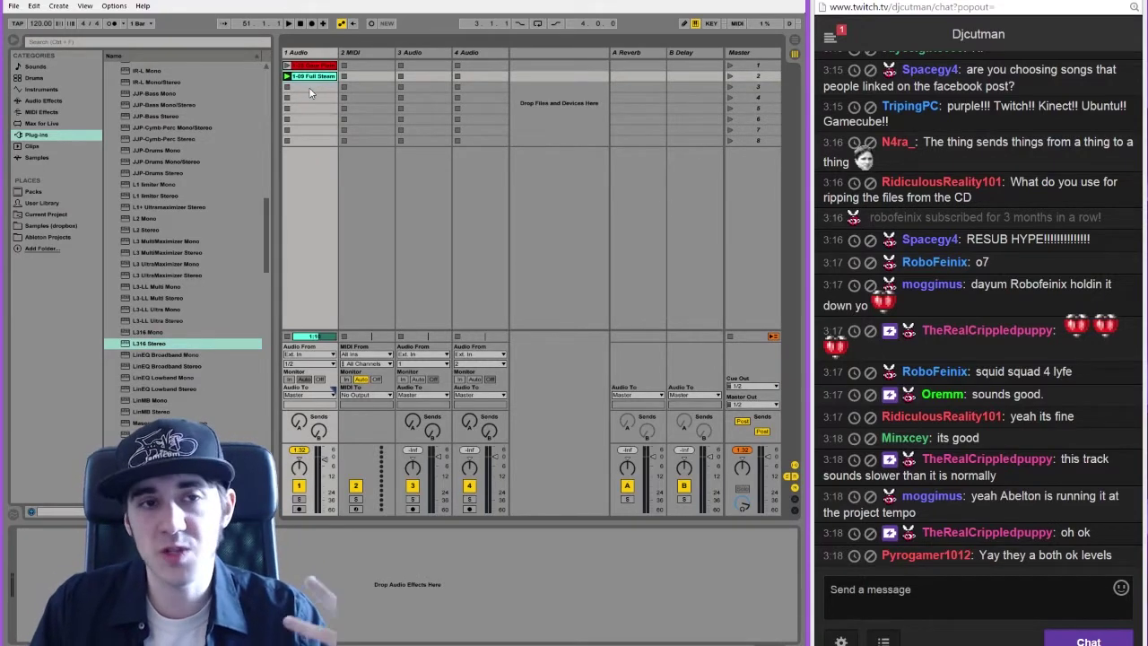
pyautogui.hotkey('shift', 'Tab')
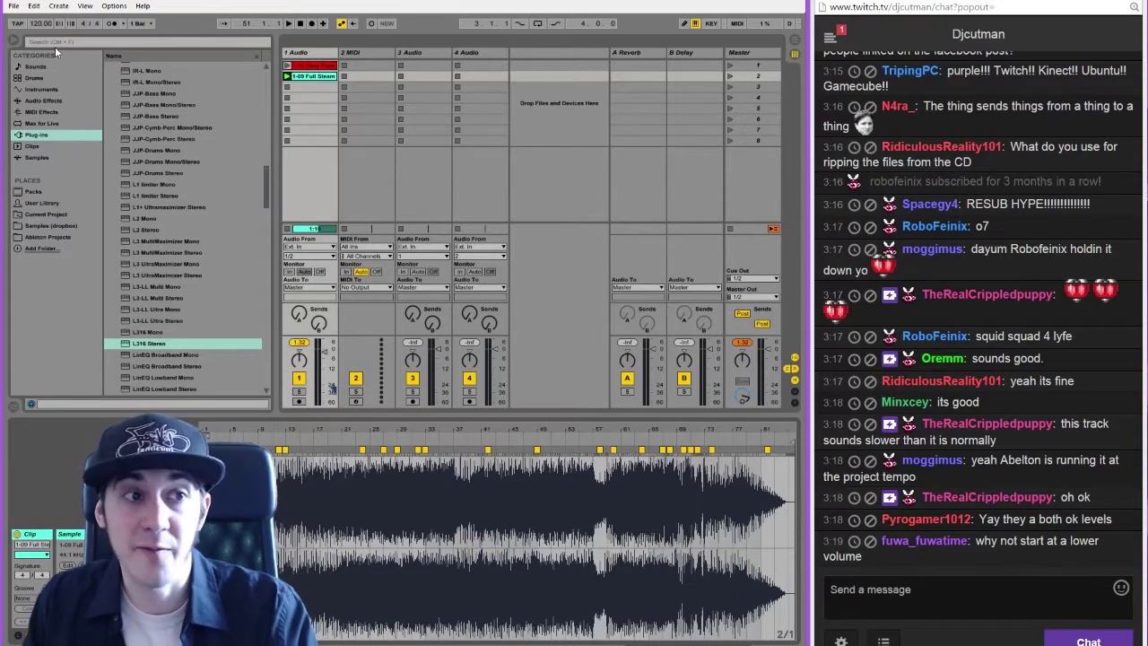
pyautogui.press('space')
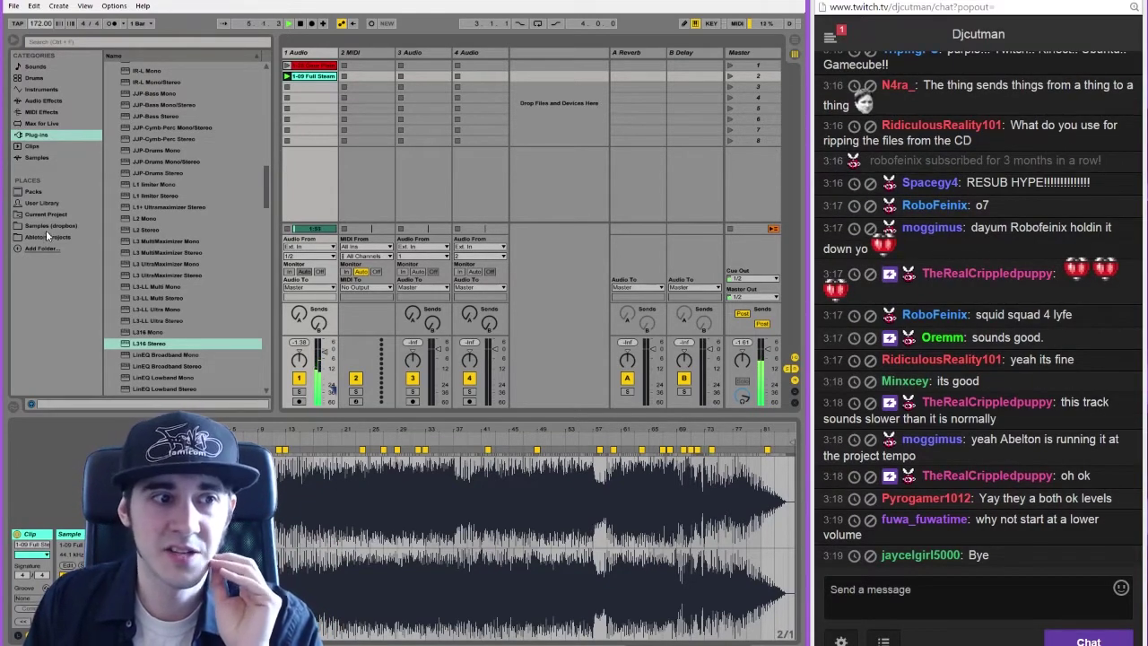
# Open the Samples (dropbox) place in the browser and collapse the expanded digidesign loops folder
pyautogui.click(46, 225)
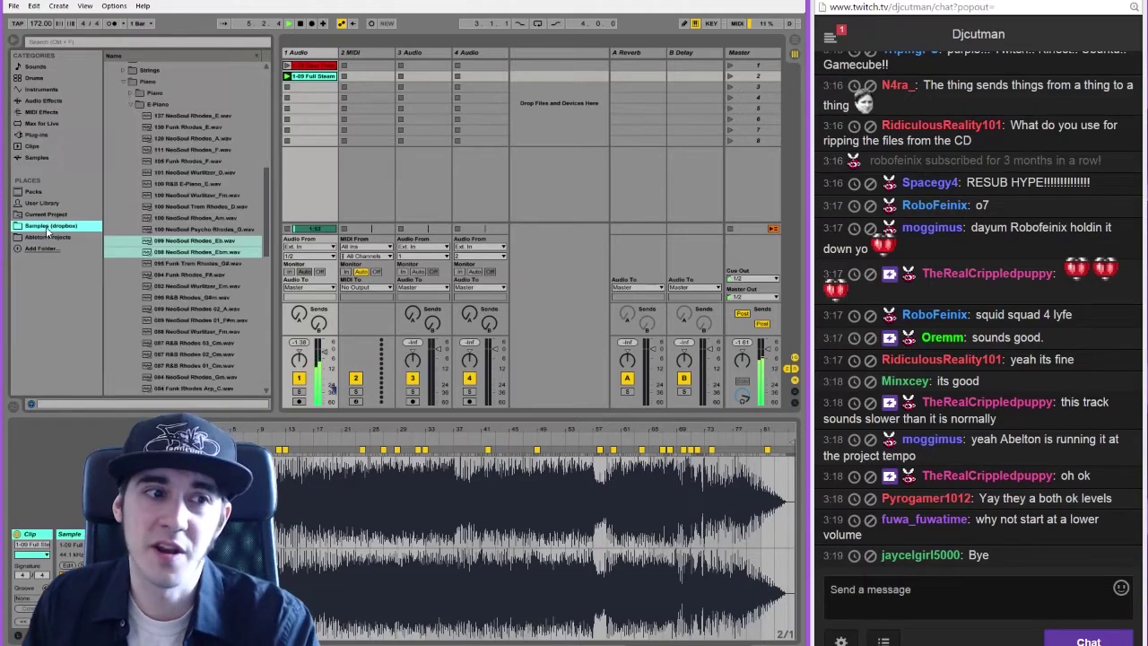
pyautogui.click(124, 82)
pyautogui.press('Left')
pyautogui.press('Left')
pyautogui.press('Left')
pyautogui.press('Left')
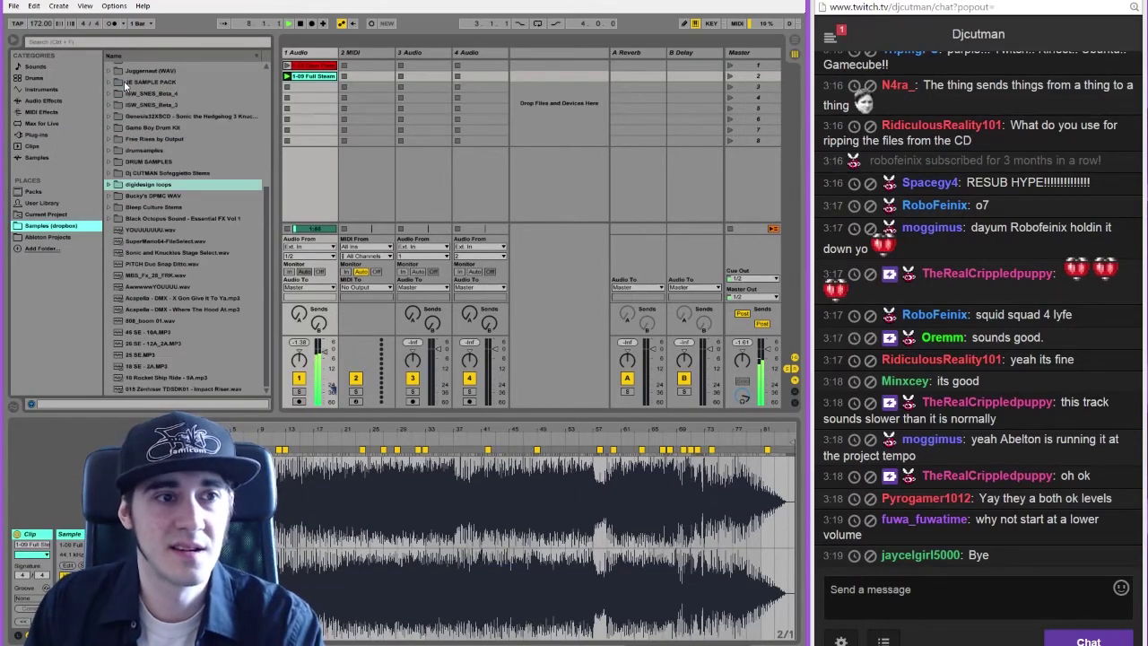
pyautogui.scroll(5, 267, 179)
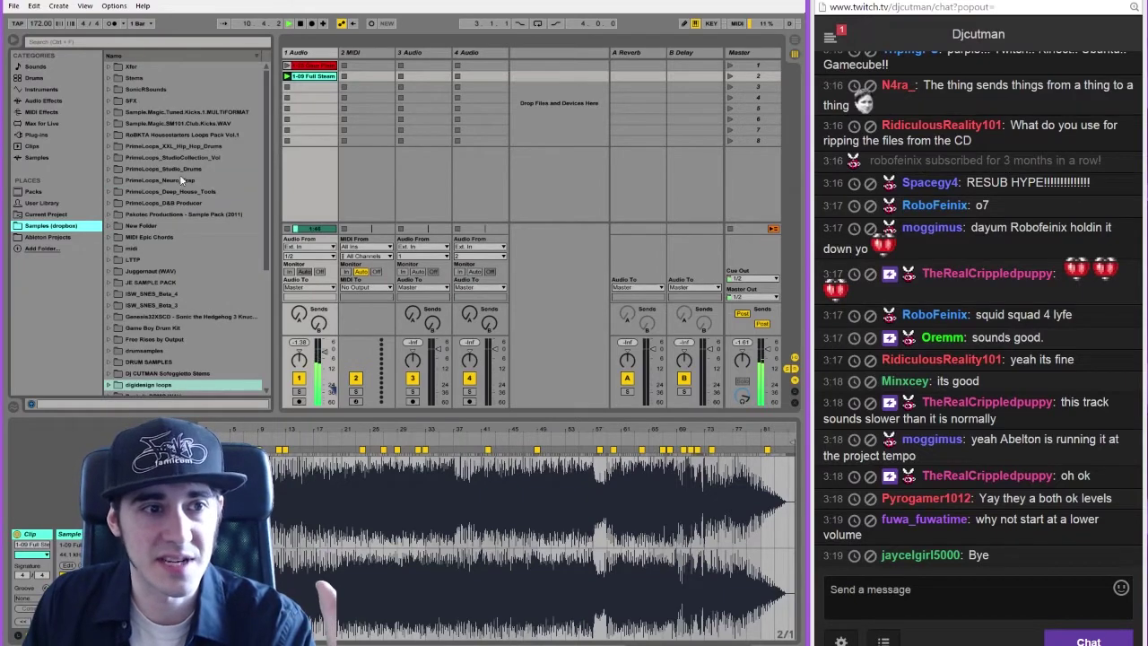
# Open the Drum Loops folder of Drum & Bass Warriors inside the PrimeLoops_D&B Producer sample pack
pyautogui.click(190, 204)
pyautogui.press('Right')
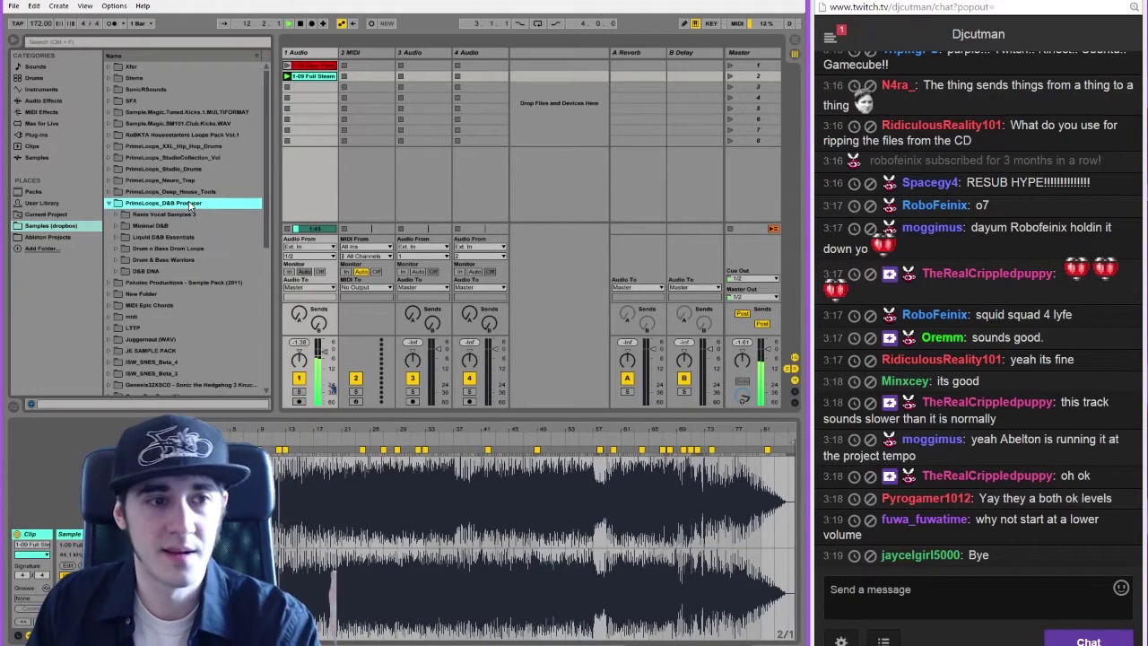
pyautogui.press('Down')
pyautogui.press('Down')
pyautogui.press('Down')
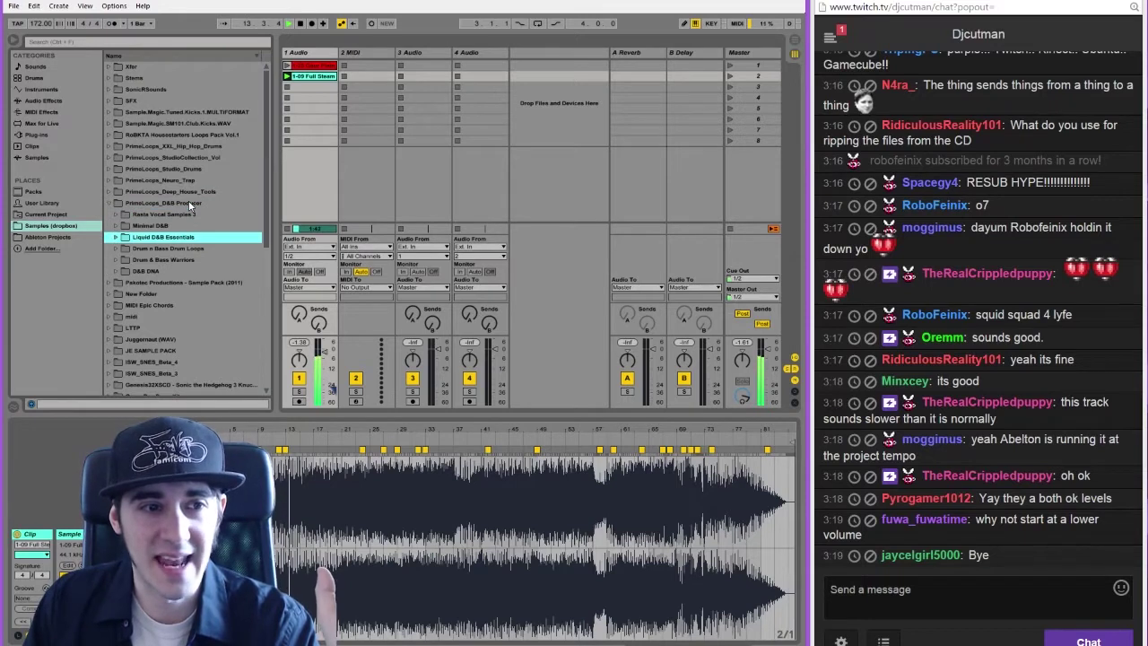
pyautogui.press('Down')
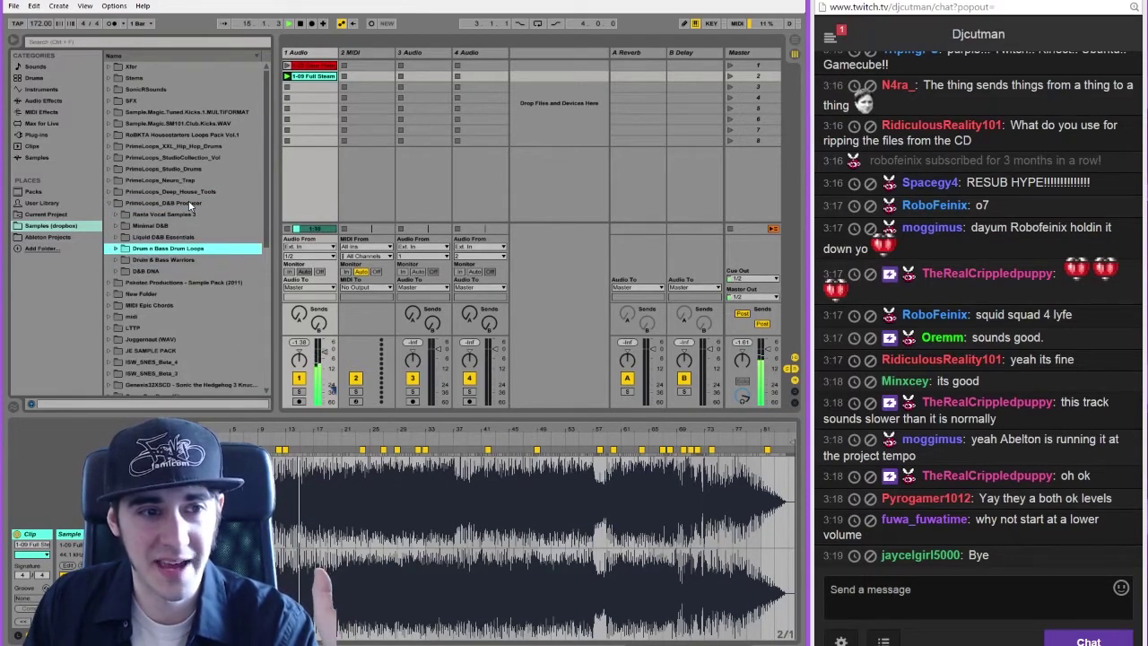
pyautogui.press('Down')
pyautogui.press('Right')
pyautogui.click(196, 304)
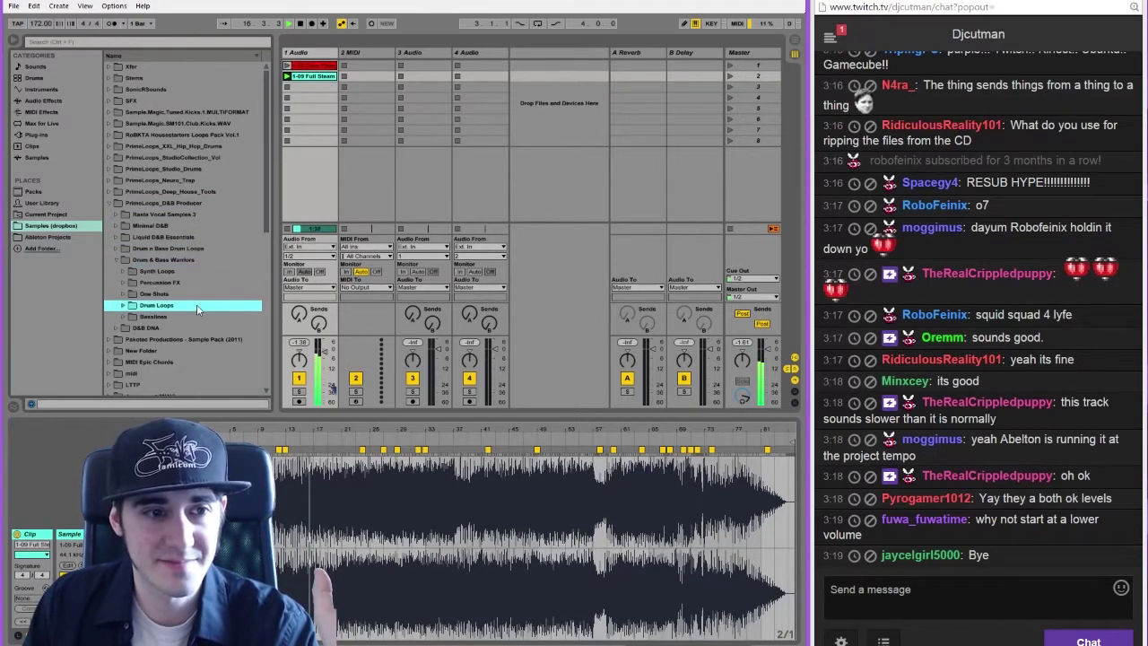
pyautogui.press('Right')
# Preview the Bpm170_Centauri_Drums01.wav loop and set the global launch quantization to 1/4
pyautogui.moveTo(260, 144); pyautogui.dragTo(267, 221)
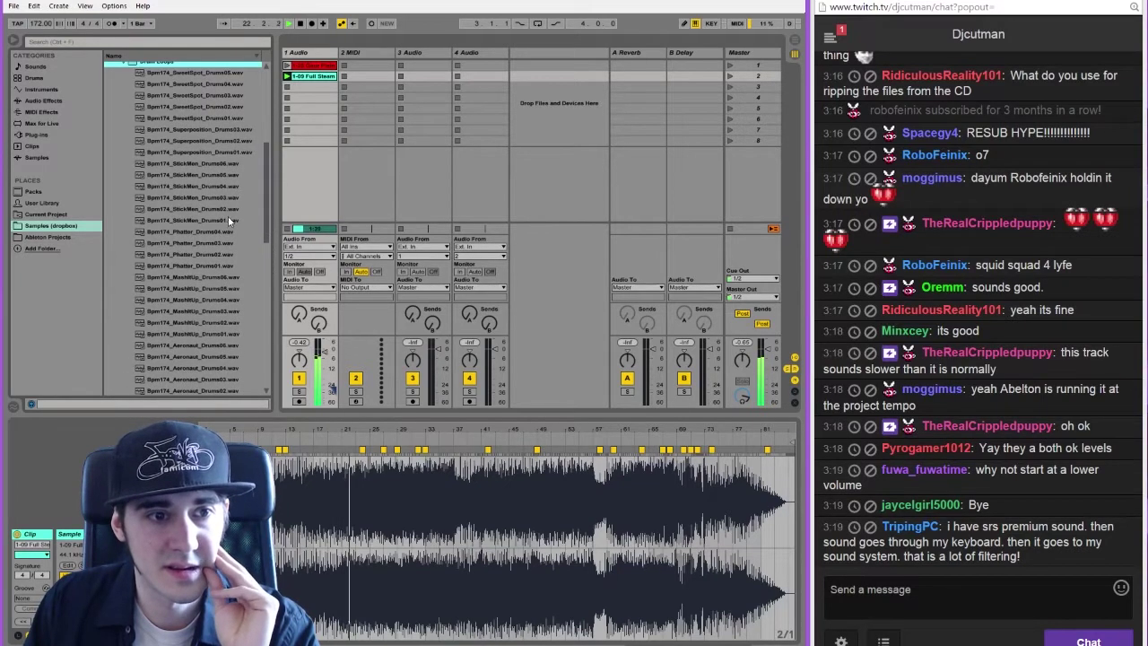
pyautogui.scroll(6, 257, 157)
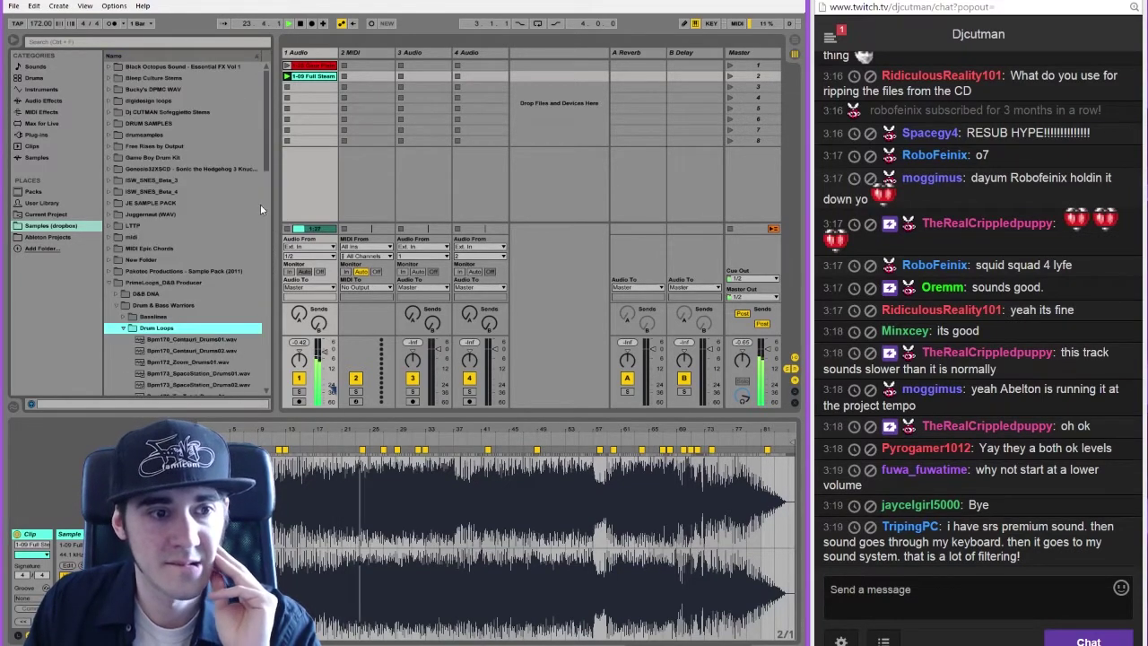
pyautogui.click(219, 342)
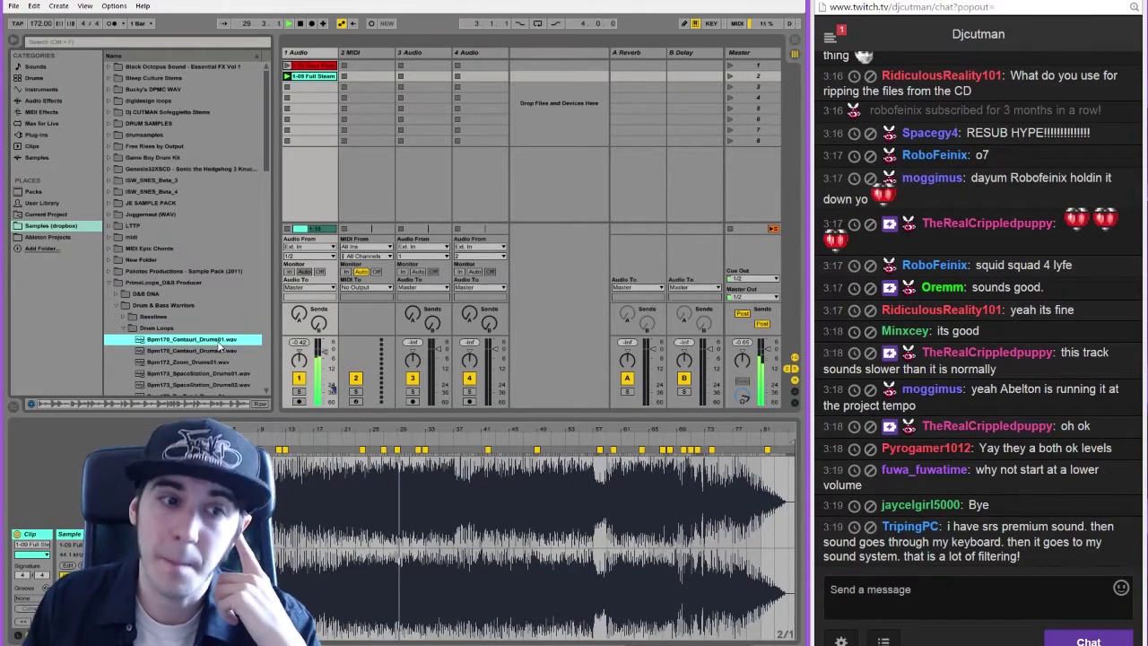
pyautogui.click(138, 24)
pyautogui.click(153, 106)
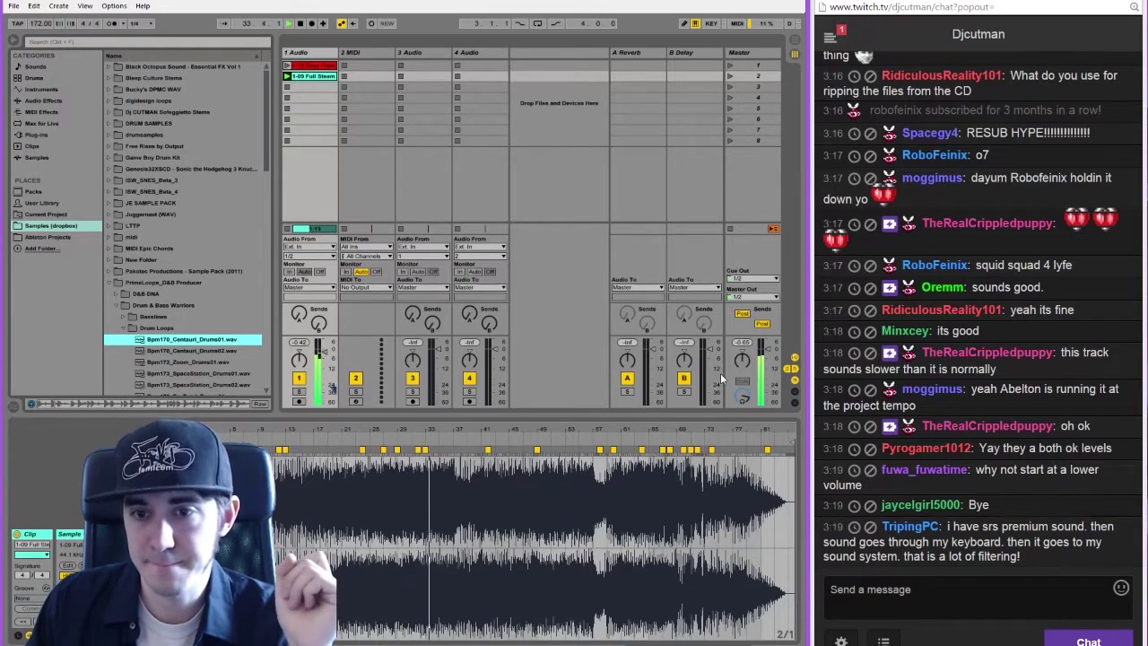
# Place Bpm170_Centauri_Drums02.wav in the second track's scene 2 slot, launch it and shorten its loop to end at bar 3
pyautogui.click(209, 350)
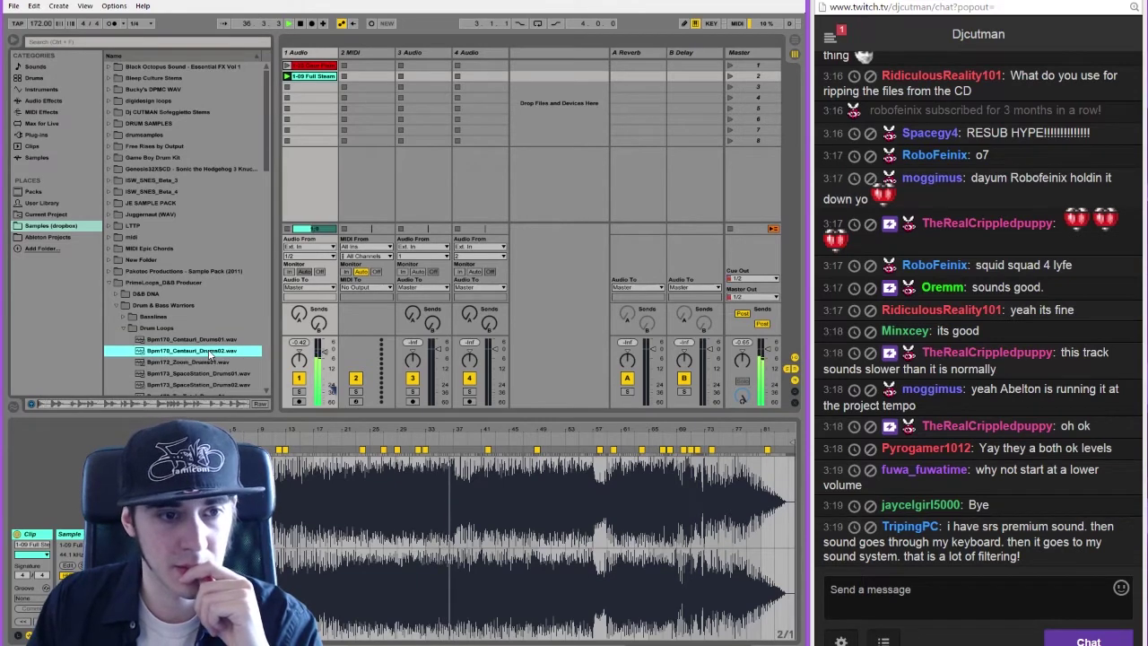
pyautogui.moveTo(213, 348); pyautogui.dragTo(374, 80)
pyautogui.click(345, 77)
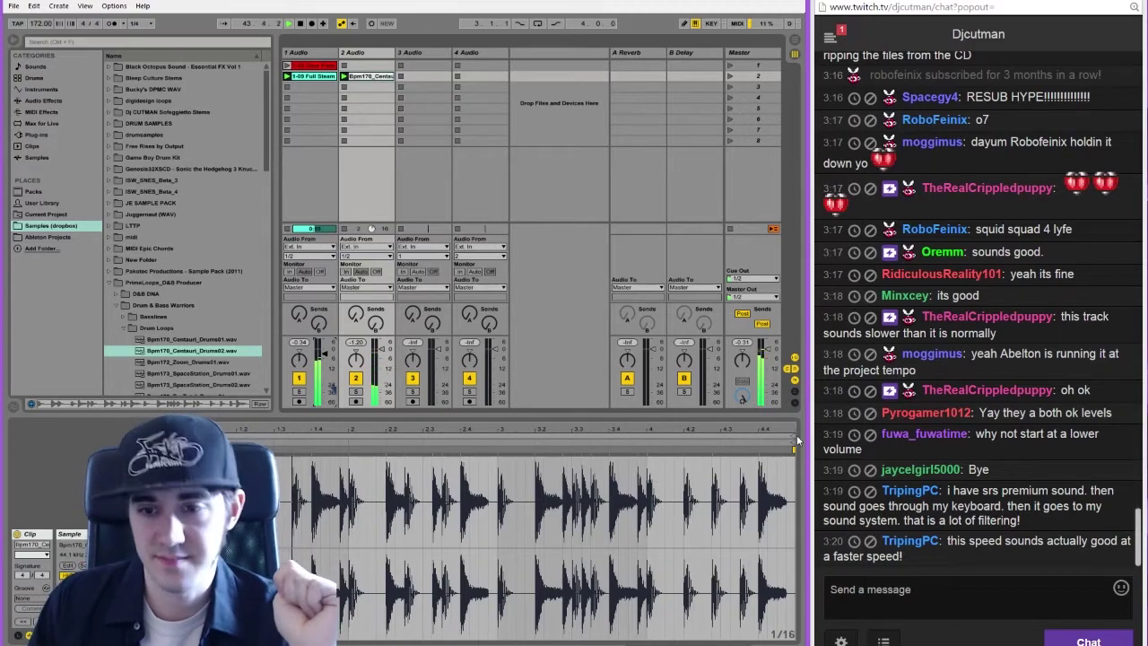
pyautogui.moveTo(792, 437); pyautogui.dragTo(495, 437)
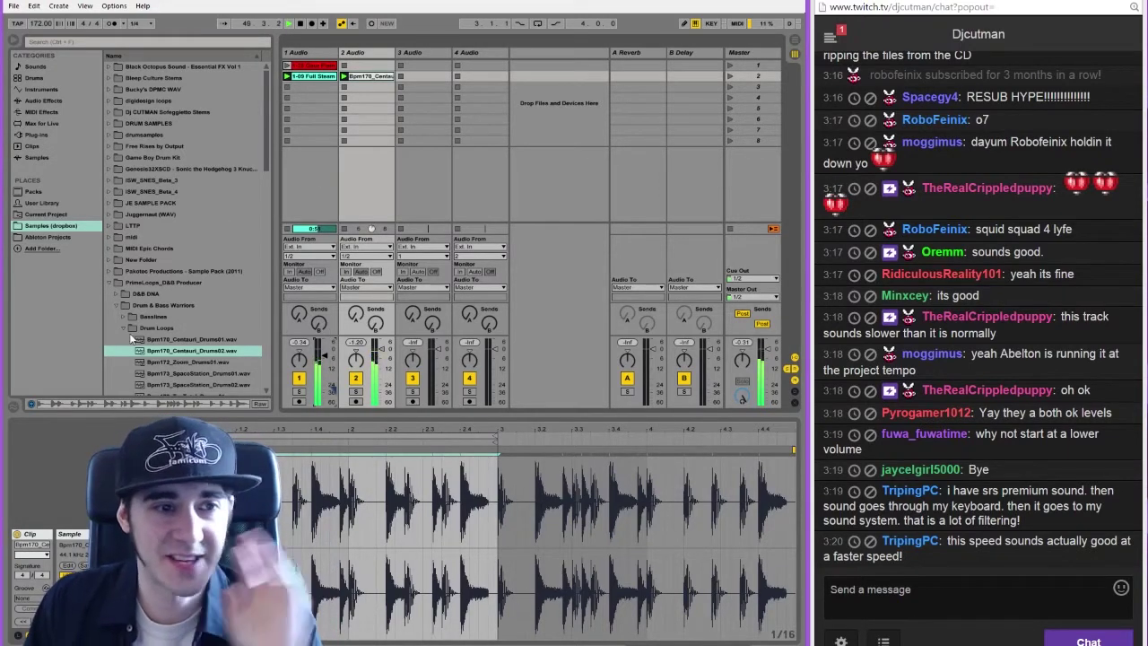
# Collapse the D&B Producer pack and open the Trap Studio drum loops inside PrimeLoops_StudioCollection_Vol
pyautogui.click(119, 304)
pyautogui.click(109, 282)
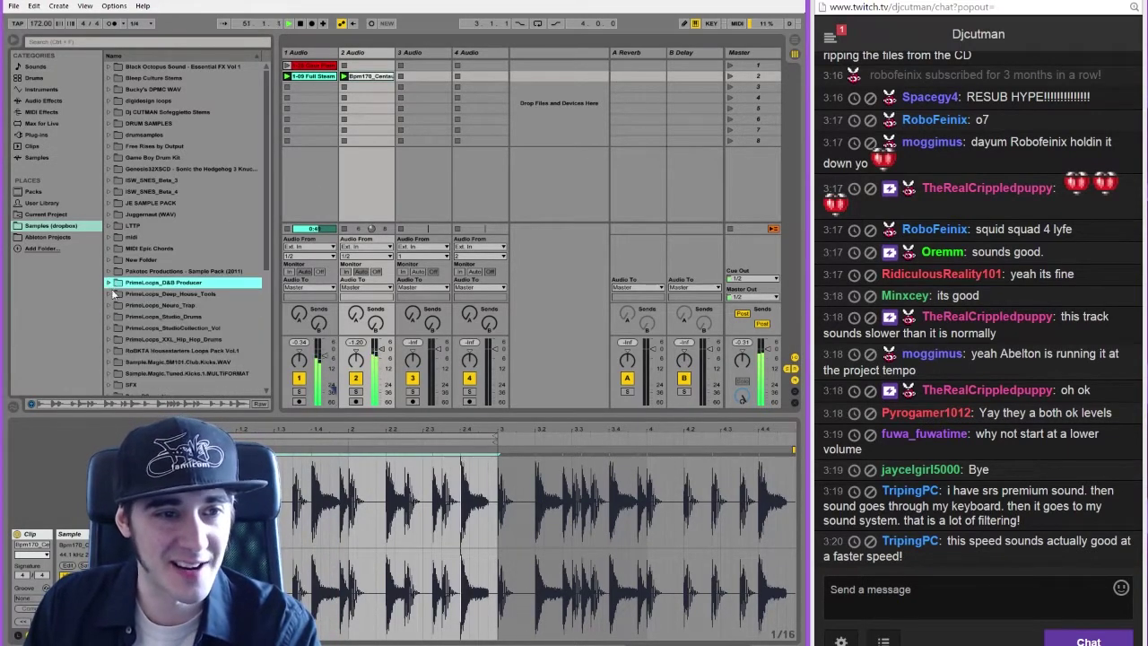
pyautogui.click(112, 305)
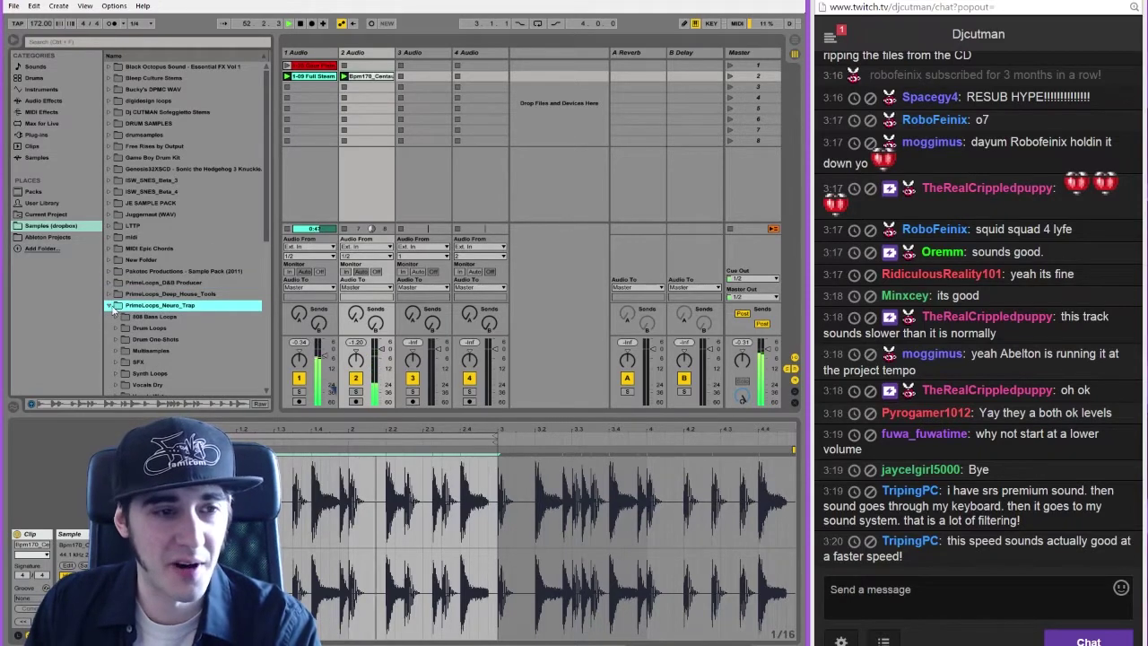
pyautogui.click(108, 327)
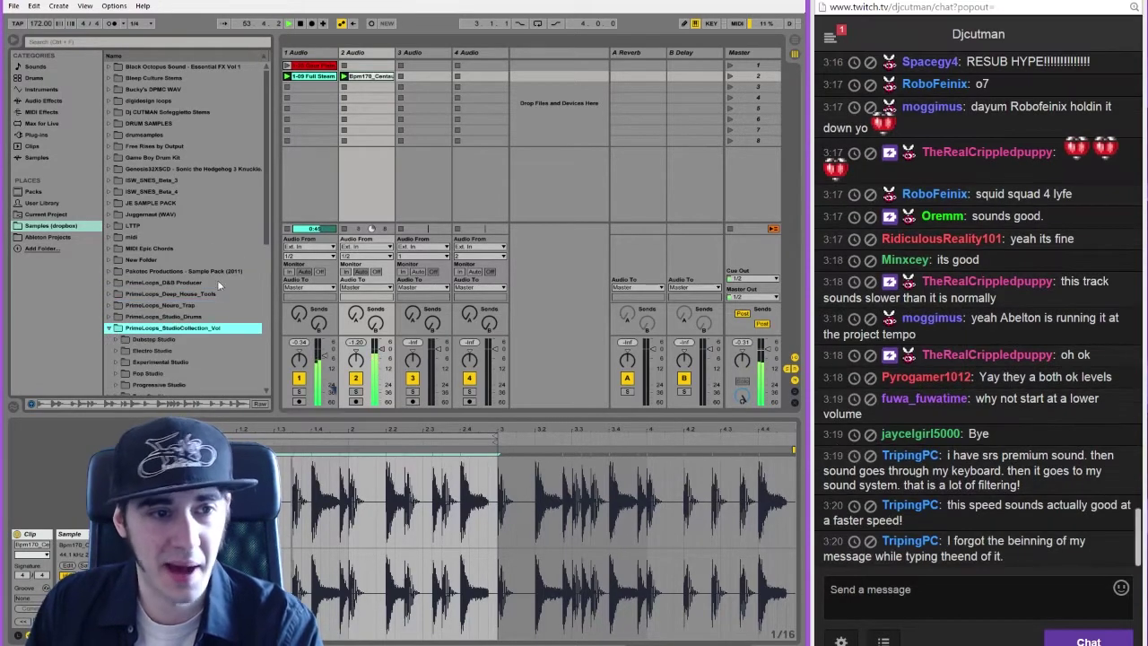
pyautogui.moveTo(265, 226); pyautogui.dragTo(296, 305)
pyautogui.click(115, 306)
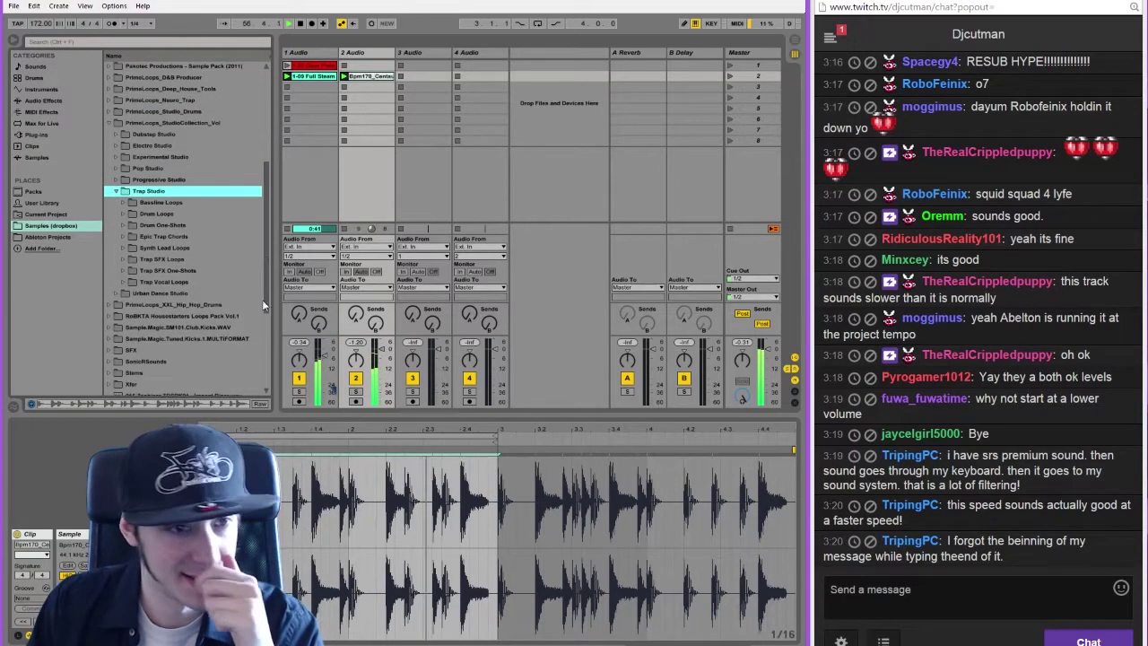
pyautogui.click(128, 215)
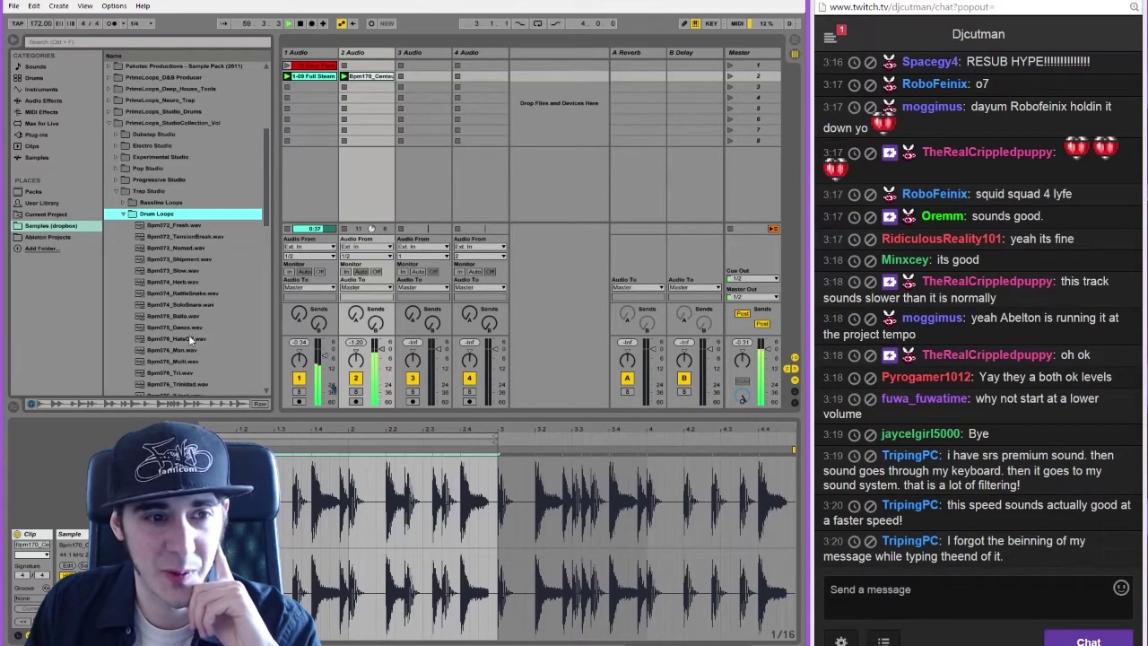
# Place Bpm076_HatsOff.wav in the third track's scene 2 slot and launch it alongside the other clips
pyautogui.moveTo(177, 338); pyautogui.dragTo(430, 78)
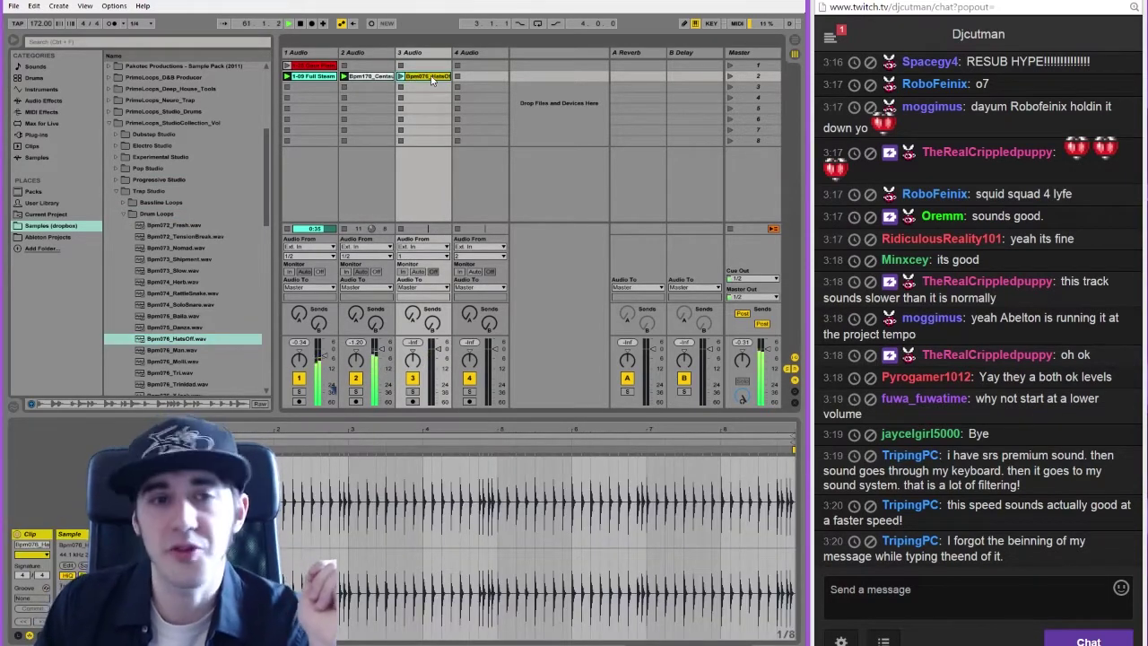
pyautogui.click(401, 76)
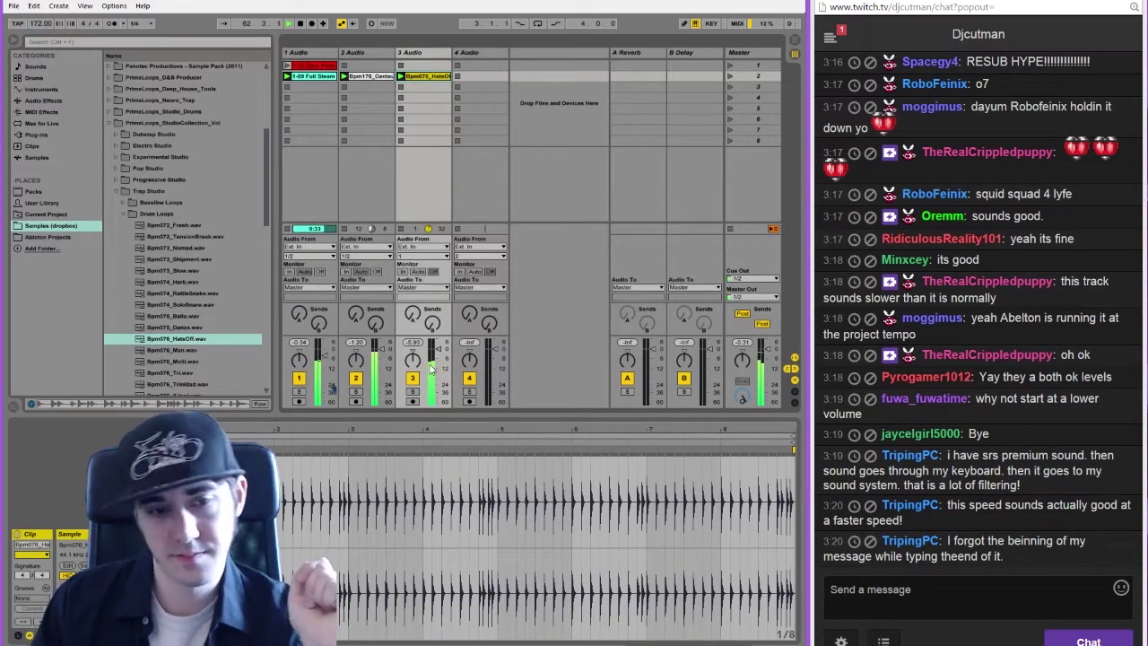
# Raise the third track's volume slightly to balance the HatsOff loop against the other clips
pyautogui.moveTo(429, 370); pyautogui.dragTo(430, 363)
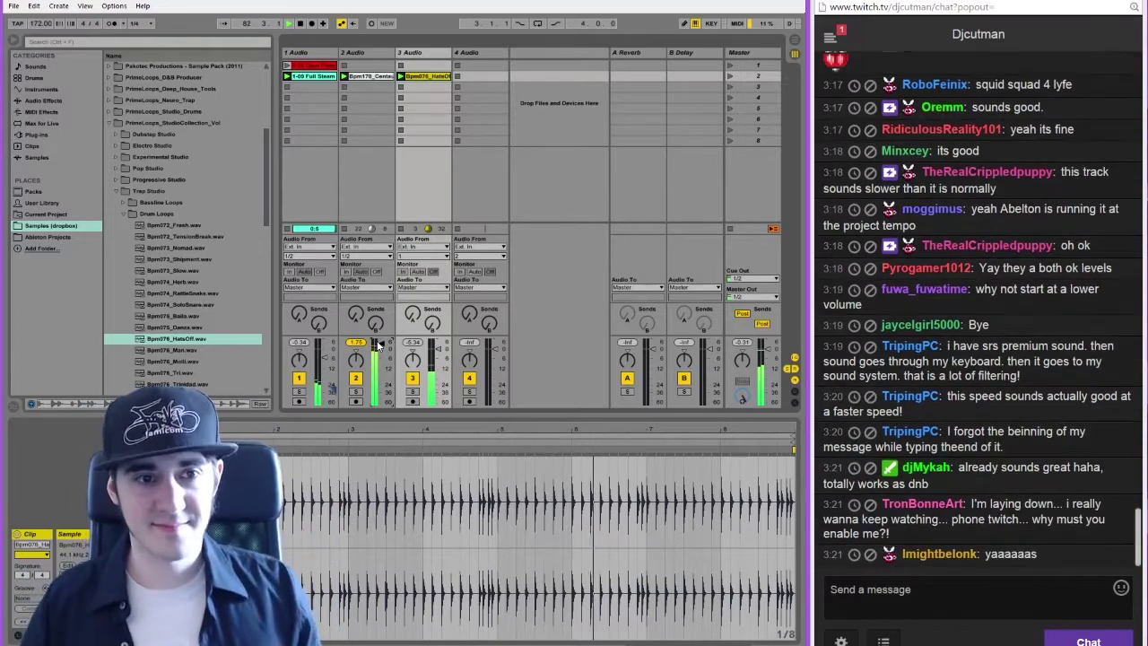
pyautogui.click(374, 91)
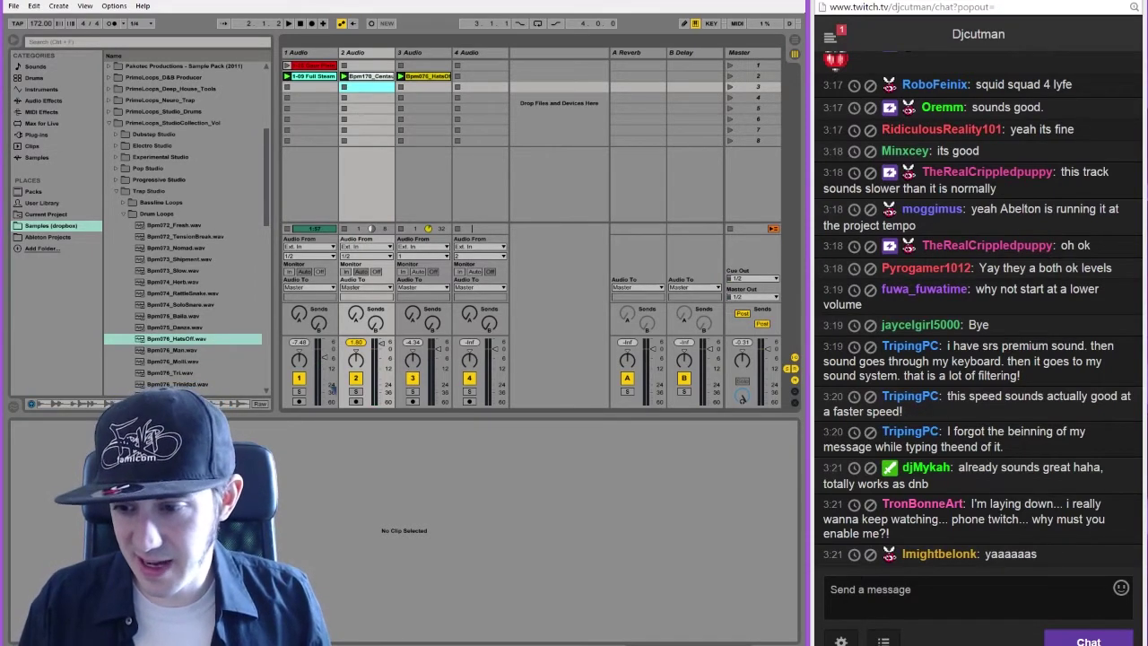
# Check the Dropbox sync status and save the Live Set in the Ableton Projects folder under a name starting with "Groupees TWiC100"
pyautogui.click(1045, 645)
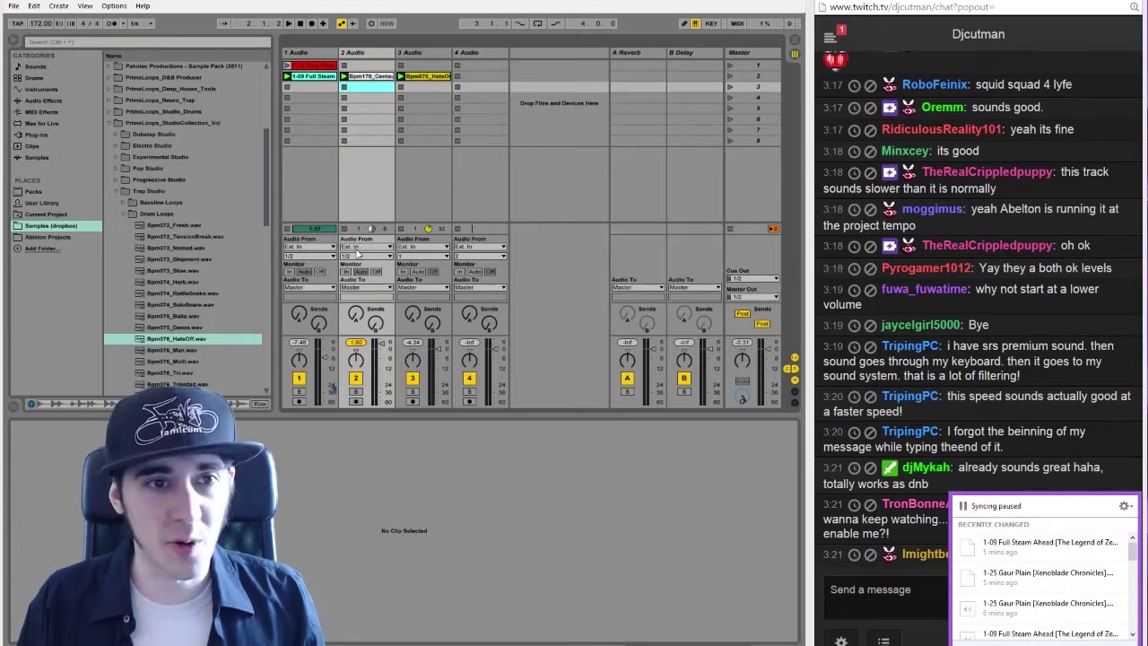
pyautogui.click(310, 108)
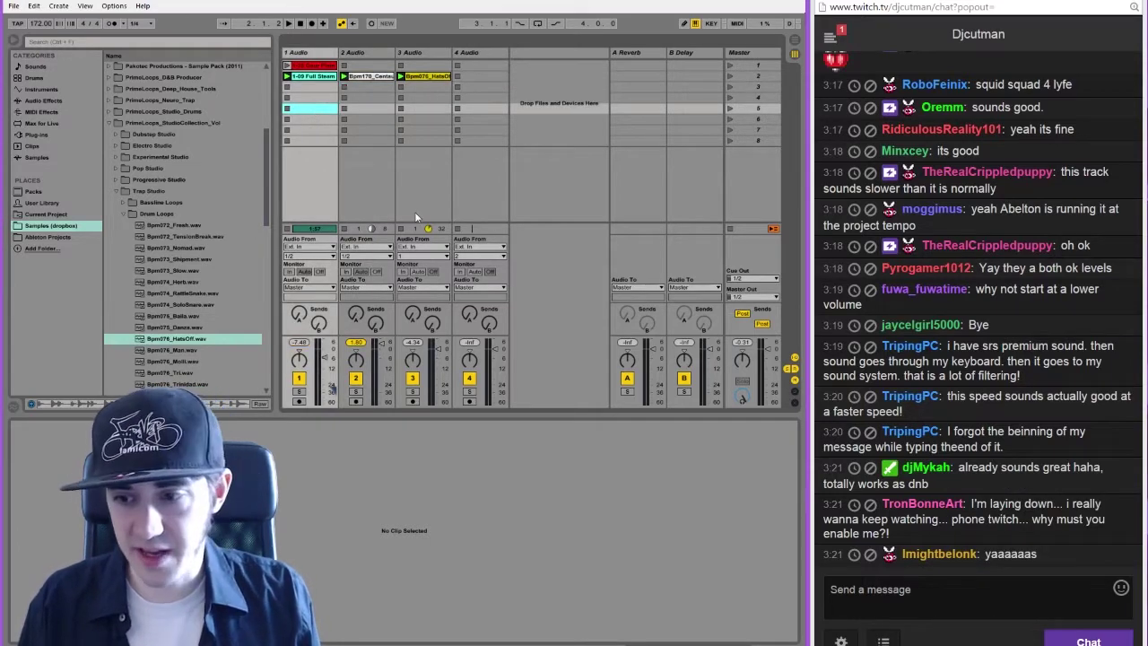
pyautogui.hotkey('ctrl', 's')
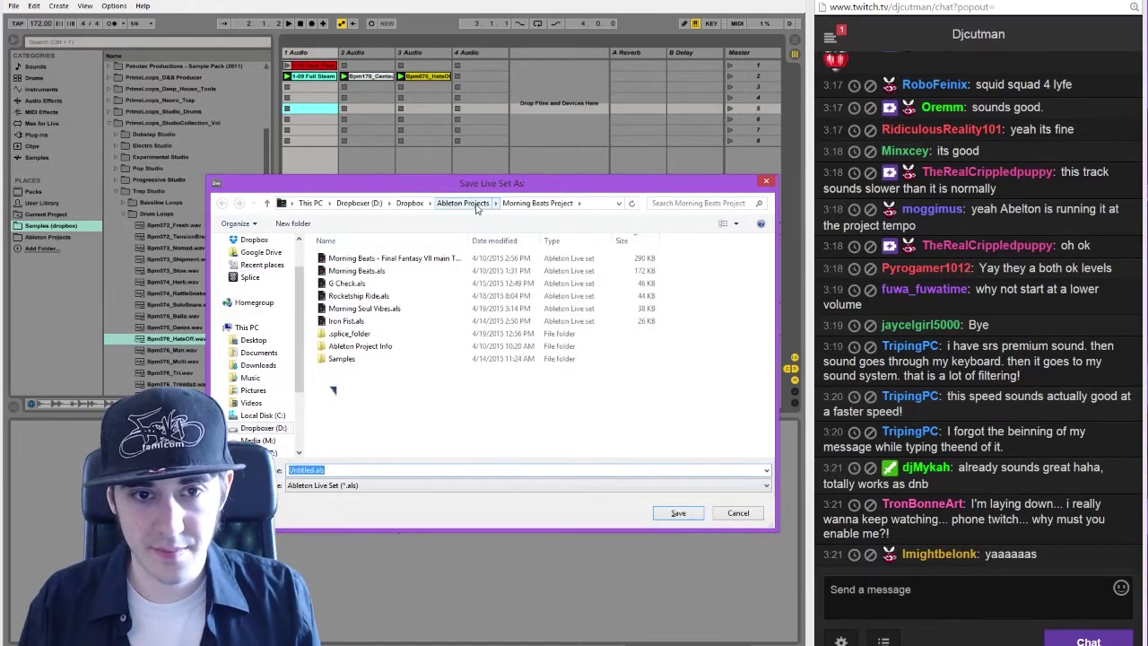
pyautogui.click(474, 203)
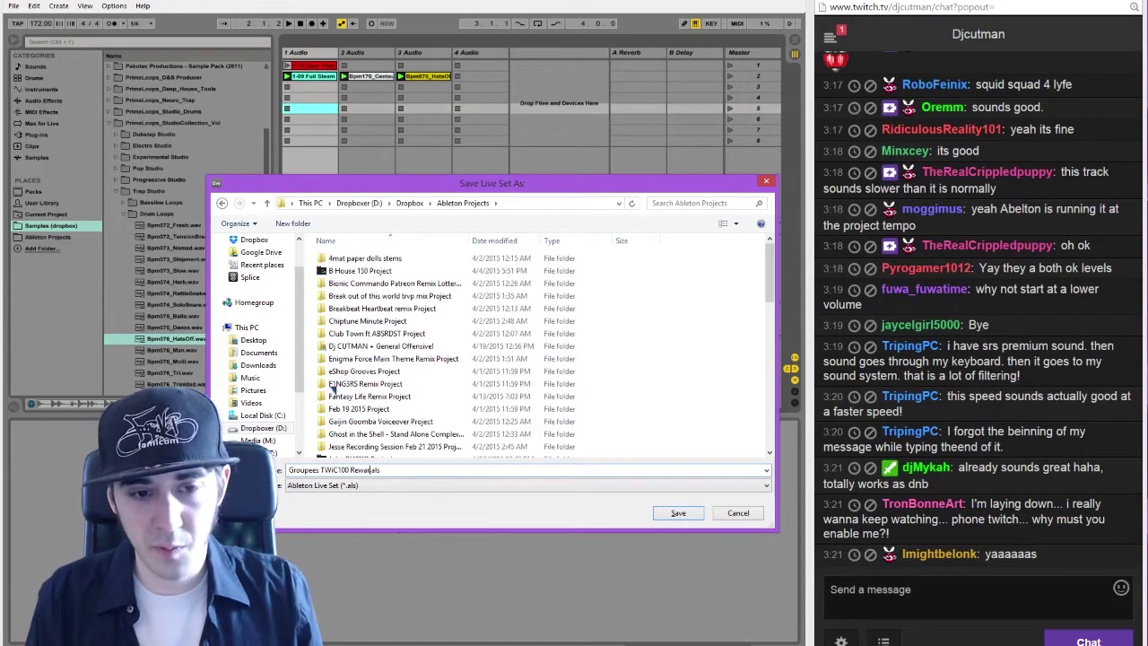
pyautogui.press('Return')
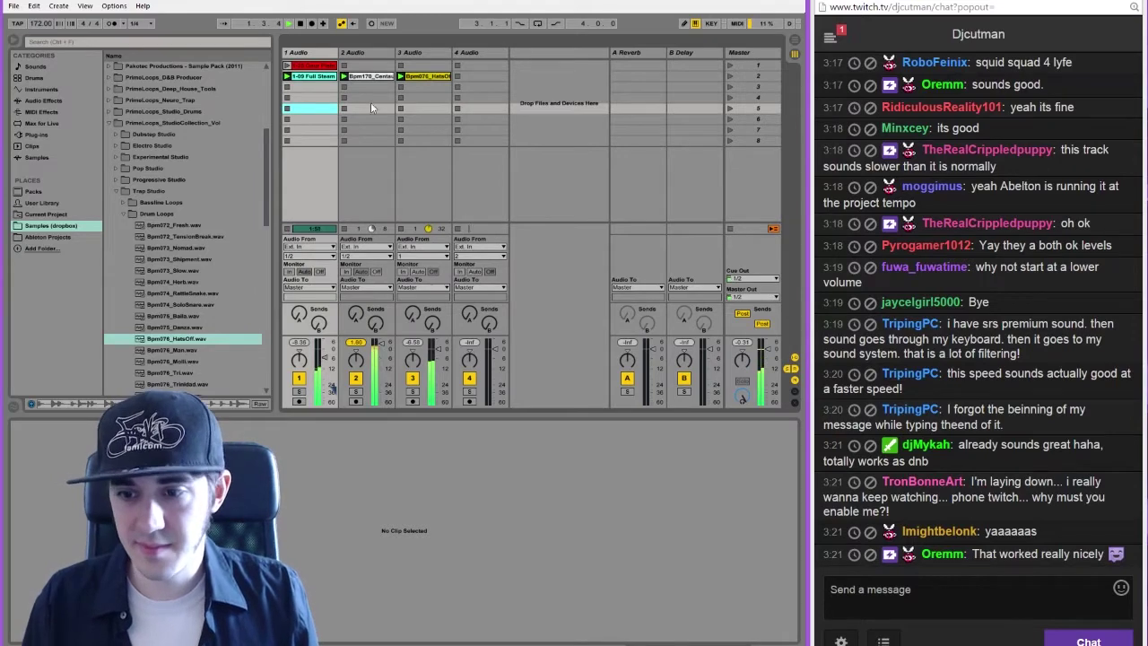
# Turn on key mapping mode with the third track's empty scene 3 slot selected
pyautogui.click(327, 87)
pyautogui.press('Right')
pyautogui.press('Right')
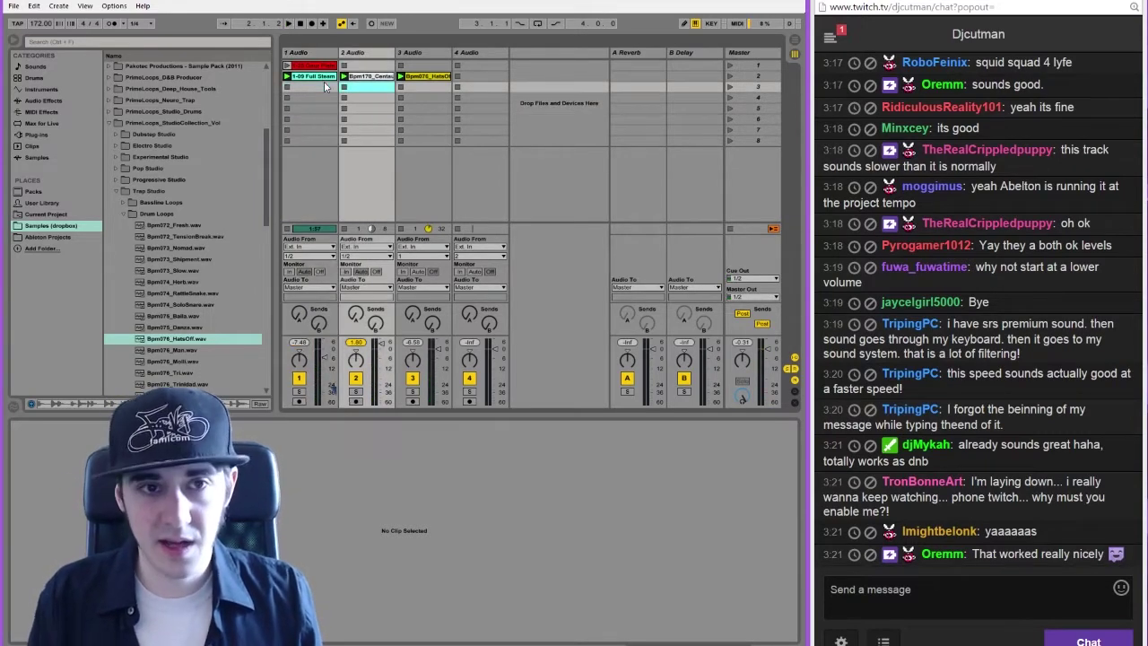
pyautogui.hotkey('ctrl', 'k')
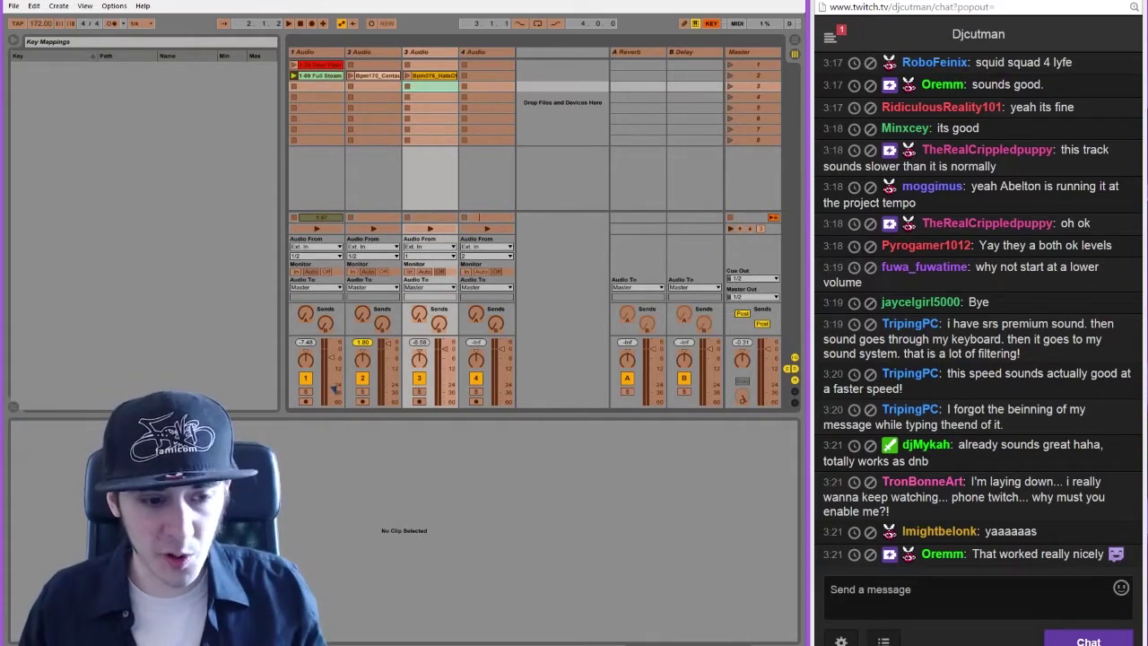
# Switch to Open Broadcaster Software, enable the Logitec C910 source in the Screencap scene, and return to Ableton Live
pyautogui.click(758, 2)
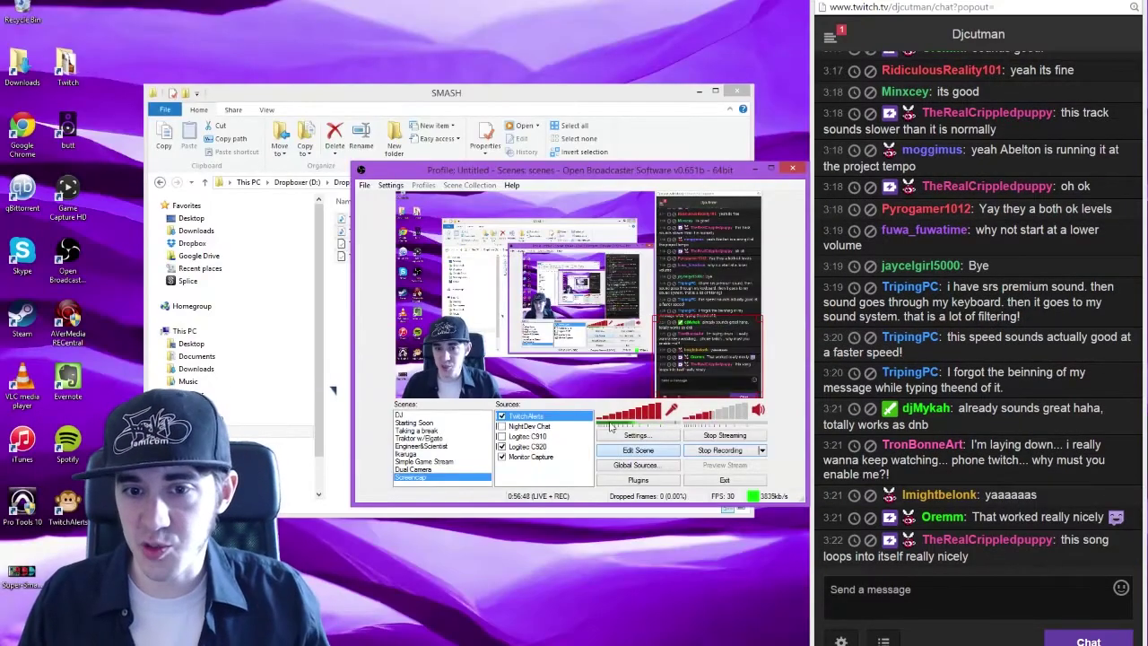
pyautogui.click(501, 436)
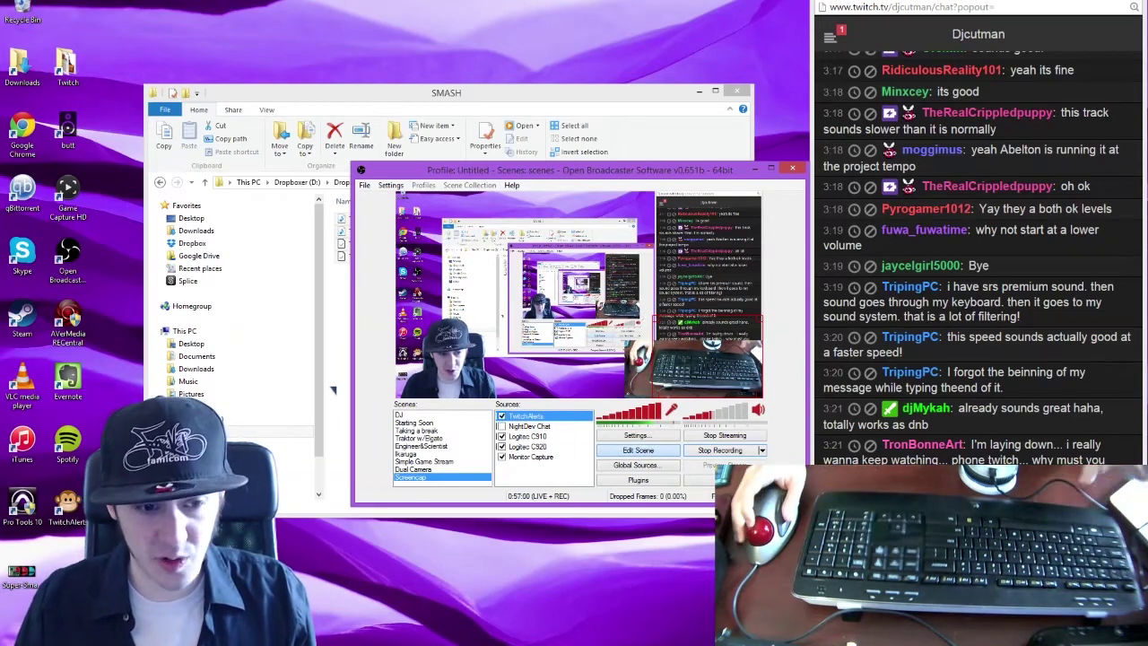
pyautogui.hotkey('alt', 'Tab')
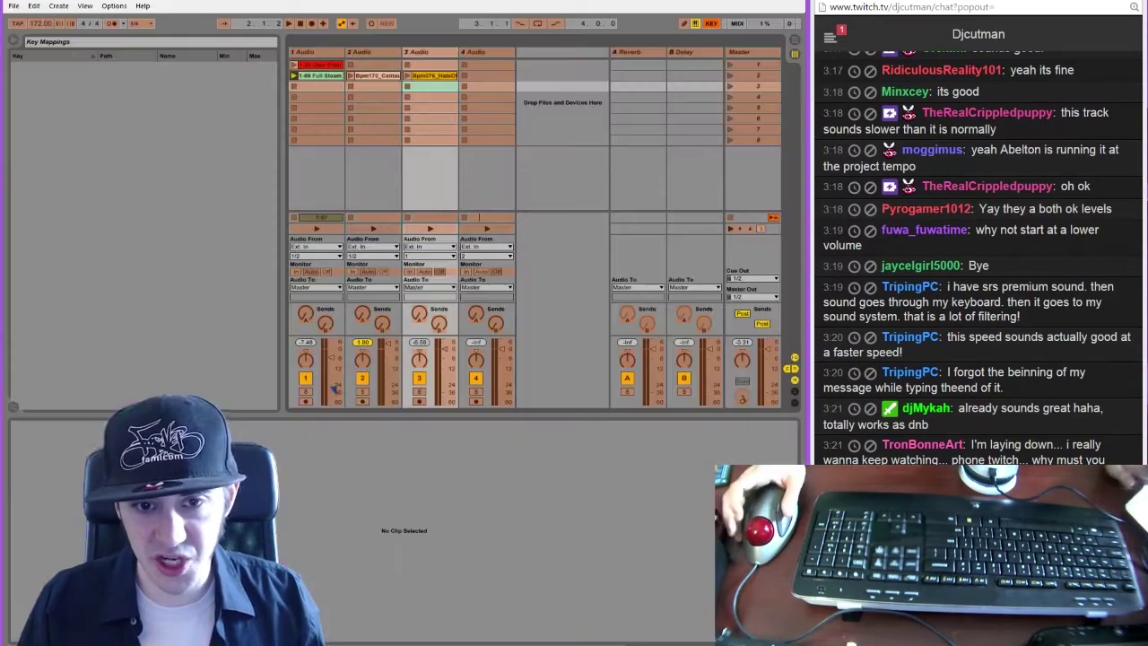
pyautogui.hotkey('ctrl', 'k')
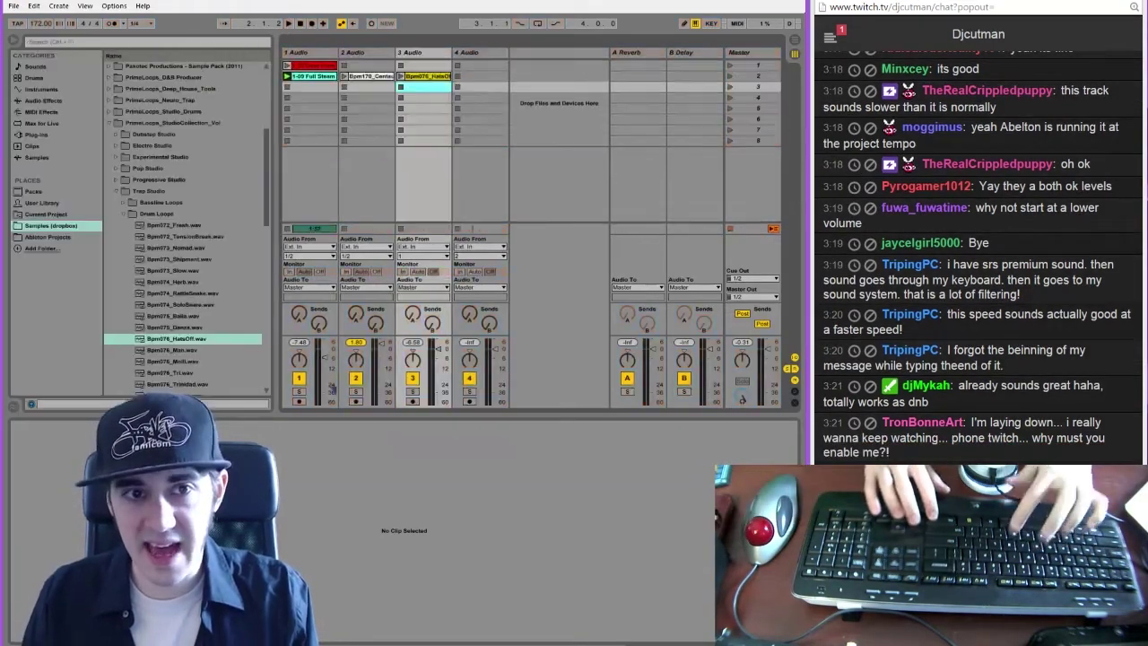
pyautogui.hotkey('ctrl', 'k')
pyautogui.hotkey('ctrl', 'k')
pyautogui.hotkey('ctrl', 'k')
pyautogui.hotkey('ctrl', 'k')
pyautogui.hotkey('ctrl', 'k')
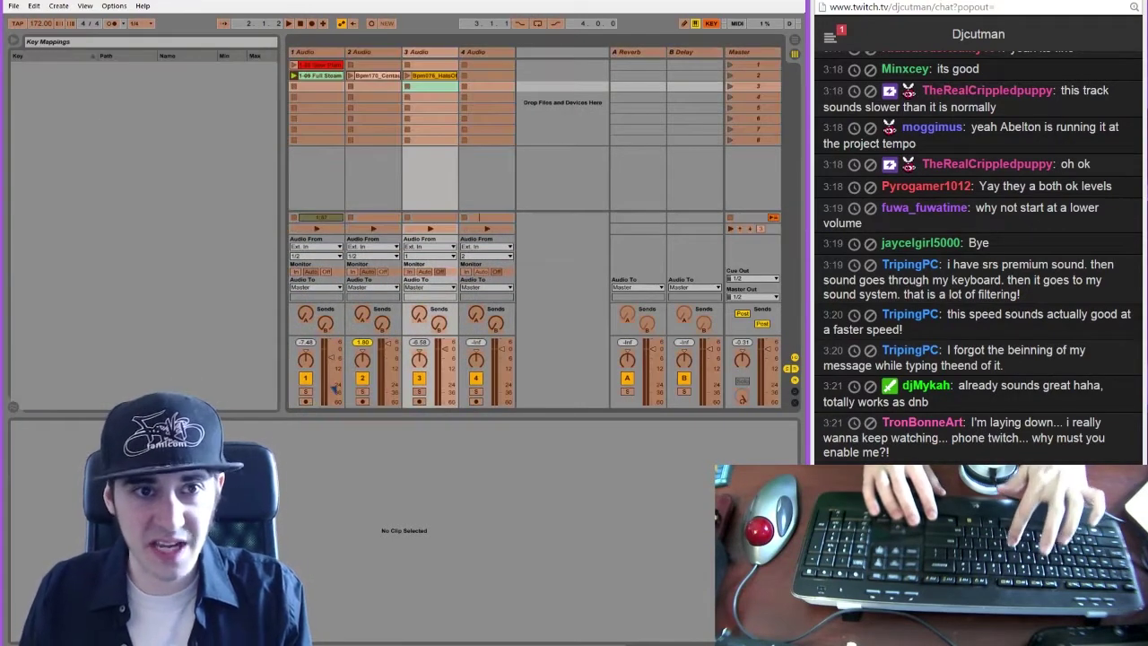
# Map key 1 to the second track's scene 2 clip and key 2 to the third track's scene 2 clip
pyautogui.click(372, 72)
pyautogui.press('1')
pyautogui.press('Right')
pyautogui.press('2')
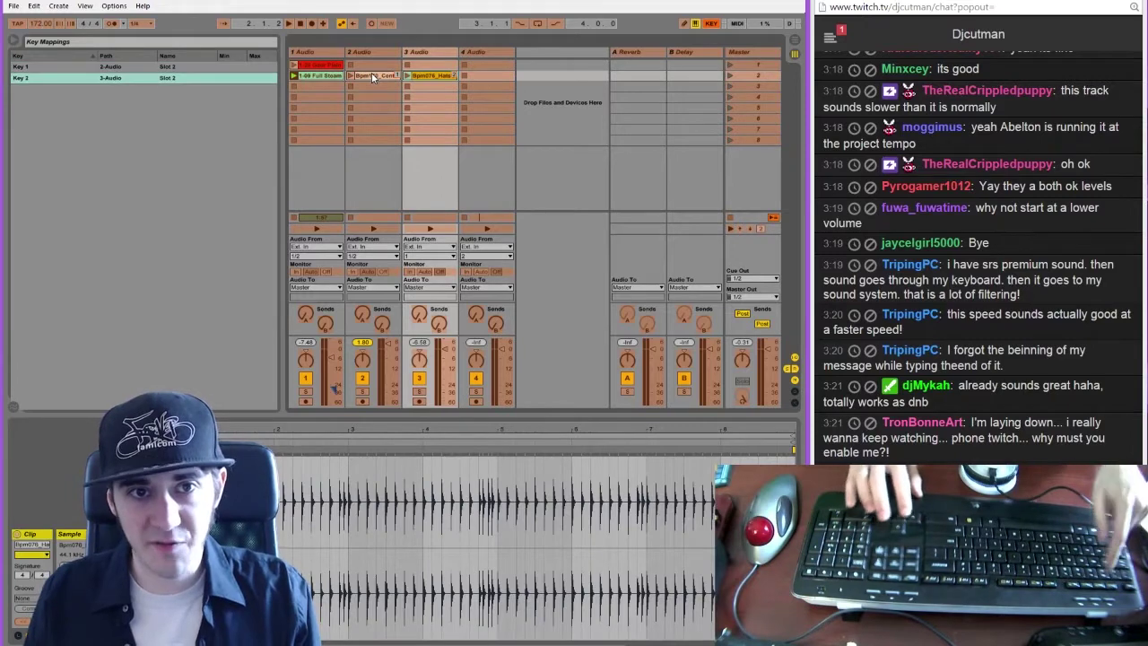
pyautogui.press('Right')
pyautogui.hotkey('ctrl', 'k')
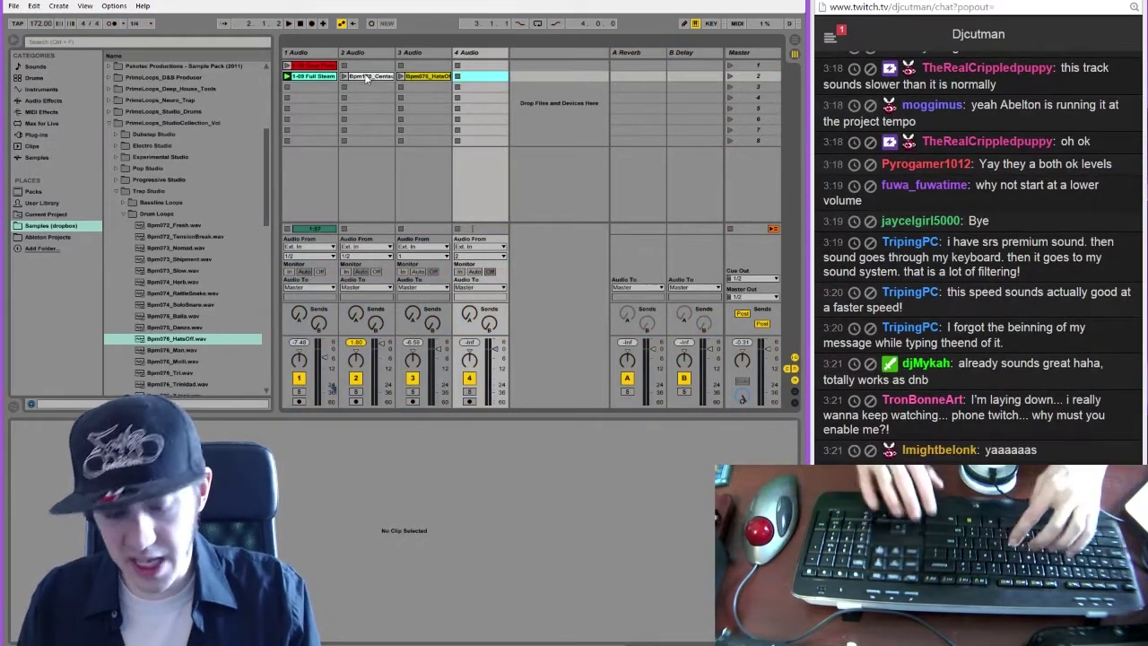
# Map key 0 to the clip stop controls of the second, third and fourth tracks and leave key mapping mode
pyautogui.hotkey('ctrl', 'k')
pyautogui.click(351, 215)
pyautogui.press('0')
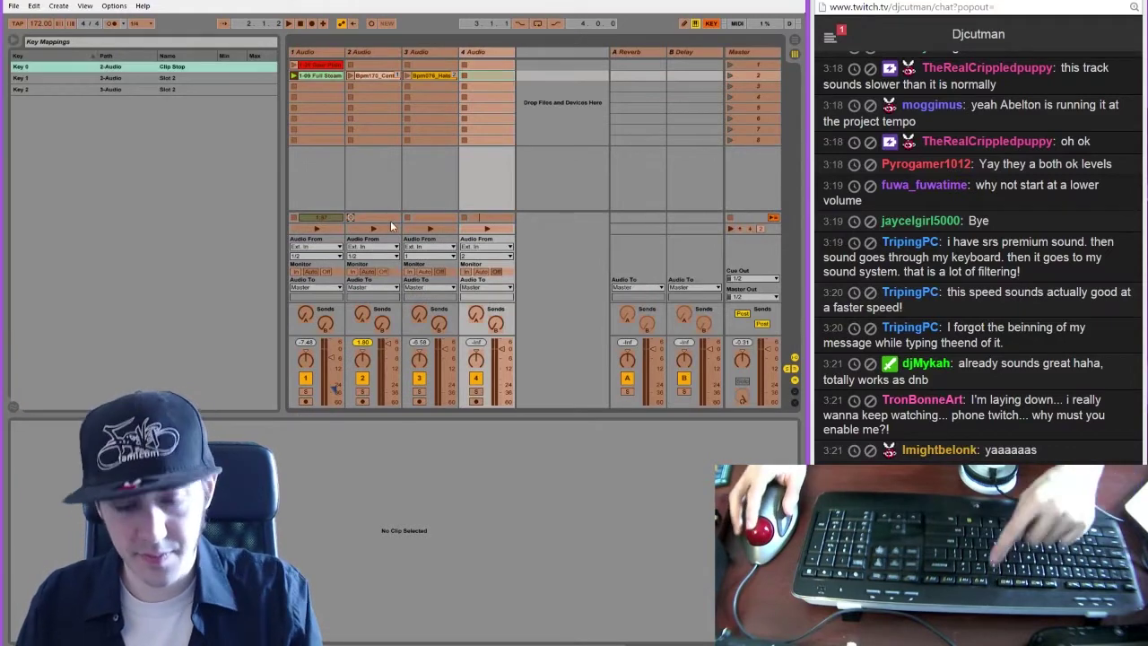
pyautogui.click(407, 217)
pyautogui.press('0')
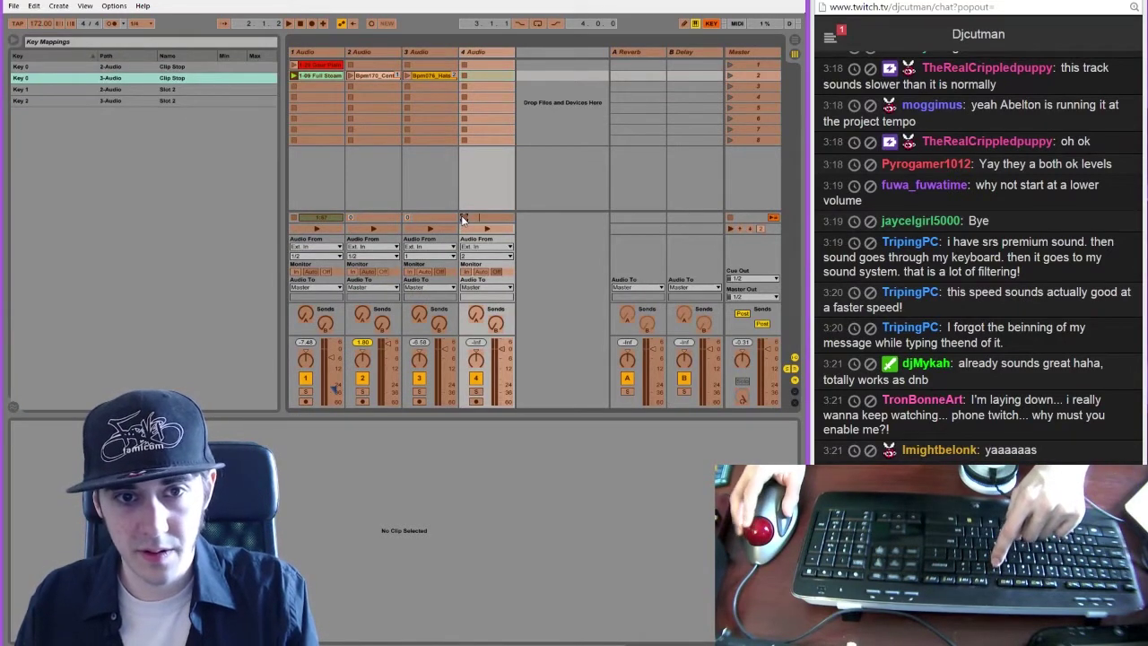
pyautogui.press('0')
pyautogui.hotkey('ctrl', 'k')
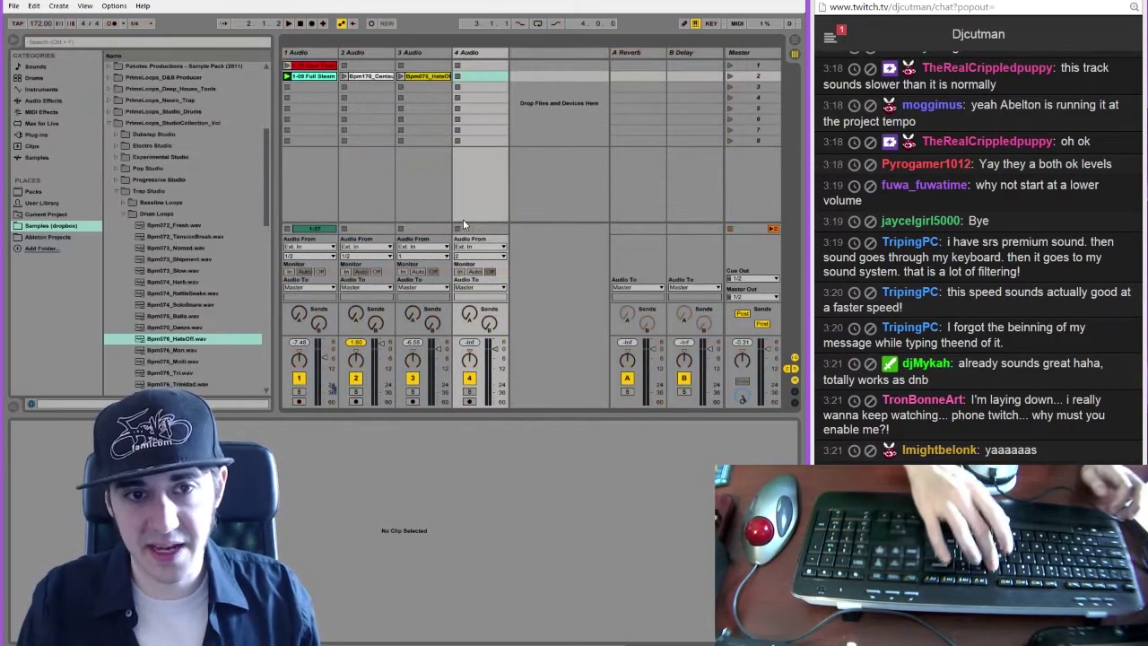
# Test the key mappings by launching both drum loops, stopping them together and launching them again over the song
pyautogui.press('1')
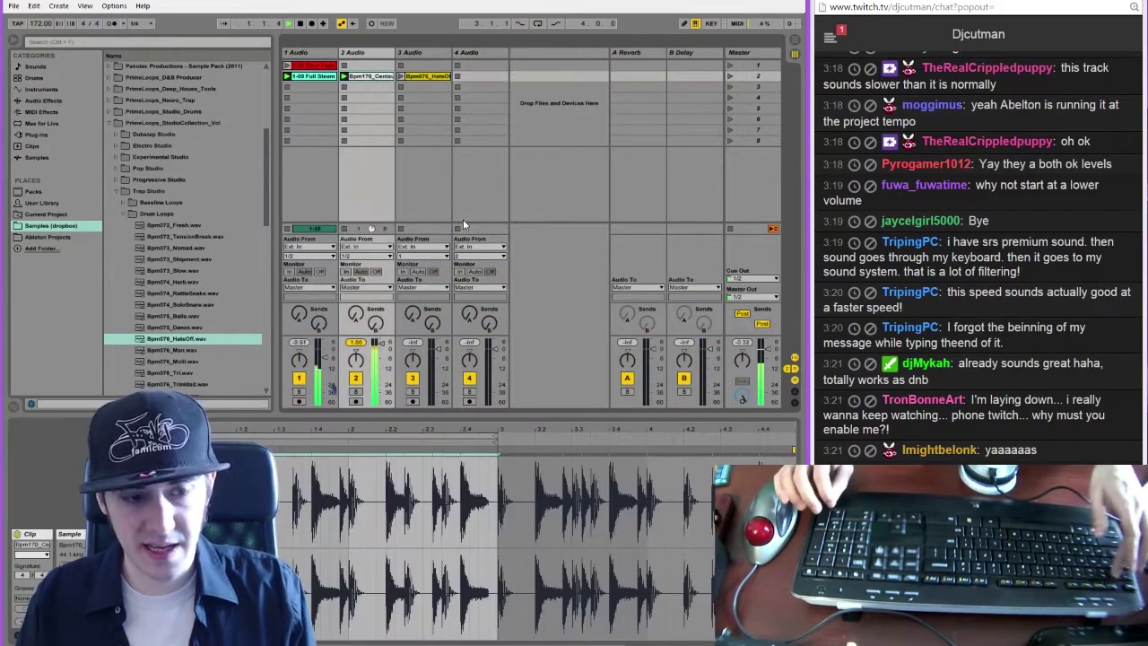
pyautogui.press('2')
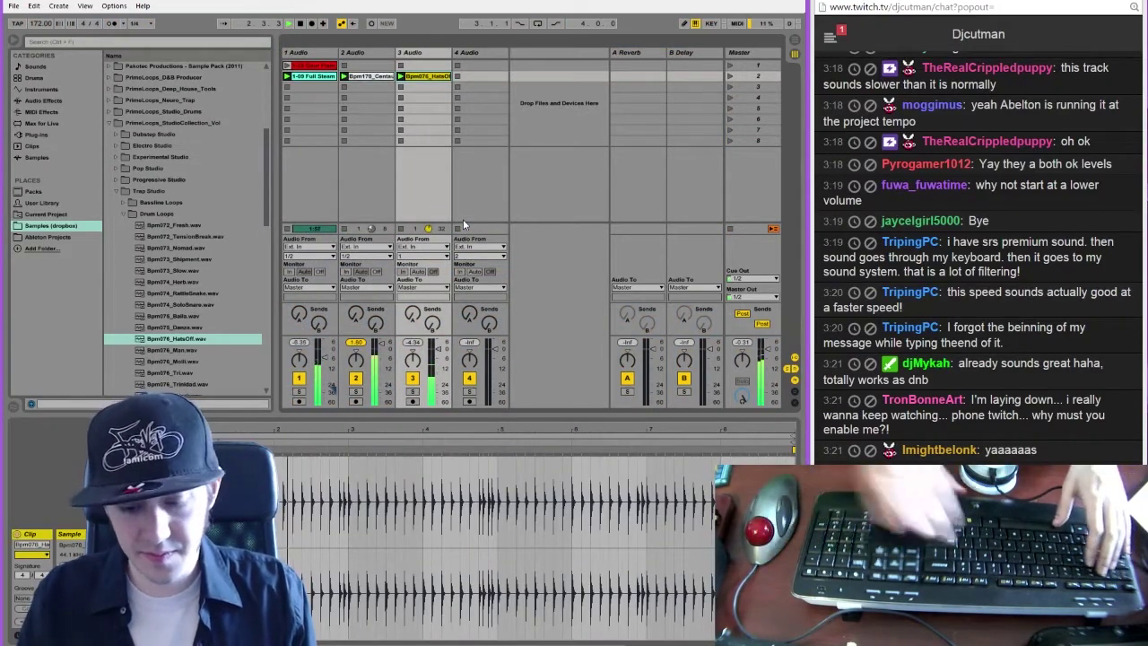
pyautogui.press('space')
pyautogui.press('0')
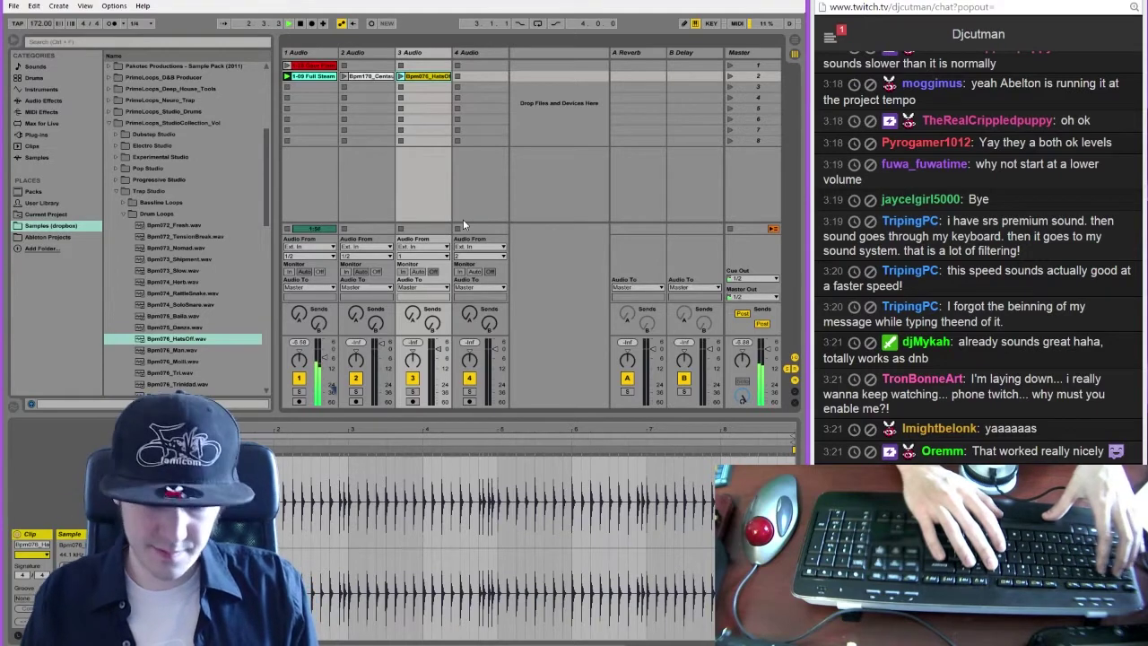
pyautogui.press('Left')
pyautogui.press('Return')
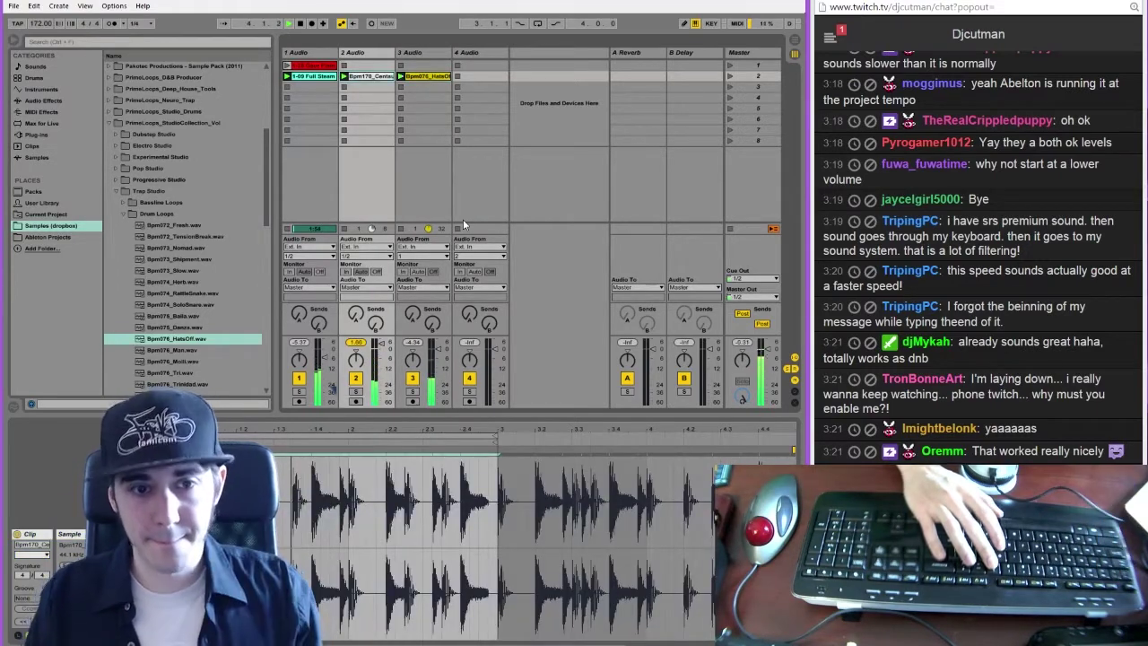
# Audition the opening bars of the 1-09 Full Steam clip in its waveform and bring the drum loops in over it
pyautogui.click(312, 77)
pyautogui.press('space')
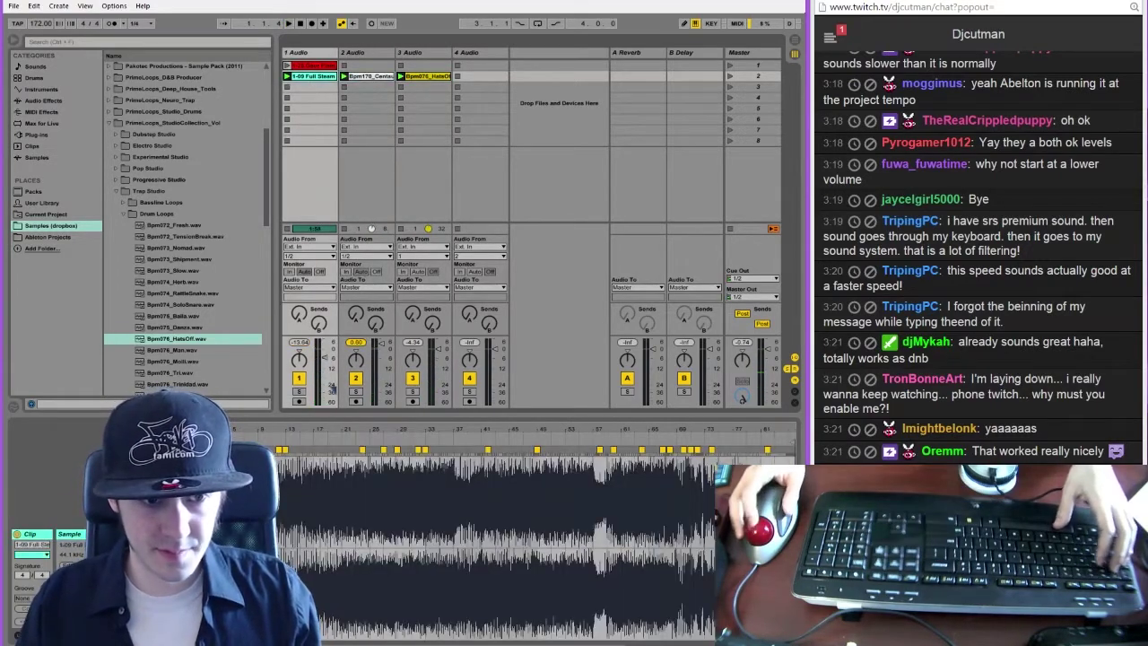
pyautogui.moveTo(235, 430); pyautogui.dragTo(247, 520)
pyautogui.press('space')
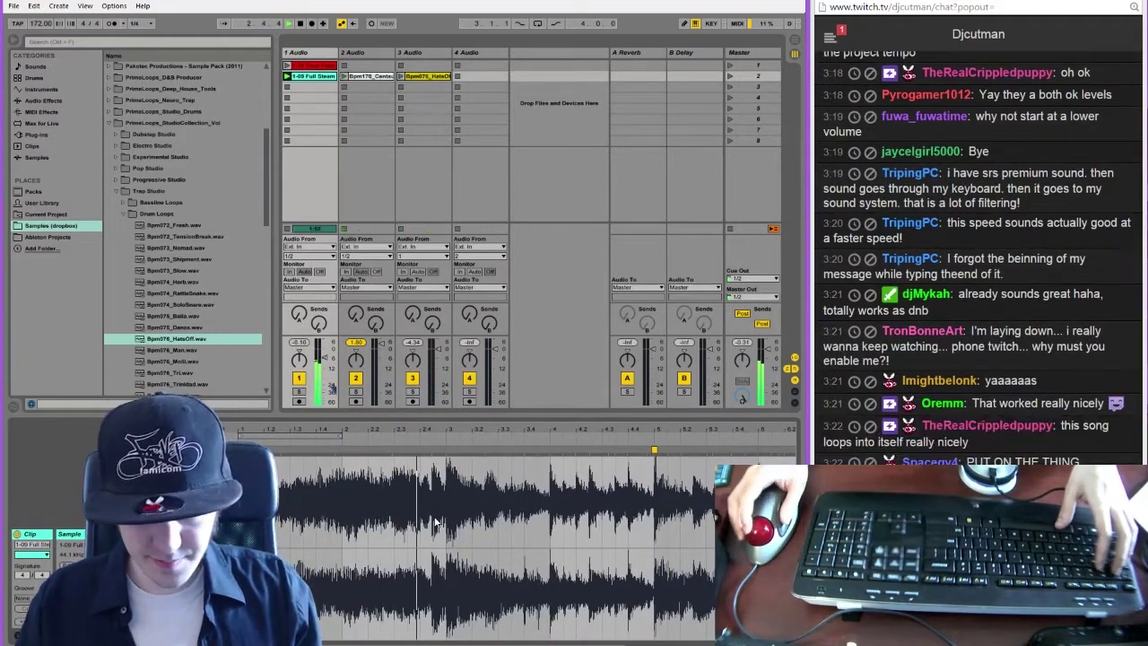
pyautogui.click(426, 439)
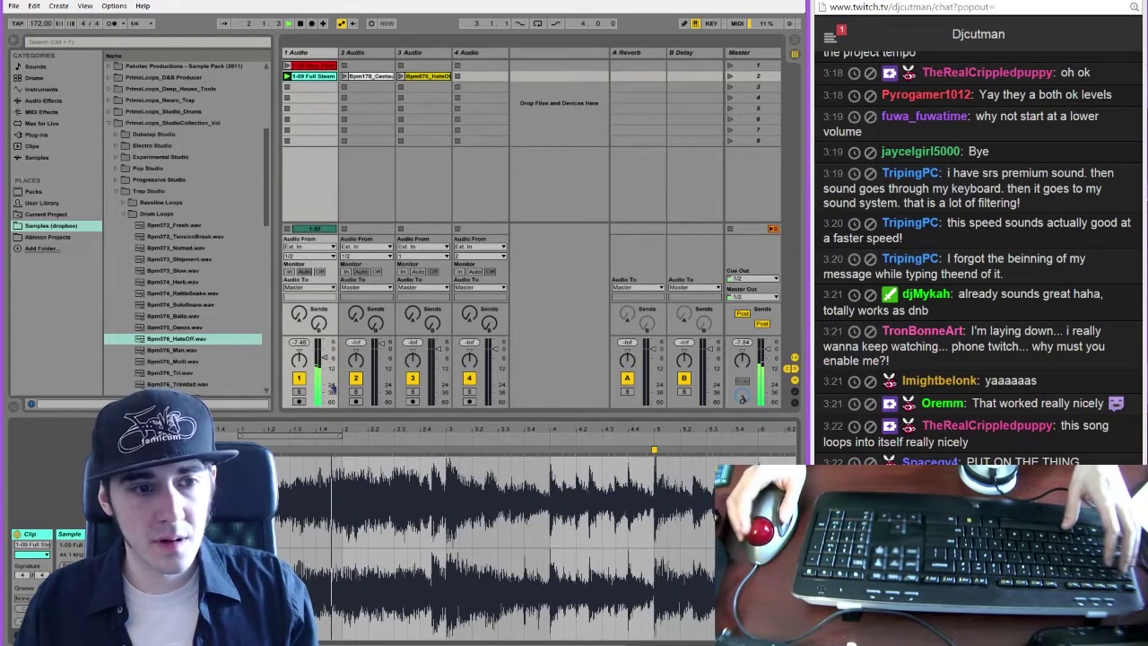
pyautogui.click(451, 439)
pyautogui.click(449, 439)
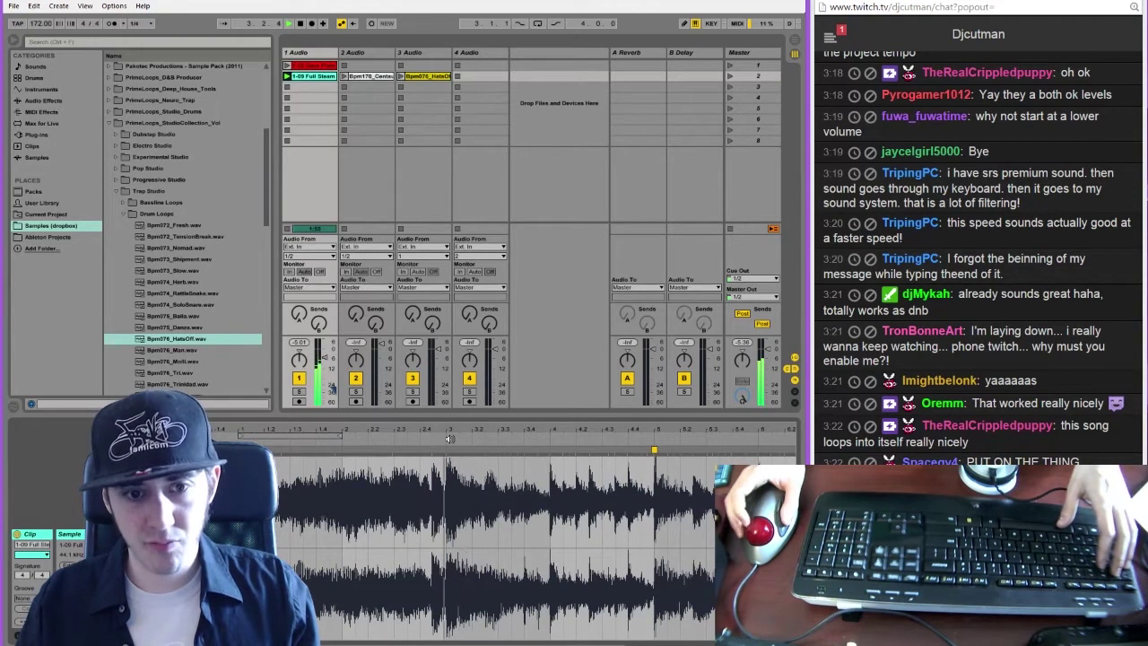
pyautogui.click(449, 438)
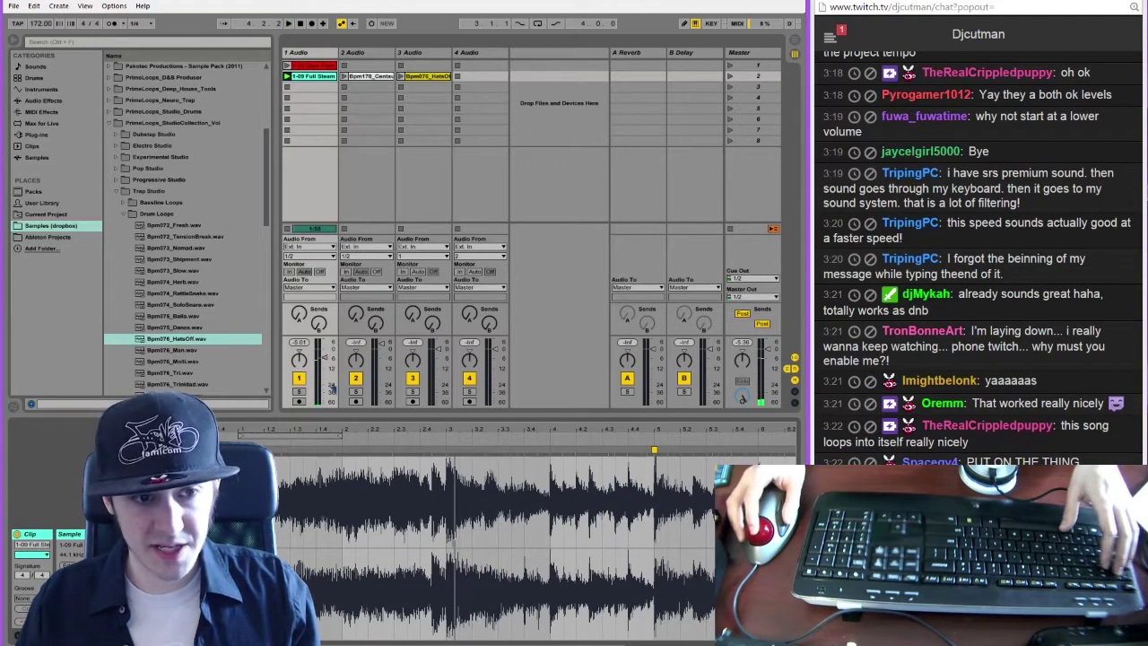
pyautogui.press('space')
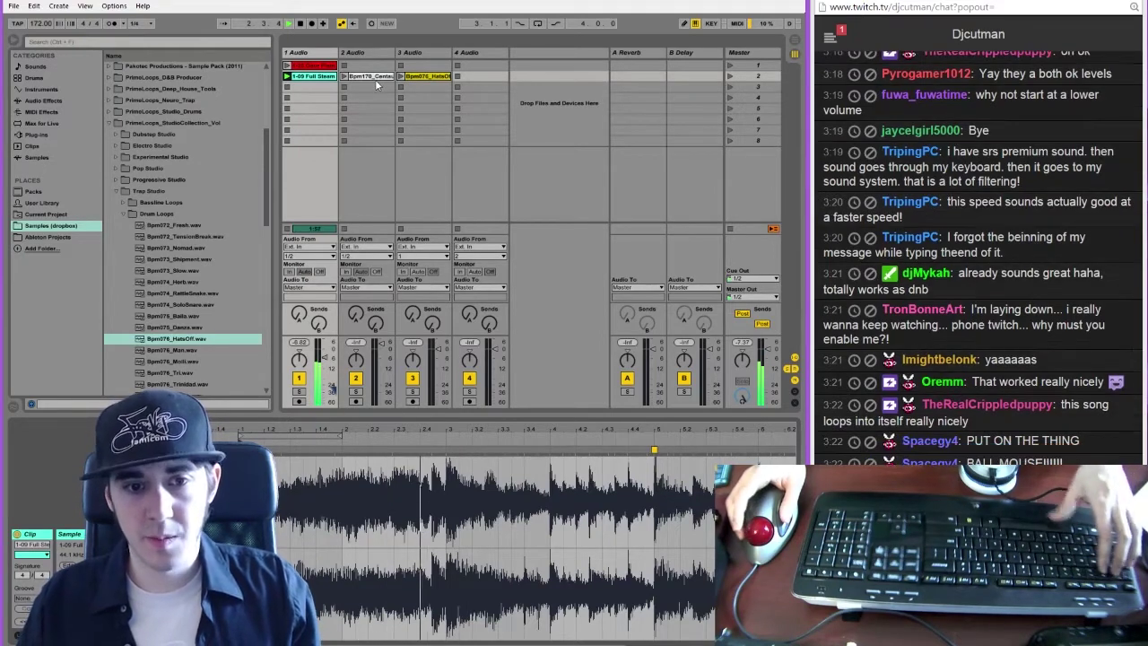
pyautogui.press('2')
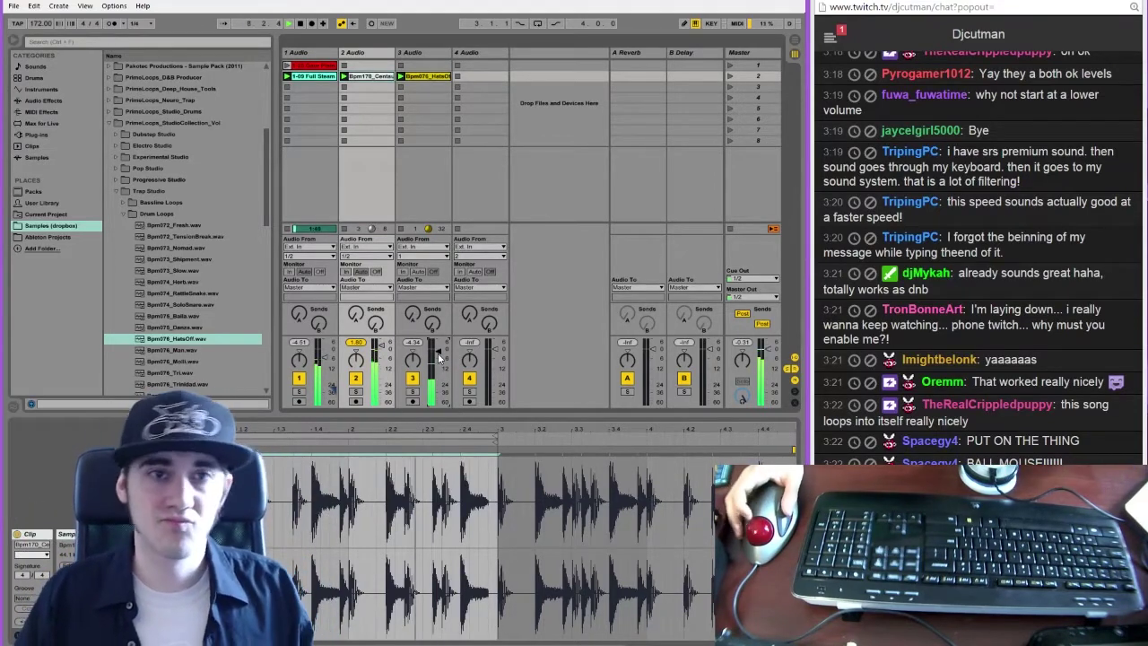
# Insert a 172 BPM tempo into the name of scene 2
pyautogui.rightClick(758, 76)
pyautogui.click(816, 148)
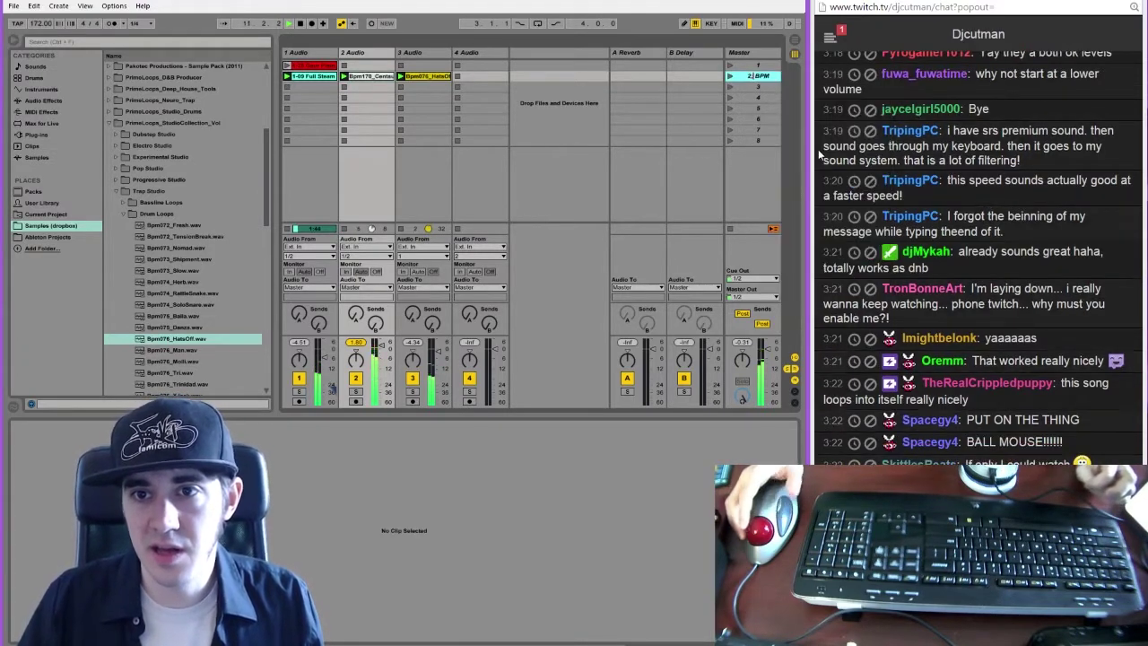
pyautogui.write('172')
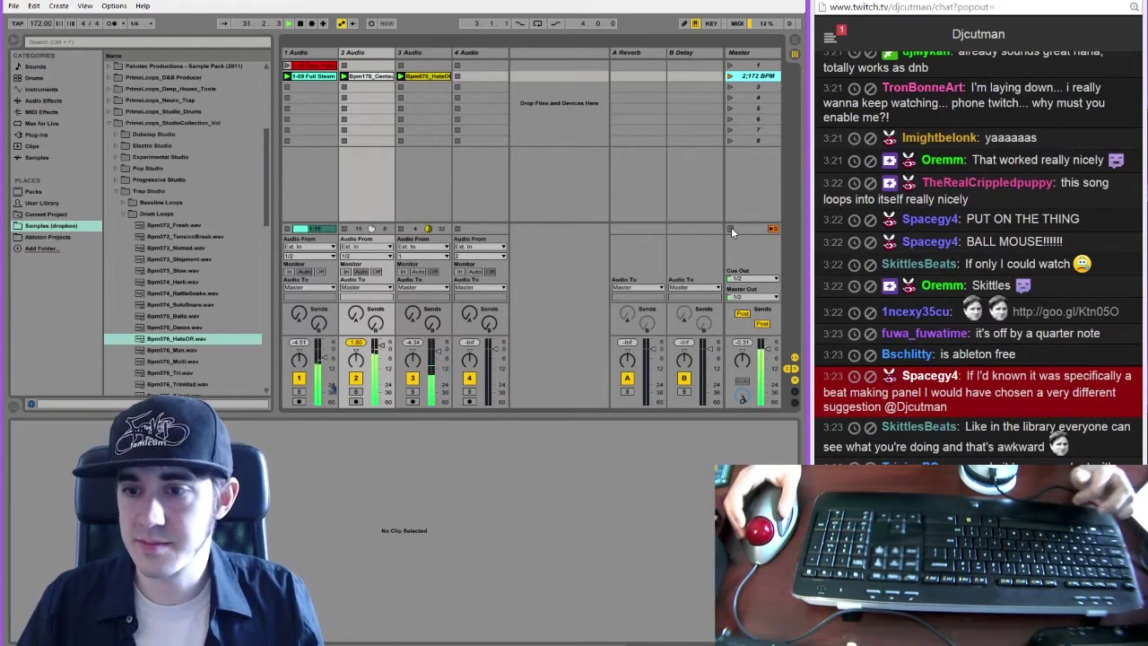
# Stop all clips and launch the 1-25 Gaur Plain clip in the first track's scene 1 slot
pyautogui.click(730, 227)
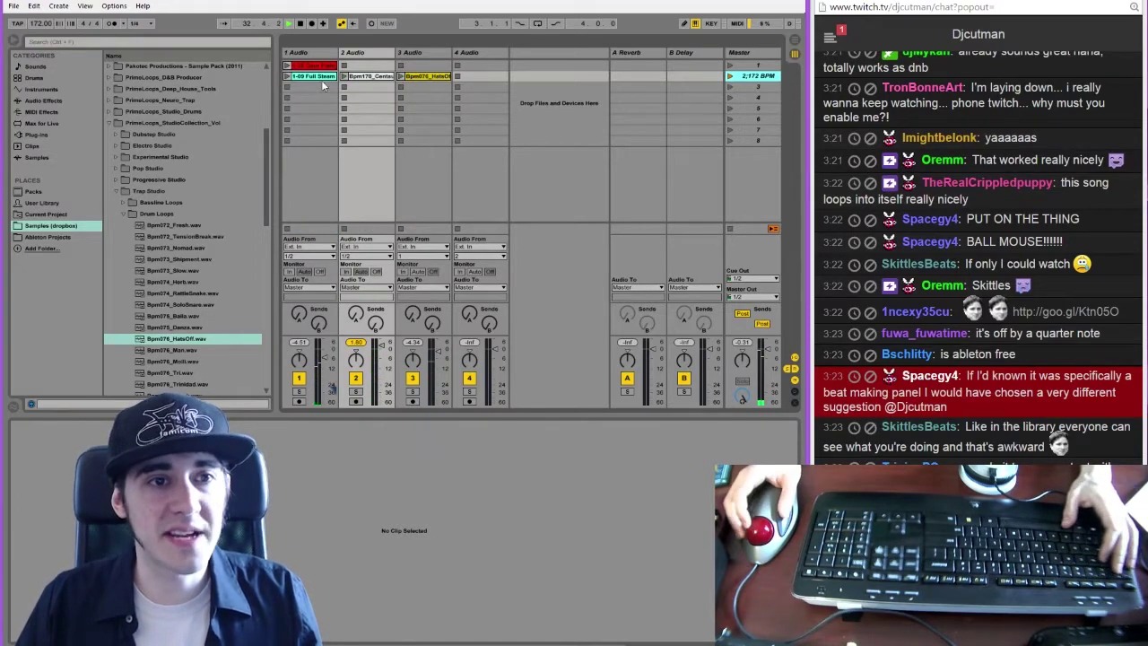
pyautogui.click(320, 81)
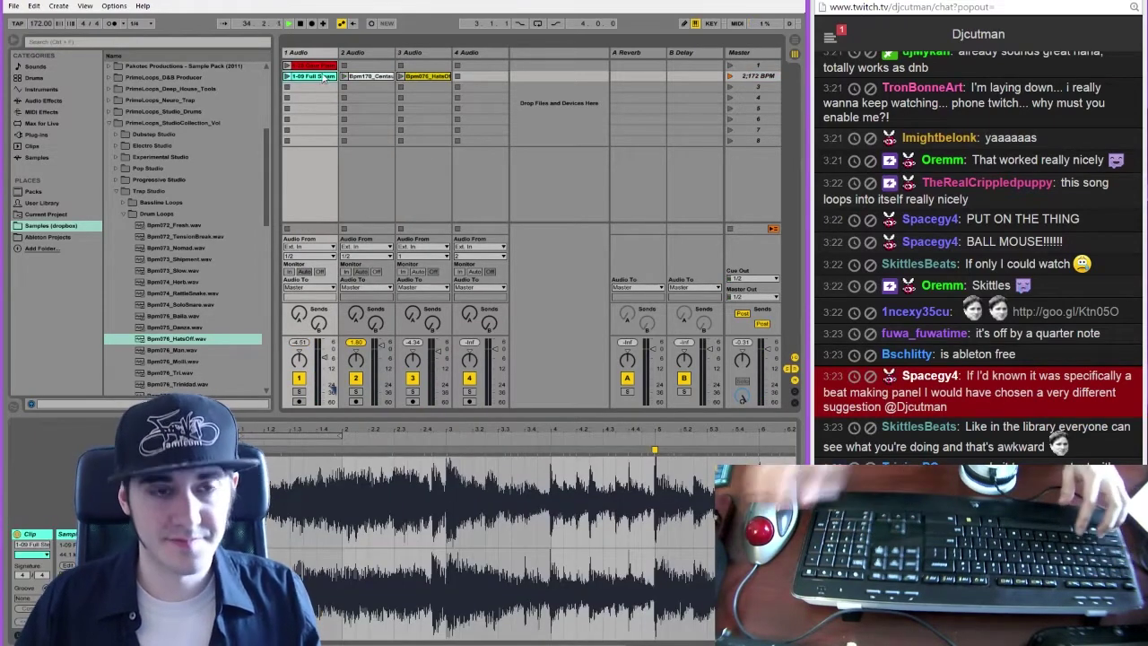
pyautogui.click(328, 69)
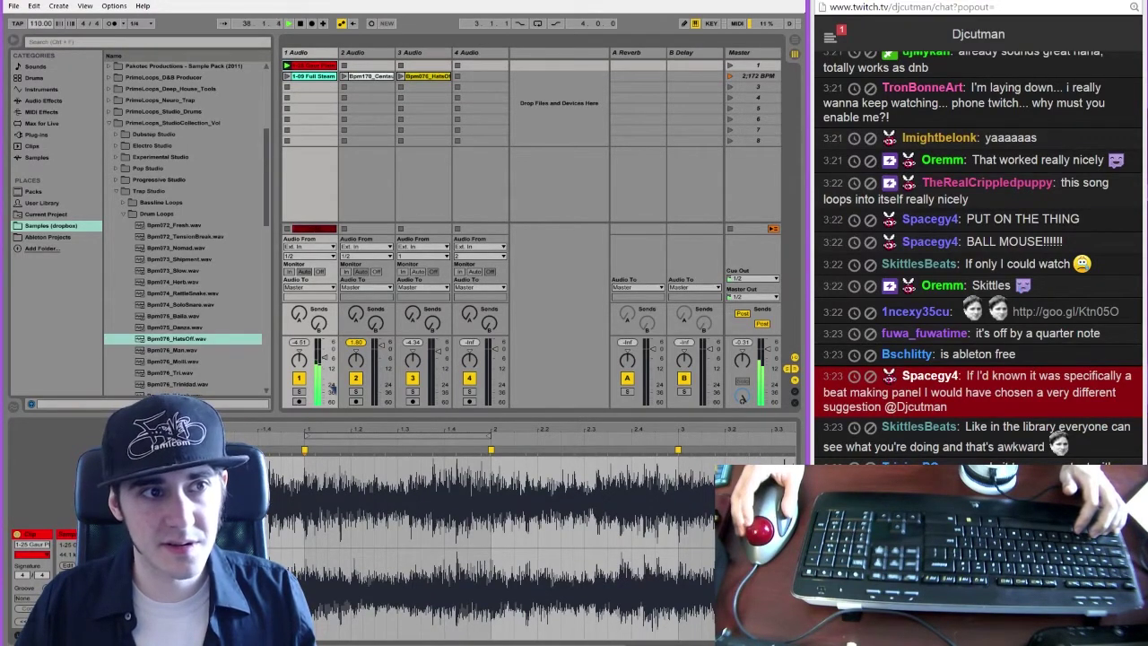
# Set the song tempo to 102 BPM and move the 1-25 Gaur Plain clip to scene 5 of a widened first track
pyautogui.moveTo(41, 23); pyautogui.dragTo(40, 28)
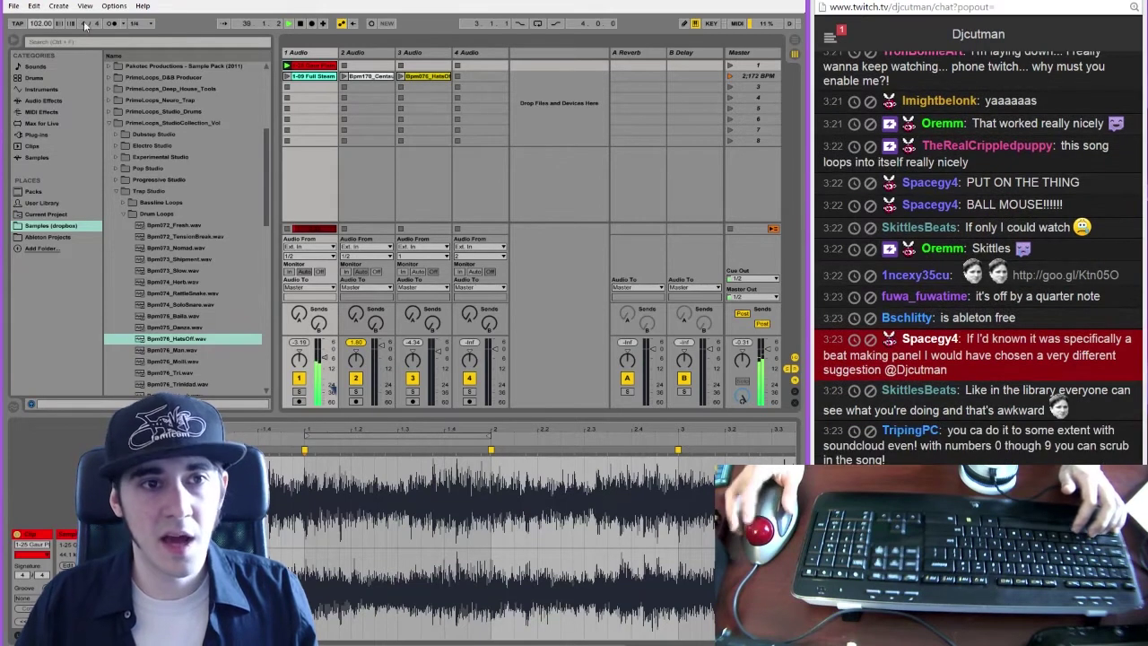
pyautogui.moveTo(308, 69); pyautogui.dragTo(306, 113)
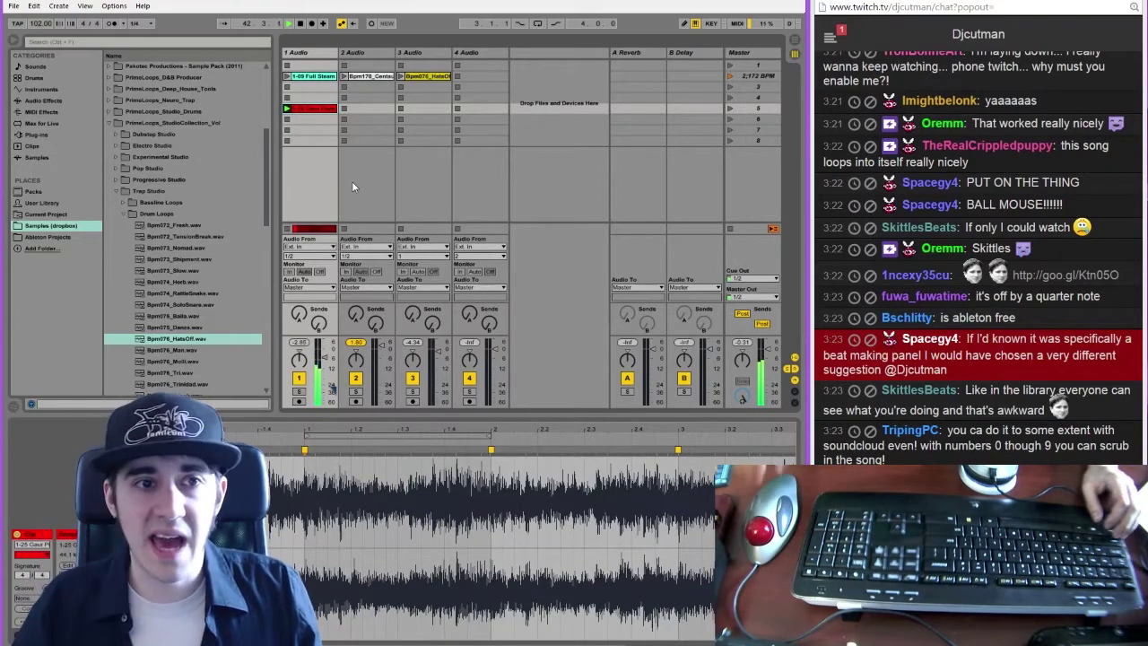
pyautogui.moveTo(336, 52); pyautogui.dragTo(391, 47)
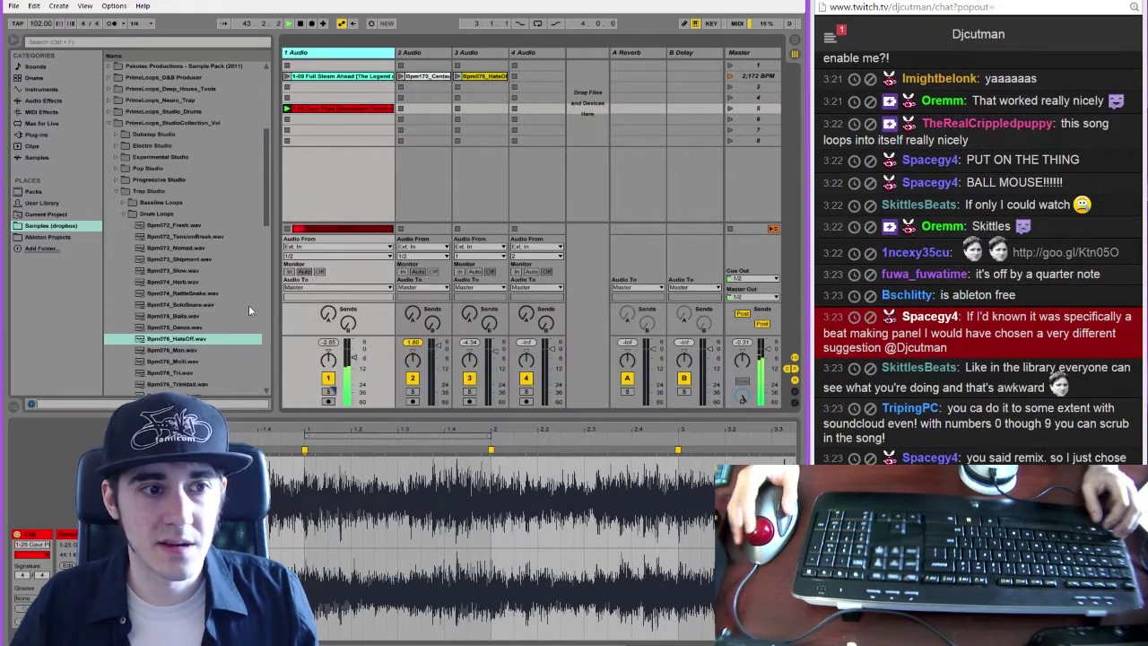
pyautogui.click(443, 79)
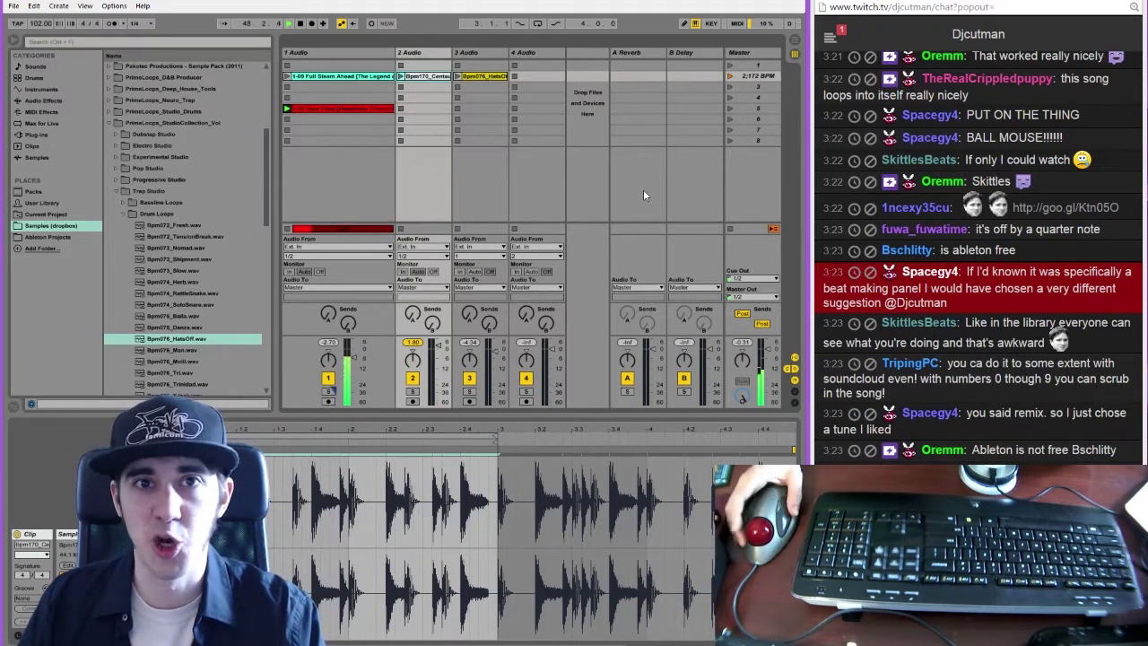
# Collapse the open Trap Studio and StudioCollection sample folders and open the Kicks folder in PrimeLoops_XXL_Hip_Hop_Drums
pyautogui.click(126, 213)
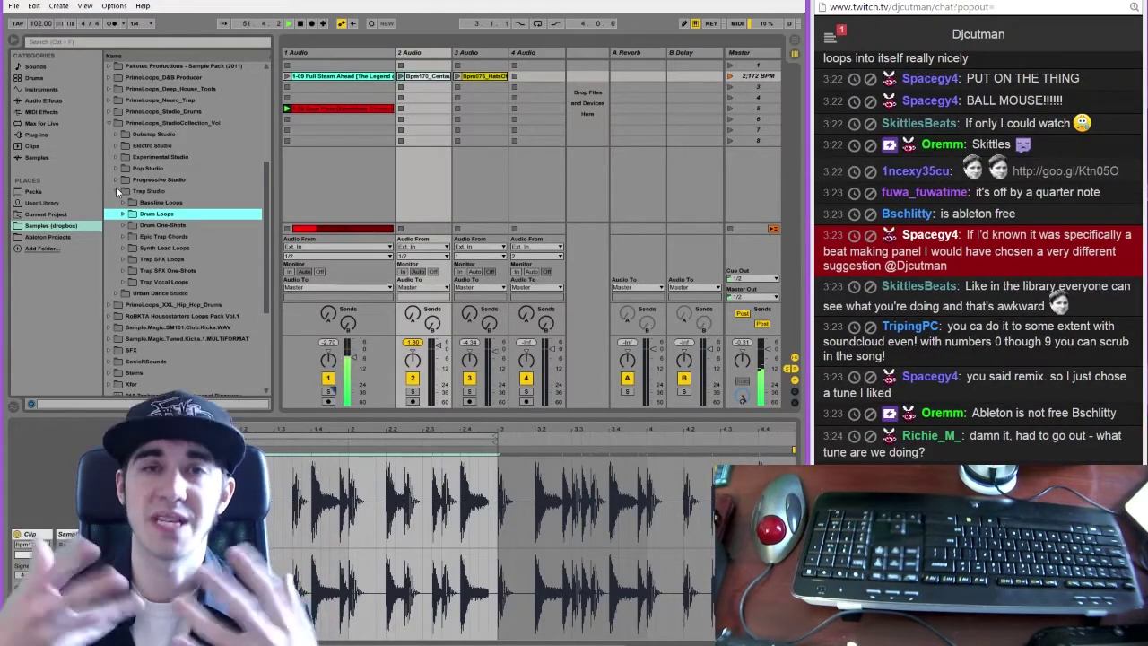
pyautogui.click(122, 186)
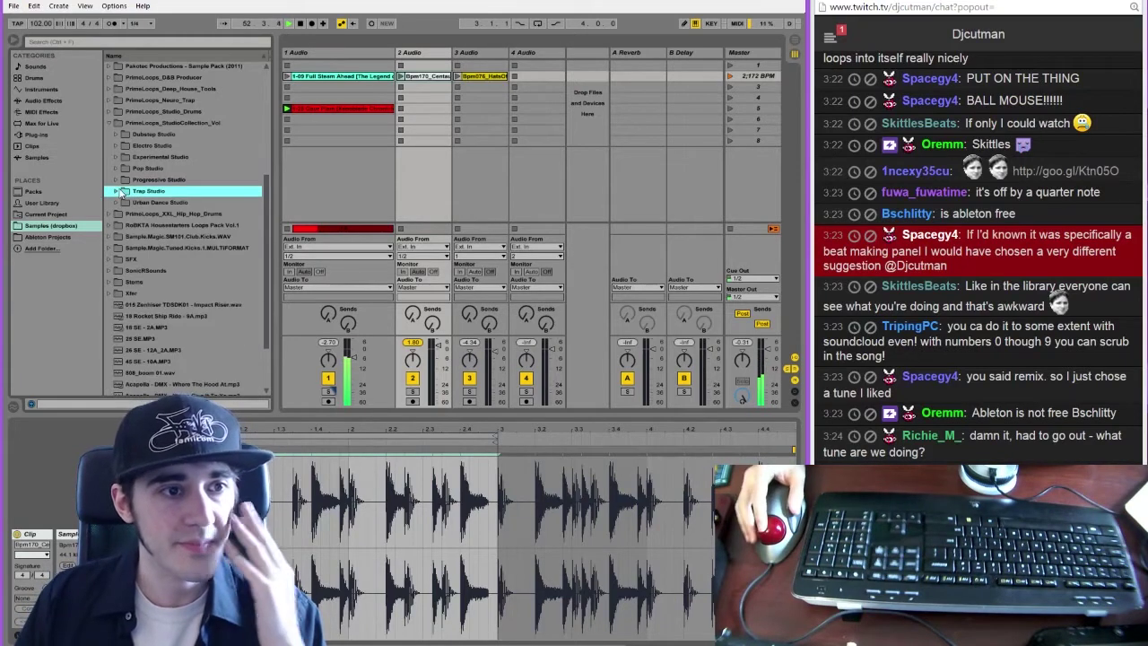
pyautogui.click(109, 123)
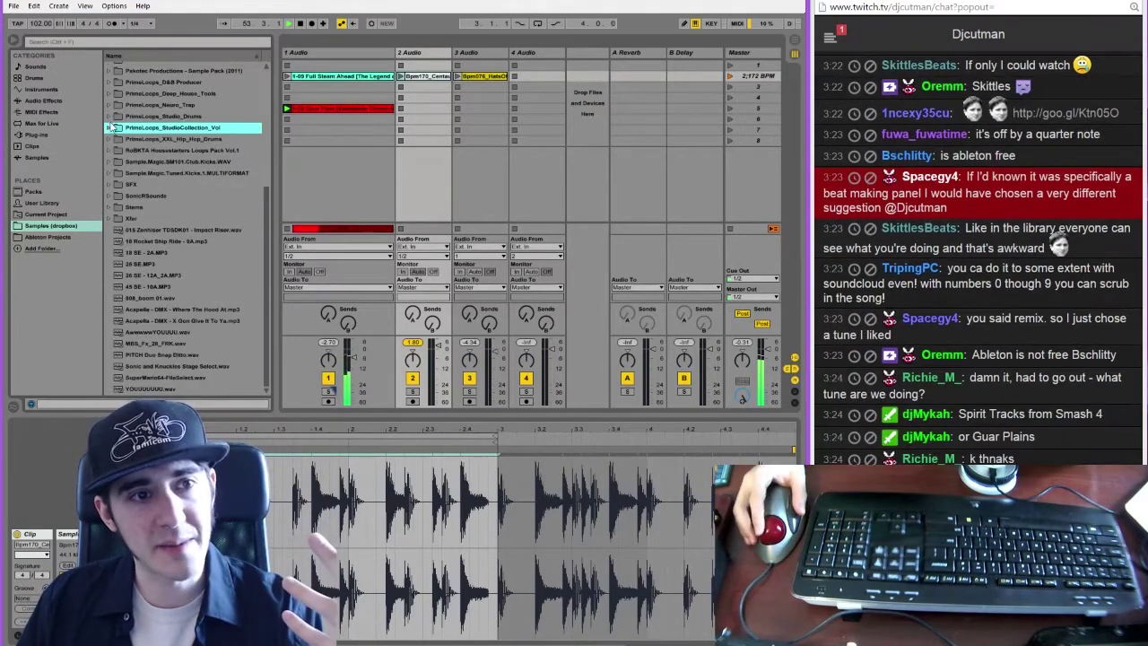
pyautogui.click(108, 139)
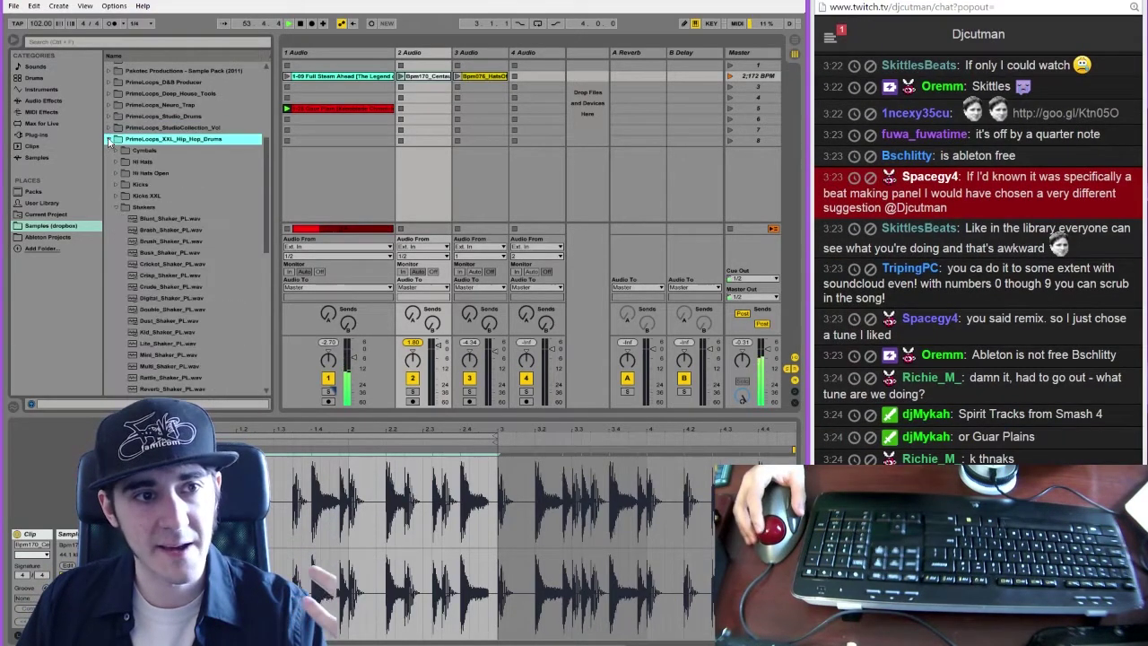
pyautogui.click(113, 207)
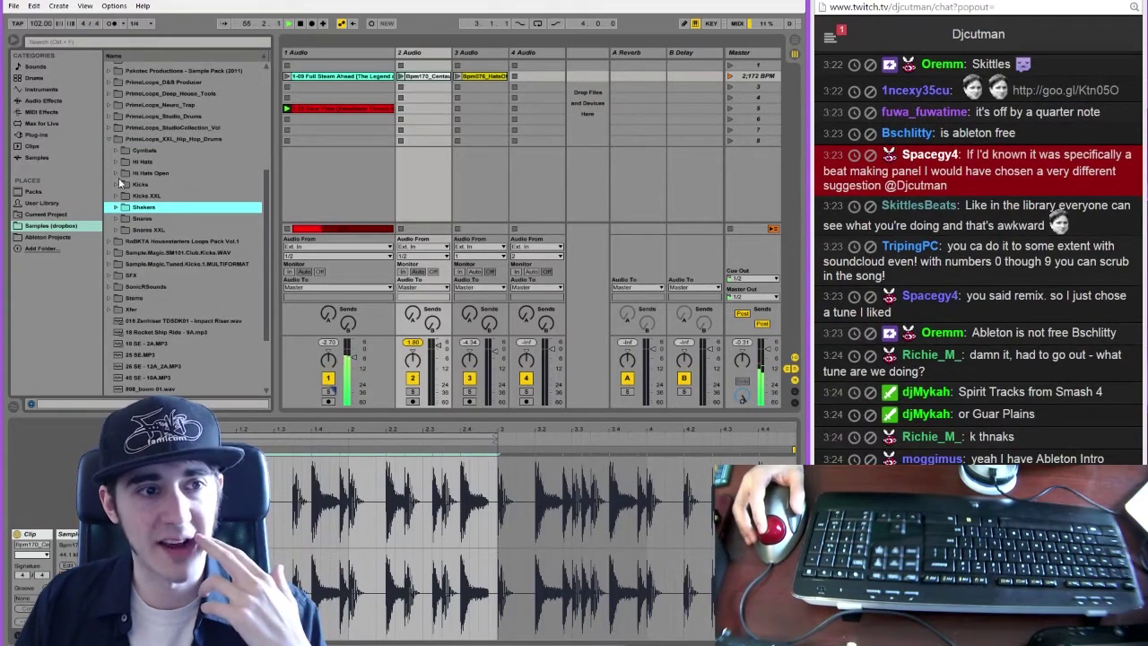
pyautogui.click(115, 183)
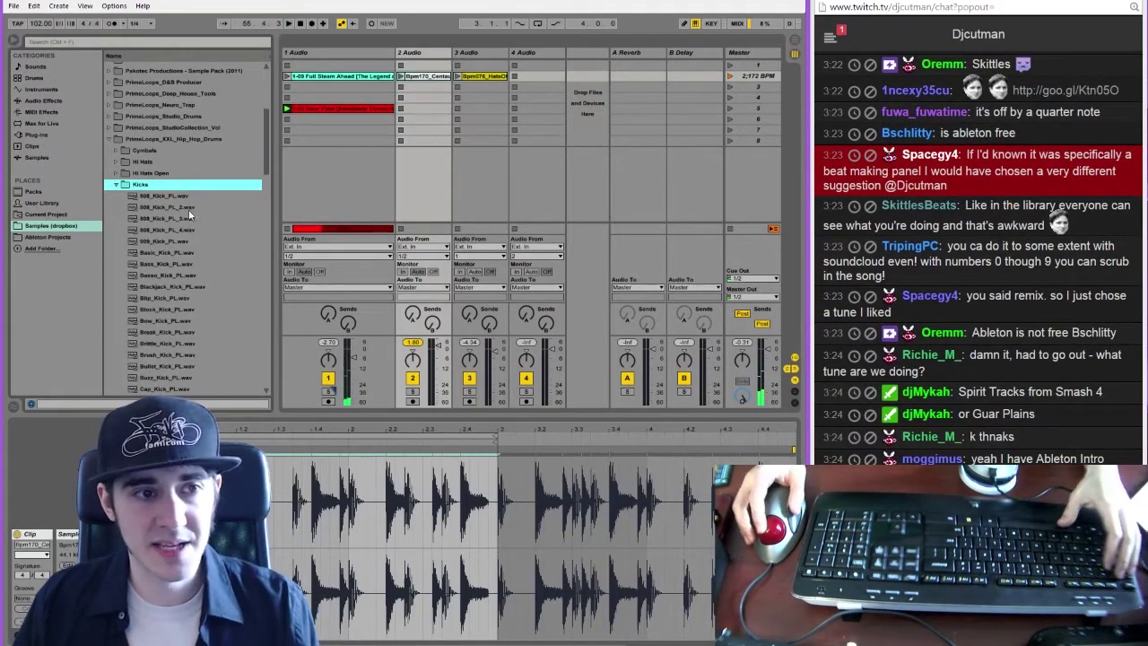
# Restart the song with the first track turned down and audition the 808 kick samples over it
pyautogui.press('space')
pyautogui.moveTo(353, 357); pyautogui.dragTo(354, 360)
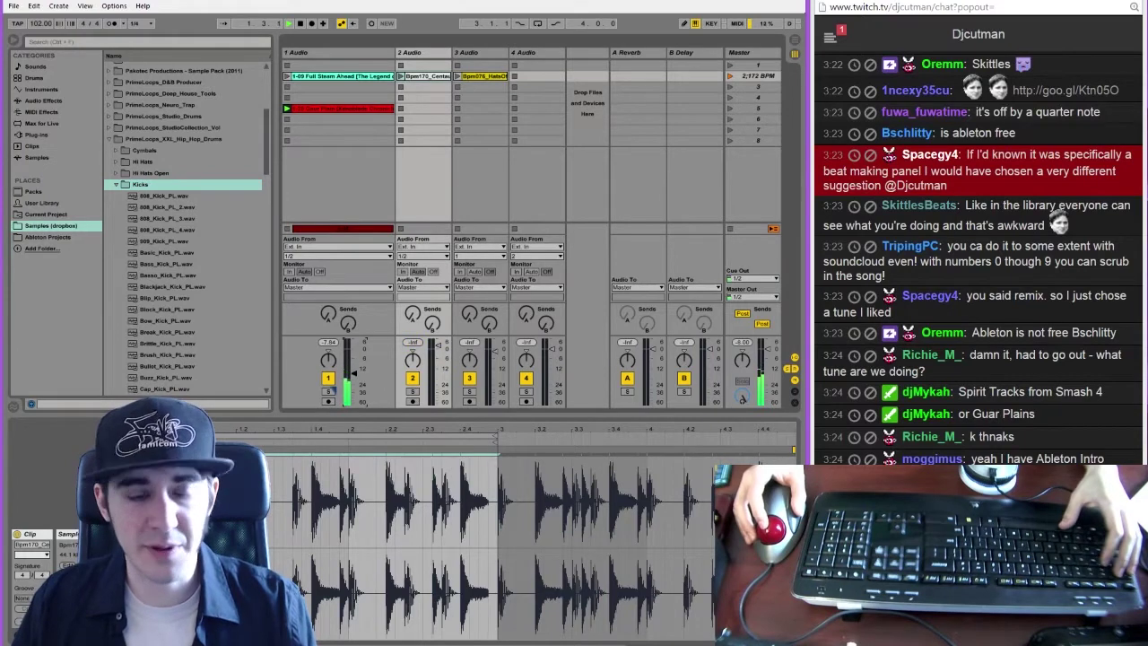
pyautogui.click(197, 195)
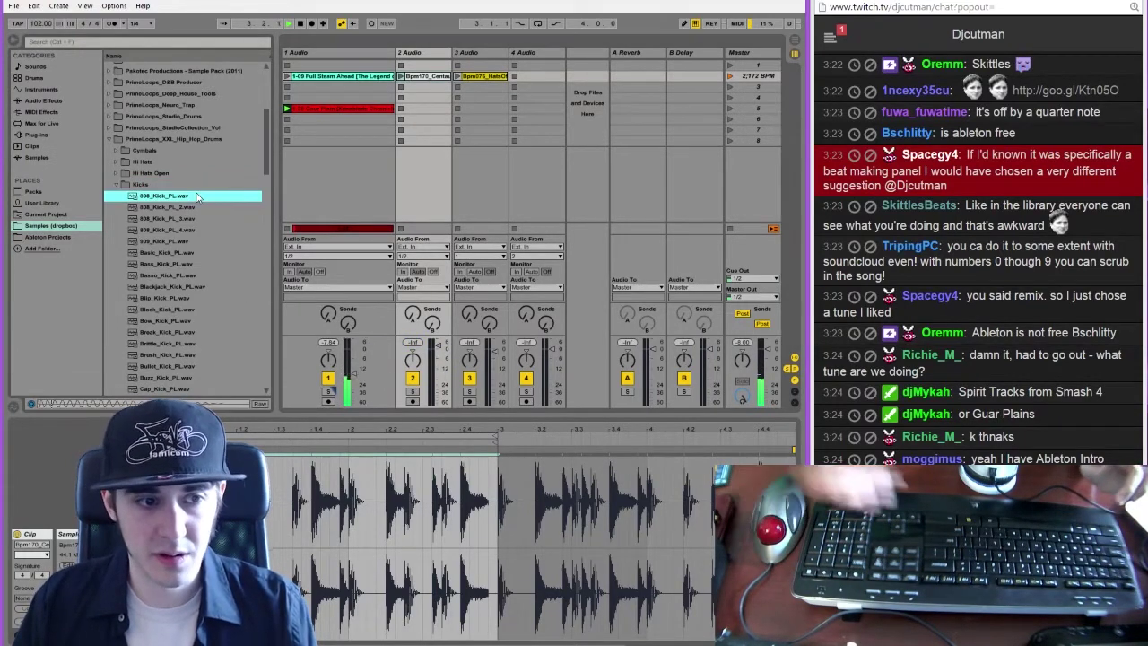
pyautogui.press('Down')
pyautogui.press('Down')
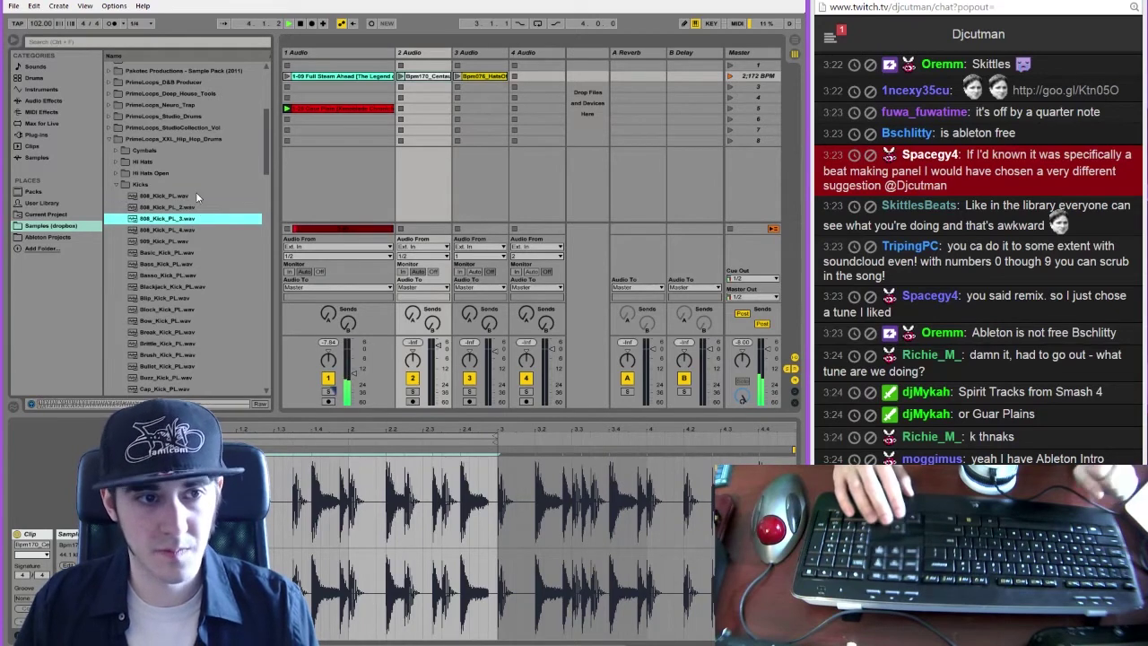
pyautogui.press('Down')
# Set the global launch quantization to 1/8 and audition the 909_Kick_PL.wav sample
pyautogui.click(135, 23)
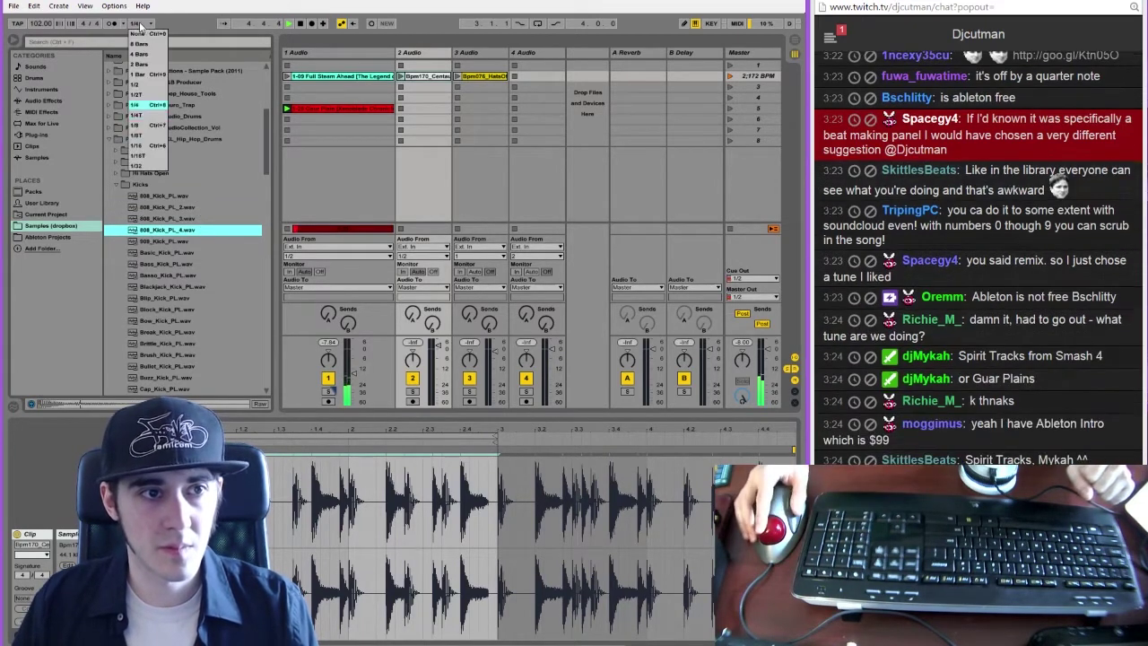
pyautogui.click(154, 128)
pyautogui.press('Down')
pyautogui.press('Down')
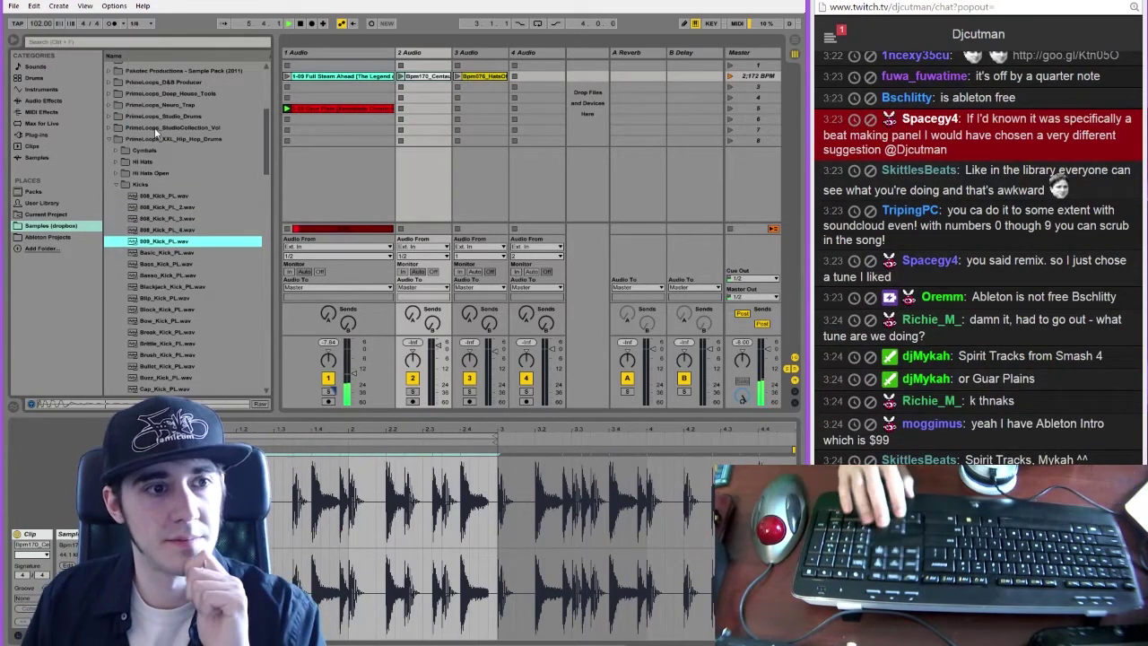
pyautogui.press('Up')
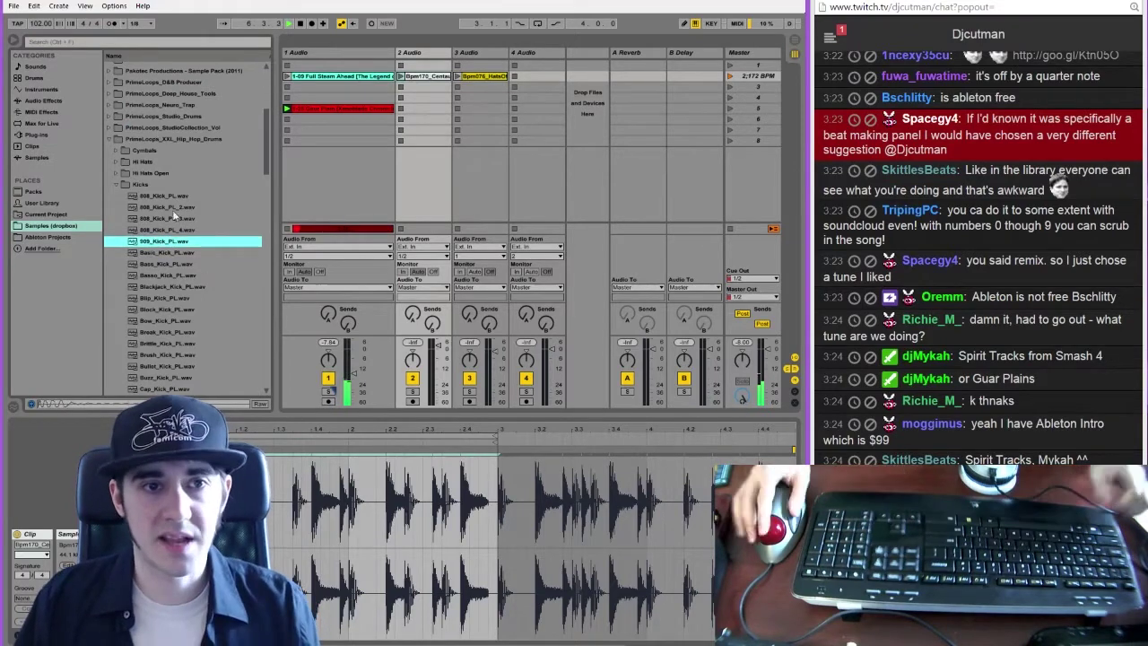
# Shrink the second and third audio tracks together to their minimum width and select the 4 Audio track
pyautogui.keyDown('shift'); pyautogui.click(449, 53); pyautogui.keyUp('shift')
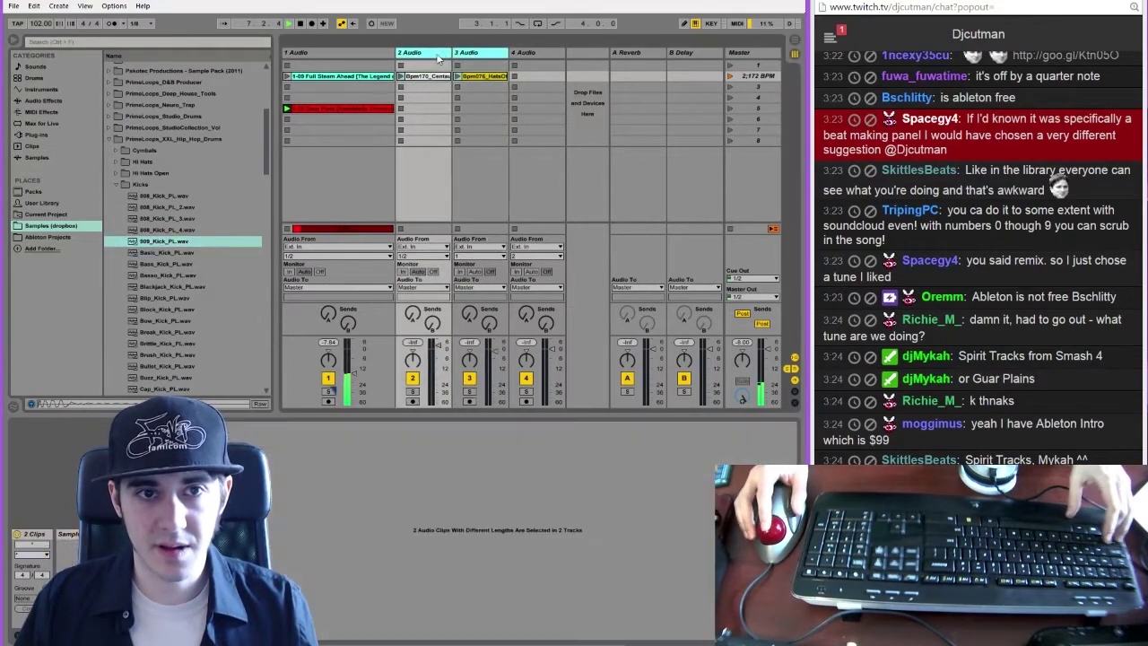
pyautogui.moveTo(450, 54); pyautogui.dragTo(395, 52)
pyautogui.click(435, 53)
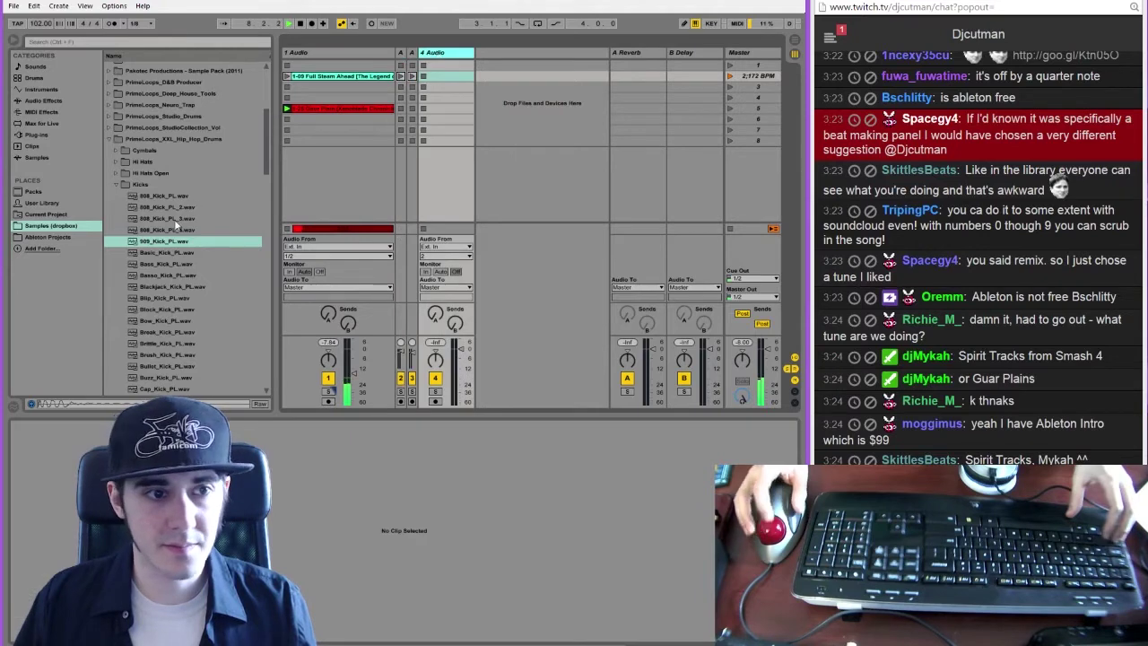
# Place 909_Kick_PL.wav in scene 5 of the 4 Audio track and add two more audio tracks
pyautogui.click(168, 241)
pyautogui.moveTo(169, 241); pyautogui.dragTo(444, 110)
pyautogui.hotkey('ctrl', 't')
pyautogui.hotkey('ctrl', 't')
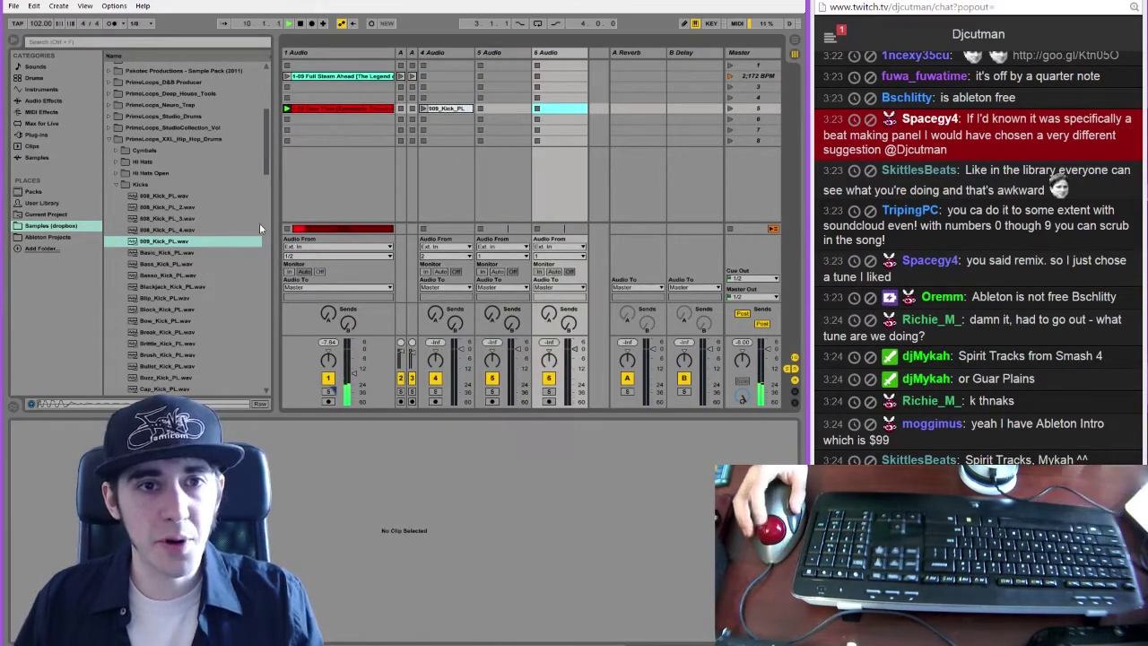
# Audition the kick samples from 909_Kick_PL.wav to Conco_Kick_PL_2.wav and place Conco_Kick_PL.wav in scene 5 of the 5 Audio track
pyautogui.click(190, 242)
pyautogui.press('Down')
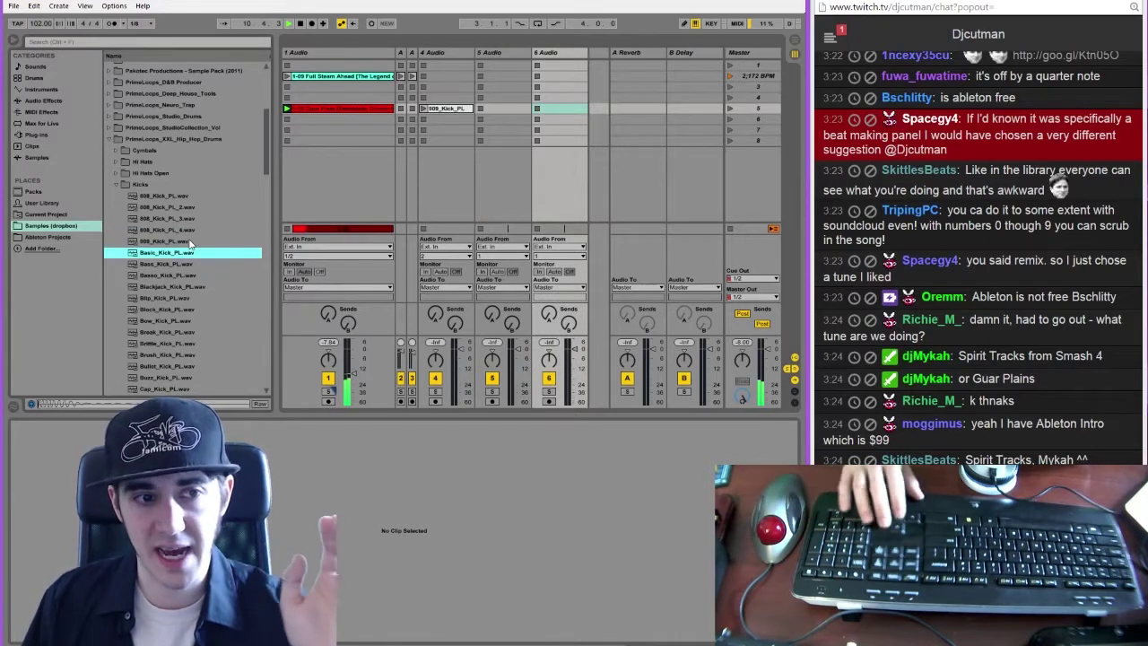
pyautogui.press('Down')
pyautogui.press('Down')
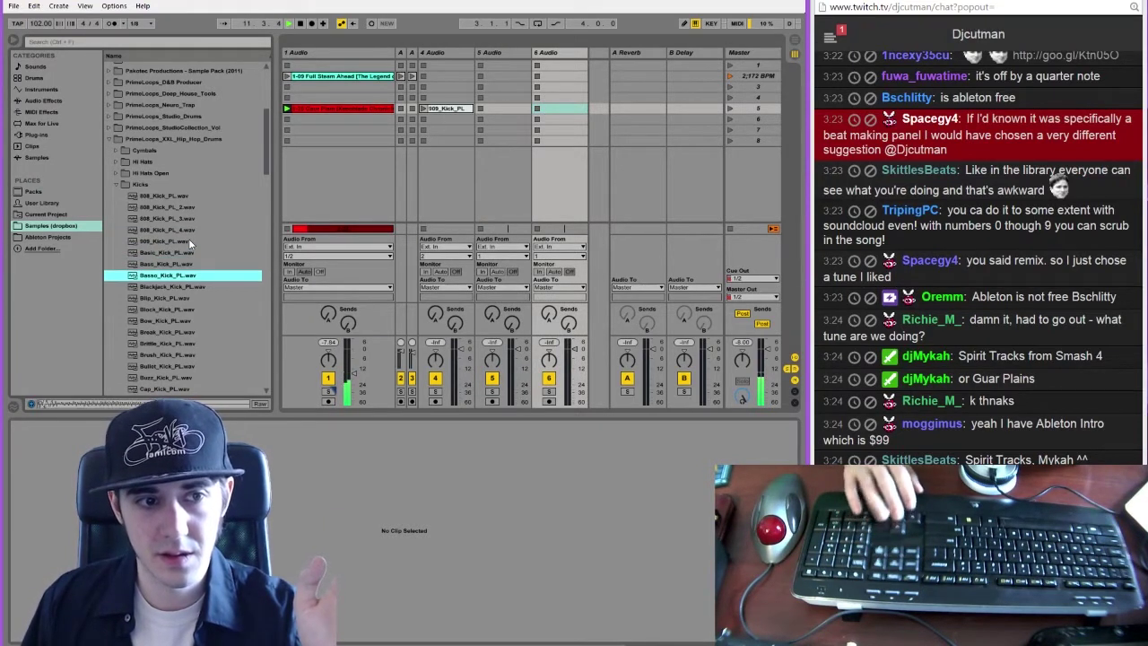
pyautogui.press('Down')
pyautogui.press('Down')
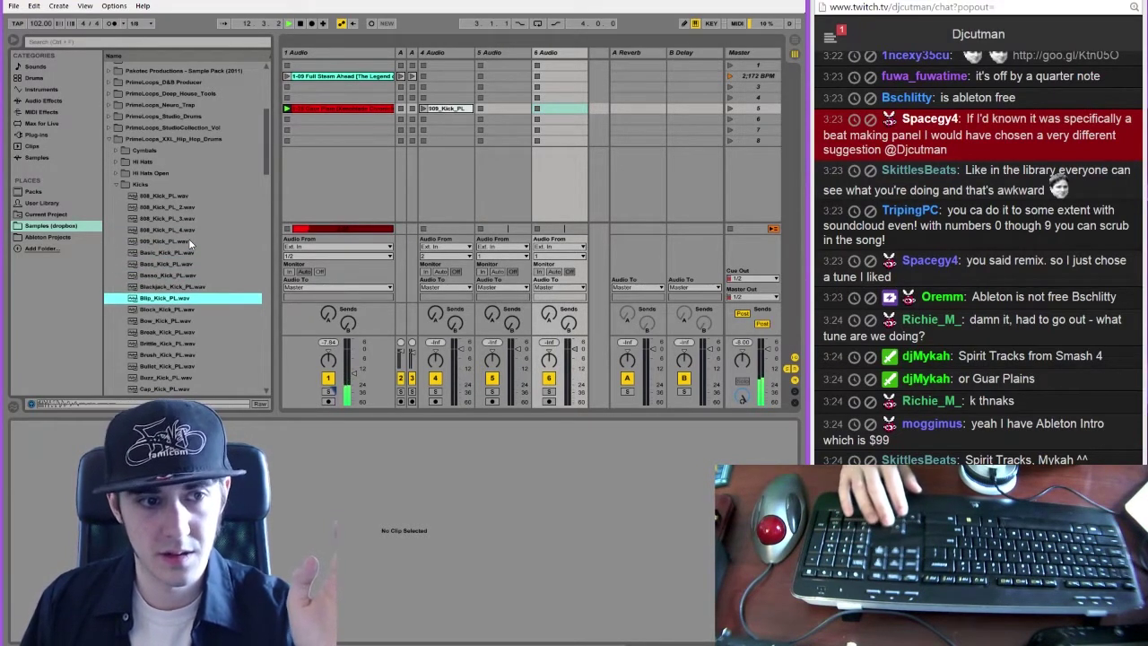
pyautogui.press('Down')
pyautogui.click(178, 277)
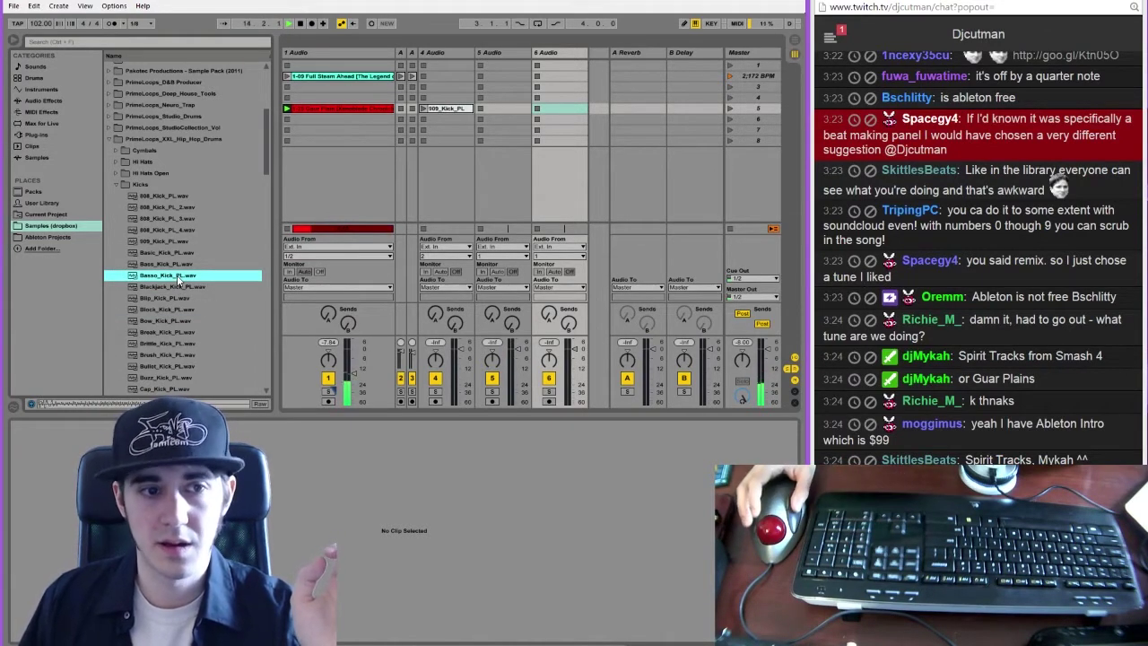
pyautogui.press('Down')
pyautogui.press('Down')
pyautogui.press('Down')
pyautogui.press('Down')
pyautogui.press('Down')
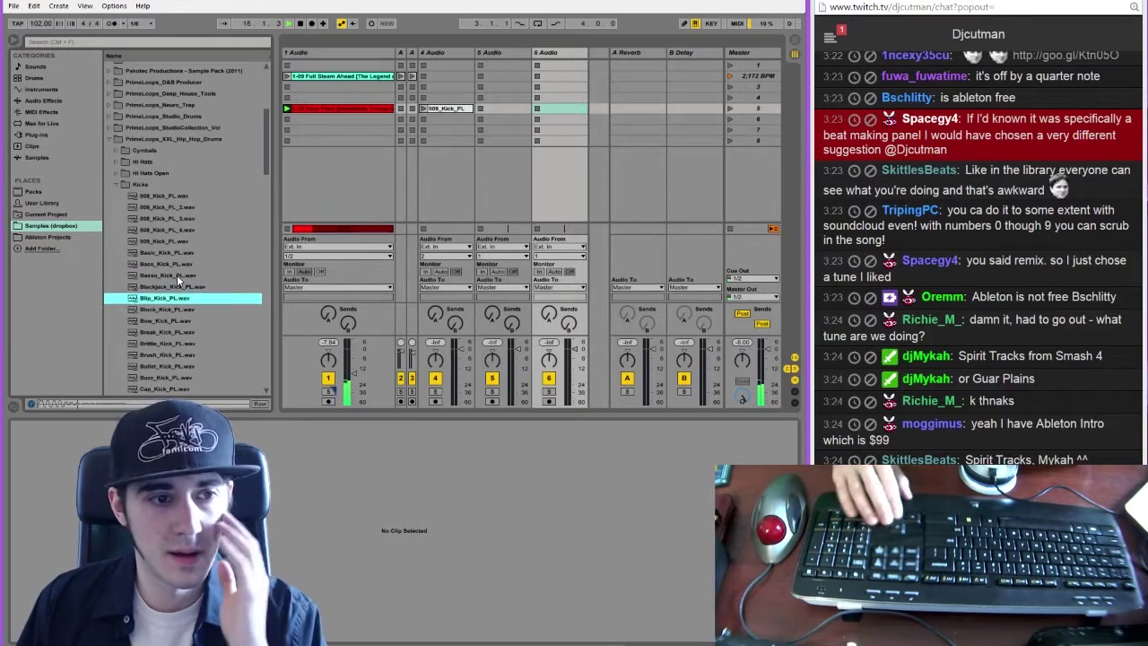
pyautogui.press('Down')
pyautogui.press('Down')
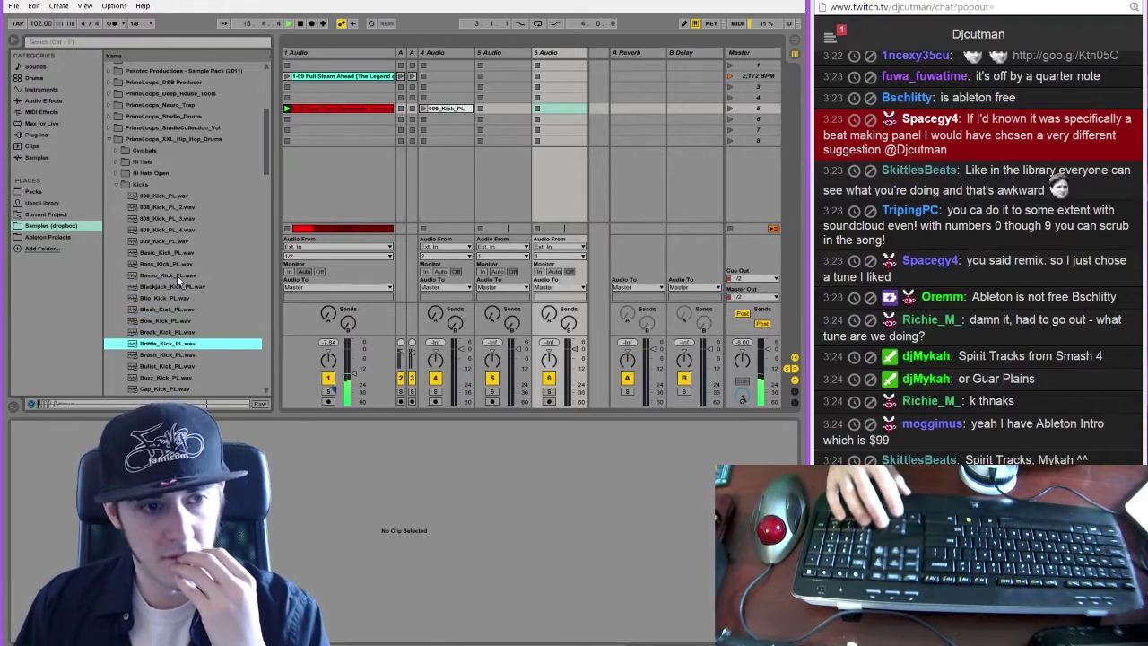
pyautogui.press('Down')
pyautogui.press('Down')
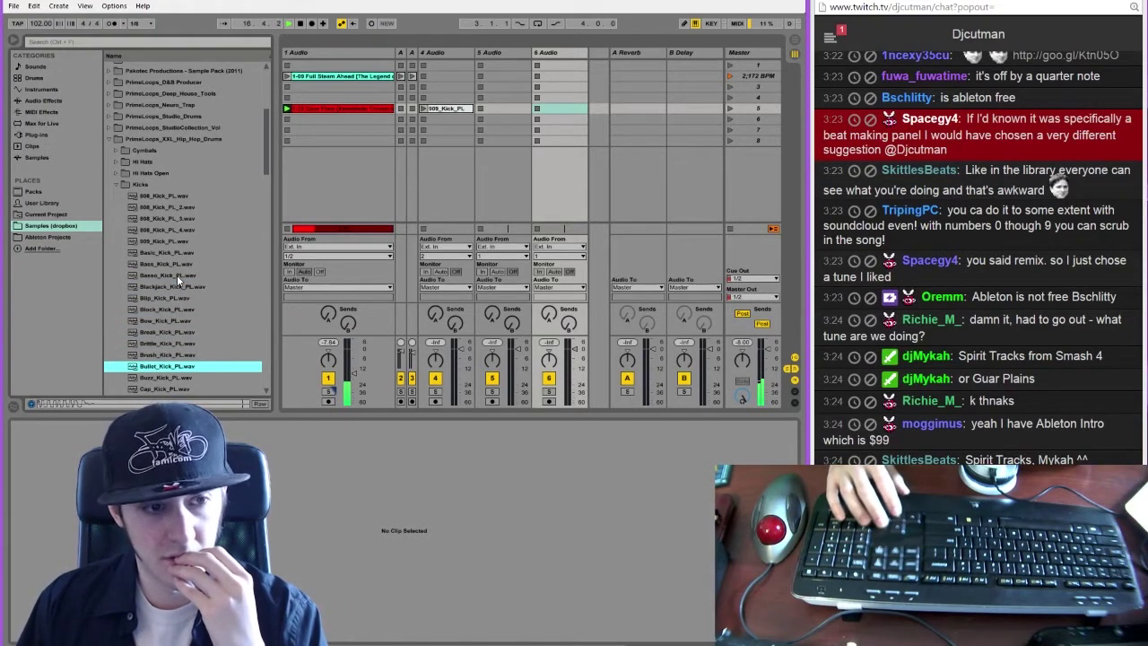
pyautogui.press('Down')
pyautogui.press('Down')
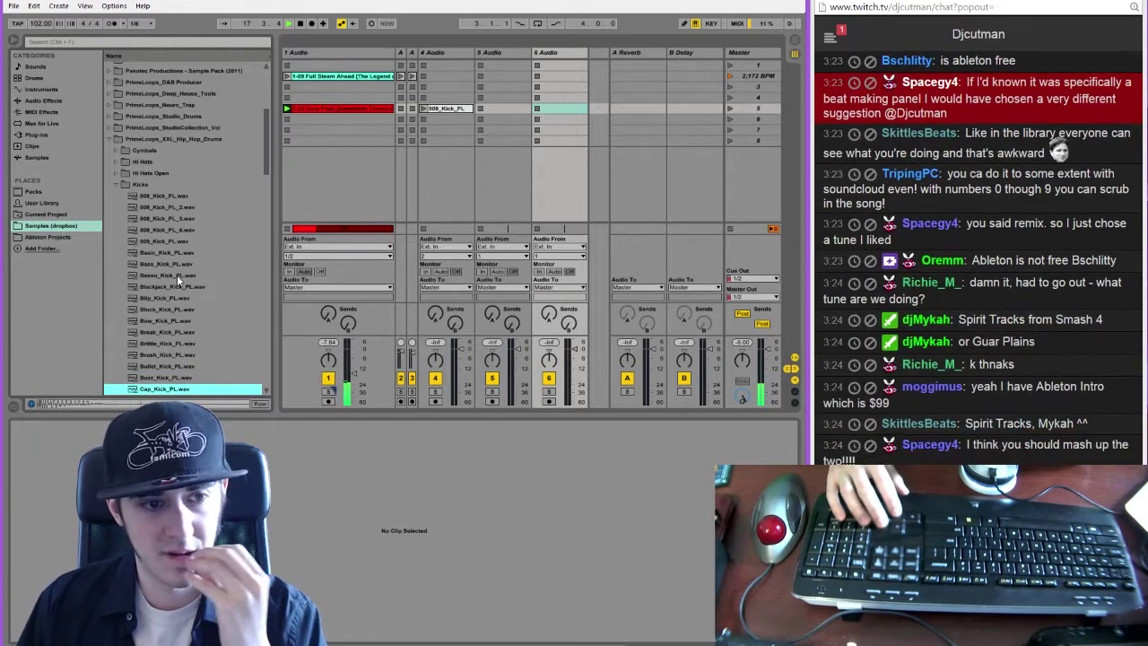
pyautogui.press('Down')
pyautogui.press('Down')
pyautogui.press('Down')
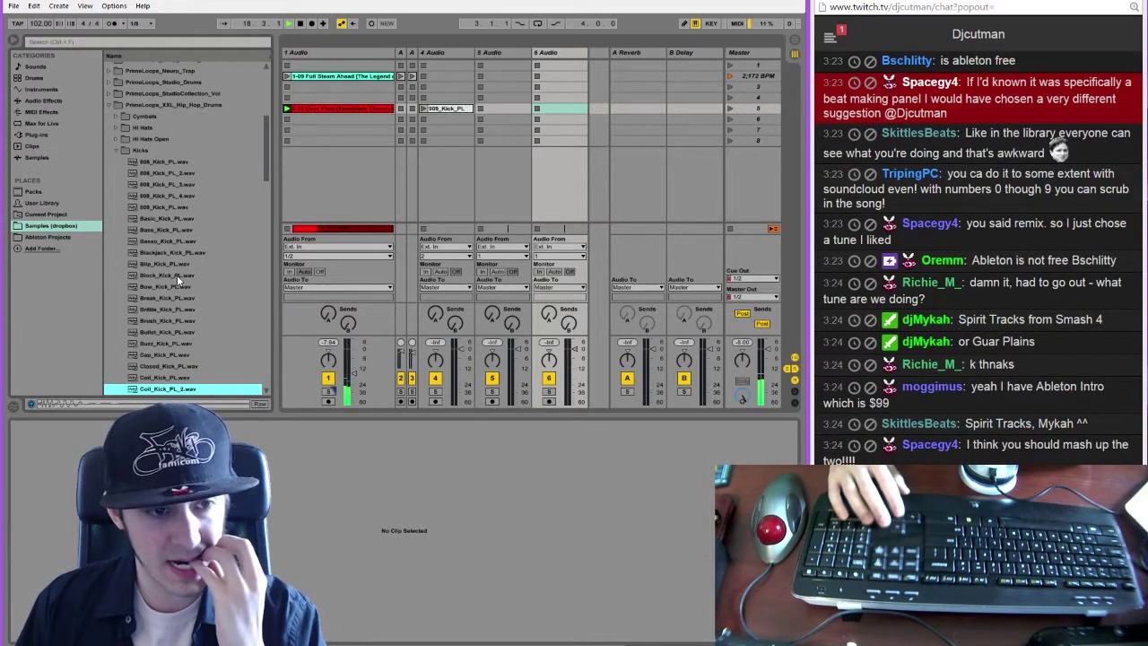
pyautogui.press('Down')
pyautogui.press('Down')
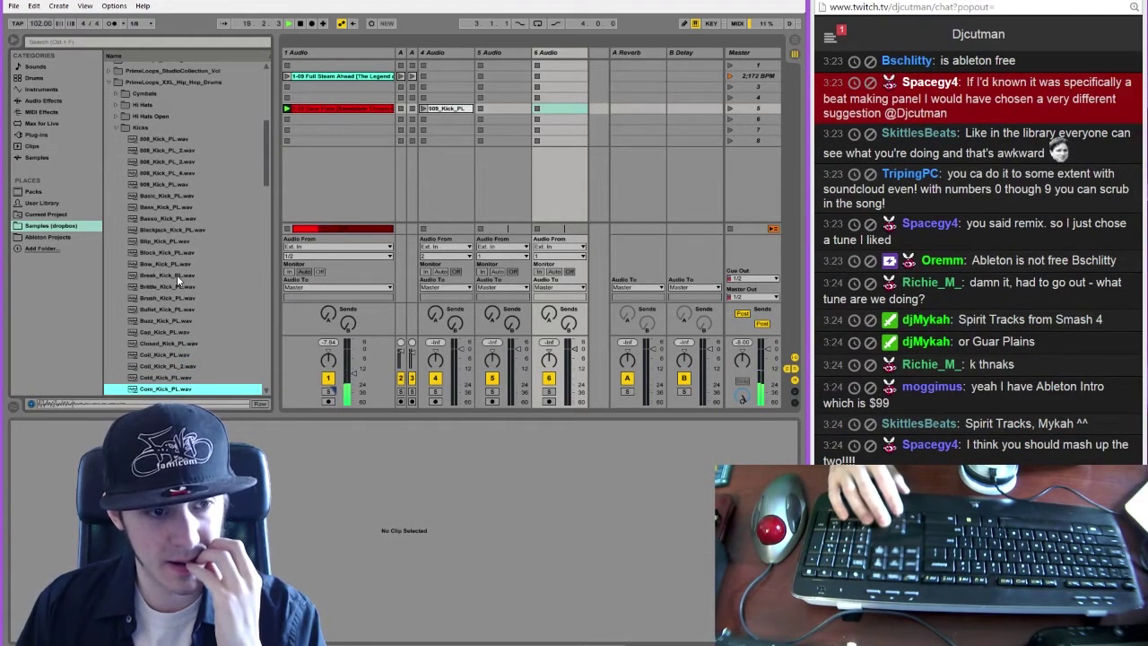
pyautogui.press('Down')
pyautogui.press('Down')
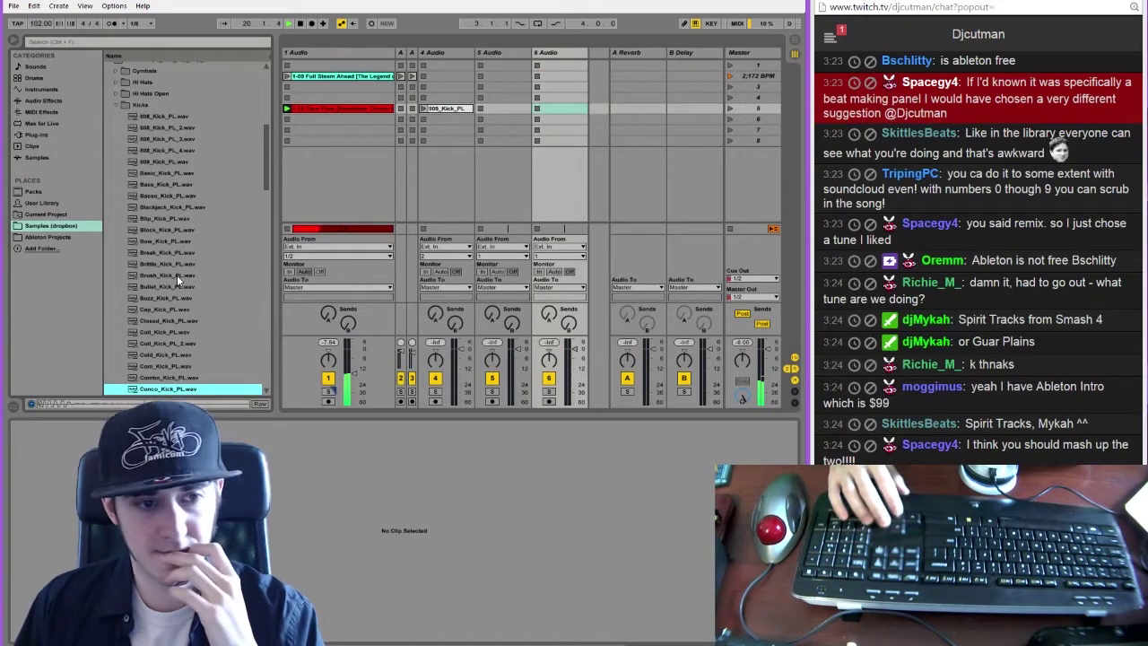
pyautogui.press('Up')
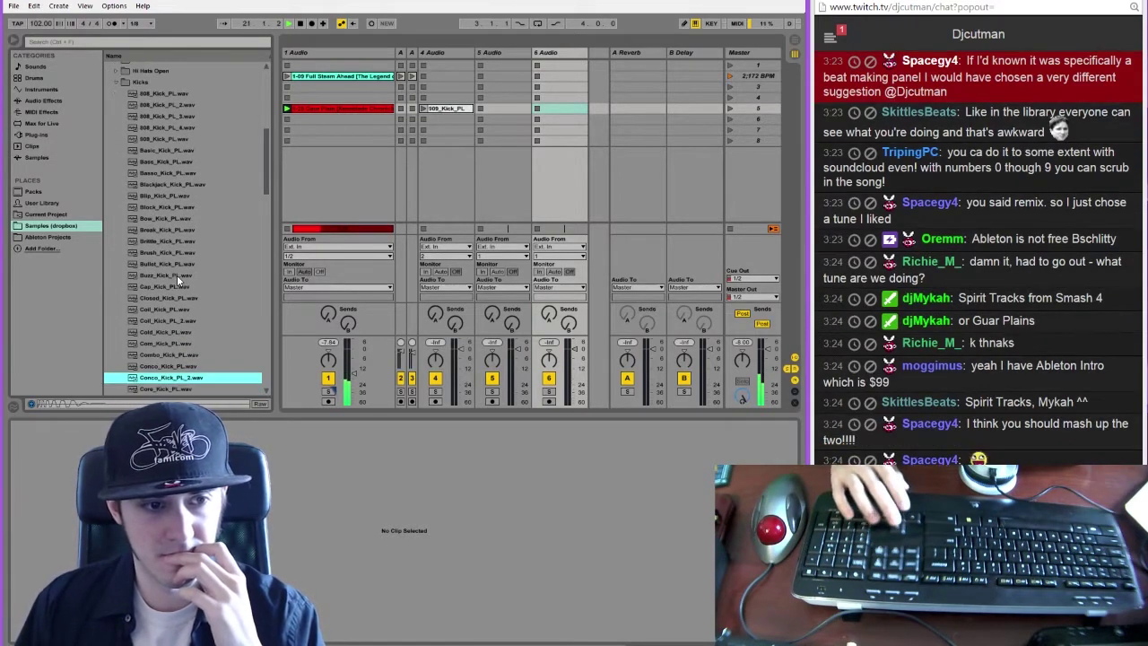
pyautogui.moveTo(181, 366); pyautogui.dragTo(504, 108)
# Audition the kicks following Conco_Kick_PL.wav and place Crush_Kick_PL.wav in scene 5 of the 6 Audio track
pyautogui.press('Down')
pyautogui.press('Down')
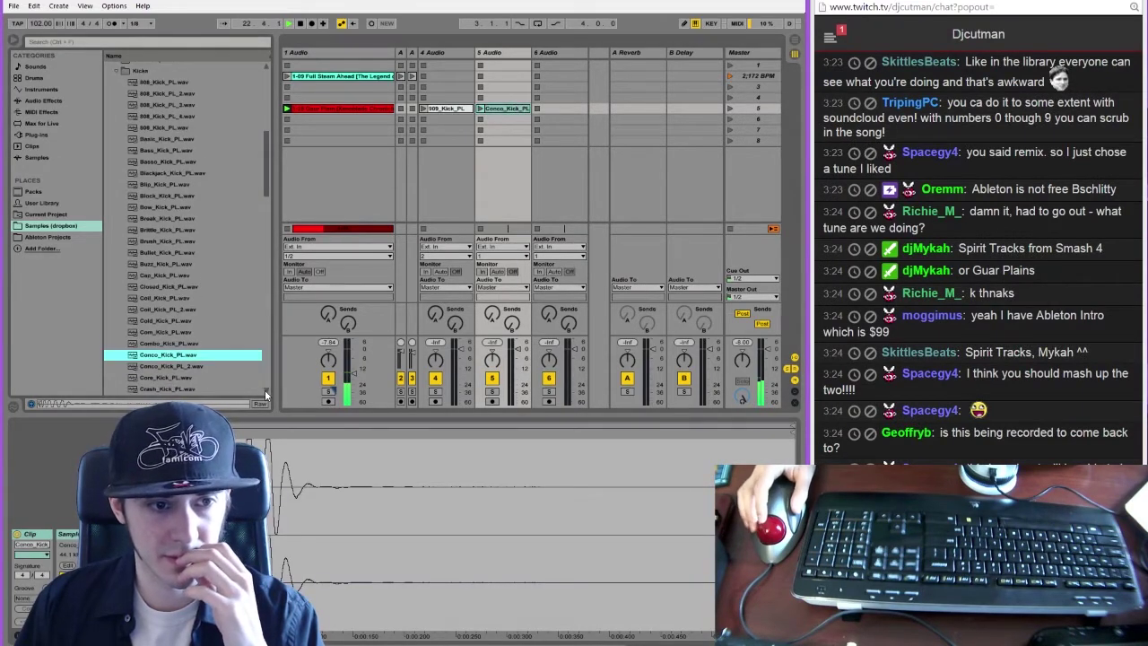
pyautogui.press('Down')
pyautogui.press('Down')
pyautogui.press('Down')
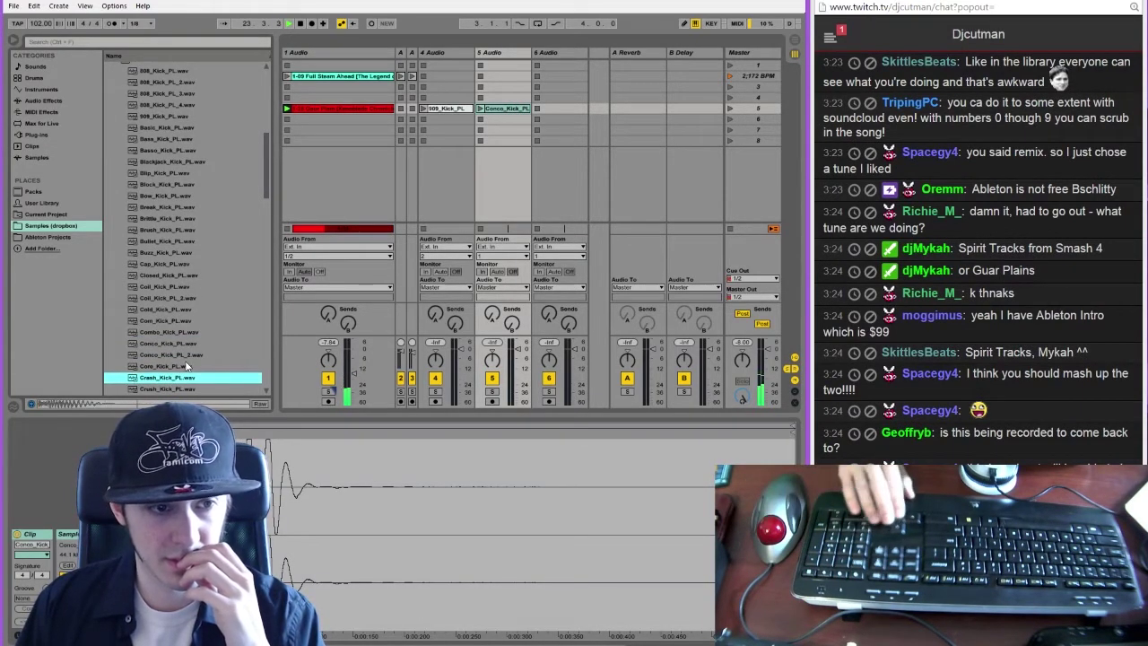
pyautogui.press('Up')
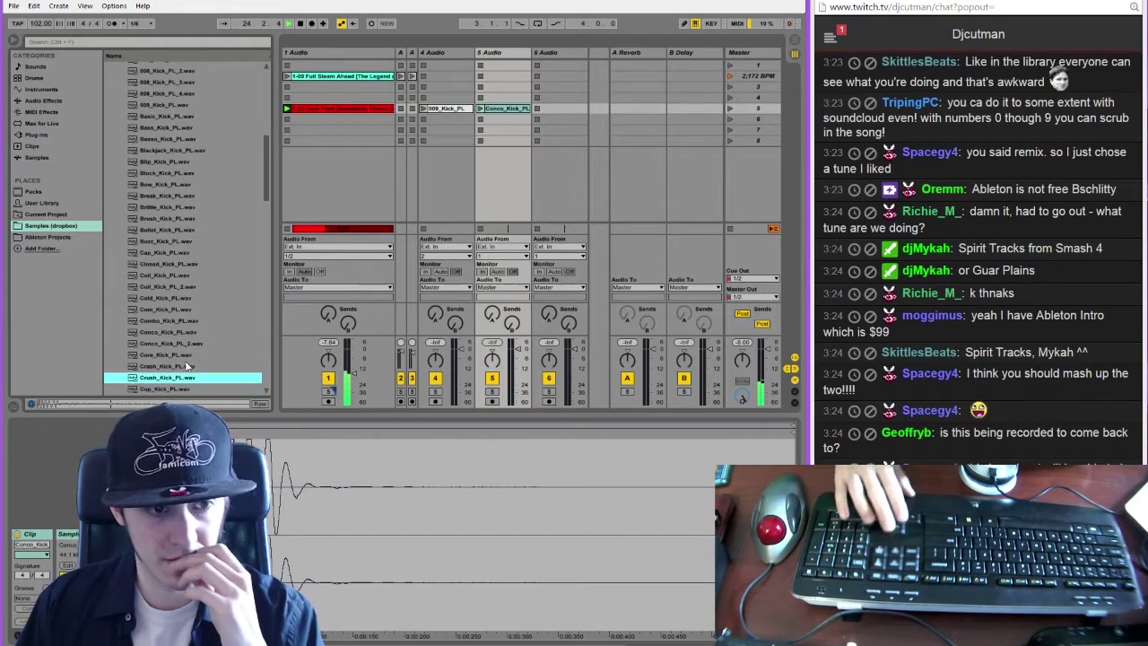
pyautogui.moveTo(182, 378); pyautogui.dragTo(558, 107)
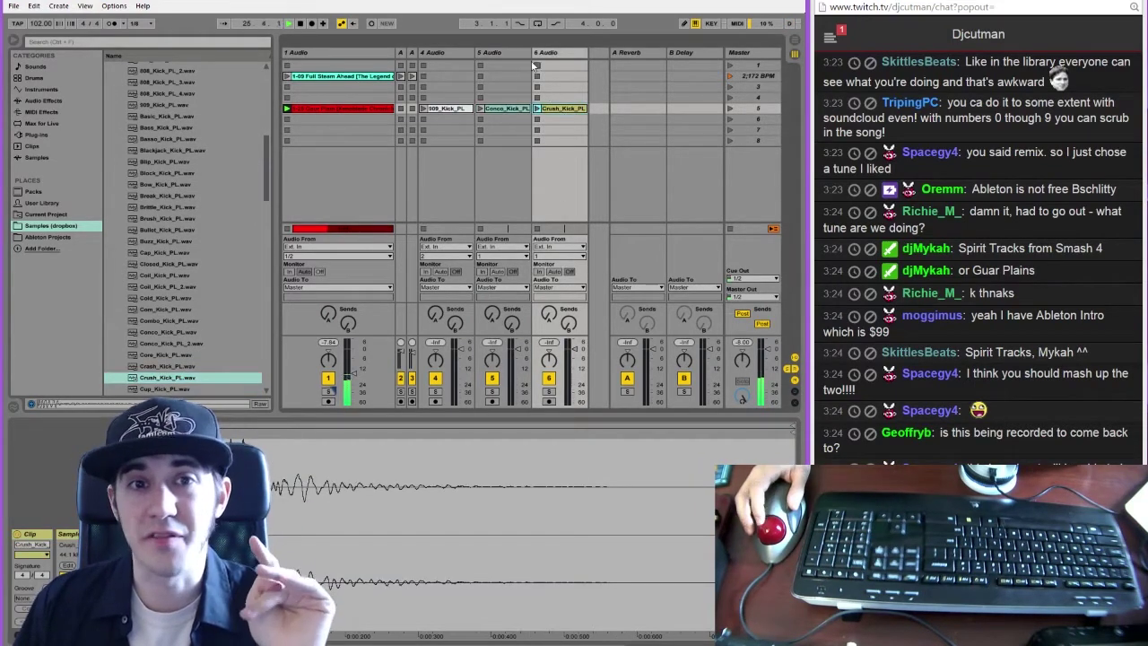
# Narrow the 4 Audio, 5 Audio and 6 Audio tracks together and select the Crush_Kick_PL clip in scene 5
pyautogui.keyDown('shift'); pyautogui.click(462, 53); pyautogui.keyUp('shift')
pyautogui.moveTo(475, 53); pyautogui.dragTo(455, 52)
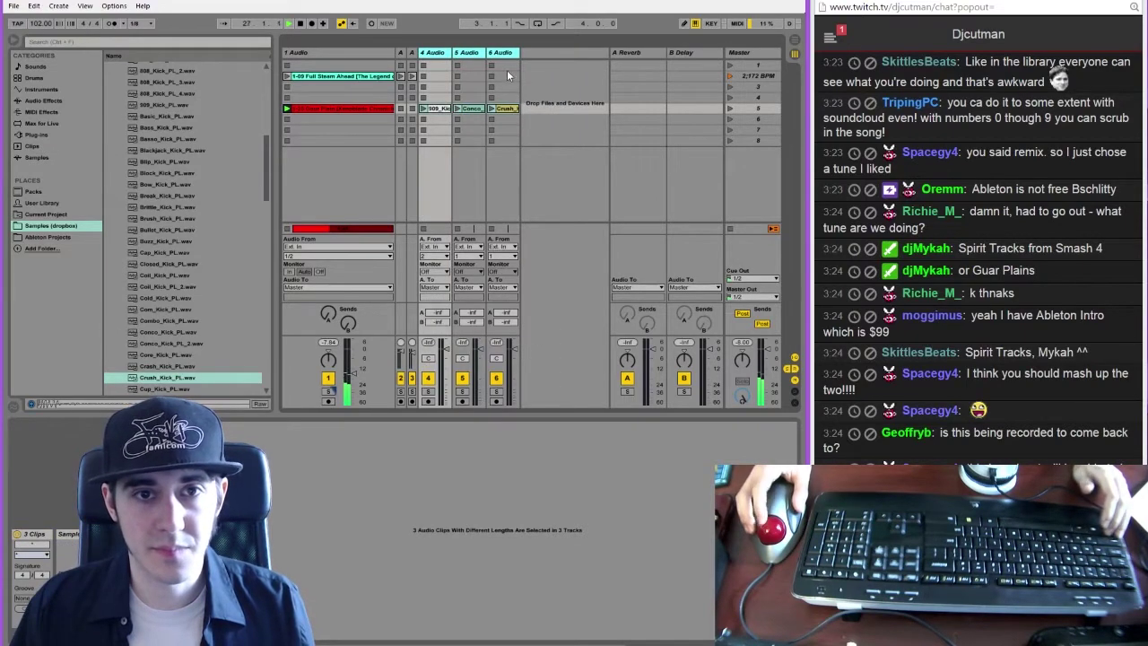
pyautogui.click(504, 108)
# Collapse the Kicks folder, expand the Snares folder in PrimeLoops_XXL_Hip_Hop_Drums, and add two audio tracks after 6 Audio
pyautogui.moveTo(265, 165); pyautogui.dragTo(263, 123)
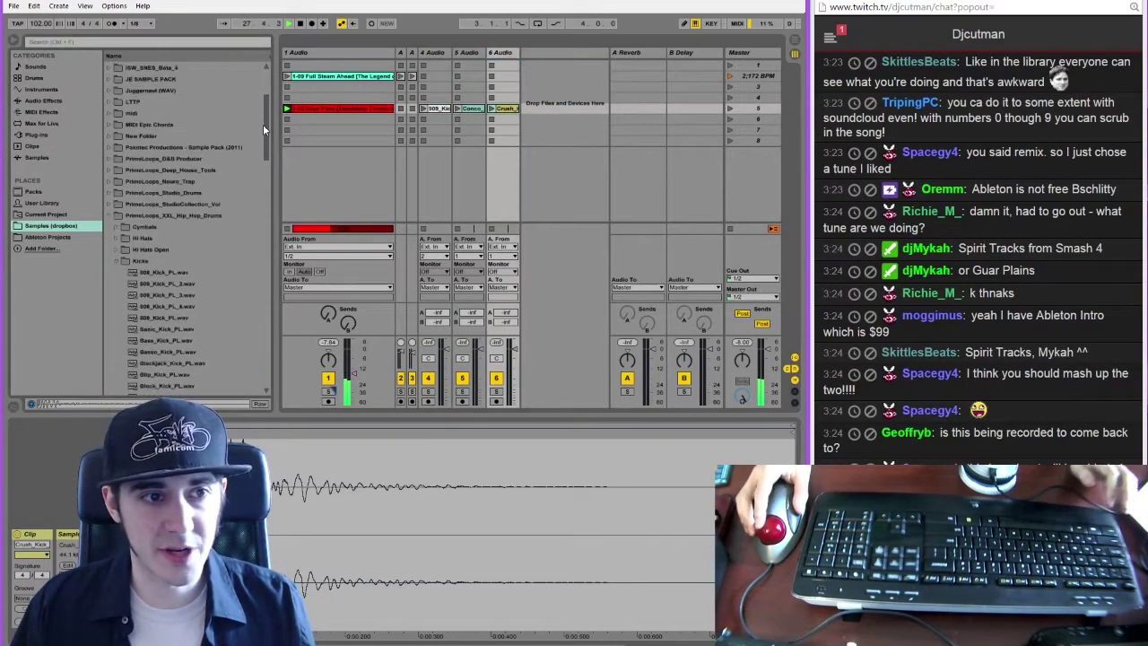
pyautogui.click(118, 273)
pyautogui.click(117, 306)
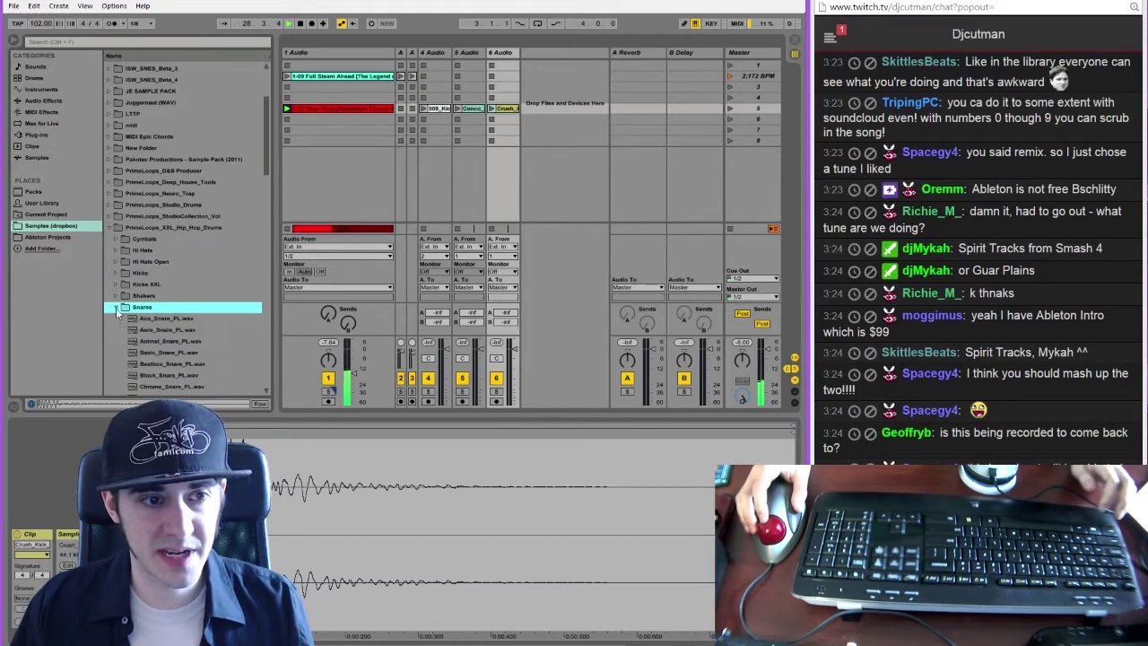
pyautogui.hotkey('ctrl', 't')
pyautogui.hotkey('ctrl', 't')
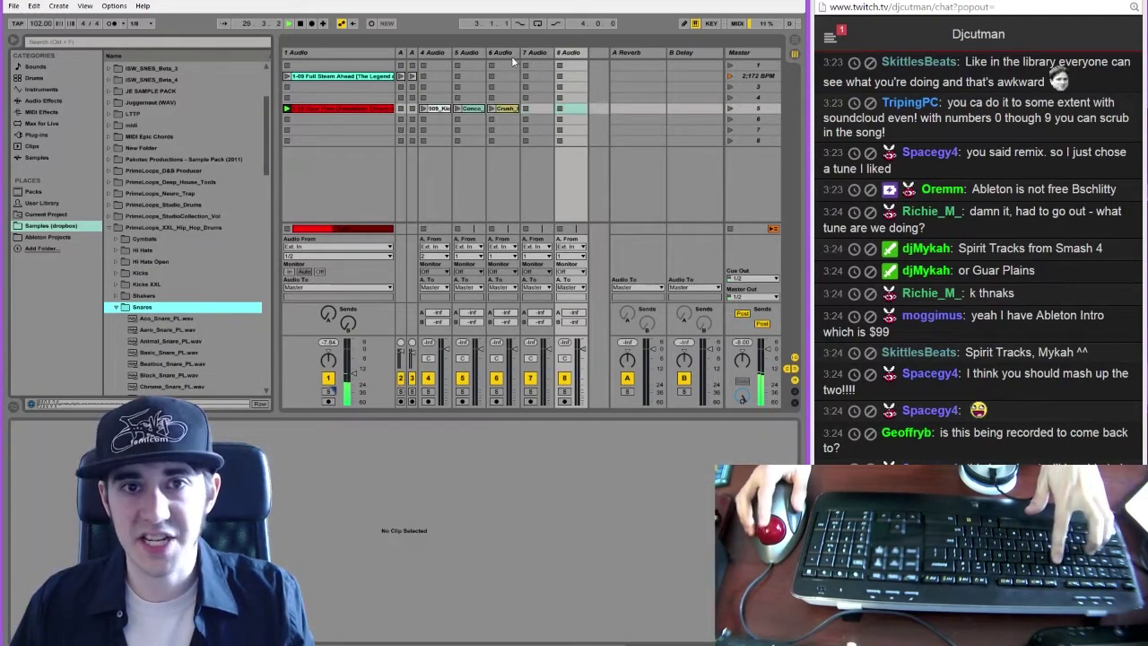
# Narrow the A Reverb and B Delay return tracks together and add one more audio track after 8 Audio
pyautogui.click(650, 55)
pyautogui.keyDown('shift'); pyautogui.click(673, 55); pyautogui.keyUp('shift')
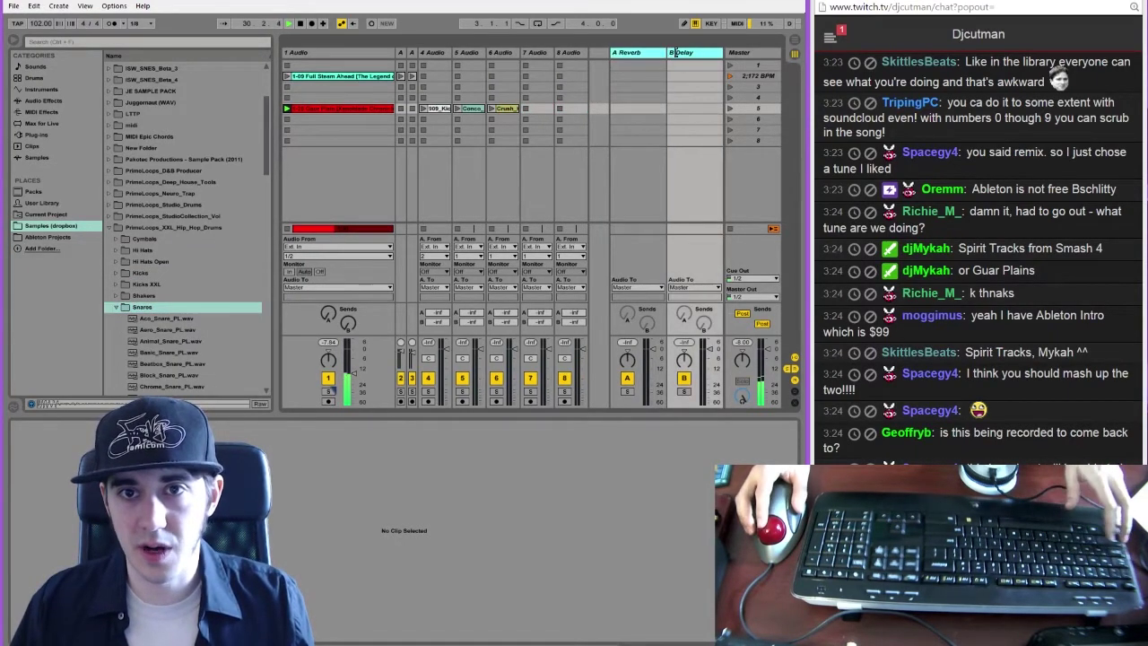
pyautogui.moveTo(666, 54); pyautogui.dragTo(598, 72)
pyautogui.click(571, 52)
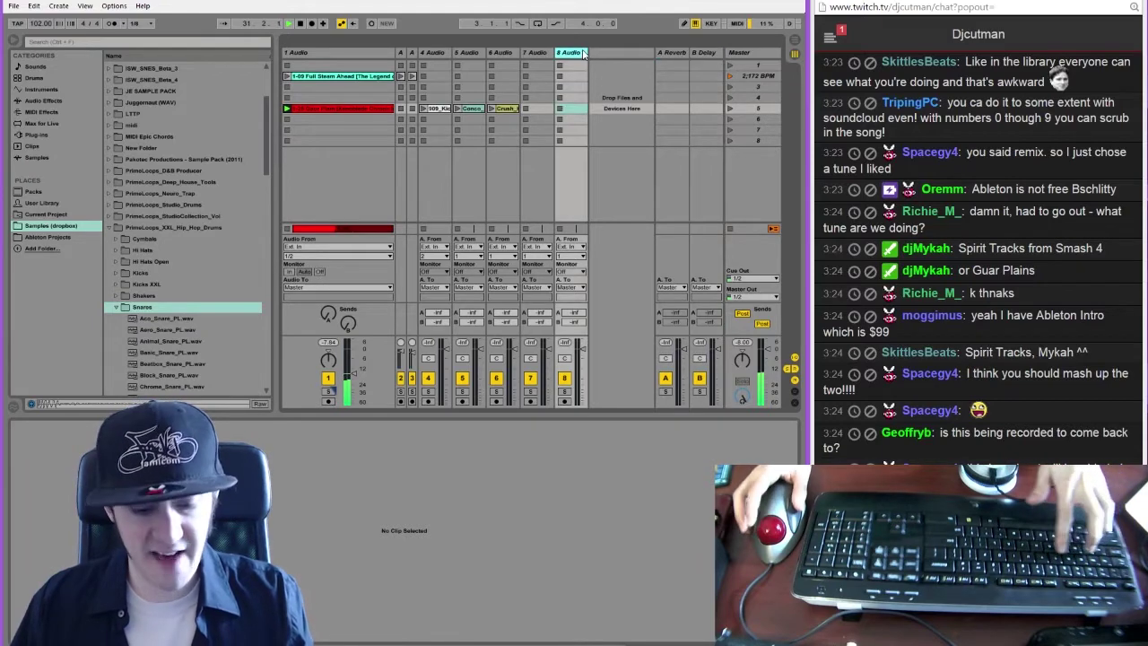
pyautogui.hotkey('ctrl', 't')
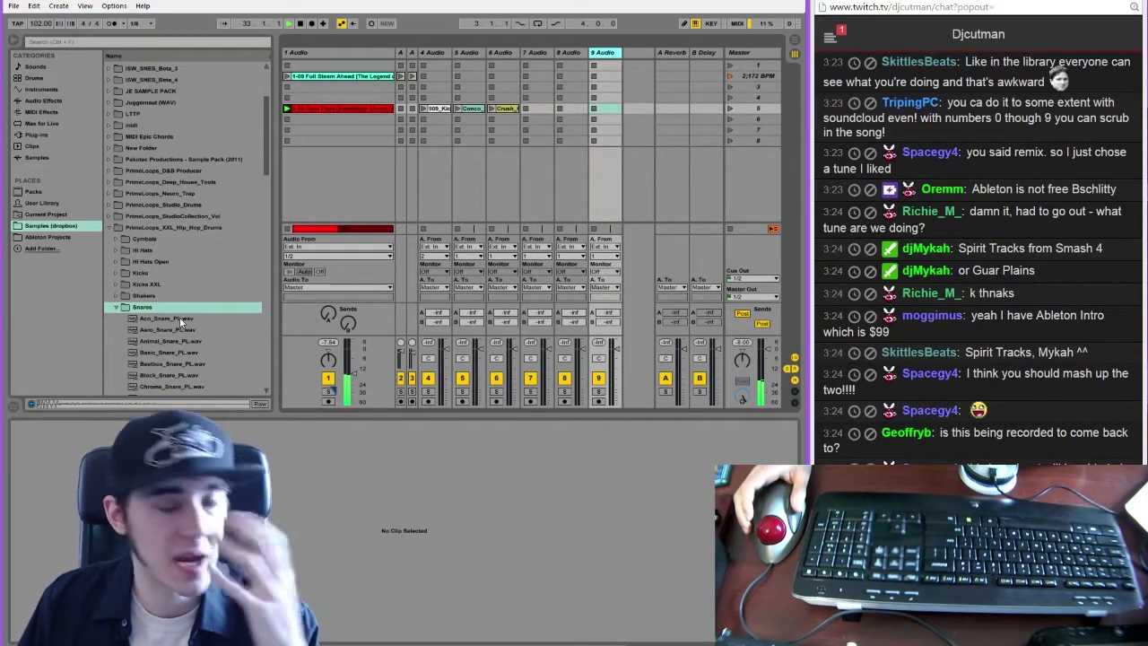
# Audition the snare samples up to Fire_Snare_PL.wav and place Fam_Snare_PL.wav in scene 5 of the 7 Audio track
pyautogui.press('Down')
pyautogui.press('Down')
pyautogui.press('Down')
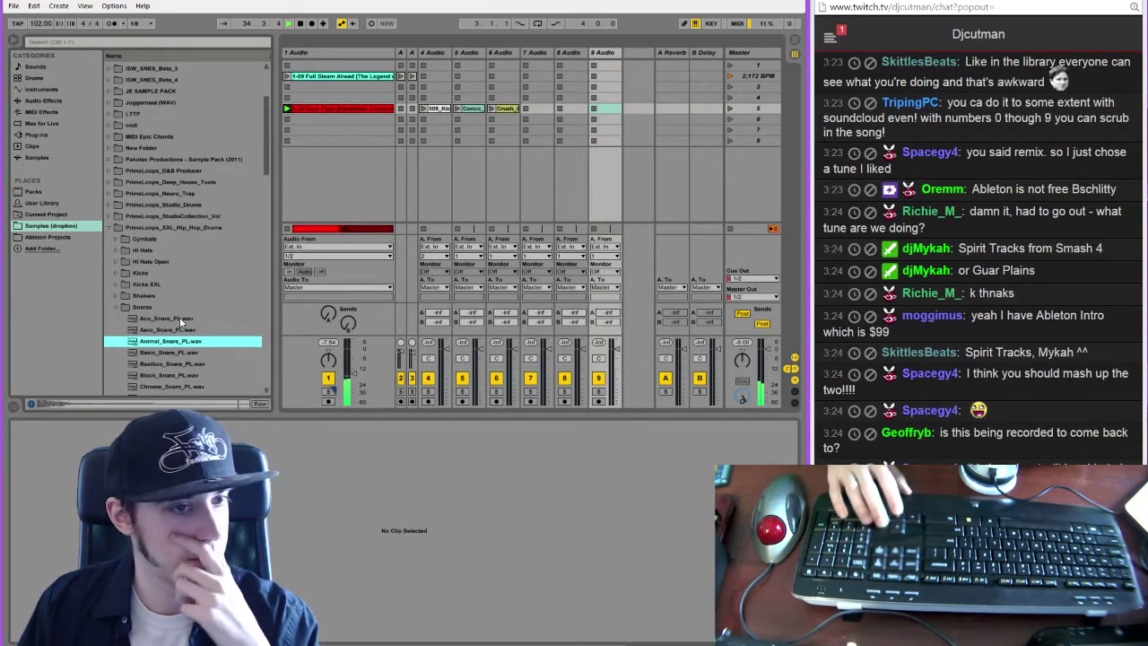
pyautogui.press('Down')
pyautogui.press('Down')
pyautogui.press('Down')
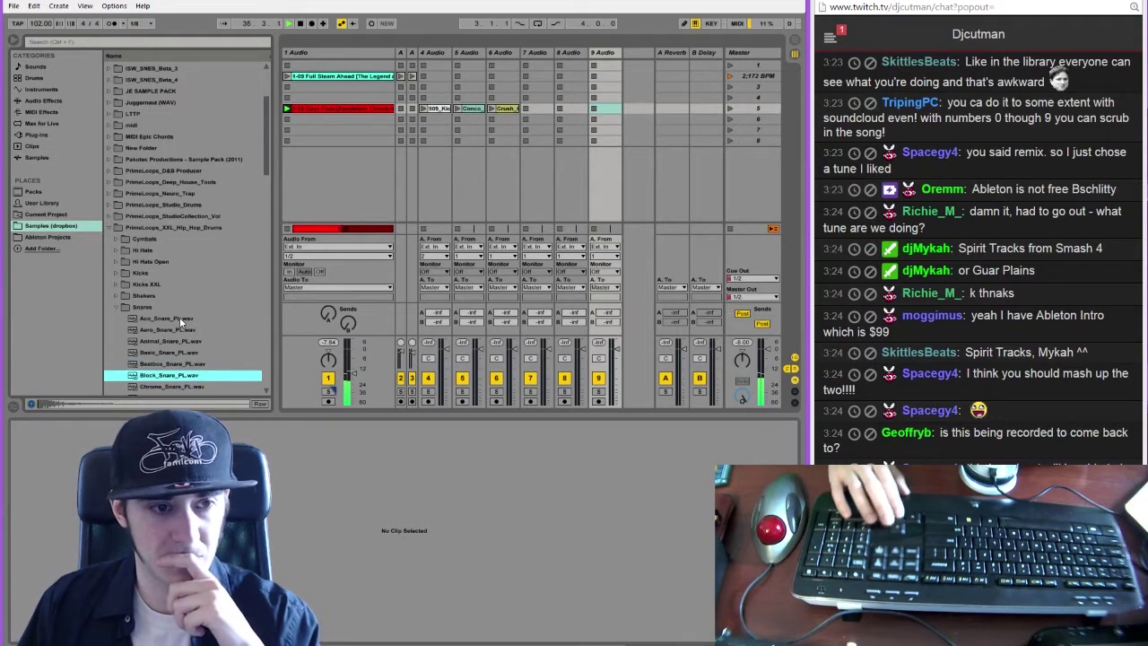
pyautogui.press('Down')
pyautogui.press('Down')
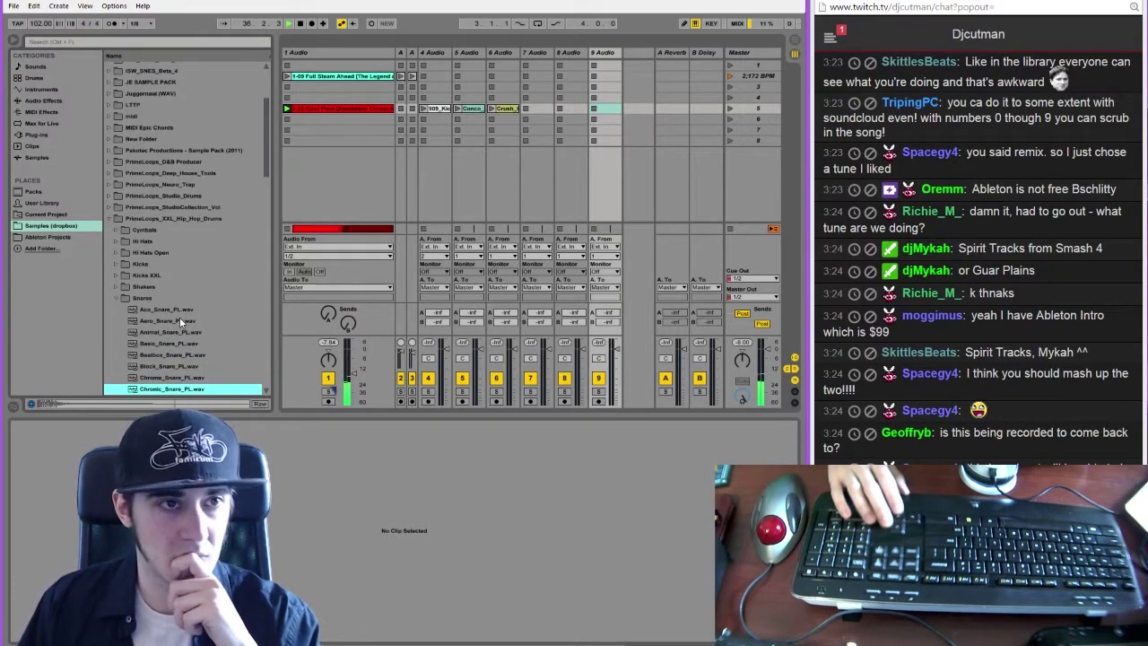
pyautogui.press('Down')
pyautogui.press('Down')
pyautogui.press('Down')
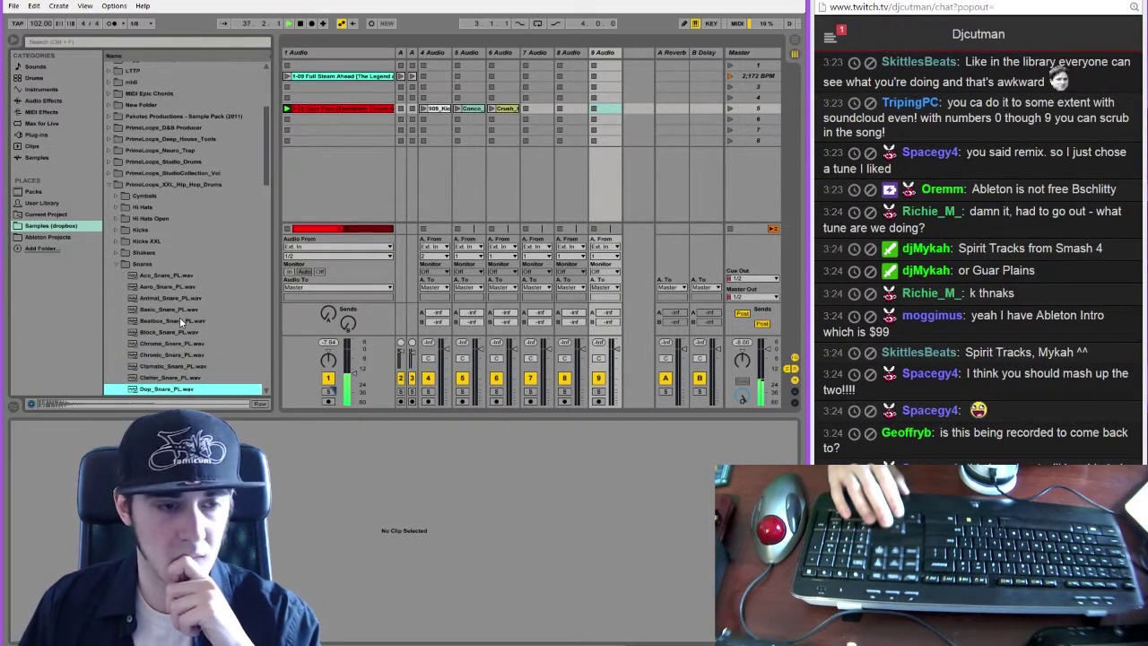
pyautogui.press('Down')
pyautogui.press('Down')
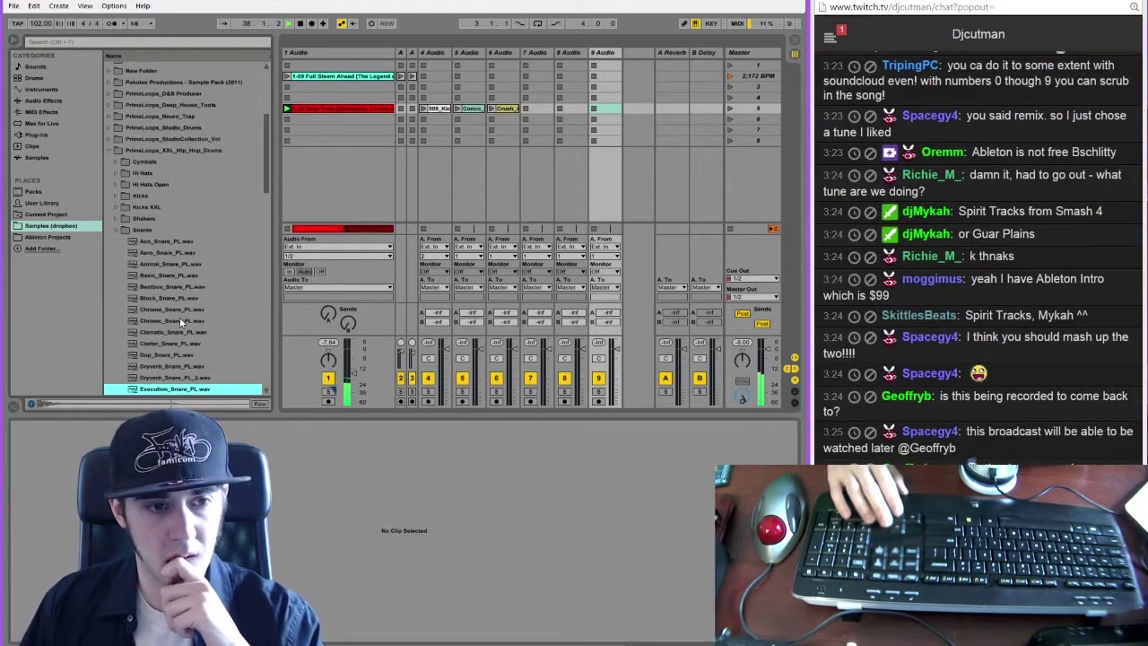
pyautogui.press('Down')
pyautogui.press('Down')
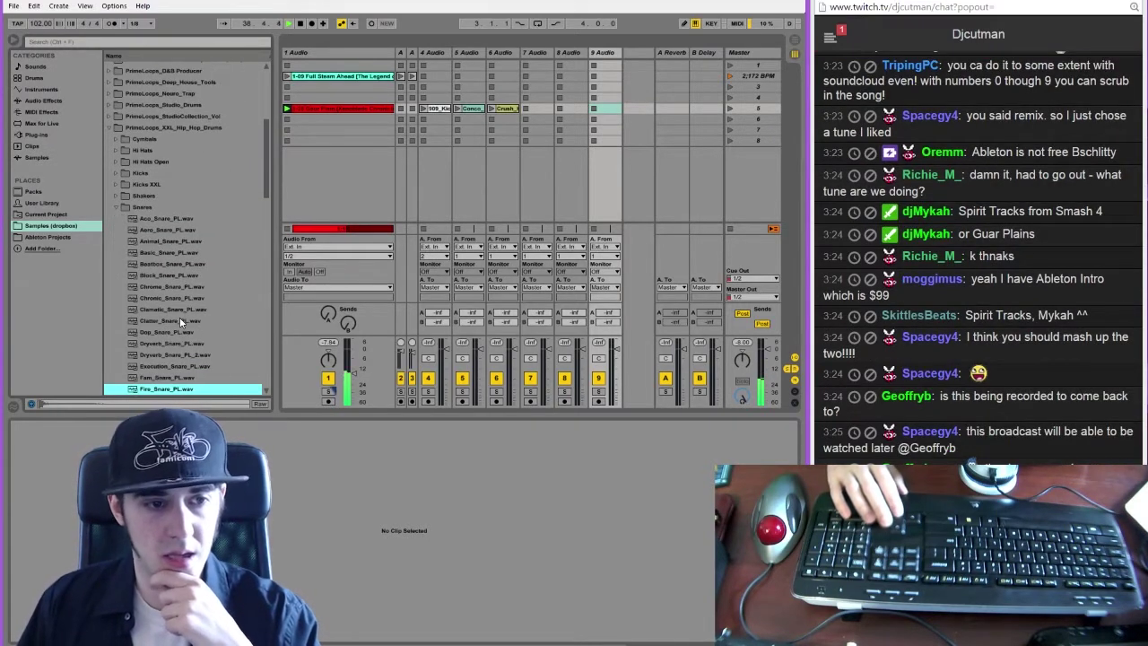
pyautogui.press('Up')
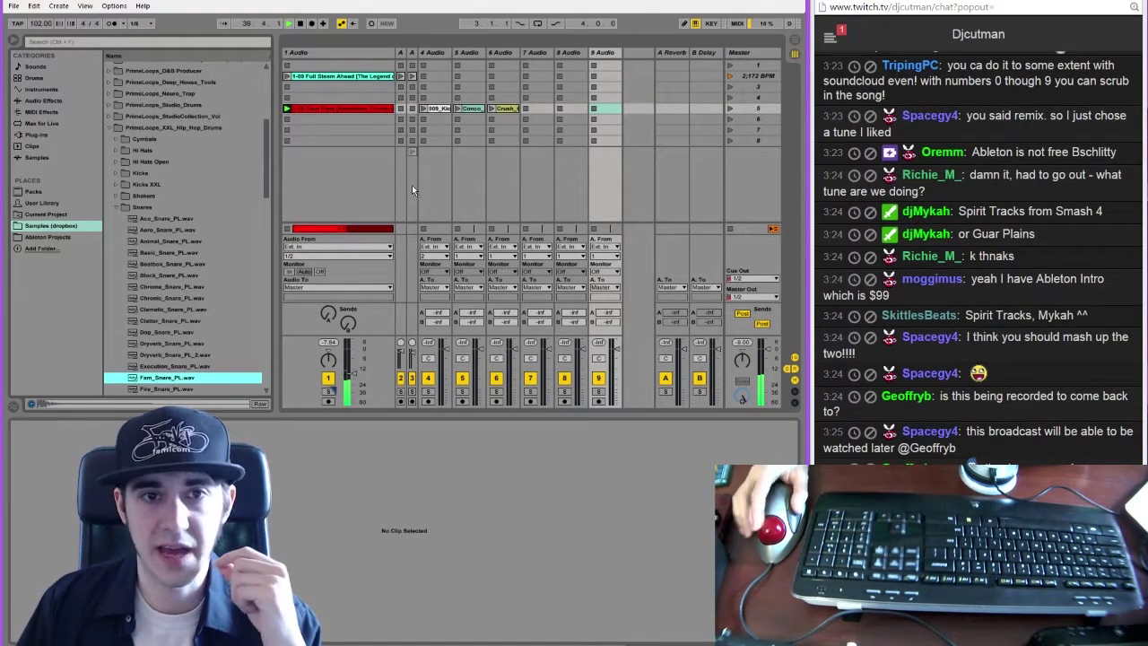
pyautogui.moveTo(184, 380); pyautogui.dragTo(534, 109)
# Audition the snares following Fam_Snare_PL.wav up to Hamster_Snare_PL.wav and place Funk_Snare_PL_5.wav in scene 5 of the 8 Audio track
pyautogui.press('Down')
pyautogui.press('Down')
pyautogui.press('Down')
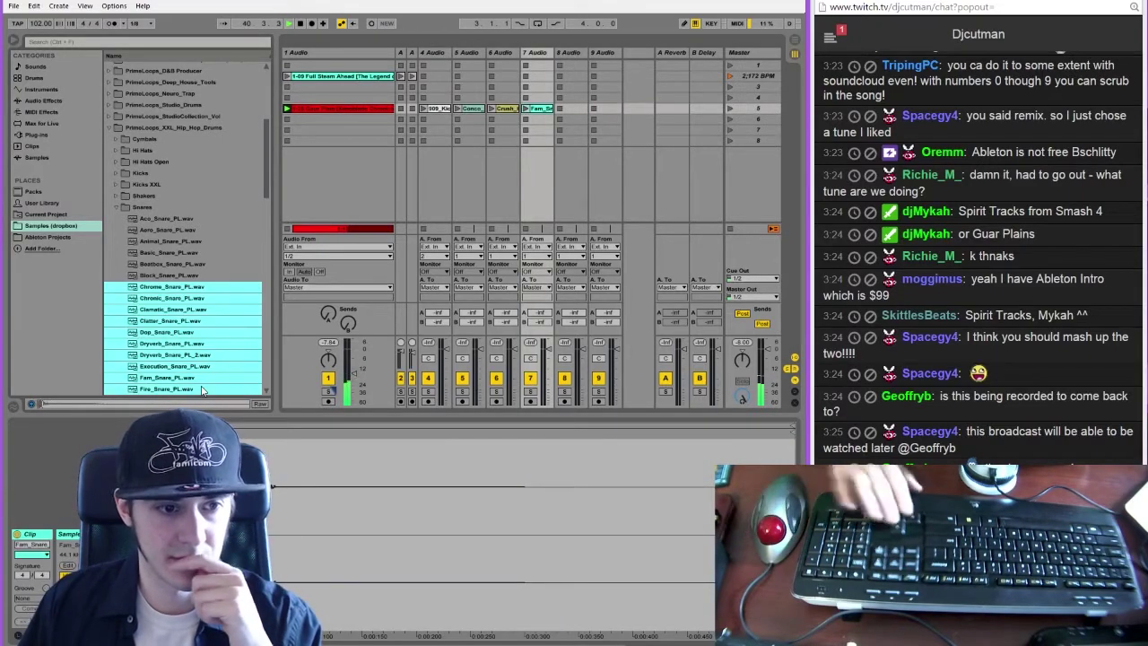
pyautogui.press('Down')
pyautogui.press('Down')
pyautogui.press('Down')
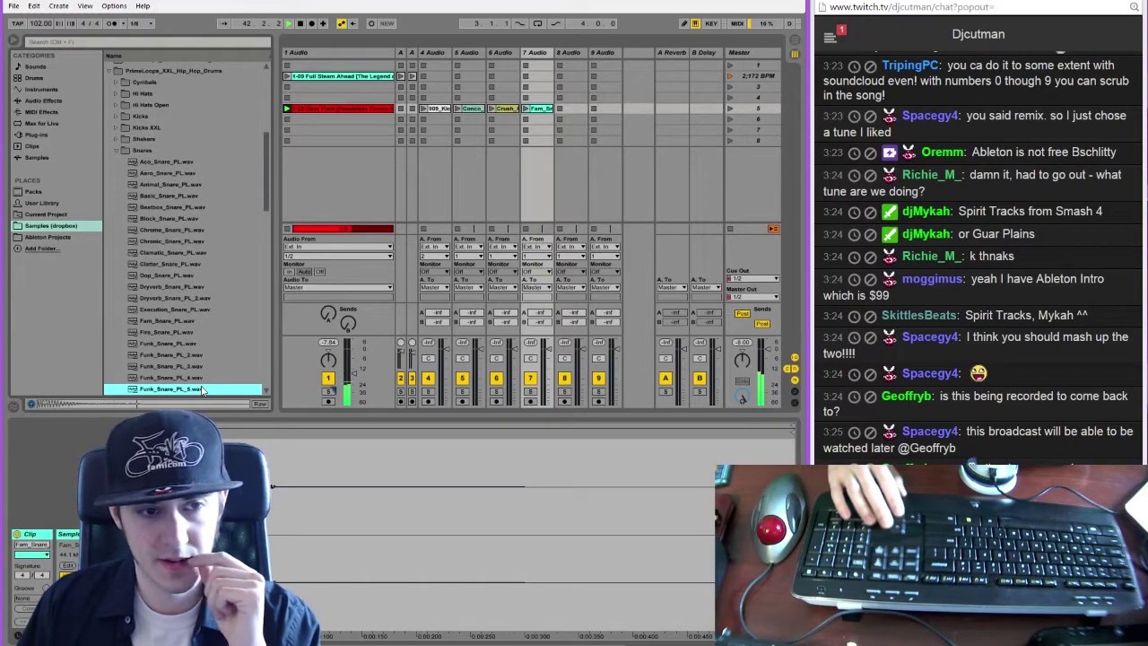
pyautogui.press('Down')
pyautogui.press('Down')
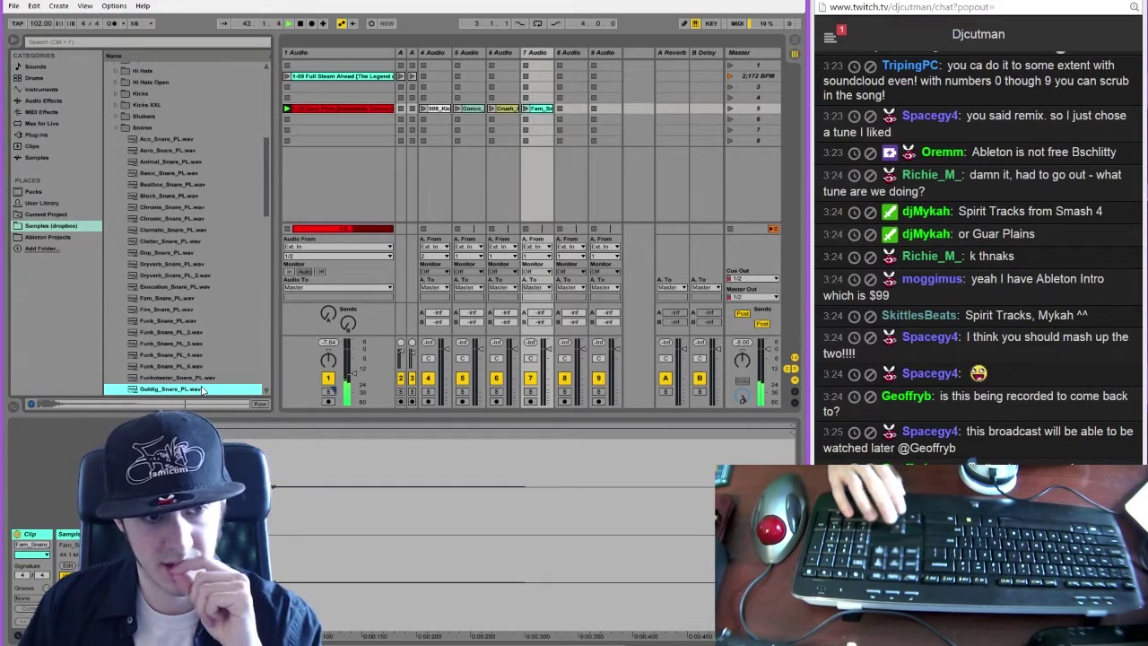
pyautogui.press('Down')
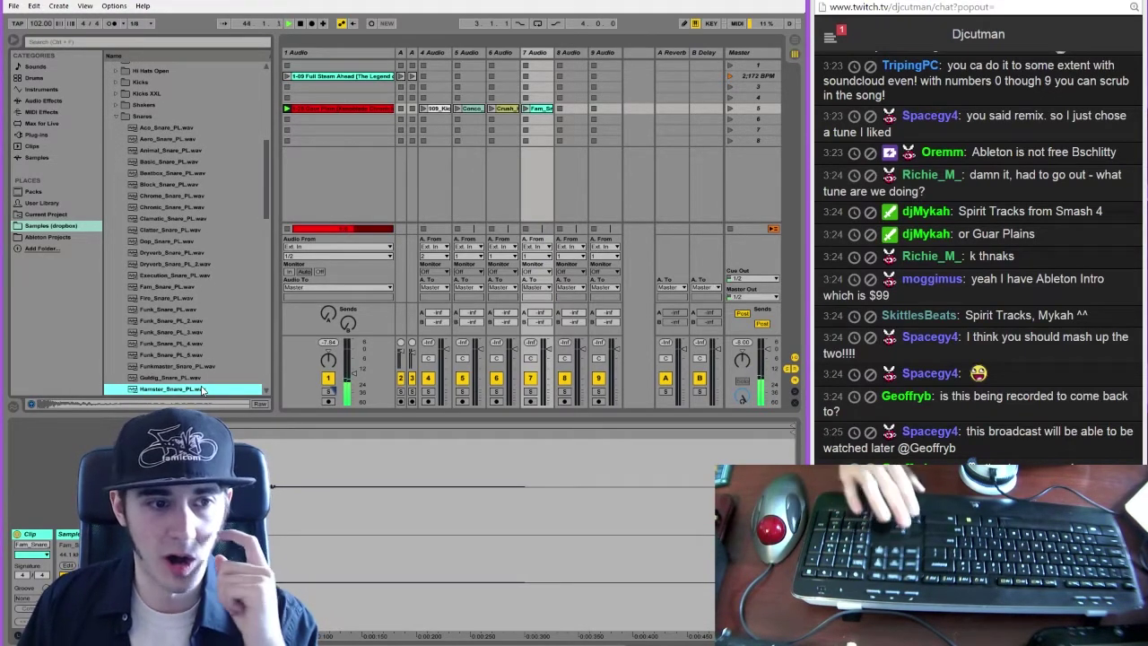
pyautogui.click(182, 356)
pyautogui.moveTo(185, 359); pyautogui.dragTo(572, 109)
# Audition the snares up to Lite_Snare_PL.wav and place Lite_Snare_PL.wav in scene 5 of the 9 Audio track
pyautogui.press('Down')
pyautogui.press('Down')
pyautogui.press('Down')
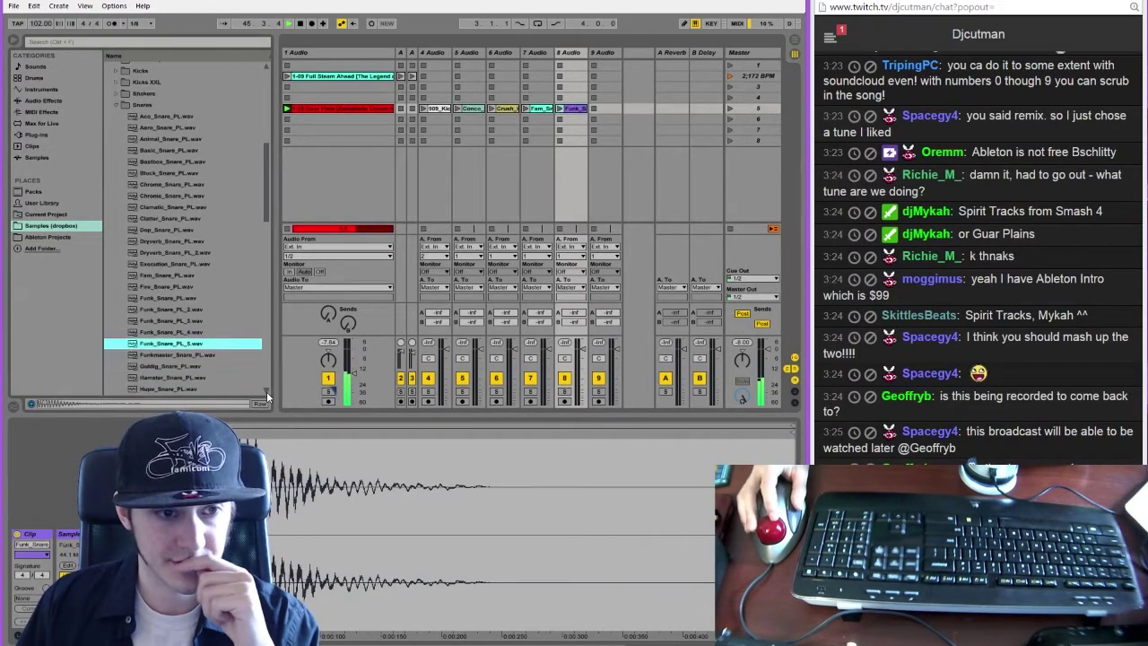
pyautogui.press('Down')
pyautogui.press('Down')
pyautogui.press('Down')
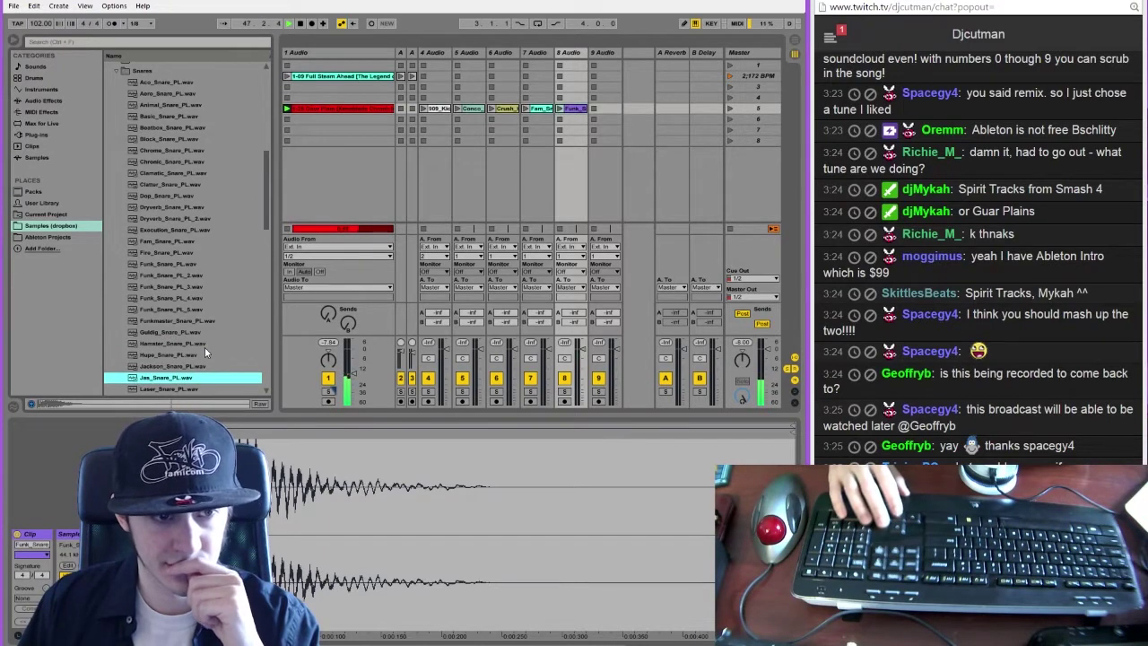
pyautogui.press('Down')
pyautogui.press('Down')
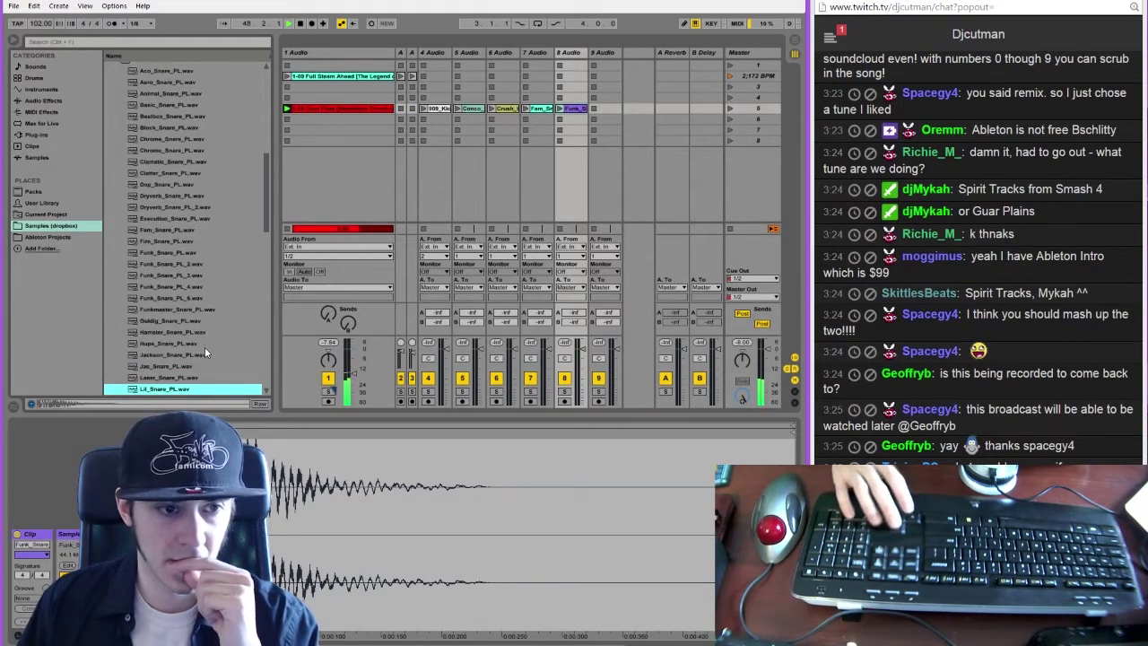
pyautogui.press('Down')
pyautogui.press('Up')
pyautogui.press('Down')
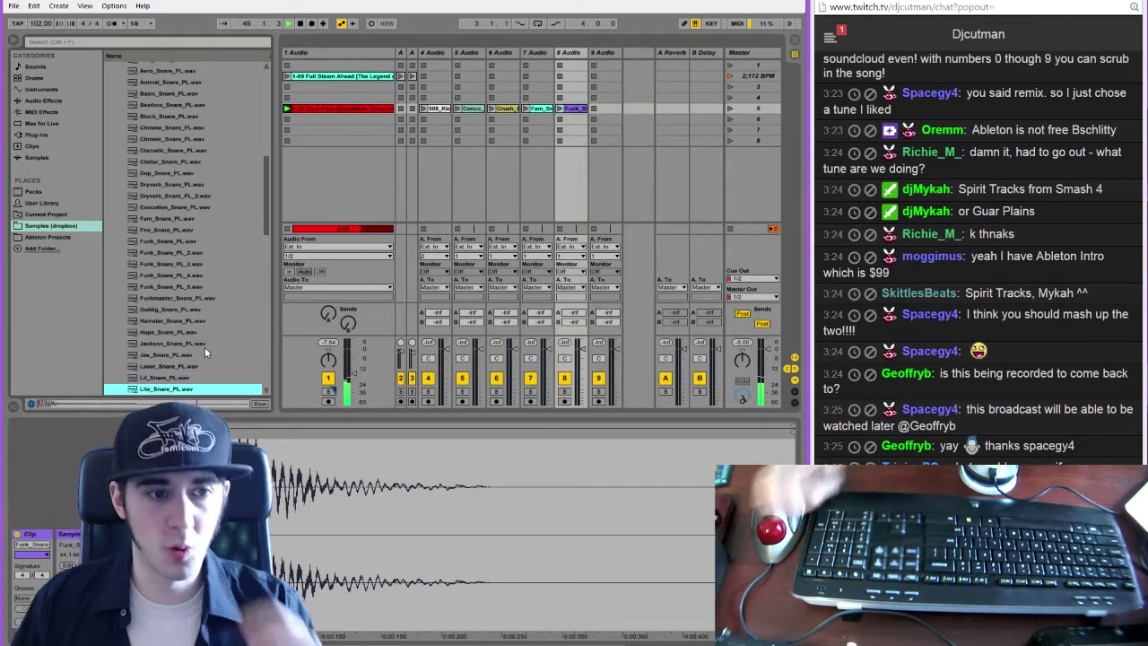
pyautogui.moveTo(195, 389); pyautogui.dragTo(594, 112)
# Launch the Fam, Funk and Lite snare clips in scene 5 one after another to compare their sounds
pyautogui.click(538, 111)
pyautogui.press('Return')
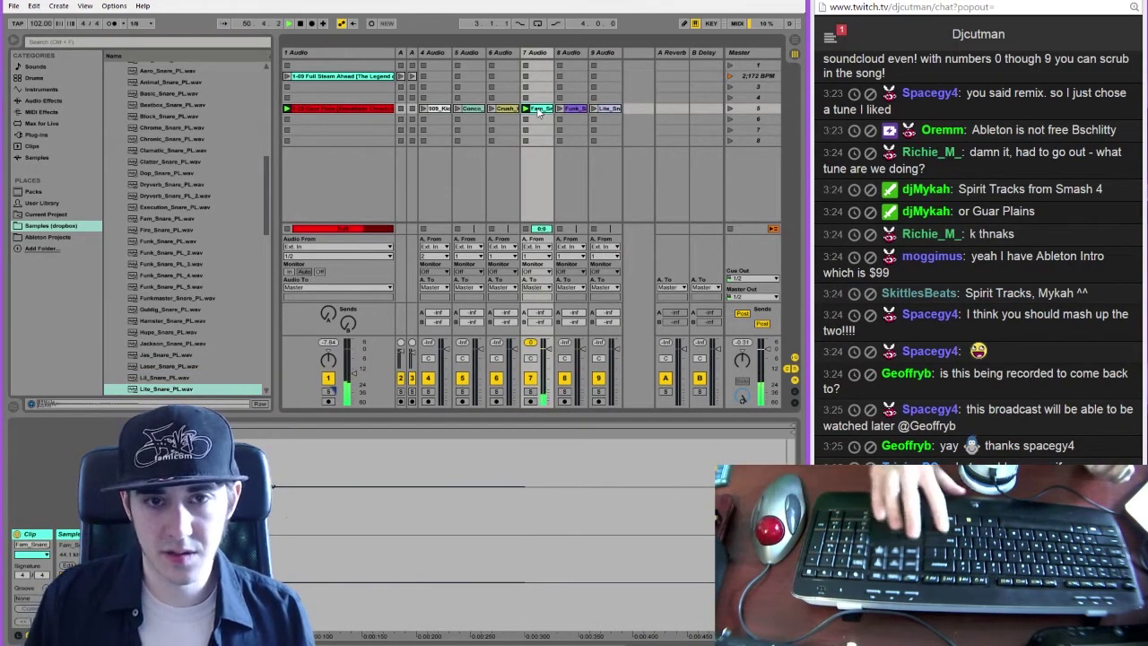
pyautogui.press('Right')
pyautogui.press('Return')
pyautogui.press('Right')
pyautogui.press('Return')
pyautogui.press('Left')
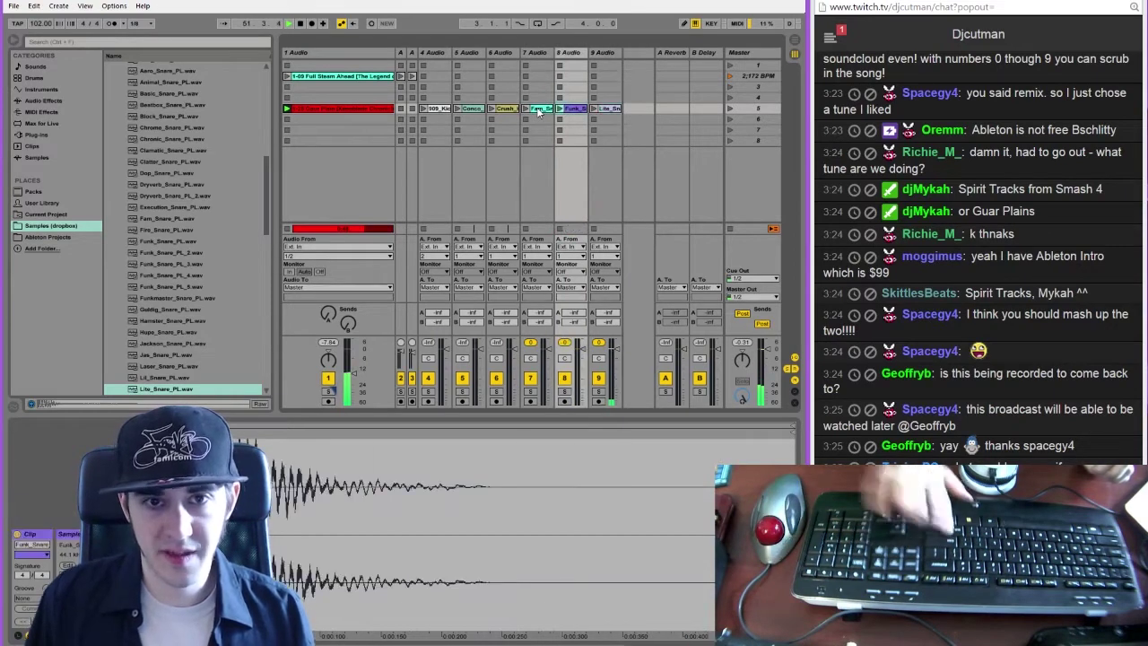
# Replace the Funk snare clip in scene 5 of the 8 Audio track with Jas_Snare_PL.wav
pyautogui.press('Delete')
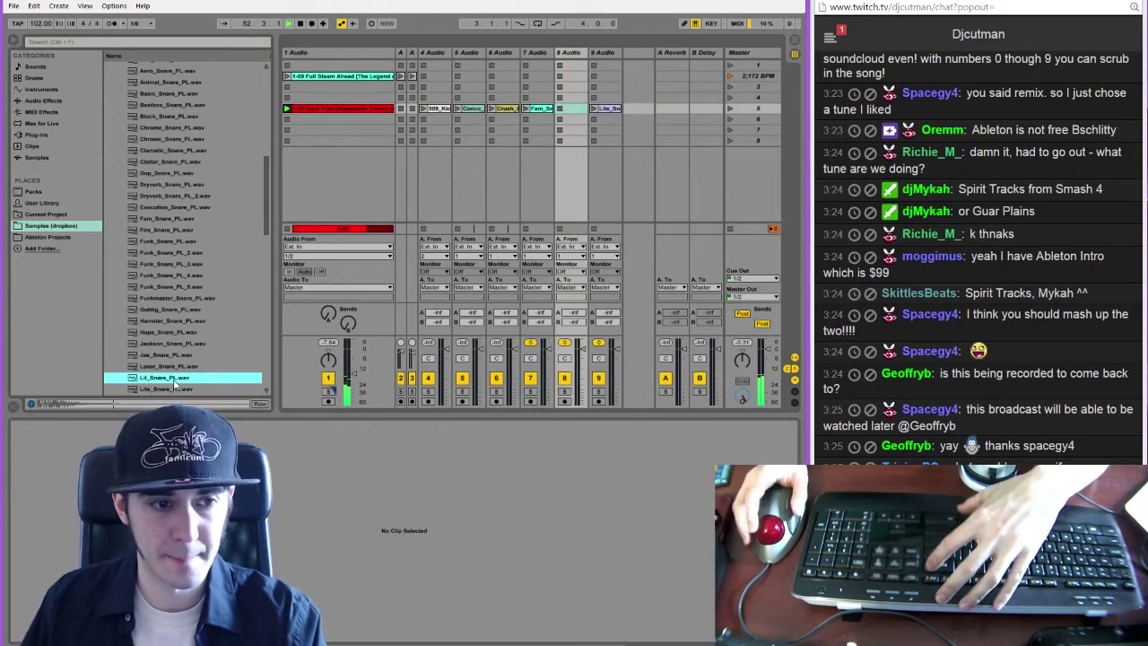
pyautogui.click(165, 356)
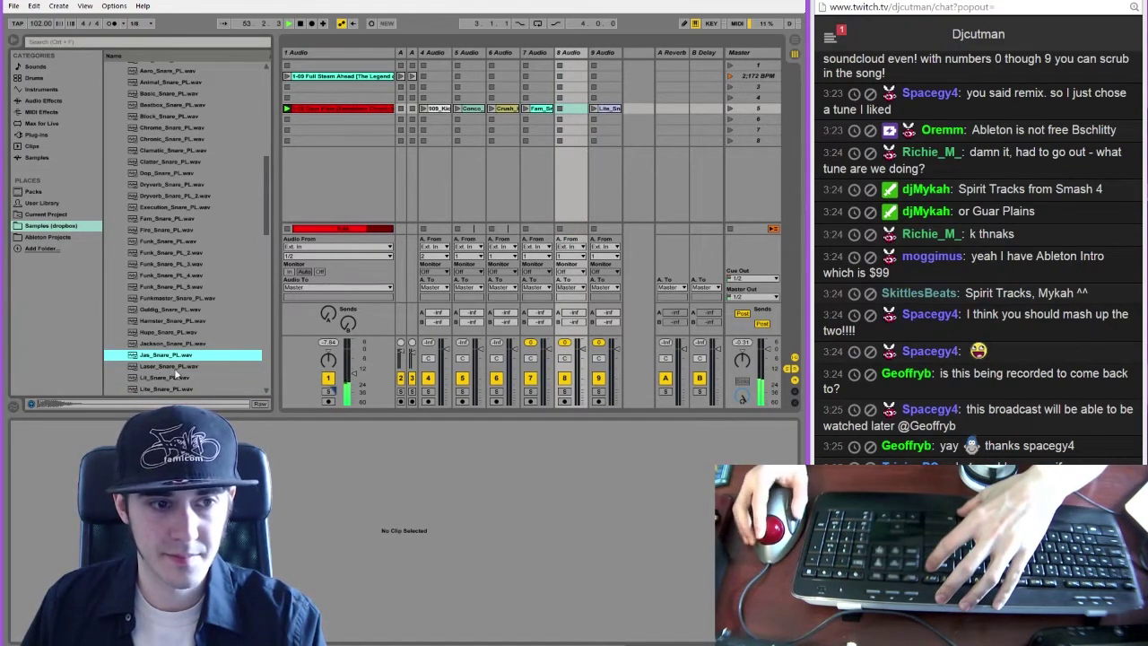
pyautogui.moveTo(173, 359); pyautogui.dragTo(572, 109)
# Launch the Fam, Jas and Lite snare clips in scene 5 in turn to check the new set
pyautogui.click(610, 108)
pyautogui.press('Left')
pyautogui.press('Left')
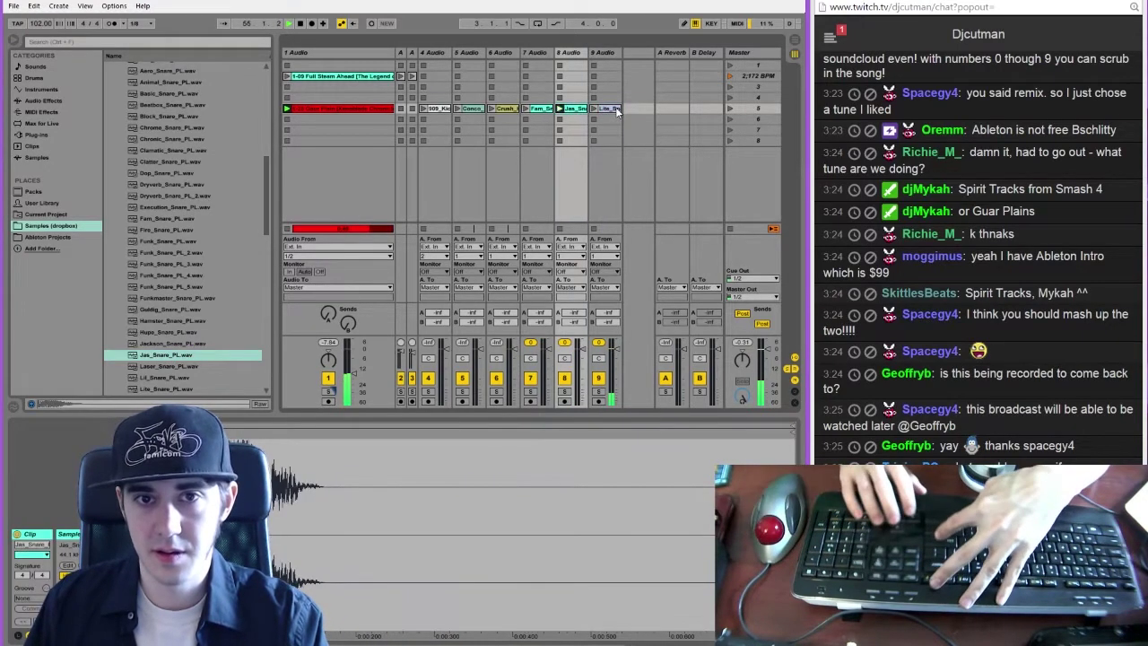
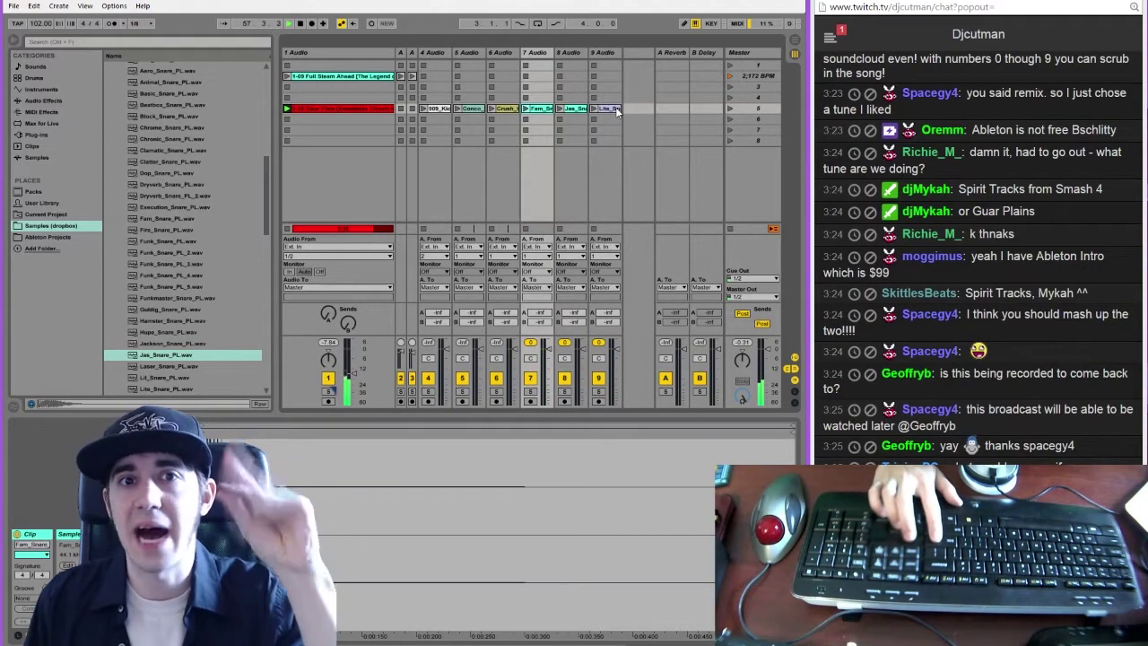
pyautogui.press('Return')
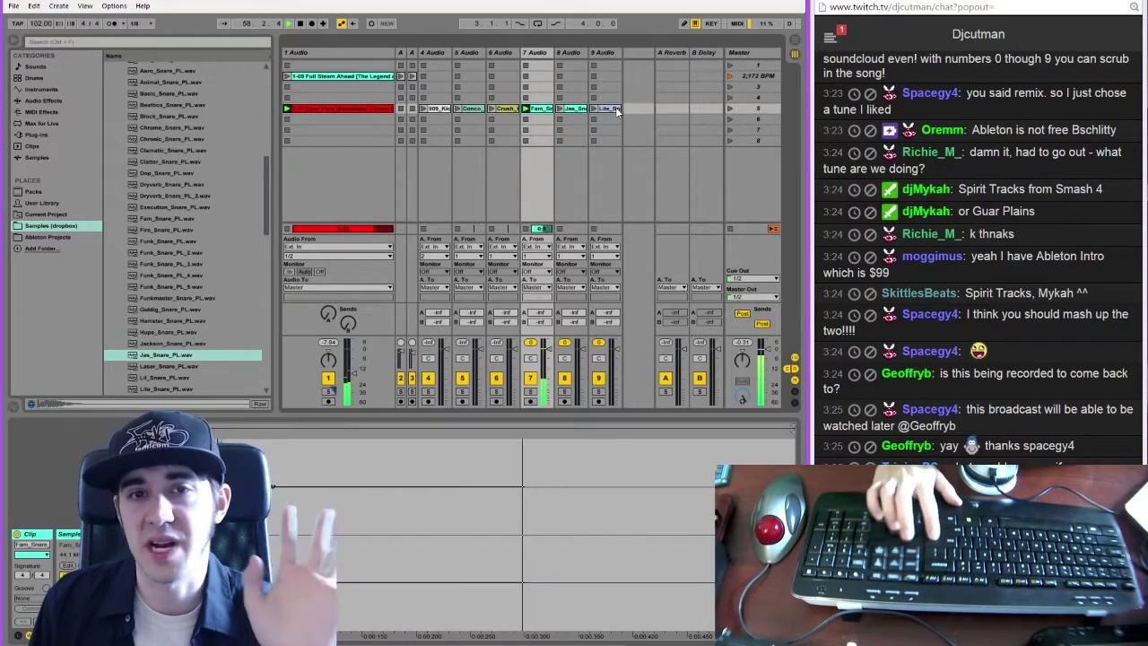
pyautogui.press('Right')
pyautogui.press('Return')
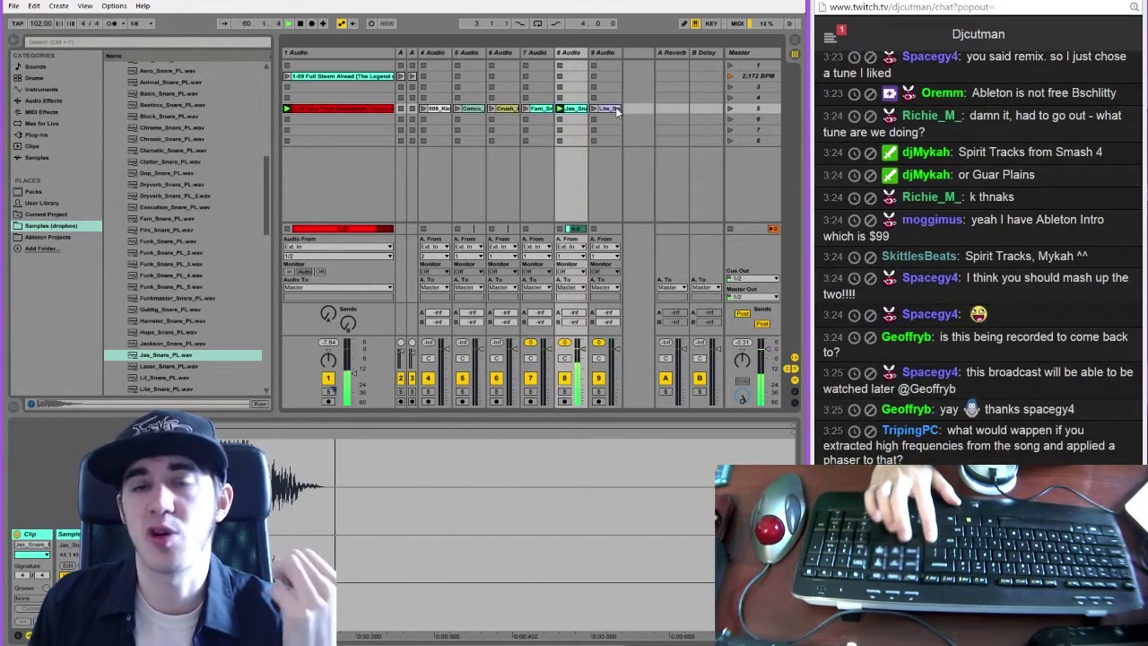
pyautogui.press('Right')
pyautogui.press('Return')
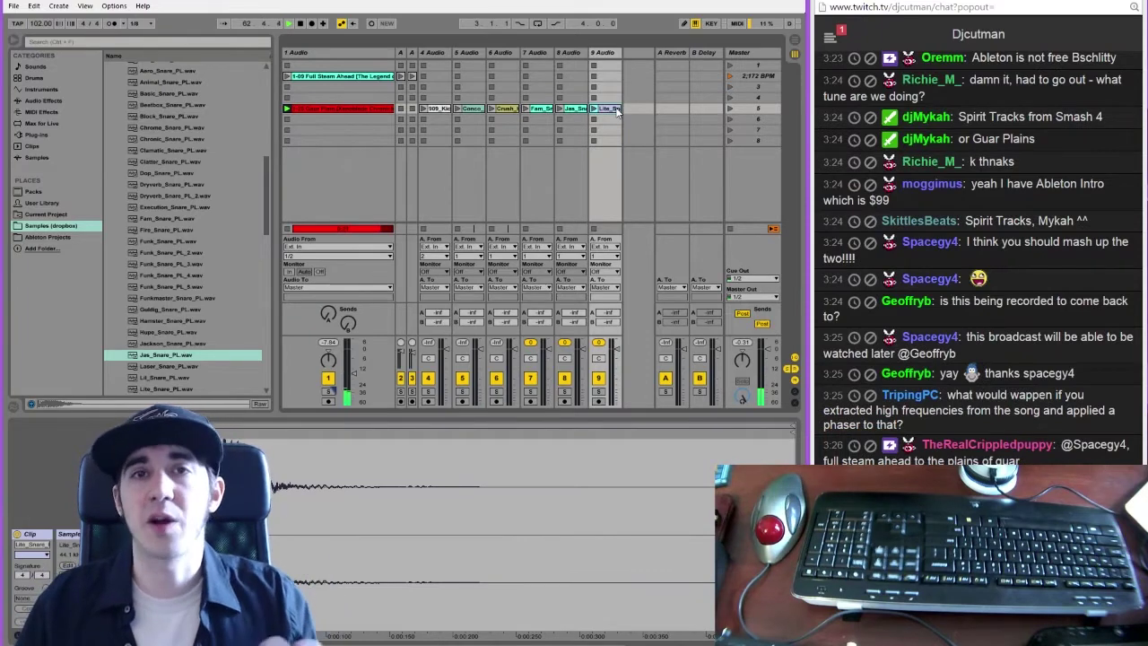
# Launch the 909, Conco and Crush kick clips in scene 5, replaying the 909 kick before the Crush kick
pyautogui.click(440, 111)
pyautogui.press('Return')
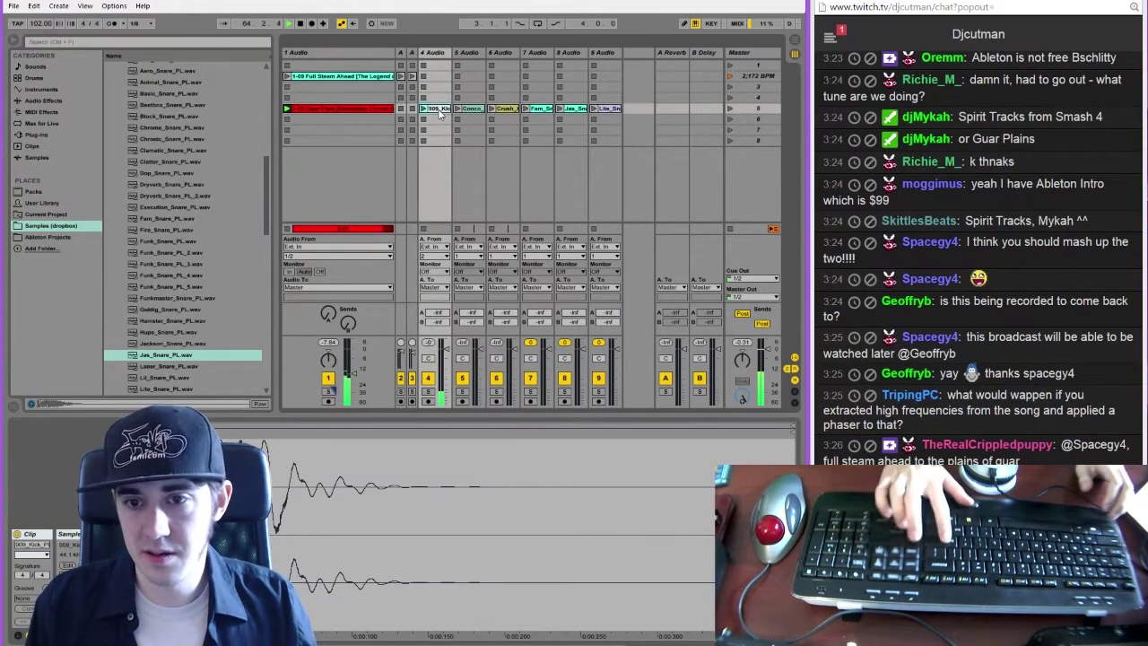
pyautogui.press('Right')
pyautogui.press('Return')
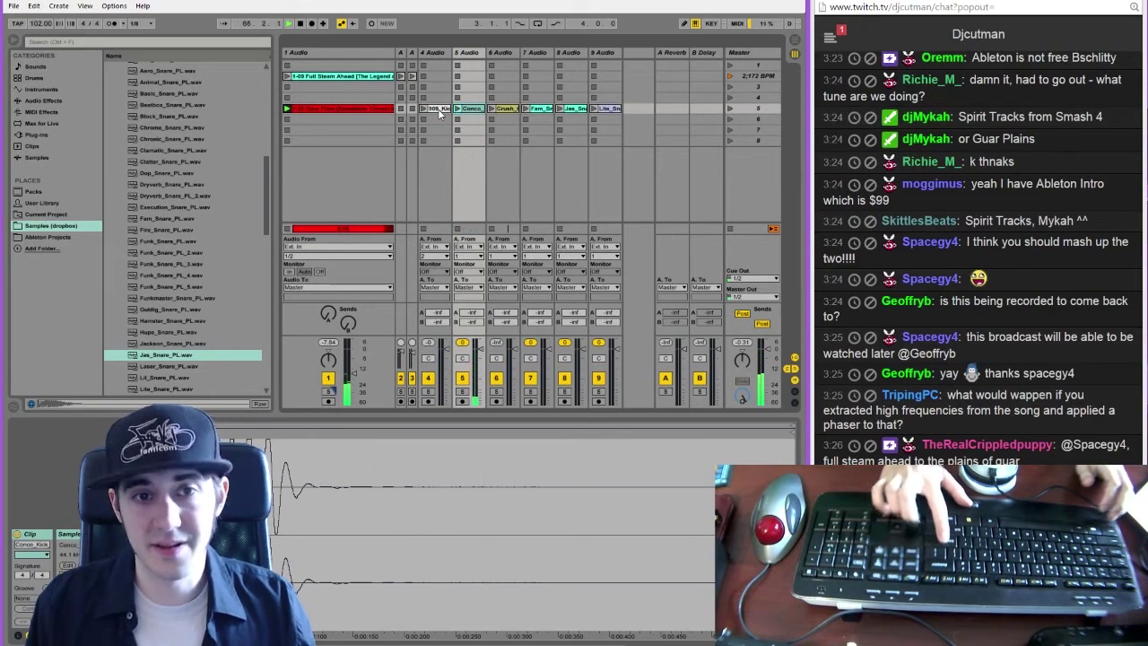
pyautogui.press('Left')
pyautogui.press('Return')
pyautogui.press('Right')
pyautogui.press('Right')
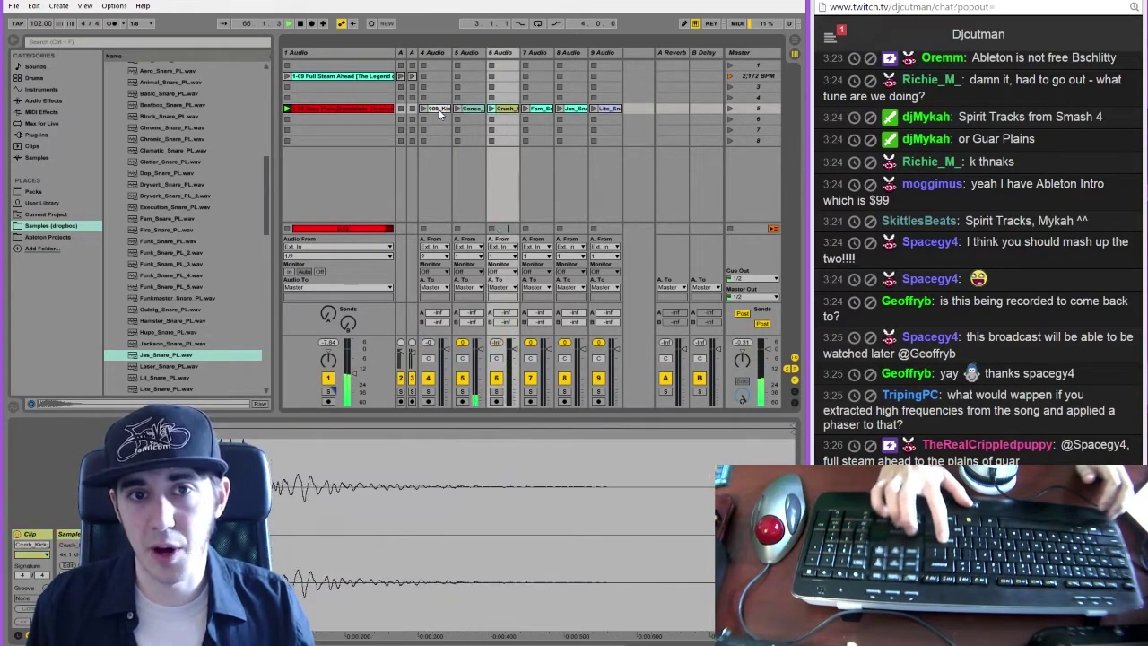
pyautogui.press('Return')
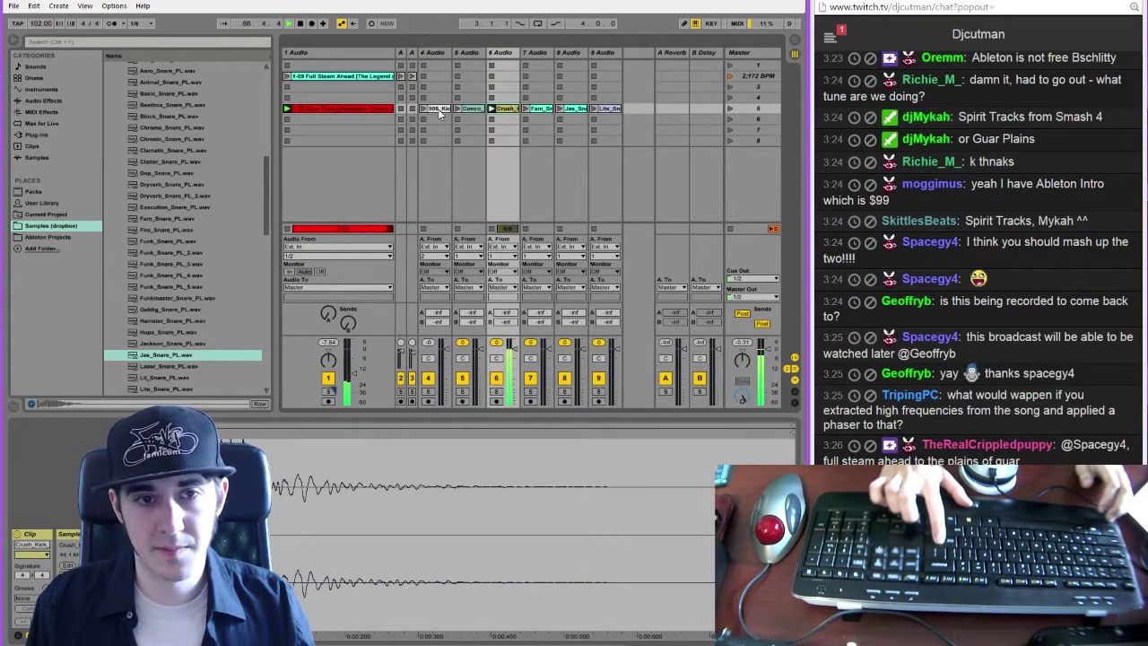
# Launch the Conco, 909 and Crush kick clips in scene 5 in turn to compare them
pyautogui.press('Left')
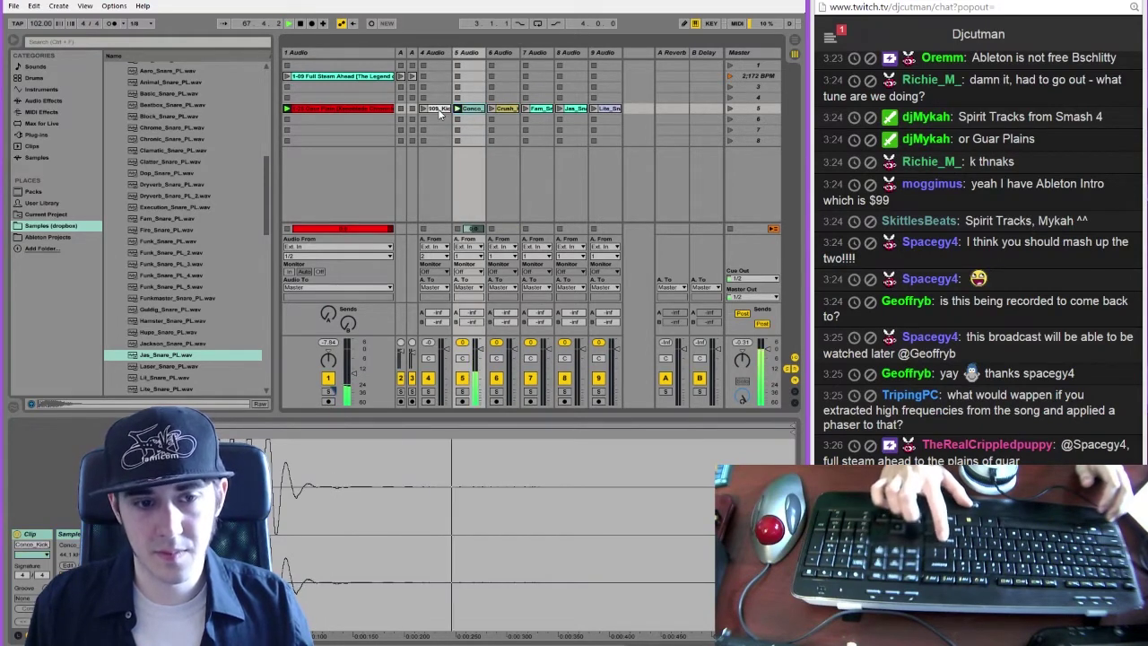
pyautogui.press('Left')
pyautogui.press('Return')
pyautogui.press('Right')
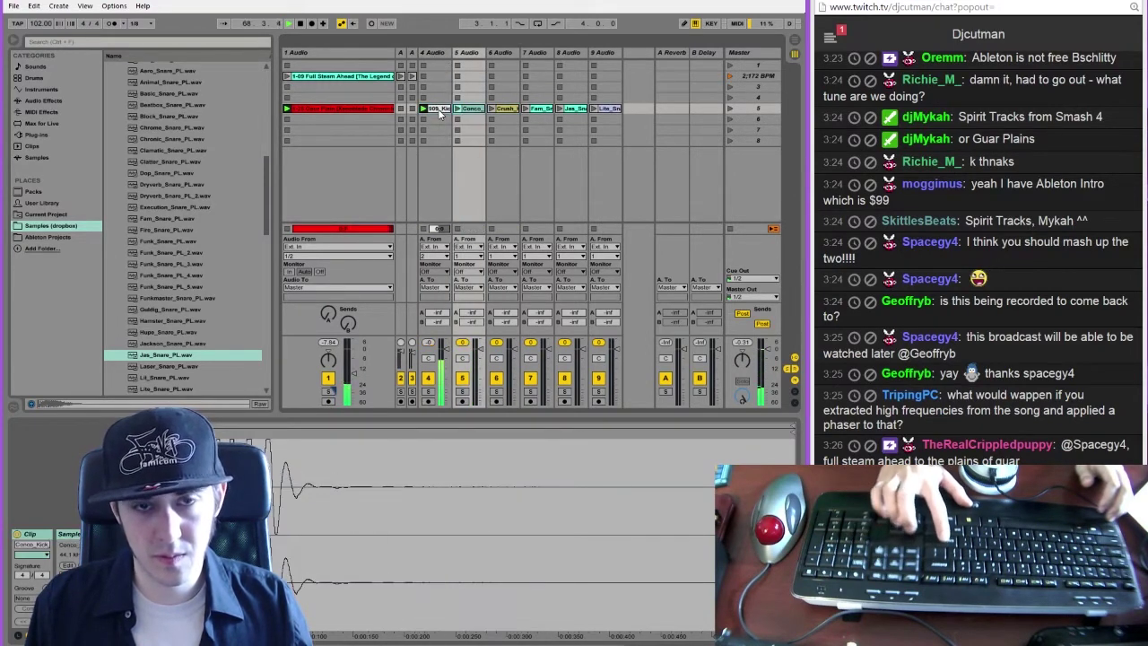
pyautogui.press('Right')
pyautogui.press('Return')
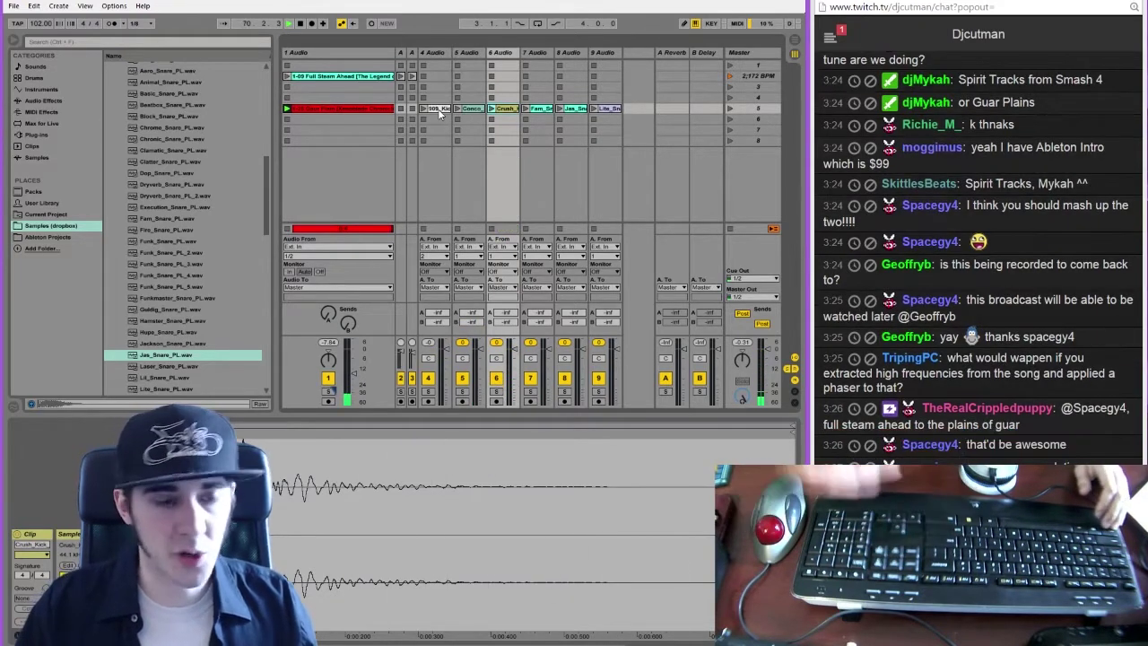
# Collapse the expanded Snares sample folder and expand the Kicks XXL folder
pyautogui.click(266, 135)
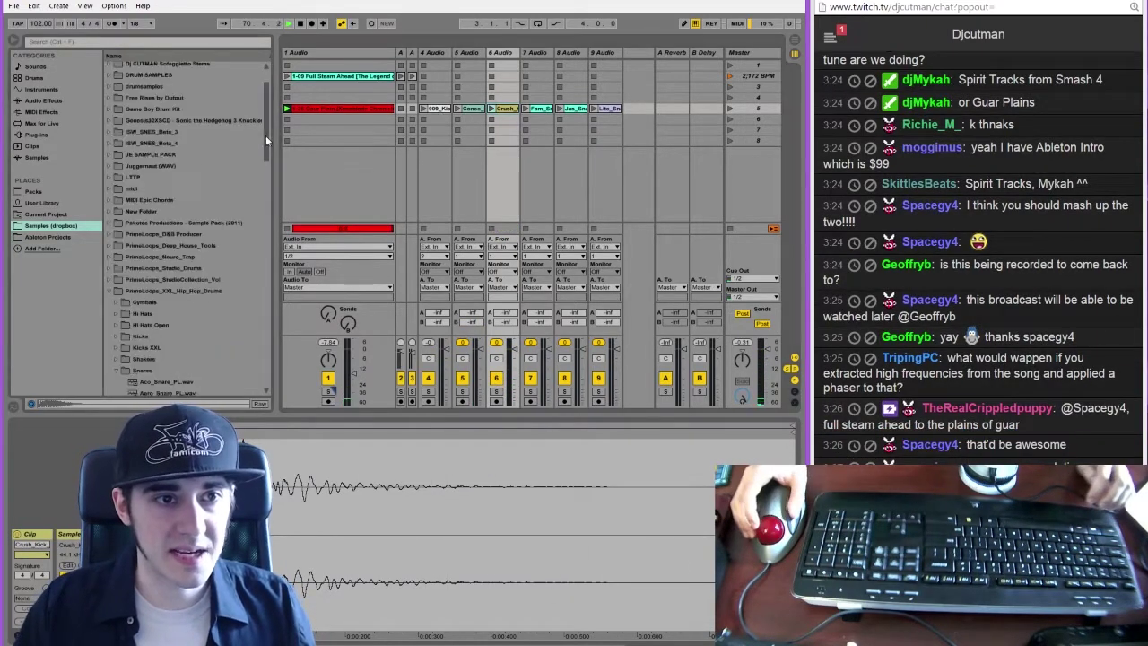
pyautogui.click(115, 369)
pyautogui.click(116, 348)
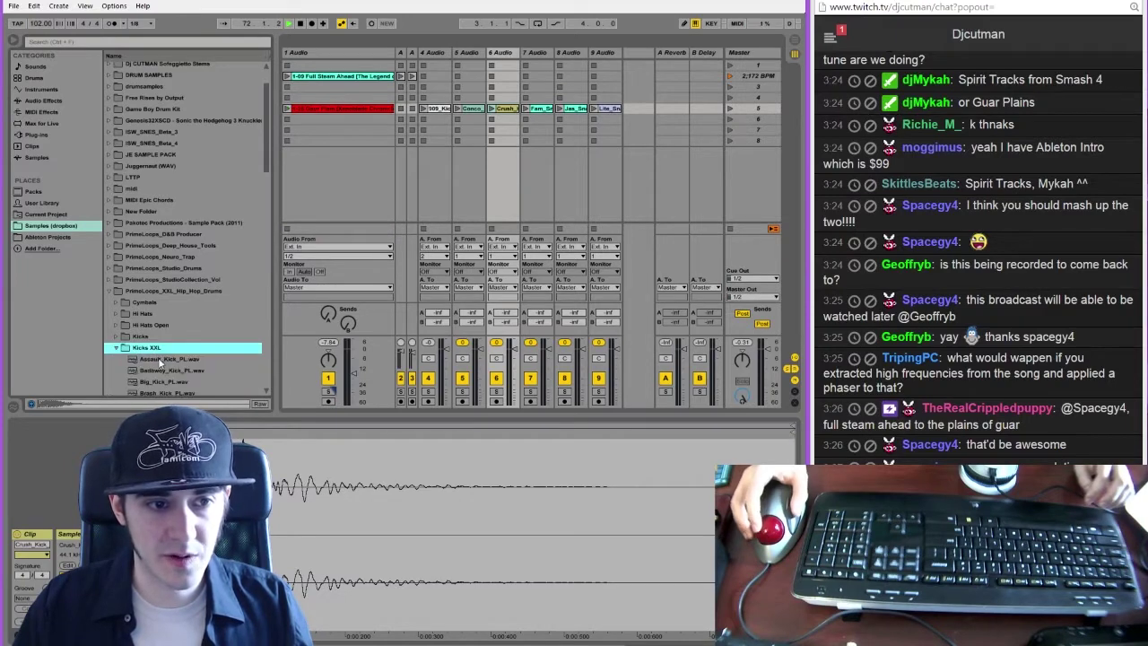
# Preview the kick samples in the Kicks XXL folder one by one, down to Rat_Kick_PL.wav
pyautogui.click(168, 370)
pyautogui.press('Down')
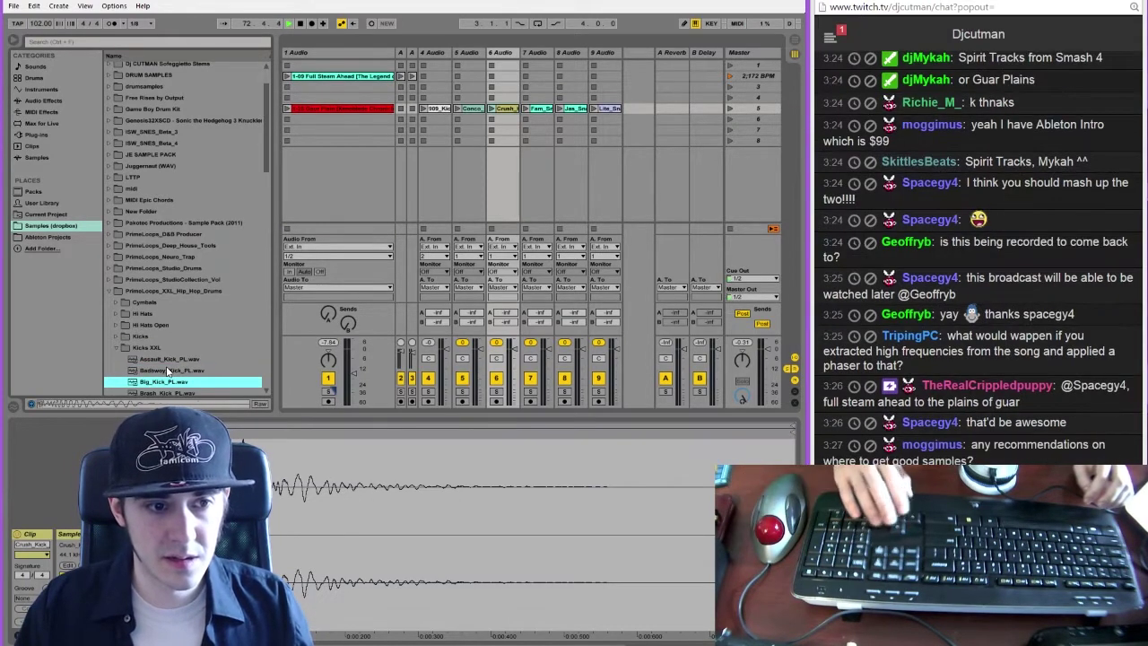
pyautogui.press('Down')
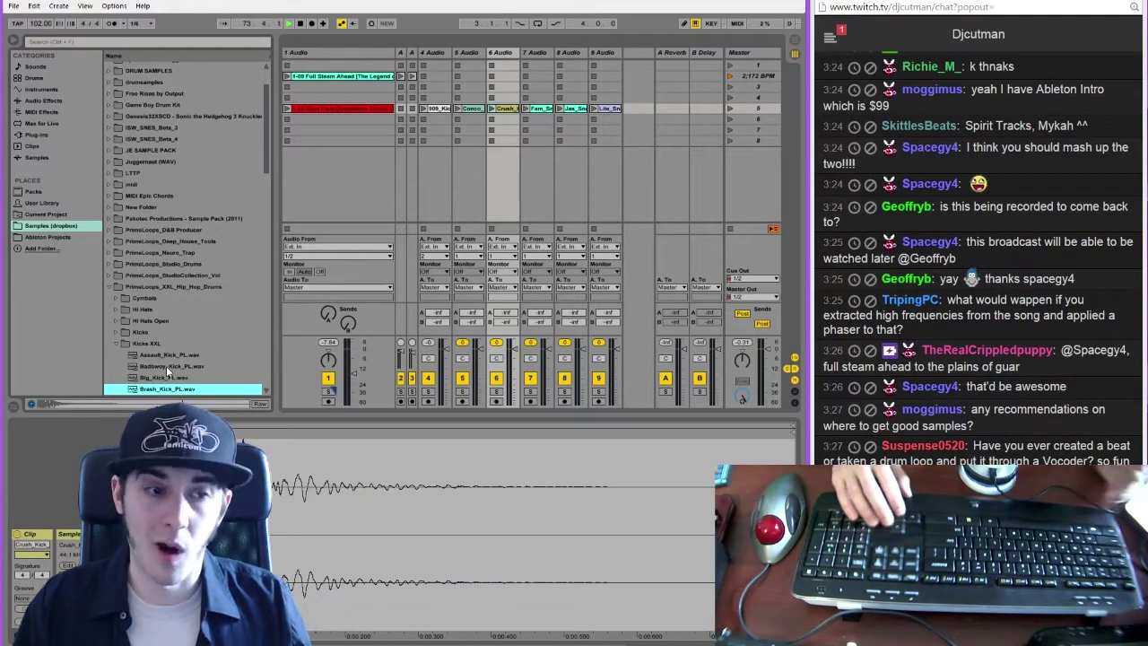
pyautogui.press('Down')
pyautogui.press('Down')
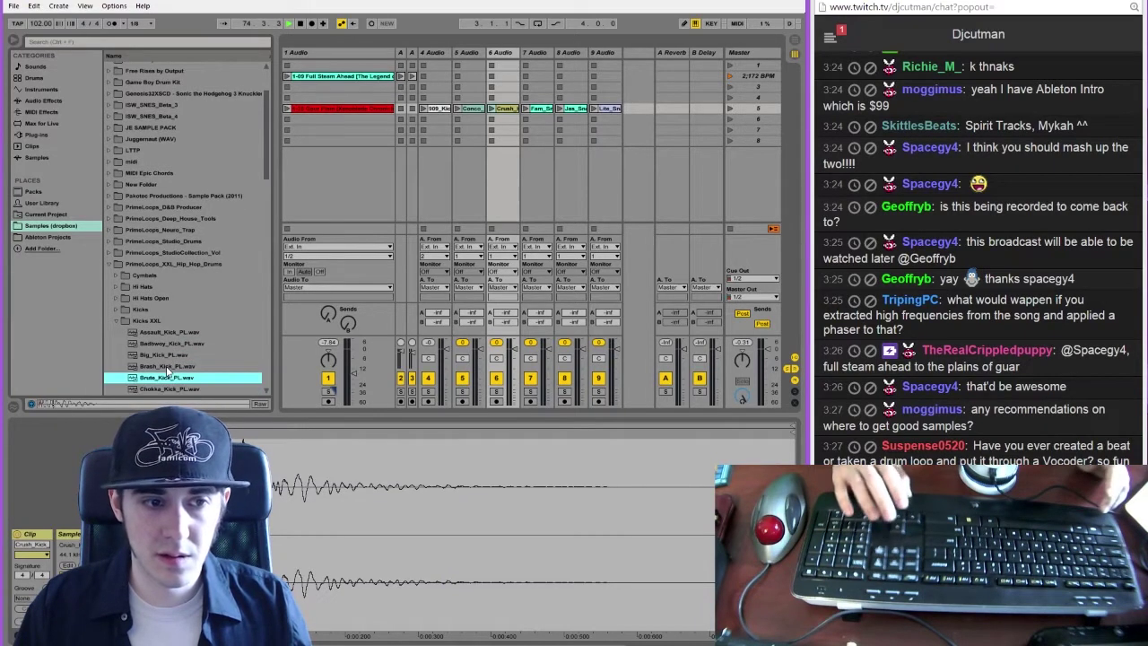
pyautogui.press('Down')
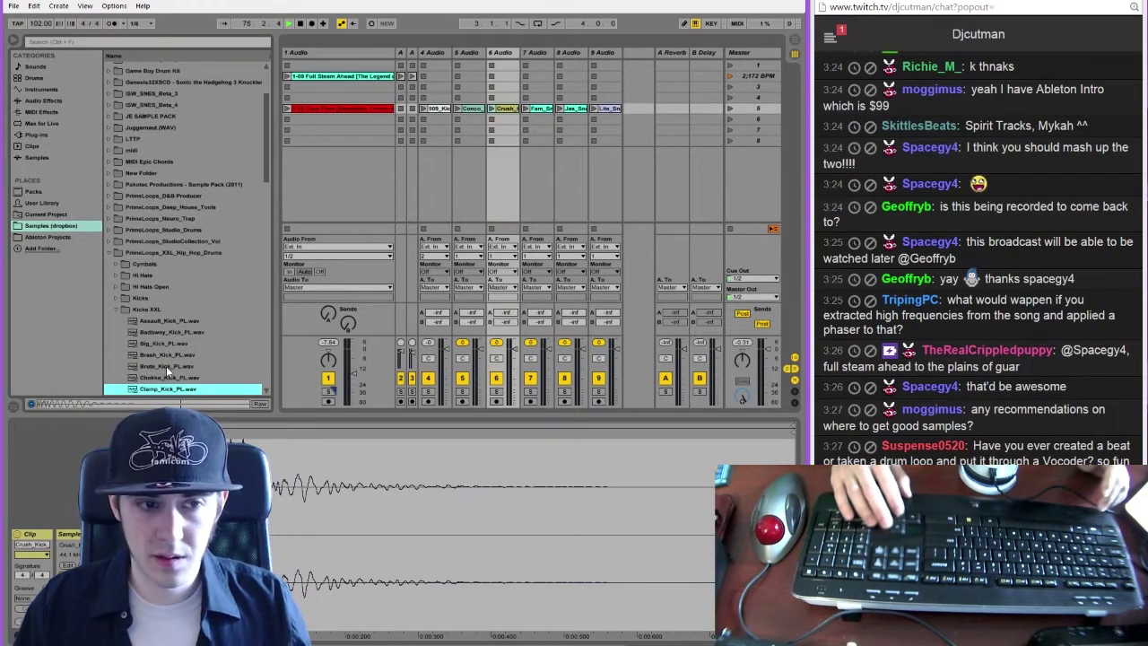
pyautogui.press('Down')
pyautogui.press('Down')
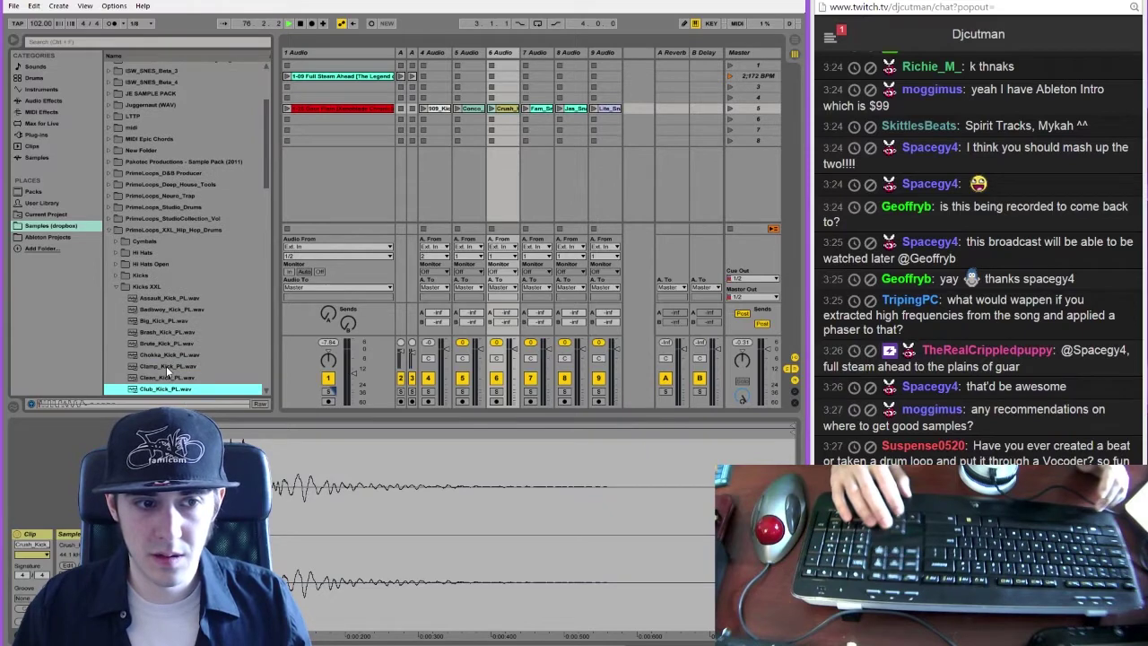
pyautogui.press('Down')
pyautogui.press('Down')
pyautogui.press('Down')
pyautogui.press('Down')
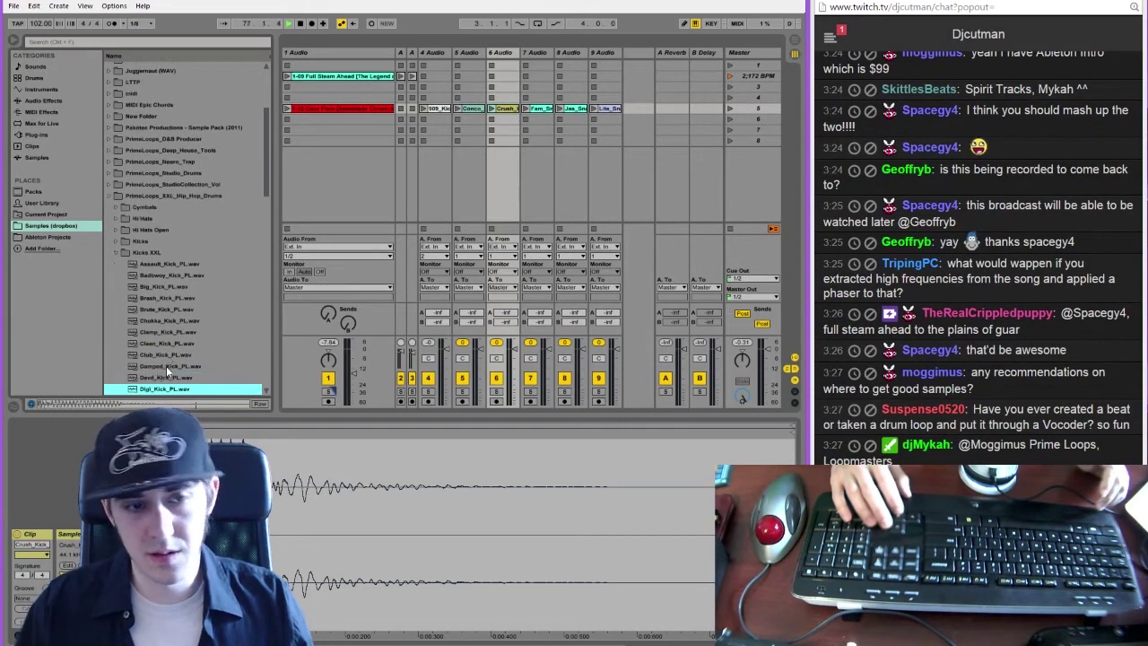
pyautogui.press('Down')
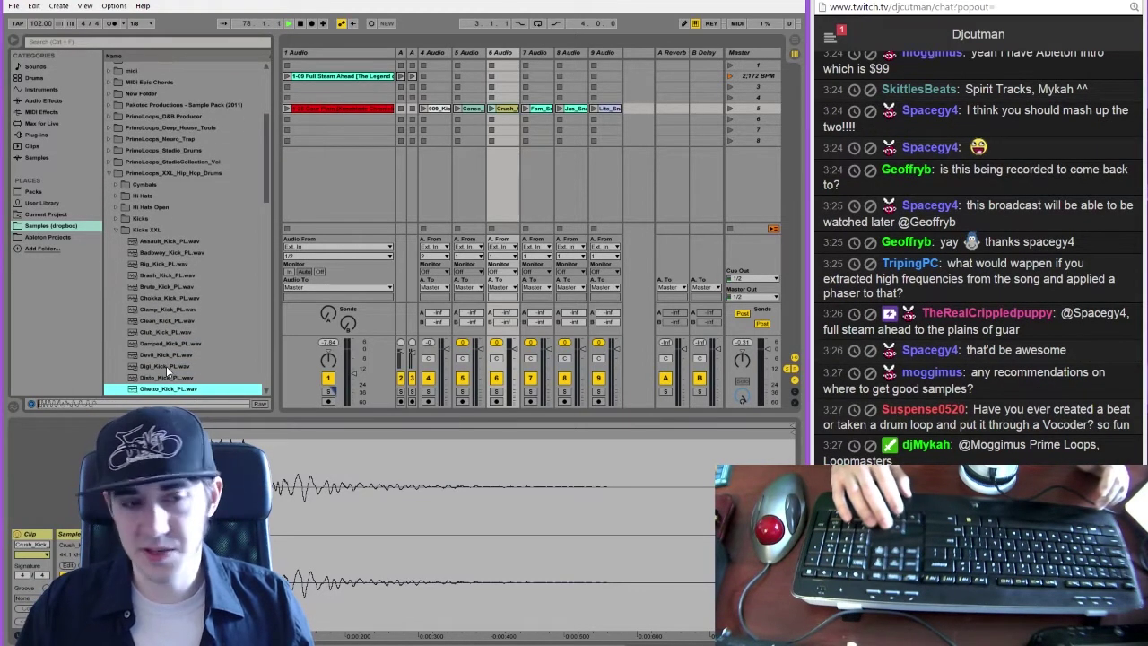
pyautogui.press('Up')
pyautogui.press('Down')
pyautogui.press('Down')
pyautogui.press('Down')
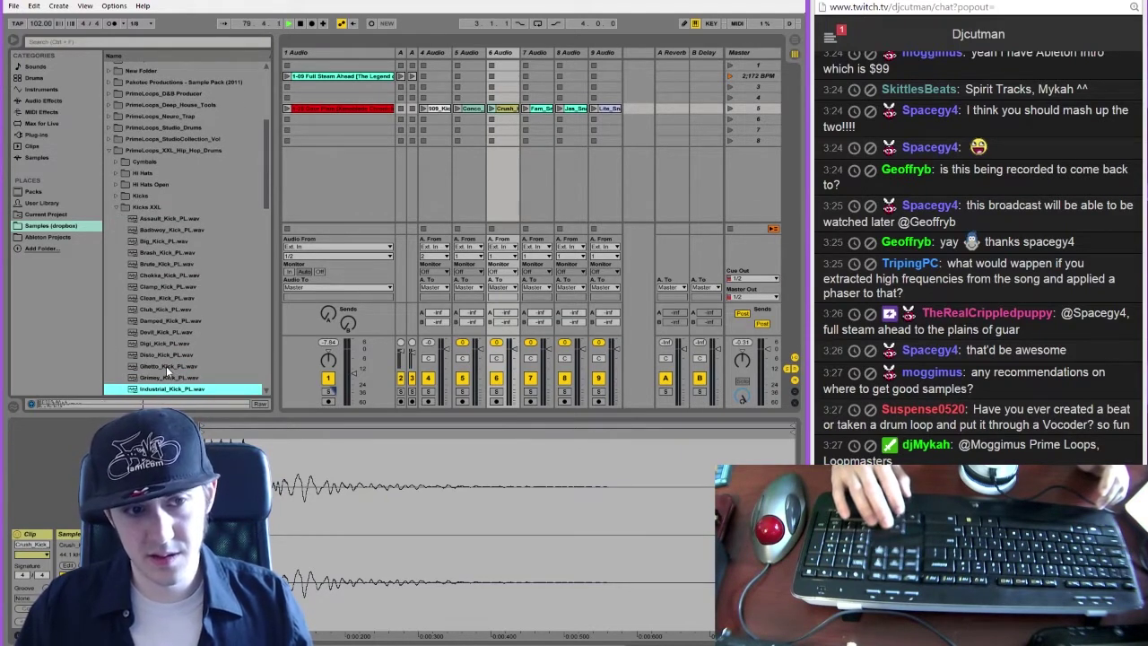
pyautogui.press('Down')
pyautogui.press('Down')
pyautogui.press('Down')
pyautogui.press('Down')
pyautogui.press('Down')
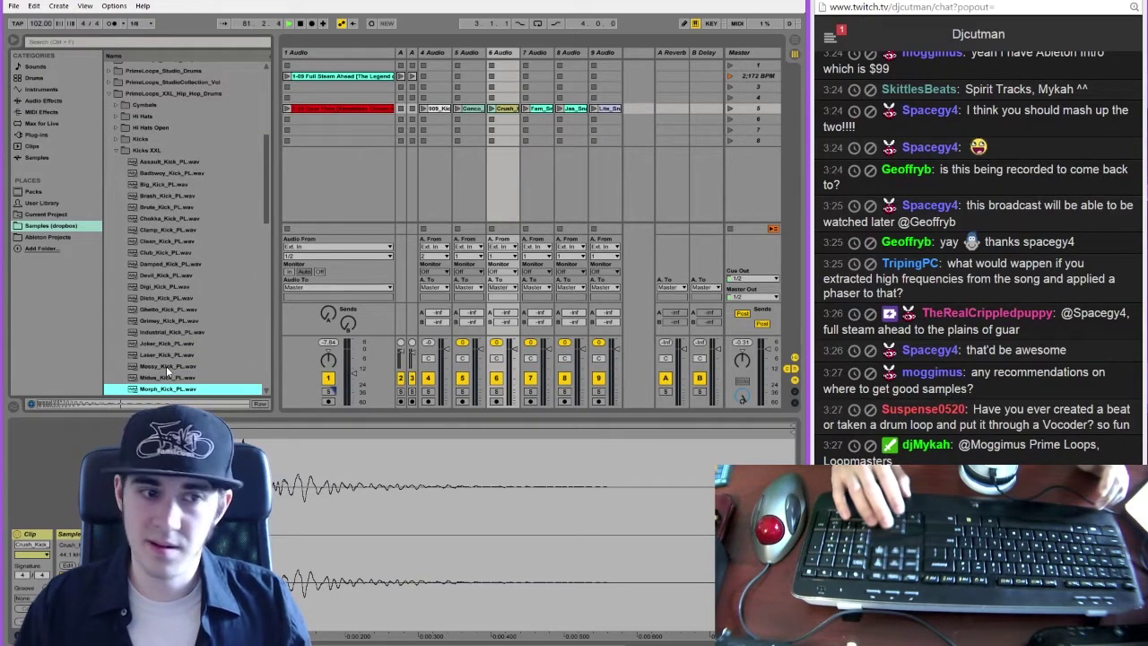
pyautogui.press('Down')
pyautogui.press('Down')
pyautogui.press('Down')
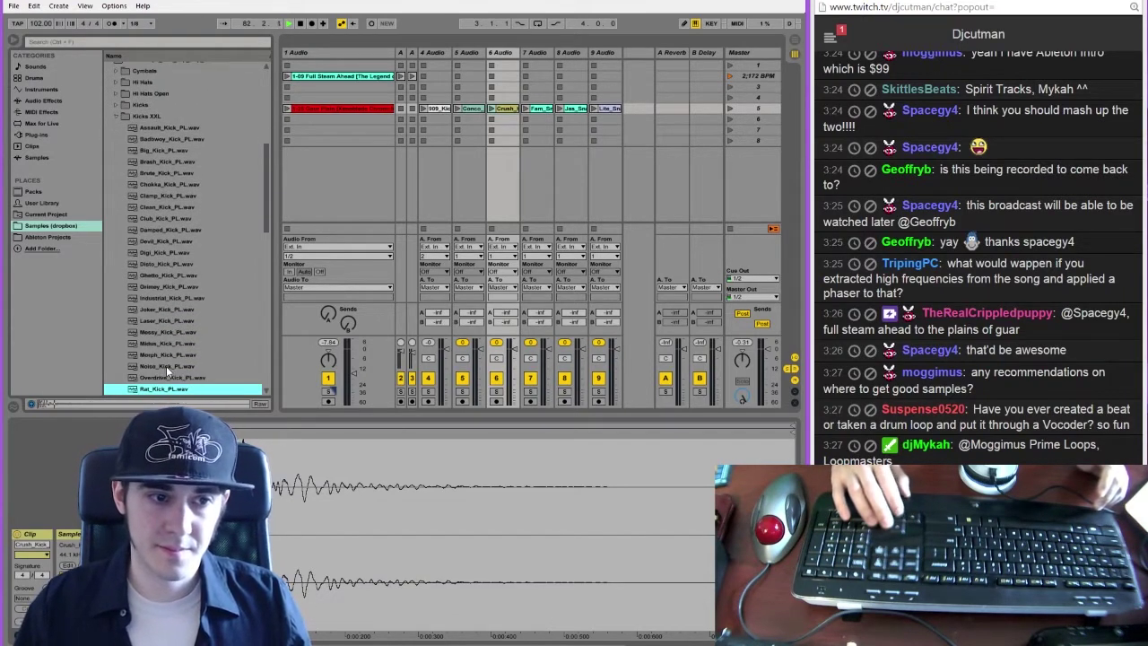
pyautogui.press('Up')
pyautogui.press('Down')
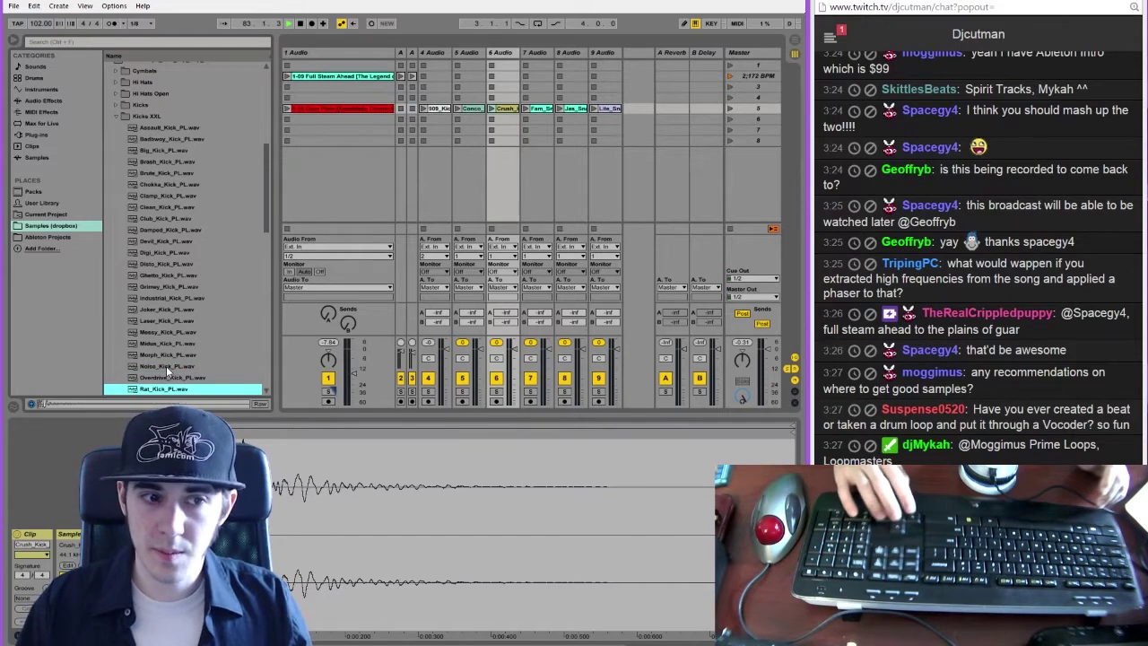
# Place Overdrive_Kick_PL.wav in scene 6 of the 5 Audio track, below the Conco kick
pyautogui.press('Up')
pyautogui.moveTo(154, 381); pyautogui.dragTo(467, 130)
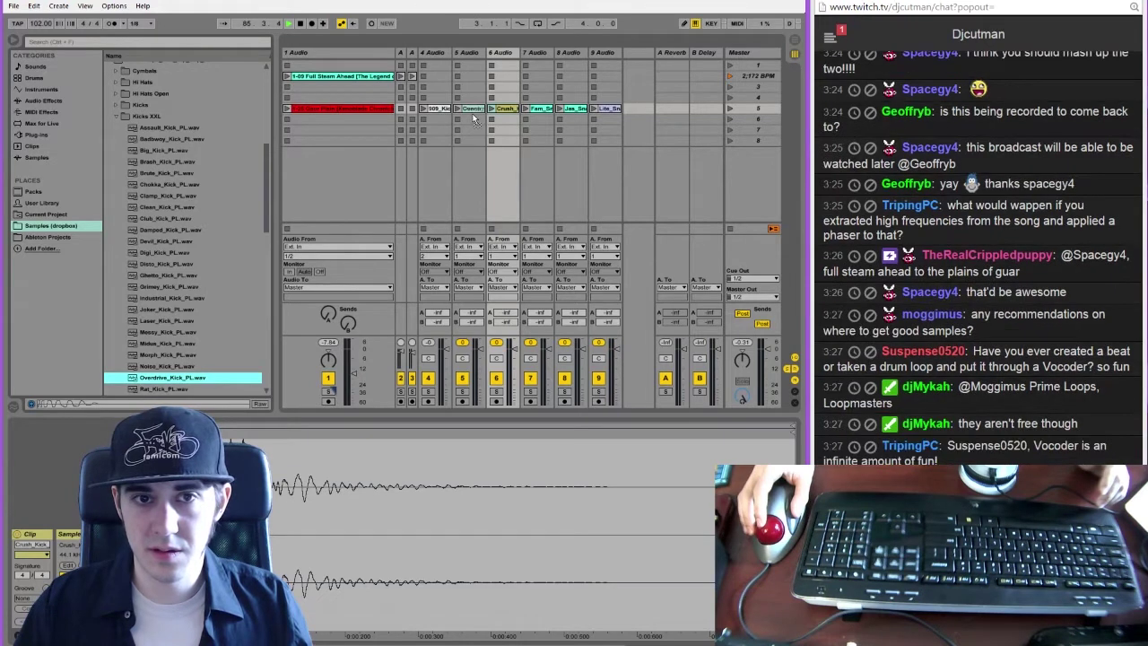
pyautogui.moveTo(476, 123); pyautogui.dragTo(474, 122)
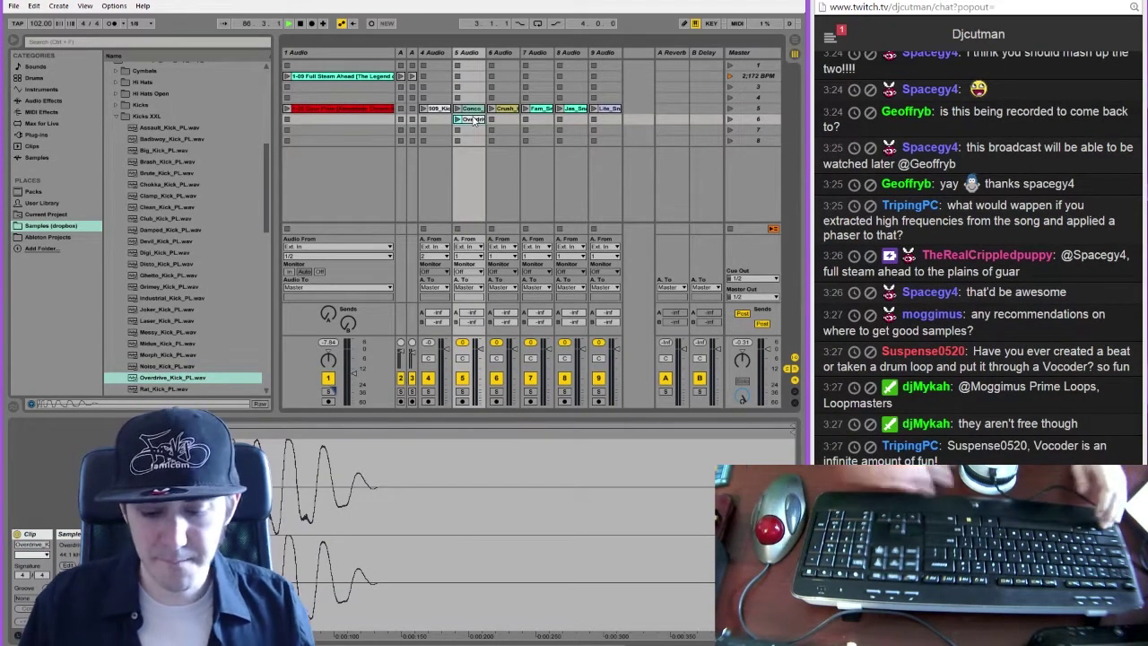
# Remove the key 1 and key 2 mappings from the scene 2 clips on tracks 2 and 3
pyautogui.hotkey('ctrl', 'k')
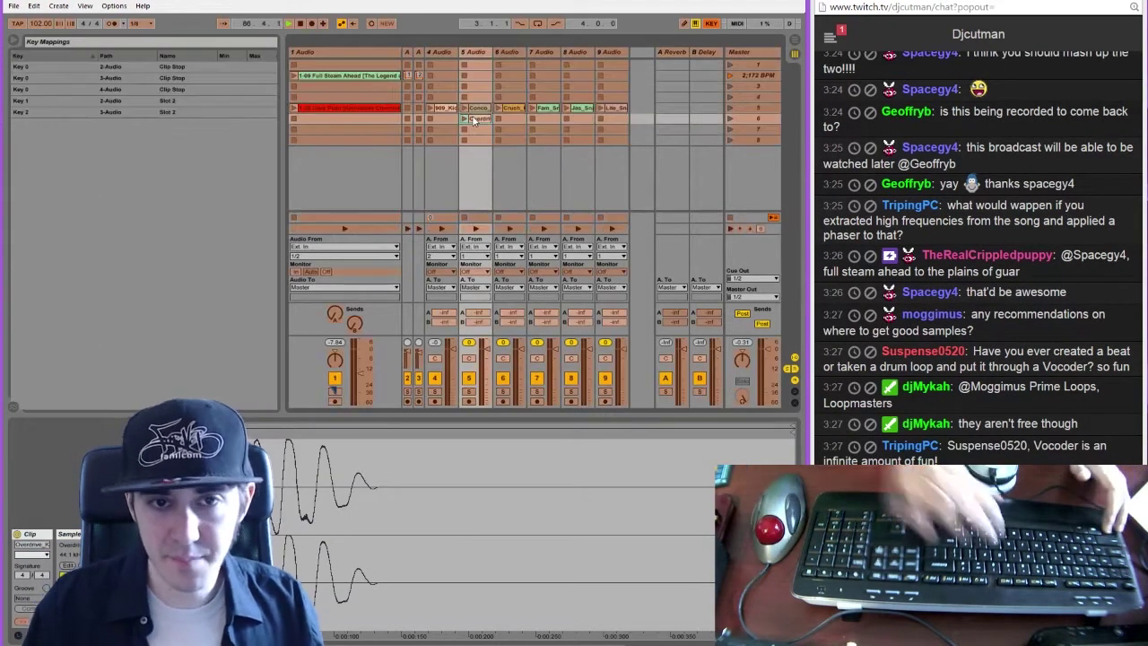
pyautogui.click(420, 76)
pyautogui.press('Delete')
pyautogui.press('Left')
pyautogui.press('Delete')
# Switch to Open Broadcaster Software to check the stream, and return to the Ableton Live session
pyautogui.hotkey('alt', 'Tab')
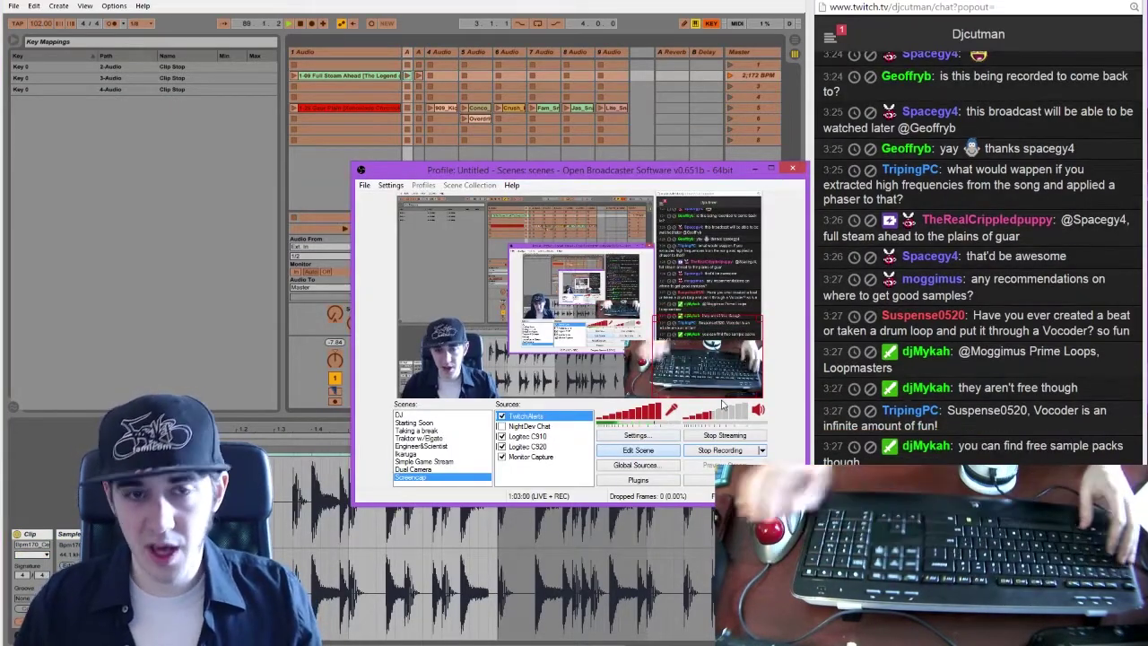
pyautogui.click(637, 154)
pyautogui.click(611, 121)
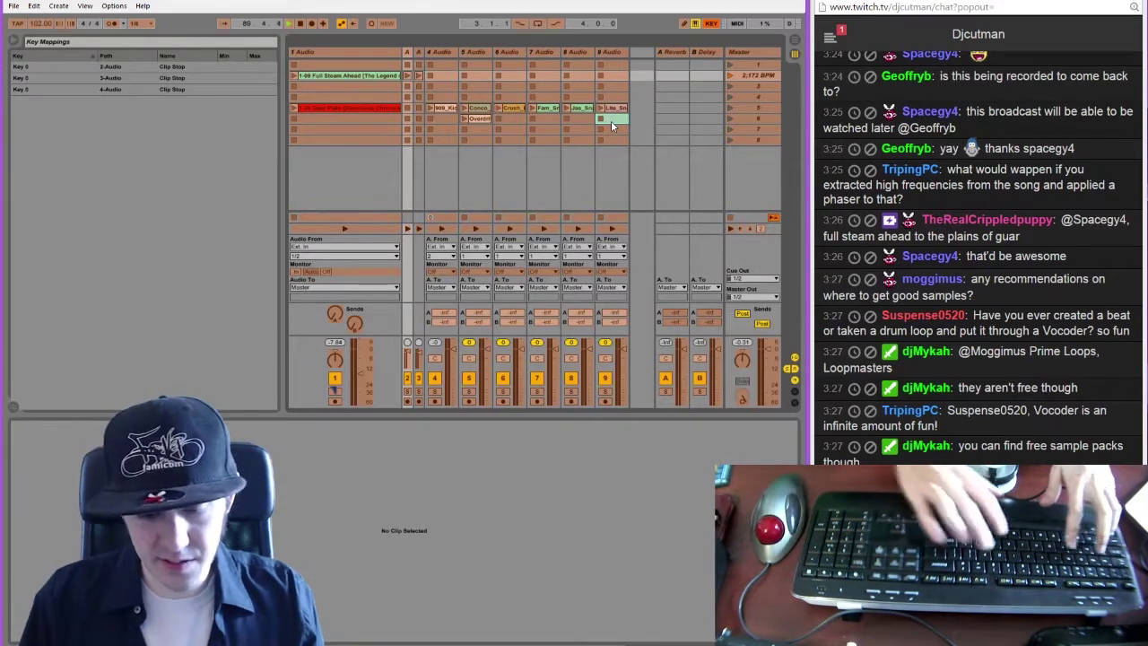
# Leave key mapping, add an audio track placed after 9 Audio, and narrow the 1 Audio track
pyautogui.hotkey('ctrl', 'k')
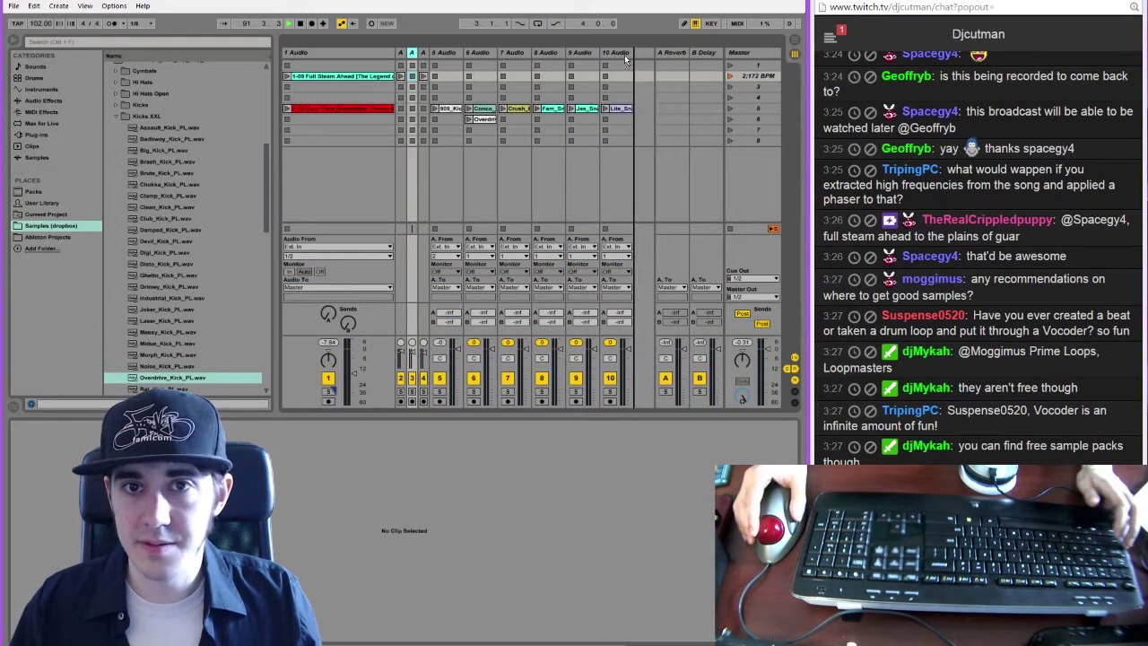
pyautogui.moveTo(626, 59); pyautogui.dragTo(628, 60)
pyautogui.moveTo(393, 52); pyautogui.dragTo(336, 52)
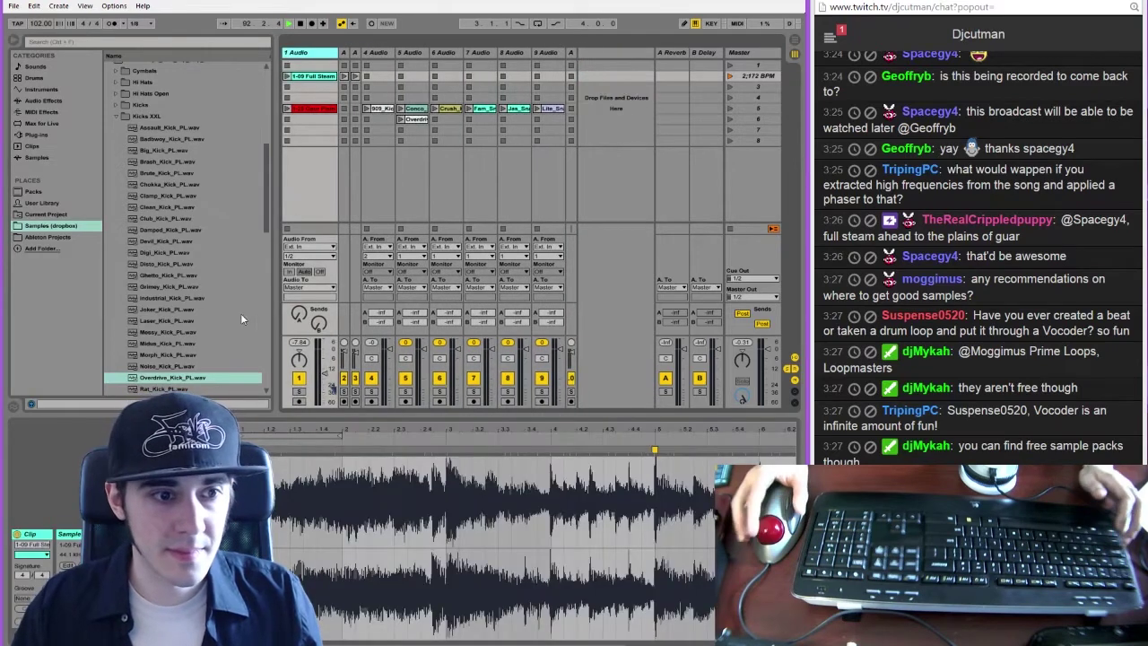
# Collapse the Kicks XXL folder and expand the Hi Hats folder
pyautogui.click(147, 116)
pyautogui.press('Left')
pyautogui.press('Up')
pyautogui.press('Up')
pyautogui.press('Up')
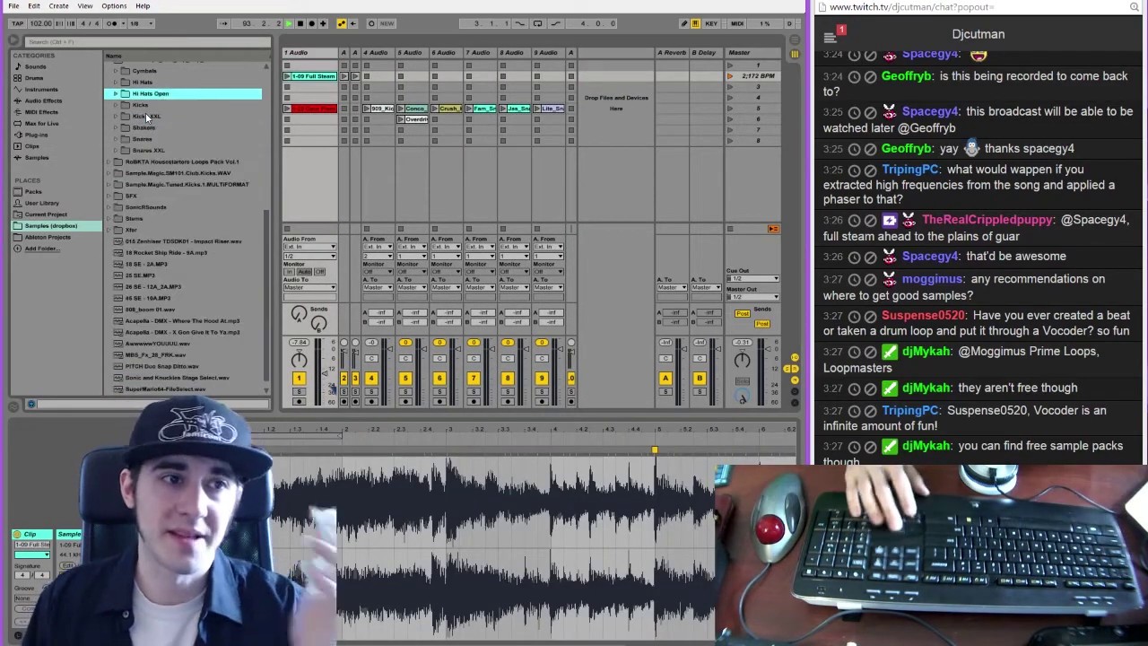
pyautogui.press('Right')
# Preview the first hi-hat samples one by one, from Alpha_Hi_Hat_PL.wav to Brutal_Hi_Hat_PL.wav
pyautogui.press('Down')
pyautogui.press('Down')
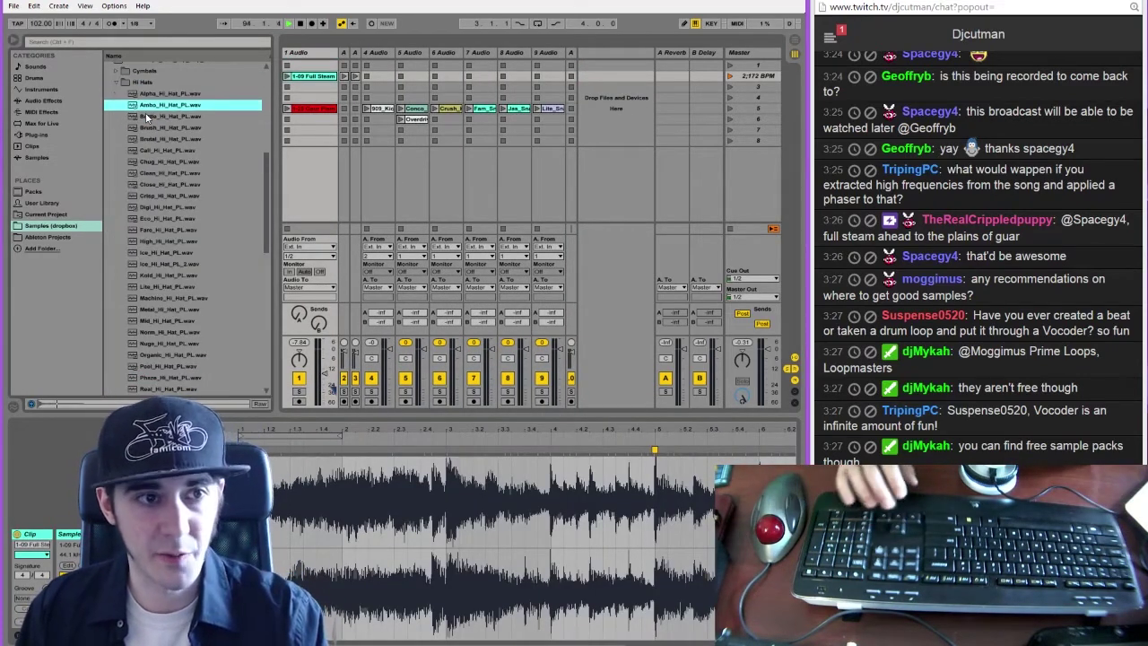
pyautogui.press('Down')
pyautogui.press('Down')
pyautogui.press('Down')
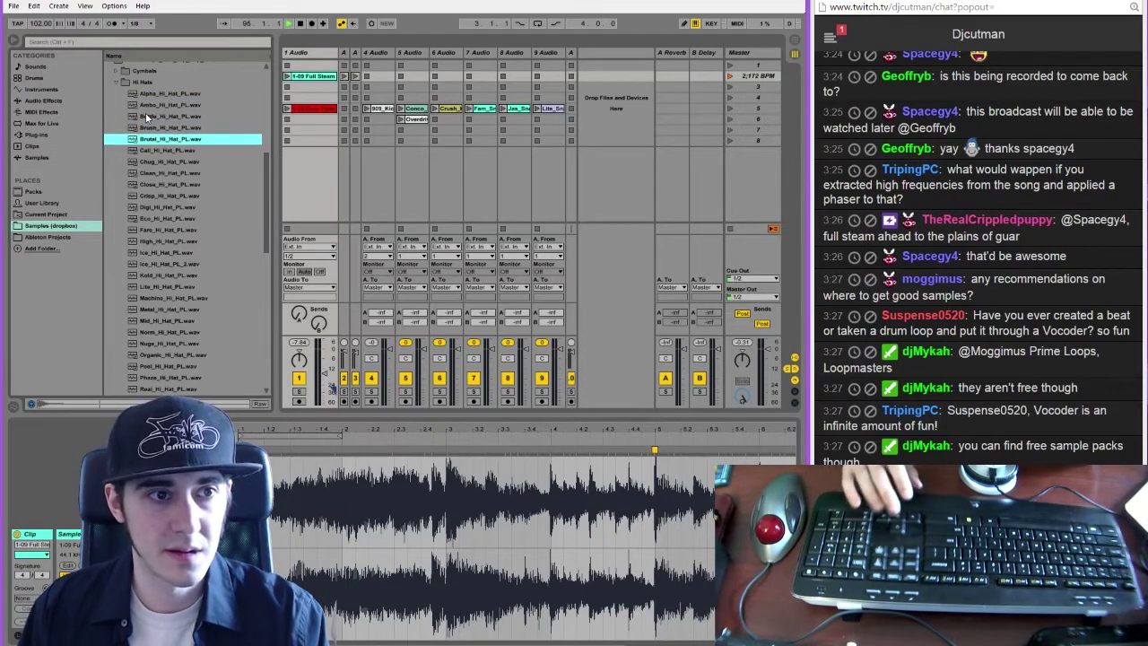
pyautogui.press('Up')
pyautogui.press('Up')
pyautogui.press('Down')
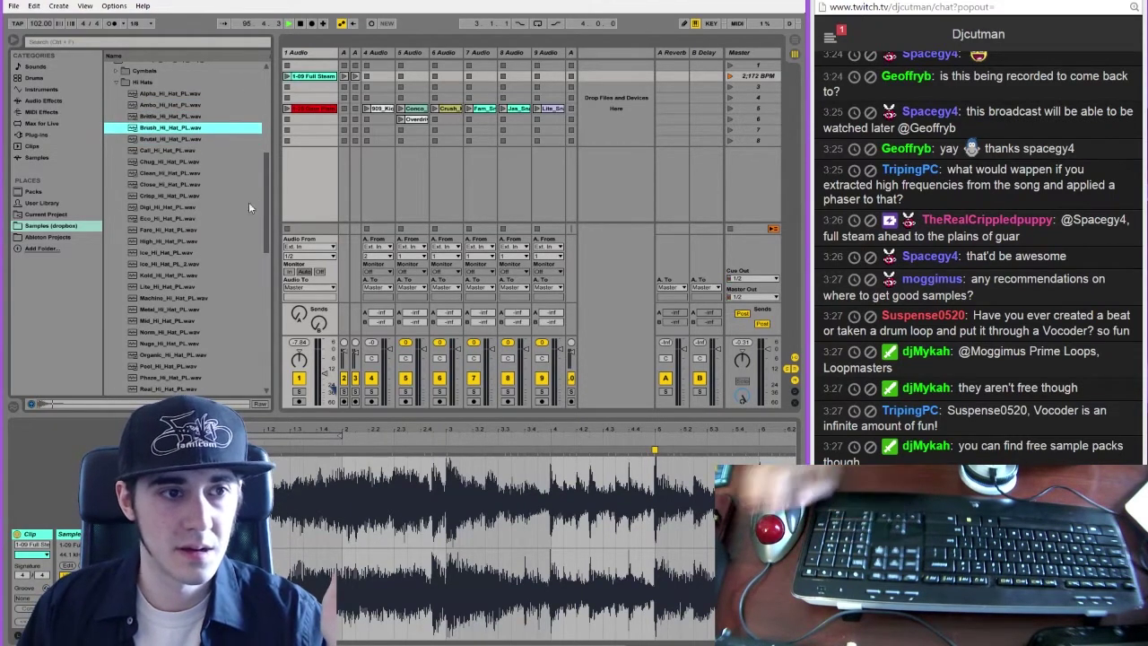
# Launch the Gaur Plain clip in scene 5 of 1 Audio and preview the Clean, Close and Chug hi-hats over it
pyautogui.click(286, 109)
pyautogui.click(170, 172)
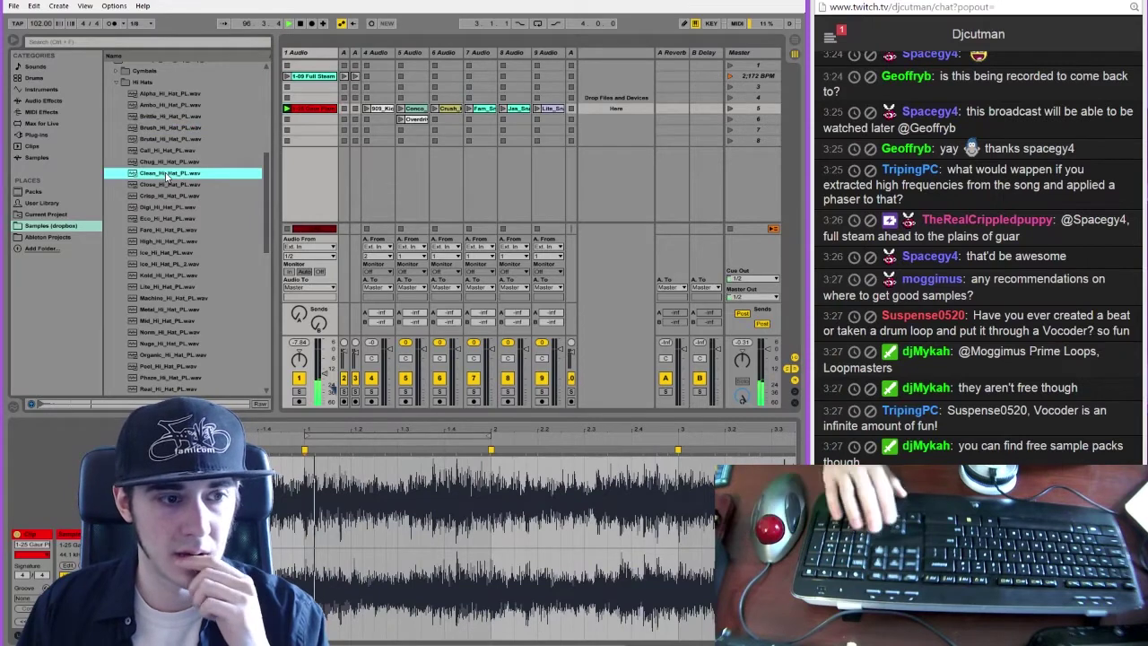
pyautogui.press('Down')
pyautogui.press('Up')
pyautogui.press('Up')
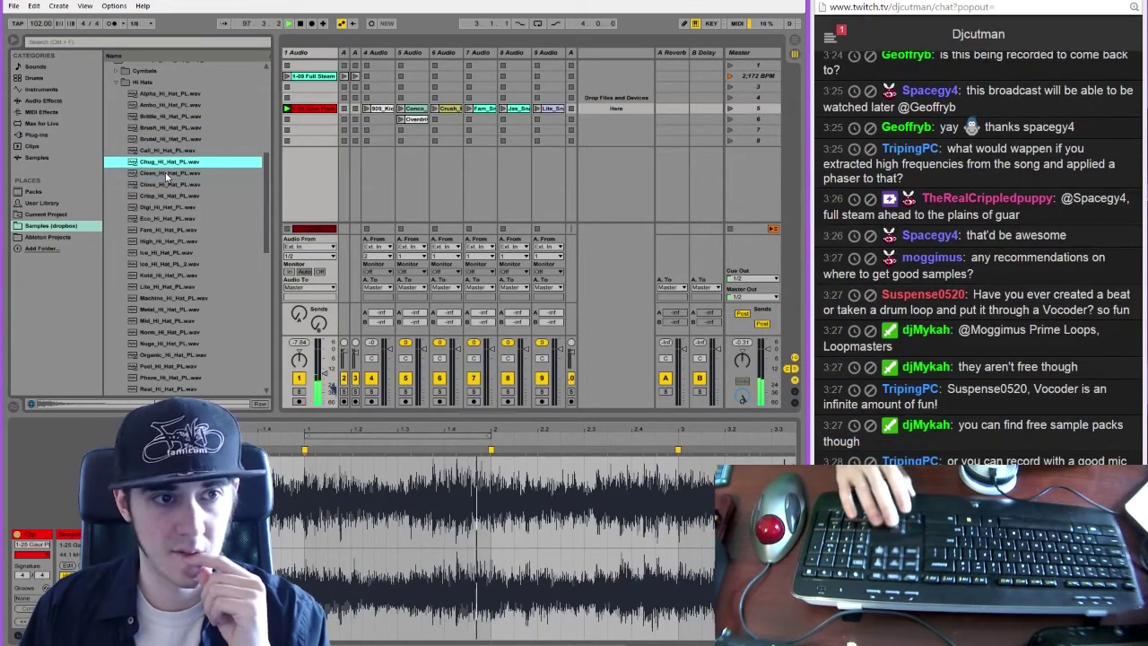
# Place Clean_Hi_Hat_PL.wav in scene 5 of track 10 and widen that track
pyautogui.press('Down')
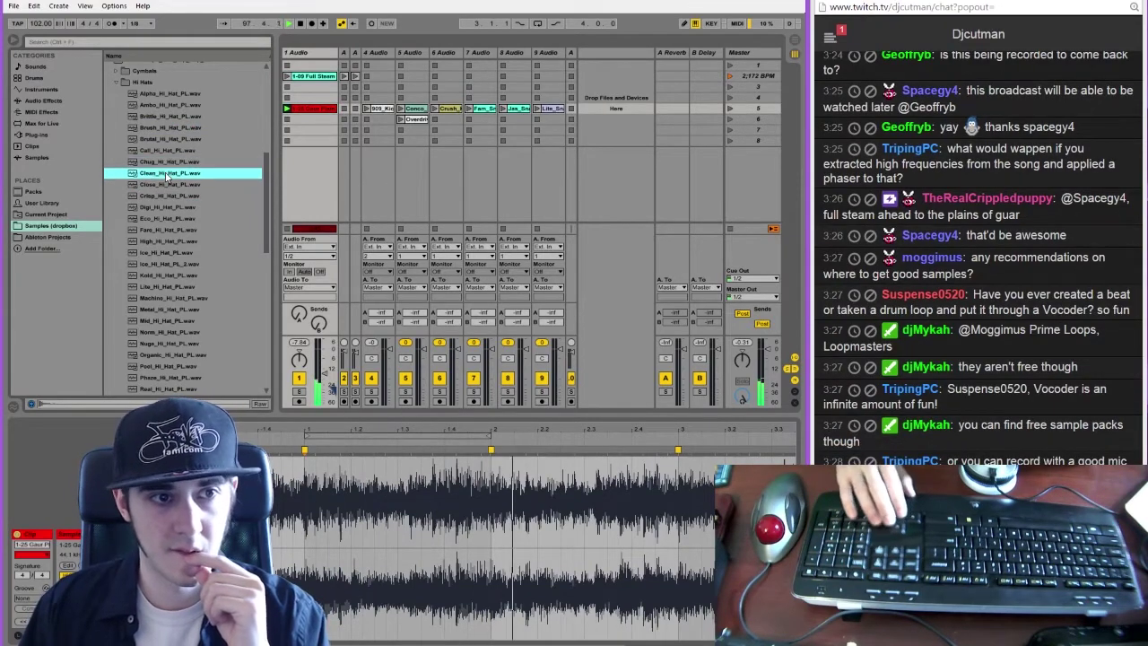
pyautogui.click(572, 109)
pyautogui.moveTo(572, 54); pyautogui.dragTo(611, 54)
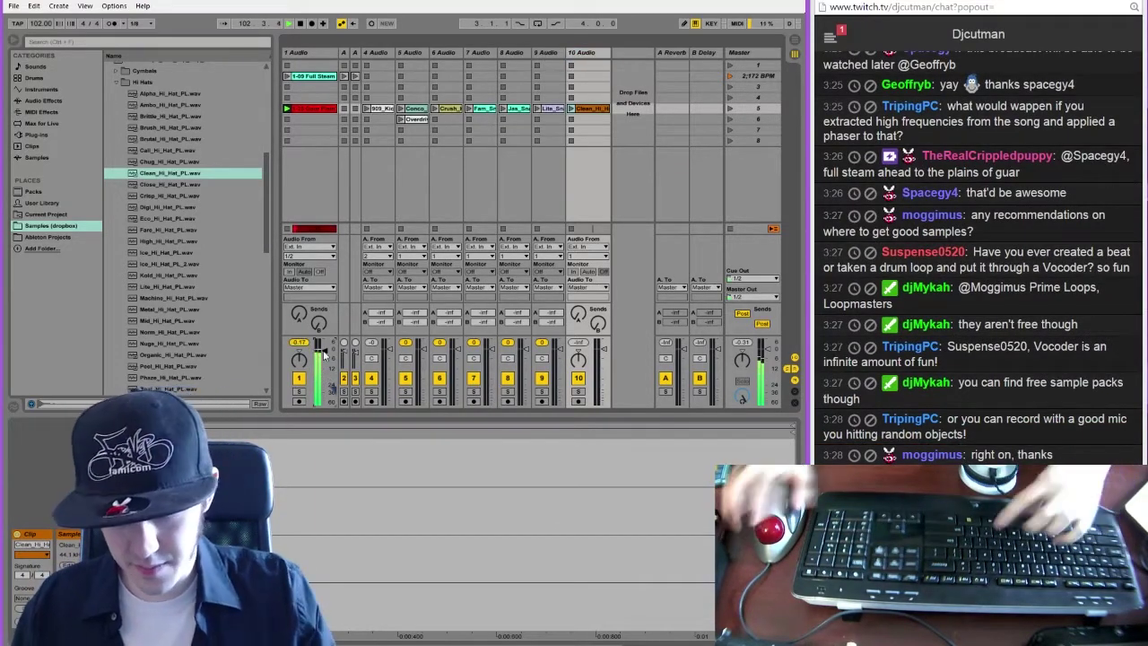
# Map key 1 to the 909, Conco and Crush kick clips in scene 5
pyautogui.hotkey('ctrl', 'k')
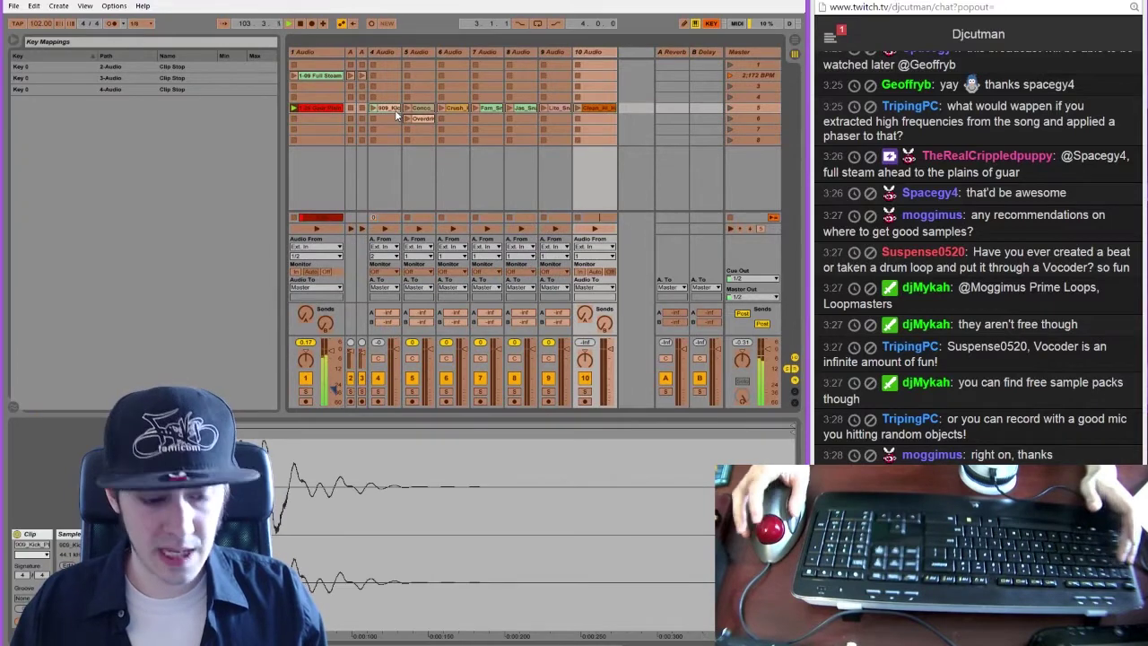
pyautogui.press('1')
pyautogui.press('Right')
pyautogui.press('1')
pyautogui.press('Right')
pyautogui.press('1')
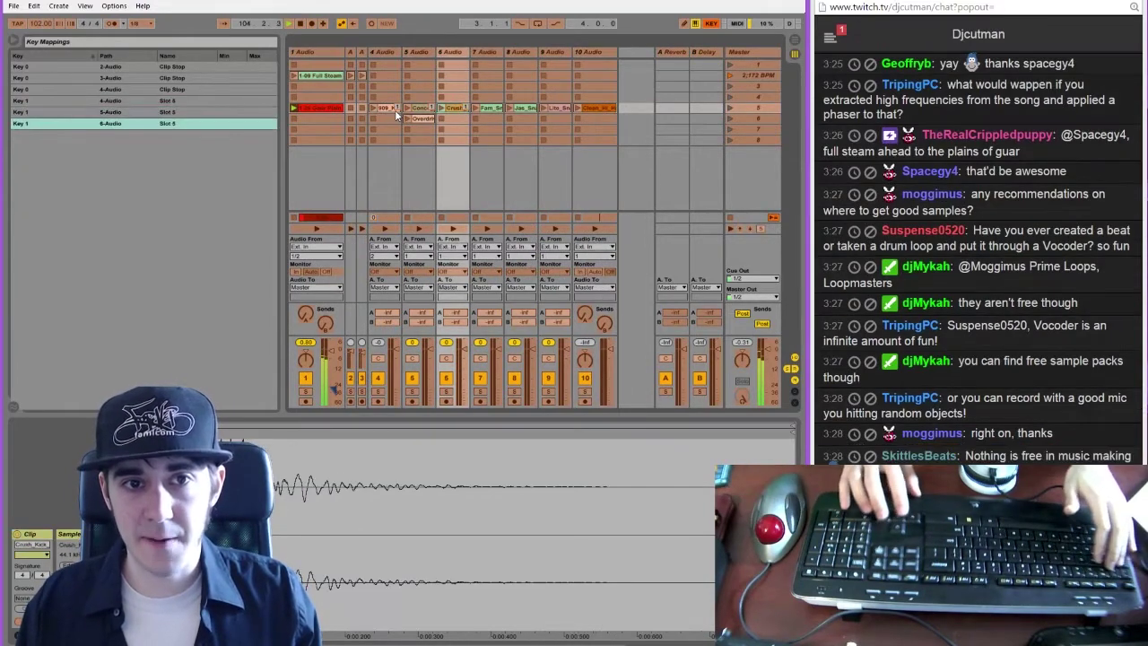
# Map key 2 to the Fam, Jas and Lite snare clips in scene 5
pyautogui.press('Right')
pyautogui.press('2')
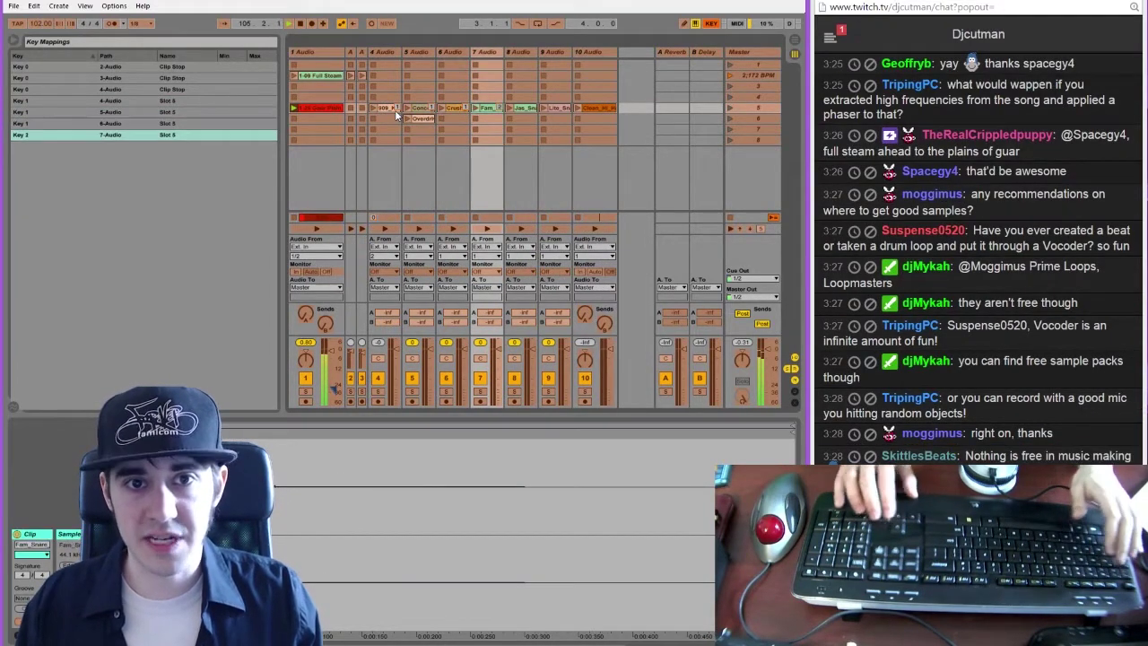
pyautogui.press('Right')
pyautogui.press('2')
pyautogui.press('Right')
pyautogui.press('2')
pyautogui.press('Right')
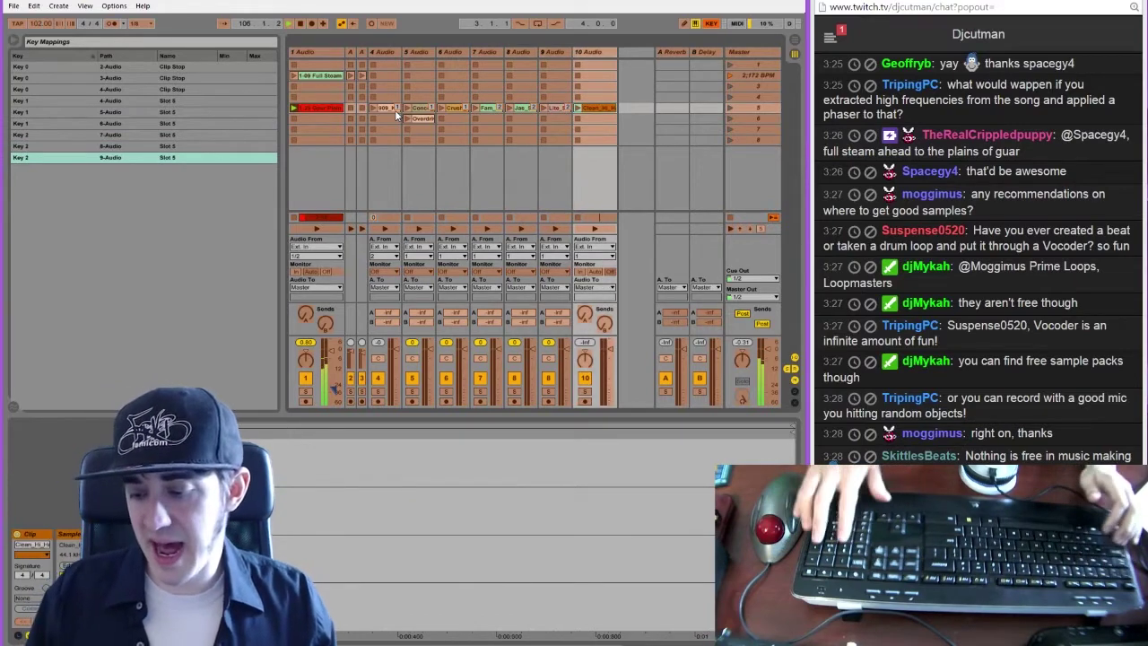
# Map a key to the Clean hi-hat clip in scene 5, leave key mapping, and test the mapped snare and kick clips
pyautogui.press('n')
pyautogui.hotkey('ctrl', 'k')
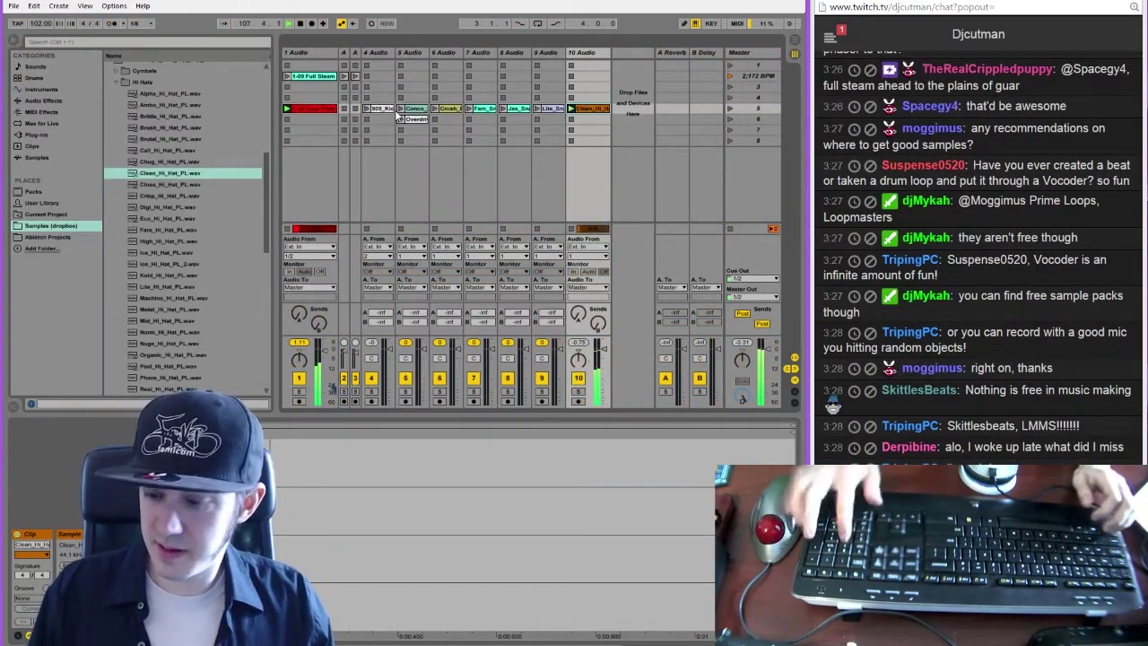
pyautogui.press('2')
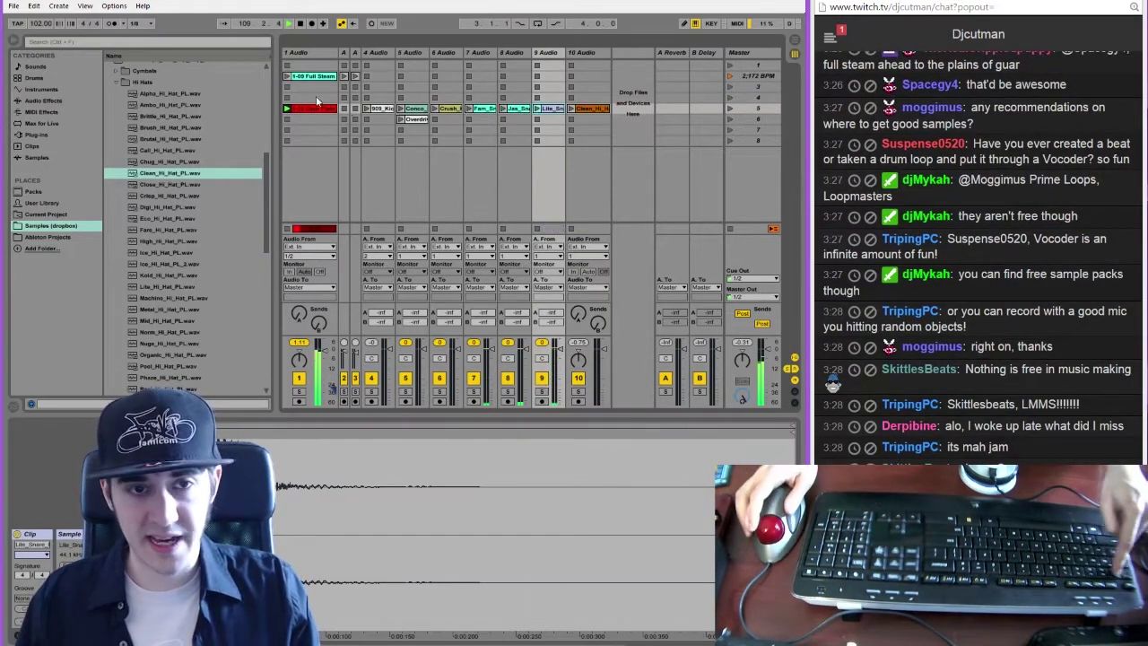
pyautogui.press('1')
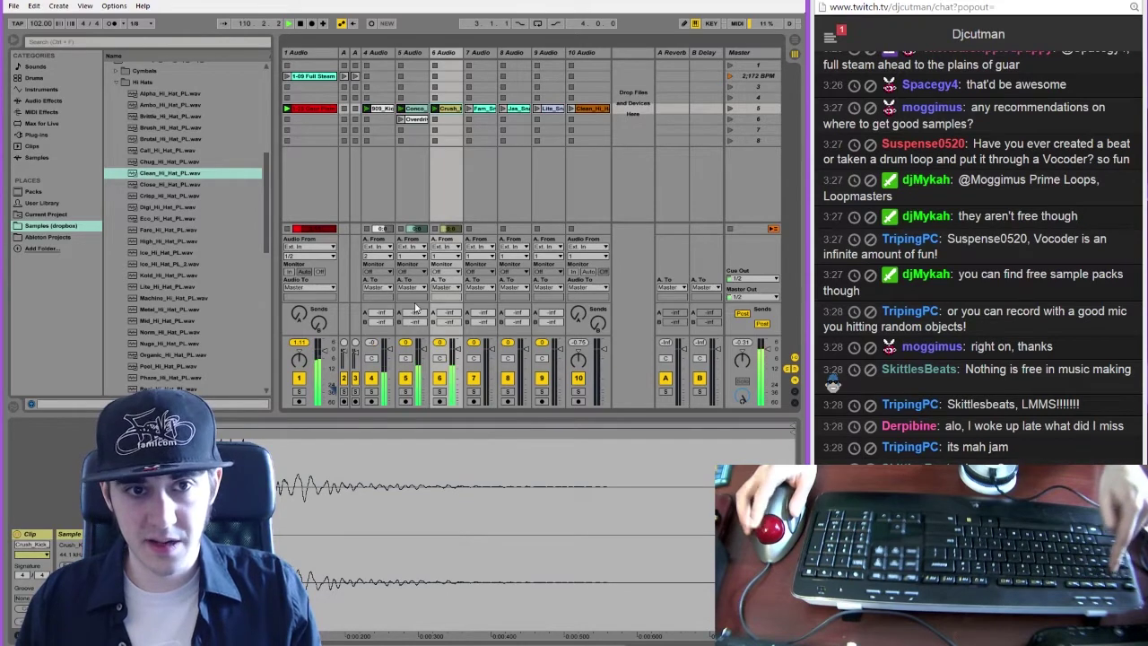
# Shift the Conco and Overdrive kick clips in track 5 up one scene and test the mapped drum clips
pyautogui.click(411, 120)
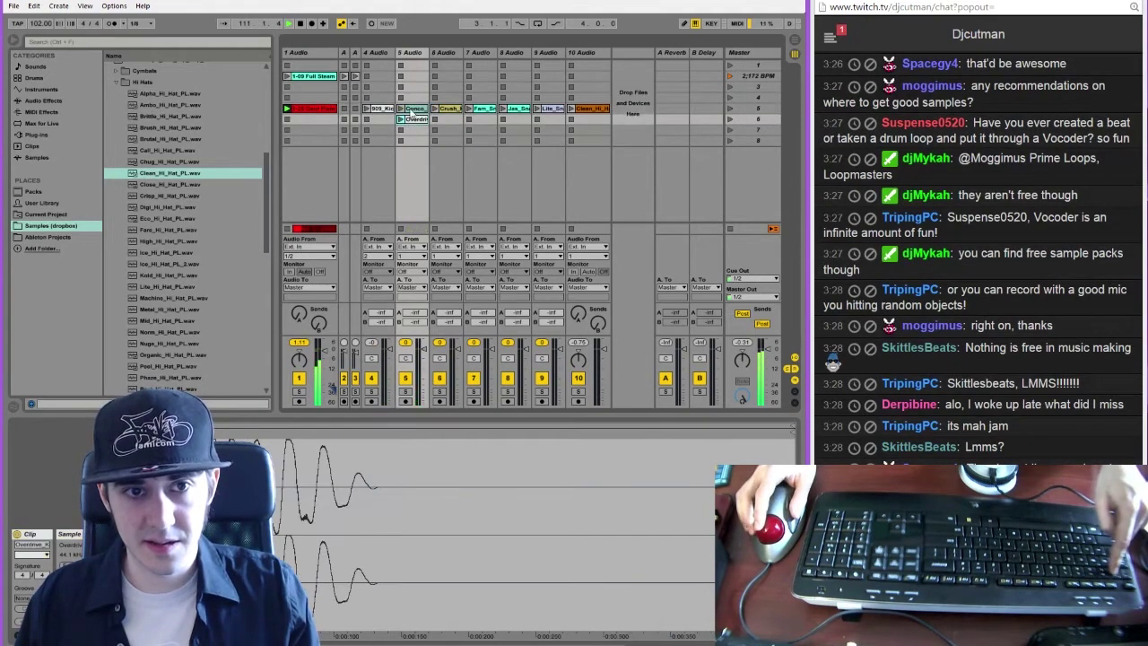
pyautogui.keyDown('shift'); pyautogui.click(410, 108); pyautogui.keyUp('shift')
pyautogui.moveTo(413, 108); pyautogui.dragTo(414, 98)
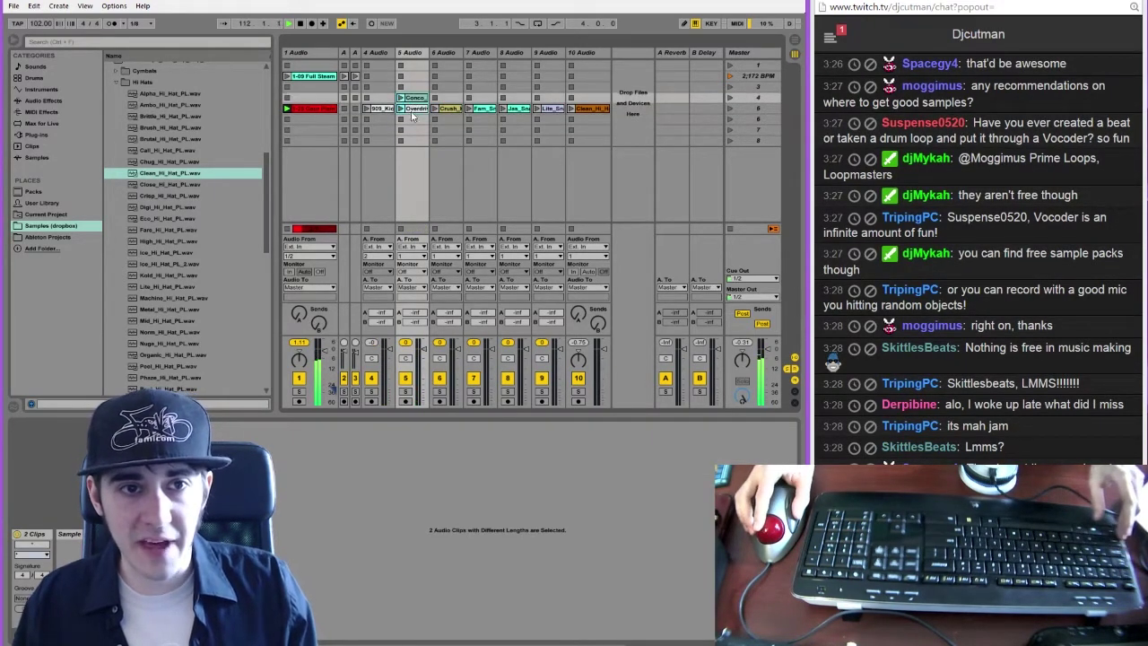
pyautogui.press('1')
pyautogui.press('2')
pyautogui.press('3')
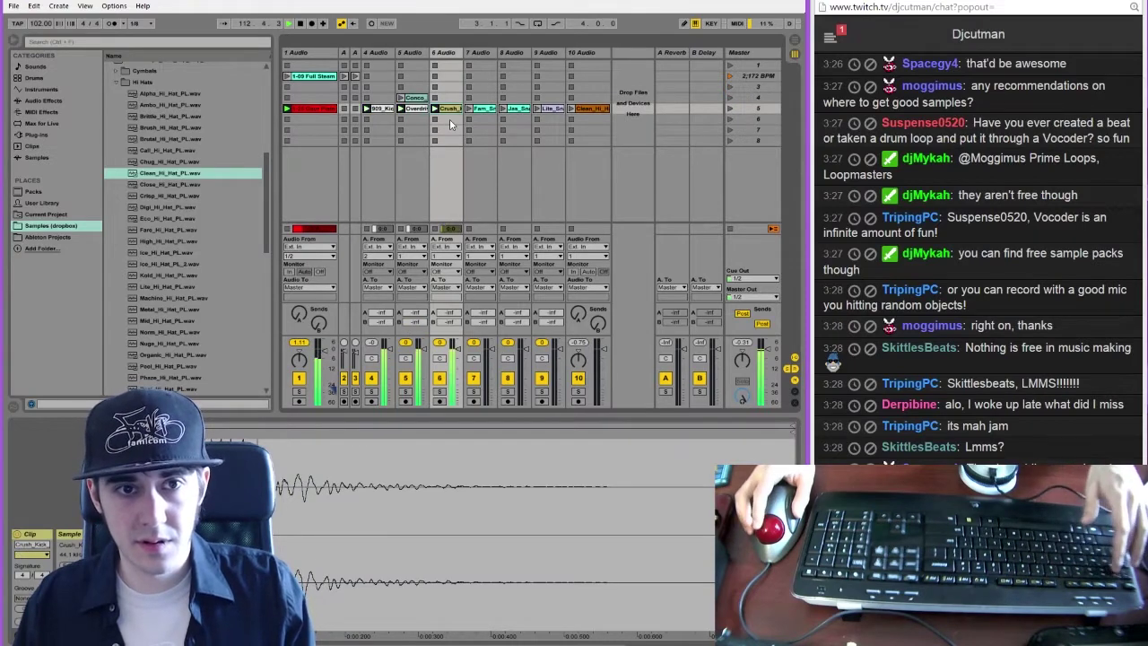
# Trigger the kicks with 909 selected, and try the Conco kick instead of Crush in scene 5 of track 6
pyautogui.moveTo(381, 126); pyautogui.dragTo(383, 109)
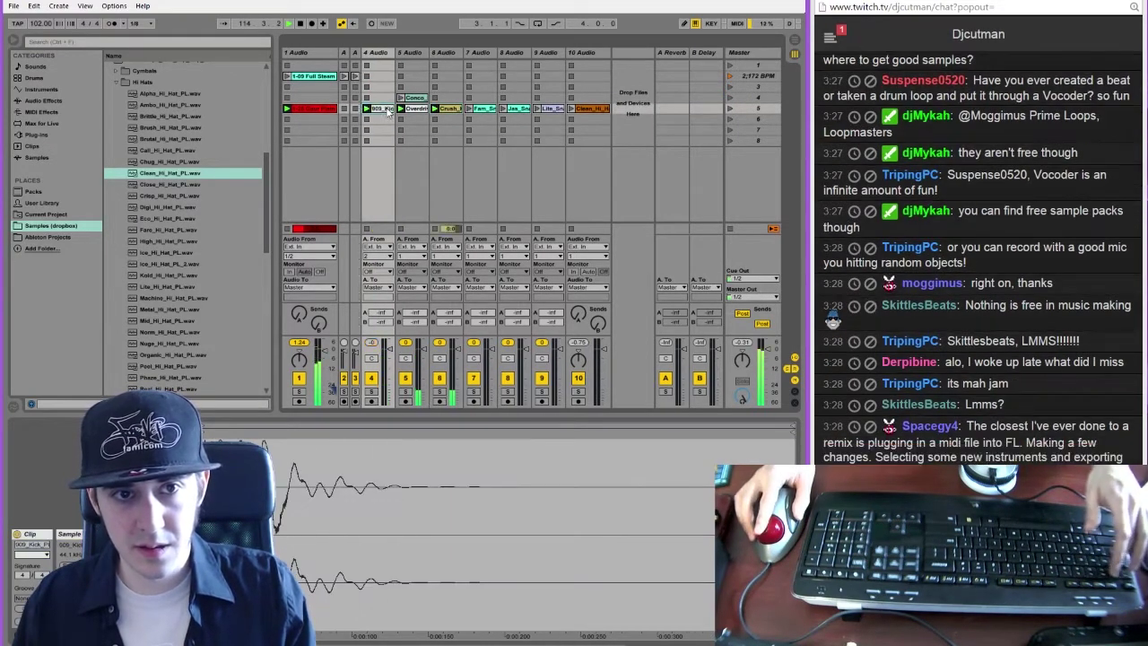
pyautogui.press('1')
pyautogui.moveTo(454, 126)
pyautogui.mouseDown()
pyautogui.moveTo(447, 99)
pyautogui.moveTo(448, 112)
pyautogui.mouseUp()
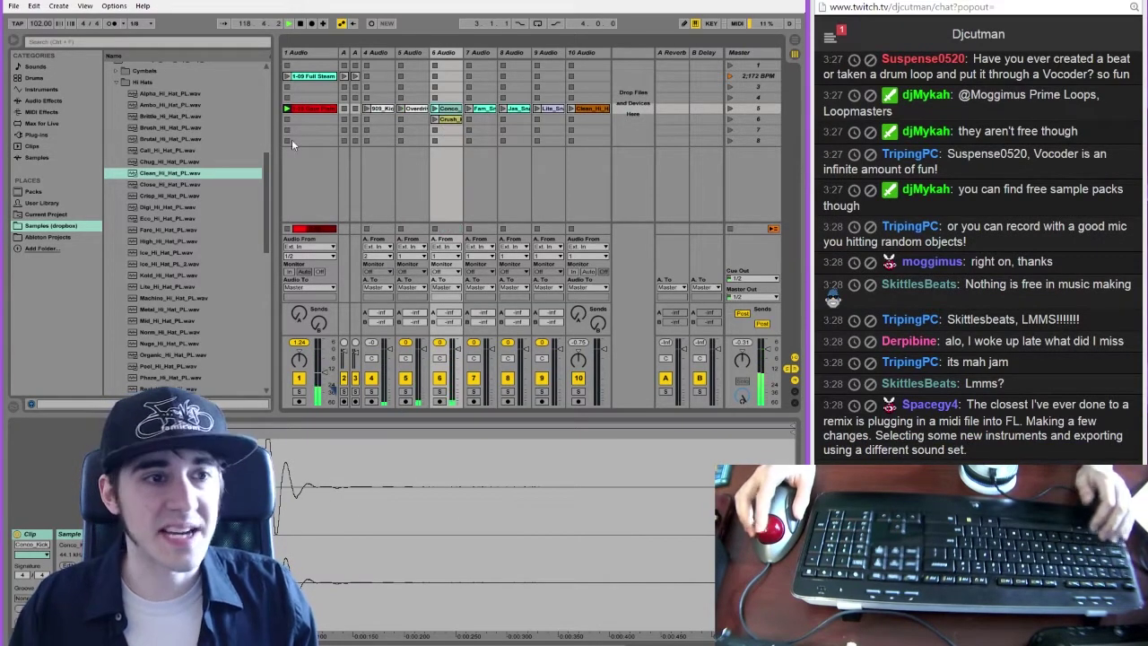
# Switch the sample browser from the Hi Hats folder to Kicks and delete the kick clips from tracks 4, 5 and 6
pyautogui.click(117, 82)
pyautogui.press('Down')
pyautogui.press('Down')
pyautogui.press('Right')
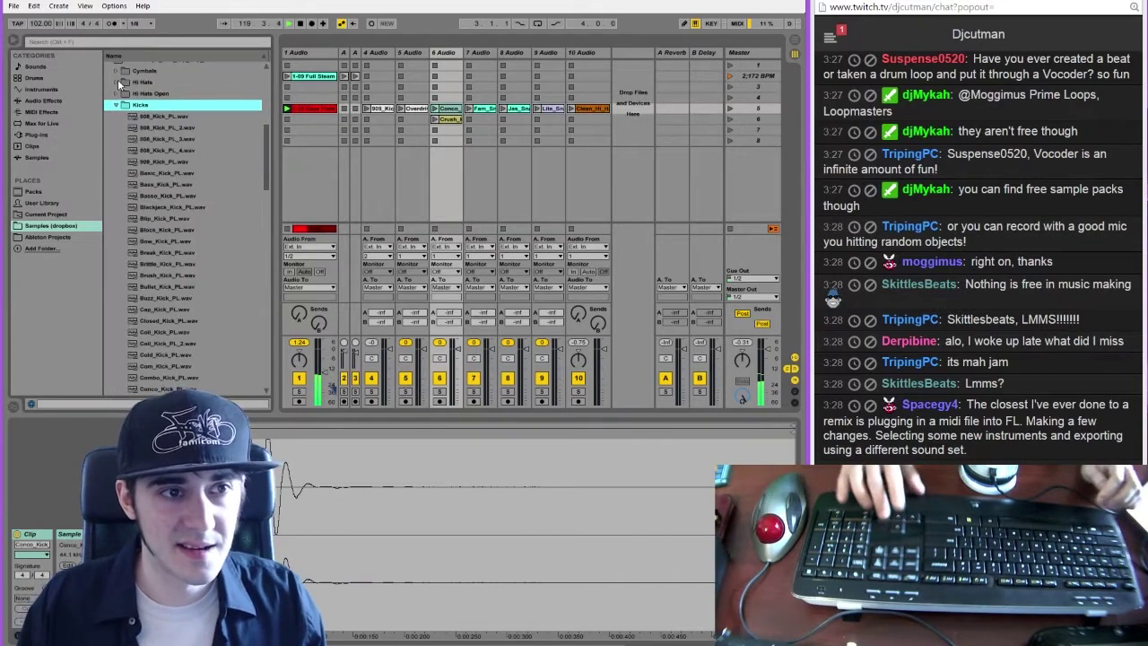
pyautogui.press('Down')
pyautogui.moveTo(458, 133); pyautogui.dragTo(379, 101)
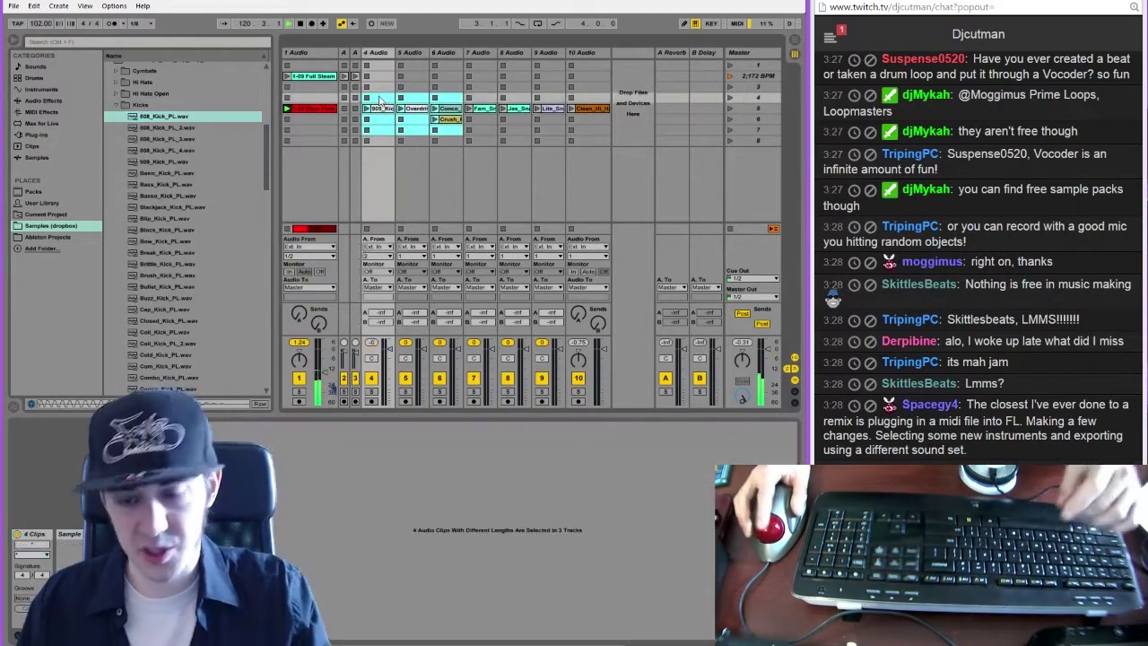
# Audition the kick samples from the 808 kicks to Break and place Bow_Kick_PL.wav in scene 5 of track 4
pyautogui.click(200, 132)
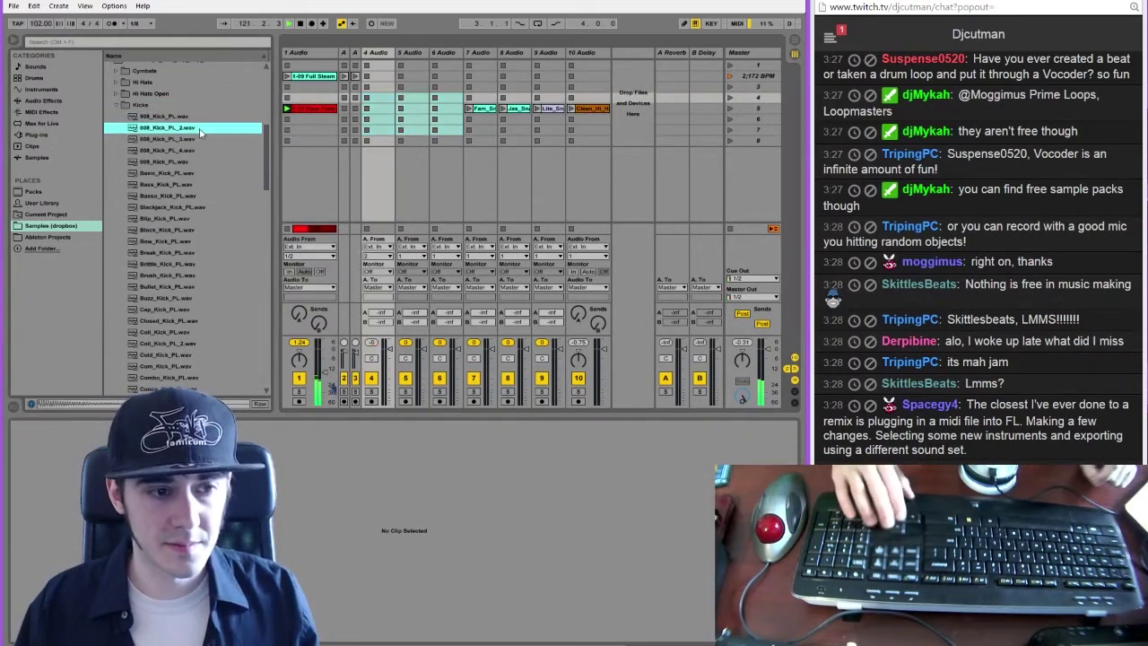
pyautogui.press('Up')
pyautogui.click(166, 162)
pyautogui.press('Down')
pyautogui.press('Down')
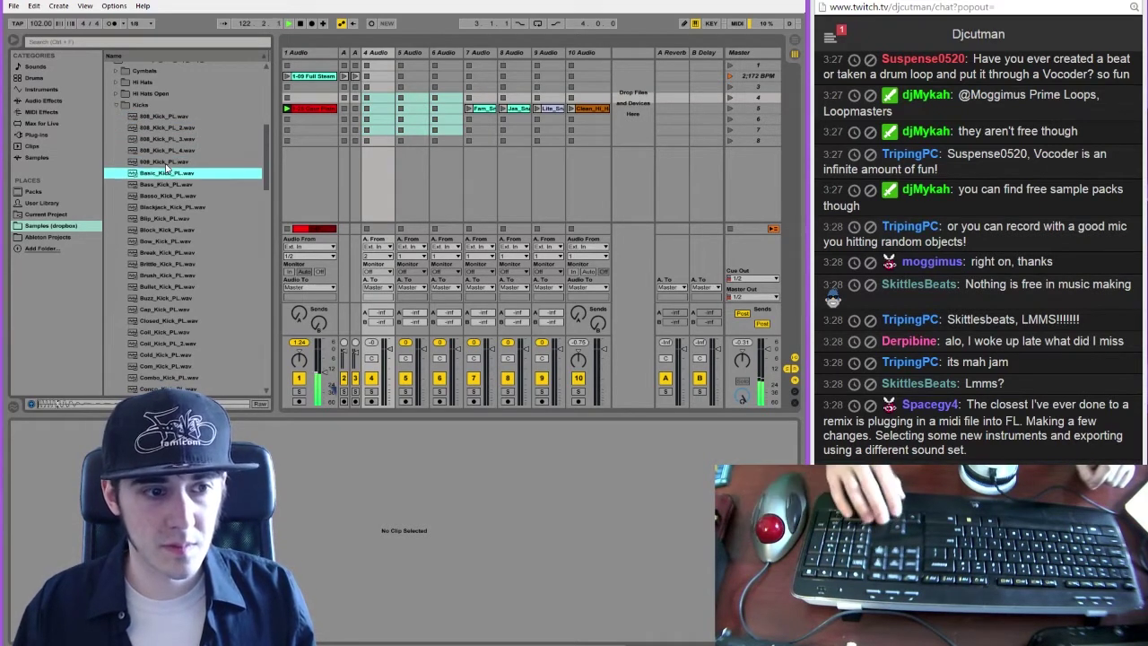
pyautogui.press('Down')
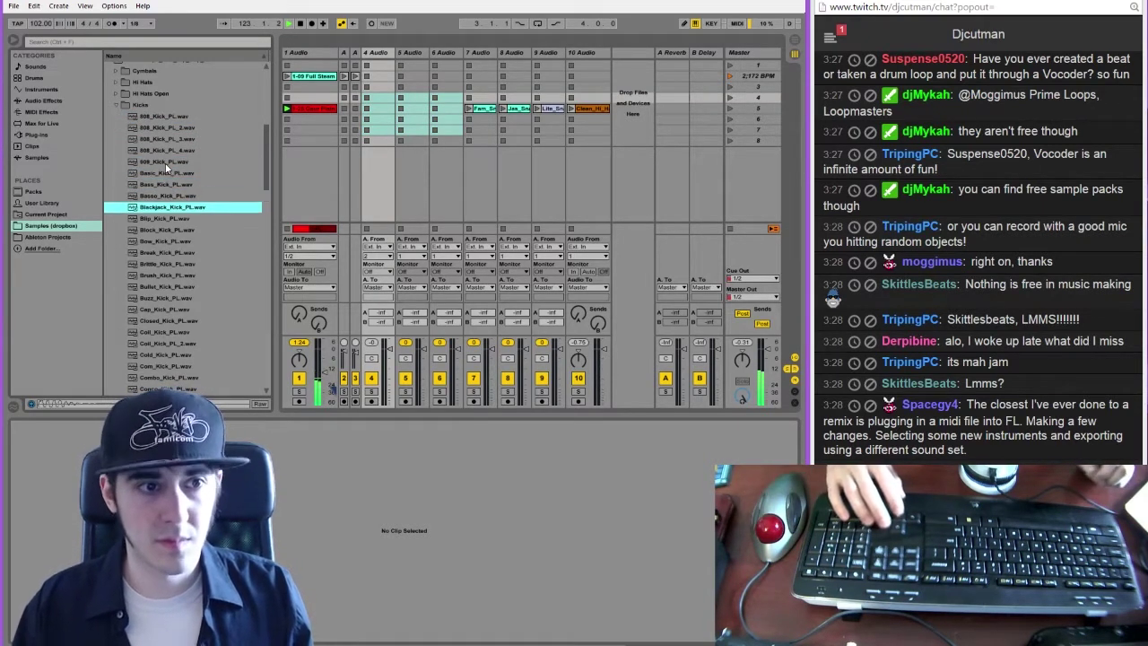
pyautogui.press('Down')
pyautogui.press('Down')
pyautogui.press('Down')
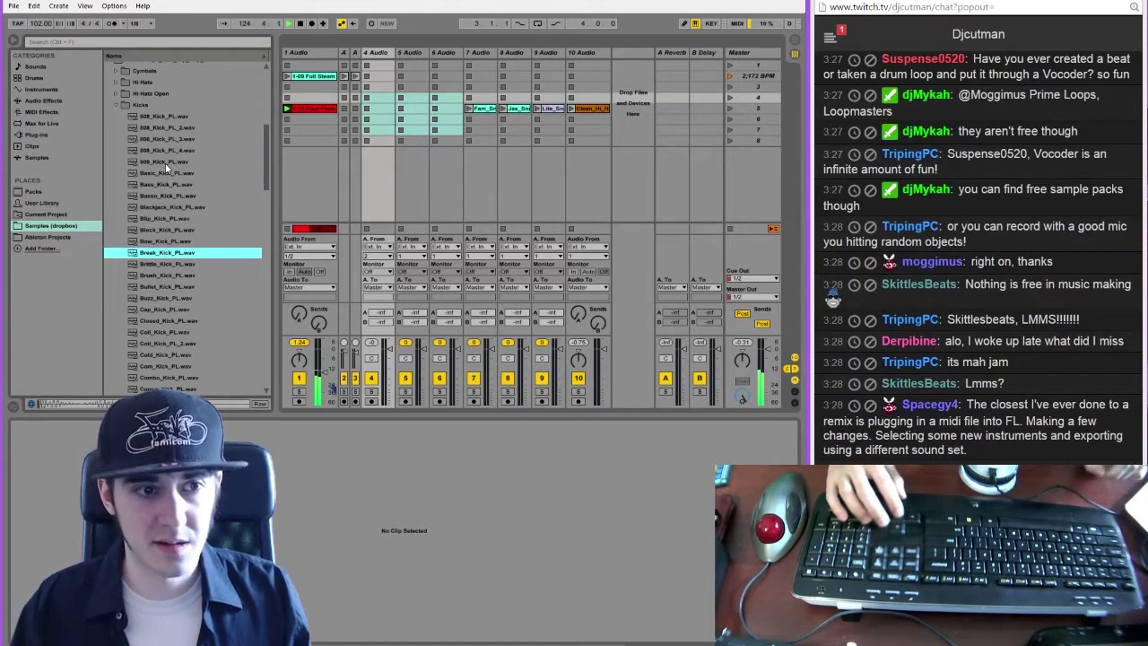
pyautogui.click(165, 252)
pyautogui.moveTo(159, 242); pyautogui.dragTo(388, 116)
# Audition the kick samples from Buzz to Combo and place Combo_Kick_PL.wav in scene 5 of track 5
pyautogui.click(166, 310)
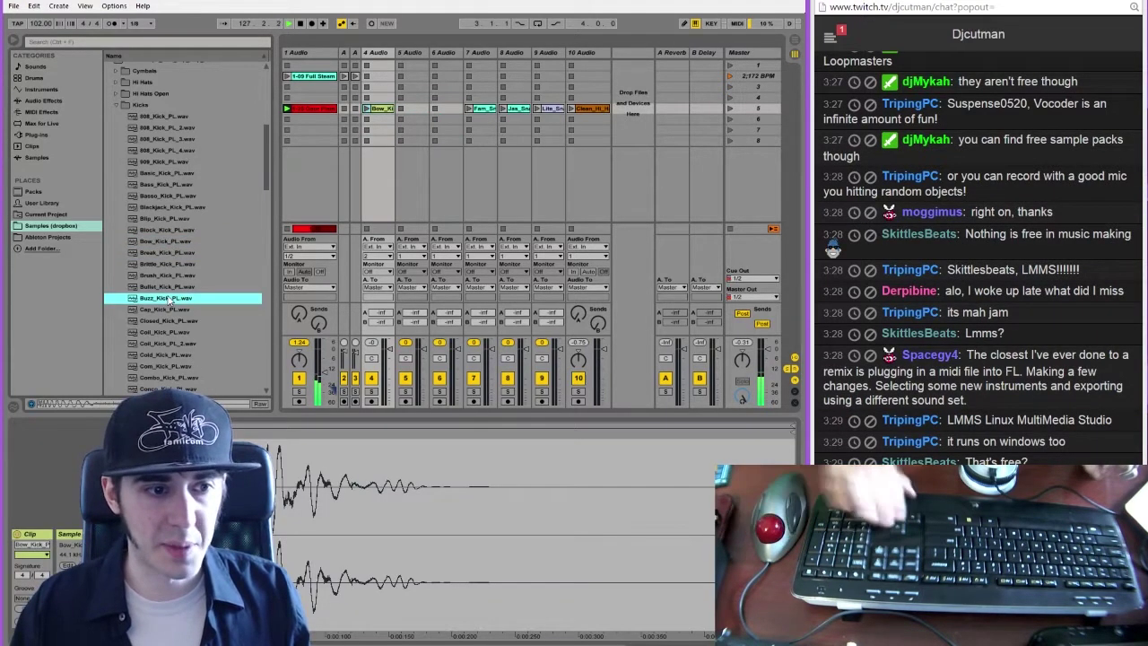
pyautogui.press('Down')
pyautogui.press('Down')
pyautogui.press('Down')
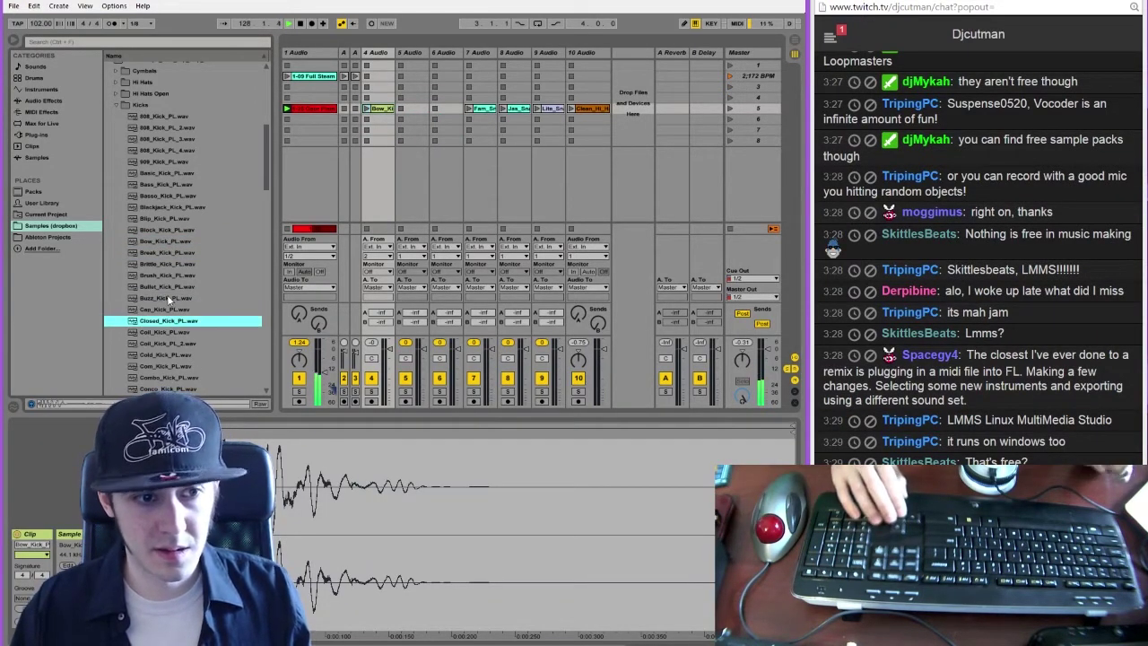
pyautogui.click(232, 377)
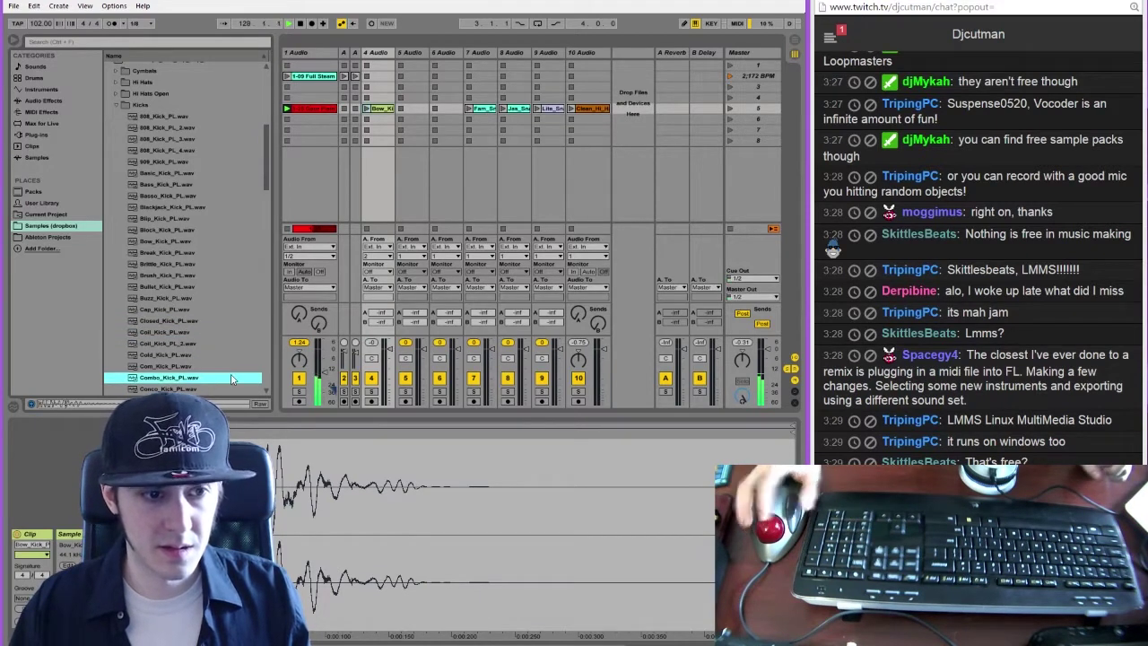
pyautogui.press('Down')
pyautogui.click(150, 378)
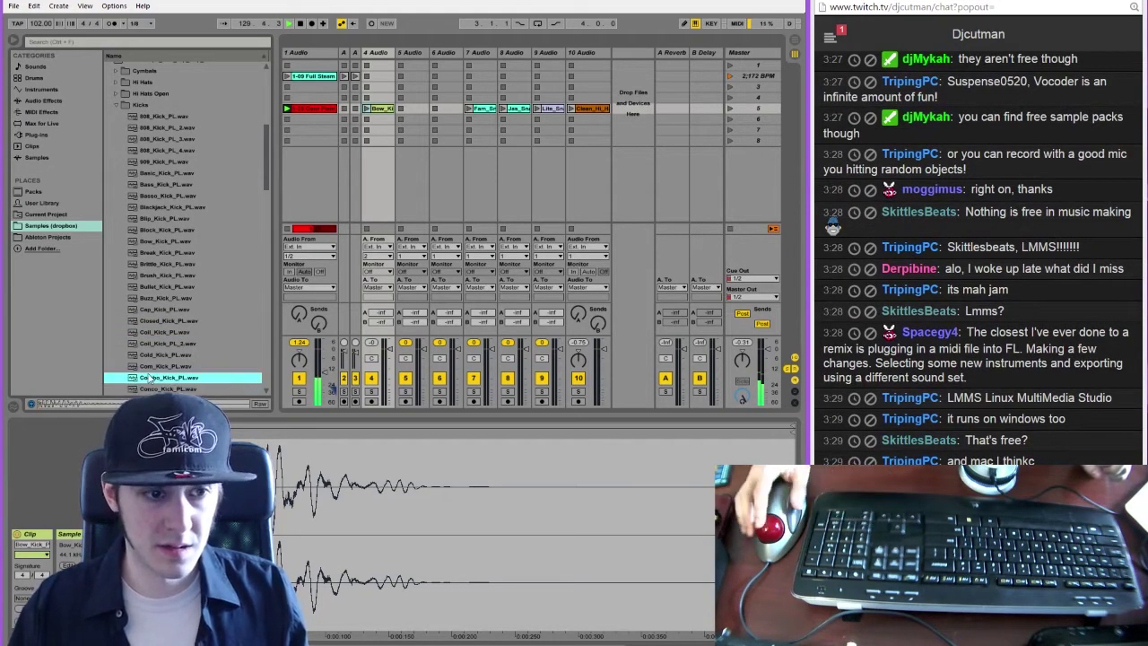
pyautogui.moveTo(151, 381); pyautogui.dragTo(412, 108)
pyautogui.click(446, 109)
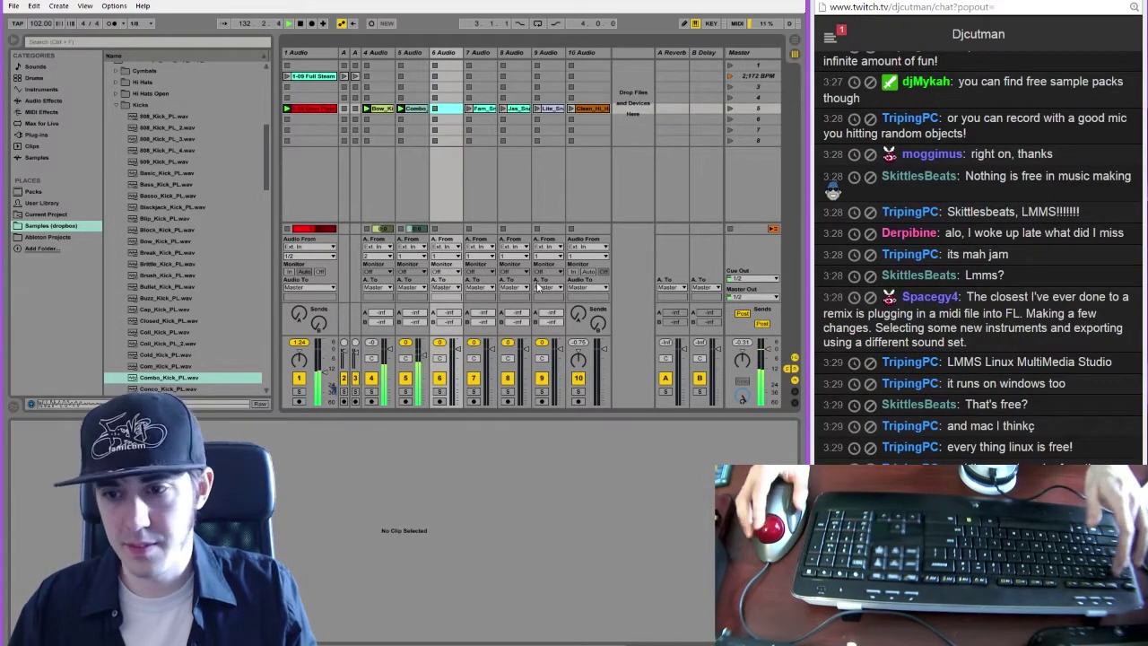
# Play an alternating snare and kick pattern over the Gaur Plain clip with the mapped clips, and stop playback
pyautogui.press('2')
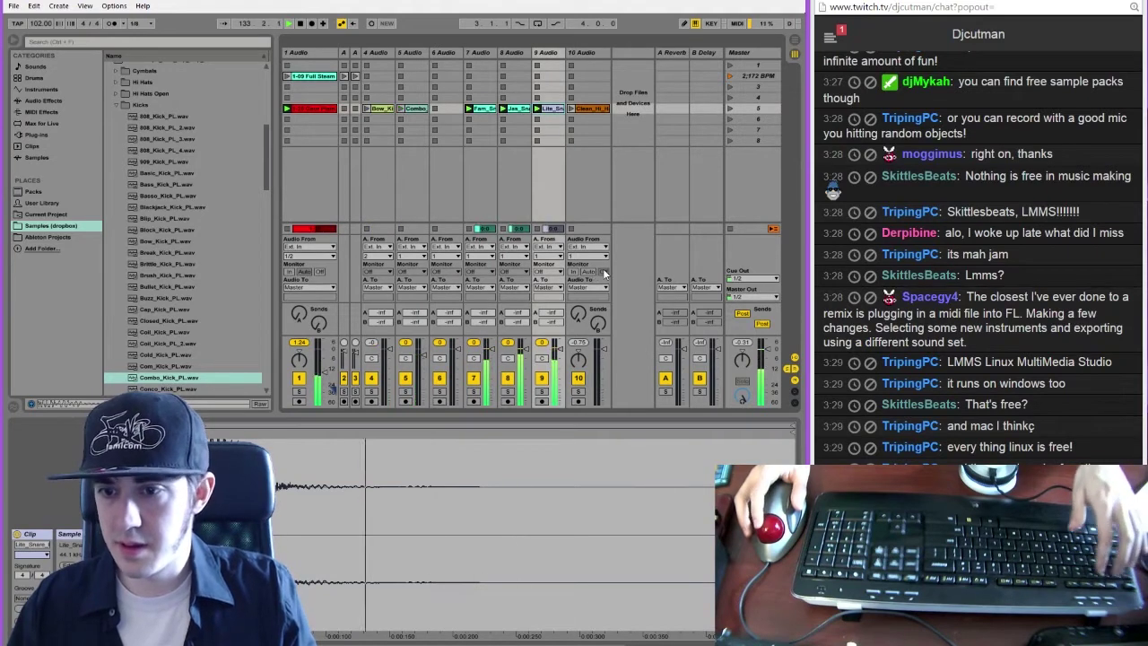
pyautogui.press('1')
pyautogui.press('2')
pyautogui.press('1')
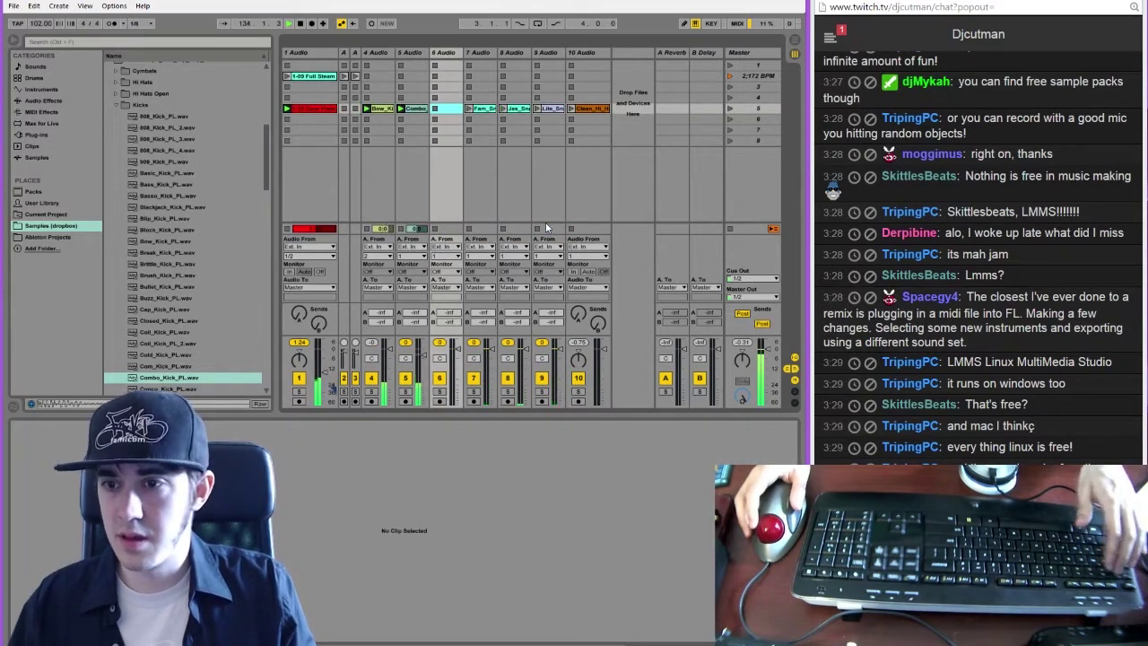
pyautogui.press('2')
pyautogui.press('1')
pyautogui.press('2')
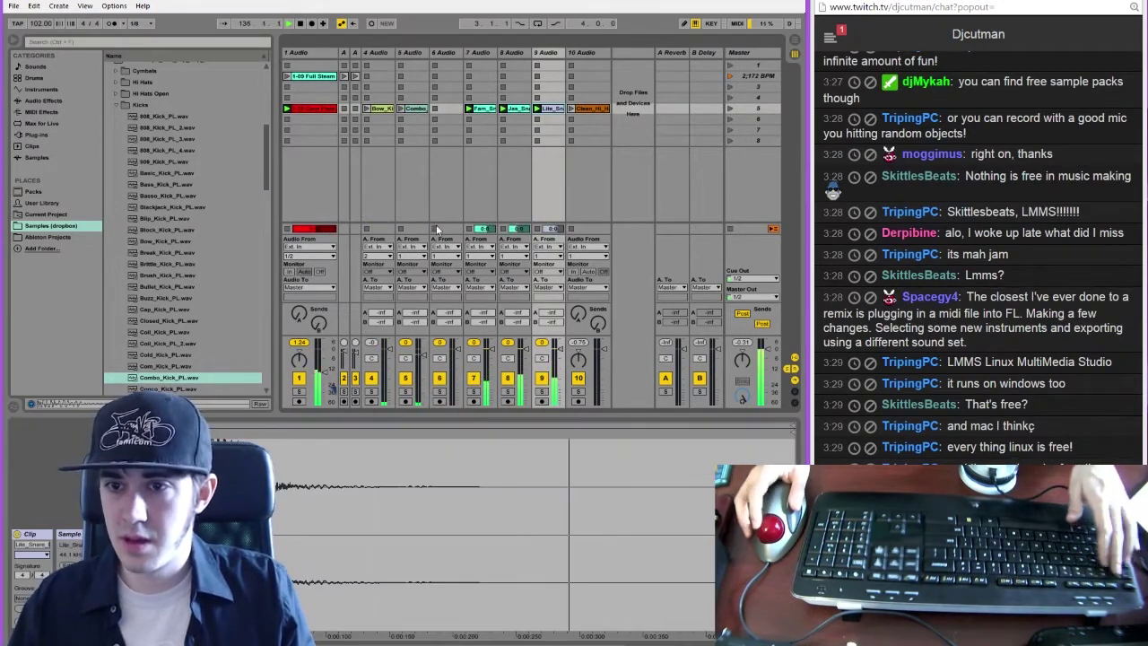
pyautogui.press('1')
pyautogui.press('2')
pyautogui.press('1')
pyautogui.press('2')
pyautogui.press('1')
pyautogui.press('space')
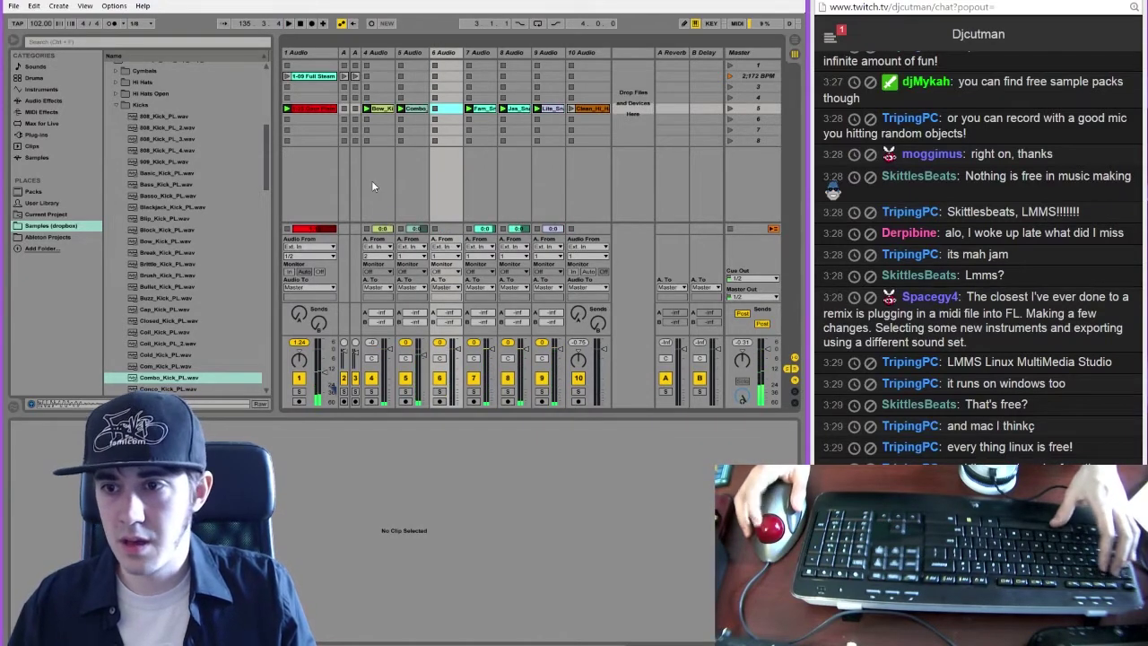
# Restart playback, raise the volume of 1 Audio, and test the kick, snare and hi-hat clips over the song
pyautogui.press('space')
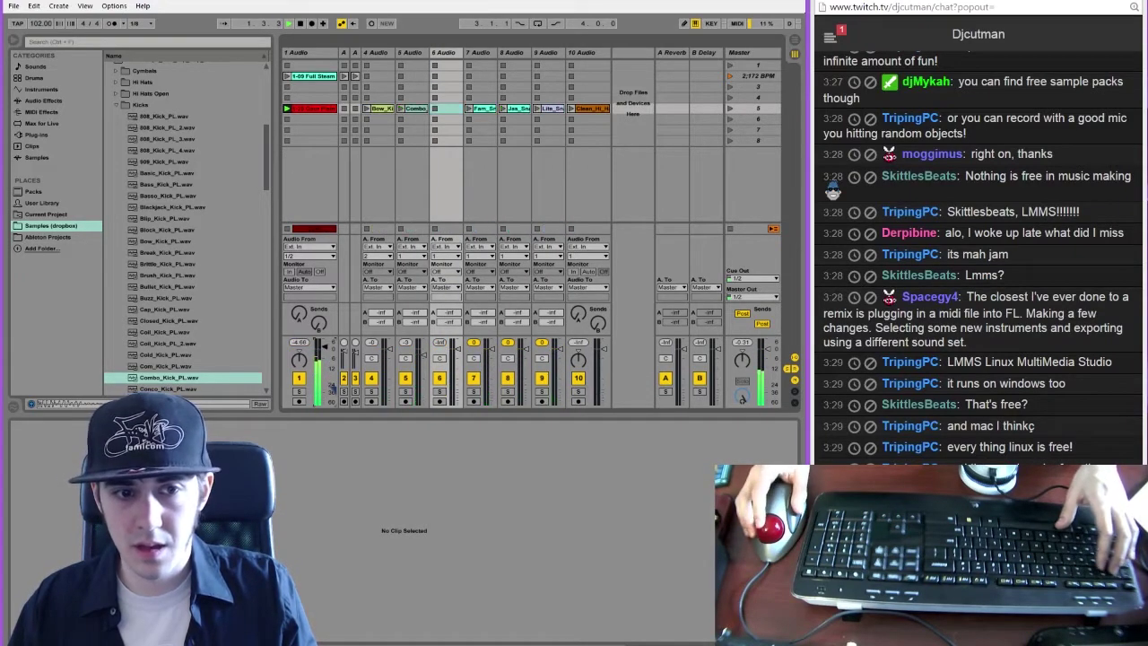
pyautogui.moveTo(326, 352); pyautogui.dragTo(452, 328)
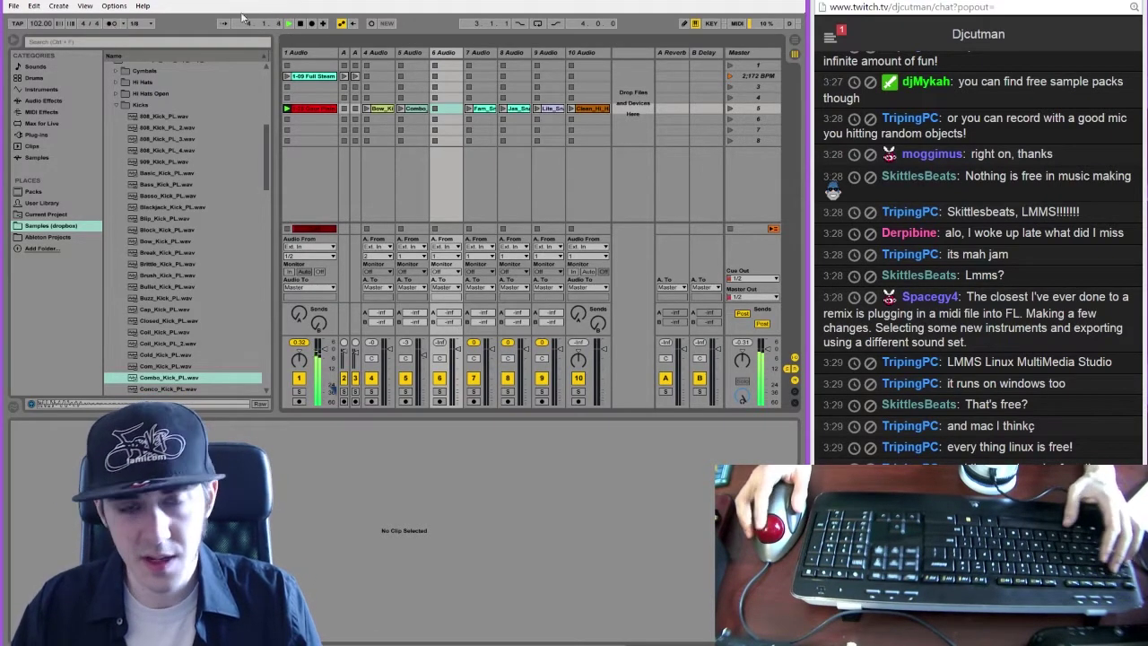
pyautogui.press('q')
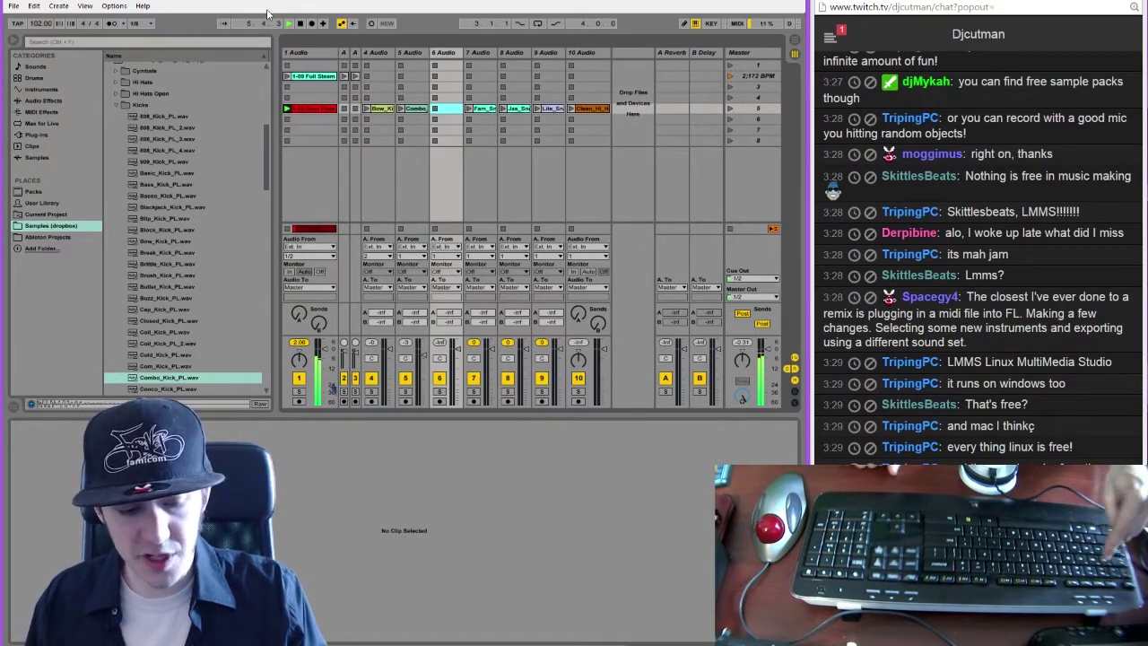
pyautogui.press('w')
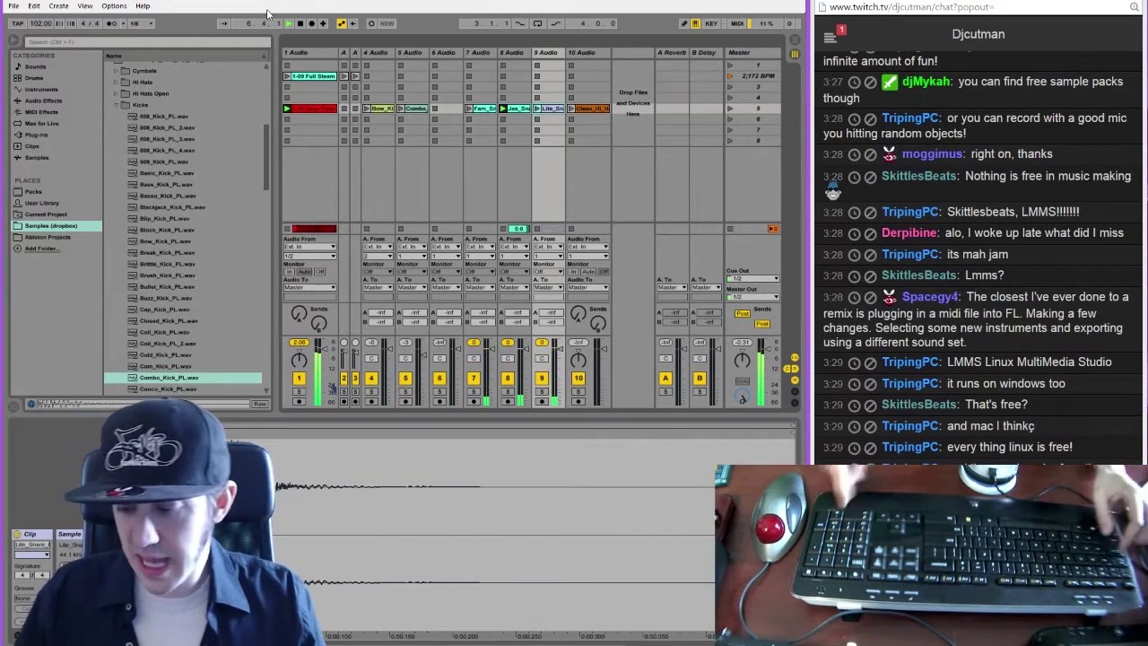
pyautogui.press('e')
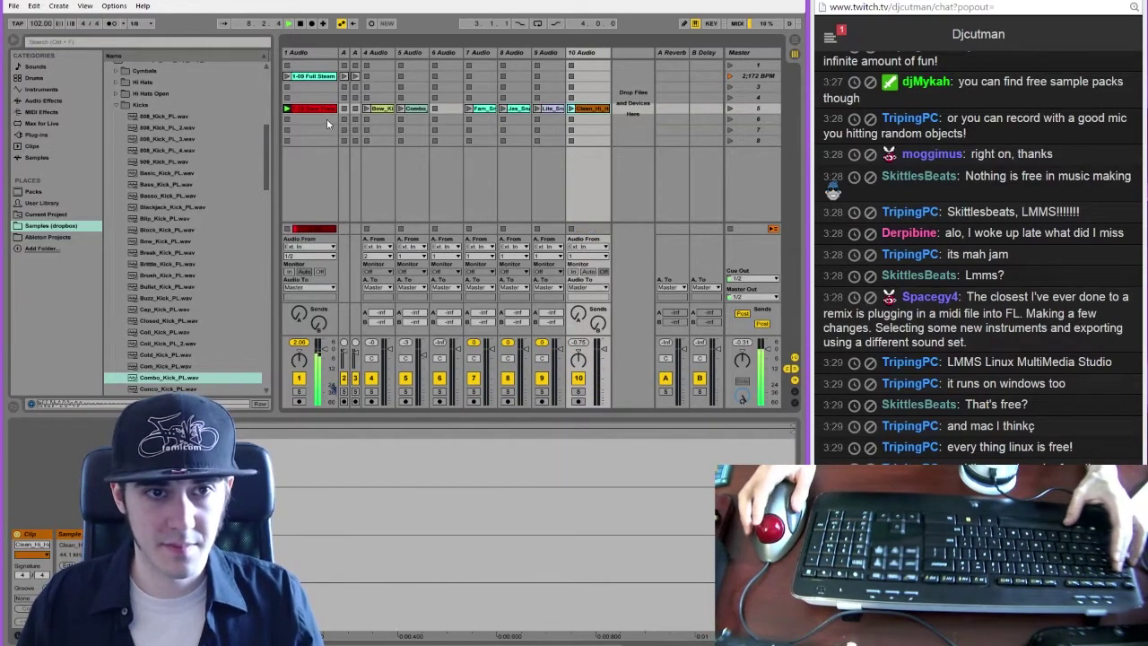
# Adjust the volumes of the kick tracks 4 Audio and 5 Audio while triggering the Bow and Combo kicks
pyautogui.press('q')
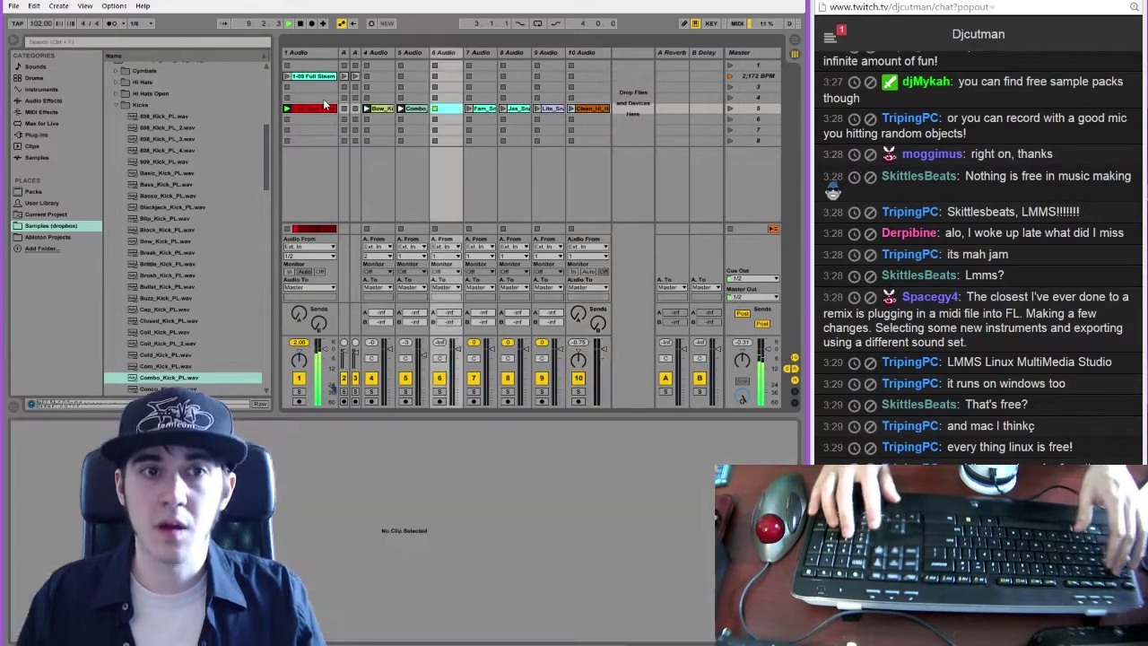
pyautogui.press('e')
pyautogui.press('q')
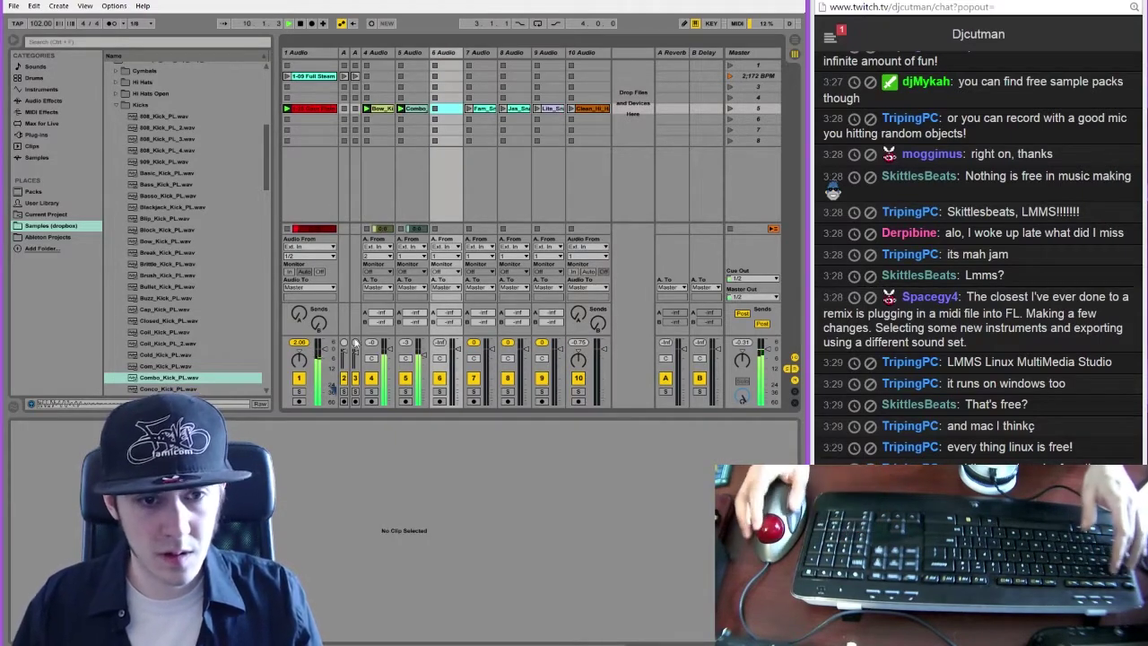
pyautogui.press('q')
pyautogui.moveTo(390, 347); pyautogui.dragTo(390, 349)
pyautogui.press('q')
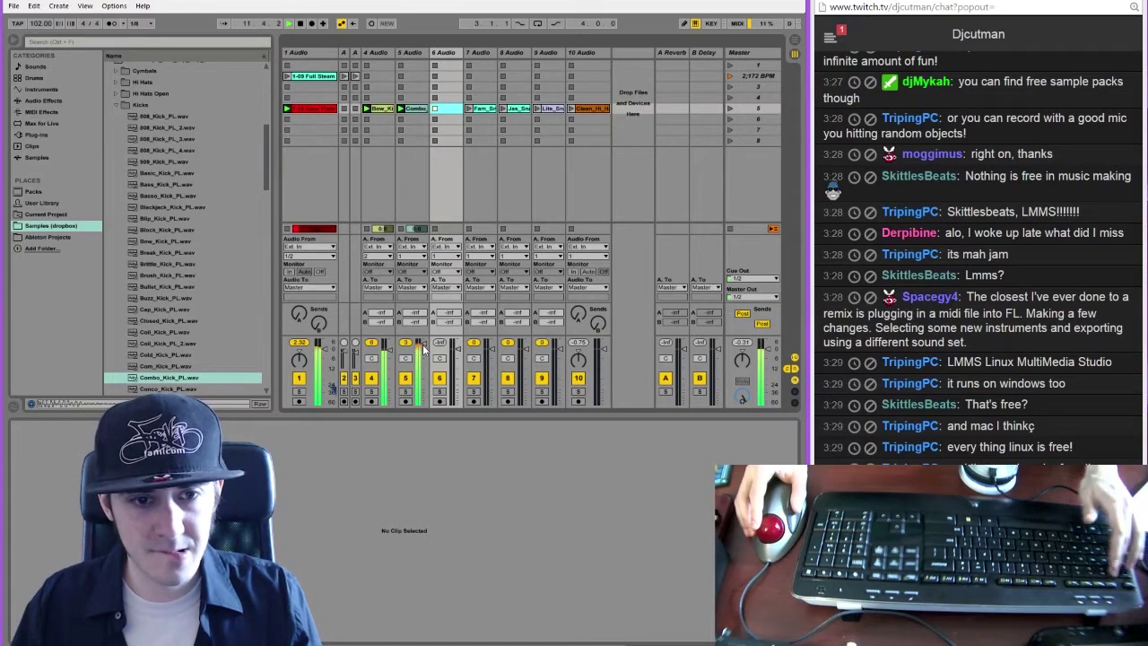
# Add a Compressor audio effect to the 1 Audio track and expand its Sidechain settings
pyautogui.click(52, 102)
pyautogui.moveTo(135, 145); pyautogui.dragTo(326, 117)
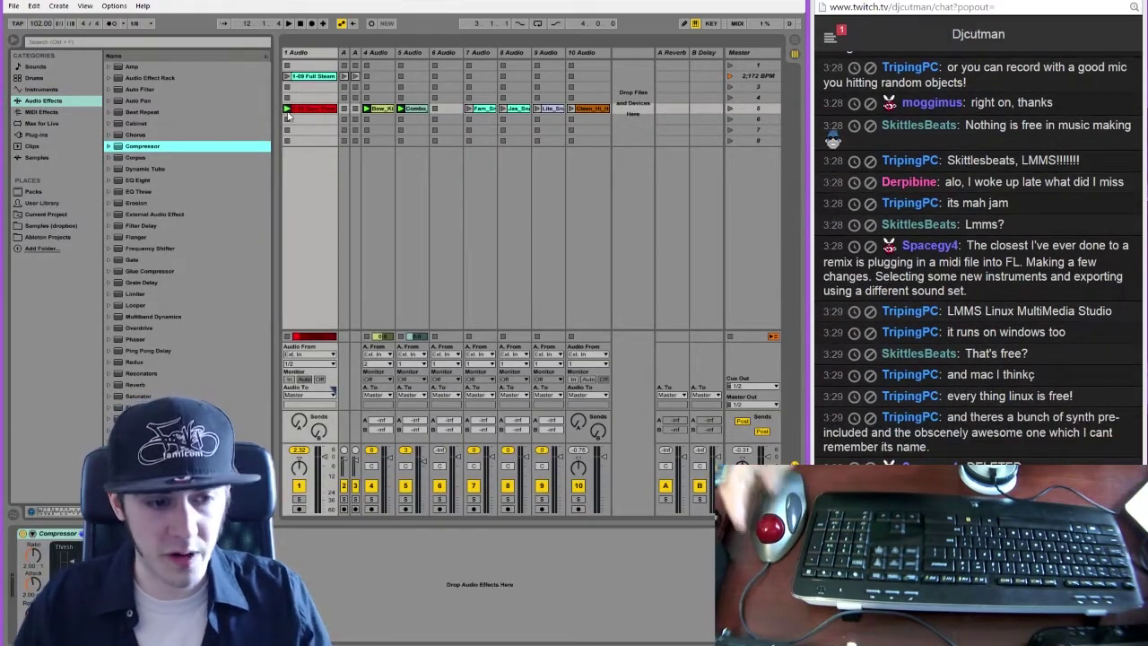
pyautogui.click(33, 533)
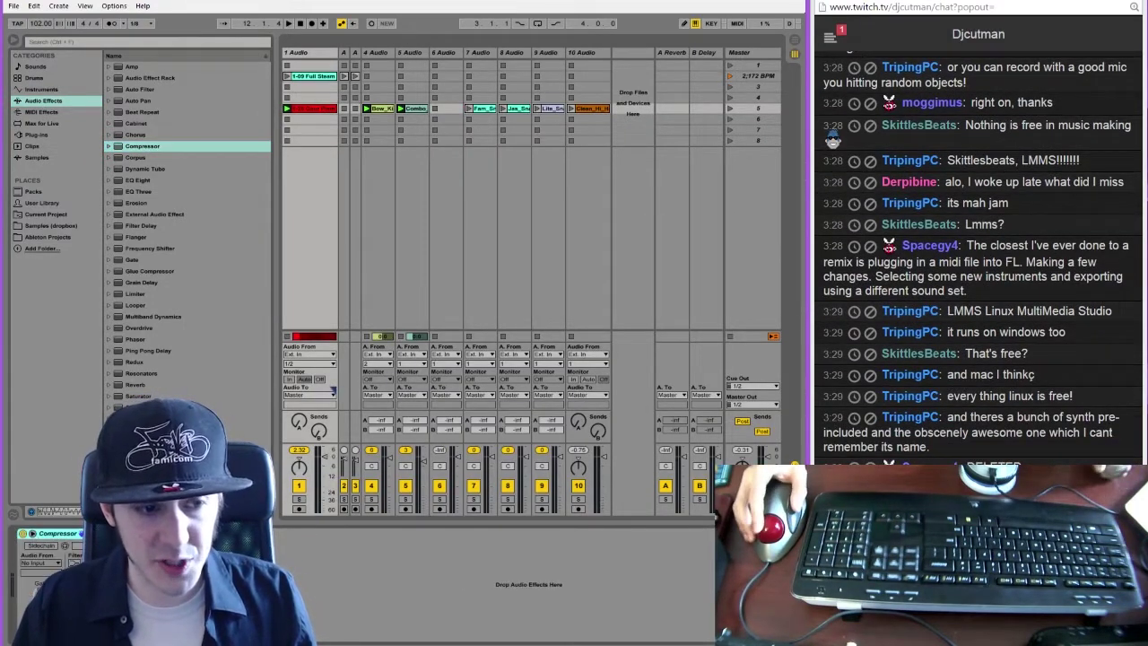
# Open the name of the 1 Audio track for editing
pyautogui.click(309, 51)
pyautogui.hotkey('ctrl', 'r')
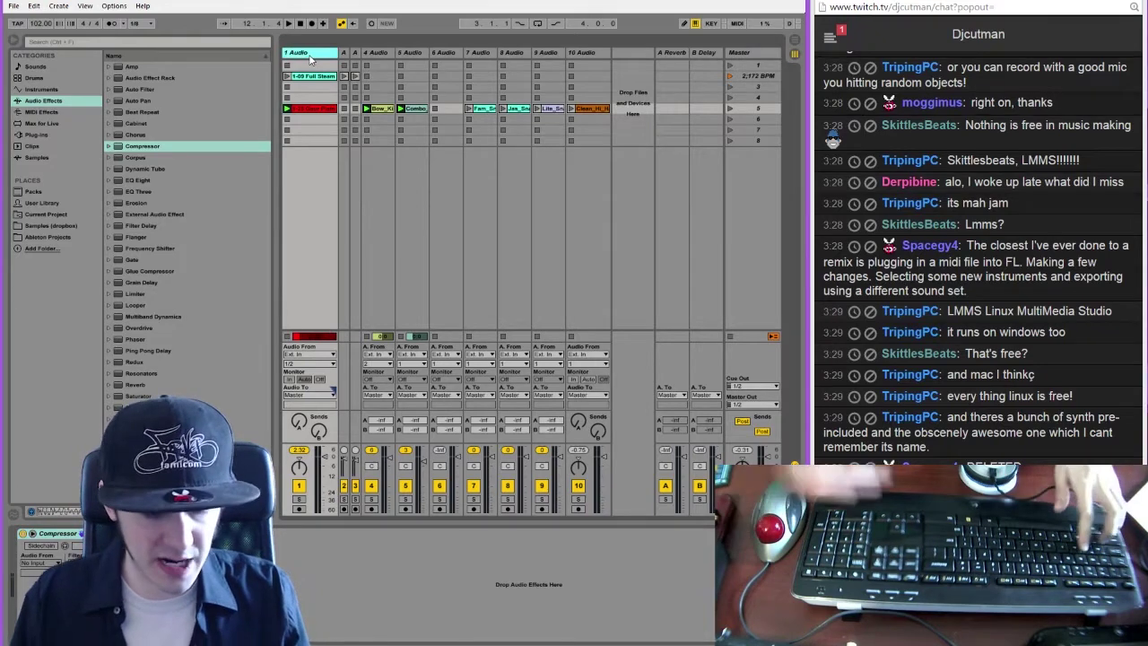
# Rename the first audio track SAMPLE and enable its compressor's sidechain with 4-Audio as the input
pyautogui.write('SAMPLE')
pyautogui.press('Return')
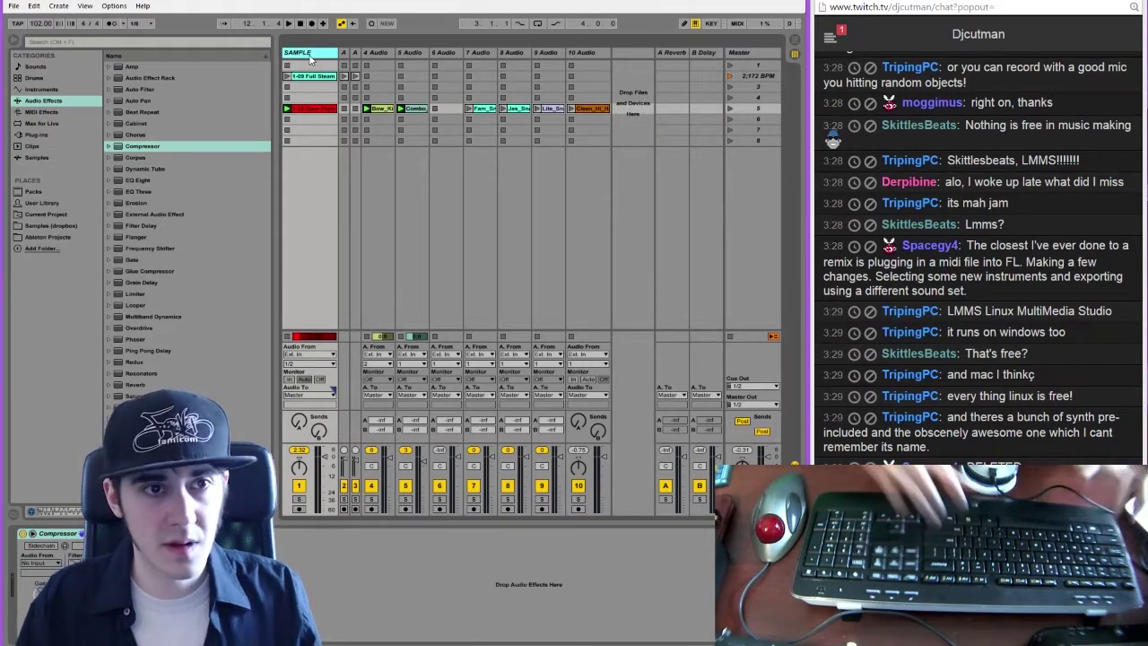
pyautogui.click(40, 546)
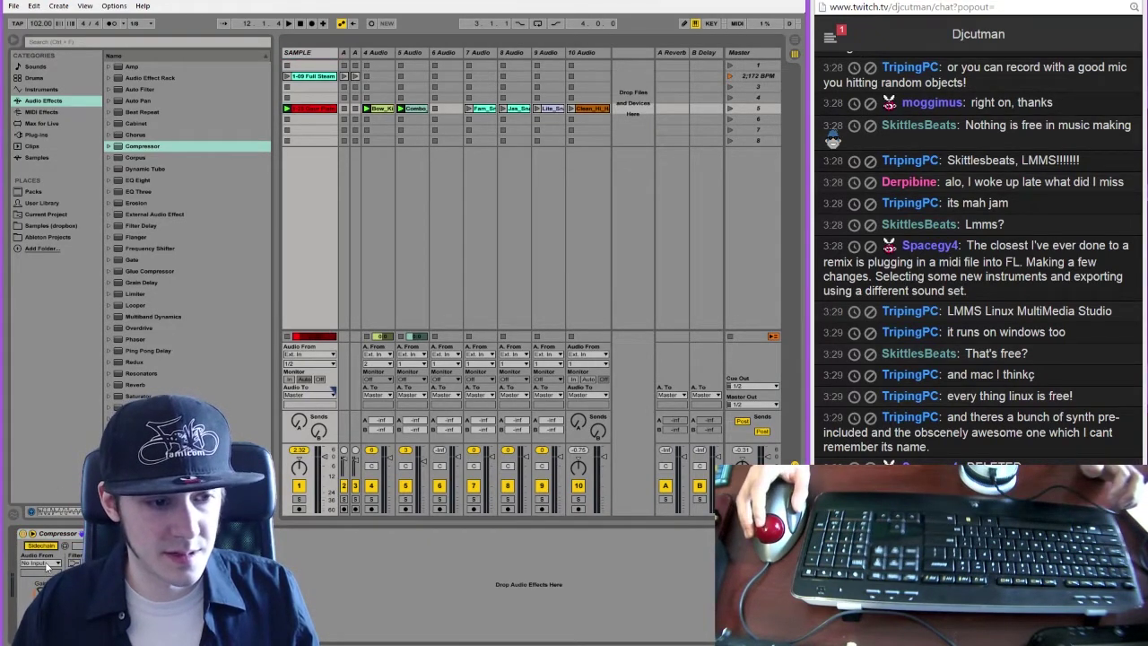
pyautogui.click(41, 563)
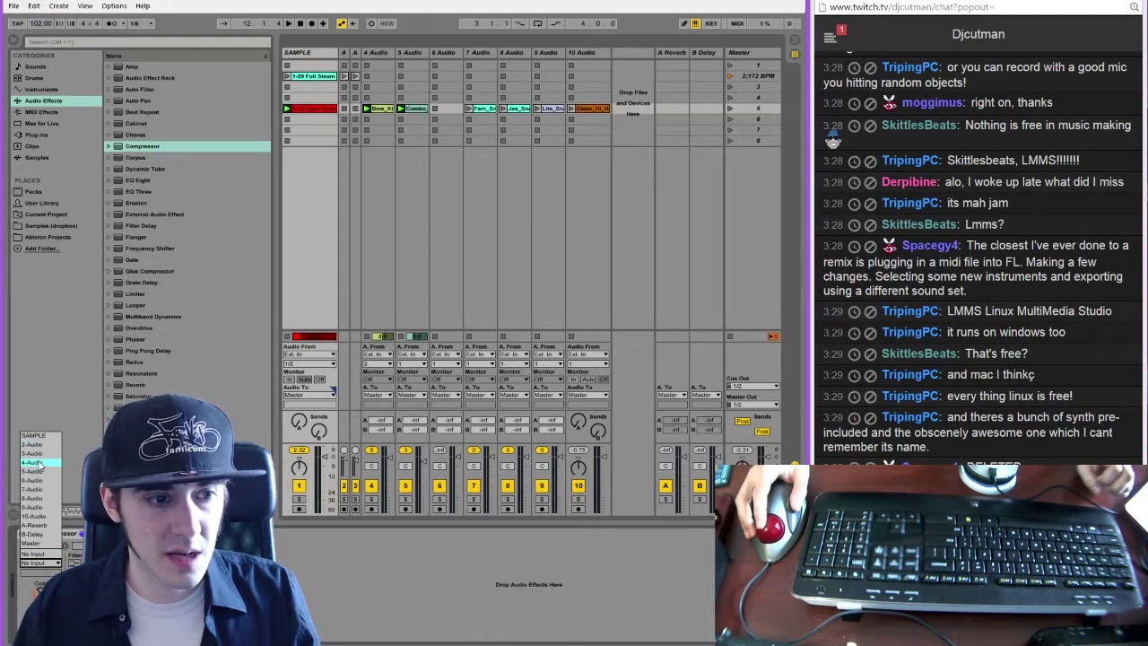
pyautogui.click(39, 464)
# Start playback and adjust the sidechain compressor on the SAMPLE track
pyautogui.click(446, 109)
pyautogui.press('space')
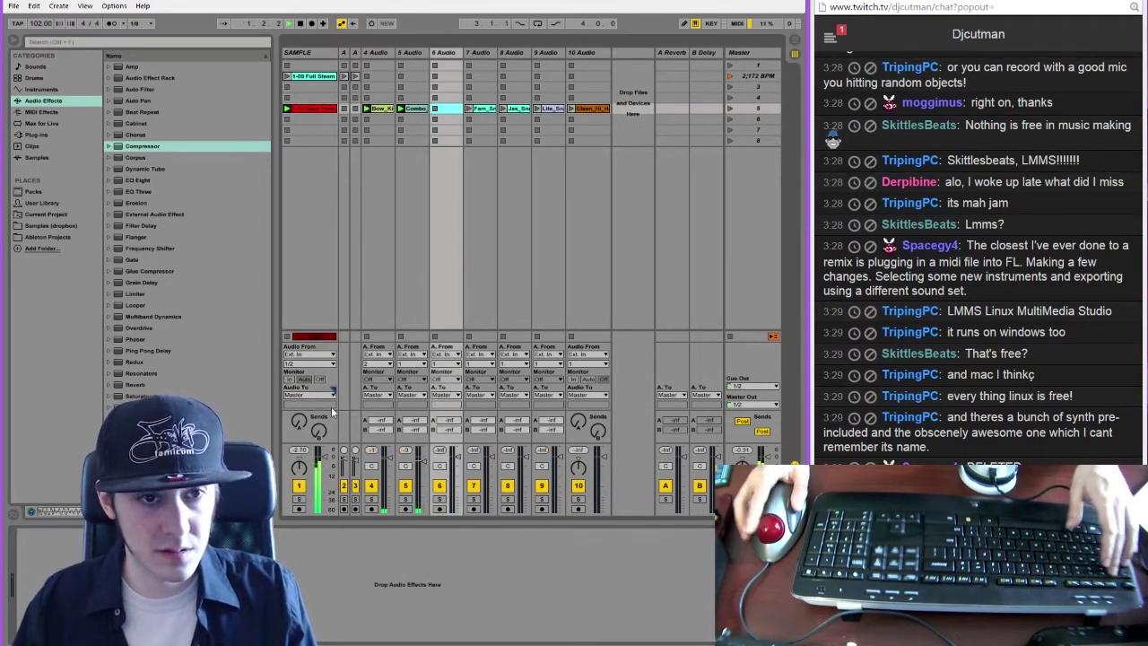
pyautogui.click(330, 139)
pyautogui.click(180, 574)
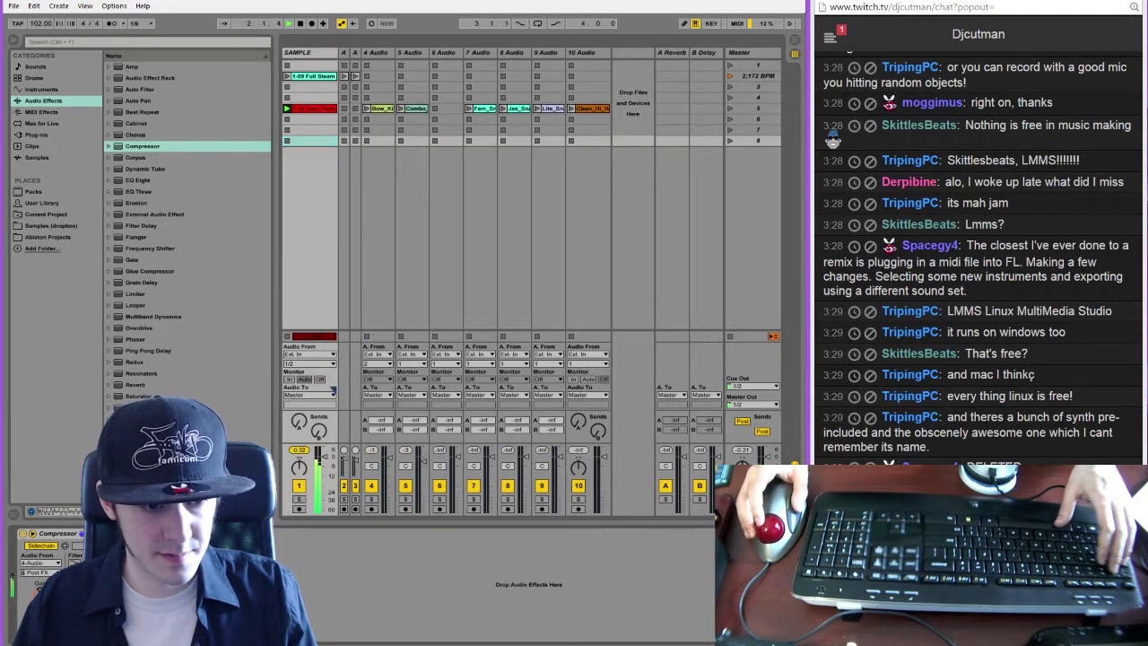
pyautogui.click(170, 628)
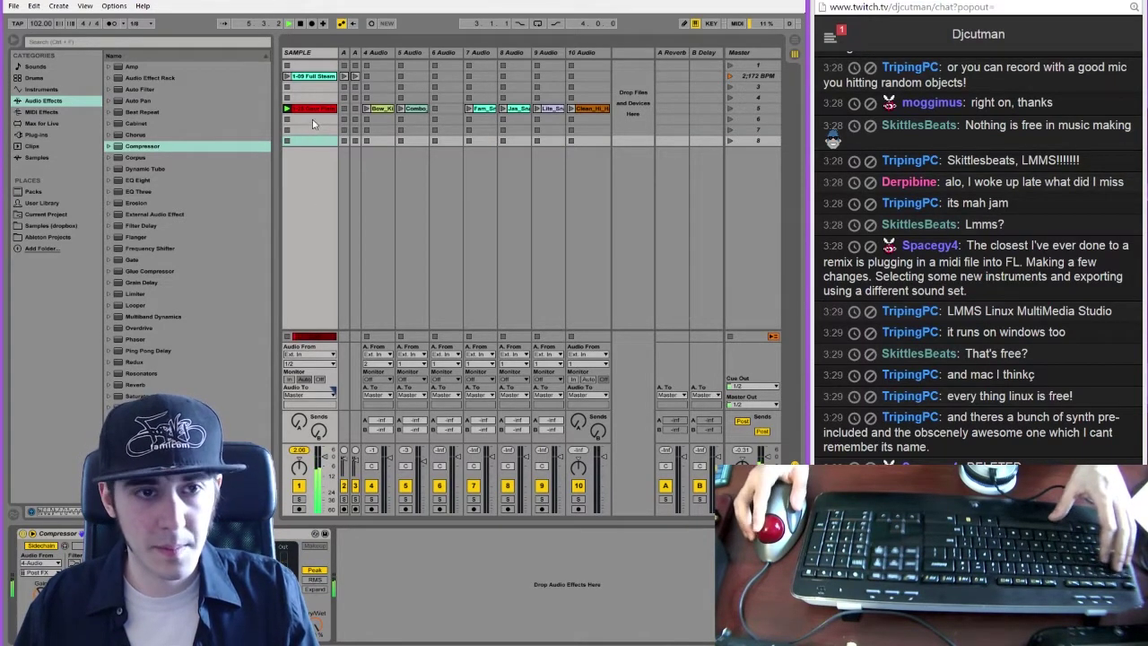
# Trigger the kick clips on 4 Audio and 5 Audio over the playing sample to check the sidechain compression
pyautogui.press('1')
pyautogui.press('2')
pyautogui.press('3')
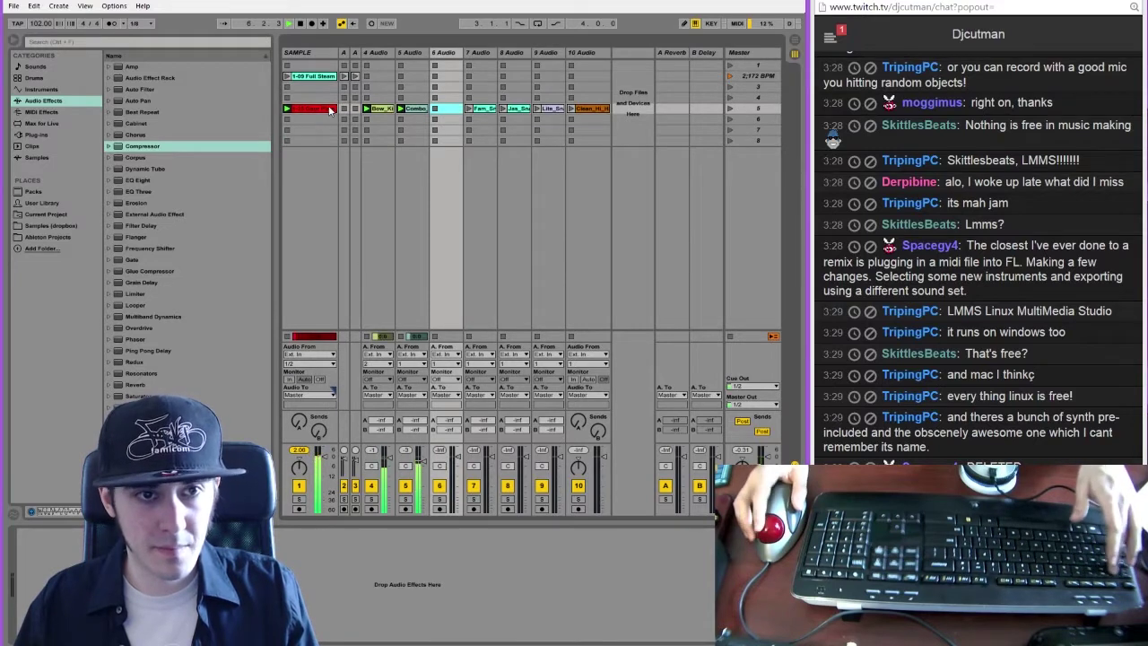
pyautogui.click(329, 110)
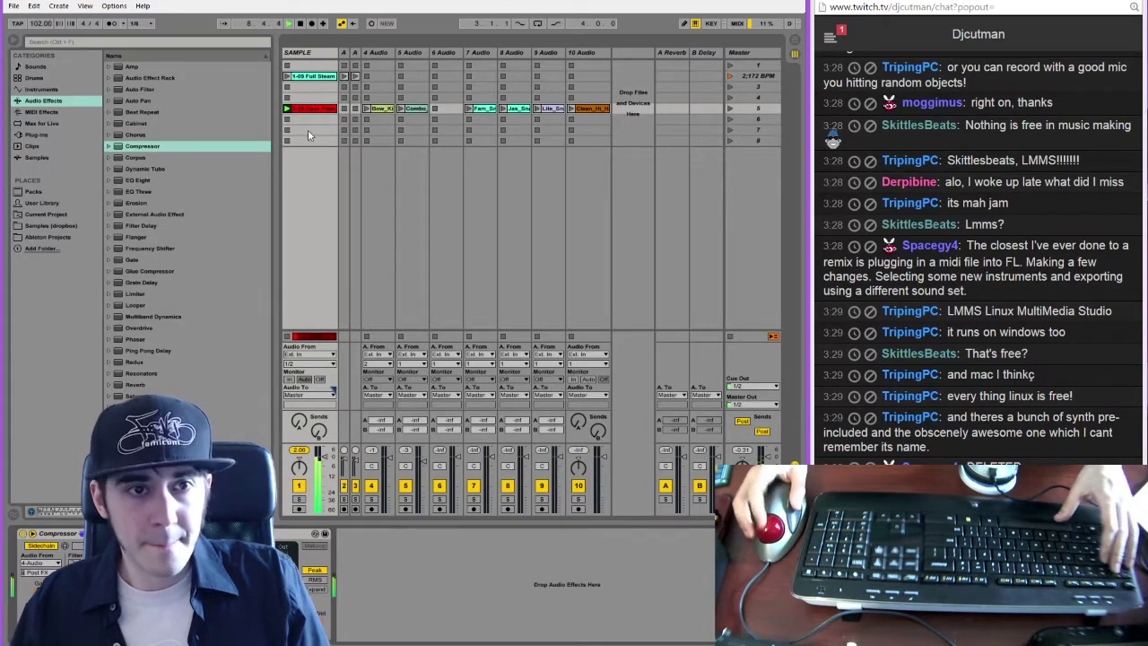
pyautogui.press('1')
pyautogui.press('2')
pyautogui.press('3')
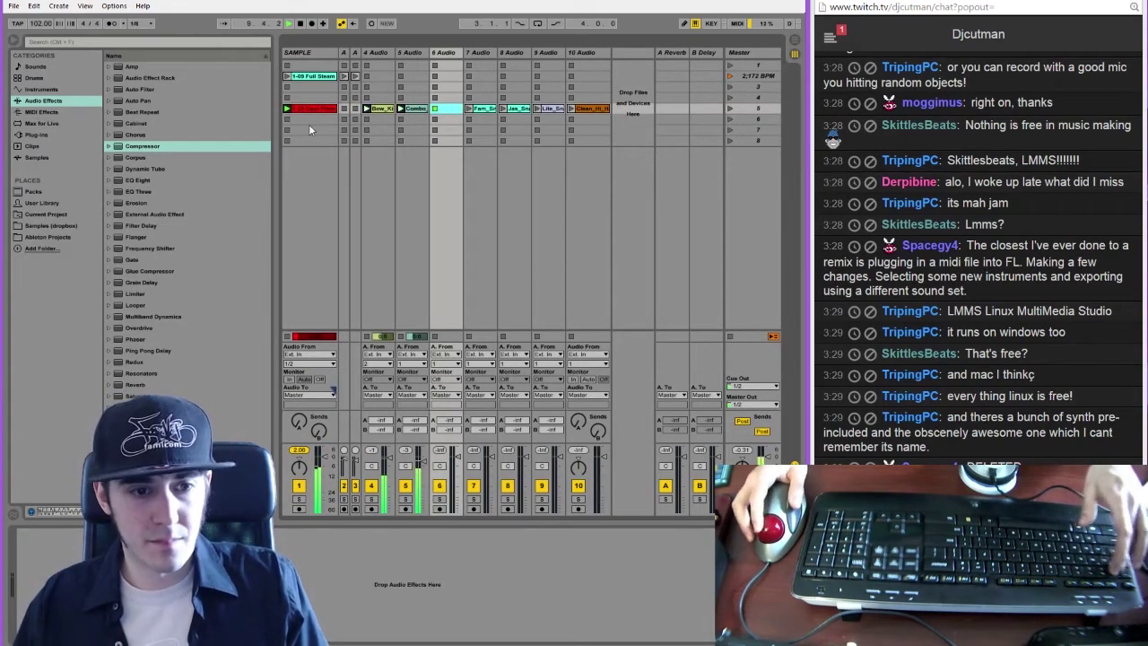
pyautogui.press('1')
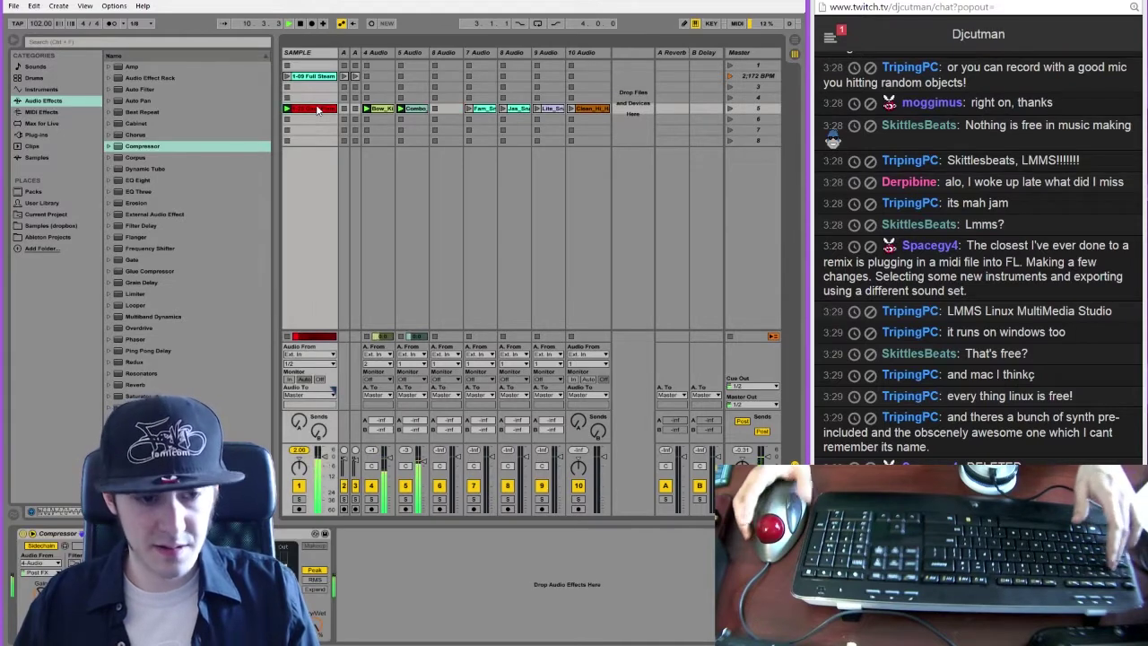
pyautogui.press('3')
pyautogui.press('4')
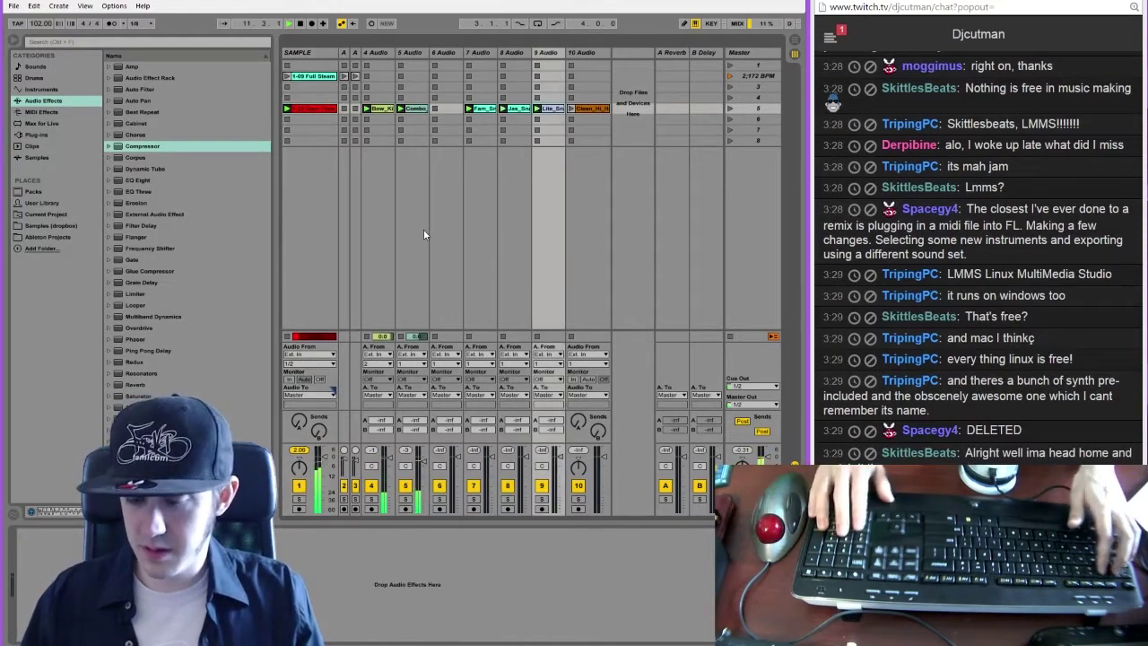
# Play a beat by triggering the kick and snare clips alternately over the running sample
pyautogui.press('3')
pyautogui.press('4')
pyautogui.press('3')
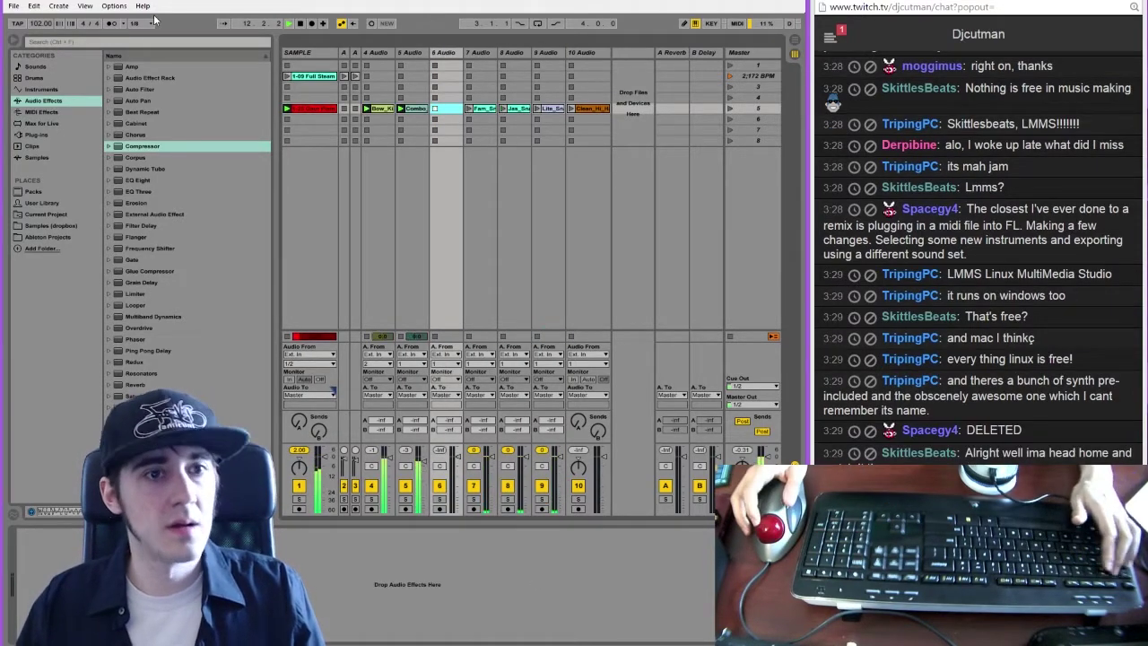
pyautogui.press('4')
pyautogui.press('3')
pyautogui.press('4')
pyautogui.press('3')
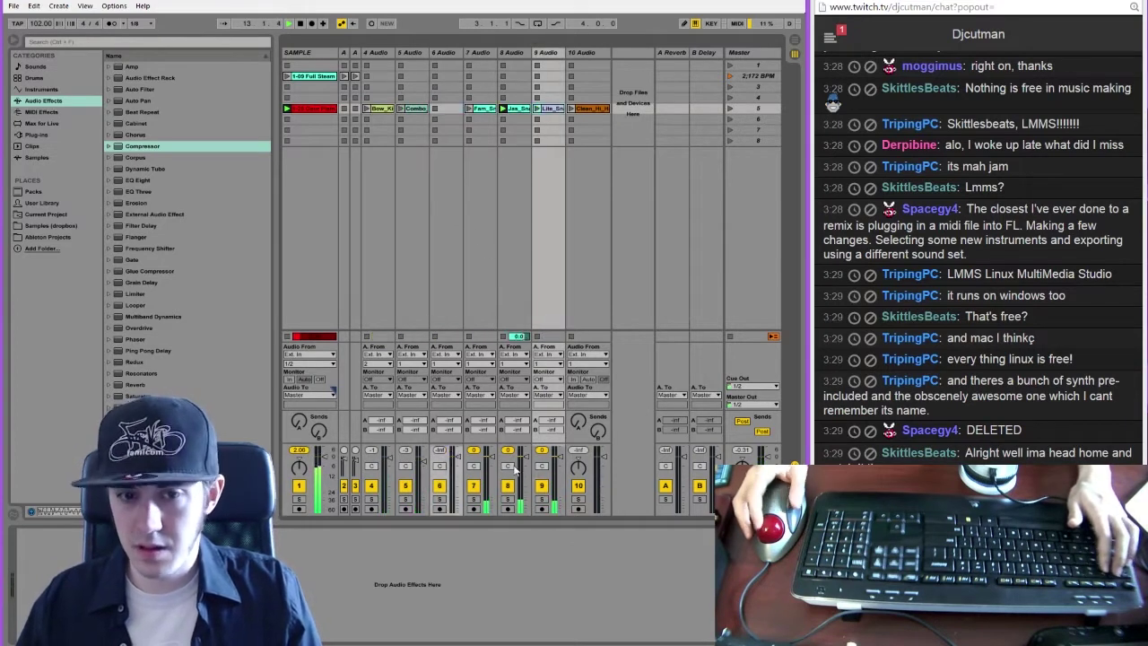
pyautogui.press('4')
# Solo the snare tracks 7, 8 and 9 in turn, lower 8 Audio's volume to about -11 dB, and clear the solo
pyautogui.click(473, 500)
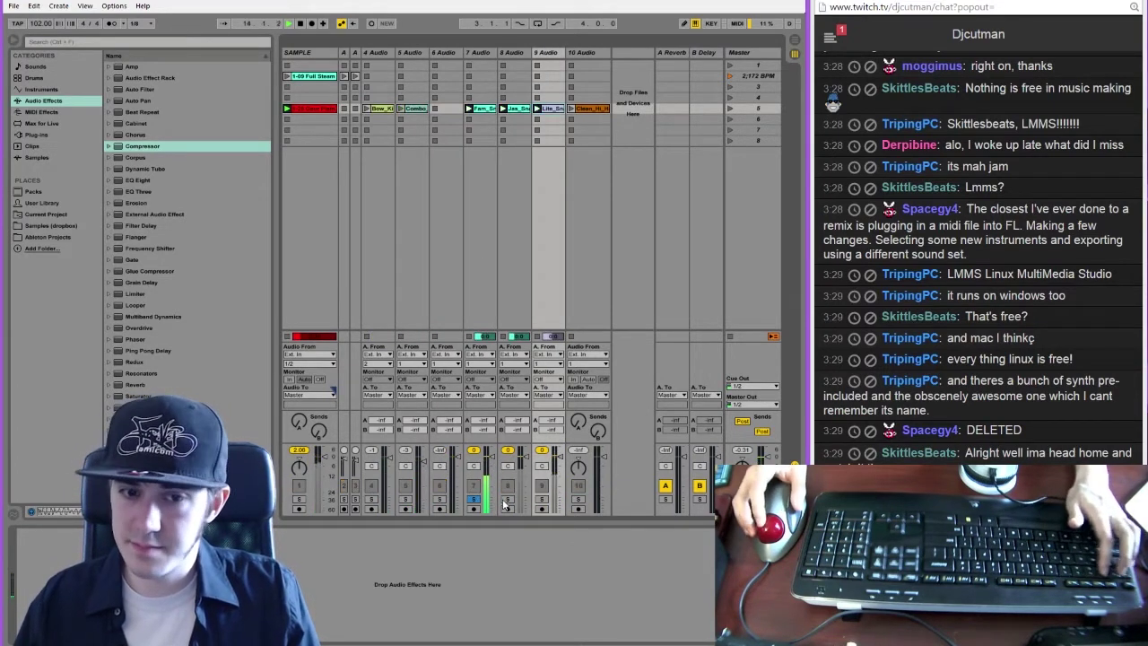
pyautogui.click(507, 499)
pyautogui.click(540, 500)
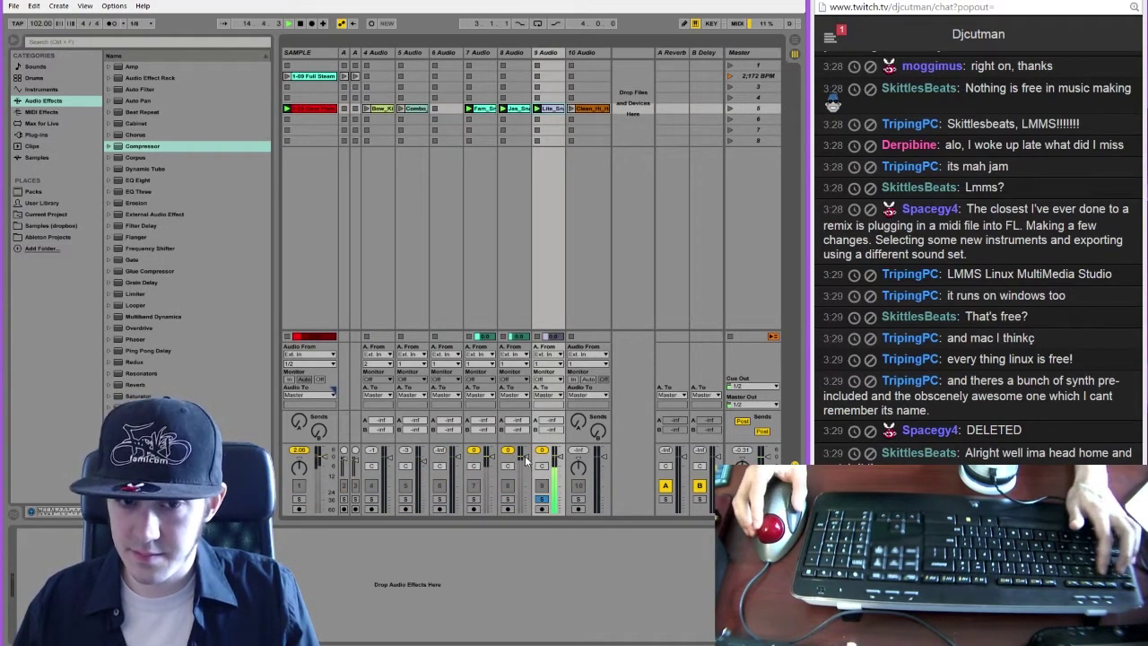
pyautogui.click(508, 500)
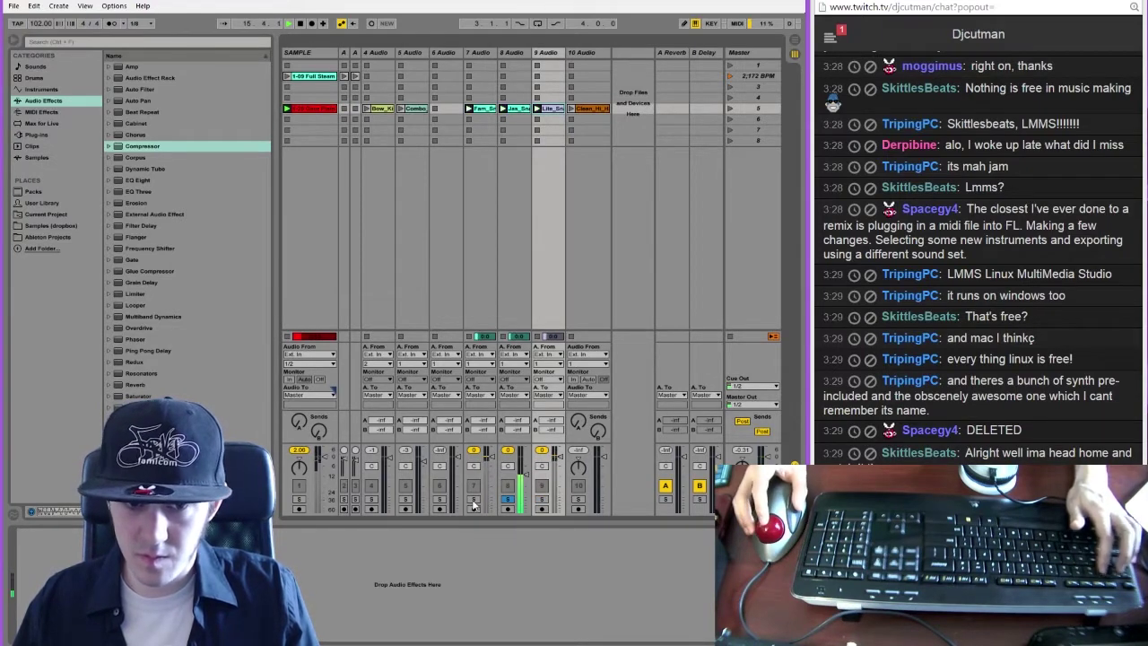
pyautogui.click(474, 500)
pyautogui.click(474, 500)
# Stop playback, set the project tempo to 89 BPM, and restart playback
pyautogui.press('1')
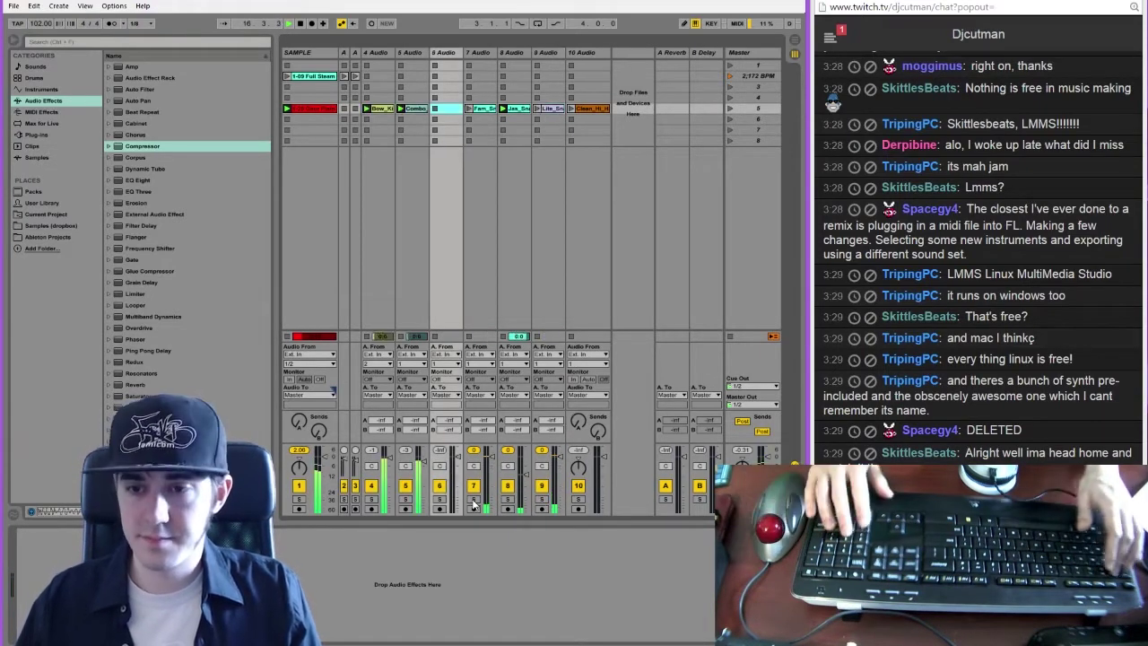
pyautogui.press('space')
pyautogui.click(40, 25)
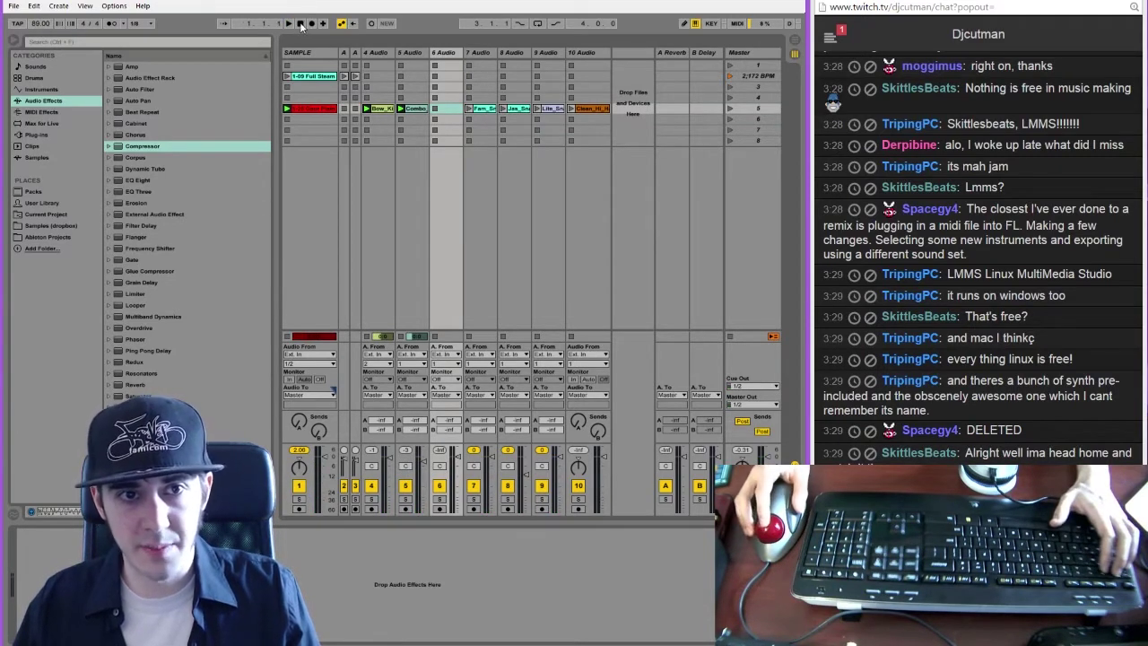
pyautogui.press('space')
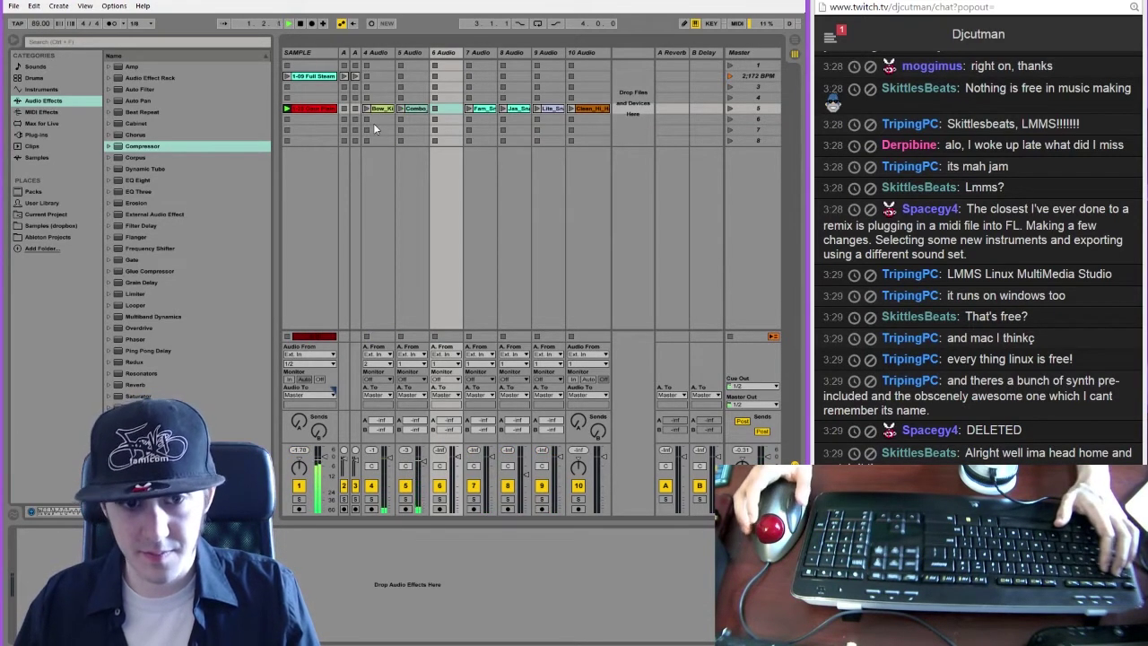
# Audition a beat at the slower tempo by triggering the hi-hat, kick and snare clips over the sample
pyautogui.press('2')
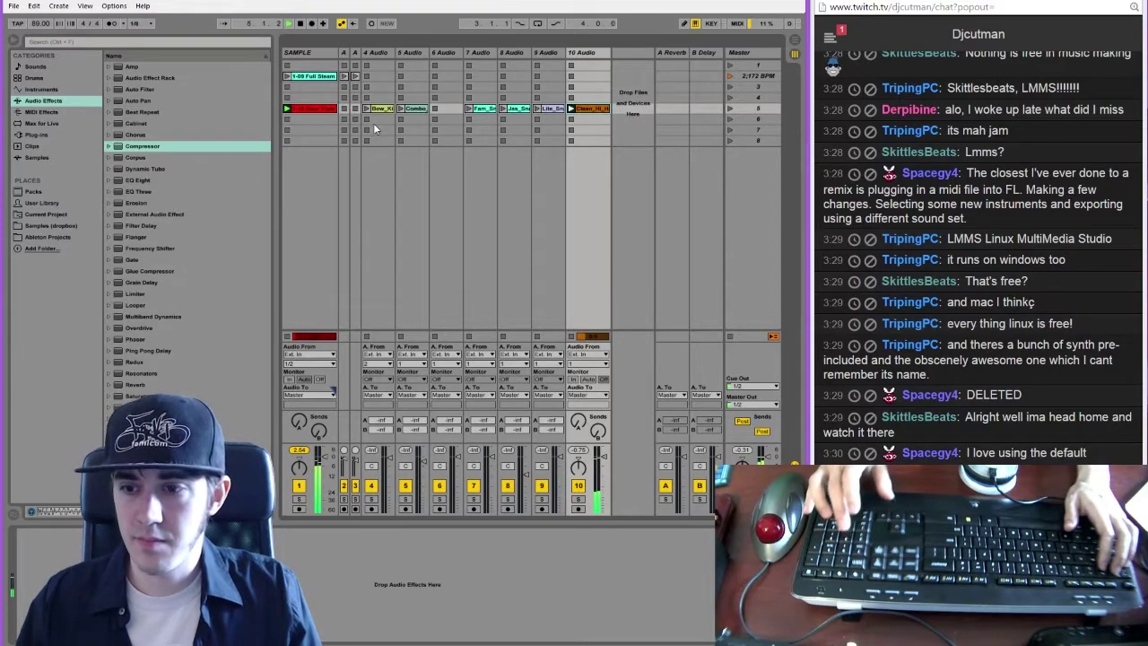
pyautogui.press('a')
pyautogui.press('a')
pyautogui.press('s')
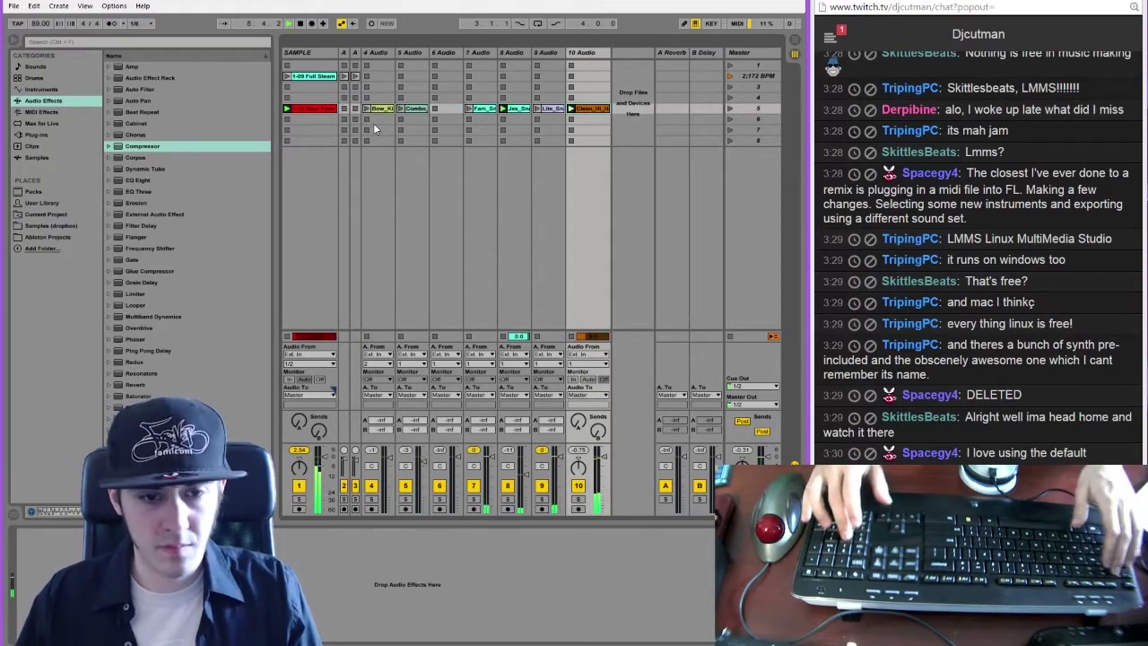
pyautogui.press('a')
pyautogui.press('d')
pyautogui.press('s')
pyautogui.press('a')
pyautogui.press('d')
pyautogui.press('a')
pyautogui.press('d')
pyautogui.press('s')
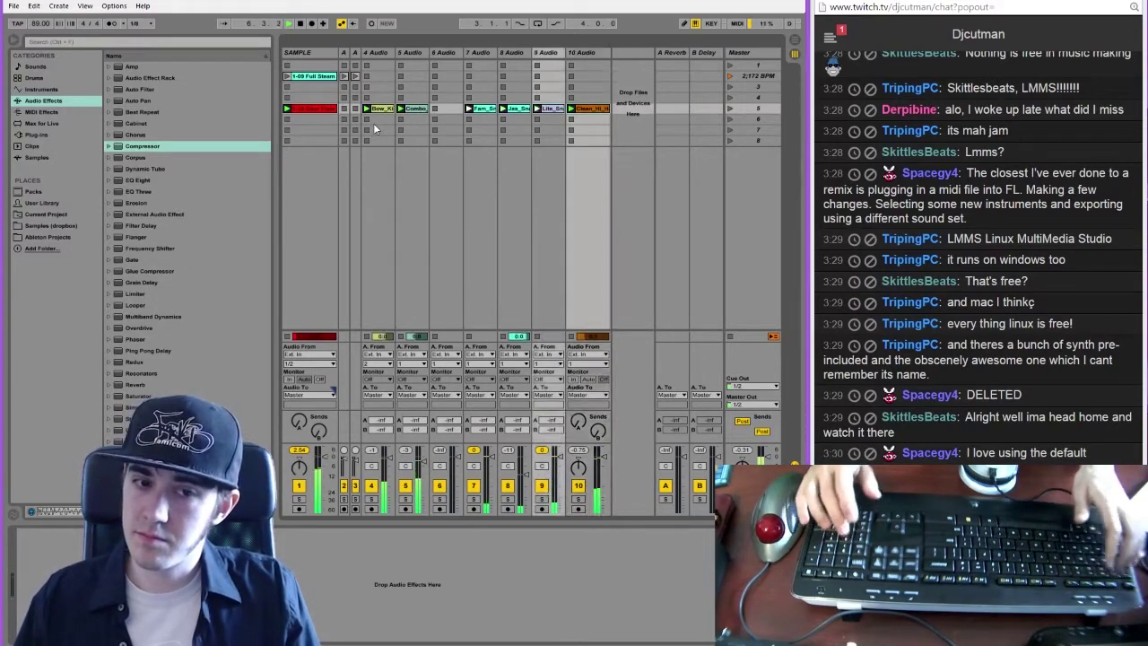
pyautogui.press('s')
pyautogui.press('d')
pyautogui.press('a')
pyautogui.press('d')
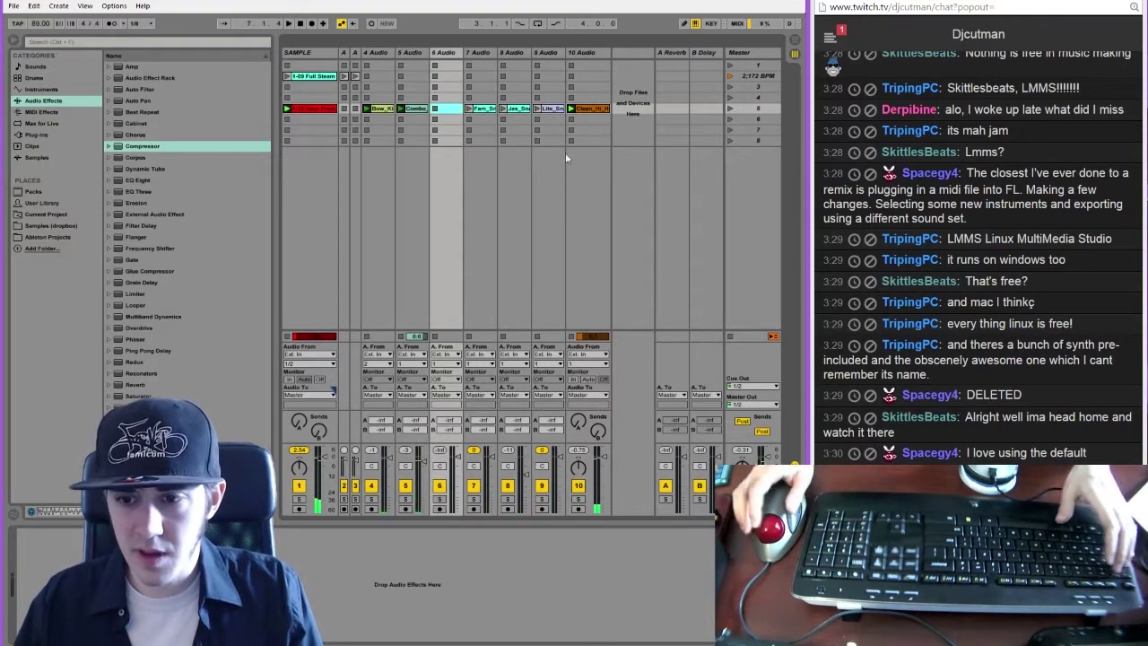
# Check the L316 Stereo plug-in on the Master track during playback and close its window
pyautogui.click(762, 97)
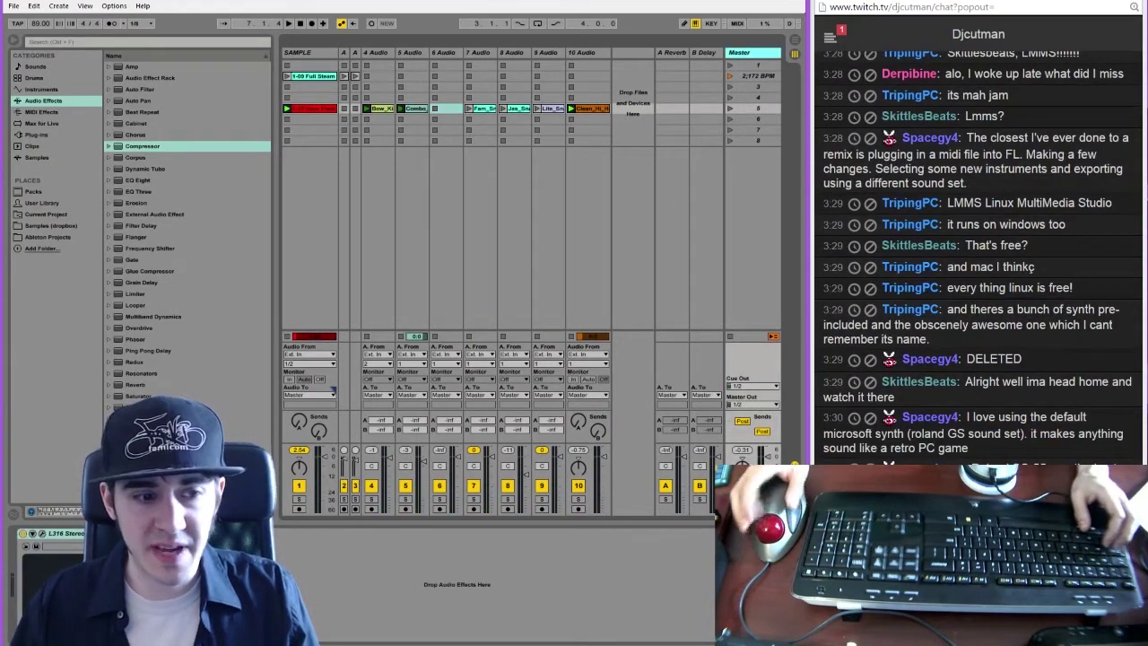
pyautogui.click(38, 545)
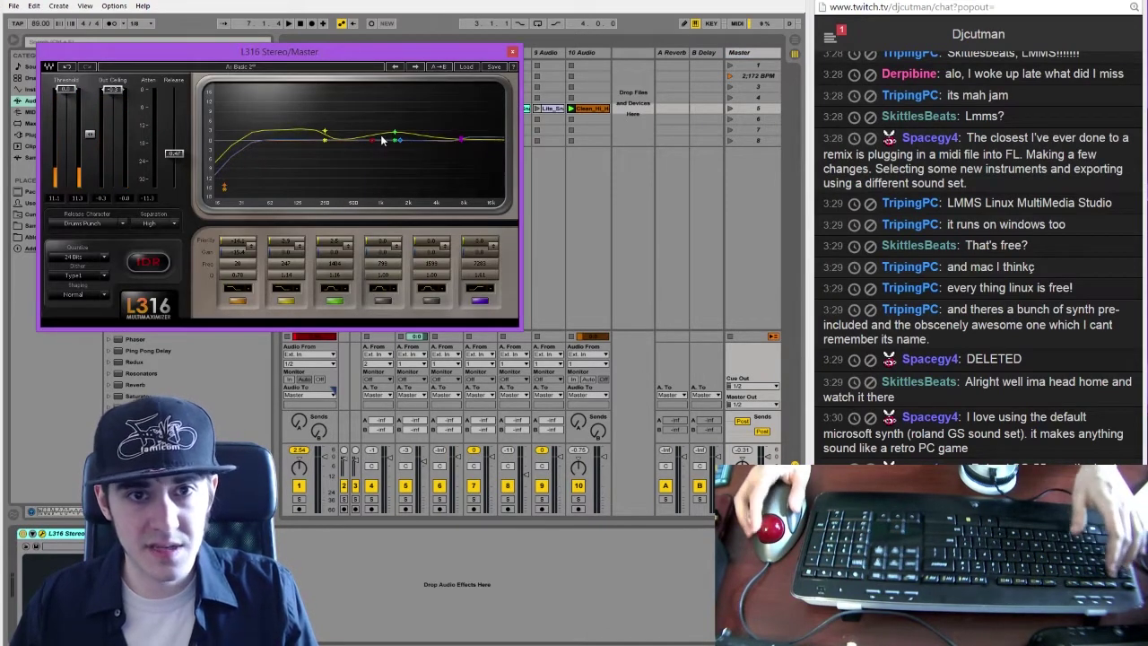
pyautogui.moveTo(389, 56); pyautogui.dragTo(568, 195)
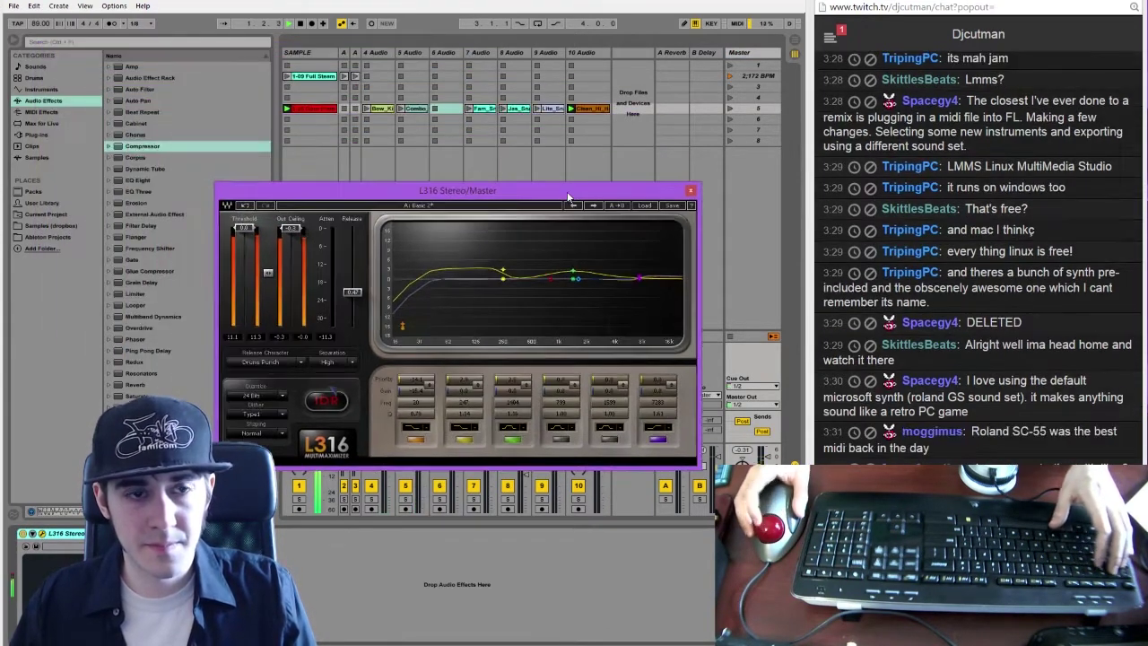
pyautogui.click(691, 190)
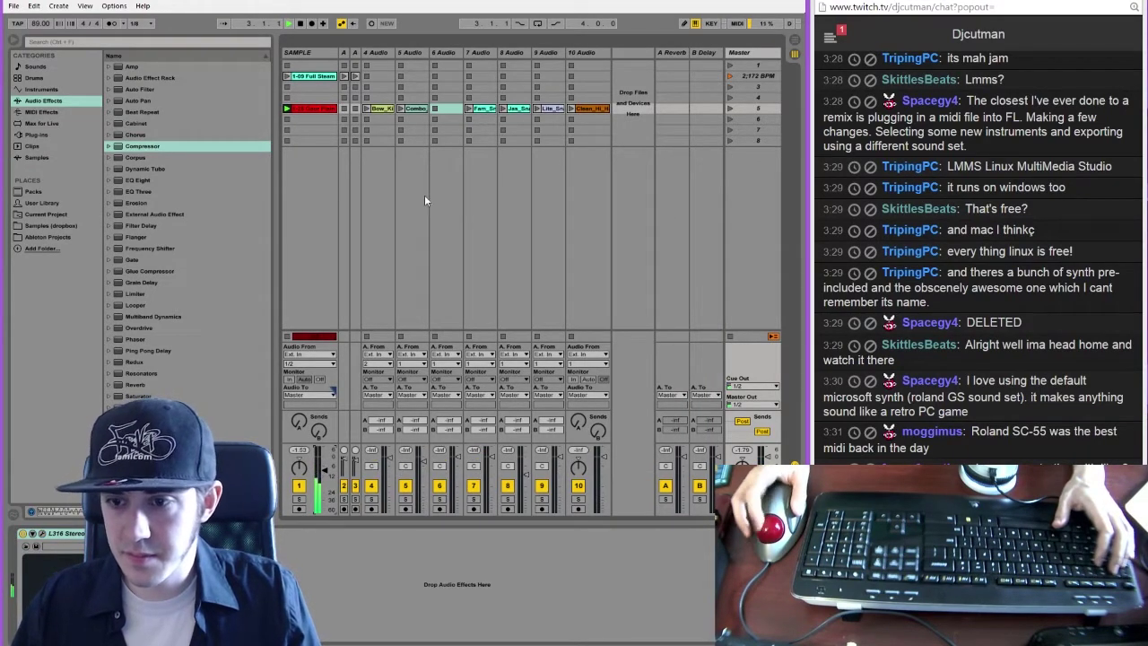
# Trigger the kick and hi-hat clips over the sample to check the balance, and stop playback
pyautogui.click(316, 107)
pyautogui.press('1')
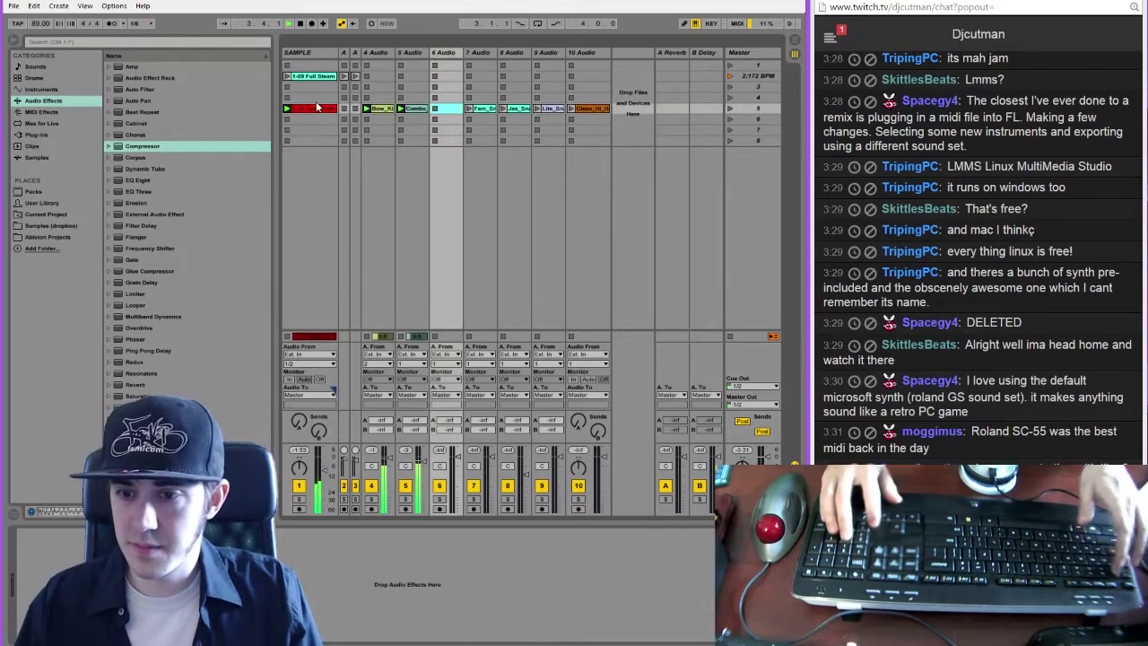
pyautogui.press('2')
pyautogui.press('1')
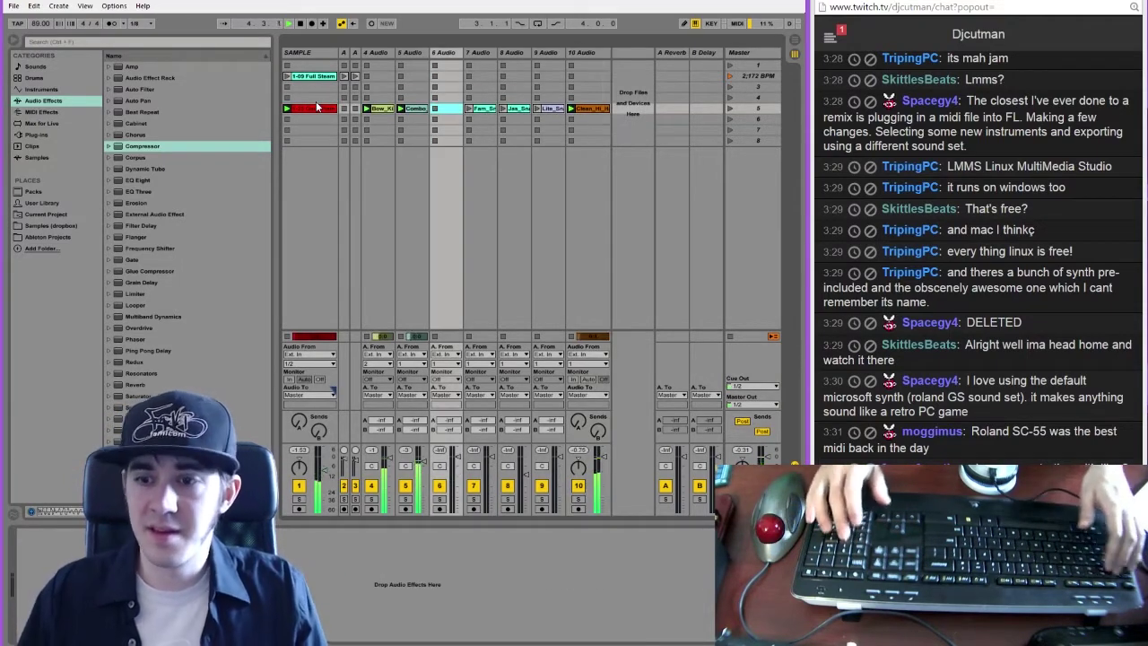
pyautogui.press('2')
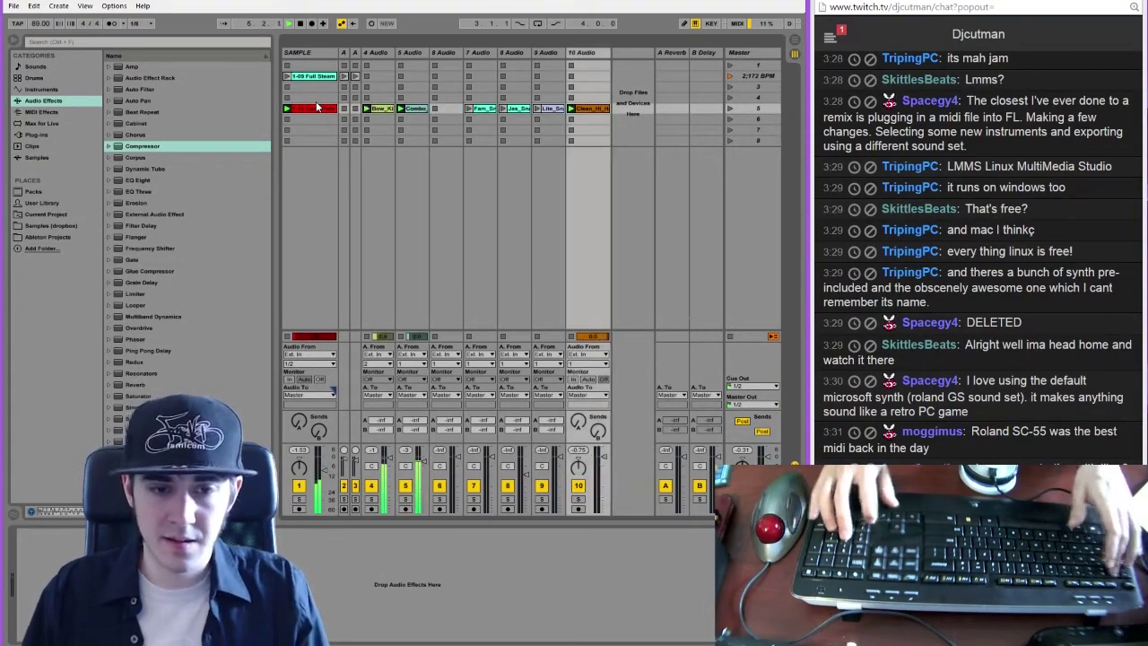
pyautogui.press('1')
pyautogui.press('2')
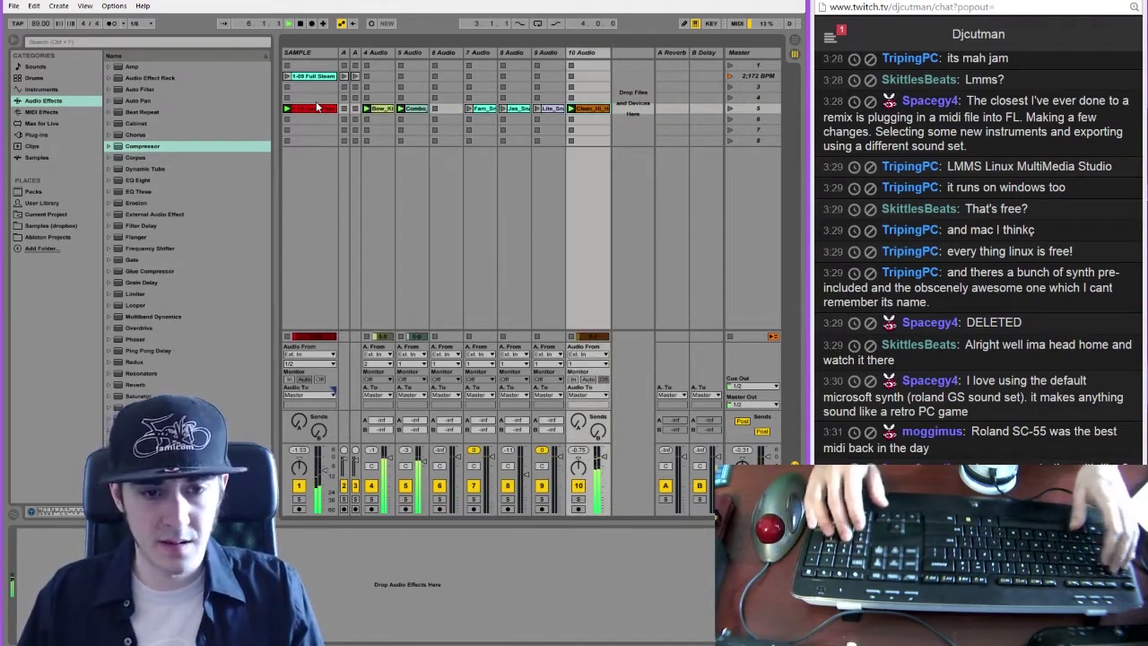
pyautogui.press('1')
pyautogui.click(299, 22)
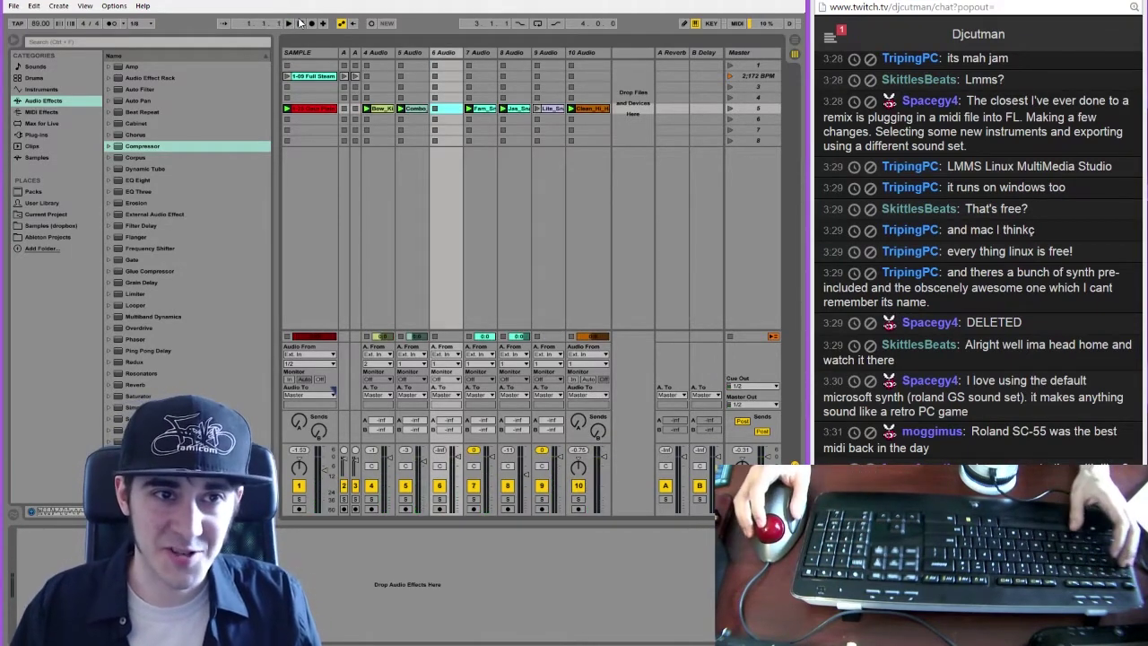
# Raise the SAMPLE track's volume slightly and restart playback to hear it with the drums
pyautogui.click(310, 119)
pyautogui.moveTo(324, 470); pyautogui.dragTo(324, 467)
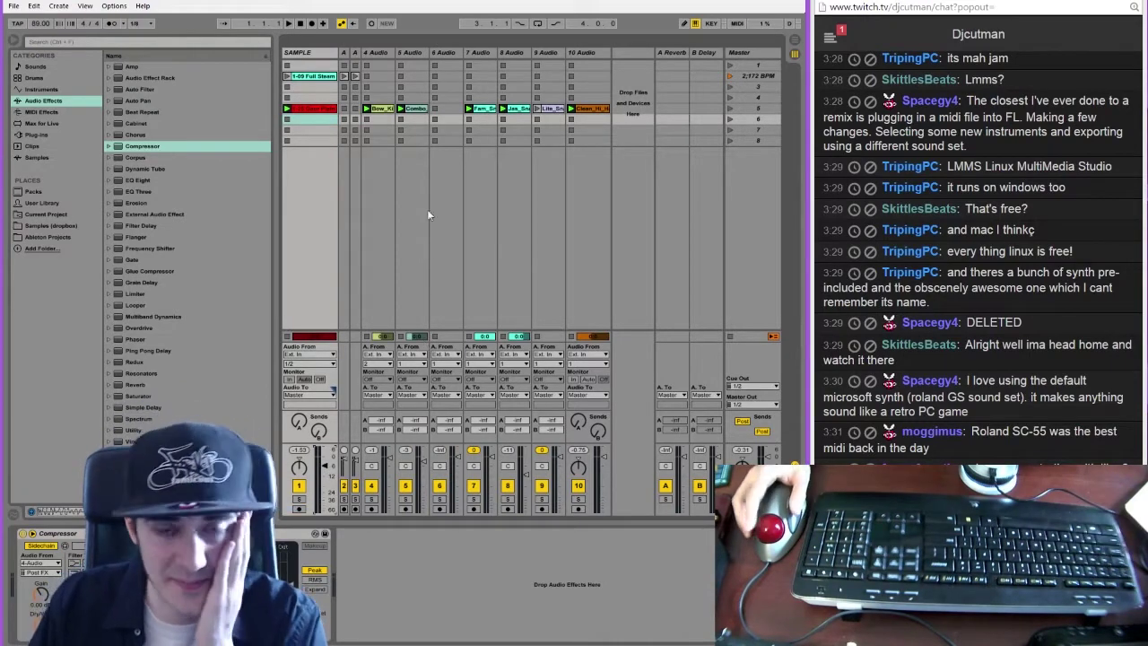
pyautogui.click(330, 109)
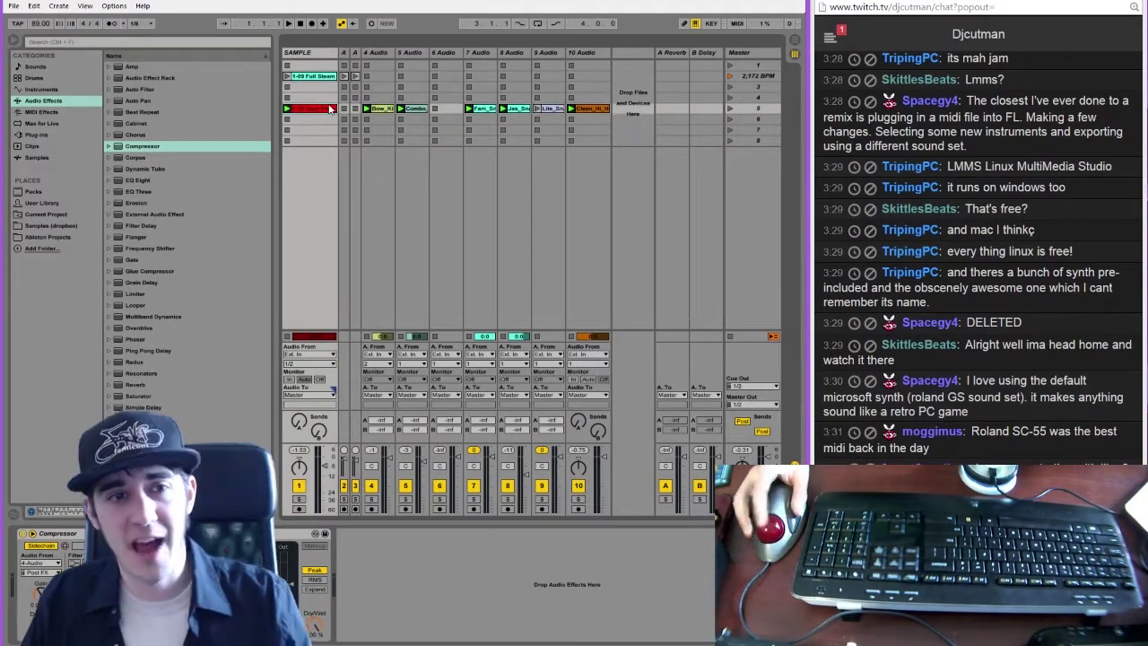
pyautogui.press('space')
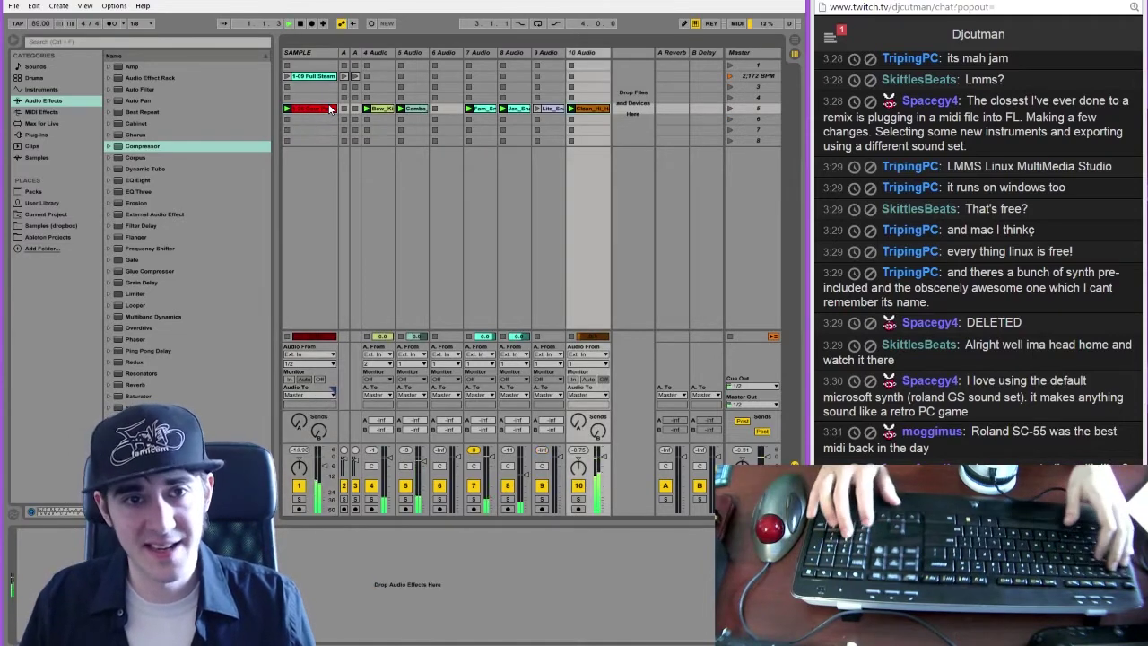
# Audition the beat by triggering the kick, snare and hi-hat clips over the sample, and stop playback
pyautogui.press('6')
pyautogui.press('6')
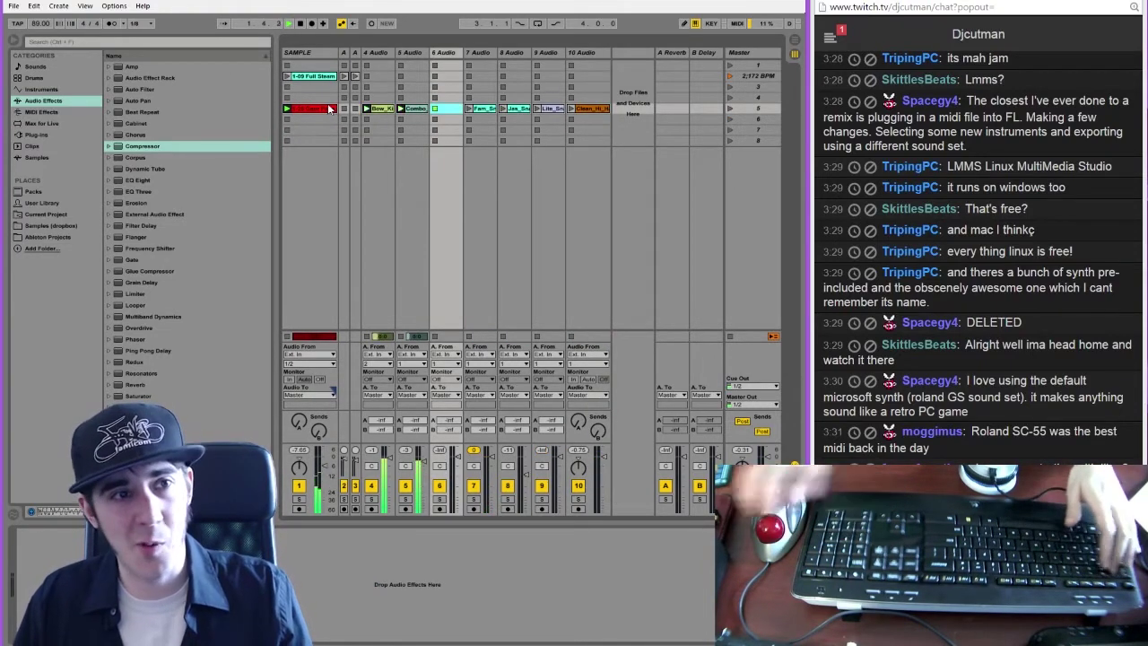
pyautogui.click(150, 25)
pyautogui.click(161, 147)
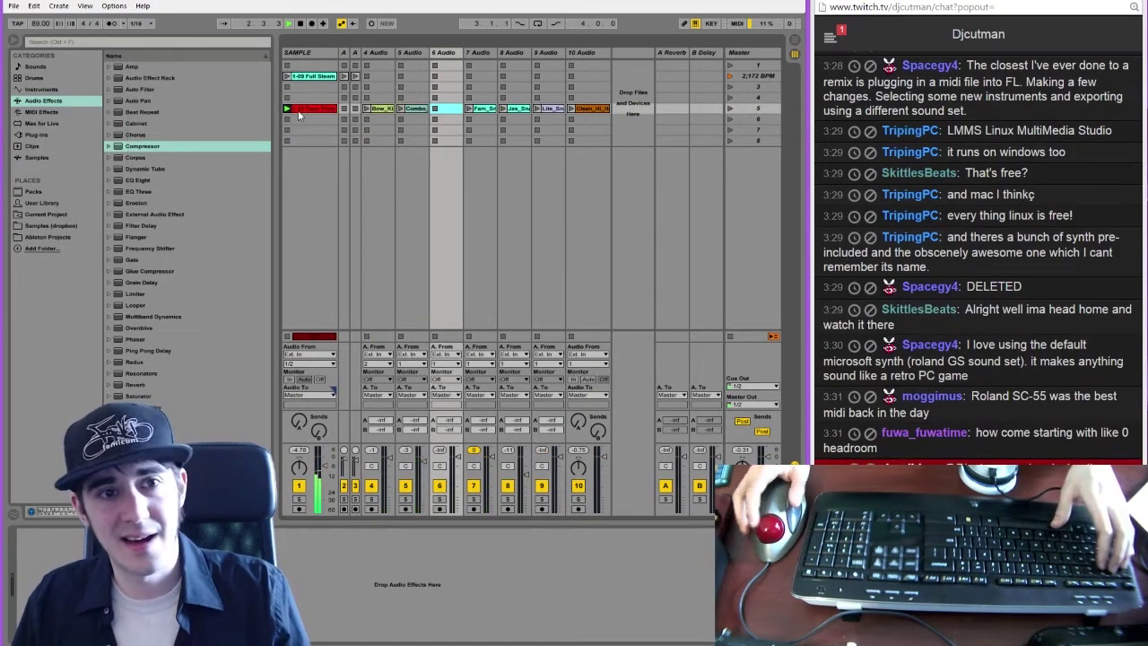
pyautogui.press('6')
pyautogui.press('0')
pyautogui.press('9')
pyautogui.press('0')
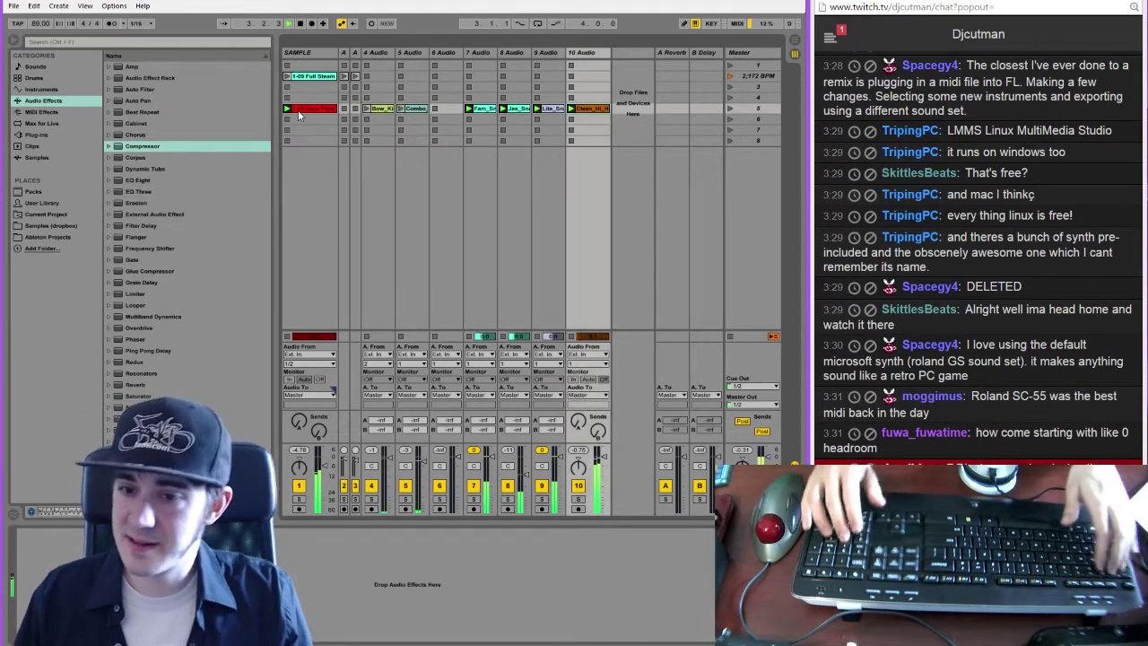
pyautogui.press('9')
pyautogui.press('0')
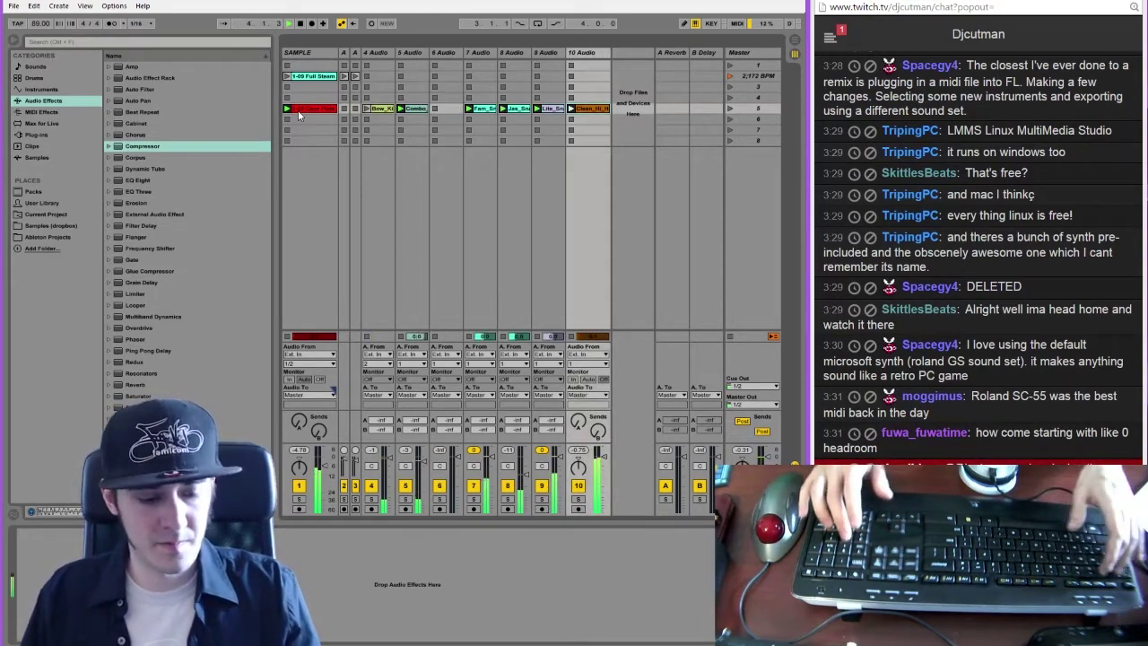
pyautogui.press('9')
pyautogui.press('0')
pyautogui.press('6')
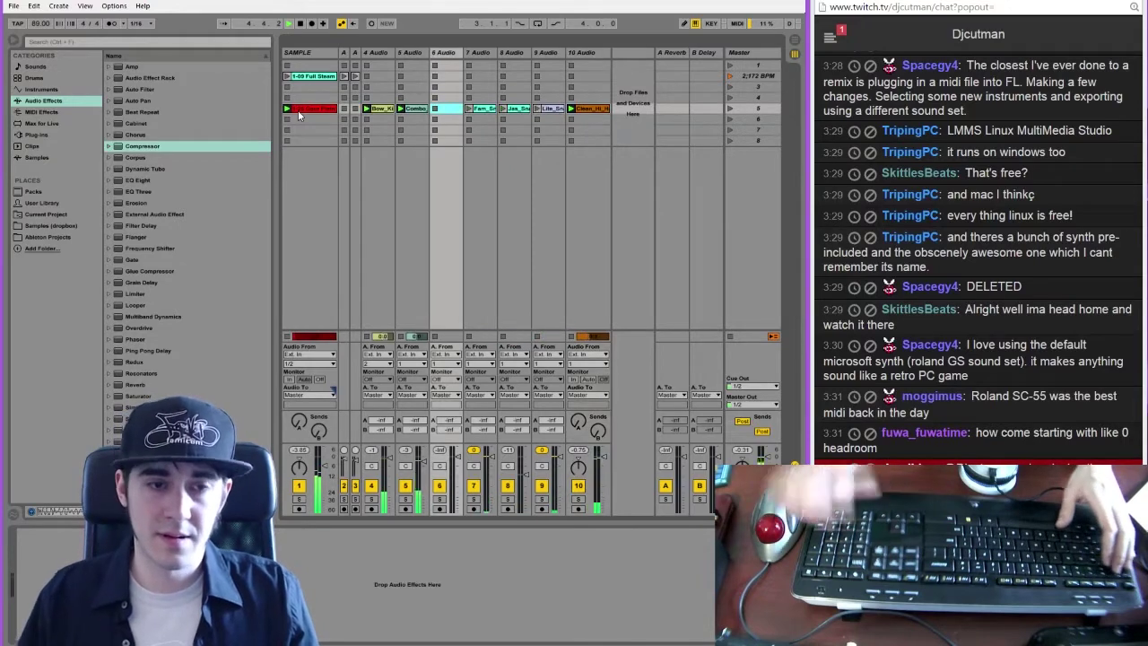
pyautogui.press('space')
# Raise the SAMPLE track's volume to about 0 dB and restart playback with the hi-hat clip
pyautogui.moveTo(324, 464); pyautogui.dragTo(323, 456)
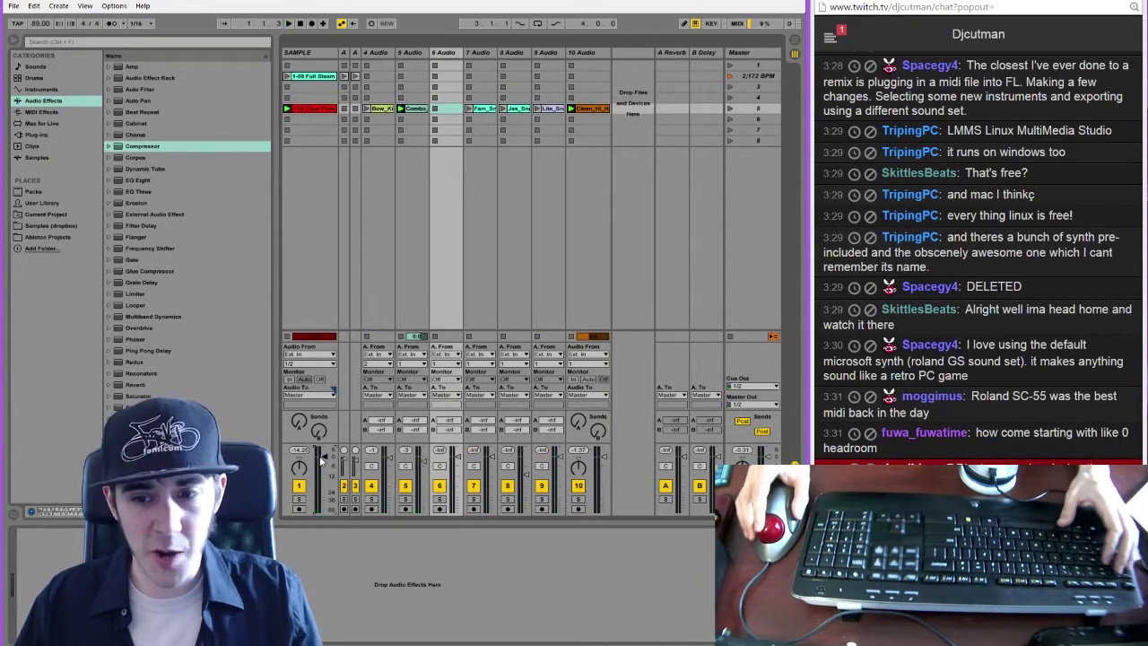
pyautogui.click(323, 114)
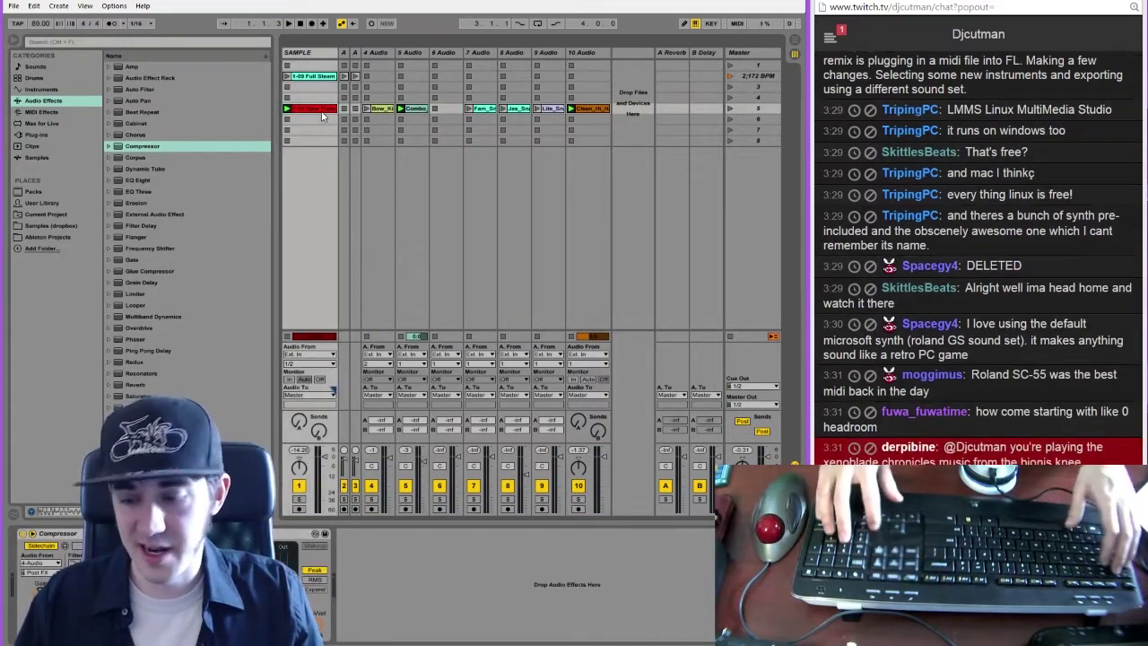
pyautogui.press('0')
pyautogui.press('space')
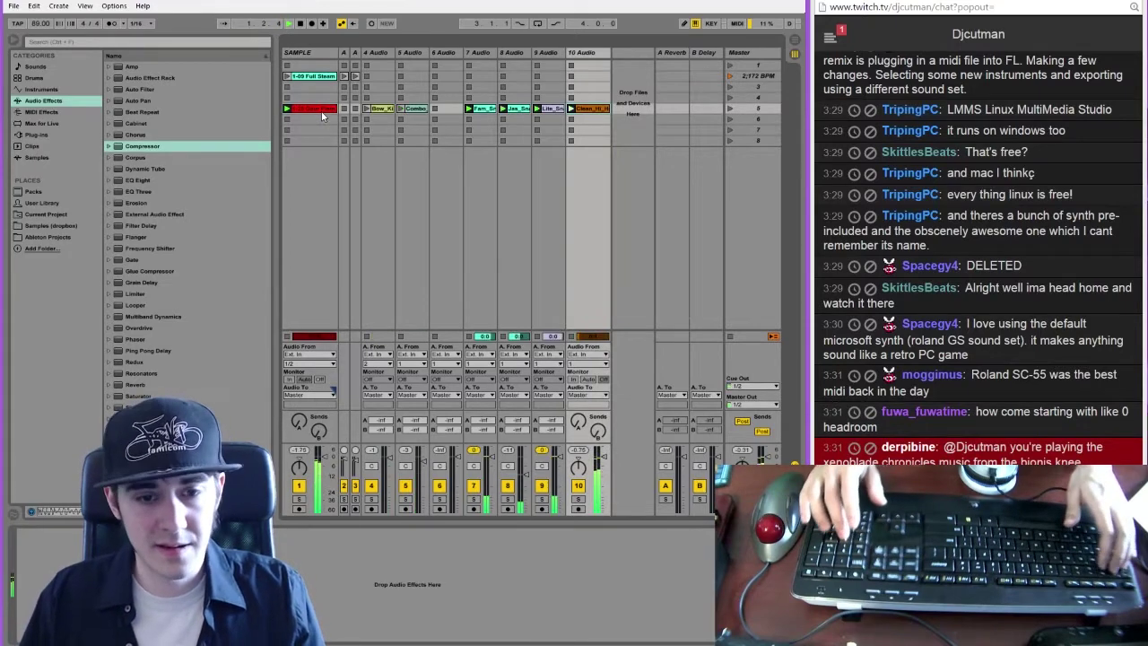
# Trigger the drum clips over the louder sample to check the mix, and stop playback and all clips
pyautogui.press('6')
pyautogui.press('0')
pyautogui.press('6')
pyautogui.press('0')
pyautogui.press('9')
pyautogui.press('0')
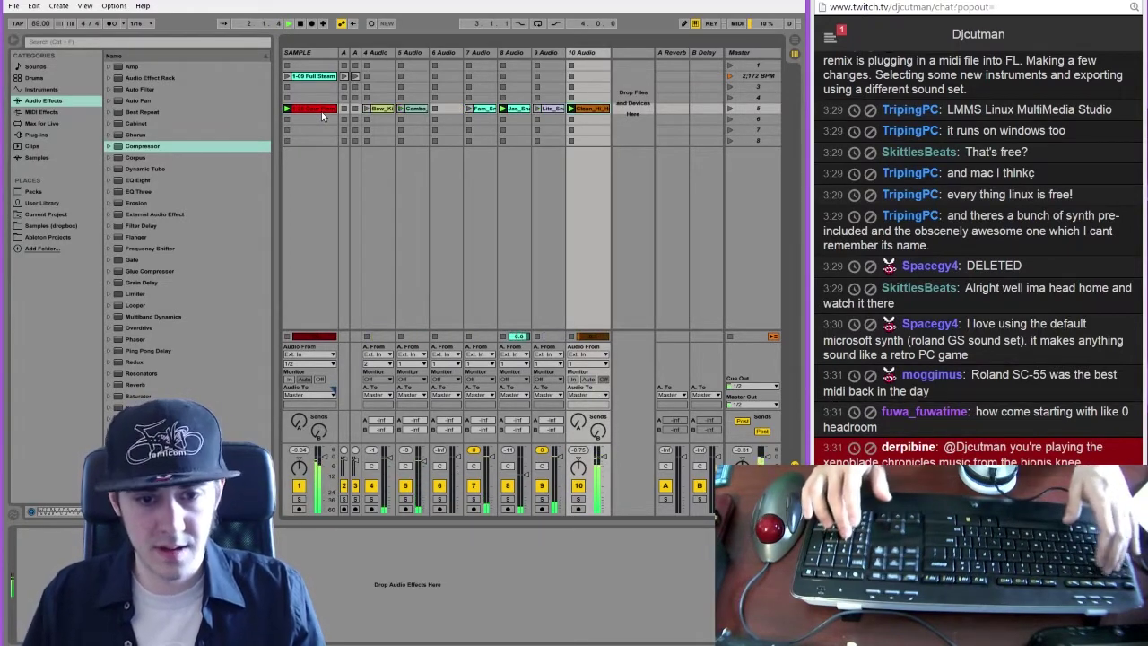
pyautogui.press('6')
pyautogui.press('0')
pyautogui.press('6')
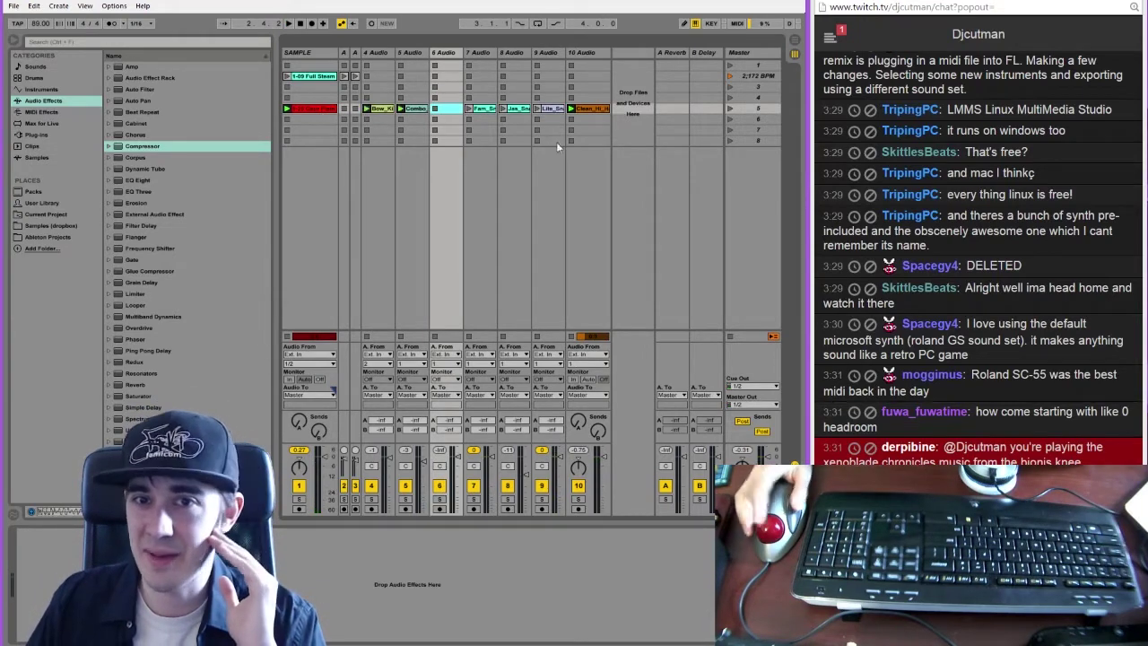
pyautogui.click(731, 338)
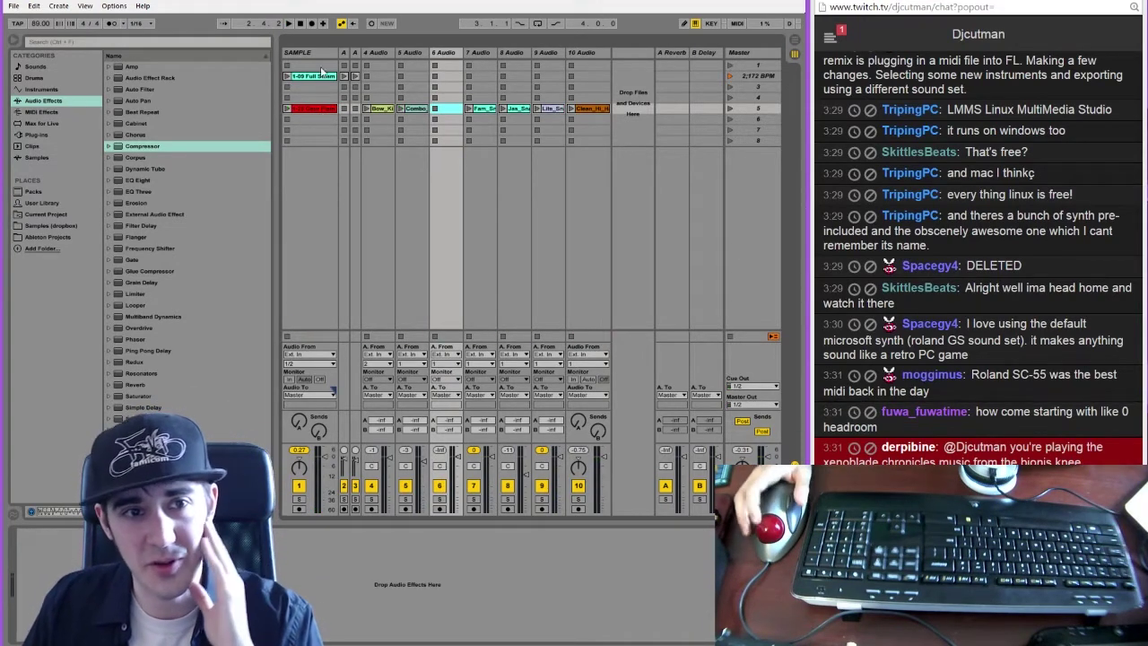
# Deactivate the SAMPLE track and launch the hi-hat clip on 10 Audio to hear the drums alone
pyautogui.click(378, 52)
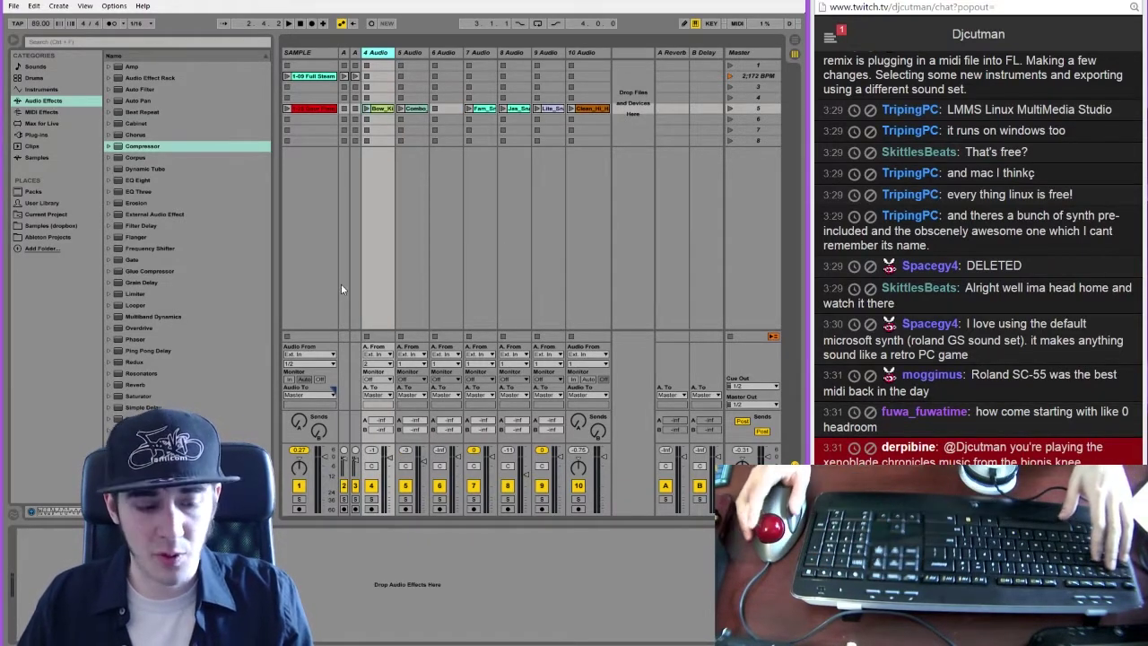
pyautogui.press('Right')
pyautogui.press('Right')
pyautogui.press('Right')
pyautogui.press('Right')
pyautogui.press('Right')
pyautogui.press('Right')
pyautogui.press('Return')
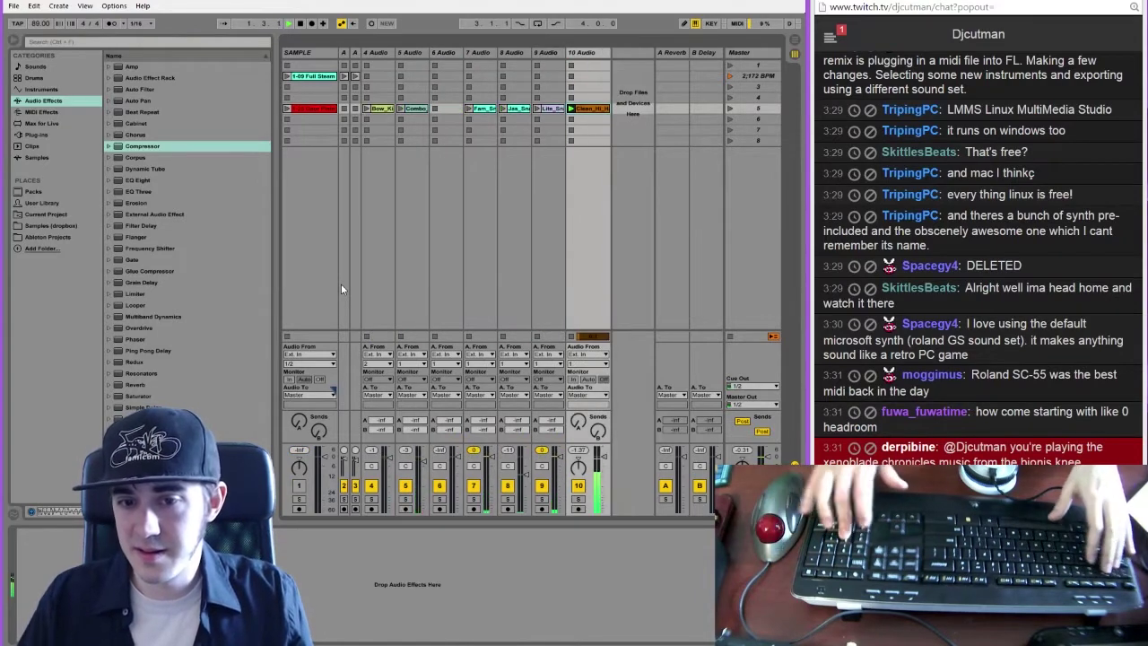
# Perform an improvised drum beat without the sample by triggering the kick, snare and hi-hat clips, and stop playback
pyautogui.press('Left')
pyautogui.press('Left')
pyautogui.press('Left')
pyautogui.press('Left')
pyautogui.press('a')
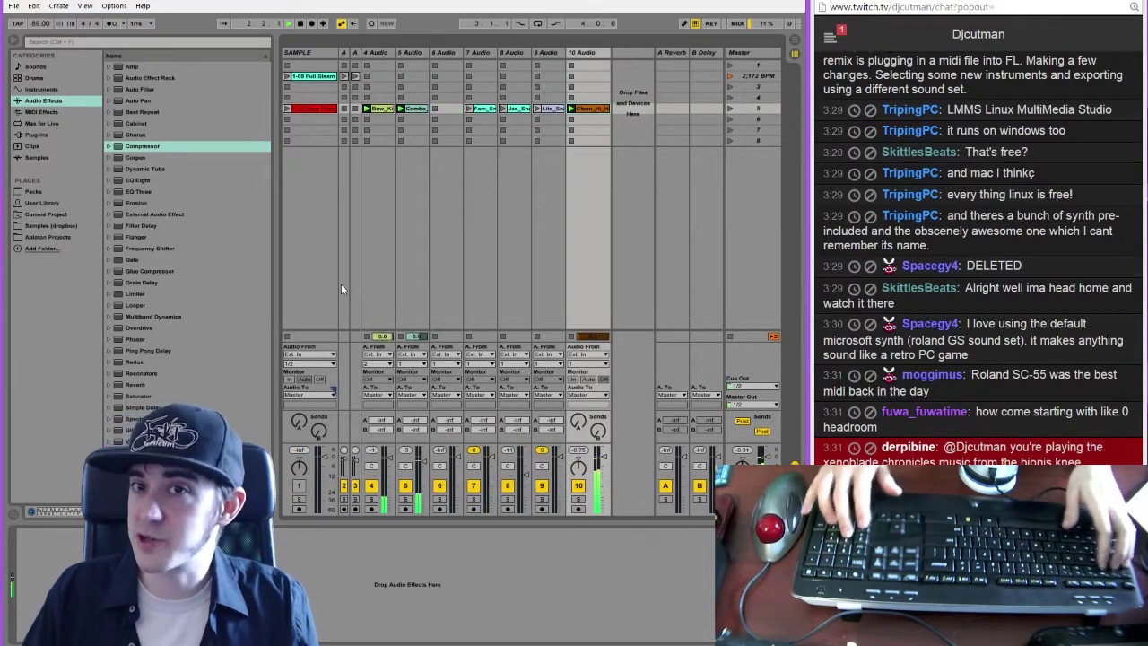
pyautogui.press('a')
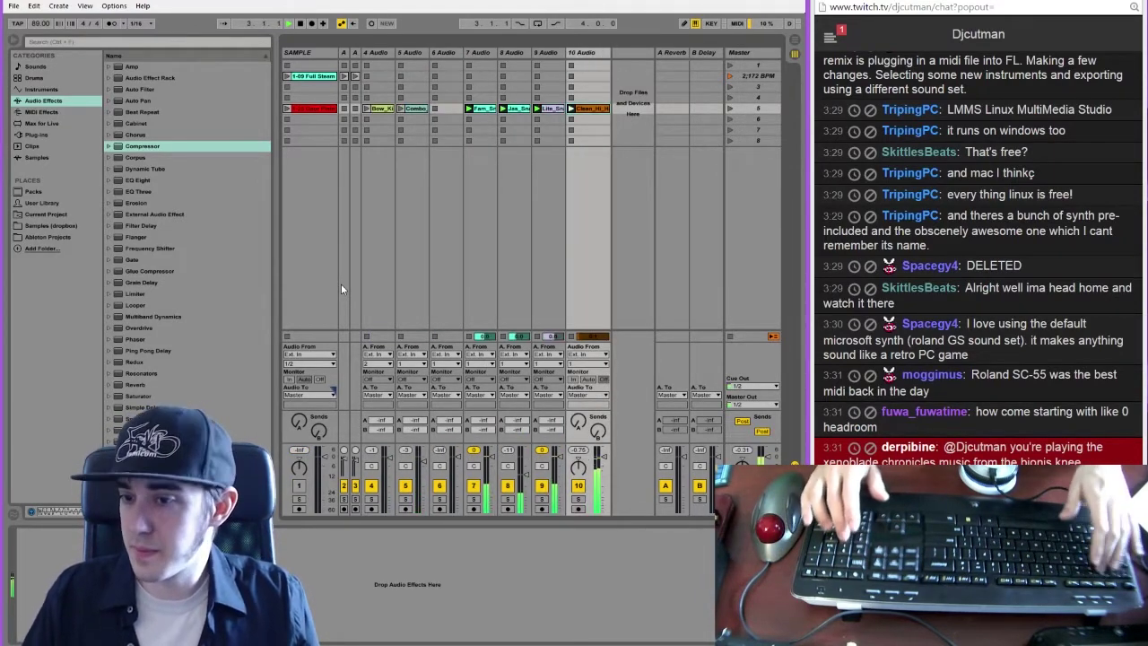
pyautogui.press('s')
pyautogui.press('d')
pyautogui.press('a')
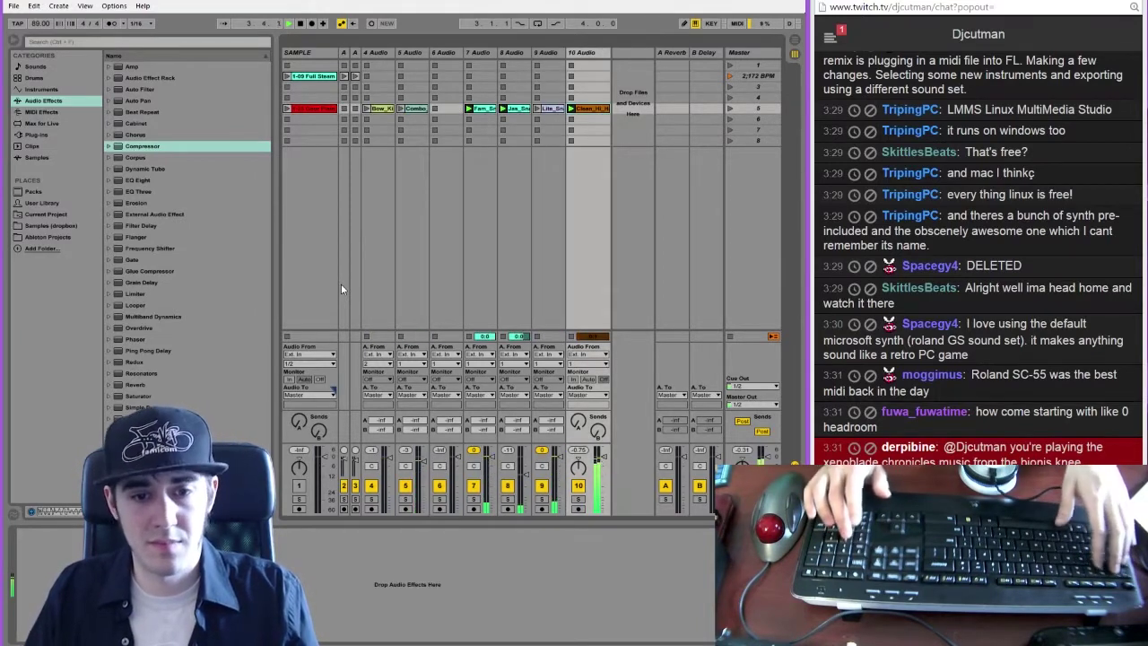
pyautogui.press('s')
pyautogui.press('a')
pyautogui.press('d')
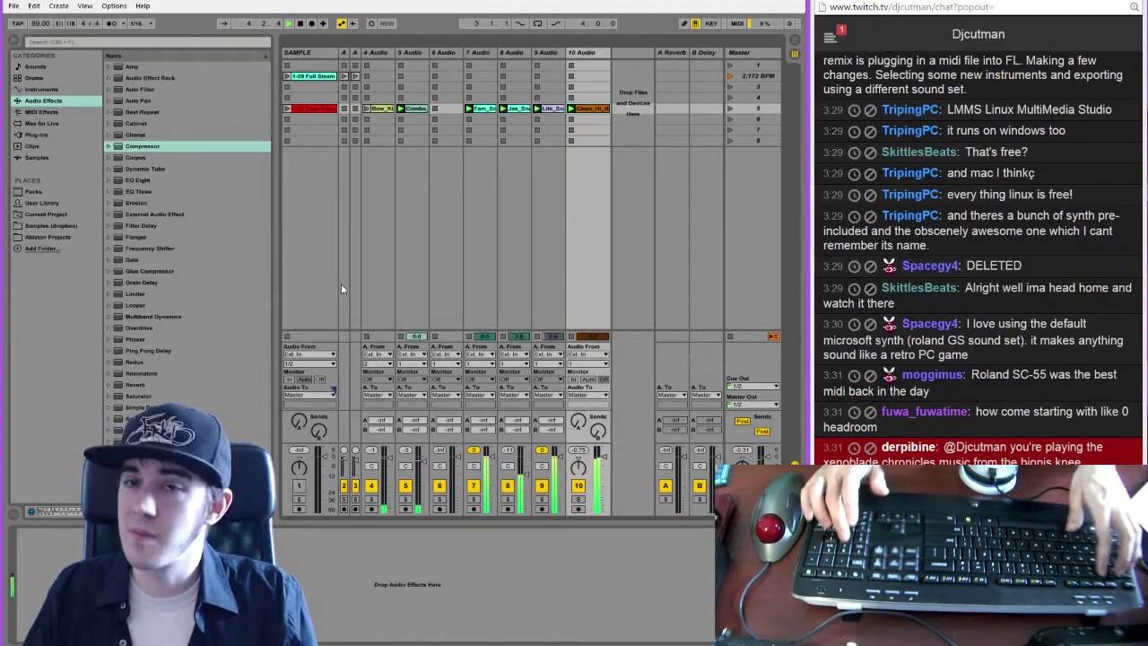
pyautogui.press('d')
pyautogui.press('a')
pyautogui.press('d')
pyautogui.press('s')
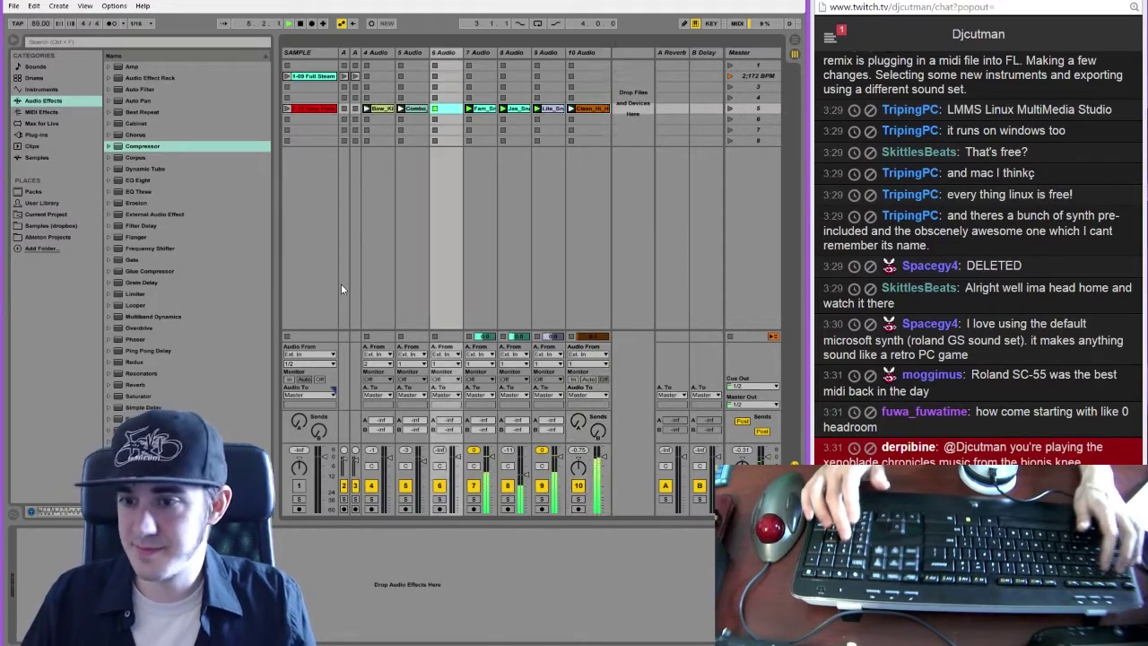
pyautogui.press('a')
pyautogui.press('d')
pyautogui.press('a')
pyautogui.press('s')
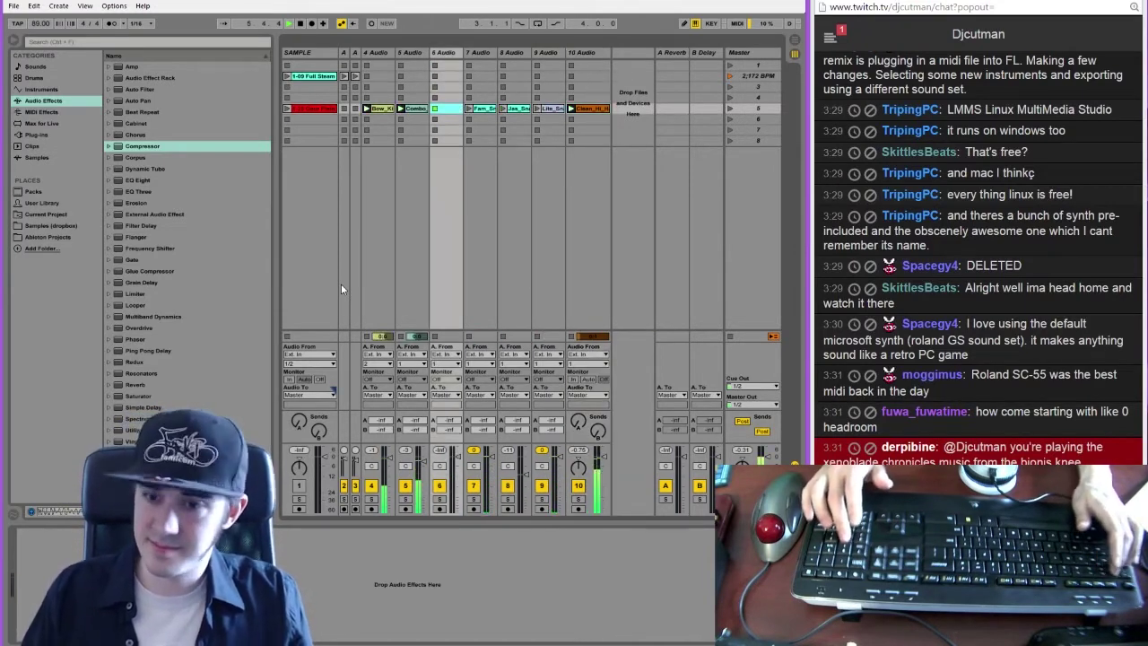
pyautogui.press('d')
pyautogui.press('a')
pyautogui.press('s')
pyautogui.press('a')
pyautogui.press('d')
pyautogui.press('a')
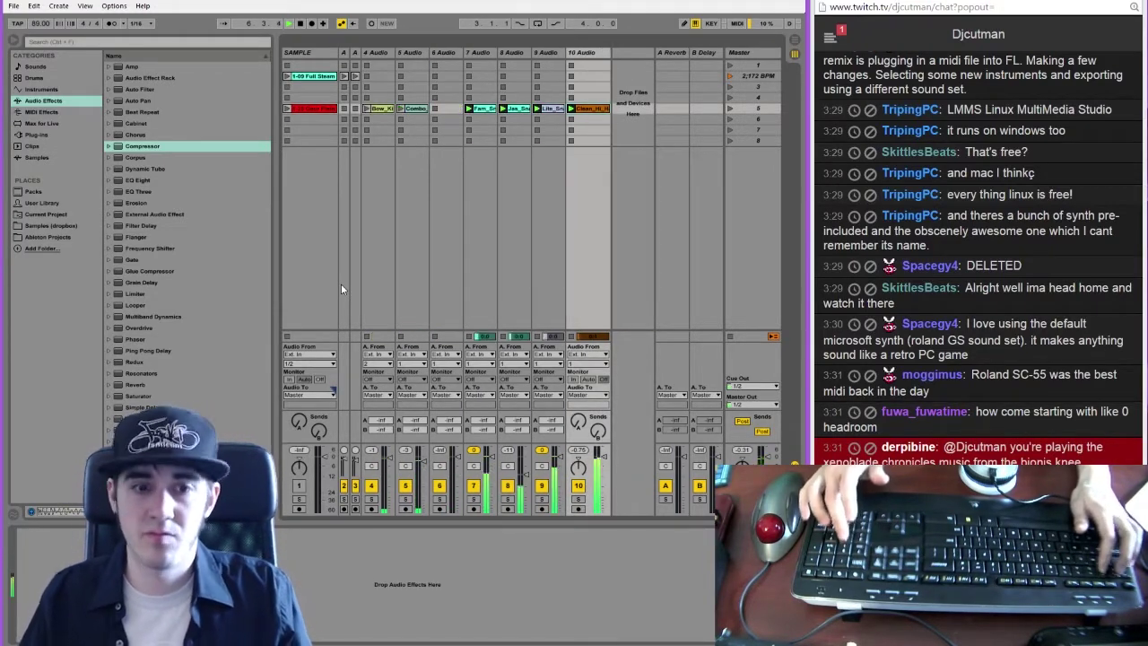
pyautogui.press('s')
pyautogui.press('a')
pyautogui.press('s')
pyautogui.press('a')
pyautogui.press('a')
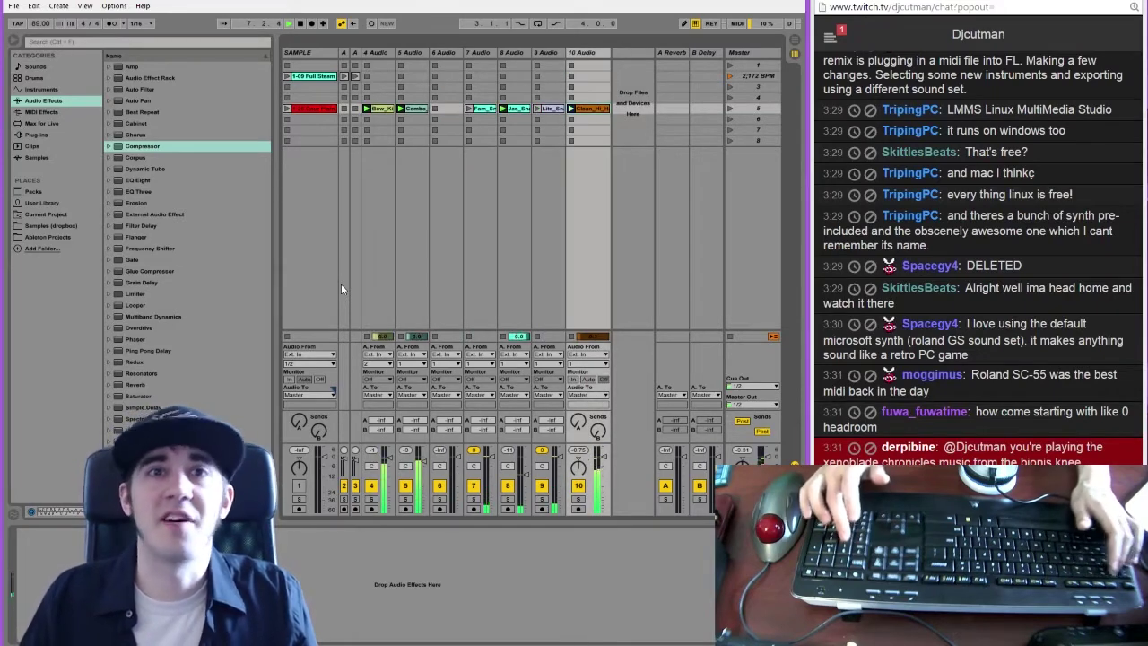
pyautogui.press('s')
pyautogui.press('a')
pyautogui.press('a')
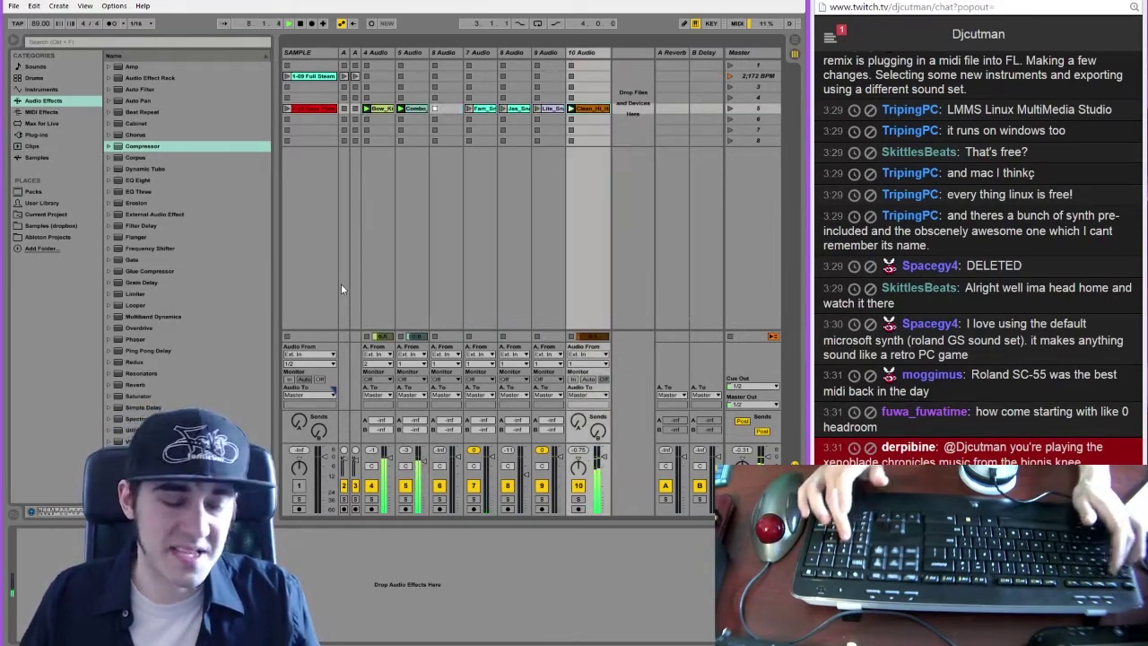
pyautogui.press('s')
pyautogui.press('a')
pyautogui.press('s')
pyautogui.press('a')
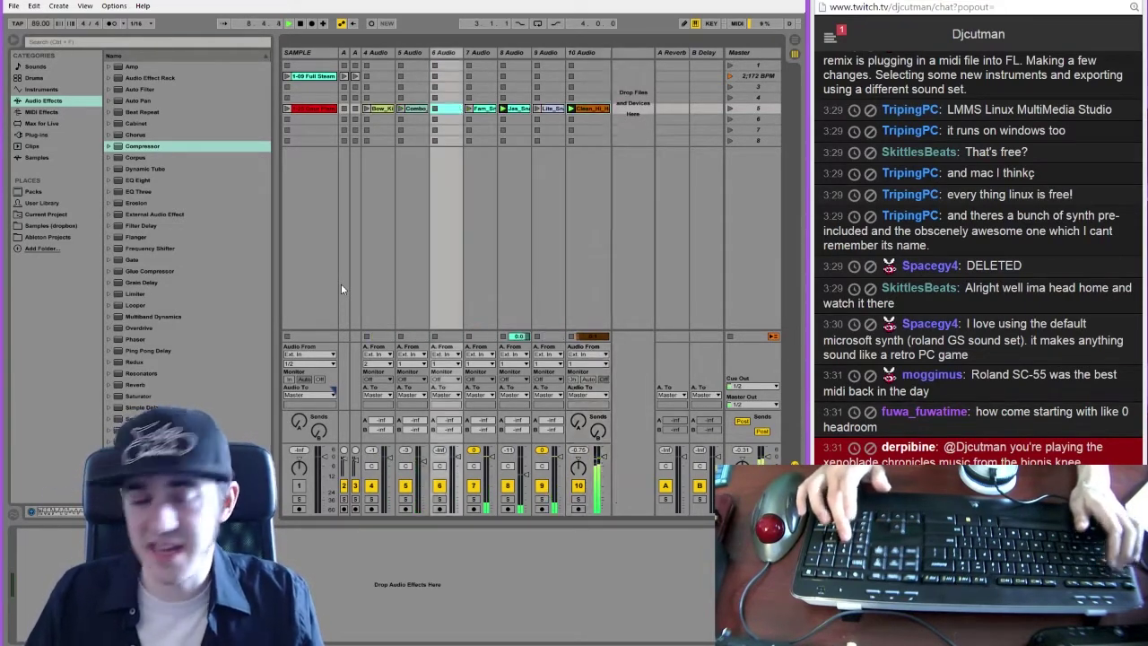
pyautogui.press('s')
pyautogui.press('d')
pyautogui.press('a')
pyautogui.press('d')
pyautogui.press('a')
pyautogui.press('d')
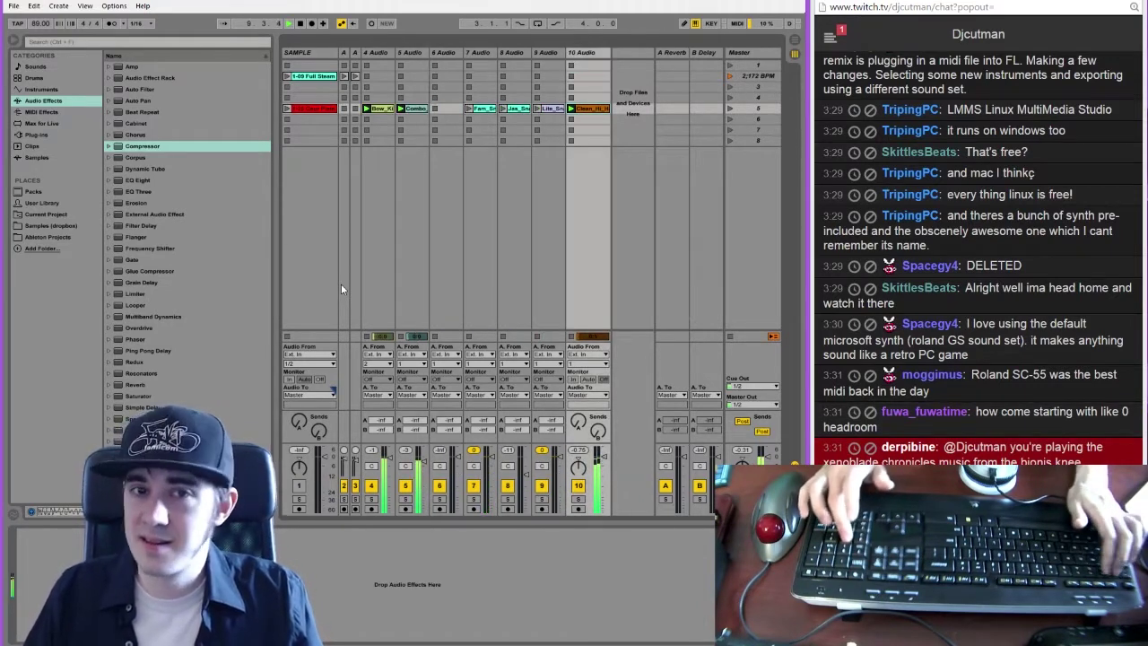
pyautogui.press('a')
pyautogui.press('s')
pyautogui.press('d')
pyautogui.press('s')
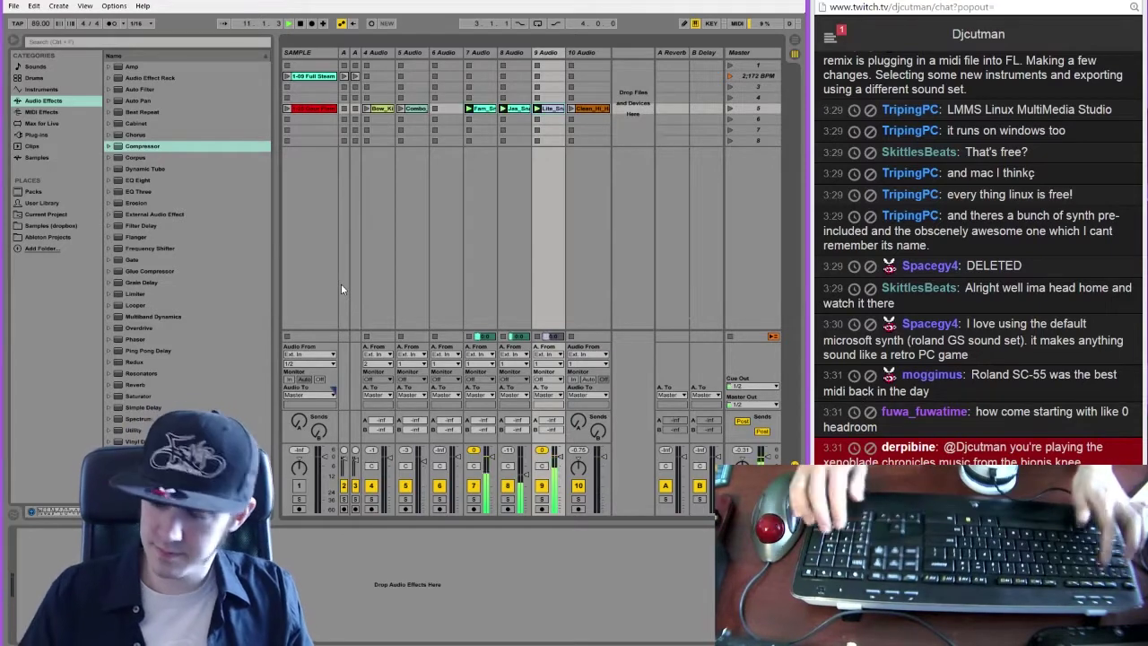
pyautogui.press('d')
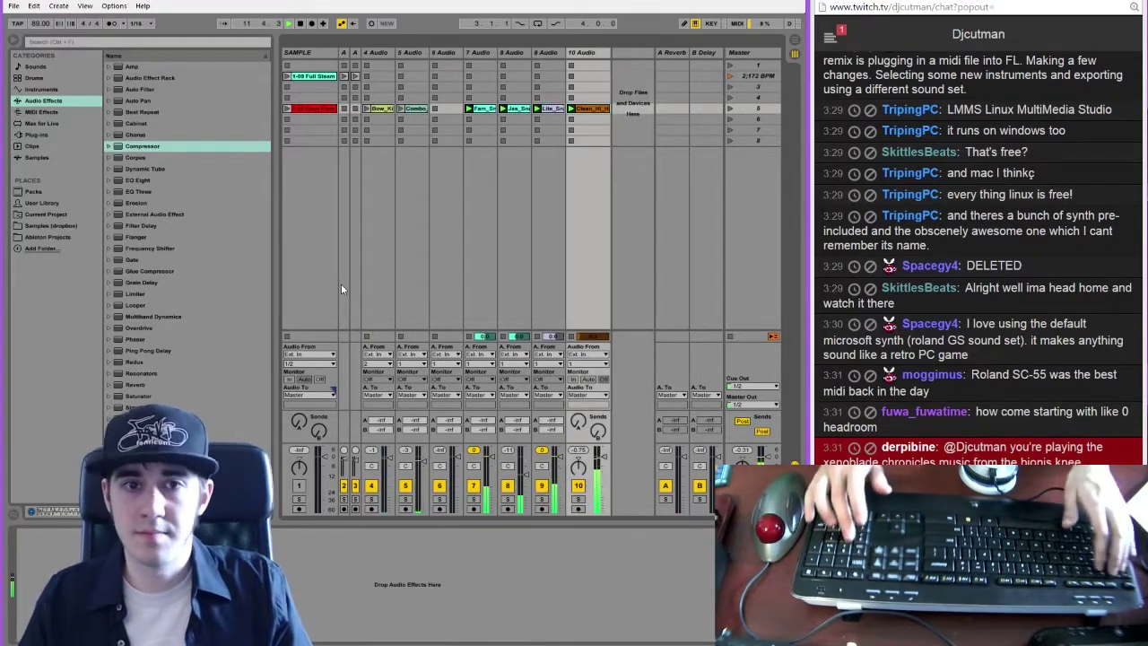
pyautogui.press('a')
pyautogui.press('d')
pyautogui.press('s')
pyautogui.press('d')
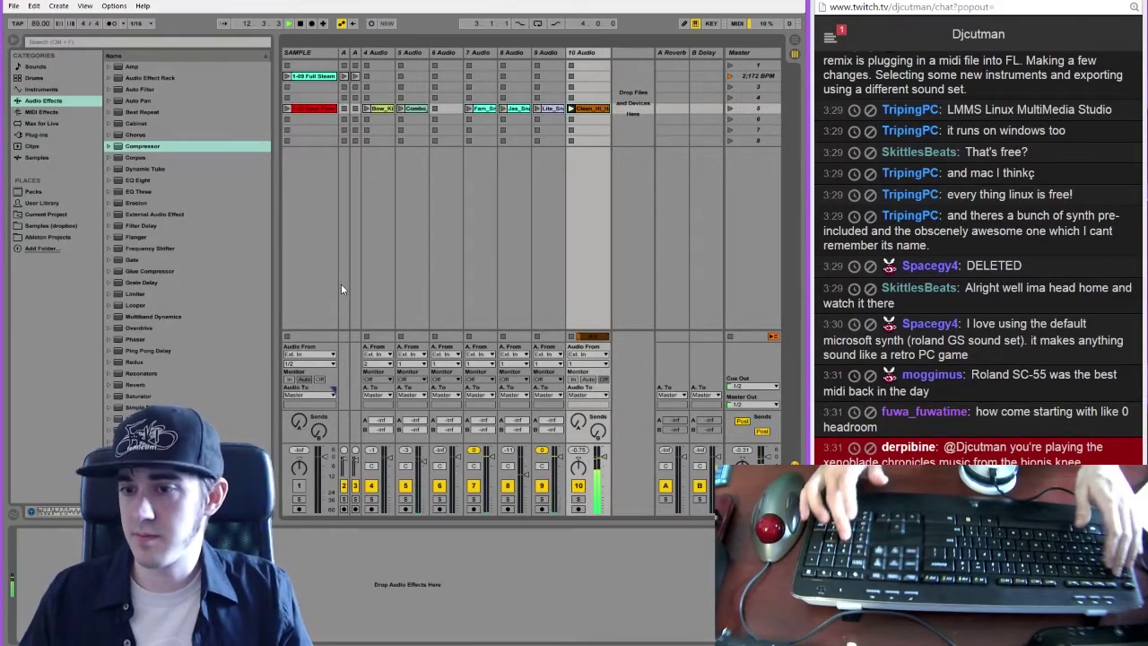
pyautogui.press('a')
pyautogui.press('s')
pyautogui.press('d')
pyautogui.press('a')
pyautogui.press('d')
pyautogui.press('a')
pyautogui.press('d')
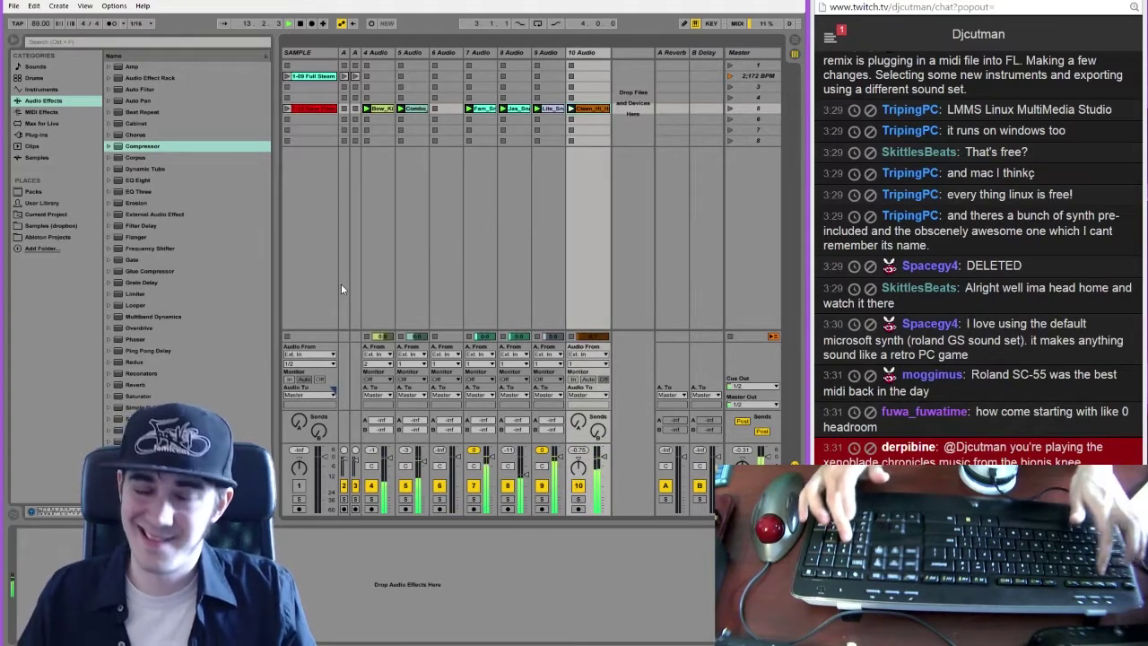
pyautogui.press('a')
pyautogui.press('d')
pyautogui.press('s')
pyautogui.press('d')
pyautogui.press('a')
pyautogui.press('d')
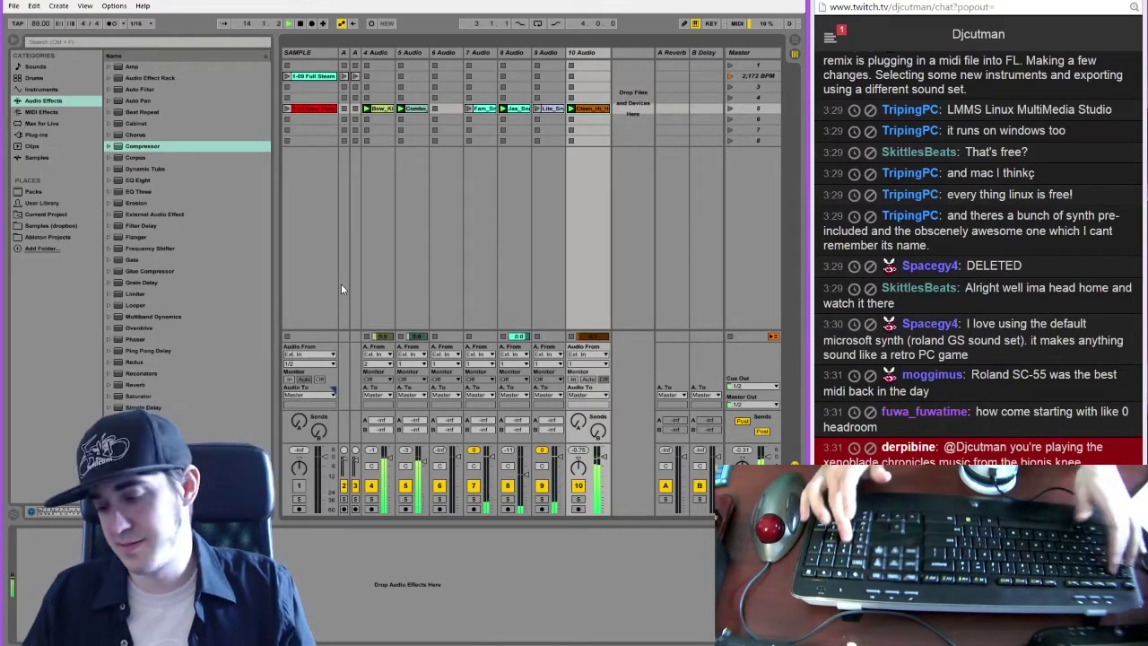
pyautogui.press('s')
pyautogui.press('d')
pyautogui.press('a')
pyautogui.press('d')
pyautogui.press('a')
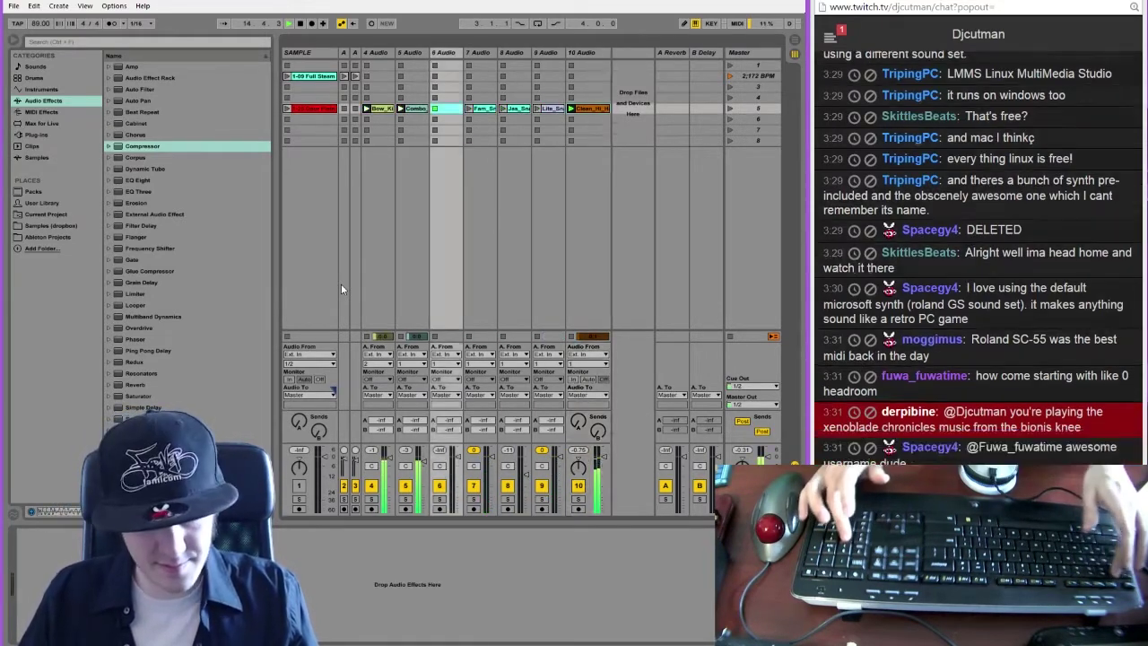
pyautogui.press('s')
pyautogui.press('d')
pyautogui.press('a')
pyautogui.press('d')
pyautogui.press('a')
pyautogui.press('d')
pyautogui.press('s')
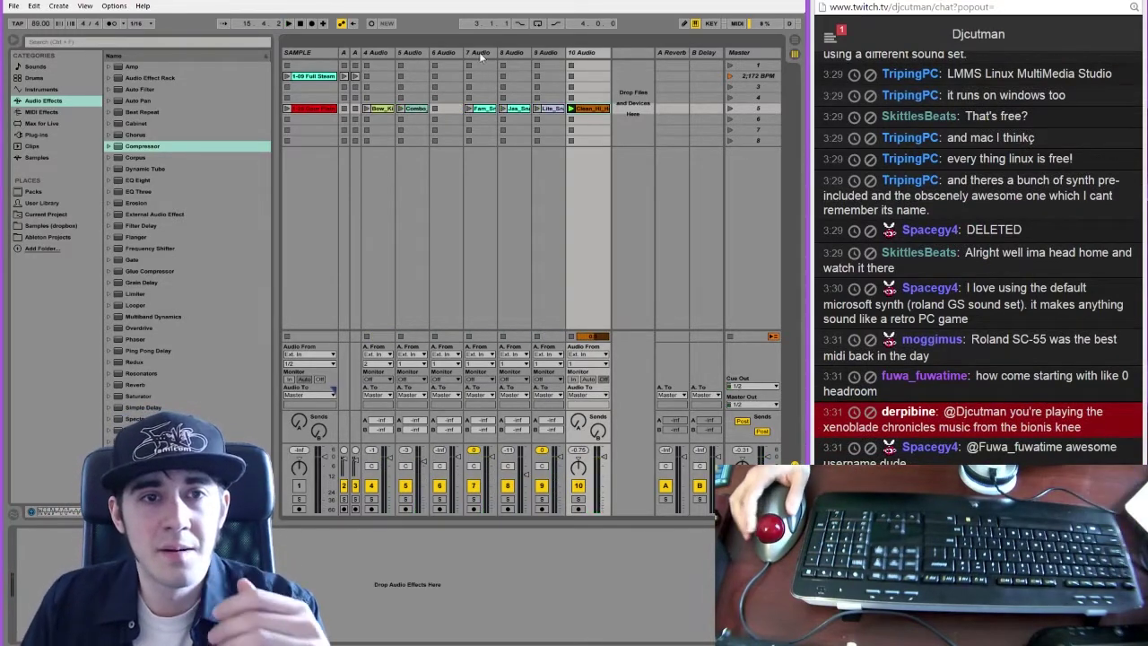
# Group the drum tracks from 4 Audio through 10 Audio and fold the new group
pyautogui.click(373, 54)
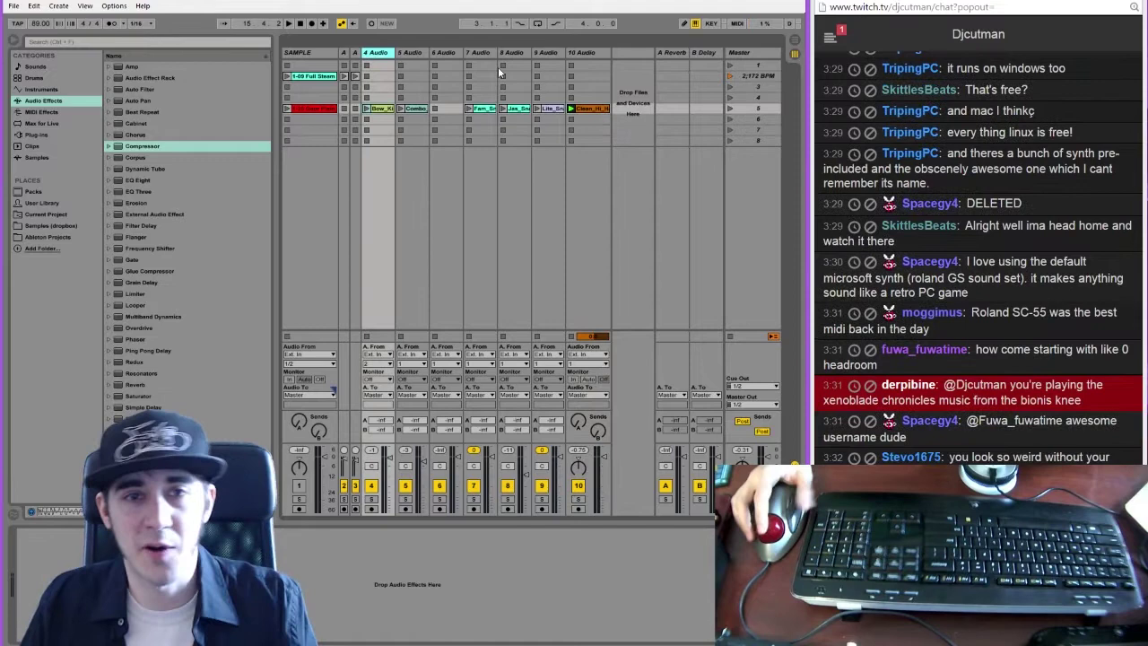
pyautogui.keyDown('shift'); pyautogui.click(580, 53); pyautogui.keyUp('shift')
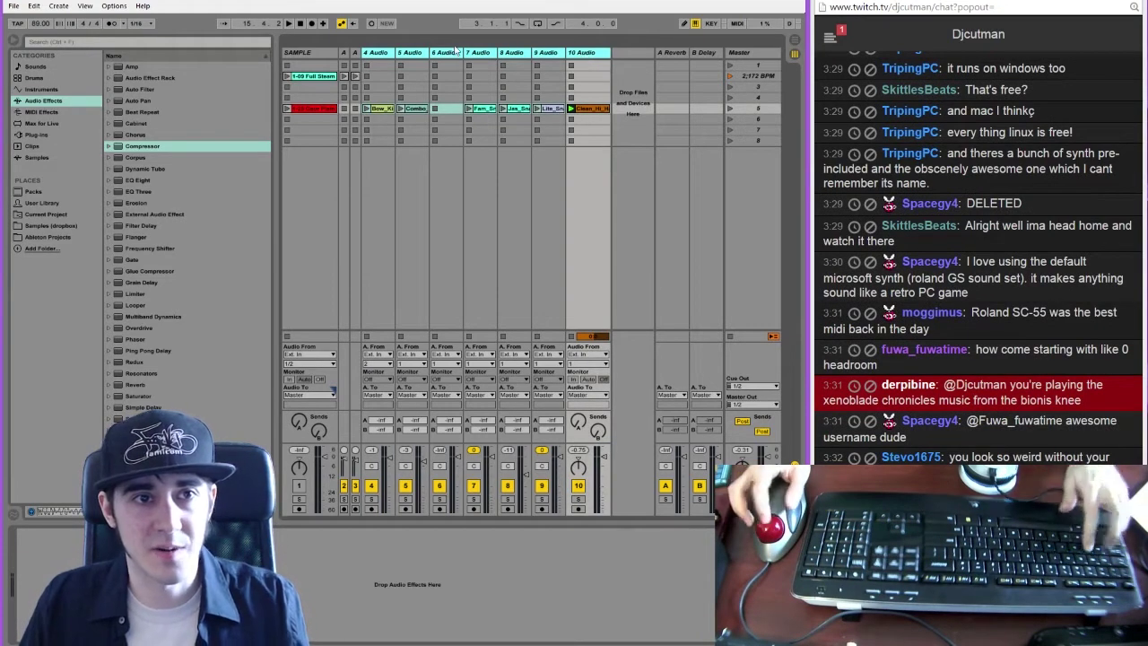
pyautogui.rightClick(376, 53)
pyautogui.click(423, 143)
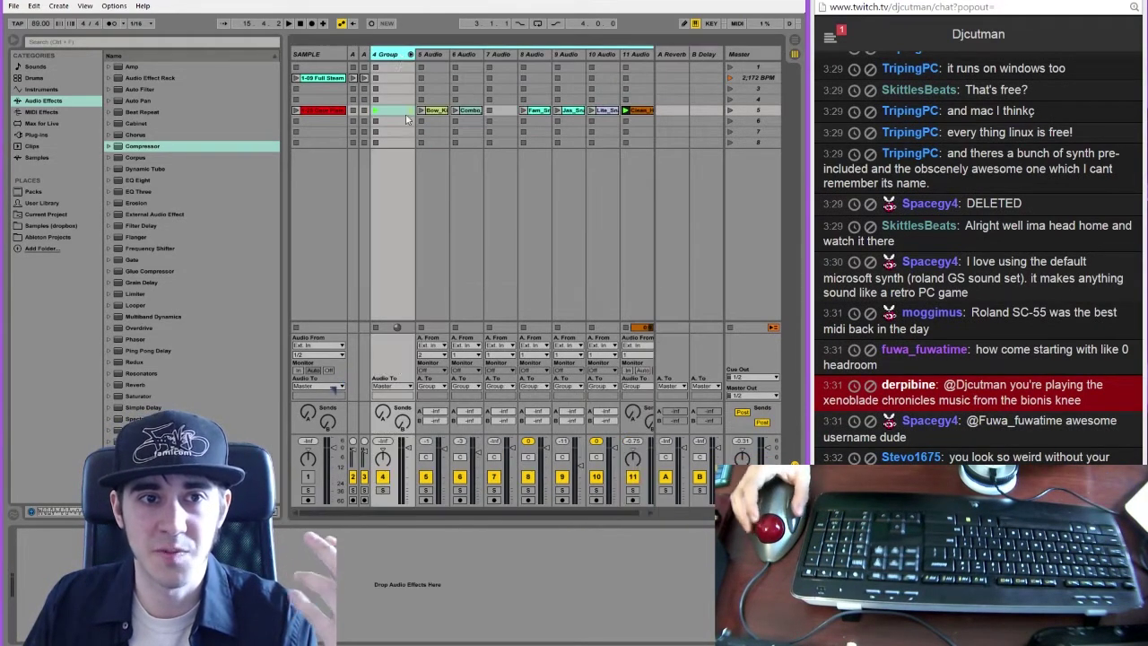
pyautogui.click(408, 54)
# Widen the narrow 2 Audio and 3 Audio tracks together so that their names and clips can be read
pyautogui.click(364, 54)
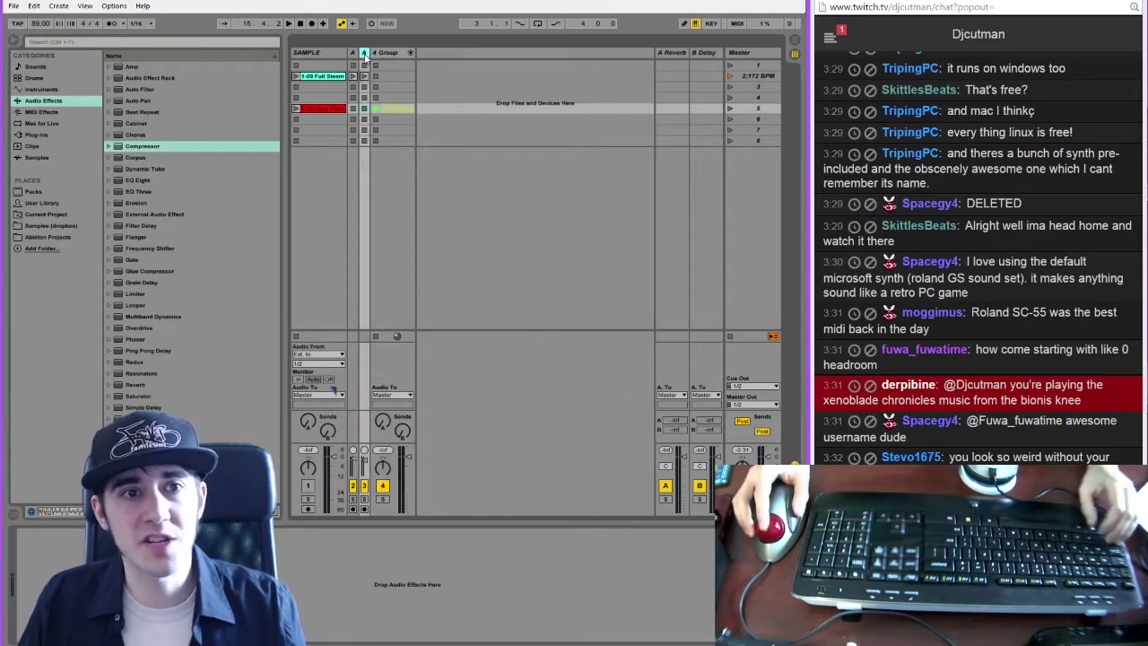
pyautogui.keyDown('shift'); pyautogui.click(355, 54); pyautogui.keyUp('shift')
pyautogui.moveTo(367, 52); pyautogui.dragTo(401, 52)
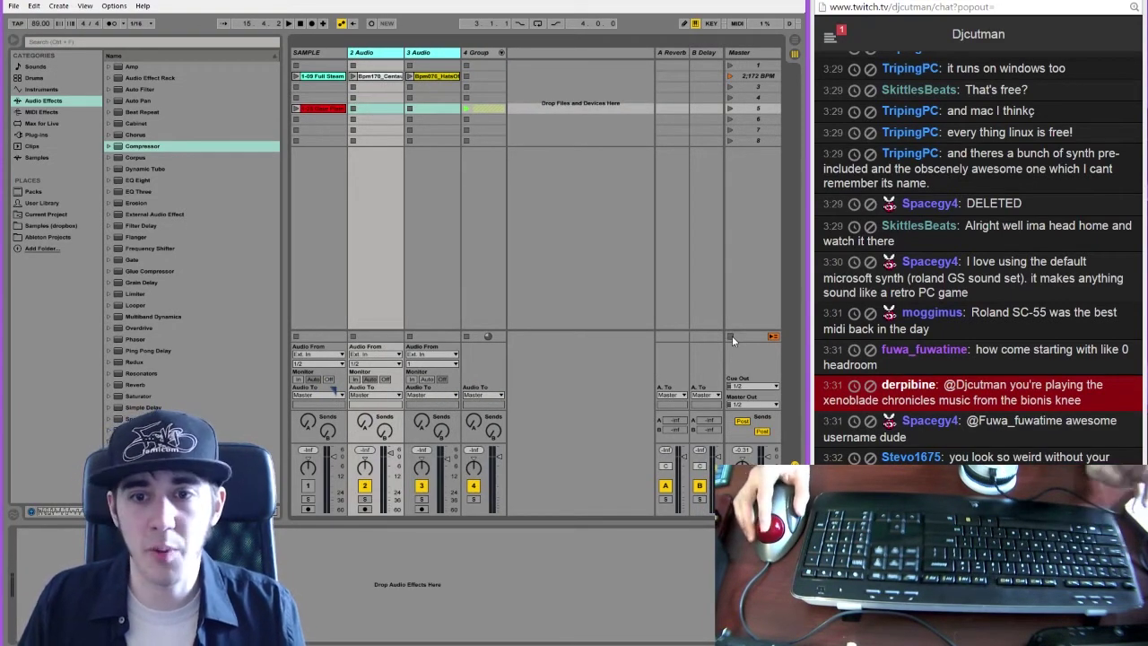
# Copy the 1-09 Full Steam clip from the session to the start of the SAMPLE track in the arrangement, and switch playback back to the arrangement
pyautogui.click(317, 76)
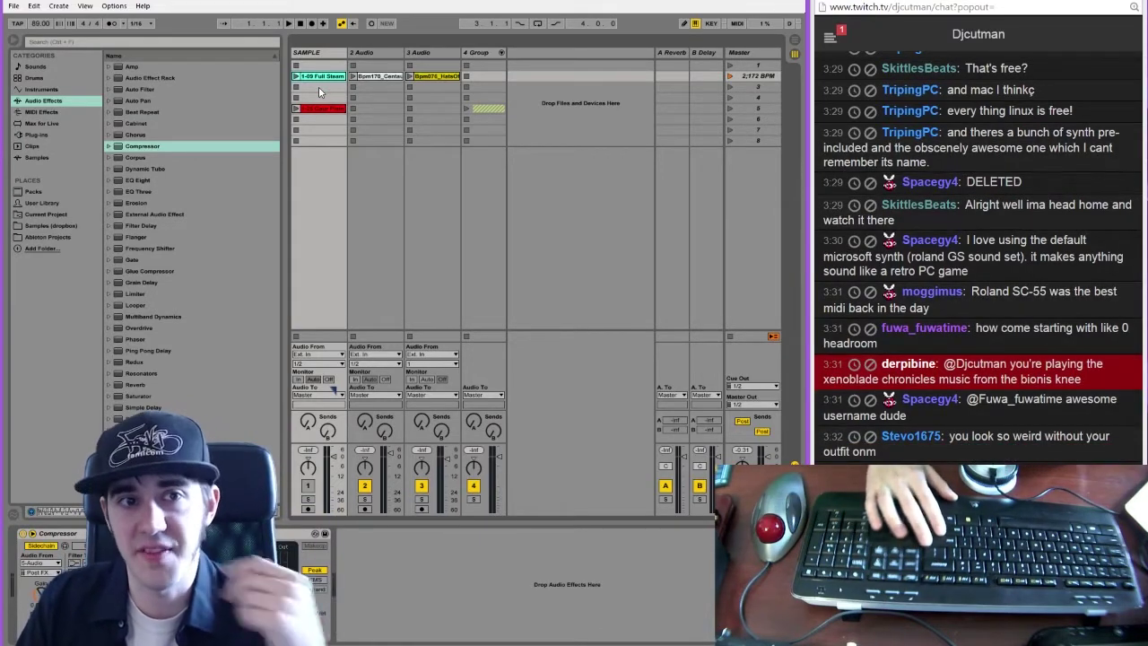
pyautogui.moveTo(319, 79); pyautogui.dragTo(200, 114)
pyautogui.press('Tab')
pyautogui.moveTo(276, 54); pyautogui.dragTo(412, 68)
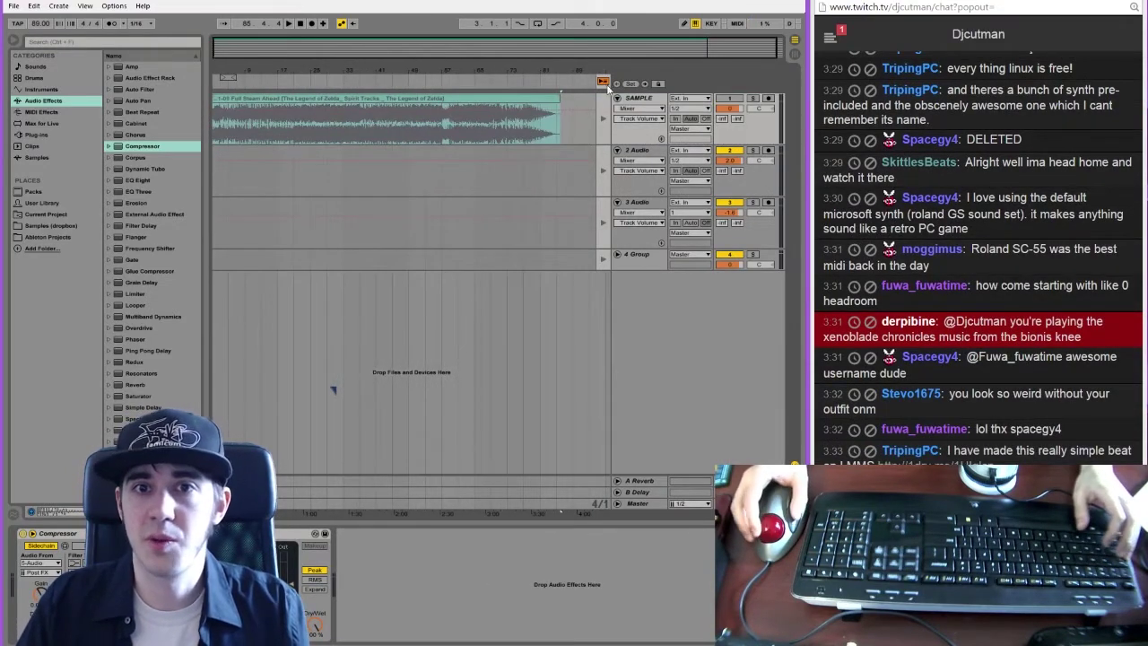
pyautogui.click(605, 82)
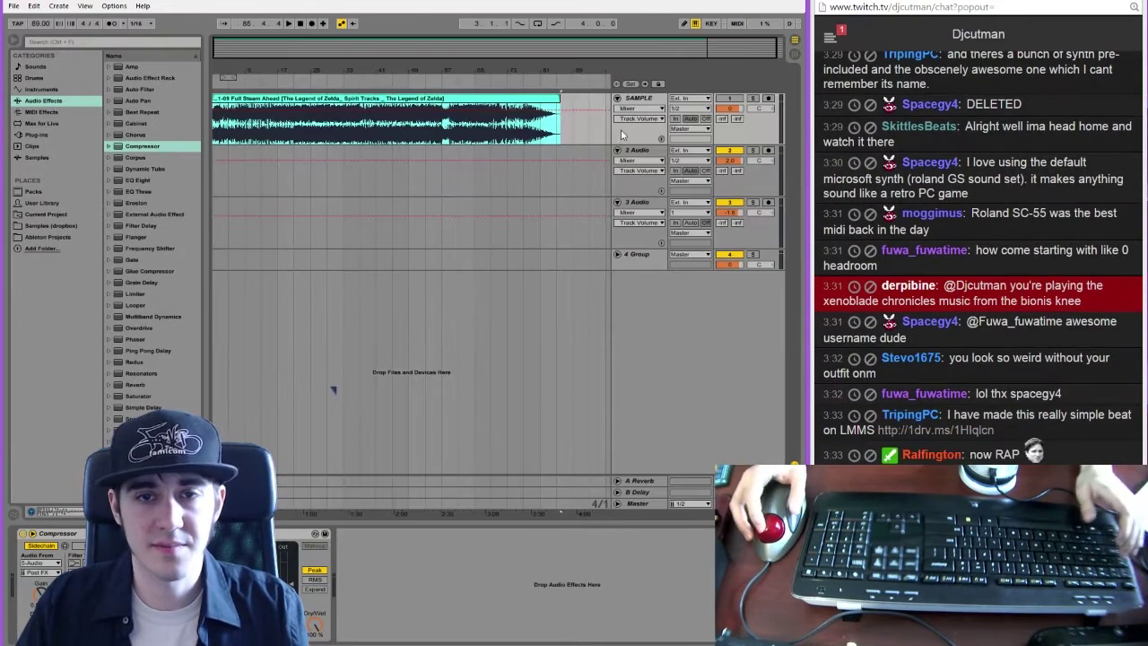
# Compare the session and arrangement layouts, and hide the tracks' input/output section in the arrangement
pyautogui.press('Tab')
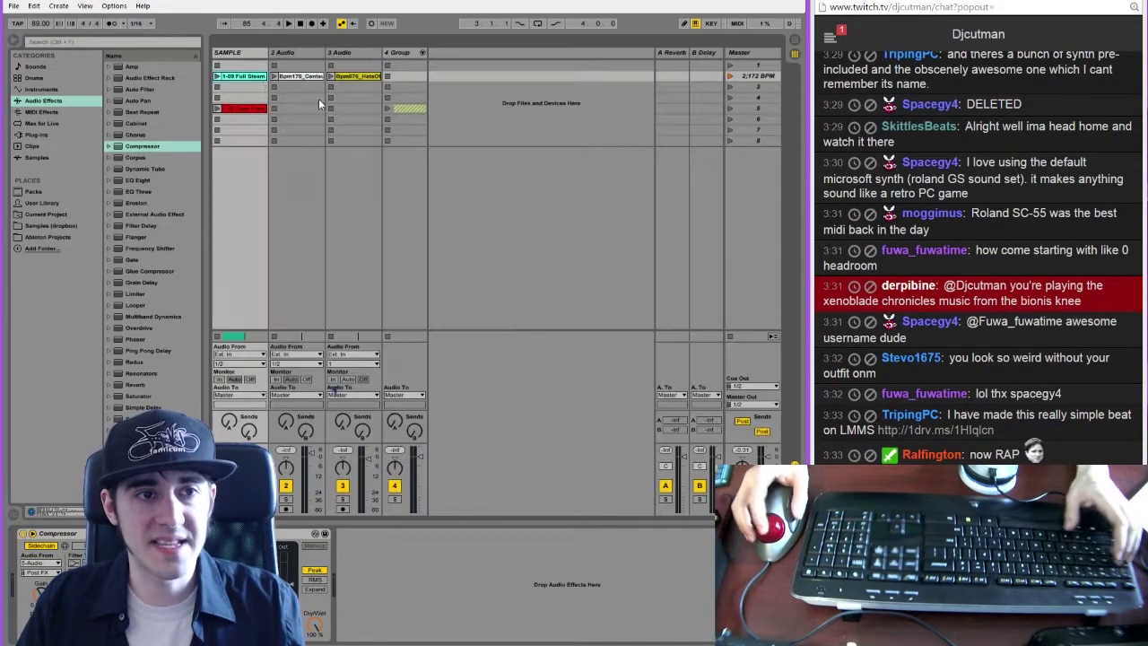
pyautogui.click(296, 53)
pyautogui.click(258, 52)
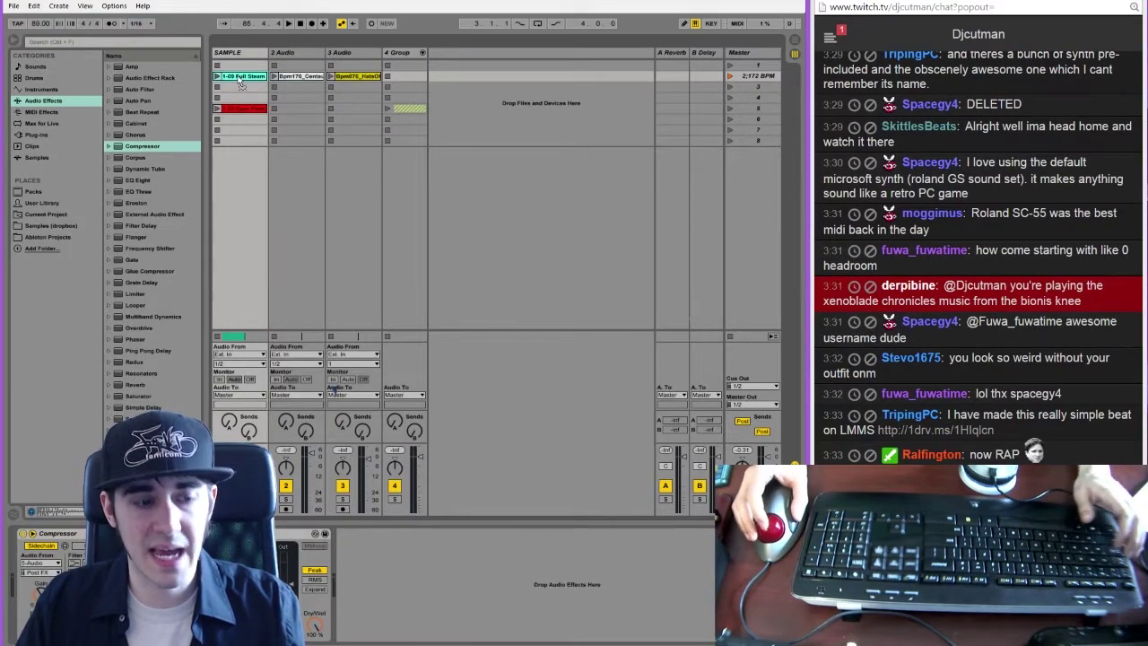
pyautogui.press('Tab')
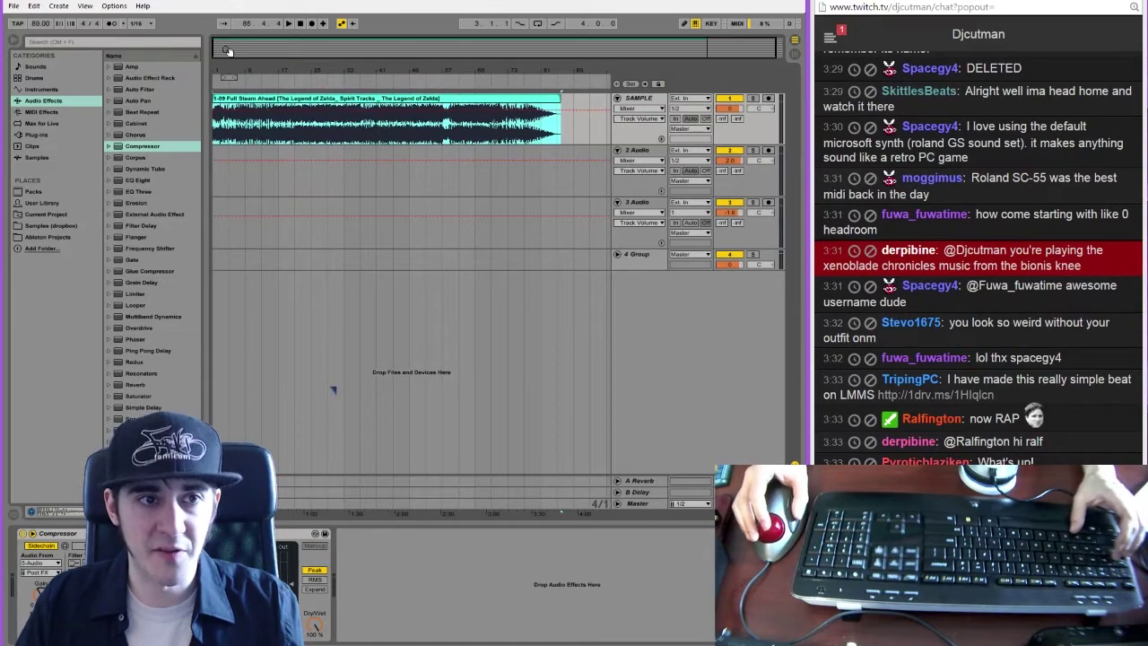
pyautogui.moveTo(229, 51); pyautogui.dragTo(222, 60)
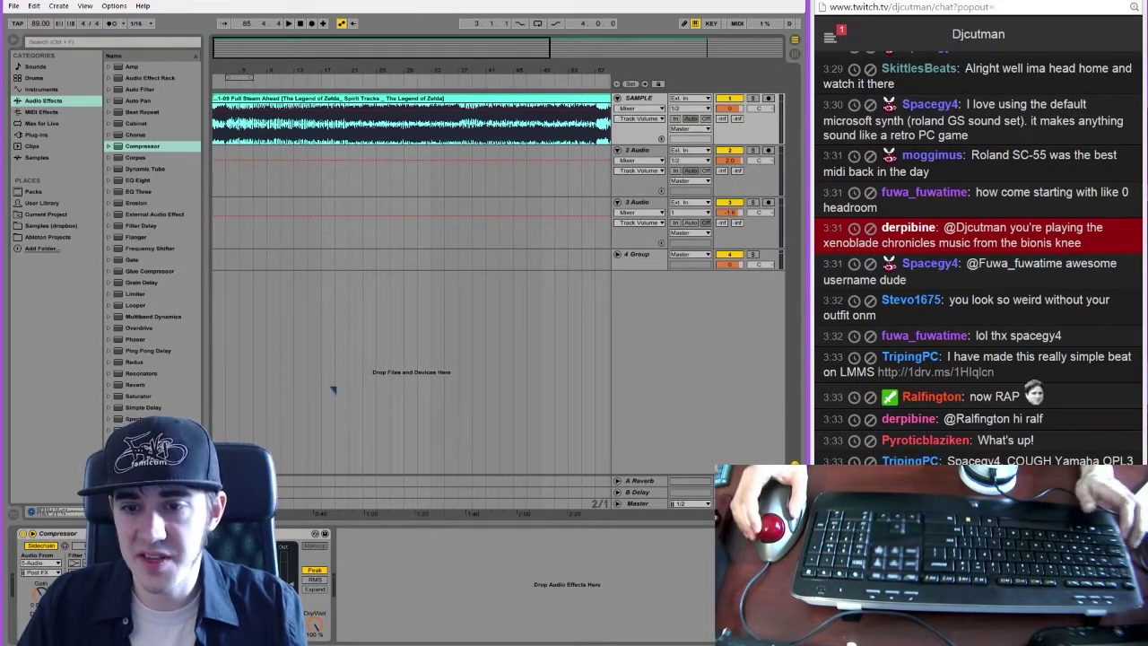
pyautogui.hotkey('ctrl', 'alt', 'i')
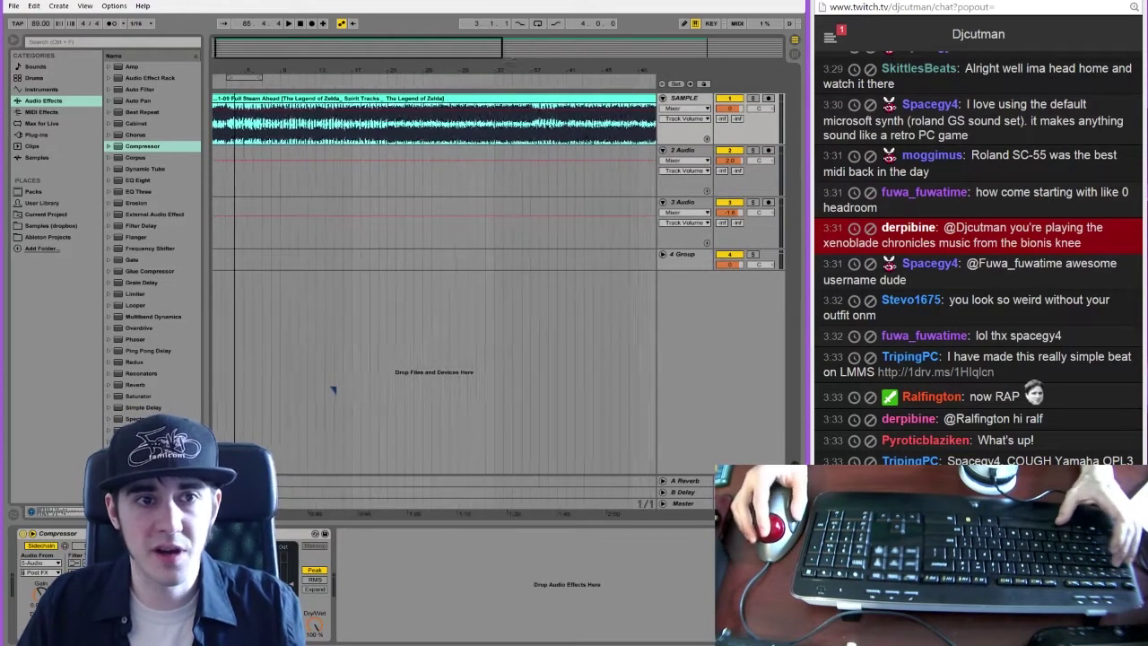
pyautogui.press('Tab')
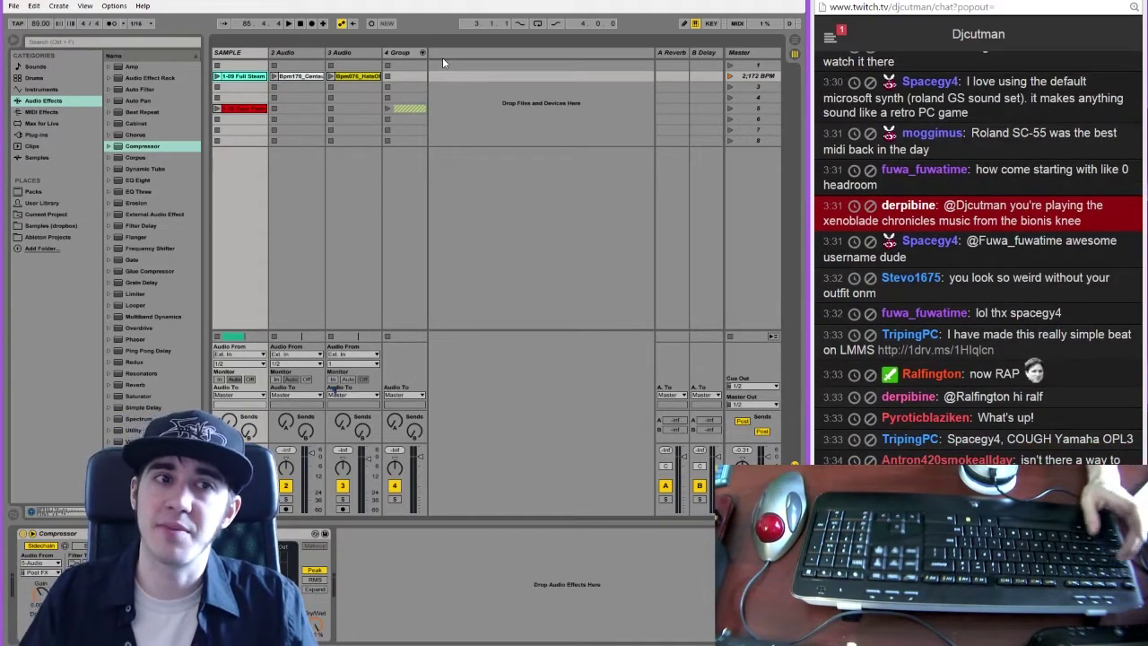
# Place the Bpm170_Centauri_Drums02 loop on 2 Audio in the arrangement and extend it from bar 1 to about the end of the sample
pyautogui.moveTo(313, 81); pyautogui.dragTo(314, 176)
pyautogui.press('Tab')
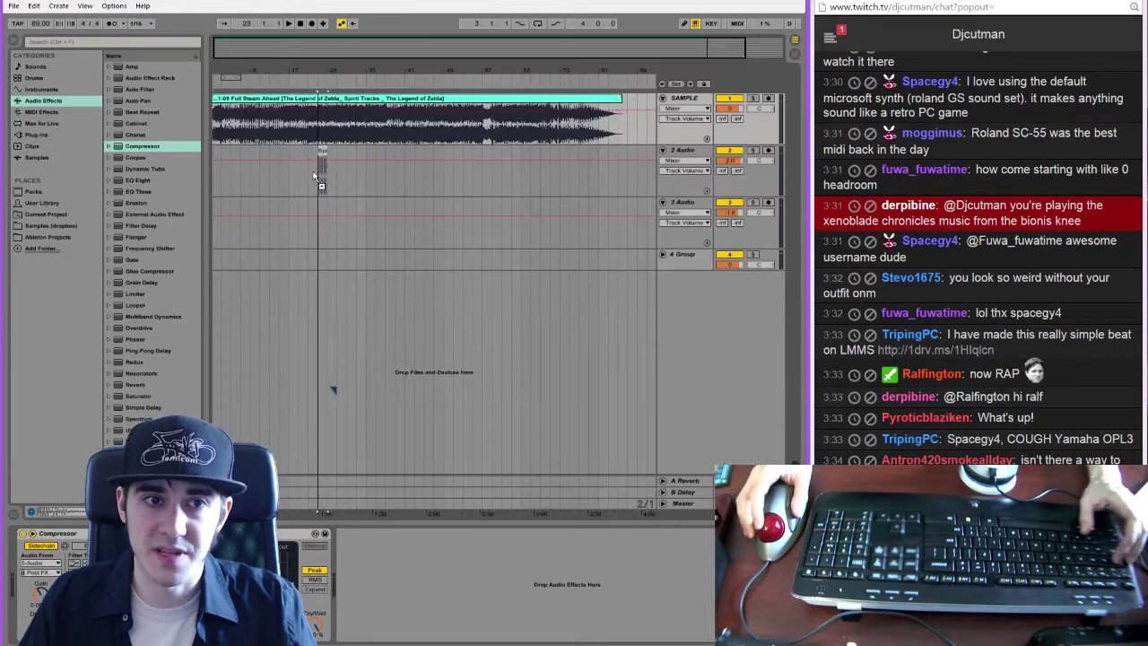
pyautogui.moveTo(218, 182); pyautogui.dragTo(622, 151)
# Place the Bpm076_HatsOff session clip on 3 Audio in the arrangement, starting at bar 9
pyautogui.press('Tab')
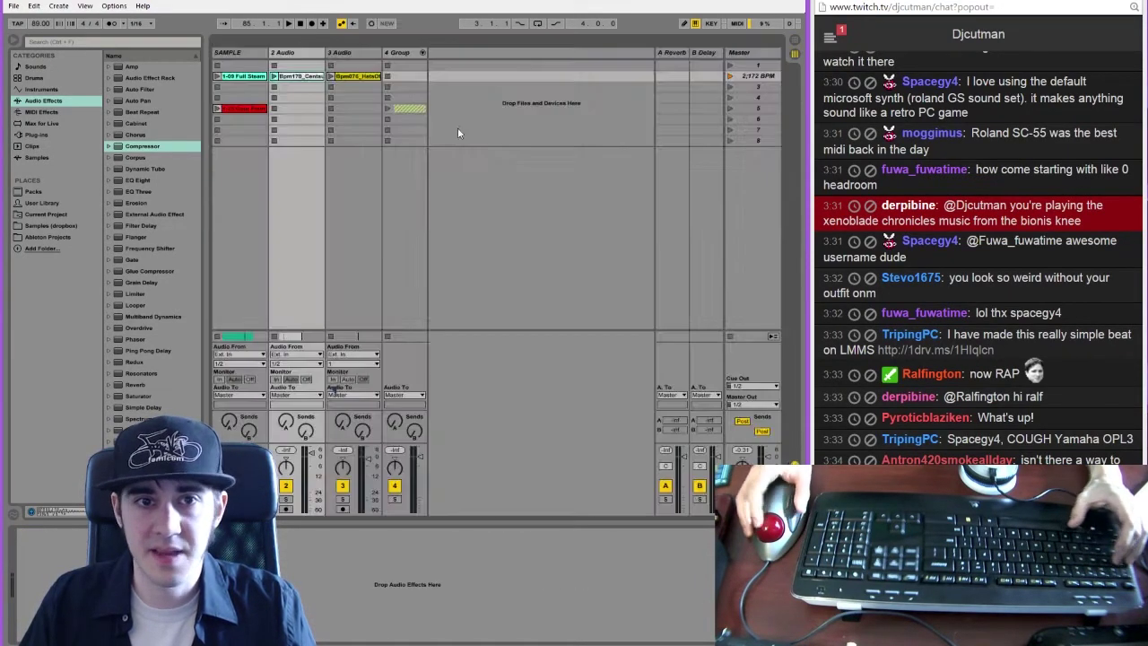
pyautogui.press('Tab')
pyautogui.moveTo(349, 77); pyautogui.dragTo(250, 230)
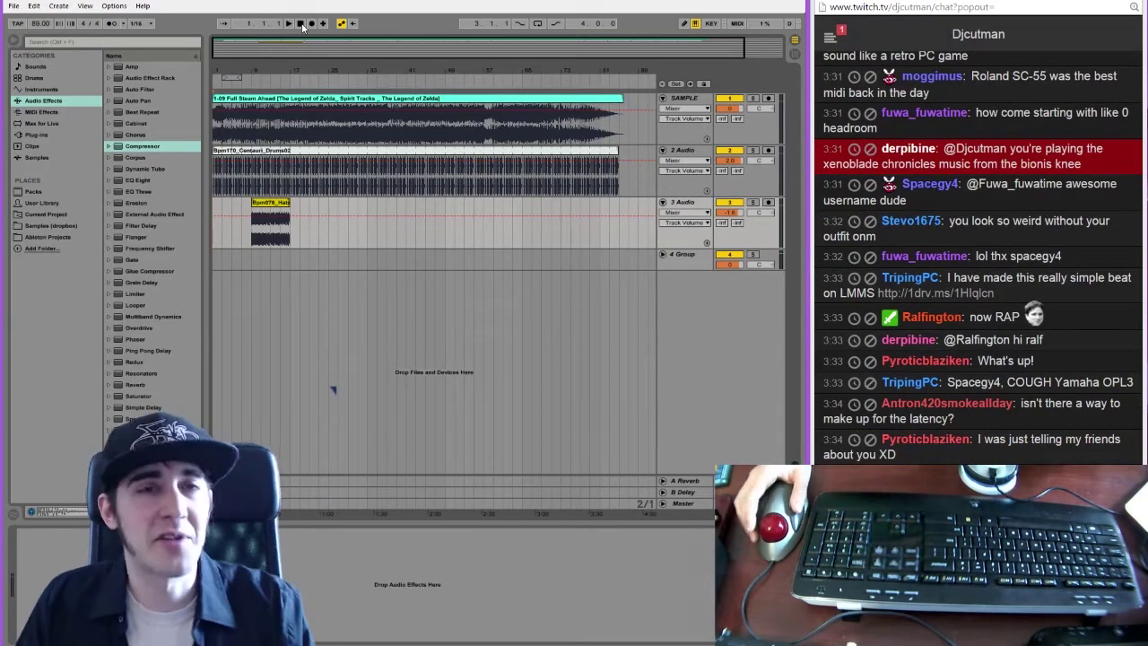
# Play the arrangement and raise the project tempo to 178 BPM
pyautogui.press('space')
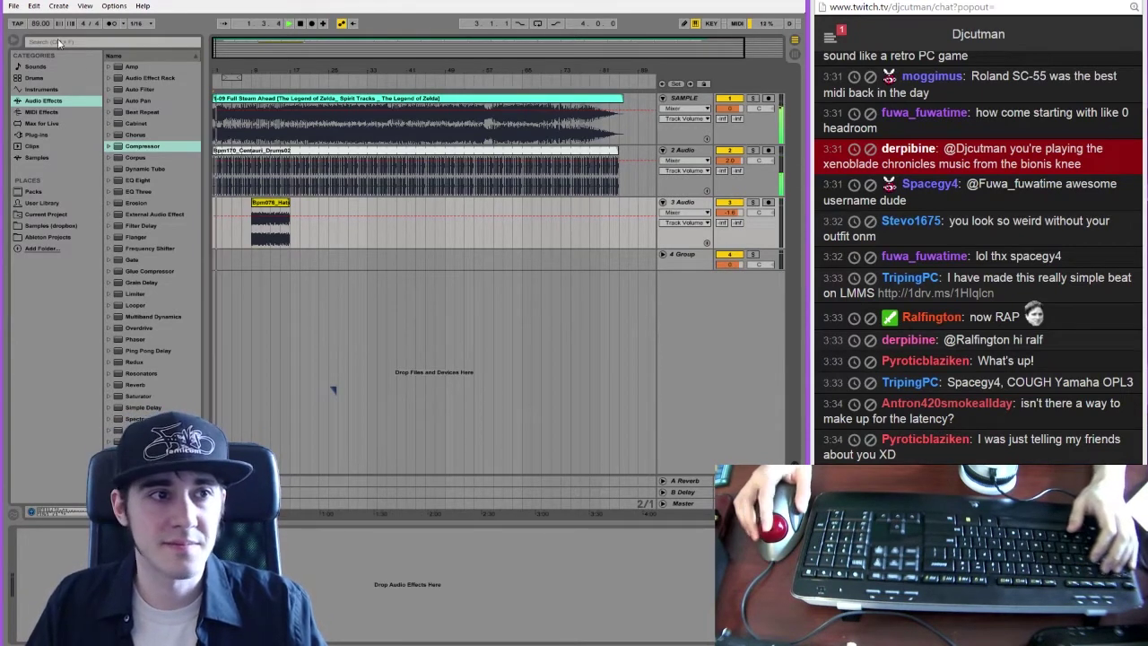
pyautogui.moveTo(41, 23); pyautogui.dragTo(41, 0)
# Set the sidechain source of the SAMPLE track's Compressor to 2-Audio
pyautogui.click(252, 129)
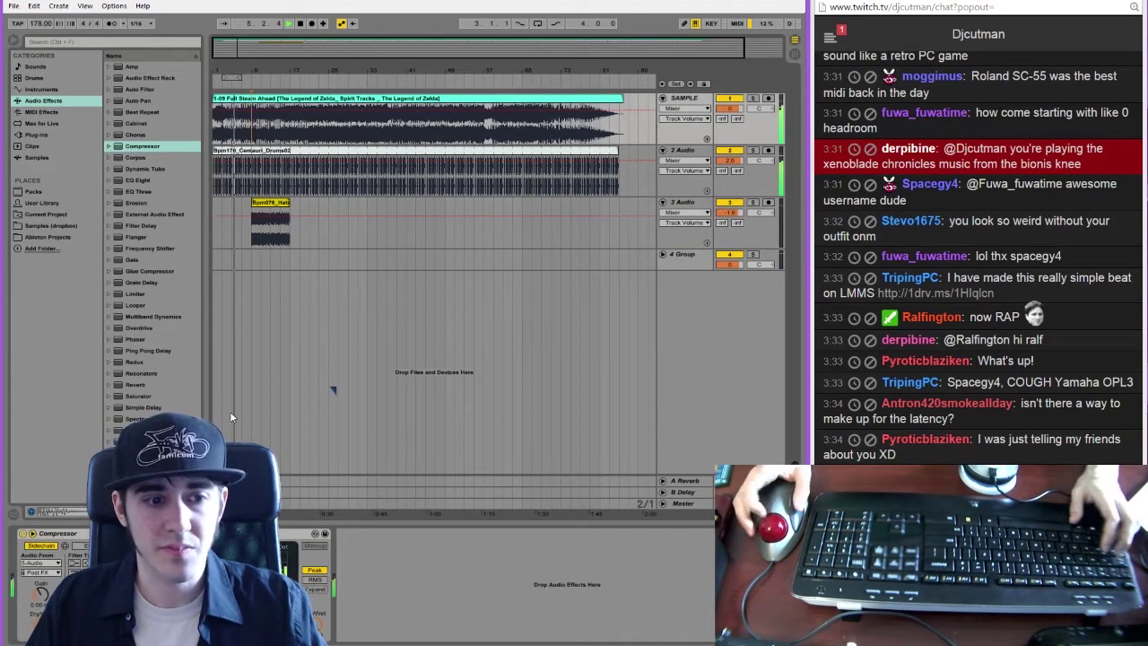
pyautogui.click(44, 561)
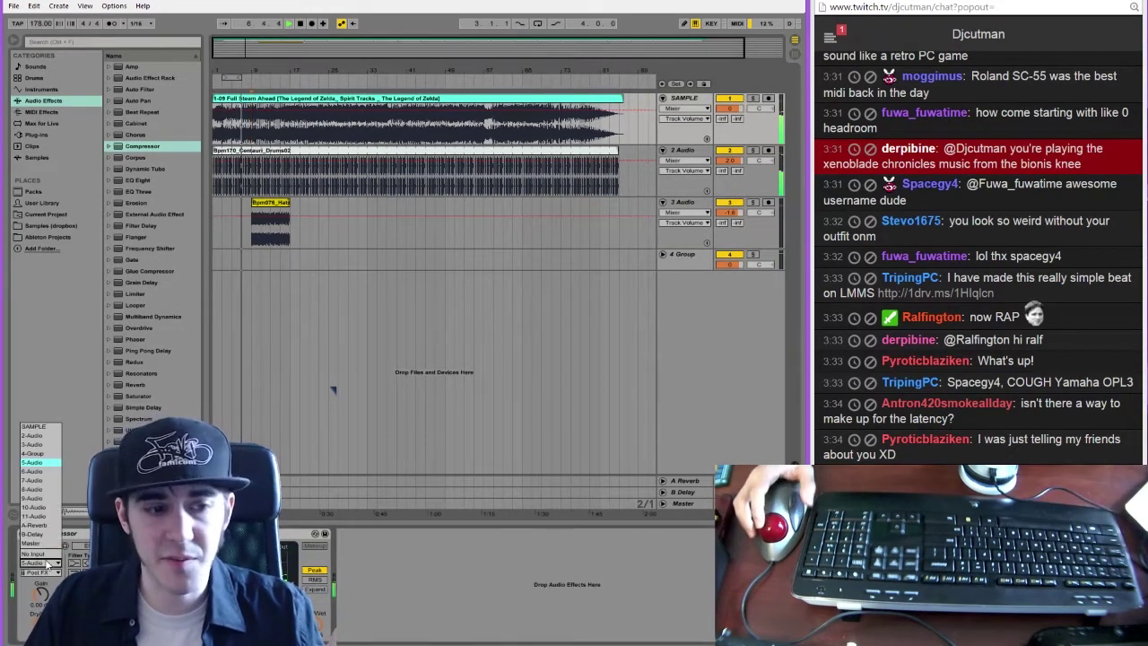
pyautogui.click(51, 435)
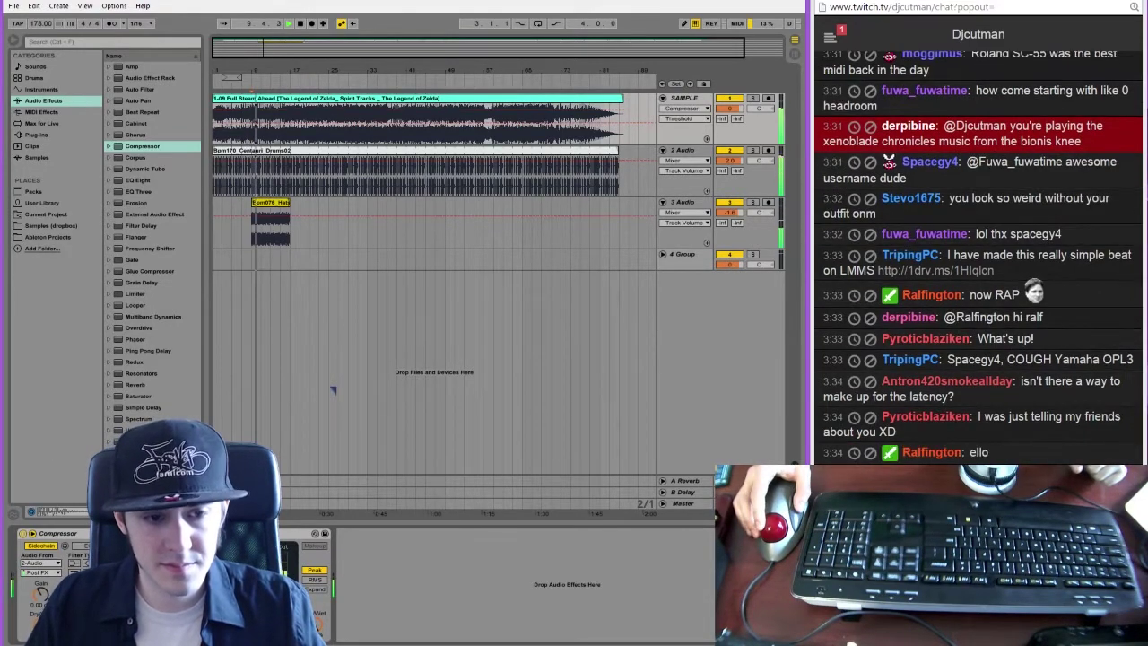
pyautogui.moveTo(228, 50); pyautogui.dragTo(230, 90)
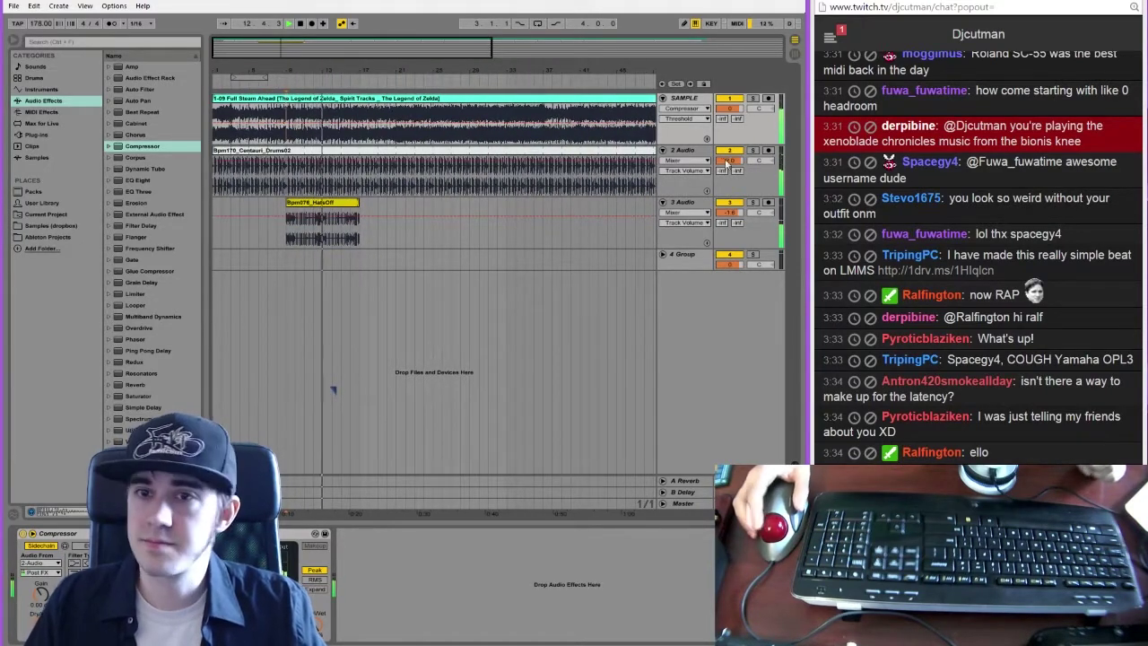
# Solo the SAMPLE track and replay it from the beginning to hear the sidechain compression alone
pyautogui.click(753, 99)
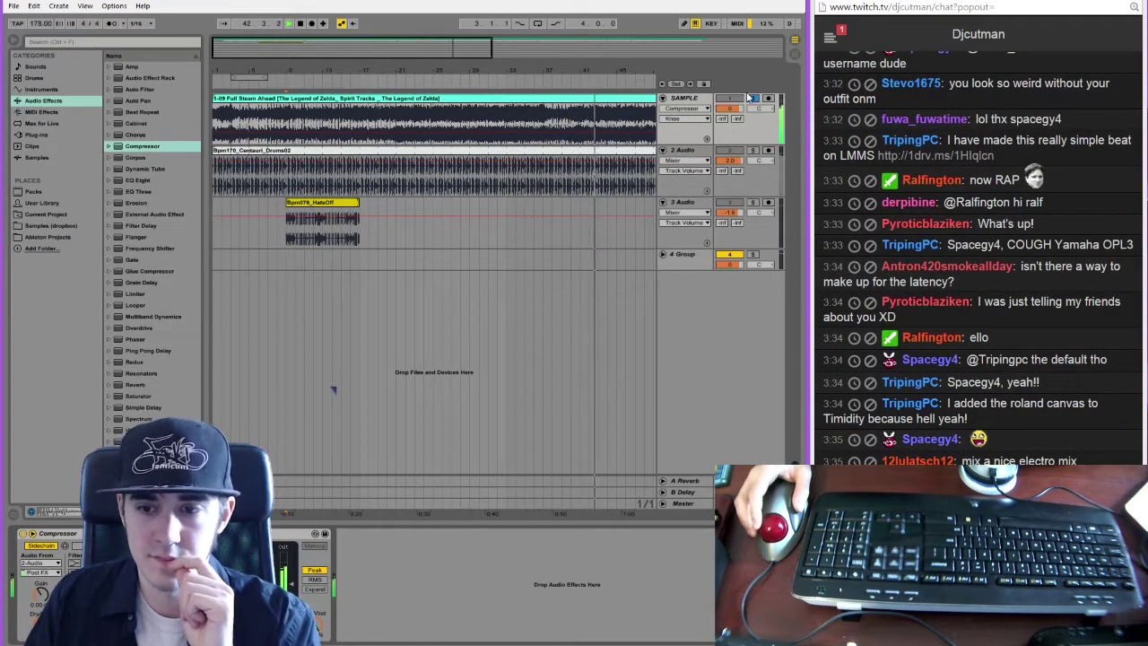
pyautogui.moveTo(492, 54); pyautogui.dragTo(684, 59)
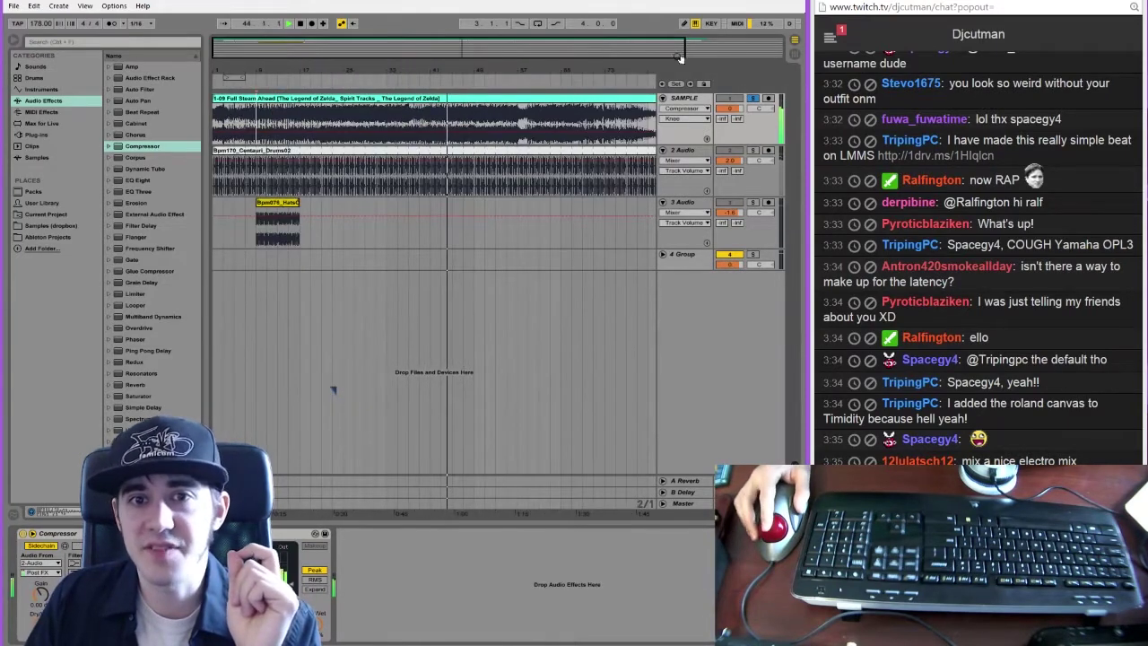
pyautogui.click(569, 101)
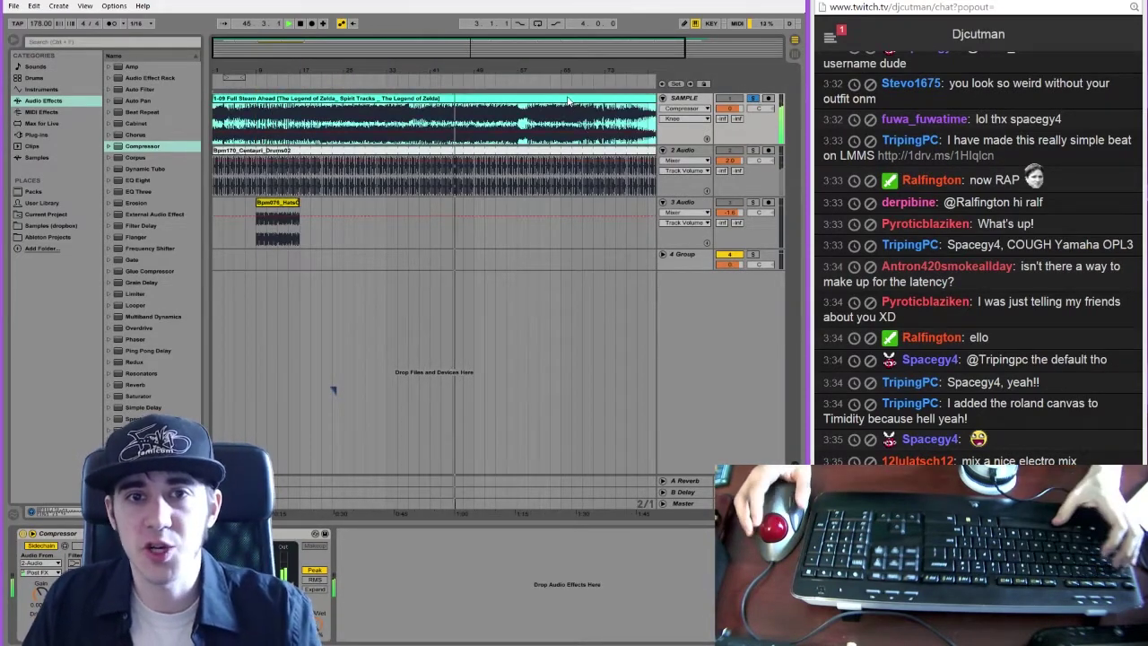
pyautogui.press('space')
pyautogui.press('space')
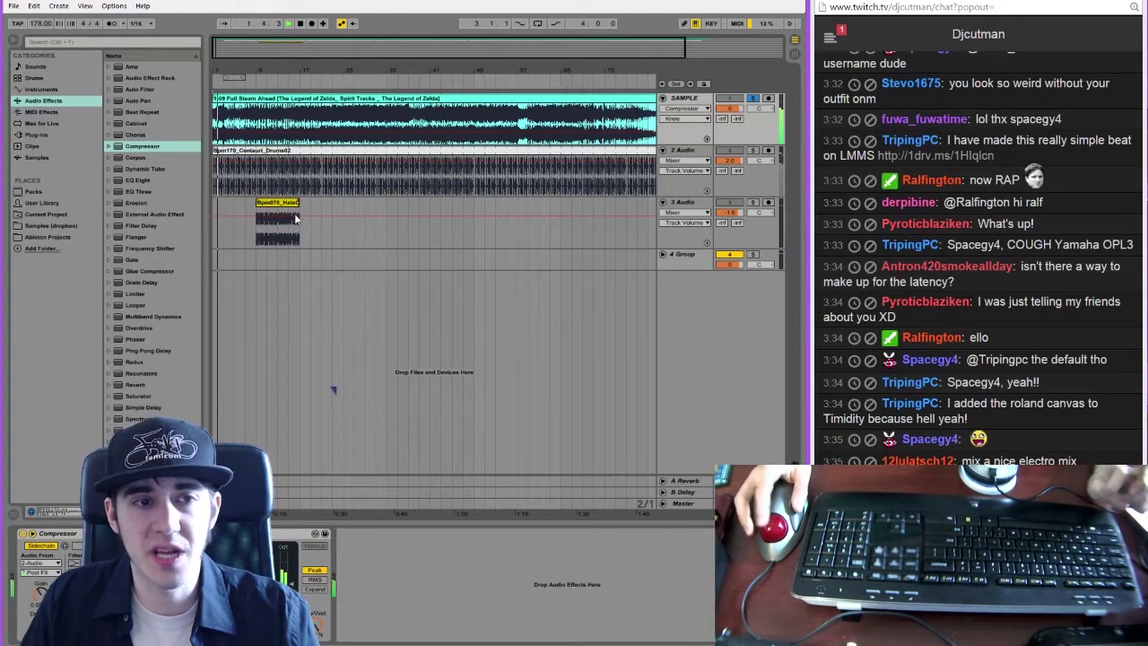
# Trim the start of the Centauri drum loop to bar 3 and solo 2 Audio along with SAMPLE
pyautogui.moveTo(218, 71); pyautogui.dragTo(282, 151)
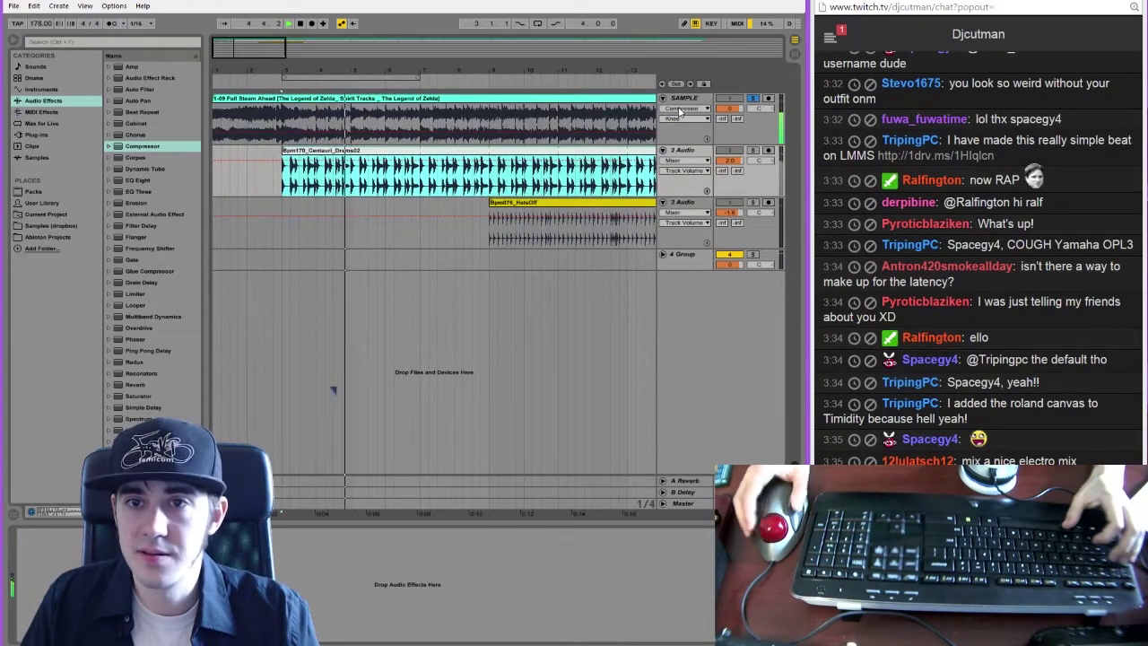
pyautogui.keyDown('ctrl'); pyautogui.click(752, 150); pyautogui.keyUp('ctrl')
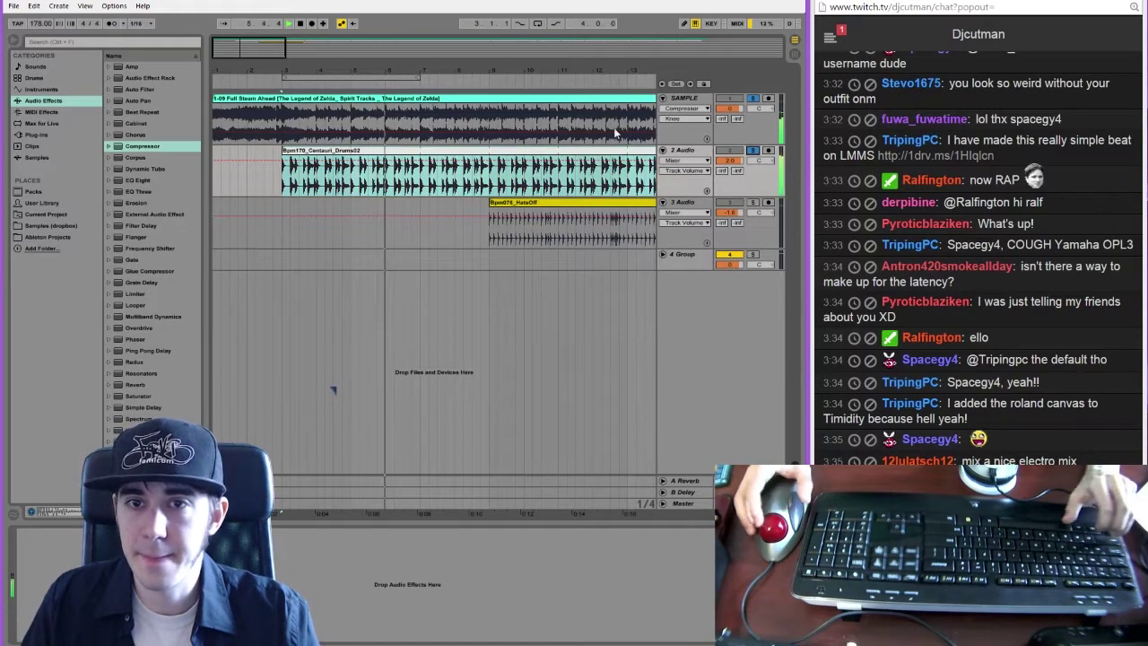
# Solo only the SAMPLE track and duplicate its sidechain Compressor
pyautogui.click(558, 117)
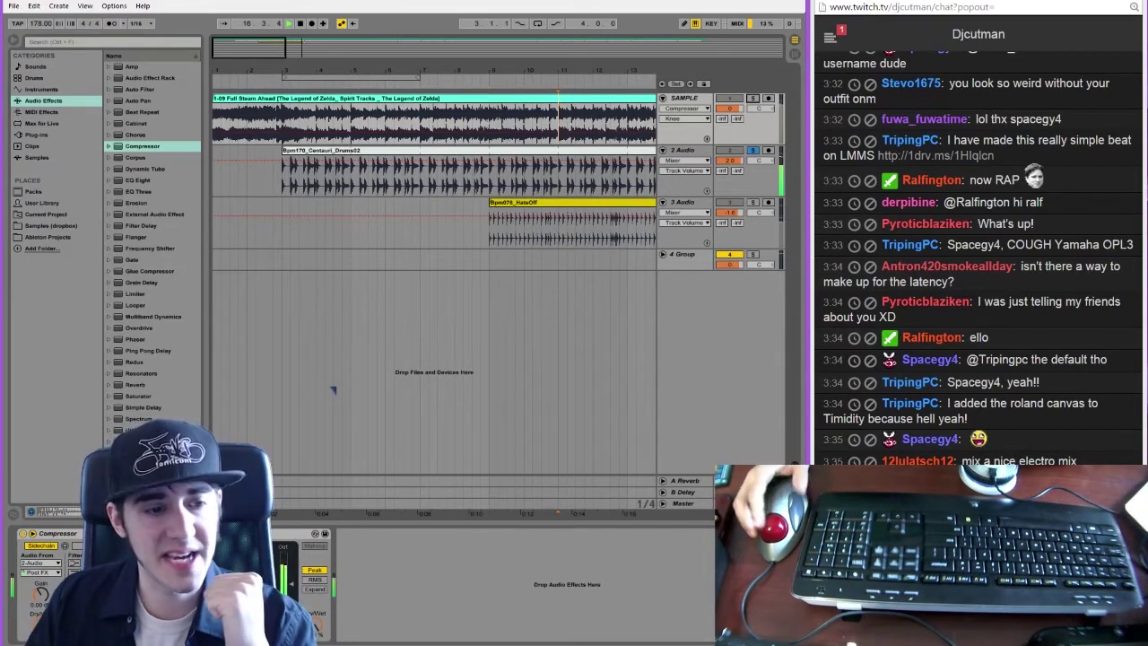
pyautogui.click(753, 98)
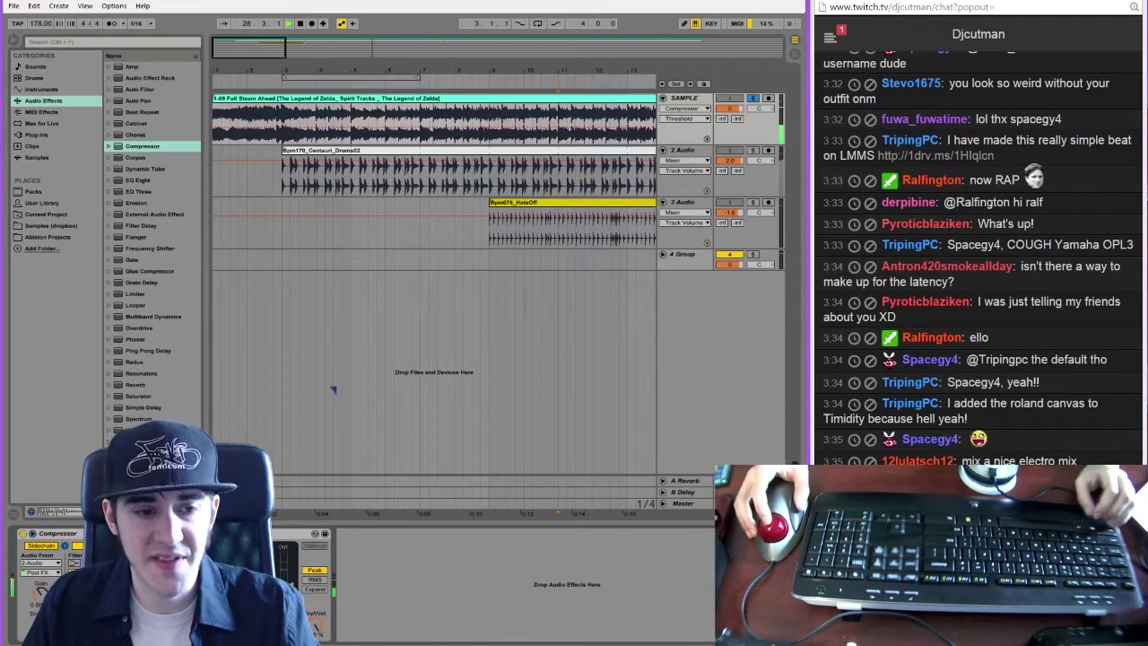
pyautogui.click(134, 534)
pyautogui.hotkey('ctrl', 'd')
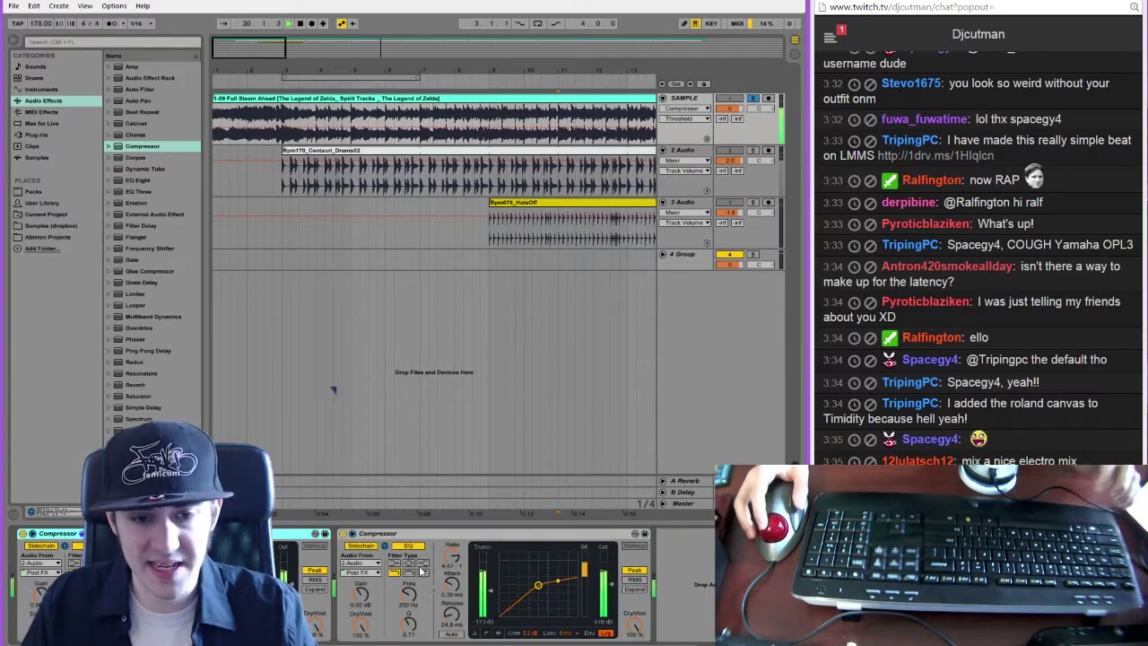
# Set the duplicated Compressor's sidechain EQ to high-pass at 1.55 kHz, with a knee of 0.0 dB and a ratio of 7.00:1
pyautogui.click(421, 571)
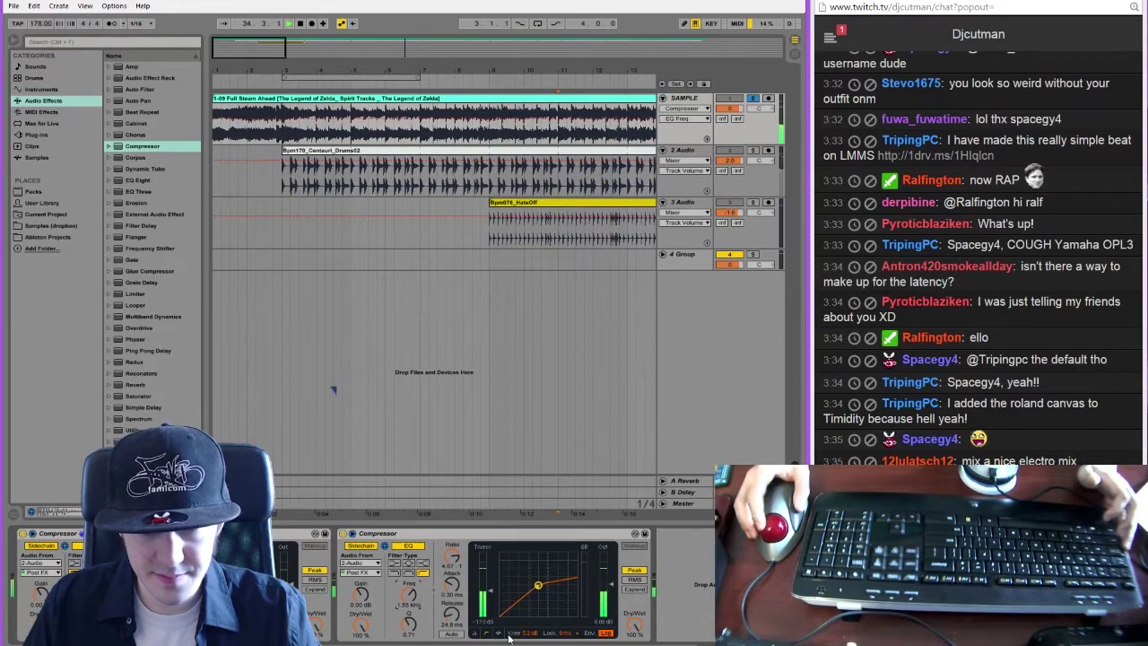
pyautogui.moveTo(508, 635); pyautogui.dragTo(508, 628)
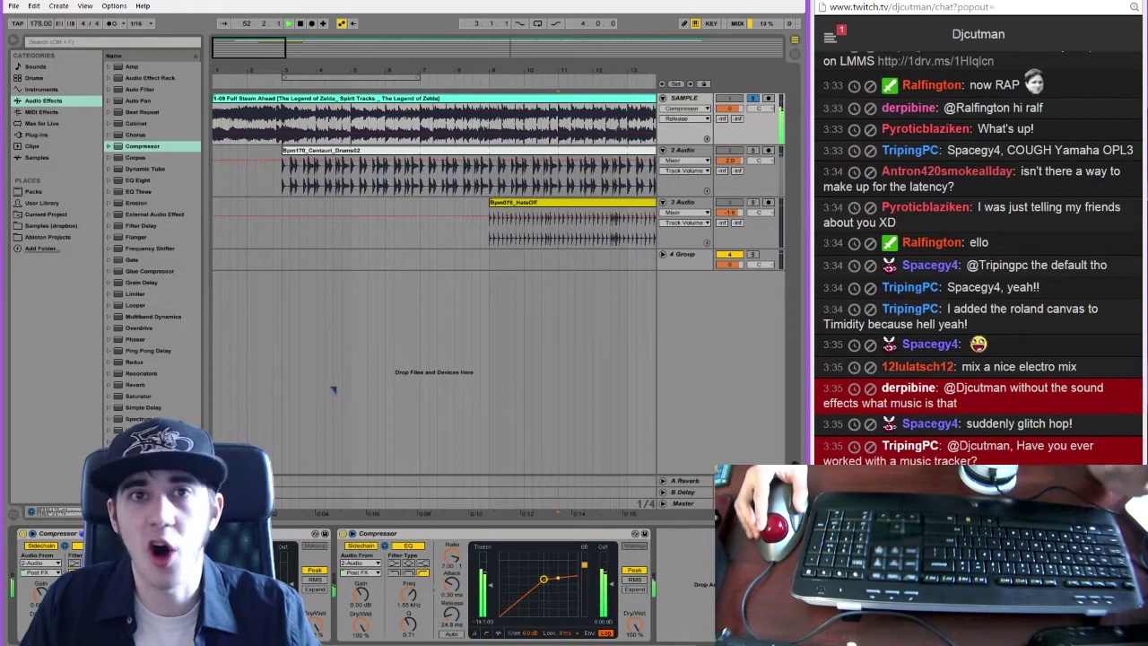
# Replay all tracks from bar 3, where the drum loop enters, to check the compressed mix
pyautogui.moveTo(227, 60); pyautogui.dragTo(277, 56)
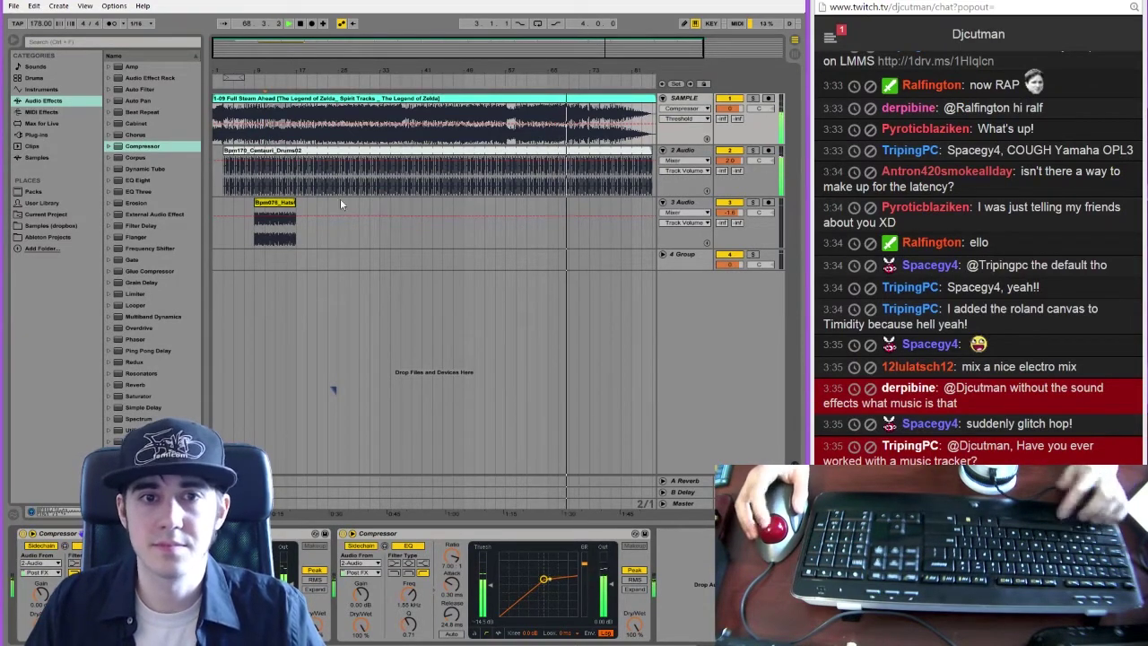
pyautogui.click(213, 190)
pyautogui.moveTo(226, 51); pyautogui.dragTo(241, 160)
pyautogui.click(243, 133)
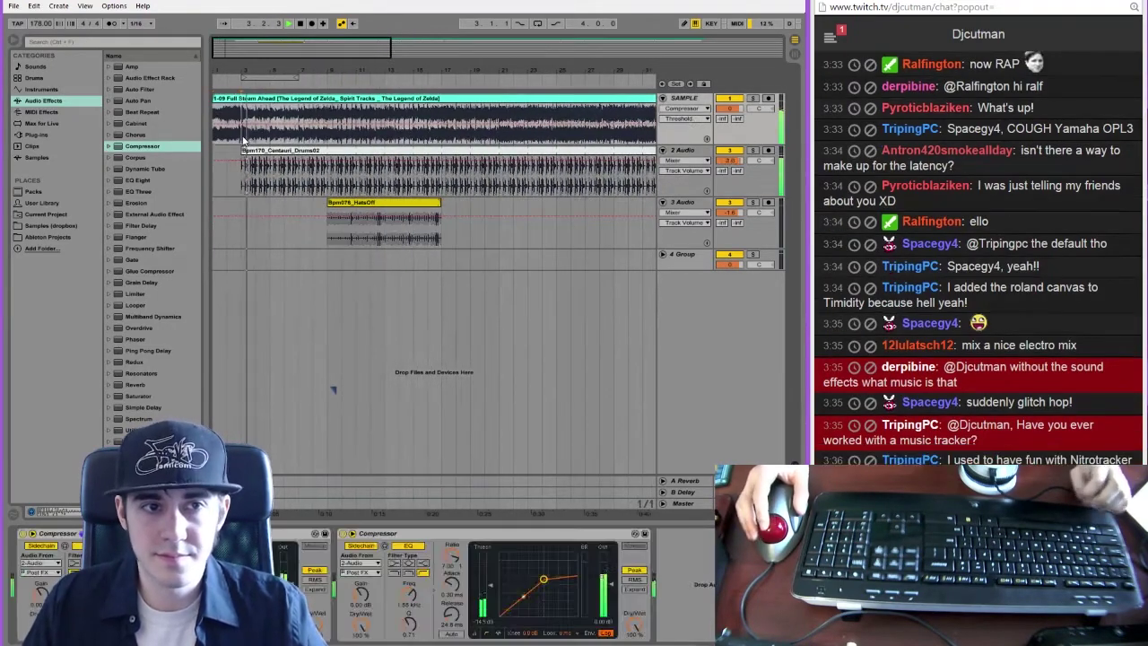
# Extend the end of the Bpm076_HatsOff clip on 3 Audio to about bar 32
pyautogui.moveTo(371, 70); pyautogui.dragTo(329, 54)
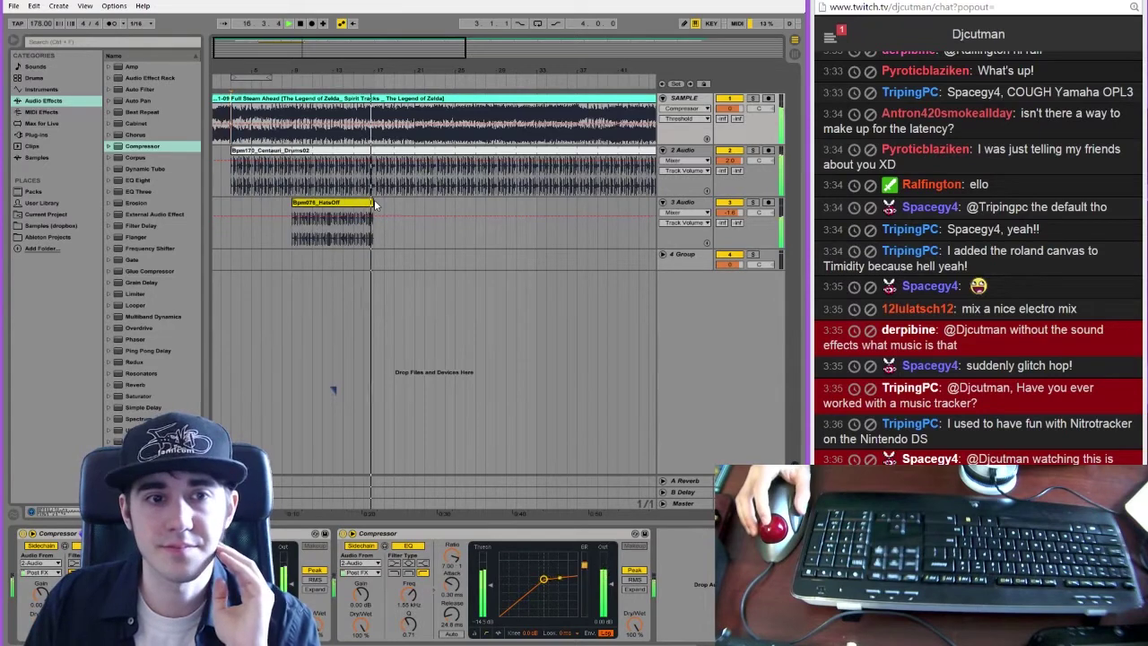
pyautogui.moveTo(374, 200); pyautogui.dragTo(524, 212)
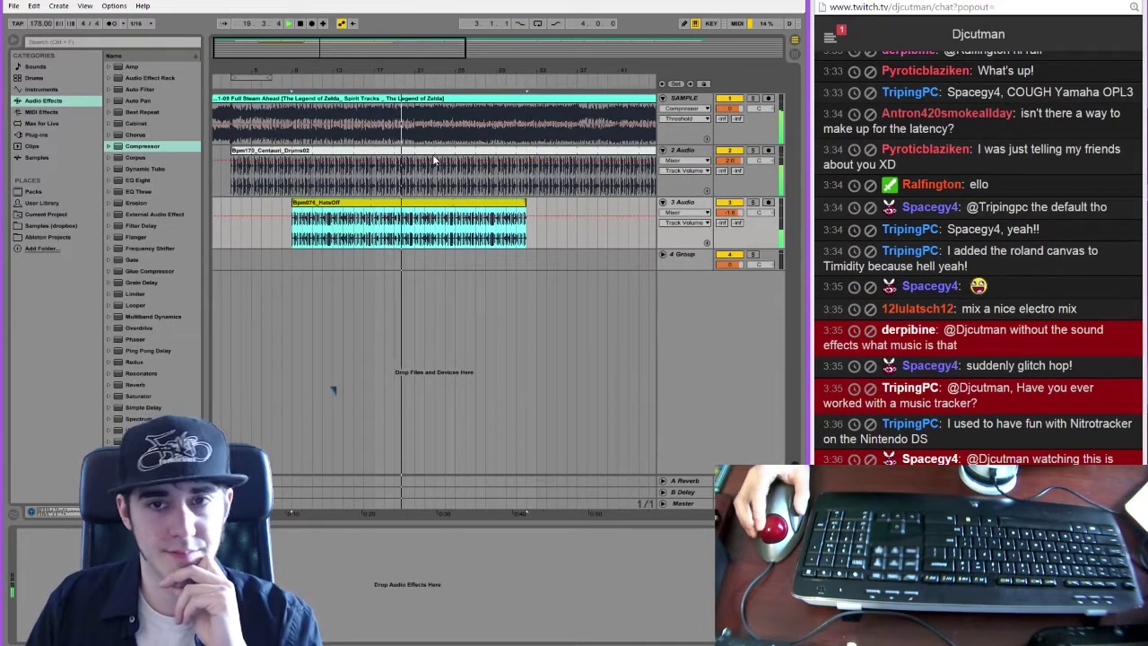
pyautogui.moveTo(332, 55); pyautogui.dragTo(378, 57)
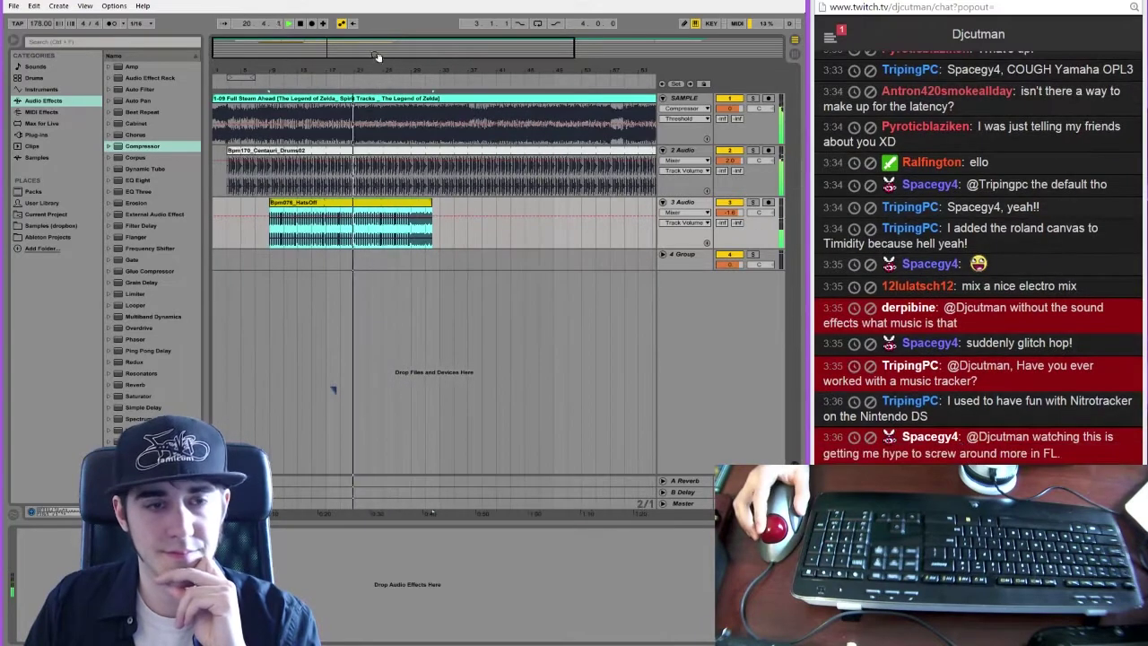
# Add a locator named "changeup" at about bar 21 of the arrangement
pyautogui.click(356, 188)
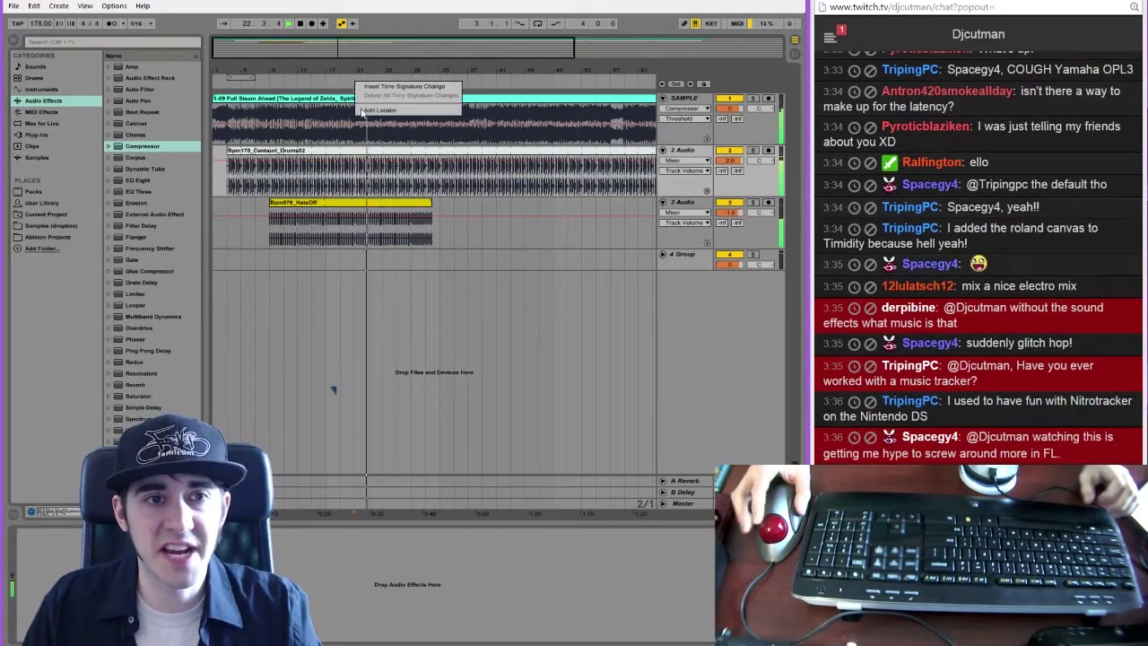
pyautogui.write('changeup')
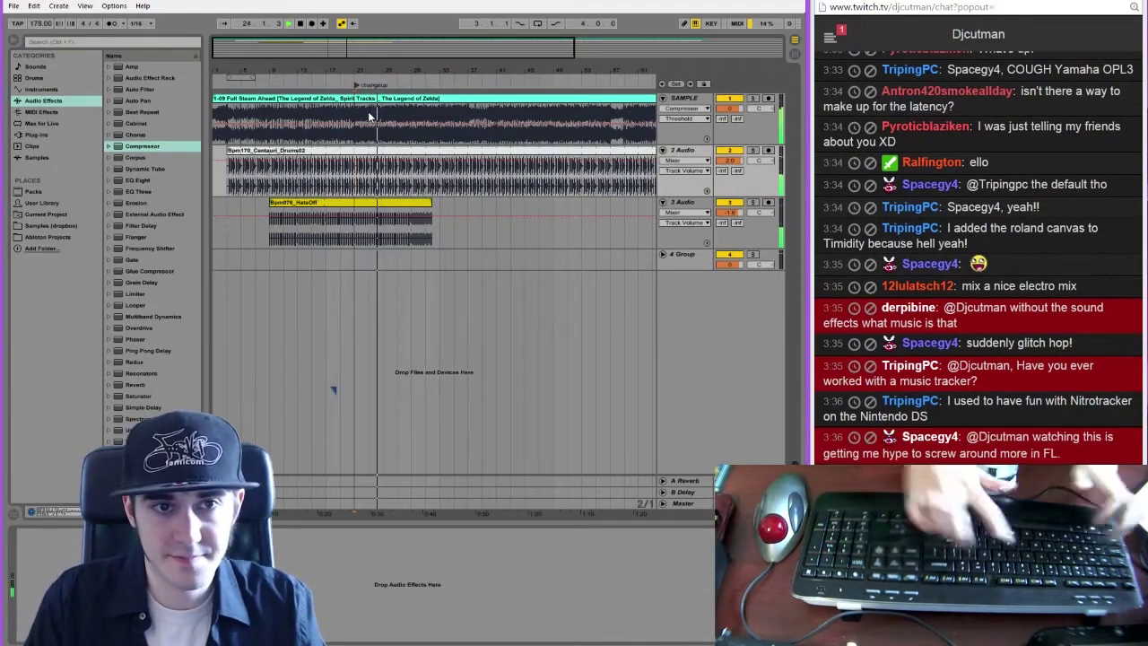
pyautogui.press('Return')
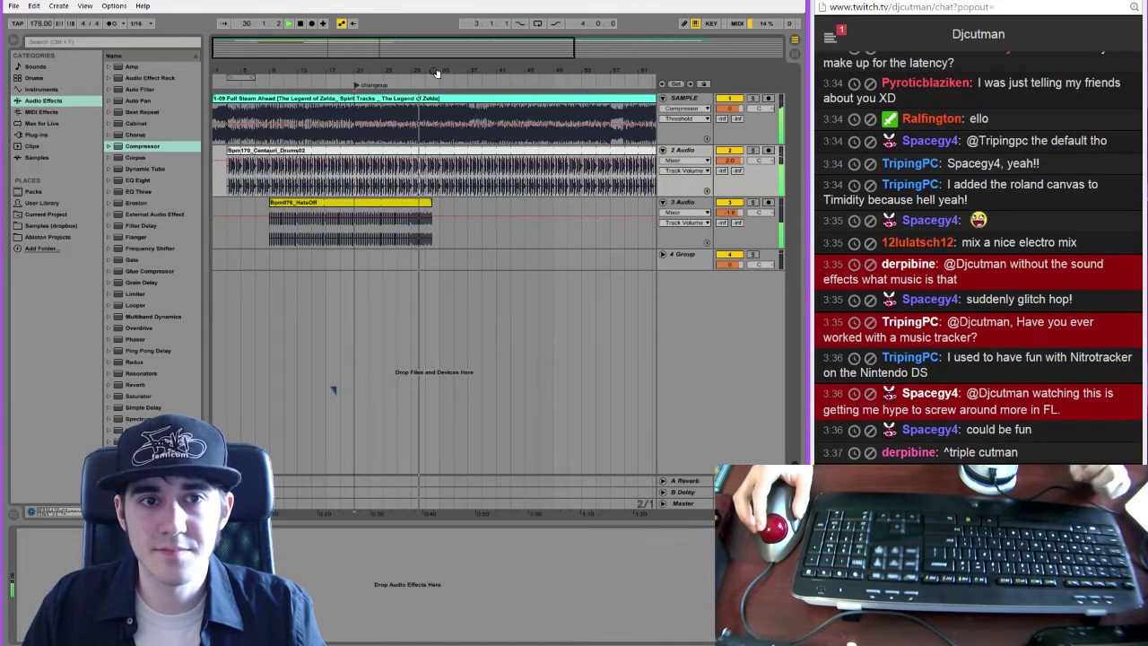
# Extend the end of the Bpm076_HatsOff clip to about bar 37 and add a locator named "change" there
pyautogui.moveTo(429, 203); pyautogui.dragTo(440, 204)
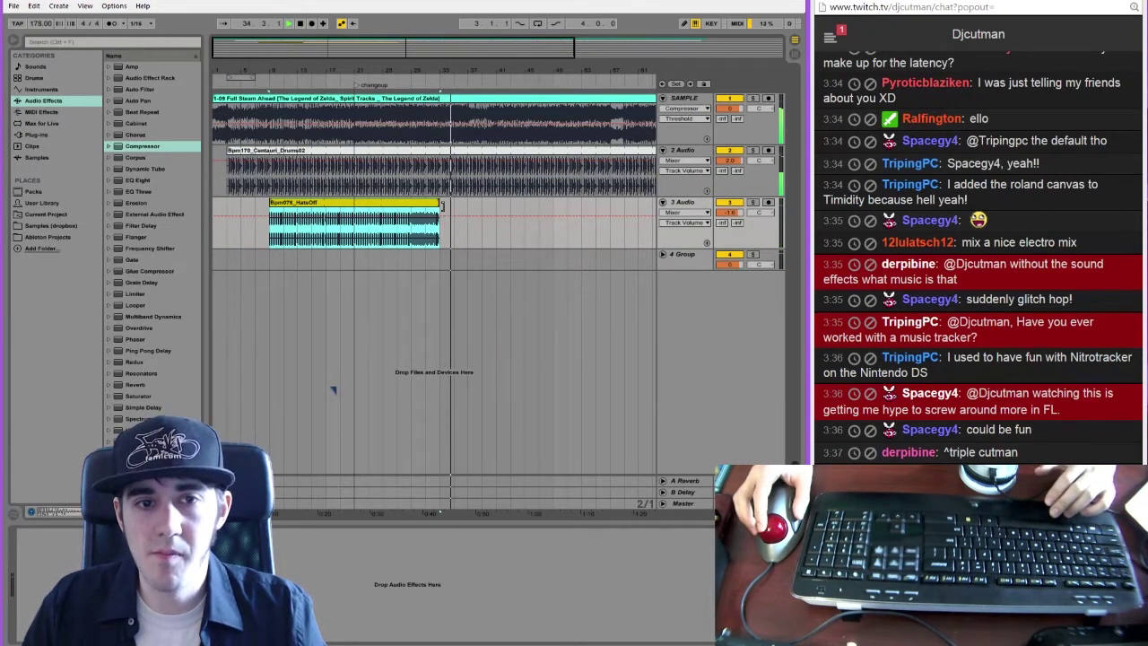
pyautogui.moveTo(442, 205); pyautogui.dragTo(469, 206)
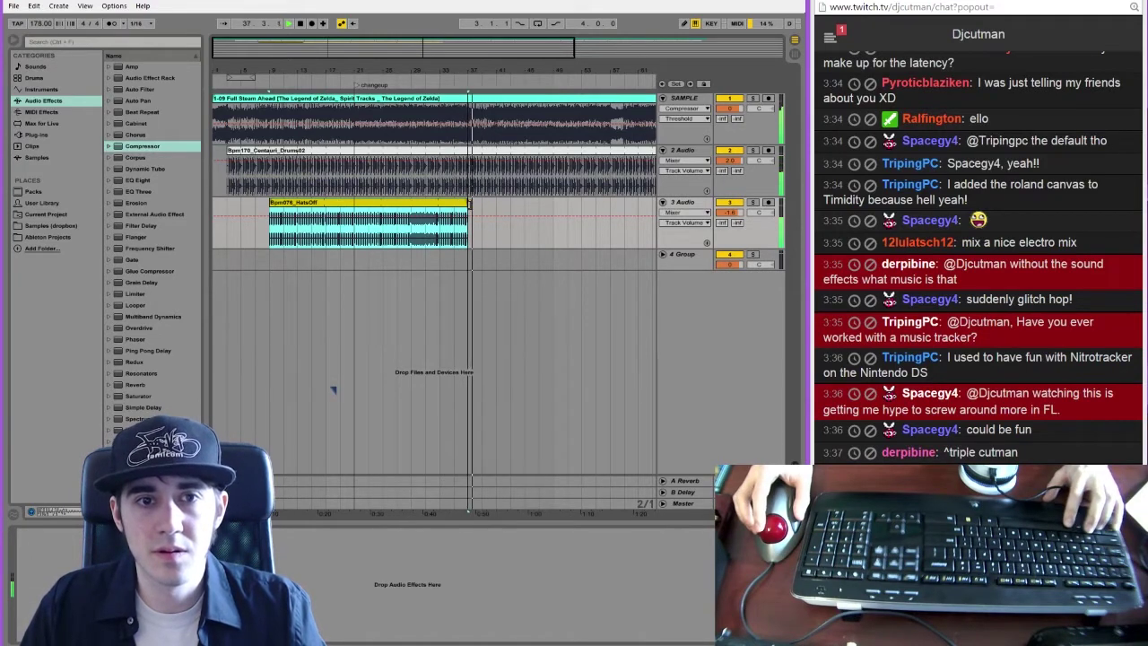
pyautogui.rightClick(467, 84)
pyautogui.click(478, 114)
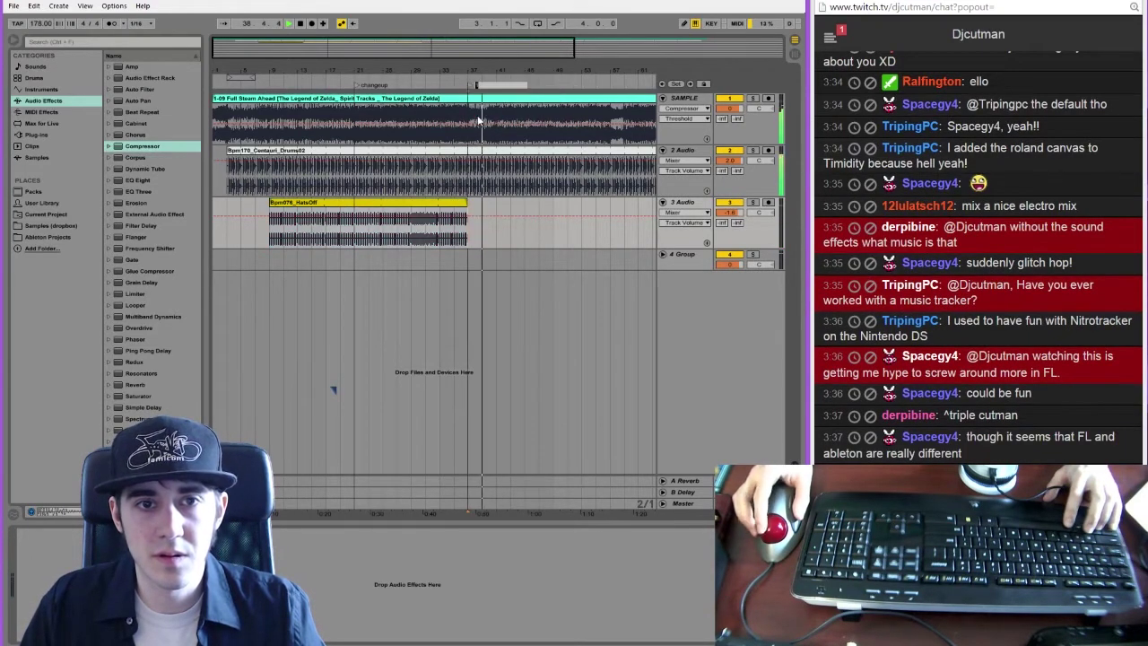
pyautogui.write('change')
pyautogui.press('Return')
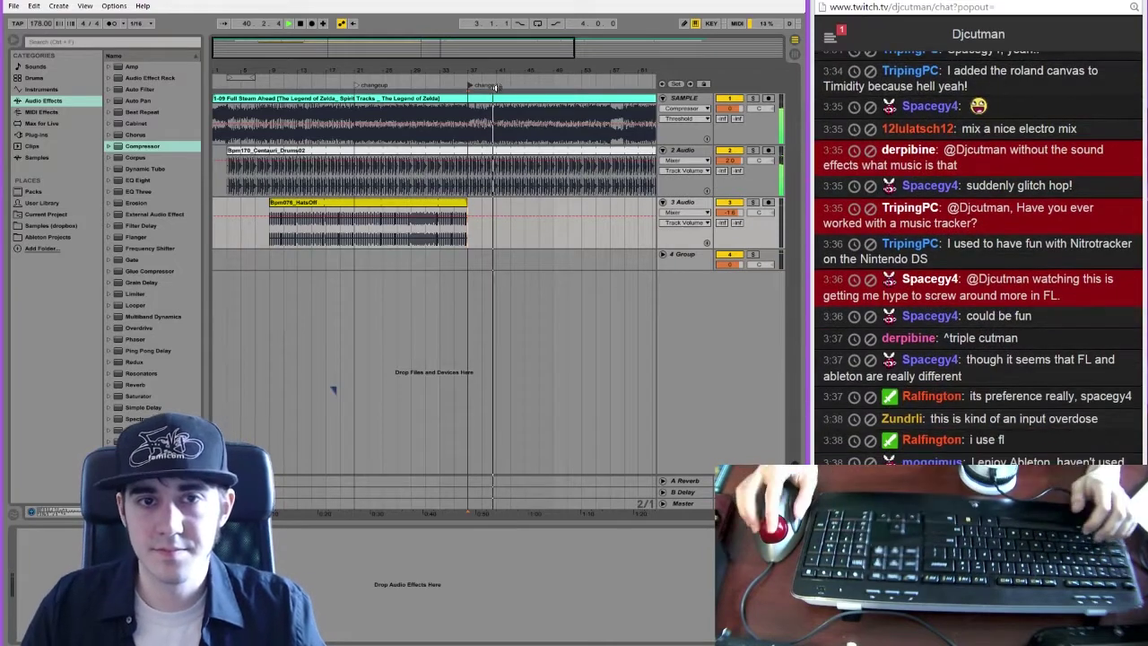
# Add a locator named "bridge" at about bar 41 and one named "key change" at about bar 49
pyautogui.rightClick(492, 84)
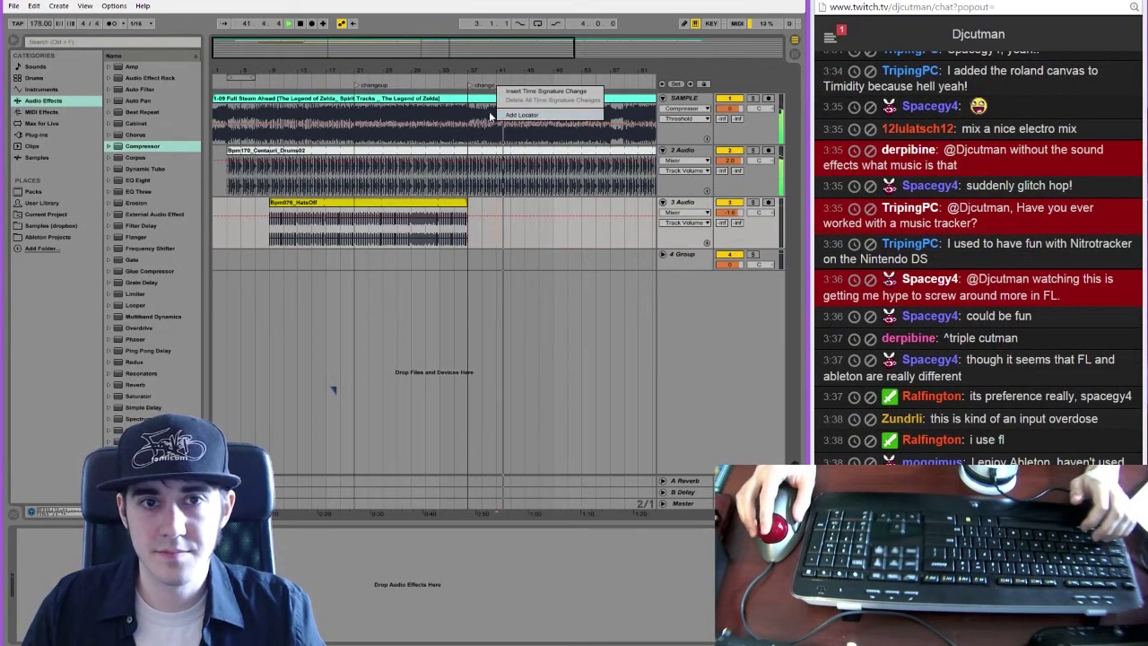
pyautogui.click(499, 114)
pyautogui.click(495, 110)
pyautogui.moveTo(495, 110); pyautogui.dragTo(229, 119)
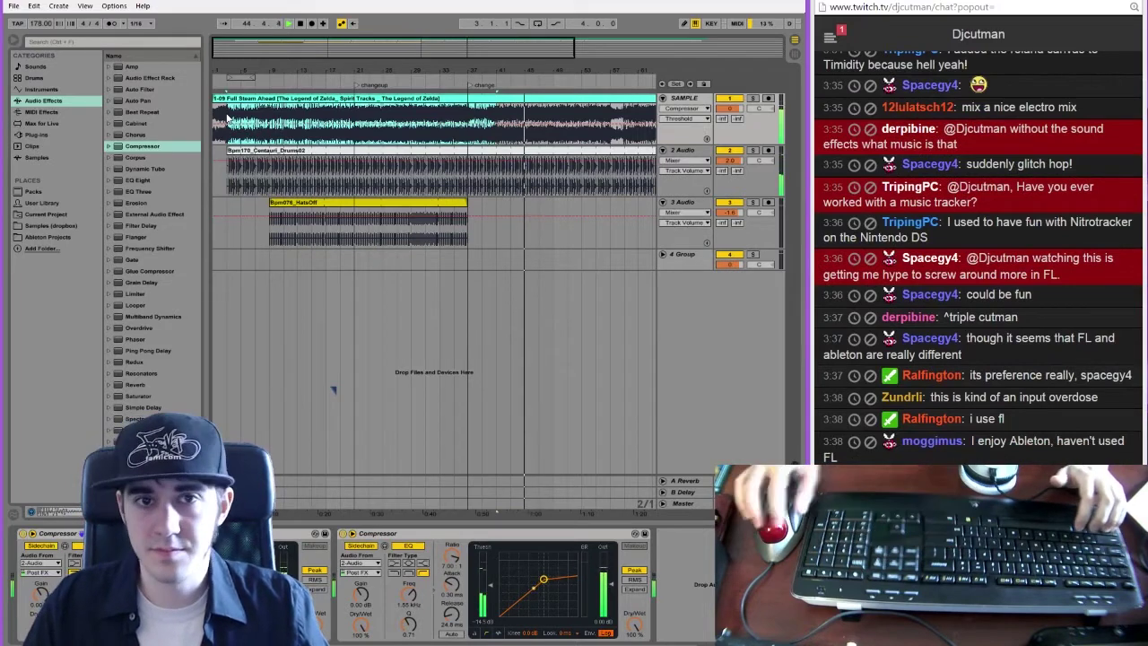
pyautogui.rightClick(497, 81)
pyautogui.click(510, 111)
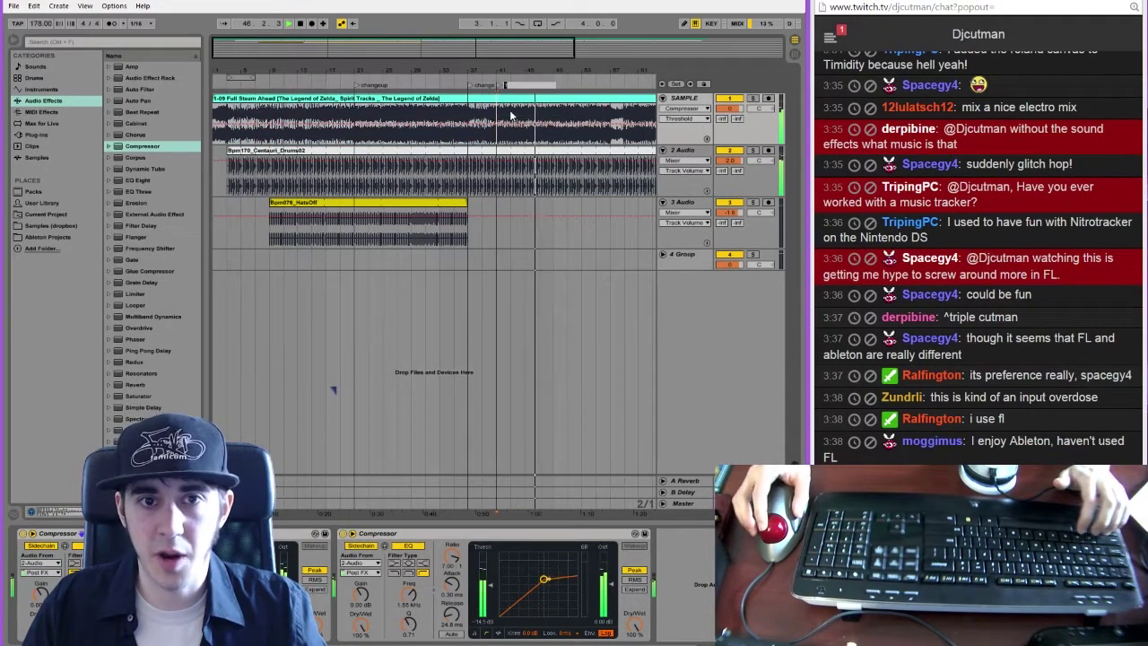
pyautogui.write('bridge')
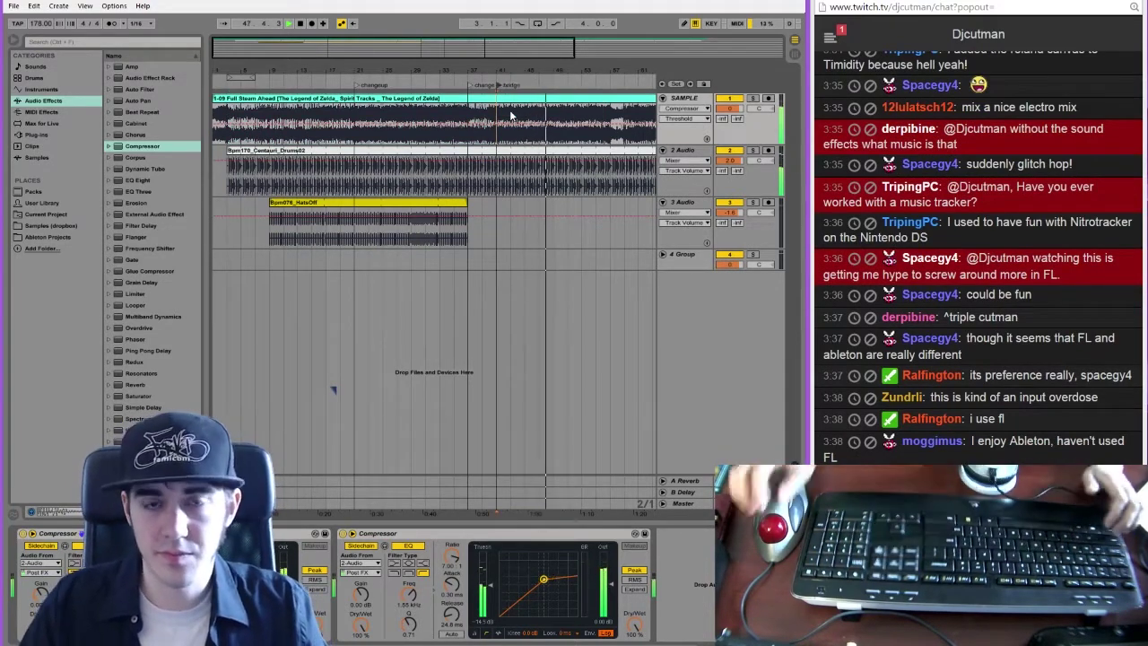
pyautogui.press('Return')
pyautogui.moveTo(478, 44); pyautogui.dragTo(480, 38)
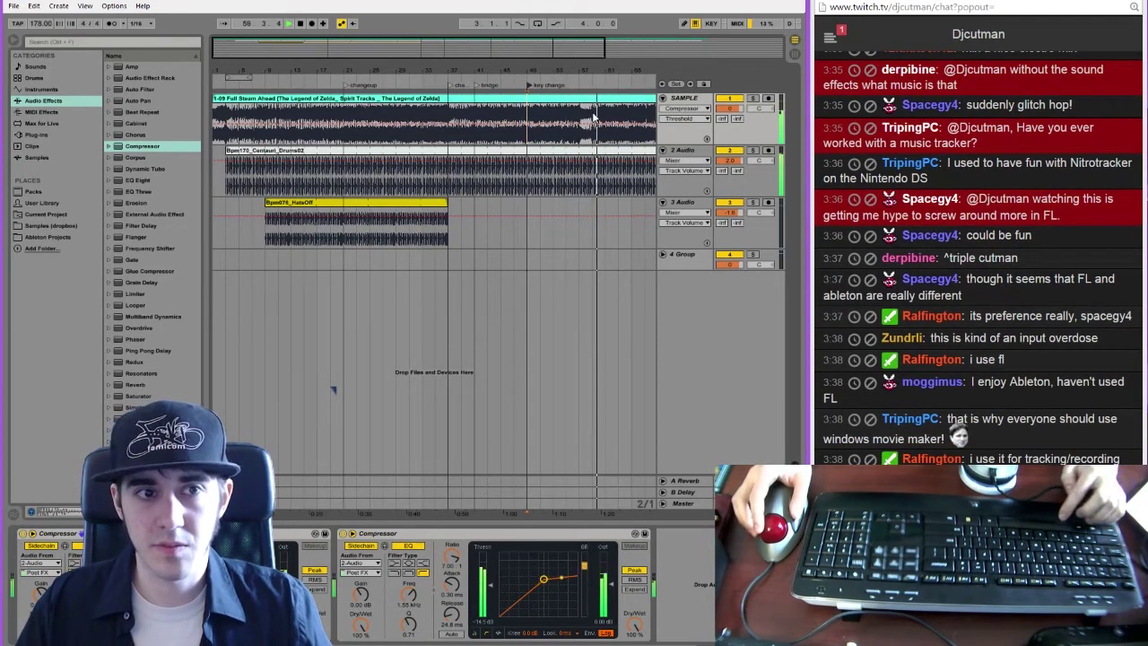
# Loop the arrangement from bar 7 for 54 bars and extend the start of the Bpm076_HatsOff clip back to bar 7
pyautogui.scroll(-1, 610, 114)
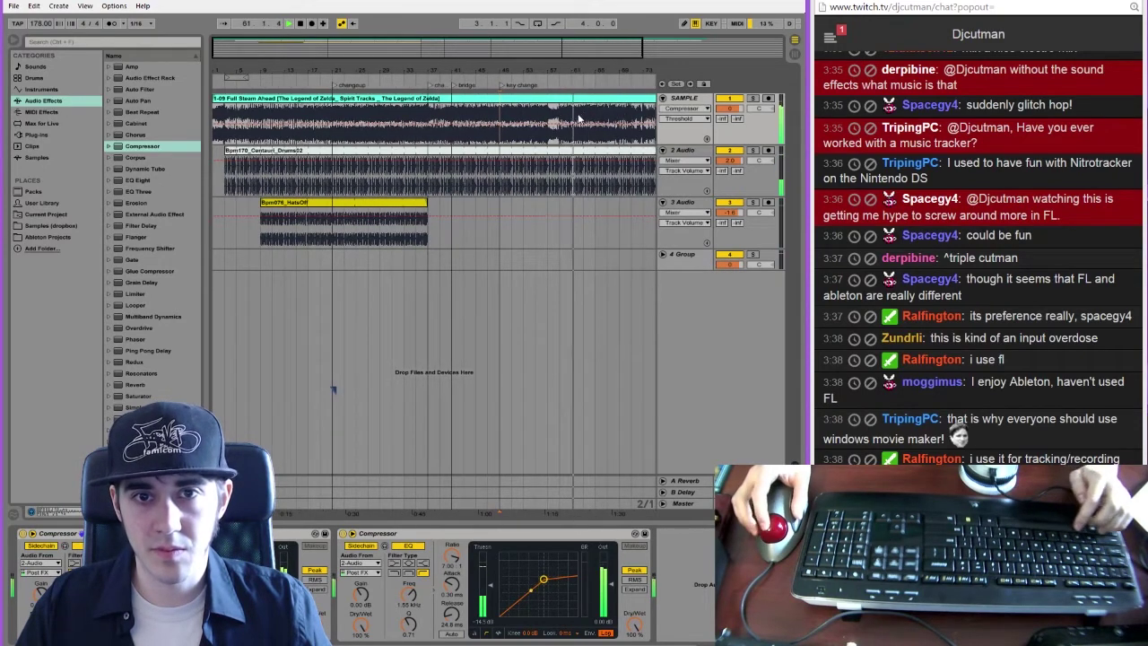
pyautogui.moveTo(570, 117); pyautogui.dragTo(226, 114)
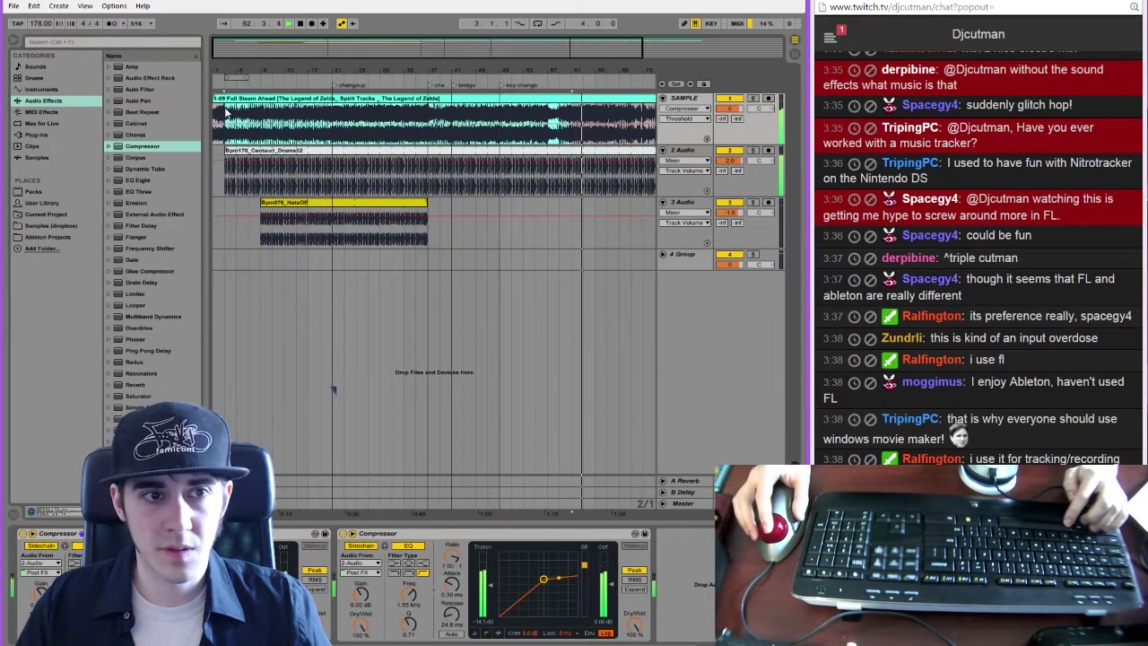
pyautogui.hotkey('ctrl', 'l')
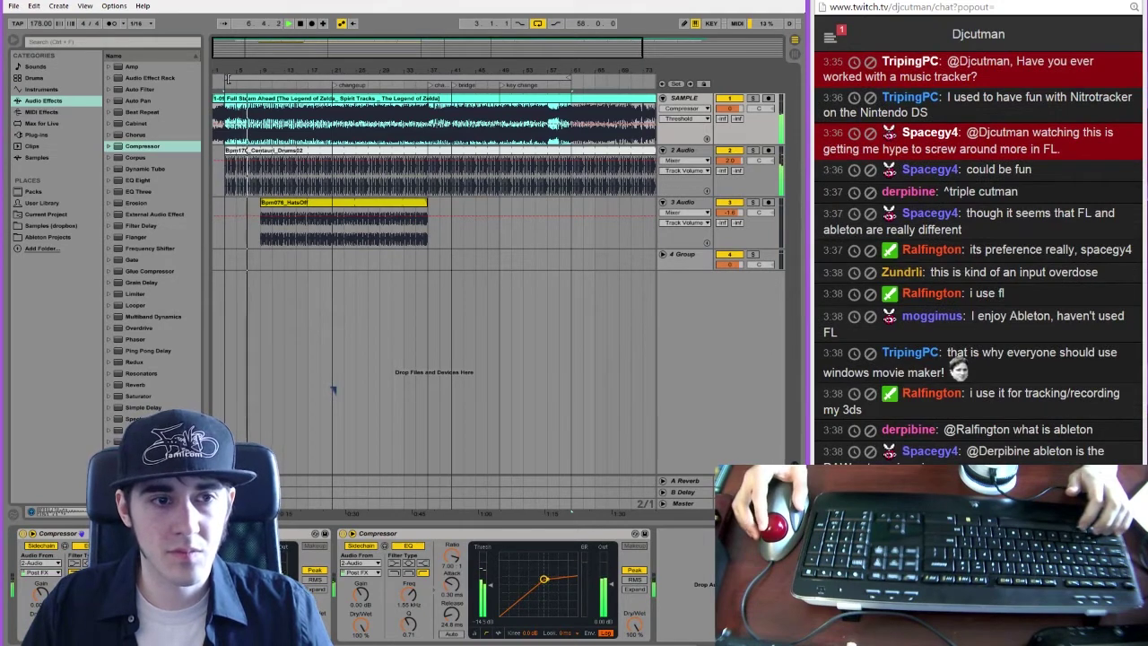
pyautogui.moveTo(229, 79); pyautogui.dragTo(251, 77)
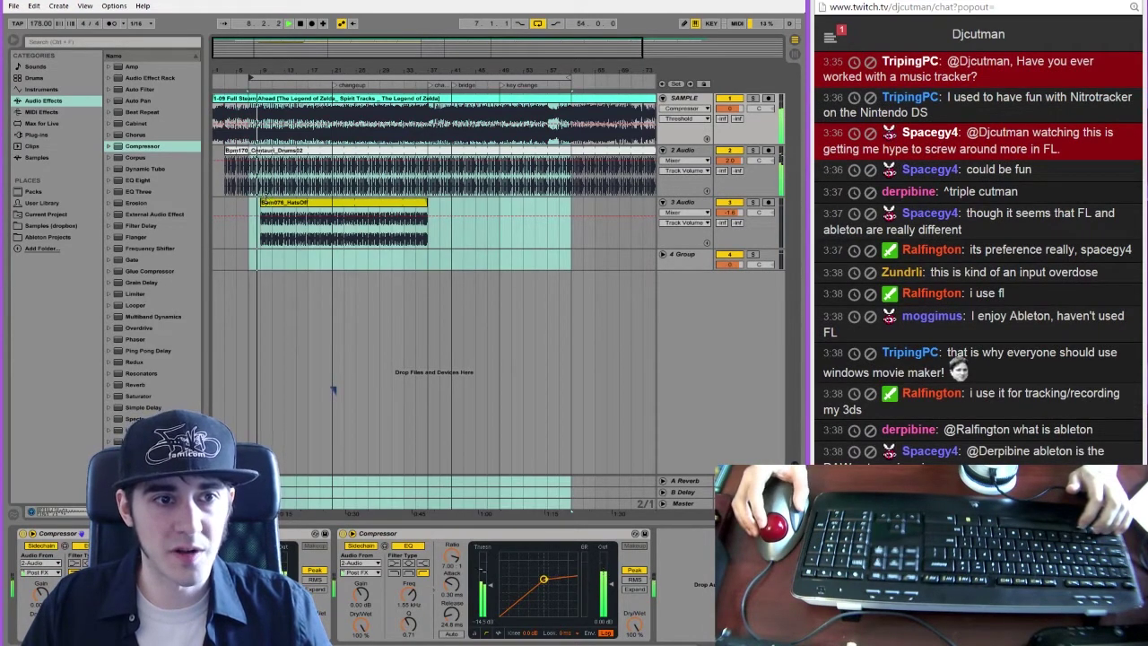
pyautogui.moveTo(262, 201); pyautogui.dragTo(250, 201)
# Add a locator named "verse" at bar 7 and one named "intro" at bar 3, where the drums enter
pyautogui.rightClick(248, 84)
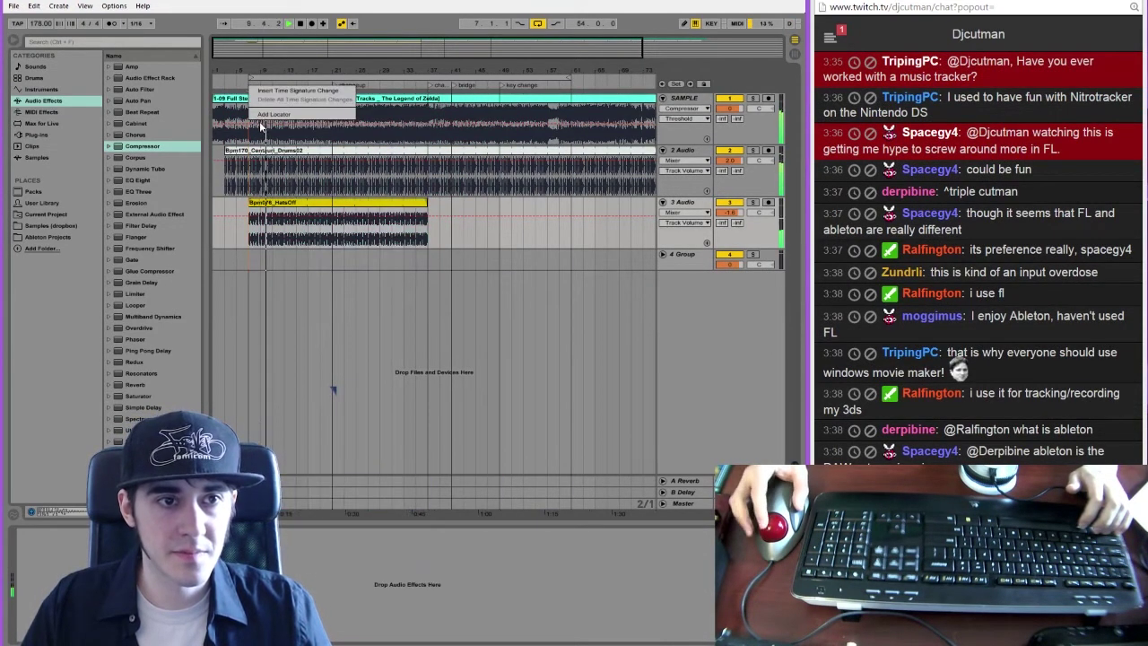
pyautogui.click(257, 116)
pyautogui.write('verse')
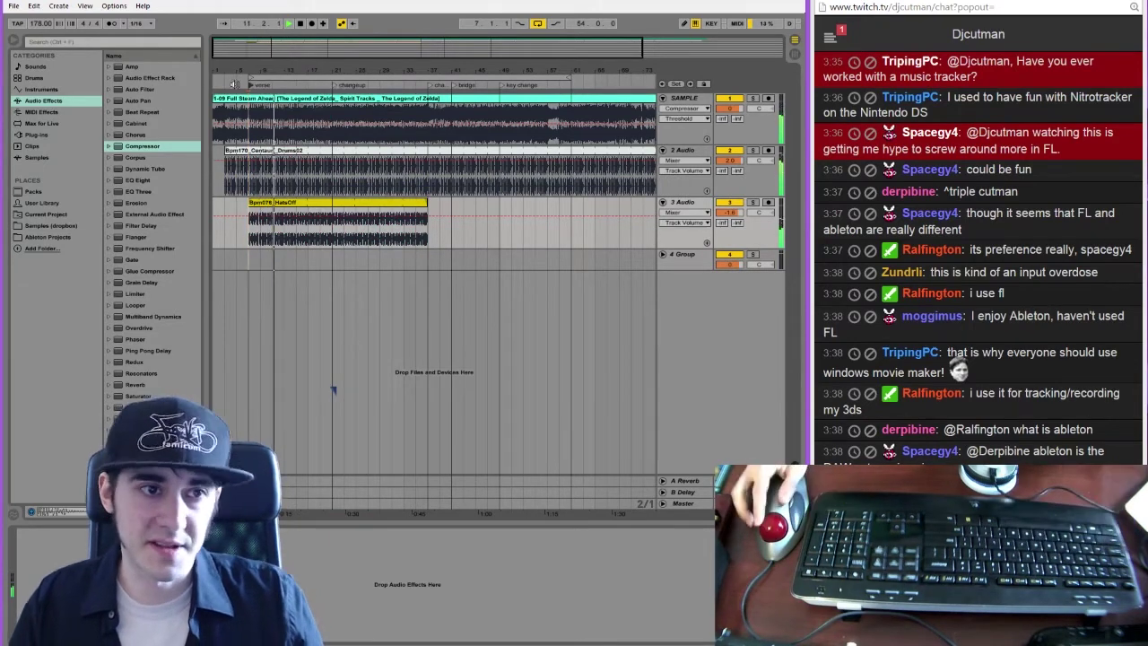
pyautogui.rightClick(228, 84)
pyautogui.click(238, 109)
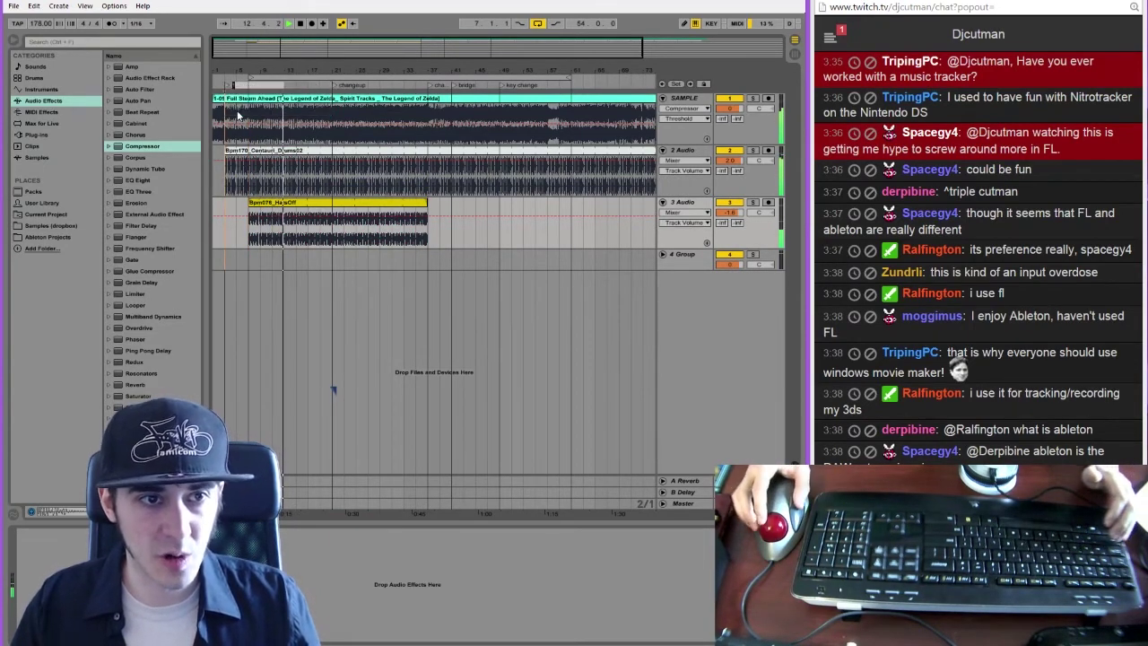
pyautogui.write('intro')
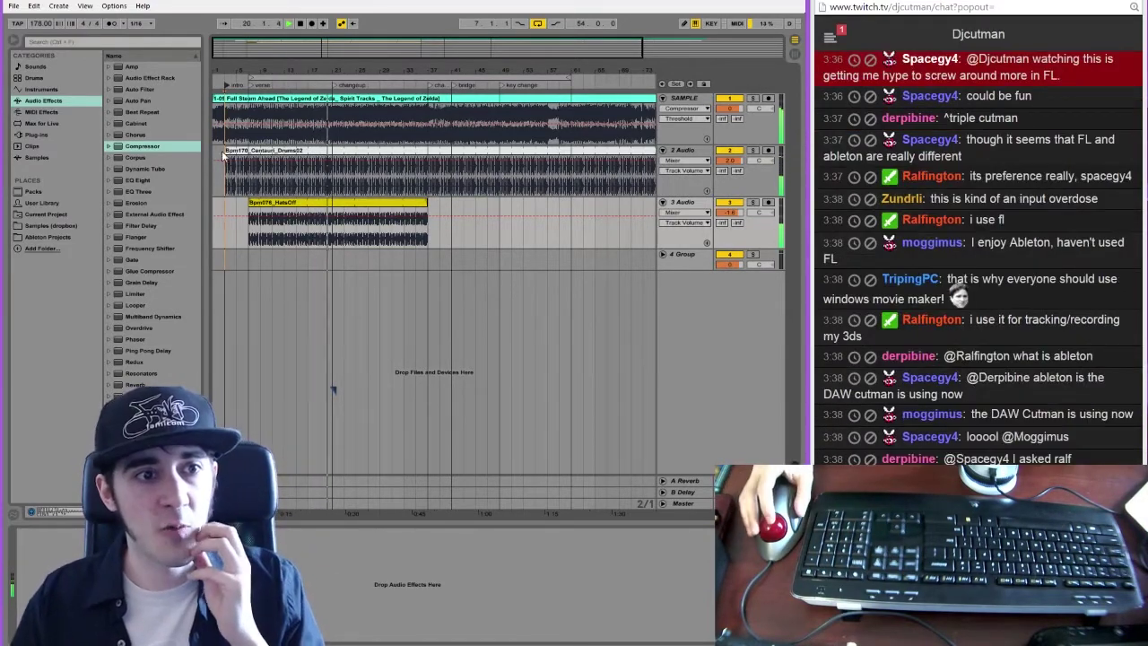
# Widen the browser, show the Samples (dropbox) place and collapse the PrimeLoops_XXL_Hip_Hop folder containing the kicks
pyautogui.moveTo(209, 157); pyautogui.dragTo(235, 157)
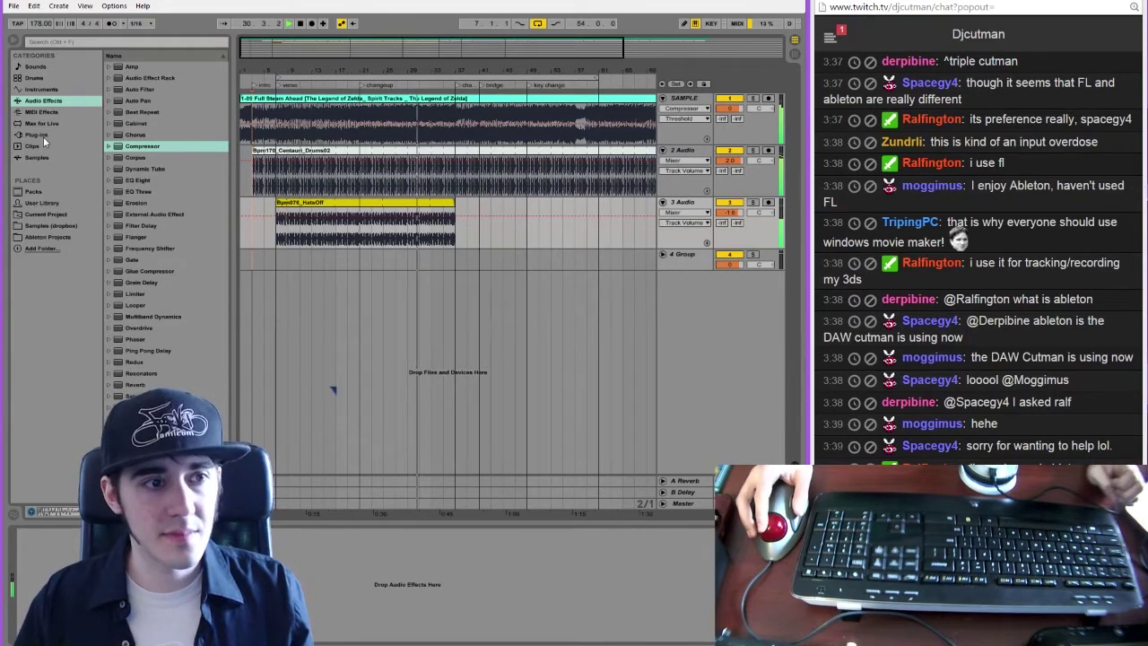
pyautogui.click(62, 225)
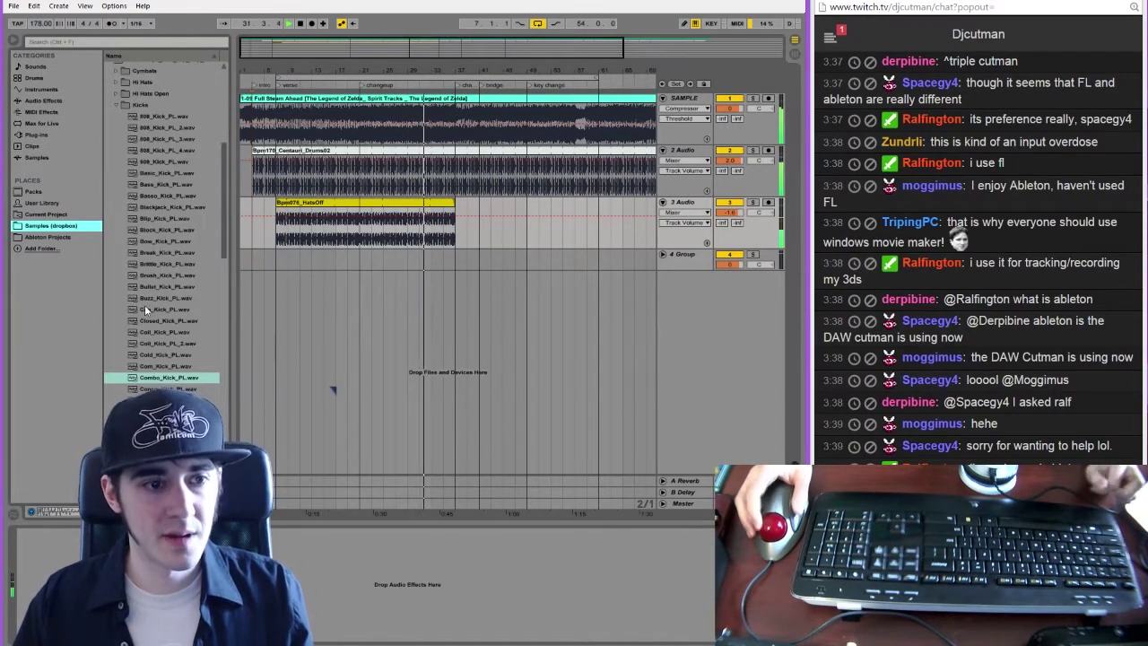
pyautogui.click(131, 106)
pyautogui.press('Left')
pyautogui.press('Left')
pyautogui.press('Left')
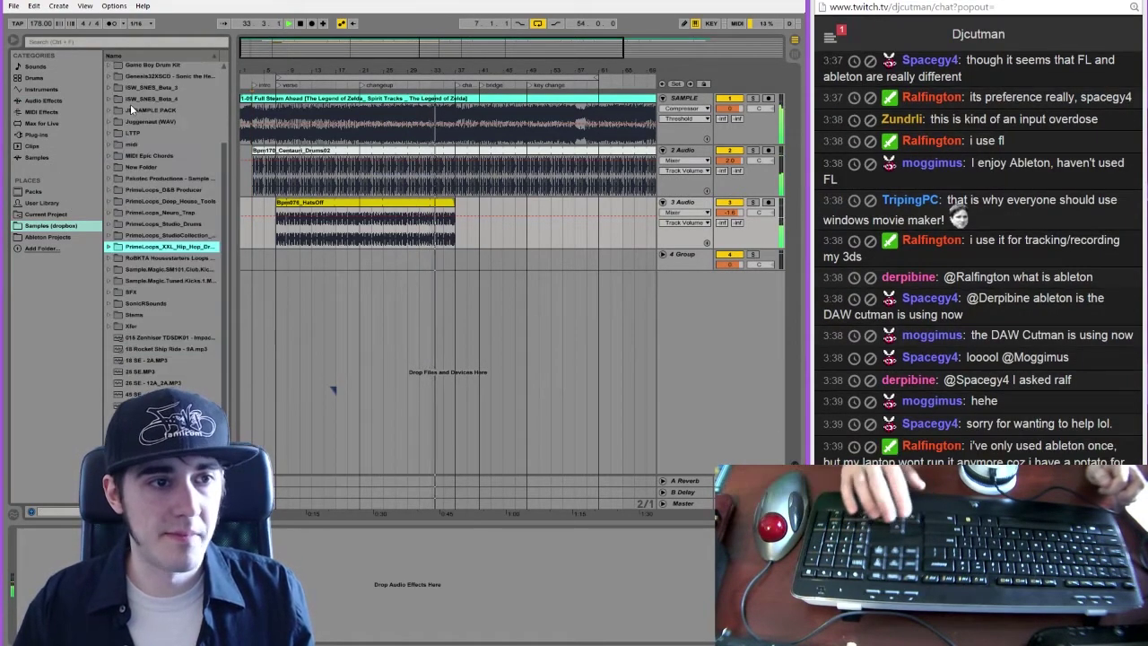
# Switch to Open Broadcaster Software, shrink the Logitec C910 keyboard camera source to fit below the chat, and return to Ableton Live
pyautogui.hotkey('alt', 'Tab')
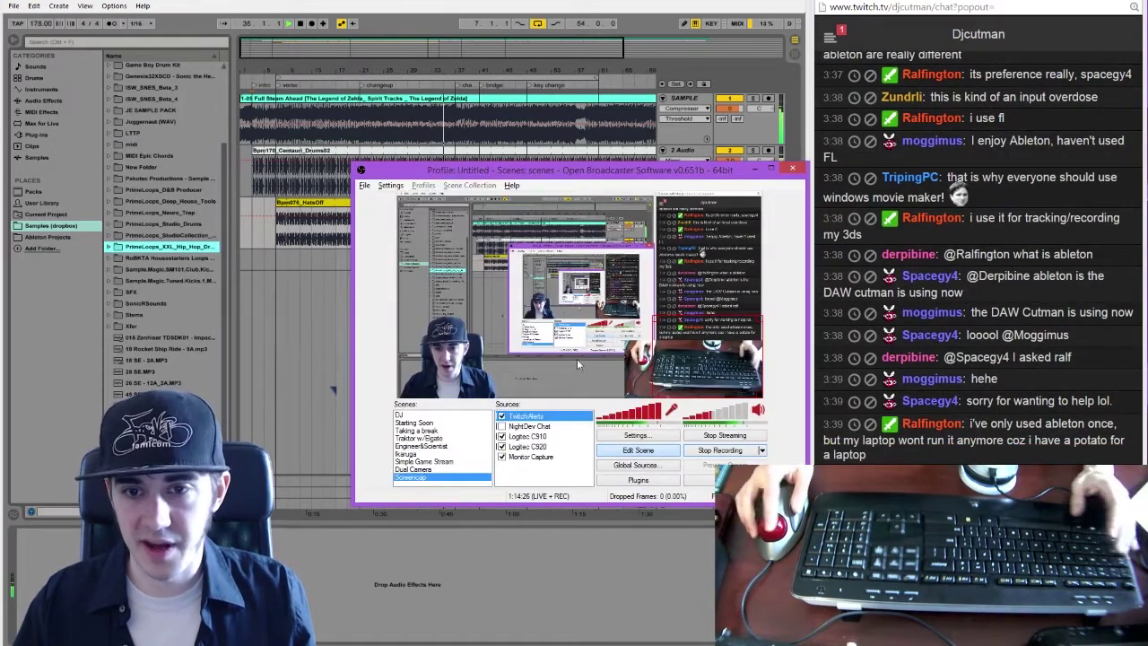
pyautogui.click(531, 437)
pyautogui.moveTo(625, 340); pyautogui.dragTo(658, 354)
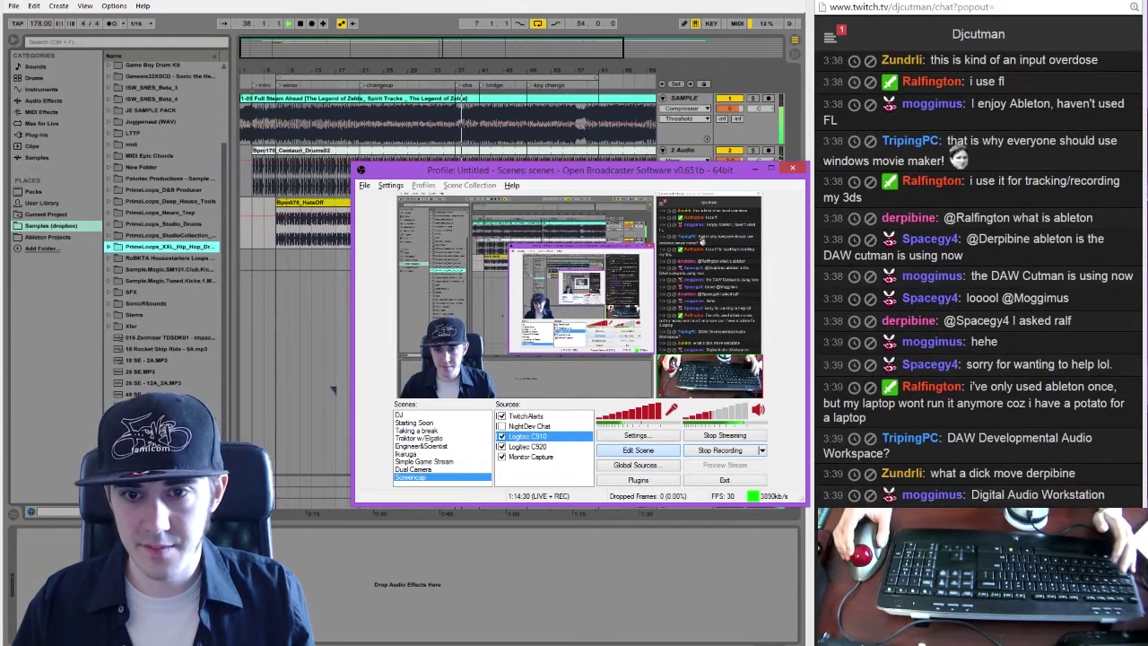
pyautogui.click(244, 418)
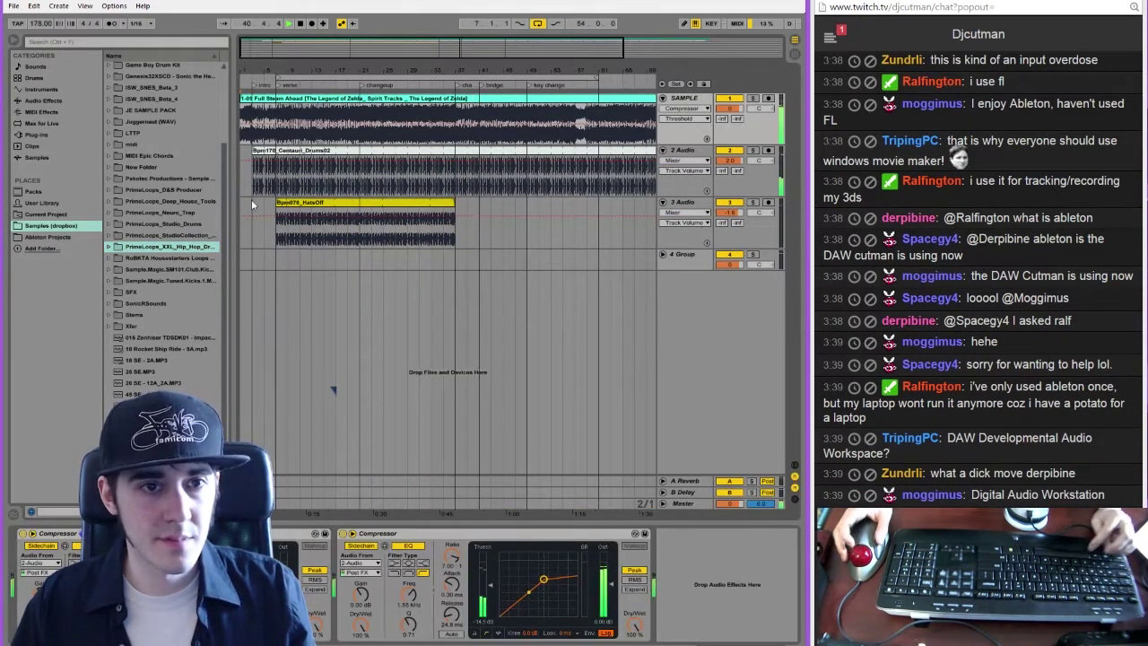
# Place the Drum & Bass Warriors loop Bpm170_Centauri_Drums01.wav on 2 Audio from the changeup locator to about bar 29
pyautogui.click(109, 236)
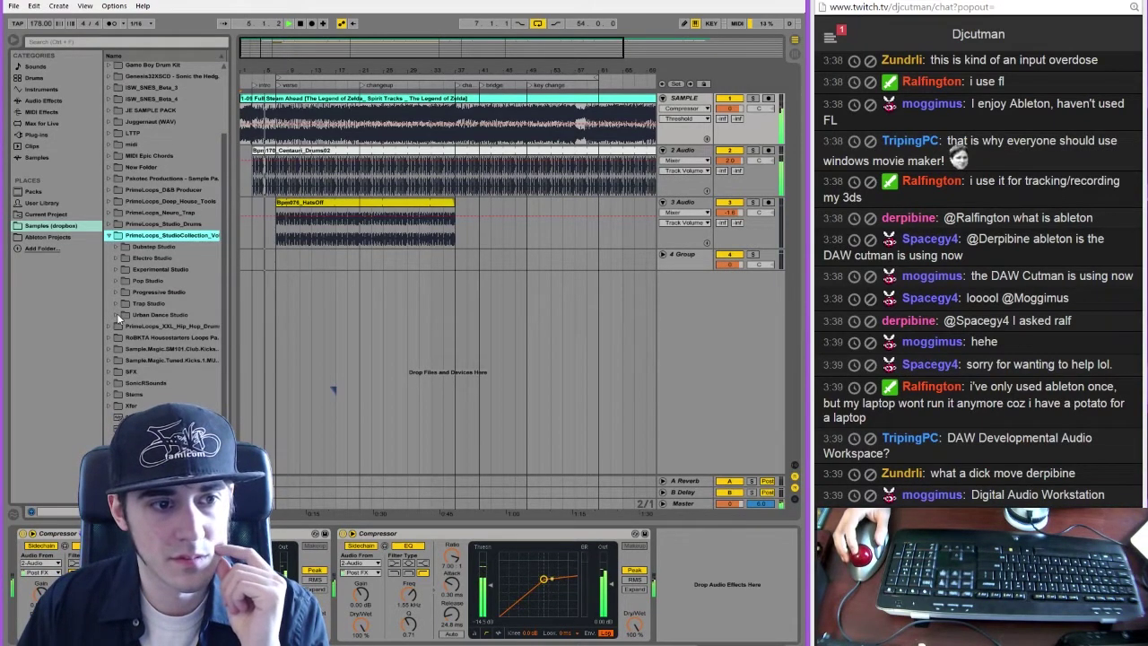
pyautogui.click(112, 236)
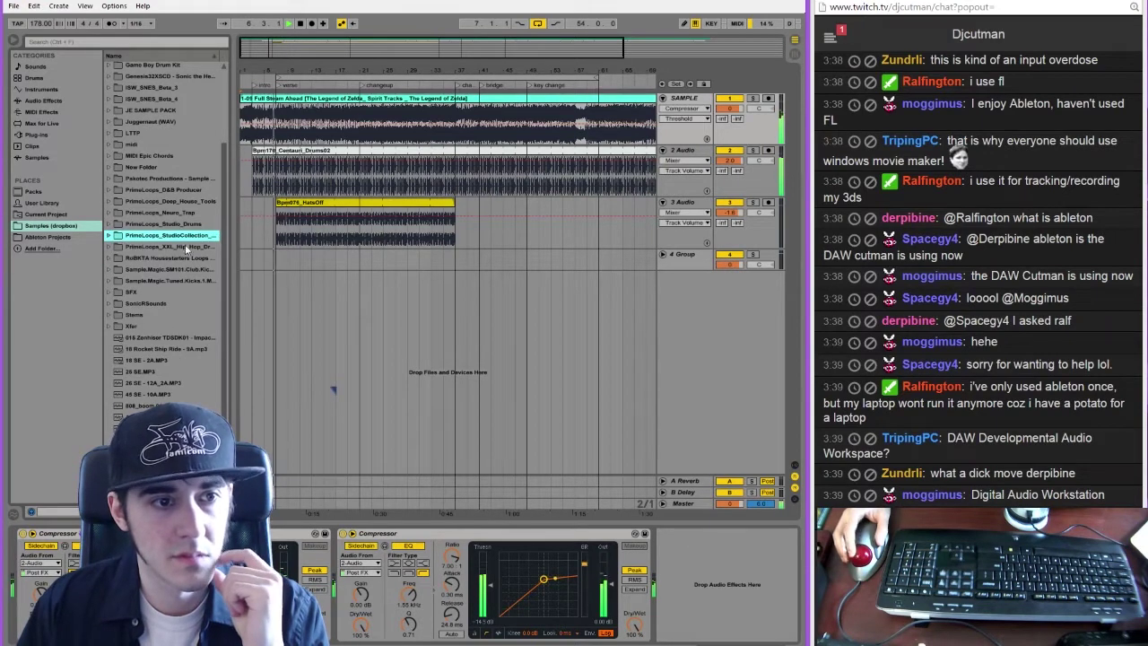
pyautogui.click(111, 191)
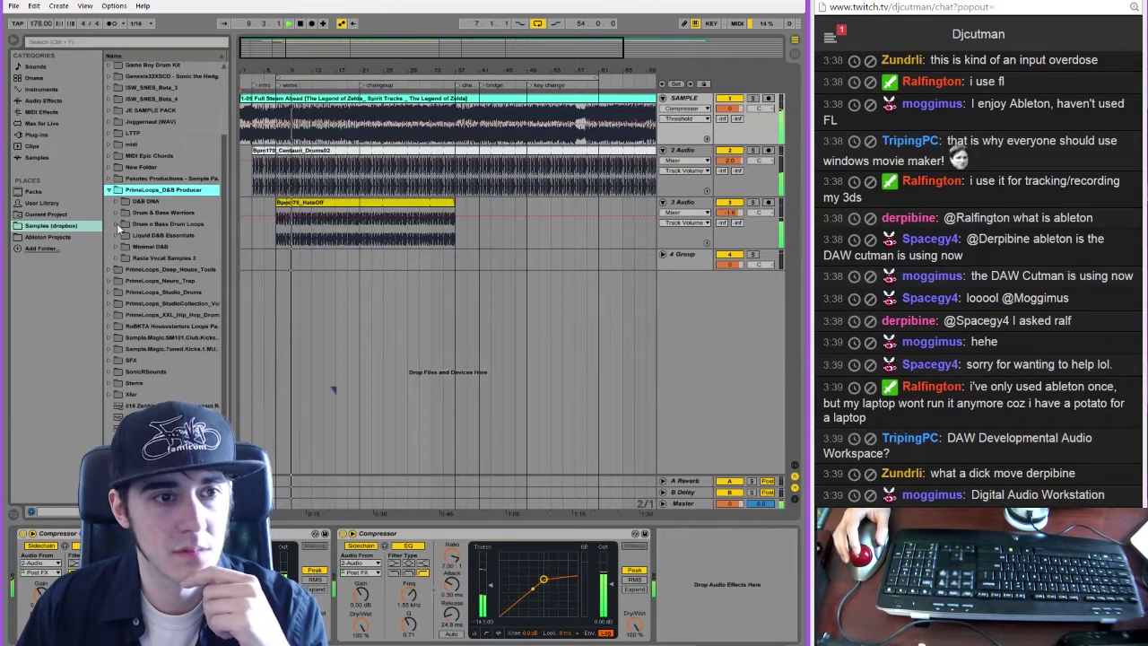
pyautogui.click(117, 213)
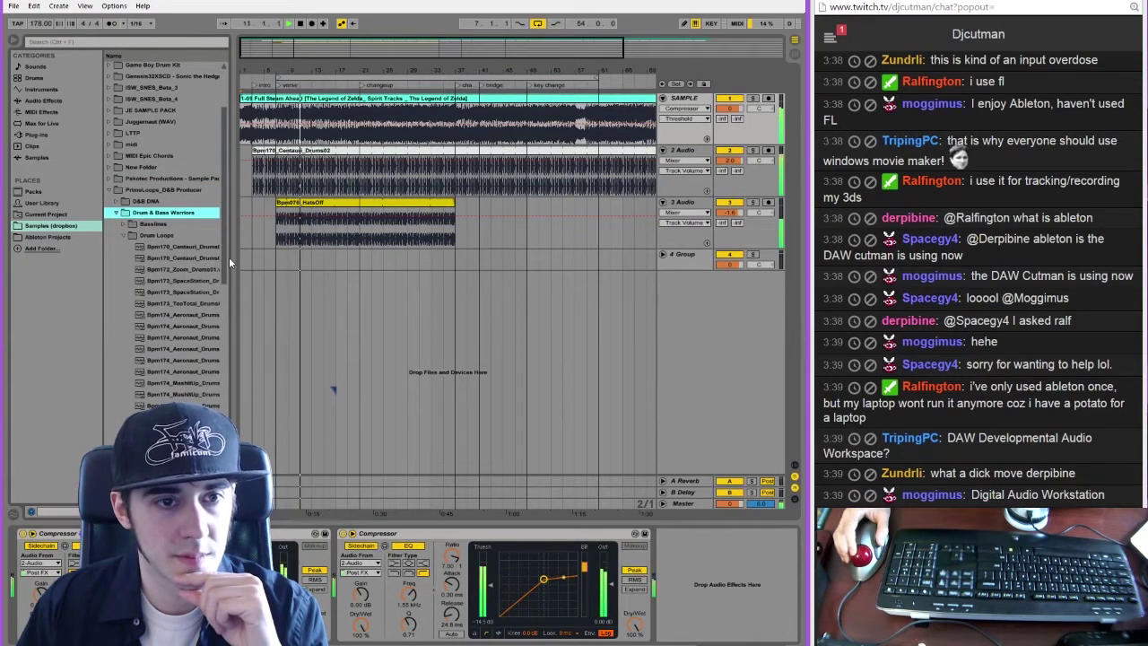
pyautogui.moveTo(229, 256); pyautogui.dragTo(411, 187)
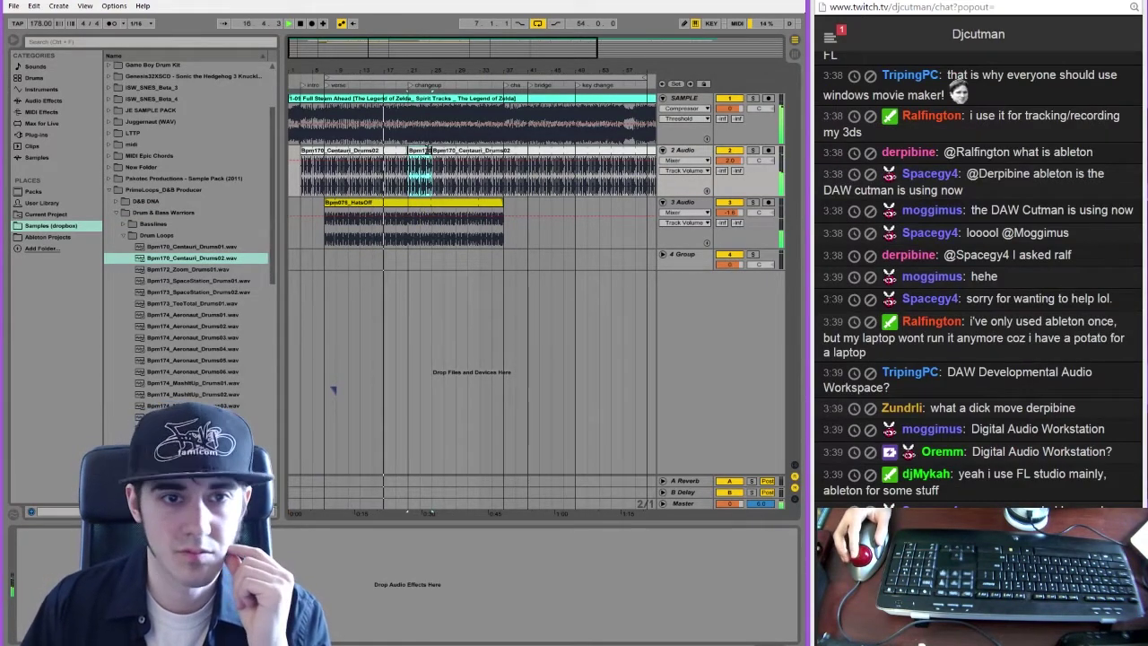
pyautogui.click(229, 250)
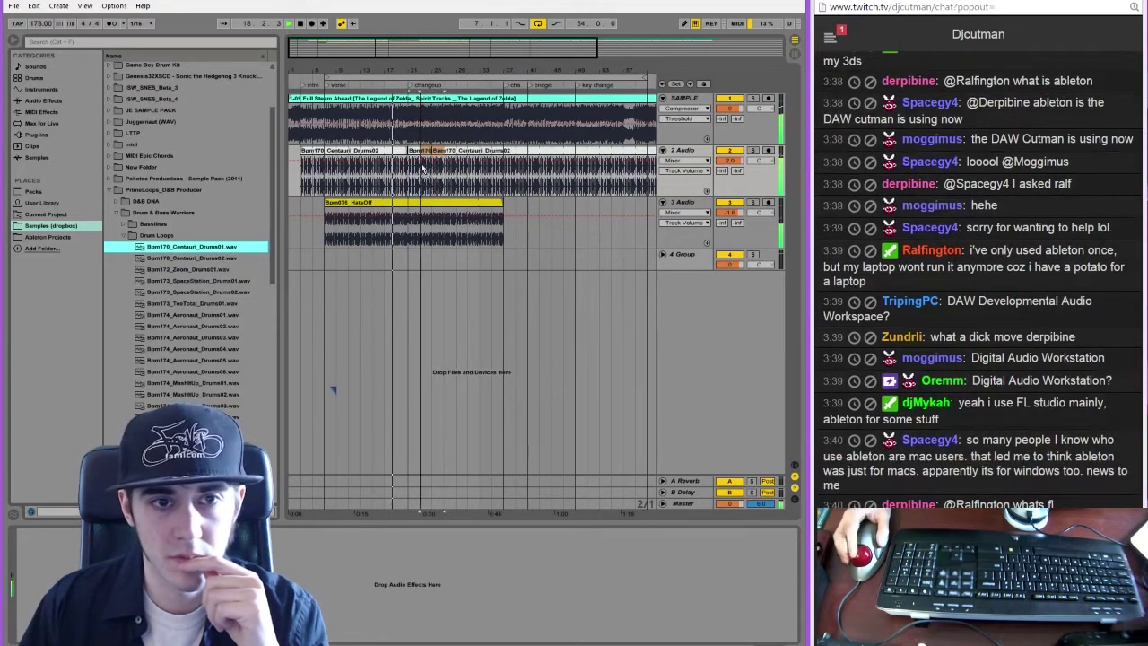
pyautogui.click(421, 161)
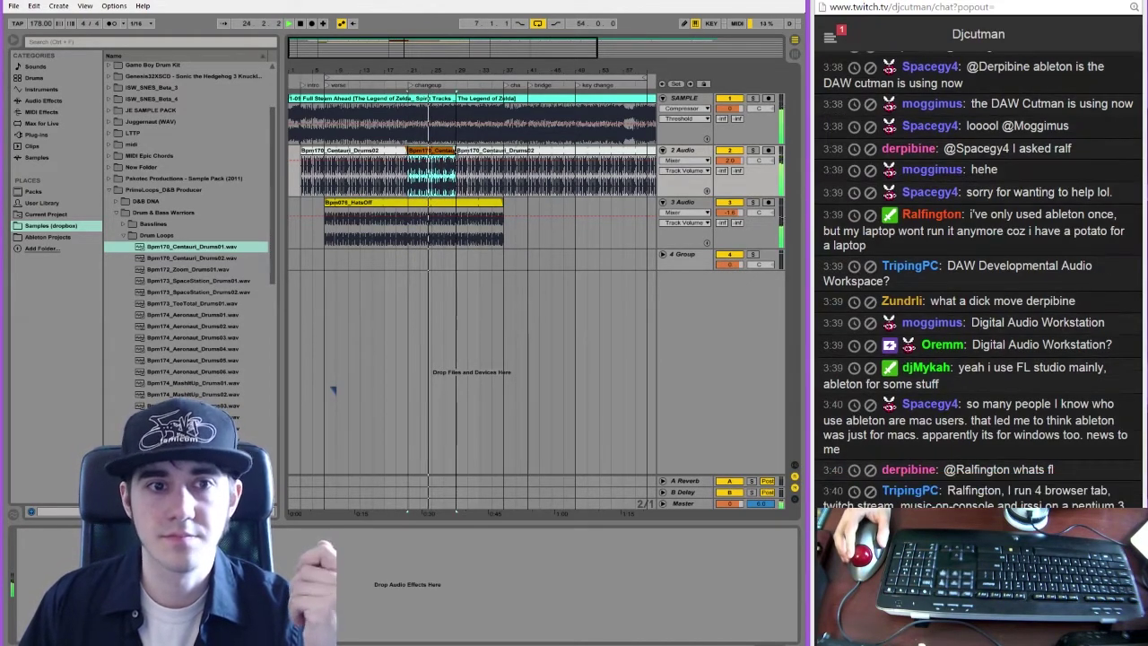
# Continue the Bpm170_Centauri_Drums01 section on 2 Audio to about bar 37 and shorten the last clip's loop to about two bars
pyautogui.hotkey('shift', 'Tab')
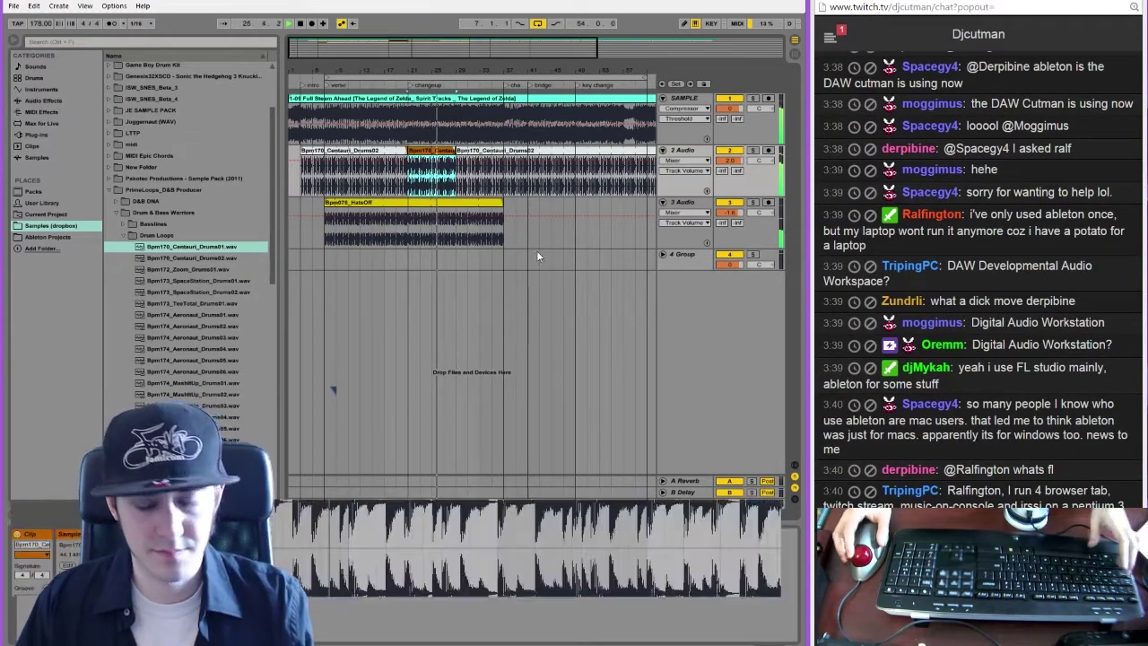
pyautogui.moveTo(795, 447); pyautogui.dragTo(496, 451)
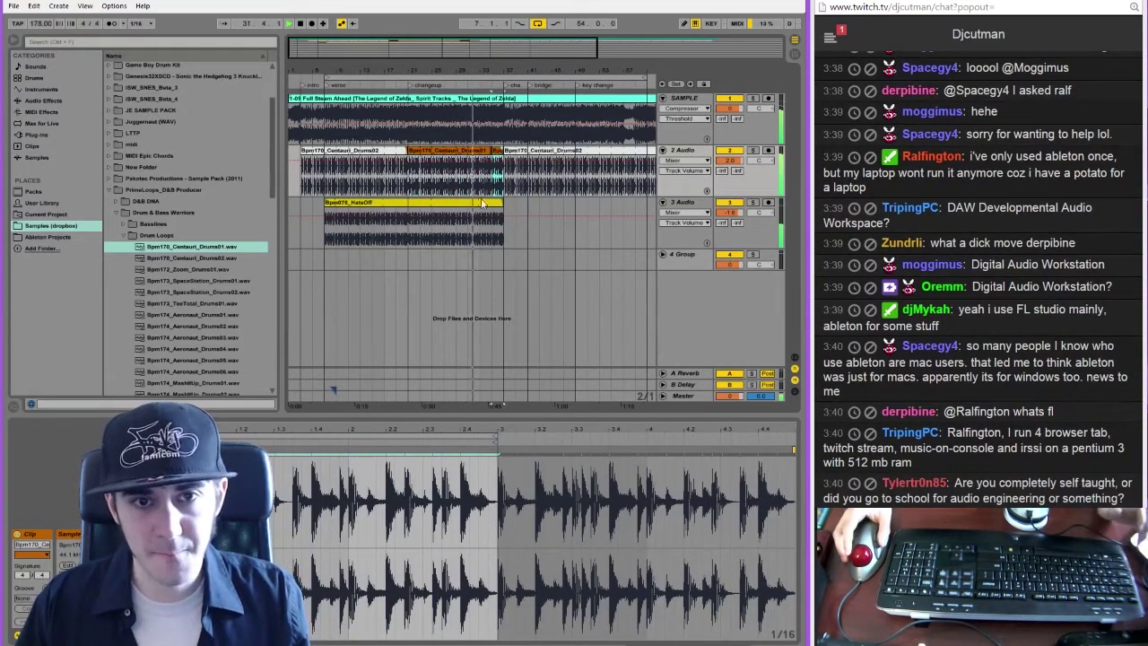
# Shift the last short Bpm170_Centauri_Drums01 clip's loop to its bars 3 and 4 and color the clip purple
pyautogui.moveTo(380, 435); pyautogui.dragTo(676, 447)
pyautogui.rightClick(500, 153)
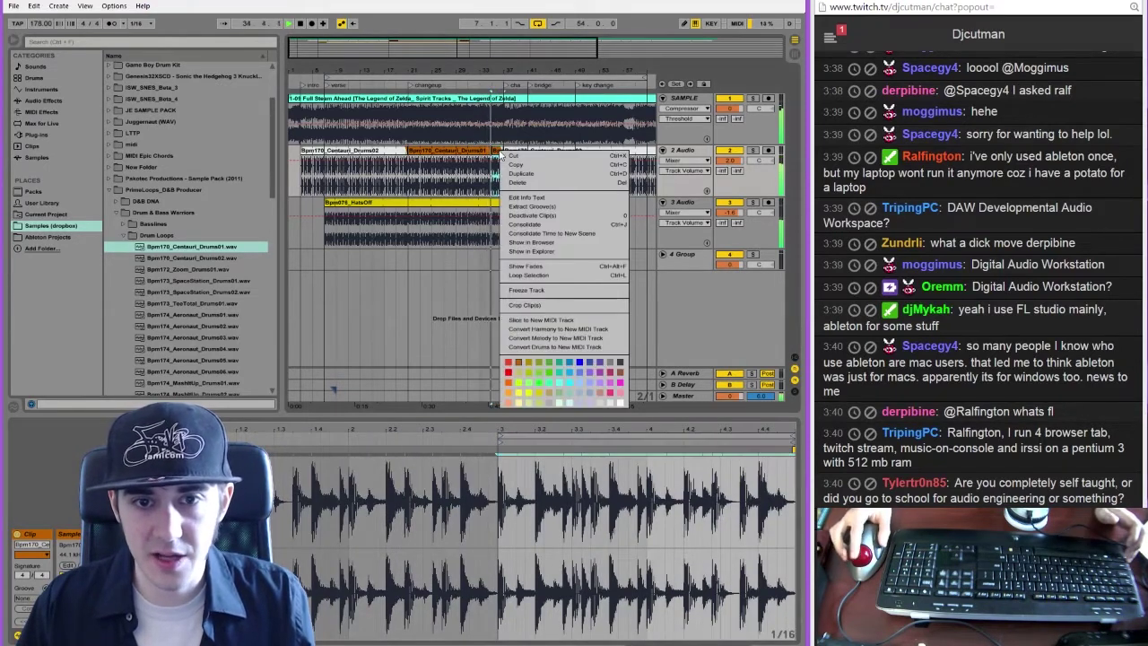
pyautogui.click(596, 386)
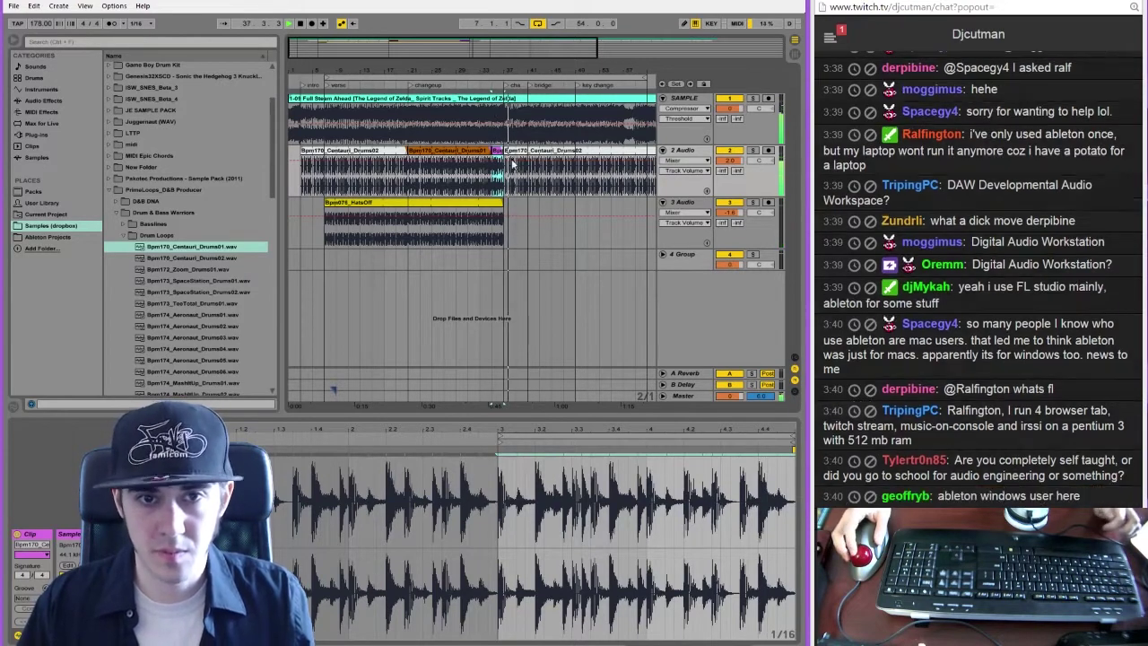
# Copy the HatsOff clip on 3 Audio to the bridge locator and shorten the copy's end to bar 61
pyautogui.click(499, 208)
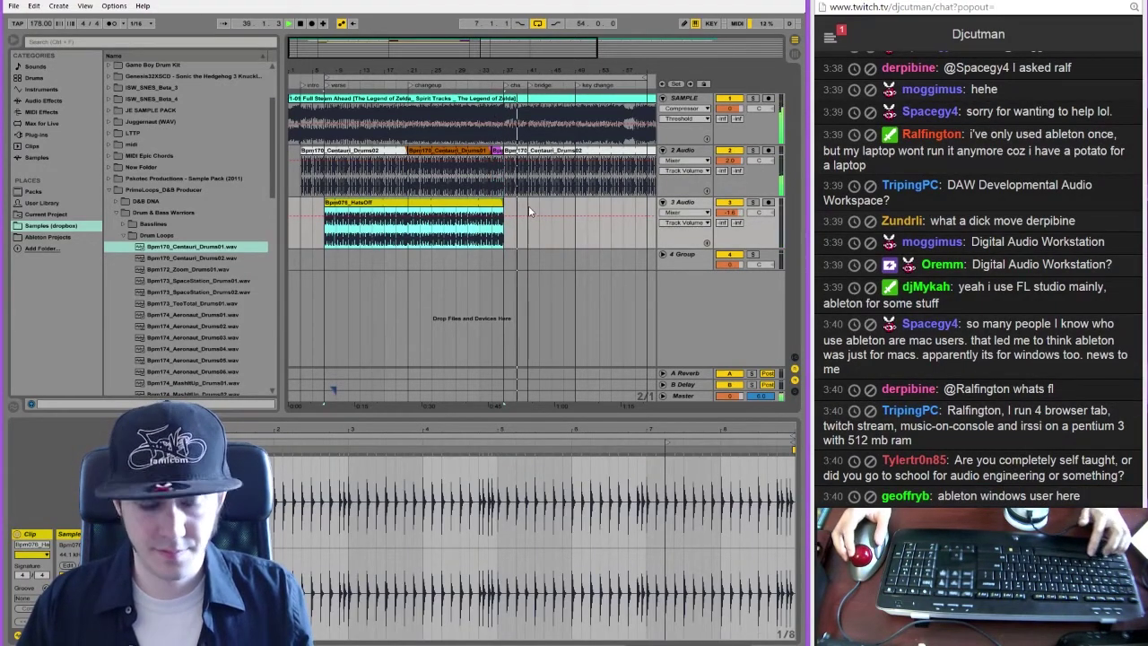
pyautogui.click(527, 207)
pyautogui.hotkey('ctrl', 'v')
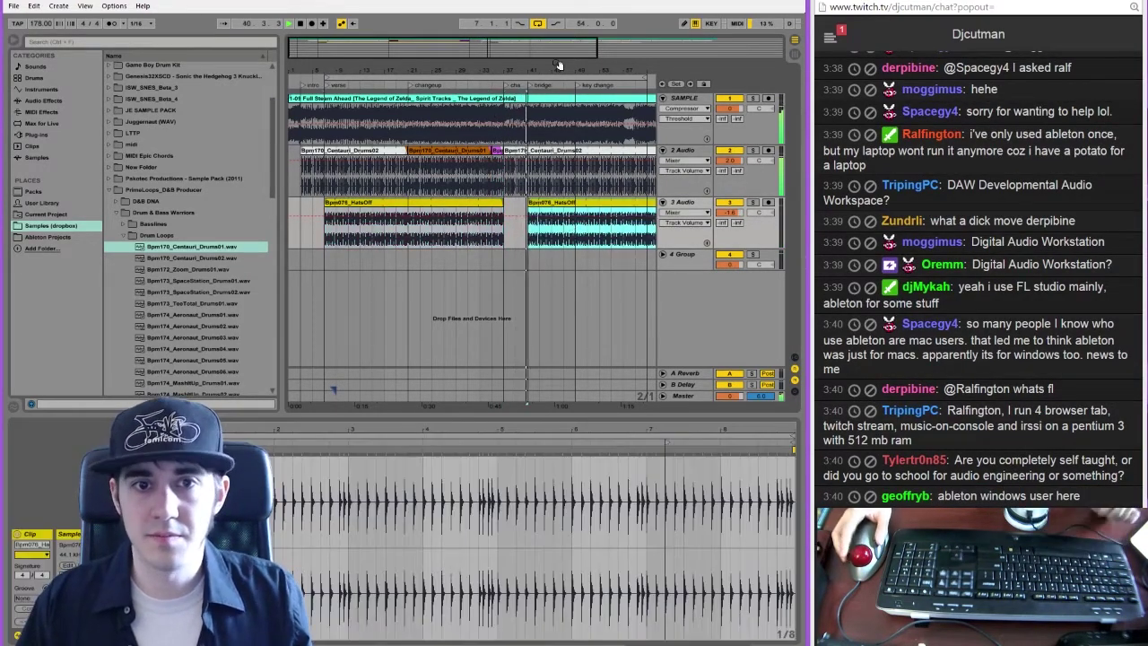
pyautogui.moveTo(454, 69); pyautogui.dragTo(454, 45)
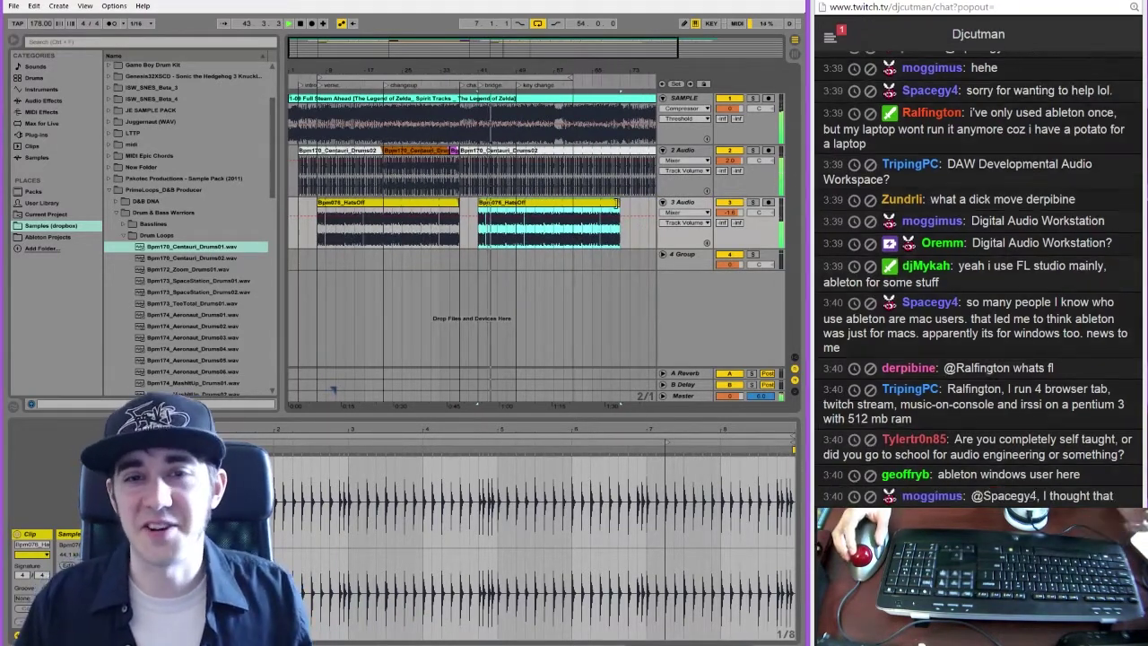
pyautogui.moveTo(619, 220); pyautogui.dragTo(572, 220)
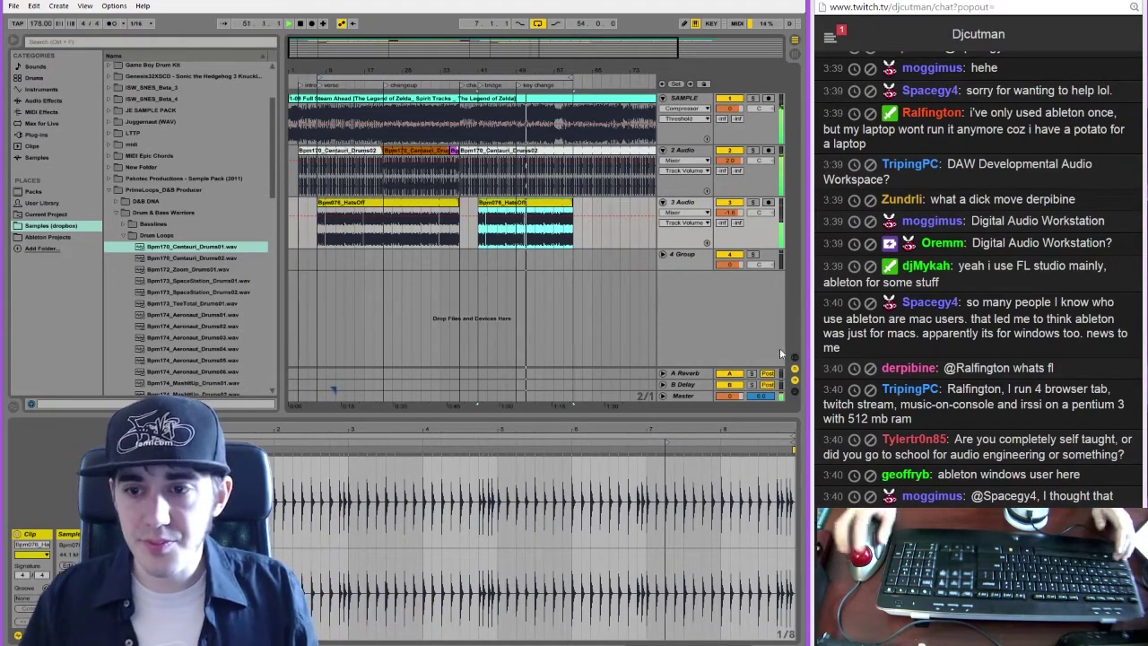
# Inspect the L316 Stereo multimaximizer on the Master track, then close its window
pyautogui.click(681, 397)
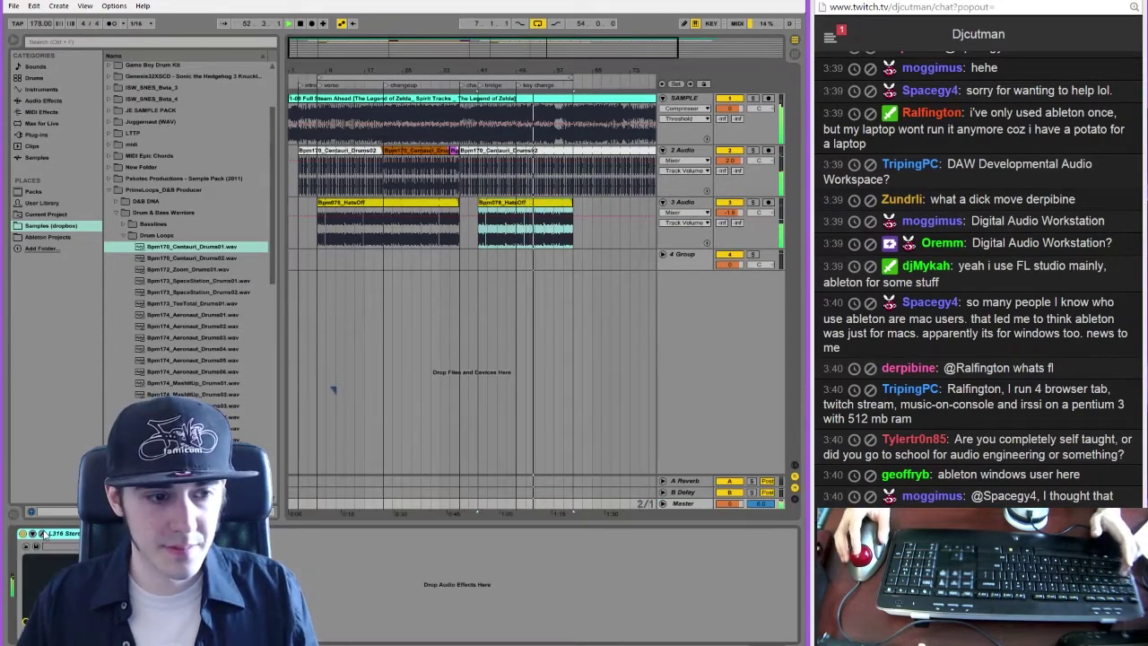
pyautogui.click(43, 536)
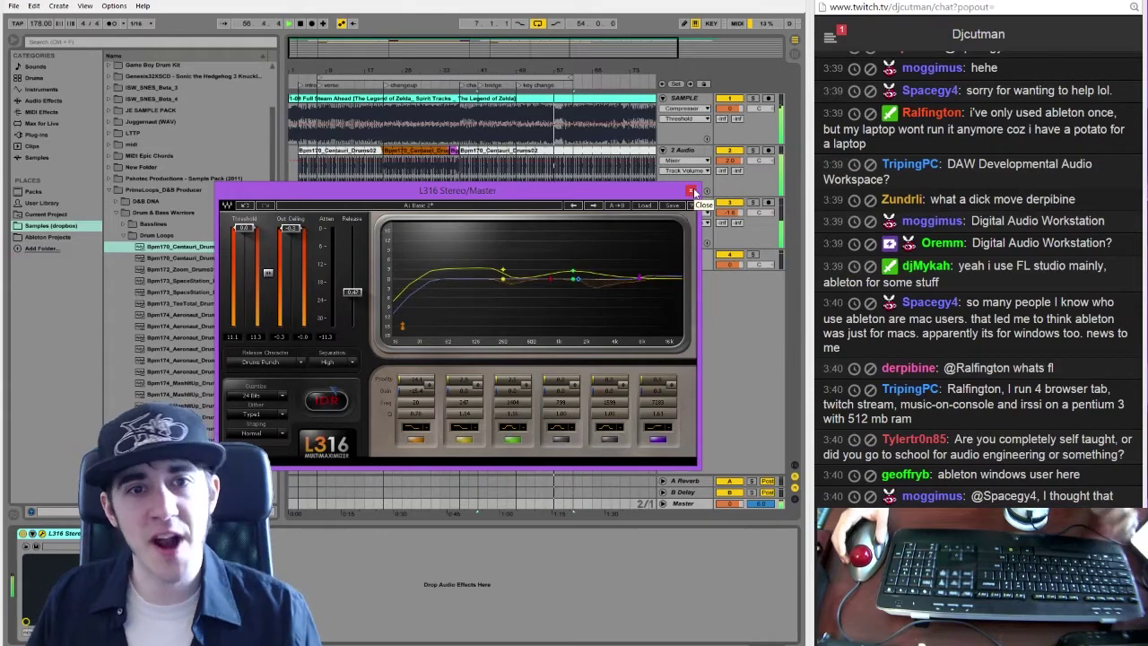
pyautogui.click(692, 191)
# Delete the end of the second HatsOff clip on 3 Audio from bar 57 to bar 61
pyautogui.click(558, 232)
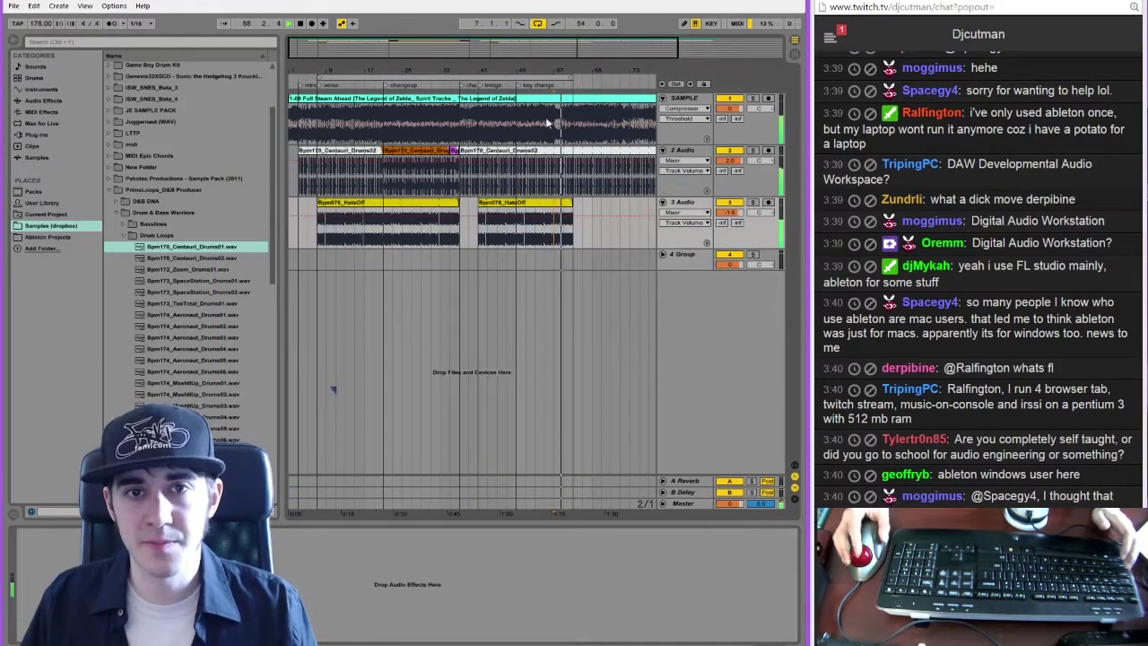
pyautogui.moveTo(555, 71); pyautogui.dragTo(544, 134)
pyautogui.moveTo(526, 235); pyautogui.dragTo(574, 237)
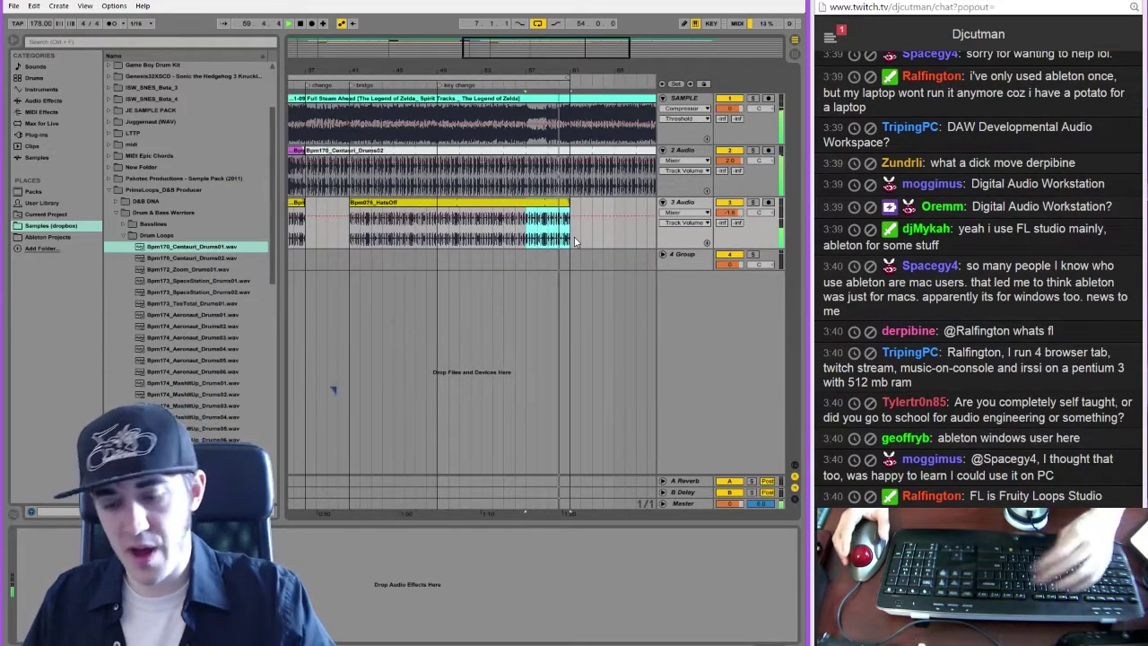
pyautogui.press('Delete')
pyautogui.moveTo(554, 39); pyautogui.dragTo(456, 11)
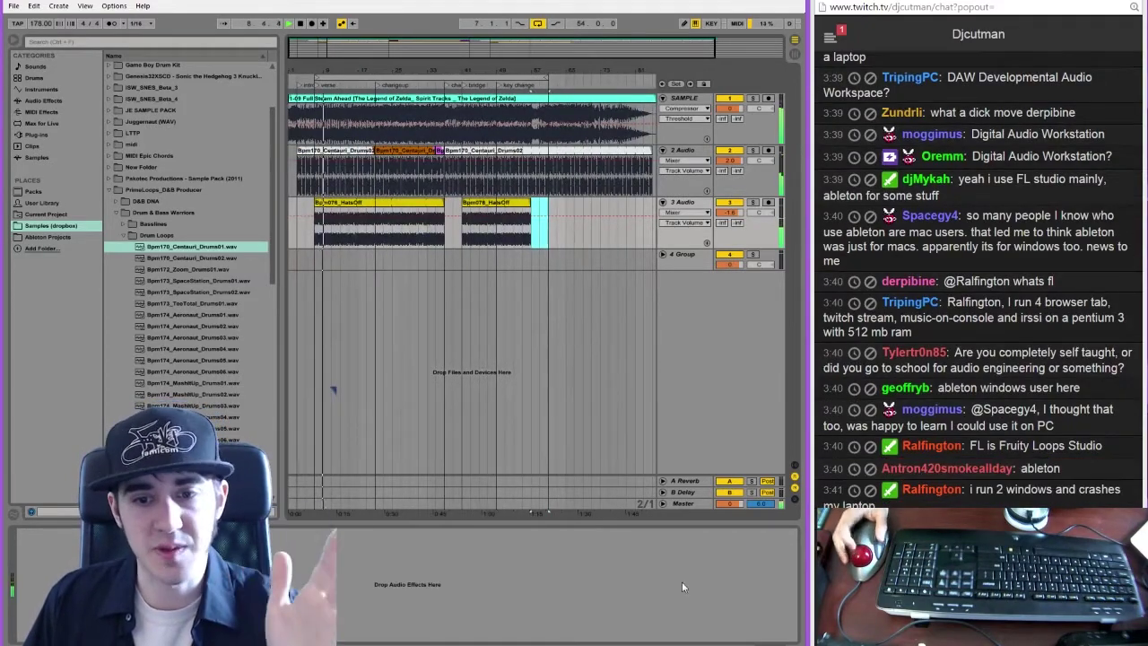
# View the L316 Stereo plug-in on the Master track once more and close it
pyautogui.click(675, 503)
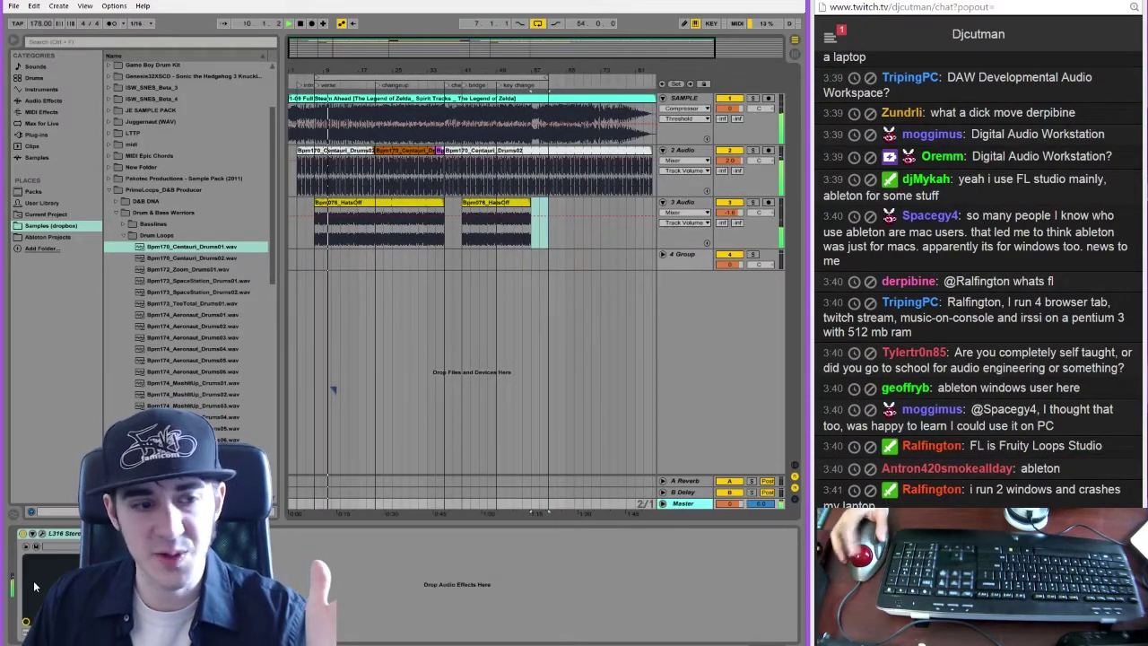
pyautogui.click(41, 534)
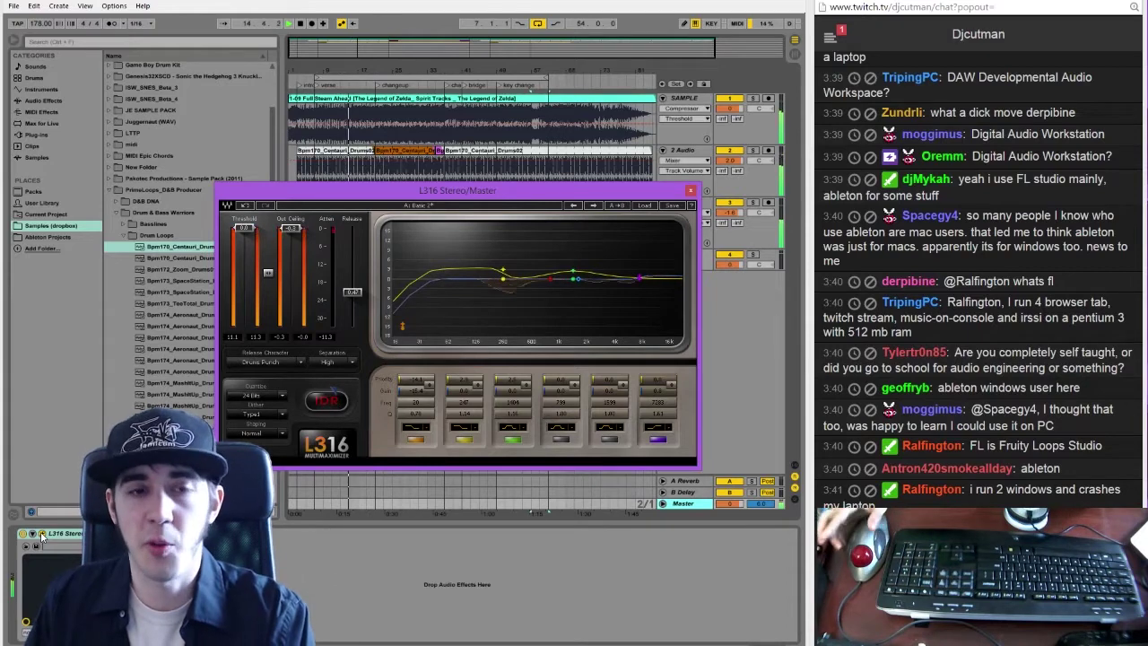
pyautogui.click(41, 534)
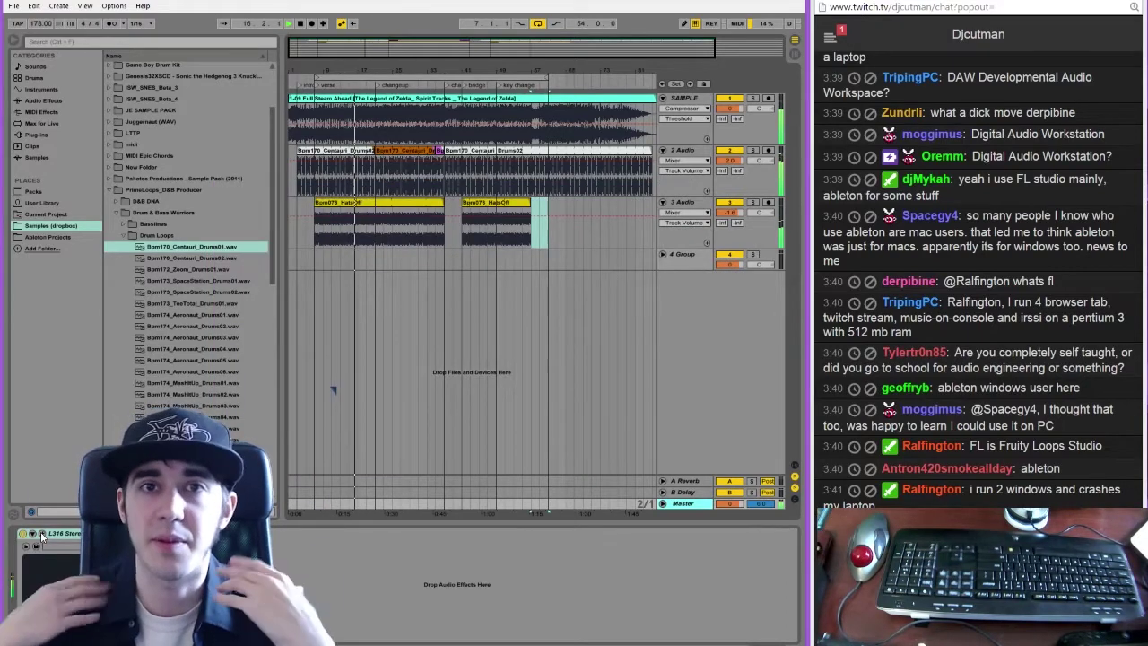
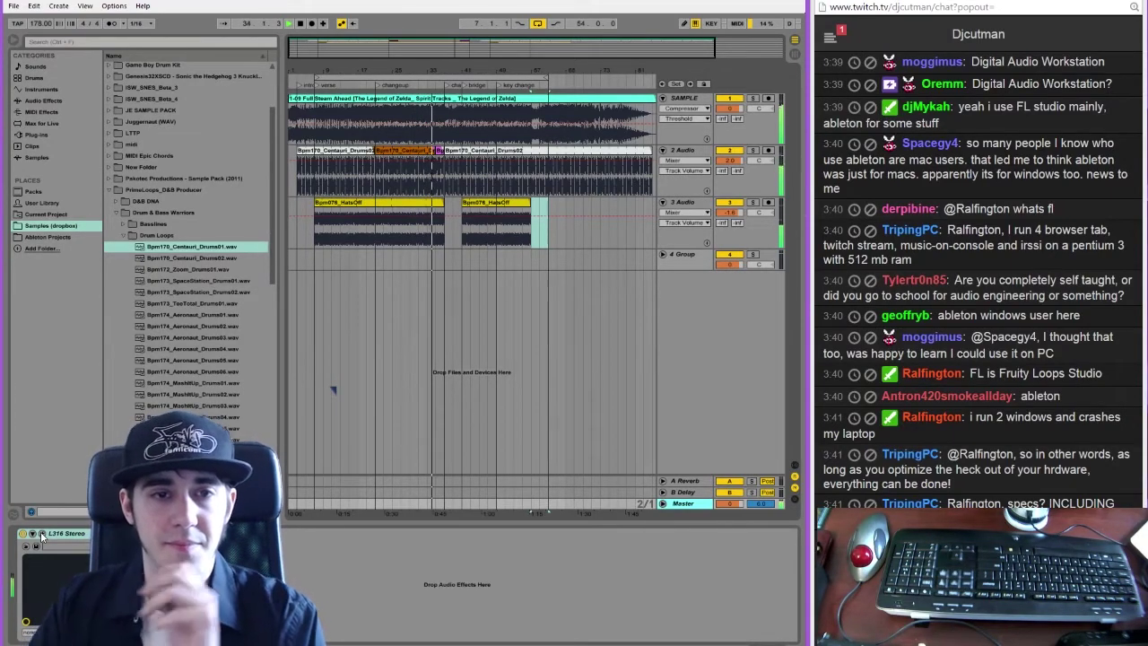
# Insert a new audio track below 3 Audio and name it crash
pyautogui.moveTo(429, 47); pyautogui.dragTo(393, 65)
pyautogui.click(686, 207)
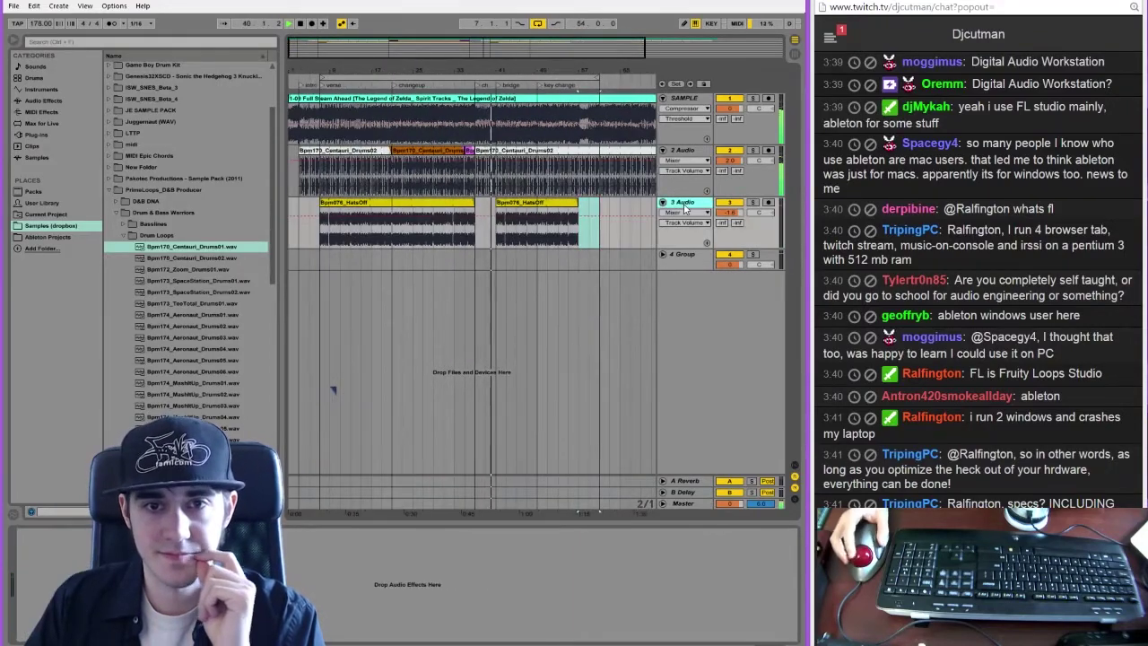
pyautogui.hotkey('ctrl', 't')
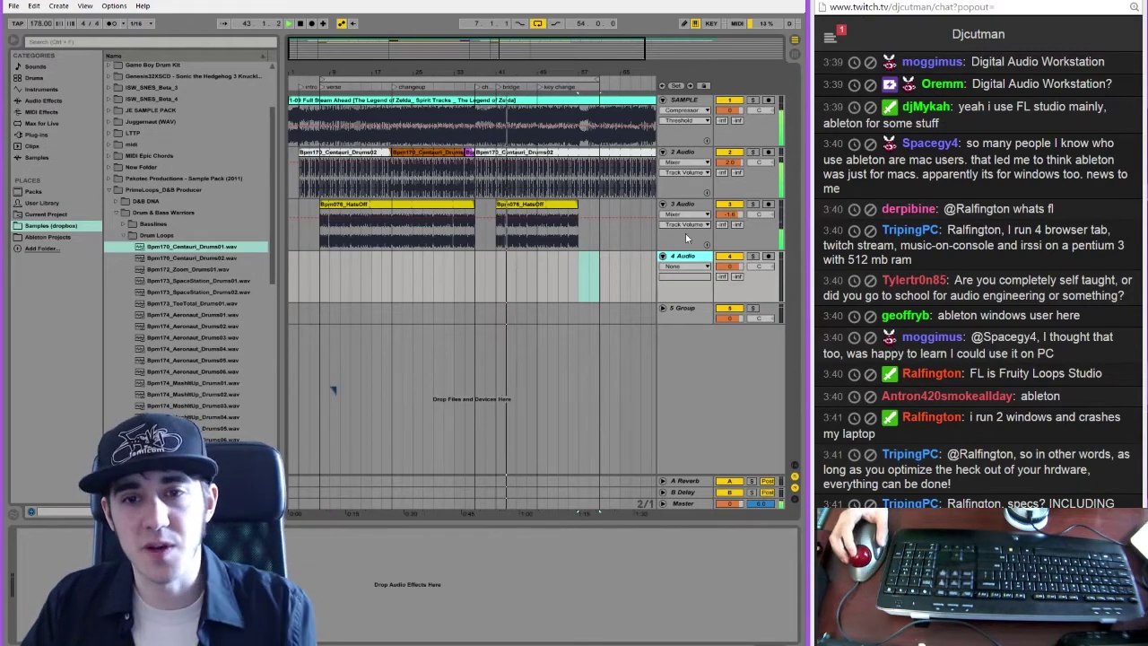
pyautogui.hotkey('ctrl', 'r')
pyautogui.write('crash')
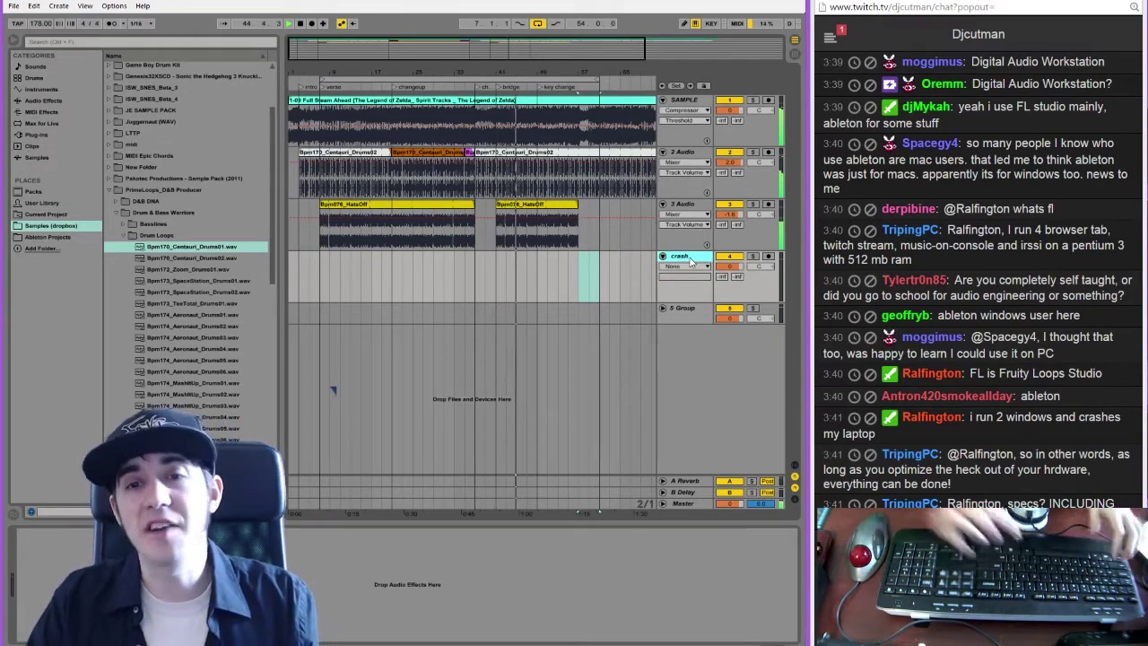
pyautogui.press('Return')
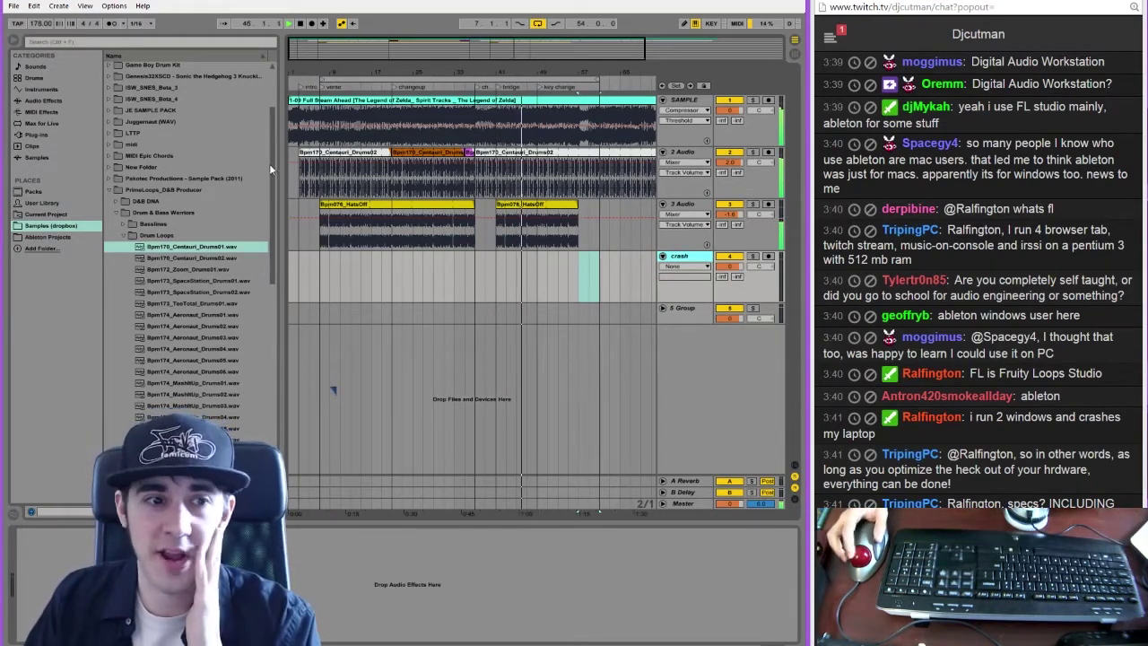
# Look through the Percussion FX and One Shots folders of Drum & Bass Warriors for a crash sample
pyautogui.click(125, 235)
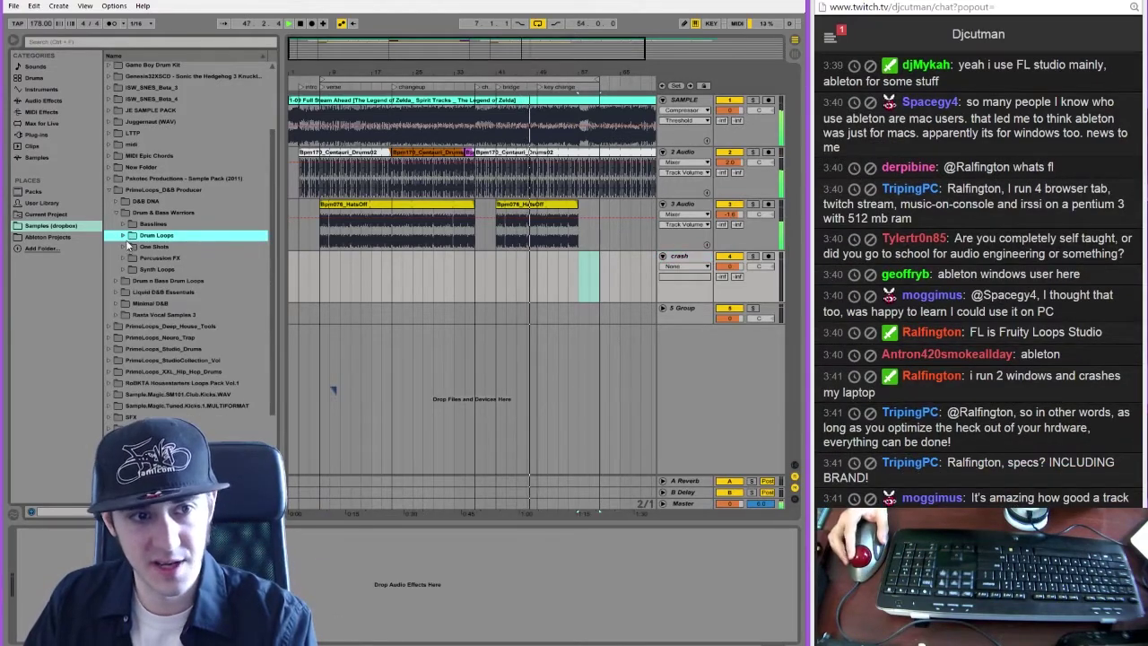
pyautogui.click(122, 257)
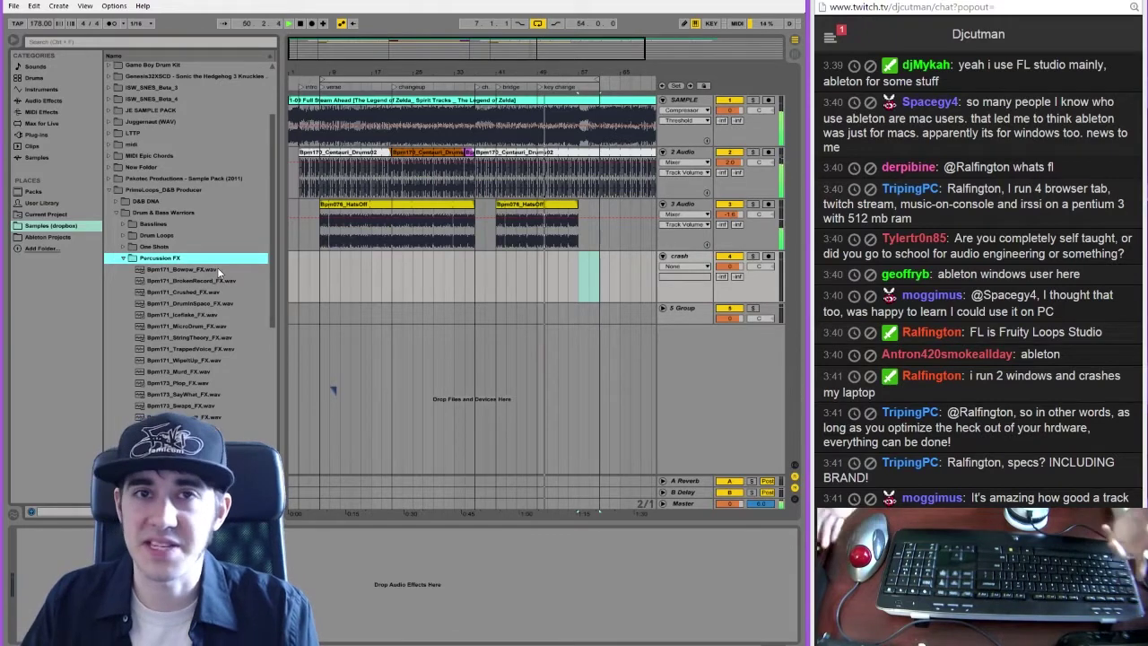
pyautogui.press('Down')
pyautogui.press('Down')
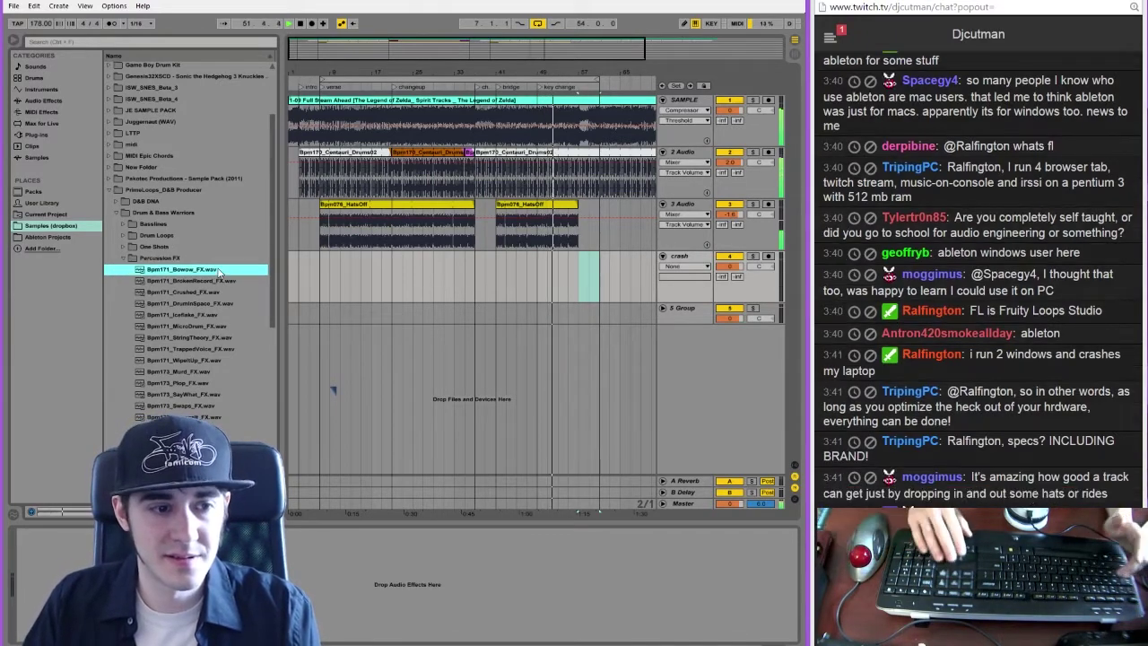
pyautogui.press('Left')
pyautogui.press('Left')
pyautogui.press('Up')
pyautogui.press('Right')
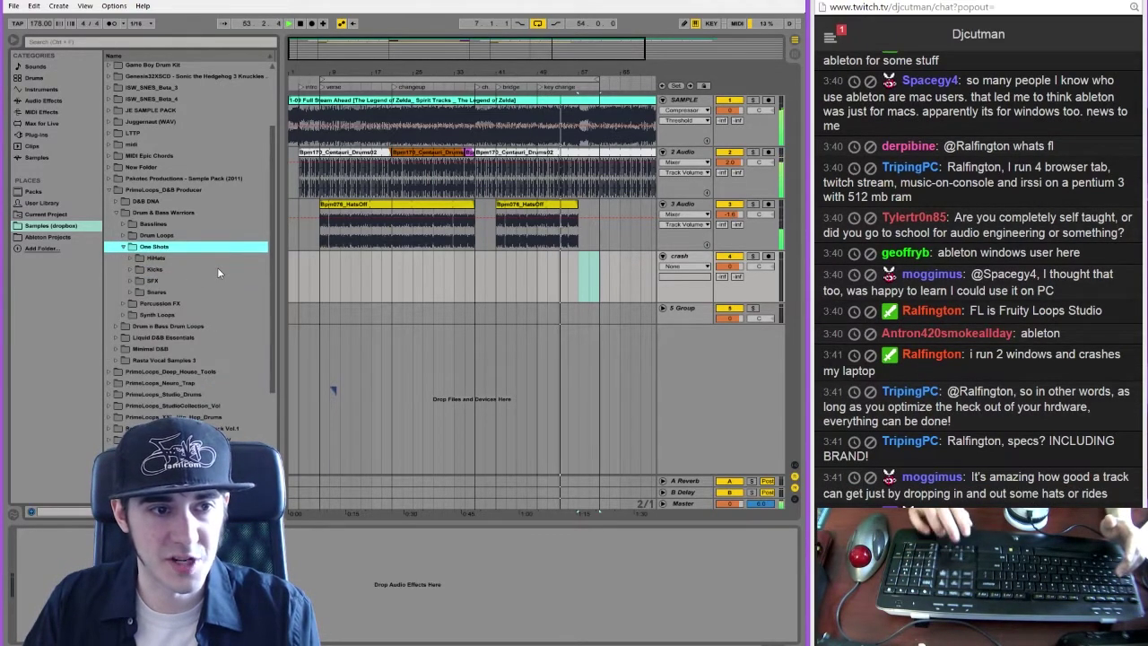
pyautogui.press('Down')
pyautogui.press('Down')
pyautogui.press('Down')
pyautogui.press('Up')
pyautogui.press('Down')
pyautogui.press('Down')
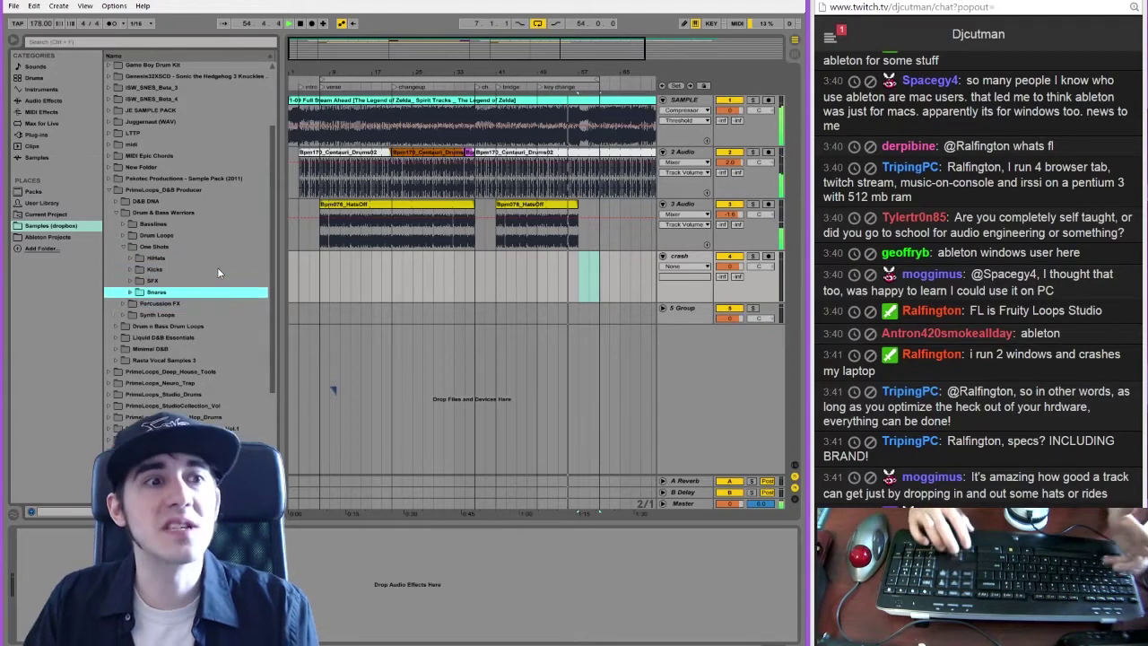
pyautogui.press('Right')
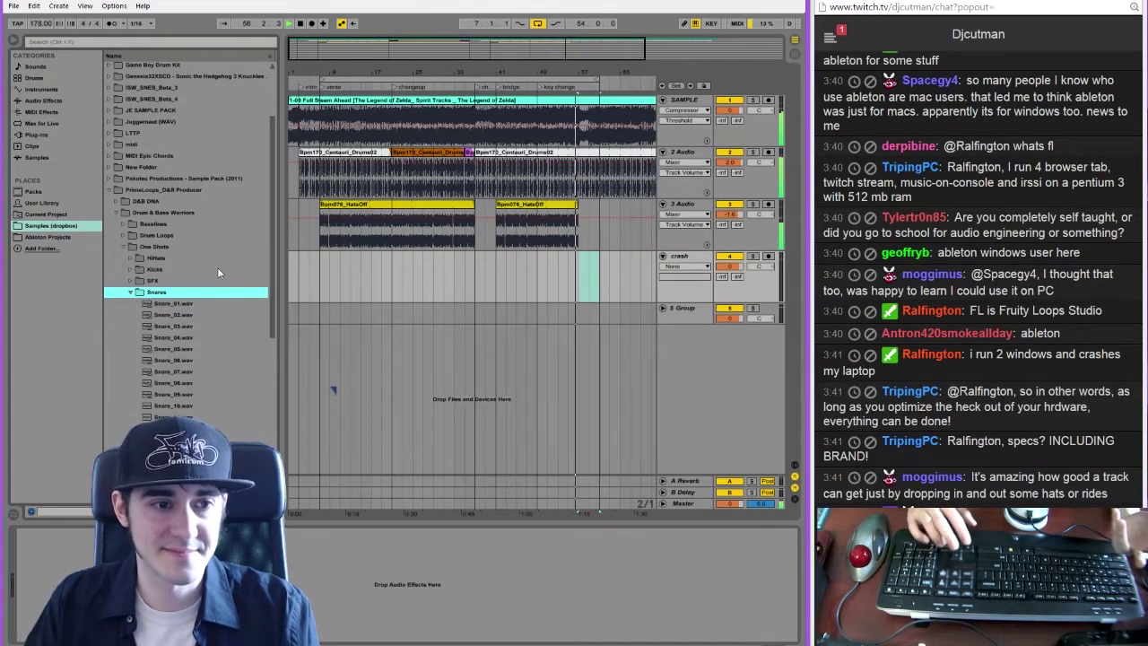
# Collapse the PrimeLoops_D&B Producer folder and open the Drum One-Shots folder of PrimeLoops_Neuro_Trap
pyautogui.press('Left')
pyautogui.press('Left')
pyautogui.press('Left')
pyautogui.press('Left')
pyautogui.press('Left')
pyautogui.press('Left')
pyautogui.press('Left')
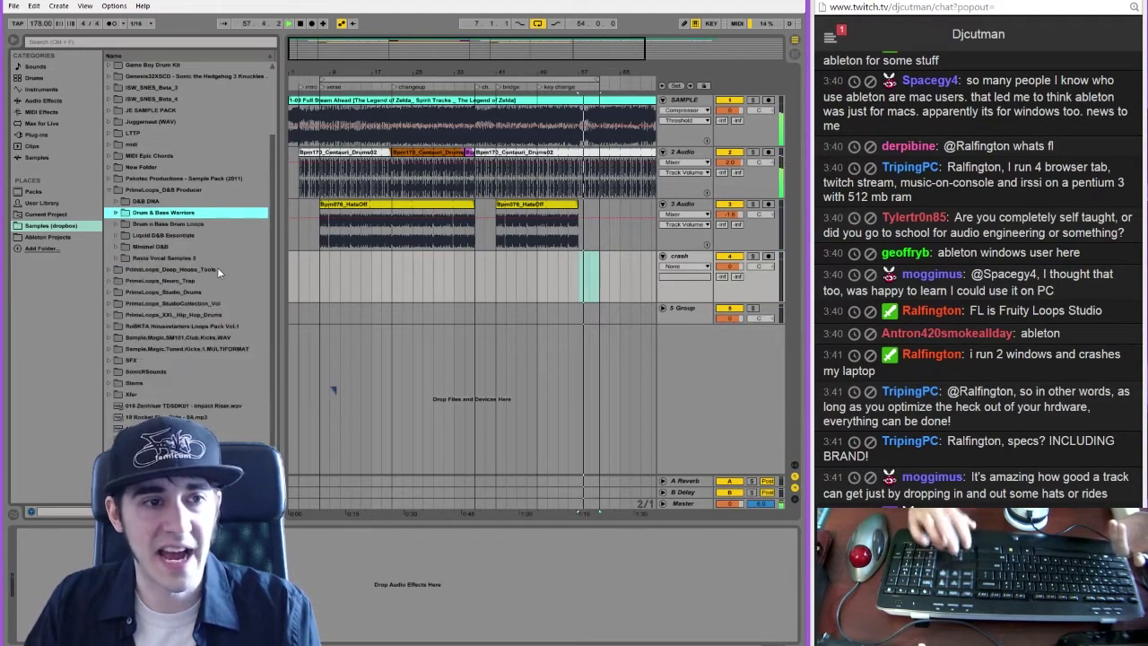
pyautogui.press('Down')
pyautogui.press('Down')
pyautogui.press('Right')
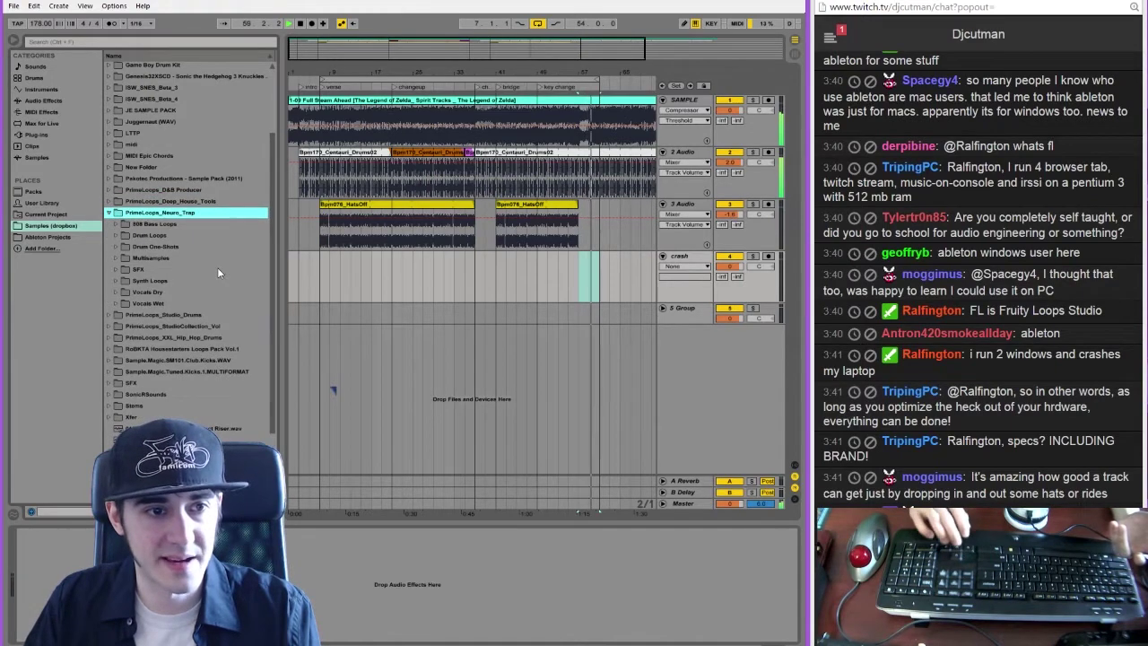
pyautogui.press('Down')
pyautogui.press('Down')
pyautogui.press('Down')
pyautogui.press('Right')
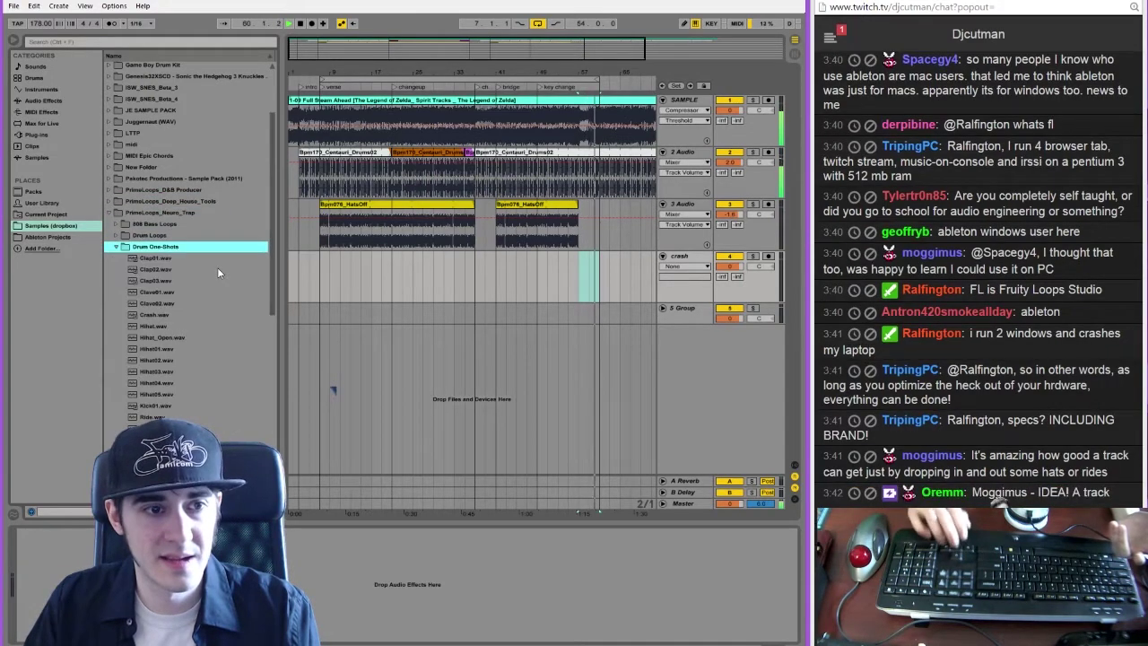
# Place Crash.wav on the crash track at the verse locator and set the track's volume to about -11.8 dB
pyautogui.click(172, 315)
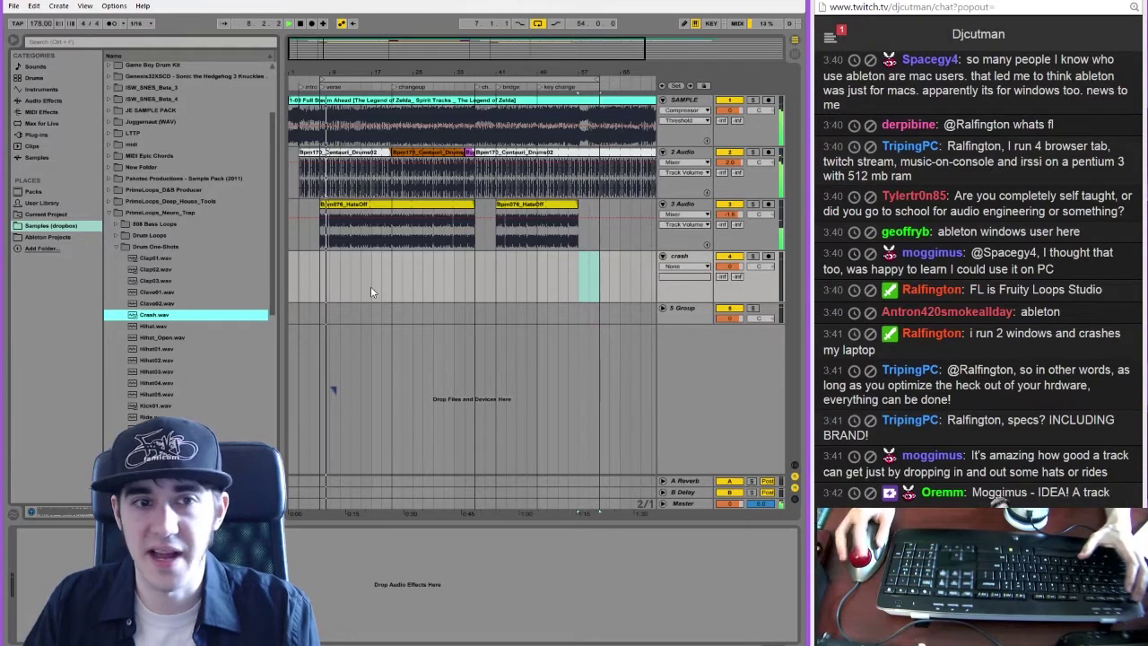
pyautogui.click(308, 269)
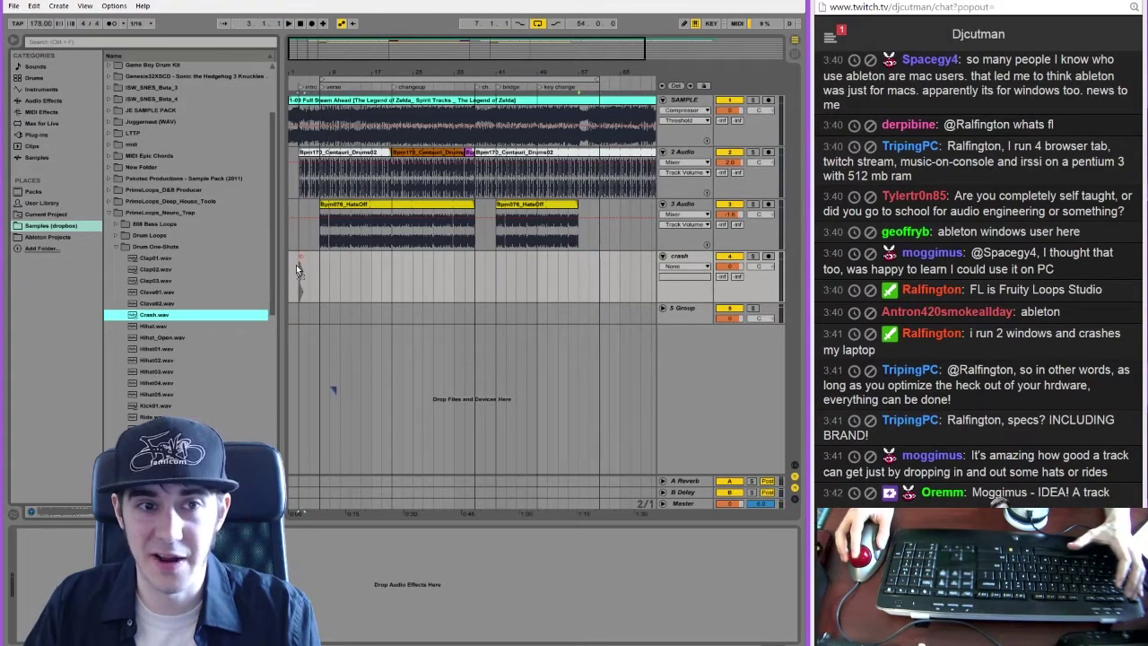
pyautogui.press('Return')
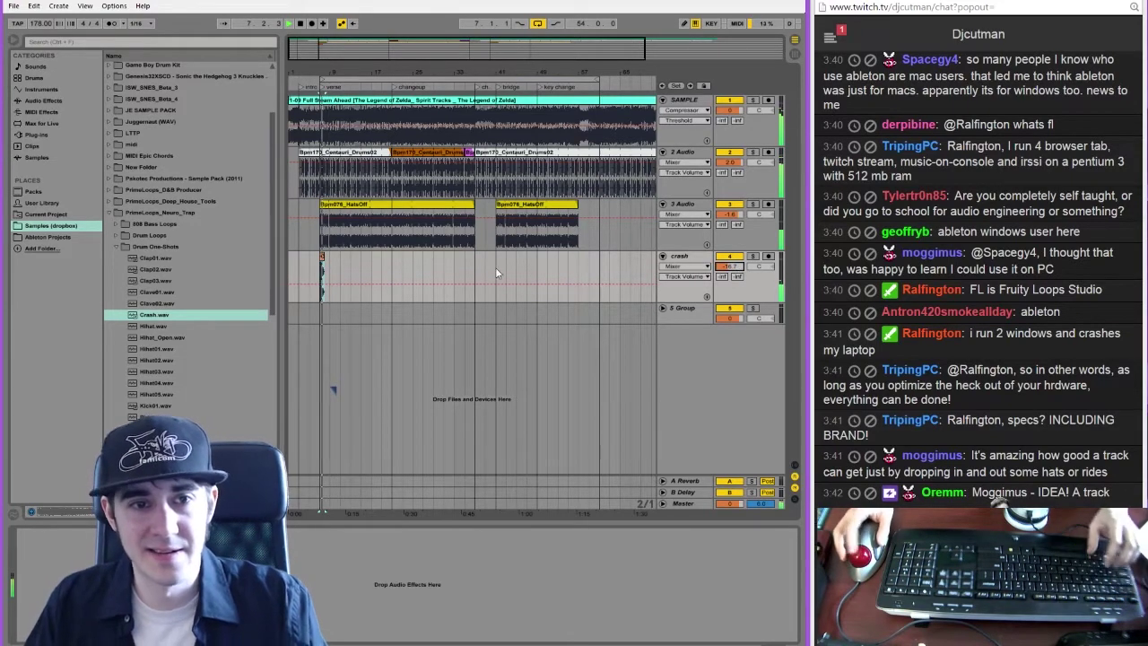
pyautogui.moveTo(727, 268); pyautogui.dragTo(727, 261)
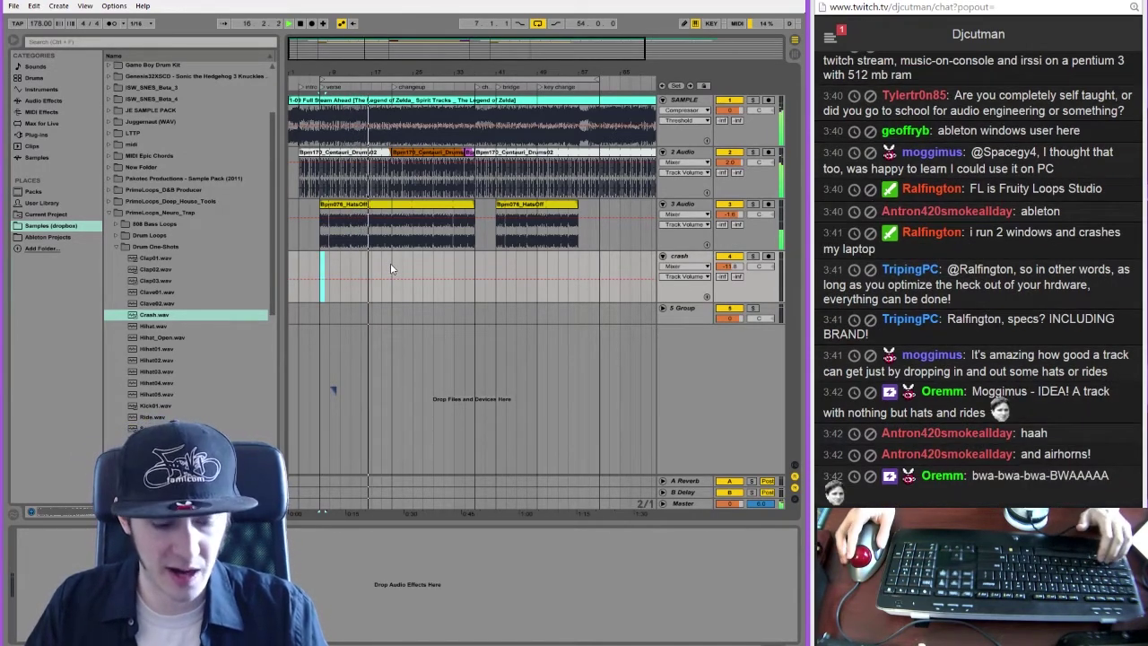
# Paste copies of the crash clip at the changeup, change, bridge and key change locators
pyautogui.hotkey('ctrl', 'v')
pyautogui.click(474, 265)
pyautogui.hotkey('ctrl', 'v')
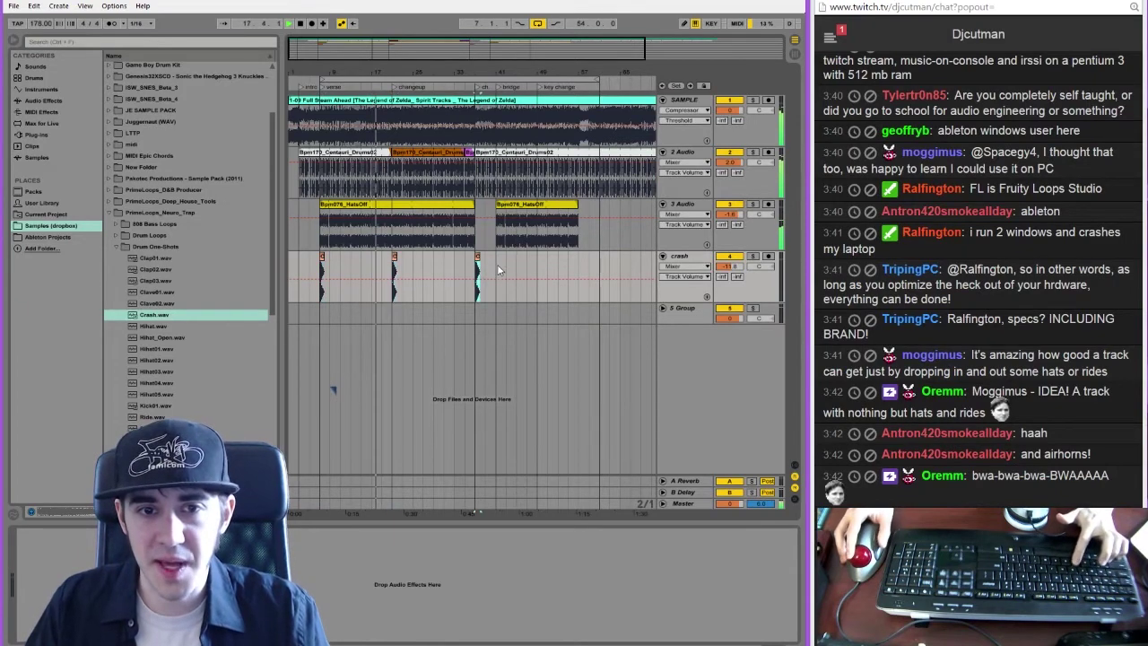
pyautogui.click(497, 265)
pyautogui.hotkey('ctrl', 'v')
pyautogui.click(541, 265)
pyautogui.hotkey('ctrl', 'v')
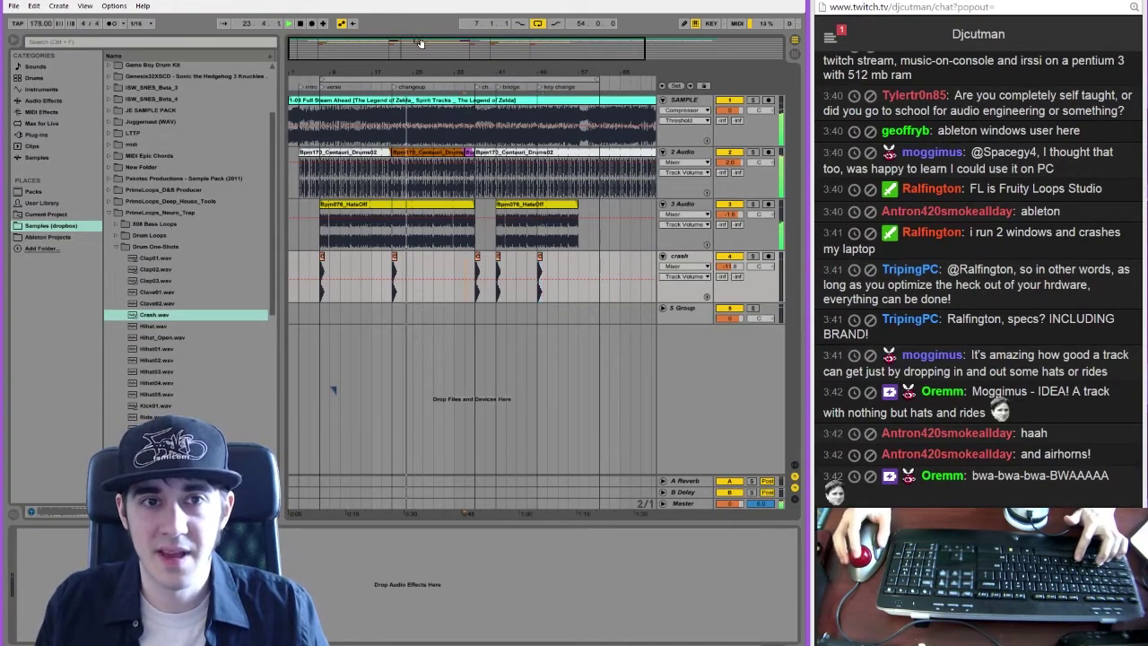
# Paste another crash clip at bar 36, one bar before the change locator
pyautogui.moveTo(420, 42); pyautogui.dragTo(465, 249)
pyautogui.click(440, 270)
pyautogui.hotkey('ctrl', 'v')
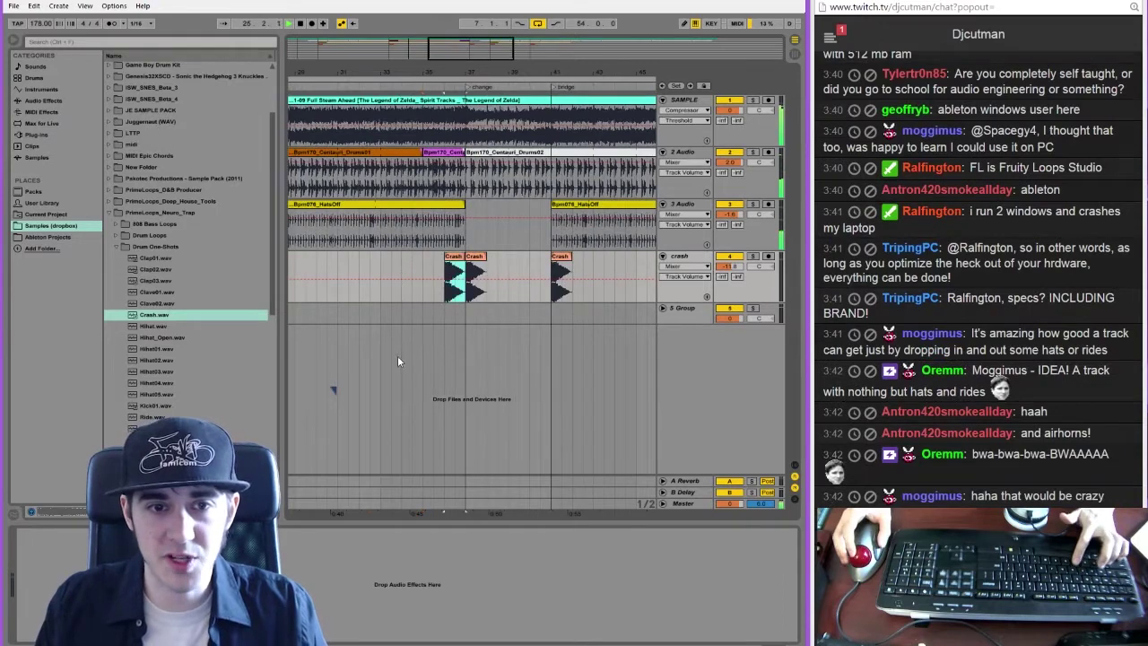
# Reverse the crash clip at bar 36 and trim its end back by a 1/32 note before the change locator
pyautogui.hotkey('shift', 'Tab')
pyautogui.click(103, 565)
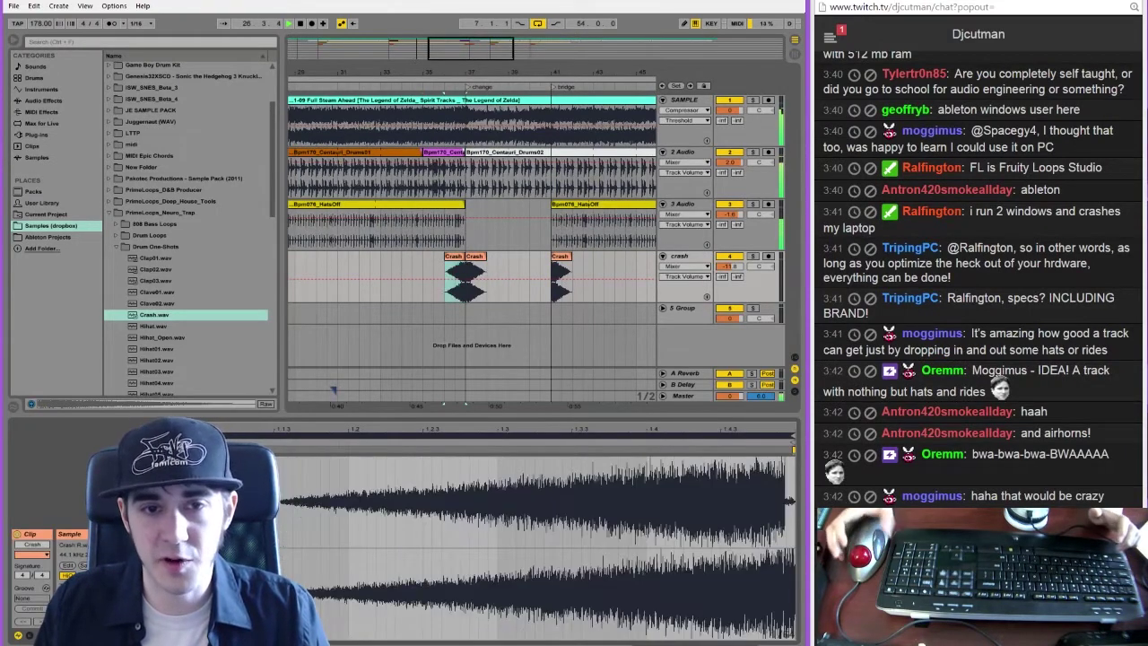
pyautogui.moveTo(461, 57); pyautogui.dragTo(467, 55)
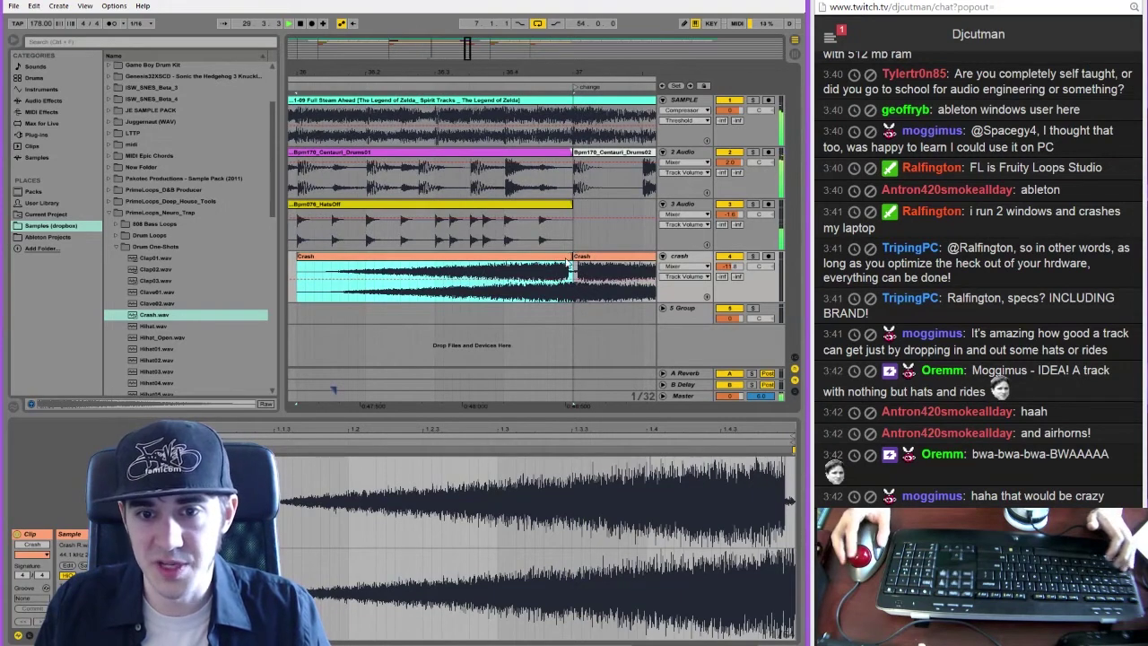
pyautogui.moveTo(572, 256); pyautogui.dragTo(566, 256)
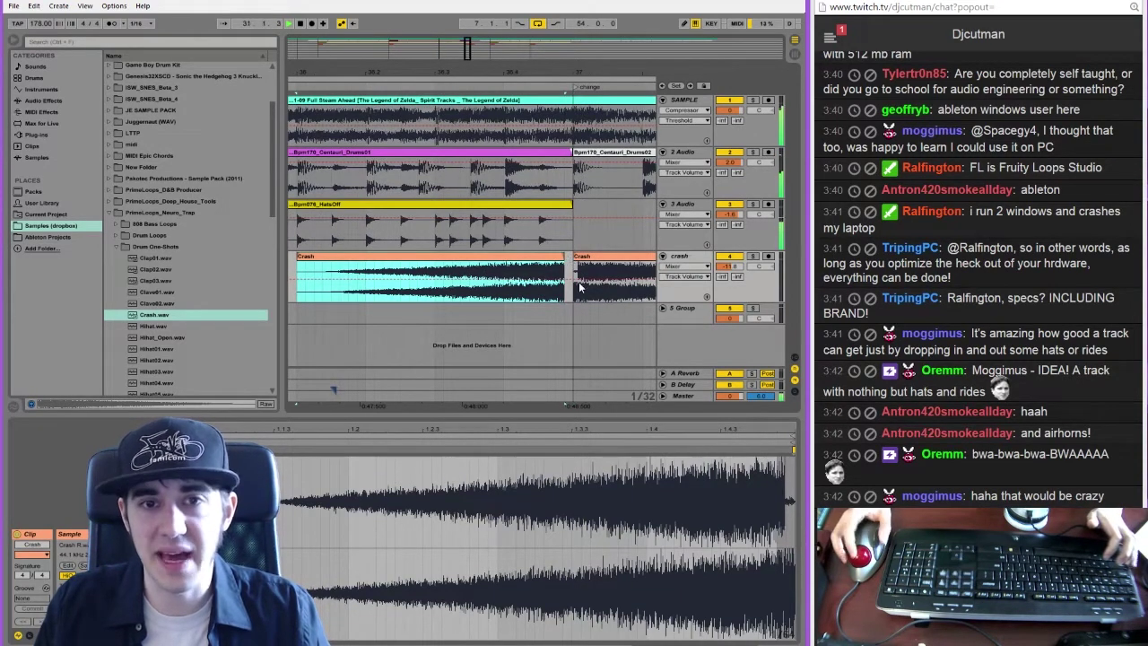
# Delete the same 1/32-note sliver before the change locator from the sample, drum and hats tracks
pyautogui.click(566, 272)
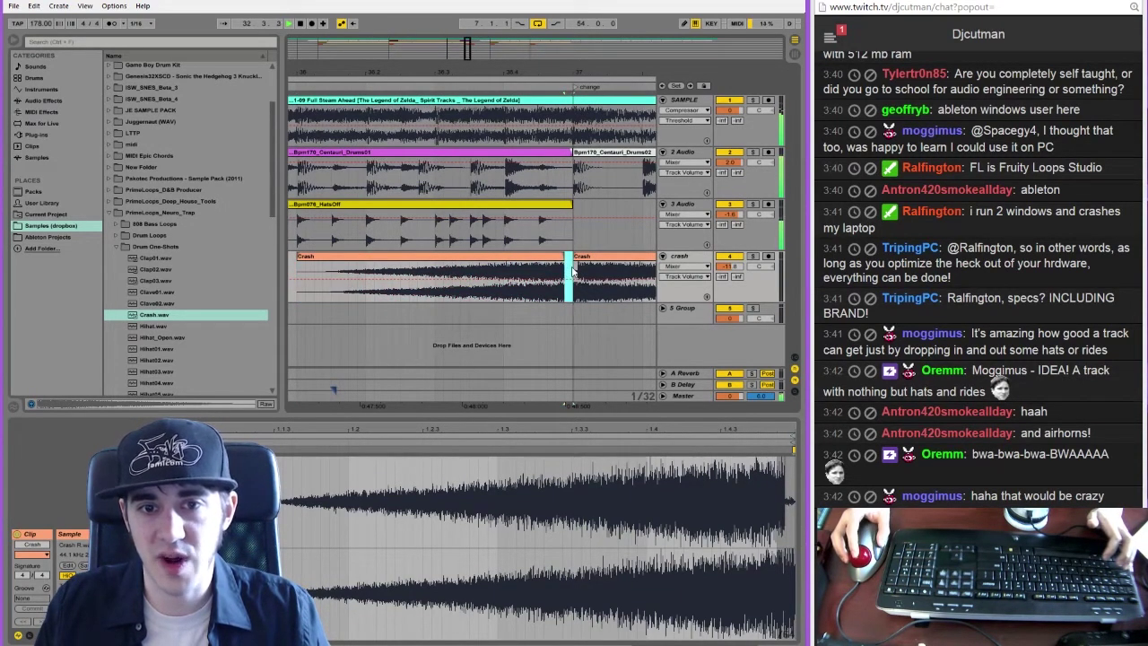
pyautogui.click(573, 272)
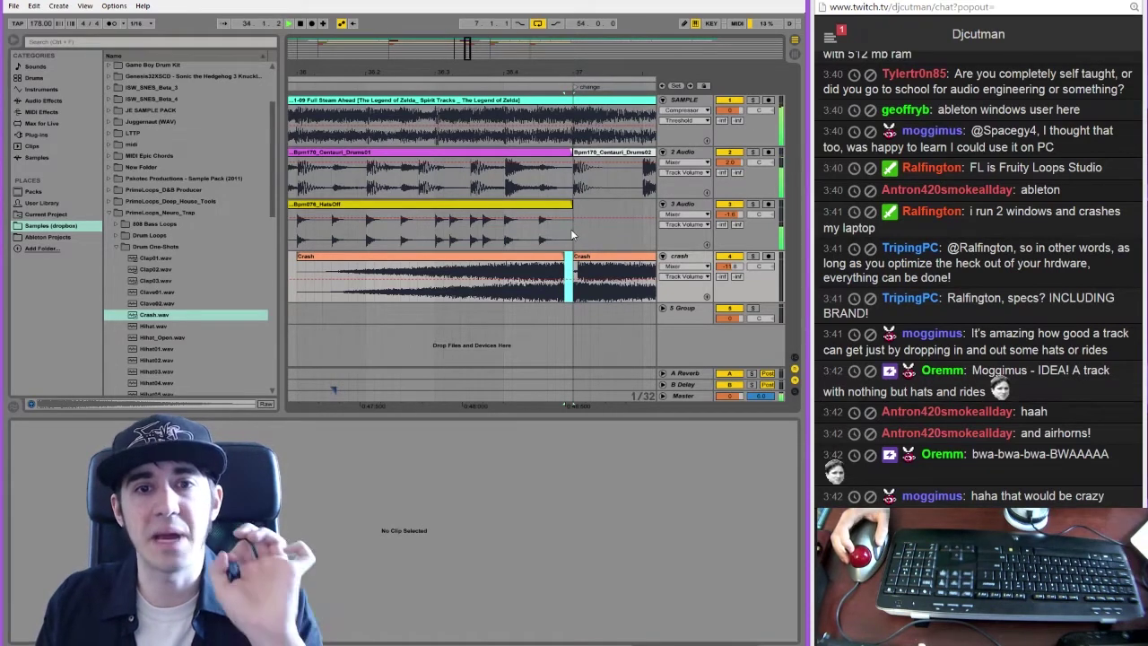
pyautogui.moveTo(574, 235); pyautogui.dragTo(568, 133)
pyautogui.press('Delete')
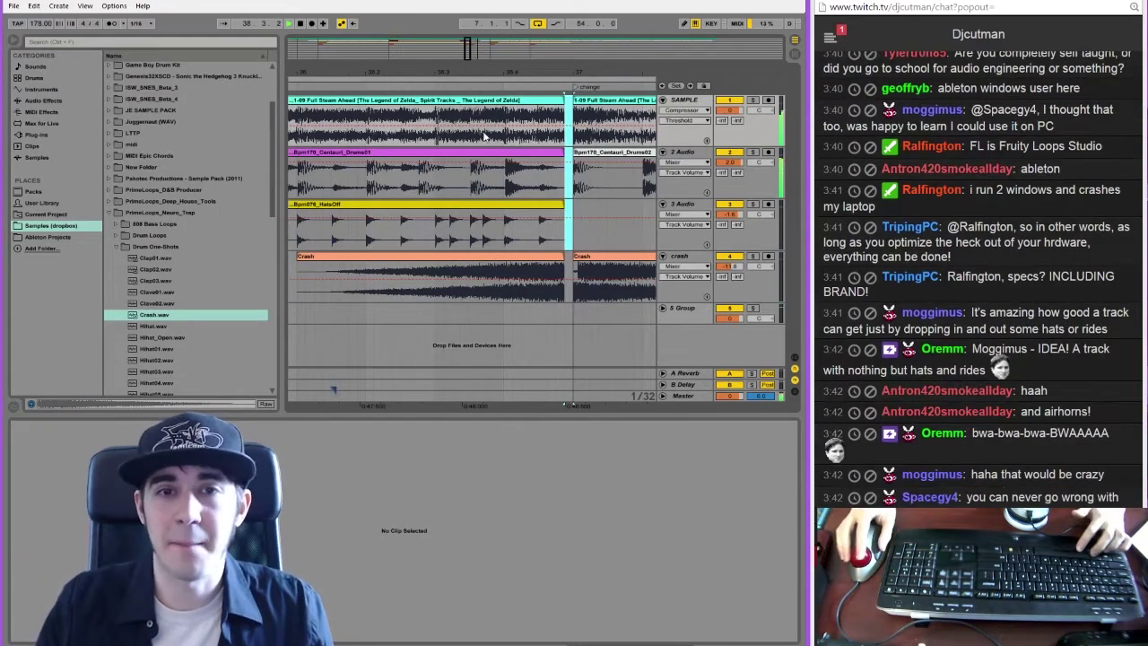
# Play the arrangement from bar 36 to hear the reversed crash and short silence leading into the change
pyautogui.click(303, 144)
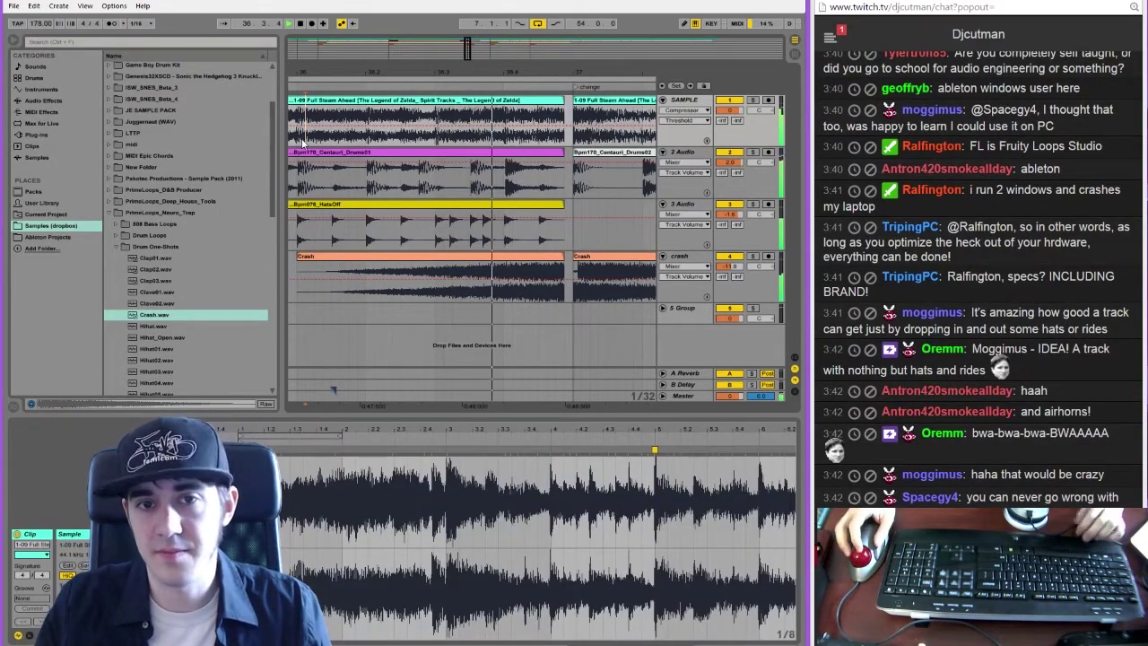
pyautogui.click(563, 98)
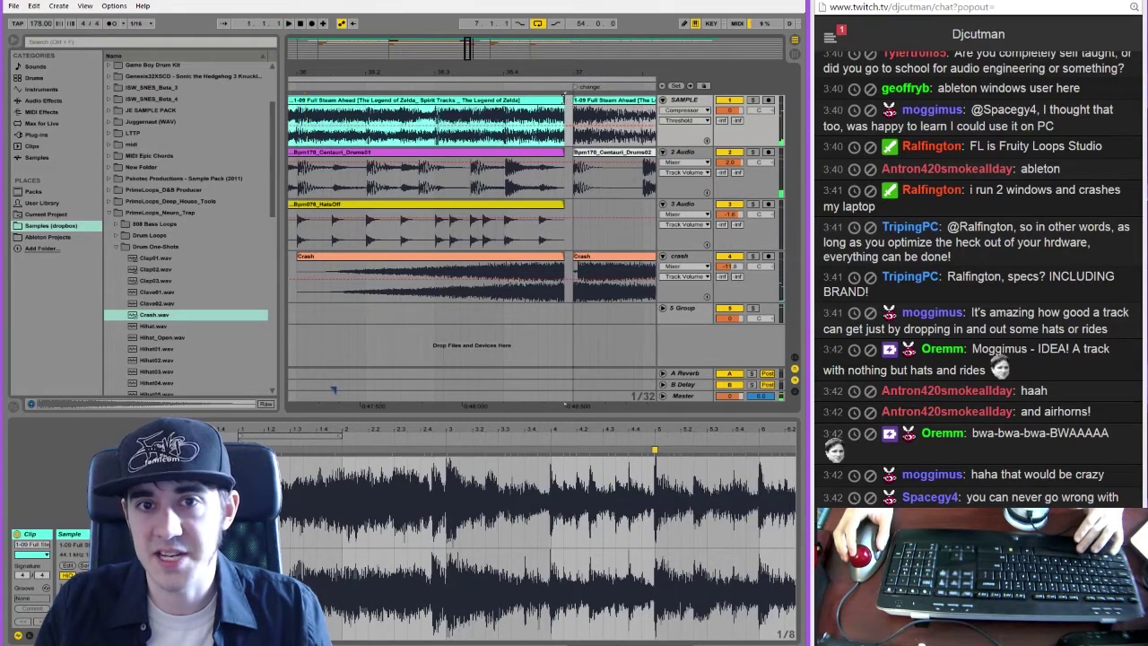
pyautogui.click(321, 165)
pyautogui.press('space')
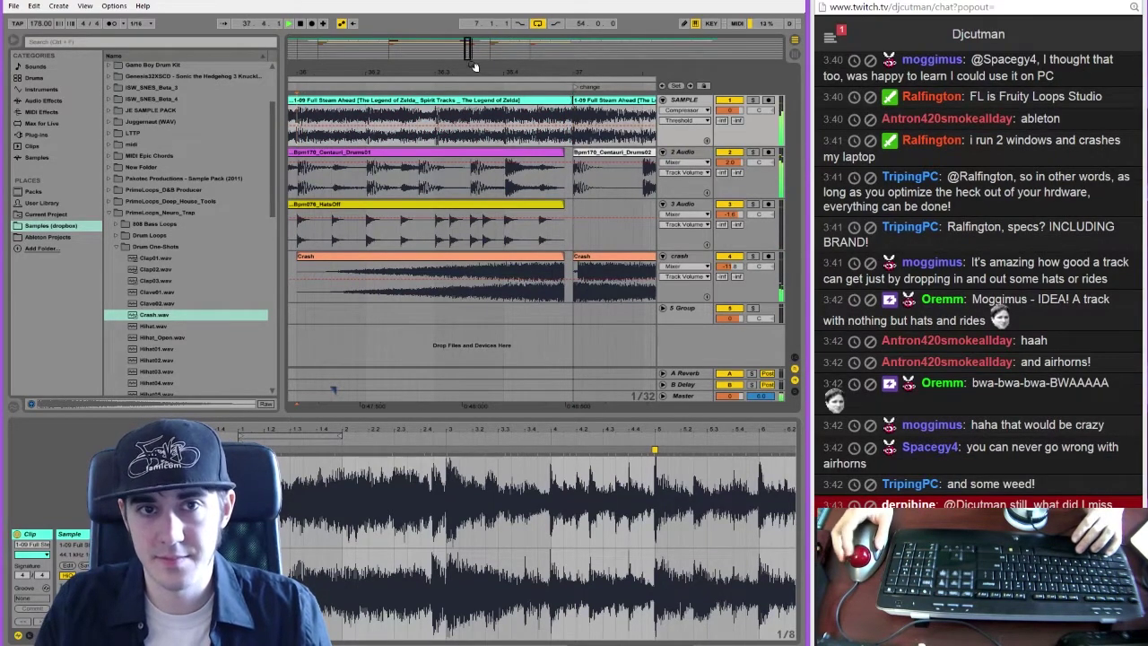
# Split the hats clip at the key change locator and make the part after it play in double time
pyautogui.moveTo(475, 55); pyautogui.dragTo(453, 14)
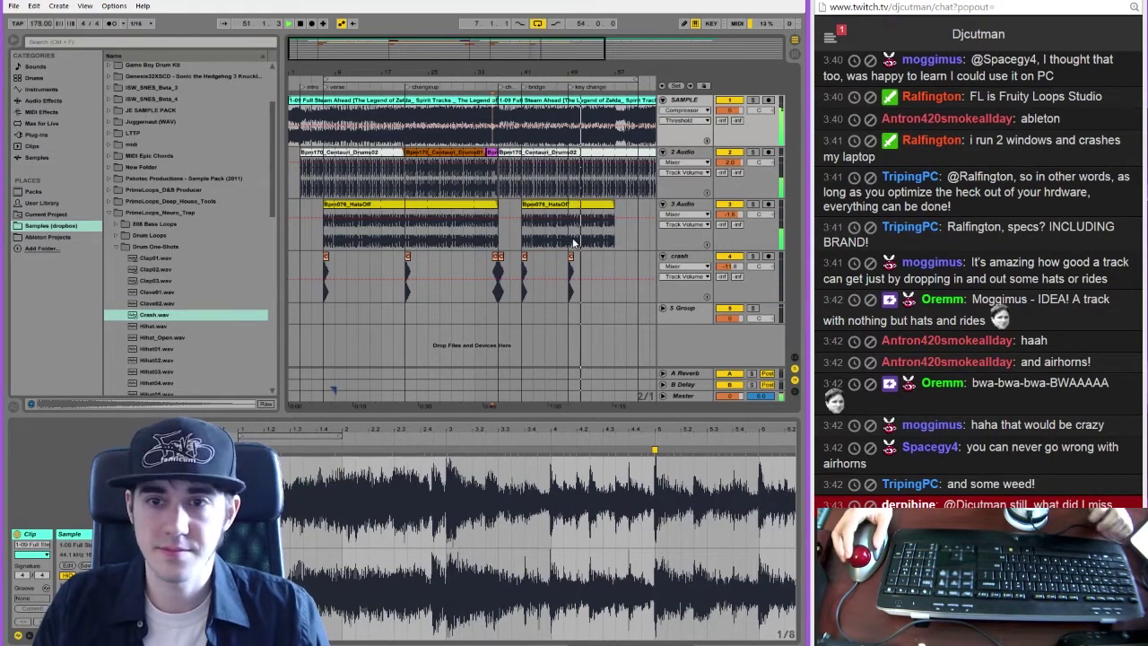
pyautogui.click(573, 243)
pyautogui.hotkey('ctrl', 'e')
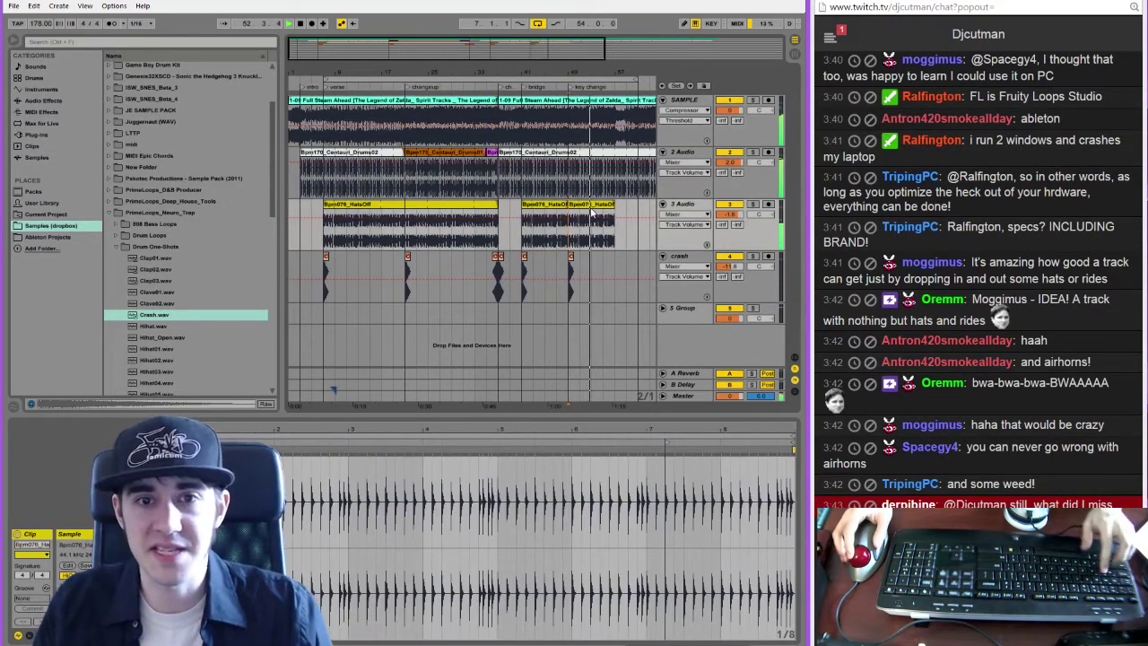
pyautogui.click(592, 205)
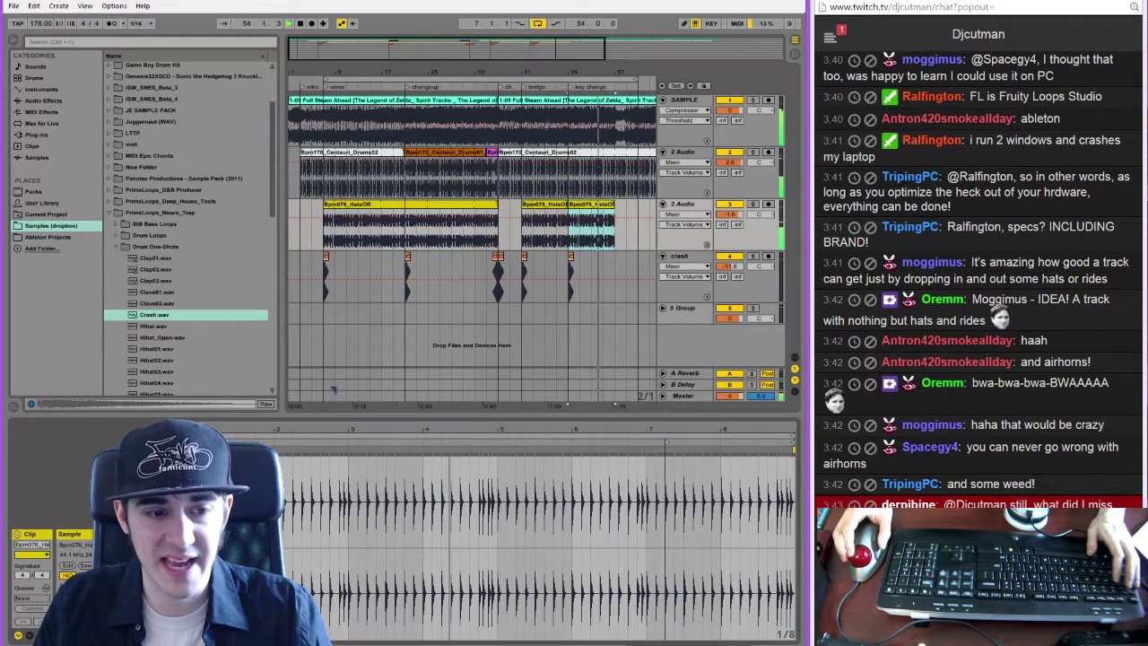
pyautogui.click(123, 587)
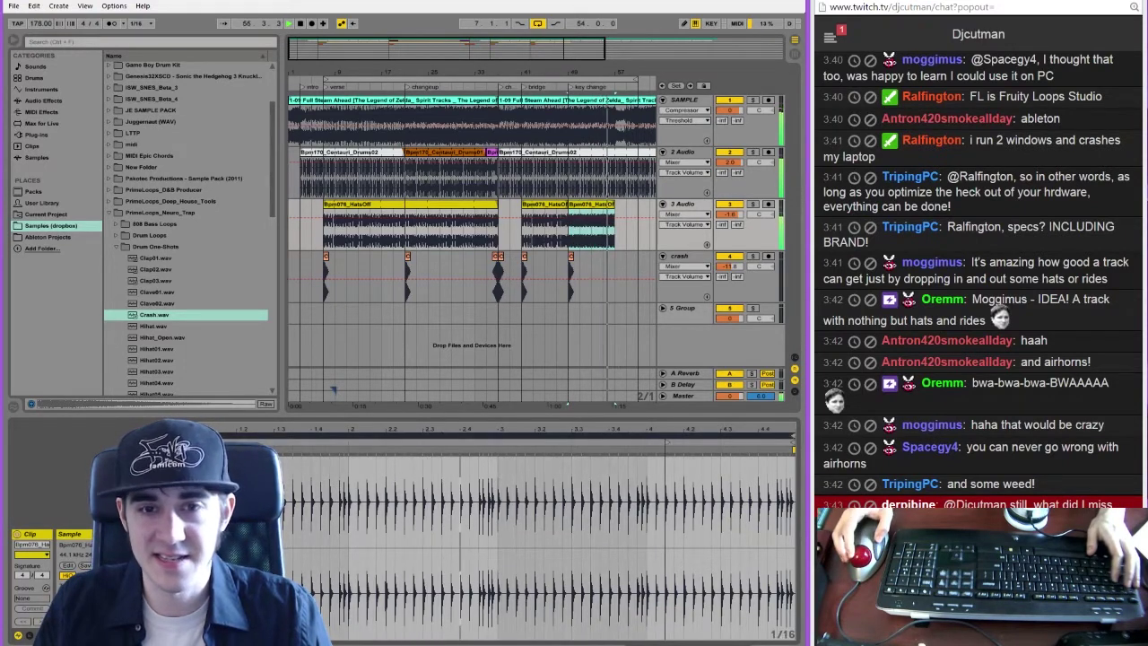
# Copy the key change crash clip to bar 57, where the double-time hats end
pyautogui.click(574, 262)
pyautogui.hotkey('ctrl', 'd')
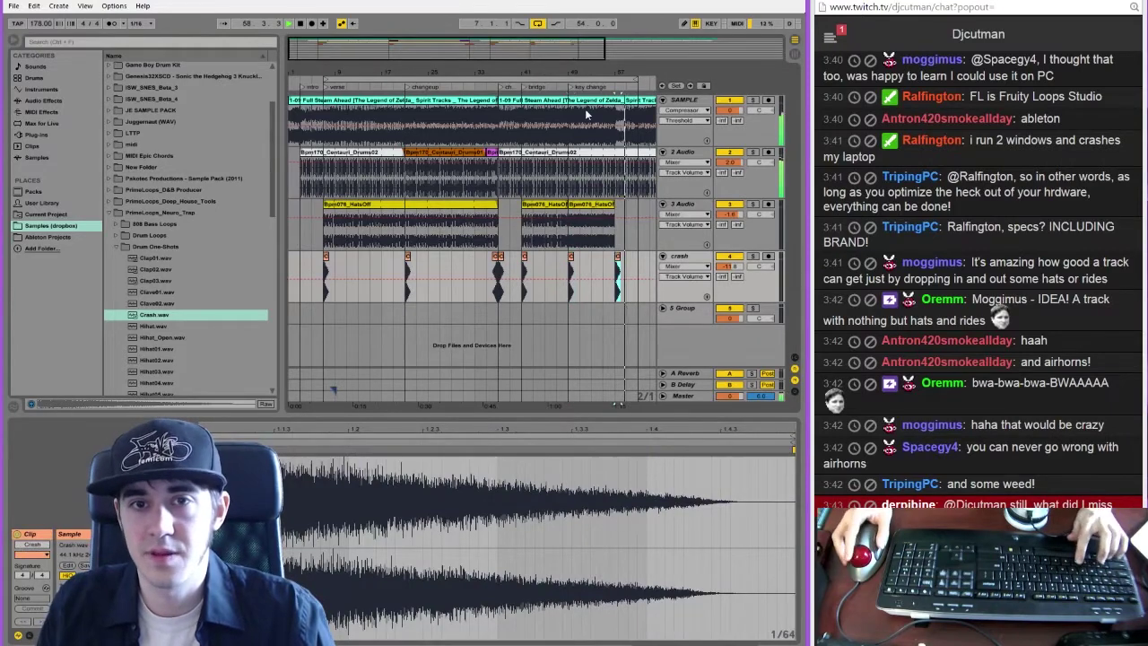
pyautogui.moveTo(619, 74); pyautogui.dragTo(519, 124)
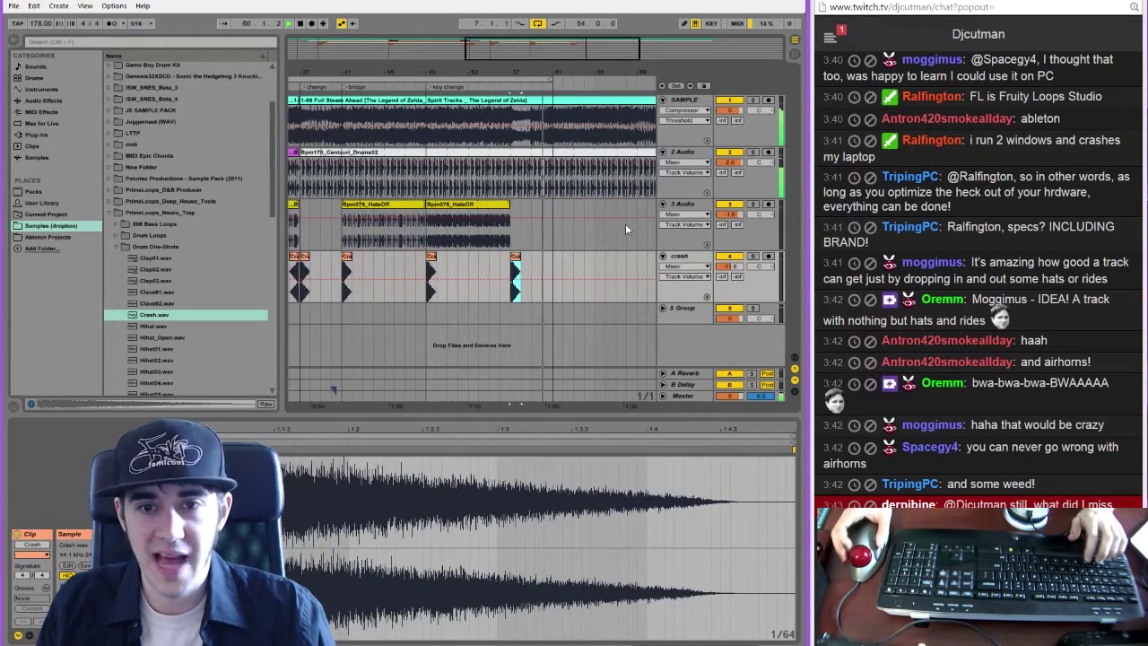
# Insert a new audio track below the crash track and collapse the PrimeLoops_Neuro_Trap folder
pyautogui.hotkey('ctrl', 't')
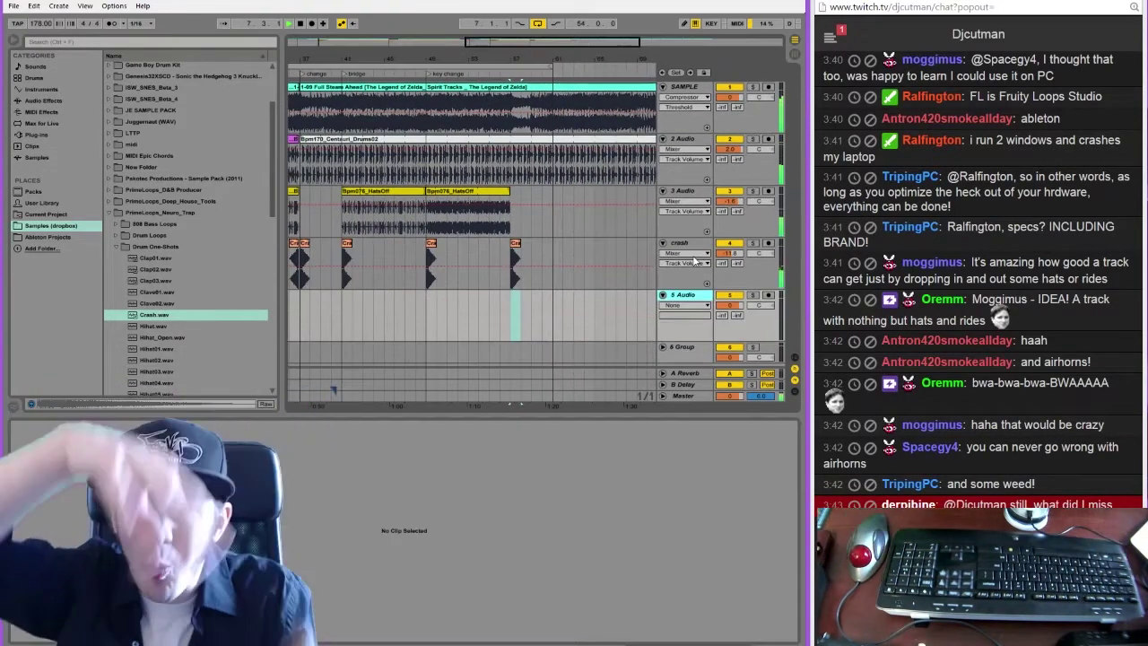
pyautogui.click(107, 212)
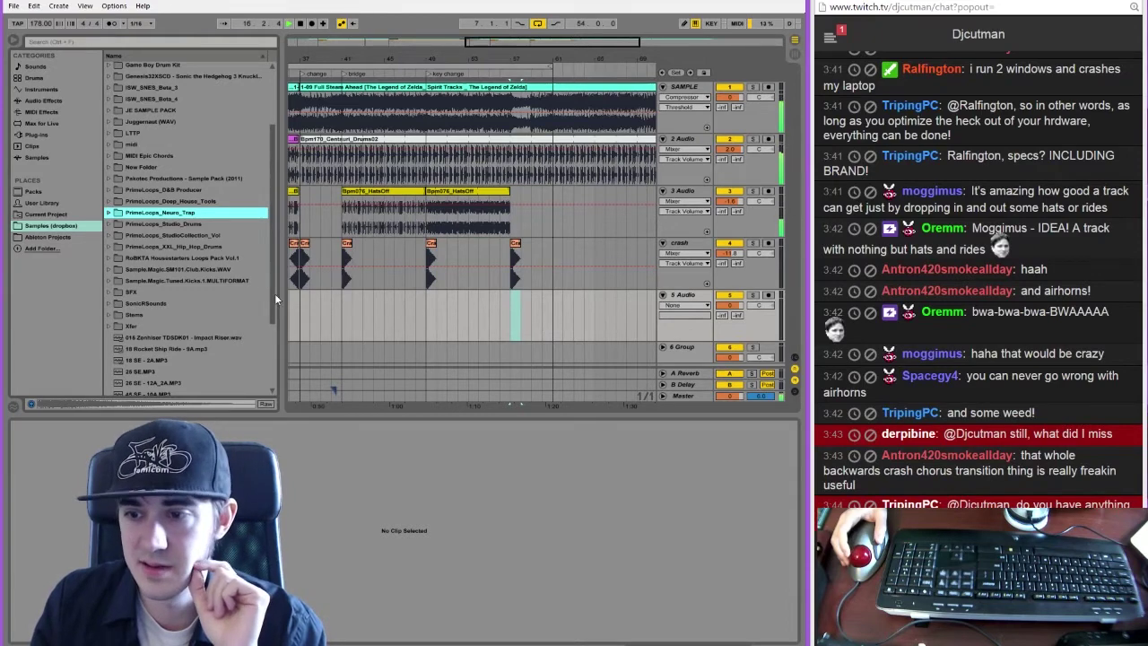
# Review the reversed crash in the arrangement and look through the sample library, including the digidesign loops folder
pyautogui.click(499, 43)
pyautogui.moveTo(499, 43); pyautogui.dragTo(399, 52)
pyautogui.click(518, 265)
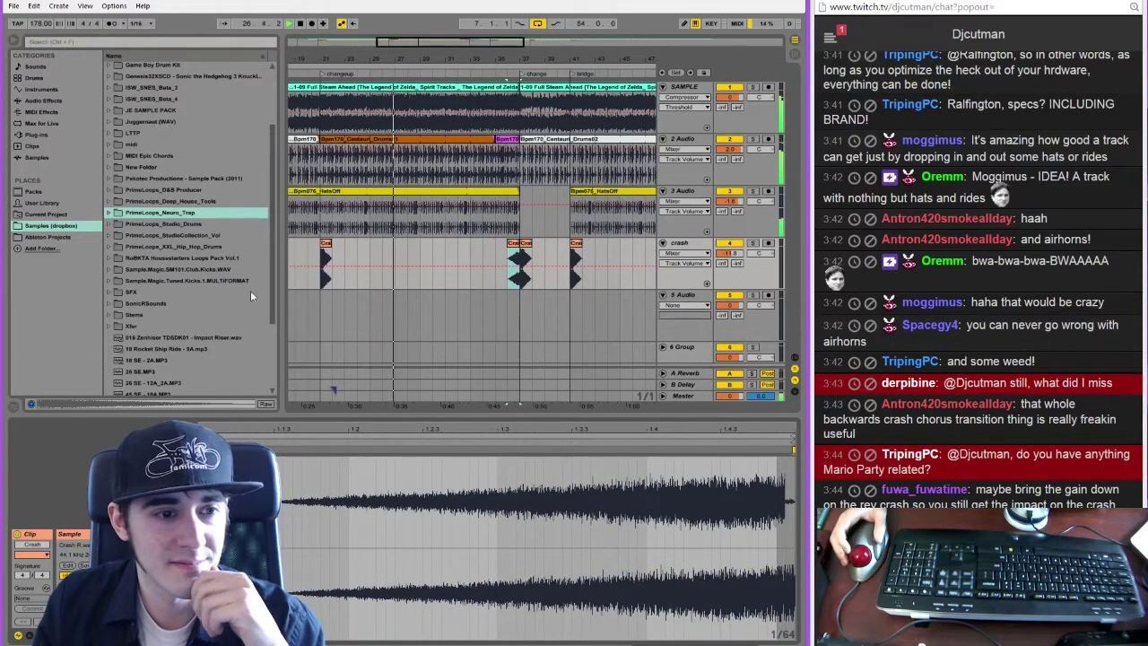
pyautogui.click(267, 217)
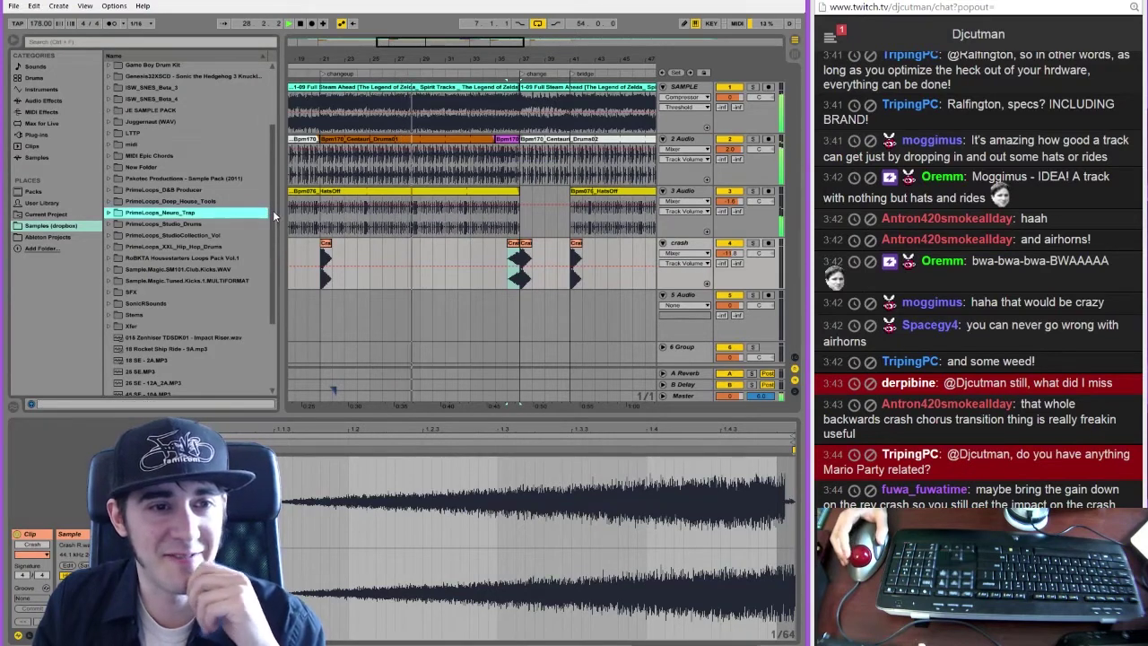
pyautogui.scroll(3, 271, 179)
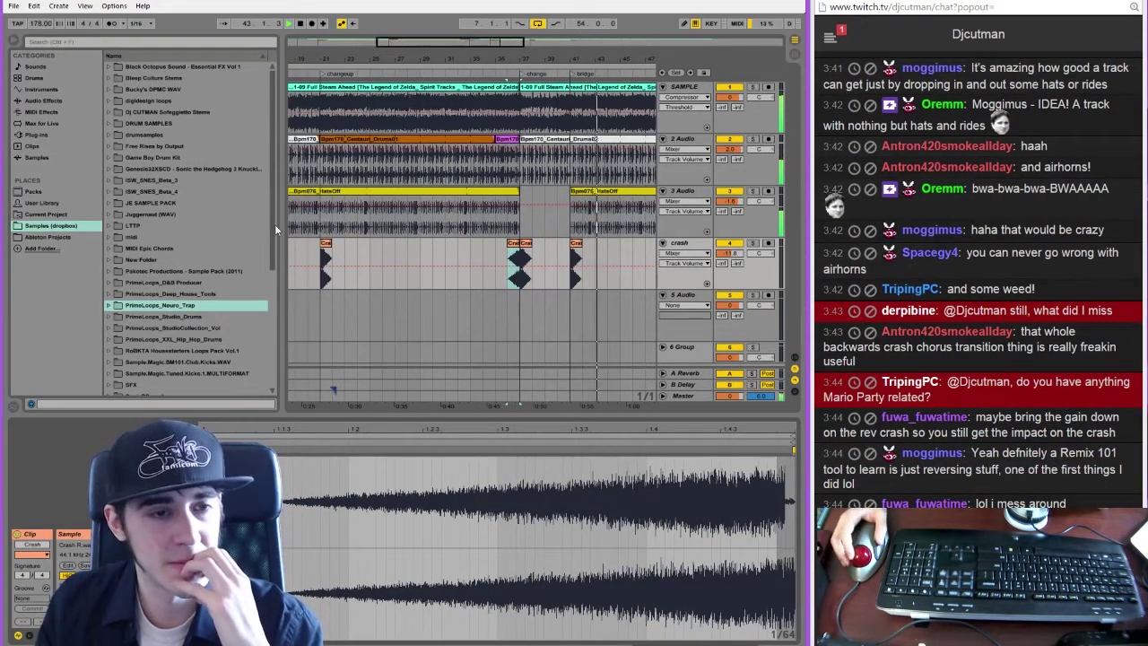
pyautogui.moveTo(525, 59)
pyautogui.mouseDown()
pyautogui.moveTo(525, 27)
pyautogui.moveTo(537, 42)
pyautogui.mouseUp()
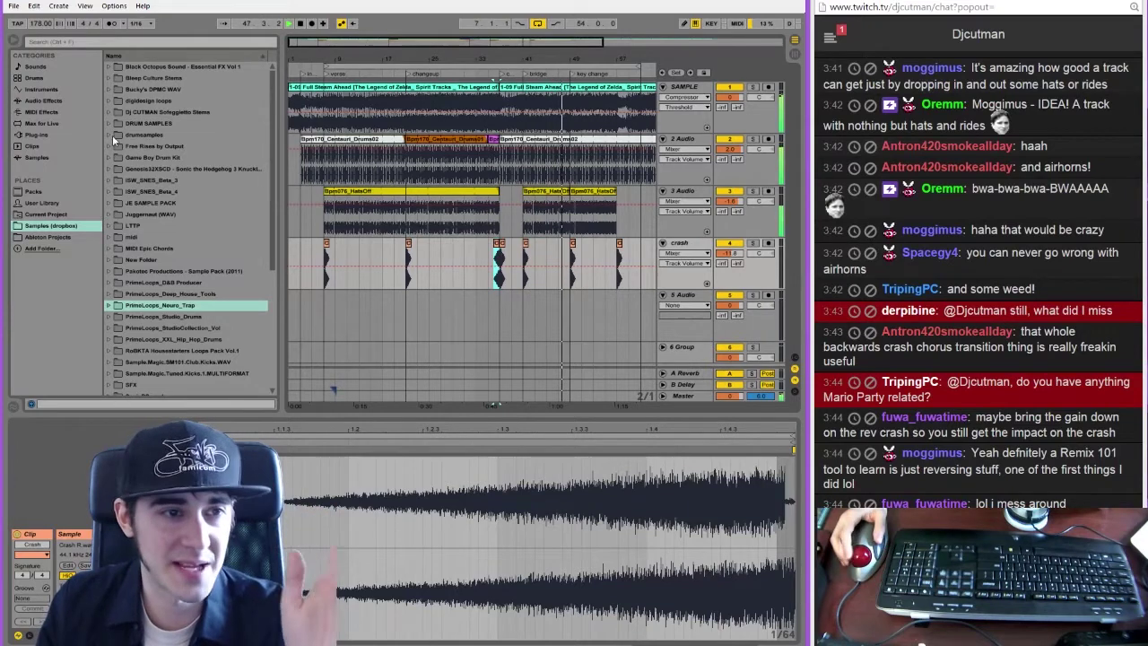
pyautogui.click(109, 100)
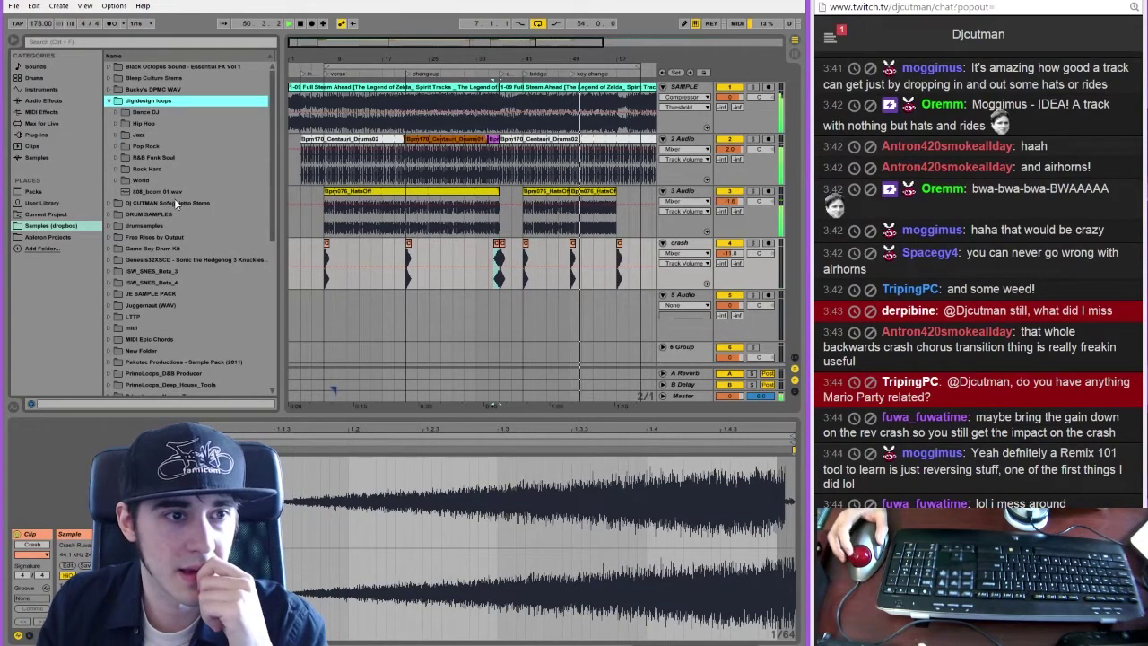
pyautogui.click(109, 100)
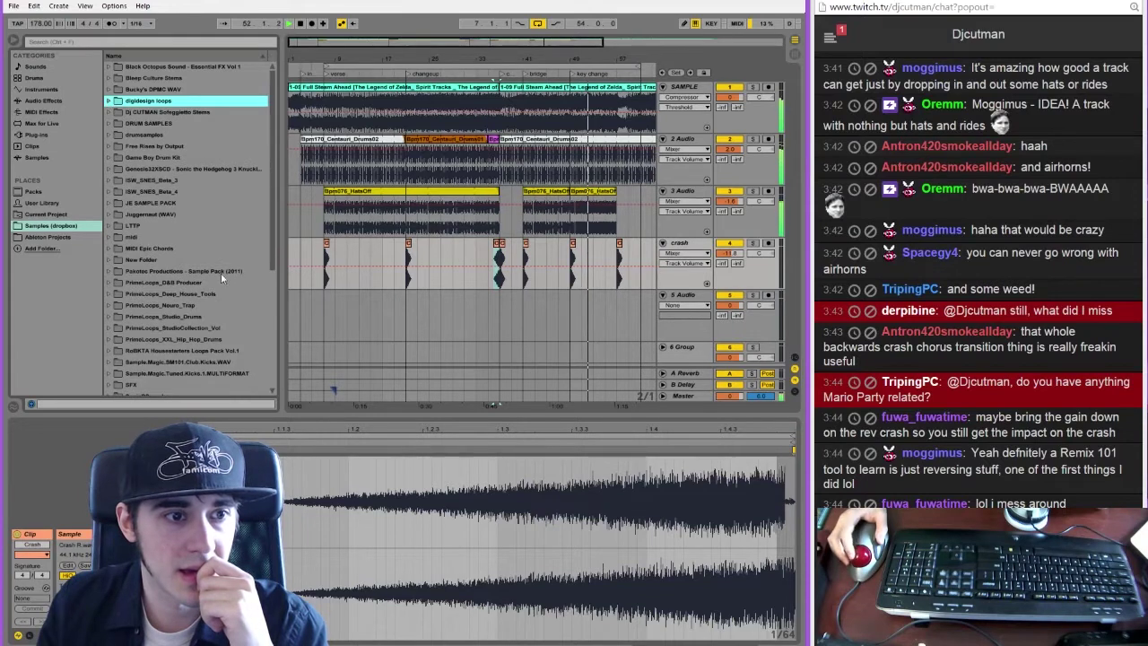
# Open the 2 Downlifters folder in Bizarre Fx Vol.1 of the Pakotec Productions sample pack
pyautogui.click(162, 272)
pyautogui.press('Right')
pyautogui.press('Down')
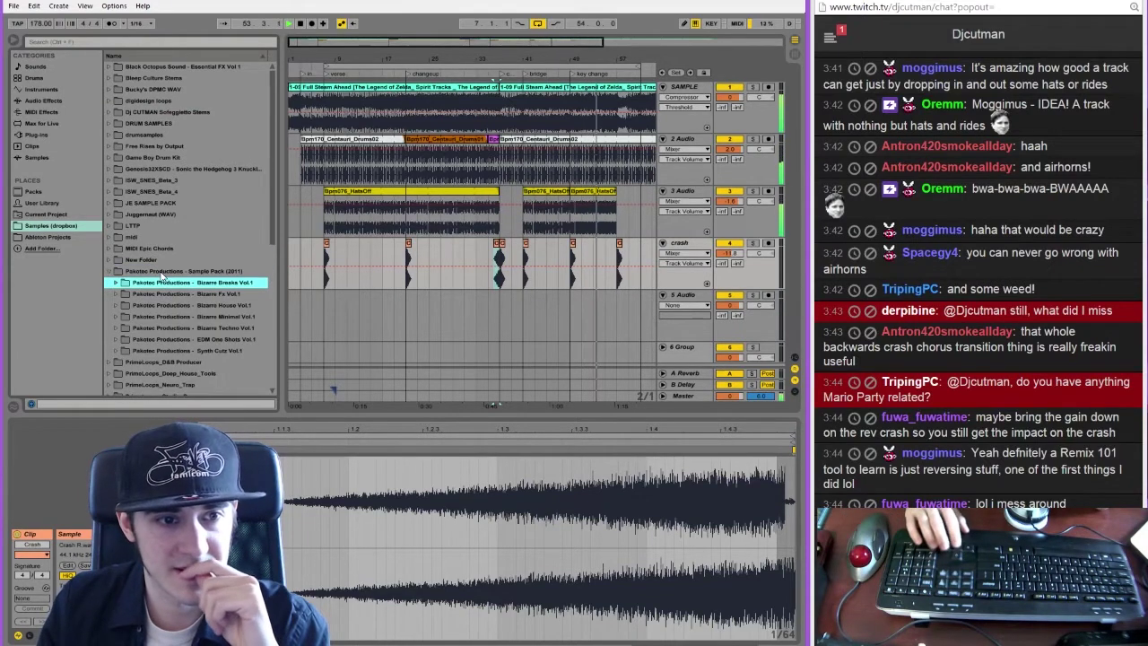
pyautogui.press('Down')
pyautogui.press('Right')
pyautogui.press('Down')
pyautogui.press('Down')
pyautogui.press('Right')
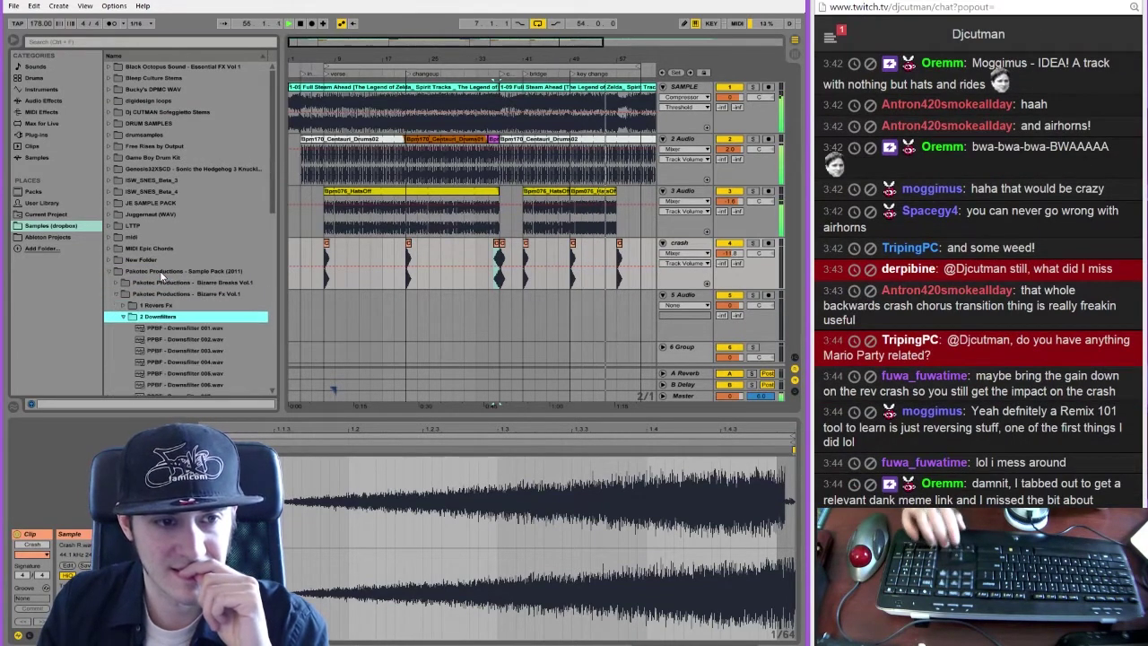
# Place PPBF - Downlifter 001.wav on the new audio track at bar 57, under the last crash
pyautogui.press('Down')
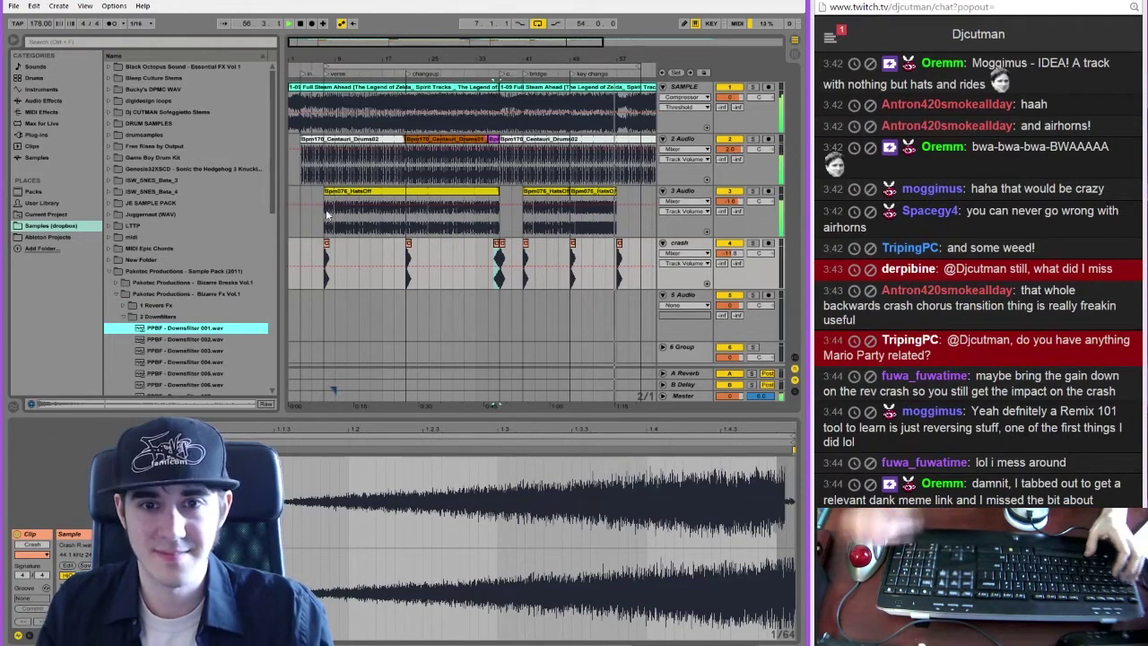
pyautogui.moveTo(185, 328); pyautogui.dragTo(622, 311)
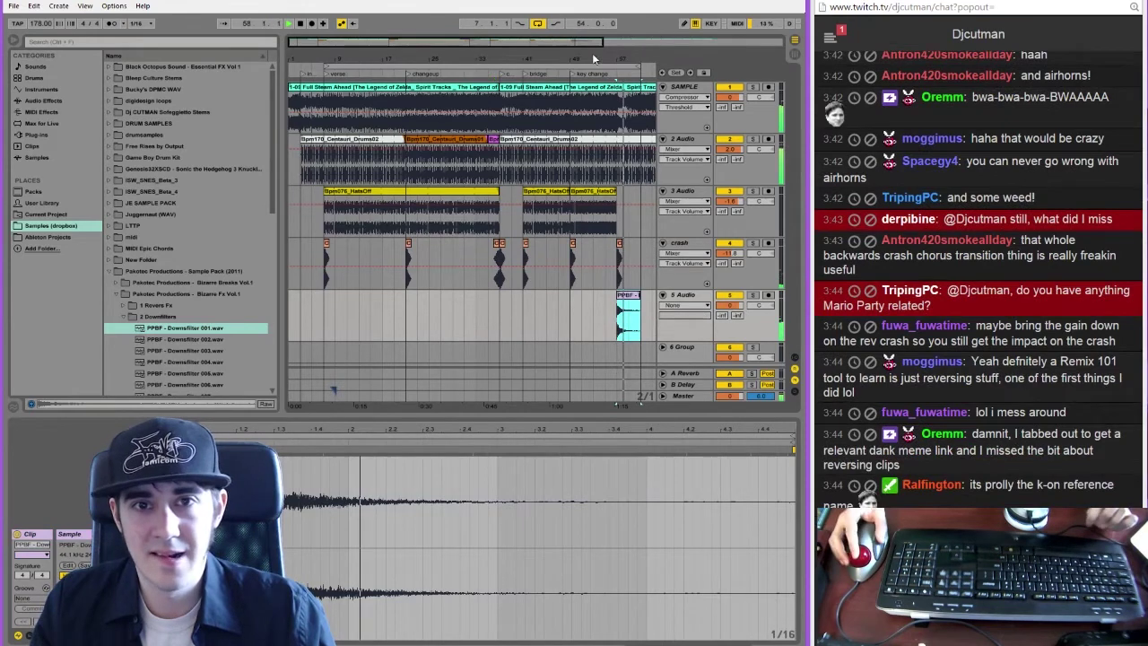
pyautogui.moveTo(591, 42); pyautogui.dragTo(618, 43)
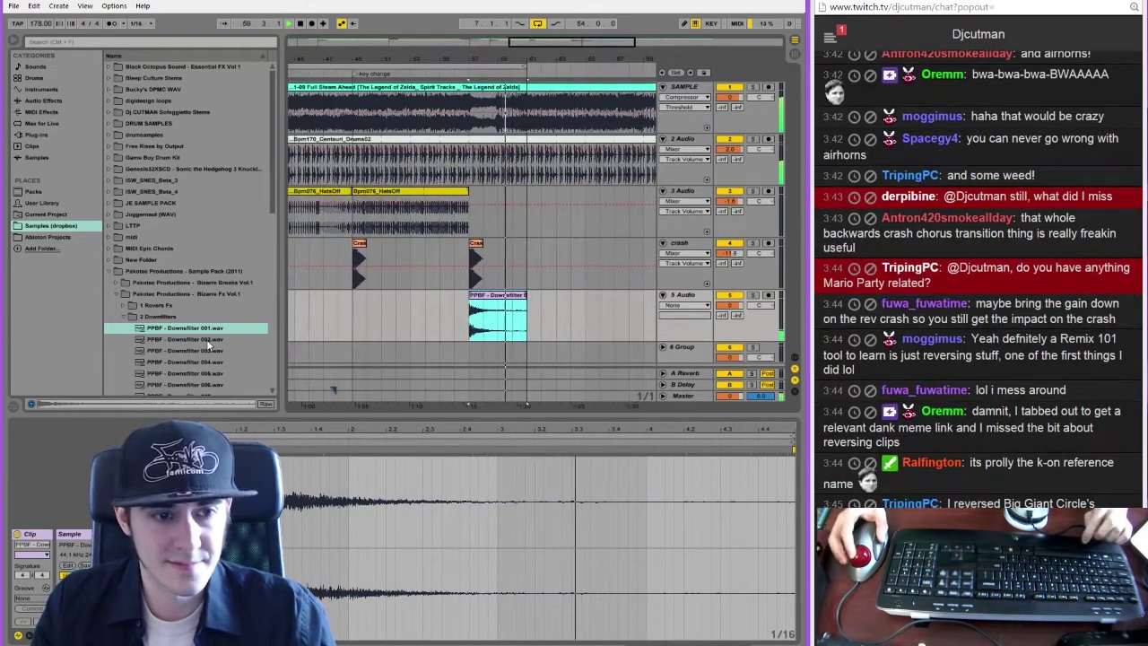
# Audition the next downlifter samples and place PPBF - Downlifter 002.wav on another new audio track at bar 57
pyautogui.click(206, 339)
pyautogui.click(208, 347)
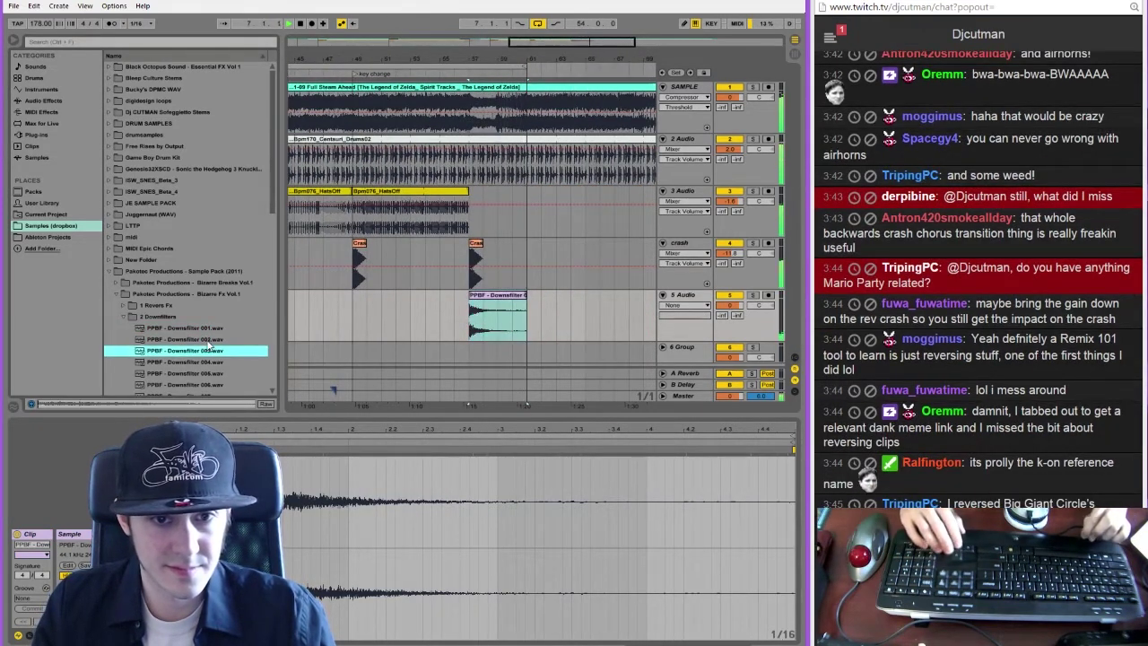
pyautogui.click(208, 342)
pyautogui.click(483, 330)
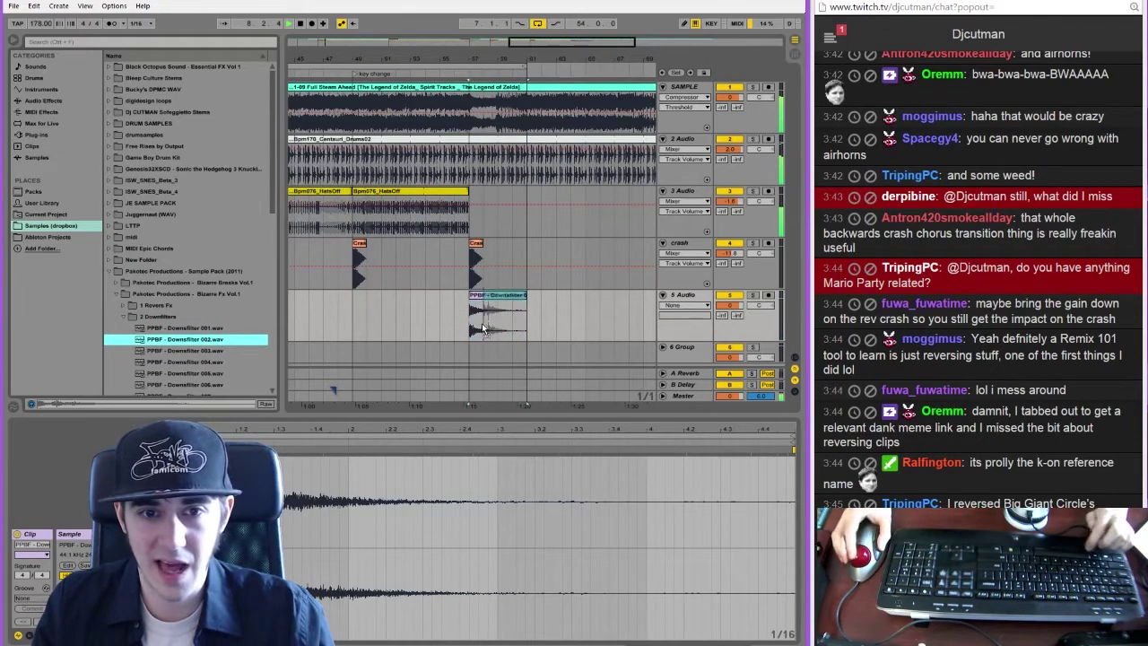
pyautogui.moveTo(474, 327); pyautogui.dragTo(503, 346)
pyautogui.hotkey('ctrl', 't')
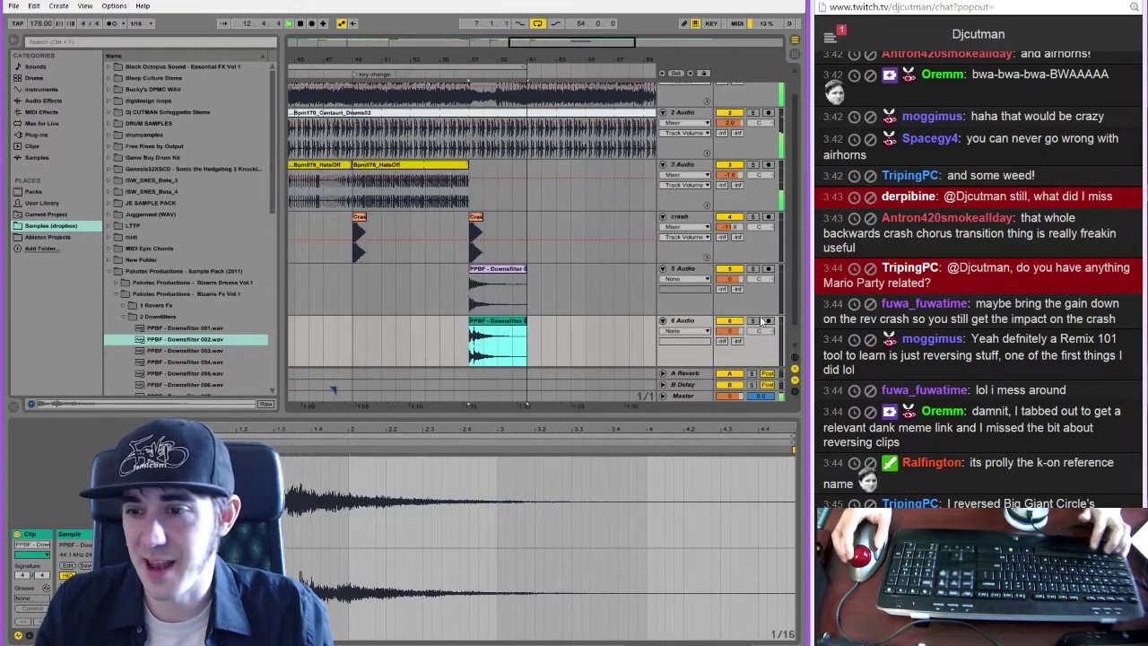
# Play back the two layered downlifter clips from bar 57
pyautogui.press('space')
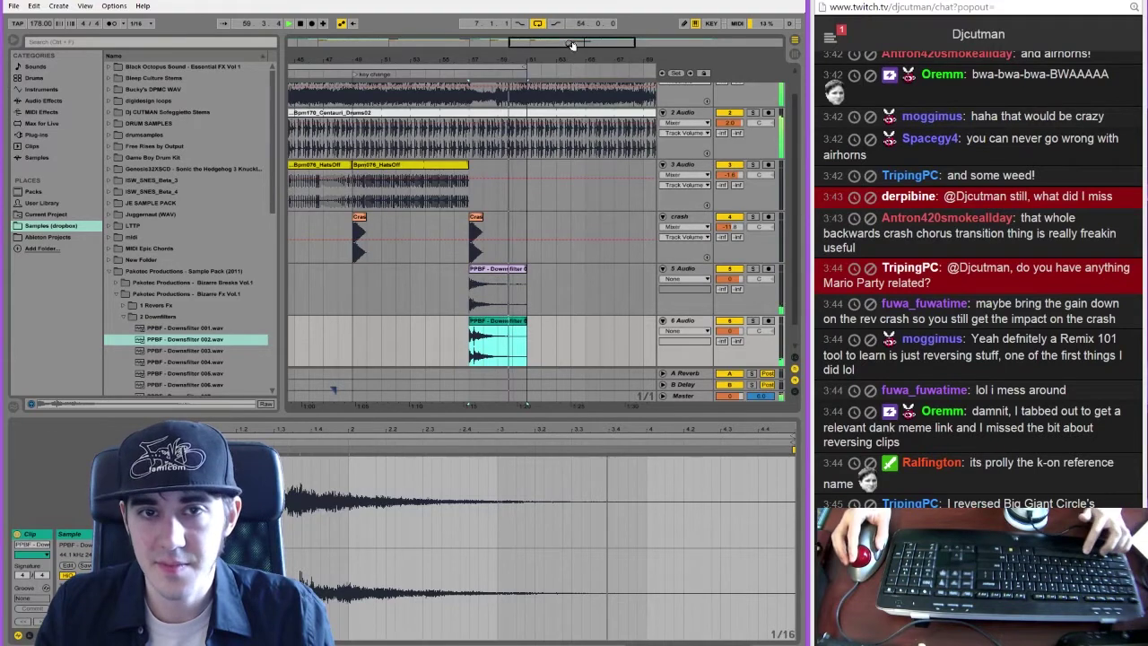
pyautogui.moveTo(572, 45); pyautogui.dragTo(579, 45)
pyautogui.press('space')
# Move the Downlifter 002 clip one bar later to the end of the crash clip and show the fades on its track
pyautogui.click(694, 332)
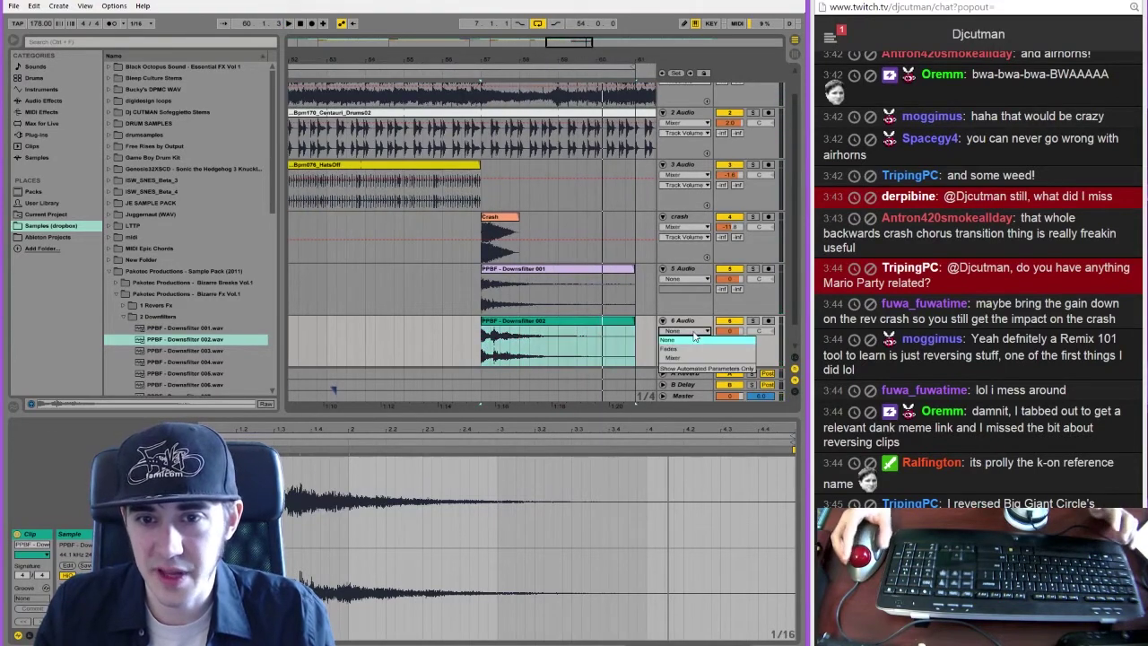
pyautogui.click(579, 331)
pyautogui.moveTo(542, 321); pyautogui.dragTo(600, 330)
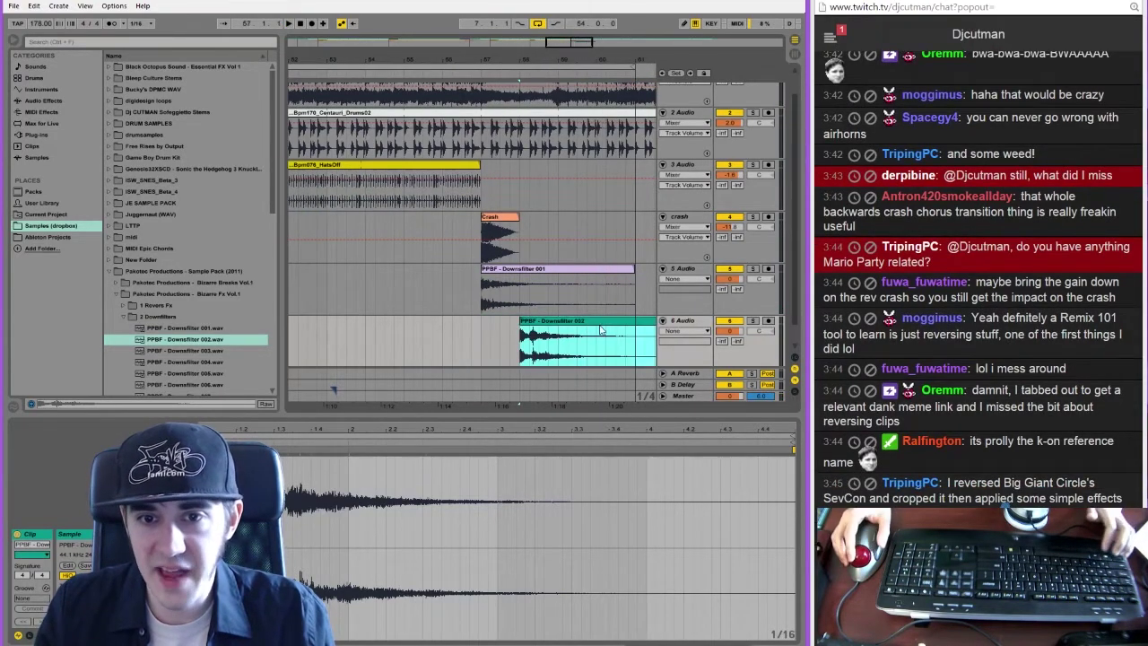
pyautogui.click(685, 331)
pyautogui.click(688, 347)
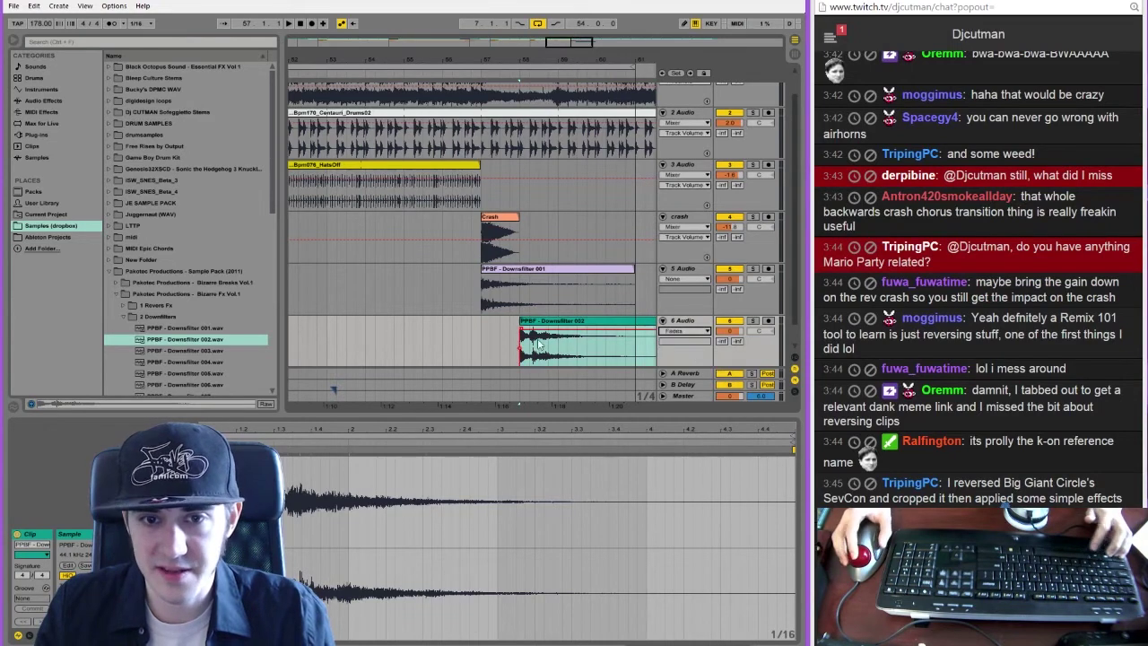
# Add a short fade-in to the Downlifter 002 clip and play back the transition into the last crash
pyautogui.moveTo(522, 331); pyautogui.dragTo(538, 333)
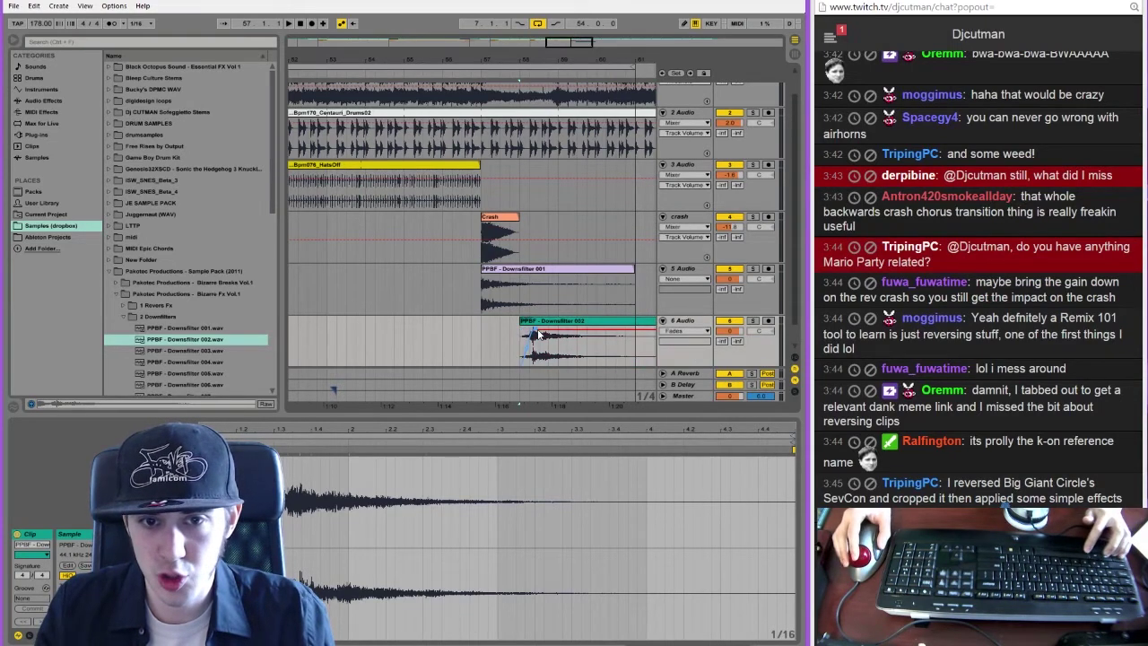
pyautogui.click(383, 324)
pyautogui.press('space')
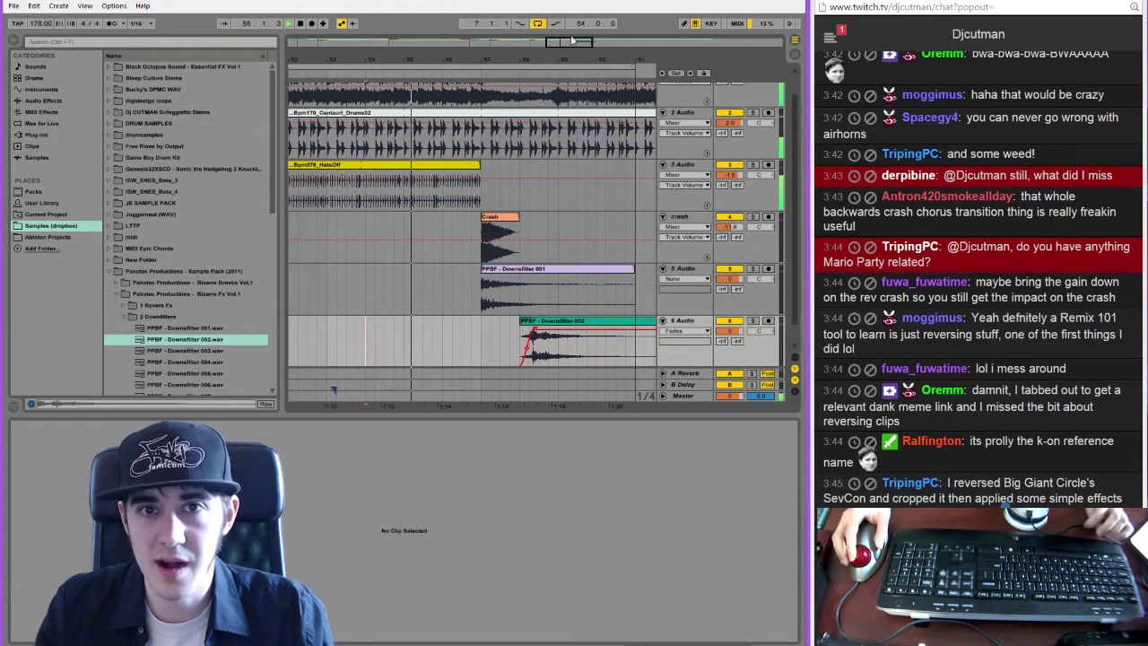
pyautogui.moveTo(571, 40); pyautogui.dragTo(585, 43)
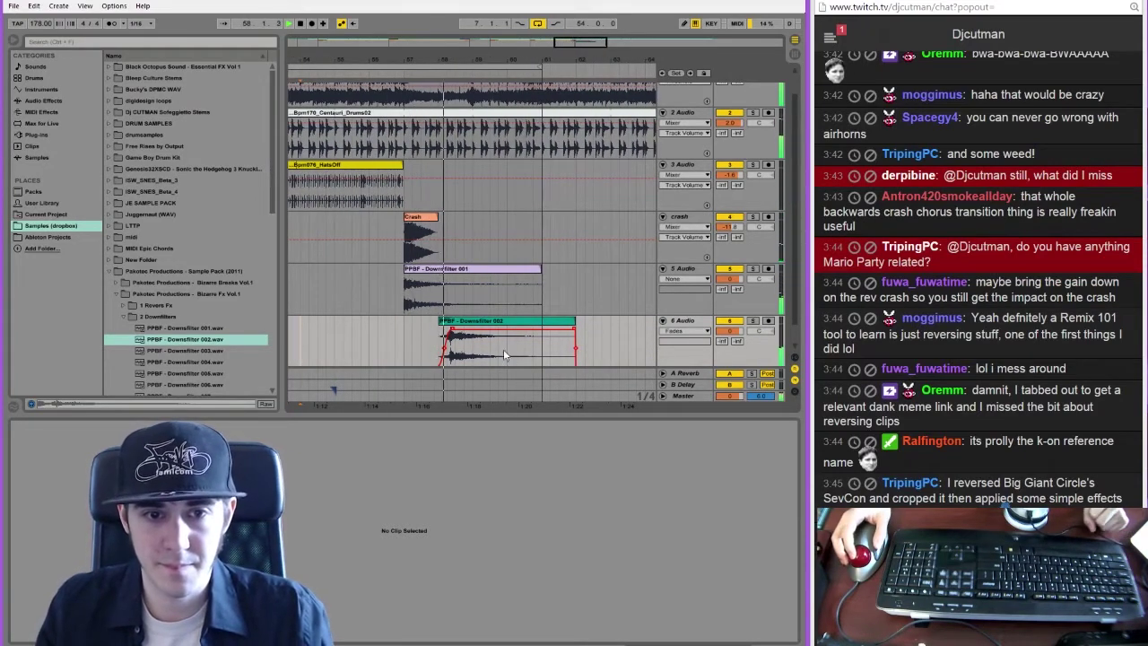
# Move the Downlifter 002 clip slightly earlier and trim its end to line up with the end of the Downlifter 001 clip
pyautogui.click(462, 329)
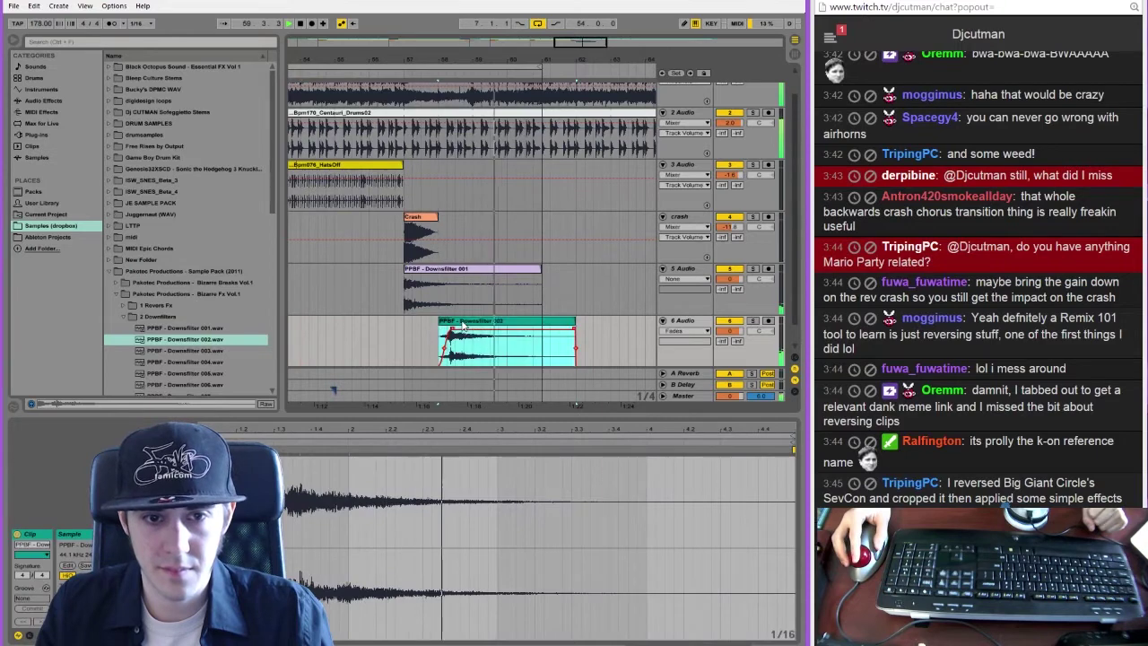
pyautogui.moveTo(462, 327); pyautogui.dragTo(443, 333)
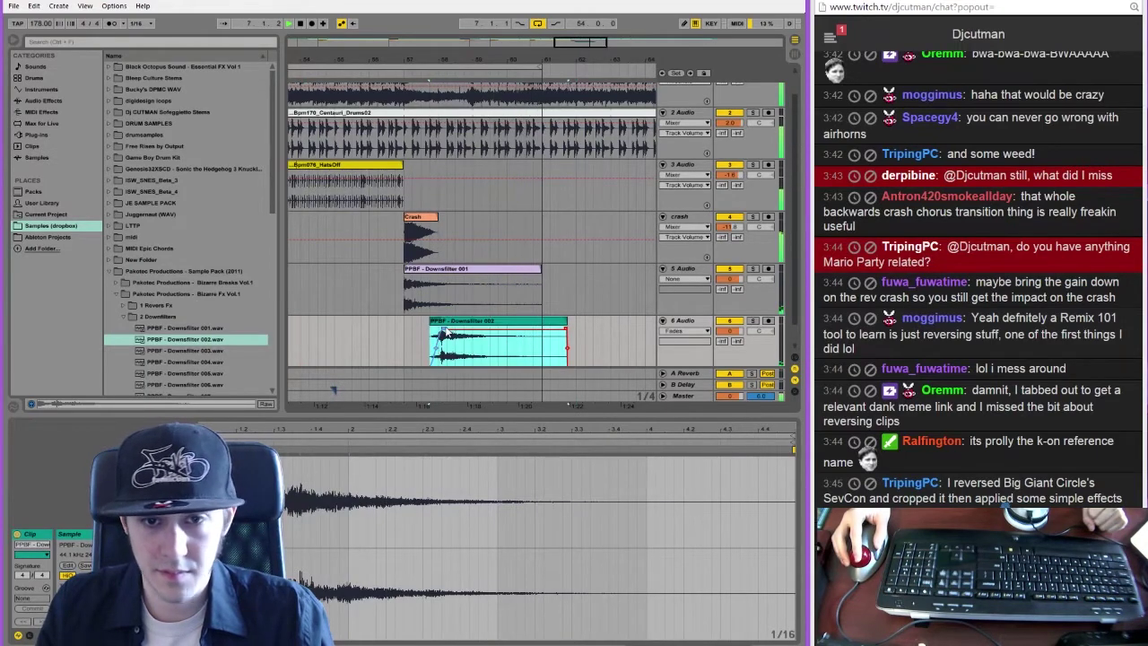
pyautogui.moveTo(563, 320); pyautogui.dragTo(542, 320)
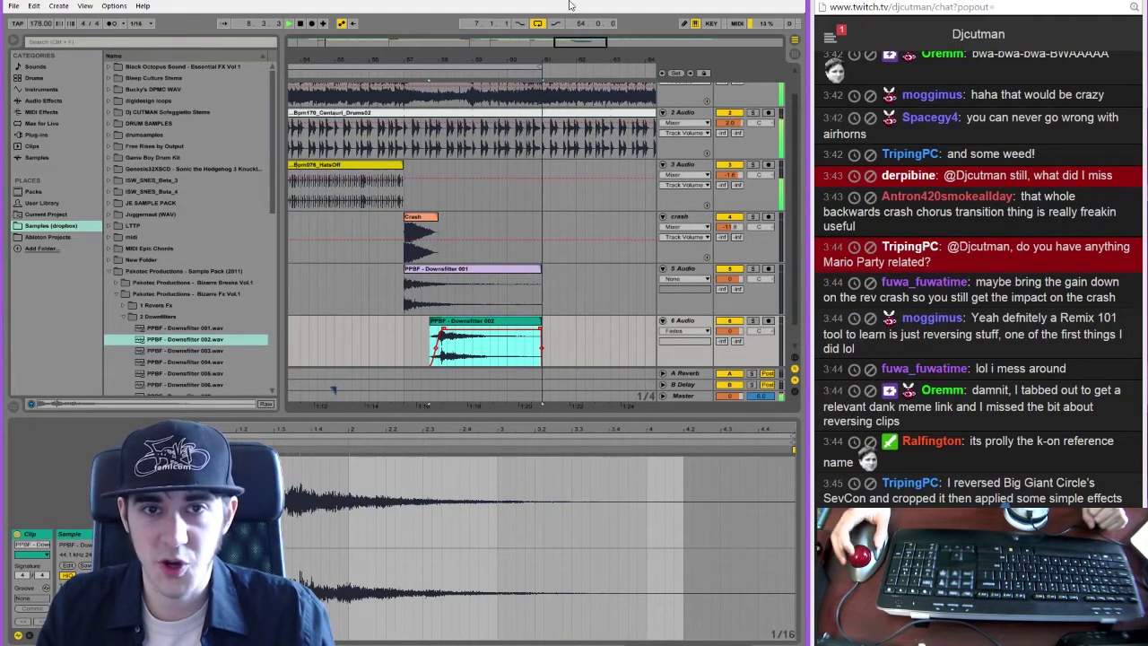
# Split the HatsOff clip at bar 36 to isolate its last bar before the change section, and select that piece
pyautogui.moveTo(575, 42); pyautogui.dragTo(408, 8)
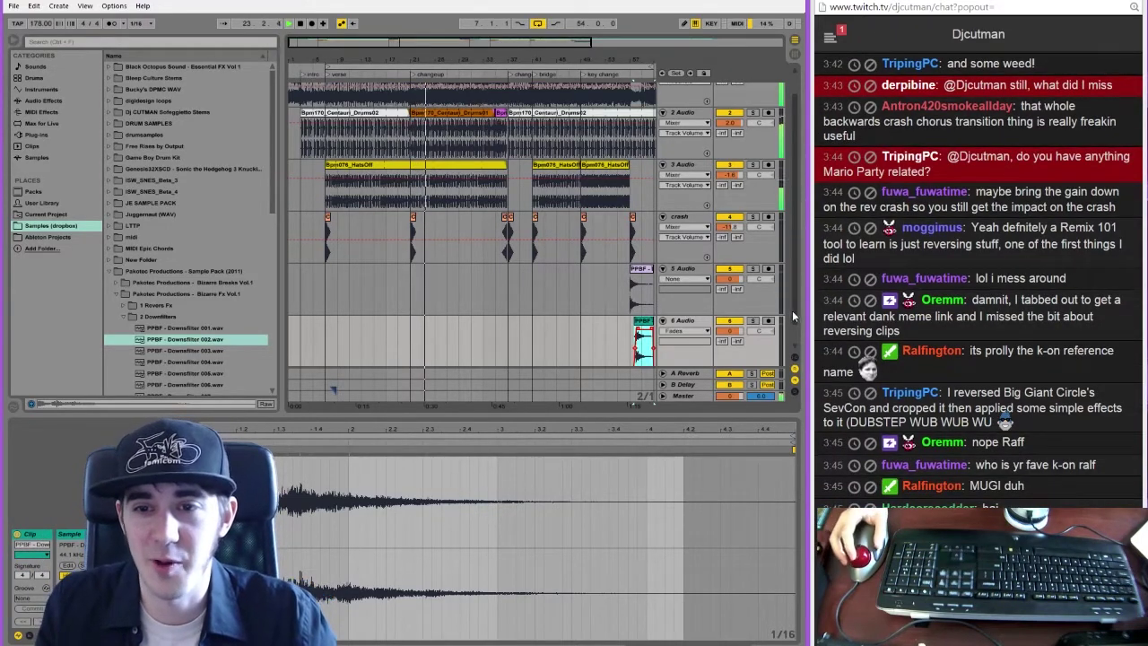
pyautogui.scroll(2, 792, 316)
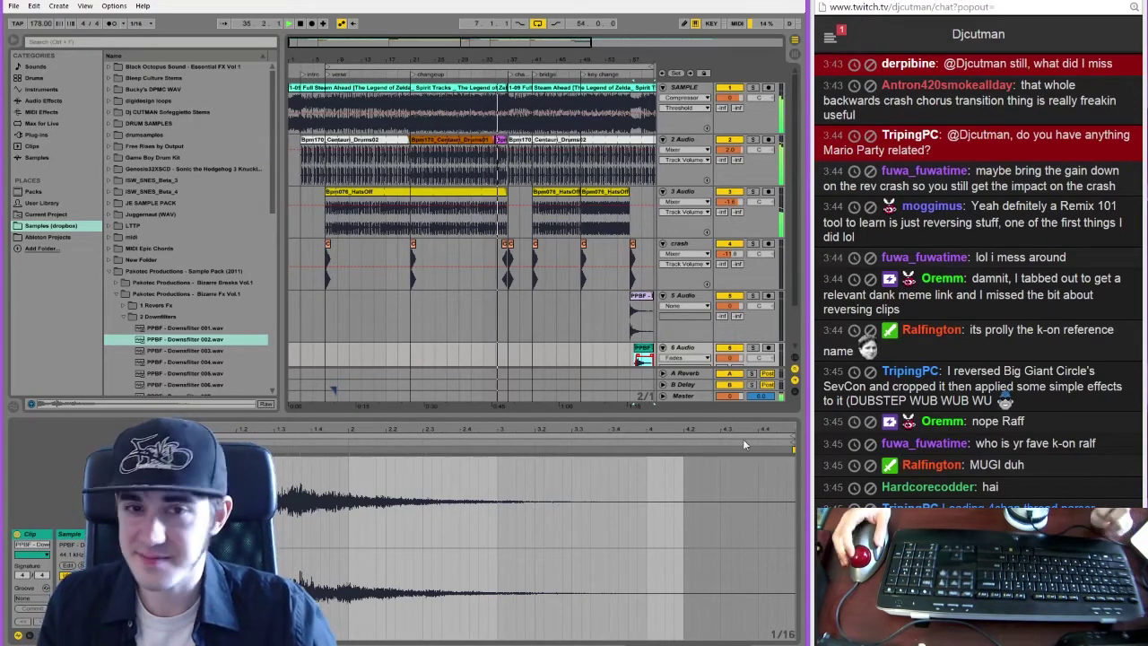
pyautogui.moveTo(471, 44); pyautogui.dragTo(474, 47)
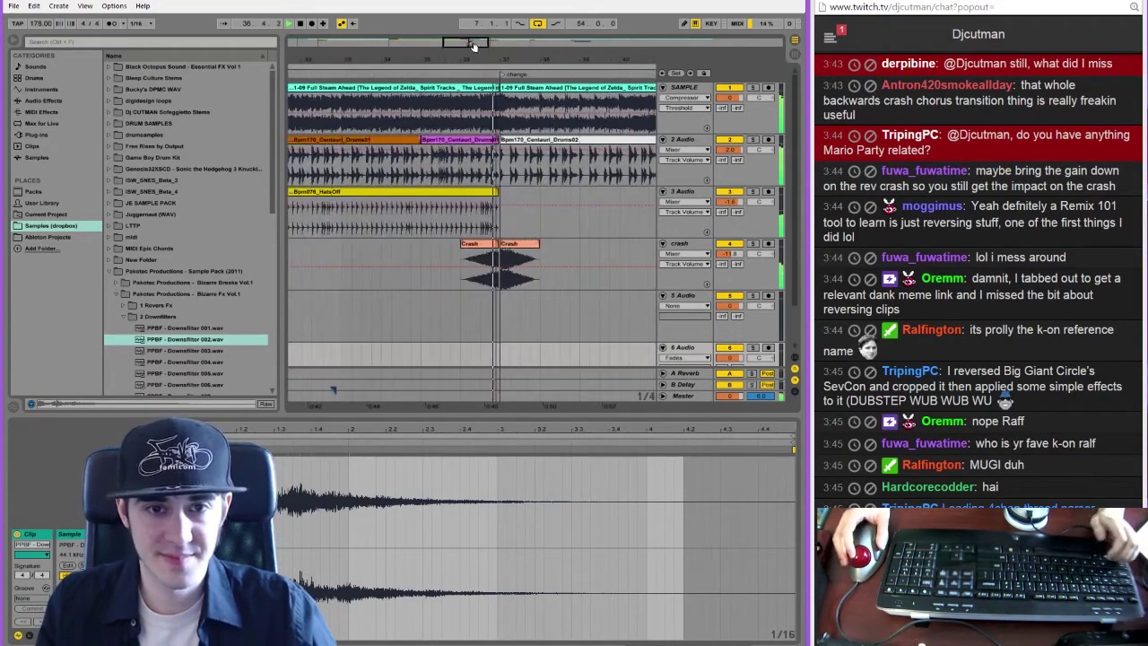
pyautogui.click(426, 226)
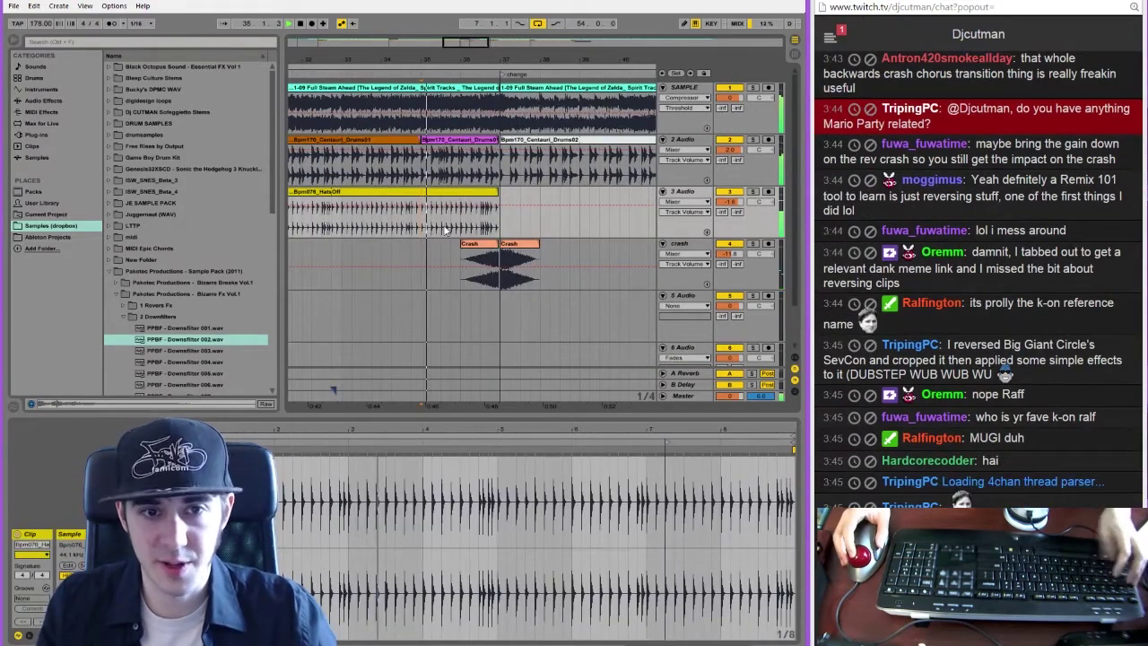
pyautogui.hotkey('ctrl', 'e')
pyautogui.click(473, 192)
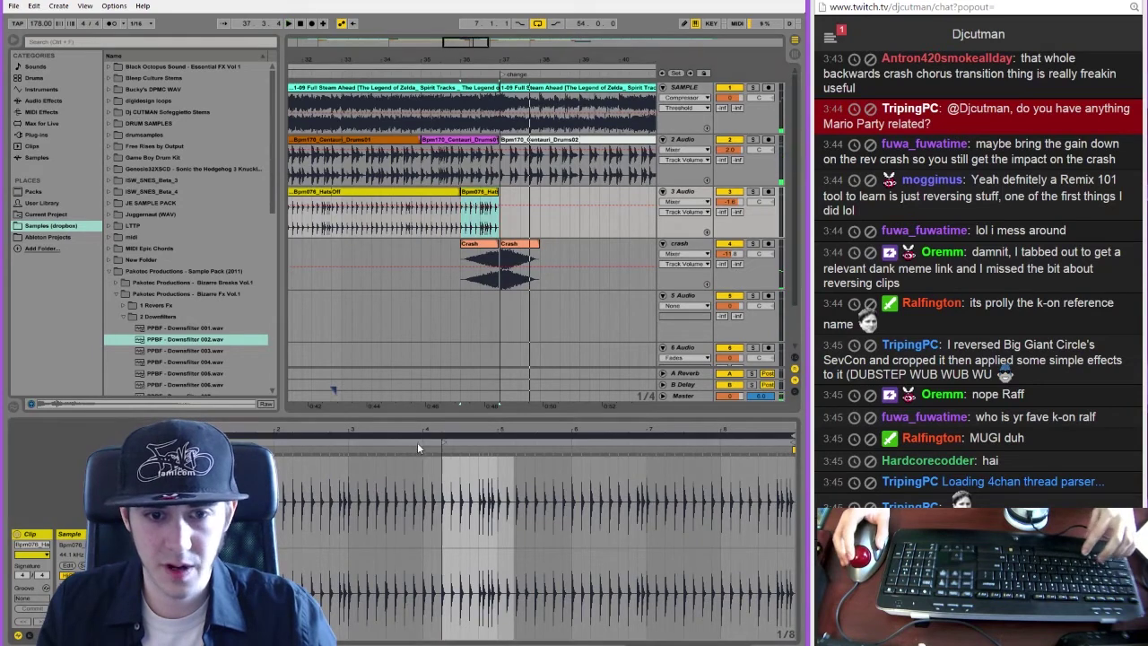
# Solo the hats track, shift the one-bar hats clip's sample start to beat 3 of bar 3, and audition it
pyautogui.moveTo(444, 442)
pyautogui.mouseDown()
pyautogui.moveTo(397, 443)
pyautogui.moveTo(536, 459)
pyautogui.moveTo(270, 456)
pyautogui.moveTo(549, 458)
pyautogui.moveTo(413, 464)
pyautogui.moveTo(446, 464)
pyautogui.mouseUp()
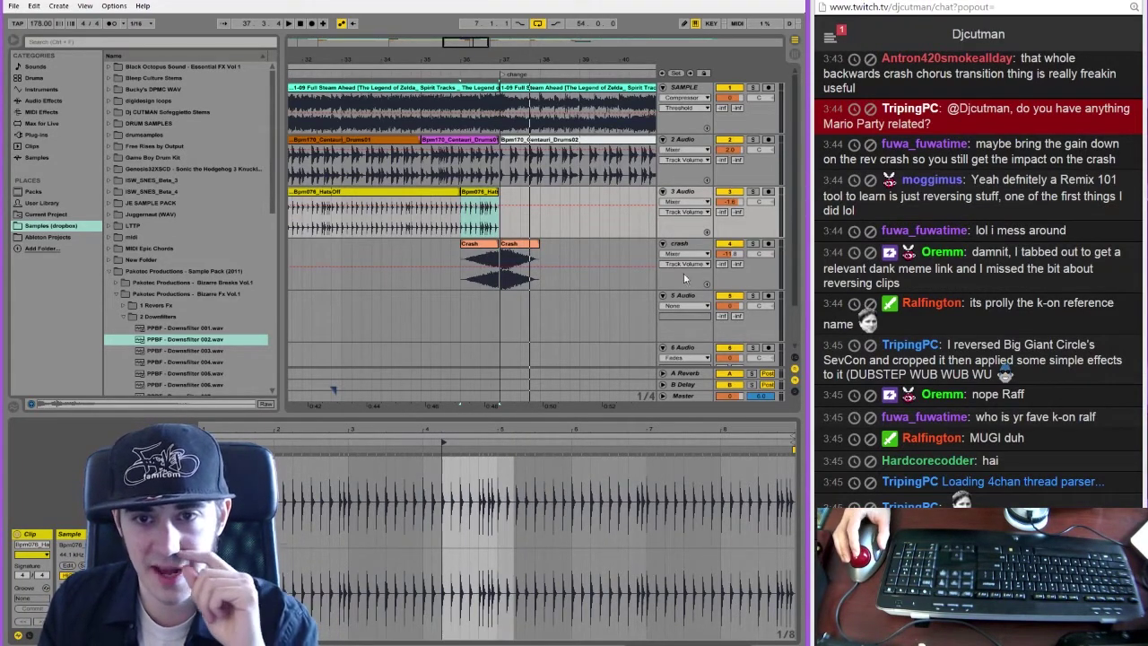
pyautogui.click(753, 192)
pyautogui.press('space')
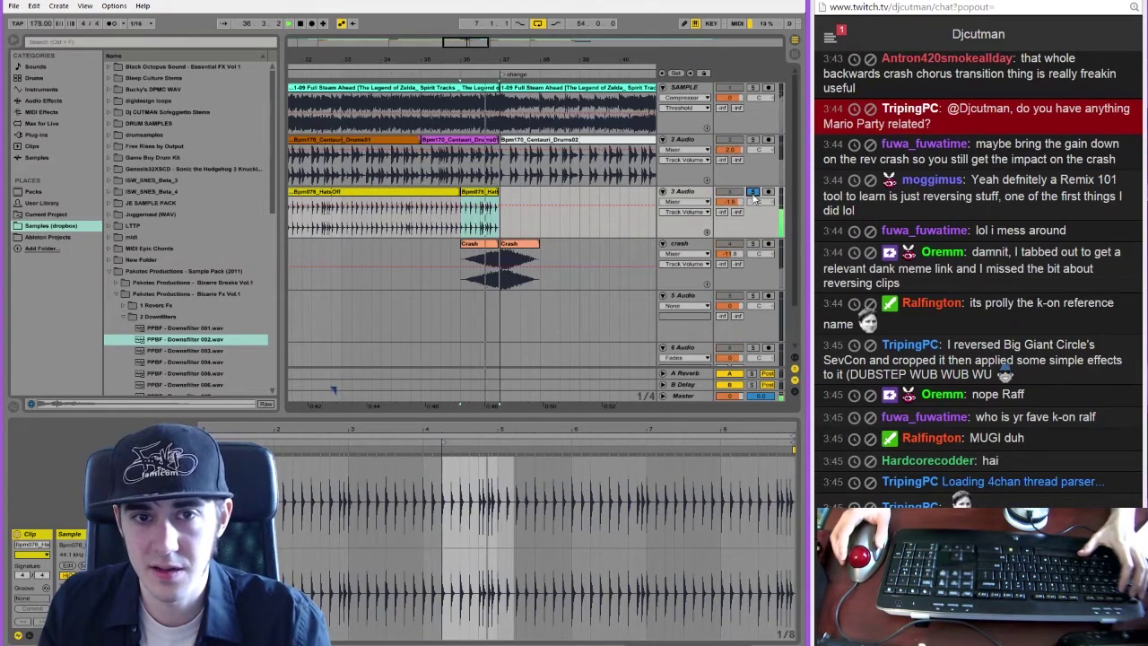
pyautogui.press('space')
pyautogui.click(441, 446)
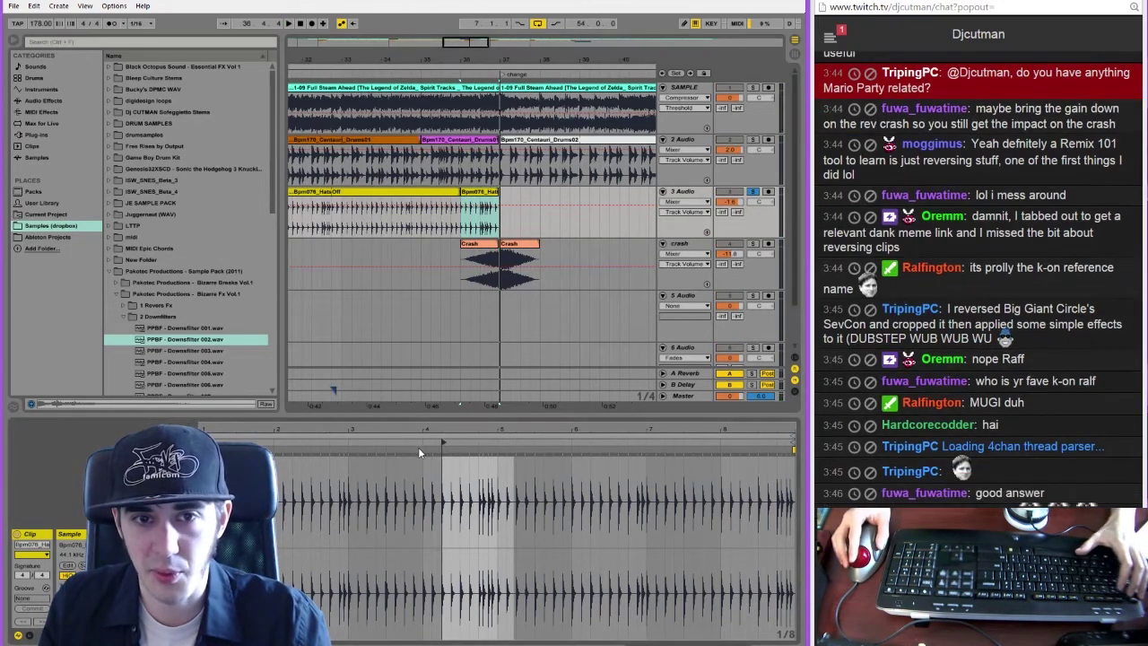
pyautogui.moveTo(439, 443); pyautogui.dragTo(387, 446)
pyautogui.press('space')
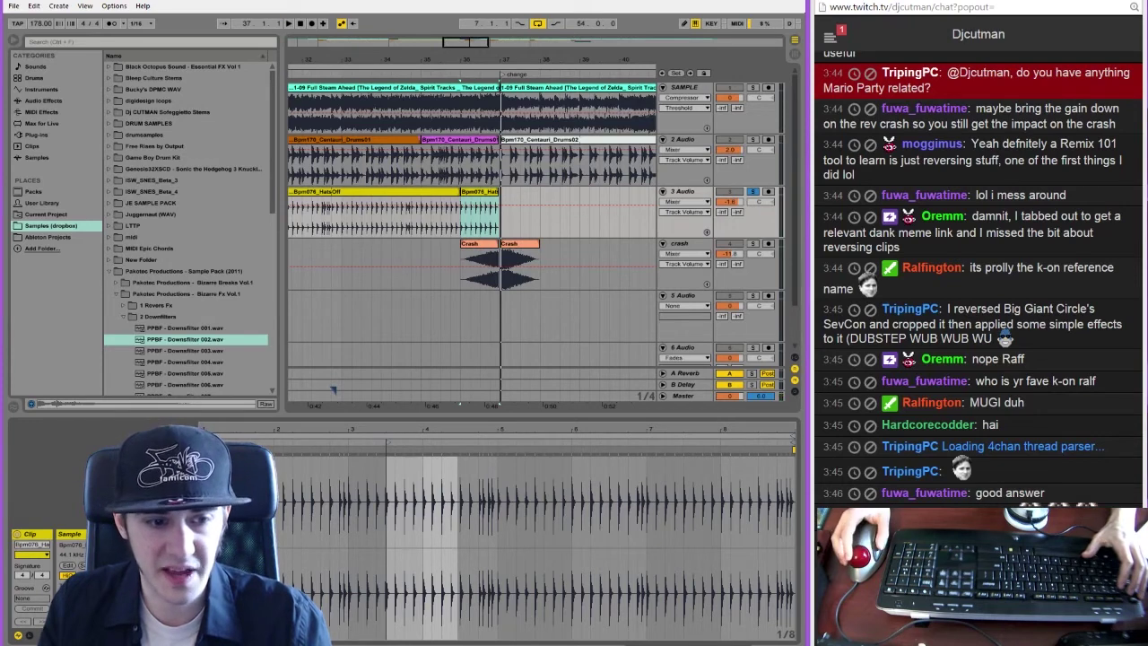
# Show the one-bar hats clip's transposition envelope and draw a ramp falling from 0 across the clip's length
pyautogui.click(28, 637)
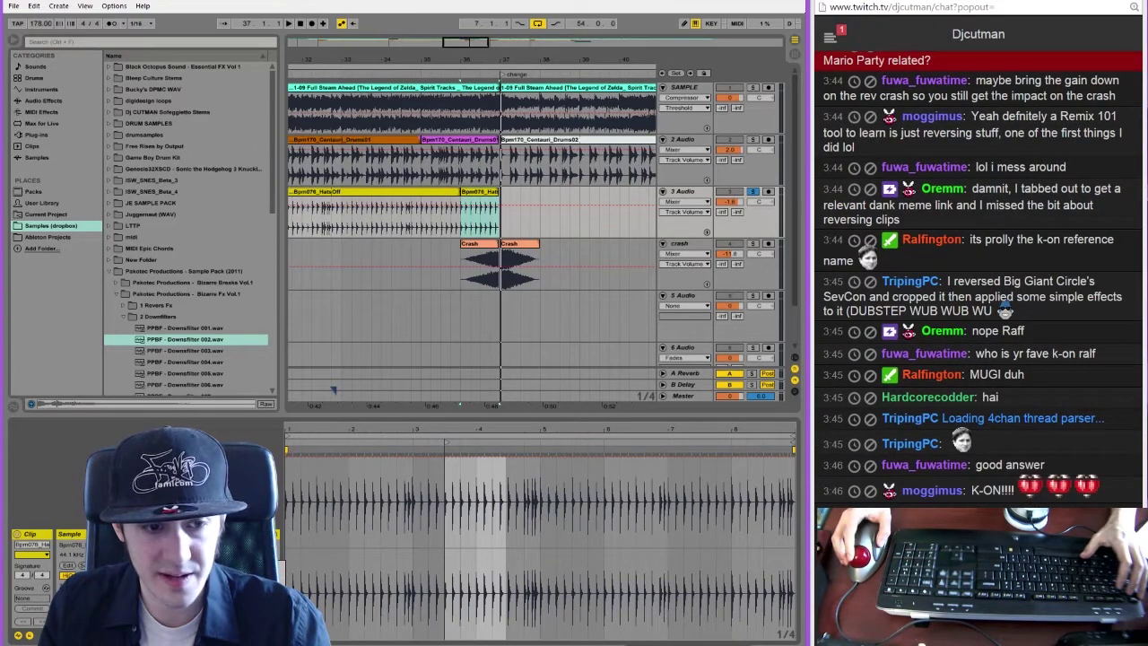
pyautogui.click(255, 564)
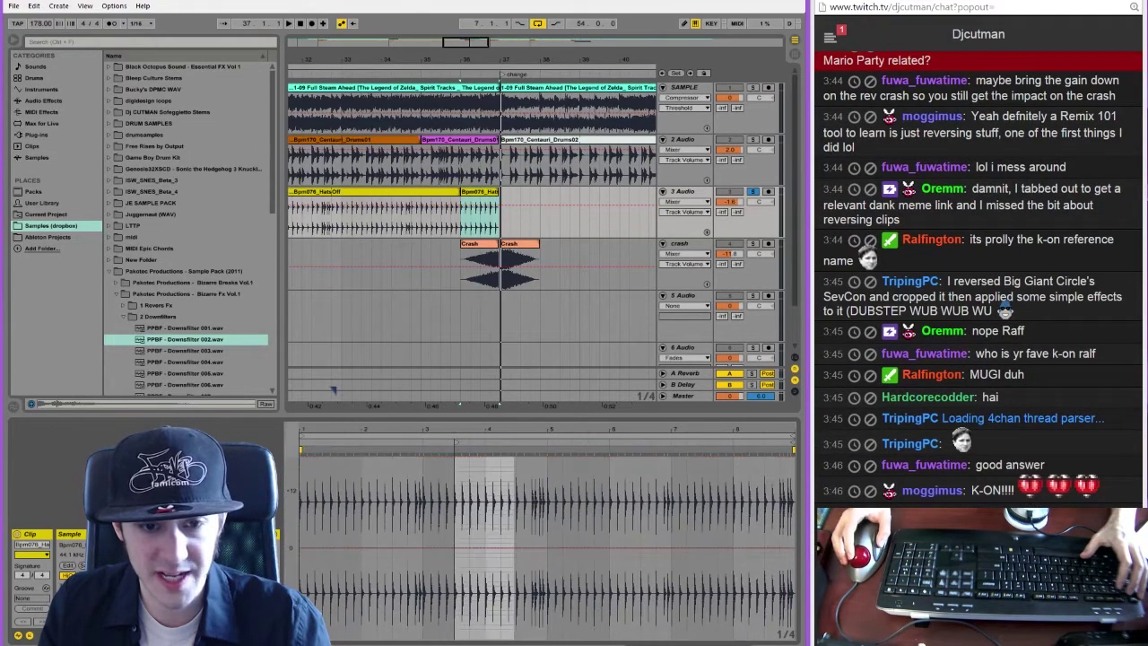
pyautogui.click(450, 550)
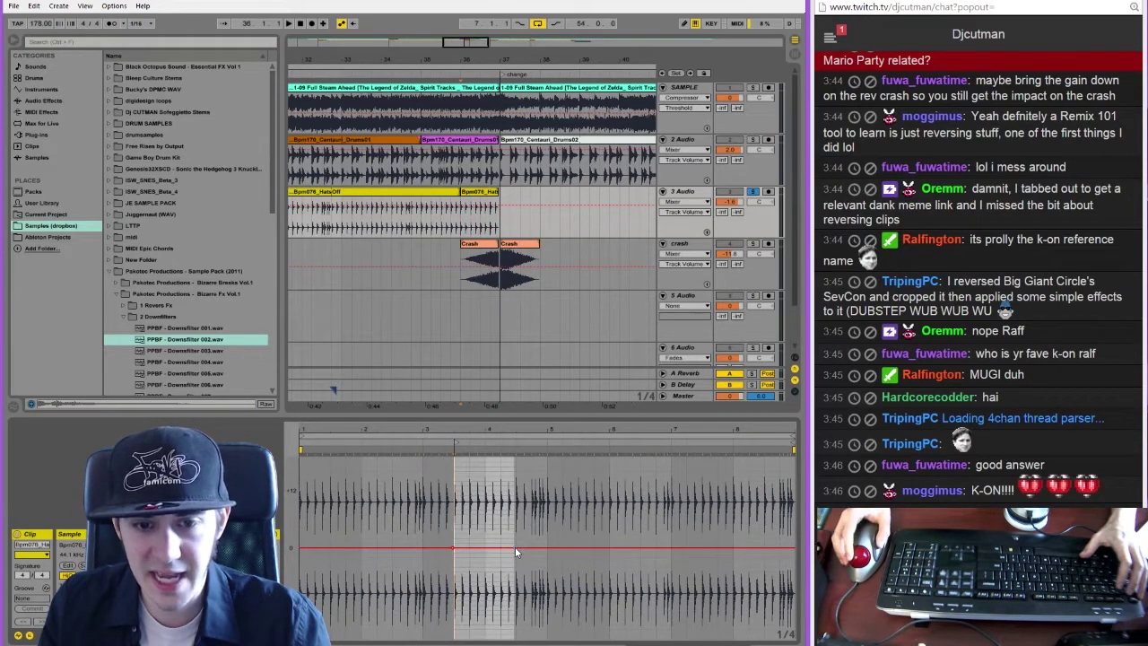
pyautogui.press('space')
pyautogui.moveTo(514, 546); pyautogui.dragTo(517, 637)
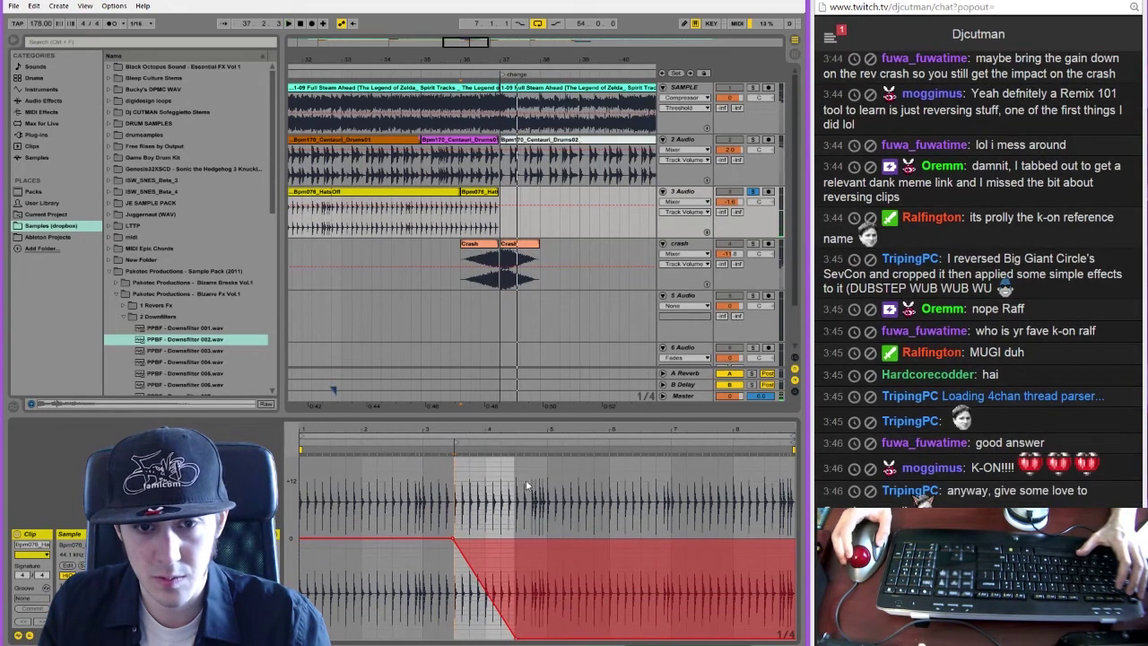
# Try a rising pitch ramp ending at about +24 st on the one-bar hats clip and listen to it
pyautogui.moveTo(517, 639); pyautogui.dragTo(516, 494)
pyautogui.press('space')
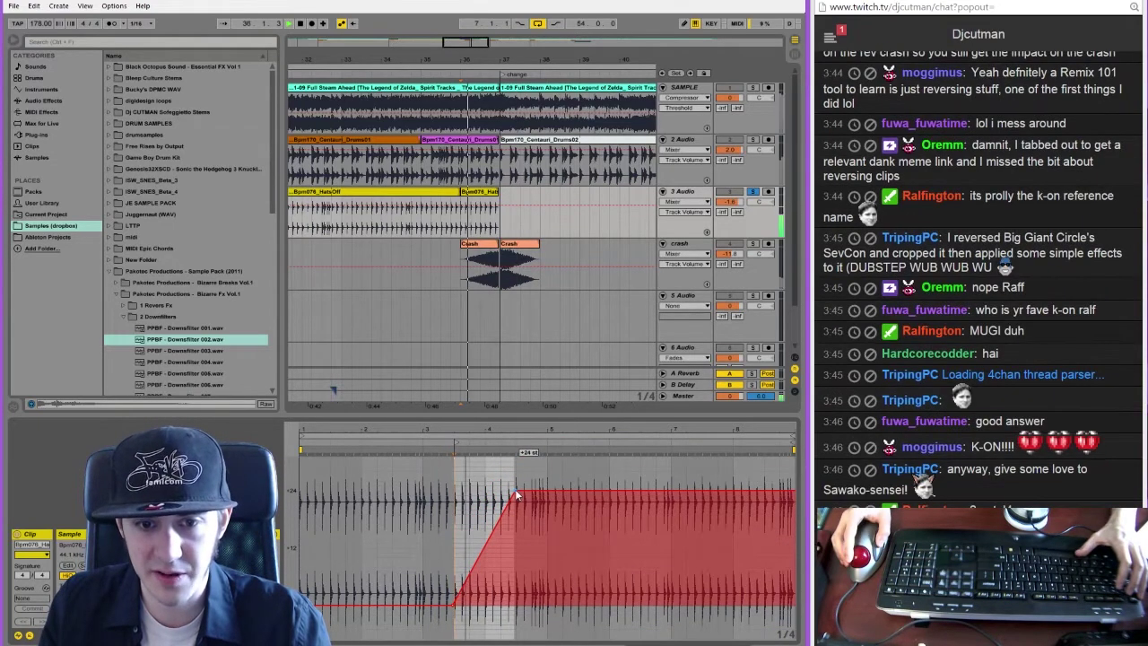
pyautogui.press('space')
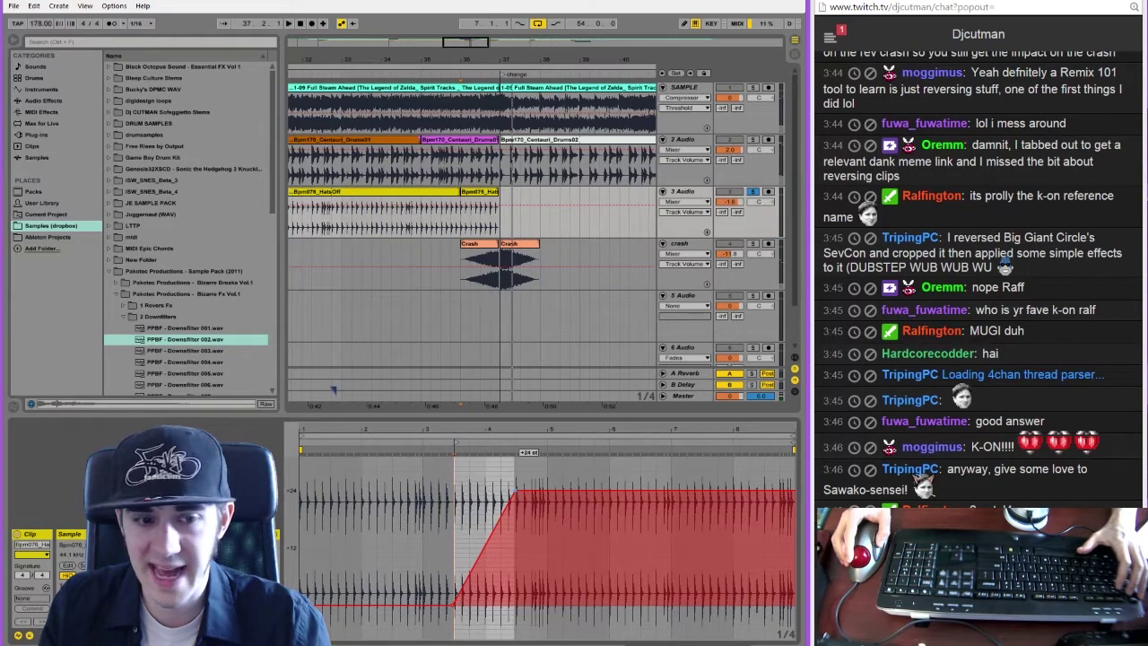
# Lower the end of the hats clip's pitch ramp to about -26 st, audition it, and unsolo the hats track
pyautogui.moveTo(515, 492); pyautogui.dragTo(515, 558)
pyautogui.press('space')
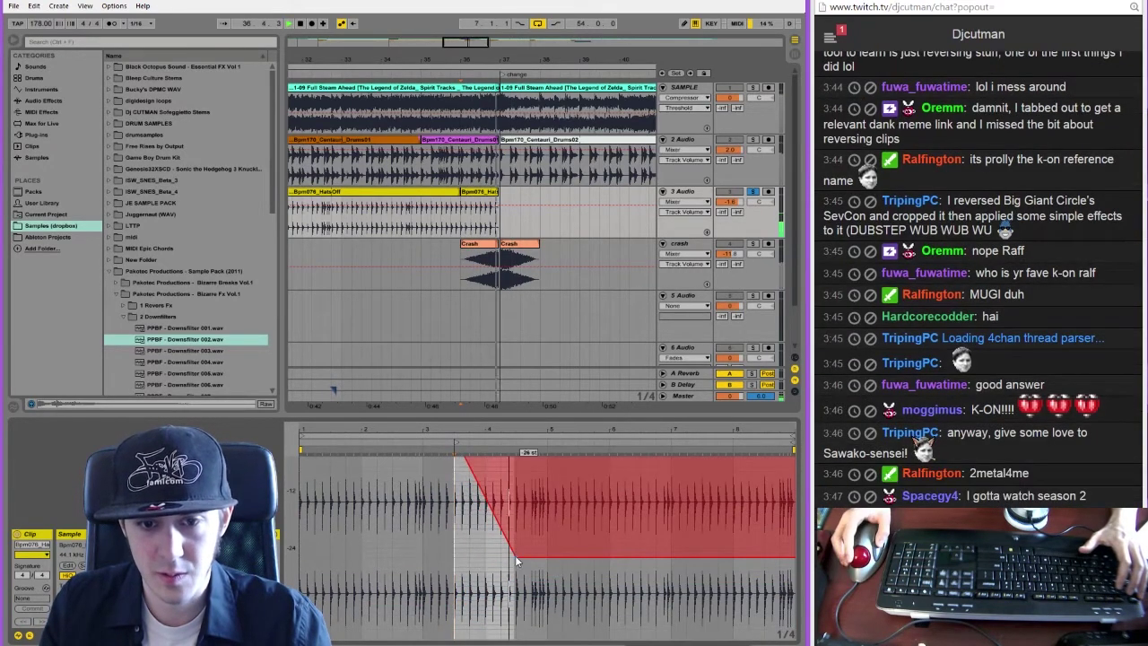
pyautogui.click(294, 231)
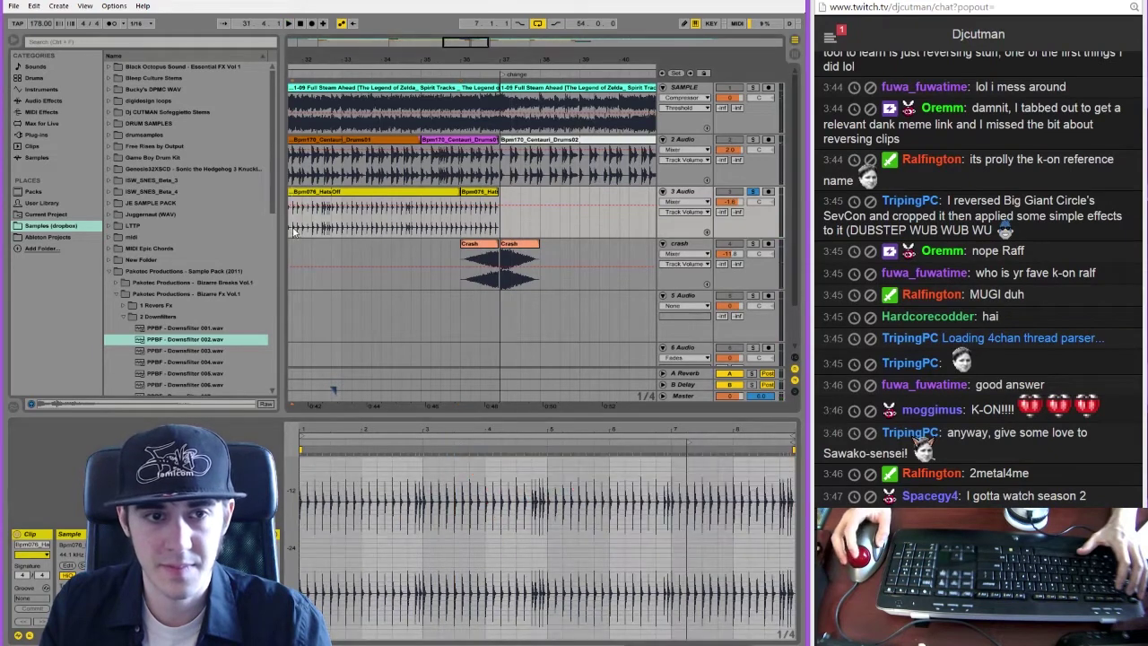
pyautogui.click(754, 192)
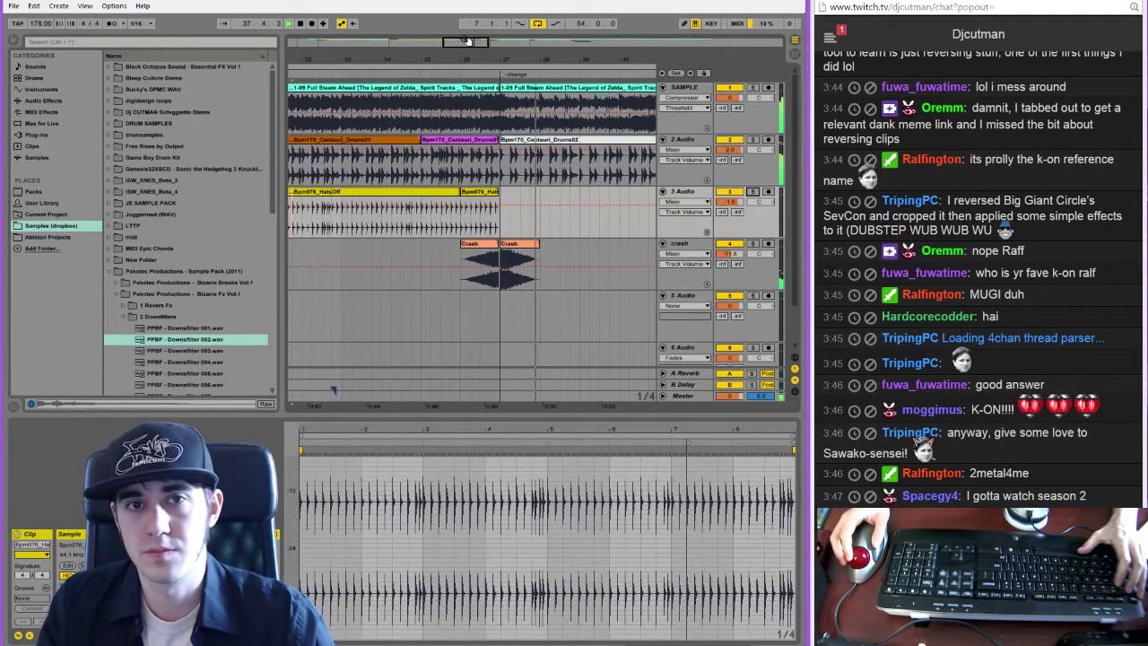
# Try repeating a short slice of the Centauri_Drums02 clip three times just before the bridge
pyautogui.moveTo(466, 40); pyautogui.dragTo(487, 45)
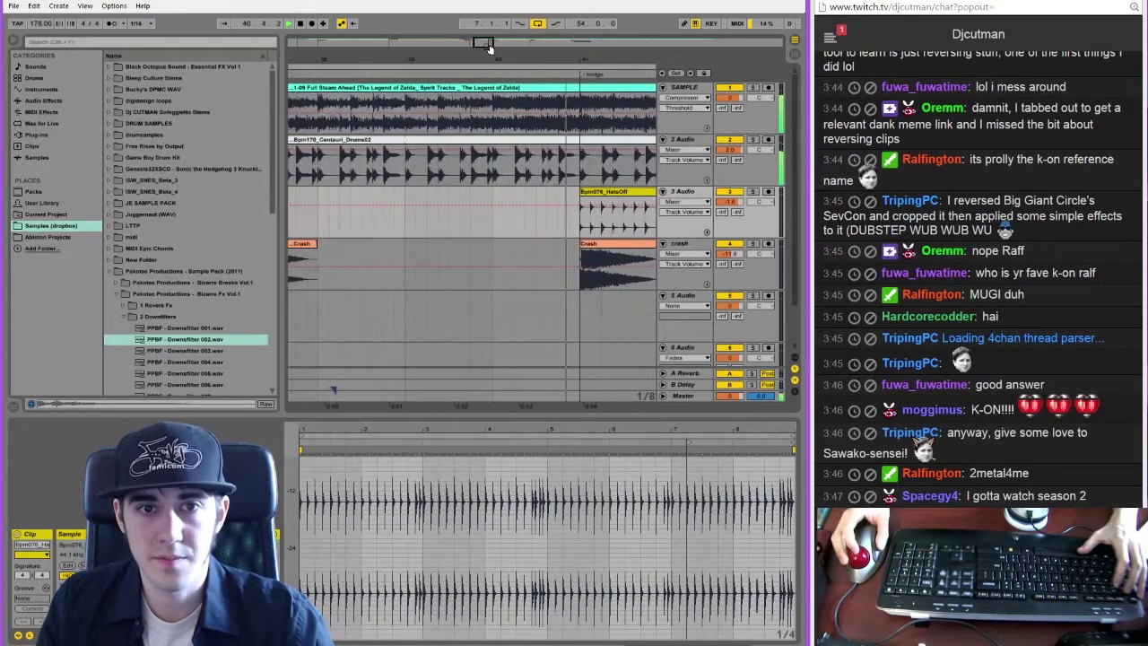
pyautogui.click(429, 182)
pyautogui.press('space')
pyautogui.press('space')
pyautogui.moveTo(490, 182); pyautogui.dragTo(513, 180)
pyautogui.hotkey('ctrl', 'd')
pyautogui.hotkey('ctrl', 'd')
pyautogui.hotkey('ctrl', 'd')
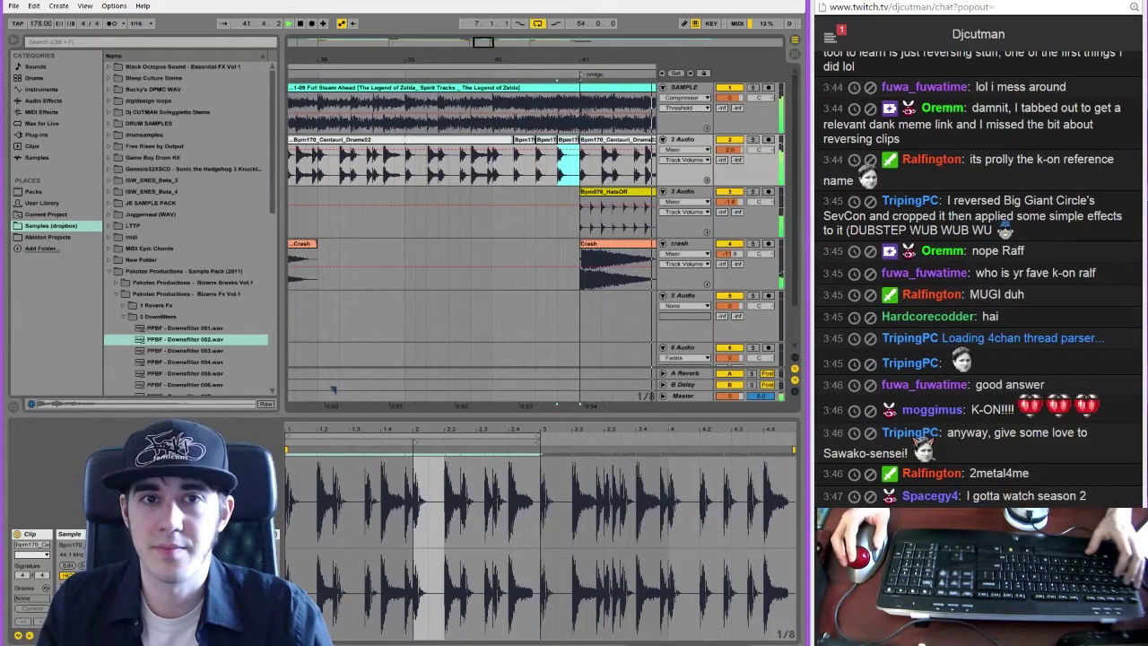
# Undo the three drum slice duplicates before the bridge
pyautogui.moveTo(472, 60); pyautogui.dragTo(524, 88)
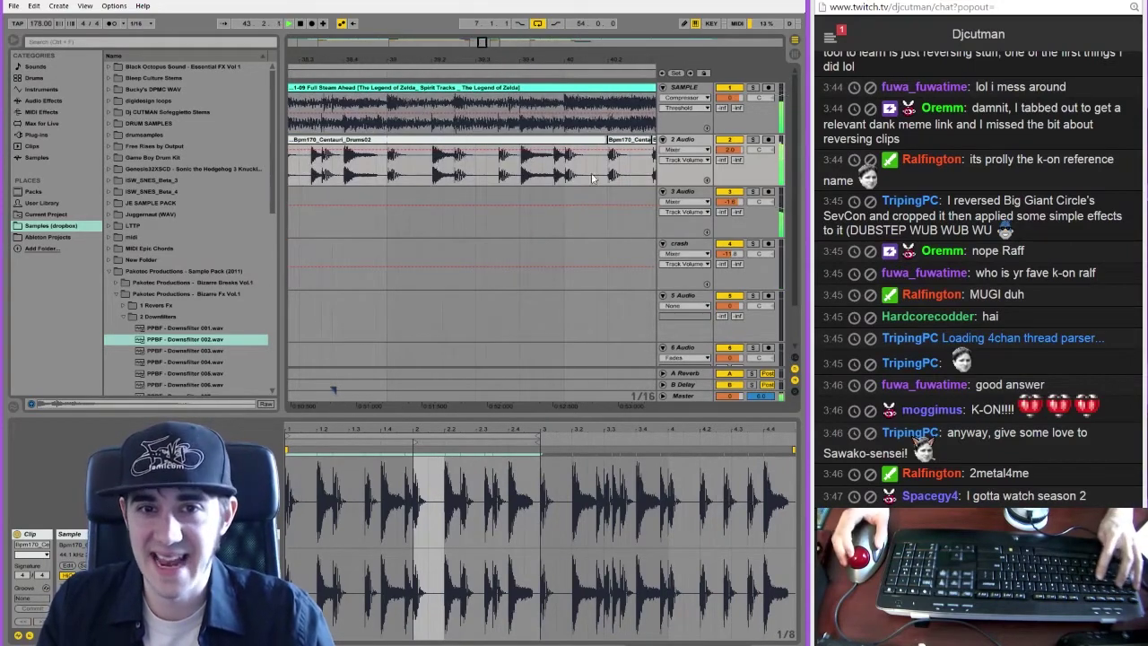
pyautogui.click(564, 179)
pyautogui.moveTo(482, 43); pyautogui.dragTo(493, 45)
pyautogui.hotkey('ctrl', 'z')
pyautogui.hotkey('ctrl', 'z')
pyautogui.hotkey('ctrl', 'z')
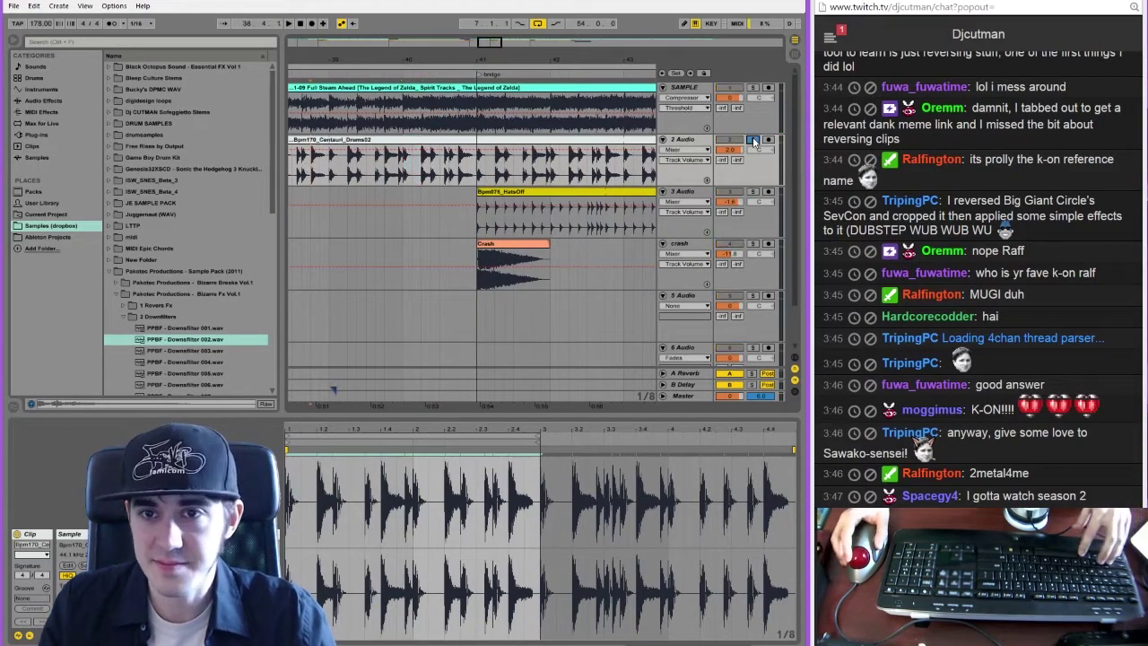
# Solo the drum track, duplicate the first beat of bar 40 three times up to the bridge, and unsolo the track
pyautogui.press('space')
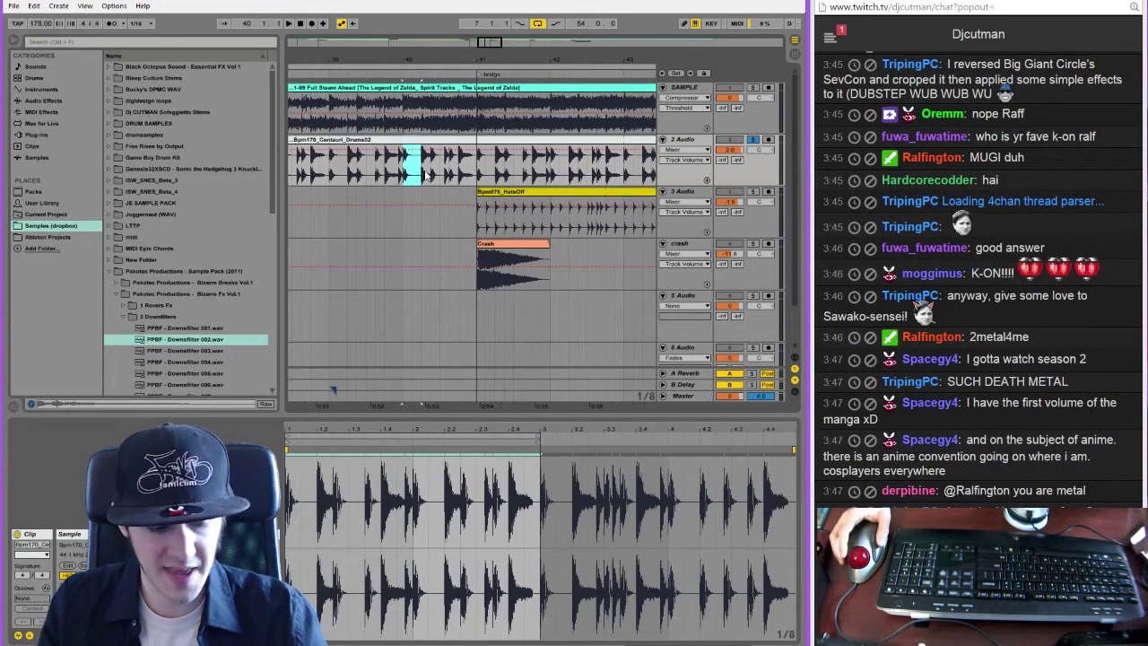
pyautogui.hotkey('ctrl', 'd')
pyautogui.hotkey('ctrl', 'd')
pyautogui.hotkey('ctrl', 'd')
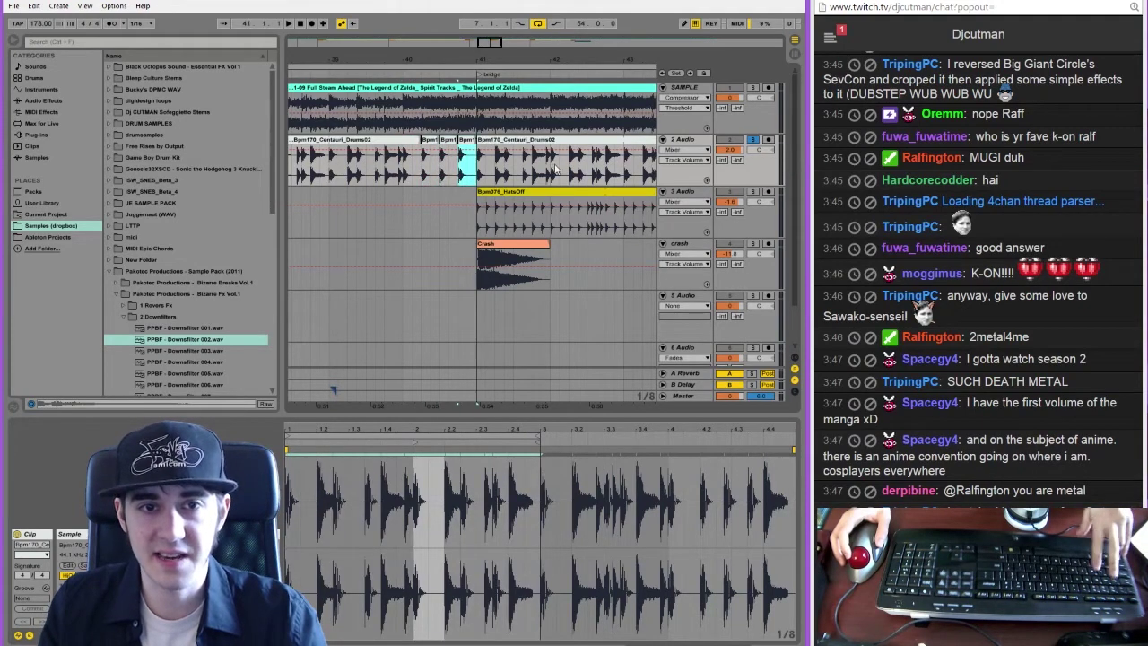
pyautogui.click(754, 142)
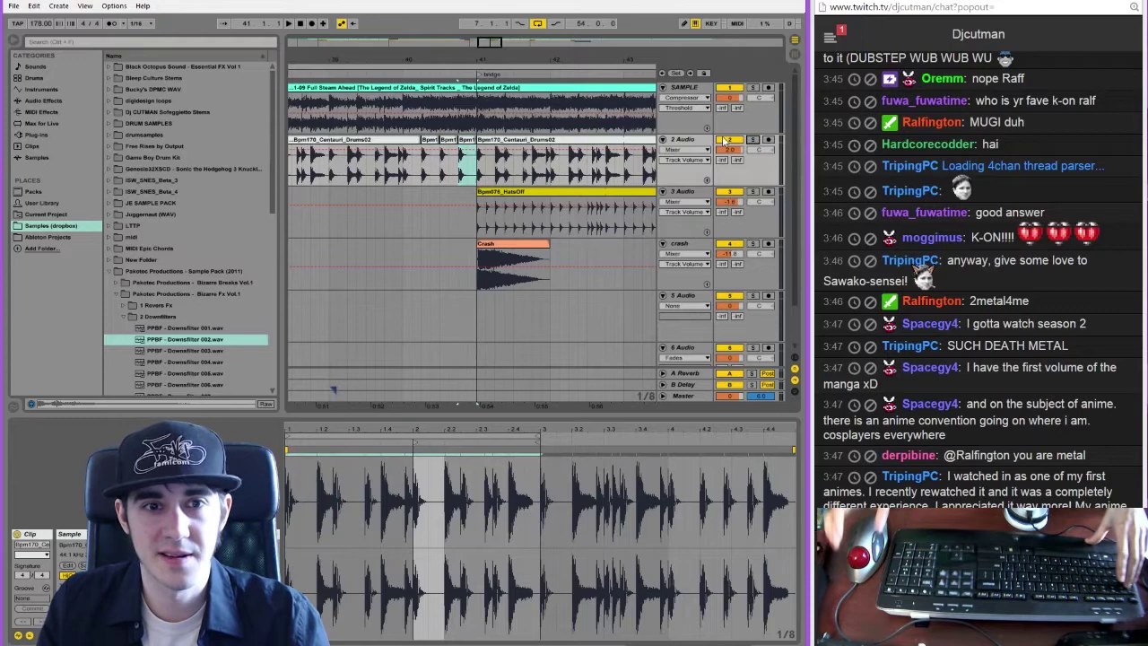
# Play back the arrangement from bar 36 through the change and bridge transitions to check the new hat and drum fills
pyautogui.click(404, 177)
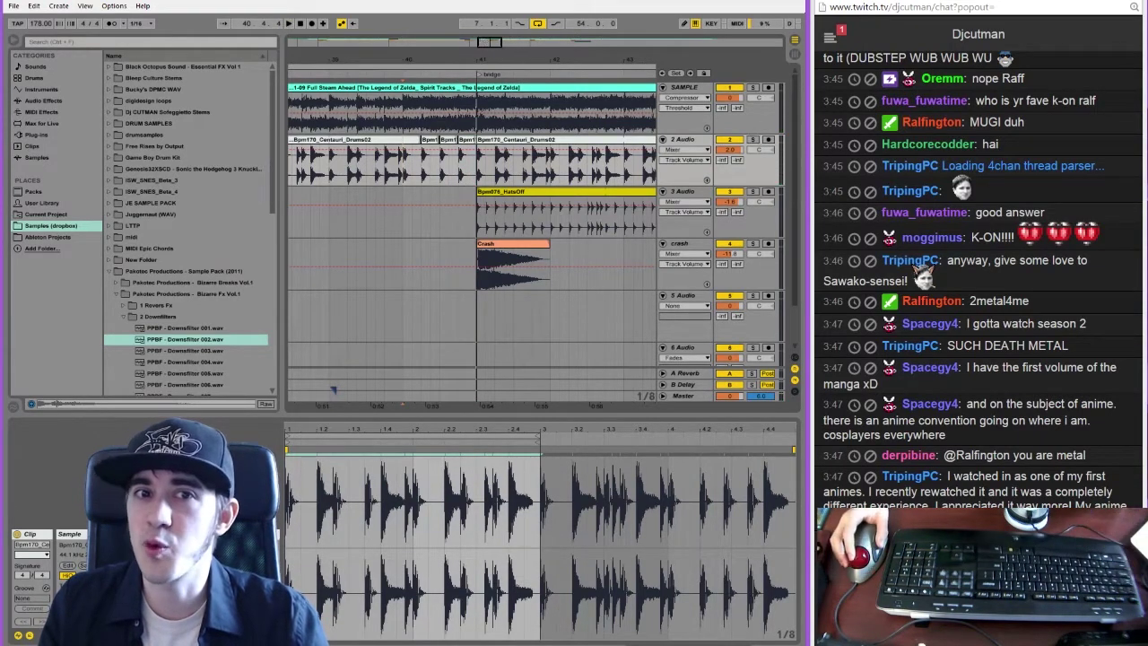
pyautogui.moveTo(388, 60); pyautogui.dragTo(471, 42)
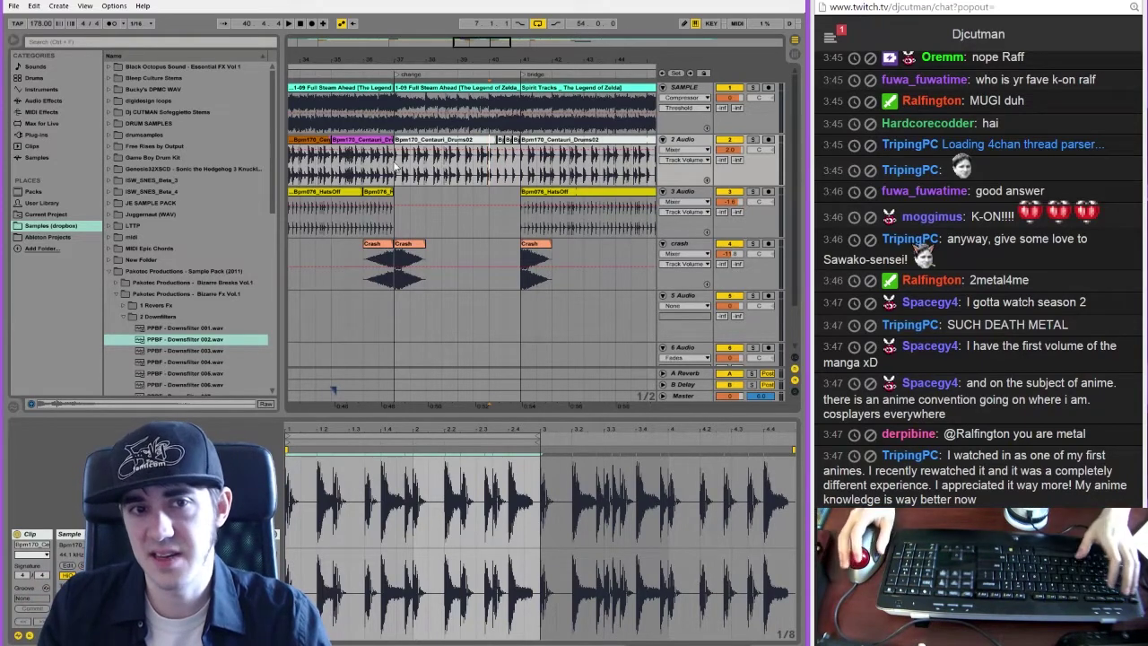
pyautogui.click(368, 173)
pyautogui.press('space')
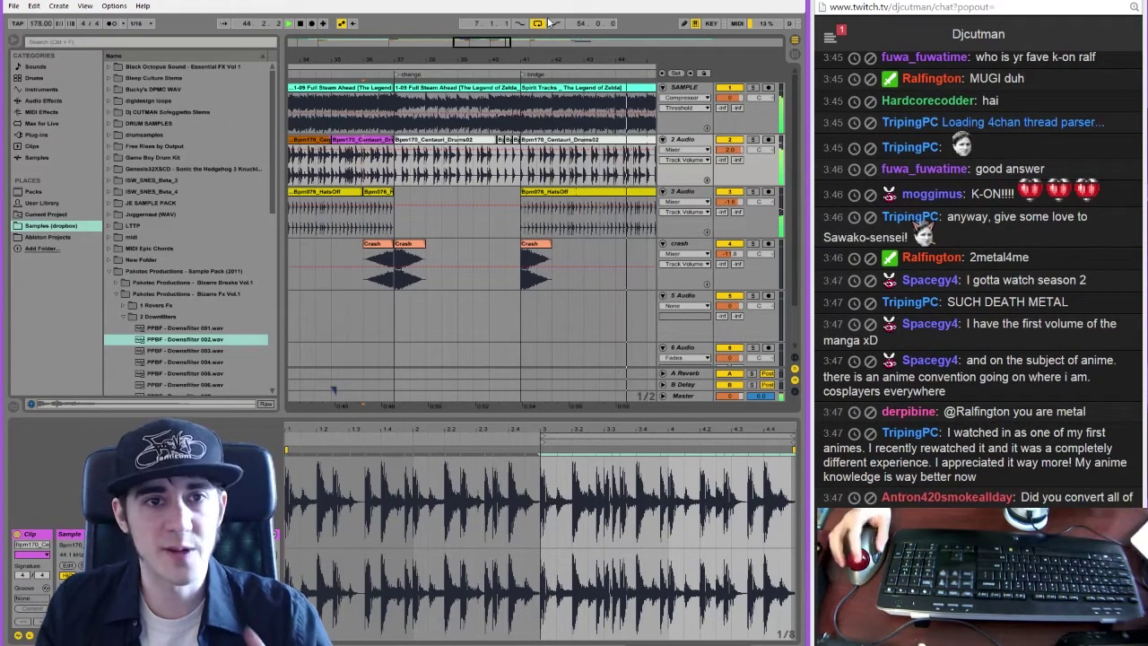
pyautogui.press('-')
pyautogui.press('-')
pyautogui.press('-')
pyautogui.press('-')
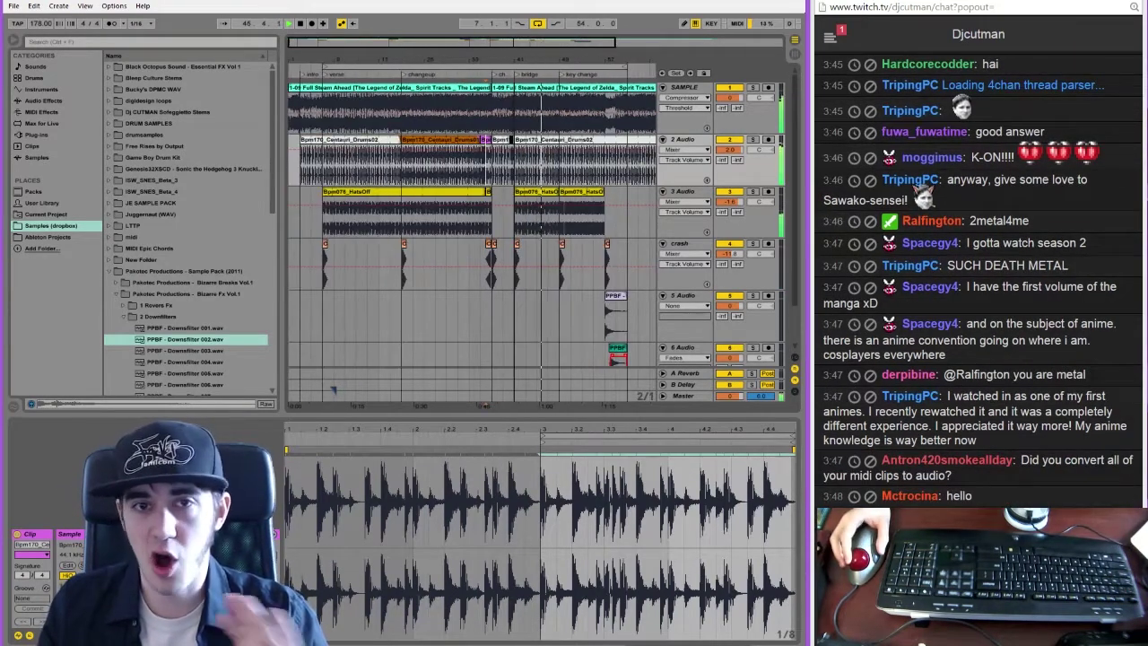
# Play back the arrangement through the key change and from the verse, looking over the HatsOff clips in both sections
pyautogui.moveTo(402, 59); pyautogui.dragTo(412, 68)
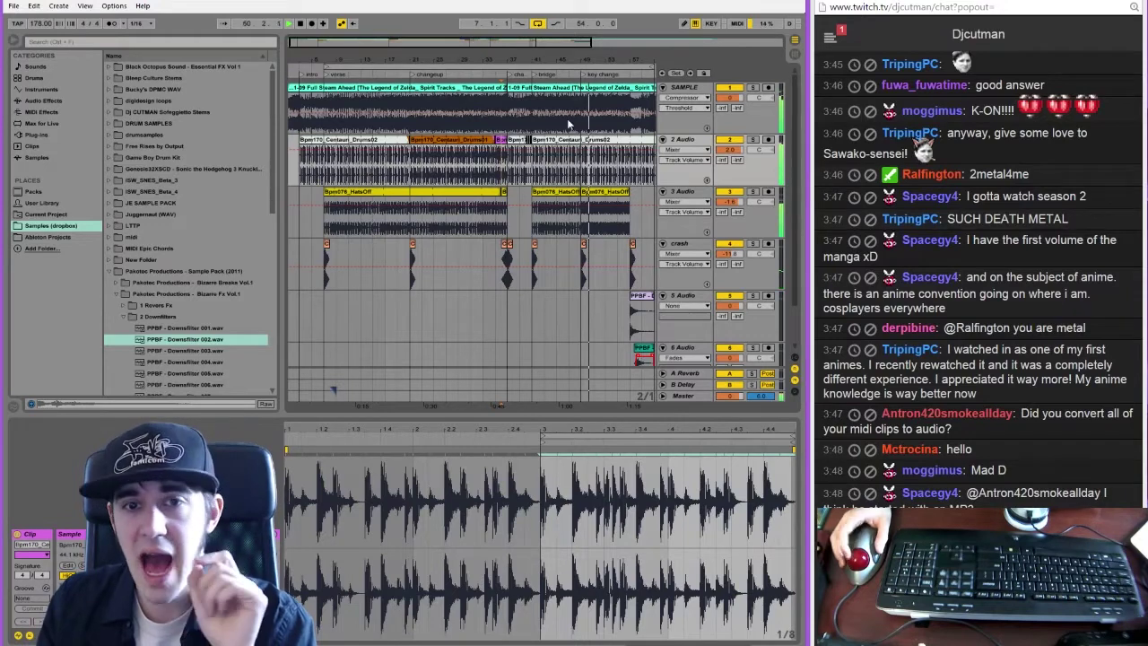
pyautogui.click(596, 206)
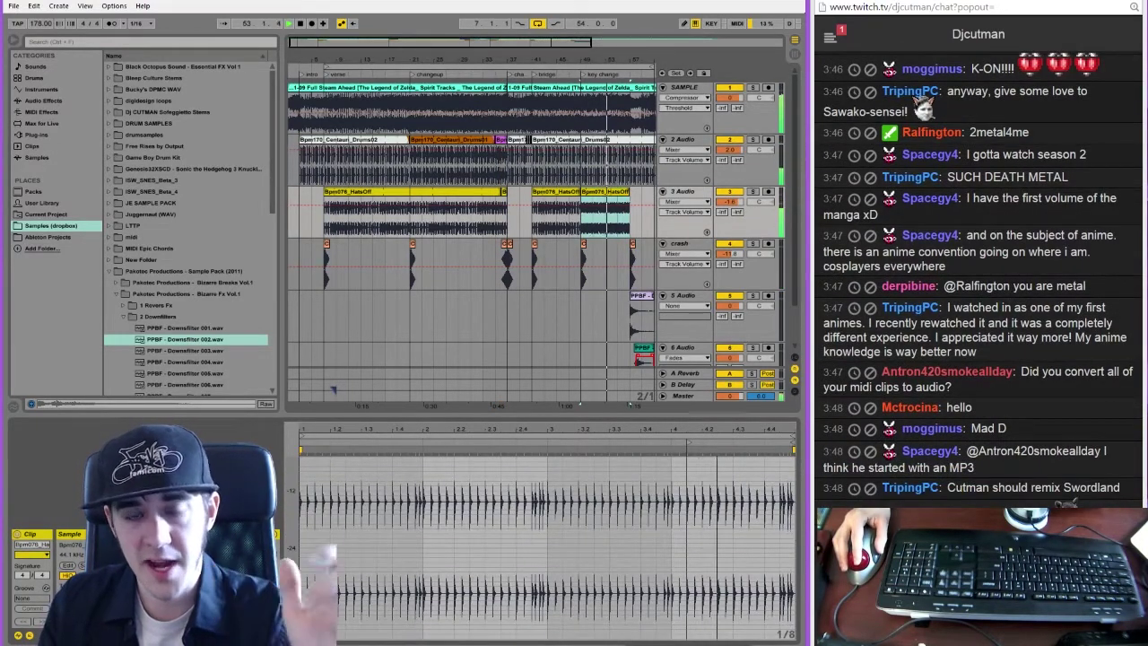
pyautogui.moveTo(104, 597)
pyautogui.mouseDown()
pyautogui.moveTo(104, 581)
pyautogui.moveTo(104, 619)
pyautogui.moveTo(104, 599)
pyautogui.mouseUp()
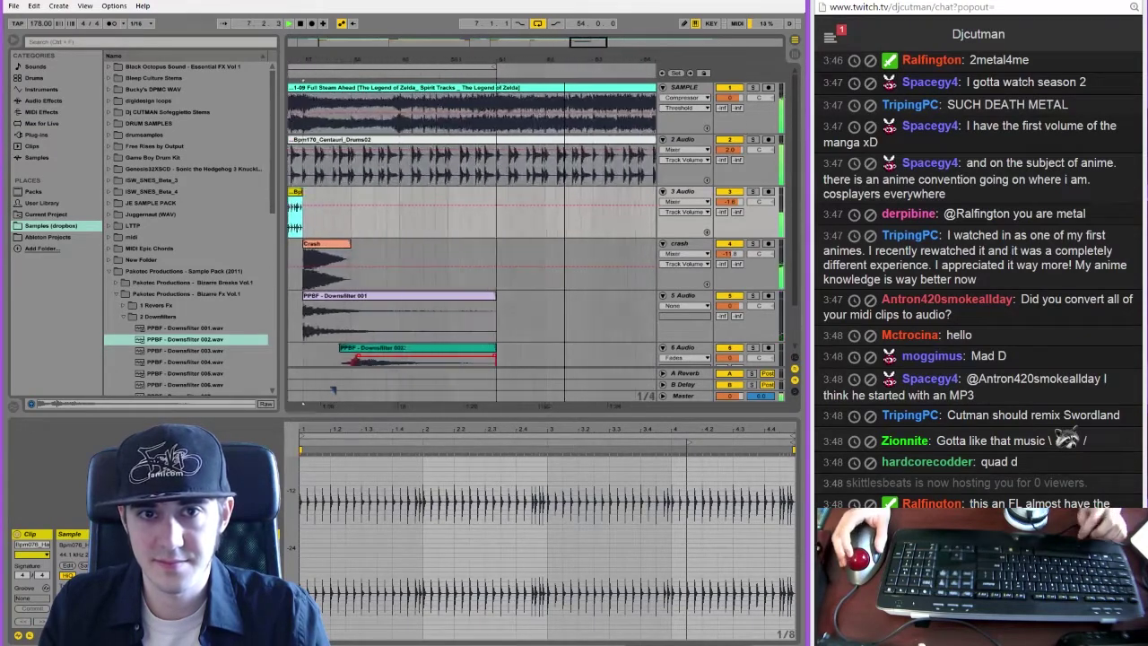
pyautogui.moveTo(586, 42)
pyautogui.mouseDown()
pyautogui.moveTo(578, 31)
pyautogui.moveTo(570, 42)
pyautogui.mouseUp()
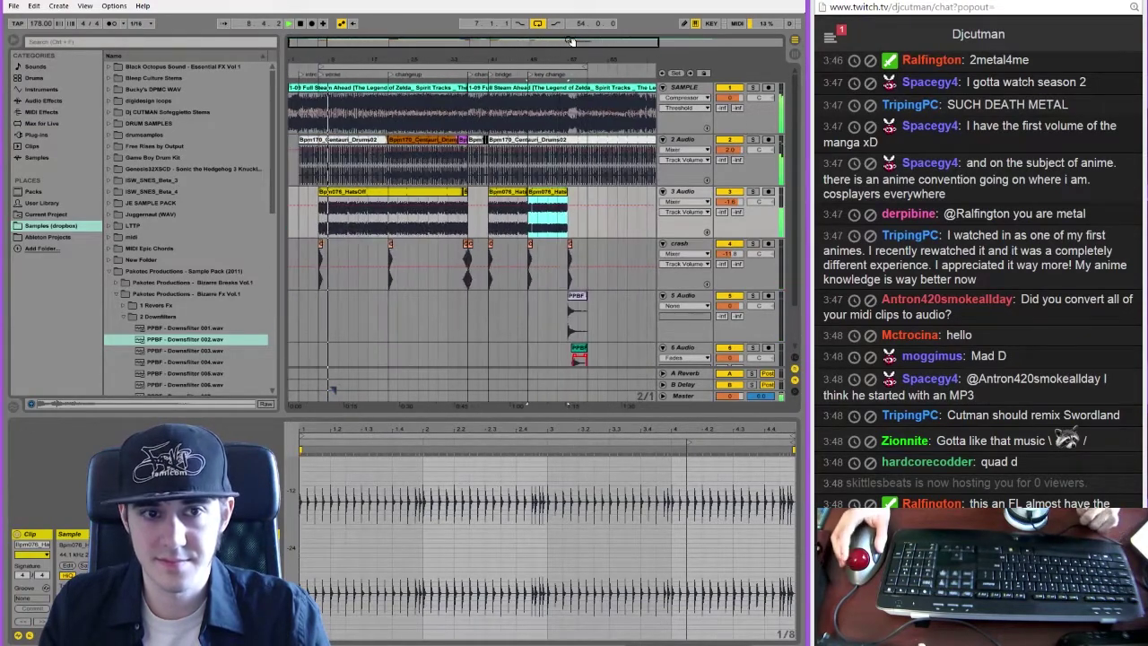
pyautogui.click(333, 224)
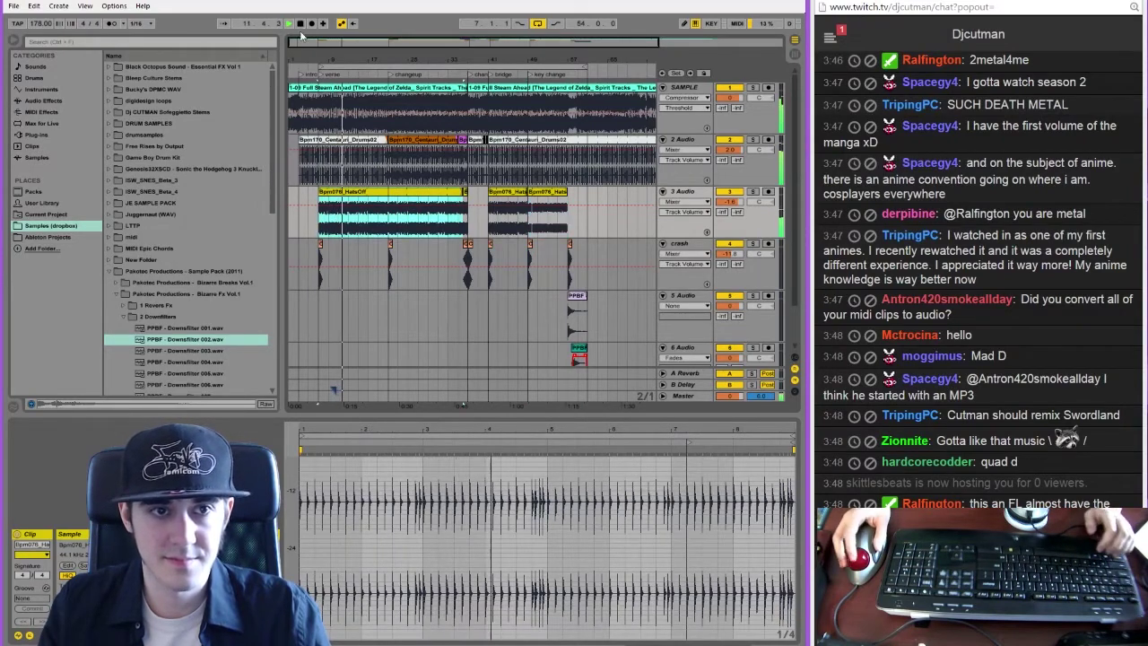
# Duplicate the first bar of the verse's HatsOff clip over bar 8 and play back from just before the verse
pyautogui.moveTo(319, 42); pyautogui.dragTo(458, 227)
pyautogui.press('space')
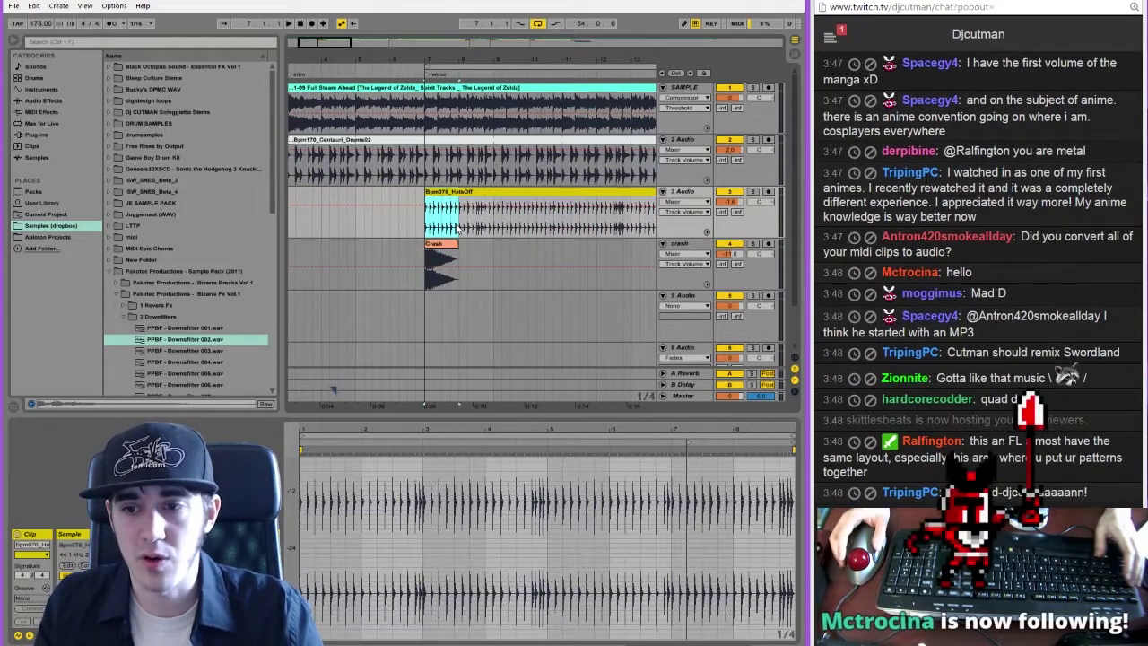
pyautogui.hotkey('alt', 'Tab')
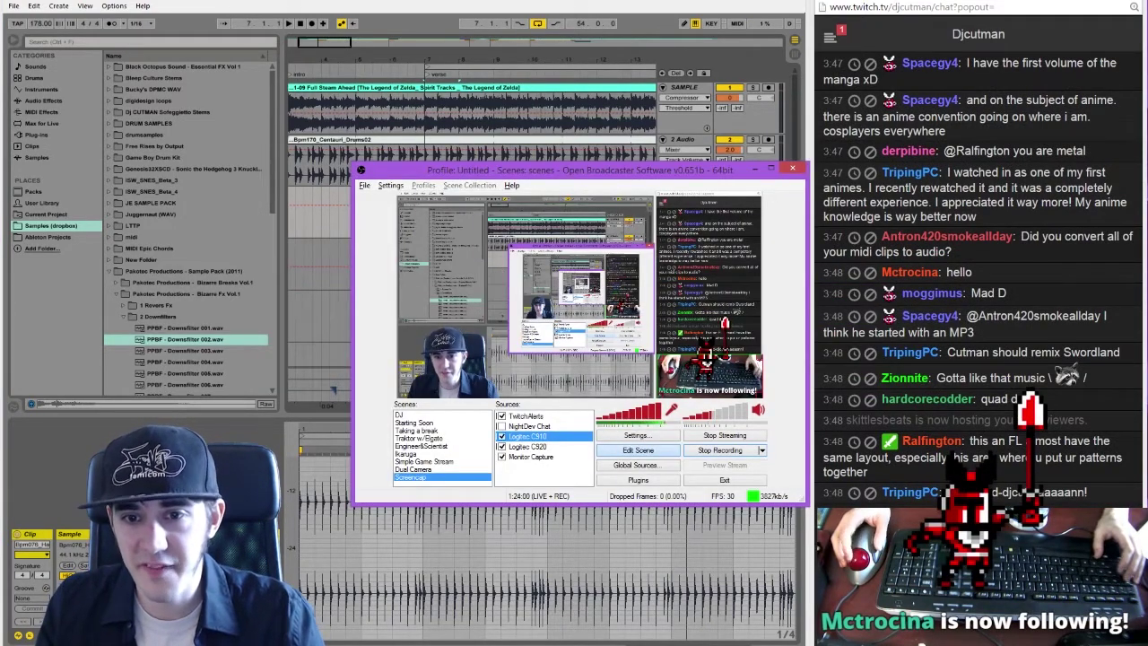
pyautogui.hotkey('alt', 'Tab')
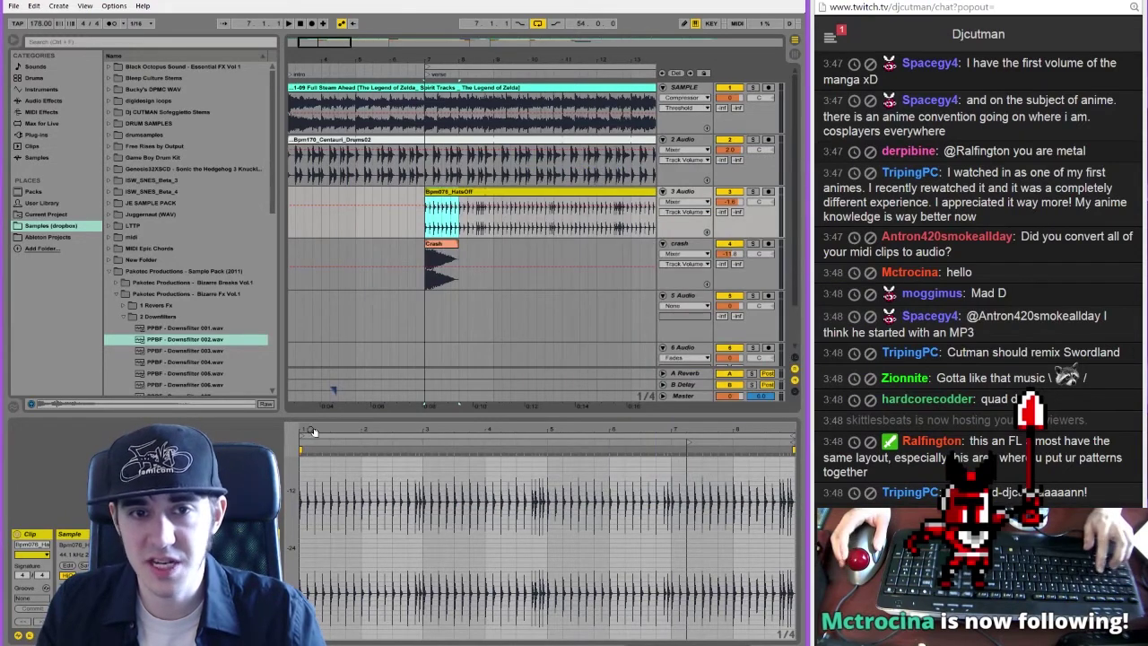
pyautogui.hotkey('ctrl', 'd')
pyautogui.click(414, 220)
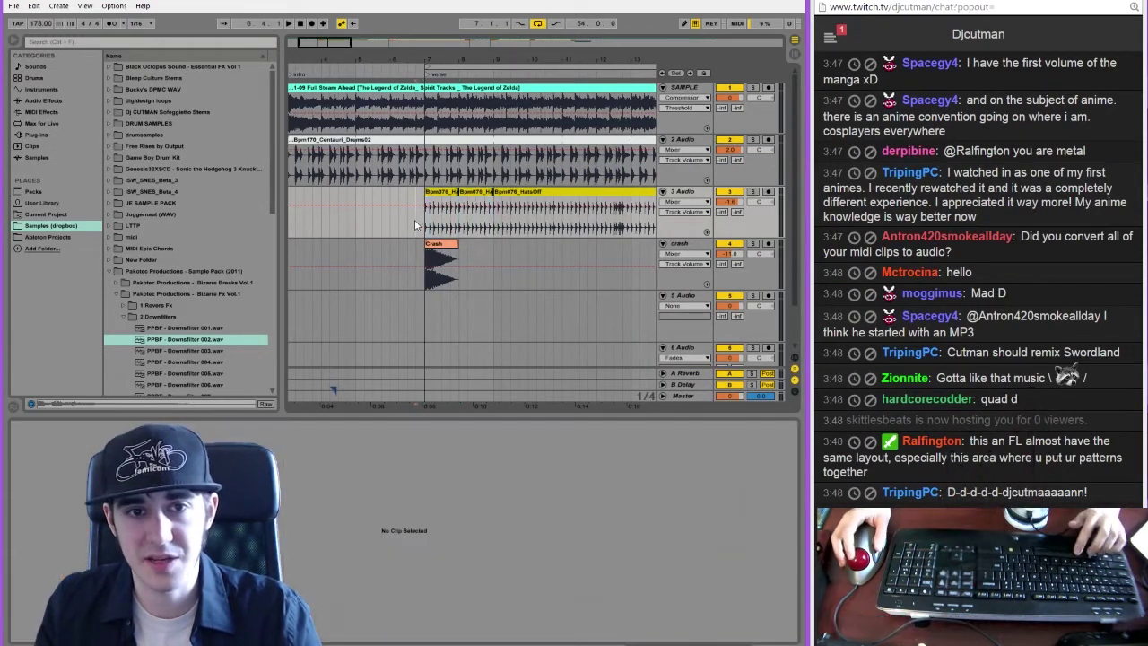
pyautogui.press('space')
# Duplicate bar 15 of the HatsOff clip over bar 16 while the verse plays
pyautogui.moveTo(389, 43); pyautogui.dragTo(419, 35)
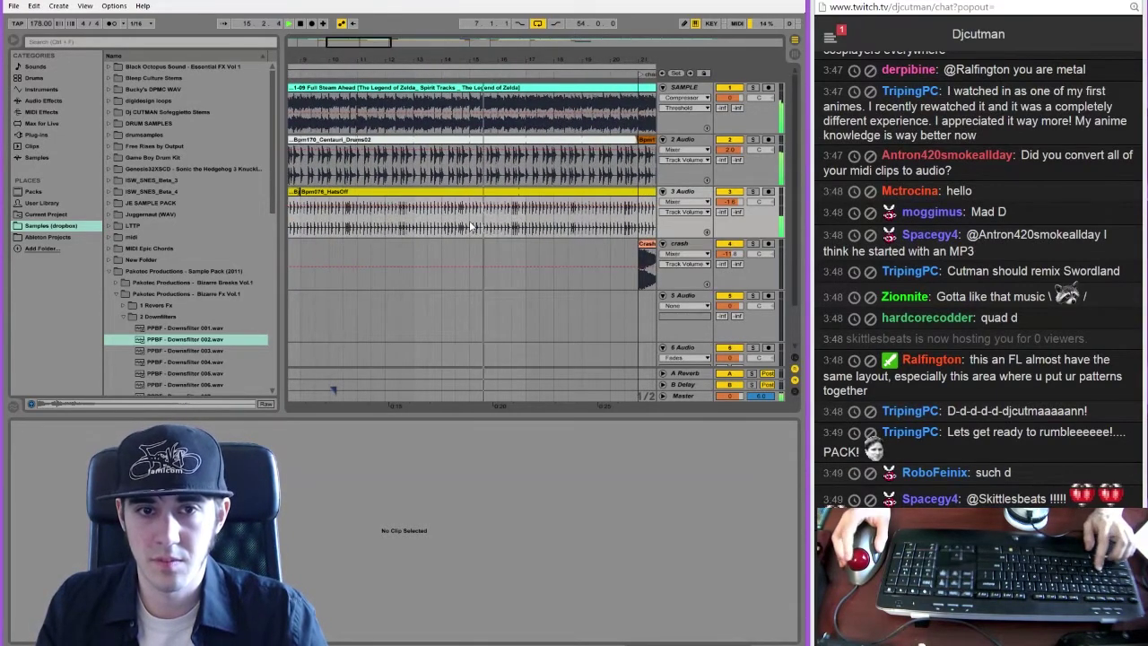
pyautogui.moveTo(471, 226); pyautogui.dragTo(500, 224)
pyautogui.hotkey('ctrl', 'd')
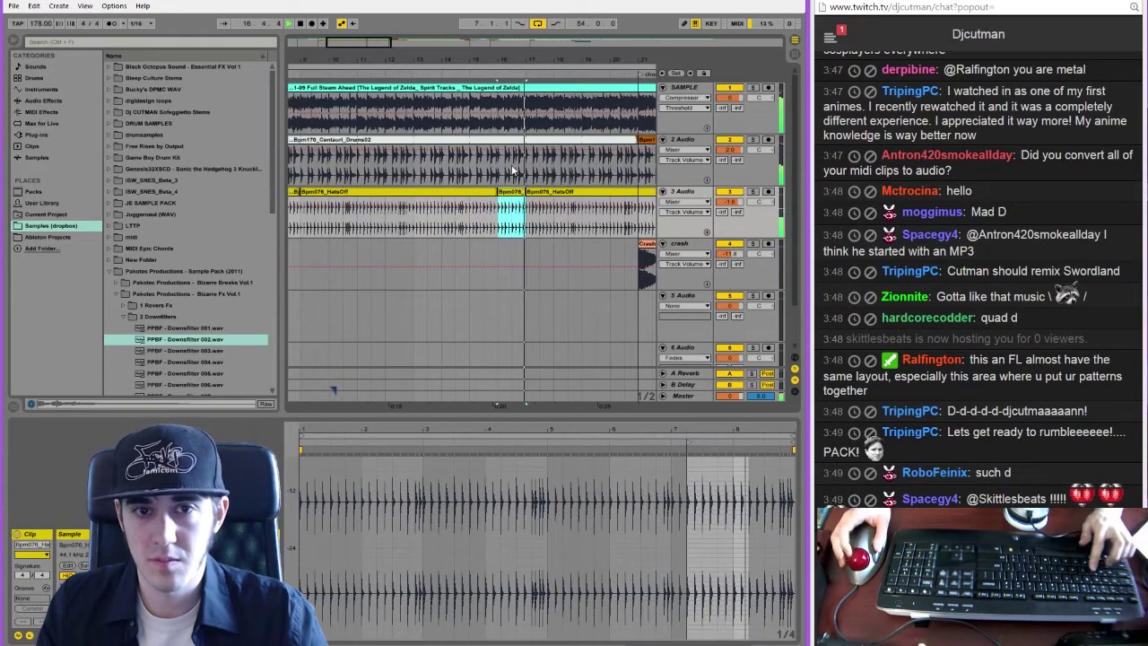
pyautogui.moveTo(357, 42); pyautogui.dragTo(382, 42)
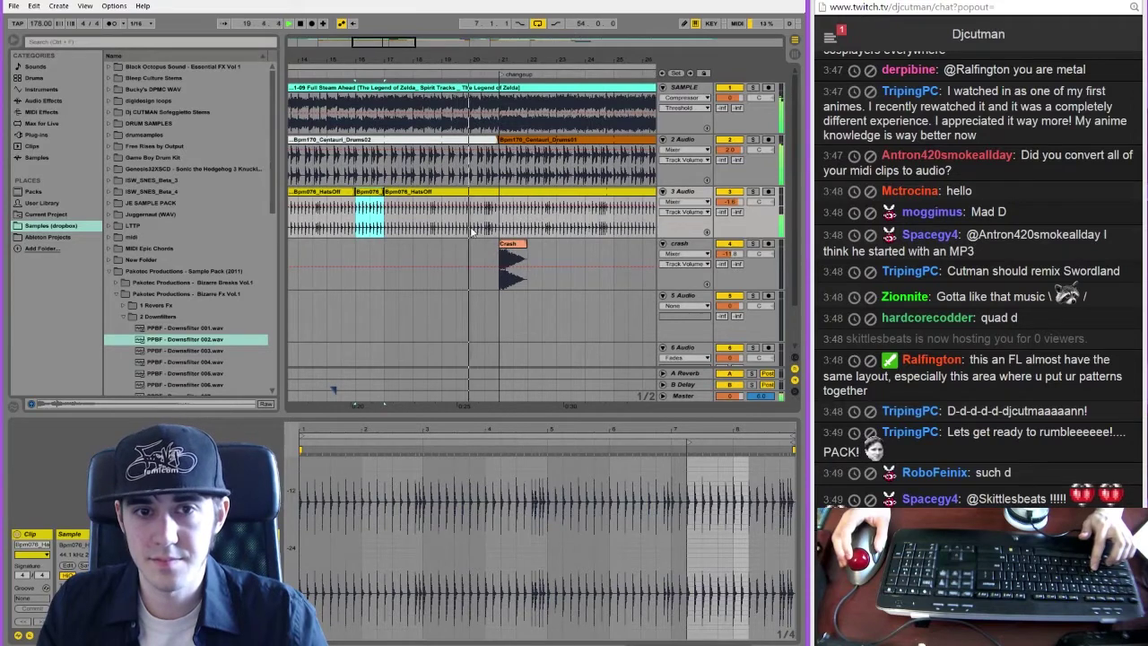
# Duplicate the third beat of bar 20 in the HatsOff clip over the fourth beat, just before the changeup
pyautogui.moveTo(483, 230); pyautogui.dragTo(498, 231)
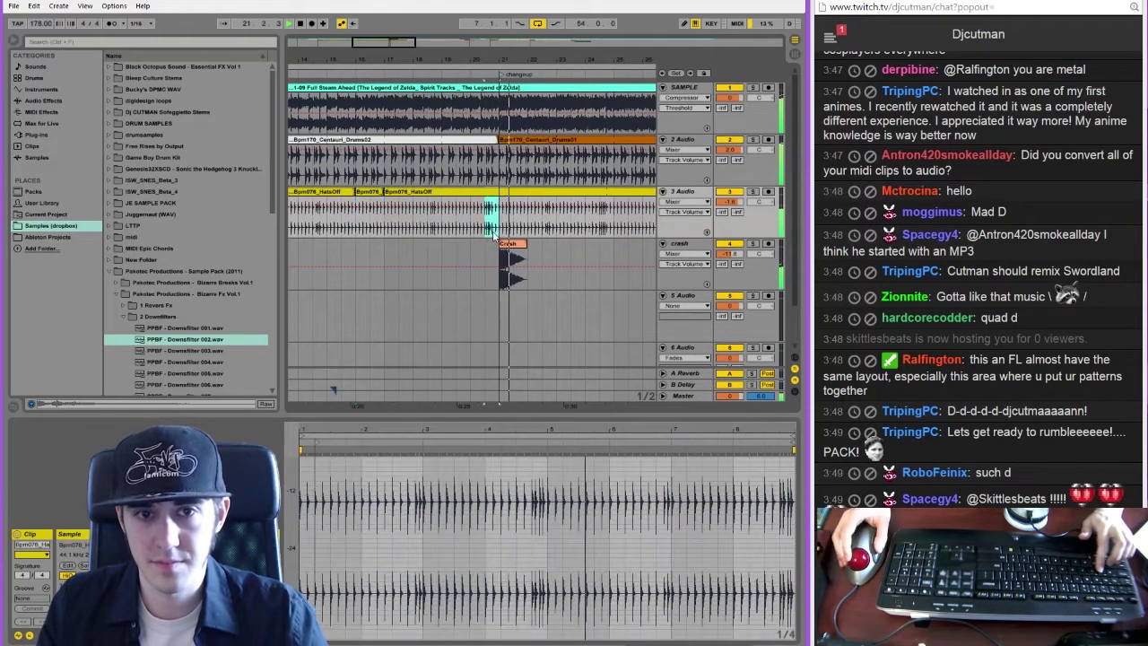
pyautogui.press('+')
pyautogui.press('+')
pyautogui.press('+')
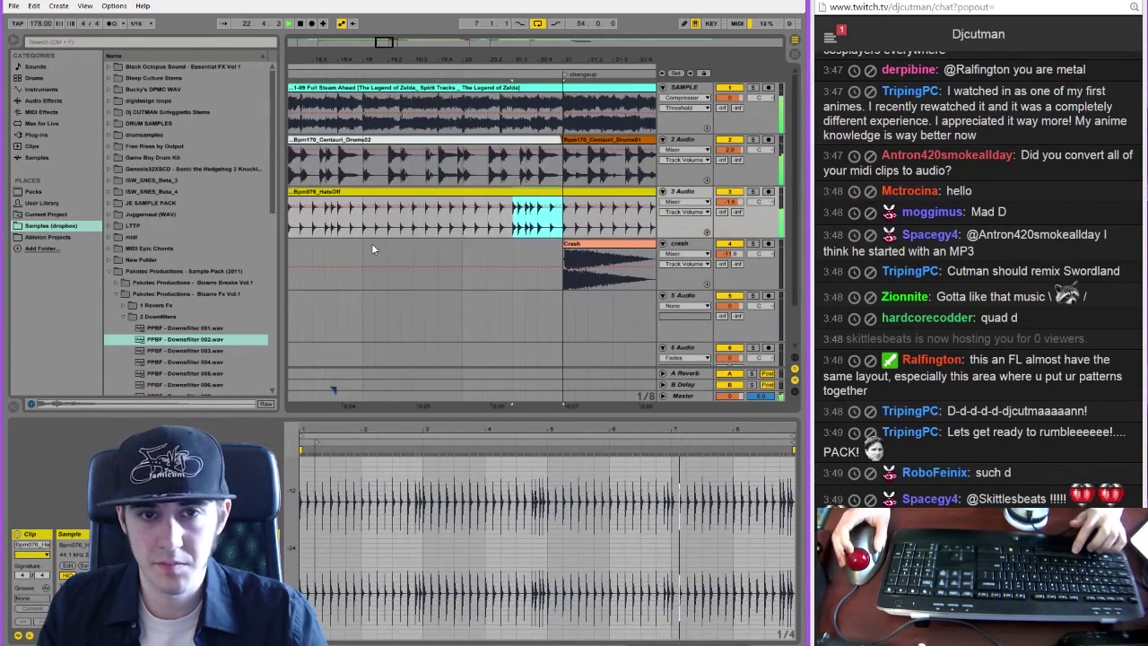
pyautogui.click(372, 246)
pyautogui.moveTo(518, 223); pyautogui.dragTo(534, 224)
pyautogui.hotkey('ctrl', 'd')
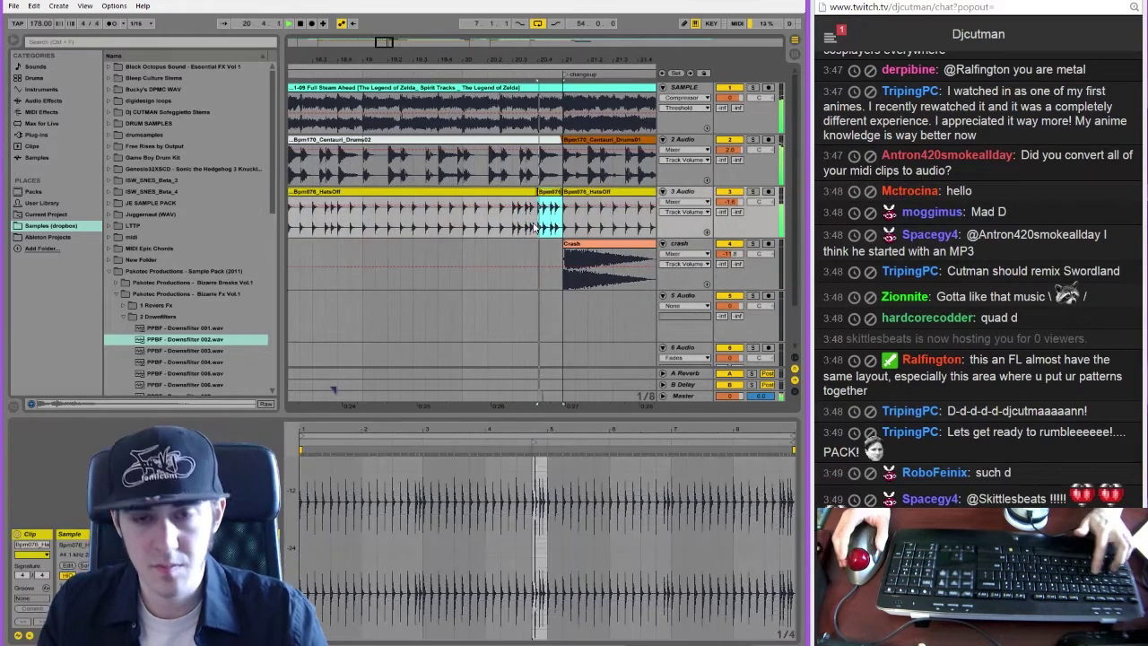
# Audition the hat fill and extend the preceding HatsOff clip over the first half of the repeated beat before the changeup
pyautogui.click(415, 221)
pyautogui.press('space')
pyautogui.press('space')
pyautogui.click(540, 191)
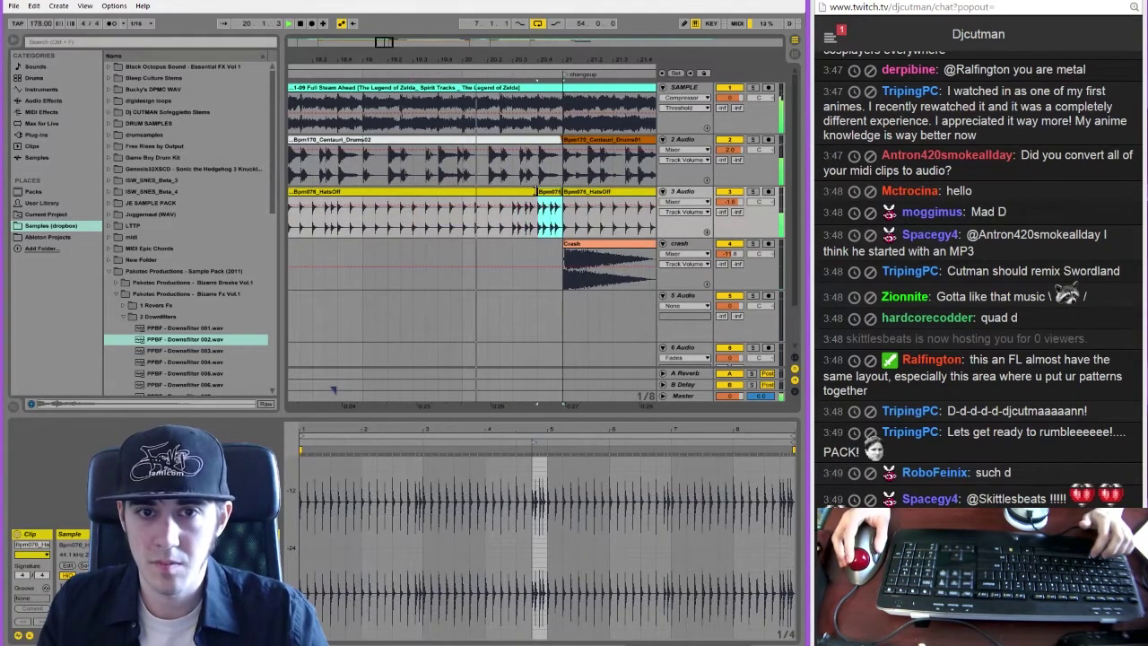
pyautogui.moveTo(536, 191); pyautogui.dragTo(547, 191)
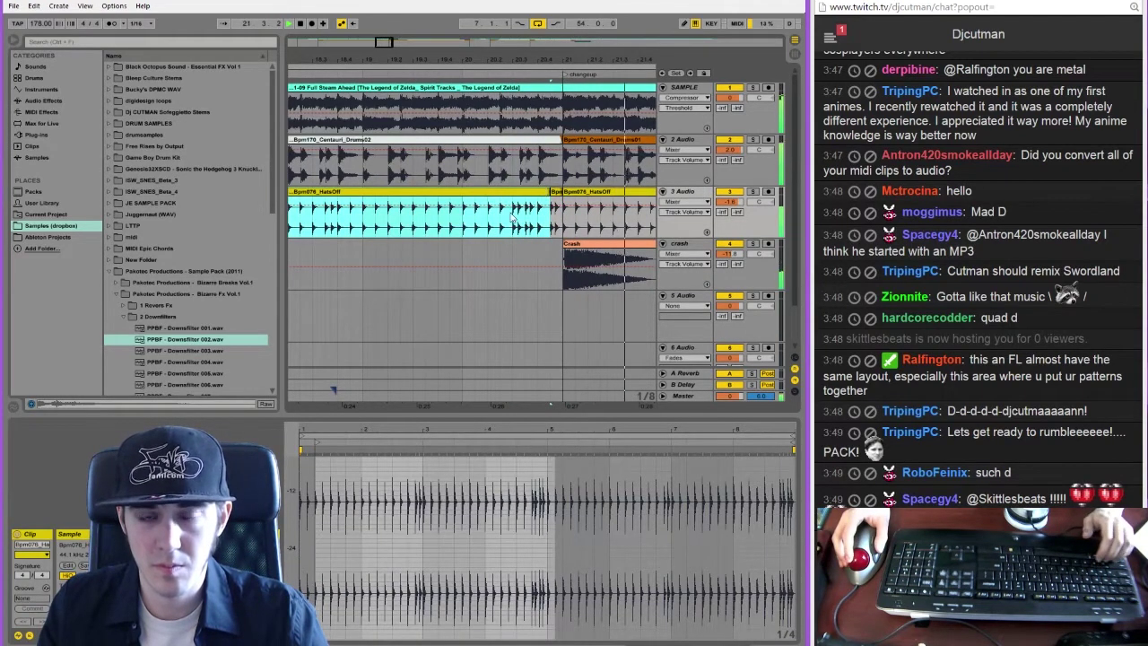
pyautogui.click(465, 227)
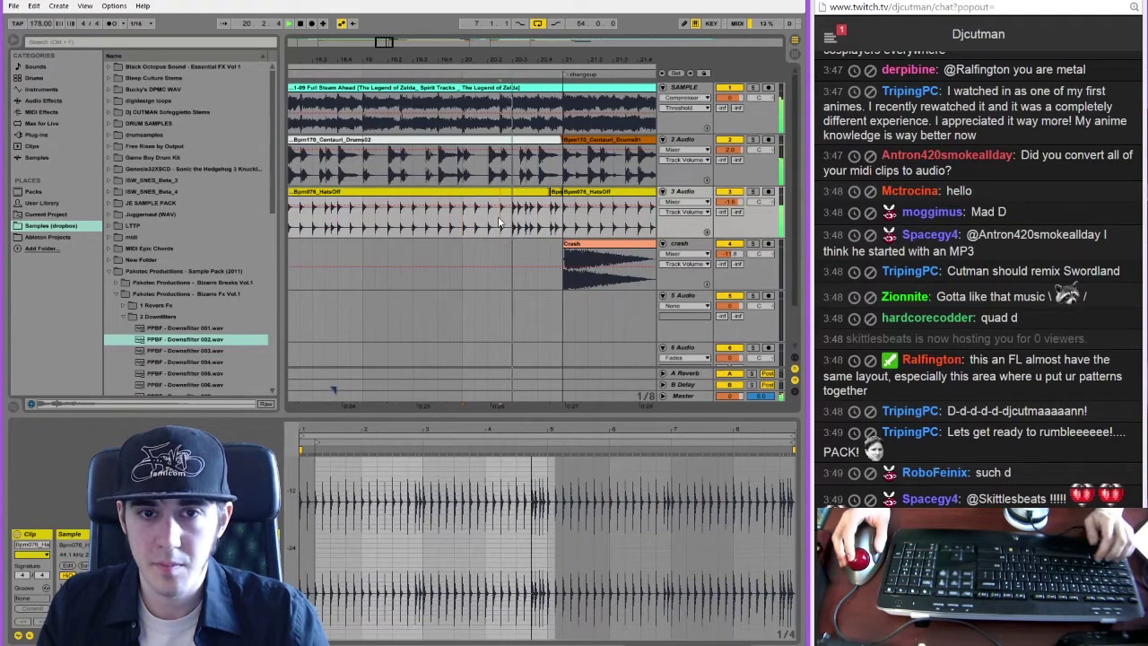
# Duplicate the second half of beat 20.2 in the hats over the start of beat 20.3 and play back the fill
pyautogui.moveTo(501, 220); pyautogui.dragTo(512, 220)
pyautogui.hotkey('ctrl', 'd')
pyautogui.click(477, 220)
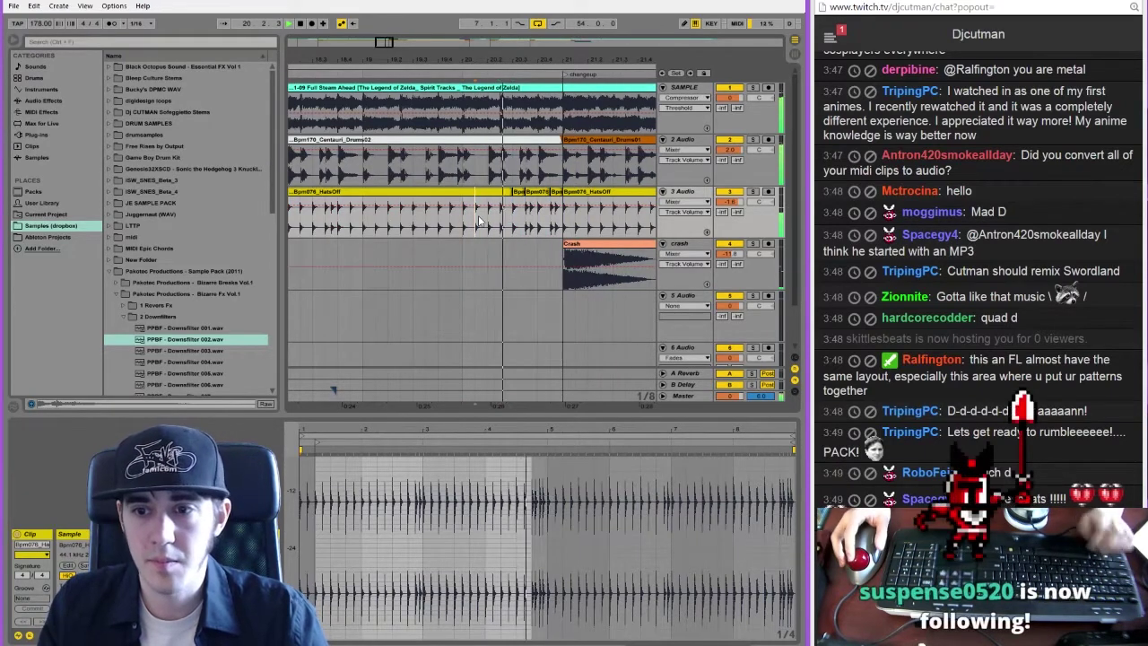
pyautogui.hotkey('alt', 'Tab')
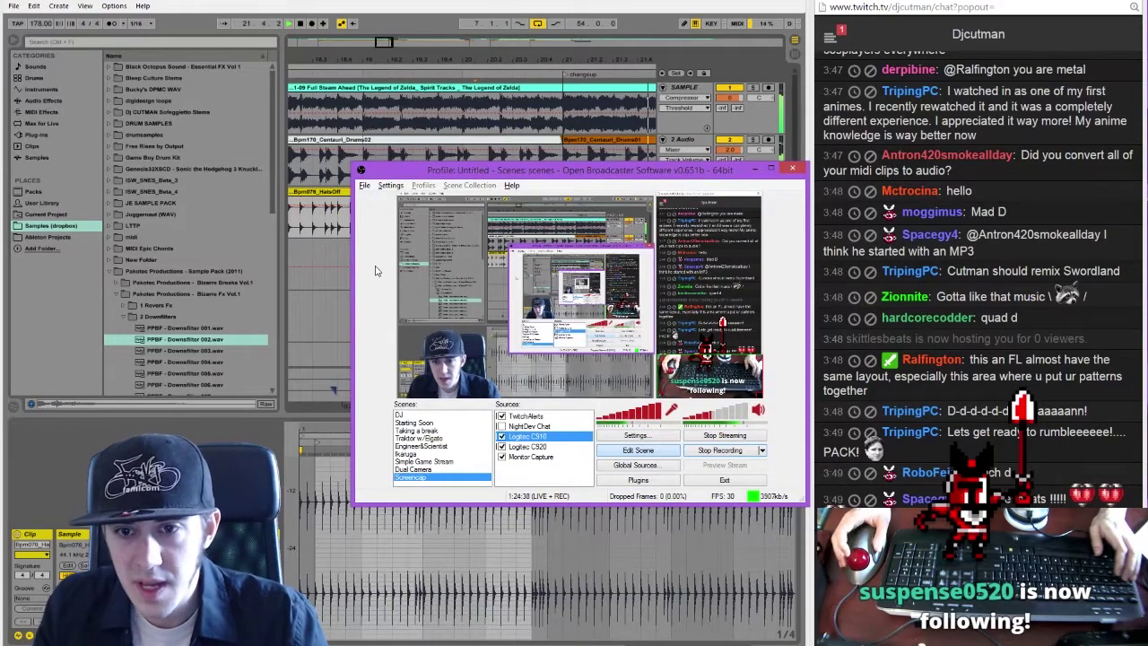
pyautogui.hotkey('alt', 'Tab')
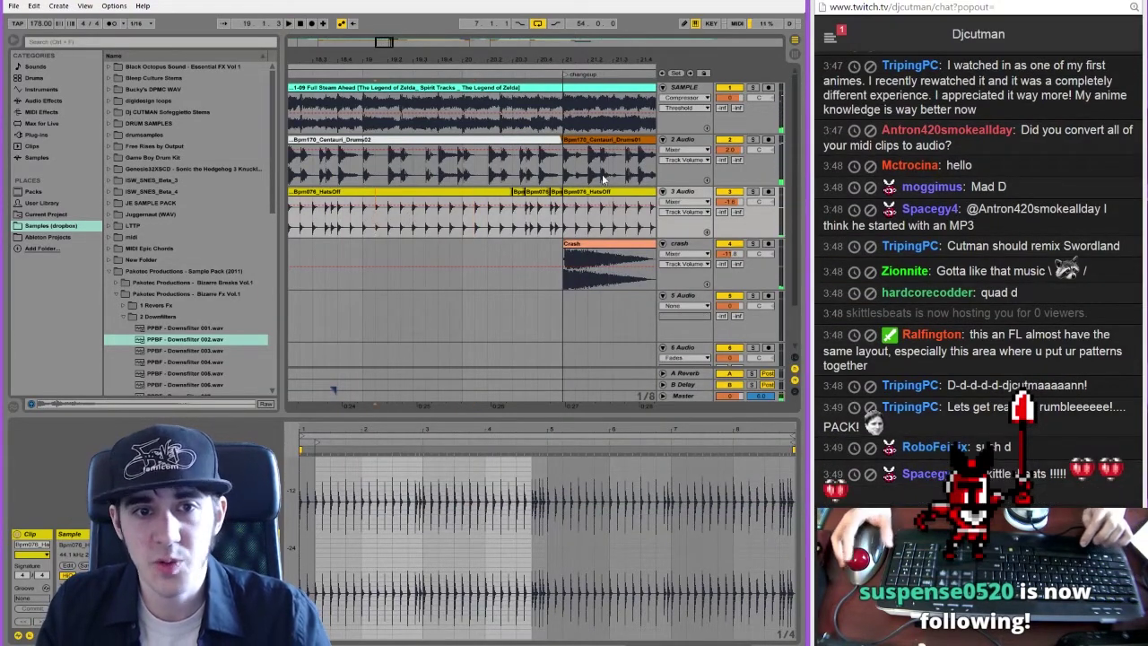
# Solo the hats track and play back the edited hat fill leading into the changeup
pyautogui.click(752, 192)
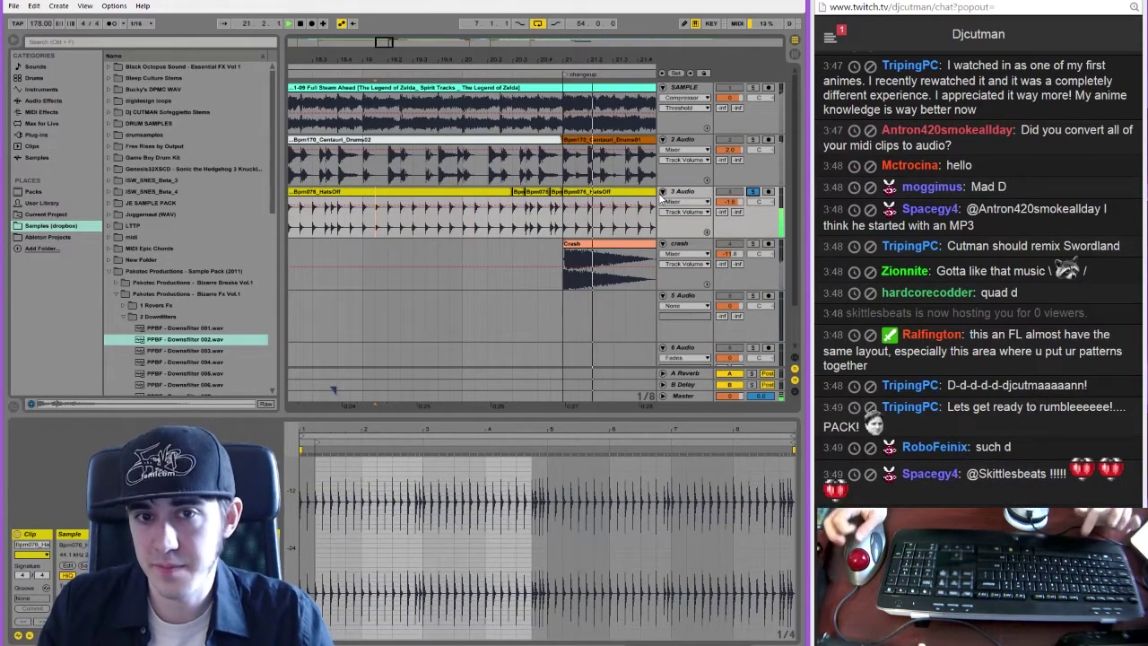
pyautogui.moveTo(377, 226); pyautogui.dragTo(456, 234)
pyautogui.click(456, 235)
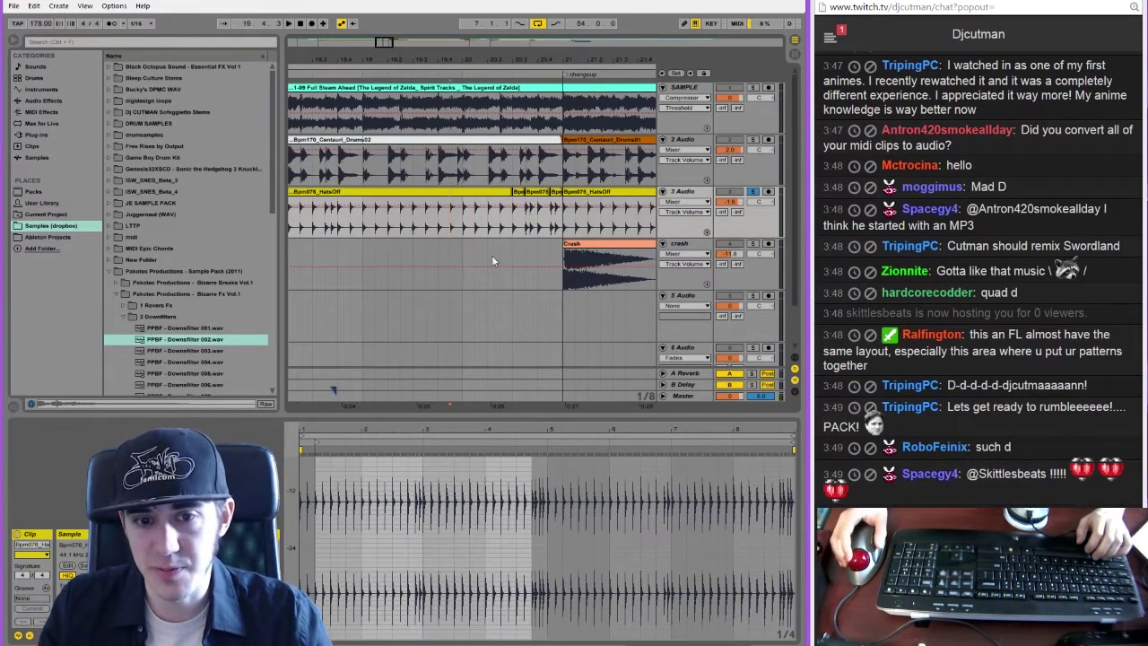
# Go through the short hat slices before the changeup one by one to examine how the fill is built
pyautogui.moveTo(523, 203); pyautogui.dragTo(552, 206)
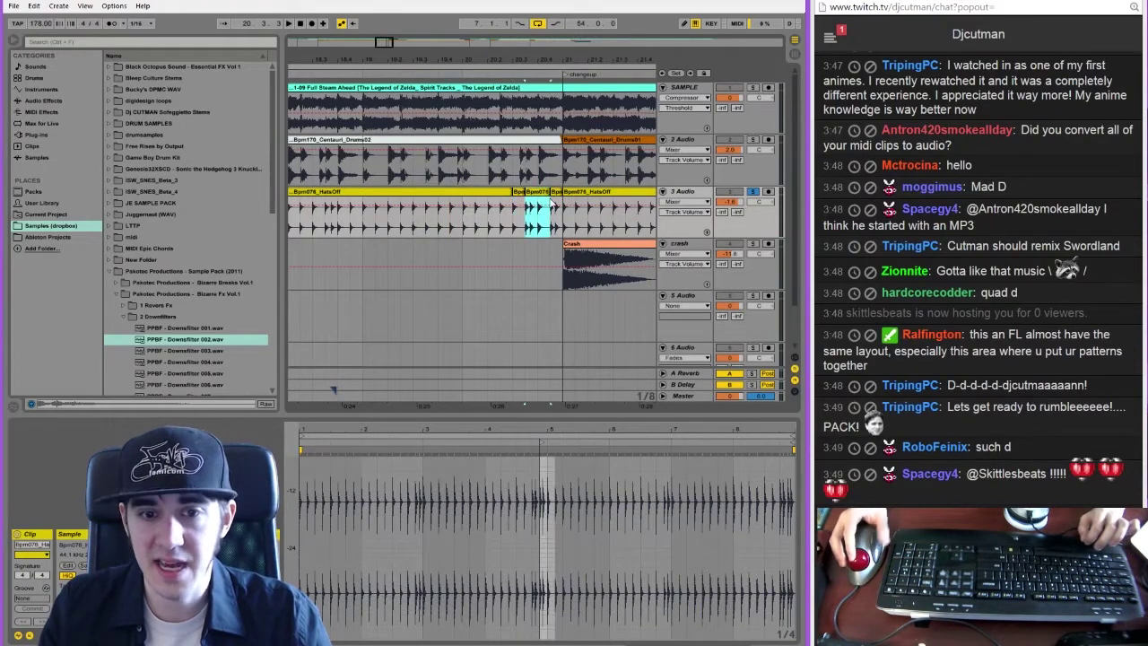
pyautogui.click(558, 192)
pyautogui.click(537, 192)
pyautogui.click(519, 192)
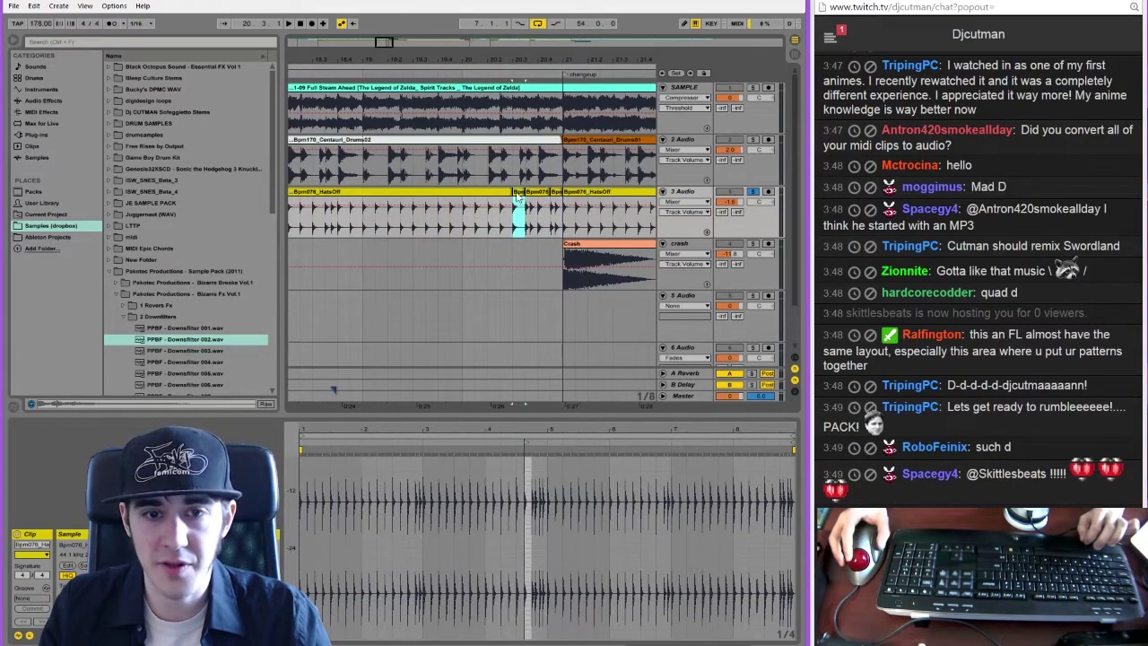
pyautogui.click(506, 191)
pyautogui.click(520, 191)
pyautogui.click(537, 192)
pyautogui.click(556, 192)
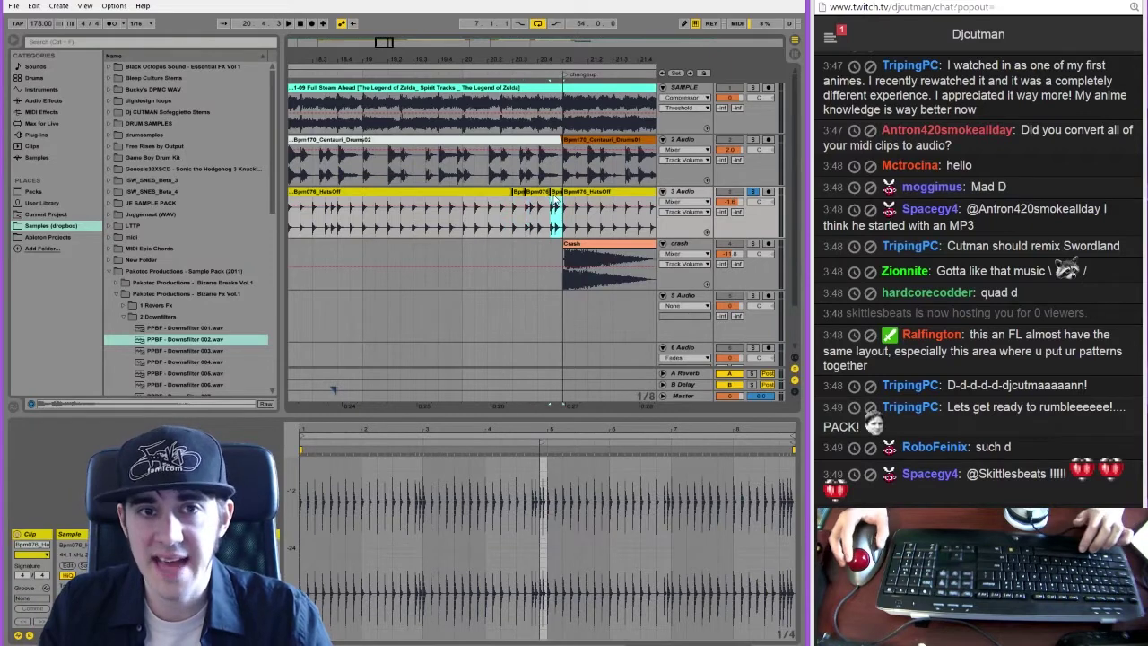
# Display the clip fades on the 3 Audio hats track and focus on the crossfade between the slices at beat 20.3
pyautogui.moveTo(393, 44); pyautogui.dragTo(399, 34)
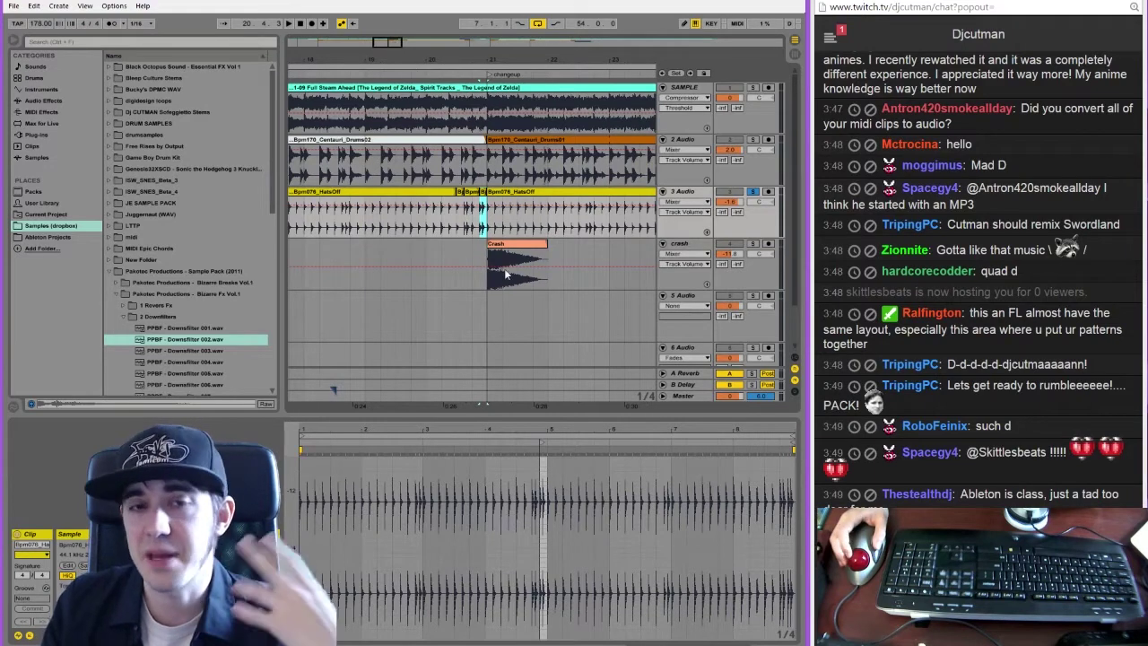
pyautogui.click(454, 204)
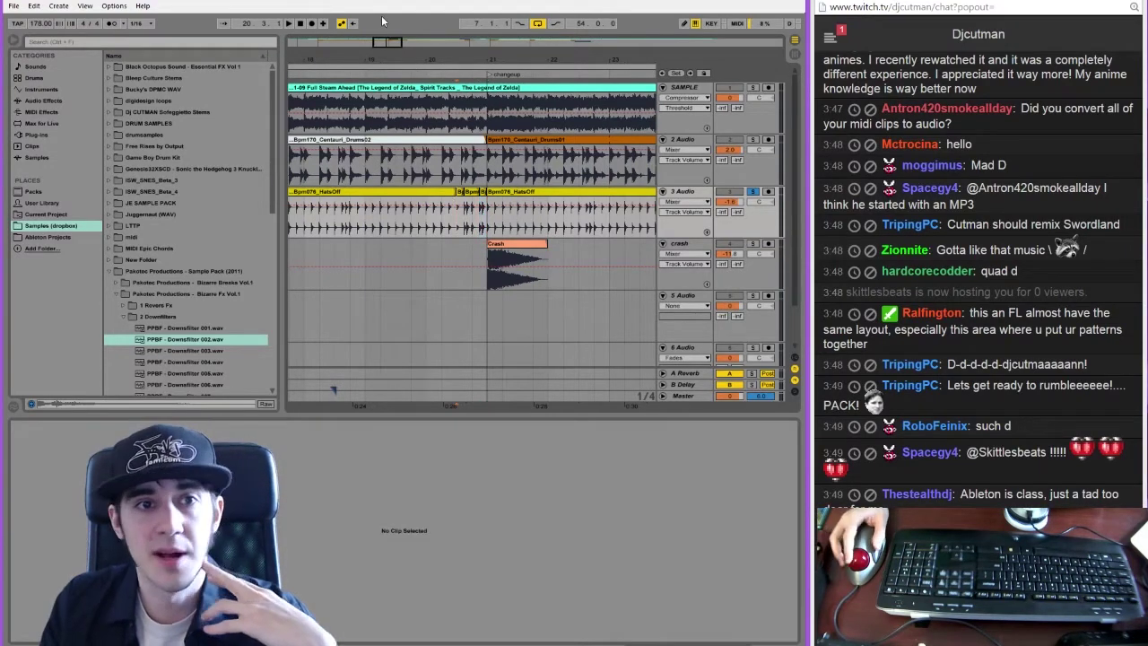
pyautogui.moveTo(392, 42)
pyautogui.mouseDown()
pyautogui.moveTo(389, 56)
pyautogui.moveTo(395, 41)
pyautogui.mouseUp()
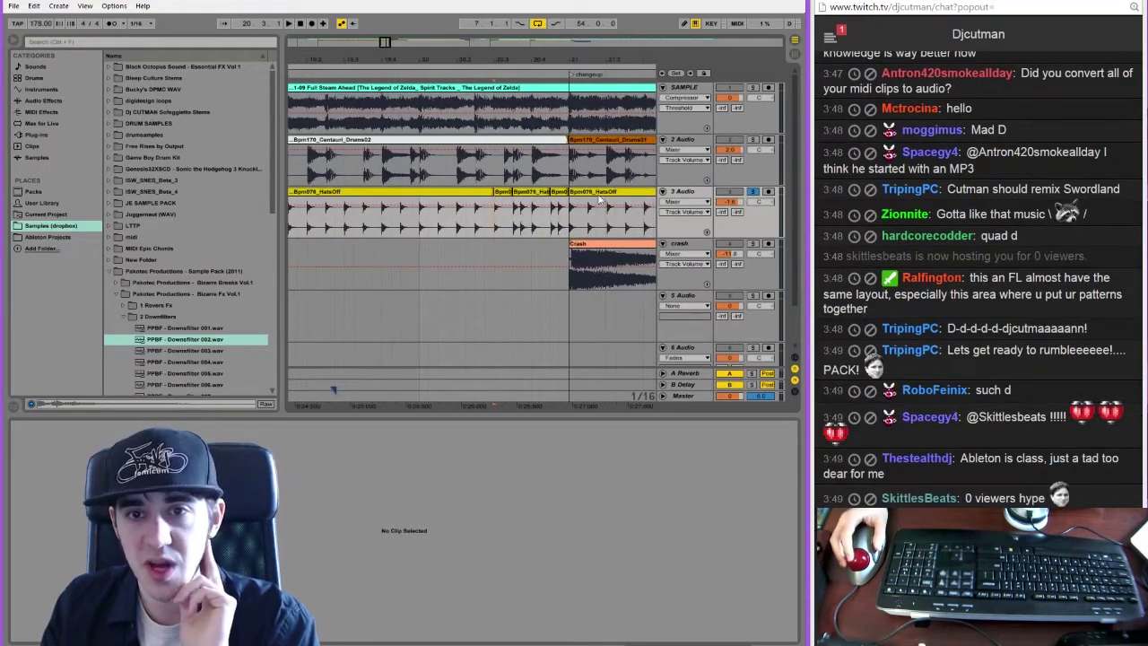
pyautogui.click(691, 203)
pyautogui.click(692, 222)
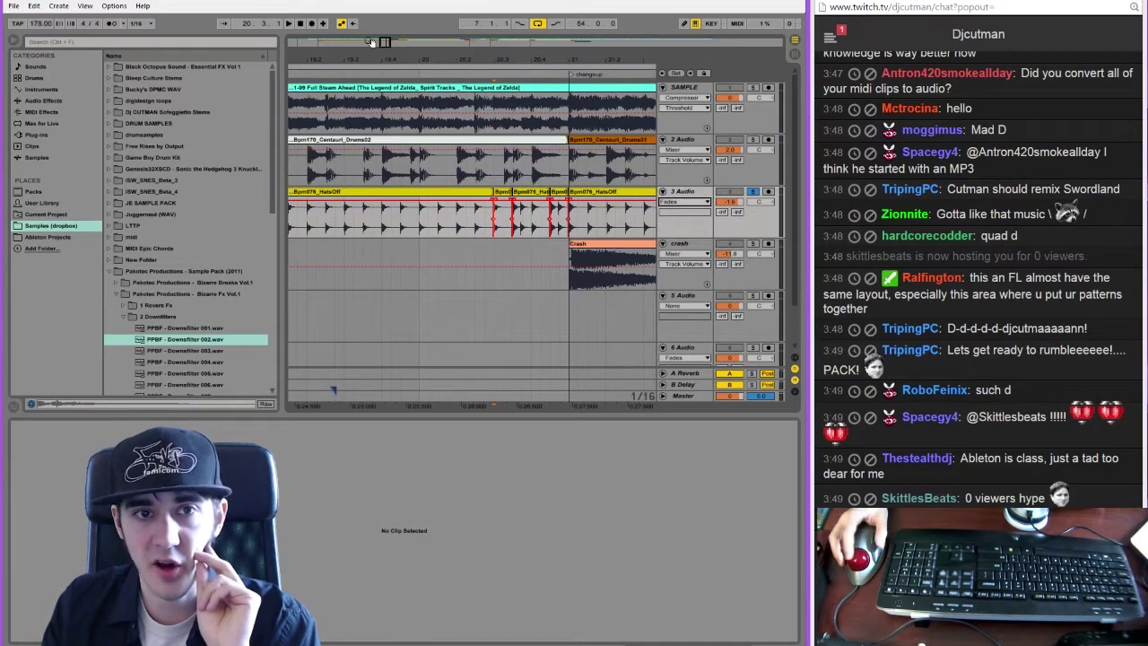
pyautogui.moveTo(388, 43)
pyautogui.mouseDown()
pyautogui.moveTo(387, 77)
pyautogui.moveTo(391, 44)
pyautogui.mouseUp()
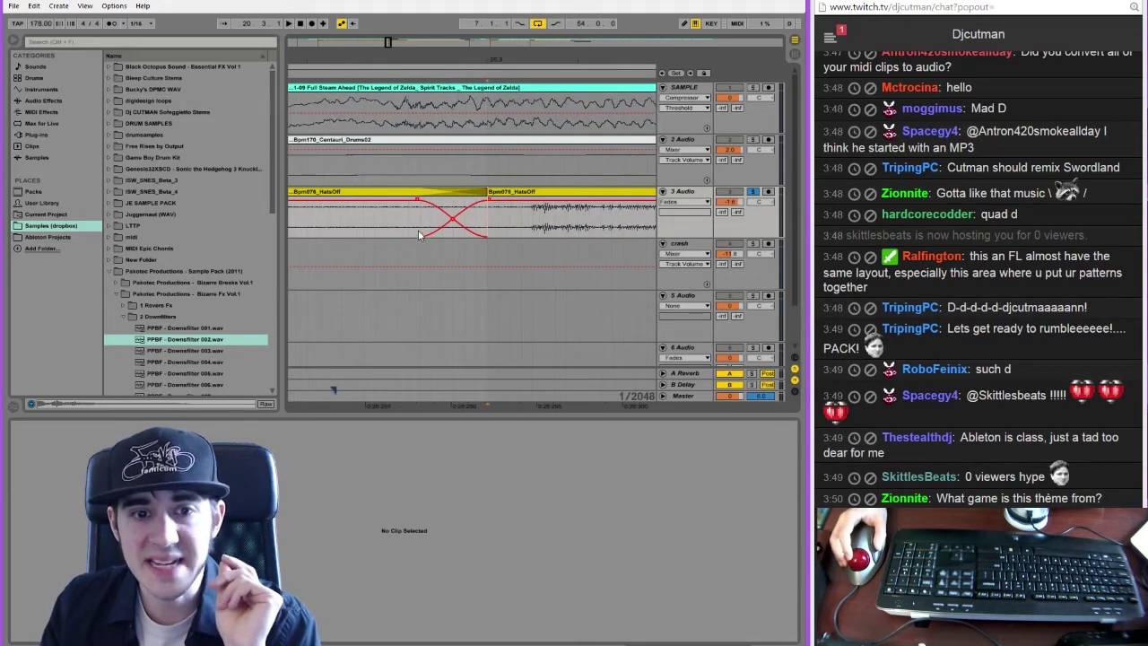
# Select the crossfade's span at beat 20.3 and enlarge the 3 Audio track height to inspect the fade curves
pyautogui.moveTo(418, 235); pyautogui.dragTo(490, 224)
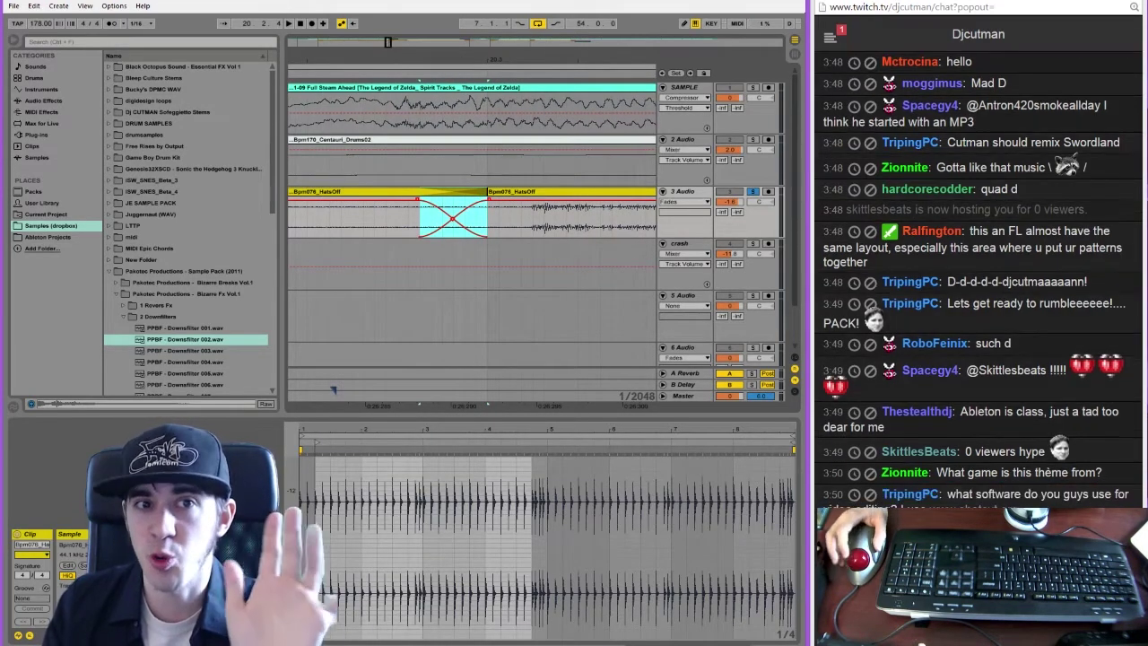
pyautogui.moveTo(489, 59); pyautogui.dragTo(457, 52)
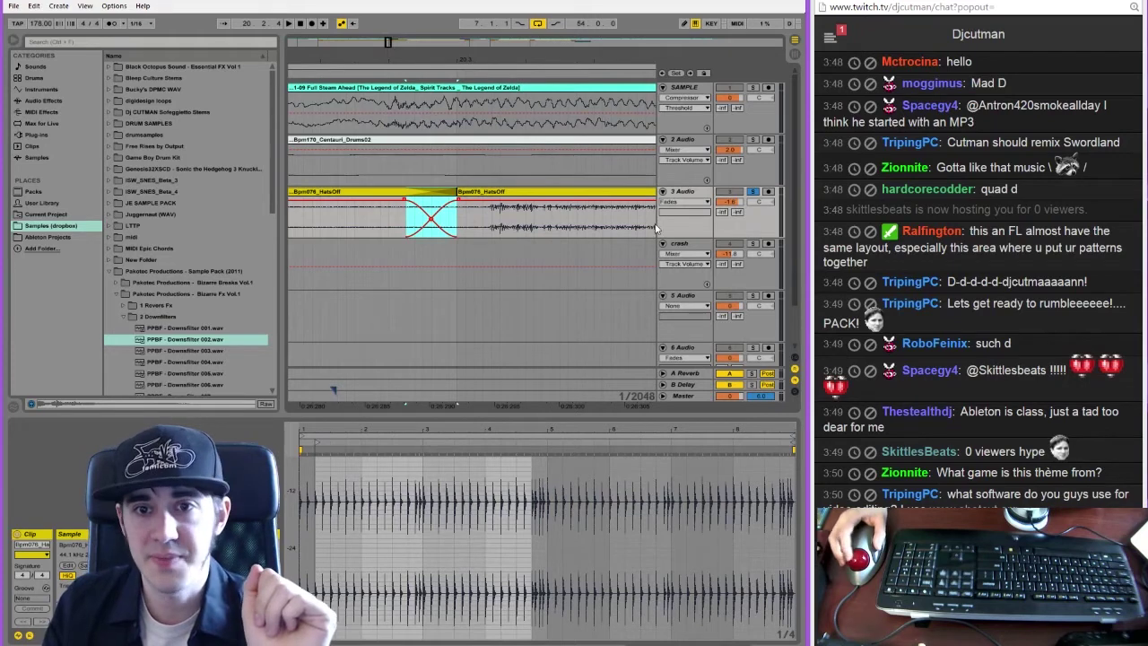
pyautogui.moveTo(674, 237); pyautogui.dragTo(706, 414)
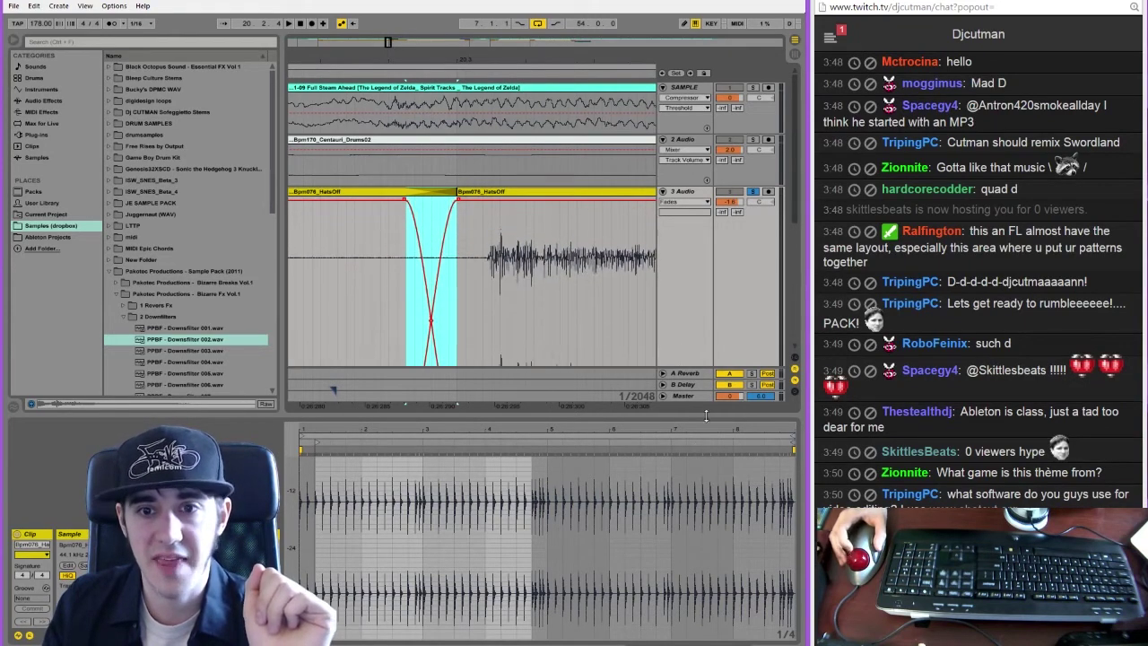
pyautogui.scroll(-3, 795, 238)
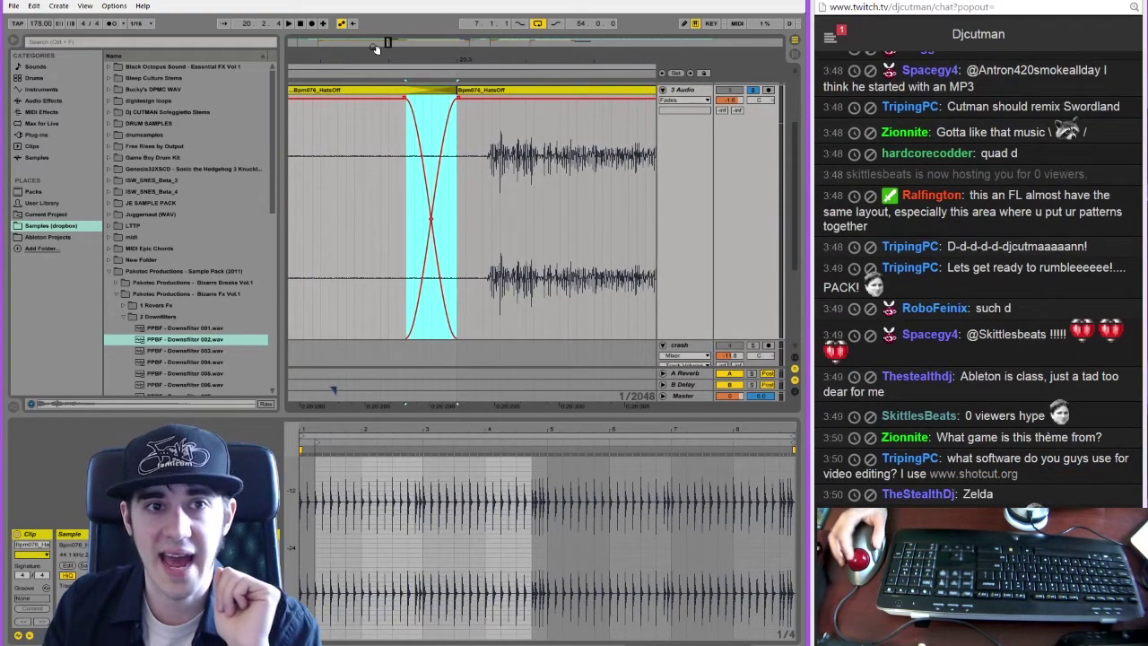
# Examine the hat waveform's onset near beat 20.3 at sample level, marking points on its quiet lead-in and first peaks
pyautogui.moveTo(390, 43); pyautogui.dragTo(387, 42)
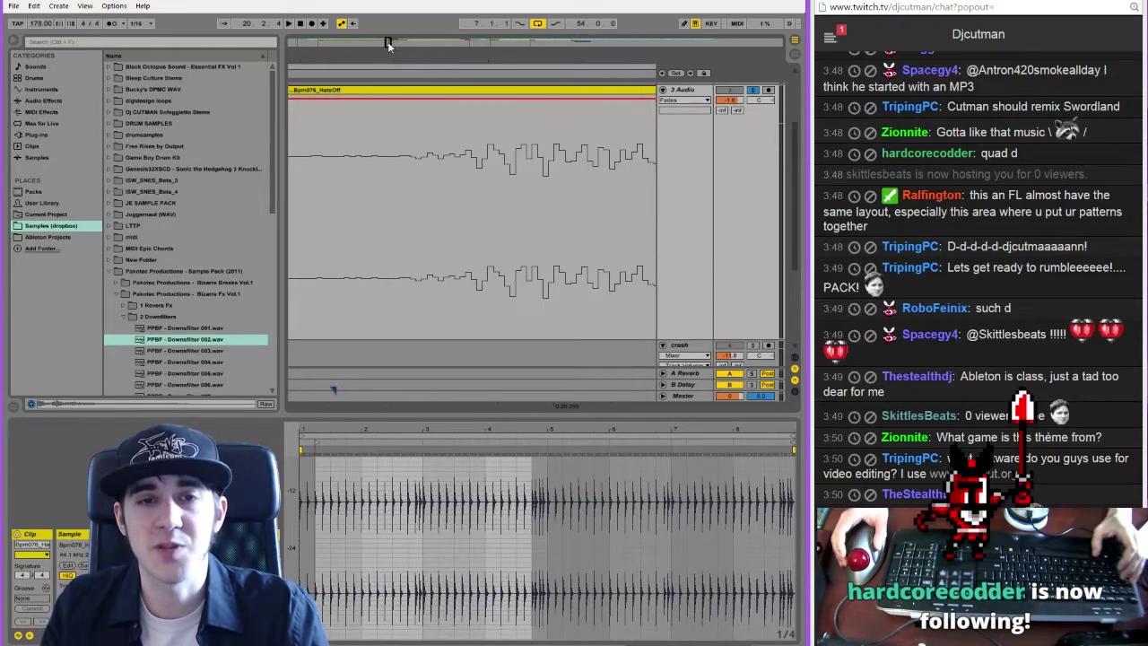
pyautogui.hotkey('alt', 'Tab')
pyautogui.hotkey('alt', 'Tab')
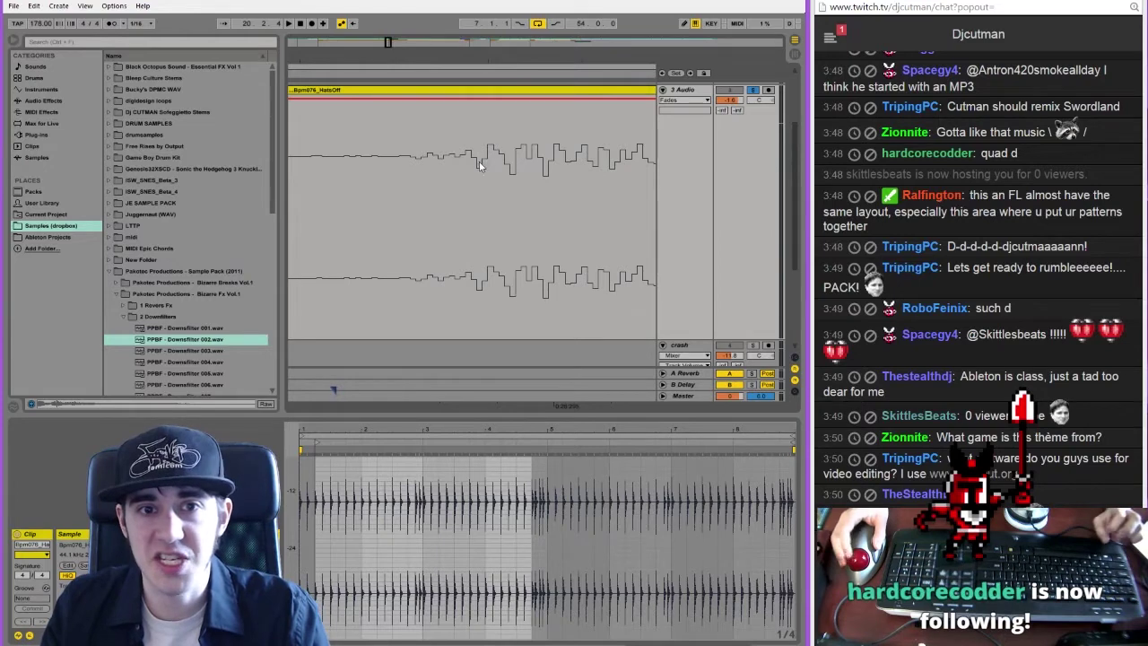
pyautogui.moveTo(480, 164); pyautogui.dragTo(566, 161)
pyautogui.moveTo(433, 143); pyautogui.dragTo(440, 143)
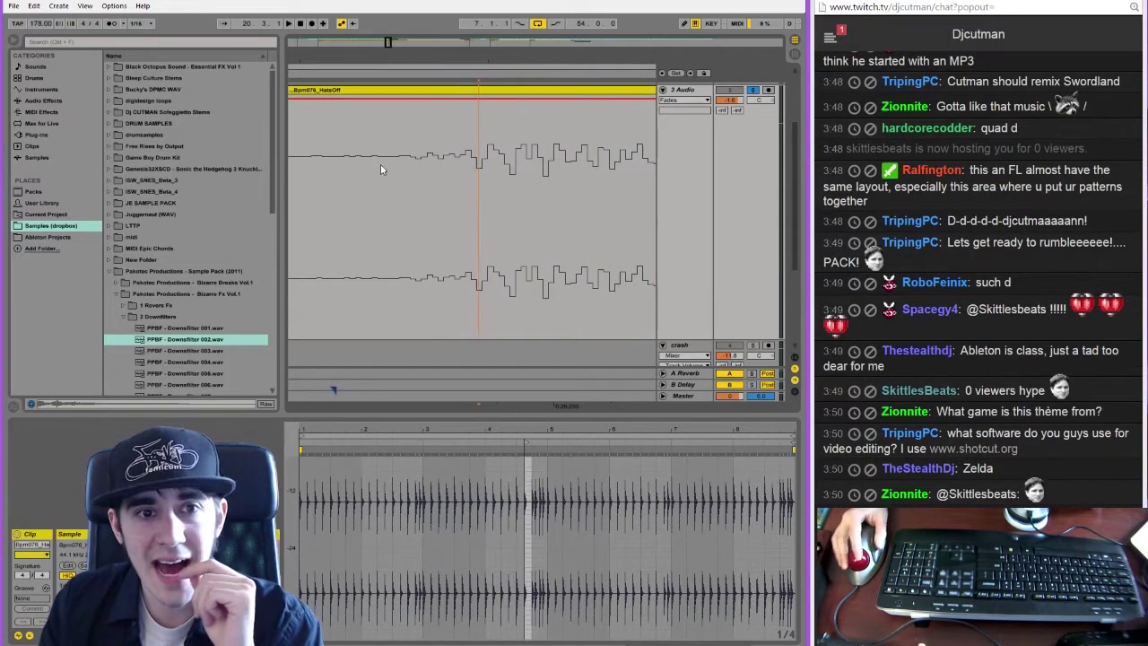
pyautogui.moveTo(296, 161); pyautogui.dragTo(529, 161)
pyautogui.click(330, 161)
pyautogui.click(532, 146)
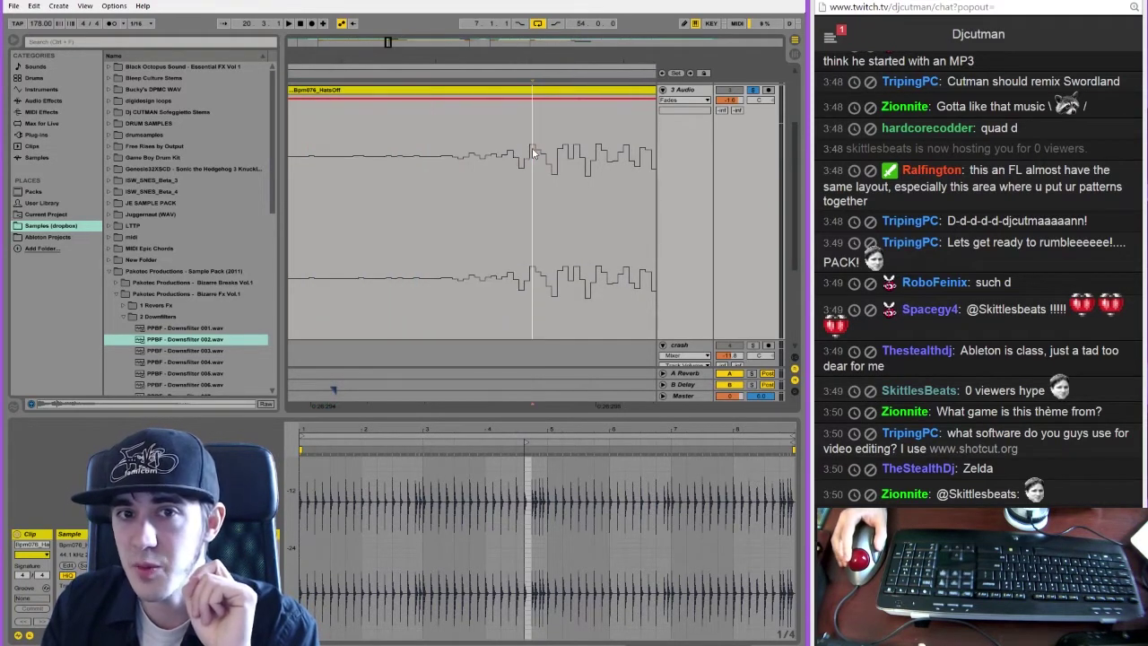
pyautogui.click(555, 176)
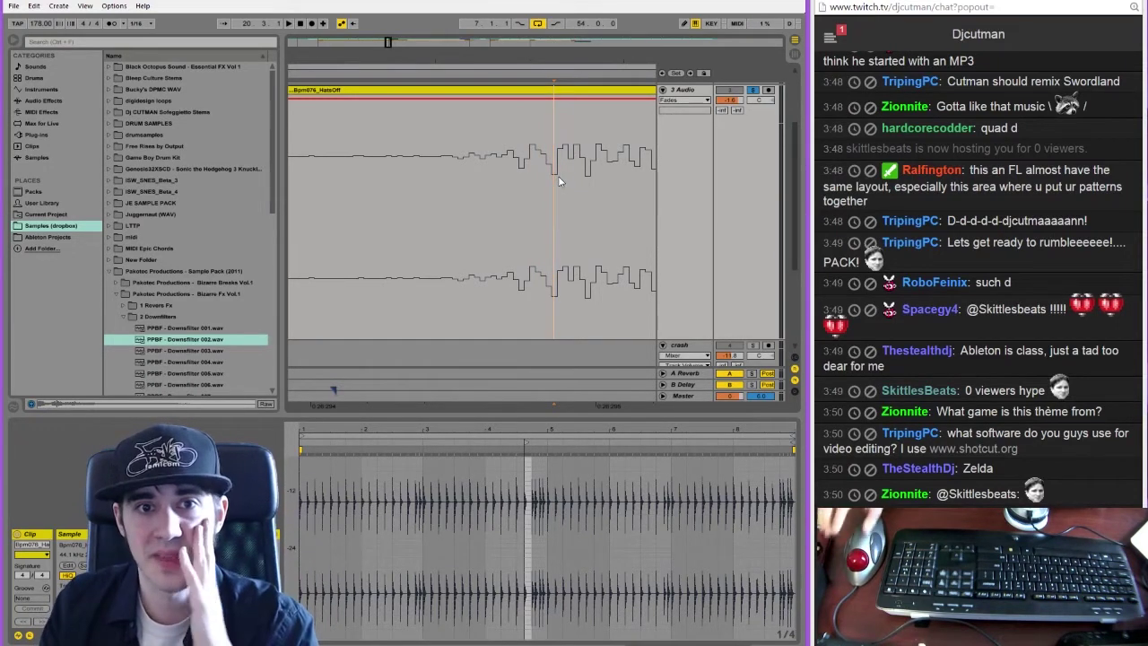
# Inspect the crossfade between hat clips just before bar 18 and turn off the fade display on the 3 Audio track
pyautogui.moveTo(390, 44)
pyautogui.mouseDown()
pyautogui.moveTo(390, 0)
pyautogui.moveTo(390, 55)
pyautogui.mouseUp()
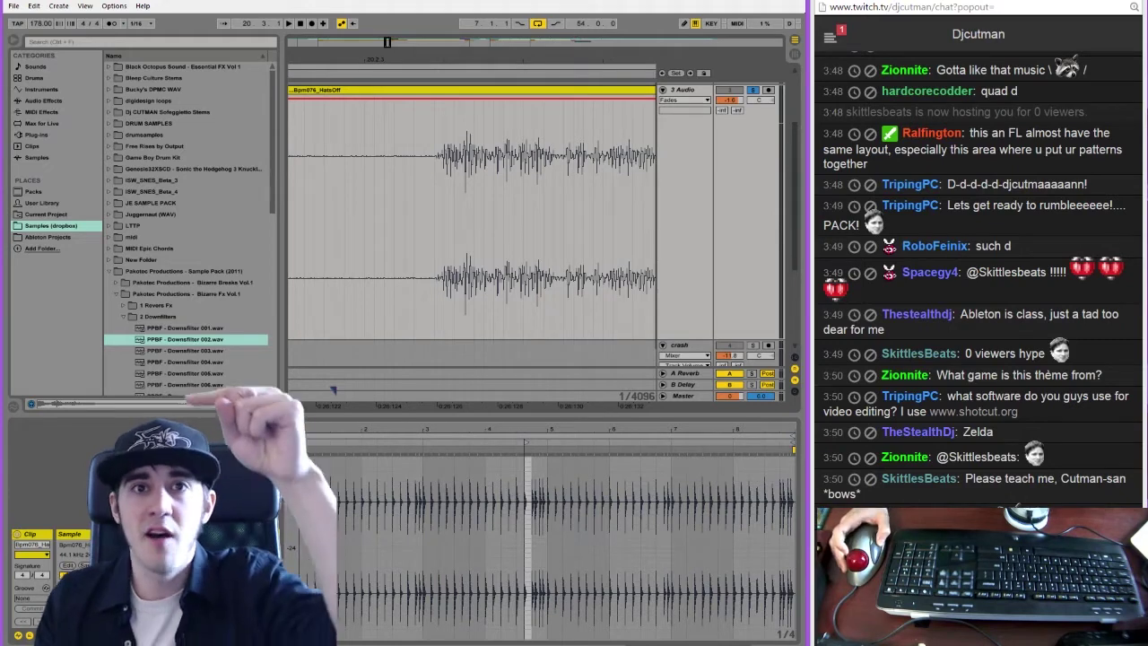
pyautogui.moveTo(388, 55); pyautogui.dragTo(361, 89)
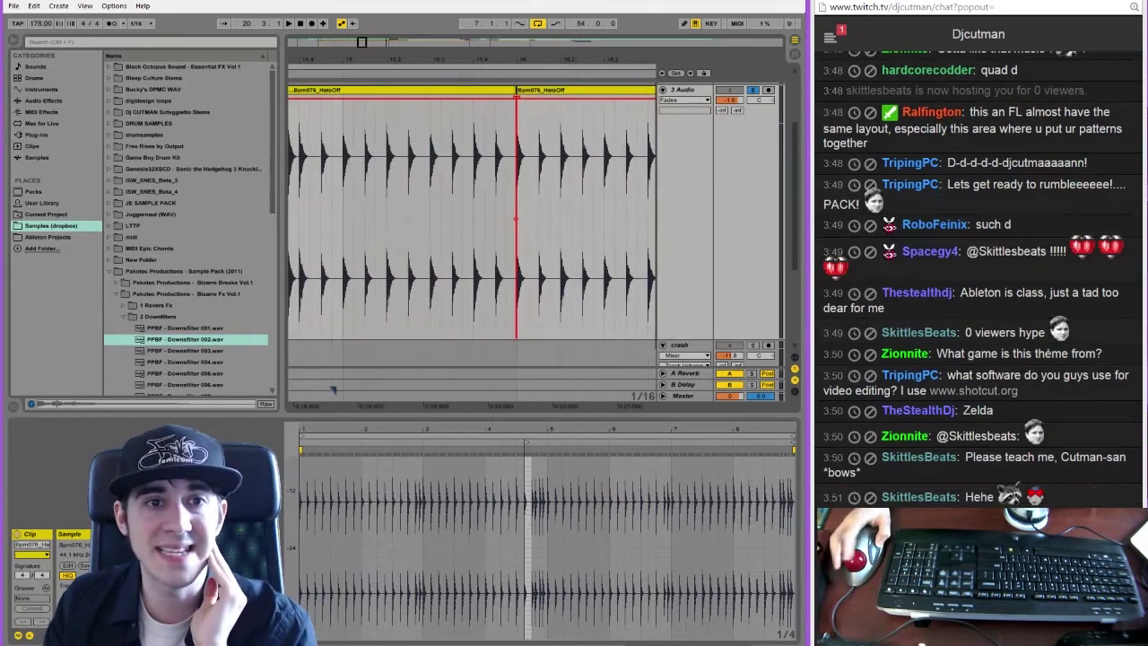
pyautogui.moveTo(362, 42); pyautogui.dragTo(366, 179)
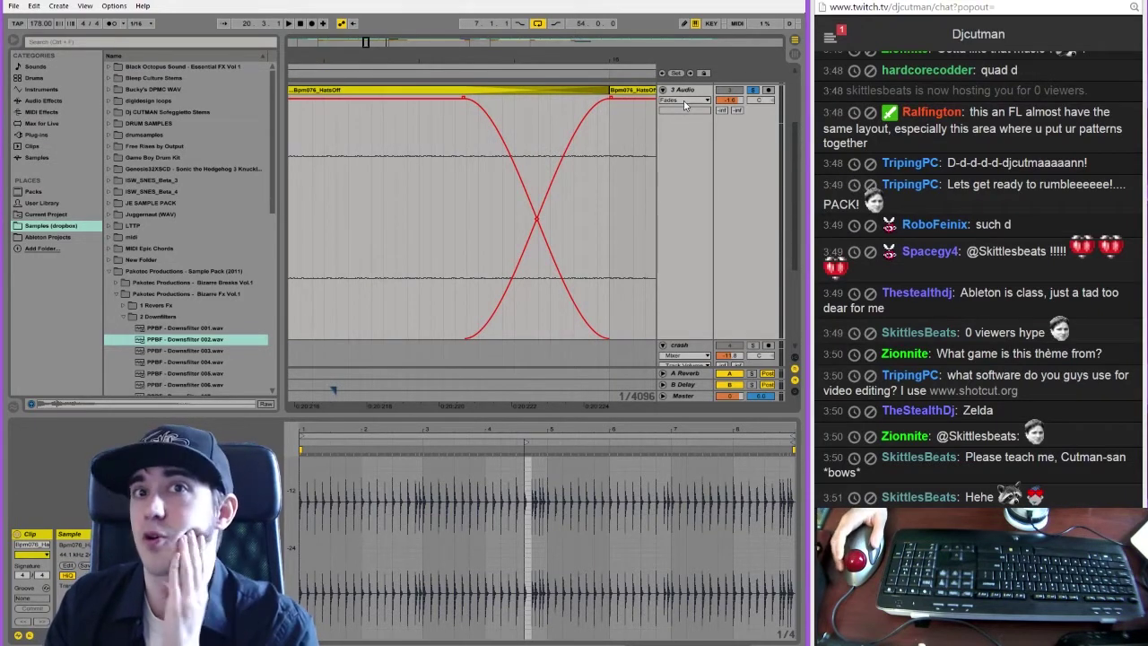
pyautogui.click(683, 100)
pyautogui.click(683, 110)
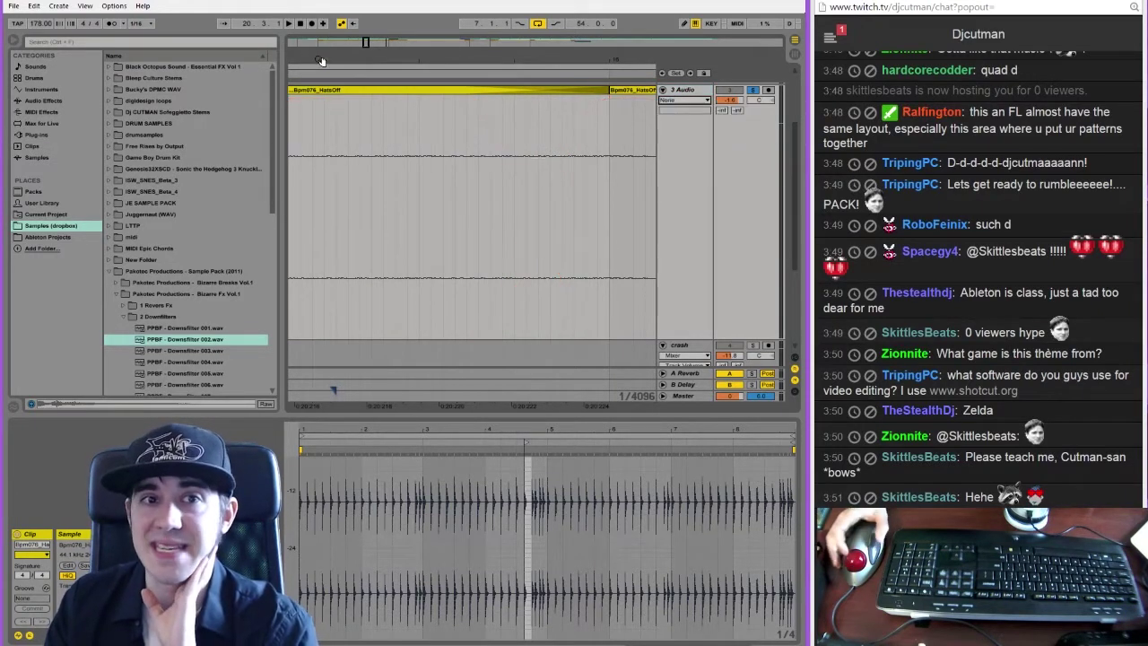
pyautogui.moveTo(366, 42); pyautogui.dragTo(412, 43)
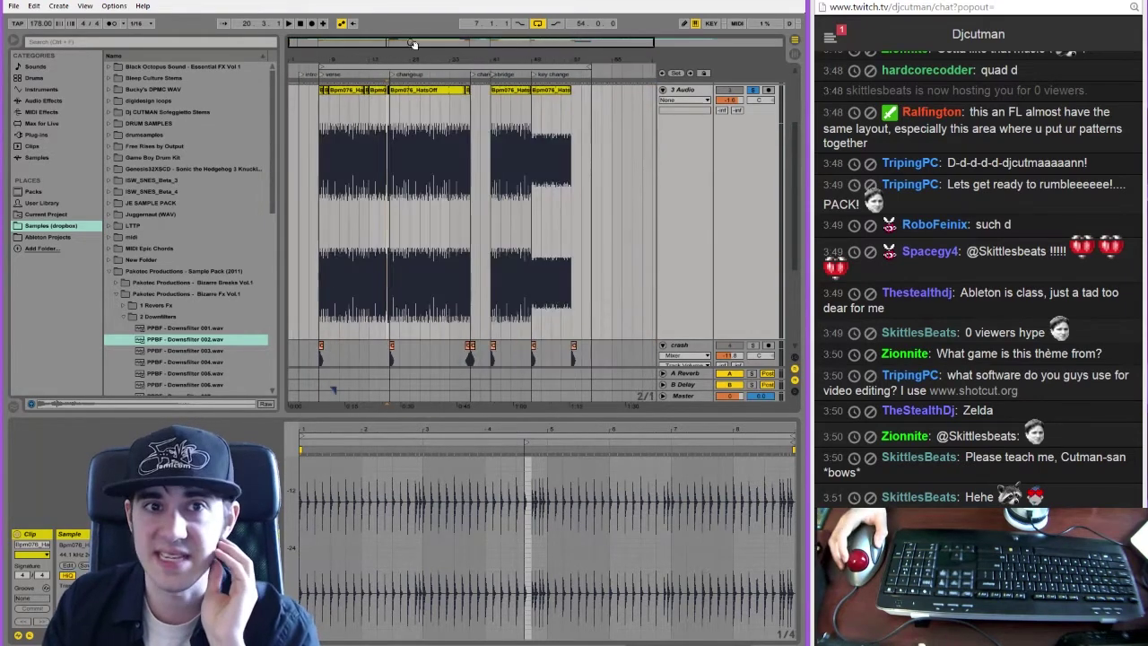
# Reduce the 3 Audio track's height and play the song from the start with the SAMPLE track's effects shown
pyautogui.click(302, 24)
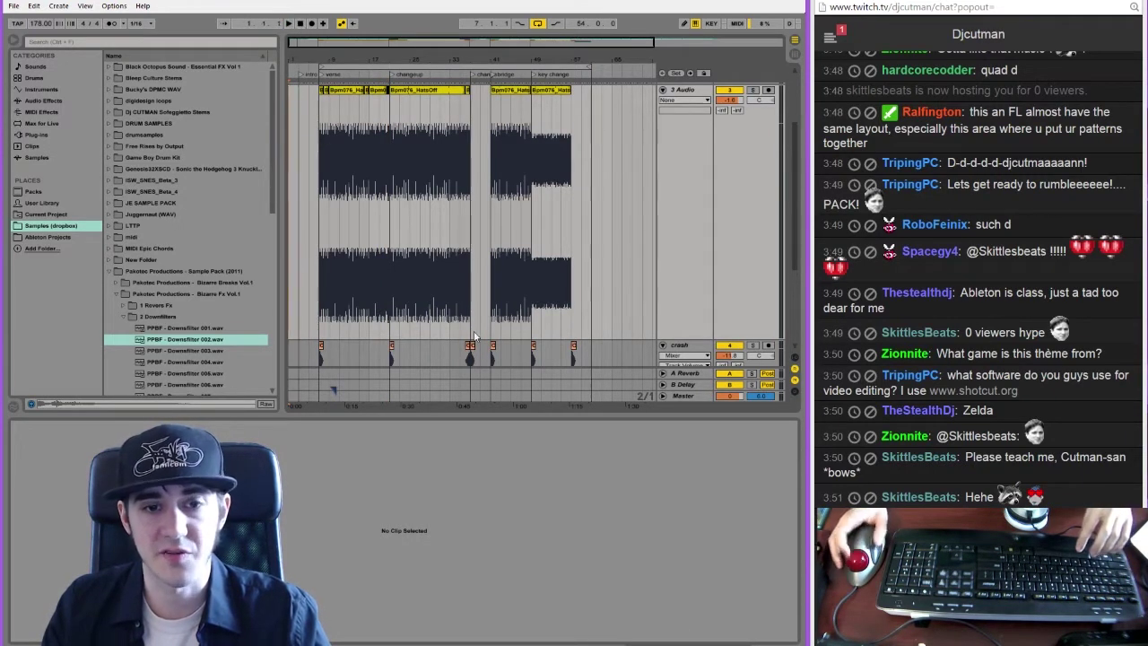
pyautogui.moveTo(674, 339); pyautogui.dragTo(674, 144)
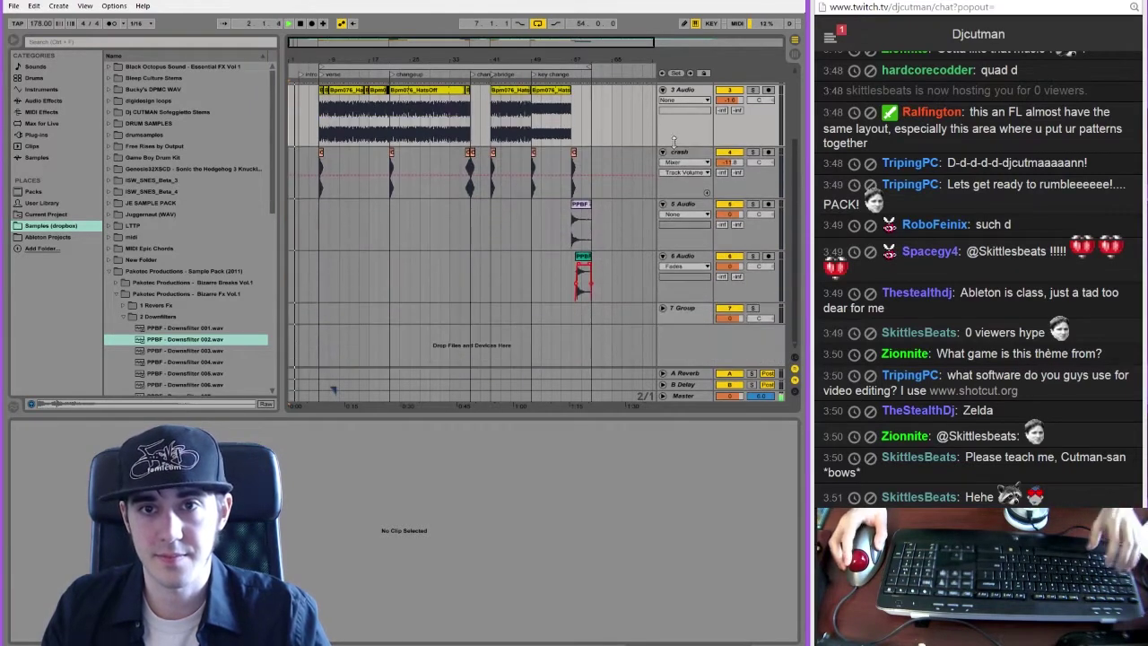
pyautogui.scroll(4, 663, 80)
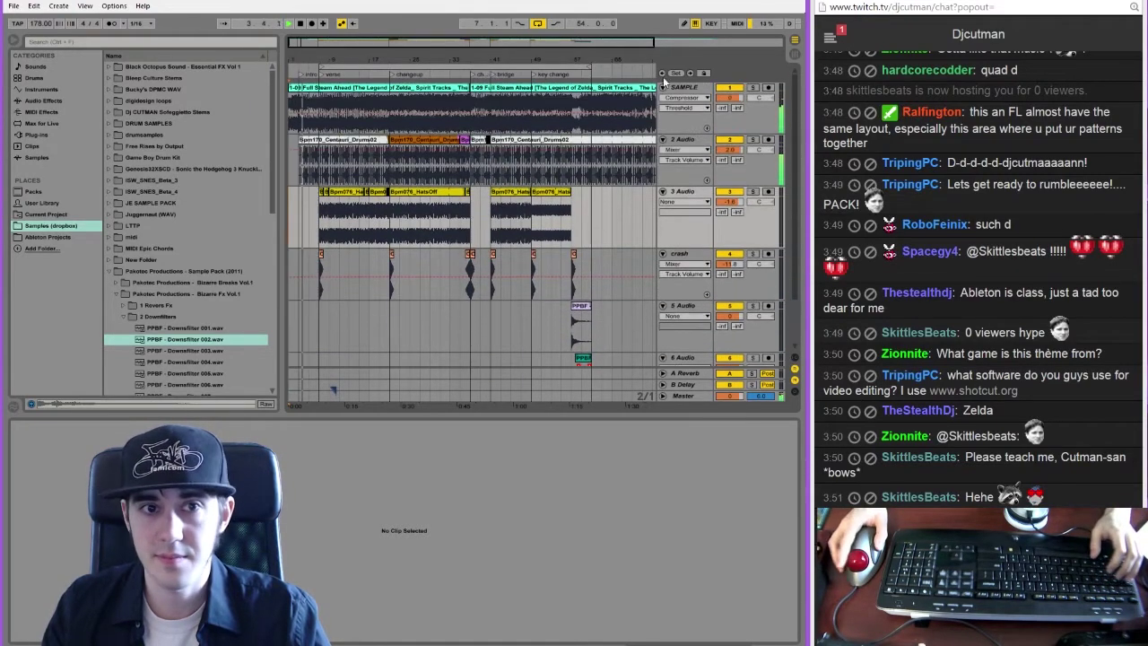
pyautogui.click(311, 108)
pyautogui.hotkey('shift', 'Tab')
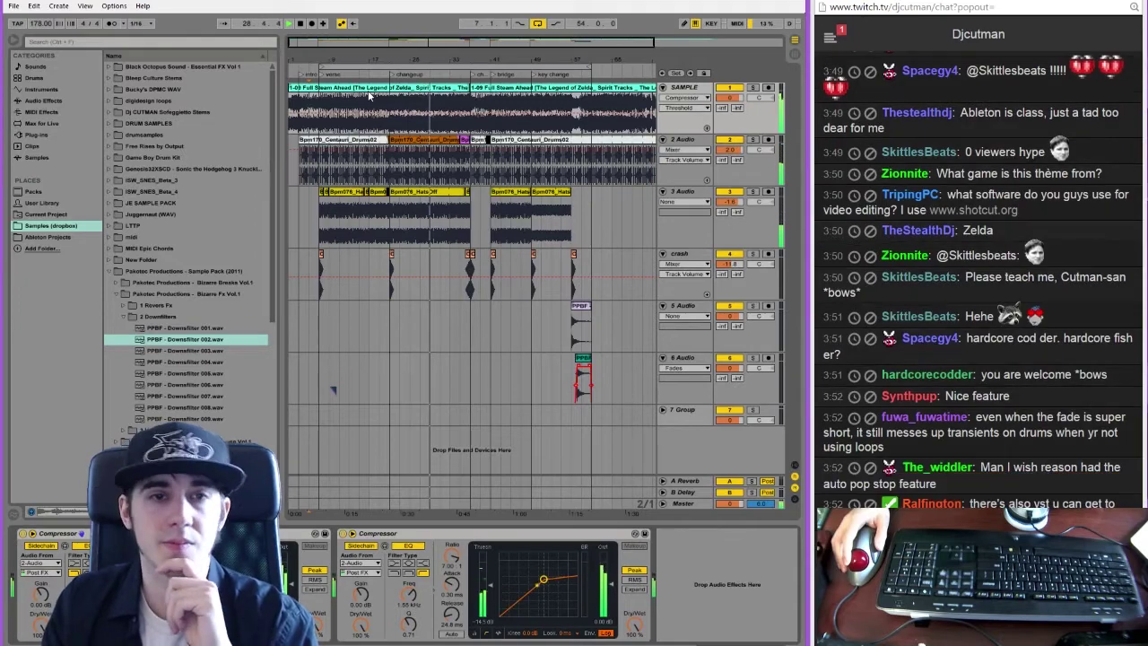
# Split the drum clip on the 2 Audio track near beat 37.2 and display that track's clip fades
pyautogui.moveTo(414, 42)
pyautogui.mouseDown()
pyautogui.moveTo(414, 80)
pyautogui.moveTo(309, 82)
pyautogui.moveTo(314, 97)
pyautogui.moveTo(280, 83)
pyautogui.moveTo(291, 82)
pyautogui.moveTo(260, 46)
pyautogui.moveTo(363, 34)
pyautogui.moveTo(430, 90)
pyautogui.moveTo(461, 63)
pyautogui.moveTo(471, 86)
pyautogui.moveTo(474, 43)
pyautogui.moveTo(445, 175)
pyautogui.mouseUp()
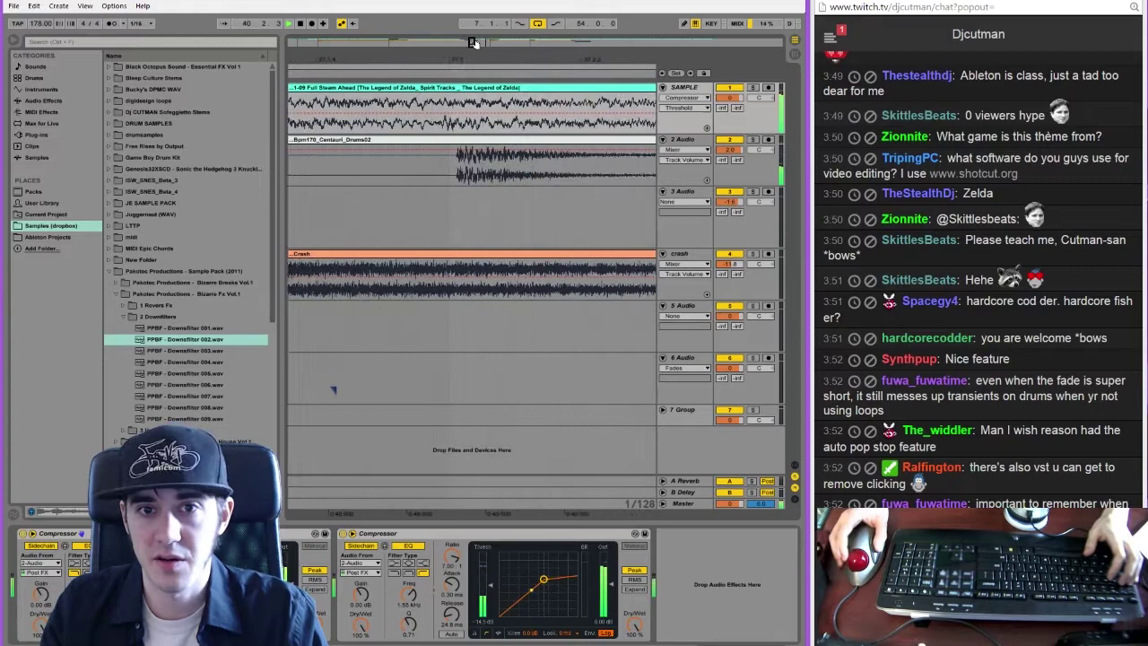
pyautogui.click(448, 169)
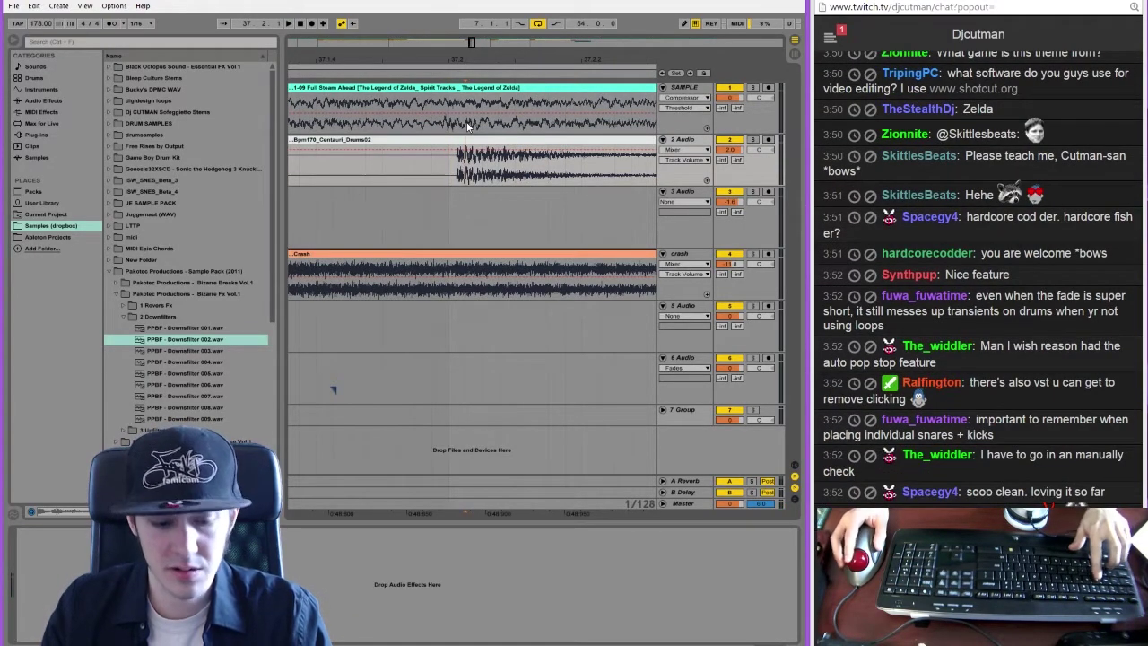
pyautogui.hotkey('ctrl', 'e')
pyautogui.moveTo(485, 54)
pyautogui.mouseDown()
pyautogui.moveTo(462, 108)
pyautogui.moveTo(628, 112)
pyautogui.mouseUp()
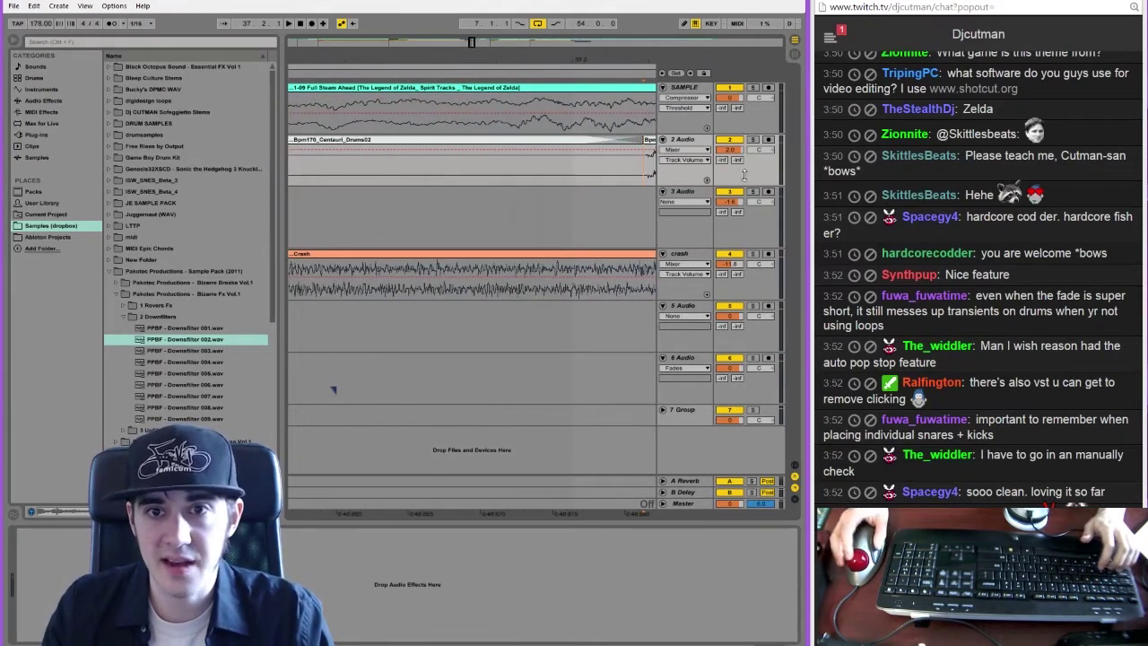
pyautogui.click(685, 150)
pyautogui.click(685, 172)
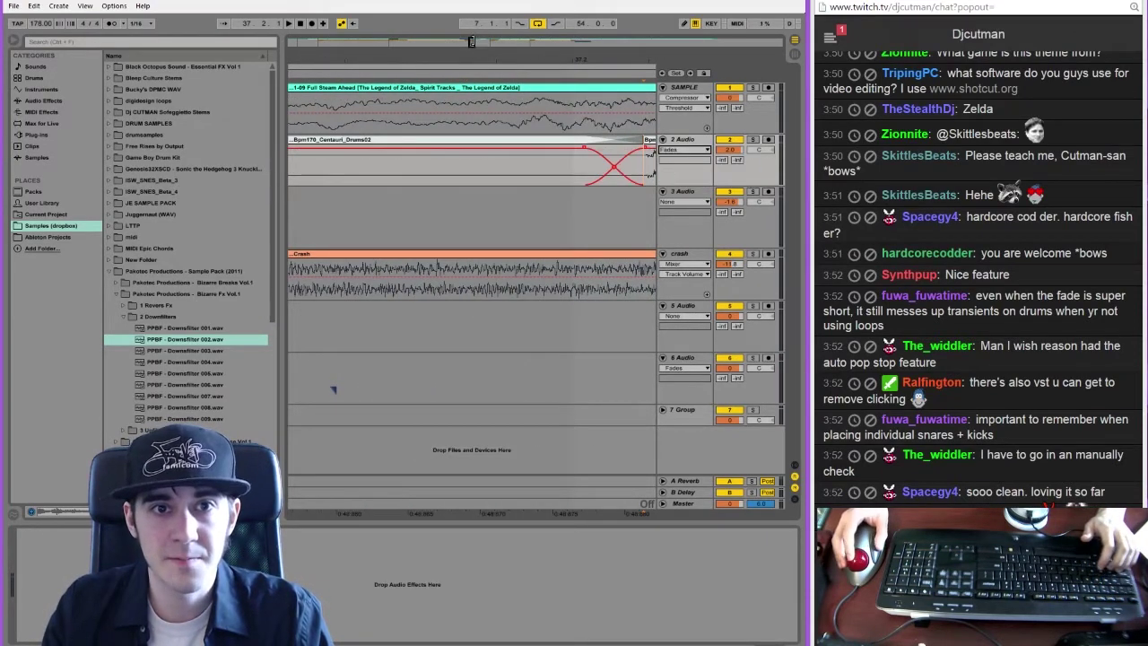
# Redo the drum clip split just inside the hit after beat 37.2 and try trimming the first slice's end back
pyautogui.moveTo(471, 41); pyautogui.dragTo(315, 42)
pyautogui.hotkey('ctrl', 'z')
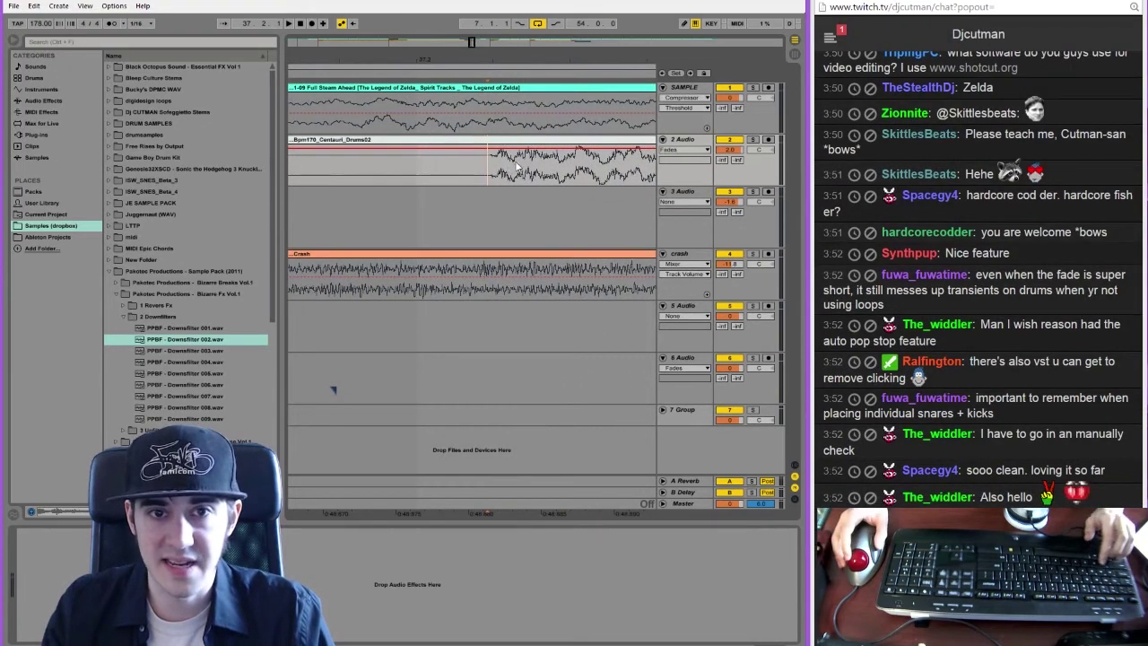
pyautogui.click(527, 169)
pyautogui.hotkey('ctrl', 'e')
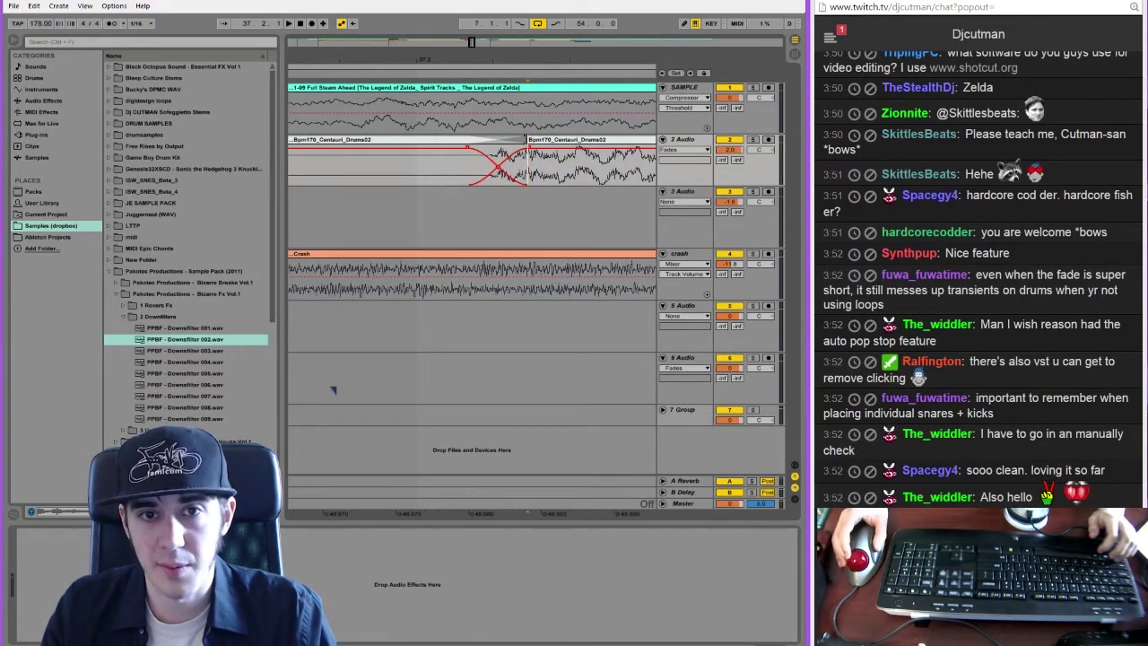
pyautogui.moveTo(526, 139); pyautogui.dragTo(519, 139)
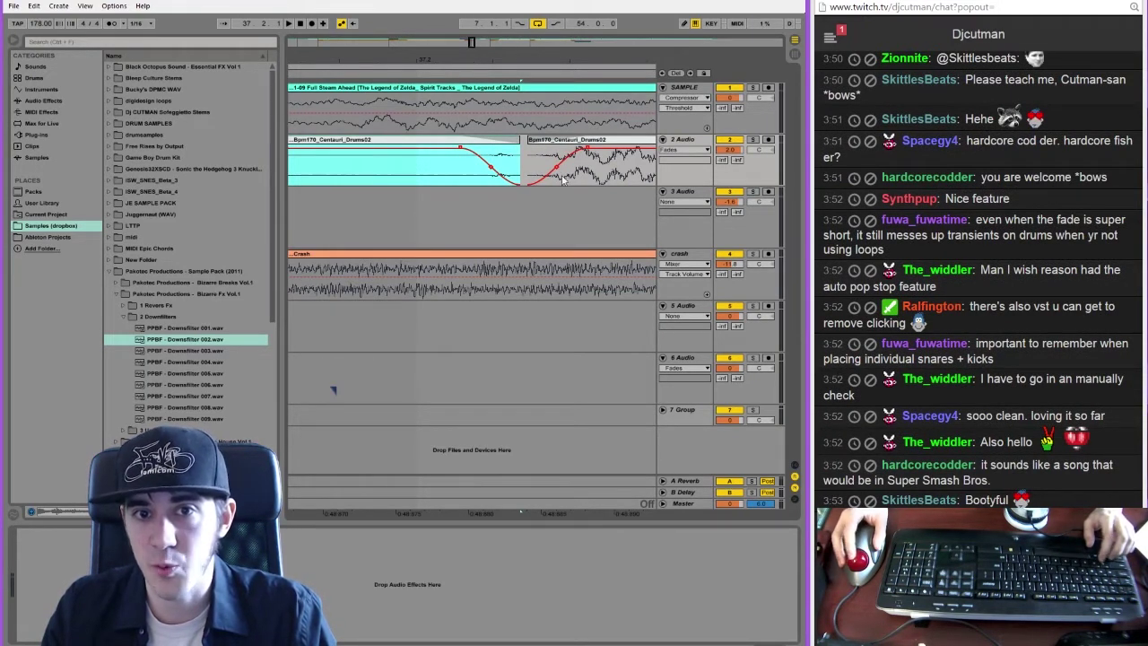
pyautogui.hotkey('ctrl', 'z')
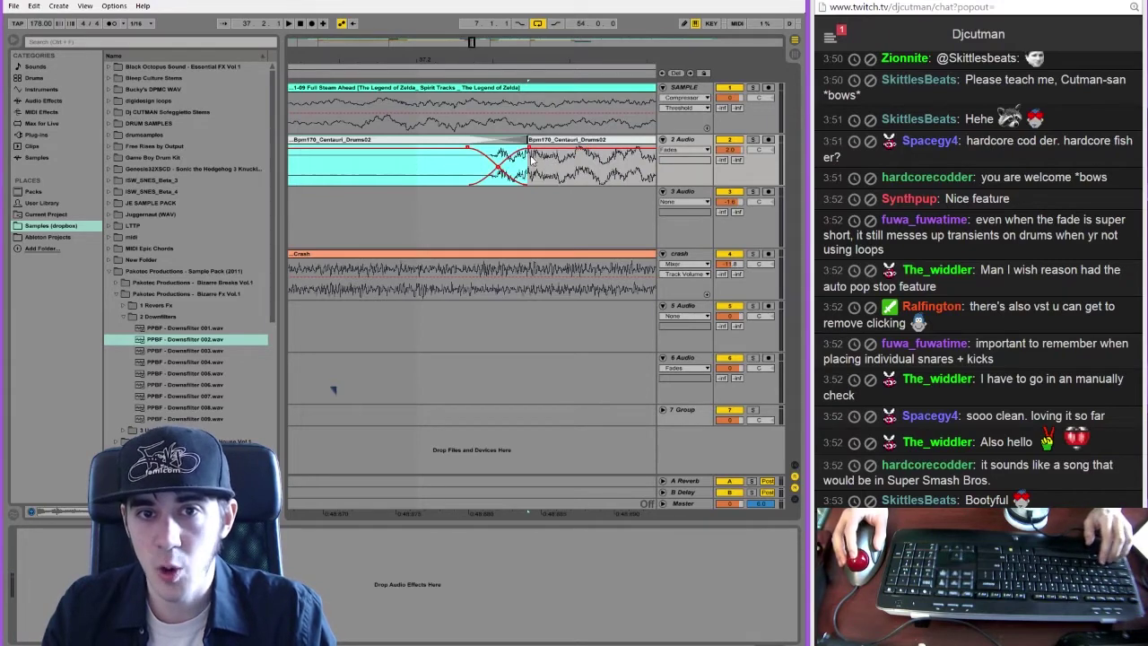
# Enlarge the 2 Audio track's height and try moving the slice boundary within the drum hit
pyautogui.moveTo(691, 183); pyautogui.dragTo(689, 314)
pyautogui.moveTo(525, 140)
pyautogui.mouseDown()
pyautogui.moveTo(514, 140)
pyautogui.moveTo(530, 141)
pyautogui.mouseUp()
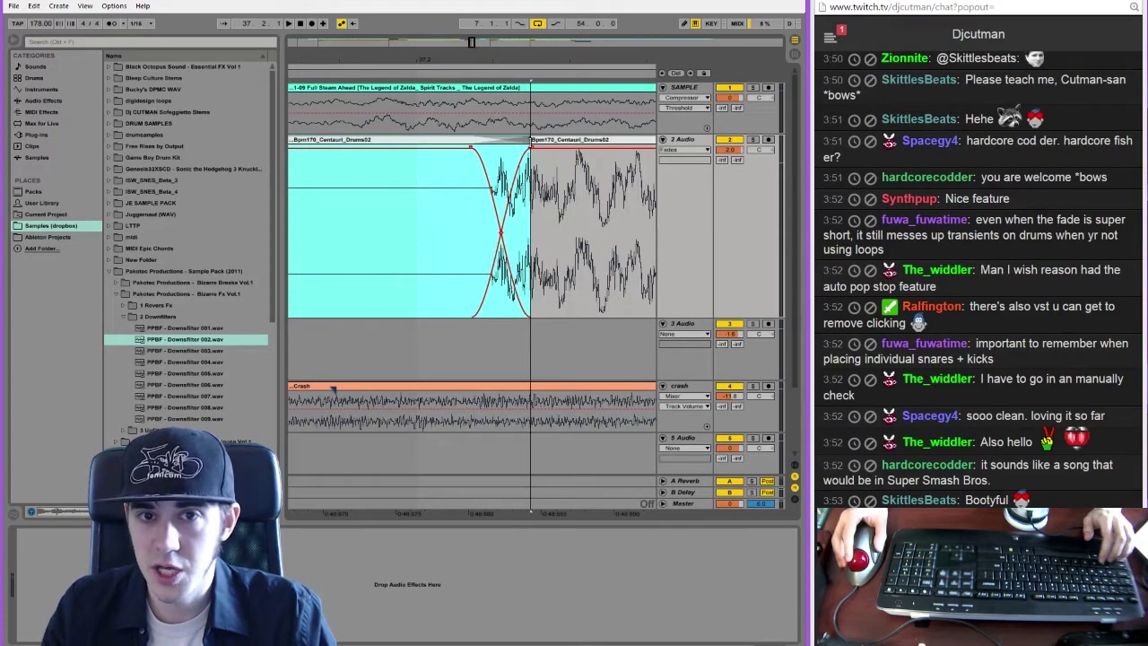
pyautogui.moveTo(524, 180); pyautogui.dragTo(519, 139)
pyautogui.hotkey('ctrl', 'z')
pyautogui.hotkey('ctrl', 'z')
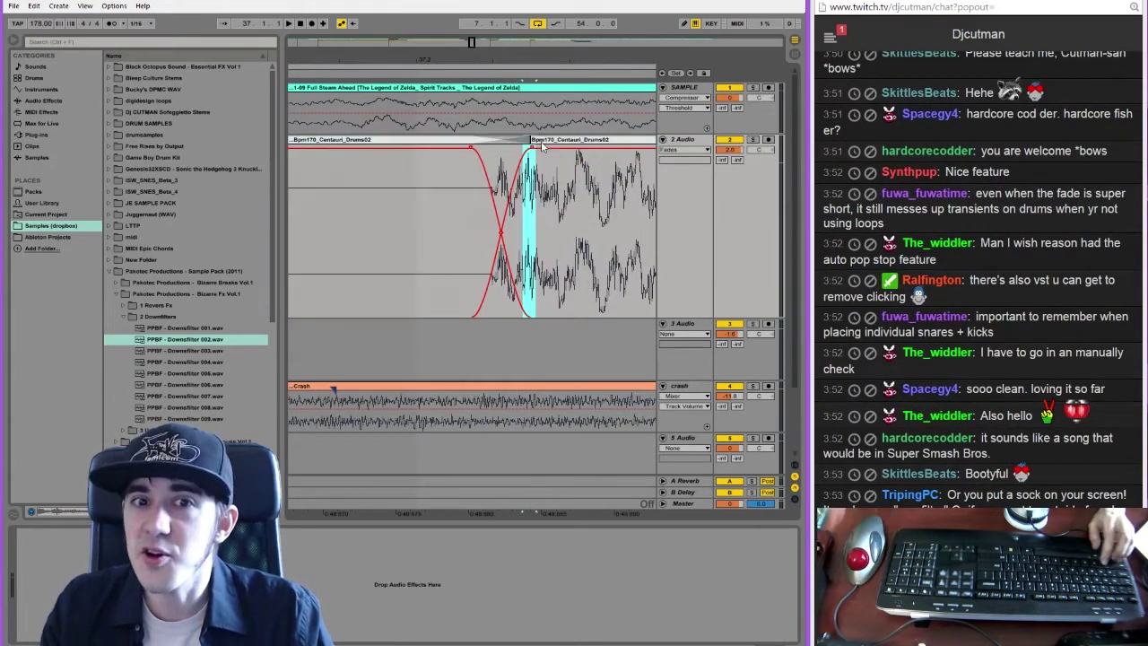
# Undo the drum slice edits and try a split immediately before the drum hit's onset
pyautogui.hotkey('ctrl', 'z')
pyautogui.hotkey('ctrl', 'z')
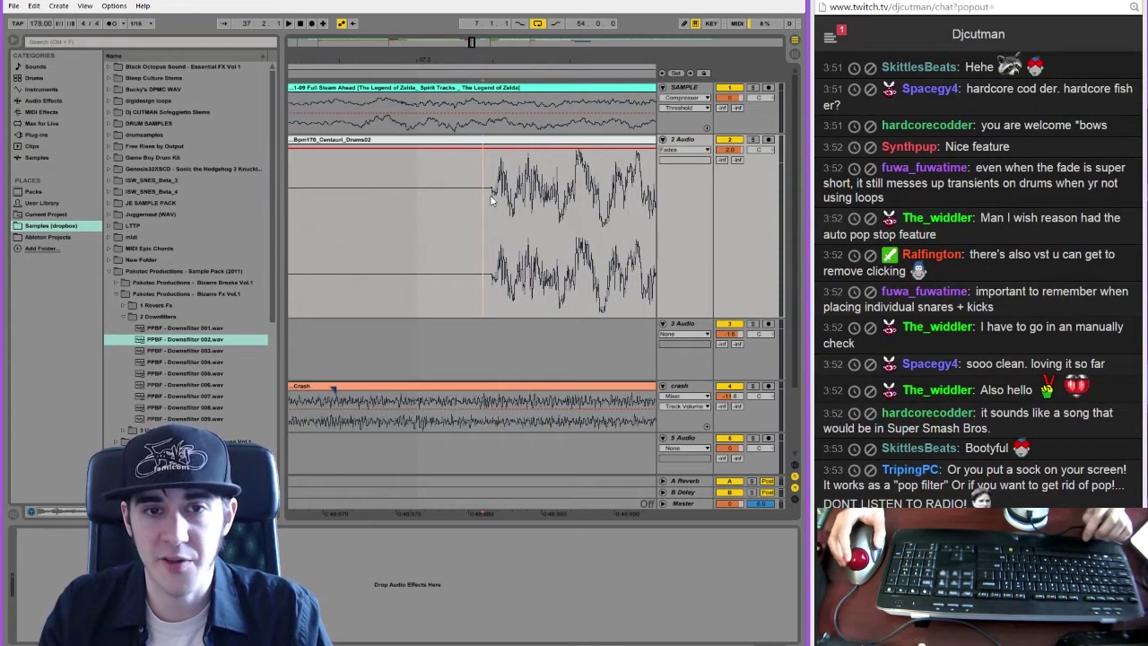
pyautogui.hotkey('ctrl', 'e')
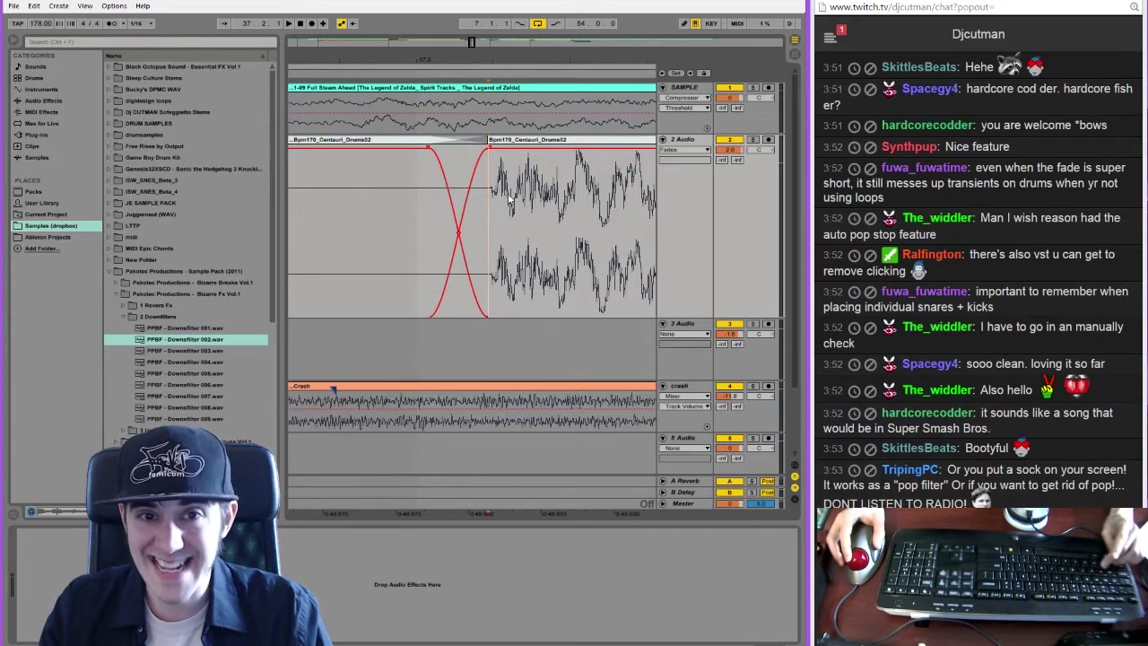
pyautogui.hotkey('ctrl', 'z')
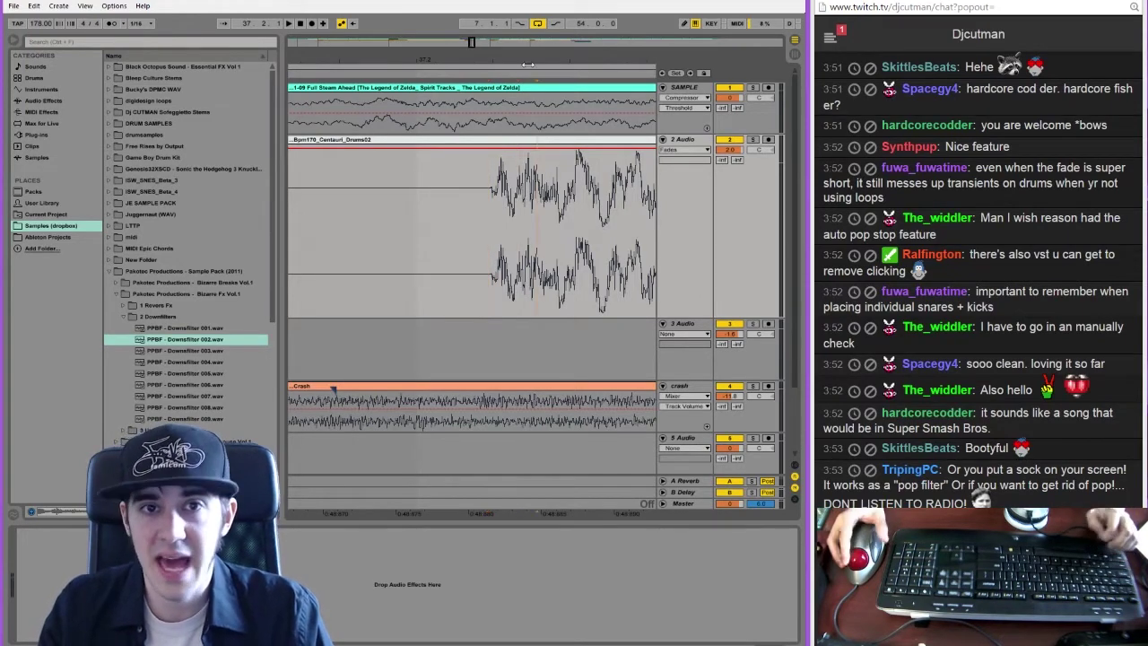
# Inspect the waveform at the drum hit's onset near beat 37.4.4, marking its span and possible cut points
pyautogui.moveTo(471, 42); pyautogui.dragTo(498, 64)
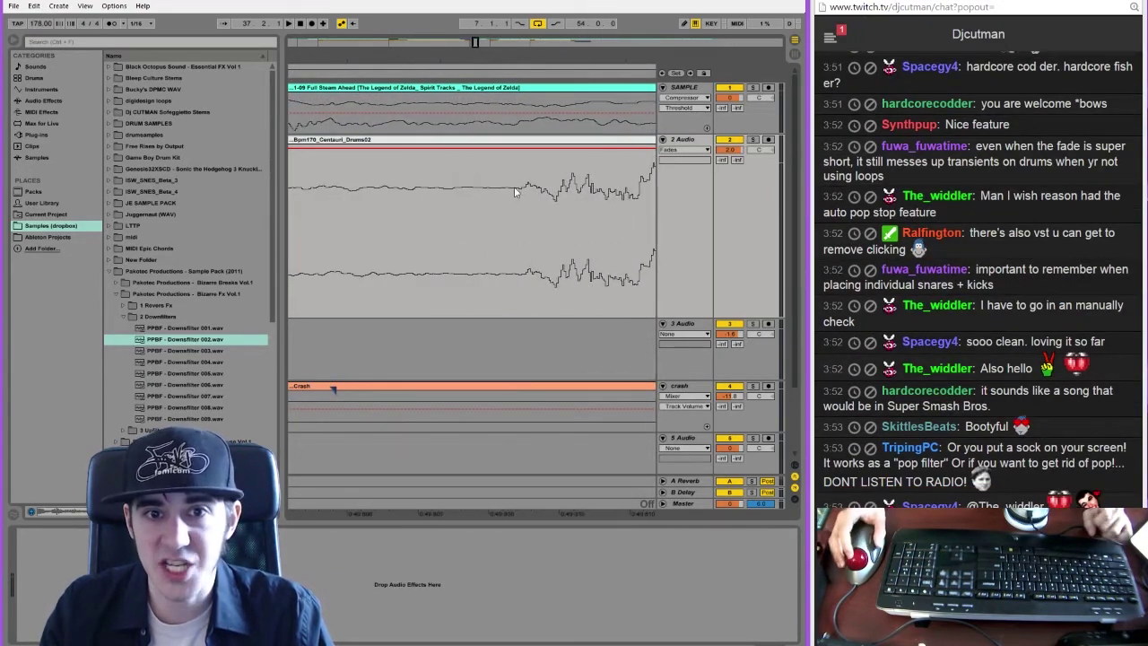
pyautogui.moveTo(520, 189); pyautogui.dragTo(643, 186)
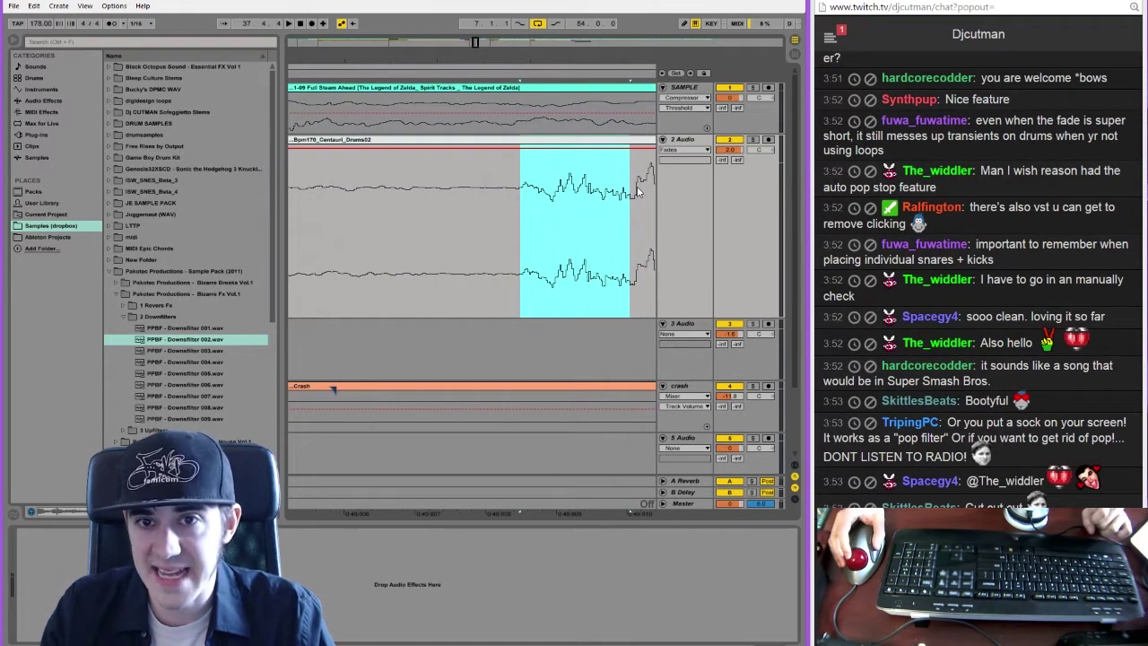
pyautogui.click(565, 191)
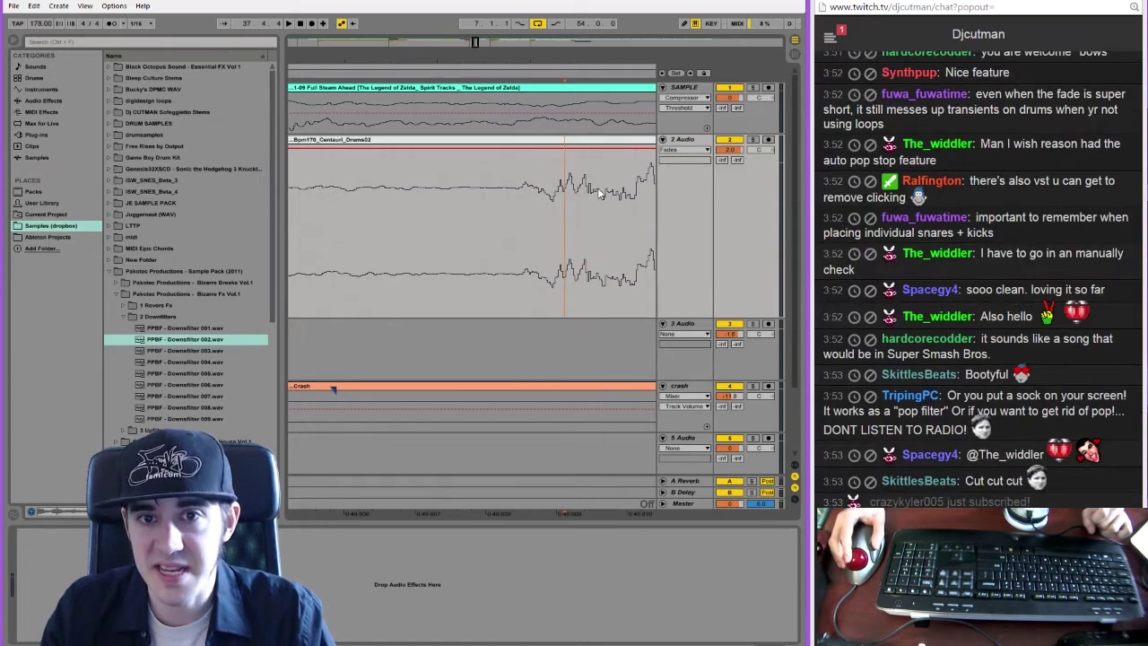
pyautogui.click(630, 194)
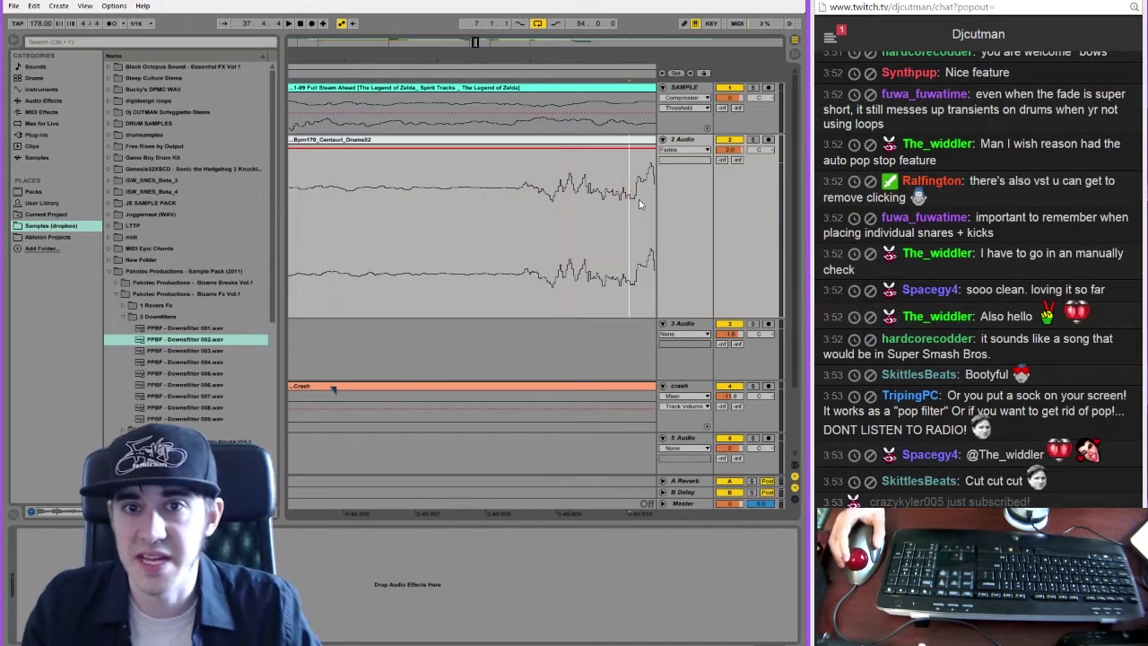
# Return the playhead to the song start with the intro in view, and switch to Open Broadcaster Software
pyautogui.moveTo(476, 43); pyautogui.dragTo(400, 27)
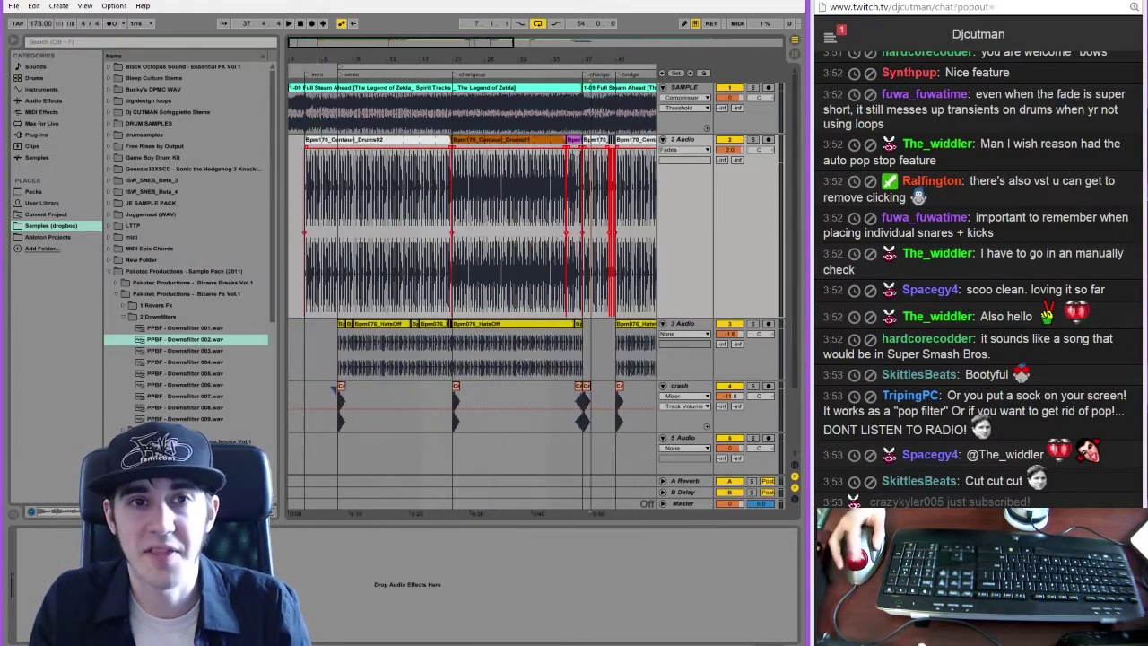
pyautogui.click(301, 24)
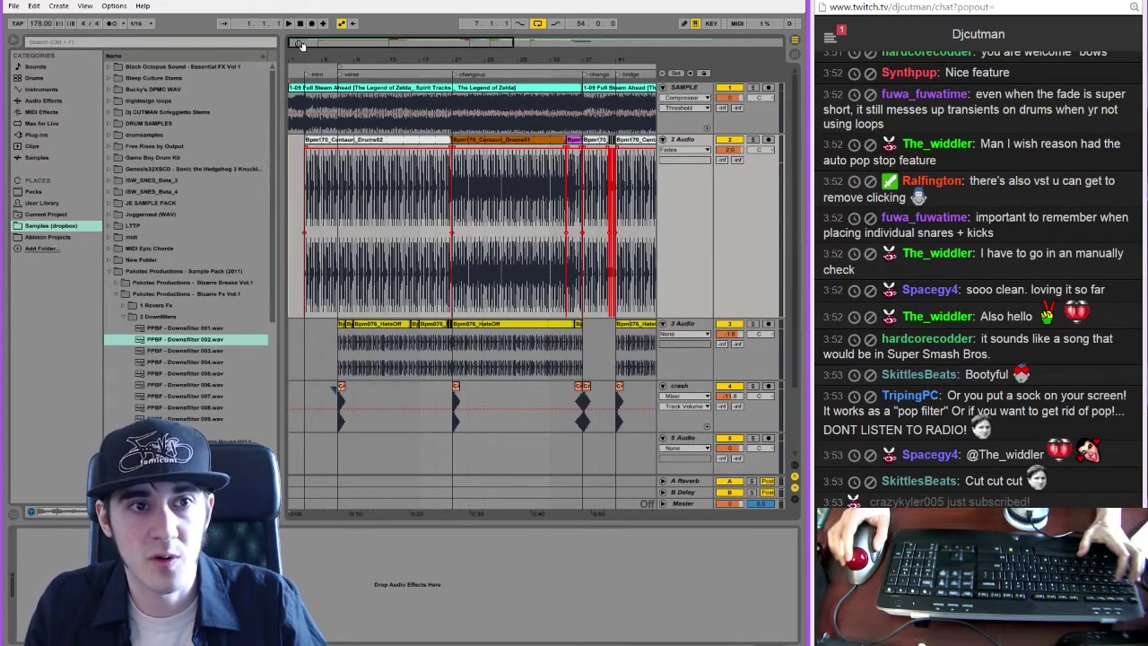
pyautogui.moveTo(301, 45); pyautogui.dragTo(302, 72)
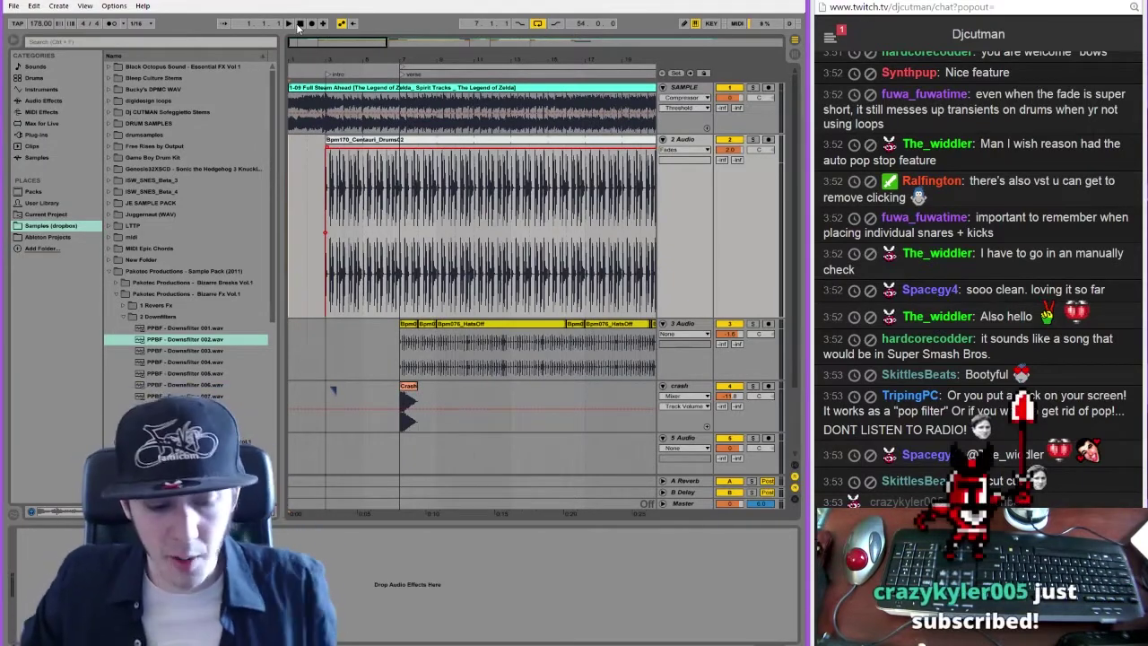
pyautogui.hotkey('alt', 'Tab')
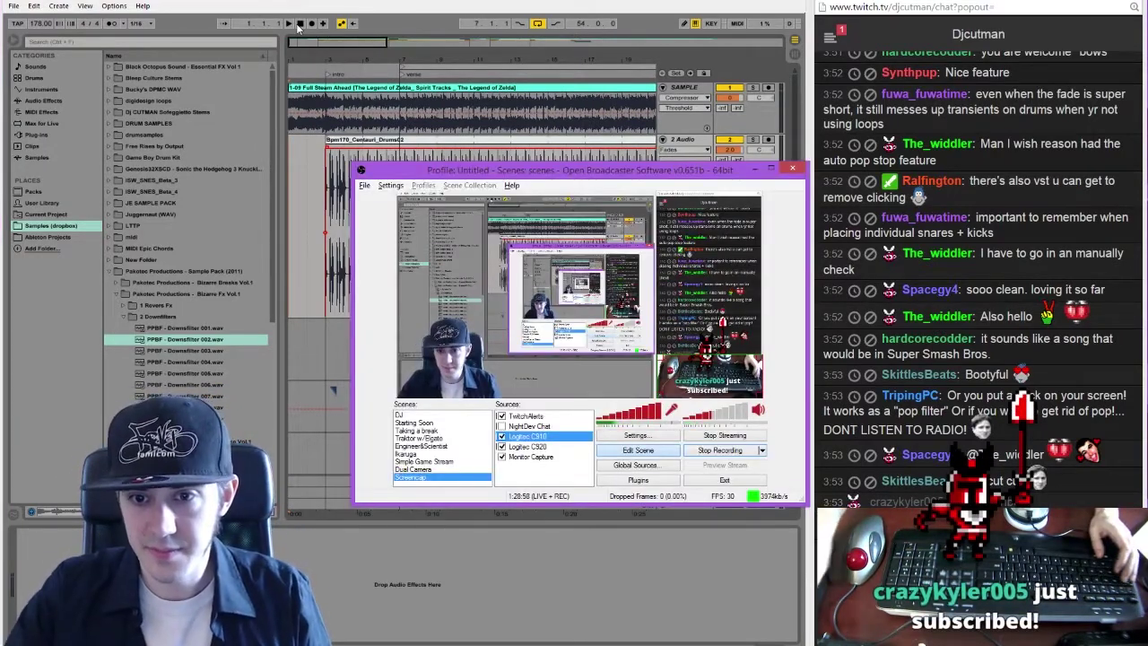
# Return to Ableton Live and play the arrangement from the song start through the intro and verse
pyautogui.hotkey('alt', 'Tab')
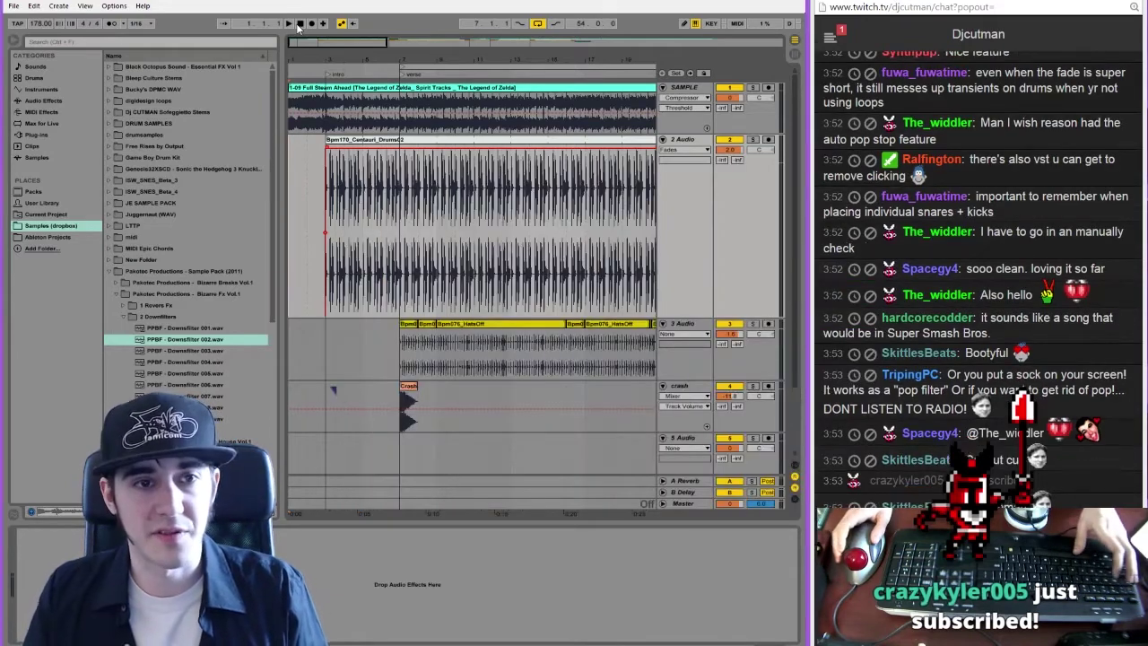
pyautogui.hotkey('alt', 'Tab')
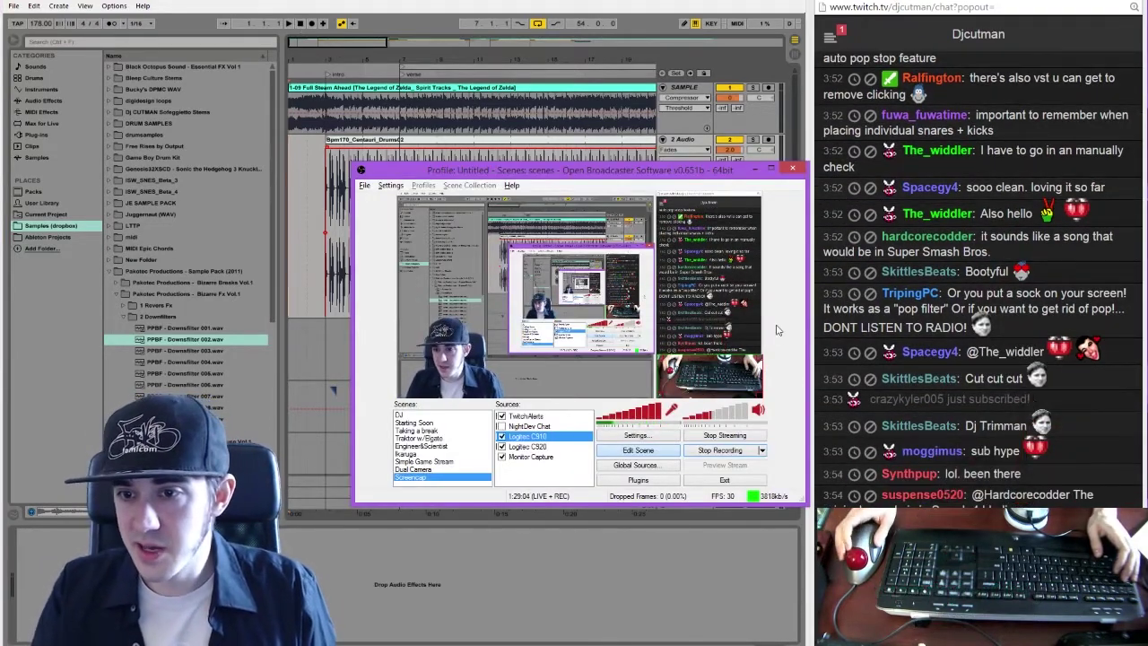
pyautogui.hotkey('alt', 'Tab')
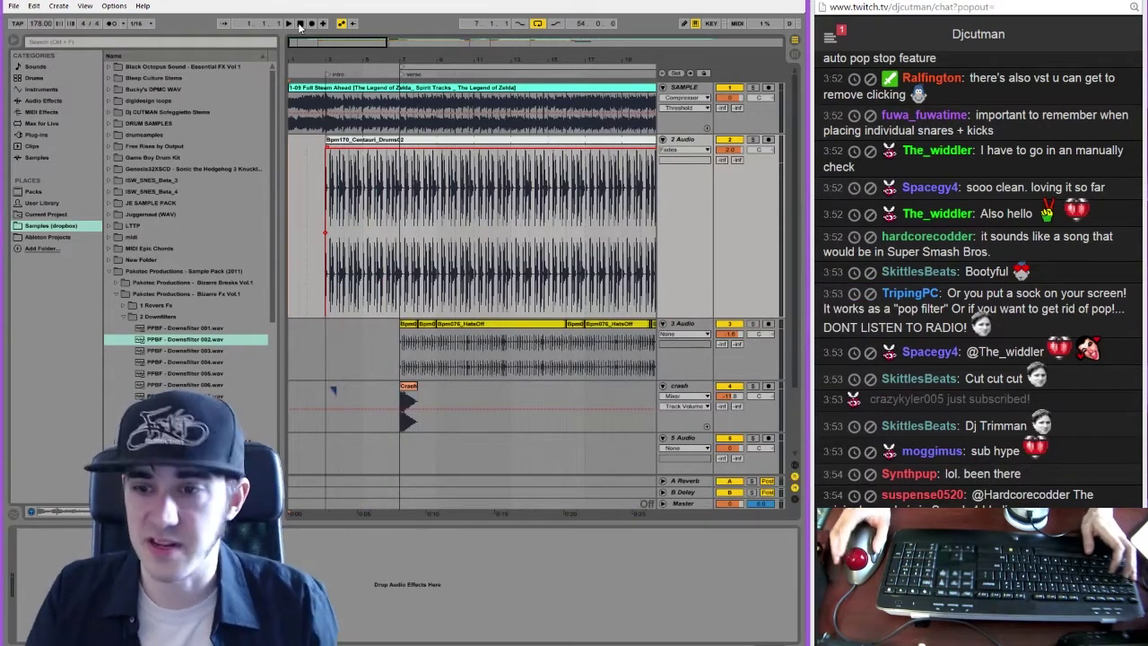
pyautogui.press('space')
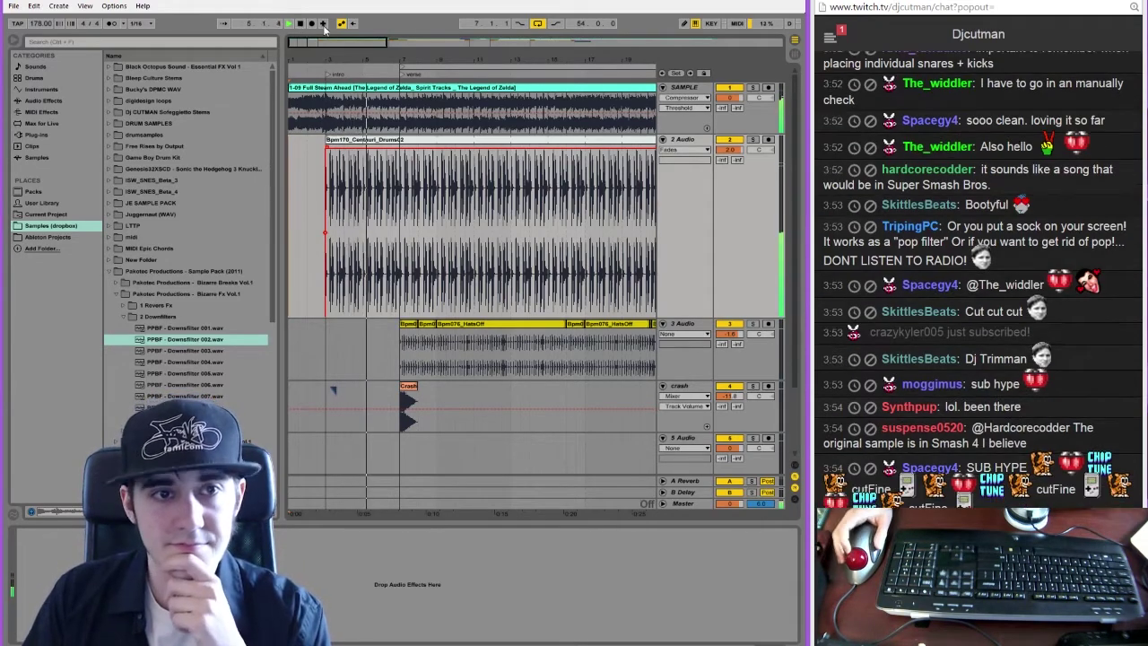
pyautogui.moveTo(304, 39); pyautogui.dragTo(305, 43)
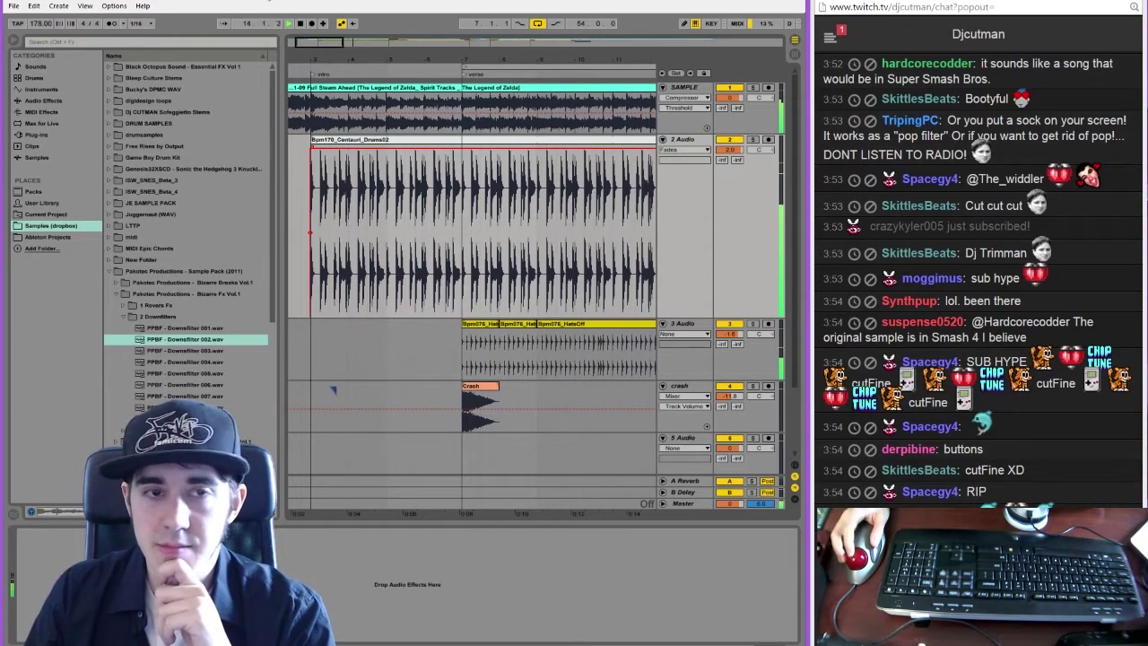
pyautogui.scroll(-6, 333, 389)
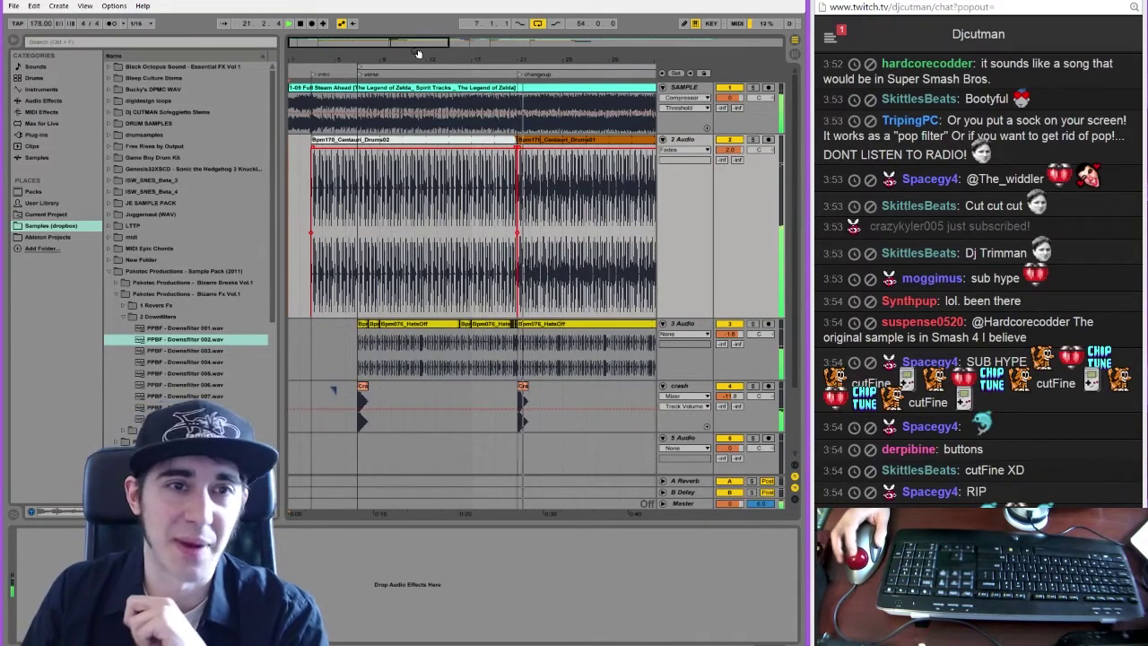
# Copy the Bpm170_Centauri_Drums01 clip from the changeup and paste it at the bridge on the 2 Audio track
pyautogui.moveTo(418, 53); pyautogui.dragTo(414, 23)
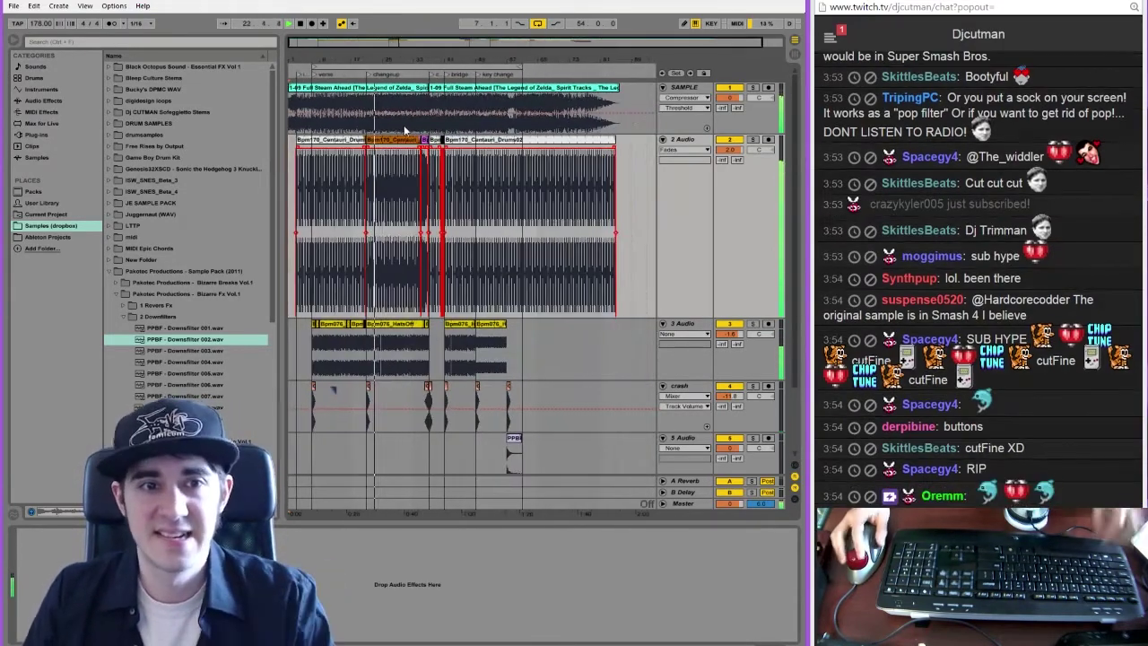
pyautogui.click(400, 140)
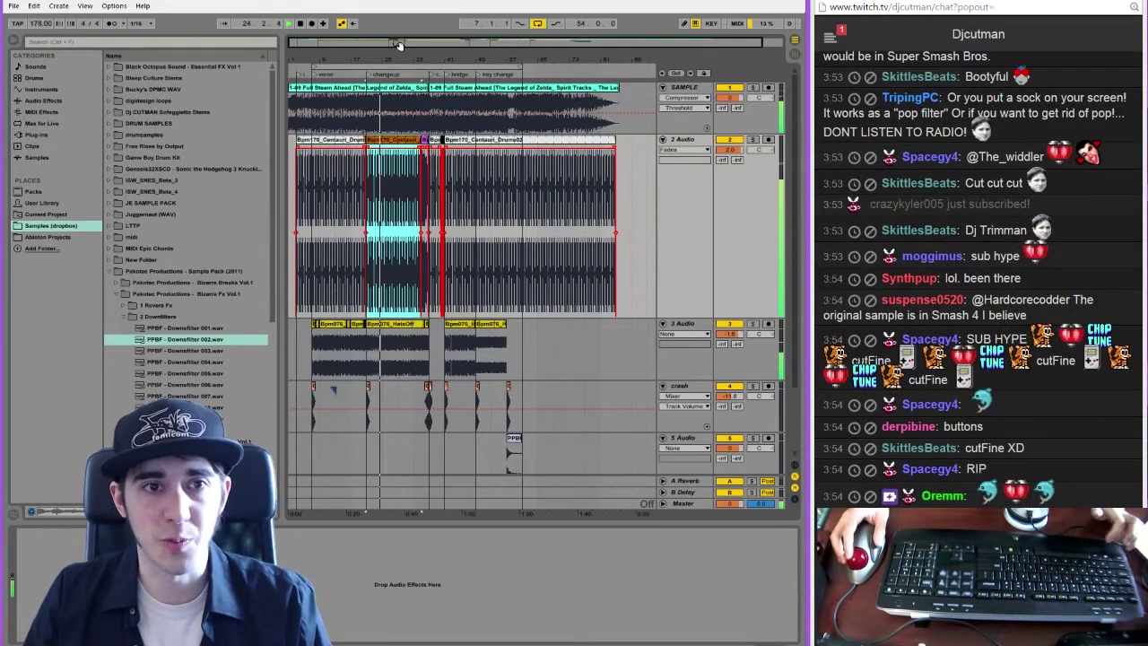
pyautogui.press('z')
pyautogui.moveTo(561, 59); pyautogui.dragTo(533, 72)
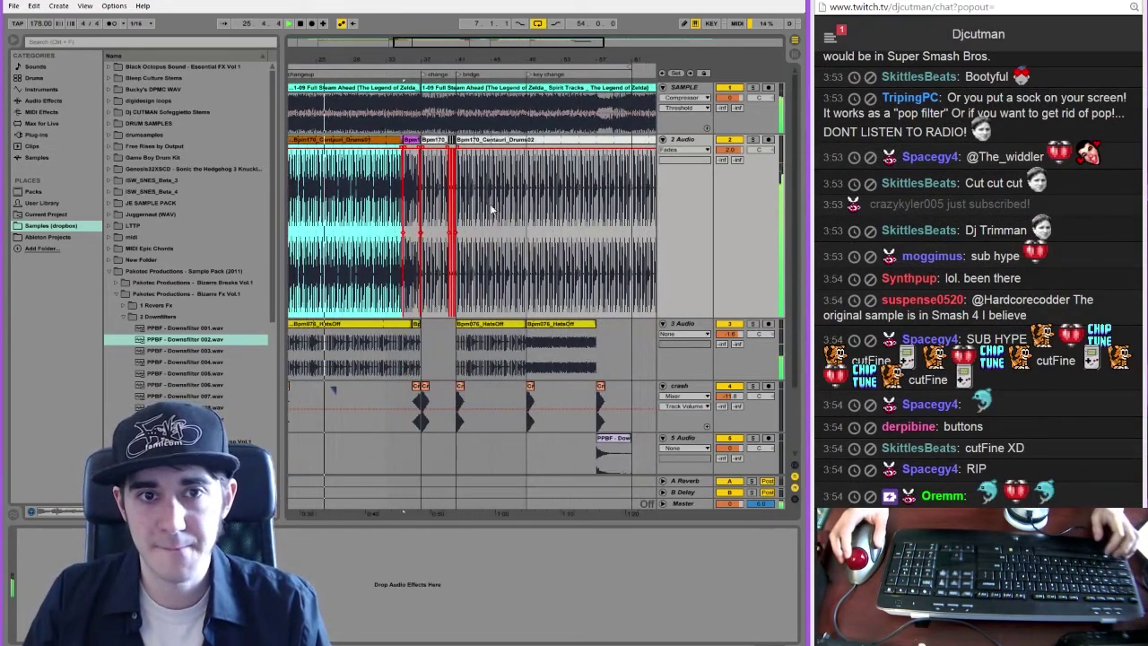
pyautogui.click(473, 141)
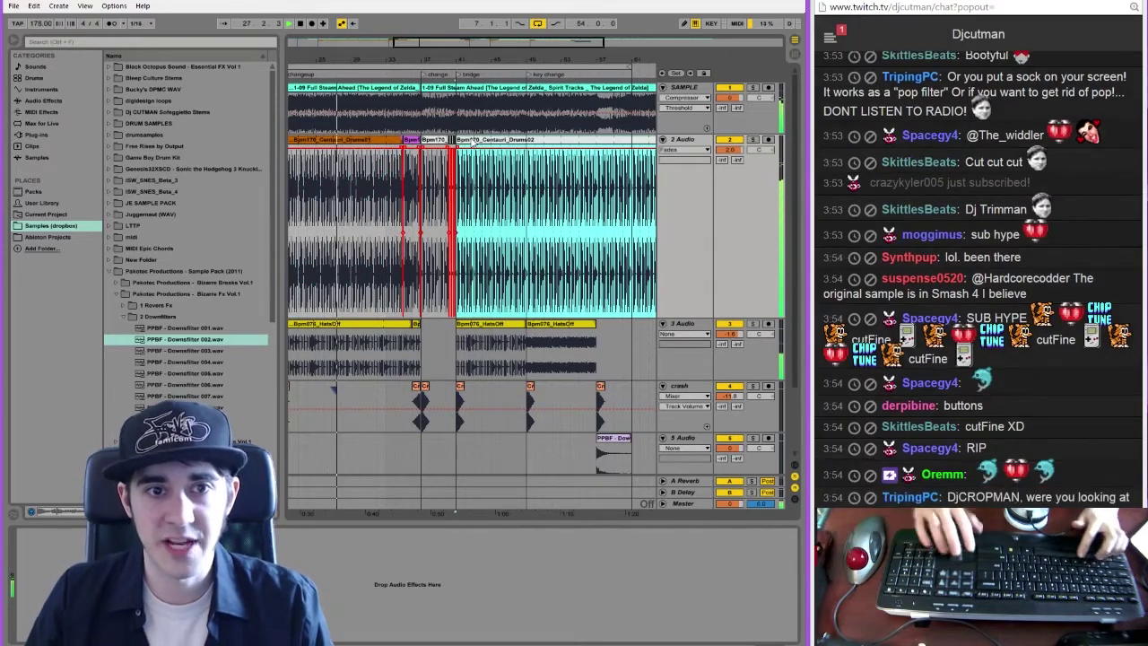
pyautogui.hotkey('ctrl', 'd')
pyautogui.hotkey('ctrl', 'v')
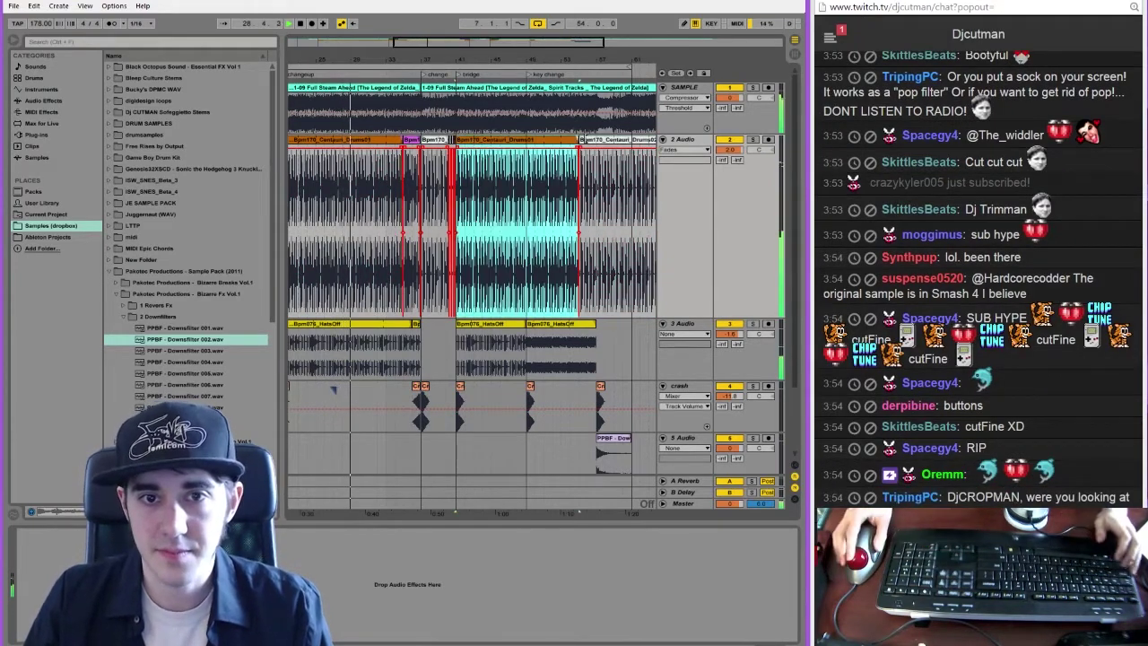
# Extend the start of the following Bpm170_Centauri_Drums02 clip back to the key change at bar 49, over the end of the pasted drums
pyautogui.moveTo(578, 140); pyautogui.dragTo(529, 144)
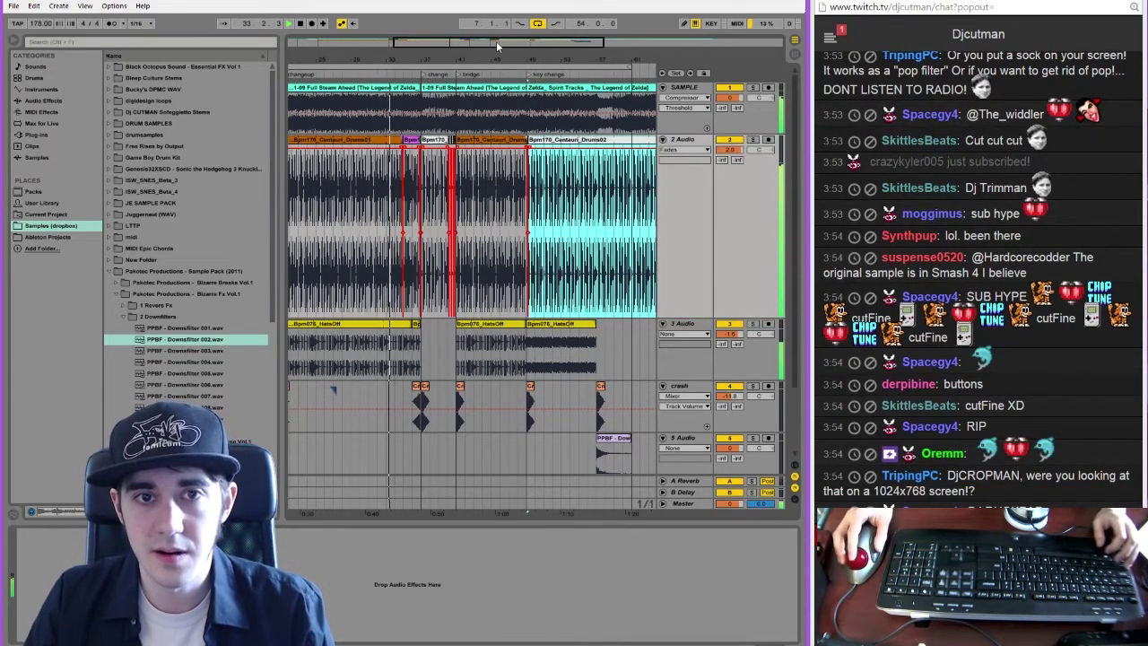
pyautogui.moveTo(498, 47); pyautogui.dragTo(523, 44)
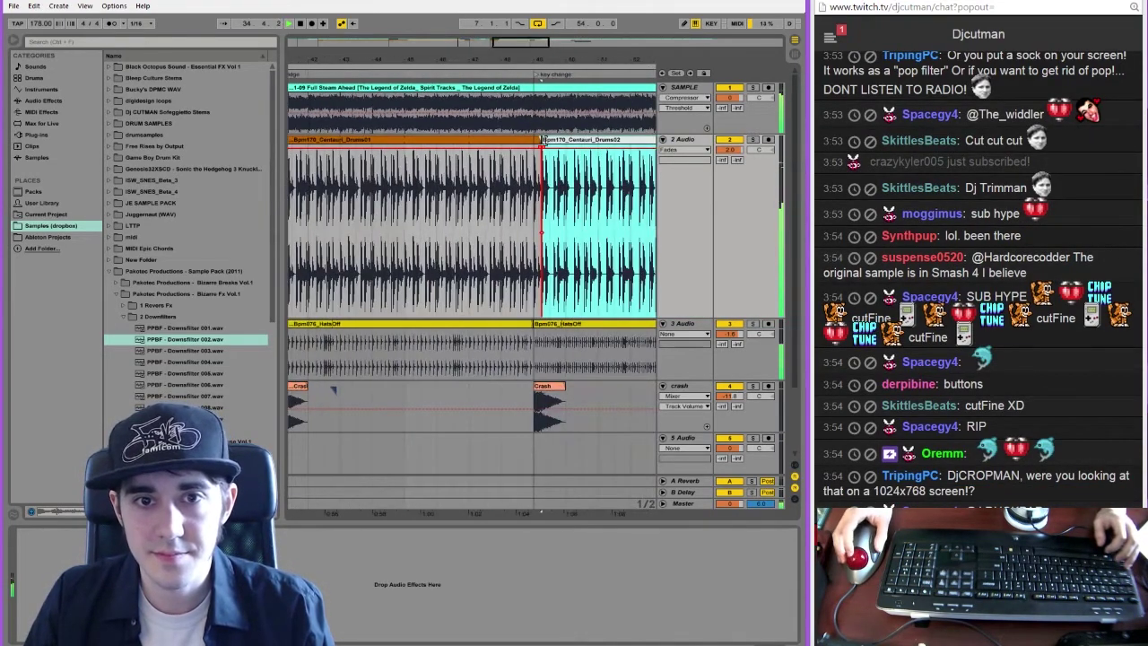
pyautogui.moveTo(543, 140); pyautogui.dragTo(534, 140)
pyautogui.doubleClick(555, 145)
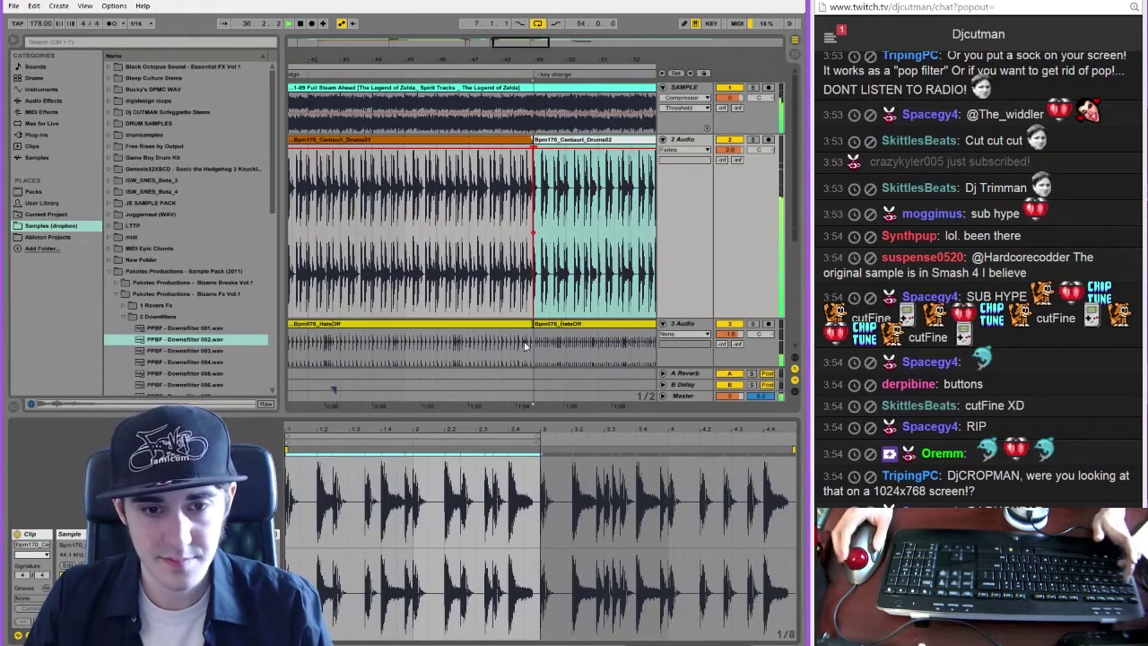
pyautogui.hotkey('shift', 'Tab')
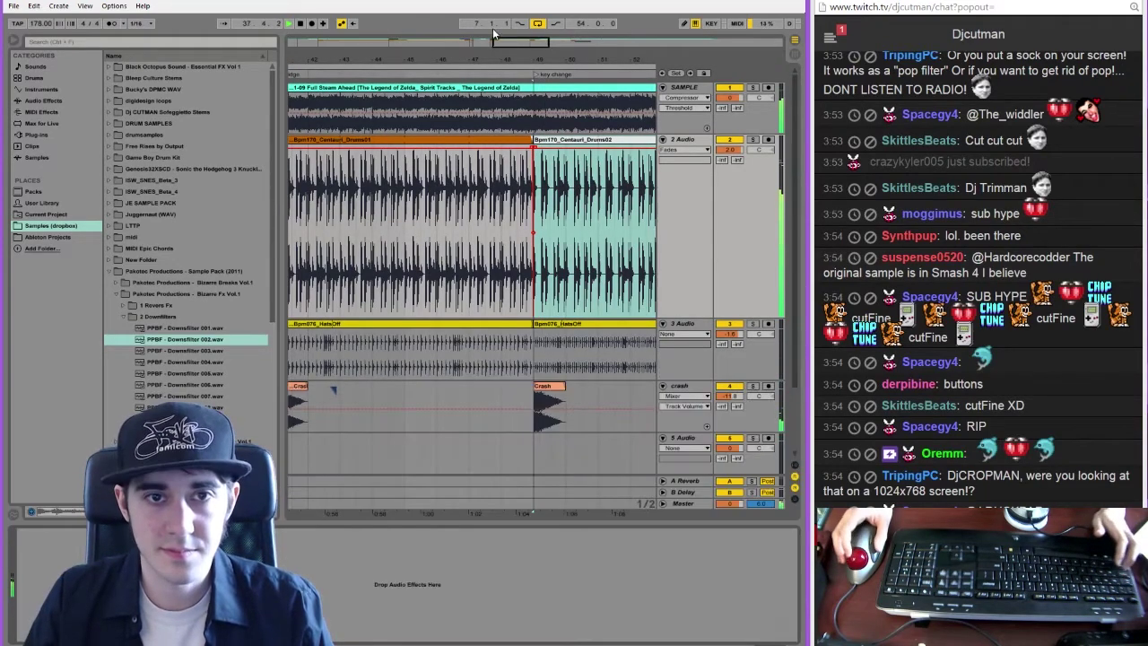
# Review the bridge and key change during playback, and extend the end of the last Bpm076_HatsOff clip slightly past bar 57
pyautogui.moveTo(478, 40)
pyautogui.mouseDown()
pyautogui.moveTo(501, 21)
pyautogui.moveTo(496, 39)
pyautogui.mouseUp()
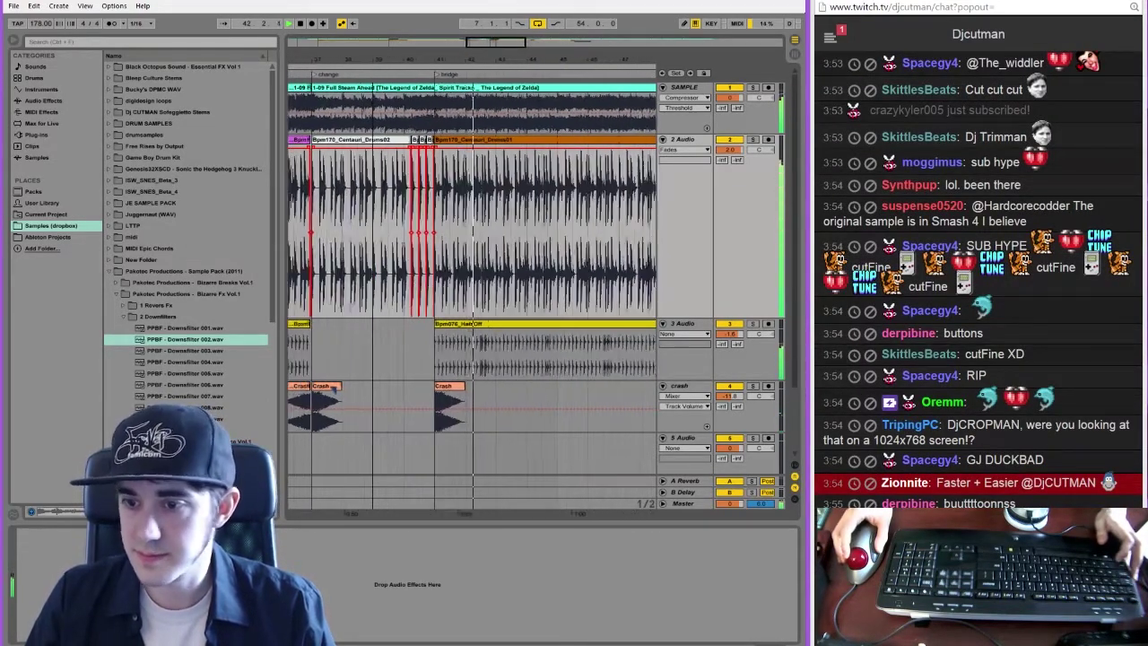
pyautogui.scroll(-1, 333, 389)
pyautogui.scroll(-3, 332, 388)
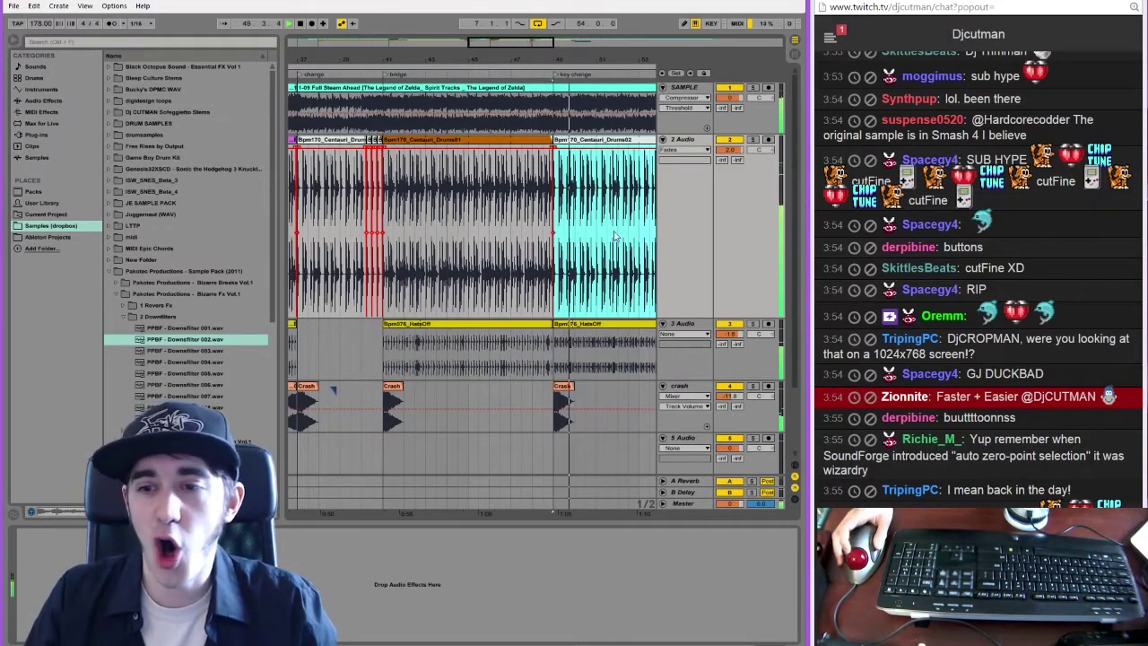
pyautogui.moveTo(461, 59); pyautogui.dragTo(439, 60)
pyautogui.moveTo(516, 42); pyautogui.dragTo(551, 42)
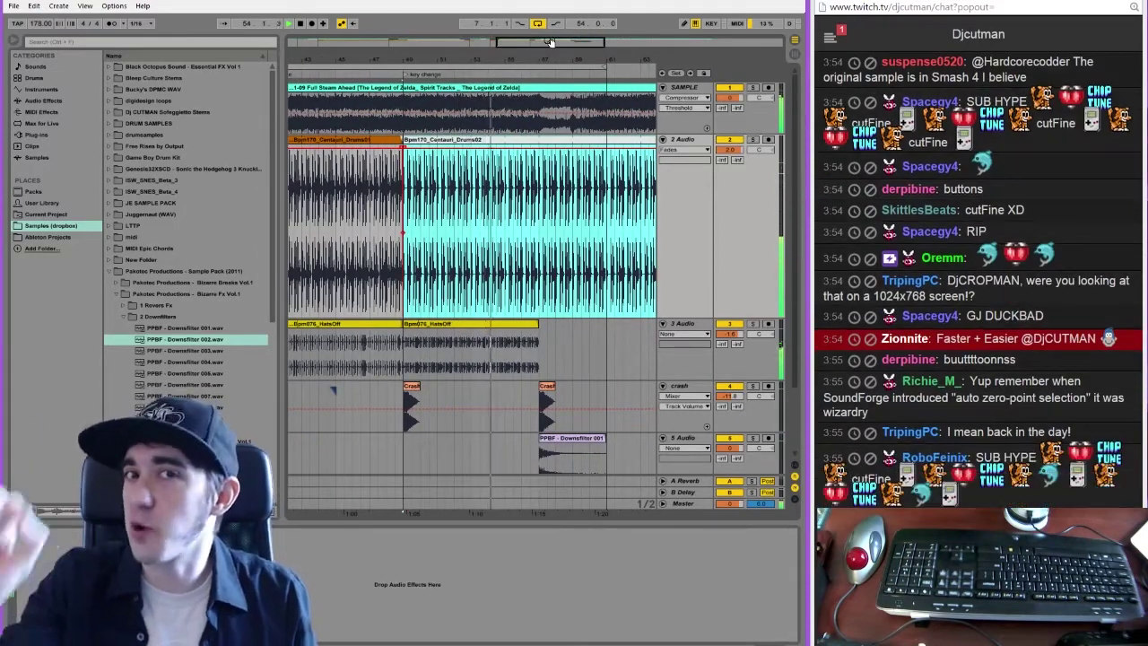
pyautogui.moveTo(551, 42); pyautogui.dragTo(572, 75)
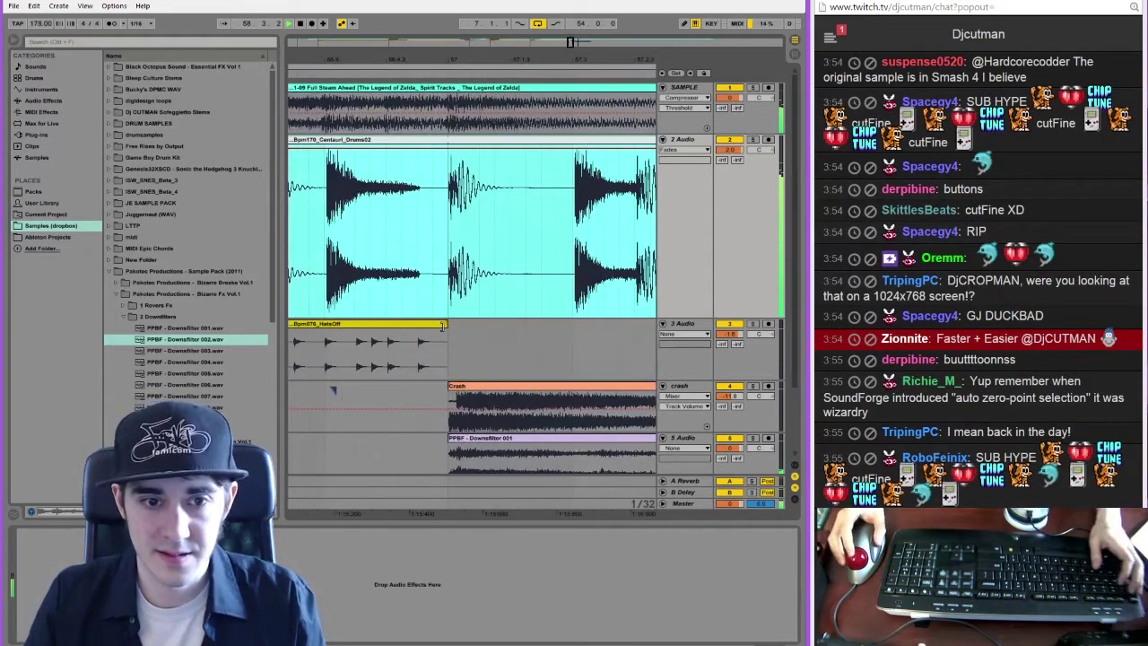
pyautogui.moveTo(448, 325); pyautogui.dragTo(462, 325)
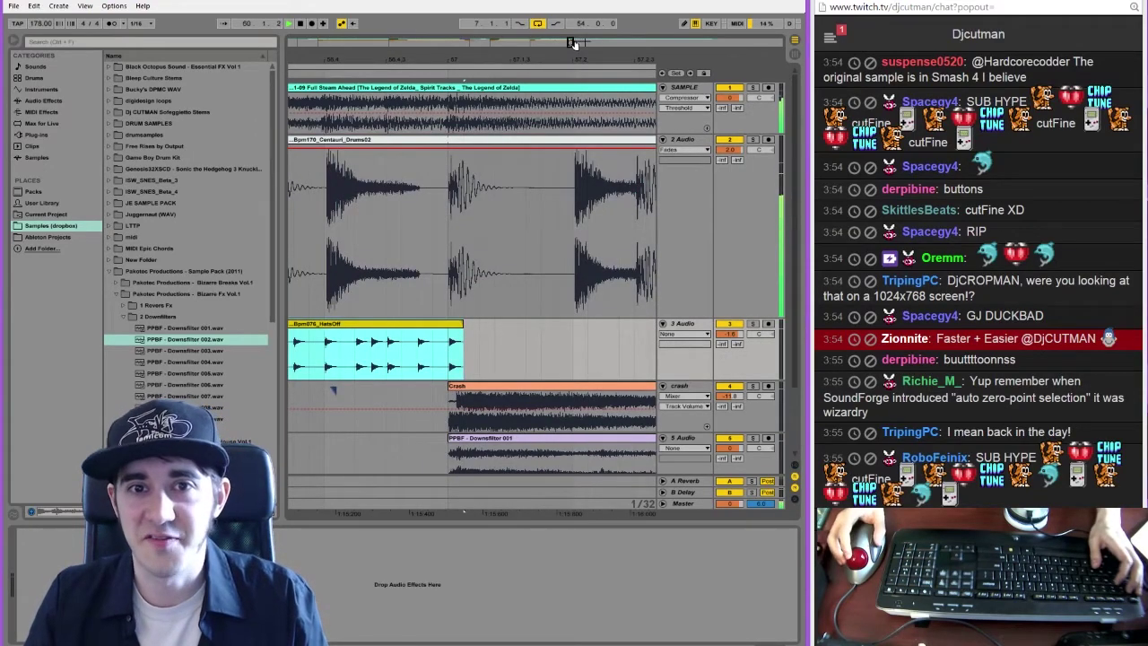
# Bring the whole arrangement into view and collapse the Bizarre Fx Vol.1 sample folder in the browser
pyautogui.moveTo(572, 43); pyautogui.dragTo(562, 2)
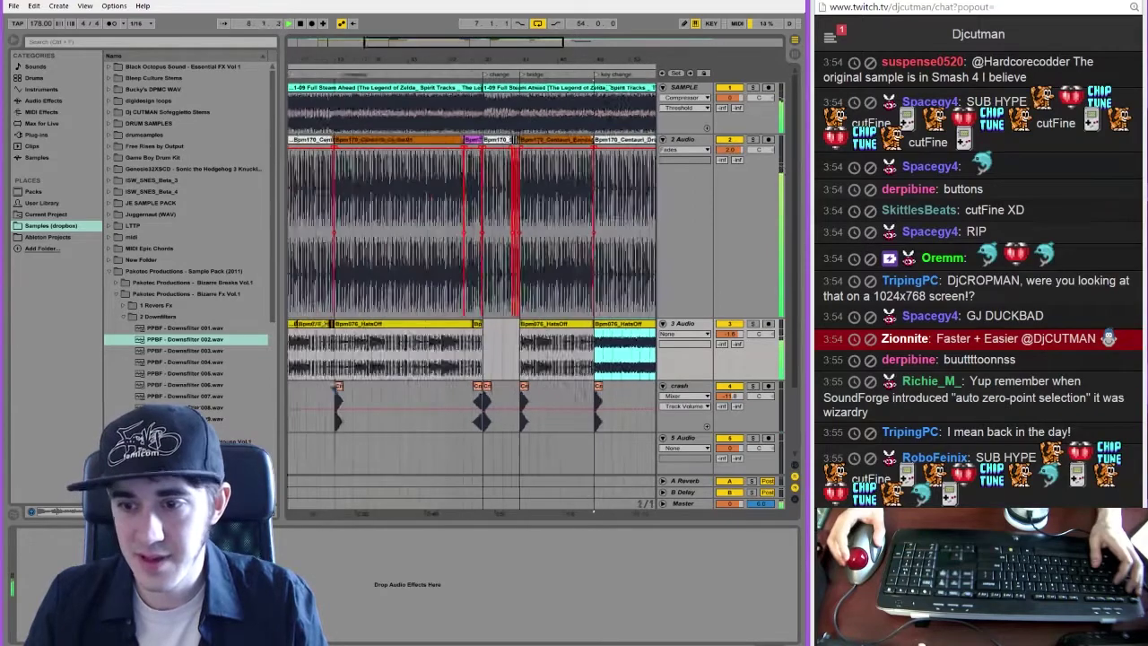
pyautogui.scroll(-4, 334, 389)
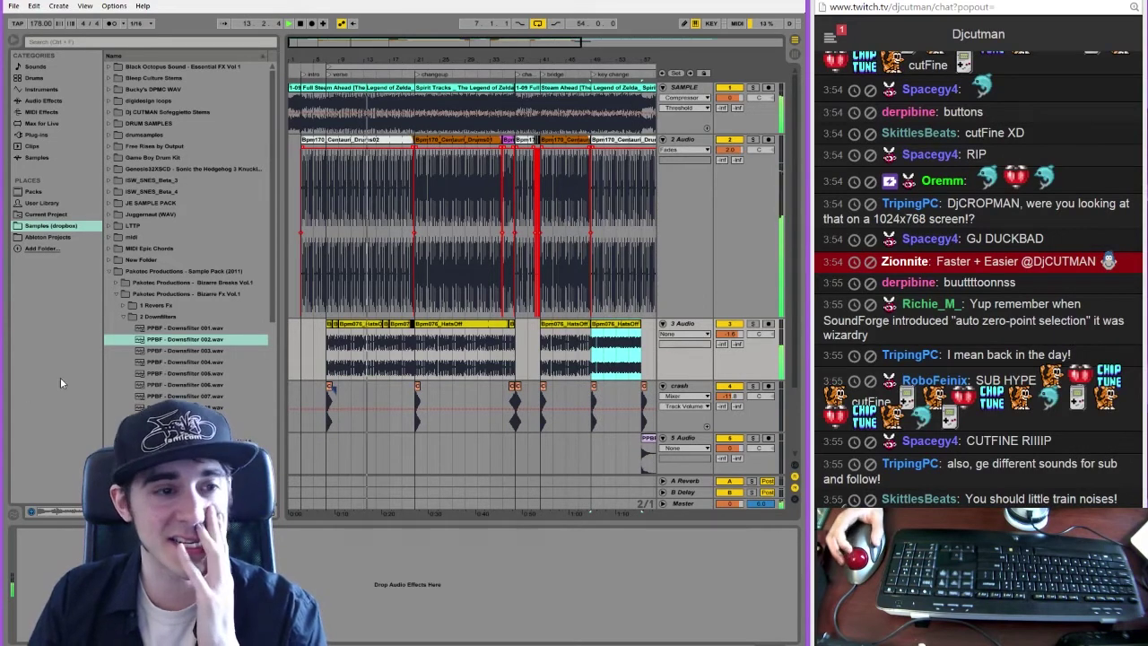
pyautogui.click(117, 293)
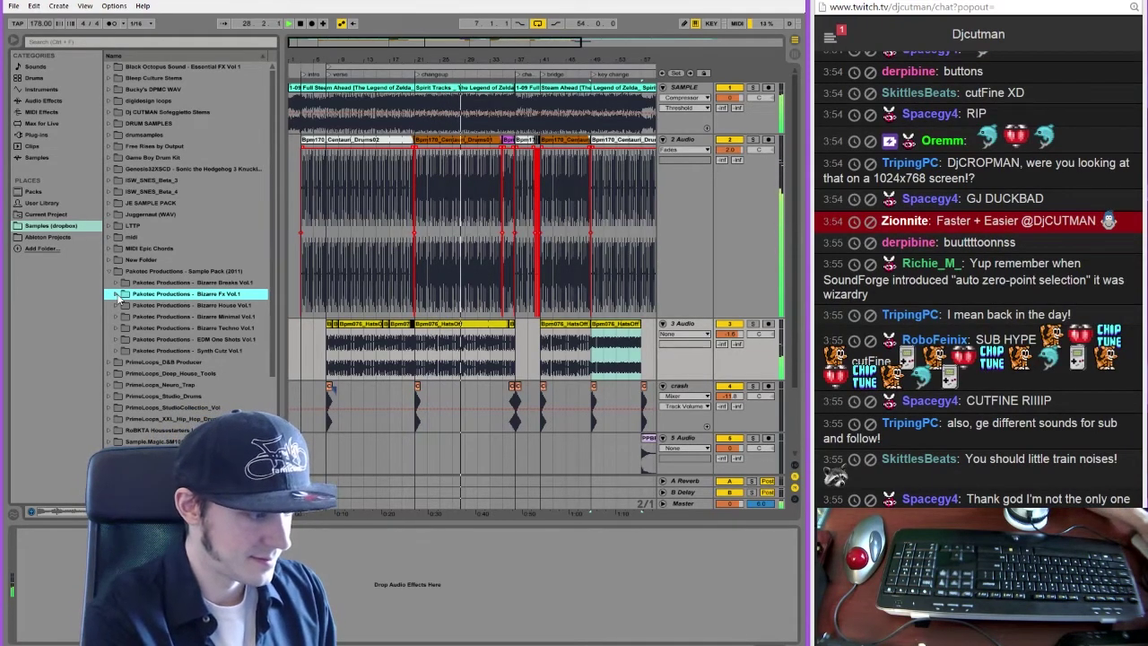
# Switch to Chrome and open a new browser tab
pyautogui.hotkey('alt', 'Tab')
pyautogui.hotkey('alt', 'Tab')
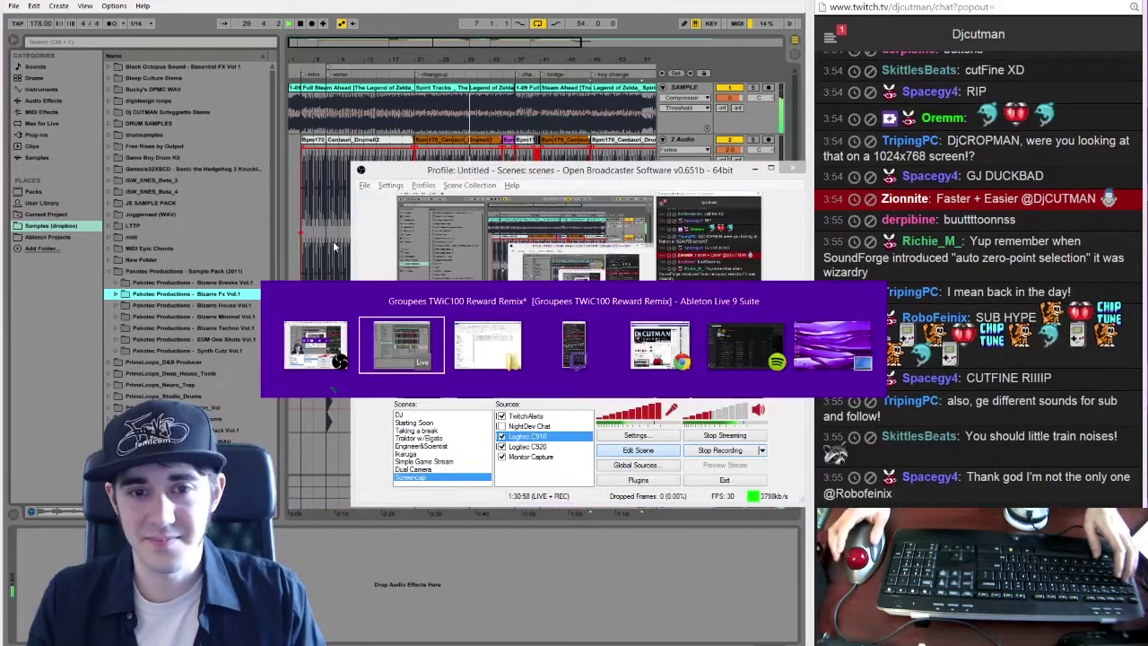
pyautogui.hotkey('alt', 'Tab')
pyautogui.hotkey('alt', 'Tab')
pyautogui.hotkey('alt', 'Tab')
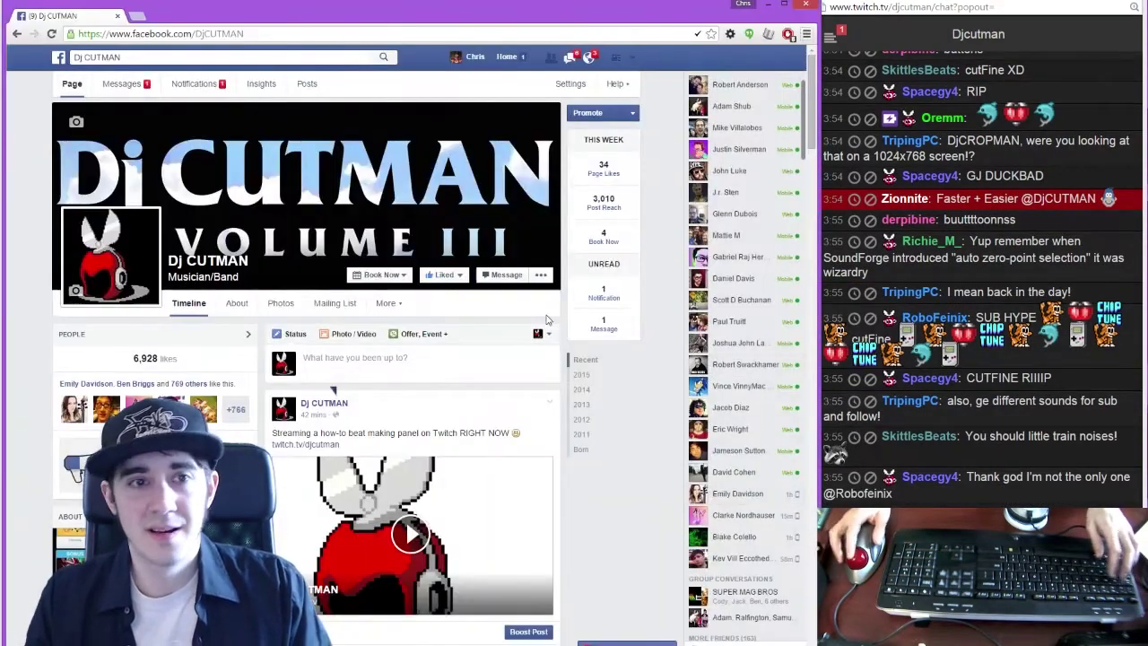
pyautogui.hotkey('ctrl', 't')
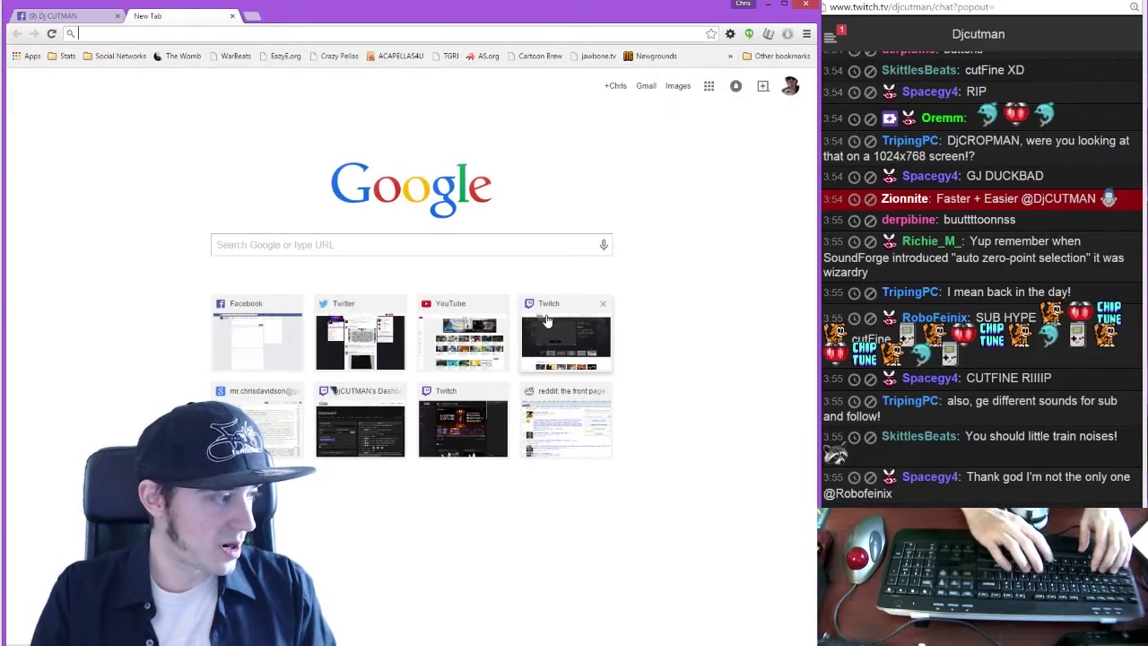
# Load the Legend of Zelda sound effects site at noproblo.dayjo.org/ZeldaSounds/
pyautogui.write('noprobl')
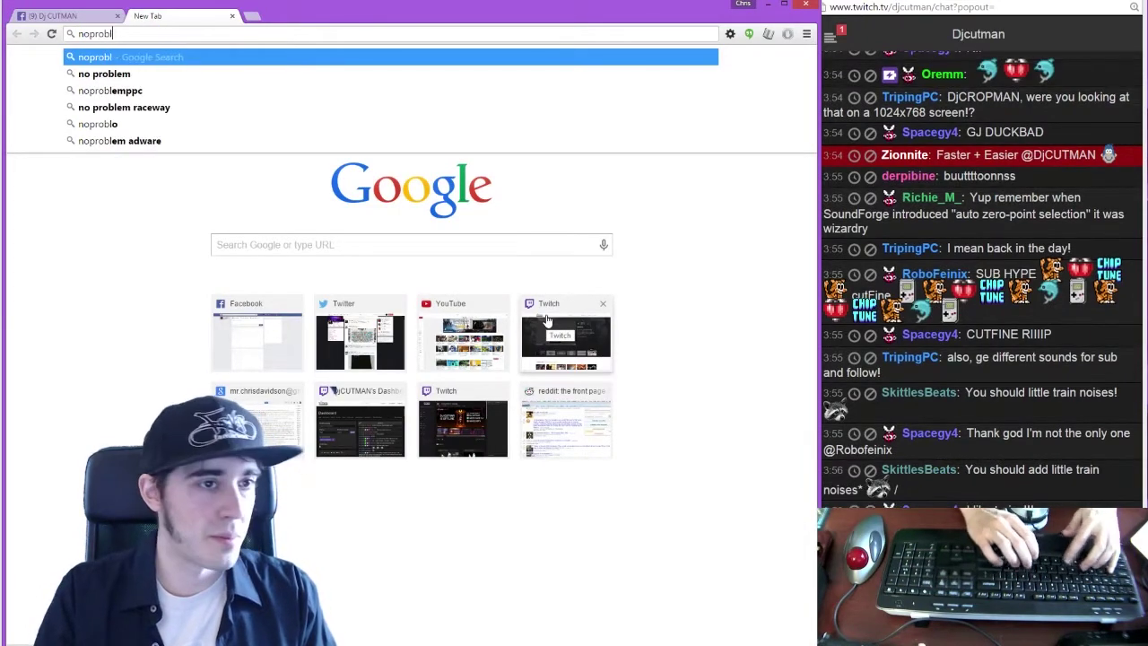
pyautogui.write('on')
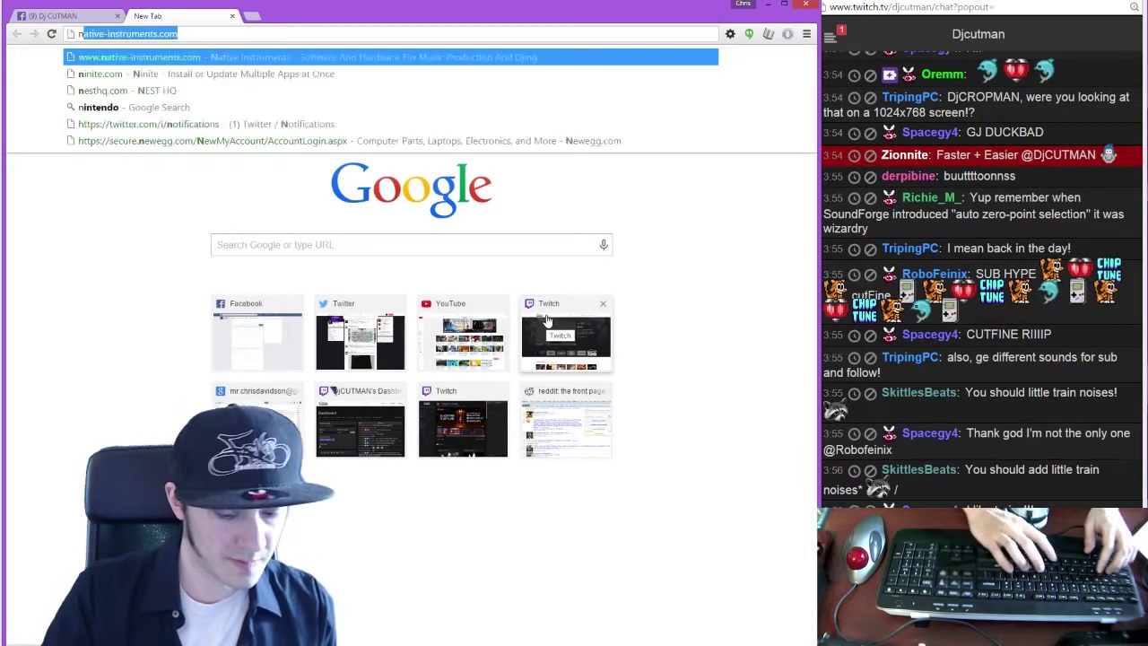
pyautogui.write('oproblo.dayjo.org/')
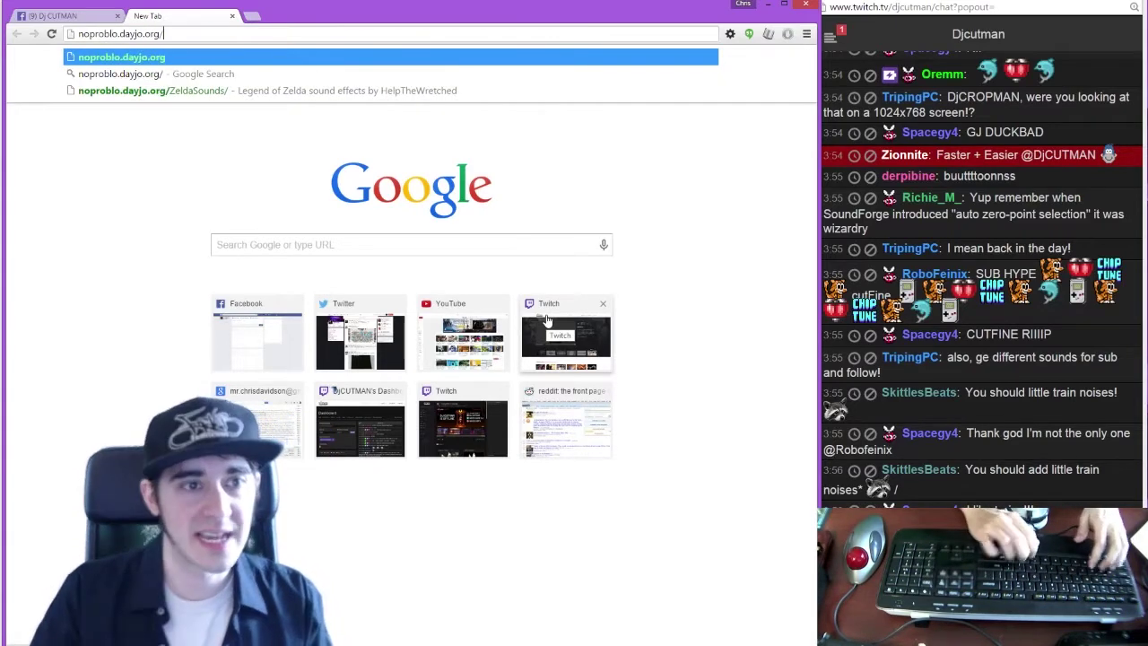
pyautogui.press('Down')
pyautogui.press('Down')
pyautogui.press('Return')
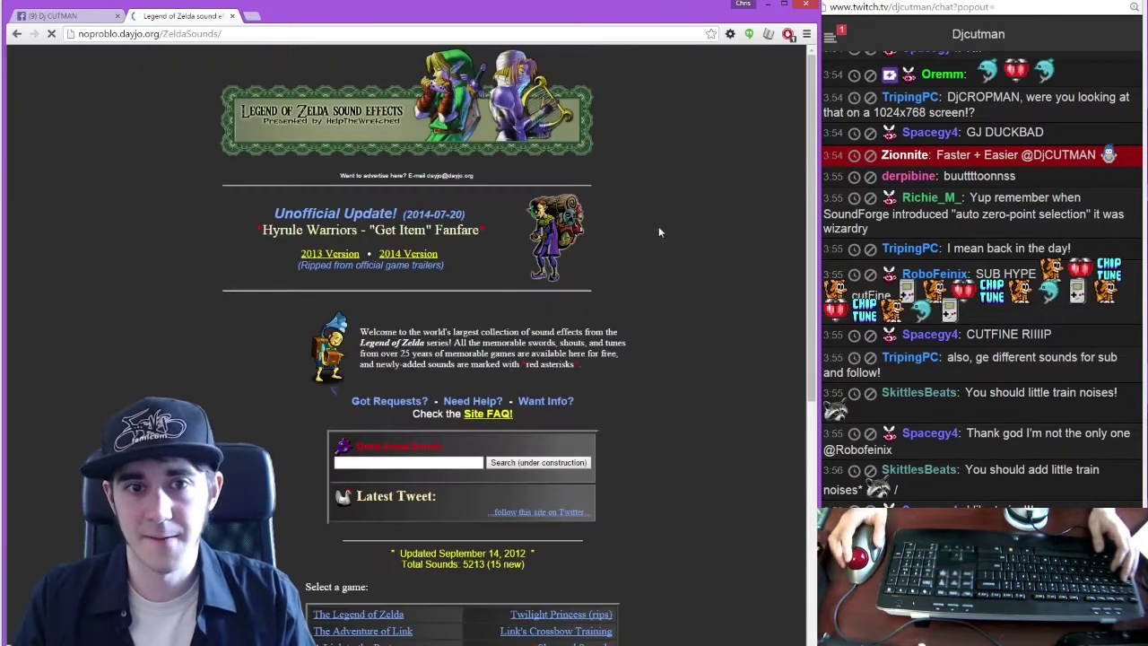
# Open the Spirit Tracks sound list from the game menu and look through its entries
pyautogui.scroll(-4, 711, 350)
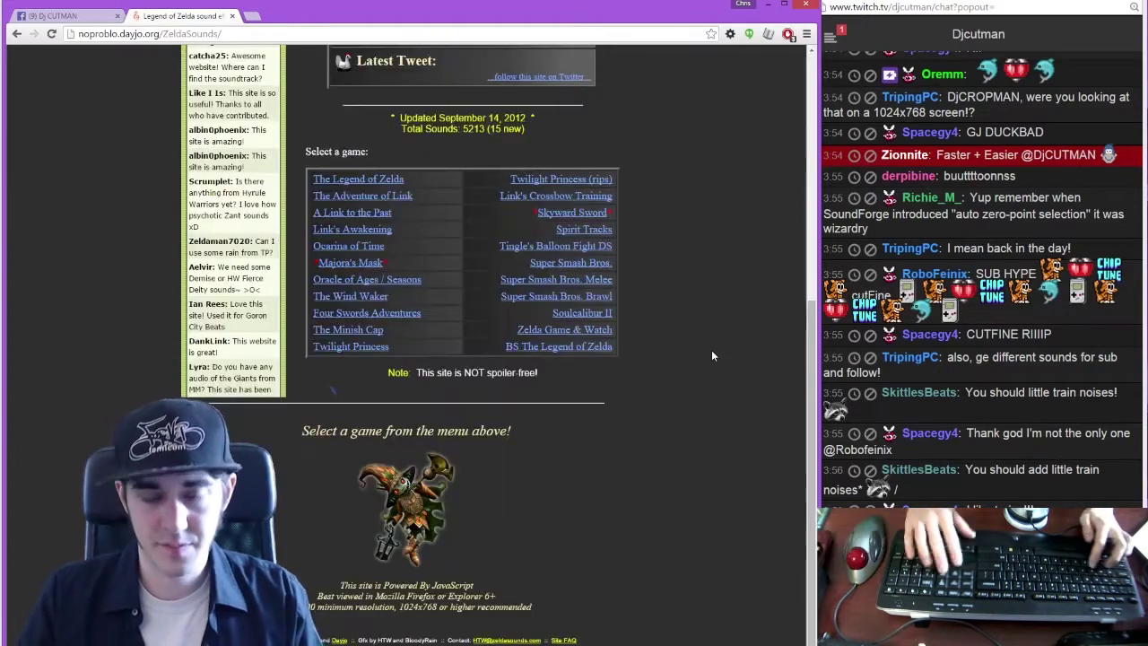
pyautogui.click(575, 229)
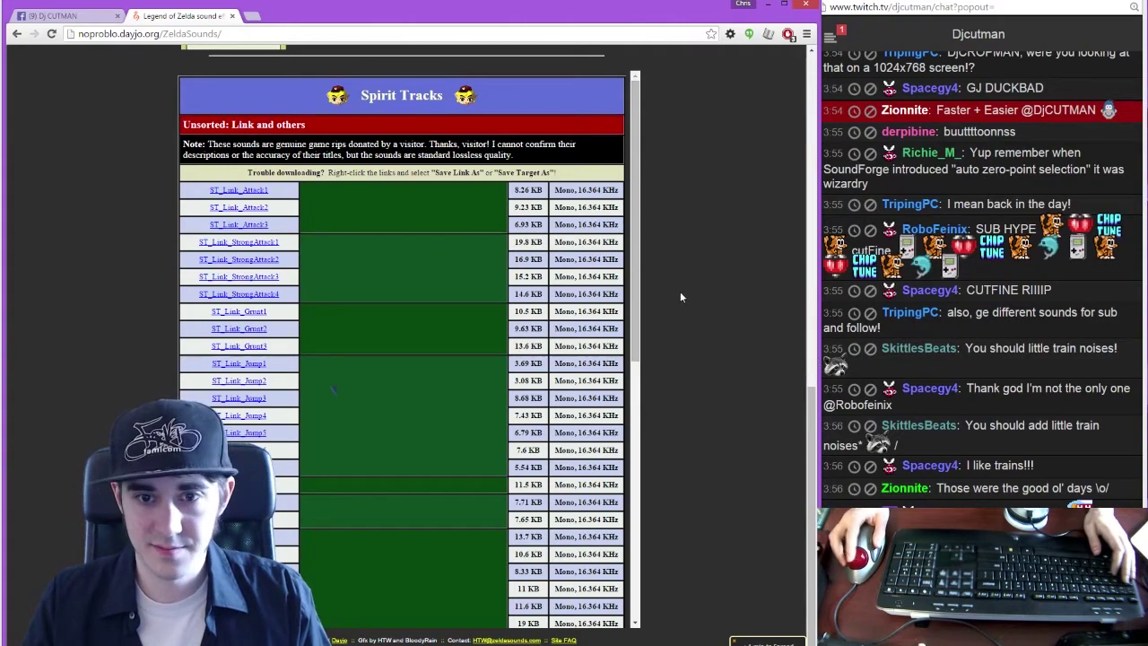
pyautogui.scroll(-3, 640, 326)
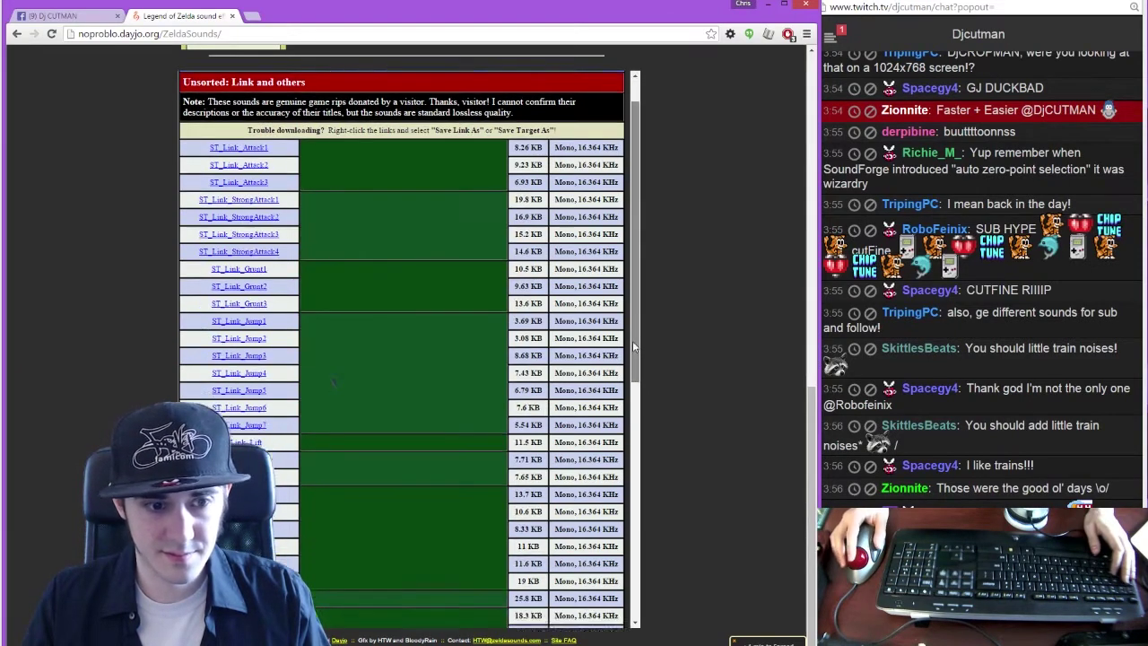
pyautogui.moveTo(638, 473); pyautogui.dragTo(653, 645)
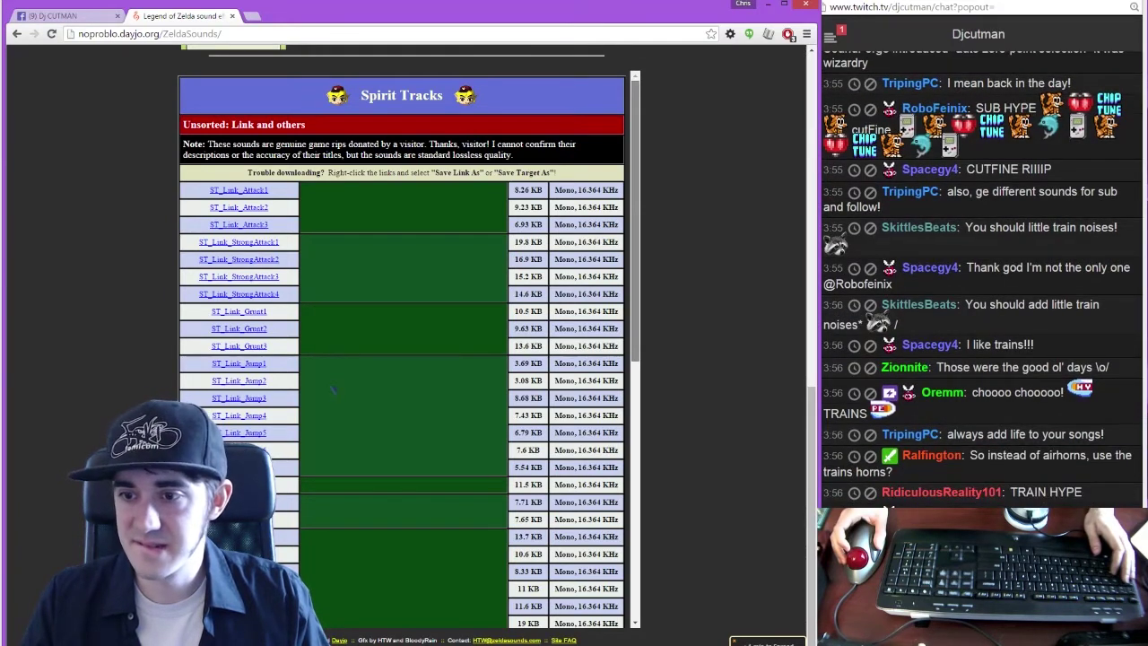
# Switch to Ableton Live and show more of the song's timeline in the arrangement
pyautogui.moveTo(653, 645); pyautogui.dragTo(613, 335)
pyautogui.hotkey('alt', 'Tab')
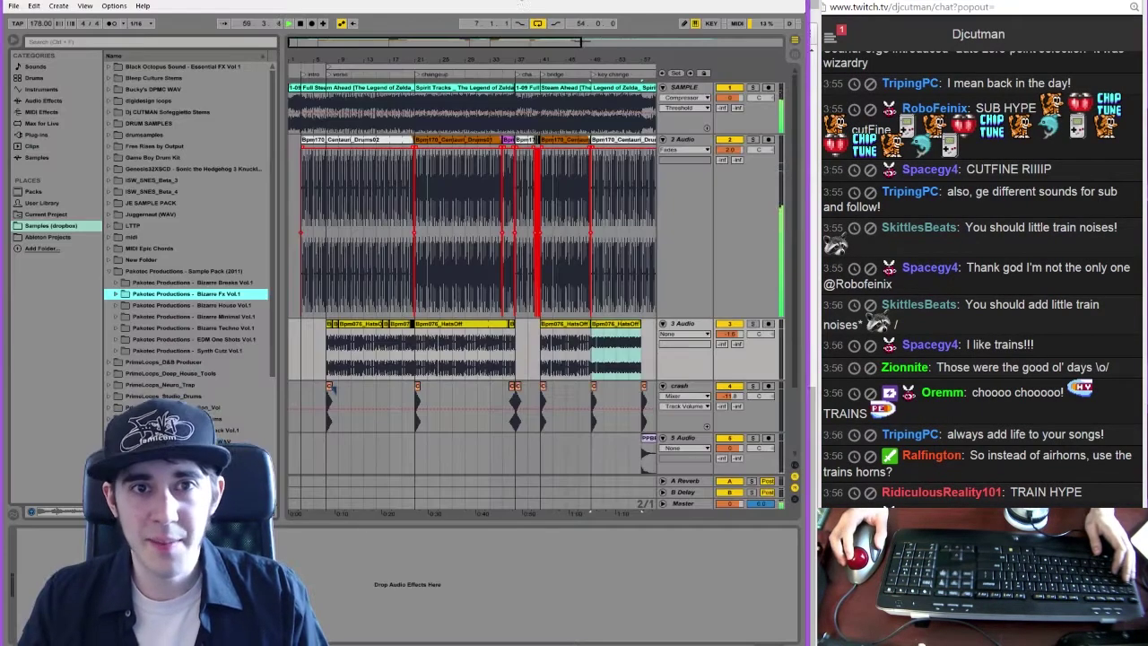
pyautogui.moveTo(644, 60); pyautogui.dragTo(644, 29)
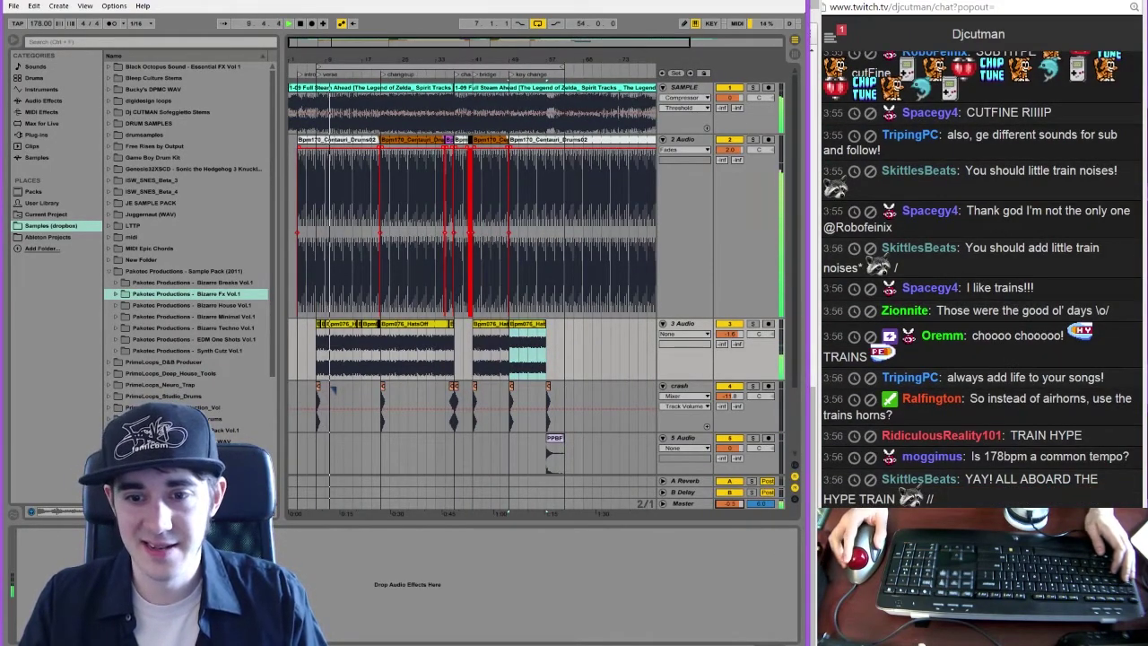
# Switch to the browser and search the web in a new tab for "spirit tracks train sfx"
pyautogui.hotkey('alt', 'Tab')
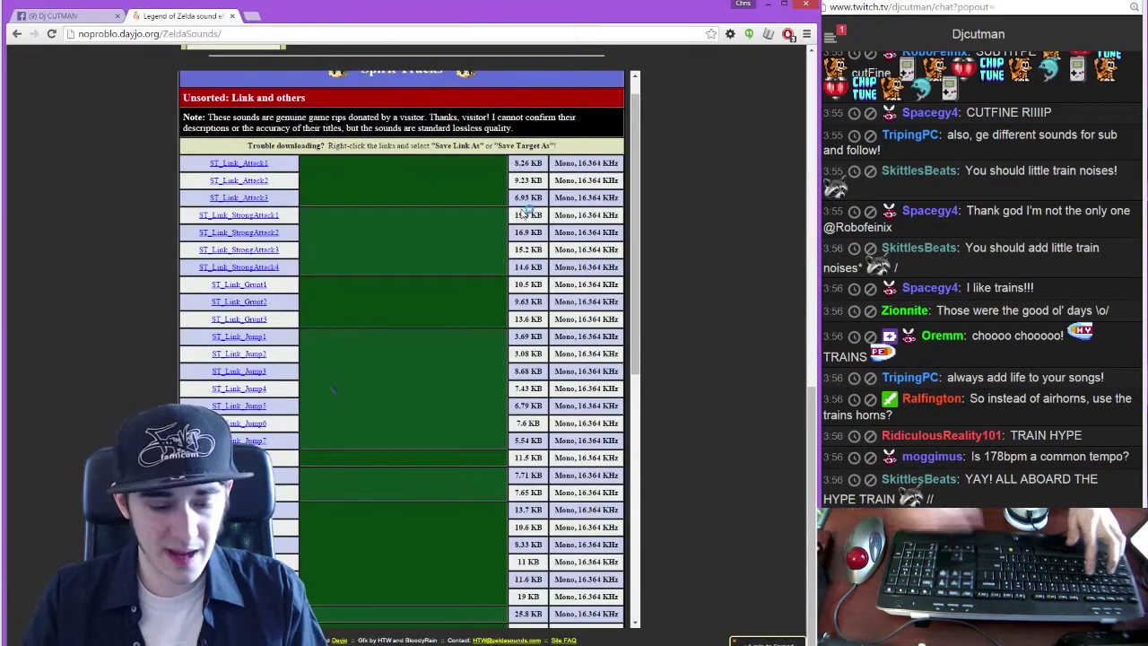
pyautogui.hotkey('ctrl', 't')
pyautogui.write('spirit tracks')
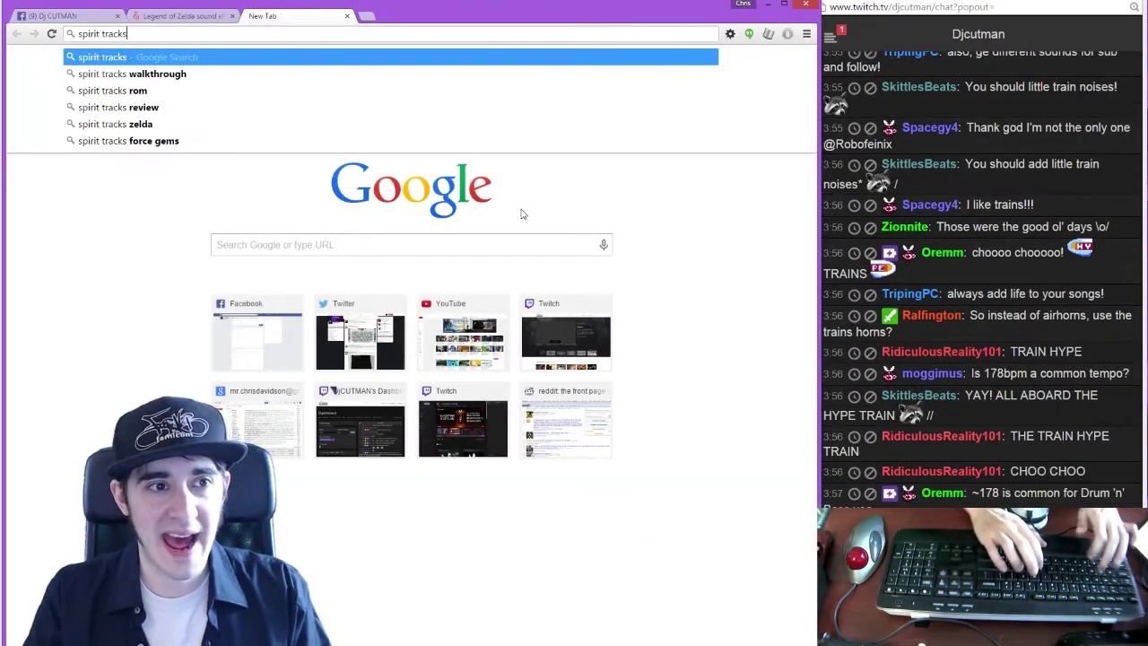
pyautogui.write(' train sfx')
pyautogui.press('Return')
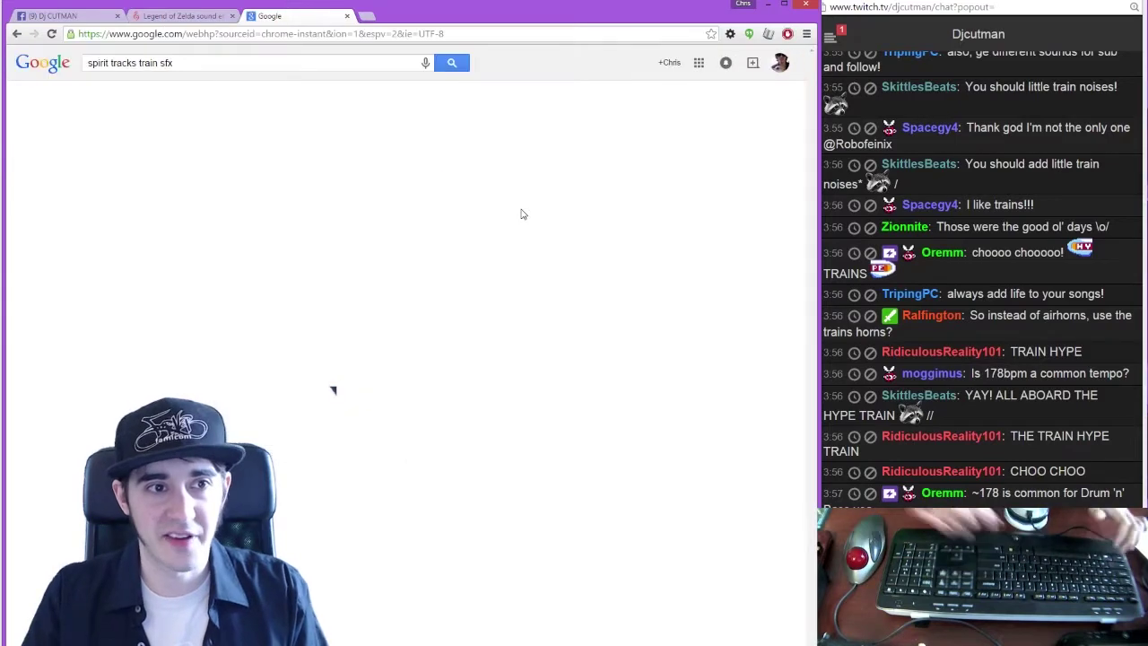
# Open the Freesound forum and Zelda Universe soundtrack results in separate new tabs and view both
pyautogui.middleClick(233, 155)
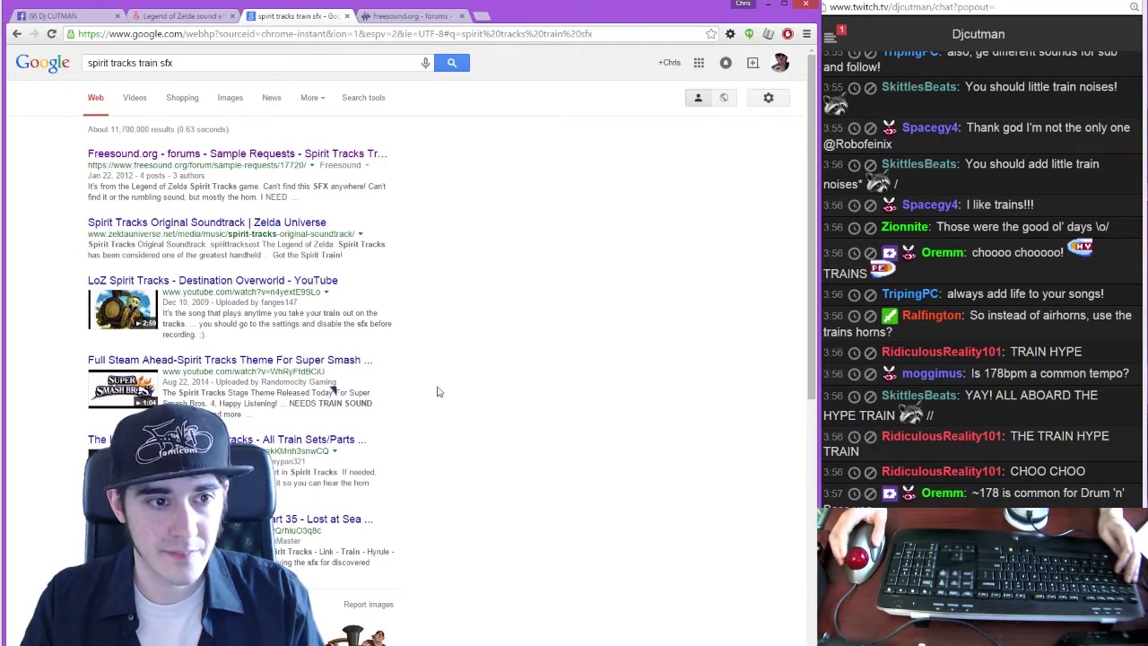
pyautogui.middleClick(218, 229)
pyautogui.hotkey('ctrl', 'Tab')
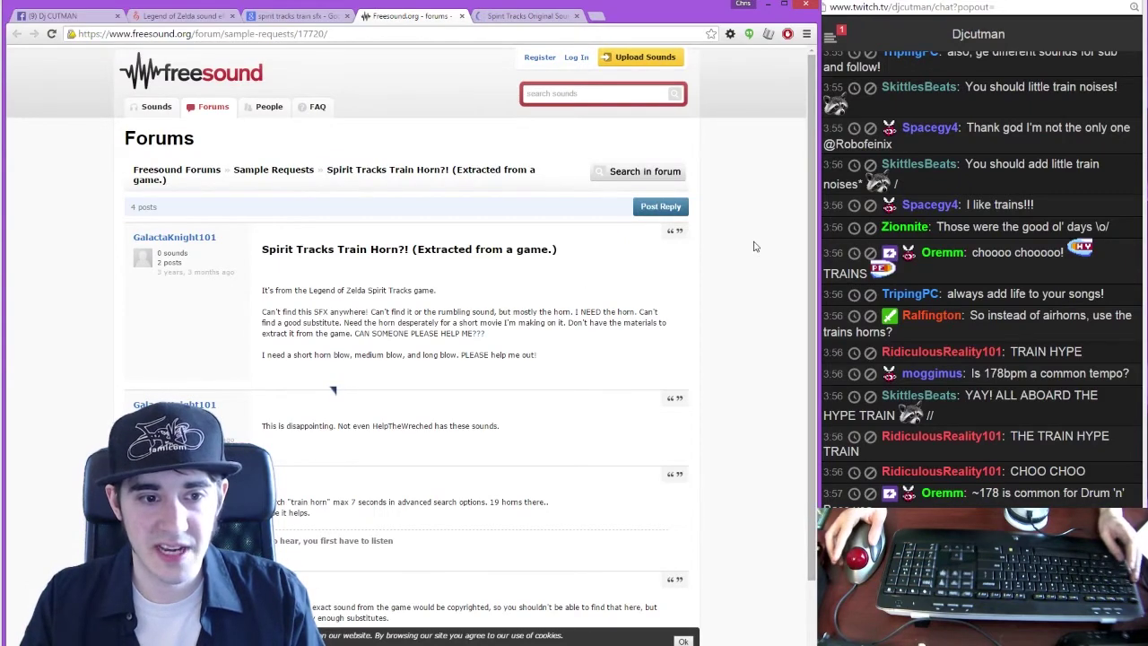
pyautogui.hotkey('ctrl', 'Tab')
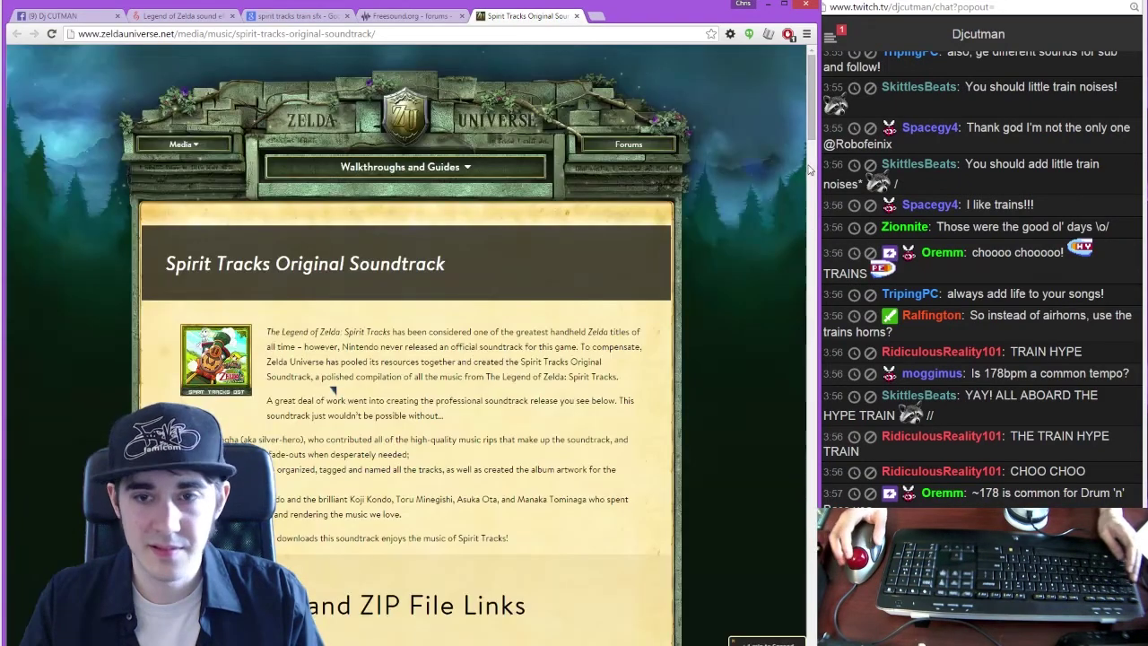
# Look through the Spirit Tracks soundtrack list and search the page for "sfx"
pyautogui.moveTo(812, 141); pyautogui.dragTo(812, 628)
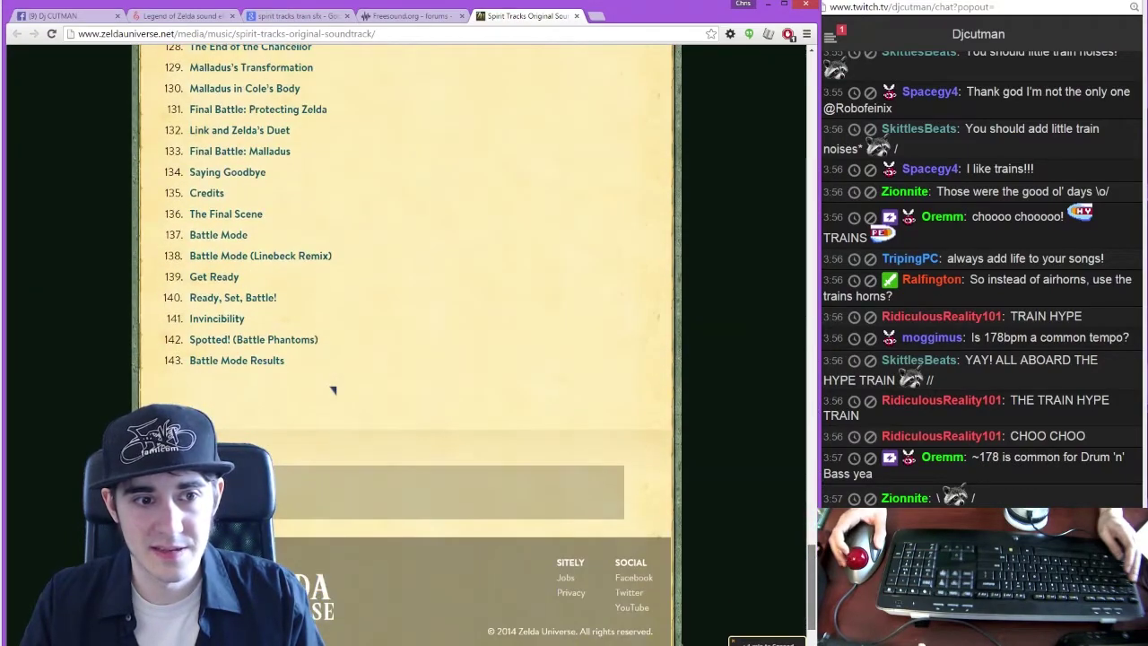
pyautogui.hotkey('ctrl', 'f')
pyautogui.write('sfx')
pyautogui.scroll(3, 332, 391)
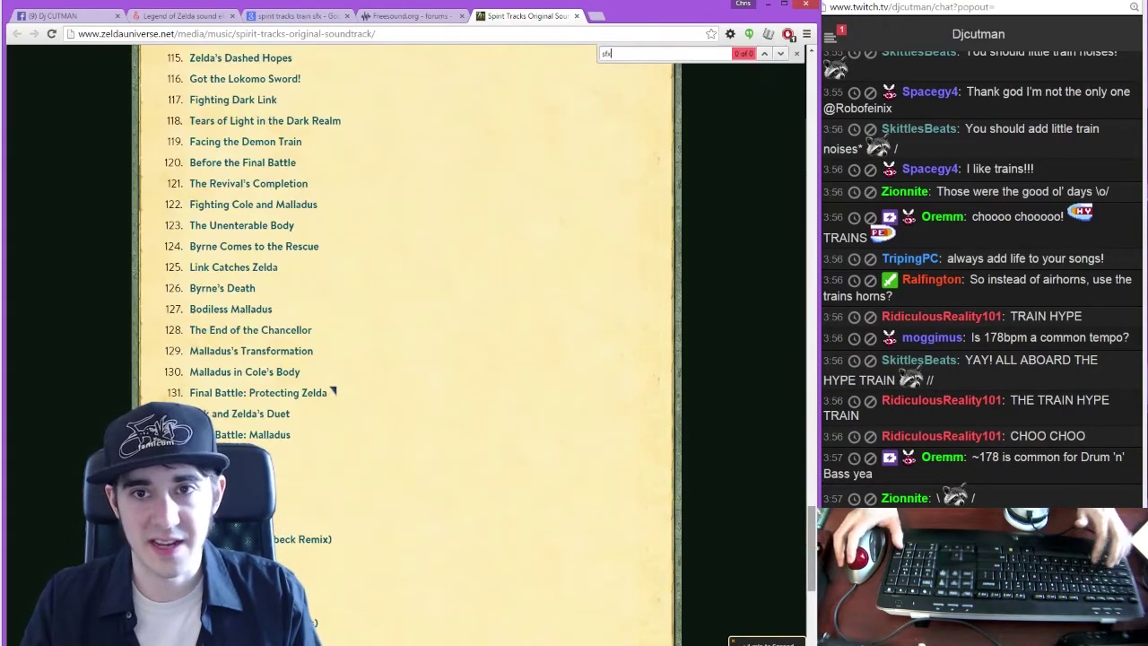
pyautogui.hotkey('ctrl', 's')
pyautogui.press('Escape')
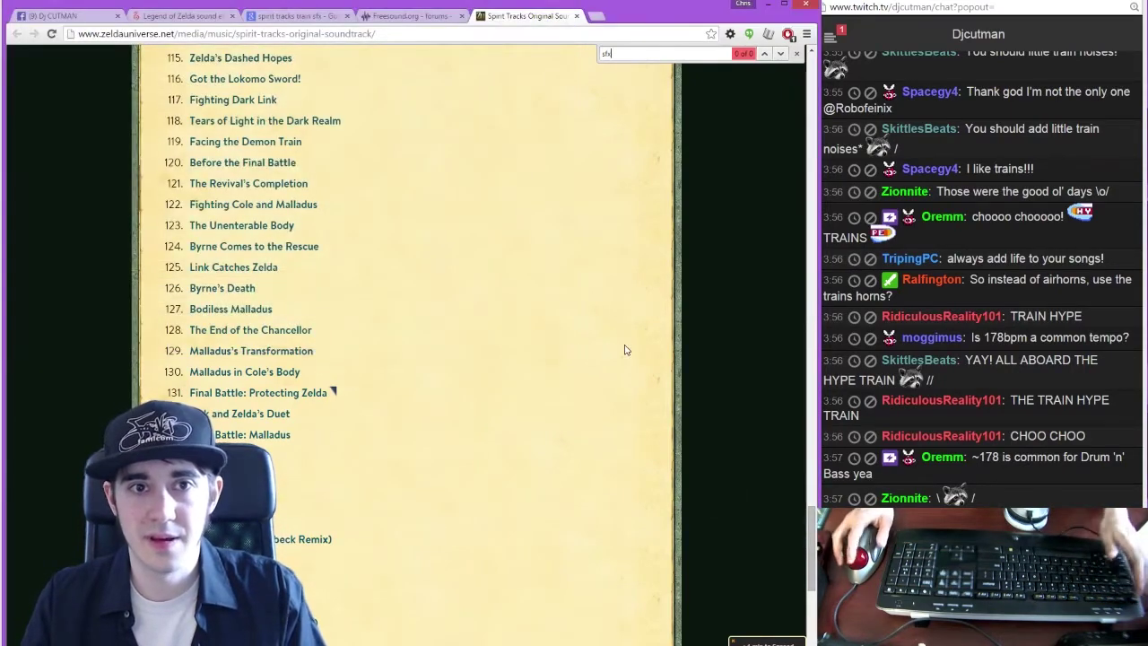
# Return to the Freesound forum thread about the Spirit Tracks train horn and read its replies
pyautogui.hotkey('ctrl', 'Tab')
pyautogui.hotkey('ctrl', 'Tab')
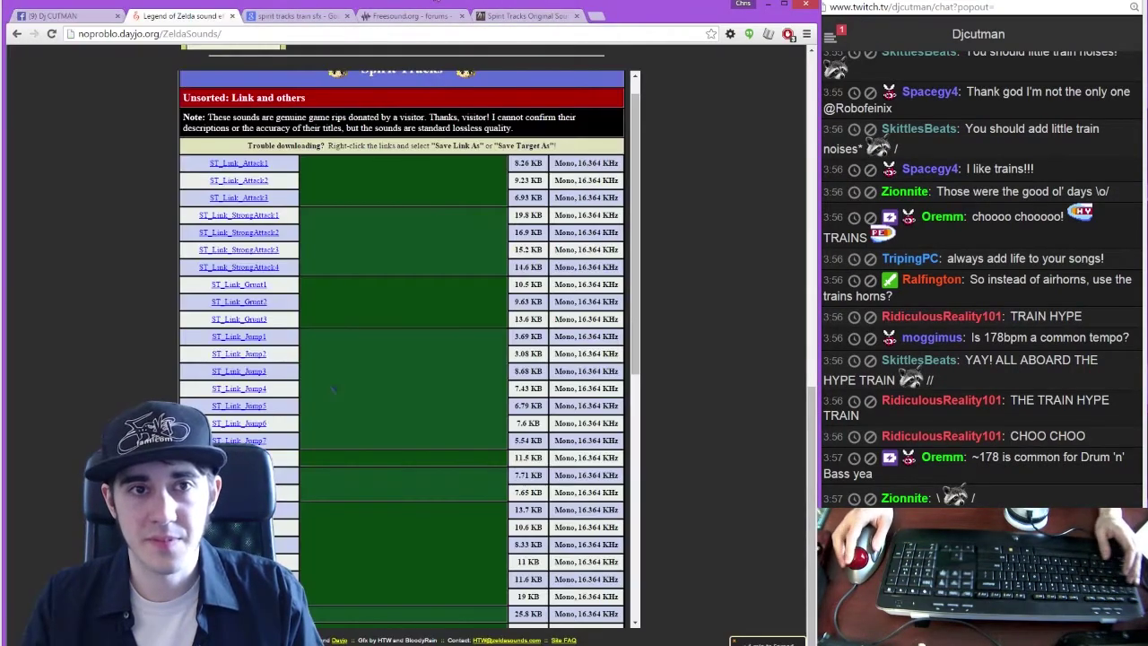
pyautogui.hotkey('alt', 'Tab')
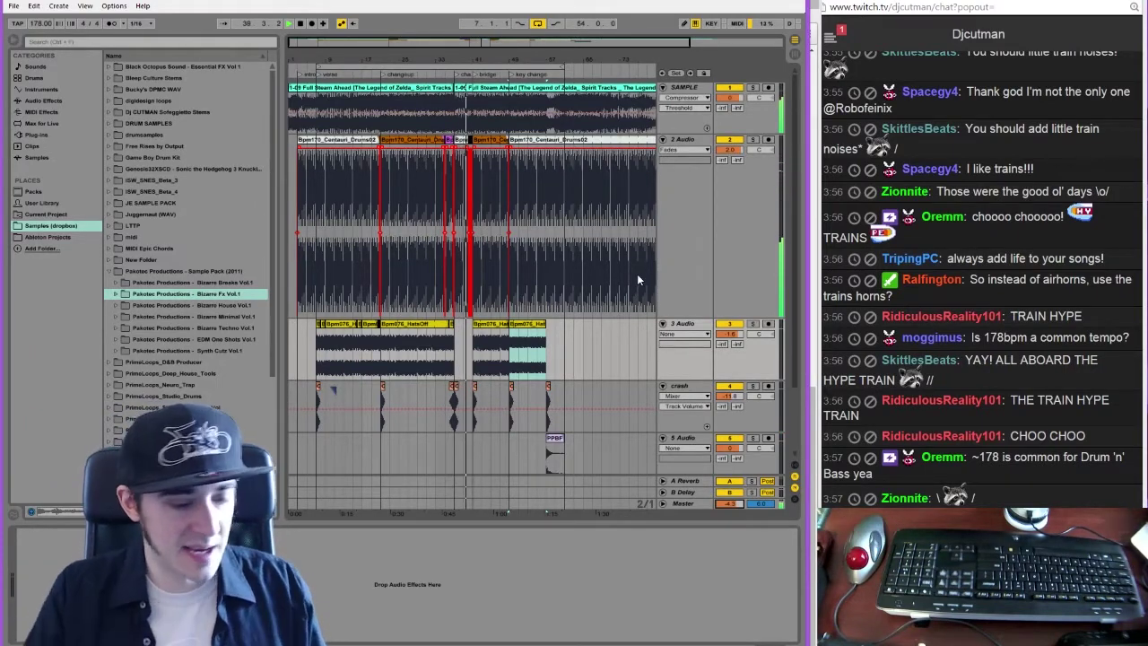
pyautogui.hotkey('alt', 'Tab')
pyautogui.hotkey('ctrl', 'Tab')
pyautogui.hotkey('ctrl', 'Tab')
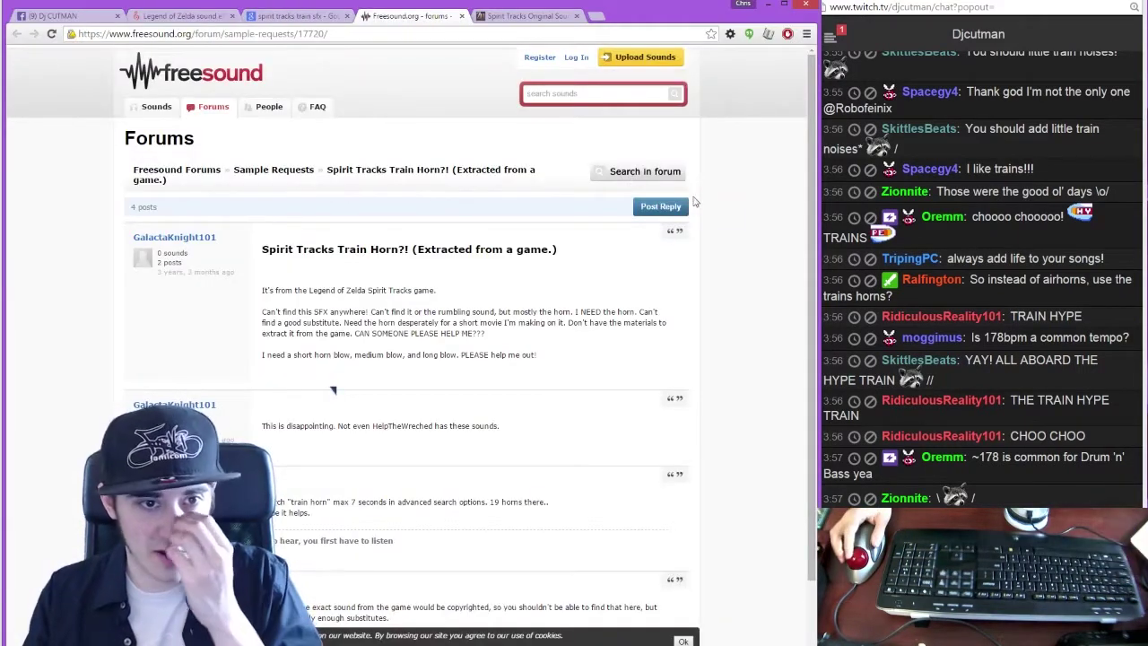
pyautogui.moveTo(812, 184); pyautogui.dragTo(811, 187)
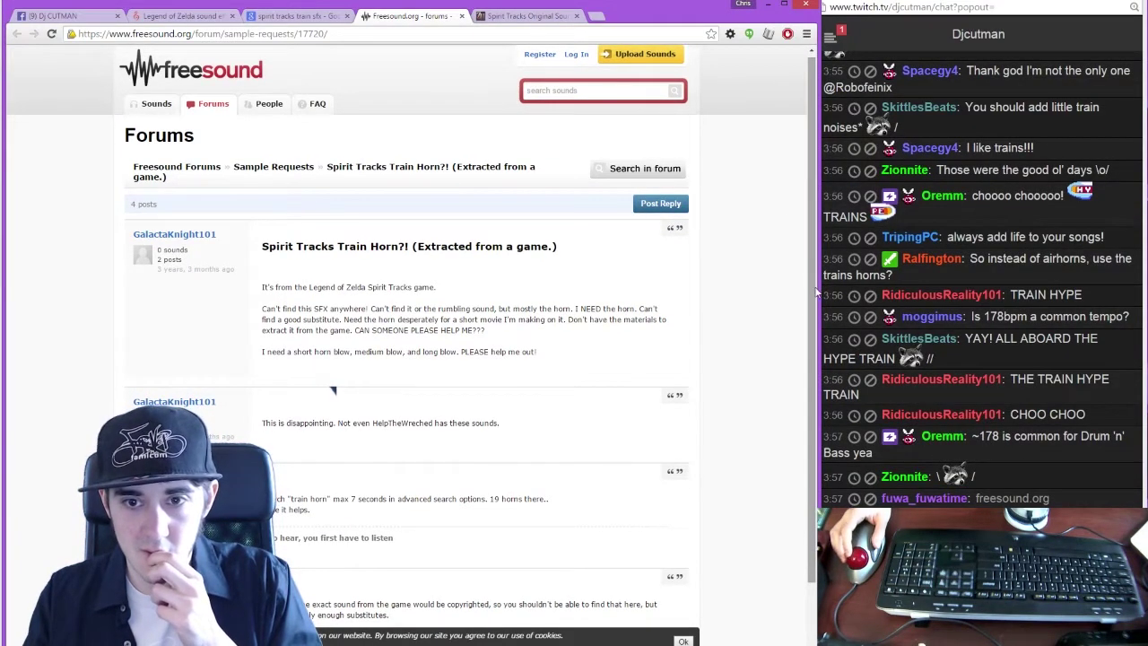
pyautogui.moveTo(816, 291); pyautogui.dragTo(805, 367)
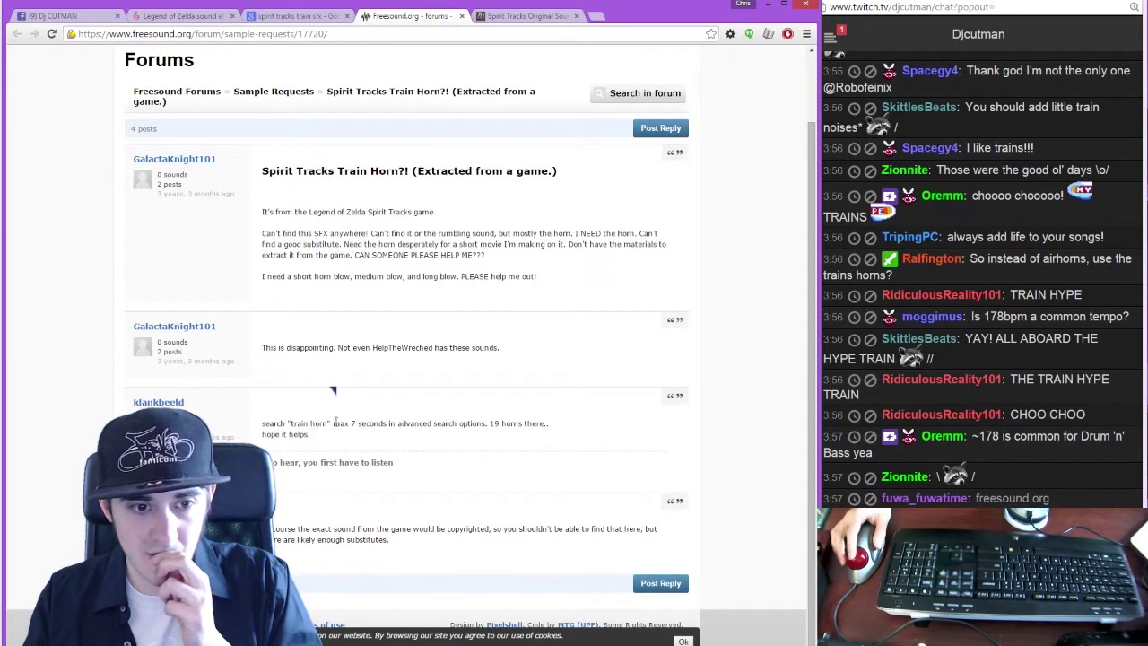
# Copy "train horn" from the forum reply and search Freesound's sounds for it
pyautogui.moveTo(291, 424); pyautogui.dragTo(329, 423)
pyautogui.hotkey('ctrl', 'c')
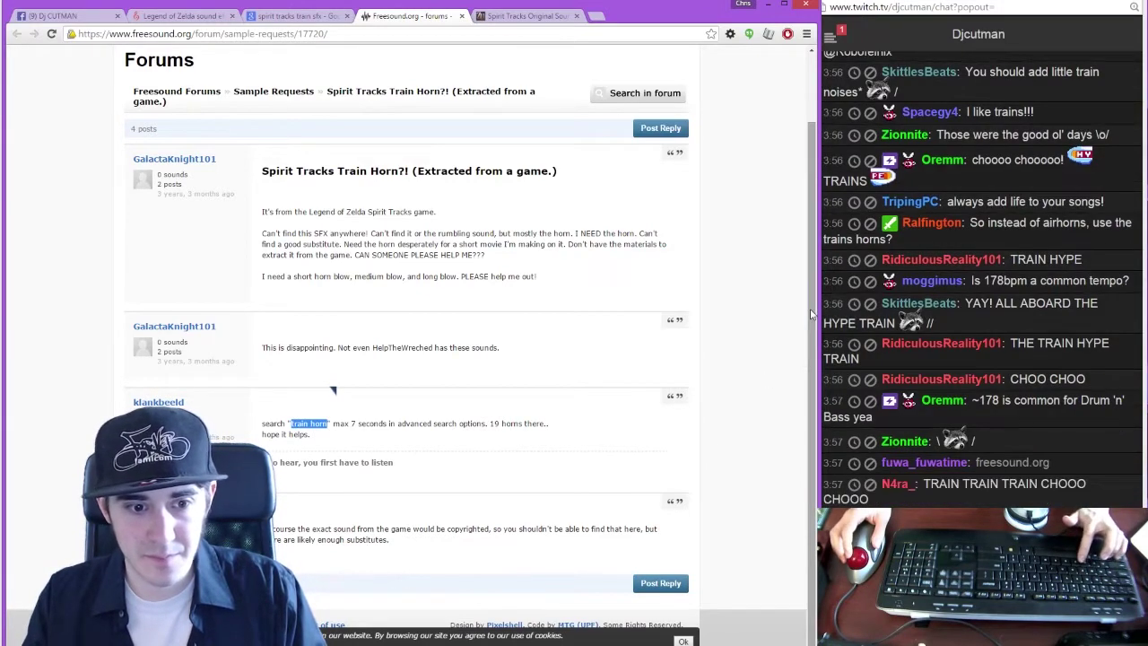
pyautogui.scroll(2, 808, 305)
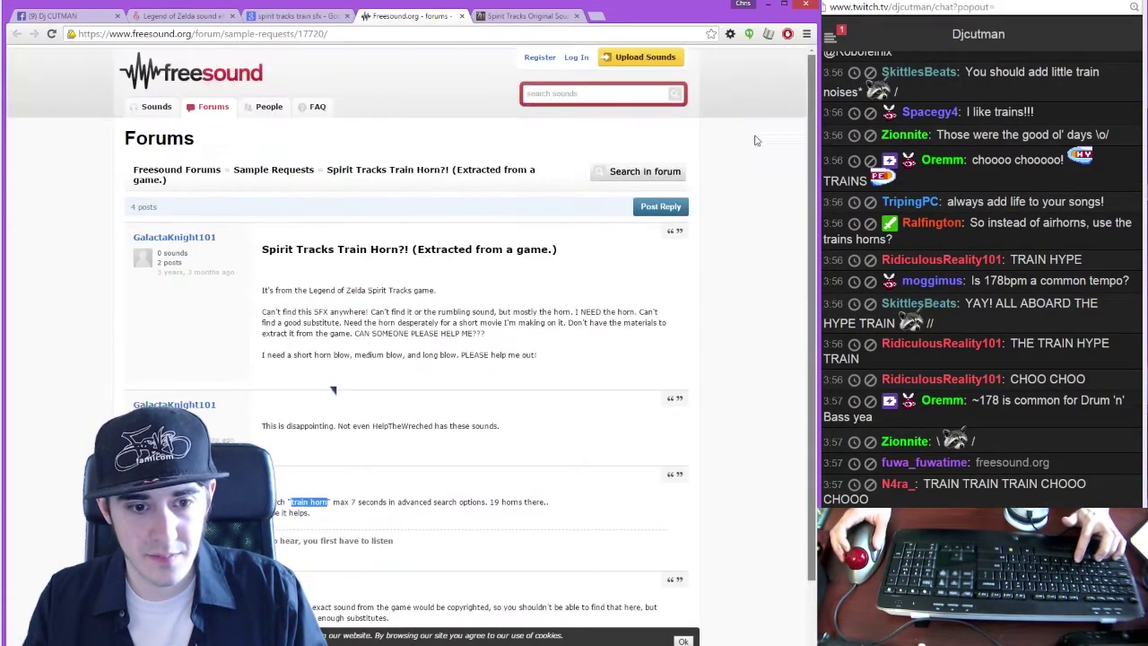
pyautogui.click(631, 94)
pyautogui.hotkey('ctrl', 'v')
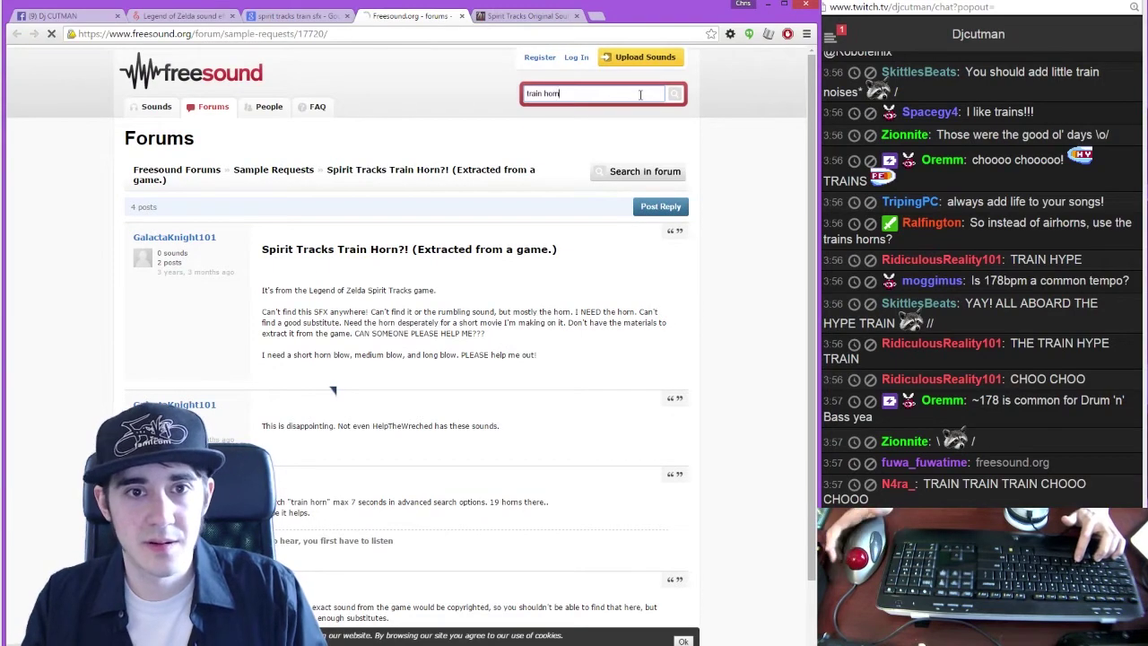
pyautogui.press('Return')
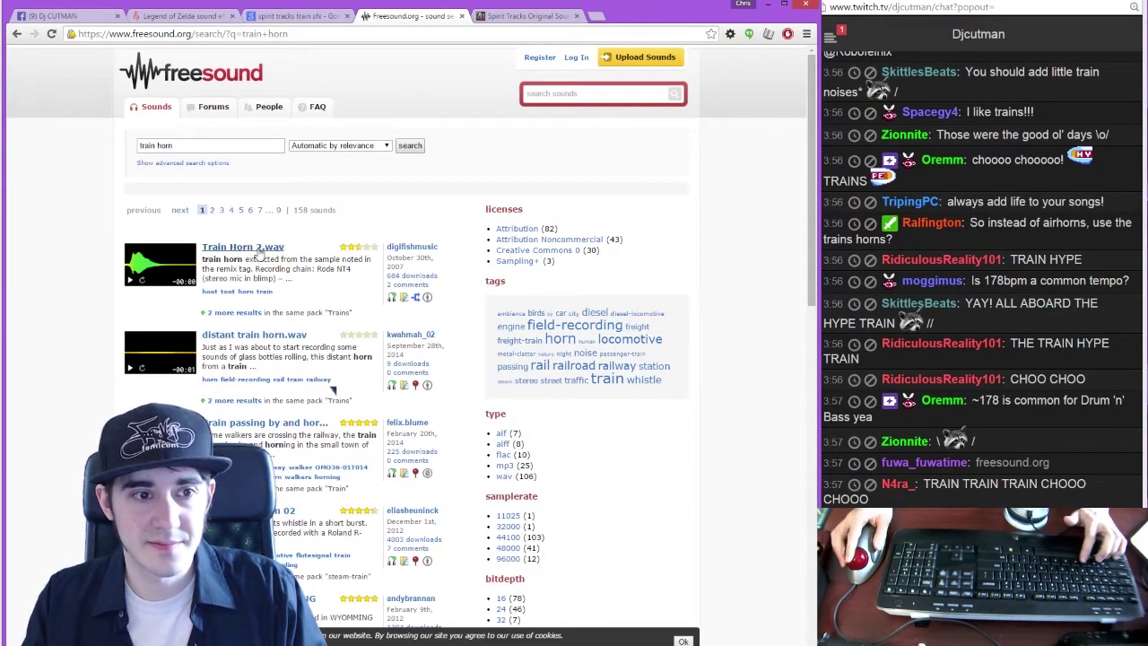
# Stop the song in Ableton Live and browse the Freesound train horn results in the browser
pyautogui.hotkey('alt', 'Tab')
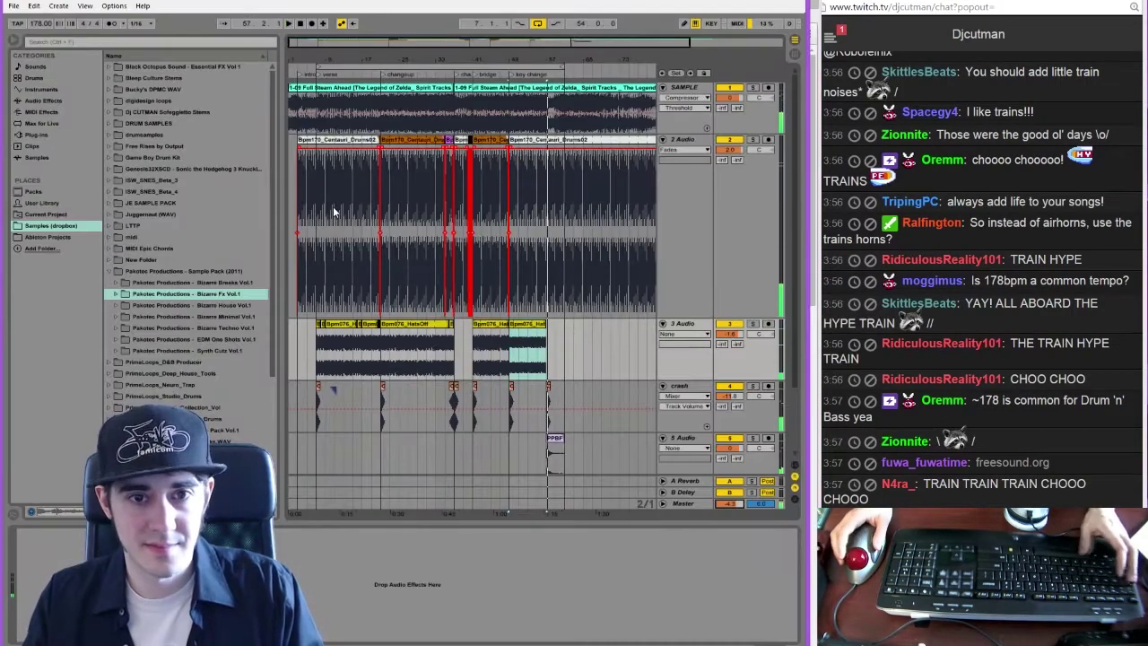
pyautogui.hotkey('alt', 'Tab')
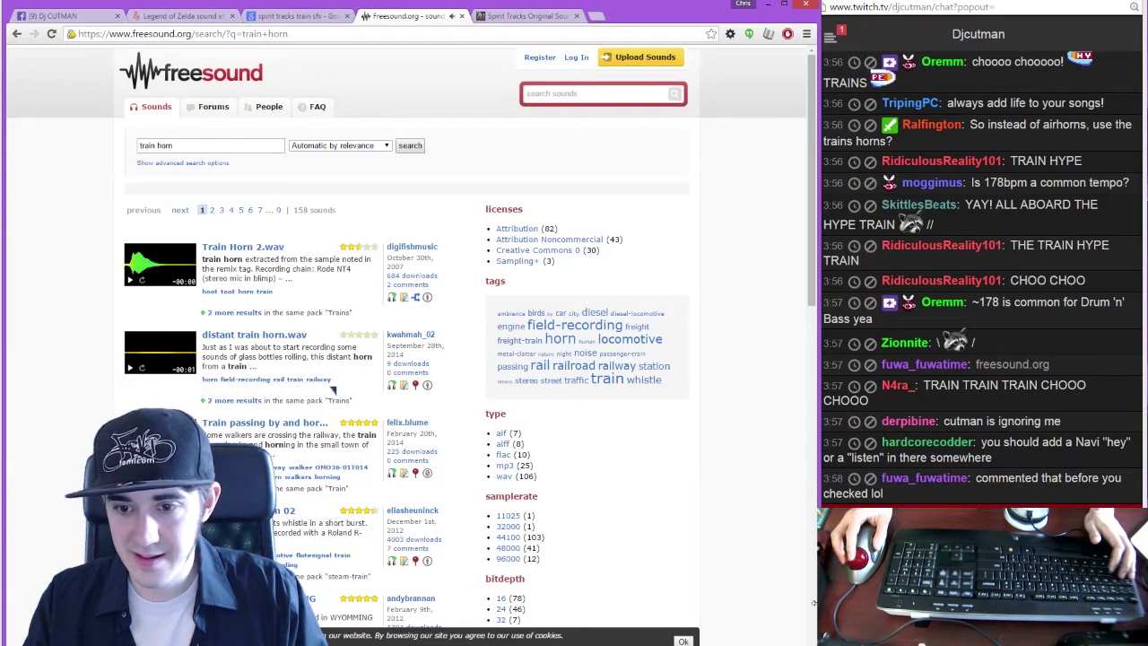
pyautogui.moveTo(814, 603); pyautogui.dragTo(800, 603)
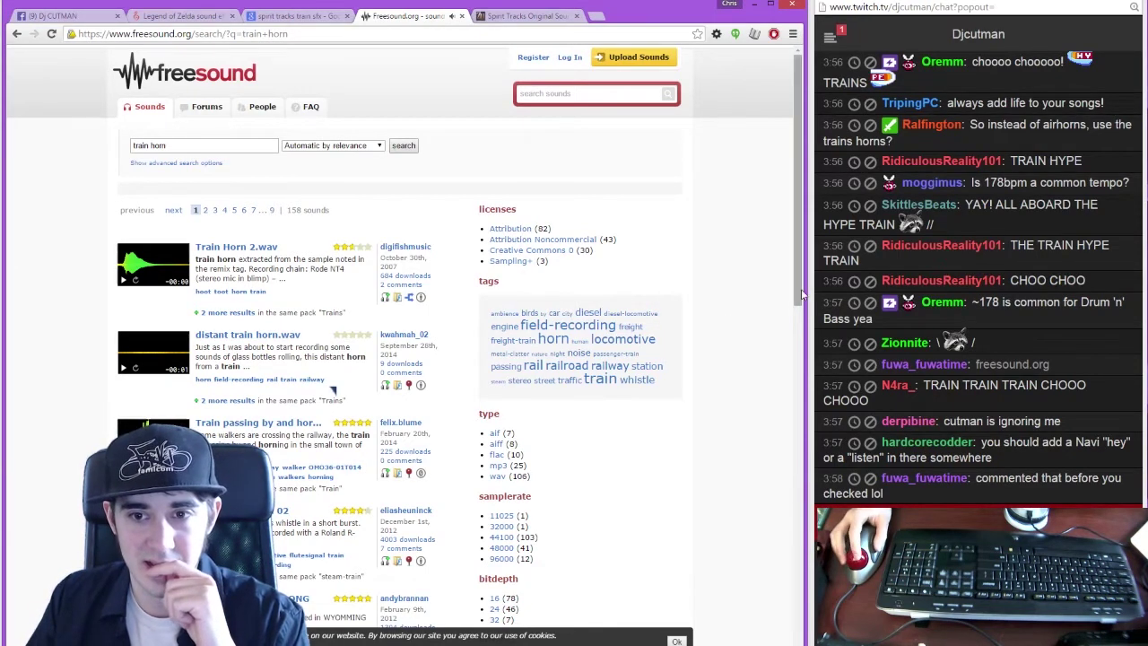
pyautogui.scroll(-3, 333, 390)
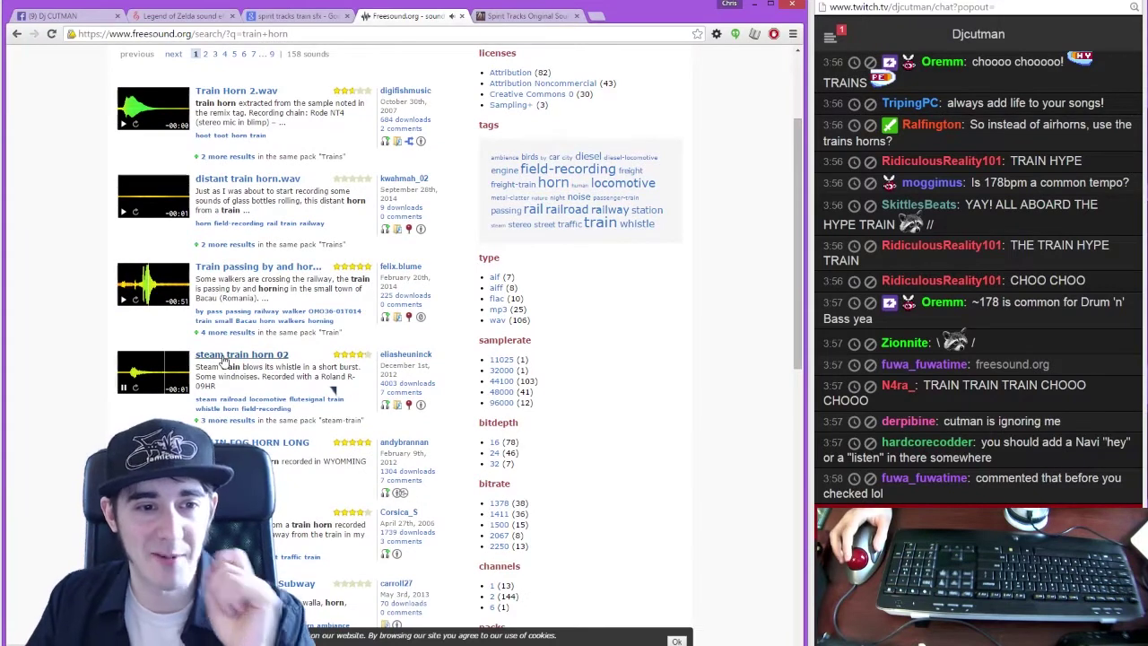
# Open the "steam train horn 02" sound page in a new tab and request its download
pyautogui.middleClick(238, 355)
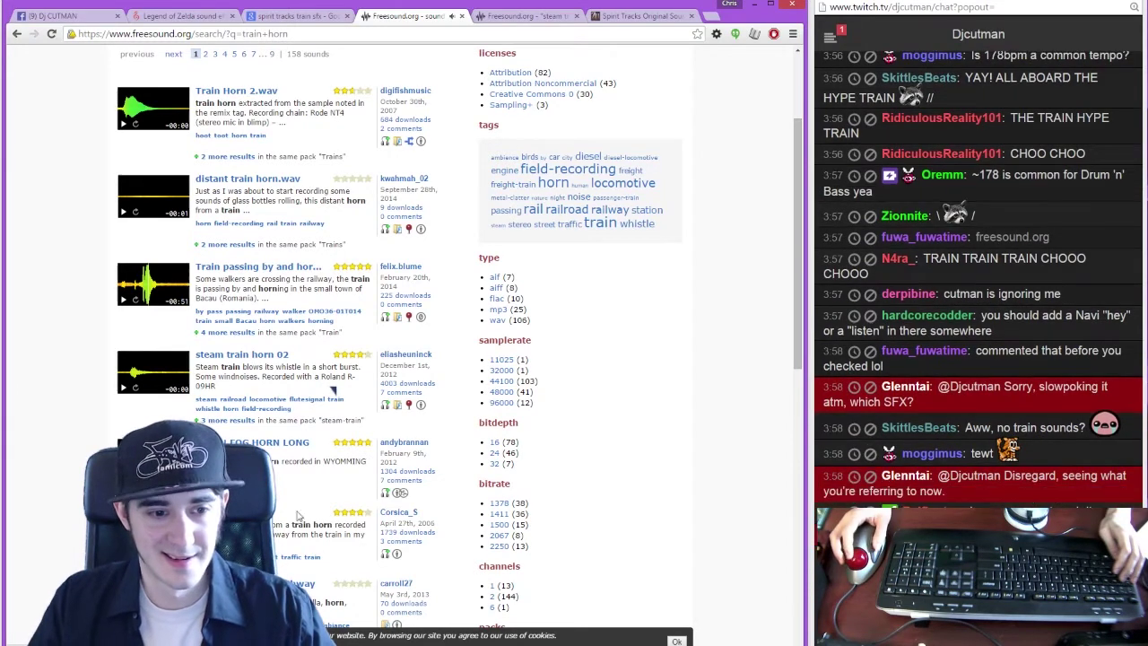
pyautogui.hotkey('ctrl', 'Tab')
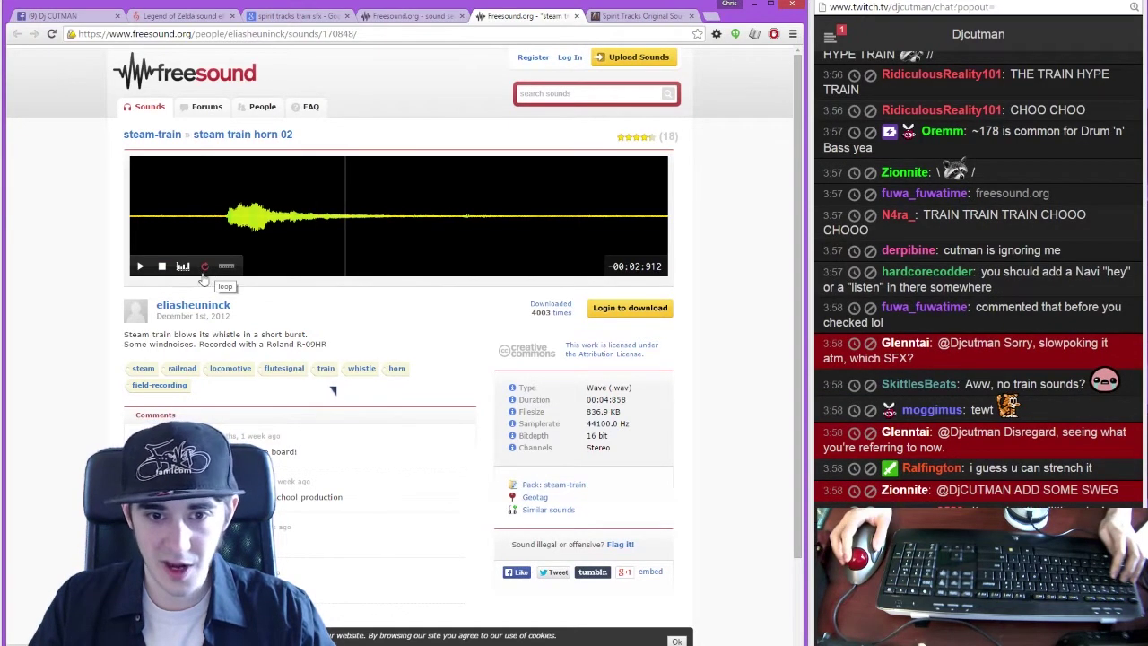
pyautogui.click(641, 308)
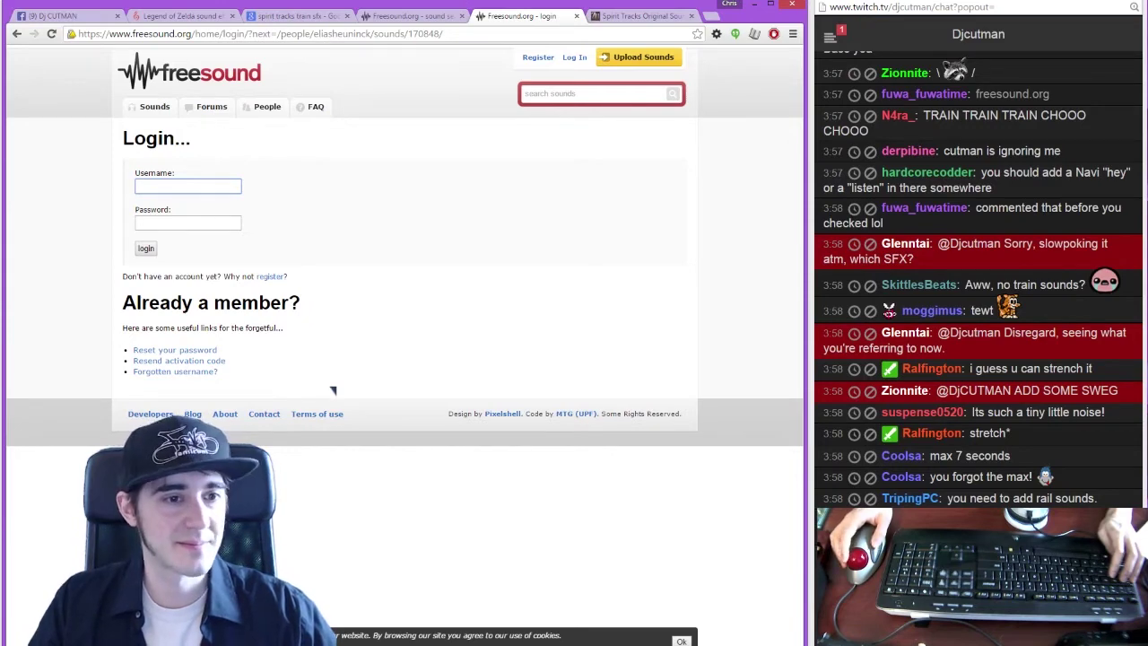
# Switch to Ableton Live, reset the song position to the start and play from there
pyautogui.hotkey('alt', 'Tab')
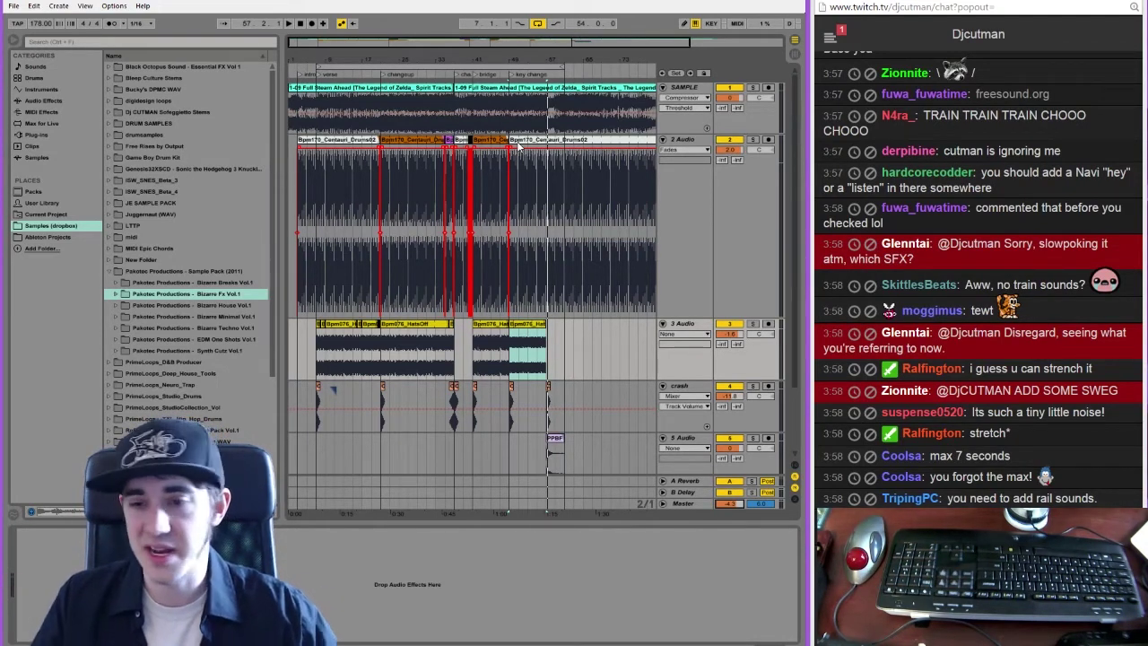
pyautogui.click(301, 24)
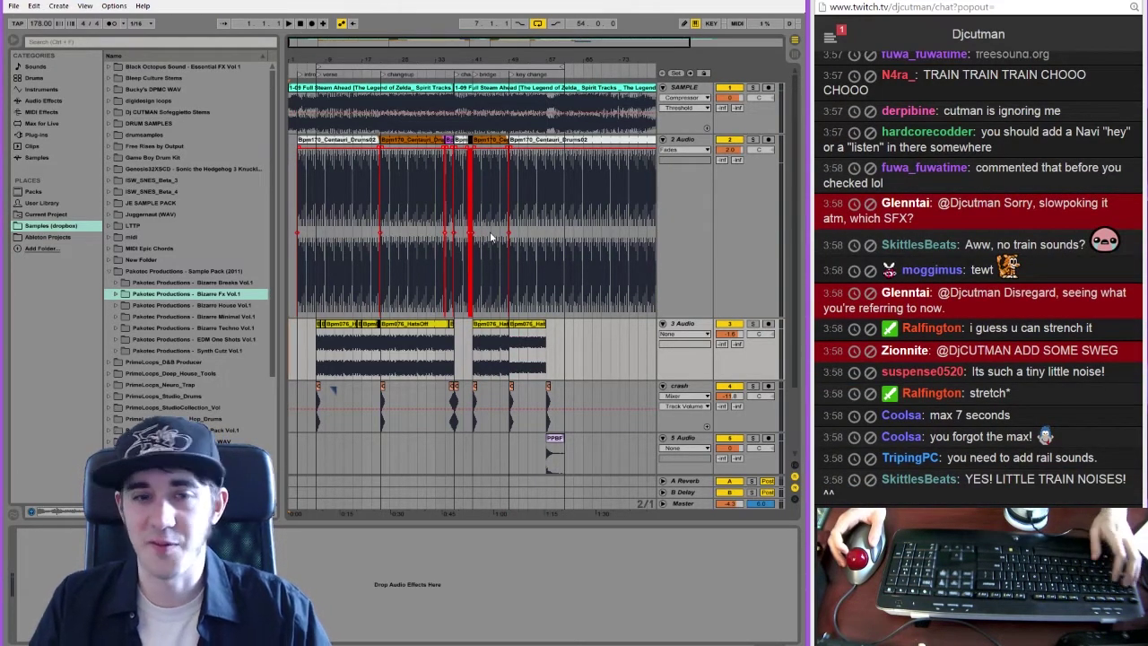
pyautogui.hotkey('alt', 'Tab')
pyautogui.hotkey('alt', 'Tab')
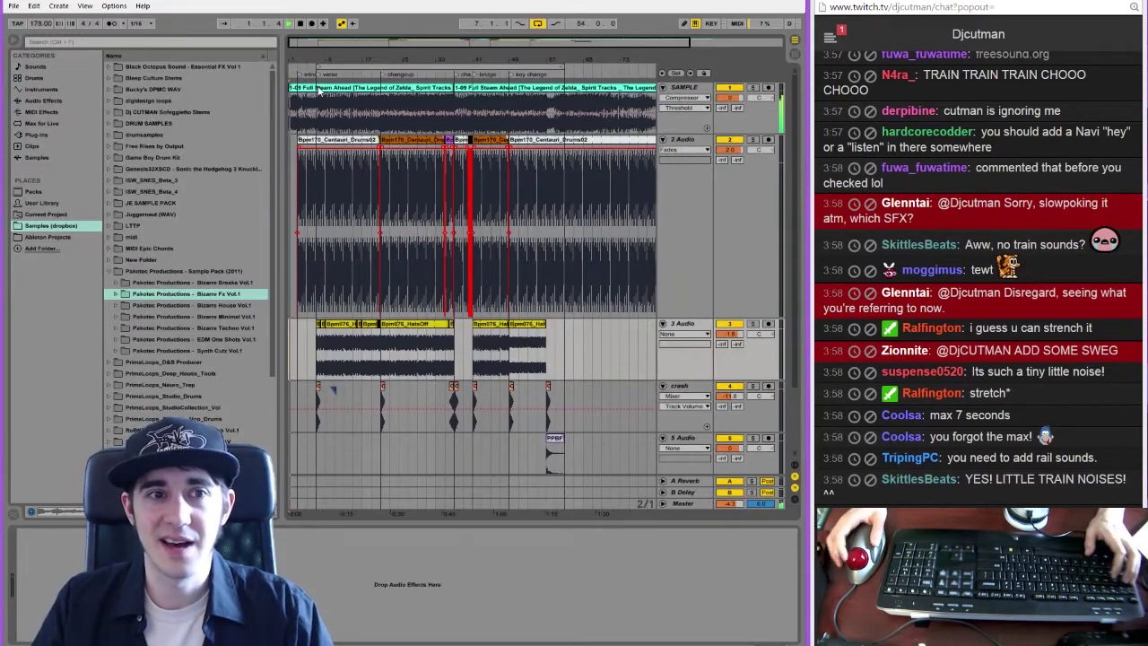
# Go back to the "steam train horn 02" page in the browser and post its web address in the Twitch chat
pyautogui.hotkey('alt', 'Tab')
pyautogui.hotkey('ctrl', 'shift', 'Tab')
pyautogui.hotkey('ctrl', 'Tab')
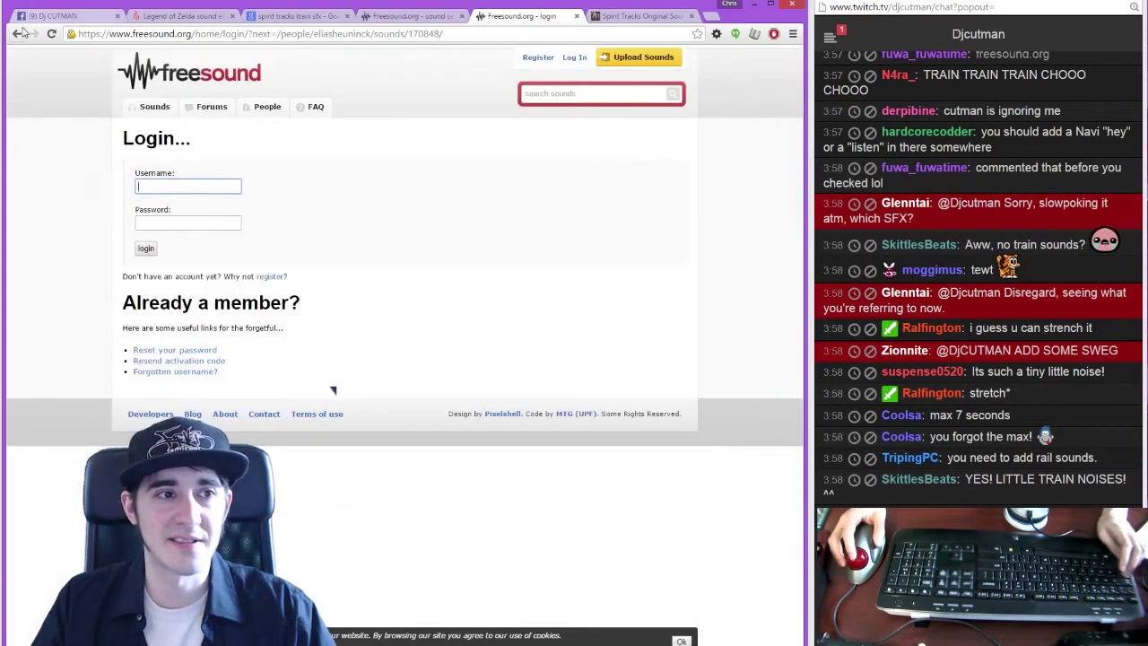
pyautogui.click(106, 36)
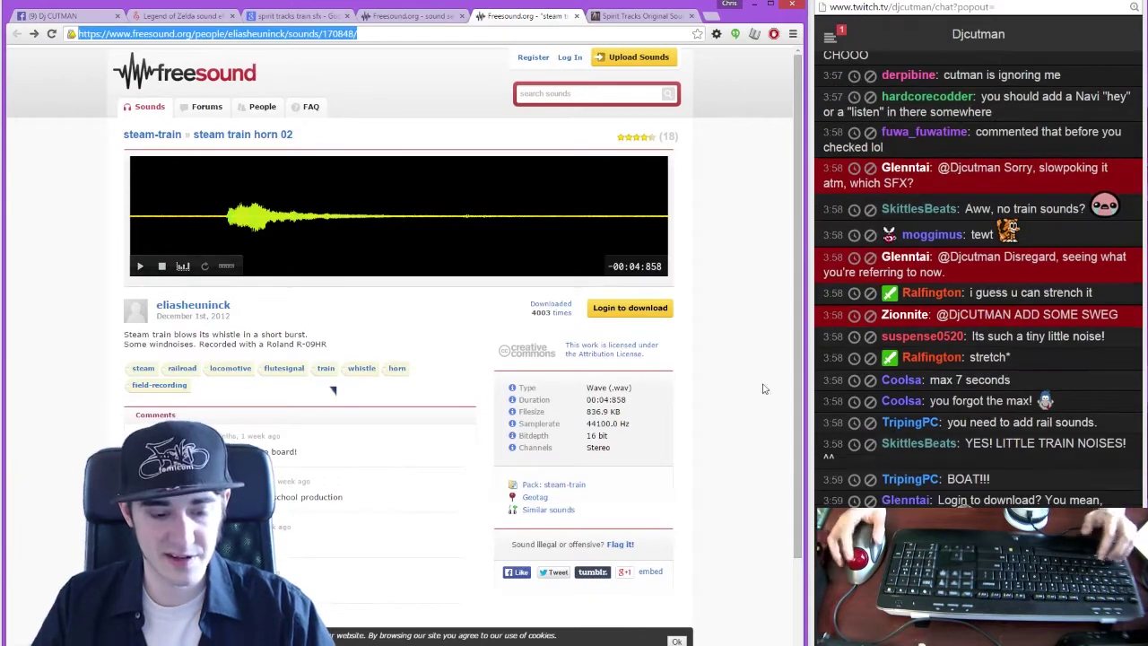
pyautogui.hotkey('alt', 'Tab')
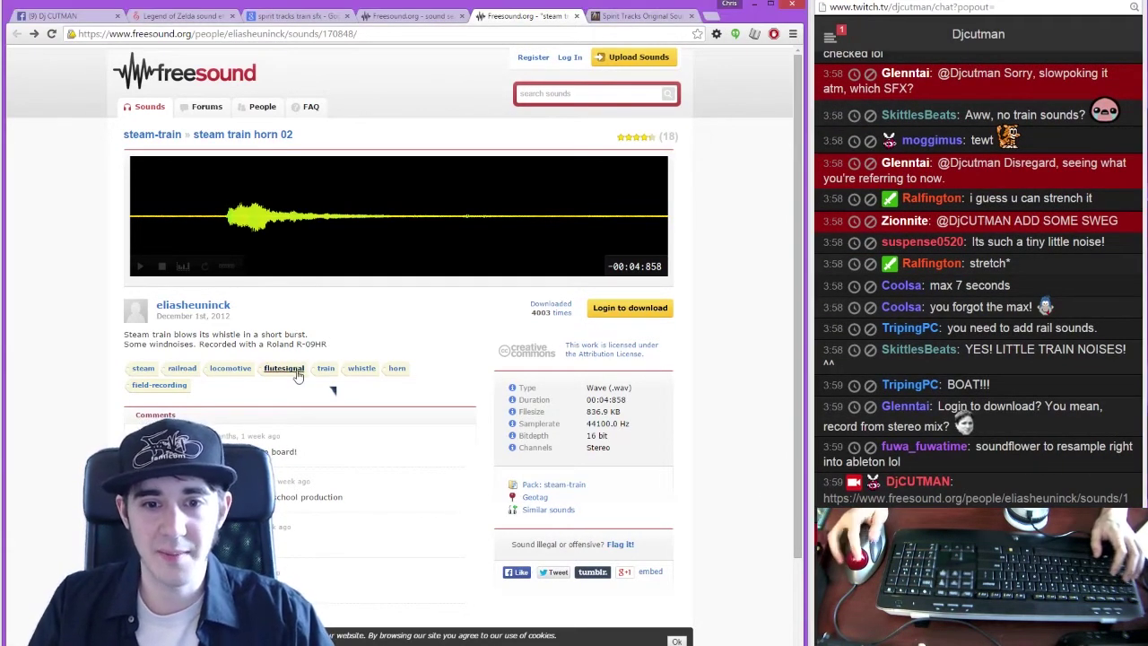
# Switch back to Ableton Live and return the stopped song to its beginning
pyautogui.hotkey('alt', 'Tab')
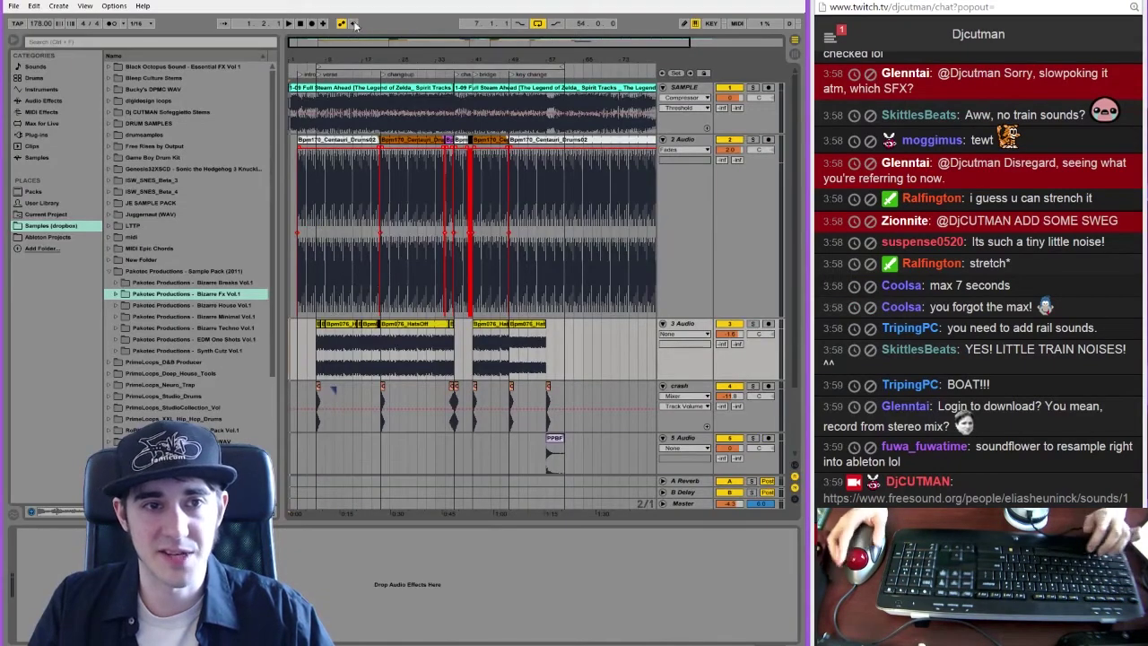
pyautogui.press('space')
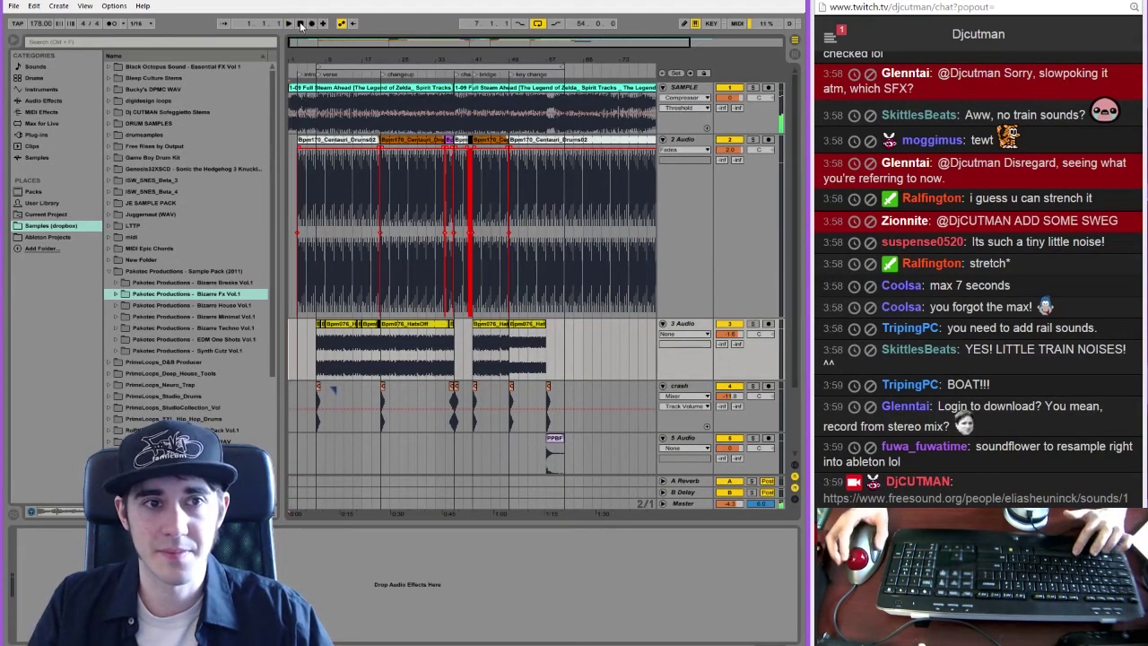
# Start playback and add the FabFilter Pro-Q 2 plug-in after the compressors on the SAMPLE track
pyautogui.press('space')
pyautogui.click(312, 111)
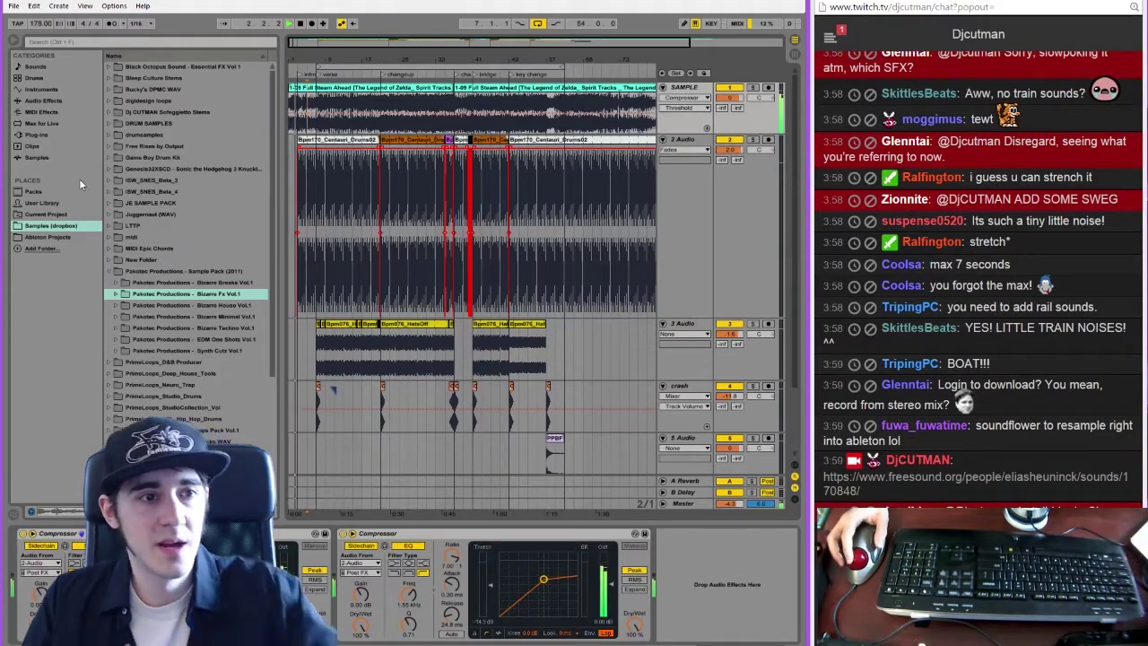
pyautogui.click(36, 134)
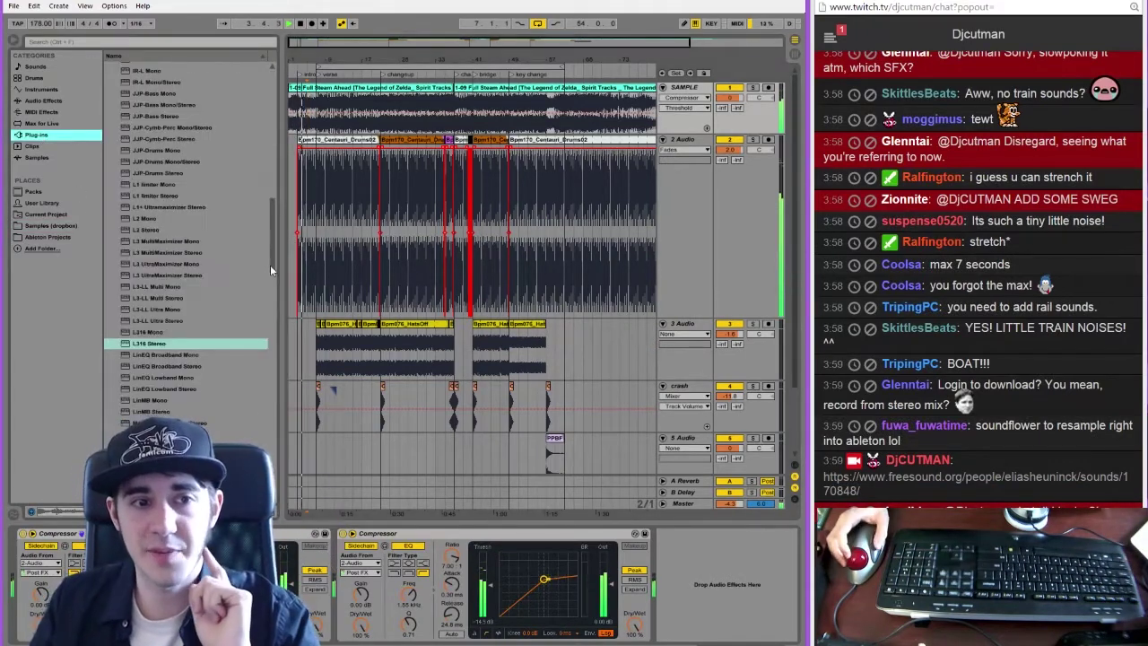
pyautogui.moveTo(270, 264); pyautogui.dragTo(271, 136)
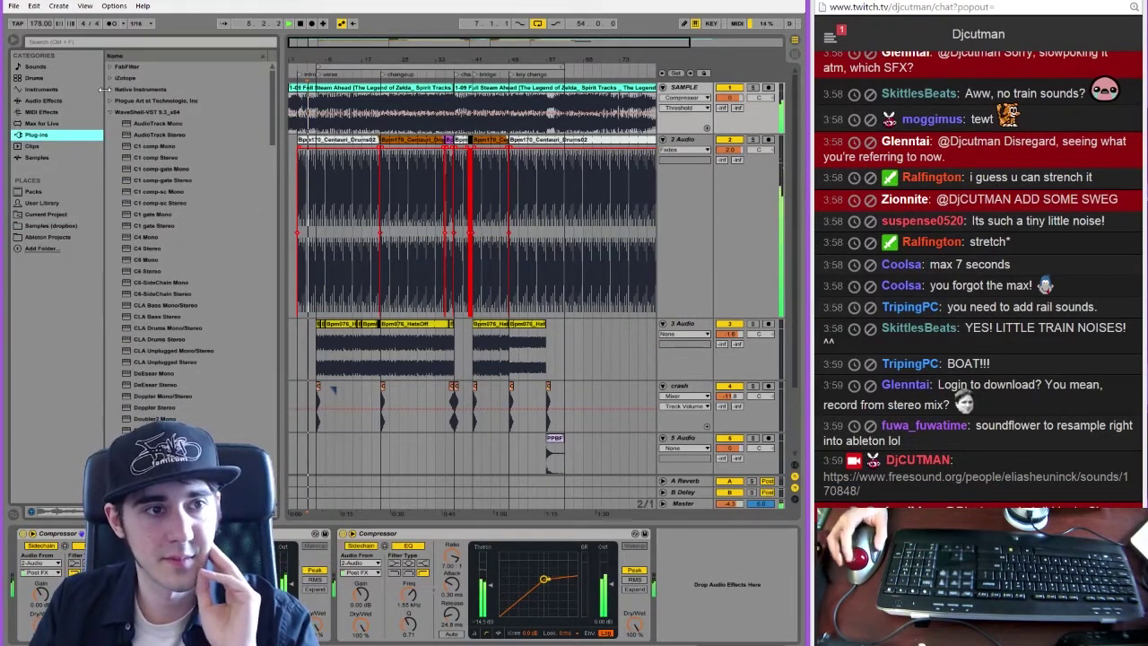
pyautogui.click(110, 66)
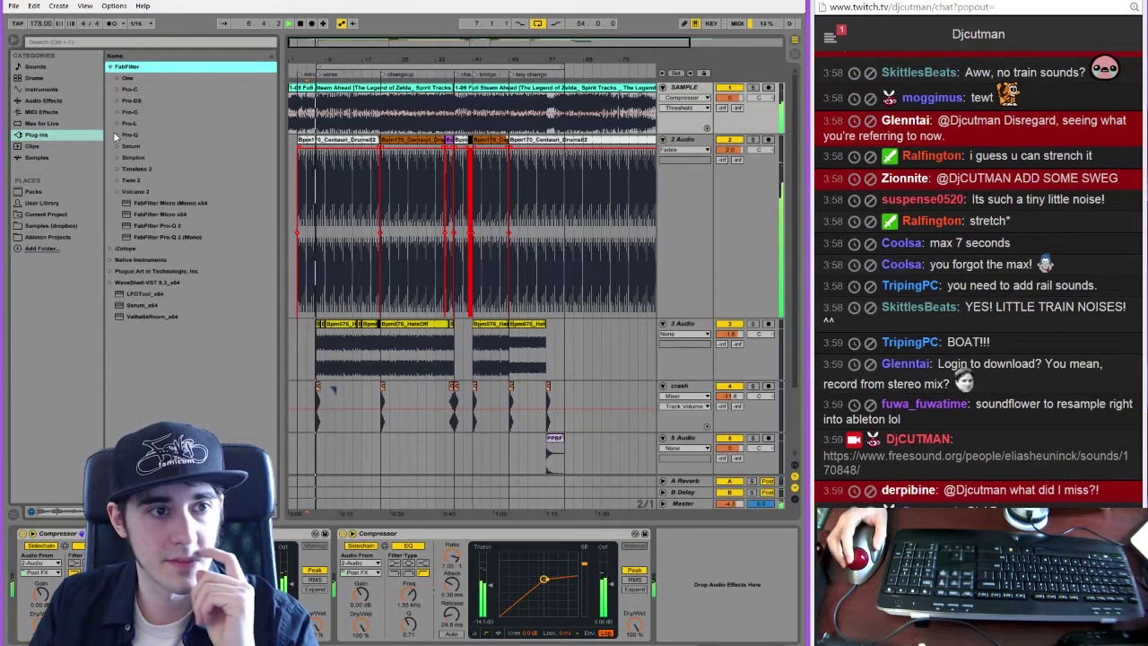
pyautogui.click(144, 227)
pyautogui.moveTo(740, 523); pyautogui.dragTo(736, 586)
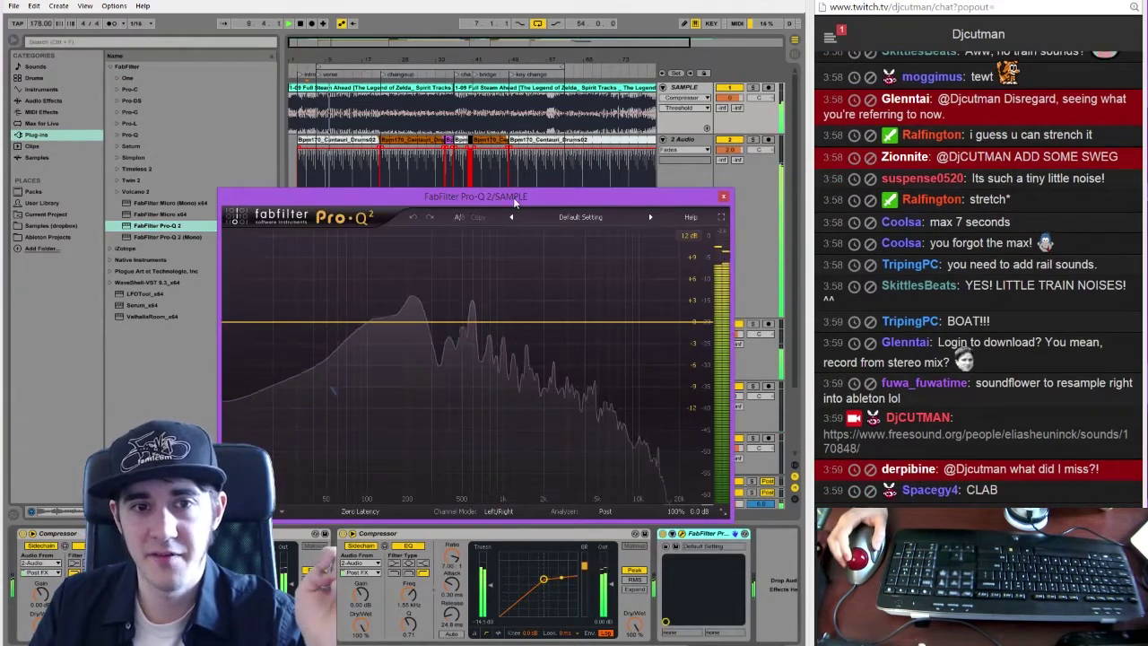
# Add a bell boost of about +3.25 dB near 6.7 kHz in the SAMPLE track's Pro-Q 2
pyautogui.moveTo(512, 196); pyautogui.dragTo(450, 137)
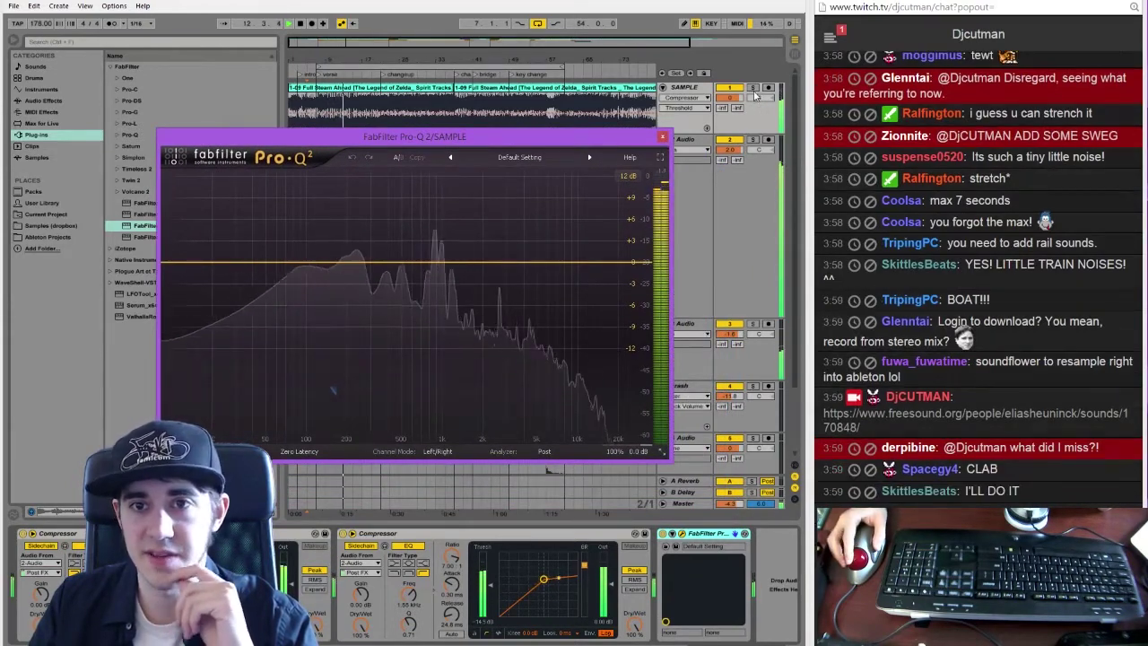
pyautogui.click(452, 261)
pyautogui.moveTo(452, 262); pyautogui.dragTo(554, 240)
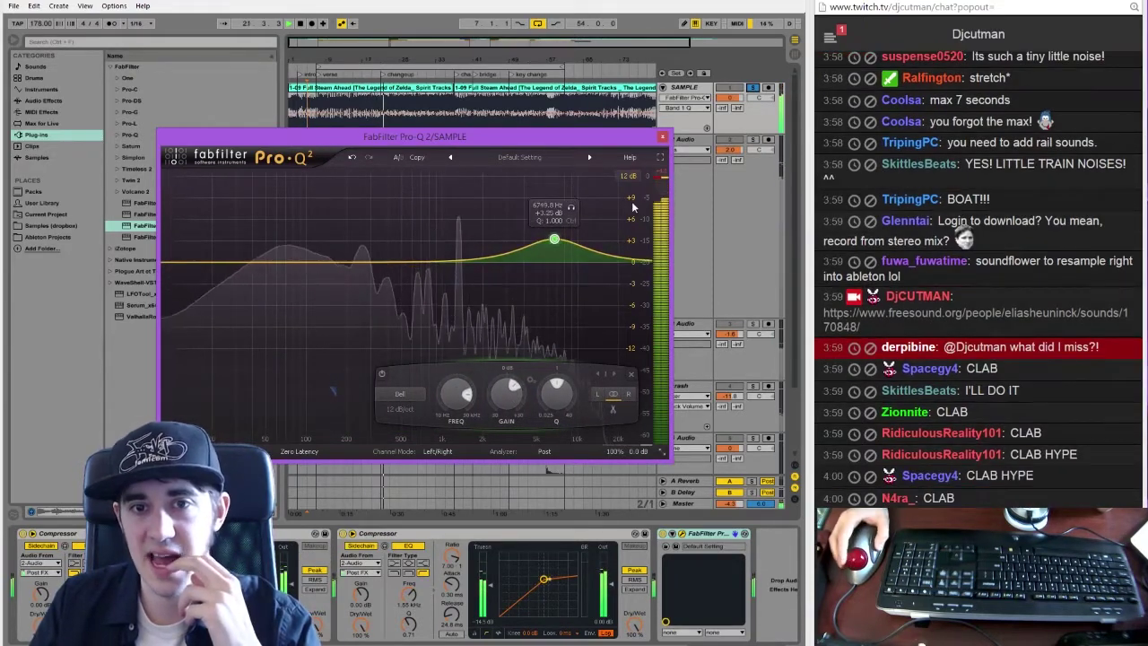
# Add a second EQ band at about 26 Hz and make it a low cut with a 96 dB/oct slope
pyautogui.doubleClick(226, 263)
pyautogui.click(202, 394)
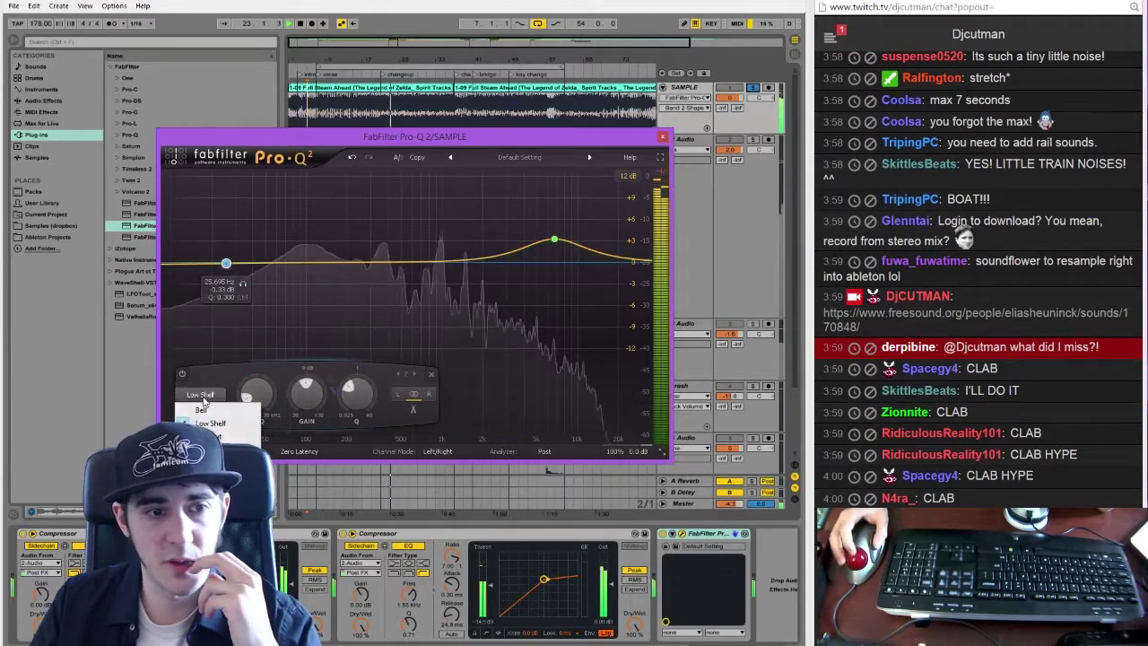
pyautogui.click(208, 434)
pyautogui.click(202, 410)
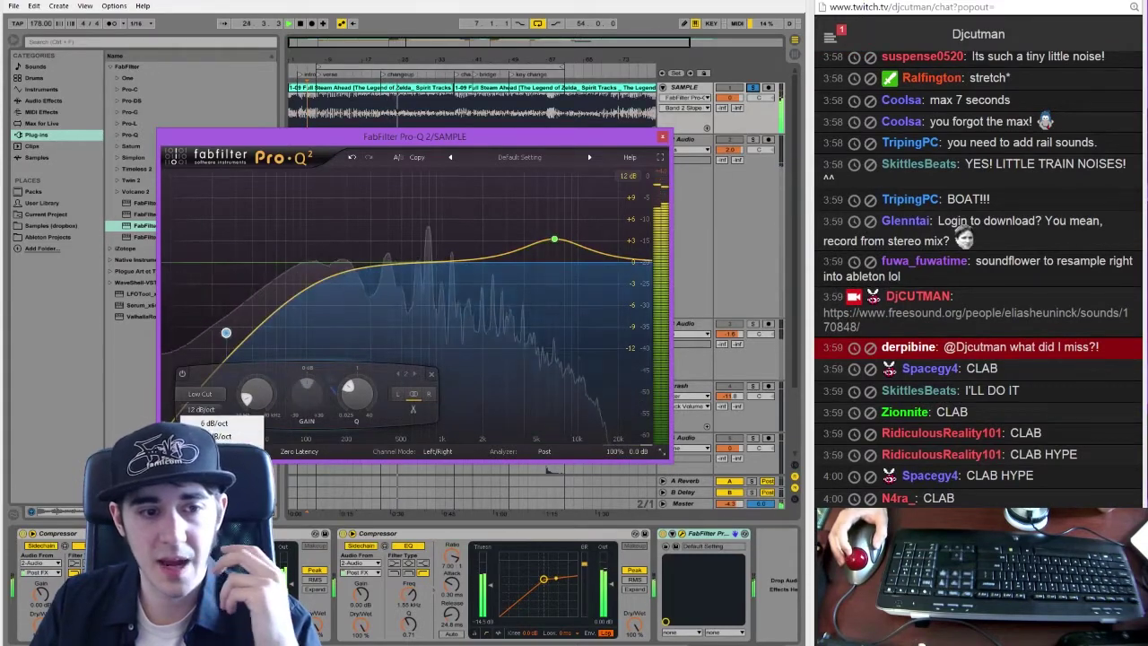
pyautogui.click(215, 527)
# Raise the low cut to about 45 Hz and add a low bell boost with a 24 dB/oct slope and a Q of about 0.8
pyautogui.moveTo(227, 332); pyautogui.dragTo(309, 231)
pyautogui.click(225, 406)
pyautogui.click(224, 426)
pyautogui.moveTo(349, 396); pyautogui.dragTo(347, 400)
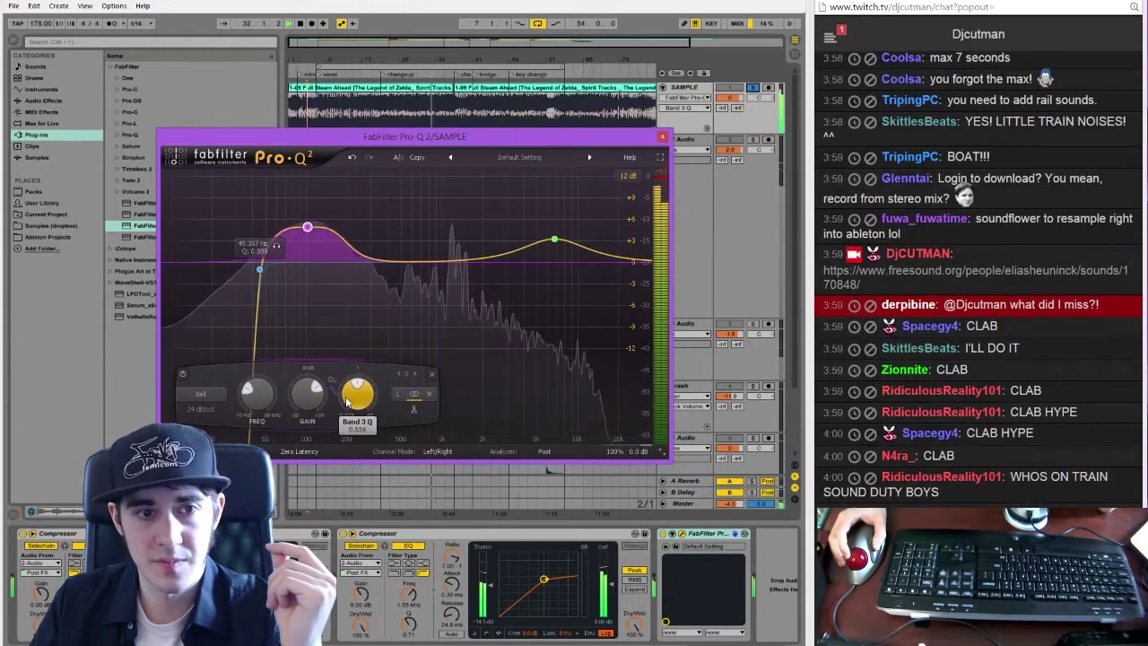
# Fine-tune the low cut to about 52 Hz and shift the low bell boost to about 170 Hz at about +5.2 dB
pyautogui.moveTo(259, 271); pyautogui.dragTo(268, 272)
pyautogui.click(308, 225)
pyautogui.moveTo(313, 224); pyautogui.dragTo(357, 221)
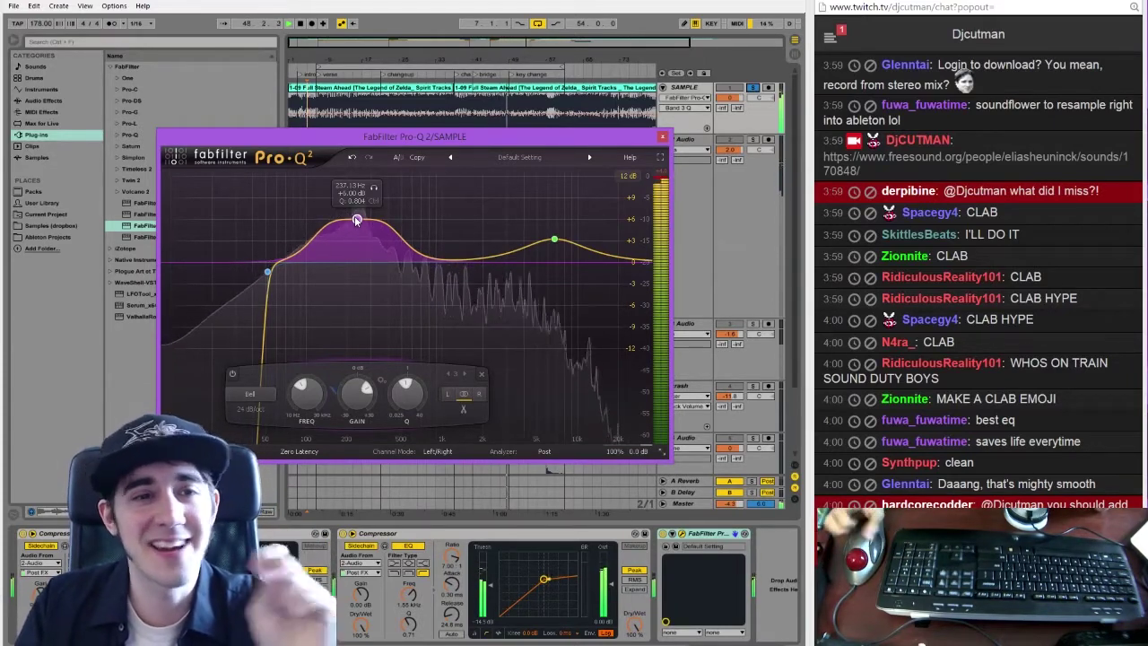
pyautogui.moveTo(356, 220); pyautogui.dragTo(346, 227)
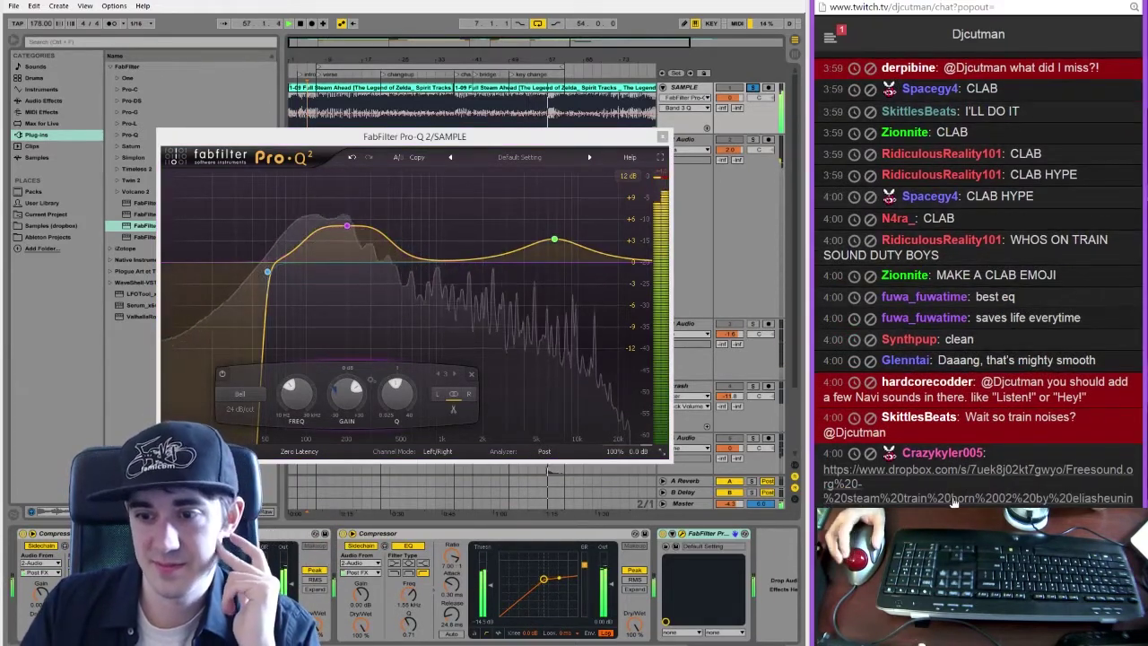
pyautogui.click(268, 273)
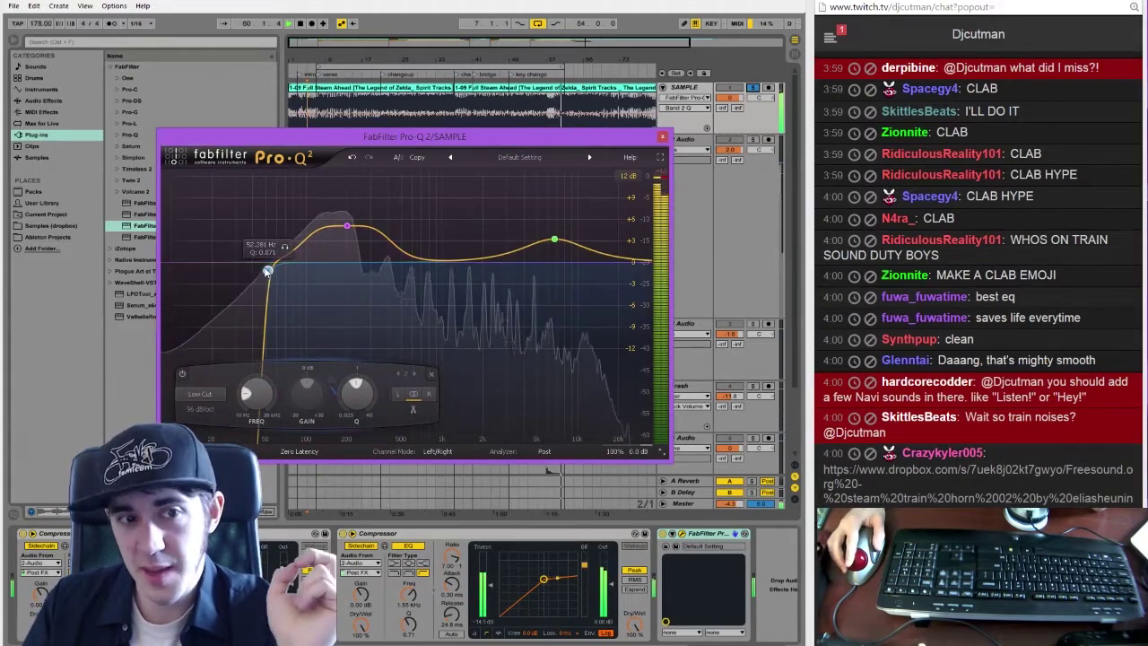
pyautogui.moveTo(267, 272); pyautogui.dragTo(268, 270)
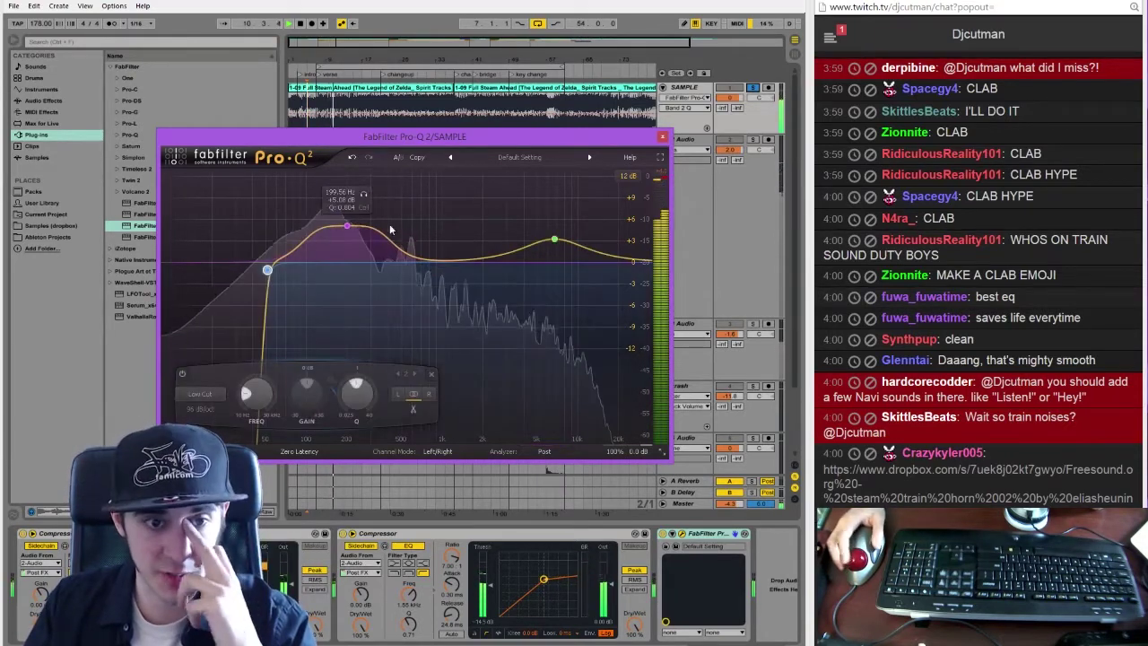
pyautogui.moveTo(347, 225); pyautogui.dragTo(338, 224)
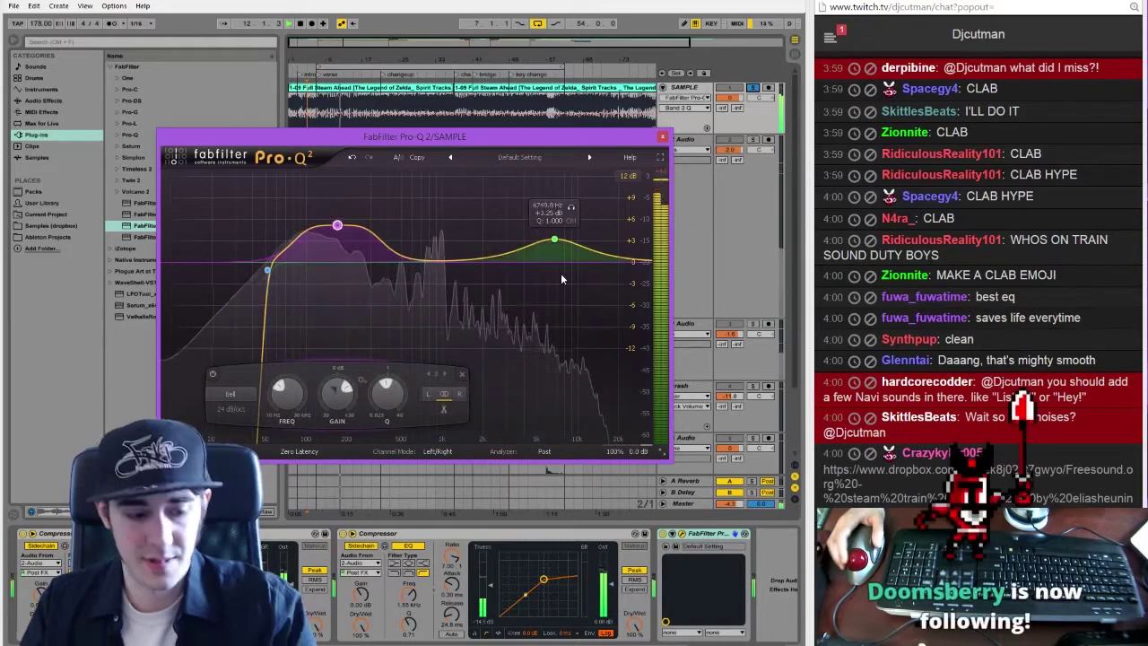
# Check the stream in Open Broadcaster Software, and return to the Pro-Q 2 window in Ableton Live
pyautogui.hotkey('alt', 'Tab')
pyautogui.hotkey('alt', 'Tab')
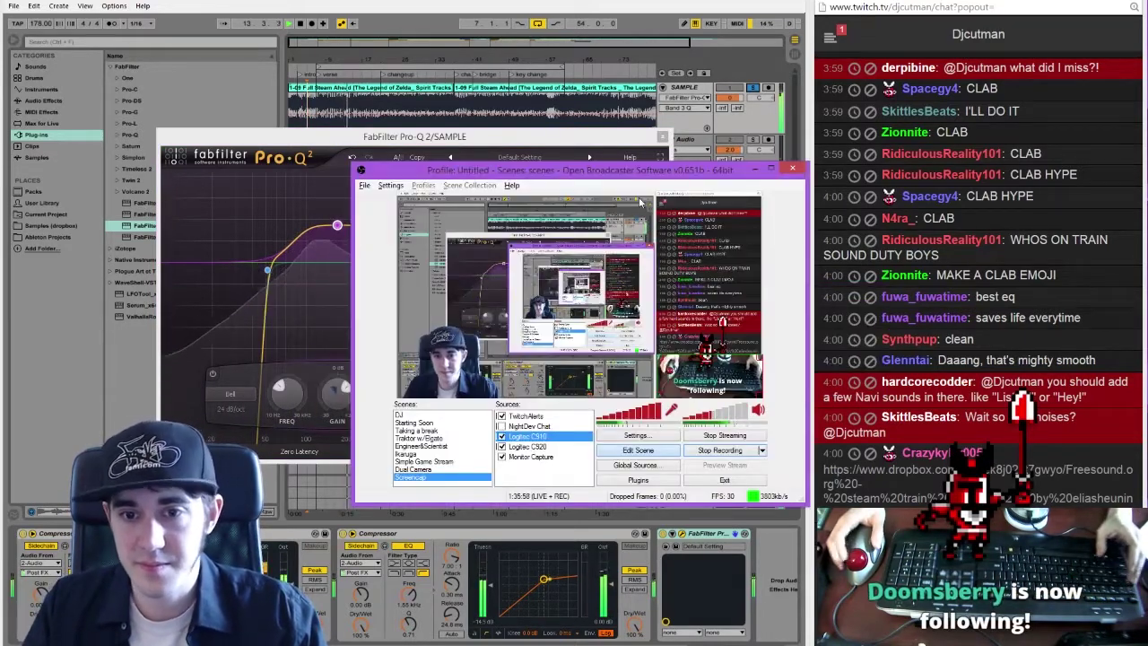
pyautogui.click(575, 158)
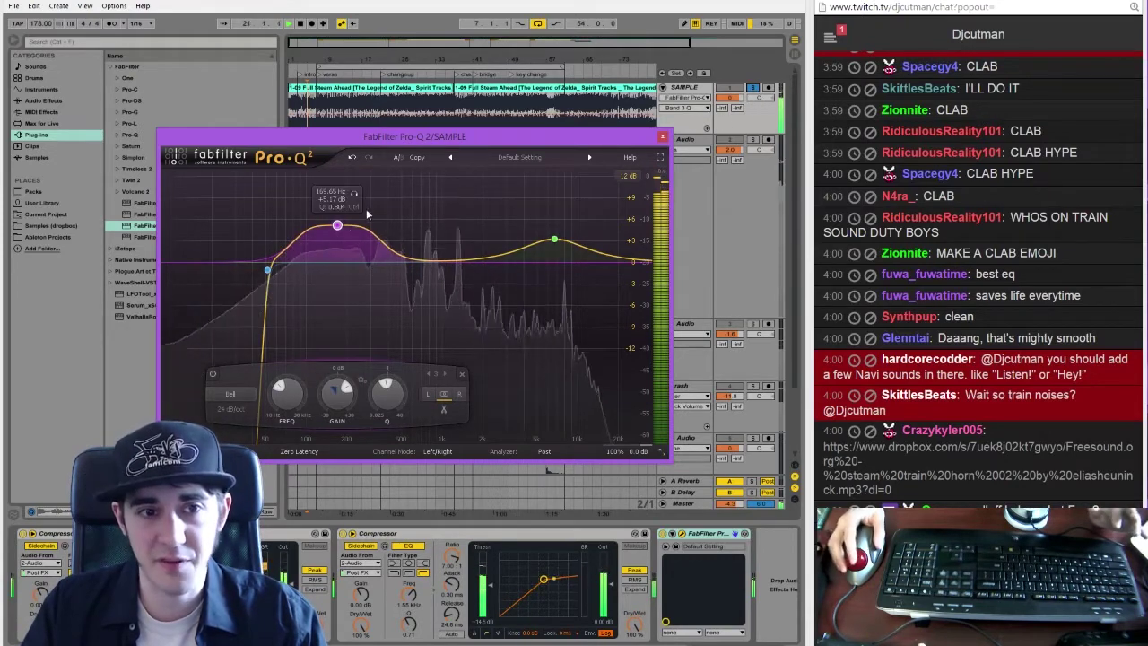
# Lower the frequency and gain of the low bell boost slightly and move the low cut further down
pyautogui.moveTo(338, 225); pyautogui.dragTo(328, 230)
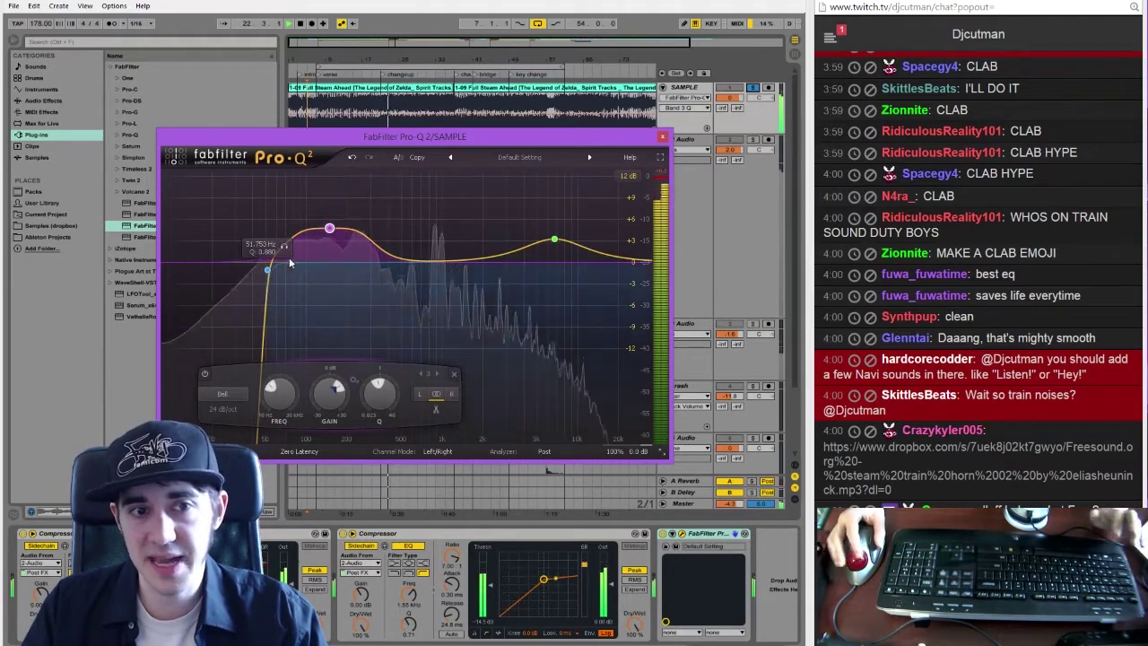
pyautogui.moveTo(268, 269); pyautogui.dragTo(246, 273)
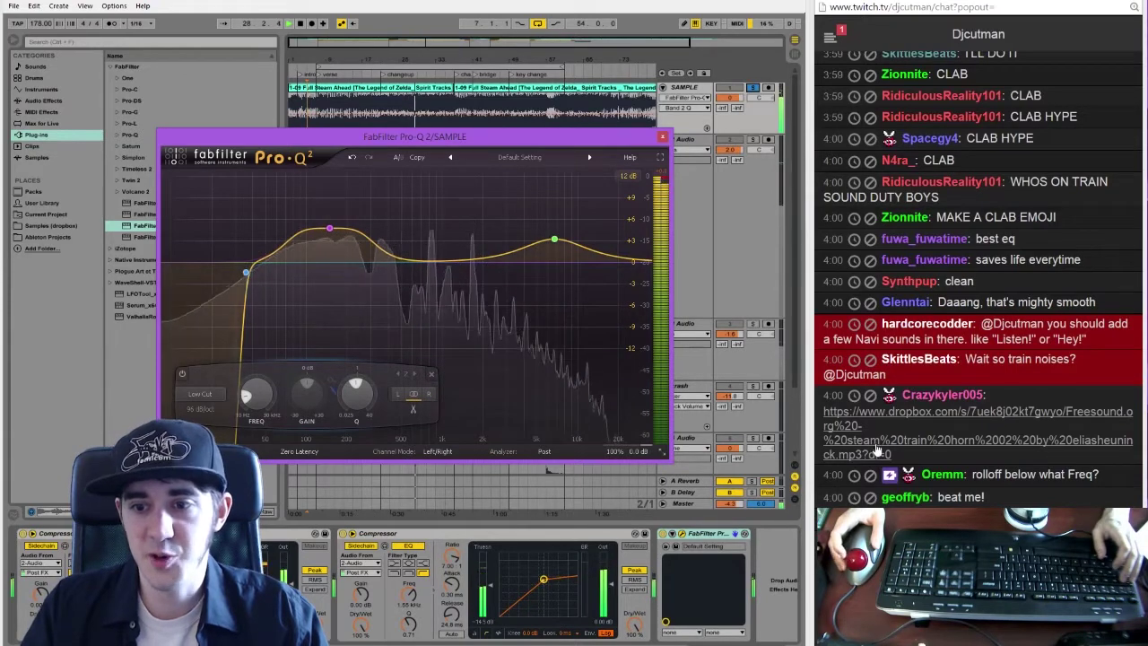
# Open the Dropbox link to the steam train horn from the chat, and close the Pro-Q 2 window back in Ableton Live
pyautogui.click(897, 555)
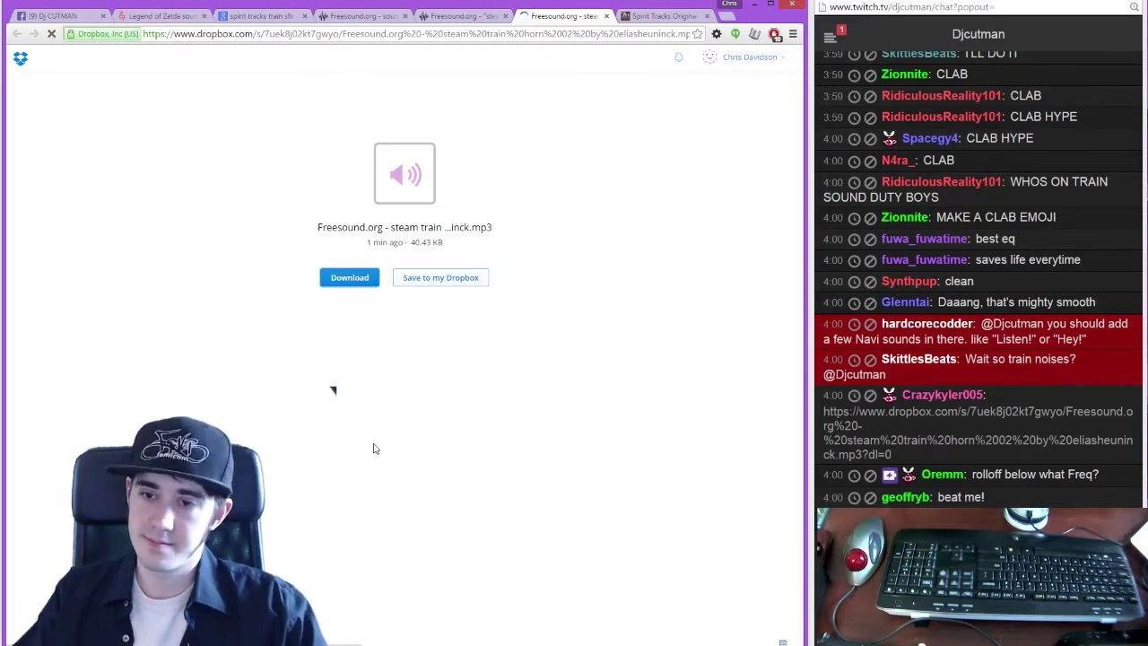
pyautogui.hotkey('alt', 'Tab')
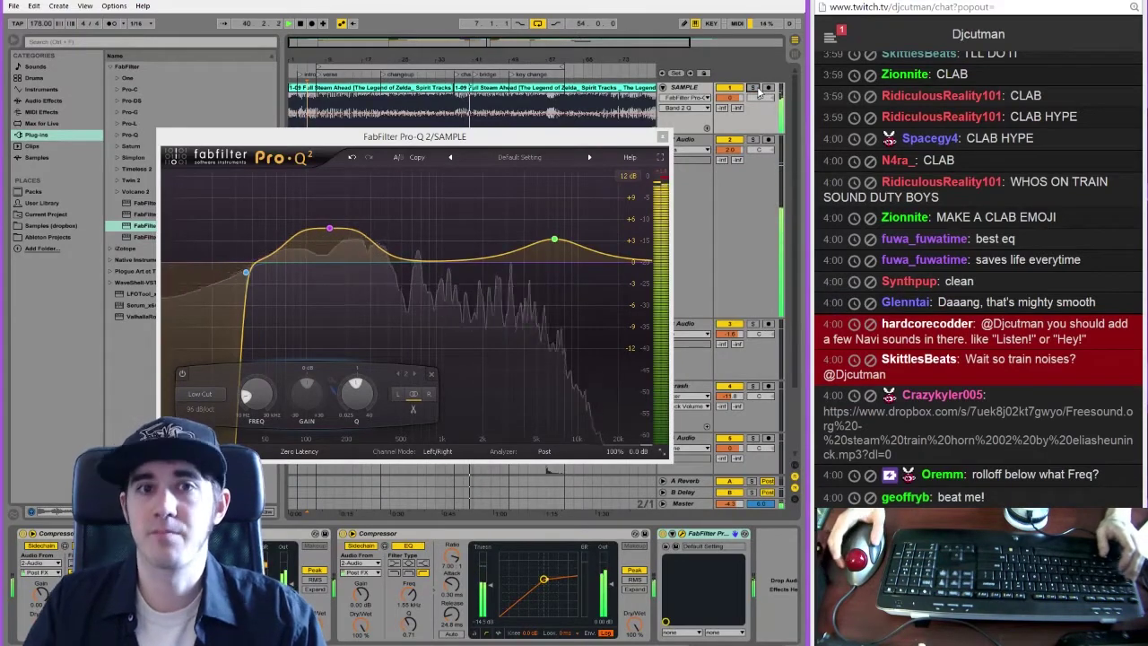
pyautogui.click(663, 138)
pyautogui.click(662, 139)
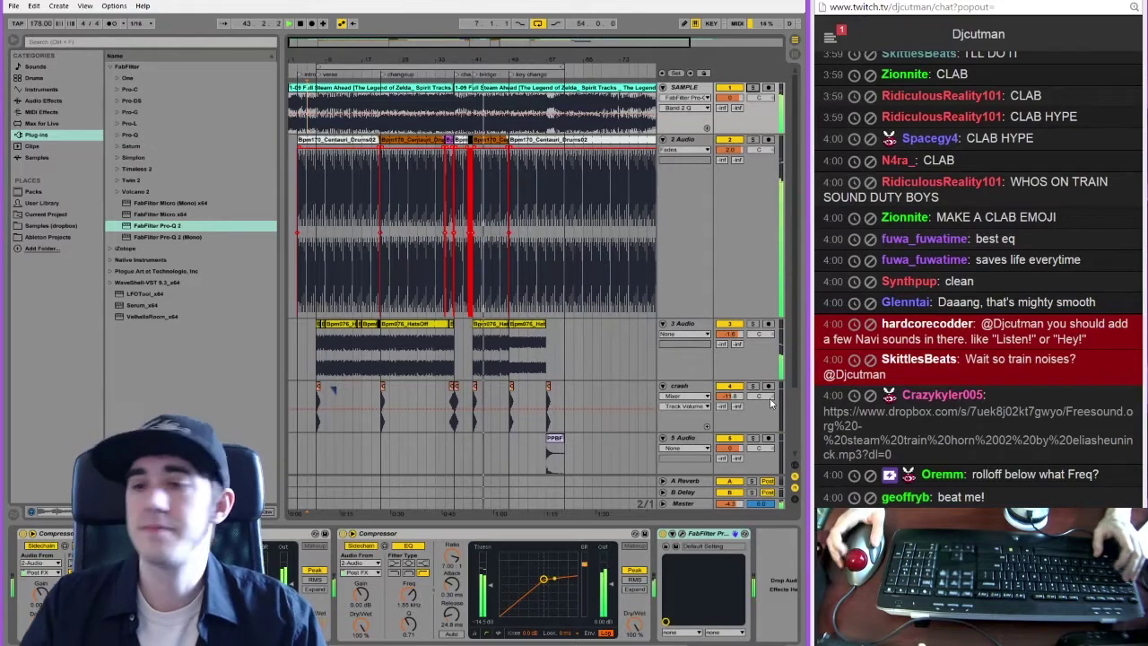
# Switch to the Dropbox page in the browser, download the steam train horn MP3 and show it in the Downloads folder
pyautogui.hotkey('alt', 'Tab')
pyautogui.hotkey('alt', 'Tab')
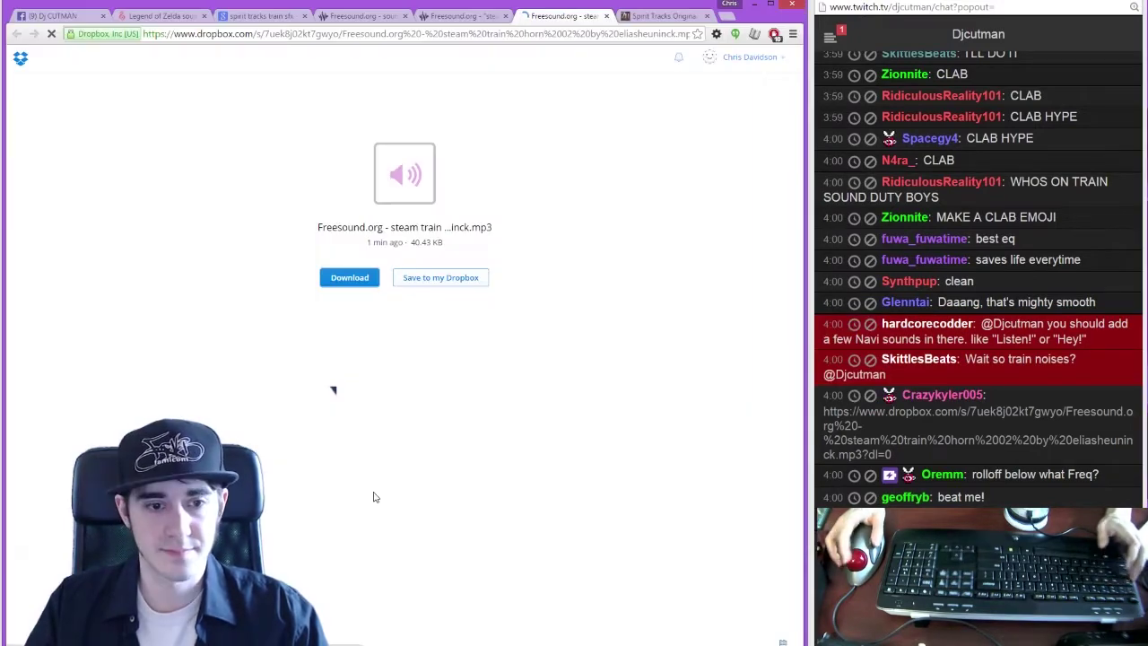
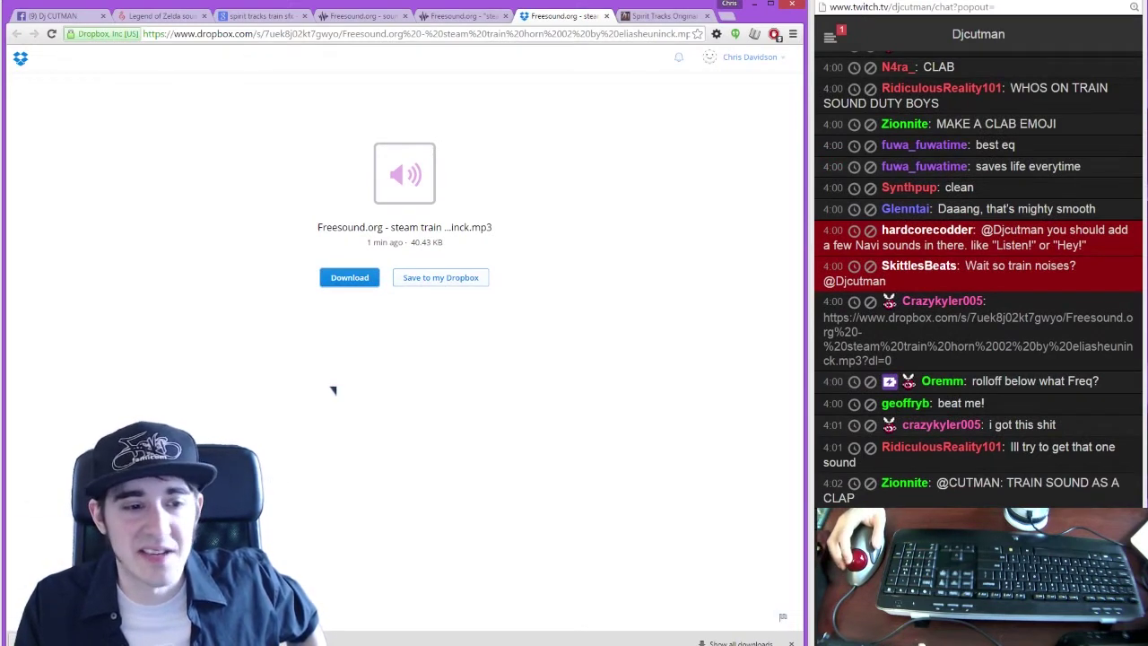
pyautogui.click(235, 613)
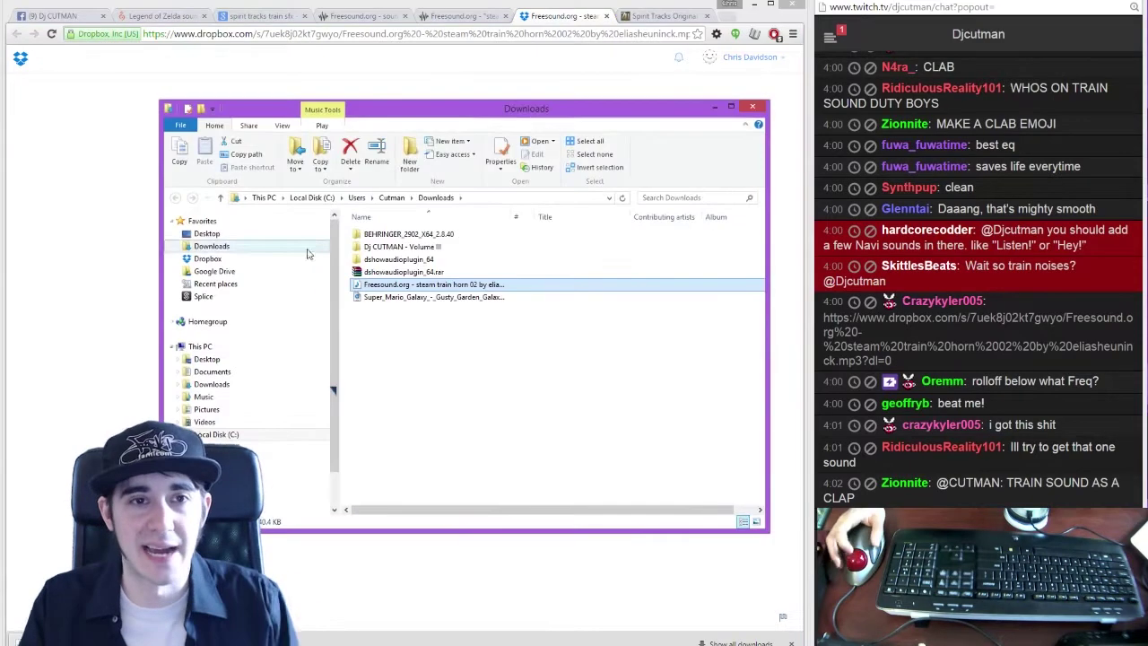
# Switch to Ableton Live, stop playback and insert a new audio track below 3 Audio
pyautogui.hotkey('alt', 'Tab')
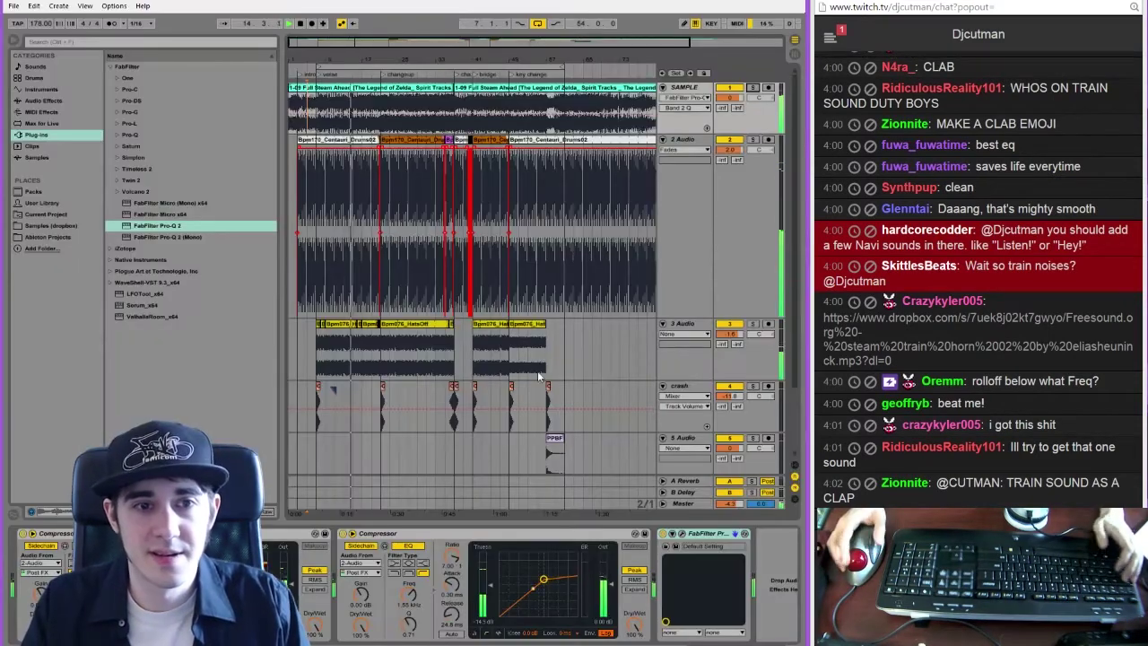
pyautogui.scroll(-3, 680, 389)
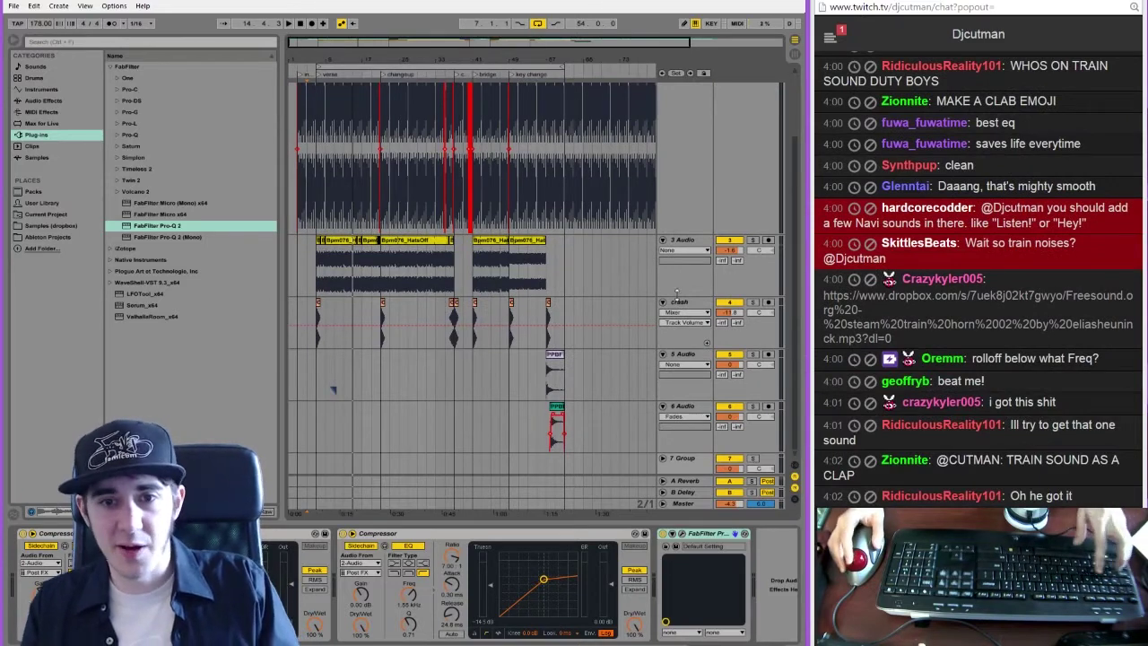
pyautogui.click(683, 243)
pyautogui.hotkey('ctrl', 't')
# Bring the steam train horn MP3 from the Downloads folder into the new 4 Audio track at the start of the song
pyautogui.hotkey('alt', 'Tab')
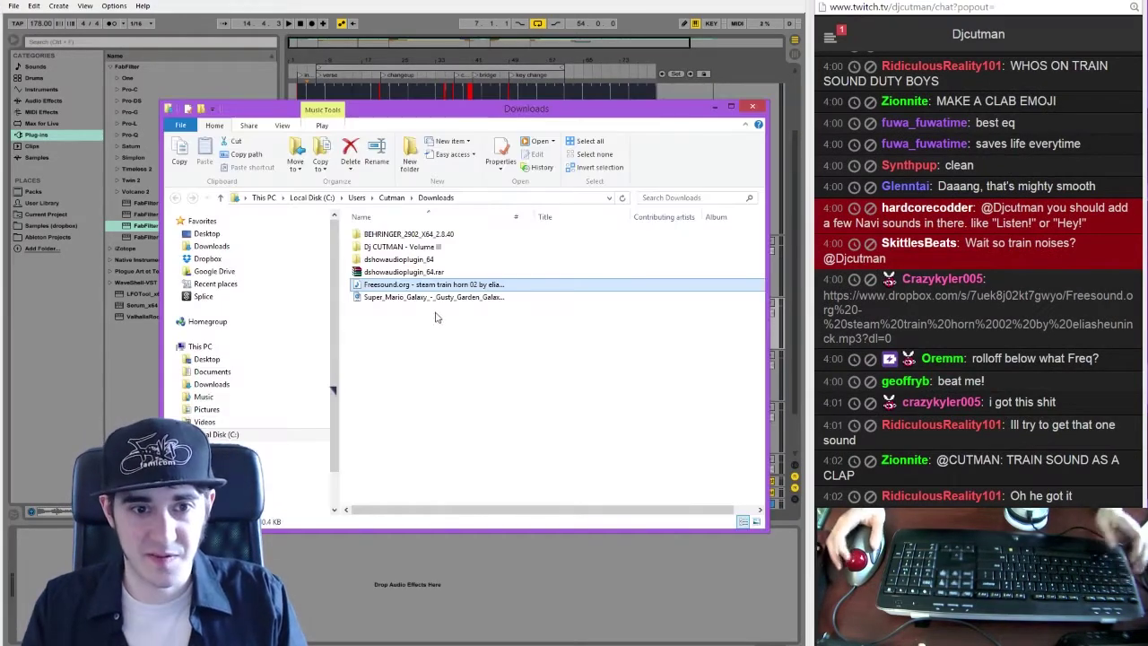
pyautogui.moveTo(501, 307); pyautogui.dragTo(473, 369)
pyautogui.hotkey('alt', 'Tab')
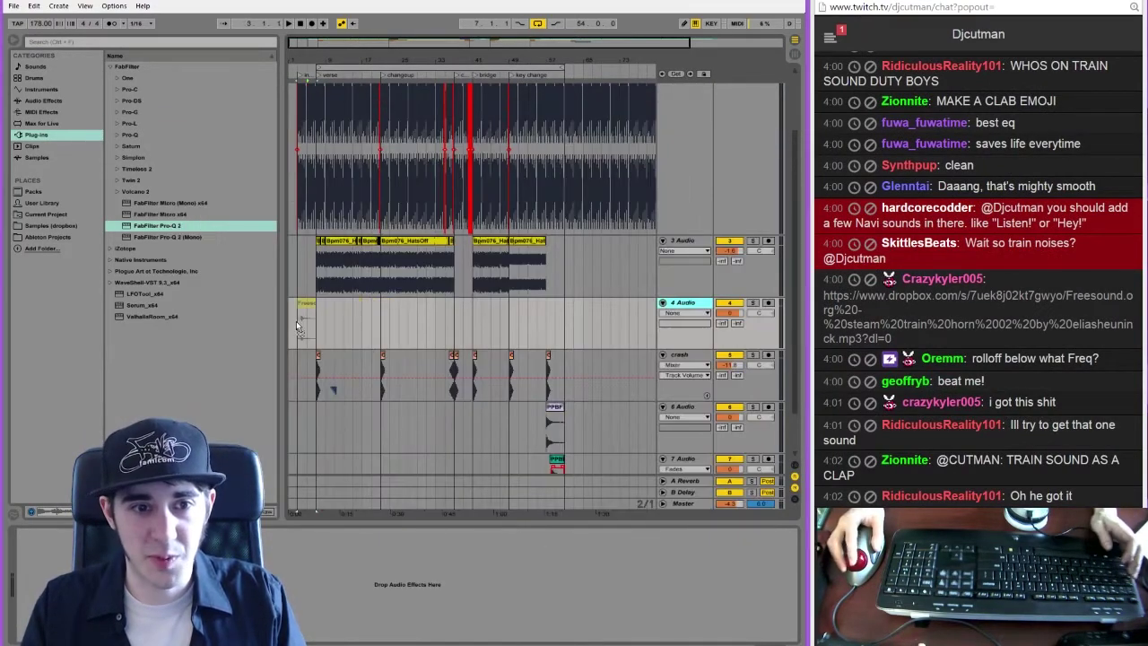
pyautogui.moveTo(296, 321); pyautogui.dragTo(295, 321)
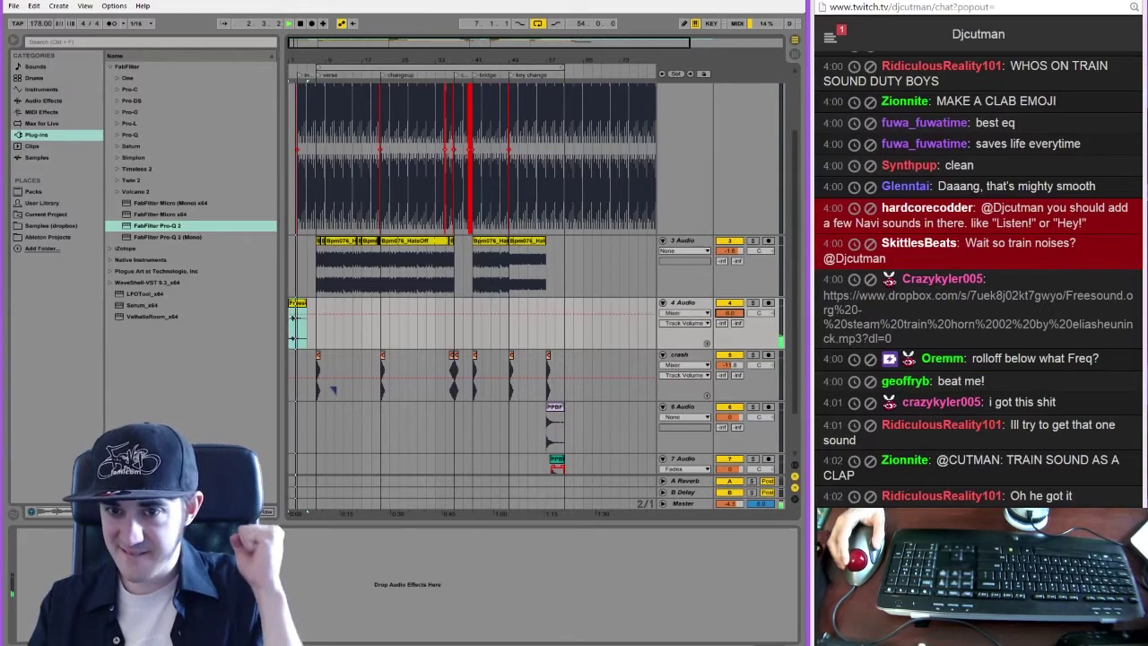
# Turn off warping for the train horn clip on 4 Audio and audition it
pyautogui.doubleClick(299, 303)
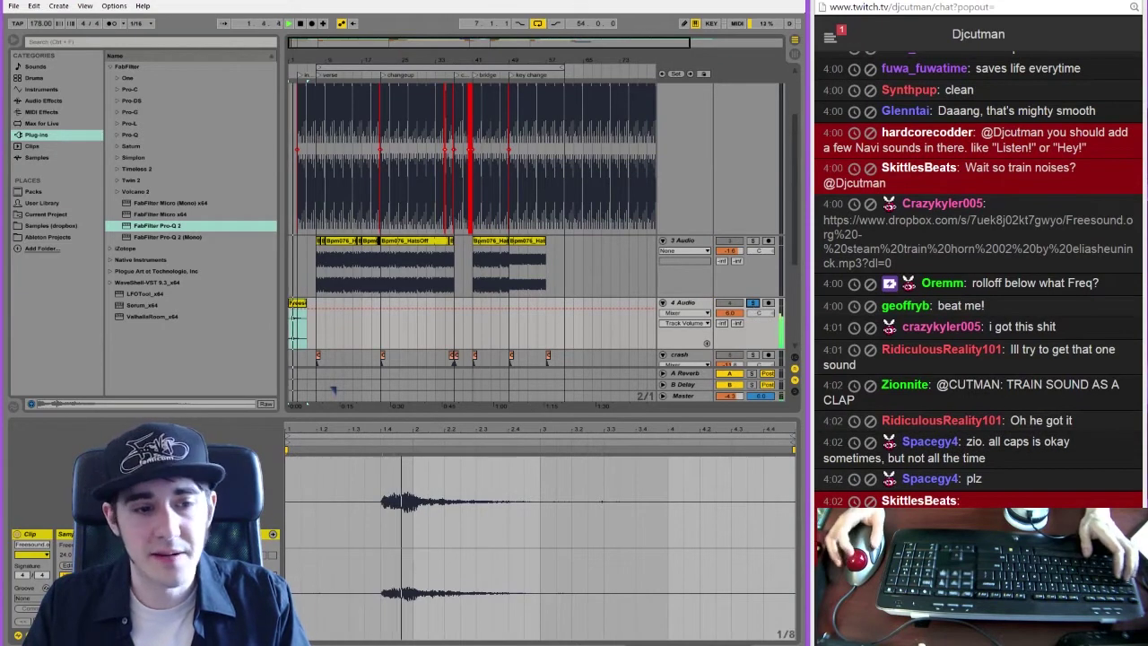
pyautogui.click(134, 545)
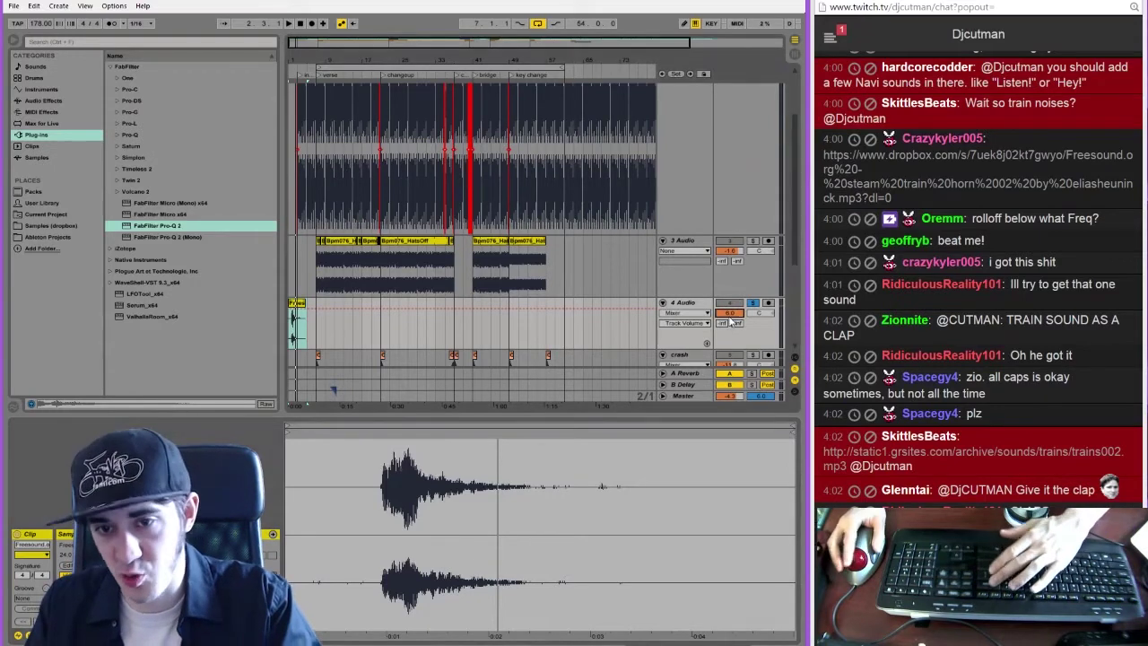
pyautogui.press('space')
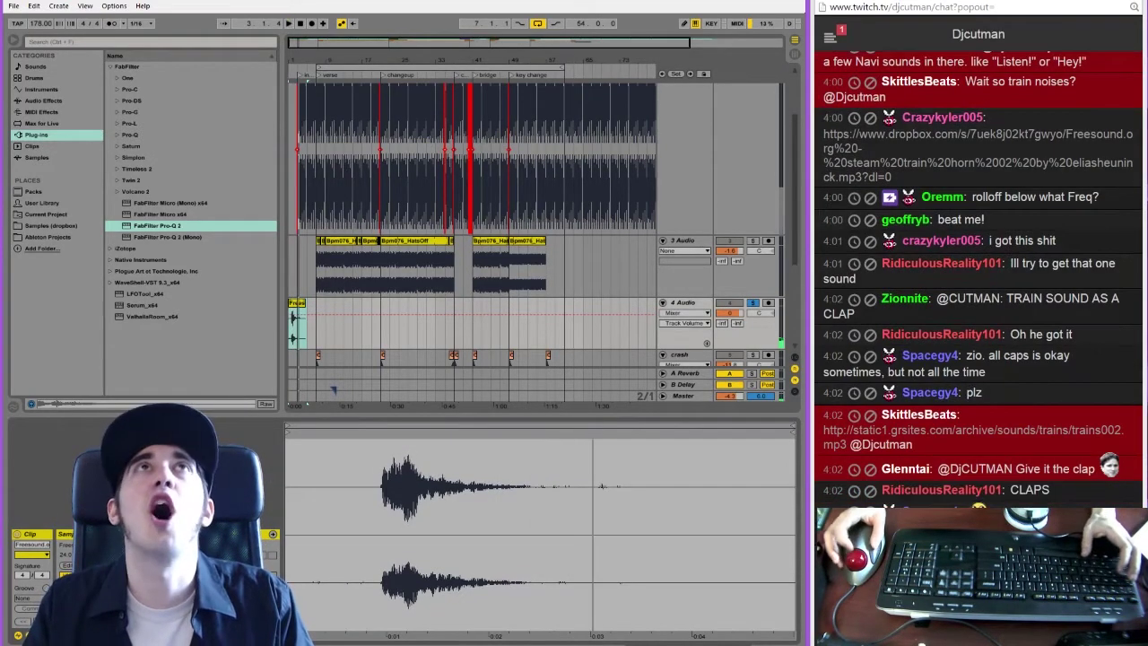
# Add FabFilter Pro-Q 2 to the 4 Audio track with a 48 dB/oct low cut at about 270 Hz
pyautogui.moveTo(163, 228); pyautogui.dragTo(326, 299)
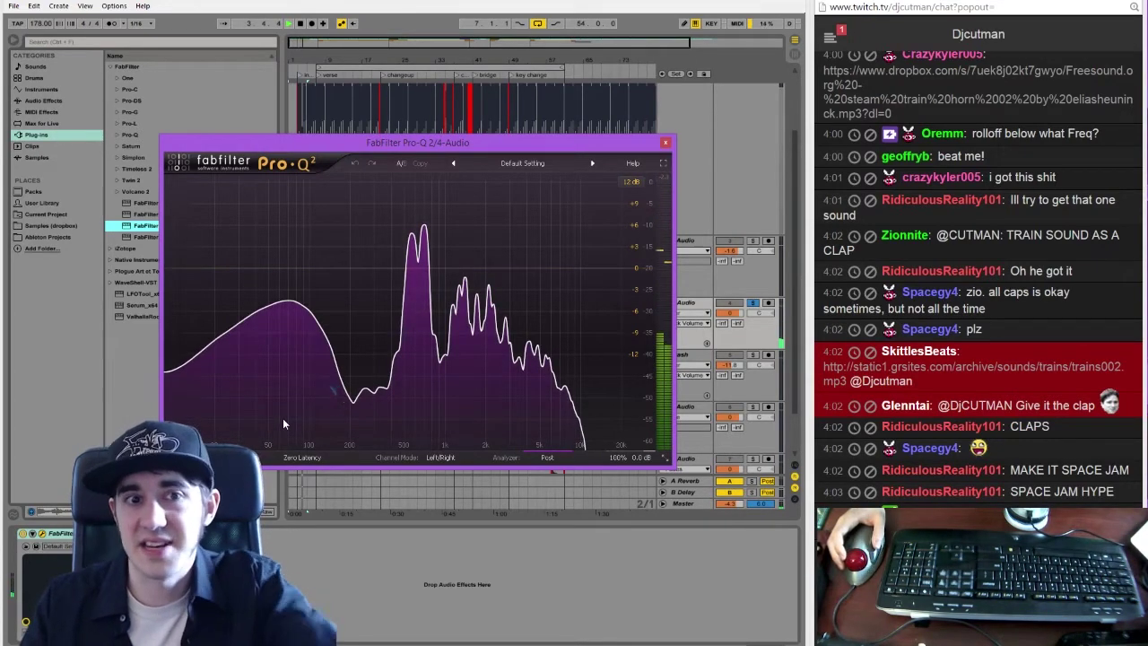
pyautogui.doubleClick(371, 267)
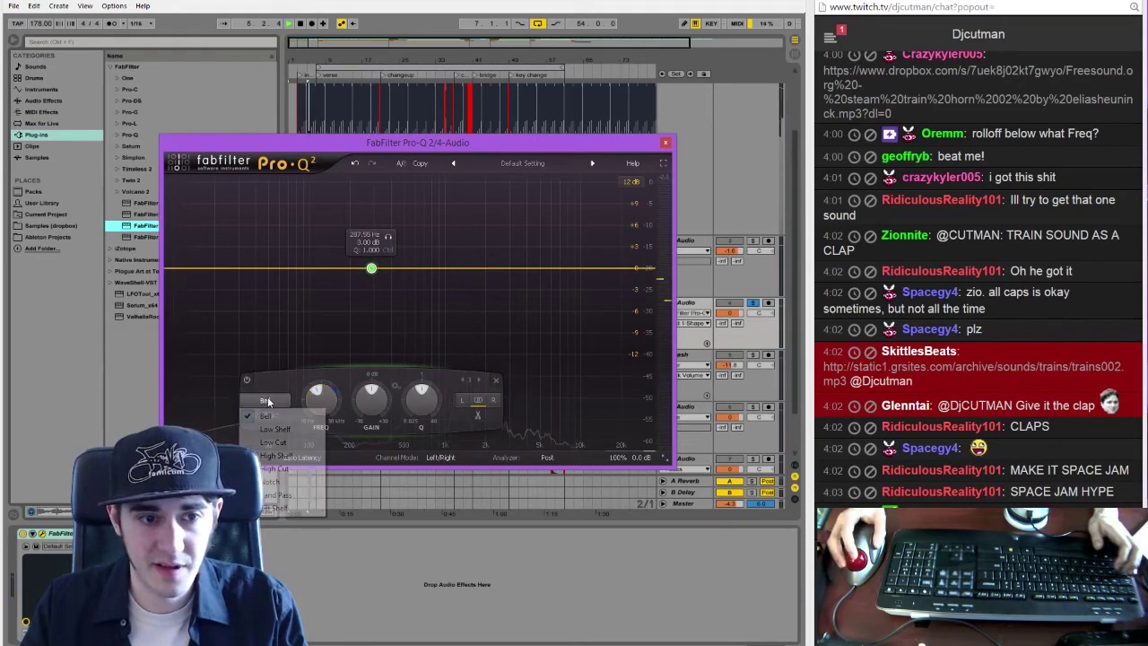
pyautogui.click(265, 399)
pyautogui.click(298, 443)
pyautogui.click(266, 414)
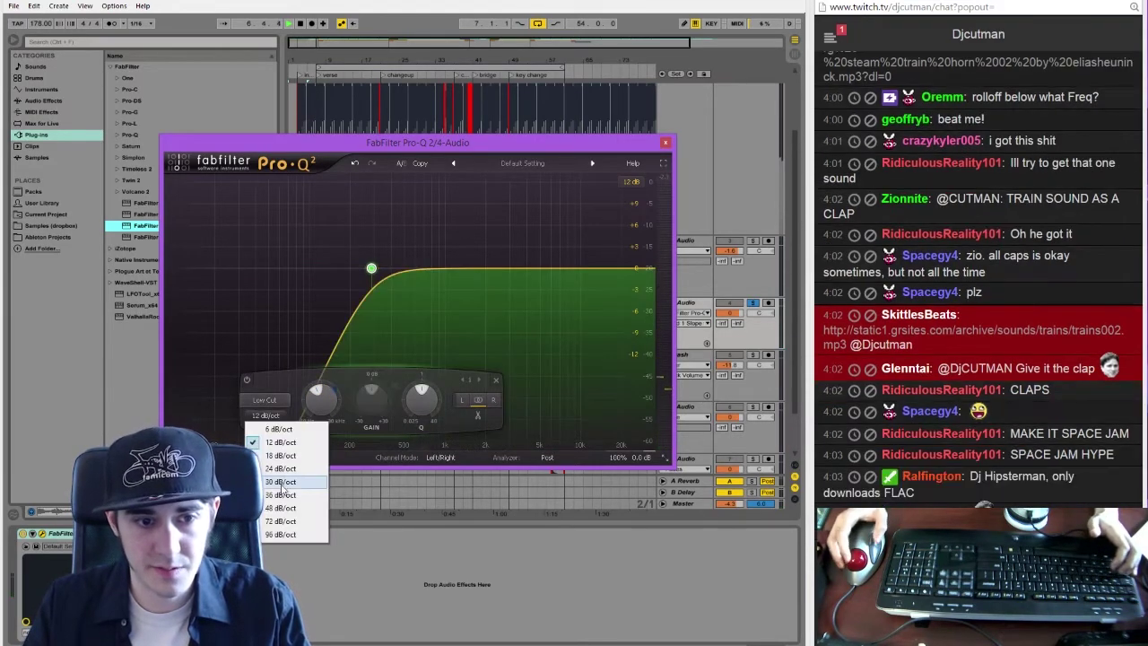
pyautogui.click(288, 509)
pyautogui.press('space')
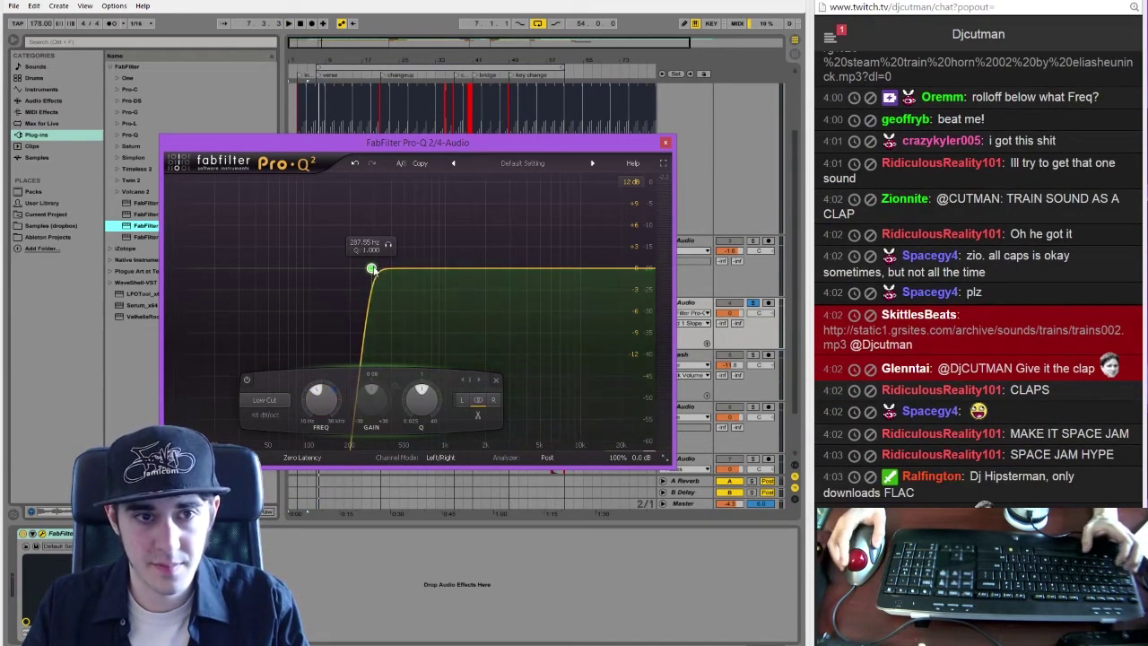
pyautogui.moveTo(373, 269); pyautogui.dragTo(367, 269)
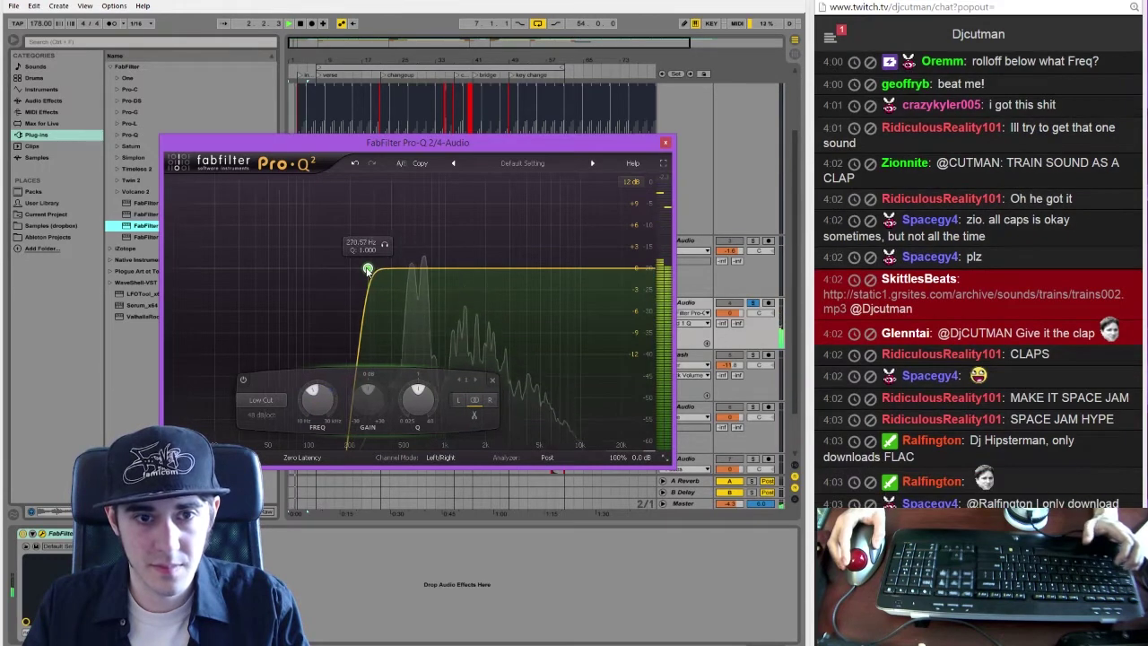
pyautogui.click(666, 142)
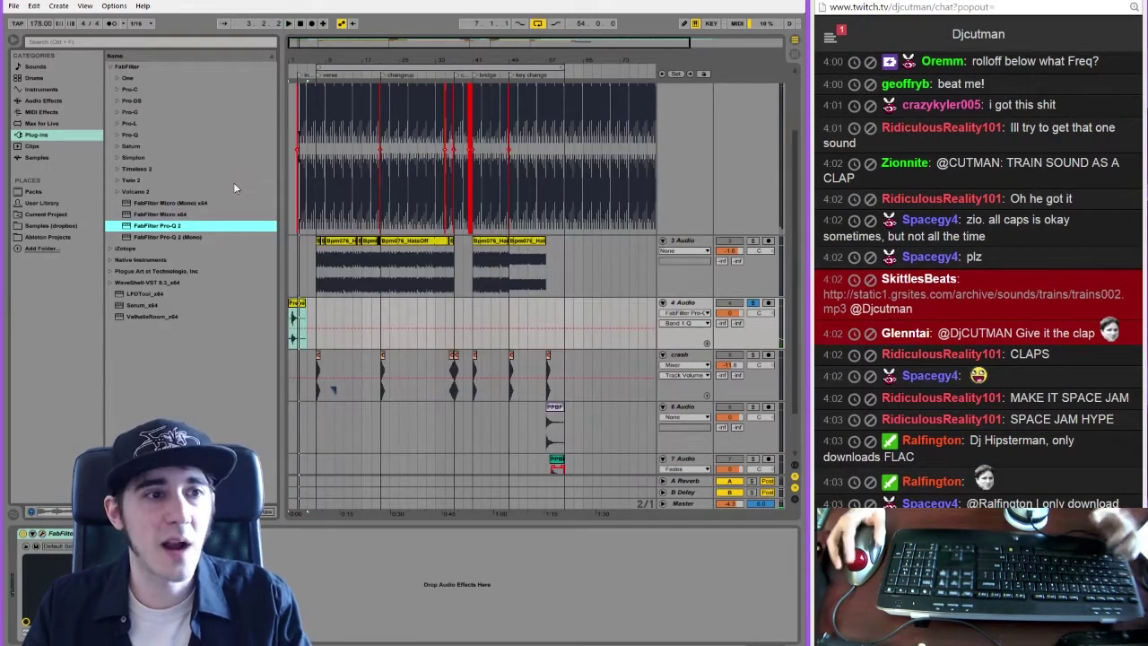
# Load the Waves Renaissance Axx Stereo compressor onto 4 Audio and review the Pro-Q 2 low cut
pyautogui.click(107, 282)
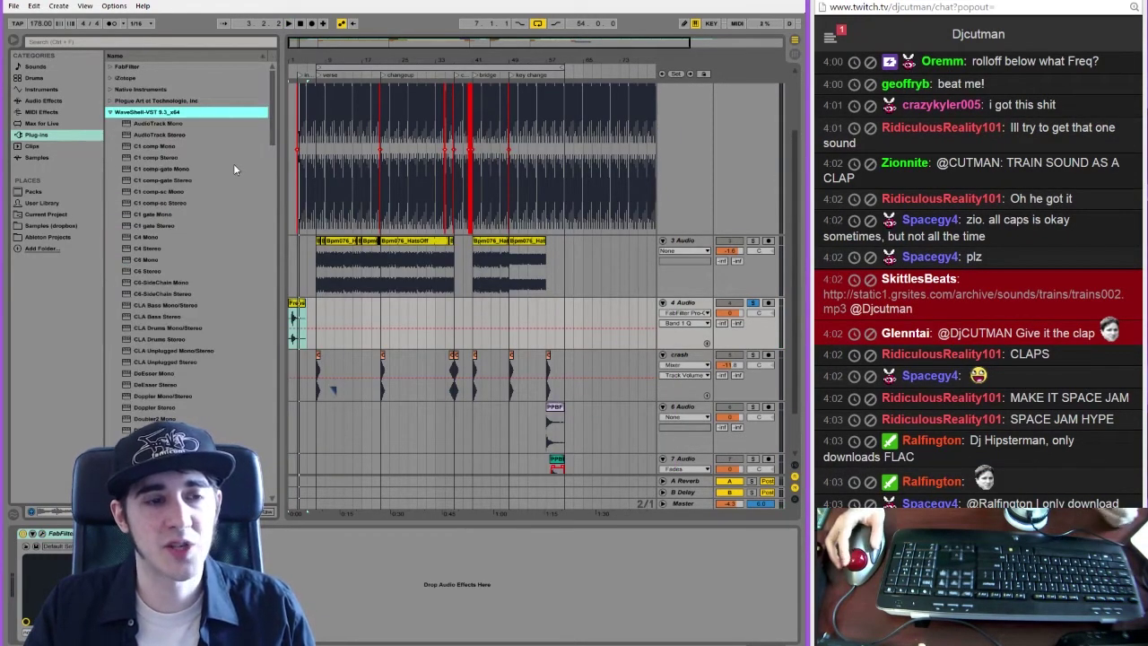
pyautogui.moveTo(270, 118); pyautogui.dragTo(250, 397)
pyautogui.doubleClick(165, 332)
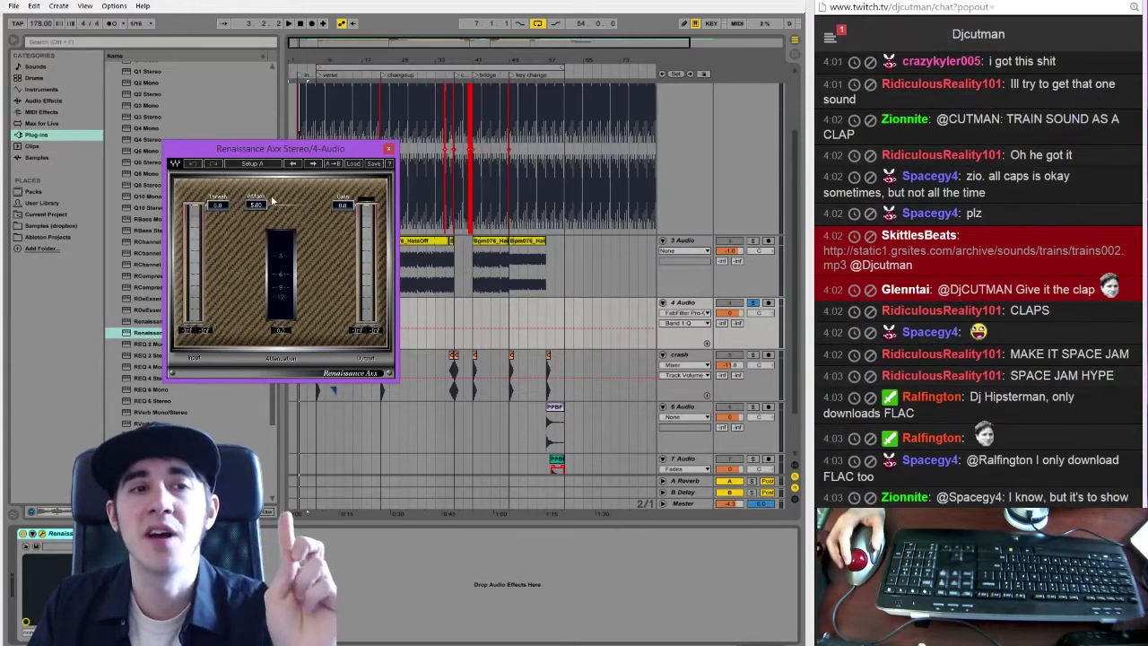
pyautogui.moveTo(292, 158); pyautogui.dragTo(647, 202)
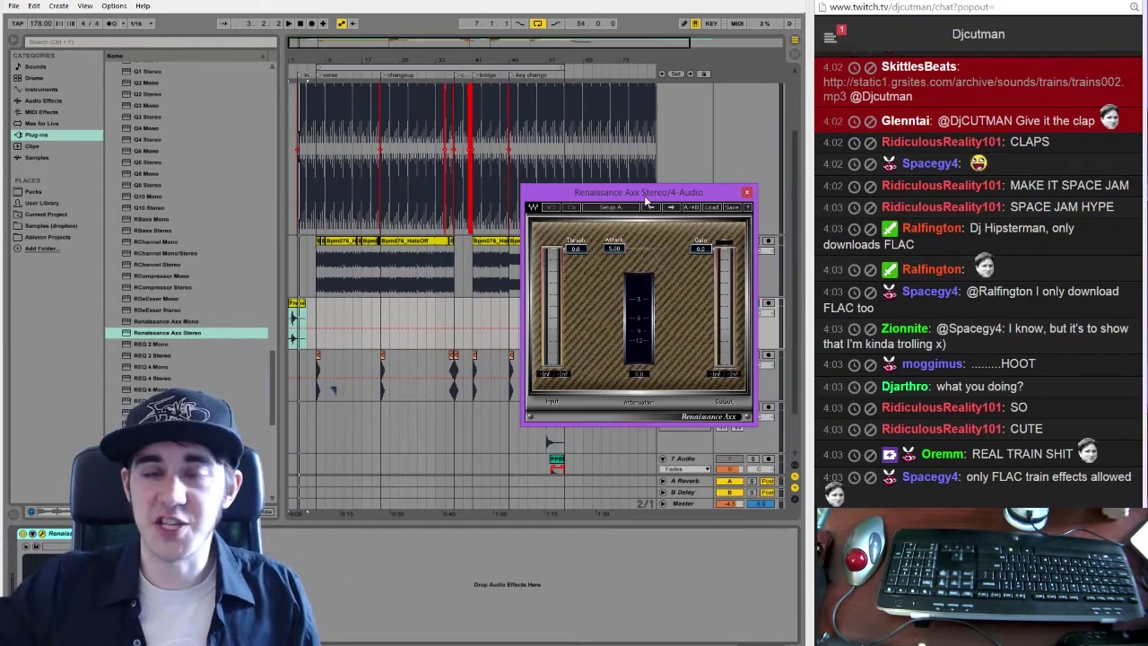
pyautogui.click(140, 534)
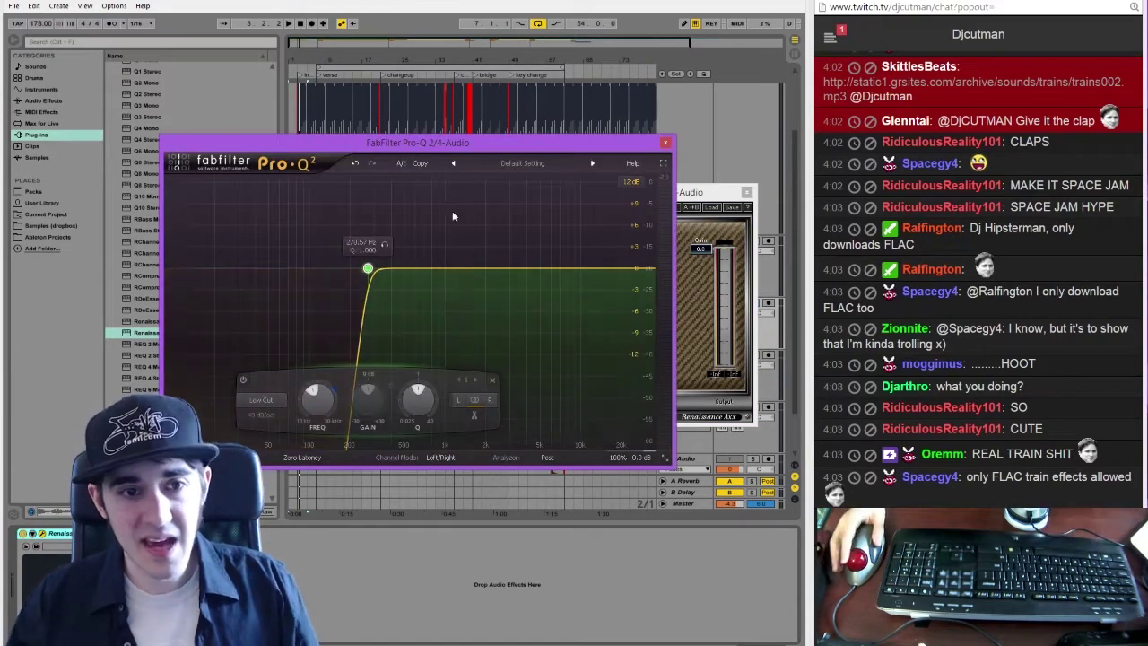
pyautogui.click(665, 141)
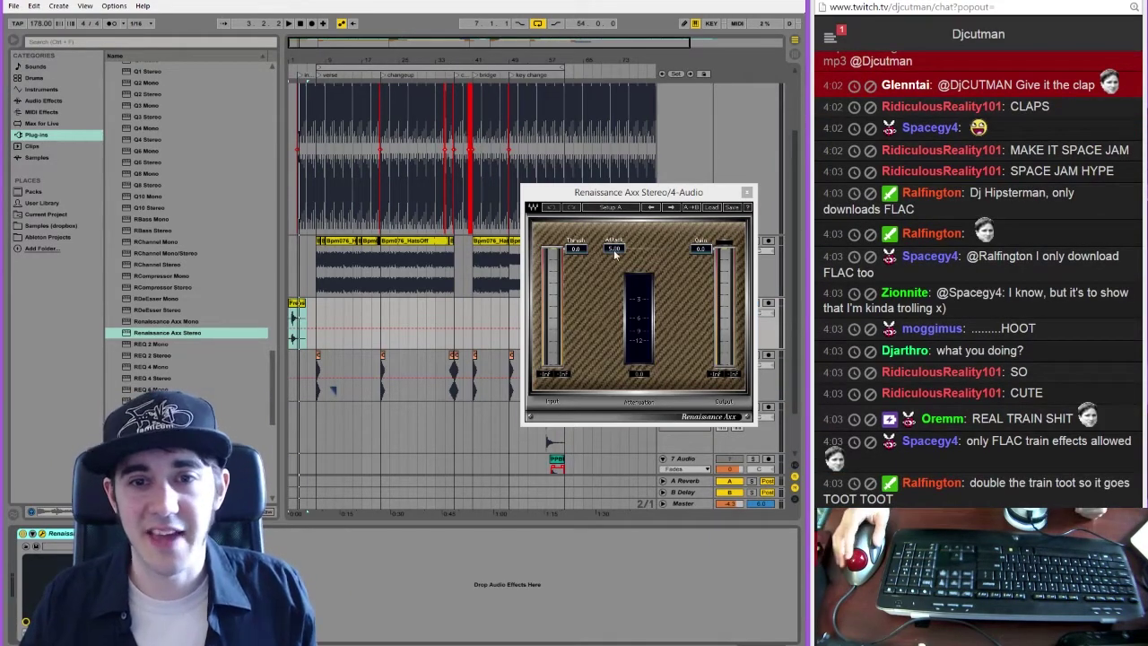
# Set the Renaissance Axx attack to about 16 and its threshold to about -10, and audition the compressed train horn
pyautogui.moveTo(614, 251); pyautogui.dragTo(575, 269)
pyautogui.press('space')
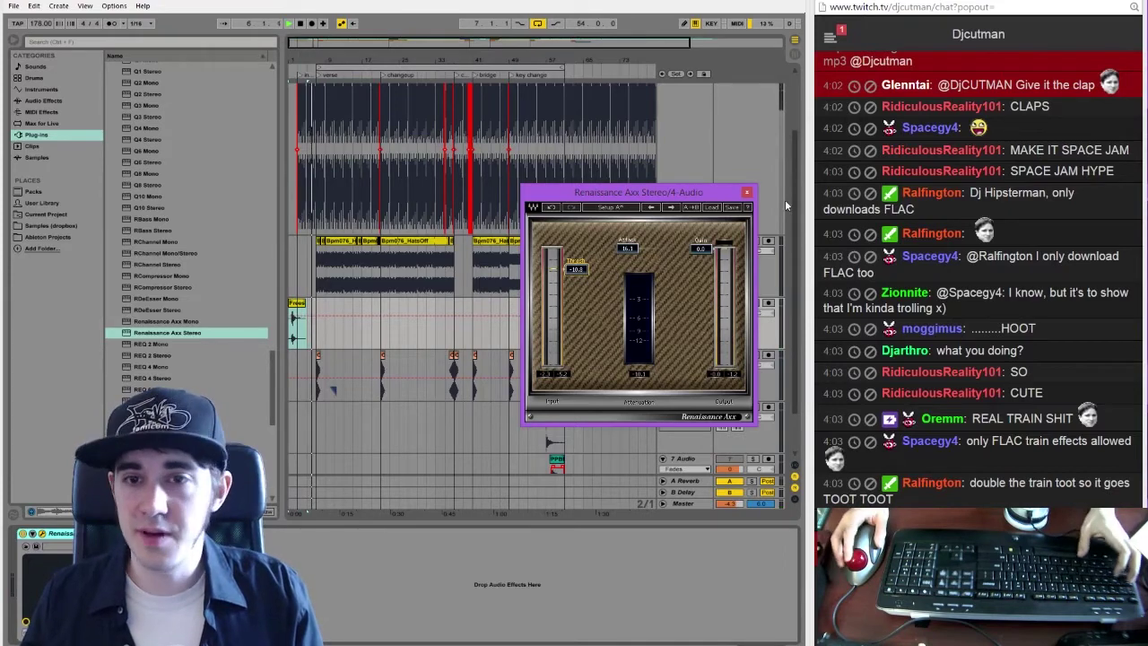
pyautogui.click(746, 192)
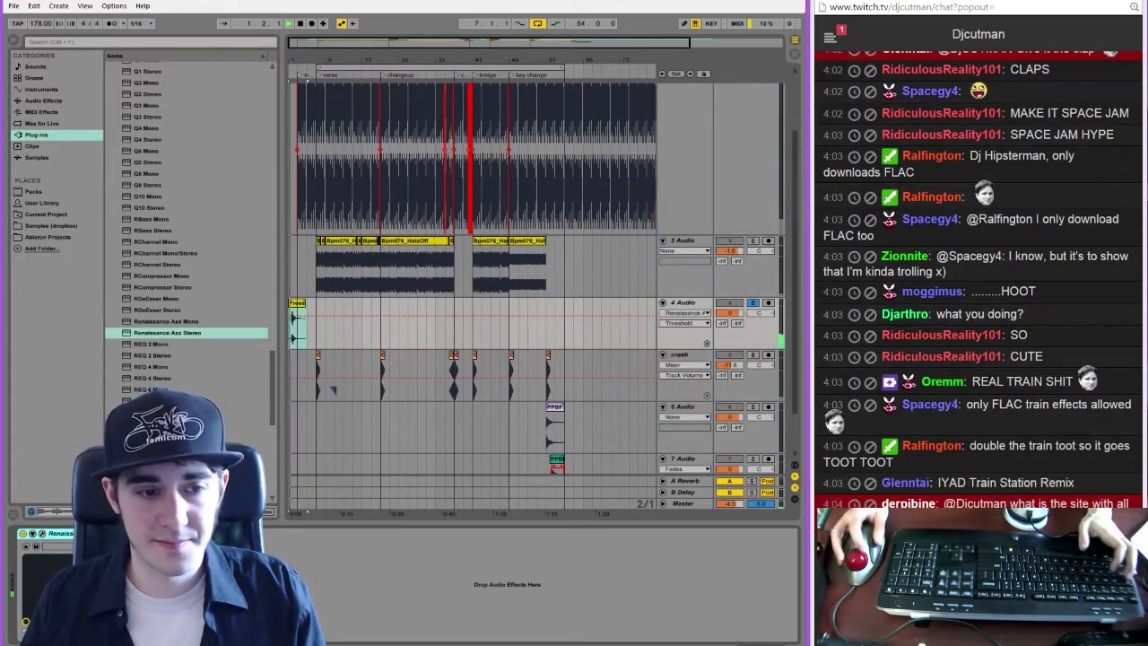
pyautogui.press('space')
# Trim the train horn clip's silent start and quiet end, and give it a short fade-in and a long fade-out
pyautogui.moveTo(321, 60); pyautogui.dragTo(321, 182)
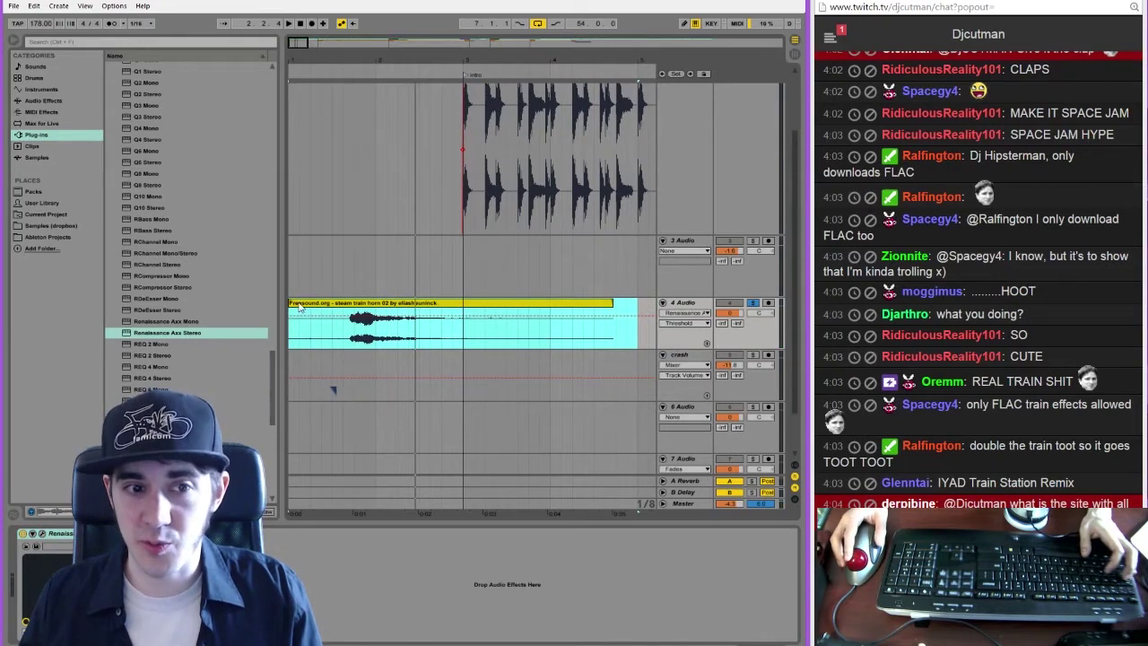
pyautogui.moveTo(299, 306); pyautogui.dragTo(339, 308)
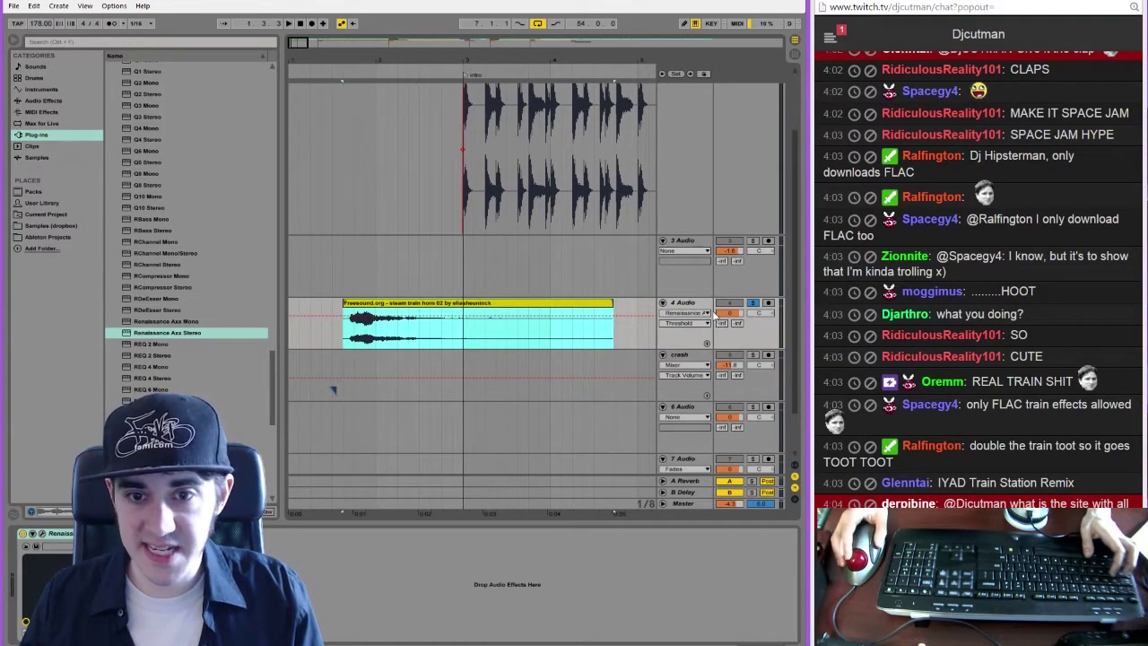
pyautogui.click(684, 312)
pyautogui.click(681, 334)
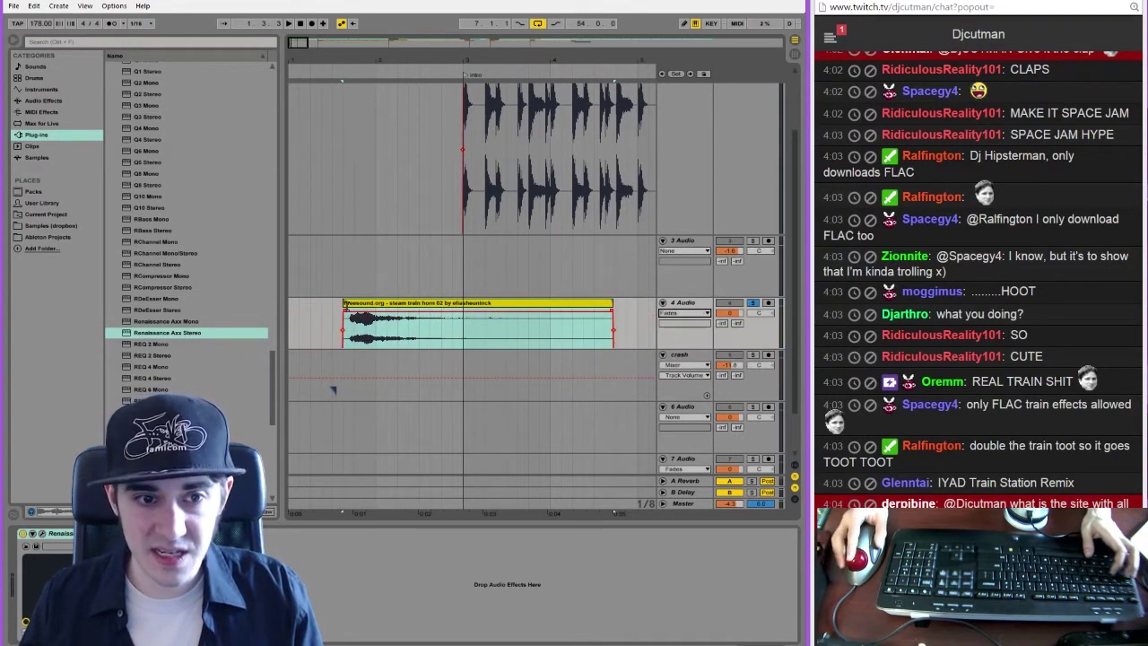
pyautogui.click(350, 303)
pyautogui.press('space')
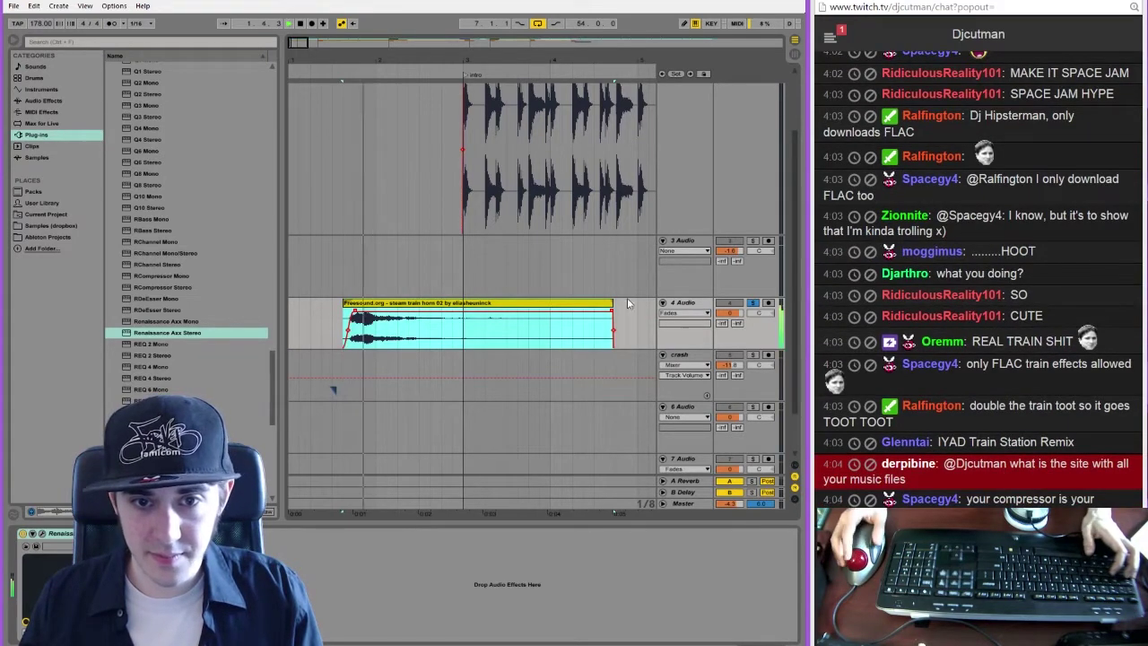
pyautogui.moveTo(610, 303); pyautogui.dragTo(443, 321)
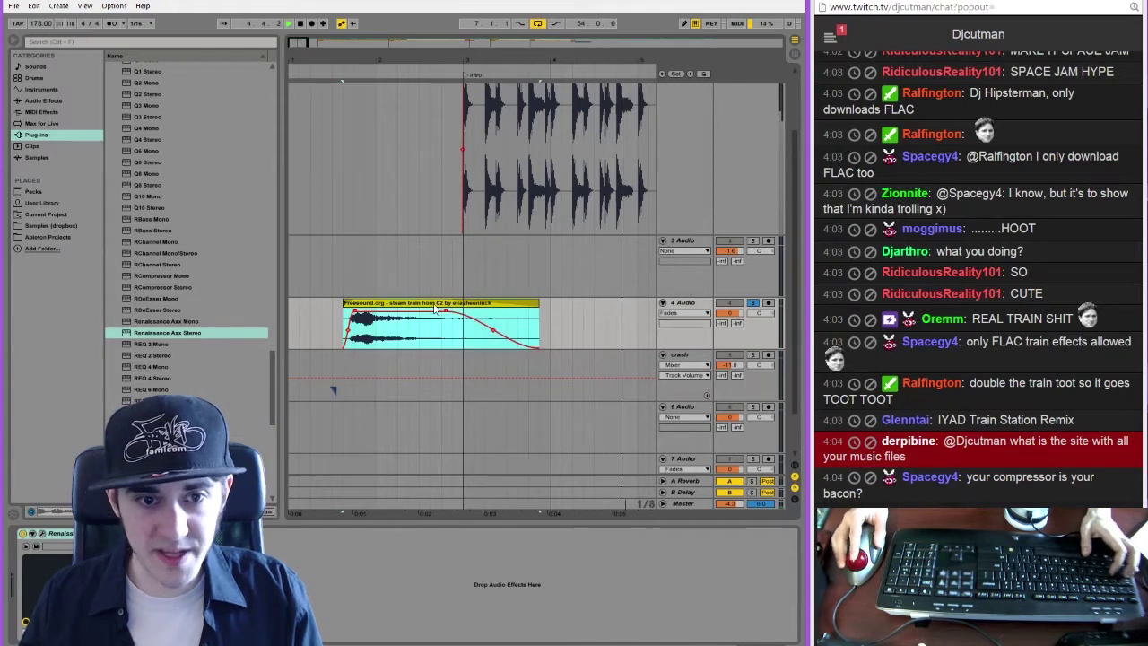
# Open Pro-Q 2 on 4 Audio and audition the train horn while watching its spectrum
pyautogui.hotkey('ctrl', 'alt', 'p')
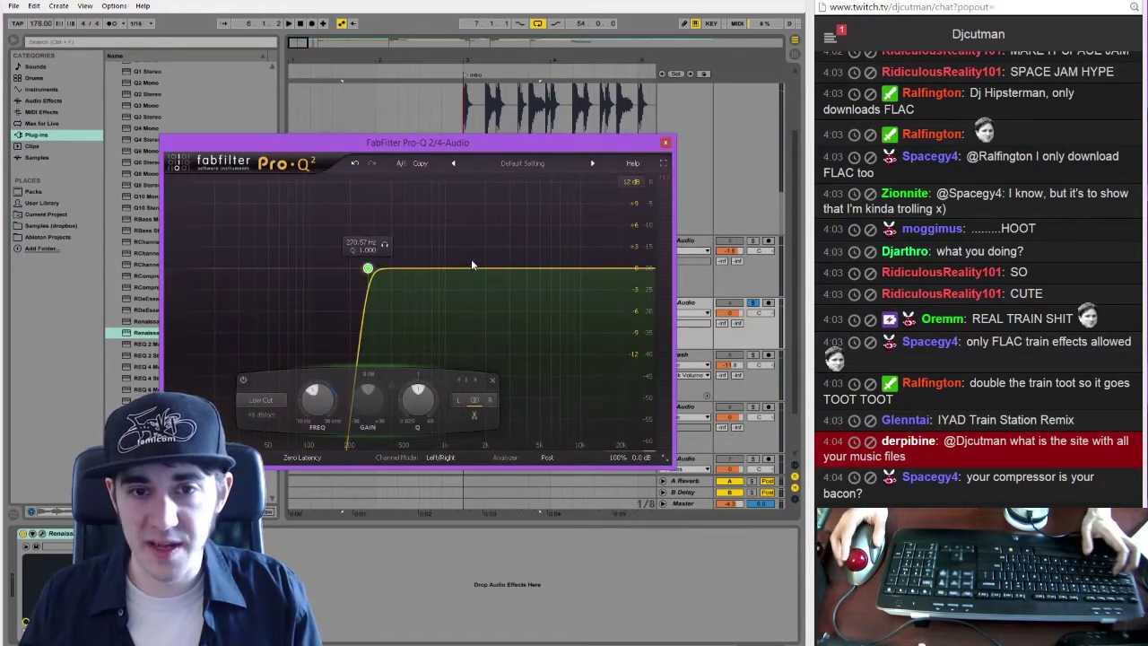
pyautogui.press('space')
pyautogui.press('space')
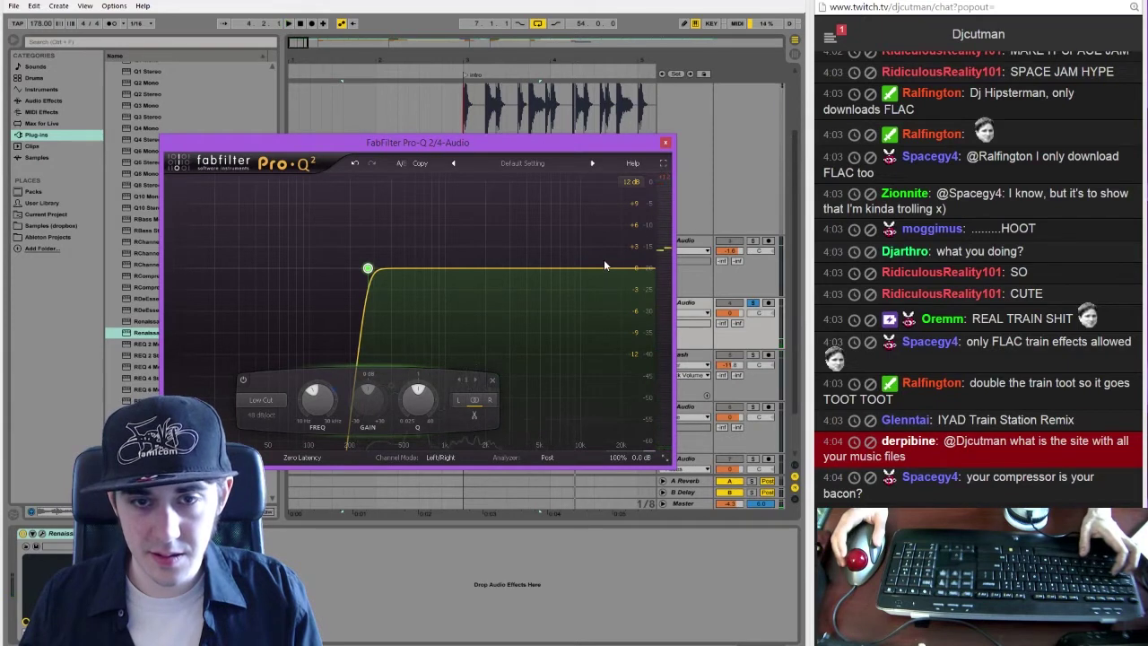
pyautogui.press('space')
pyautogui.press('space')
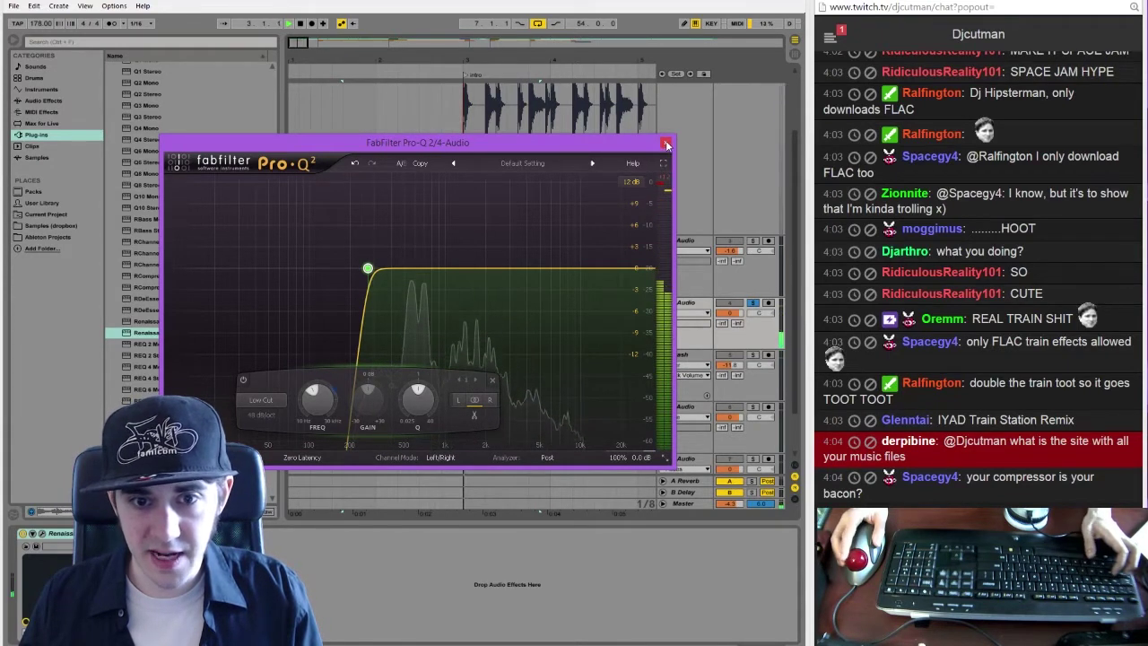
pyautogui.click(558, 268)
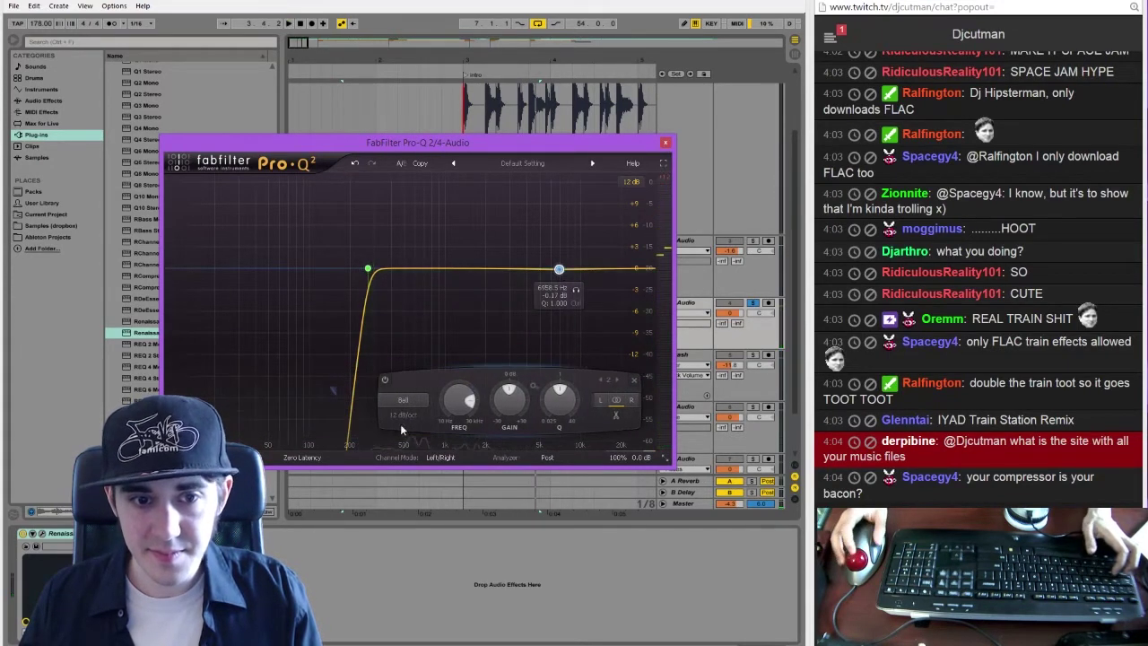
pyautogui.click(402, 400)
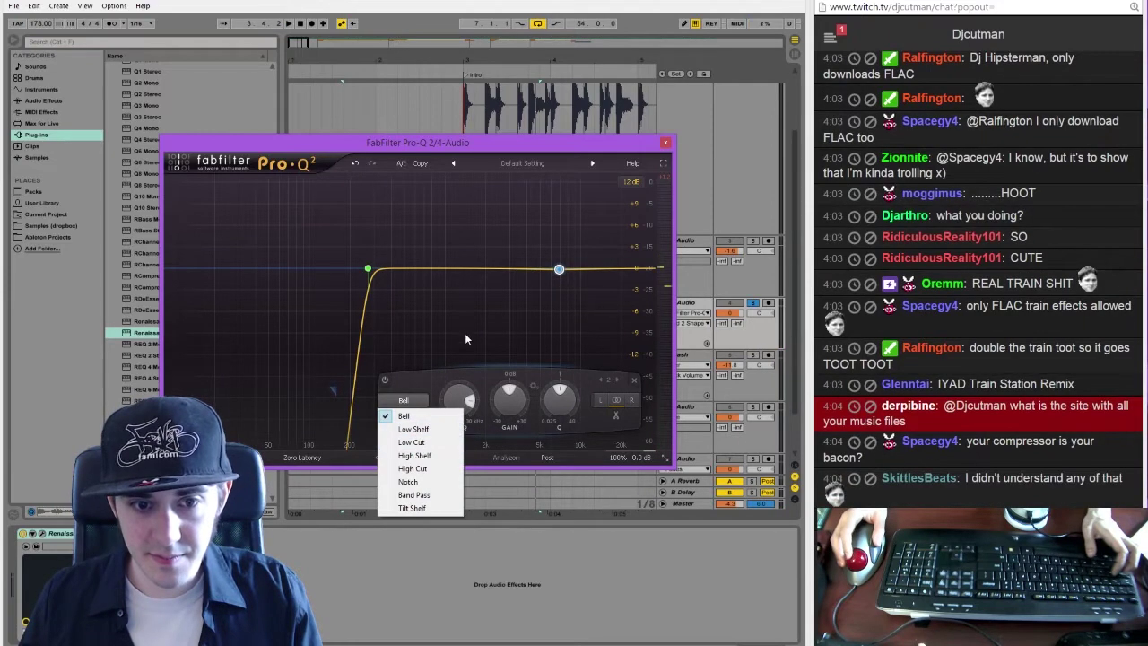
pyautogui.click(466, 331)
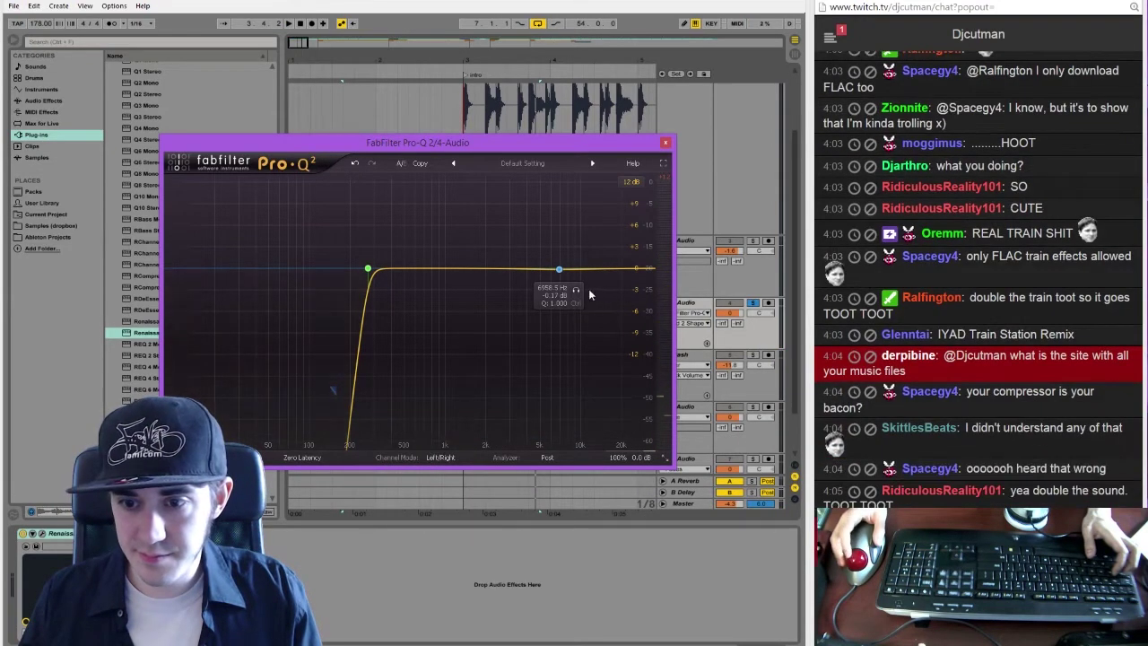
pyautogui.click(567, 275)
pyautogui.click(634, 385)
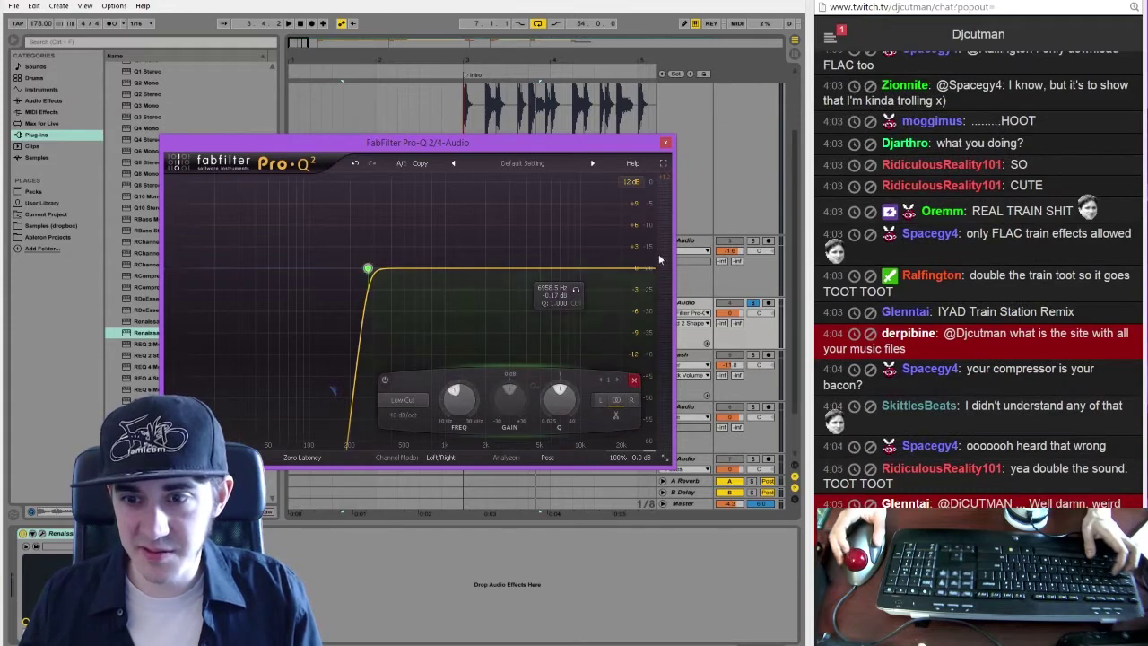
pyautogui.click(665, 142)
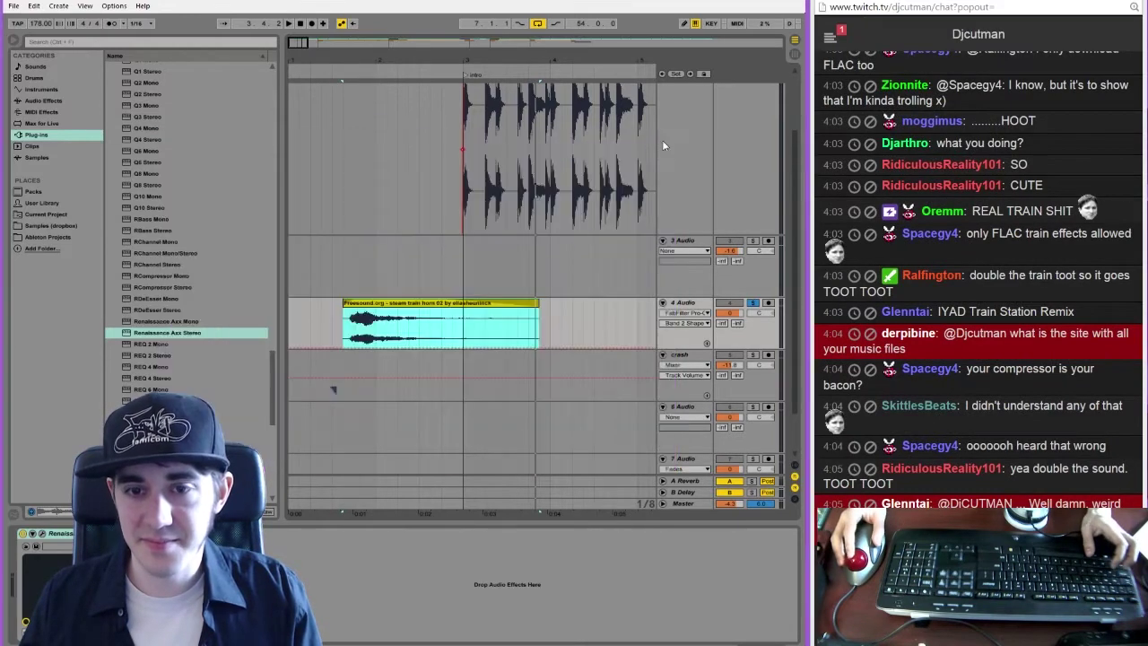
# Rename the 4 Audio track to TOOT and duplicate it
pyautogui.click(695, 304)
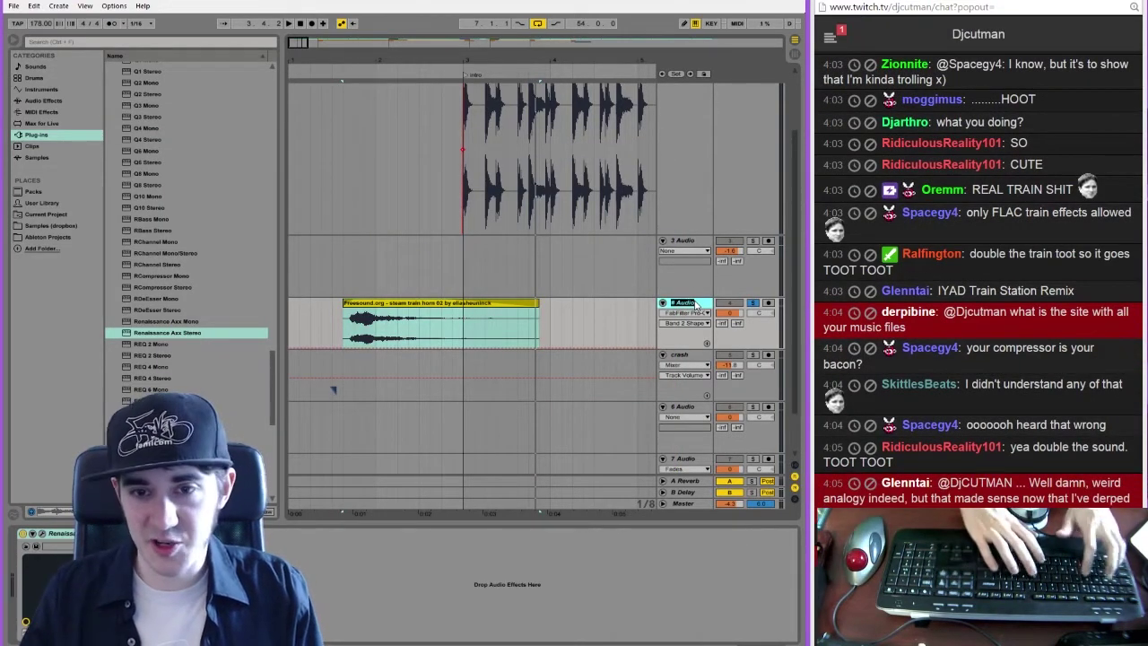
pyautogui.write('TOOT')
pyautogui.press('Return')
pyautogui.hotkey('ctrl', 'd')
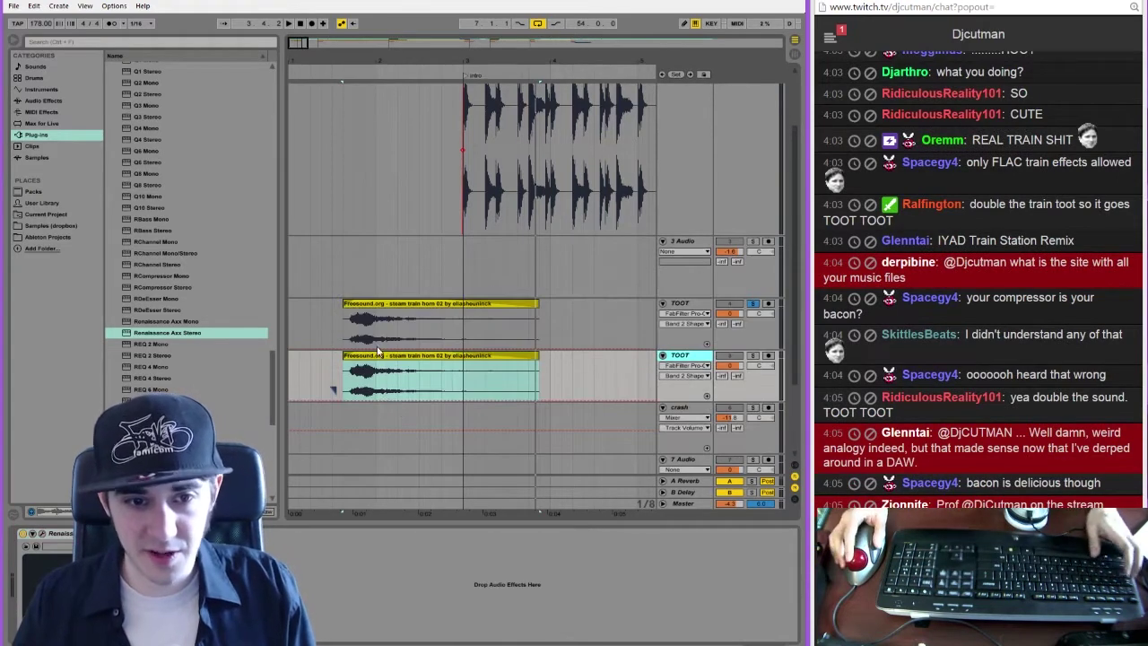
# Move the train horn clip on the duplicate TOOT track to start at bar 2, solo that track and audition both horns
pyautogui.moveTo(378, 351); pyautogui.dragTo(423, 351)
pyautogui.click(336, 365)
pyautogui.press('space')
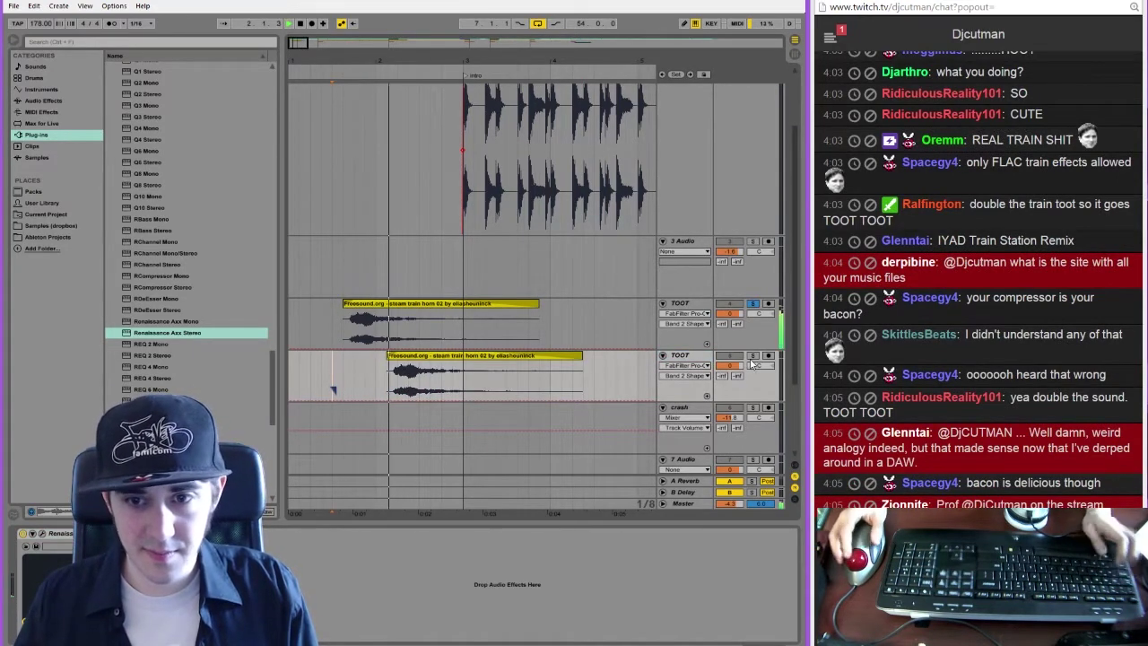
pyautogui.moveTo(412, 363); pyautogui.dragTo(402, 363)
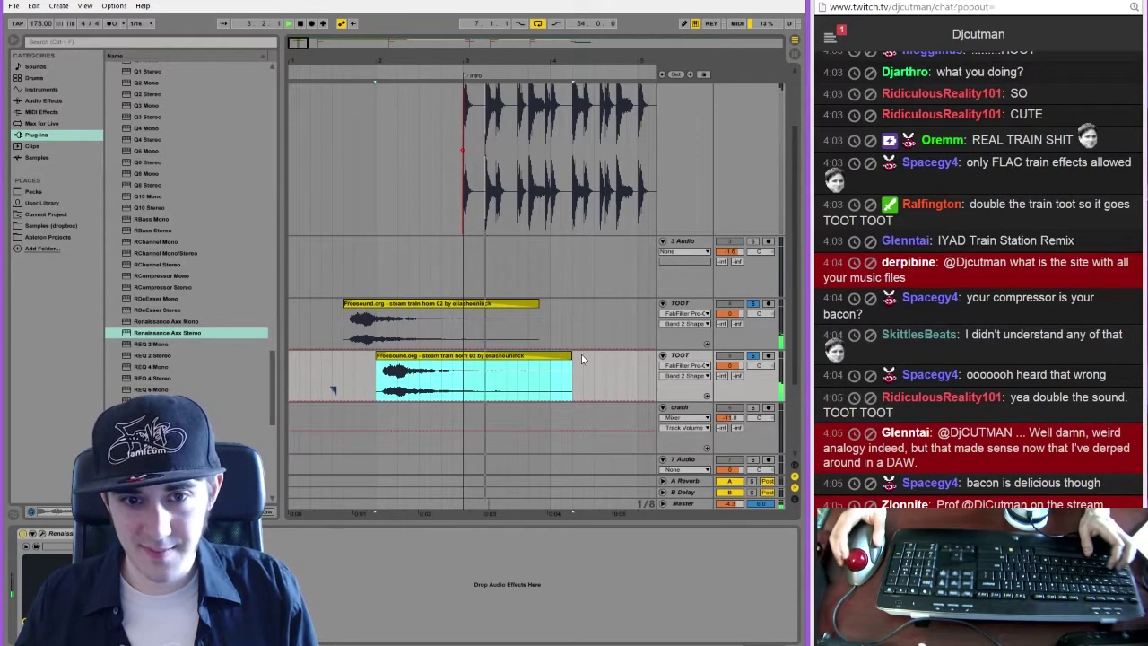
# Display the fades on the first TOOT track, shorten its horn clip to end just after bar 3, and audition both horns
pyautogui.click(688, 313)
pyautogui.click(679, 325)
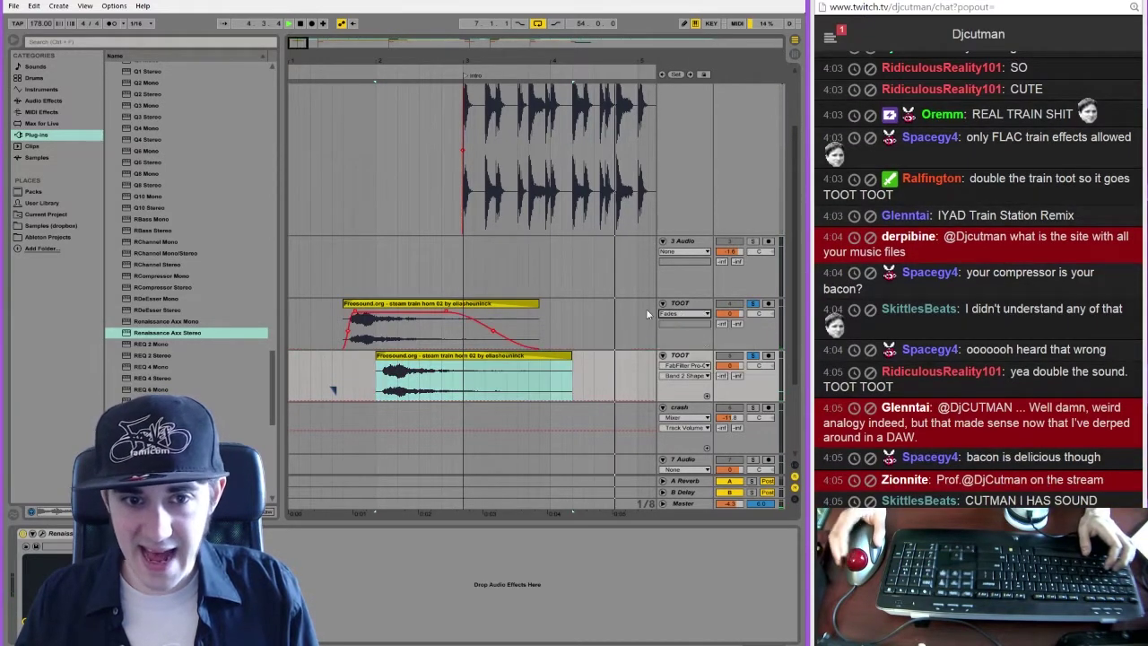
pyautogui.moveTo(532, 305); pyautogui.dragTo(467, 310)
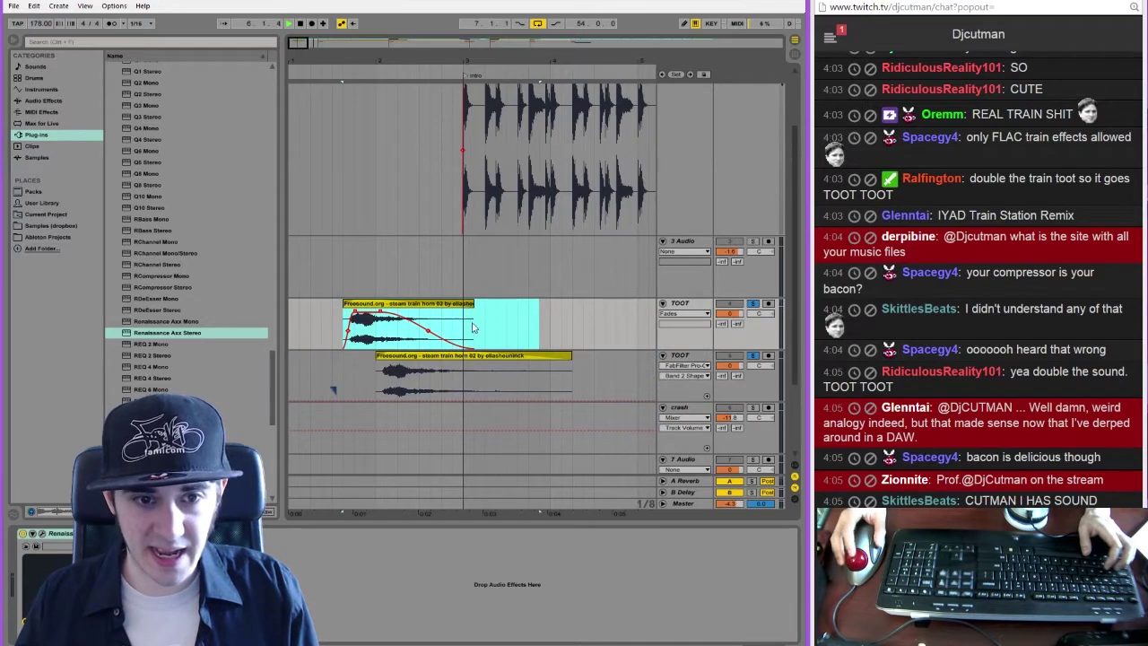
pyautogui.click(427, 335)
pyautogui.click(332, 362)
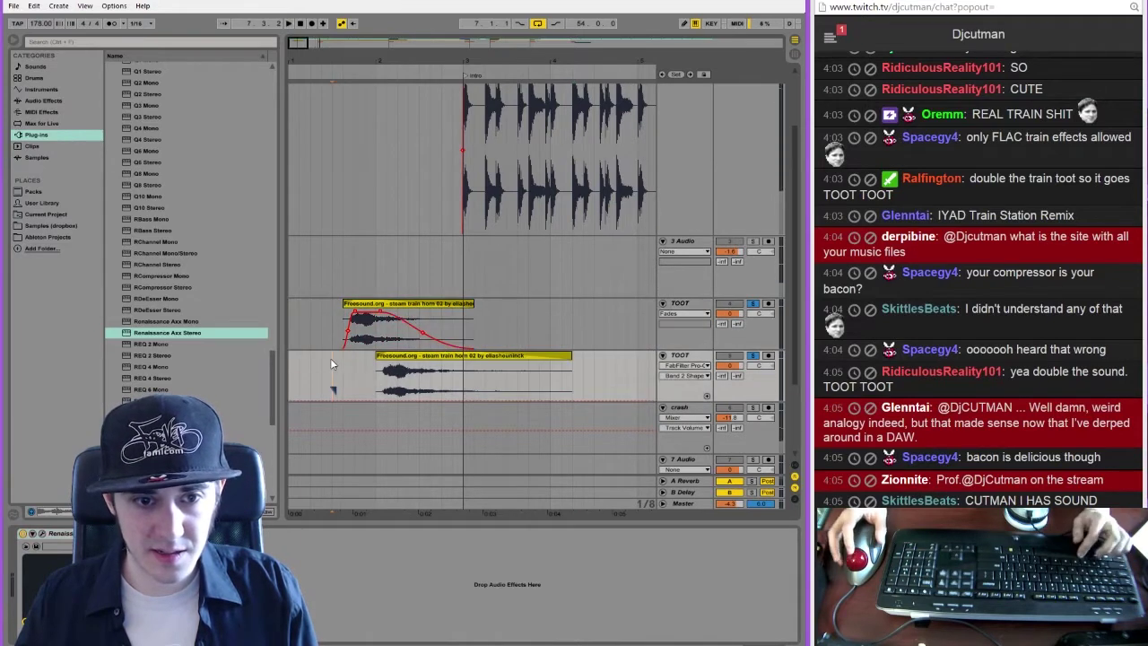
pyautogui.press('space')
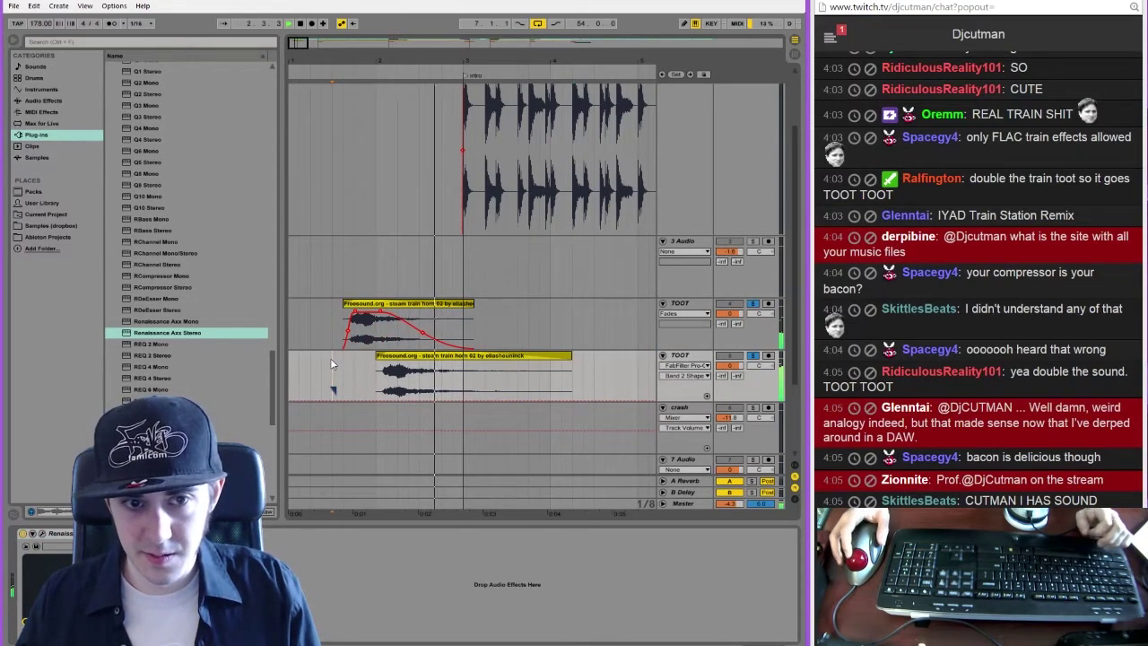
pyautogui.click(378, 315)
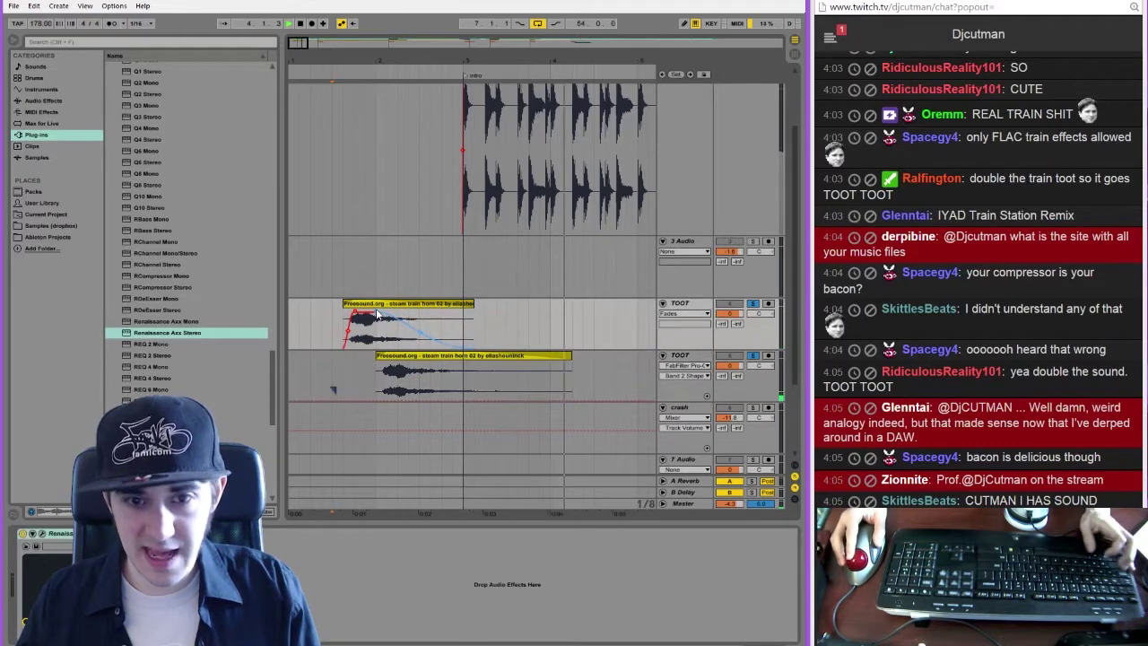
# Open the linked train sound in the browser and save it to Downloads as trains002.mp3
pyautogui.click(906, 518)
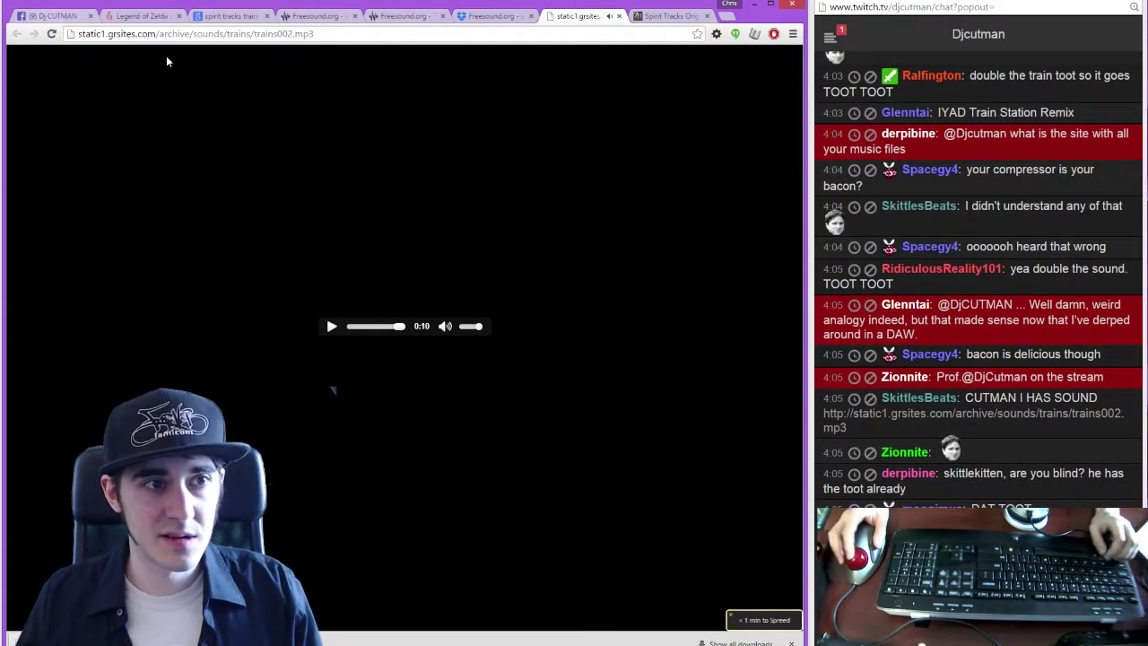
pyautogui.rightClick(210, 168)
pyautogui.click(256, 230)
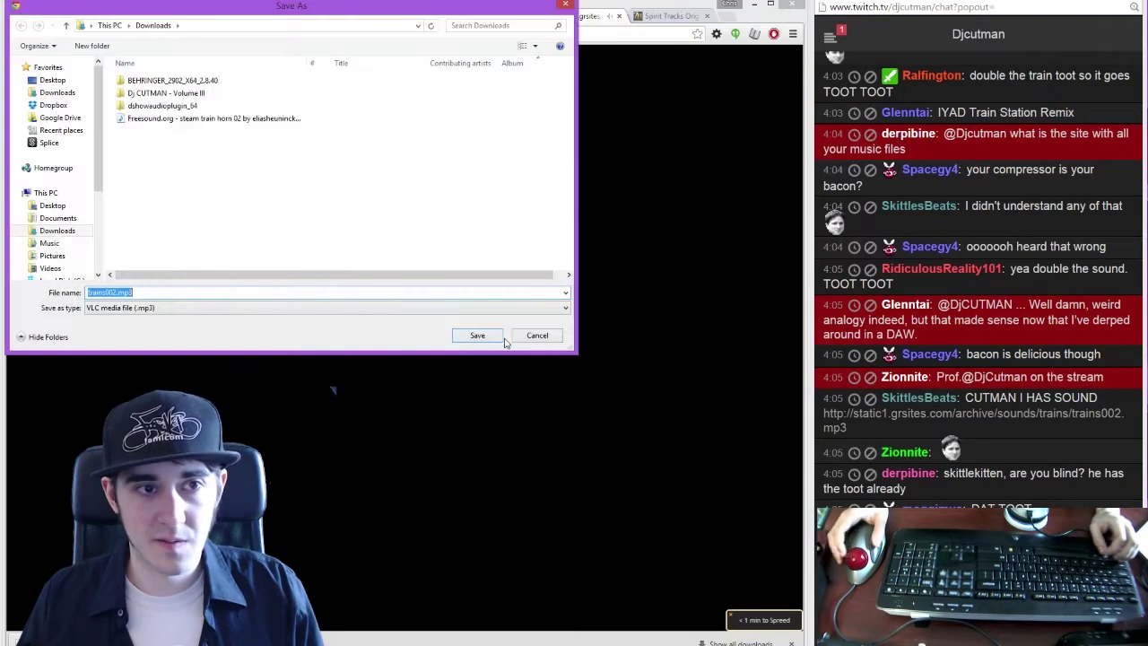
pyautogui.click(475, 336)
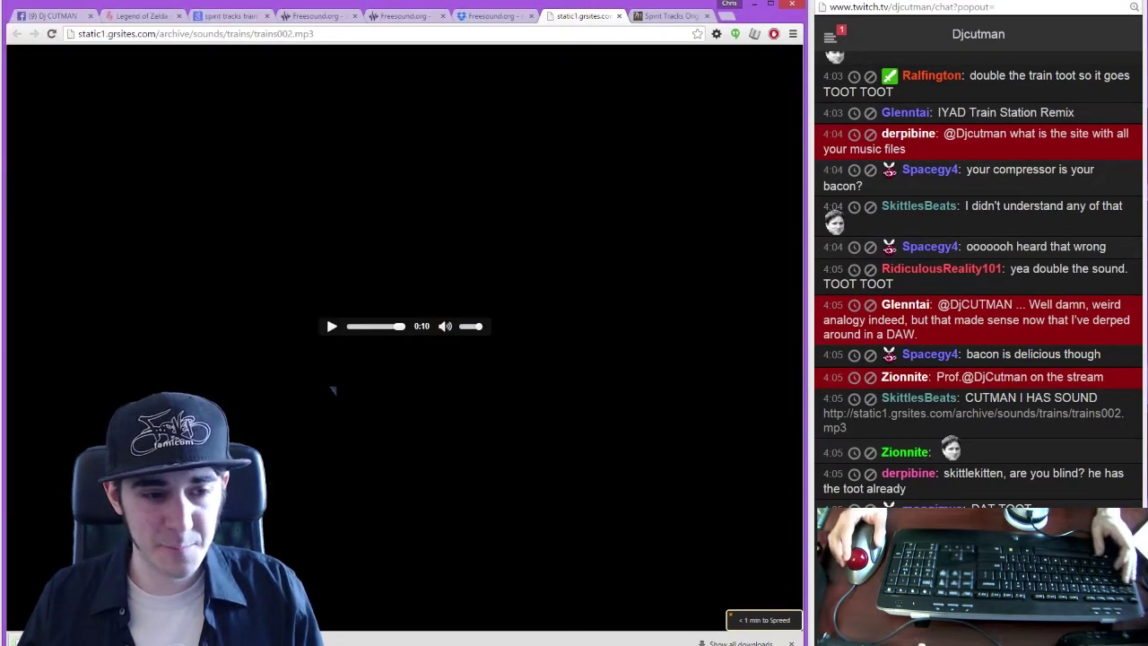
# Import trains002.mp3 from Downloads into the Live arrangement, on the first TOOT track at bar 4
pyautogui.click(160, 607)
pyautogui.hotkey('alt', 'Tab')
pyautogui.moveTo(374, 327); pyautogui.dragTo(564, 329)
pyautogui.hotkey('alt', 'Tab')
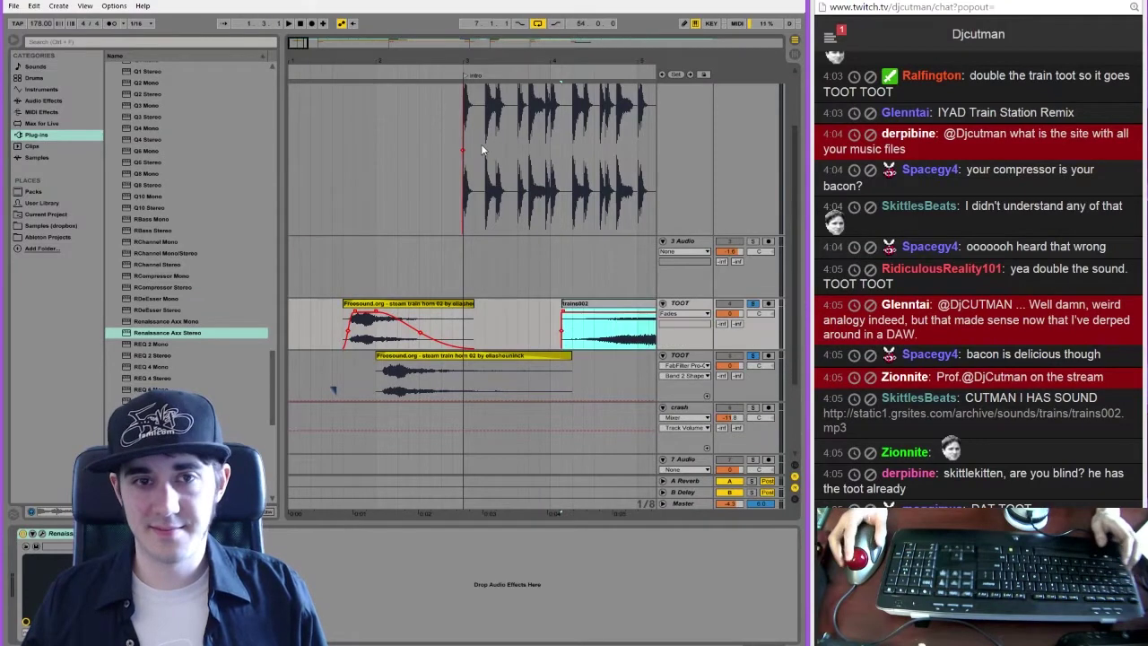
# Insert a new audio track below the second TOOT track and name it CABOOT
pyautogui.moveTo(292, 59); pyautogui.dragTo(318, 55)
pyautogui.click(684, 362)
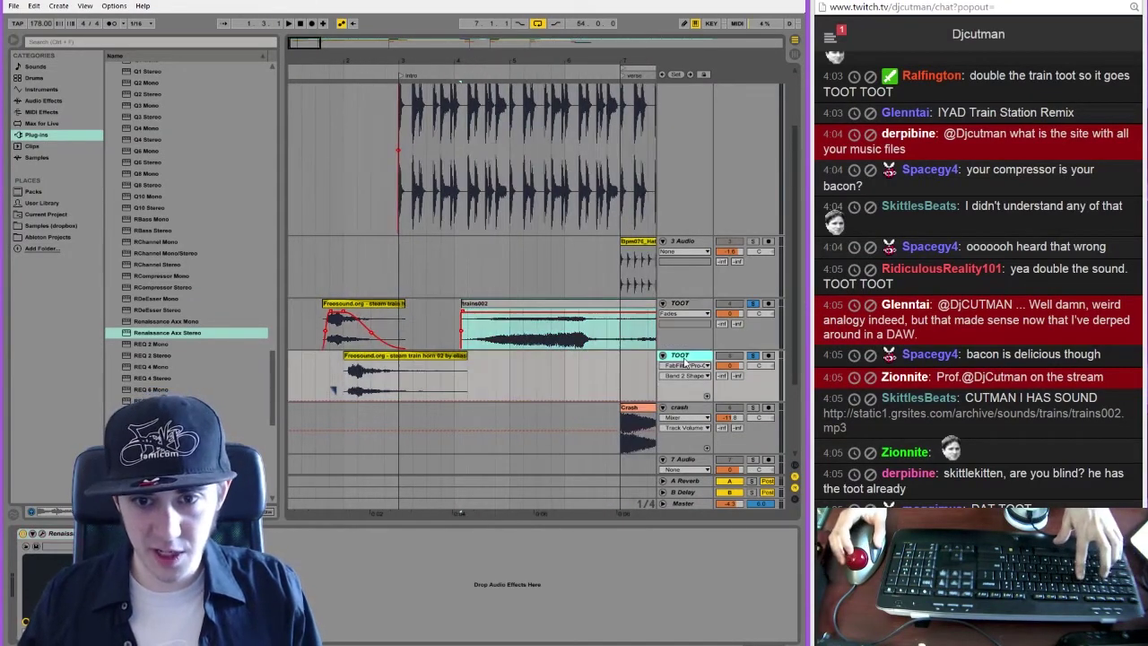
pyautogui.hotkey('ctrl', 't')
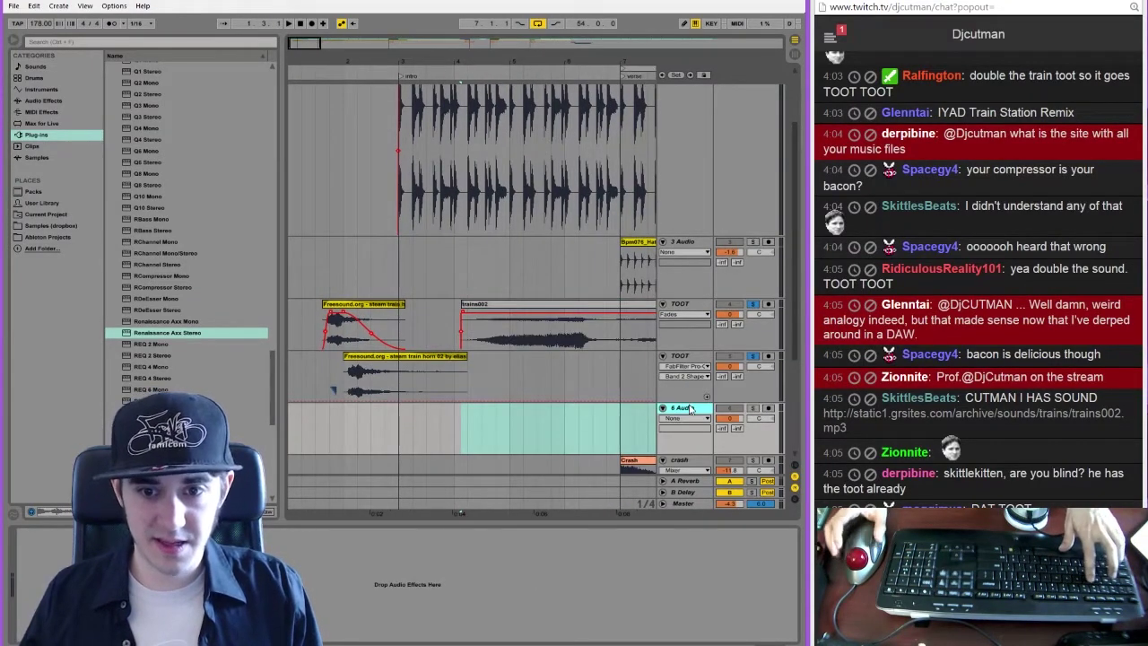
pyautogui.hotkey('ctrl', 'r')
pyautogui.write('CABOOT')
pyautogui.press('Return')
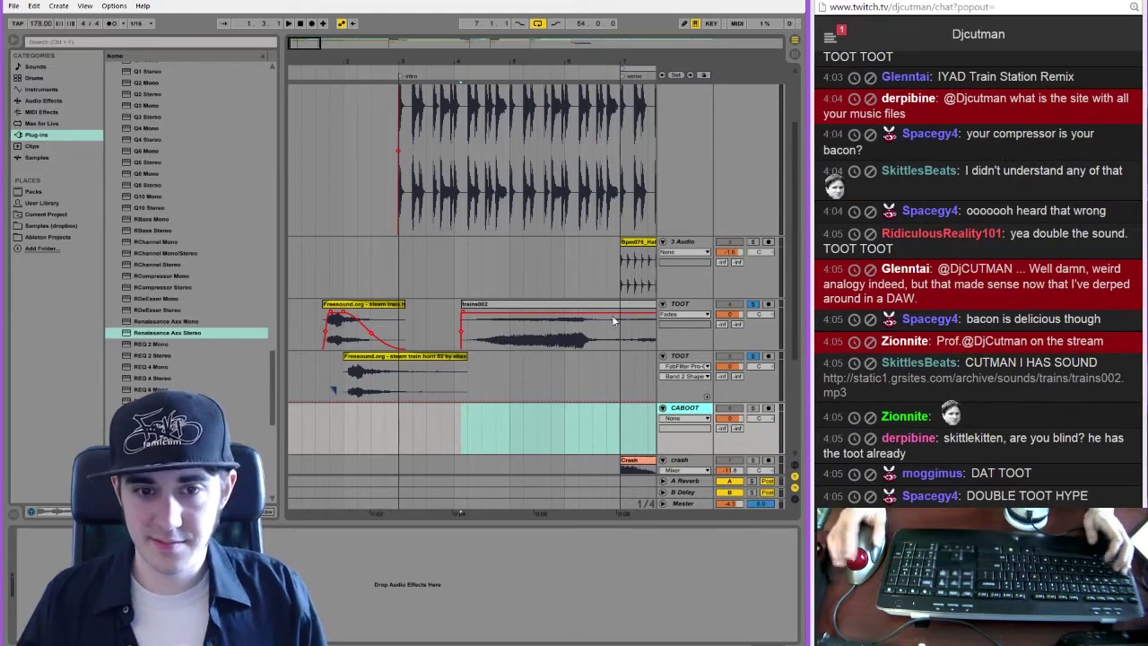
# Move the trains002 clip to the CABOOT track at the song's start and play it together with all other tracks
pyautogui.moveTo(568, 306); pyautogui.dragTo(377, 438)
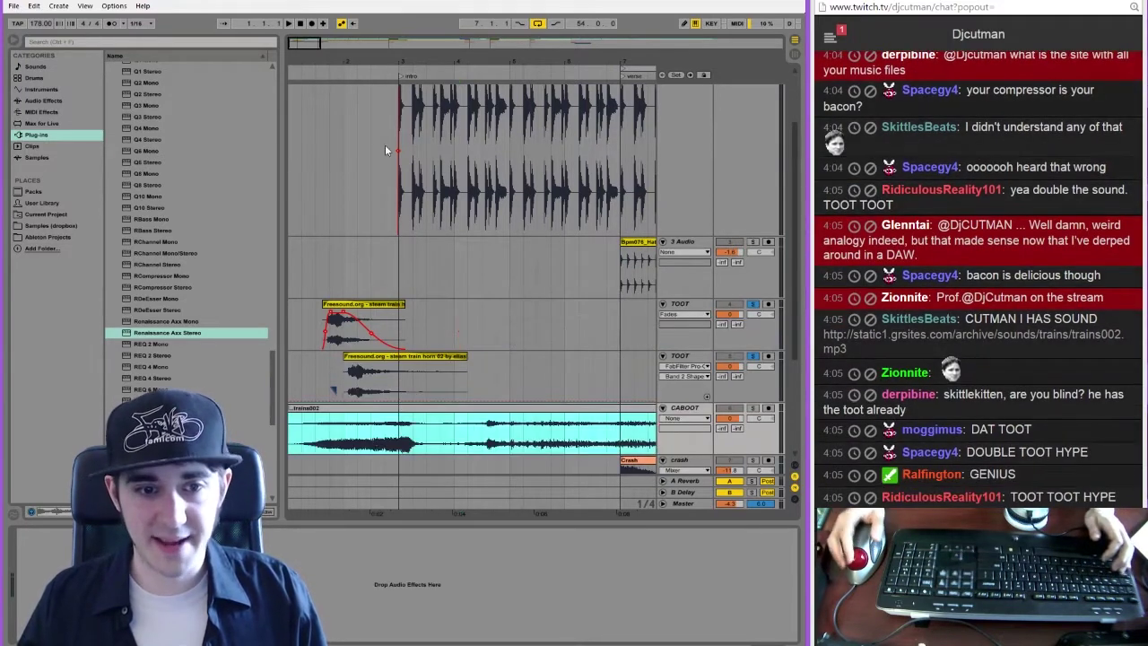
pyautogui.moveTo(307, 46); pyautogui.dragTo(308, 29)
pyautogui.click(301, 24)
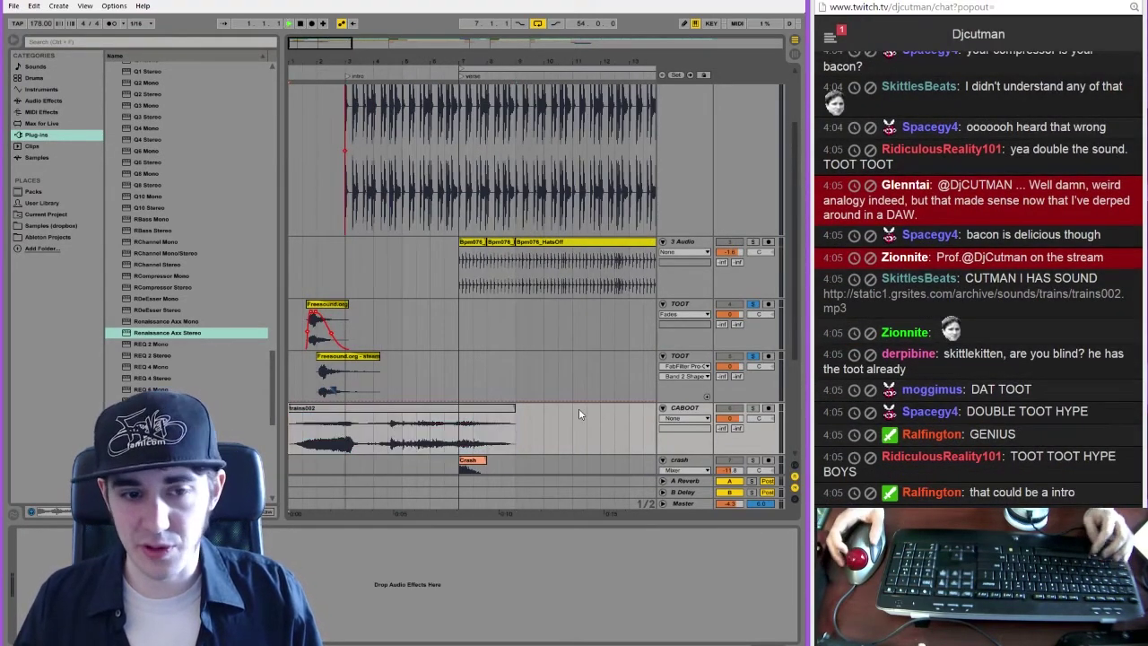
pyautogui.press('space')
pyautogui.click(754, 409)
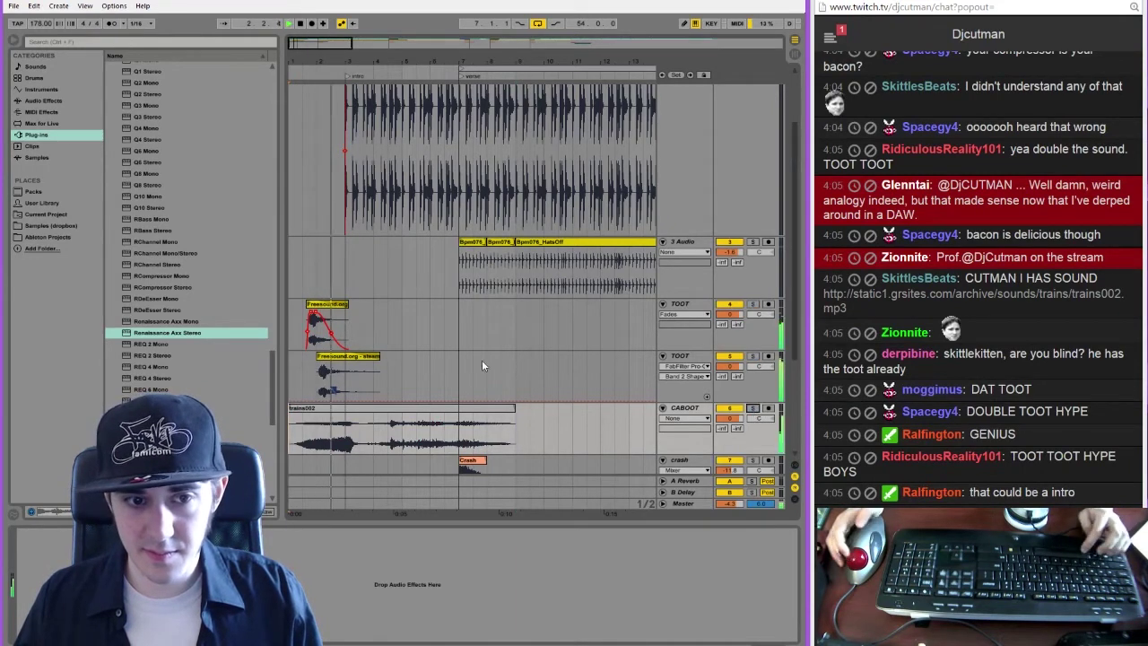
# Select both horn clips on the TOOT tracks and move them together so the first starts at 2.3
pyautogui.click(337, 362)
pyautogui.press('space')
pyautogui.keyDown('shift'); pyautogui.click(330, 314); pyautogui.keyUp('shift')
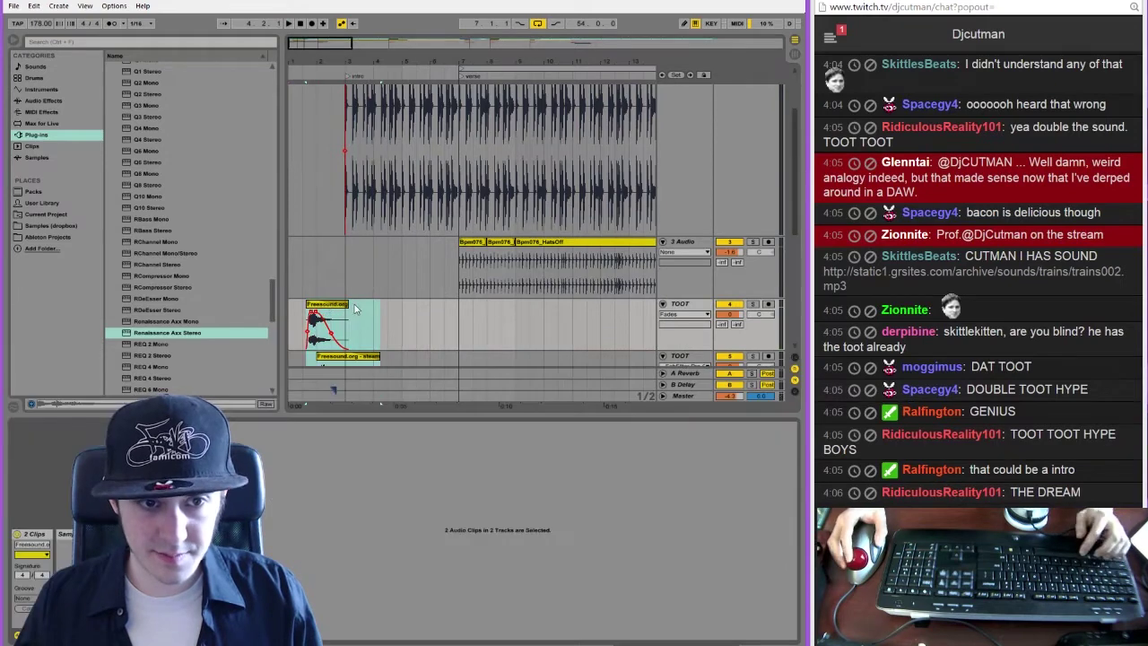
pyautogui.moveTo(398, 411); pyautogui.dragTo(393, 572)
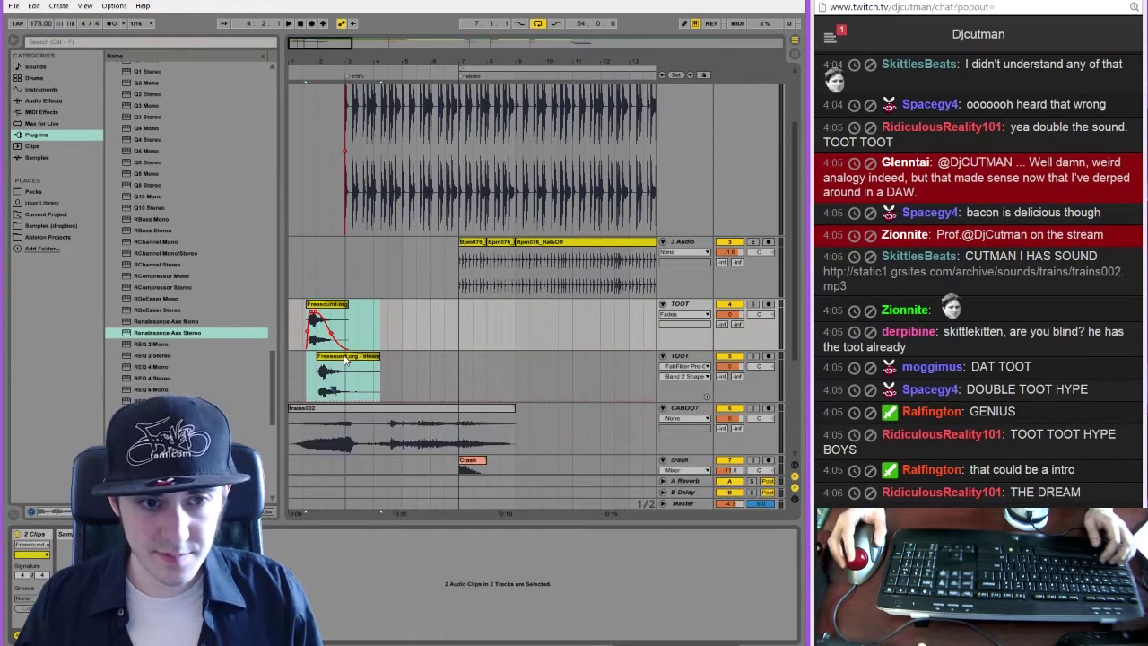
pyautogui.moveTo(344, 358); pyautogui.dragTo(371, 371)
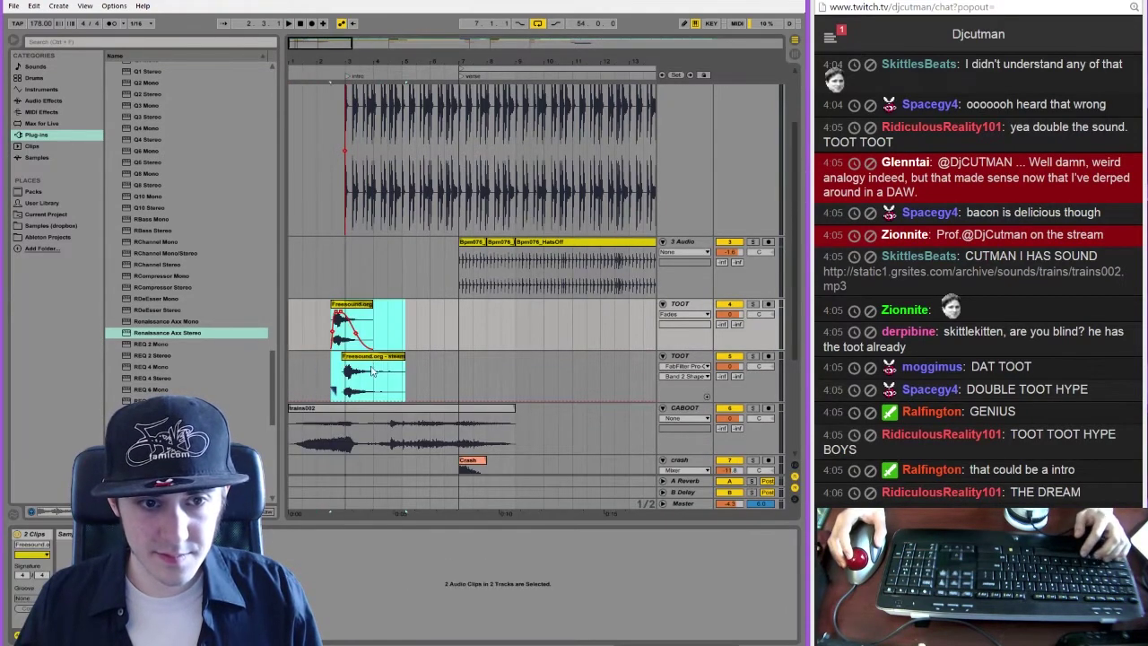
# Split the trains002 clip after its loud opening, delete the first part and move the remainder to the song's start
pyautogui.click(377, 438)
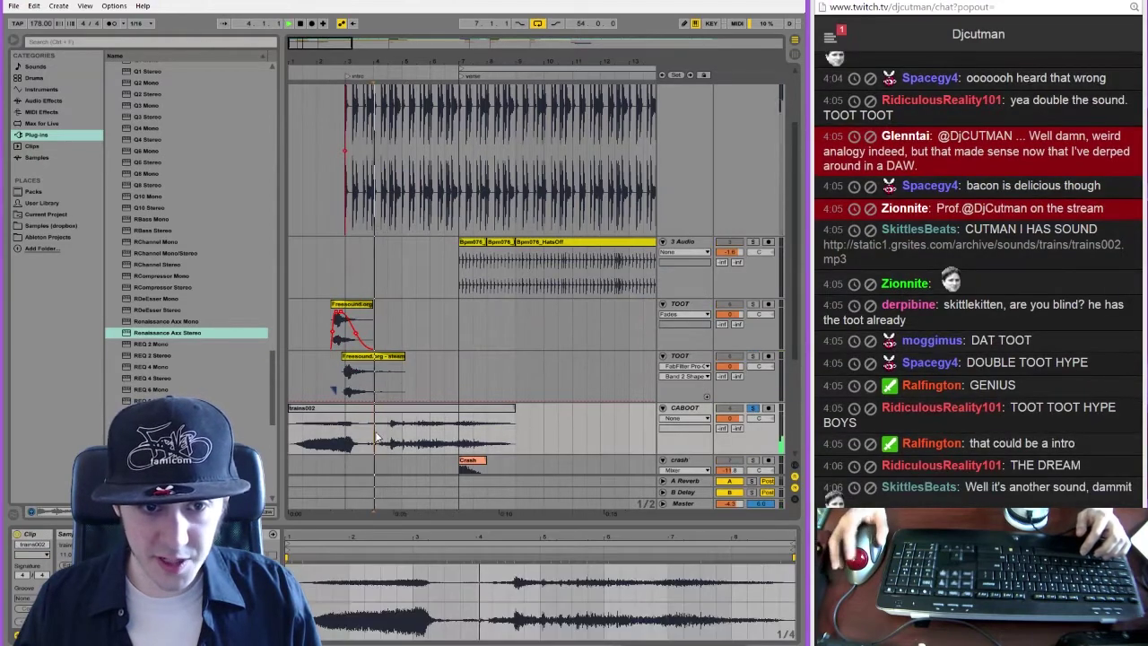
pyautogui.press('space')
pyautogui.hotkey('ctrl', 'e')
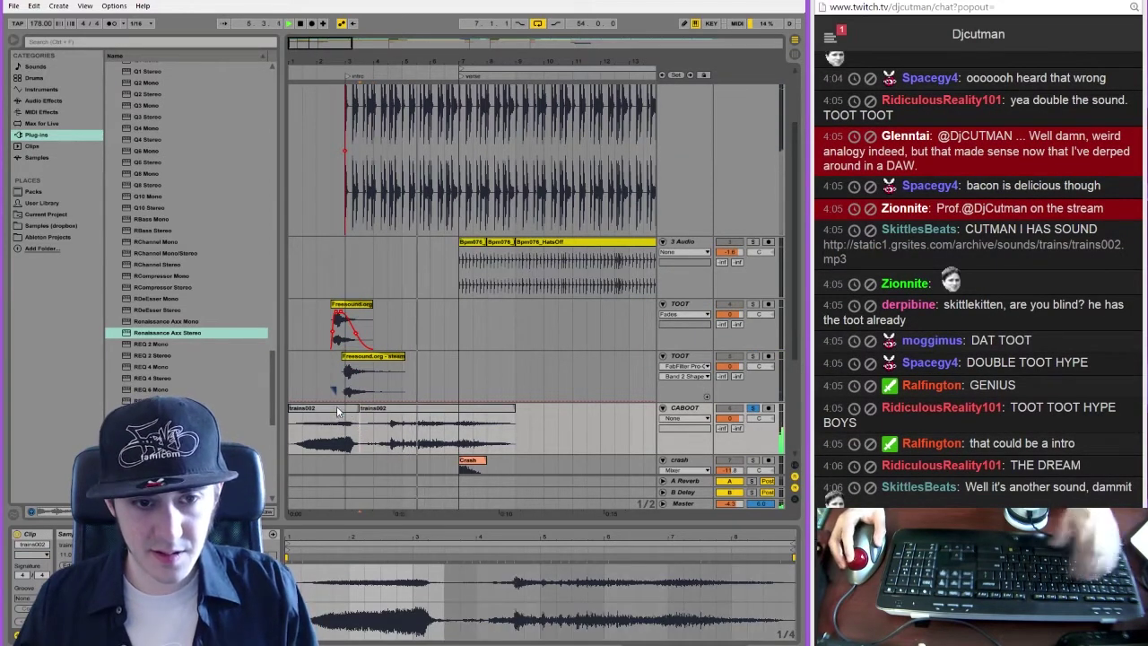
pyautogui.click(341, 409)
pyautogui.press('Delete')
pyautogui.moveTo(395, 409); pyautogui.dragTo(321, 410)
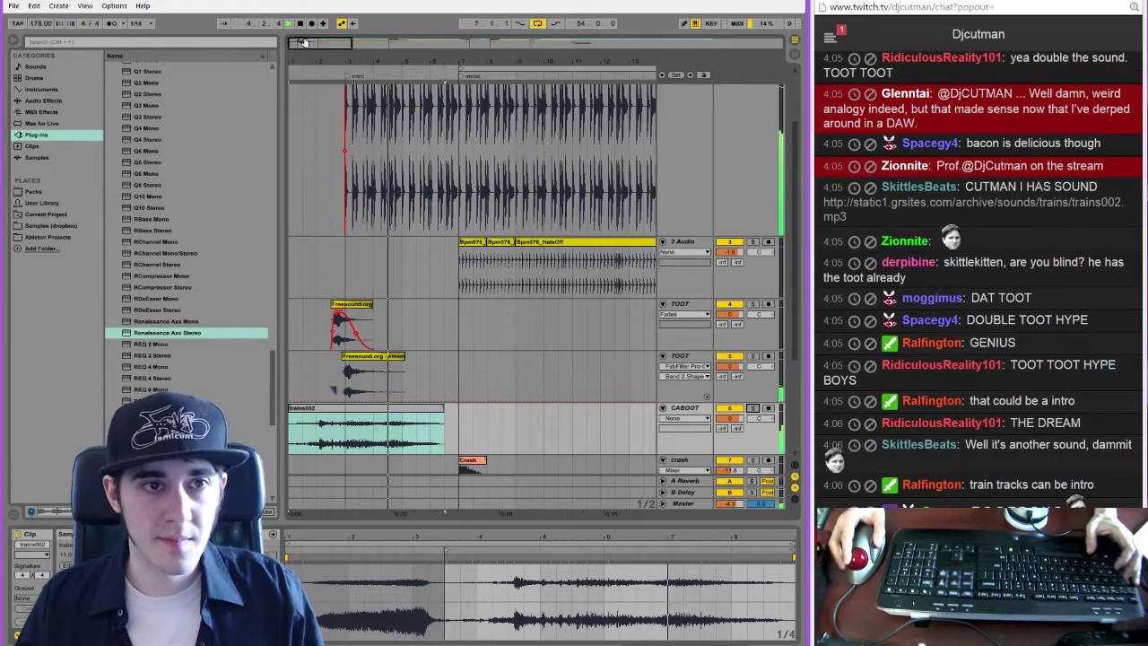
# Nudge the first horn clip to start at 2.3.2 and the second to 2.4.2, and audition their timing with the beat
pyautogui.press('space')
pyautogui.moveTo(336, 62); pyautogui.dragTo(416, 260)
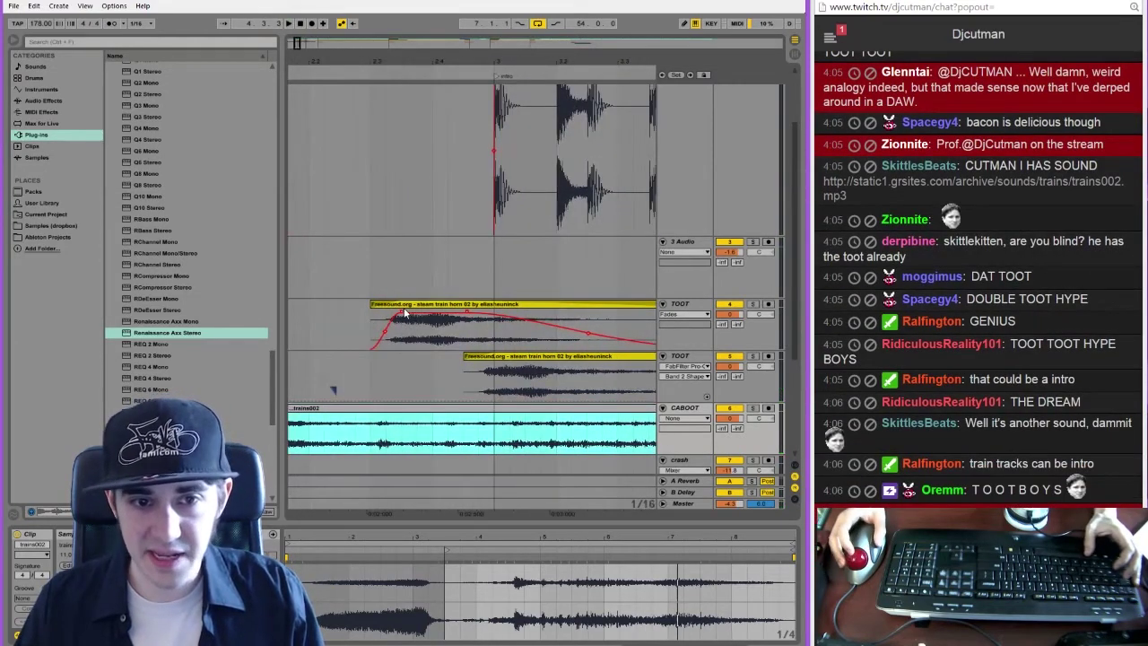
pyautogui.moveTo(406, 308); pyautogui.dragTo(421, 308)
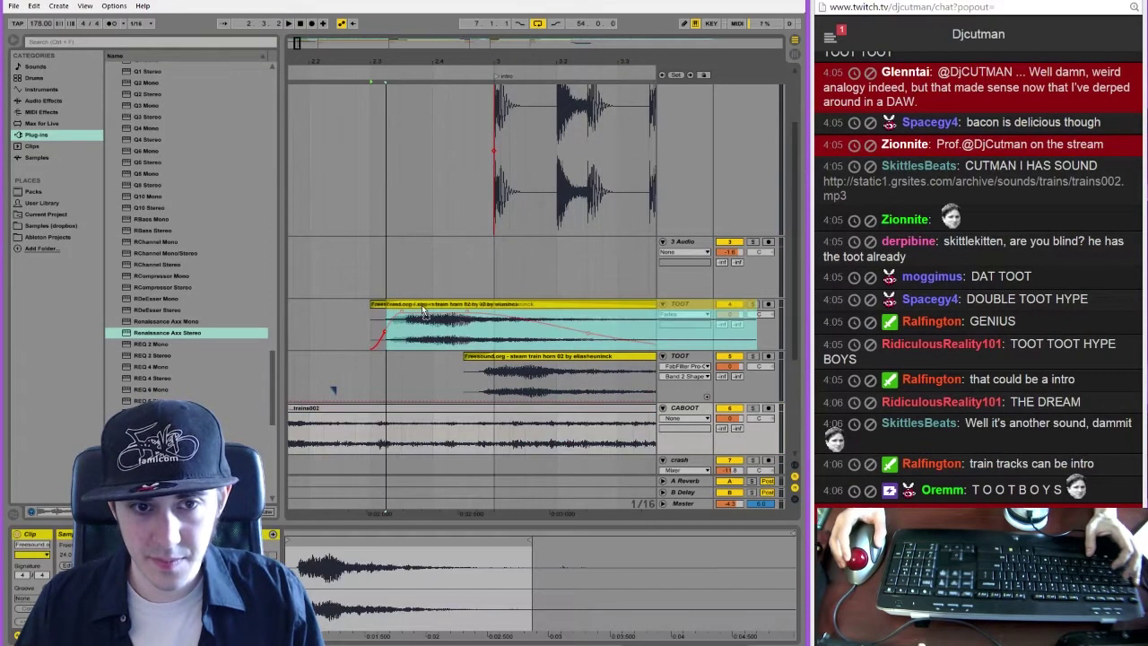
pyautogui.moveTo(525, 355); pyautogui.dragTo(508, 355)
pyautogui.press('space')
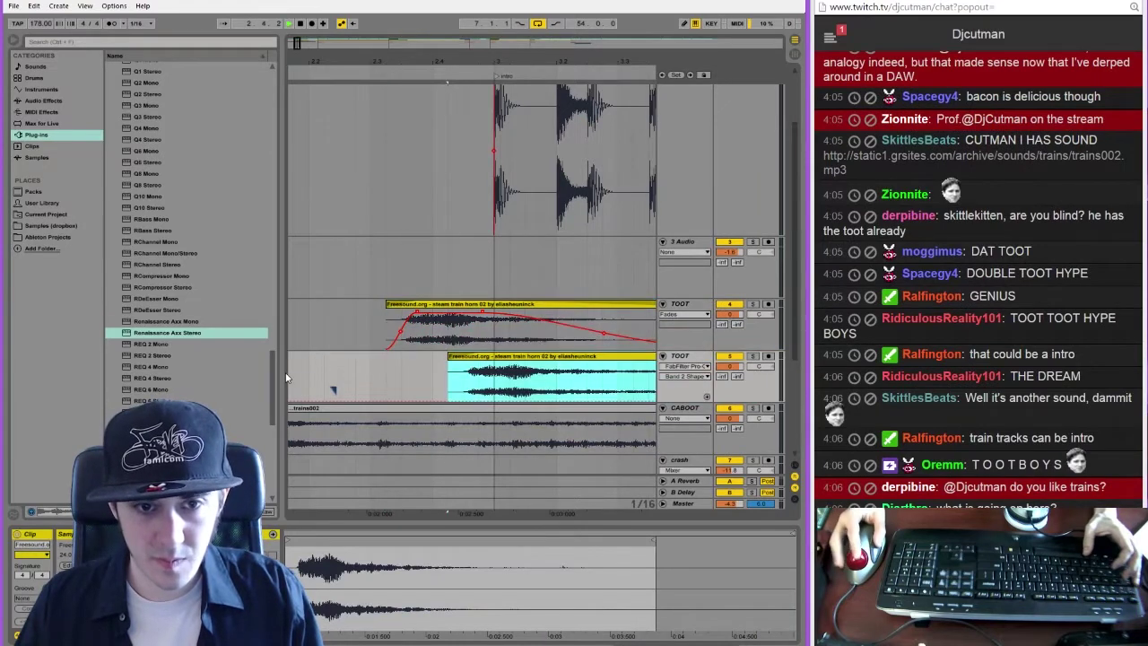
pyautogui.click(375, 377)
pyautogui.press('space')
pyautogui.press('space')
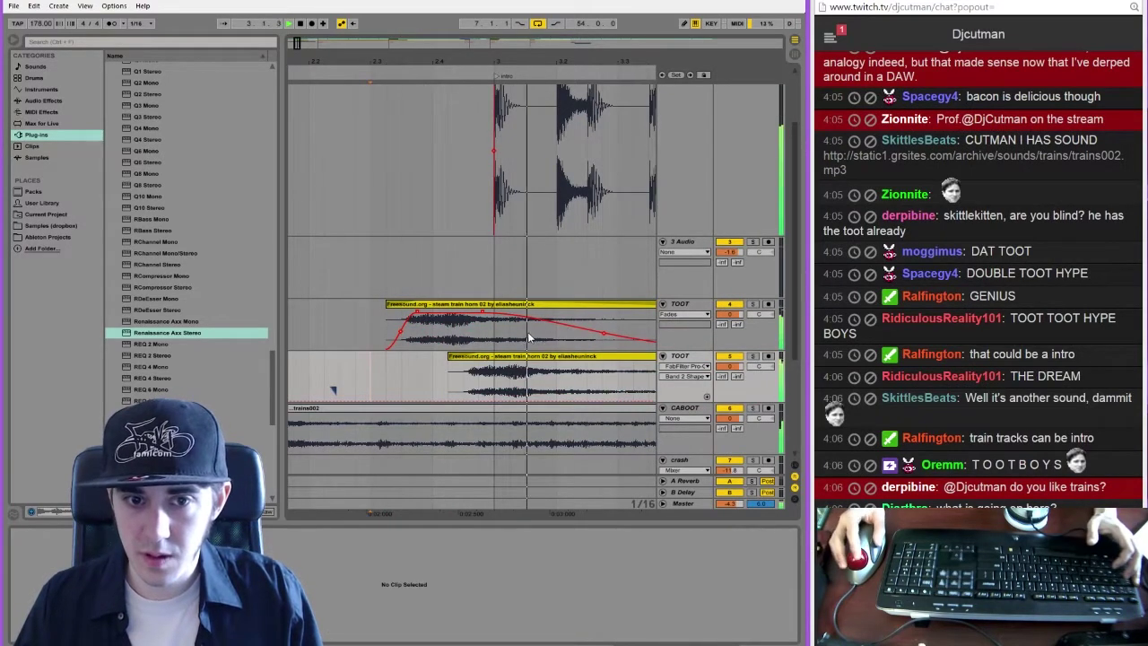
pyautogui.click(561, 356)
pyautogui.press('space')
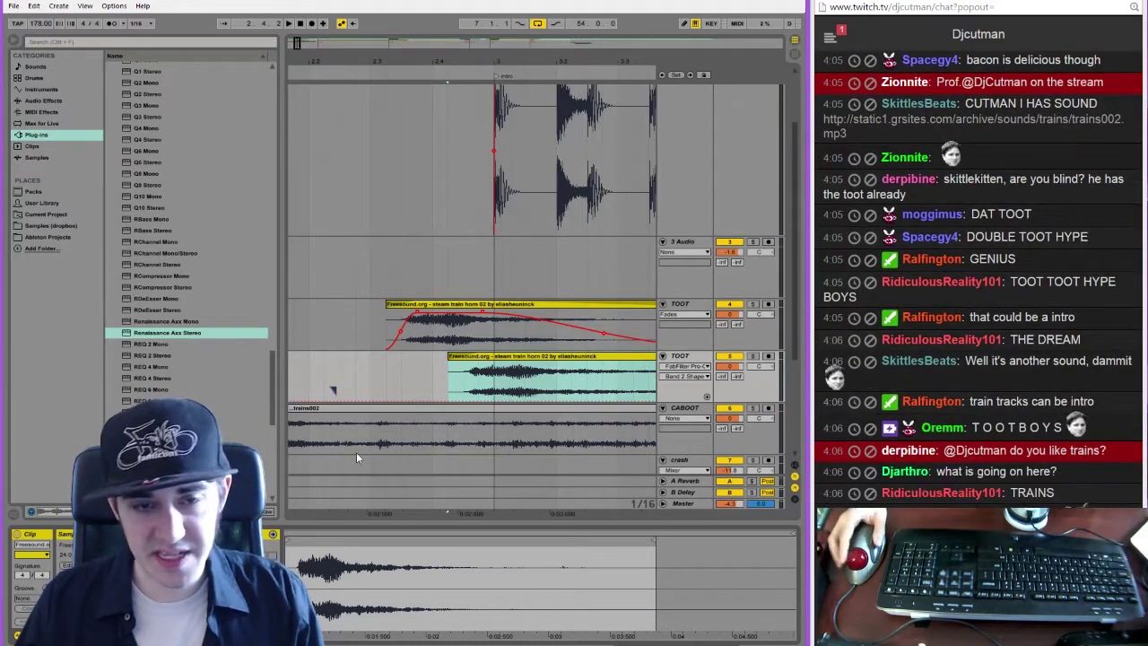
# Move the second horn clip one sixteenth earlier to start at 2.4.1, and play the intro from the song's start
pyautogui.click(323, 379)
pyautogui.press('space')
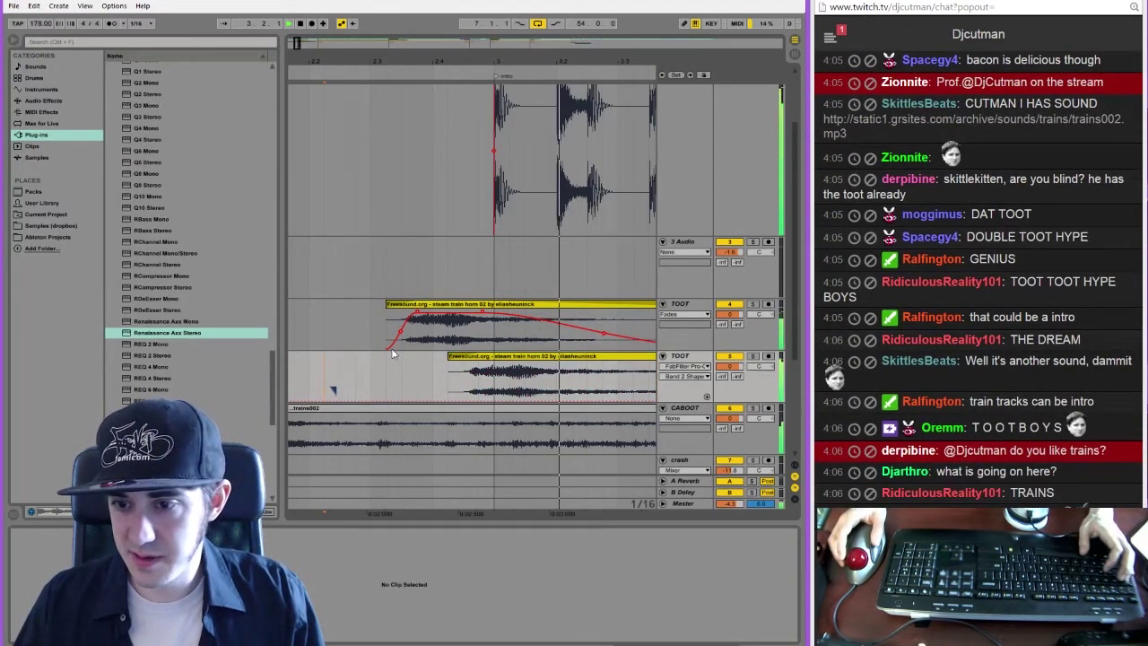
pyautogui.moveTo(553, 358); pyautogui.dragTo(538, 358)
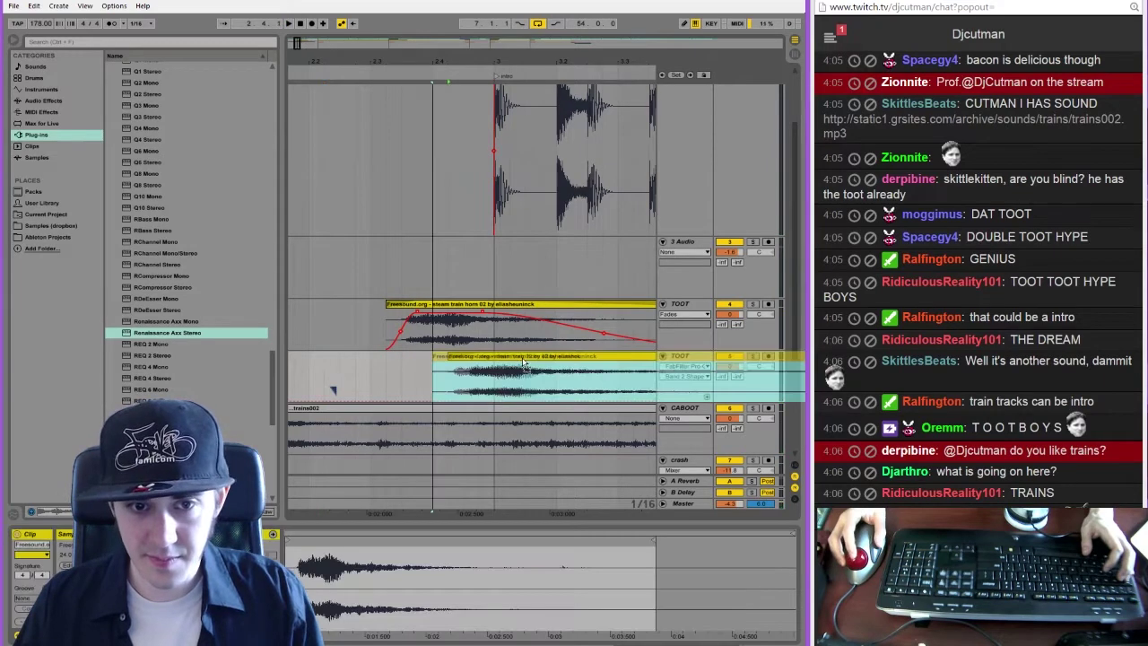
pyautogui.click(385, 376)
pyautogui.click(457, 381)
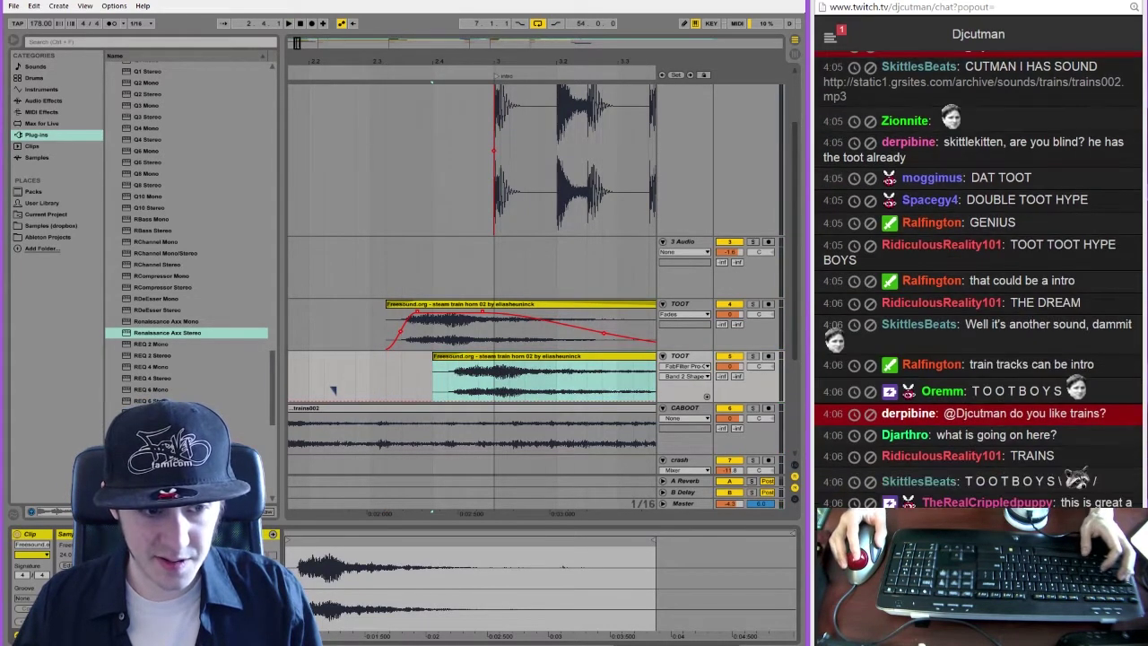
pyautogui.press('space')
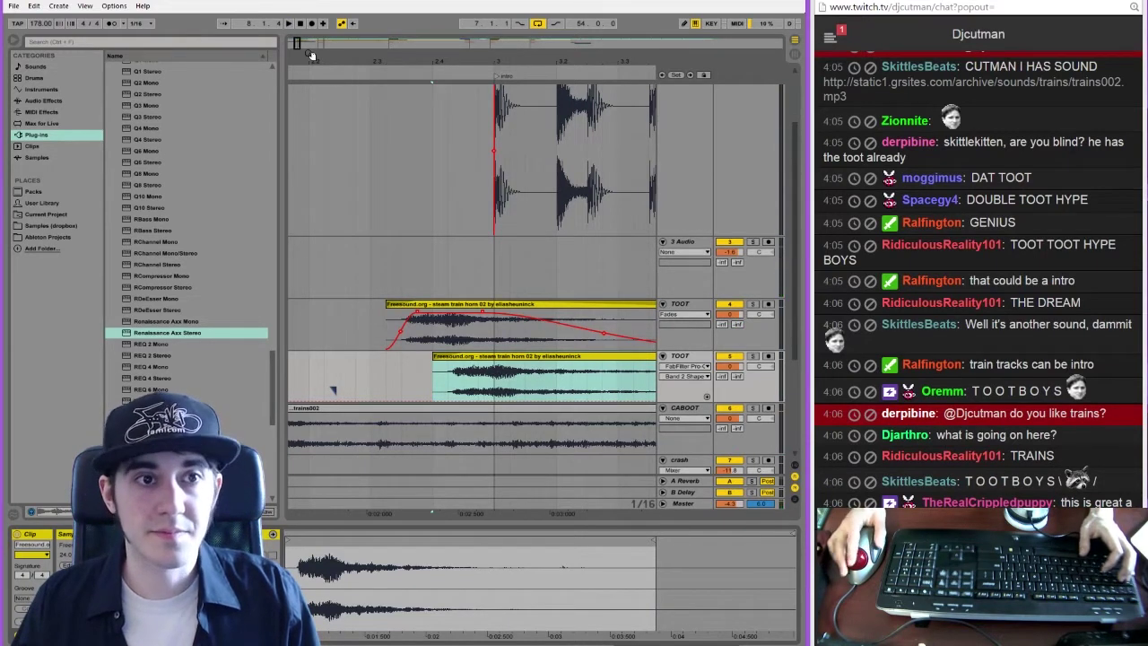
pyautogui.click(301, 24)
pyautogui.moveTo(298, 45); pyautogui.dragTo(271, 374)
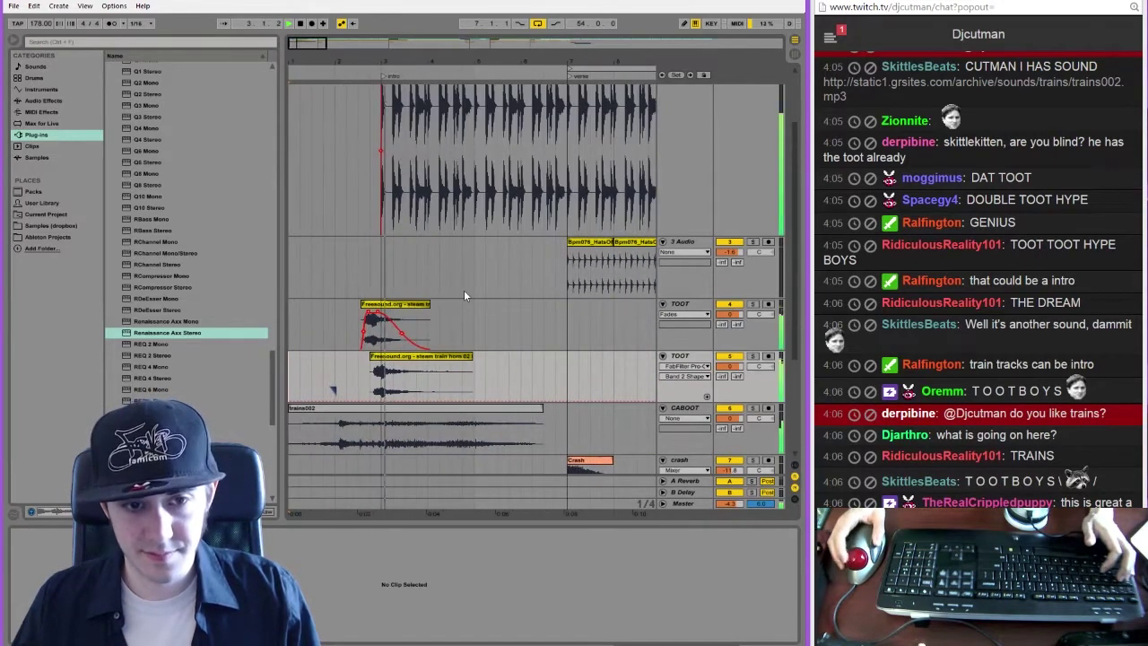
# Move the trains002 clip's start point further into the sample, close to the next loud swell, and replay the intro
pyautogui.click(388, 427)
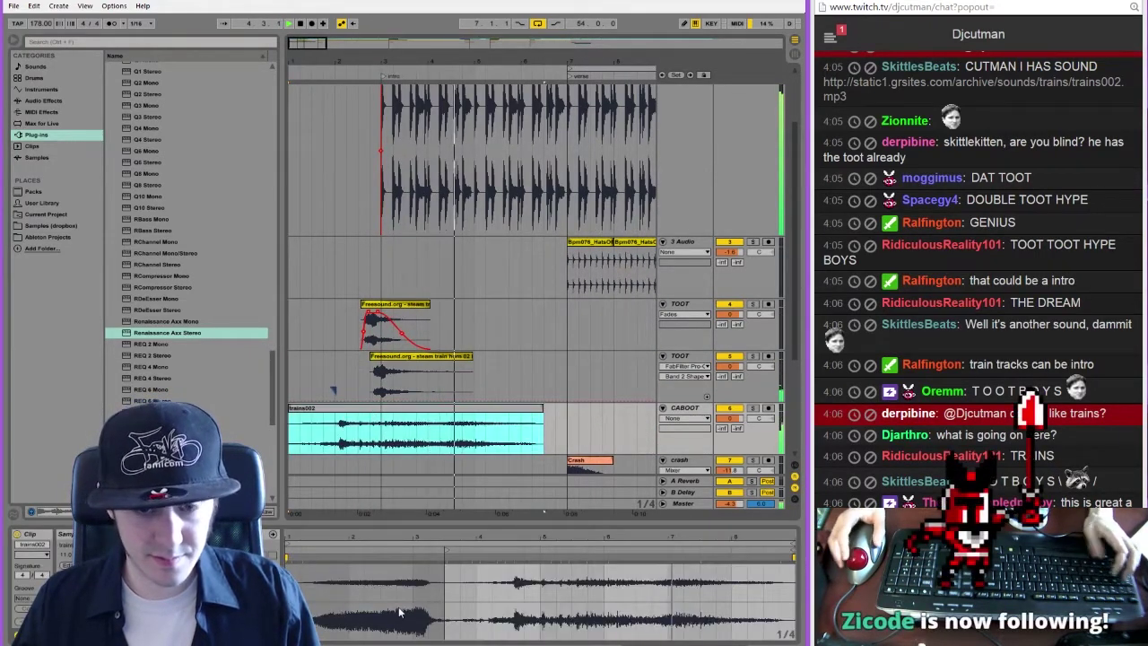
pyautogui.hotkey('alt', 'Tab')
pyautogui.hotkey('alt', 'Tab')
pyautogui.hotkey('alt', 'Tab')
pyautogui.hotkey('alt', 'Tab')
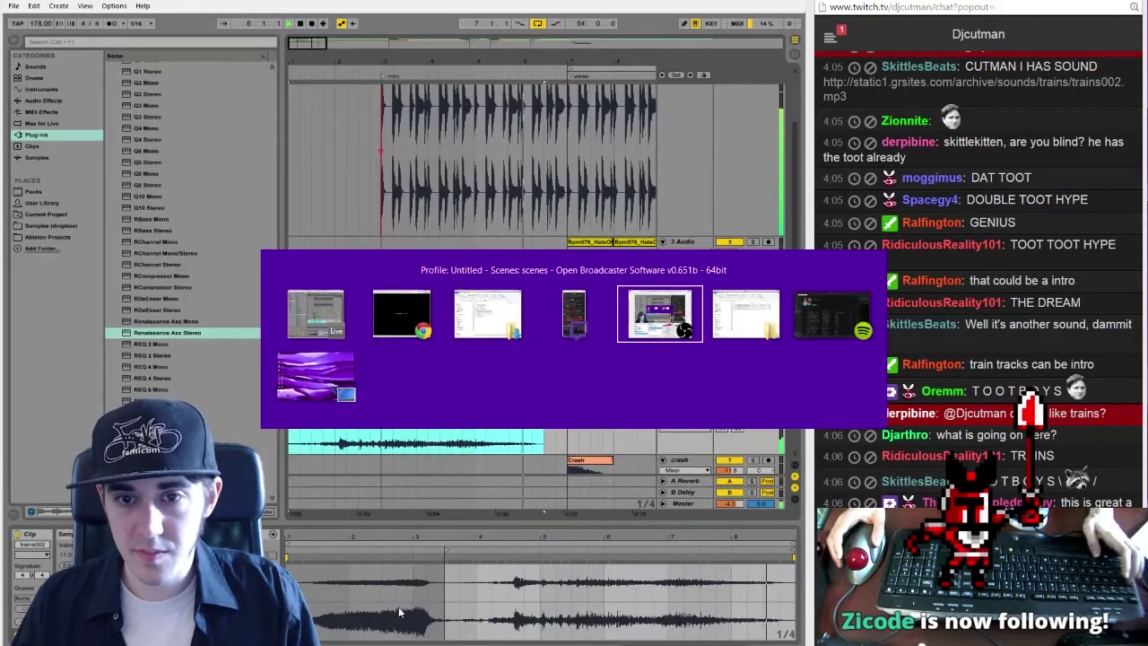
pyautogui.click(467, 576)
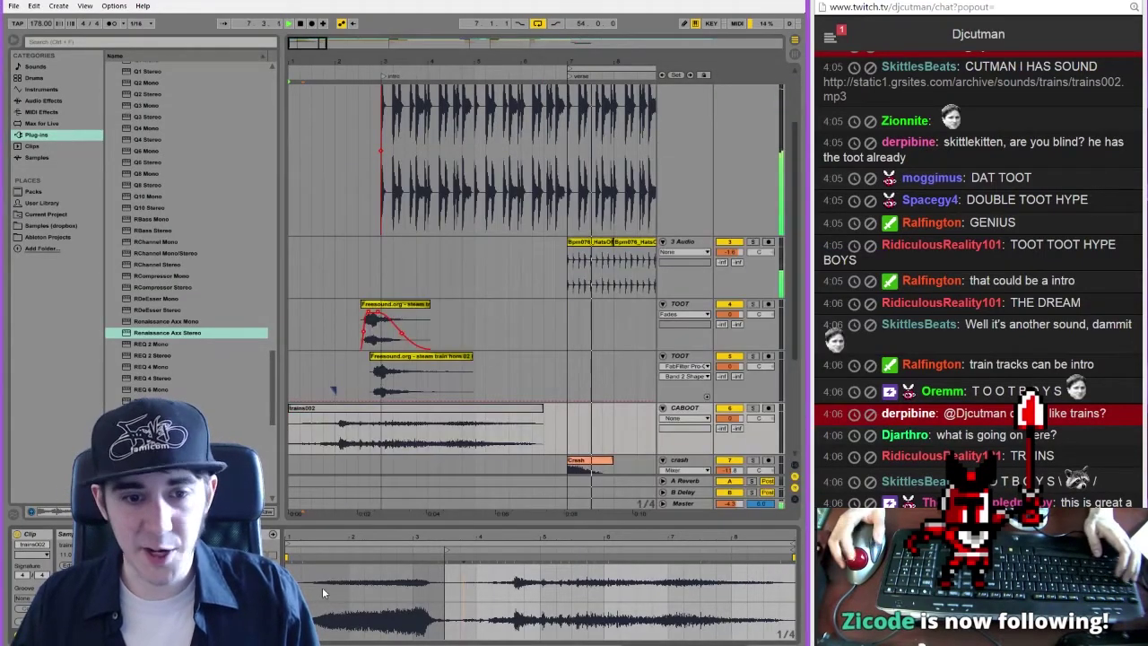
pyautogui.click(491, 548)
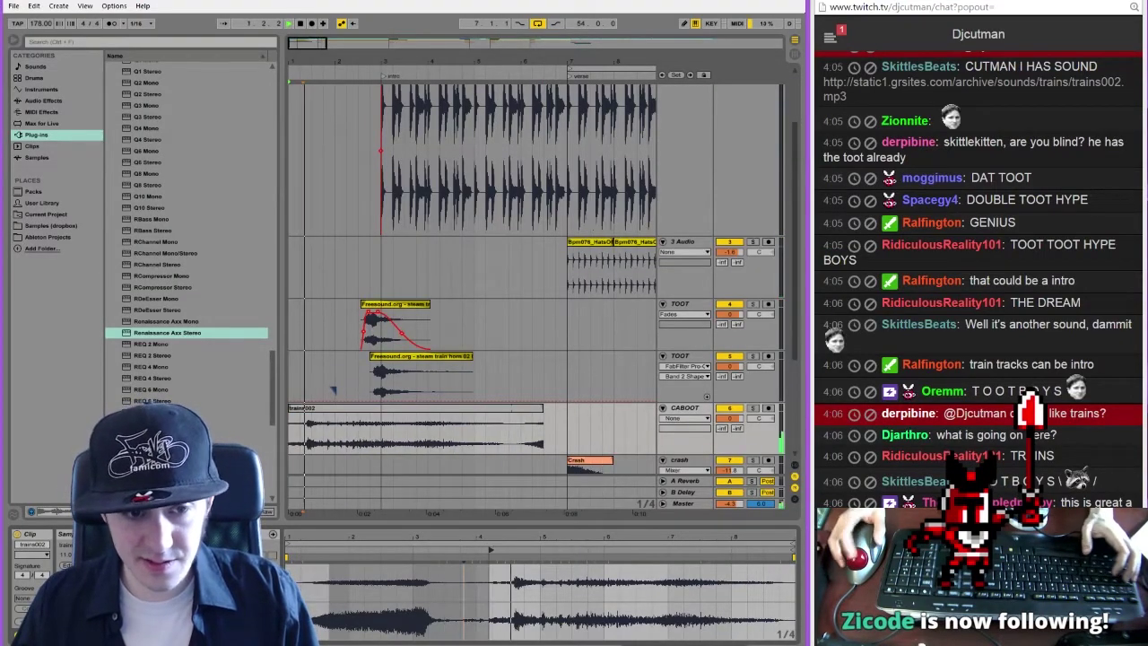
# Trim the end of the trains002 clip back to the beat's entrance at bar 3, and audition the horns from just before them
pyautogui.hotkey('ctrl', 'z')
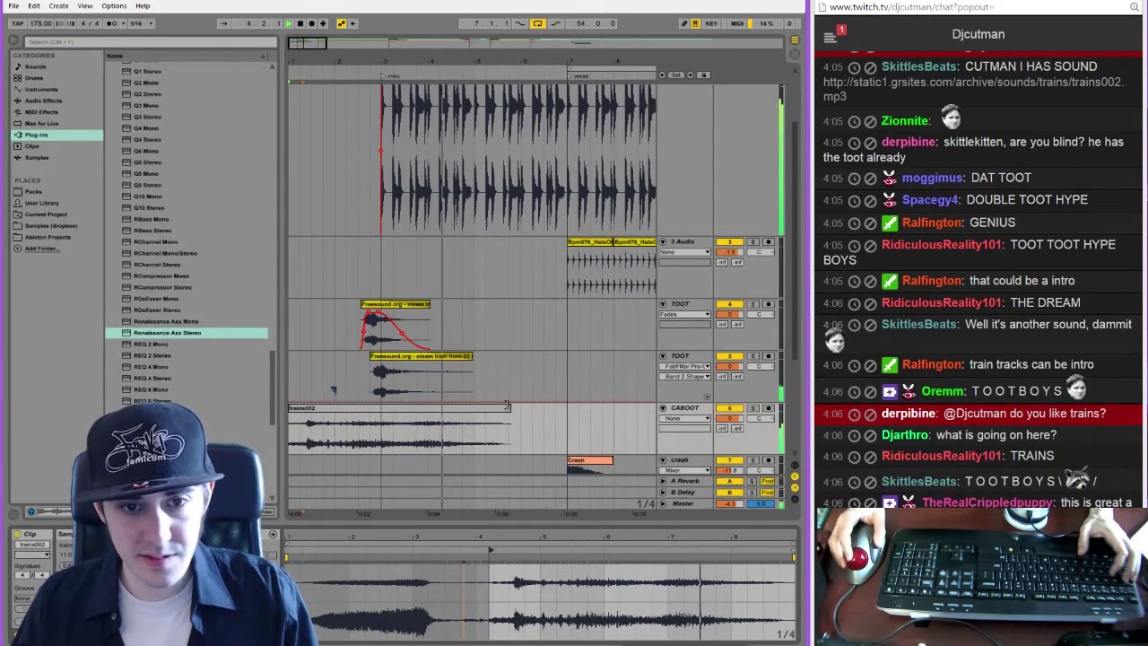
pyautogui.moveTo(510, 414); pyautogui.dragTo(386, 415)
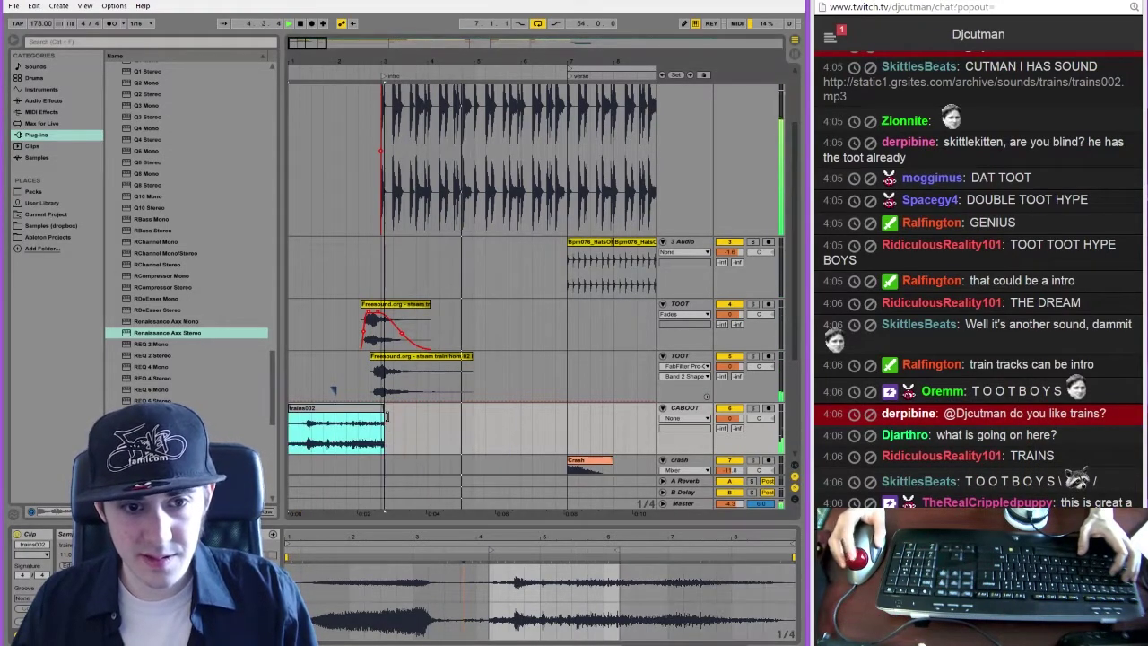
pyautogui.moveTo(381, 63); pyautogui.dragTo(381, 88)
pyautogui.moveTo(303, 43); pyautogui.dragTo(299, 45)
pyautogui.moveTo(583, 304); pyautogui.dragTo(573, 304)
pyautogui.click(338, 371)
pyautogui.press('space')
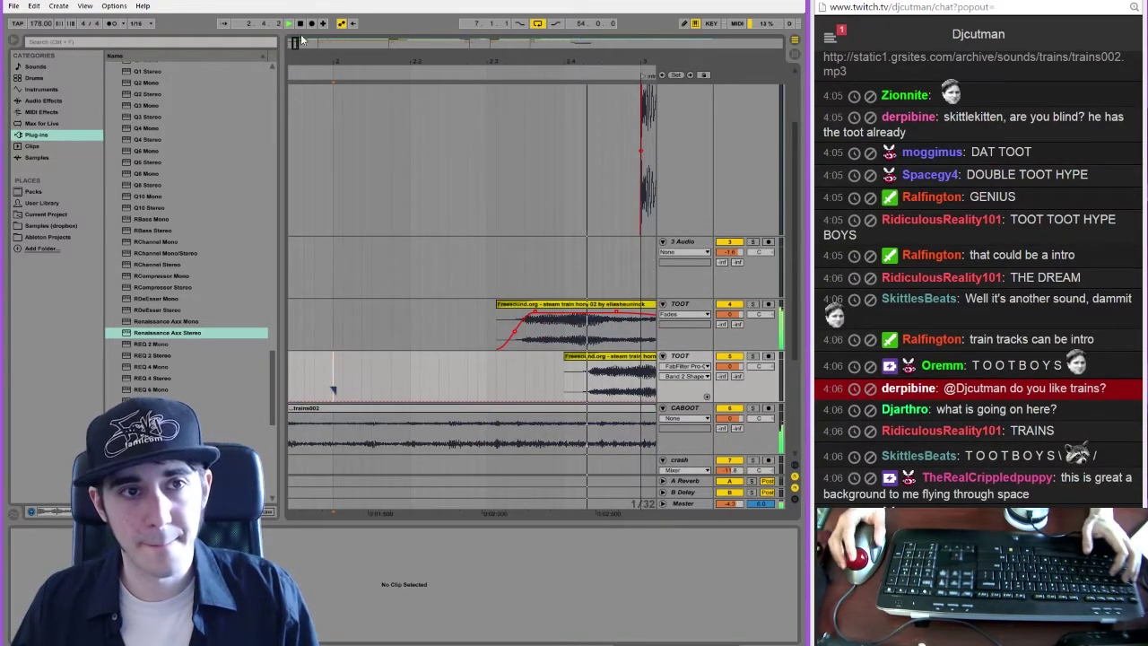
# Move the first horn clip one beat earlier and listen to the spacing against the second horn
pyautogui.moveTo(296, 43); pyautogui.dragTo(298, 30)
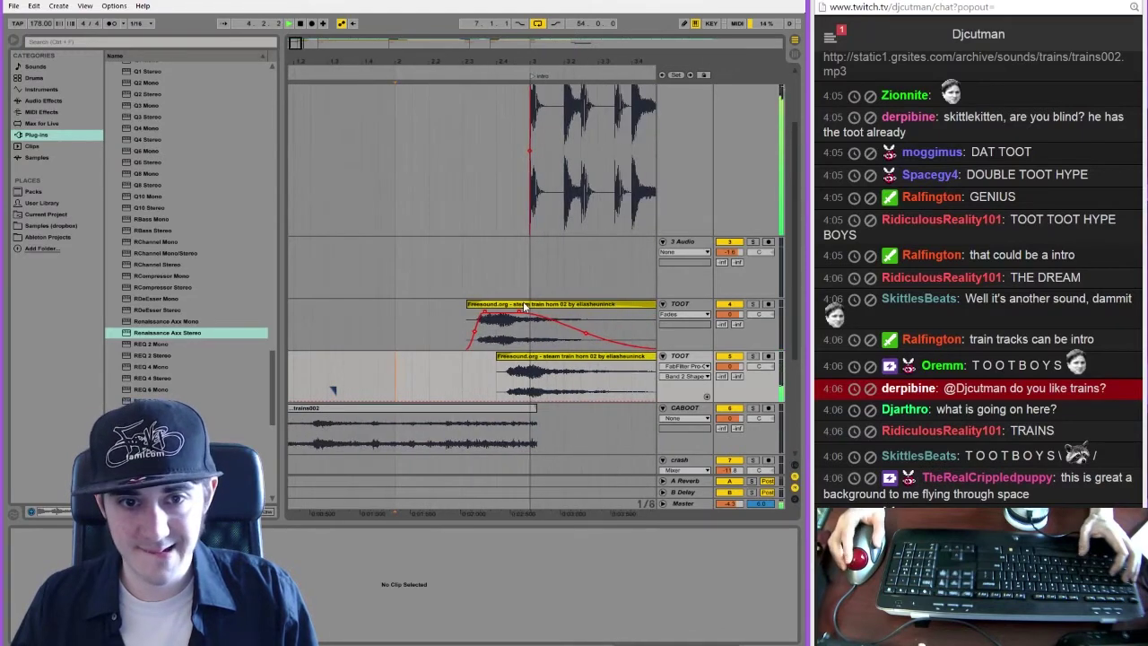
pyautogui.moveTo(526, 306); pyautogui.dragTo(492, 306)
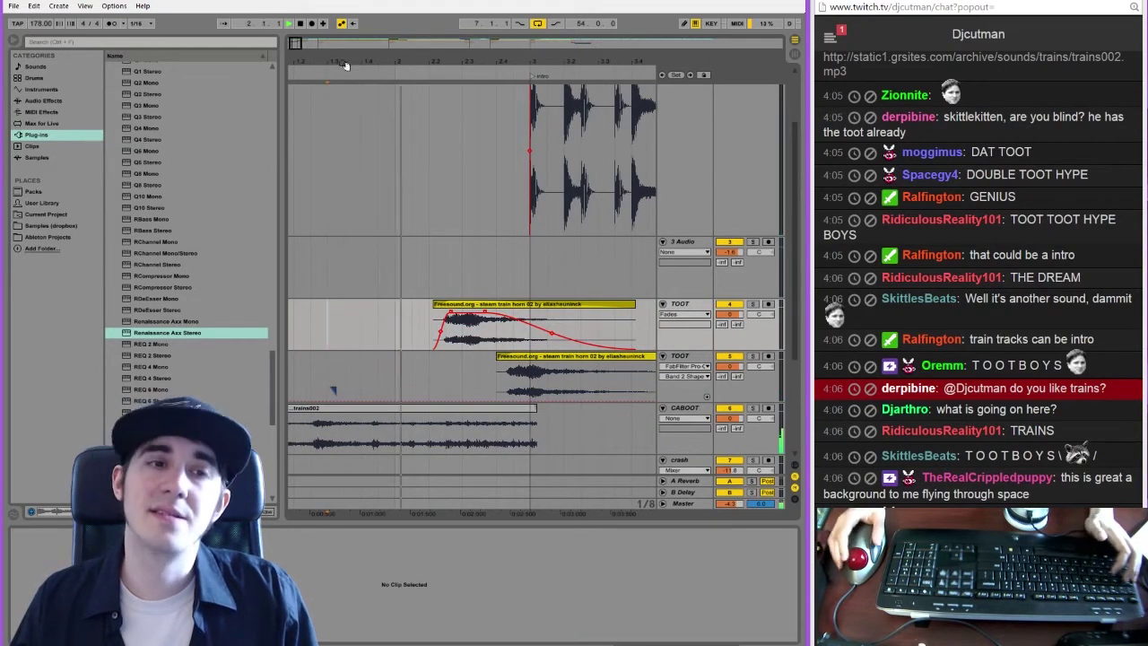
pyautogui.moveTo(295, 43); pyautogui.dragTo(295, 48)
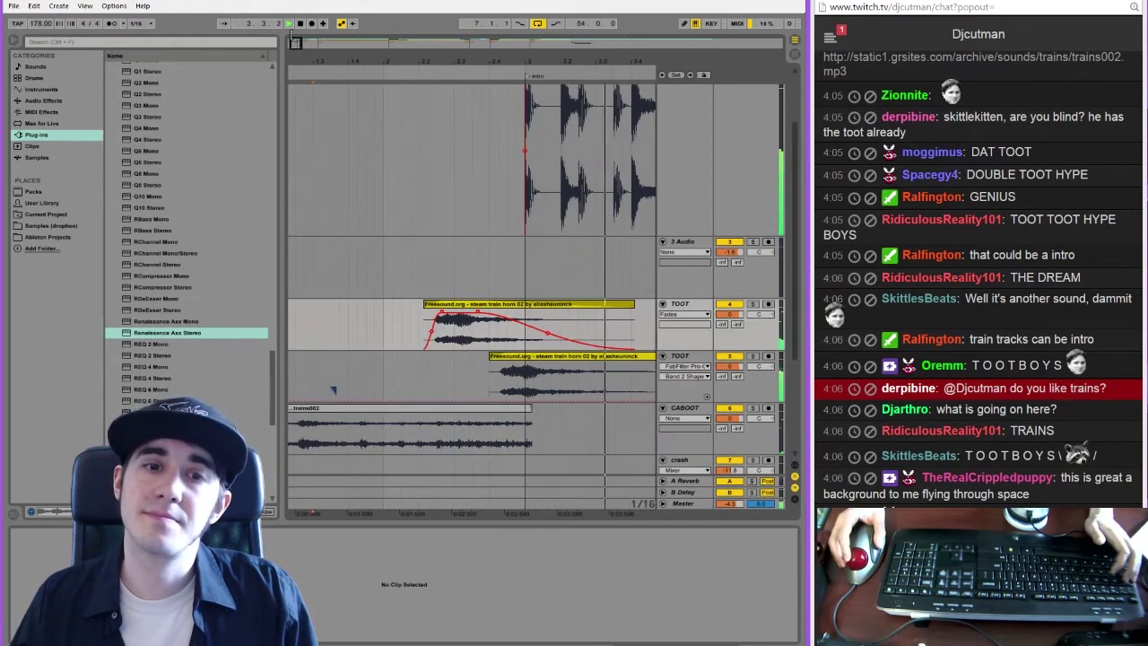
# Nudge the first horn clip later in two sixteenth-note moves, replaying the horns after each move
pyautogui.click(476, 305)
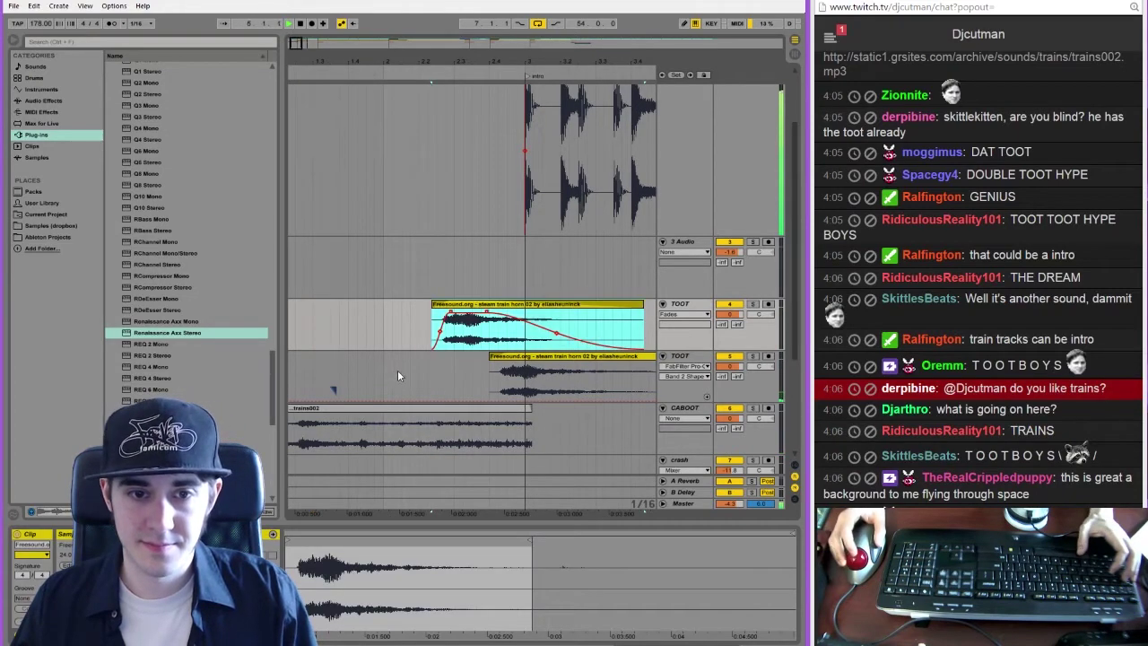
pyautogui.click(399, 376)
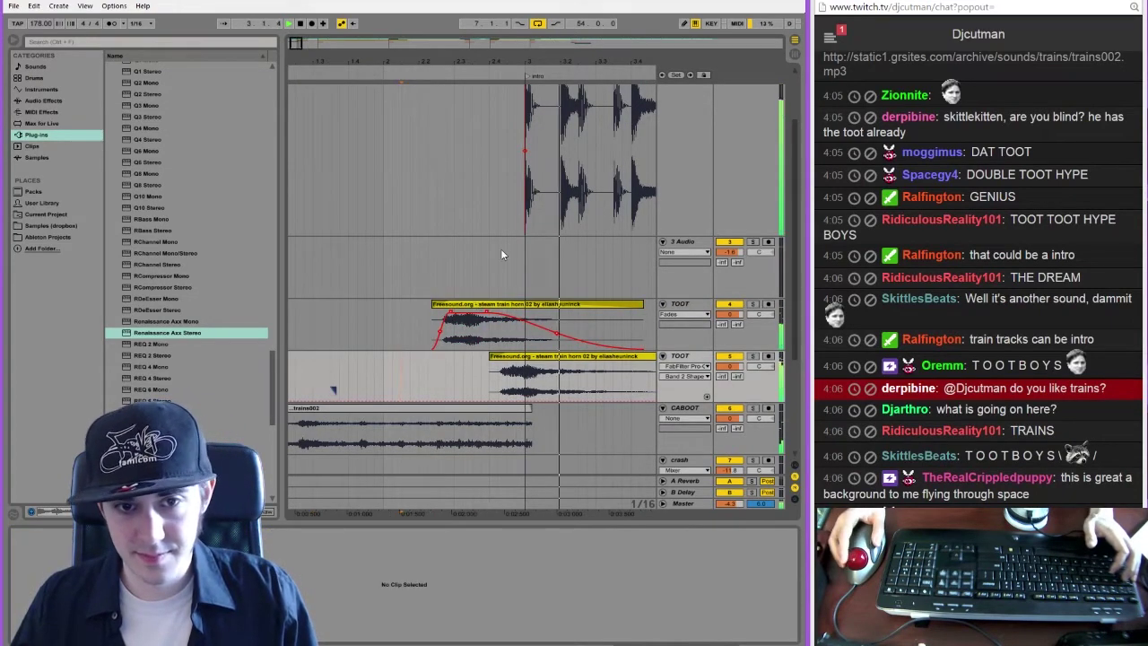
pyautogui.press('space')
pyautogui.moveTo(477, 305); pyautogui.dragTo(485, 306)
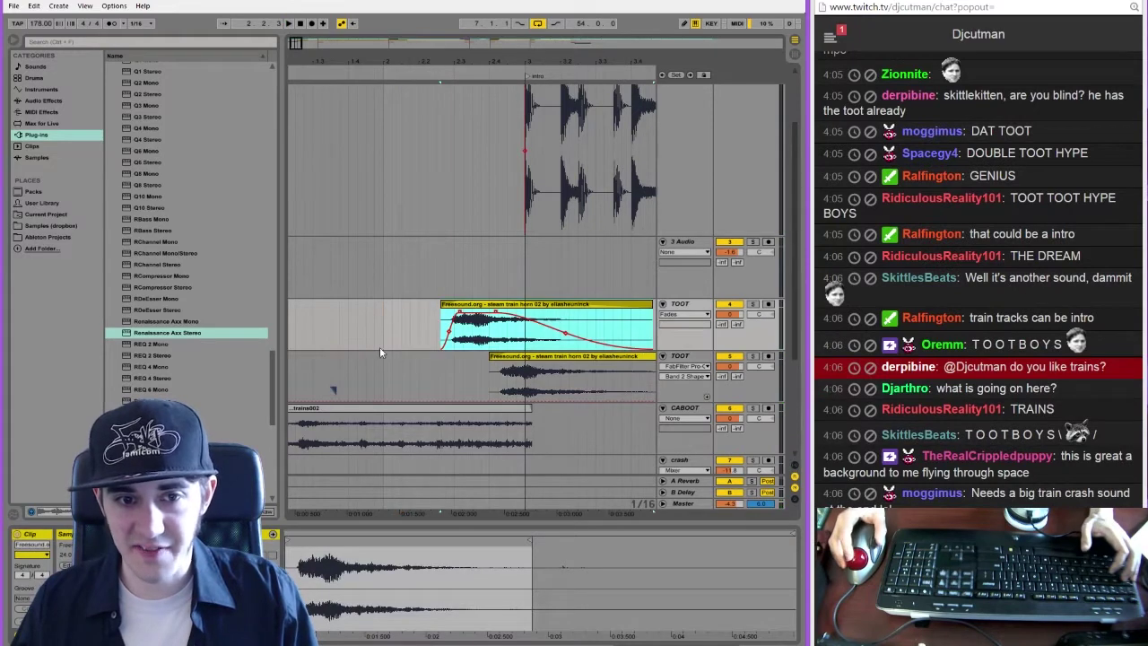
pyautogui.click(380, 336)
pyautogui.press('space')
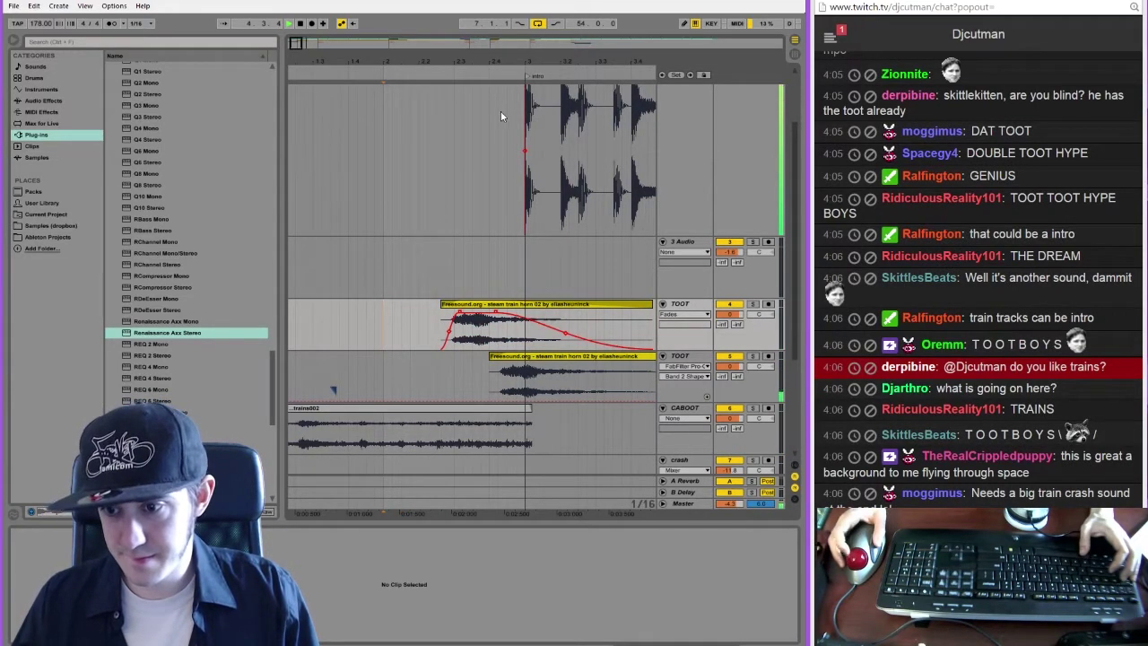
# Play the intro from the song's start and mute the first TOOT track
pyautogui.moveTo(442, 62); pyautogui.dragTo(442, 27)
pyautogui.doubleClick(301, 24)
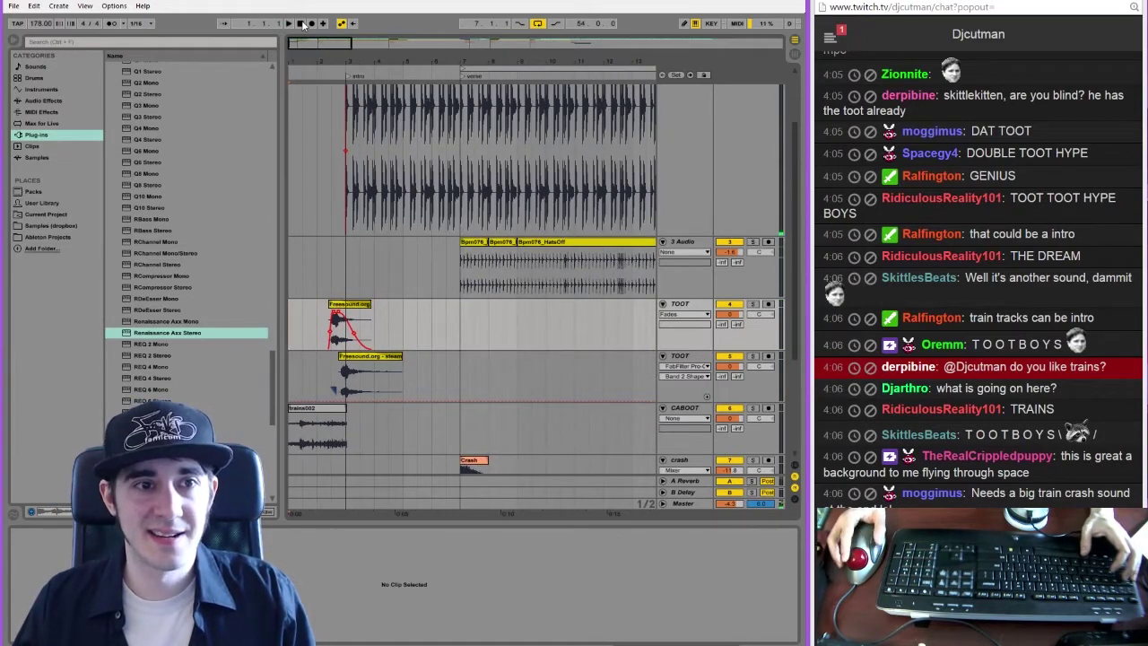
pyautogui.click(288, 24)
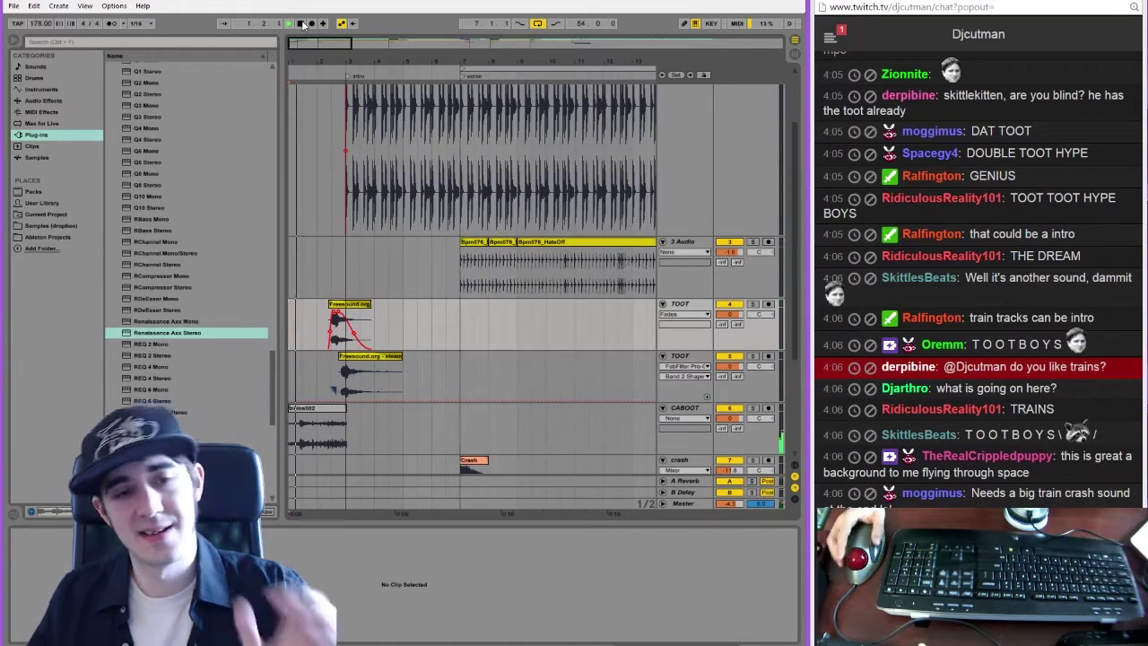
pyautogui.click(724, 306)
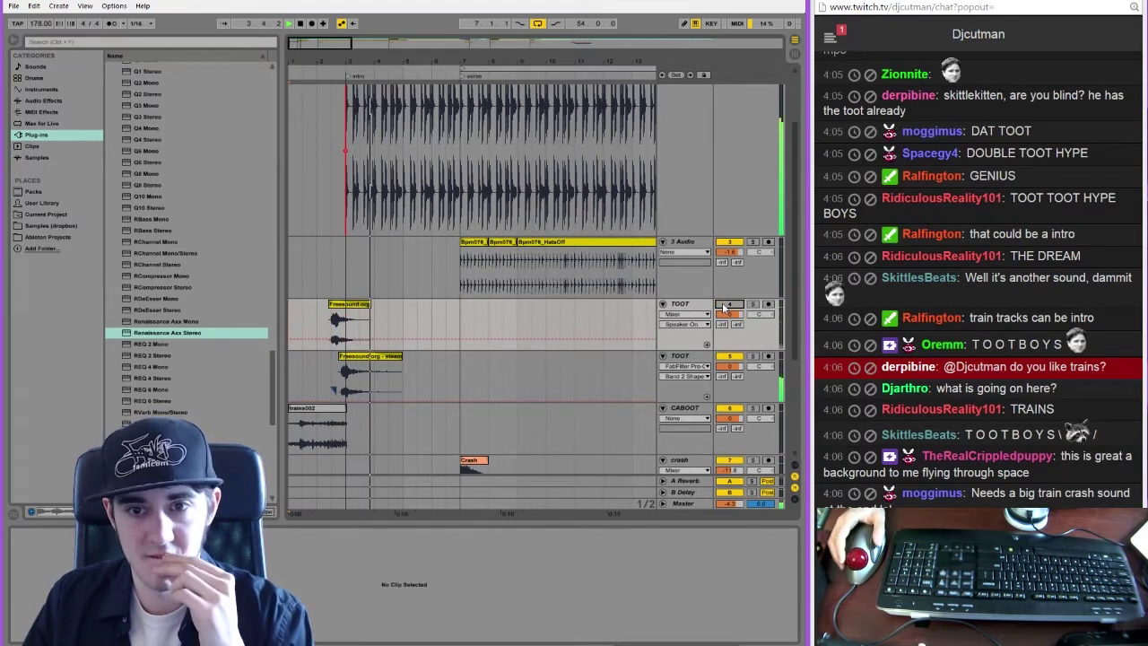
# Try the second horn clip one beat earlier, audition it from the song's start, and return it to 2.4.1
pyautogui.moveTo(342, 357); pyautogui.dragTo(334, 357)
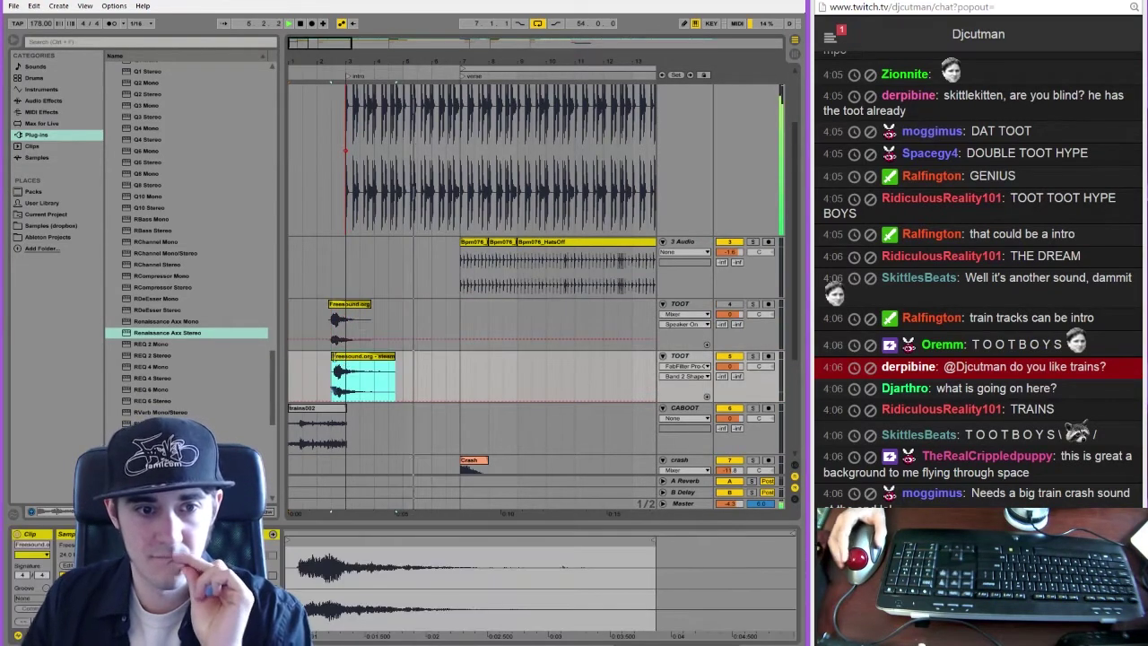
pyautogui.doubleClick(300, 23)
pyautogui.click(289, 24)
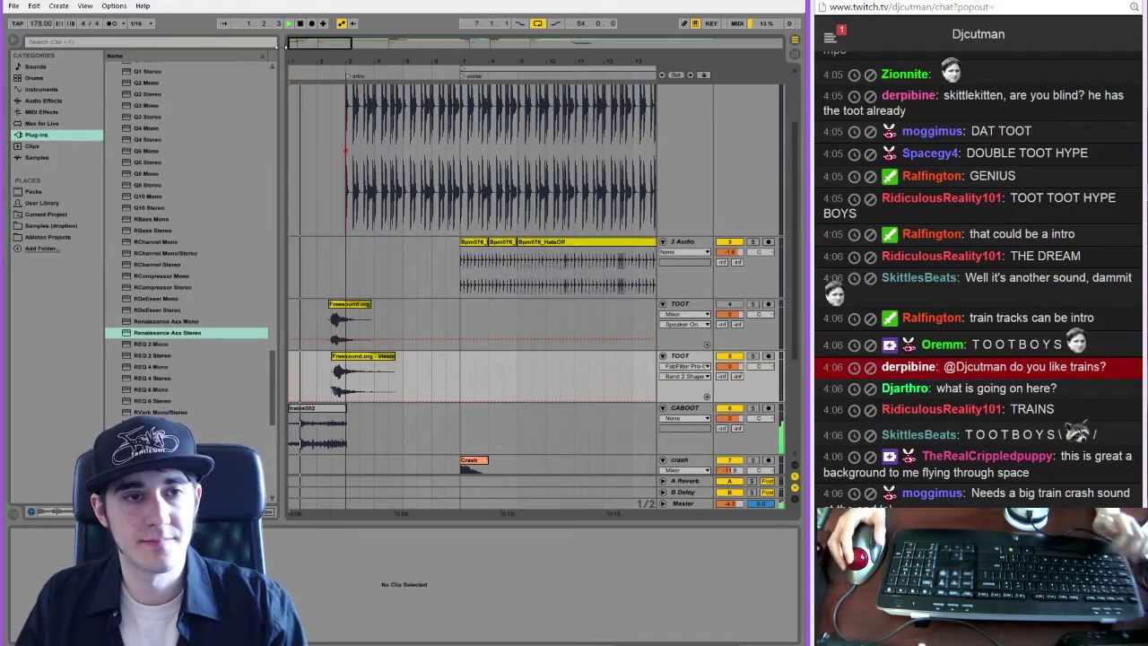
pyautogui.scroll(5, 334, 390)
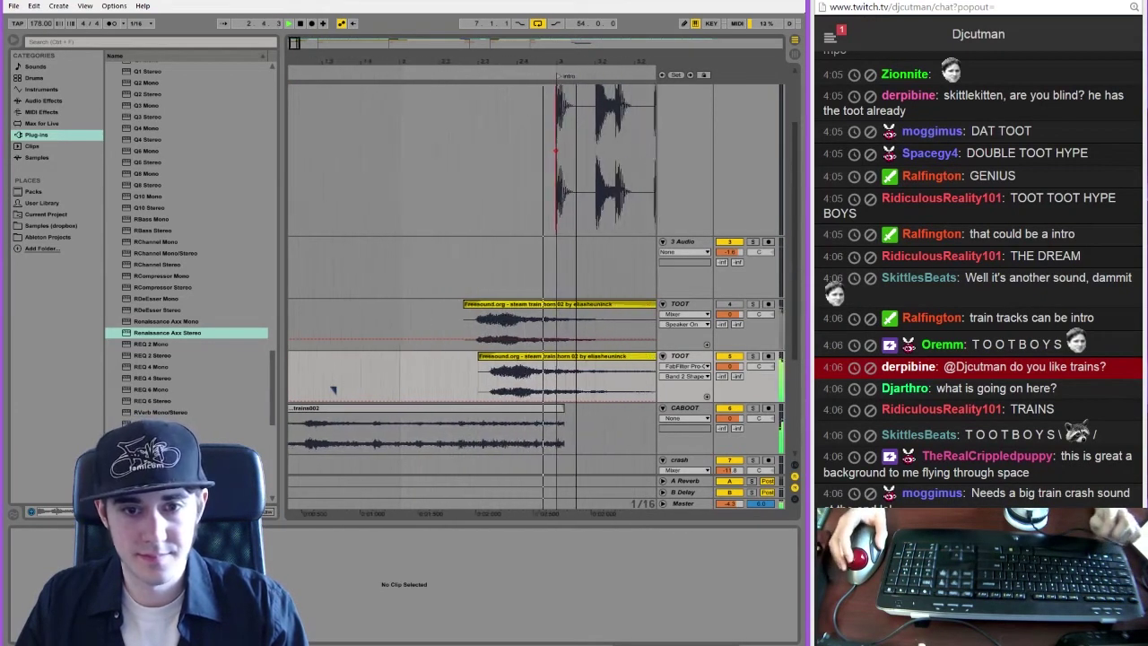
pyautogui.press('space')
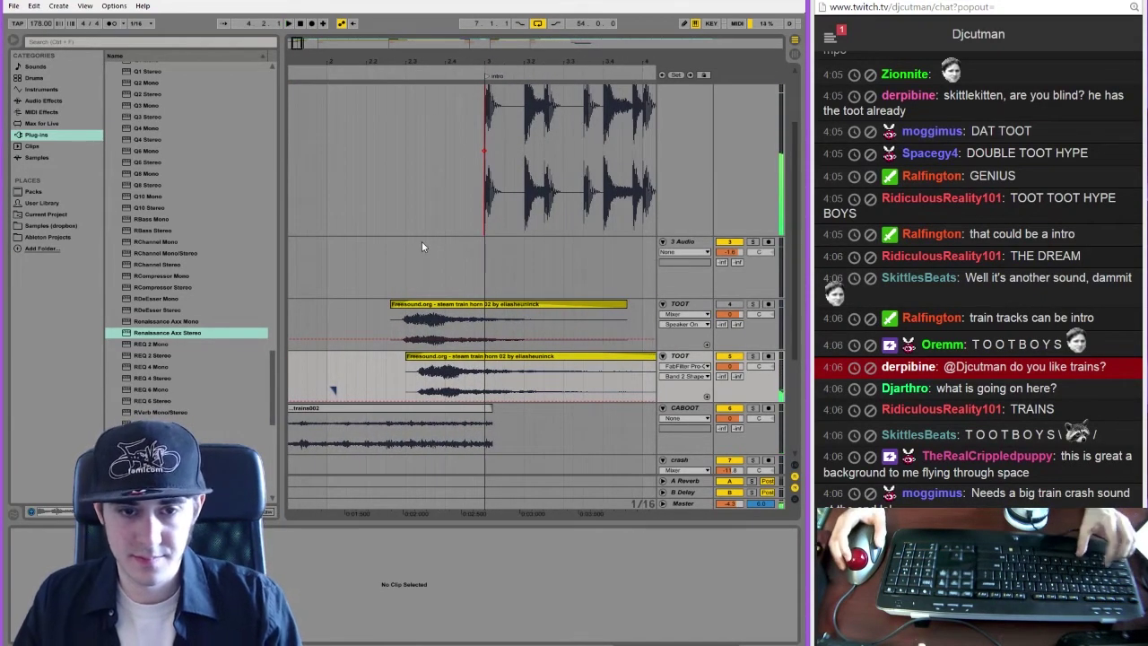
pyautogui.moveTo(463, 358); pyautogui.dragTo(502, 363)
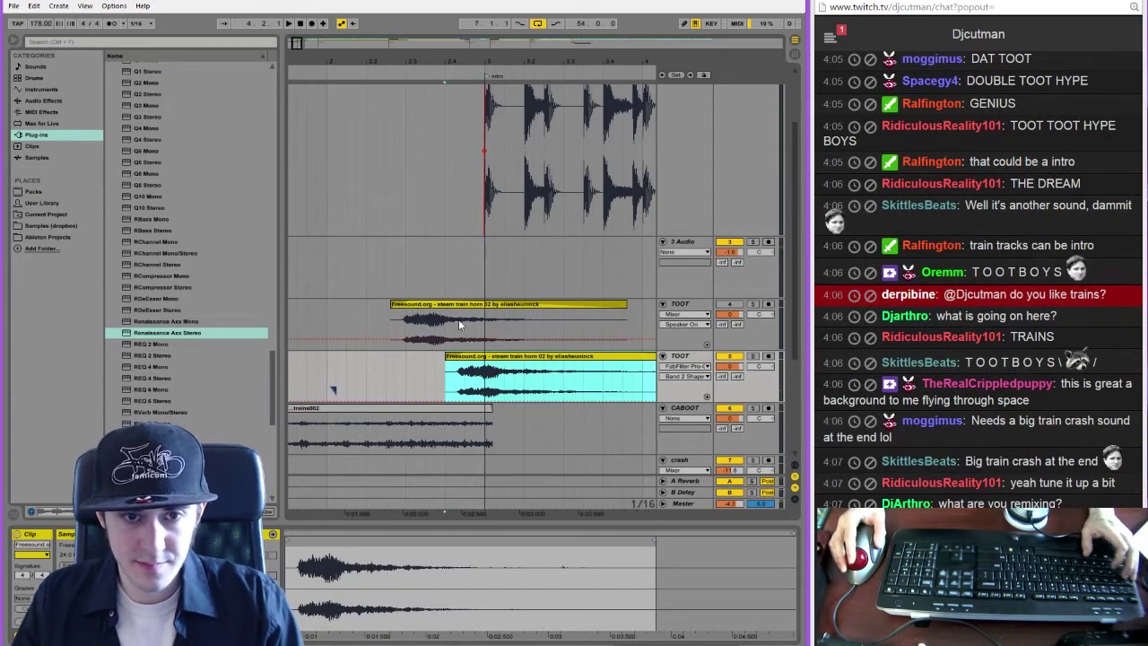
# Split the first horn clip after its loud part, delete the tail, and move the remainder onto the second TOOT track before the other horn
pyautogui.click(466, 321)
pyautogui.hotkey('ctrl', 'e')
pyautogui.click(486, 305)
pyautogui.press('Delete')
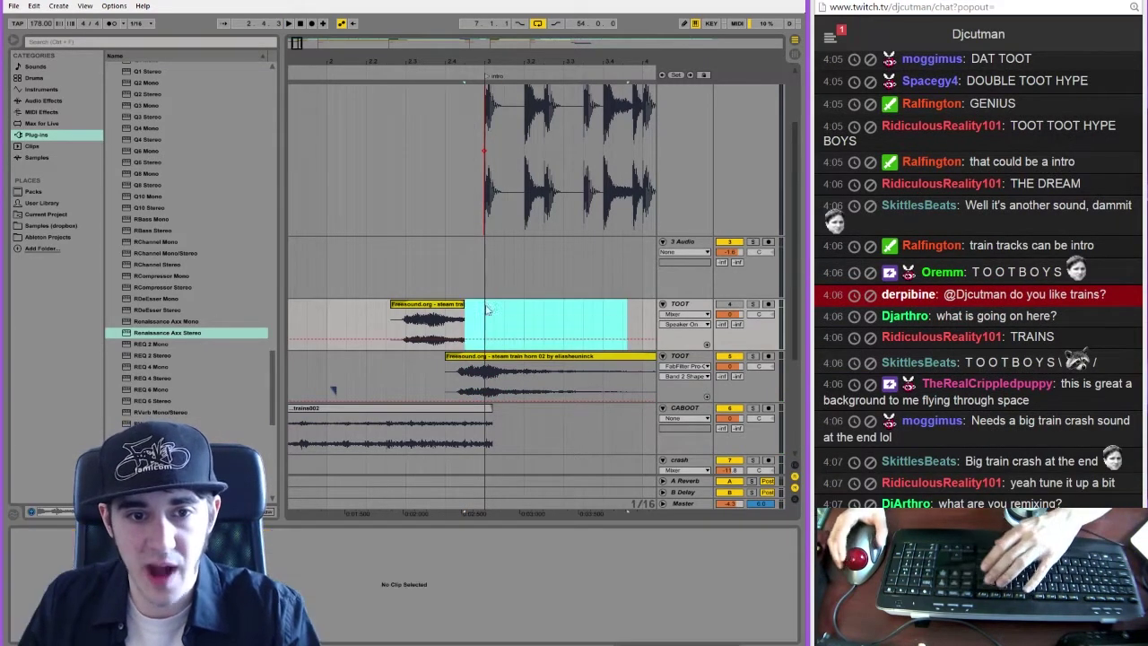
pyautogui.click(443, 325)
pyautogui.moveTo(443, 325); pyautogui.dragTo(443, 377)
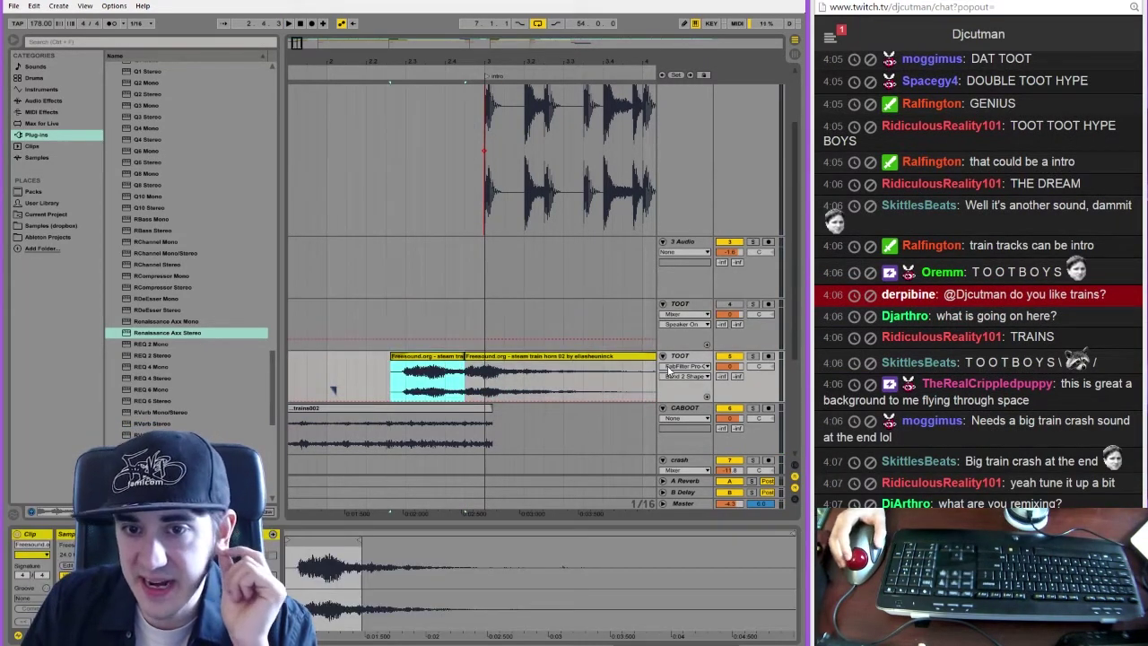
# Show the fades on the second TOOT track, crossfade the two adjoining horn clips, and play them back
pyautogui.click(668, 367)
pyautogui.click(669, 382)
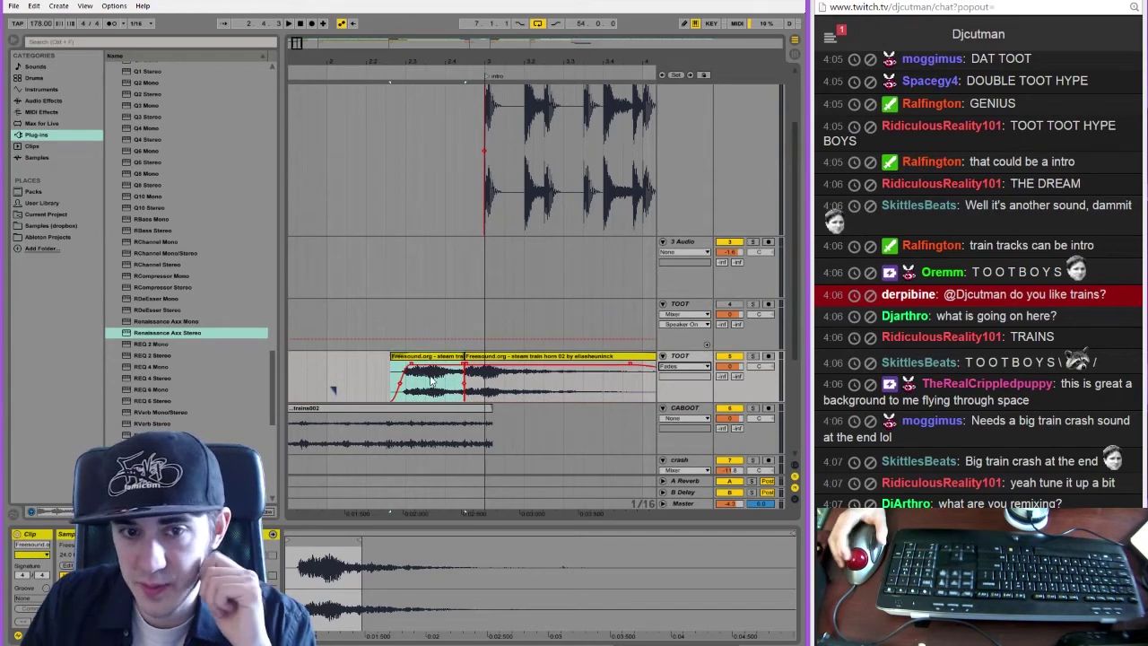
pyautogui.click(327, 382)
pyautogui.press('space')
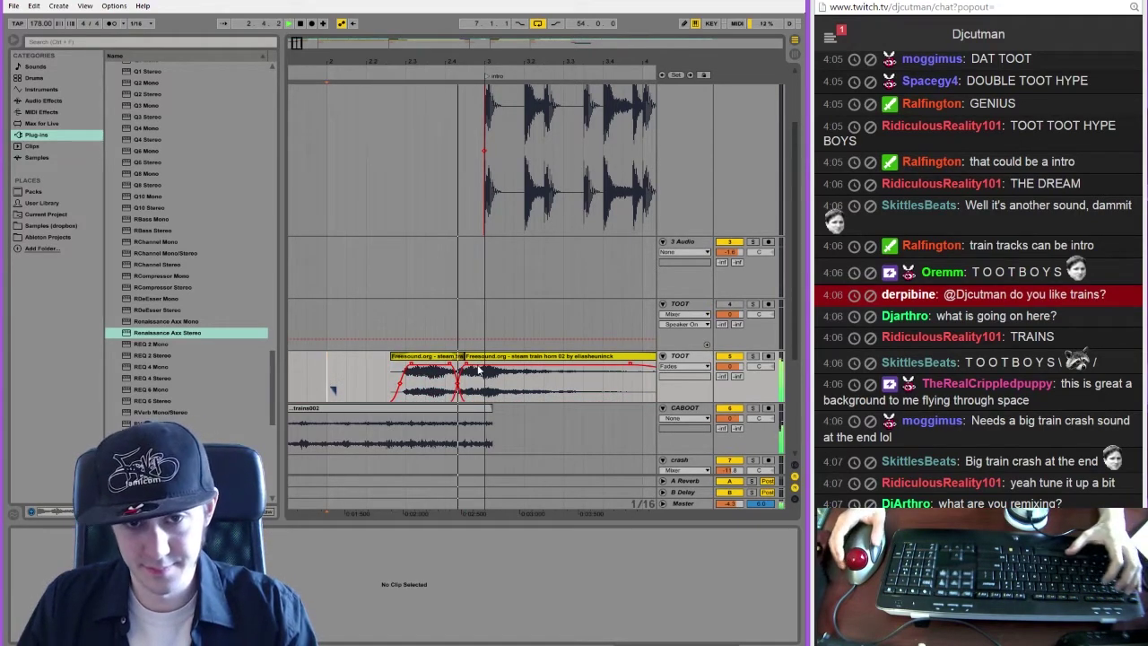
# Shift the first horn clip two sixteenths later and its join with the second horn one sixteenth later, and replay the horns
pyautogui.moveTo(459, 357)
pyautogui.mouseDown()
pyautogui.moveTo(481, 359)
pyautogui.moveTo(472, 357)
pyautogui.mouseUp()
pyautogui.hotkey('alt', 'Tab')
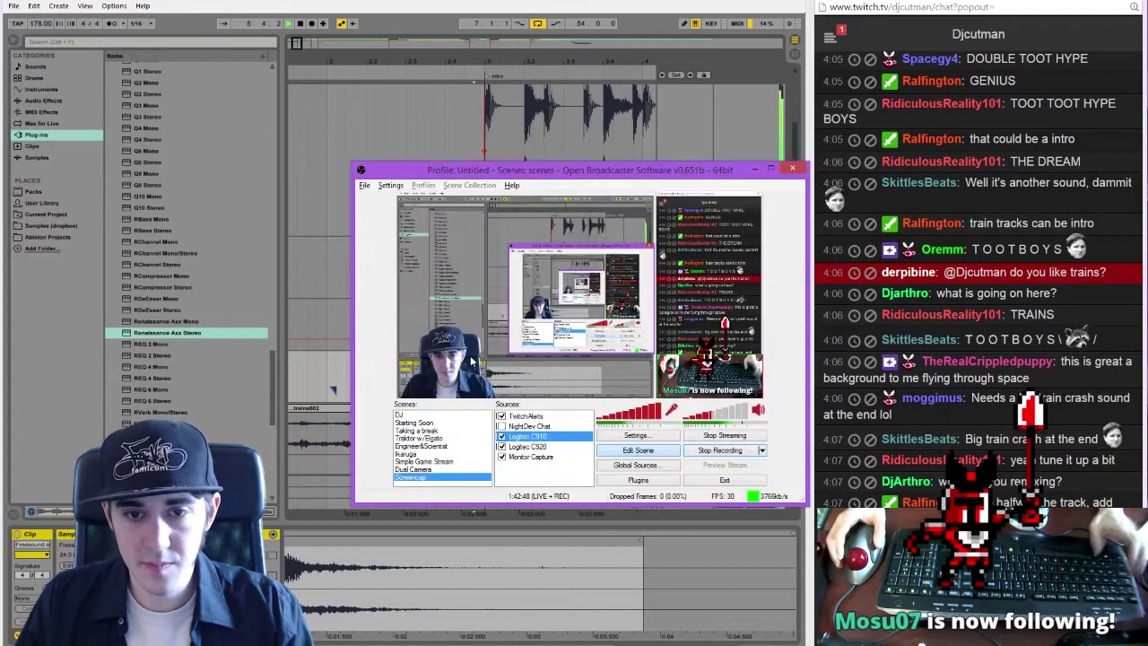
pyautogui.hotkey('alt', 'Tab')
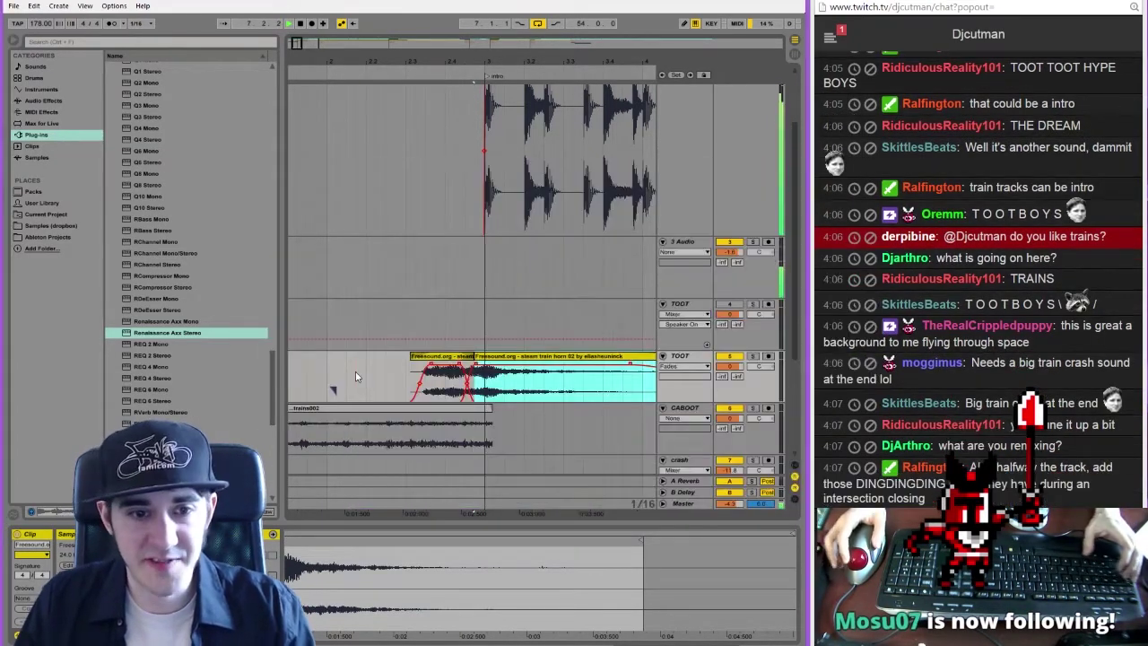
pyautogui.click(355, 373)
pyautogui.press('space')
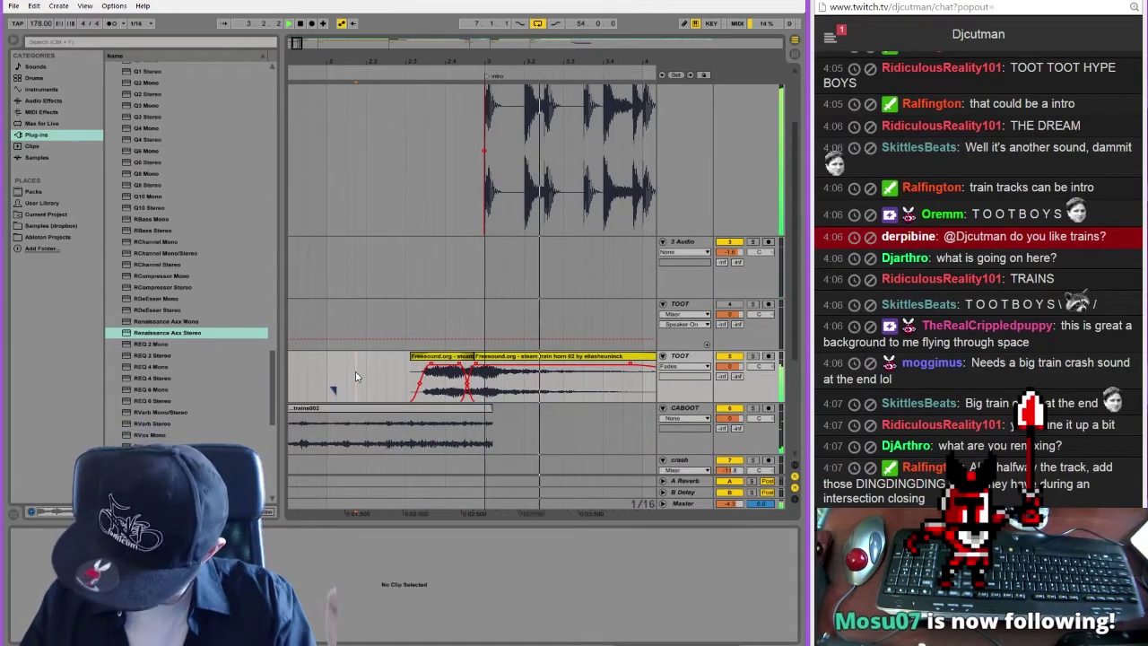
# Slightly adjust the crossfade between the two horn clips and play the intro from the song's start
pyautogui.click(460, 364)
pyautogui.click(461, 367)
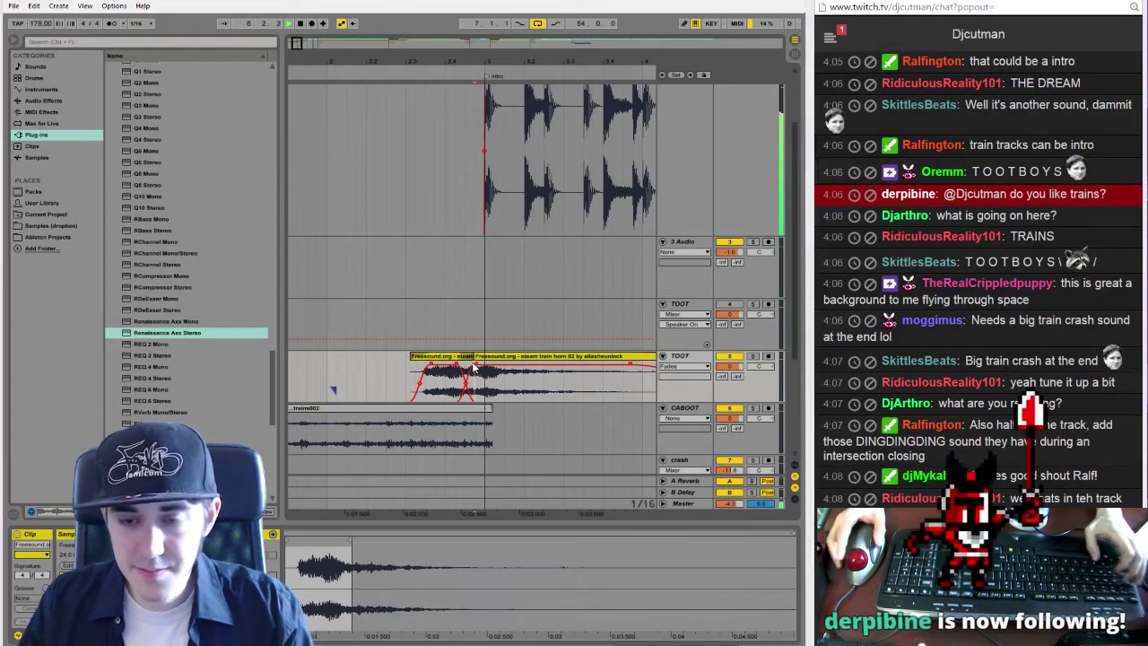
pyautogui.hotkey('alt', 'Tab')
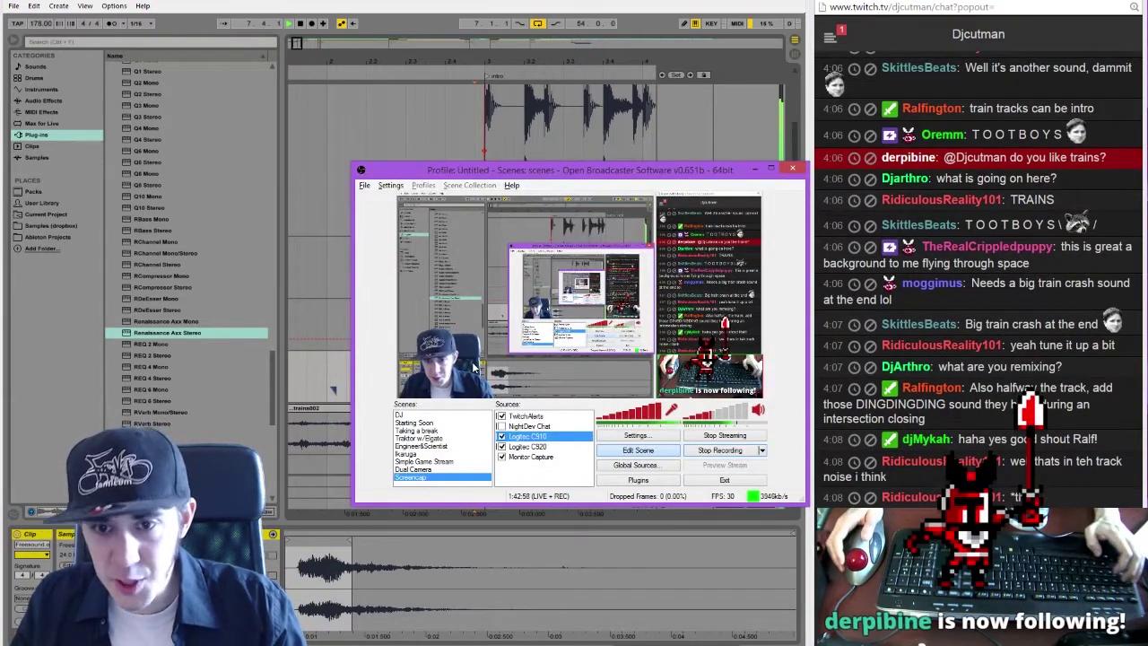
pyautogui.hotkey('alt', 'Tab')
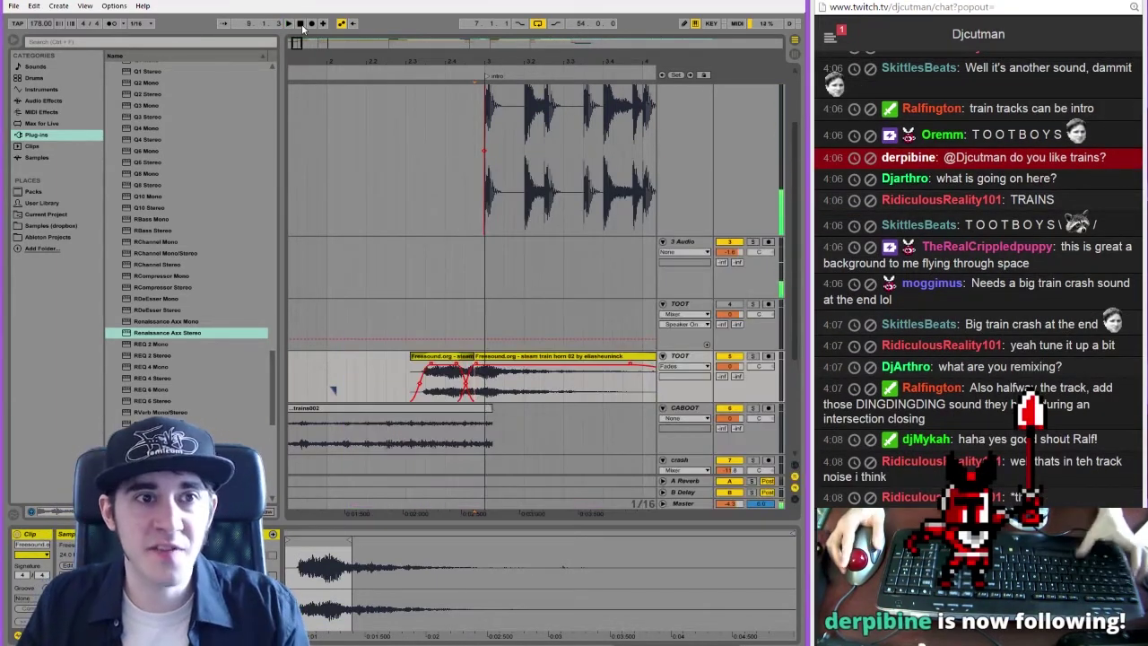
pyautogui.click(301, 24)
pyautogui.press('-')
pyautogui.press('-')
pyautogui.press('-')
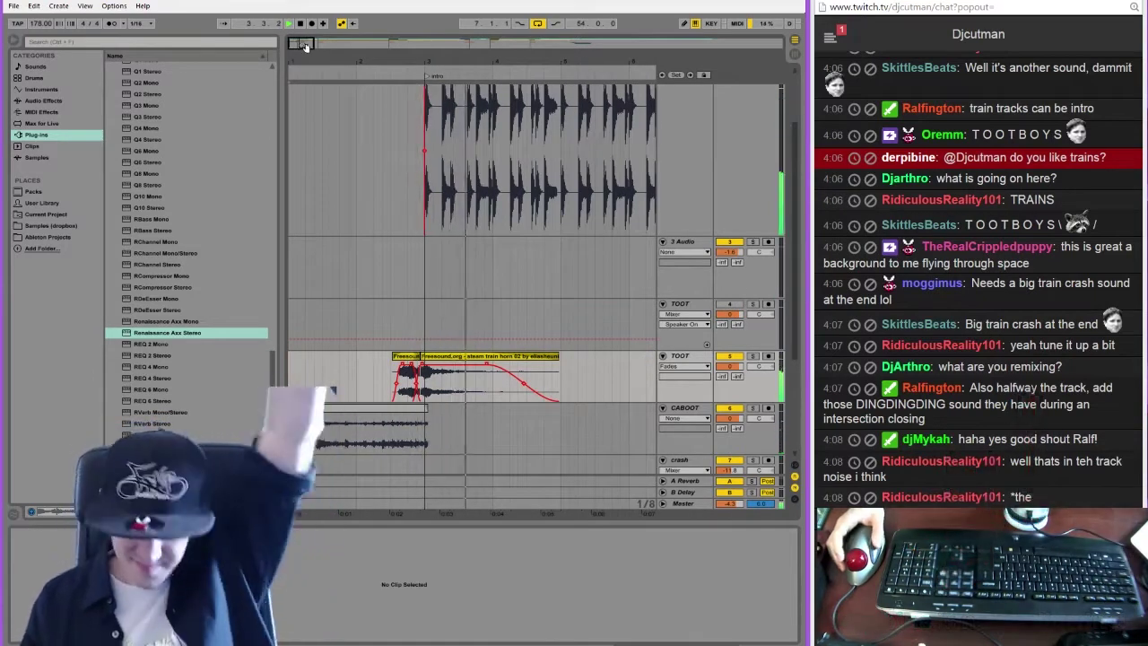
# Lower the volume of the second TOOT track to about -3.7 dB, keeping the track active
pyautogui.click(731, 358)
pyautogui.hotkey('alt', 'Tab')
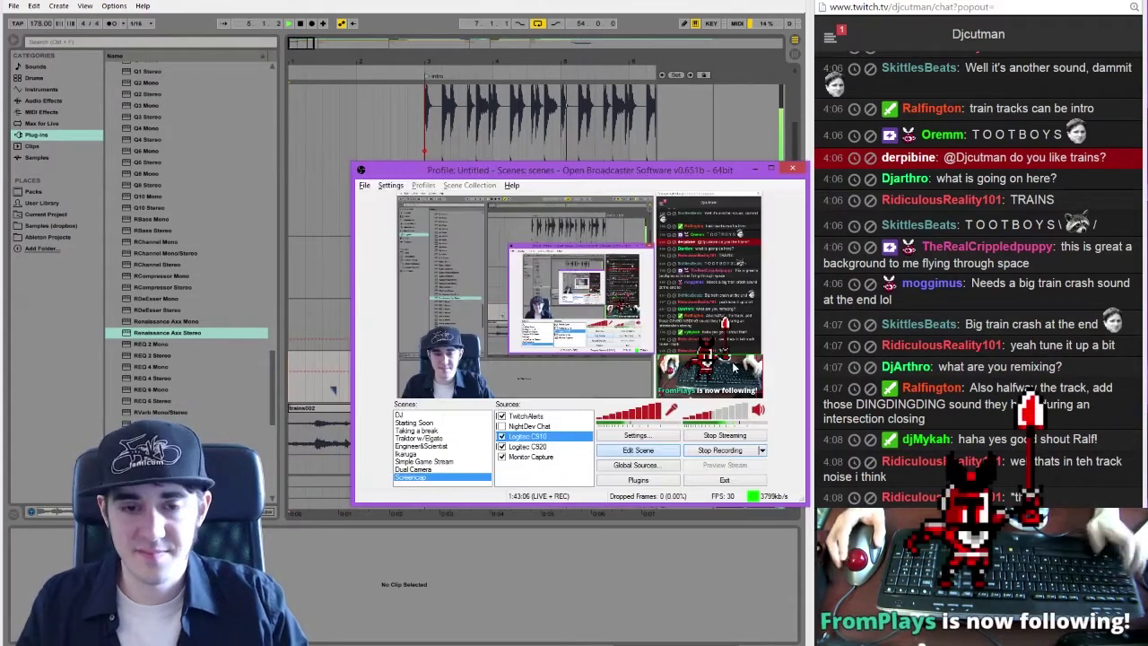
pyautogui.hotkey('alt', 'Tab')
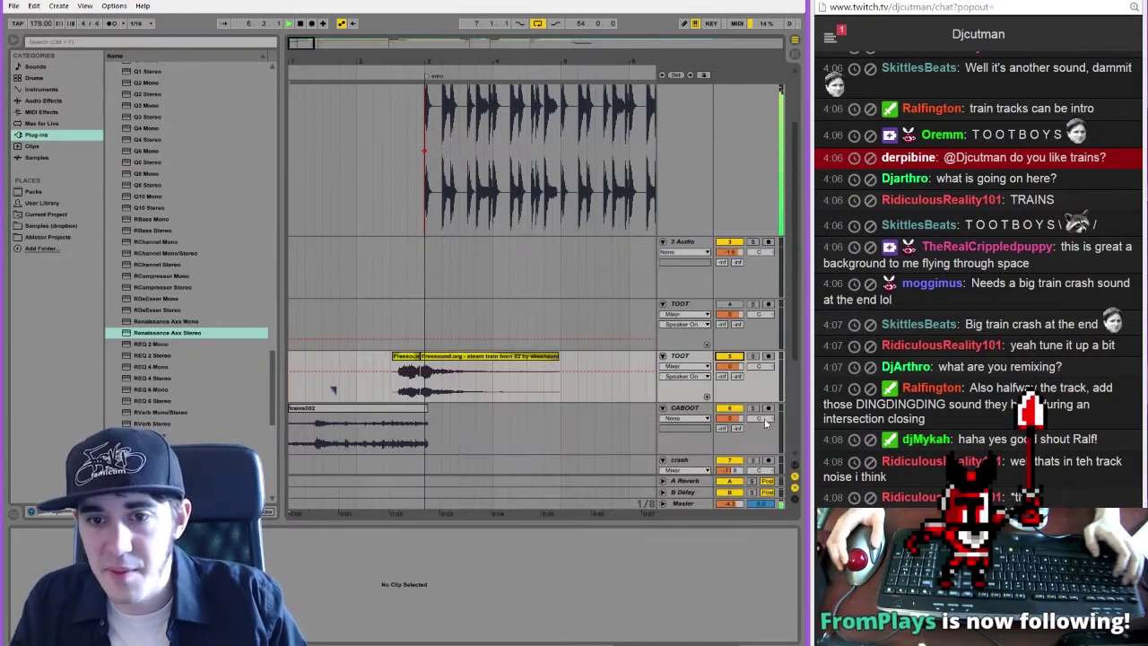
pyautogui.click(731, 368)
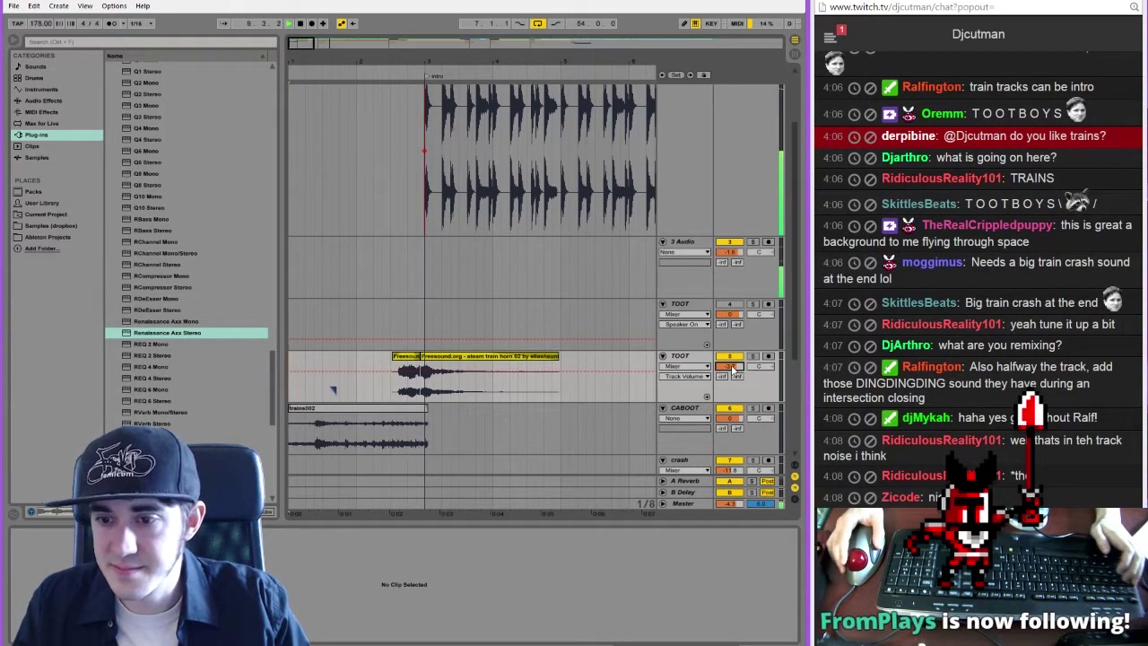
# Replay the horns and move the first horn clip's sample start slightly later on the second TOOT track
pyautogui.click(412, 357)
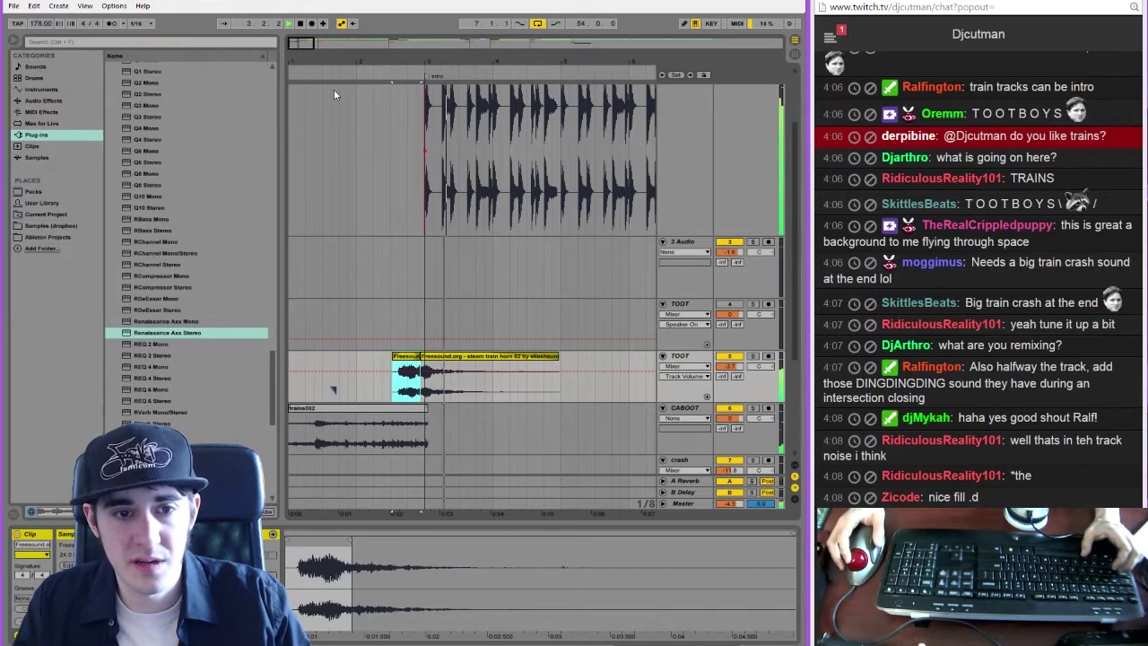
pyautogui.moveTo(299, 44); pyautogui.dragTo(306, 47)
pyautogui.click(343, 326)
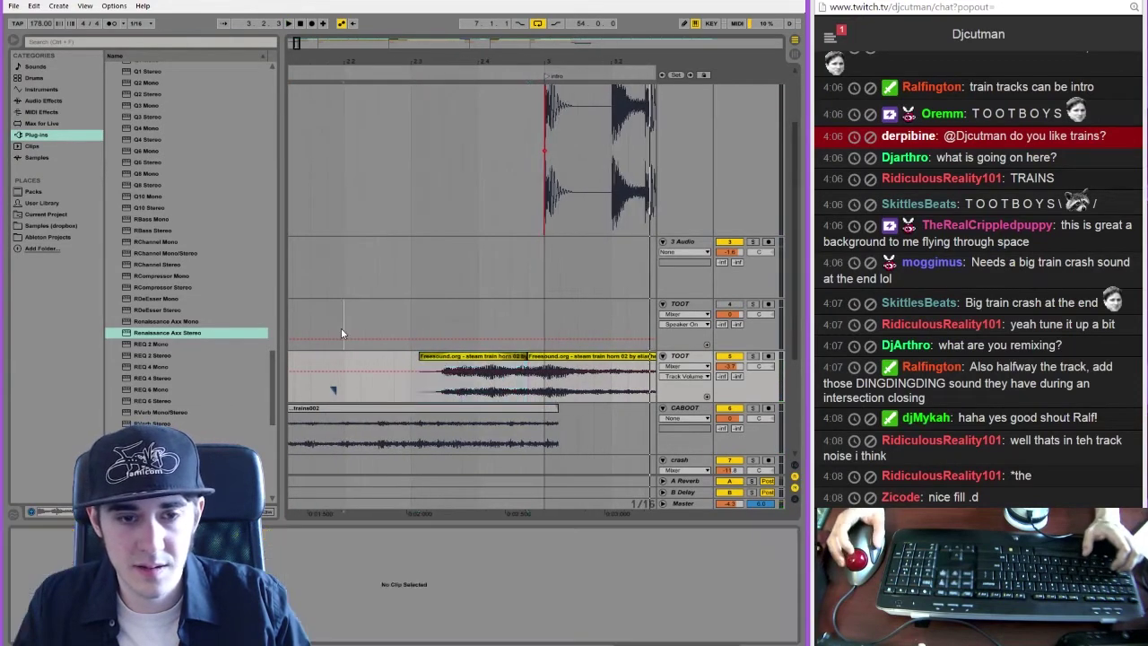
pyautogui.press('space')
pyautogui.click(434, 356)
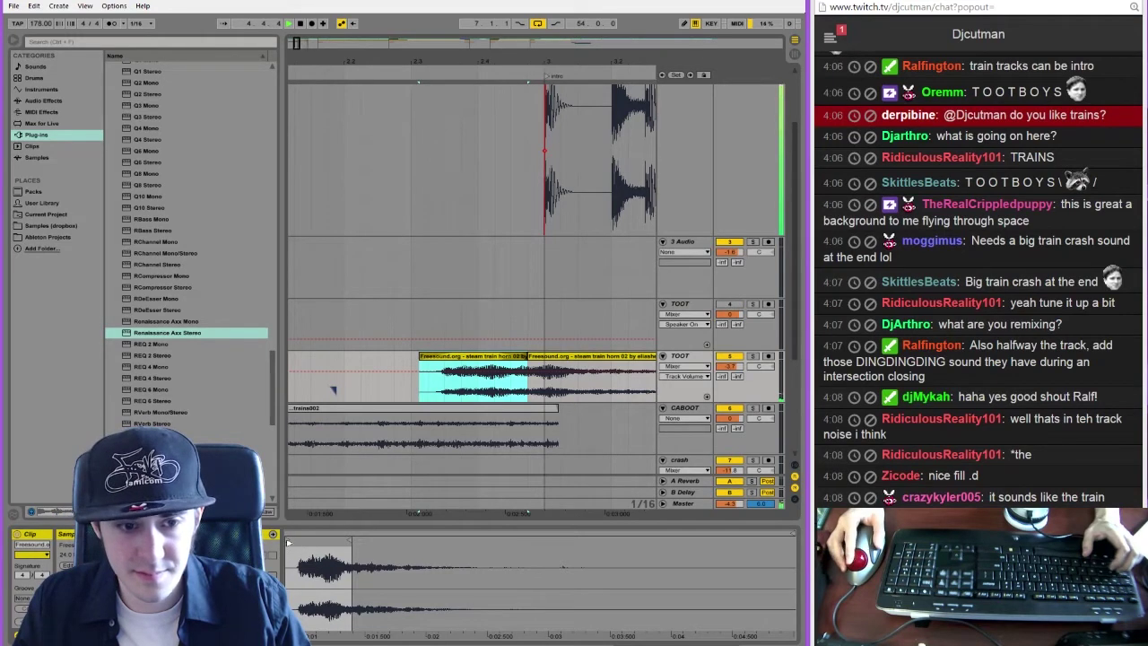
pyautogui.moveTo(288, 542); pyautogui.dragTo(293, 541)
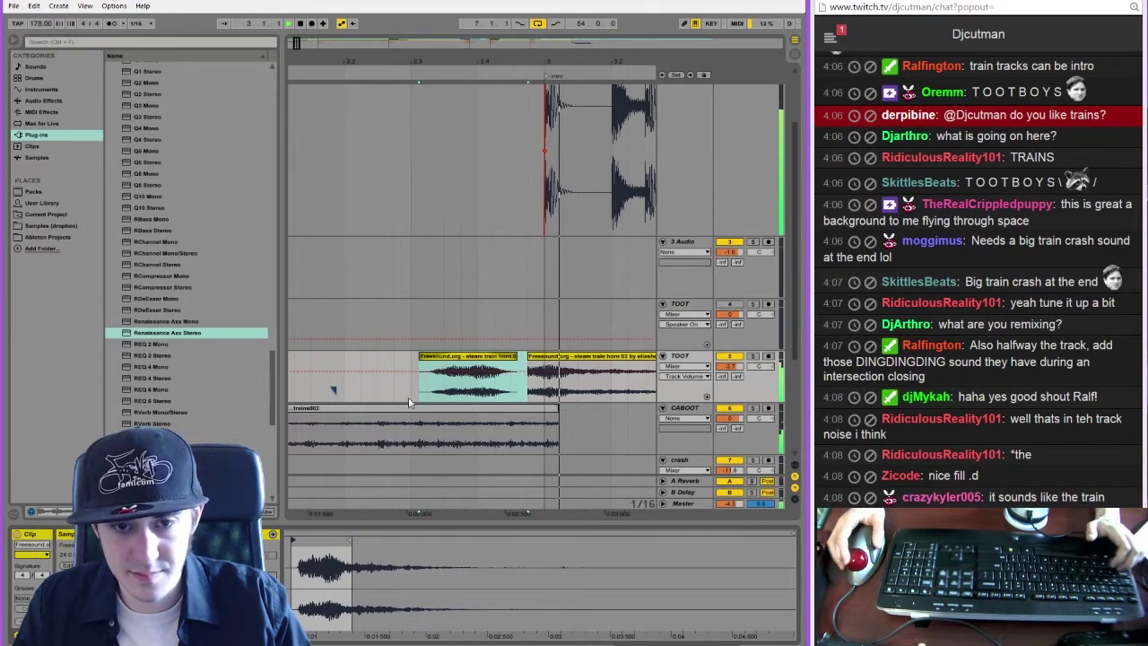
# Move the second horn clip one sixteenth later to the intro marker and play from just before the first horn
pyautogui.click(547, 358)
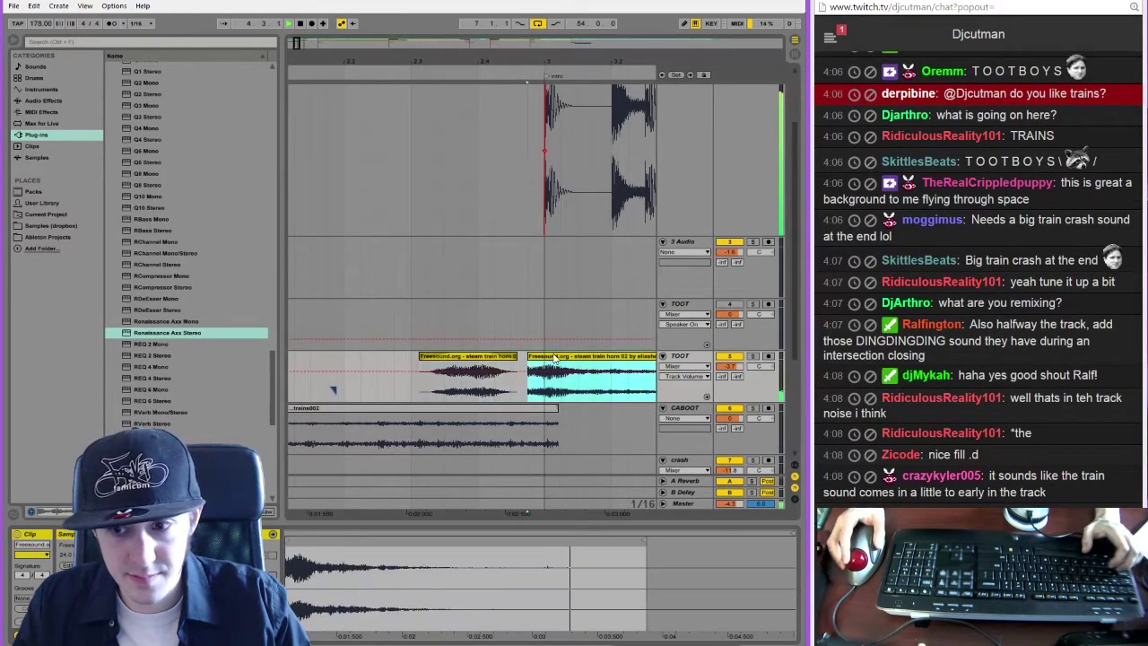
pyautogui.moveTo(554, 359); pyautogui.dragTo(571, 359)
pyautogui.click(409, 401)
pyautogui.press('space')
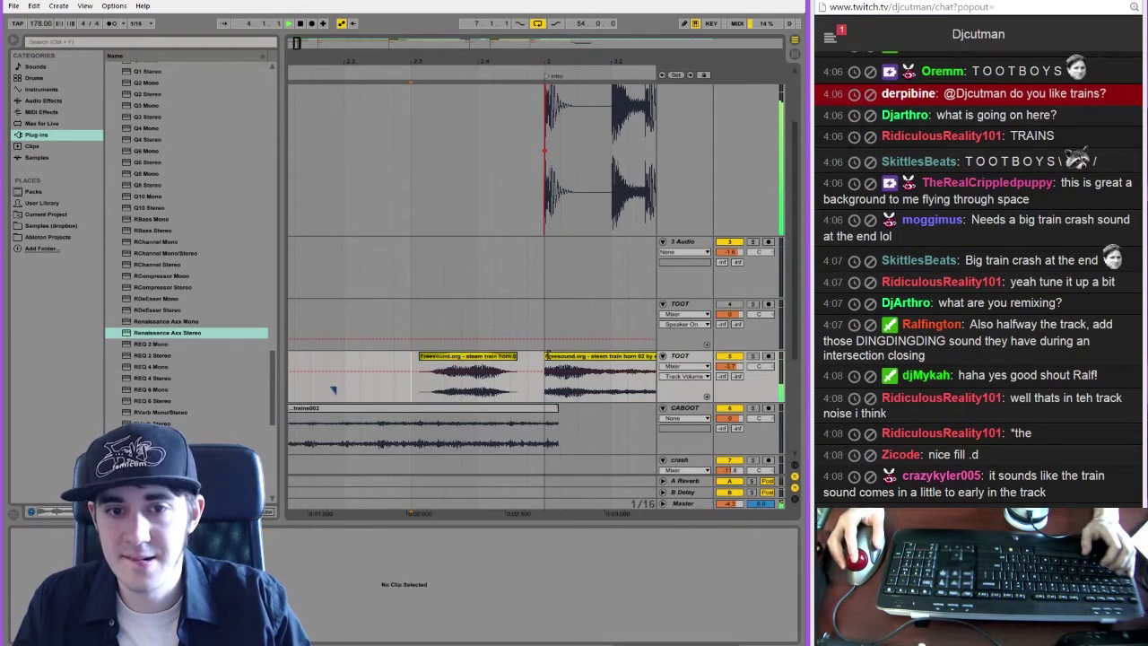
# Extend the second horn clip's start back two sixteenths to meet the first, crossfade the two clips, and reset playback to the song's start
pyautogui.moveTo(548, 356); pyautogui.dragTo(514, 356)
pyautogui.click(686, 367)
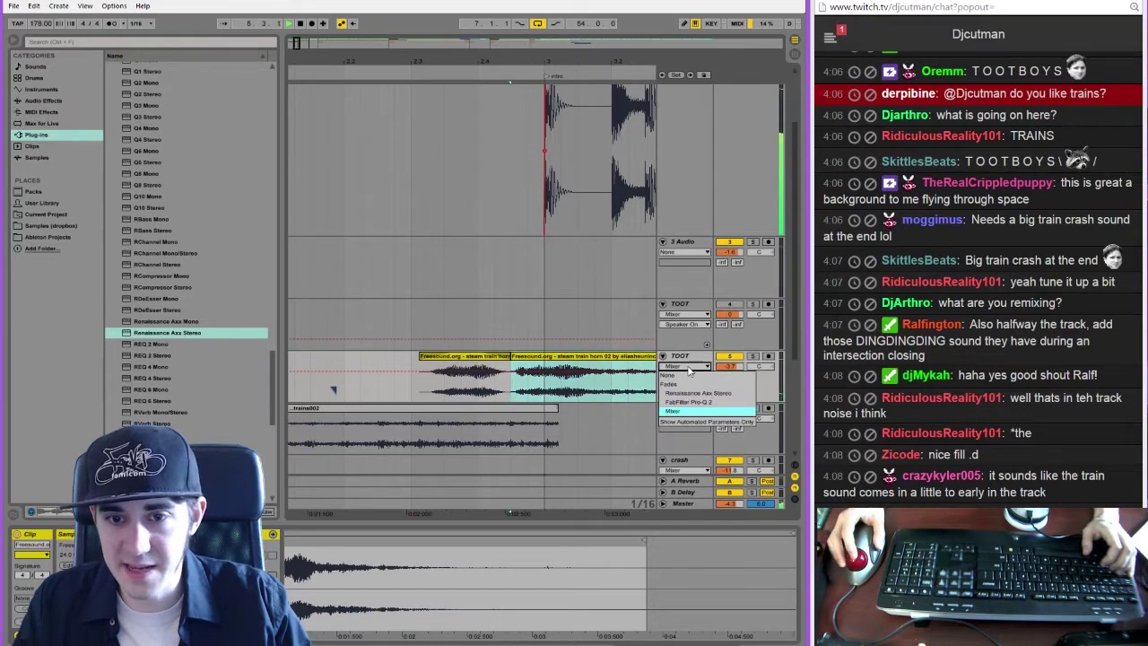
pyautogui.click(681, 389)
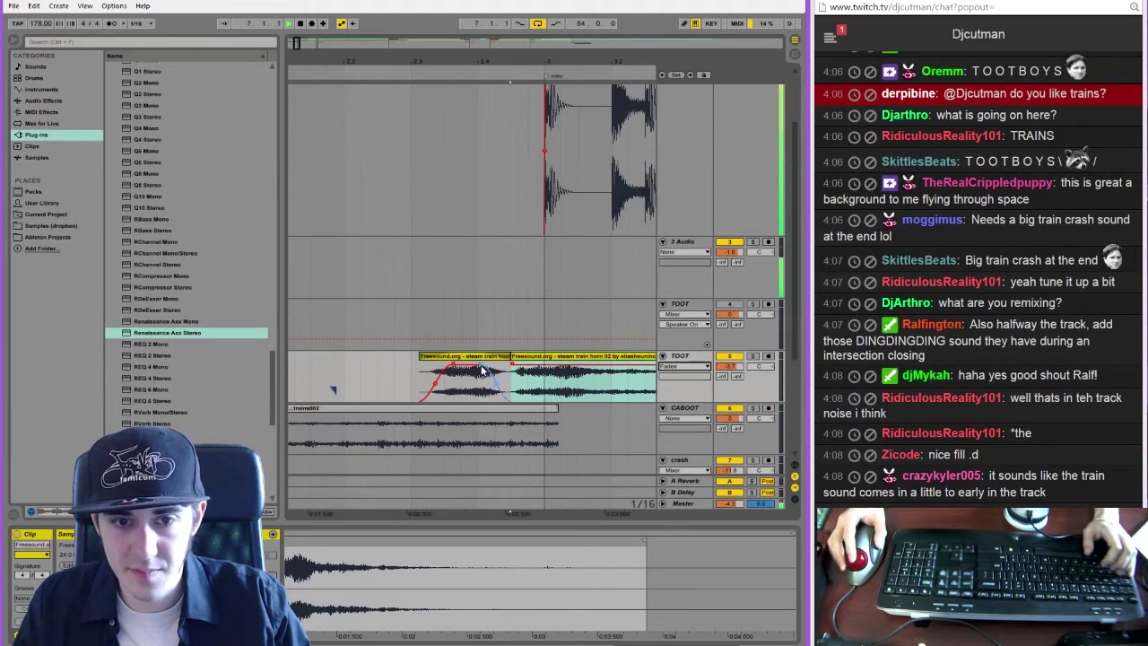
pyautogui.click(512, 368)
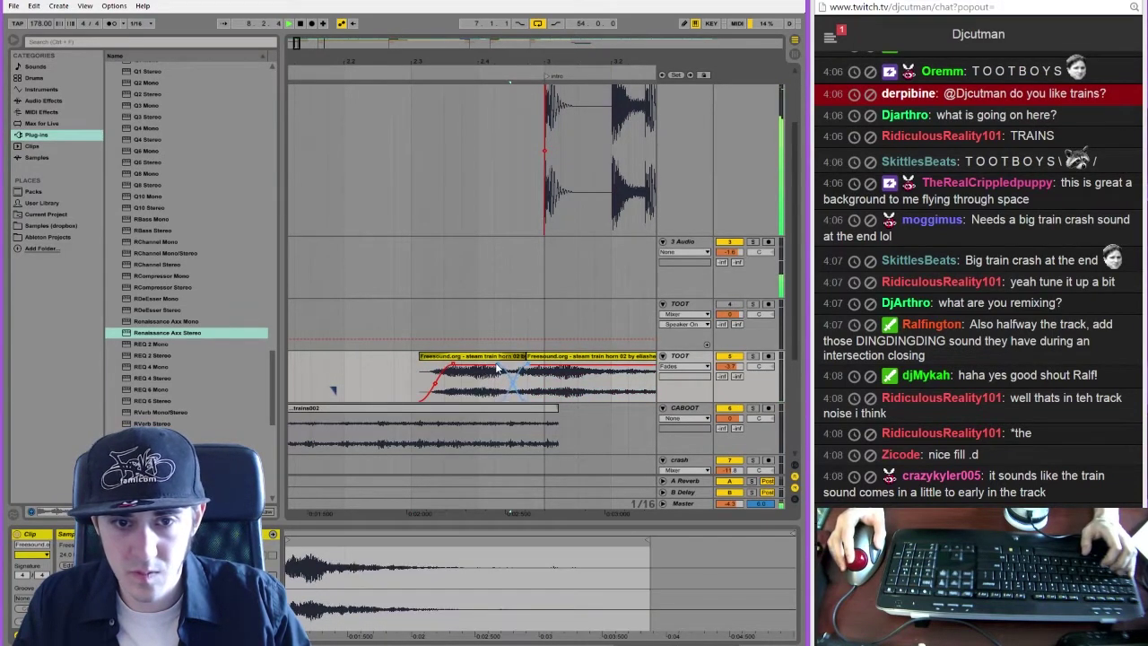
pyautogui.click(381, 380)
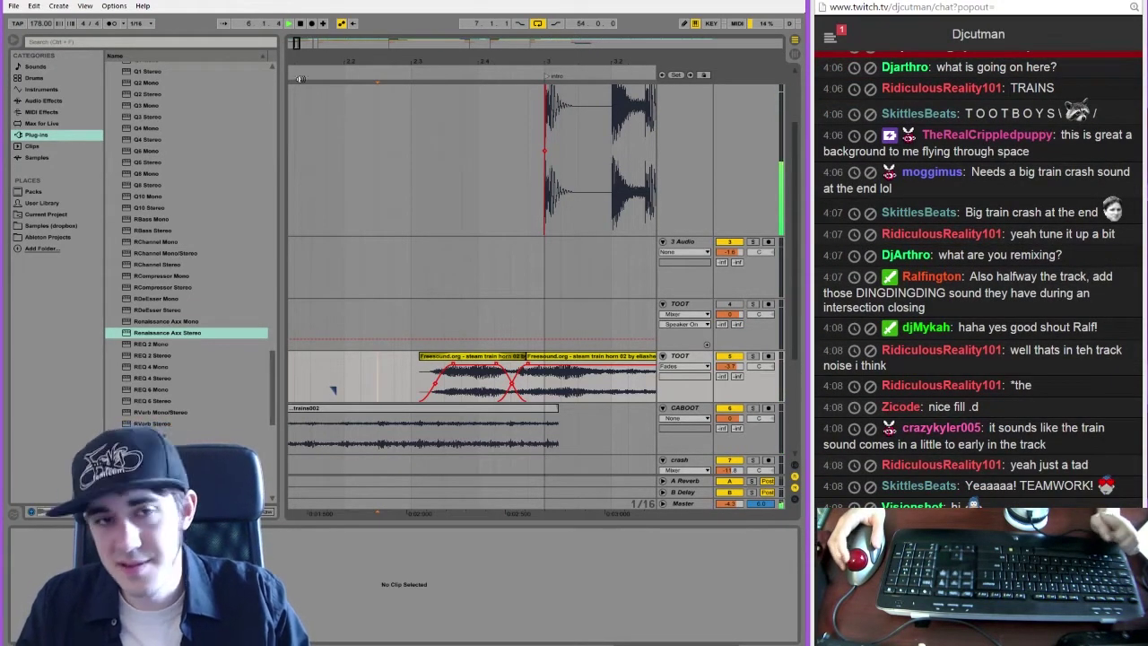
pyautogui.doubleClick(300, 24)
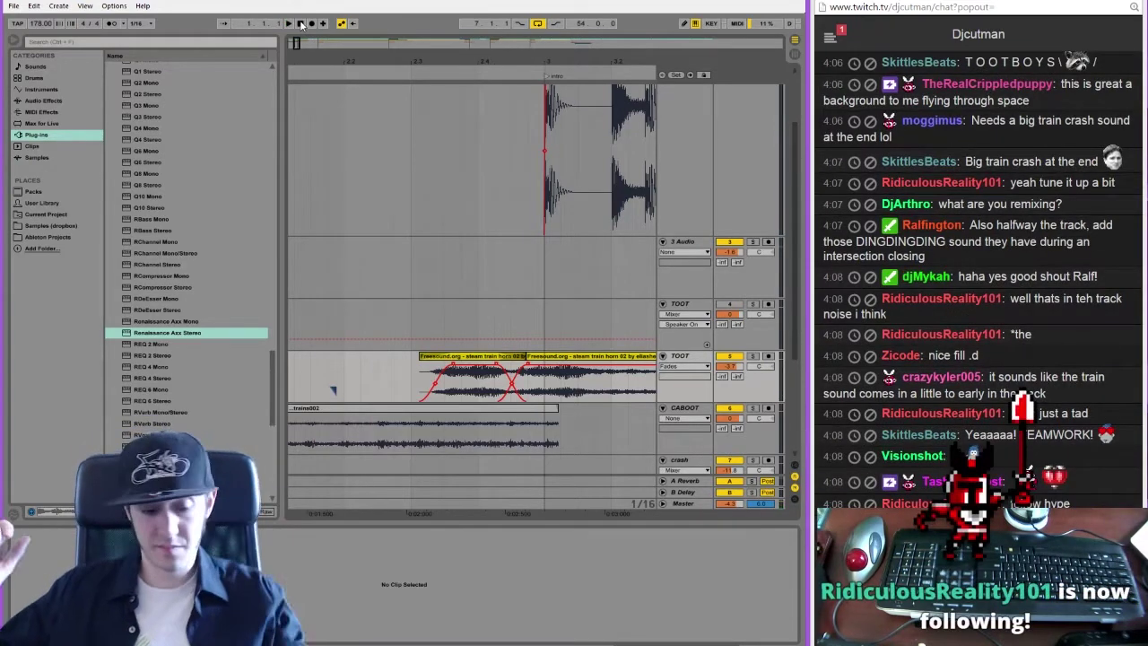
# Check the live stream in Open Broadcaster Software and return to an overview of the Ableton Live arrangement
pyautogui.hotkey('alt', 'Tab')
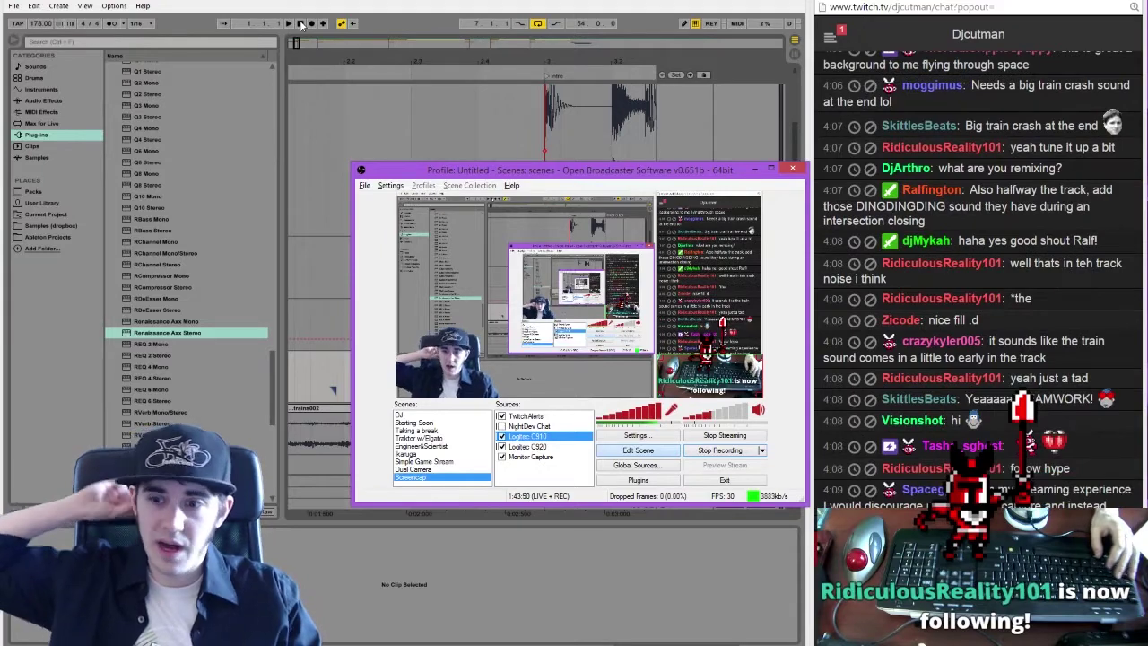
pyautogui.hotkey('alt', 'Tab')
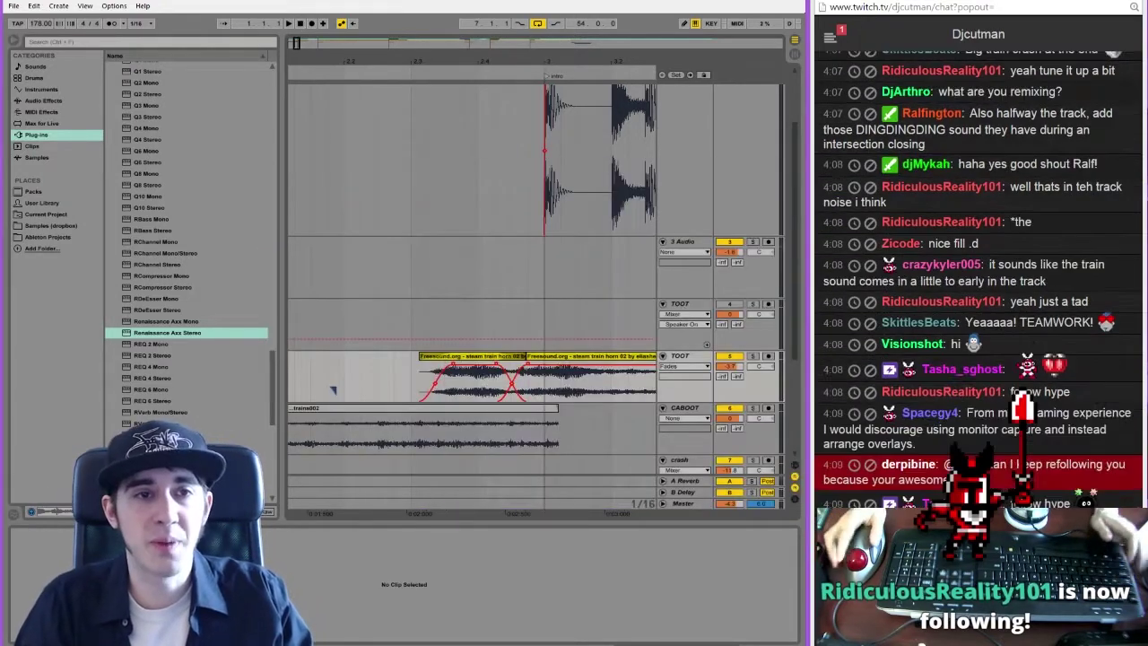
pyautogui.moveTo(313, 54); pyautogui.dragTo(427, 43)
pyautogui.hotkey('alt', 'Tab')
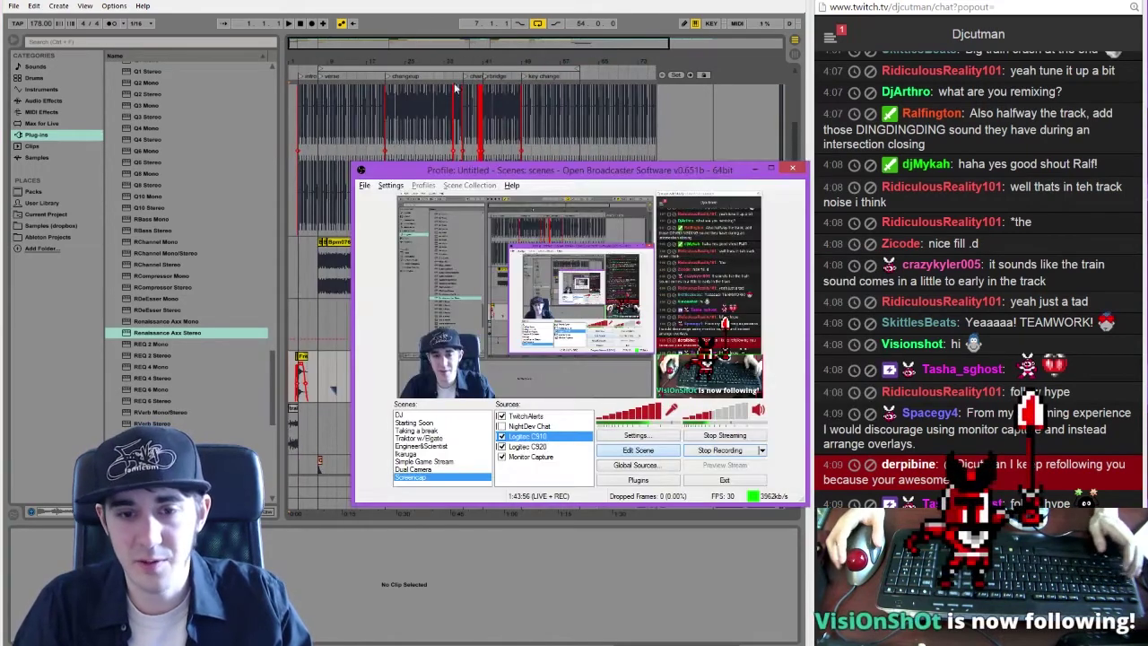
pyautogui.hotkey('alt', 'Tab')
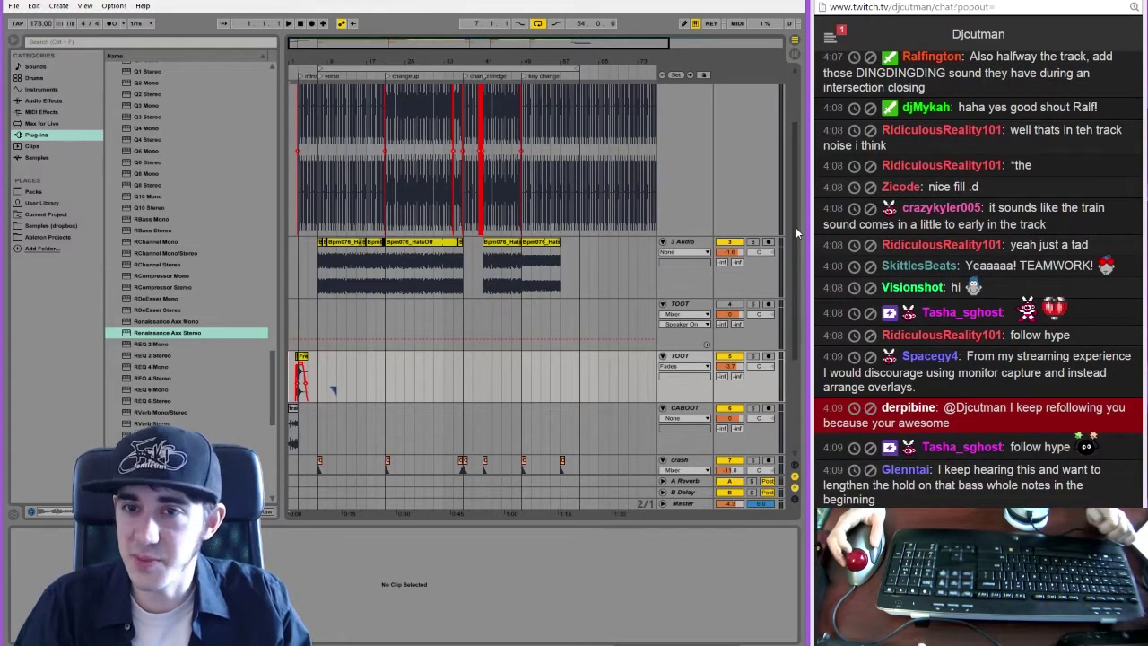
# Insert the C6 Stereo plug-in at the start of the SAMPLE track's device chain and keep the track lanes uncovered by its window
pyautogui.moveTo(796, 233); pyautogui.dragTo(789, 20)
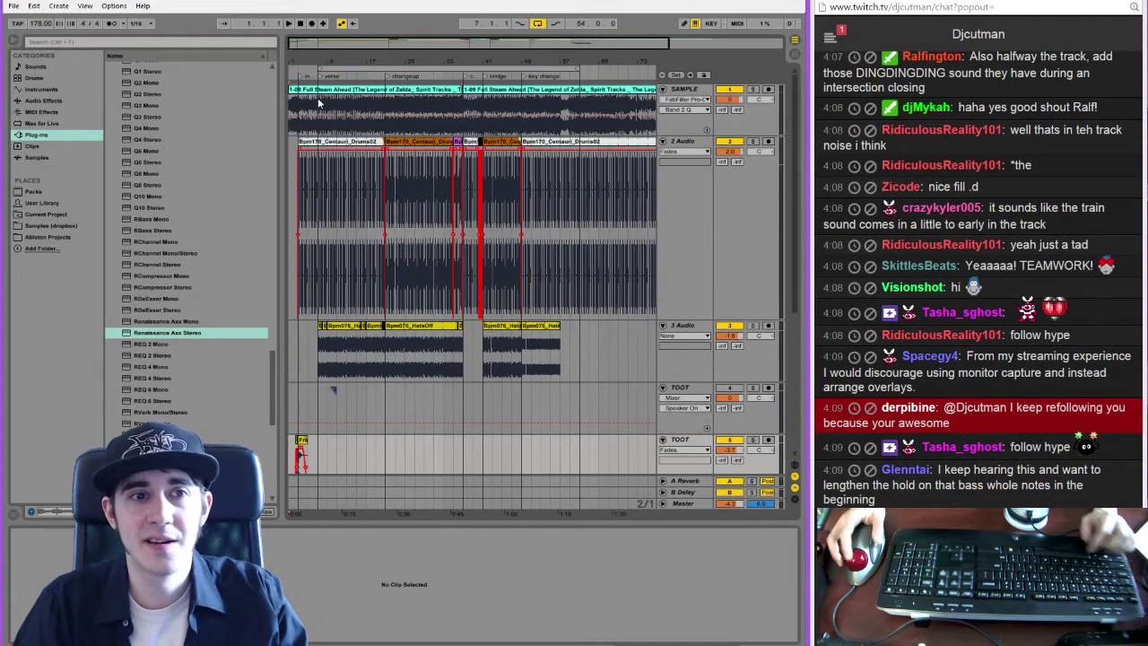
pyautogui.click(294, 97)
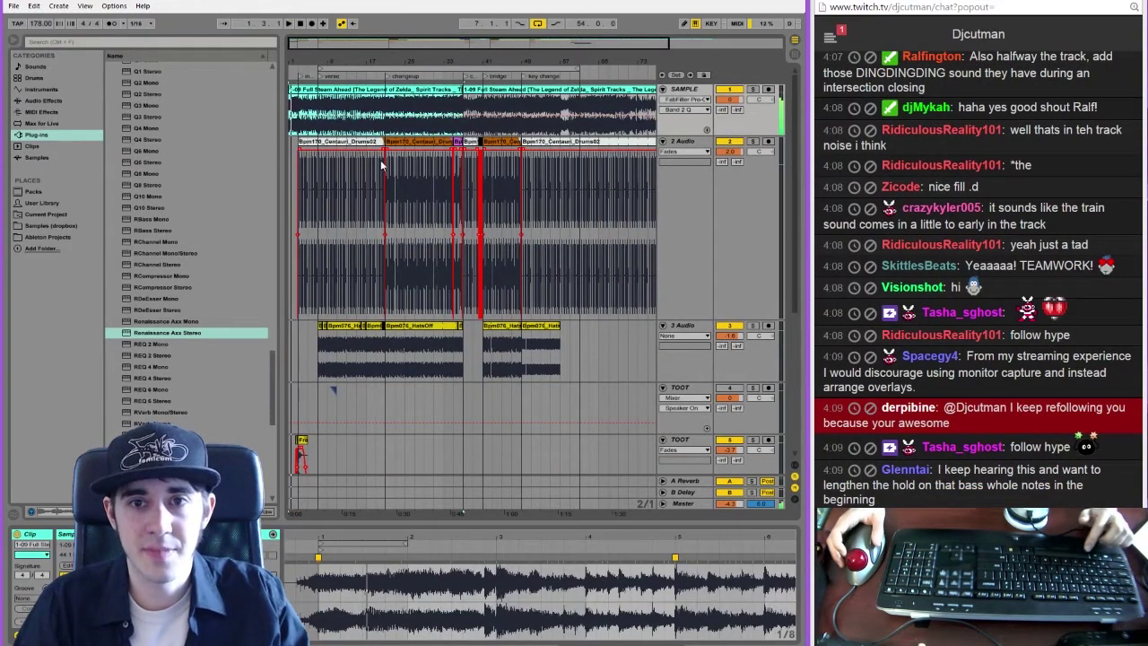
pyautogui.hotkey('shift', 'Tab')
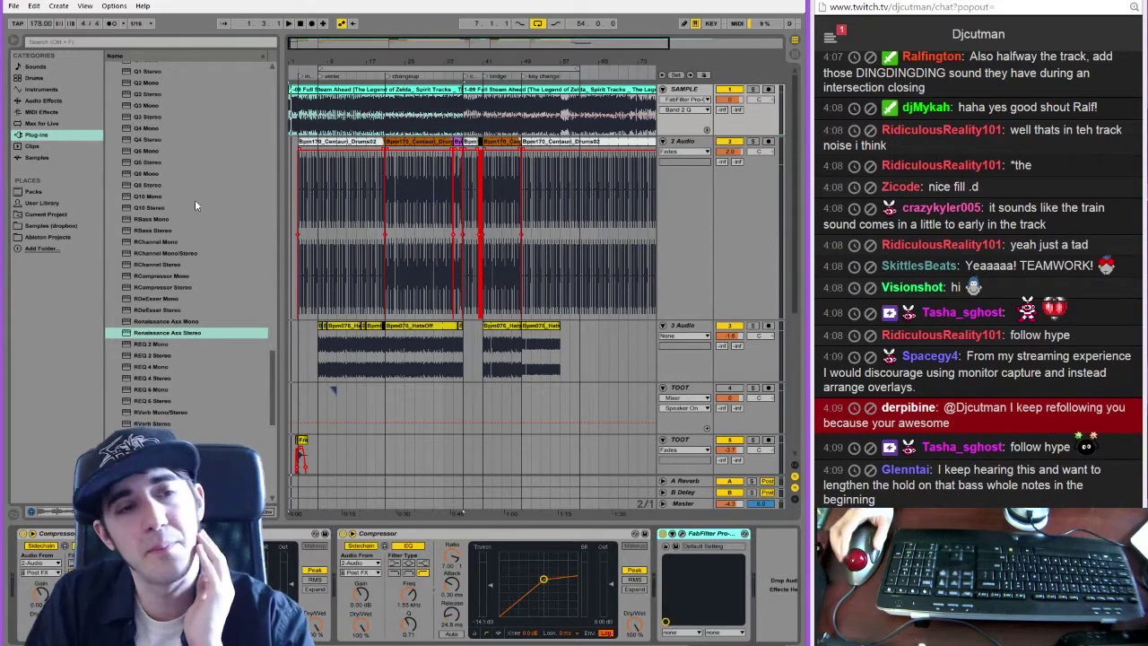
pyautogui.moveTo(275, 368); pyautogui.dragTo(247, 81)
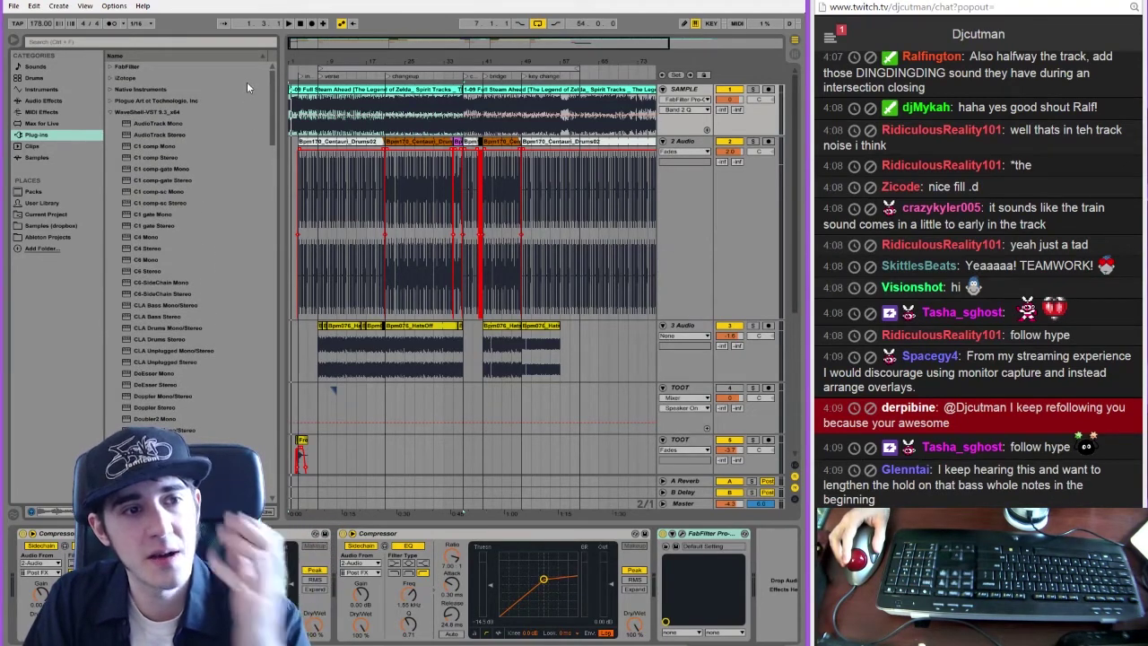
pyautogui.click(151, 271)
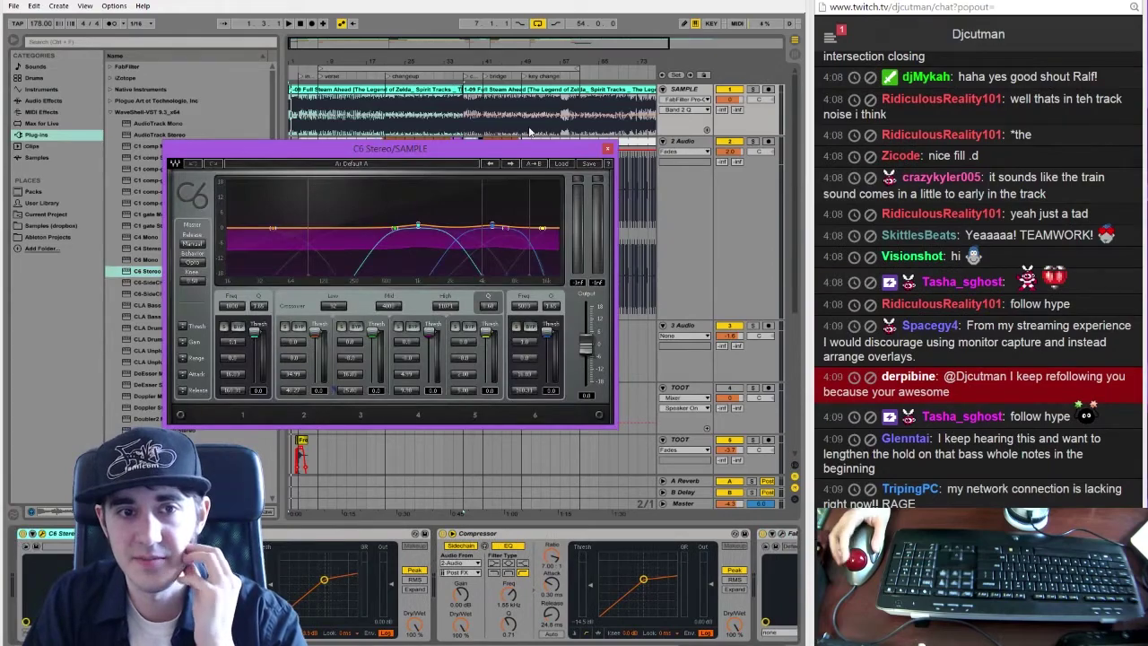
pyautogui.moveTo(511, 149); pyautogui.dragTo(621, 317)
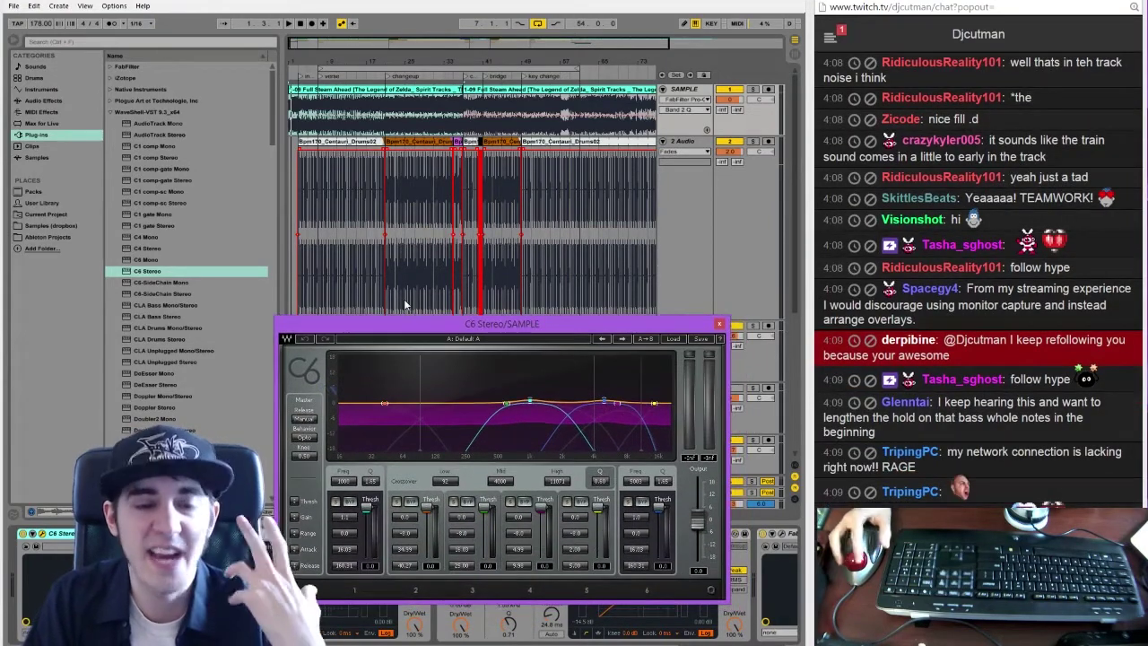
# Load the HF Exciter mastering preset in C6, solo the SAMPLE track, and play it
pyautogui.click(673, 338)
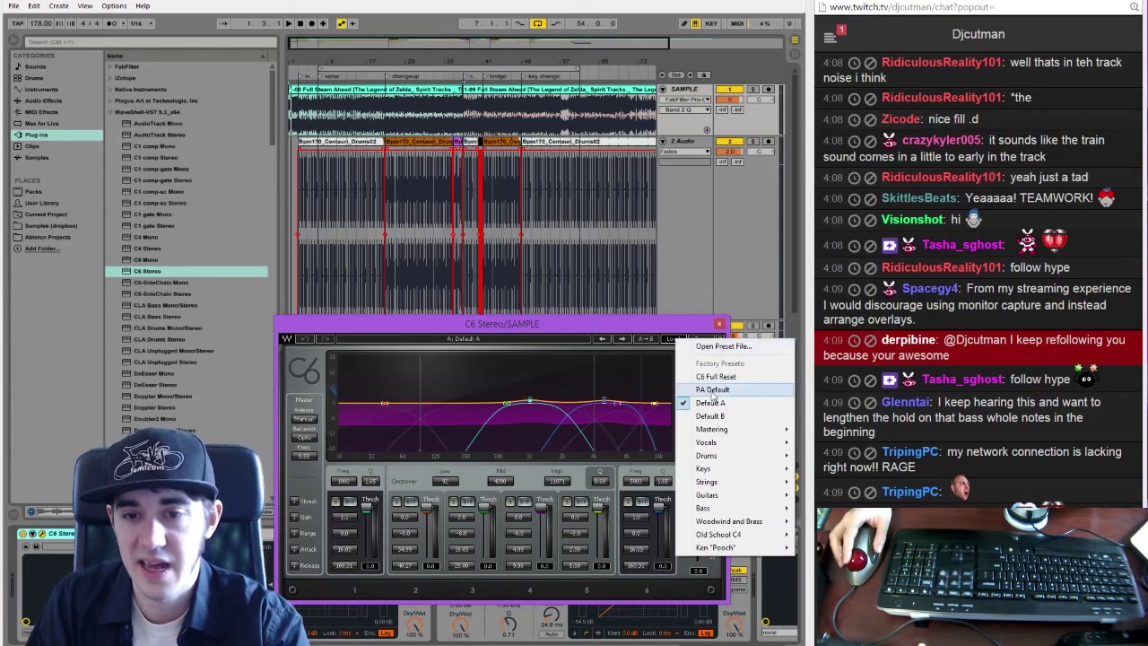
pyautogui.moveTo(745, 429)
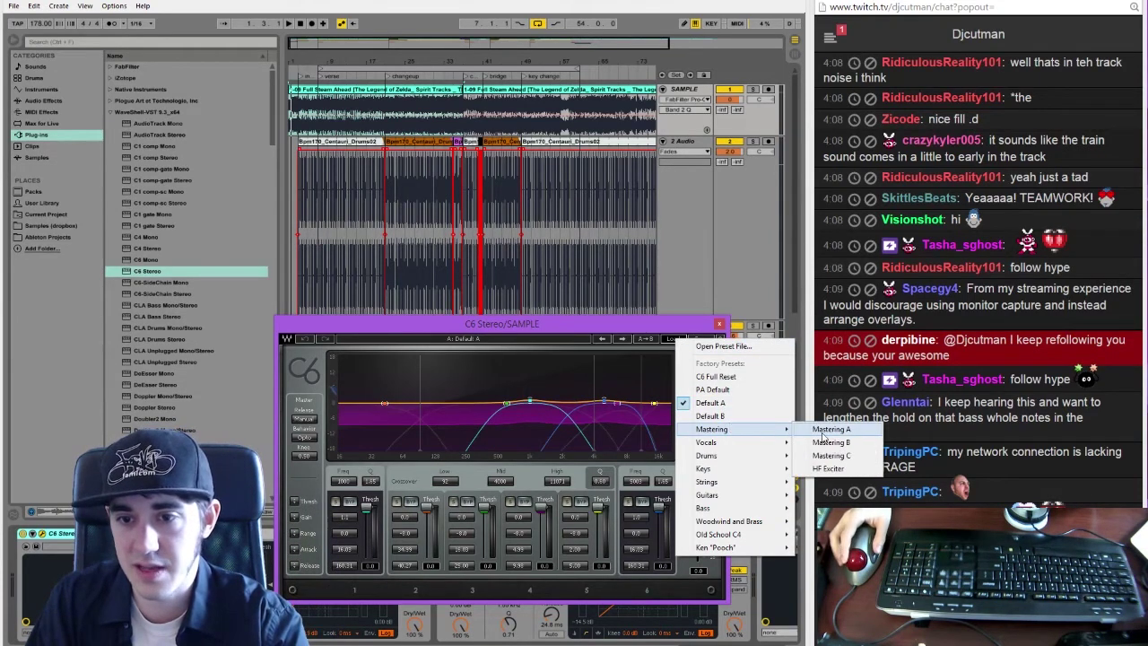
pyautogui.click(839, 473)
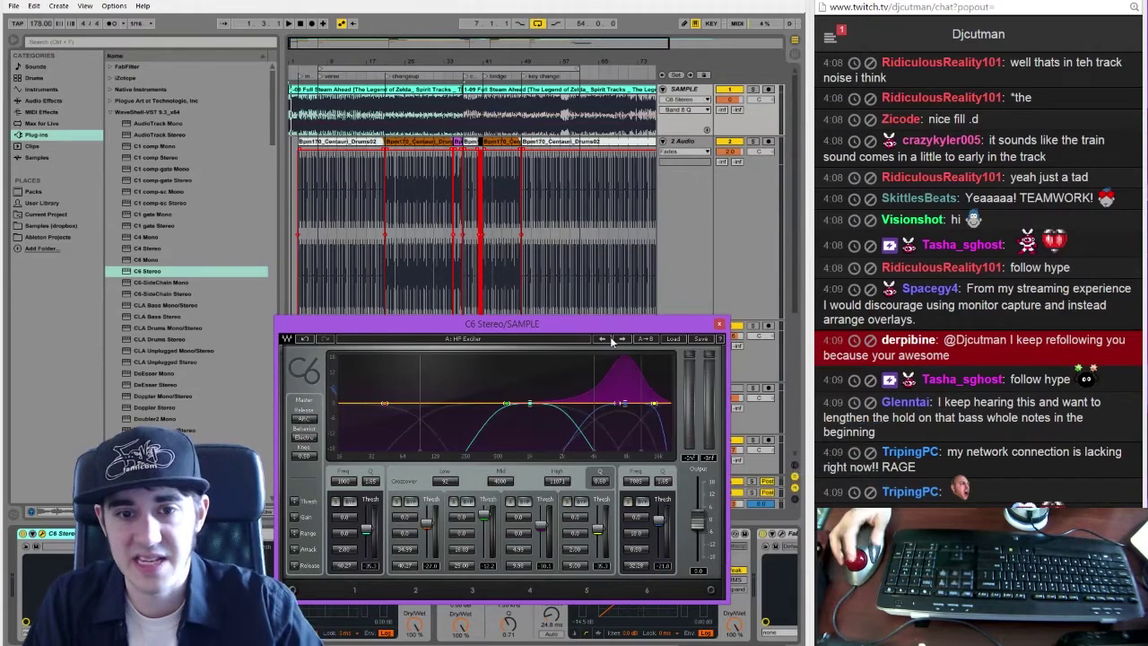
pyautogui.click(751, 90)
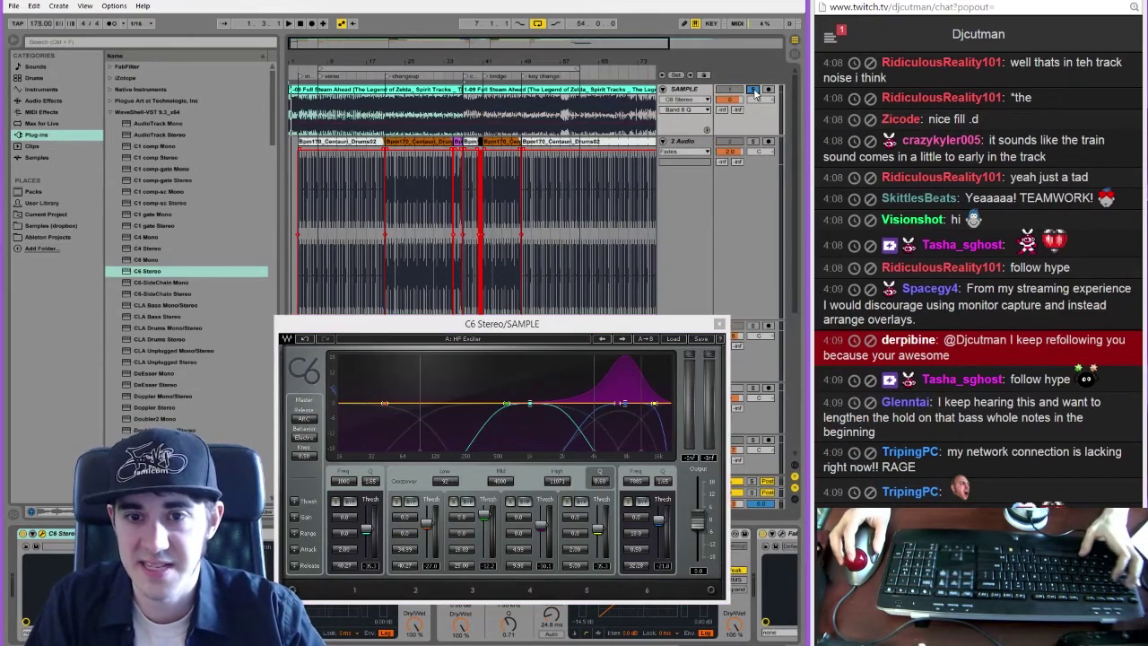
pyautogui.press('space')
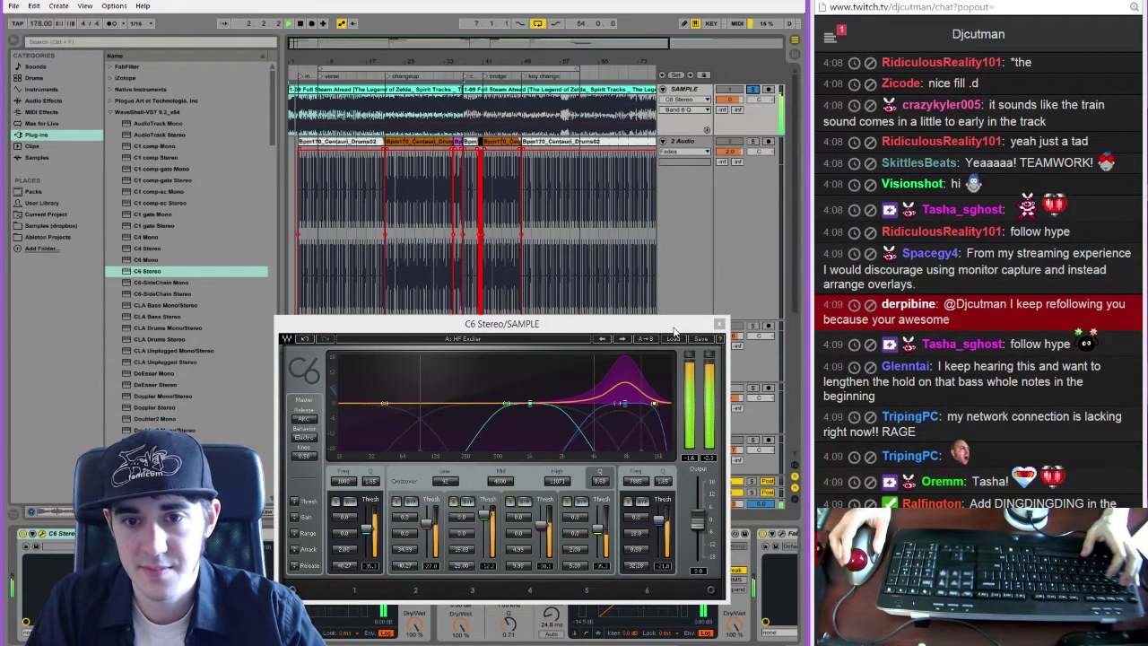
# Try the Strings A preset in C6, replace it with C6 Full Reset, and play the sample
pyautogui.click(673, 336)
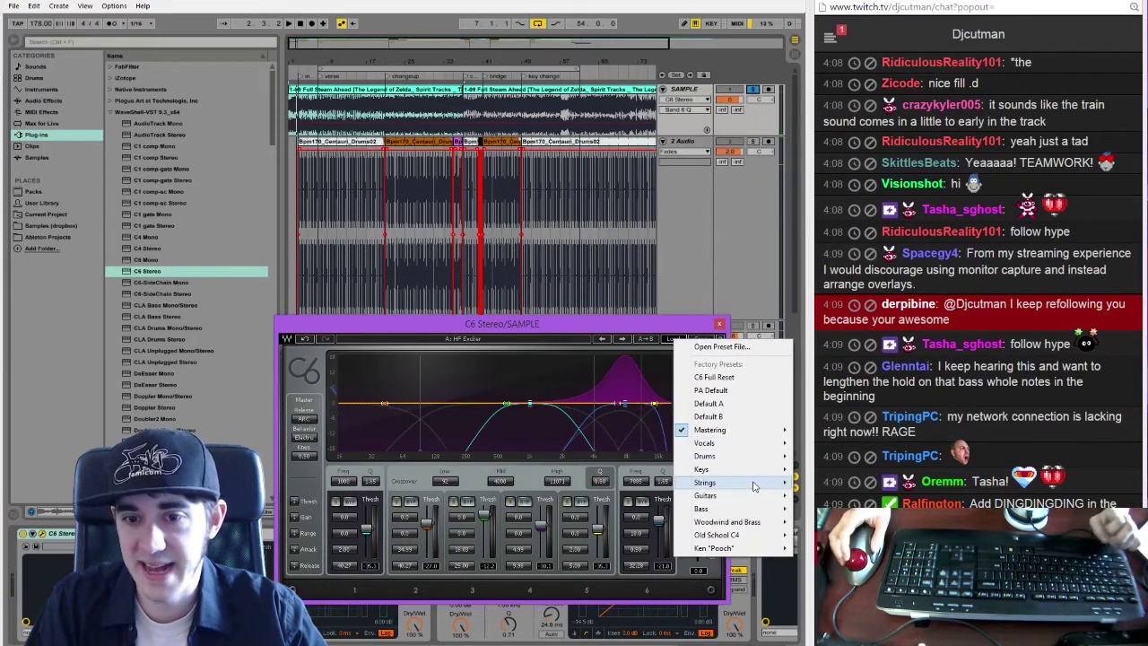
pyautogui.click(824, 482)
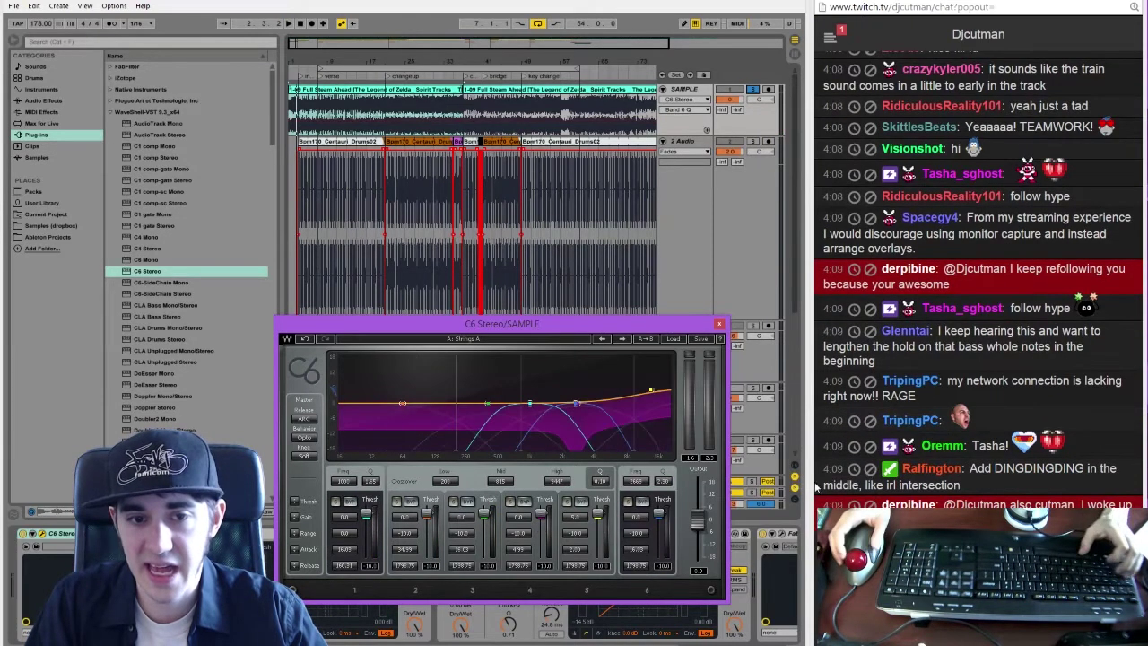
pyautogui.click(673, 338)
pyautogui.click(714, 382)
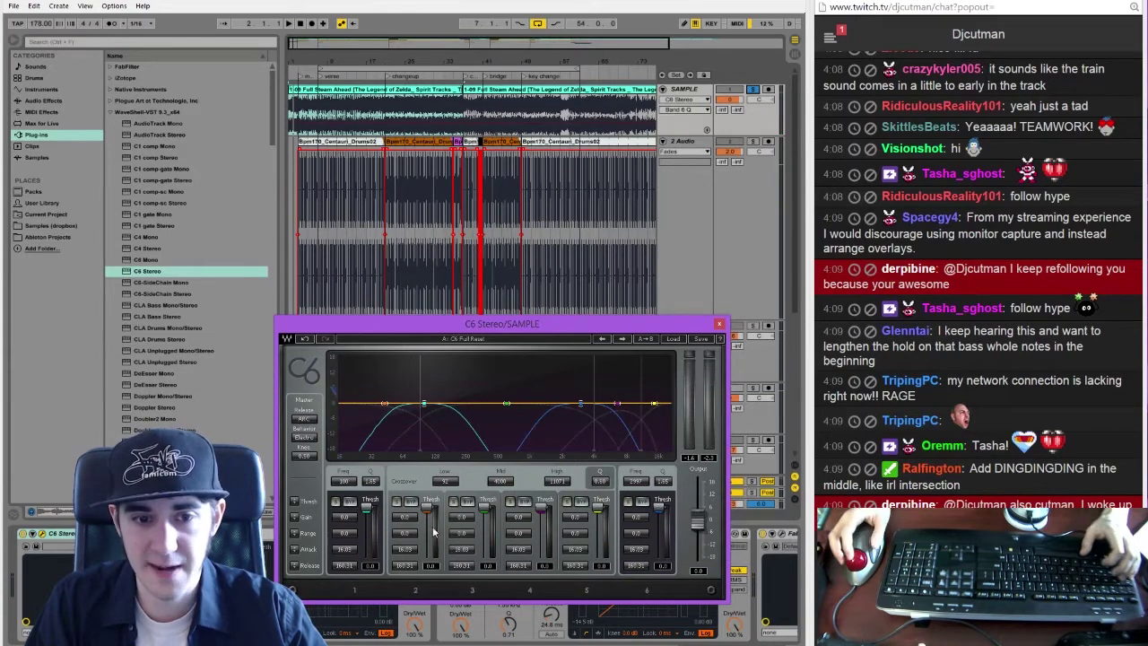
pyautogui.press('space')
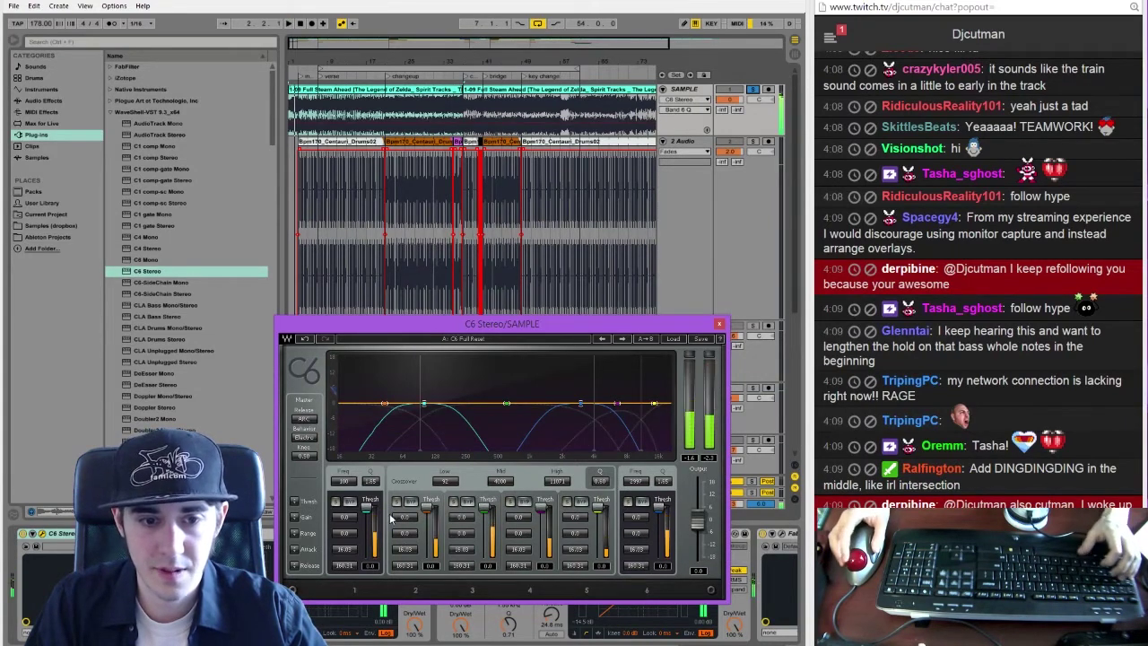
# Solo C6 band 2, set its threshold to about -11.2 and gain to 10.0, and give it a negative range
pyautogui.click(397, 501)
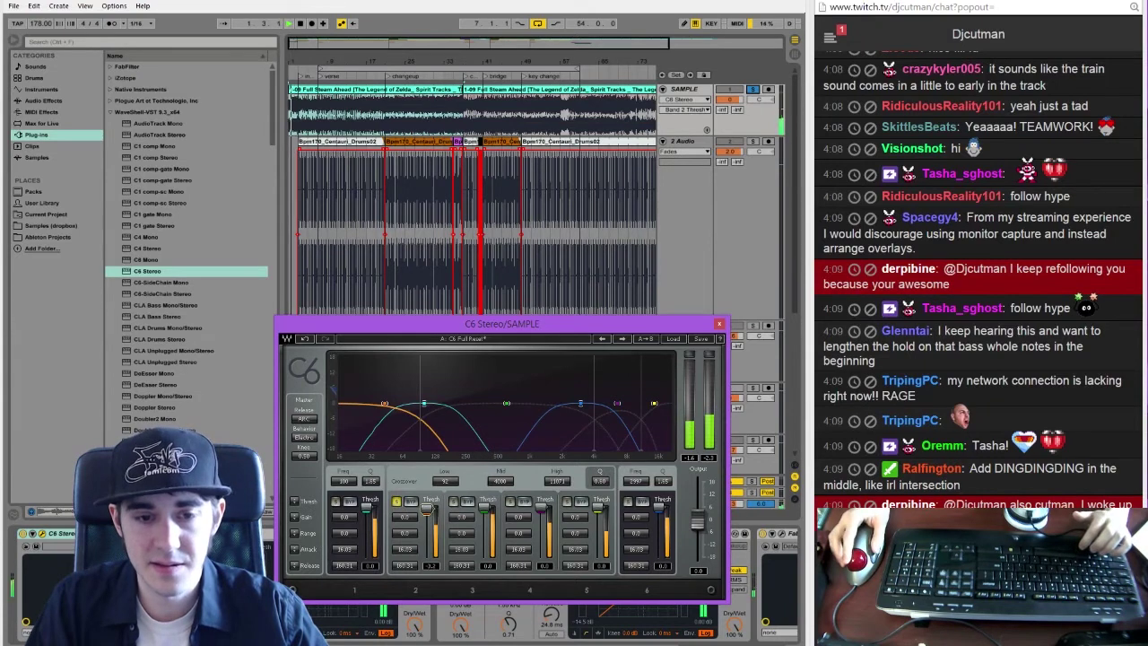
pyautogui.moveTo(407, 542); pyautogui.dragTo(406, 574)
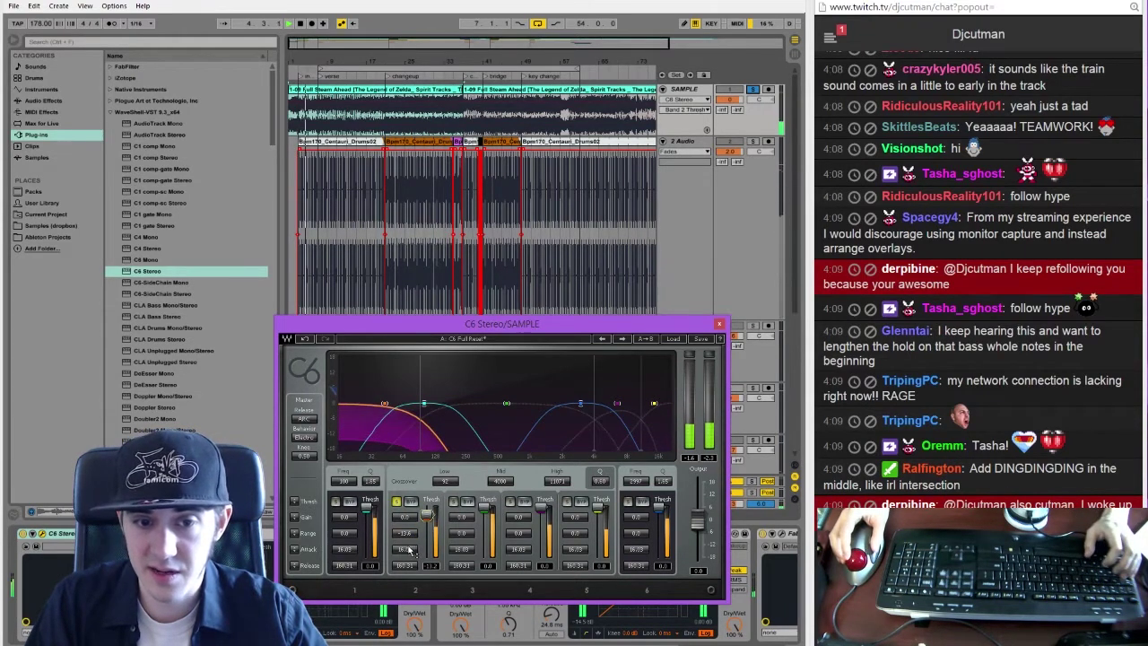
pyautogui.moveTo(407, 533); pyautogui.dragTo(409, 516)
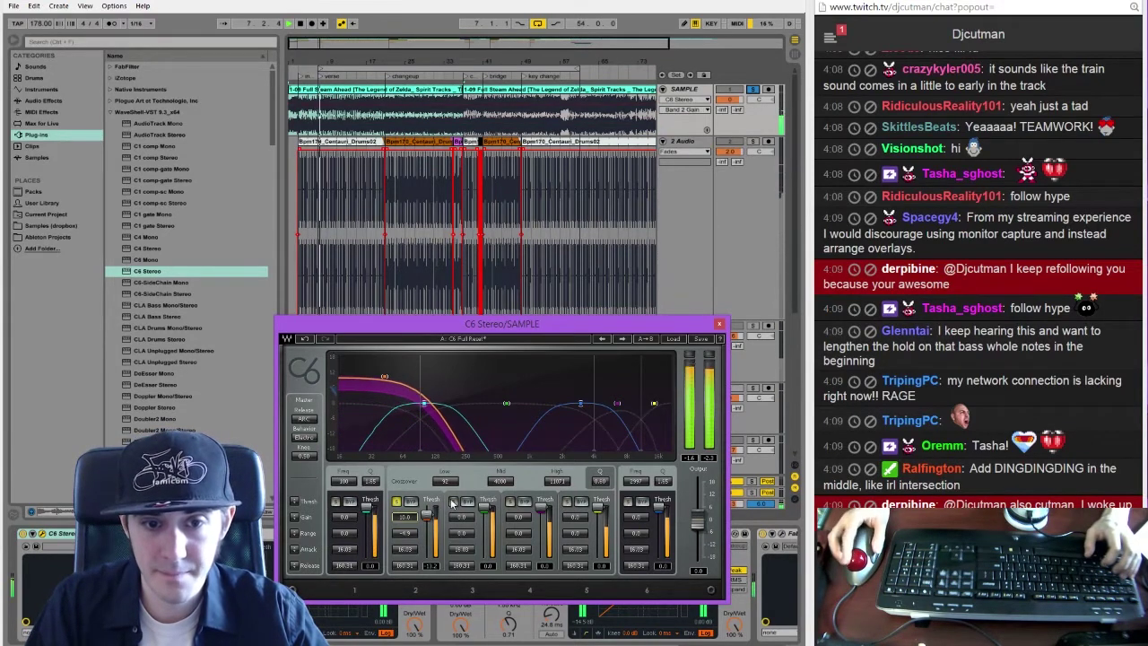
# Solo C6 band 3, give it a range of about -4.1 and a slightly lower threshold, and unsolo bands 3 and 2
pyautogui.click(454, 503)
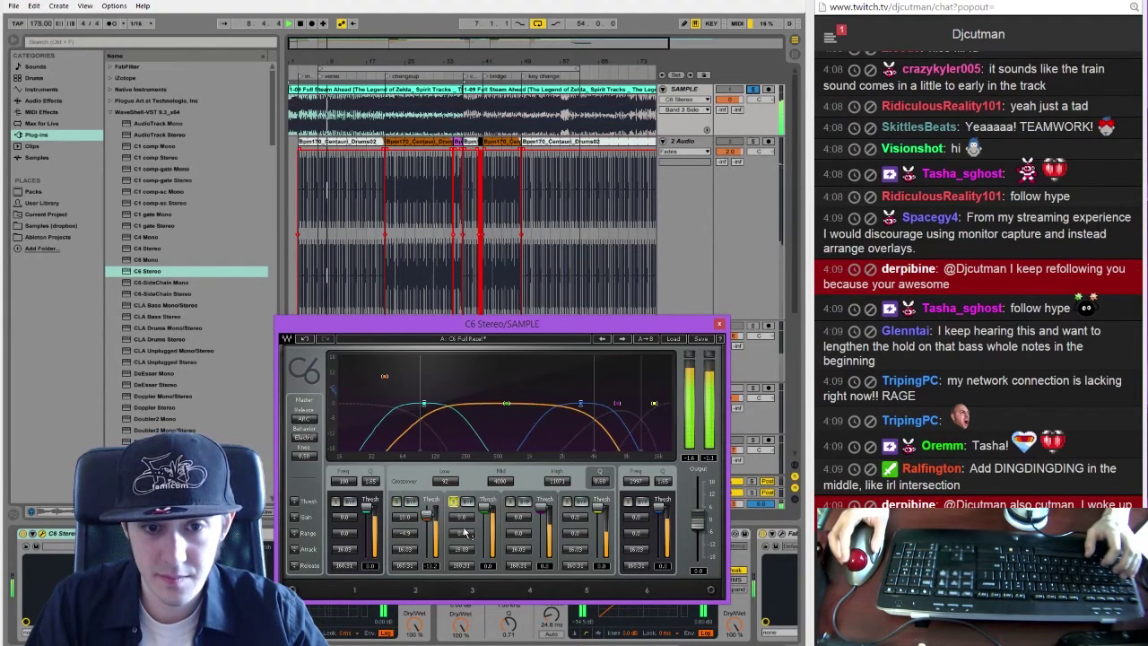
pyautogui.moveTo(464, 533); pyautogui.dragTo(464, 546)
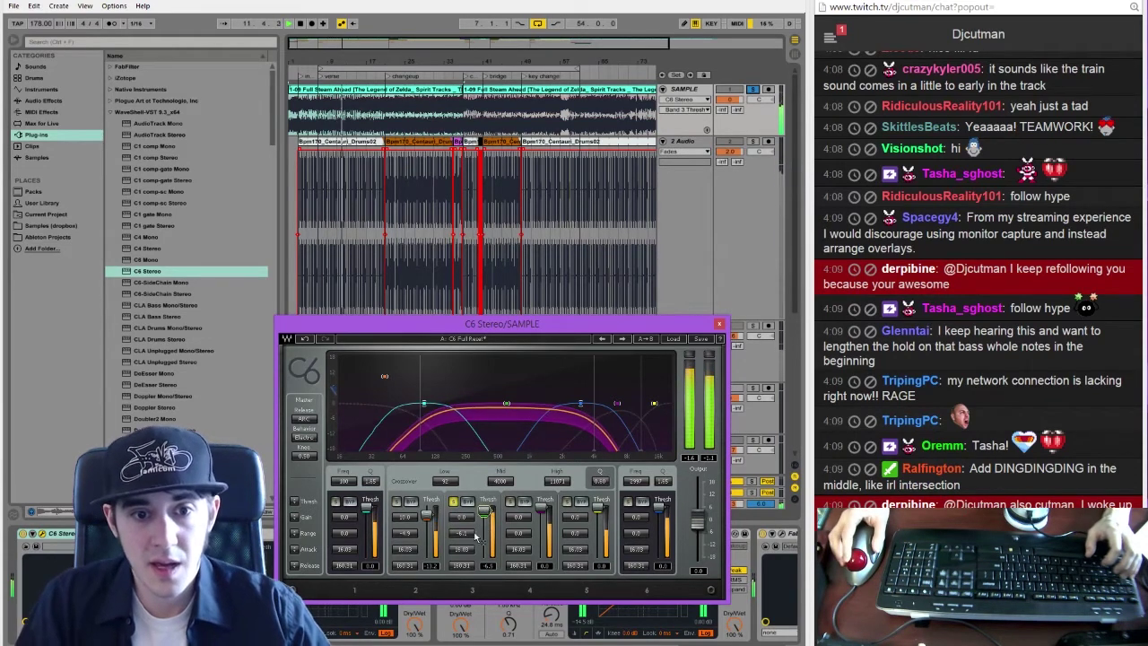
pyautogui.click(454, 502)
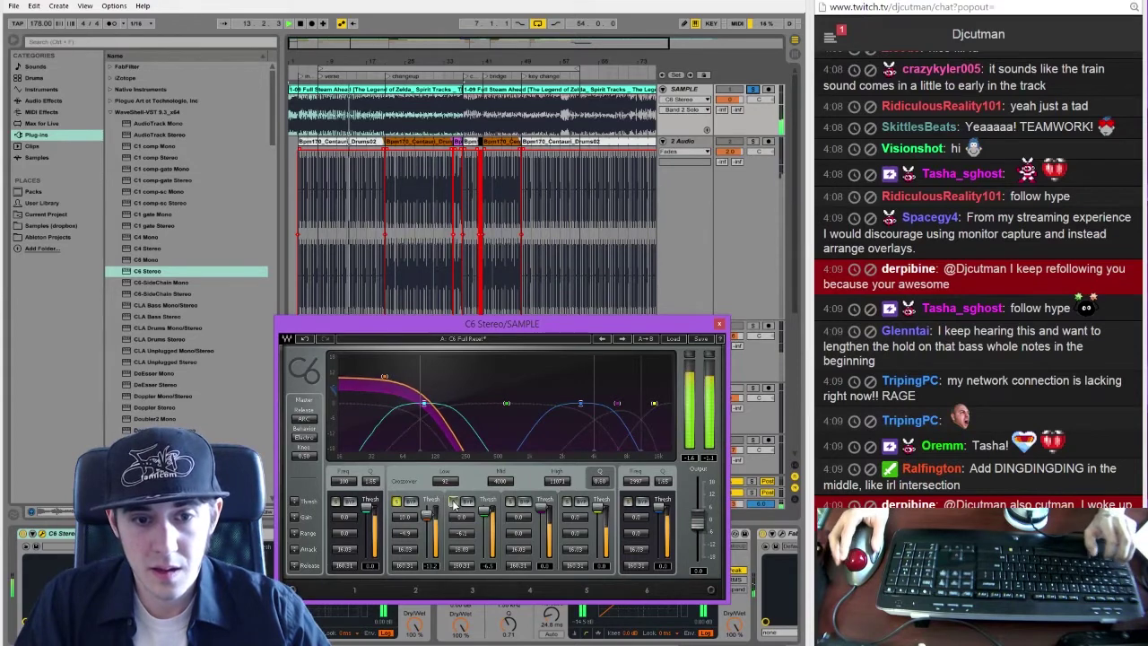
pyautogui.click(396, 502)
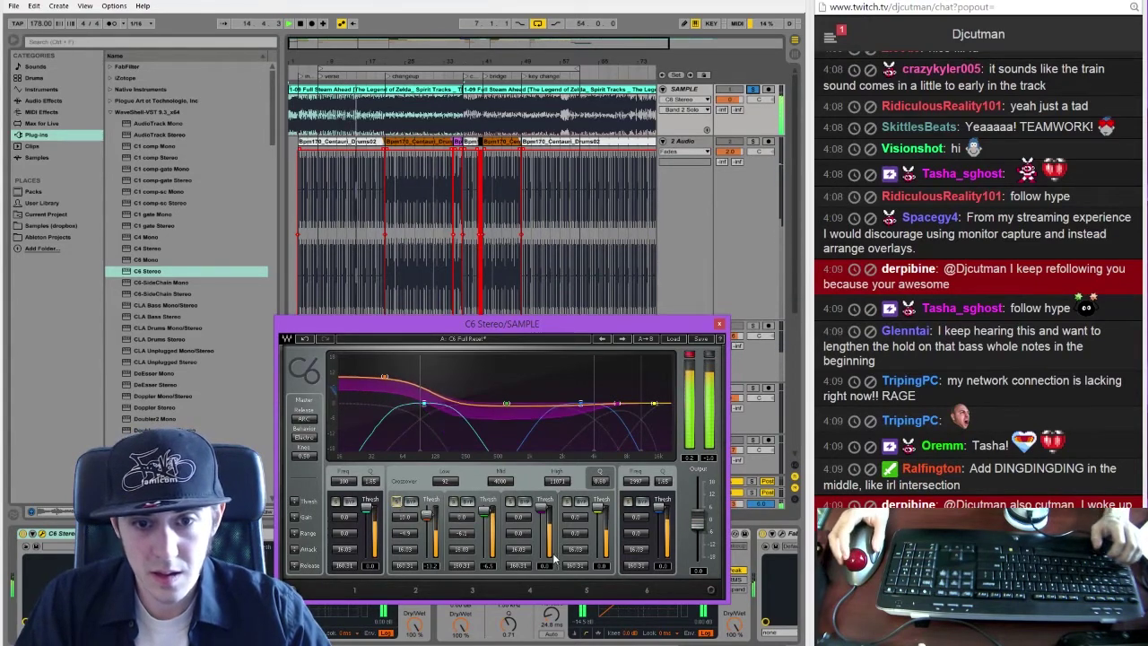
# Solo C6 bands 4 and 5 in turn, giving each a positive range with thresholds of about -24.6 and -35.7, and unsolo them
pyautogui.click(510, 502)
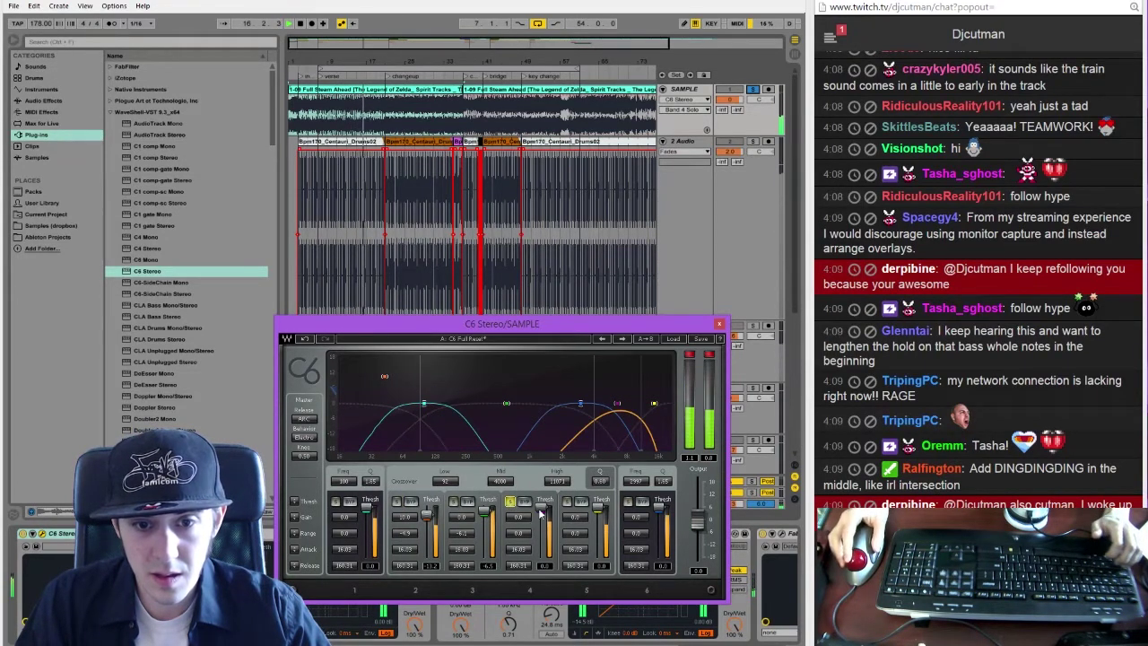
pyautogui.moveTo(520, 534); pyautogui.dragTo(521, 514)
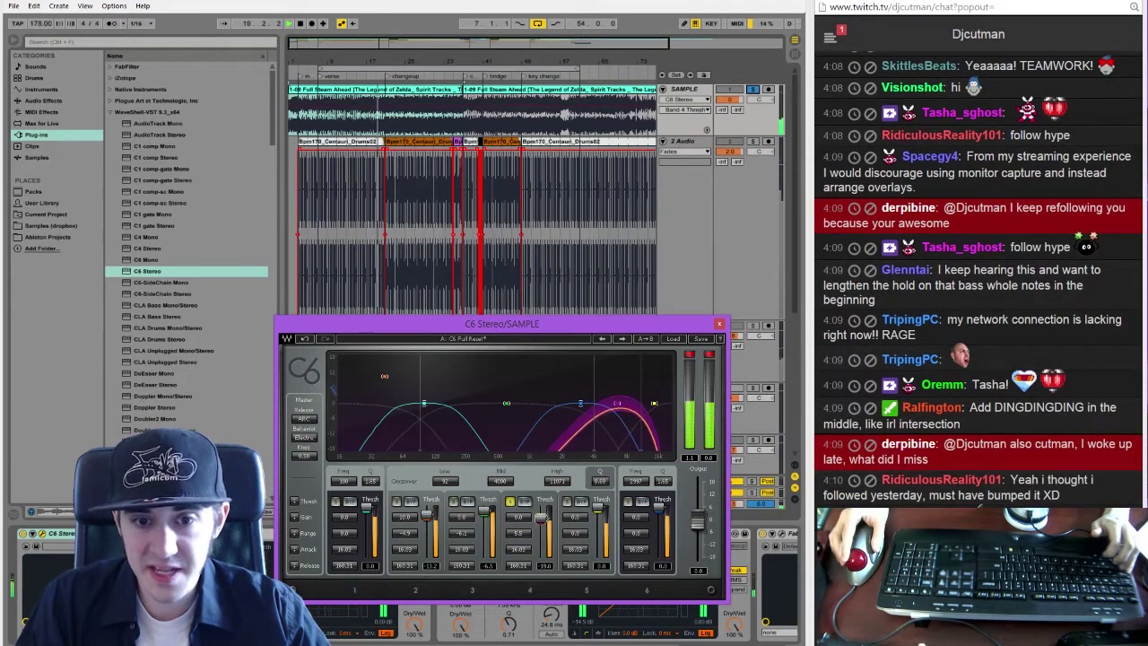
pyautogui.click(567, 501)
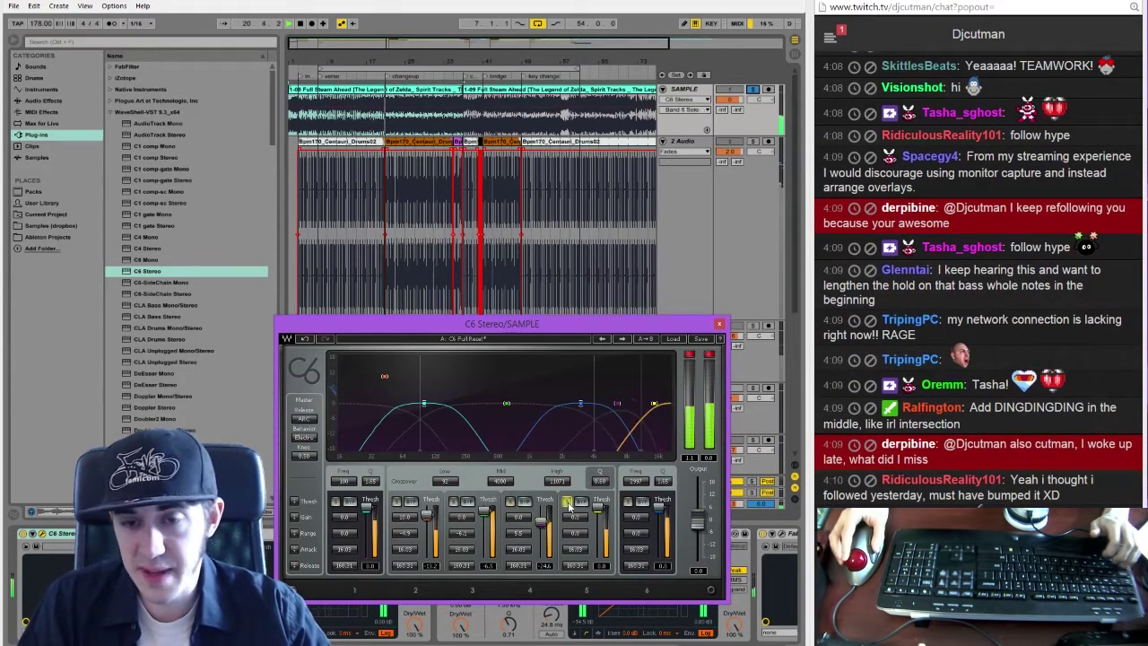
pyautogui.moveTo(574, 533); pyautogui.dragTo(575, 542)
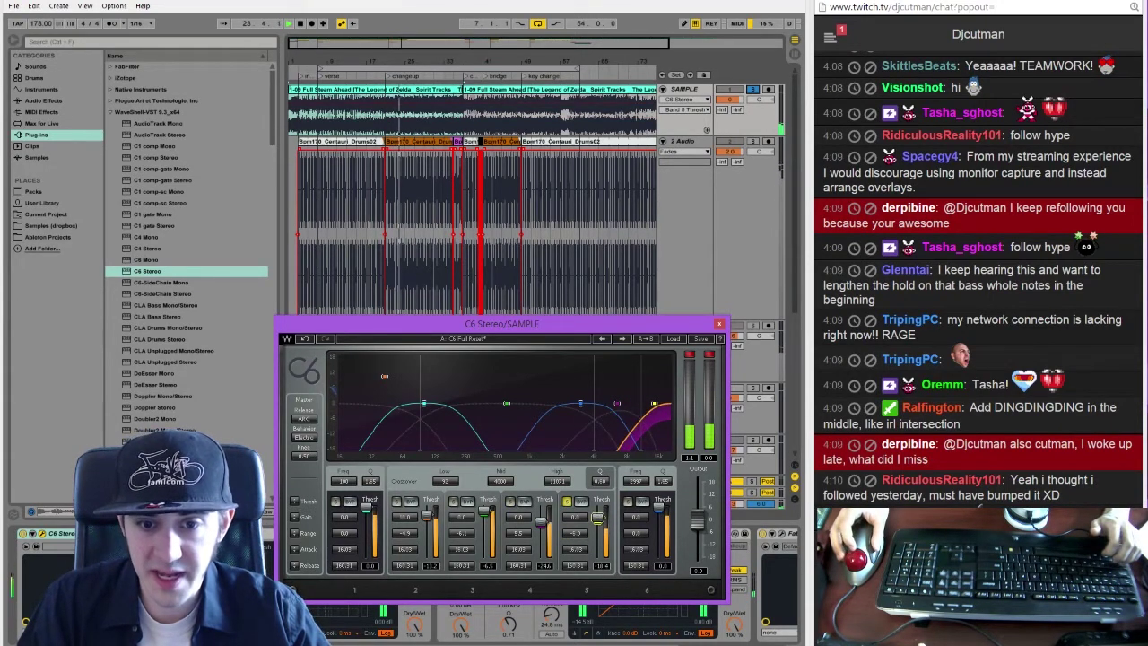
pyautogui.moveTo(575, 533); pyautogui.dragTo(575, 508)
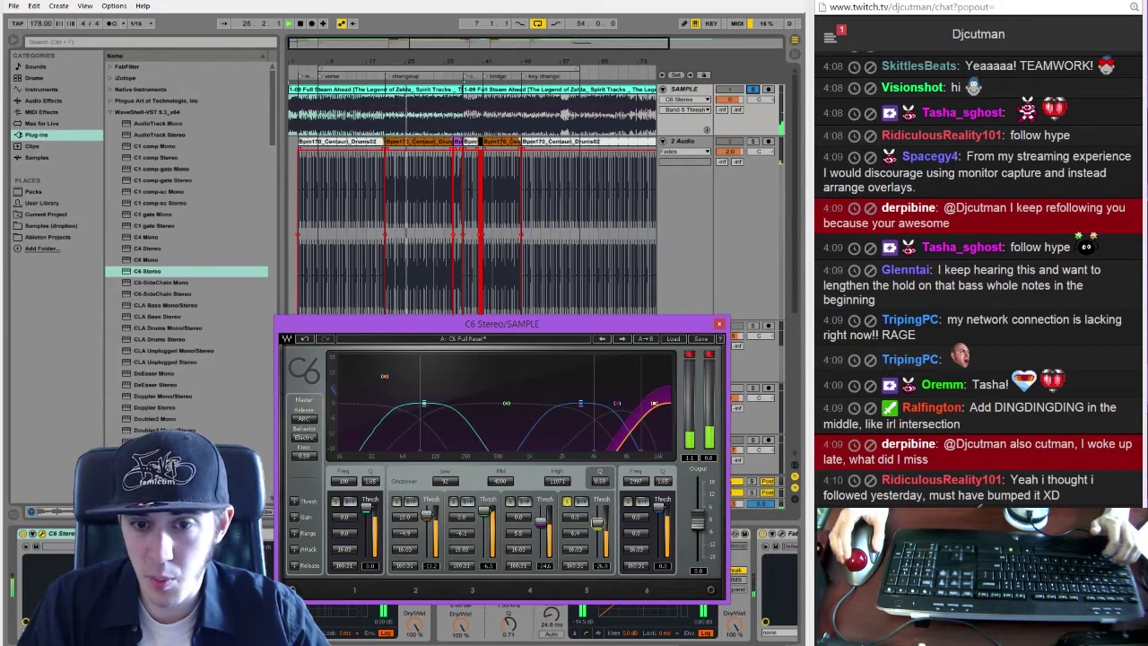
pyautogui.click(568, 503)
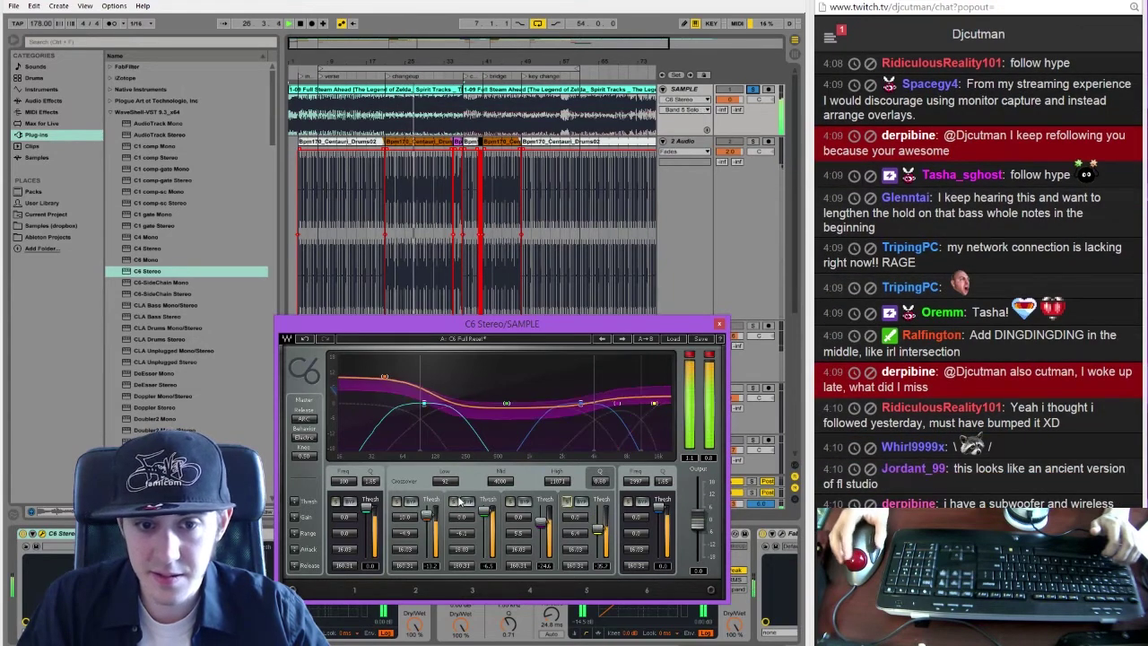
# Raise C6 band 3's gain to about 2.4, reduce band 2's gain, and change band 5's range to about -5.9
pyautogui.click(454, 502)
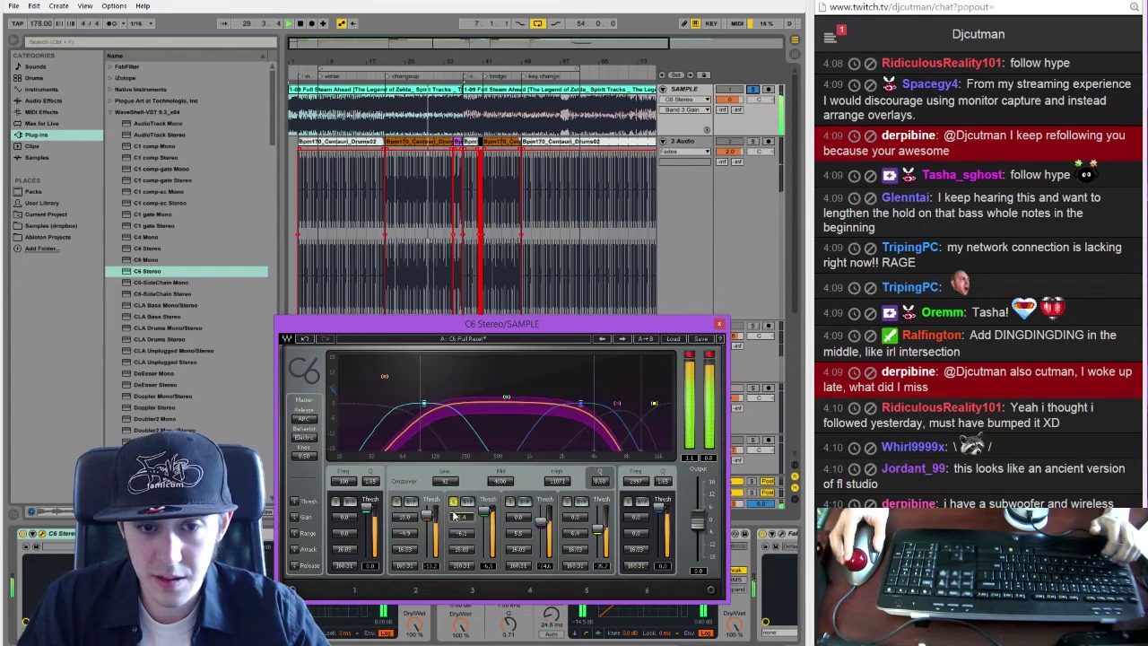
pyautogui.click(453, 502)
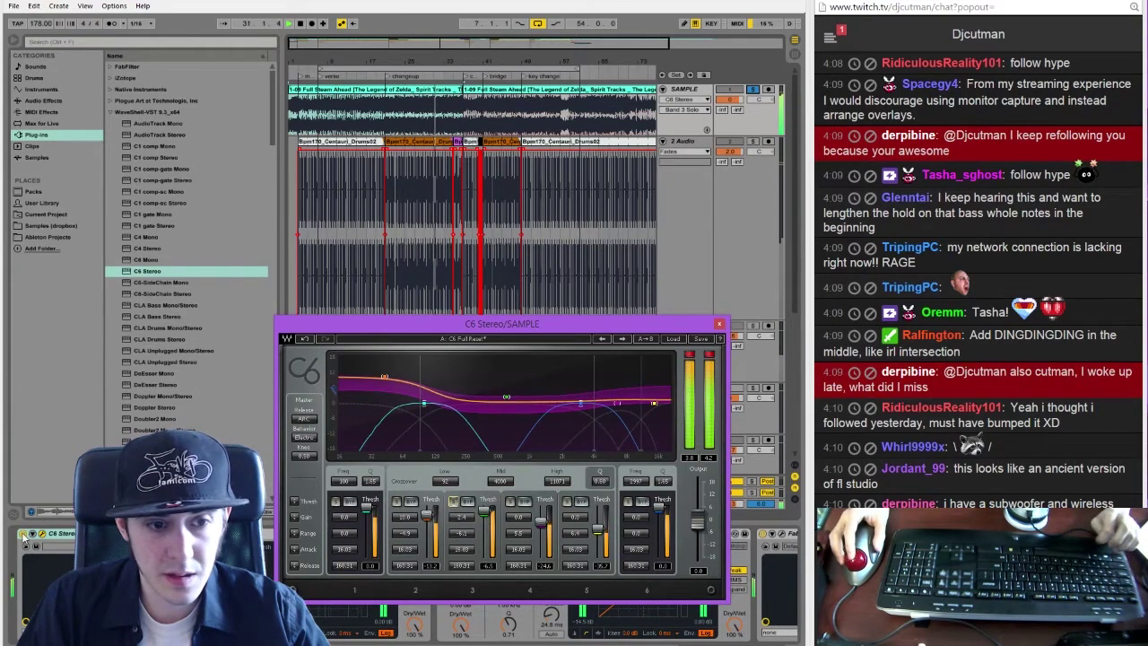
pyautogui.moveTo(405, 518); pyautogui.dragTo(405, 543)
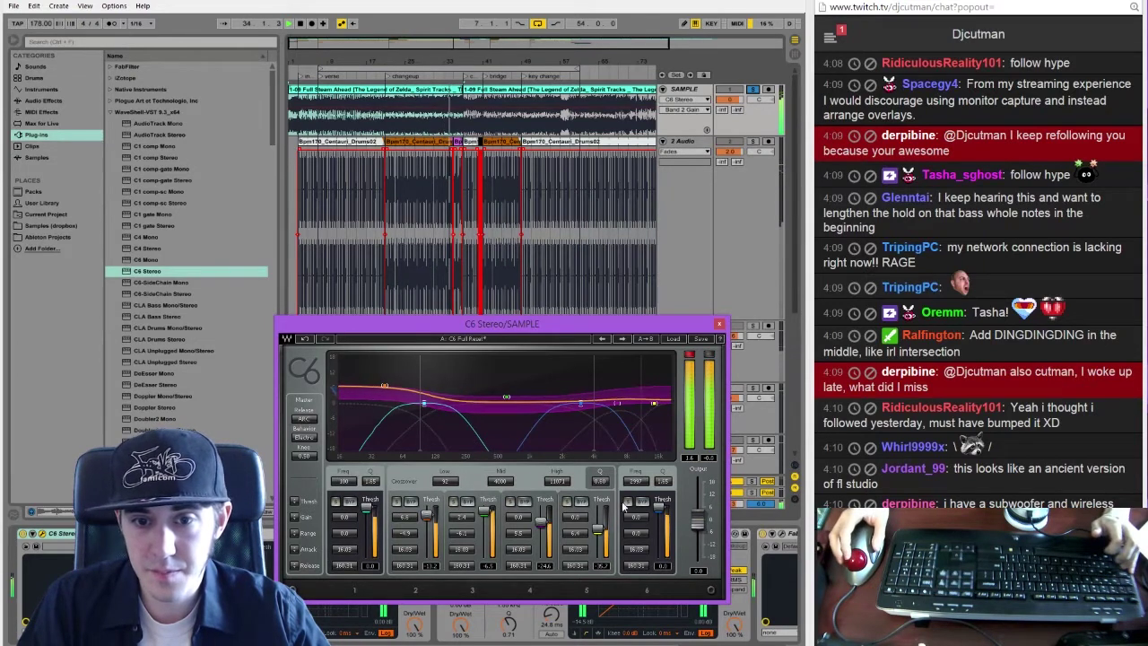
pyautogui.click(510, 501)
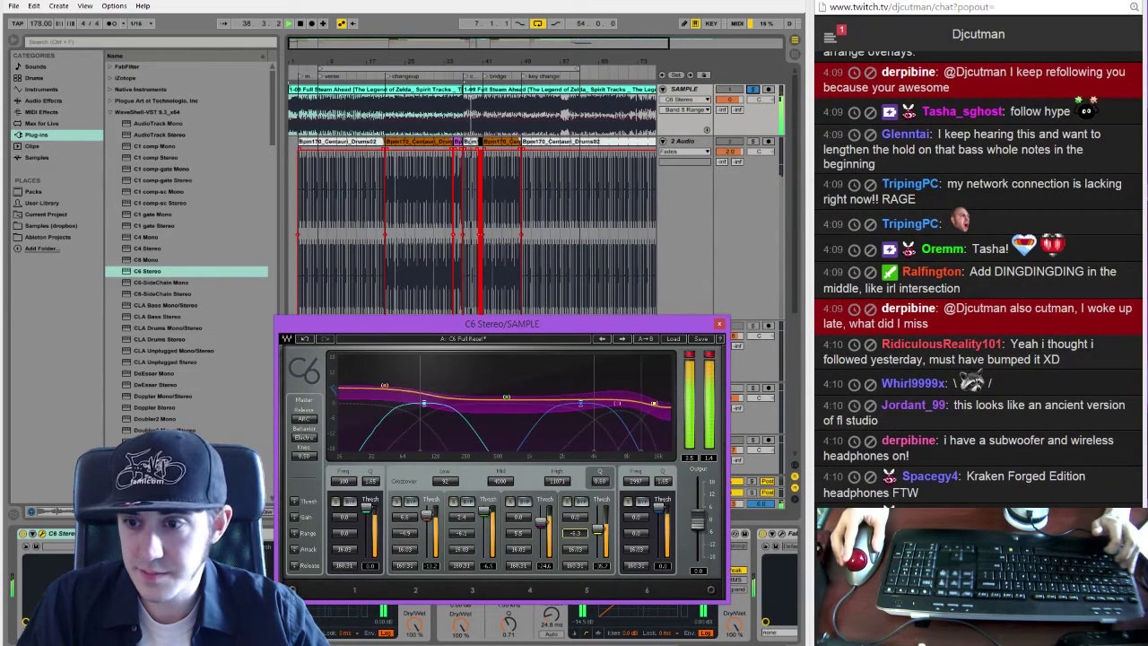
# Bypass C6 on the SAMPLE track and re-enable it to compare the sound
pyautogui.click(23, 533)
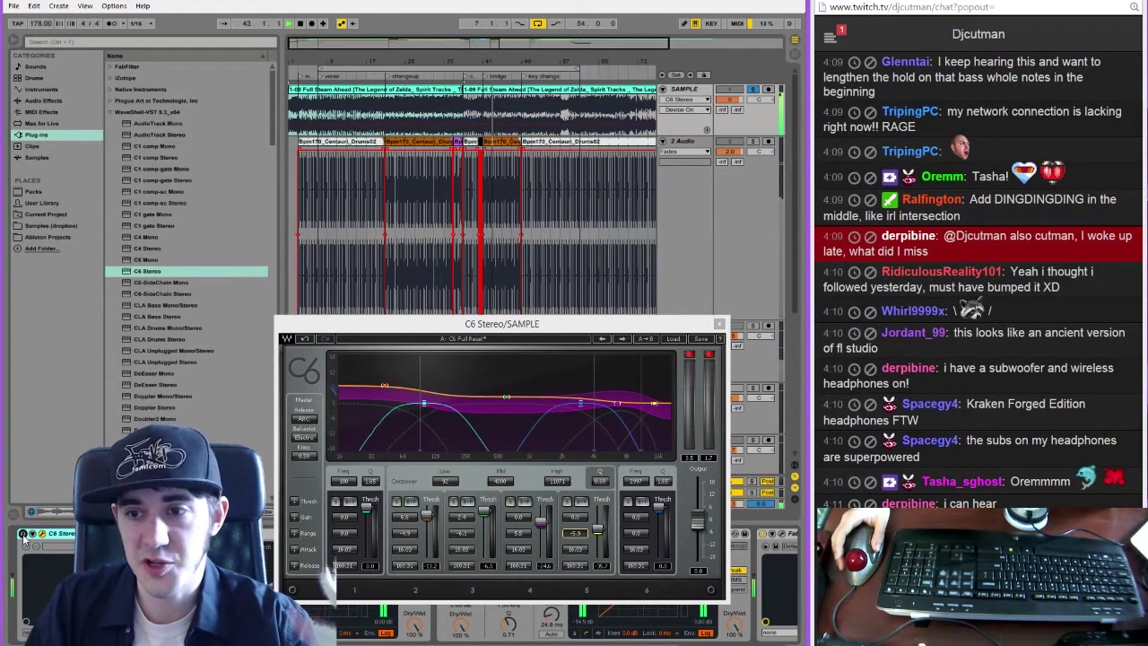
pyautogui.click(23, 533)
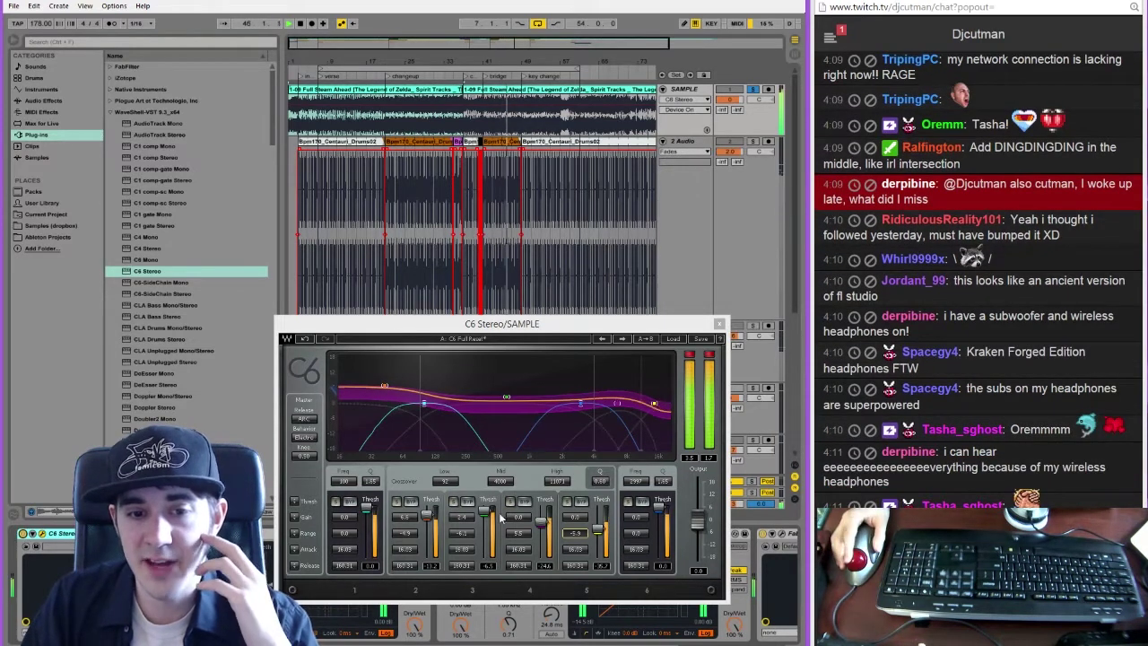
# Lower the C6 thresholds to about -20.7 on band 1 and -11.1 on band 3, and give band 6 range 4.7 and threshold -14.4
pyautogui.click(486, 512)
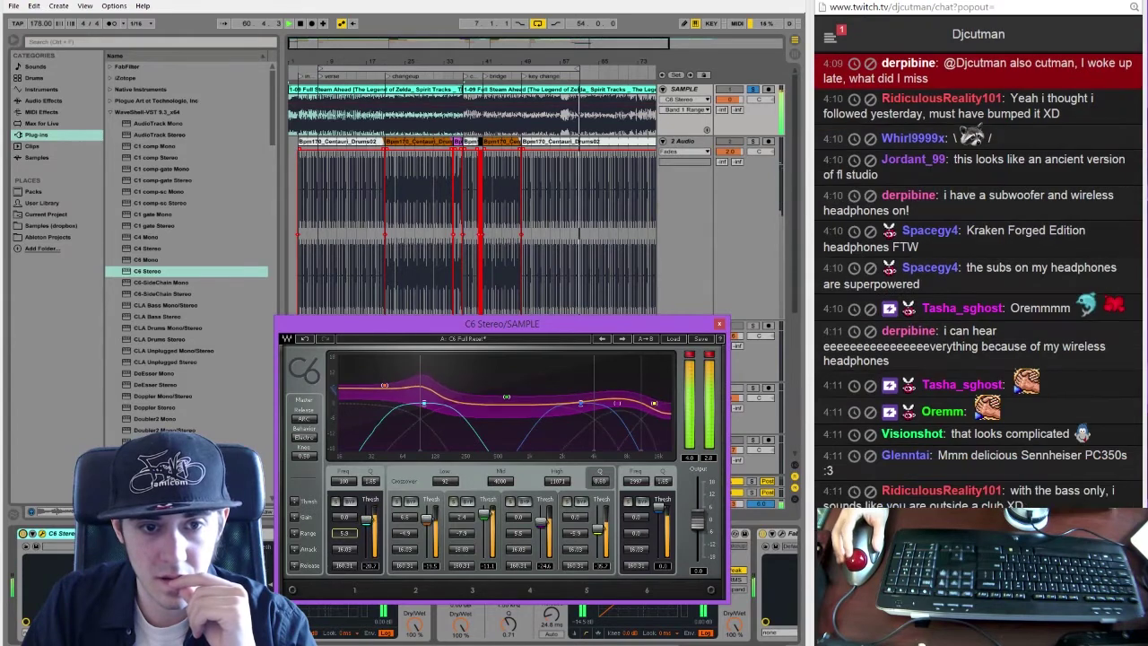
pyautogui.click(631, 503)
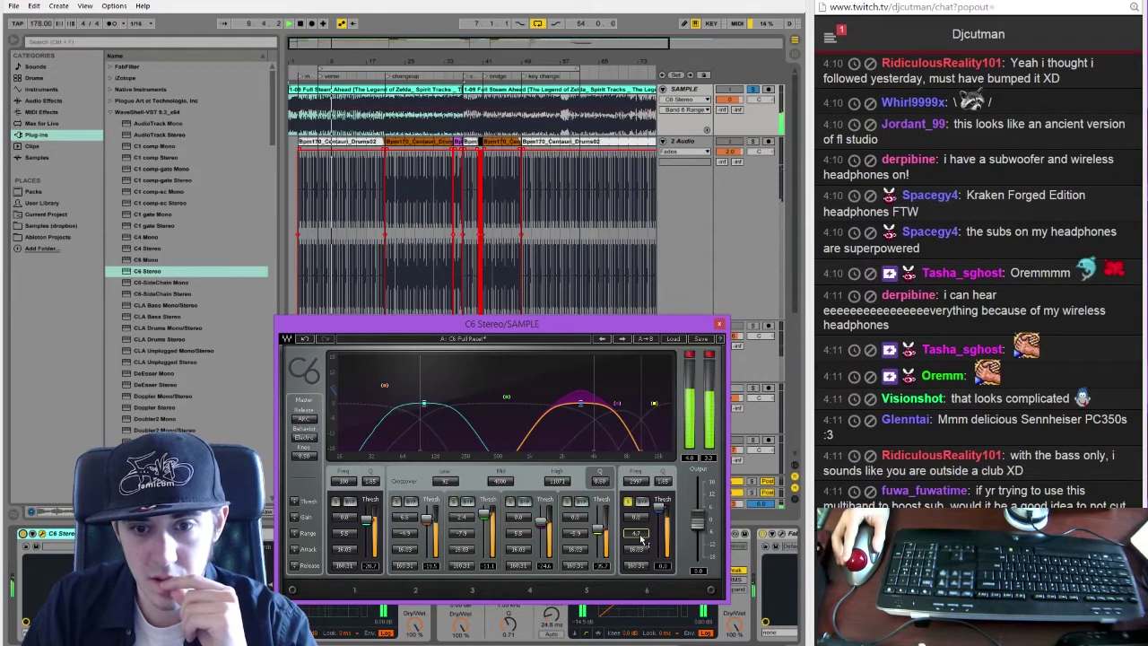
pyautogui.moveTo(659, 507); pyautogui.dragTo(659, 511)
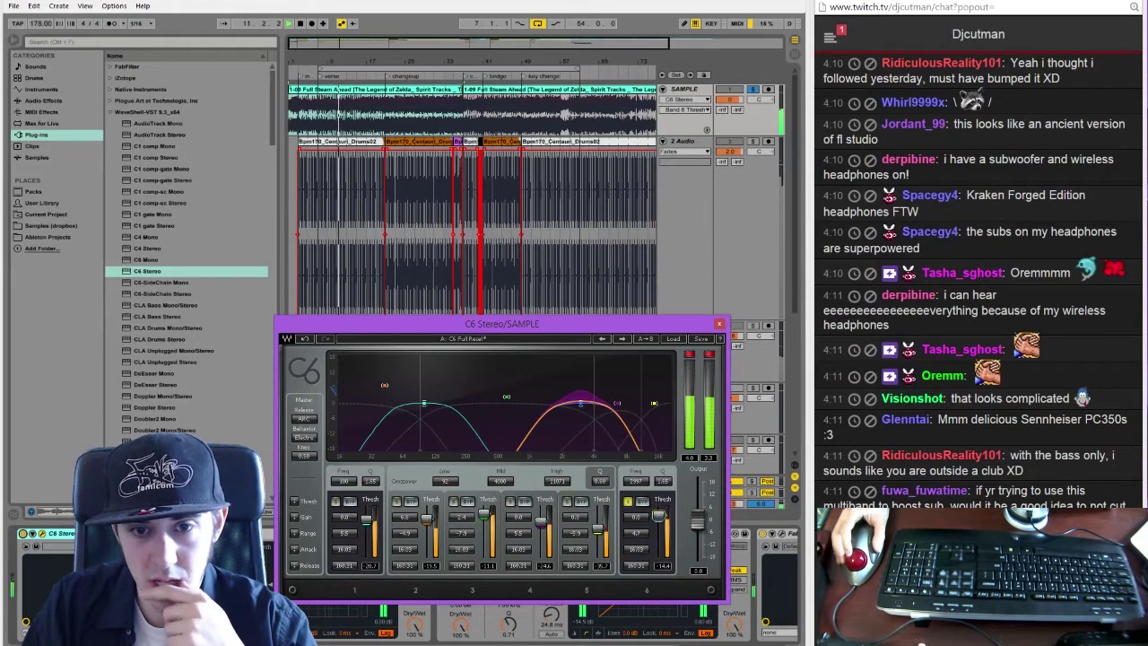
pyautogui.click(631, 503)
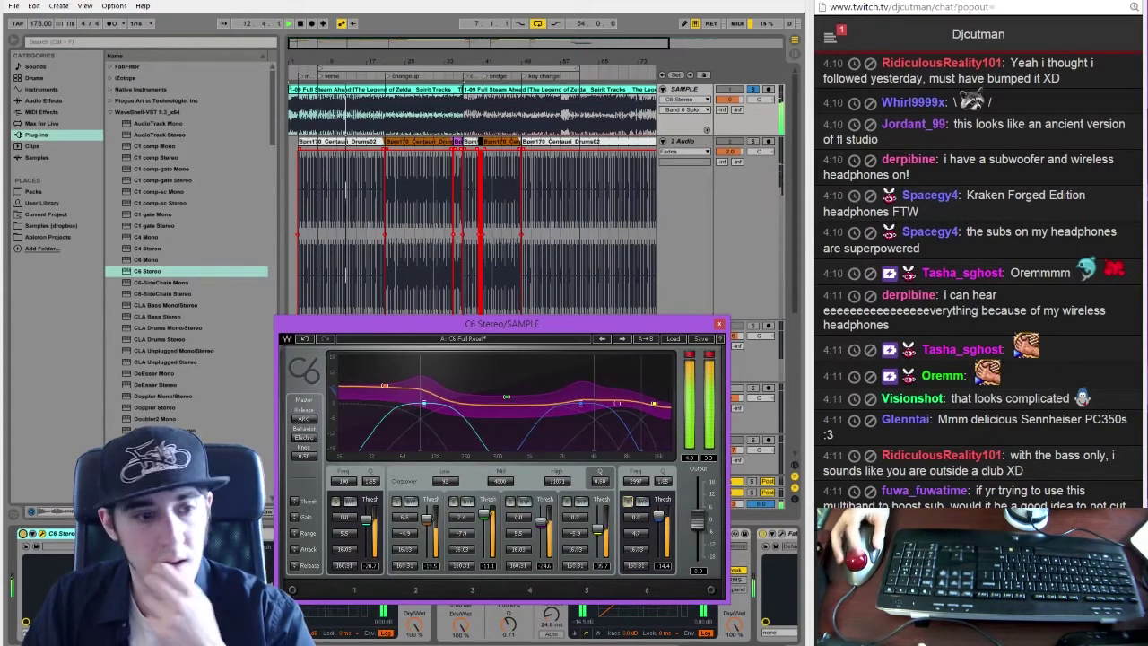
# Compare the soloed sample with C6 off and on, close the C6 window, and unsolo the SAMPLE track
pyautogui.click(22, 534)
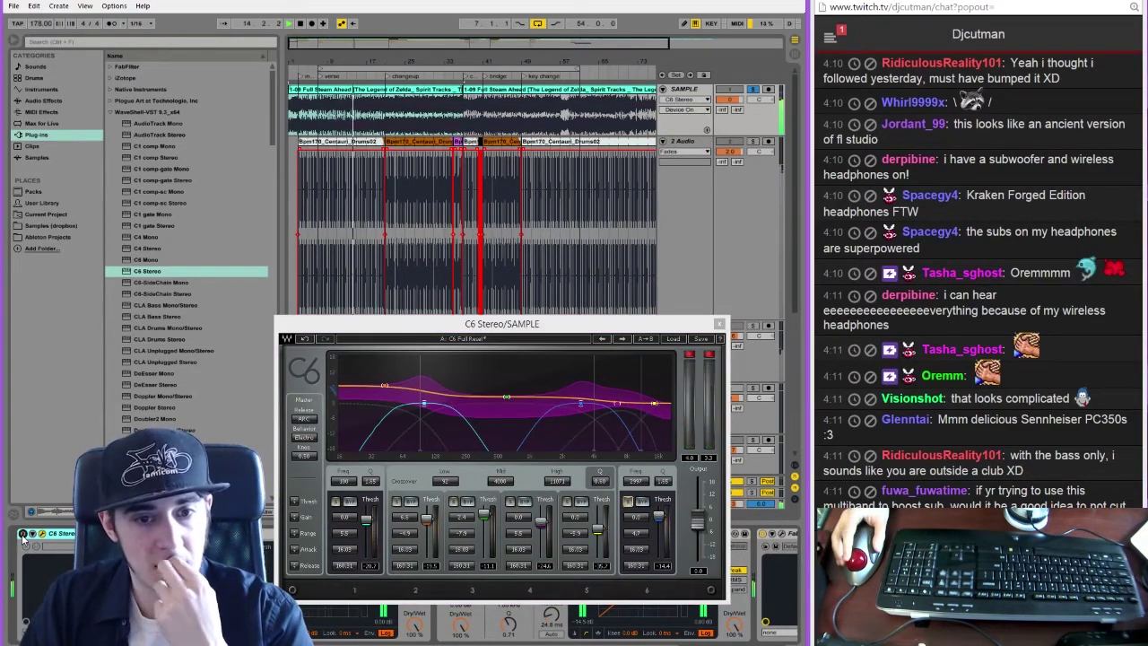
pyautogui.click(23, 534)
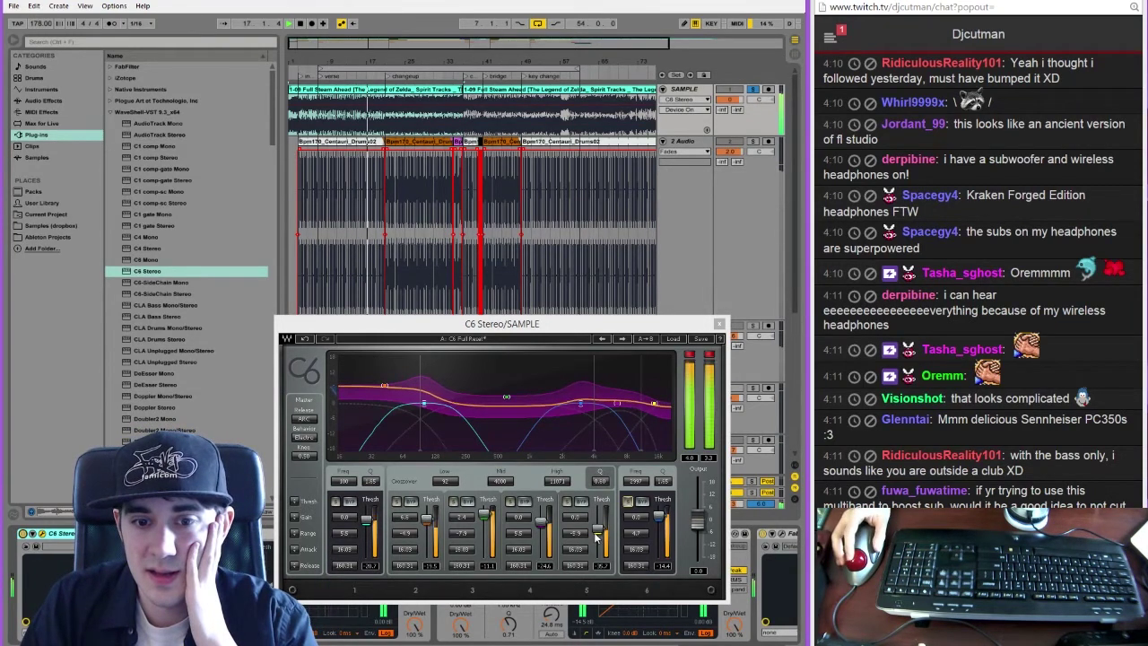
pyautogui.click(718, 324)
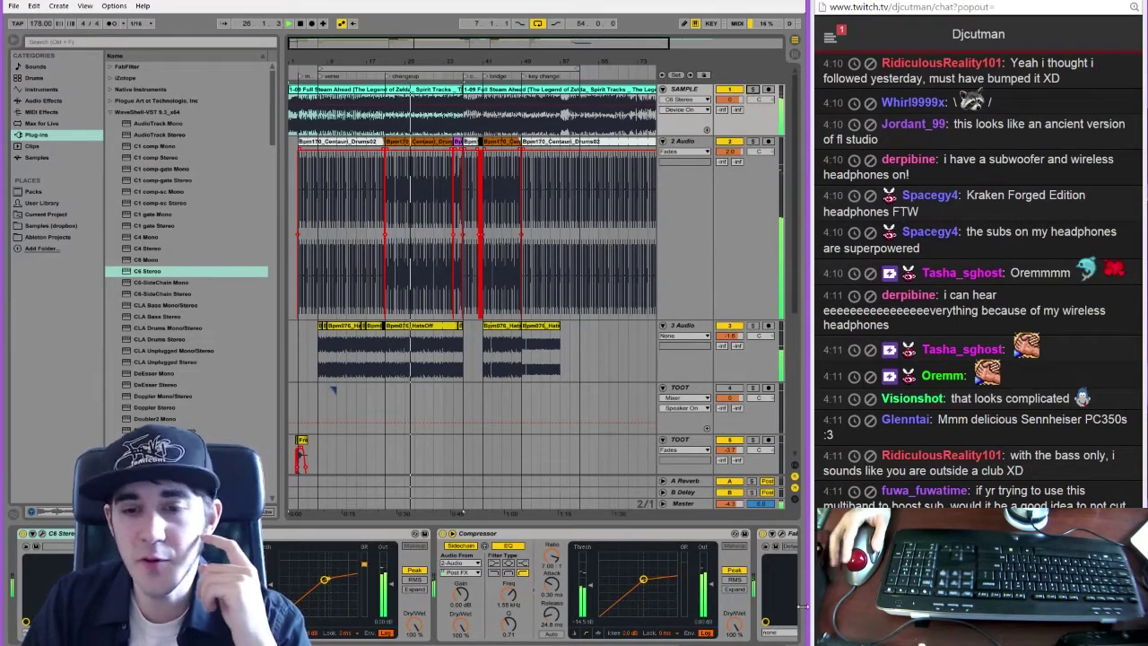
# Collapse the second Compressor in the SAMPLE chain, open the FabFilter Pro-Q 2 window, and solo the SAMPLE track
pyautogui.click(598, 535)
pyautogui.doubleClick(598, 535)
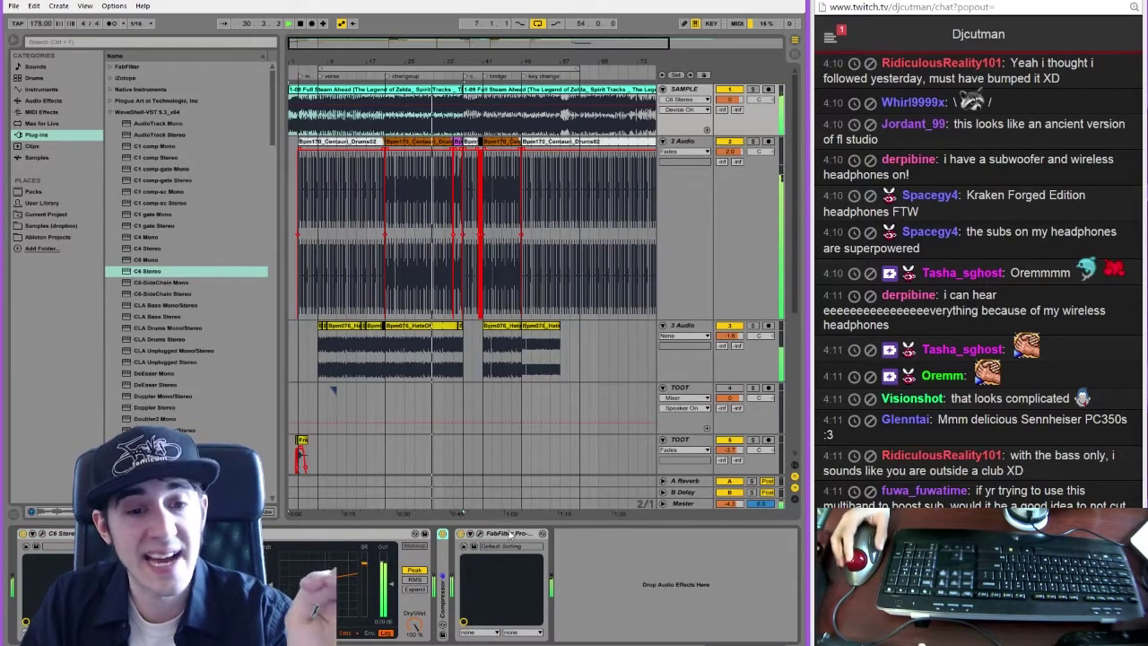
pyautogui.click(479, 534)
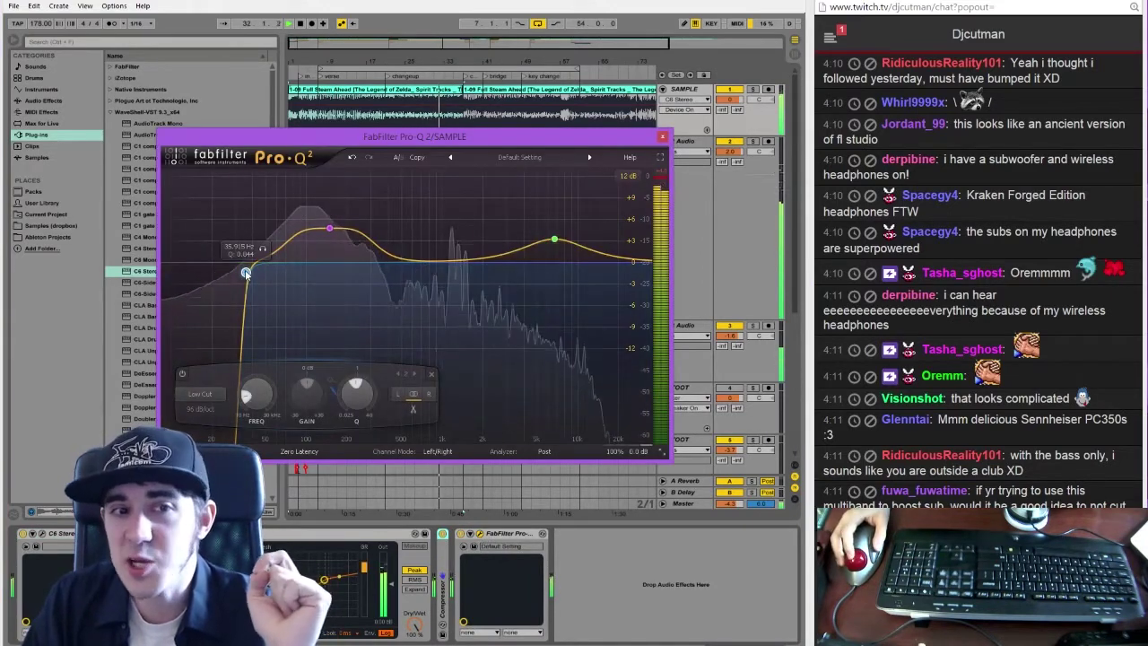
pyautogui.click(754, 90)
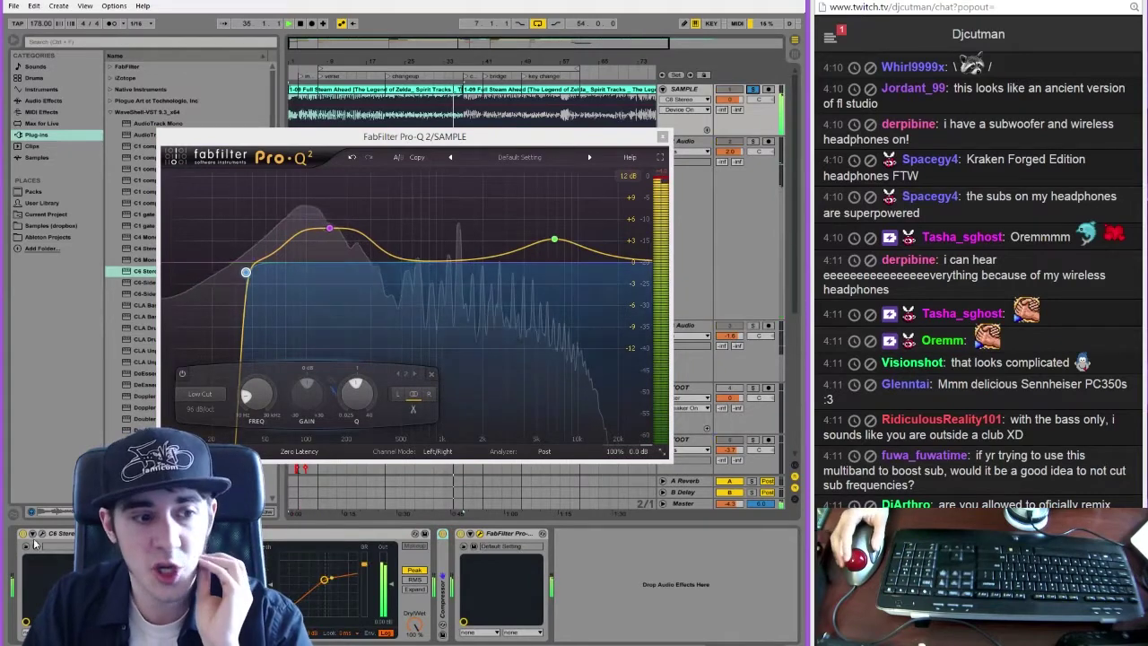
pyautogui.click(666, 182)
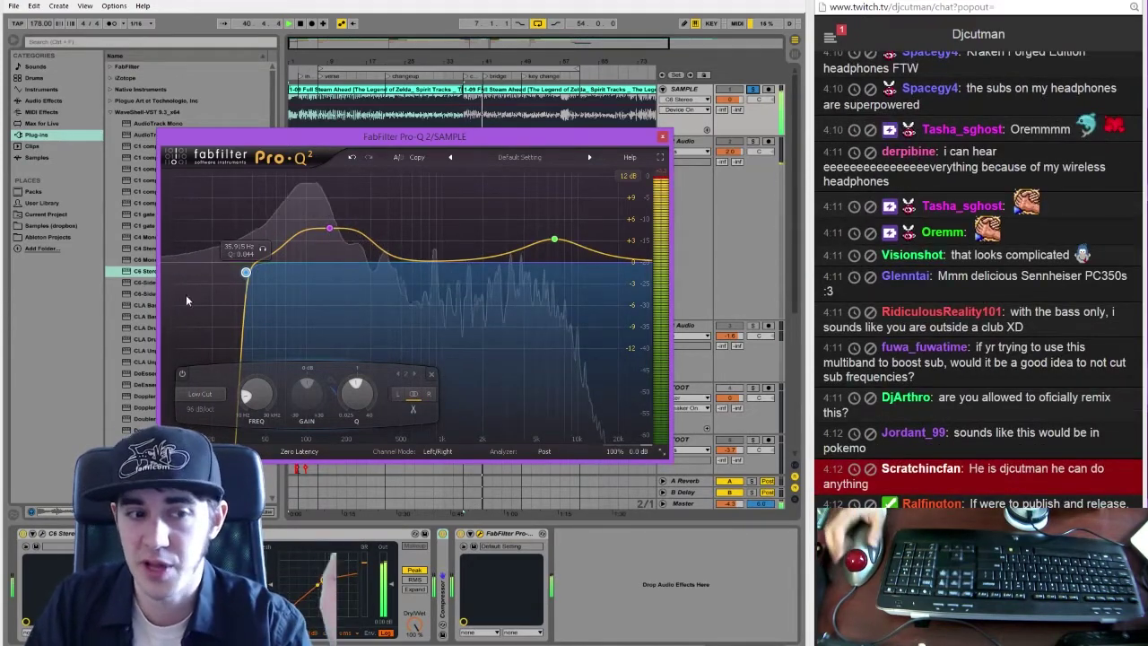
# Open C6 alongside Pro-Q 2, solo band 2 and then band 1 to examine their spectrum, and close C6
pyautogui.click(41, 535)
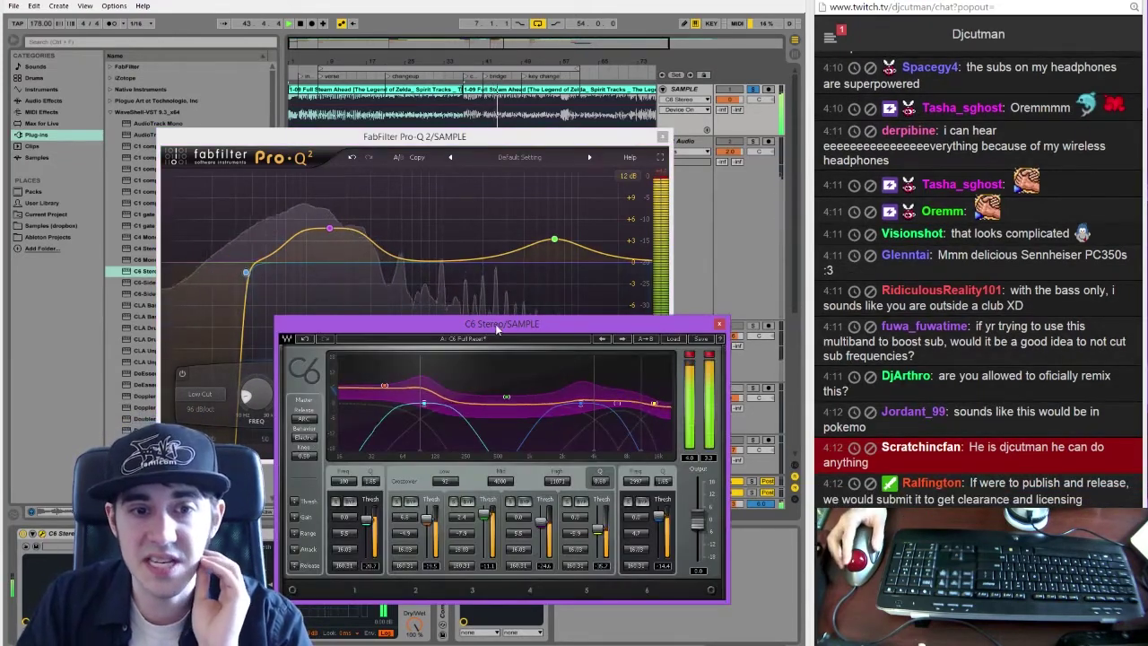
pyautogui.moveTo(495, 323); pyautogui.dragTo(529, 276)
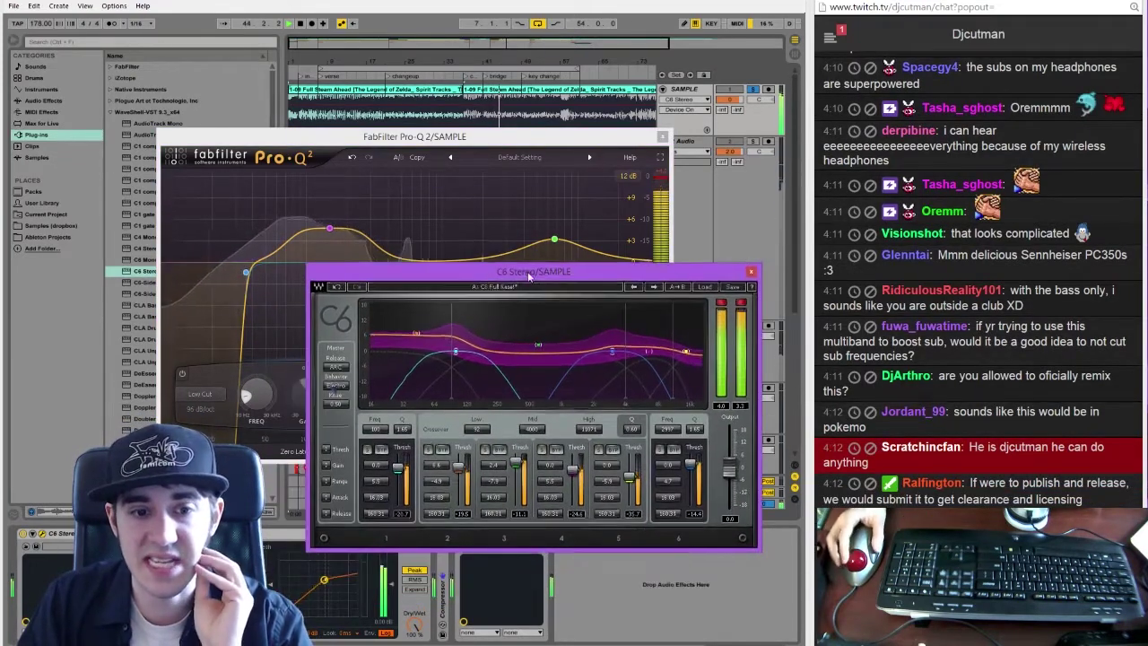
pyautogui.click(428, 448)
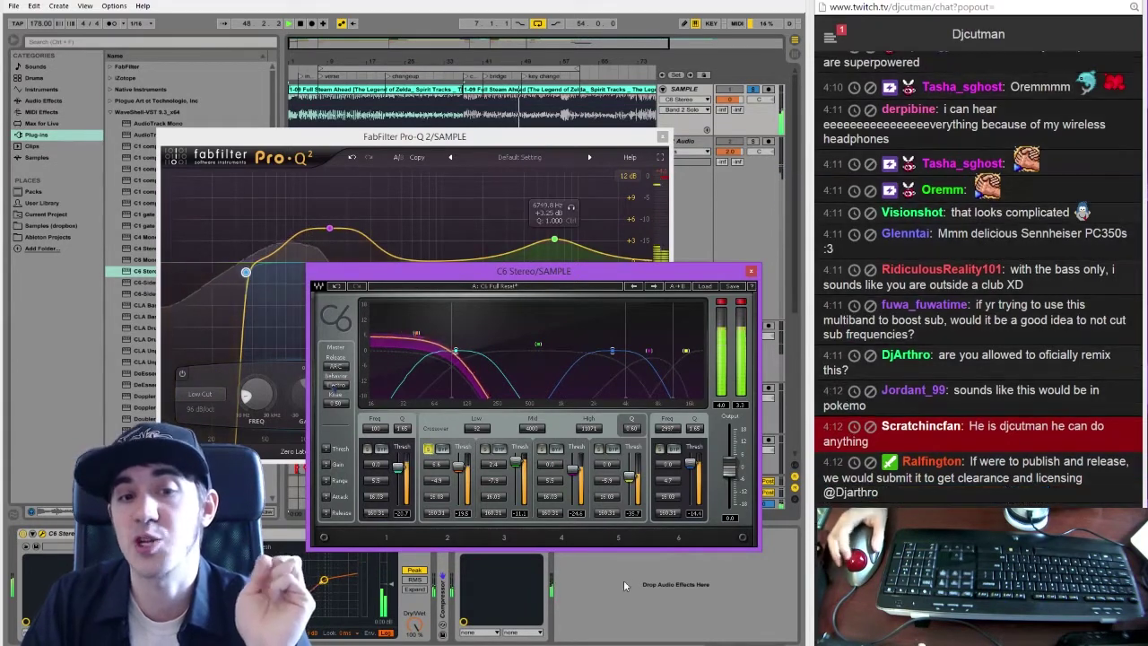
pyautogui.click(366, 448)
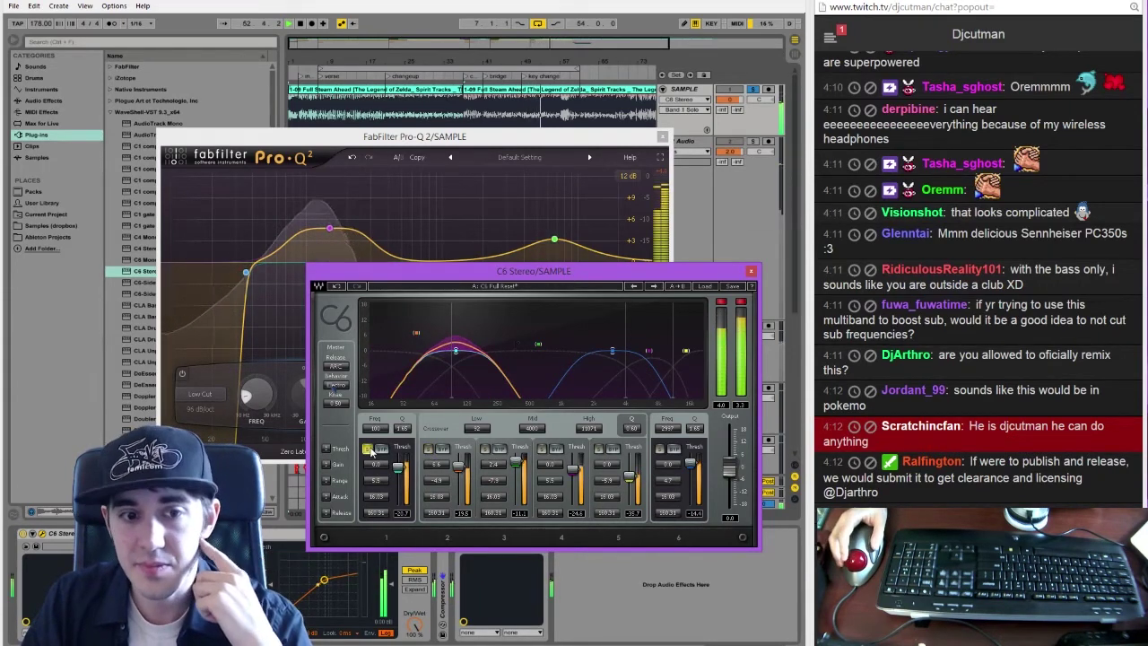
pyautogui.click(751, 270)
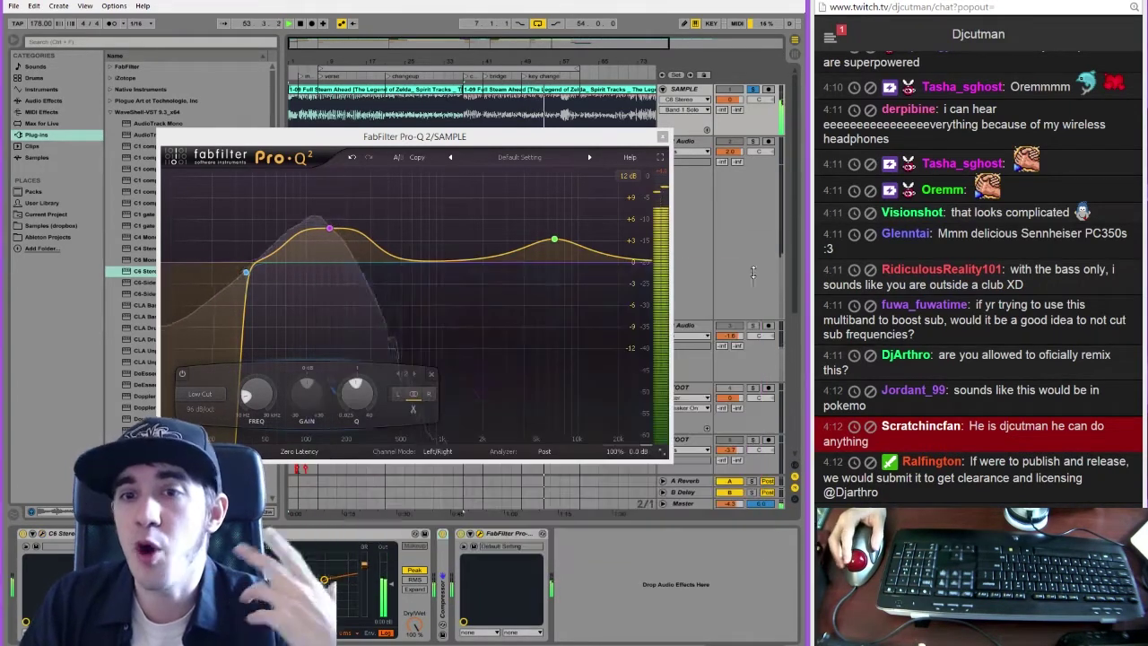
# Bypass the Low Cut band near 36 Hz in Pro-Q 2 and reopen the C6 window
pyautogui.click(244, 272)
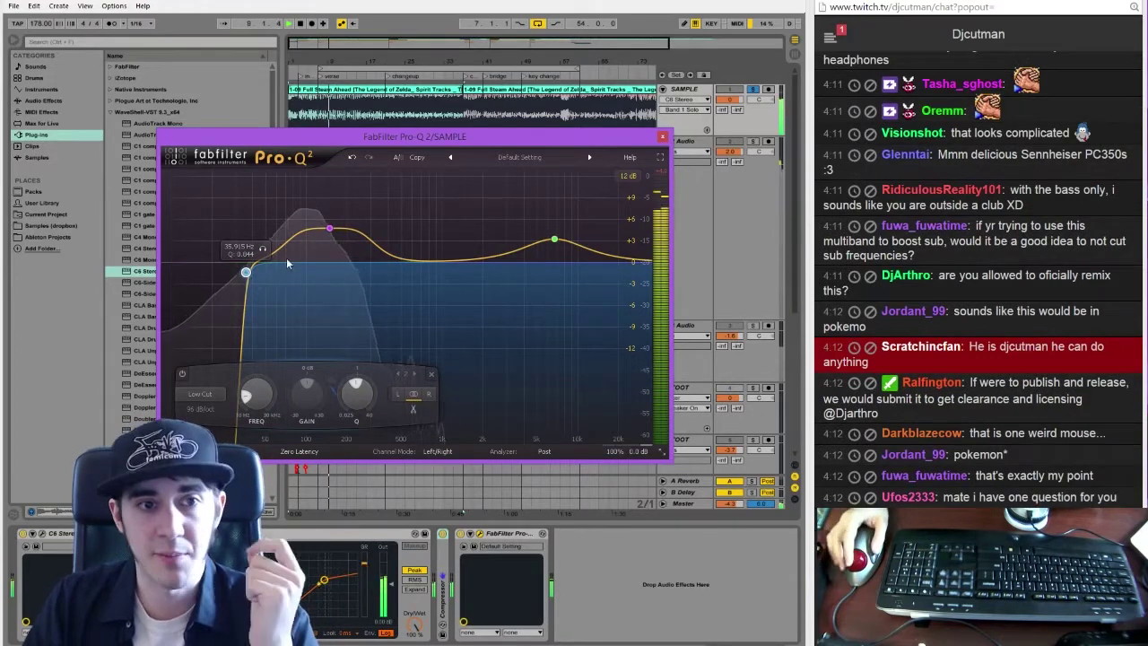
pyautogui.click(183, 368)
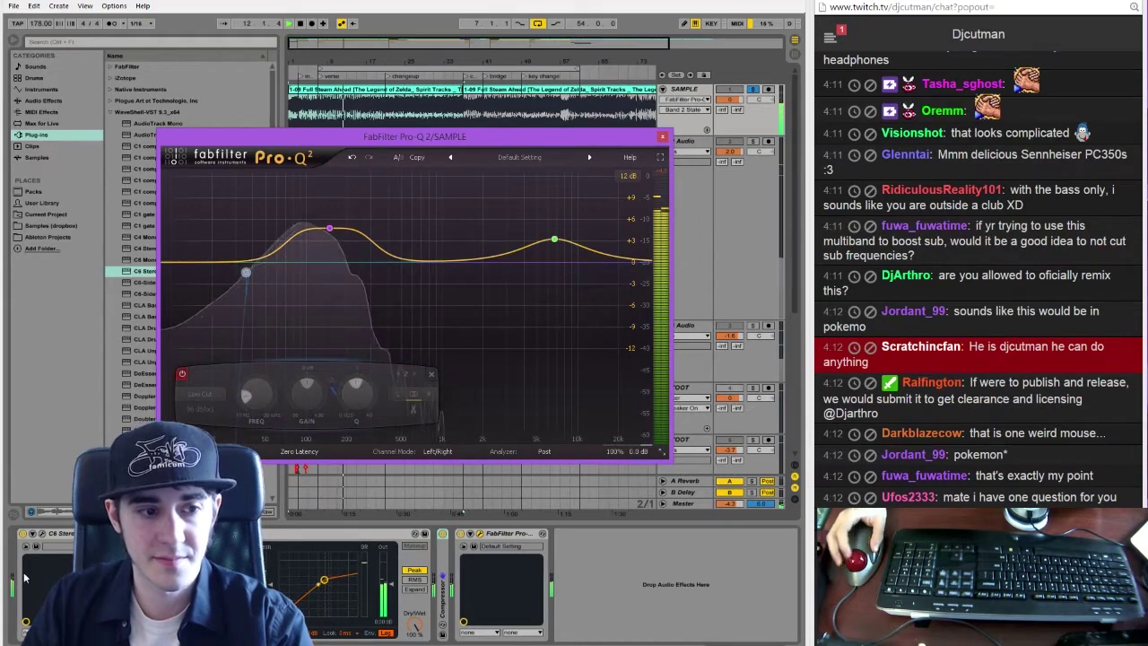
pyautogui.click(43, 533)
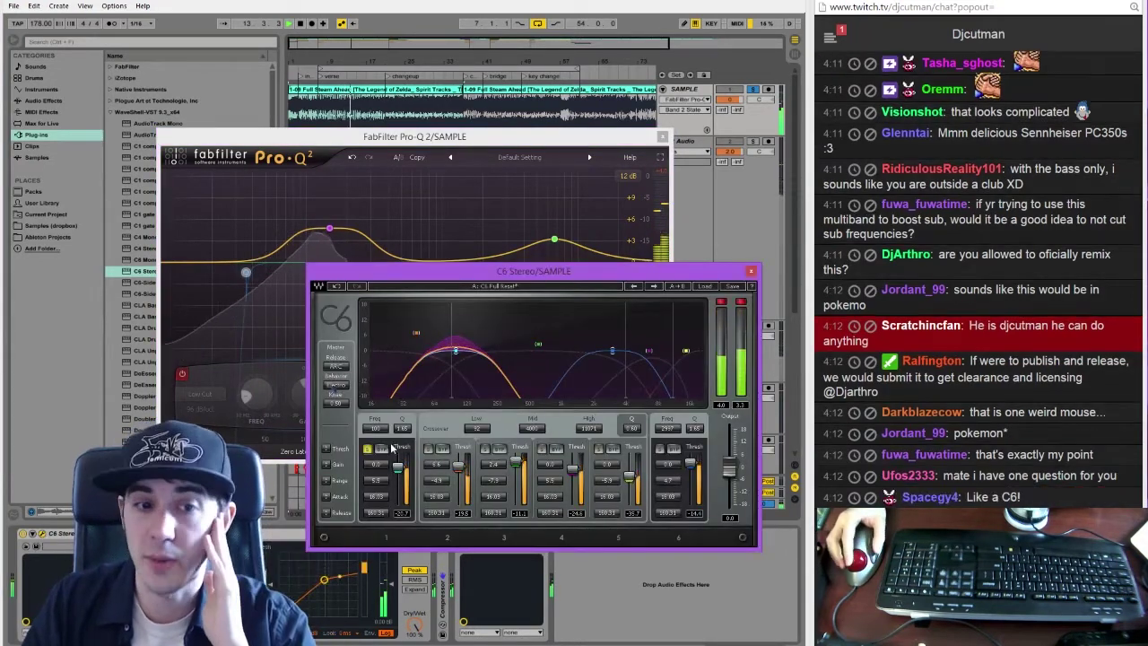
# Close C6, turn the Low Cut band near 36 Hz back on in Pro-Q 2, and close the equalizer window
pyautogui.click(750, 271)
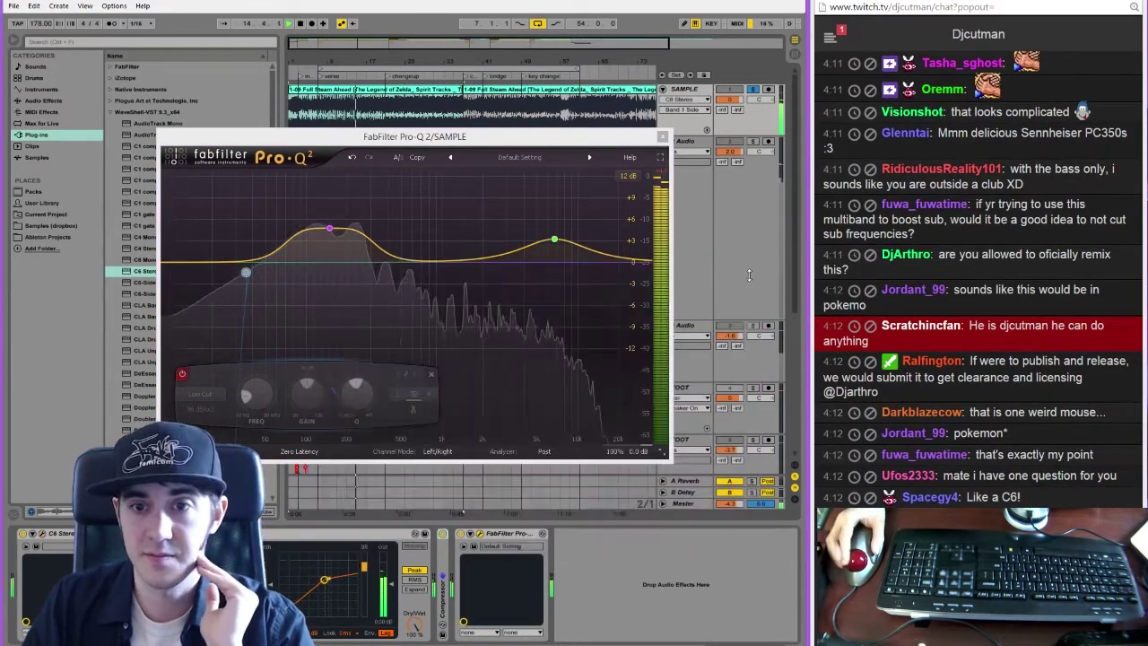
pyautogui.click(248, 269)
pyautogui.click(183, 375)
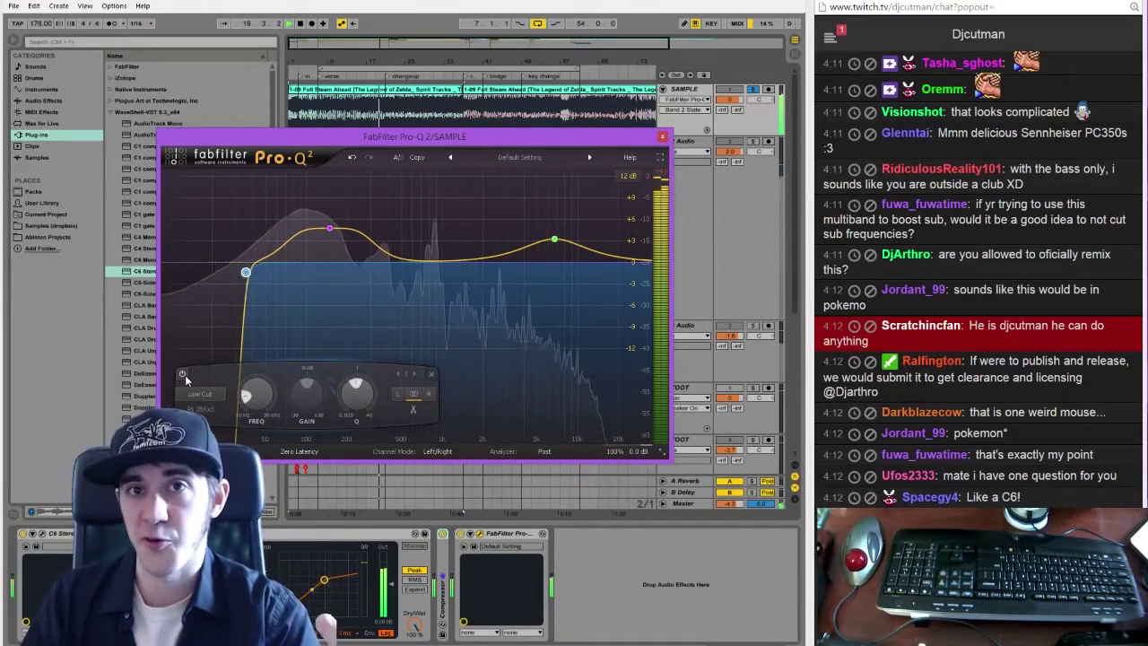
pyautogui.click(663, 137)
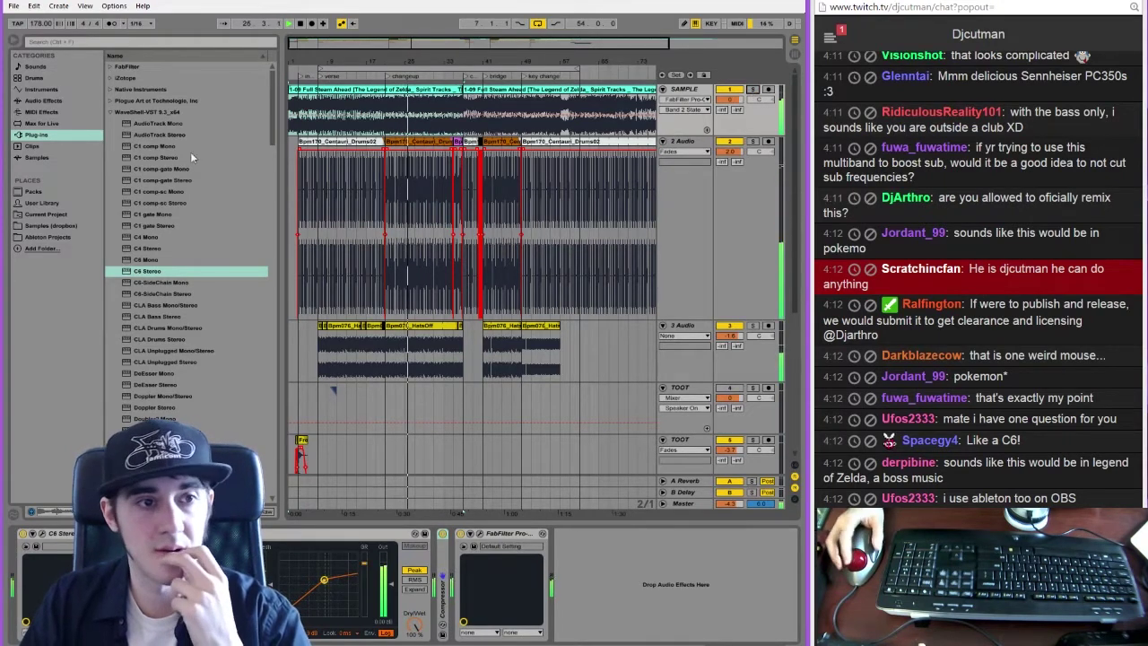
# Find iZotope Ozone 5 Imager among the plug-ins and add it to the SAMPLE track, with its window moved clear of the device chain
pyautogui.click(110, 67)
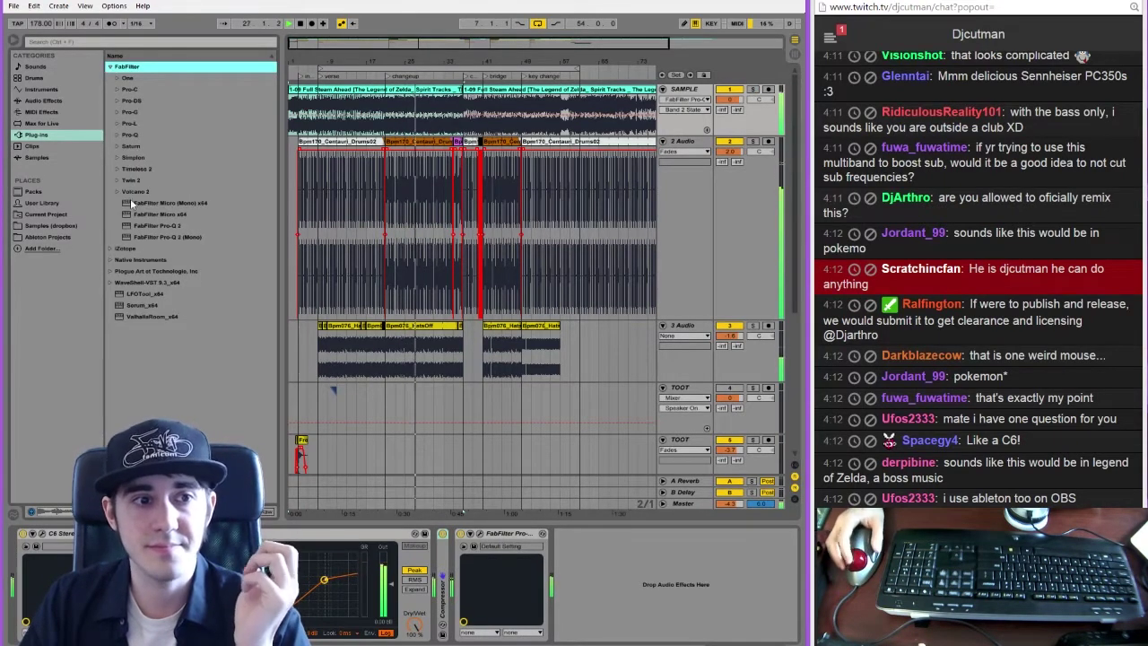
pyautogui.click(110, 67)
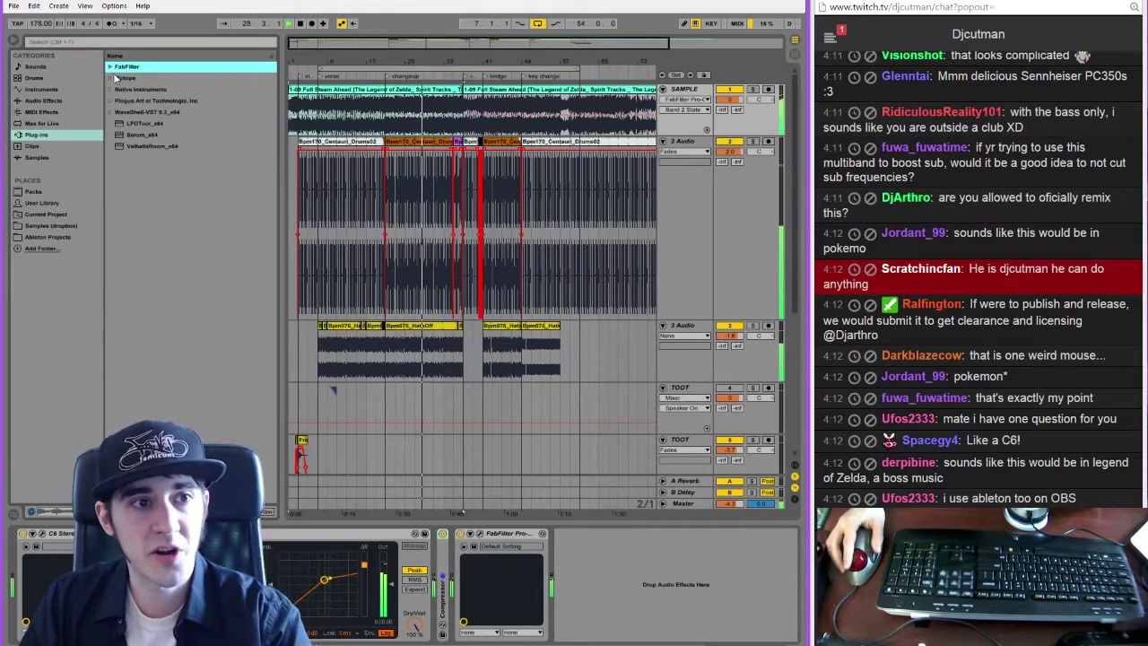
pyautogui.click(110, 79)
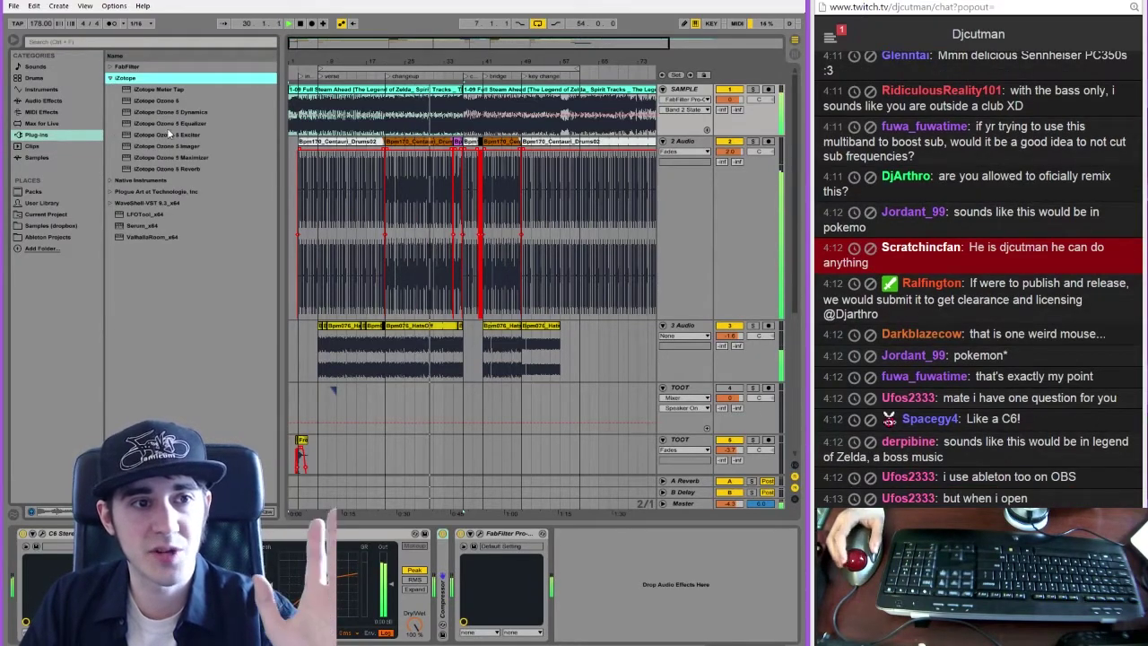
pyautogui.moveTo(169, 143); pyautogui.dragTo(173, 221)
pyautogui.press('space')
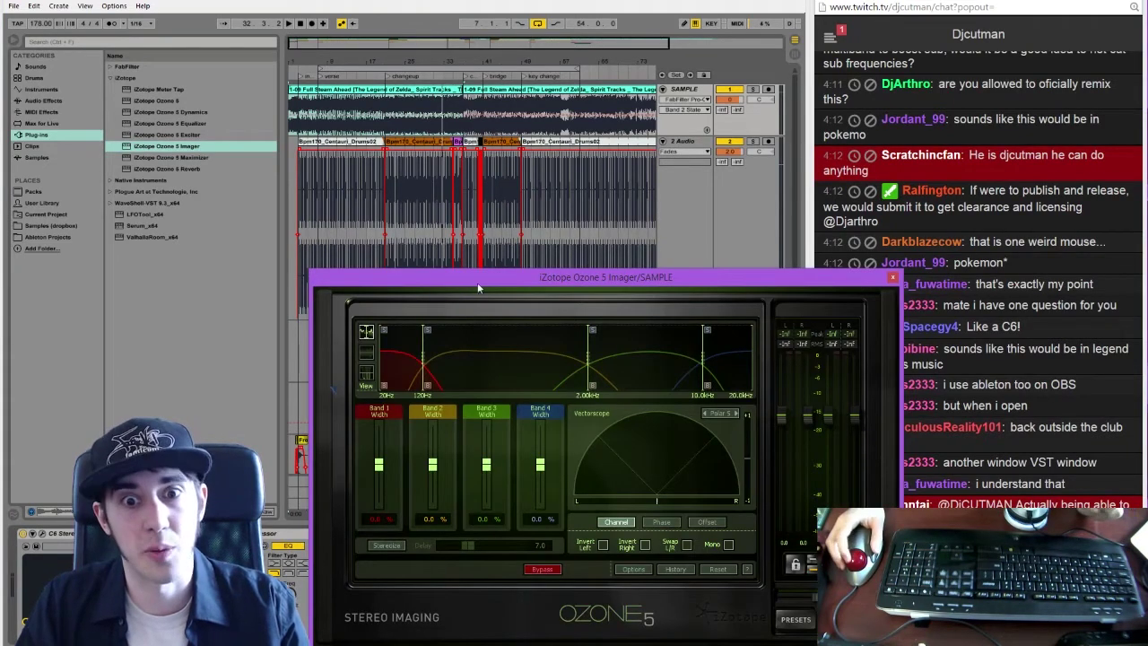
pyautogui.moveTo(511, 279); pyautogui.dragTo(407, 146)
# Play the song from the start to examine the sample's stereo image in the Imager's vectorscope, and stop playback
pyautogui.press('space')
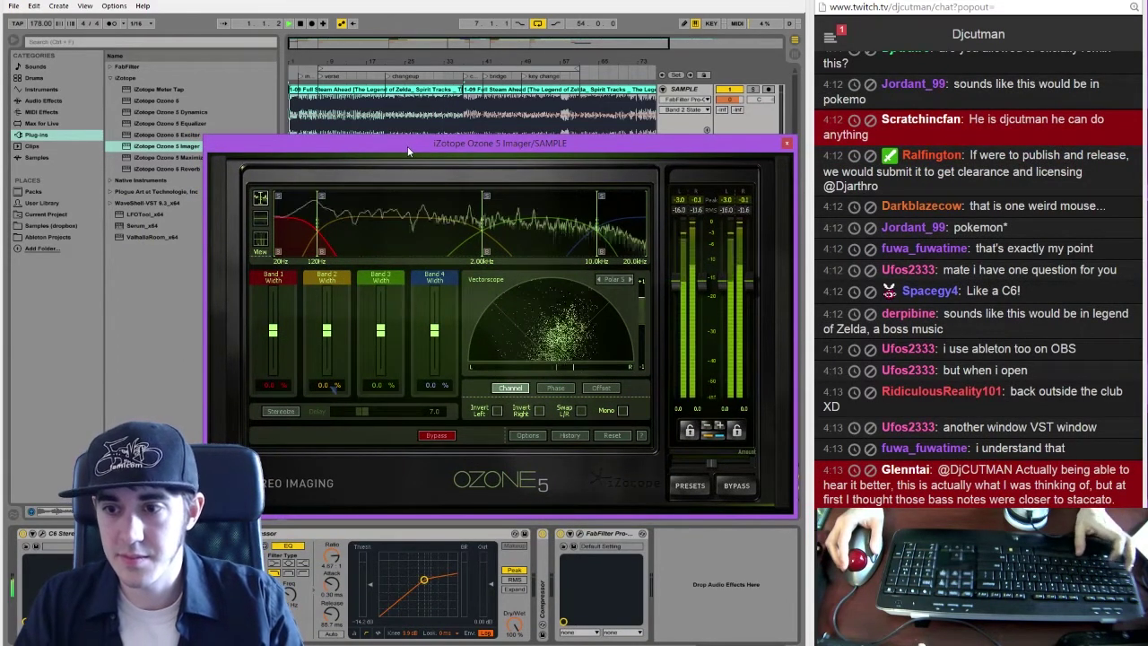
pyautogui.press('space')
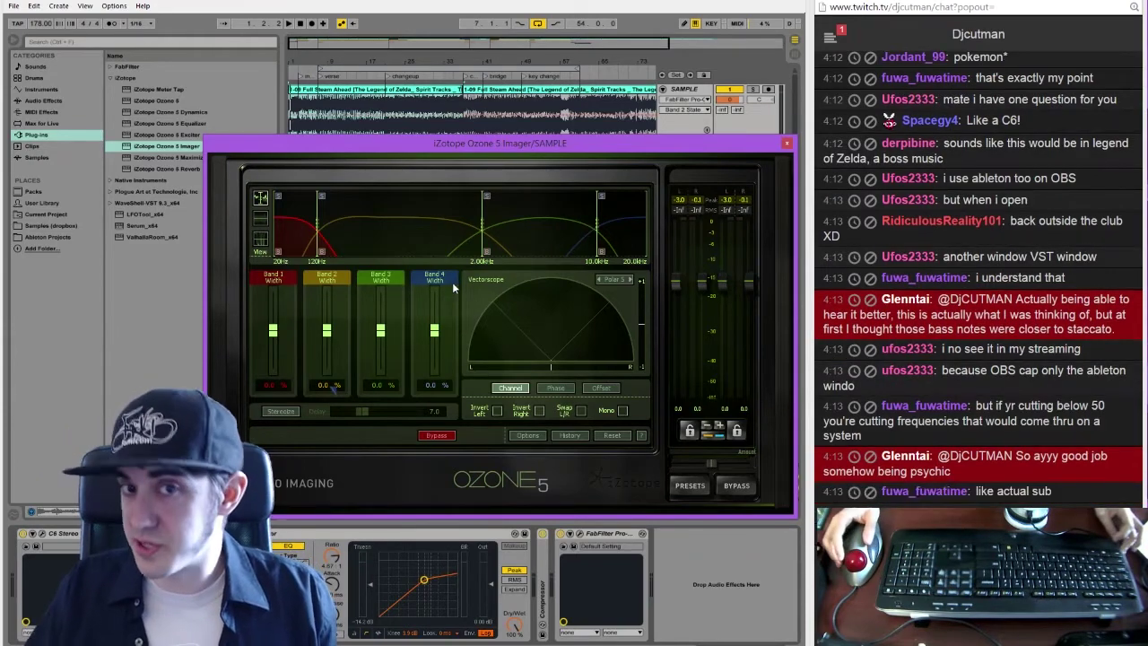
pyautogui.moveTo(453, 157); pyautogui.dragTo(432, 145)
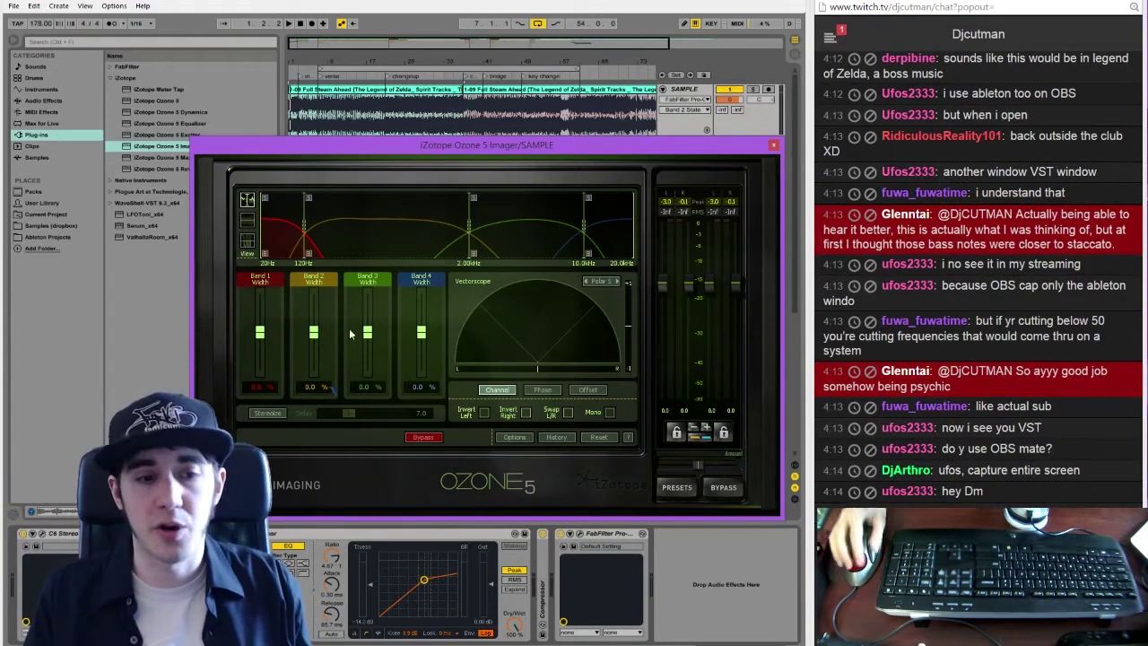
# Delete the expanded Compressor from the SAMPLE device chain and solo the SAMPLE track
pyautogui.click(289, 536)
pyautogui.press('Delete')
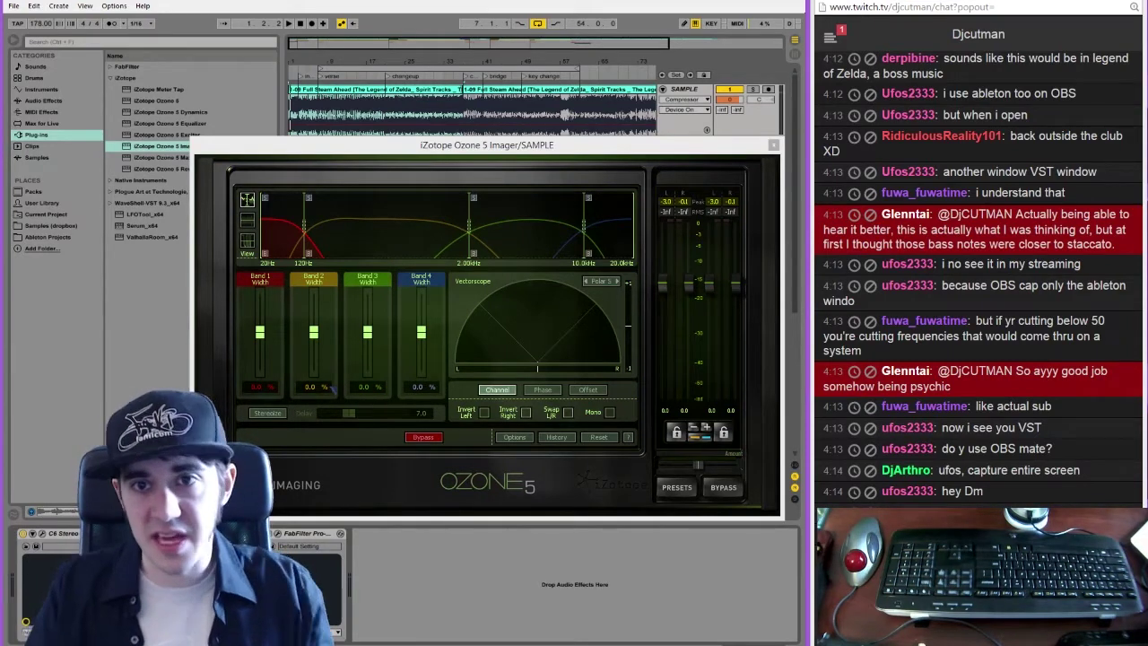
pyautogui.click(754, 92)
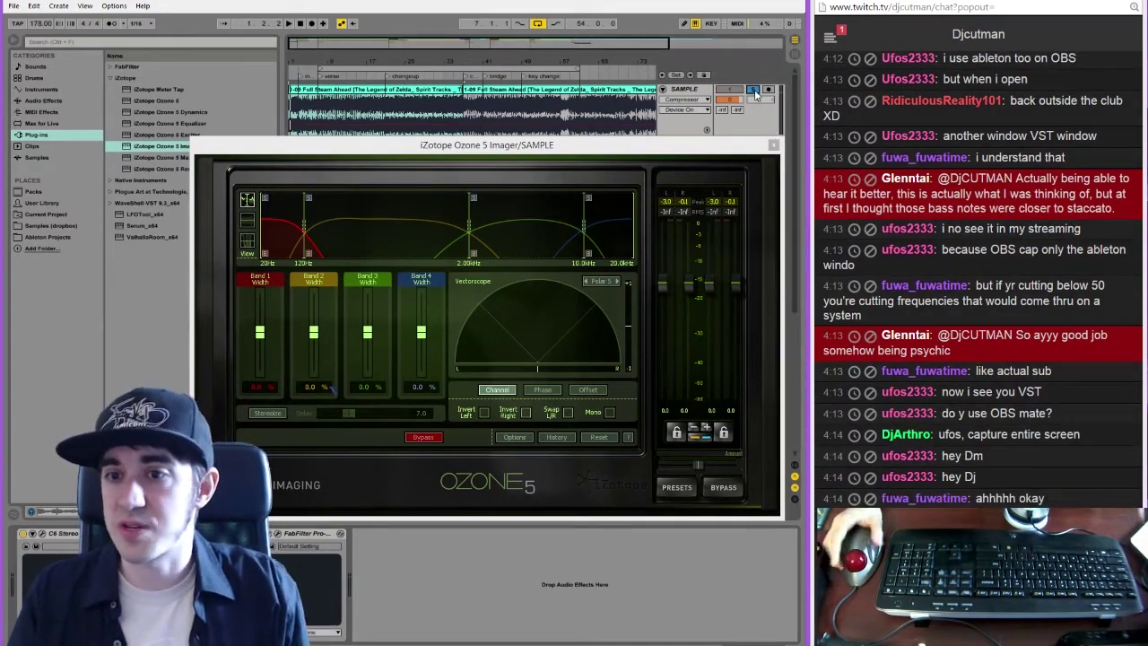
# During playback, solo Band 1 in Ozone 5 Imager and set its width to -100%, comparing against 0%
pyautogui.press('space')
pyautogui.click(252, 203)
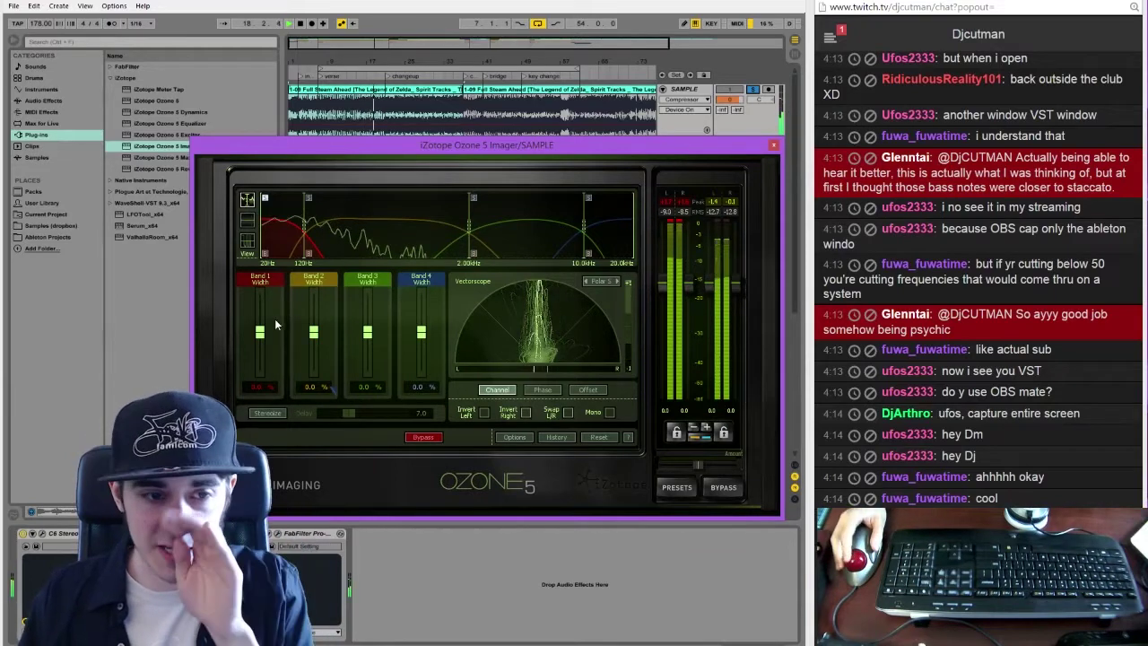
pyautogui.moveTo(260, 332); pyautogui.dragTo(258, 387)
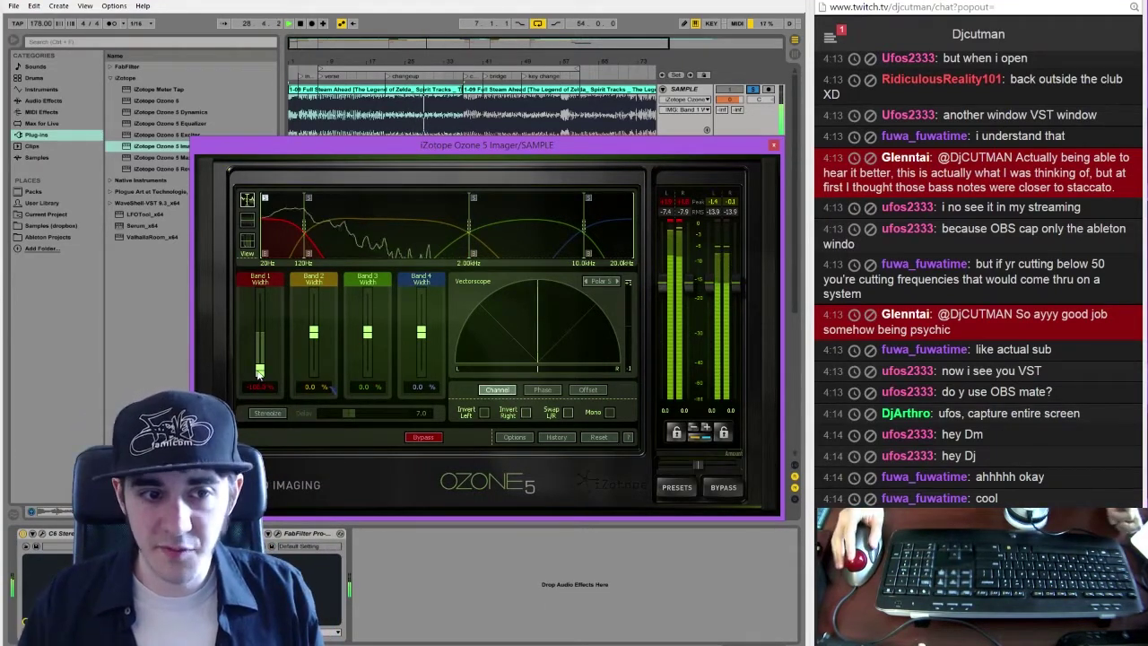
pyautogui.moveTo(259, 371); pyautogui.dragTo(259, 334)
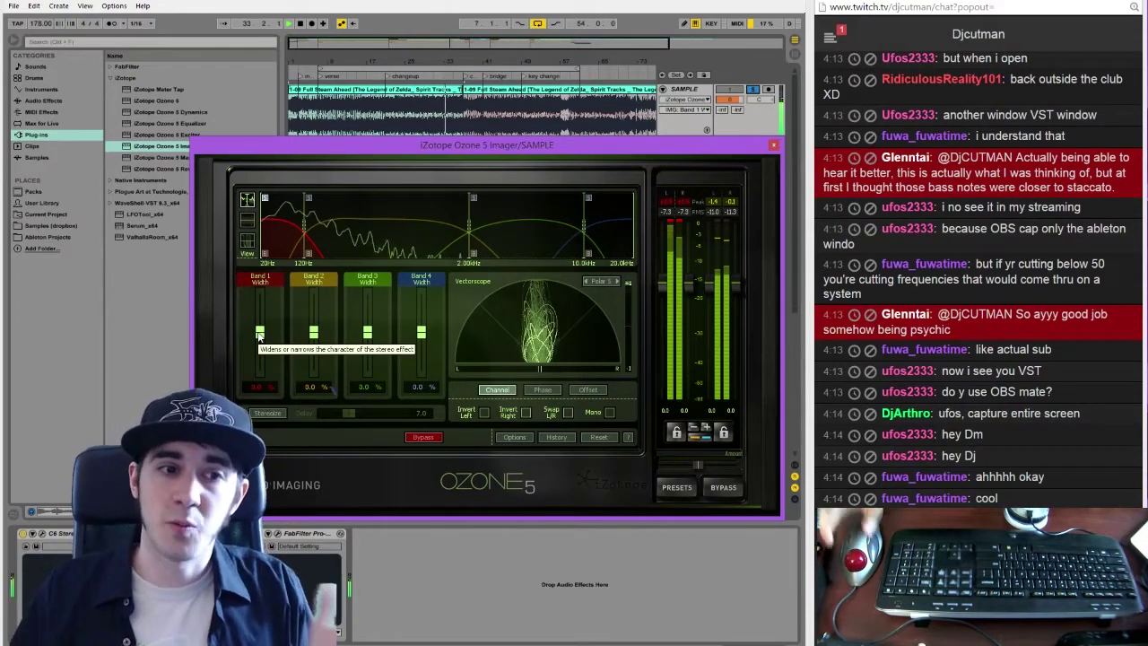
pyautogui.moveTo(259, 335); pyautogui.dragTo(278, 387)
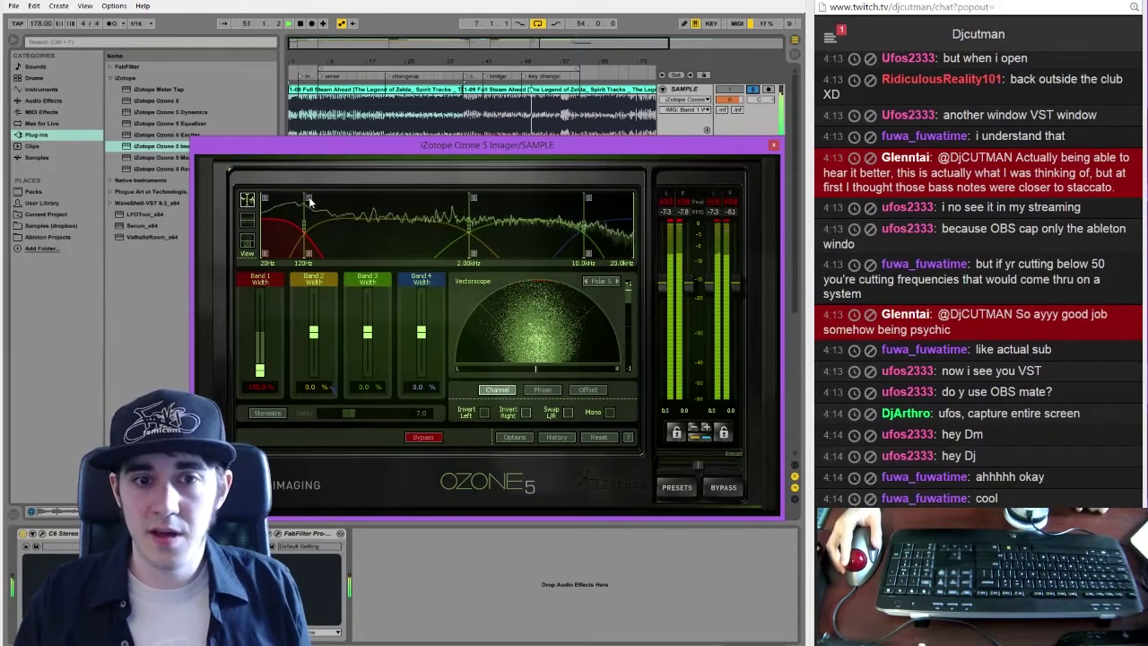
# Compare the sample in mono and stereo using the Imager's Mono option, and close the Imager window
pyautogui.click(609, 414)
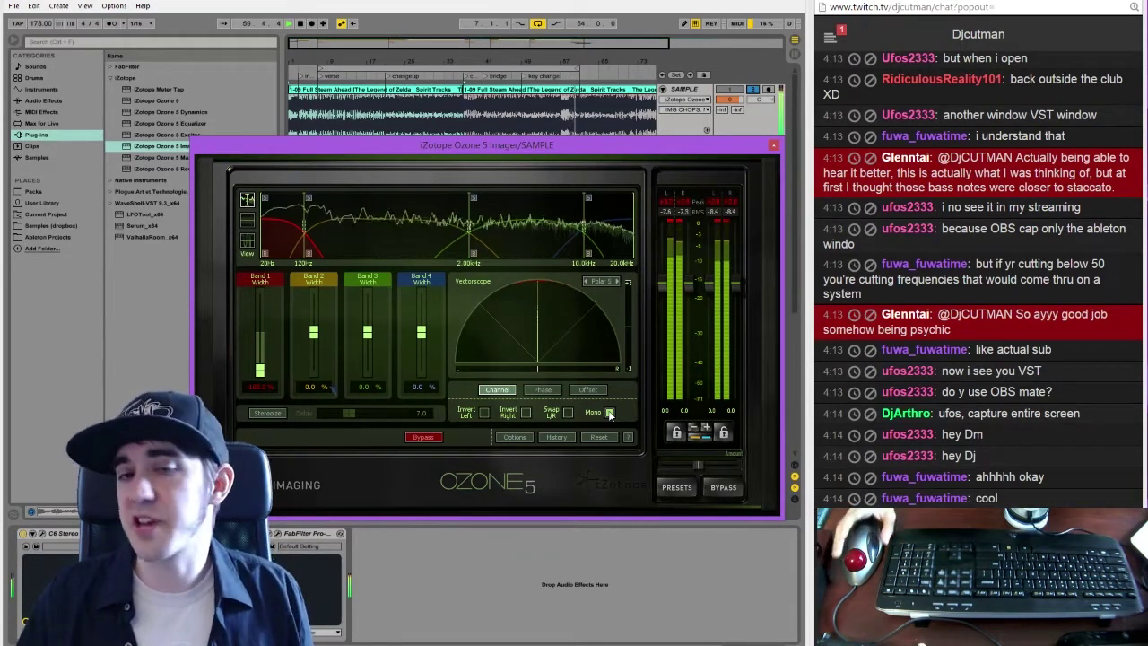
pyautogui.click(610, 413)
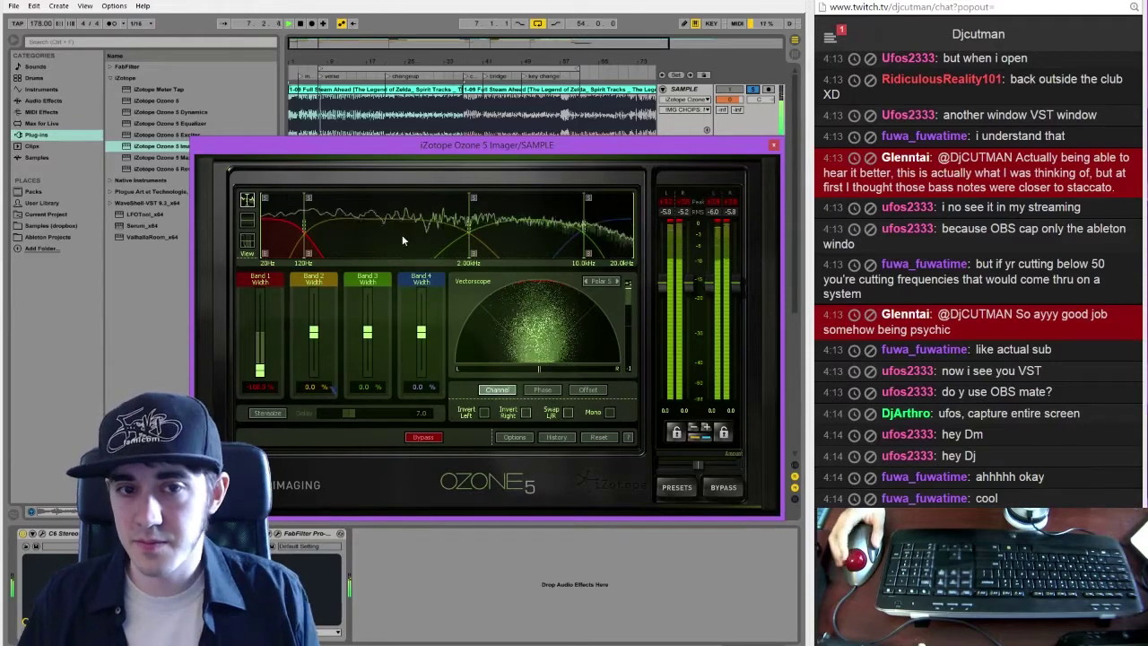
pyautogui.click(773, 145)
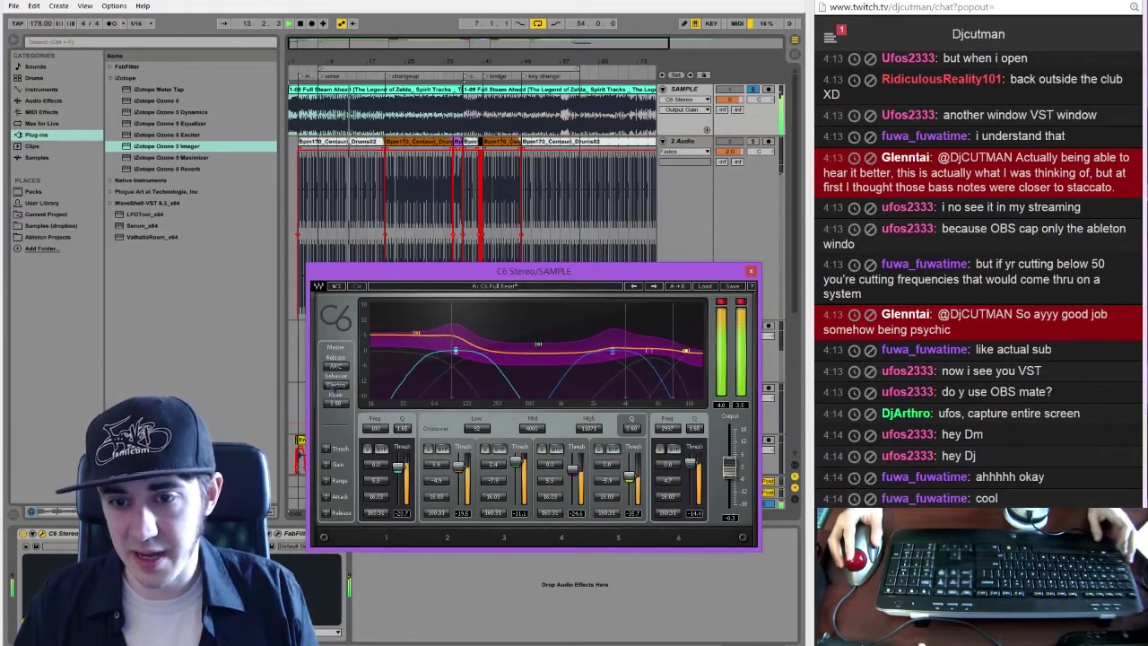
# Lower the C6 output gain to about -4.5 dB, clear its peak meters, and close its window
pyautogui.moveTo(729, 468); pyautogui.dragTo(730, 478)
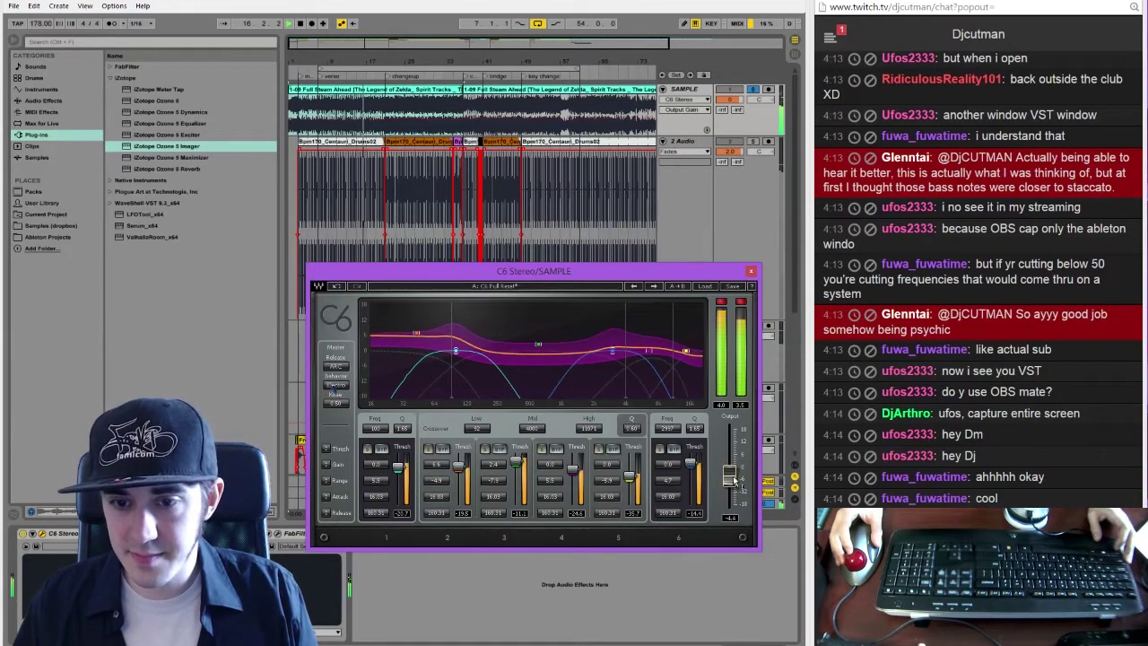
pyautogui.click(741, 383)
pyautogui.click(750, 271)
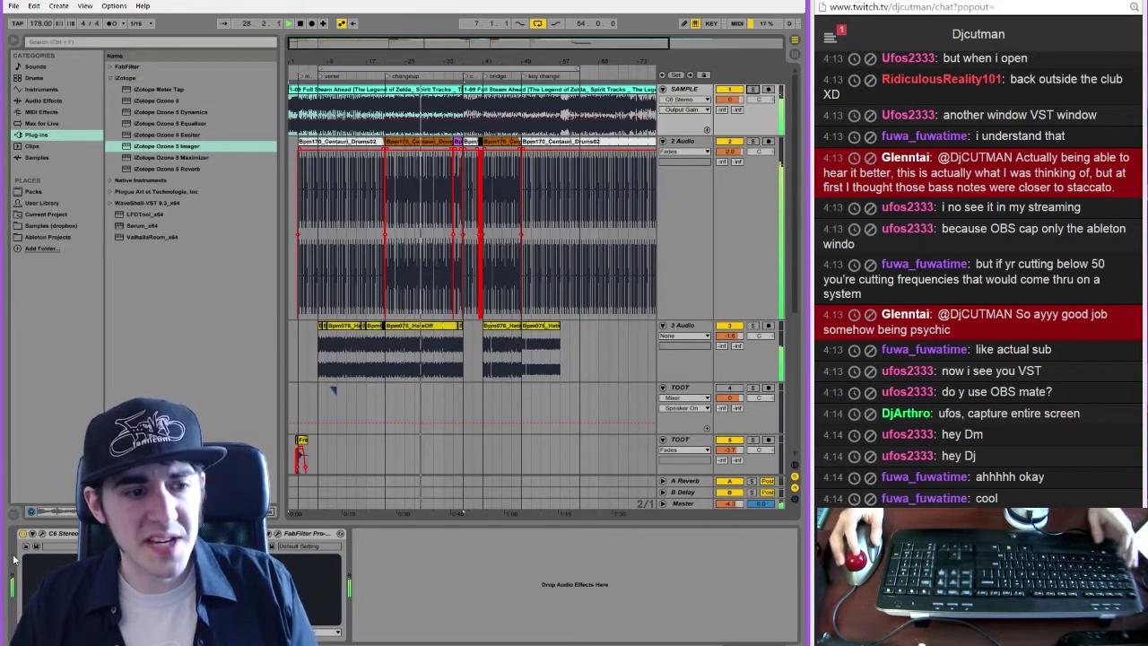
# Reopen C6, switch to Open Broadcaster Software to check the stream and shift its window aside, and return to C6
pyautogui.click(53, 543)
pyautogui.hotkey('alt', 'Tab')
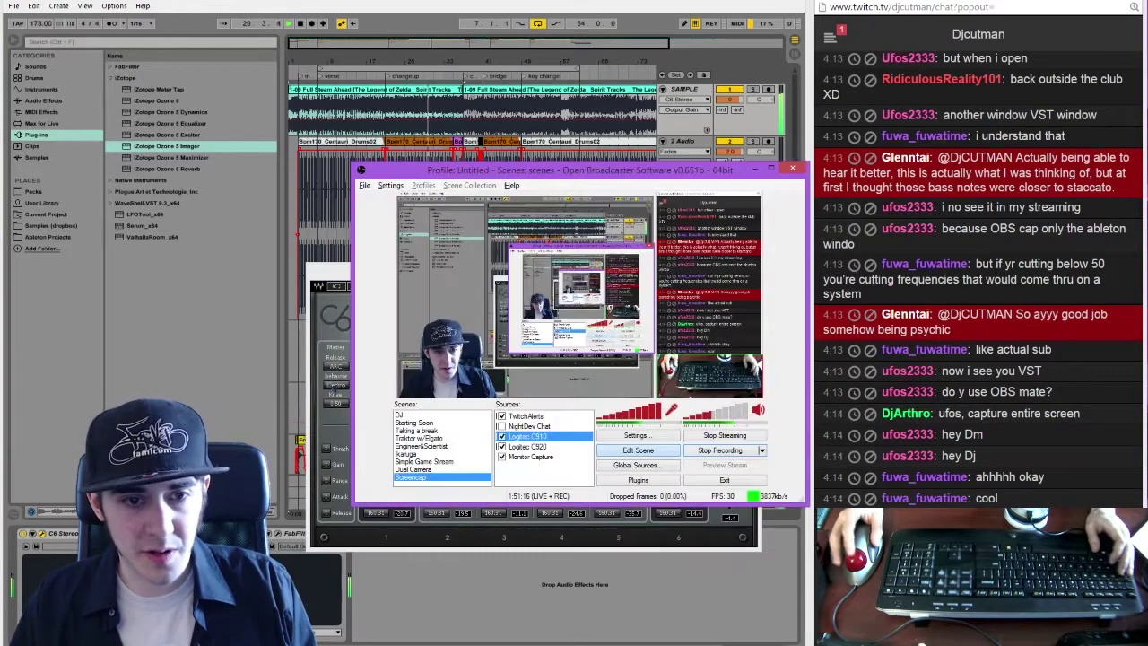
pyautogui.moveTo(595, 176); pyautogui.dragTo(635, 140)
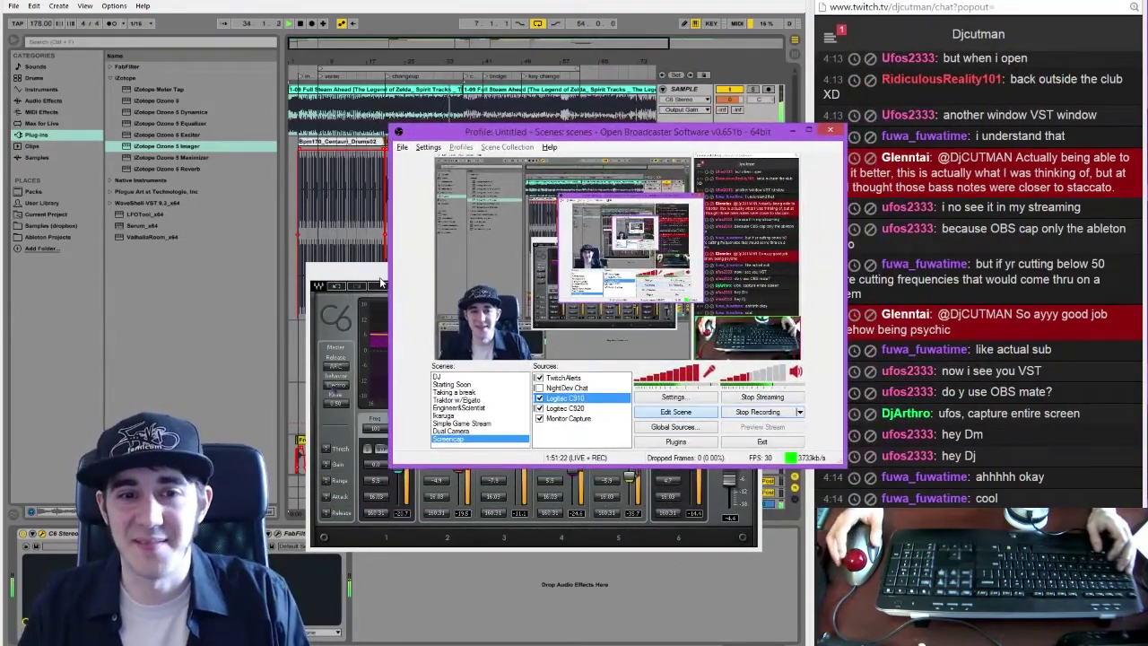
pyautogui.click(380, 277)
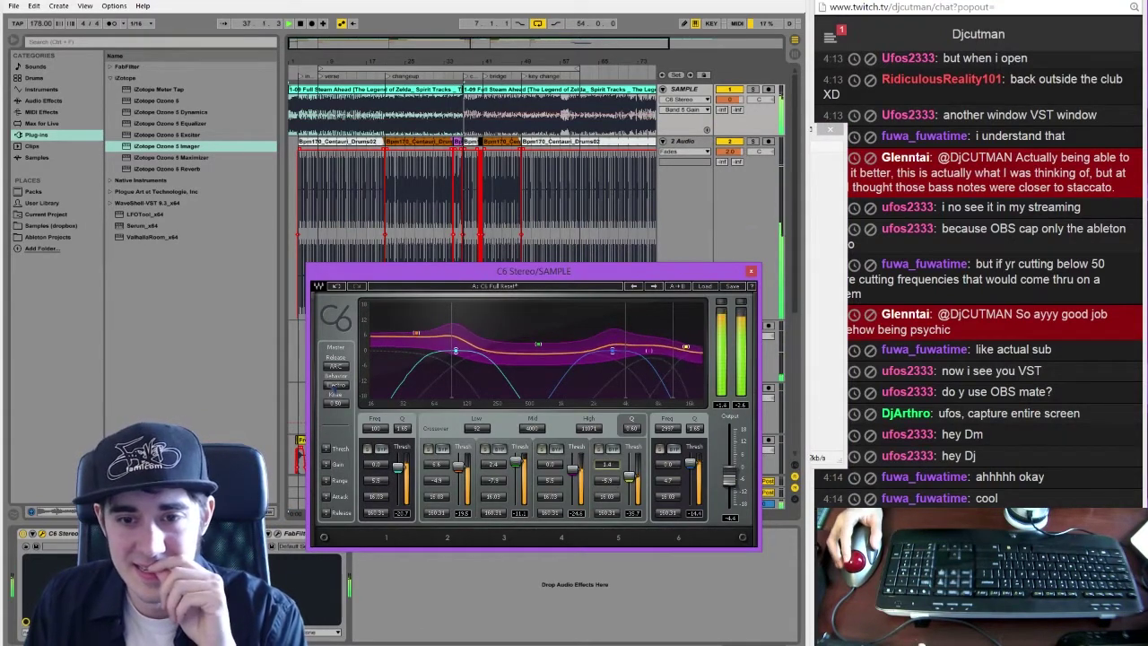
# Close C6 and, in Pro-Q 2, move the low bell boost near 149 Hz to about 100 Hz and +3 dB
pyautogui.click(750, 271)
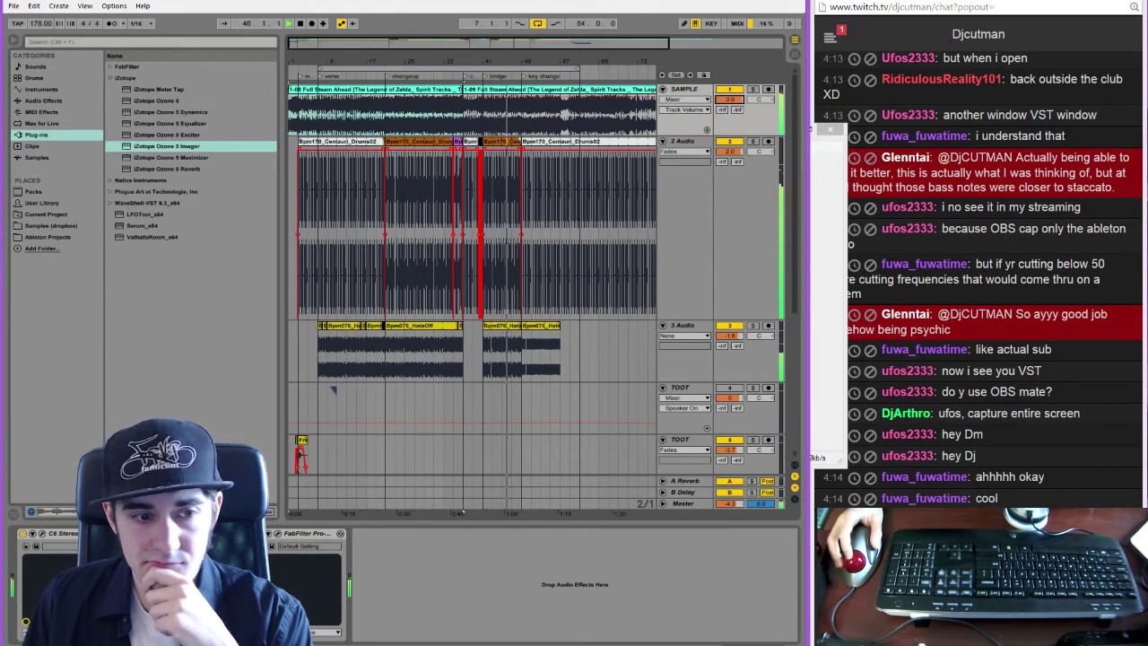
pyautogui.click(277, 535)
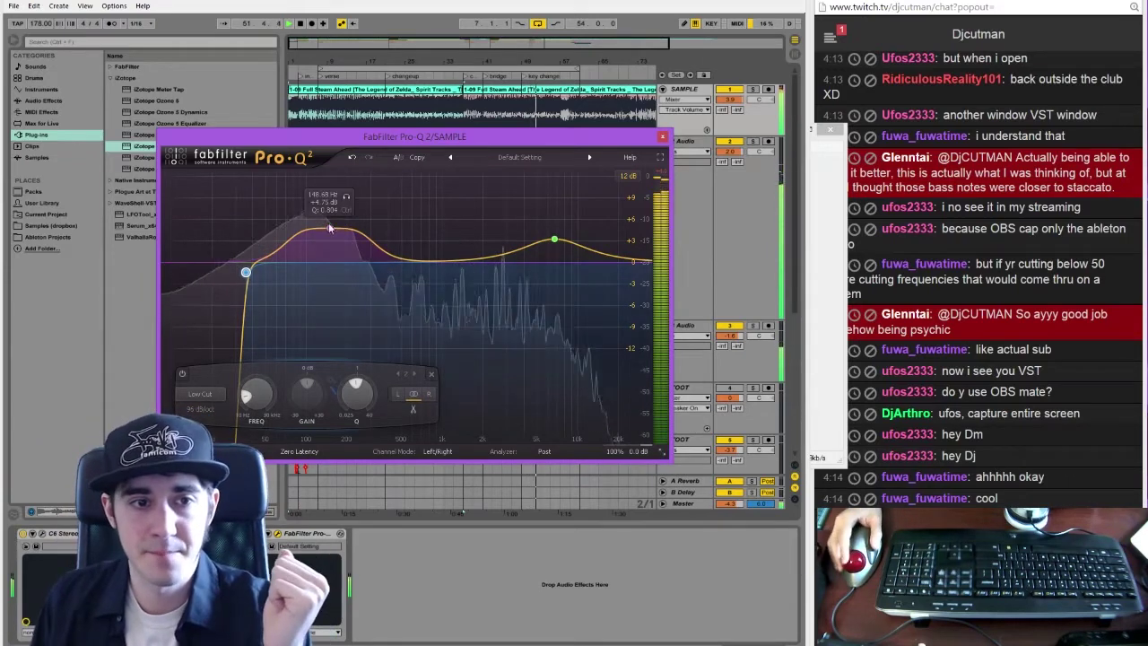
pyautogui.moveTo(328, 225); pyautogui.dragTo(305, 242)
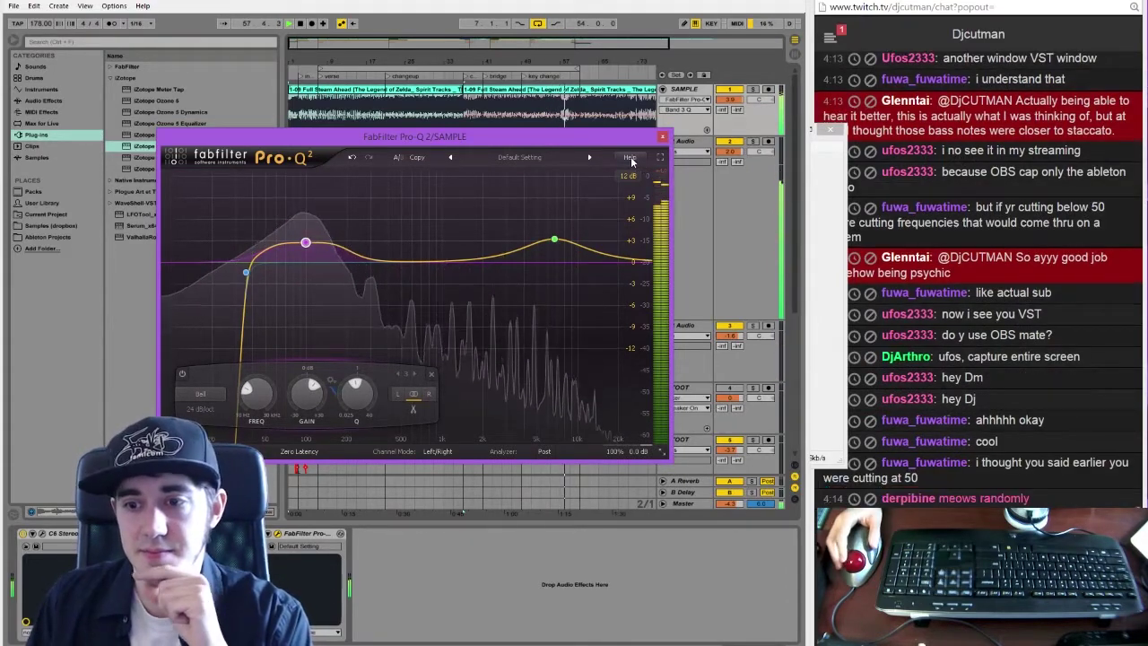
pyautogui.click(663, 136)
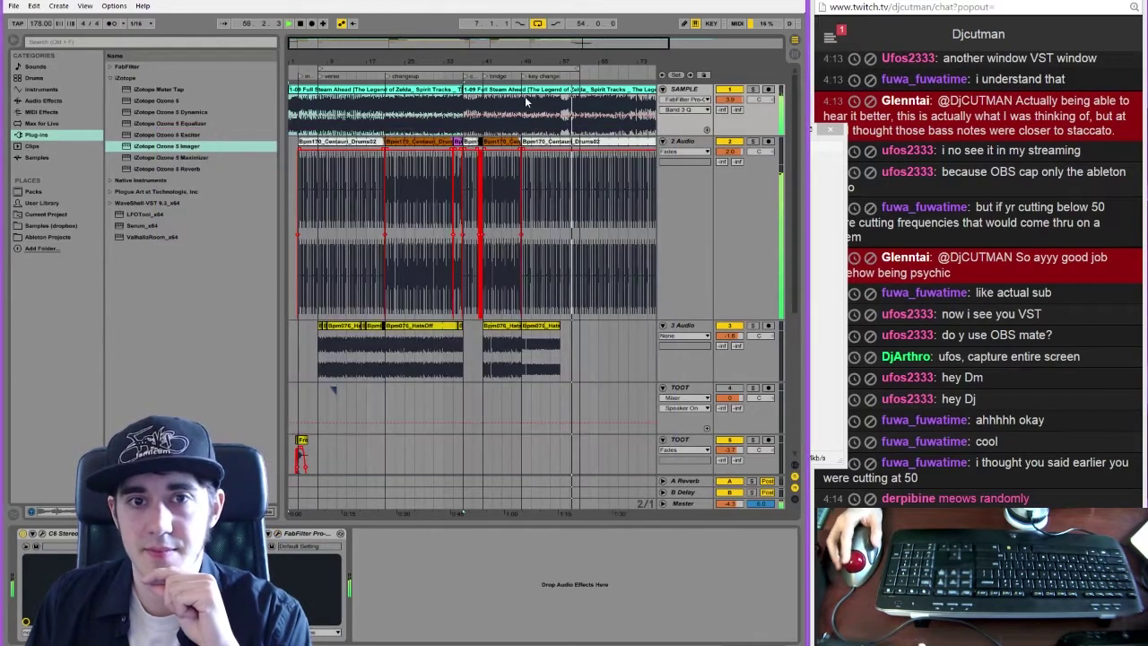
# Raise the 2 Audio track's volume to 3.4 dB and inspect the L316 limiter on the Master track
pyautogui.moveTo(730, 153); pyautogui.dragTo(730, 142)
pyautogui.click(684, 503)
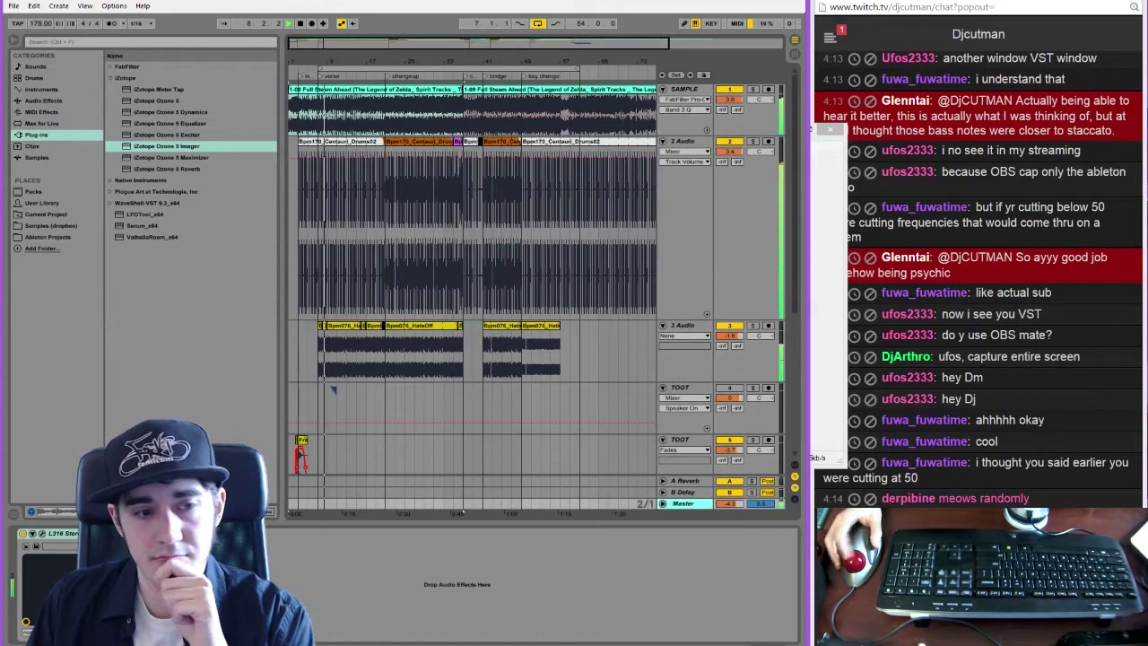
pyautogui.click(41, 533)
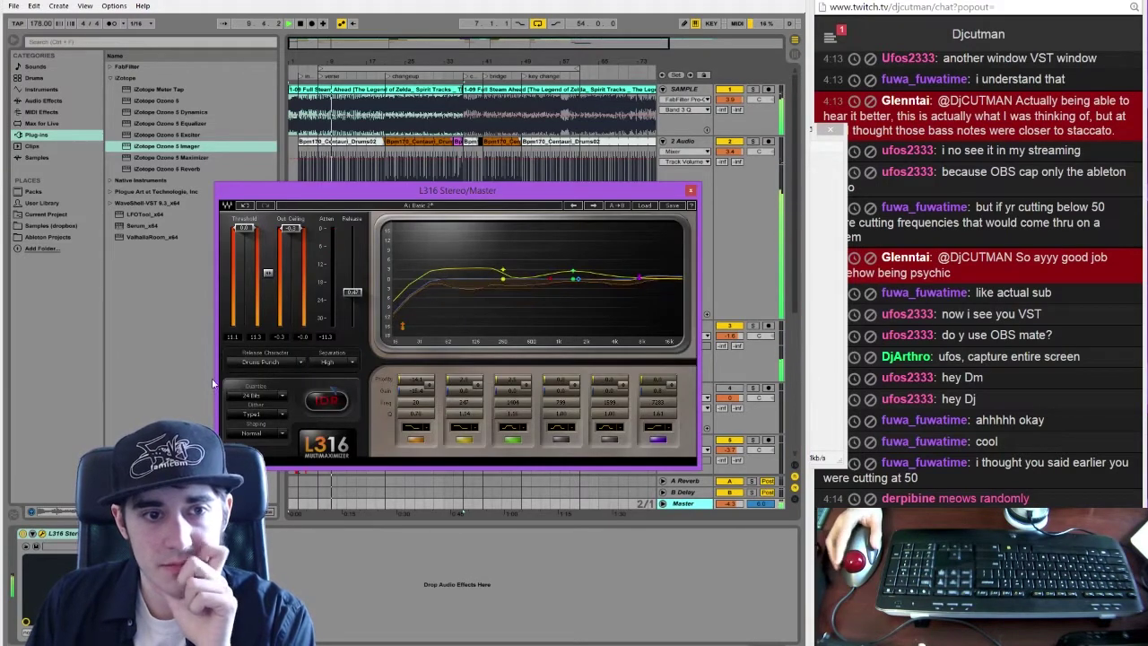
pyautogui.click(692, 190)
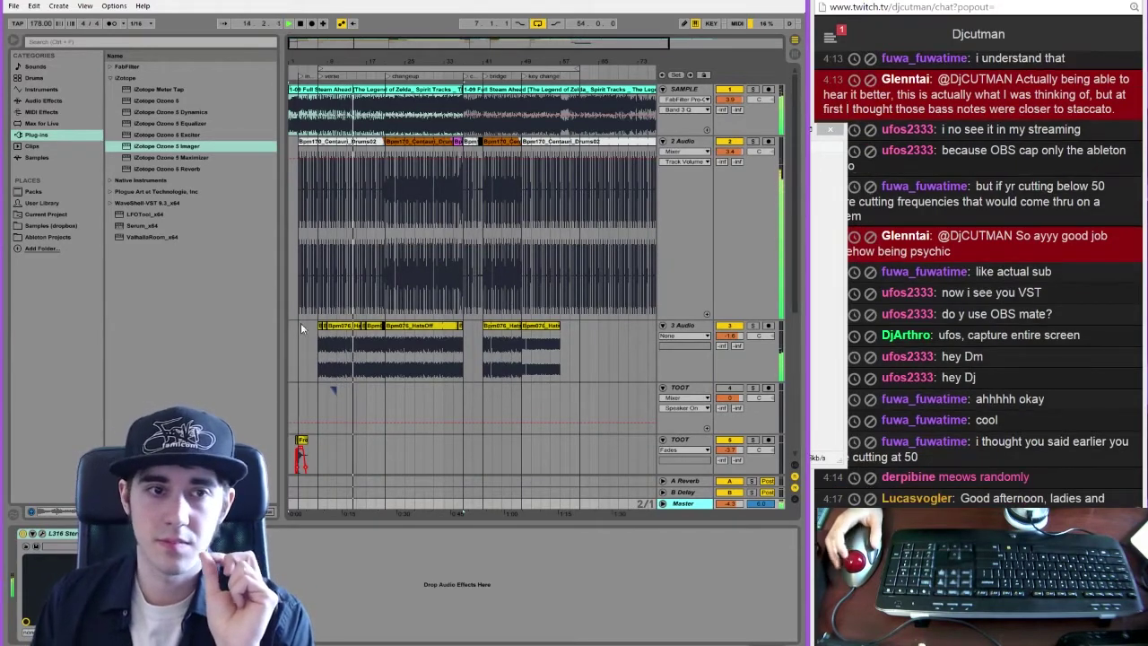
# Restart the song from the beginning and shift the edit between the two intro steam train horn clips slightly later on TOOT
pyautogui.click(301, 23)
pyautogui.click(302, 23)
pyautogui.press('space')
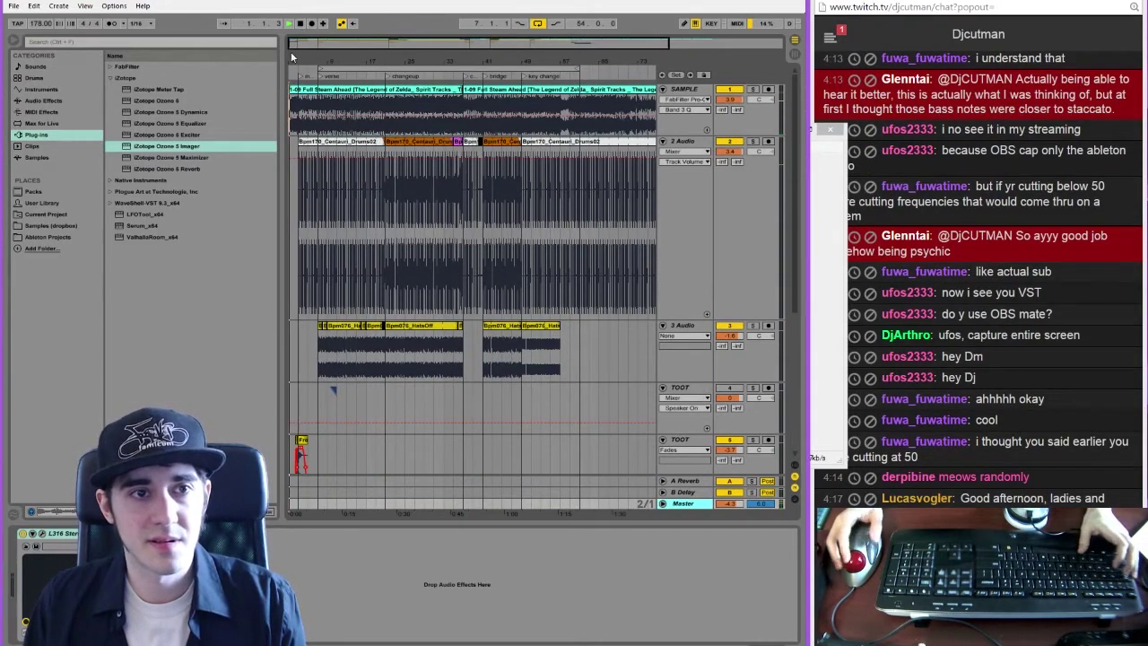
pyautogui.moveTo(290, 56); pyautogui.dragTo(337, 179)
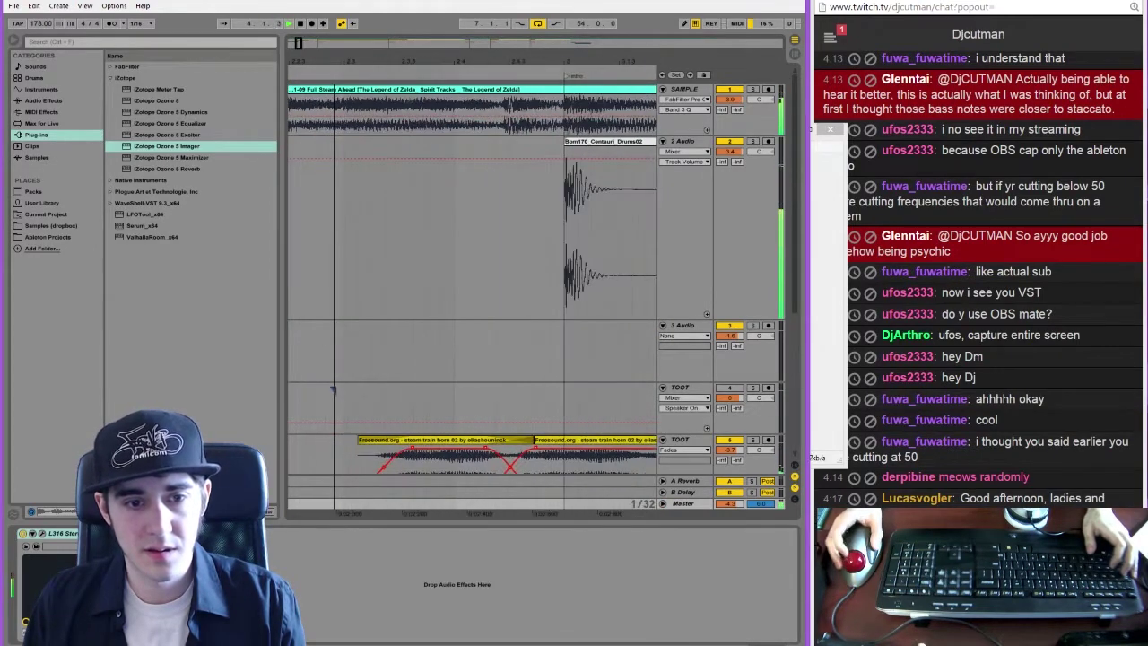
pyautogui.click(569, 442)
pyautogui.moveTo(570, 442)
pyautogui.mouseDown()
pyautogui.moveTo(583, 442)
pyautogui.moveTo(549, 440)
pyautogui.mouseUp()
# Play the intro from just before the steam train horn clips to check their adjusted transition
pyautogui.click(330, 452)
pyautogui.press('space')
pyautogui.press('space')
pyautogui.click(307, 447)
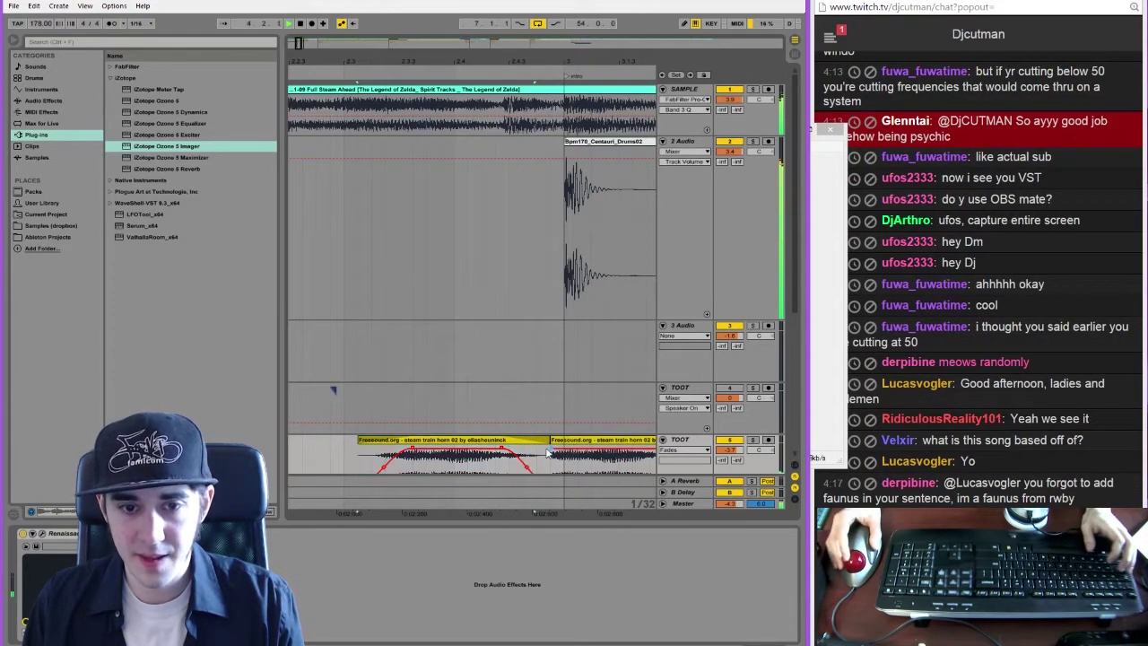
pyautogui.press('space')
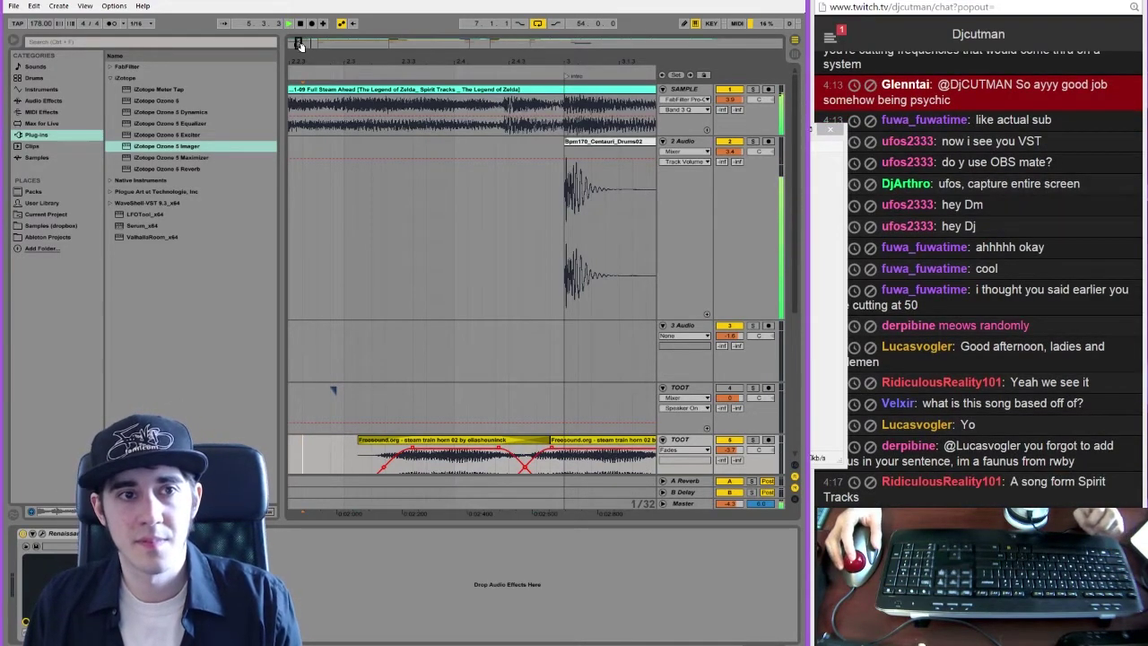
# Reduce the 2 Audio track's height in the arrangement so that the tracks below it come into view
pyautogui.moveTo(300, 45); pyautogui.dragTo(301, 1)
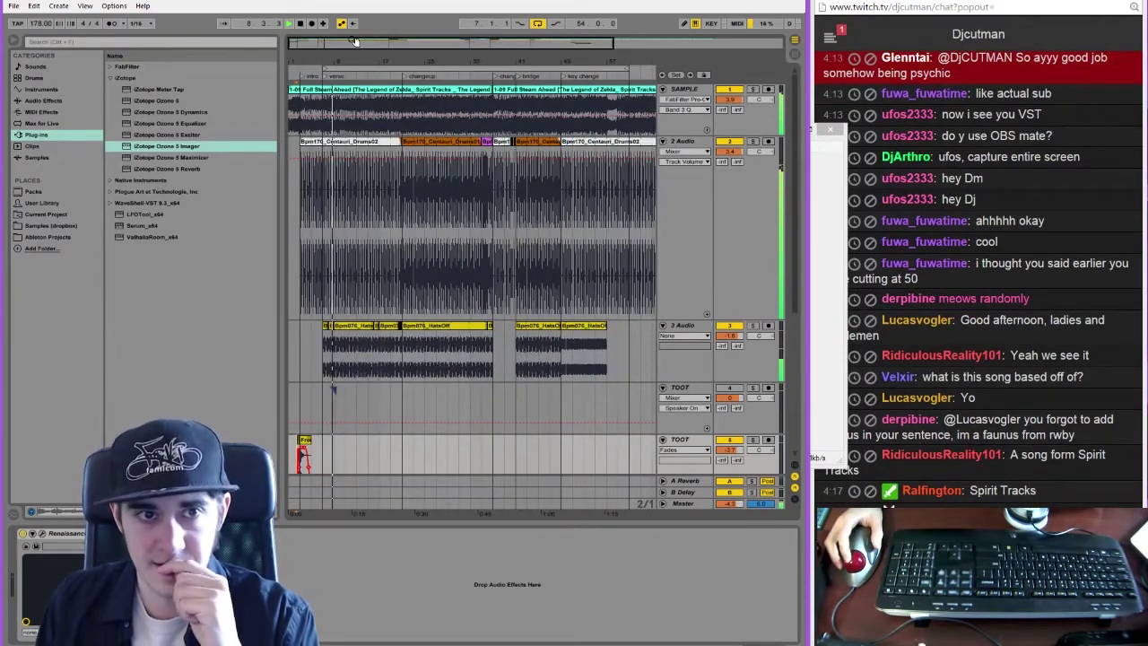
pyautogui.moveTo(355, 42); pyautogui.dragTo(355, 34)
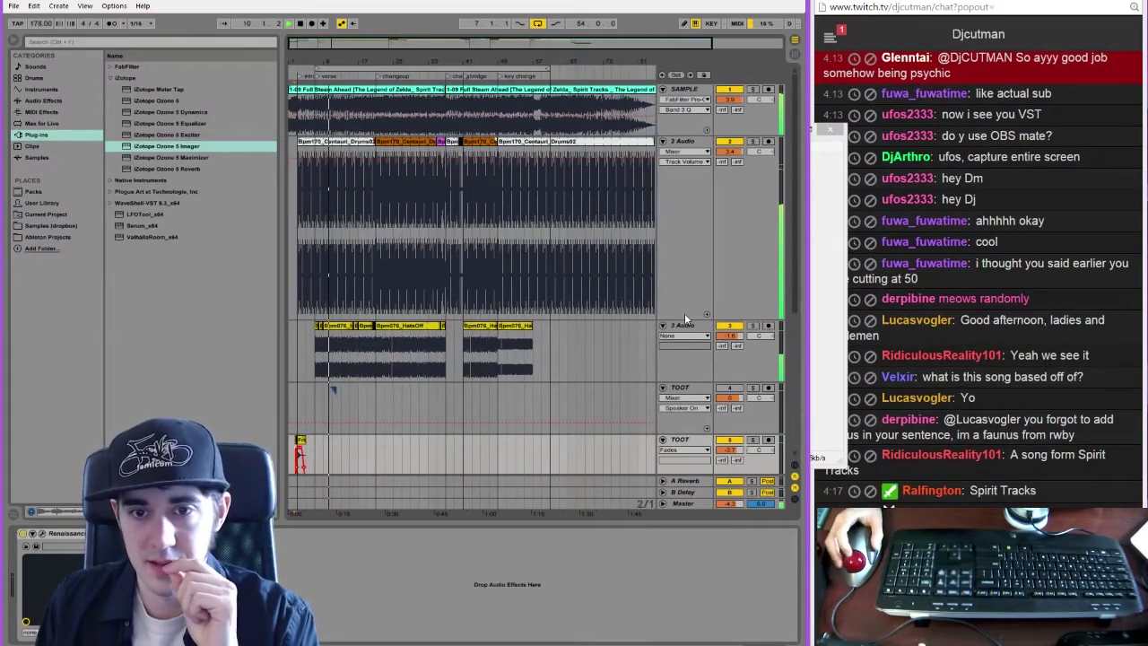
pyautogui.moveTo(684, 313); pyautogui.dragTo(681, 195)
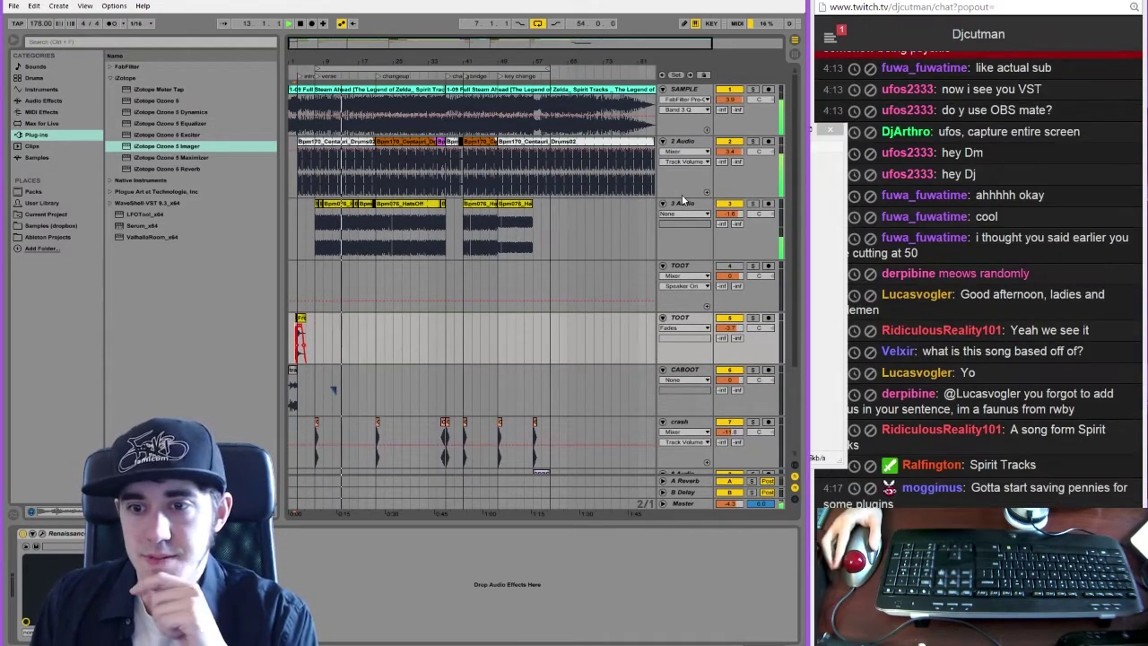
pyautogui.click(984, 390)
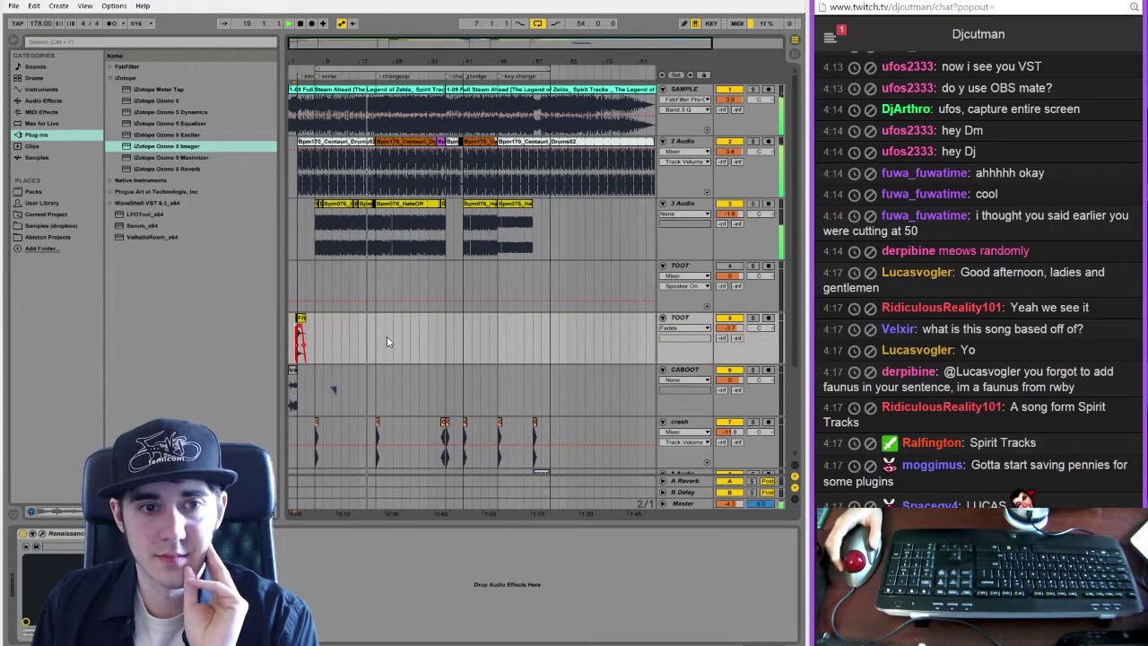
# Move the crash track directly below 3 Audio and delete the empty TOOT track
pyautogui.moveTo(338, 50)
pyautogui.mouseDown()
pyautogui.moveTo(339, 148)
pyautogui.moveTo(338, 42)
pyautogui.mouseUp()
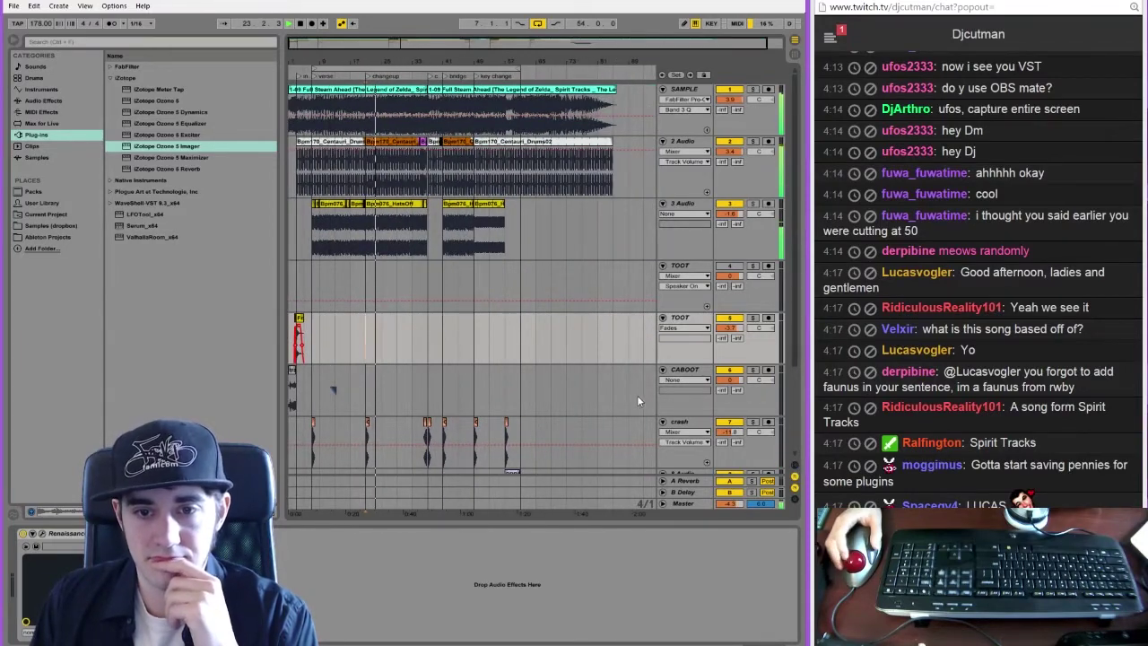
pyautogui.moveTo(679, 422); pyautogui.dragTo(691, 266)
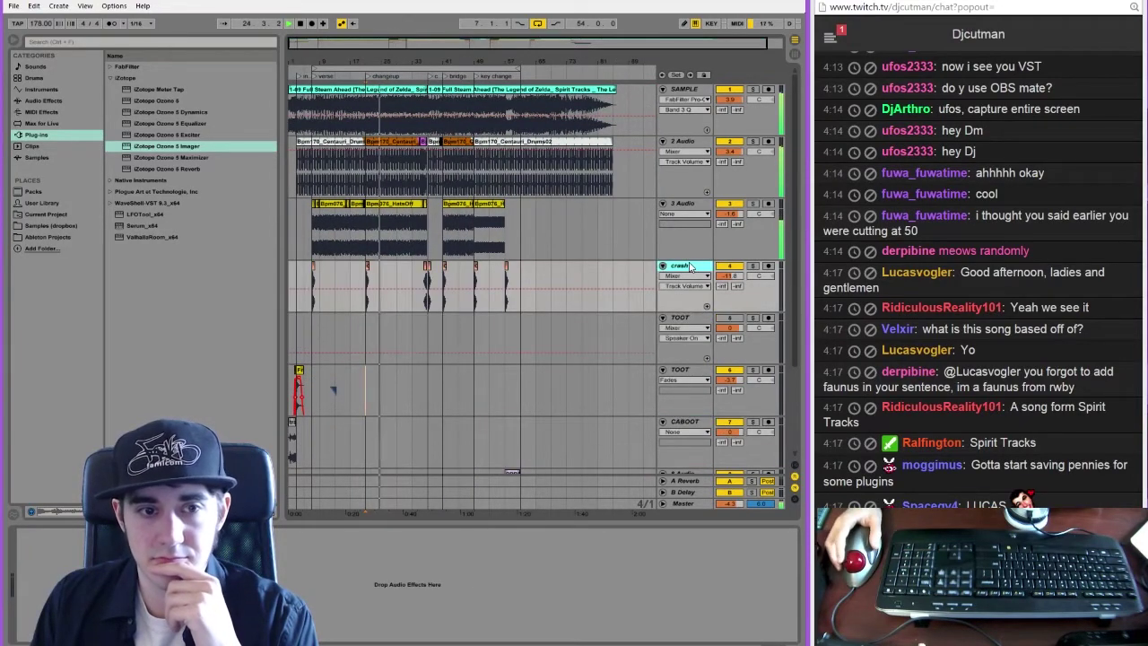
pyautogui.rightClick(686, 318)
pyautogui.click(718, 350)
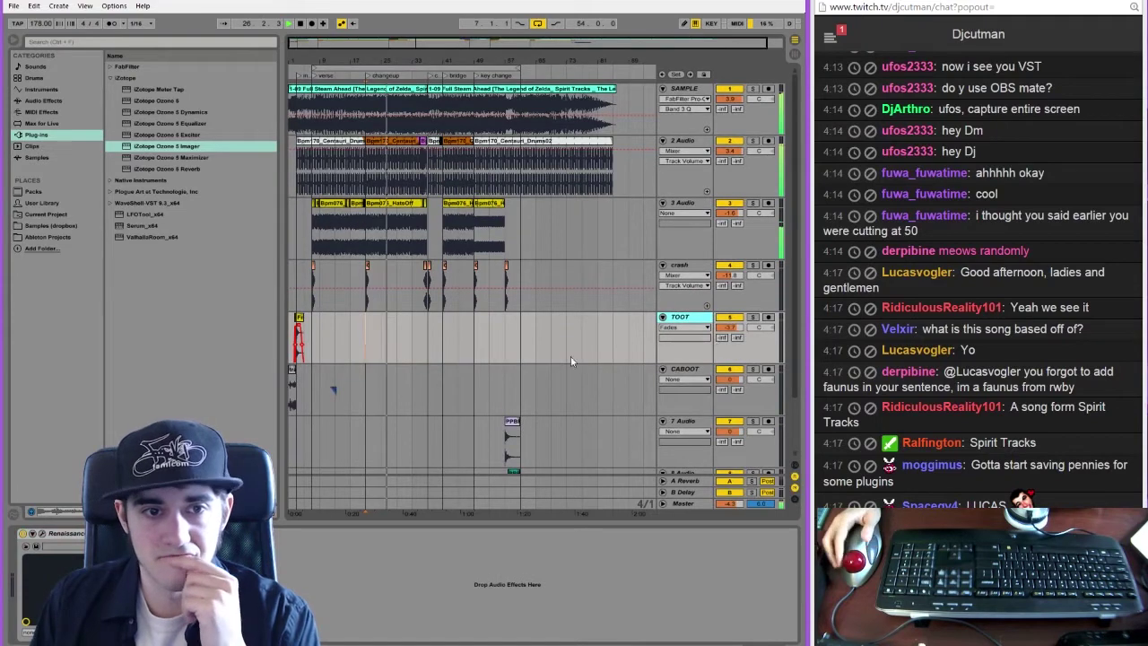
# Paste a copy of the intro train clip on CABOOT at the start of the change section and open its sample view
pyautogui.click(434, 383)
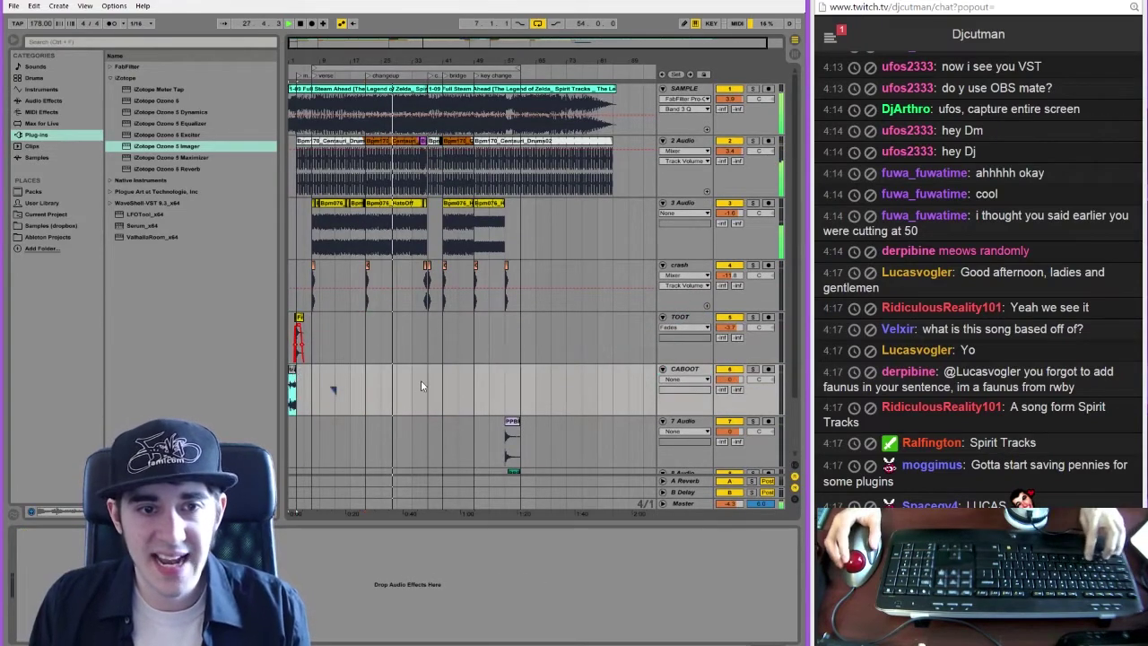
pyautogui.hotkey('ctrl', 'v')
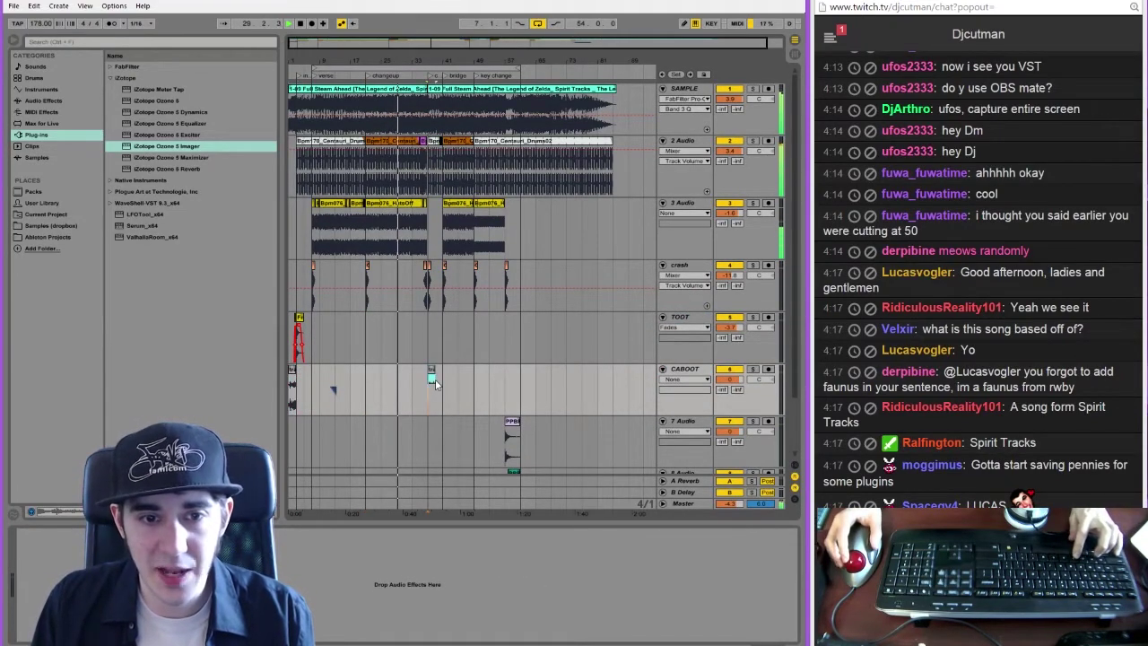
pyautogui.moveTo(438, 371); pyautogui.dragTo(427, 369)
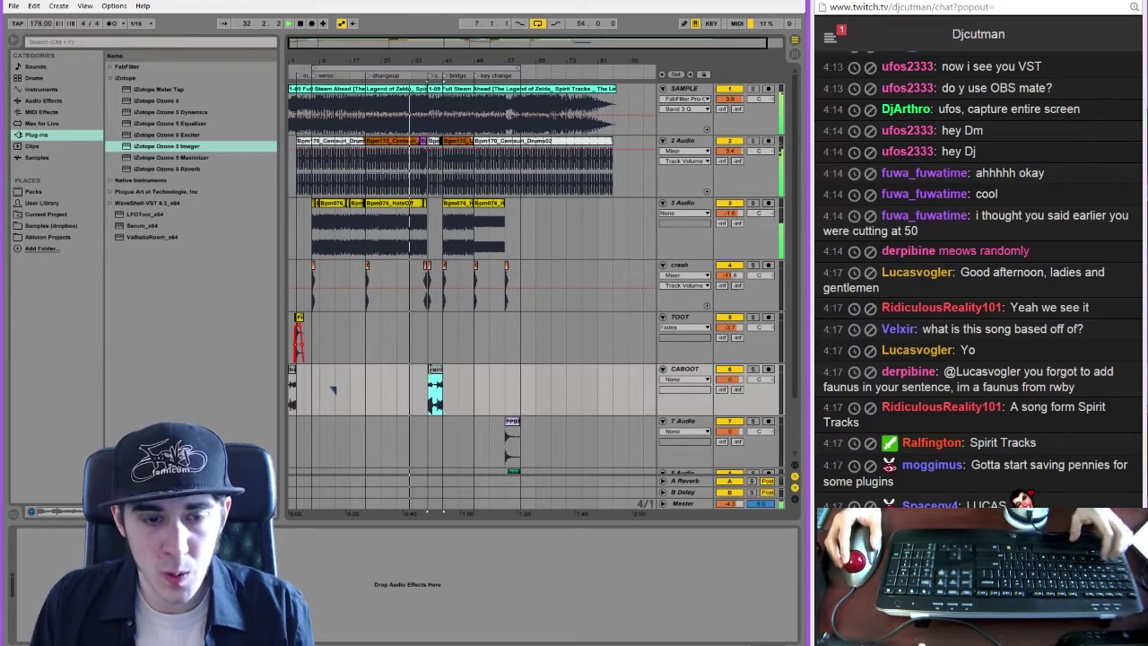
pyautogui.doubleClick(434, 369)
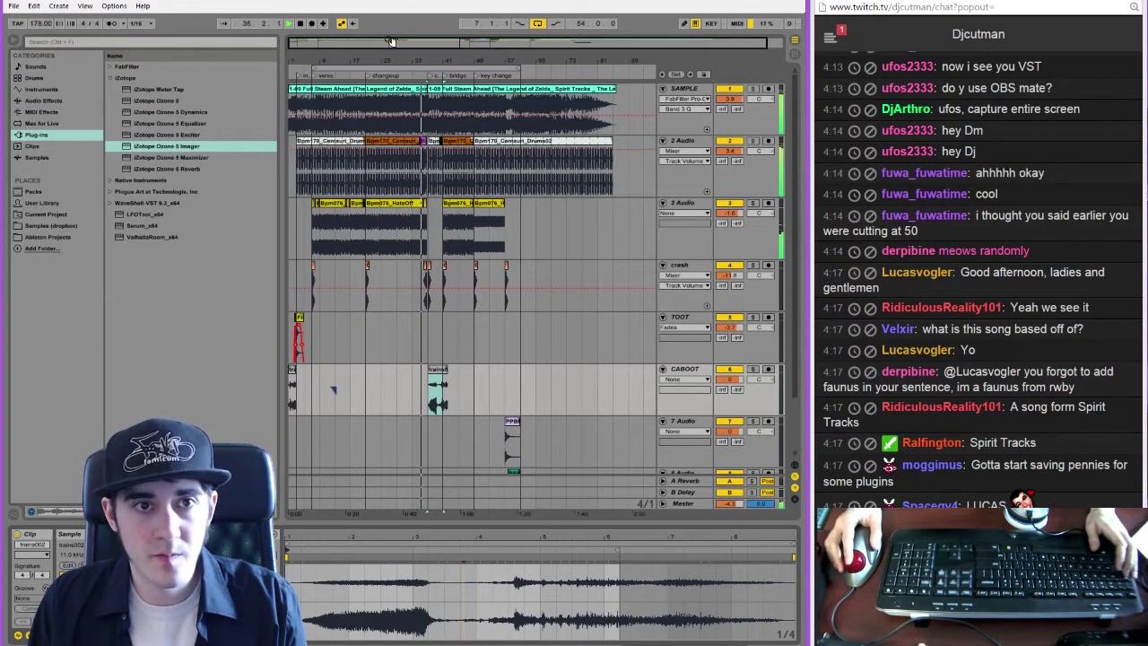
# Adjust the pasted trains002 clip's end to just past the bridge marker and add a fade-out starting at that marker
pyautogui.moveTo(391, 42); pyautogui.dragTo(442, 43)
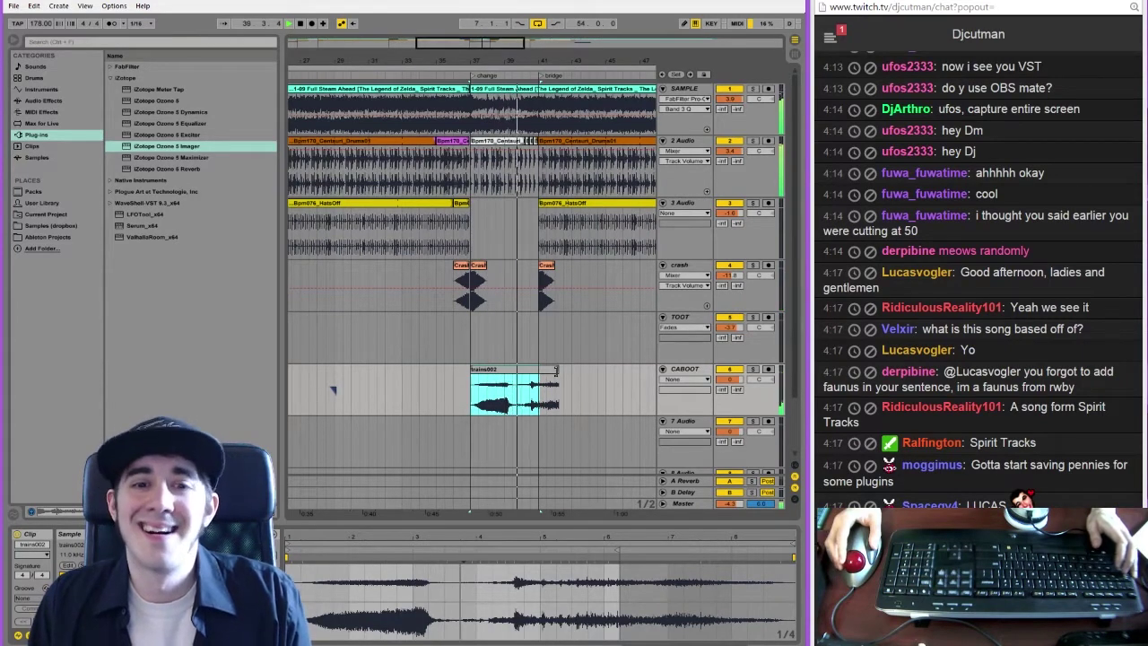
pyautogui.moveTo(556, 369); pyautogui.dragTo(549, 370)
pyautogui.click(672, 379)
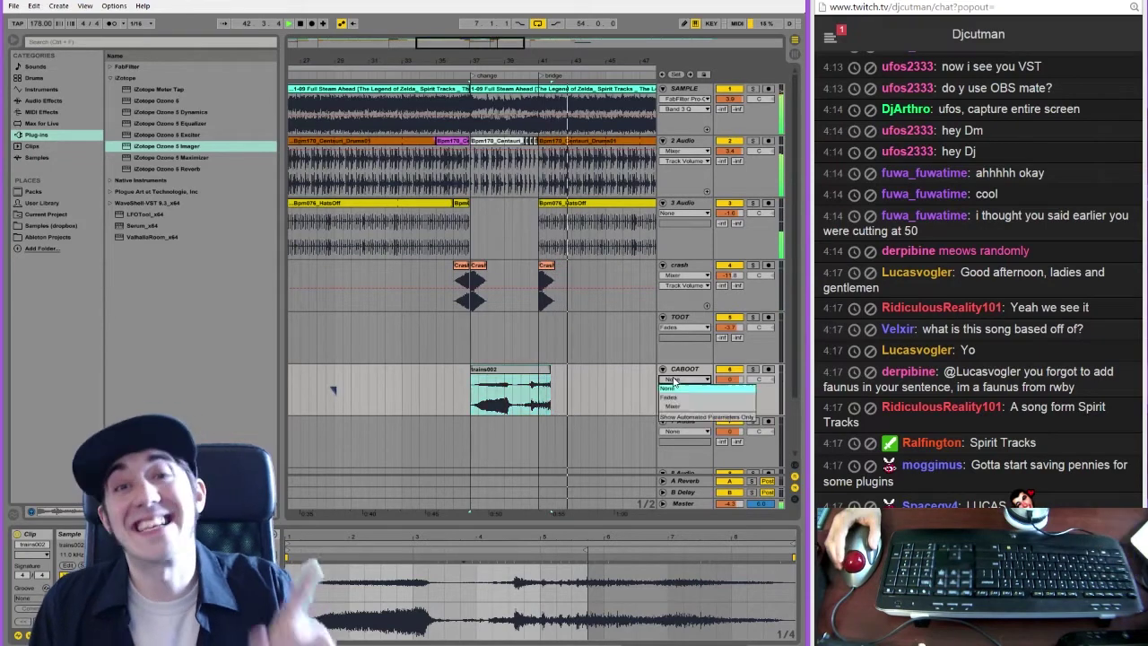
pyautogui.click(682, 398)
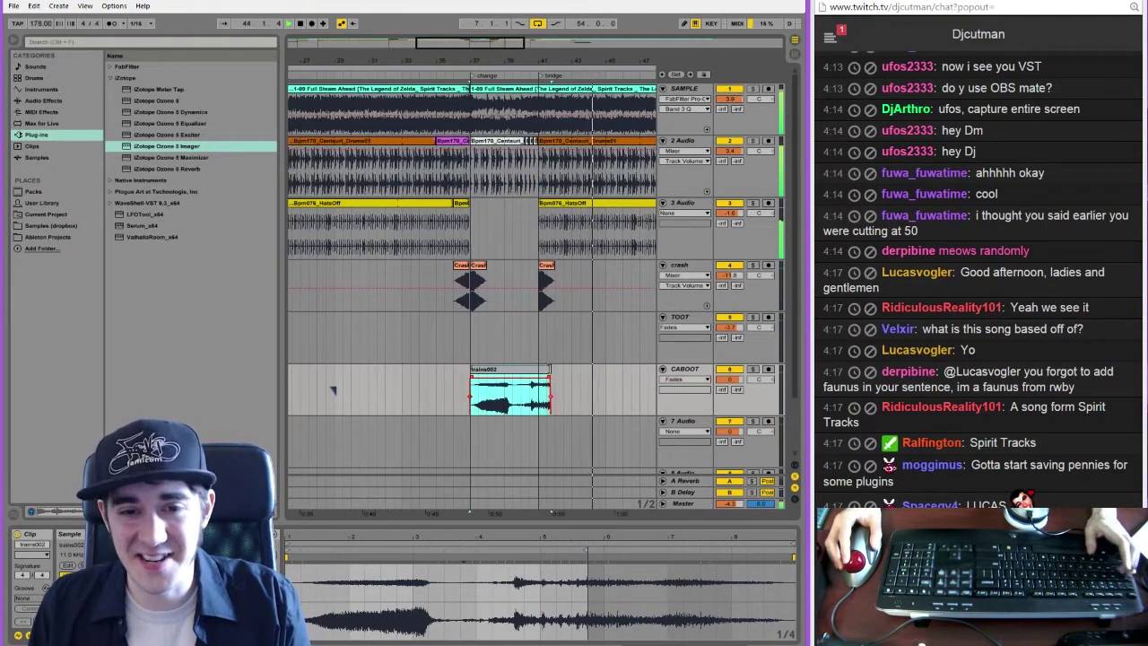
pyautogui.moveTo(551, 373)
pyautogui.mouseDown()
pyautogui.moveTo(556, 381)
pyautogui.moveTo(540, 383)
pyautogui.mouseUp()
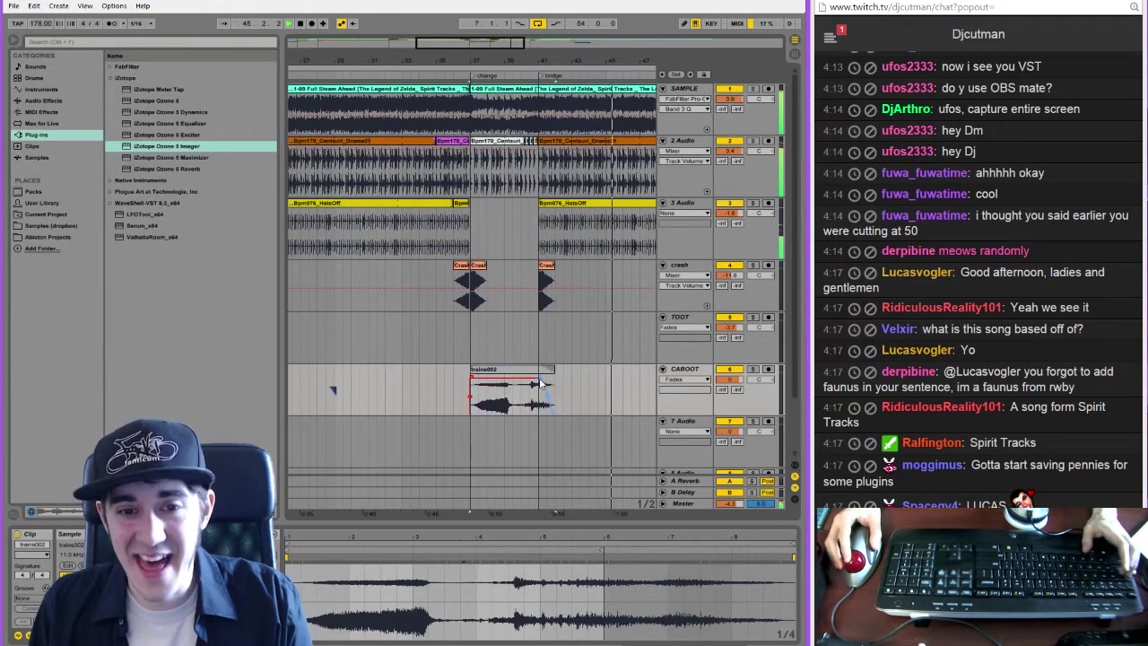
# Play from a few bars before the pasted trains002 clip through the key change to check the arrangement
pyautogui.click(406, 402)
pyautogui.press('space')
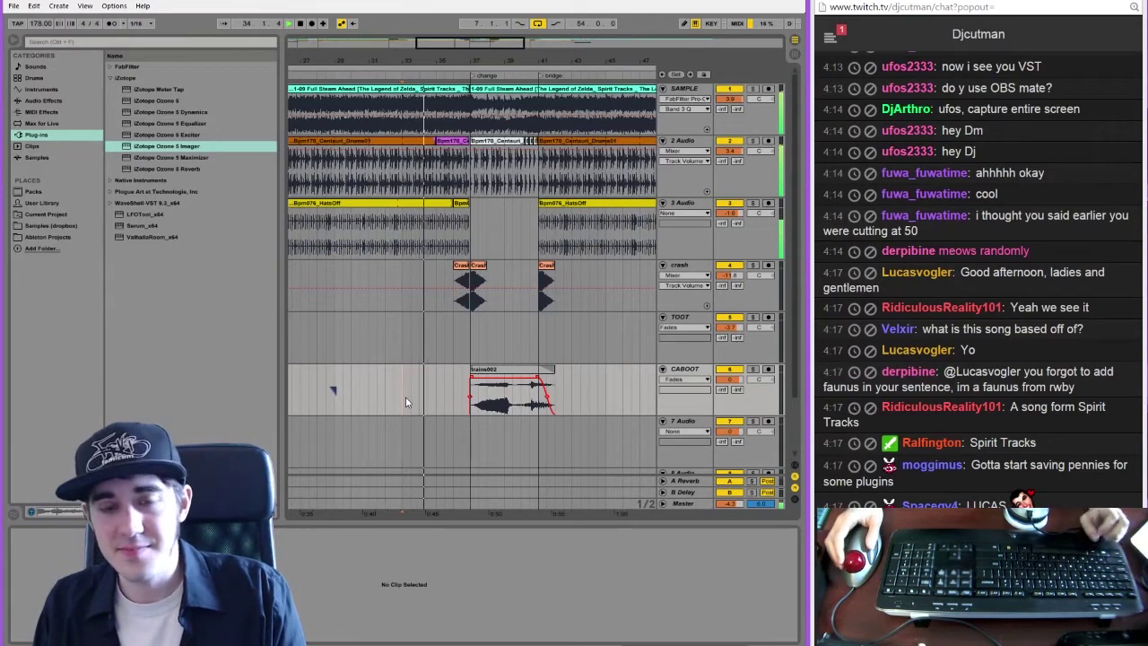
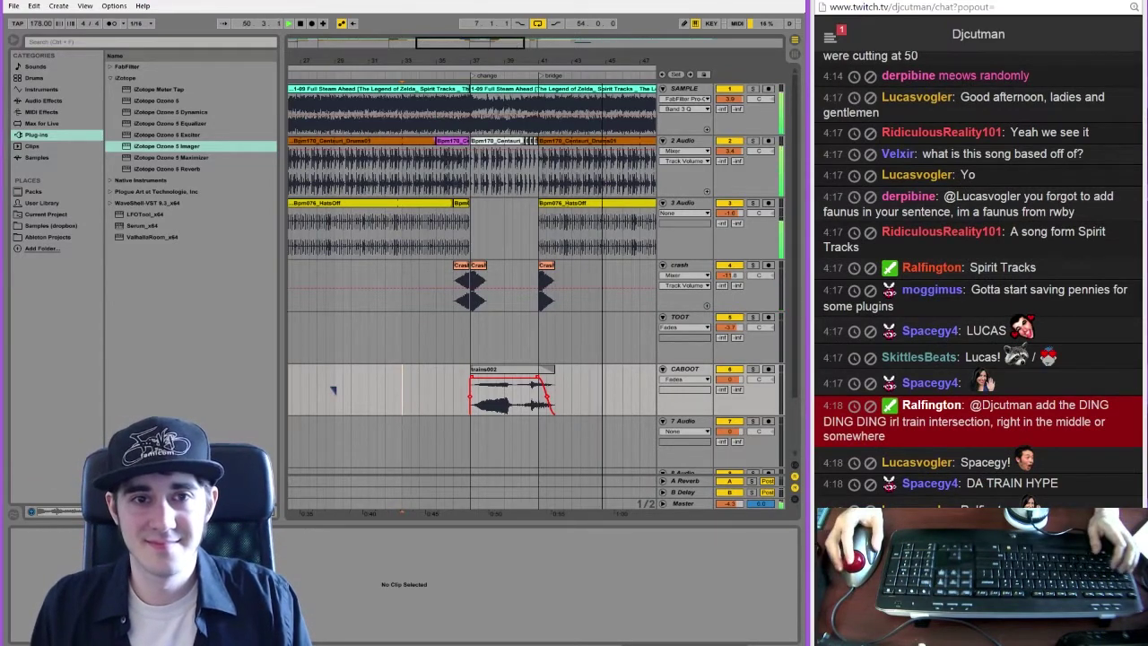
pyautogui.scroll(-7, 334, 390)
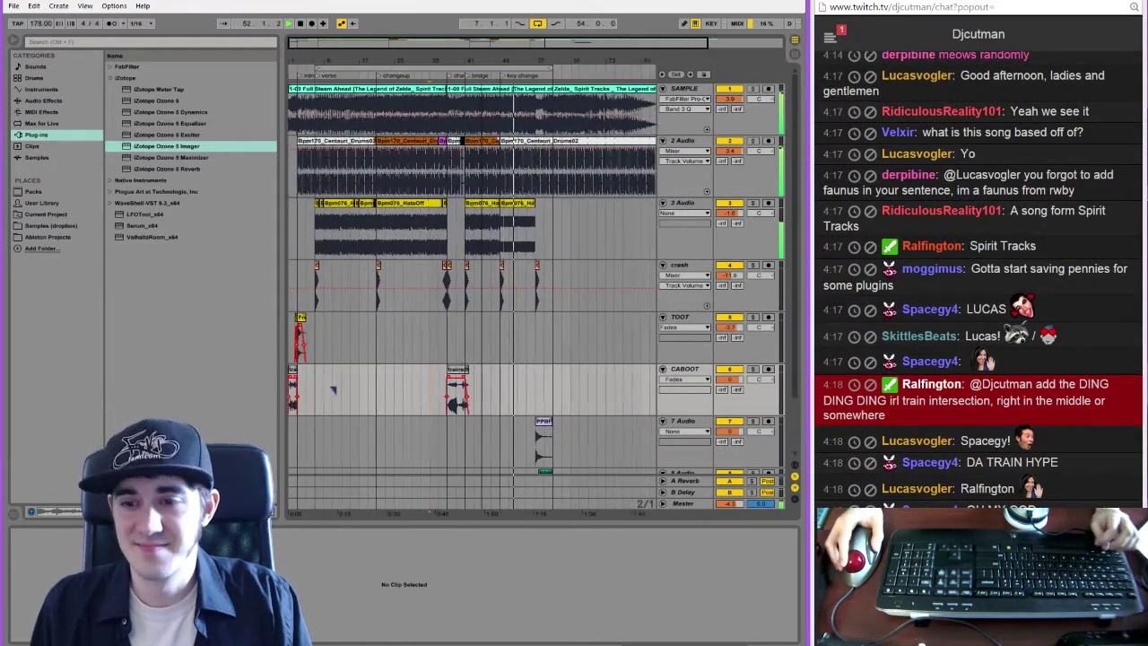
pyautogui.scroll(-1, 333, 389)
pyautogui.scroll(6, 333, 389)
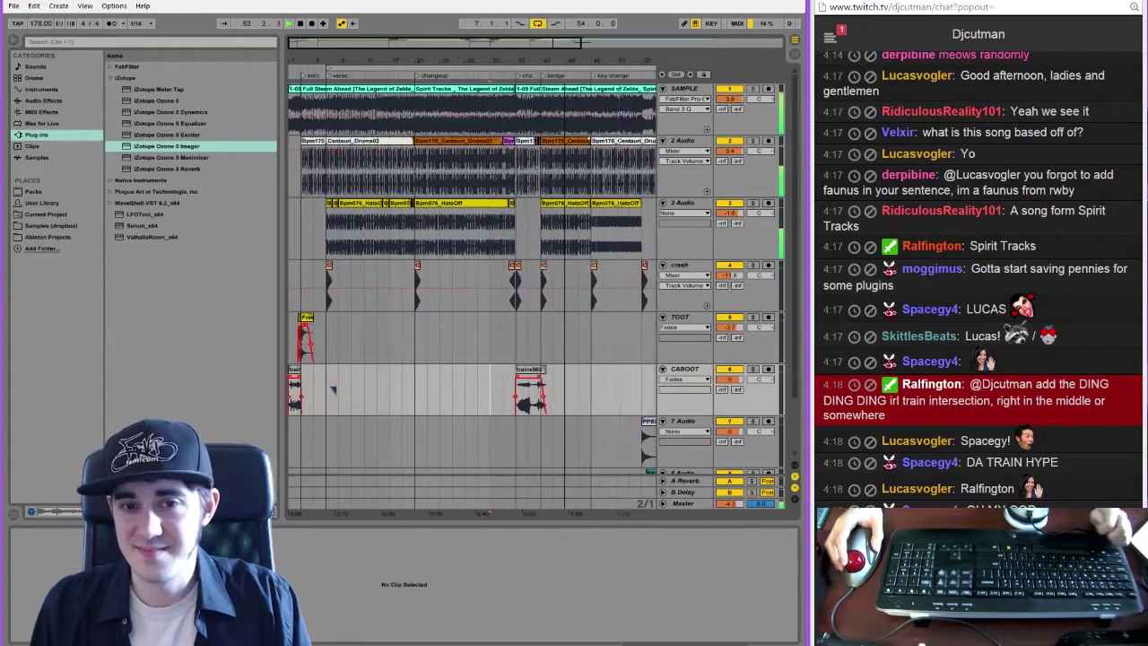
pyautogui.scroll(6, 333, 389)
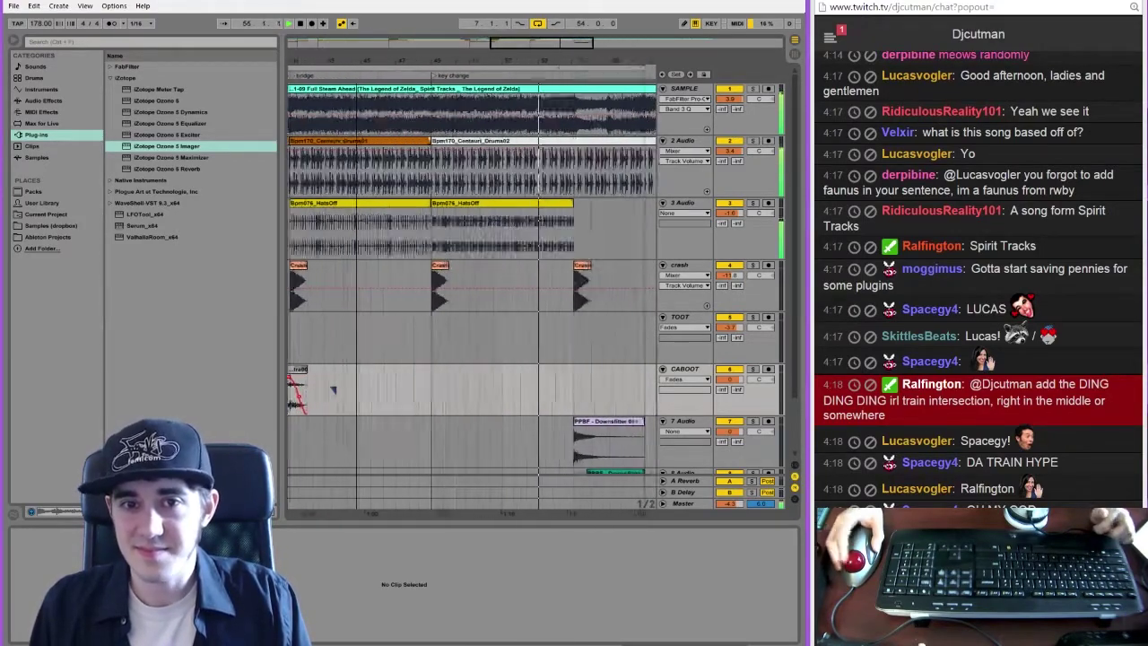
pyautogui.scroll(4, 333, 390)
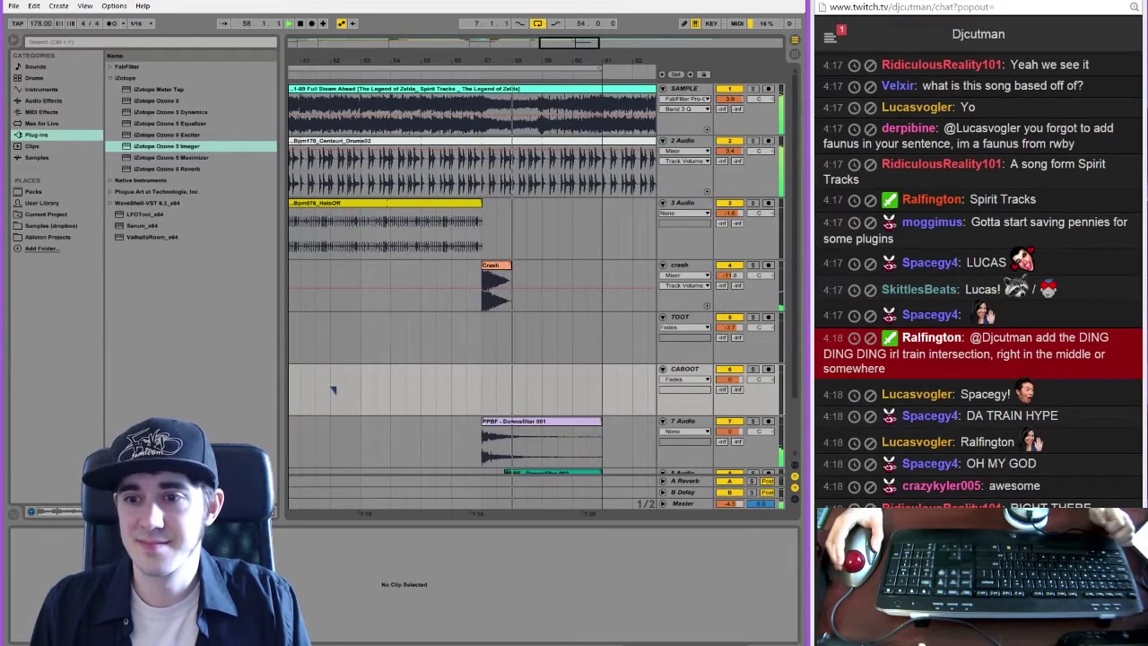
pyautogui.scroll(-8, 333, 389)
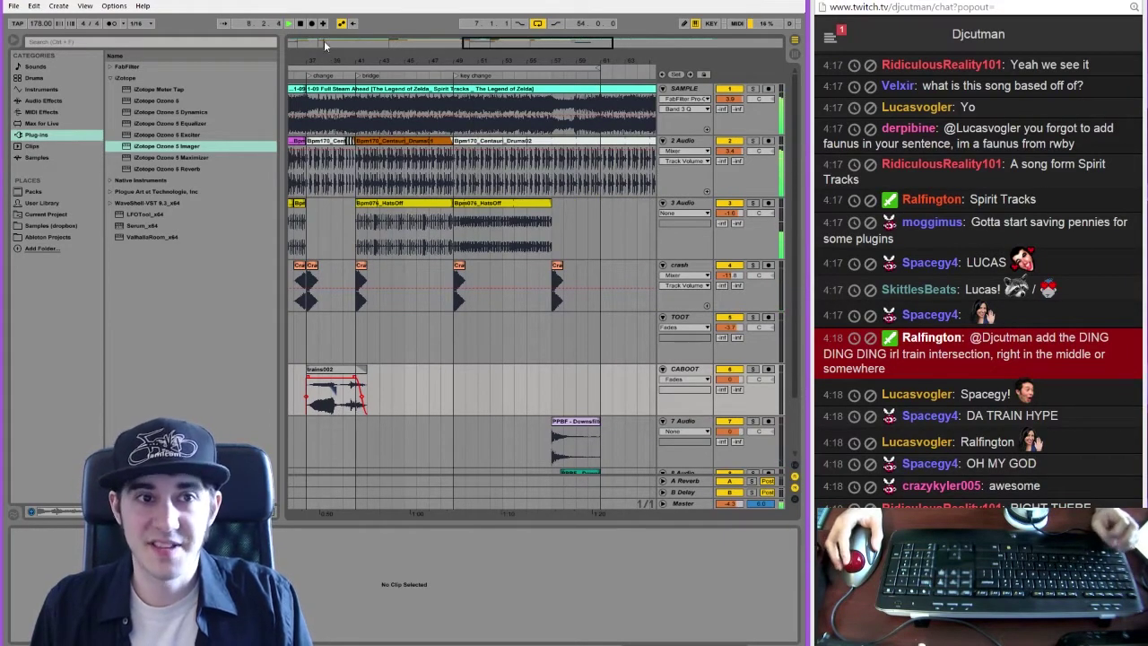
# Collapse the TOOT, CABOOT and 7 Audio tracks in the arrangement
pyautogui.moveTo(323, 44); pyautogui.dragTo(369, 41)
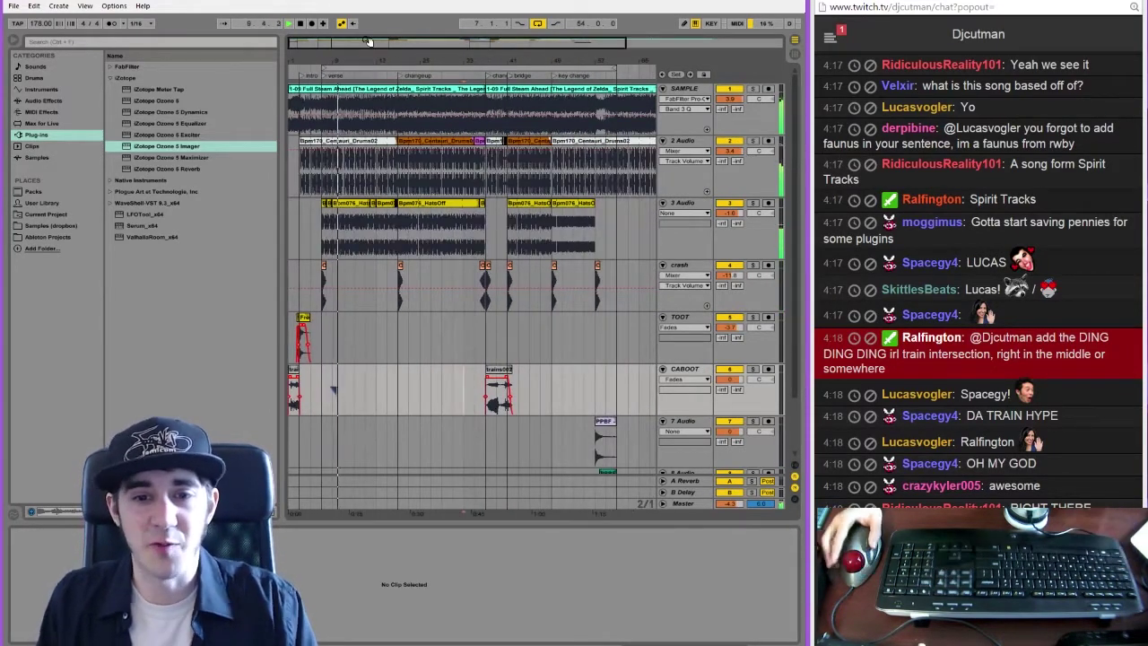
pyautogui.click(662, 316)
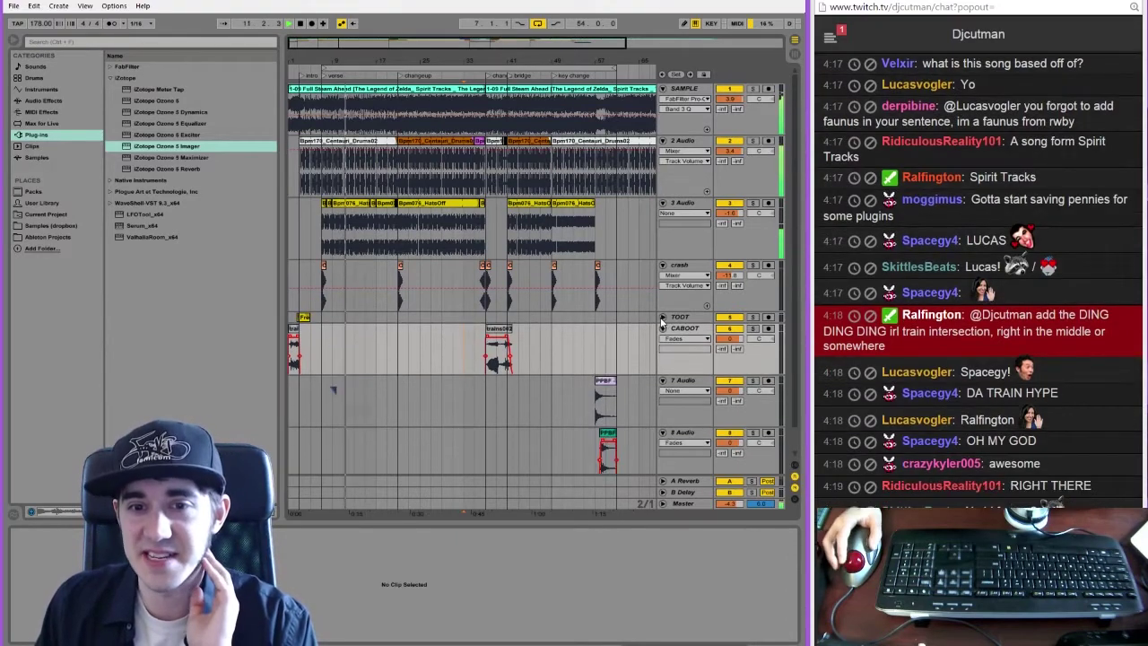
pyautogui.click(663, 328)
pyautogui.click(664, 340)
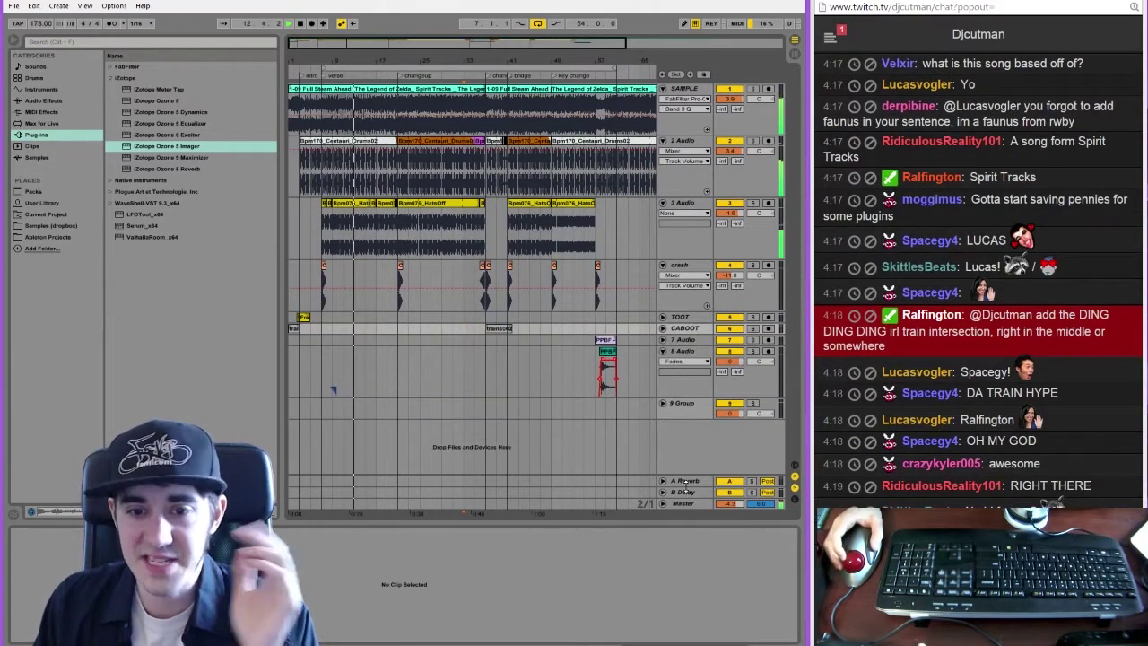
# Replace the stock Reverb device on return track A with the ValhallaRoom_x64 plug-in
pyautogui.click(686, 483)
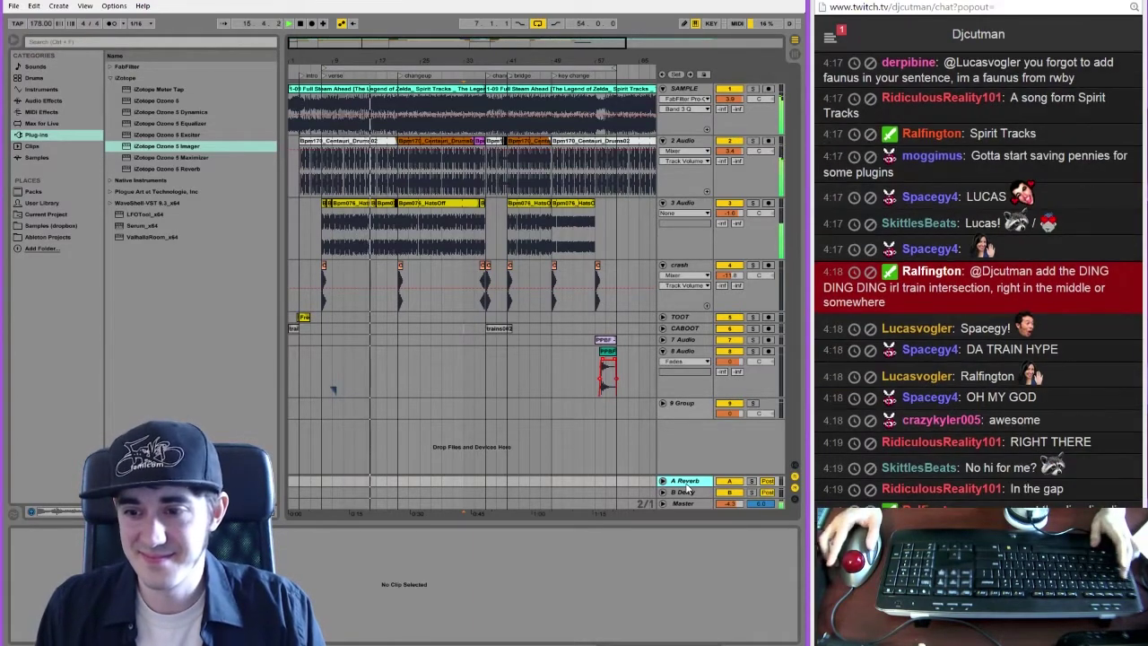
pyautogui.doubleClick(686, 485)
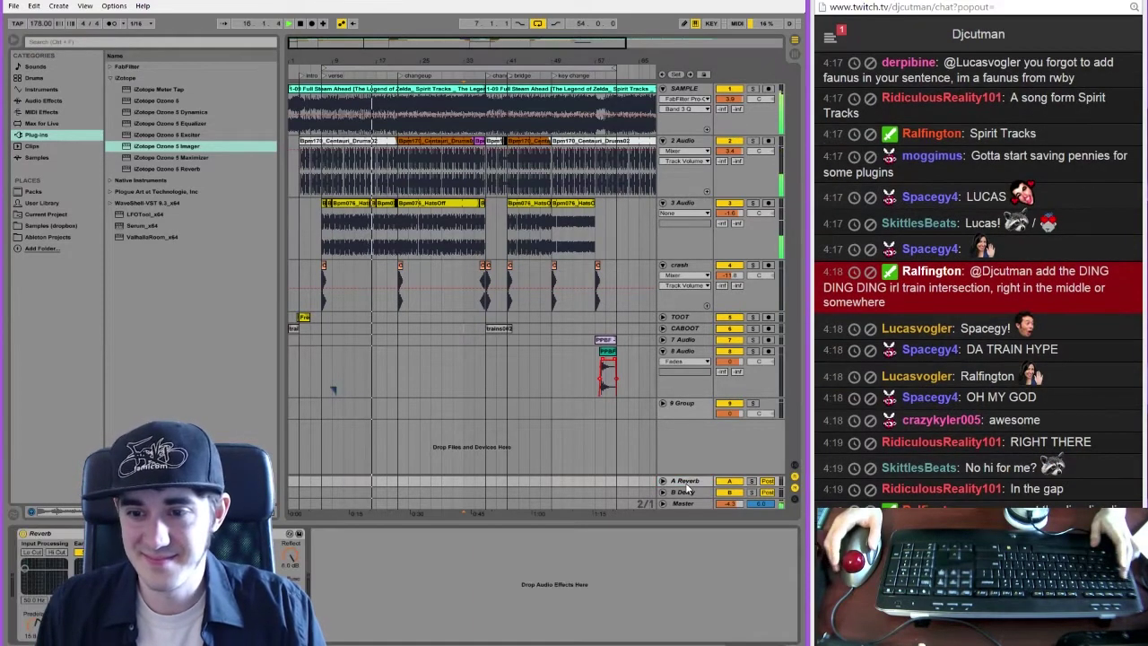
pyautogui.click(110, 78)
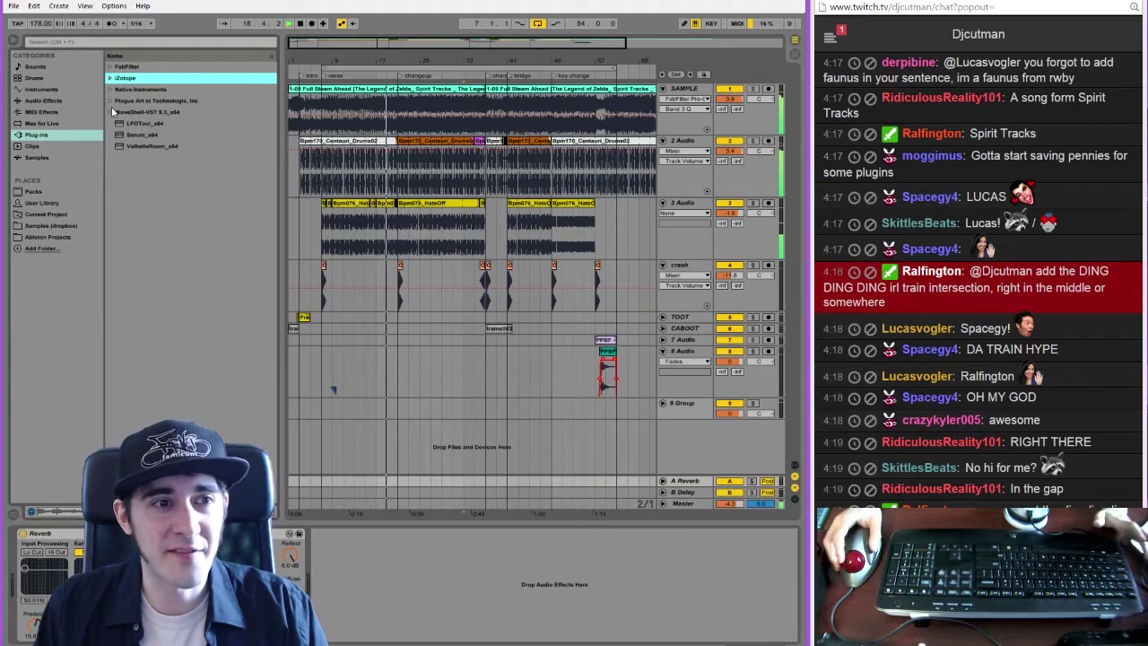
pyautogui.moveTo(130, 148); pyautogui.dragTo(254, 442)
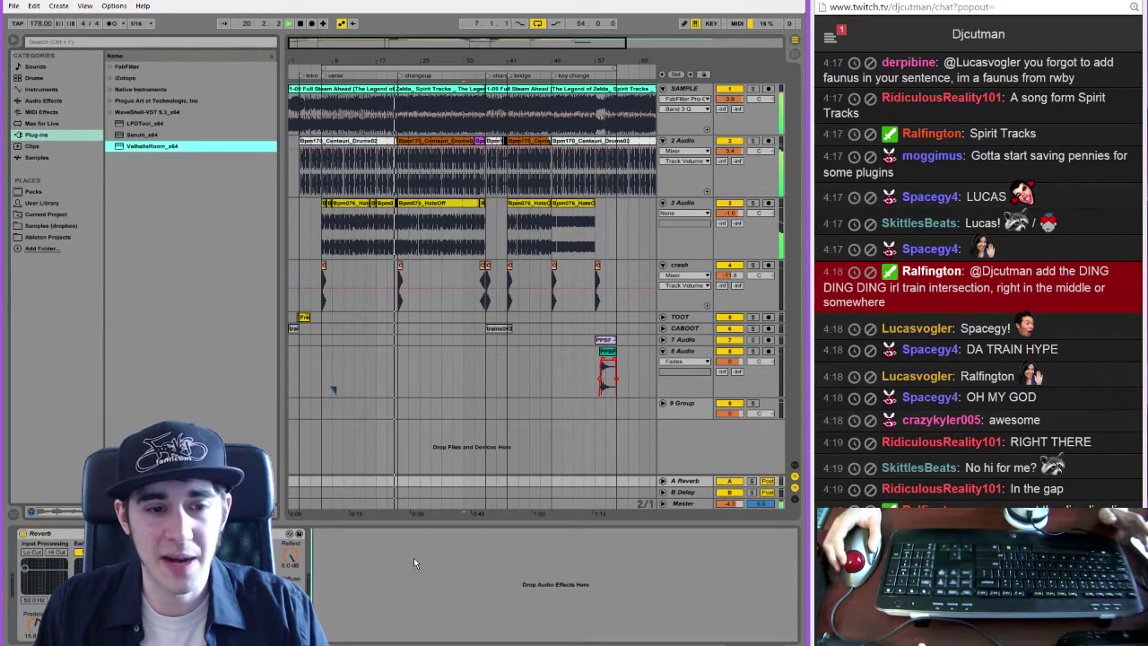
pyautogui.moveTo(414, 563); pyautogui.dragTo(413, 563)
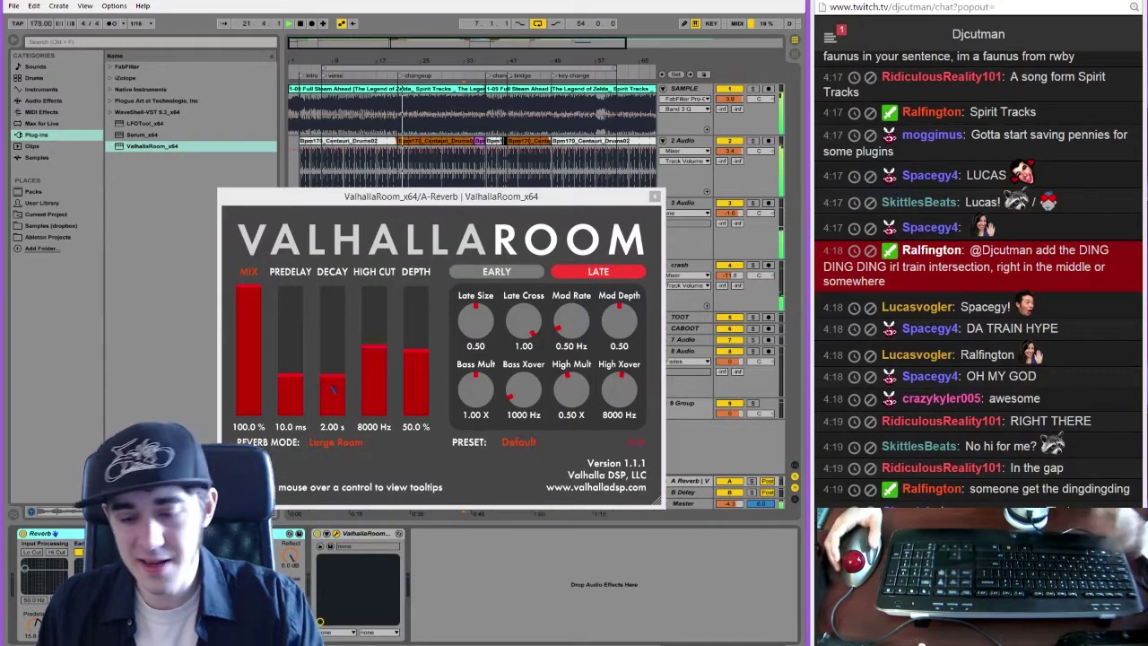
pyautogui.press('Delete')
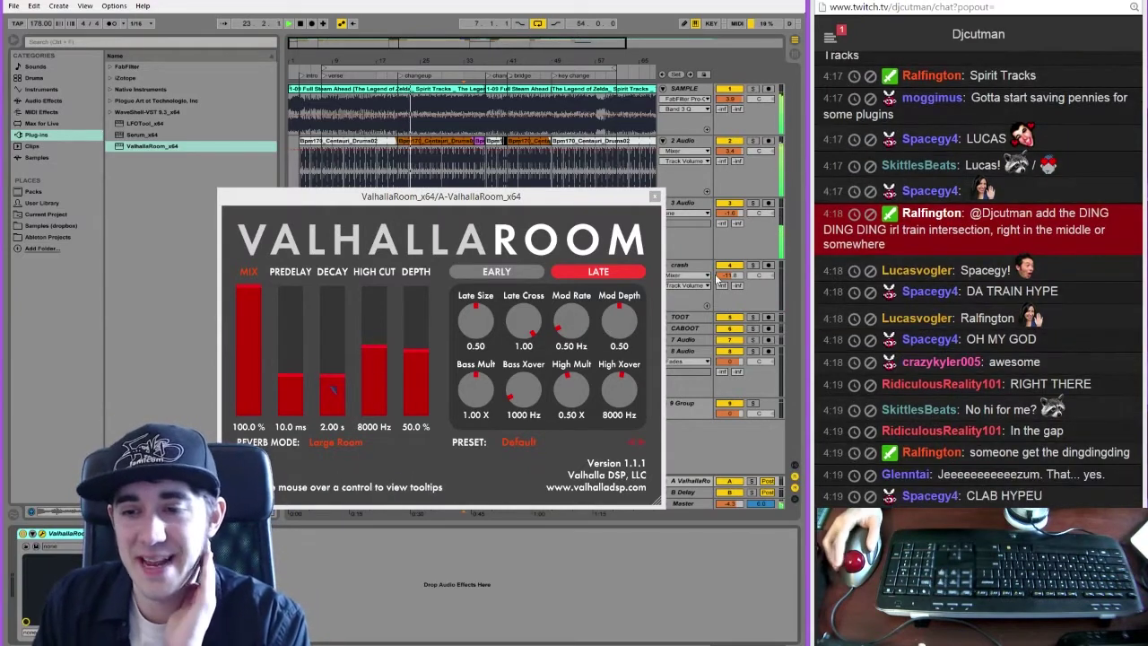
# Load the A_Plate preset from the Plates category in ValhallaRoom
pyautogui.click(522, 441)
pyautogui.click(533, 462)
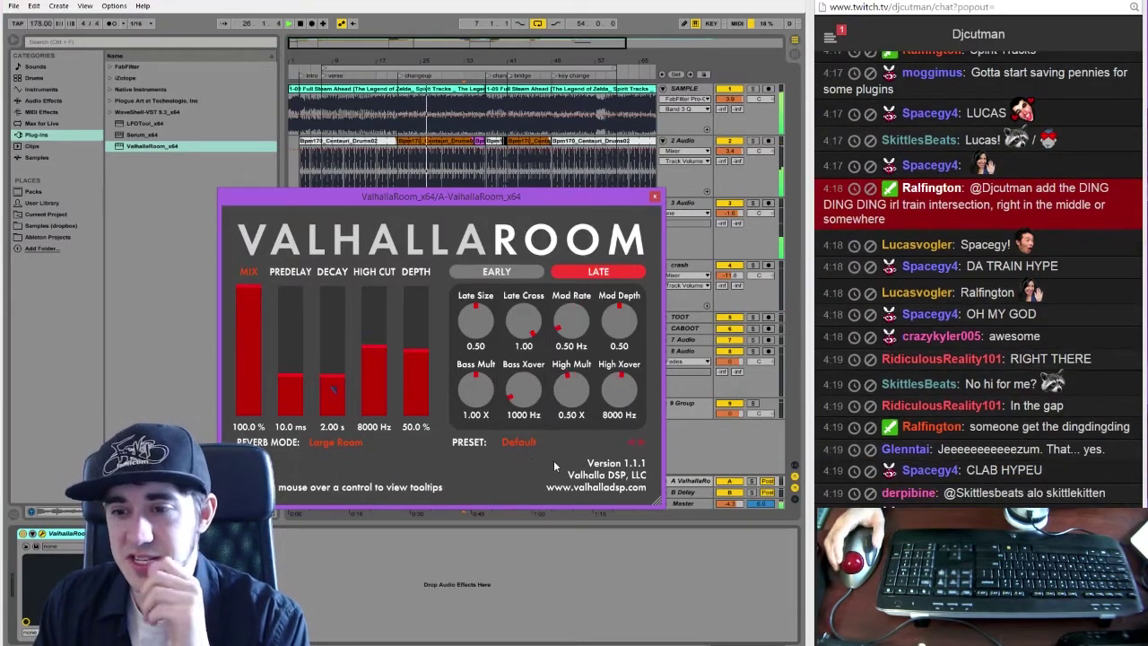
pyautogui.click(538, 443)
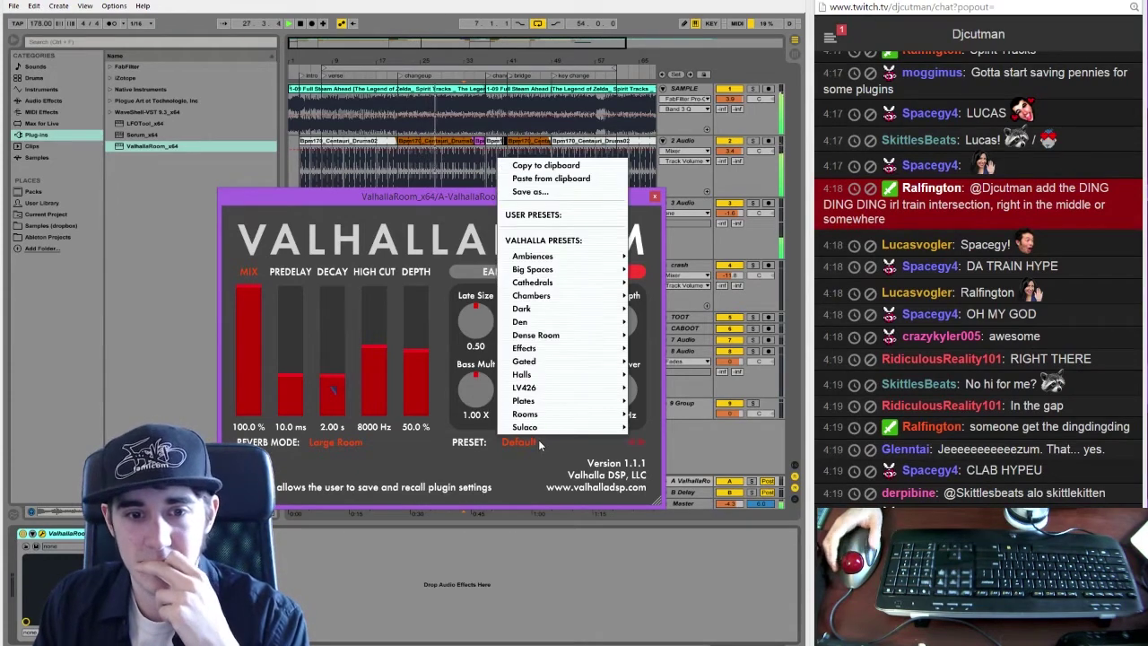
pyautogui.moveTo(597, 260)
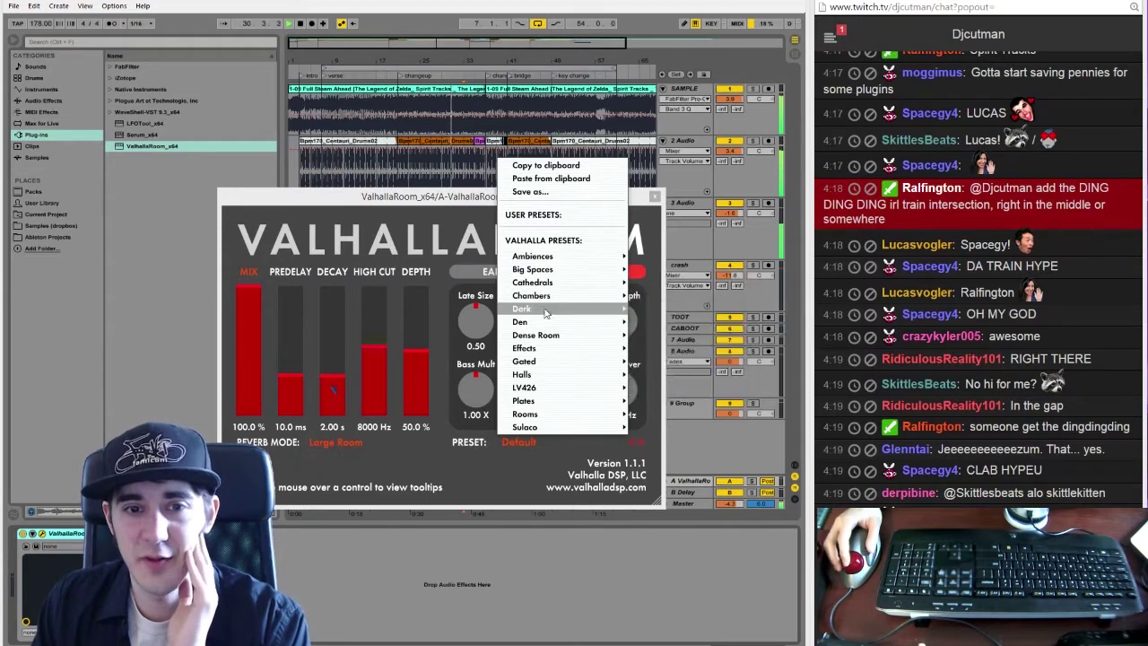
pyautogui.moveTo(526, 350)
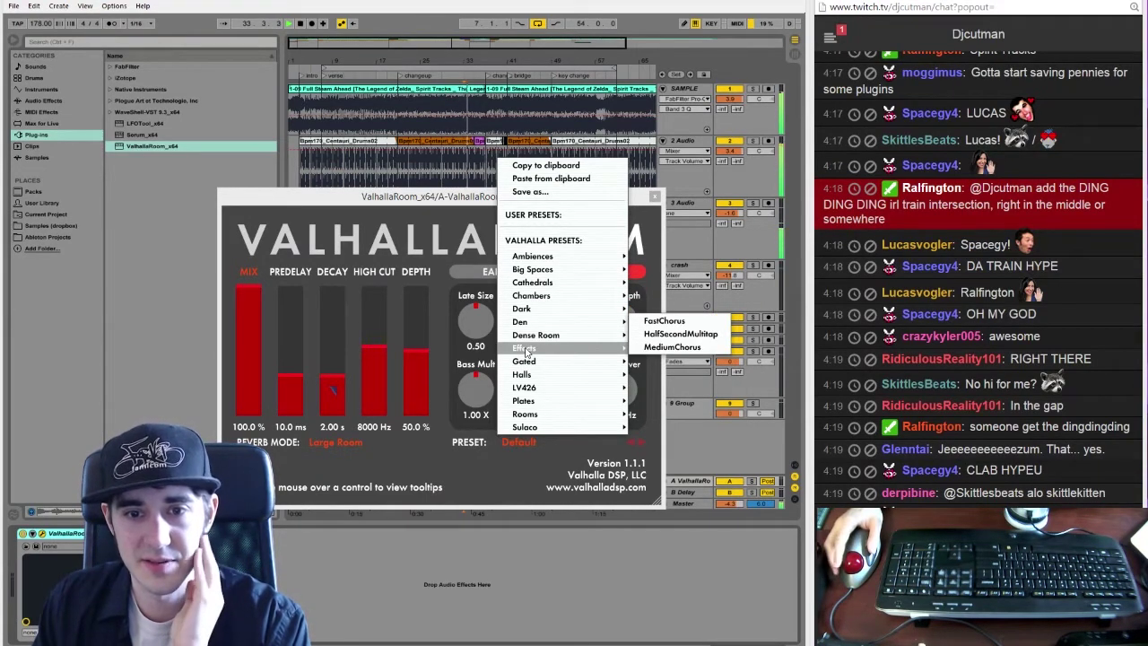
pyautogui.moveTo(536, 377)
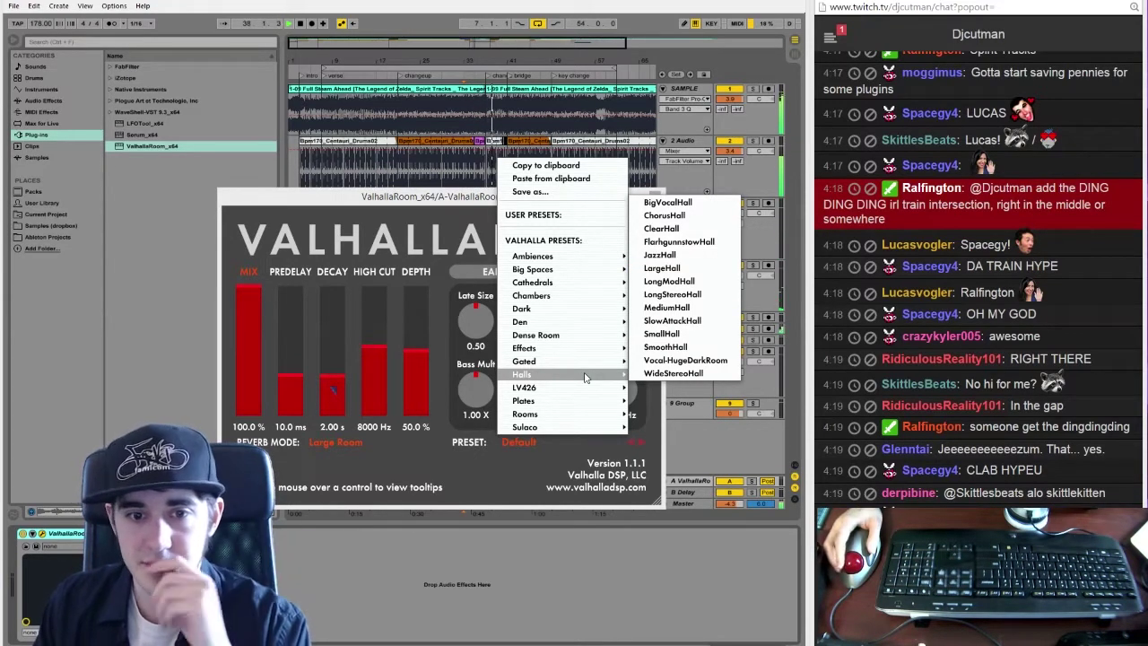
pyautogui.moveTo(572, 418)
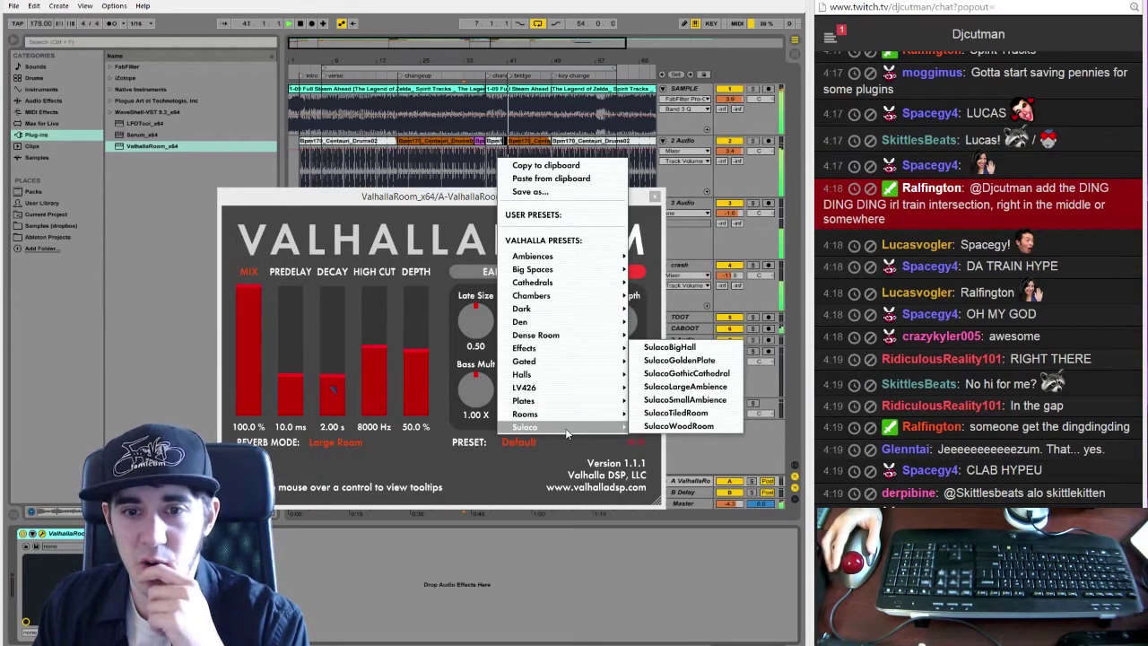
pyautogui.moveTo(553, 400)
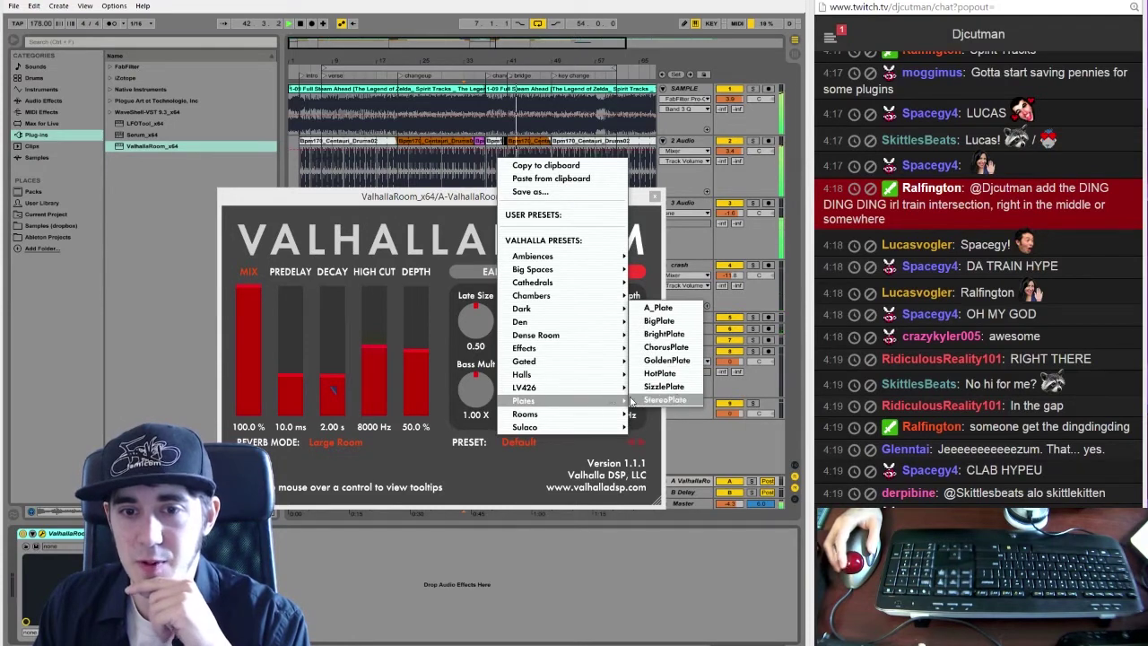
pyautogui.click(678, 309)
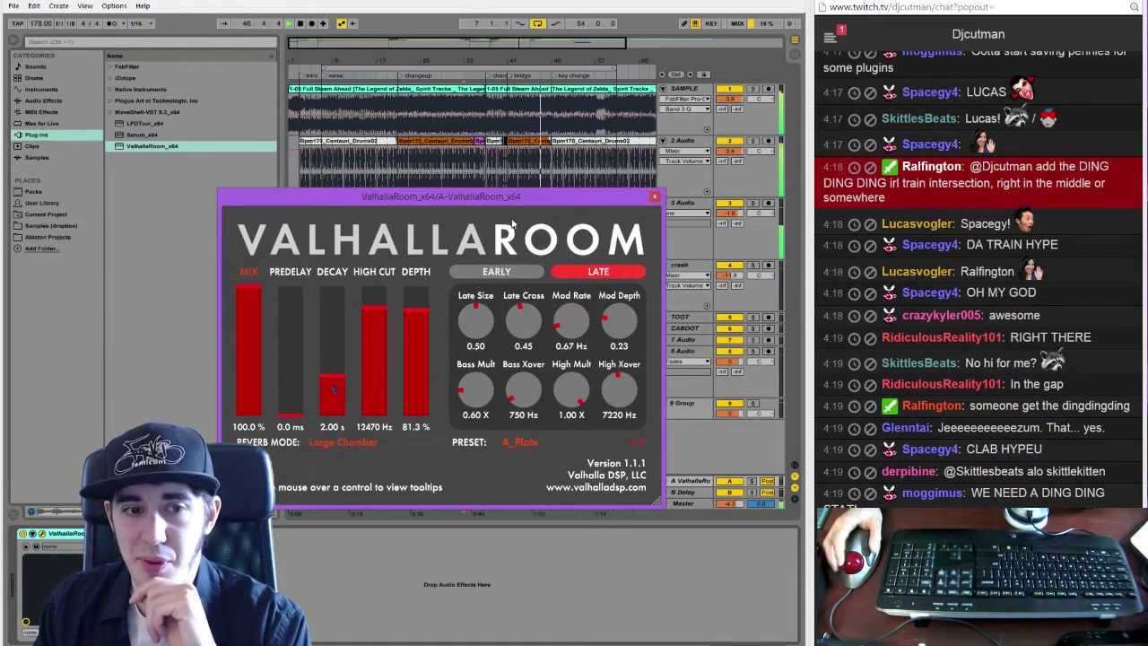
# Solo return track A and raise the SAMPLE track's send to it, moving the ValhallaRoom window clear of the track controls
pyautogui.moveTo(500, 205); pyautogui.dragTo(342, 191)
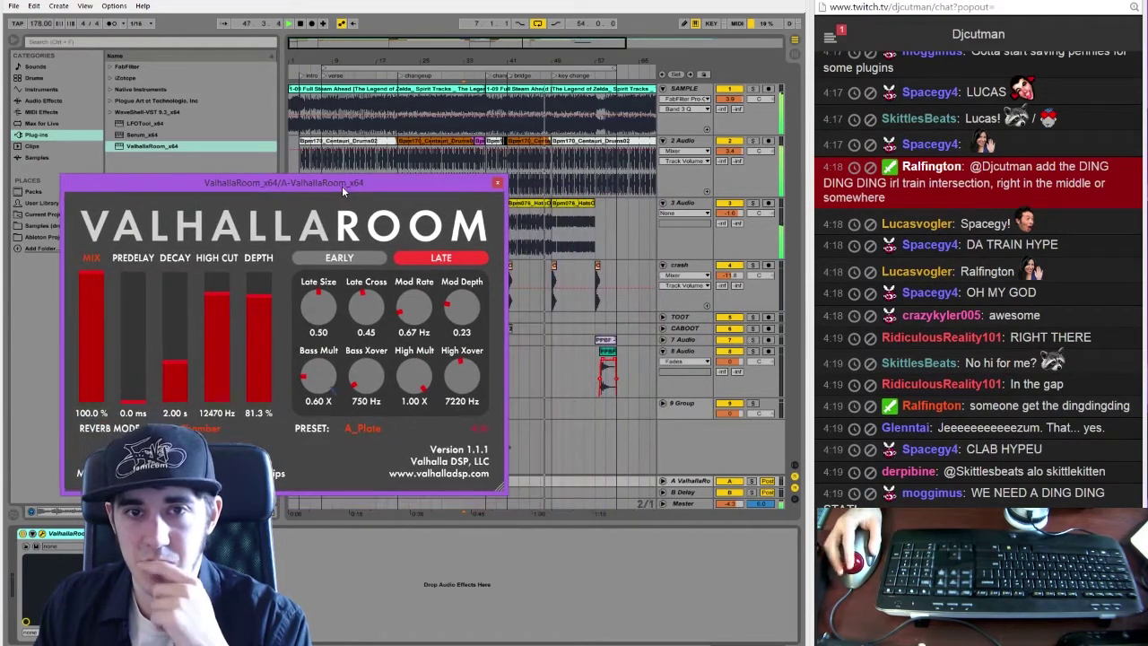
pyautogui.click(751, 483)
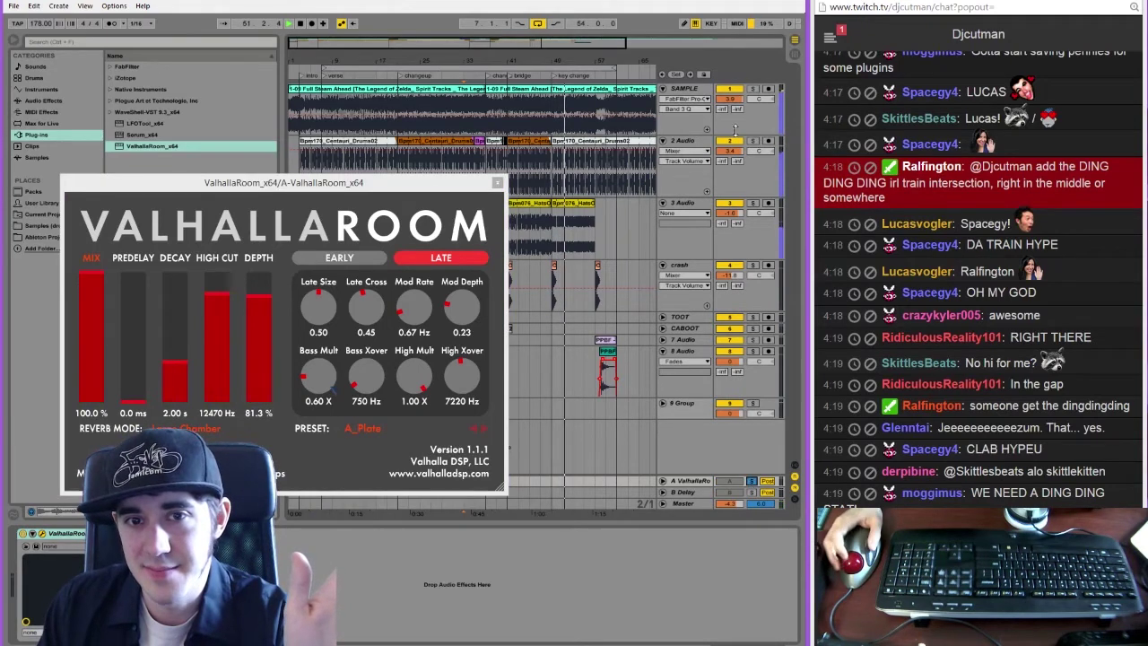
pyautogui.moveTo(722, 108); pyautogui.dragTo(722, 79)
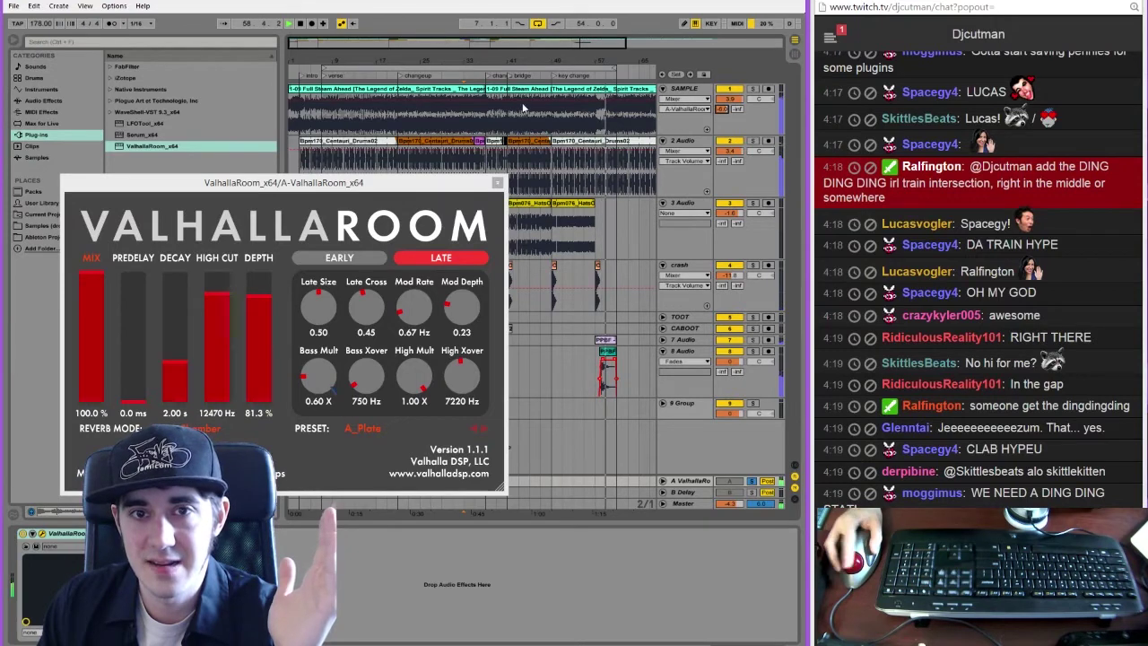
# Lower the ValhallaRoom mix to 0 % for comparison and raise it to about 49.3 %
pyautogui.moveTo(408, 49); pyautogui.dragTo(410, 46)
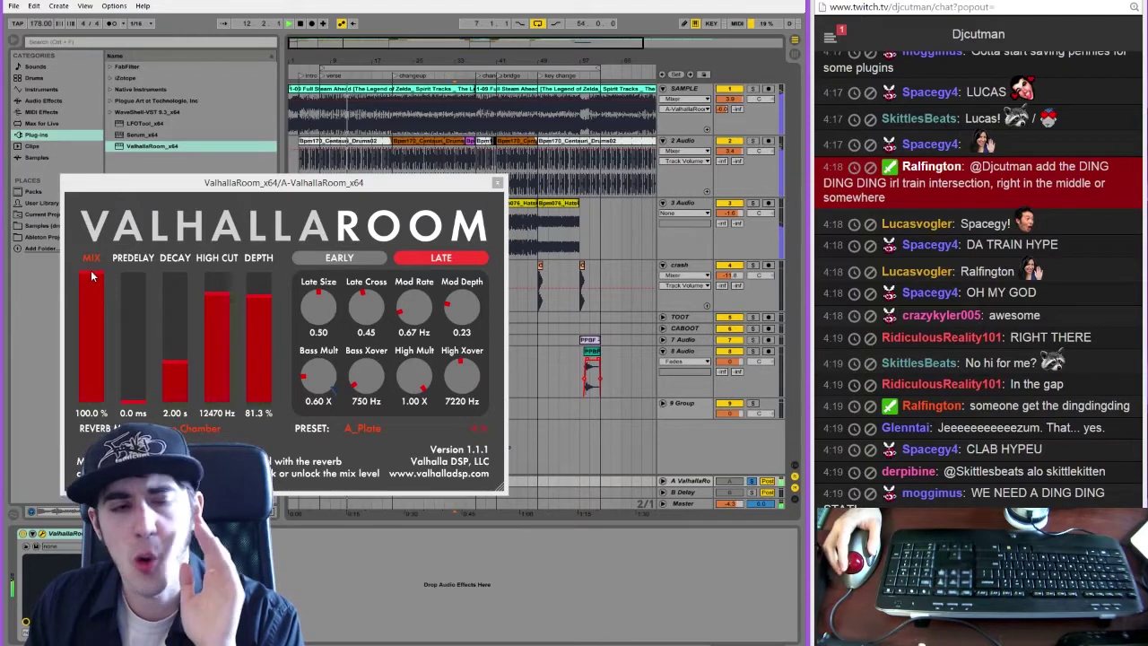
pyautogui.moveTo(92, 277); pyautogui.dragTo(104, 332)
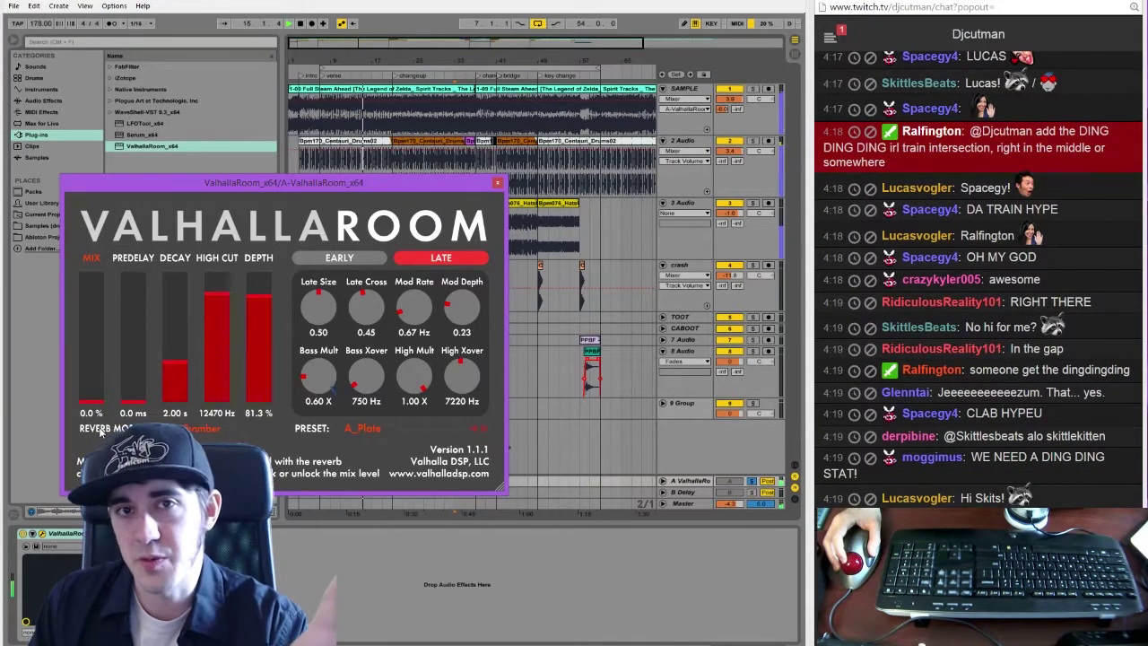
pyautogui.moveTo(94, 399); pyautogui.dragTo(97, 335)
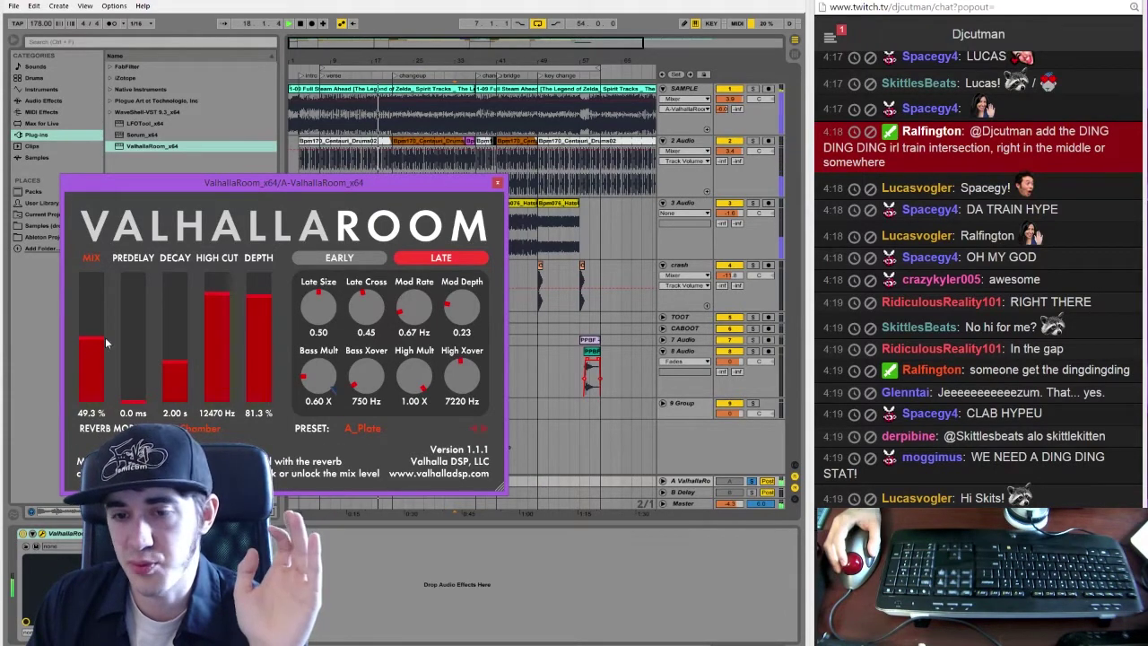
# Unfold return track A and try longer ValhallaRoom predelays, settling on about 24.7 ms
pyautogui.click(663, 482)
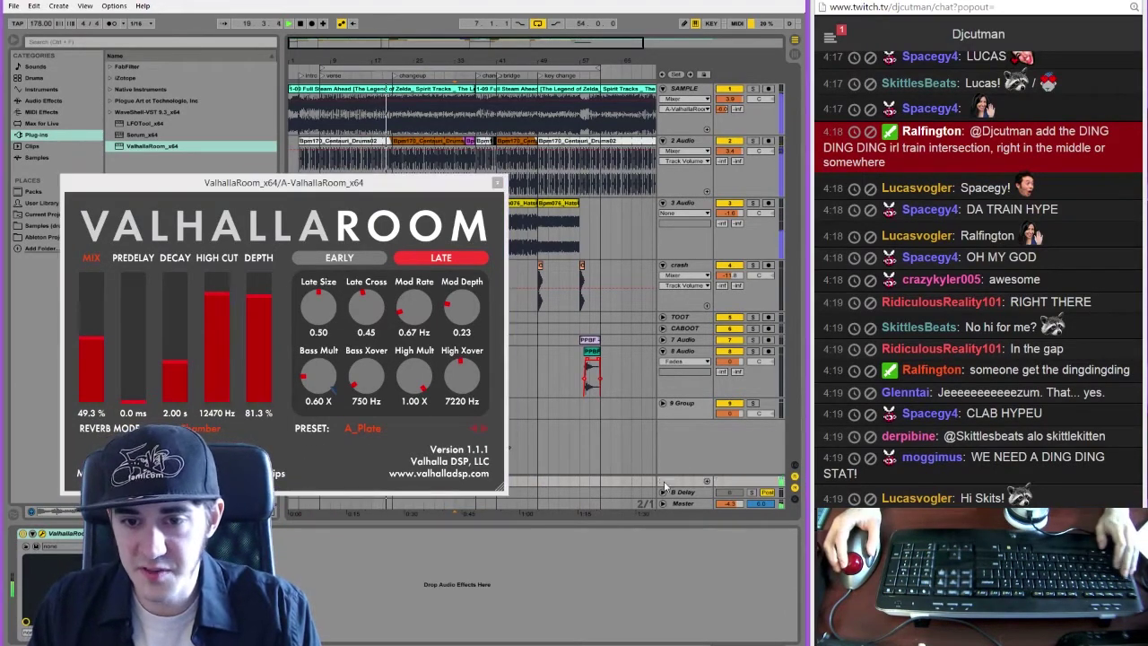
pyautogui.click(664, 484)
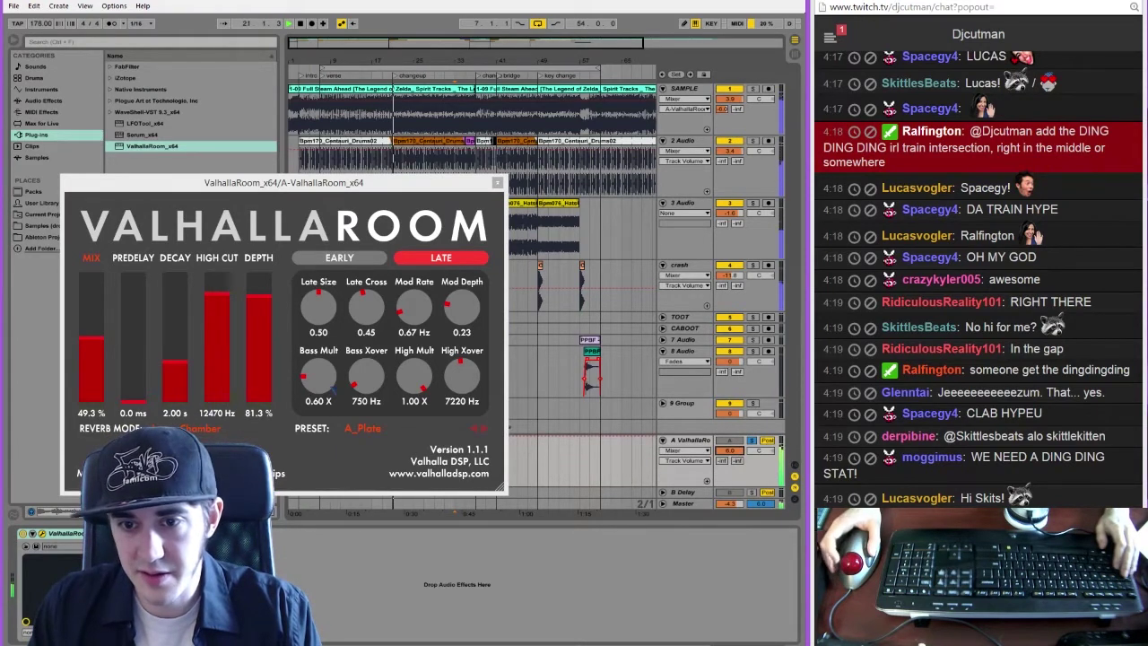
pyautogui.click(135, 400)
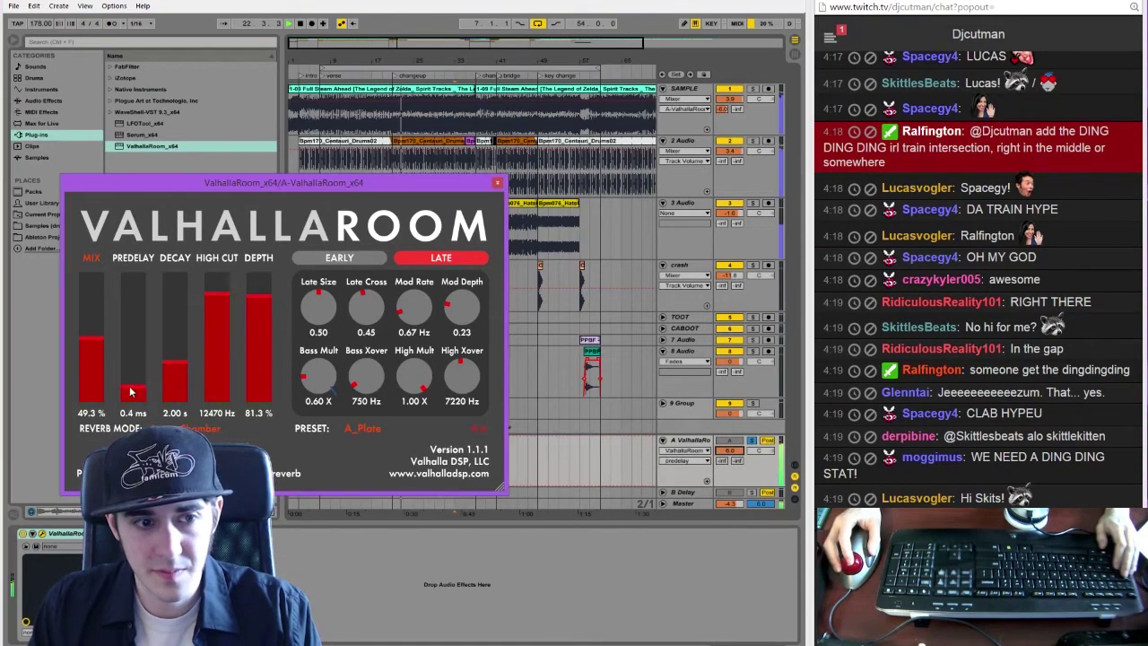
pyautogui.moveTo(130, 392); pyautogui.dragTo(130, 384)
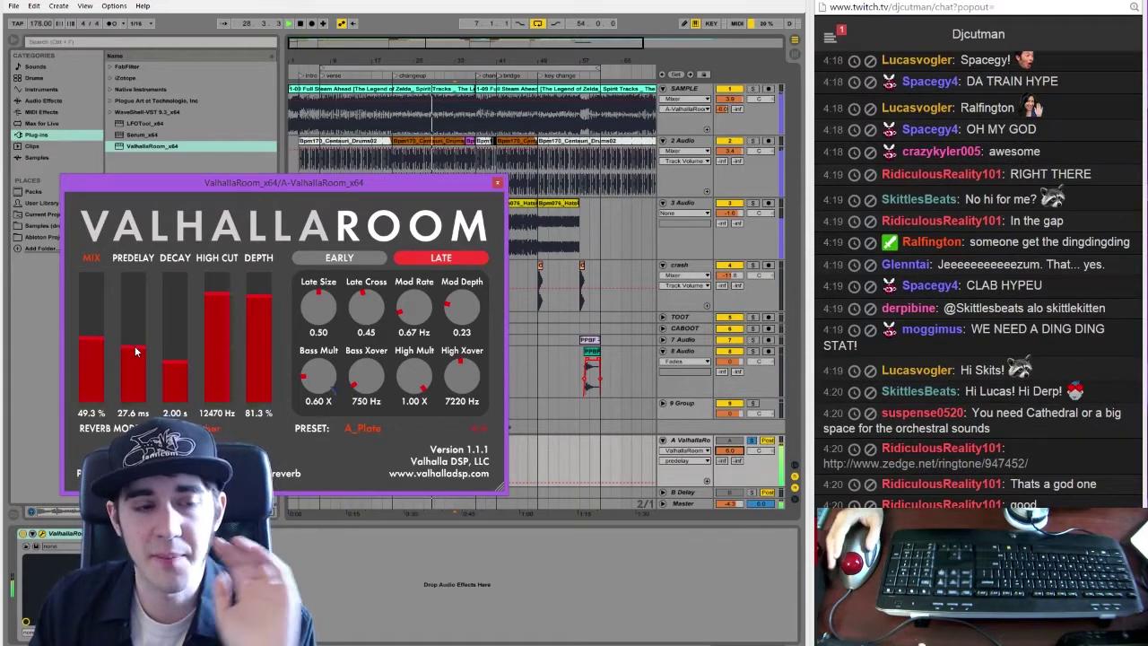
pyautogui.moveTo(136, 335); pyautogui.dragTo(138, 306)
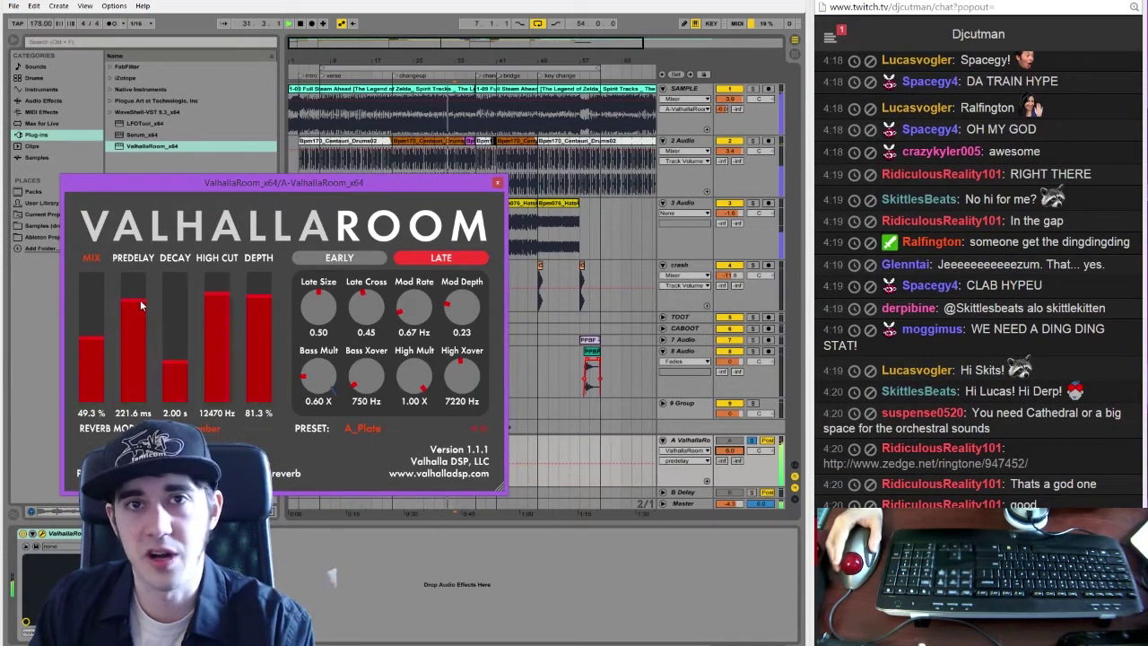
pyautogui.moveTo(140, 332); pyautogui.dragTo(143, 364)
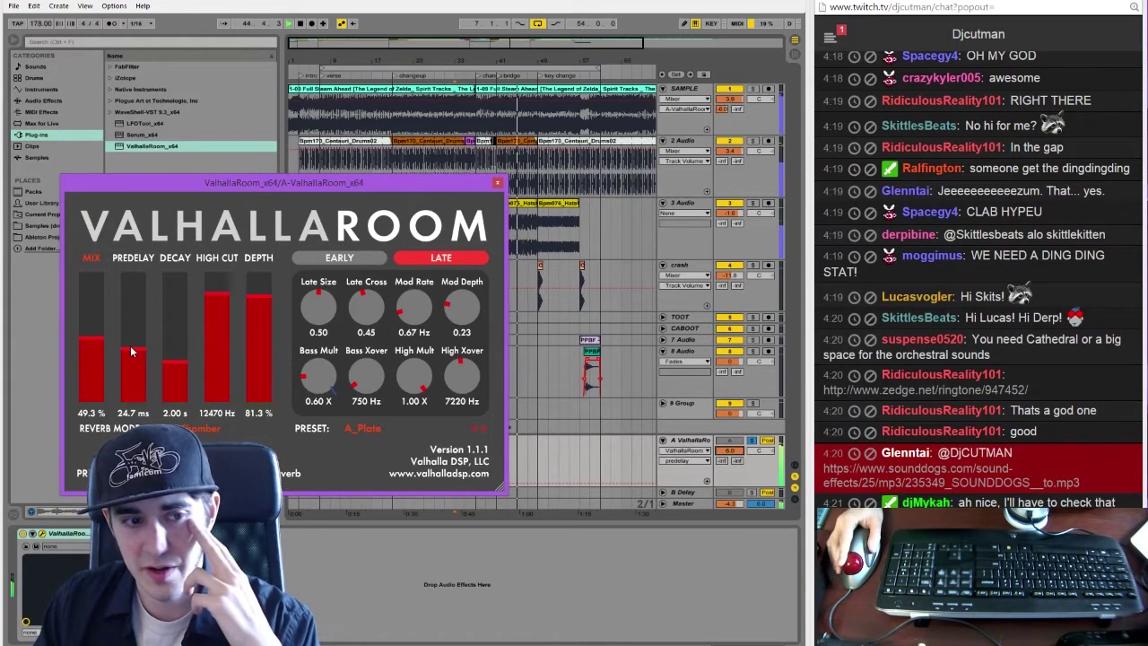
pyautogui.moveTo(131, 350); pyautogui.dragTo(133, 355)
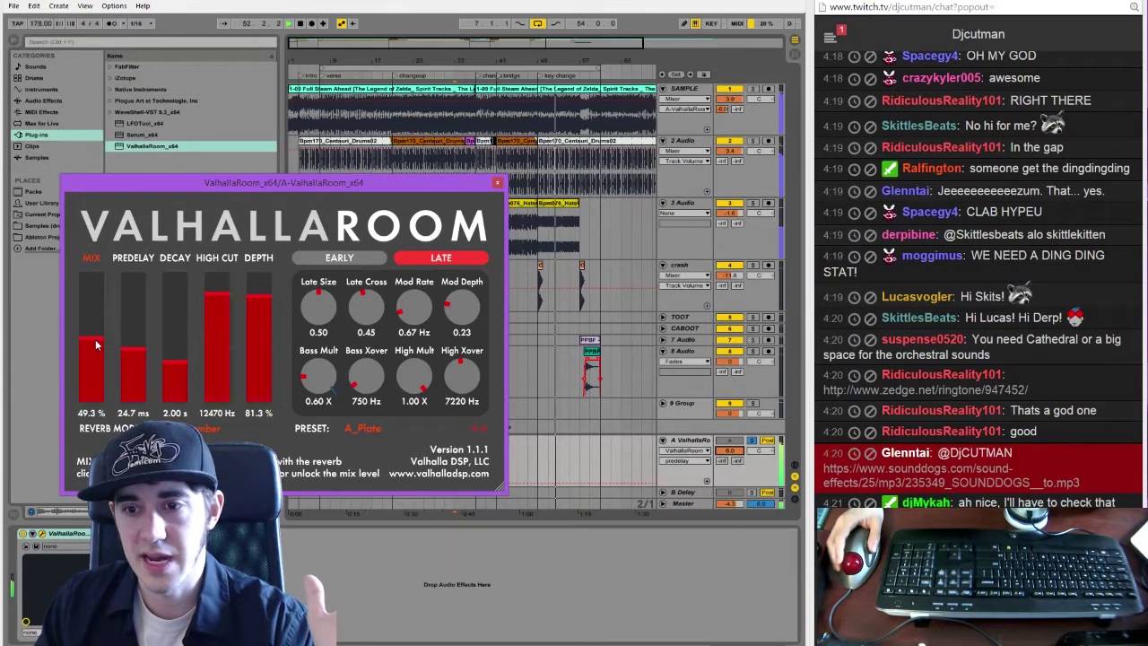
# Open the sounddogs.com link from the chat, play the sound and save it to Downloads as 235349_SOUNDDOGS__to.mp3
pyautogui.click(951, 485)
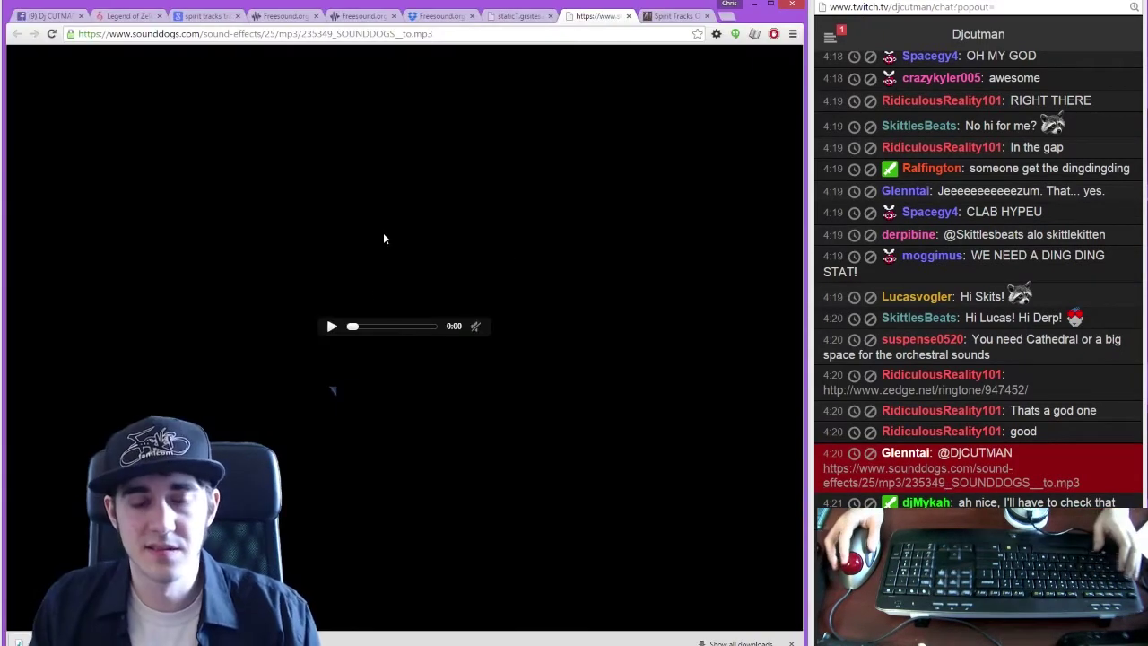
pyautogui.click(334, 328)
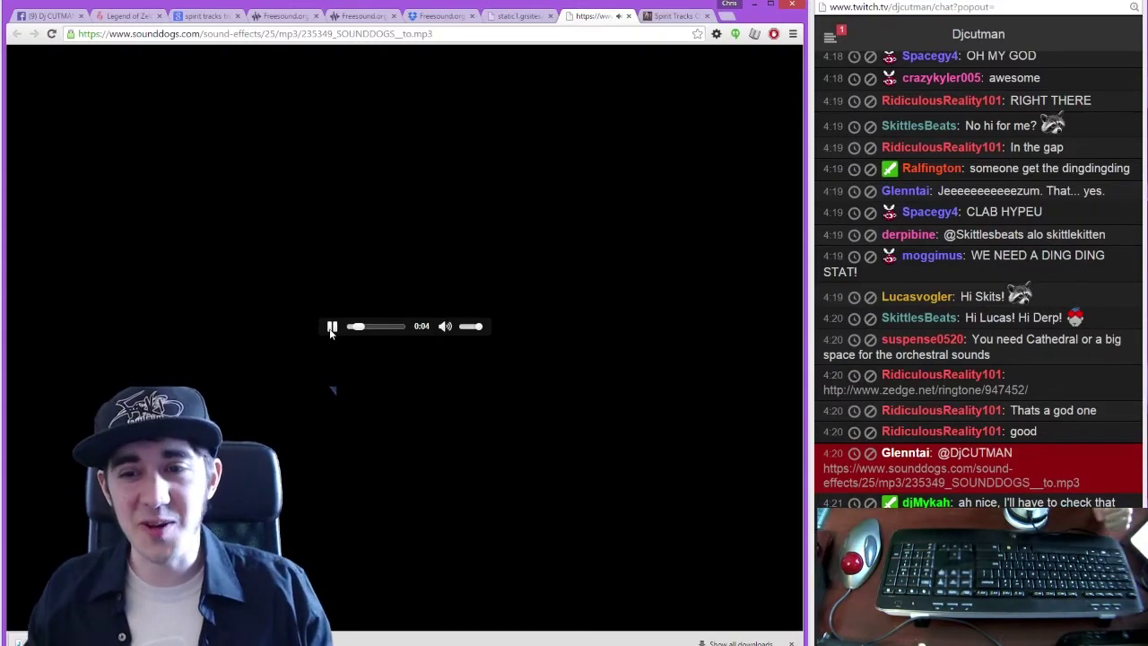
pyautogui.rightClick(274, 208)
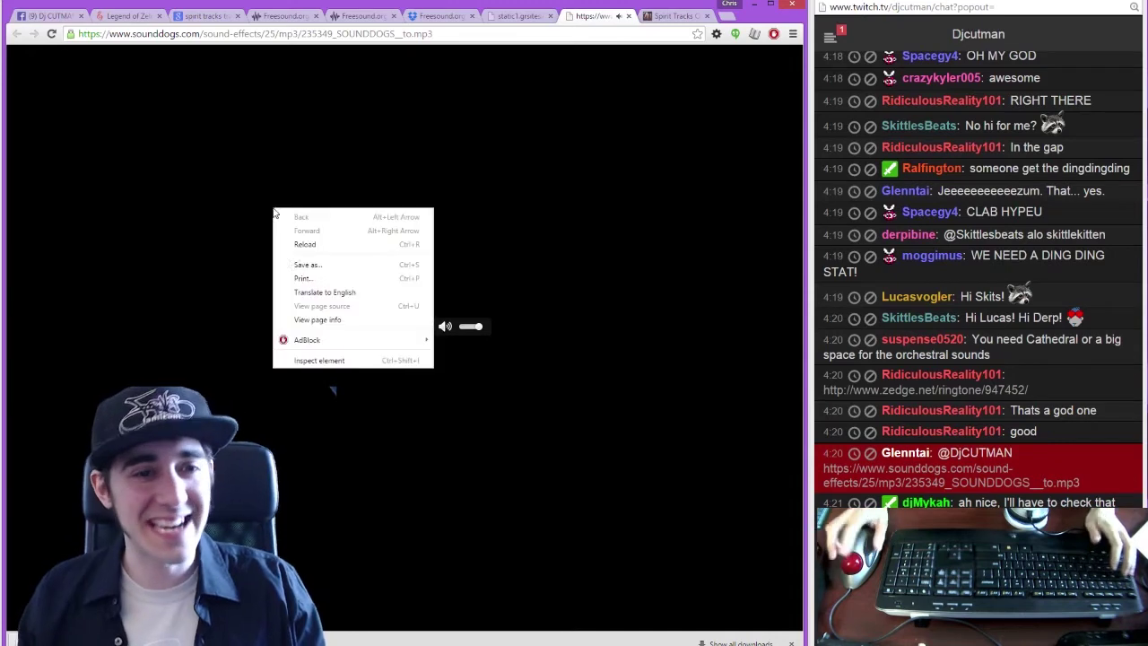
pyautogui.click(329, 276)
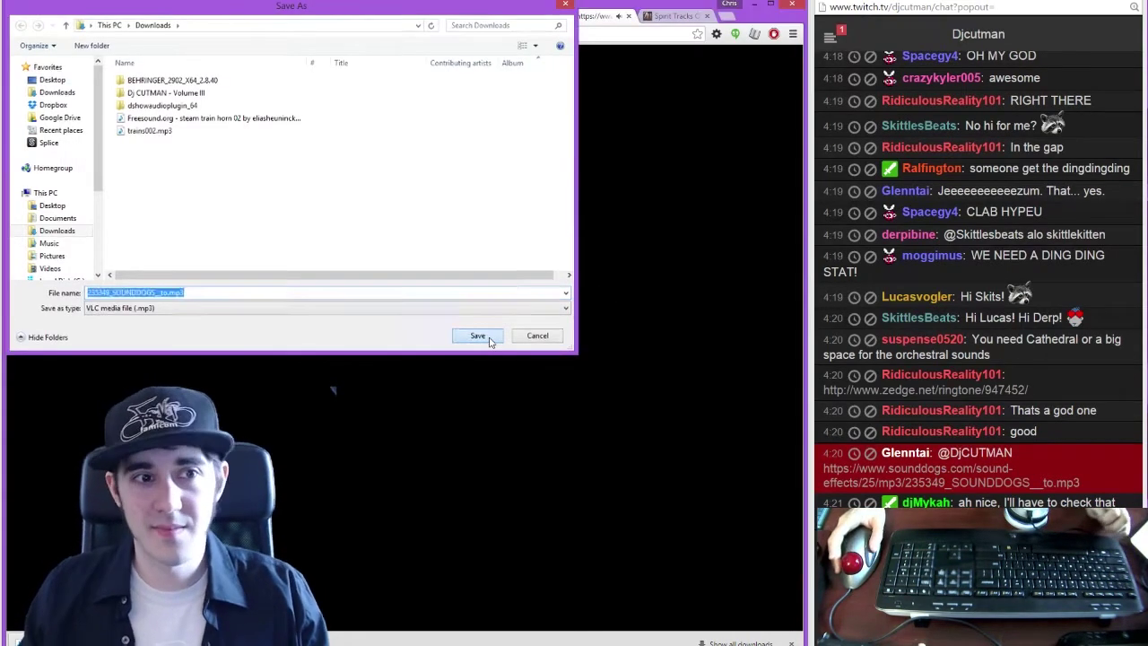
pyautogui.click(477, 335)
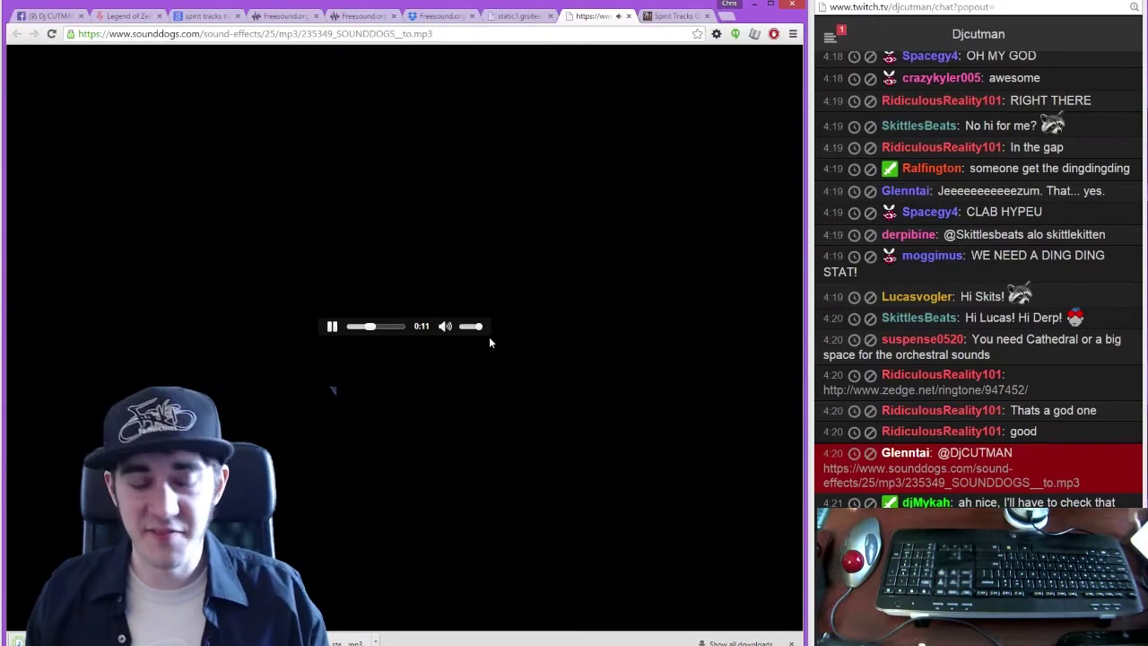
# Switch back to Ableton Live, set the ValhallaRoom mix to 100 %, and reset return track A's volume to 0 after closing the plug-in window
pyautogui.hotkey('alt', 'Tab')
pyautogui.hotkey('alt', 'Tab')
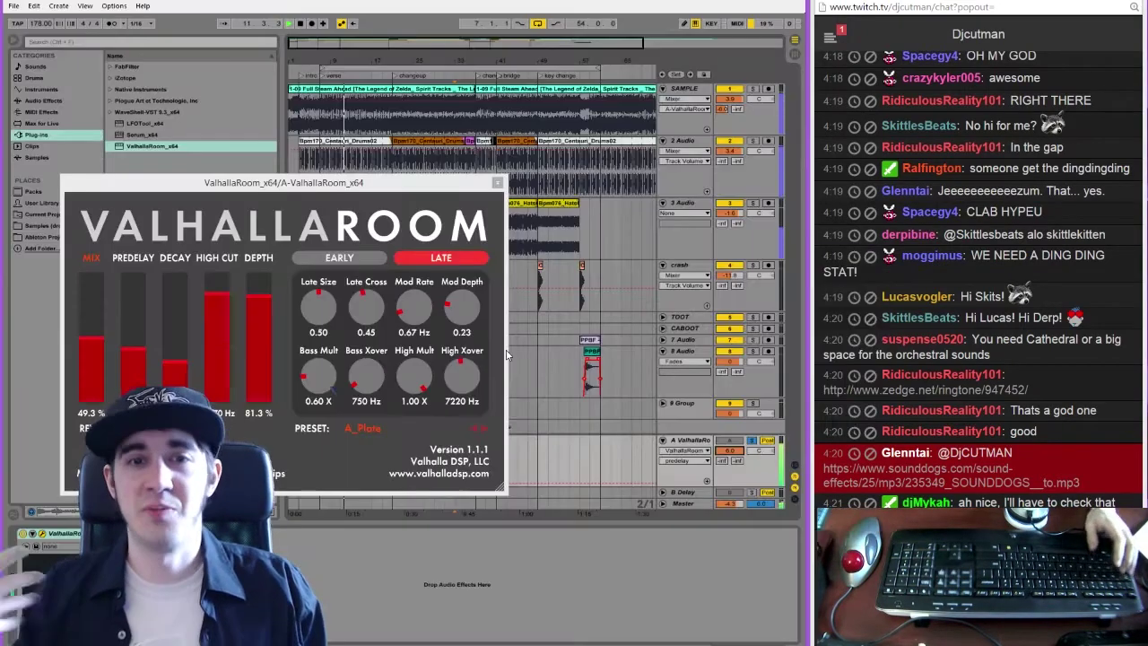
pyautogui.moveTo(89, 337); pyautogui.dragTo(89, 269)
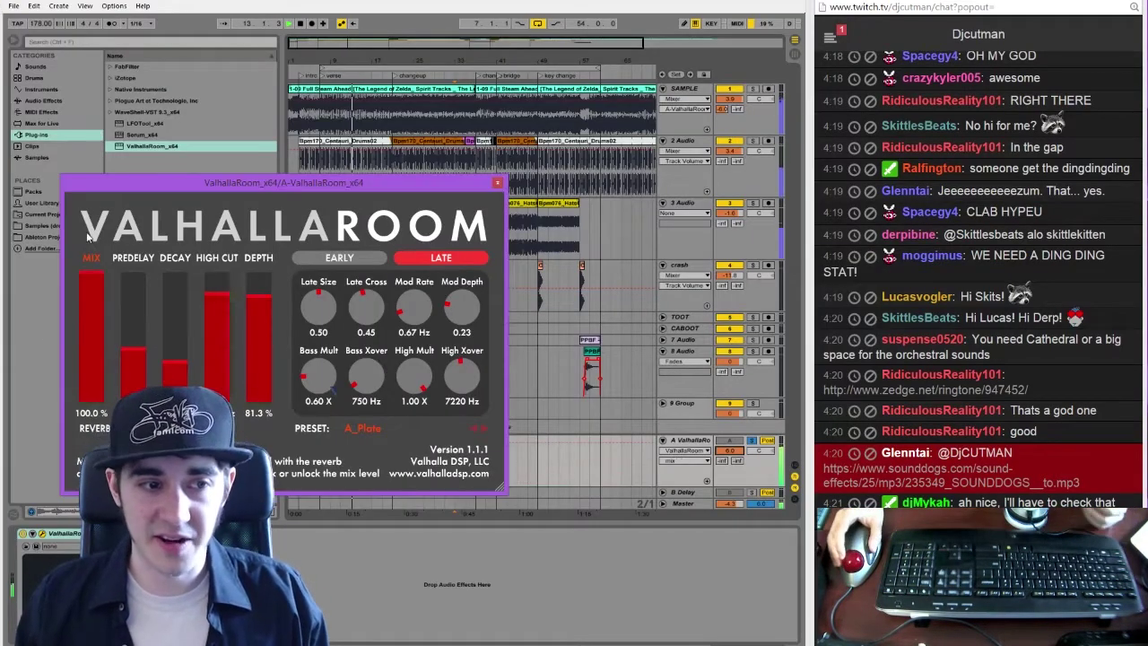
pyautogui.click(498, 183)
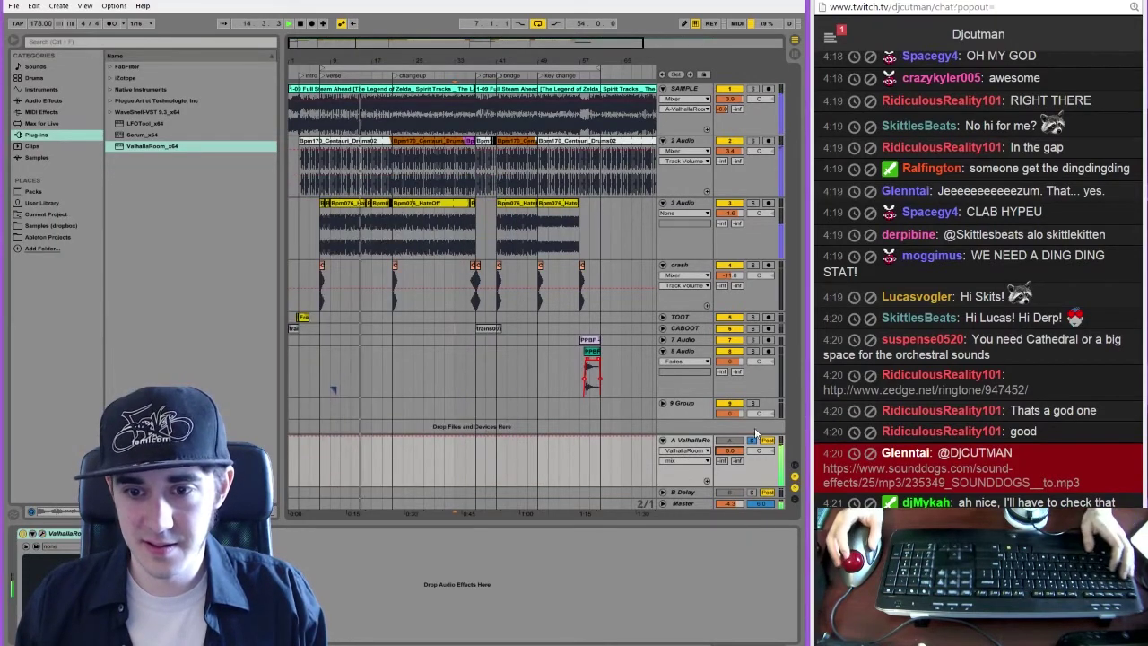
pyautogui.click(732, 451)
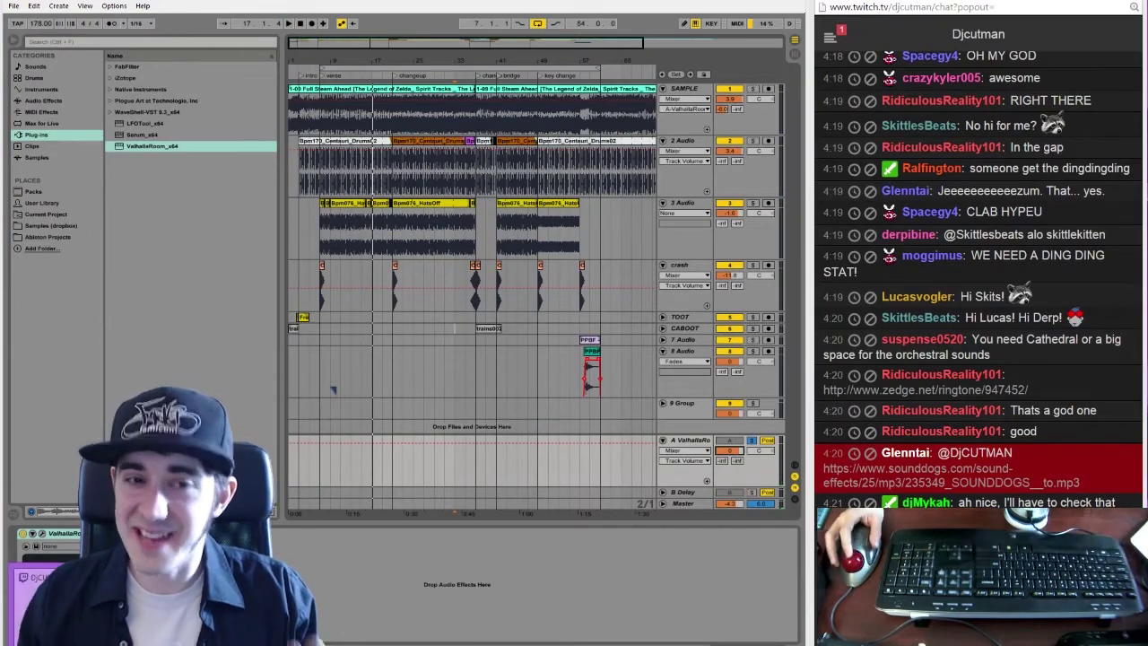
# Switch to the browser, pause the sound and show the saved 235349_SOUNDDOGS__to.mp3 in its Downloads folder
pyautogui.hotkey('alt', 'Tab')
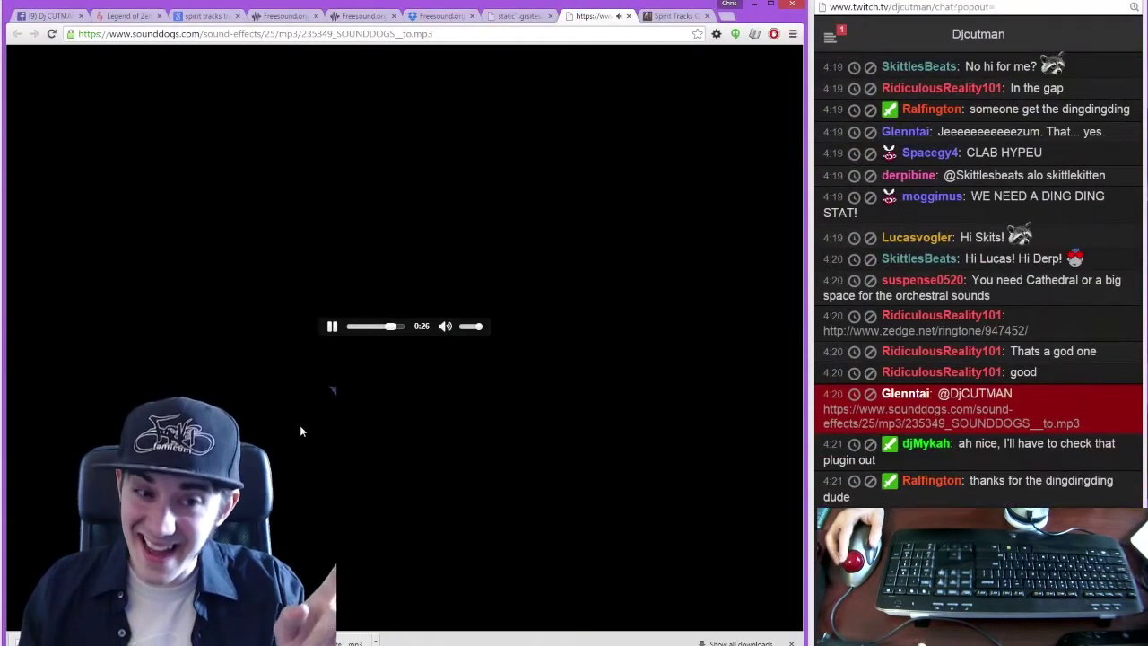
pyautogui.click(99, 642)
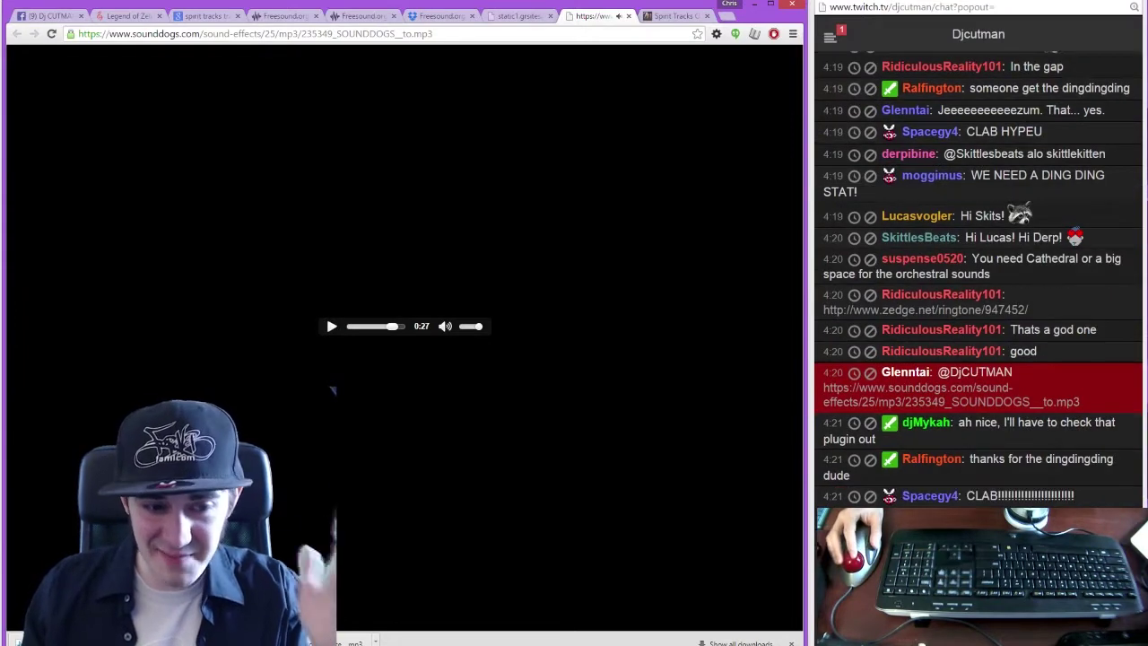
pyautogui.click(497, 59)
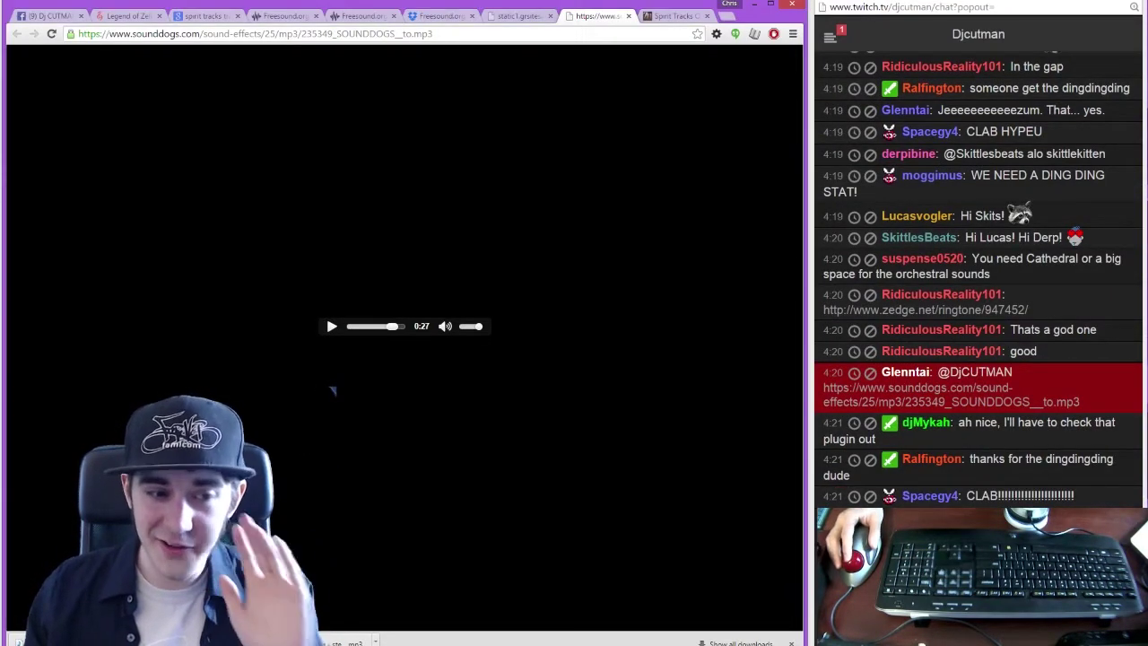
pyautogui.click(220, 611)
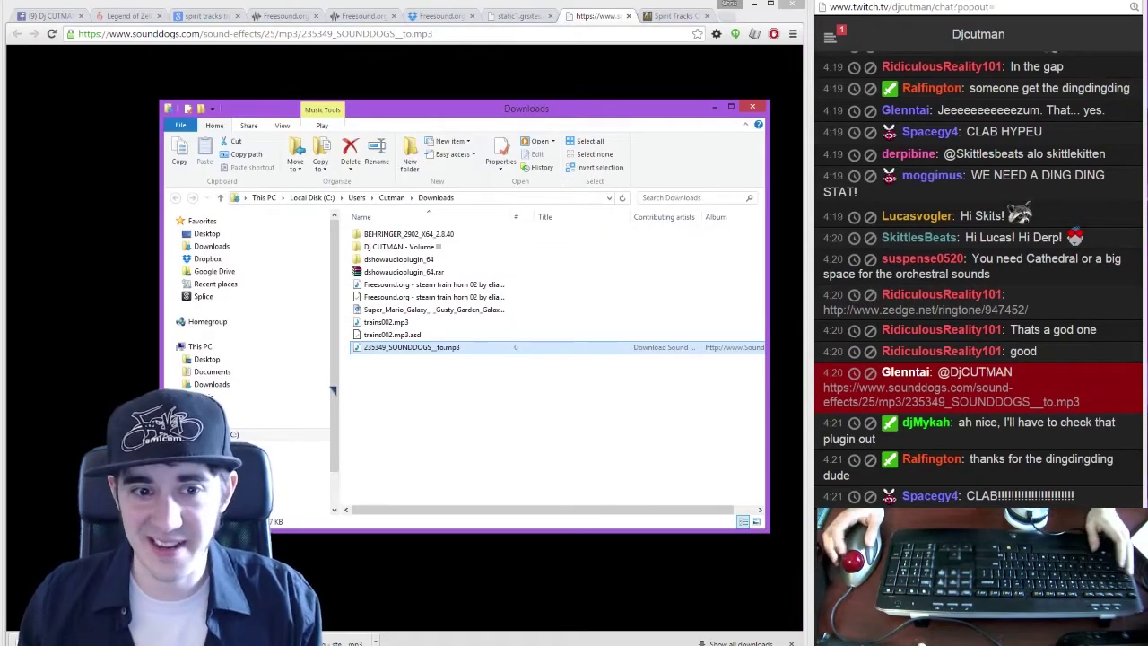
pyautogui.hotkey('alt', 'Tab')
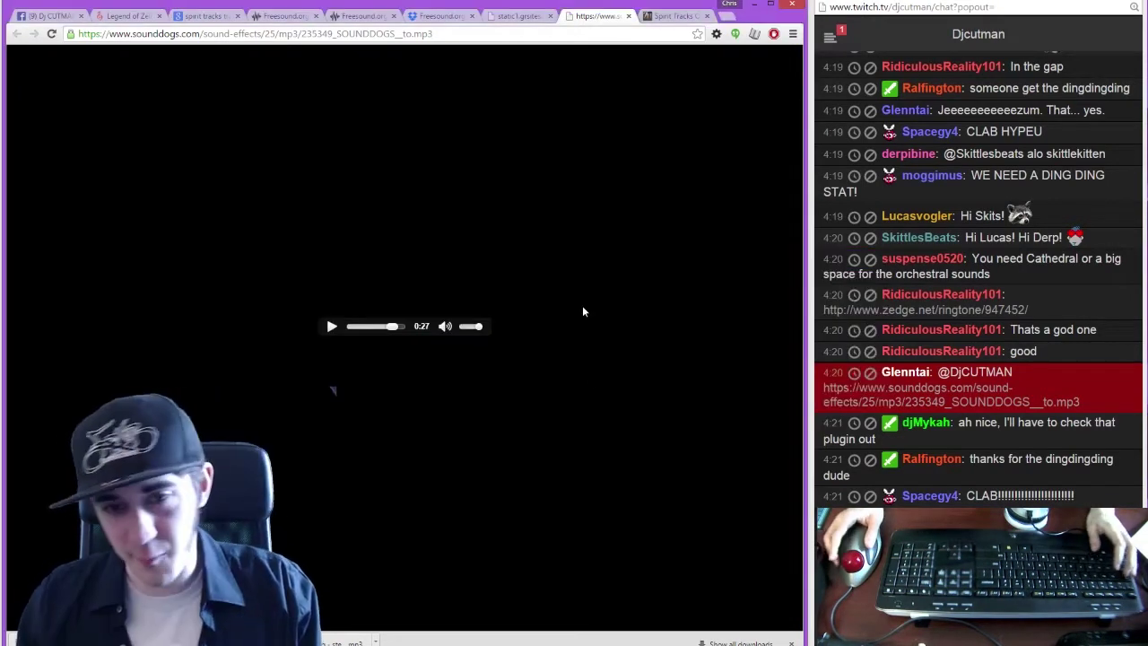
# Switch to Ableton Live and place 235349_SOUNDDOGS__to.mp3 from the Downloads folder on a new audio track directly below CABOOT
pyautogui.hotkey('alt', 'Tab')
pyautogui.hotkey('alt', 'Tab')
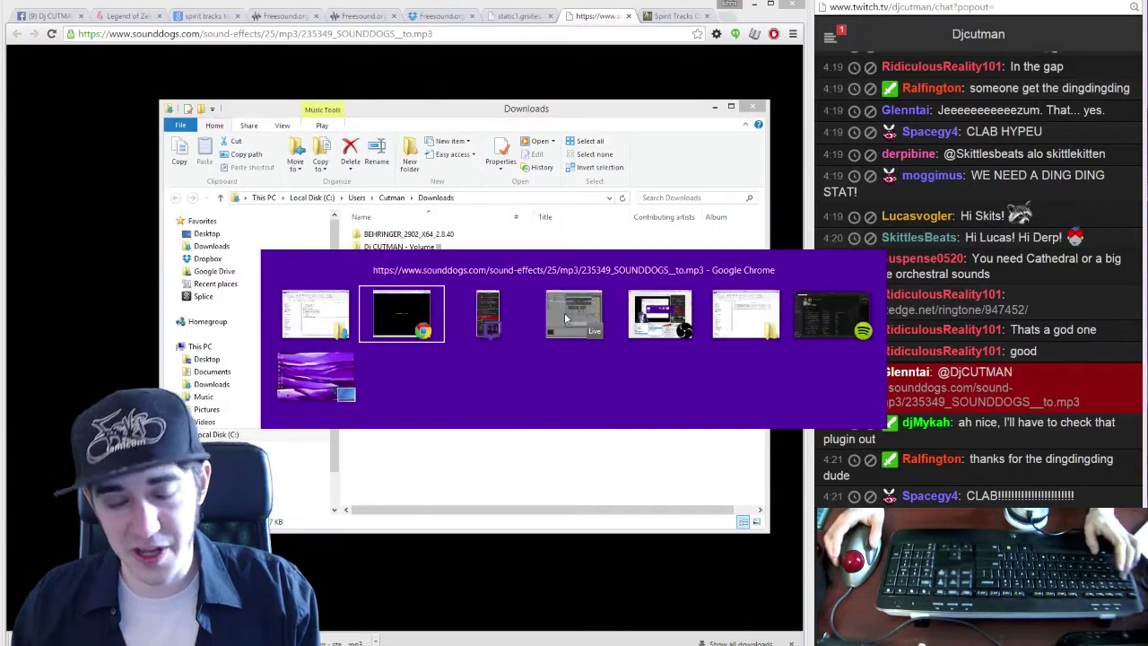
pyautogui.click(564, 312)
pyautogui.click(689, 340)
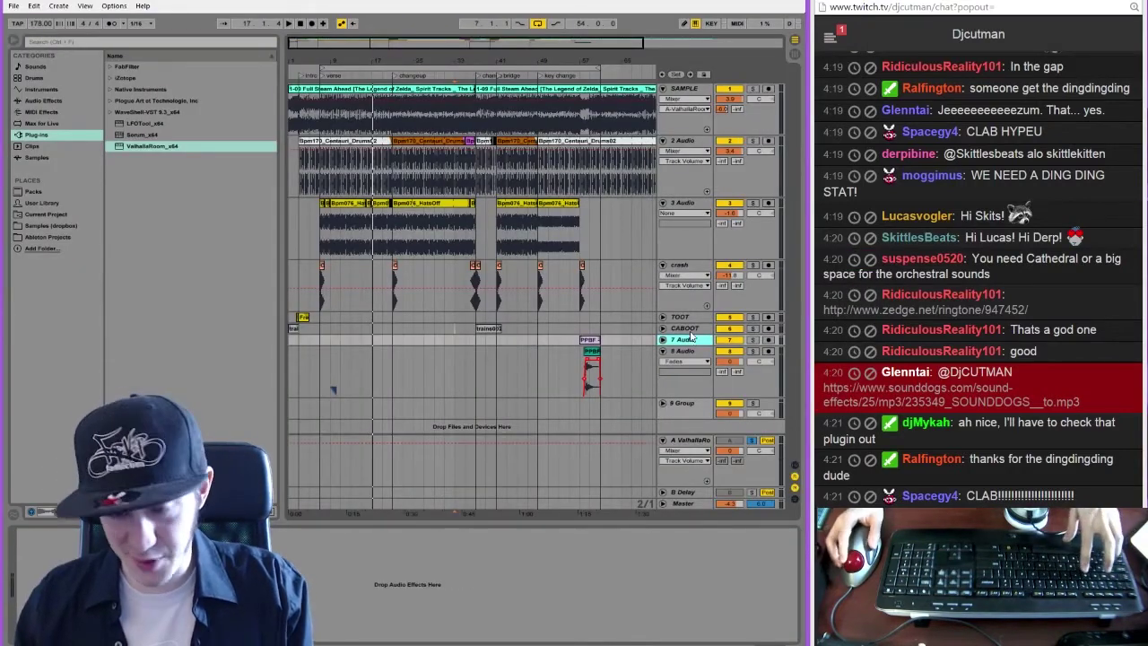
pyautogui.click(692, 329)
pyautogui.hotkey('alt', 'Tab')
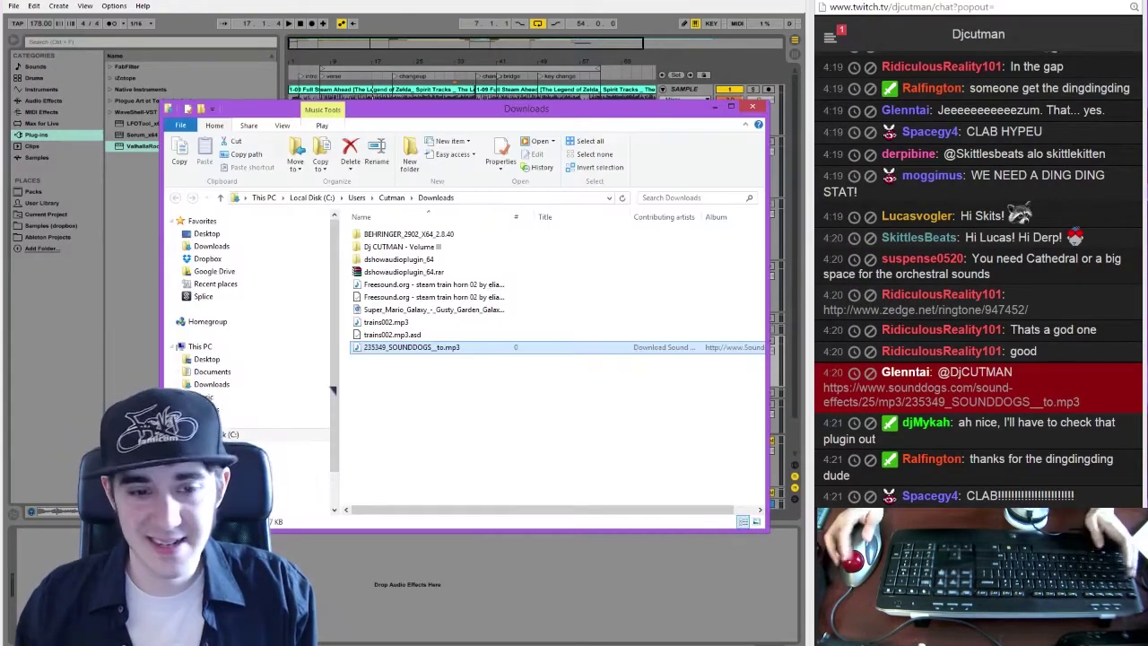
pyautogui.hotkey('alt', 'Tab')
pyautogui.moveTo(401, 352); pyautogui.dragTo(435, 361)
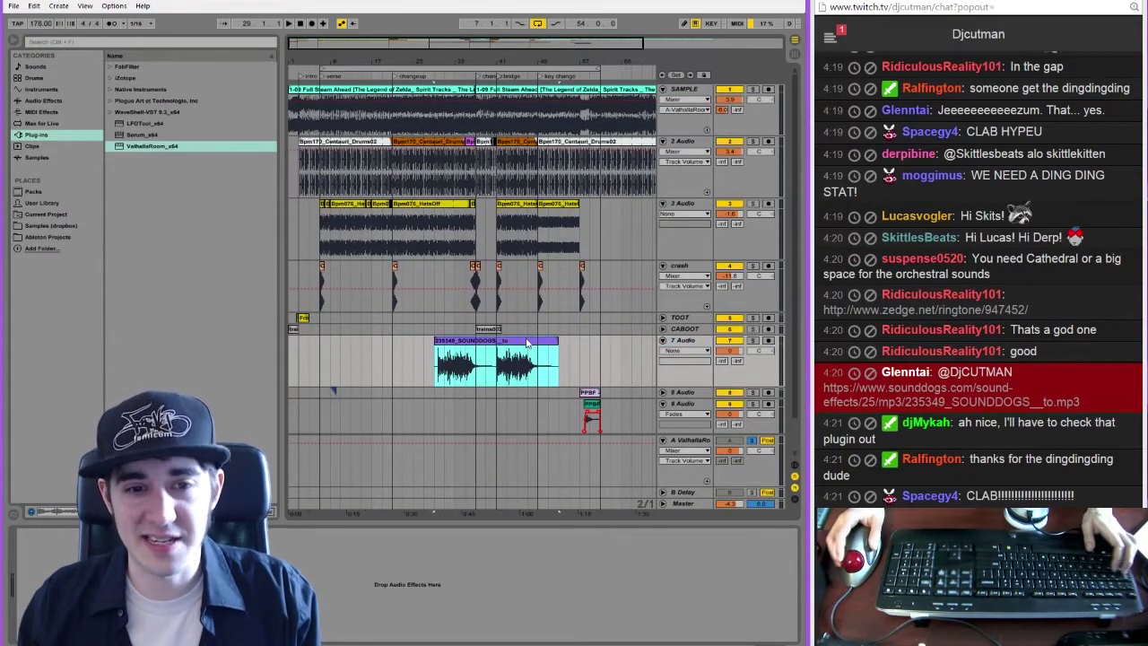
# Move the SOUNDDOGS clip so it starts at about 37.3 in the change section, and unfold the CABOOT track
pyautogui.moveTo(529, 352); pyautogui.dragTo(546, 351)
pyautogui.click(487, 341)
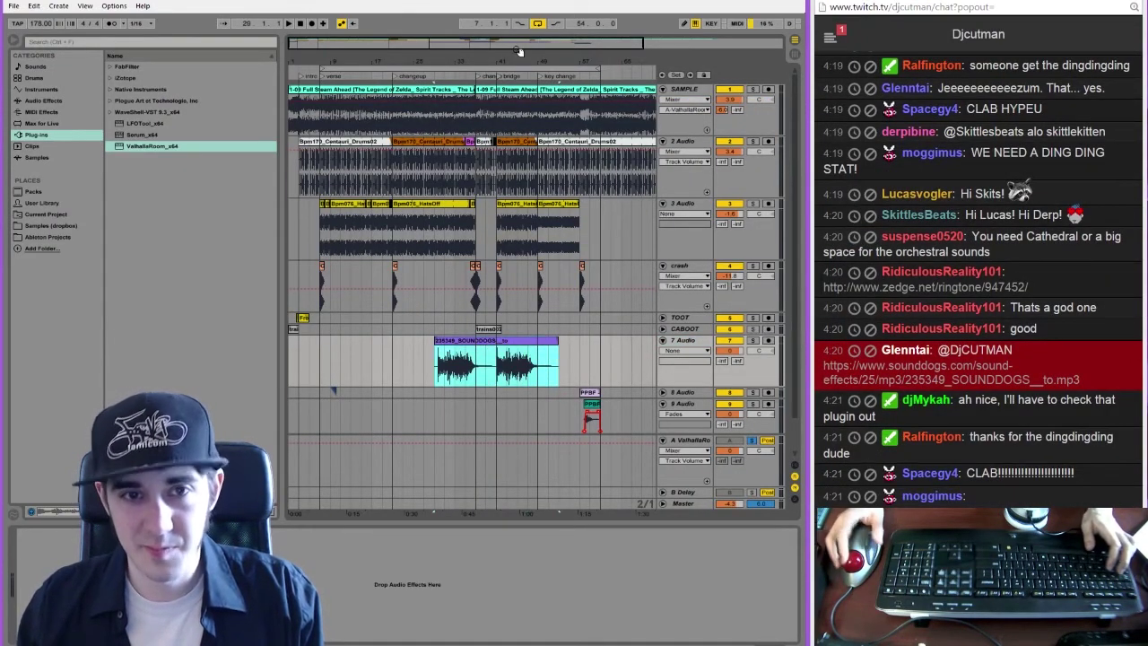
pyautogui.moveTo(519, 48); pyautogui.dragTo(375, 276)
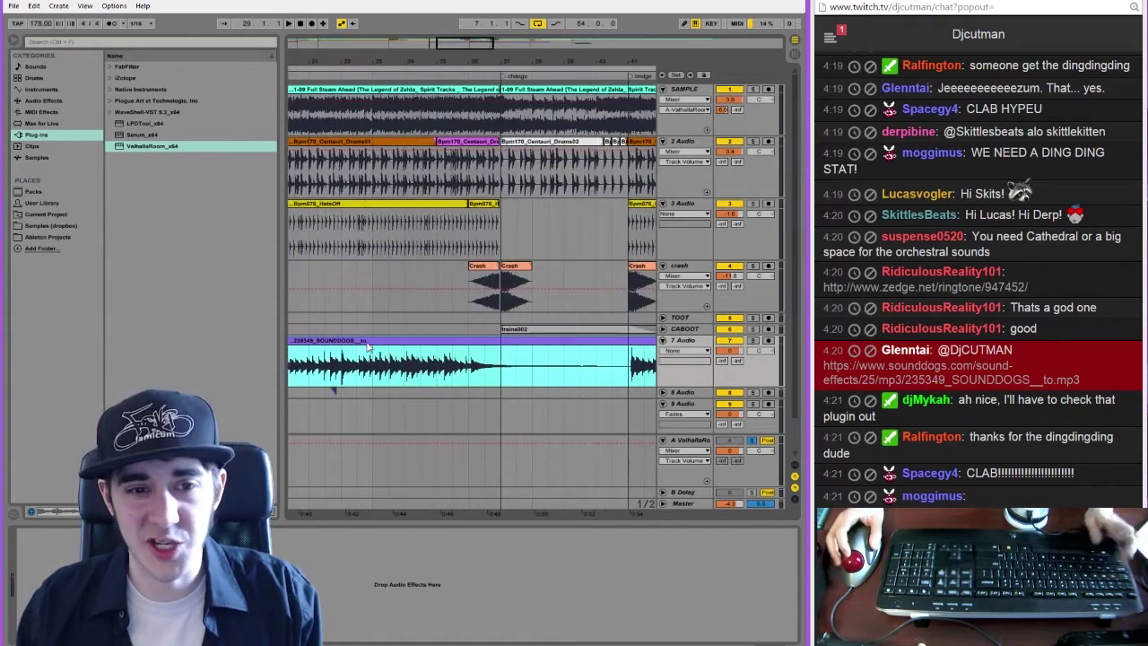
pyautogui.moveTo(366, 342); pyautogui.dragTo(640, 339)
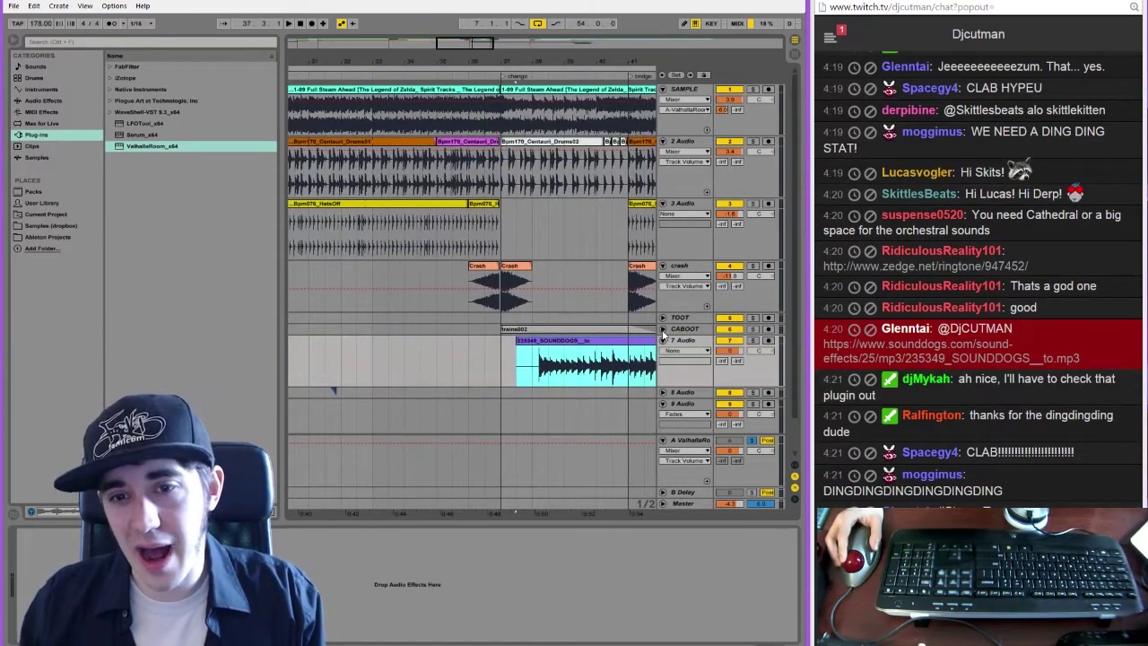
pyautogui.click(662, 331)
# Narrow the browser to widen the arrangement, play from the SOUNDDOGS clip's first bell hits and solo track 7 Audio
pyautogui.moveTo(467, 42); pyautogui.dragTo(185, 252)
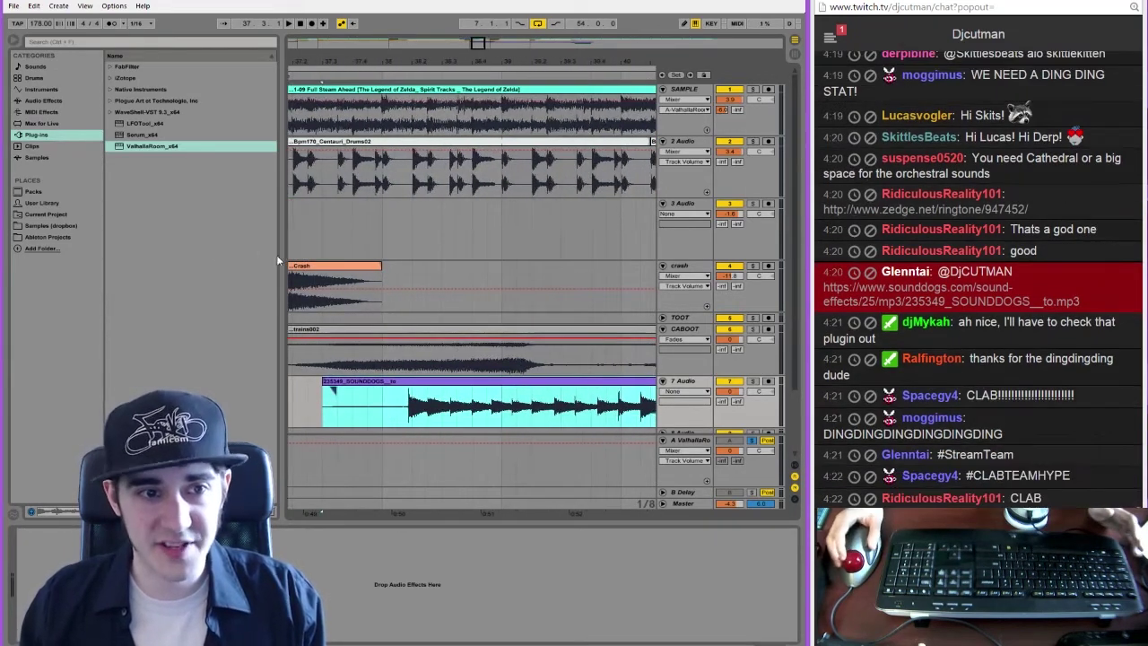
pyautogui.moveTo(280, 259); pyautogui.dragTo(214, 261)
pyautogui.click(345, 415)
pyautogui.press('space')
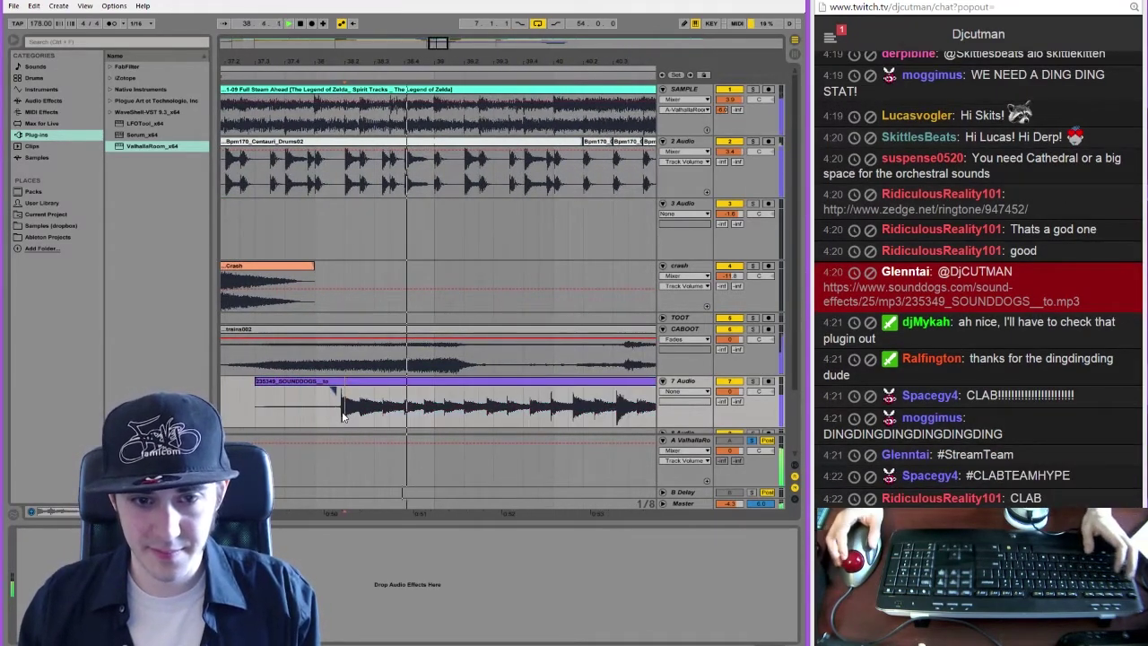
pyautogui.click(752, 382)
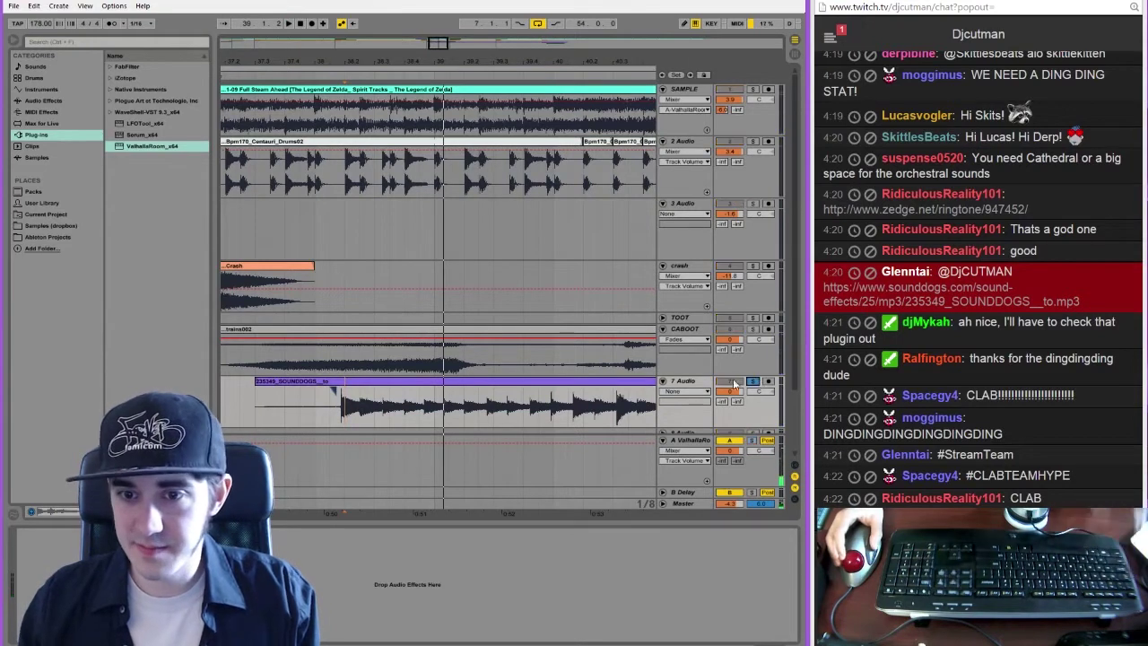
pyautogui.click(282, 403)
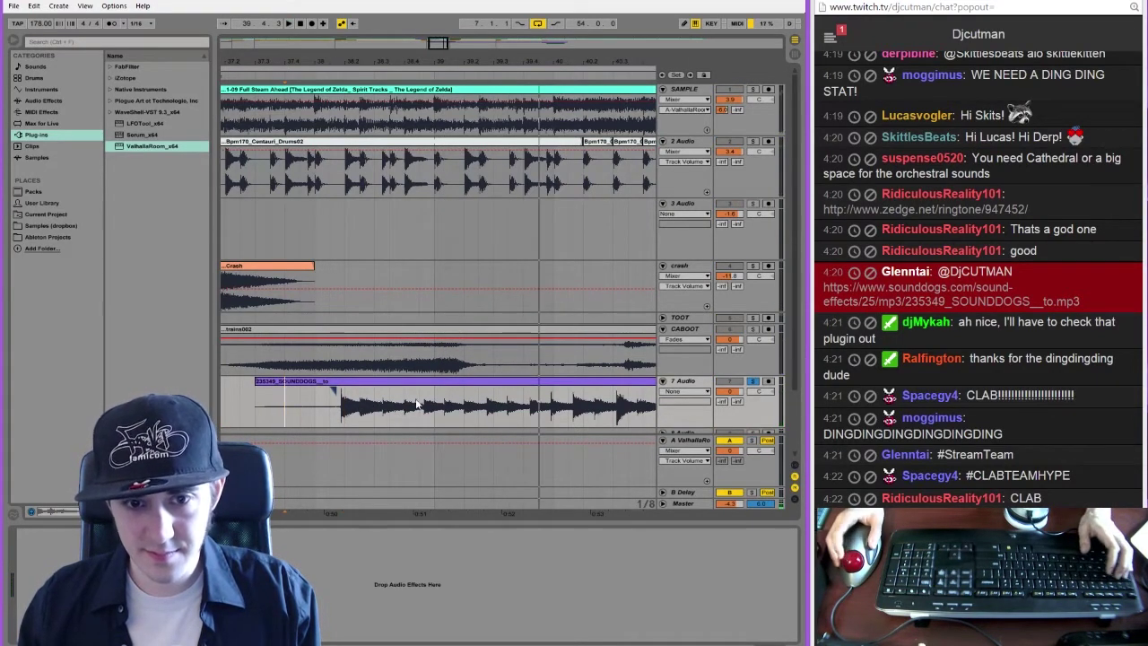
# Listen to the soloed SOUNDDOGS clip around bar 44, where its first run of bell hits fades out
pyautogui.moveTo(438, 43); pyautogui.dragTo(476, 44)
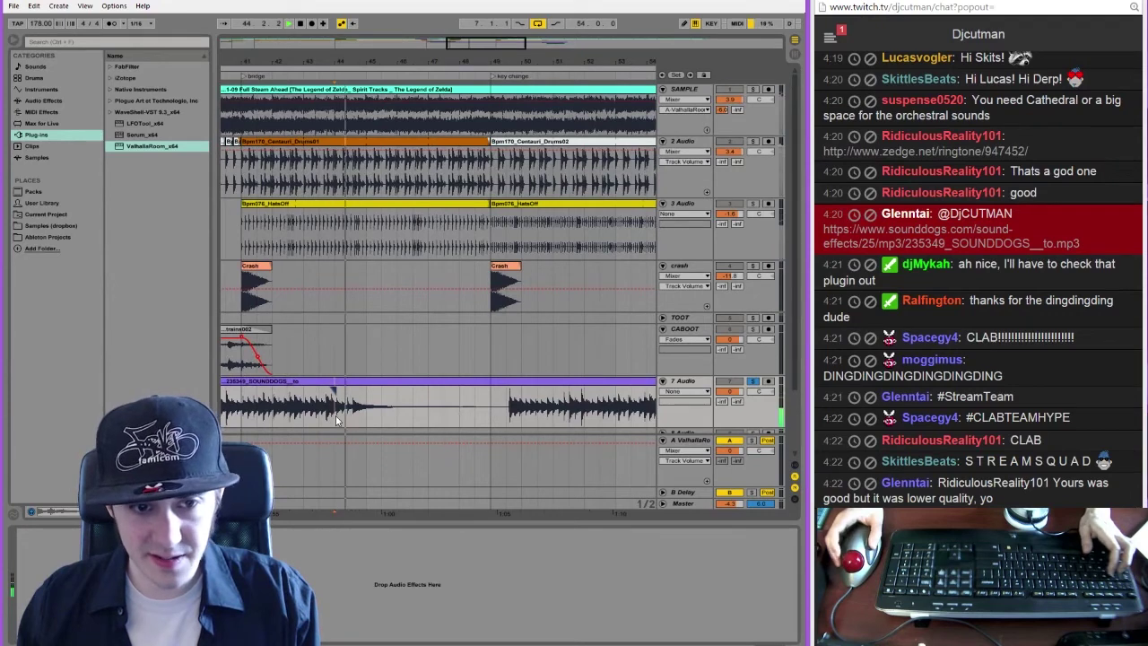
pyautogui.press('space')
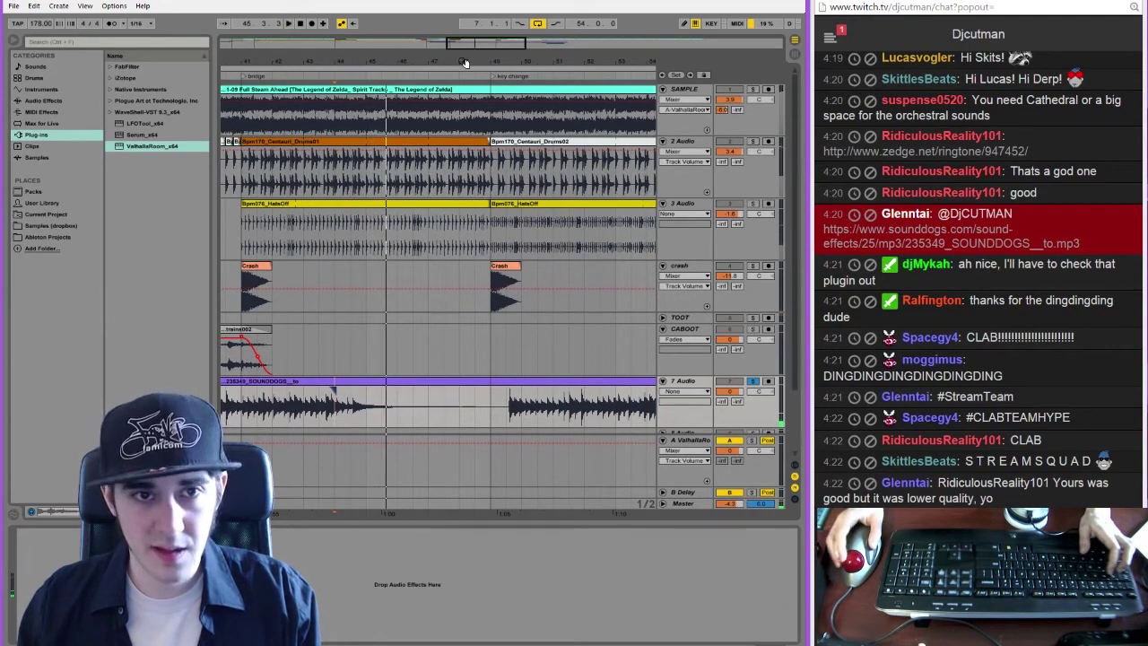
pyautogui.scroll(8, 342, 400)
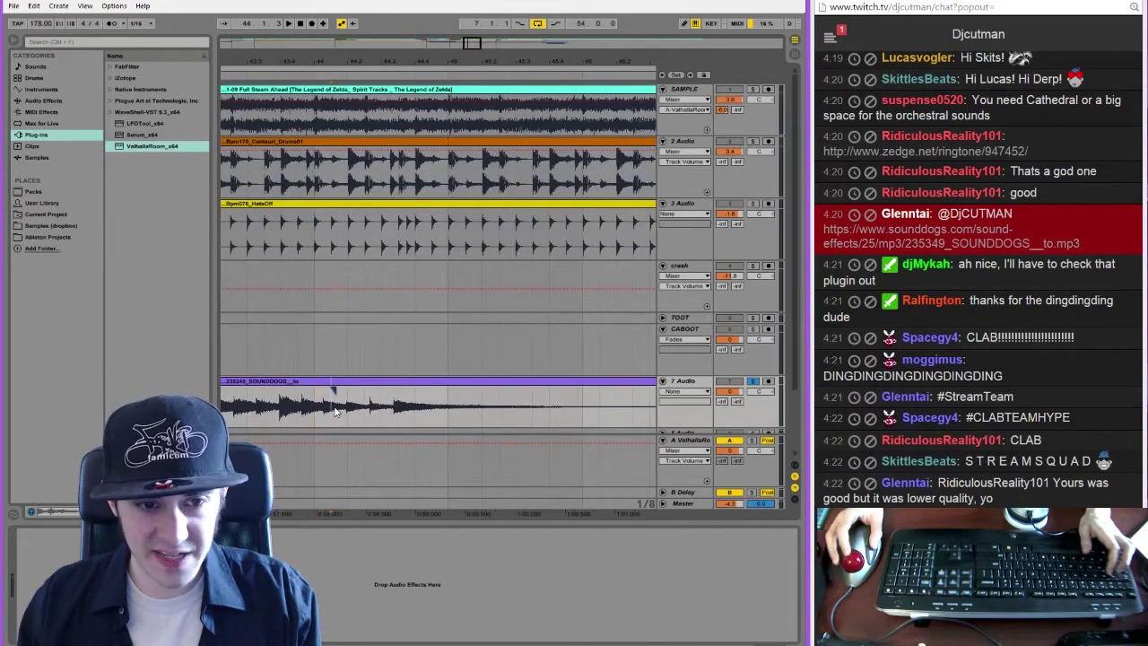
pyautogui.press('space')
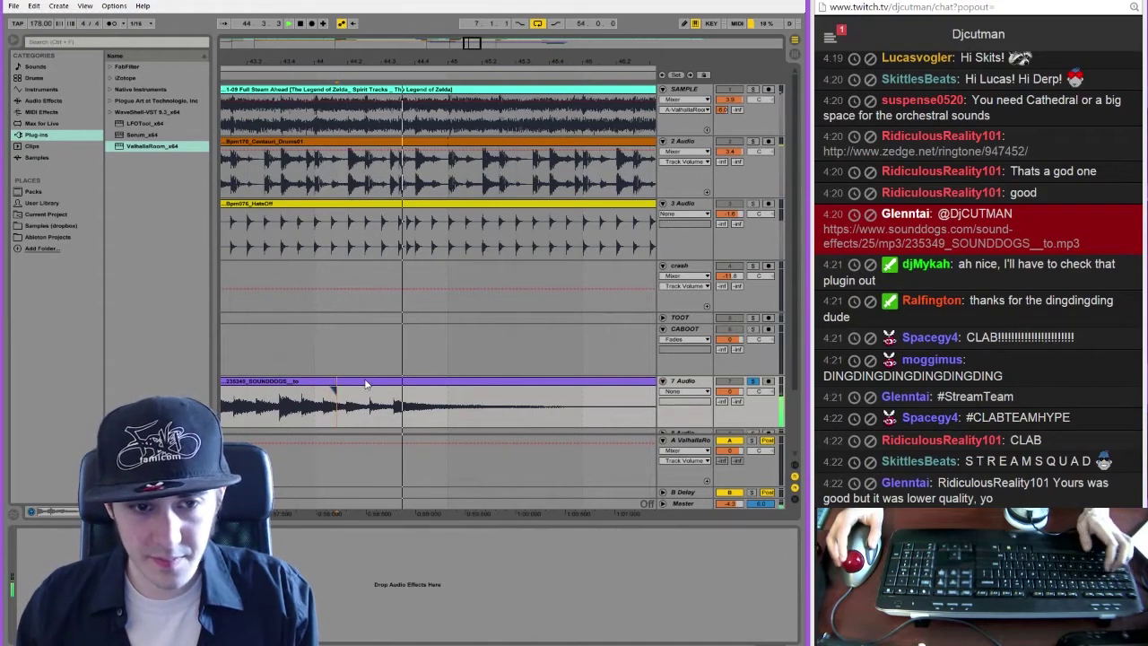
# Audition the bell dings in the 235349_SOUNDDOGS clip on track 7 around bar 44
pyautogui.click(317, 409)
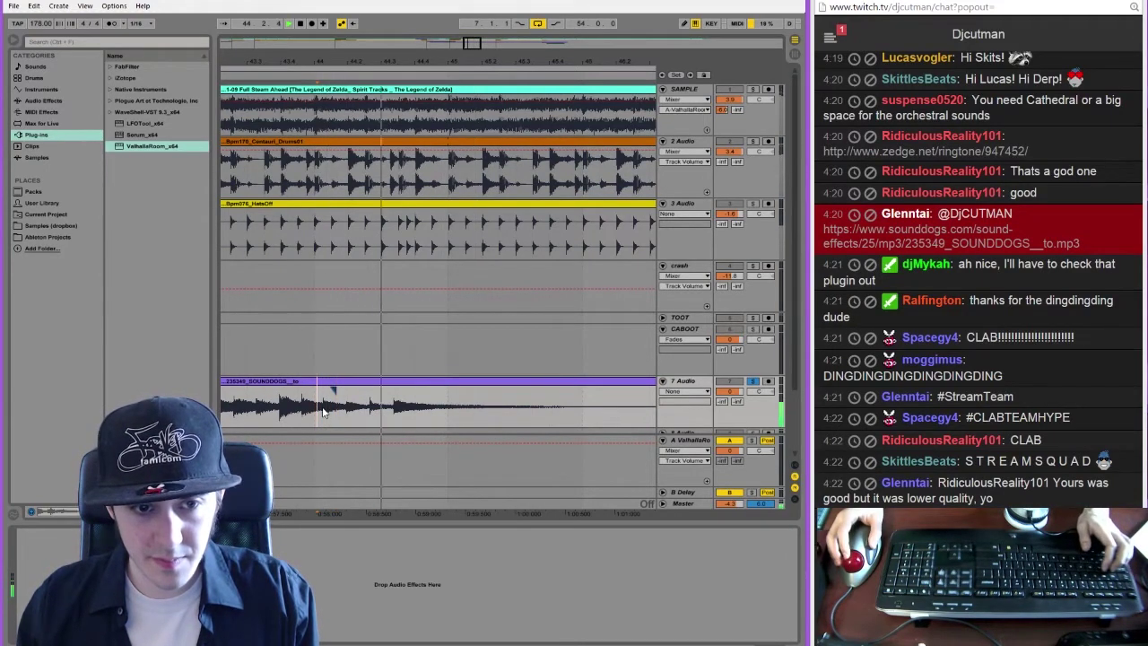
pyautogui.click(303, 410)
pyautogui.press('space')
pyautogui.press('space')
pyautogui.press('space')
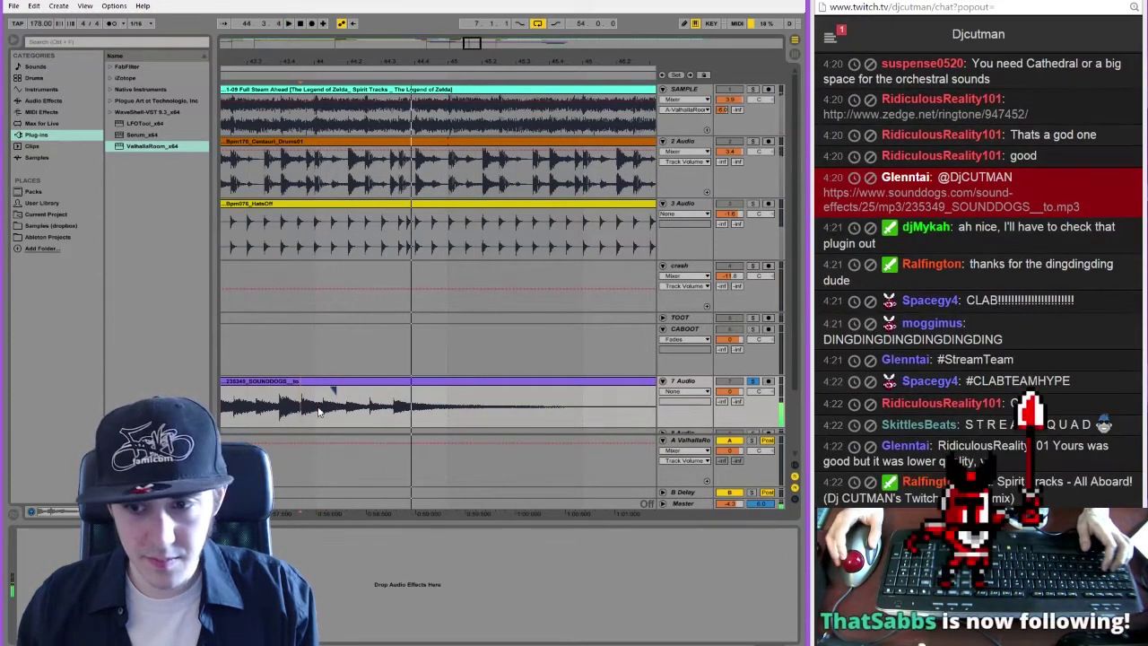
pyautogui.hotkey('alt', 'Tab')
pyautogui.hotkey('alt', 'Tab')
pyautogui.press('Tab')
pyautogui.press('Tab')
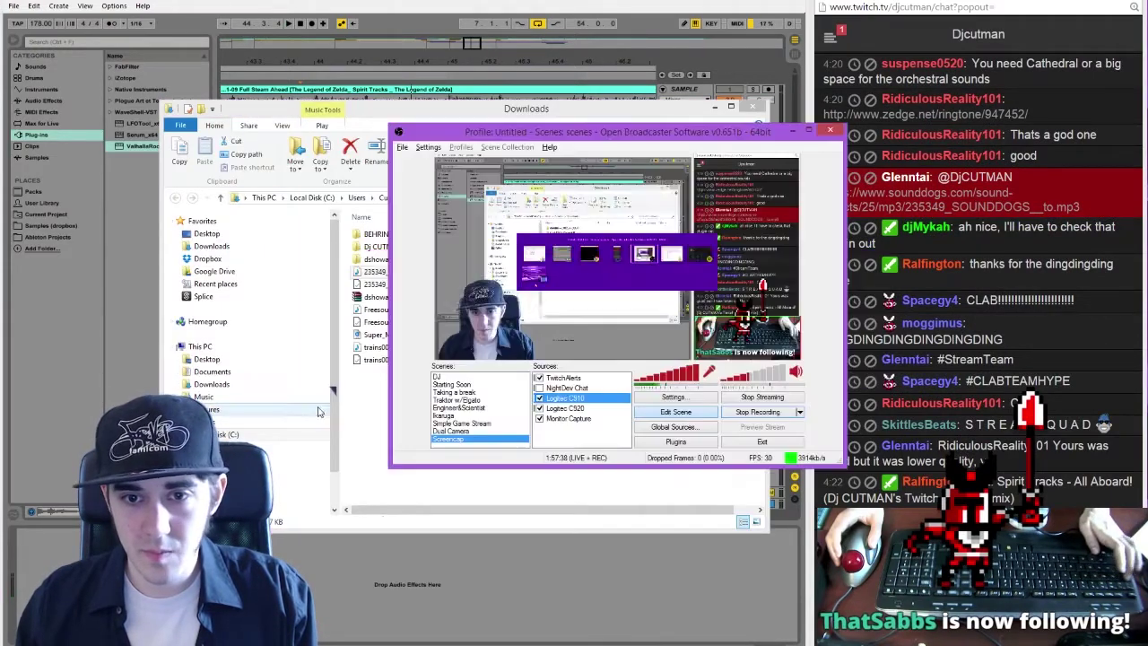
pyautogui.click(480, 608)
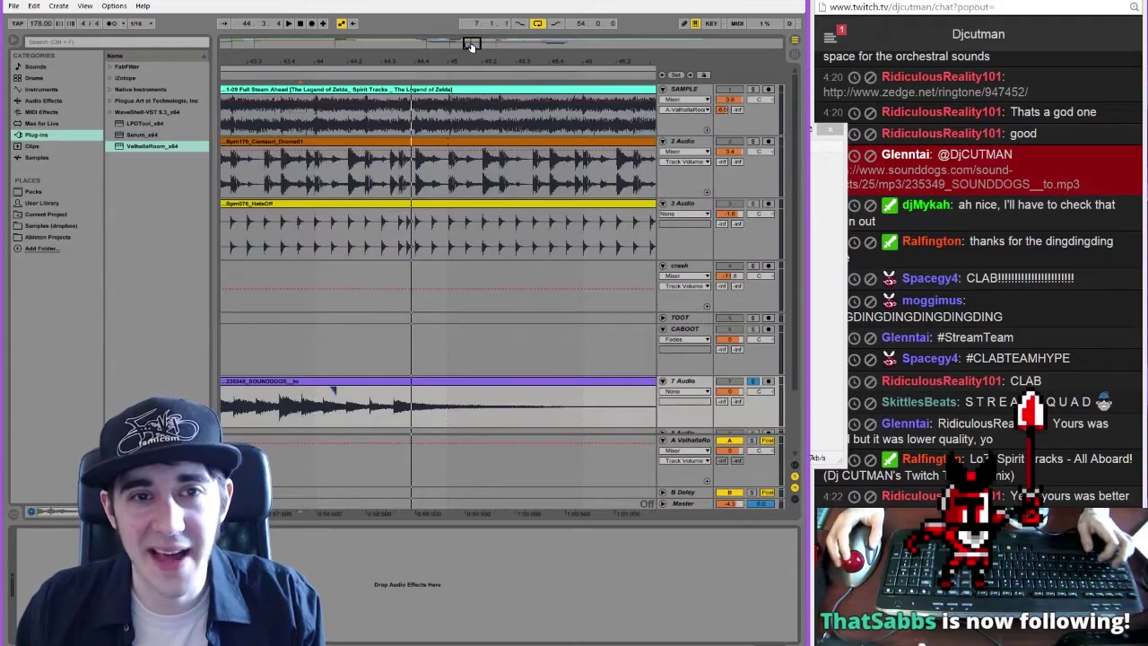
# Cut the final ding with its decaying tail, around bars 56 to 57, out of the SOUNDDOGS clip
pyautogui.moveTo(472, 47); pyautogui.dragTo(528, 45)
pyautogui.hscroll(5, 334, 390)
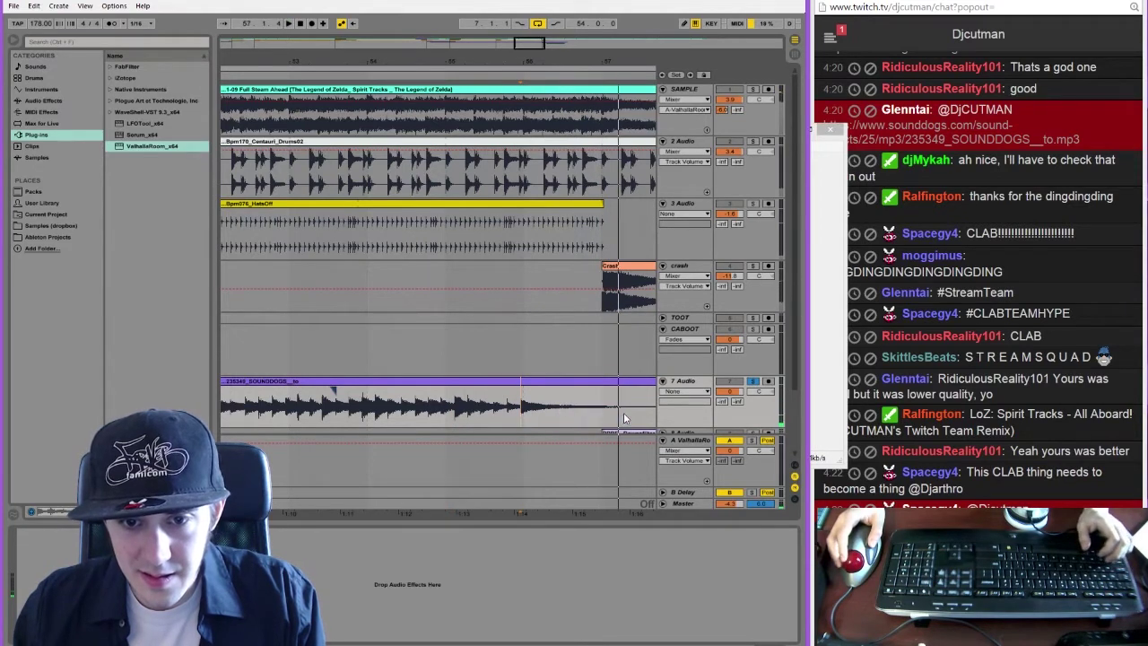
pyautogui.moveTo(623, 417); pyautogui.dragTo(539, 422)
pyautogui.press('Delete')
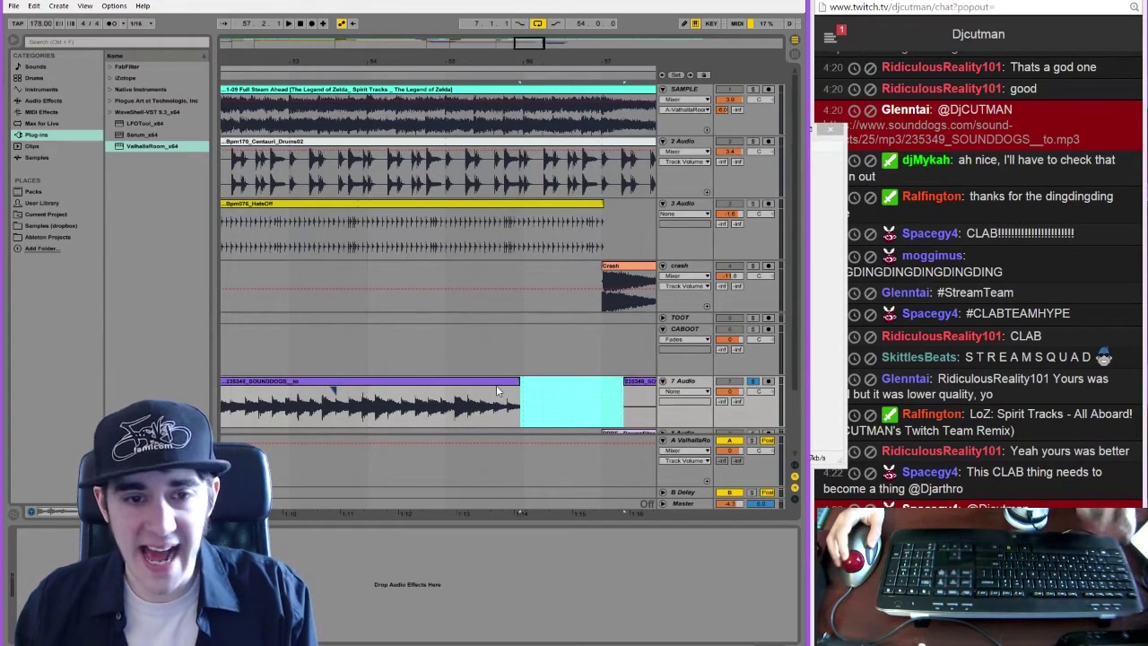
# Split the SOUNDDOGS clip just past the key change, delete the following part, and paste the cut ding shortly before that marker
pyautogui.click(493, 386)
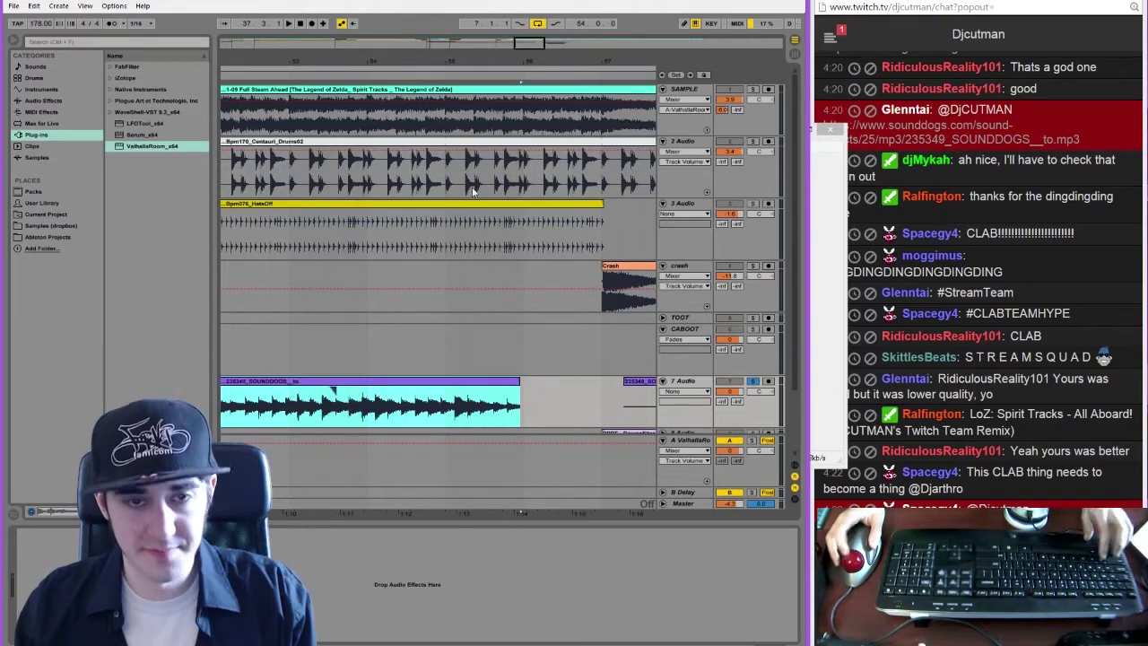
pyautogui.moveTo(491, 57); pyautogui.dragTo(501, 334)
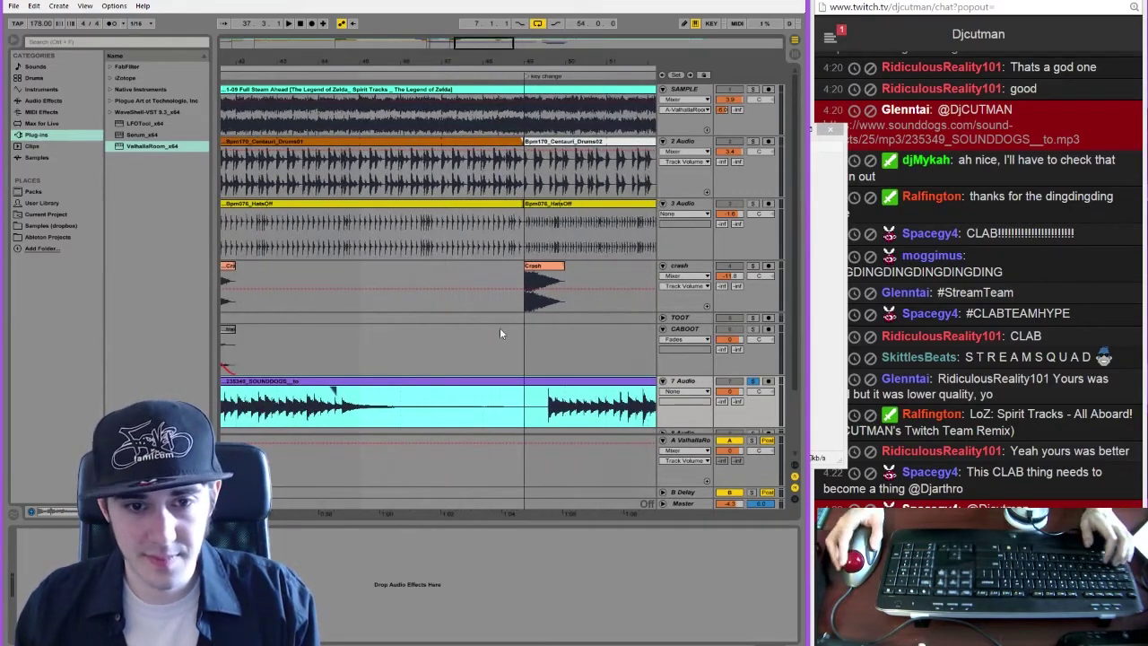
pyautogui.click(537, 424)
pyautogui.hotkey('ctrl', 'e')
pyautogui.click(563, 382)
pyautogui.press('Delete')
pyautogui.click(504, 411)
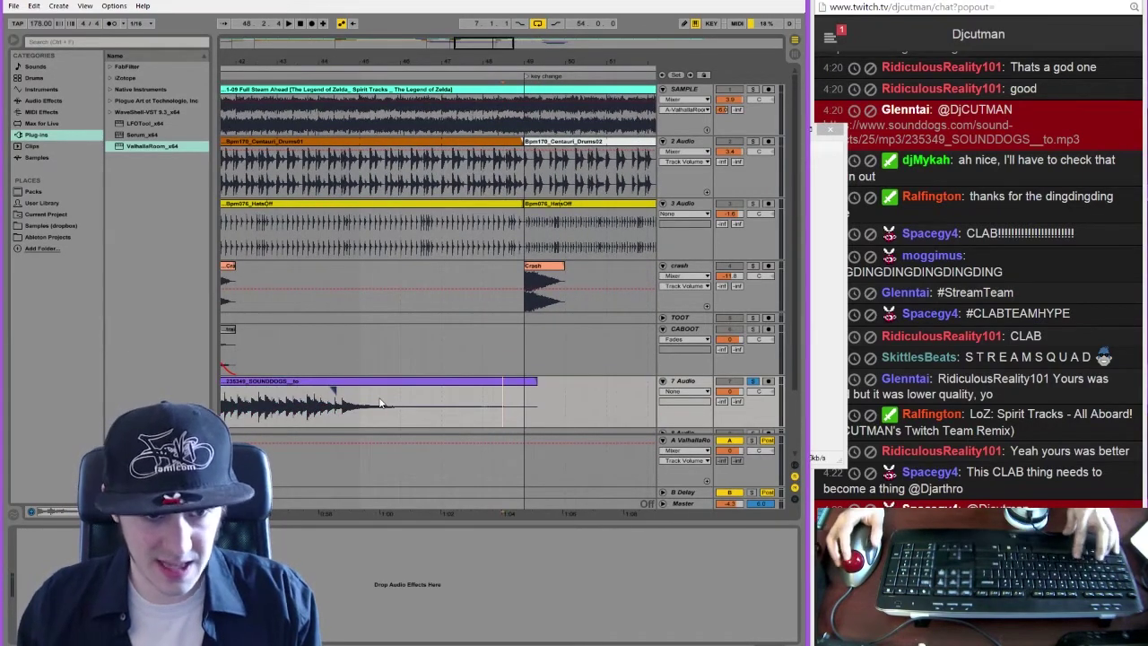
pyautogui.hotkey('ctrl', 'v')
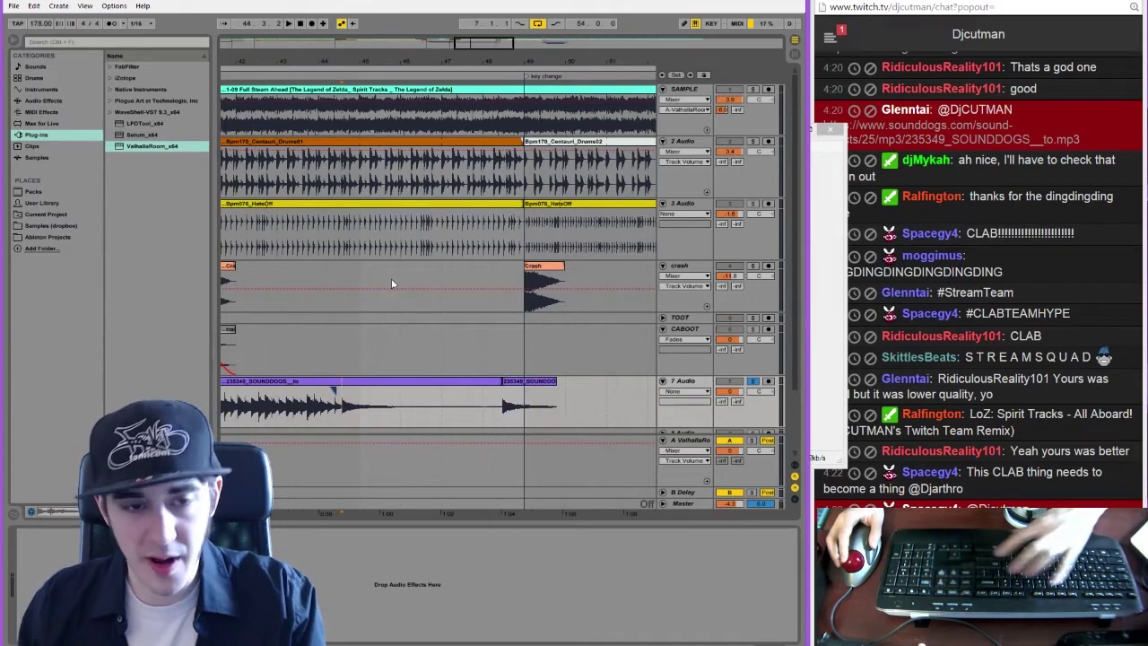
# Split the SOUNDDOGS clip at the onset of the ding after 44.3 and delete everything before it
pyautogui.moveTo(483, 47); pyautogui.dragTo(472, 47)
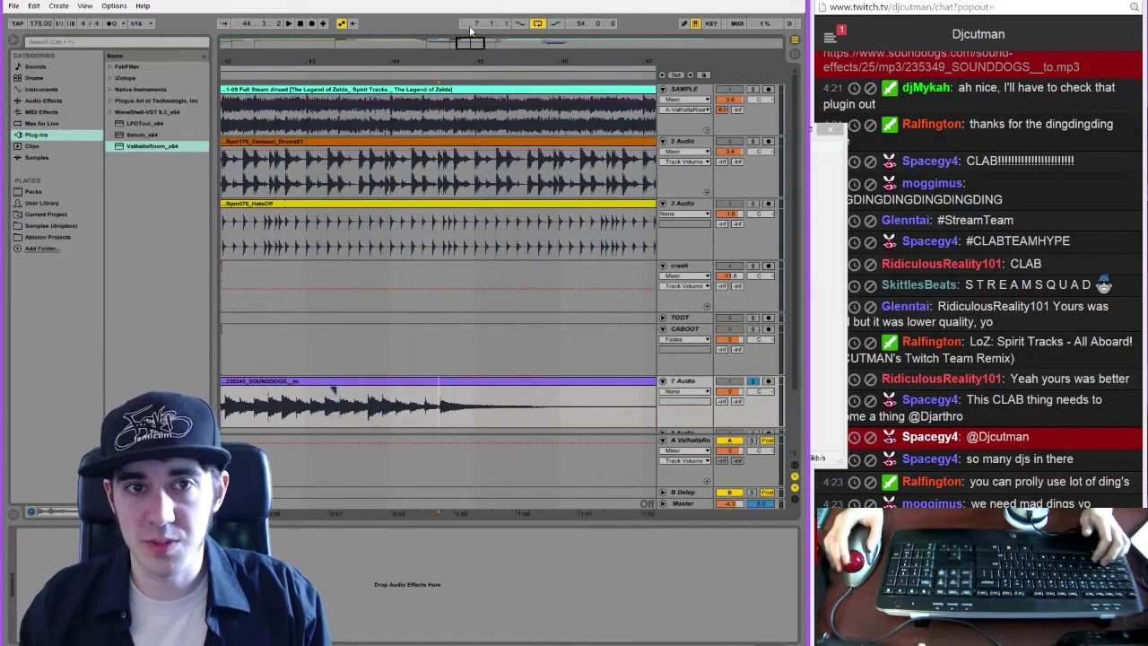
pyautogui.moveTo(472, 40); pyautogui.dragTo(472, 43)
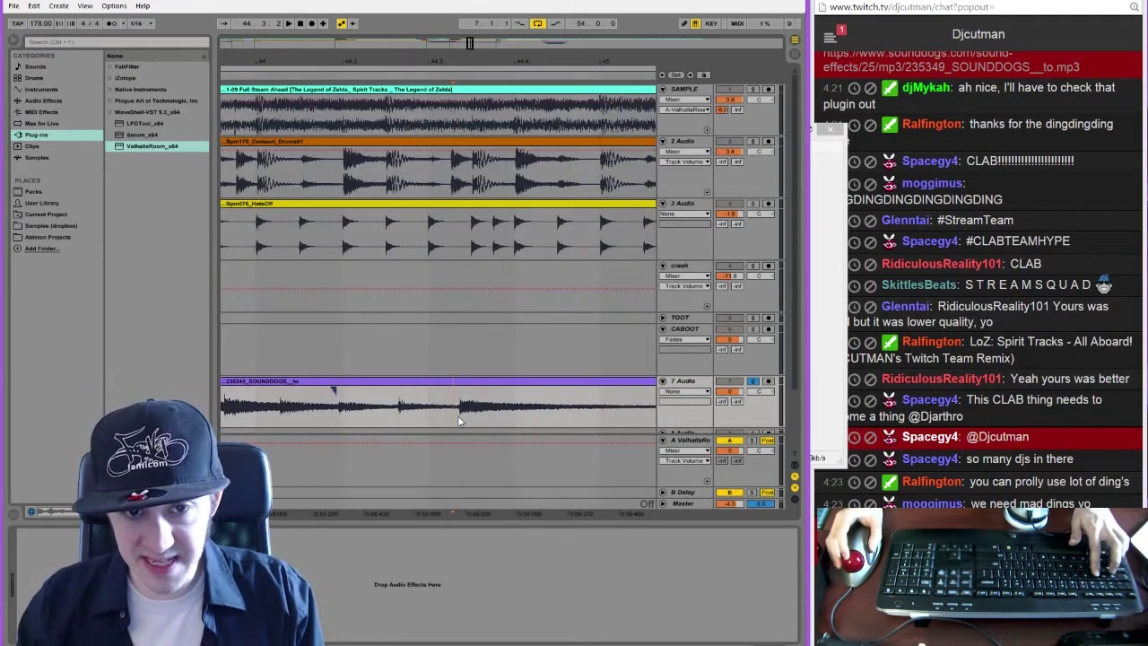
pyautogui.hotkey('ctrl', 'e')
pyautogui.click(431, 384)
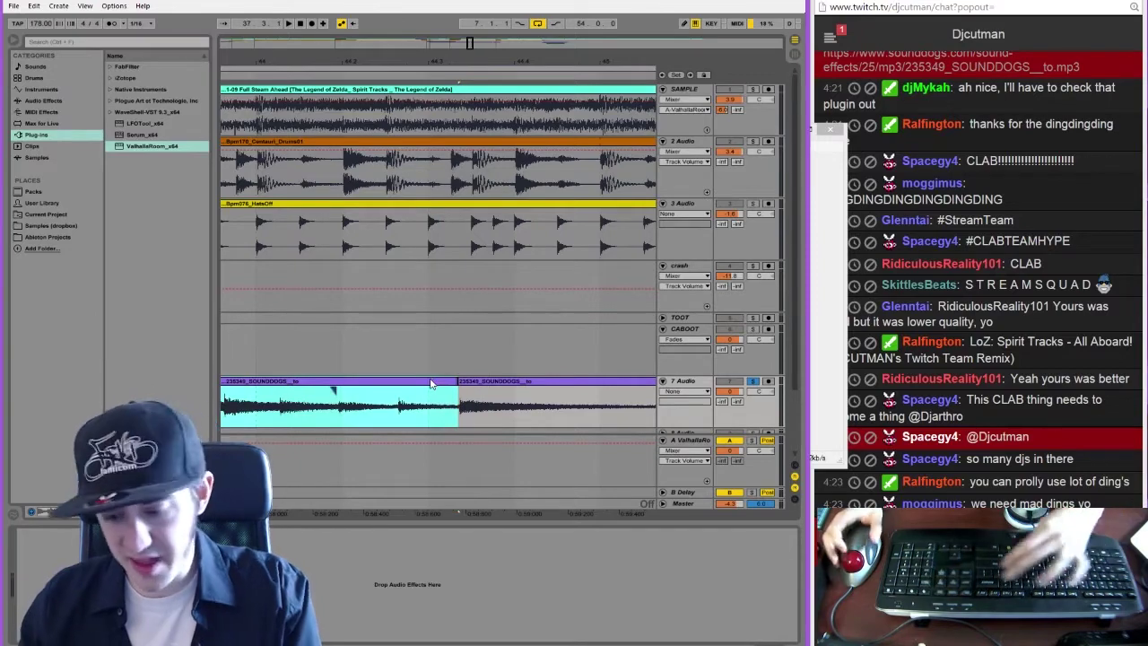
pyautogui.press('Delete')
# Shorten the first ding clip to its decay and move the two ding clips to about bars 39 and 41, around the bridge marker
pyautogui.moveTo(473, 43); pyautogui.dragTo(473, 44)
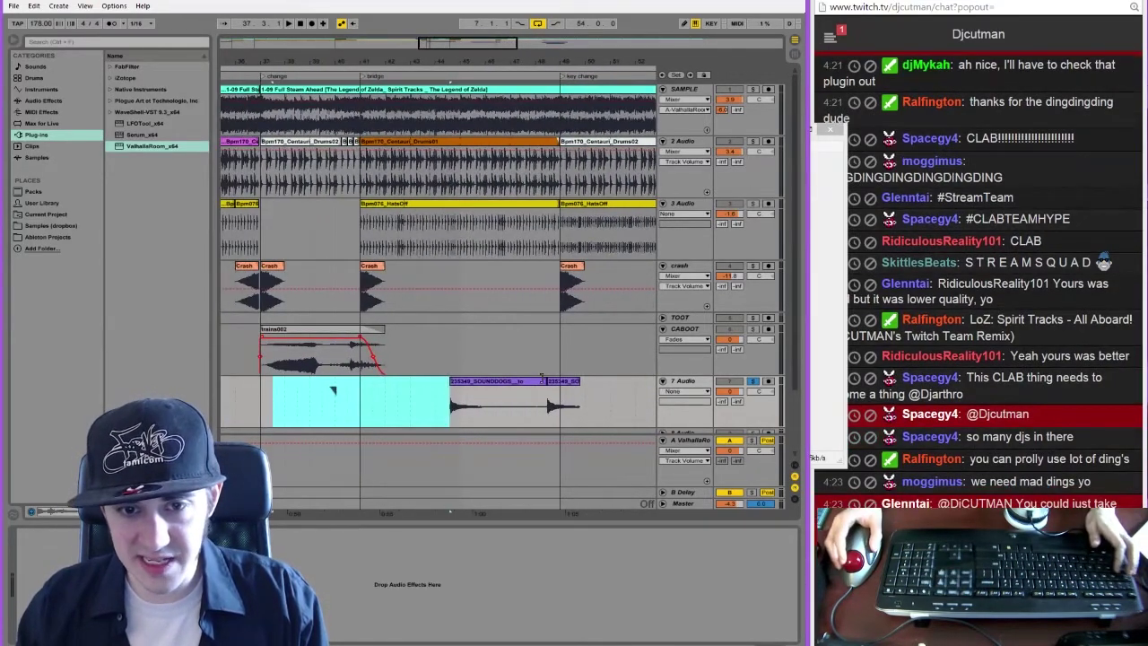
pyautogui.moveTo(541, 378); pyautogui.dragTo(491, 387)
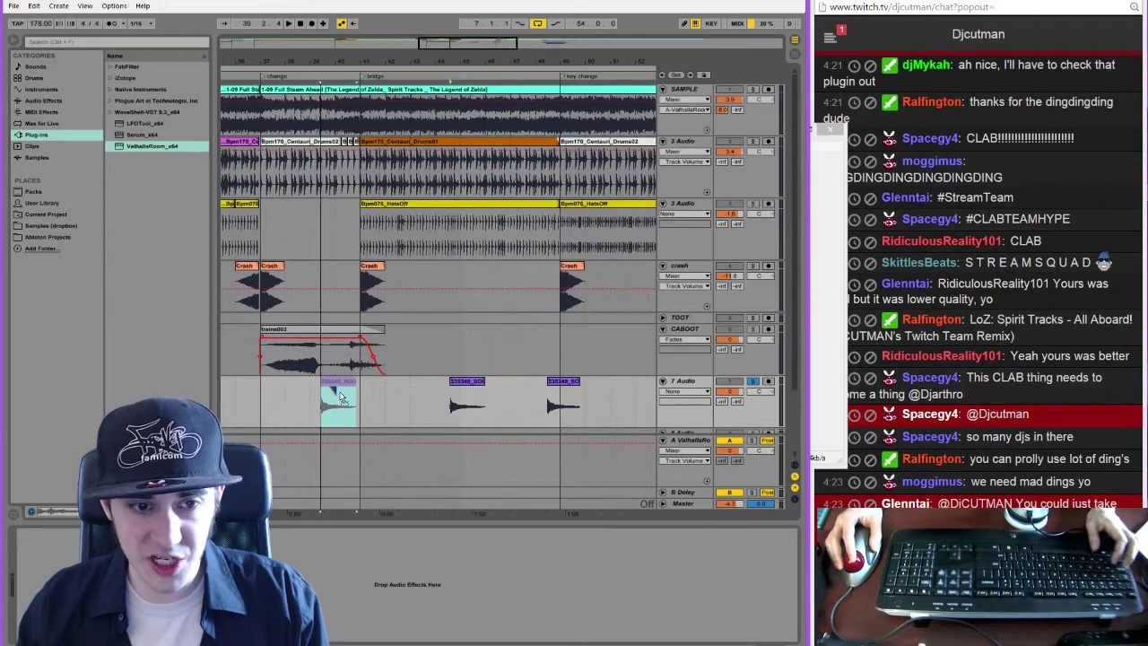
pyautogui.moveTo(340, 395); pyautogui.dragTo(340, 396)
pyautogui.moveTo(565, 383); pyautogui.dragTo(392, 402)
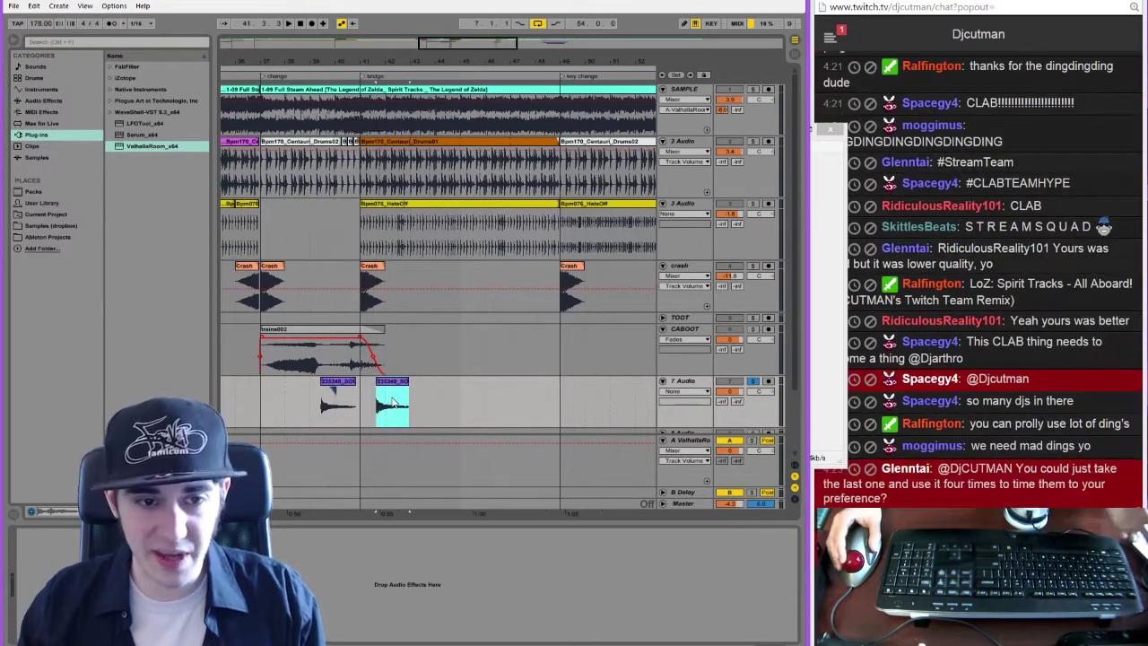
# Delete the leftover SOUNDDOGS clip after the key change section on track 7
pyautogui.doubleClick(458, 44)
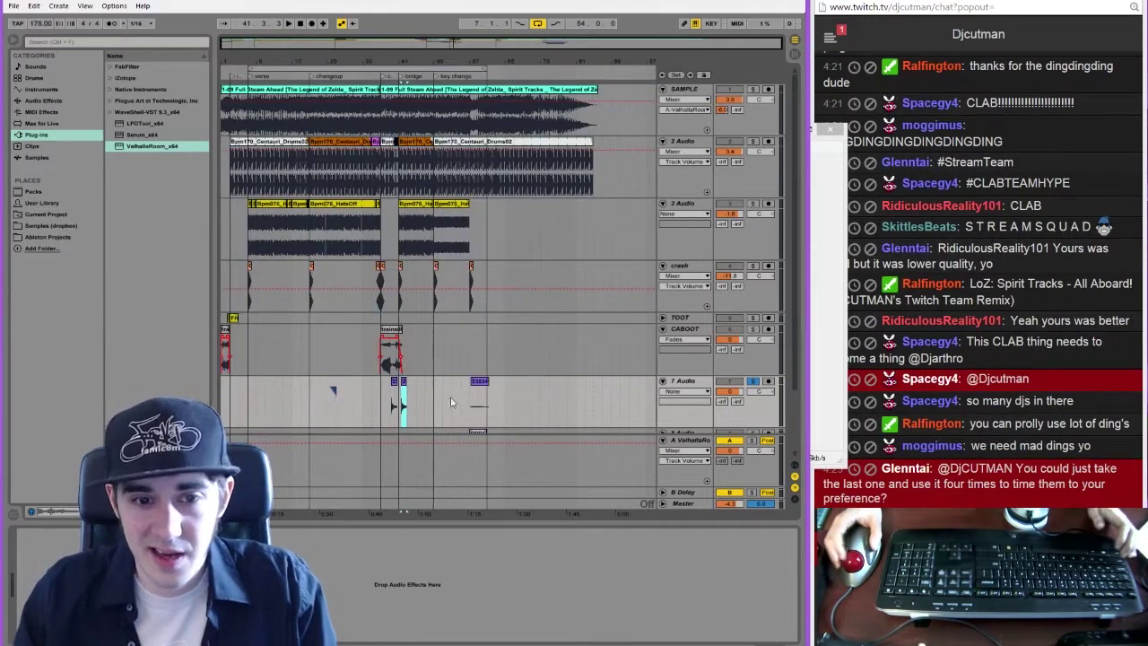
pyautogui.moveTo(457, 402); pyautogui.dragTo(530, 422)
pyautogui.press('Delete')
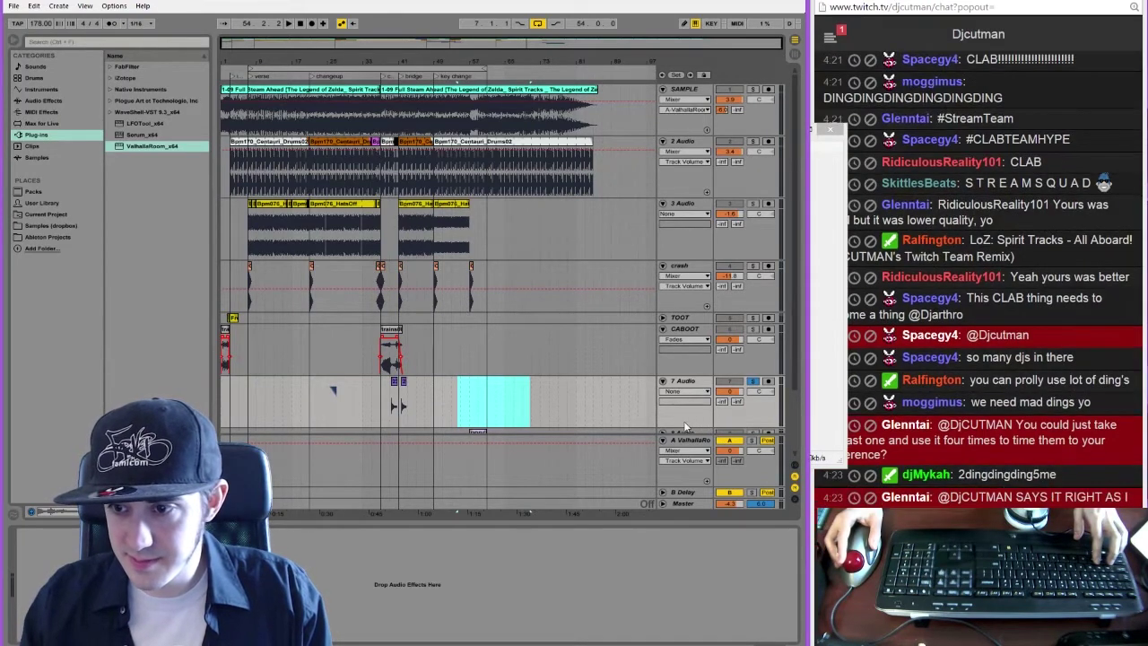
# Rename the 7 Audio track as Dings
pyautogui.click(684, 384)
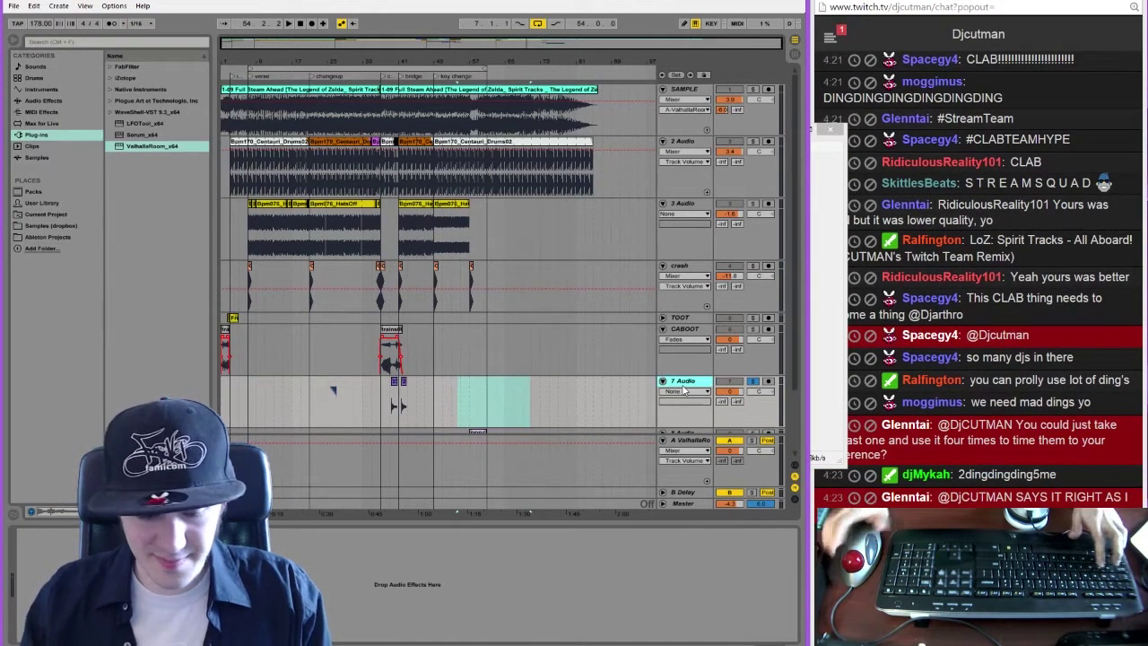
pyautogui.hotkey('ctrl', 'r')
pyautogui.write('Dings')
pyautogui.press('Return')
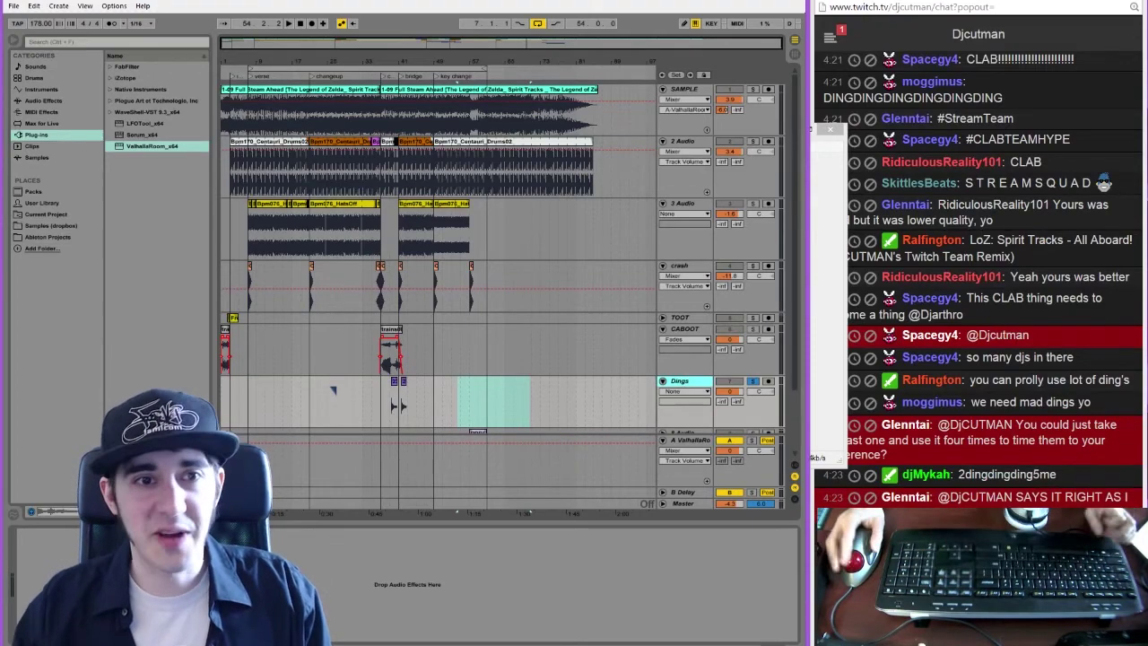
# Play the section leading into the bridge from about bar 38 and turn off solo on the Dings track
pyautogui.moveTo(426, 42)
pyautogui.mouseDown()
pyautogui.moveTo(434, 162)
pyautogui.moveTo(446, 133)
pyautogui.mouseUp()
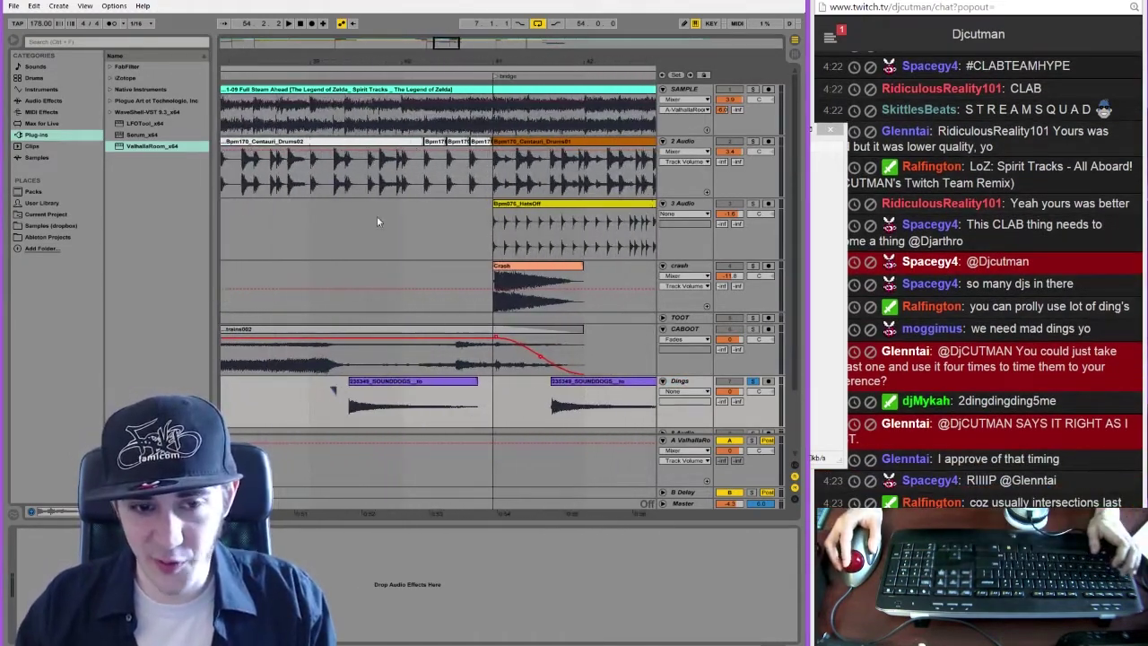
pyautogui.click(240, 395)
pyautogui.press('space')
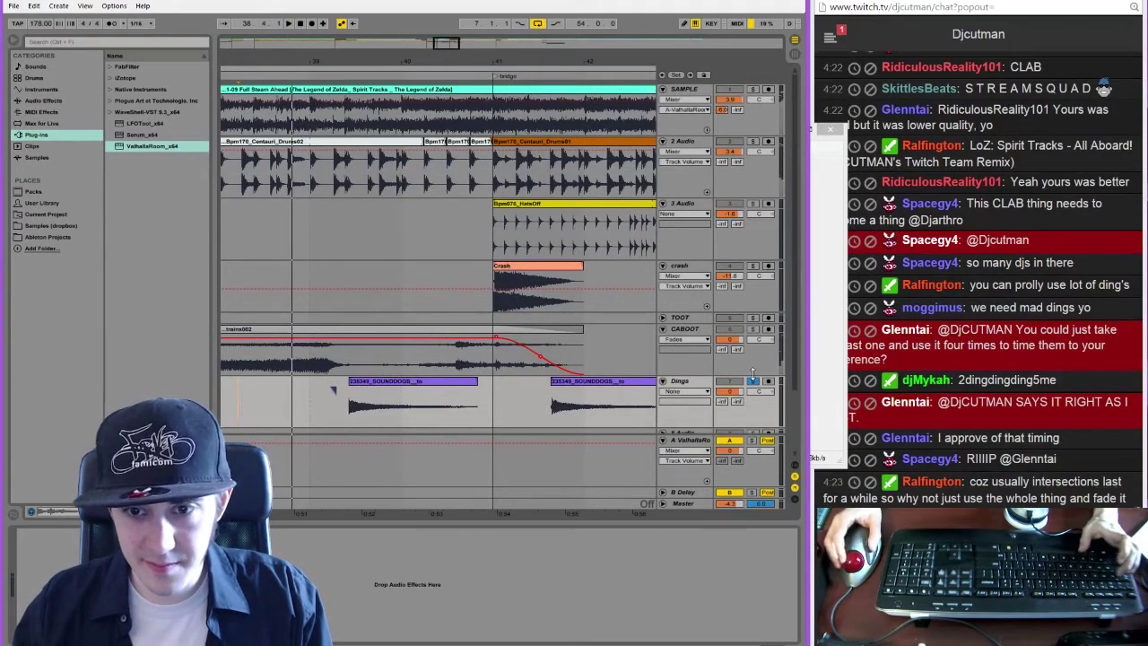
pyautogui.click(753, 381)
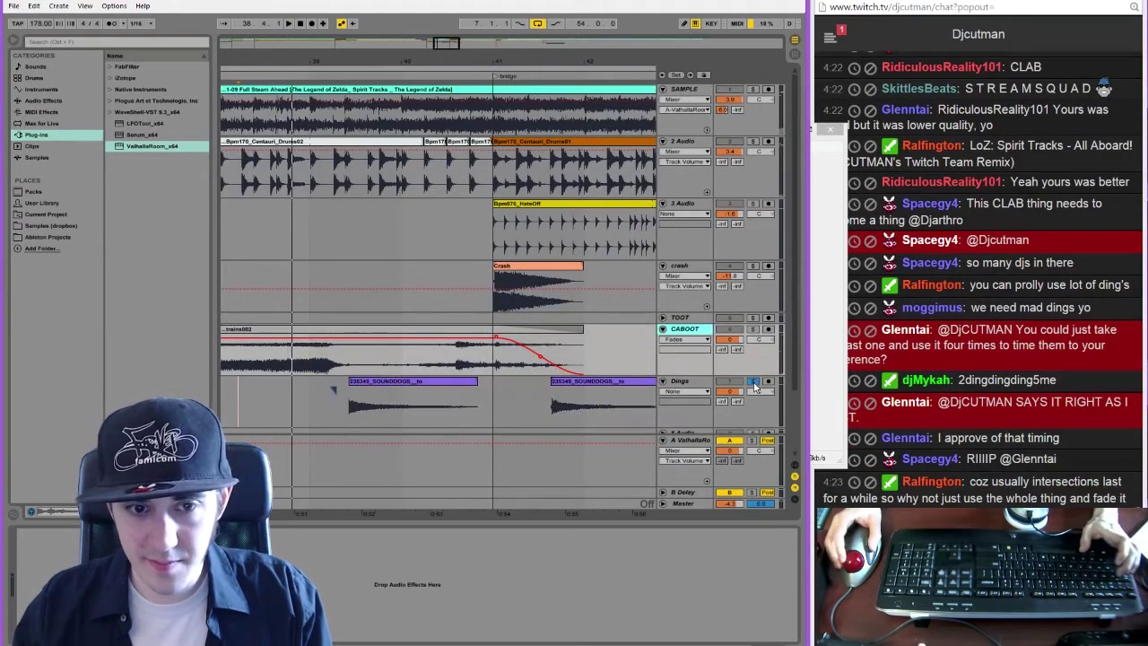
# Try nudging the first ding clip later and pasting a run of ding copies up to the bridge
pyautogui.click(376, 382)
pyautogui.moveTo(377, 382); pyautogui.dragTo(383, 382)
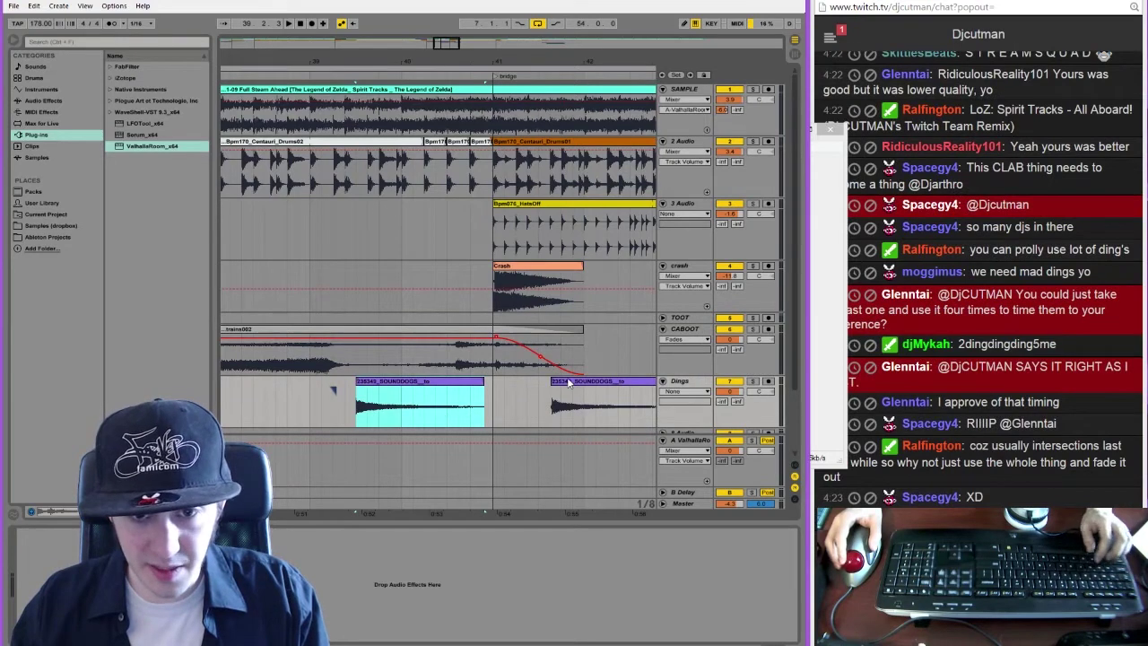
pyautogui.click(568, 382)
pyautogui.hotkey('ctrl', 'c')
pyautogui.click(403, 404)
pyautogui.hotkey('ctrl', 'v')
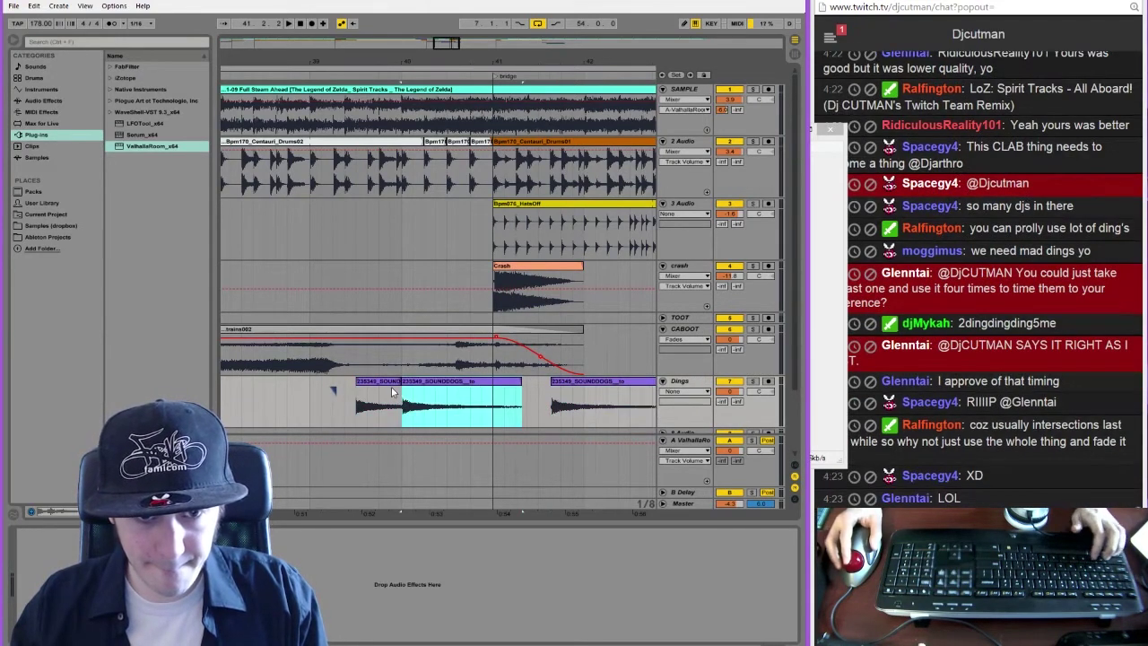
pyautogui.click(391, 388)
pyautogui.hotkey('ctrl', 'c')
pyautogui.click(448, 408)
pyautogui.hotkey('ctrl', 'v')
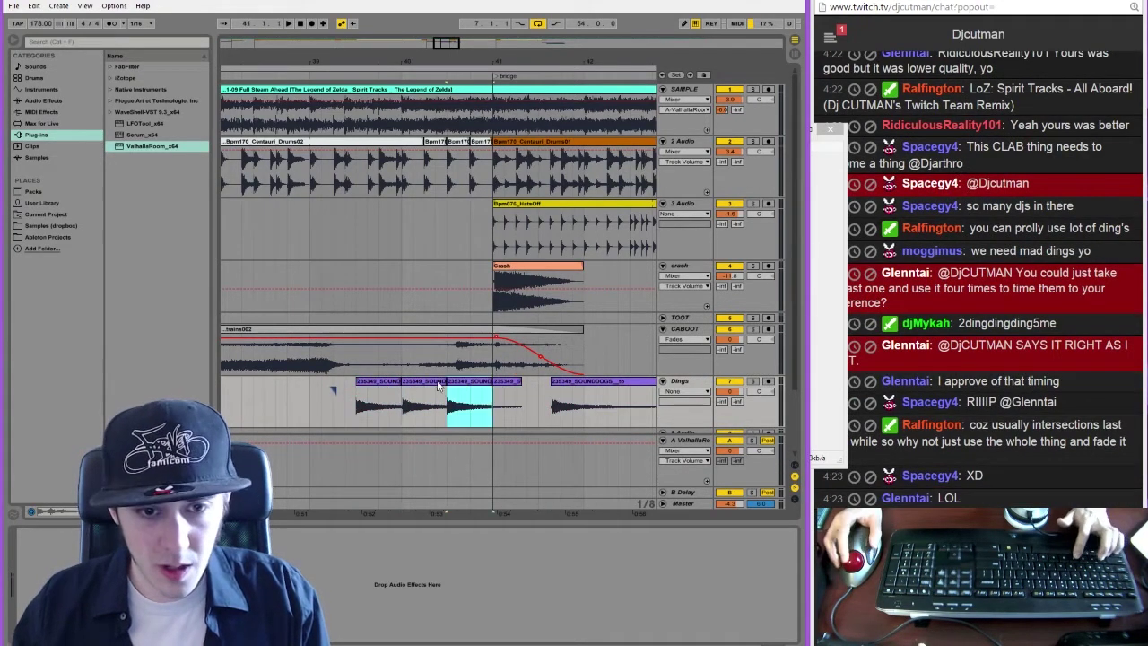
# Undo the pasted ding copies and the nudge of the first ding clip
pyautogui.hotkey('ctrl', 'z')
pyautogui.hotkey('ctrl', 'z')
pyautogui.hotkey('ctrl', 'z')
# Recolor the second ding clip, just after the bridge marker, light blue
pyautogui.rightClick(473, 380)
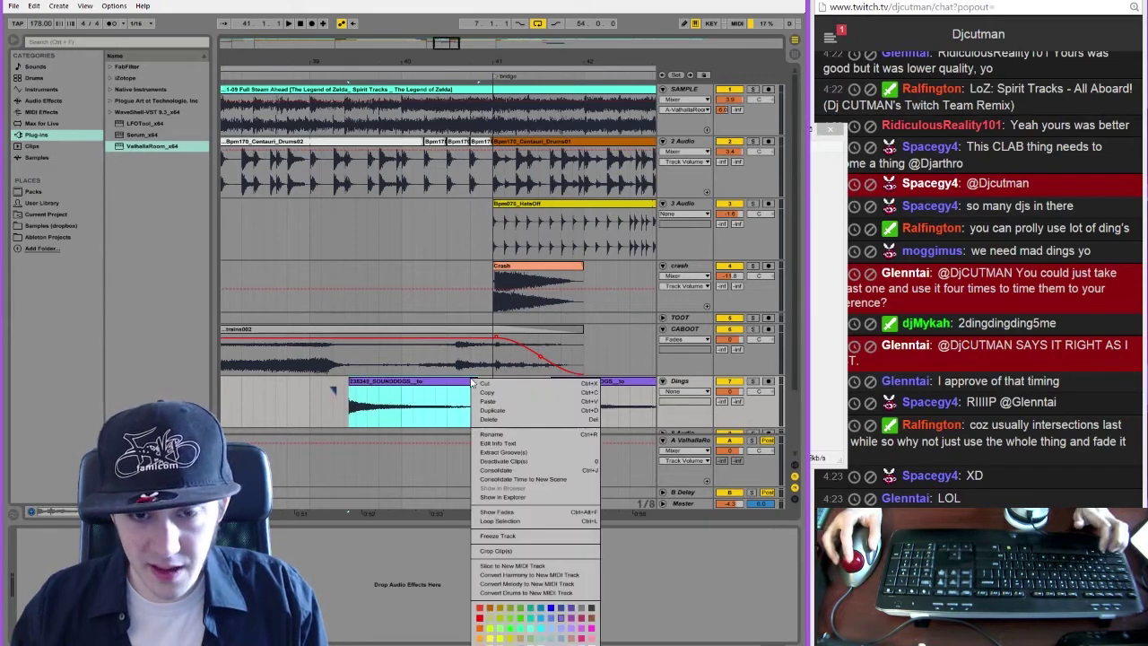
pyautogui.rightClick(625, 380)
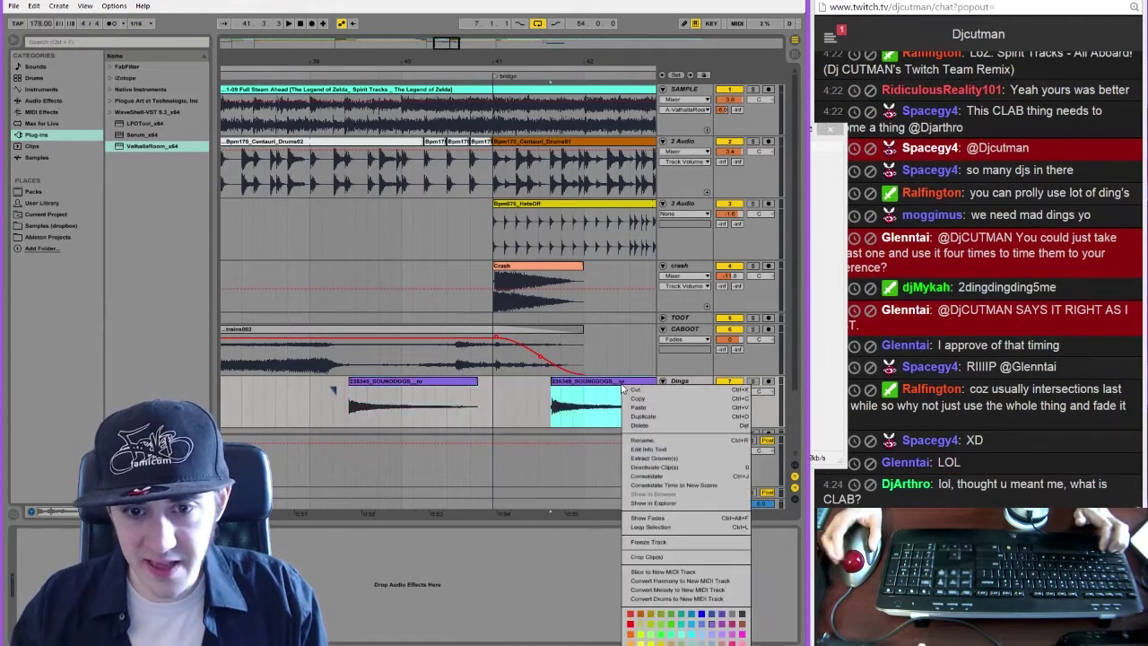
pyautogui.click(710, 635)
pyautogui.moveTo(553, 421); pyautogui.dragTo(606, 421)
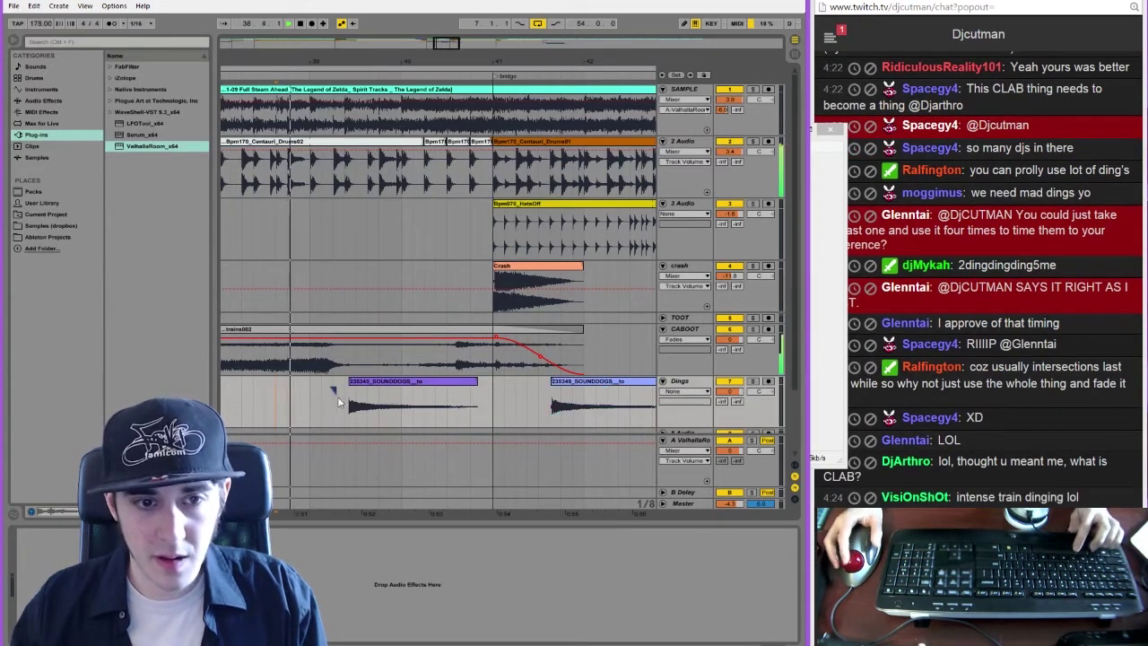
# Audition the first ding in the full mix, starting playback before bar 39
pyautogui.click(366, 384)
pyautogui.press('space')
pyautogui.press('space')
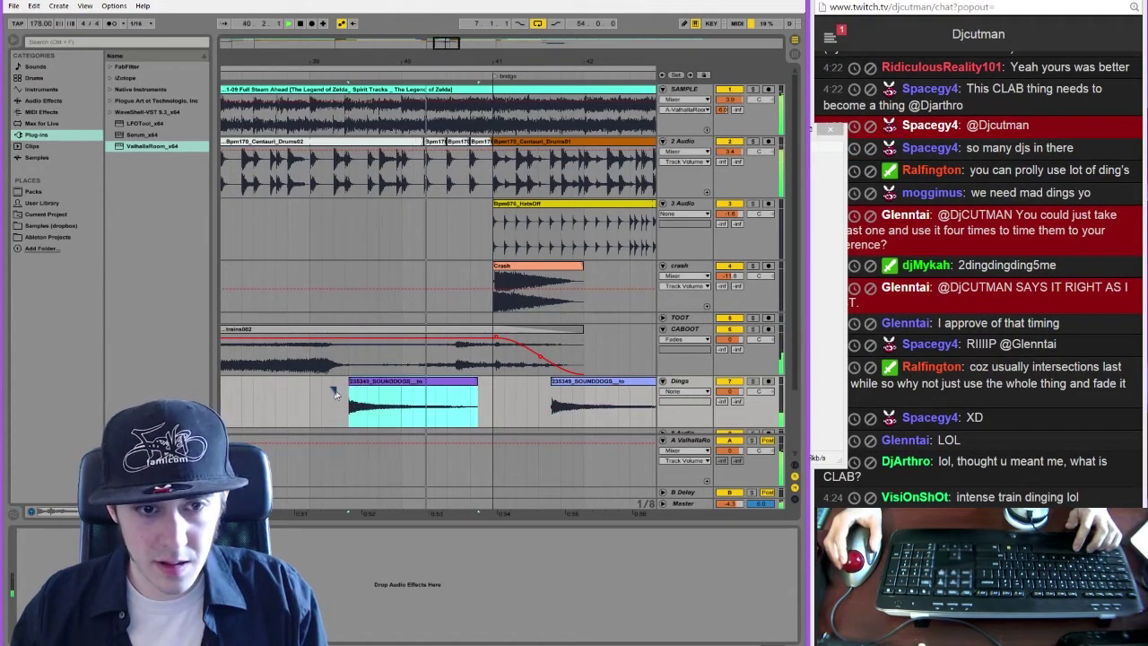
pyautogui.click(260, 397)
pyautogui.press('space')
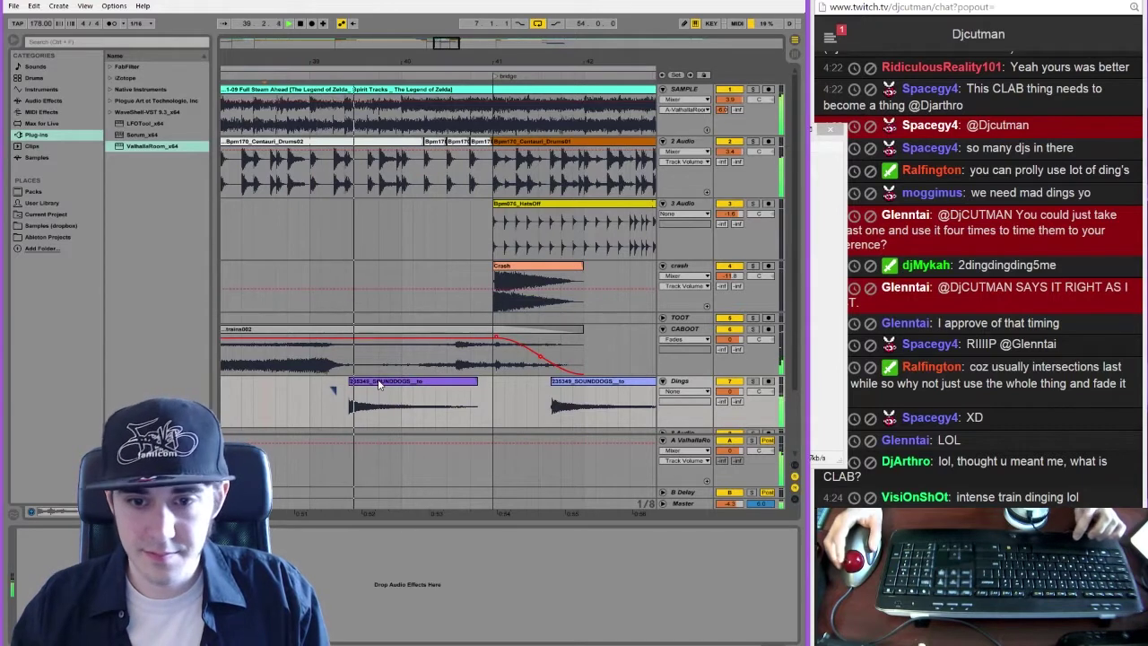
# Nudge the first ding clip slightly earlier and replay the lead-in from about bar 38 to check its timing
pyautogui.moveTo(379, 385); pyautogui.dragTo(374, 386)
pyautogui.click(238, 397)
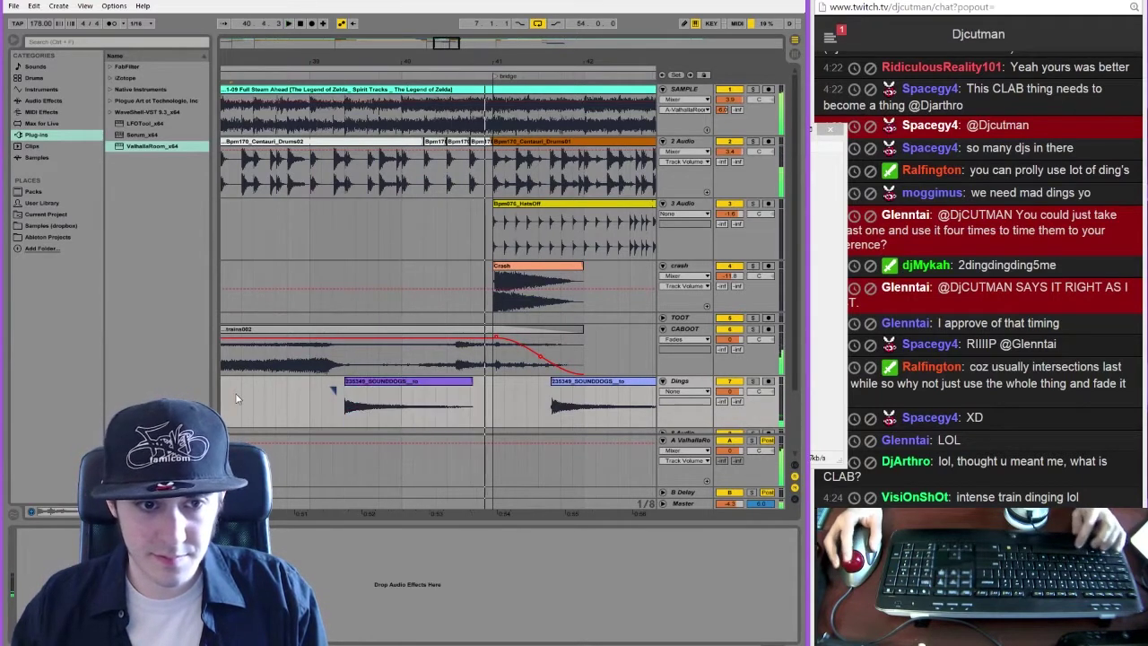
pyautogui.press('space')
pyautogui.press('space')
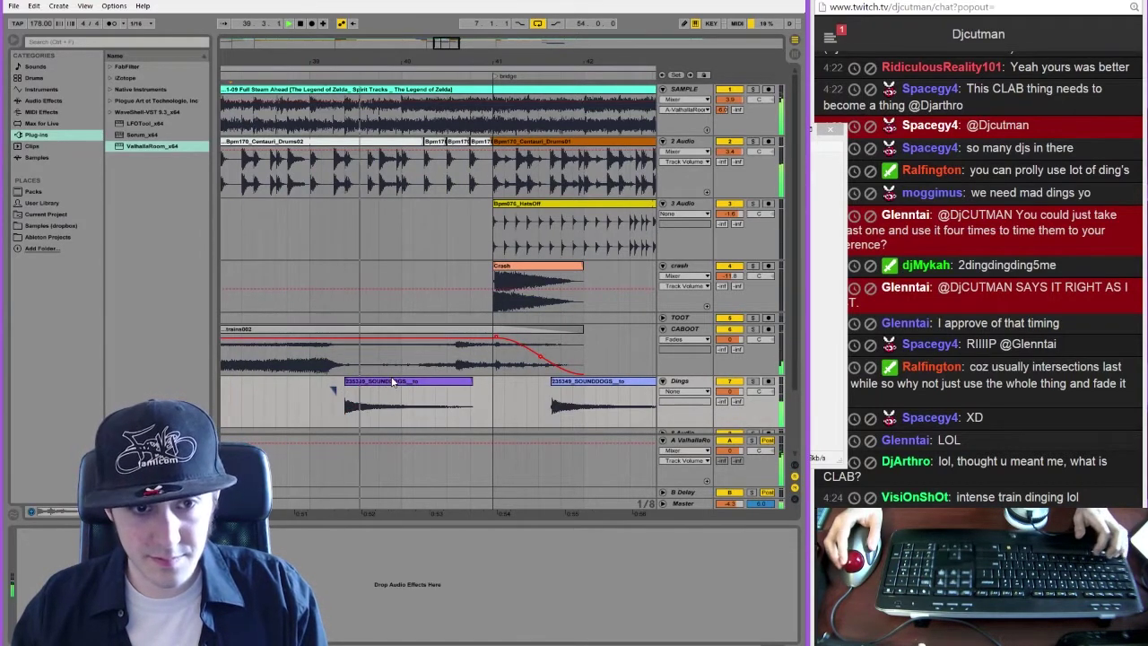
# Move the first ding clip further back to about beat 2 of bar 39 and replay it into the bridge
pyautogui.moveTo(393, 382); pyautogui.dragTo(381, 383)
pyautogui.press('space')
pyautogui.click(301, 396)
pyautogui.press('space')
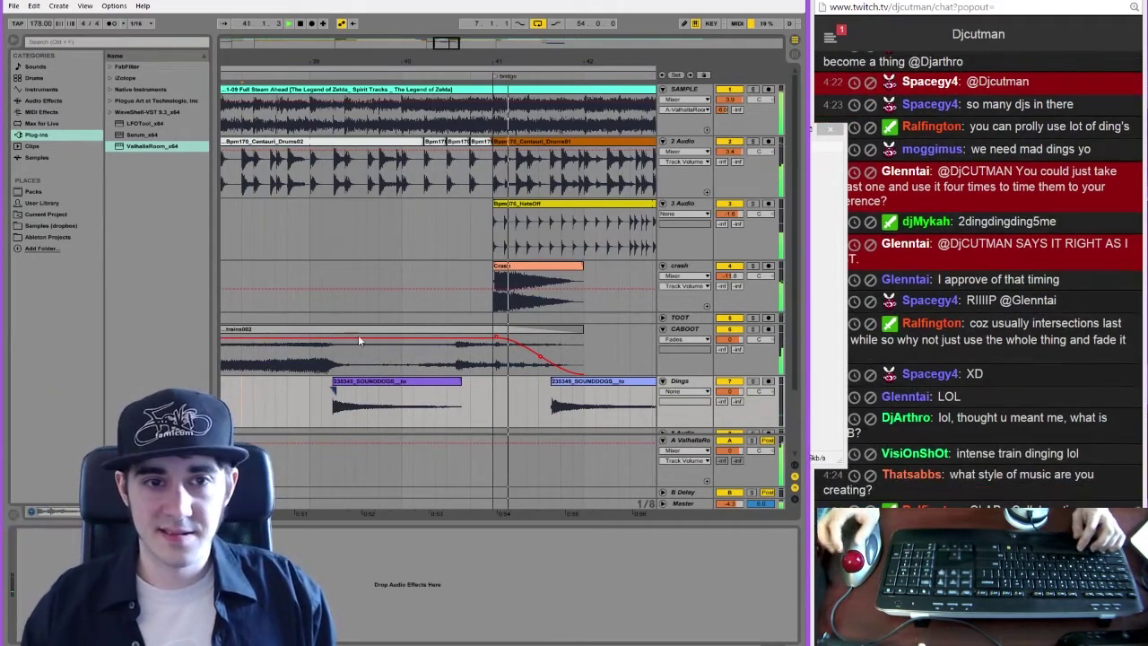
pyautogui.press('space')
pyautogui.moveTo(448, 43); pyautogui.dragTo(438, 43)
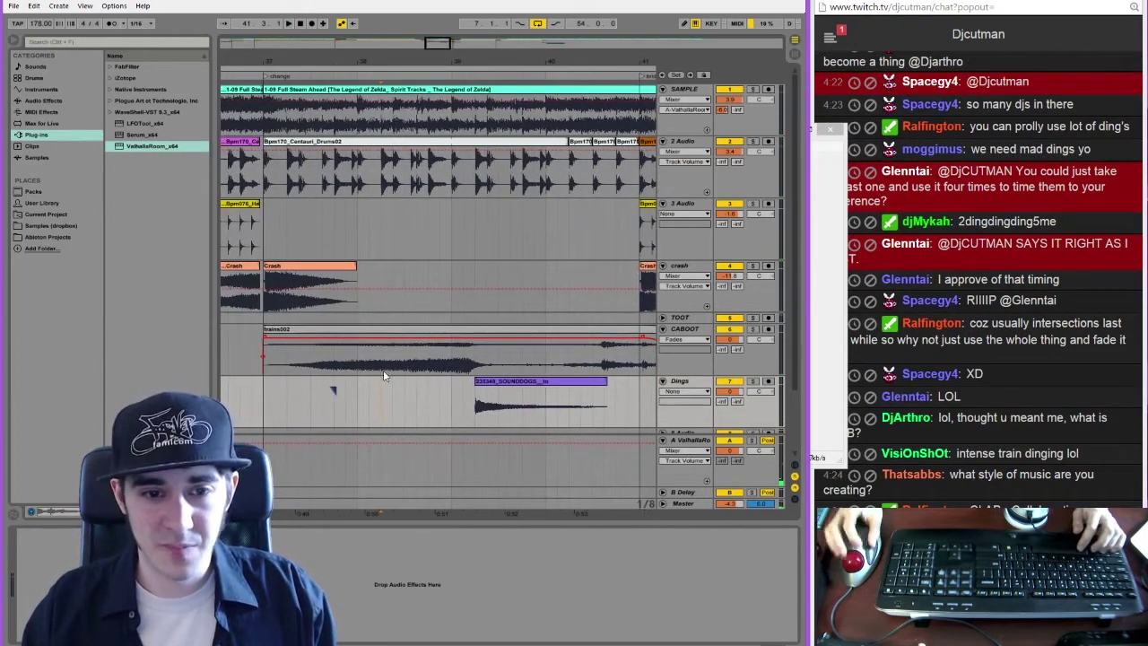
# Paste a copy of the light blue ding at beat 4 of bar 39, over the tail of the first ding
pyautogui.click(250, 400)
pyautogui.click(524, 418)
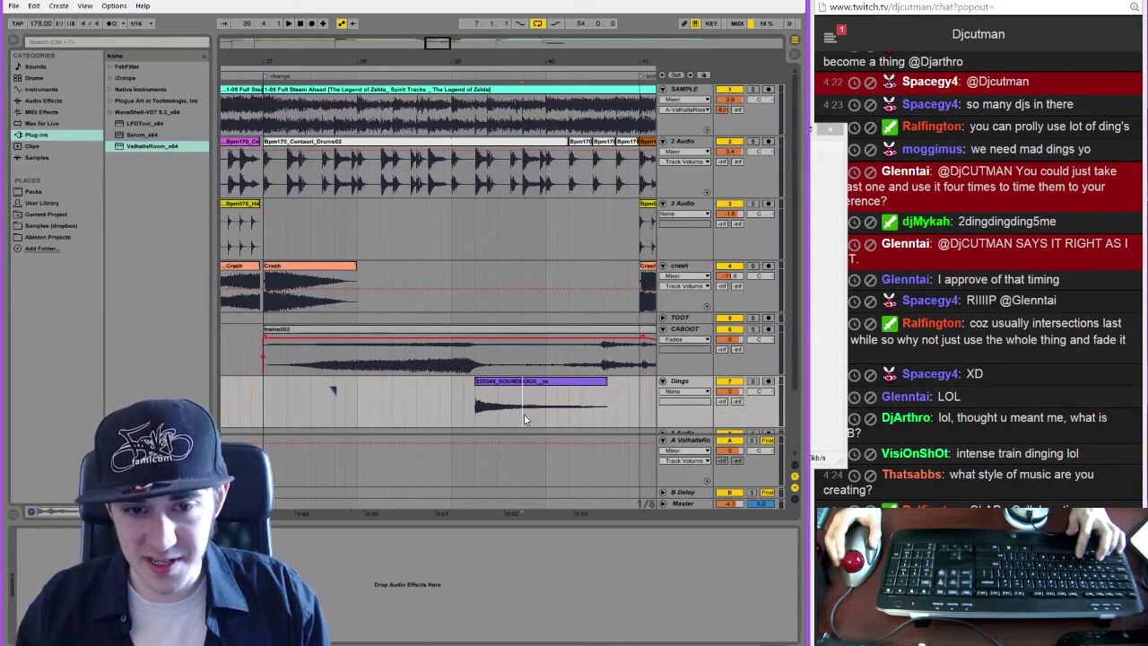
pyautogui.hotkey('ctrl', 'v')
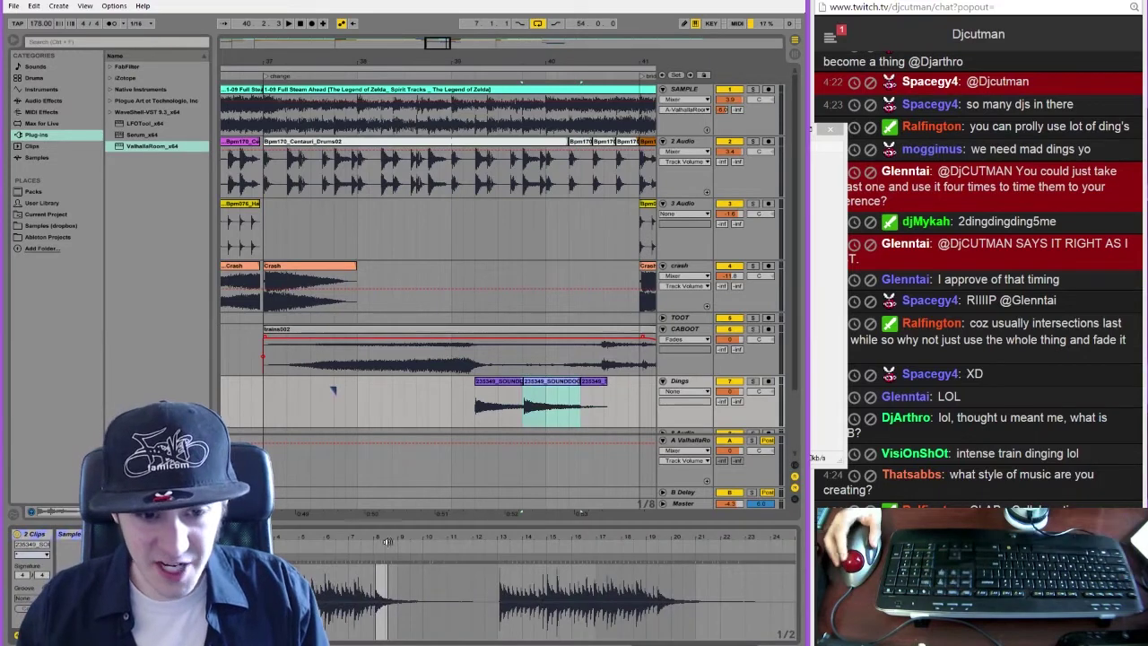
# Turn off the sample grid and fine-tune the second ding's start marker to a zero-level point just before the bell strike
pyautogui.moveTo(377, 537); pyautogui.dragTo(380, 614)
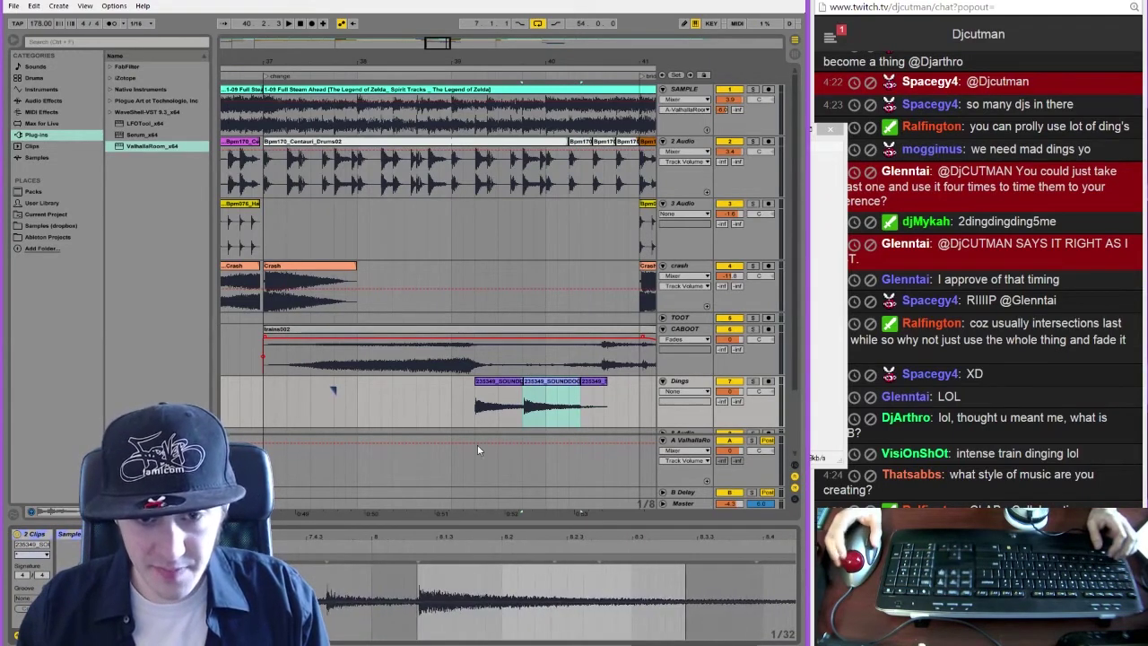
pyautogui.click(551, 388)
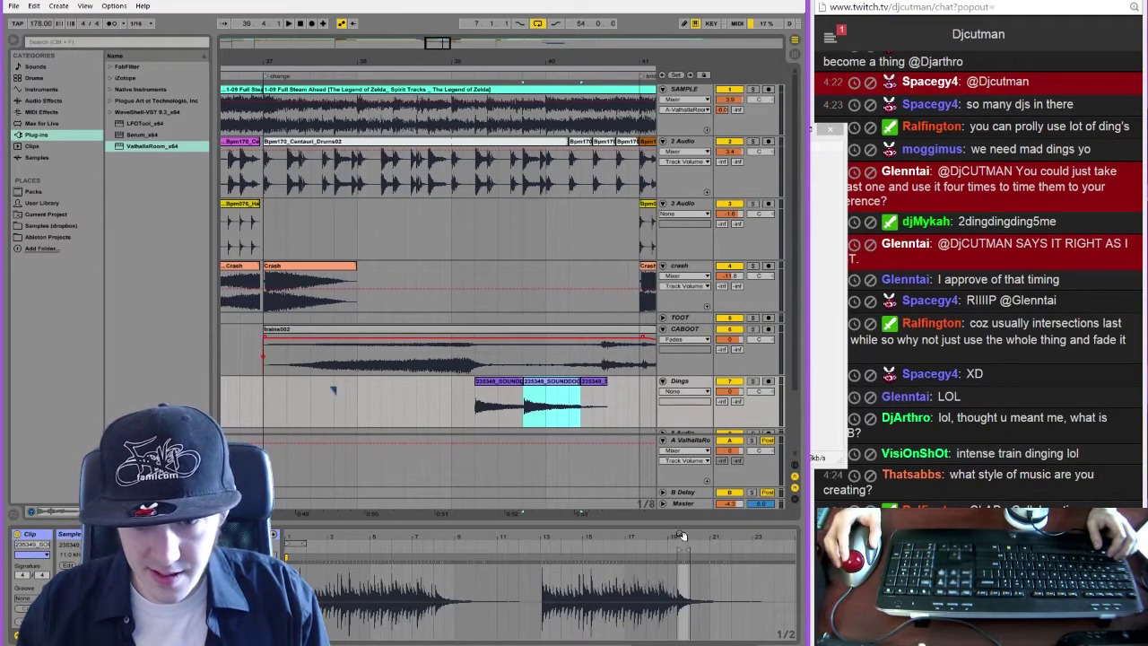
pyautogui.moveTo(686, 538)
pyautogui.mouseDown()
pyautogui.moveTo(620, 574)
pyautogui.moveTo(616, 628)
pyautogui.mouseUp()
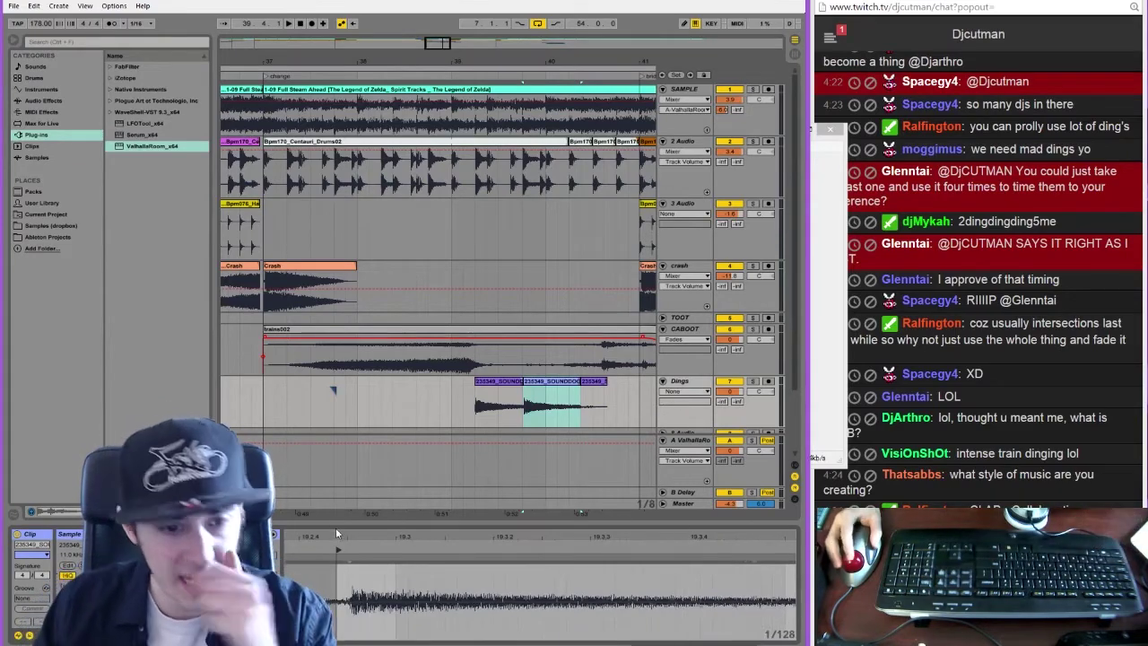
pyautogui.moveTo(334, 526)
pyautogui.mouseDown()
pyautogui.moveTo(341, 363)
pyautogui.moveTo(390, 412)
pyautogui.mouseUp()
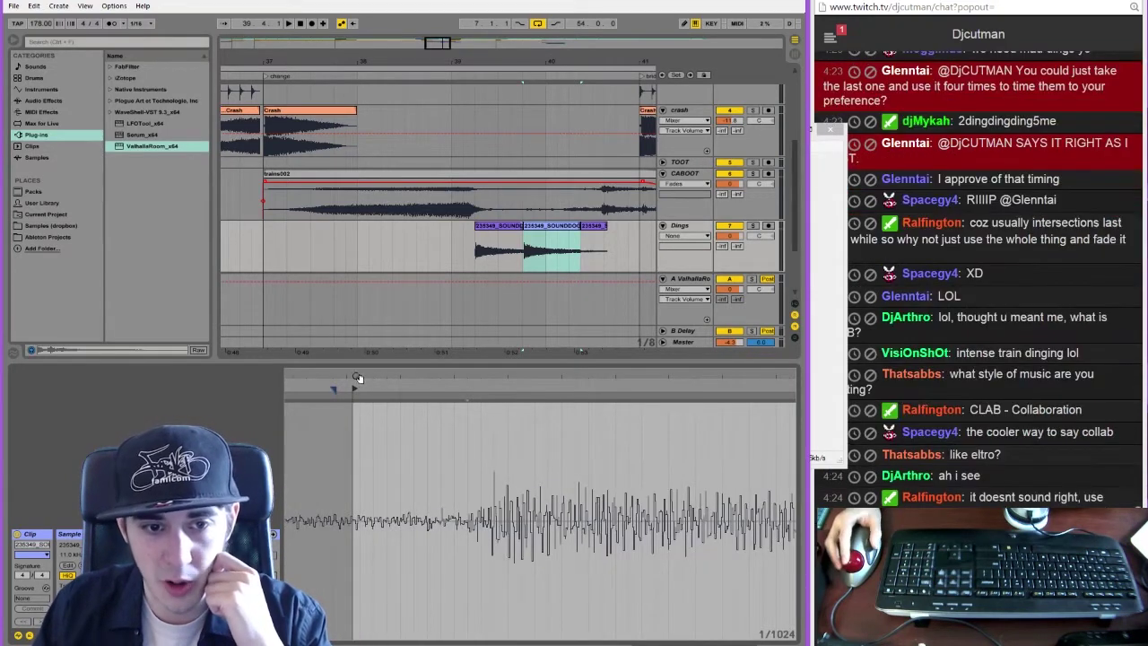
pyautogui.moveTo(358, 378); pyautogui.dragTo(361, 398)
pyautogui.moveTo(416, 361); pyautogui.dragTo(434, 113)
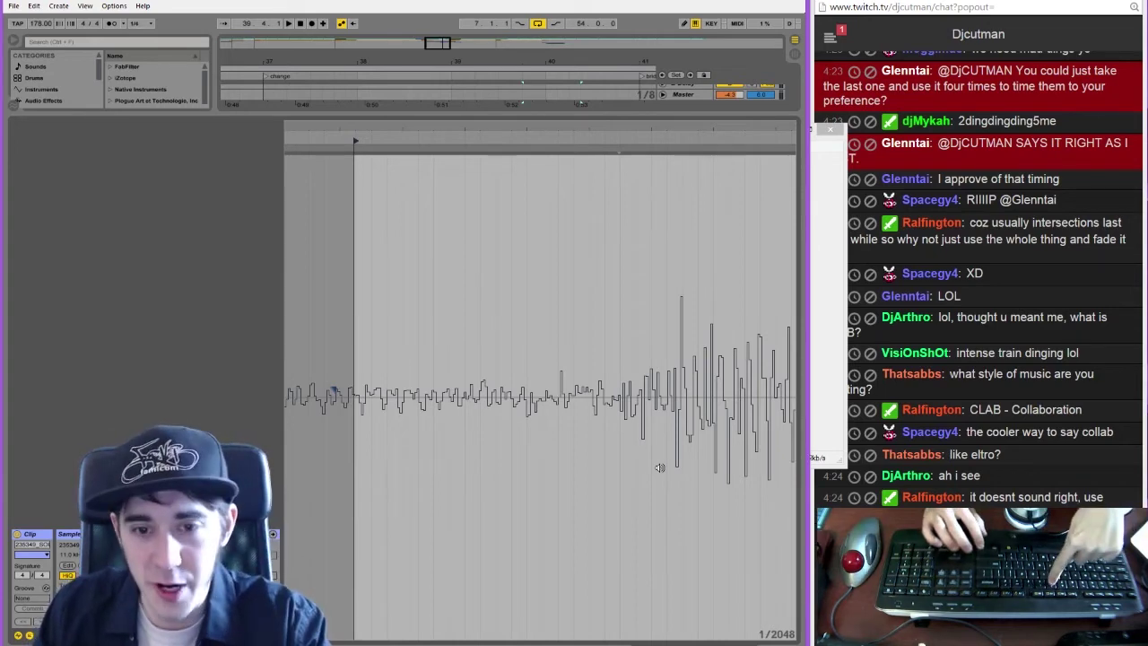
pyautogui.hotkey('ctrl', '8')
pyautogui.hotkey('ctrl', '4')
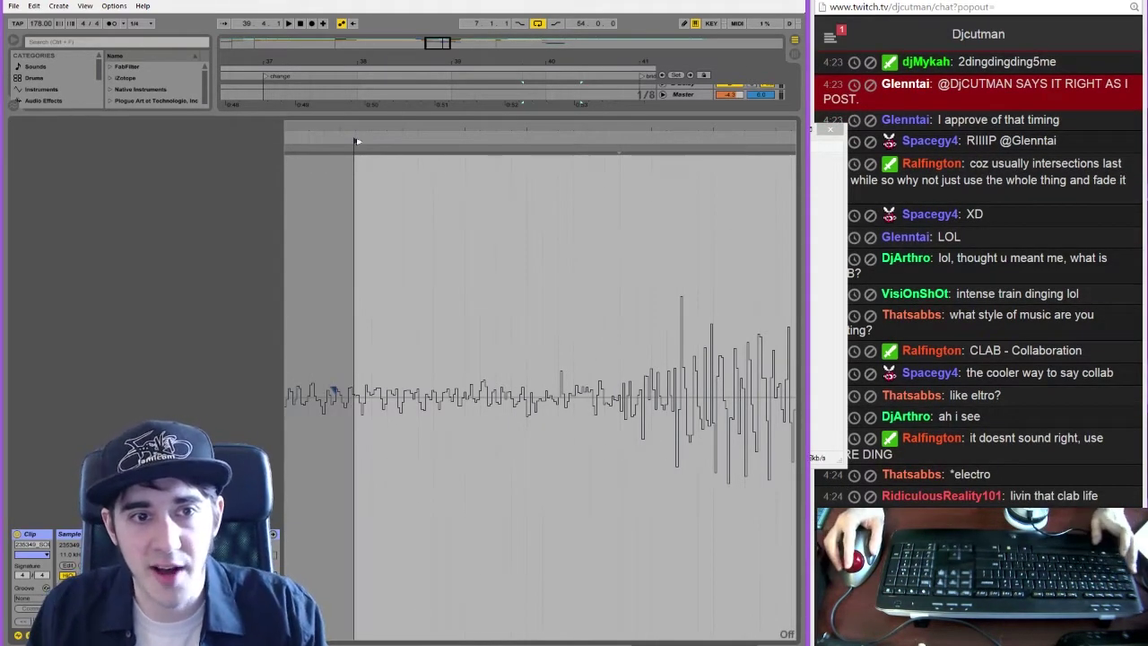
pyautogui.moveTo(356, 141)
pyautogui.mouseDown()
pyautogui.moveTo(616, 143)
pyautogui.moveTo(556, 145)
pyautogui.moveTo(562, 277)
pyautogui.mouseUp()
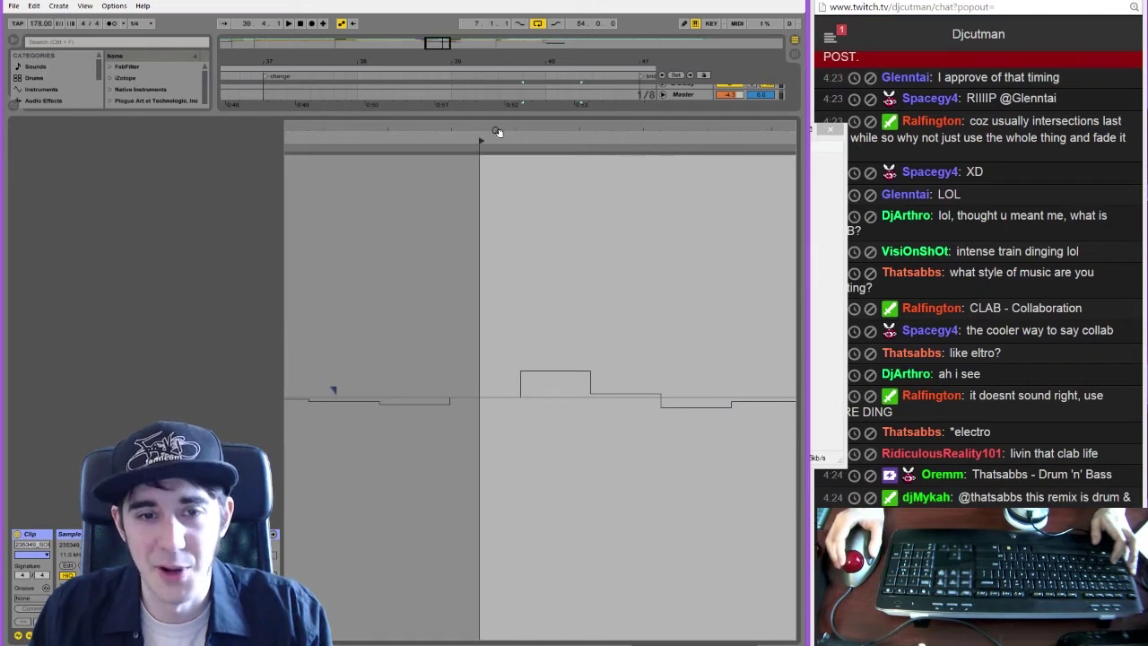
pyautogui.moveTo(485, 143)
pyautogui.mouseDown()
pyautogui.moveTo(484, 27)
pyautogui.moveTo(486, 63)
pyautogui.moveTo(681, 126)
pyautogui.moveTo(618, 344)
pyautogui.moveTo(606, 525)
pyautogui.mouseUp()
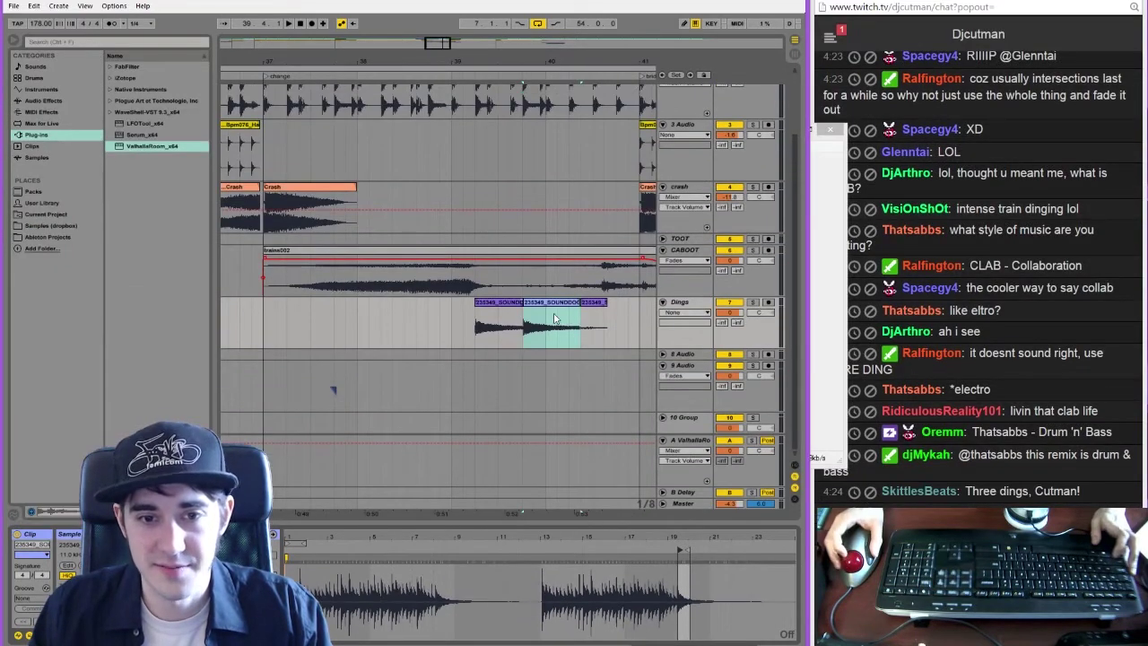
# Fine-tune the first ding's start marker to just before its bell strike, with the sample grid off
pyautogui.click(488, 306)
pyautogui.moveTo(487, 534)
pyautogui.mouseDown()
pyautogui.moveTo(432, 549)
pyautogui.moveTo(456, 550)
pyautogui.mouseUp()
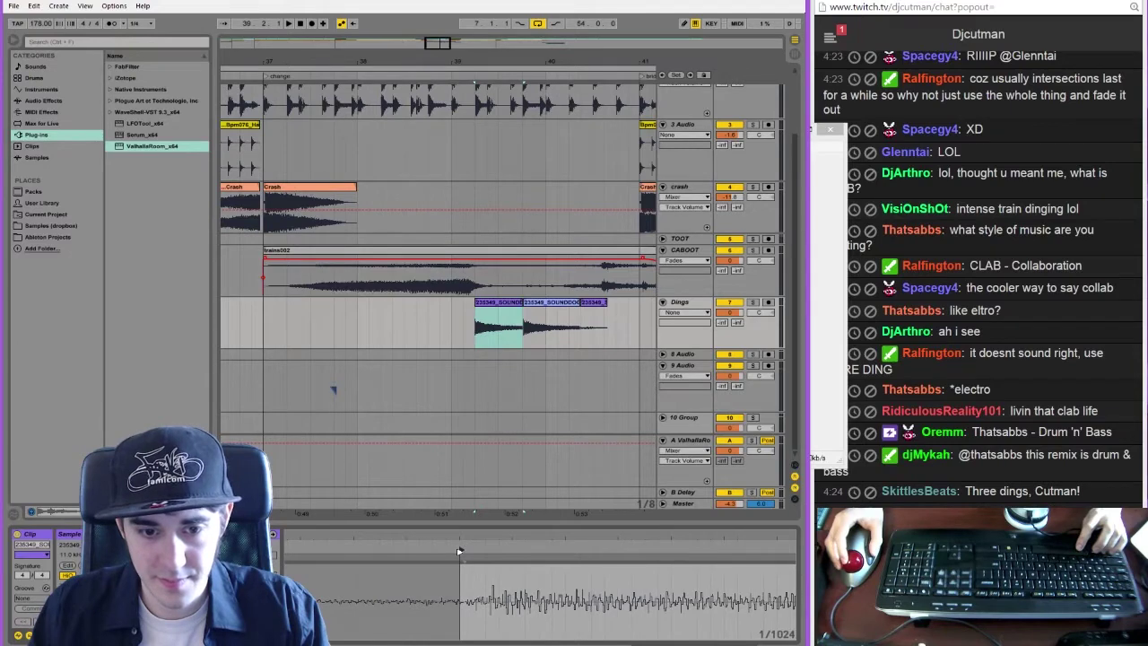
pyautogui.hotkey('ctrl', '4')
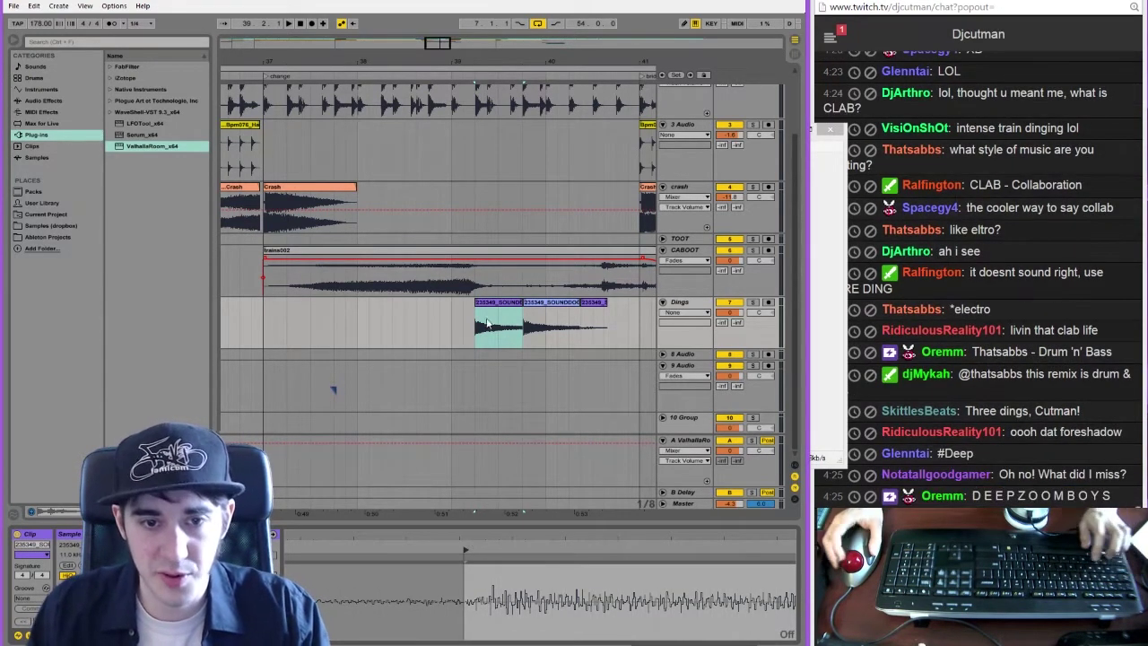
# Play from bar 38 while removing the second ding and pasting it back on the beat 4 line of bar 39
pyautogui.click(370, 318)
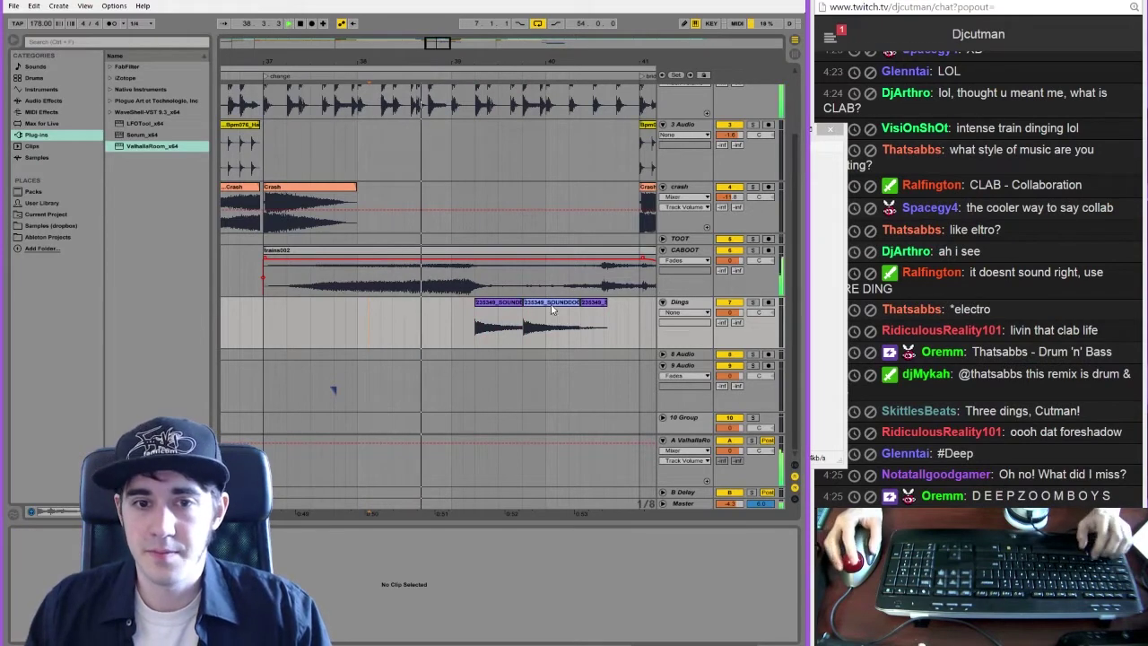
pyautogui.click(551, 305)
pyautogui.press('Delete')
pyautogui.click(523, 334)
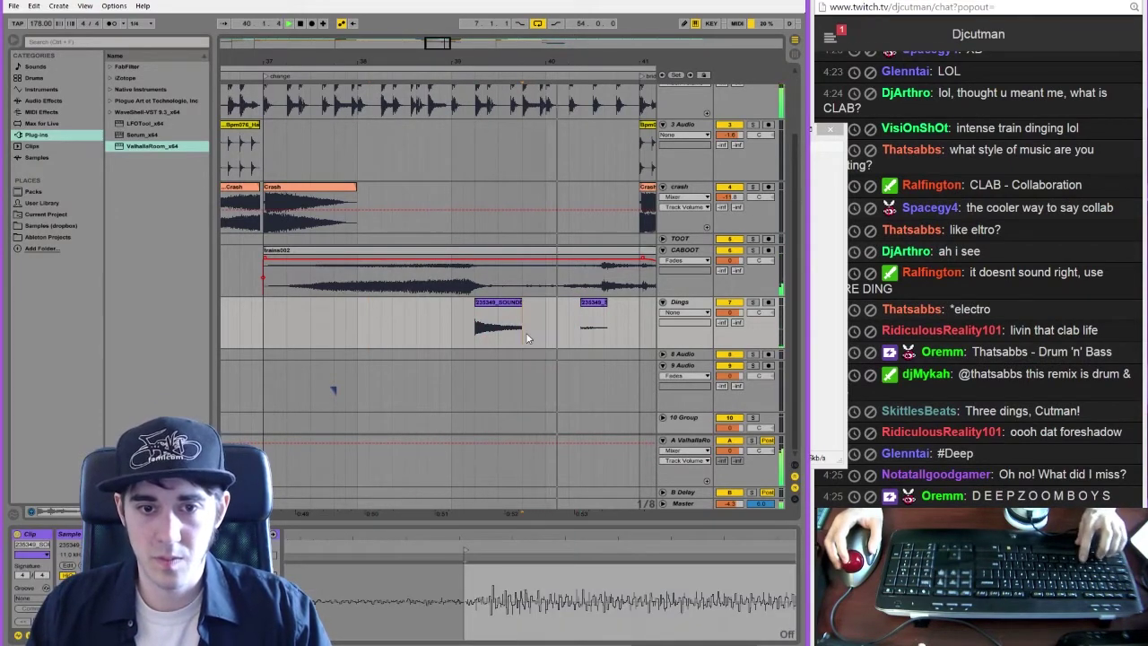
pyautogui.hotkey('ctrl', 'v')
# Copy the first ding and paste it as a third ding at beat 2 of bar 40
pyautogui.click(394, 320)
pyautogui.click(499, 309)
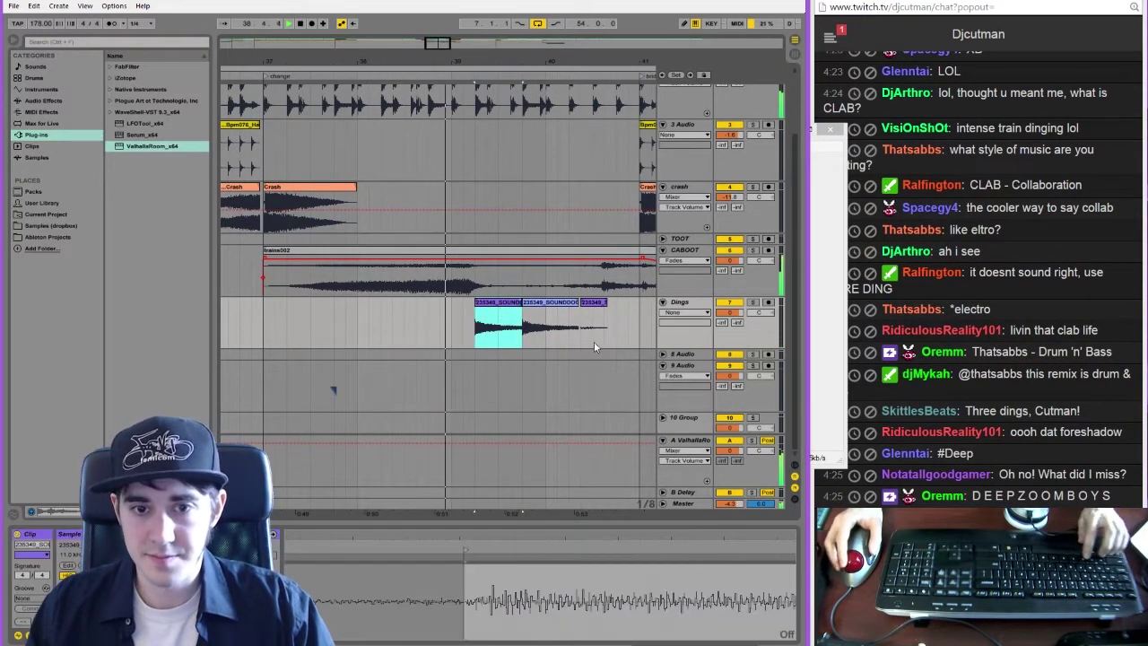
pyautogui.hotkey('ctrl', 'c')
pyautogui.click(569, 337)
pyautogui.hotkey('ctrl', 'v')
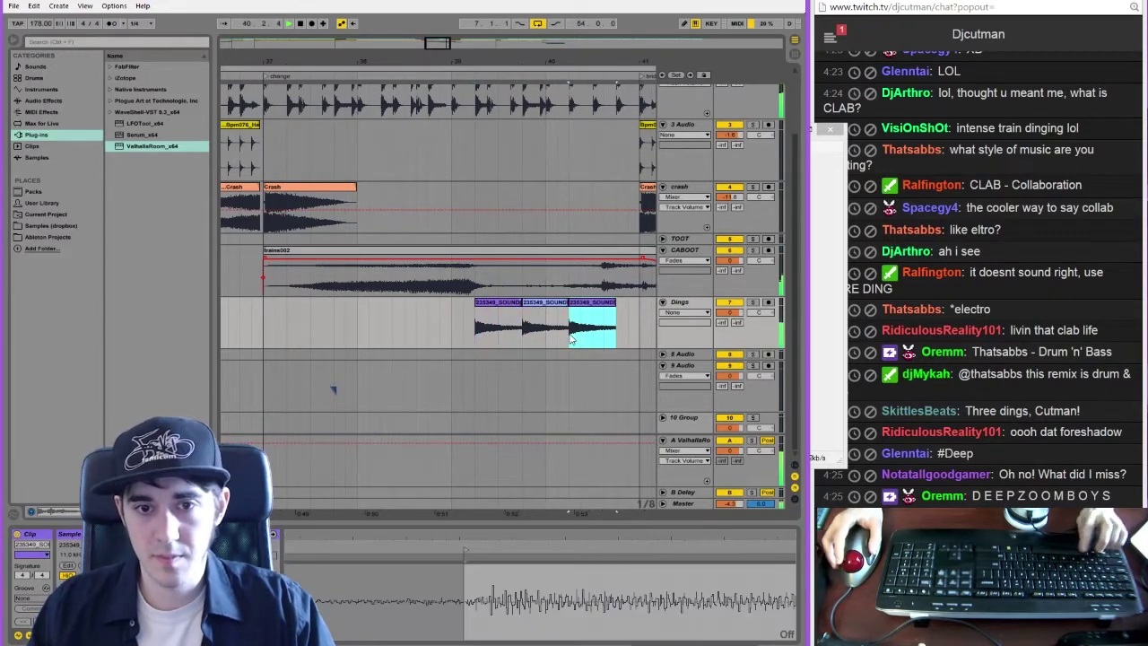
# Stop playback and delete the ding clip just after the bridge marker
pyautogui.moveTo(456, 54); pyautogui.dragTo(451, 46)
pyautogui.press('space')
pyautogui.click(511, 302)
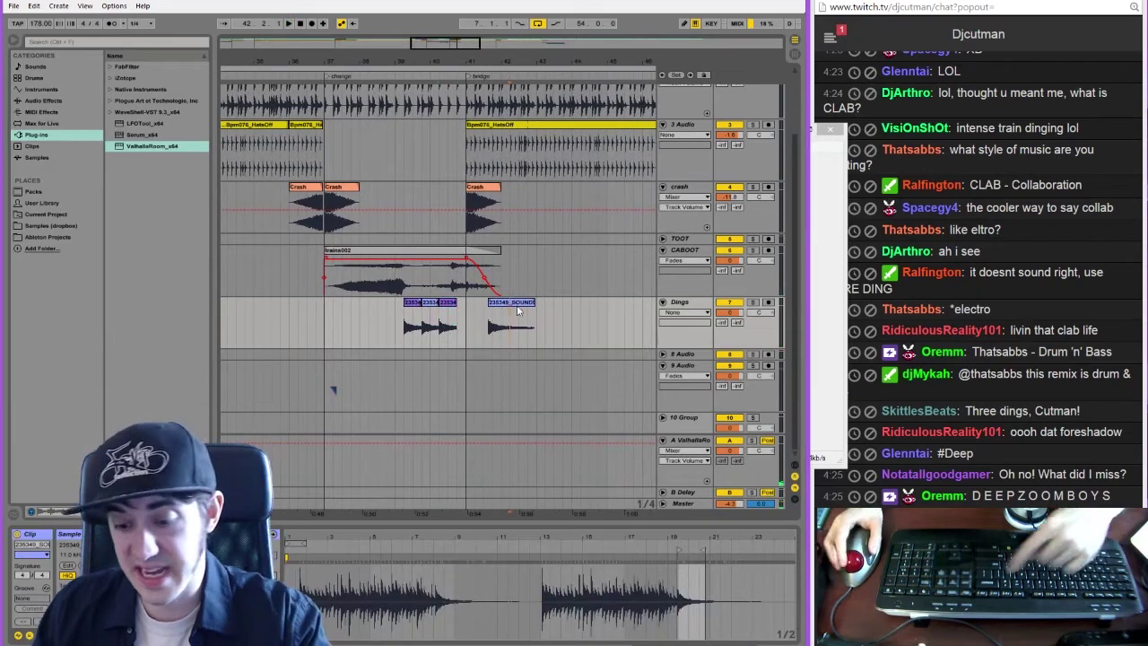
pyautogui.press('Delete')
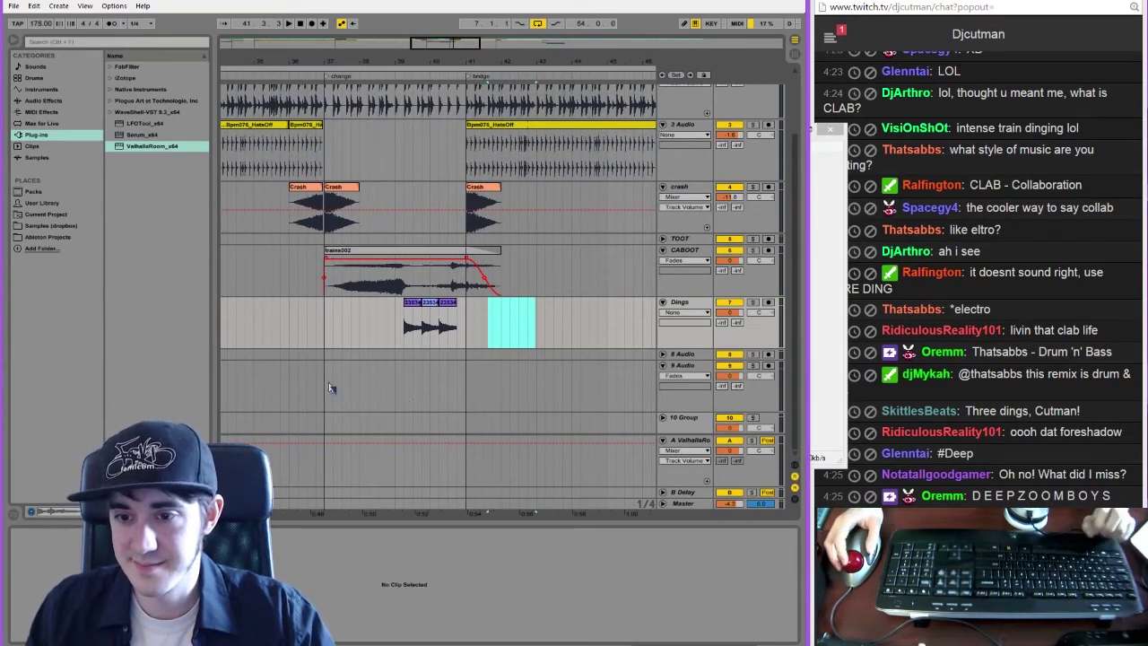
# Audition the three dings in the full mix, from just before the change marker into the bridge
pyautogui.click(319, 373)
pyautogui.press('space')
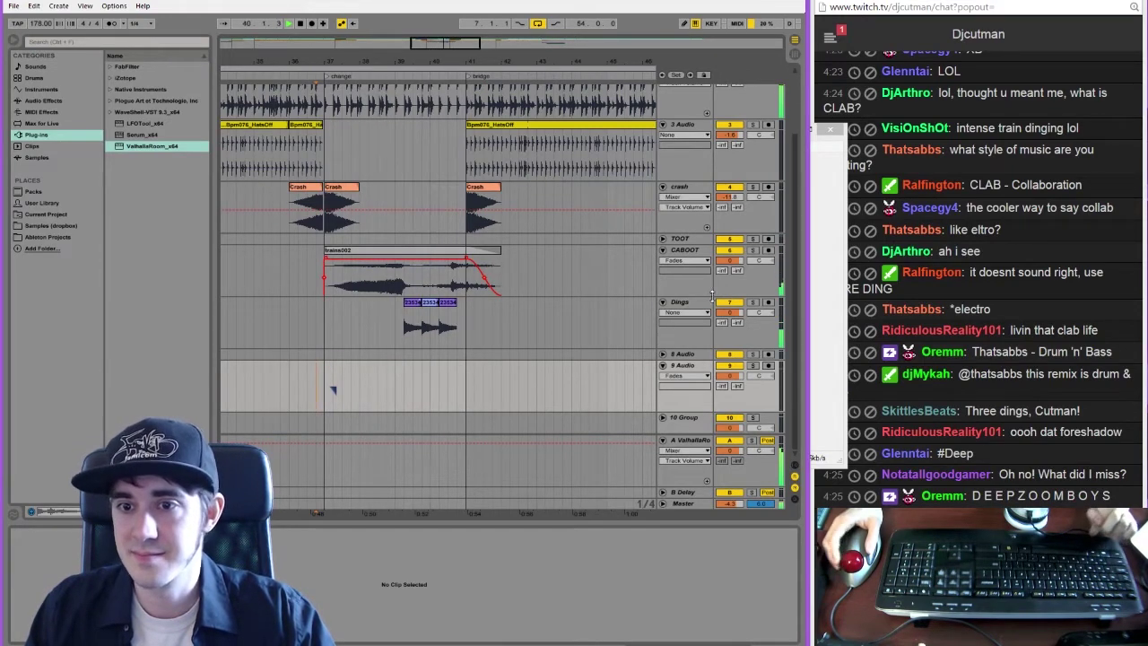
pyautogui.click(922, 249)
pyautogui.click(447, 343)
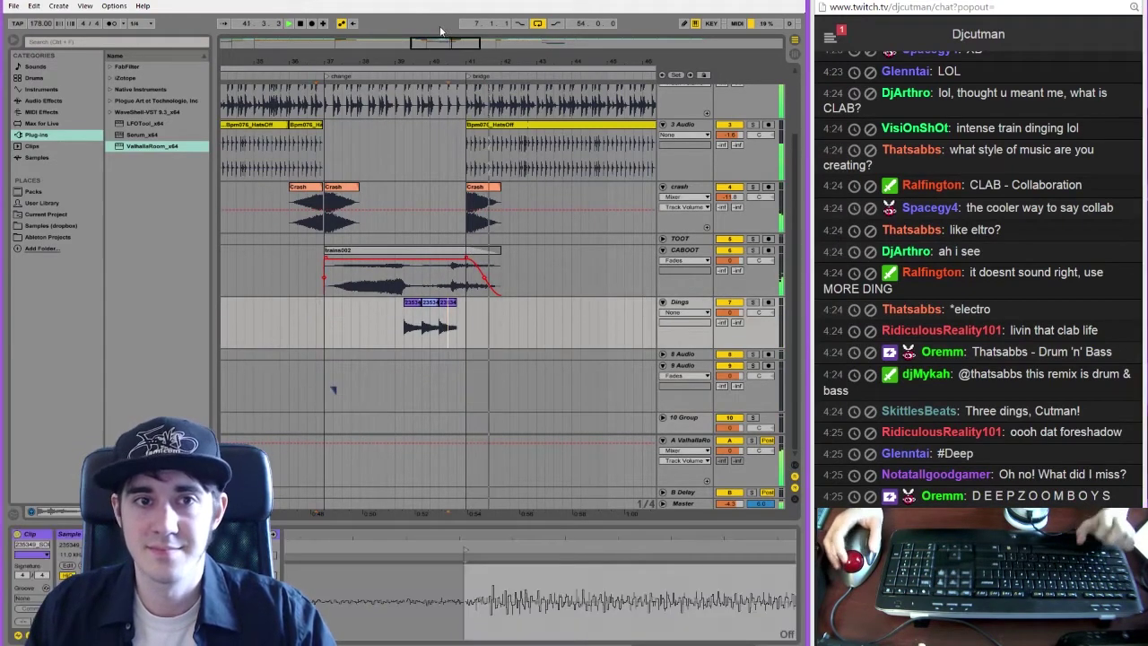
# Start playback in bar 36 and move the middle ding to beat 3 of bar 39, over the first ding's tail
pyautogui.moveTo(441, 42)
pyautogui.mouseDown()
pyautogui.moveTo(438, 20)
pyautogui.moveTo(435, 42)
pyautogui.mouseUp()
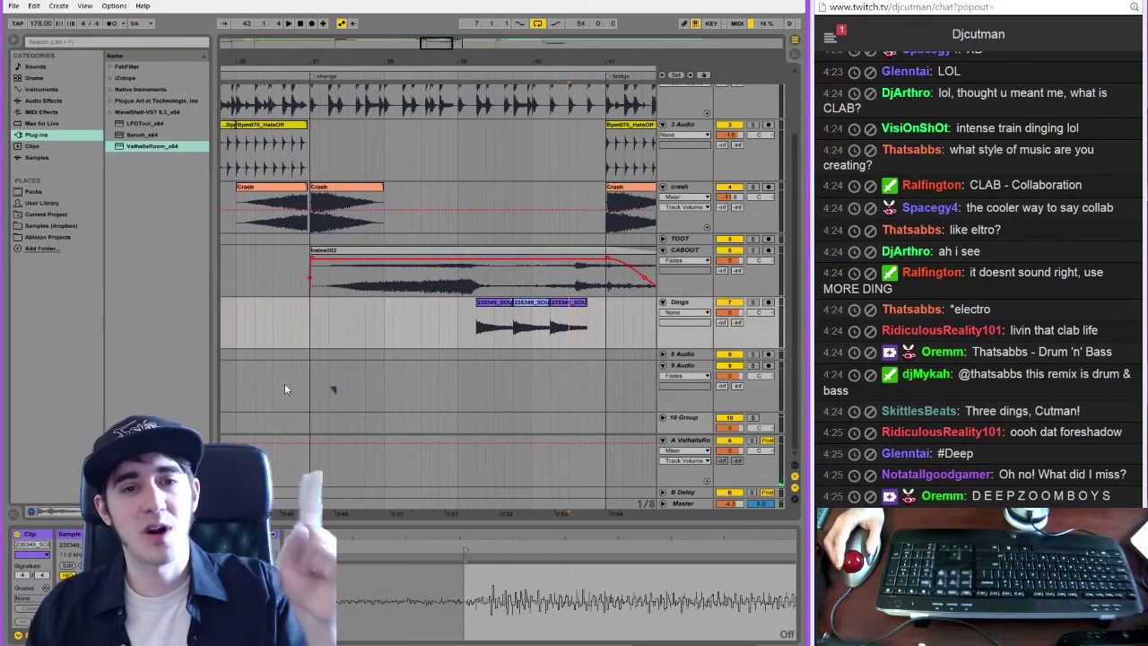
pyautogui.click(252, 321)
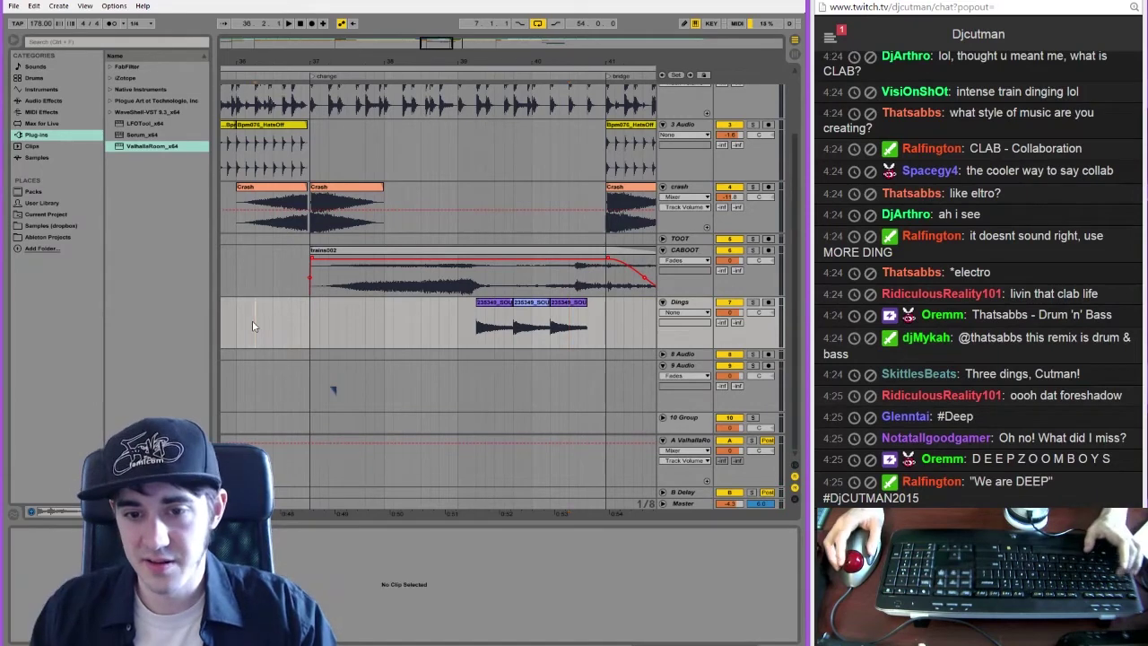
pyautogui.press('space')
pyautogui.click(539, 303)
pyautogui.press('Delete')
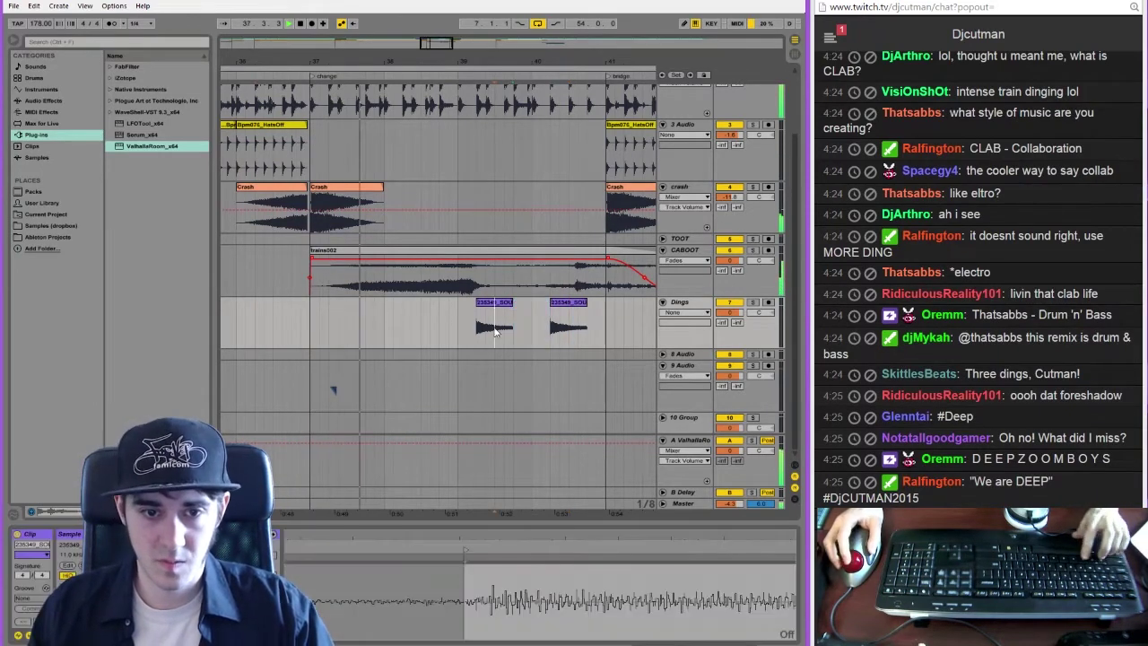
pyautogui.hotkey('ctrl', 'v')
# Duplicate the first two dings onto beat 4 of bar 39 and beat 1 of bar 40
pyautogui.click(487, 304)
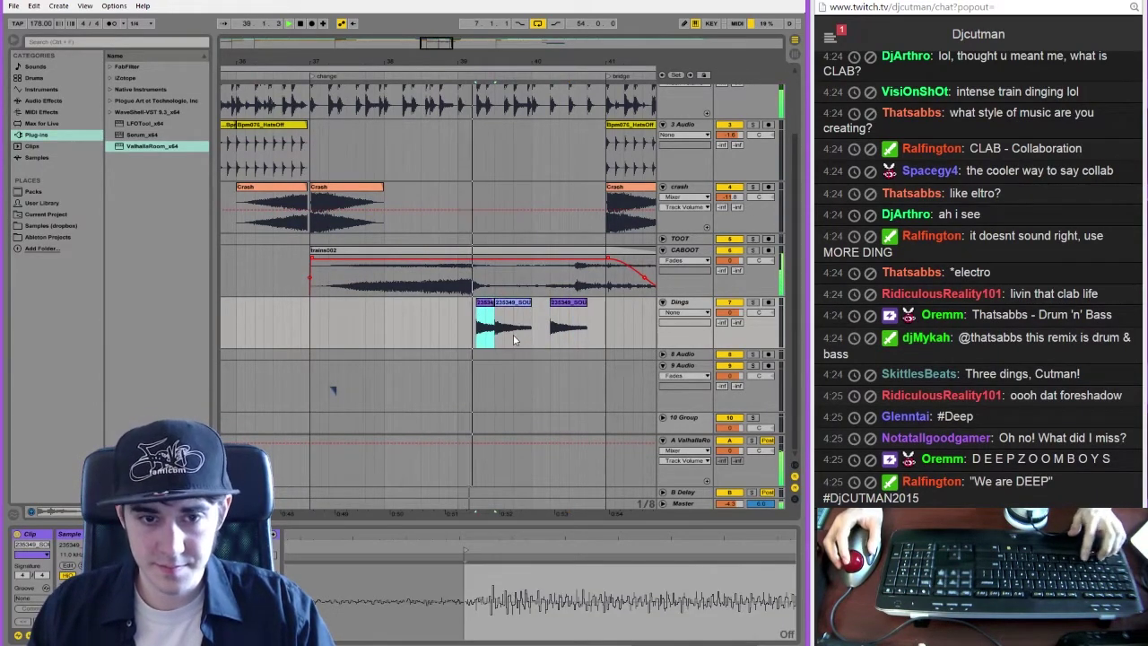
pyautogui.click(514, 339)
pyautogui.hotkey('ctrl', 'v')
pyautogui.click(503, 304)
pyautogui.keyDown('shift'); pyautogui.click(485, 305); pyautogui.keyUp('shift')
pyautogui.hotkey('ctrl', 'd')
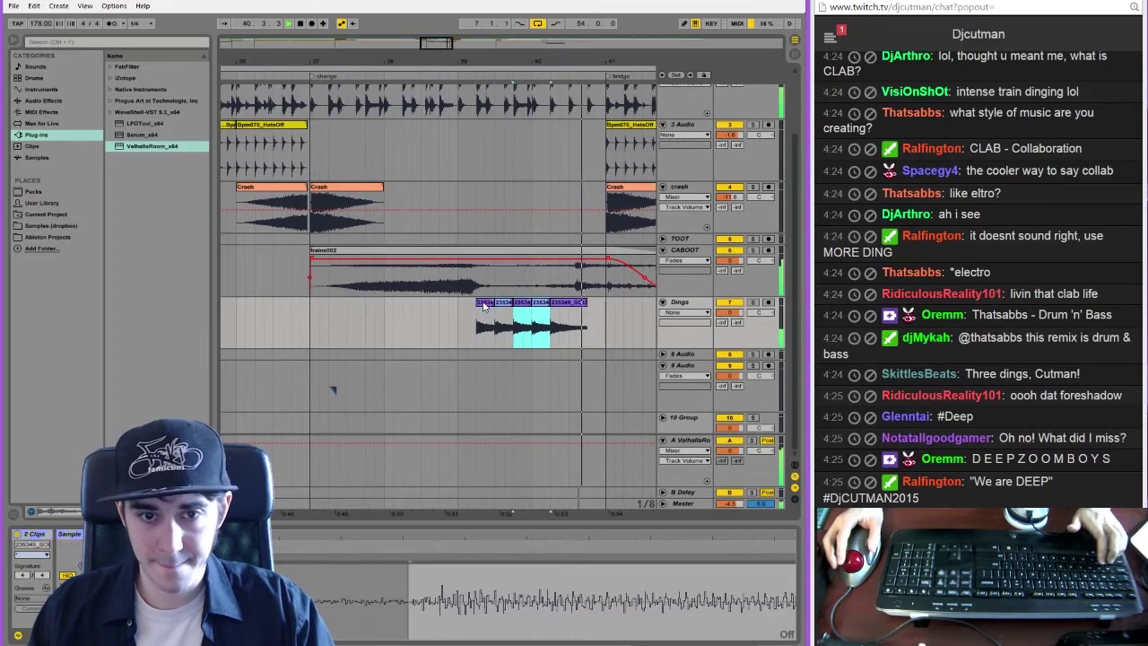
# Extend the last ding clip to the bridge marker and audition the ding run from bar 36
pyautogui.click(448, 337)
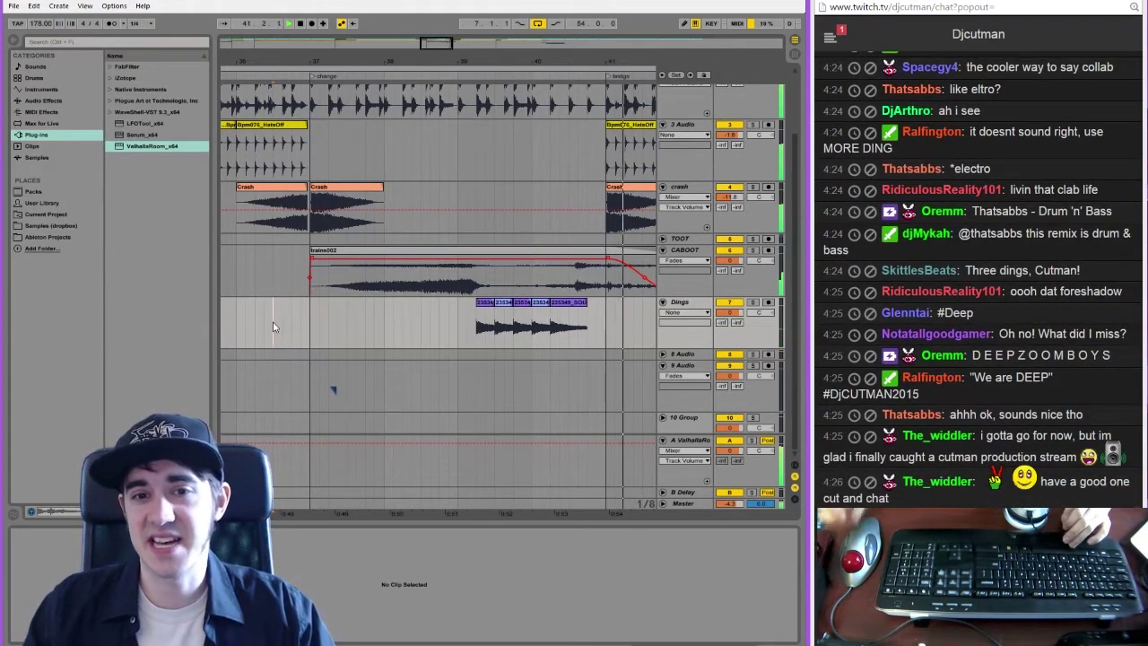
pyautogui.click(580, 304)
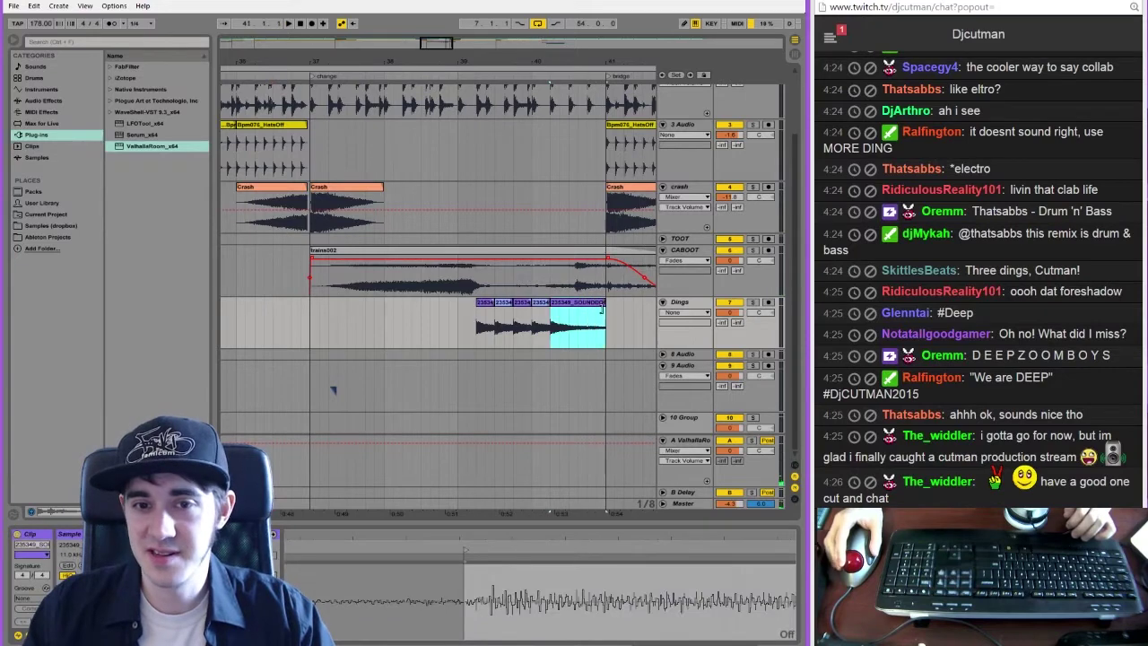
pyautogui.click(308, 318)
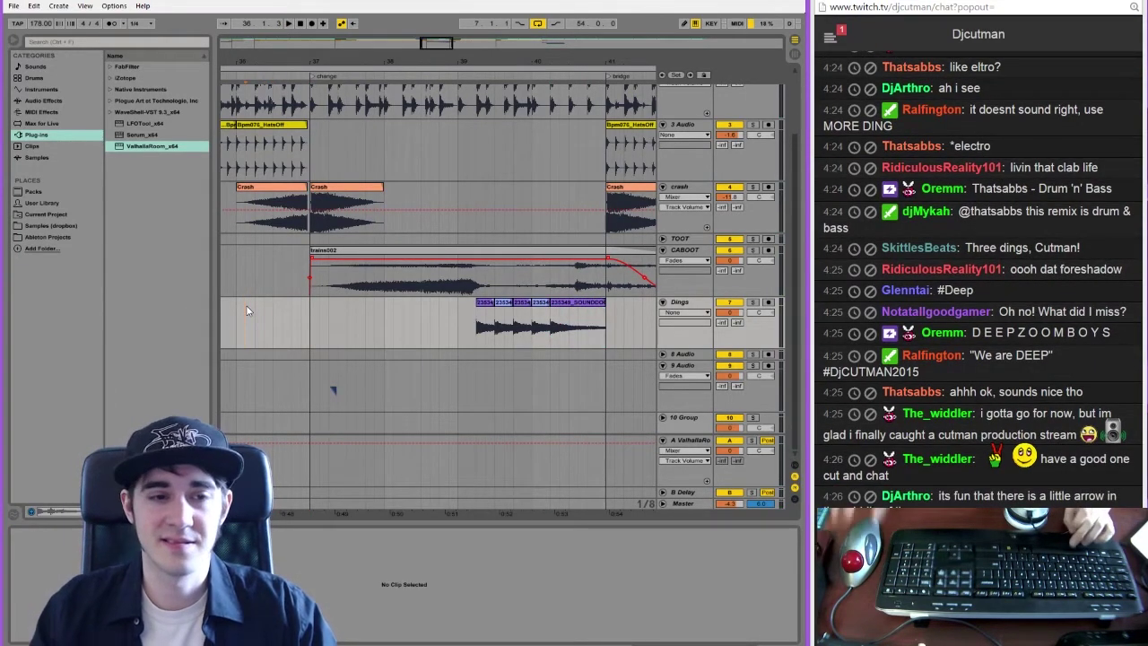
pyautogui.press('space')
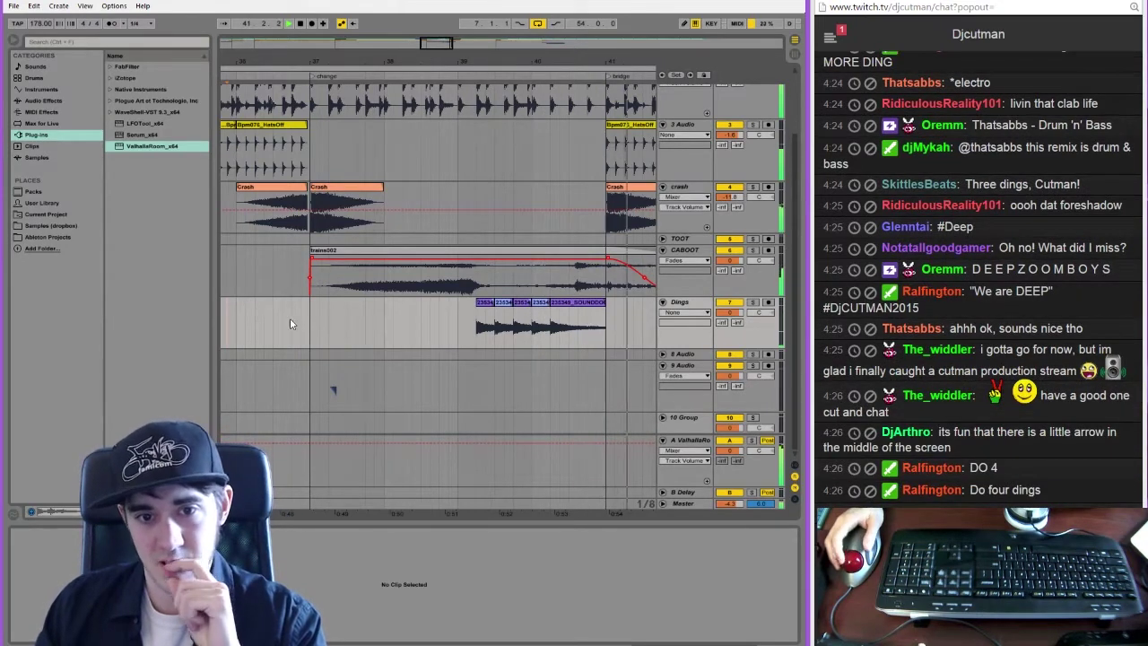
# Delete the first of the five dings and replay the passage from early in bar 37
pyautogui.click(481, 304)
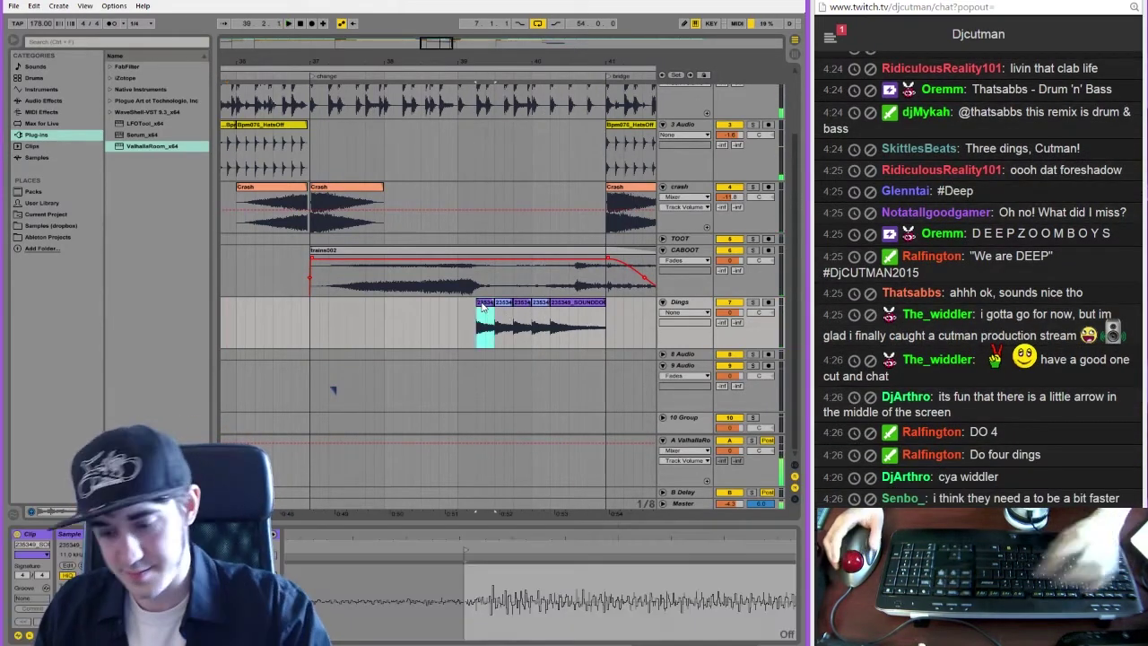
pyautogui.press('Delete')
pyautogui.click(335, 319)
pyautogui.press('space')
pyautogui.press('space')
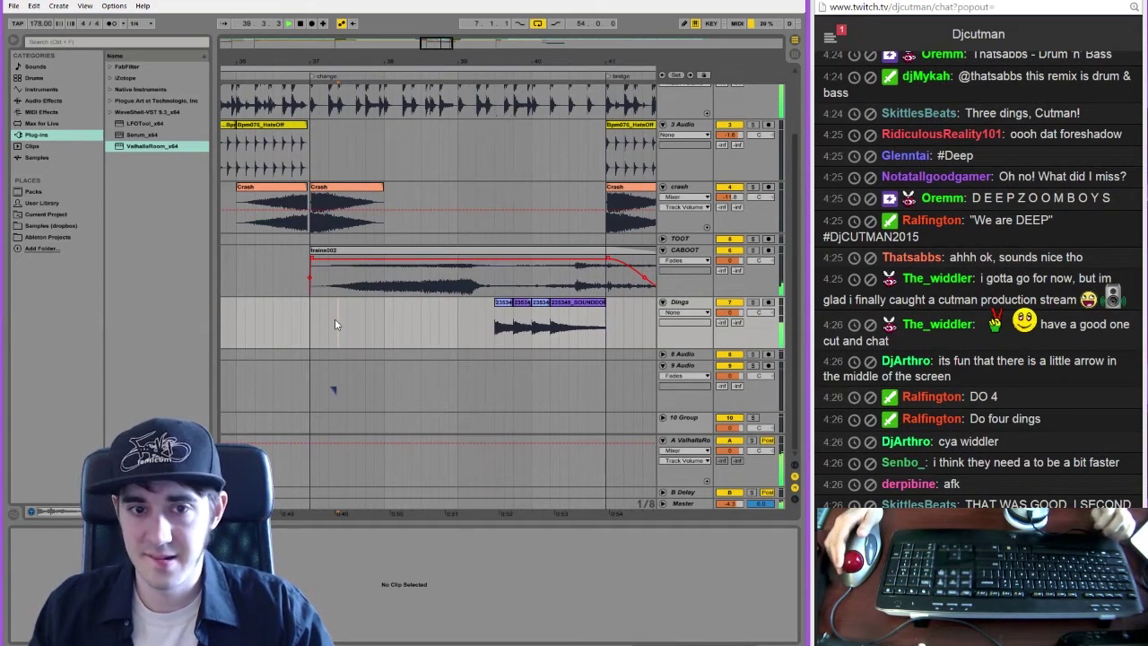
# Select the four remaining ding clips together and shift them an eighth note earlier
pyautogui.click(503, 303)
pyautogui.press('space')
pyautogui.keyDown('shift'); pyautogui.click(571, 303); pyautogui.keyUp('shift')
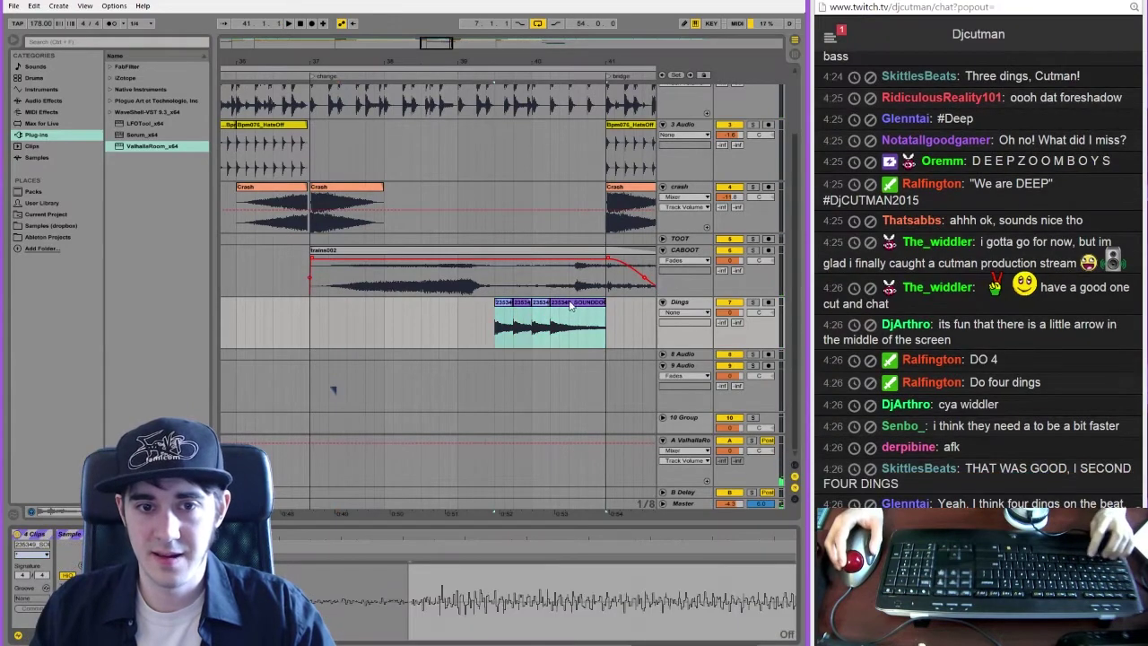
pyautogui.press('Left')
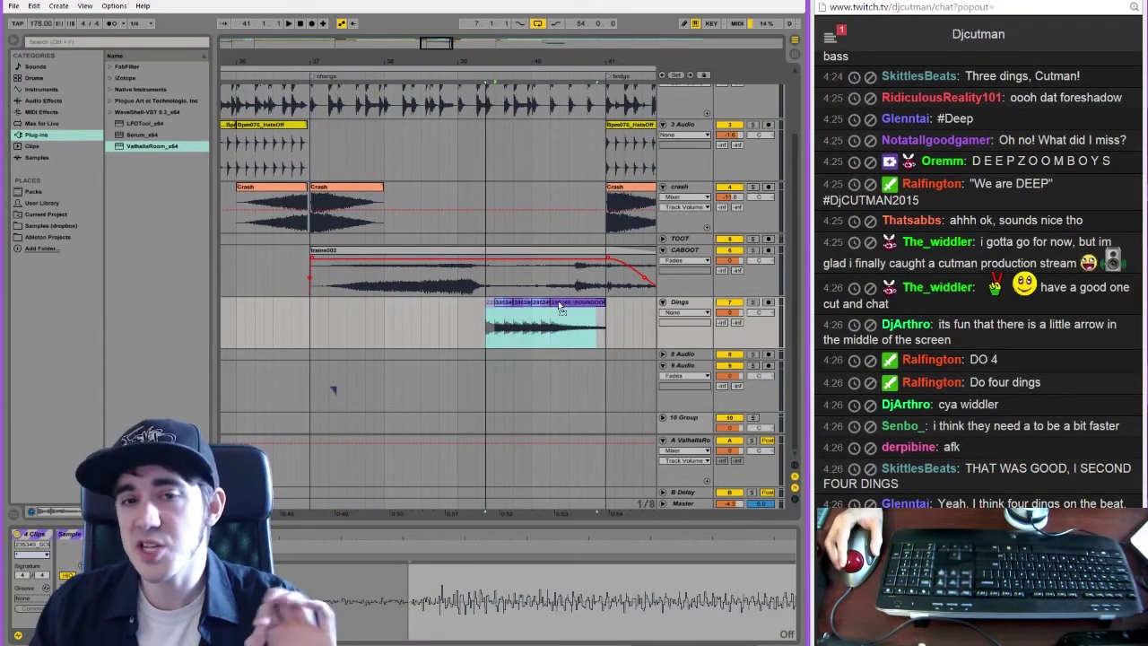
pyautogui.click(502, 317)
pyautogui.click(511, 305)
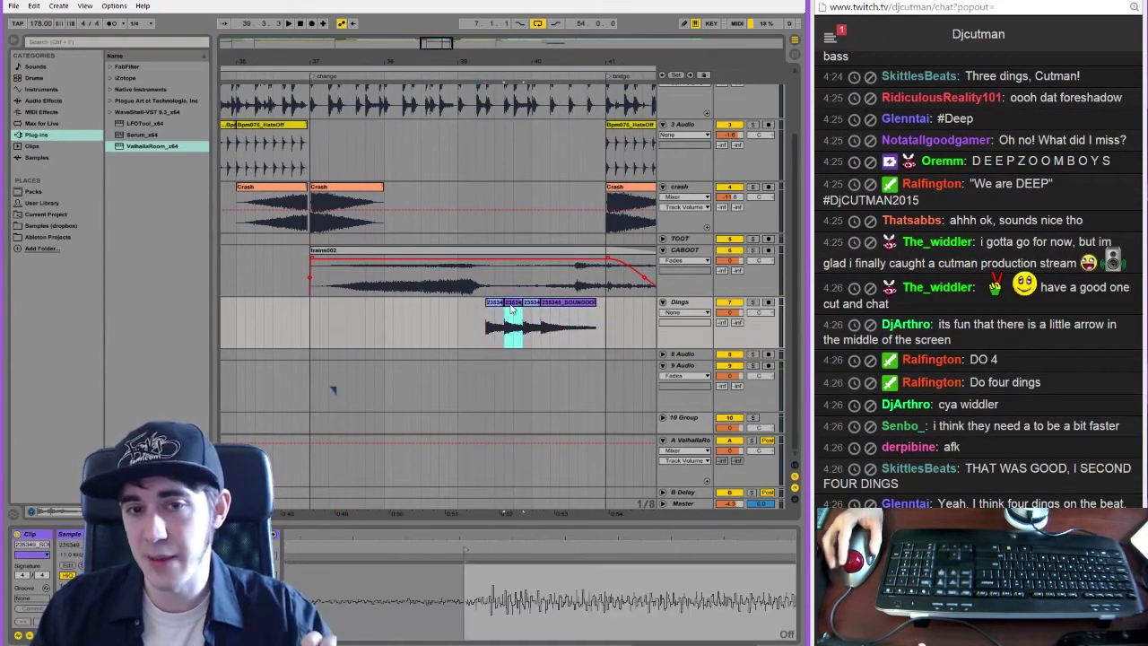
pyautogui.click(533, 303)
pyautogui.click(553, 303)
pyautogui.click(511, 306)
pyautogui.click(500, 306)
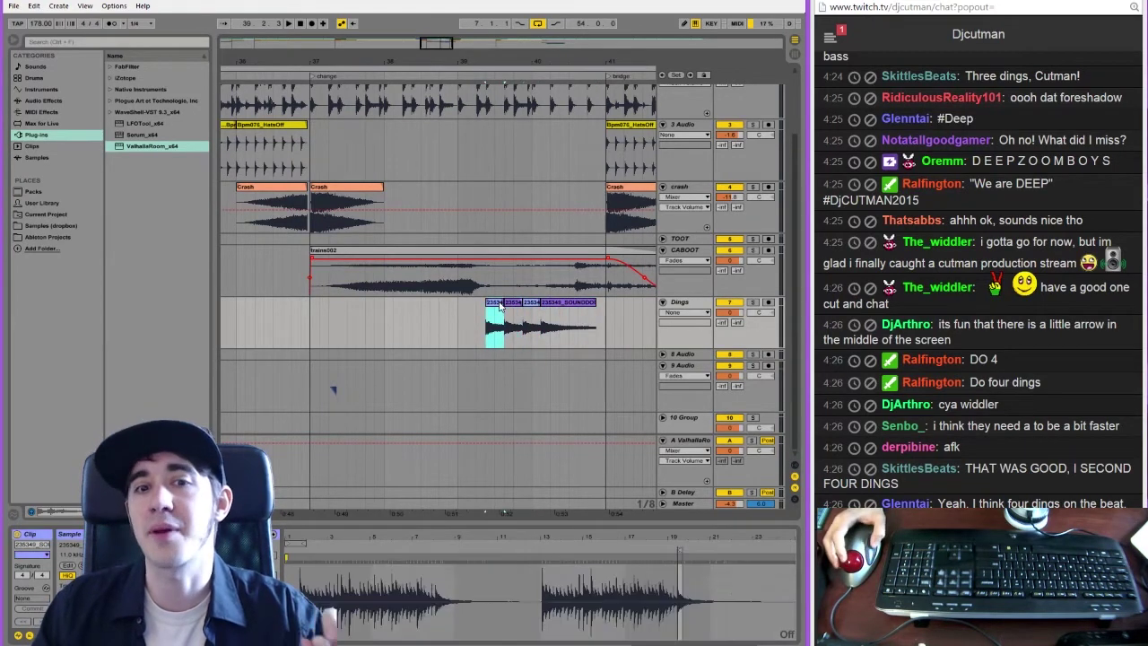
# Audition the four-ding run starting from just before the change marker
pyautogui.click(511, 306)
pyautogui.click(537, 316)
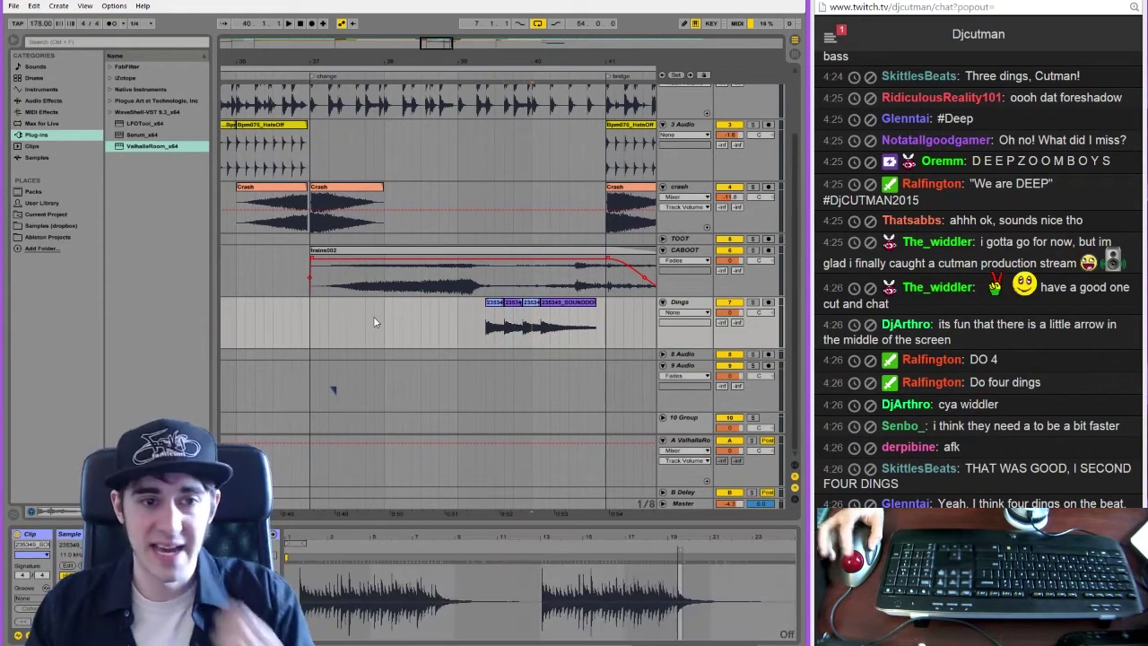
pyautogui.click(303, 327)
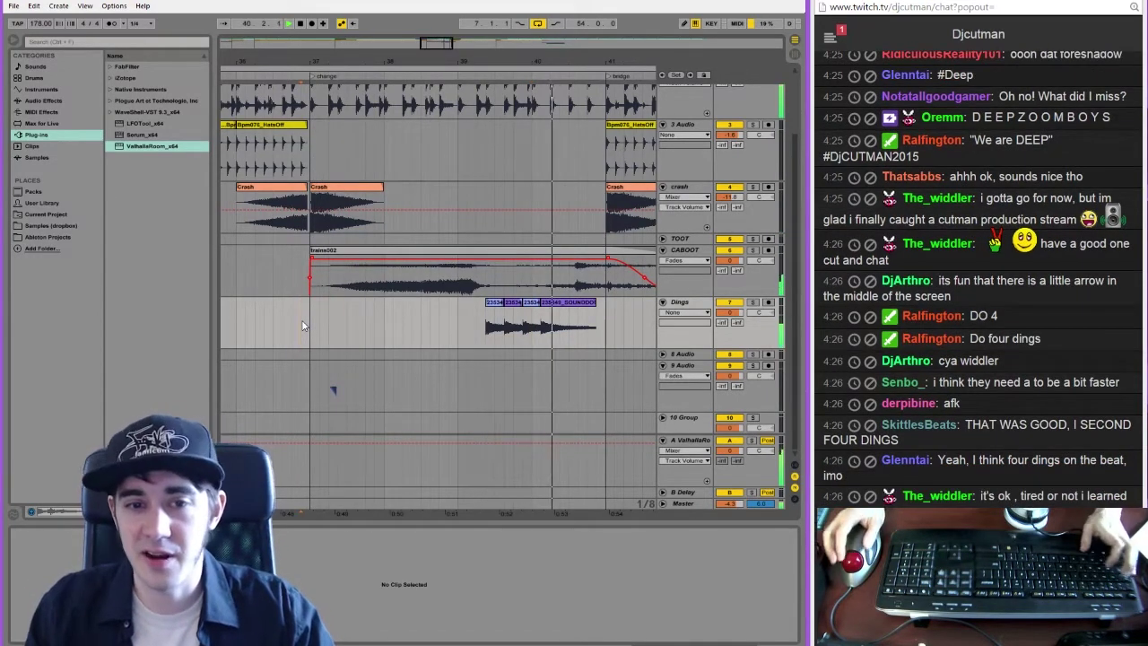
pyautogui.press('space')
# Select all four ding clips and move them another eighth note earlier, onto beat 2 of bar 39
pyautogui.click(564, 308)
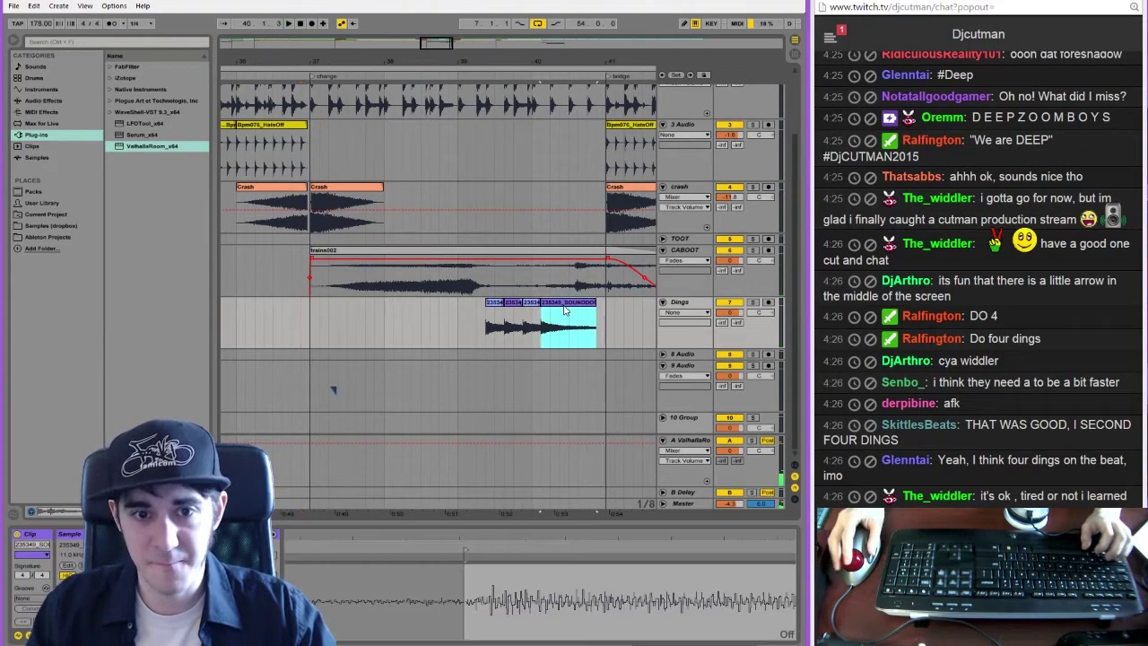
pyautogui.keyDown('shift'); pyautogui.click(493, 304); pyautogui.keyUp('shift')
pyautogui.moveTo(490, 303); pyautogui.dragTo(480, 303)
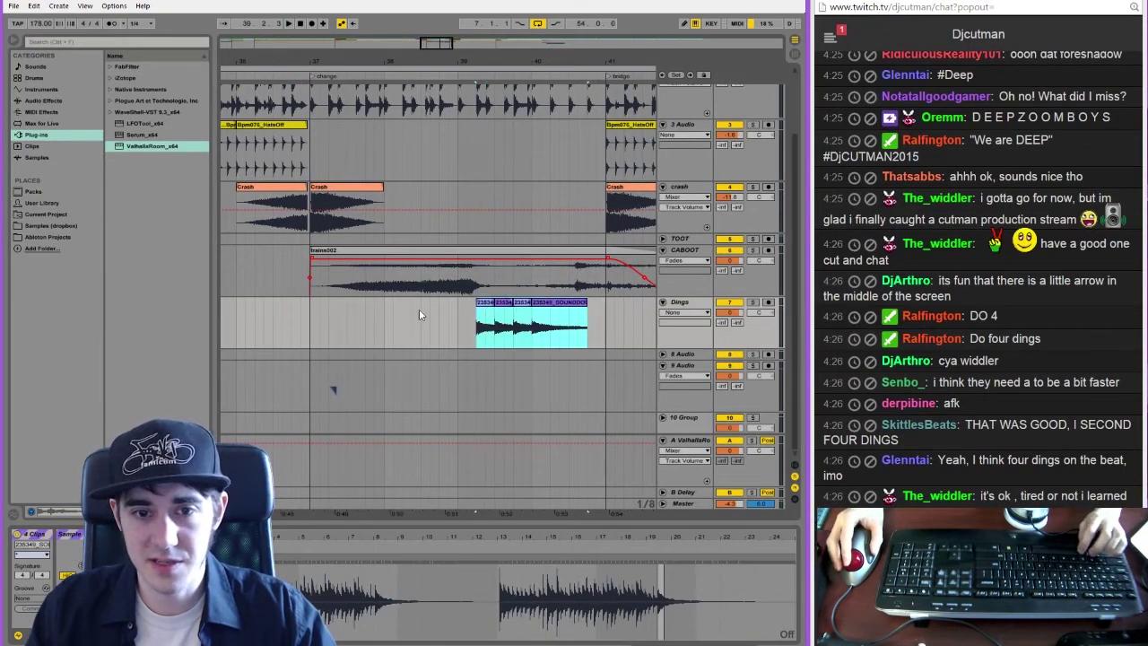
# Play the passage from just before bar 36 and extend the last ding clip to the bridge marker
pyautogui.click(226, 319)
pyautogui.press('space')
pyautogui.moveTo(585, 303); pyautogui.dragTo(602, 303)
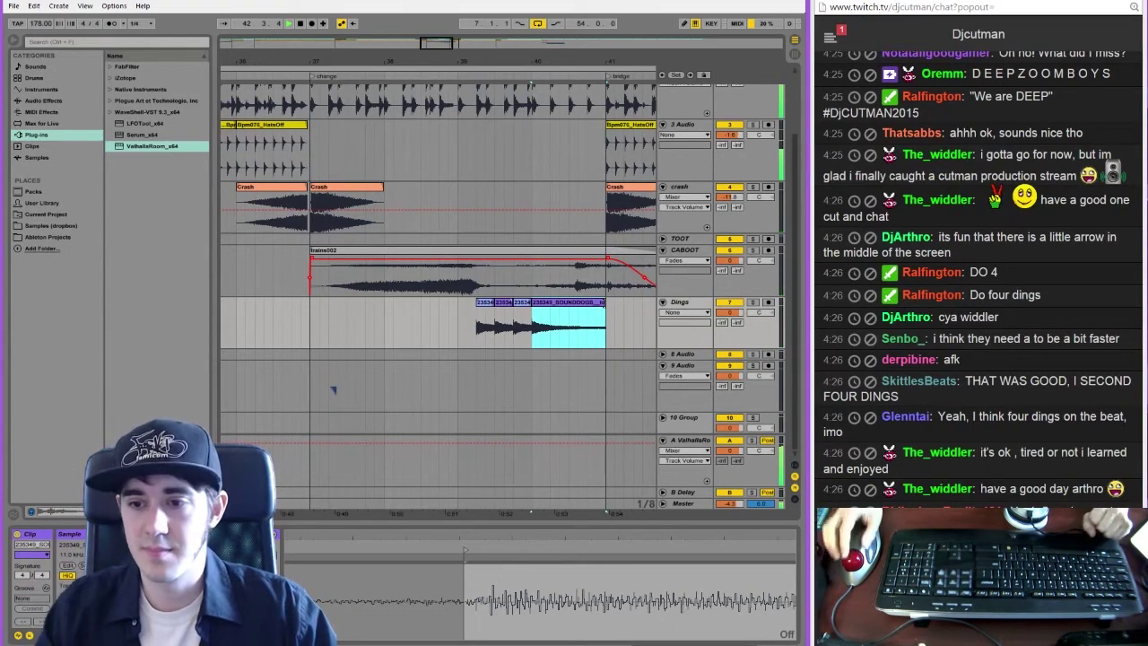
# Add a fifth ding at the start of bar 39 and move all five ding clips one beat later
pyautogui.click(504, 307)
pyautogui.click(458, 317)
pyautogui.hotkey('ctrl', 'v')
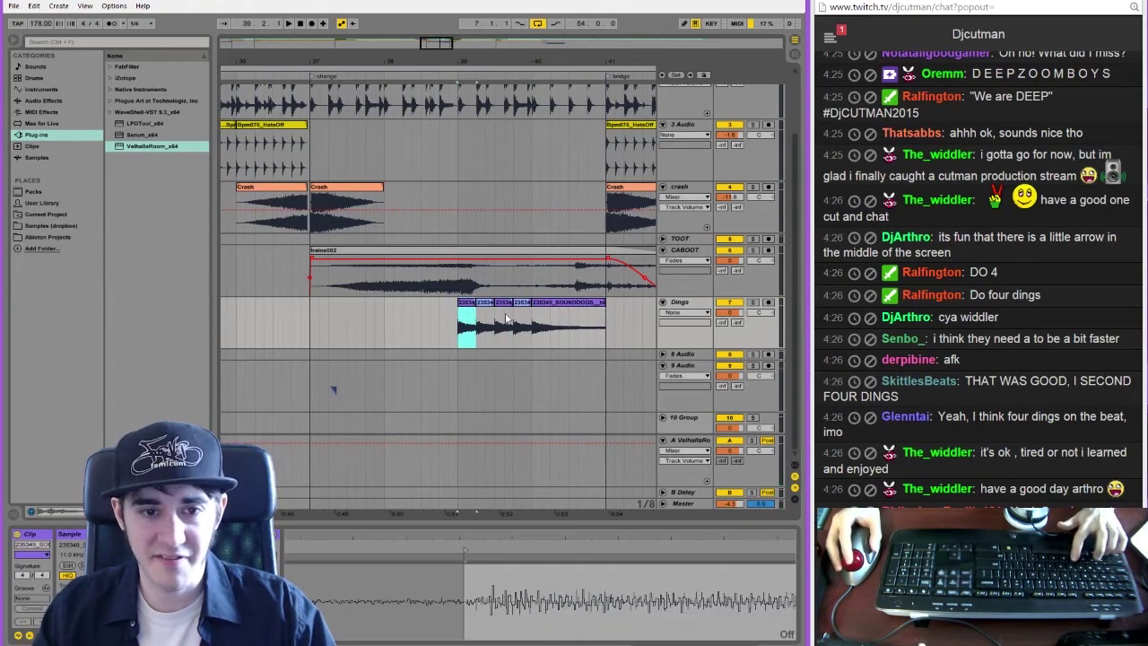
pyautogui.keyDown('shift'); pyautogui.click(549, 306); pyautogui.keyUp('shift')
pyautogui.moveTo(470, 305); pyautogui.dragTo(488, 305)
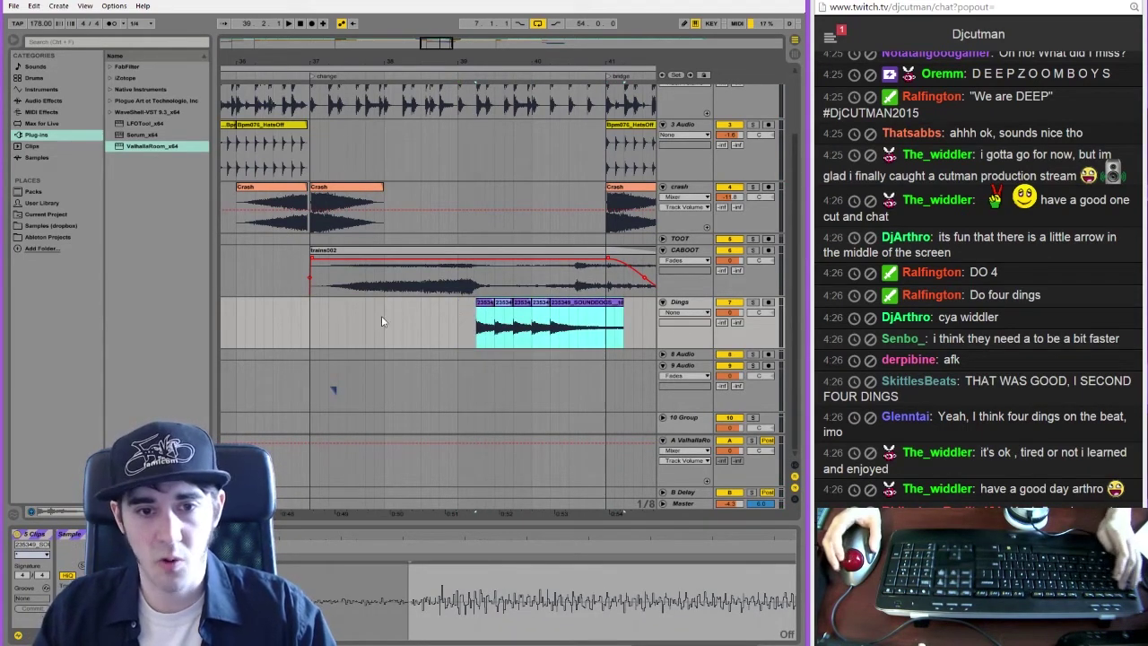
# Audition the five-ding run from late in bar 36 and check individual ding clips
pyautogui.click(296, 307)
pyautogui.press('space')
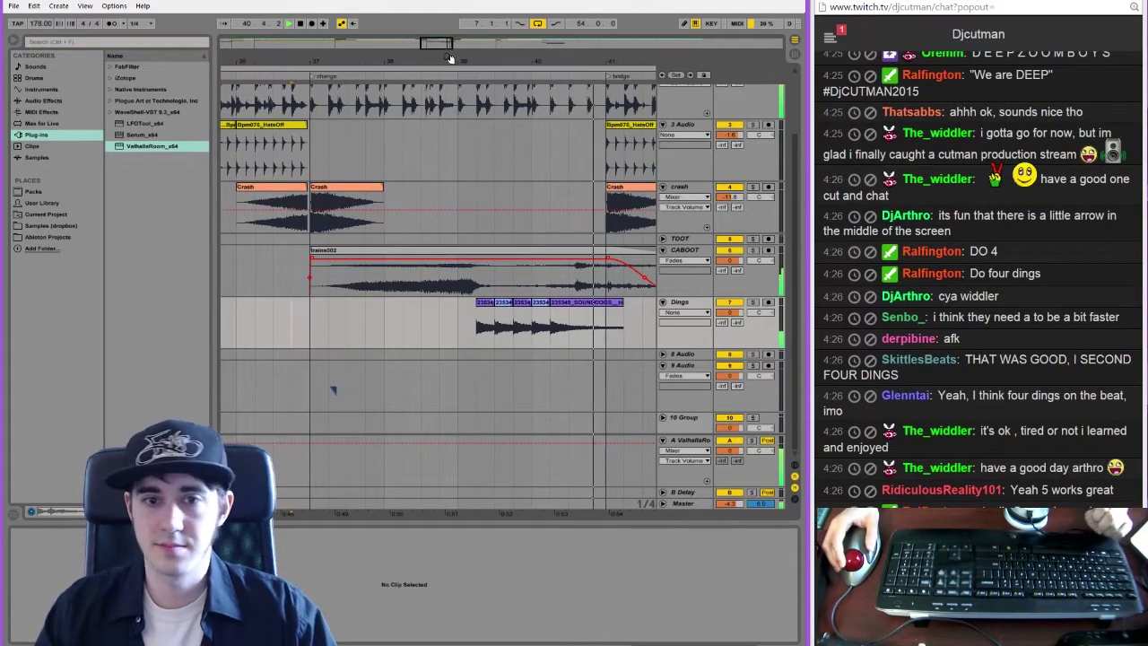
pyautogui.press('space')
pyautogui.click(479, 302)
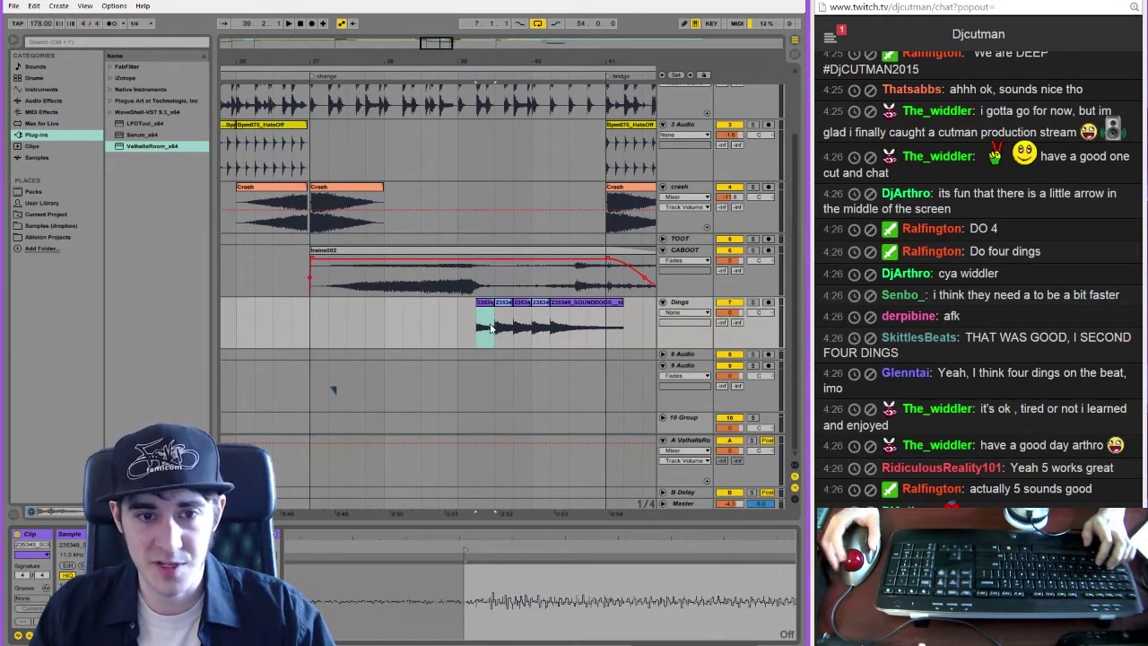
pyautogui.click(507, 304)
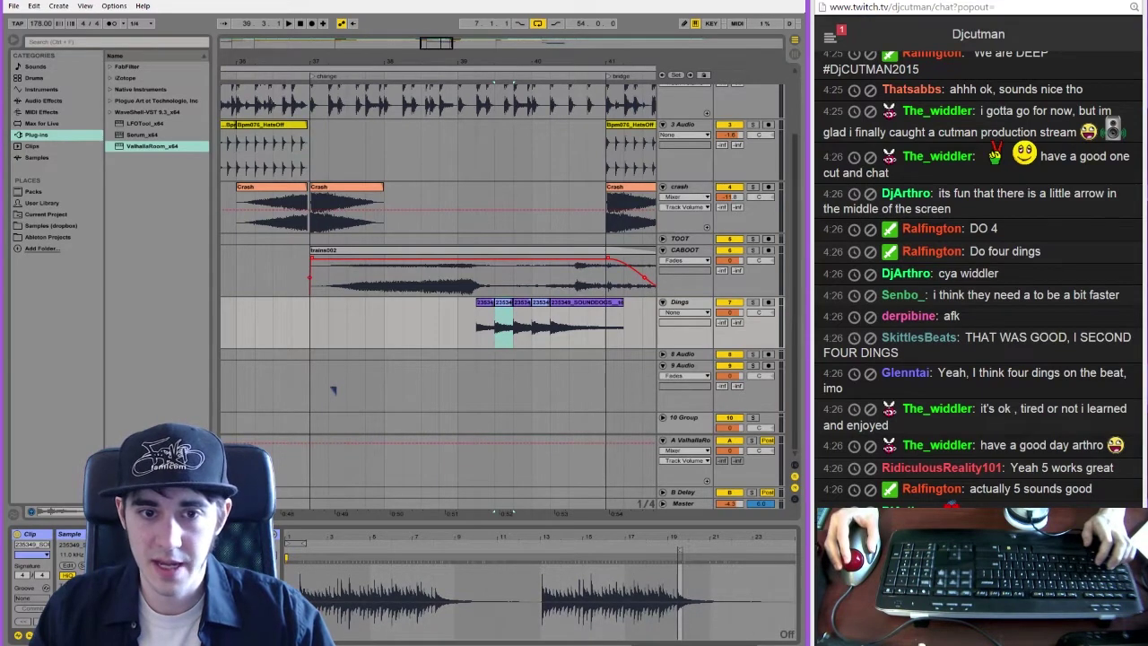
pyautogui.click(555, 309)
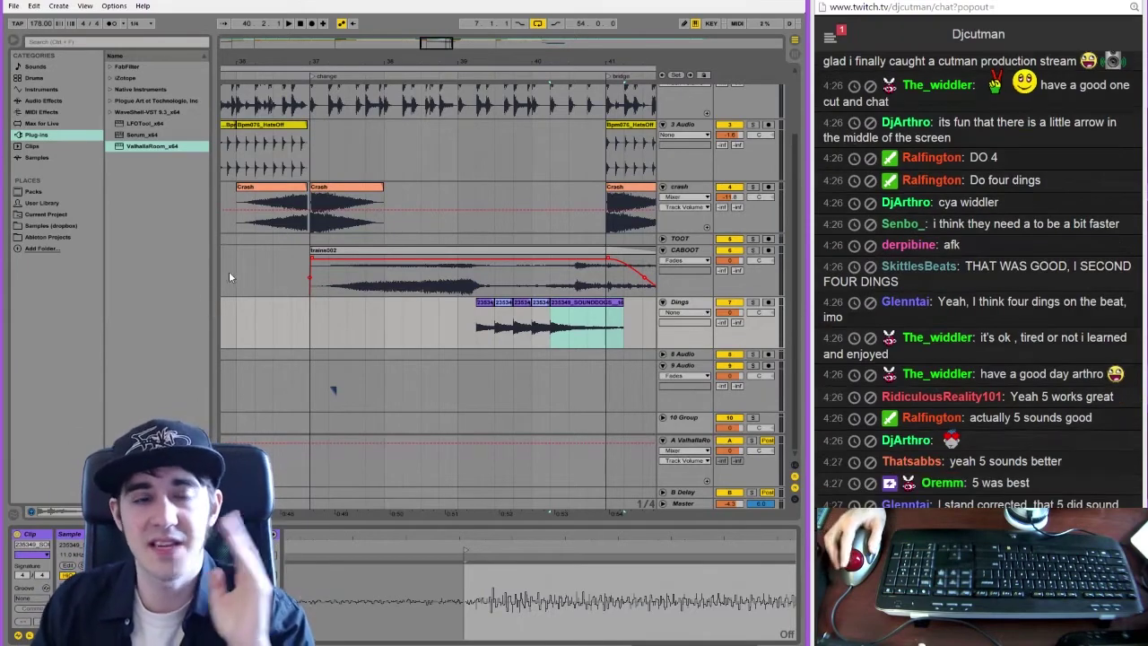
# Replay the train passage and its five dings from the change marker at bar 37
pyautogui.moveTo(435, 42); pyautogui.dragTo(432, 38)
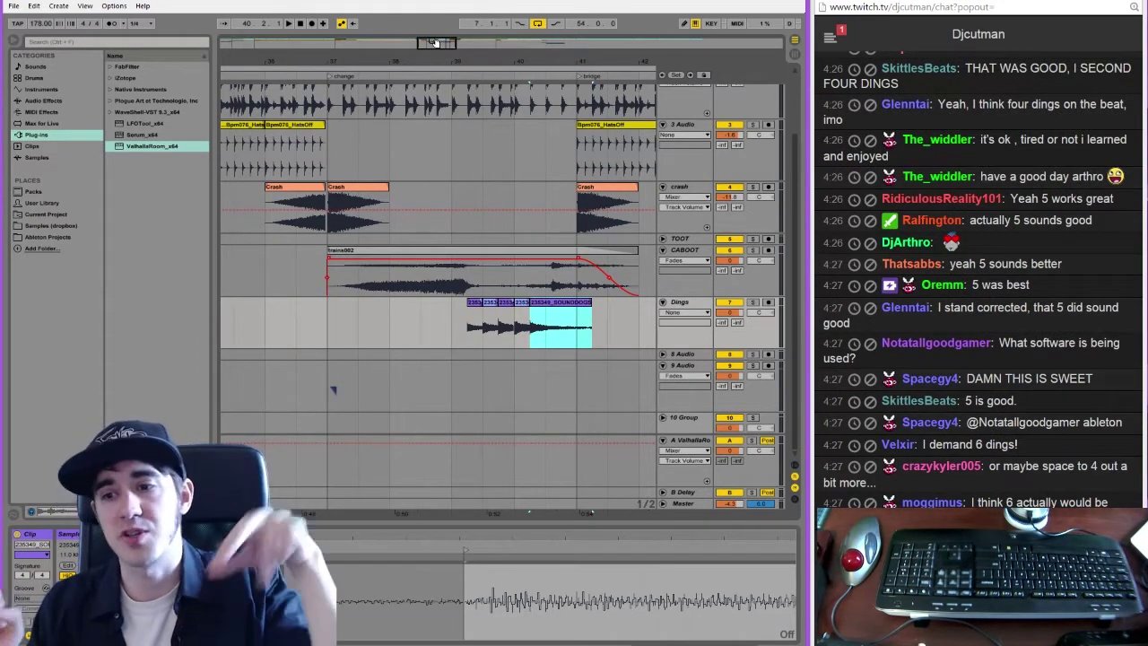
pyautogui.click(338, 314)
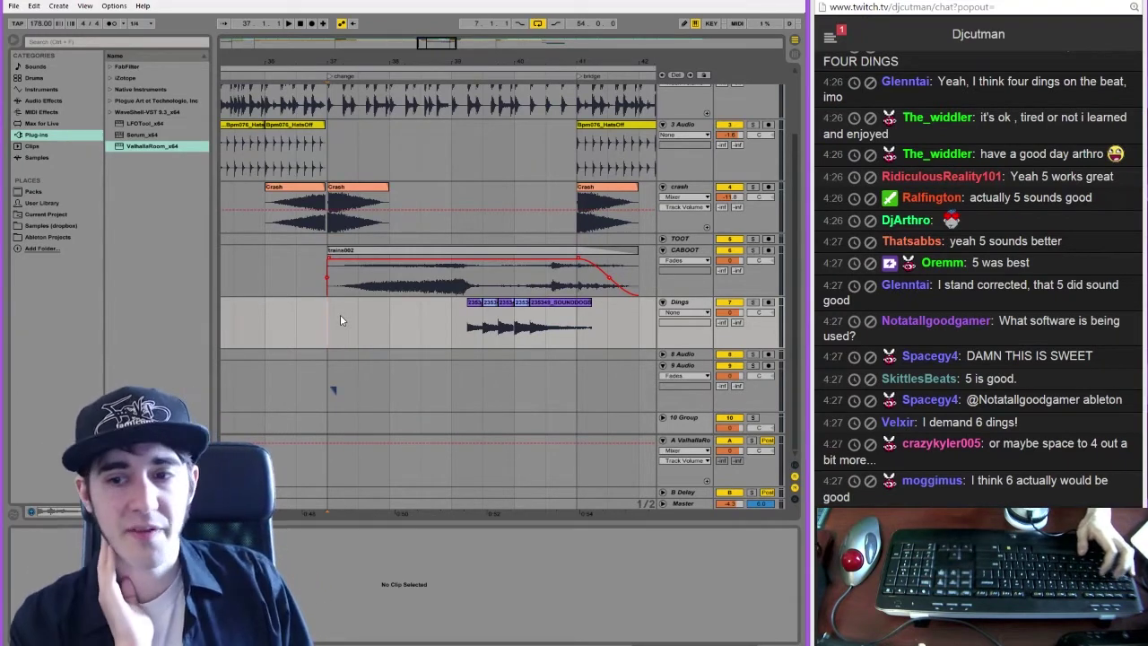
pyautogui.press('space')
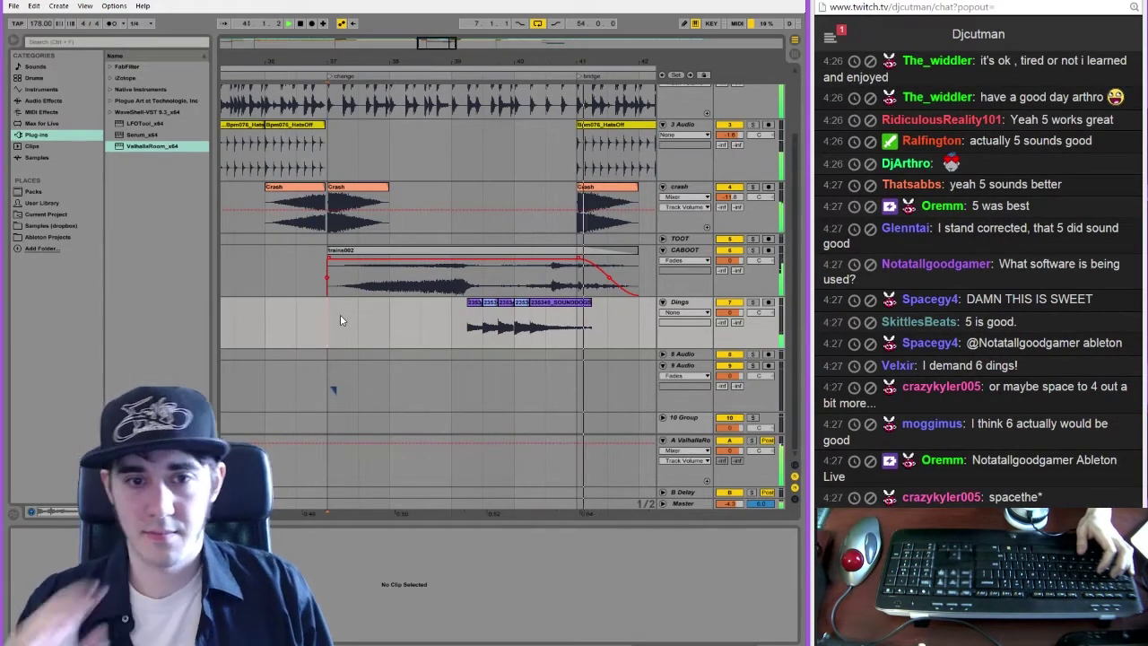
# Set the Dings track volume to 3.3 dB and audition the dings from bar 36
pyautogui.click(522, 303)
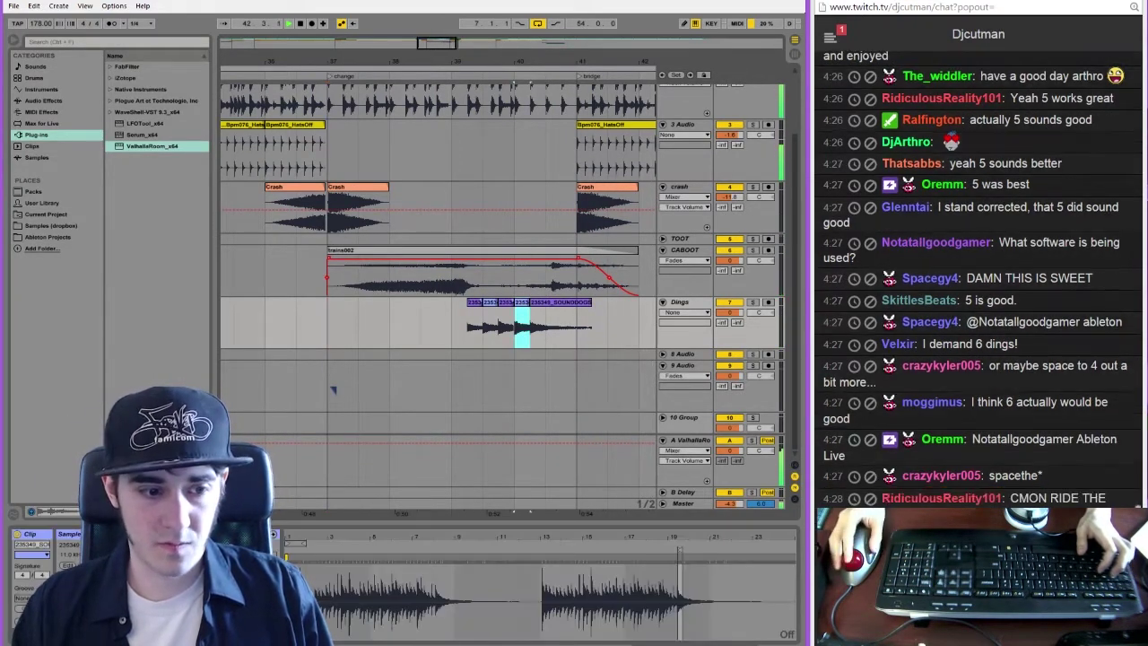
pyautogui.click(258, 332)
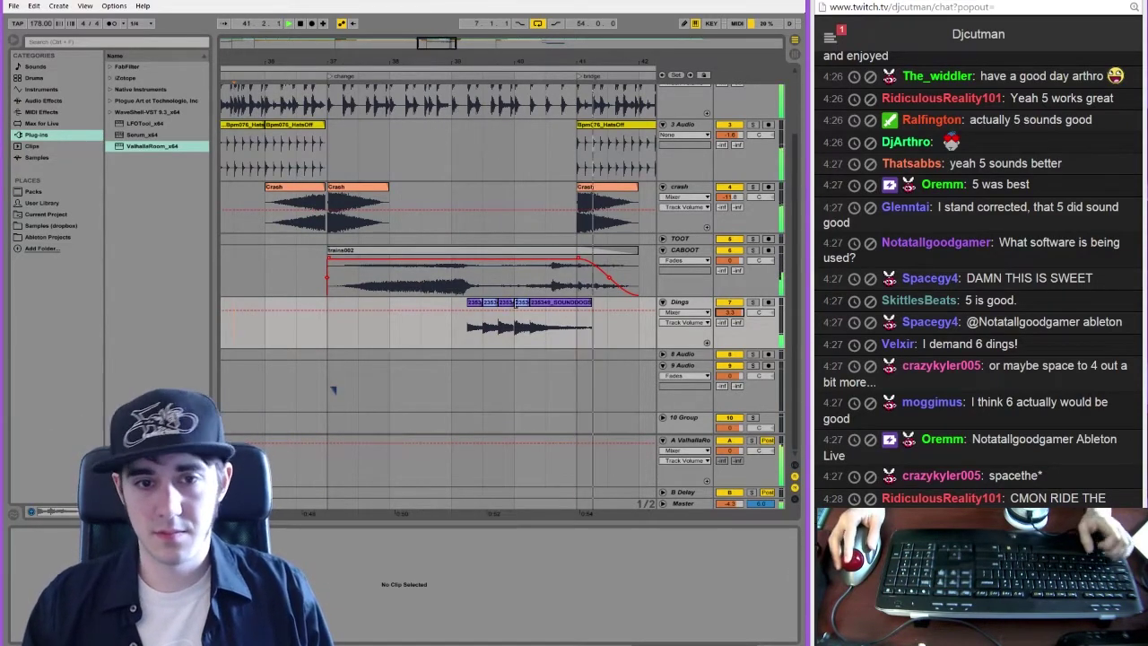
pyautogui.click(506, 306)
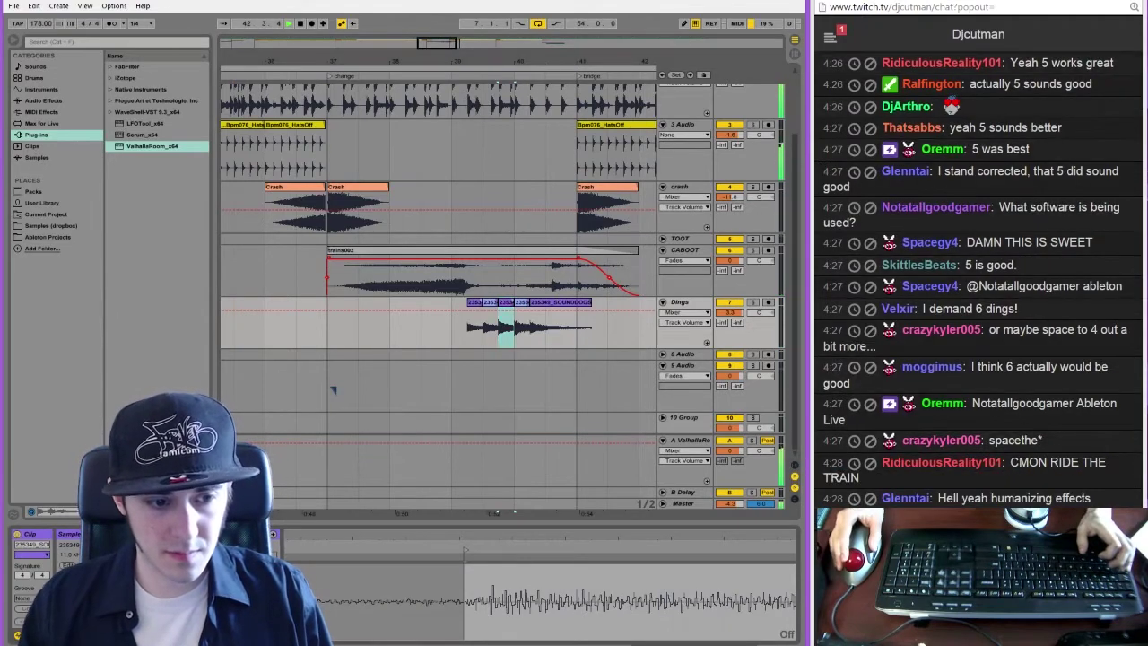
pyautogui.click(261, 340)
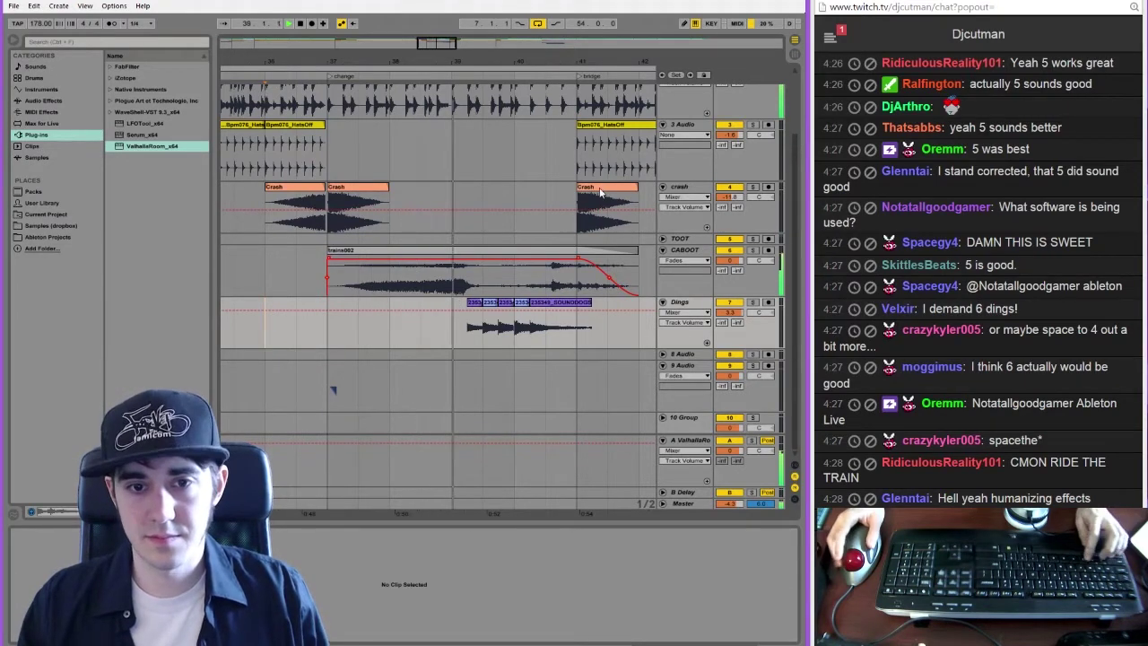
# Copy the last ding clip onto the bridge marker at bar 41 and stop playback
pyautogui.click(543, 304)
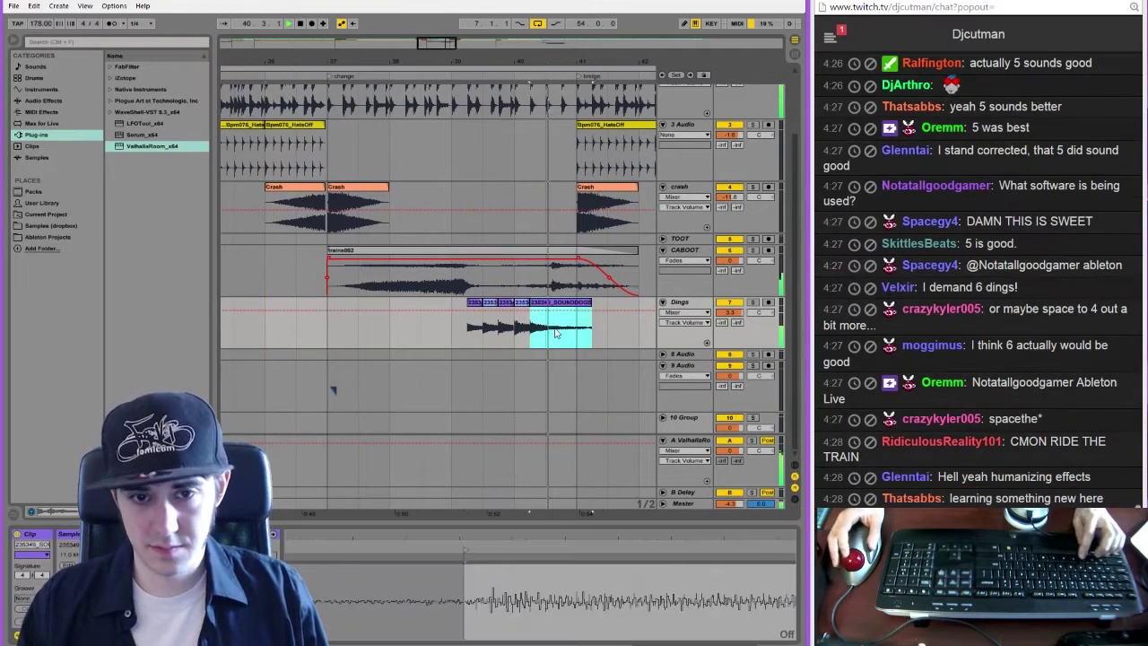
pyautogui.hotkey('ctrl', 'c')
pyautogui.click(579, 341)
pyautogui.hotkey('ctrl', 'v')
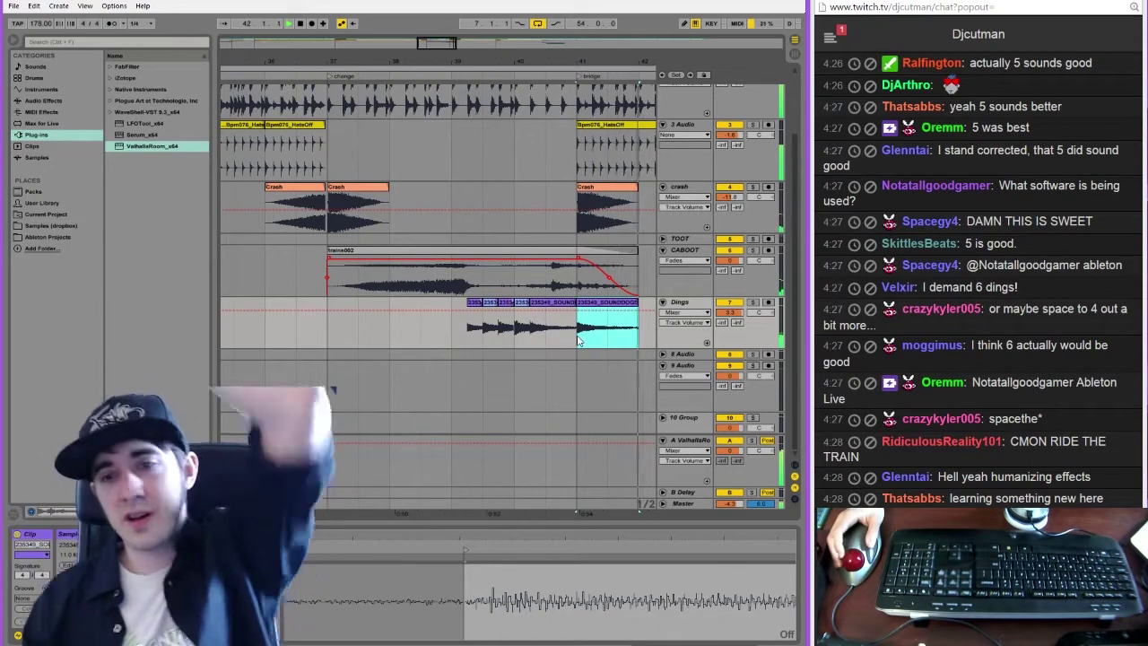
pyautogui.press('space')
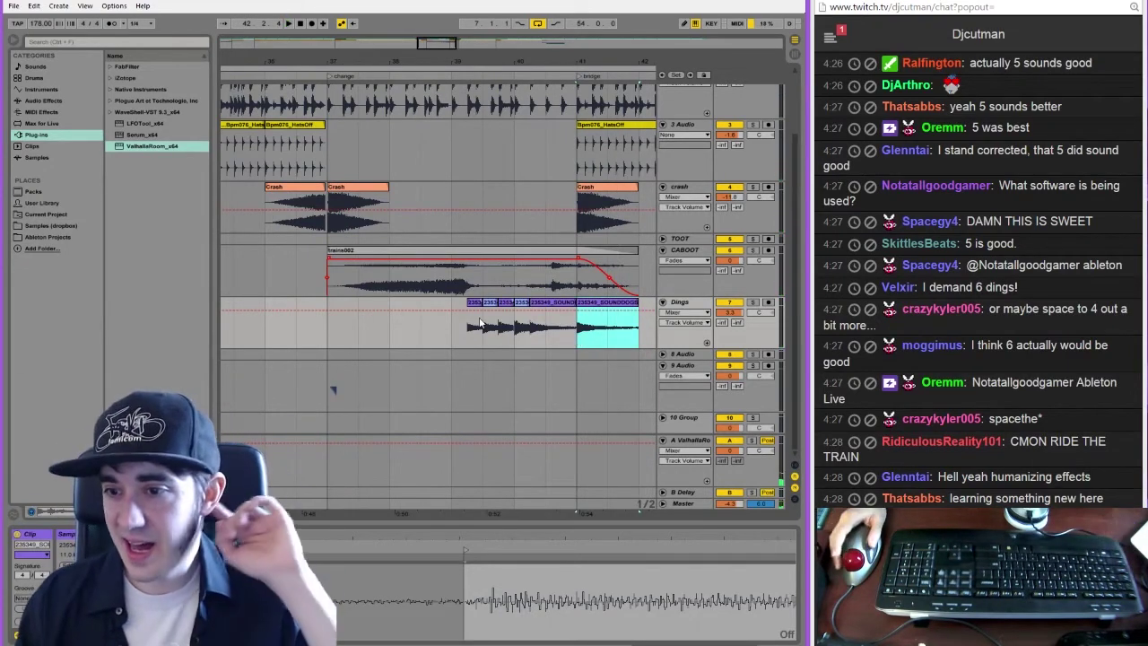
# Audition the transition with the added bridge ding, starting from bar 34
pyautogui.click(296, 327)
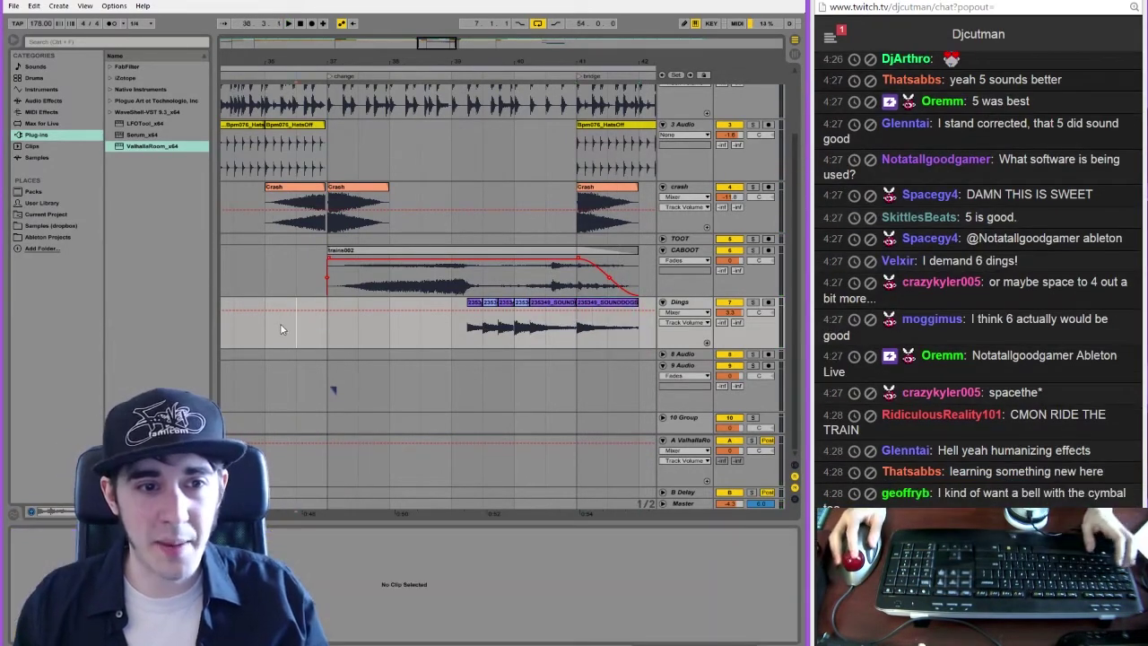
pyautogui.moveTo(437, 42); pyautogui.dragTo(438, 27)
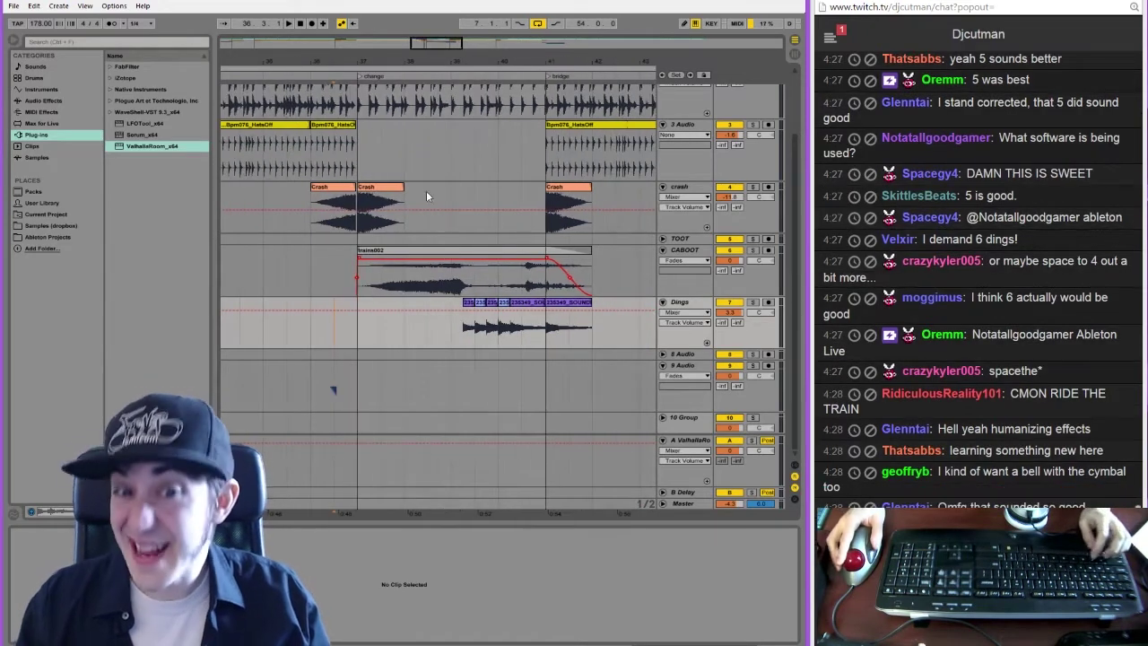
pyautogui.click(554, 307)
pyautogui.click(225, 332)
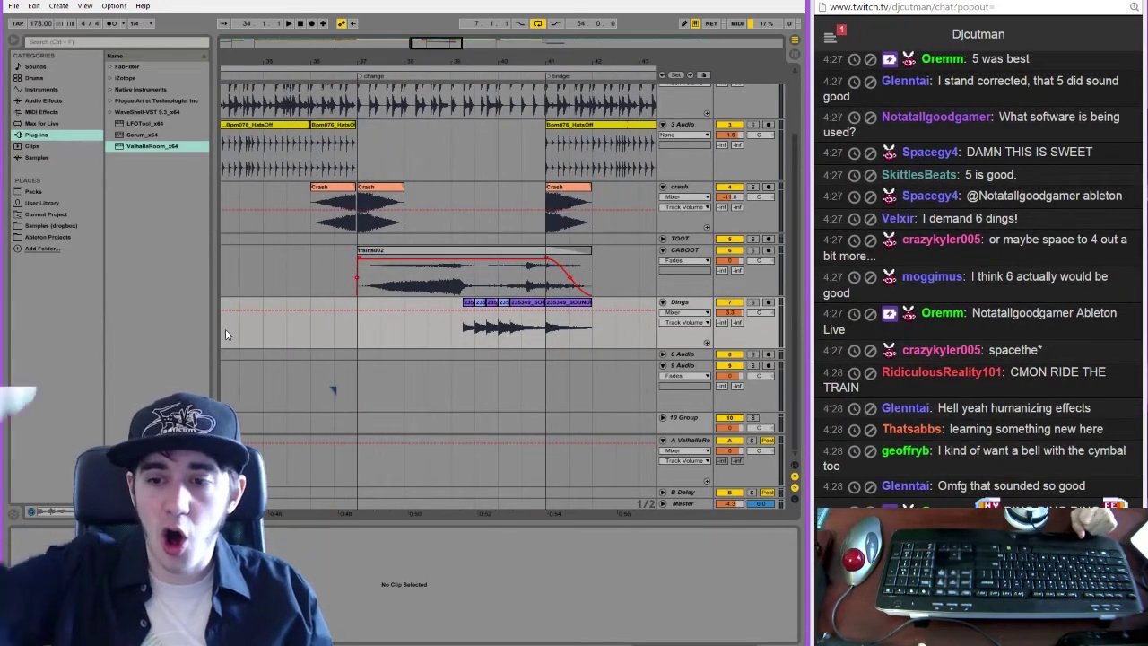
pyautogui.press('space')
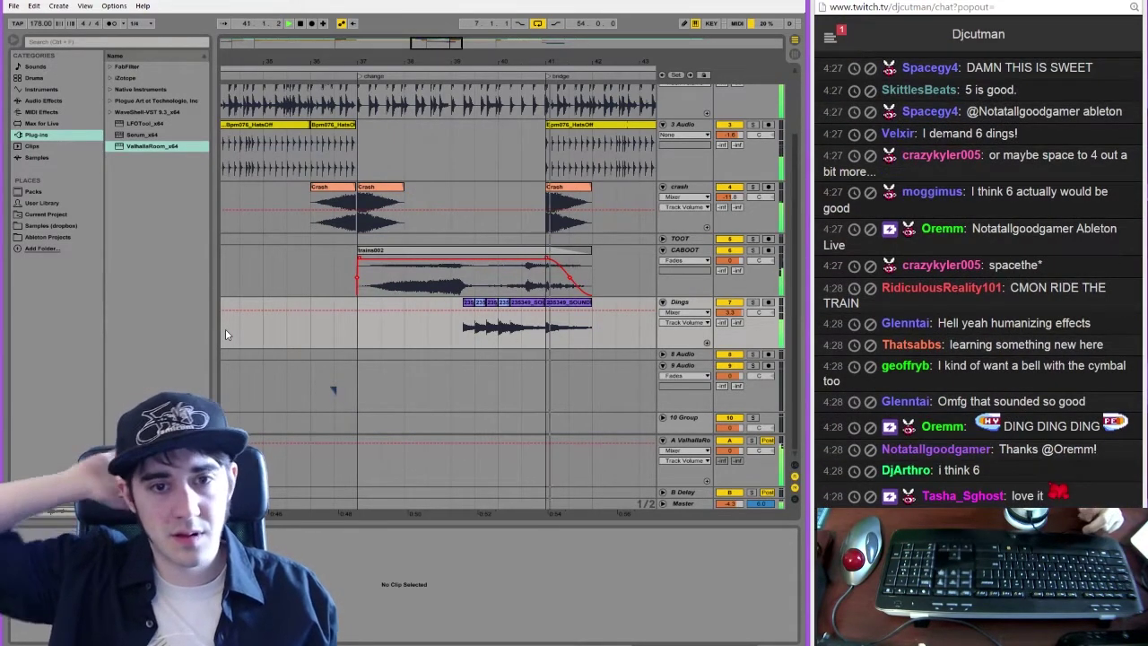
# Duplicate the ding from beat 1 of bar 40 onto beat 3 and extend the copy to the bridge marker
pyautogui.click(511, 328)
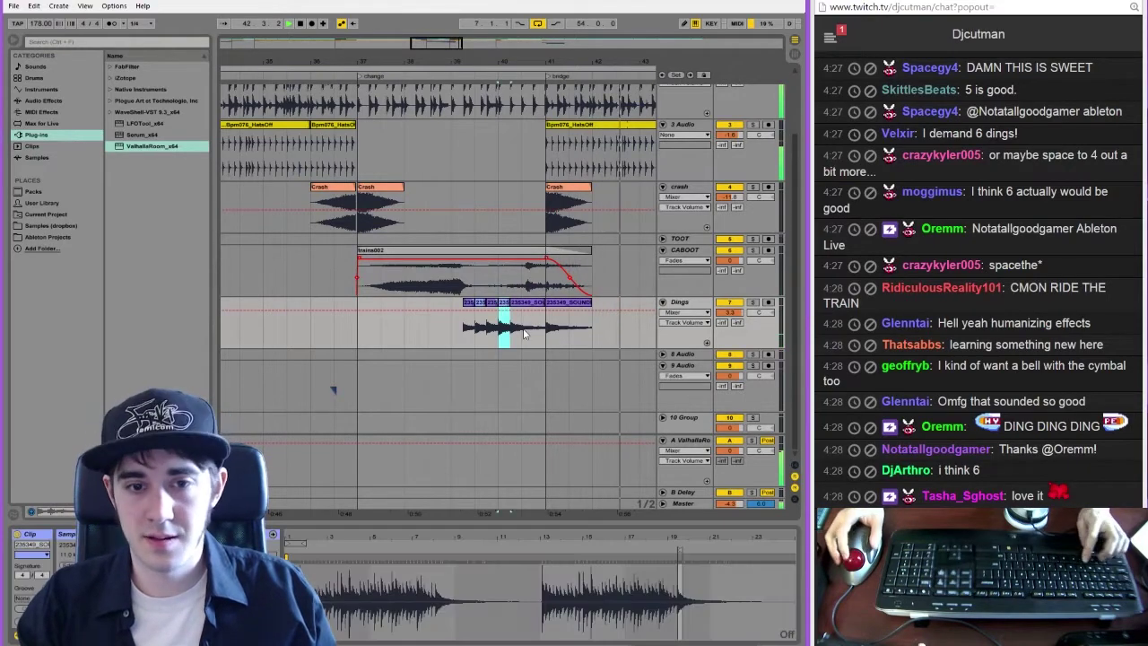
pyautogui.moveTo(524, 343); pyautogui.dragTo(534, 344)
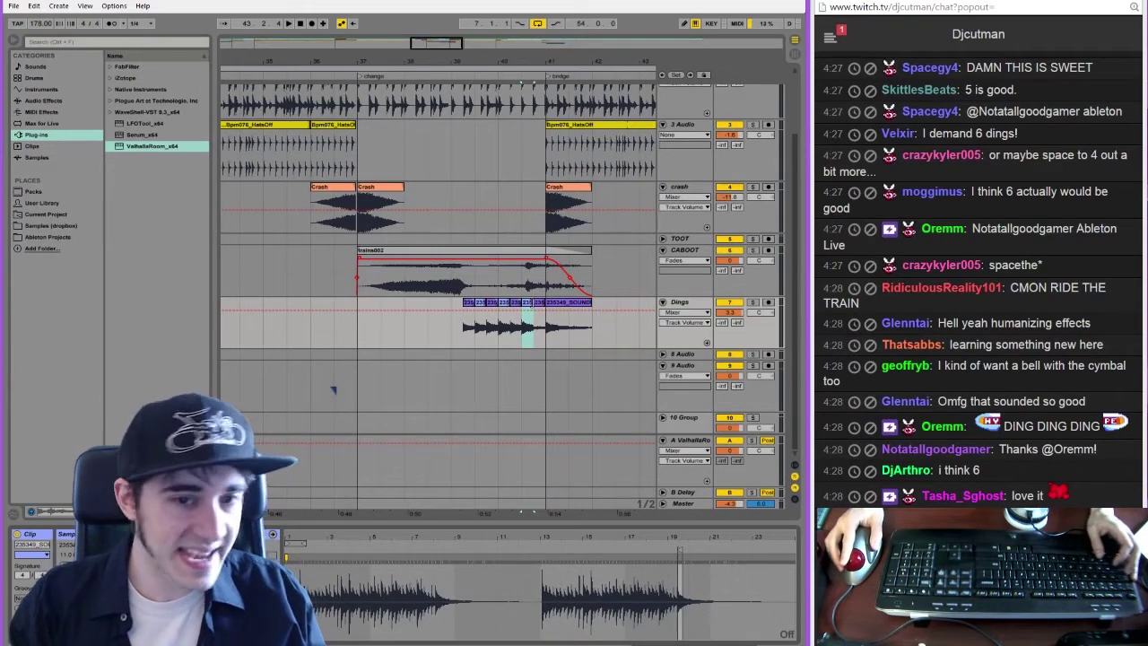
pyautogui.moveTo(532, 305); pyautogui.dragTo(545, 305)
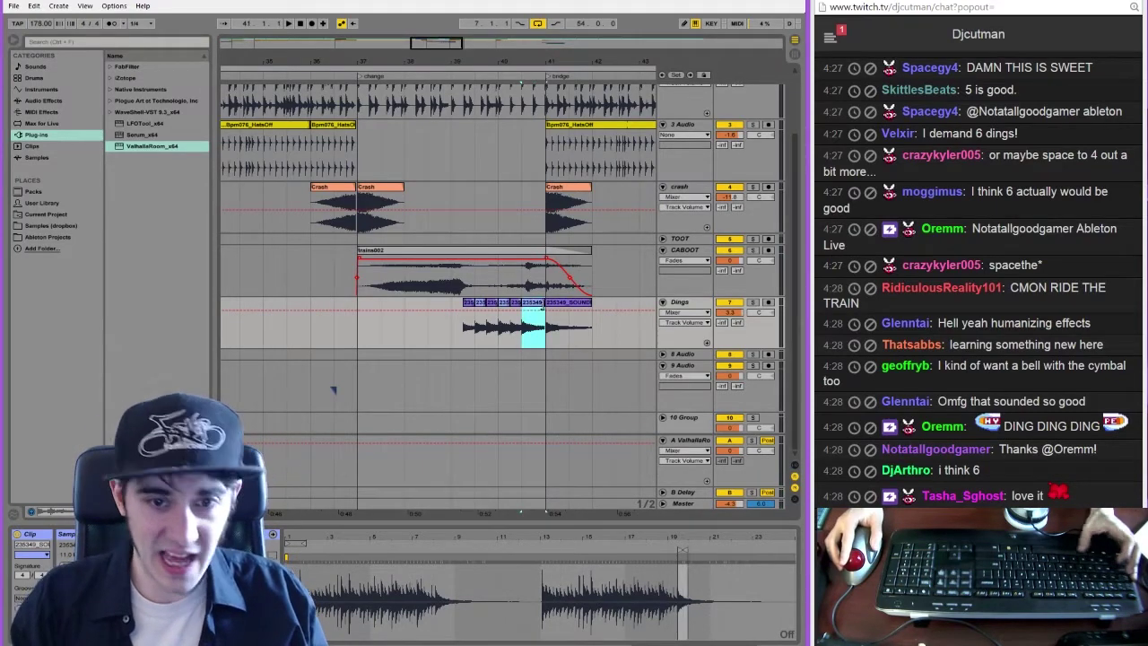
# Audition the extended ding run into the bridge from bar 36
pyautogui.click(314, 332)
pyautogui.press('space')
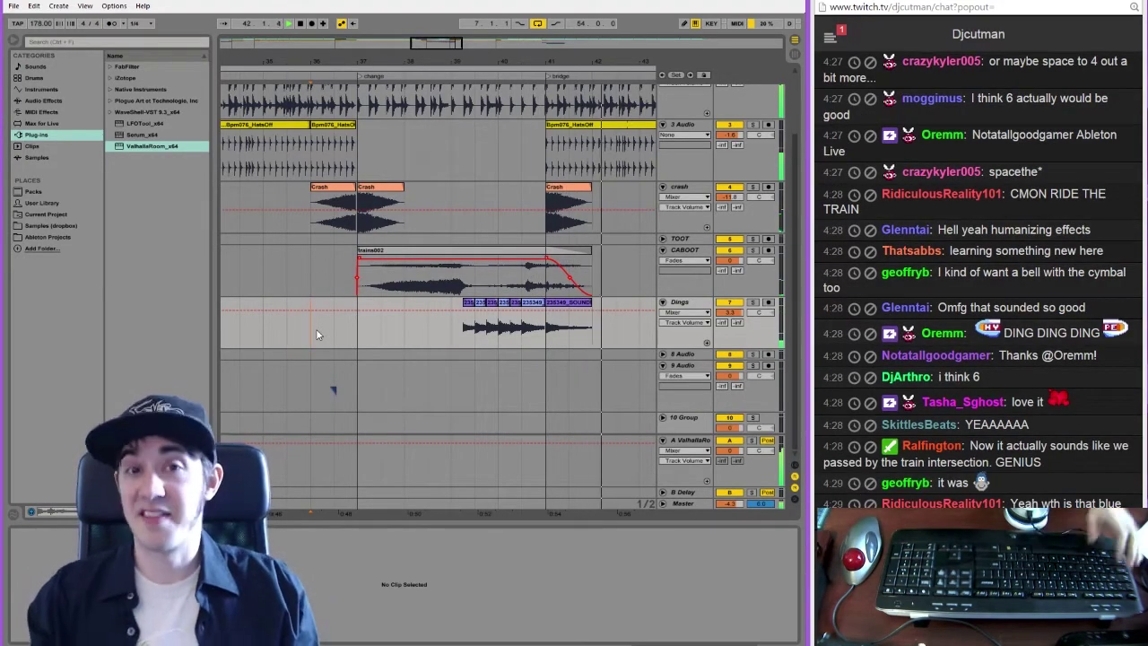
pyautogui.press('space')
# Copy the bridge ding onto the crash at the changeup marker
pyautogui.moveTo(520, 62); pyautogui.dragTo(517, 24)
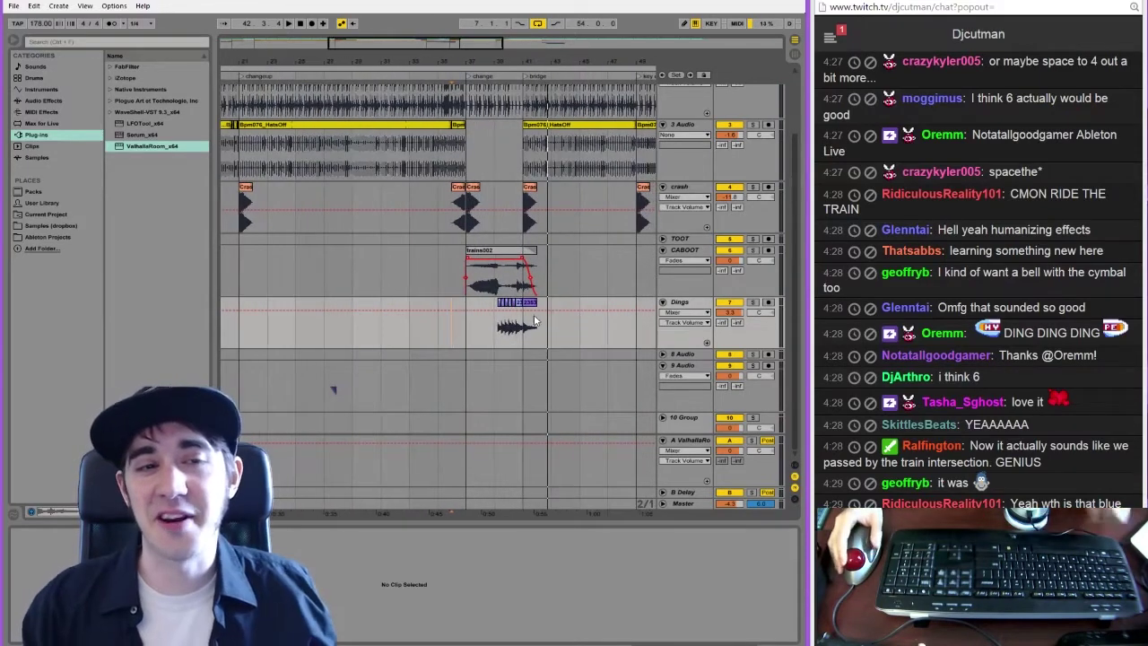
pyautogui.click(528, 305)
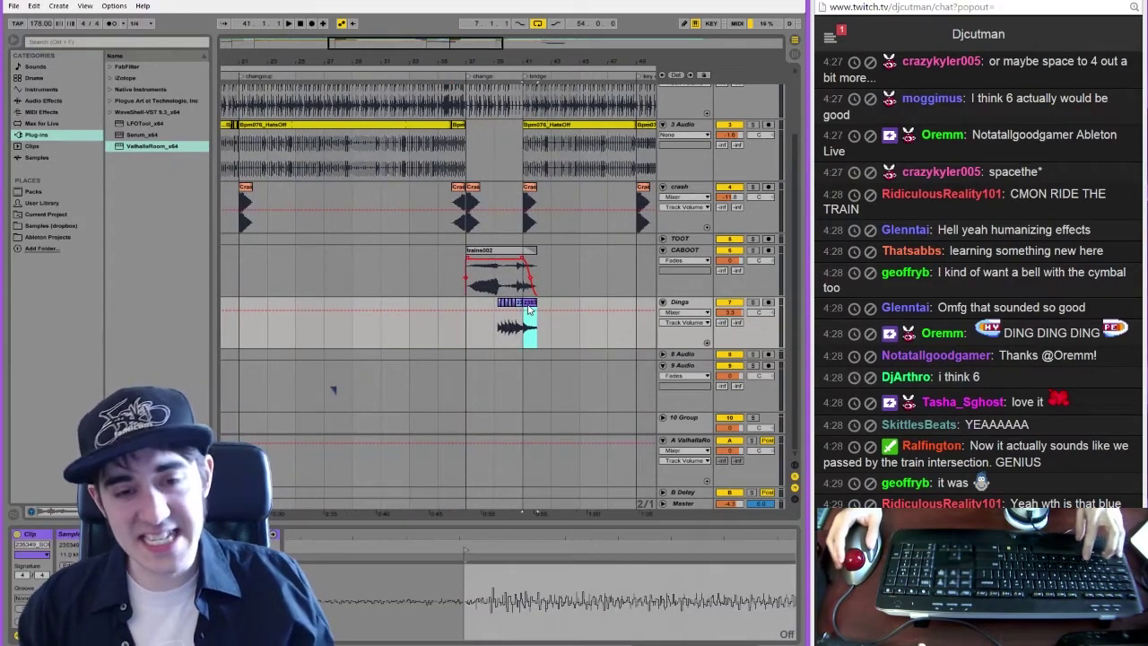
pyautogui.click(240, 323)
pyautogui.hotkey('ctrl', 'v')
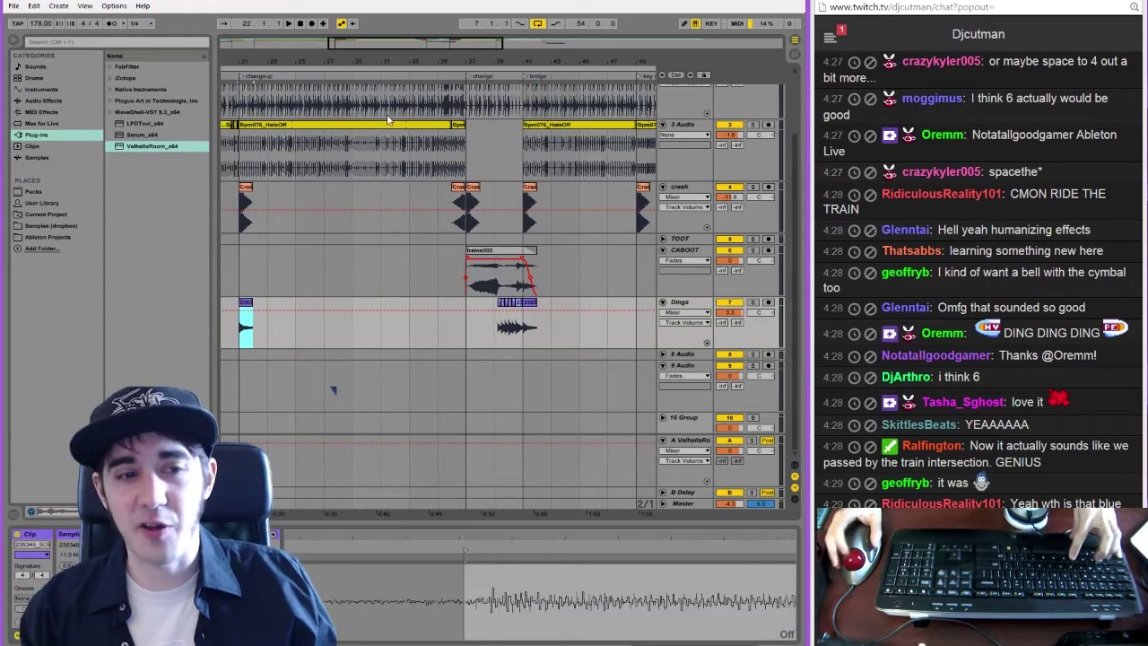
# Paste the bridge ding onto the crashes at the key change marker, bar 57 and the start of the verse
pyautogui.moveTo(439, 56); pyautogui.dragTo(487, 57)
pyautogui.click(536, 330)
pyautogui.hotkey('ctrl', 'v')
pyautogui.click(595, 326)
pyautogui.hotkey('ctrl', 'v')
pyautogui.click(269, 331)
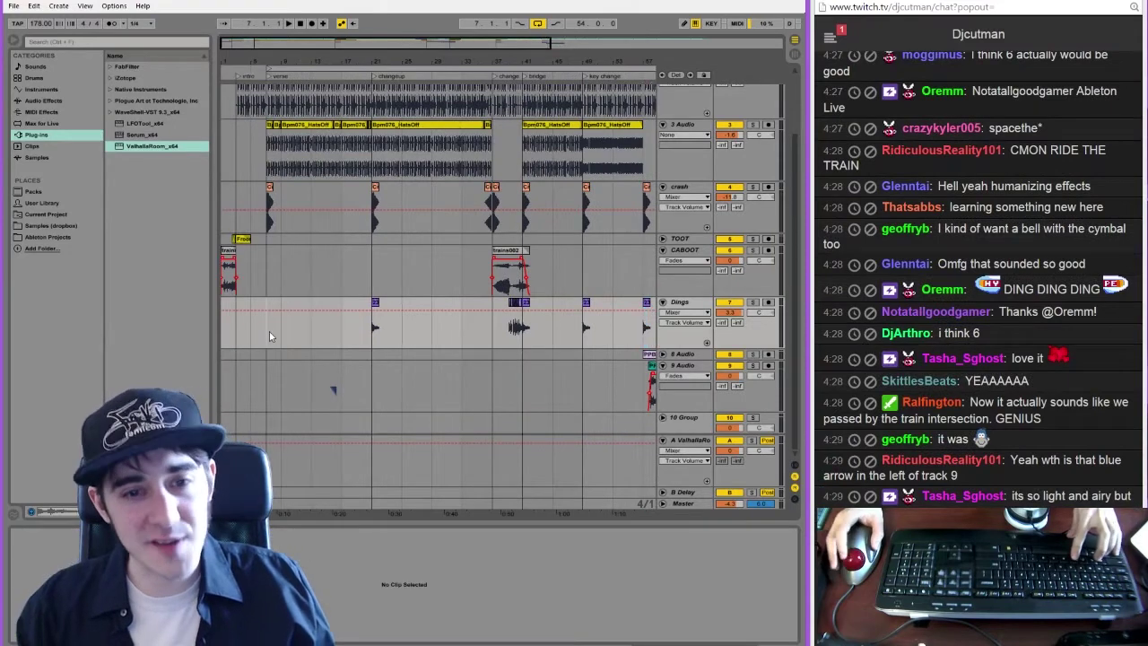
pyautogui.hotkey('ctrl', 'v')
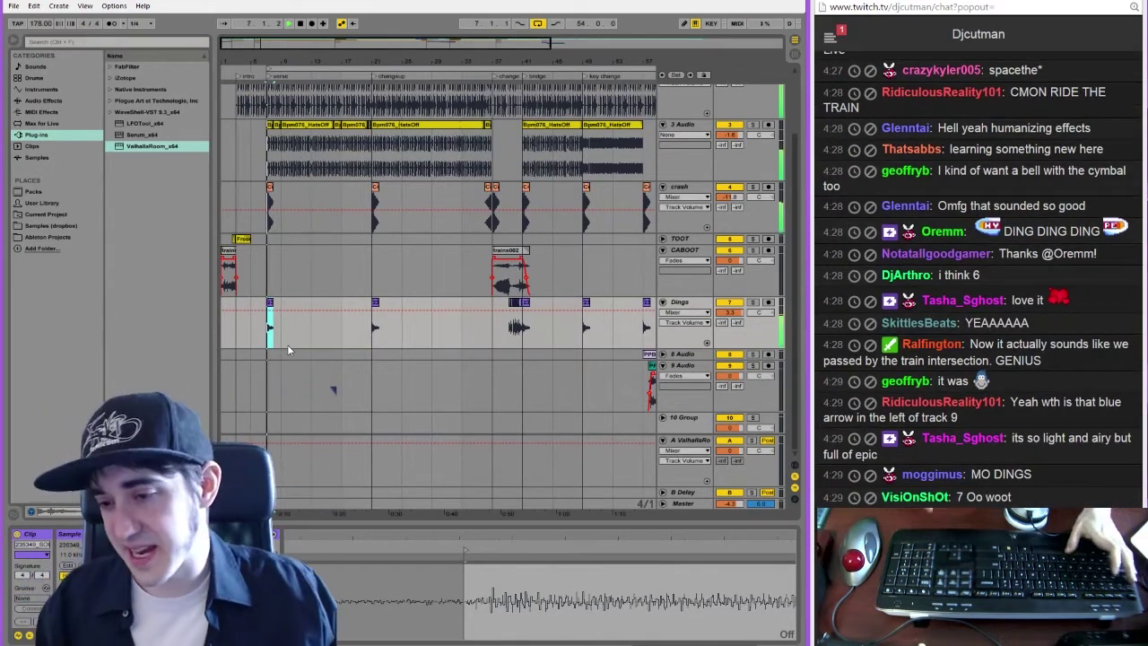
# Show the fades on the Dings track and add a fade-out to the ding at the start of the verse
pyautogui.press('space')
pyautogui.click(672, 314)
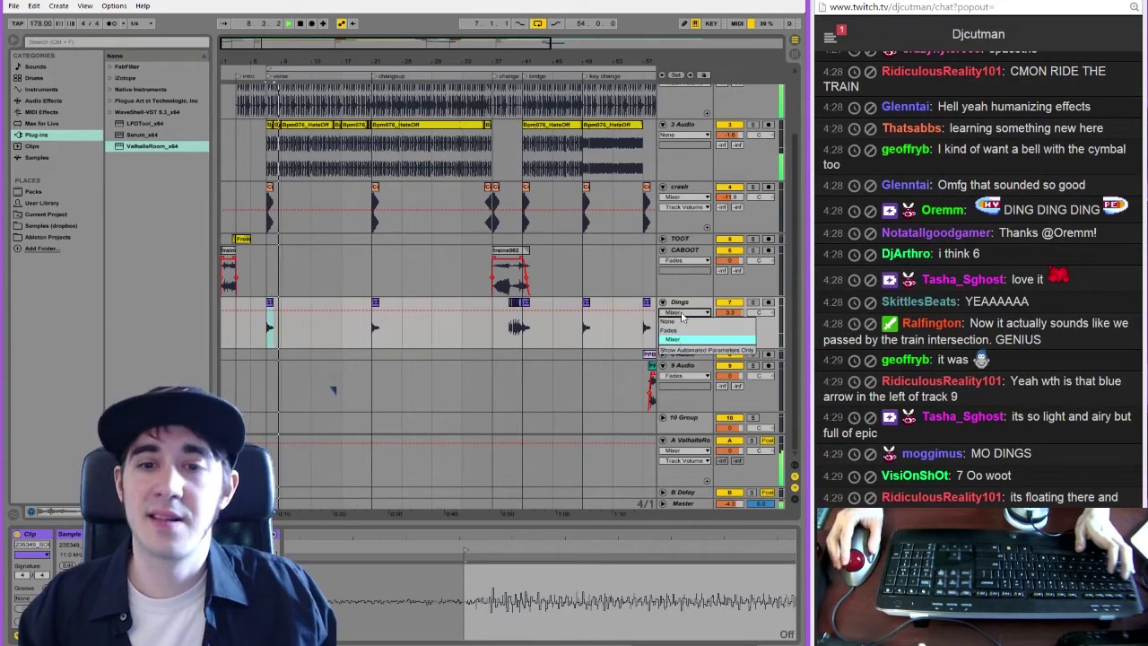
pyautogui.click(681, 331)
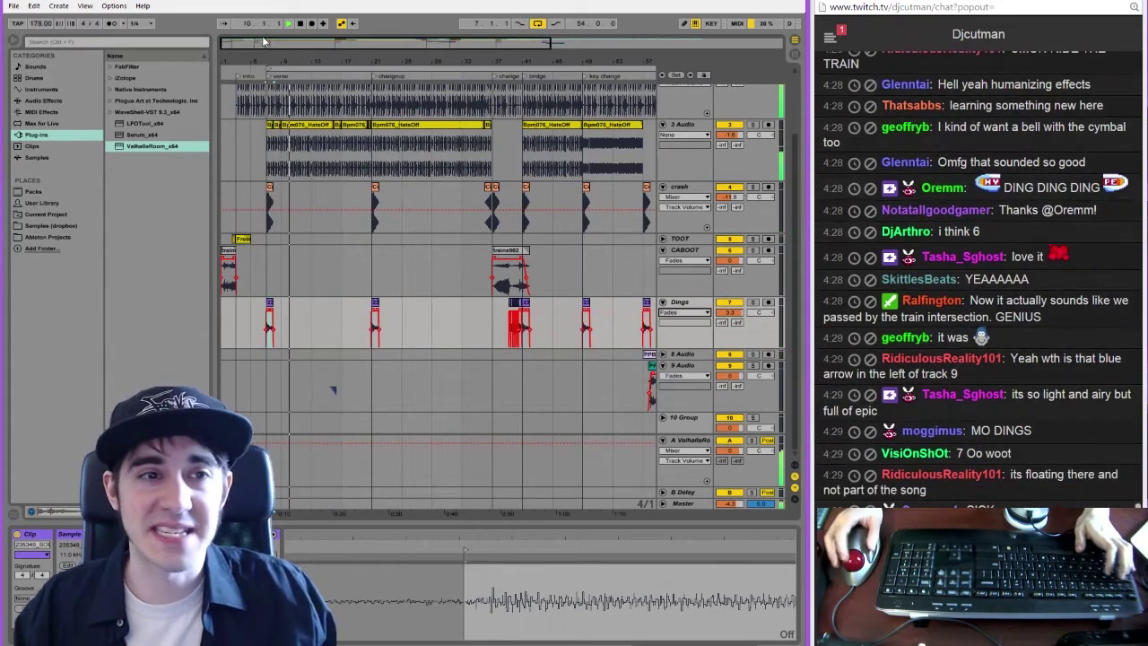
pyautogui.scroll(5, 499, 226)
pyautogui.press('space')
pyautogui.press('space')
pyautogui.moveTo(348, 312); pyautogui.dragTo(327, 311)
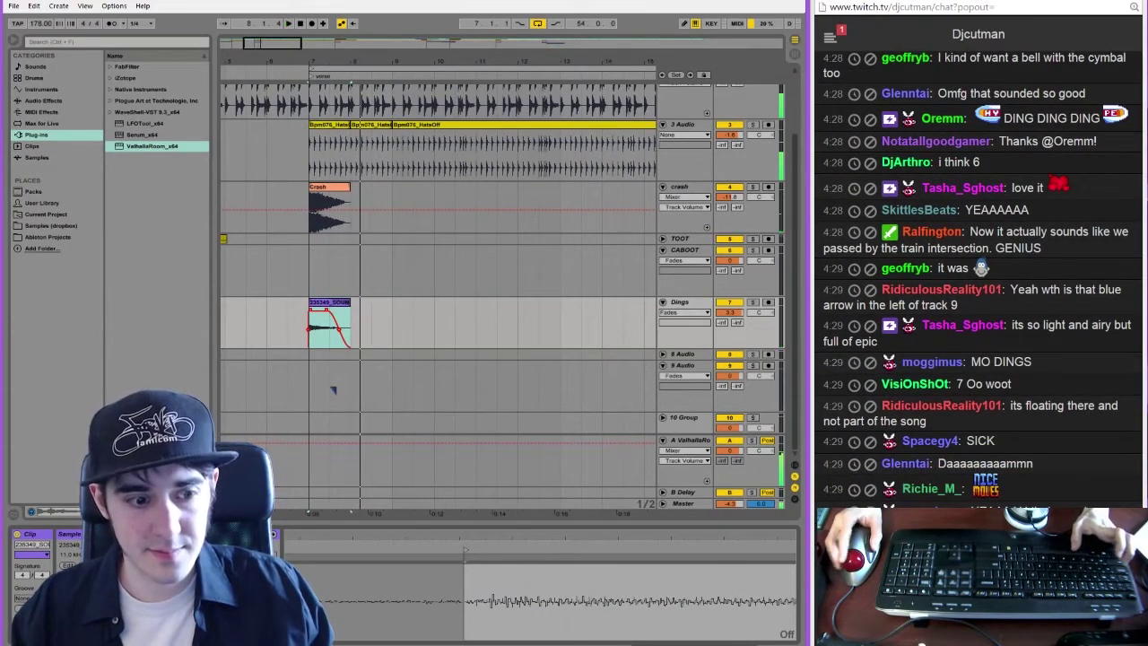
# Audition the faded ding together with the crash from the verse marker at bar 7
pyautogui.press('space')
pyautogui.press('space')
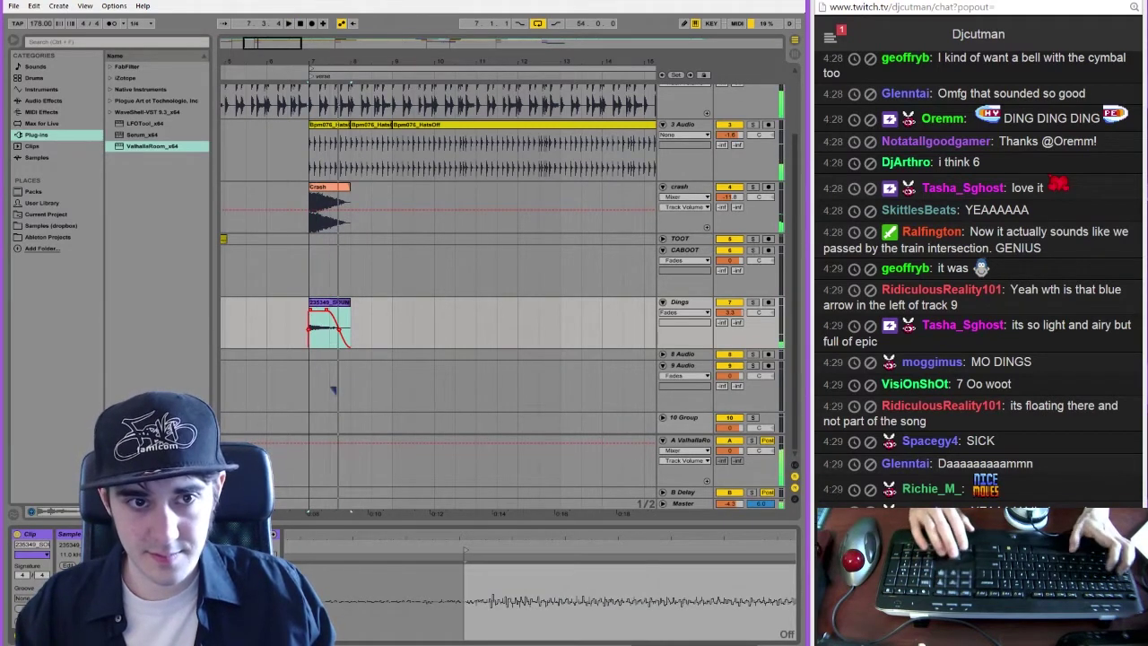
pyautogui.press('space')
pyautogui.press('space')
pyautogui.press('space')
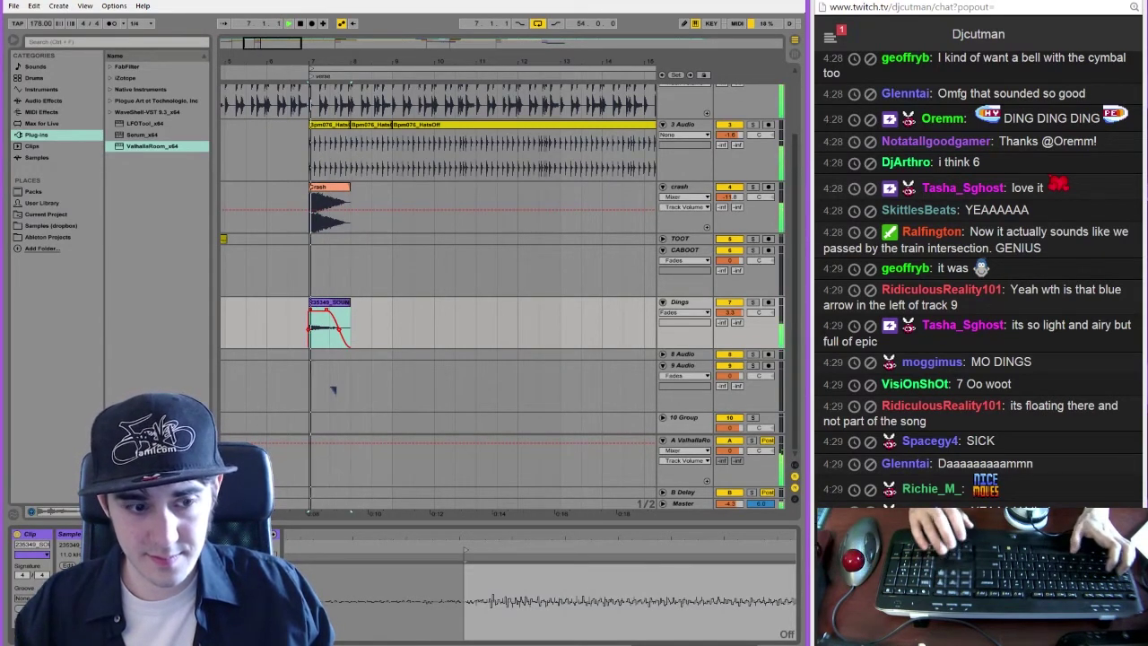
pyautogui.press('space')
pyautogui.press('space')
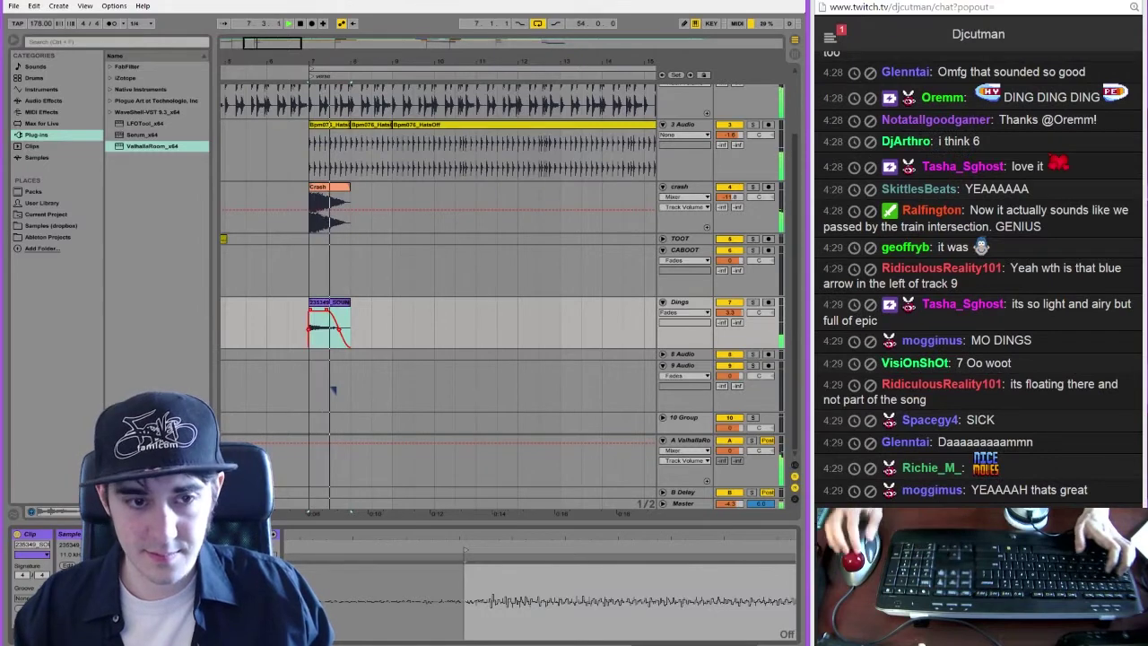
# Replace the changeup ding with a copy of the run's last ding, extended to the crash's length and given a fade-out
pyautogui.click(244, 310)
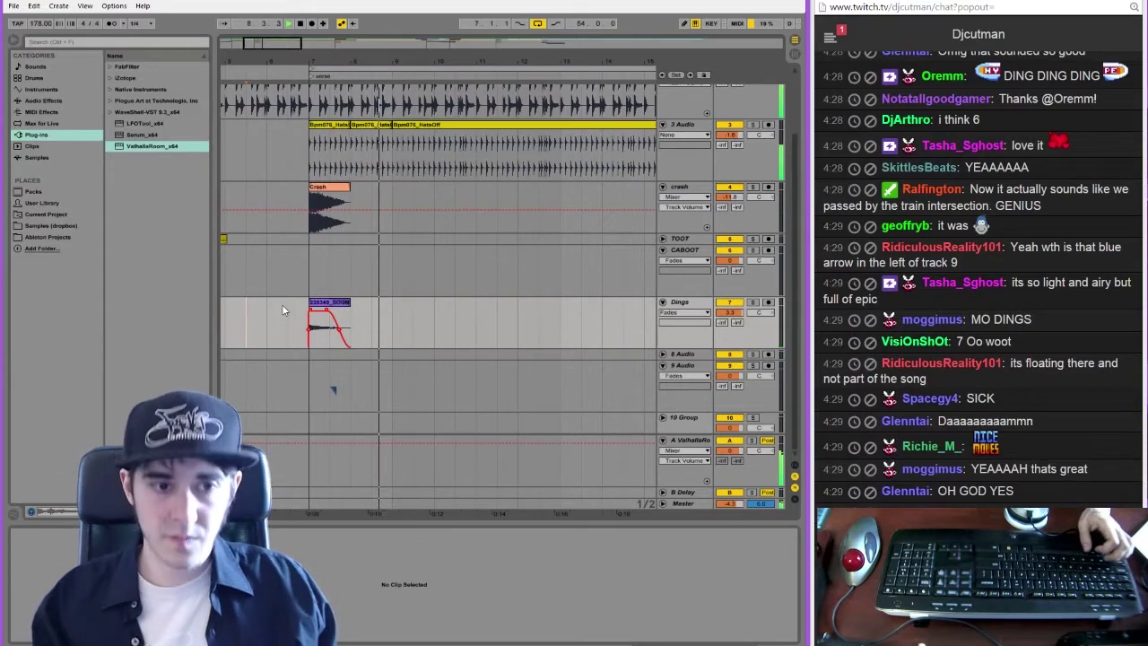
pyautogui.moveTo(361, 49); pyautogui.dragTo(420, 45)
pyautogui.click(541, 306)
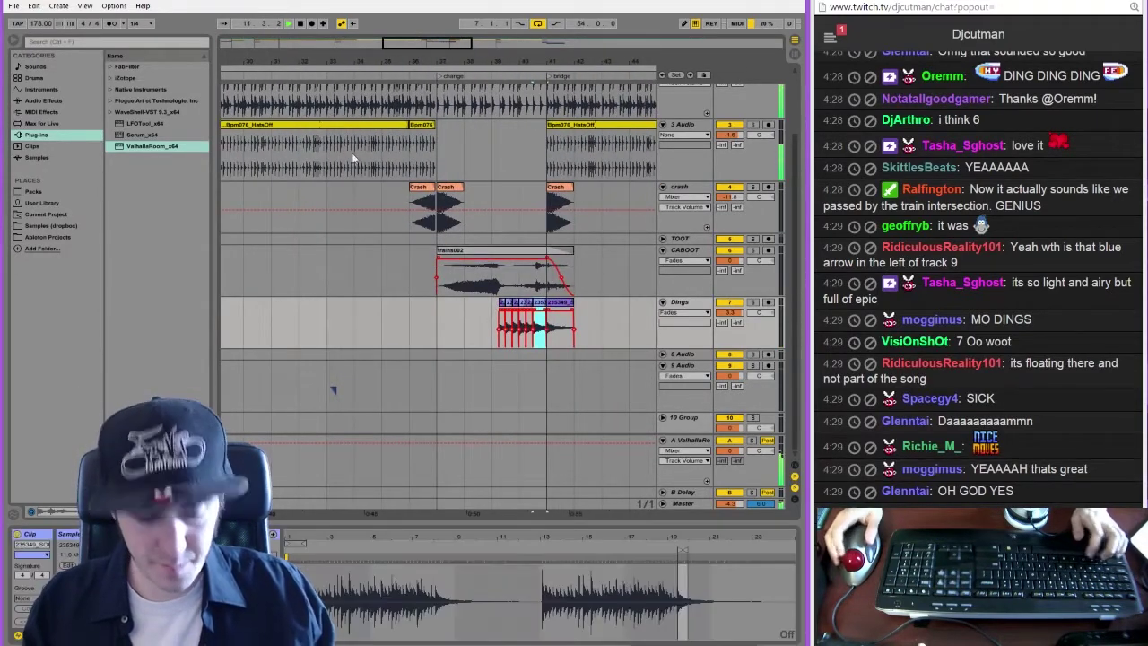
pyautogui.moveTo(263, 43); pyautogui.dragTo(314, 45)
pyautogui.hotkey('ctrl', 'z')
pyautogui.hotkey('ctrl', 'z')
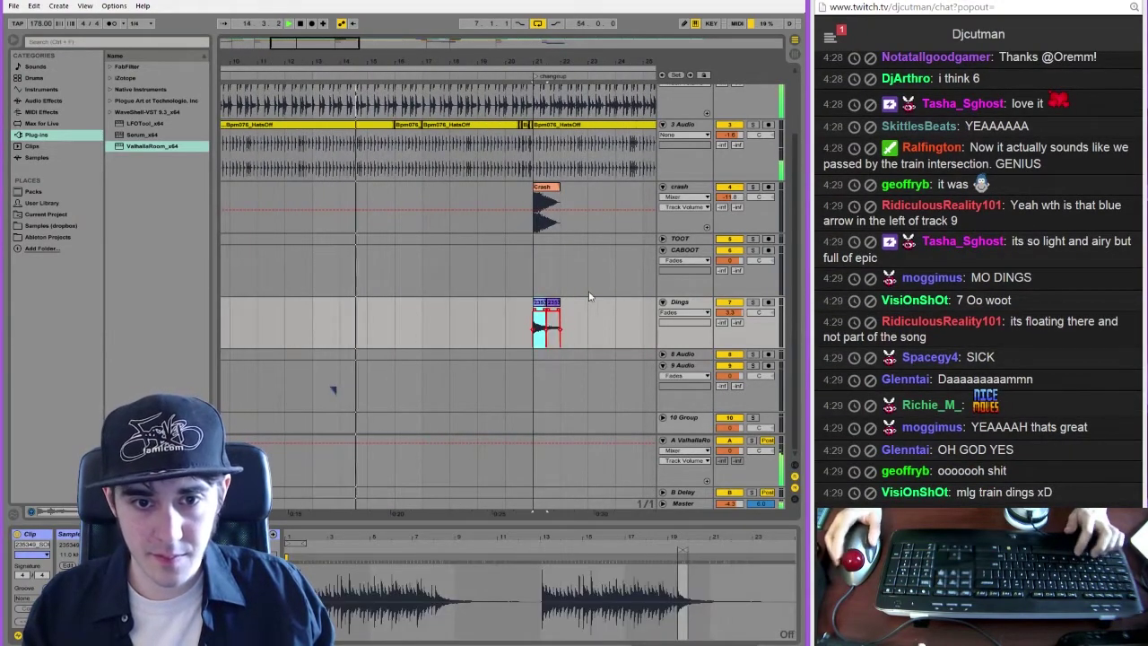
pyautogui.moveTo(545, 306); pyautogui.dragTo(556, 312)
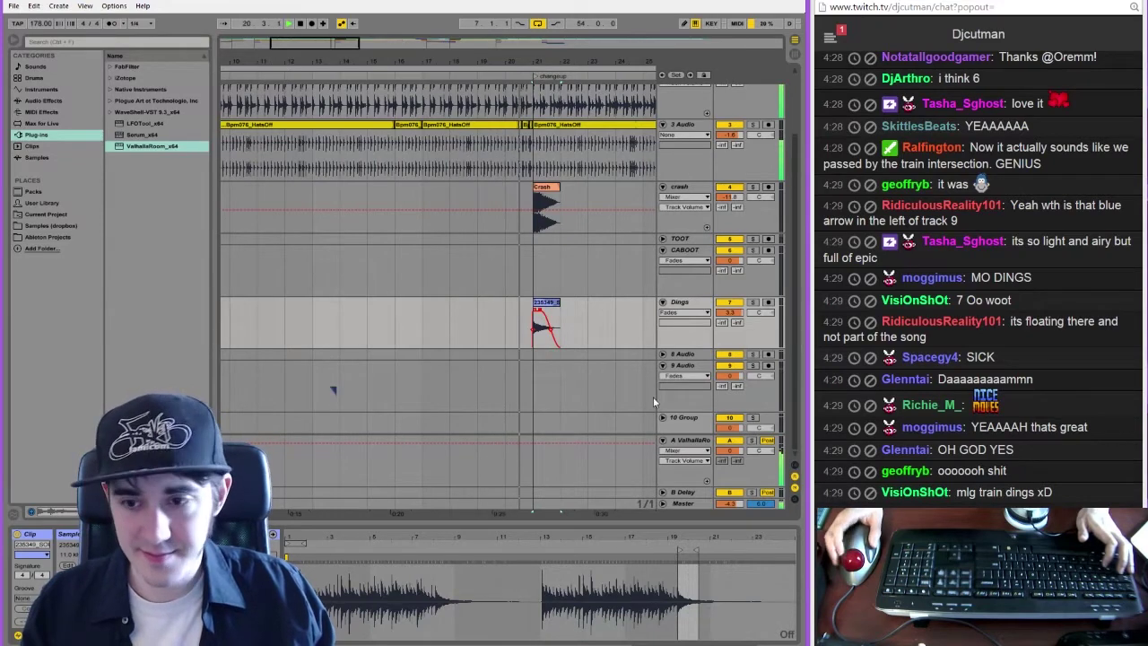
pyautogui.click(538, 325)
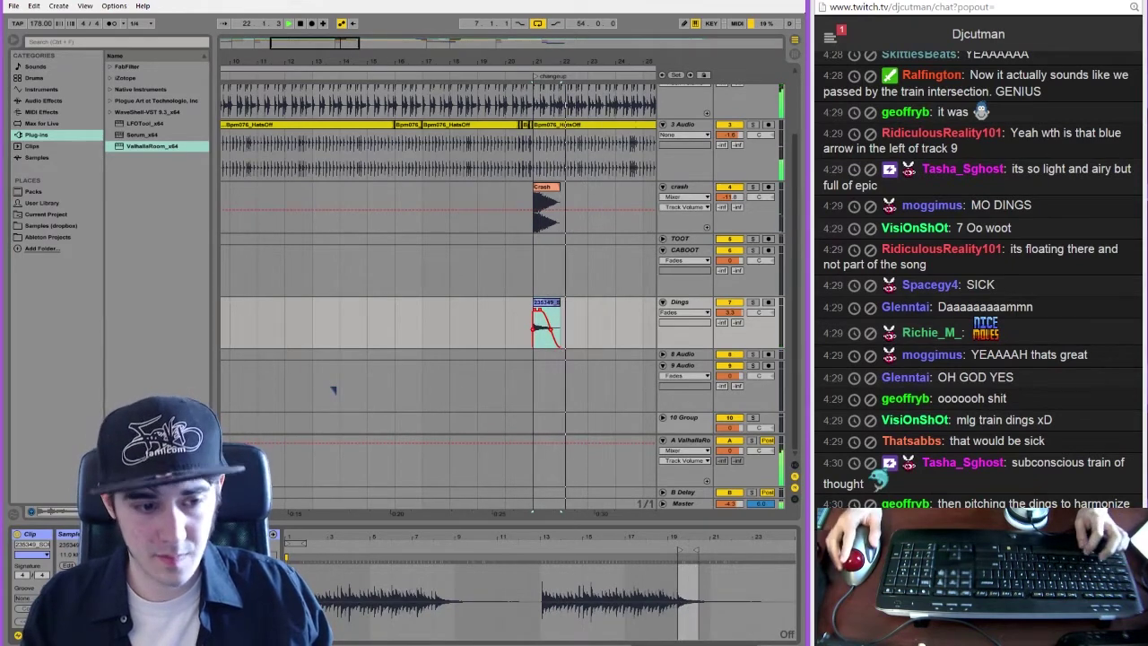
# Copy the faded changeup ding over the dings at the verse, the key change and bar 57
pyautogui.moveTo(299, 44); pyautogui.dragTo(287, 19)
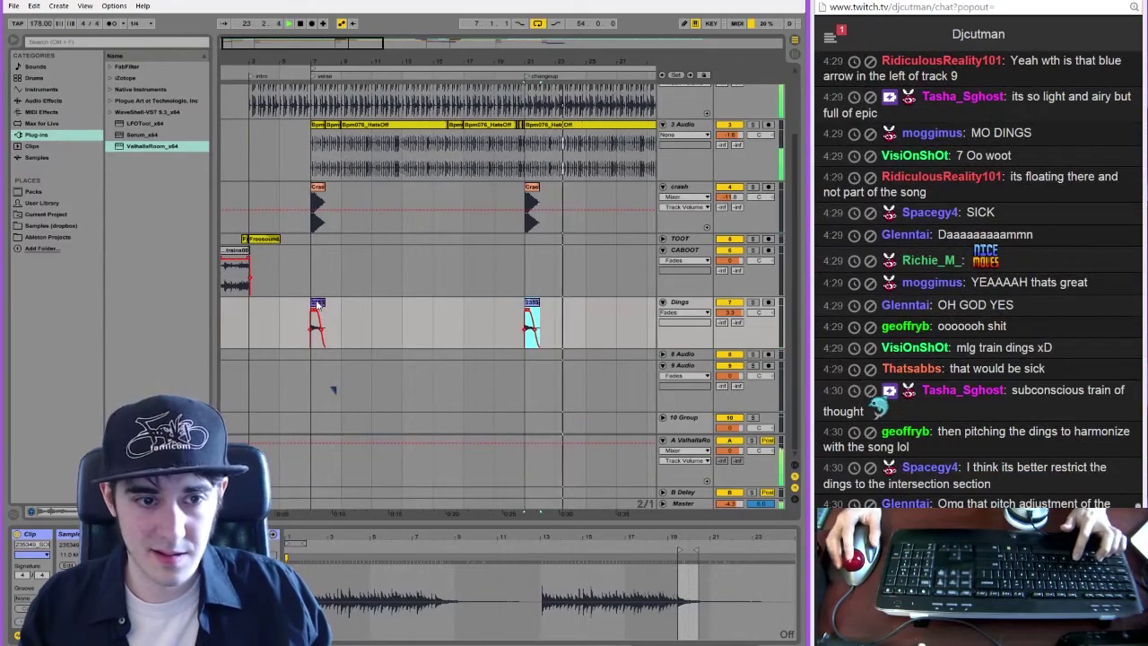
pyautogui.click(317, 305)
pyautogui.moveTo(417, 41); pyautogui.dragTo(470, 112)
pyautogui.click(462, 302)
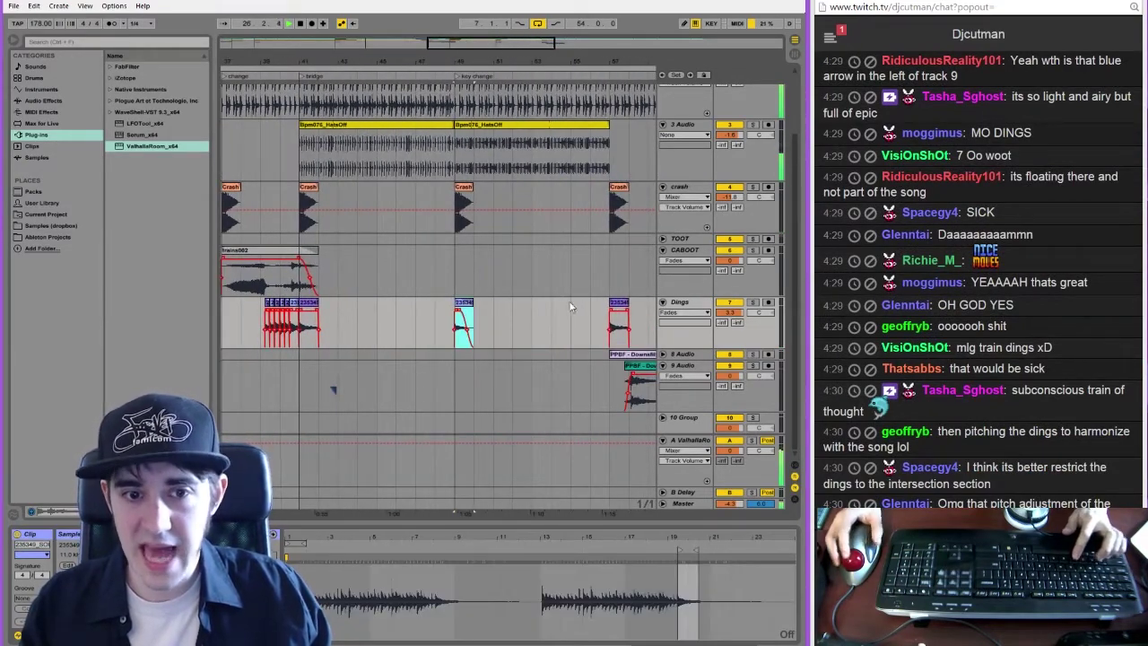
# Replace the bridge ding with the copied ding and extend it to about bar 43 with a longer fade-out
pyautogui.click(310, 305)
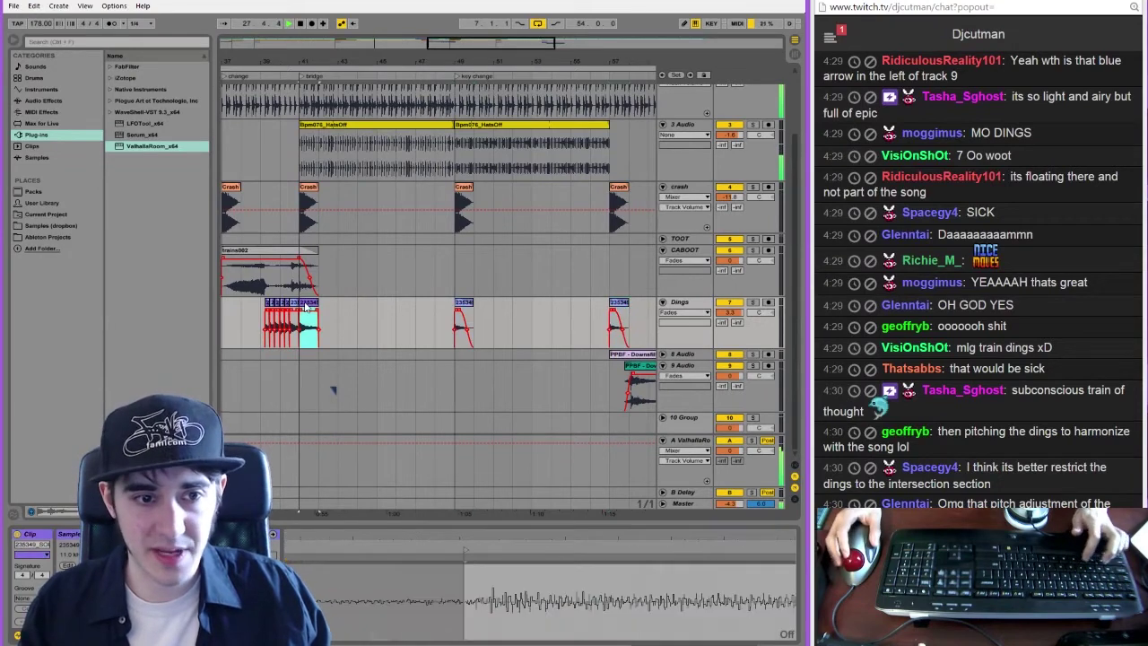
pyautogui.moveTo(320, 305); pyautogui.dragTo(336, 305)
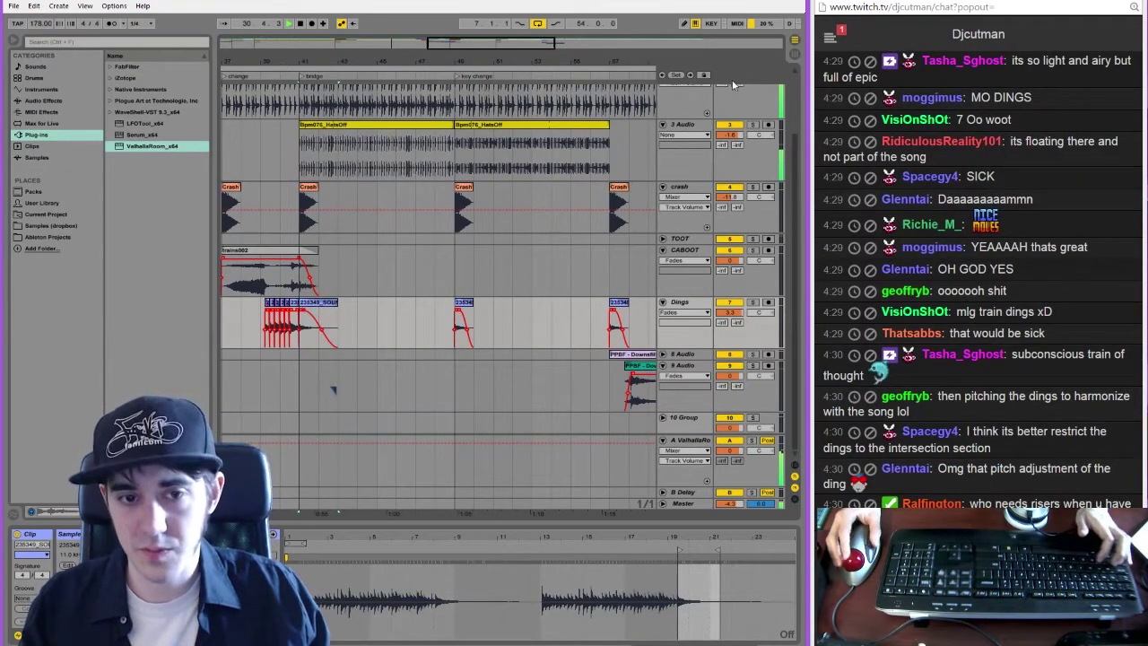
# Listen to the change section, checking how the train sound and ding run lead into the bridge
pyautogui.moveTo(520, 47); pyautogui.dragTo(421, 42)
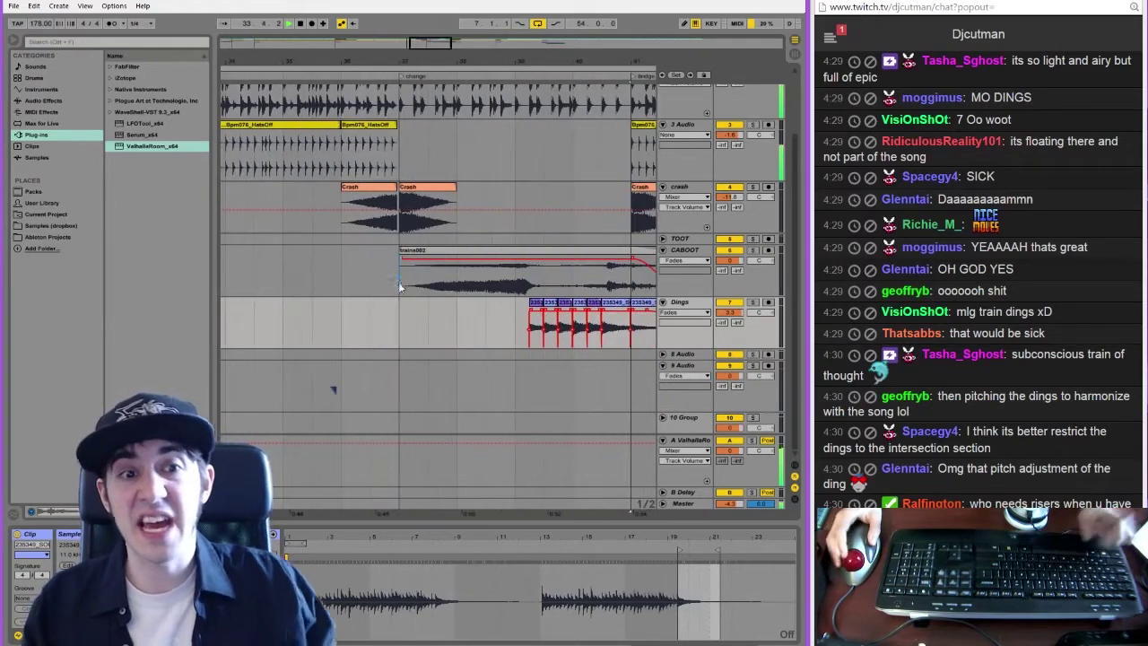
pyautogui.moveTo(400, 283); pyautogui.dragTo(426, 297)
pyautogui.press('space')
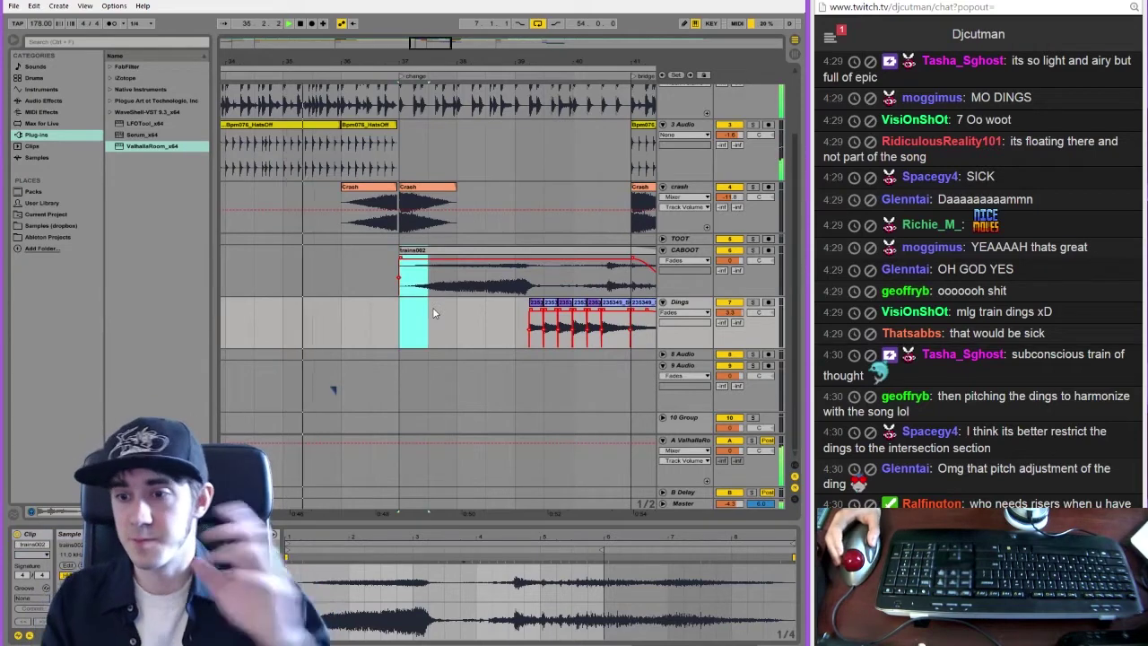
pyautogui.click(437, 314)
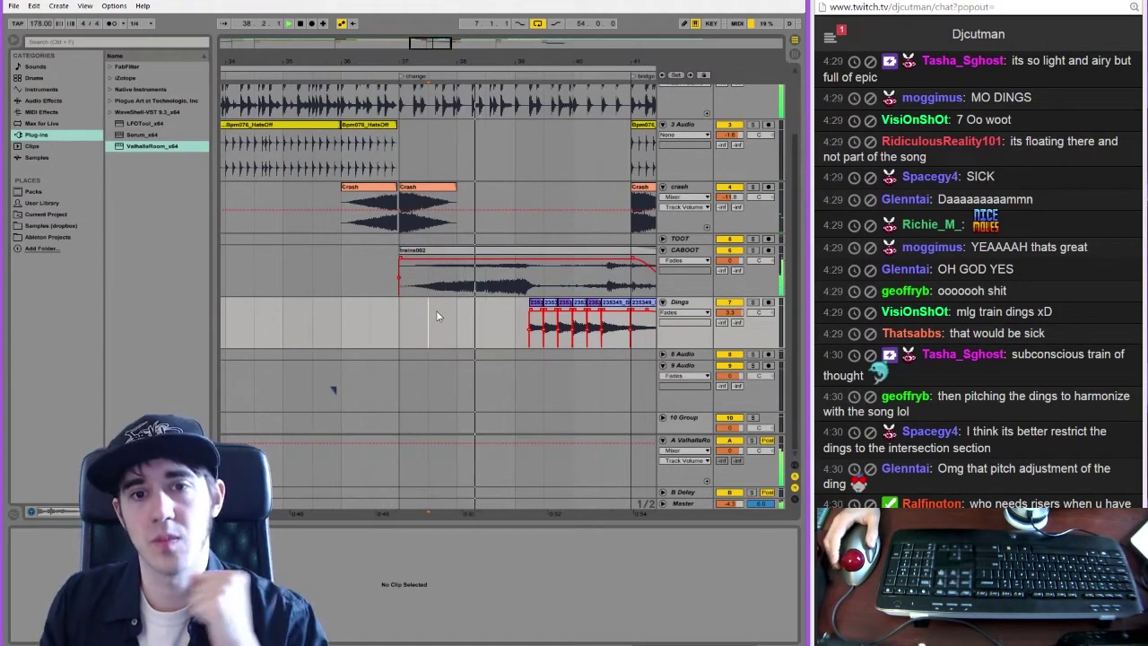
pyautogui.moveTo(436, 43)
pyautogui.mouseDown()
pyautogui.moveTo(455, 46)
pyautogui.moveTo(444, 34)
pyautogui.mouseUp()
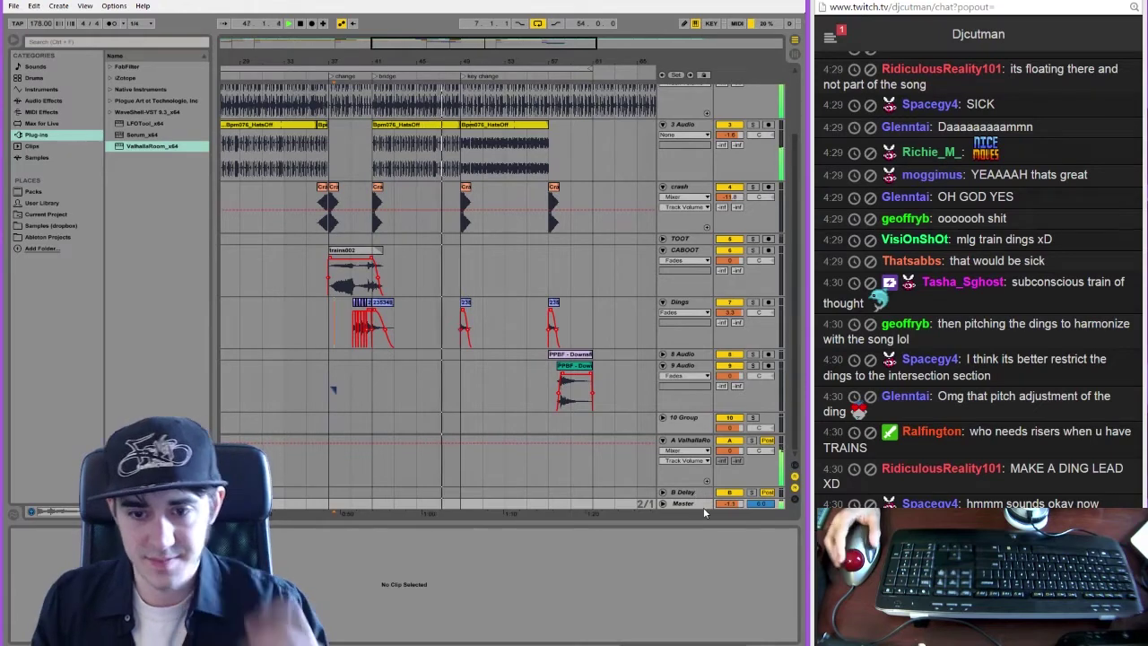
# Inspect the L316 Stereo limiter on the Master track during playback
pyautogui.doubleClick(683, 504)
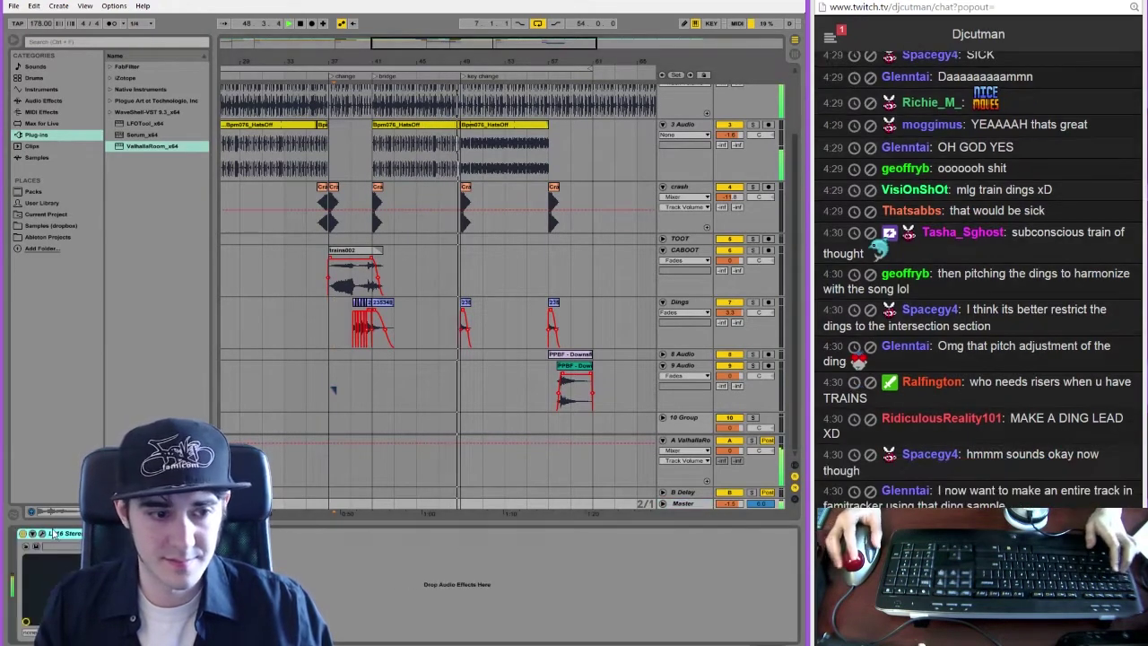
pyautogui.click(42, 534)
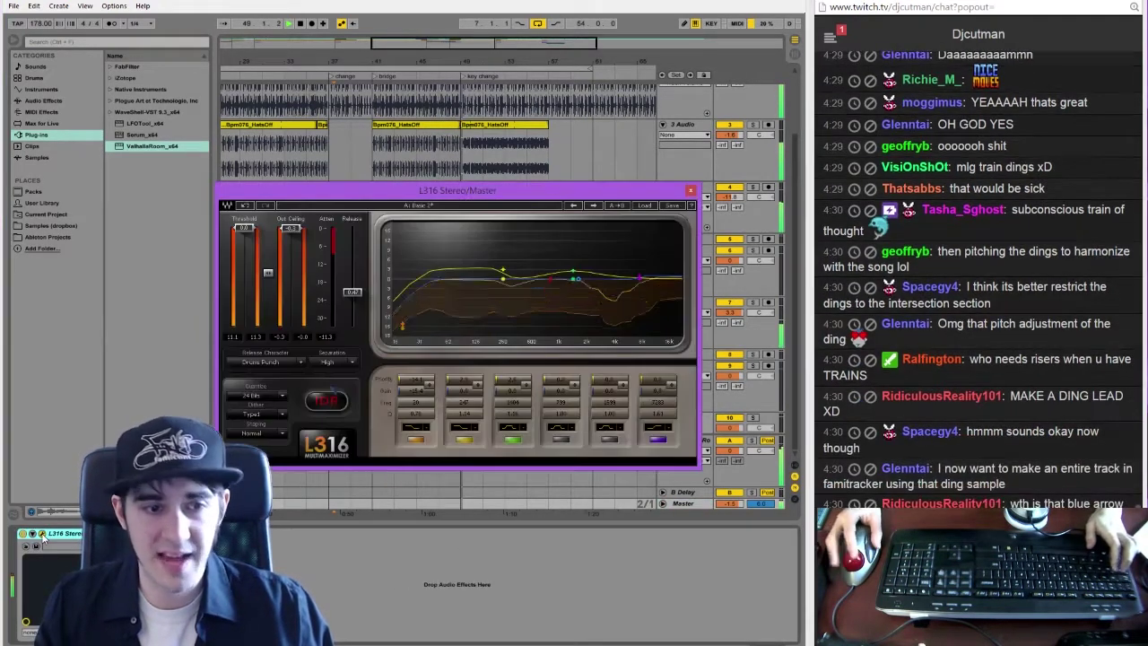
pyautogui.click(692, 191)
# Listen through the looped arrangement with all tracks in view and check the stream status in Open Broadcaster Software
pyautogui.moveTo(500, 60); pyautogui.dragTo(203, 73)
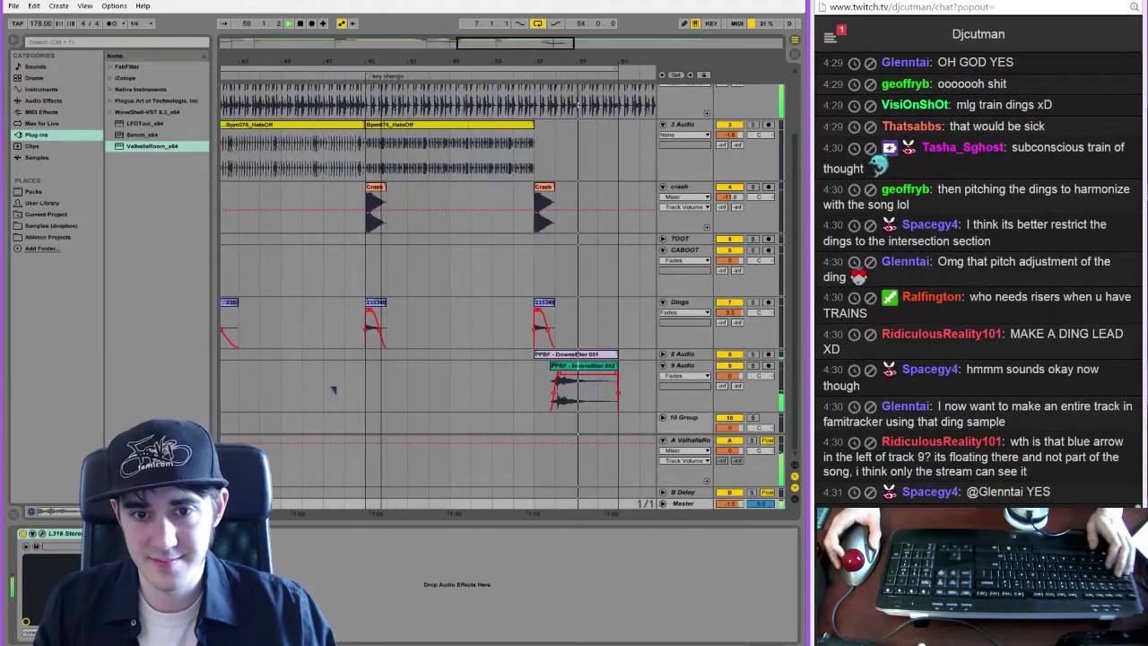
pyautogui.moveTo(485, 61); pyautogui.dragTo(498, 16)
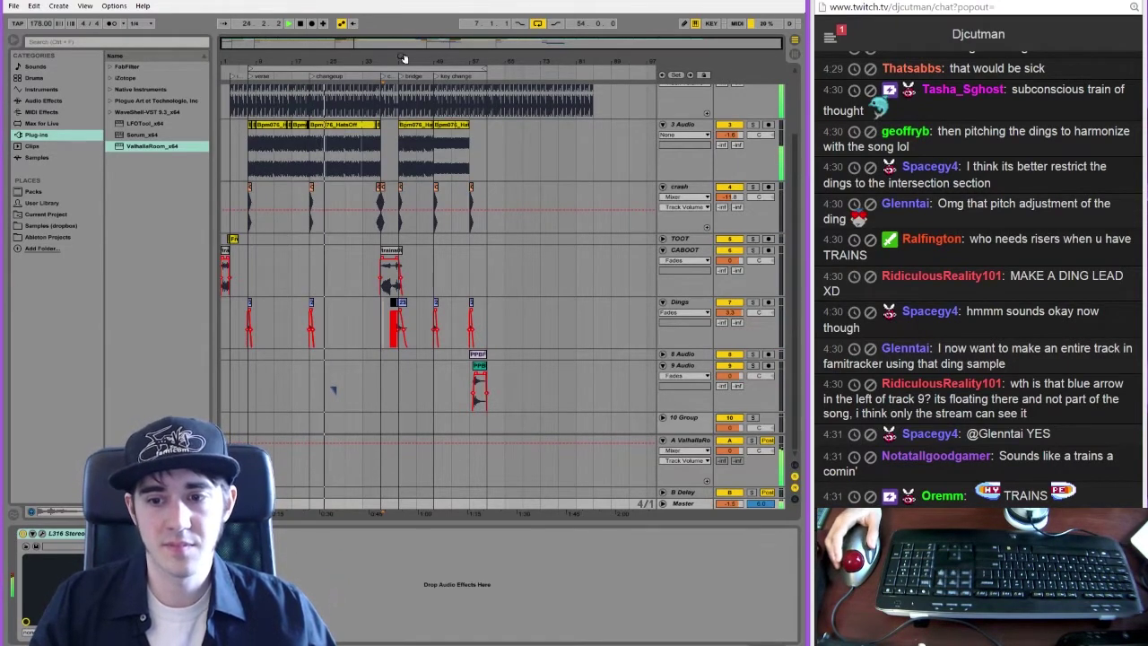
pyautogui.moveTo(388, 54)
pyautogui.mouseDown()
pyautogui.moveTo(405, 76)
pyautogui.moveTo(664, 170)
pyautogui.moveTo(493, 171)
pyautogui.moveTo(599, 170)
pyautogui.moveTo(517, 128)
pyautogui.moveTo(605, 128)
pyautogui.moveTo(567, 86)
pyautogui.moveTo(497, 65)
pyautogui.moveTo(510, 68)
pyautogui.mouseUp()
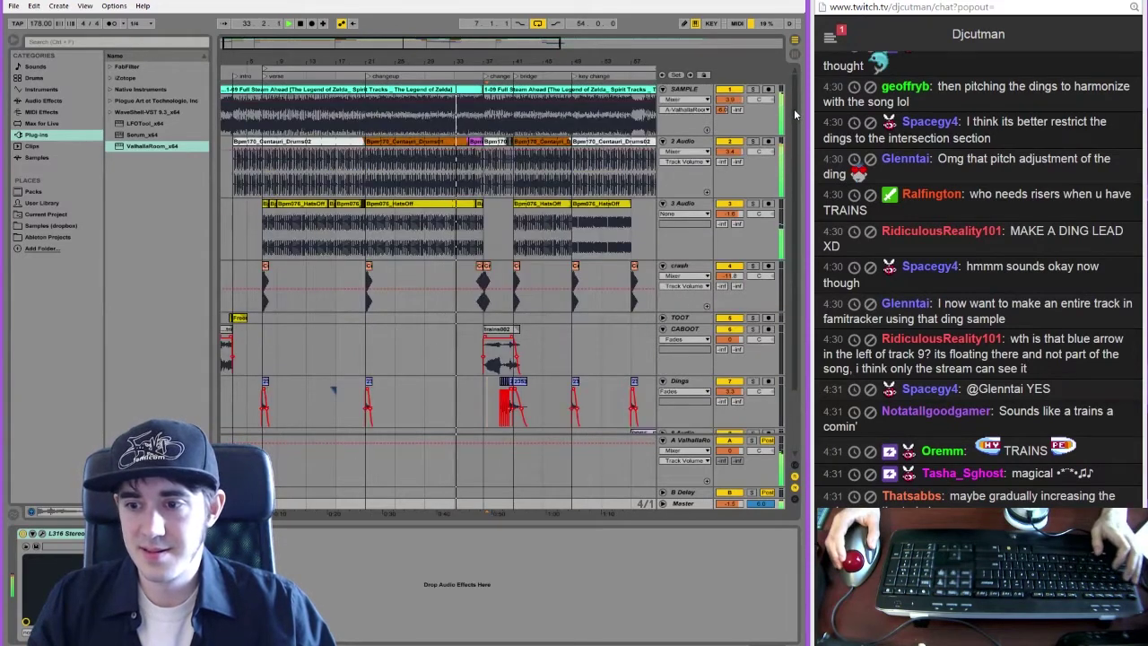
pyautogui.moveTo(793, 108); pyautogui.dragTo(798, 46)
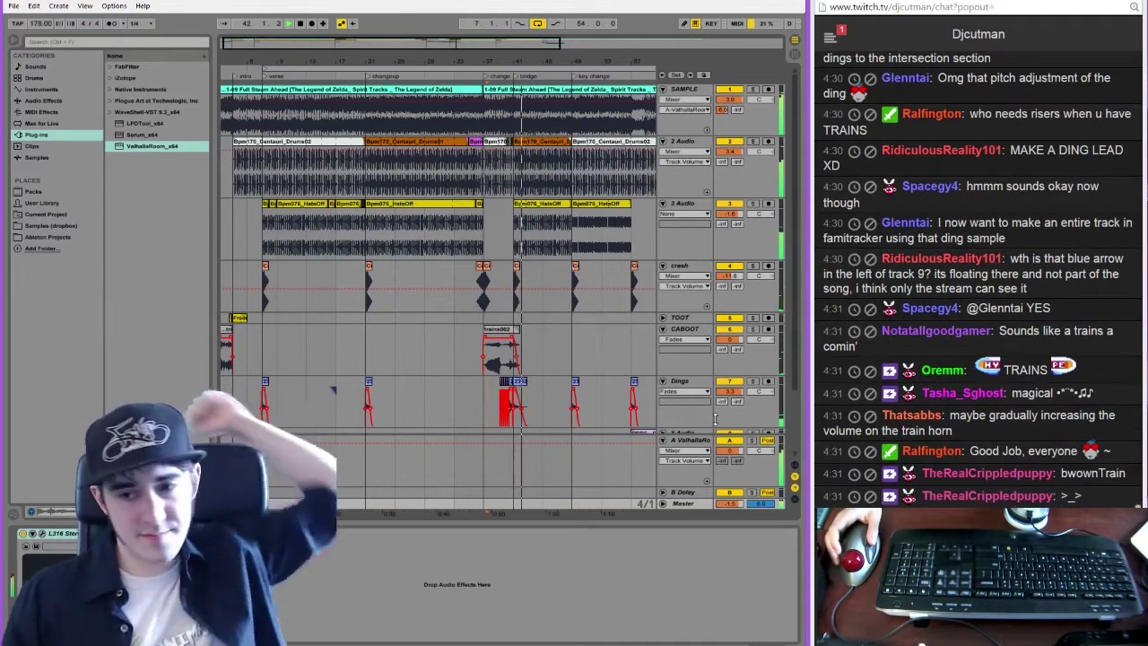
pyautogui.hotkey('alt', 'Tab')
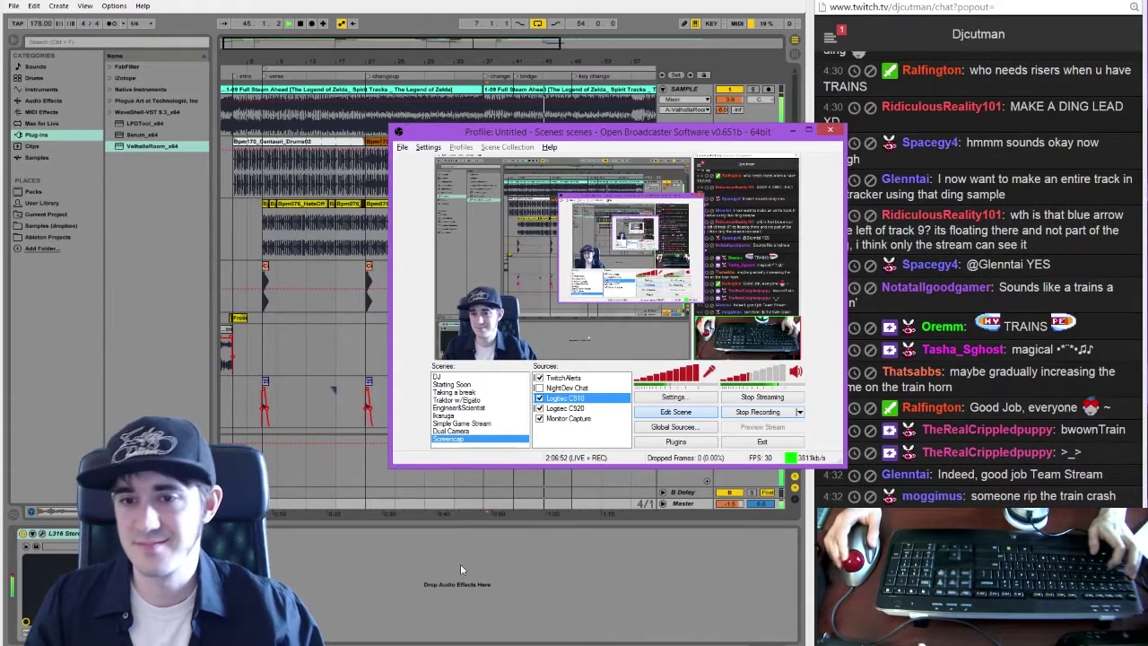
pyautogui.click(506, 582)
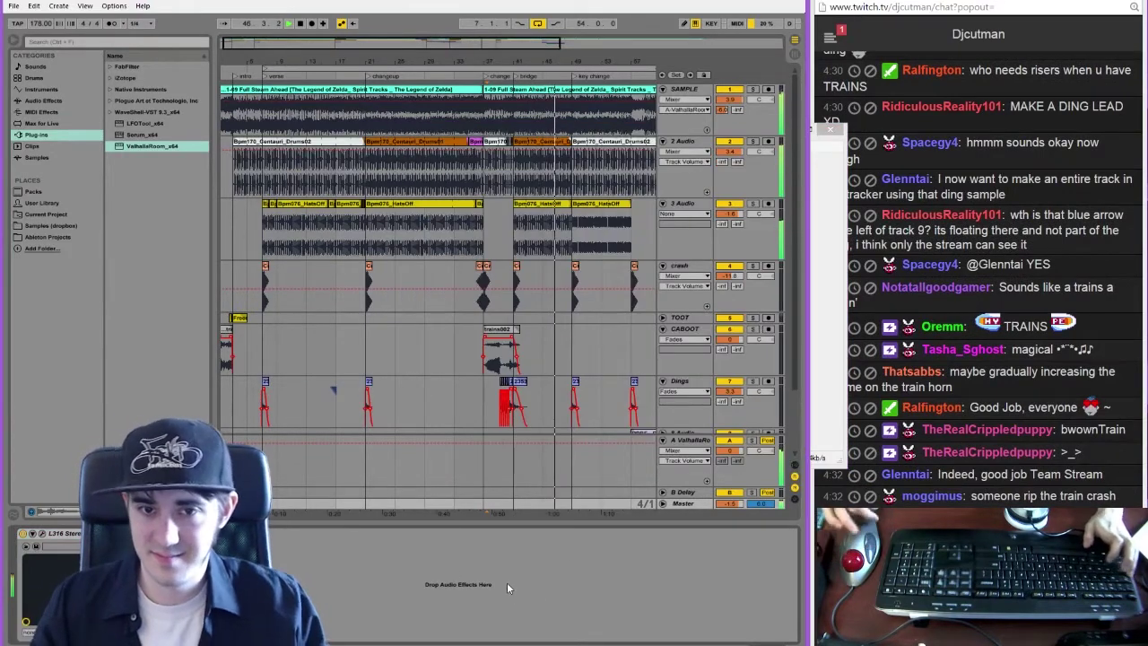
# Examine the effects on the 3 Audio and TOOT tracks during loop playback and recheck Open Broadcaster Software
pyautogui.moveTo(467, 41); pyautogui.dragTo(534, 40)
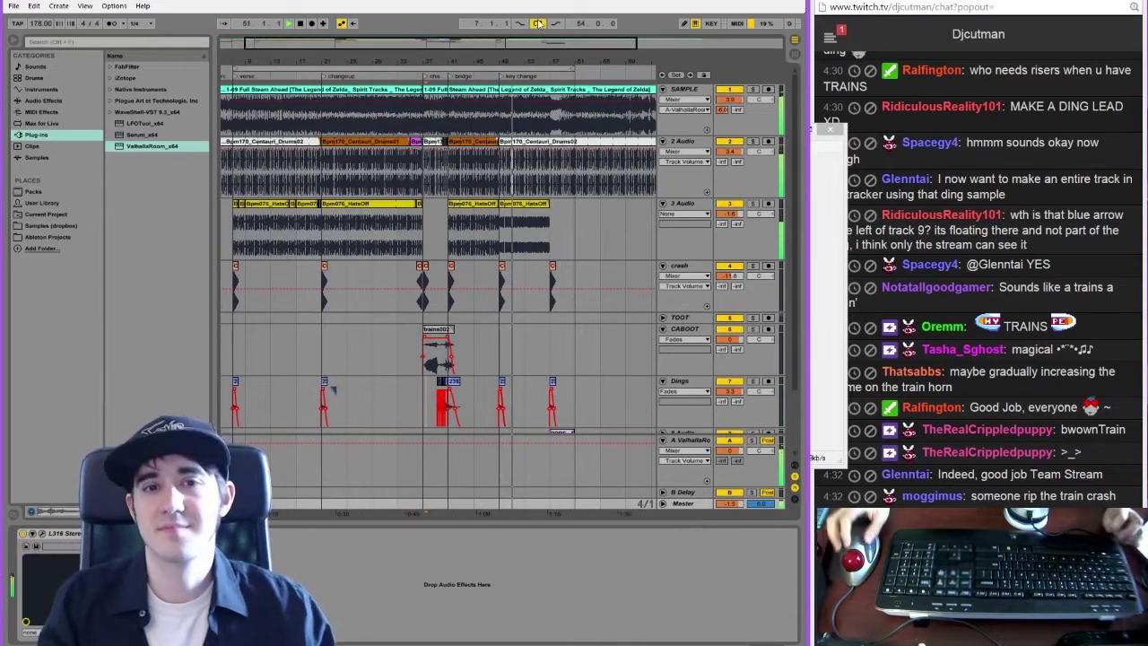
pyautogui.click(524, 205)
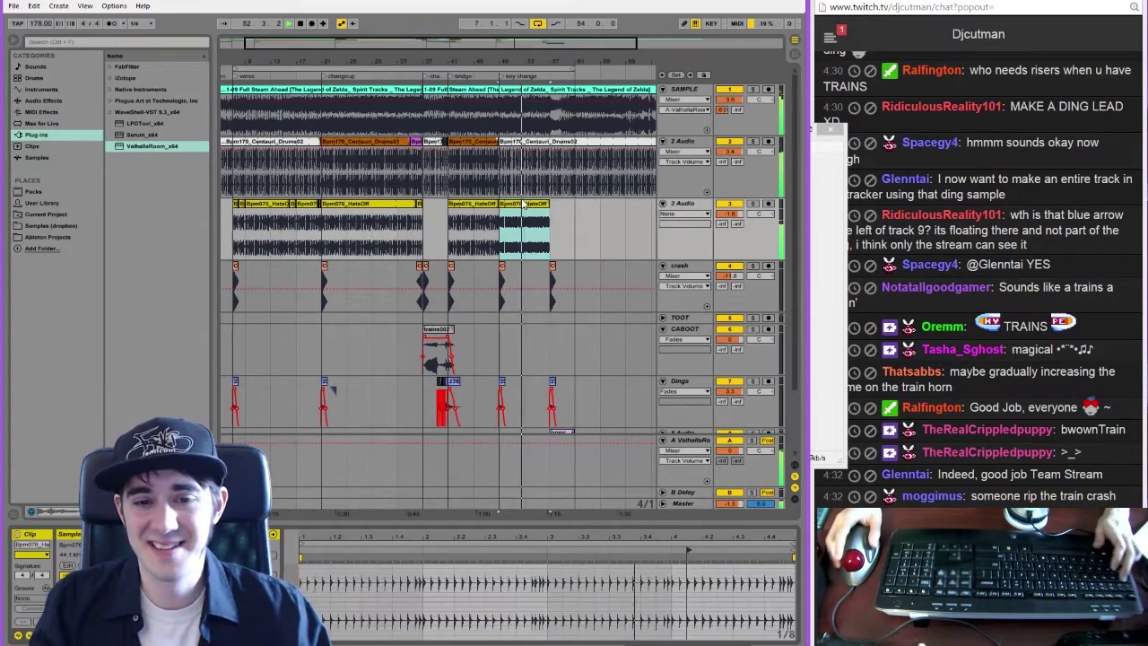
pyautogui.hotkey('shift', 'Tab')
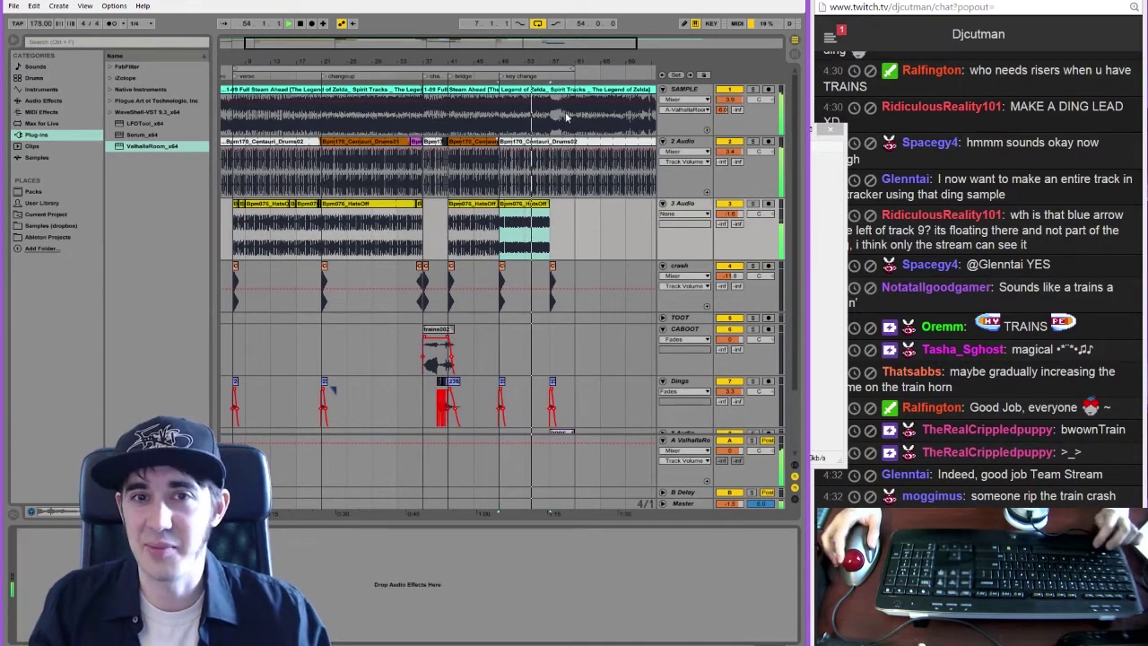
pyautogui.moveTo(540, 50); pyautogui.dragTo(550, 78)
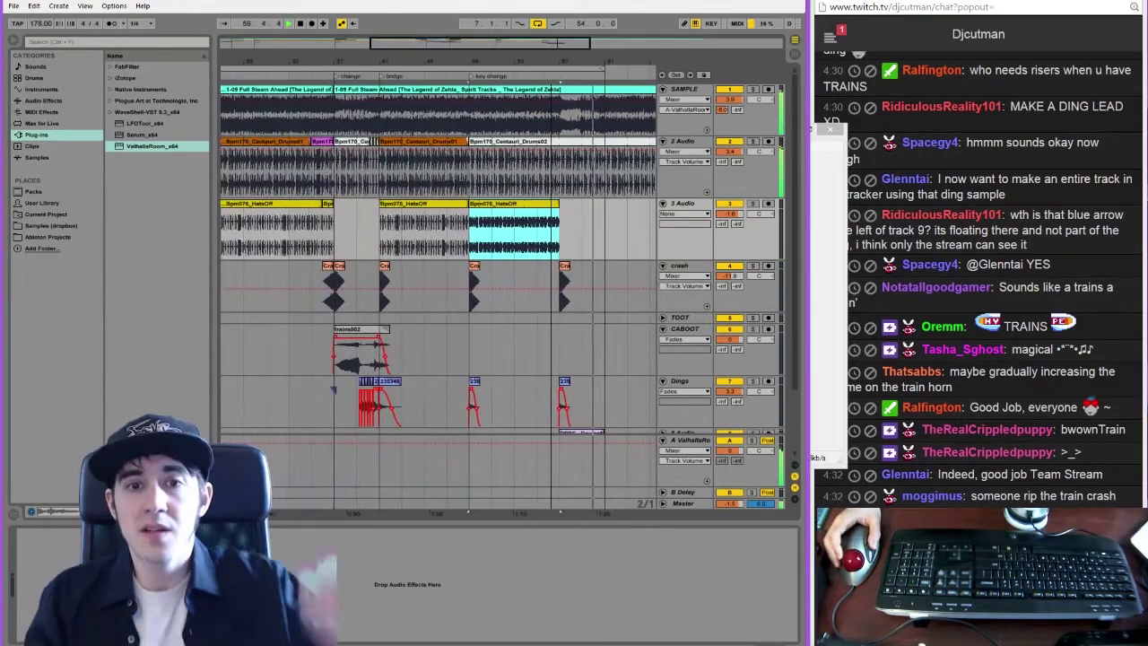
pyautogui.moveTo(480, 43); pyautogui.dragTo(334, 43)
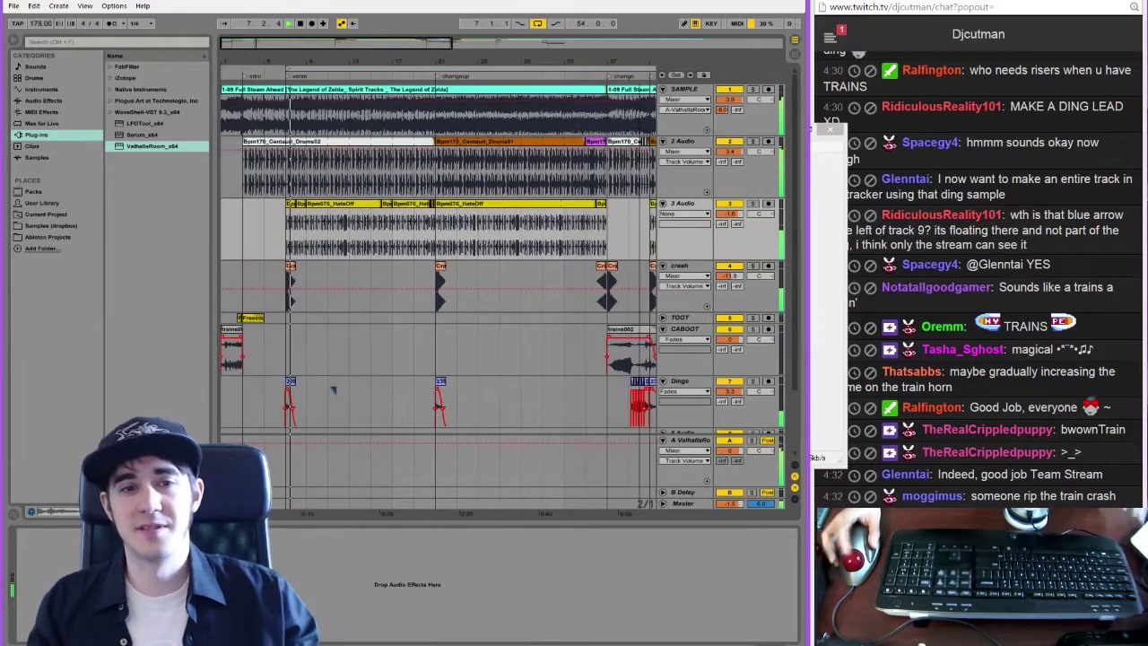
pyautogui.click(254, 319)
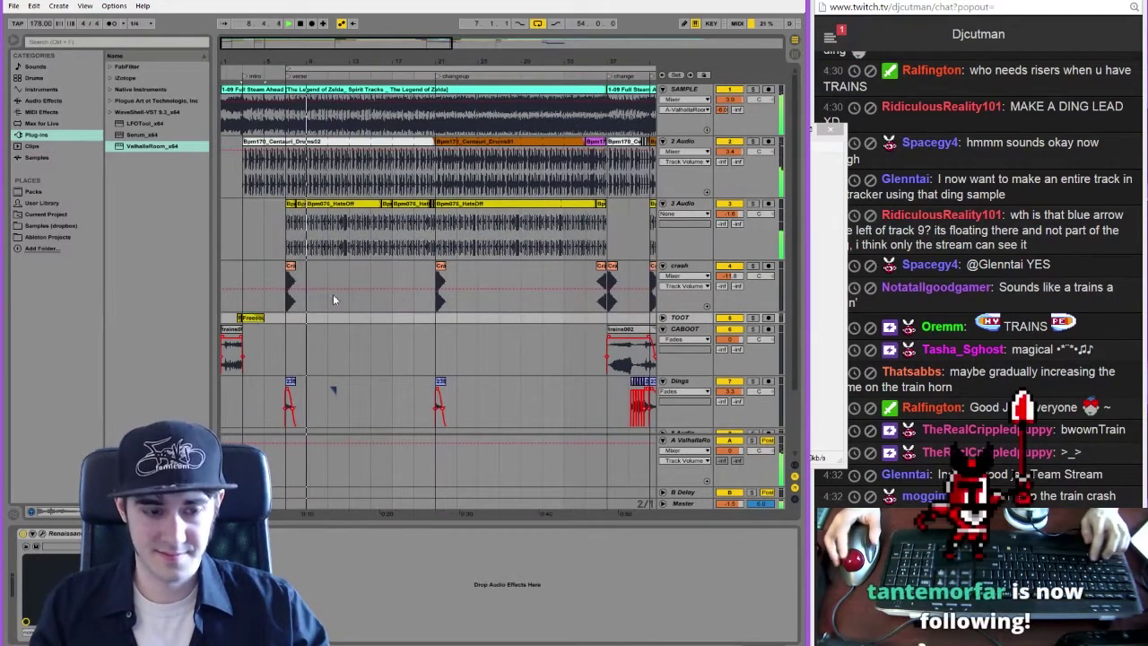
pyautogui.hotkey('alt', 'Tab')
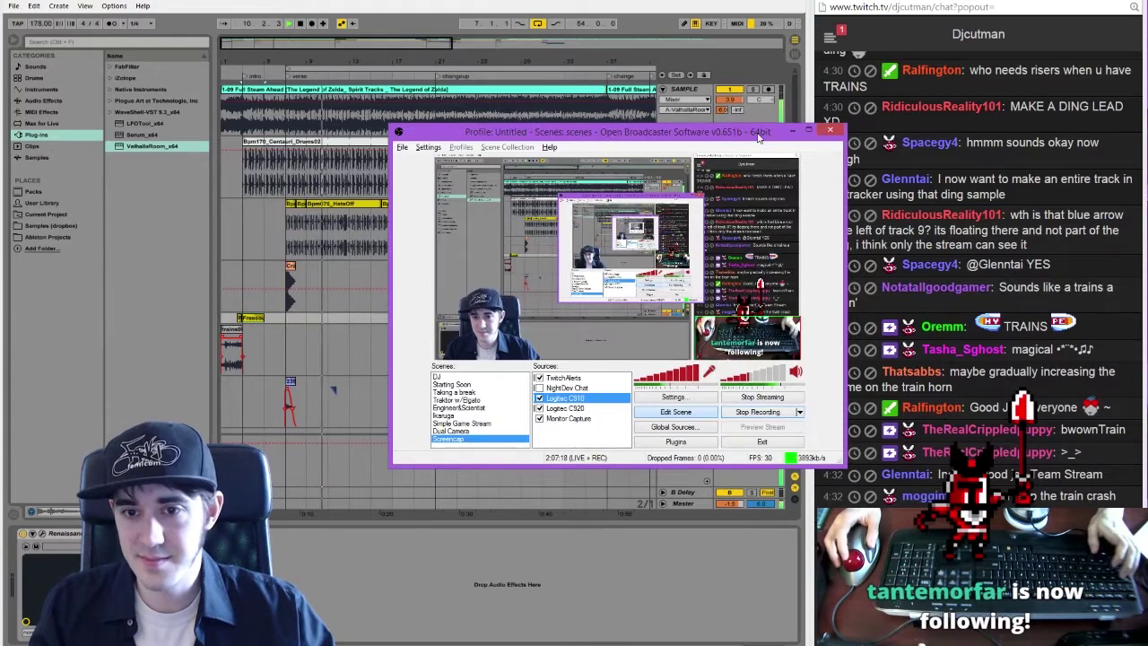
pyautogui.hotkey('alt', 'Tab')
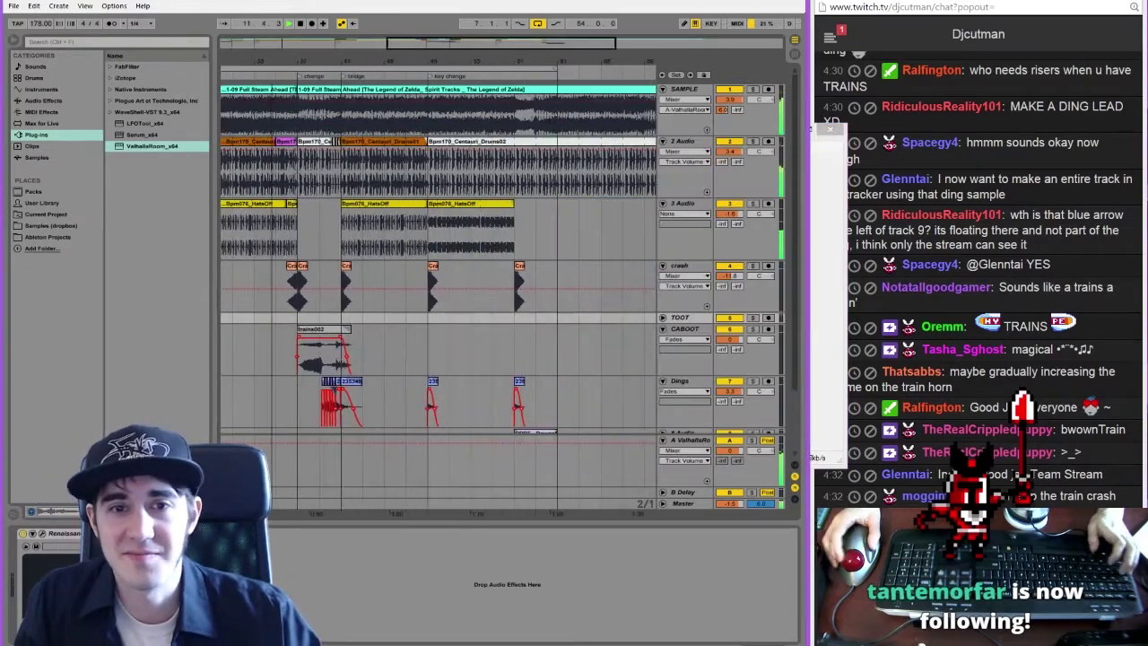
# Paste the steam train horn clip onto the TOOT track at bar 60, unfold the track, and move the clip one beat earlier
pyautogui.moveTo(529, 43); pyautogui.dragTo(558, 48)
pyautogui.click(395, 311)
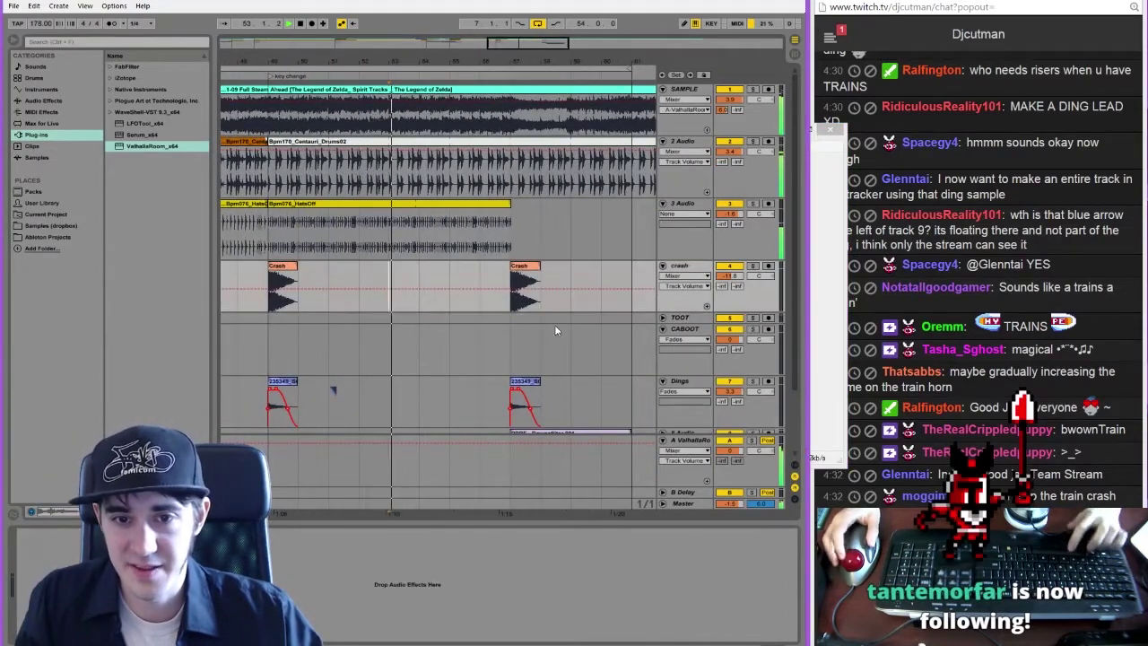
pyautogui.click(603, 318)
pyautogui.hotkey('ctrl', 'v')
pyautogui.click(662, 318)
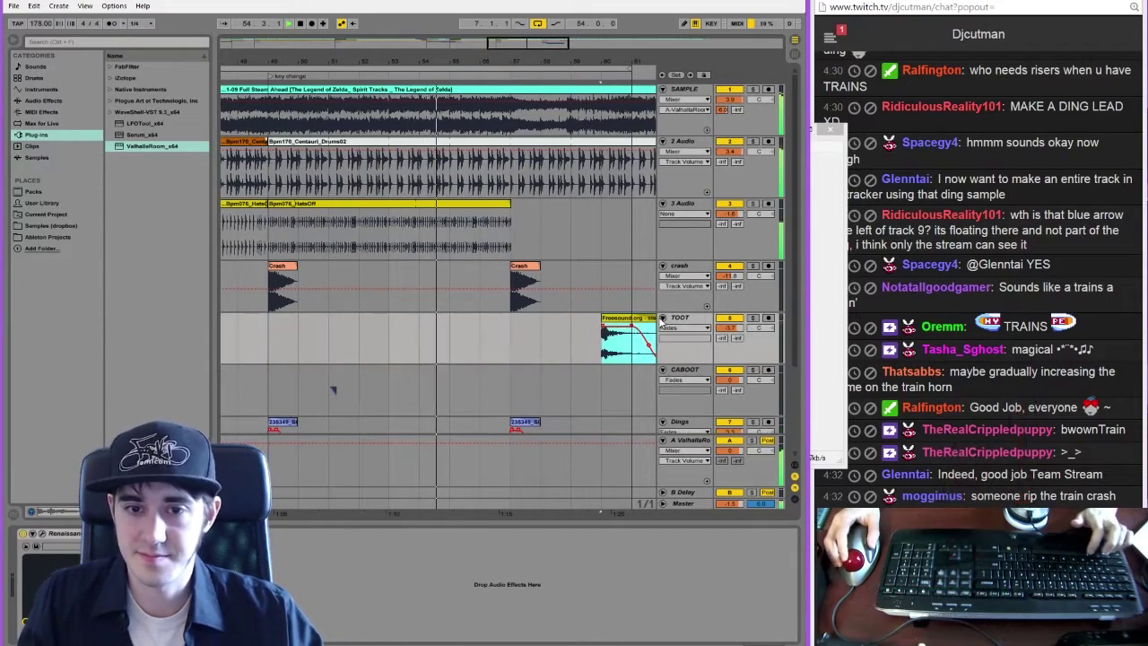
pyautogui.moveTo(521, 47); pyautogui.dragTo(564, 43)
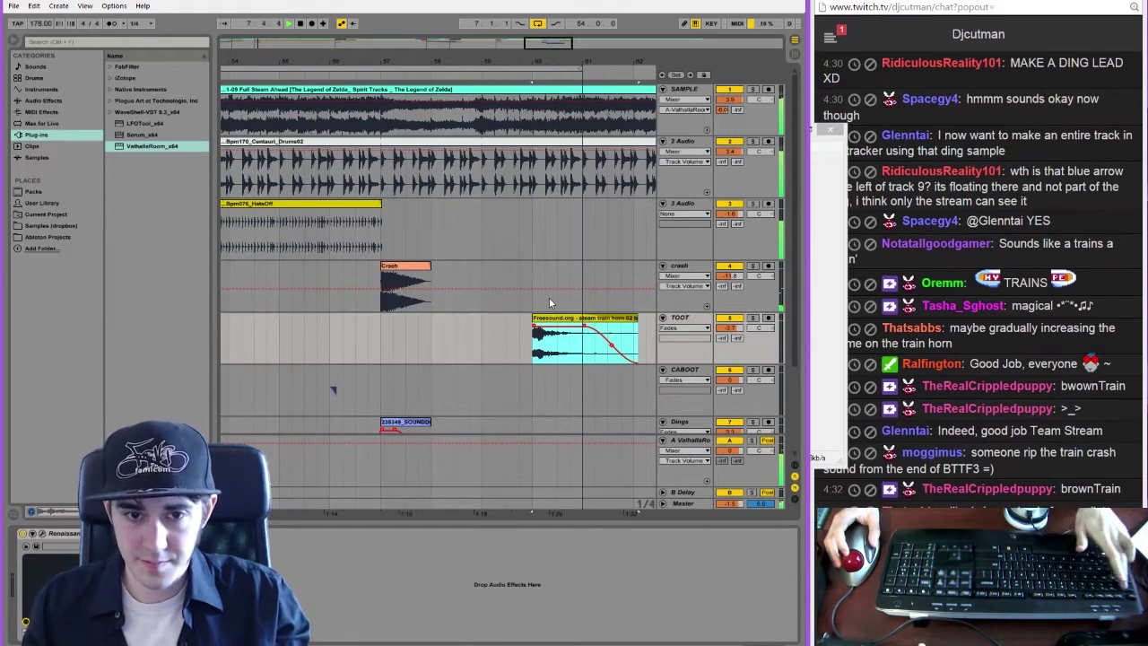
pyautogui.press('space')
pyautogui.hotkey('ctrl', '1')
pyautogui.moveTo(553, 317); pyautogui.dragTo(540, 318)
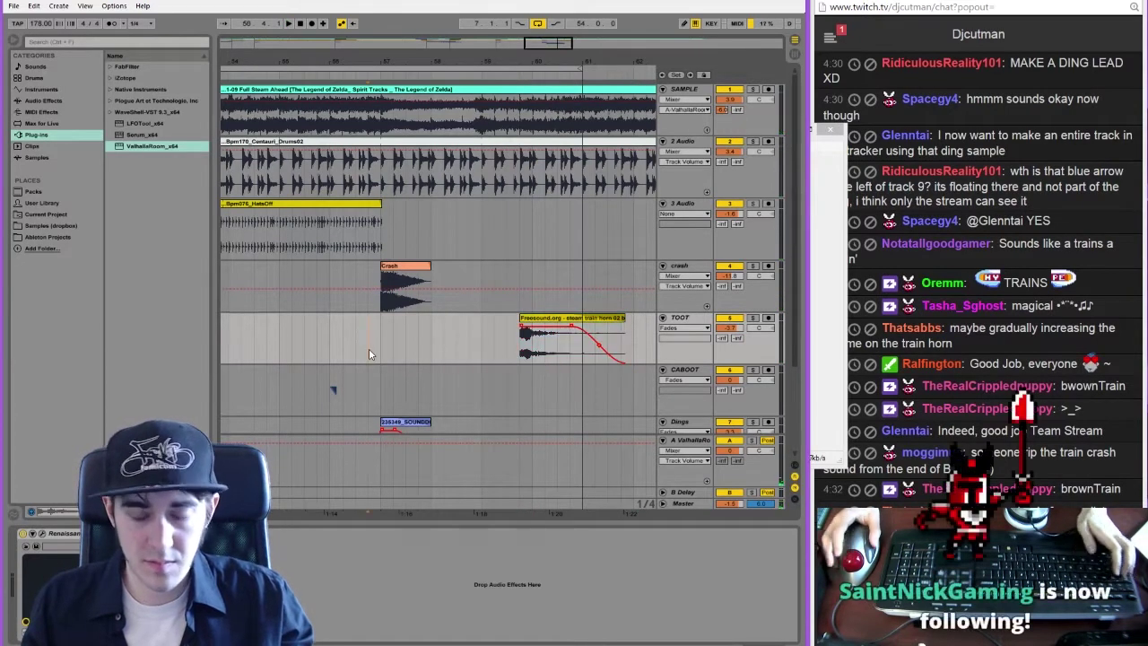
# Check the stream status in Open Broadcaster Software and restart playback ahead of the horn clip
pyautogui.hotkey('alt', 'Tab')
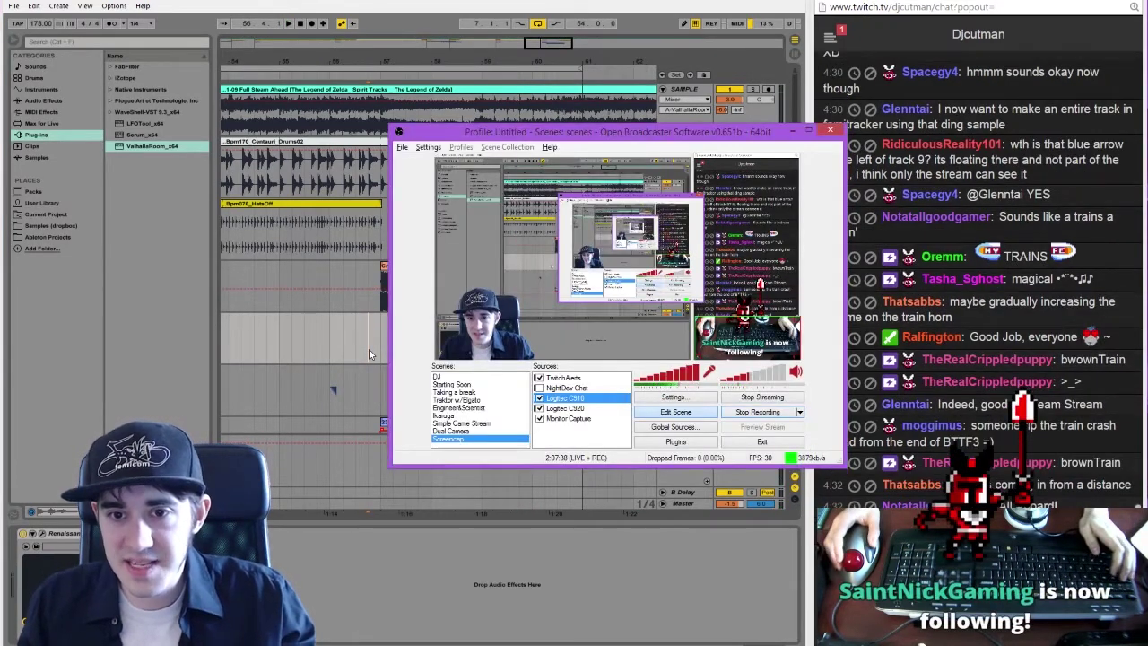
pyautogui.hotkey('alt', 'Tab')
pyautogui.press('space')
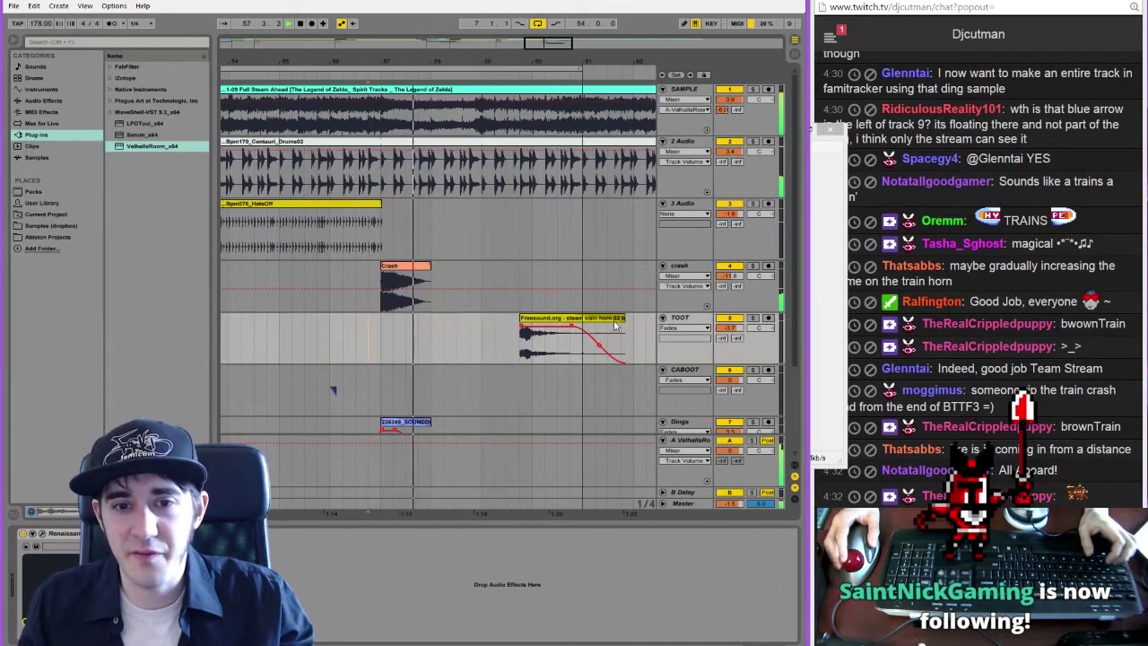
# Shorten the horn clip on the TOOT track and shift it another beat earlier during playback
pyautogui.moveTo(623, 319); pyautogui.dragTo(591, 320)
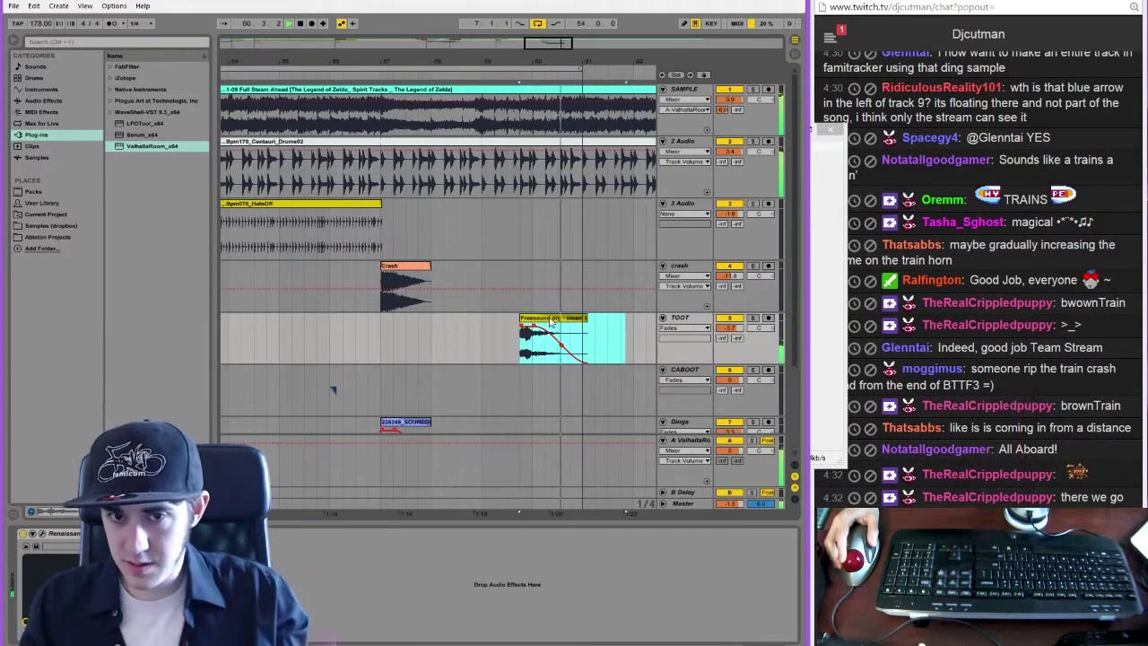
pyautogui.moveTo(590, 325); pyautogui.dragTo(576, 324)
pyautogui.click(294, 369)
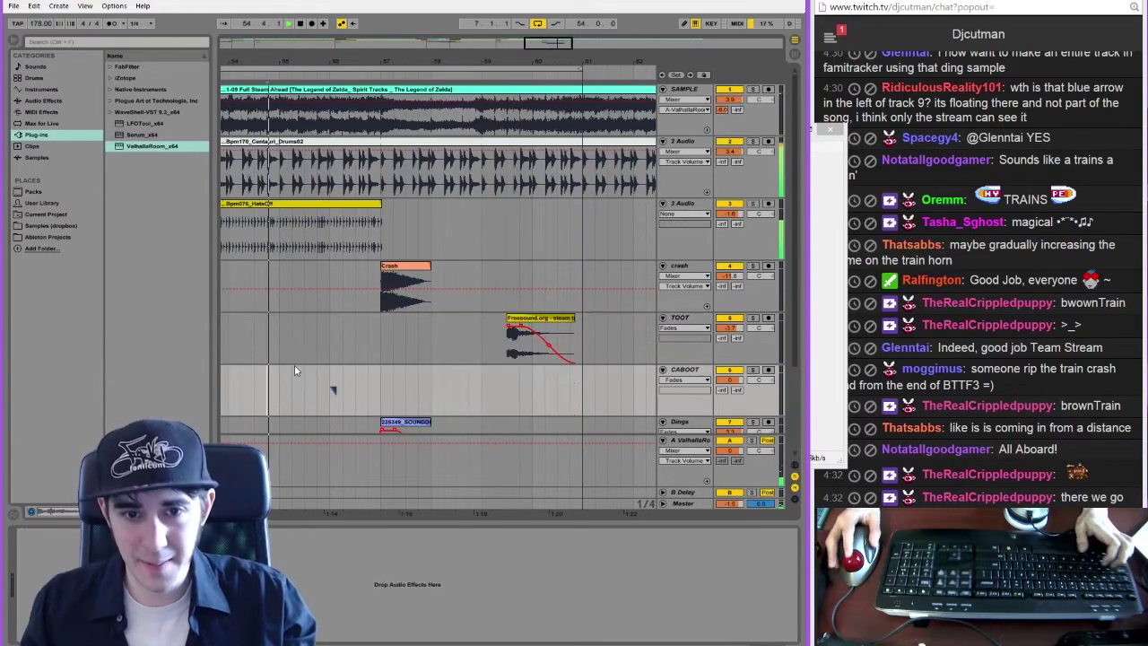
# Paste a second, longer train horn at bar 60 on the TOOT track, overlapping and crossfading with the shortened horn
pyautogui.click(533, 348)
pyautogui.hotkey('ctrl', 'v')
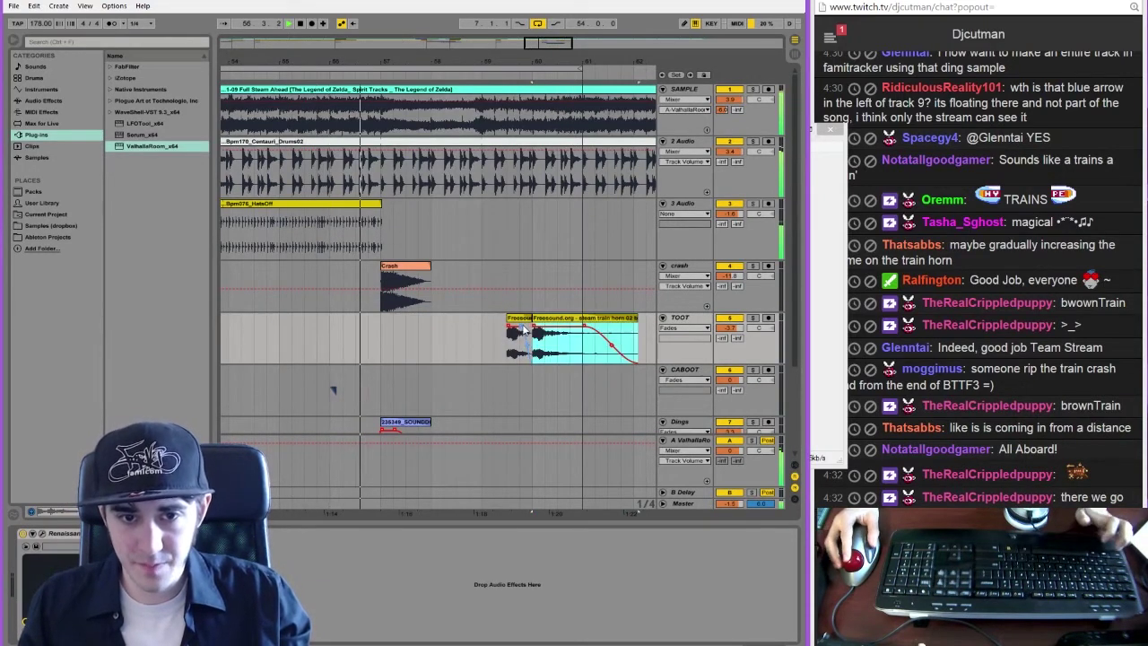
pyautogui.click(538, 332)
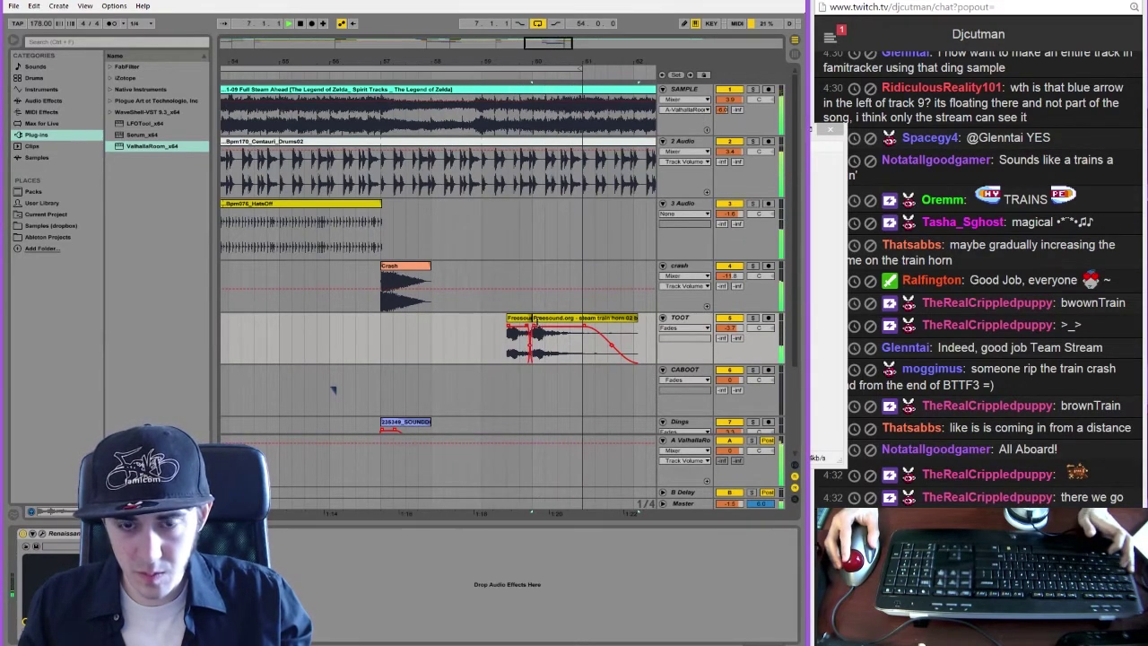
# Enable warping on the second horn clip, stretch its sample with a warp marker, and replay the horn passage
pyautogui.doubleClick(549, 319)
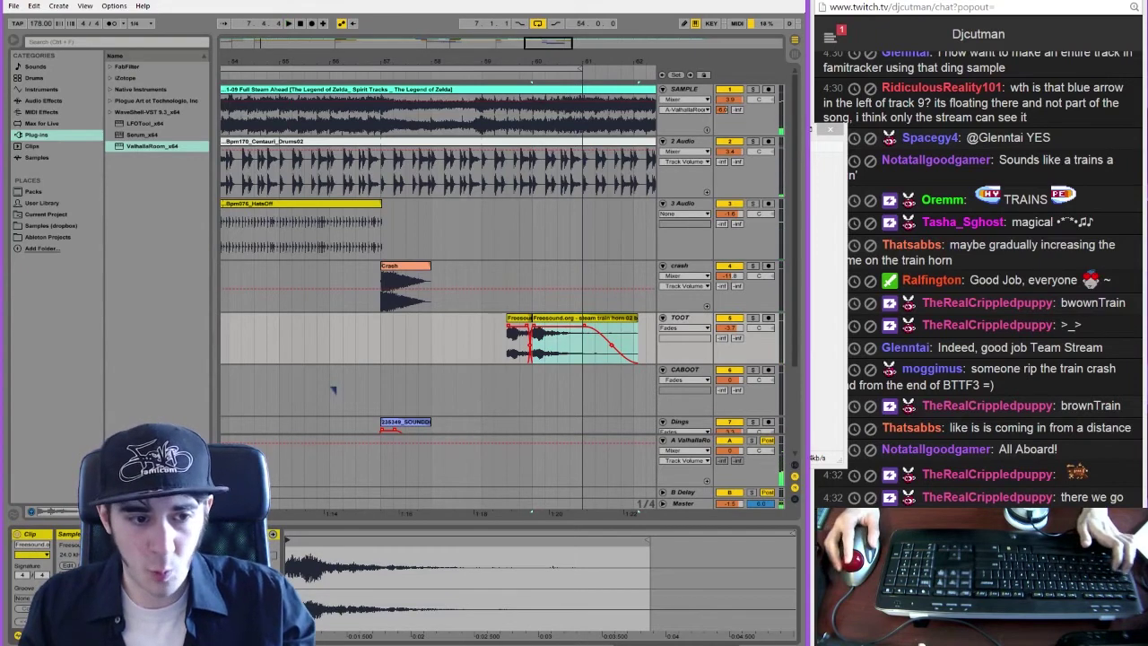
pyautogui.click(135, 546)
pyautogui.doubleClick(646, 560)
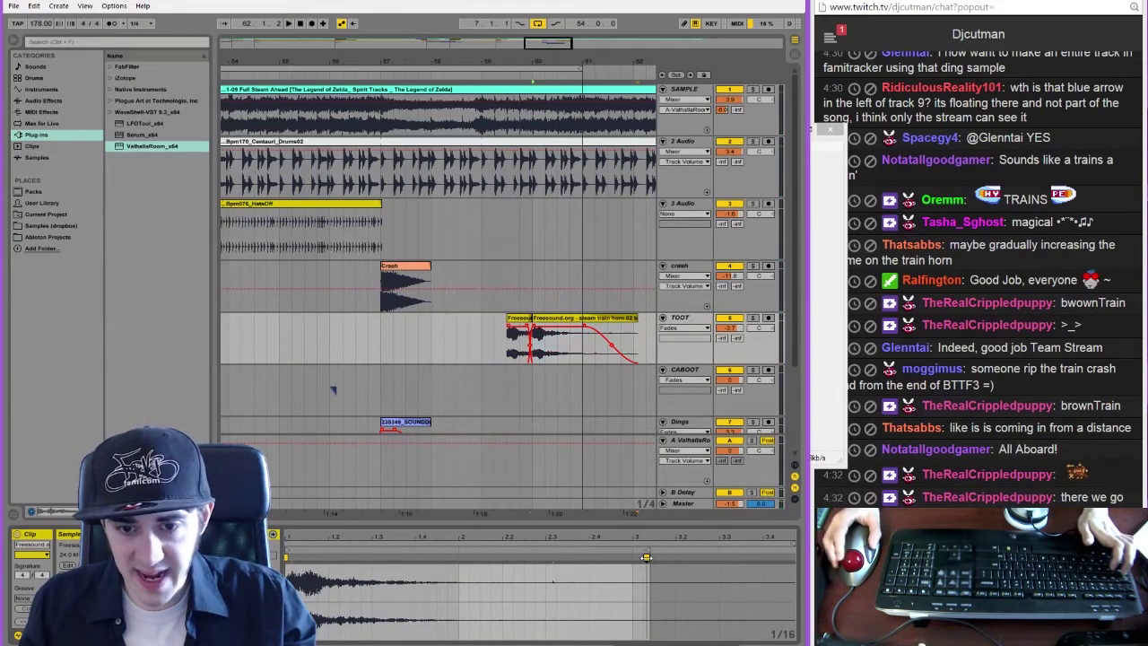
pyautogui.moveTo(645, 560); pyautogui.dragTo(788, 559)
pyautogui.moveTo(687, 537); pyautogui.dragTo(527, 539)
pyautogui.moveTo(388, 550); pyautogui.dragTo(378, 550)
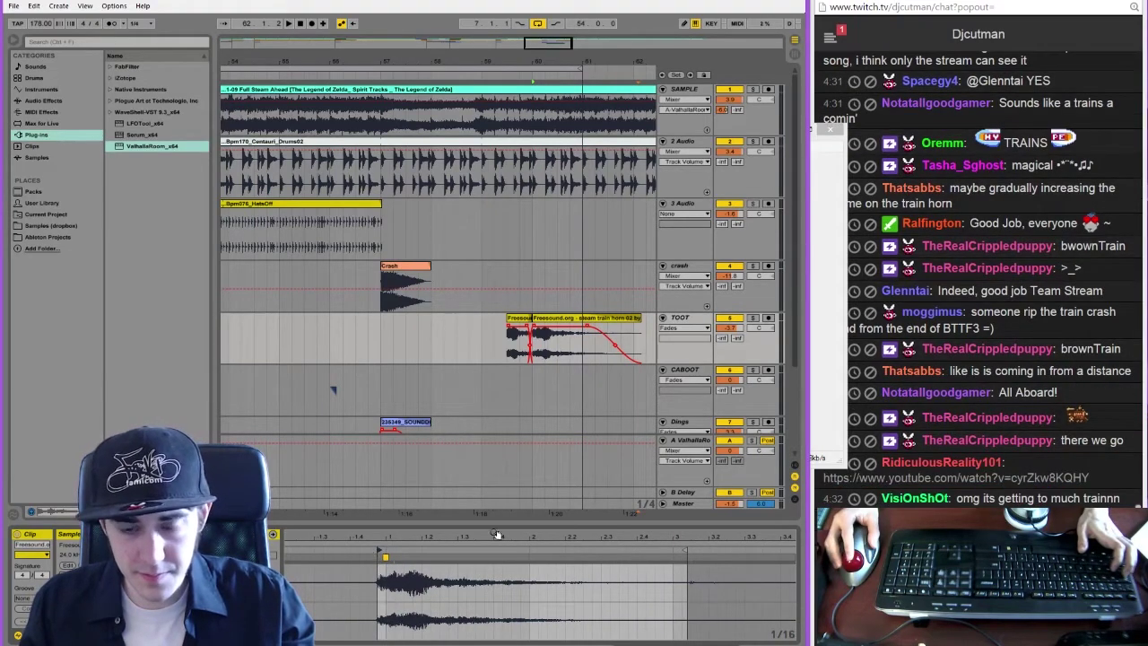
pyautogui.moveTo(752, 539)
pyautogui.mouseDown()
pyautogui.moveTo(685, 541)
pyautogui.moveTo(800, 554)
pyautogui.moveTo(696, 531)
pyautogui.mouseUp()
pyautogui.press('space')
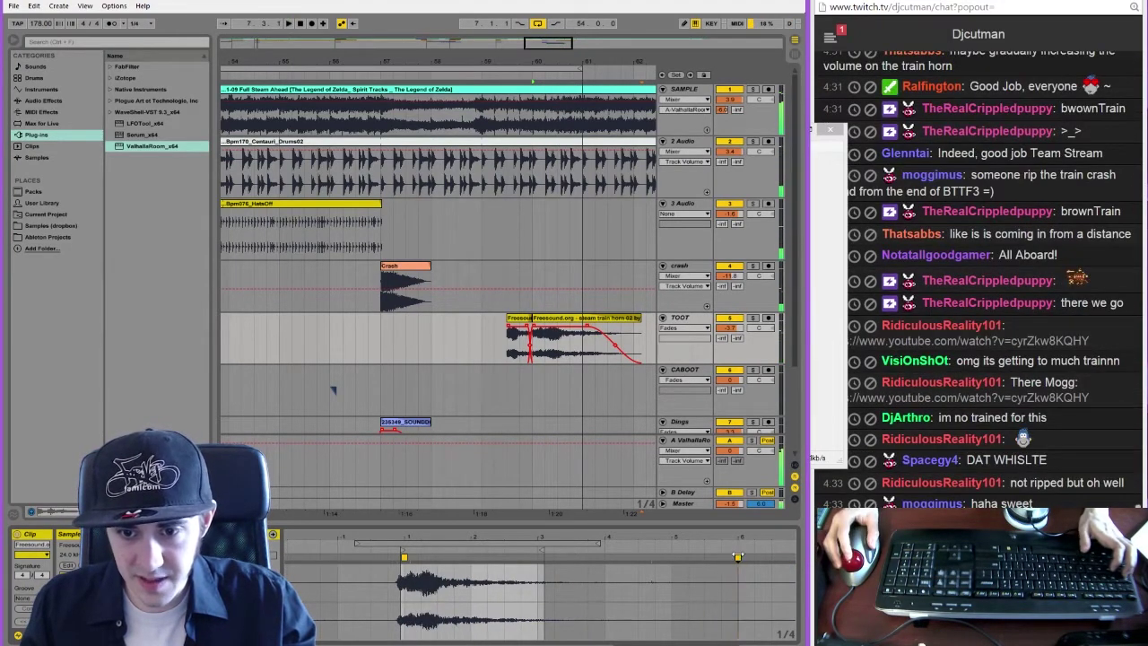
pyautogui.click(469, 335)
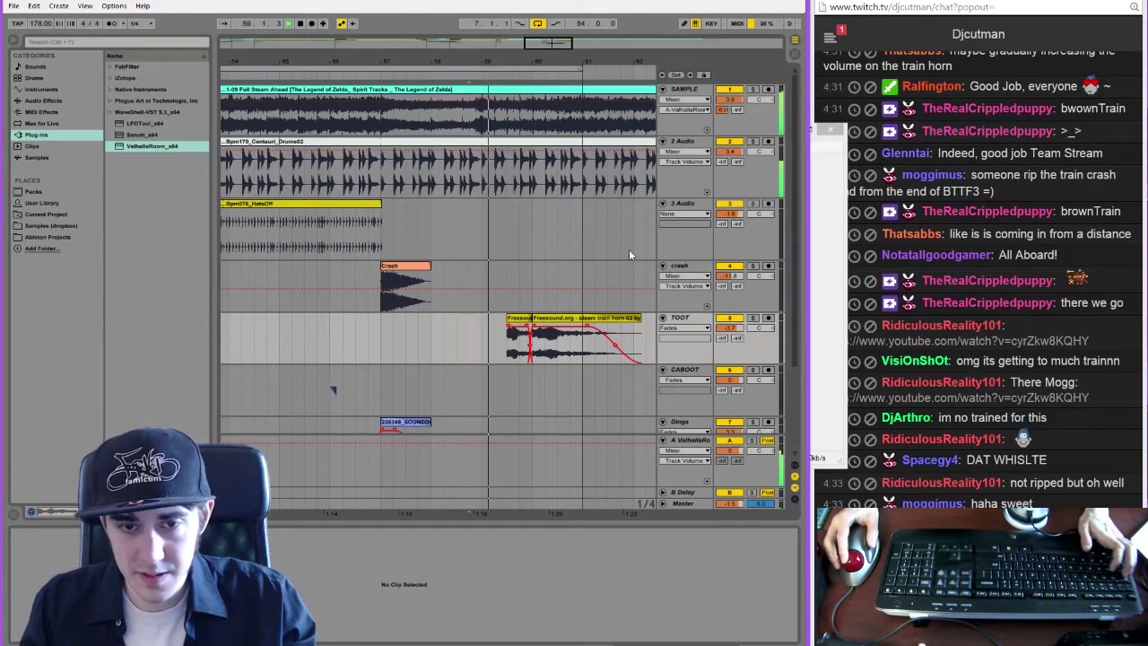
# Enable warping on the first horn clip and stretch its sample with a warp marker, comparing it with the second horn's warping
pyautogui.moveTo(551, 45); pyautogui.dragTo(563, 206)
pyautogui.click(542, 321)
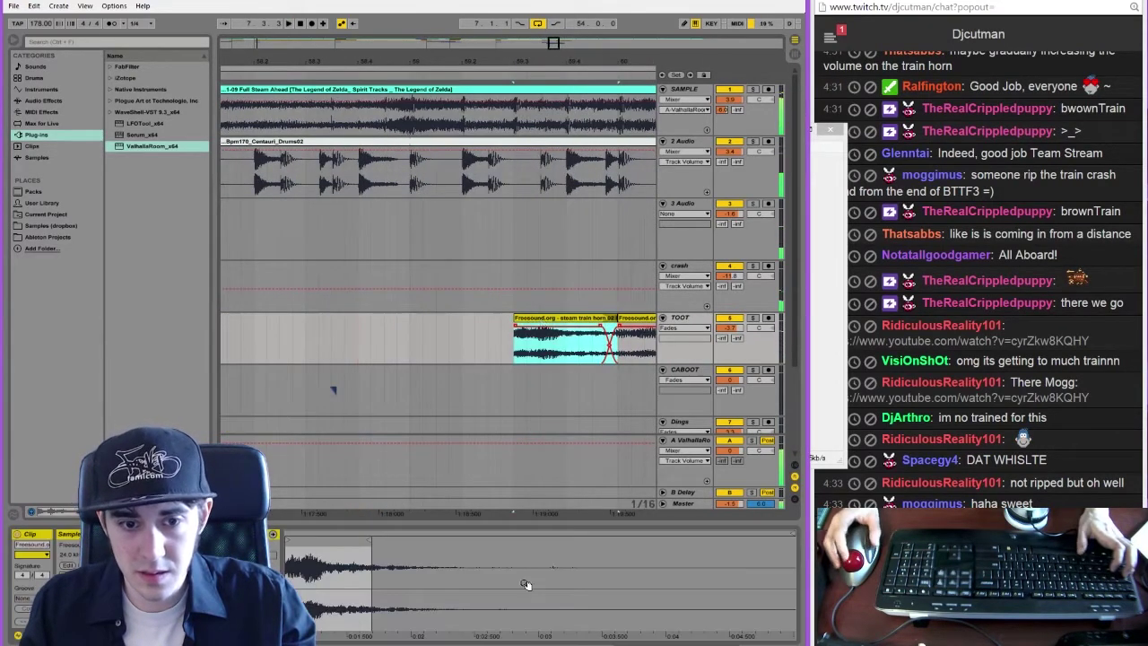
pyautogui.click(142, 546)
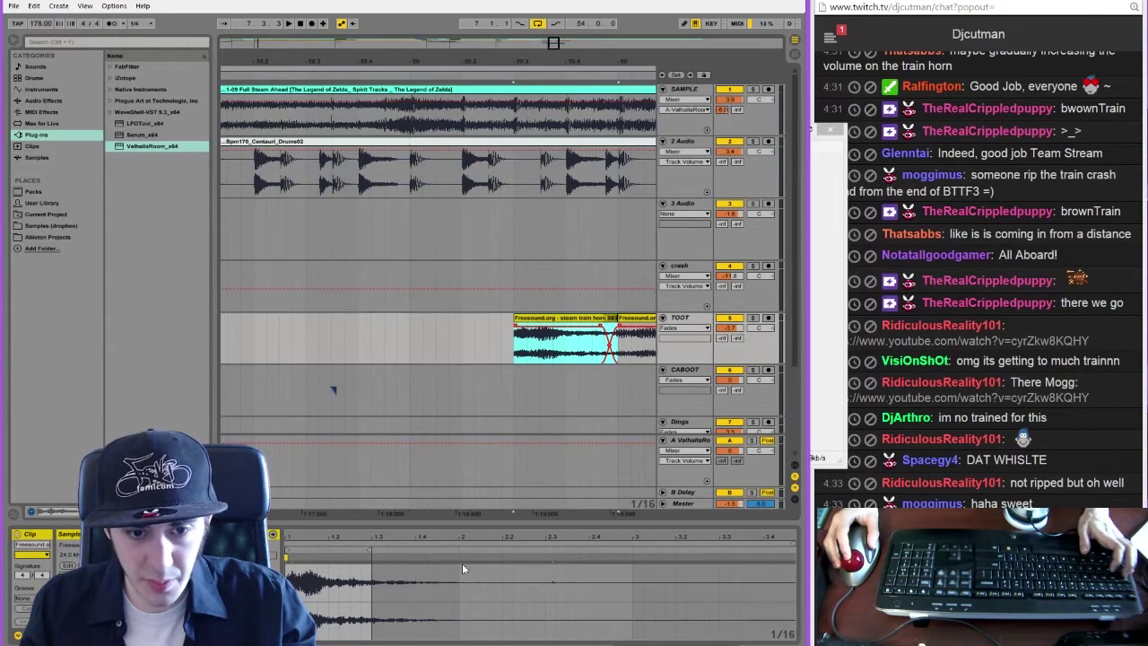
pyautogui.doubleClick(471, 560)
pyautogui.moveTo(470, 559); pyautogui.dragTo(504, 559)
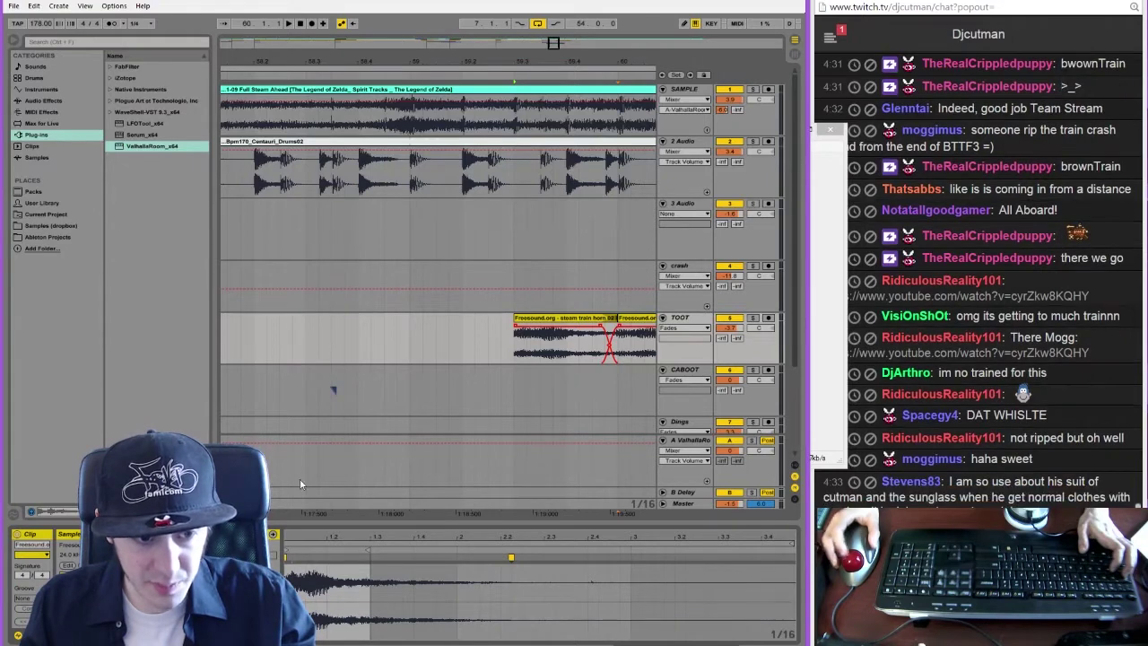
pyautogui.click(619, 350)
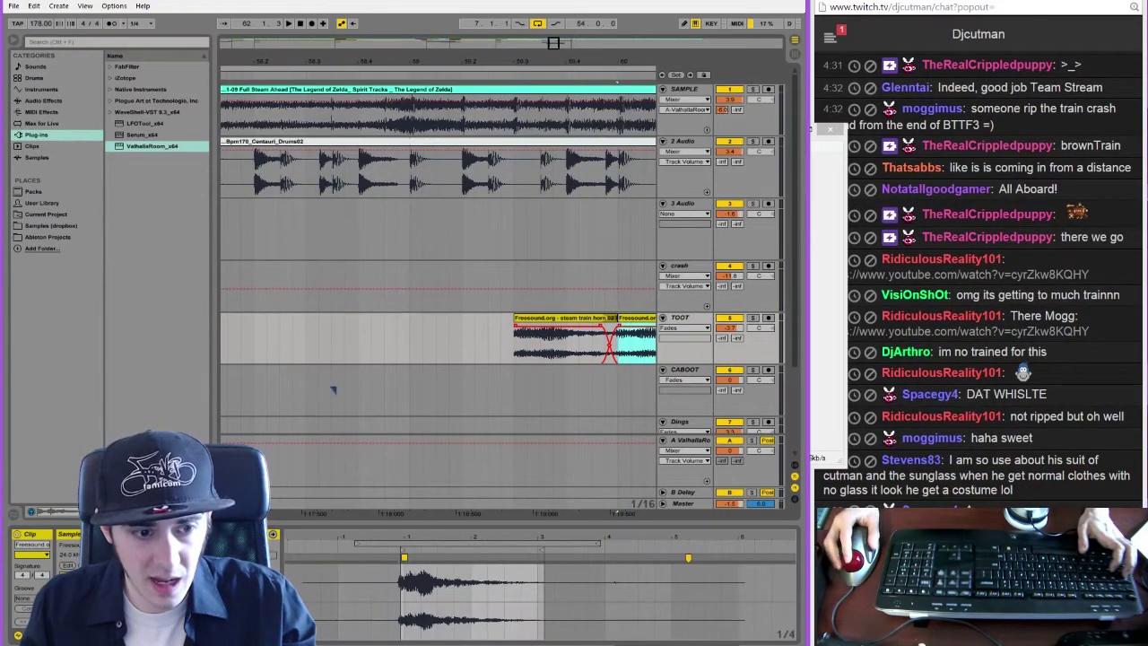
# Extend the start of the first horn clip slightly earlier and replay the passage leading into the horns
pyautogui.click(434, 397)
pyautogui.press('space')
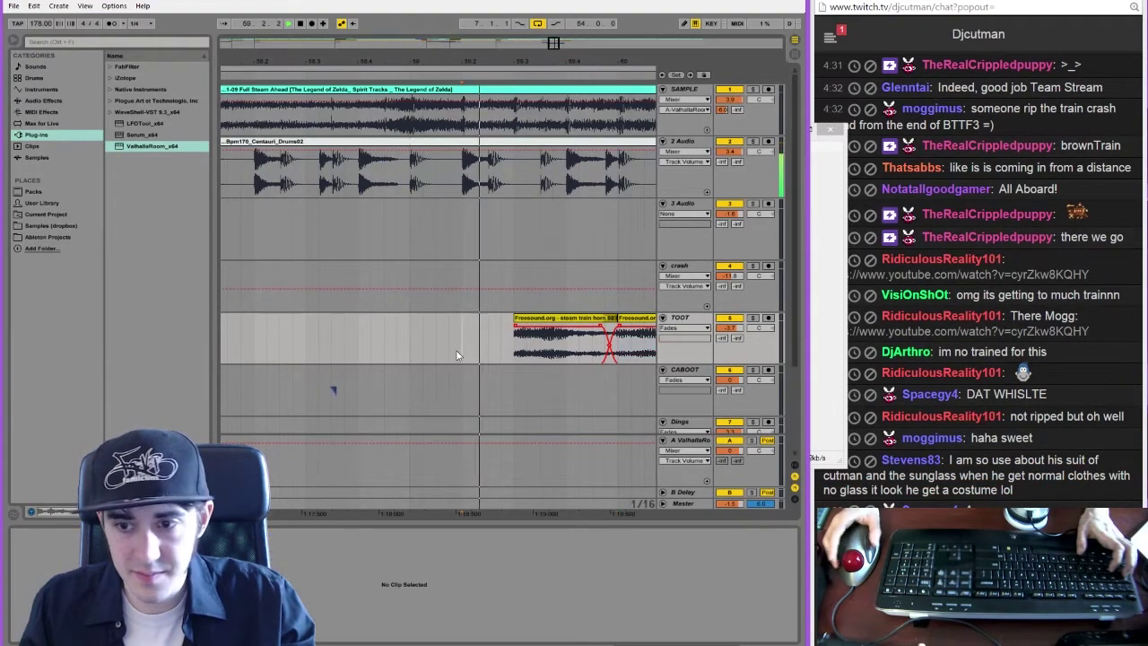
pyautogui.moveTo(517, 316); pyautogui.dragTo(487, 317)
pyautogui.click(379, 348)
pyautogui.press('space')
pyautogui.press('space')
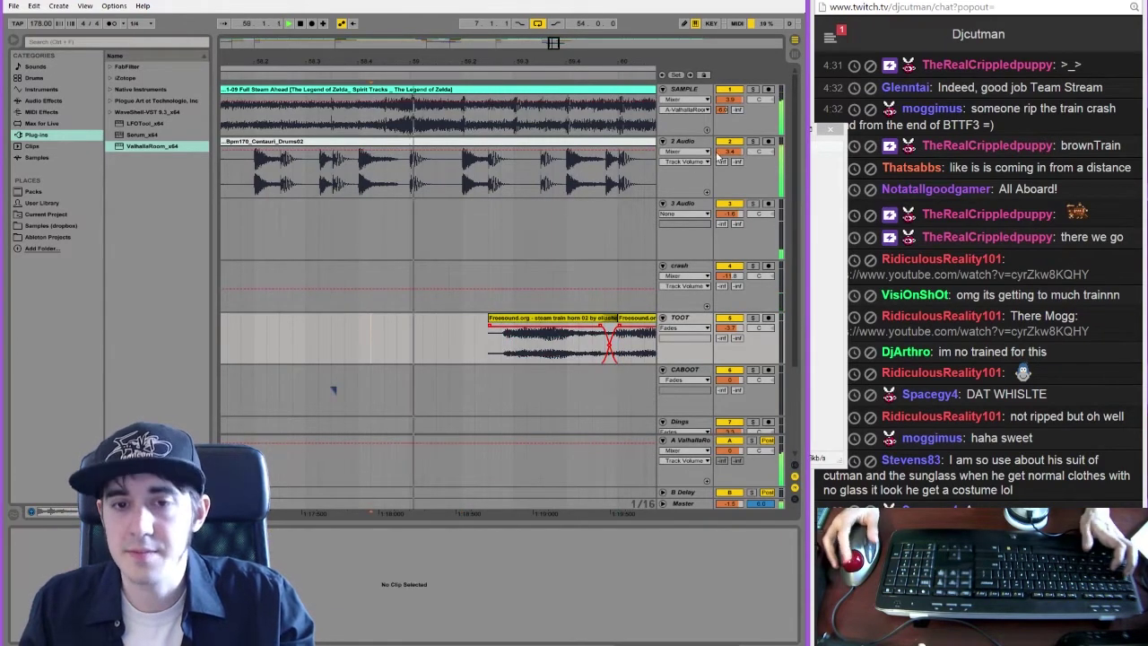
# Listen from before the bar 57 crash through both horns and the loop restart
pyautogui.moveTo(487, 61); pyautogui.dragTo(467, 14)
pyautogui.press('space')
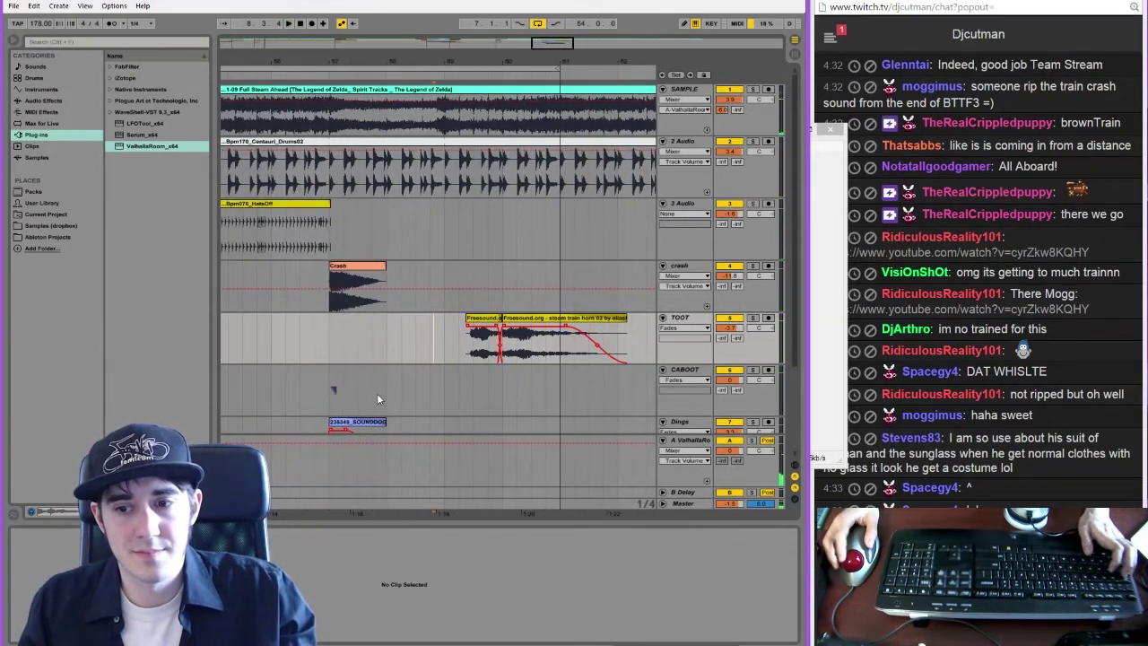
pyautogui.click(238, 335)
pyautogui.press('space')
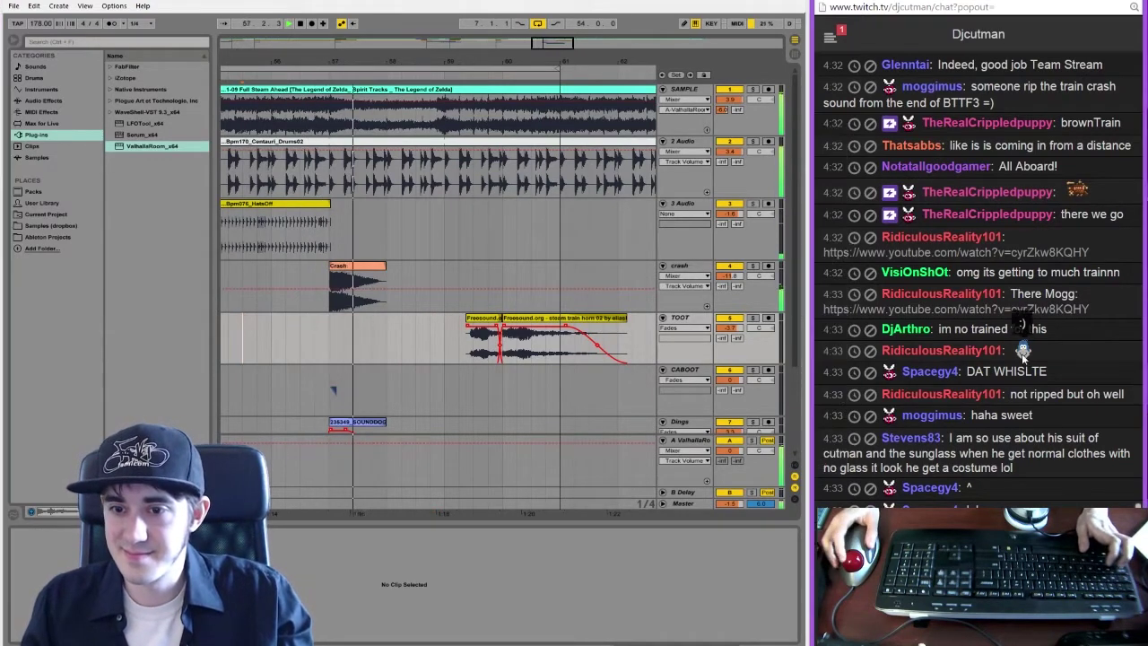
pyautogui.click(443, 391)
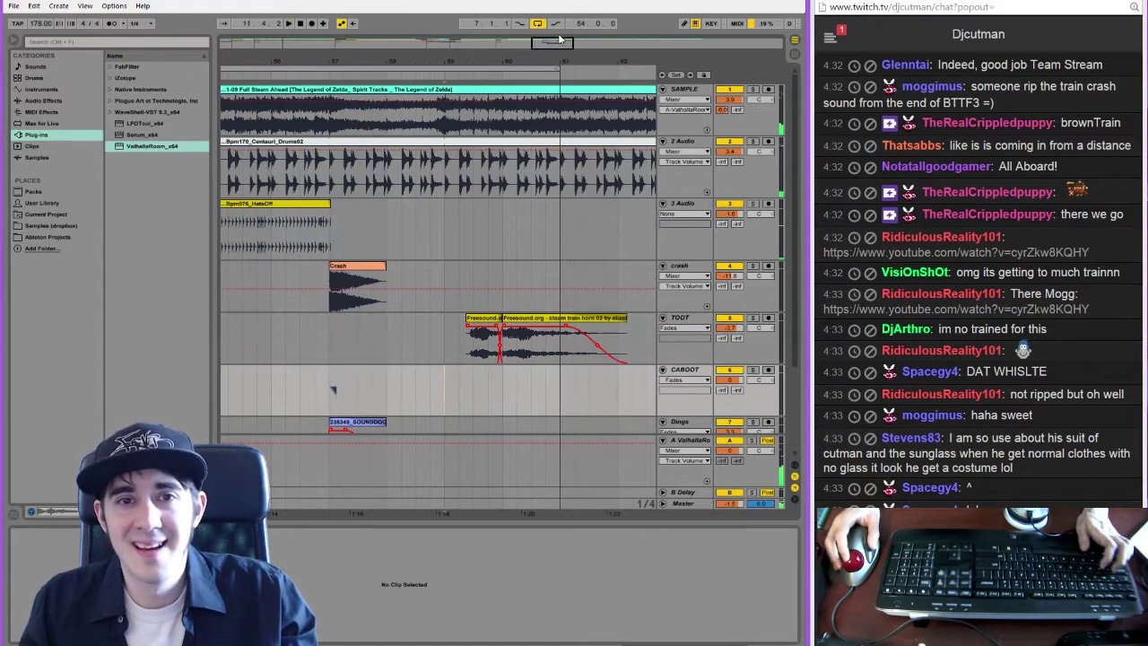
# Trim the start of the first horn clip on the TOOT track to where the horn sound begins
pyautogui.moveTo(558, 43); pyautogui.dragTo(556, 83)
pyautogui.click(429, 320)
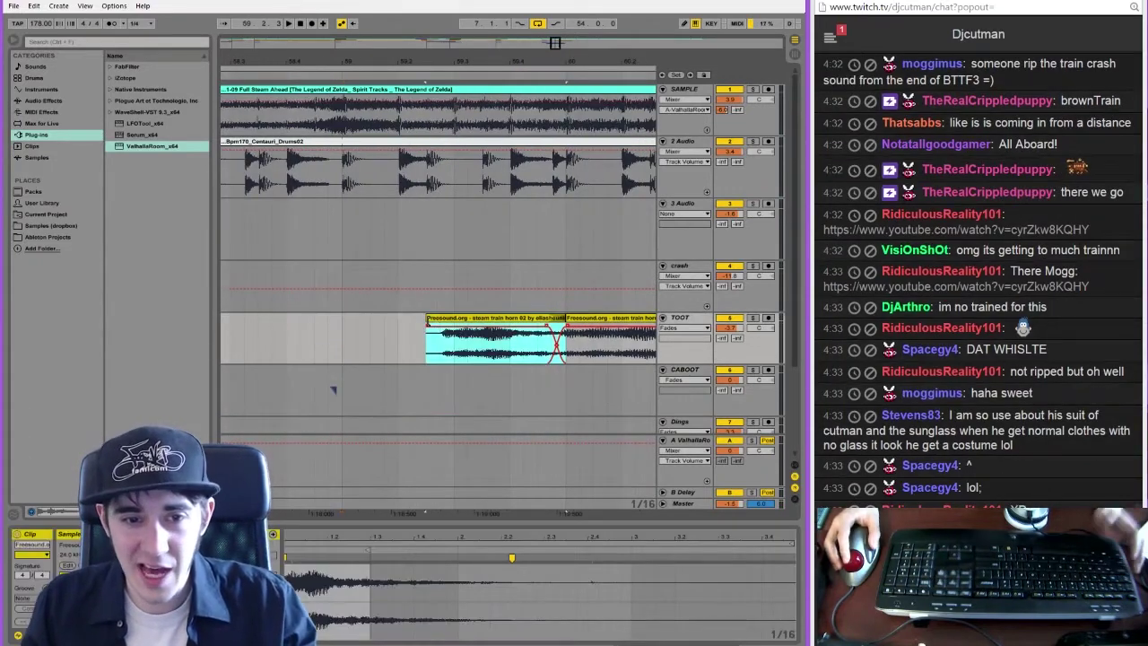
pyautogui.moveTo(428, 320); pyautogui.dragTo(437, 321)
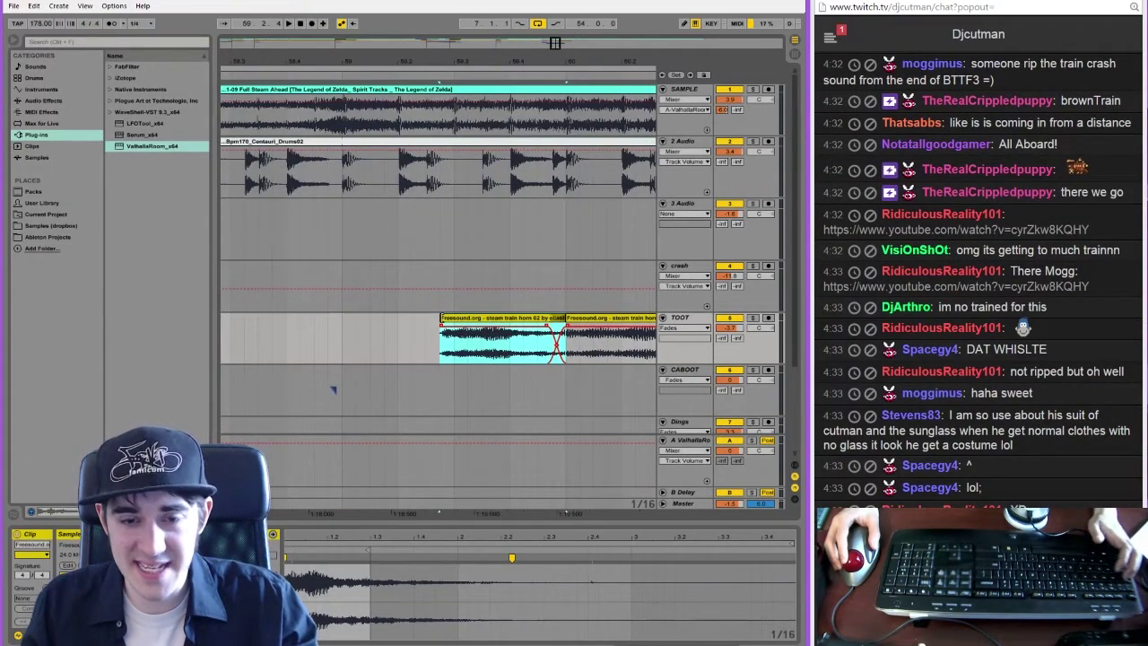
# Try to set the first horn clip's sample start slightly later in its waveform
pyautogui.moveTo(297, 533); pyautogui.dragTo(434, 596)
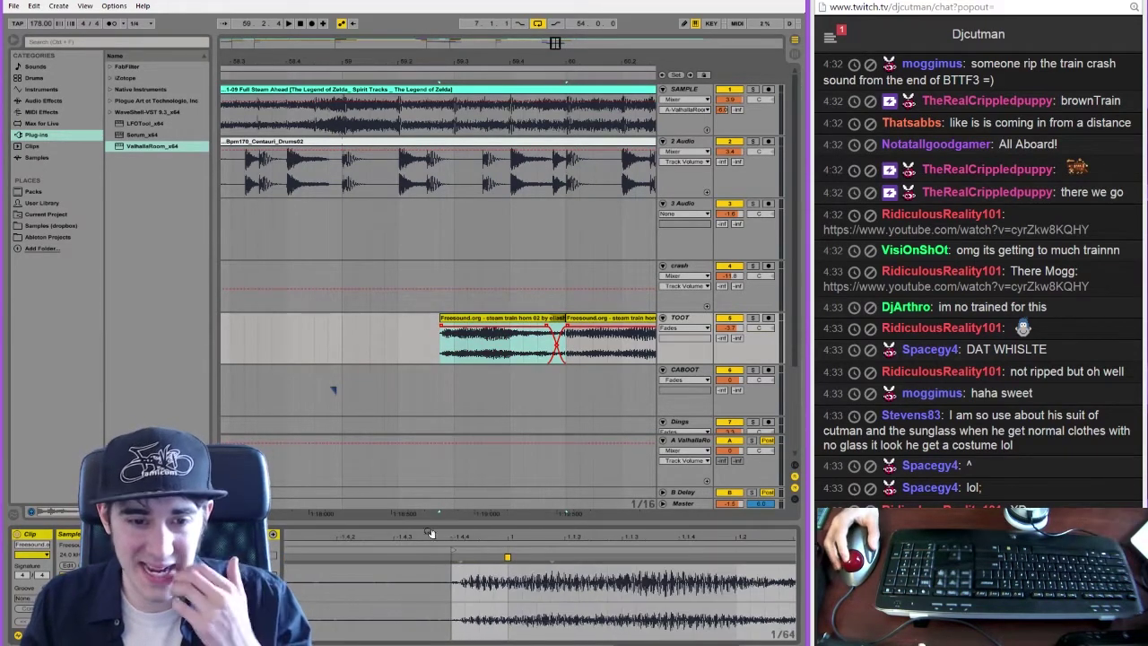
pyautogui.moveTo(451, 549); pyautogui.dragTo(473, 549)
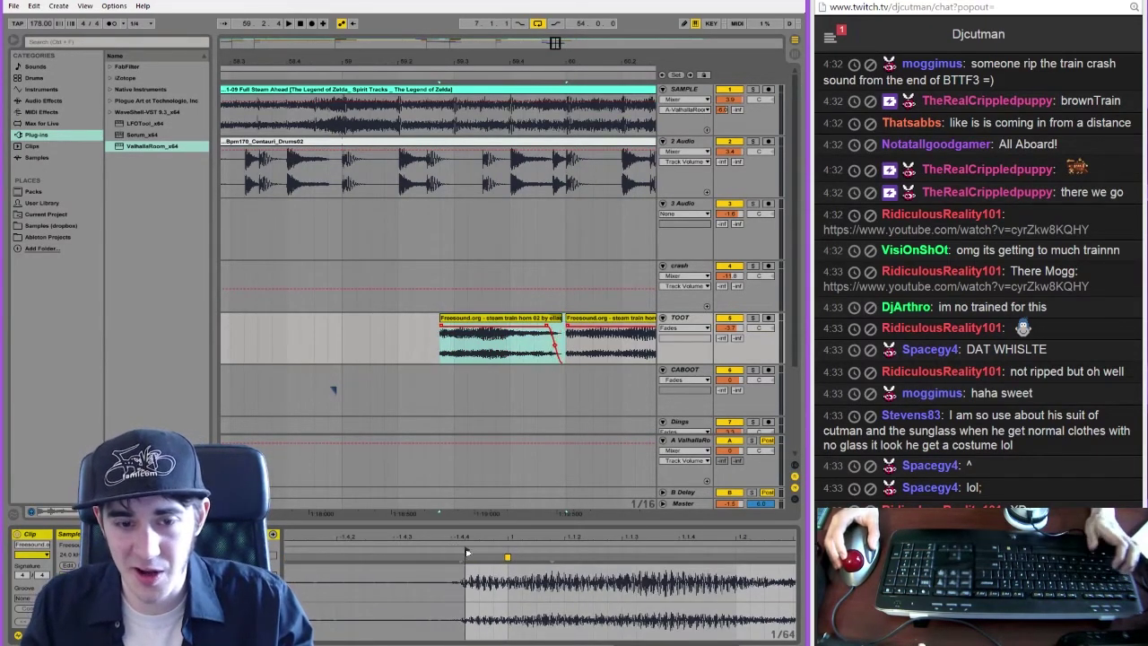
pyautogui.hotkey('ctrl', 'z')
# Shift the first horn clip slightly later and pull its crossfade with the second horn back to just before bar 60
pyautogui.moveTo(472, 319); pyautogui.dragTo(490, 319)
pyautogui.click(389, 343)
pyautogui.click(551, 328)
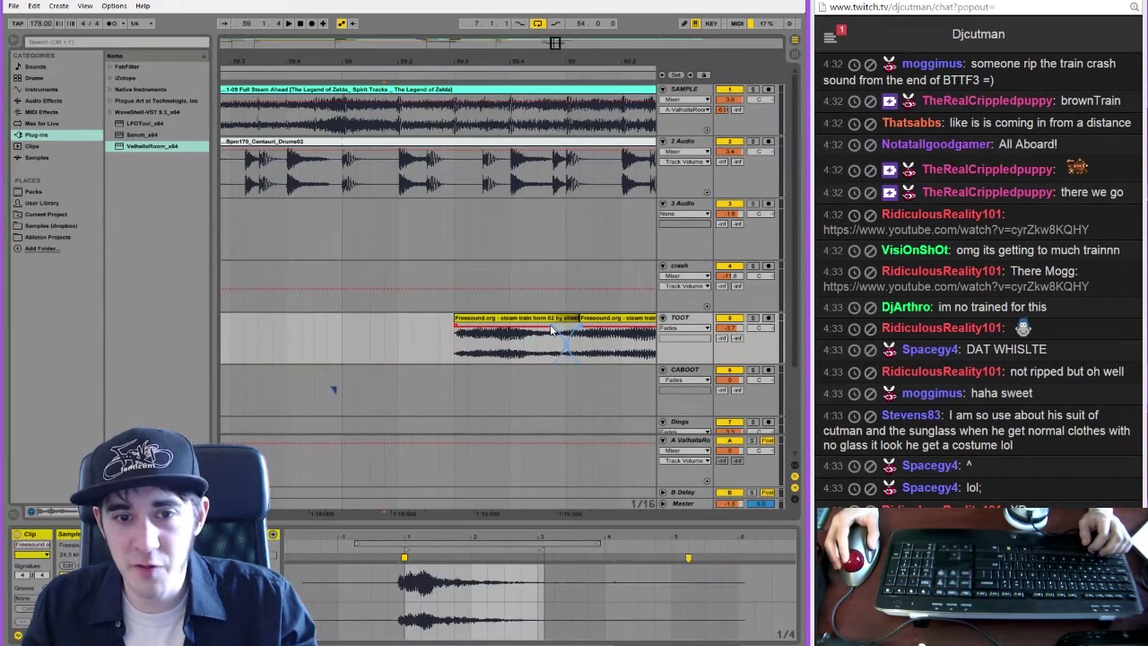
pyautogui.moveTo(581, 331); pyautogui.dragTo(569, 331)
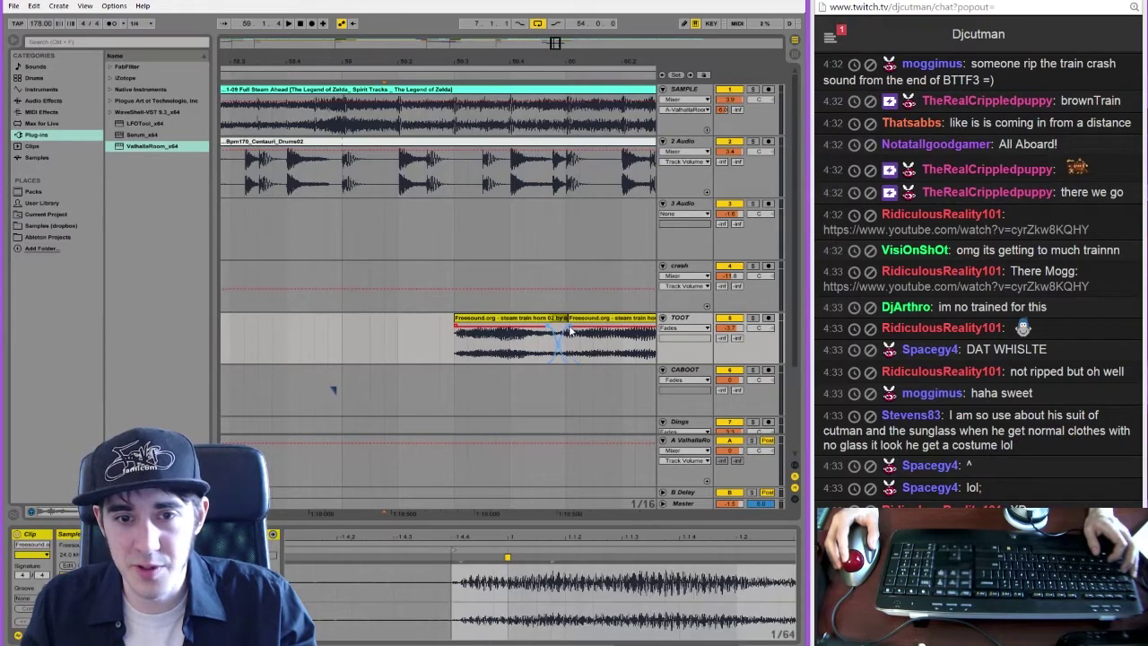
pyautogui.click(349, 345)
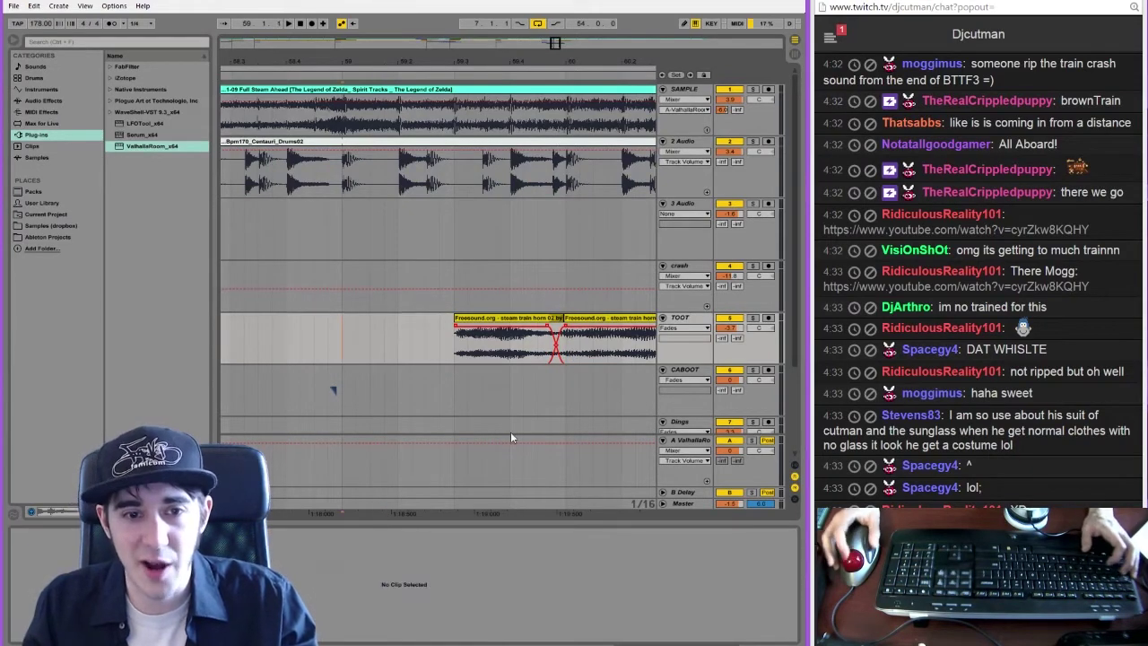
# Add a short fade-in to the first horn clip and replay the double horn in the arrangement
pyautogui.click(456, 332)
pyautogui.click(301, 341)
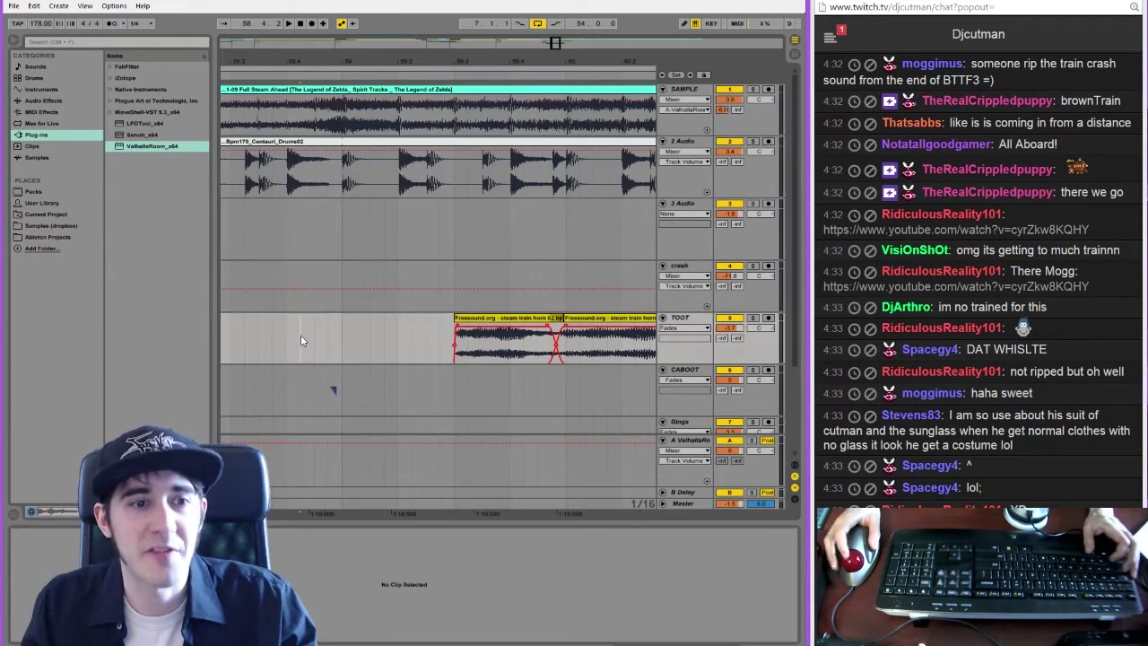
pyautogui.moveTo(565, 58); pyautogui.dragTo(511, 25)
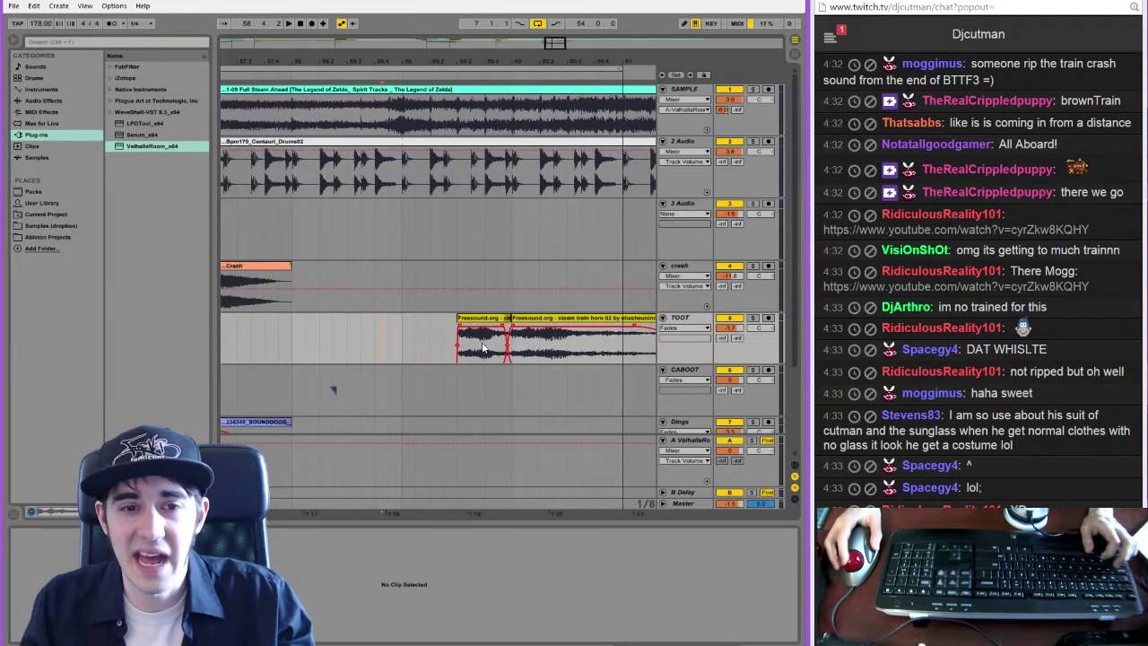
pyautogui.press('space')
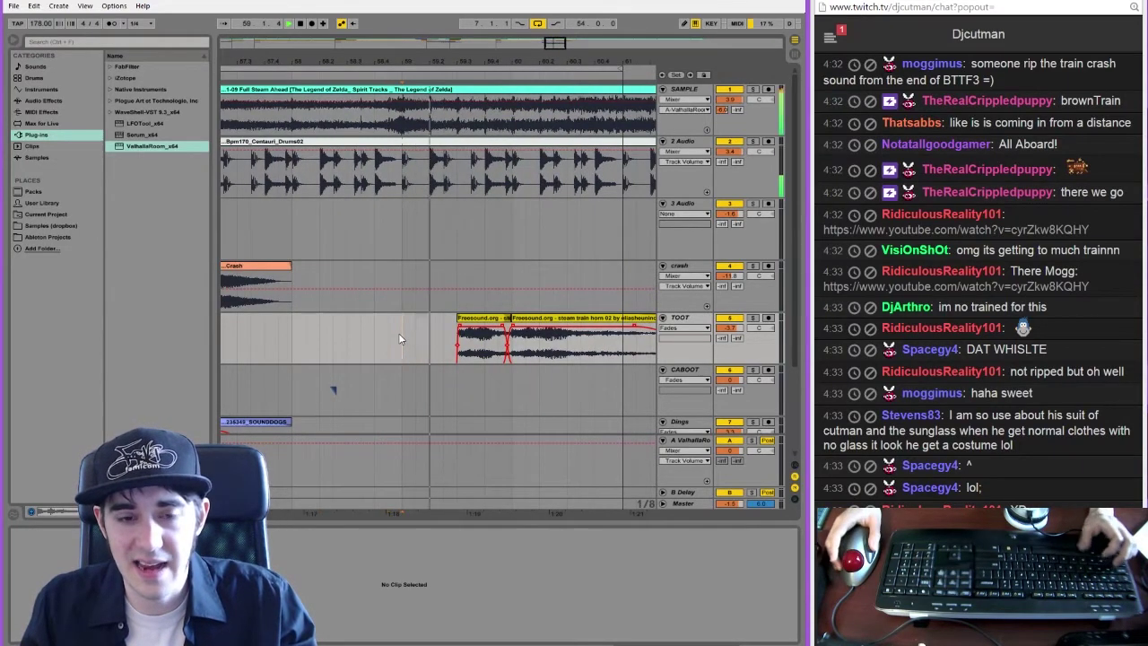
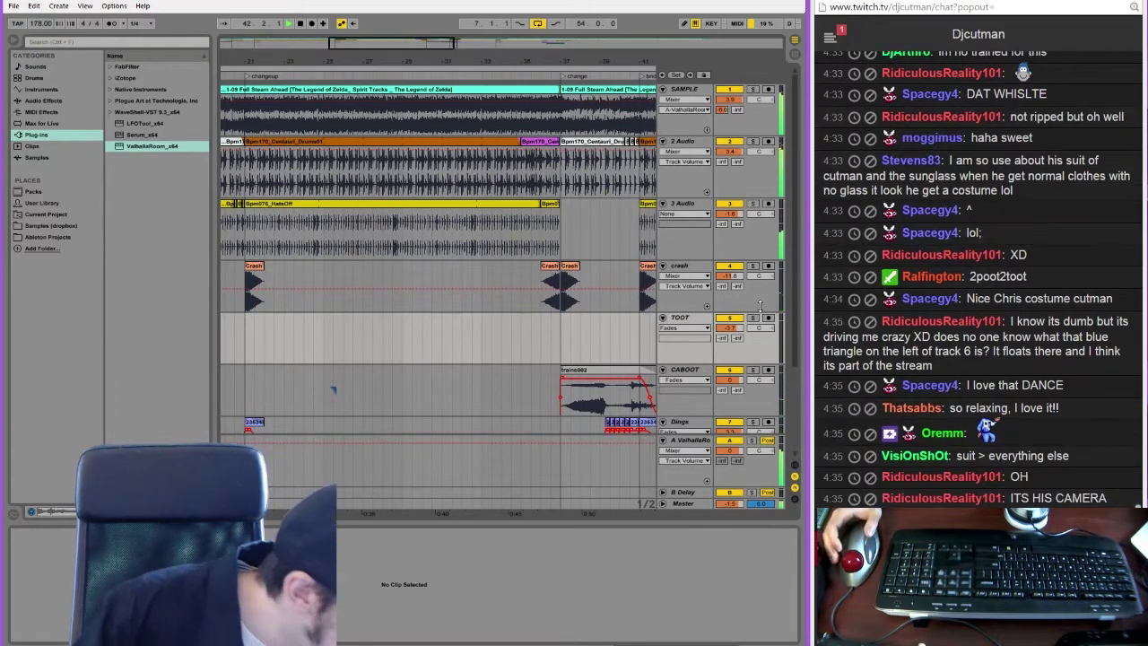
# Stop playback and bring the whole song arrangement into view
pyautogui.press('space')
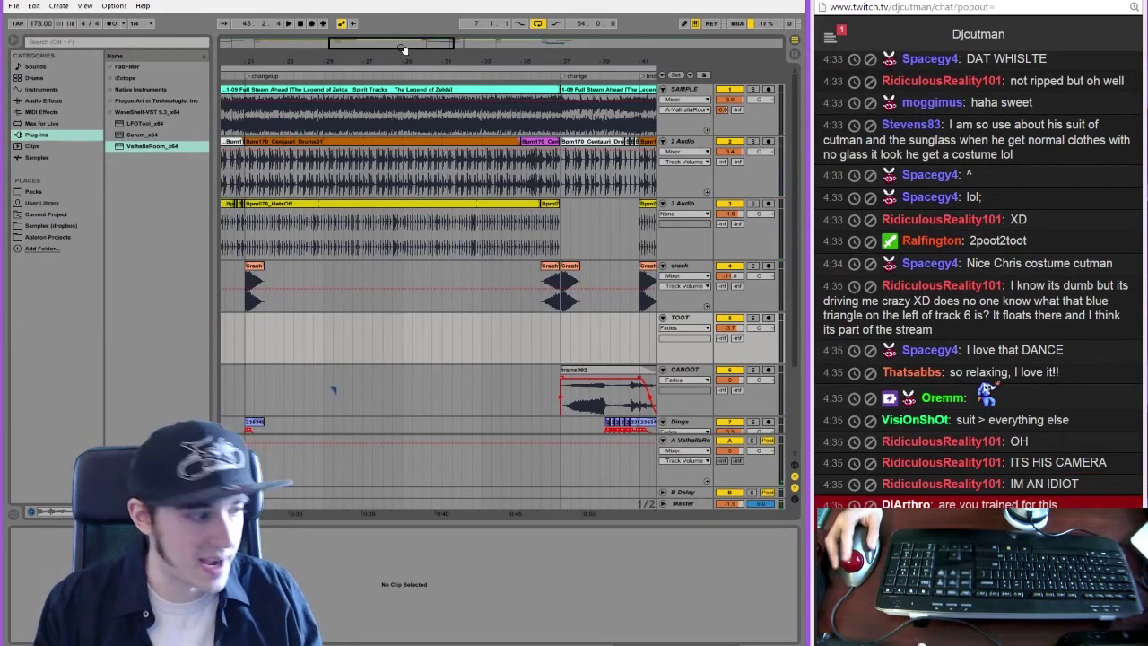
pyautogui.moveTo(394, 61); pyautogui.dragTo(538, 11)
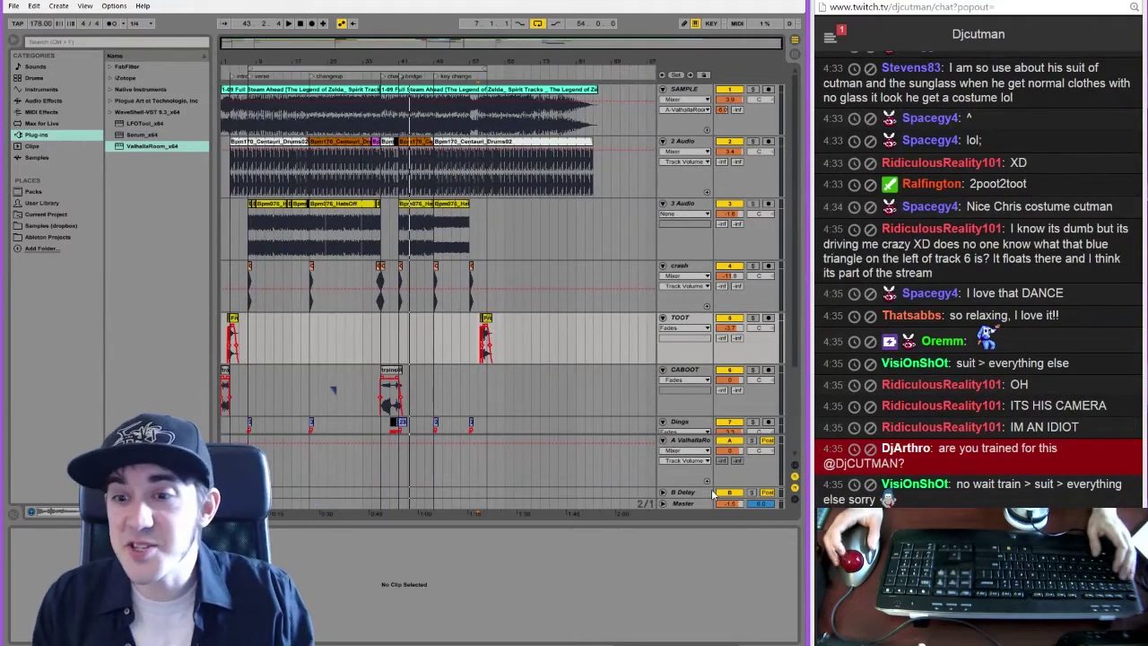
# Switch to Open Broadcaster Software, crop the webcam source's right edge and shift the Monitor Capture slightly upward in the scene
pyautogui.hotkey('alt', 'Tab')
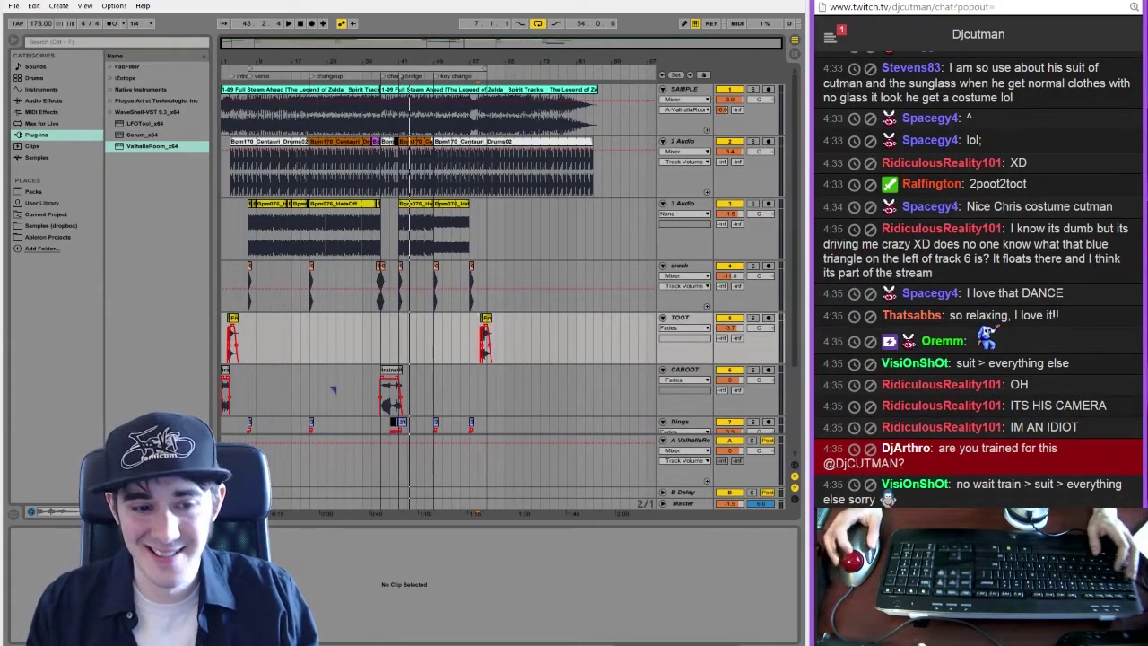
pyautogui.hotkey('alt', 'Tab')
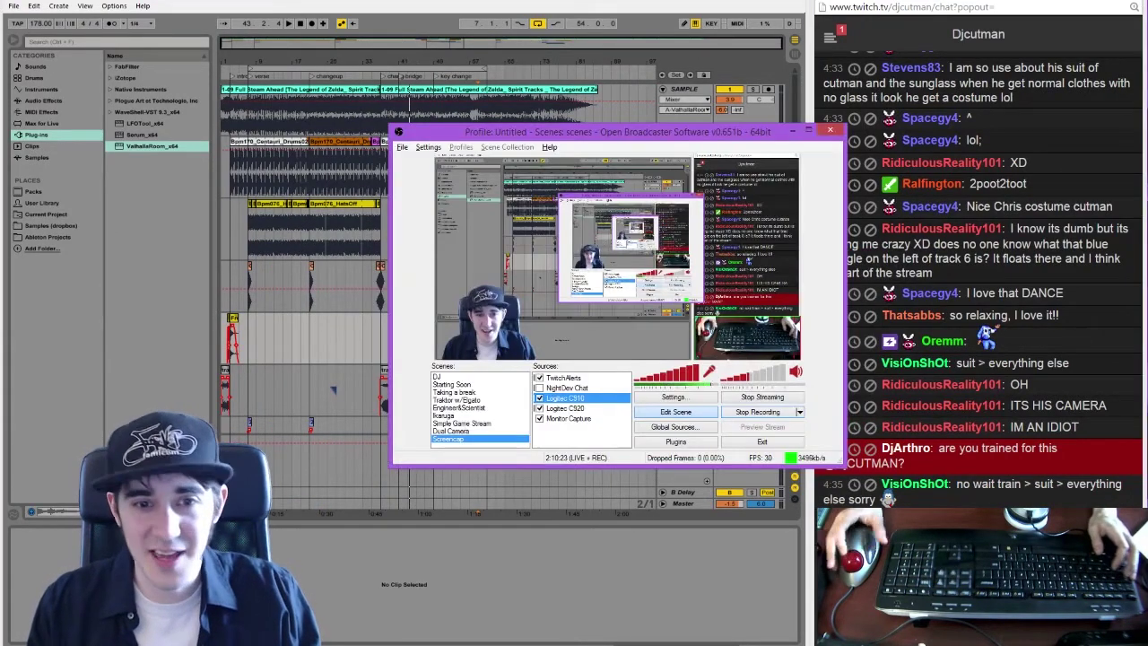
pyautogui.click(492, 343)
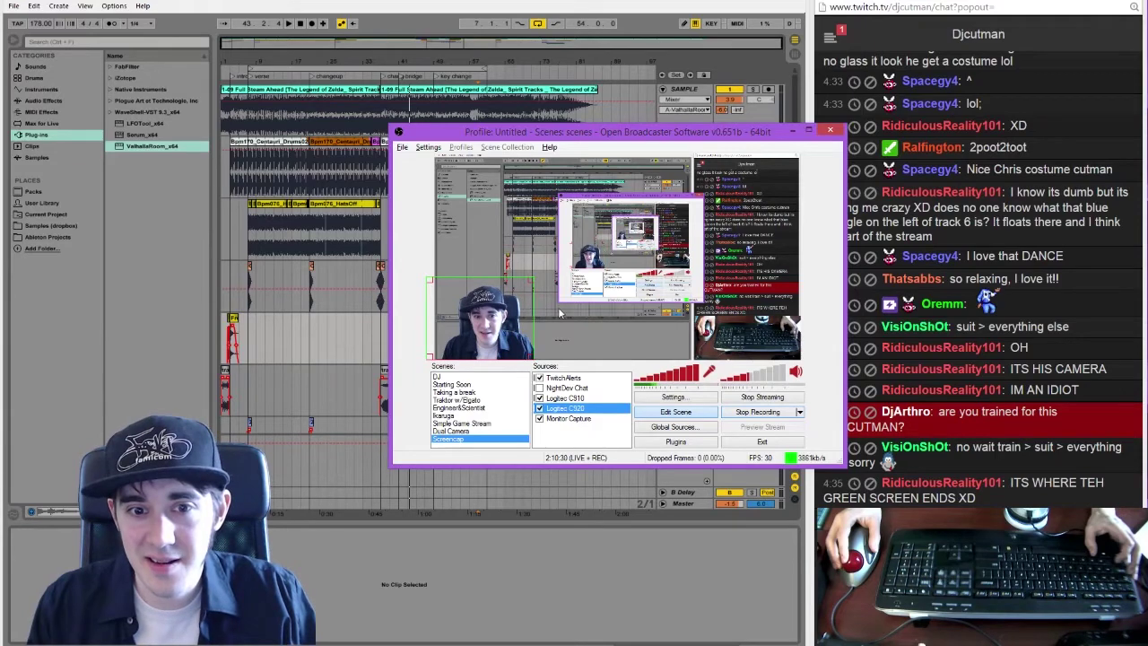
pyautogui.click(590, 345)
pyautogui.click(666, 417)
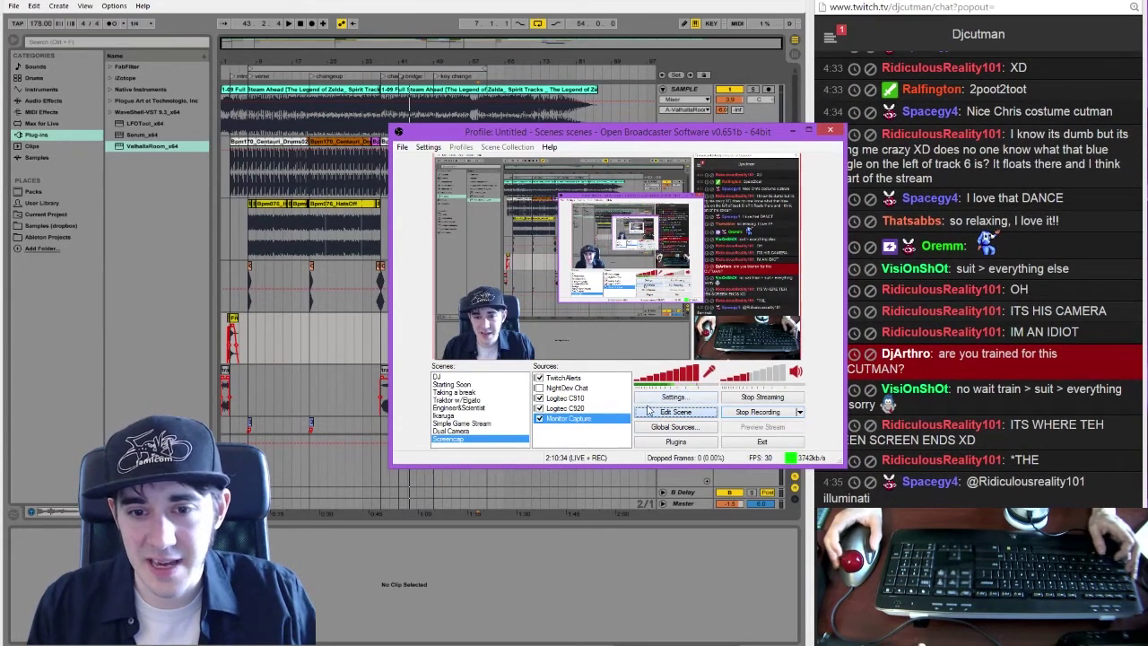
pyautogui.click(650, 410)
pyautogui.moveTo(490, 312)
pyautogui.mouseDown()
pyautogui.moveTo(607, 231)
pyautogui.moveTo(499, 318)
pyautogui.moveTo(490, 309)
pyautogui.mouseUp()
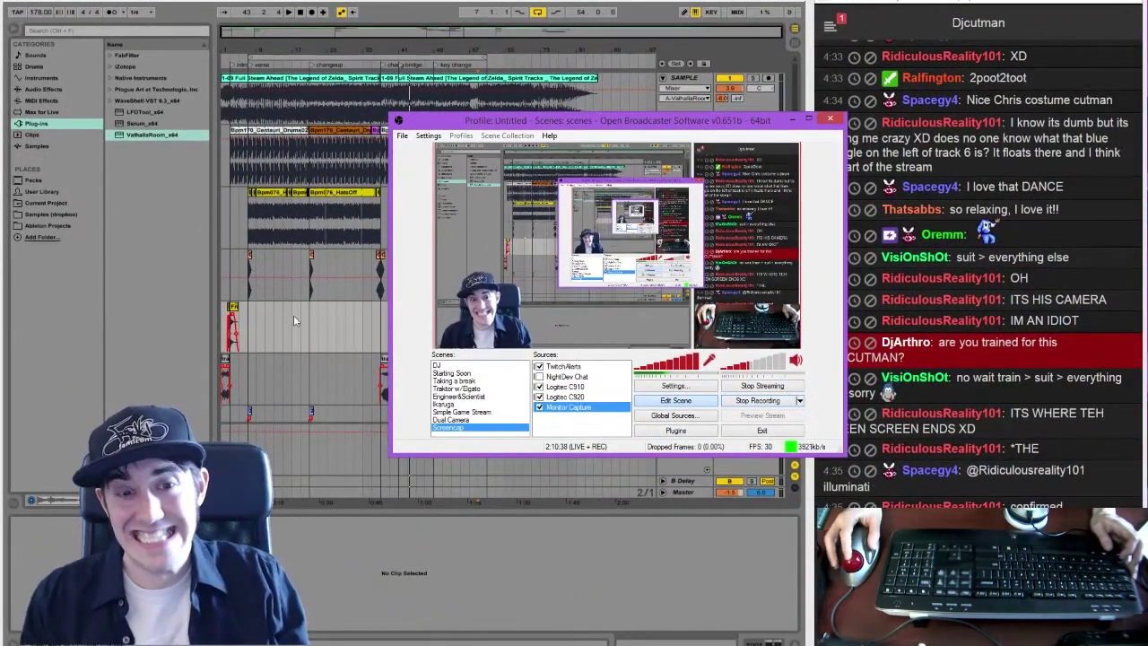
pyautogui.click(656, 403)
pyautogui.click(463, 593)
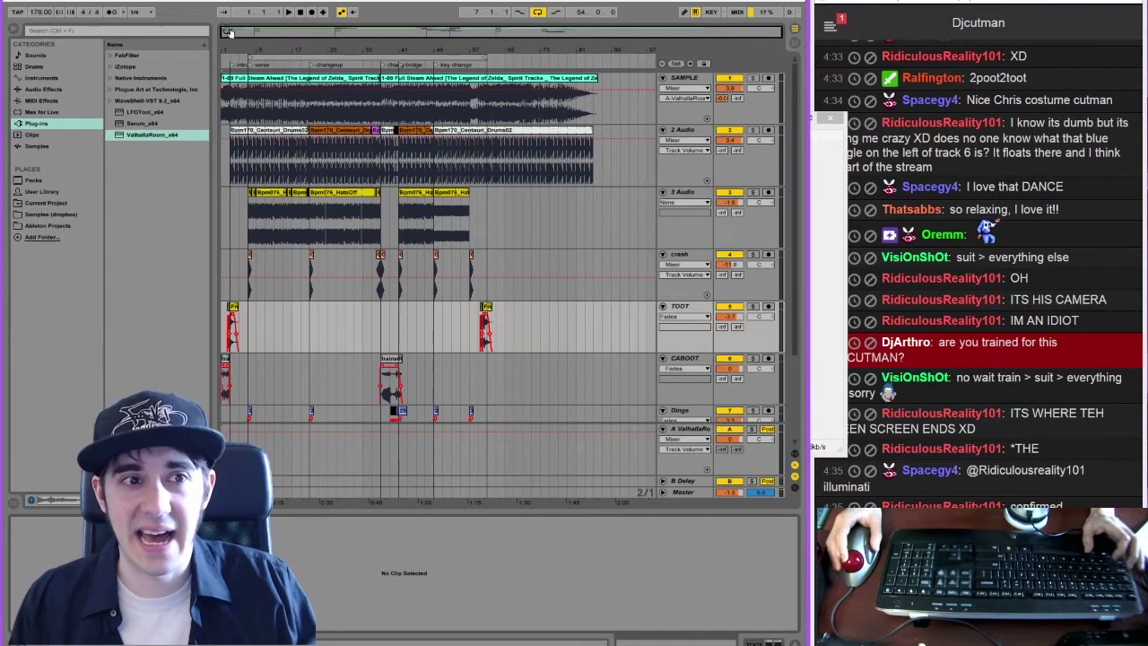
pyautogui.moveTo(228, 33); pyautogui.dragTo(230, 79)
pyautogui.click(895, 281)
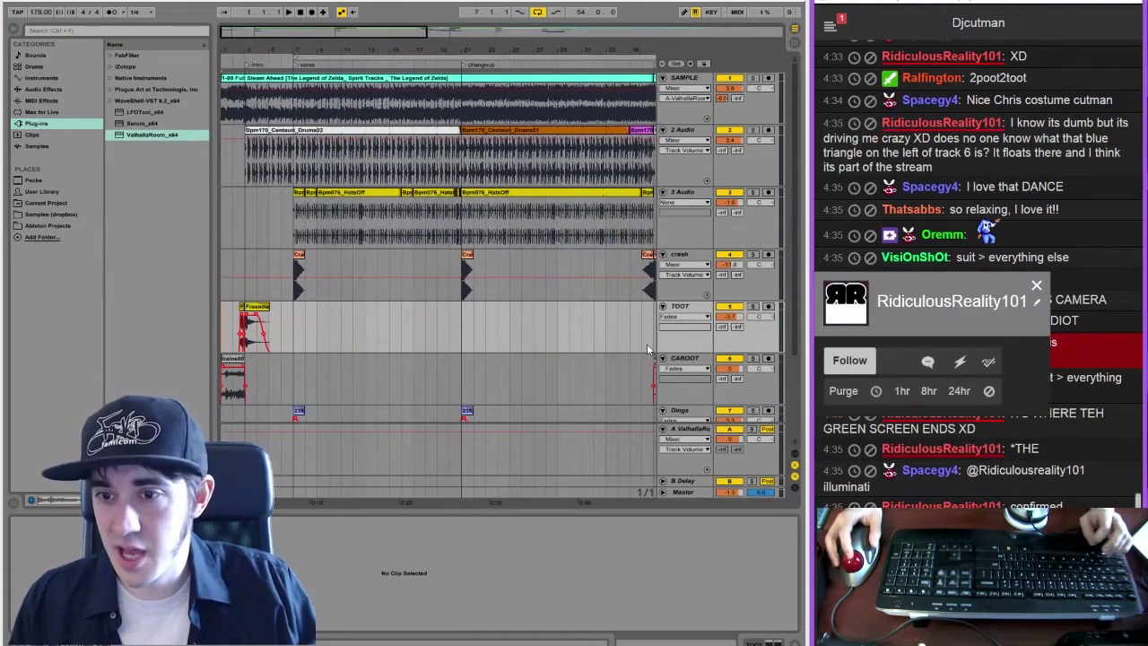
pyautogui.click(1036, 286)
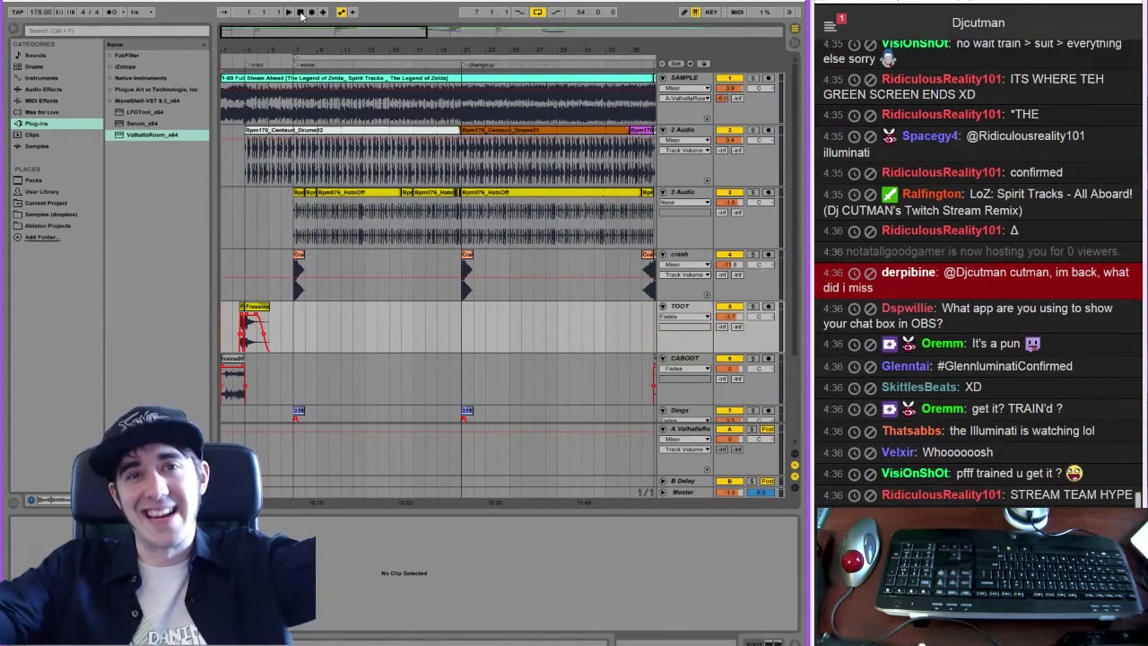
# Solo the TOOT track, play the double horn at the song's start, and remove the solo
pyautogui.click(254, 324)
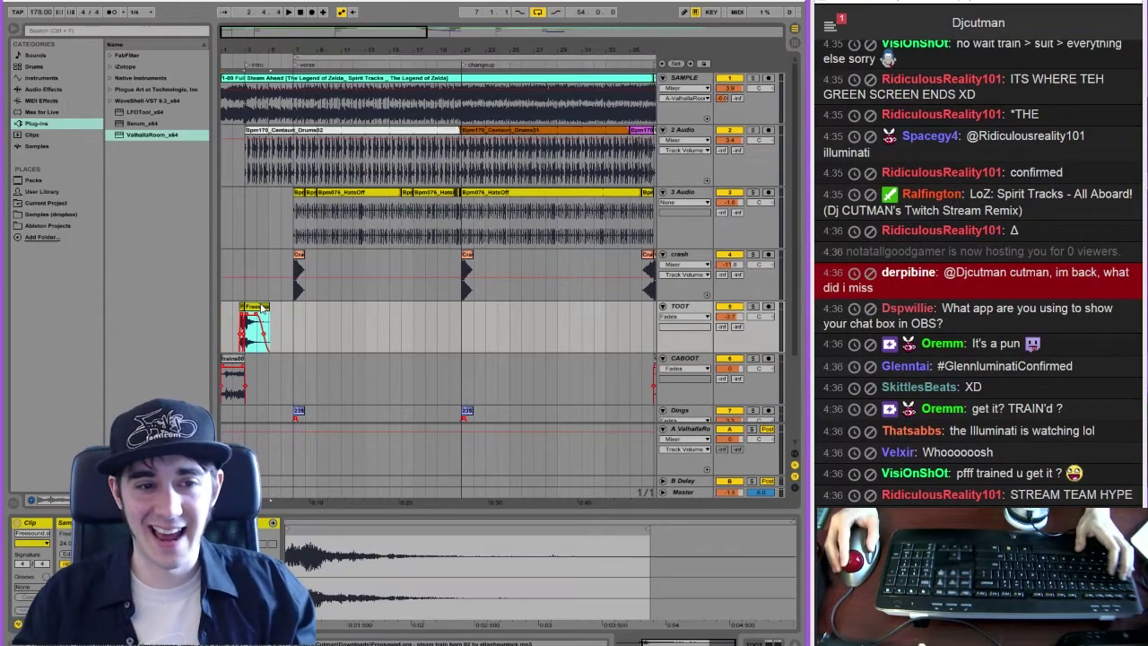
pyautogui.click(753, 308)
pyautogui.press('space')
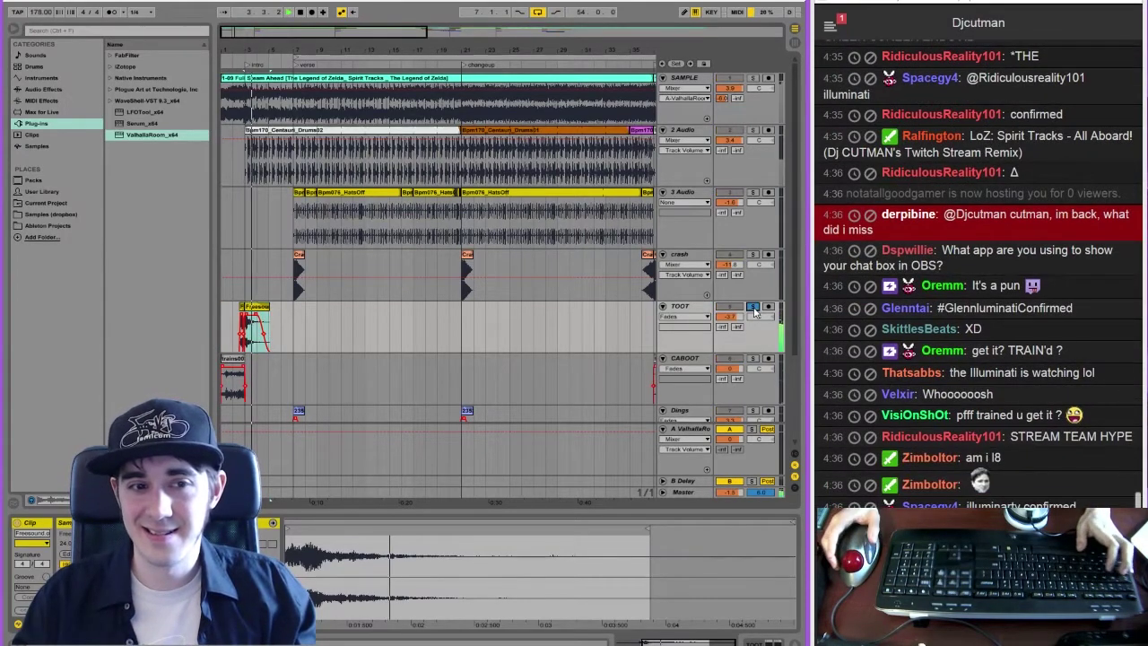
pyautogui.click(301, 12)
pyautogui.click(753, 307)
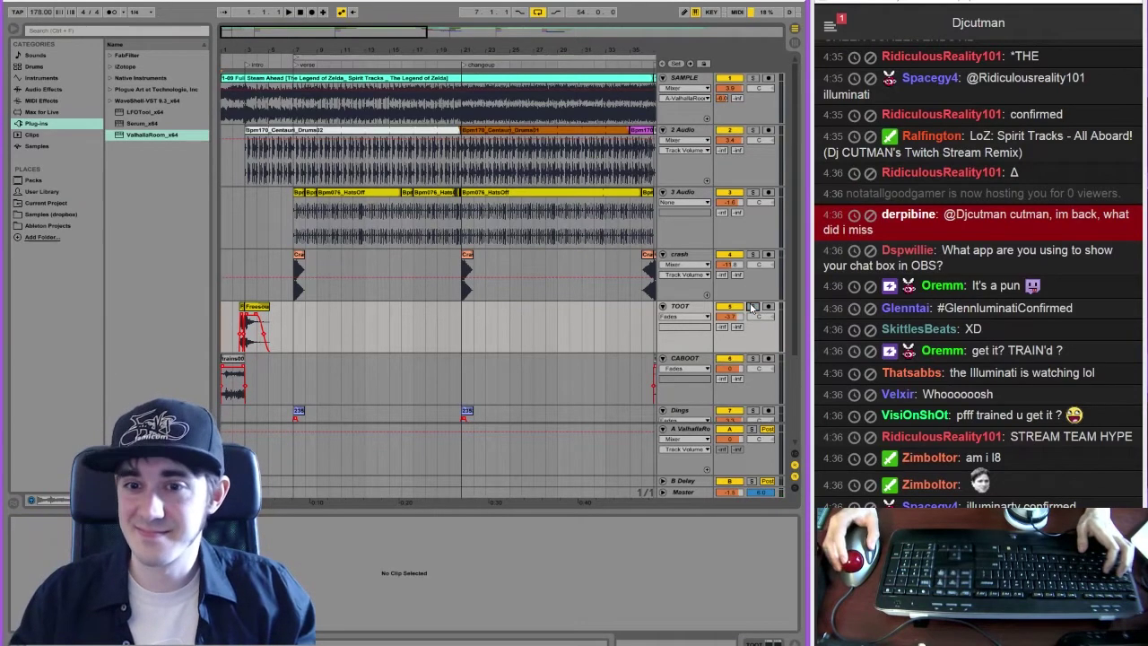
# Play the song with the ValhallaRoom return soloed and raise the reverb sends of the 2 Audio, 3 Audio, crash and CABOOT tracks
pyautogui.press('space')
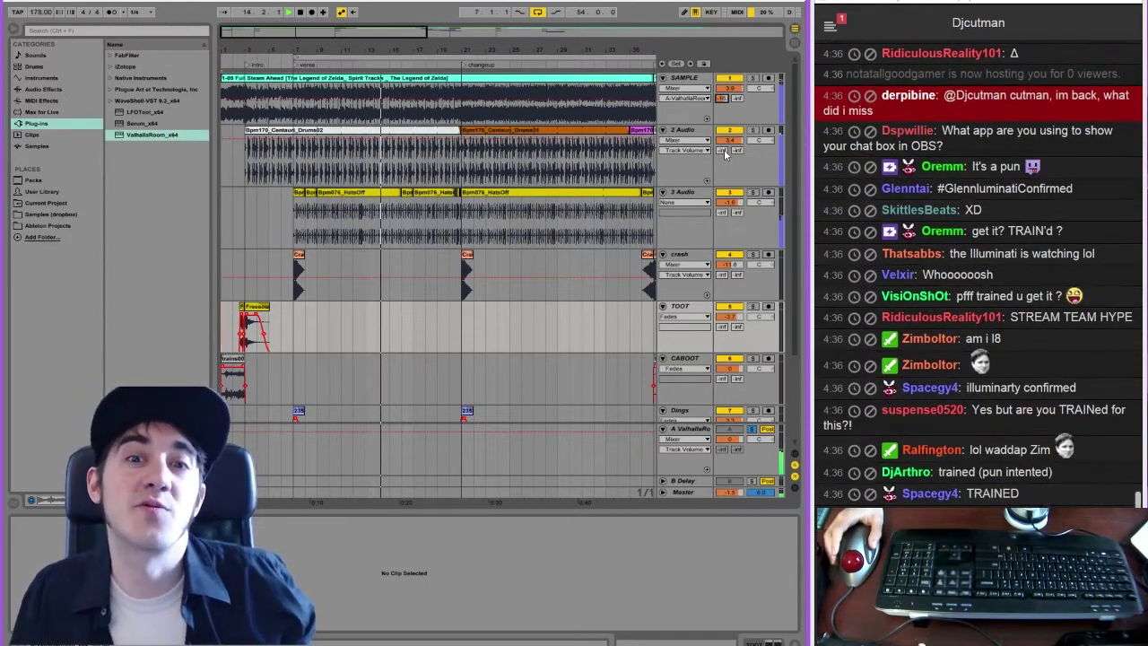
pyautogui.moveTo(724, 150); pyautogui.dragTo(723, 130)
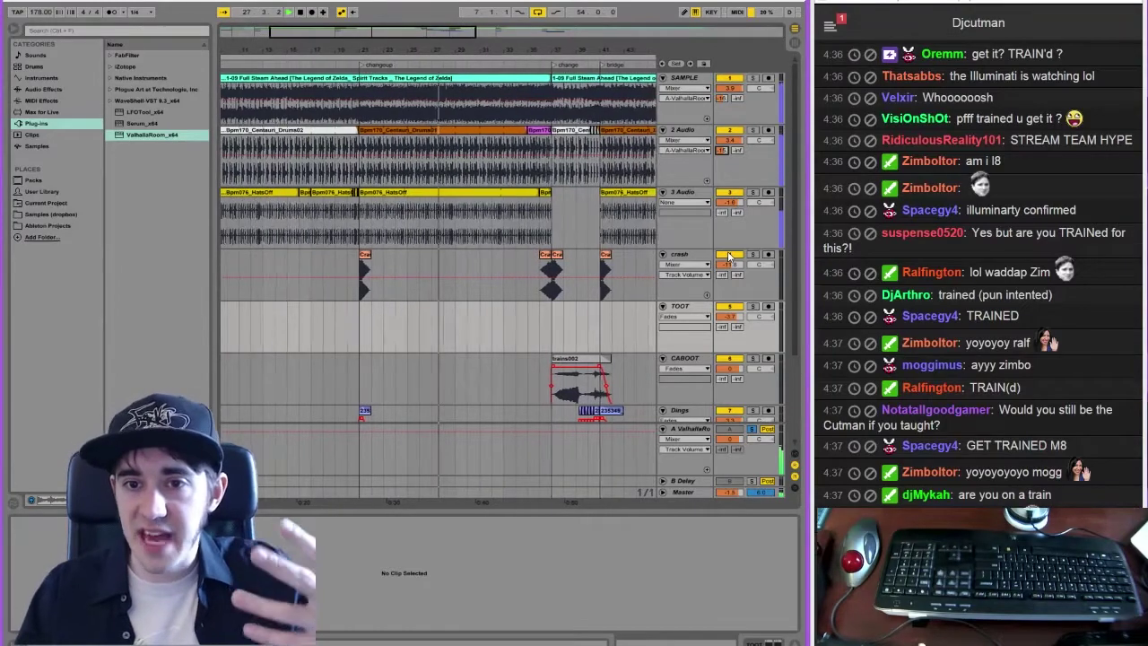
pyautogui.press('Tab')
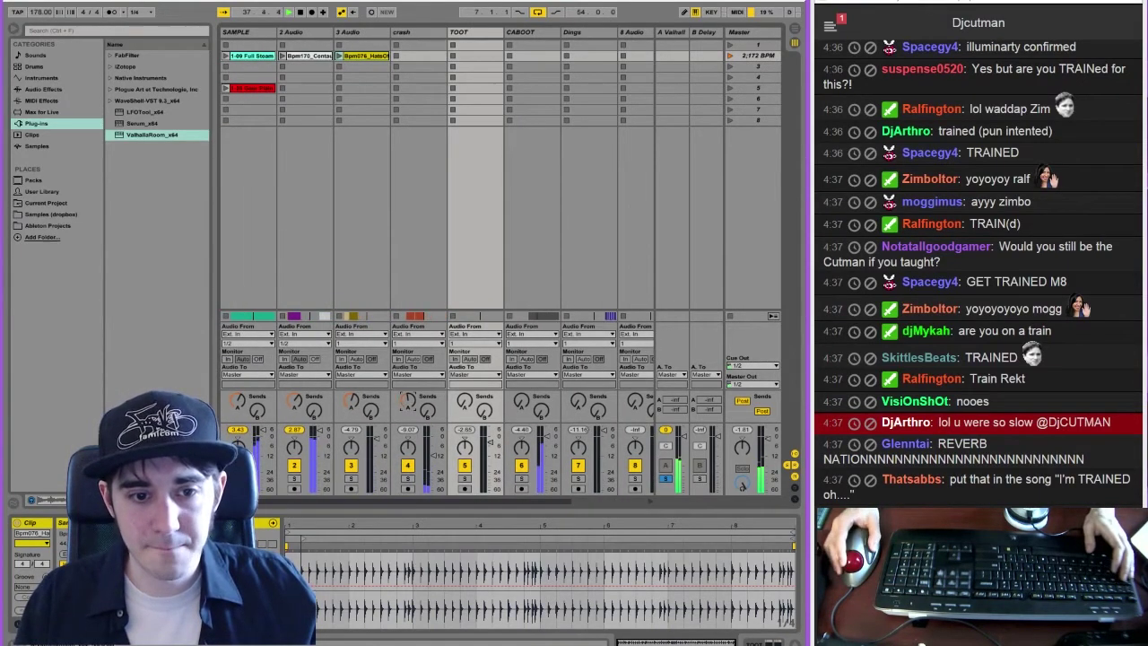
pyautogui.press('Tab')
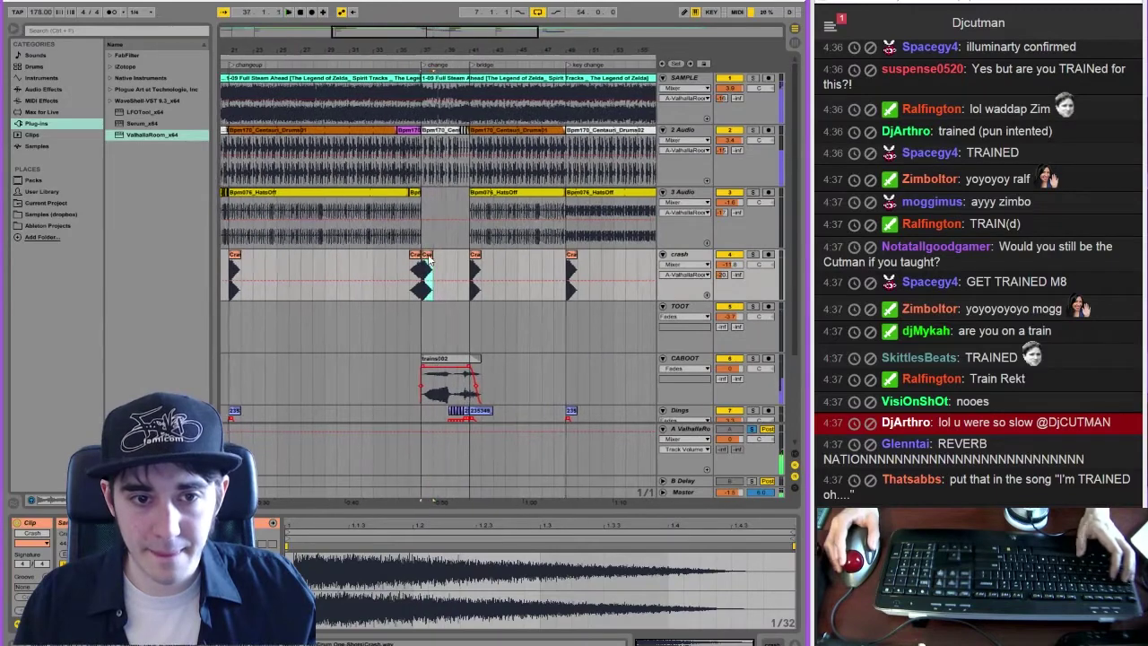
pyautogui.press('Tab')
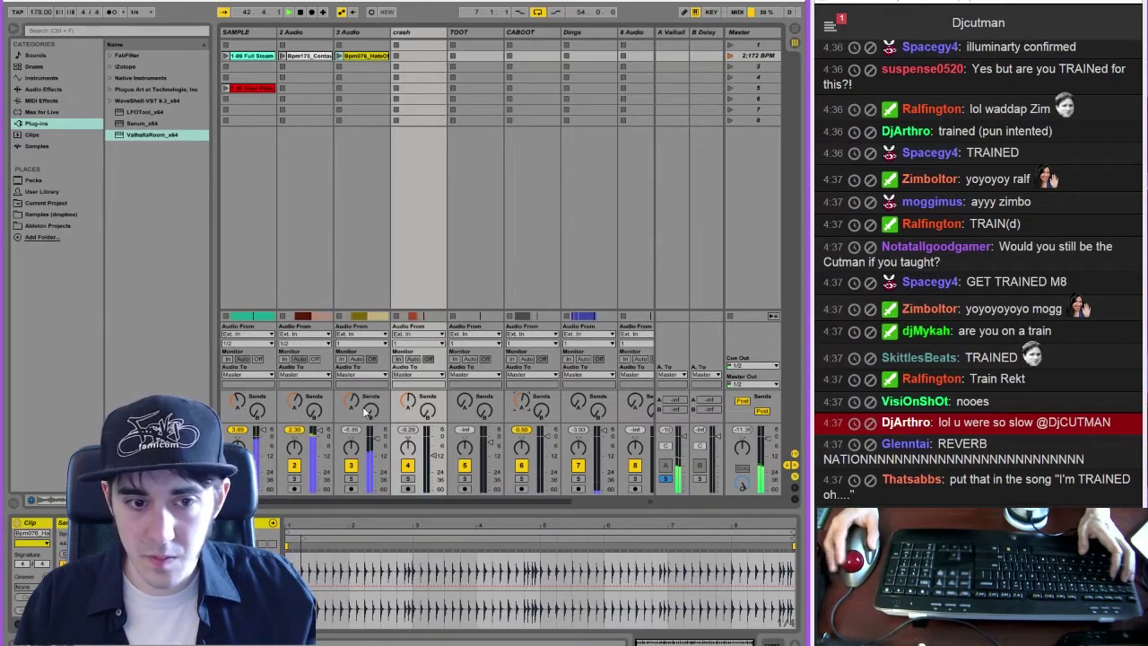
pyautogui.moveTo(351, 402); pyautogui.dragTo(352, 406)
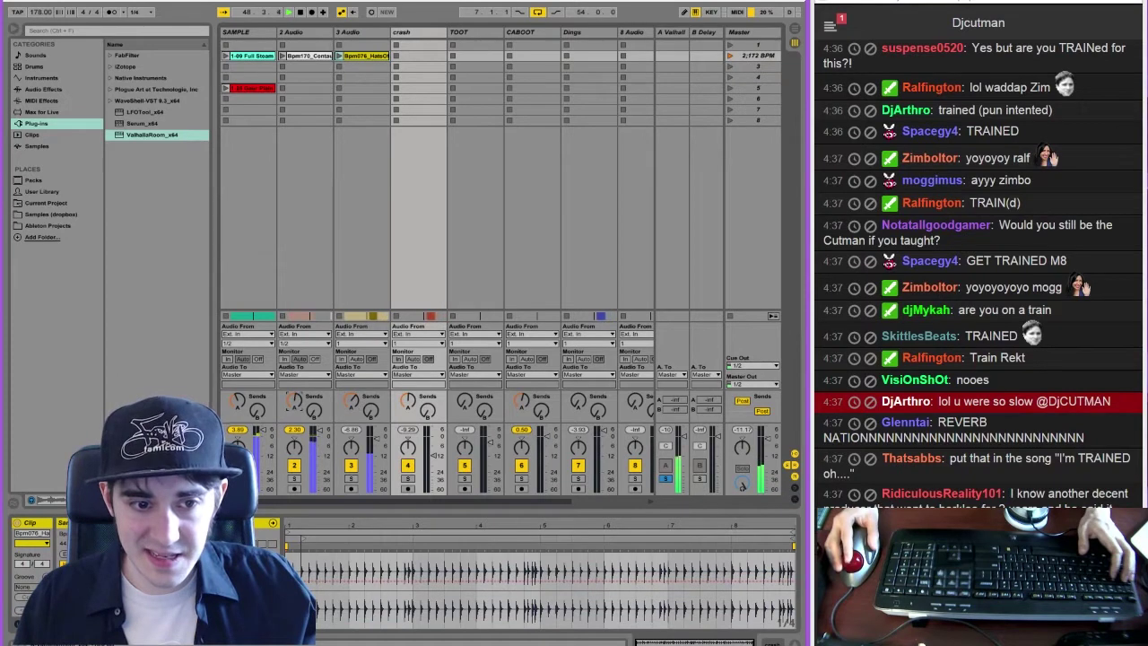
# Insert FabFilter Pro-Q 2 before ValhallaRoom on the A return track
pyautogui.click(675, 34)
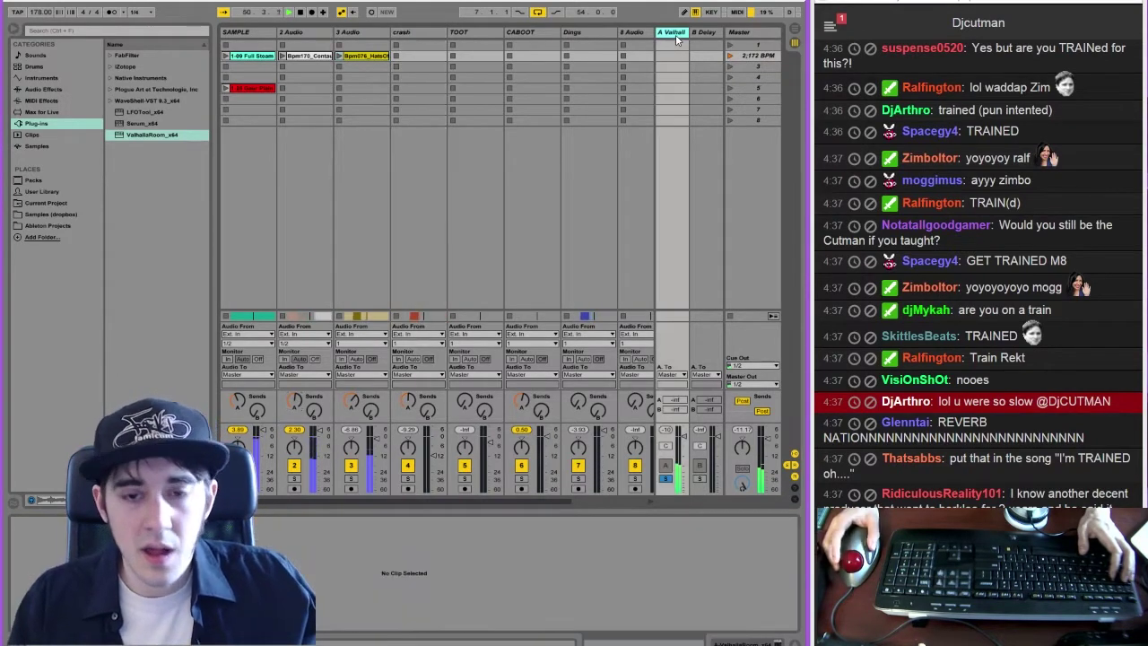
pyautogui.click(110, 56)
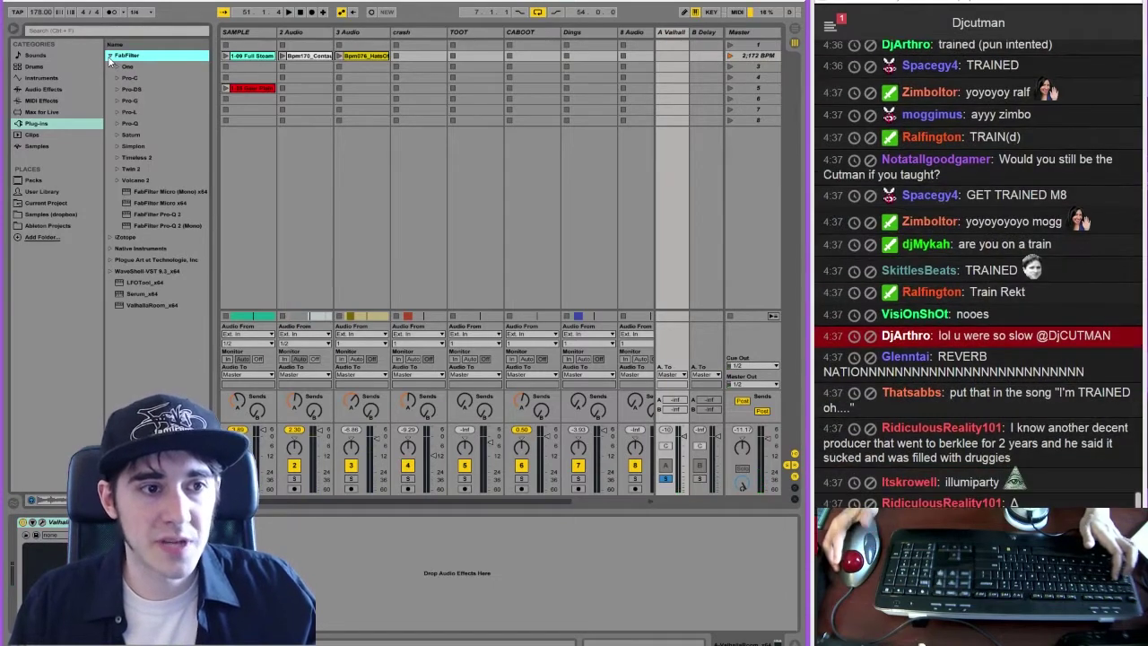
pyautogui.click(163, 215)
pyautogui.moveTo(44, 546); pyautogui.dragTo(44, 545)
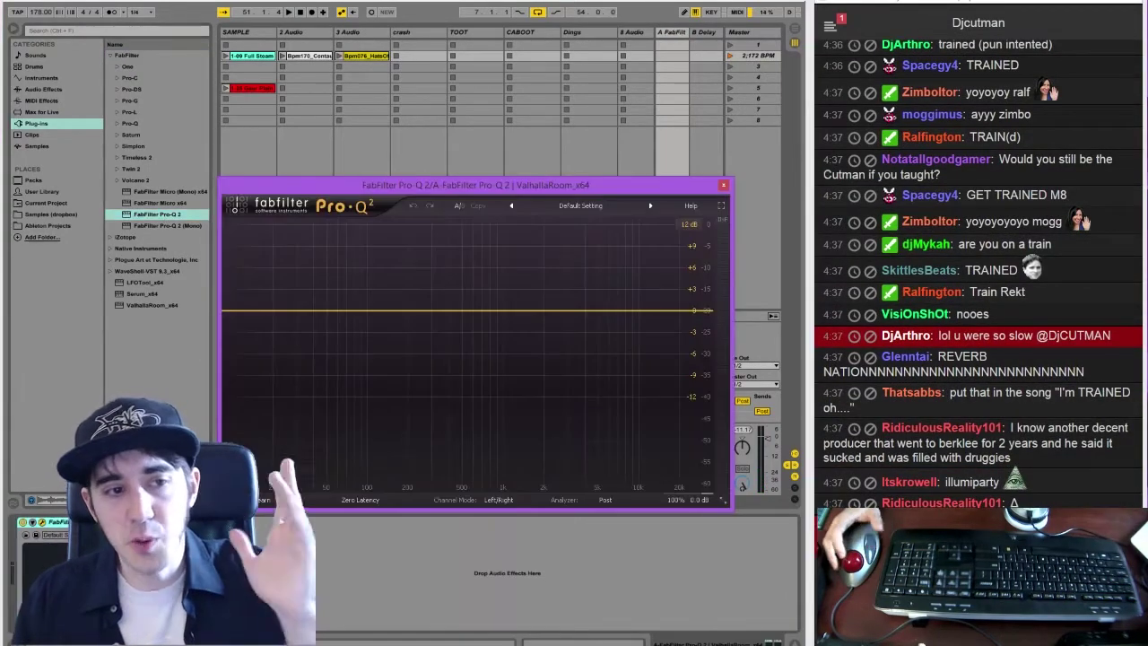
# Add a low-cut band with a 96 dB/oct slope at about 21 Hz in Pro-Q 2
pyautogui.click(262, 311)
pyautogui.click(267, 457)
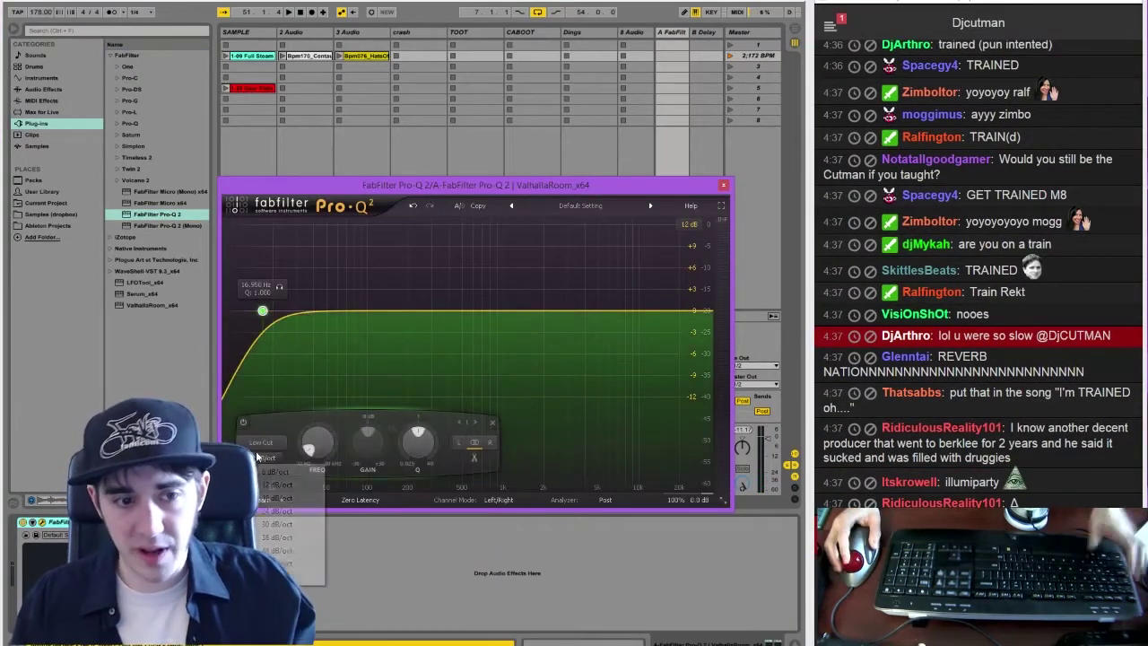
pyautogui.click(294, 576)
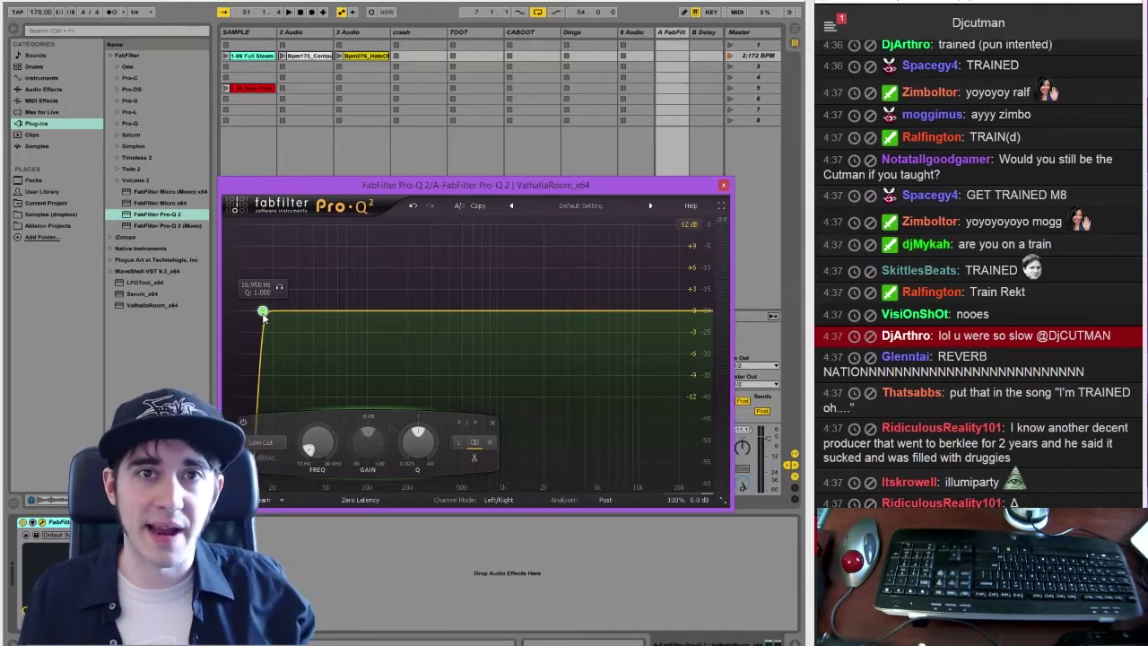
pyautogui.moveTo(262, 314); pyautogui.dragTo(279, 327)
# Raise the low-cut band to about 182 Hz while the song plays and close the Pro-Q 2 window
pyautogui.press('space')
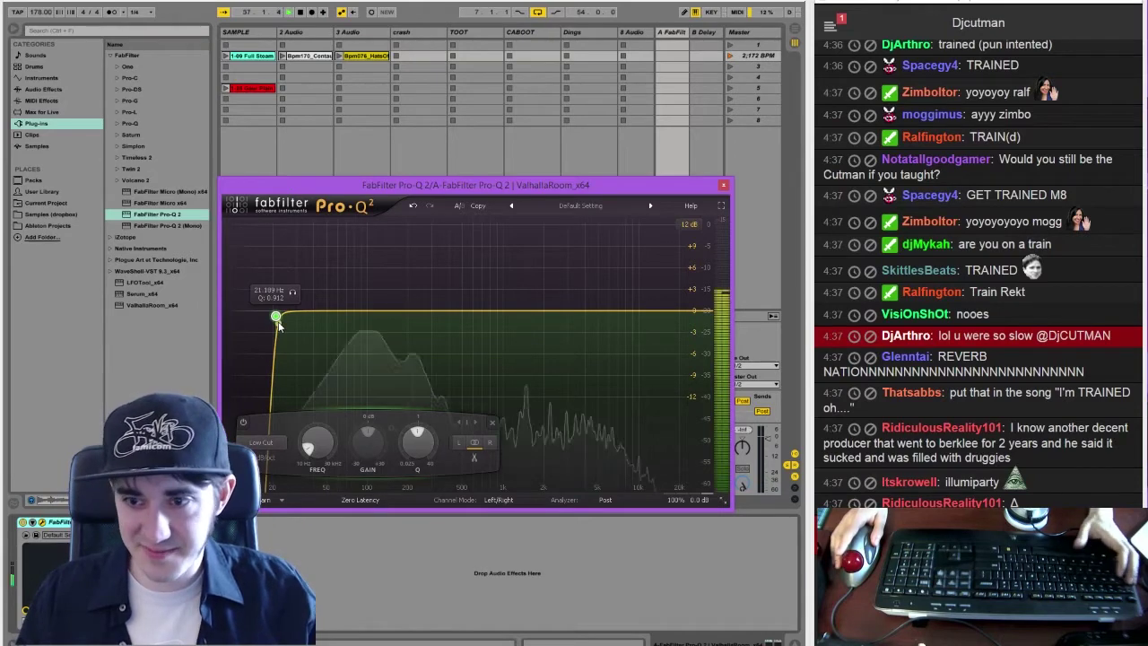
pyautogui.doubleClick(368, 310)
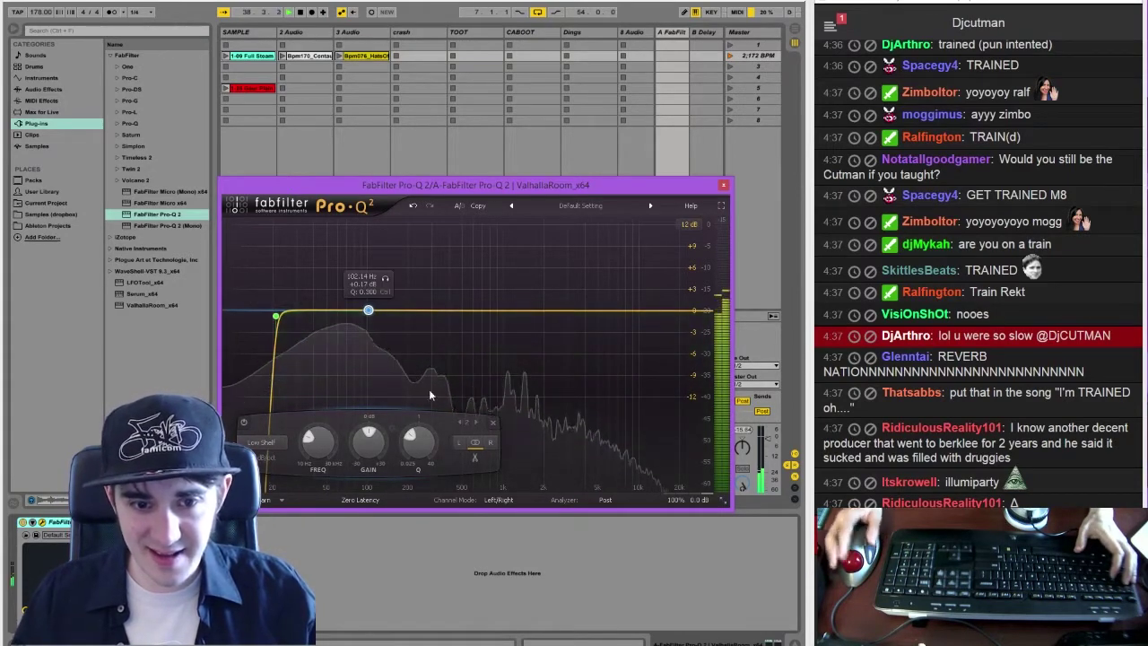
pyautogui.click(493, 421)
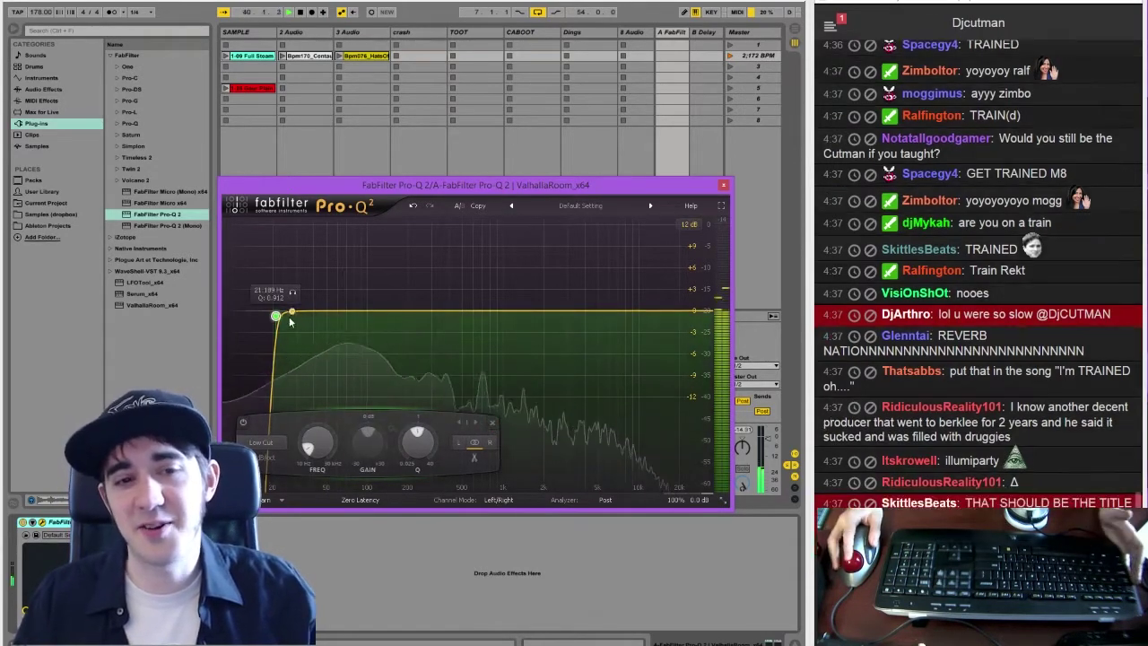
pyautogui.moveTo(275, 316); pyautogui.dragTo(403, 319)
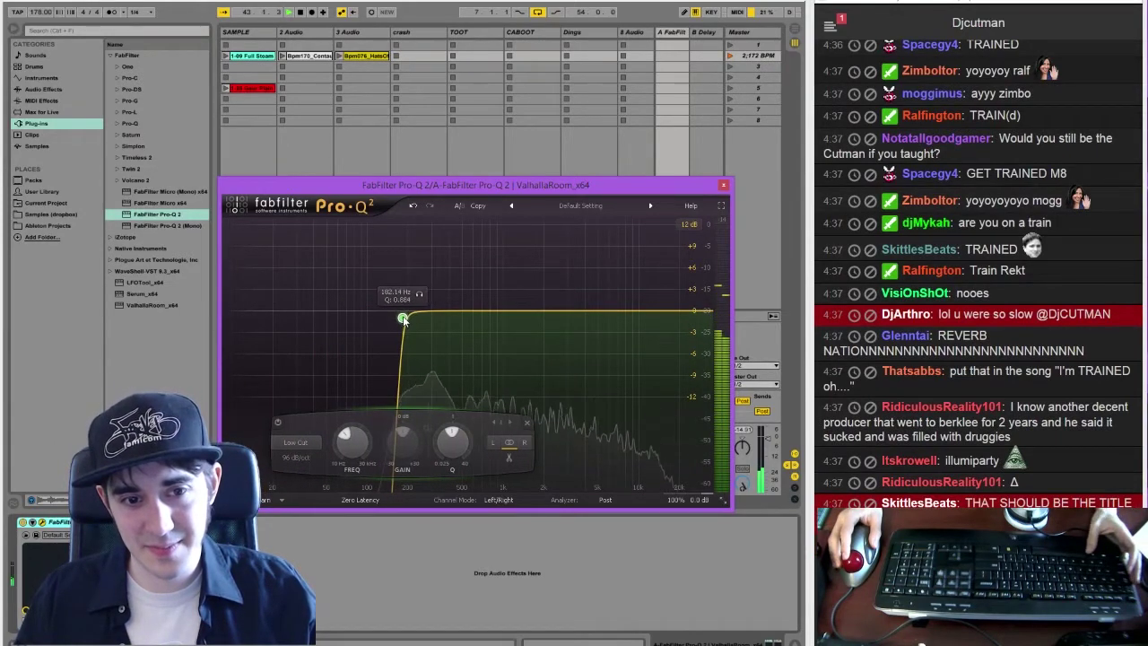
pyautogui.click(722, 185)
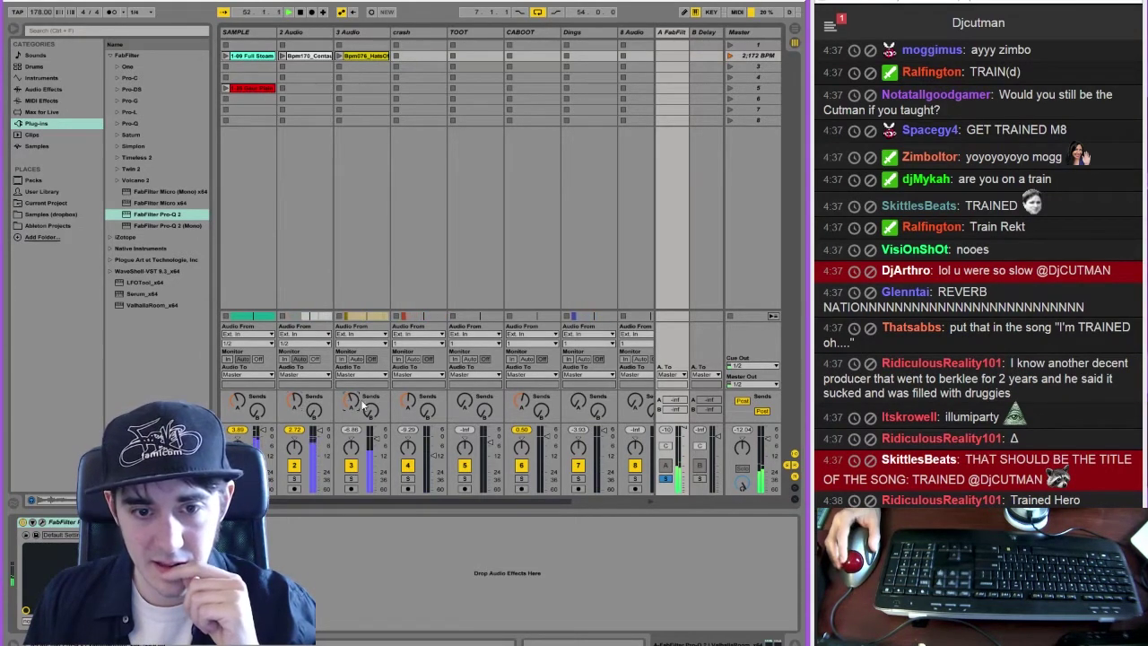
# Raise the reverb sends of the 8 Audio and 9 Audio tracks, checking them against the arrangement
pyautogui.click(12, 31)
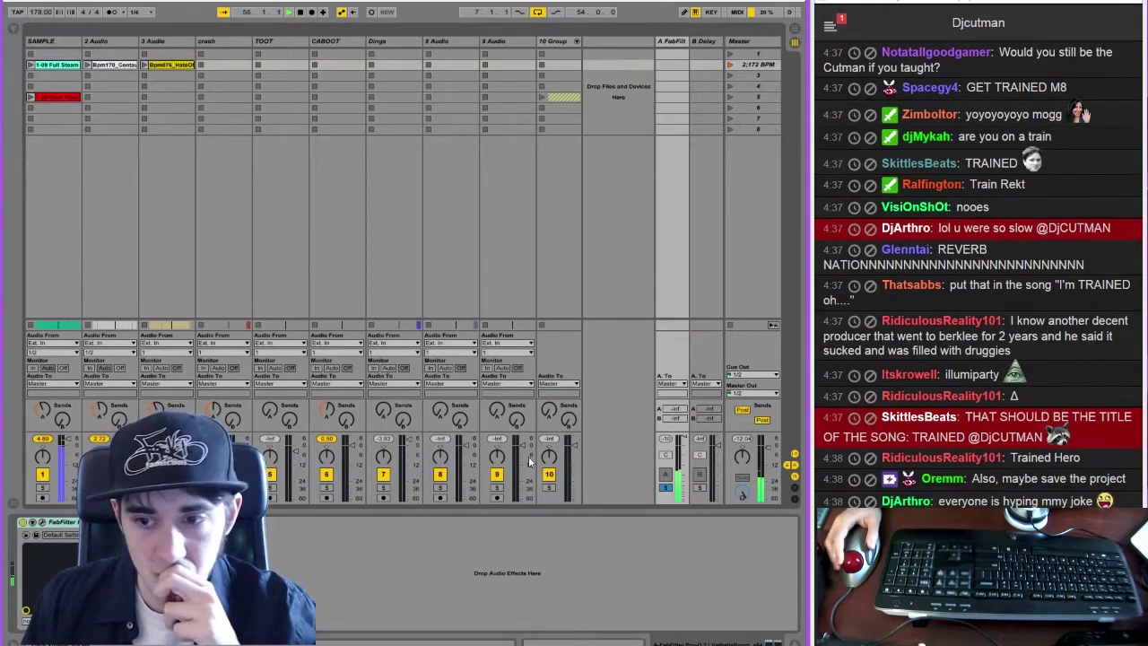
pyautogui.press('Tab')
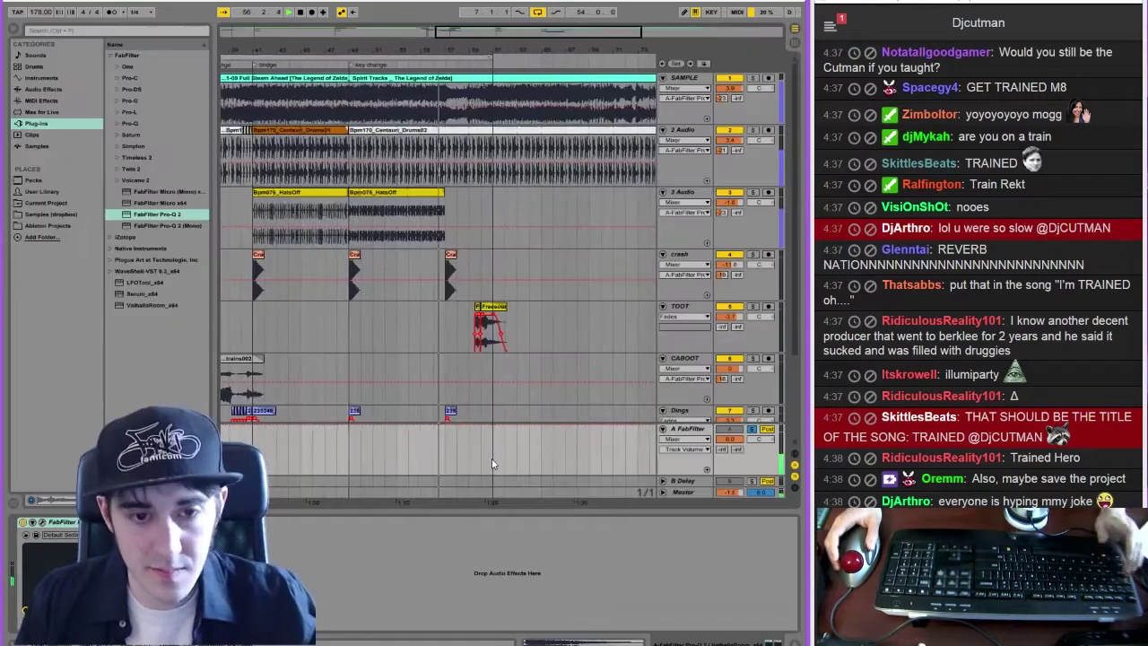
pyautogui.press('Tab')
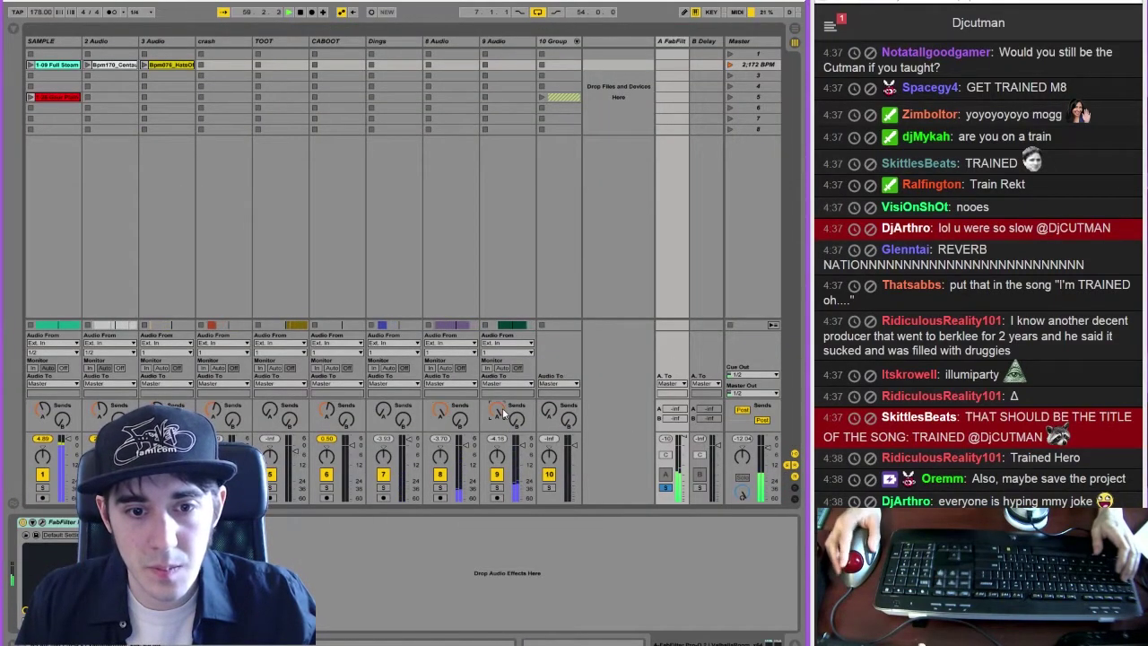
pyautogui.press('Tab')
pyautogui.press('Tab')
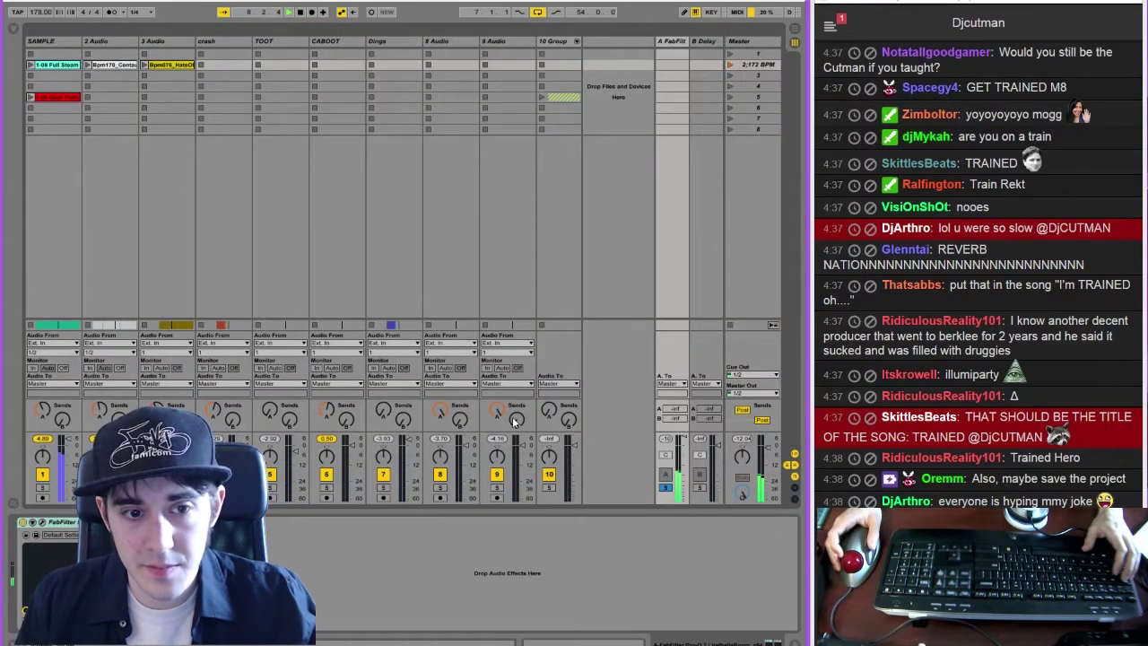
# Raise the reverb send of the Dings track, locating its first clip in the arrangement at the start of the verse
pyautogui.press('Tab')
pyautogui.scroll(-2, 646, 413)
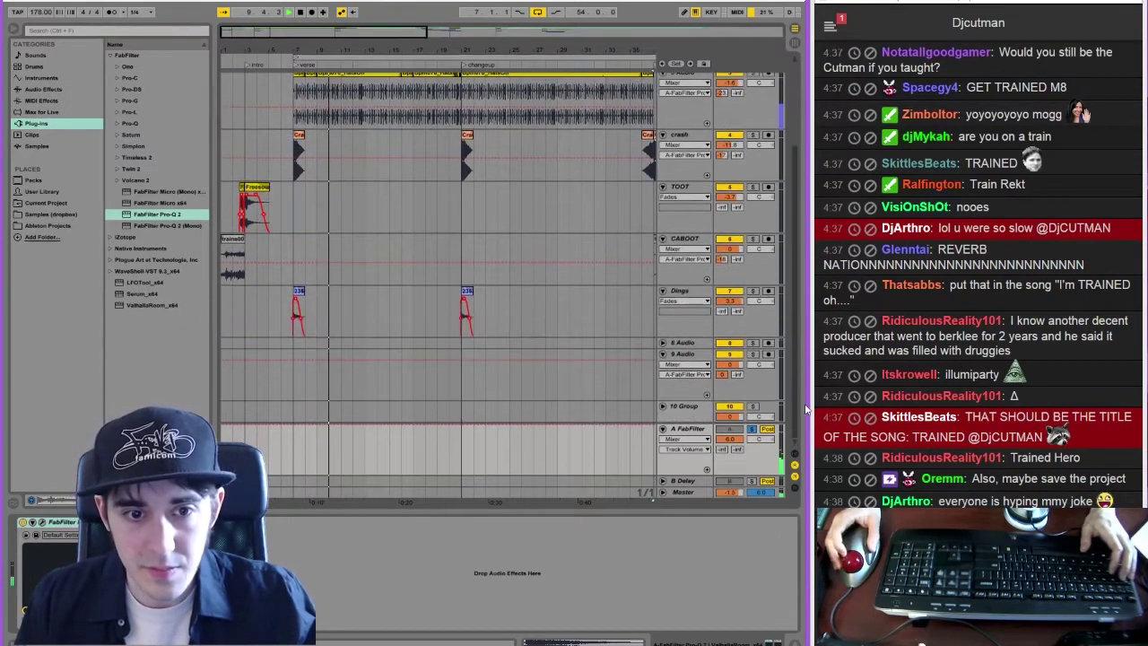
pyautogui.click(295, 300)
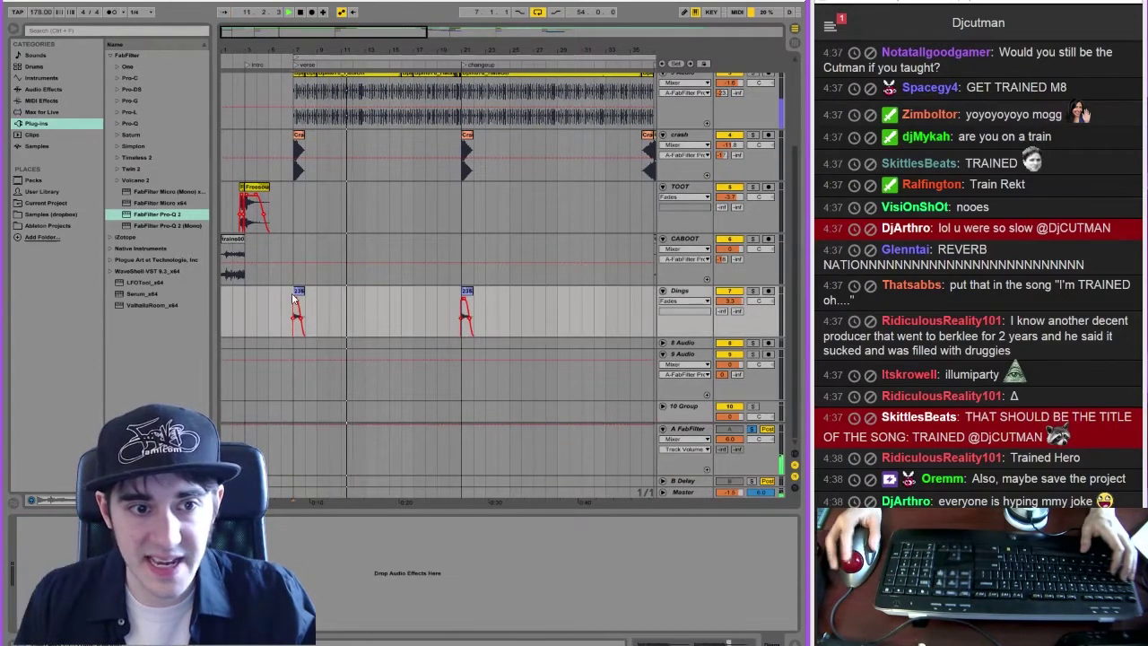
pyautogui.press('Tab')
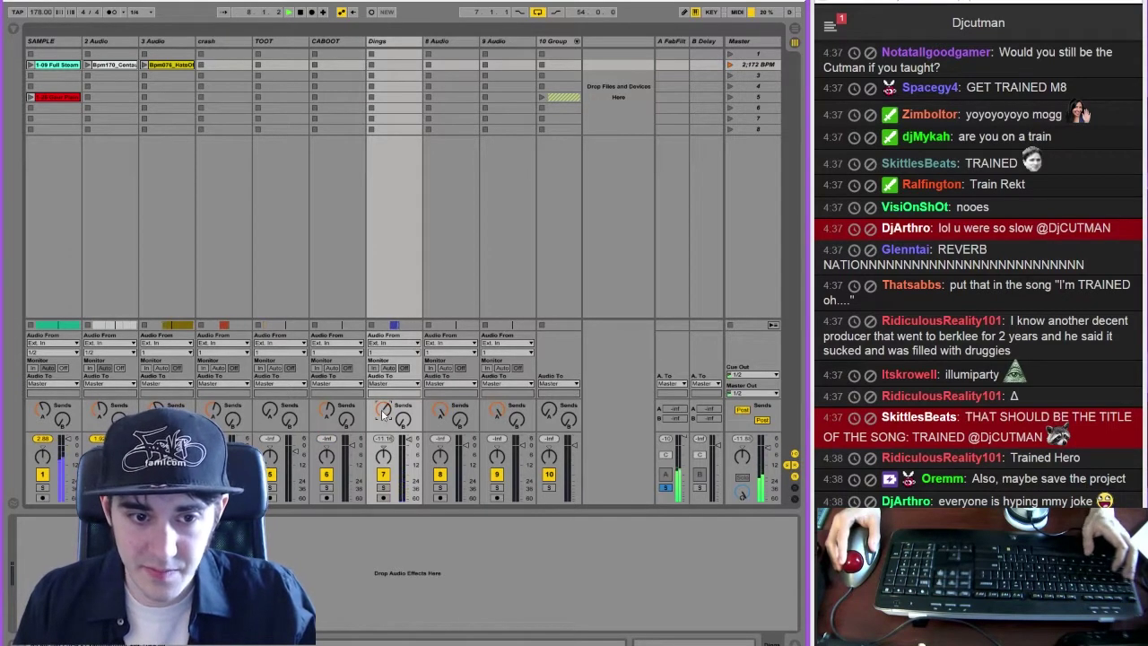
pyautogui.press('Tab')
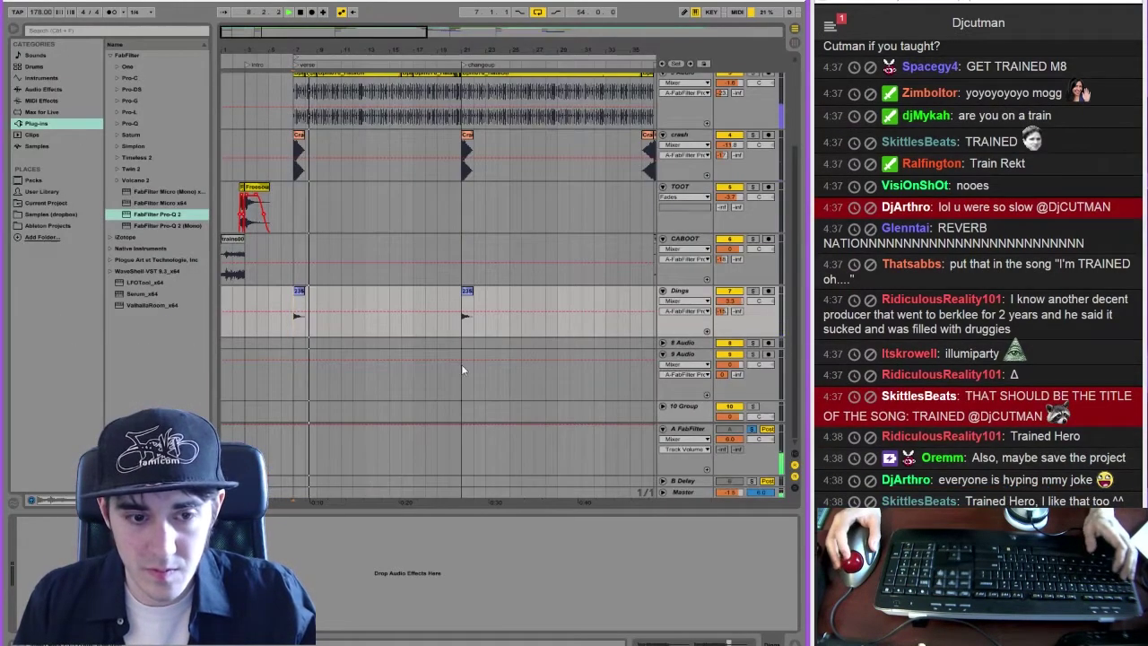
# Adjust the reverb sends of the 8 Audio and 9 Audio tracks while playing their PPBF clips near the song's end
pyautogui.click(580, 36)
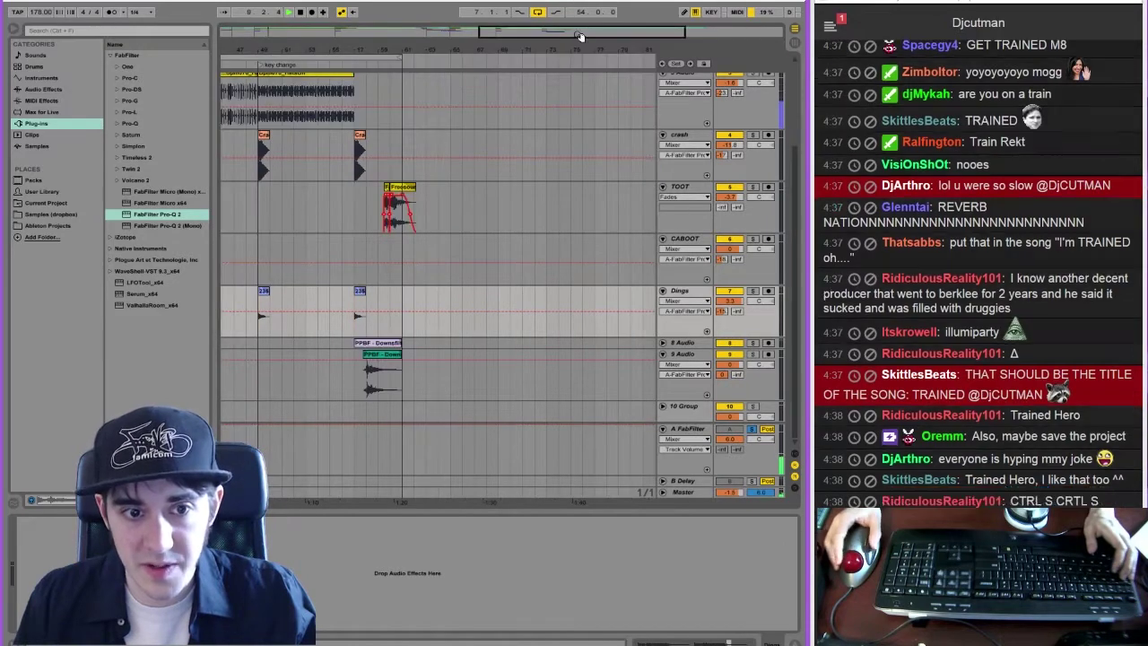
pyautogui.click(332, 346)
pyautogui.press('Tab')
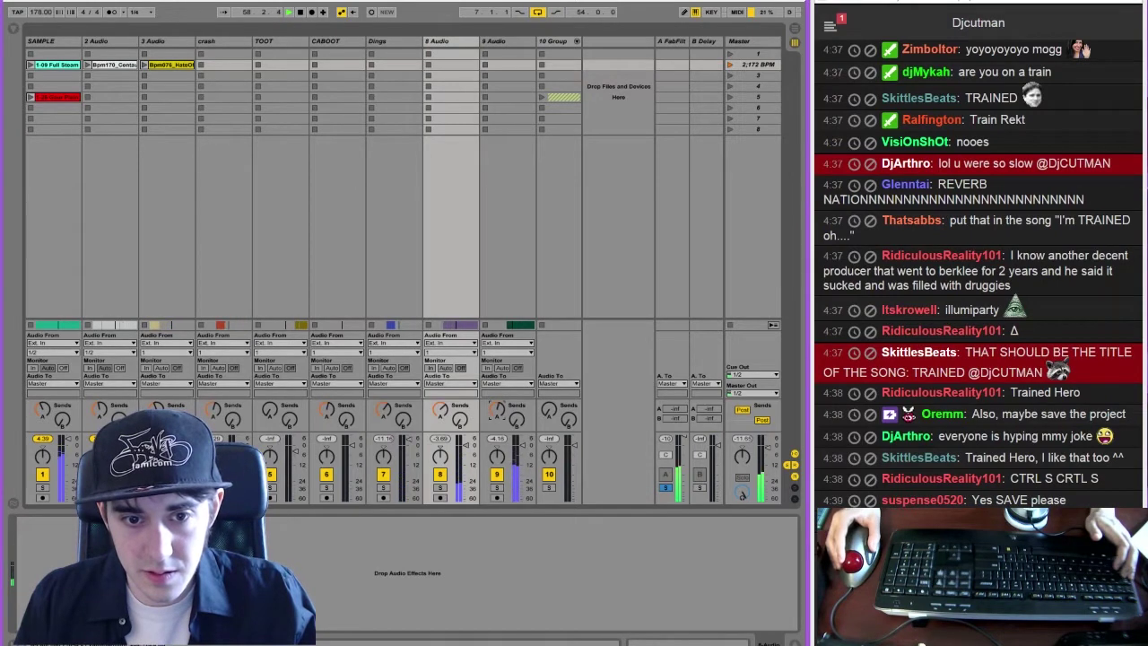
pyautogui.press('Tab')
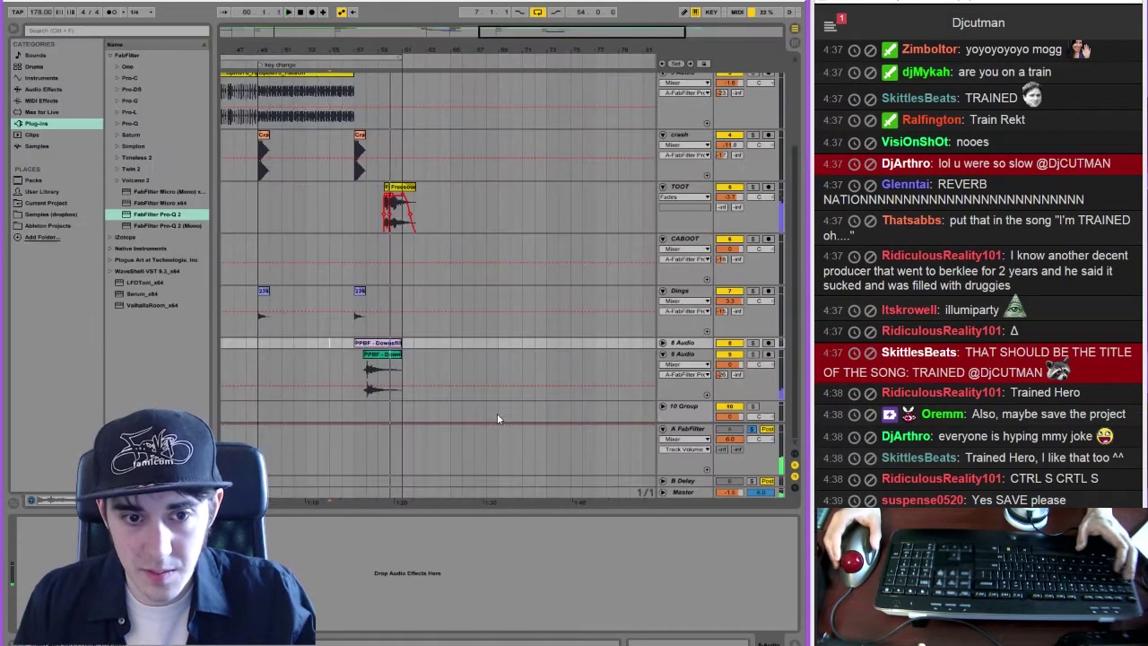
pyautogui.press('Tab')
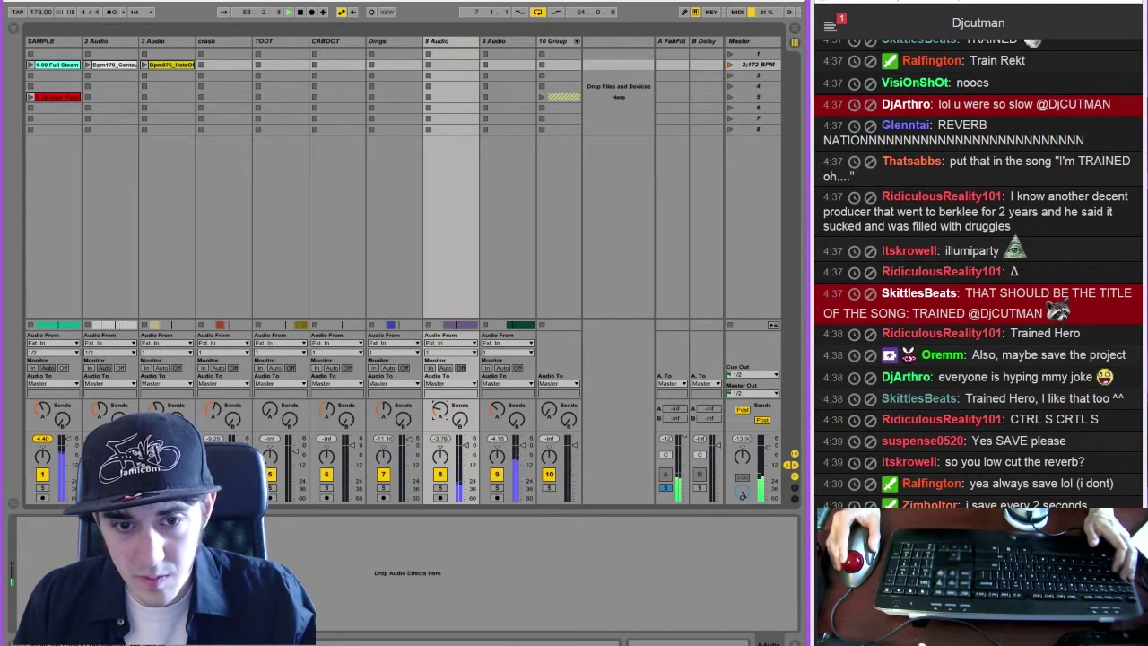
# Adjust the TOOT track's reverb send against its closing clip, review the sends from the song's start, and save the set
pyautogui.press('Tab')
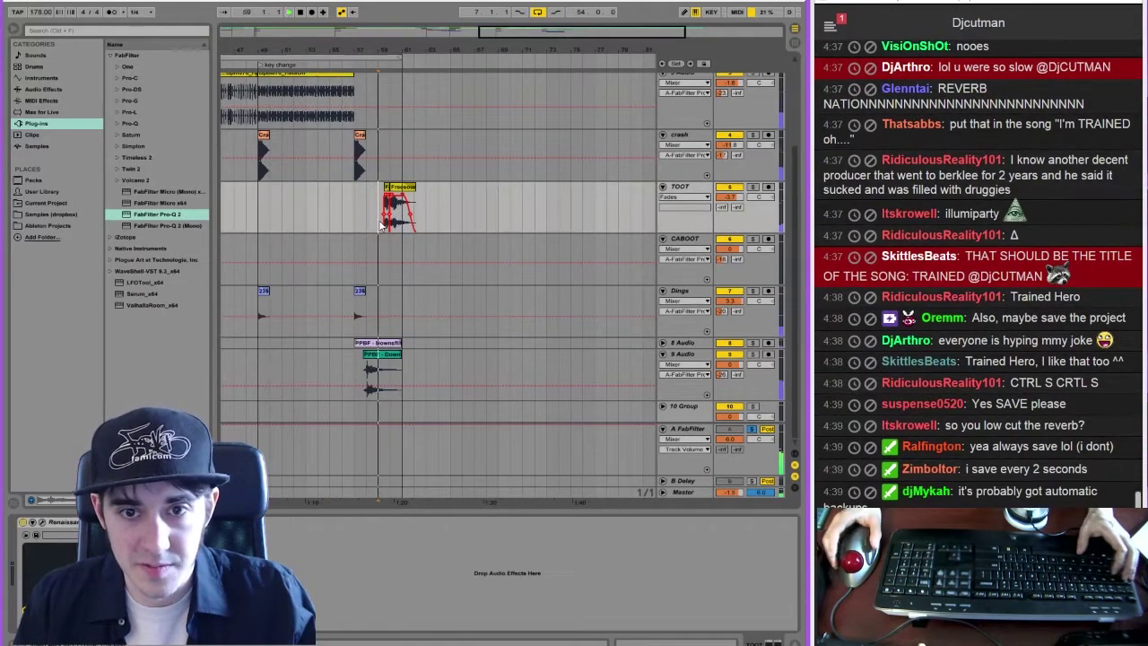
pyautogui.press('Tab')
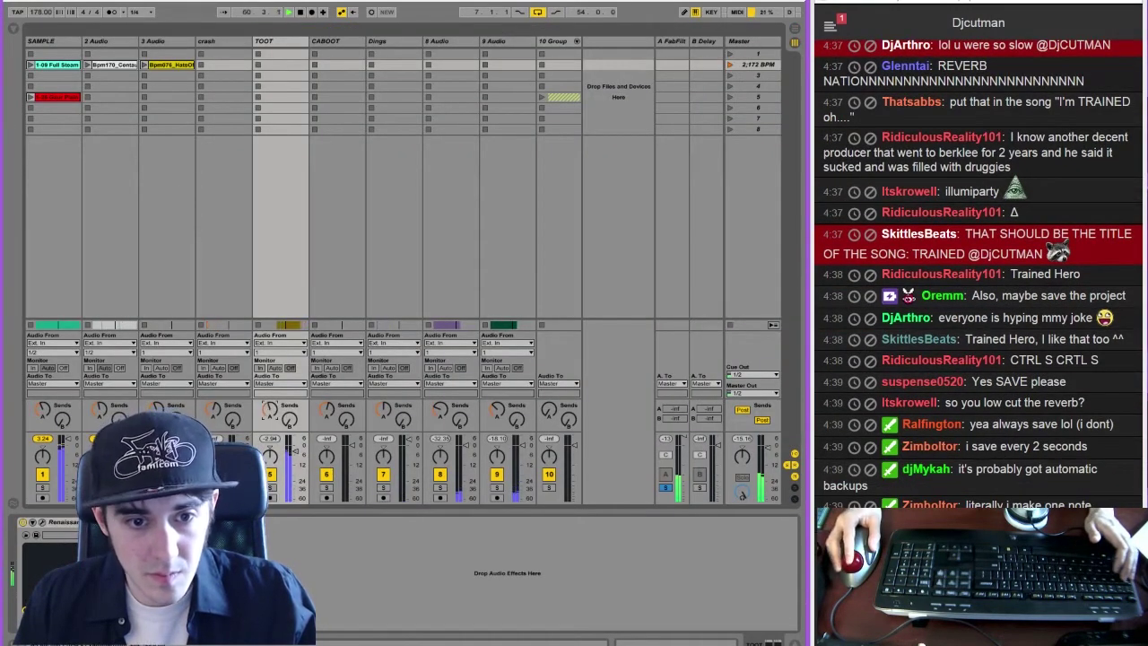
pyautogui.press('Tab')
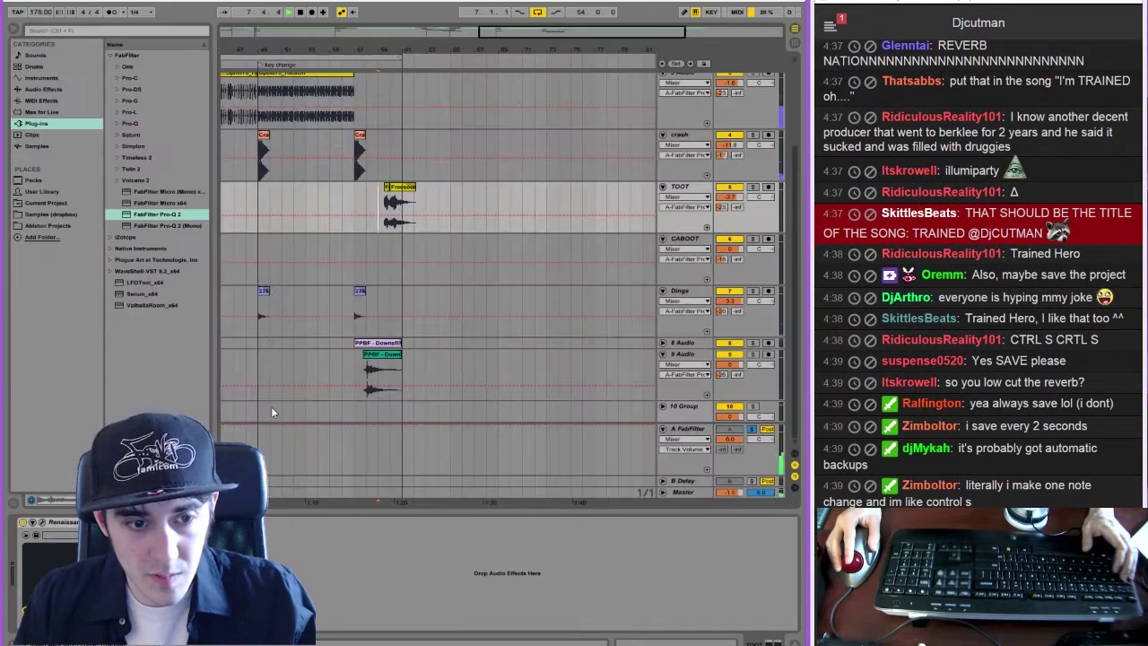
pyautogui.press('Tab')
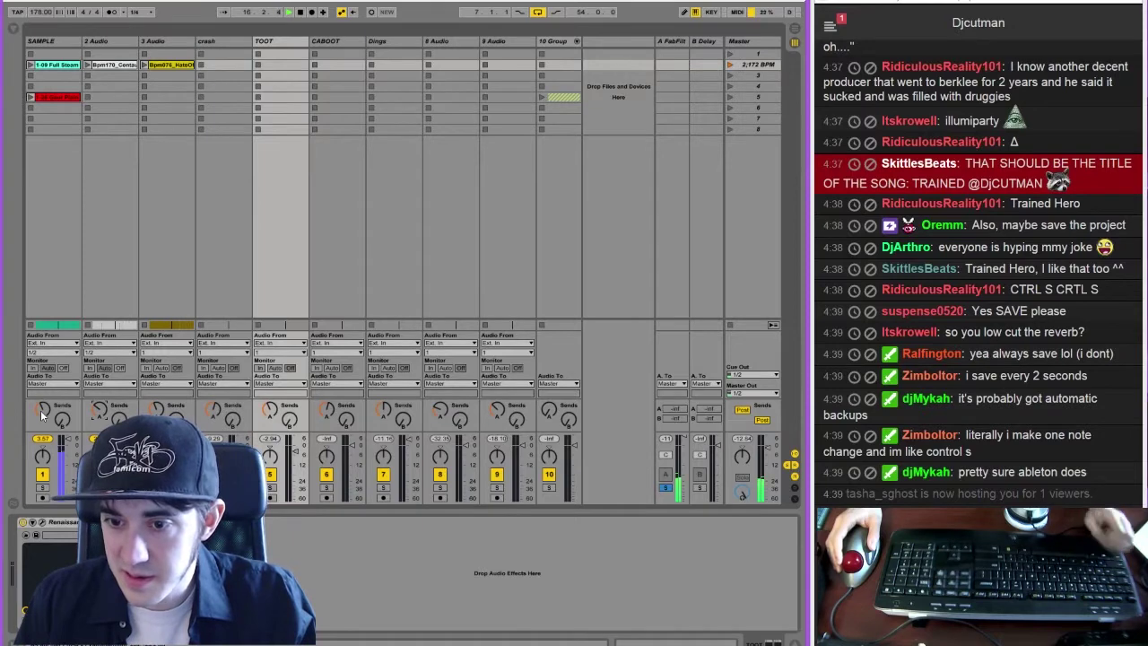
pyautogui.hotkey('ctrl', 's')
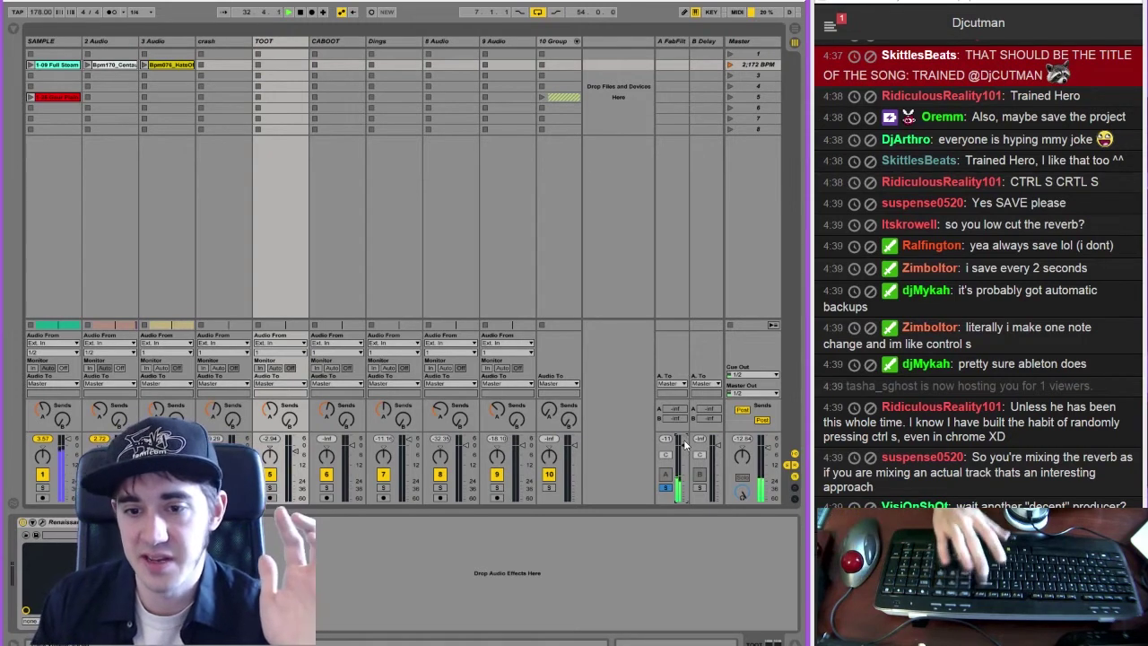
# Unsolo the A return track and compare the full mix with its reverb switched off and on
pyautogui.click(665, 488)
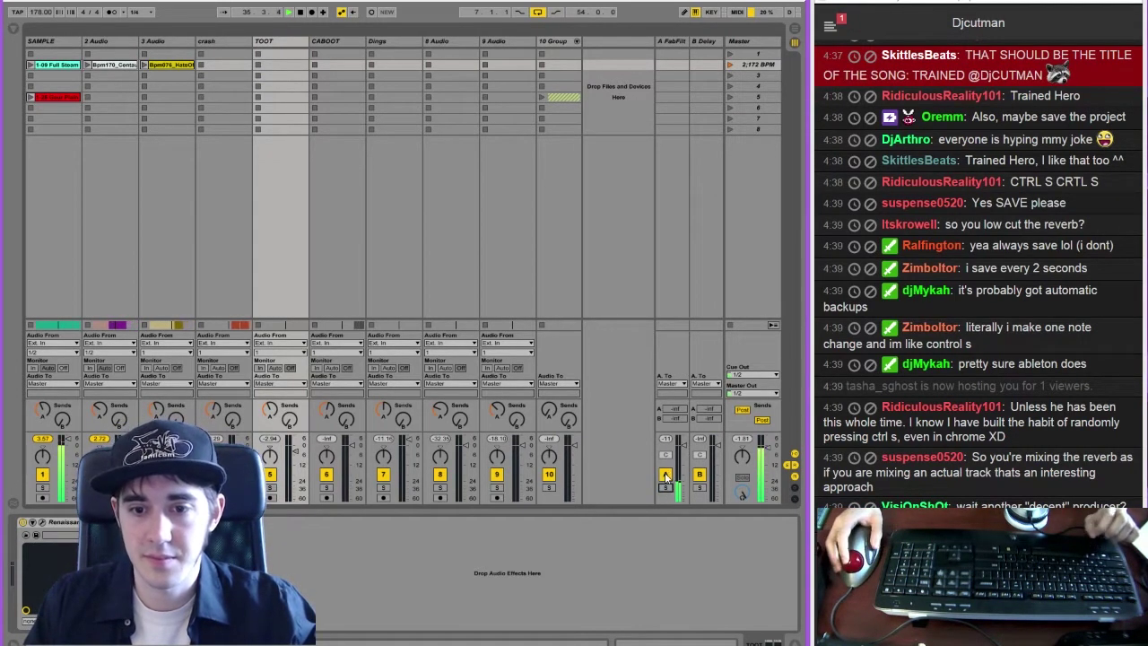
pyautogui.click(665, 475)
pyautogui.click(665, 475)
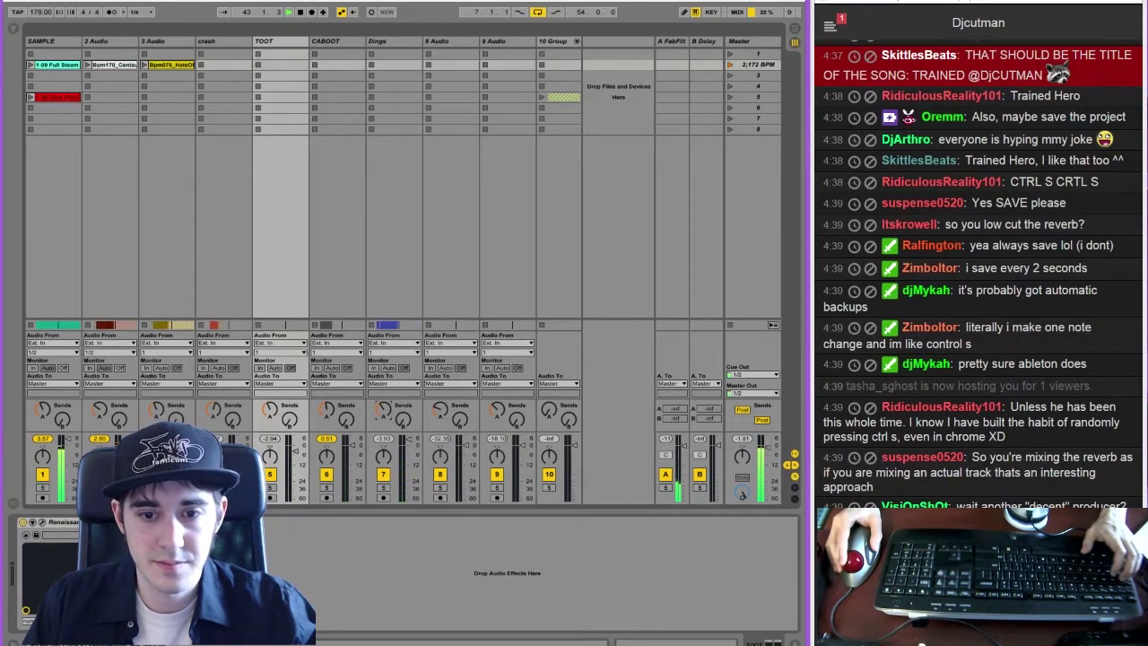
# Play the full mix with reverb around the CABOOT train clip at the change section
pyautogui.press('Tab')
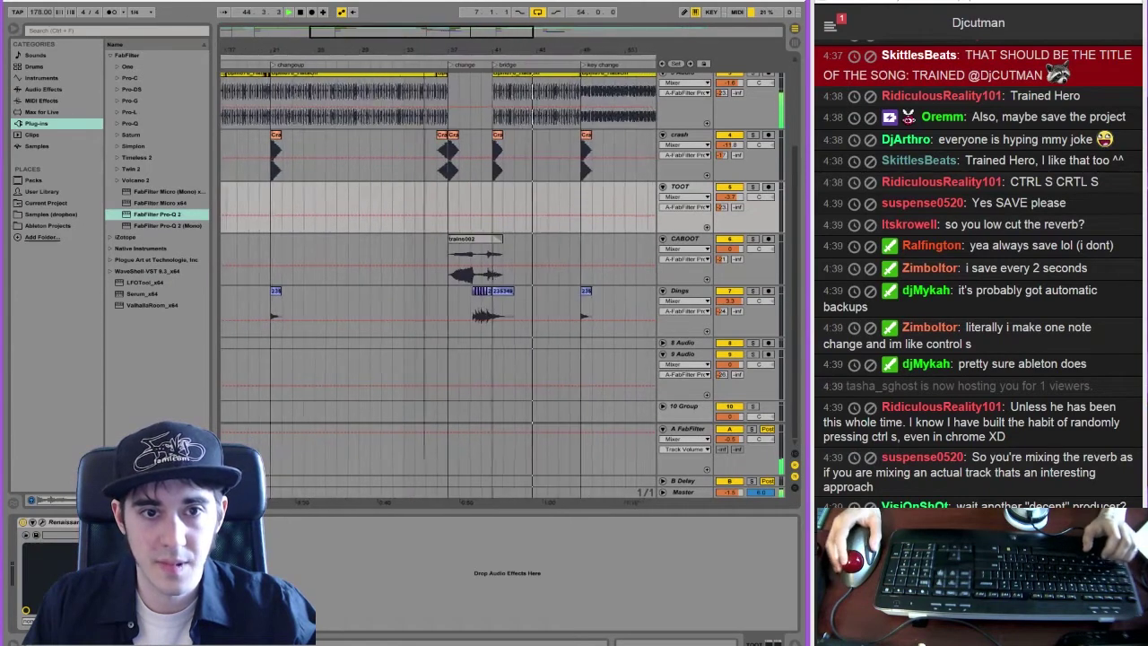
pyautogui.click(384, 274)
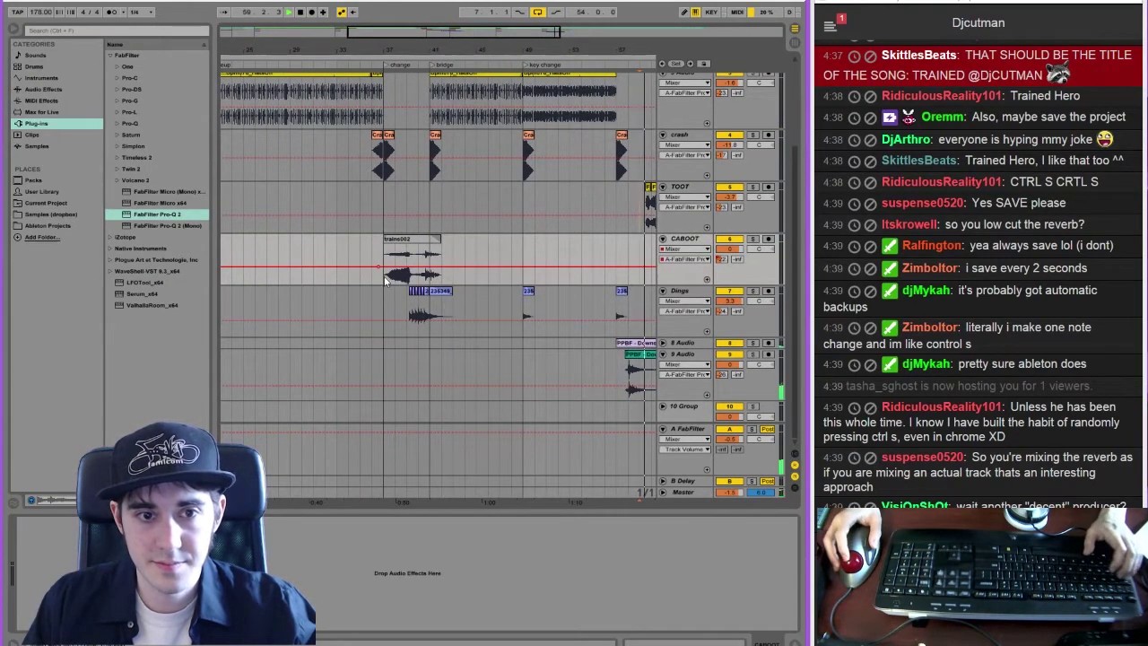
pyautogui.press('Tab')
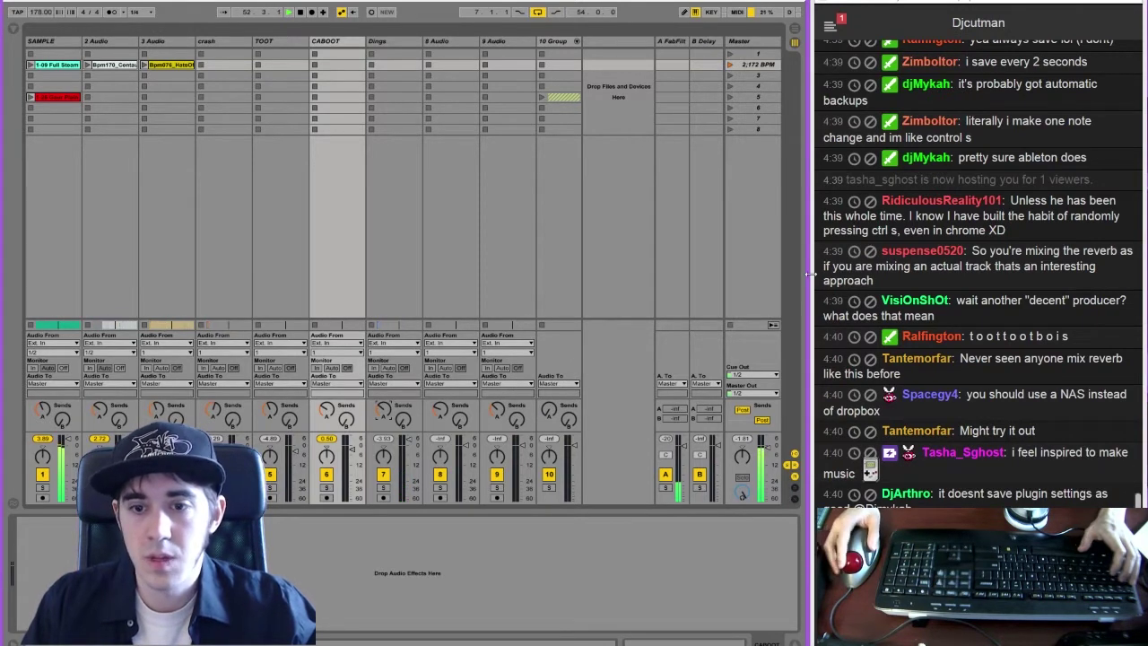
# Examine the L316 limiter on the Master track while the song plays, including from the change section
pyautogui.click(756, 42)
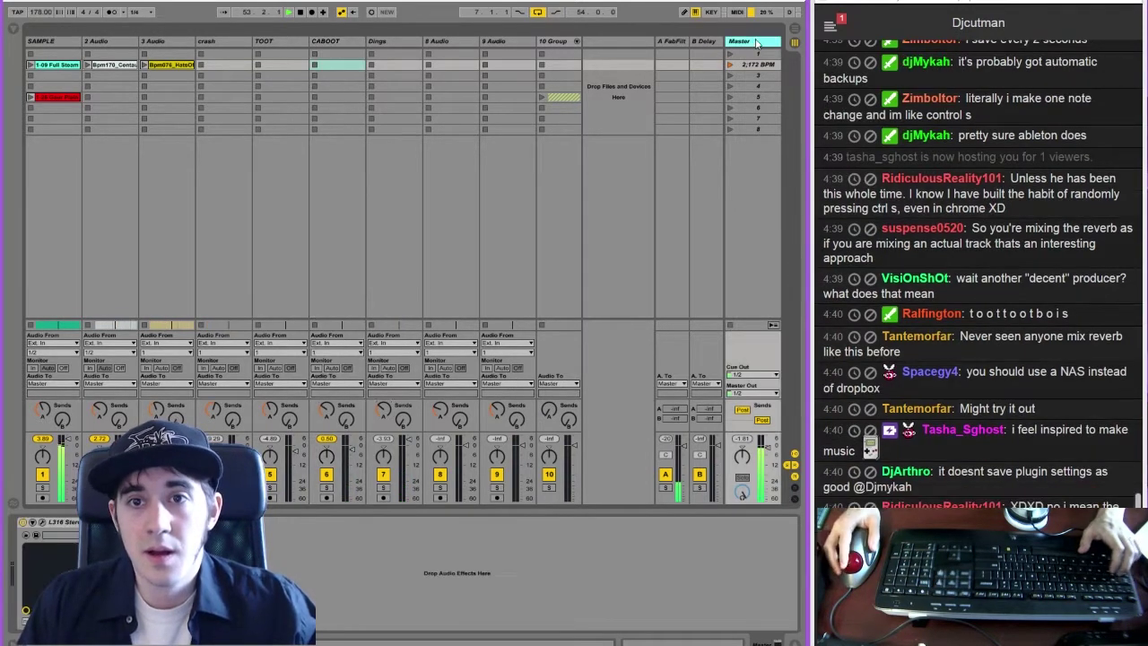
pyautogui.click(43, 523)
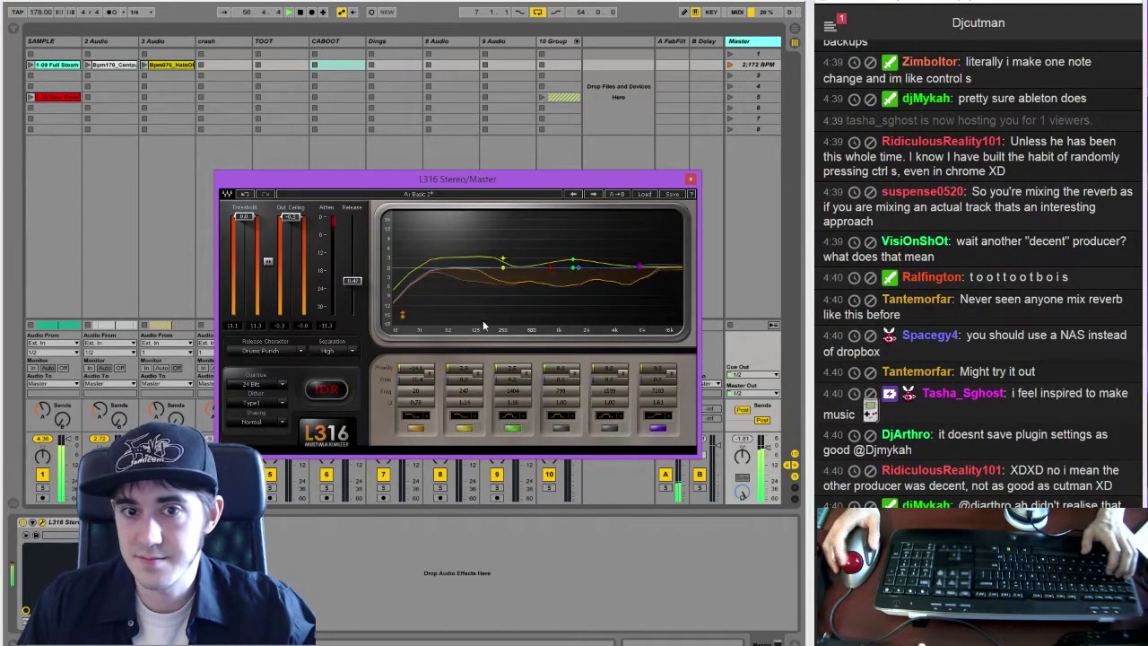
pyautogui.click(690, 180)
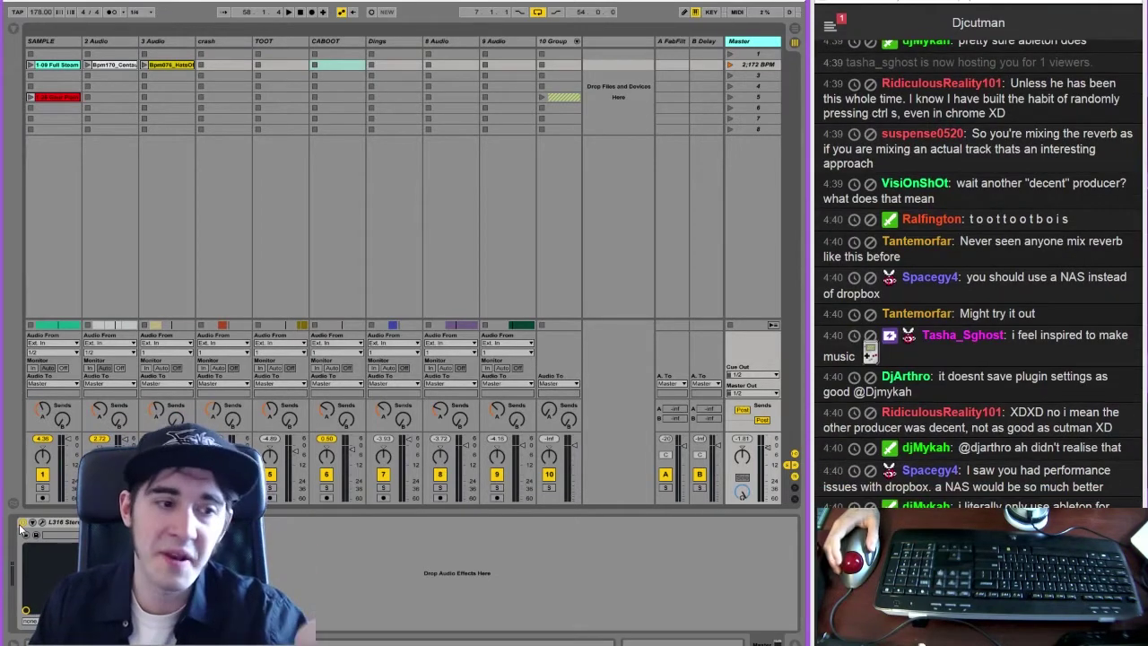
pyautogui.click(41, 523)
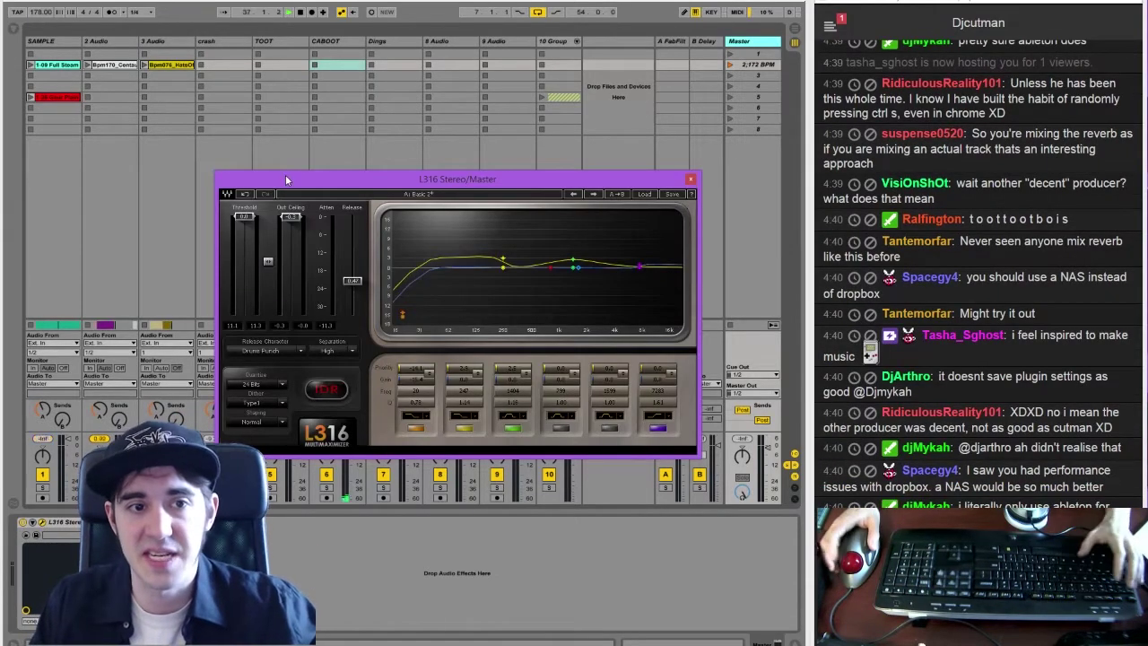
pyautogui.press('space')
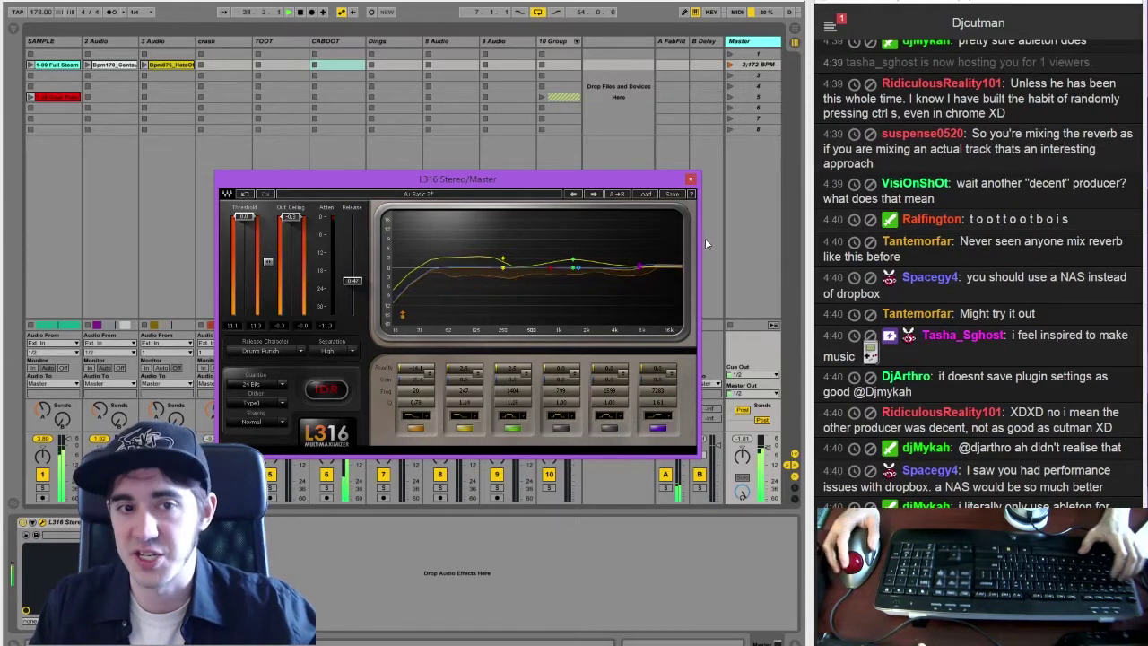
pyautogui.click(689, 179)
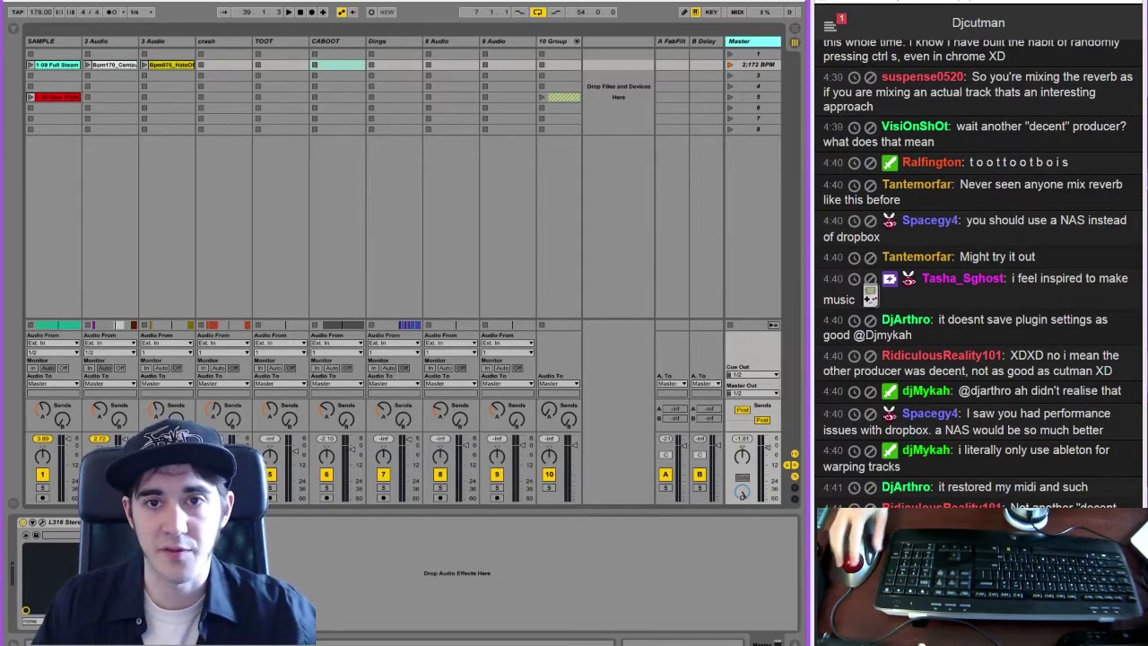
# Rename the A return track "reverb"
pyautogui.click(667, 45)
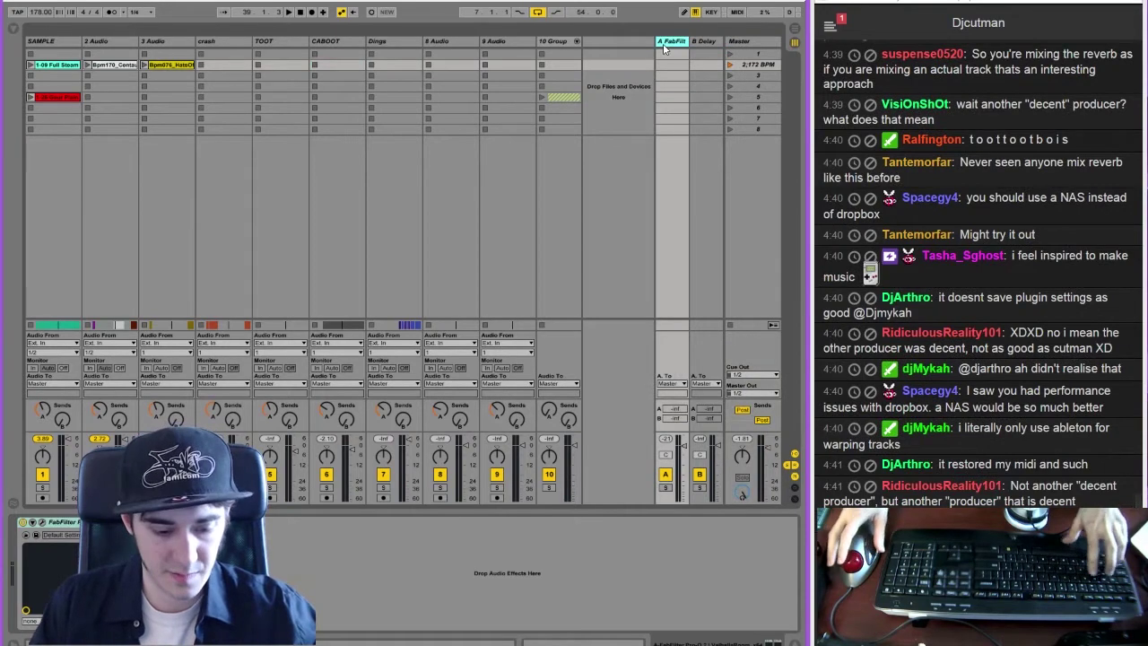
pyautogui.hotkey('ctrl', 'r')
pyautogui.write('reverb')
pyautogui.press('Return')
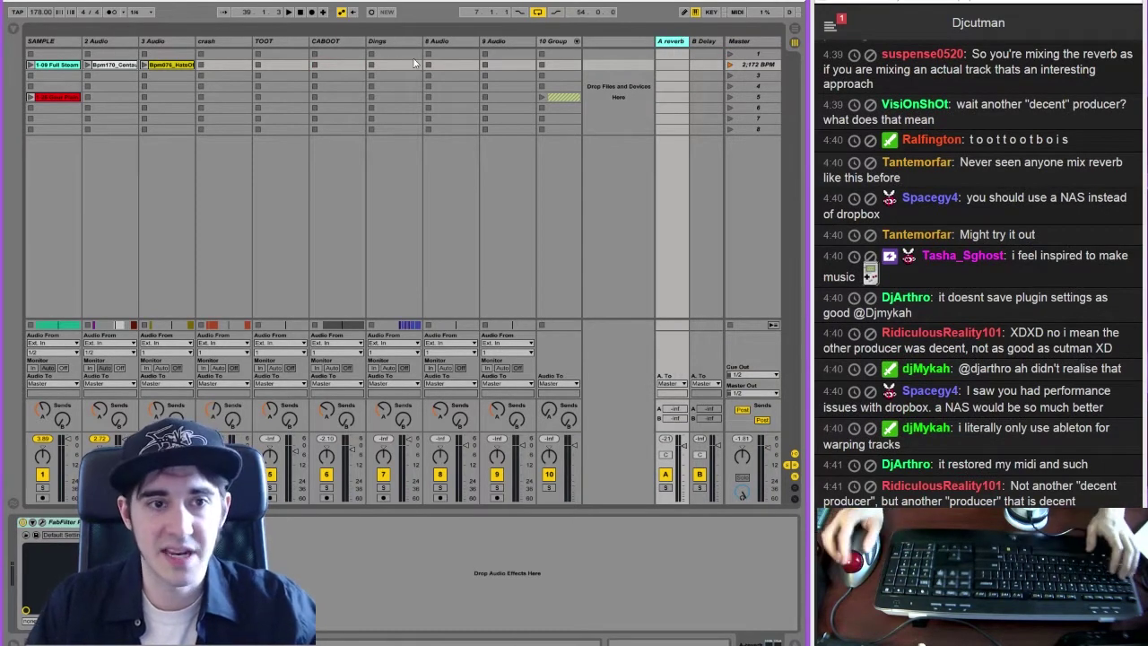
# Lower the volume faders of all tracks together and play the song from the change section
pyautogui.click(357, 44)
pyautogui.hotkey('ctrl', 'a')
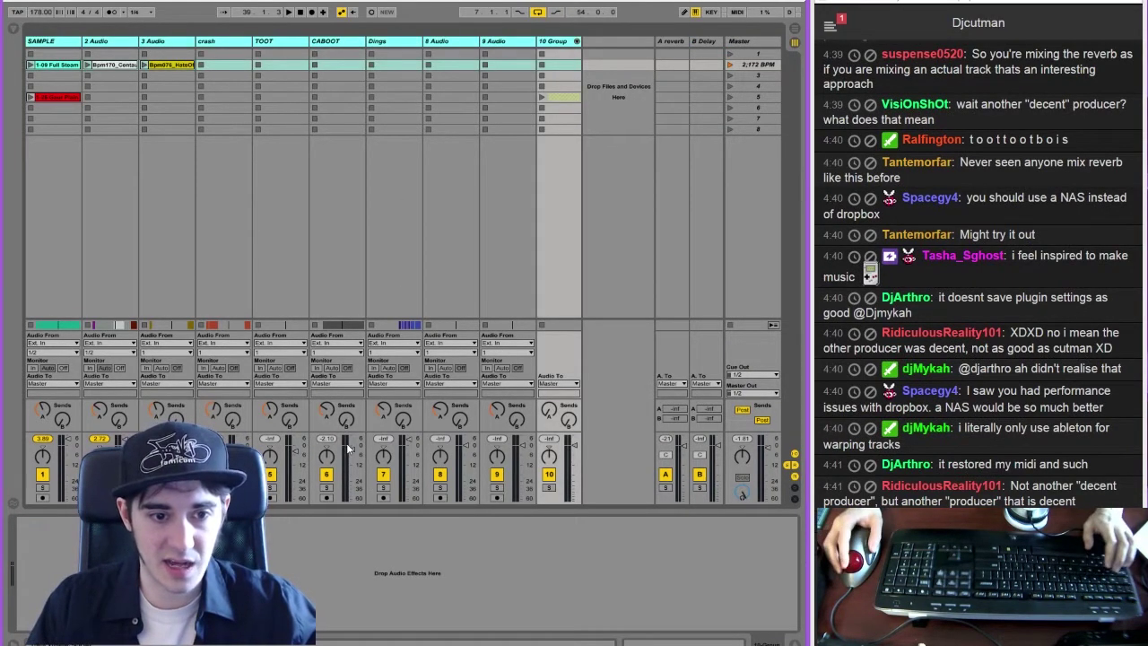
pyautogui.moveTo(350, 448); pyautogui.dragTo(350, 445)
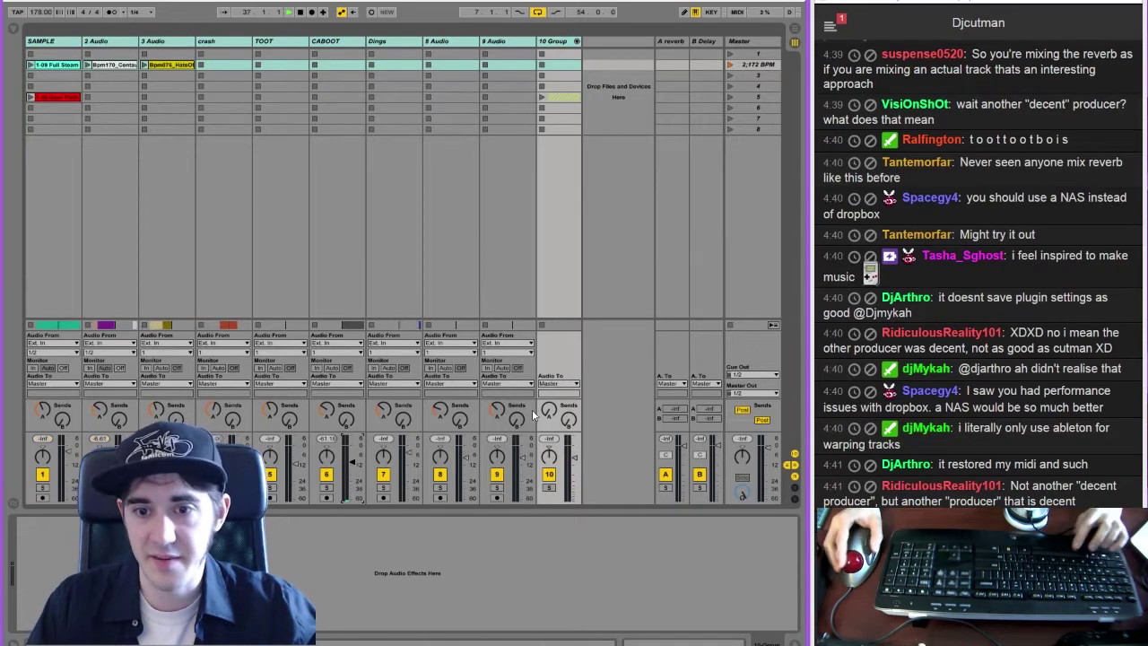
pyautogui.press('space')
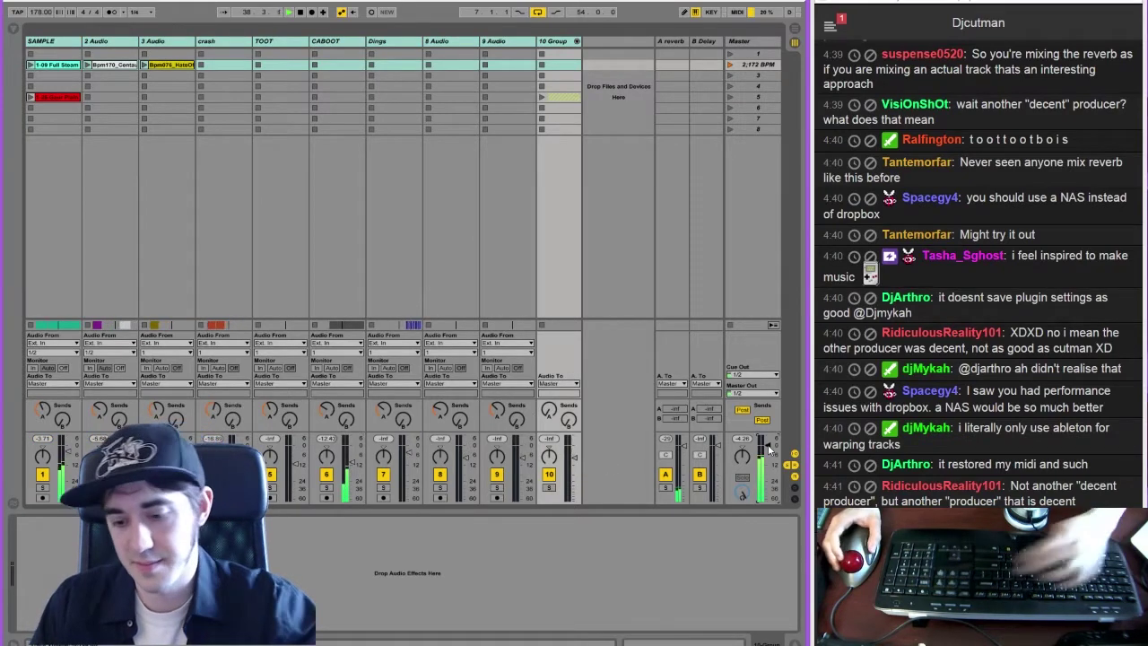
# Check how the L316 limiter on the Master track responds to the lowered track levels
pyautogui.click(741, 491)
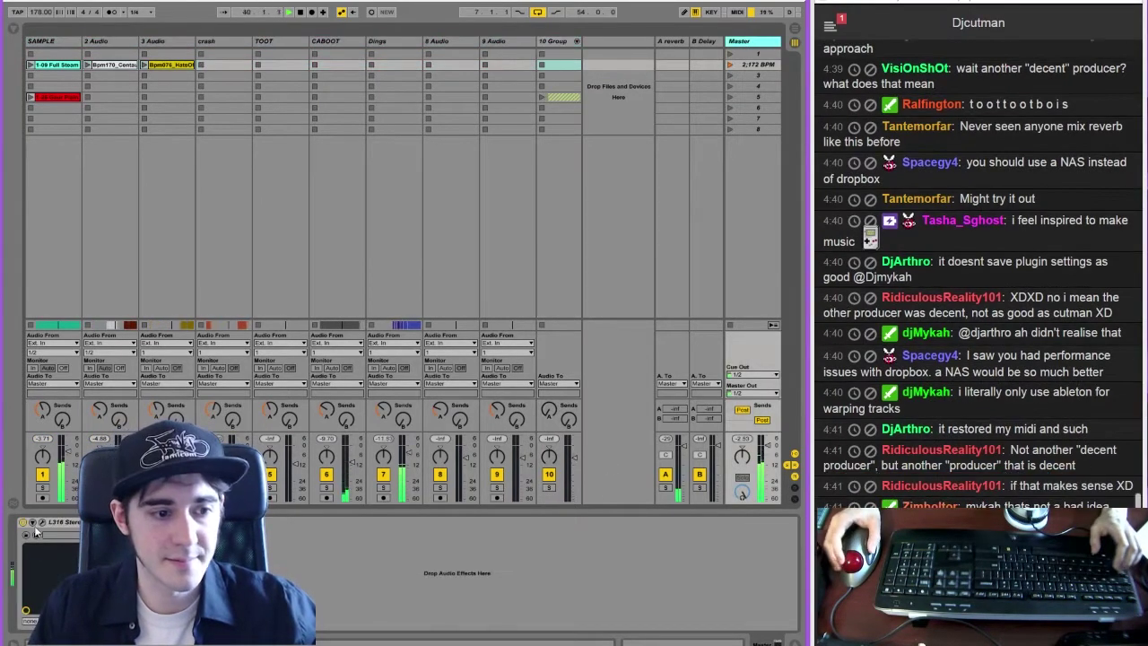
pyautogui.click(41, 522)
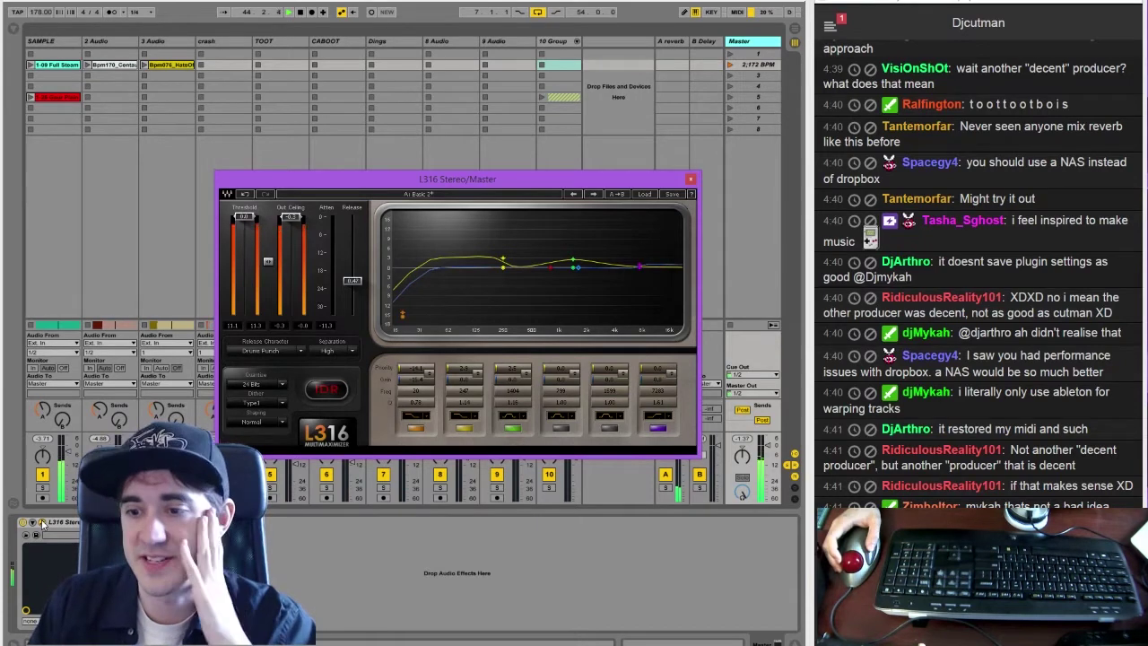
pyautogui.click(41, 522)
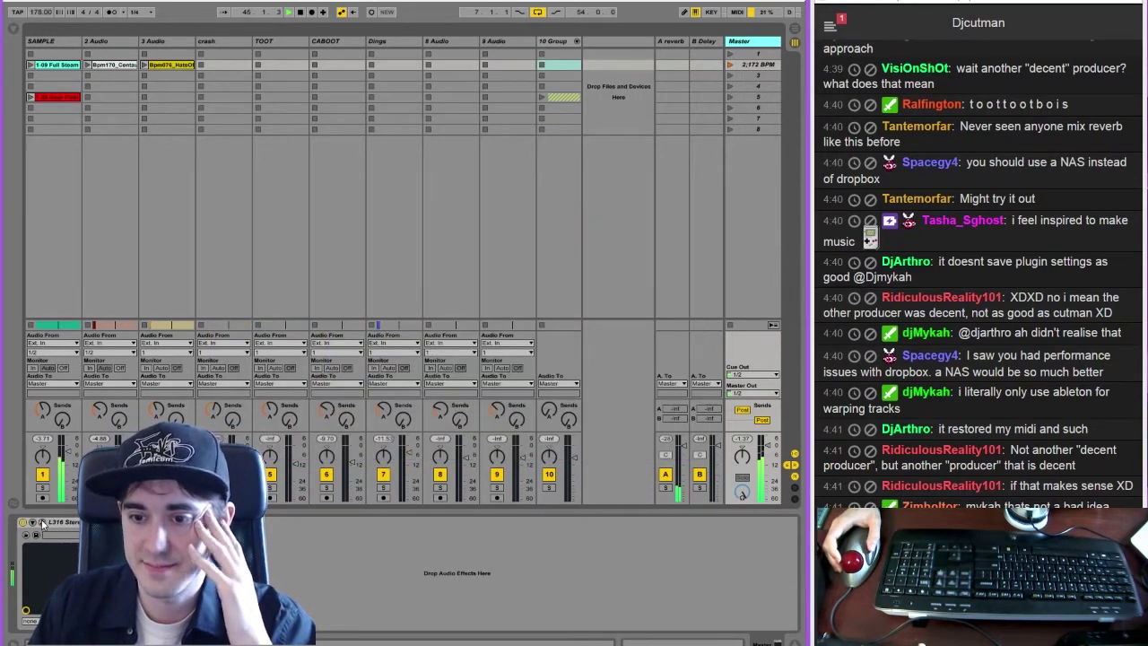
# Add the Waves SSLComp Stereo compressor to the start of the Master track's effect chain, ahead of the L316
pyautogui.click(14, 31)
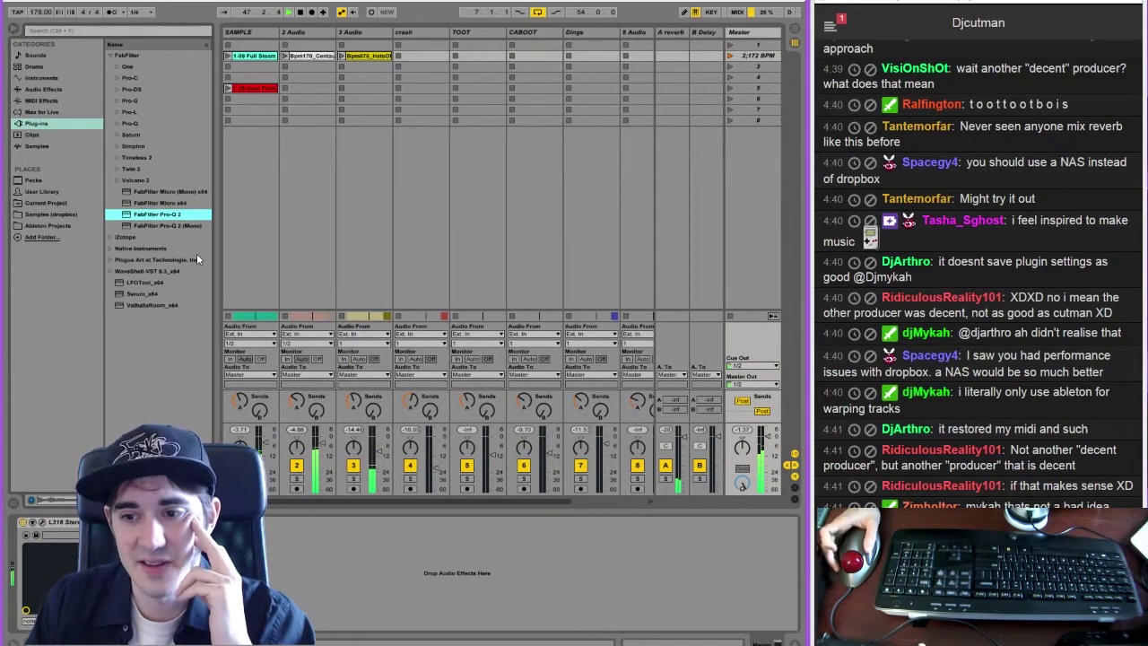
pyautogui.click(110, 55)
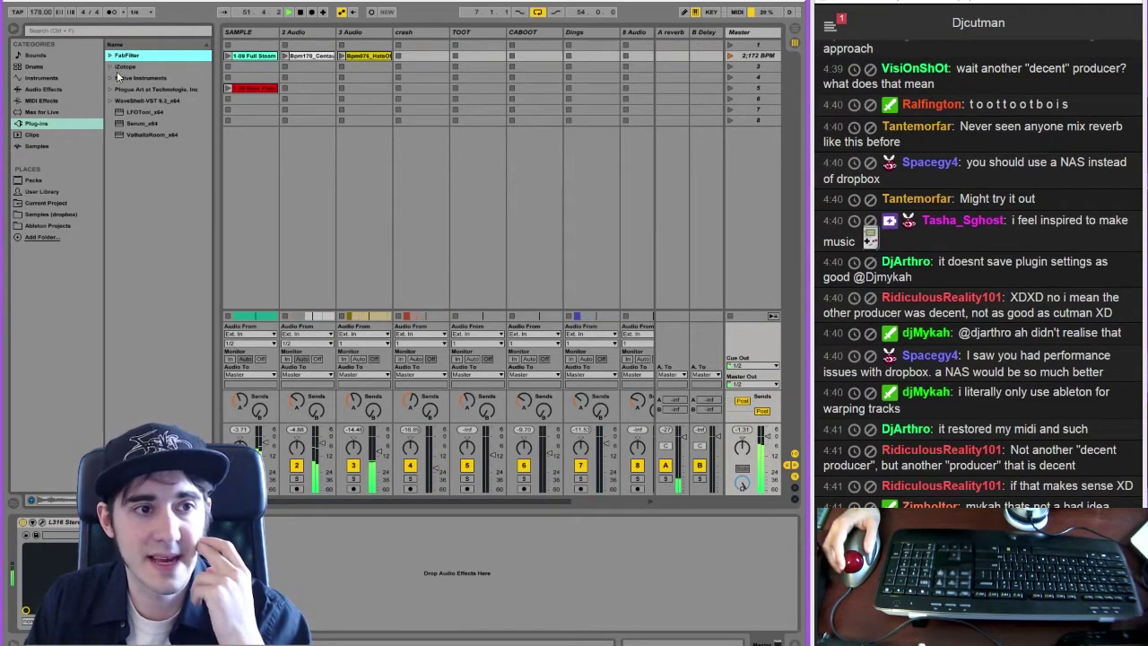
pyautogui.click(110, 101)
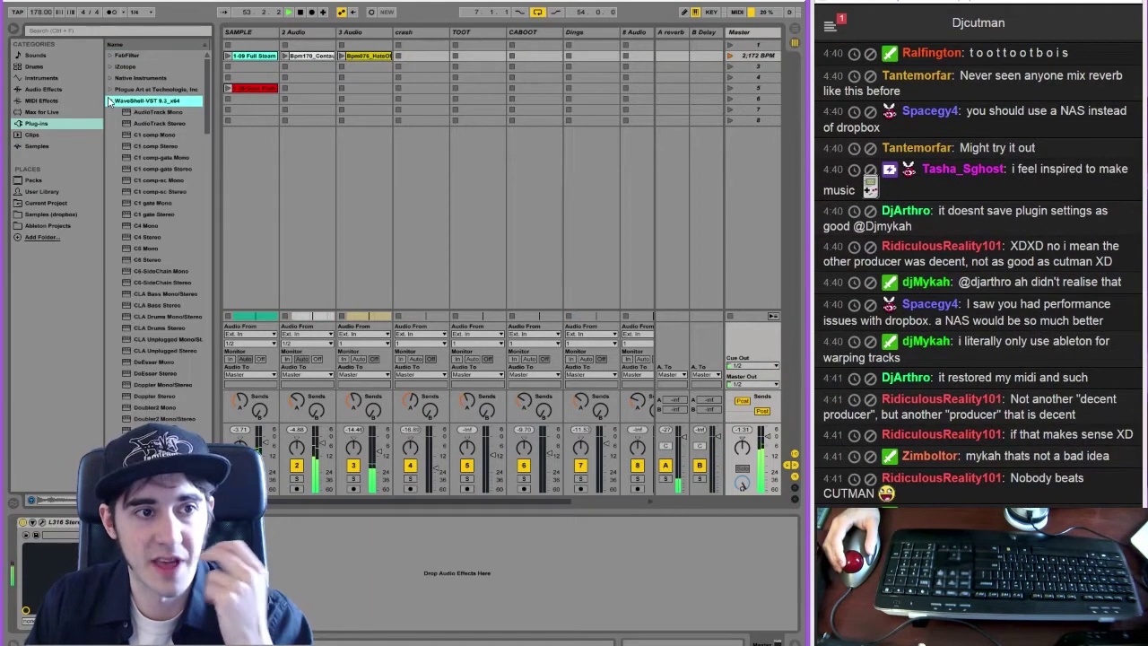
pyautogui.moveTo(207, 135); pyautogui.dragTo(212, 401)
pyautogui.scroll(1, 206, 291)
pyautogui.click(157, 218)
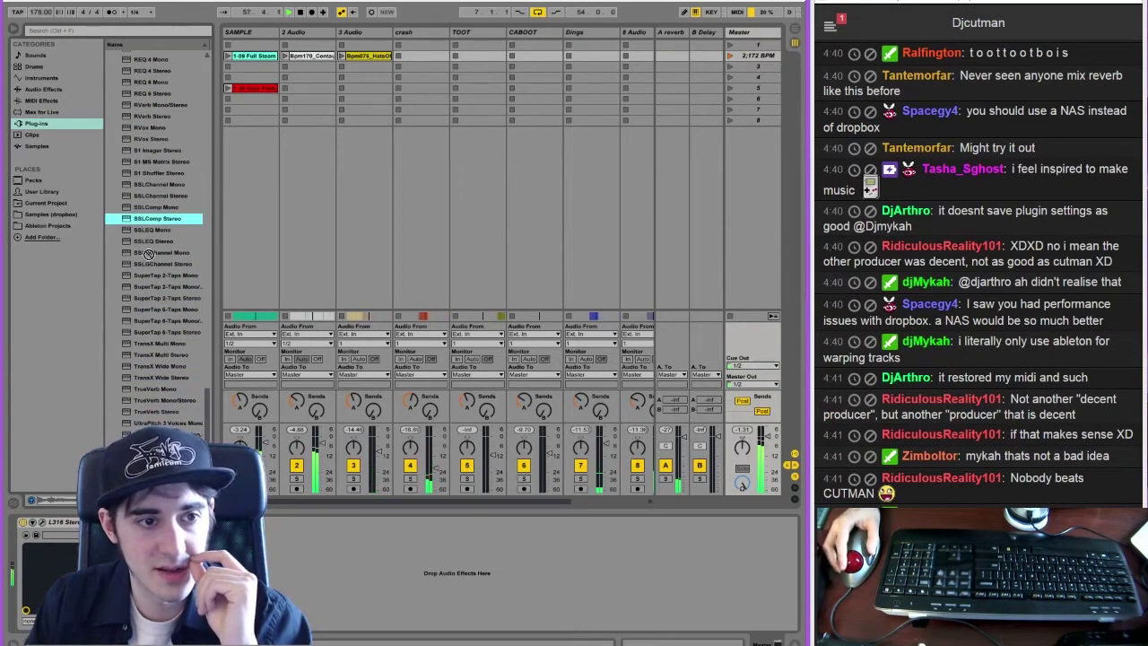
pyautogui.moveTo(43, 596); pyautogui.dragTo(40, 584)
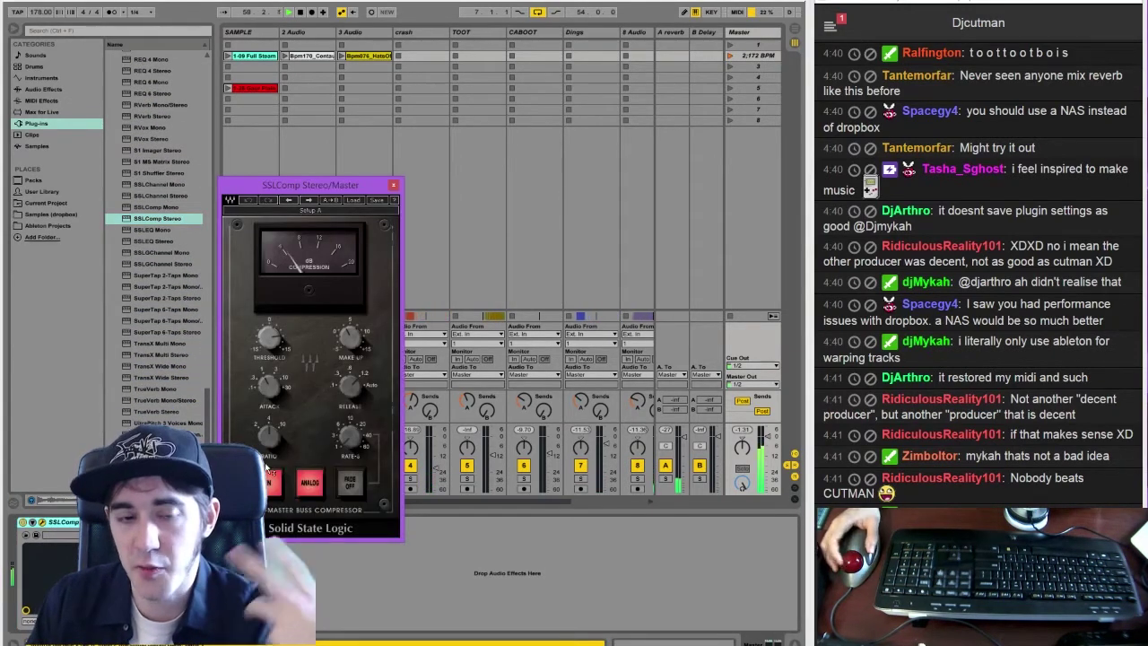
# Switch off the SSLComp's analog modelling and arrange the SSLComp and L316 windows side by side
pyautogui.click(305, 487)
pyautogui.moveTo(346, 382)
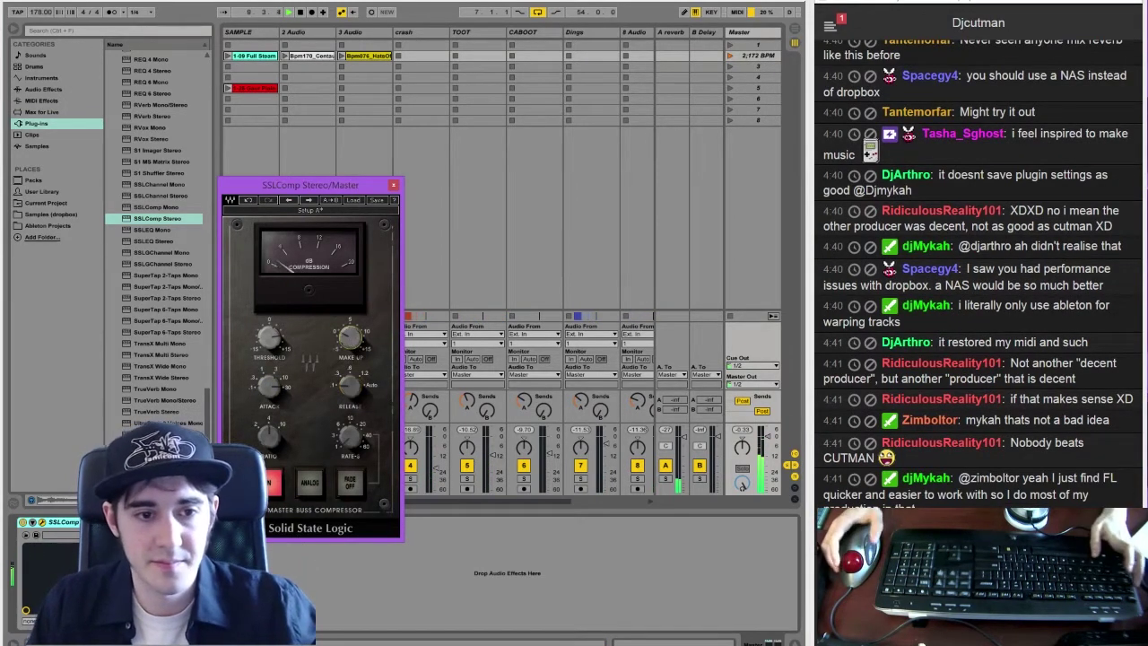
pyautogui.click(140, 522)
pyautogui.moveTo(326, 178); pyautogui.dragTo(554, 186)
pyautogui.moveTo(304, 181); pyautogui.dragTo(262, 140)
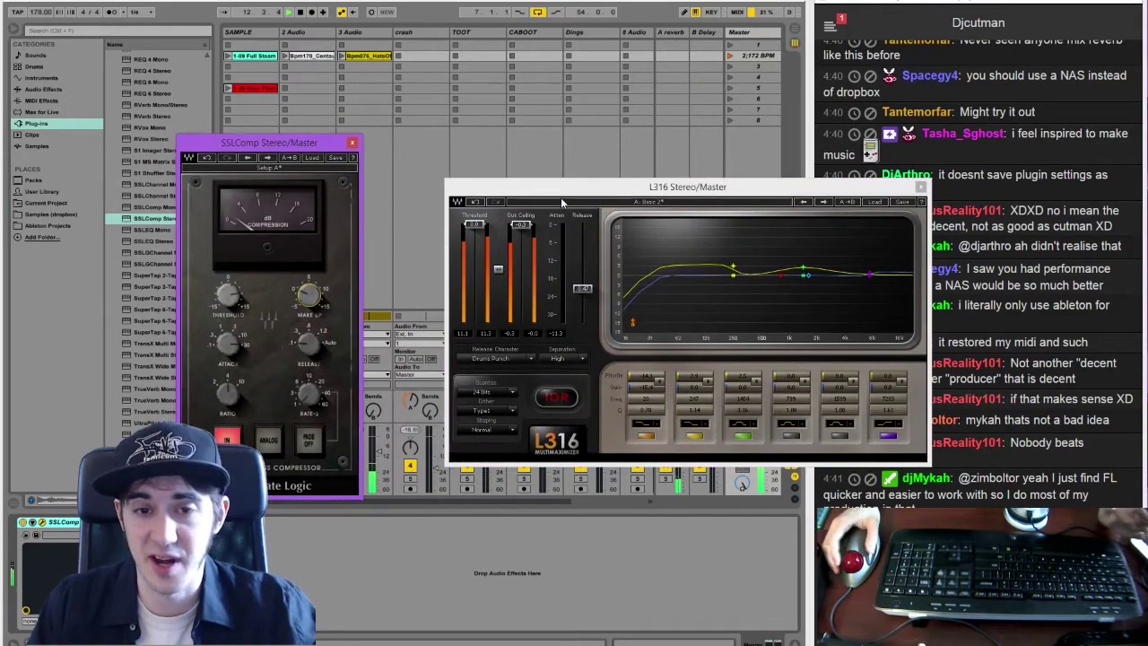
pyautogui.moveTo(531, 189); pyautogui.dragTo(452, 144)
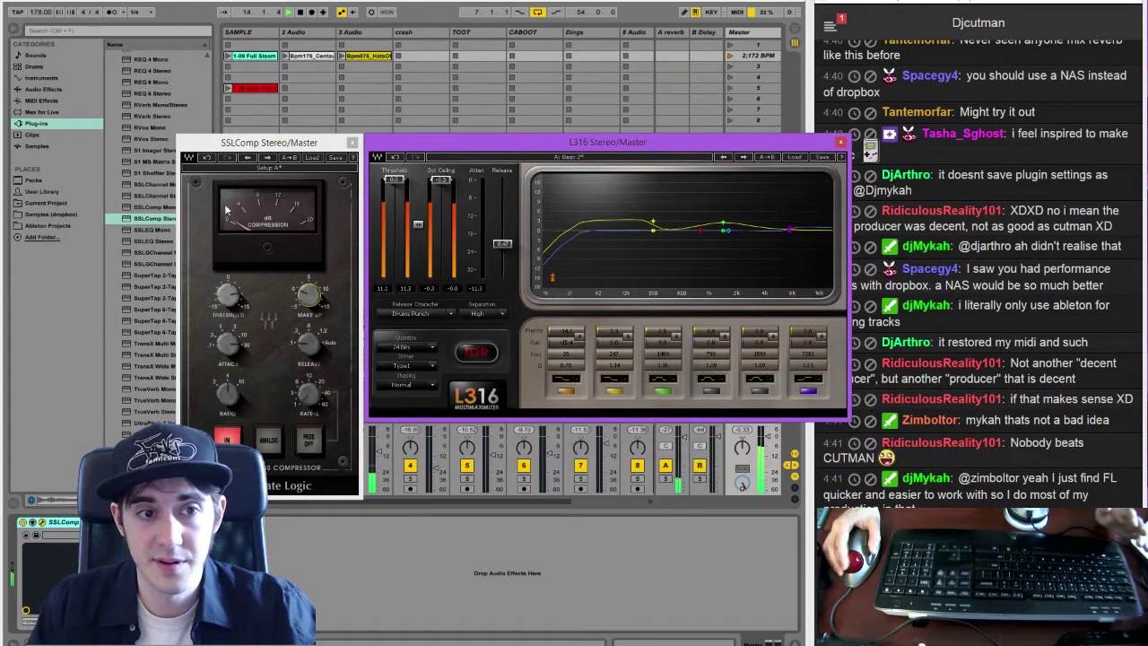
pyautogui.moveTo(248, 151); pyautogui.dragTo(246, 150)
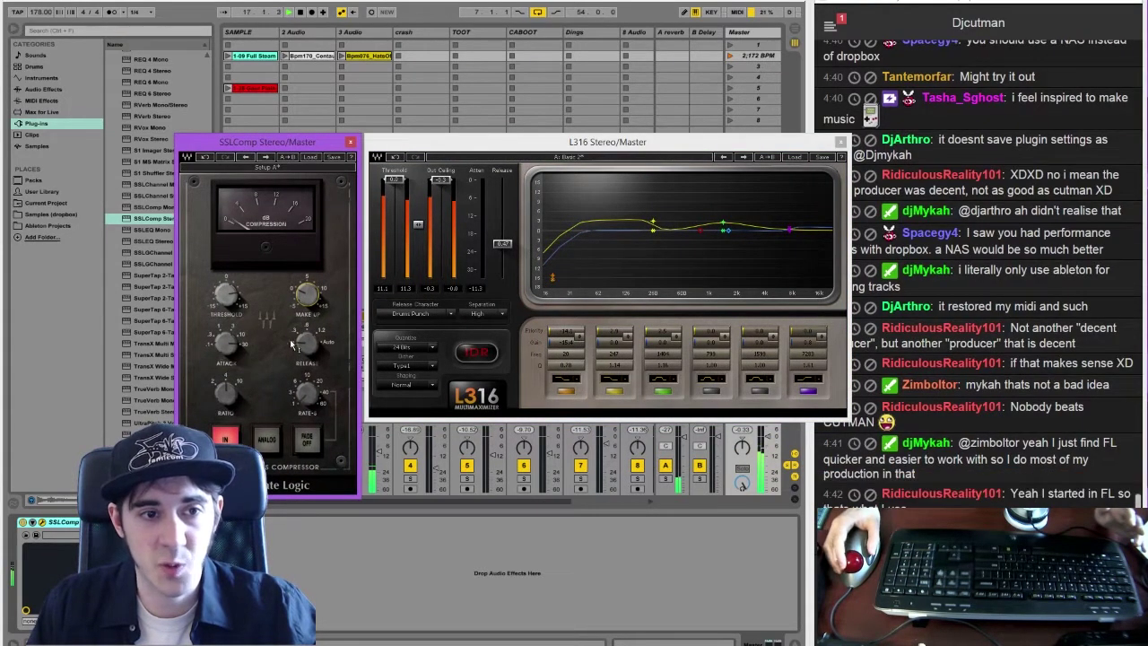
# Lower the L316 threshold slightly and compare it with the SSLComp threshold and compression while the song plays
pyautogui.click(392, 182)
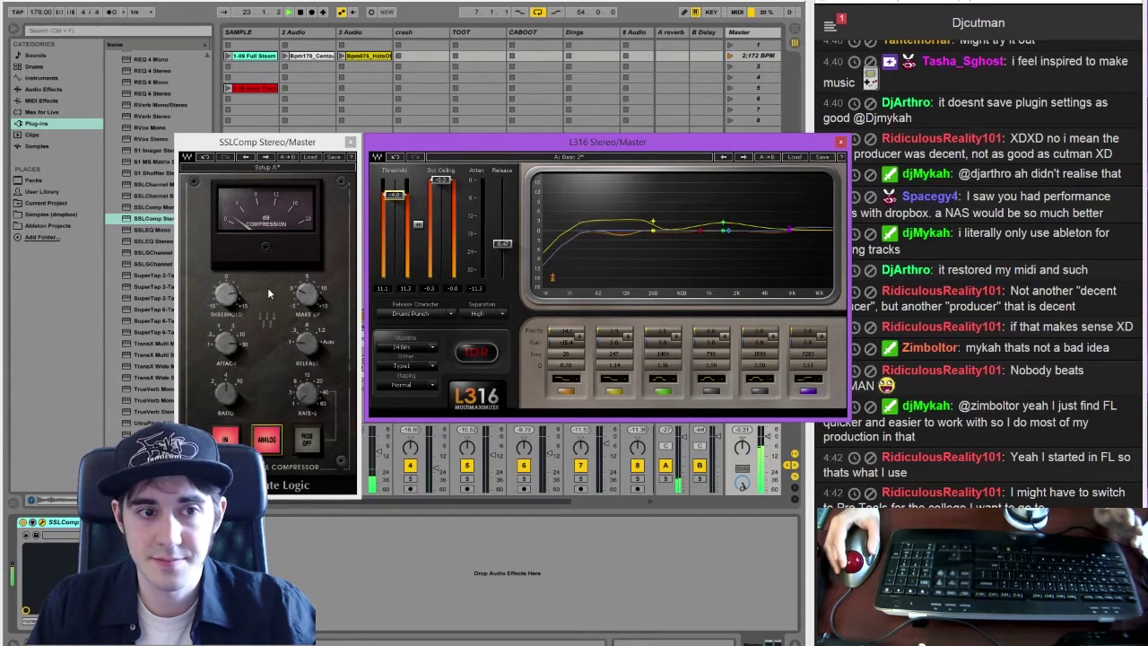
pyautogui.click(226, 294)
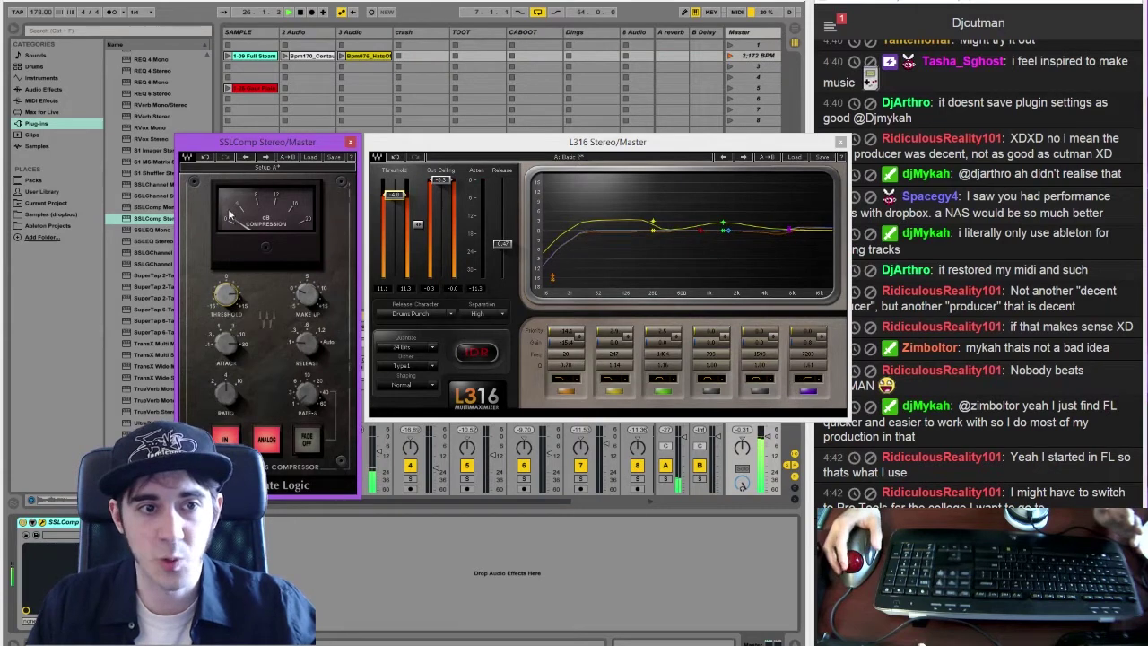
pyautogui.click(373, 240)
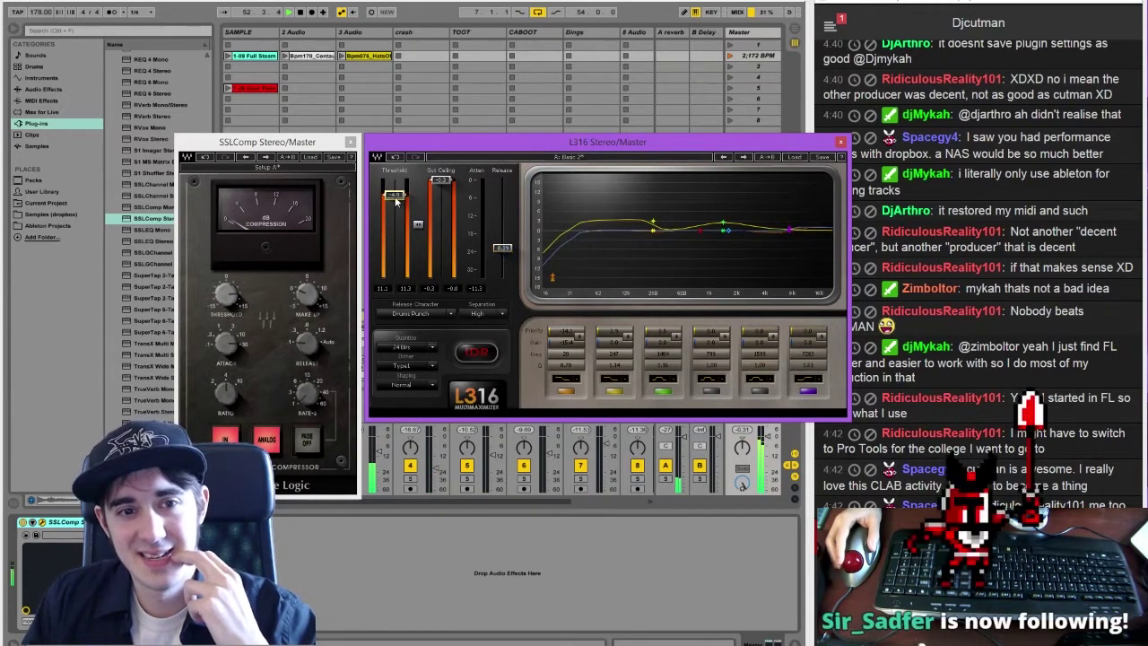
# Check the live stream in Open Broadcaster Software and return to the Ableton Live session
pyautogui.hotkey('alt', 'Tab')
pyautogui.hotkey('alt', 'Tab')
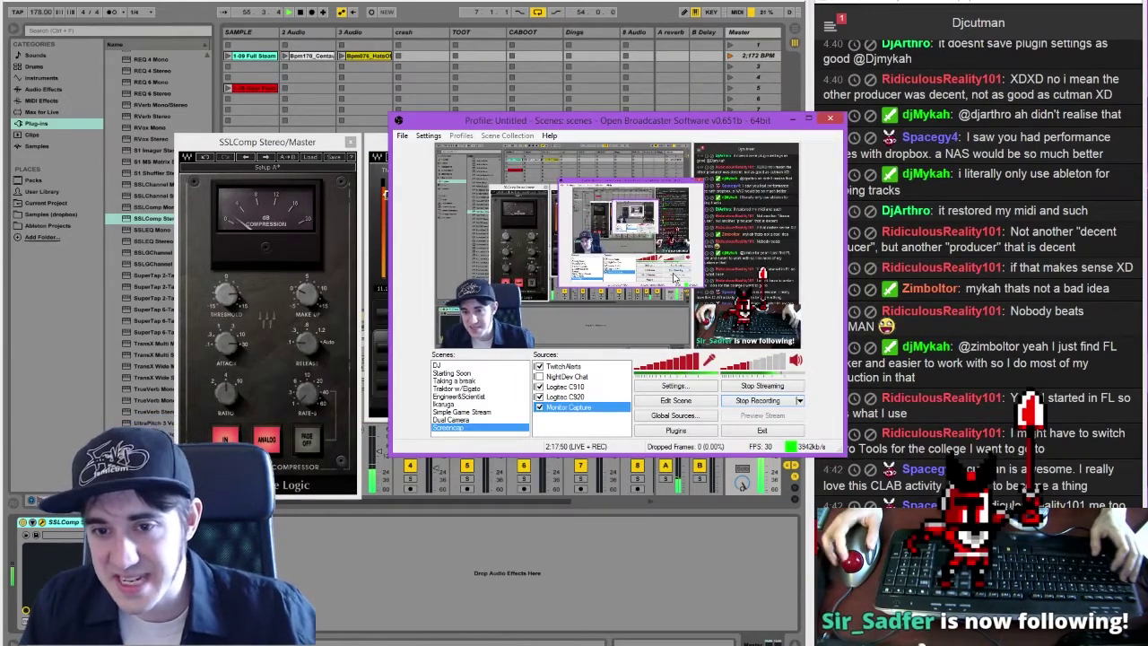
pyautogui.hotkey('alt', 'Tab')
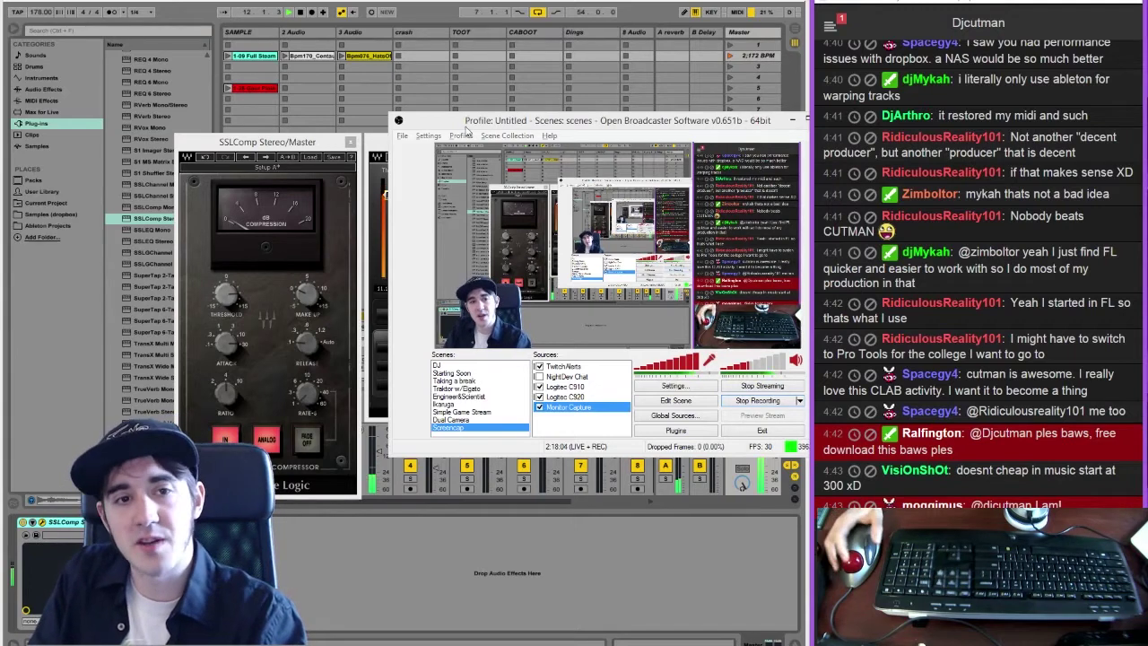
pyautogui.click(604, 65)
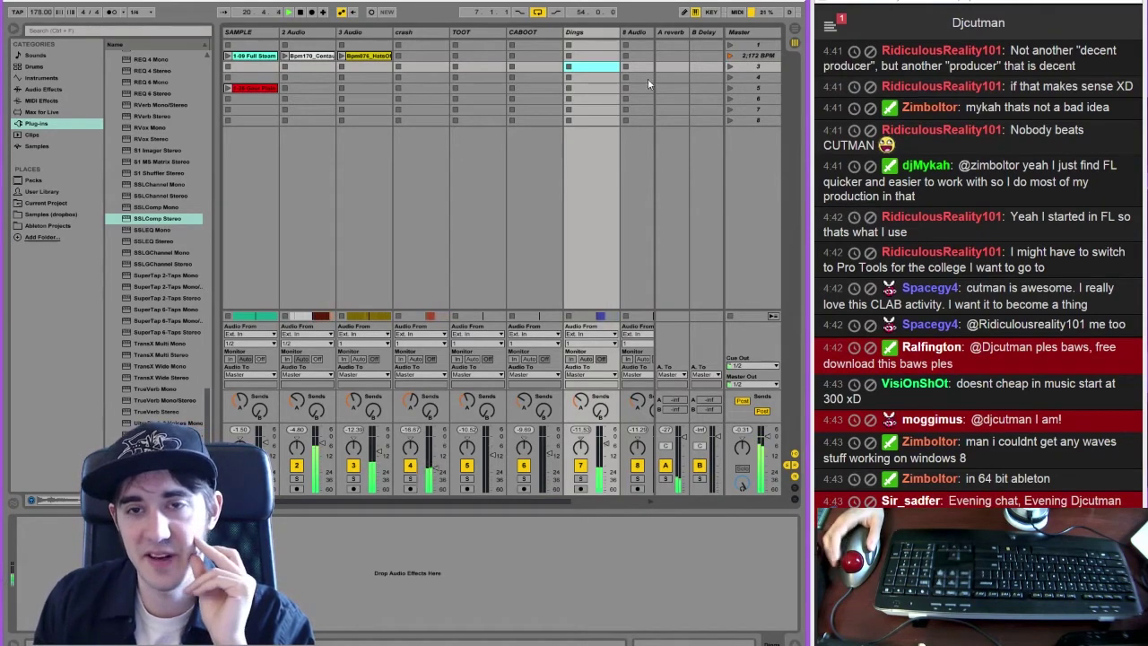
# Close the SSLComp window on the Master track and audition the A reverb return soloed and within the full mix
pyautogui.click(751, 40)
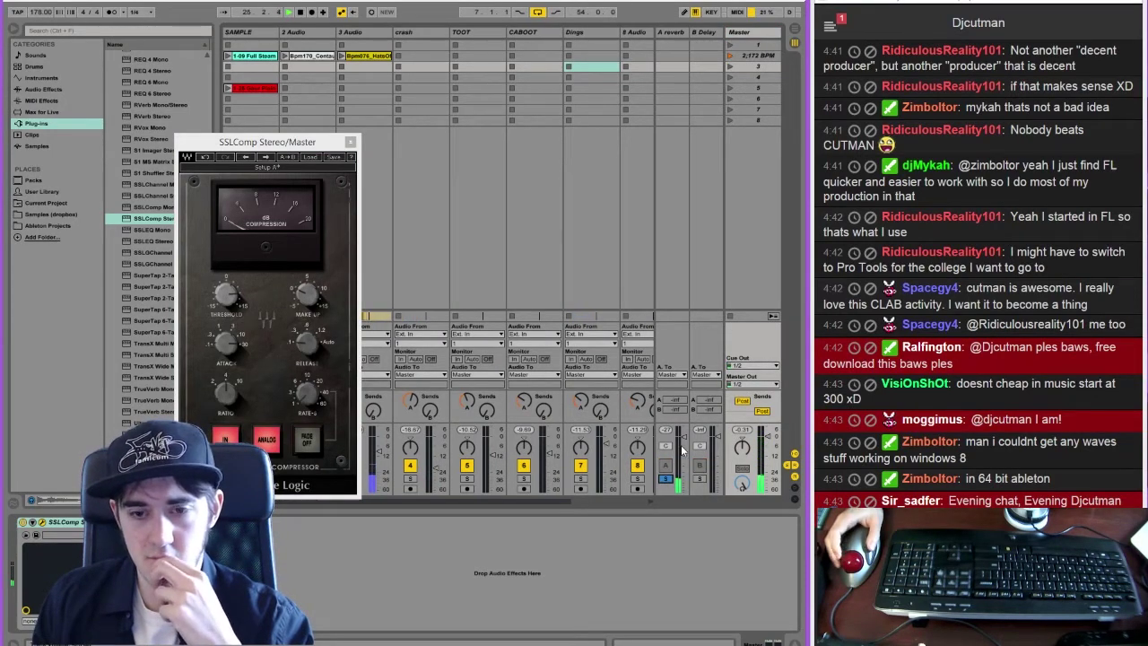
pyautogui.click(350, 141)
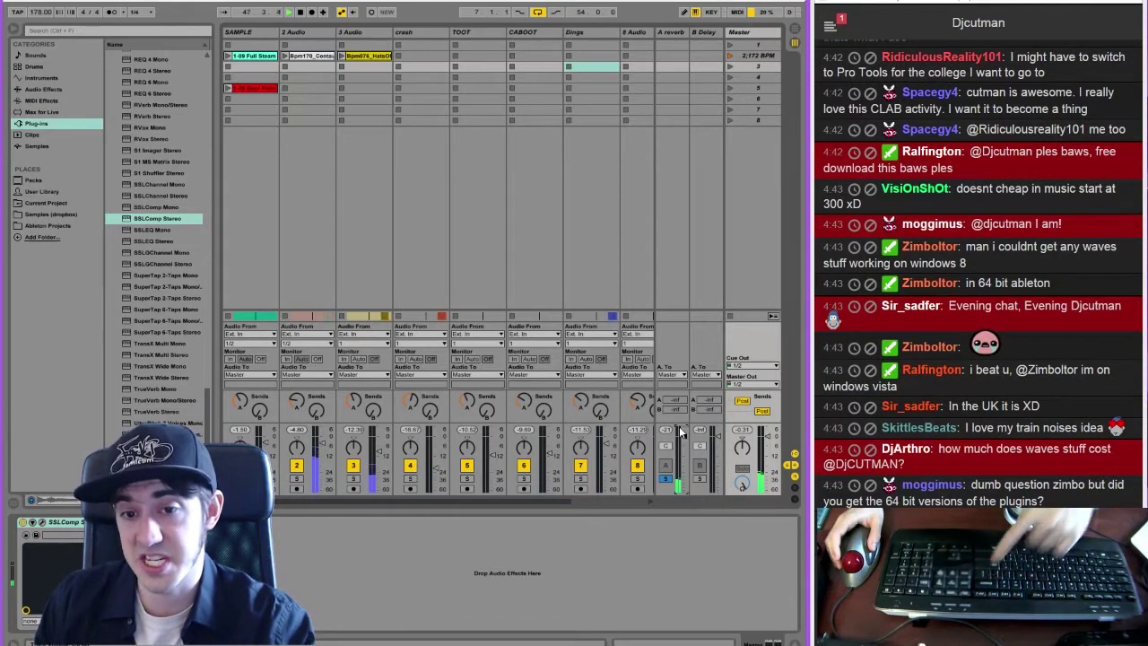
pyautogui.click(668, 478)
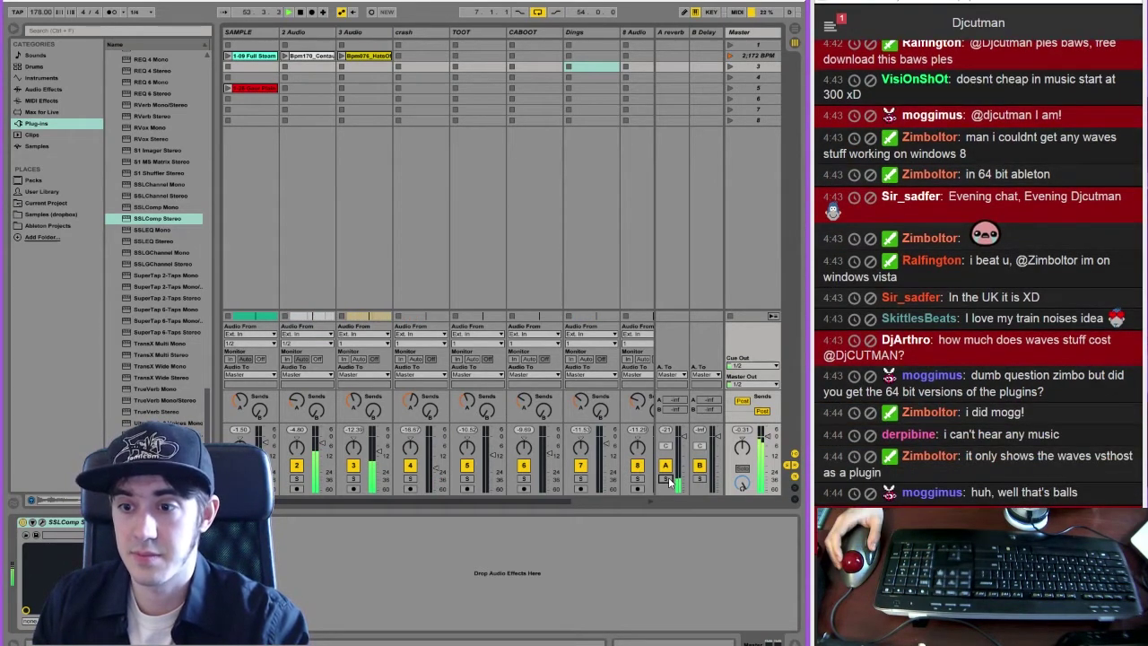
pyautogui.click(668, 481)
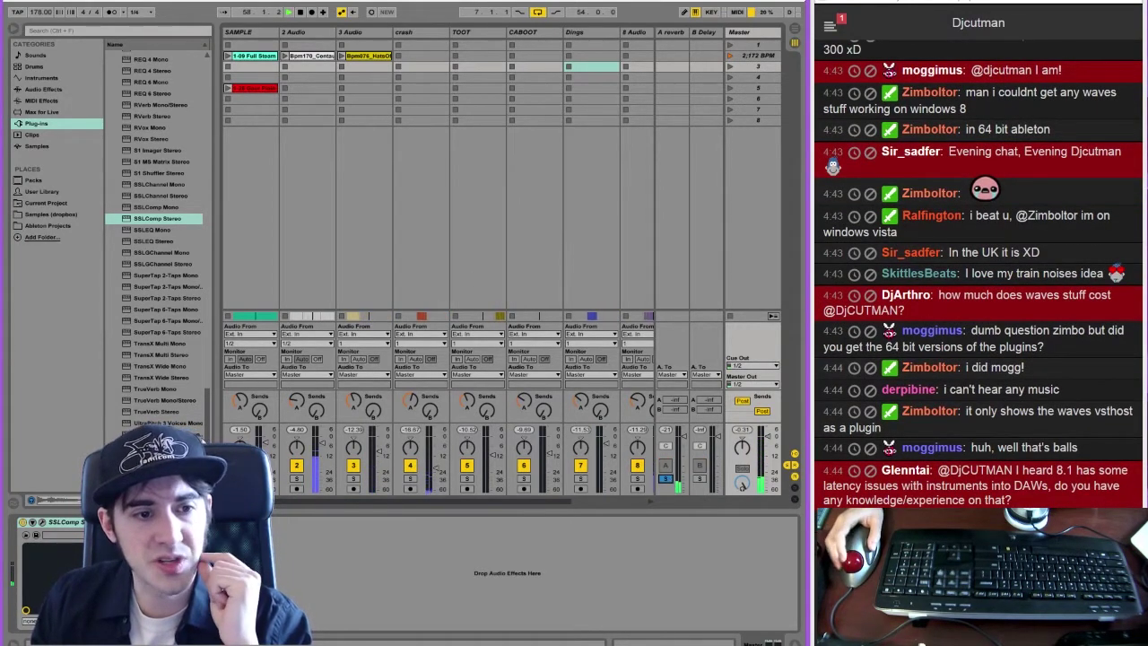
# Examine the list of Waves plug-ins grouped under WaveShell-VST 9.3_x64 in the plug-in browser
pyautogui.moveTo(205, 430); pyautogui.dragTo(181, 72)
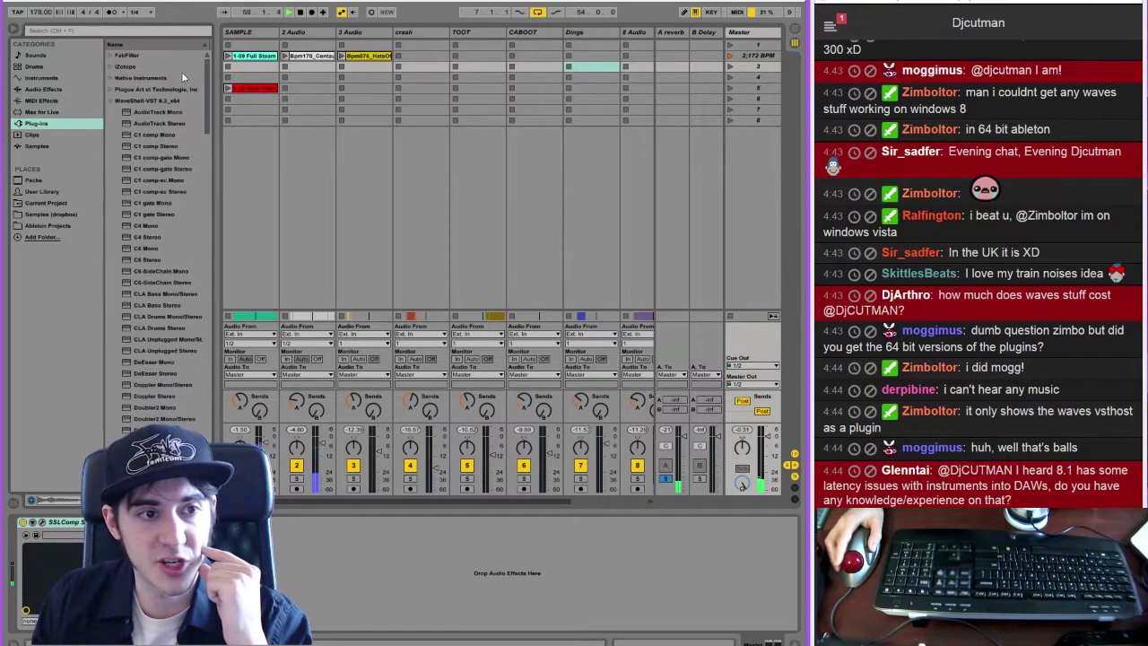
pyautogui.click(122, 102)
pyautogui.click(112, 101)
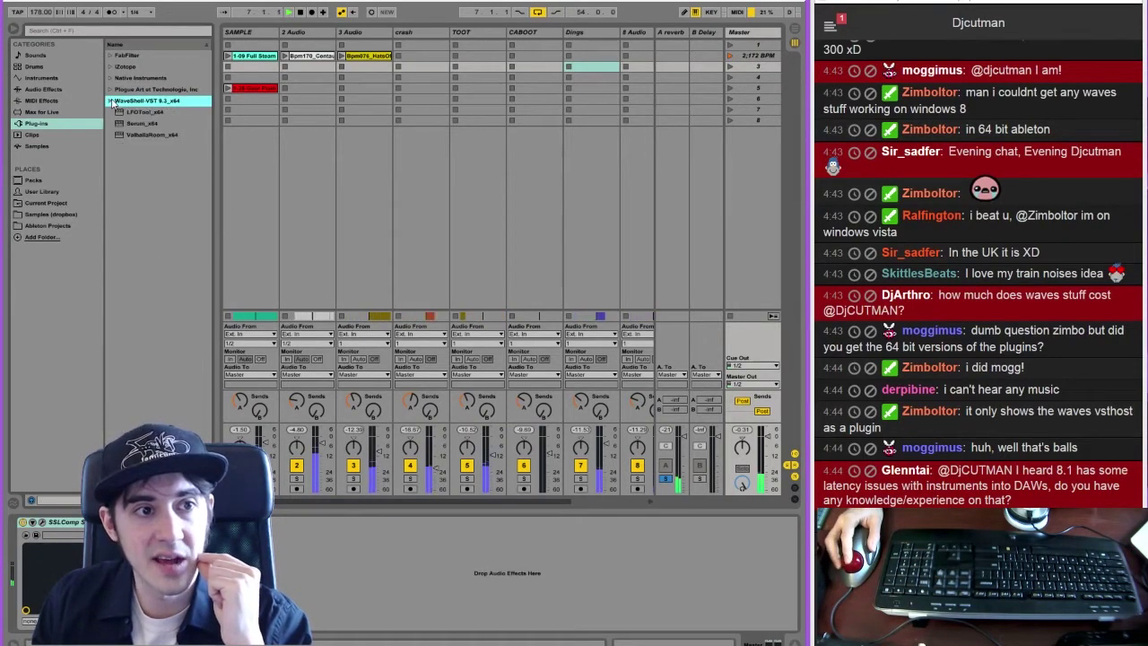
pyautogui.click(111, 102)
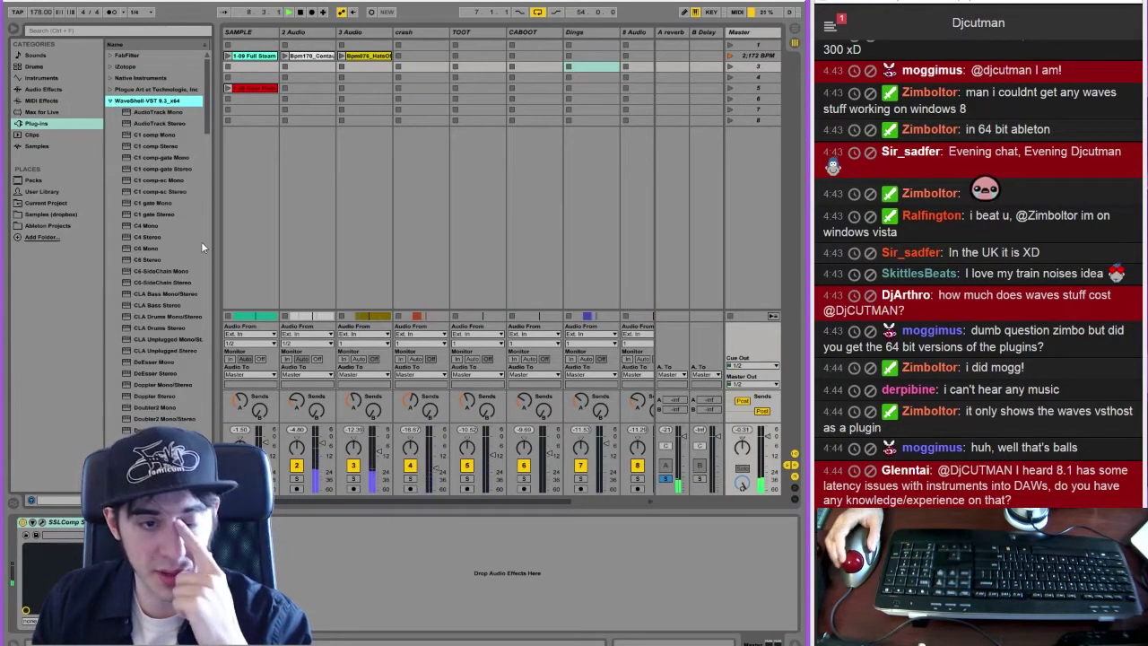
pyautogui.scroll(-15, 204, 244)
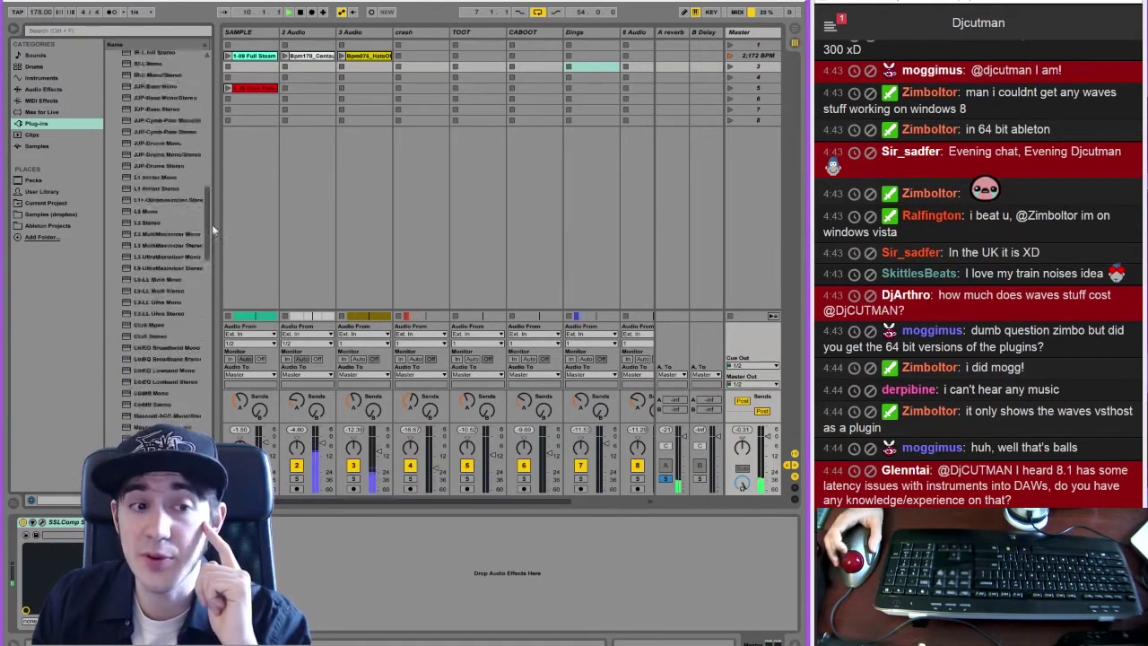
pyautogui.scroll(15, 211, 224)
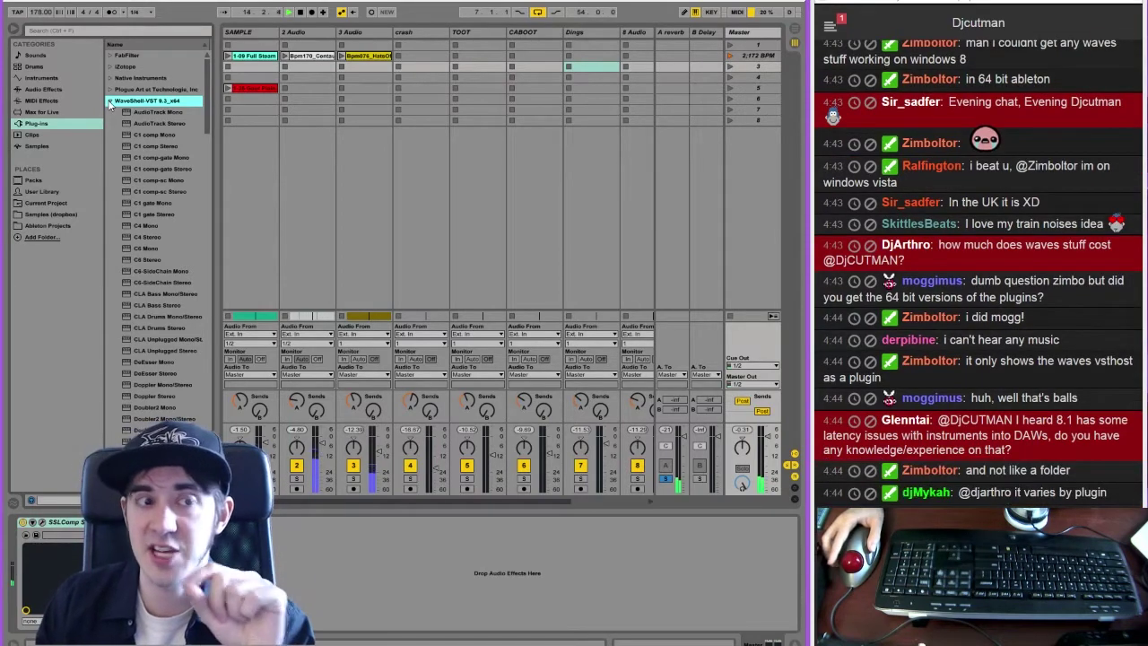
pyautogui.click(110, 102)
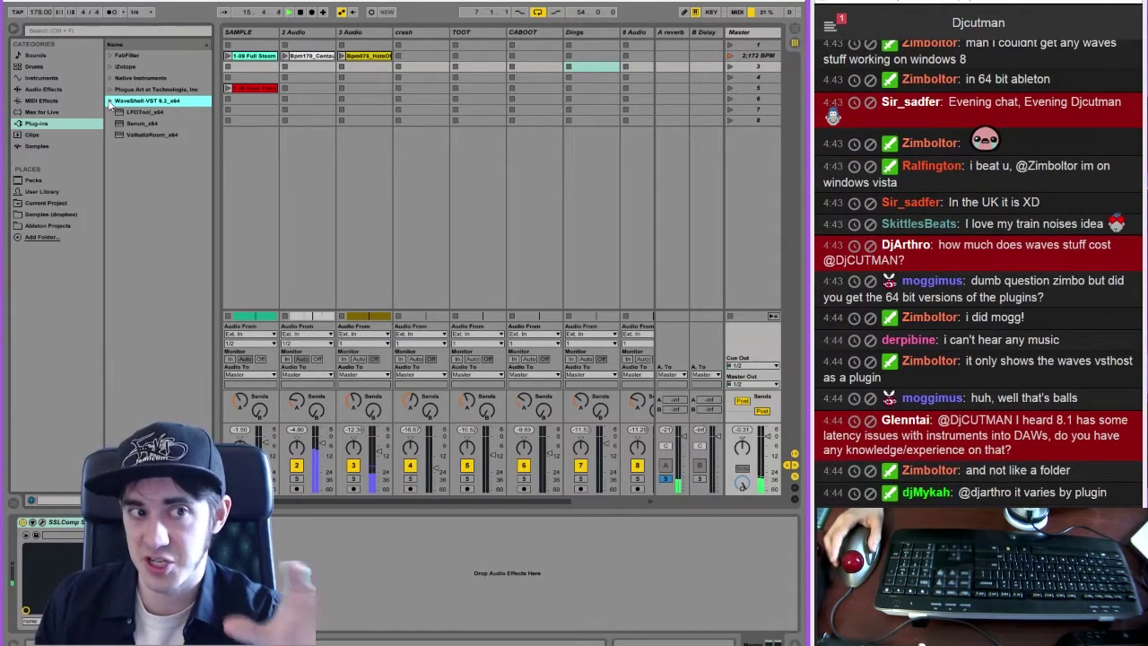
pyautogui.click(109, 101)
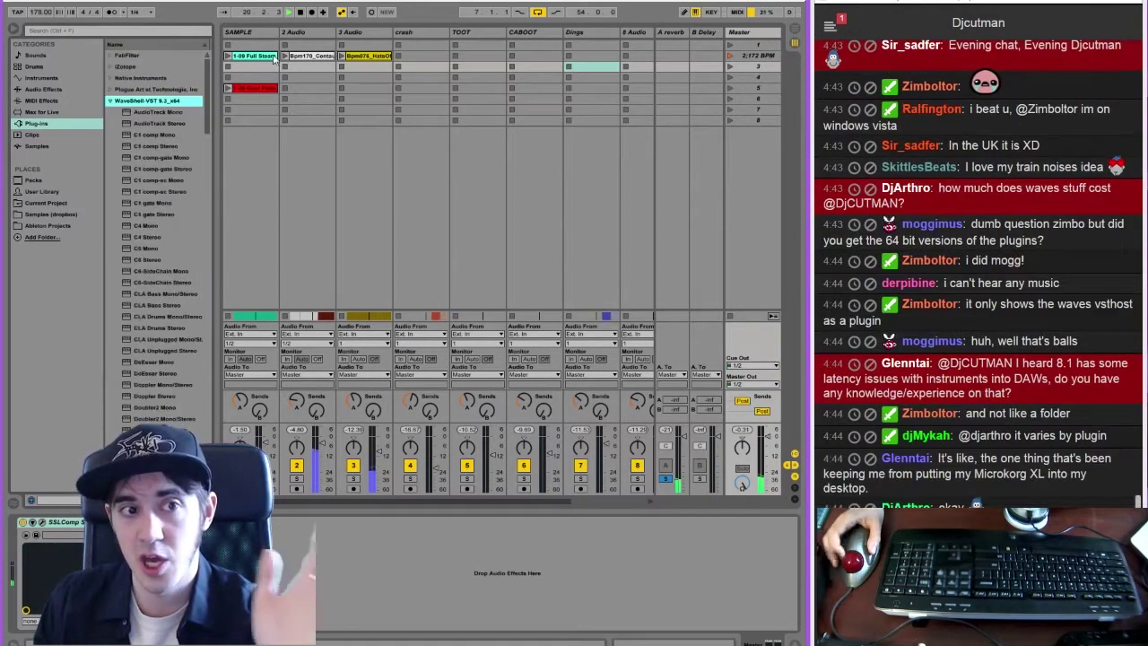
# Unsolo the A reverb return and play a short passage of the full mix
pyautogui.click(664, 479)
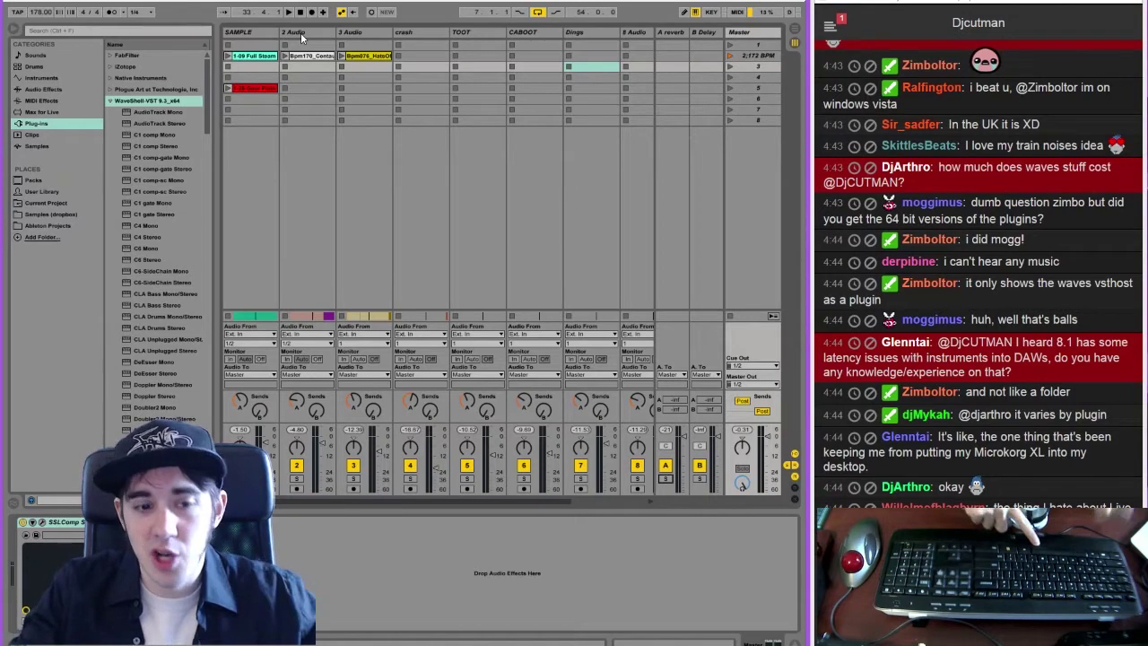
pyautogui.press('space')
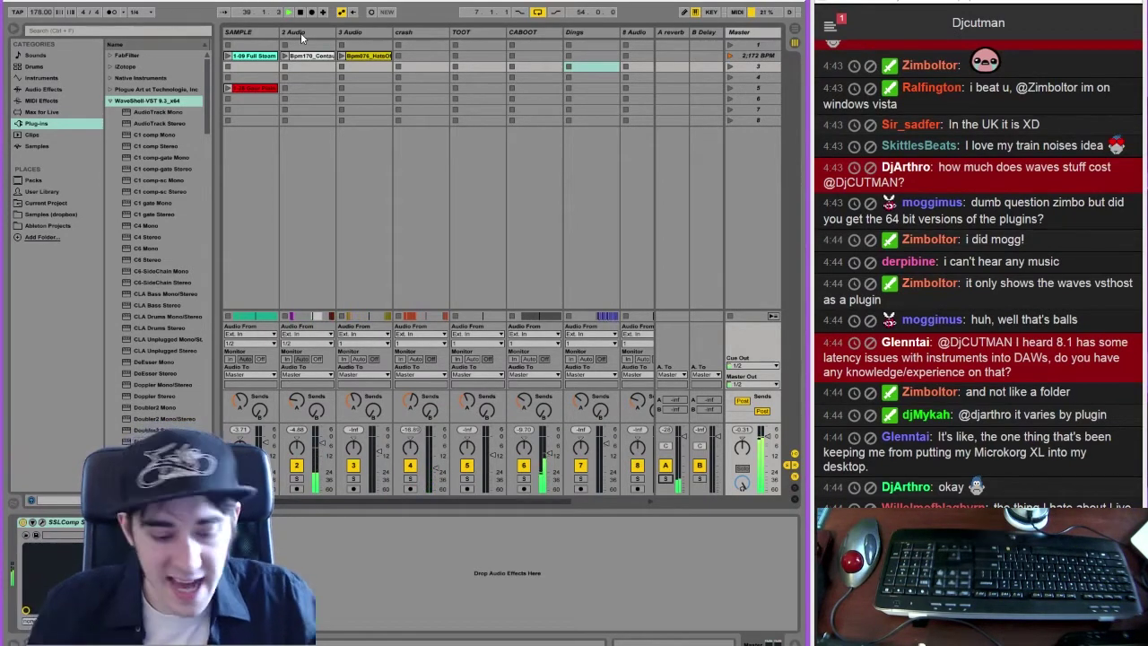
pyautogui.press('space')
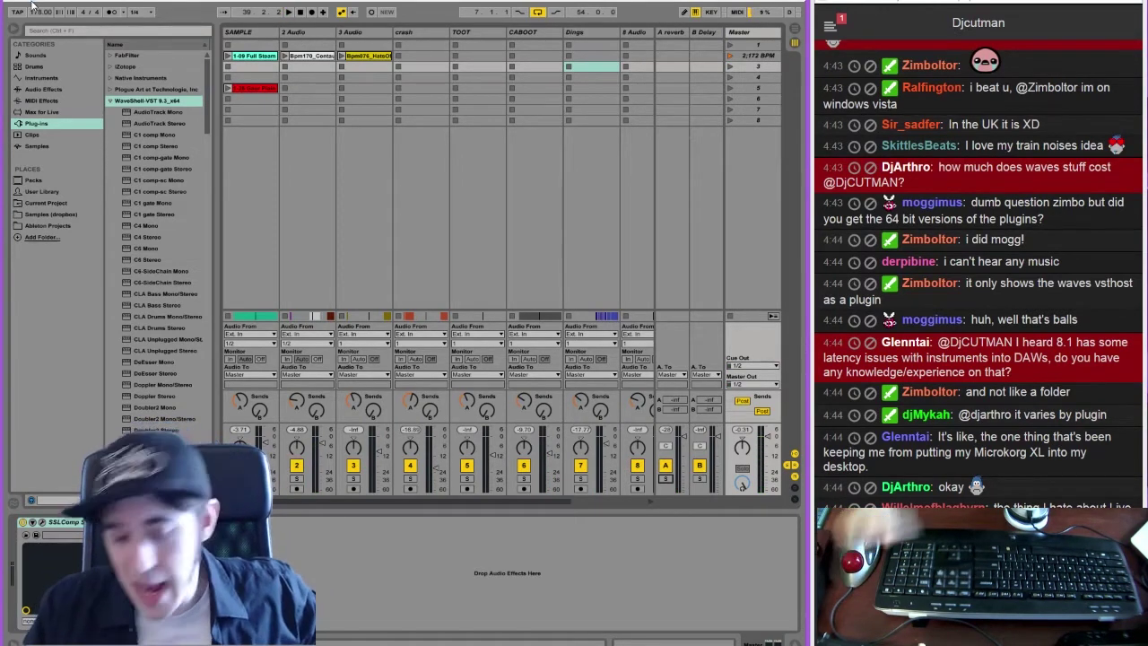
# Check the audio device and latency settings in the Preferences
pyautogui.hotkey('ctrl', ',')
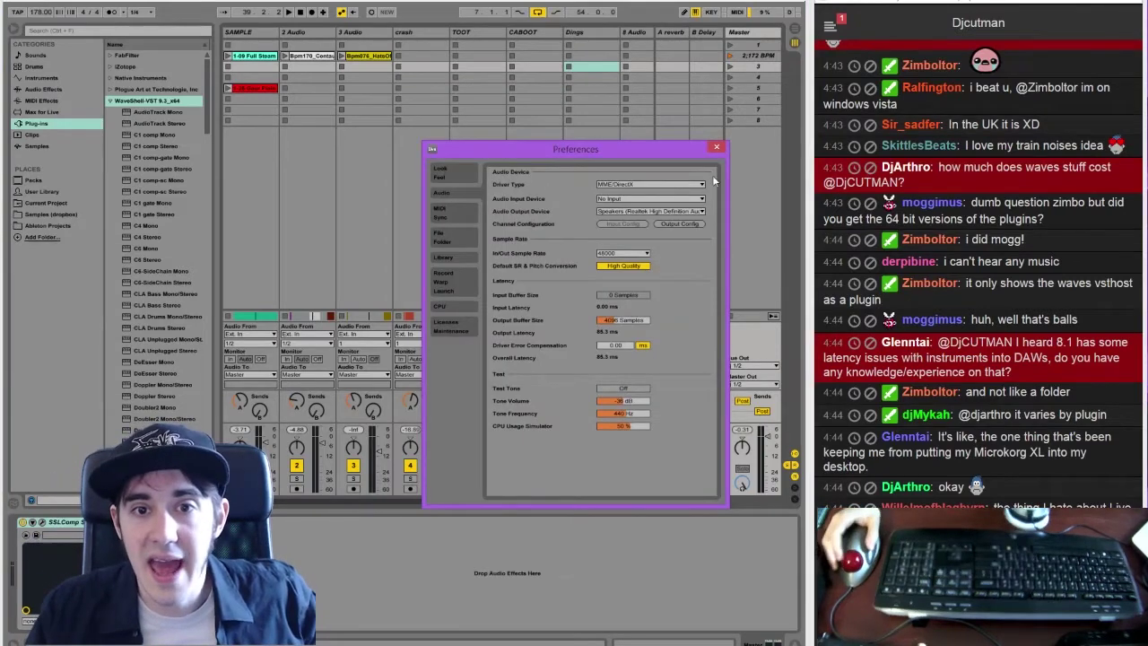
pyautogui.click(713, 149)
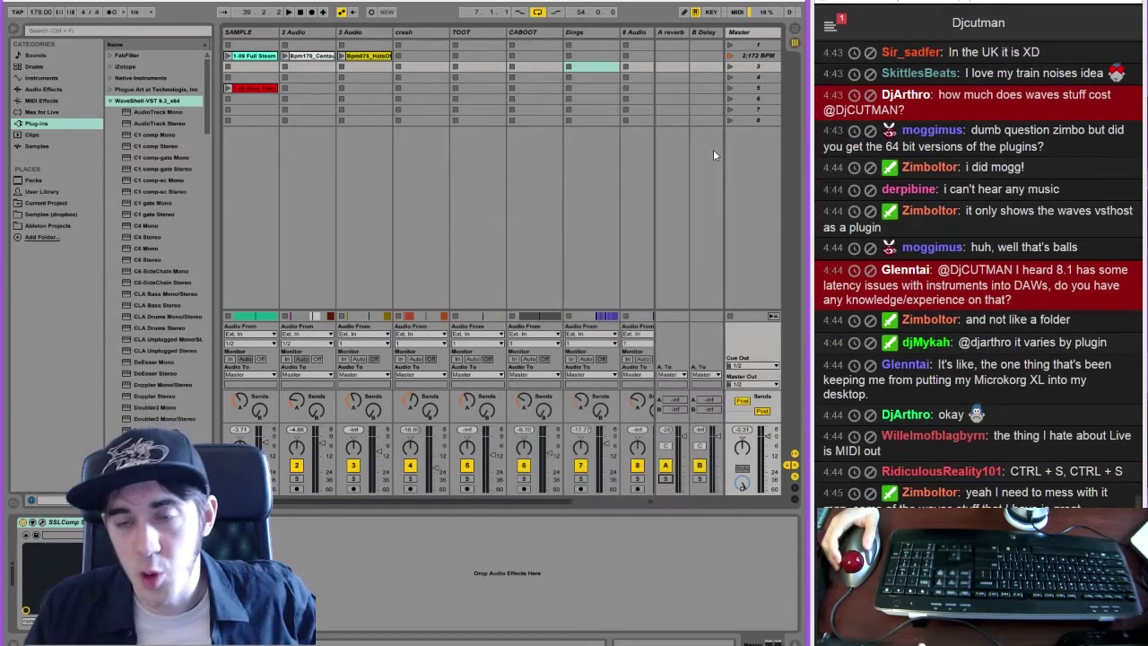
# Select the A reverb return track to show its effect chain
pyautogui.click(697, 115)
pyautogui.click(656, 79)
pyautogui.click(672, 73)
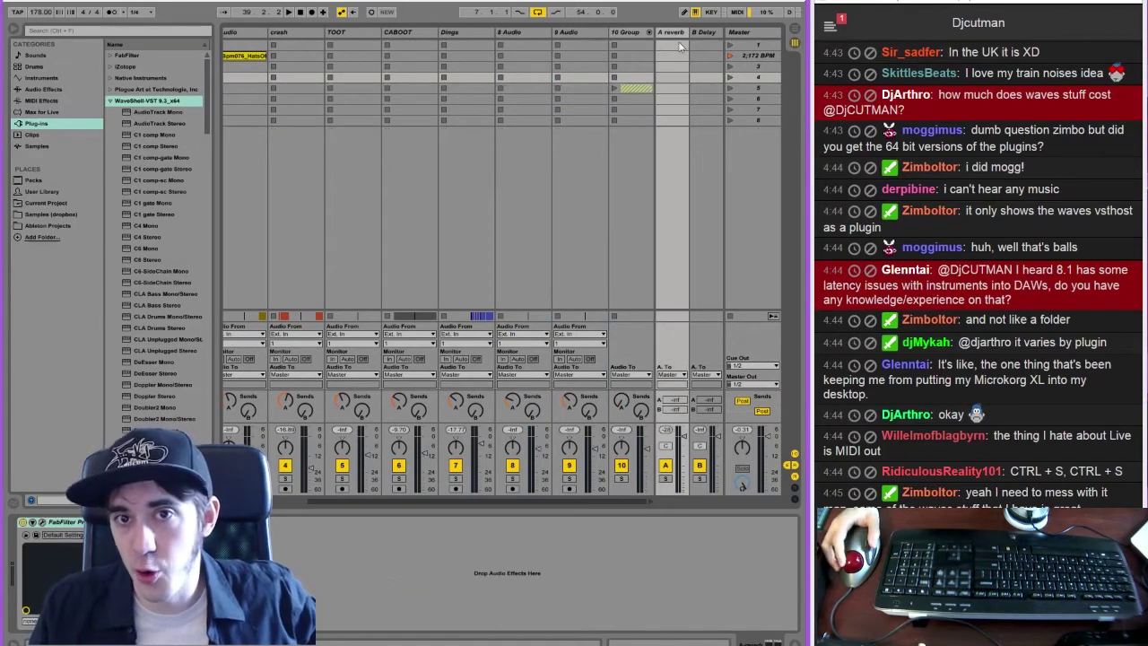
pyautogui.click(702, 37)
pyautogui.click(672, 33)
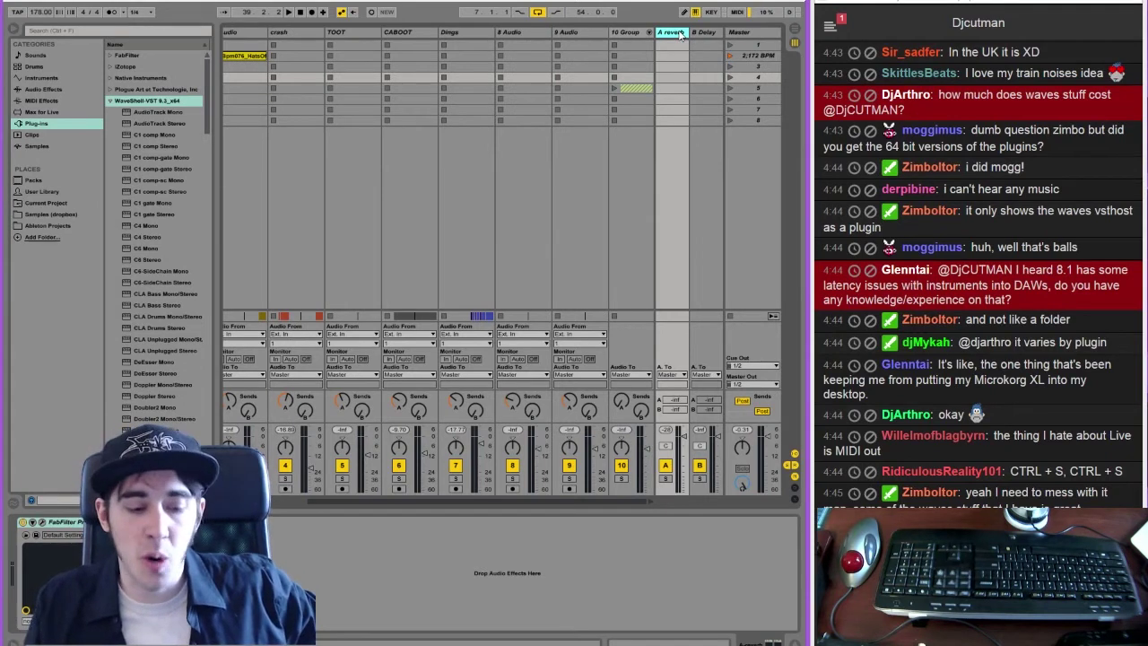
# Play the song with 10 Group's clips and deactivate the 10 Group track
pyautogui.press('space')
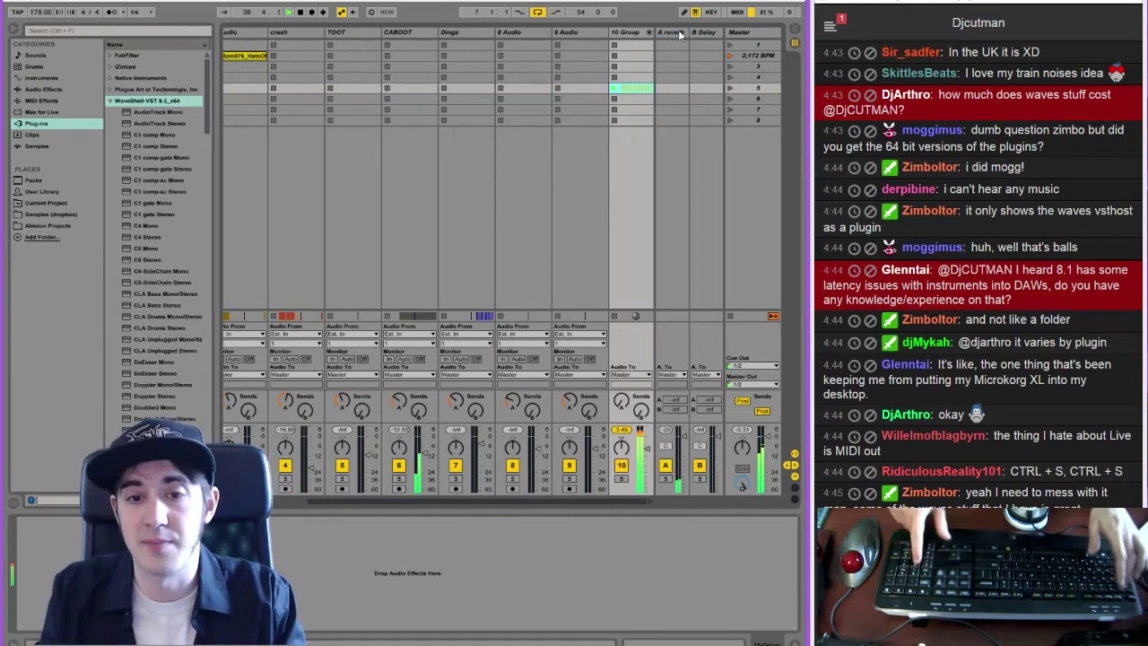
pyautogui.click(623, 465)
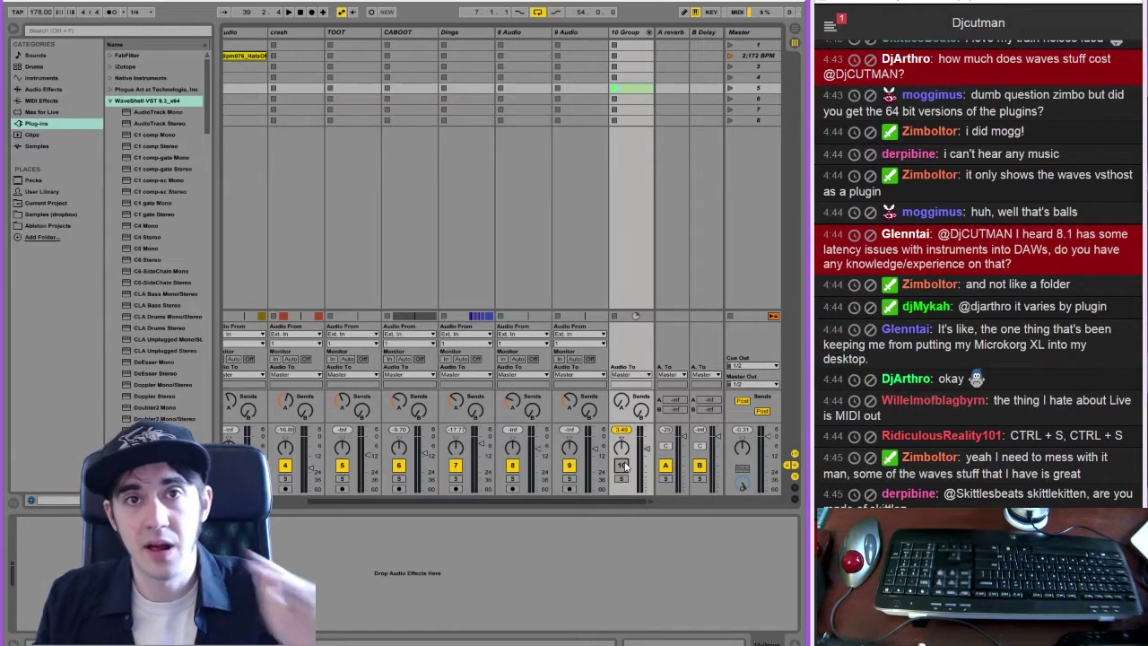
# Play the song and check the L316 limiter on the Master track, closing its window when done
pyautogui.click(301, 12)
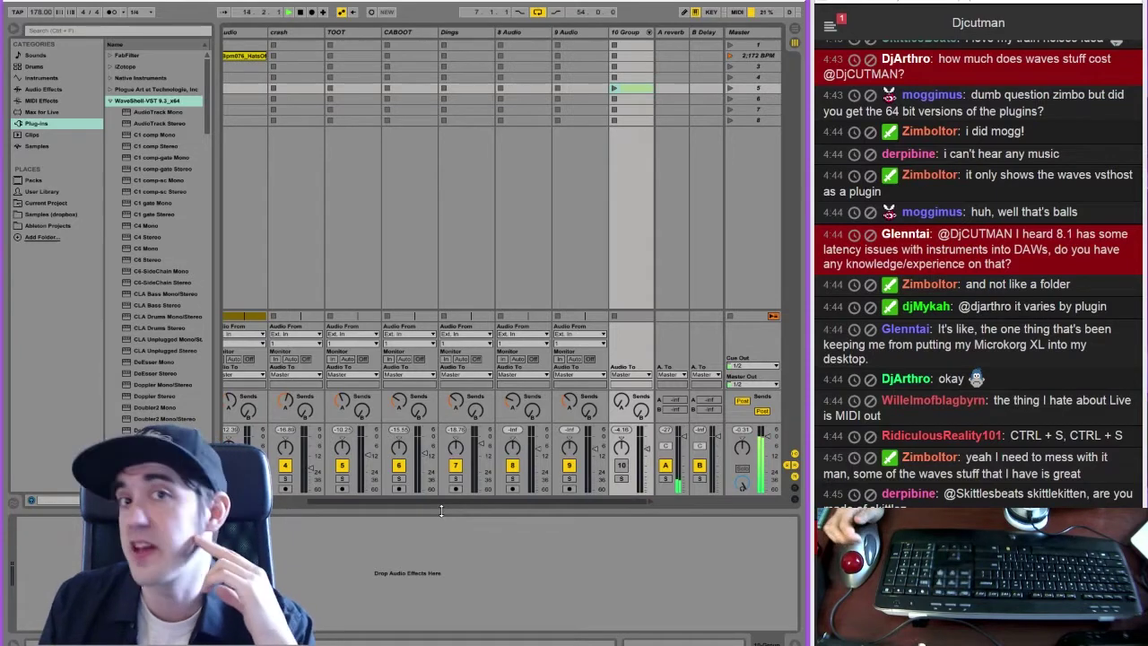
pyautogui.click(749, 32)
pyautogui.click(140, 522)
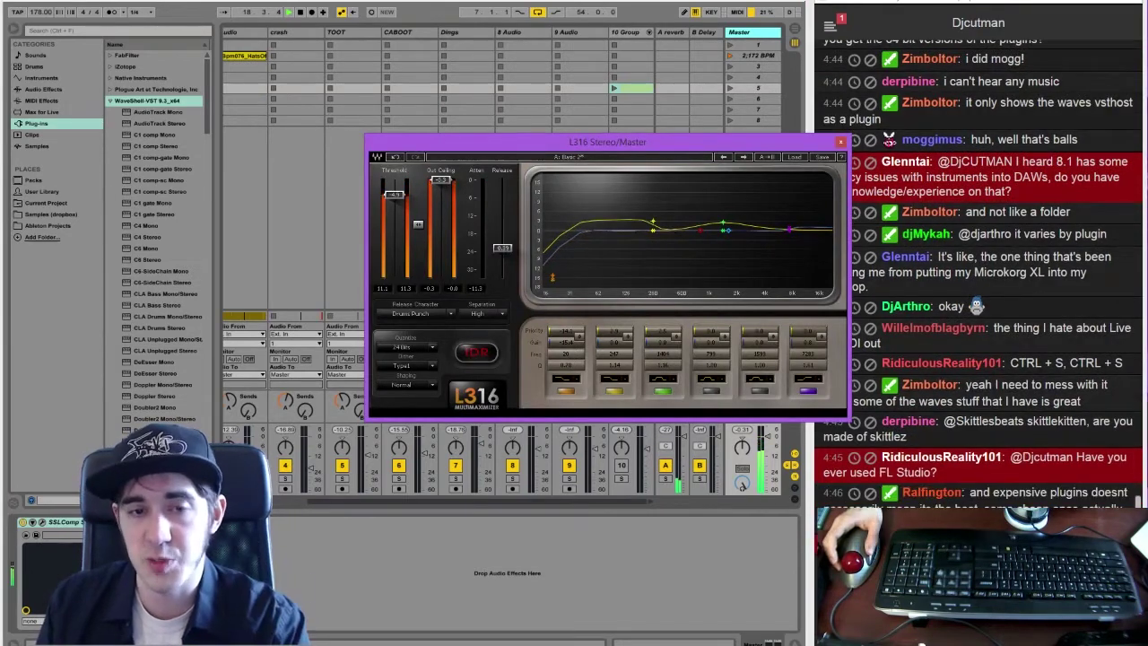
pyautogui.click(841, 141)
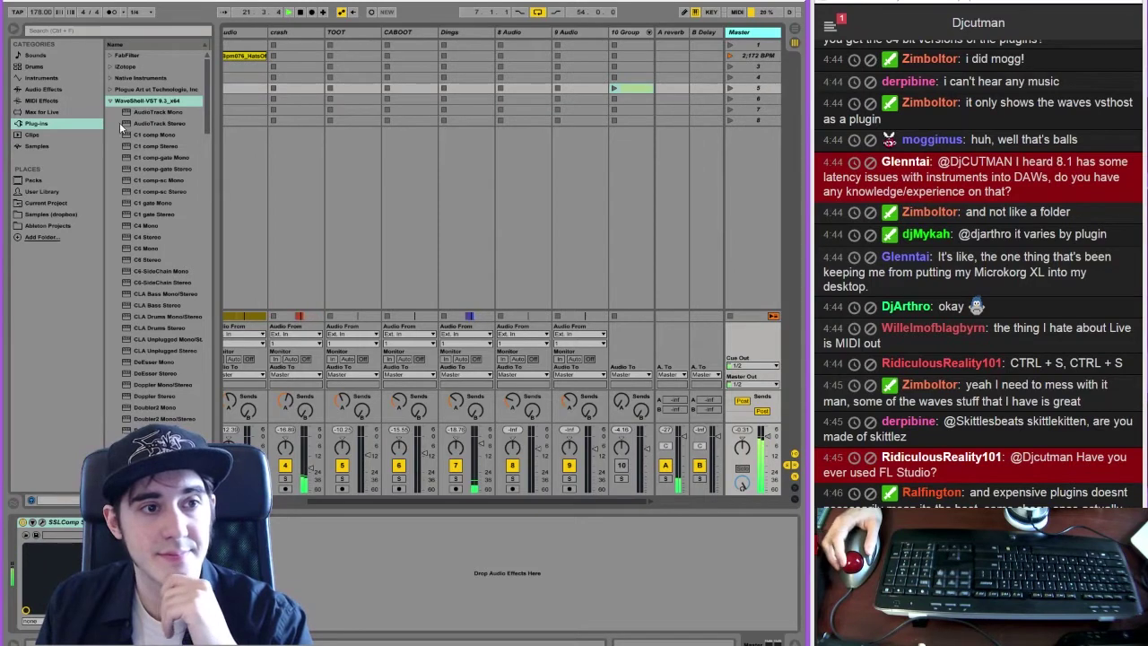
# Try the PAZ- Frequency Stereo analyzer on the Master track to view the spectrum, and remove it from the chain
pyautogui.scroll(-10, 205, 157)
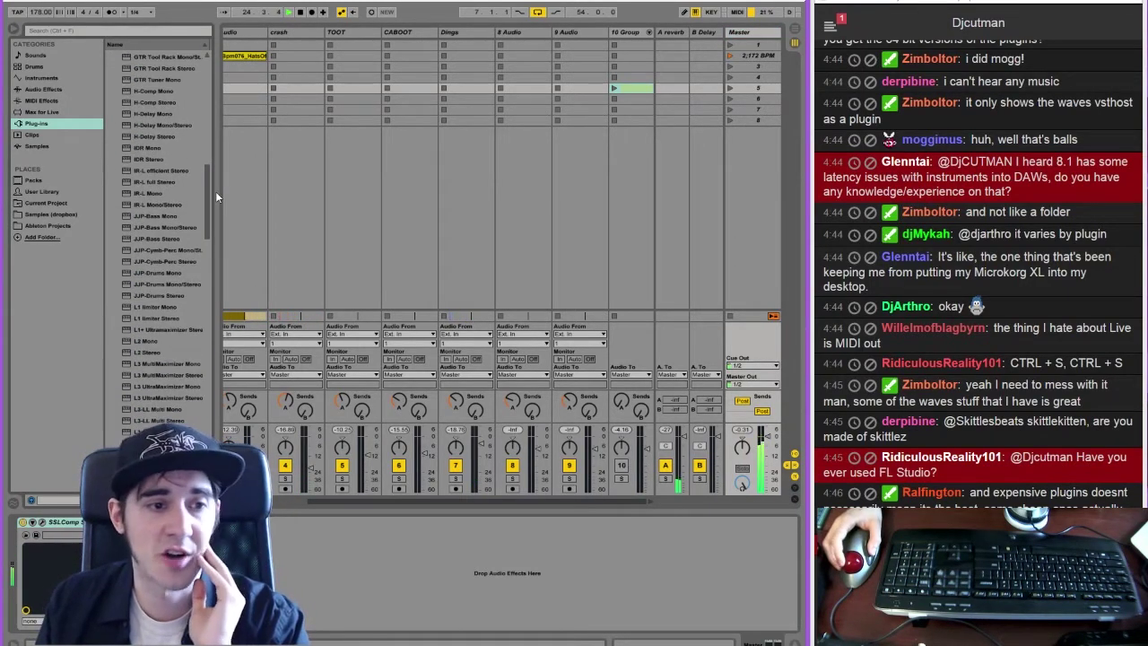
pyautogui.moveTo(215, 191); pyautogui.dragTo(215, 297)
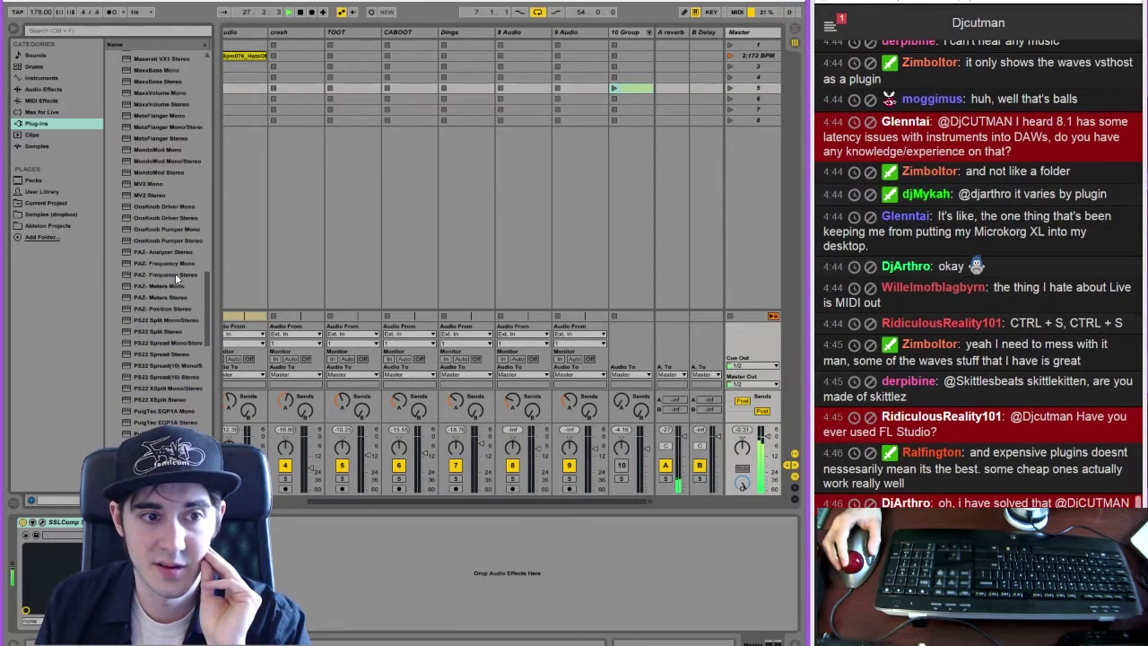
pyautogui.moveTo(175, 273); pyautogui.dragTo(331, 597)
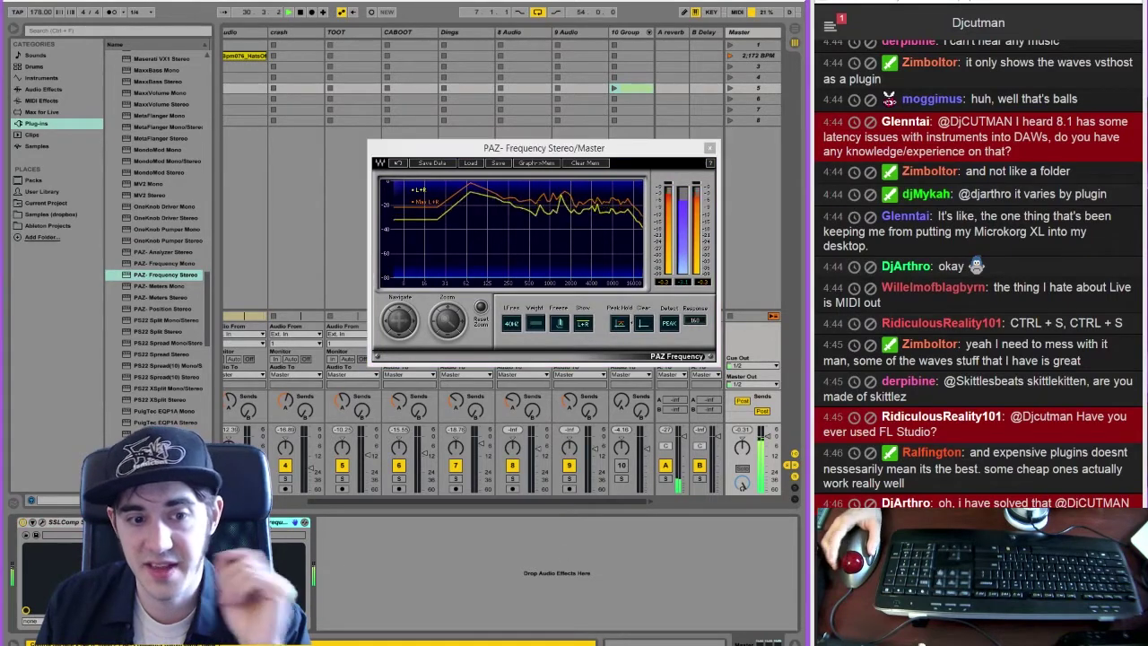
pyautogui.press('Delete')
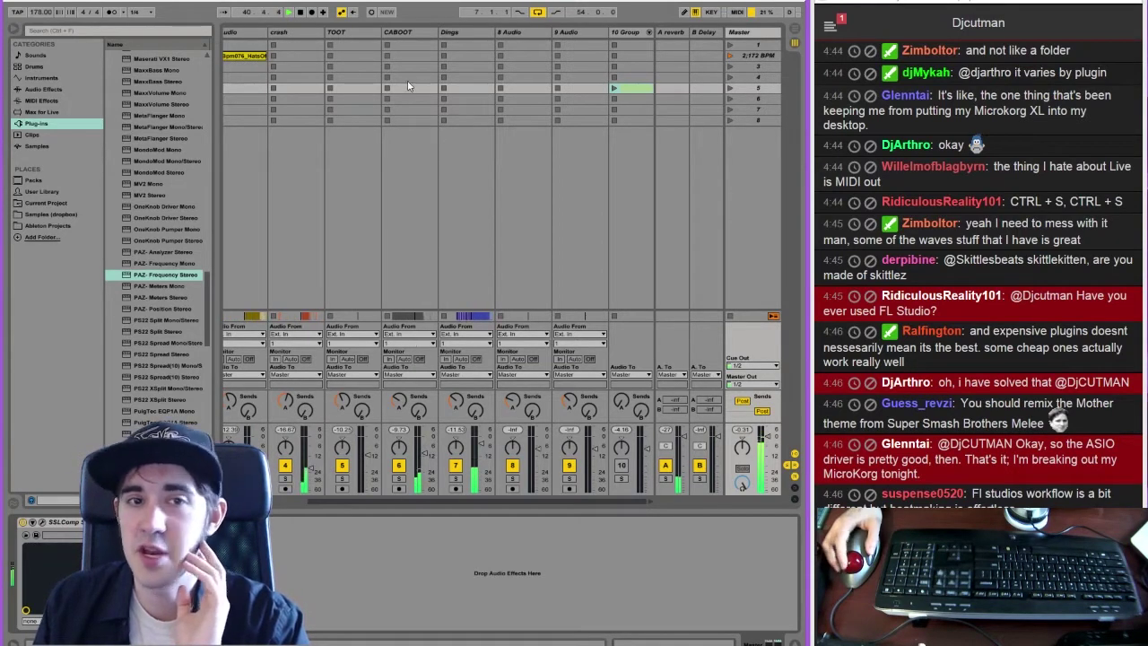
# Switch to Open Broadcaster Software to check the stream status and return to Ableton Live
pyautogui.moveTo(395, 78); pyautogui.dragTo(408, 36)
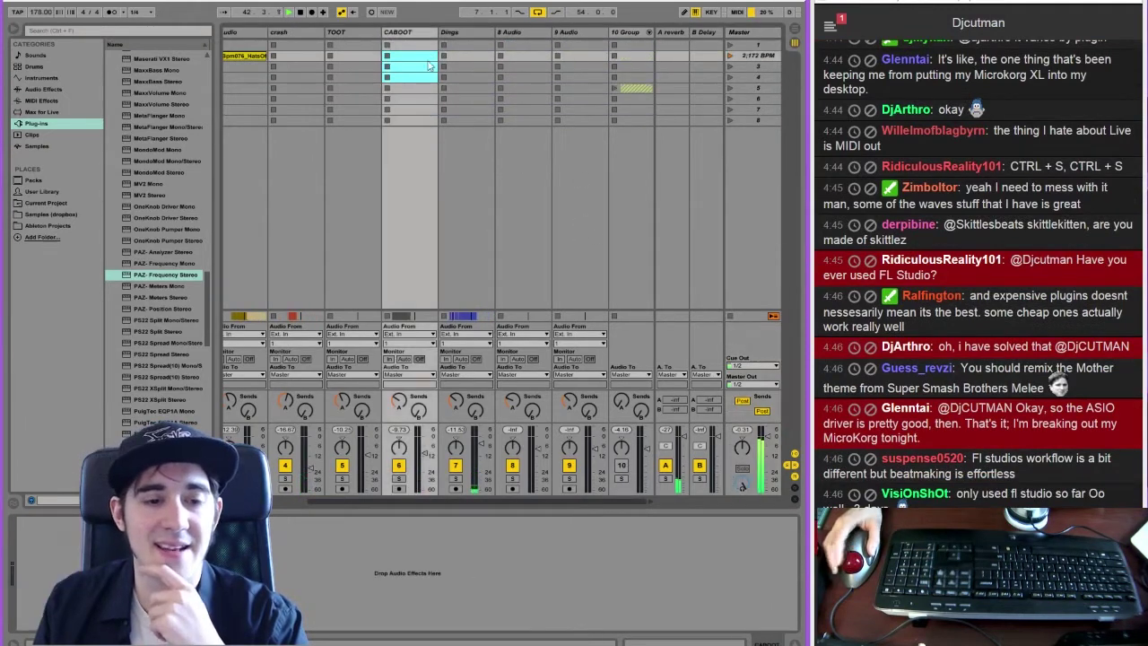
pyautogui.click(920, 644)
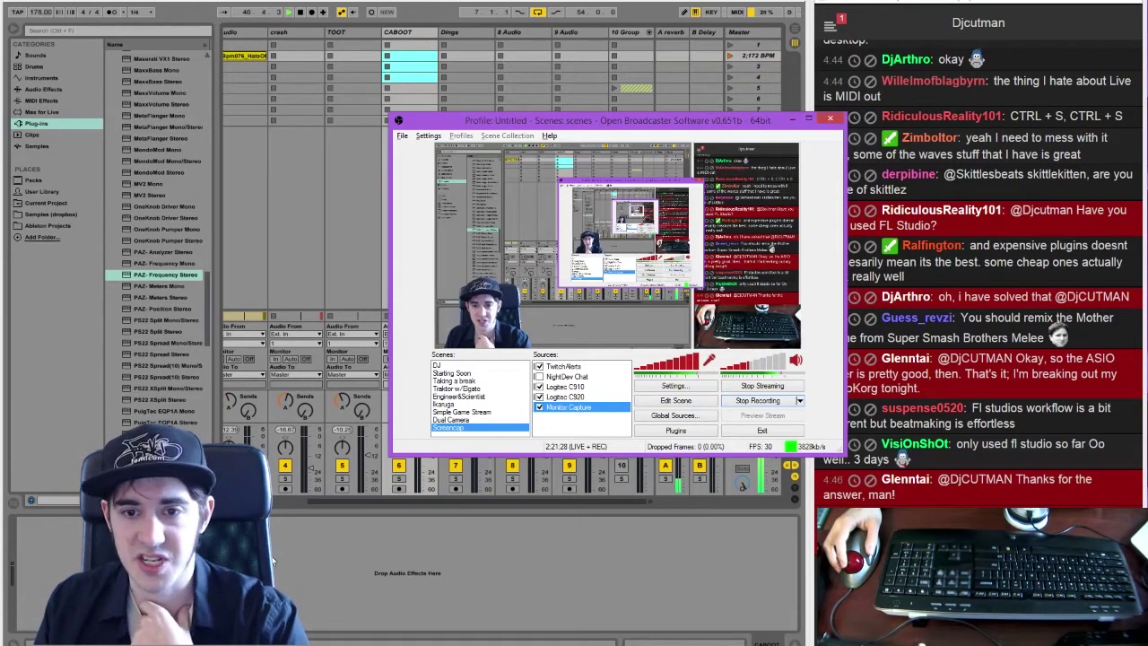
pyautogui.click(277, 523)
# Insert the iZotope Ozone 5 Exciter plug-in into the SAMPLE track's effect chain, between C6 Stereo and the Compressors
pyautogui.moveTo(325, 501); pyautogui.dragTo(240, 501)
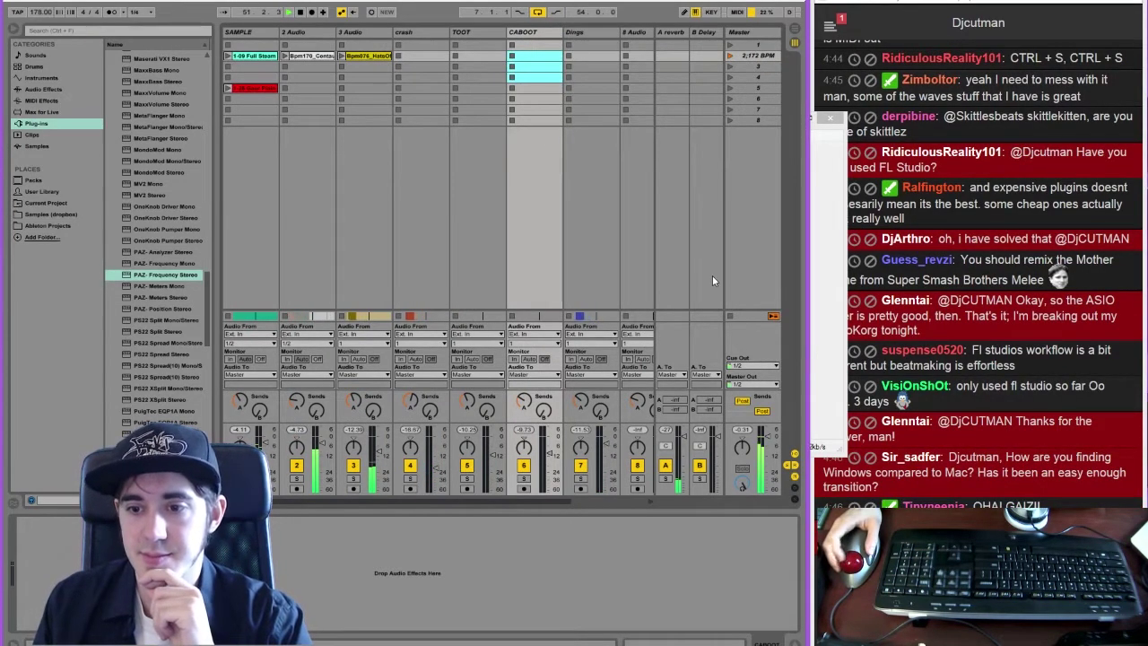
pyautogui.click(248, 59)
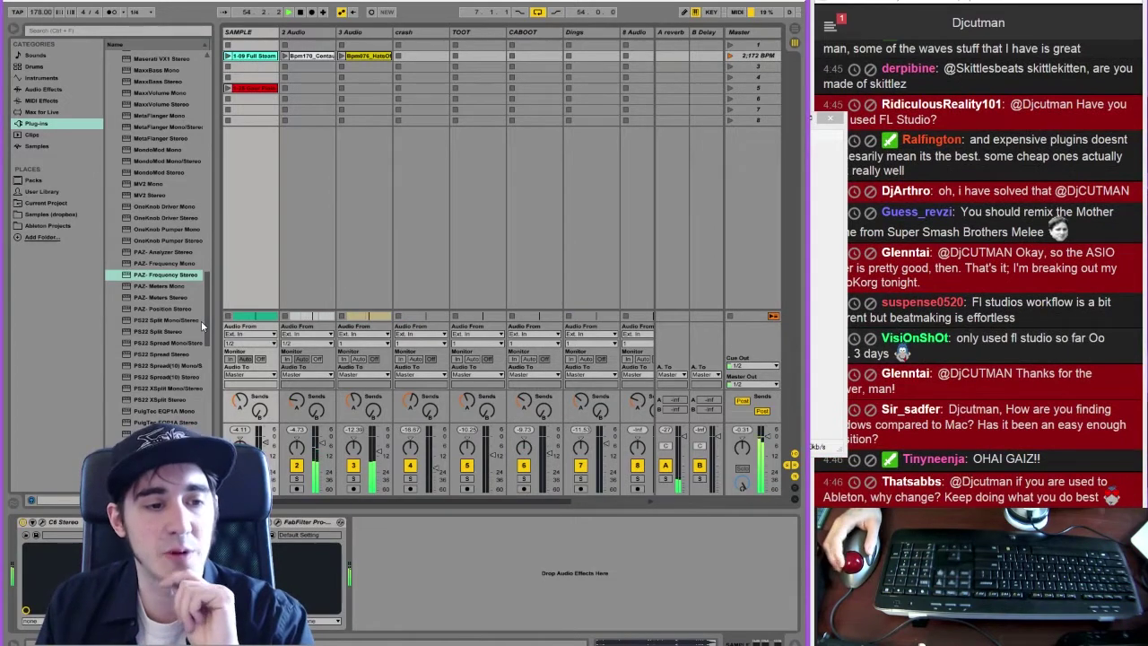
pyautogui.moveTo(206, 327); pyautogui.dragTo(182, 39)
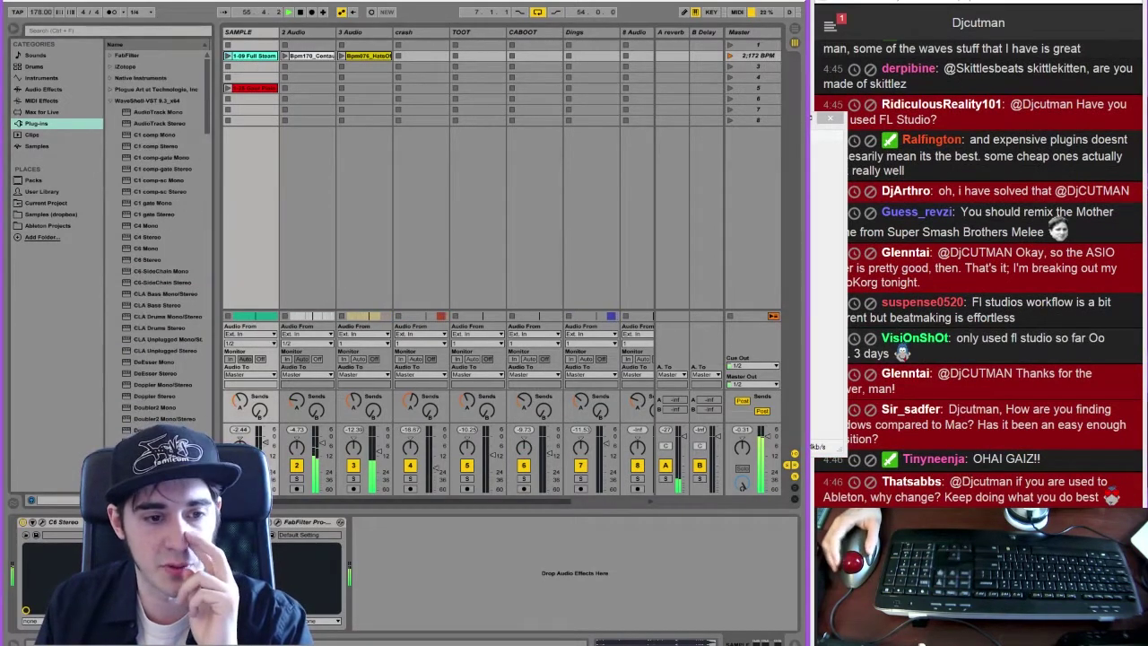
pyautogui.click(112, 101)
pyautogui.click(109, 55)
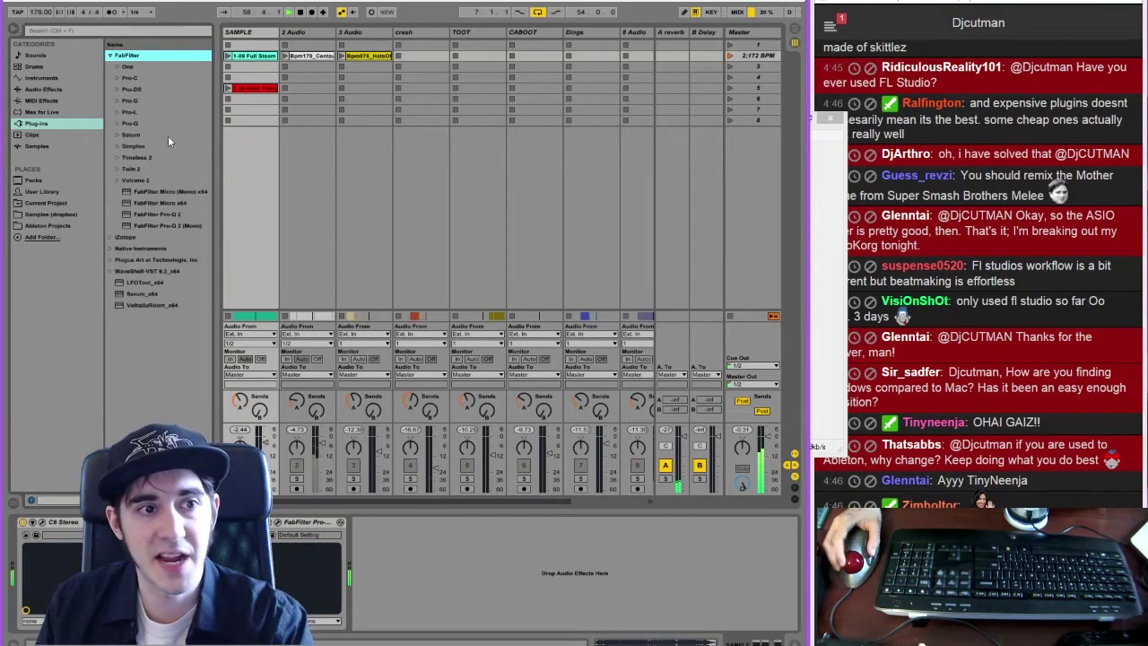
pyautogui.click(112, 55)
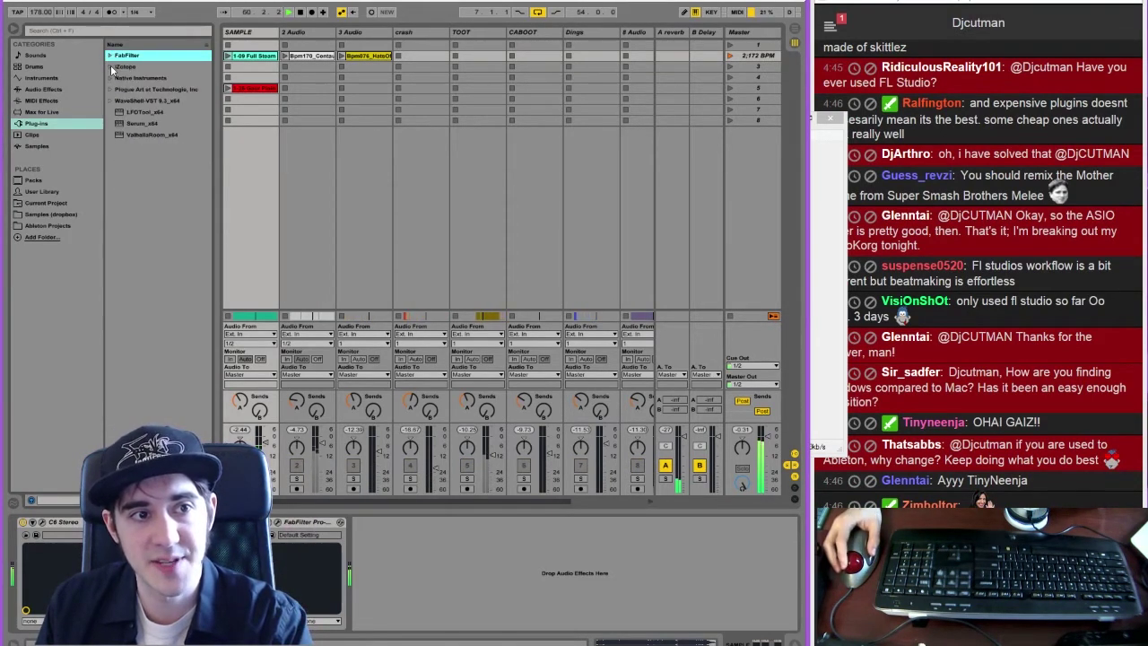
pyautogui.click(109, 67)
pyautogui.click(166, 125)
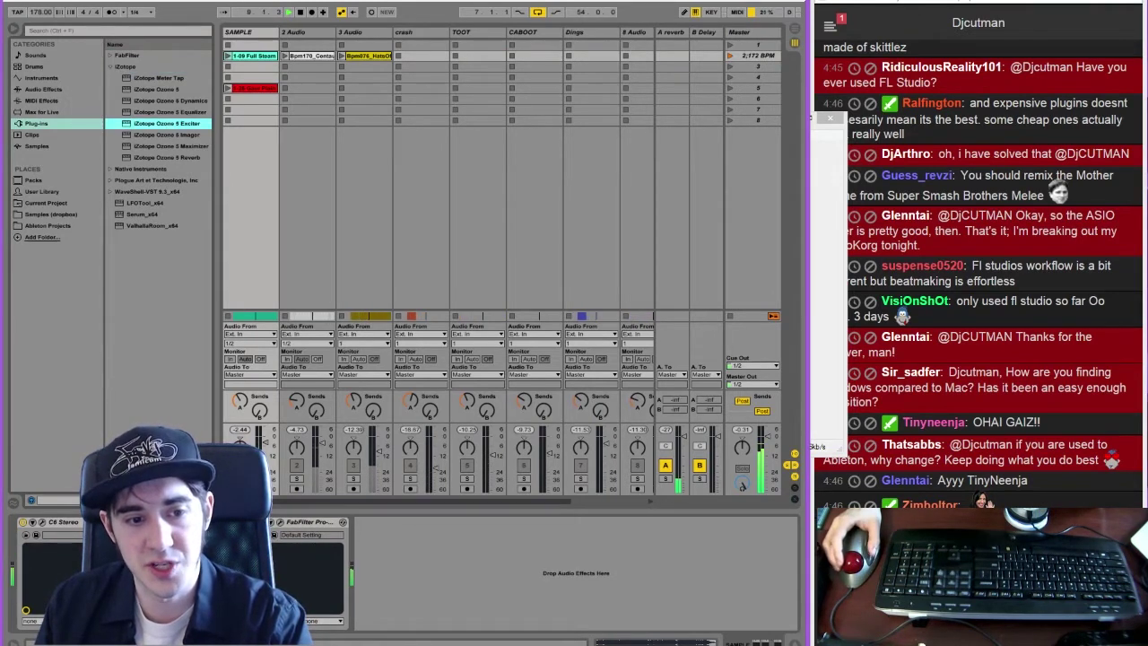
pyautogui.moveTo(166, 124); pyautogui.dragTo(220, 572)
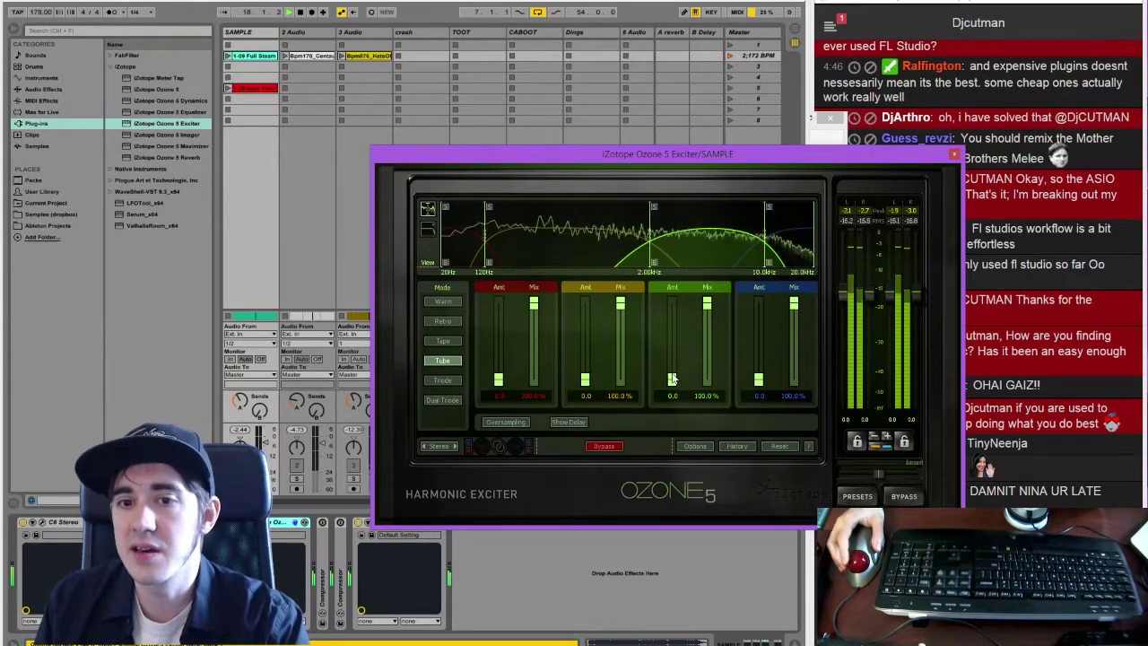
# Try a third-band amount of 14.1 in the Exciter and reduce it to 0.9
pyautogui.moveTo(672, 381); pyautogui.dragTo(668, 314)
pyautogui.moveTo(632, 158); pyautogui.dragTo(520, 133)
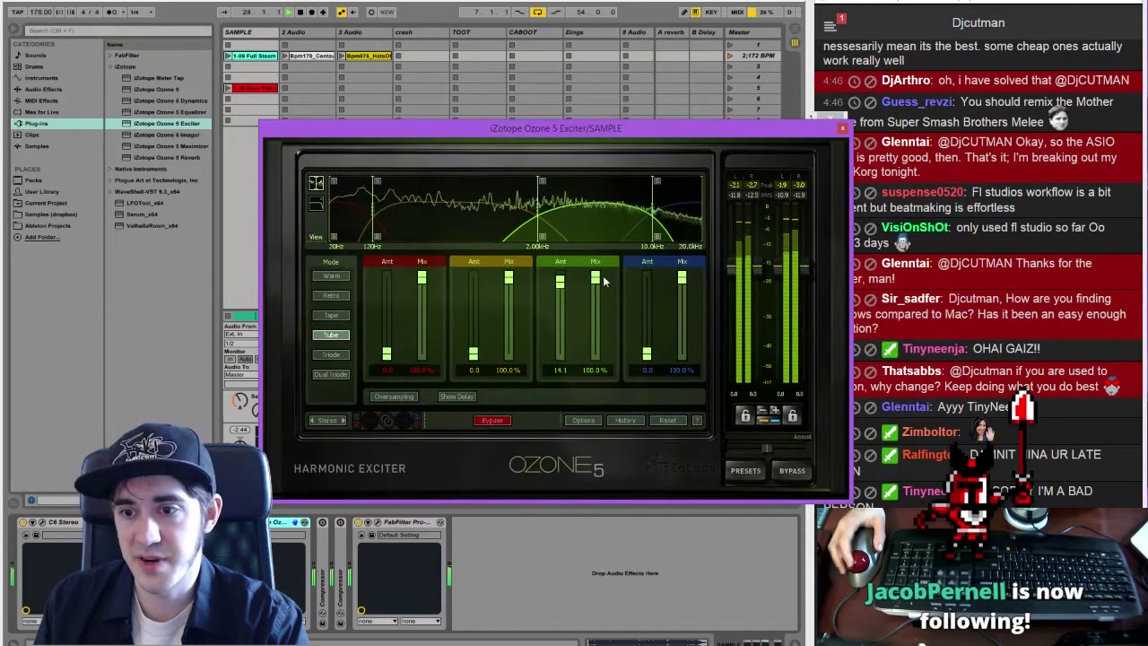
pyautogui.moveTo(593, 135); pyautogui.dragTo(531, 117)
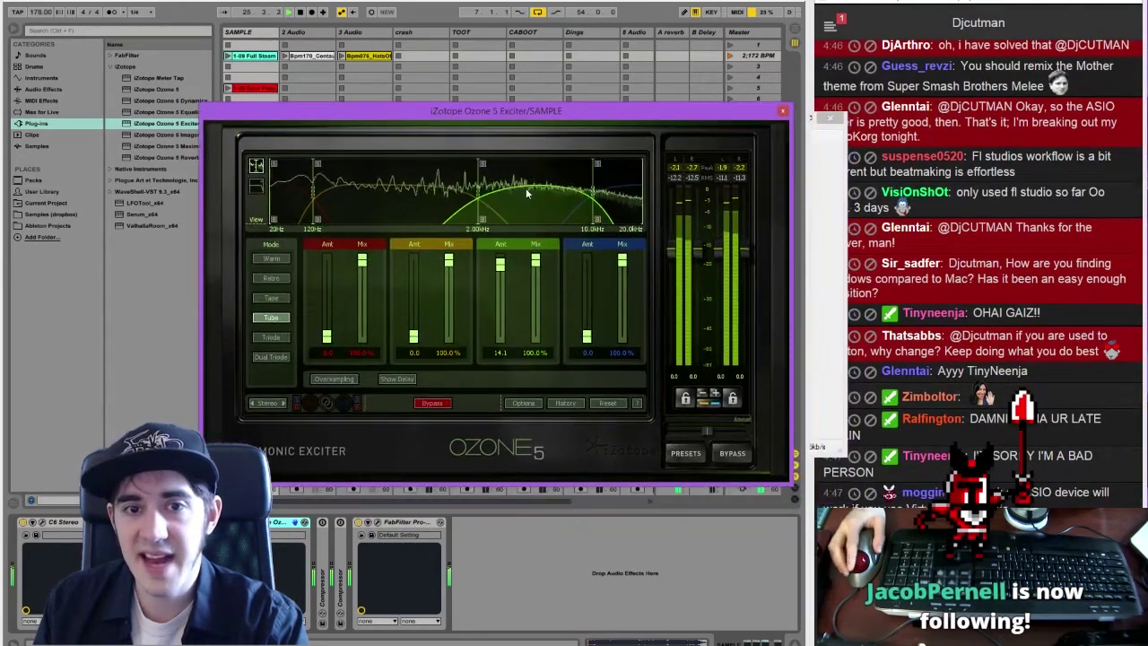
pyautogui.moveTo(499, 265); pyautogui.dragTo(506, 339)
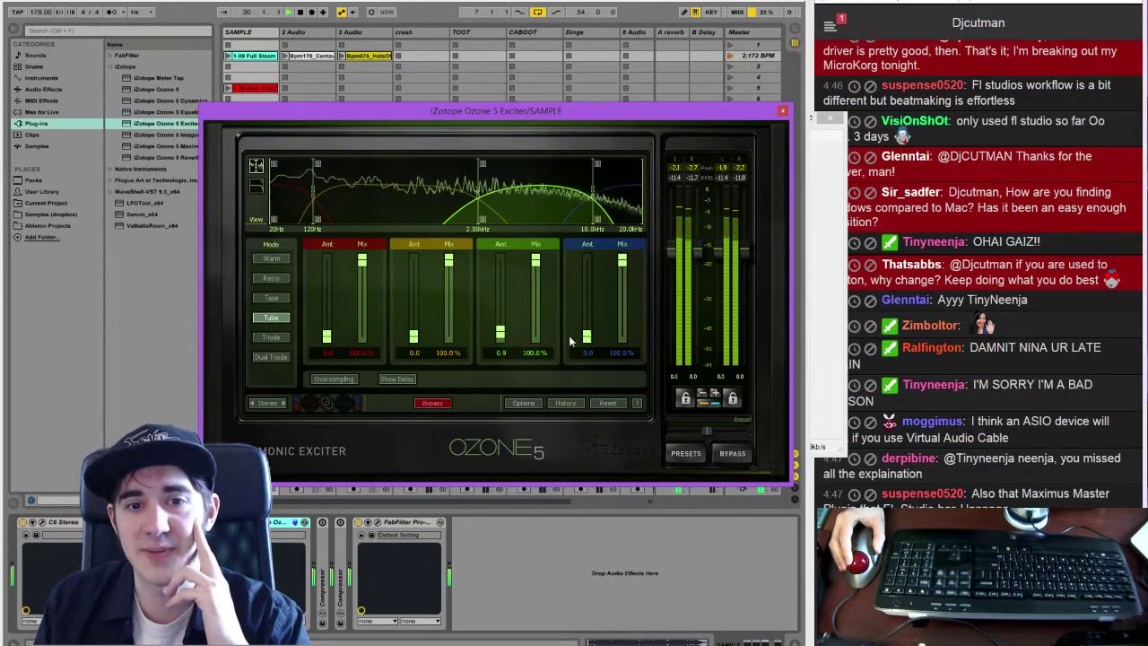
# Set the Exciter's band amounts to 0.6, 0.4, 0.6 and 0.4 from the lowest to the highest band
pyautogui.moveTo(587, 340); pyautogui.dragTo(587, 338)
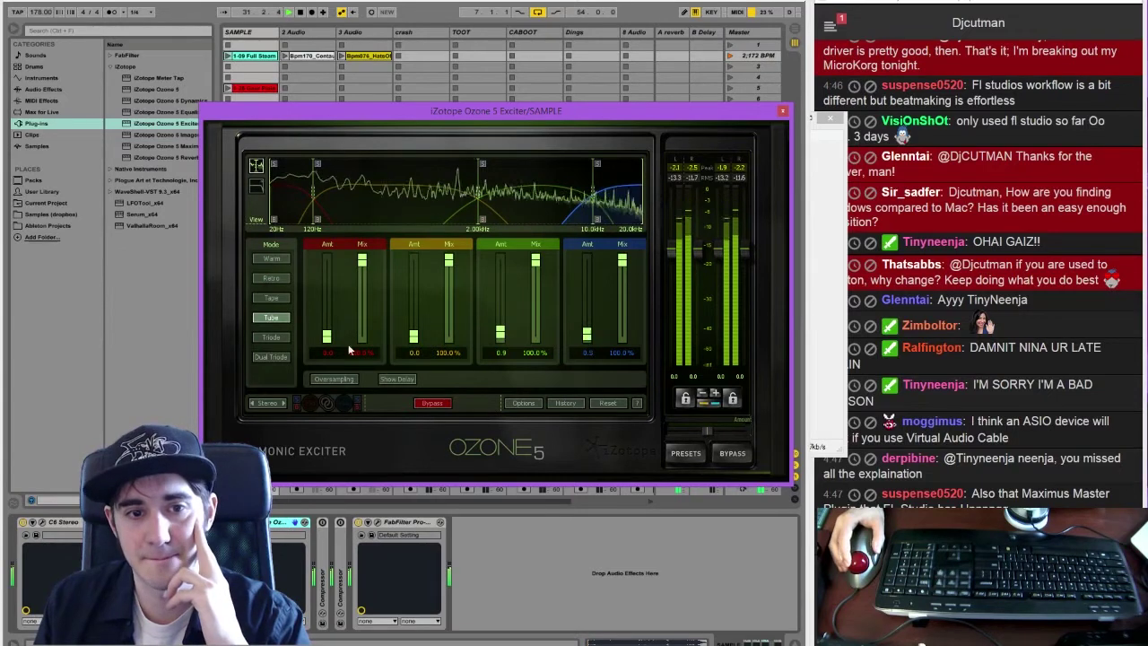
pyautogui.moveTo(327, 338); pyautogui.dragTo(302, 191)
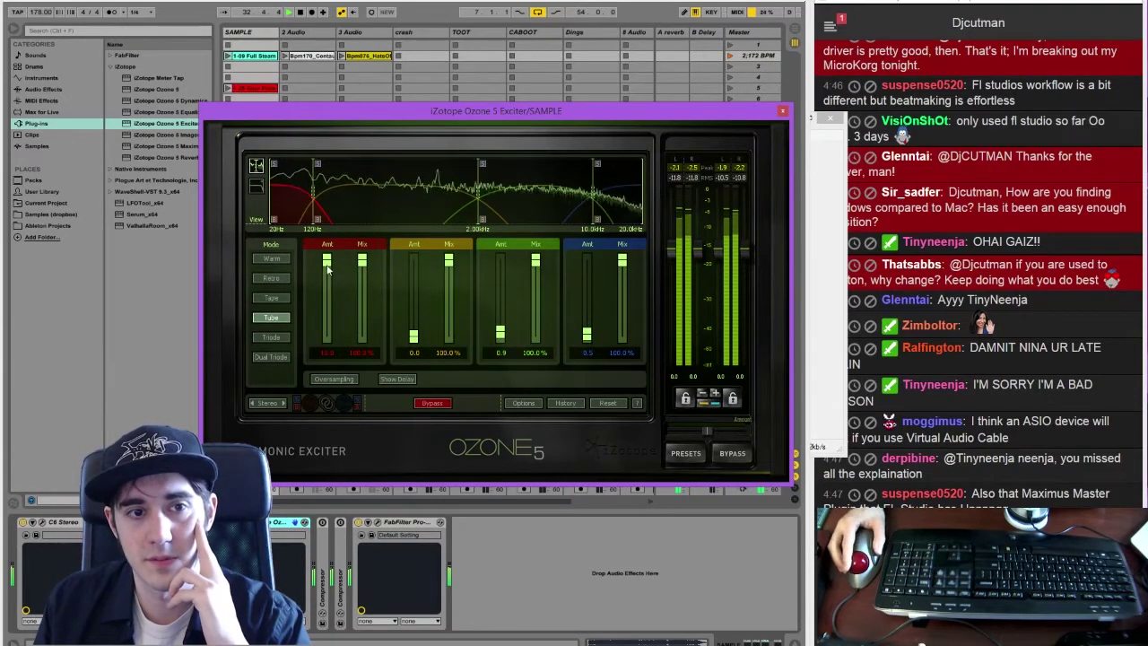
pyautogui.moveTo(328, 271); pyautogui.dragTo(328, 337)
pyautogui.moveTo(414, 337); pyautogui.dragTo(413, 333)
pyautogui.moveTo(500, 332); pyautogui.dragTo(501, 336)
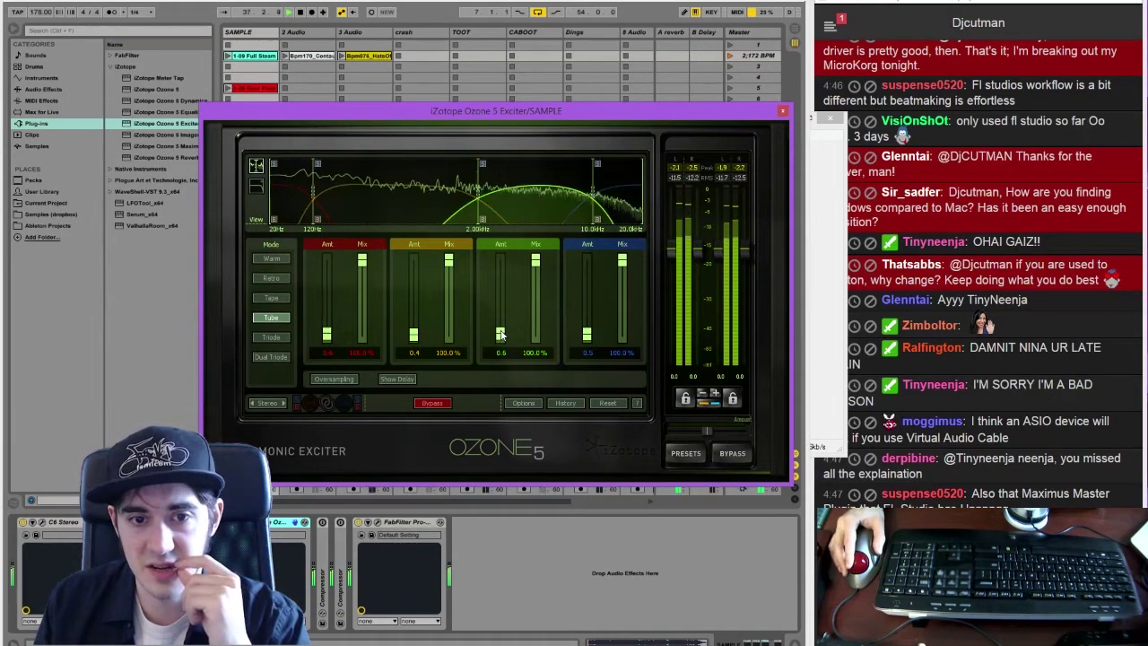
pyautogui.moveTo(586, 335); pyautogui.dragTo(585, 337)
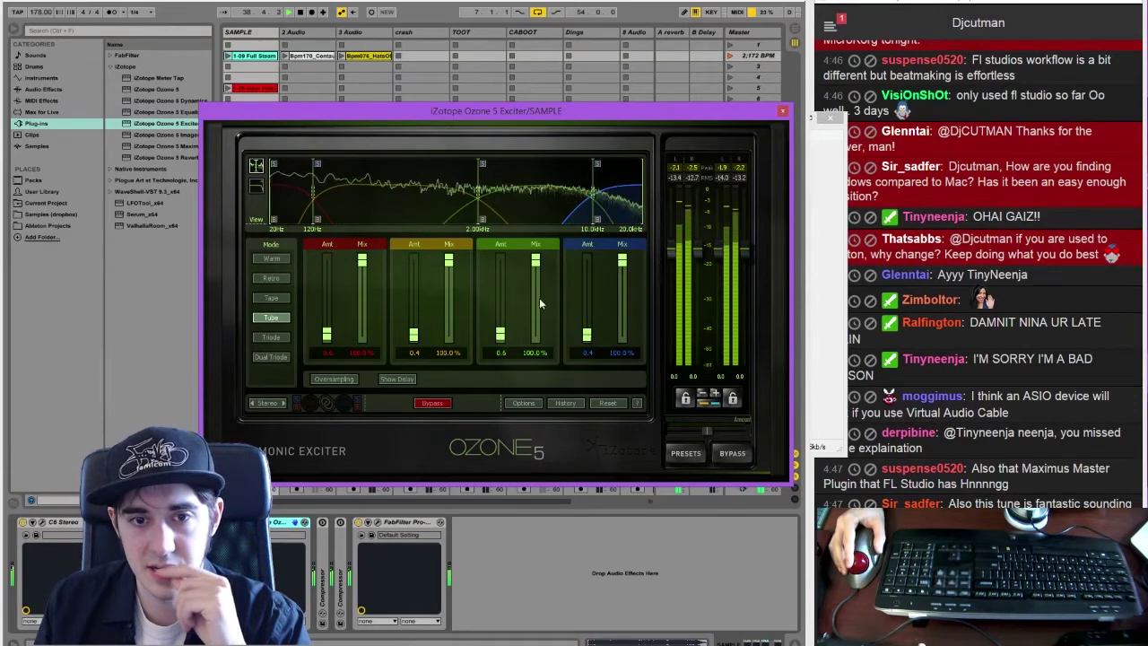
# Switch the Exciter to Tape mode and lower the mix to 64.8% on the third band and 57.0% on the fourth
pyautogui.moveTo(621, 260); pyautogui.dragTo(621, 273)
pyautogui.moveTo(535, 260); pyautogui.dragTo(535, 266)
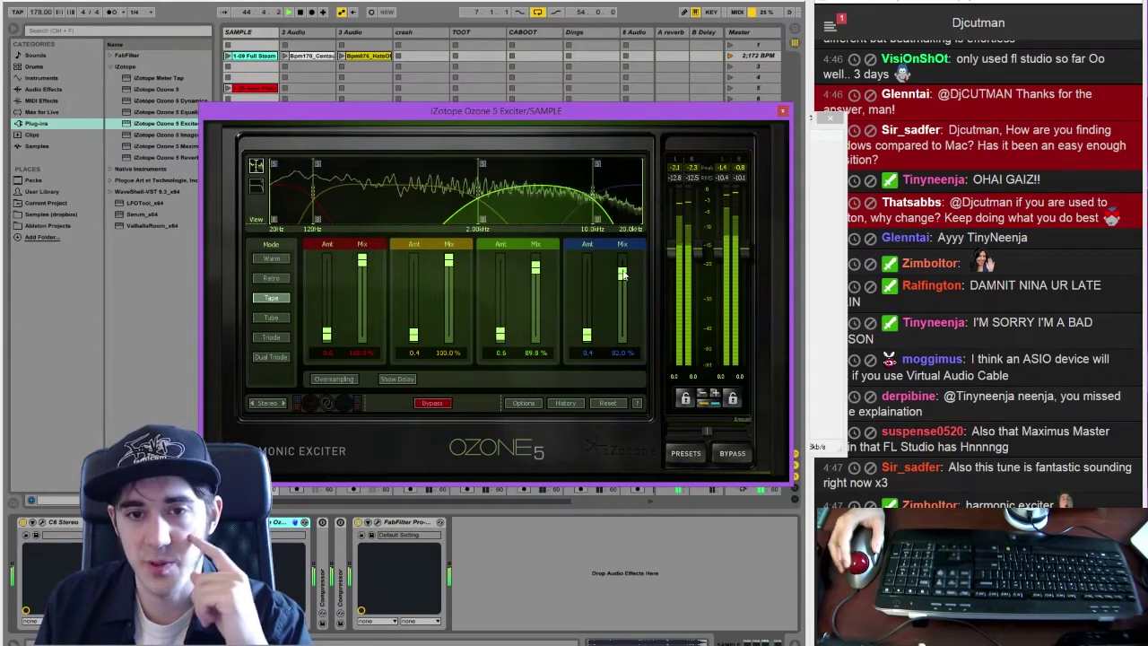
pyautogui.moveTo(622, 273); pyautogui.dragTo(588, 292)
pyautogui.moveTo(536, 267); pyautogui.dragTo(535, 287)
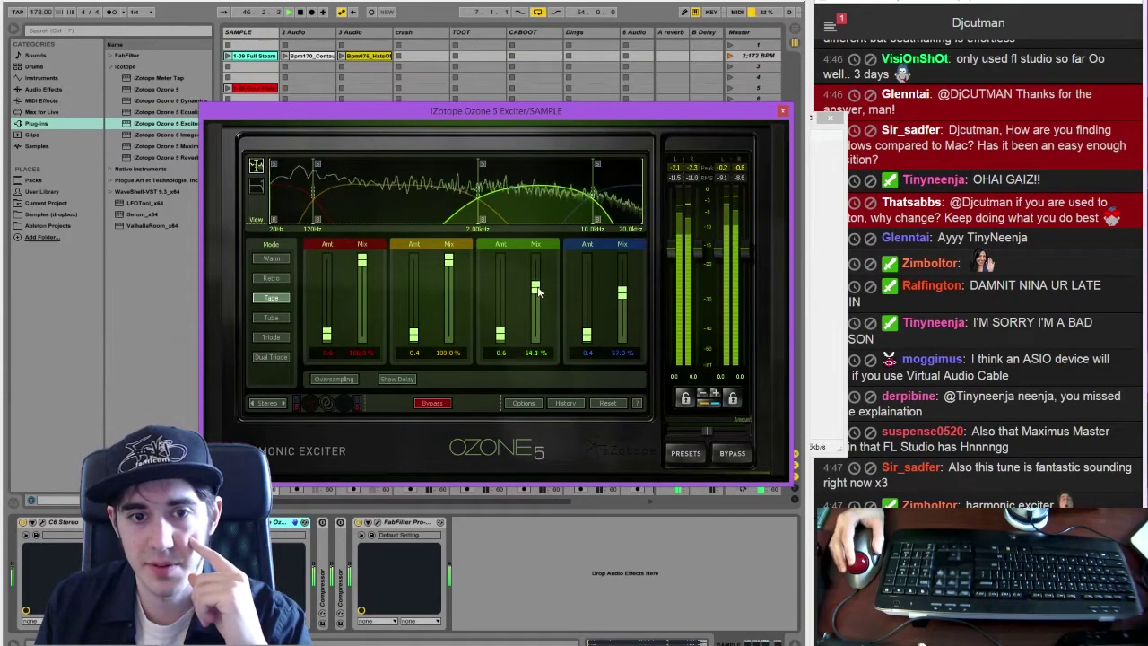
# Set the Exciter's mix to about 63%, 30.5%, 34.4% and 46.1% from the lowest to the highest band
pyautogui.moveTo(360, 262); pyautogui.dragTo(366, 266)
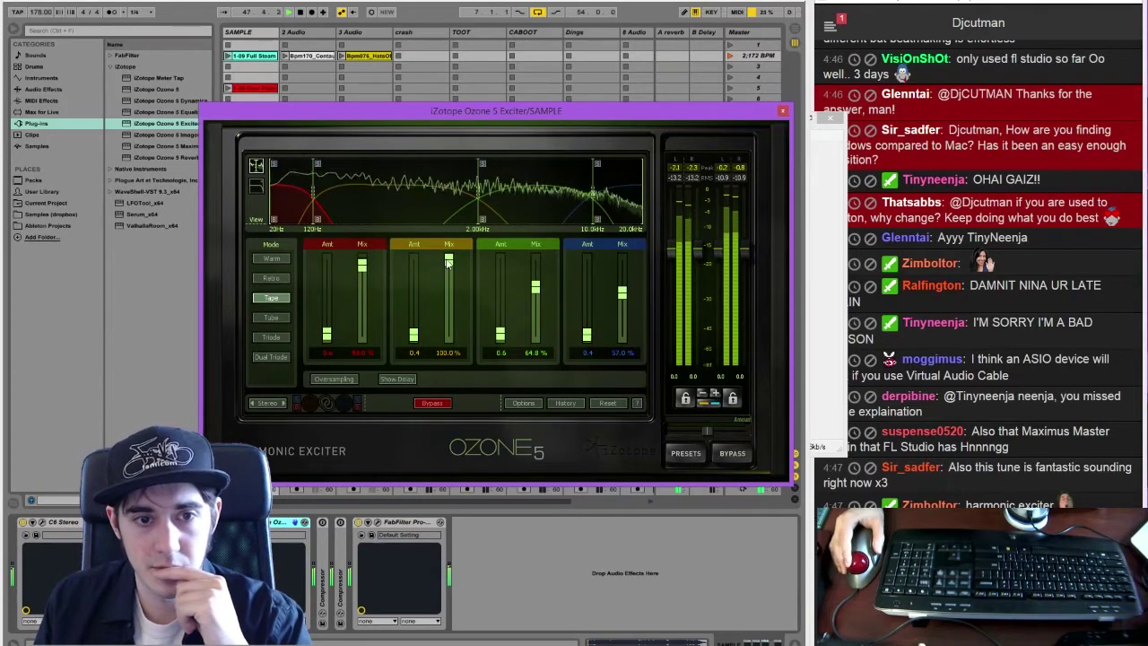
pyautogui.moveTo(448, 262); pyautogui.dragTo(448, 313)
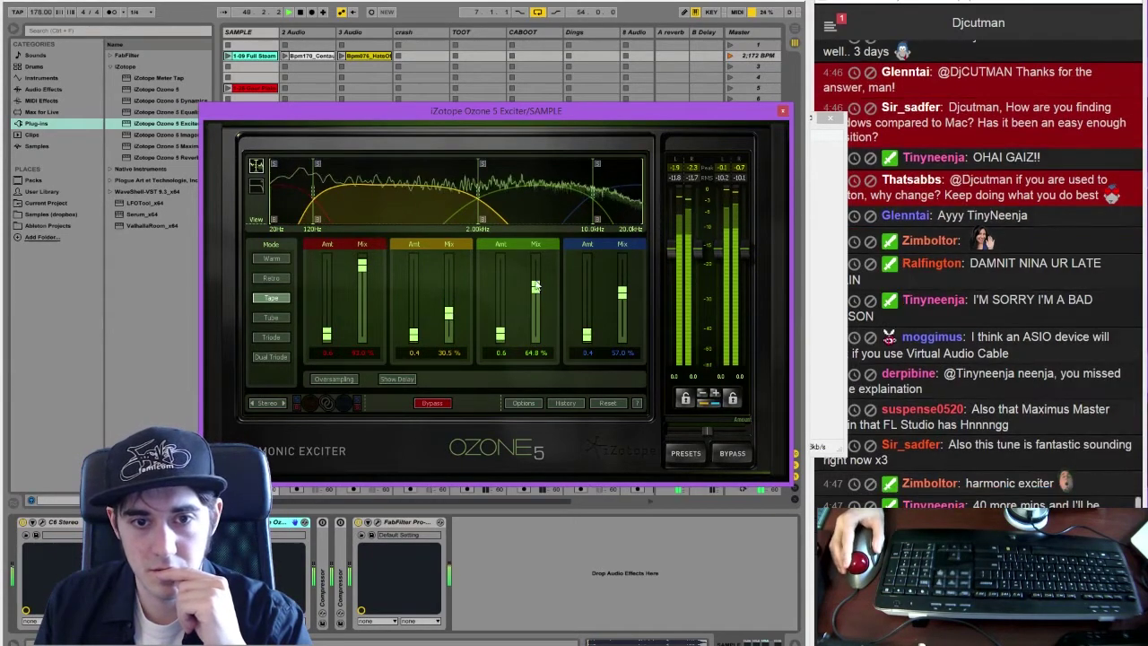
pyautogui.moveTo(535, 286); pyautogui.dragTo(538, 308)
pyautogui.moveTo(621, 294); pyautogui.dragTo(627, 304)
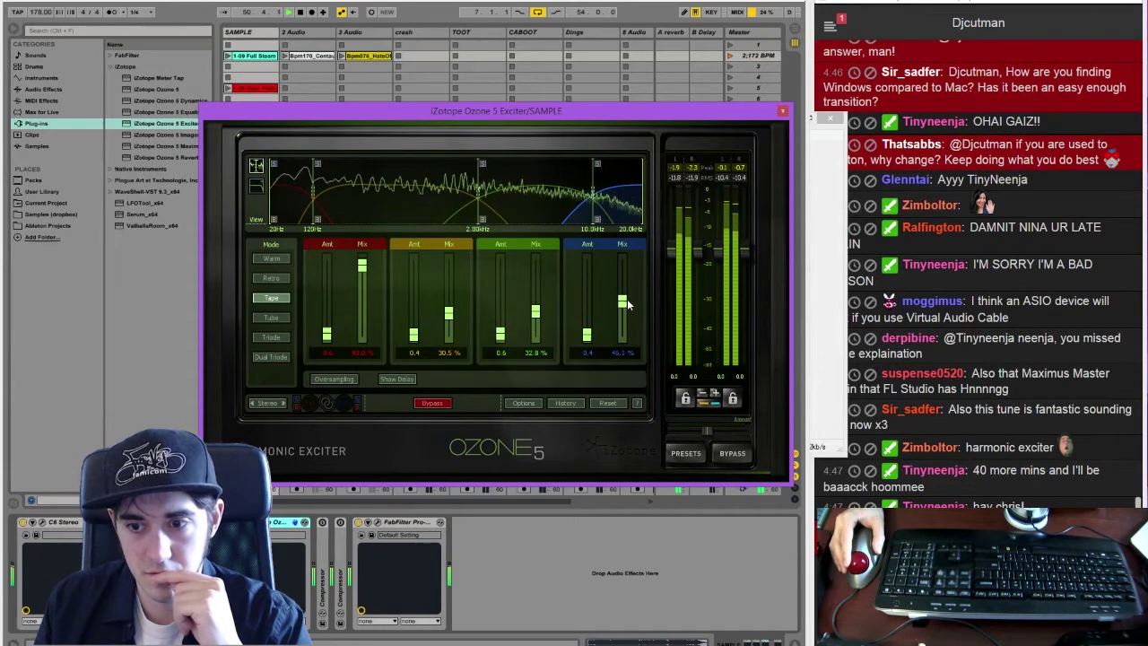
pyautogui.moveTo(536, 313); pyautogui.dragTo(535, 310)
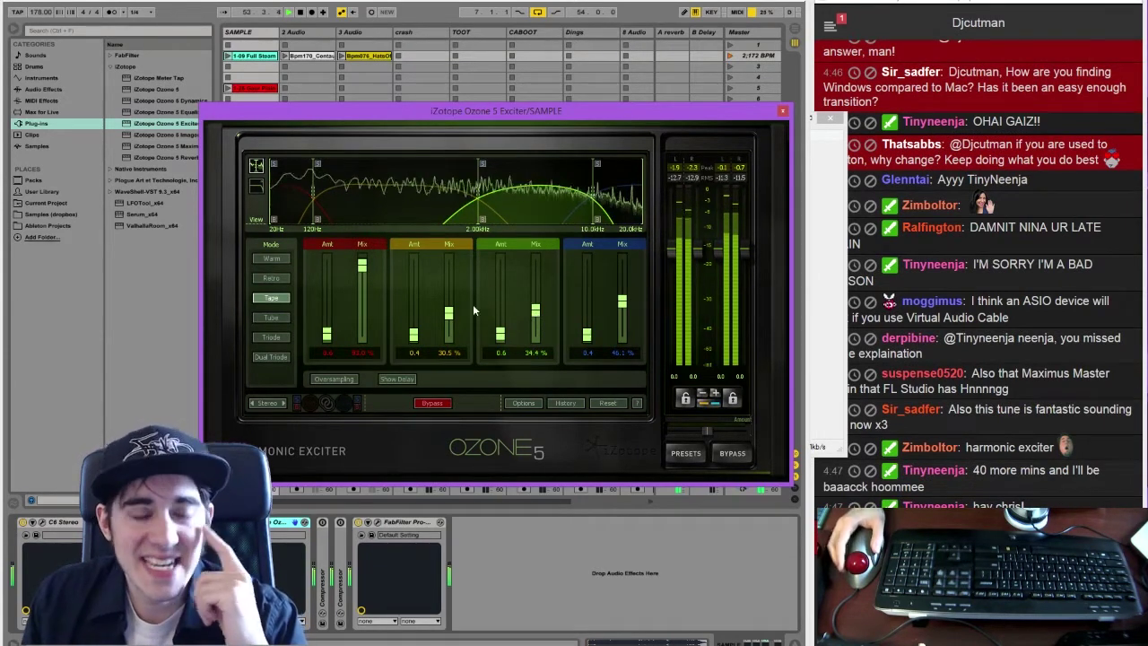
pyautogui.moveTo(361, 265); pyautogui.dragTo(372, 277)
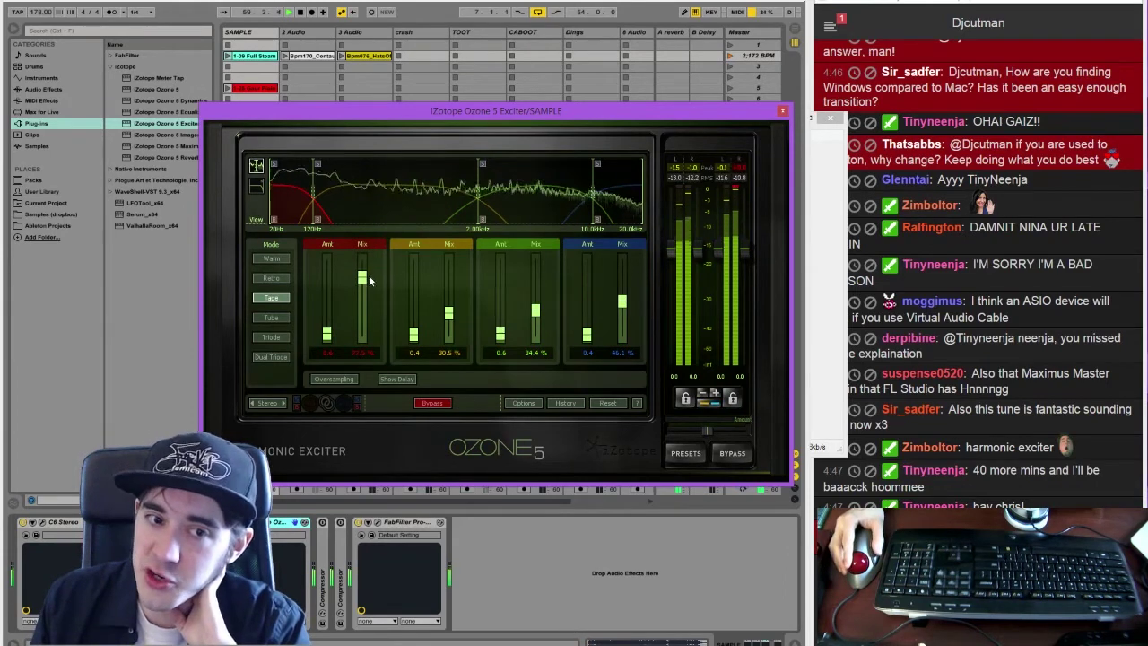
pyautogui.moveTo(373, 282); pyautogui.dragTo(373, 291)
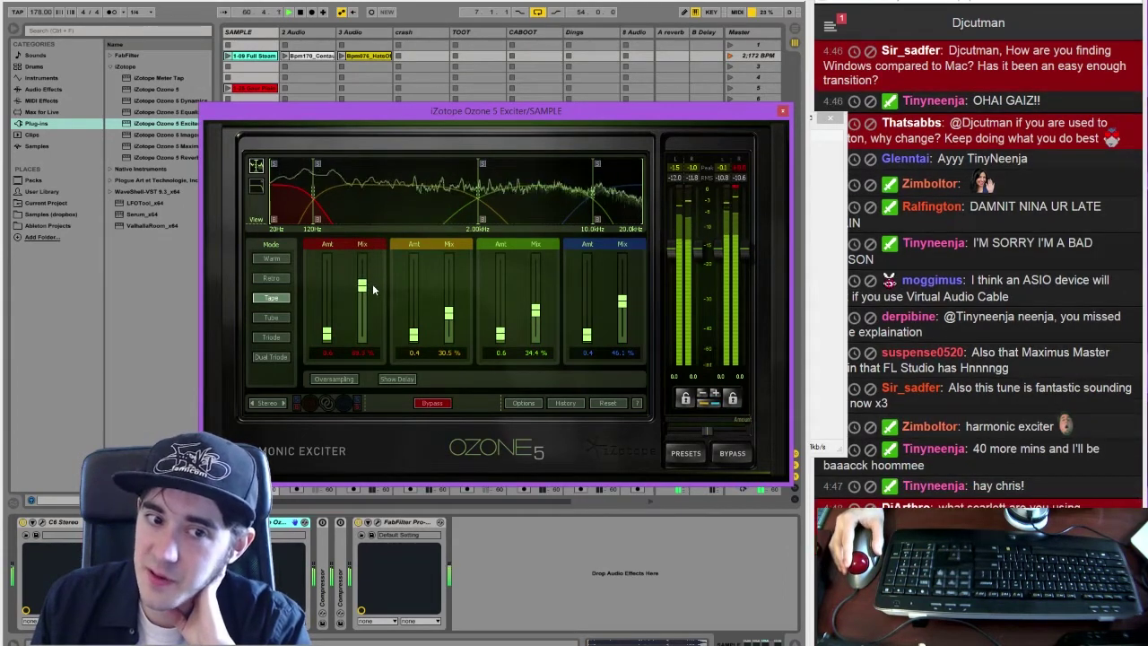
# Try the Exciter's Oversampling option, turn it back off and close the plug-in window
pyautogui.click(340, 379)
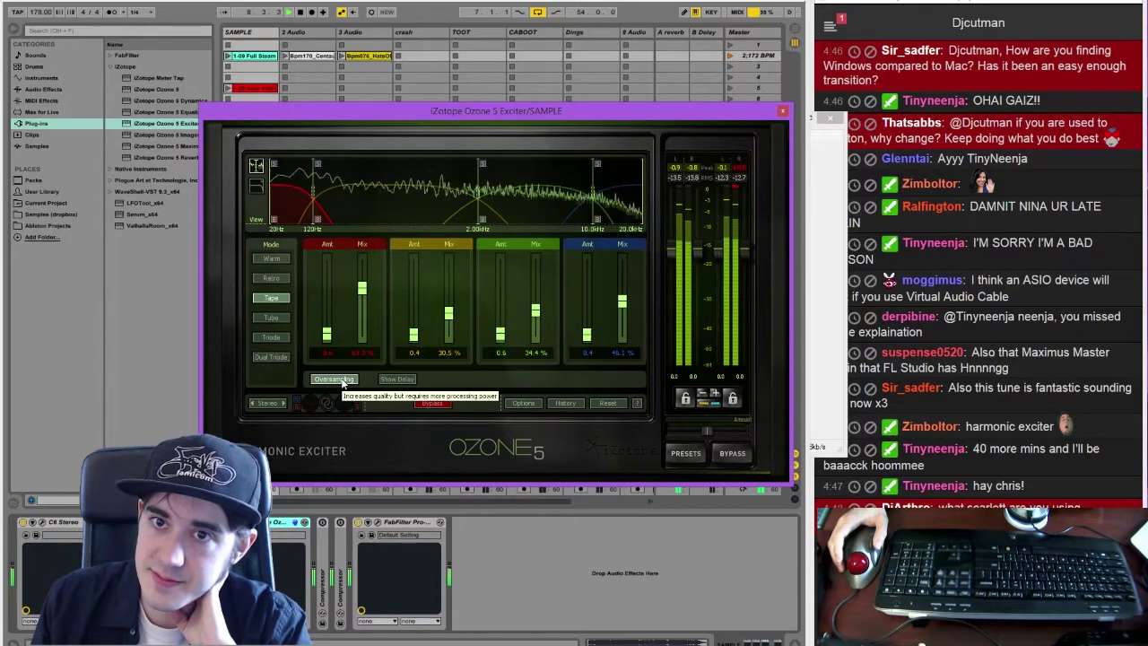
pyautogui.click(341, 378)
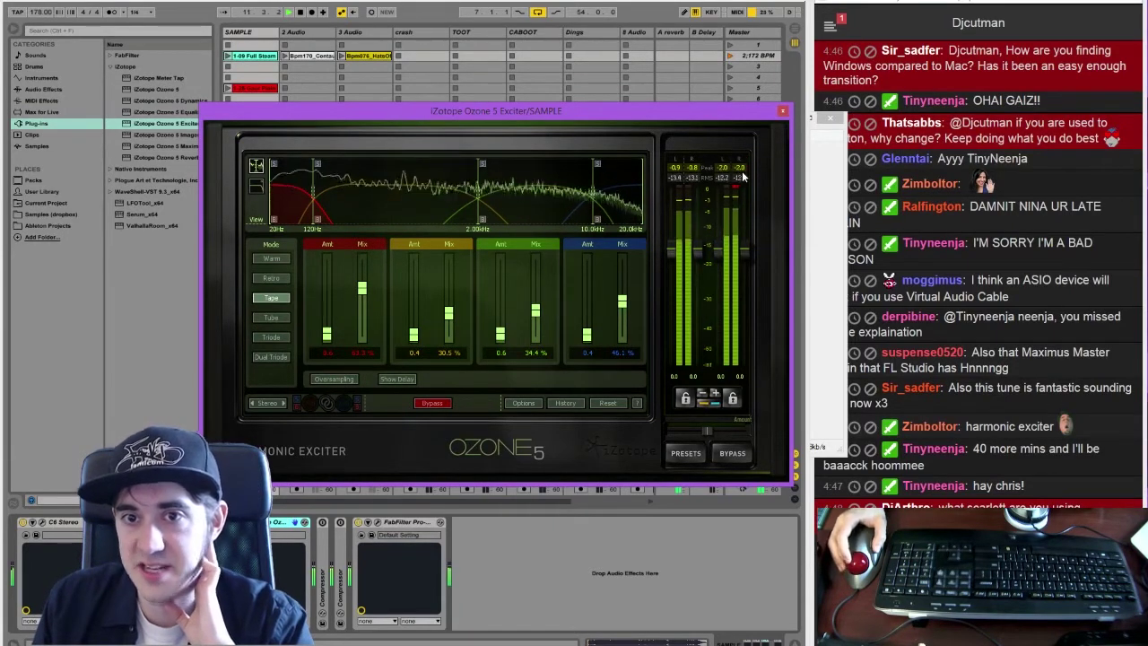
pyautogui.click(783, 111)
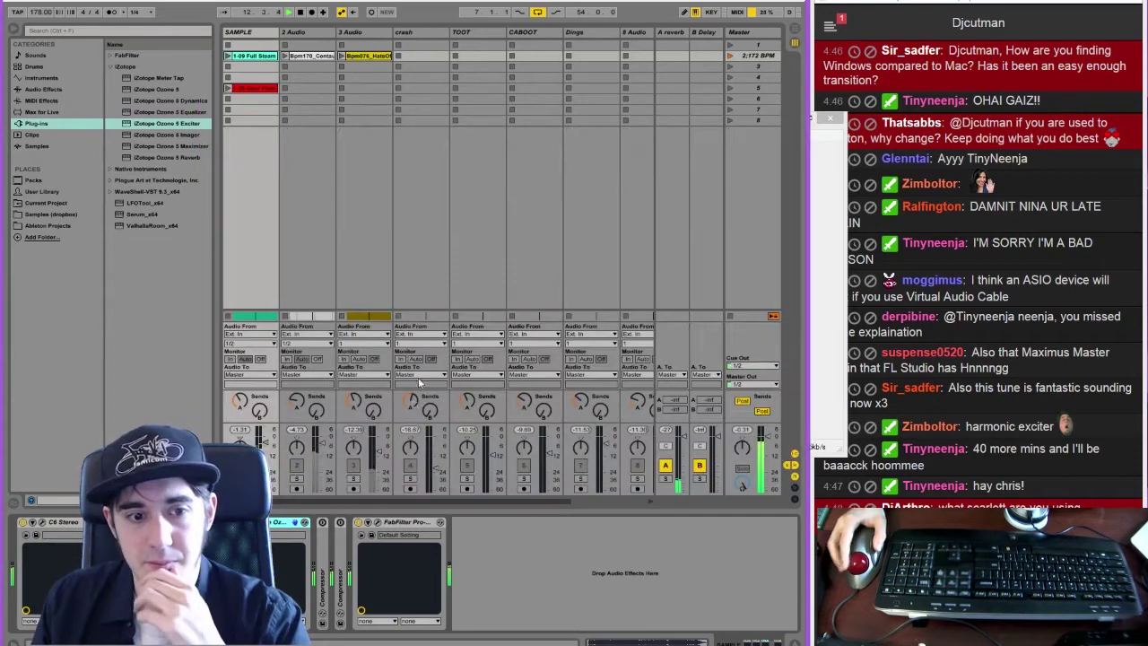
# Unfold both sidechain Compressors in the SAMPLE track's device chain and look over their settings
pyautogui.doubleClick(328, 537)
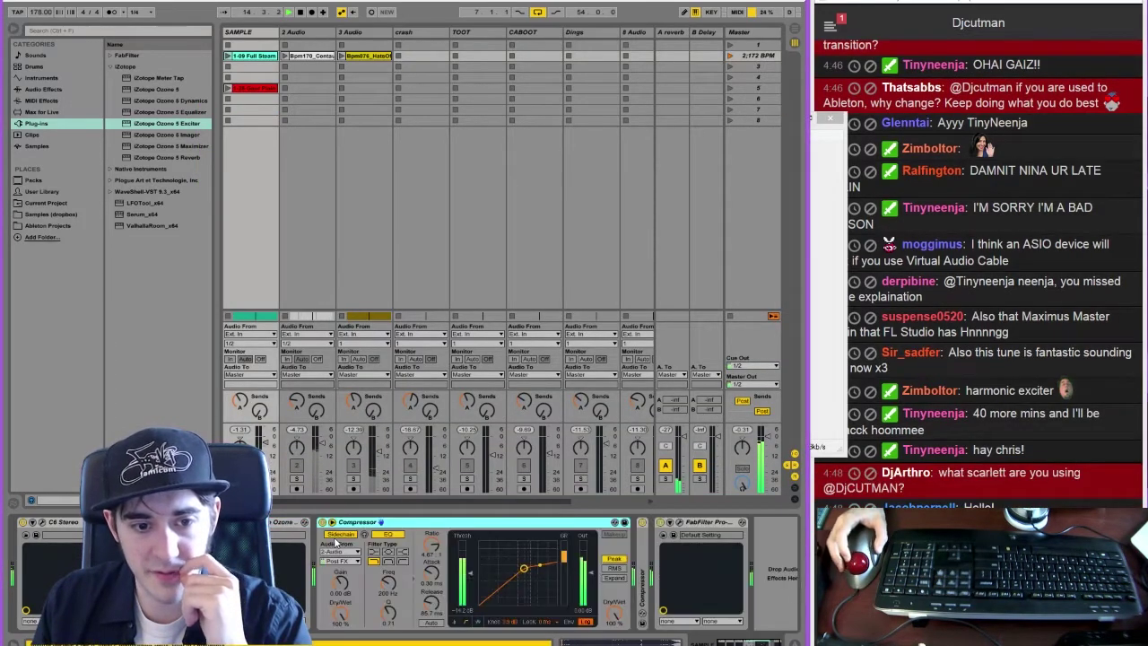
pyautogui.hotkey('ctrl', 'd')
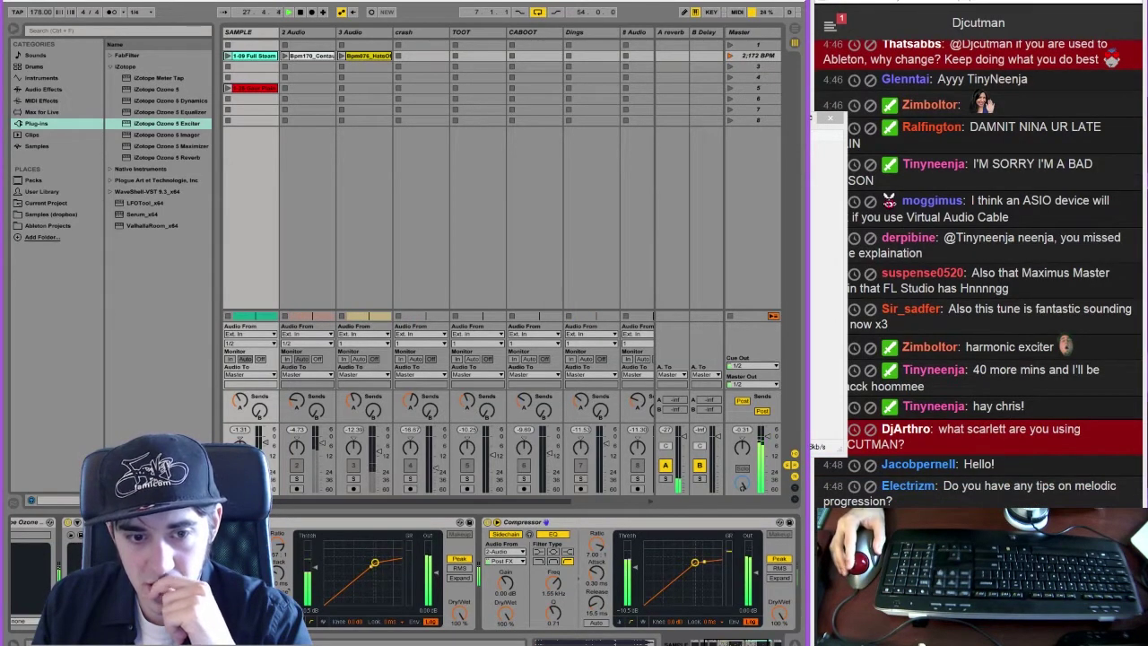
pyautogui.hscroll(3, 538, 574)
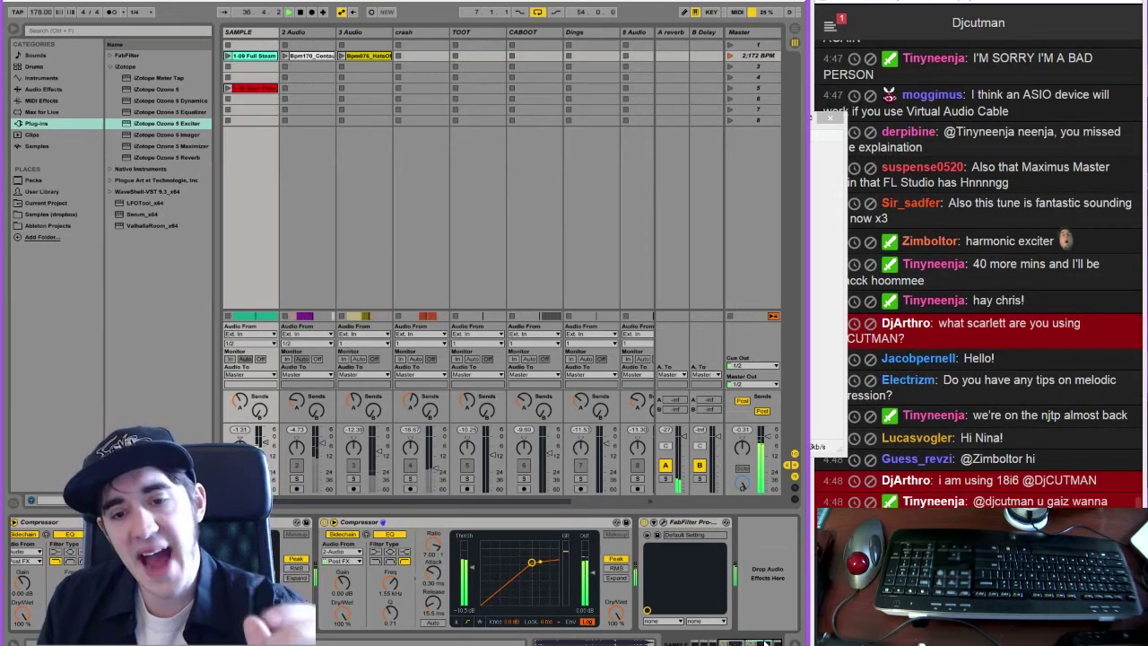
# Set the high-frequency bell band of SAMPLE's FabFilter Pro-Q 2 to about 6.8 kHz and +2.33 dB, and close the plug-in window
pyautogui.click(663, 523)
pyautogui.click(554, 232)
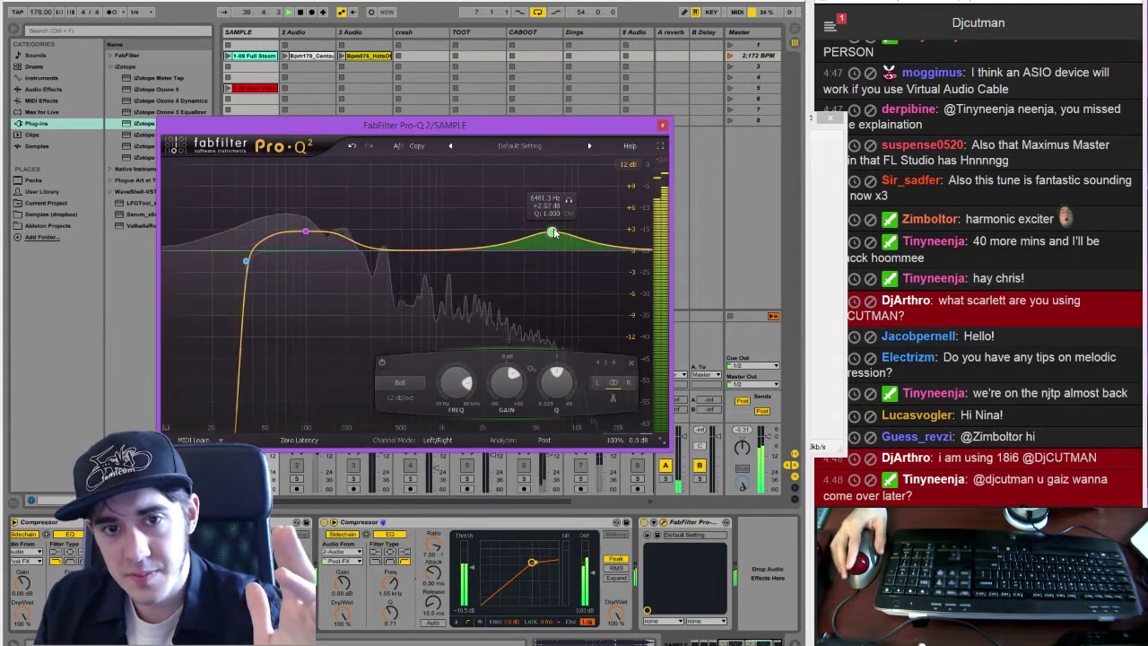
pyautogui.moveTo(553, 231); pyautogui.dragTo(556, 234)
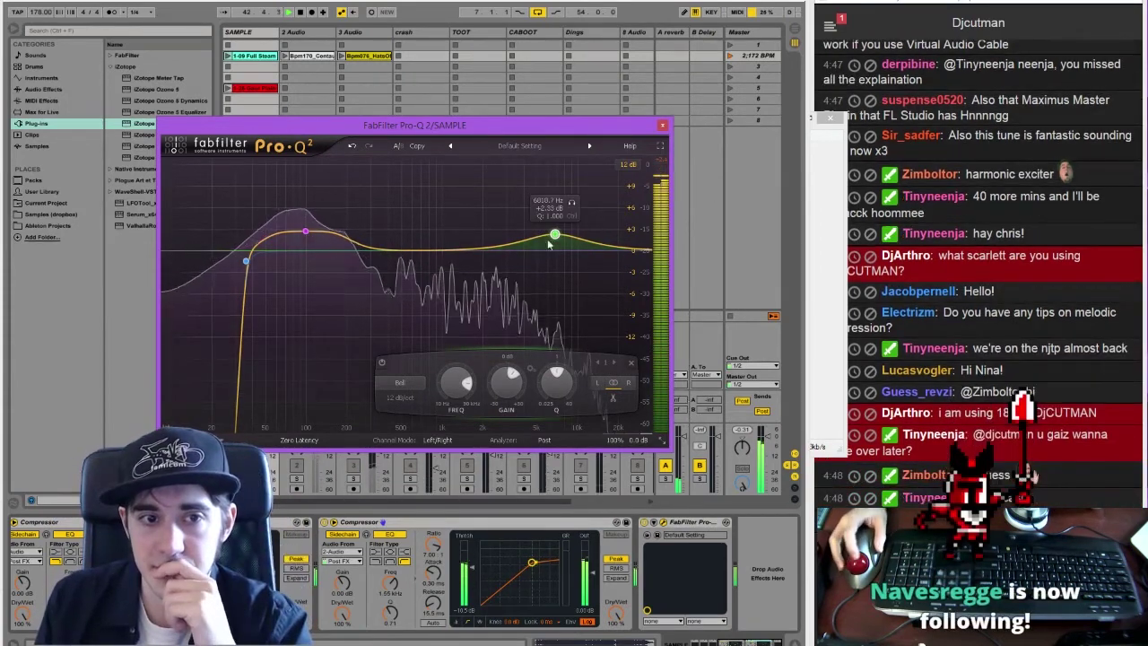
pyautogui.click(663, 125)
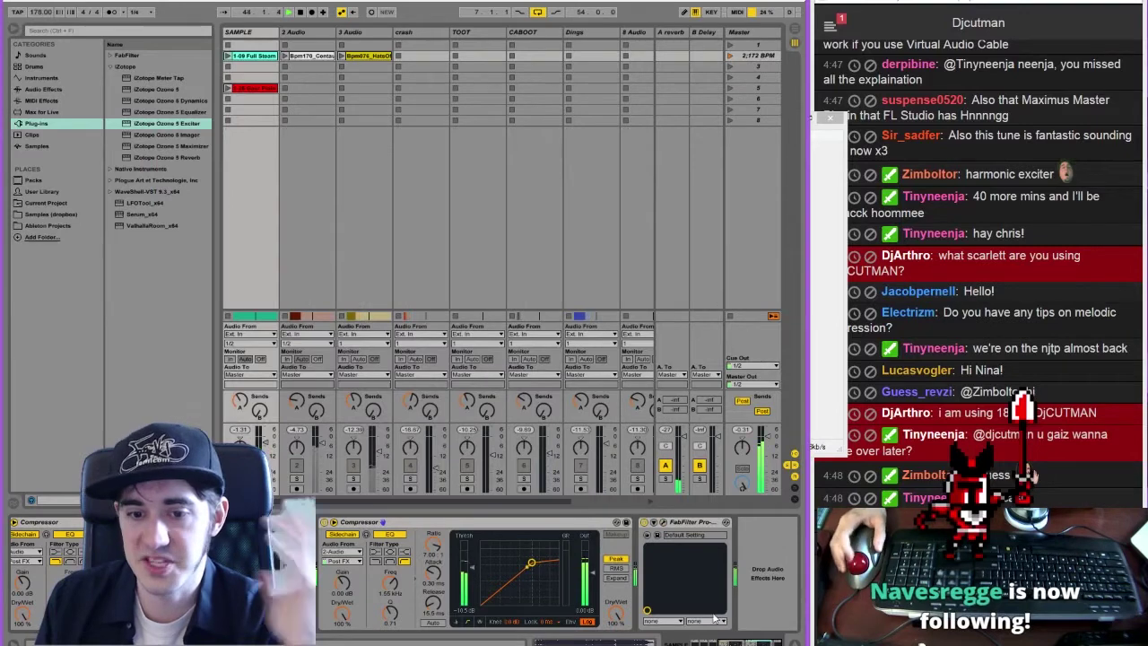
# Solo the fourth and third bands of SAMPLE's C6 in turn, fine-tune the third band's range and threshold, and close the plug-in
pyautogui.scroll(3, 408, 542)
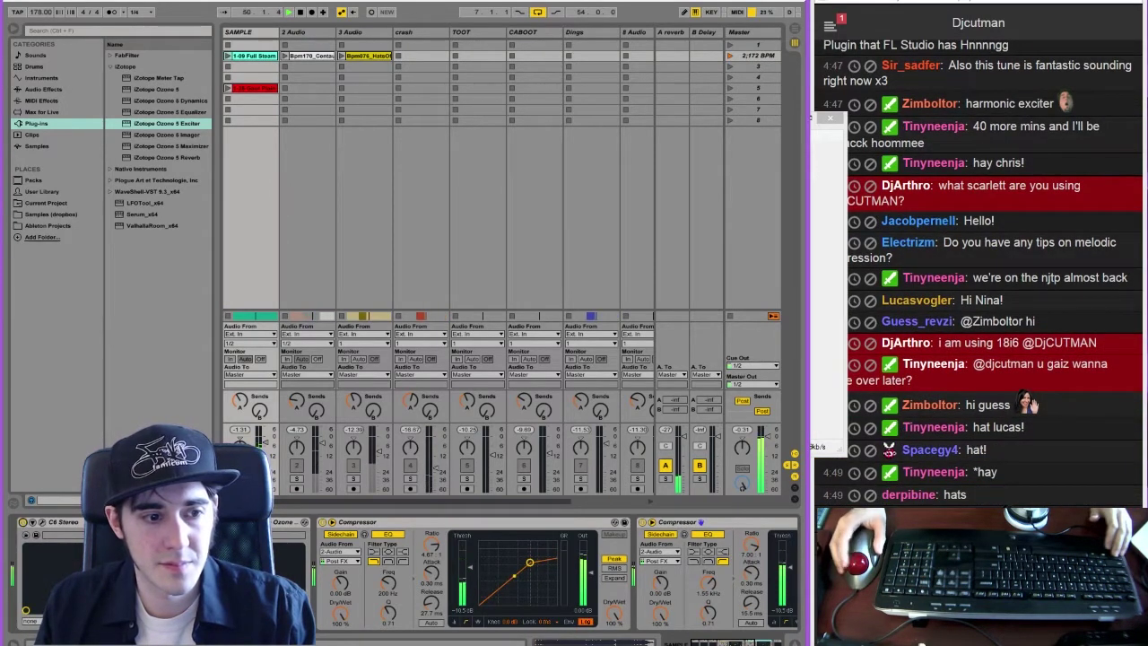
pyautogui.click(41, 523)
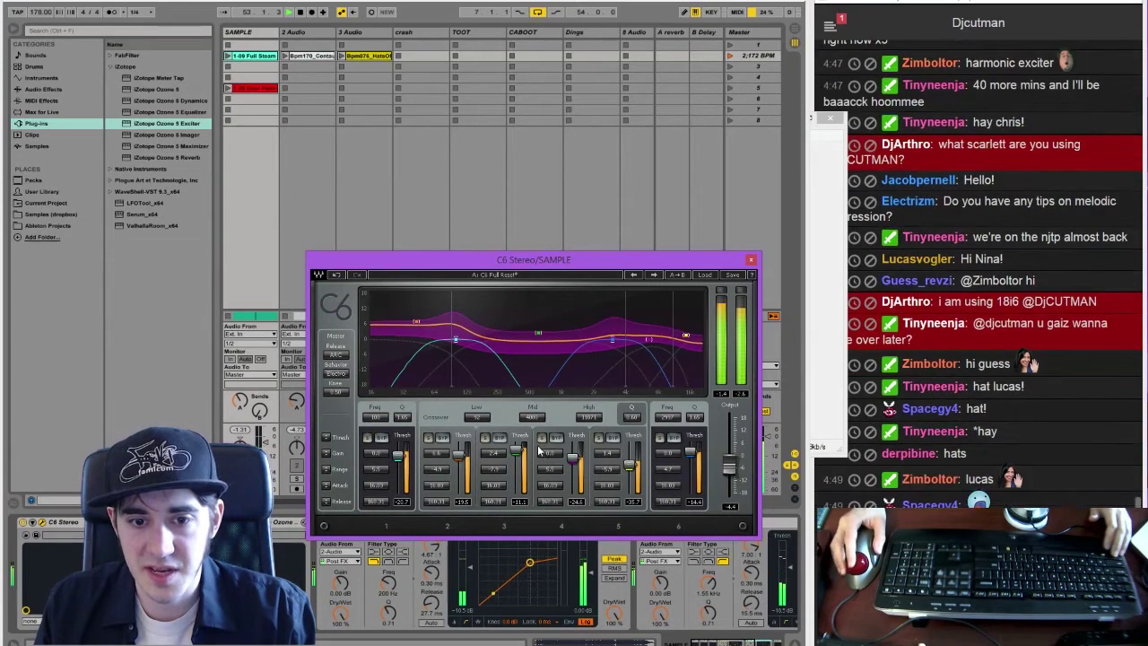
pyautogui.click(541, 438)
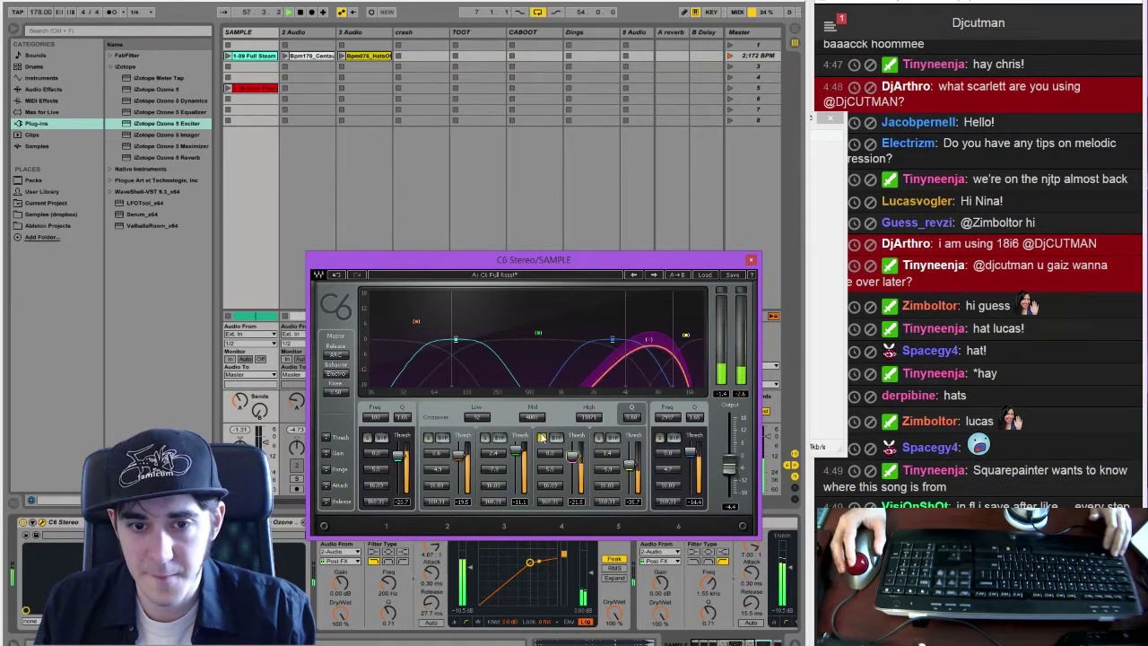
pyautogui.click(484, 438)
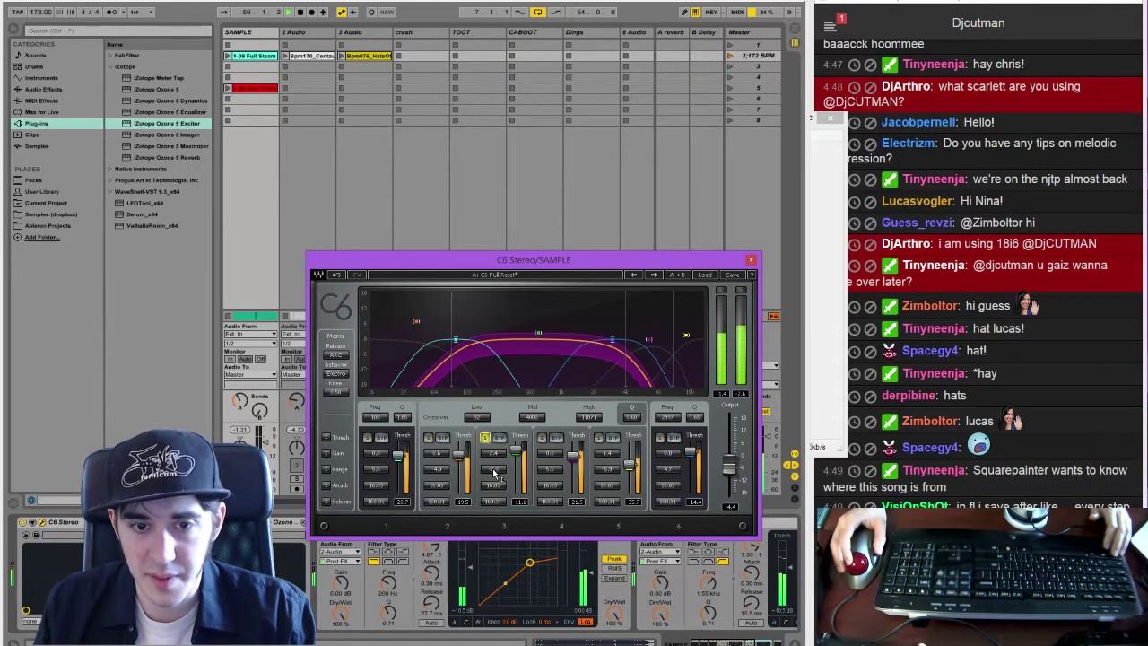
pyautogui.moveTo(494, 470); pyautogui.dragTo(494, 465)
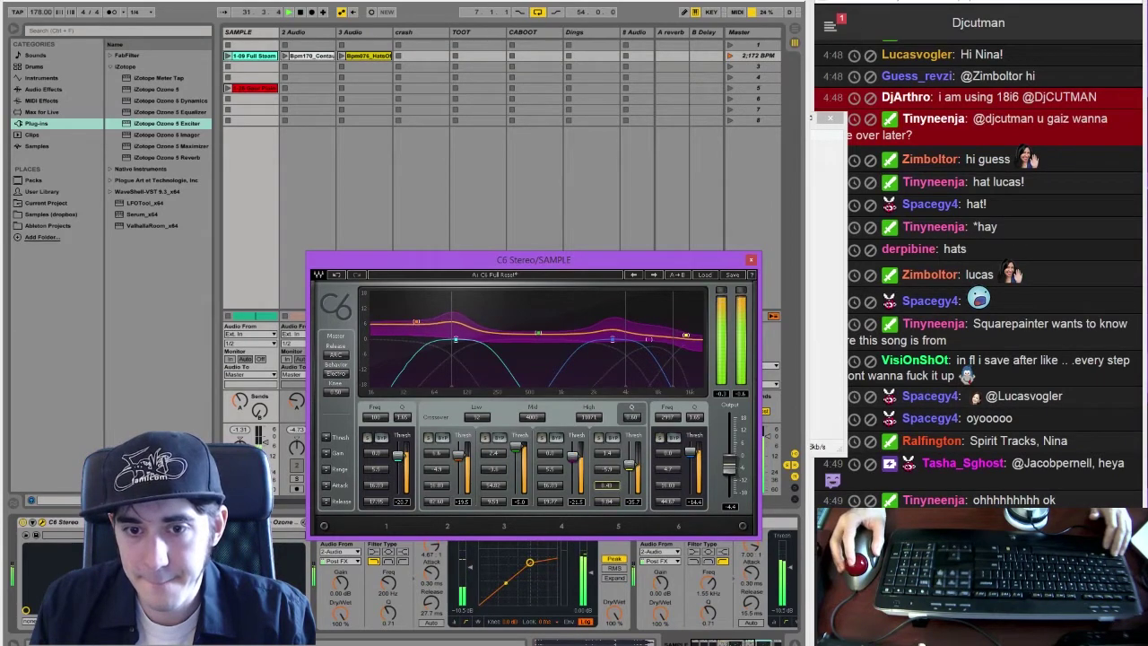
pyautogui.click(542, 437)
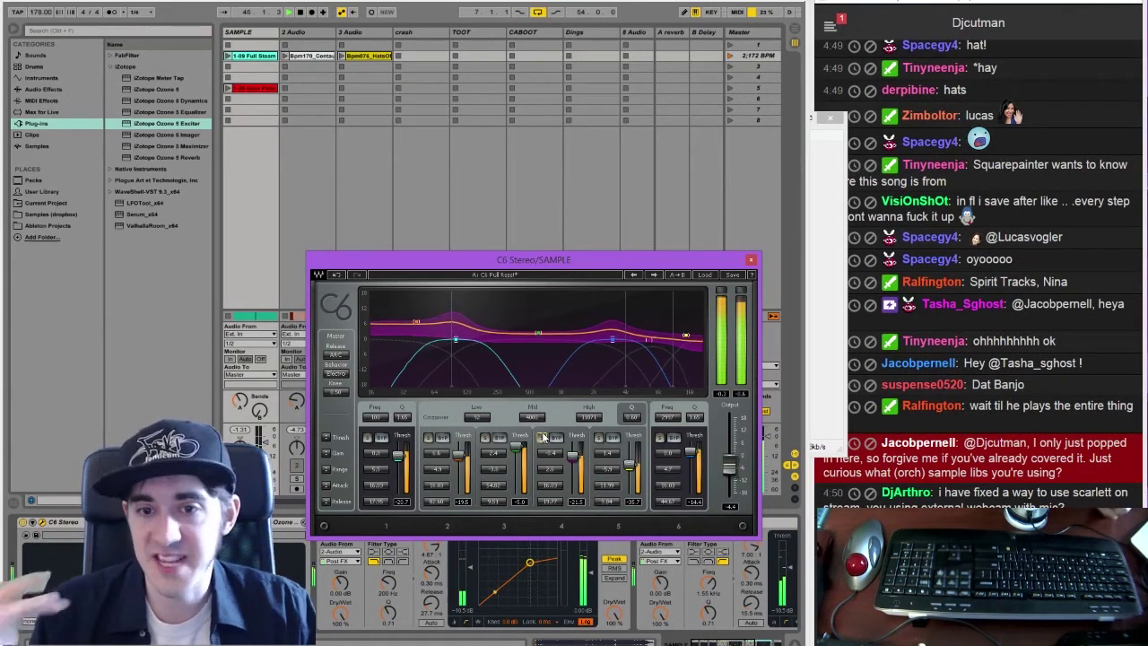
pyautogui.click(750, 259)
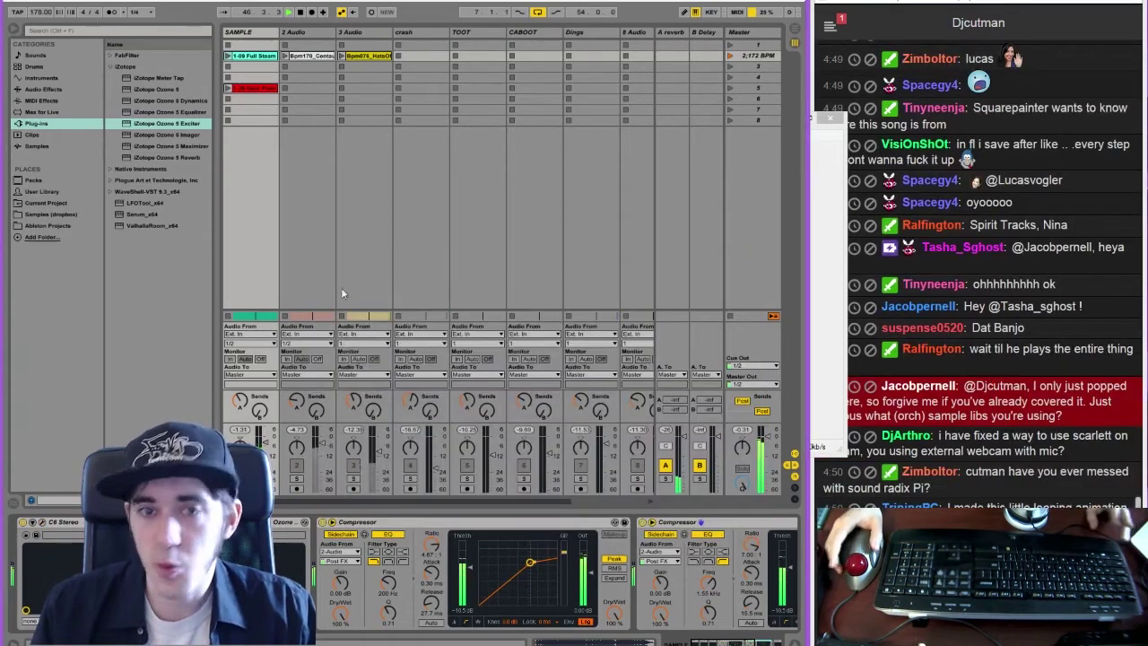
# Switch to the Arrangement view, show the whole song from the first track, and turn off solo on the SAMPLE track
pyautogui.press('Tab')
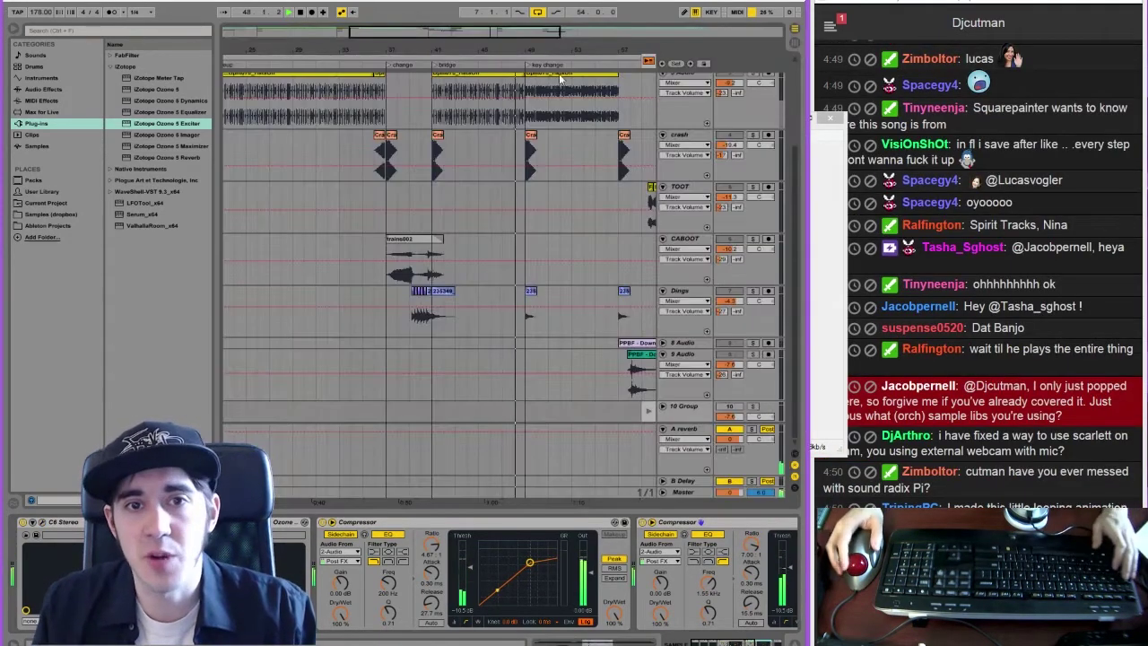
pyautogui.click(794, 134)
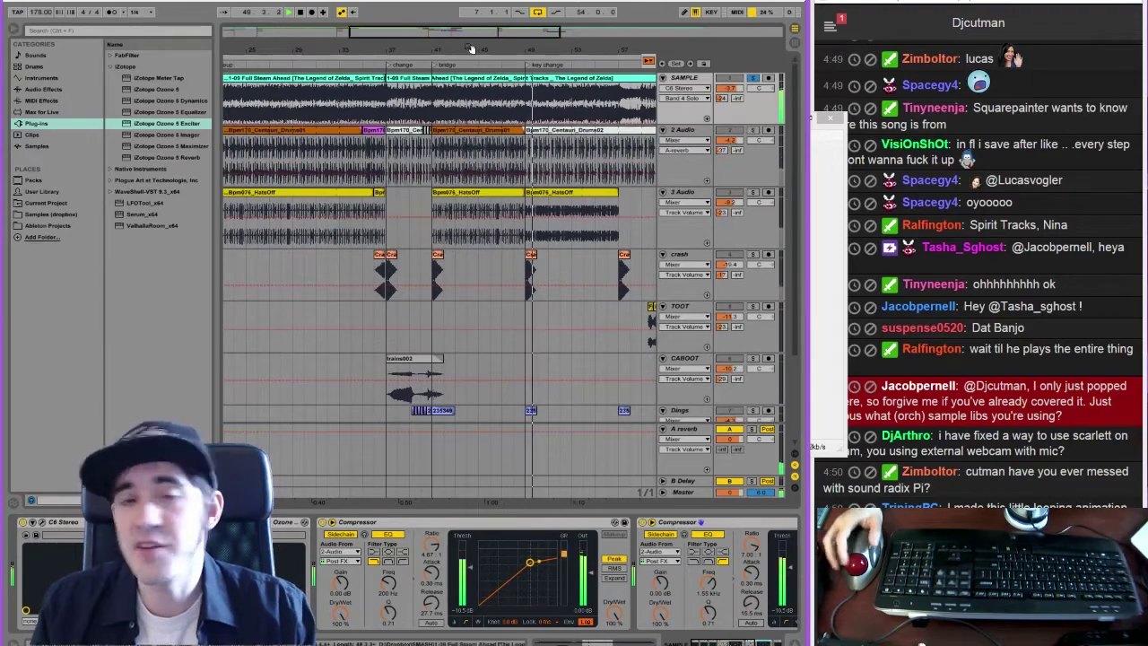
pyautogui.moveTo(419, 31); pyautogui.dragTo(350, 31)
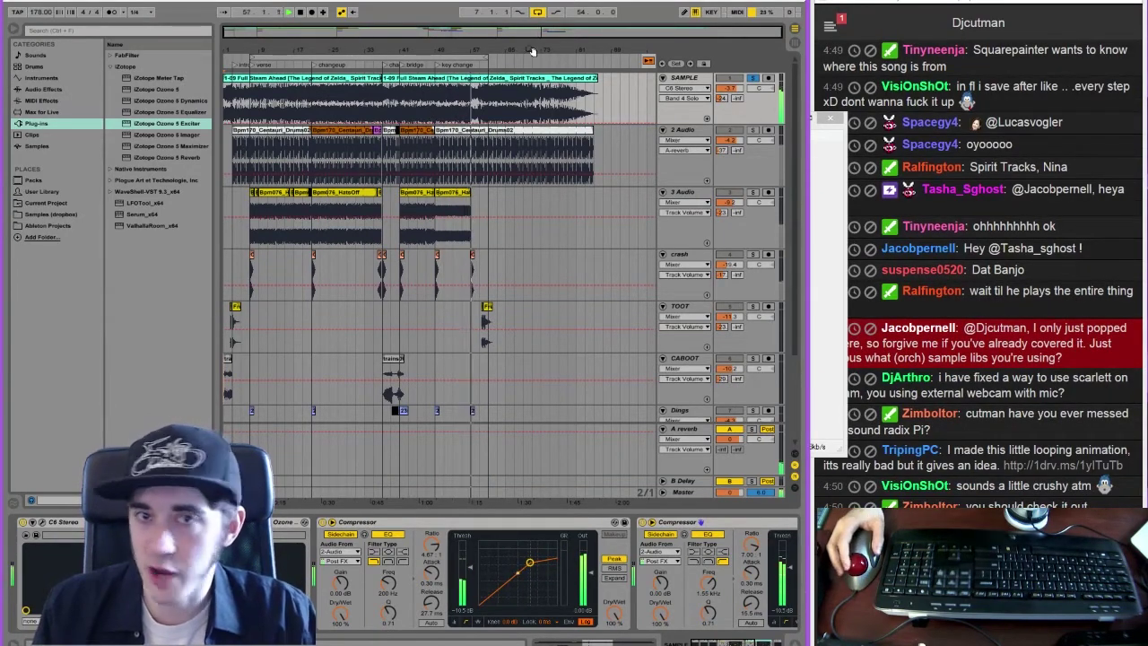
pyautogui.click(754, 78)
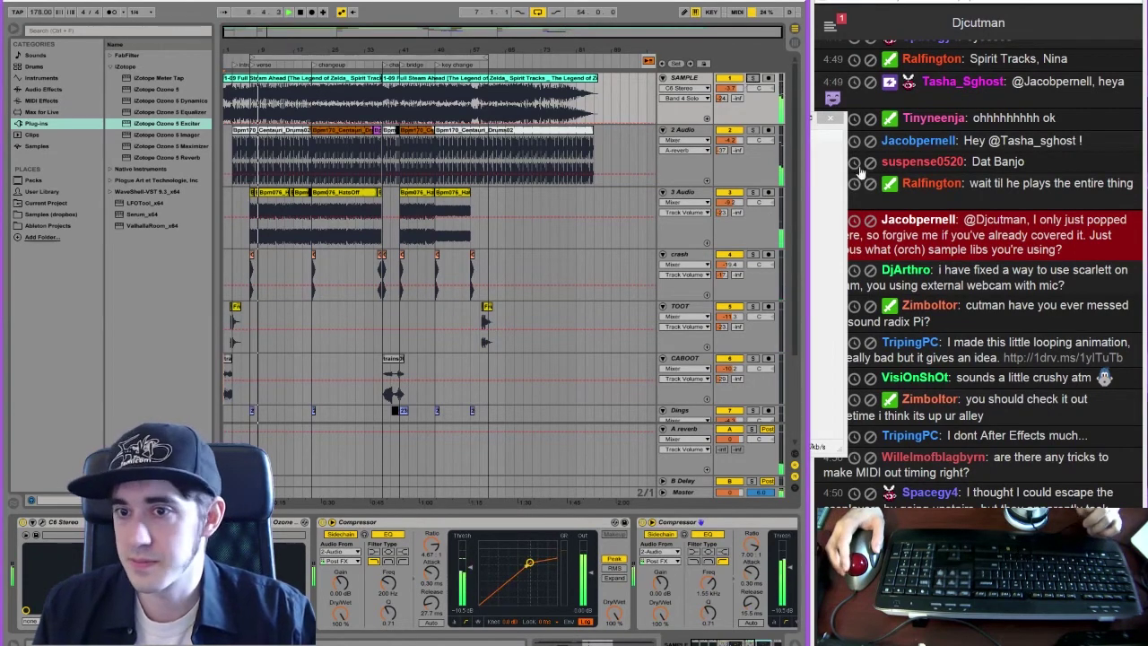
# Bring up the Open Broadcaster Software window to check the running stream, and return to Ableton Live
pyautogui.click(827, 186)
pyautogui.moveTo(701, 130); pyautogui.dragTo(637, 128)
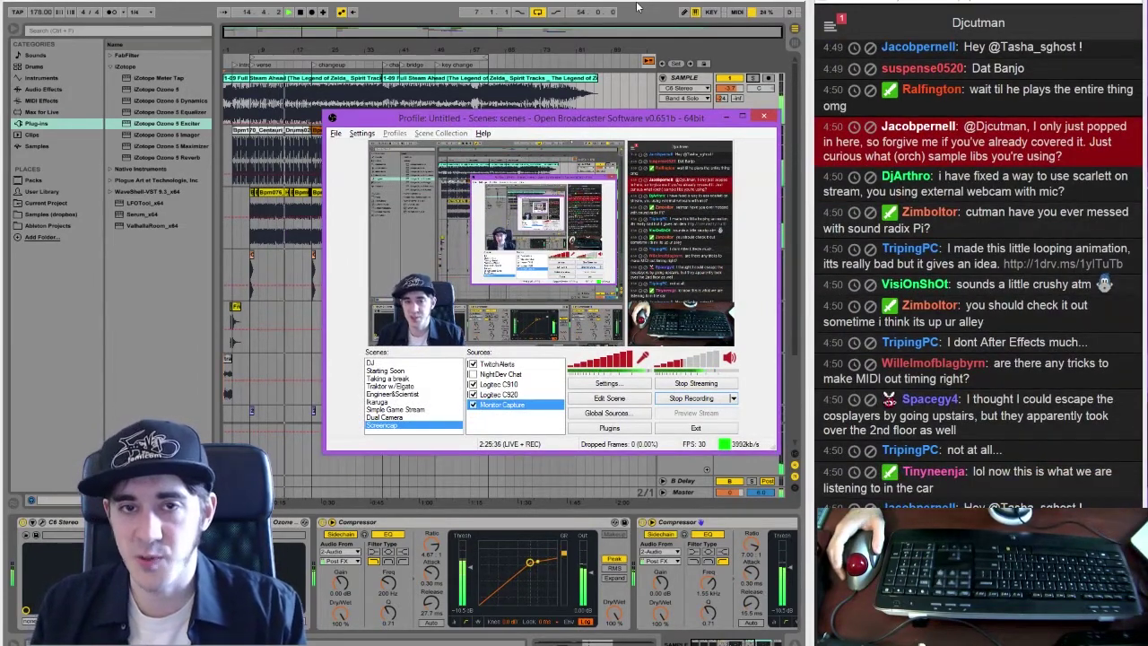
pyautogui.click(637, 7)
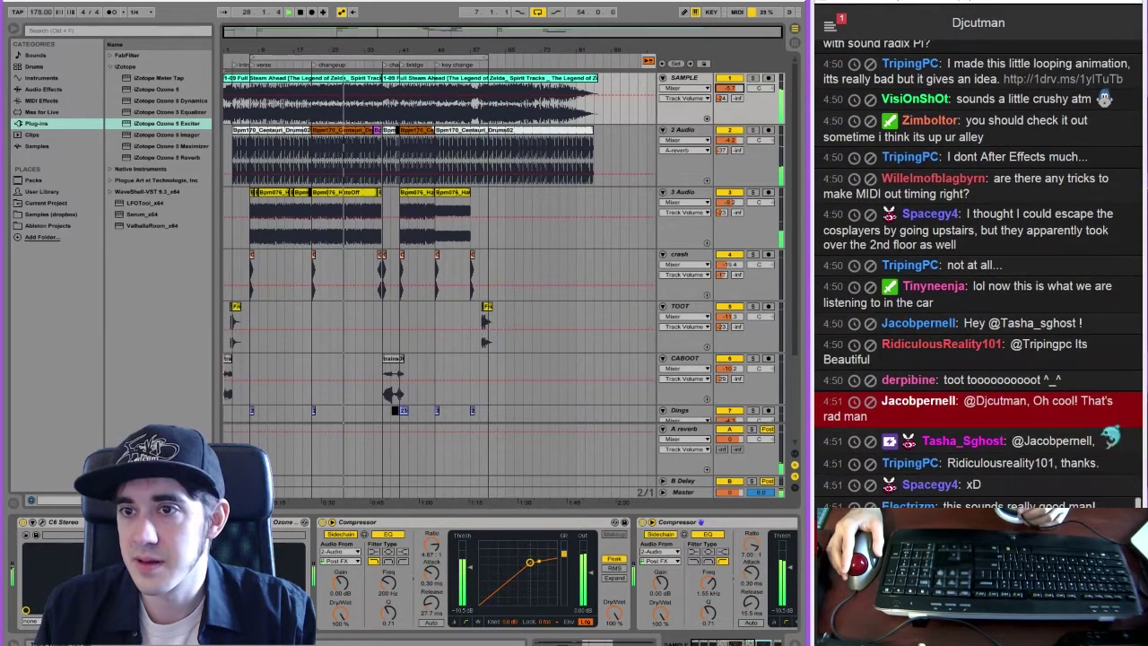
# Inspect the L316 and SSLComp plug-ins on the Master track in turn, closing each one after checking it
pyautogui.click(682, 495)
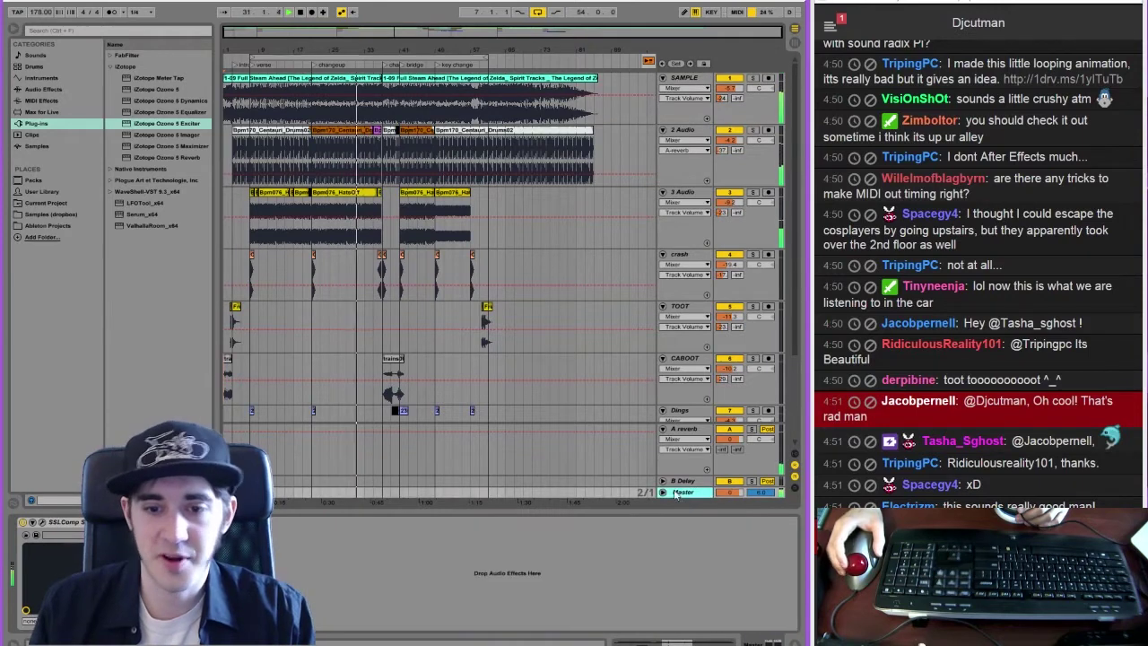
pyautogui.click(139, 522)
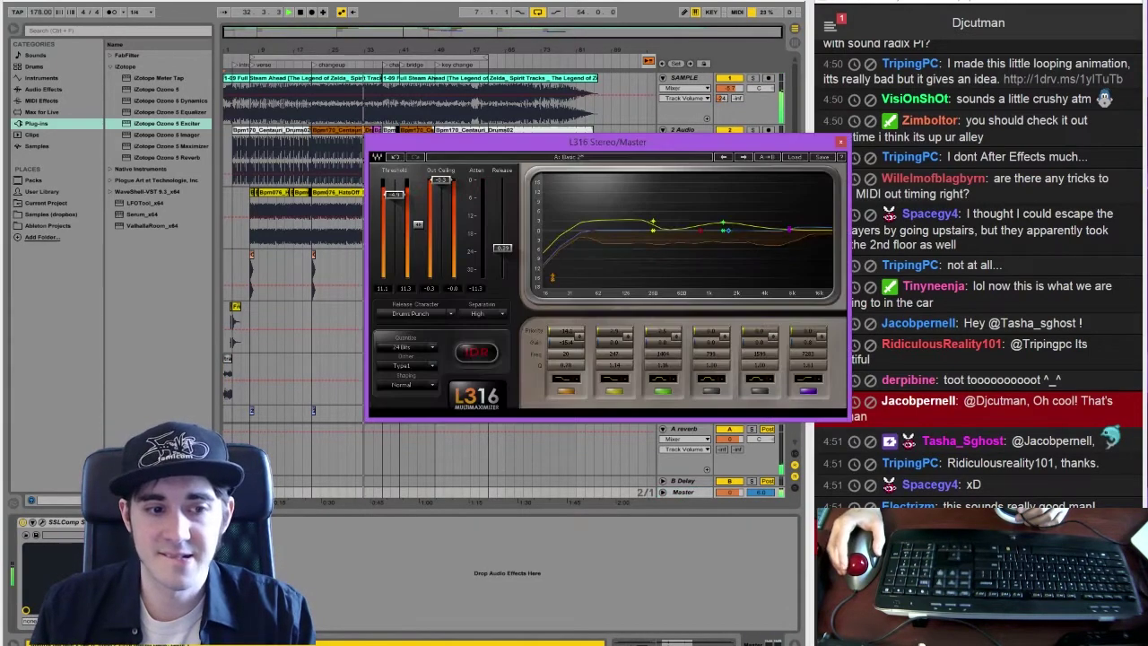
pyautogui.click(140, 521)
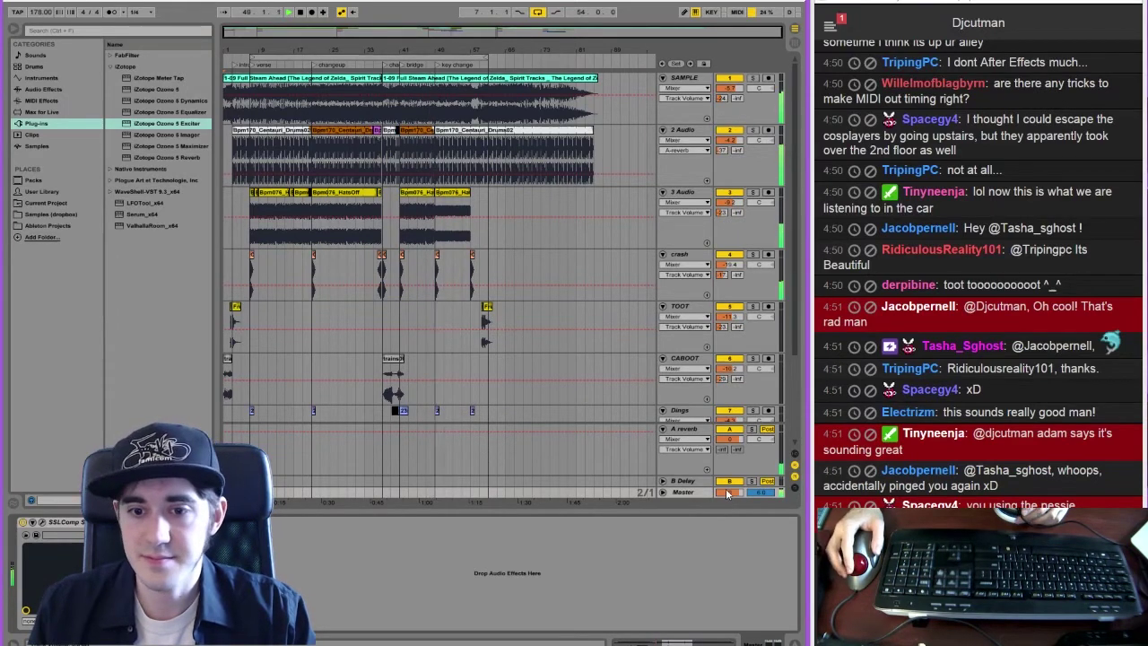
pyautogui.click(42, 522)
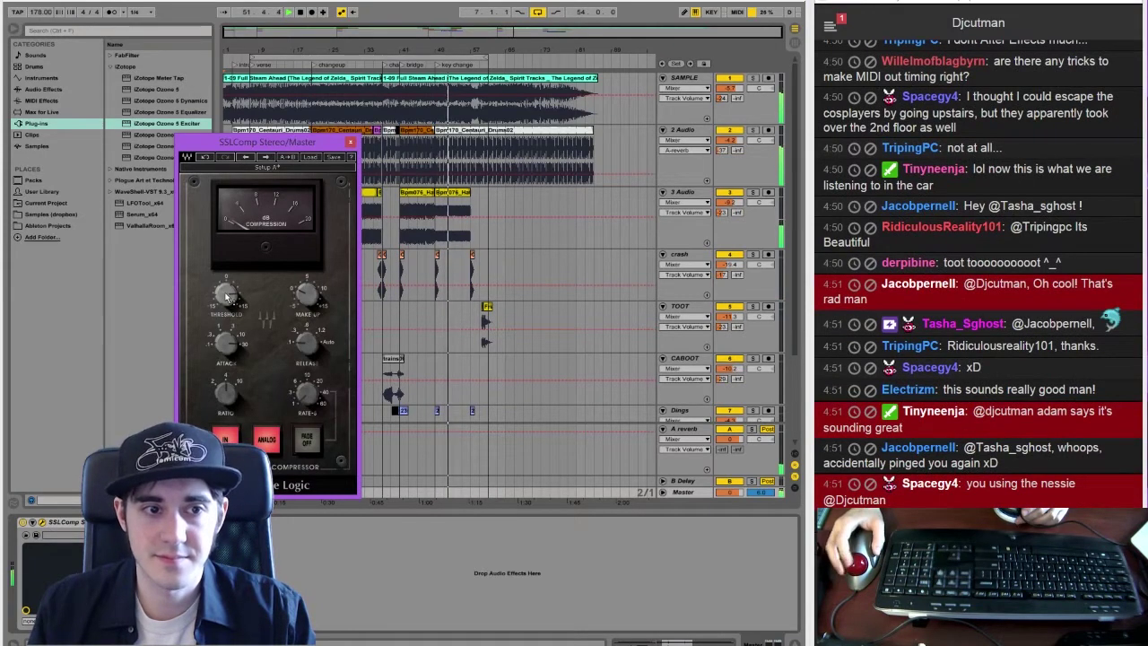
pyautogui.click(349, 141)
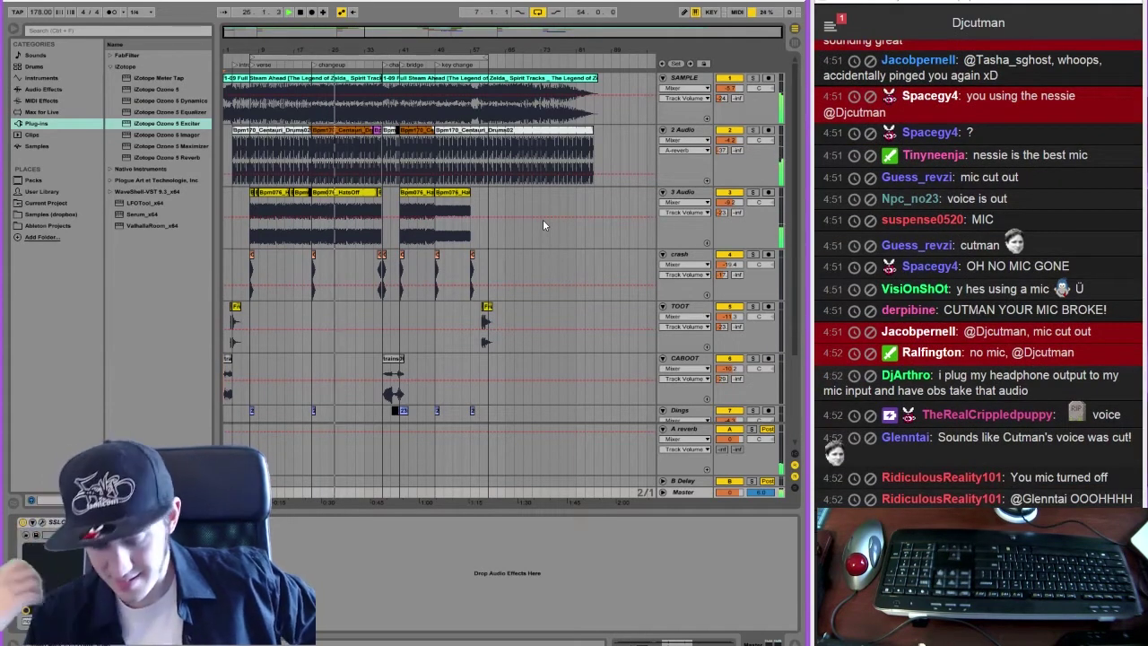
# Check the microphone and output meters in Open Broadcaster Software, and return to Ableton Live with the SAMPLE track's devices shown
pyautogui.hotkey('alt', 'Tab')
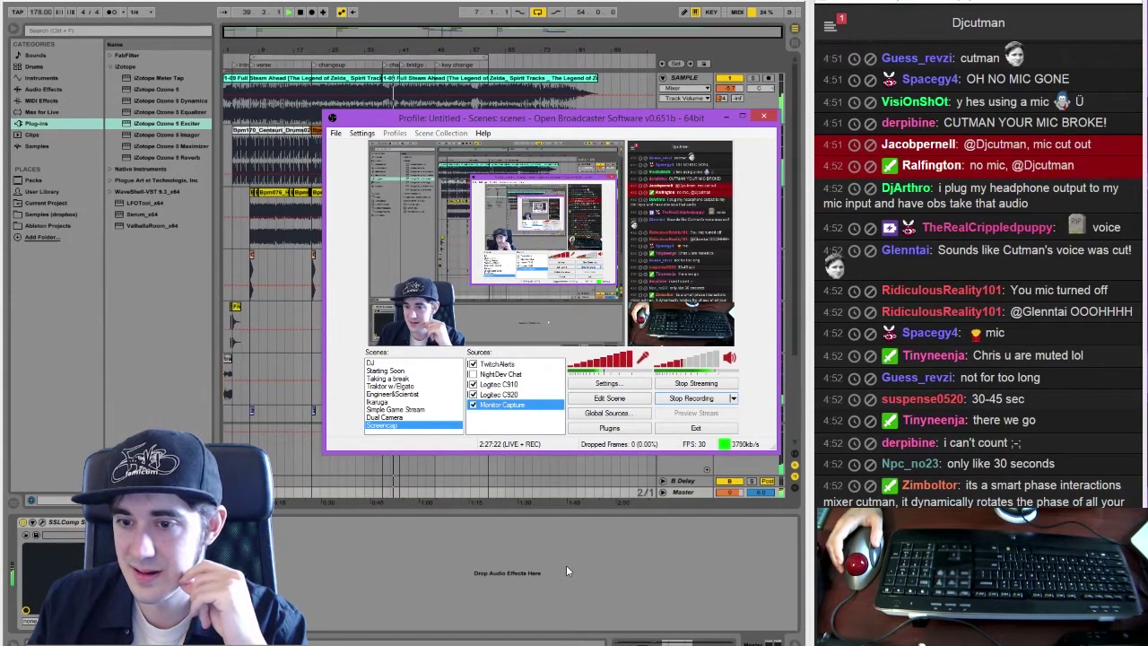
pyautogui.click(566, 567)
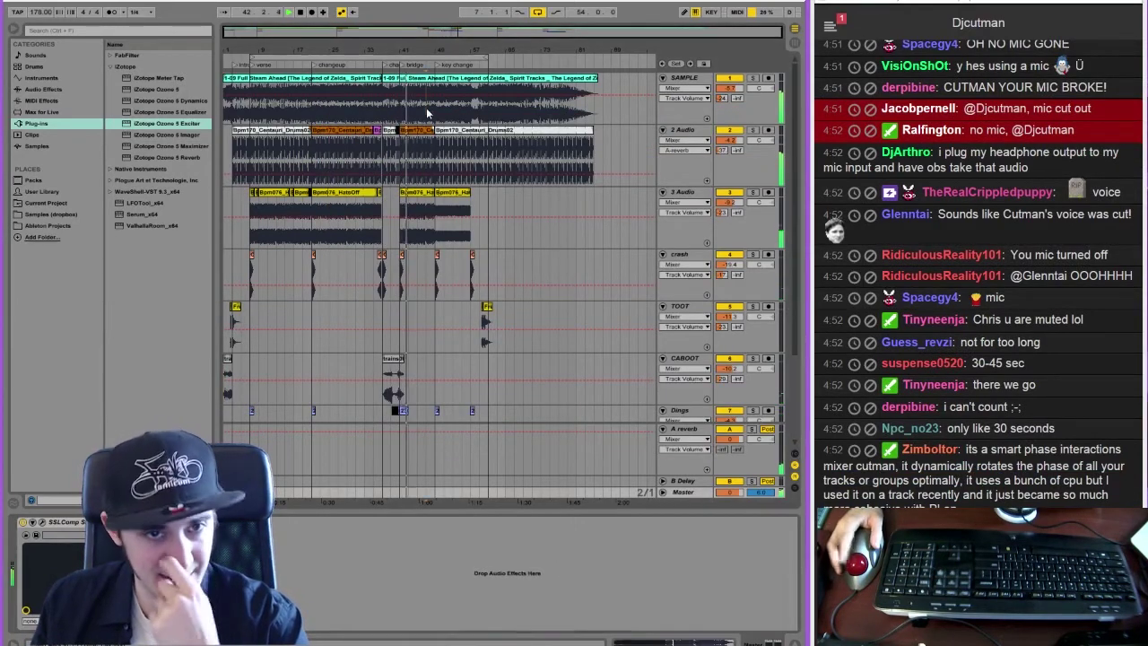
pyautogui.click(439, 146)
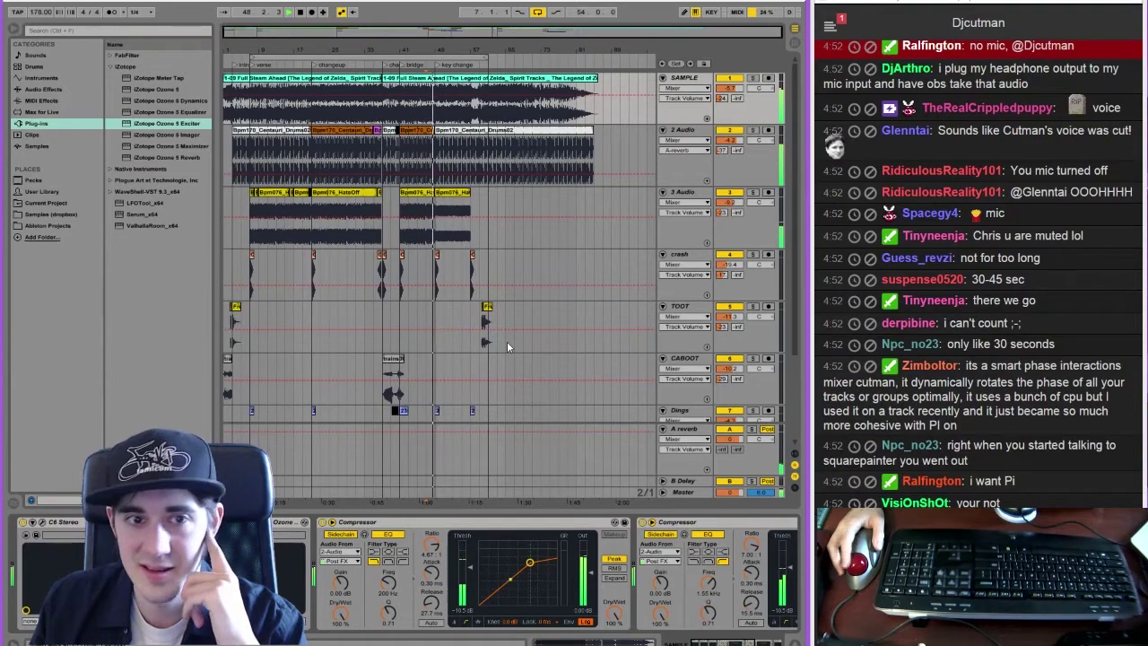
# Lower the Master L316's threshold to about -7, raise the priority and gain of its 247 Hz band, and close the plug-in
pyautogui.click(690, 492)
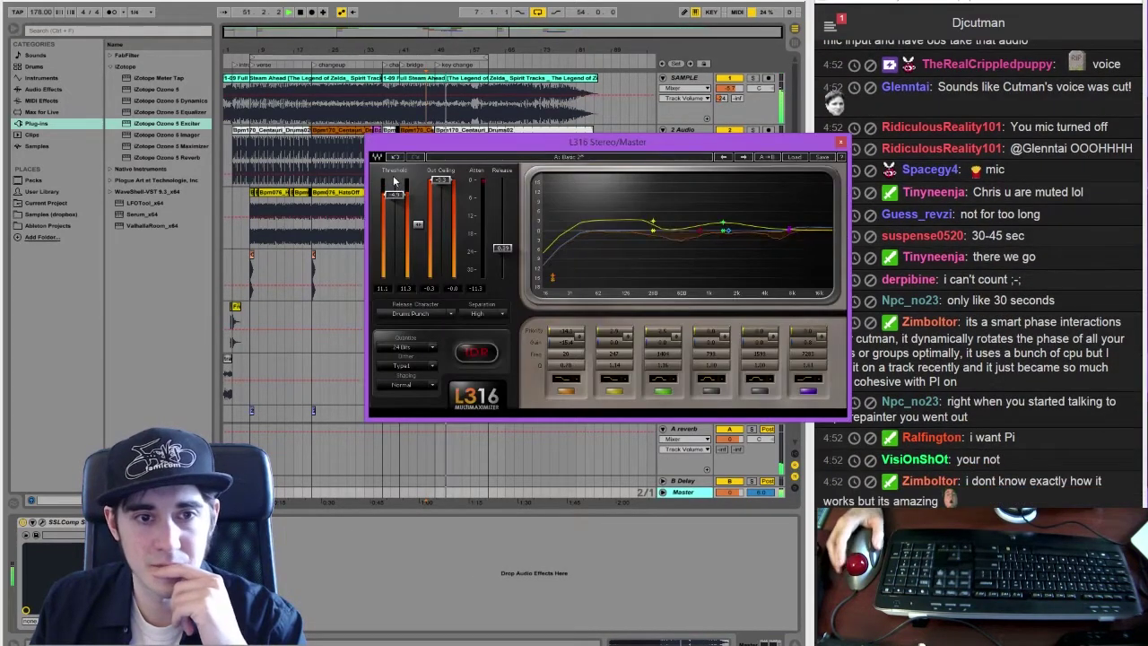
pyautogui.moveTo(395, 198); pyautogui.dragTo(400, 204)
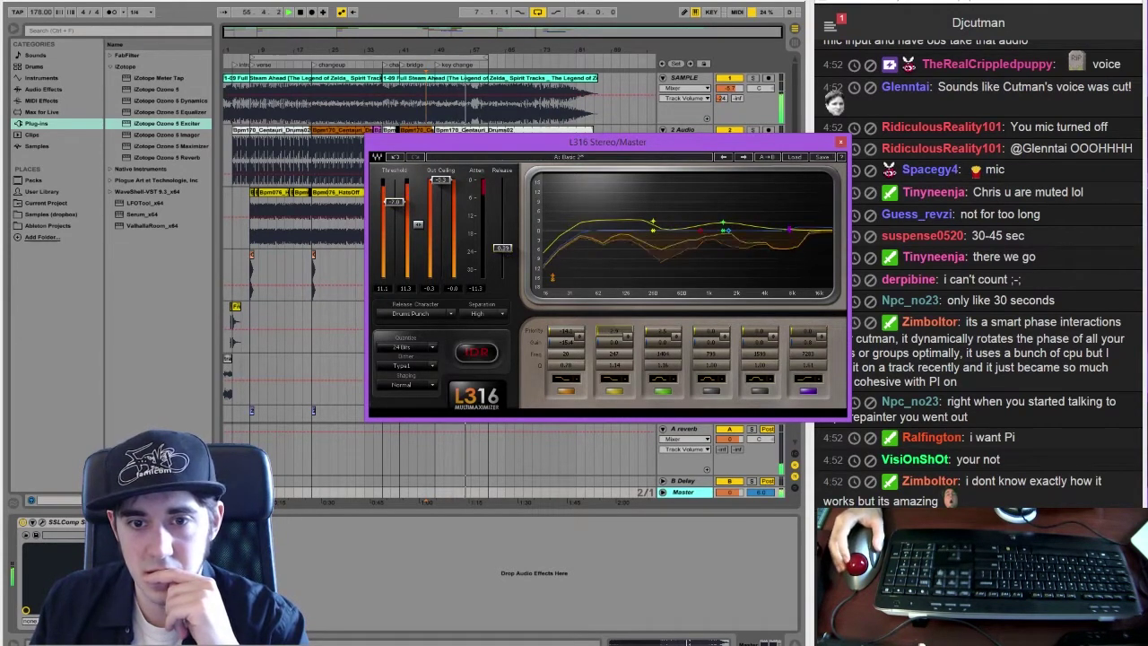
pyautogui.moveTo(614, 331)
pyautogui.mouseDown()
pyautogui.moveTo(615, 318)
pyautogui.moveTo(614, 338)
pyautogui.mouseUp()
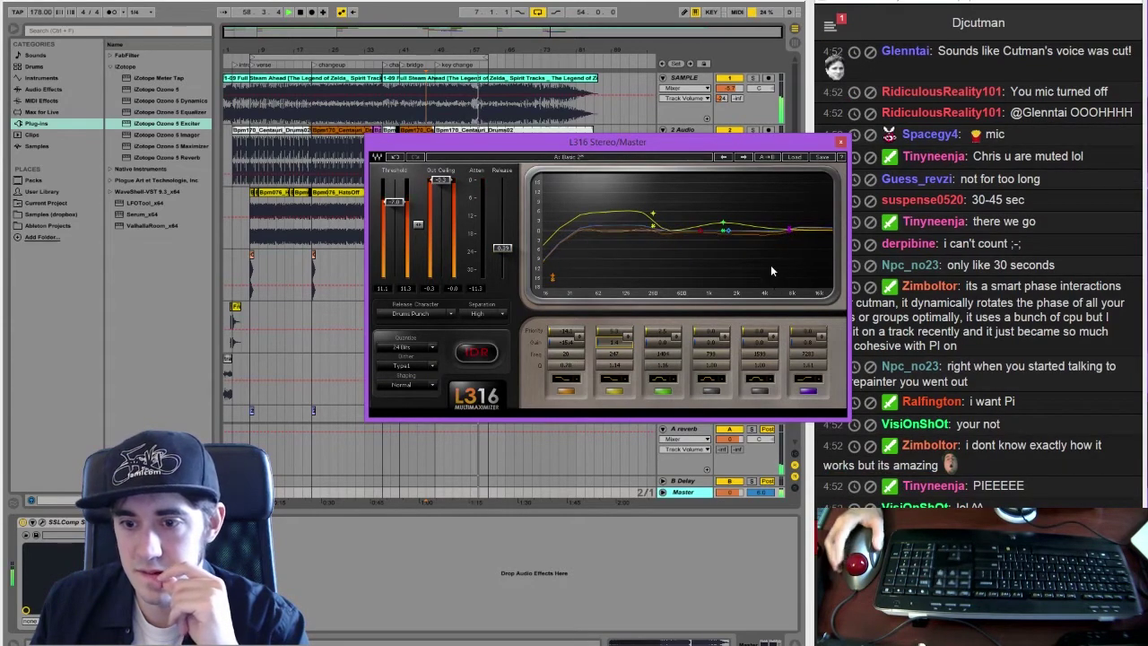
pyautogui.click(841, 144)
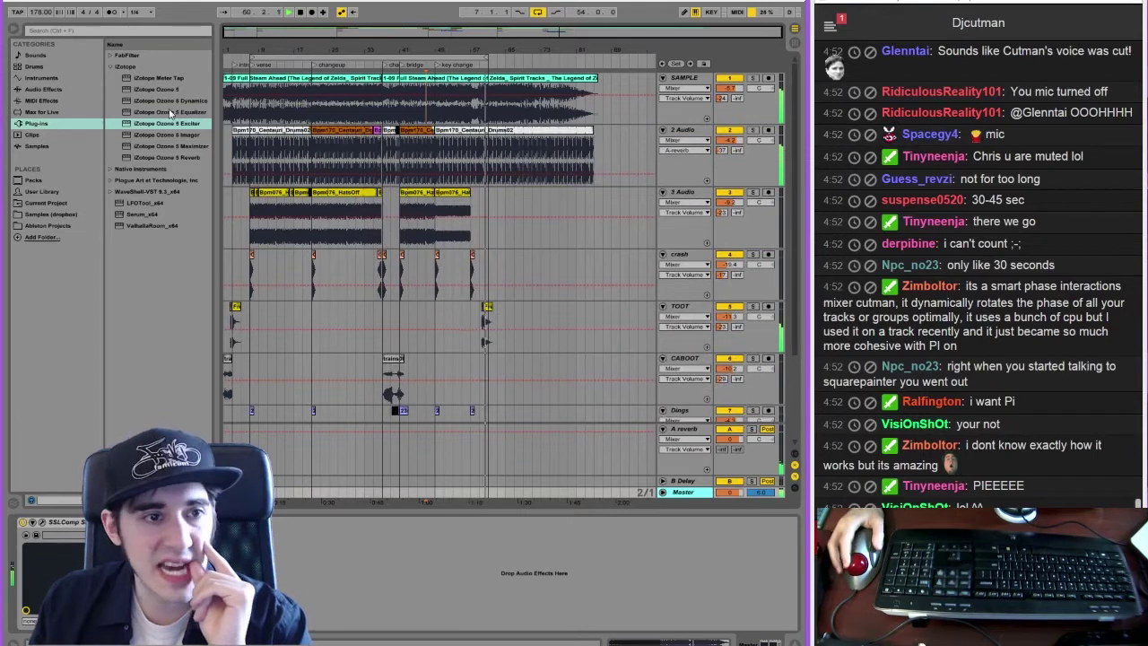
# Collapse the iZotope plug-in folder and look through the plug-ins in the WaveShell-VST 9.3_x64 folder
pyautogui.click(110, 66)
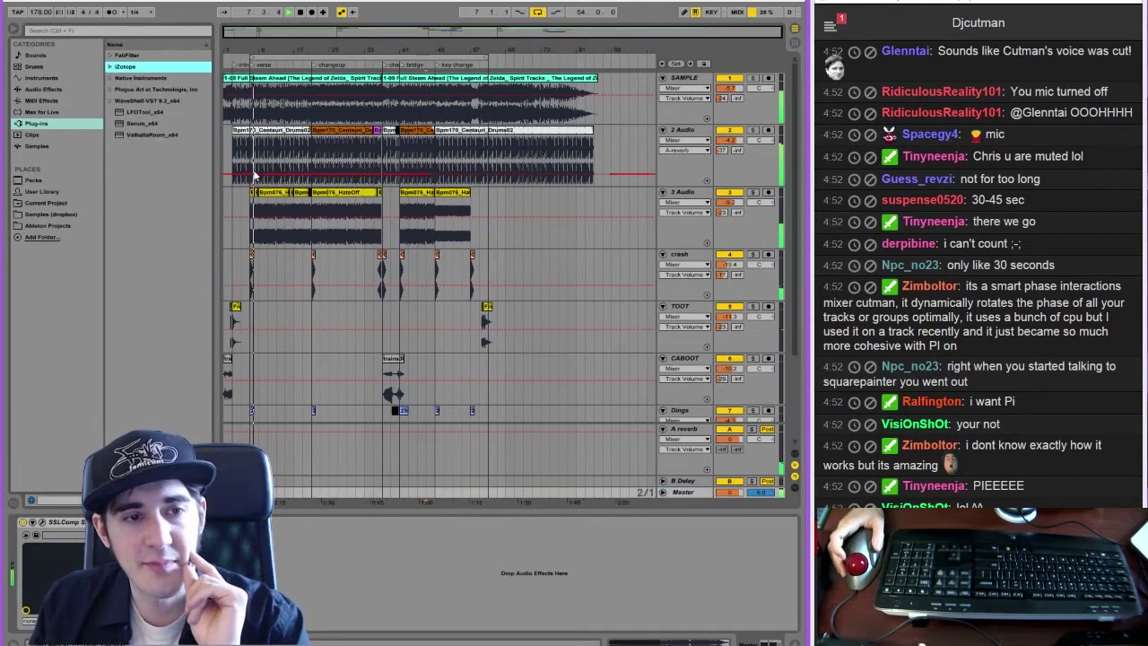
pyautogui.click(111, 102)
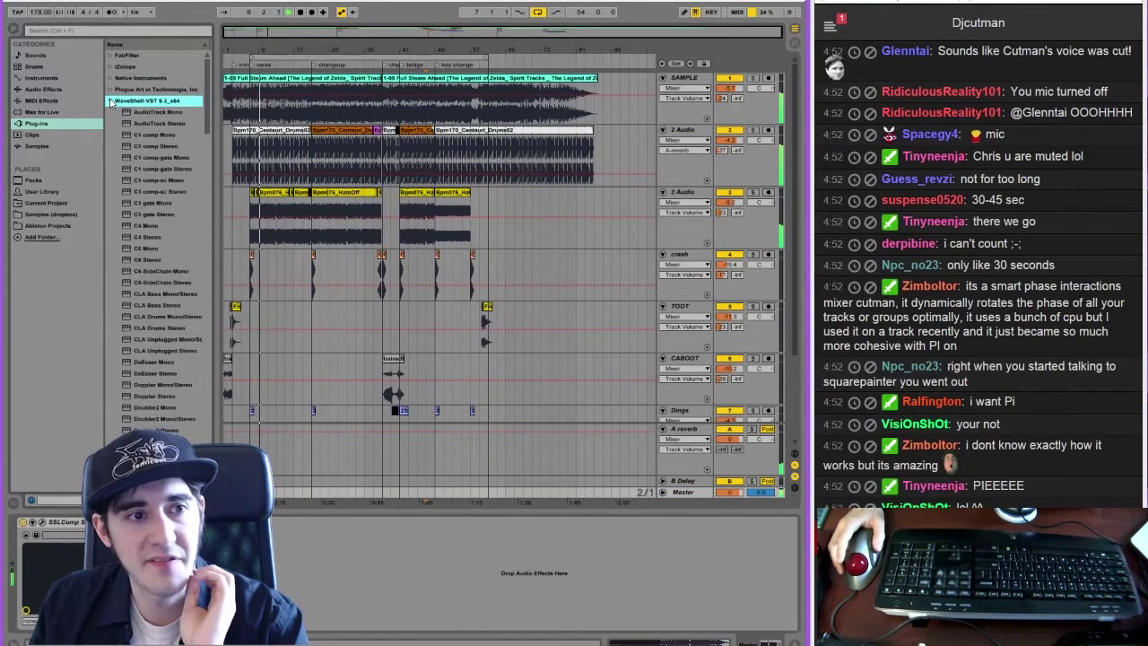
pyautogui.scroll(-15, 206, 160)
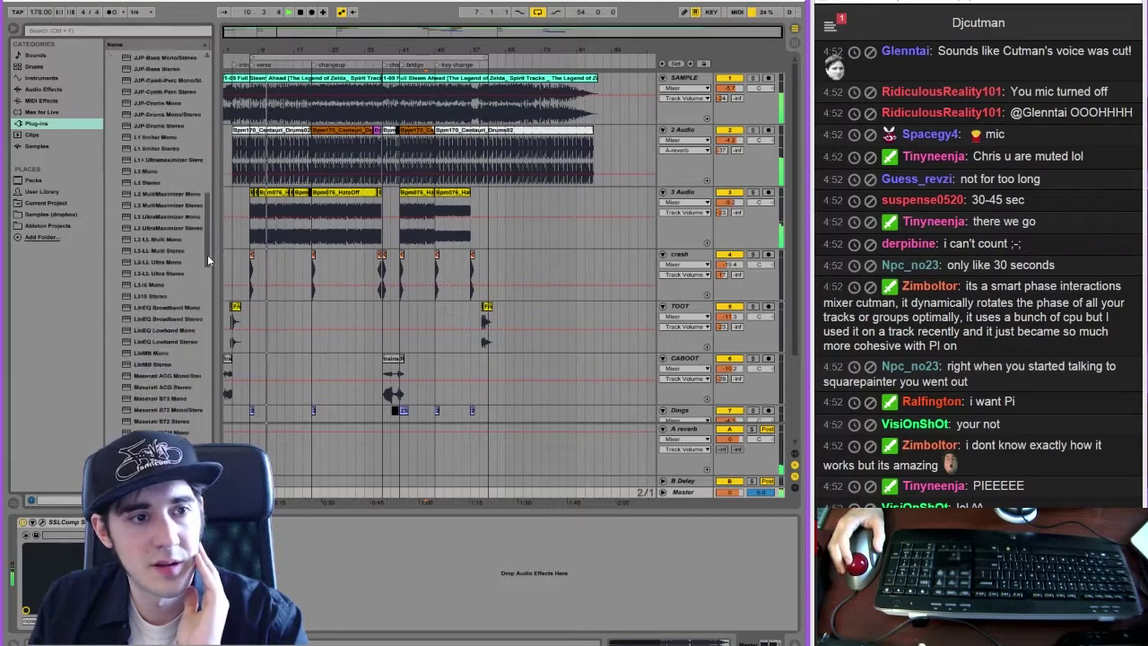
pyautogui.moveTo(226, 347); pyautogui.dragTo(237, 124)
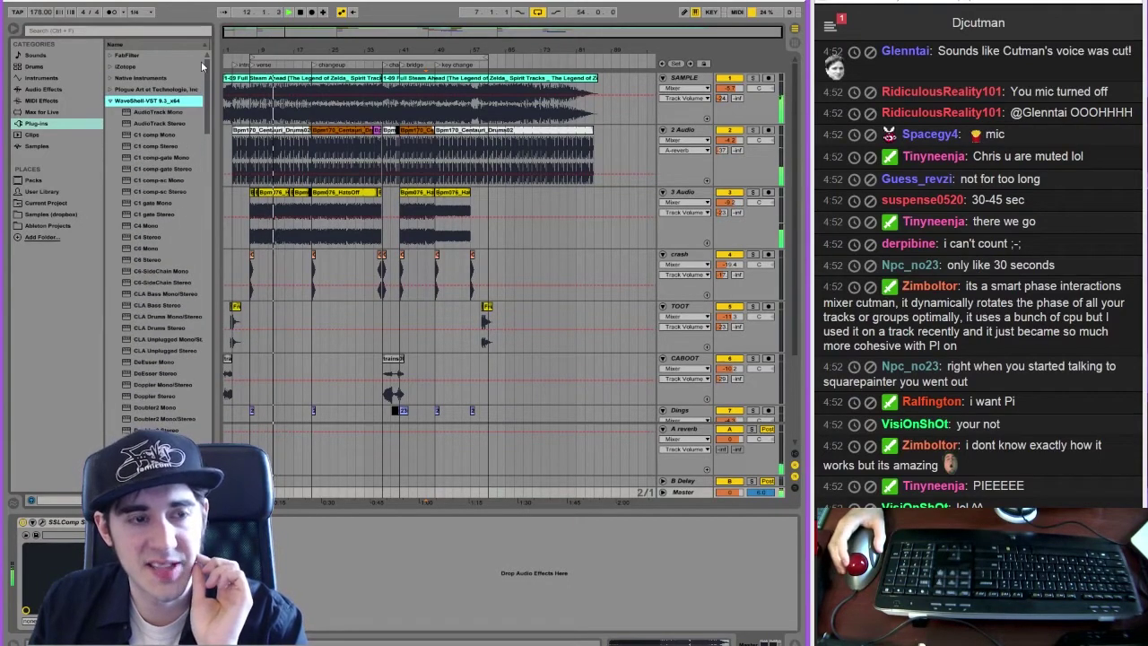
pyautogui.moveTo(205, 171); pyautogui.dragTo(208, 98)
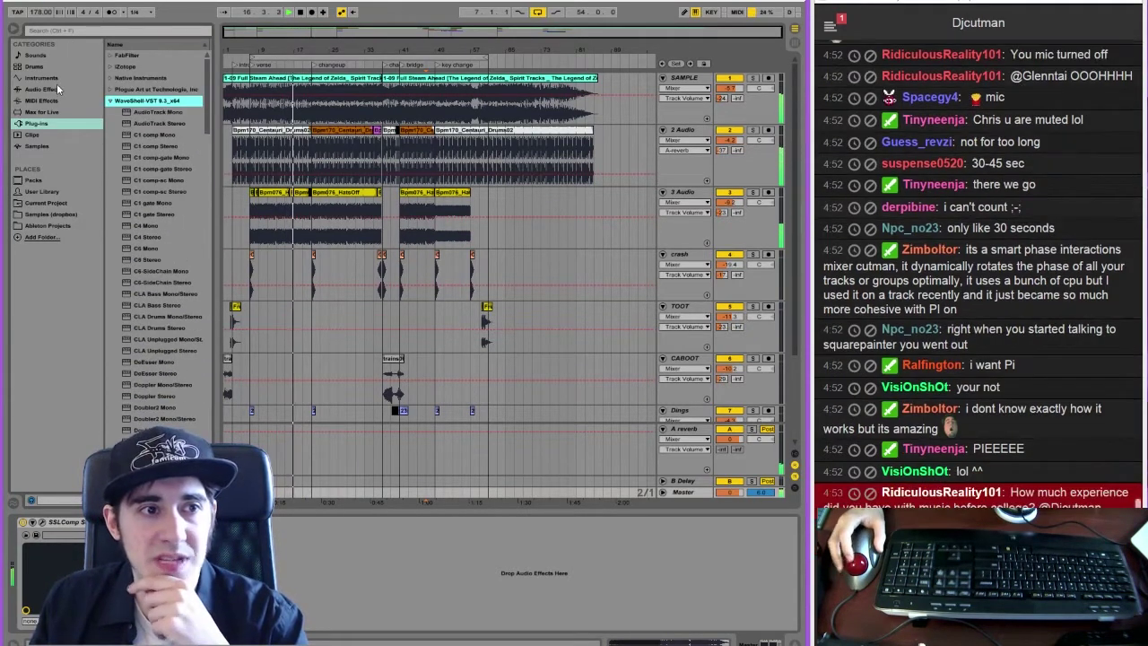
# Add the Spectrum audio effect to the end of the Master track's device chain
pyautogui.click(47, 89)
pyautogui.moveTo(137, 409); pyautogui.dragTo(419, 502)
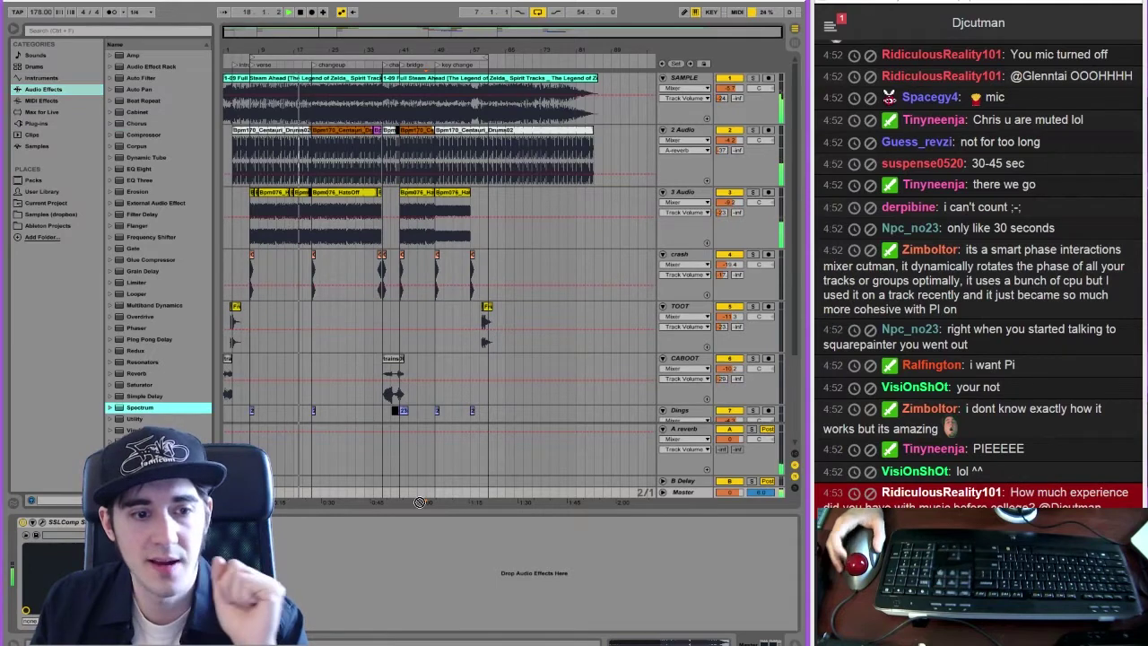
pyautogui.moveTo(428, 544); pyautogui.dragTo(429, 544)
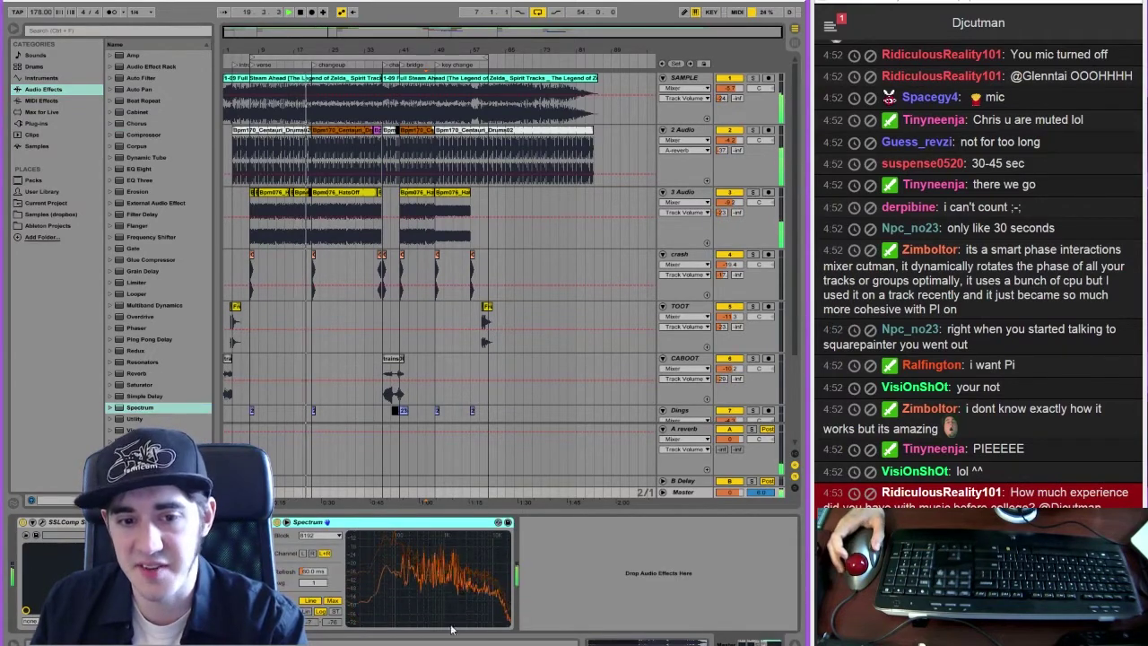
# Expand the Spectrum display into the main window, fold the A reverb track, and enlarge the analyzer to fill most of the arrangement area
pyautogui.click(499, 522)
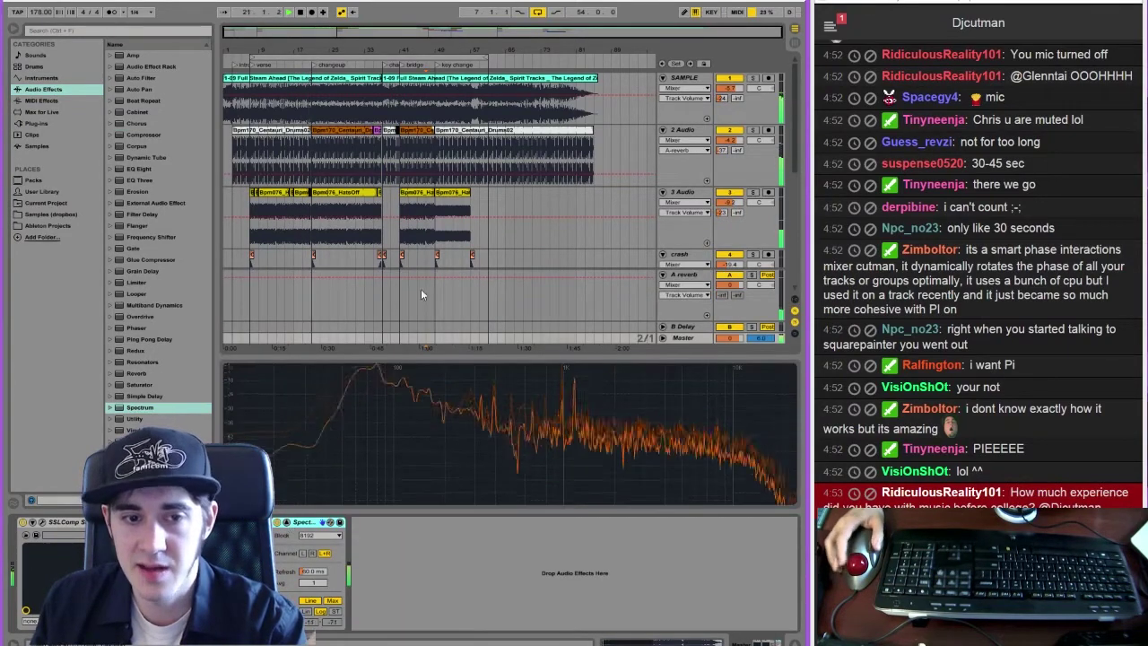
pyautogui.click(663, 276)
pyautogui.moveTo(613, 352); pyautogui.dragTo(599, 194)
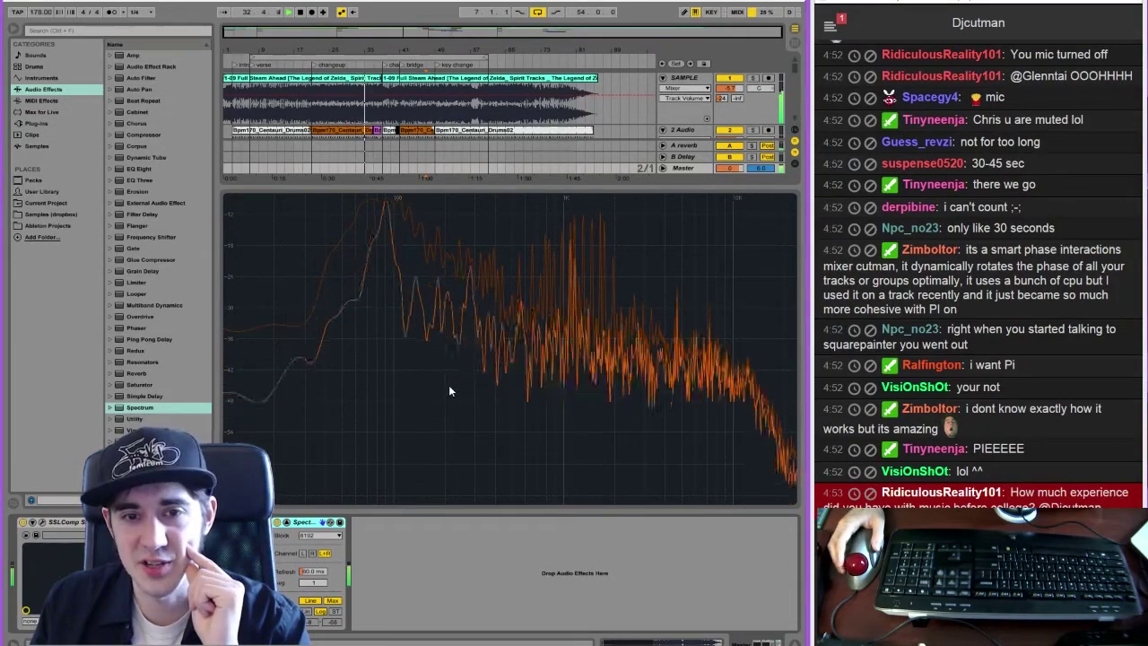
# Check the L316 limiter on the Master track and return the Spectrum analyser to its compact view
pyautogui.click(169, 522)
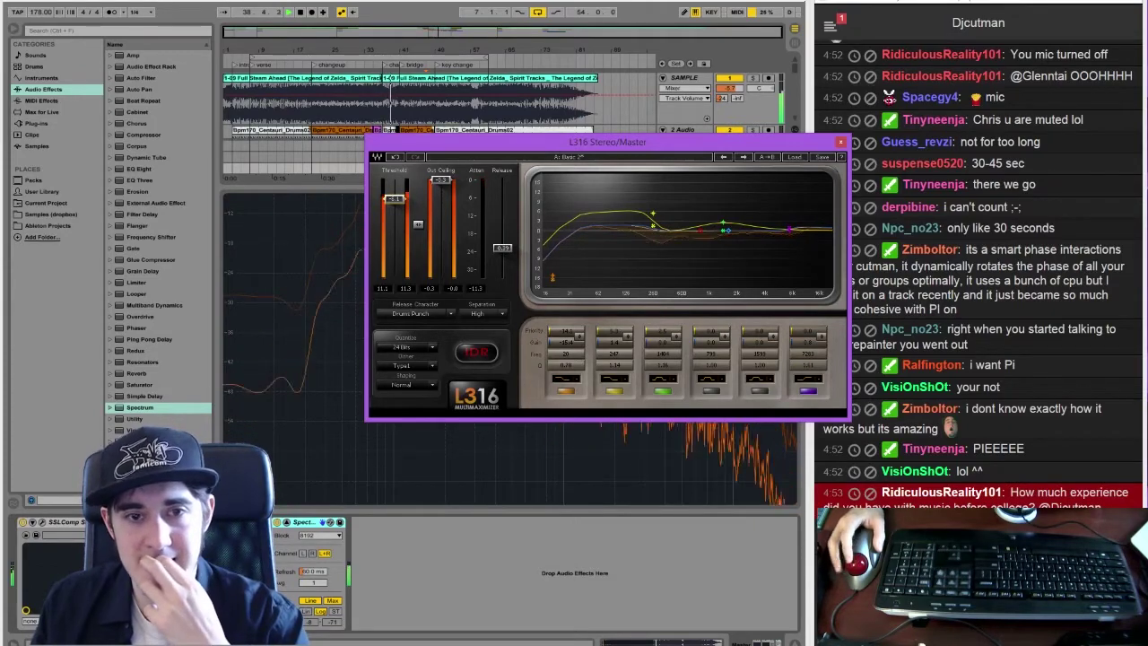
pyautogui.click(168, 522)
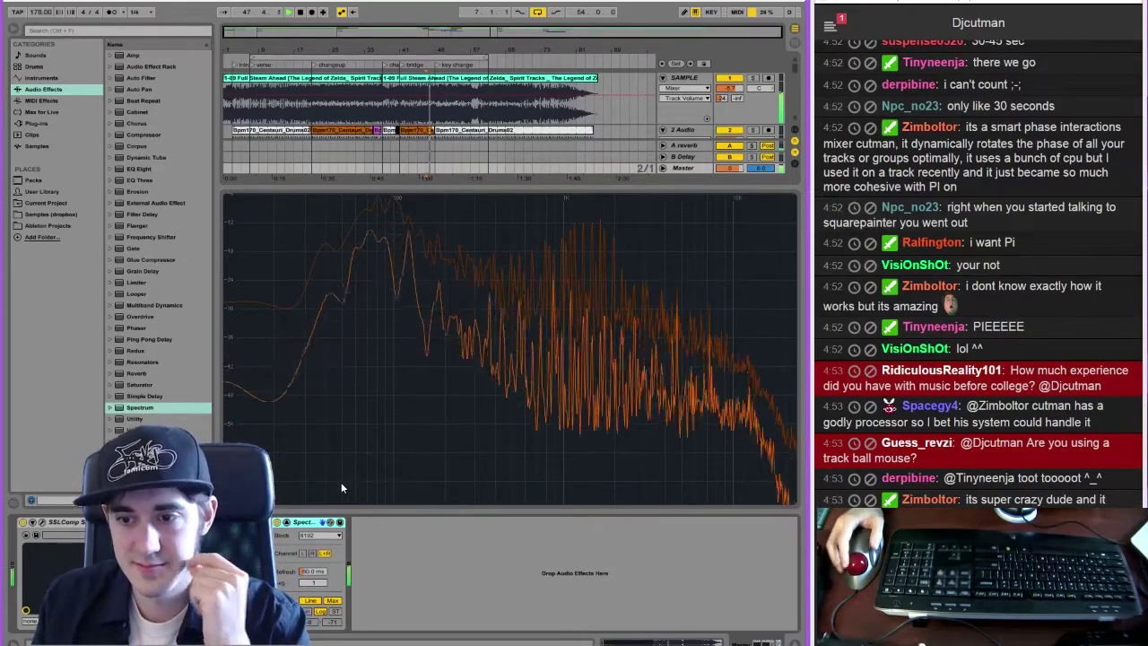
pyautogui.click(286, 523)
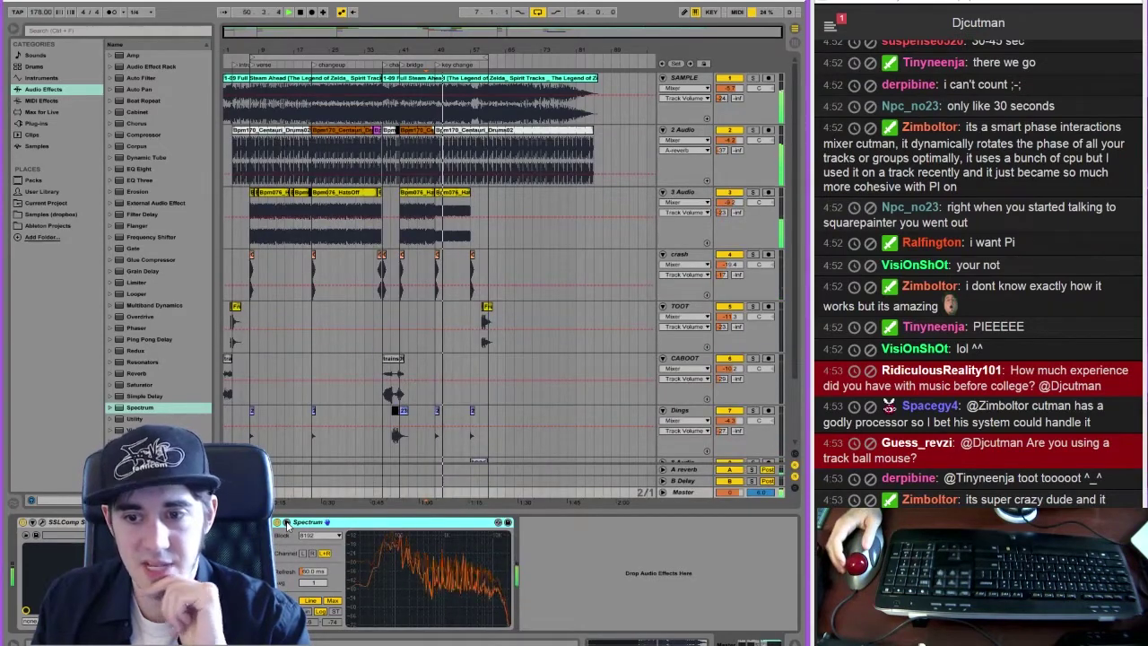
# Browse the WaveShell plug-in list down to its last entries
pyautogui.click(36, 123)
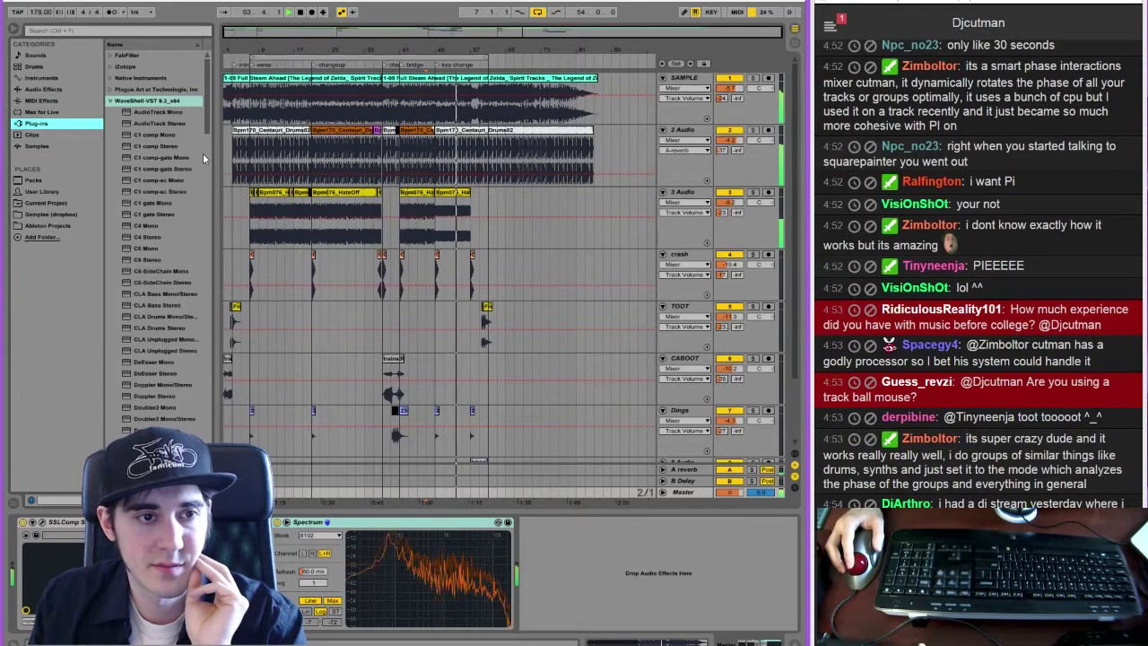
pyautogui.click(204, 154)
pyautogui.moveTo(202, 151); pyautogui.dragTo(208, 426)
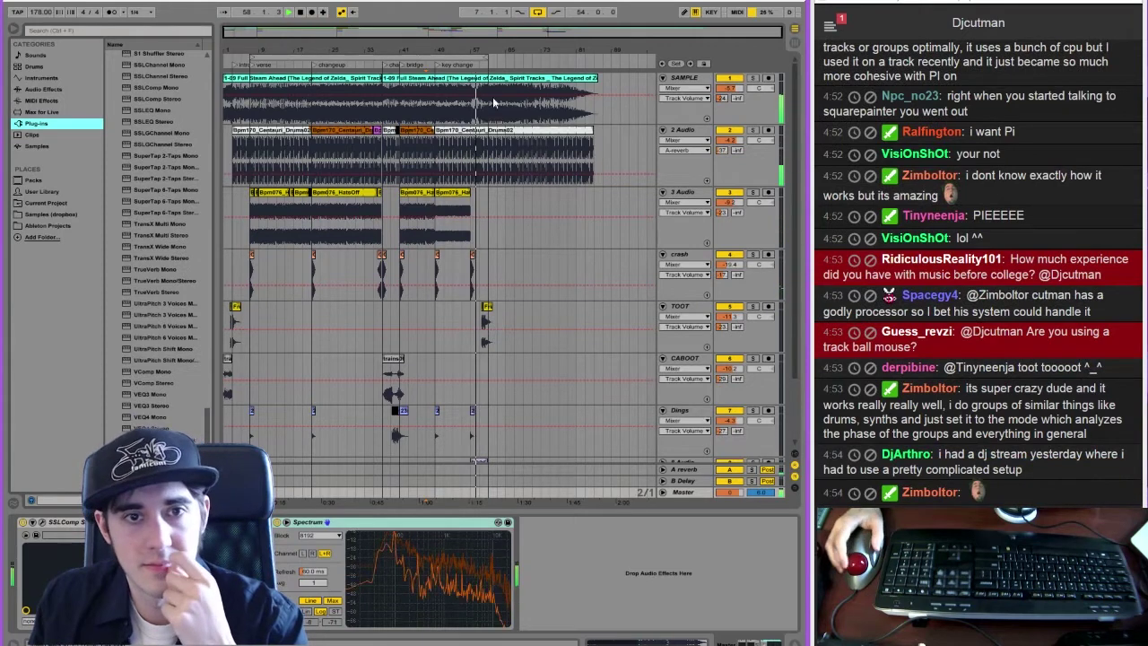
# Turn off arrangement looping and delete the 2 Audio track's drums beyond the end of the loop region
pyautogui.click(537, 12)
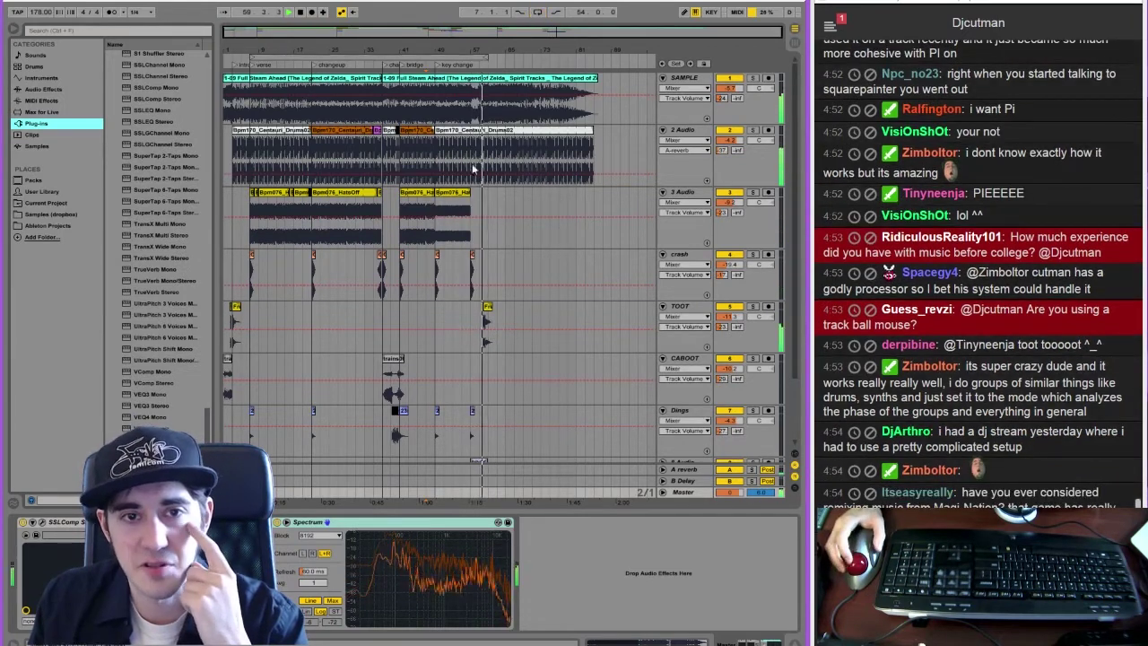
pyautogui.moveTo(498, 153); pyautogui.dragTo(653, 158)
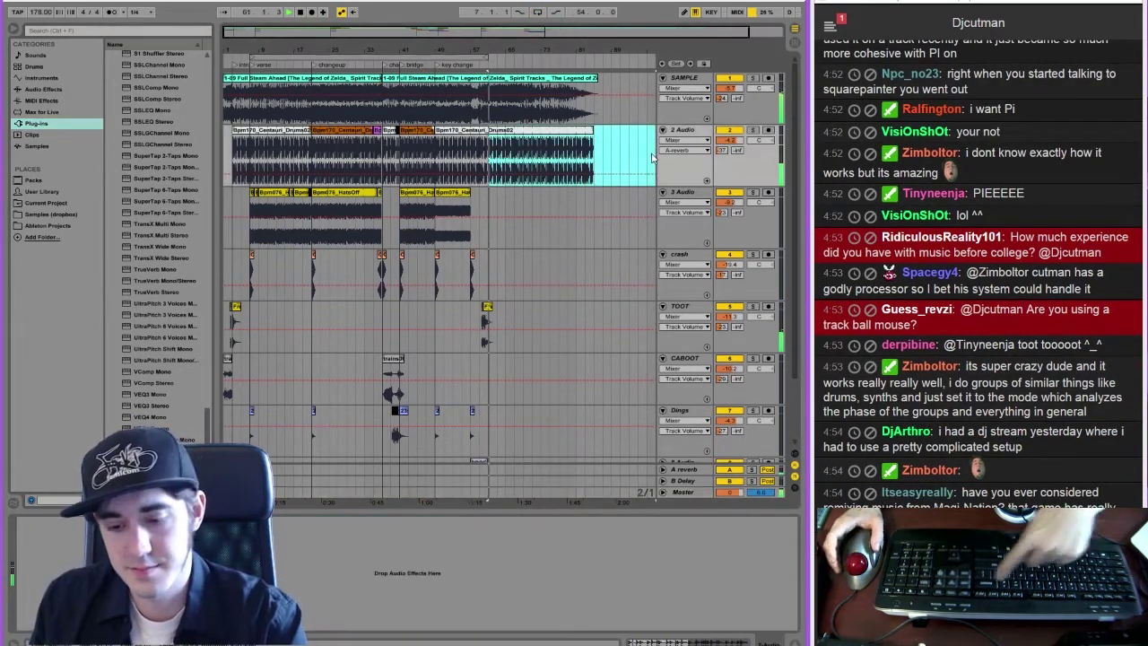
pyautogui.press('Delete')
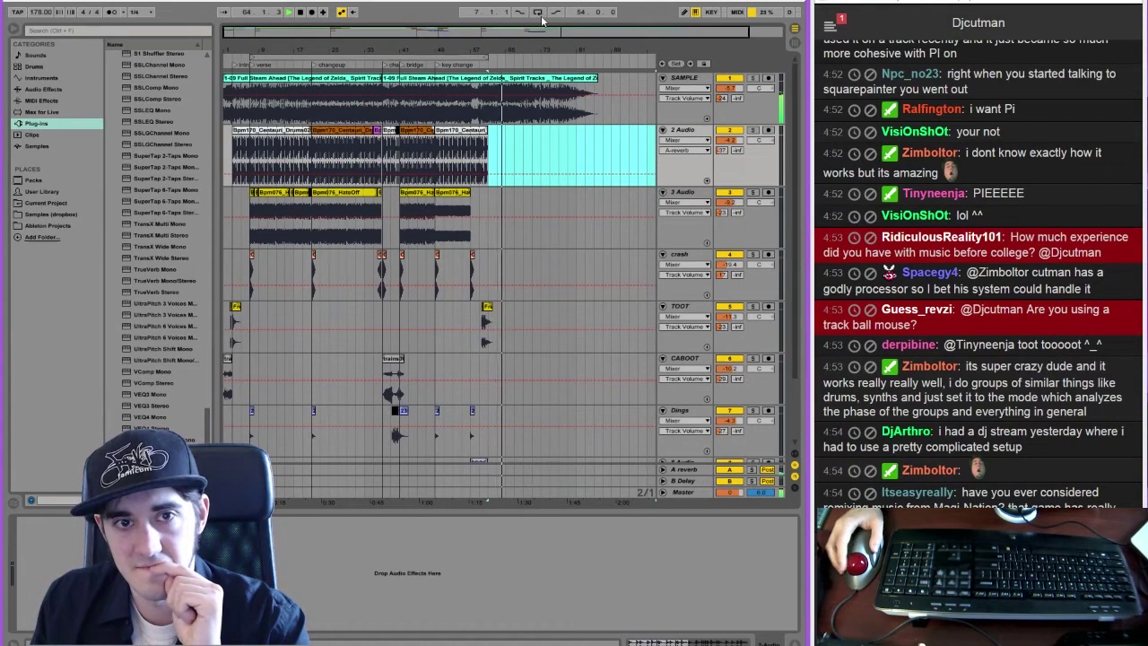
# Examine the closing section of the SAMPLE track's clip, after the key change, during playback
pyautogui.moveTo(568, 32); pyautogui.dragTo(566, 44)
pyautogui.click(545, 78)
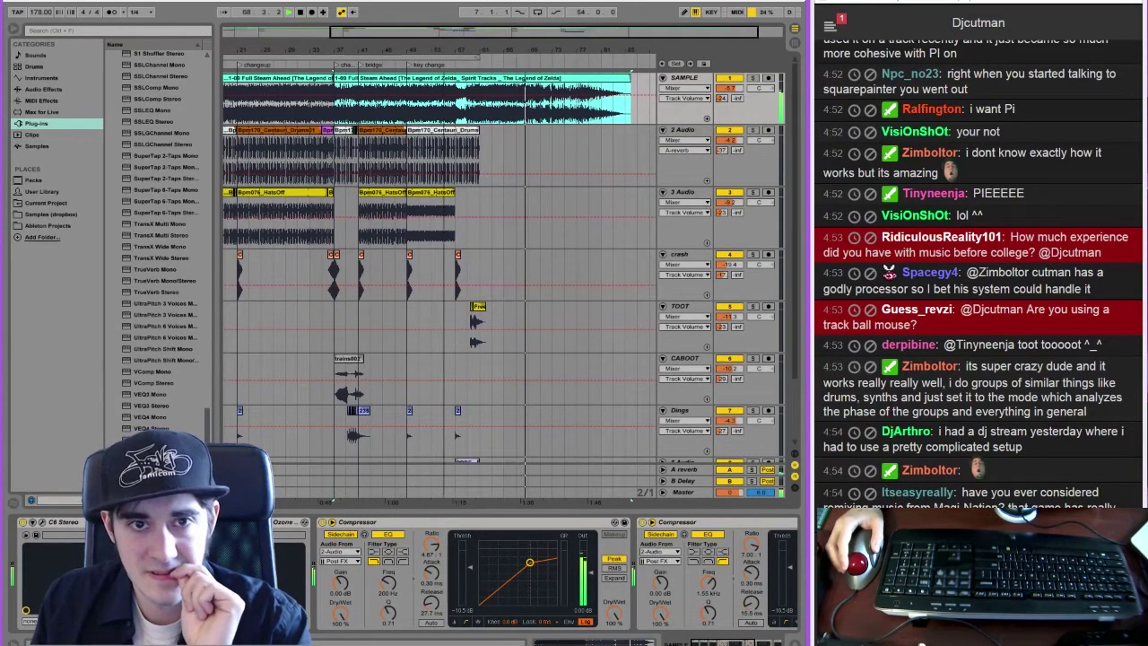
pyautogui.moveTo(567, 33); pyautogui.dragTo(633, 48)
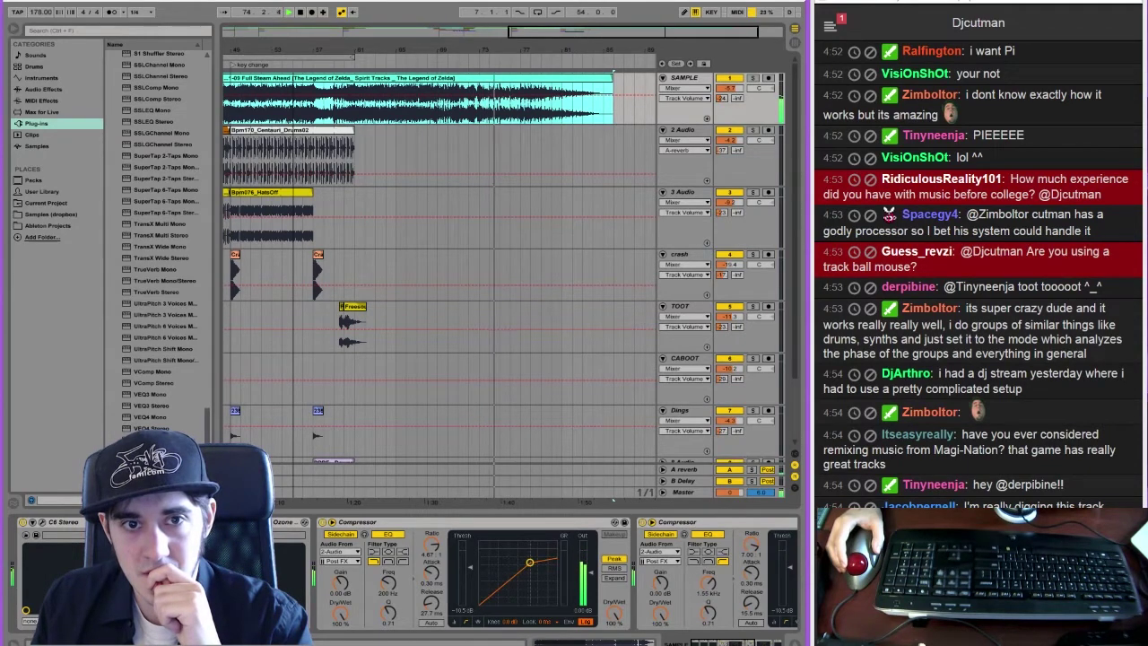
pyautogui.click(479, 113)
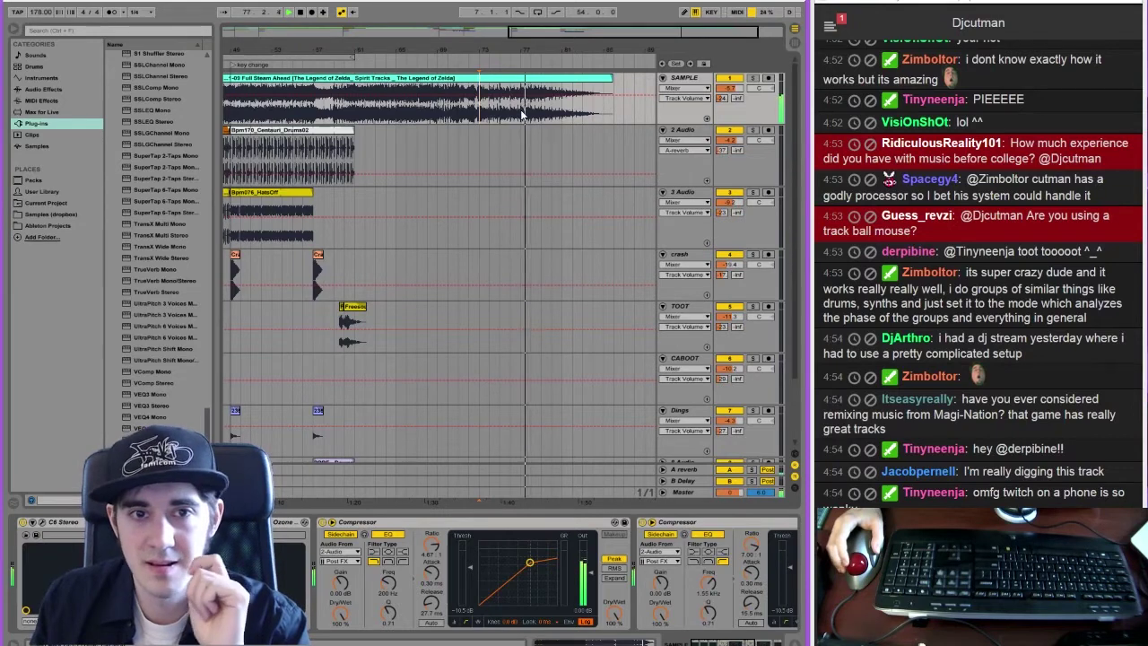
pyautogui.click(520, 112)
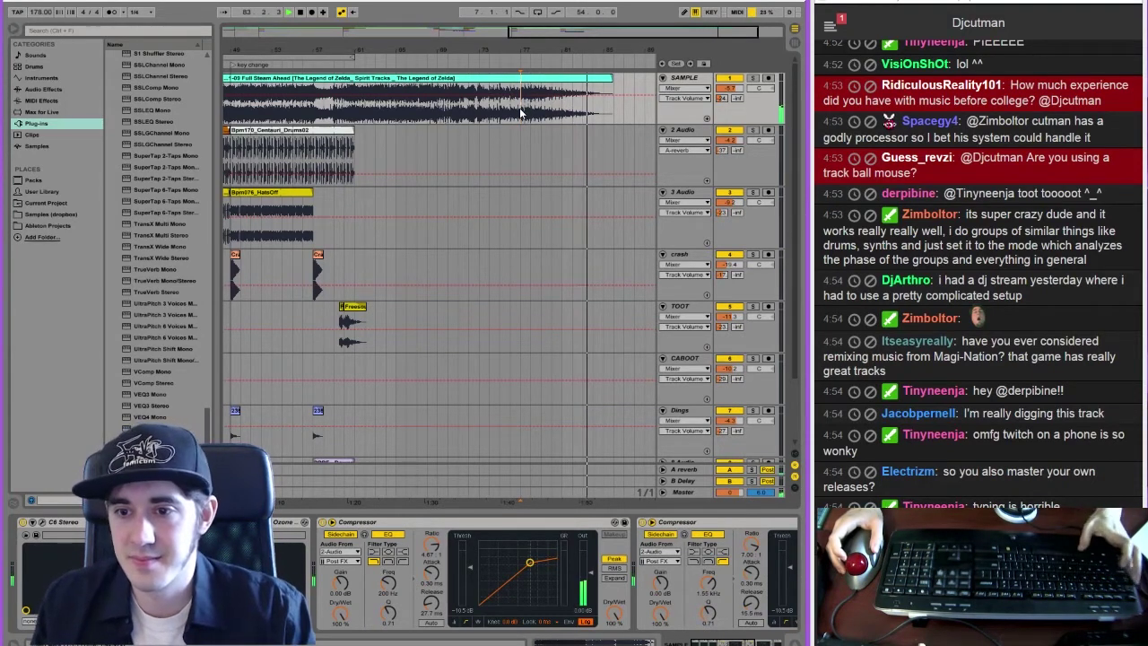
# Restart playback and return to an overview of the whole arrangement
pyautogui.click(332, 109)
pyautogui.press('space')
pyautogui.moveTo(564, 38); pyautogui.dragTo(303, 1)
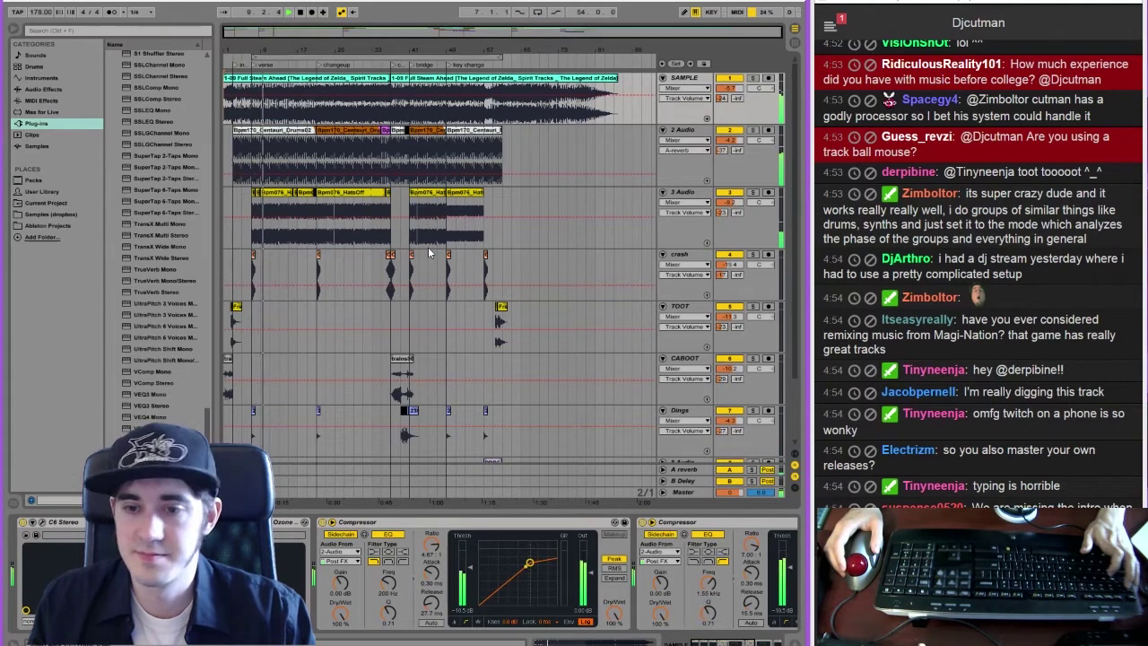
# Insert FabFilter Pro-Q 2 on the 2 Audio track and add a bell band of about +0.67 dB near 1429 Hz
pyautogui.click(682, 133)
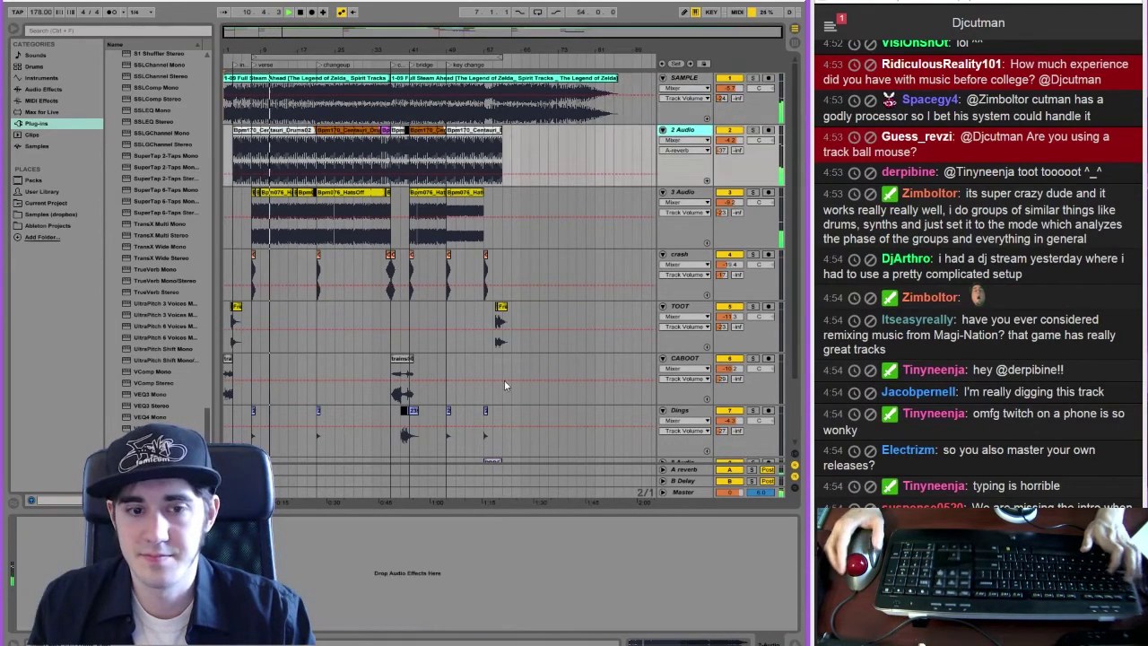
pyautogui.click(206, 162)
pyautogui.click(205, 162)
pyautogui.click(206, 163)
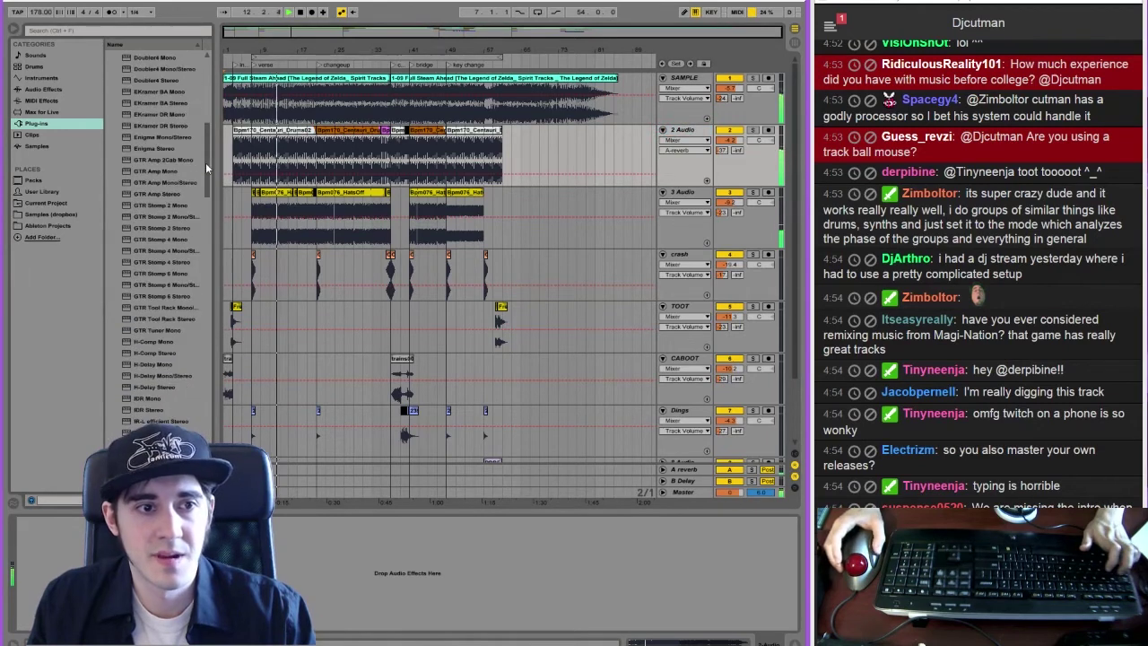
pyautogui.moveTo(205, 162); pyautogui.dragTo(205, 29)
pyautogui.click(110, 102)
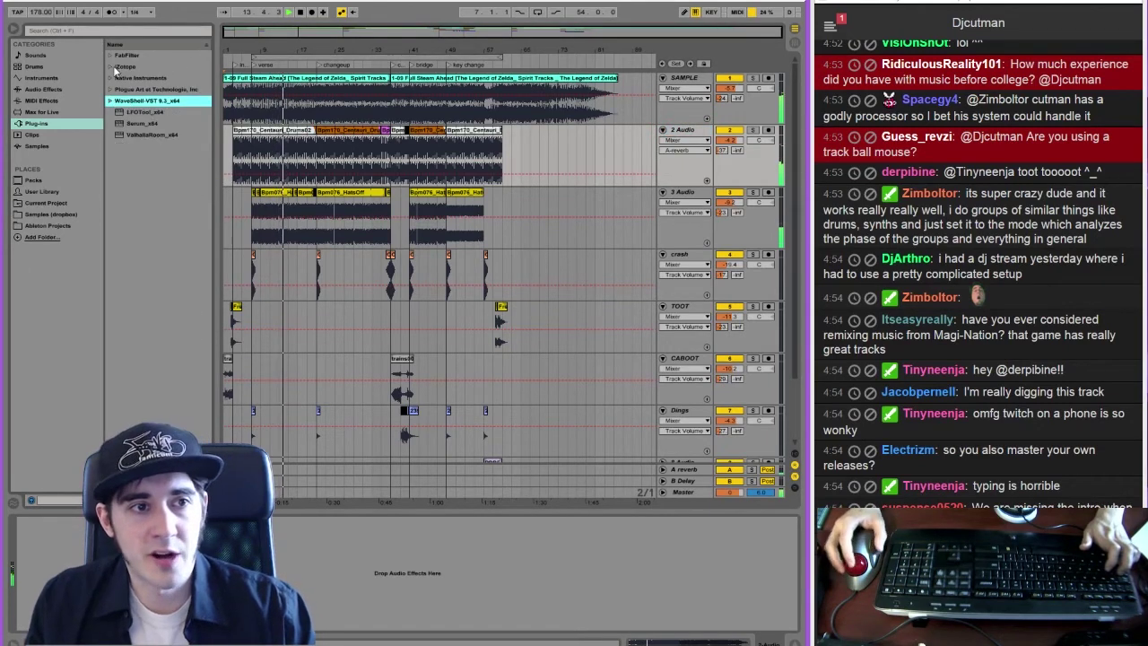
pyautogui.click(111, 56)
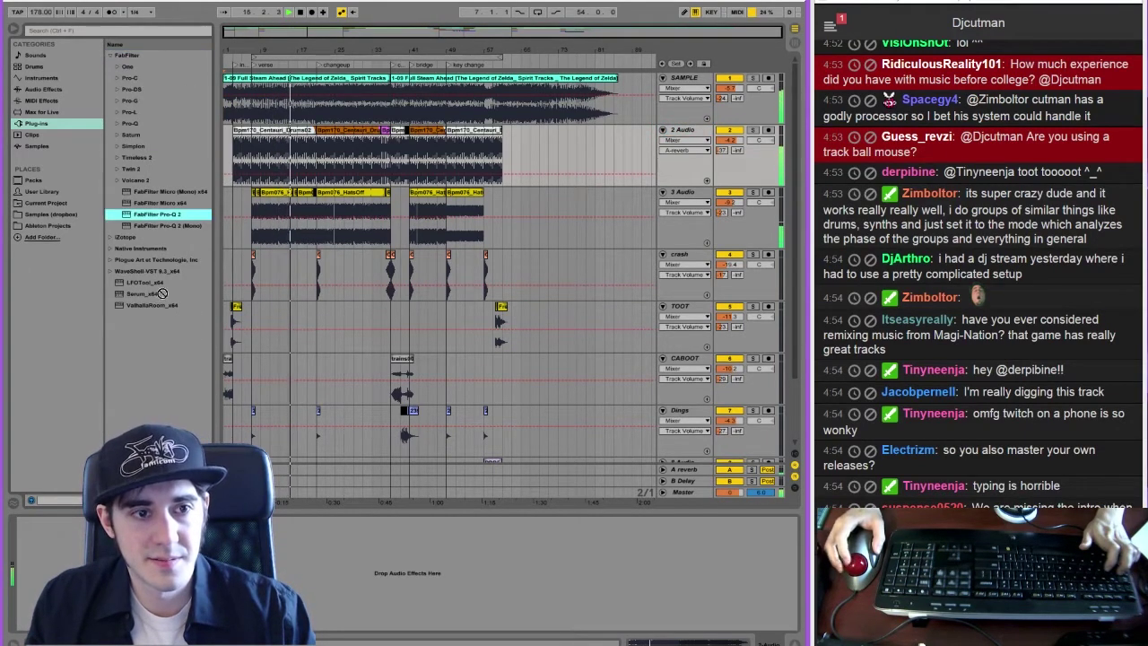
pyautogui.moveTo(157, 214); pyautogui.dragTo(354, 532)
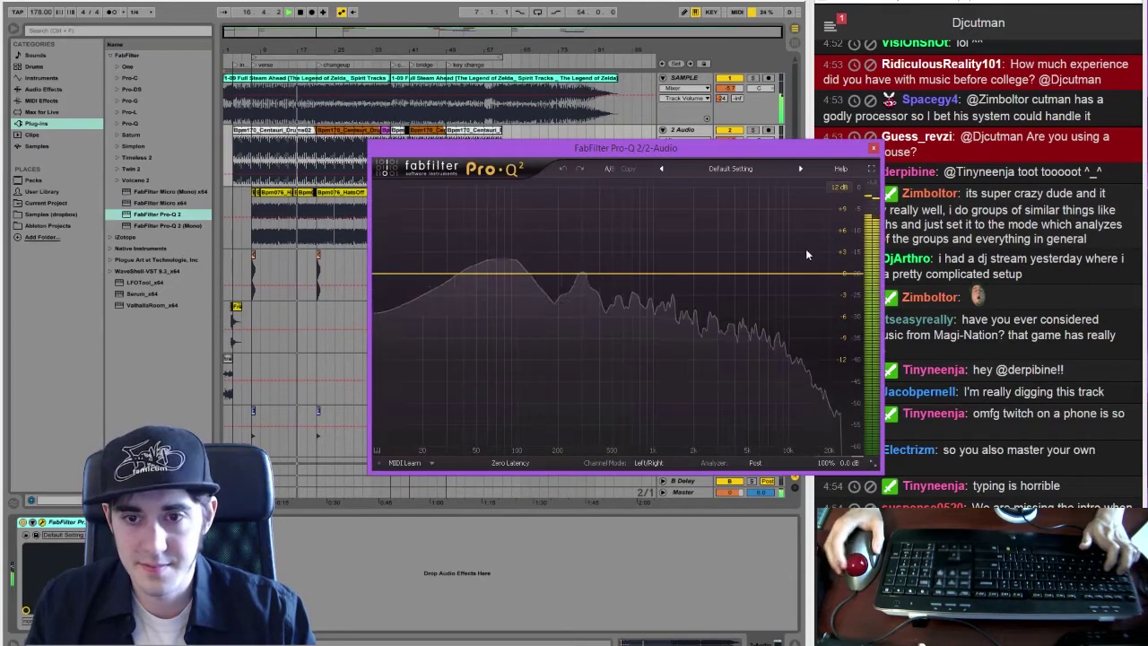
pyautogui.moveTo(773, 282); pyautogui.dragTo(674, 273)
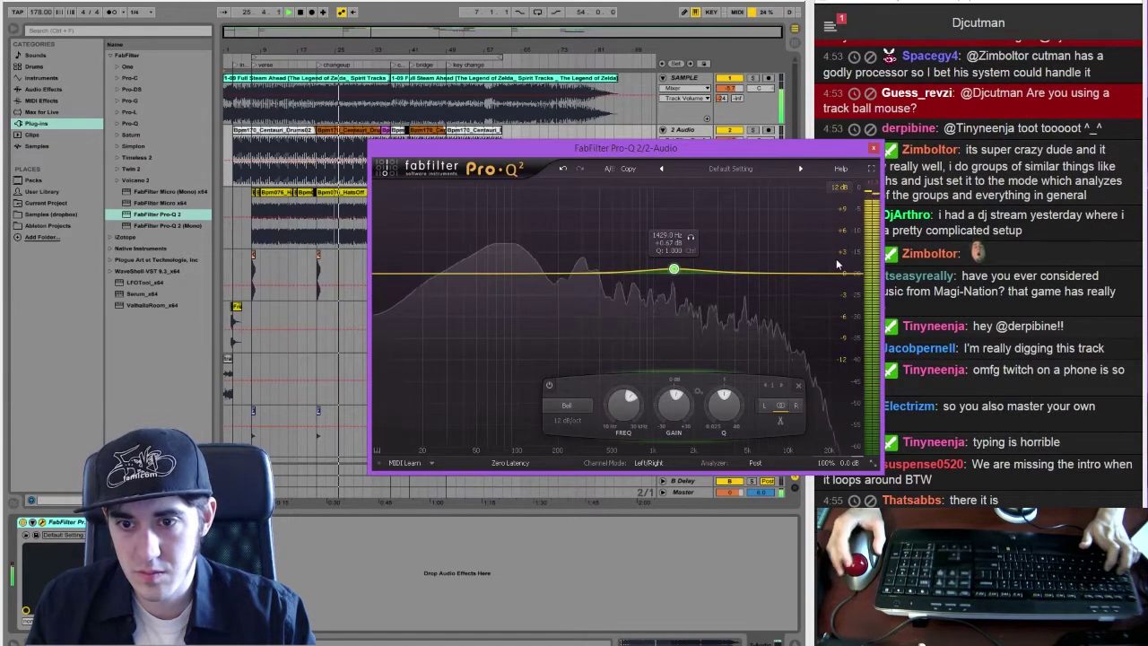
pyautogui.click(876, 151)
# Insert FabFilter Pro-Q 2 on the 3 Audio track and set its display range to 30 dB
pyautogui.click(366, 238)
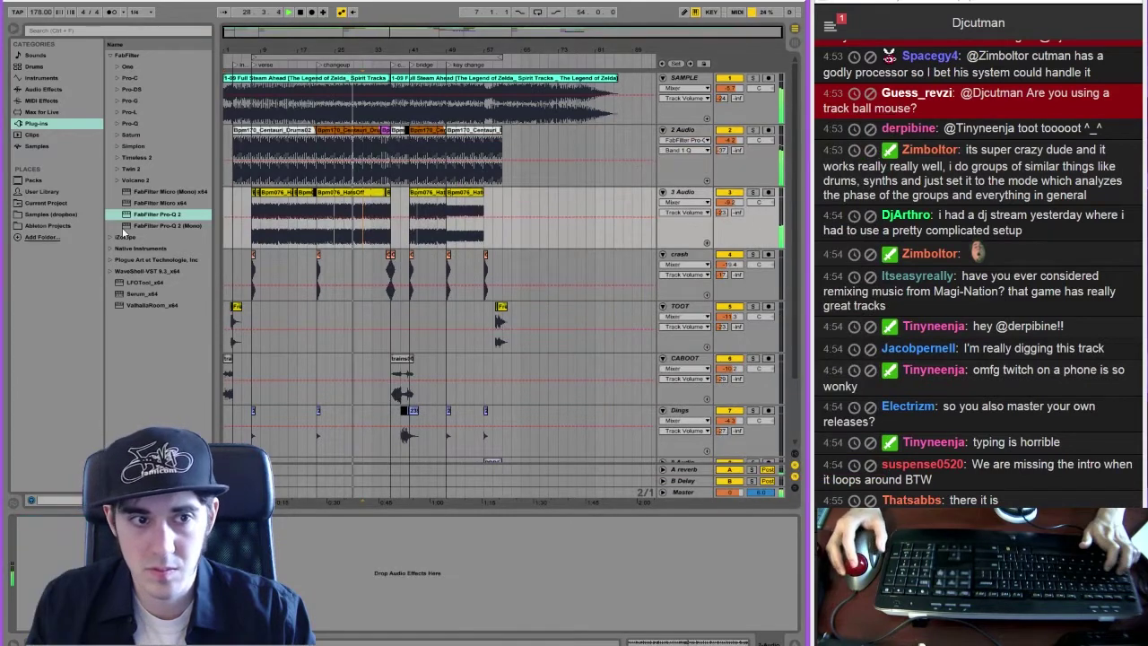
pyautogui.moveTo(157, 214); pyautogui.dragTo(202, 560)
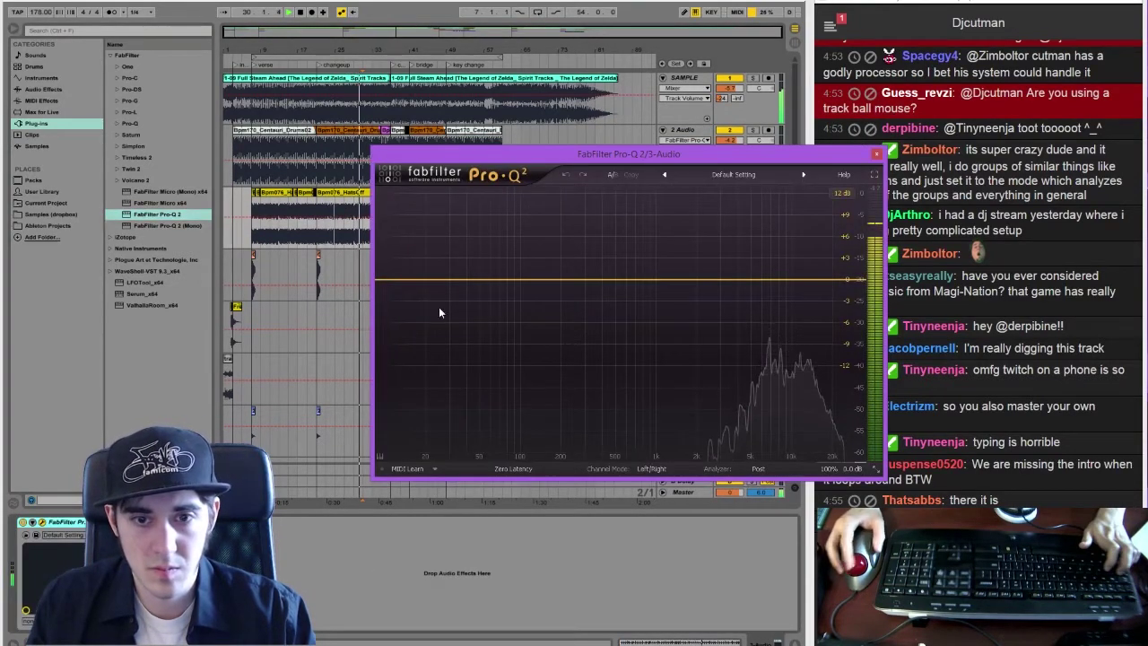
pyautogui.click(838, 197)
pyautogui.click(851, 244)
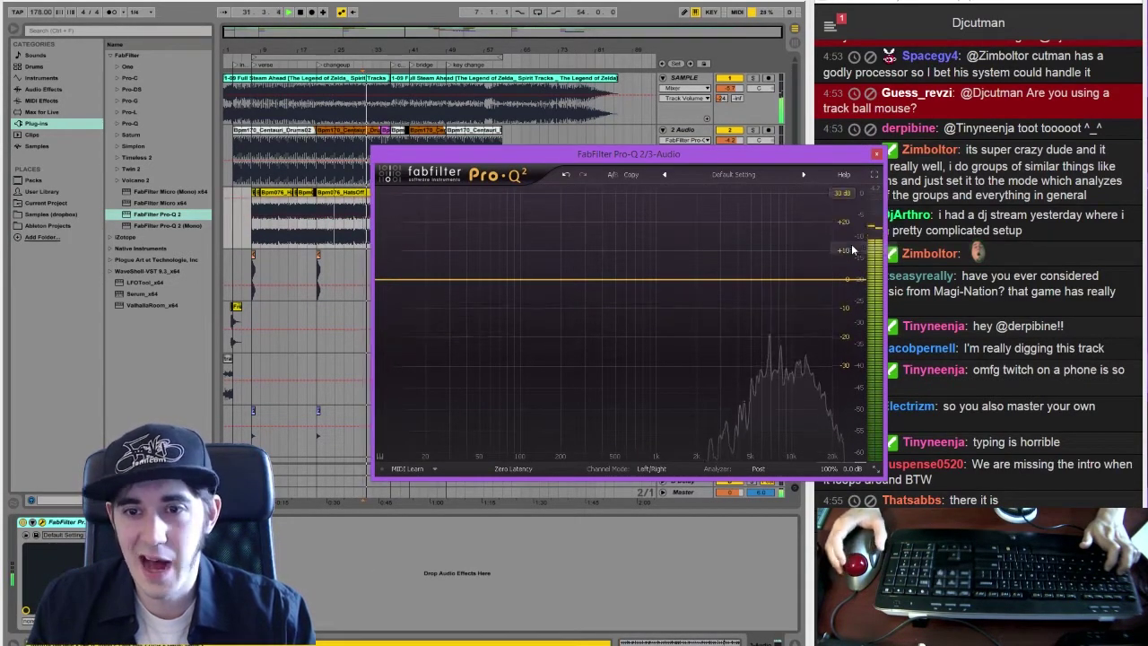
pyautogui.click(877, 156)
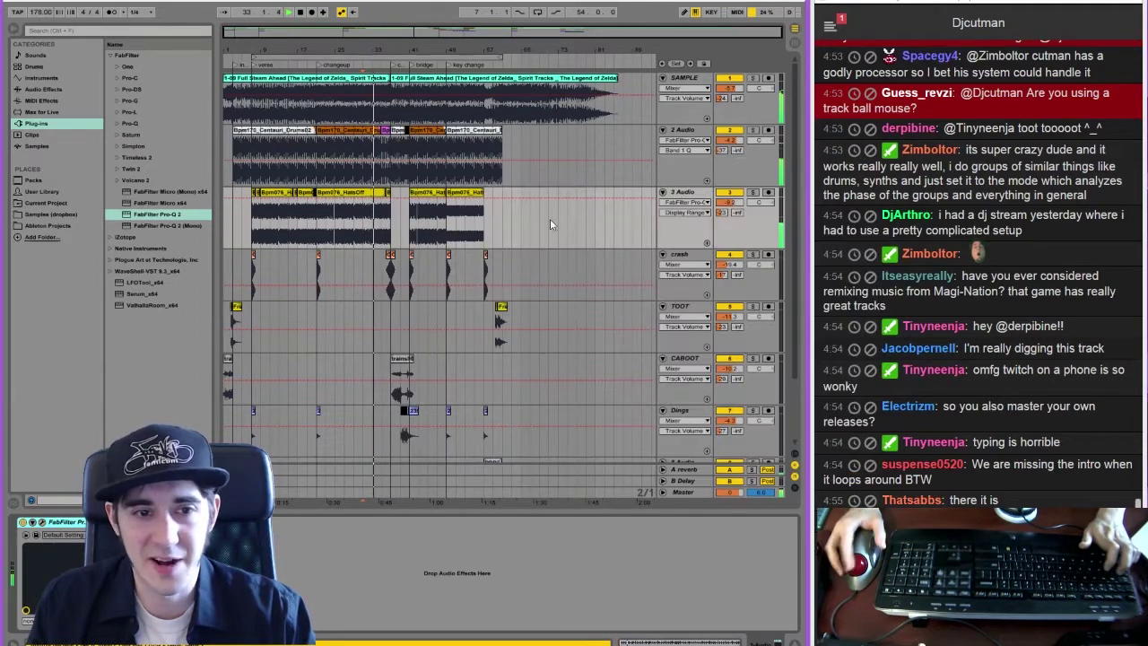
# Insert FabFilter Pro-Q 2 on the crash track and add a Low Cut band with a 30 dB/oct slope
pyautogui.moveTo(335, 251); pyautogui.dragTo(373, 270)
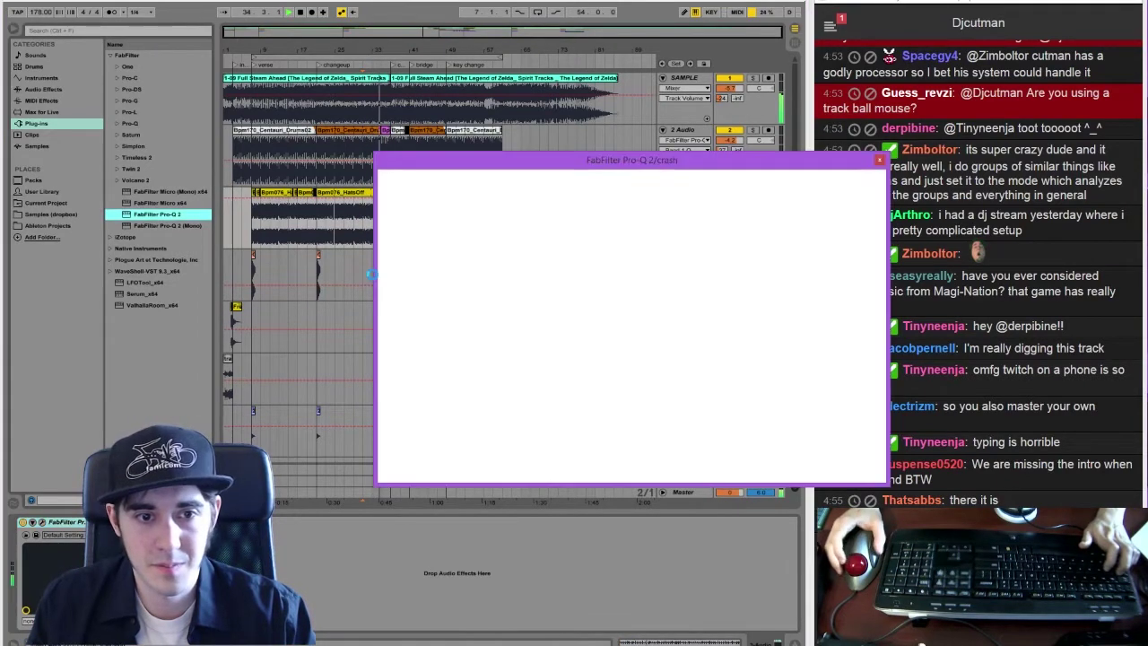
pyautogui.click(429, 282)
pyautogui.click(417, 418)
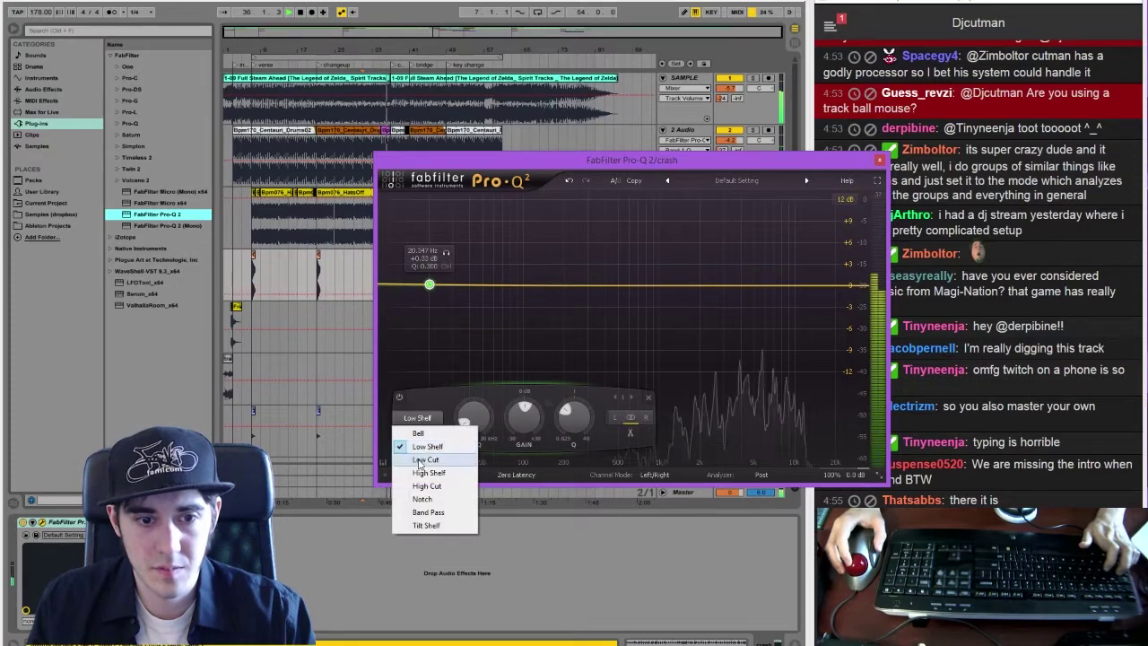
pyautogui.click(421, 472)
pyautogui.click(418, 432)
pyautogui.click(420, 498)
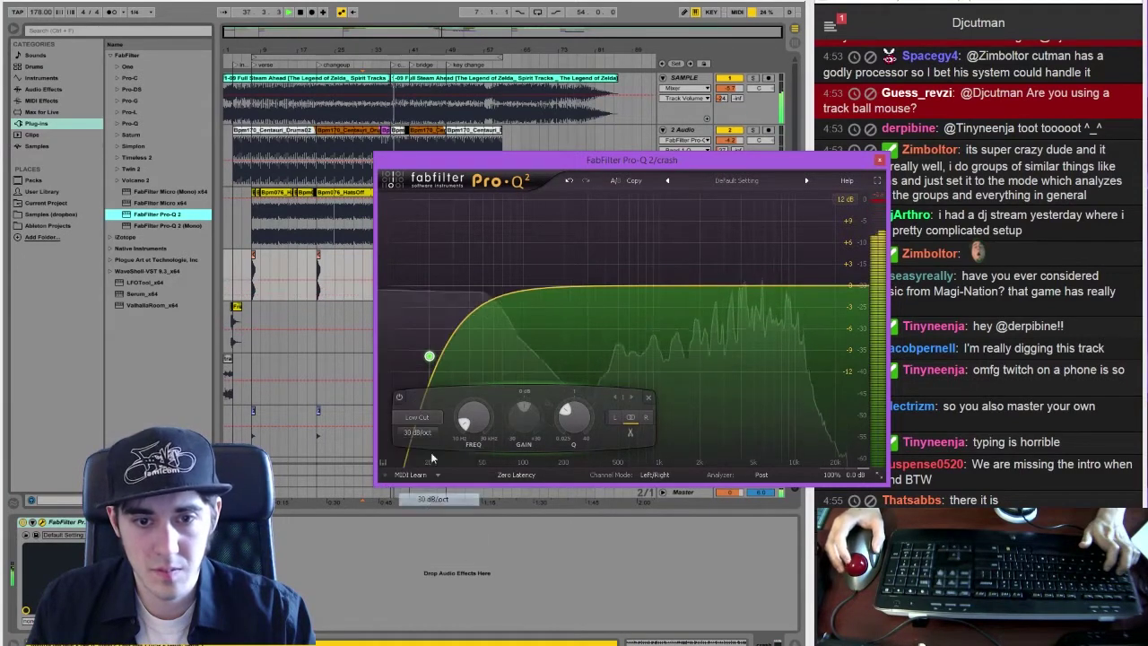
# Raise the crash track's low cut to about 318 Hz and steepen its slope to 48 dB/oct
pyautogui.moveTo(429, 356); pyautogui.dragTo(589, 312)
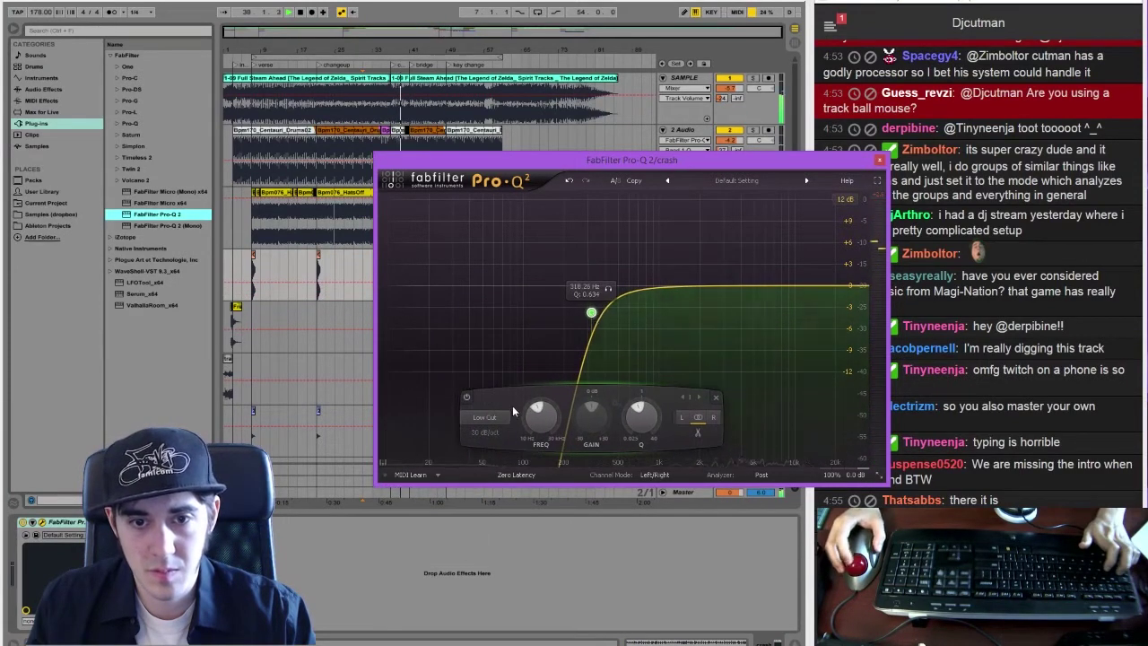
pyautogui.click(487, 432)
pyautogui.click(494, 526)
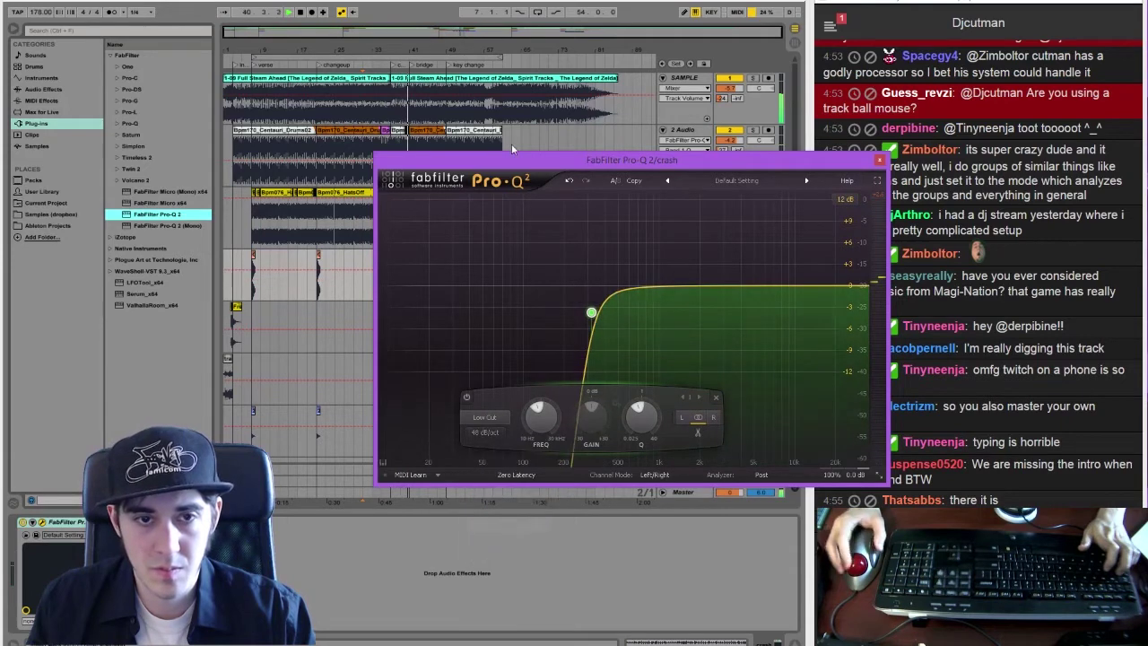
pyautogui.moveTo(627, 161); pyautogui.dragTo(547, 272)
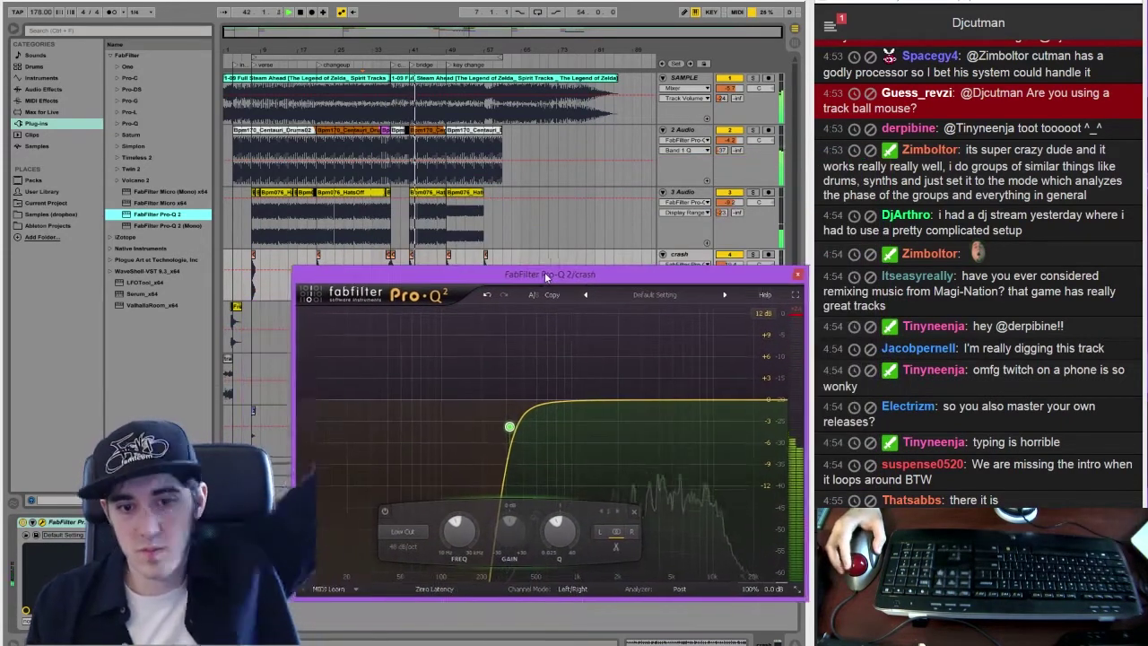
pyautogui.click(799, 274)
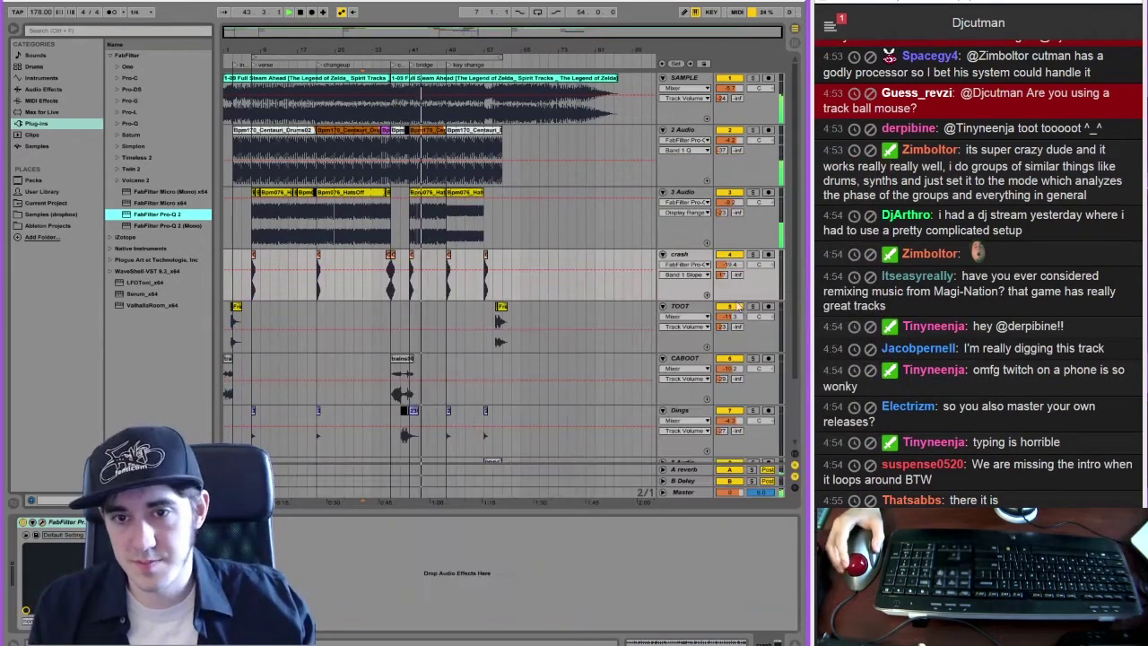
# Inspect the Delay effect on the B Delay return track and collapse the FabFilter plug-in folder
pyautogui.scroll(-3, 800, 433)
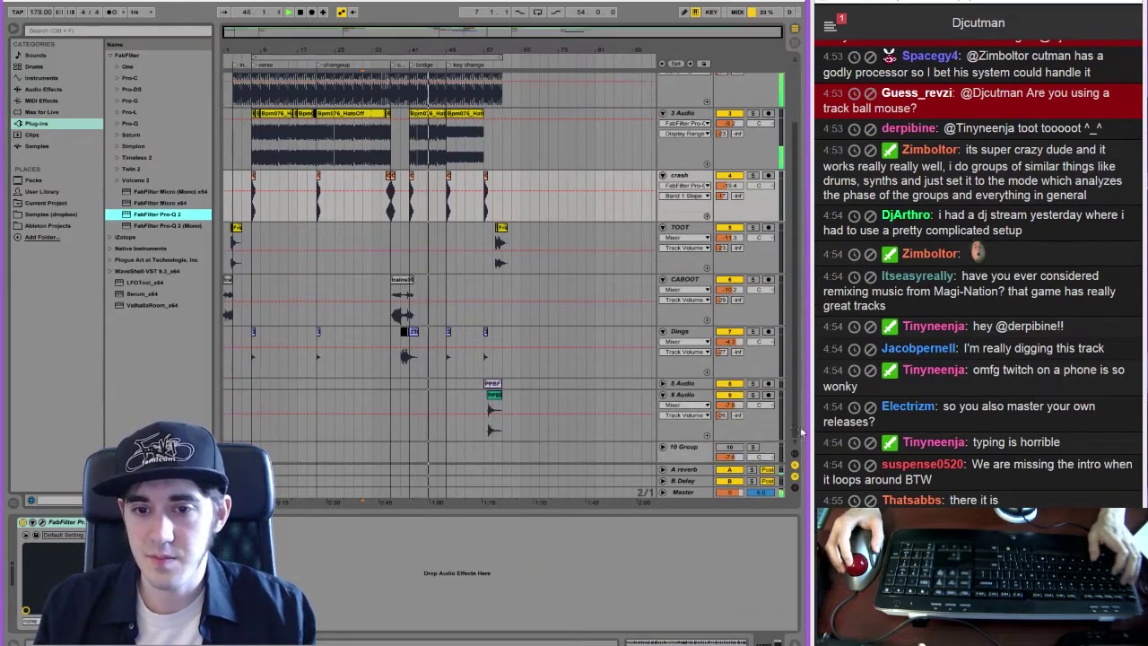
pyautogui.click(696, 479)
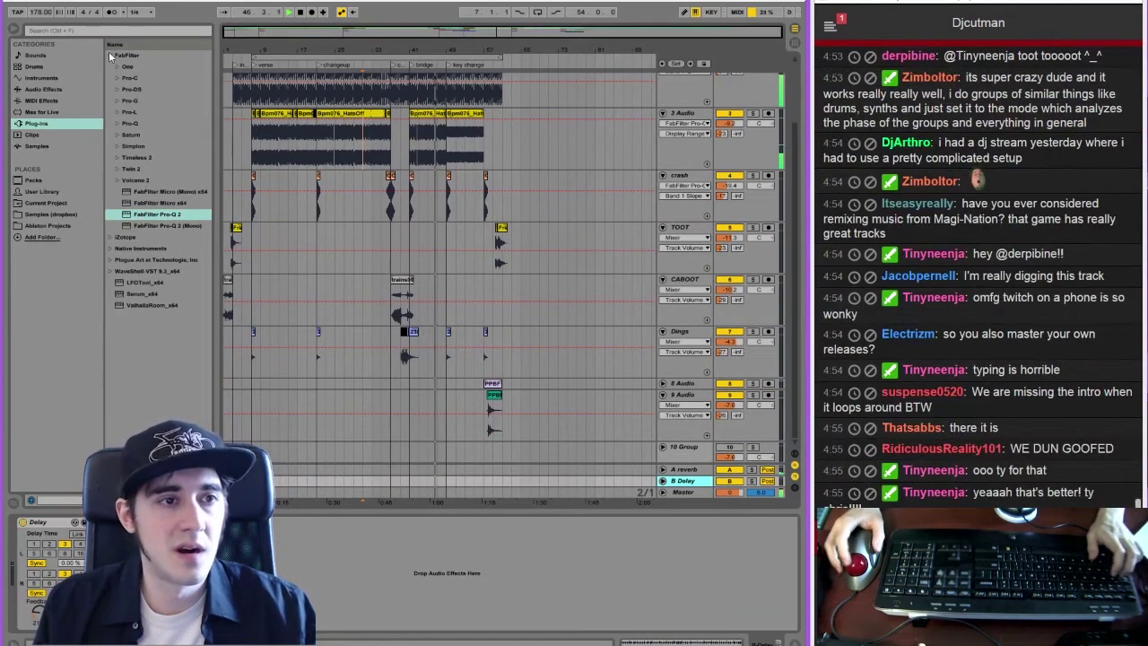
pyautogui.click(111, 56)
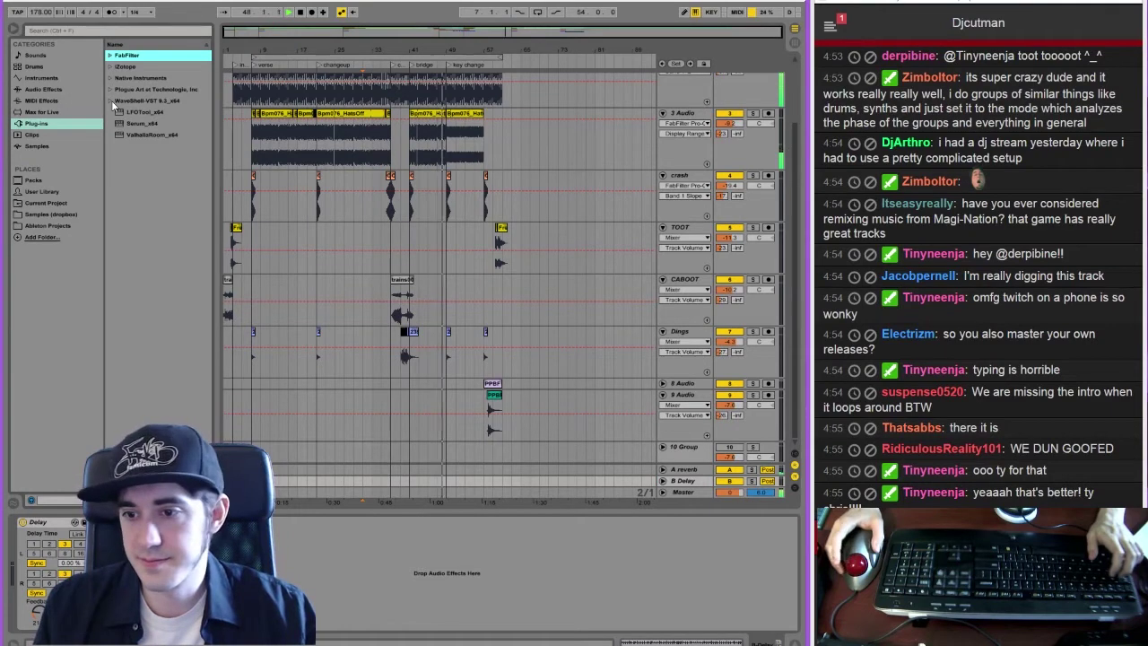
# Mute the SAMPLE track and set the playback position to the start of the arrangement
pyautogui.click(797, 112)
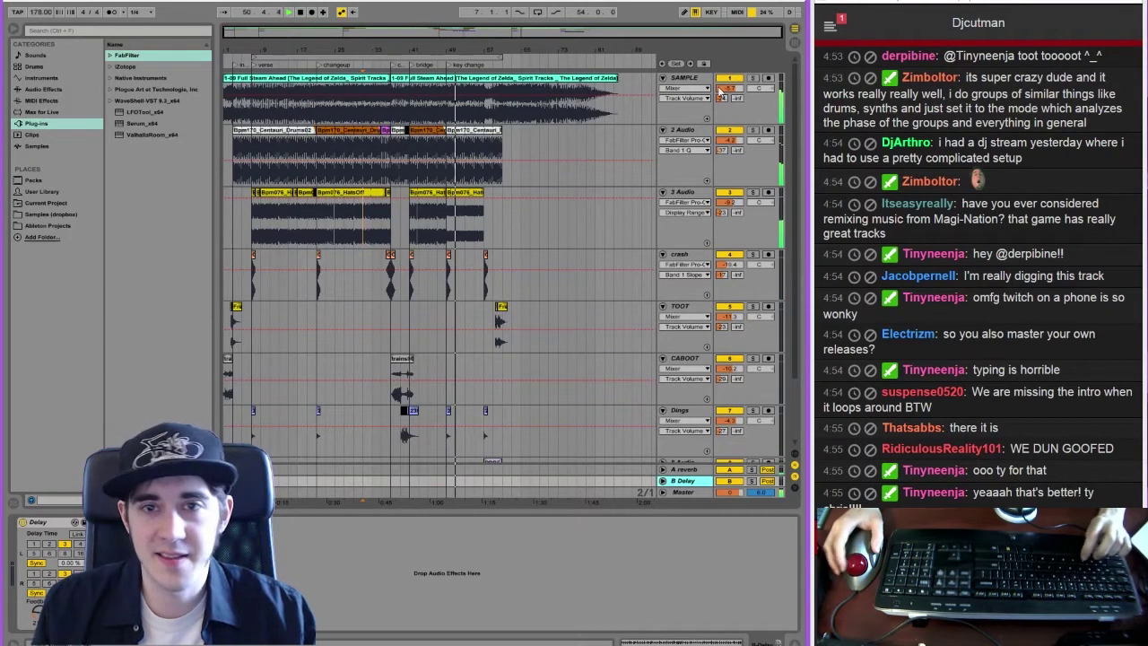
pyautogui.click(233, 107)
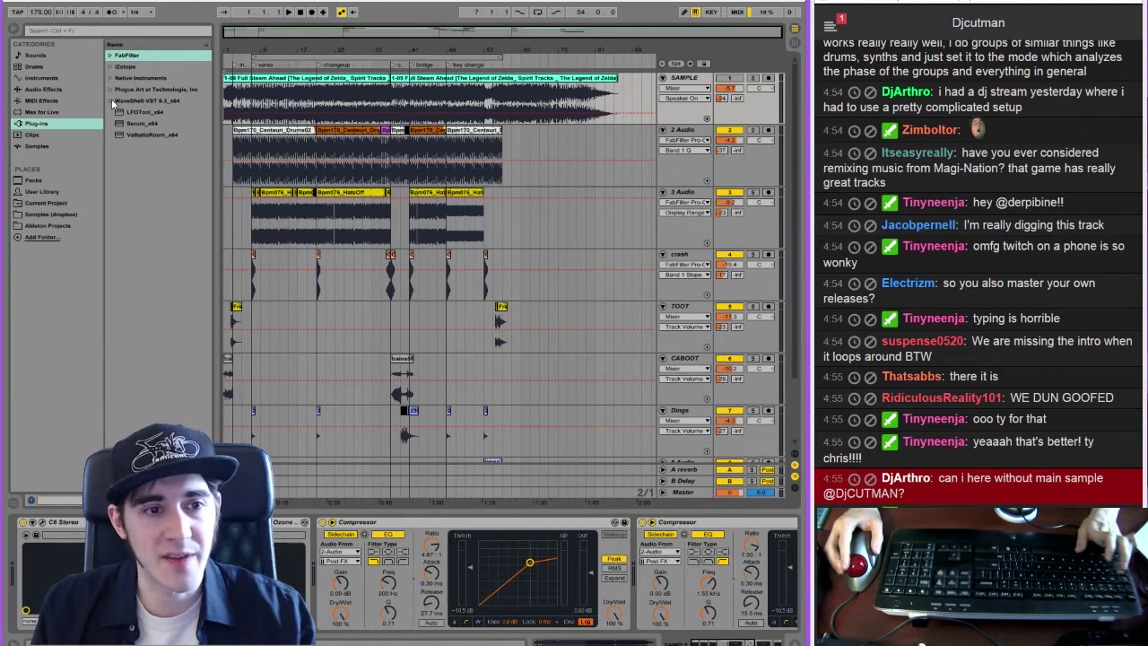
# Start playback and load the Waves H-Delay Stereo plug-in onto the B return track in place of the Delay effect
pyautogui.click(111, 100)
pyautogui.press('space')
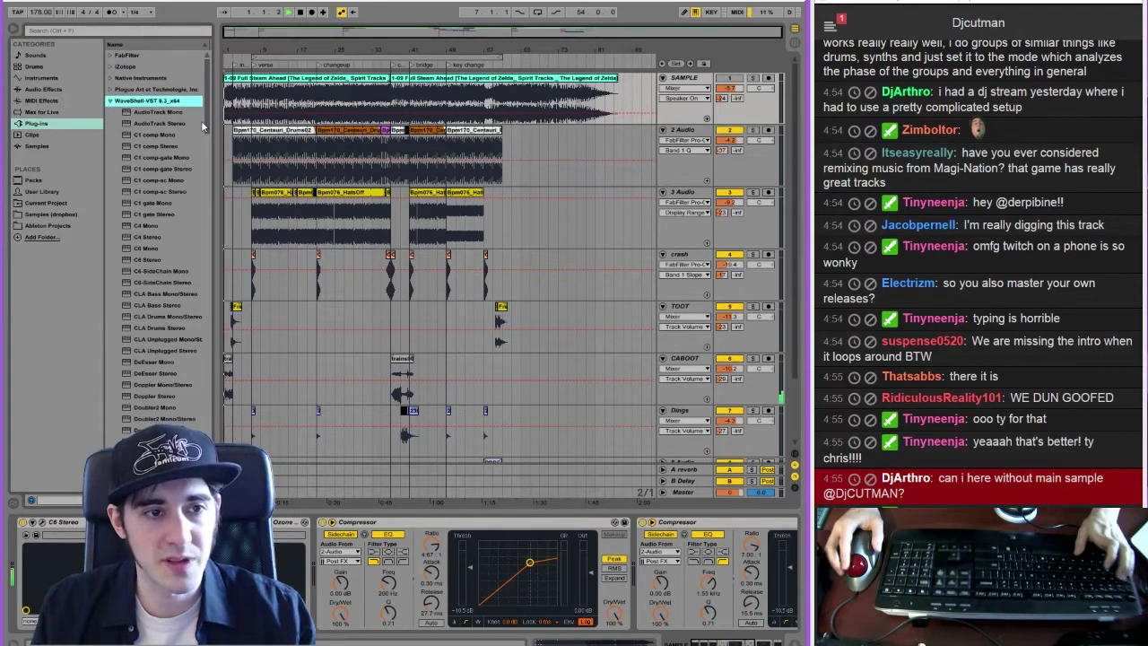
pyautogui.moveTo(206, 121); pyautogui.dragTo(220, 191)
pyautogui.click(683, 481)
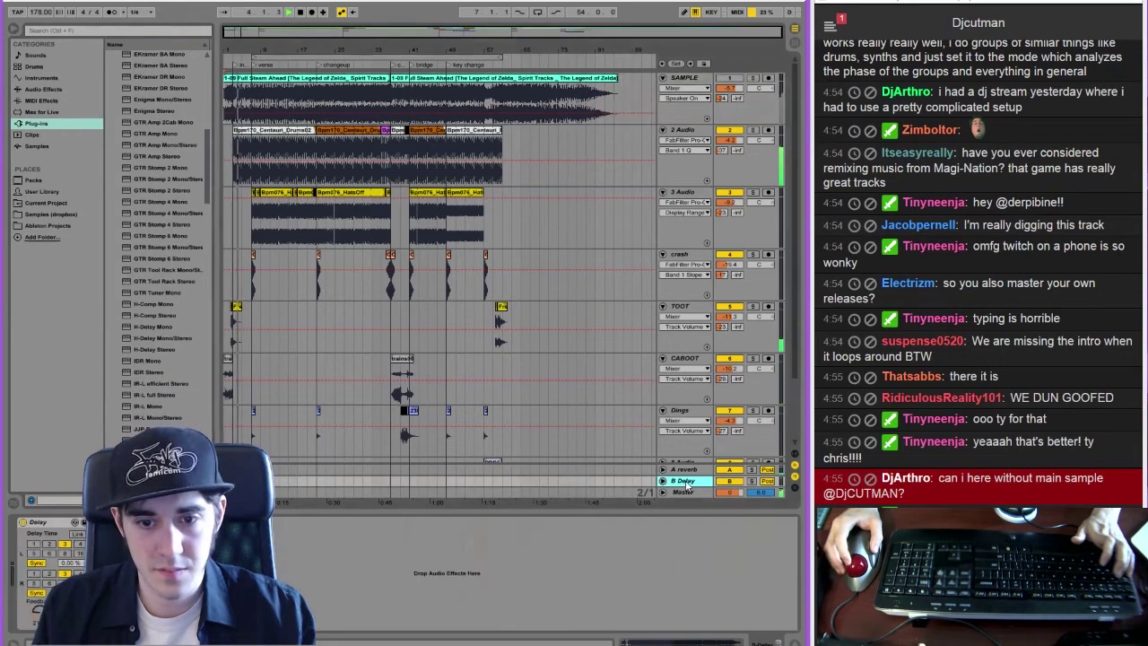
pyautogui.doubleClick(159, 348)
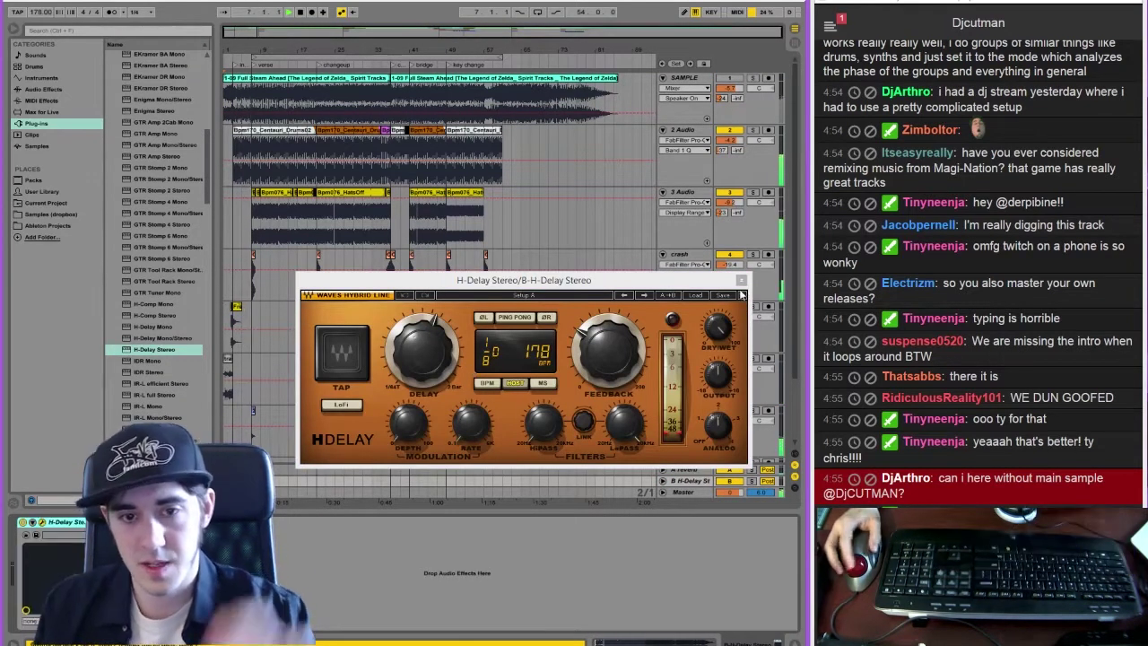
# Load the Tape Delay preset from the Classics category into H-Delay and shift its window clear of the track sends
pyautogui.click(696, 295)
pyautogui.moveTo(760, 359)
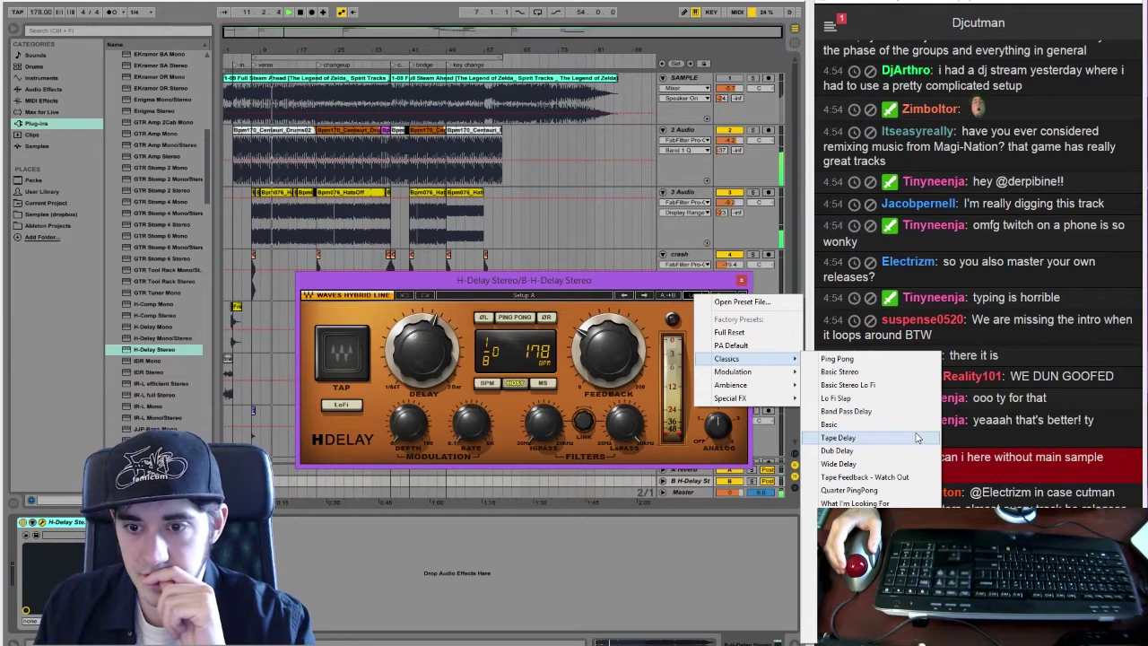
pyautogui.click(916, 438)
pyautogui.moveTo(581, 281); pyautogui.dragTo(667, 318)
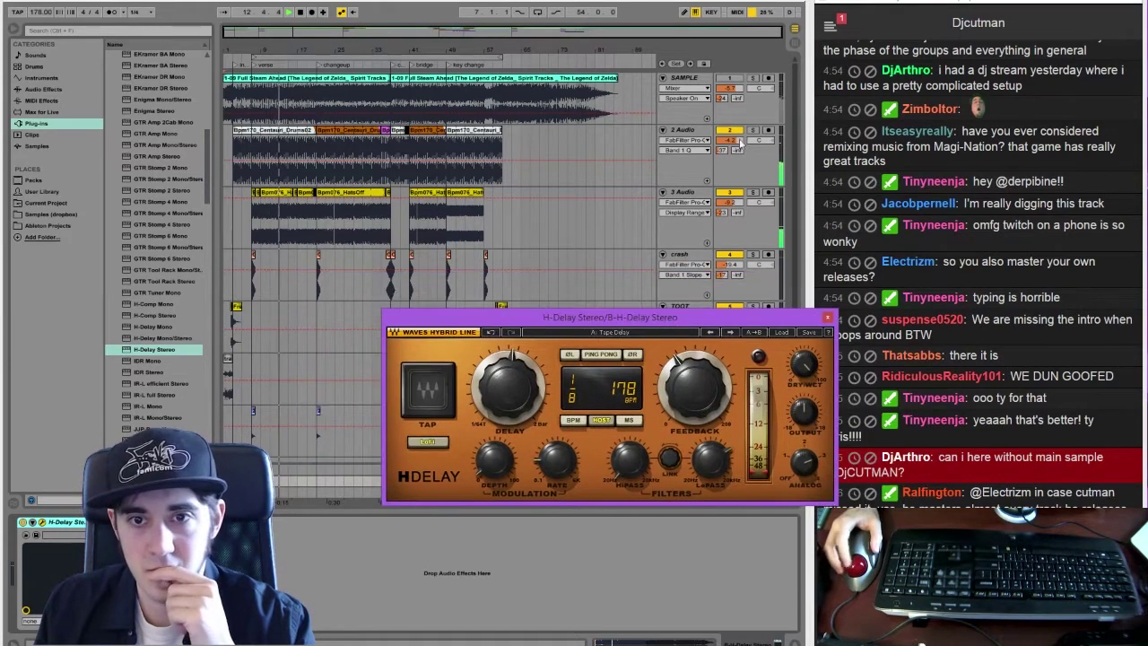
# Raise the B sends on the 2 Audio drum track and the crash track to feed the H-Delay return
pyautogui.moveTo(736, 151); pyautogui.dragTo(737, 121)
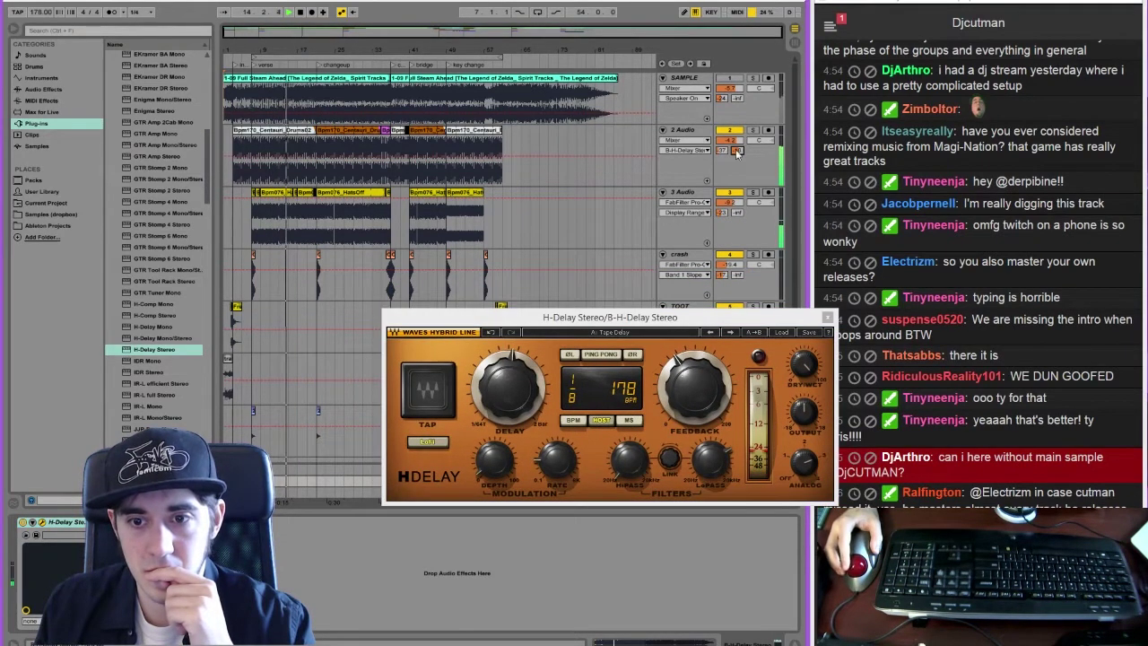
pyautogui.moveTo(780, 323); pyautogui.dragTo(871, 236)
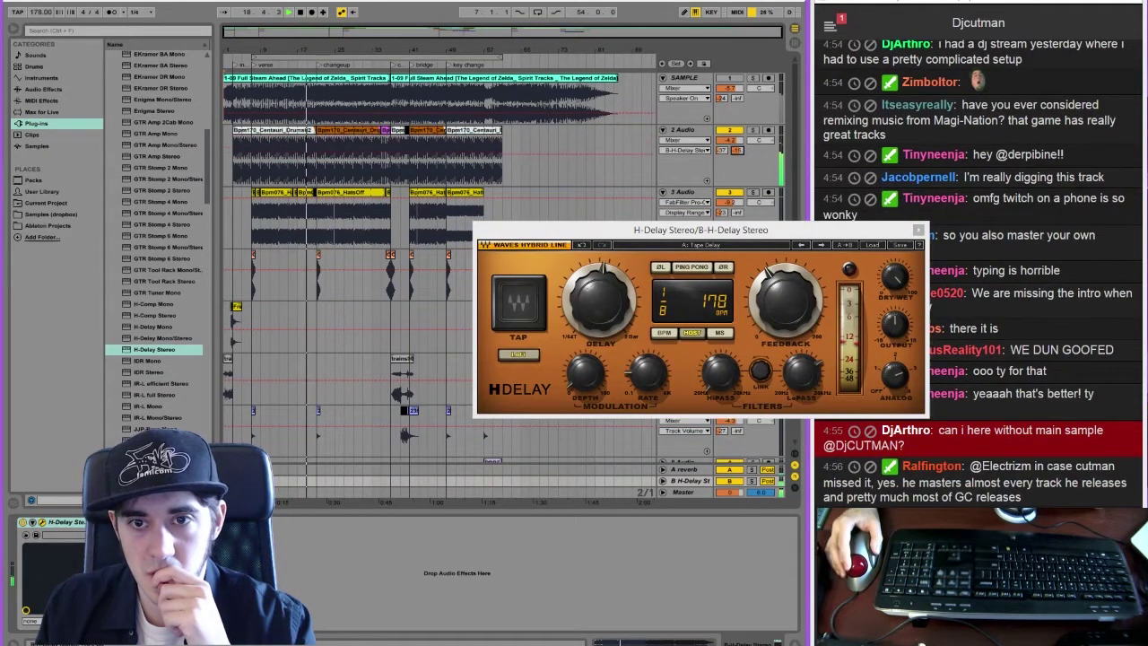
pyautogui.moveTo(708, 240); pyautogui.dragTo(687, 341)
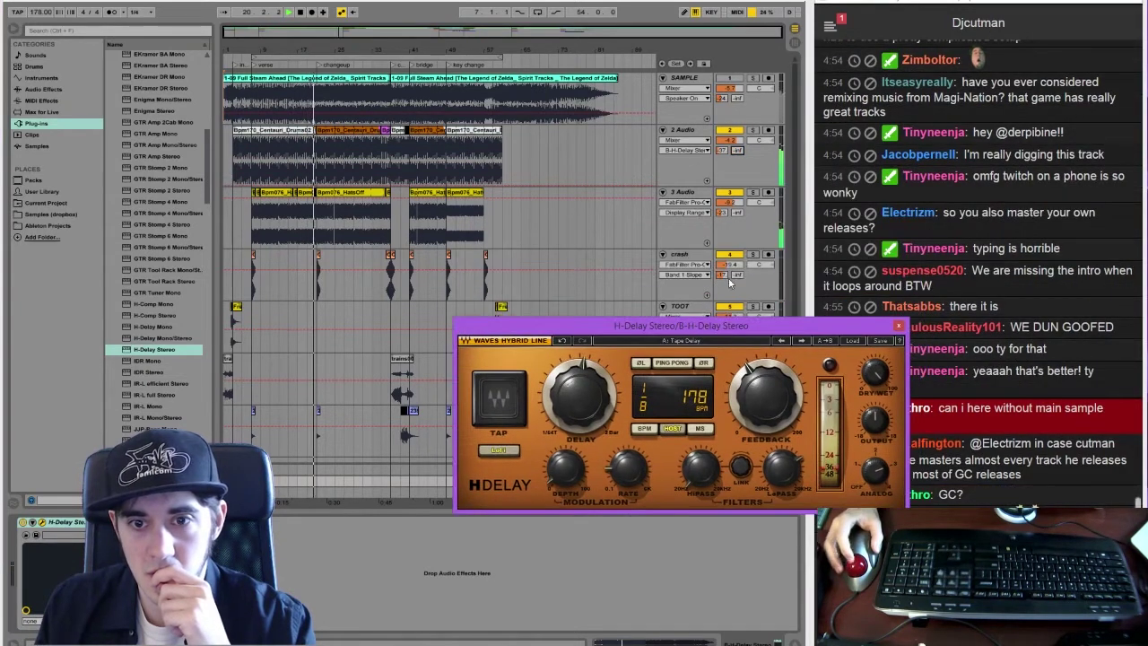
pyautogui.click(737, 277)
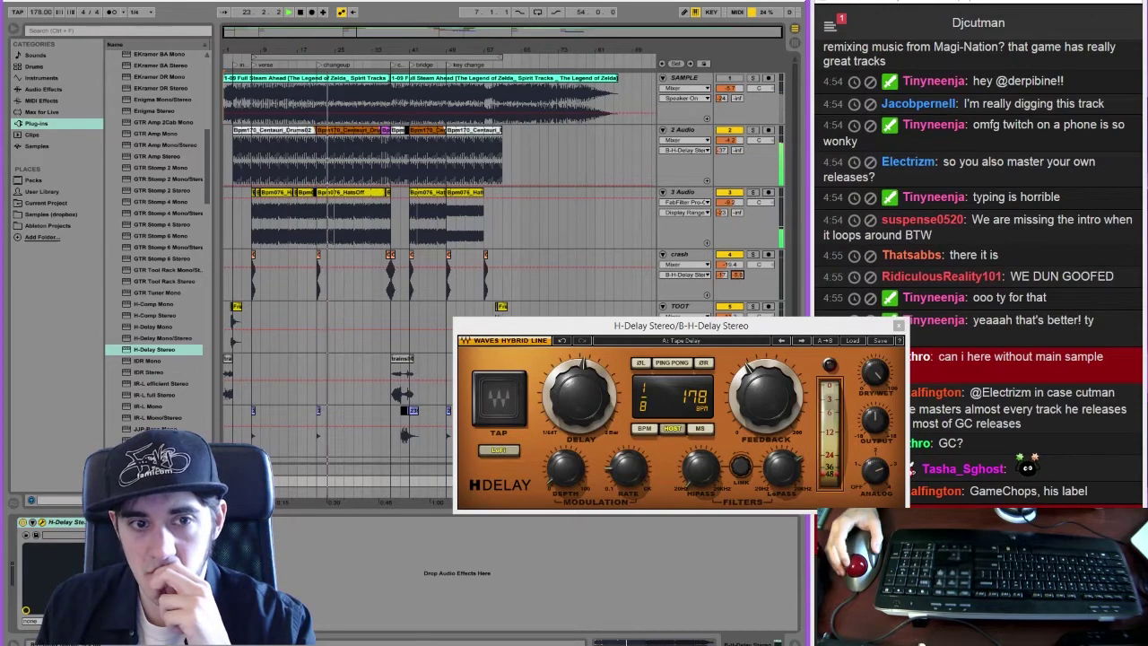
# Try the H-Delay send on the 3 Audio hats track and readjust the send level of the 2 Audio drum track
pyautogui.moveTo(797, 342); pyautogui.dragTo(535, 311)
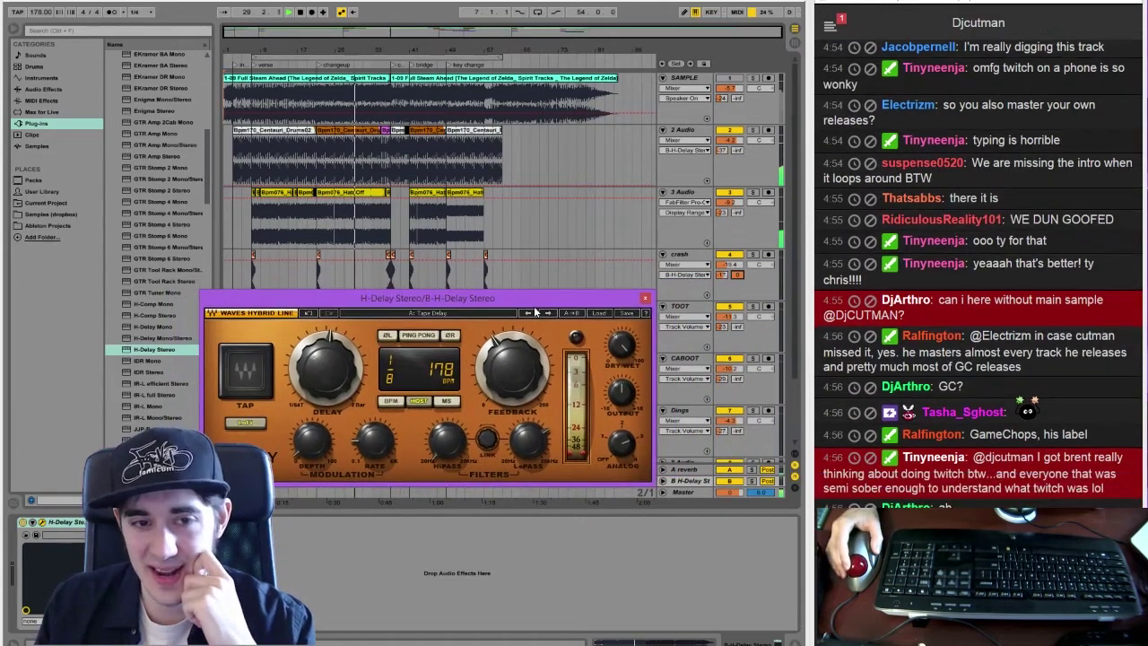
pyautogui.click(733, 215)
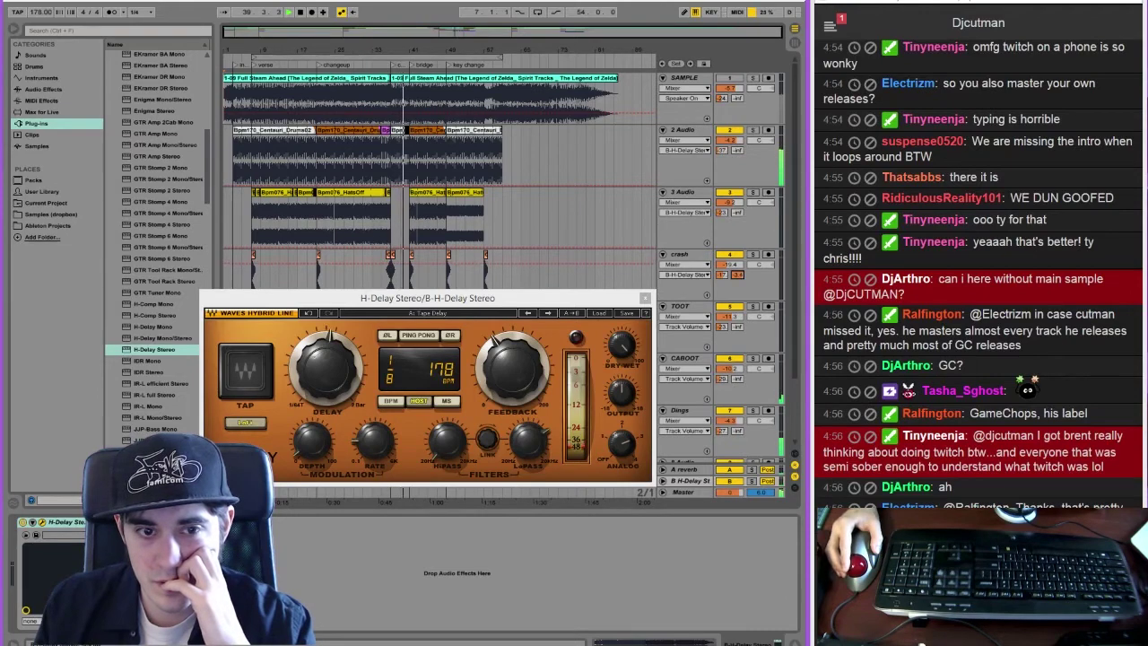
pyautogui.moveTo(582, 293); pyautogui.dragTo(593, 326)
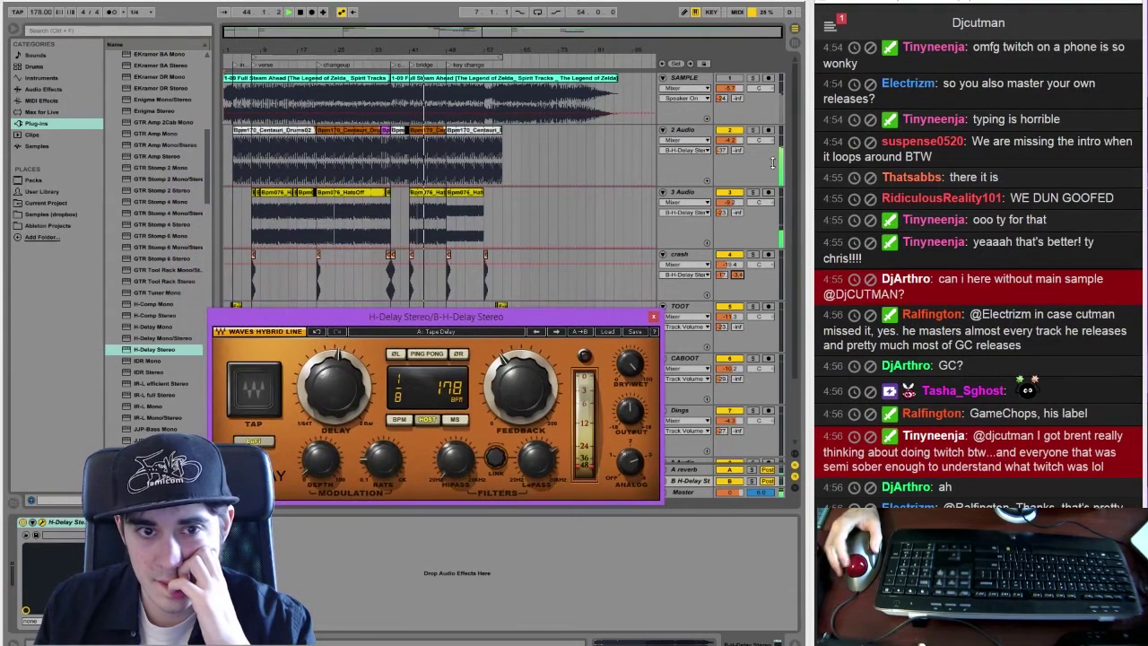
pyautogui.click(738, 151)
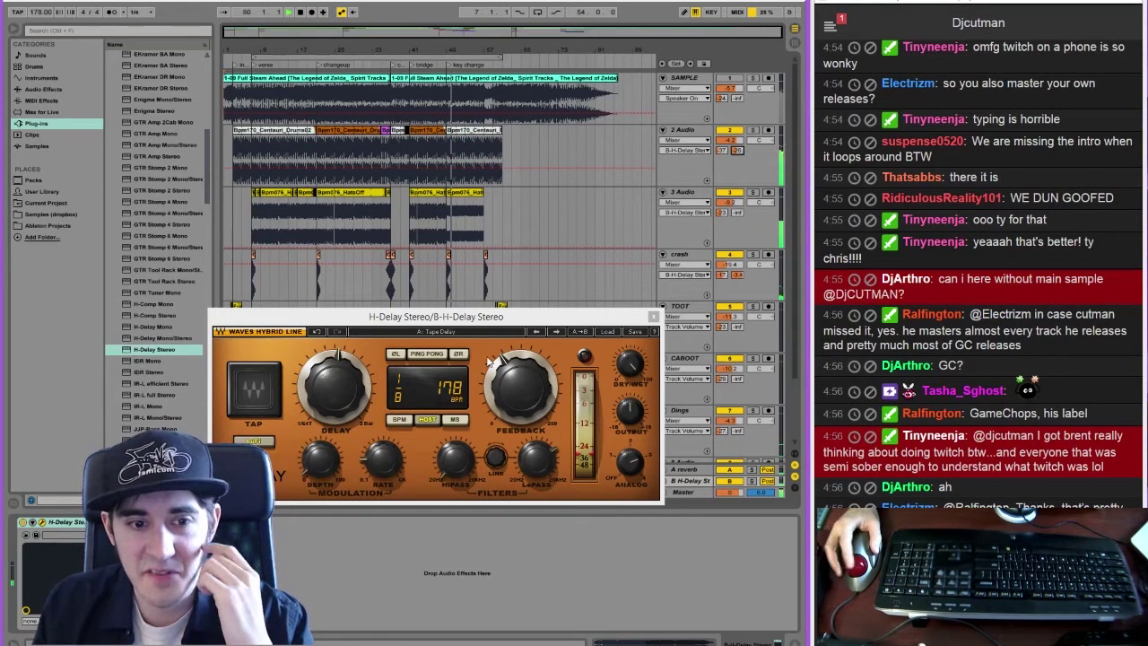
# Raise the B sends on the Dings and TOOT tracks to feed the H-Delay return
pyautogui.moveTo(576, 337); pyautogui.dragTo(531, 102)
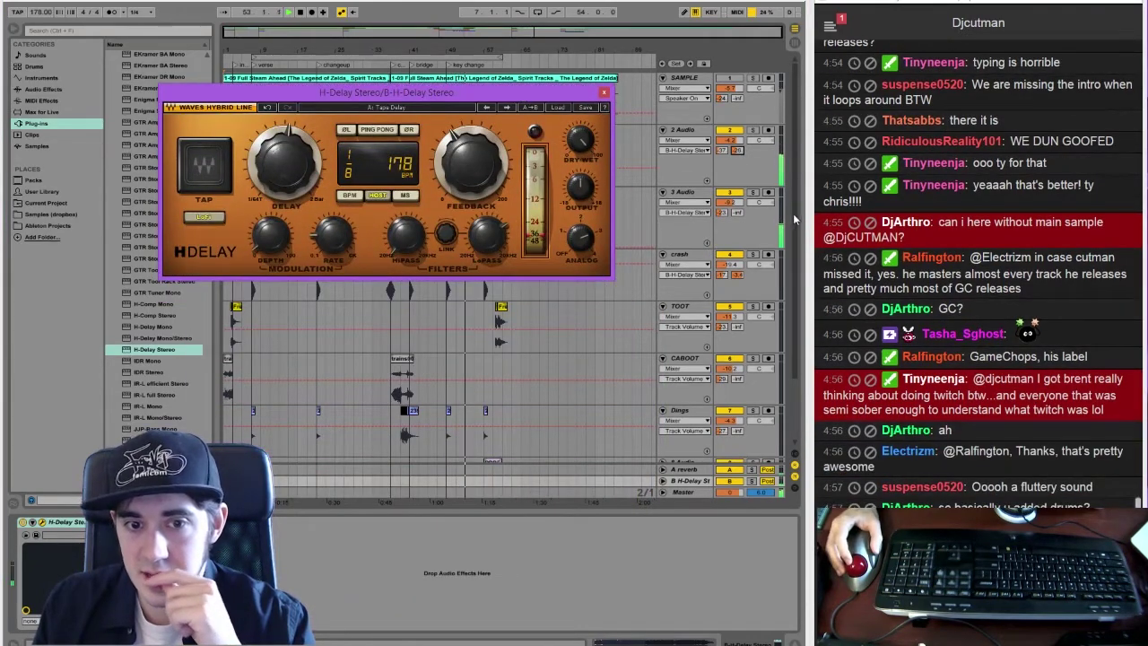
pyautogui.scroll(-3, 795, 256)
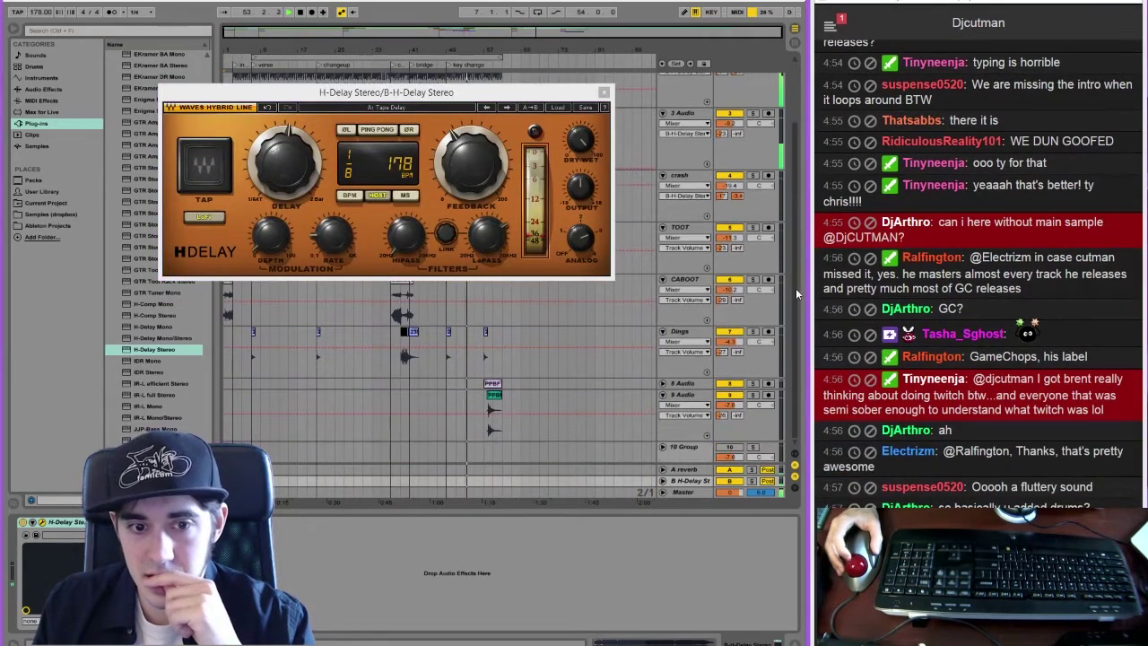
pyautogui.click(737, 352)
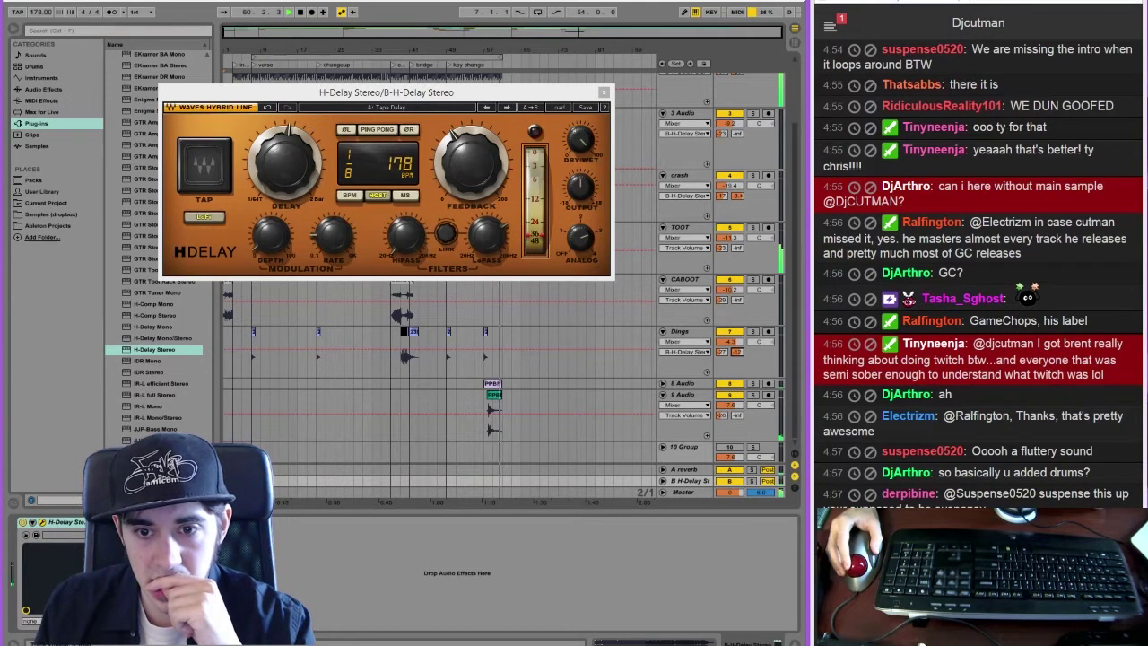
pyautogui.moveTo(516, 93); pyautogui.dragTo(576, 344)
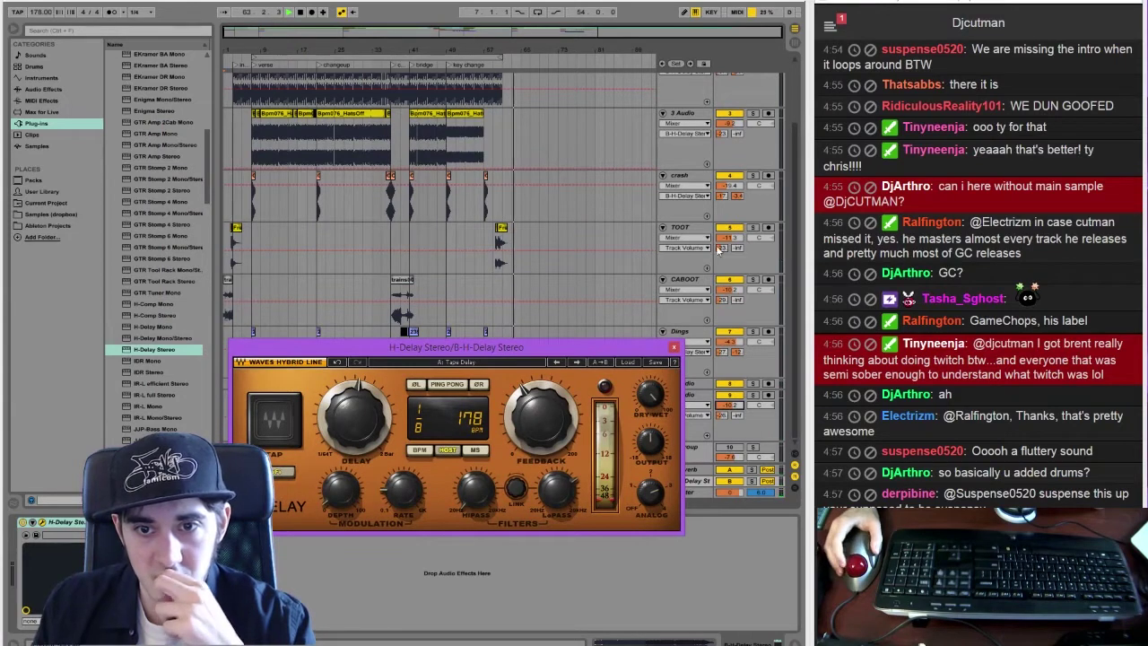
pyautogui.moveTo(737, 247); pyautogui.dragTo(737, 228)
# Solo the B return and audition the delay on the closing TOOT clip and the changeup crash
pyautogui.click(495, 247)
pyautogui.press('space')
pyautogui.press('space')
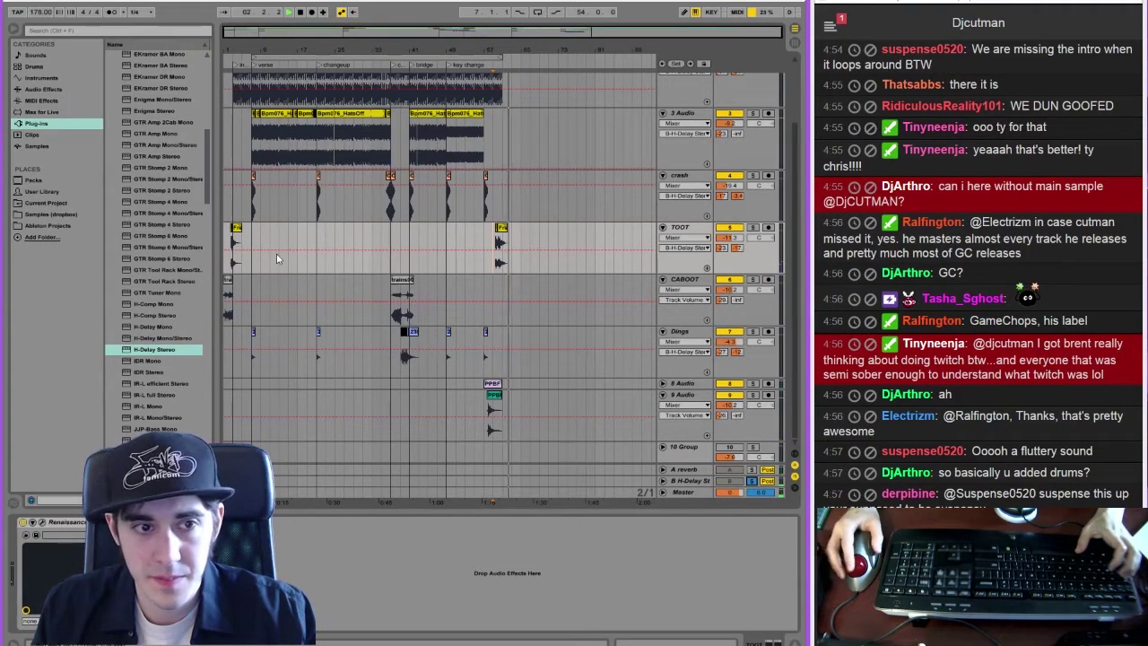
pyautogui.press('space')
pyautogui.press('space')
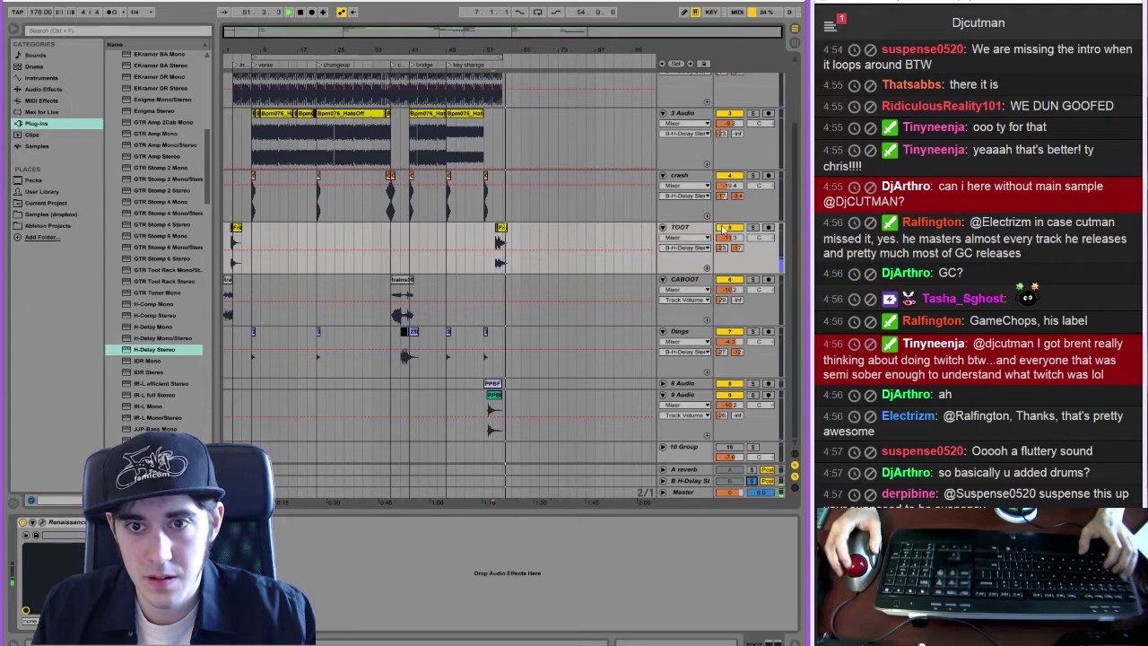
pyautogui.click(315, 207)
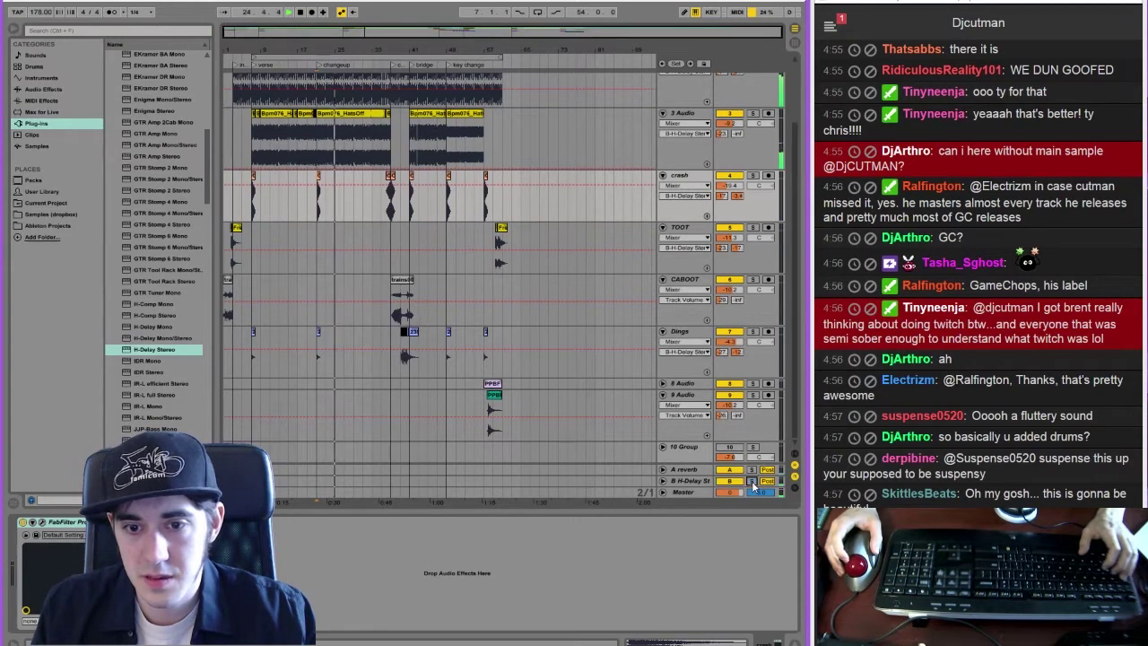
# Restart playback from the beginning, raise the HiPass filter of H-Delay on the B return, and close the plug-in window
pyautogui.click(303, 14)
pyautogui.press('space')
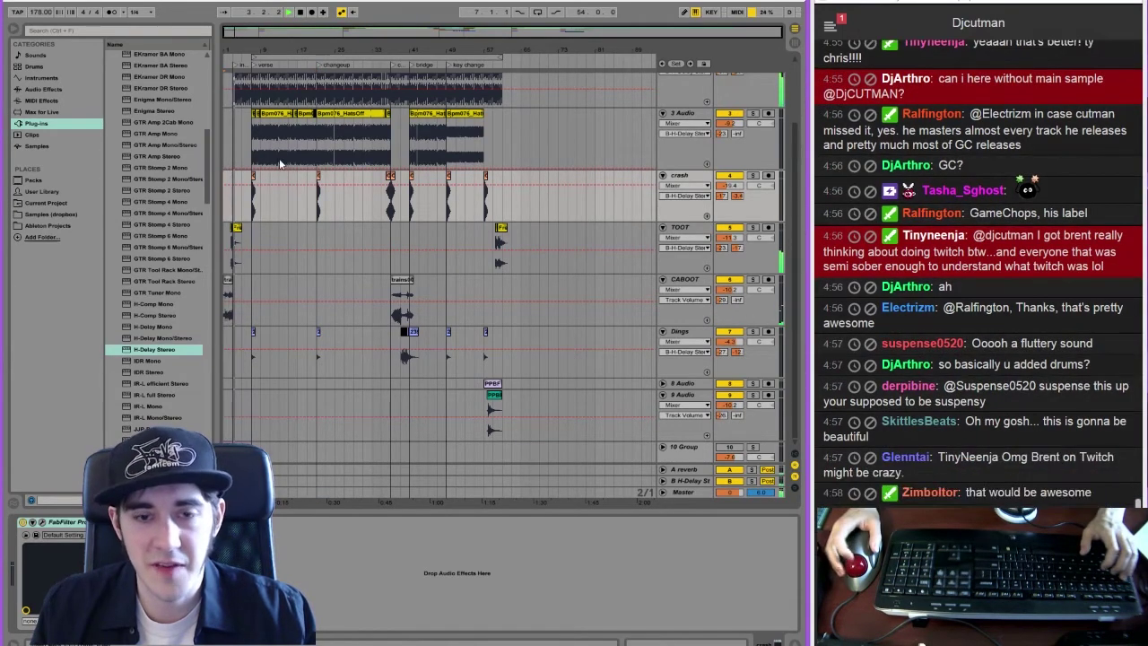
pyautogui.click(691, 481)
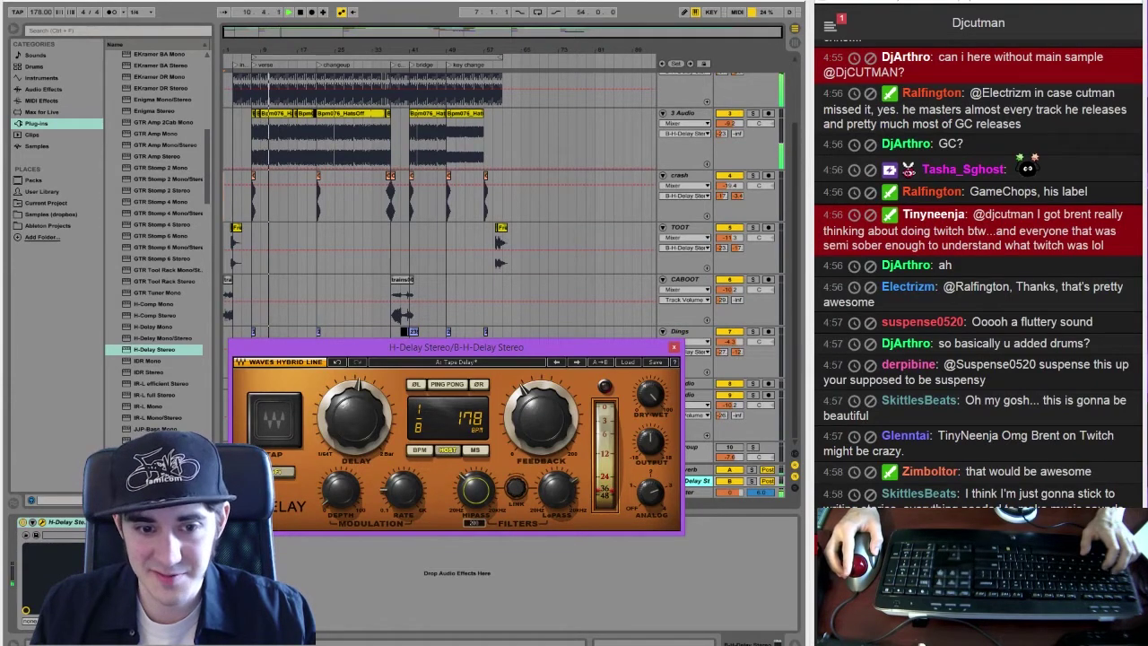
pyautogui.click(673, 348)
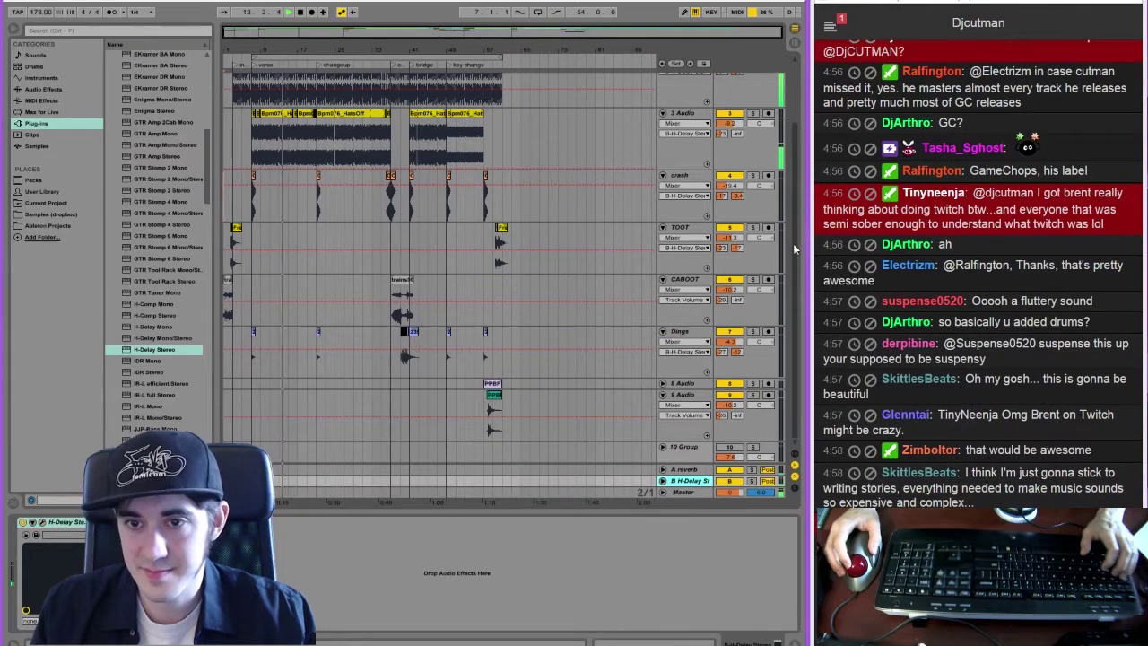
# Split the 2 Audio drum clip shortly before the changeup and move the new clip's start to a different part of the drum loop
pyautogui.scroll(2, 789, 115)
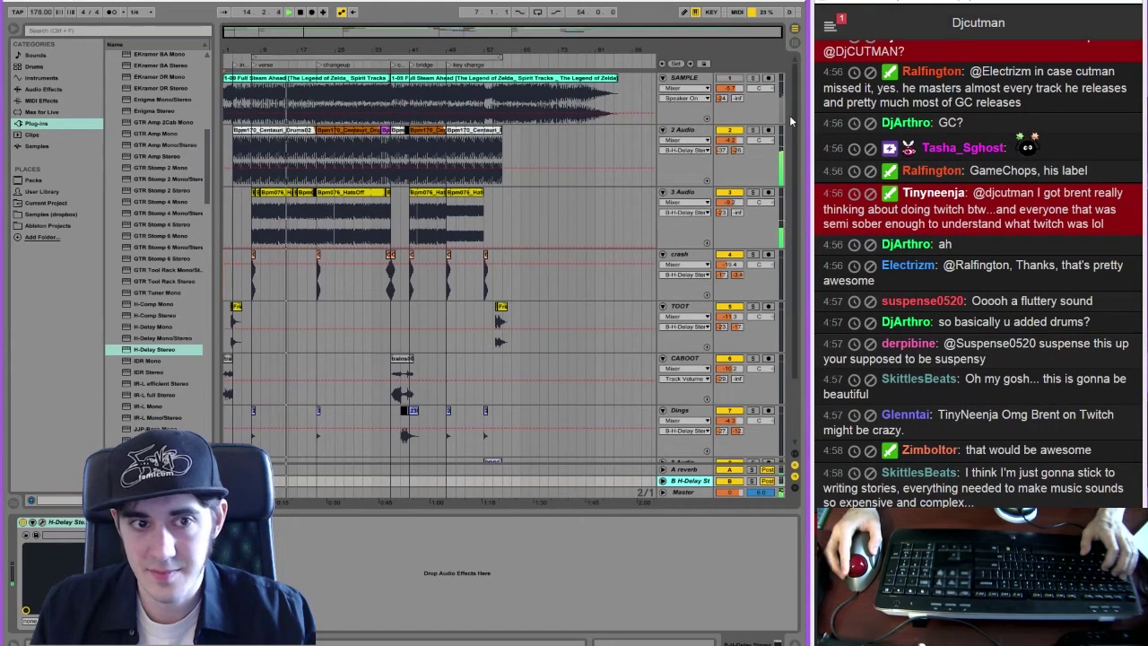
pyautogui.click(681, 130)
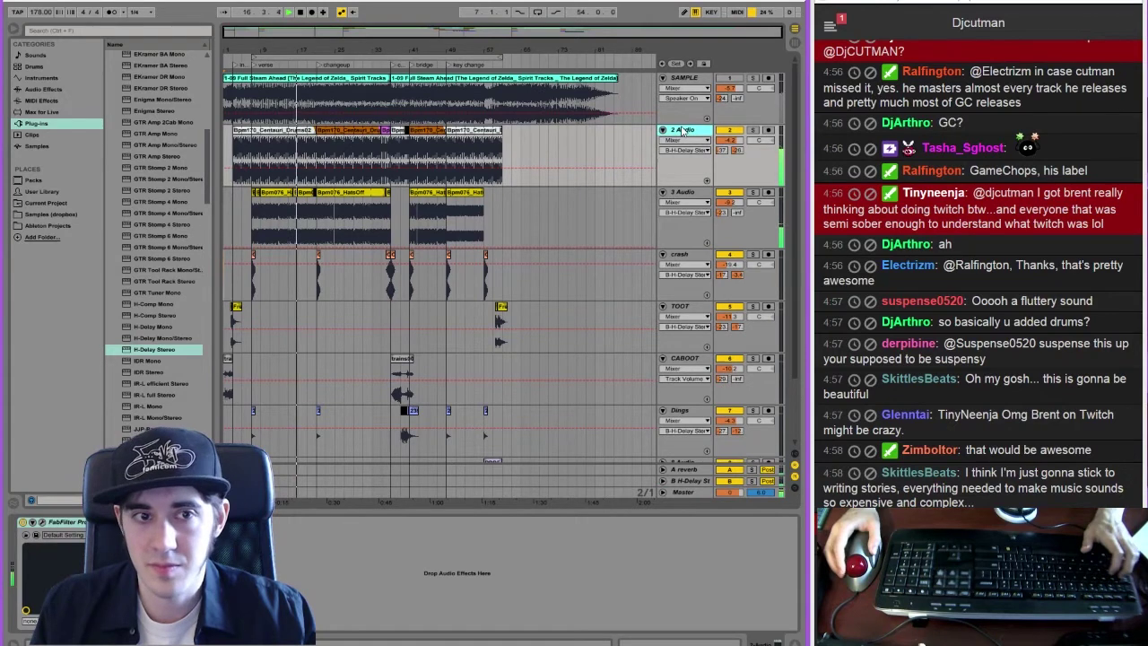
pyautogui.click(308, 142)
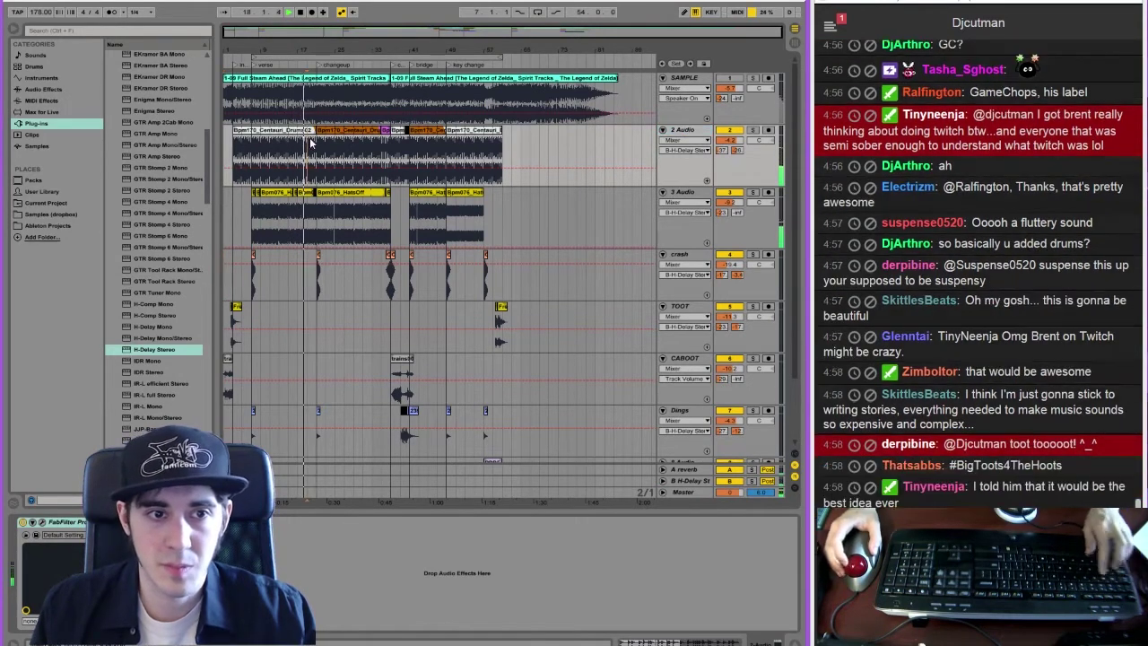
pyautogui.hotkey('ctrl', 'e')
pyautogui.doubleClick(311, 130)
pyautogui.moveTo(357, 534); pyautogui.dragTo(617, 530)
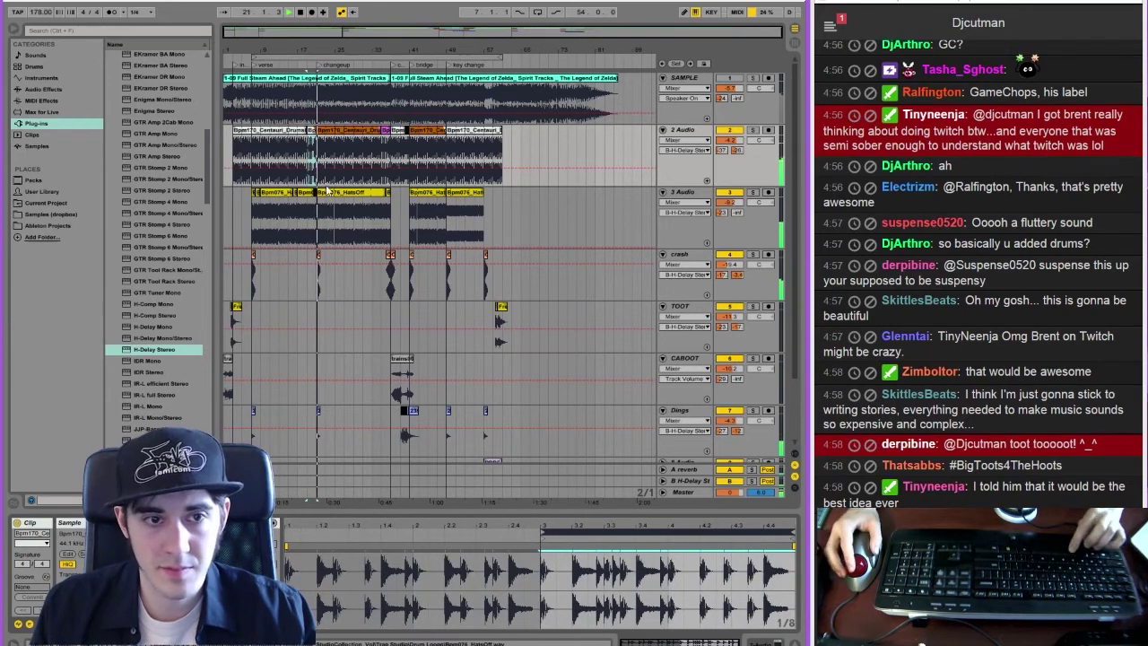
pyautogui.click(295, 146)
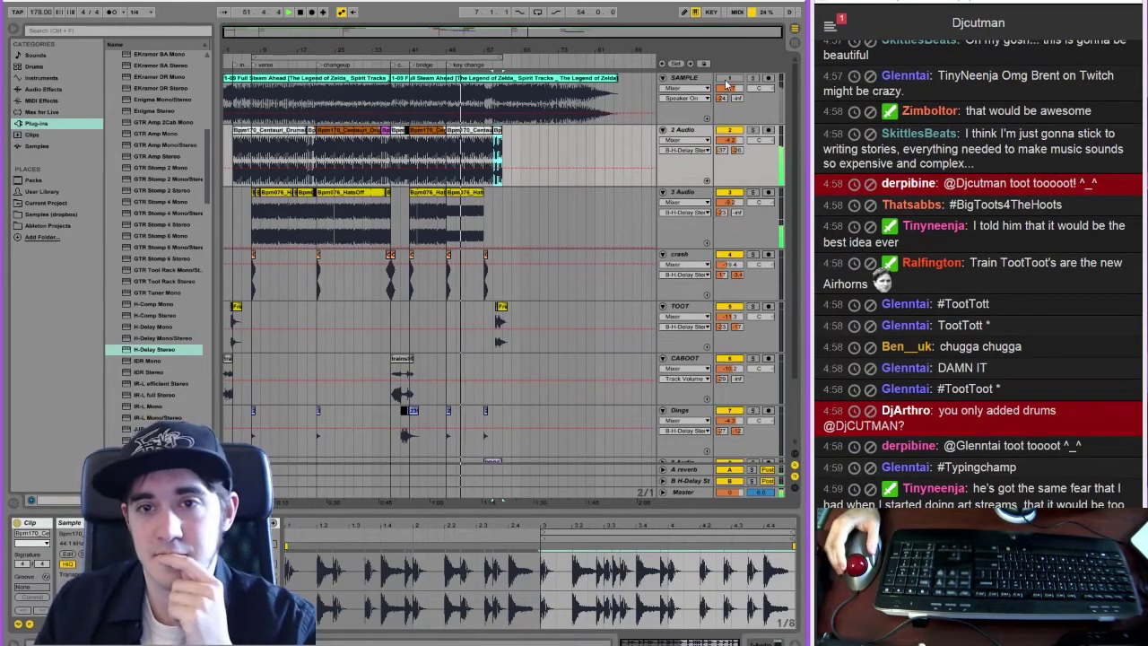
# Turn on the arrangement loop and unmute the SAMPLE track
pyautogui.click(538, 13)
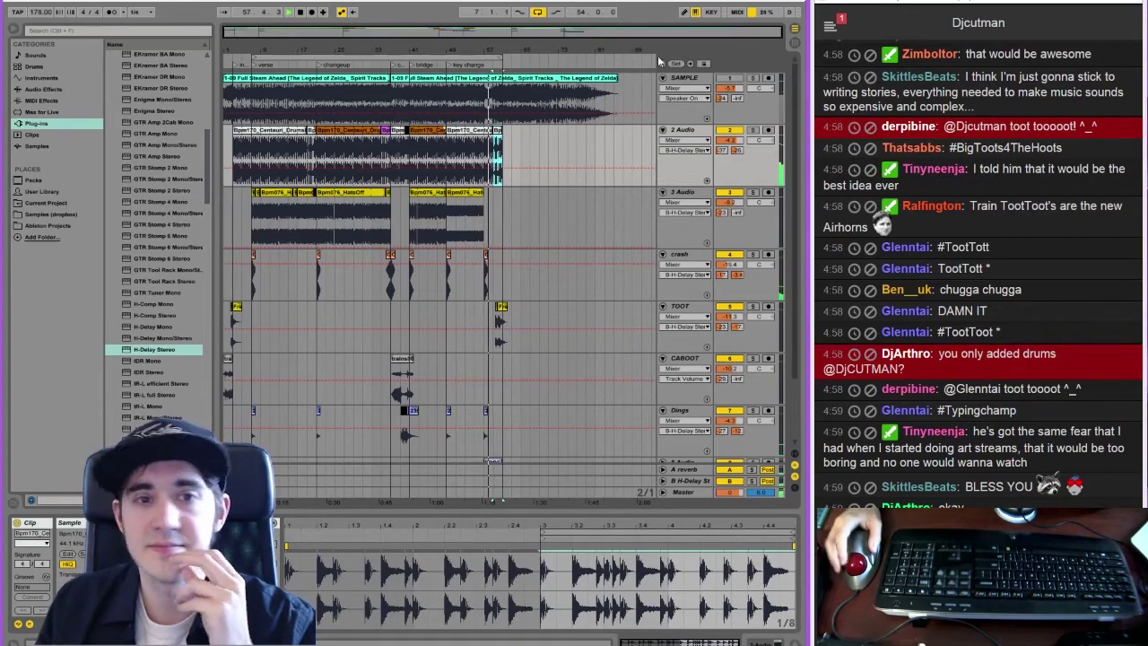
pyautogui.moveTo(538, 33)
pyautogui.mouseDown()
pyautogui.moveTo(538, 85)
pyautogui.moveTo(520, 72)
pyautogui.moveTo(536, 33)
pyautogui.mouseUp()
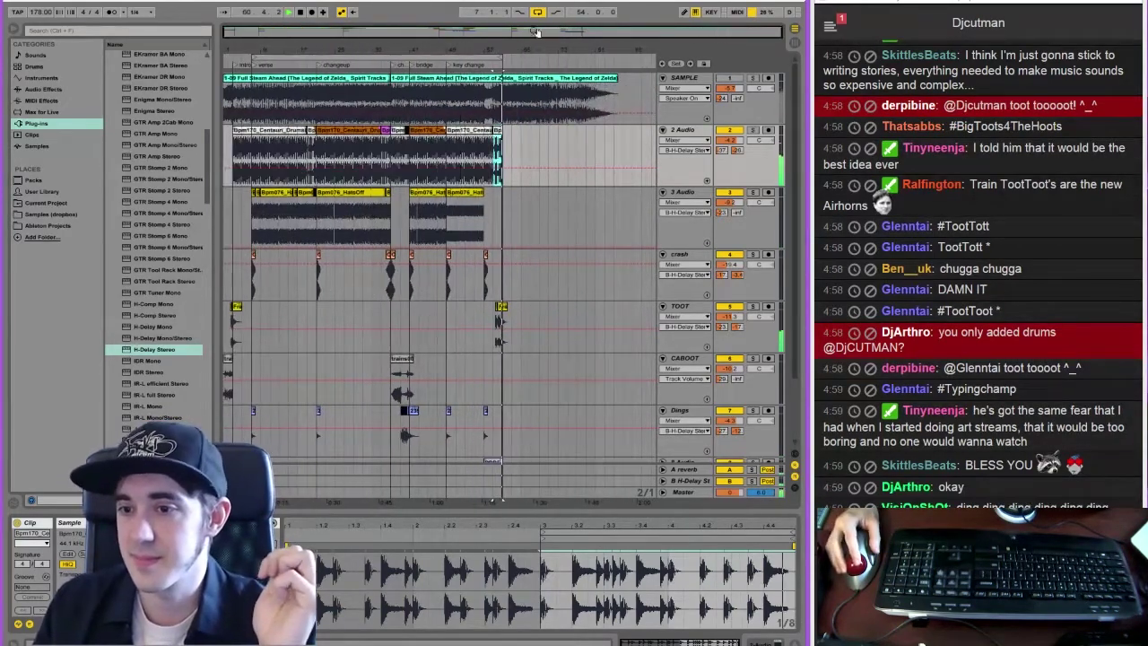
pyautogui.click(726, 78)
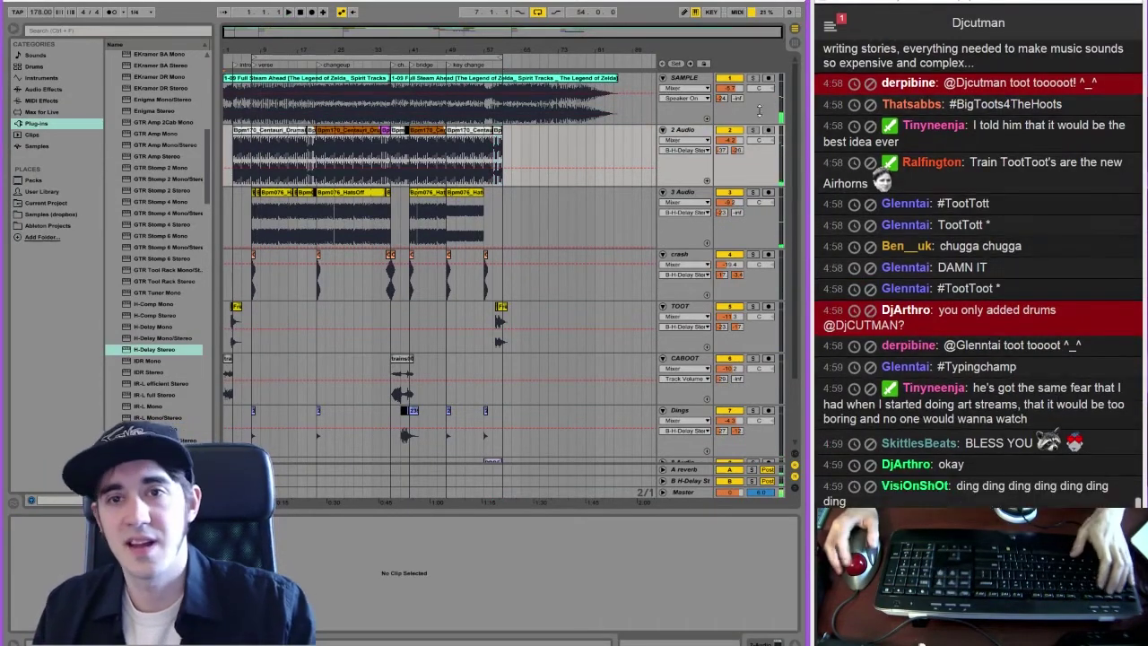
# Play the full mix with the sample from the start and look over the arrangement's sections
pyautogui.press('space')
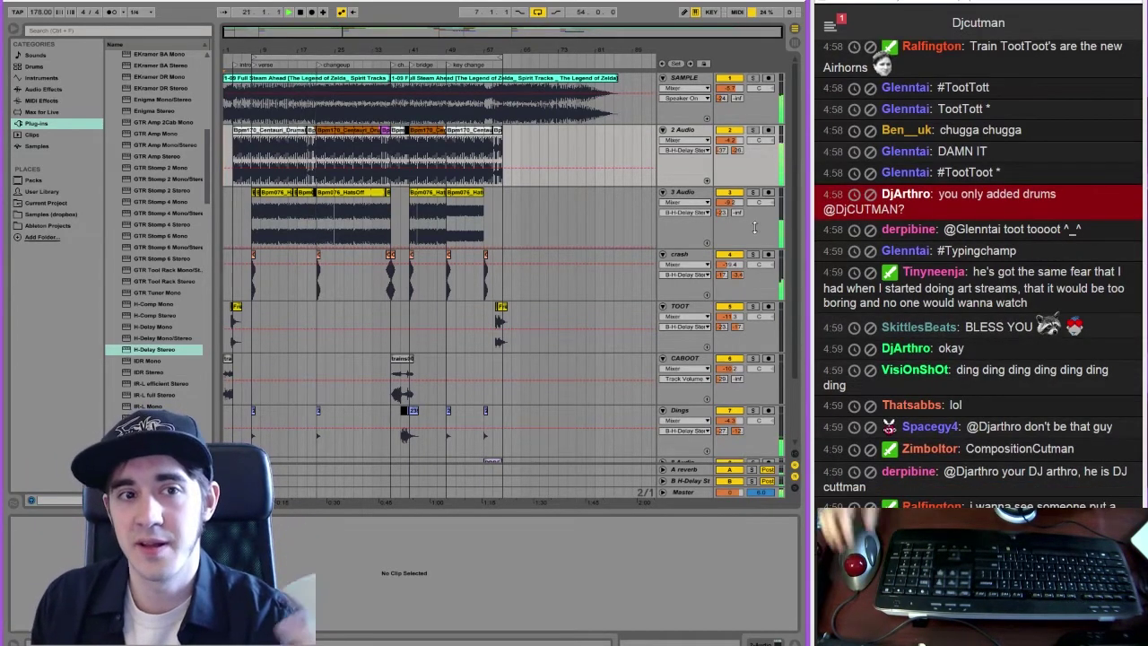
pyautogui.moveTo(337, 32); pyautogui.dragTo(232, 32)
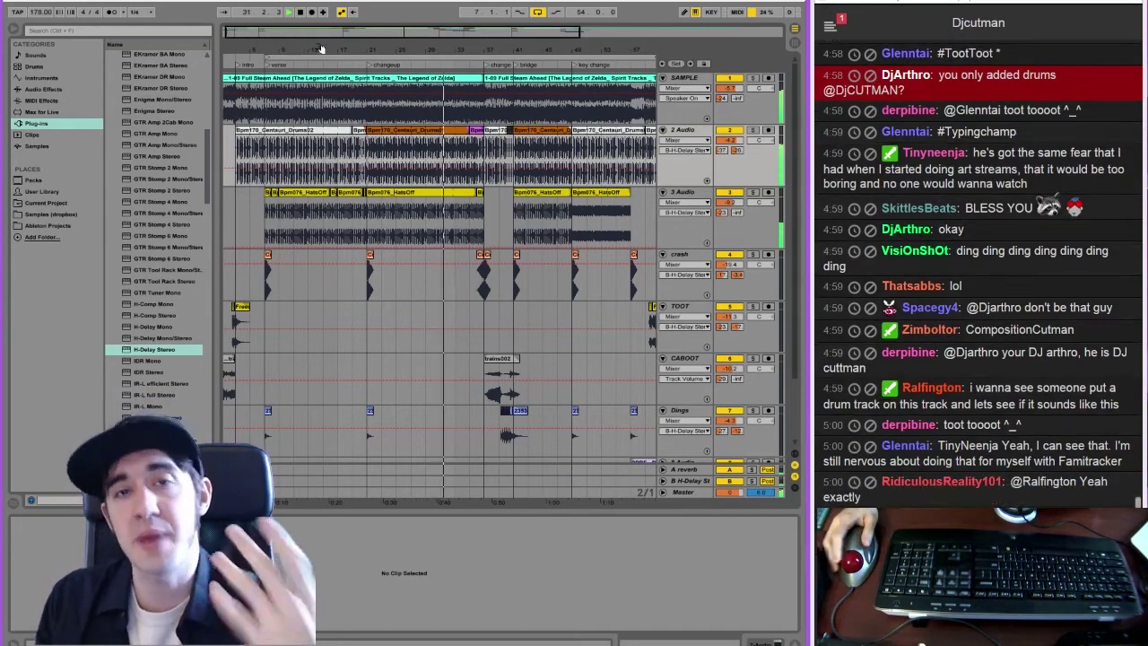
pyautogui.moveTo(455, 37); pyautogui.dragTo(459, 75)
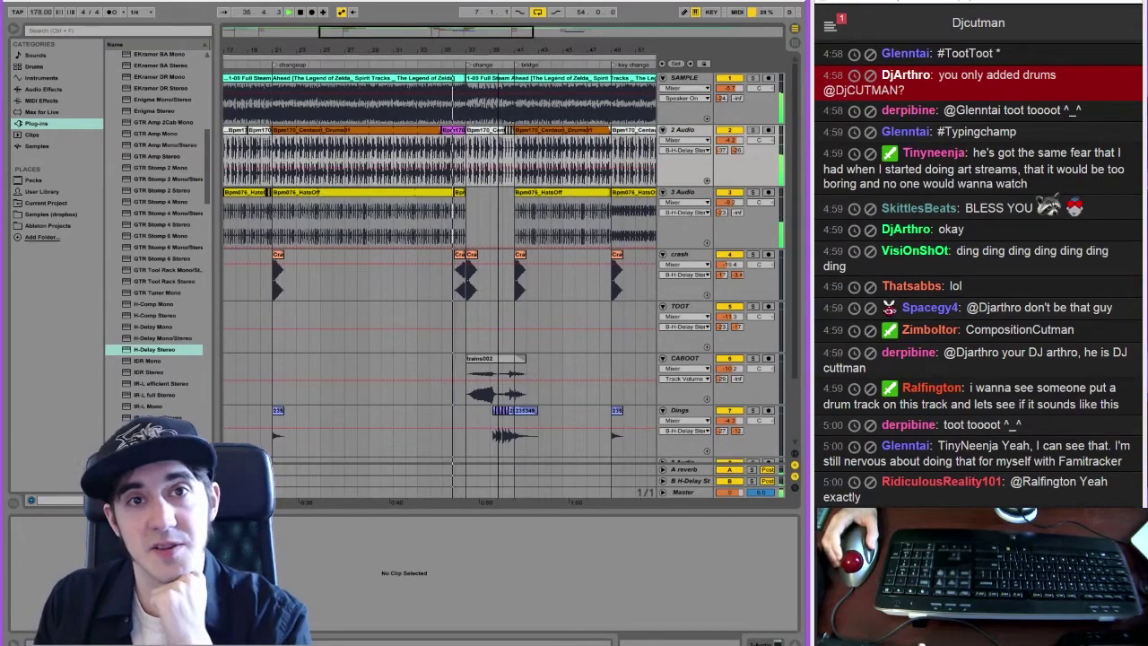
pyautogui.moveTo(459, 75); pyautogui.dragTo(459, 38)
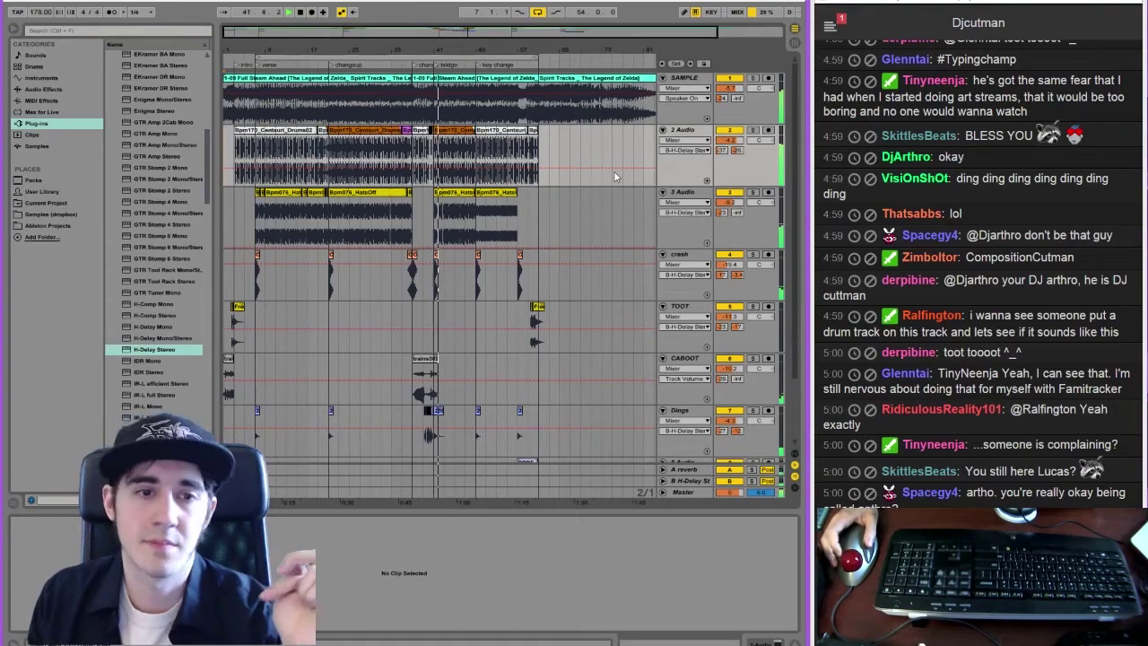
# Follow the looping playback through the bridge, the key change and the restarted verse
pyautogui.moveTo(457, 30)
pyautogui.mouseDown()
pyautogui.moveTo(459, 95)
pyautogui.moveTo(457, 34)
pyautogui.moveTo(455, 45)
pyautogui.mouseUp()
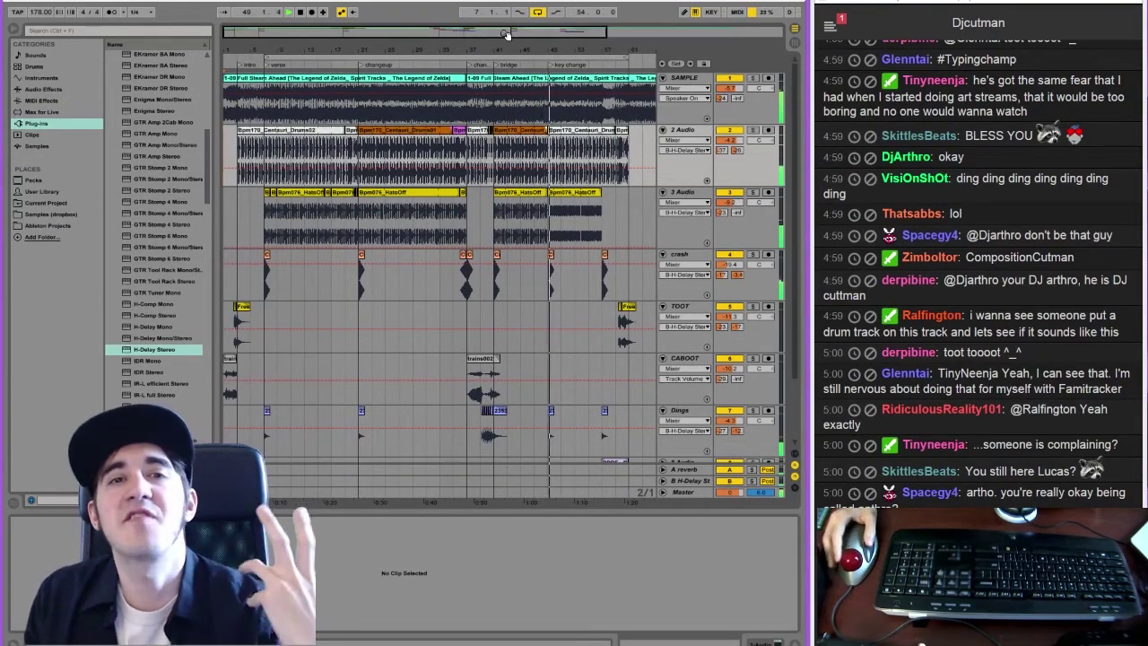
pyautogui.moveTo(530, 34)
pyautogui.mouseDown()
pyautogui.moveTo(530, 92)
pyautogui.moveTo(530, 32)
pyautogui.mouseUp()
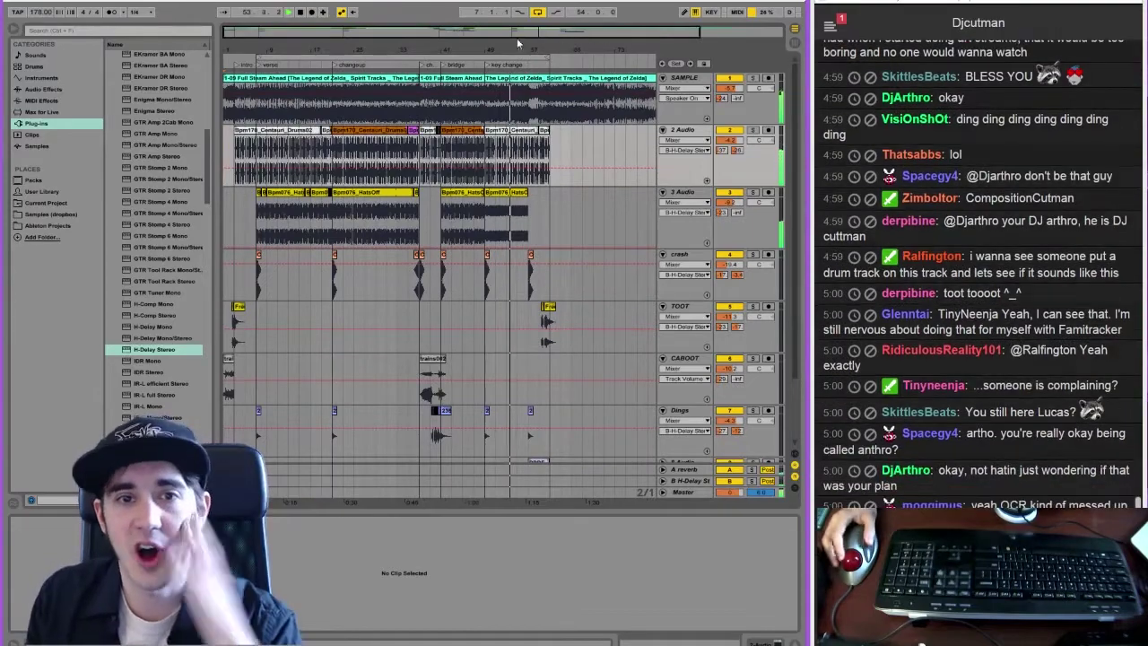
pyautogui.moveTo(428, 35); pyautogui.dragTo(428, 40)
pyautogui.moveTo(229, 33); pyautogui.dragTo(230, 42)
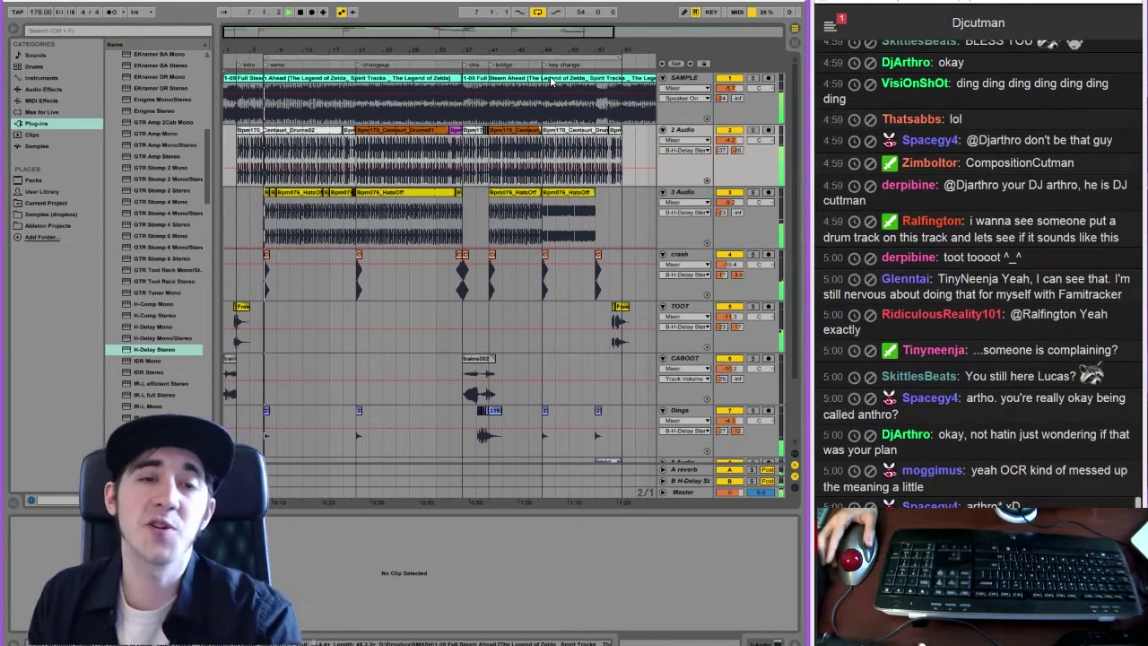
pyautogui.moveTo(232, 29); pyautogui.dragTo(231, 55)
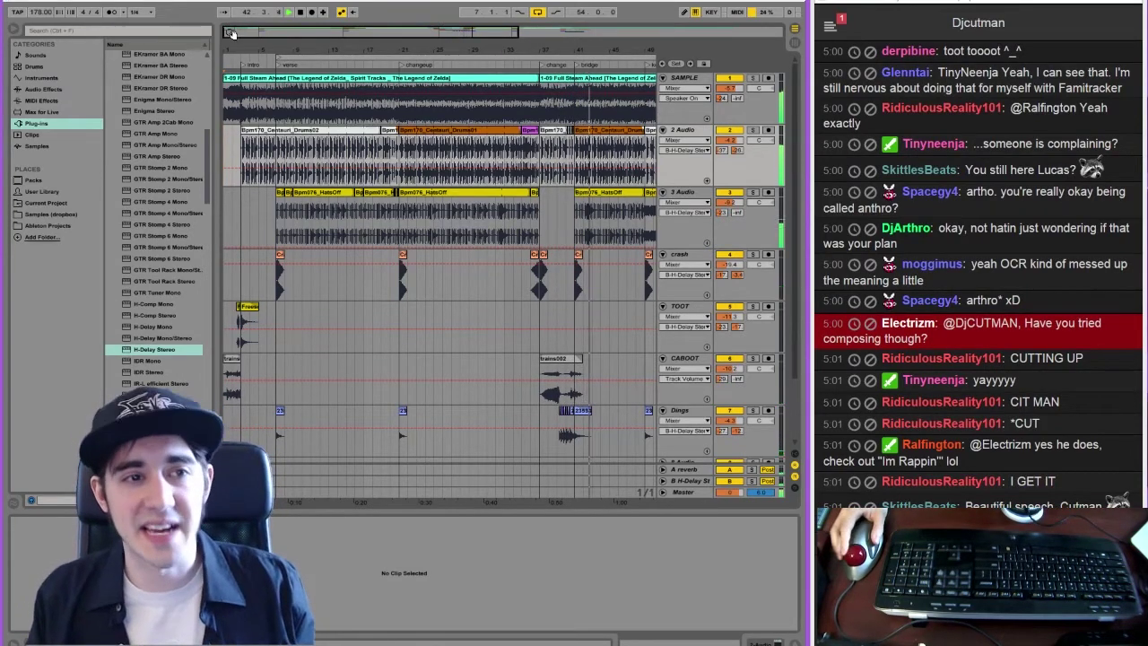
pyautogui.moveTo(231, 31); pyautogui.dragTo(230, 16)
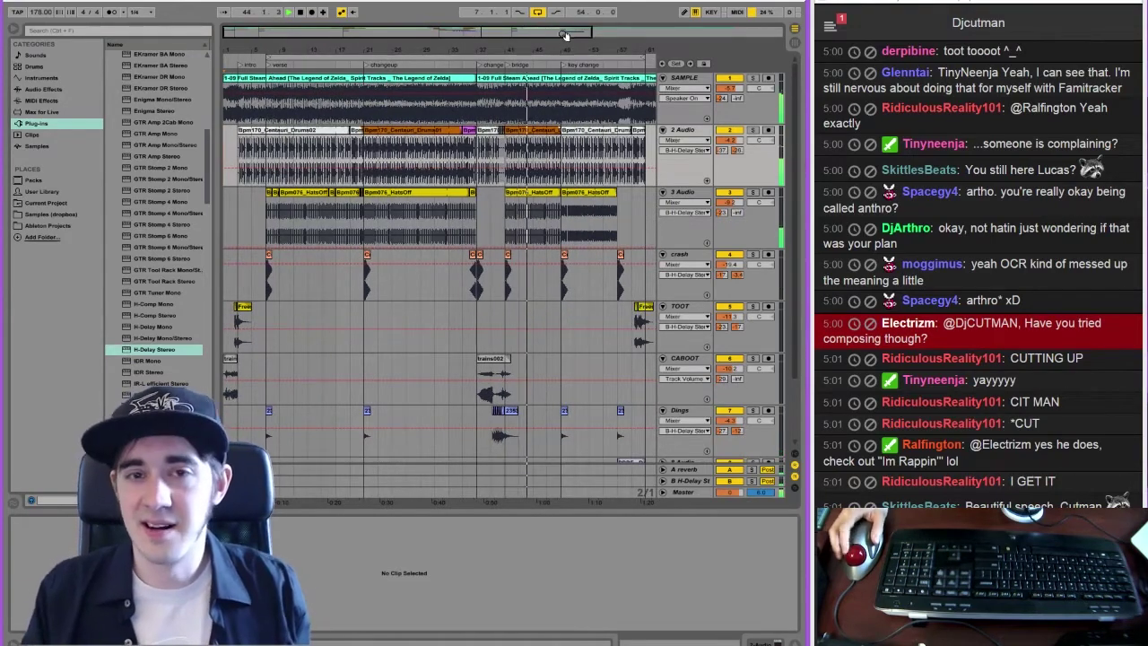
pyautogui.moveTo(566, 35); pyautogui.dragTo(581, 36)
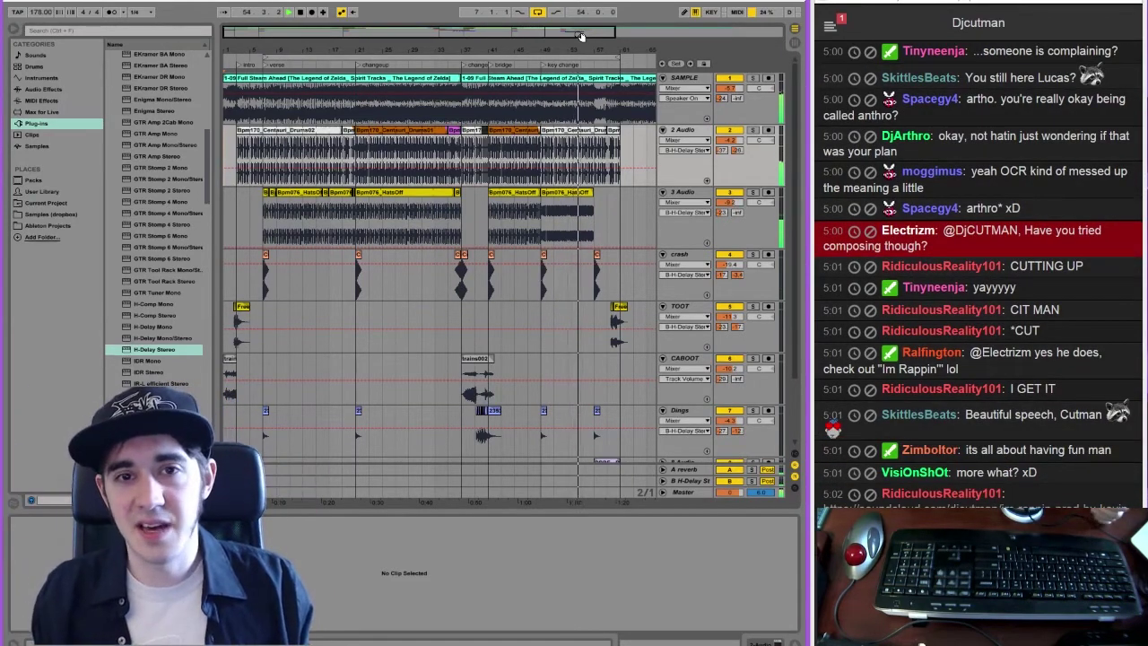
# Copy the drum segment at bar 57 on 2 Audio over the start of the last drum clip, and stop playback
pyautogui.moveTo(581, 37)
pyautogui.mouseDown()
pyautogui.moveTo(563, 22)
pyautogui.moveTo(620, 32)
pyautogui.moveTo(591, 36)
pyautogui.mouseUp()
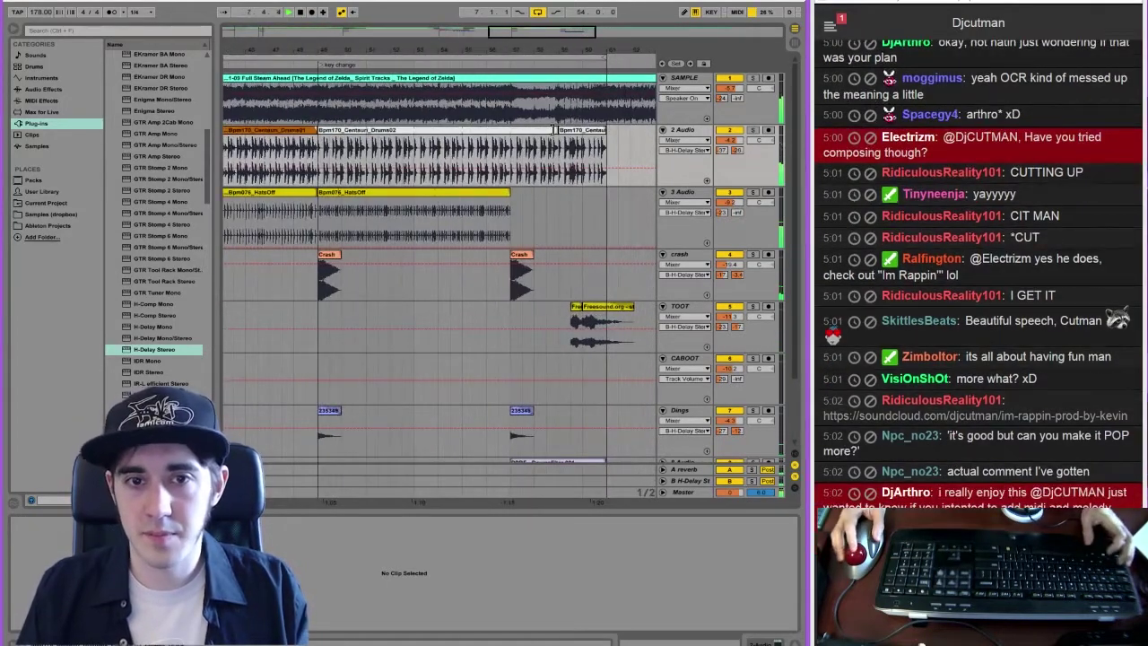
pyautogui.click(553, 130)
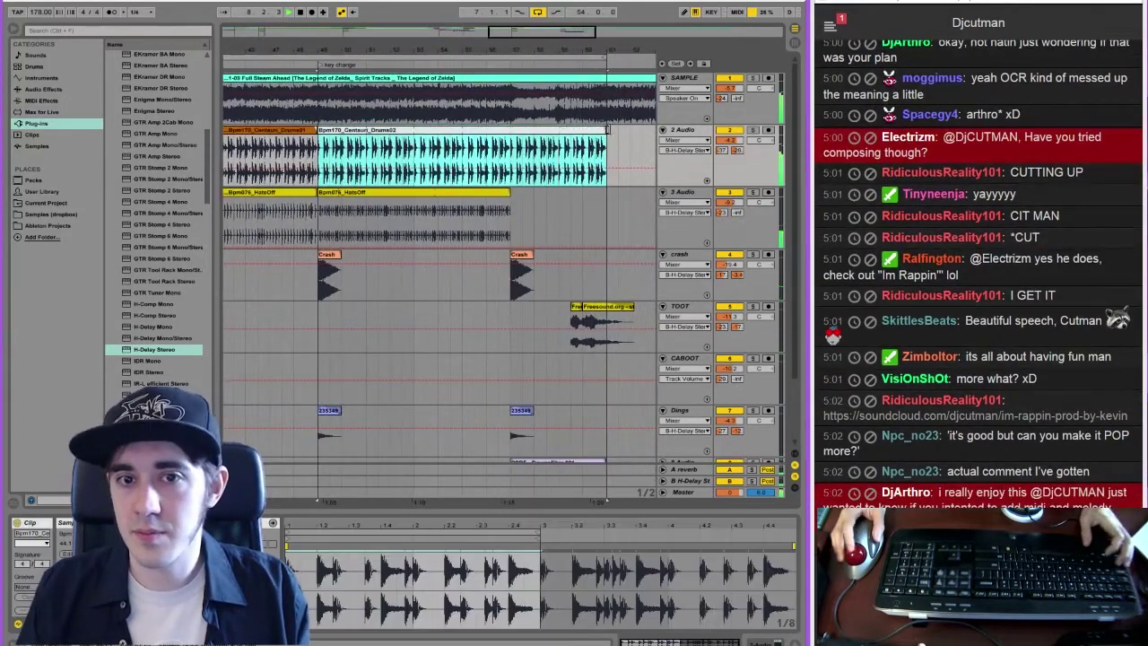
pyautogui.click(532, 160)
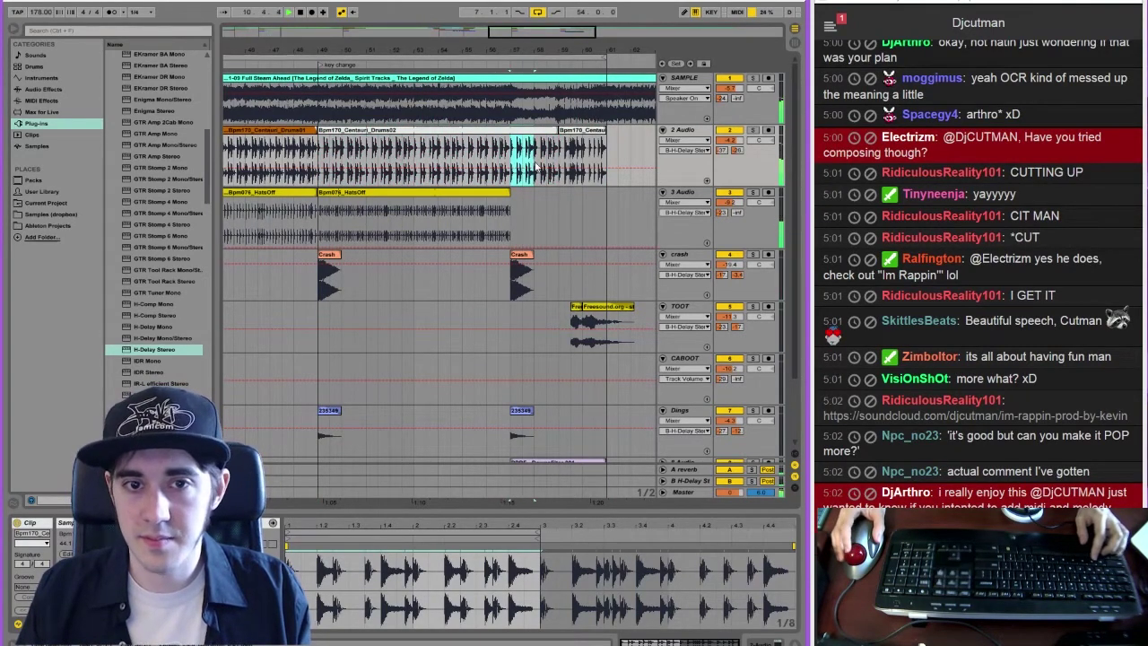
pyautogui.click(562, 165)
pyautogui.hotkey('ctrl', 'v')
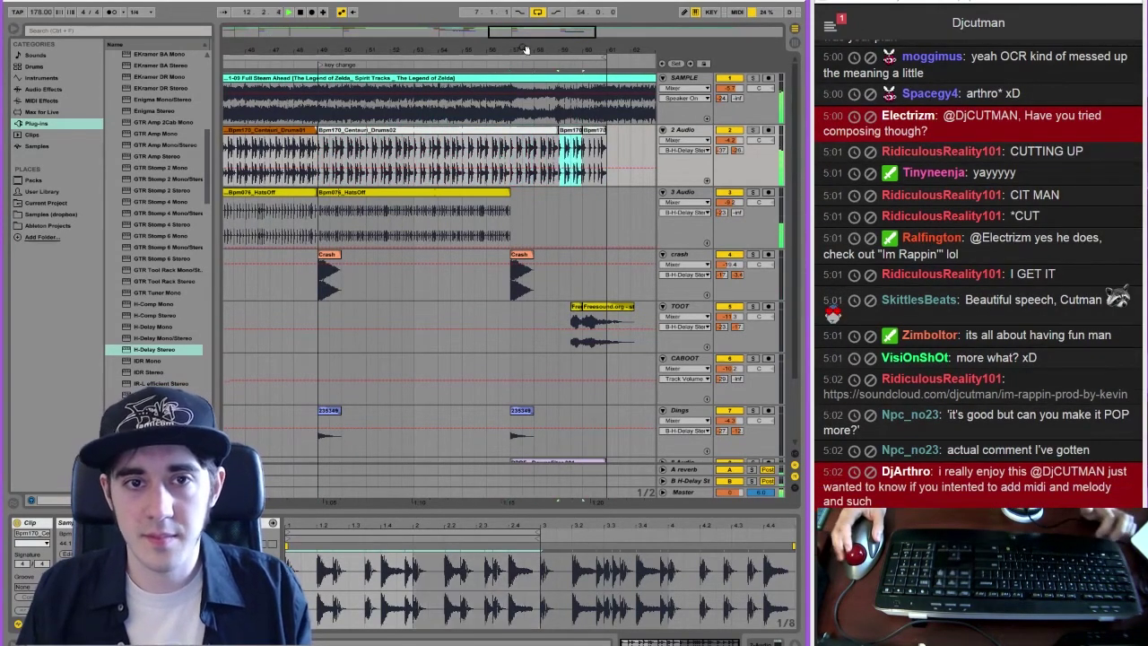
pyautogui.moveTo(526, 48); pyautogui.dragTo(524, 9)
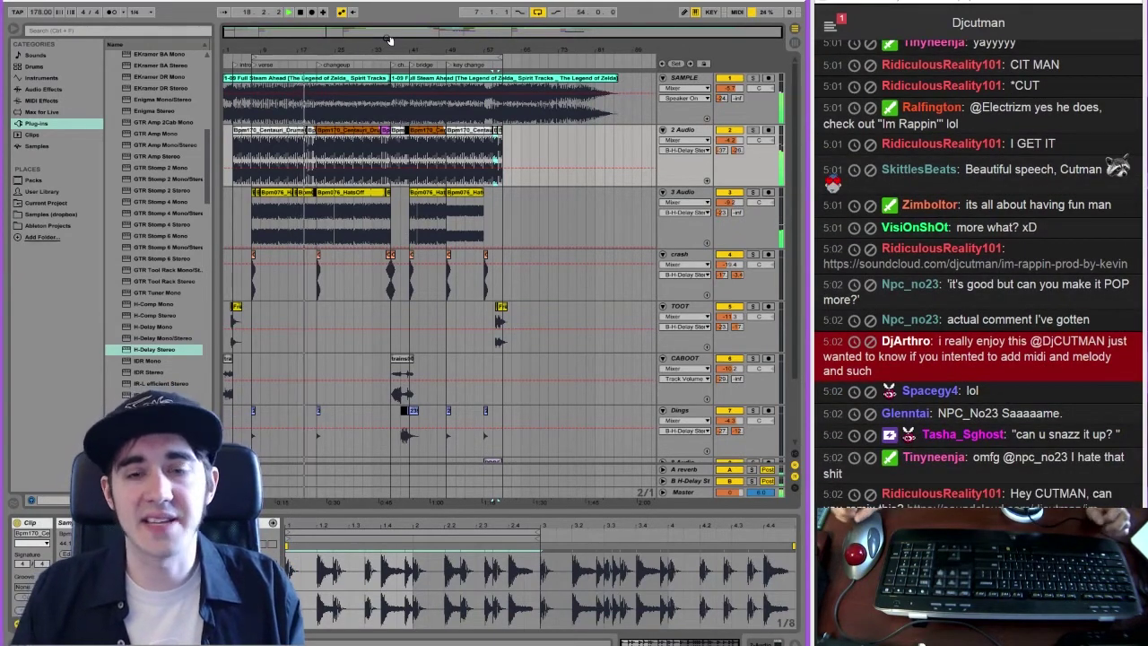
pyautogui.moveTo(233, 35); pyautogui.dragTo(235, 38)
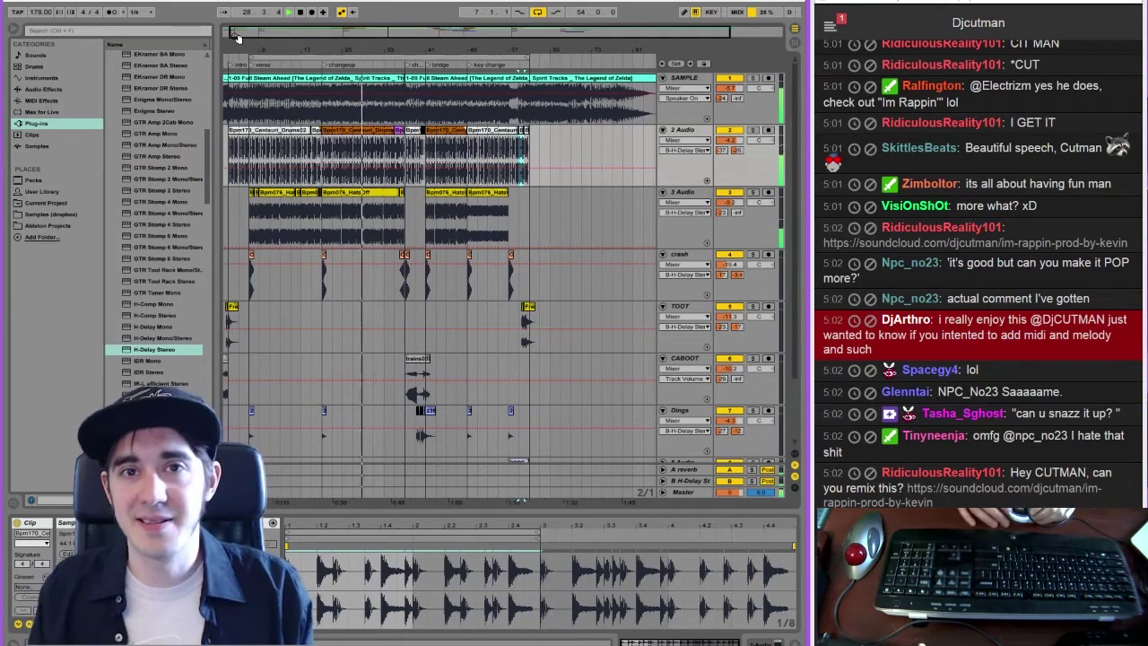
pyautogui.press('space')
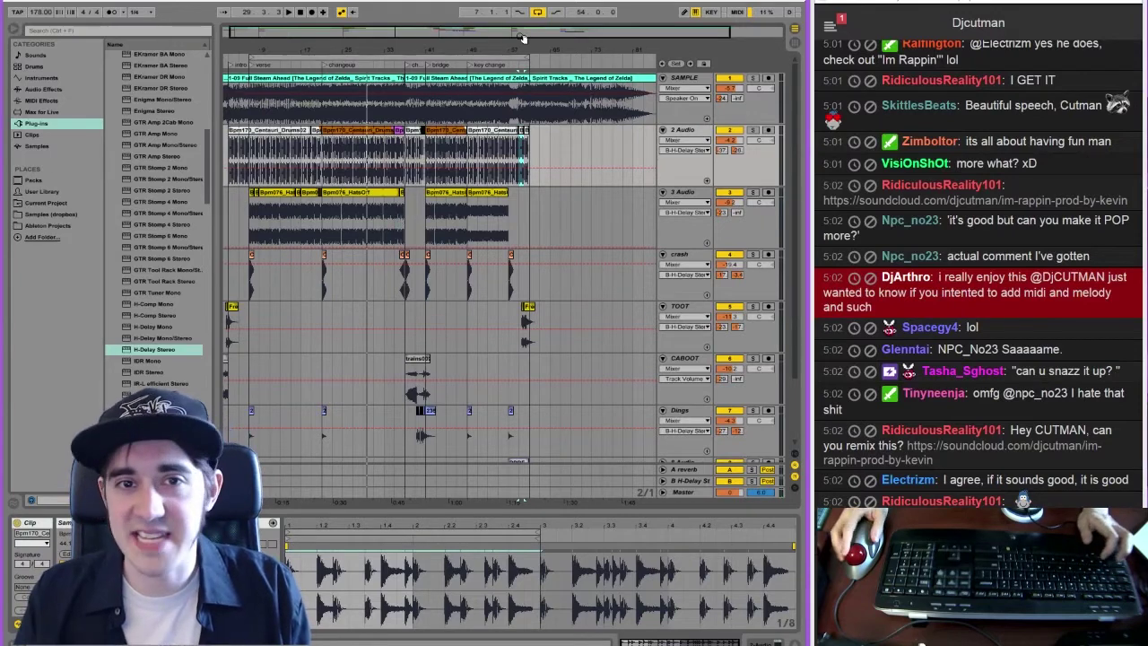
# Try deleting the remainder of the SAMPLE track after the drums end
pyautogui.moveTo(522, 39); pyautogui.dragTo(548, 39)
pyautogui.moveTo(502, 111); pyautogui.dragTo(653, 98)
pyautogui.press('Delete')
pyautogui.hotkey('ctrl', 'z')
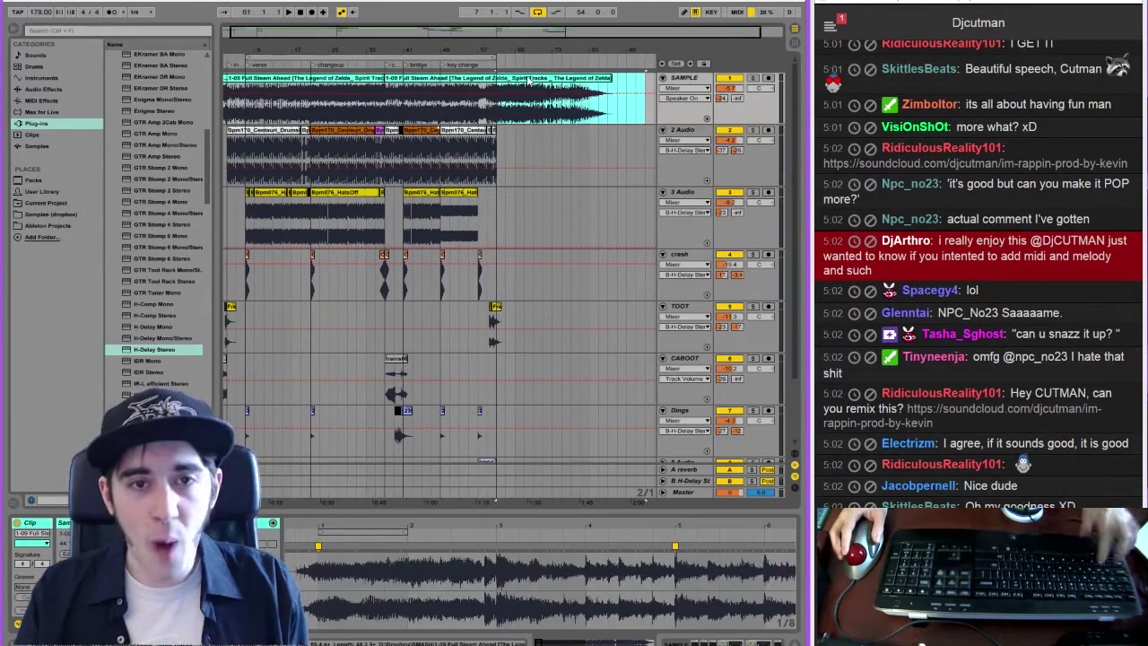
# Split the SAMPLE clip where the drums end at bar 61 and move the tail out to bar 81
pyautogui.click(495, 107)
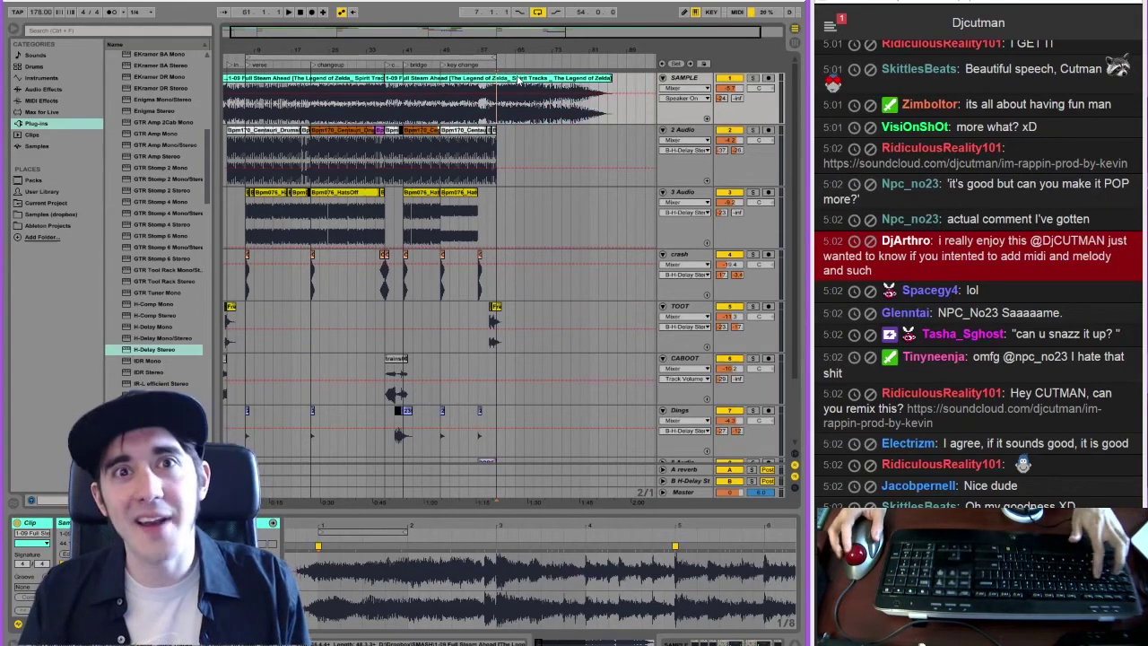
pyautogui.hotkey('ctrl', 'e')
pyautogui.moveTo(535, 29); pyautogui.dragTo(541, 37)
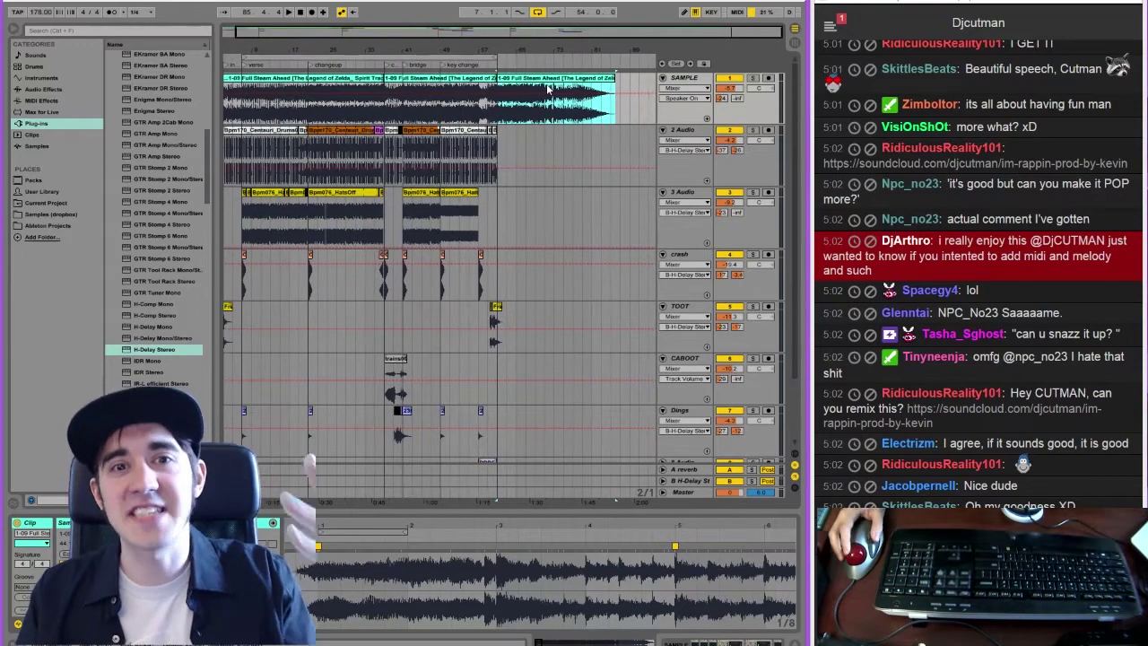
pyautogui.moveTo(531, 78); pyautogui.dragTo(626, 78)
pyautogui.moveTo(604, 35); pyautogui.dragTo(604, 18)
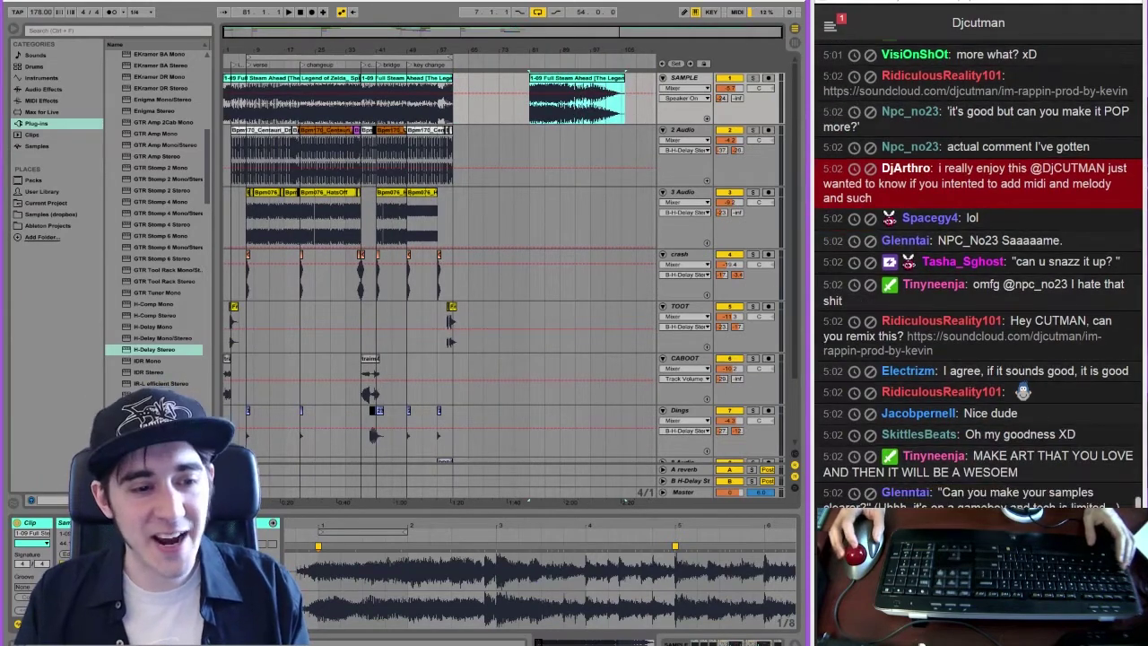
# Turn off warping for the moved sample clip and set its start to the beginning of the audio file
pyautogui.click(134, 534)
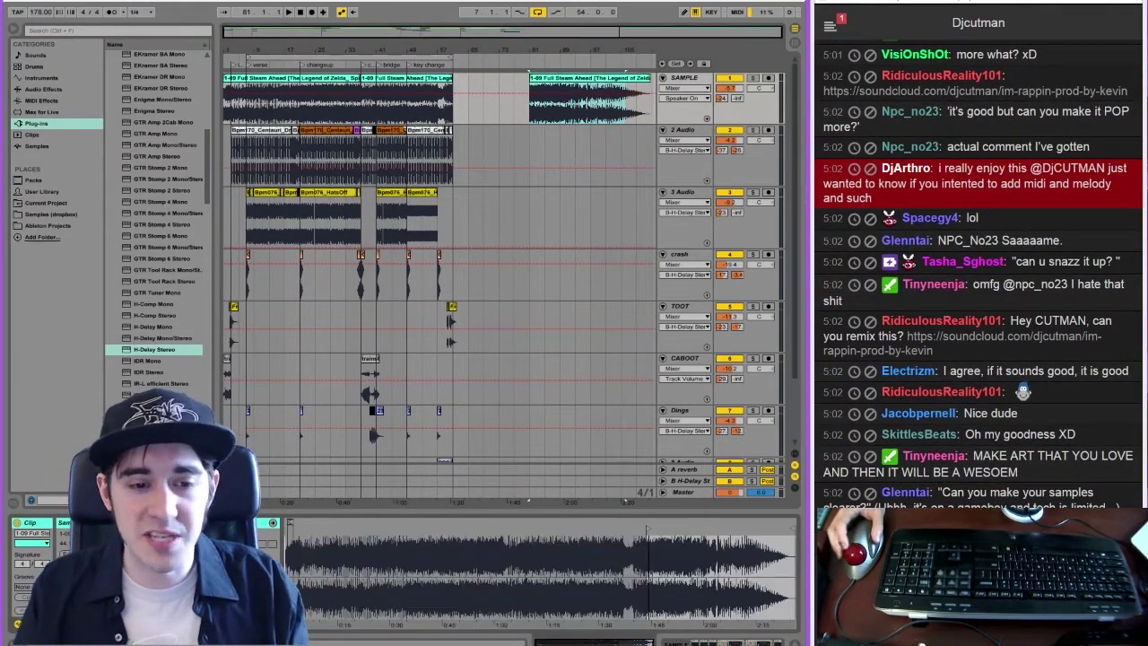
pyautogui.moveTo(650, 529); pyautogui.dragTo(2, 557)
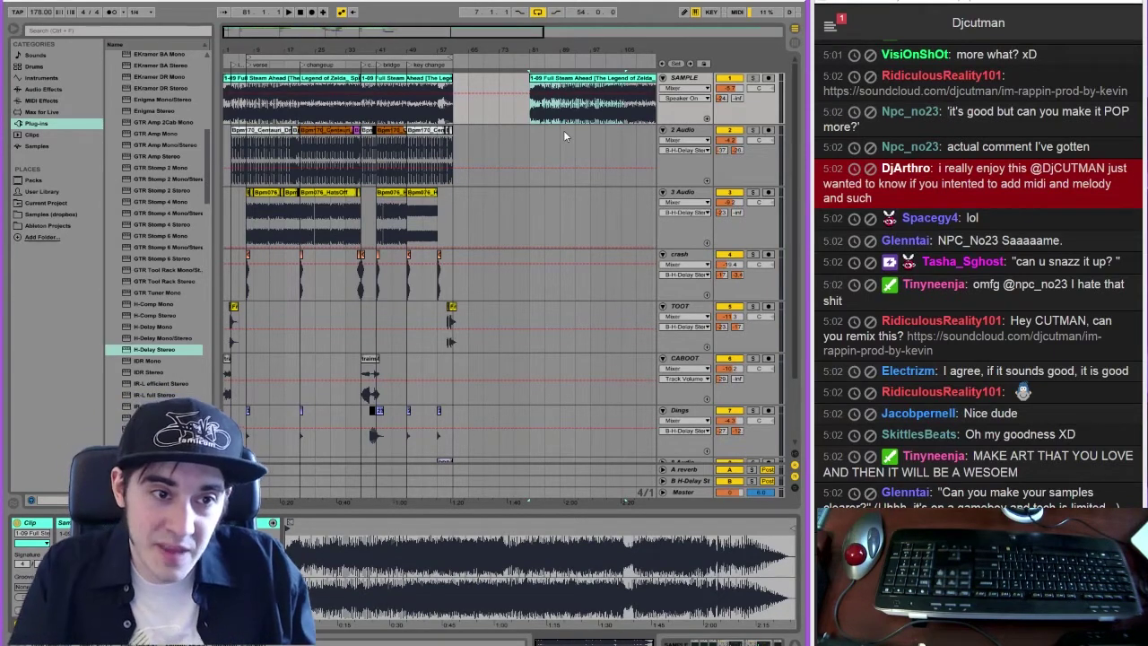
# Copy the first drum clip to bar 81 under the moved sample, turn off its warping and extend its end
pyautogui.click(277, 136)
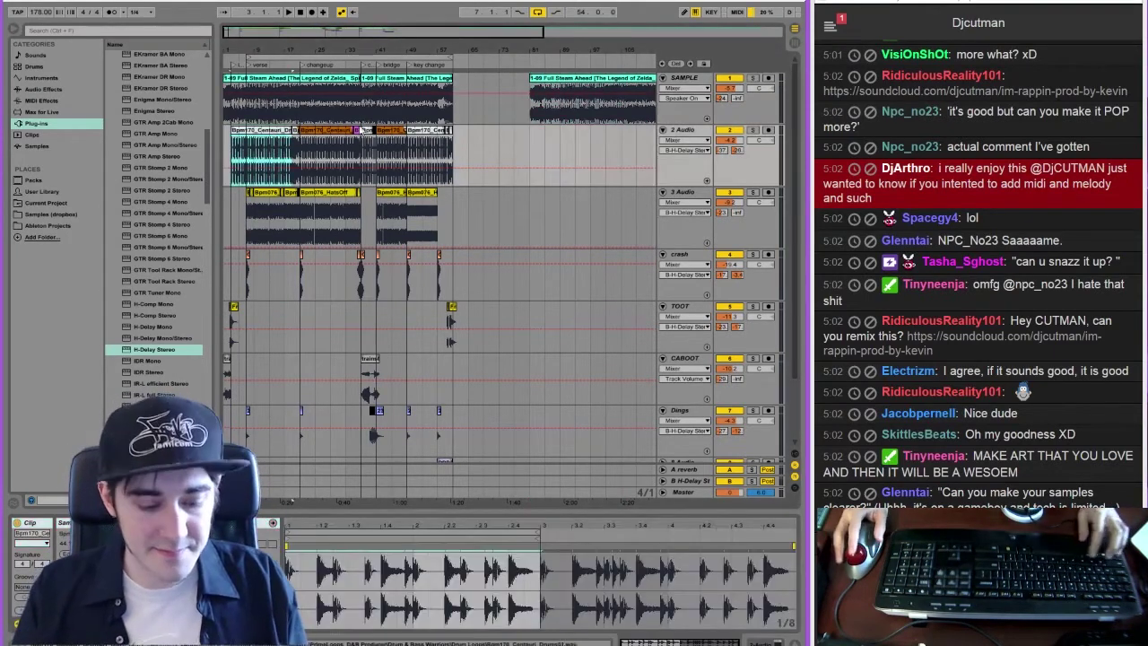
pyautogui.click(533, 137)
pyautogui.hotkey('ctrl', 'v')
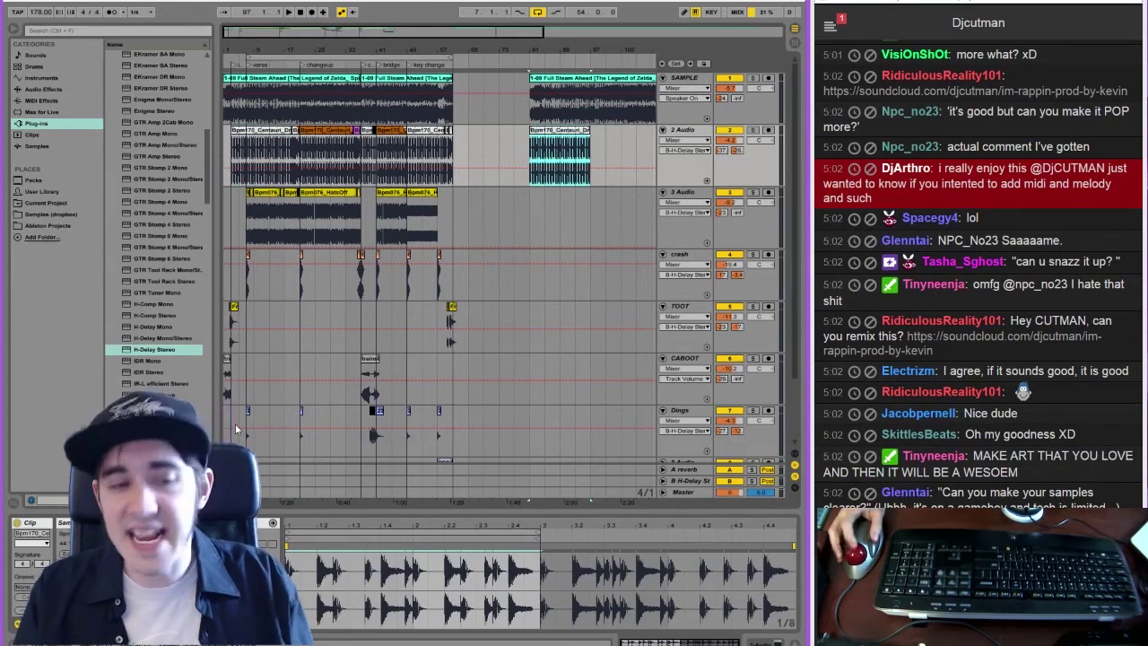
pyautogui.click(127, 555)
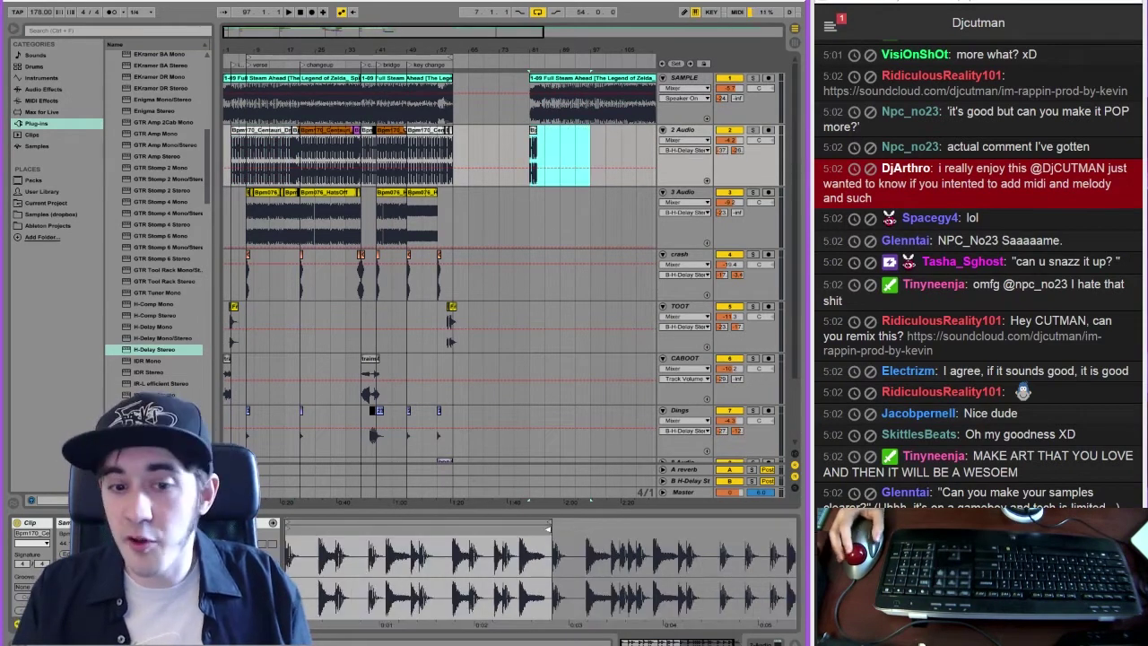
pyautogui.moveTo(548, 529); pyautogui.dragTo(793, 529)
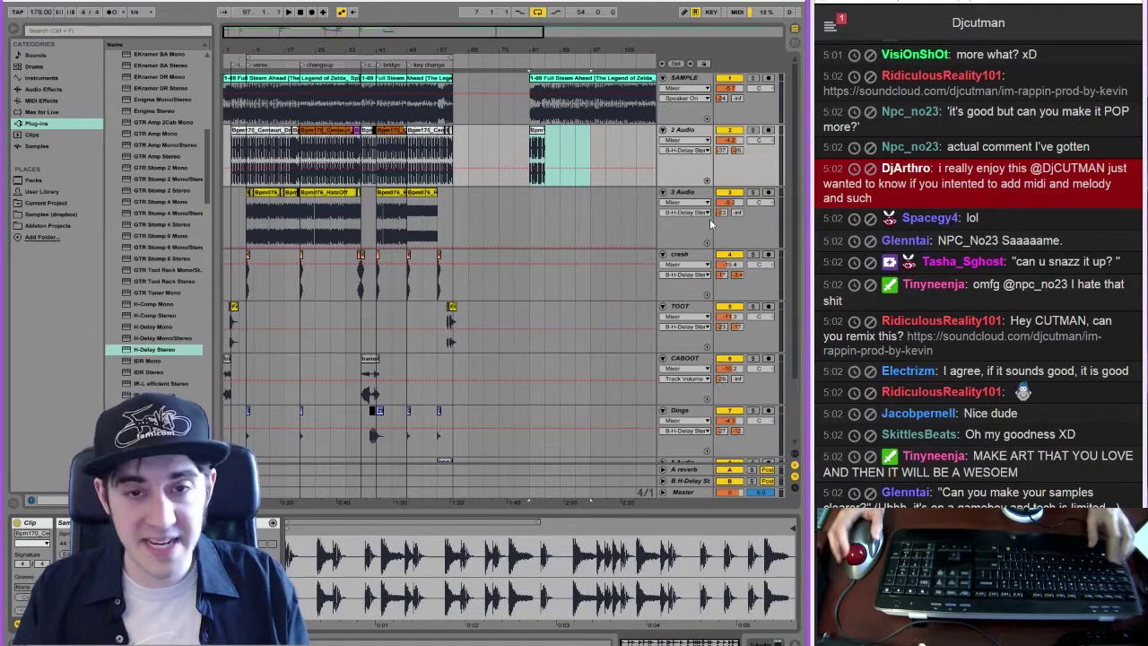
# Add two audio tracks and move the unwarped drum clip and sample clip at bar 81 onto them
pyautogui.hotkey('ctrl', 't')
pyautogui.hotkey('ctrl', 't')
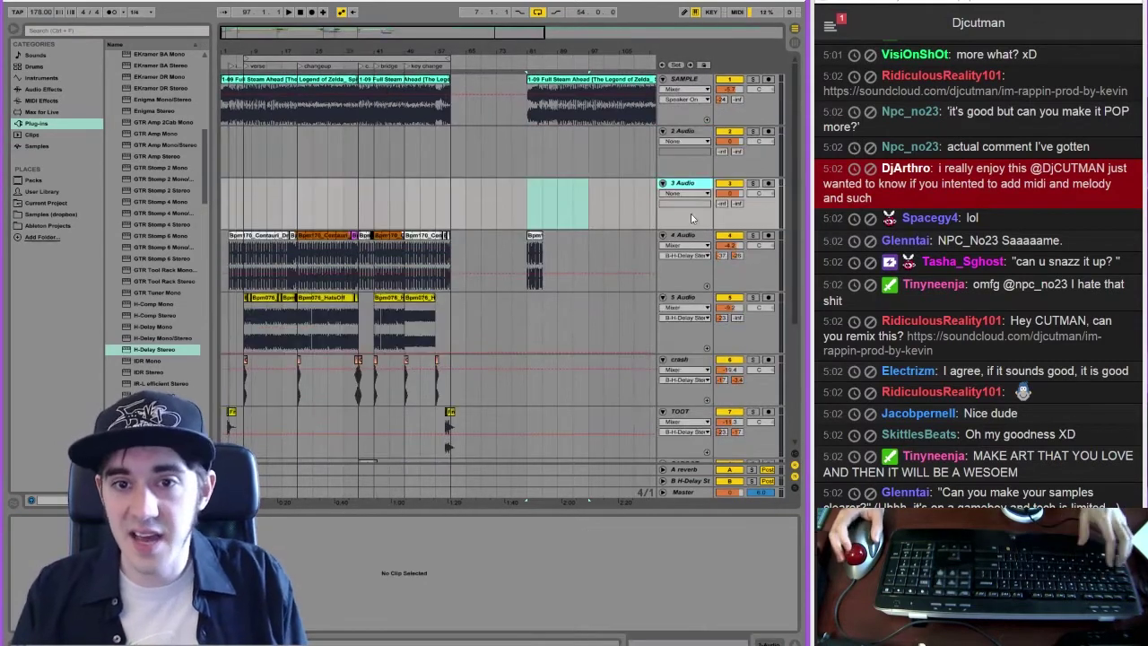
pyautogui.moveTo(535, 236); pyautogui.dragTo(536, 184)
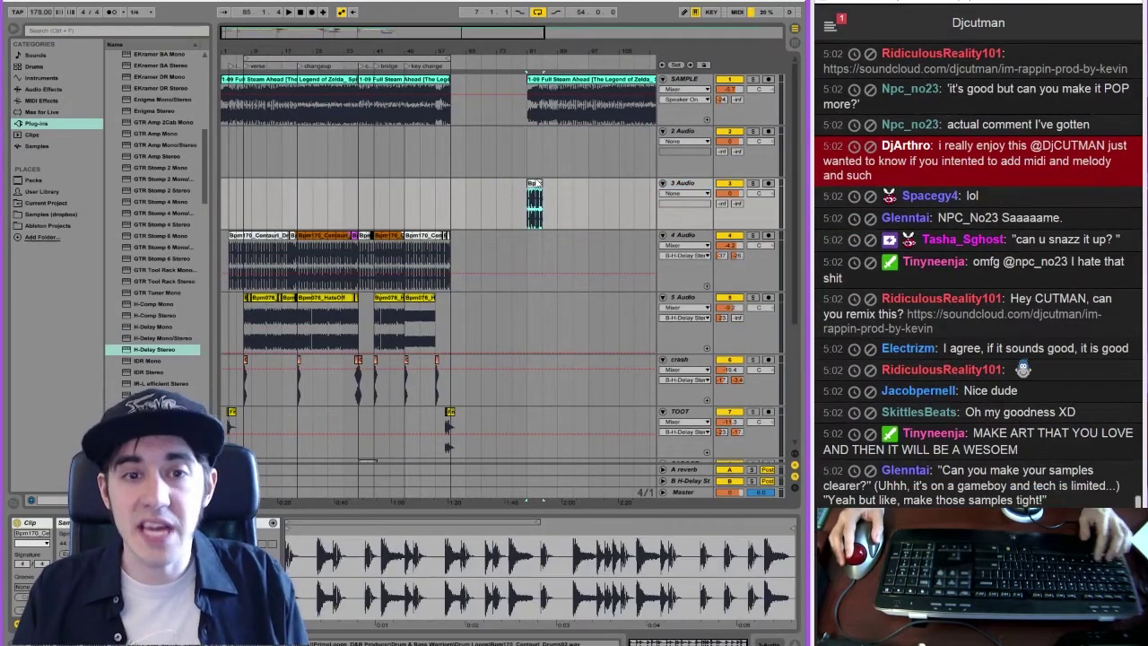
pyautogui.moveTo(547, 98); pyautogui.dragTo(549, 150)
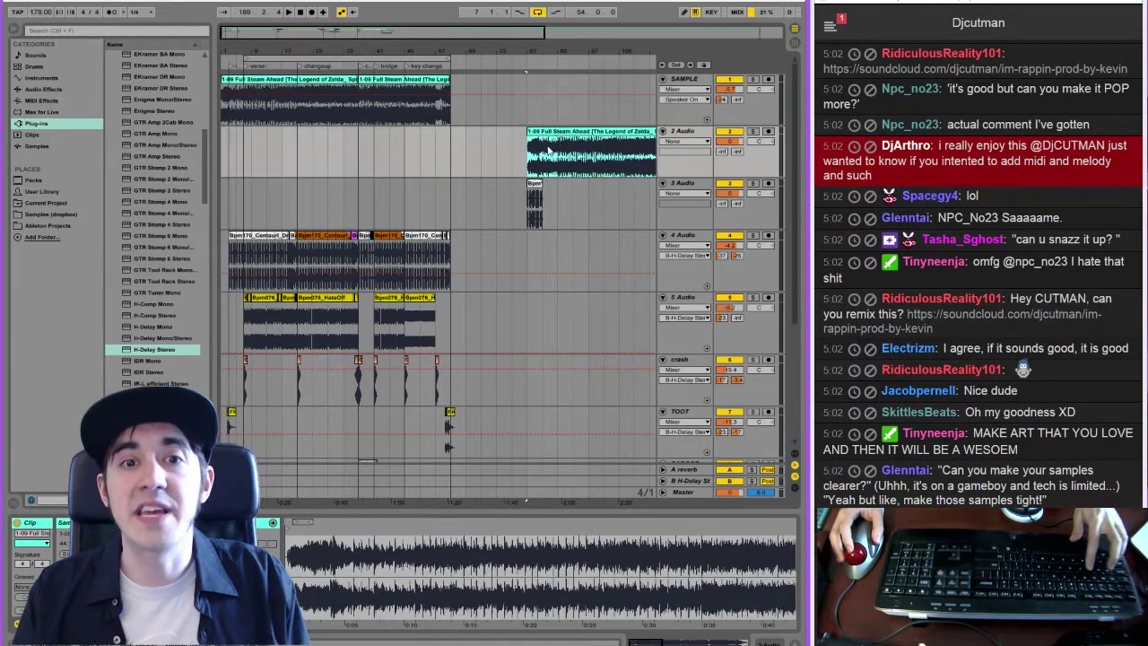
# Duplicate the unwarped drum clip back to back four times and play it together with the sample from bar 81
pyautogui.click(531, 182)
pyautogui.hotkey('ctrl', 'd')
pyautogui.hotkey('ctrl', 'd')
pyautogui.hotkey('ctrl', 'd')
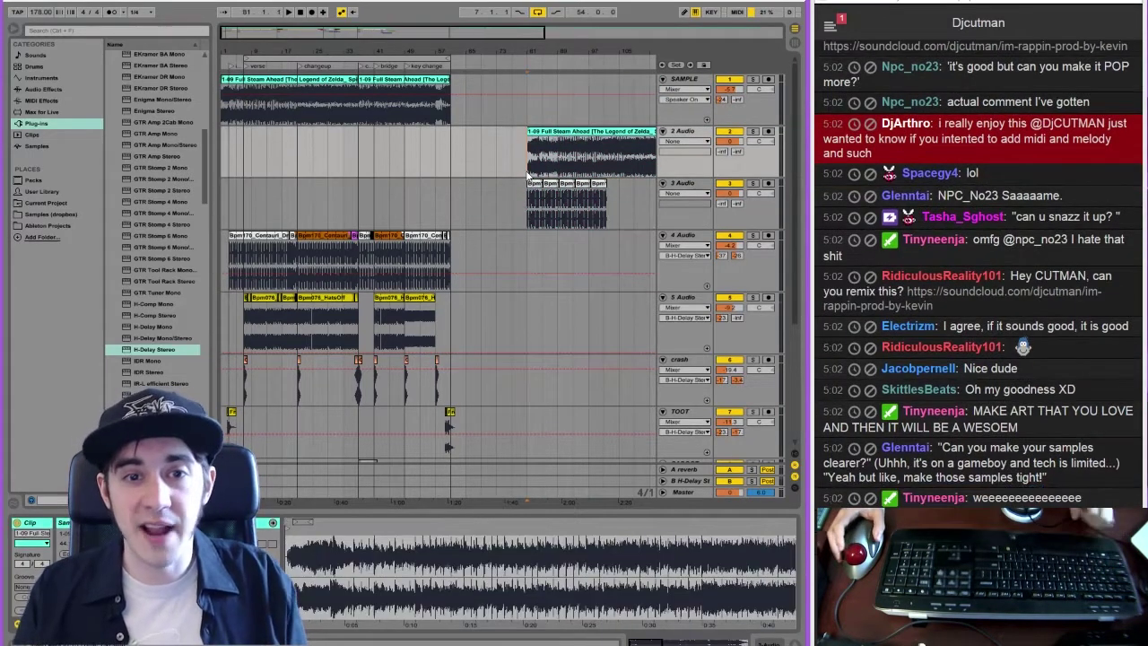
pyautogui.press('space')
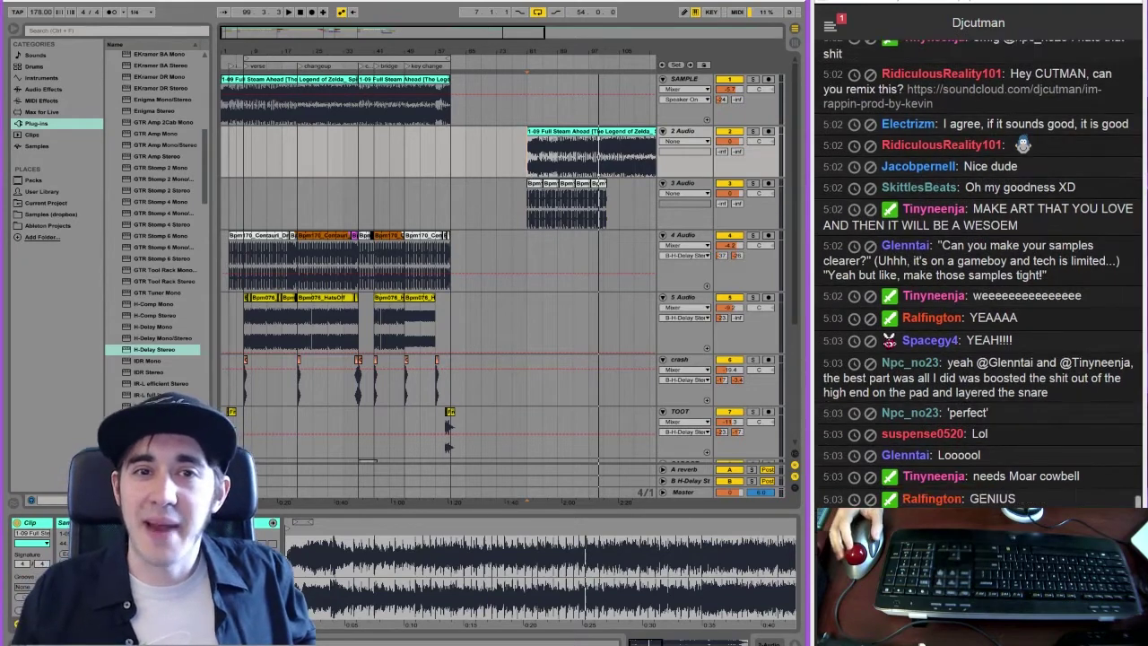
# Delete the demo sample and drum clips after bar 73 and return the playback position to the song's start
pyautogui.moveTo(541, 55); pyautogui.dragTo(680, 39)
pyautogui.moveTo(380, 162); pyautogui.dragTo(743, 373)
pyautogui.press('Delete')
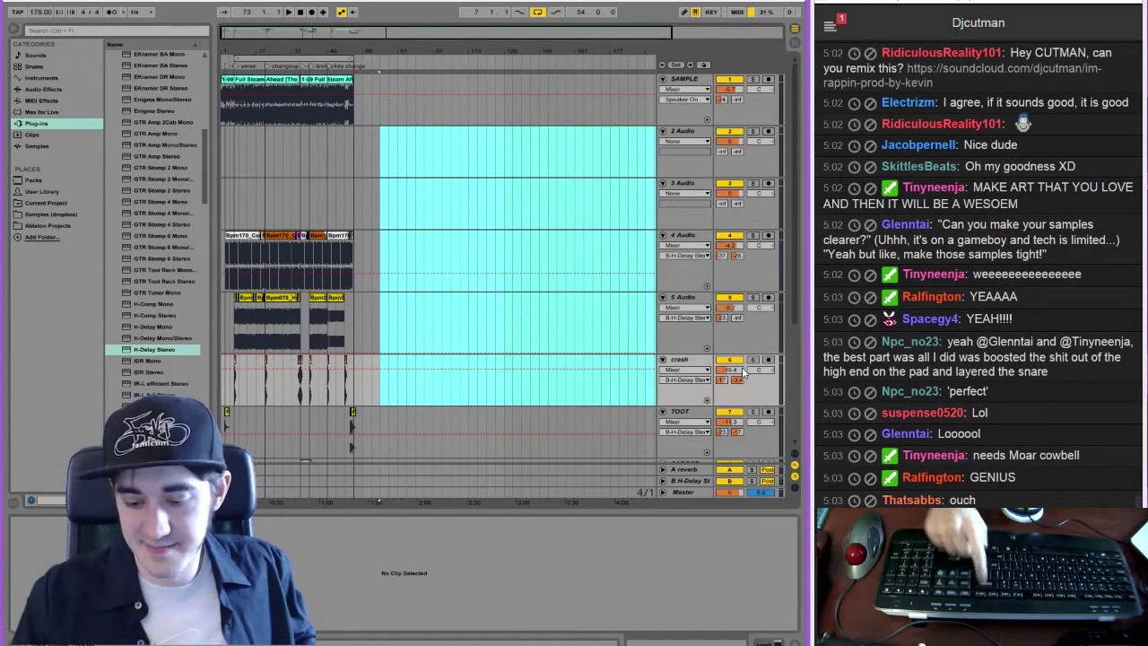
pyautogui.click(301, 13)
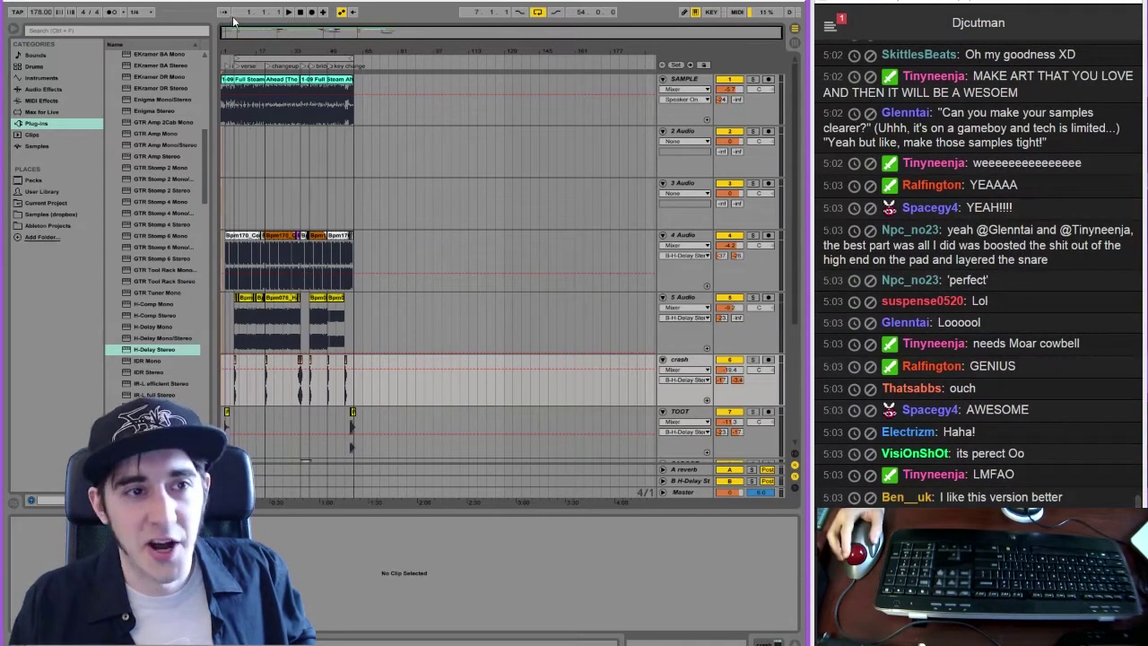
pyautogui.moveTo(231, 28); pyautogui.dragTo(235, 77)
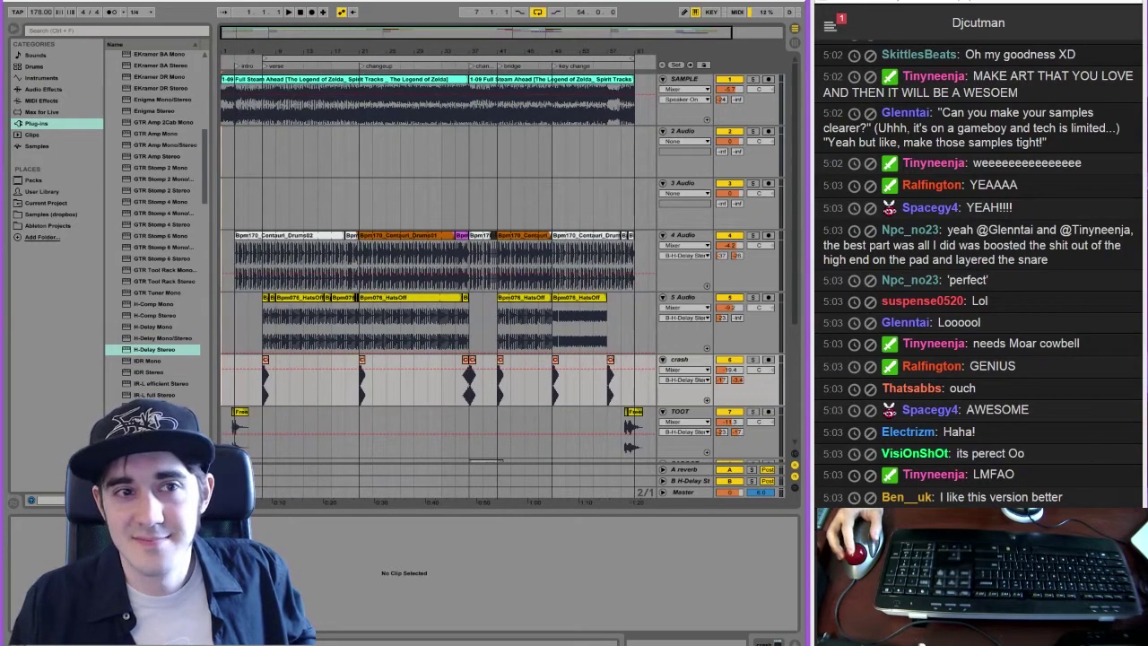
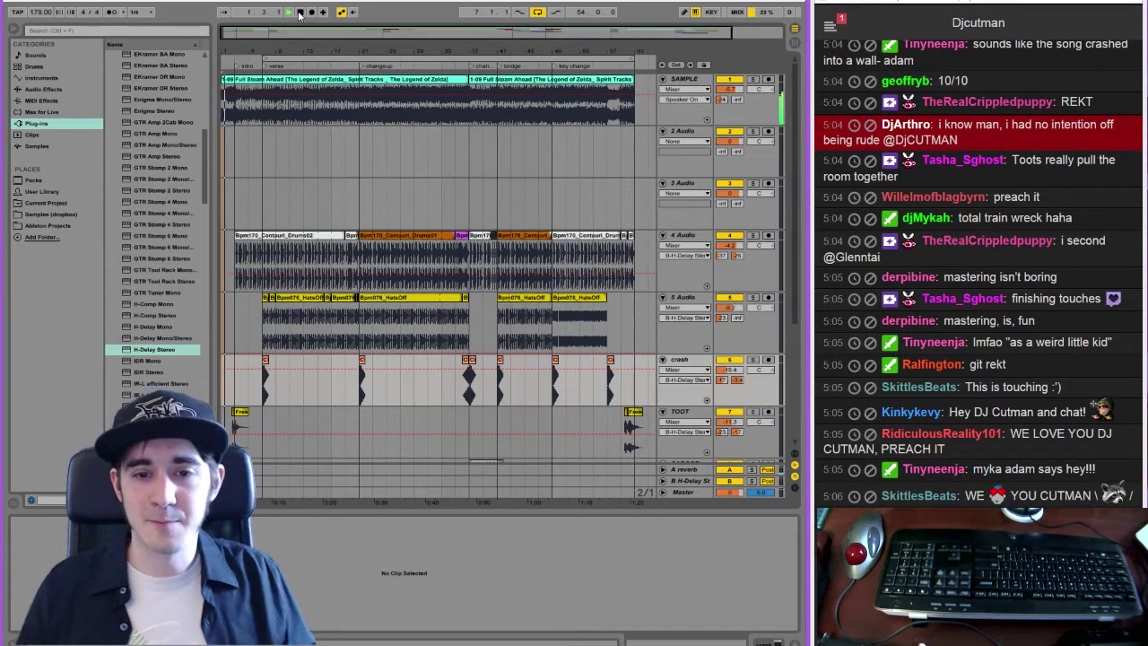
# Show the Master track's devices, open the L316 plug-in window and move it aside
pyautogui.click(370, 485)
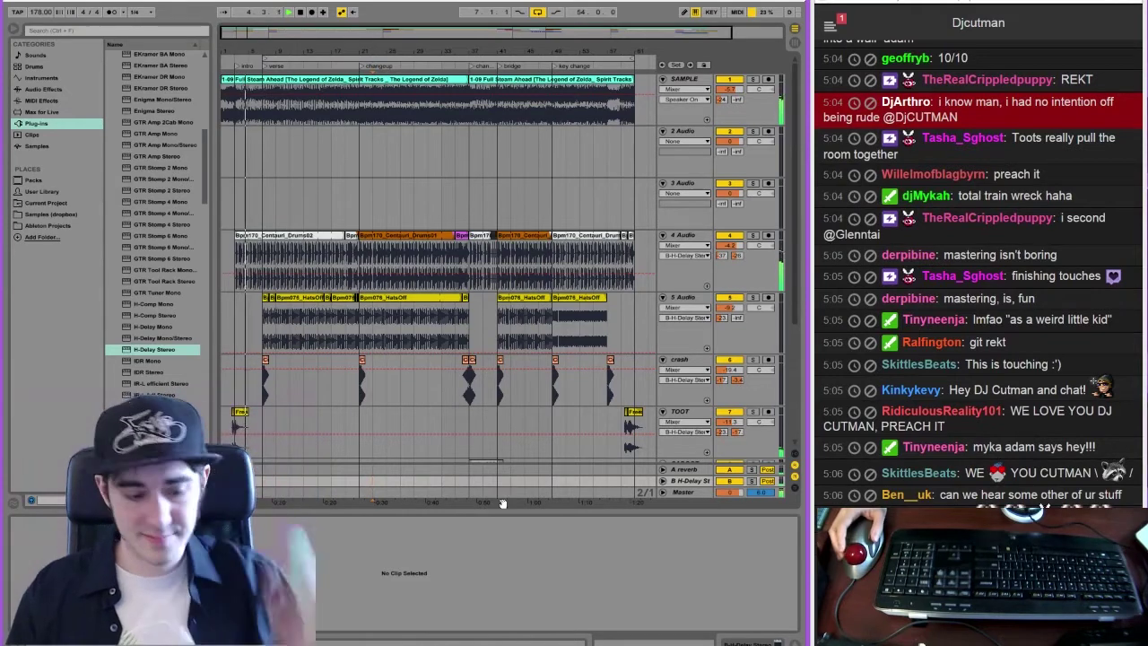
pyautogui.hotkey('shift', 'Tab')
pyautogui.click(436, 495)
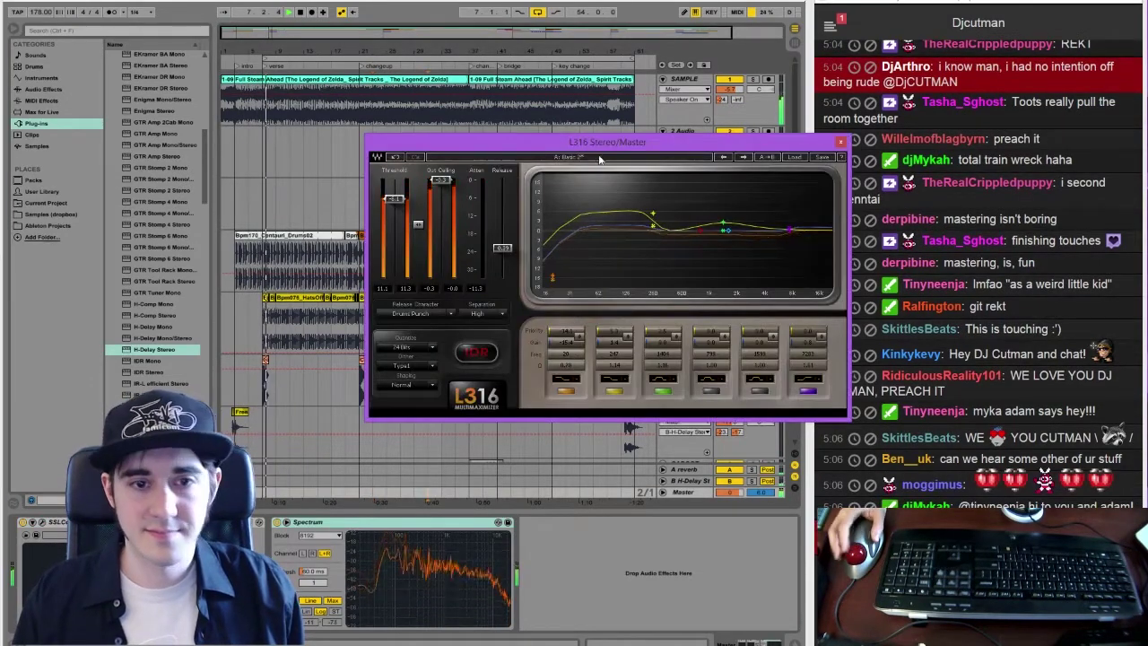
pyautogui.moveTo(569, 146); pyautogui.dragTo(678, 191)
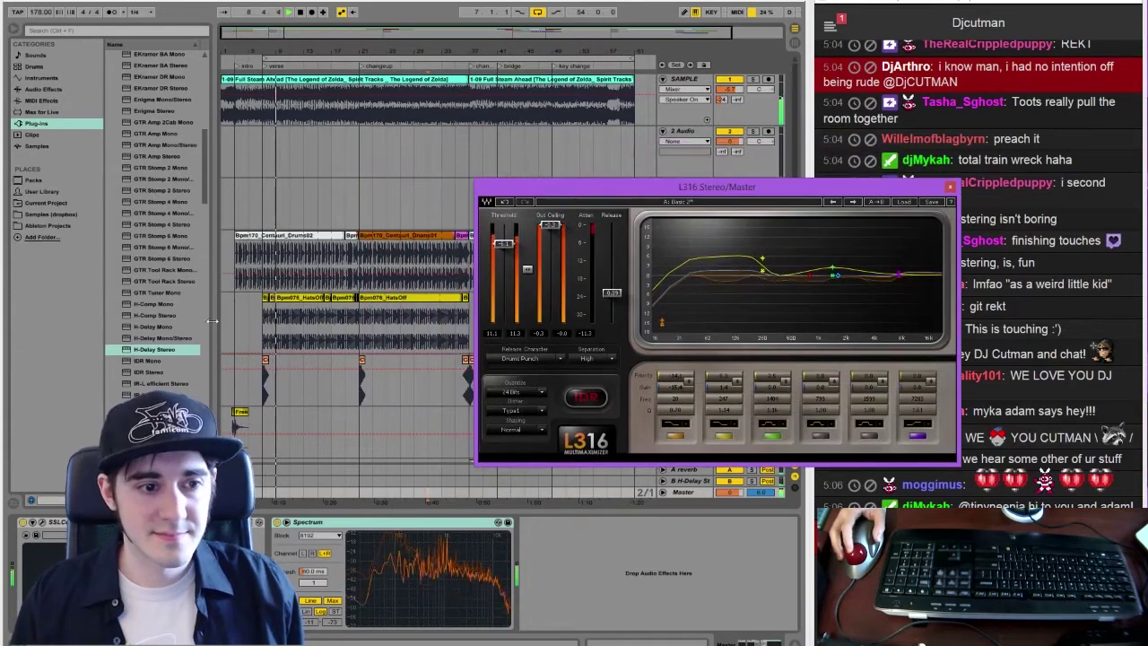
pyautogui.moveTo(204, 186); pyautogui.dragTo(230, 366)
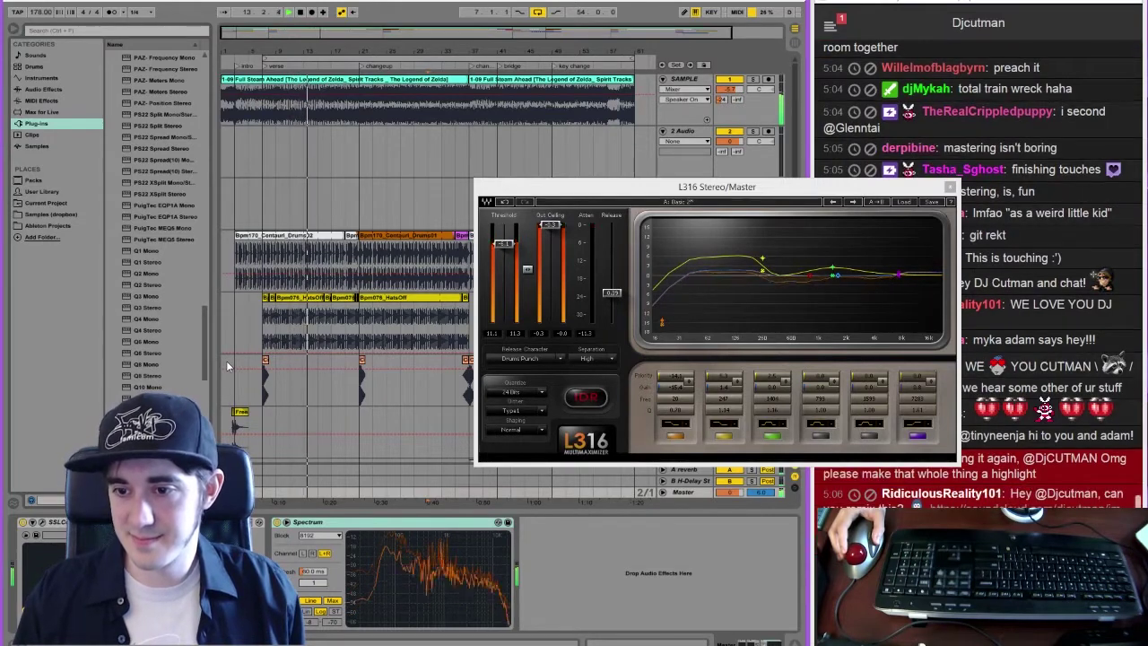
pyautogui.hotkey('alt', 'Tab')
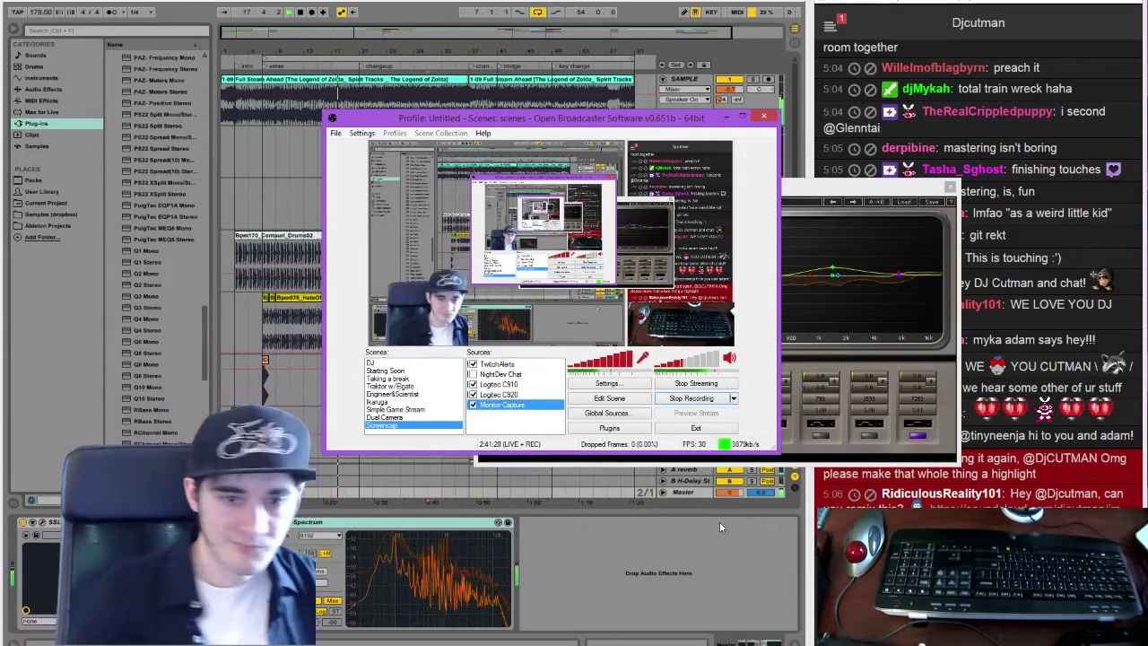
pyautogui.click(645, 574)
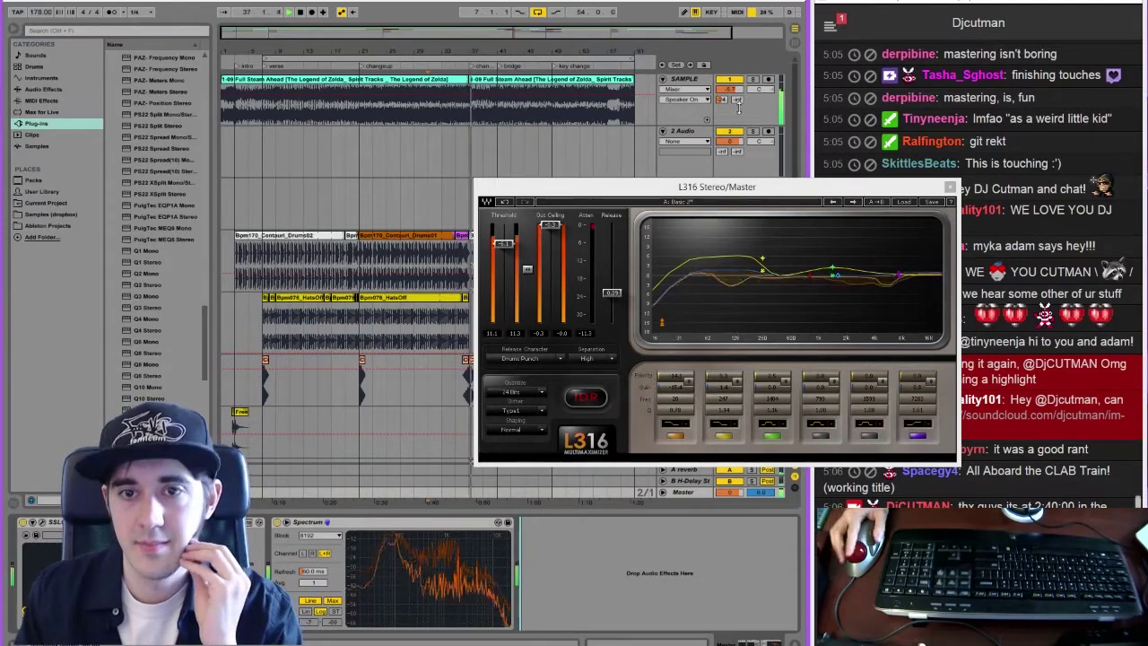
# Close the L316 window and add iZotope Ozone 5 Imager to the Master chain ahead of the L316
pyautogui.click(949, 187)
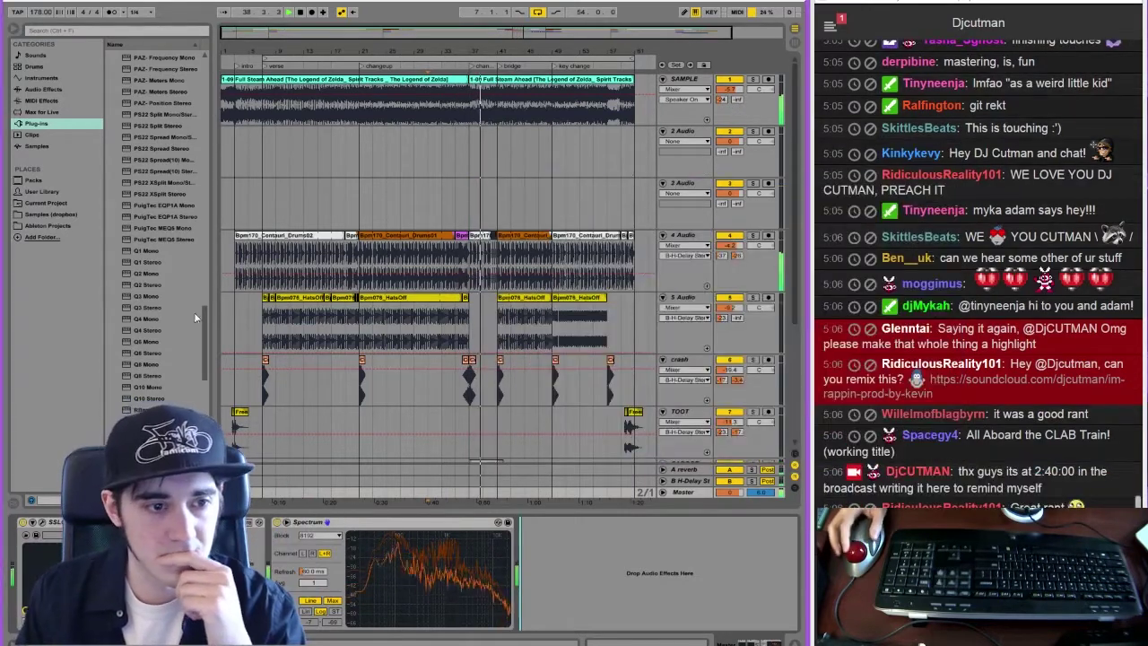
pyautogui.moveTo(206, 324); pyautogui.dragTo(201, 52)
pyautogui.click(111, 56)
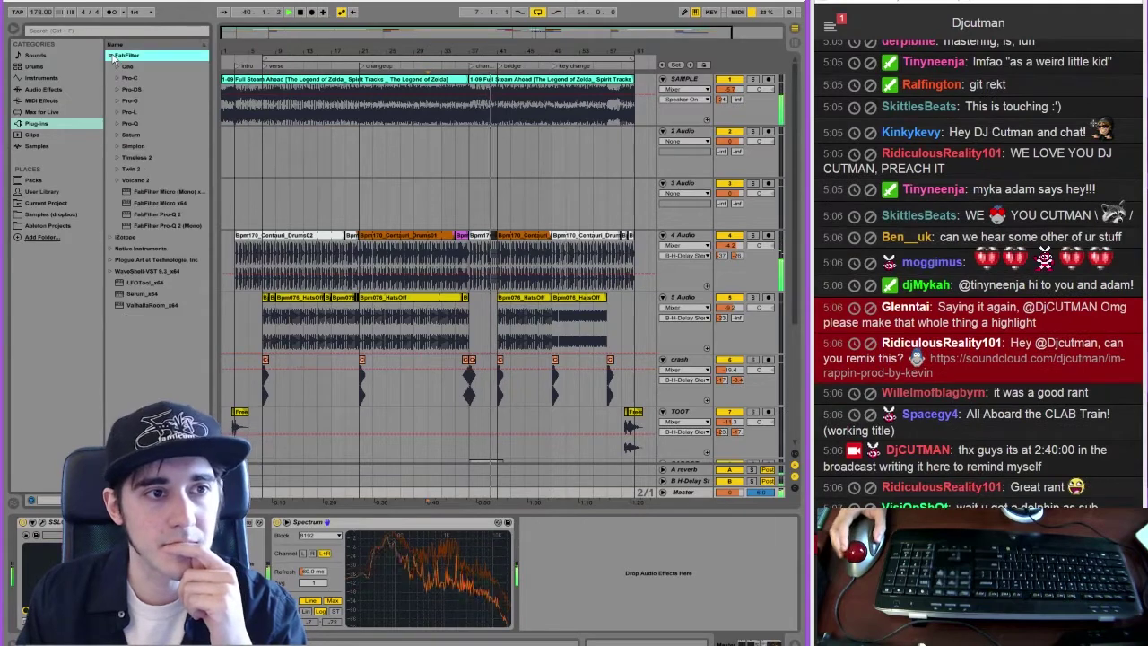
pyautogui.click(110, 56)
pyautogui.click(110, 66)
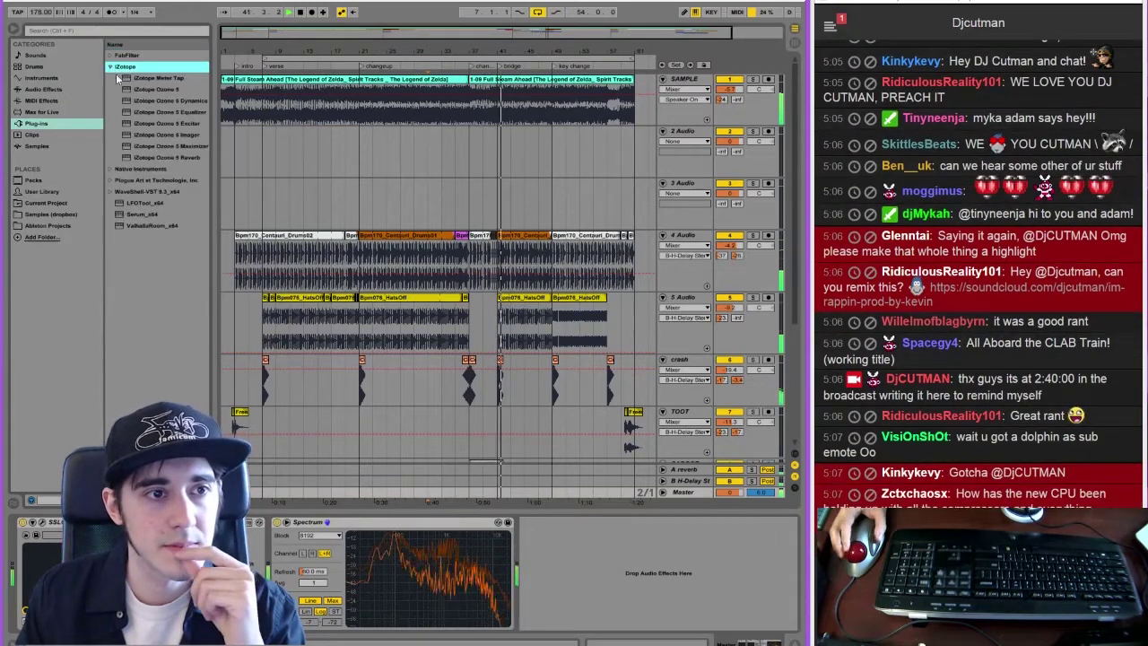
pyautogui.moveTo(157, 135); pyautogui.dragTo(184, 547)
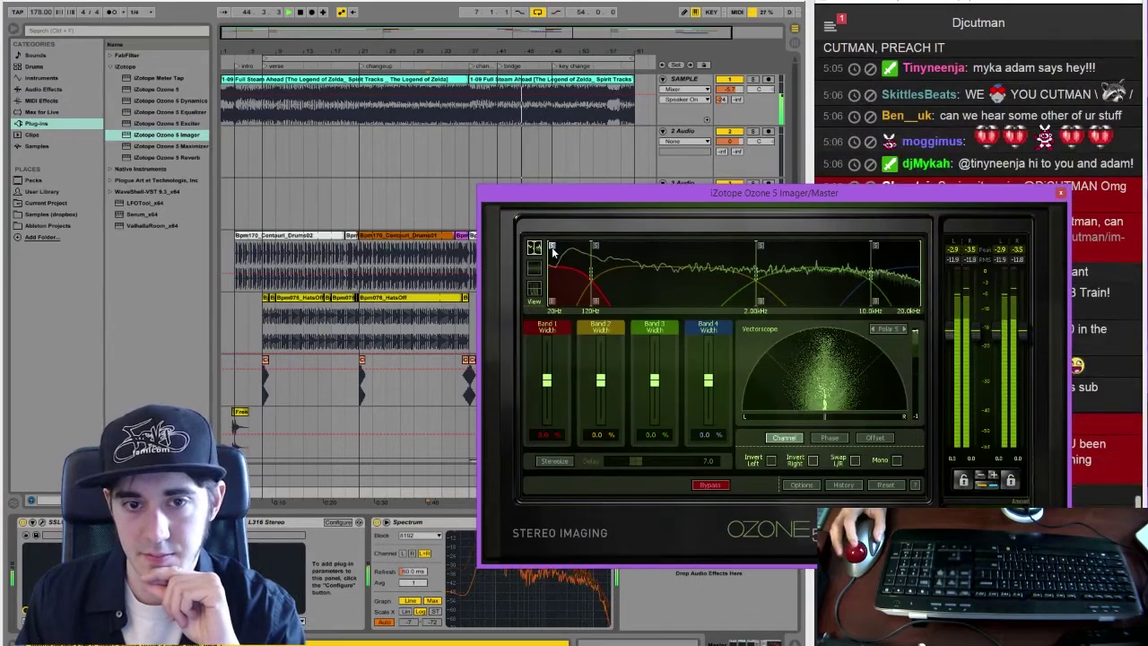
# In the Imager, narrow Band 1's width almost to mono and set its upper crossover to about 89 Hz
pyautogui.moveTo(590, 278); pyautogui.dragTo(575, 274)
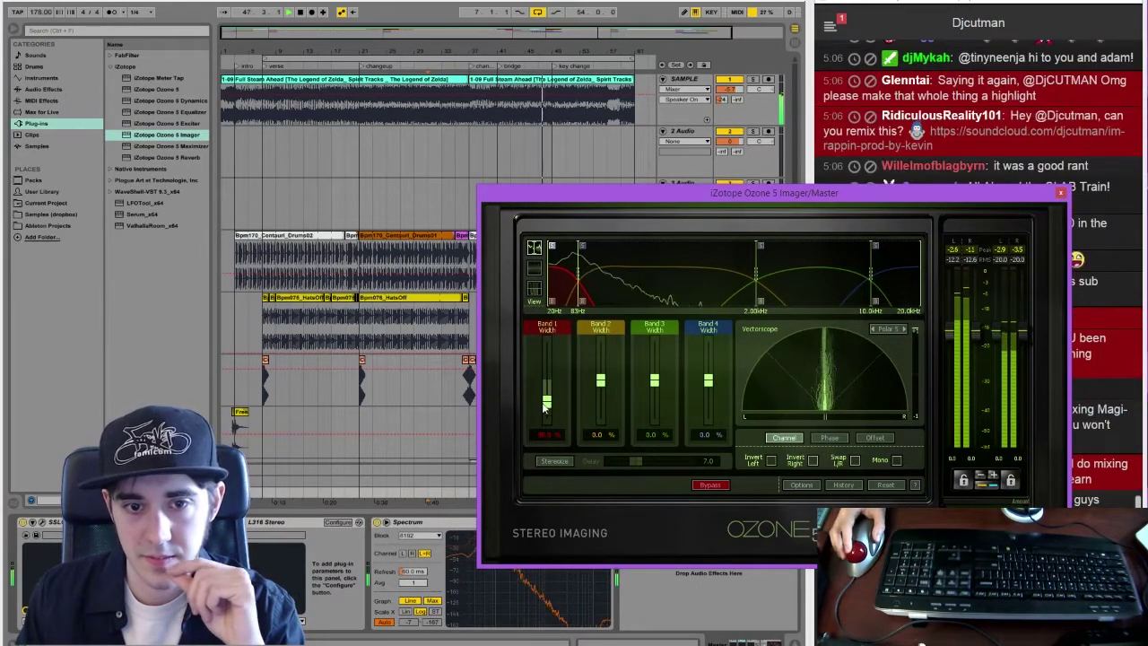
pyautogui.moveTo(546, 380); pyautogui.dragTo(542, 439)
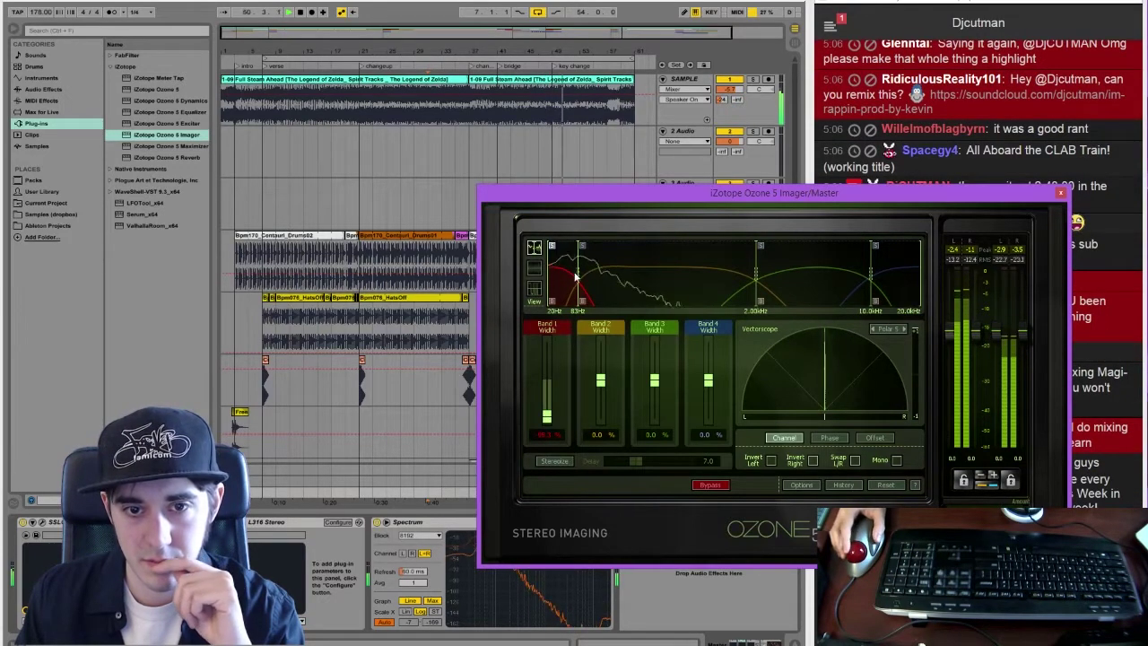
pyautogui.moveTo(576, 274); pyautogui.dragTo(579, 274)
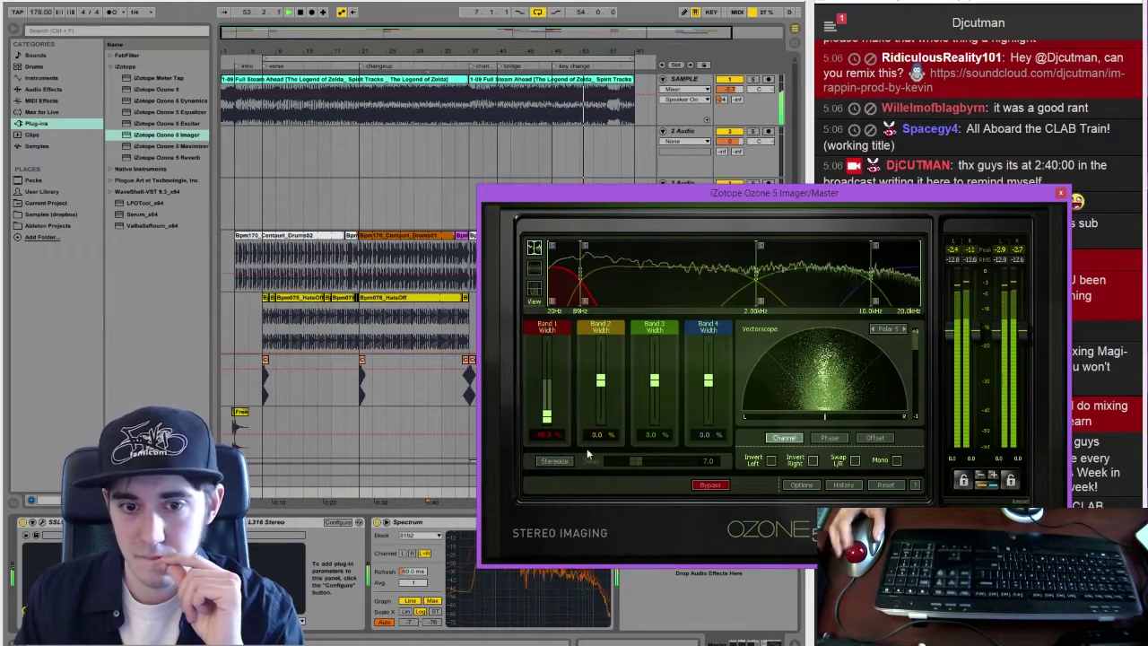
# Enable Stereoize with a delay of 9.0, set Band 3's width to 15.6% and Band 4's to 1.6%, and close the Imager
pyautogui.click(554, 461)
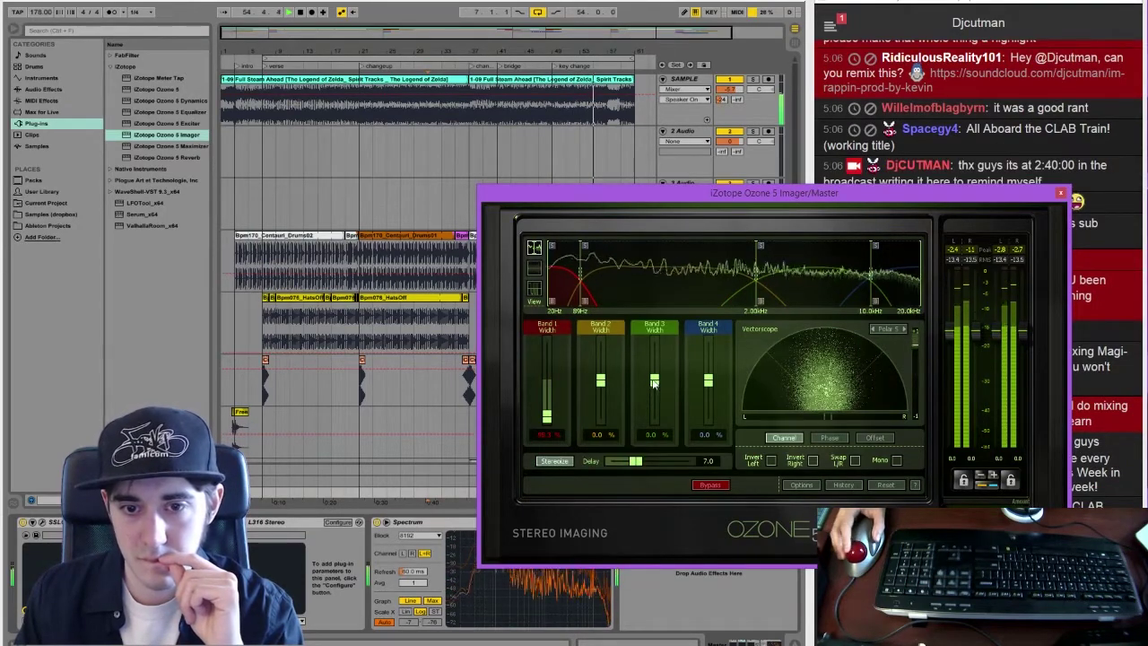
pyautogui.moveTo(654, 381); pyautogui.dragTo(706, 373)
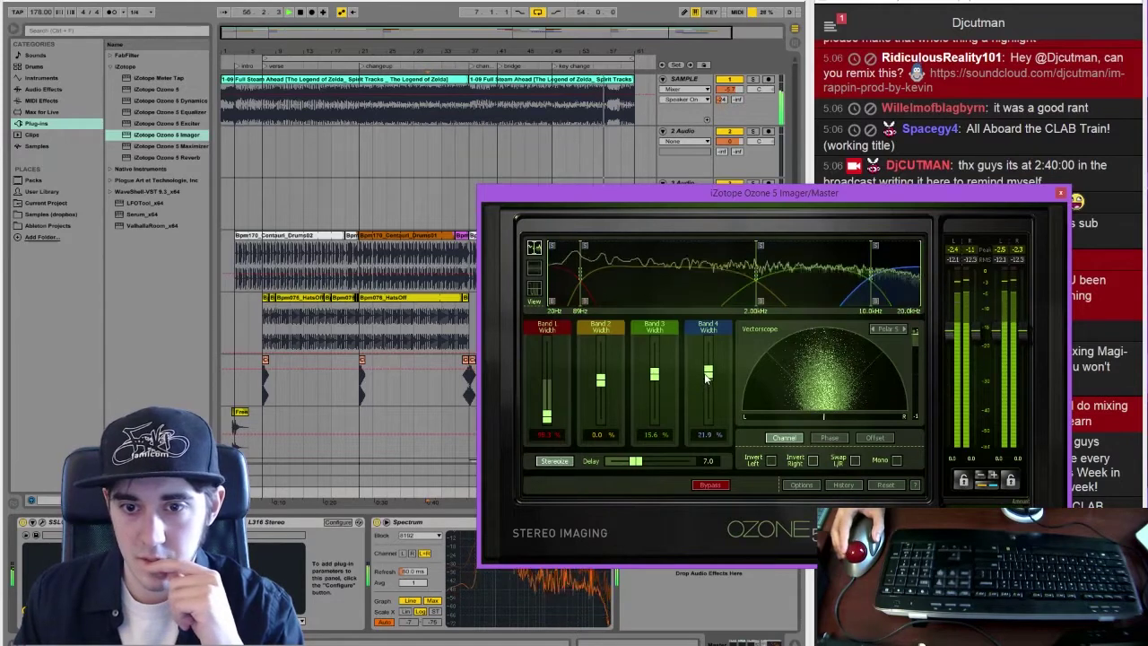
pyautogui.moveTo(635, 461); pyautogui.dragTo(643, 461)
pyautogui.moveTo(698, 384); pyautogui.dragTo(698, 390)
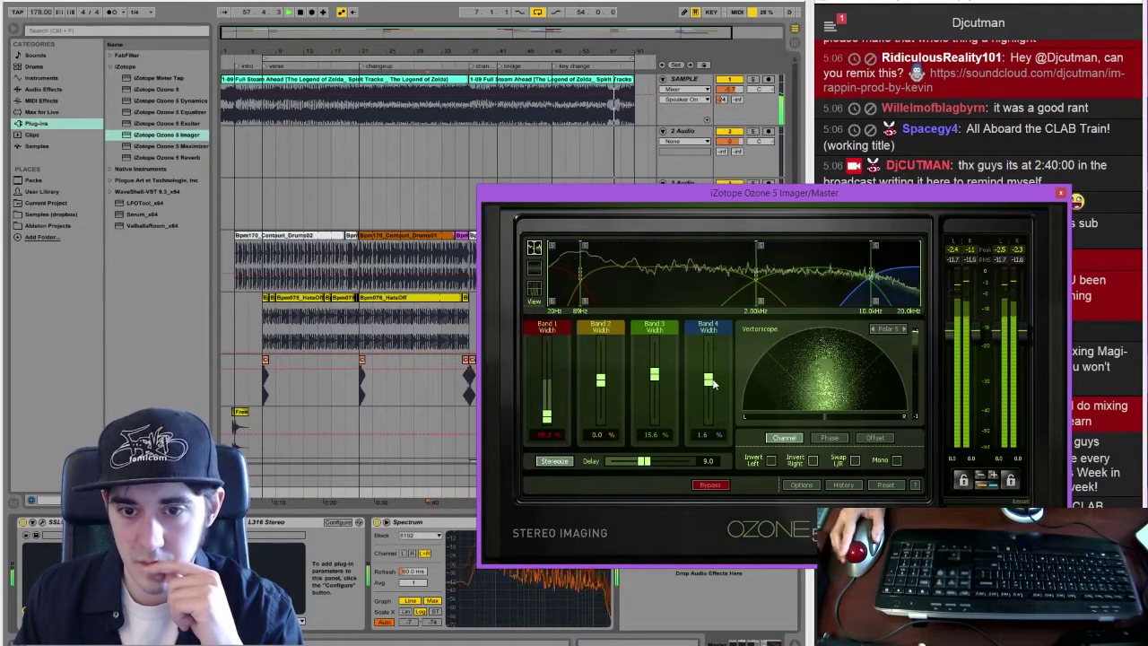
pyautogui.click(1060, 194)
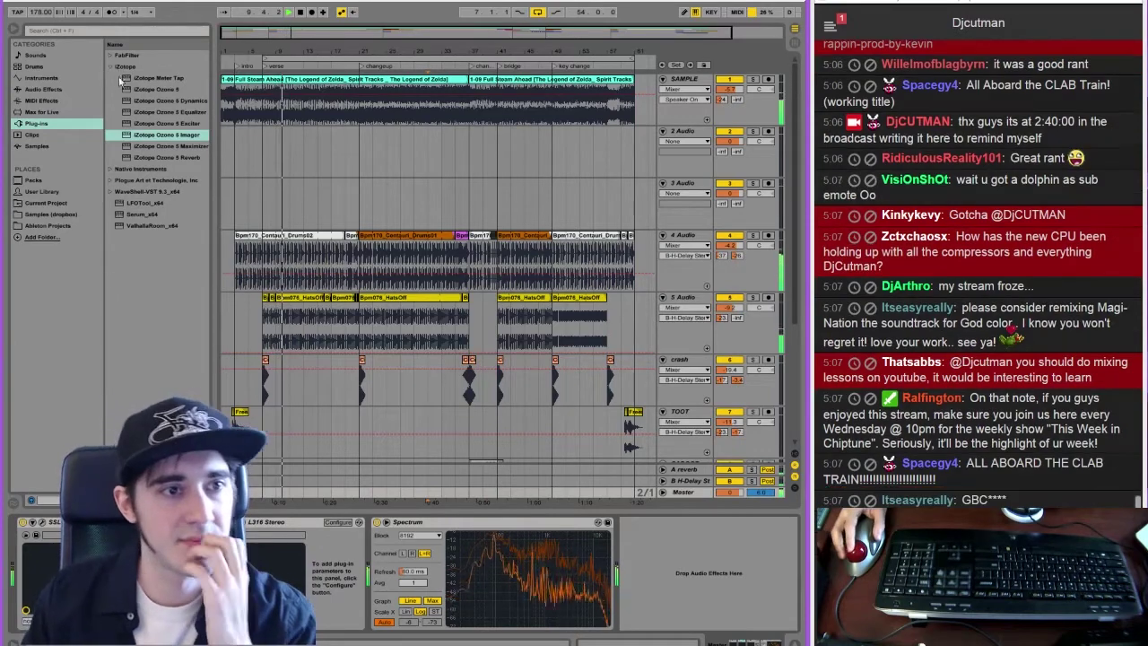
# Add iZotope Ozone 5 Exciter between the Imager and the L316 on the Master track and move its window aside
pyautogui.click(150, 123)
pyautogui.moveTo(150, 124); pyautogui.dragTo(219, 558)
pyautogui.moveTo(628, 198); pyautogui.dragTo(342, 100)
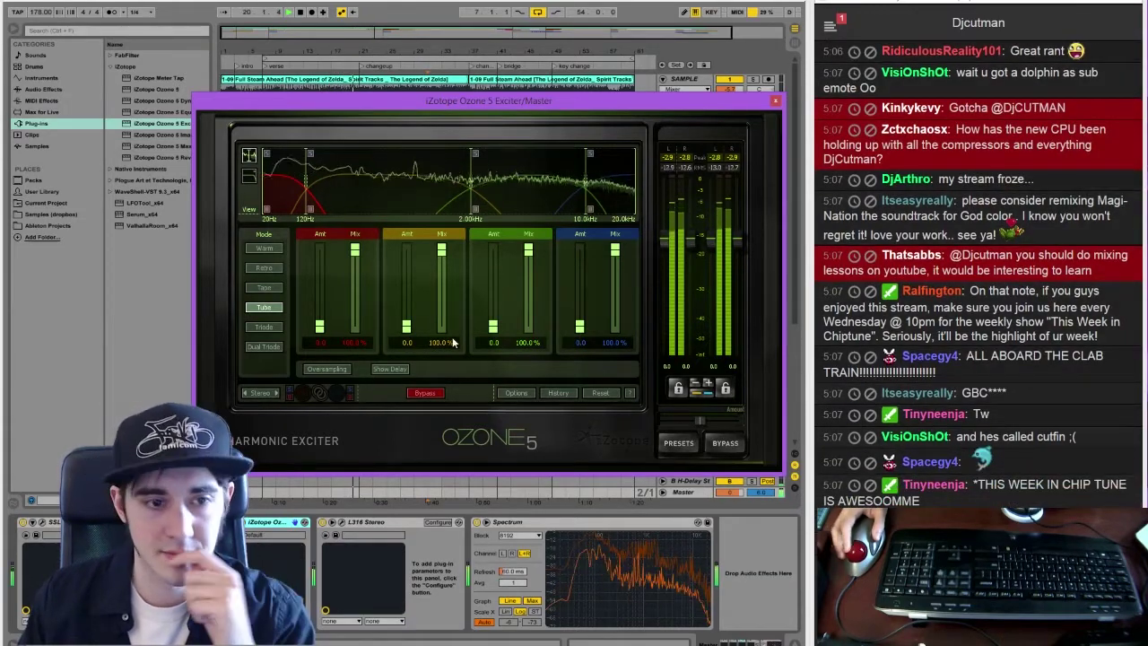
# Set the Exciter amounts to 0.2 for the second band, 0.6 for the third and 0.4 for the fourth
pyautogui.moveTo(407, 327); pyautogui.dragTo(406, 324)
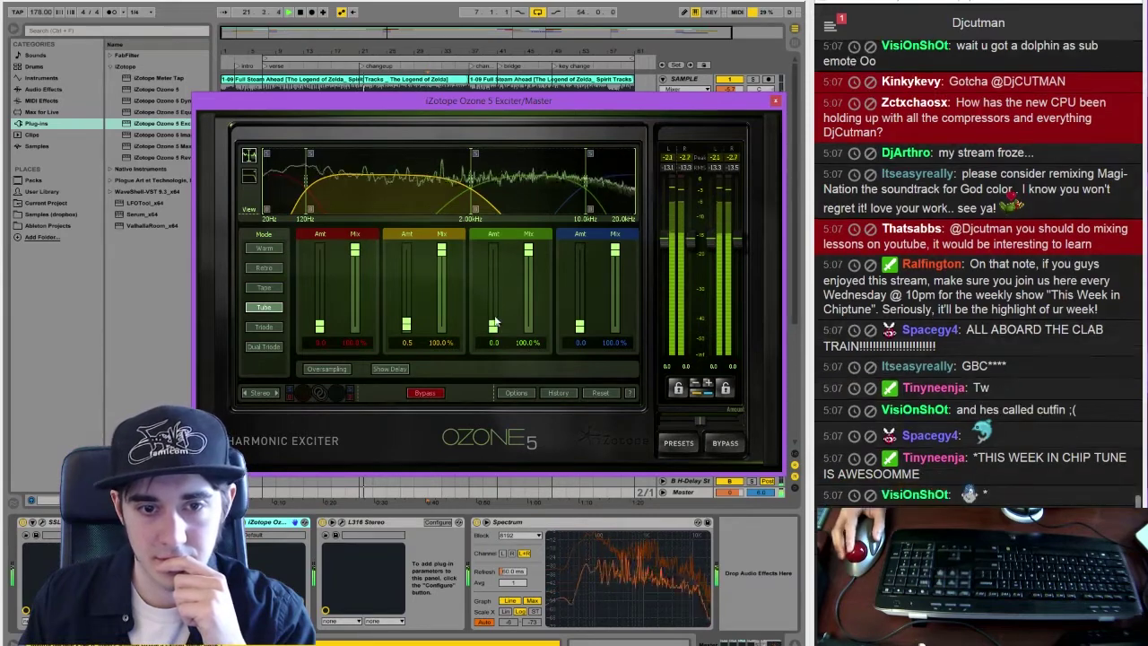
pyautogui.moveTo(492, 325); pyautogui.dragTo(492, 312)
pyautogui.moveTo(405, 331); pyautogui.dragTo(406, 334)
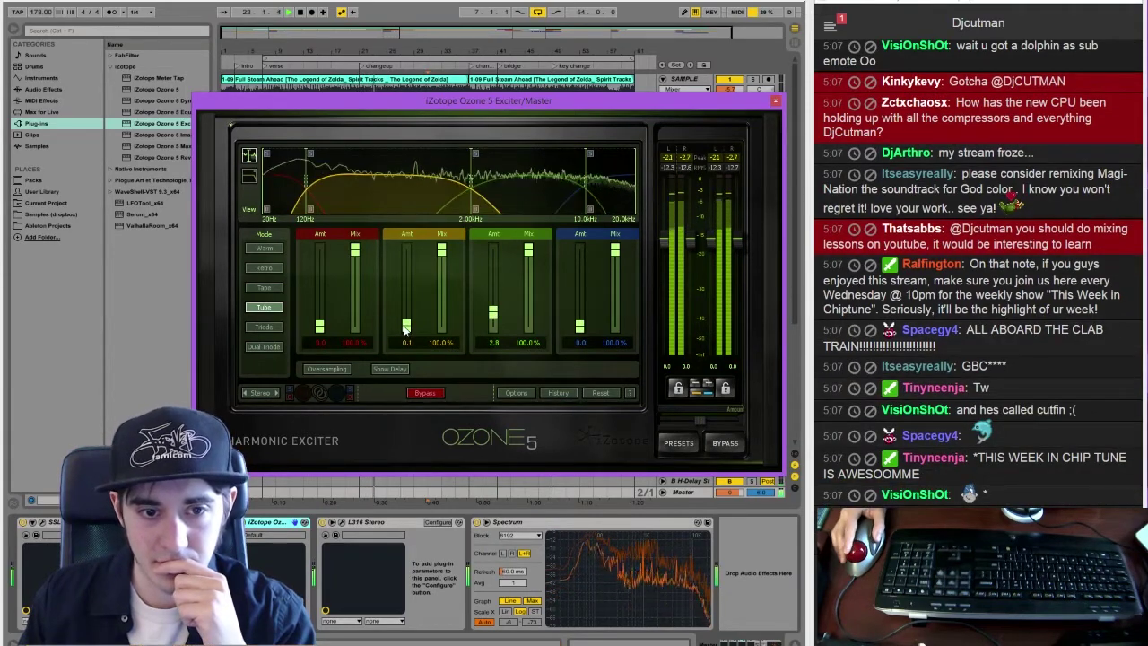
pyautogui.moveTo(491, 316); pyautogui.dragTo(498, 325)
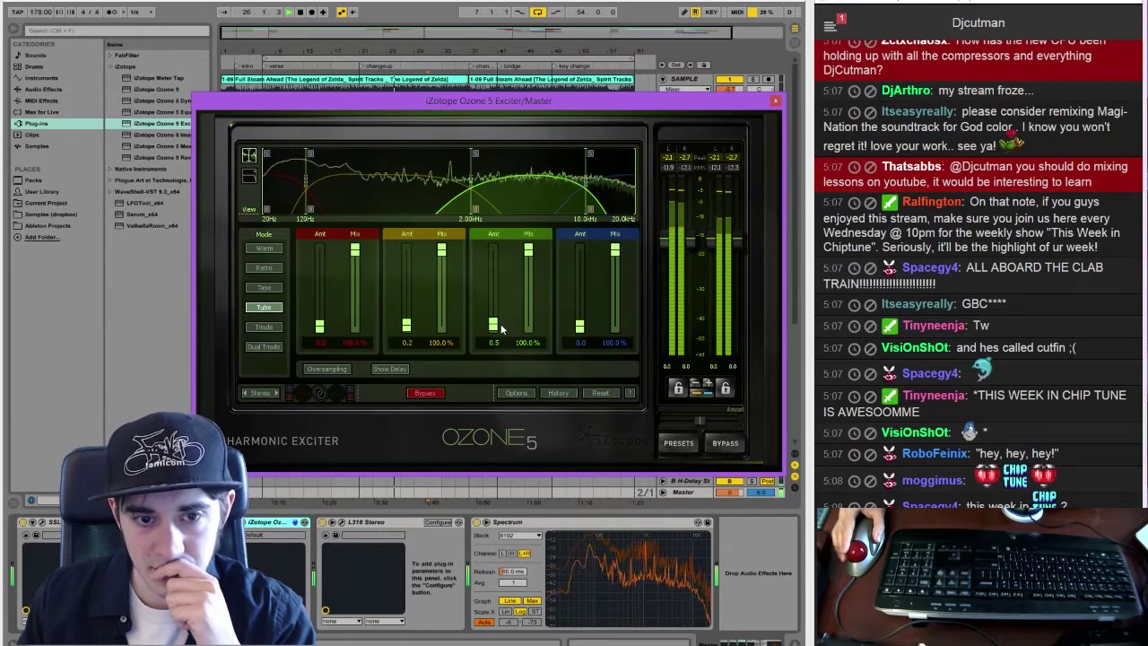
pyautogui.moveTo(579, 328); pyautogui.dragTo(579, 325)
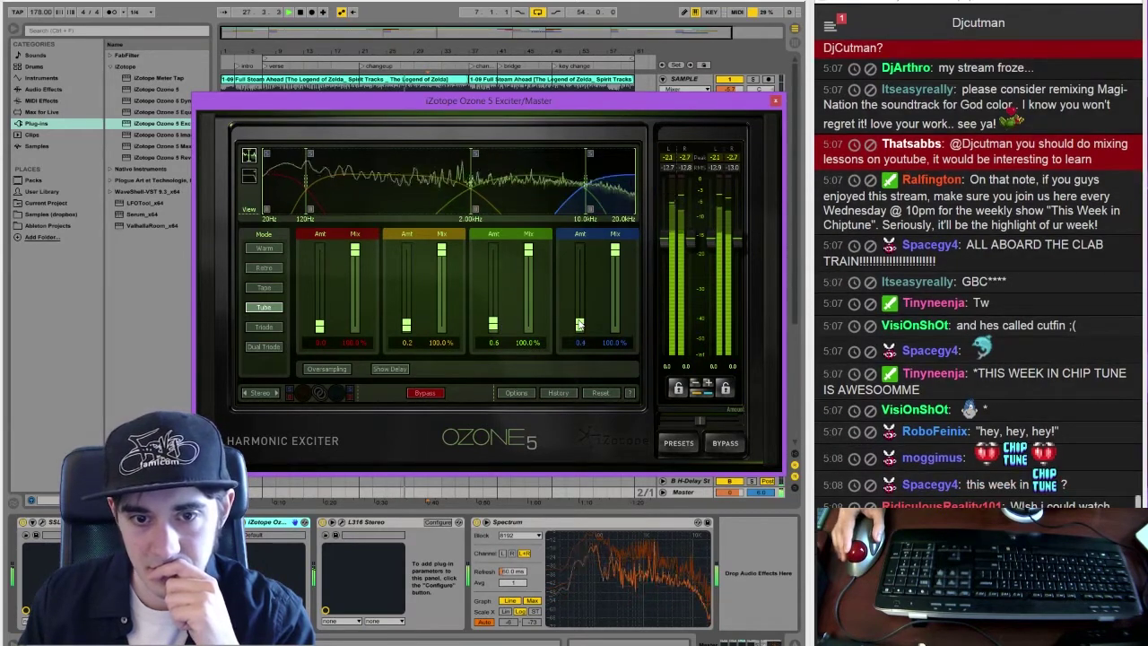
# Set the Exciter amount to 0.6 on the lowest band, 0.4 on the third and 0.2 on the fourth, and close its window
pyautogui.click(319, 325)
pyautogui.moveTo(316, 260); pyautogui.dragTo(320, 272)
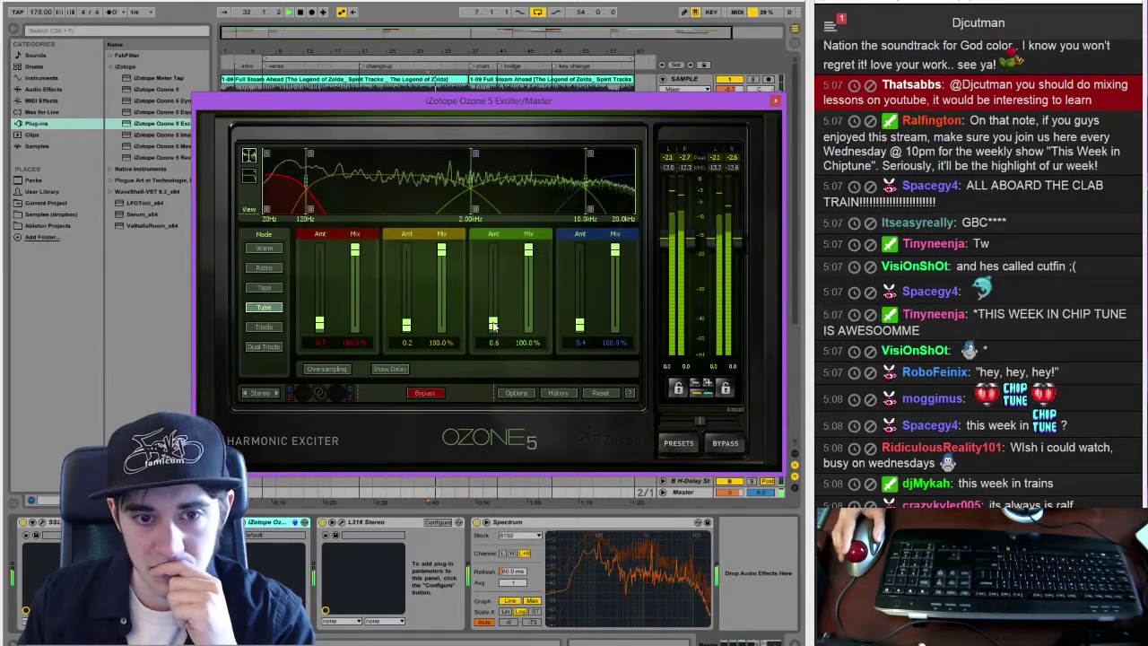
pyautogui.moveTo(493, 326); pyautogui.dragTo(495, 329)
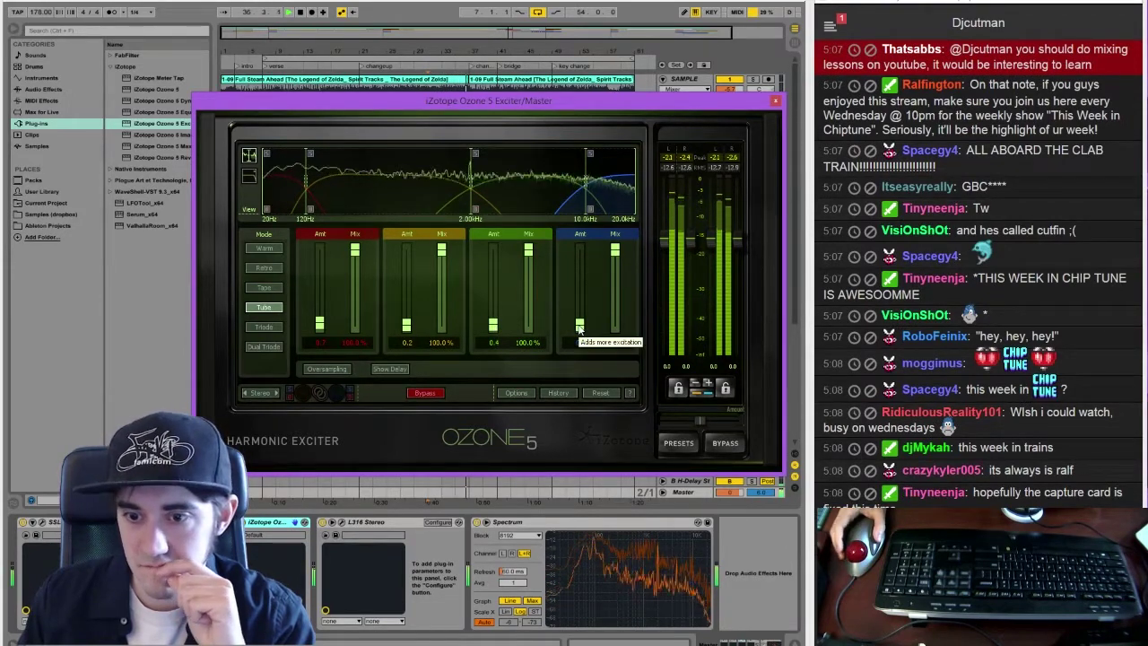
pyautogui.click(422, 391)
pyautogui.click(421, 391)
pyautogui.write('0.6')
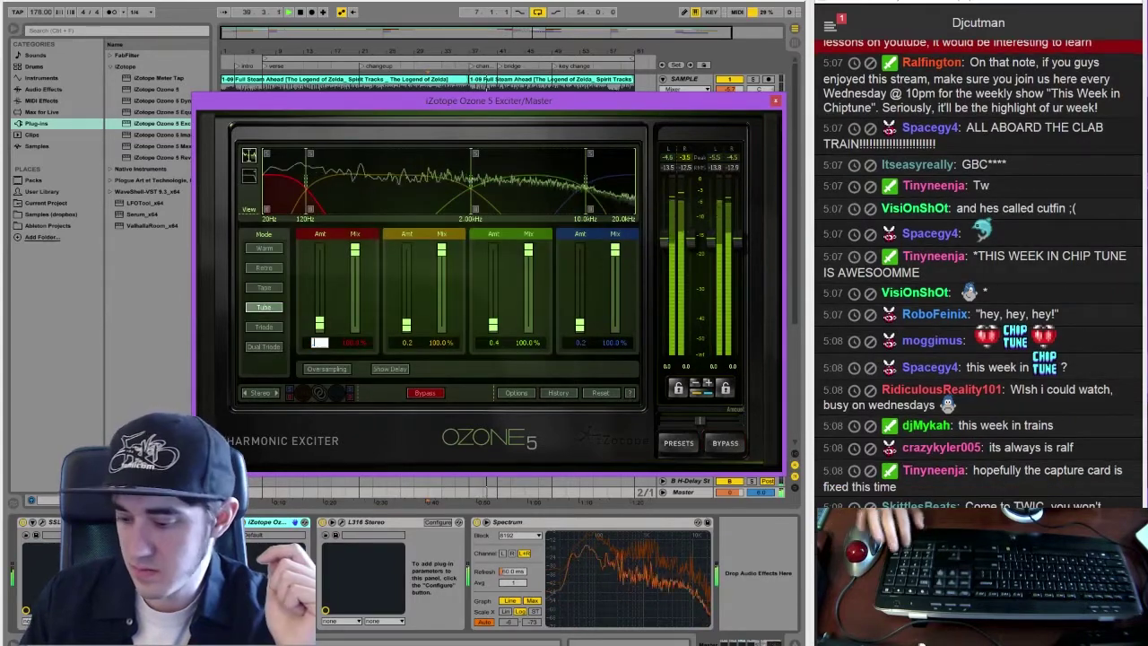
pyautogui.press('Return')
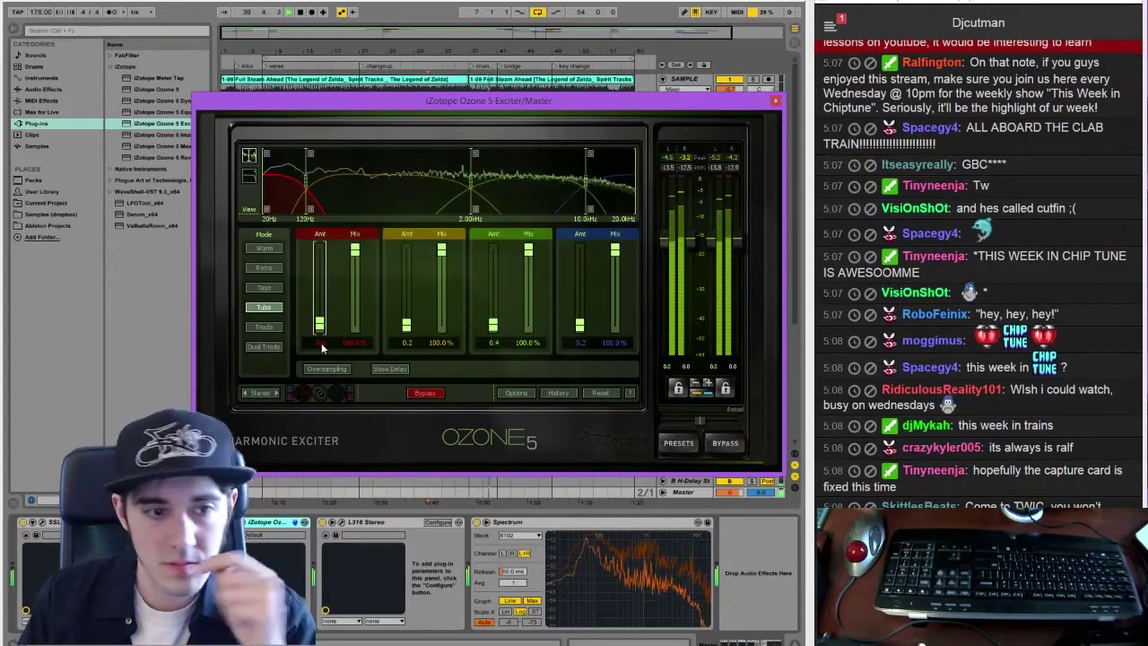
pyautogui.click(775, 103)
# Add the Waves LinMB Stereo plug-in after the SSLComp on the Master track and load its Adaptive Multi Electro Mastering preset
pyautogui.click(110, 67)
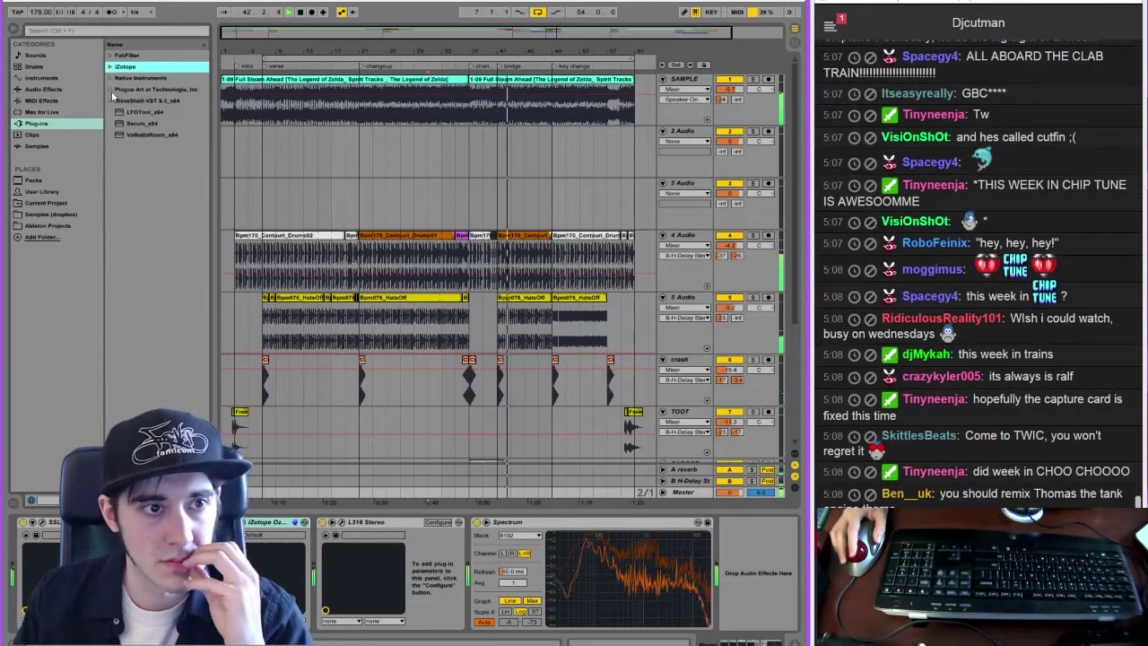
pyautogui.click(110, 102)
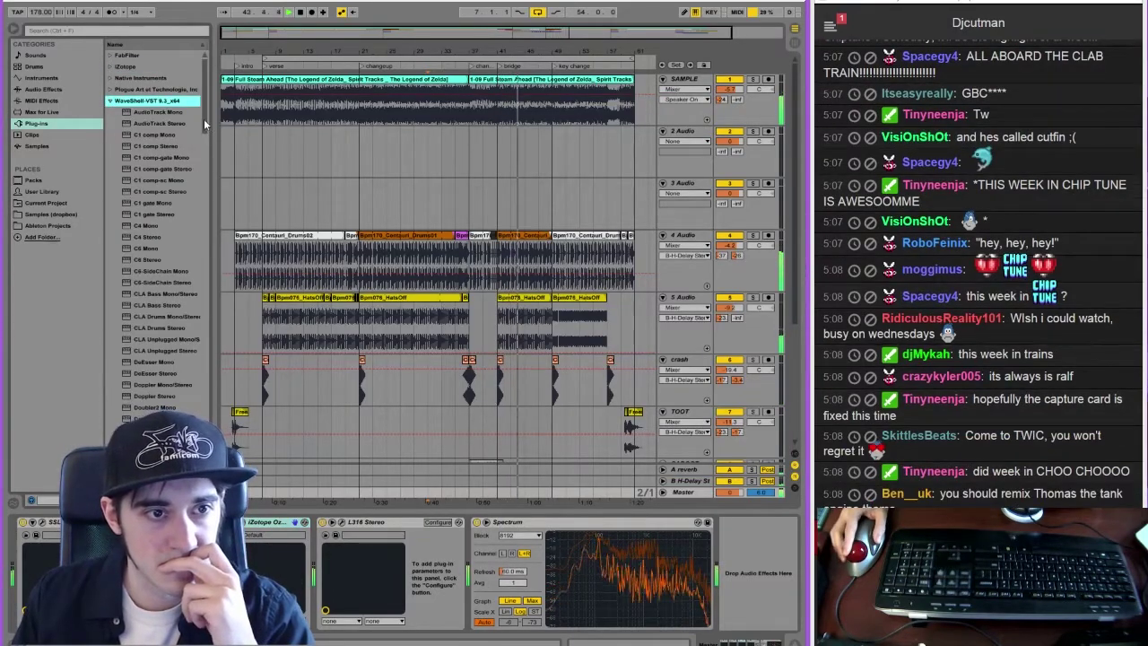
pyautogui.moveTo(204, 118); pyautogui.dragTo(212, 201)
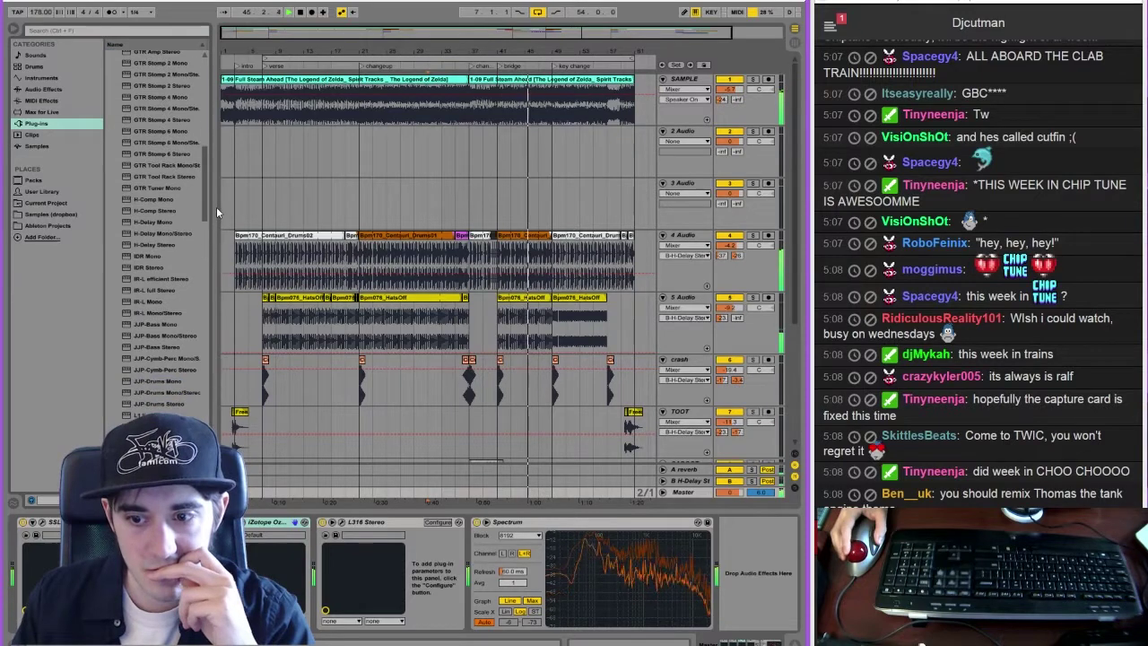
pyautogui.scroll(-10, 162, 272)
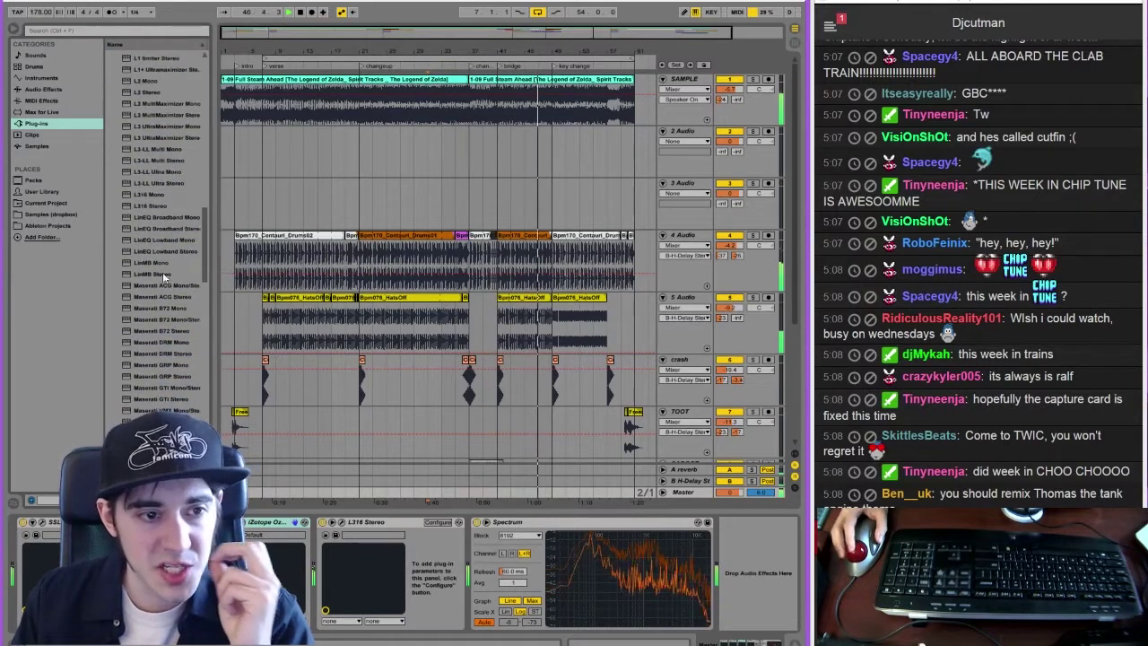
pyautogui.click(162, 273)
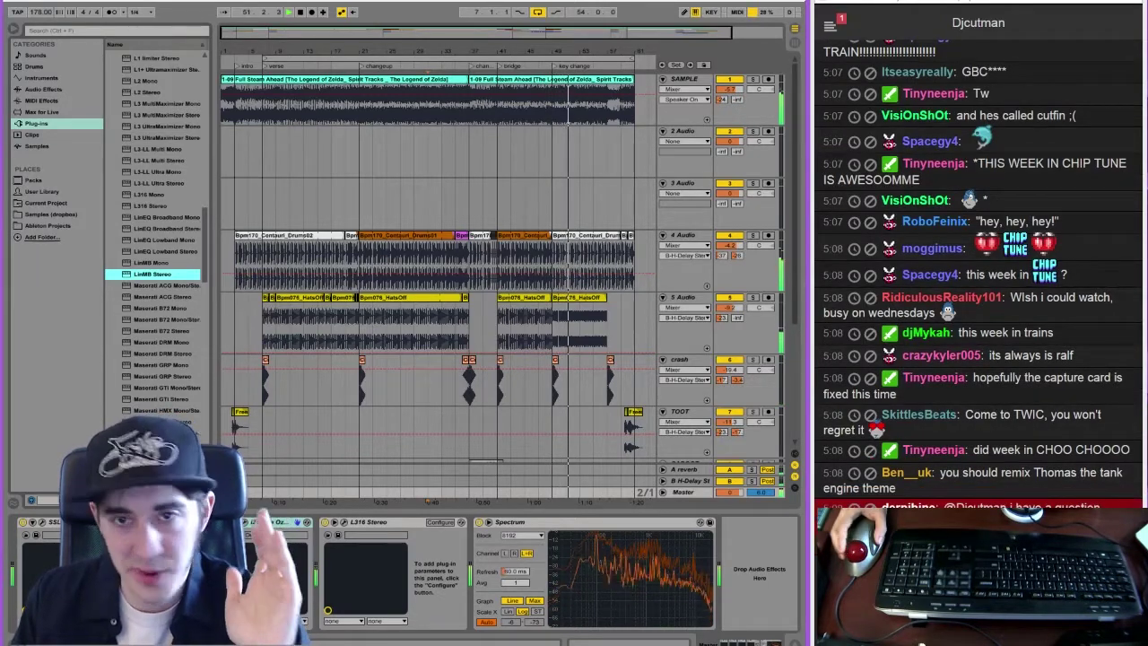
pyautogui.moveTo(163, 273); pyautogui.dragTo(125, 573)
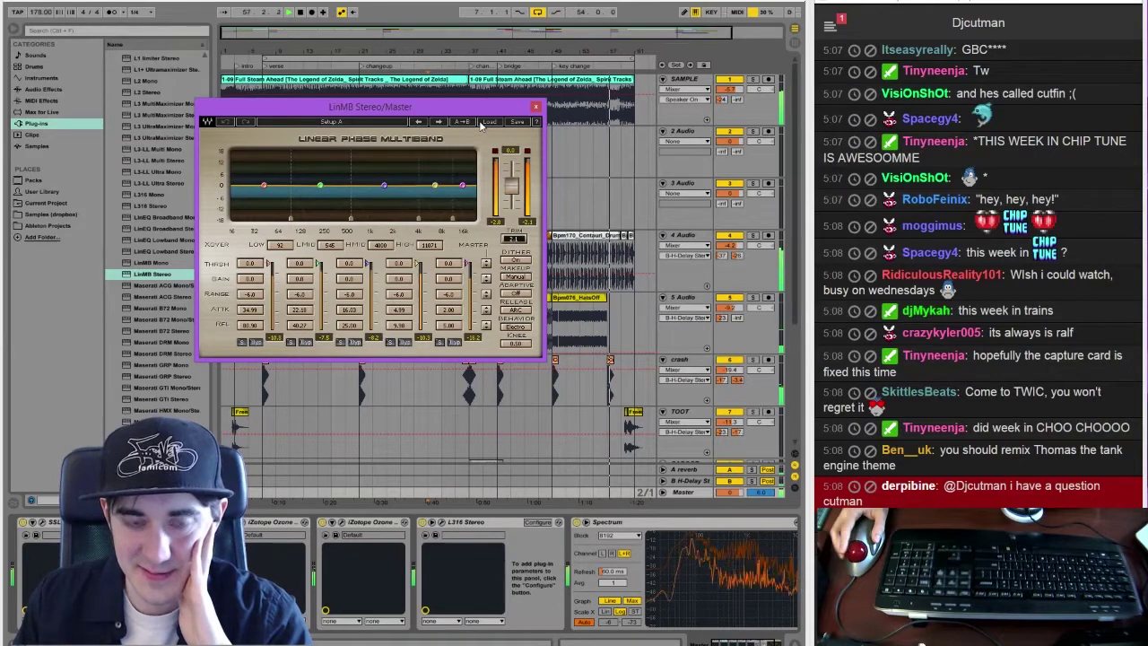
pyautogui.click(484, 123)
pyautogui.click(547, 267)
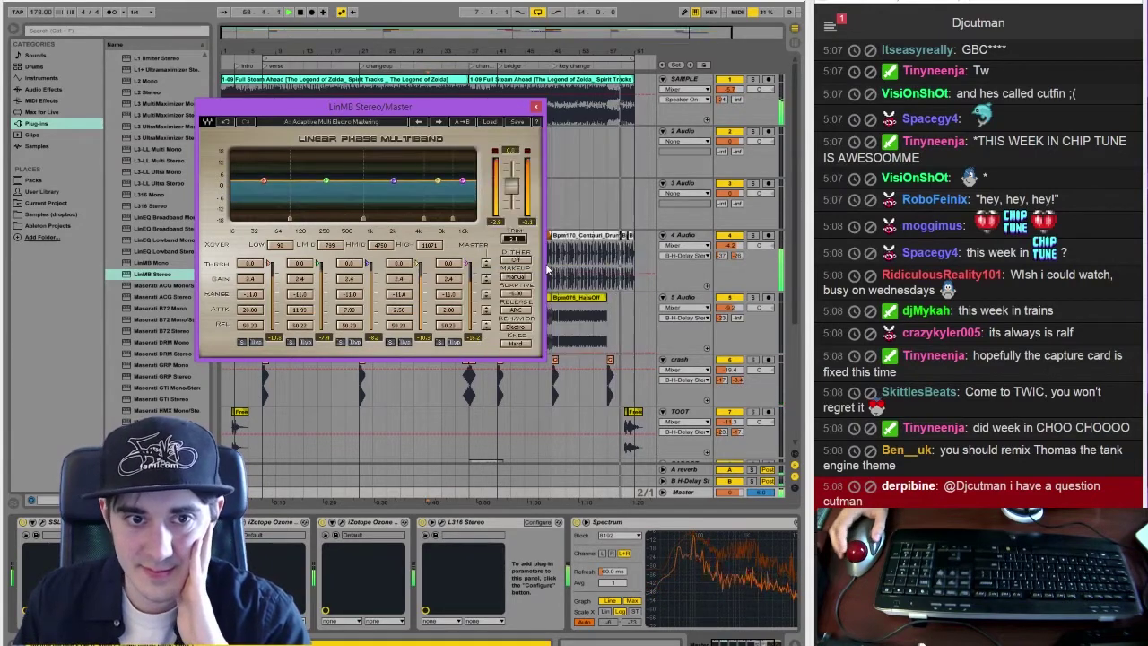
# Set LinMB's band gains to 0.0, thresholds to -9.4 and ranges to -7.6, and solo the low band to set threshold -14.7 and range -5.8
pyautogui.click(486, 280)
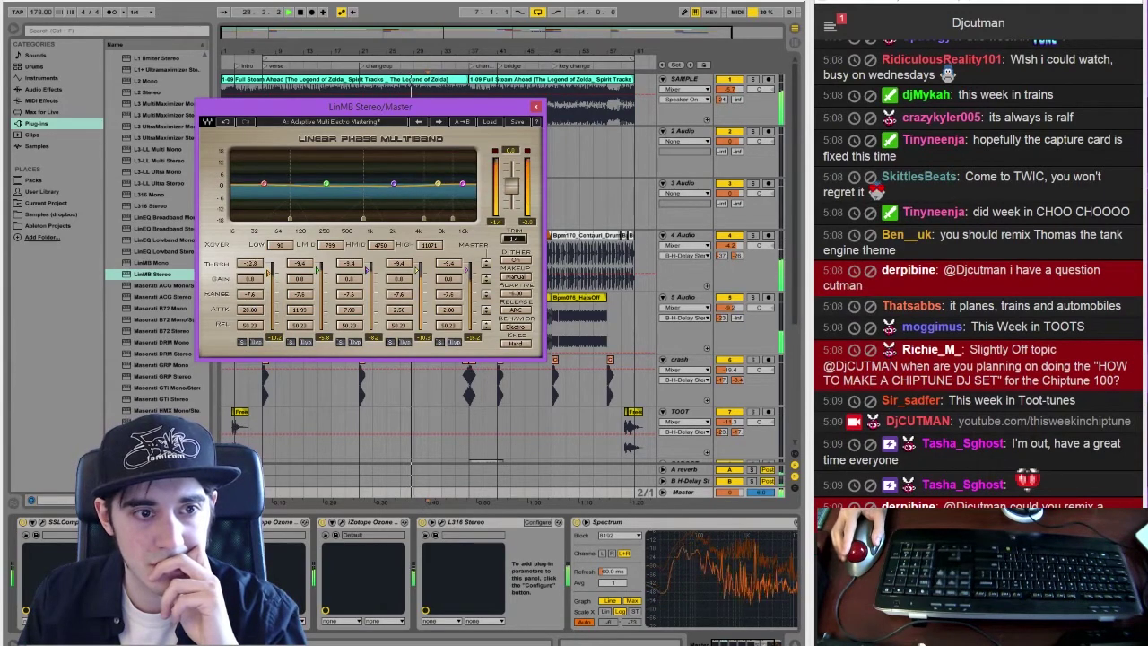
pyautogui.click(243, 341)
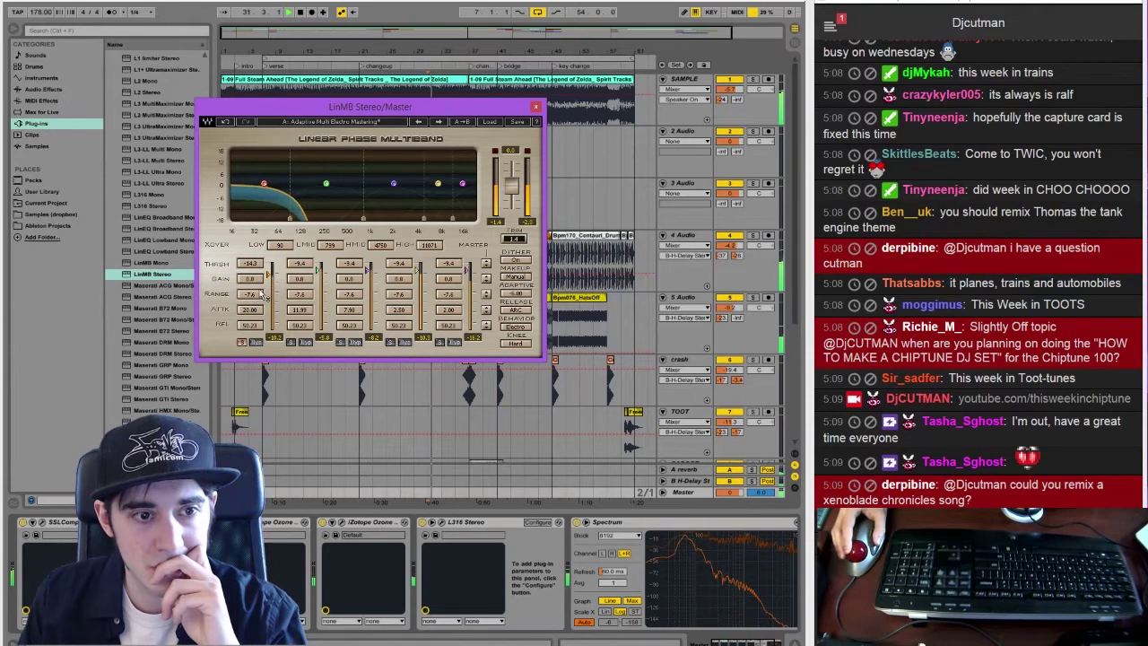
pyautogui.click(241, 343)
# Set the LinMB low-mid band's range to 3.8 and gain to 0.3, and bring the end of the Master device chain into view
pyautogui.click(290, 343)
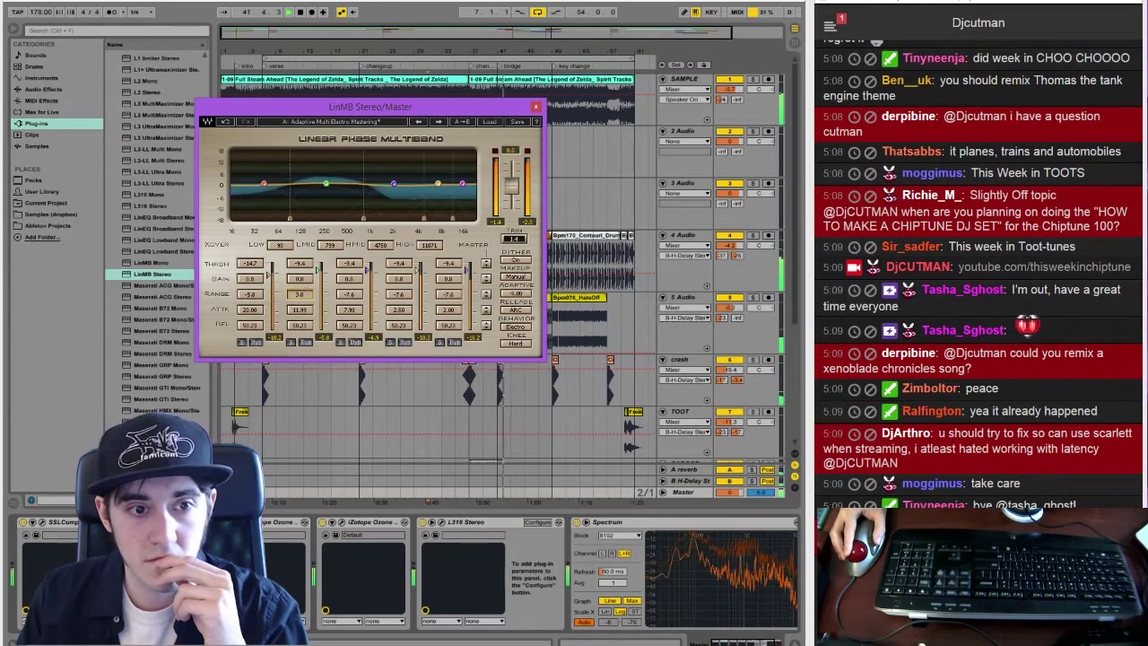
pyautogui.moveTo(300, 279); pyautogui.dragTo(299, 275)
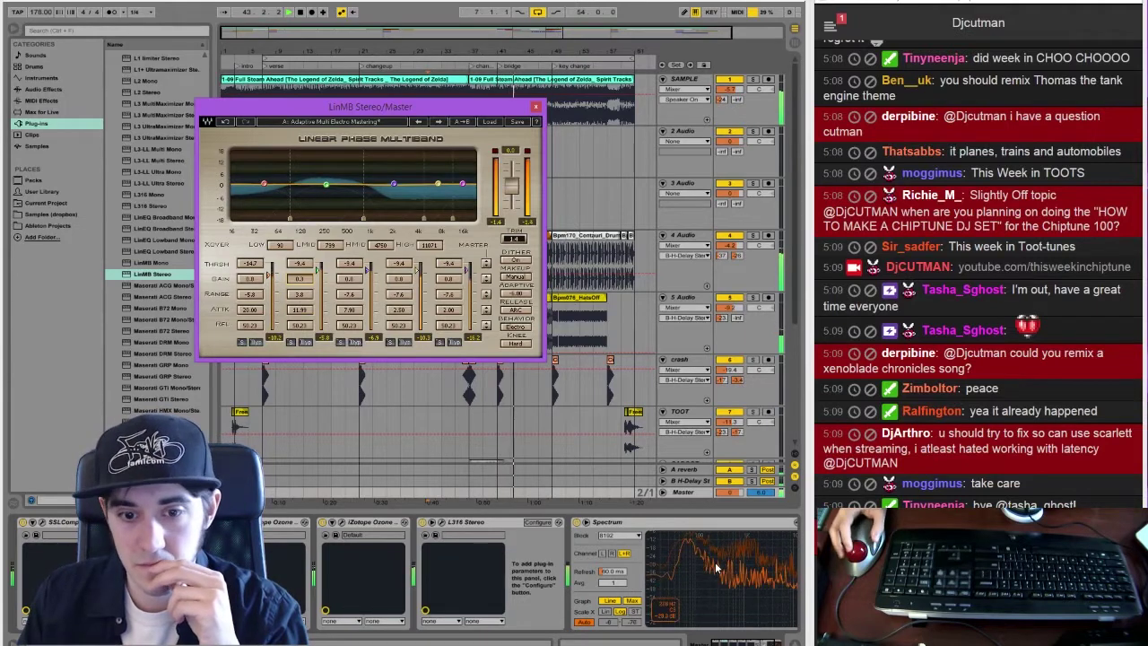
pyautogui.moveTo(749, 642); pyautogui.dragTo(762, 643)
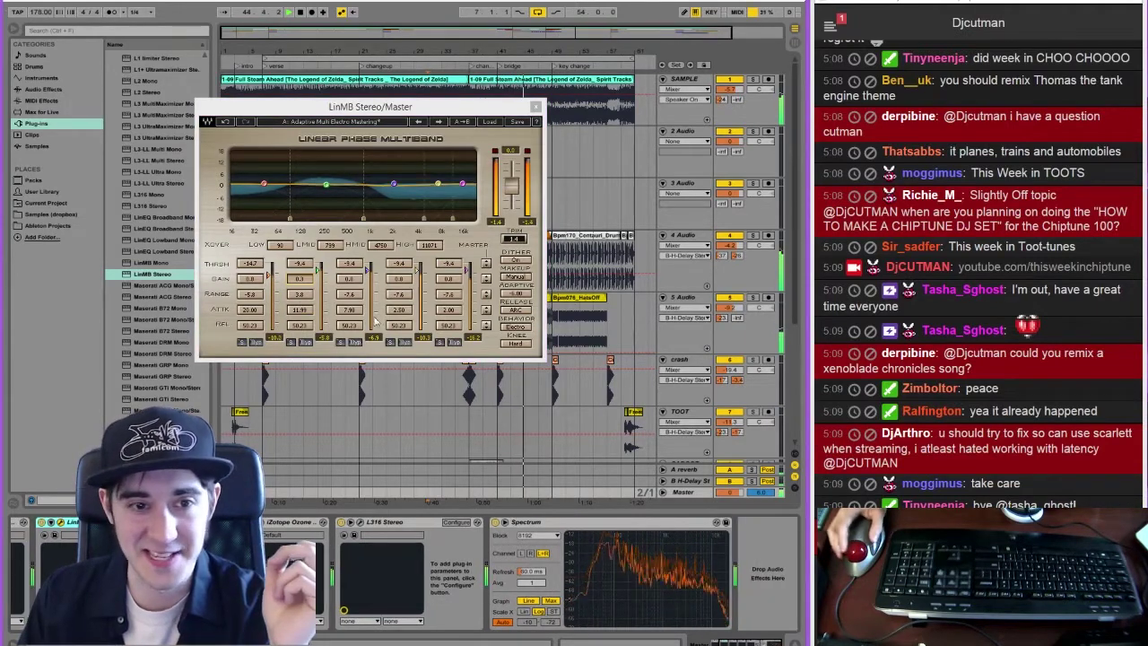
# Solo LinMB's middle band, set its range to -5.3 and threshold to -8.4, and turn the solo off
pyautogui.click(341, 342)
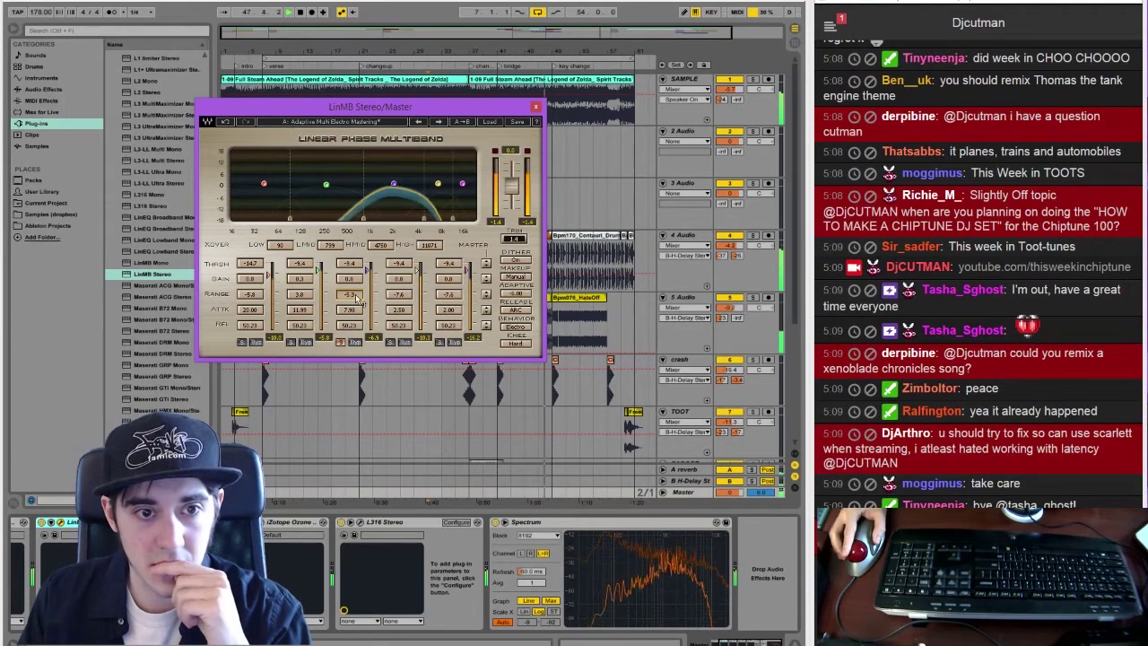
pyautogui.moveTo(366, 271); pyautogui.dragTo(367, 270)
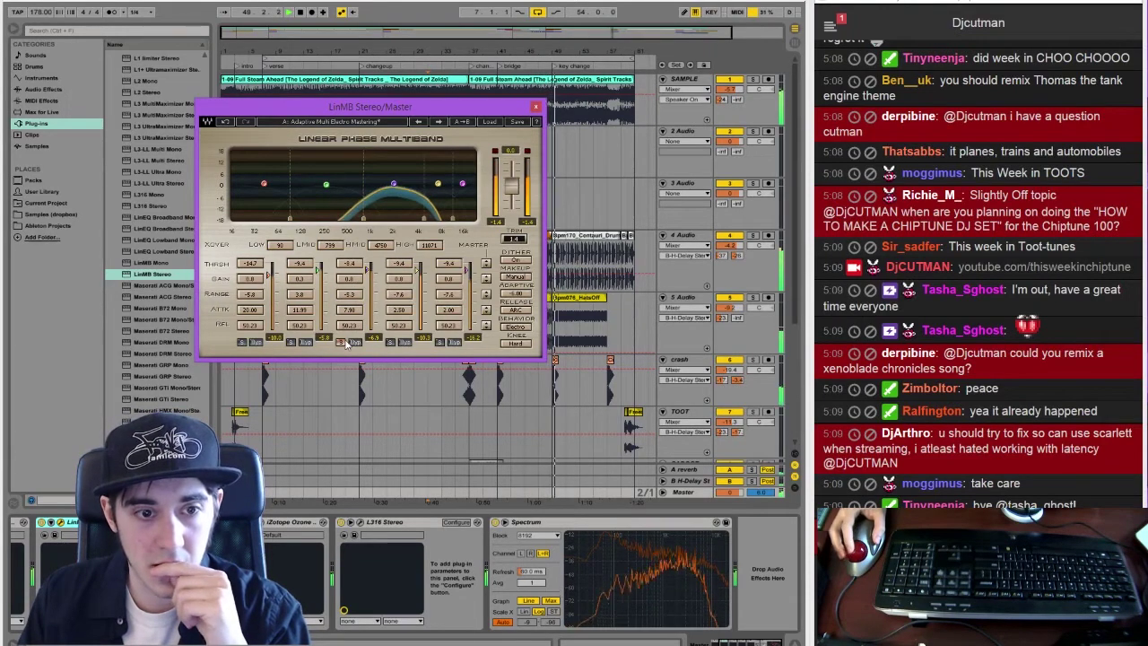
pyautogui.click(341, 343)
# Solo LinMB's fourth band, set its threshold to -10.9 and range to -5.9, and unsolo it
pyautogui.click(389, 344)
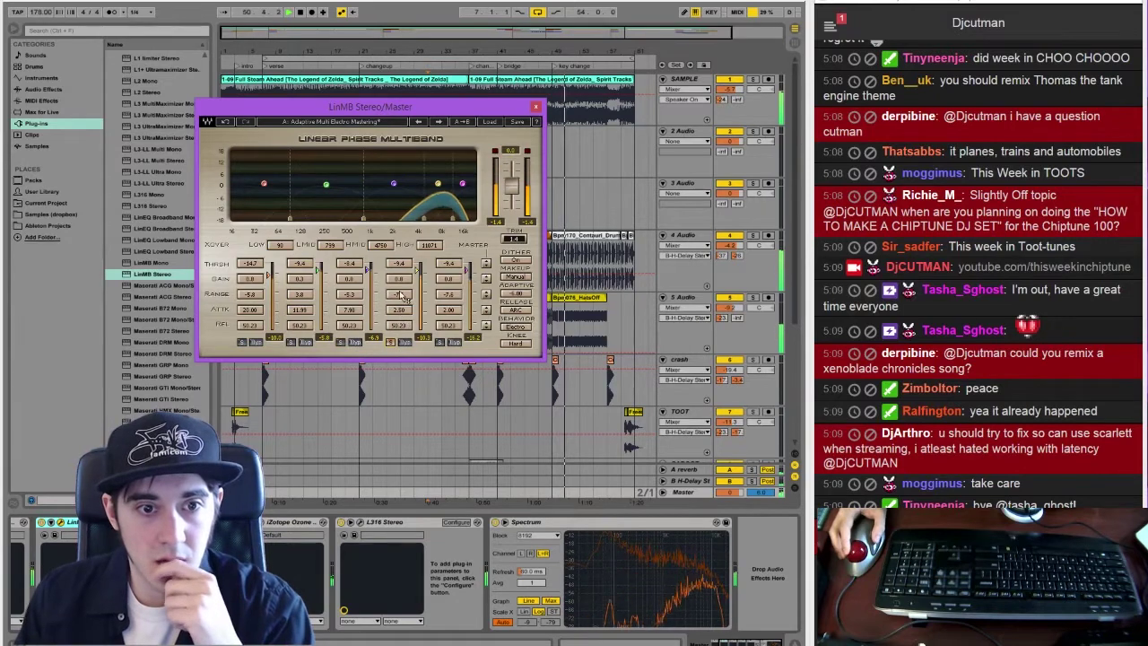
pyautogui.moveTo(415, 277); pyautogui.dragTo(418, 271)
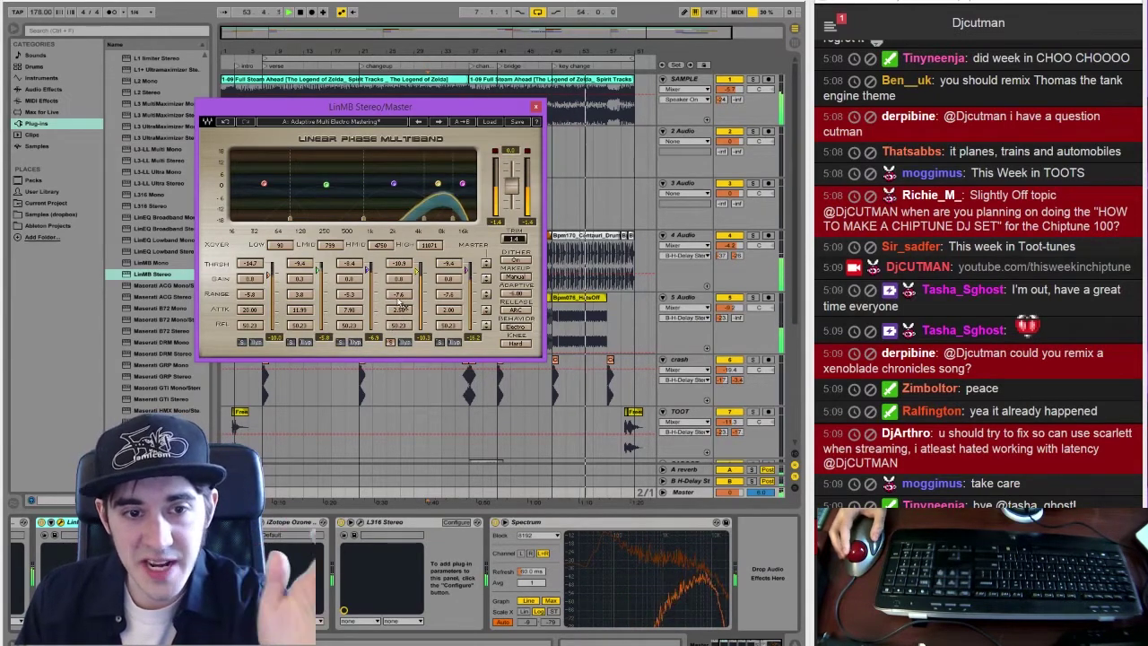
pyautogui.moveTo(400, 295); pyautogui.dragTo(399, 293)
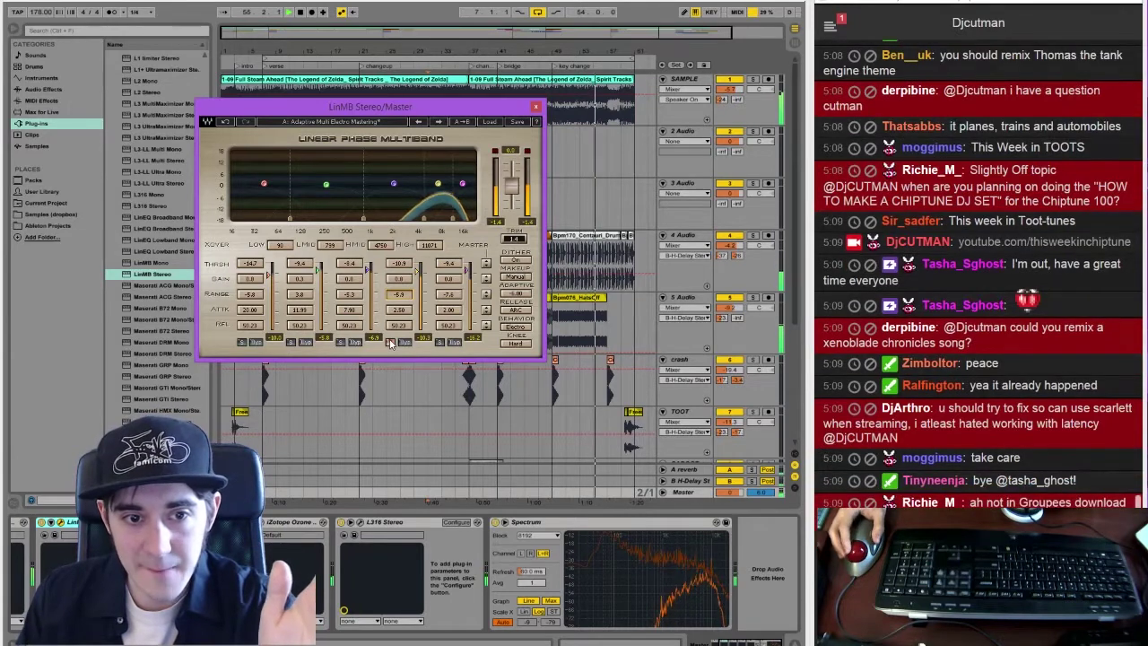
pyautogui.click(389, 342)
# Set LinMB's highest band to threshold -16.0 and range -4.1 while soloed, set the middle band's threshold to -7.9, and close the plug-in window
pyautogui.click(438, 342)
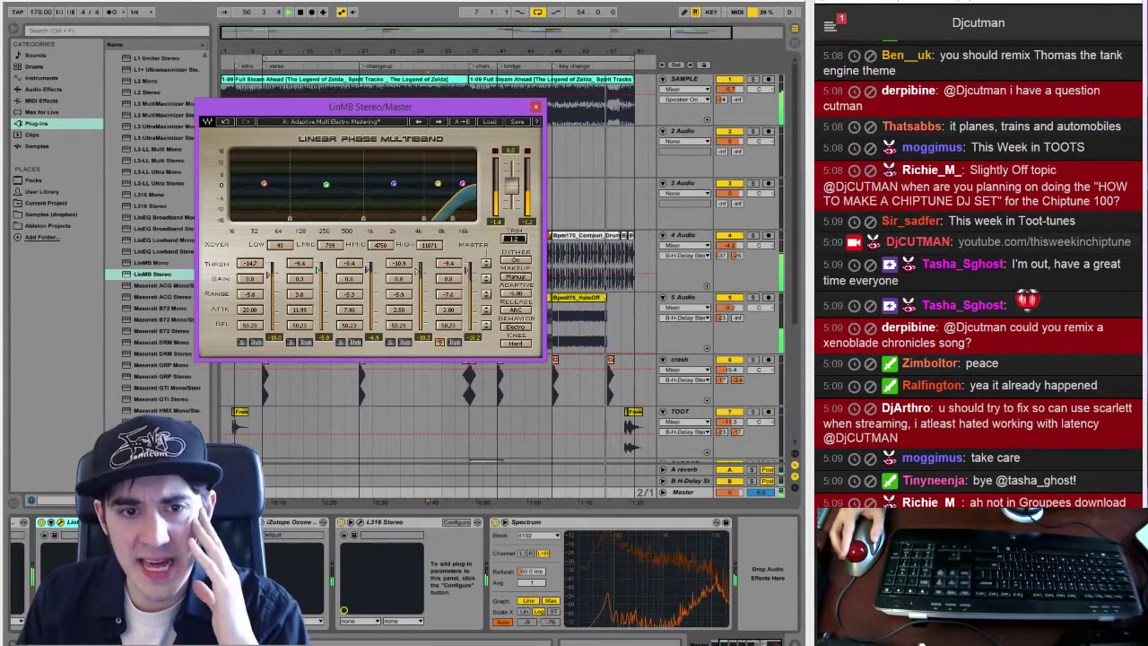
pyautogui.moveTo(448, 263)
pyautogui.mouseDown()
pyautogui.moveTo(466, 280)
pyautogui.moveTo(448, 290)
pyautogui.moveTo(442, 322)
pyautogui.mouseUp()
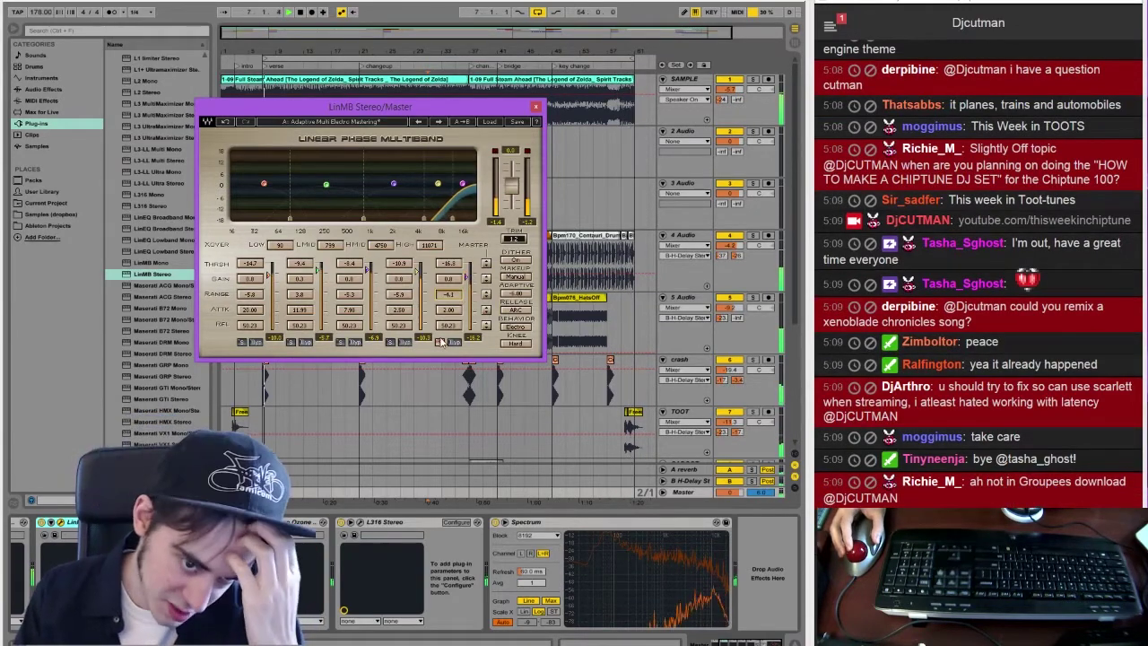
pyautogui.click(441, 342)
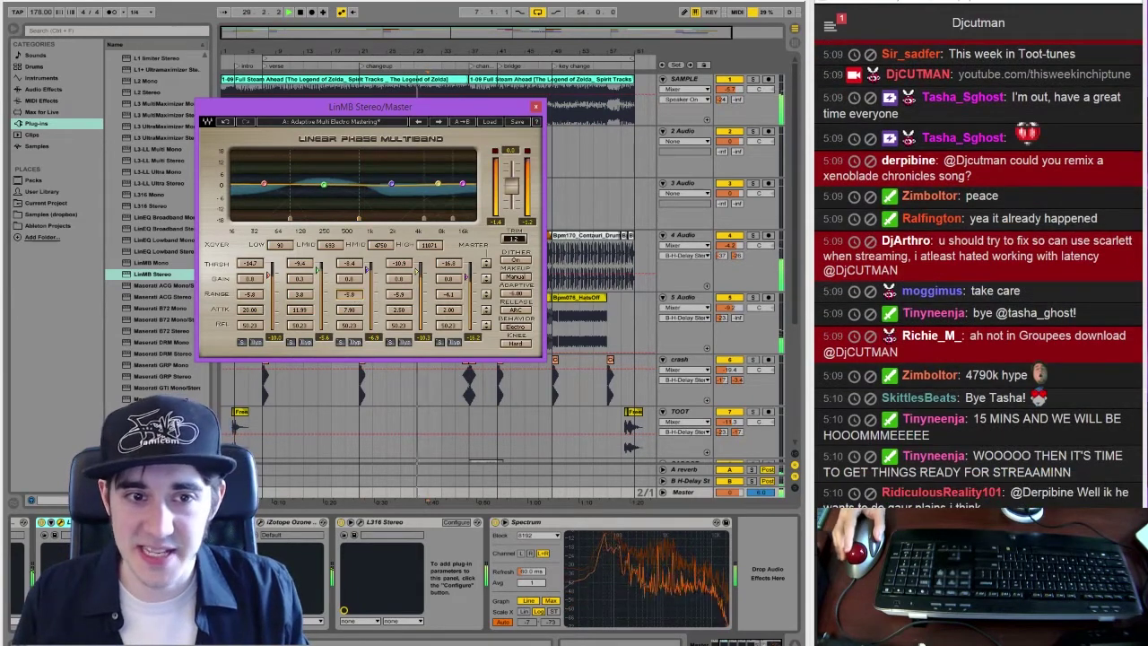
pyautogui.moveTo(368, 271); pyautogui.dragTo(368, 269)
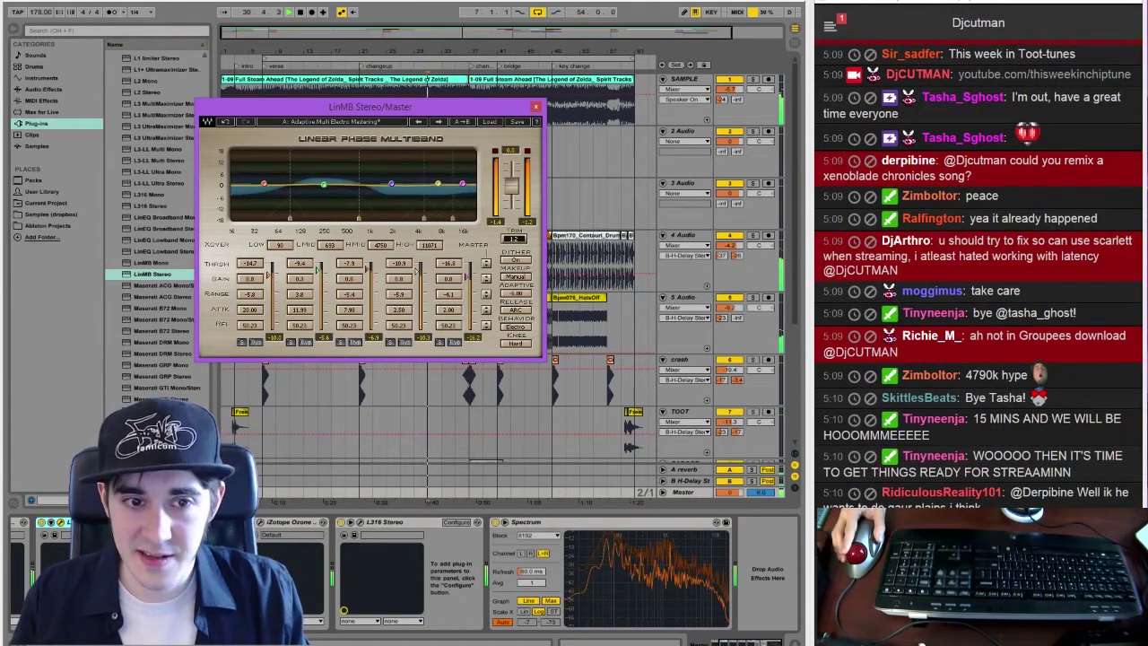
pyautogui.click(536, 106)
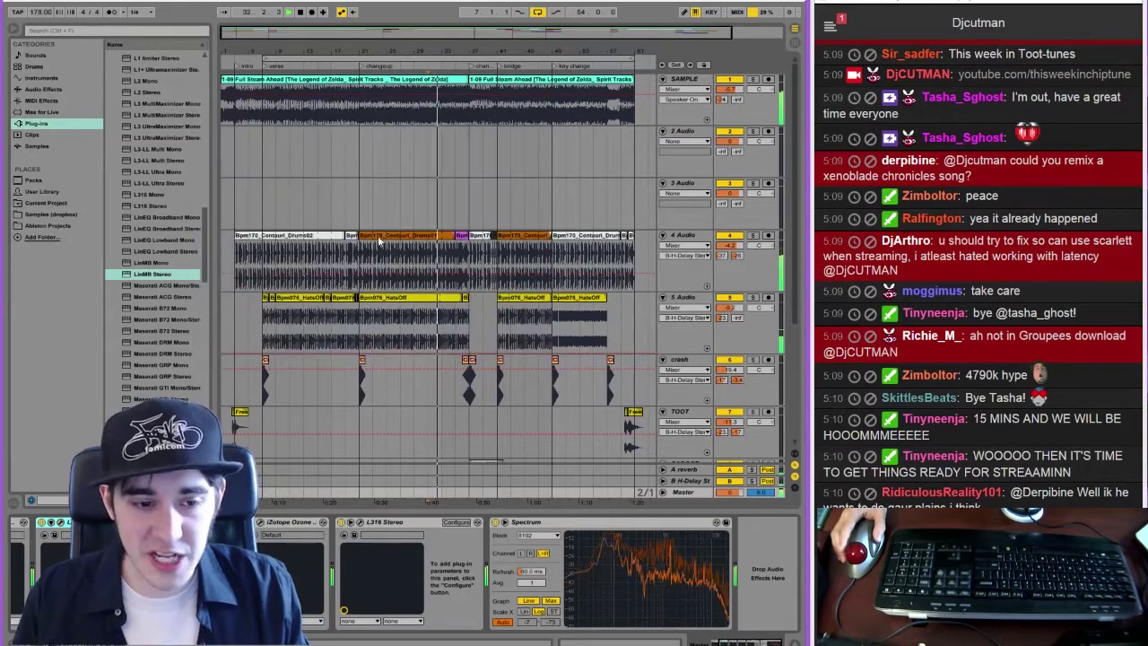
# Add the Waves L2 Stereo limiter after the L316 on the Master track with threshold -1.4 and out ceiling -0.3, and collapse the L316's parameter area
pyautogui.hscroll(-3, 523, 628)
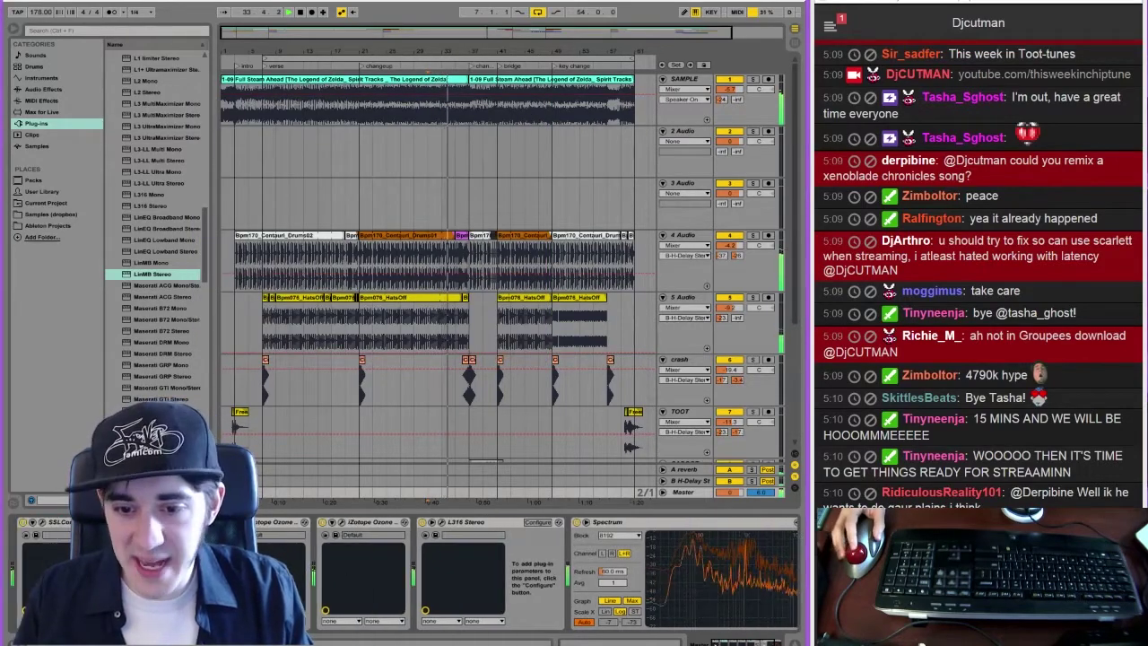
pyautogui.moveTo(215, 274); pyautogui.dragTo(244, 272)
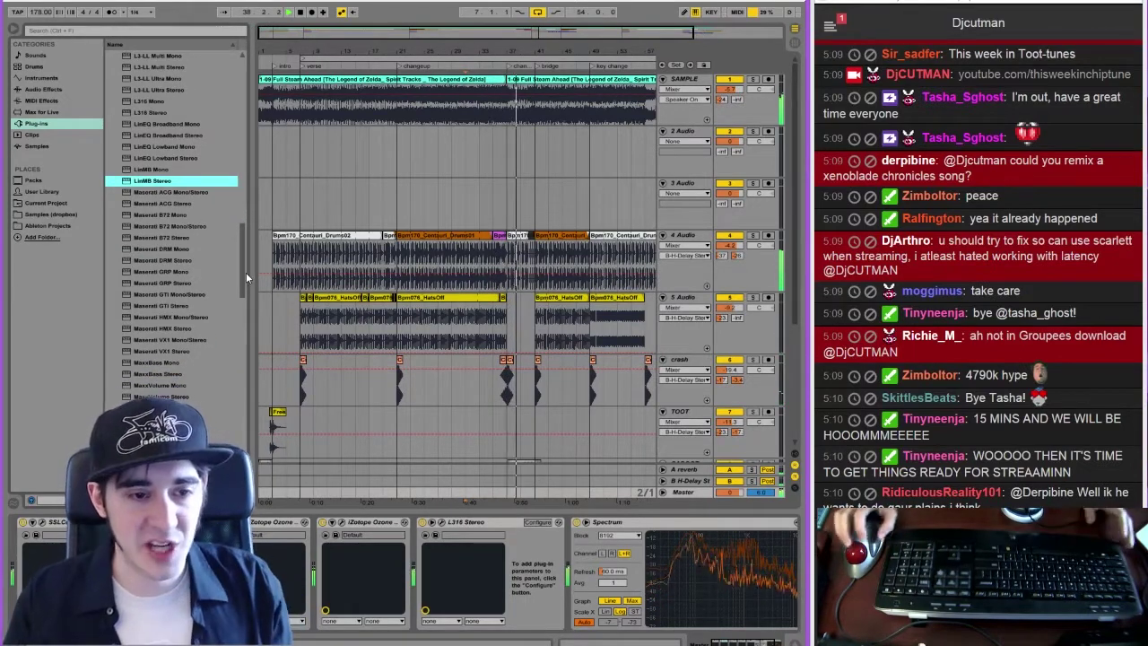
pyautogui.moveTo(243, 271); pyautogui.dragTo(229, 214)
pyautogui.doubleClick(152, 308)
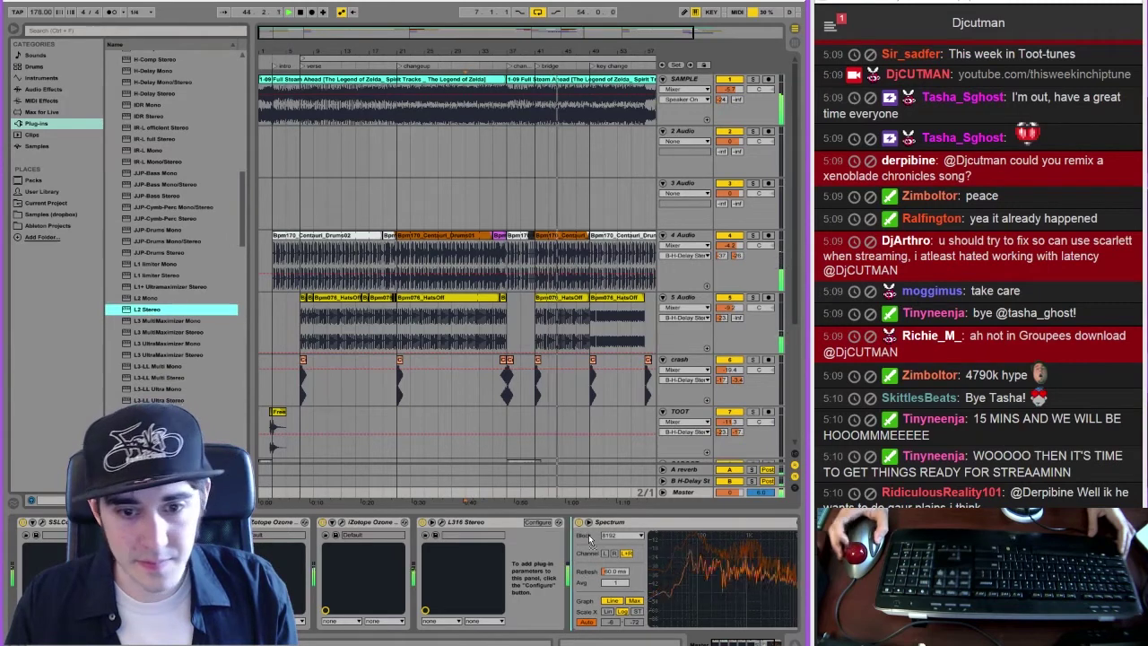
pyautogui.moveTo(315, 173); pyautogui.dragTo(250, 178)
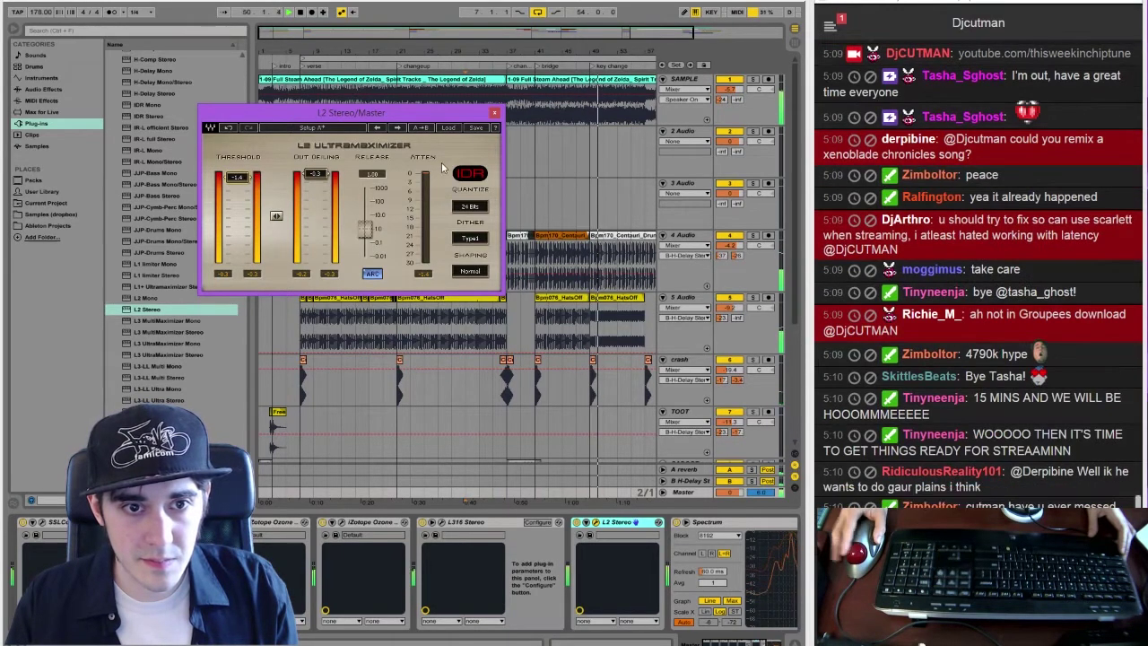
pyautogui.click(494, 115)
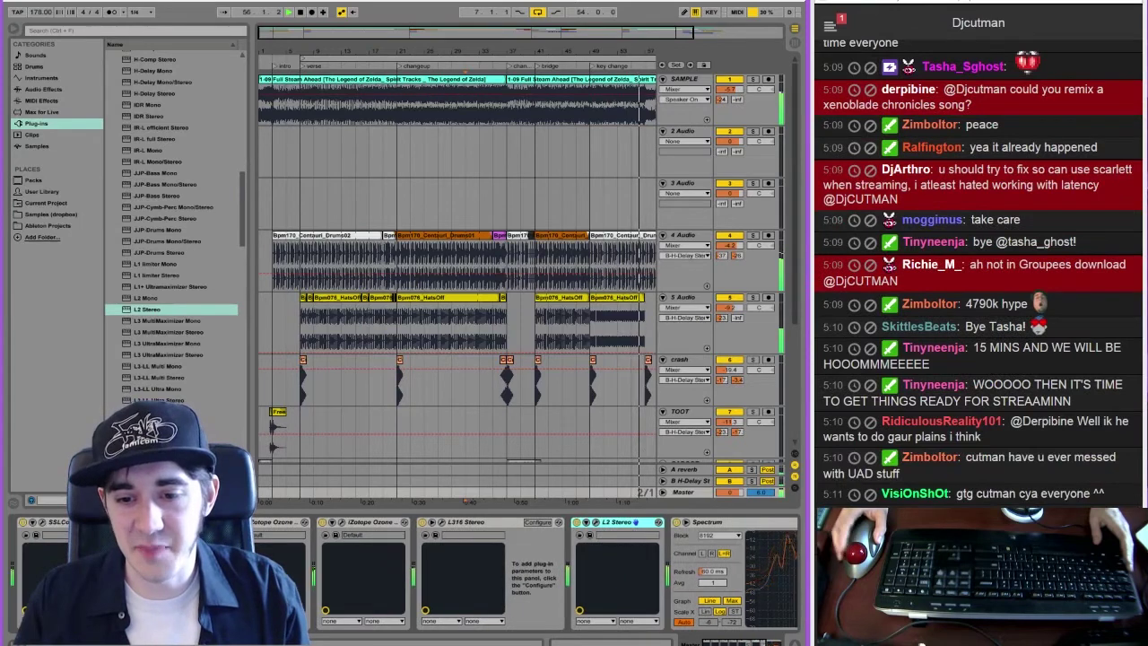
pyautogui.click(433, 522)
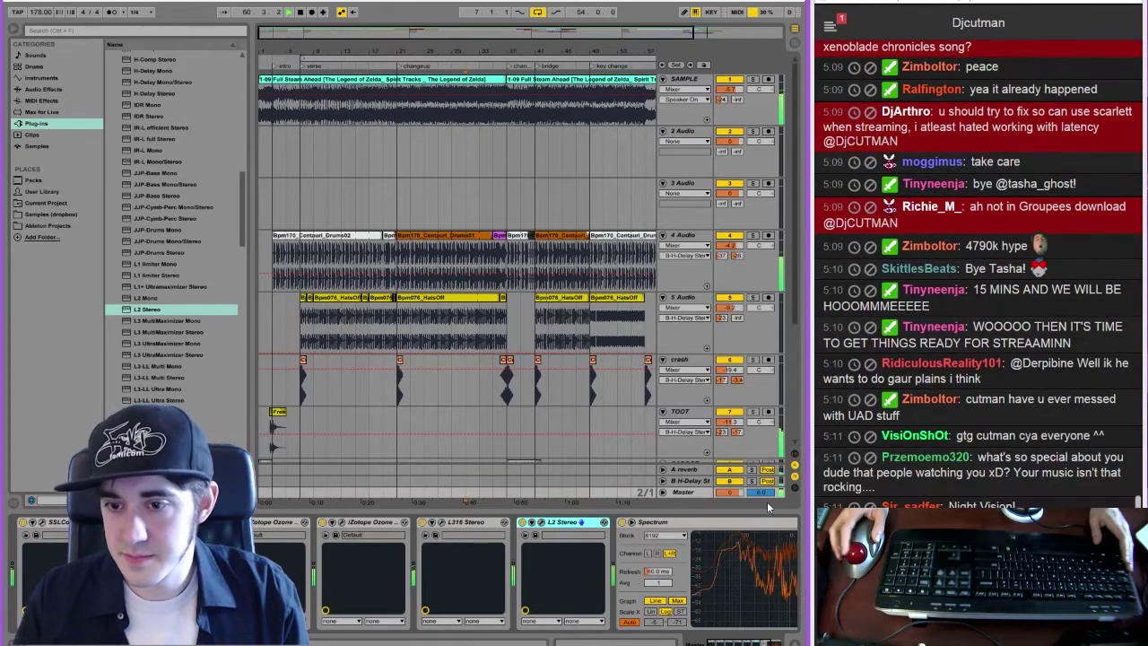
# Switch to the stream chat and time out the viewer who posted the insulting message about the music
pyautogui.click(924, 456)
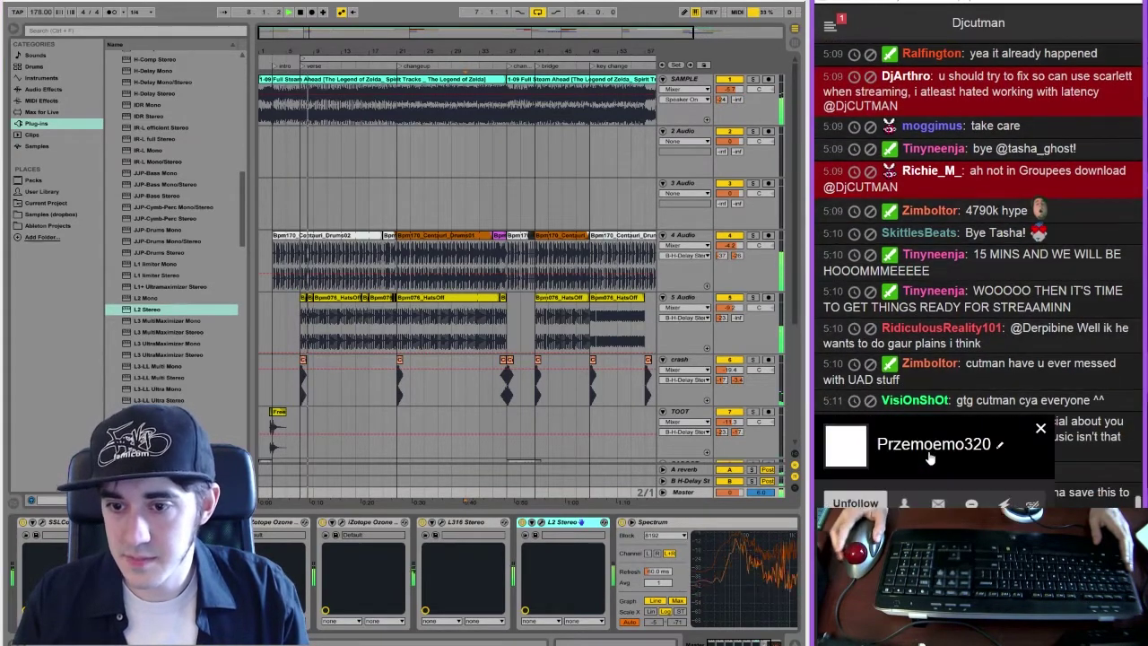
pyautogui.click(993, 533)
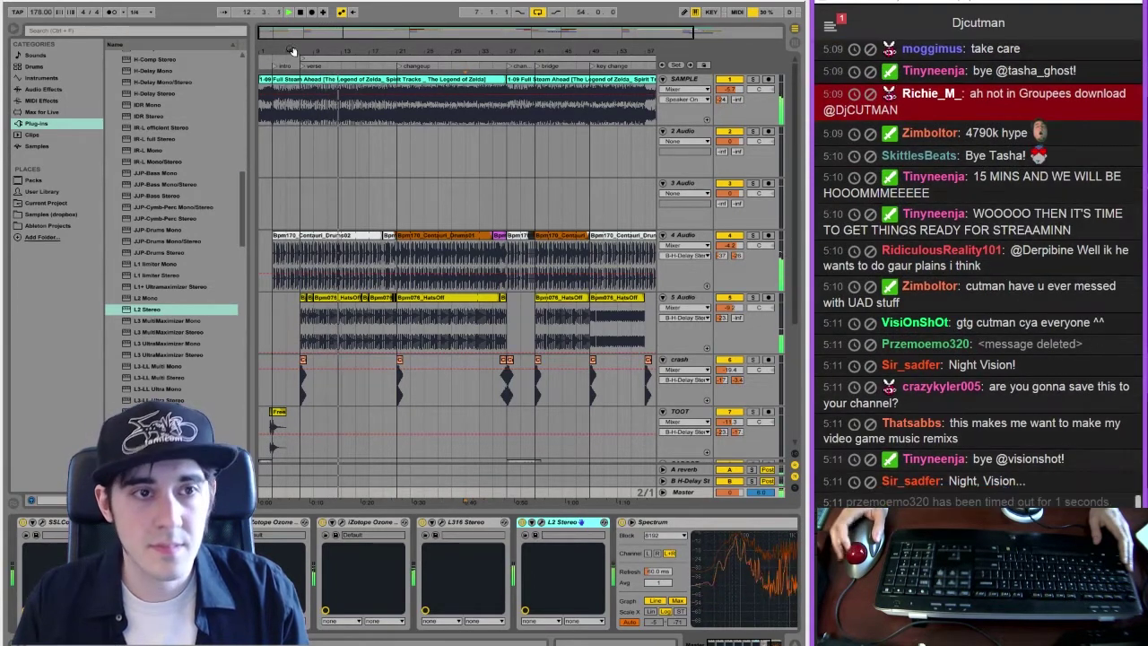
# Fit the whole arrangement in view and check the L316 limiter's settings on the Master track
pyautogui.moveTo(278, 35); pyautogui.dragTo(277, 25)
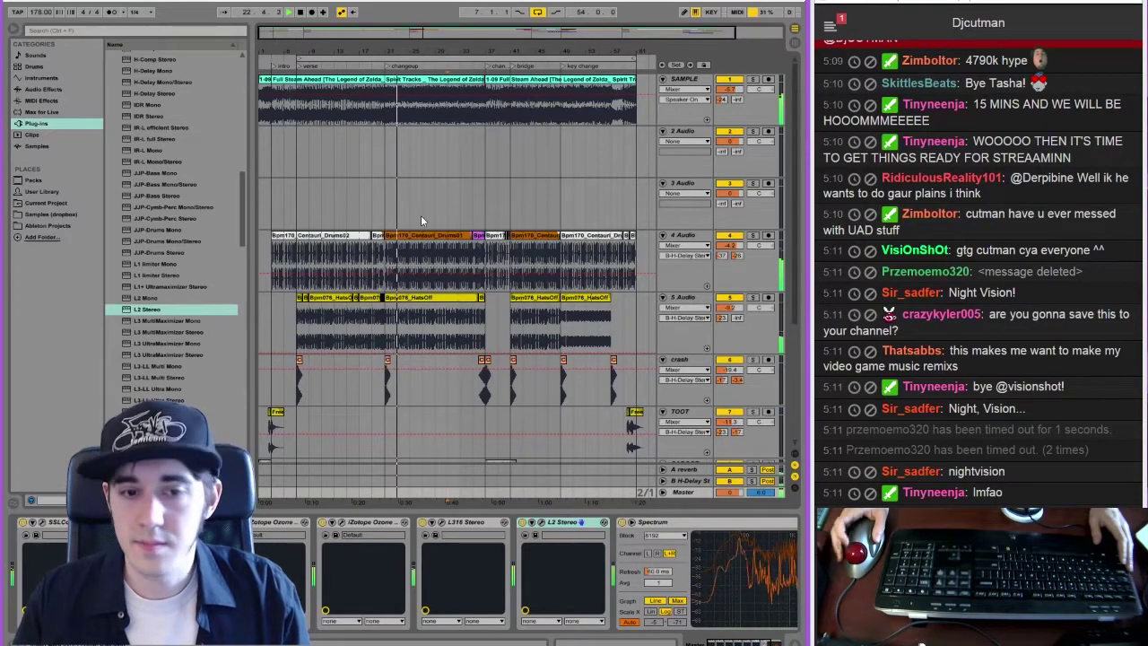
pyautogui.click(445, 523)
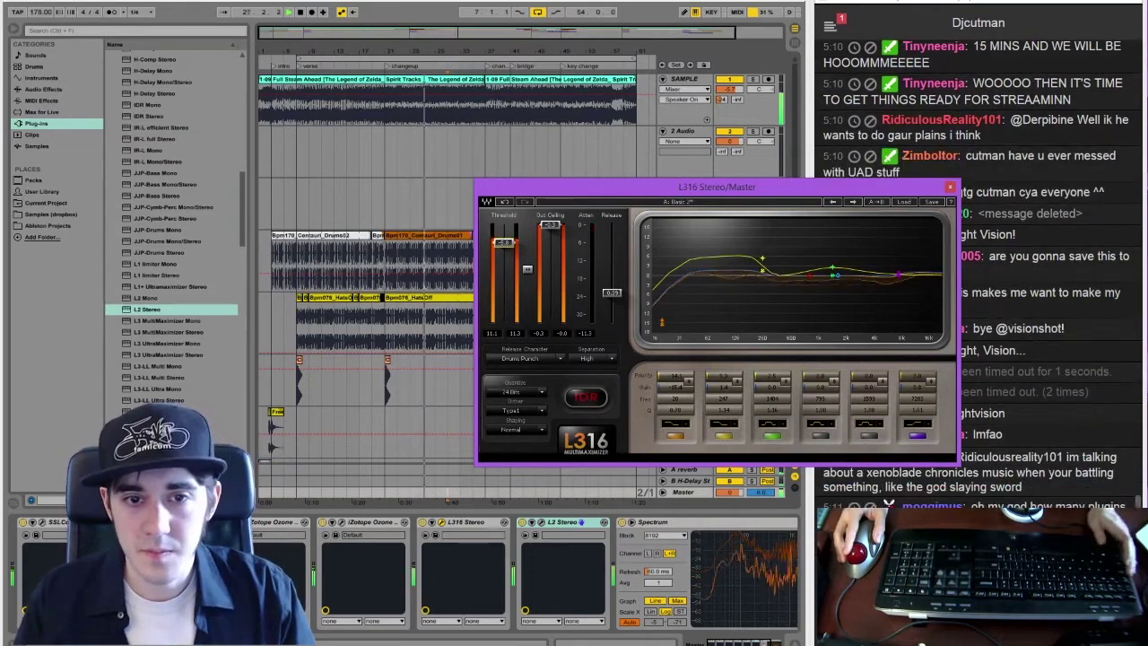
pyautogui.click(950, 187)
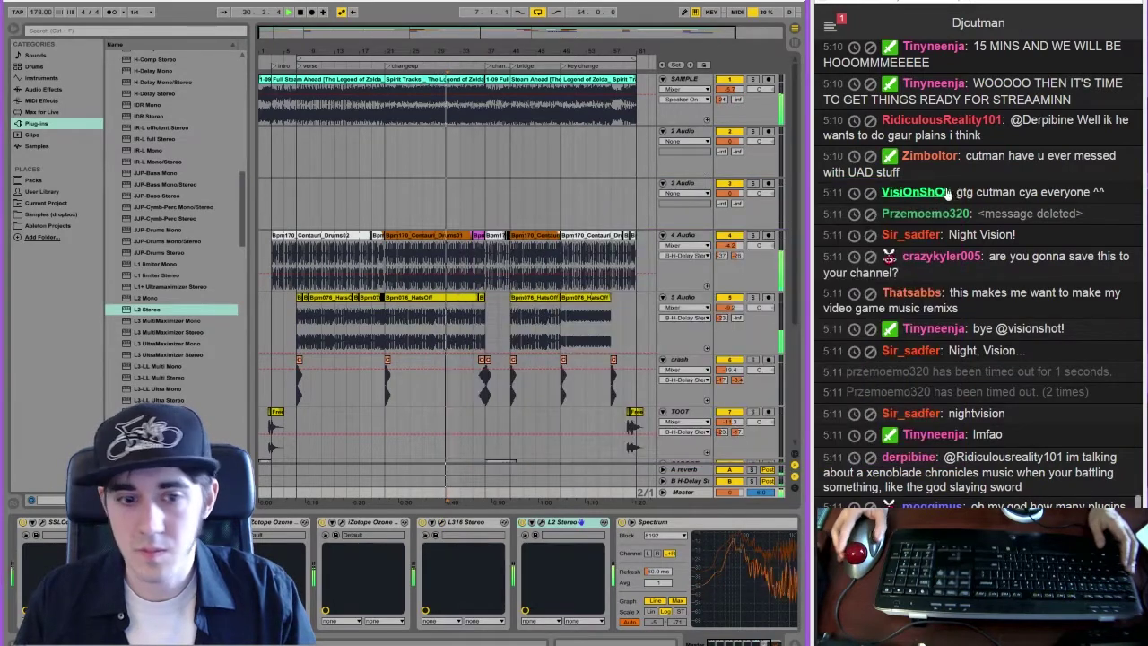
# Open the SSLComp on the Master track, nudge its threshold slightly, and close its window
pyautogui.click(55, 524)
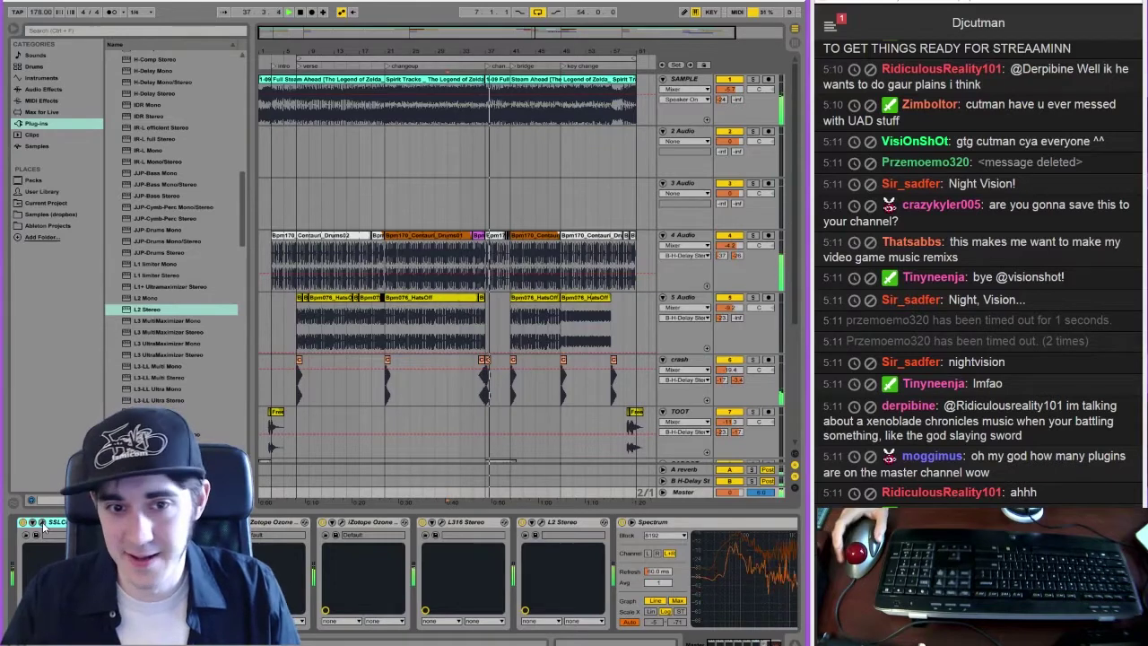
pyautogui.click(42, 523)
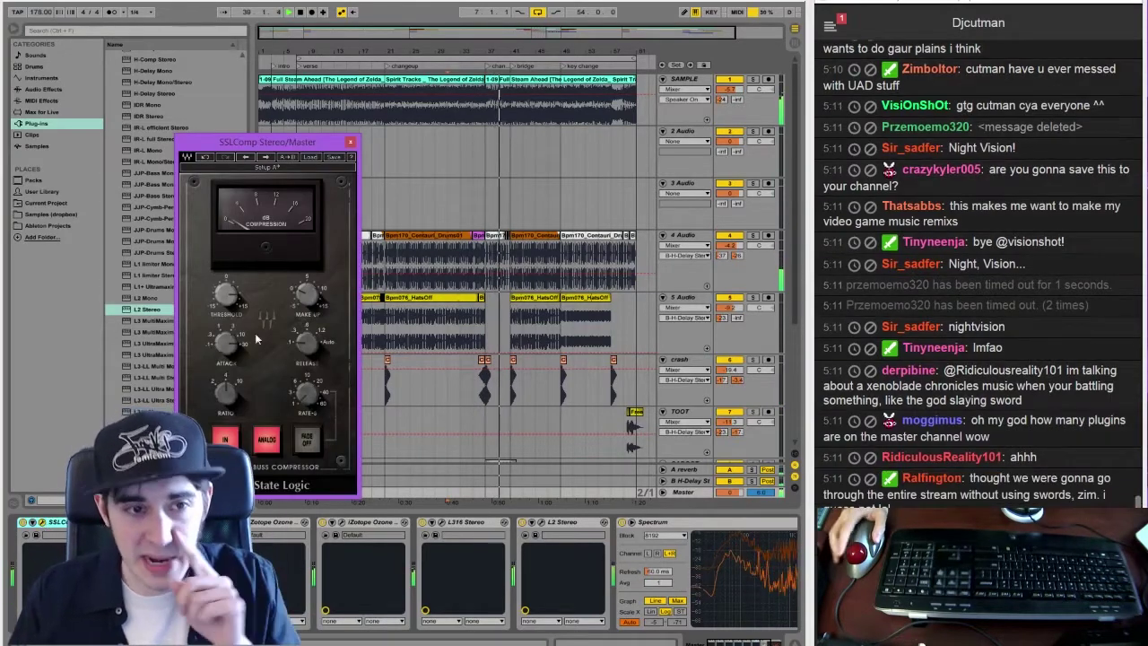
pyautogui.moveTo(228, 305); pyautogui.dragTo(229, 299)
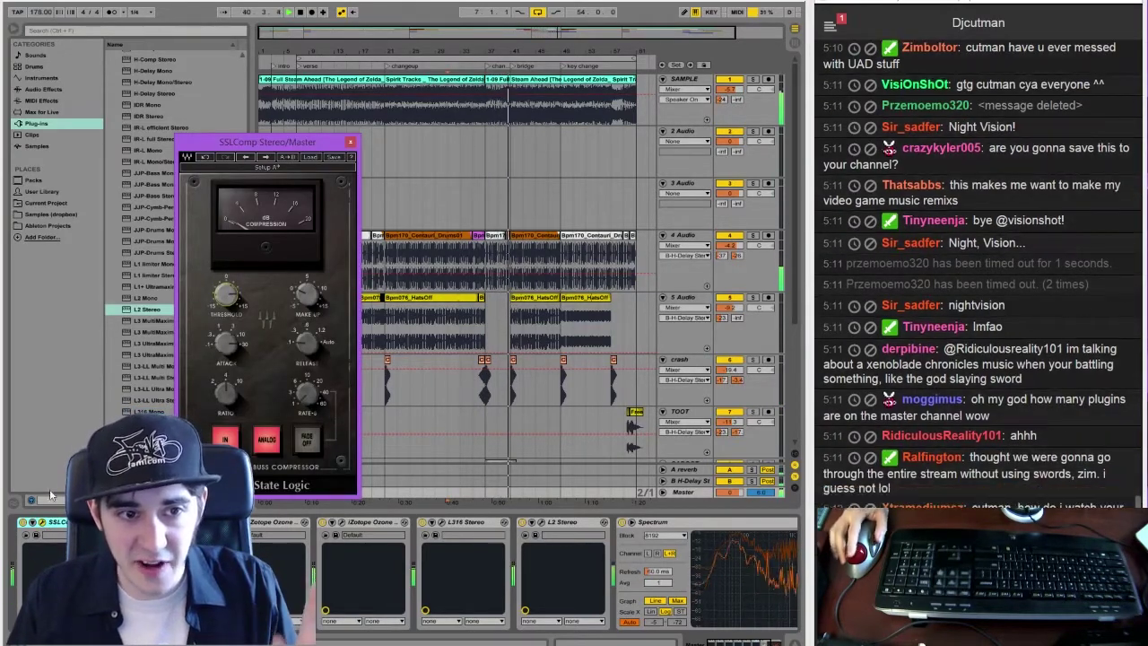
pyautogui.click(351, 141)
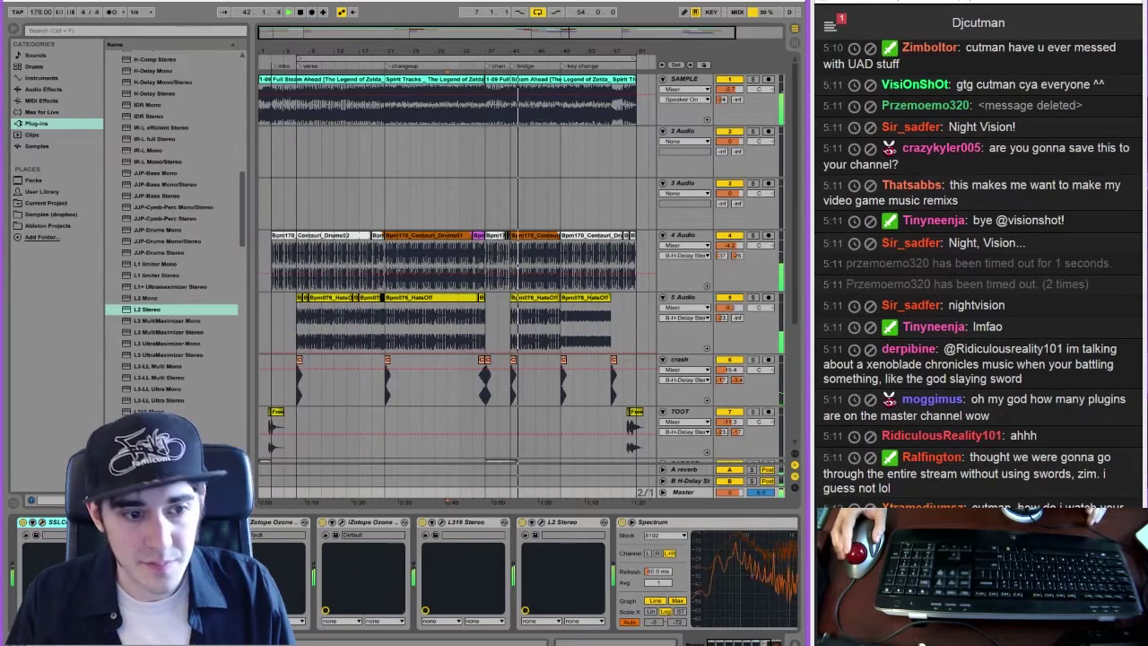
# Review the settings of the LinMB, Ozone 5 Imager and Ozone 5 Exciter on the Master track one after another
pyautogui.click(142, 523)
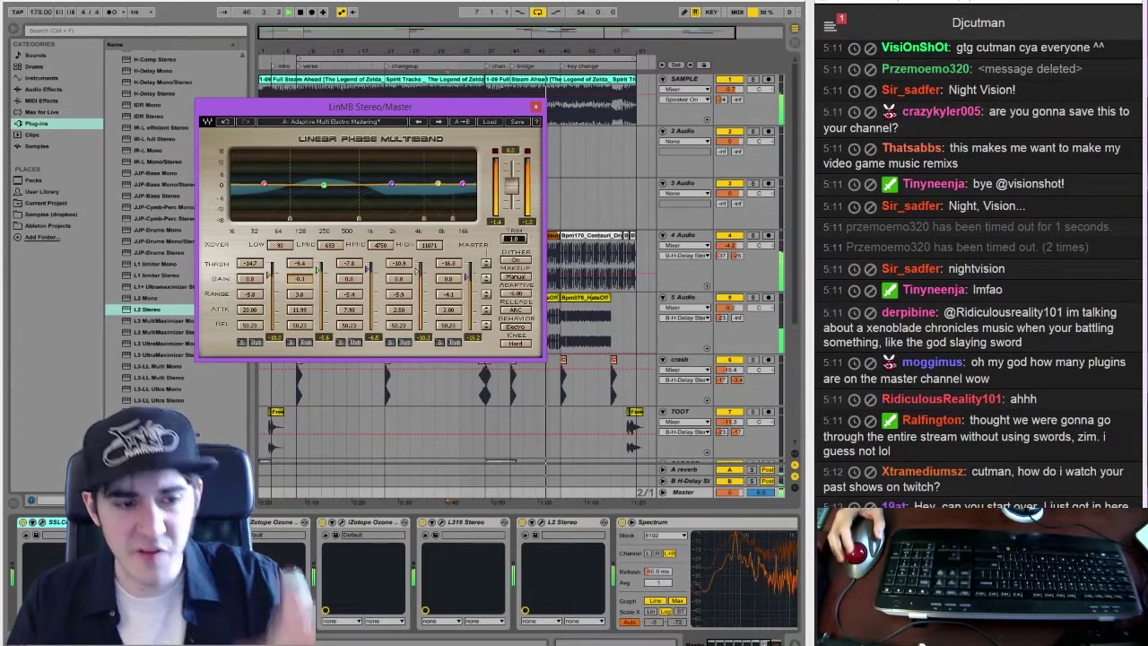
pyautogui.click(535, 106)
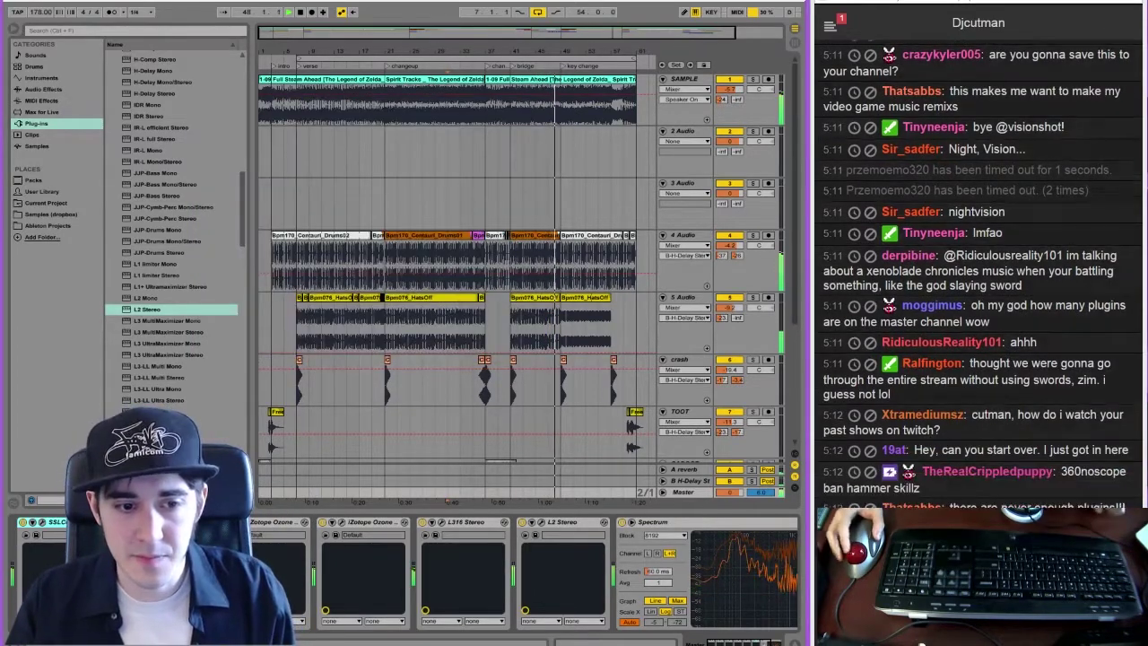
pyautogui.click(242, 522)
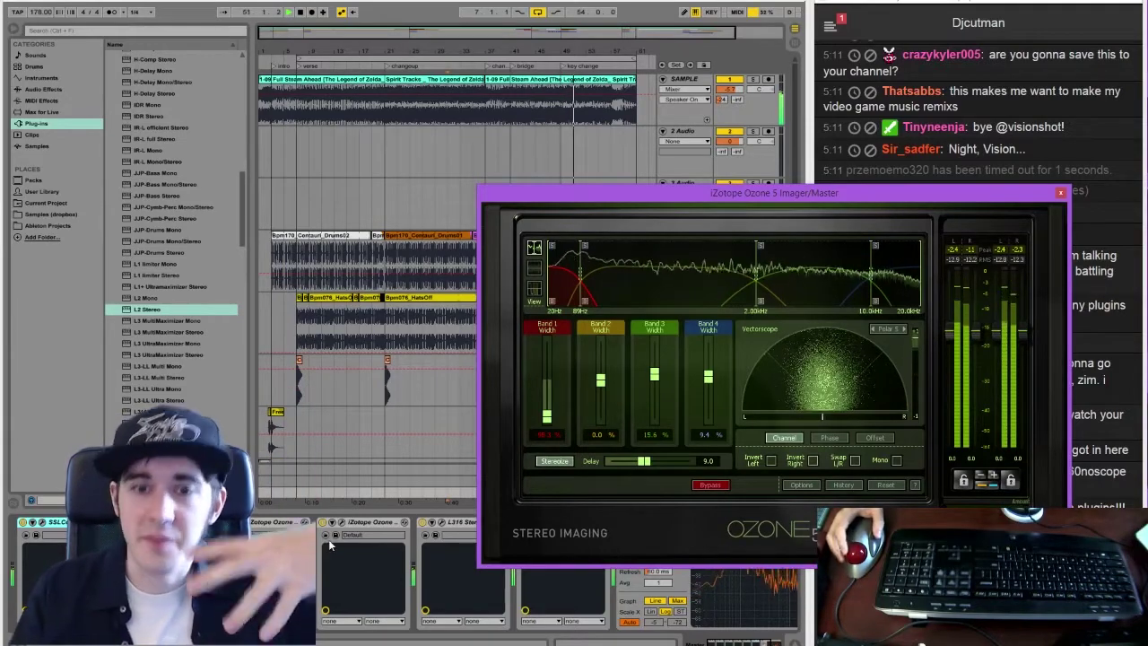
pyautogui.click(303, 523)
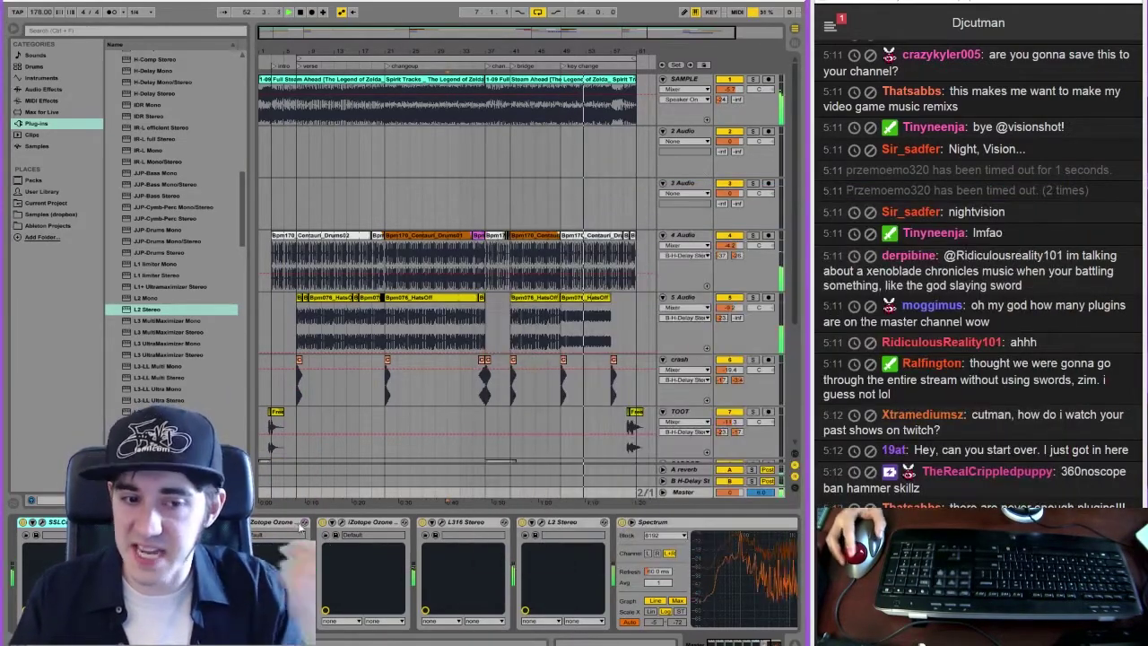
pyautogui.click(341, 524)
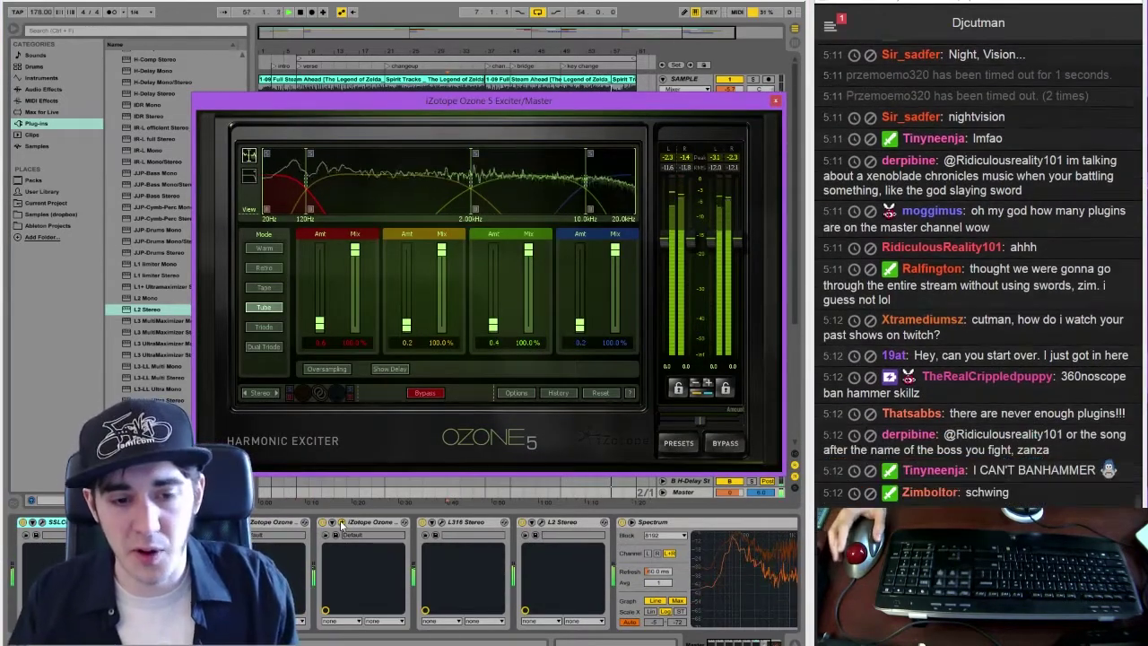
pyautogui.click(340, 524)
# Examine the L316 and L2 limiter settings side by side, and close both windows
pyautogui.click(443, 526)
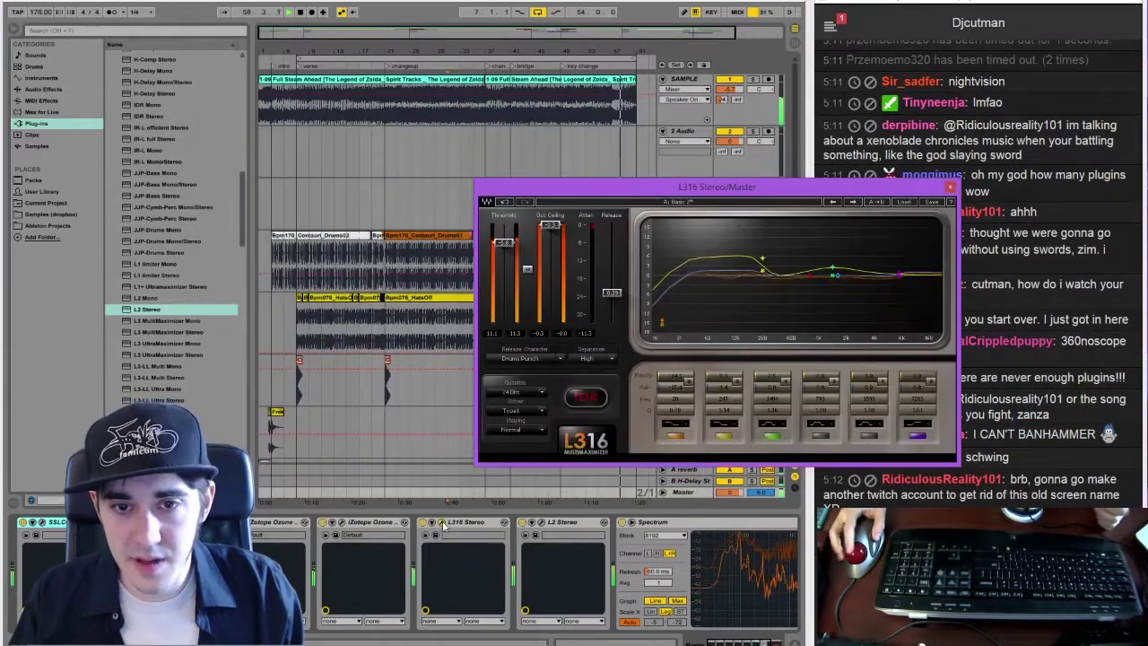
pyautogui.click(542, 524)
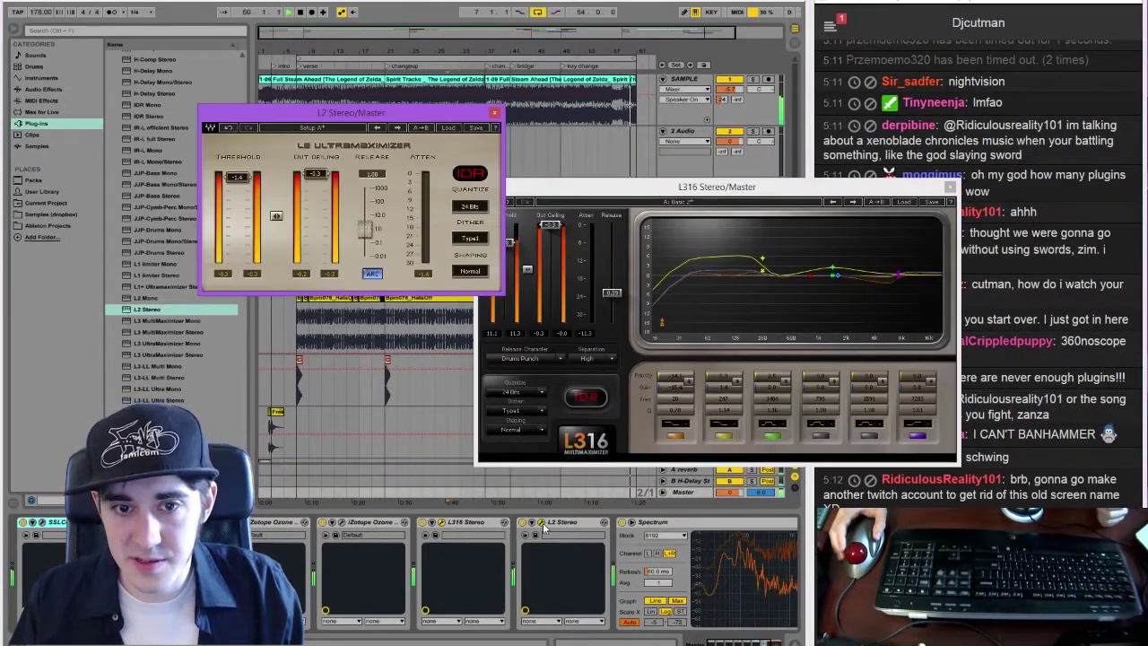
pyautogui.moveTo(667, 195); pyautogui.dragTo(672, 192)
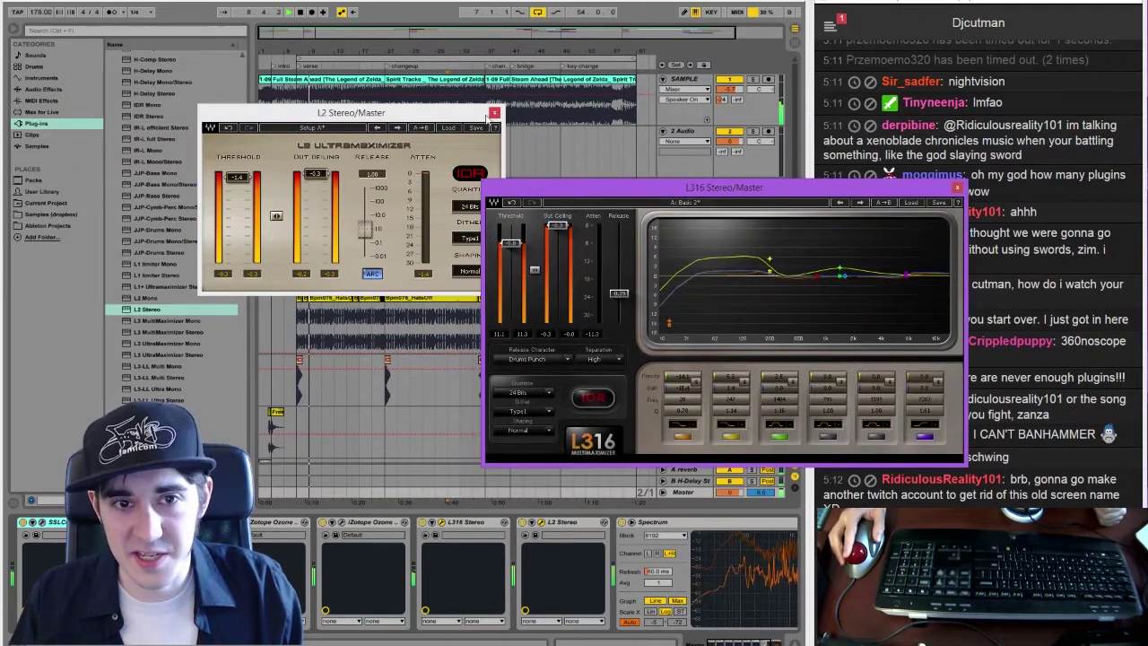
pyautogui.click(957, 191)
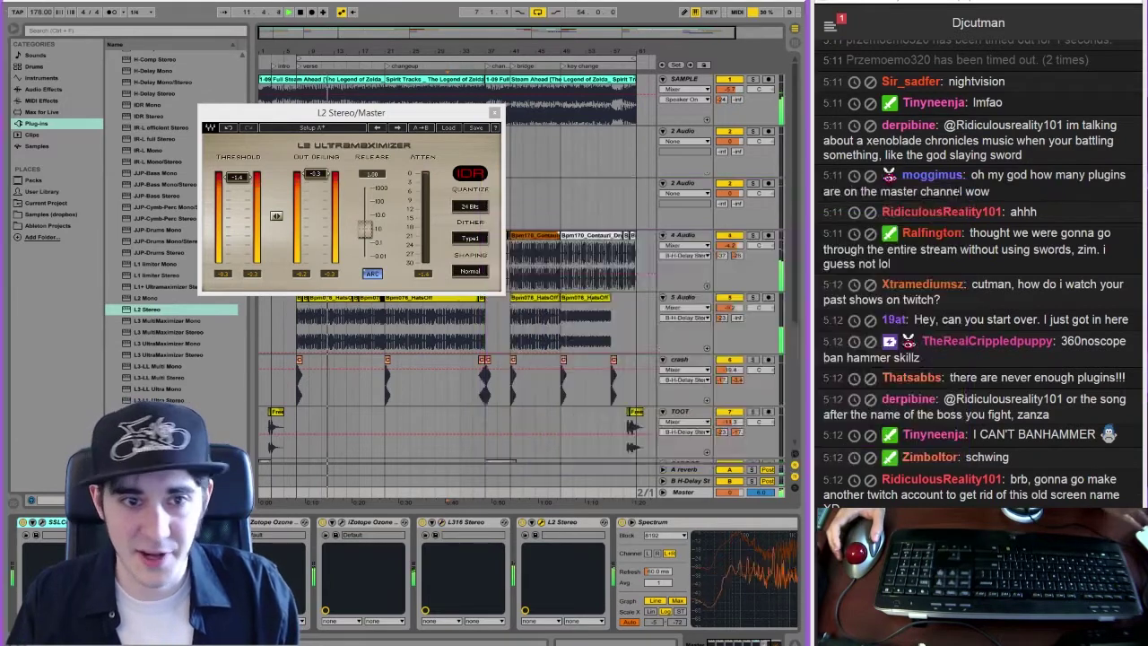
pyautogui.click(494, 112)
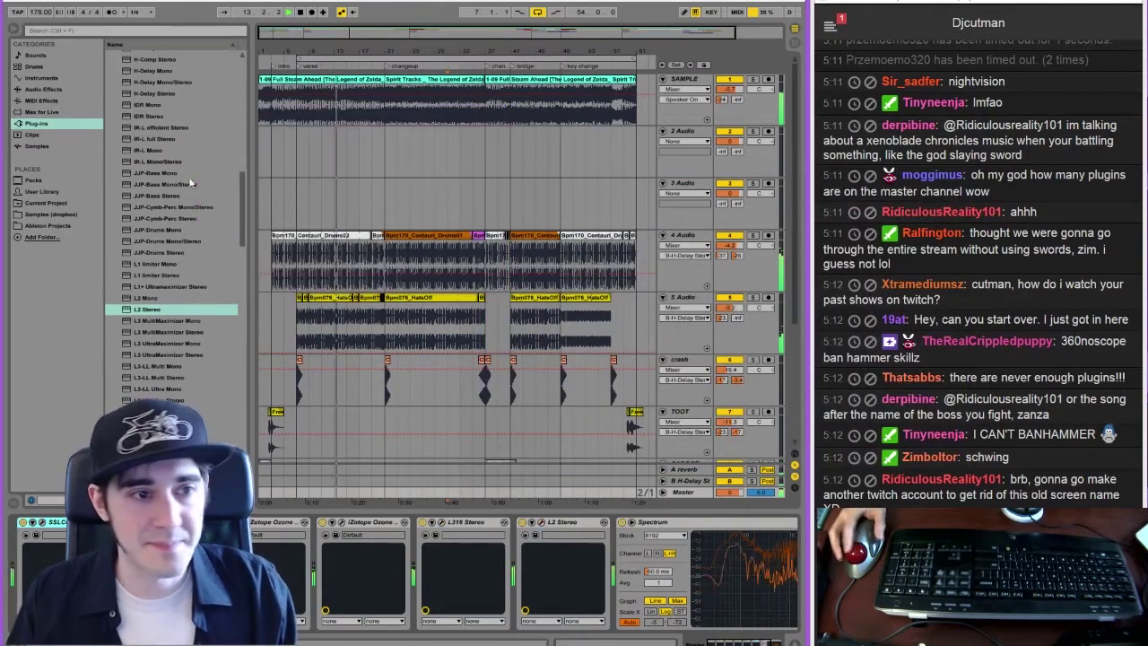
# Add a FabFilter Pro-Q 2 to the Master track between the Ozone 5 Exciter and the L316 limiter
pyautogui.click(96, 123)
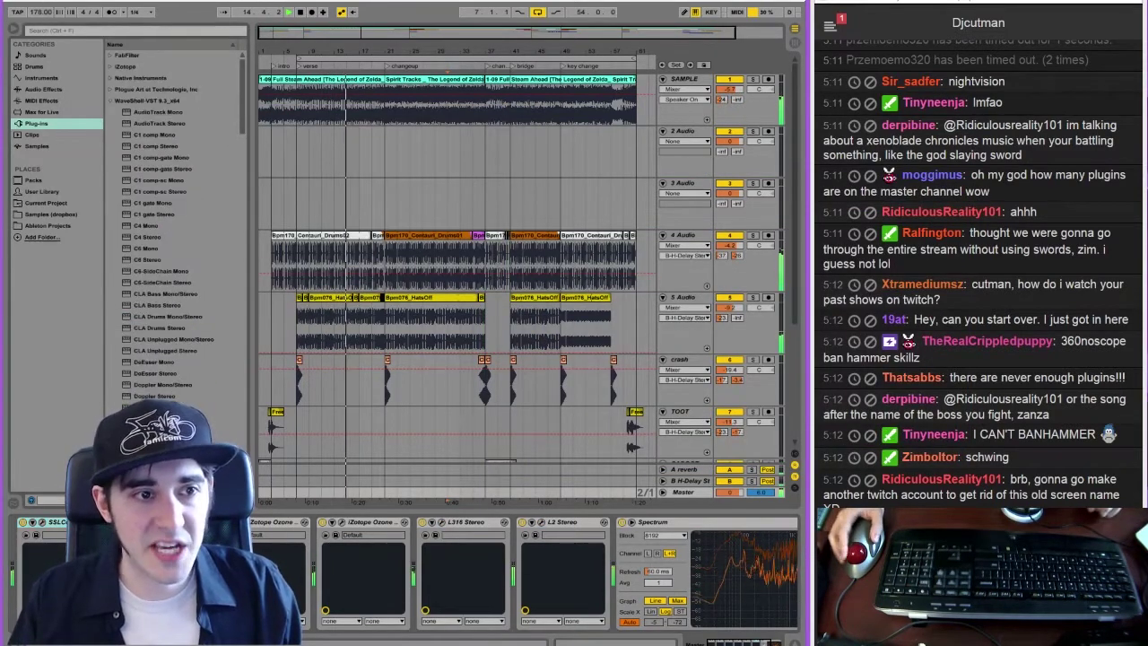
pyautogui.click(109, 101)
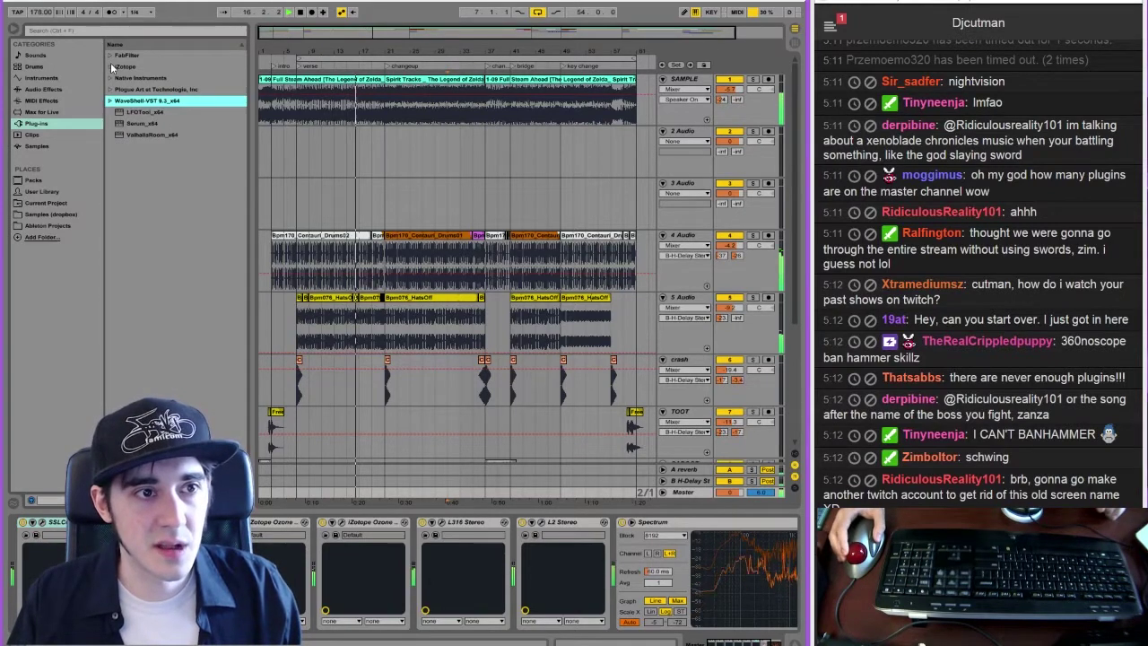
pyautogui.click(113, 67)
pyautogui.click(110, 68)
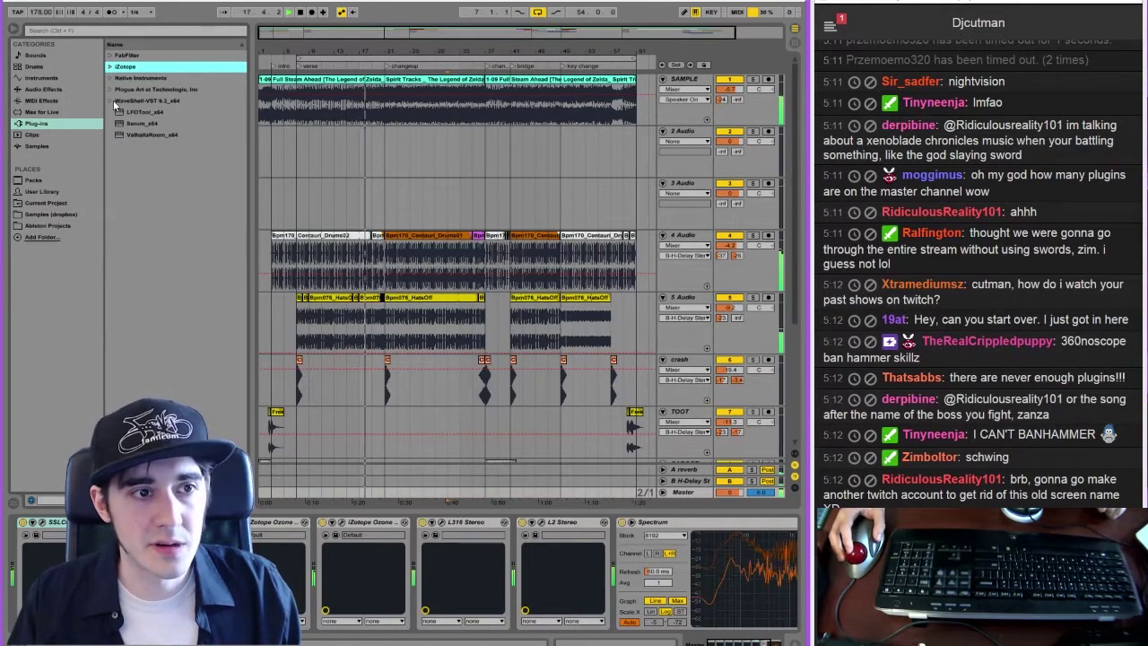
pyautogui.click(114, 101)
pyautogui.click(108, 56)
pyautogui.doubleClick(166, 214)
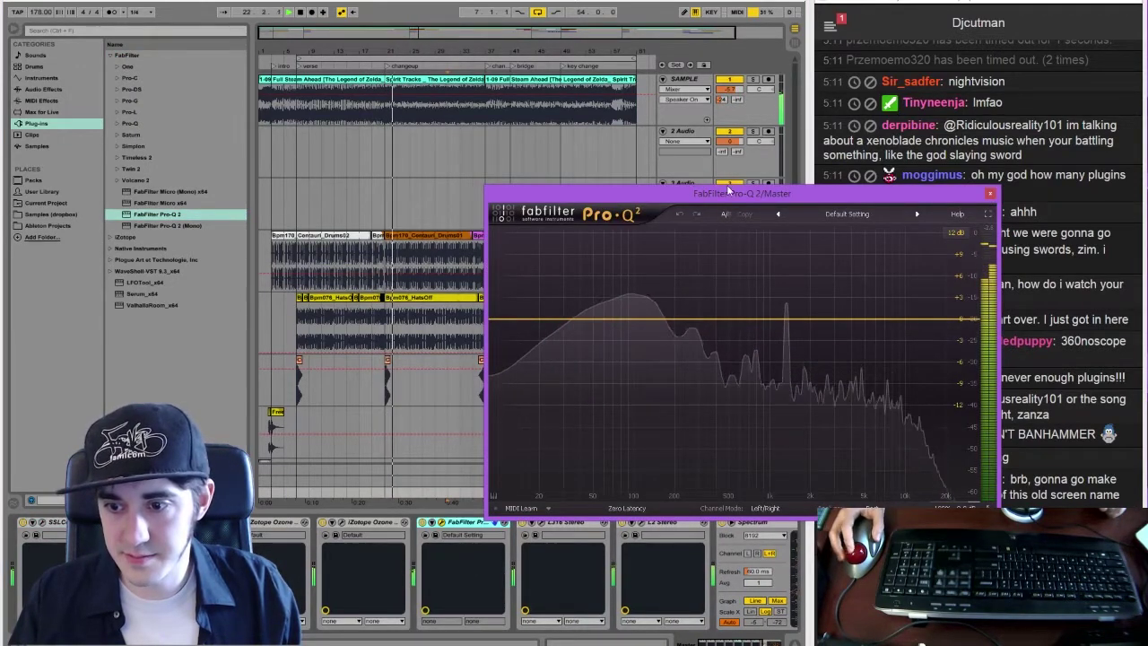
pyautogui.moveTo(741, 192); pyautogui.dragTo(386, 125)
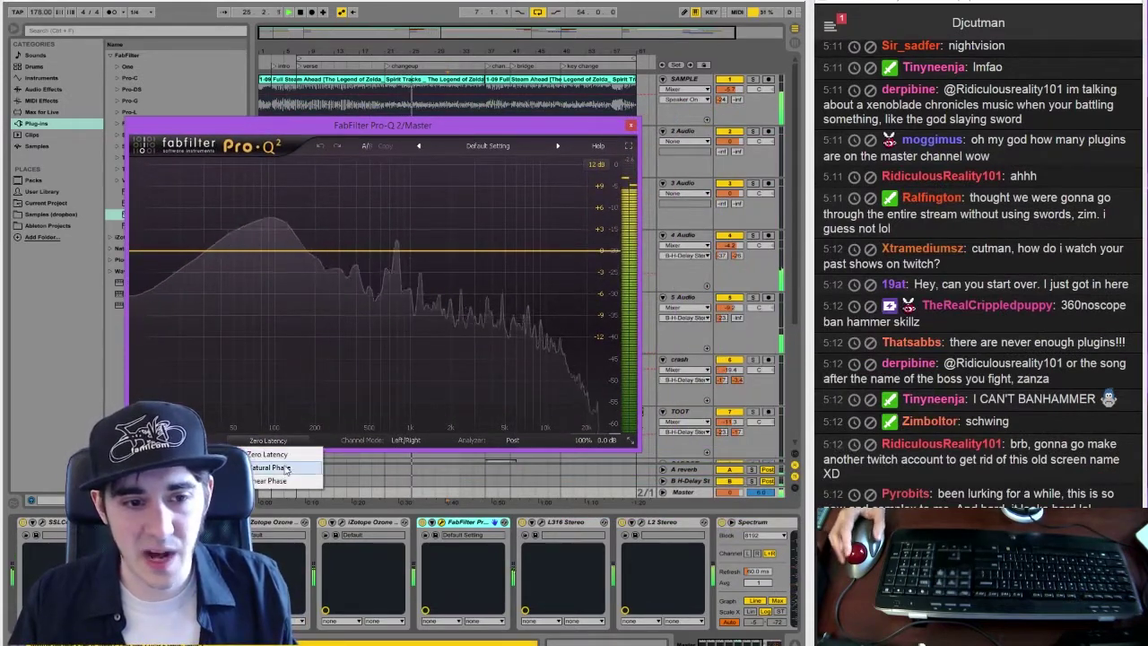
# Switch the Pro-Q 2 to Natural Phase and add a 96 dB/oct low cut at about 25 Hz
pyautogui.click(269, 467)
pyautogui.click(176, 253)
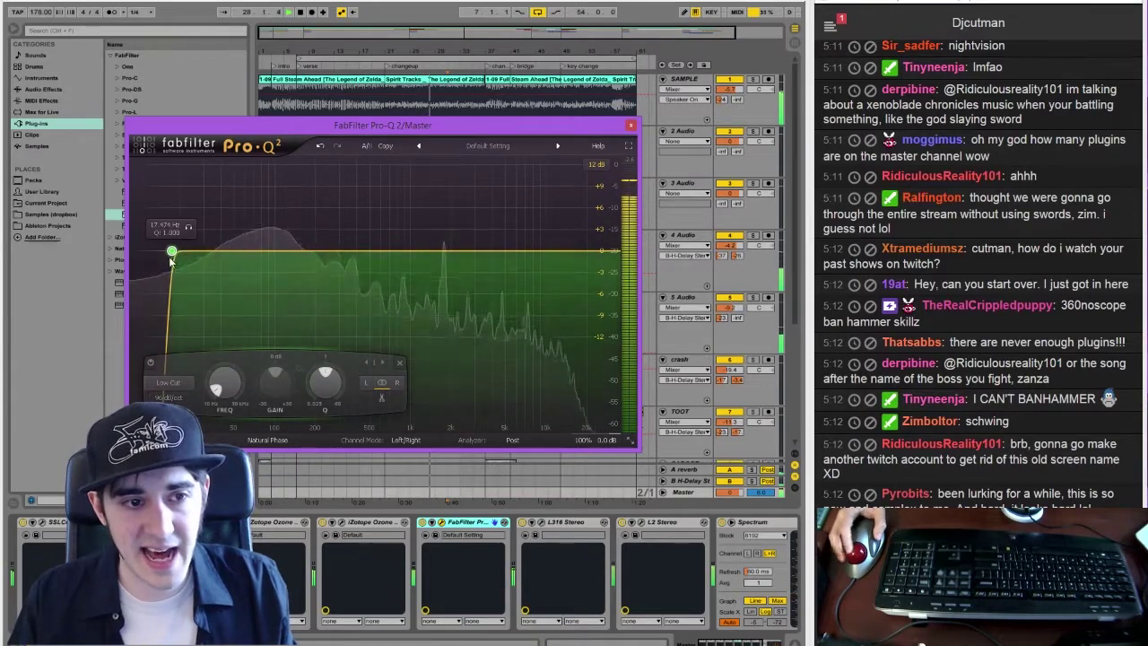
pyautogui.moveTo(171, 251)
pyautogui.mouseDown()
pyautogui.moveTo(207, 254)
pyautogui.moveTo(192, 256)
pyautogui.mouseUp()
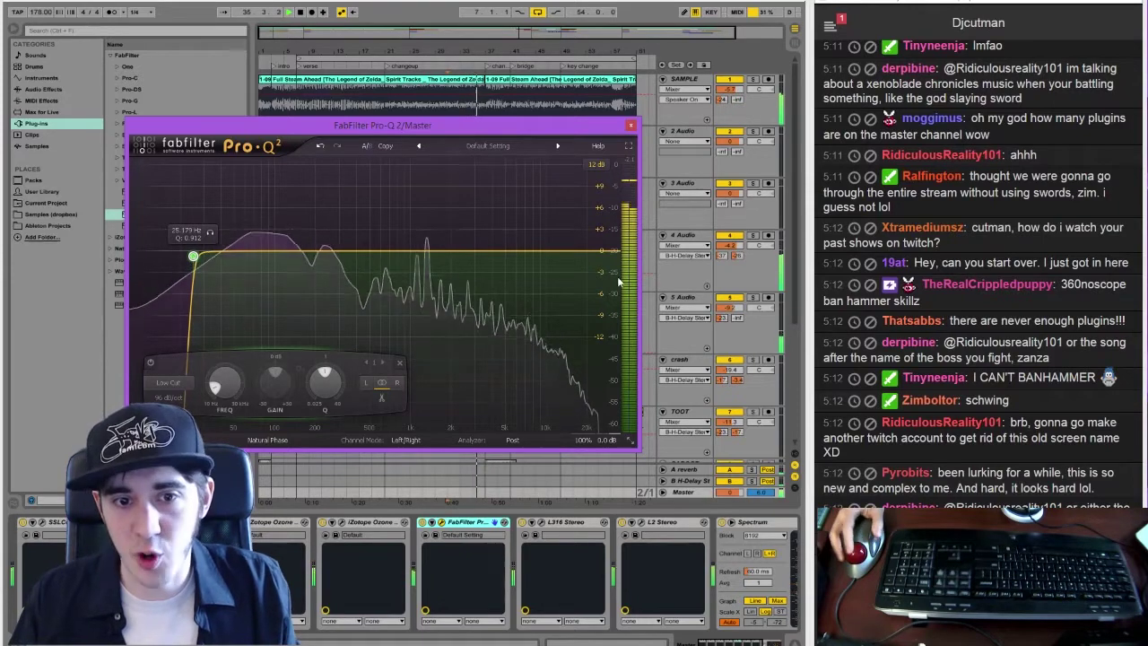
# Add a notch band at 20000 Hz with a Q of 10, and close the Pro-Q 2 window
pyautogui.click(575, 250)
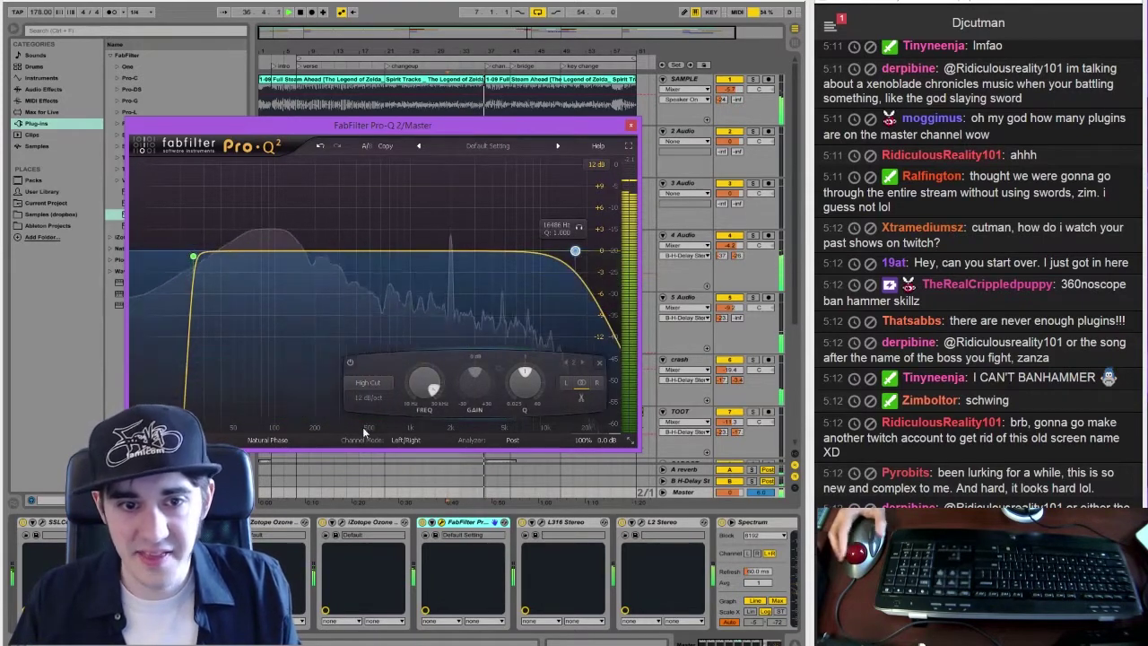
pyautogui.click(367, 382)
pyautogui.click(406, 466)
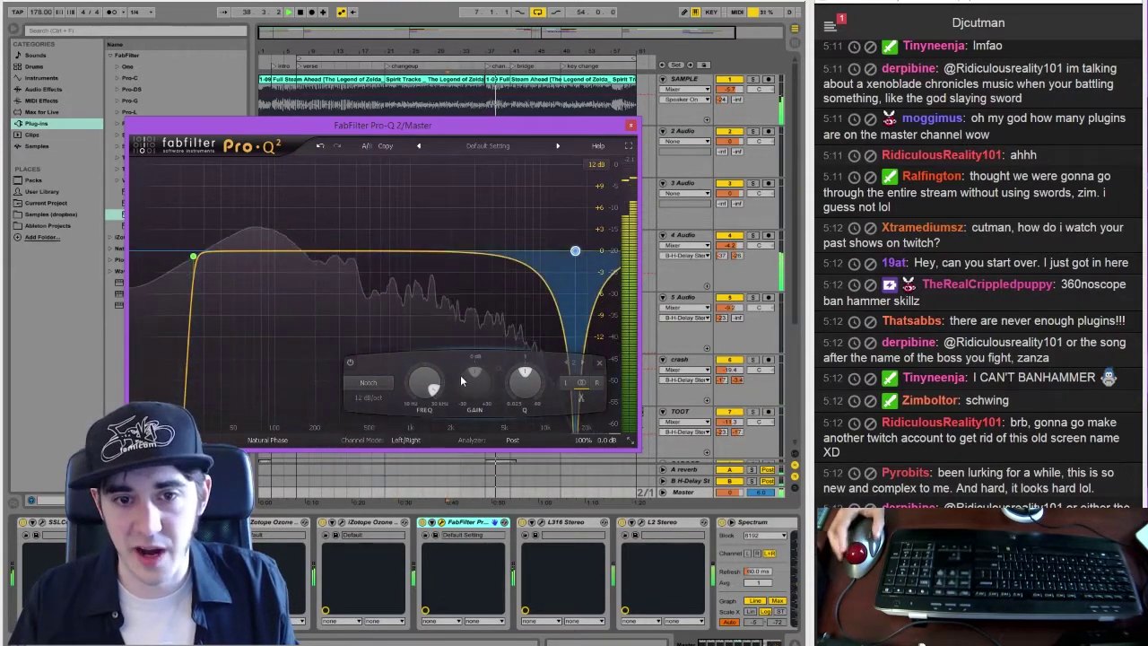
pyautogui.doubleClick(520, 393)
pyautogui.write('10')
pyautogui.press('Return')
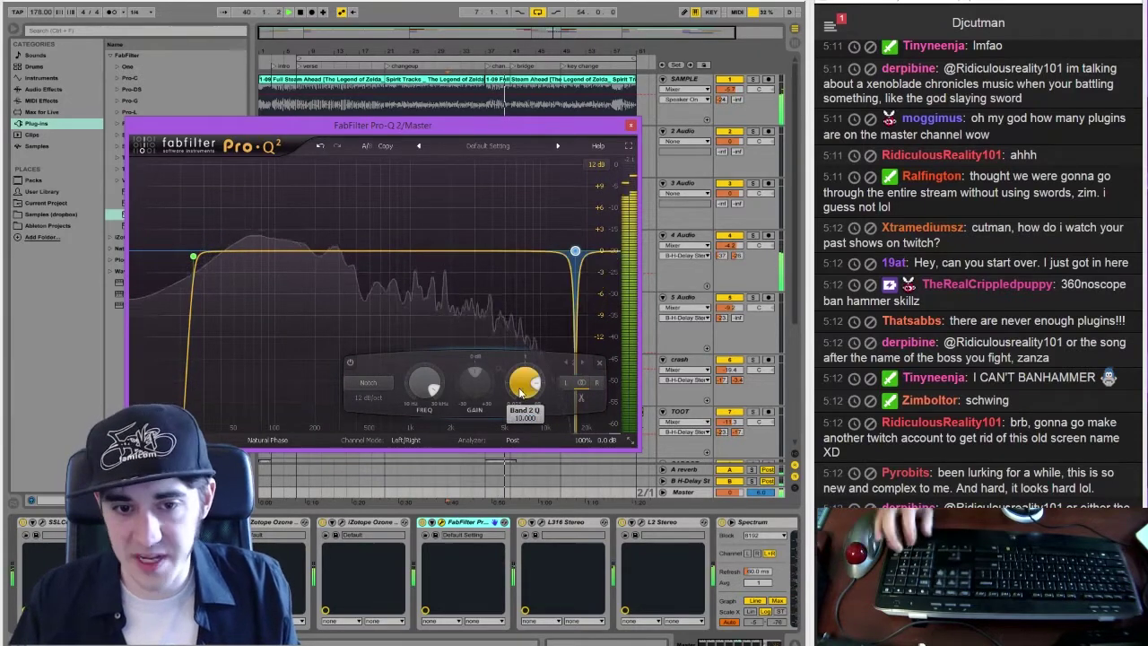
pyautogui.doubleClick(431, 390)
pyautogui.write('20000')
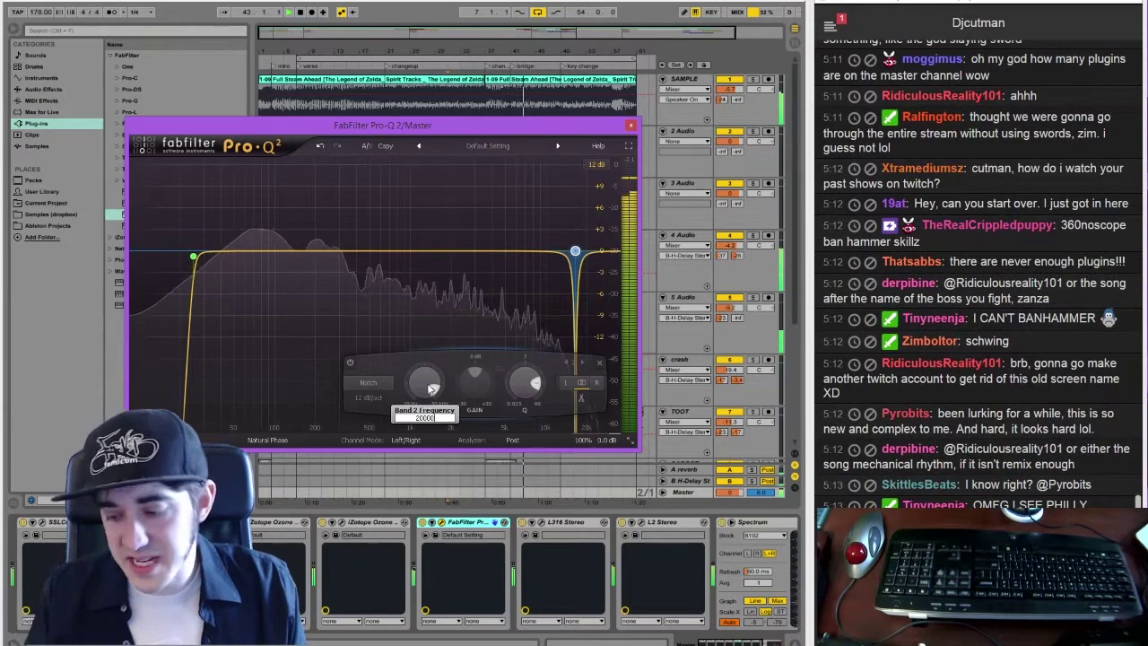
pyautogui.press('Return')
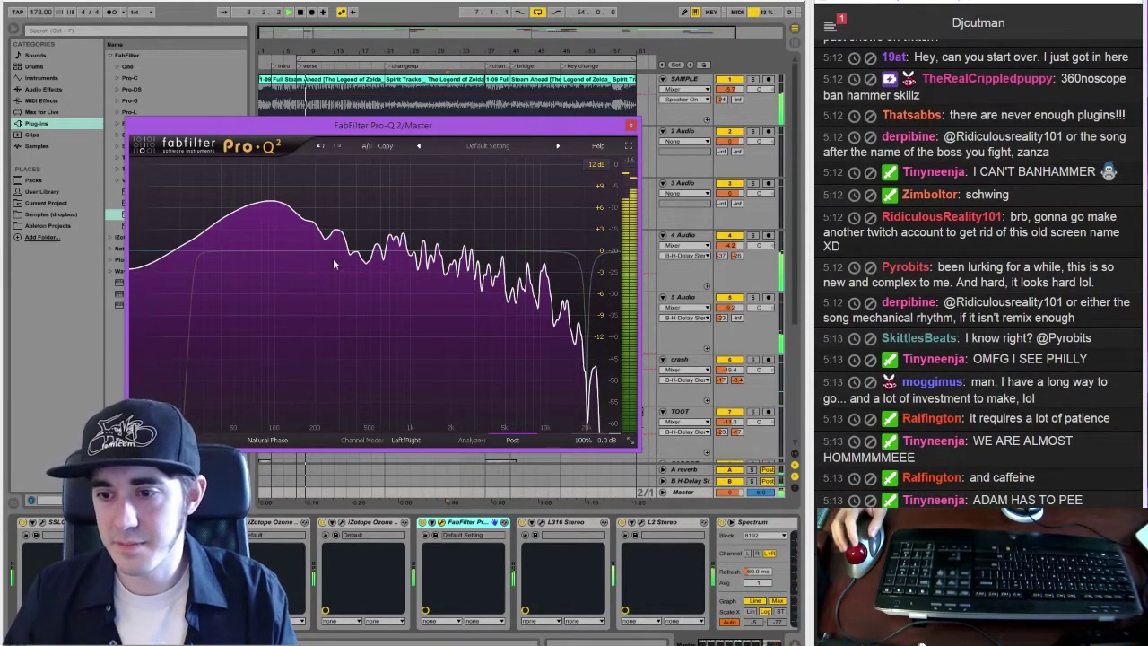
pyautogui.click(631, 126)
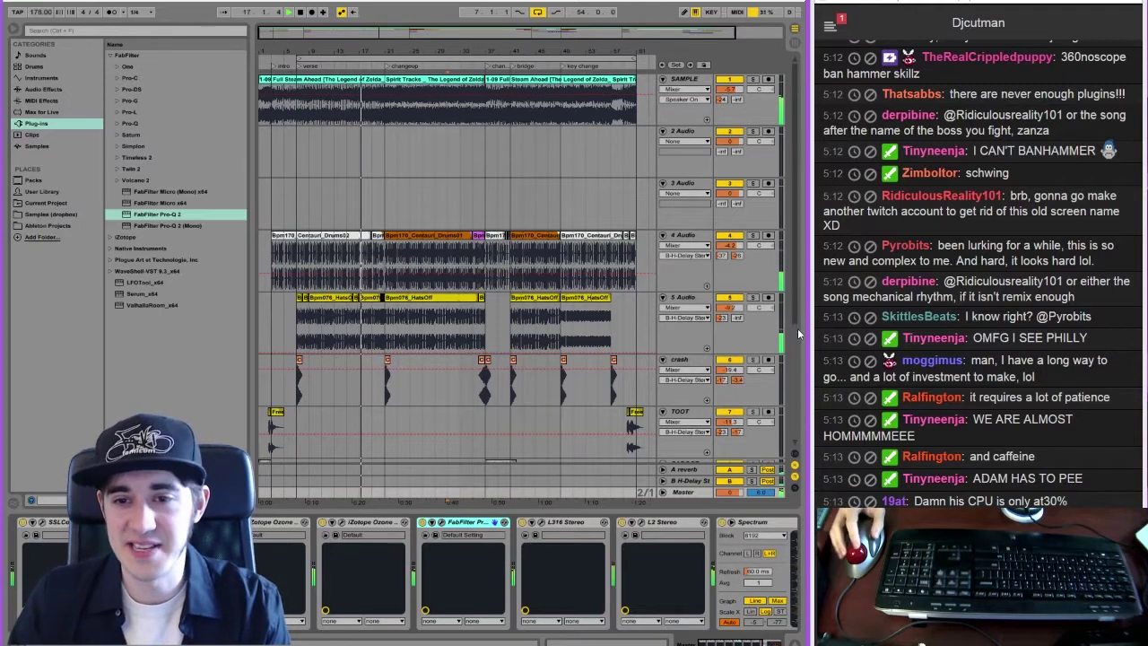
# Add a Spectrum after the H-Delay on return track B and a FabFilter Pro-Q 2 between the two
pyautogui.scroll(-5, 795, 333)
pyautogui.click(692, 482)
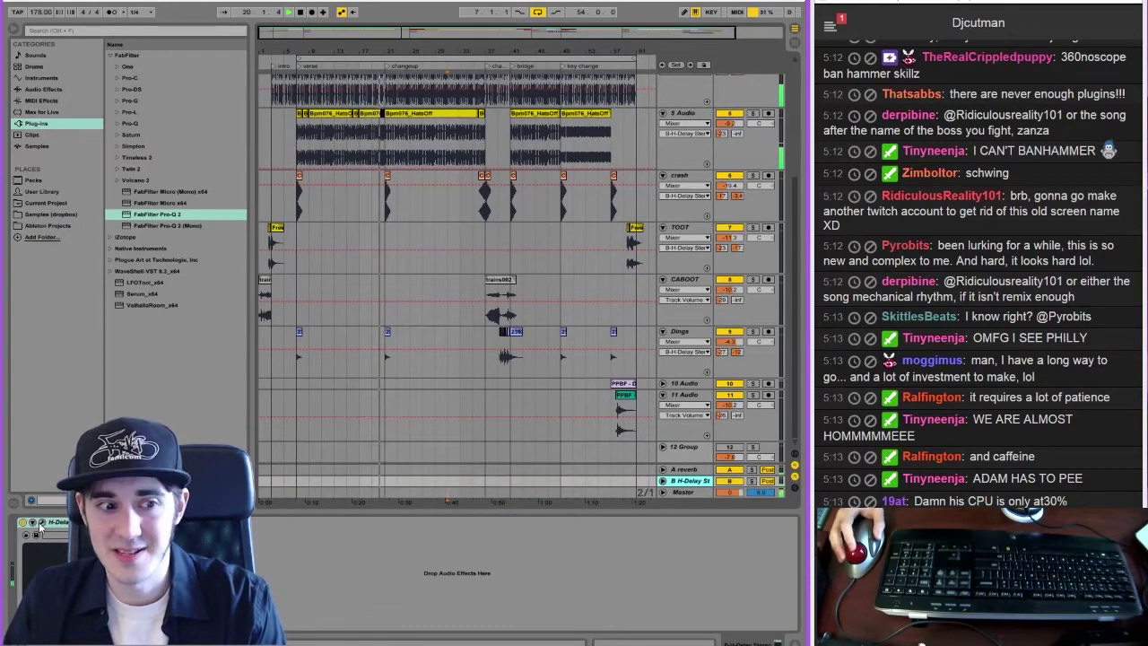
pyautogui.moveTo(158, 214); pyautogui.dragTo(81, 549)
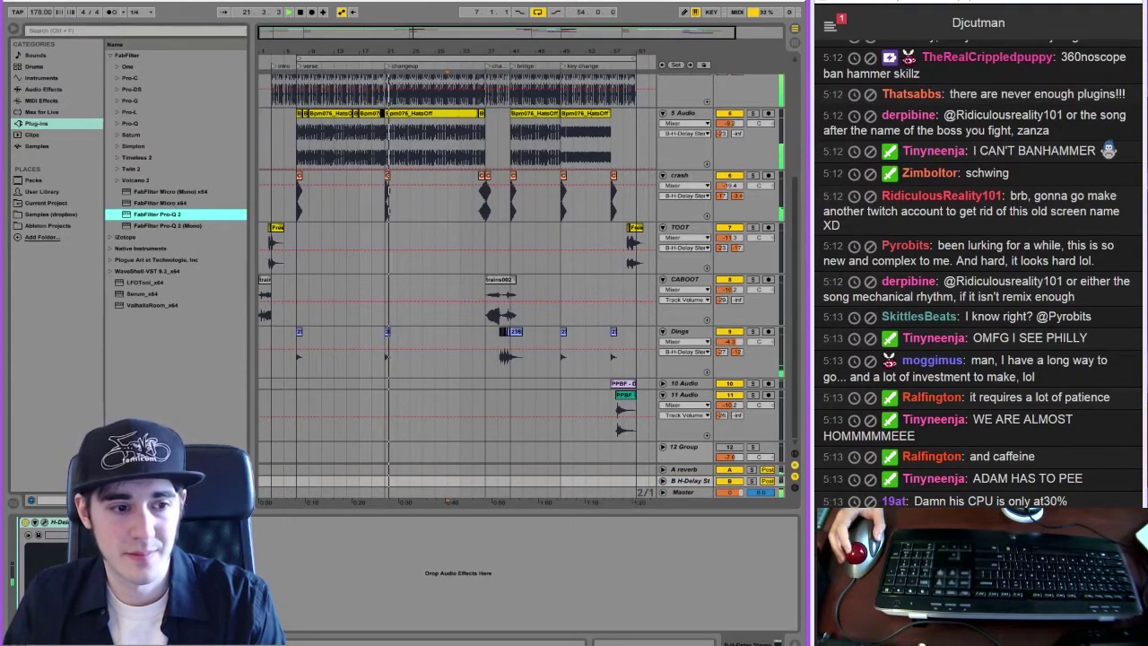
pyautogui.click(39, 89)
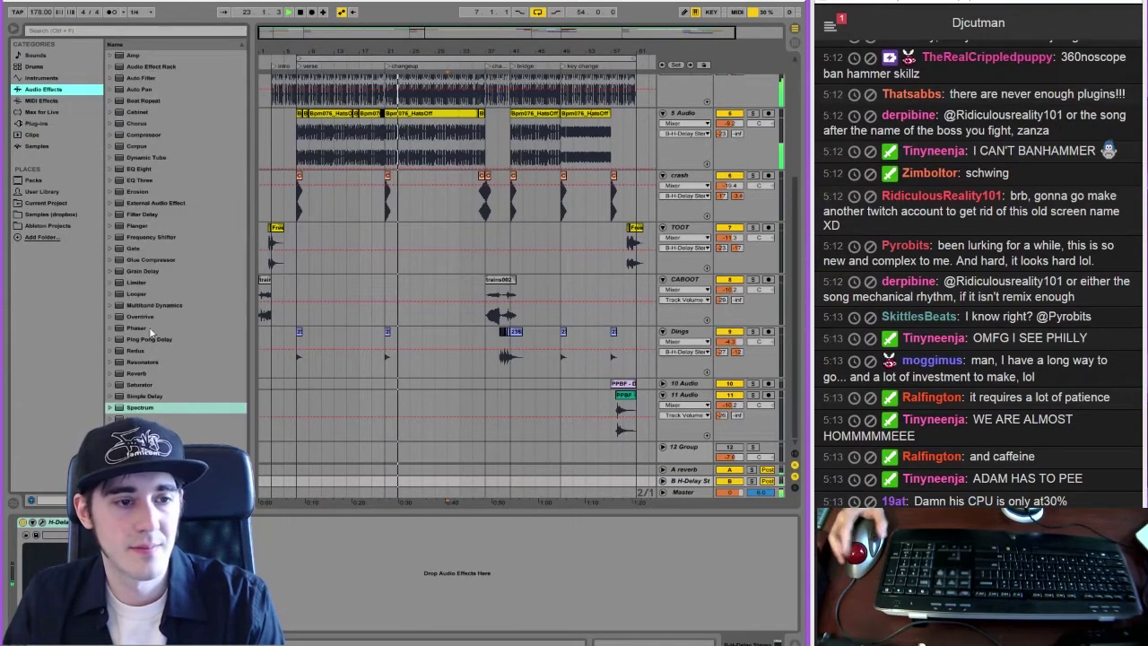
pyautogui.moveTo(145, 408); pyautogui.dragTo(170, 565)
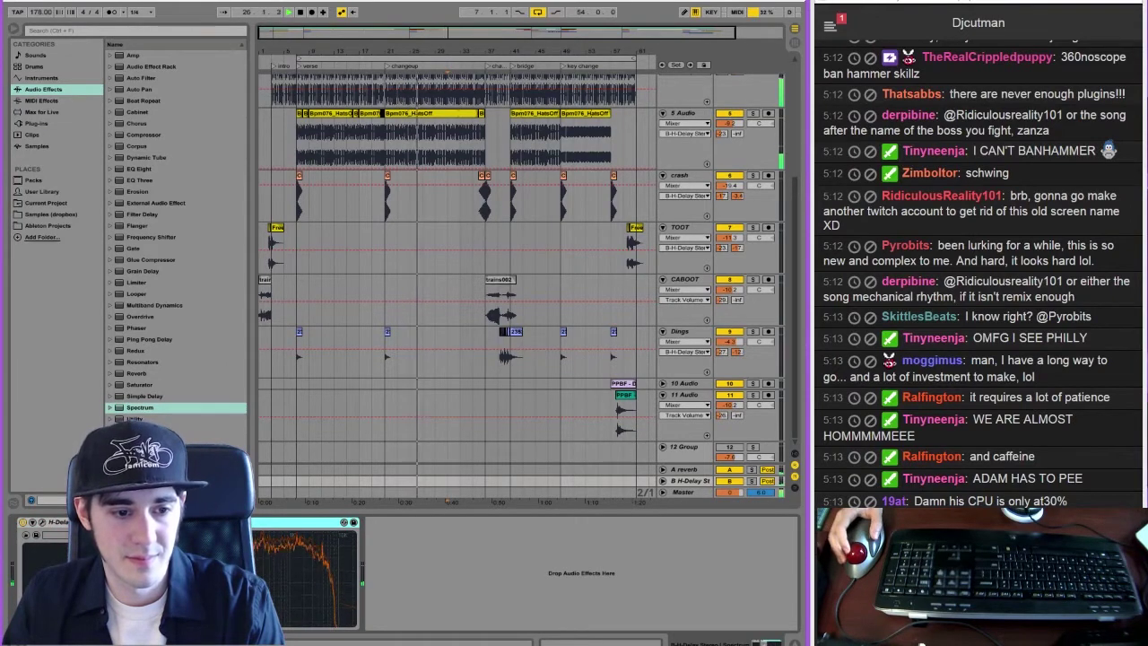
pyautogui.click(36, 123)
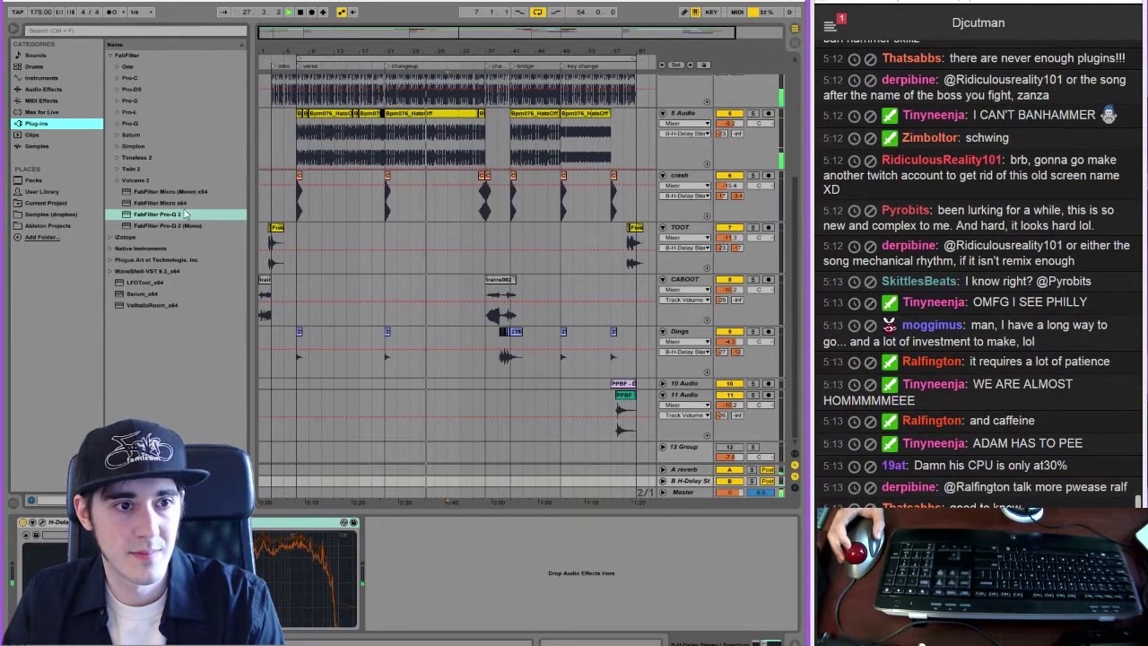
pyautogui.doubleClick(157, 215)
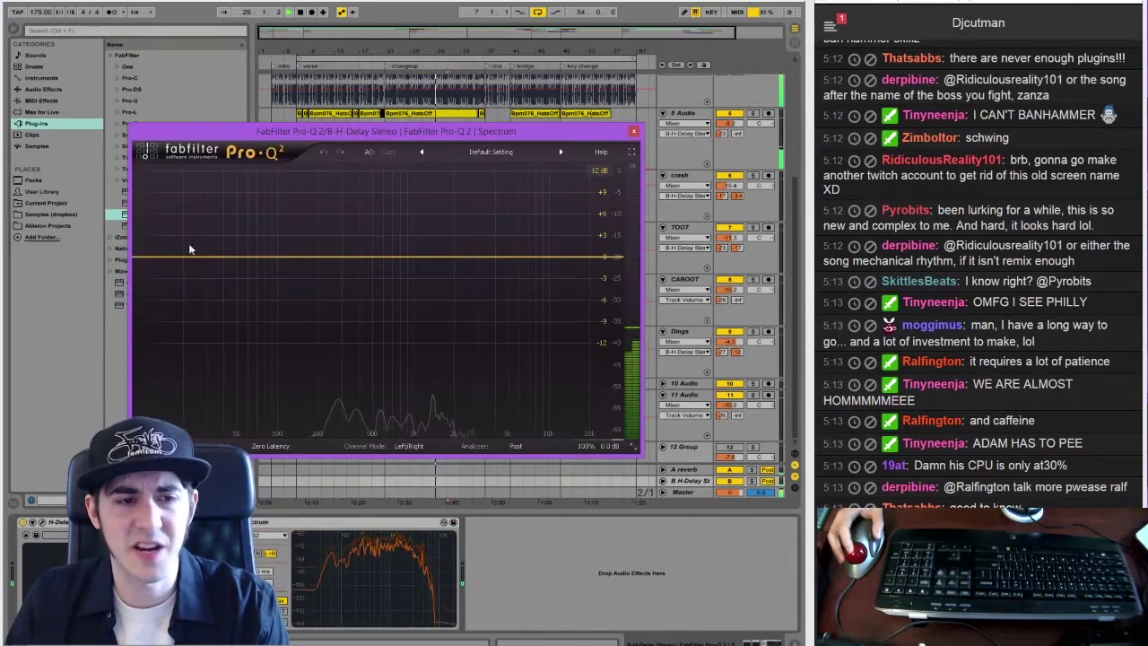
# Set the delay return's Pro-Q 2 to a 30 dB range with a 96 dB/oct low cut between 100 and 200 Hz, and close it
pyautogui.click(172, 258)
pyautogui.click(599, 170)
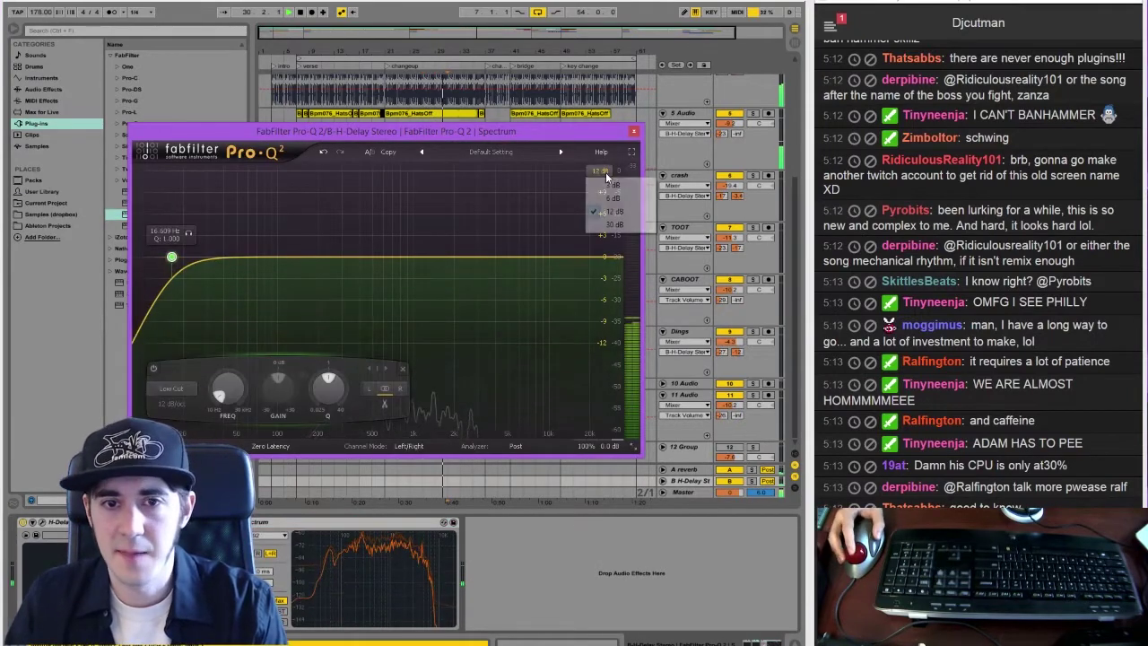
pyautogui.click(619, 226)
pyautogui.click(173, 403)
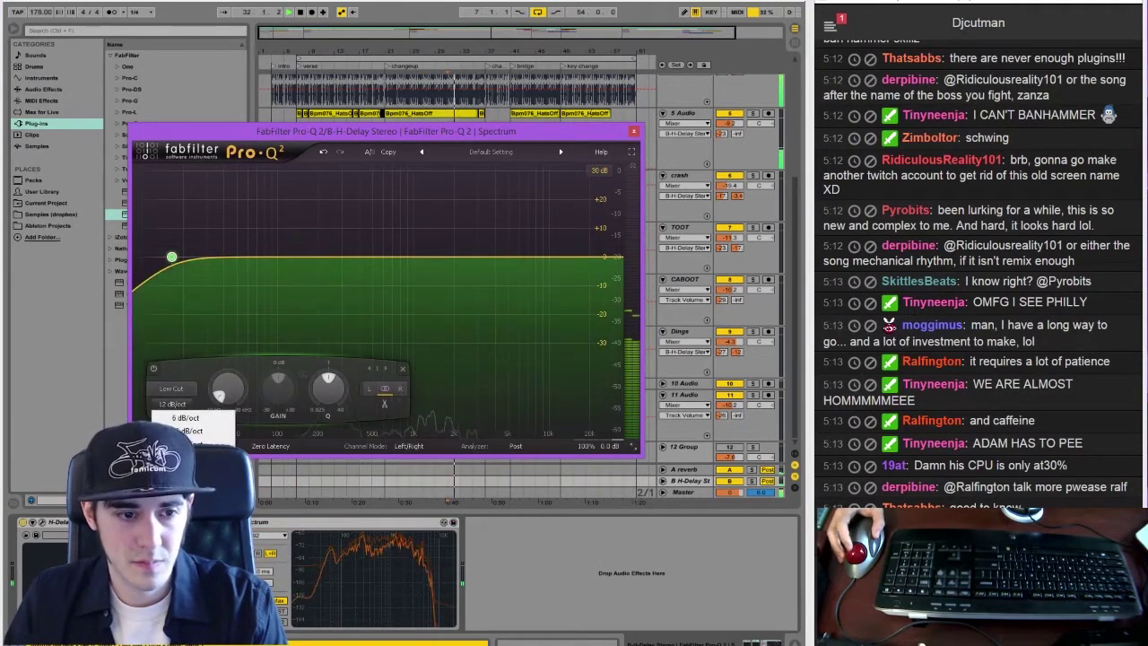
pyautogui.click(188, 525)
pyautogui.moveTo(171, 258); pyautogui.dragTo(296, 266)
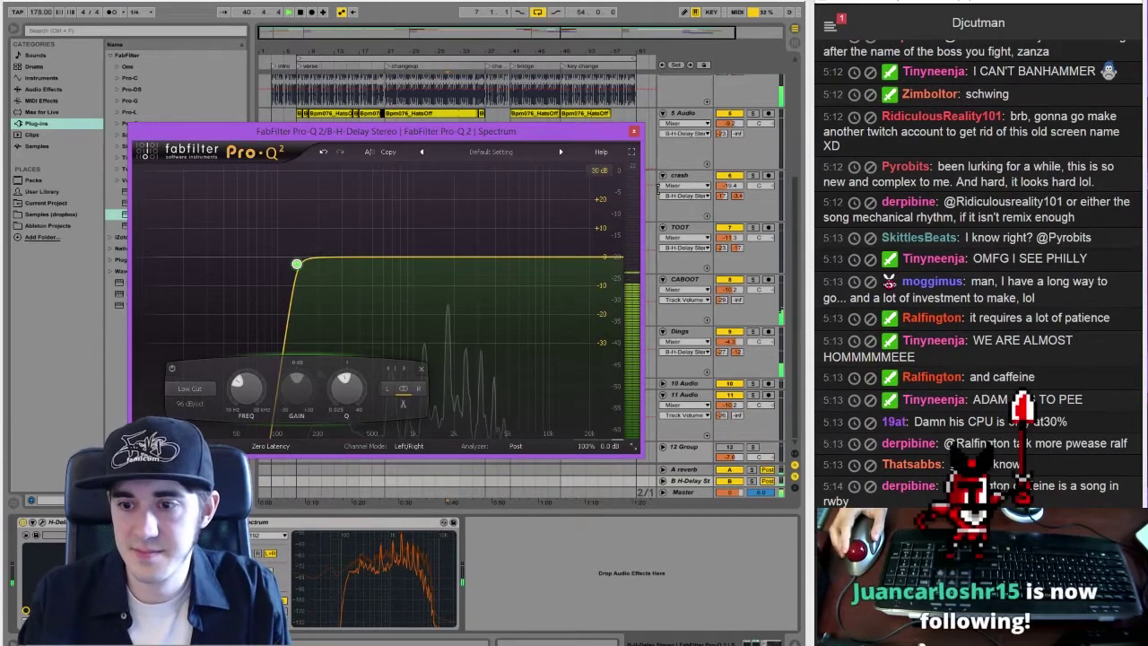
pyautogui.click(634, 132)
pyautogui.hotkey('alt', 'Tab')
pyautogui.hotkey('alt', 'Tab')
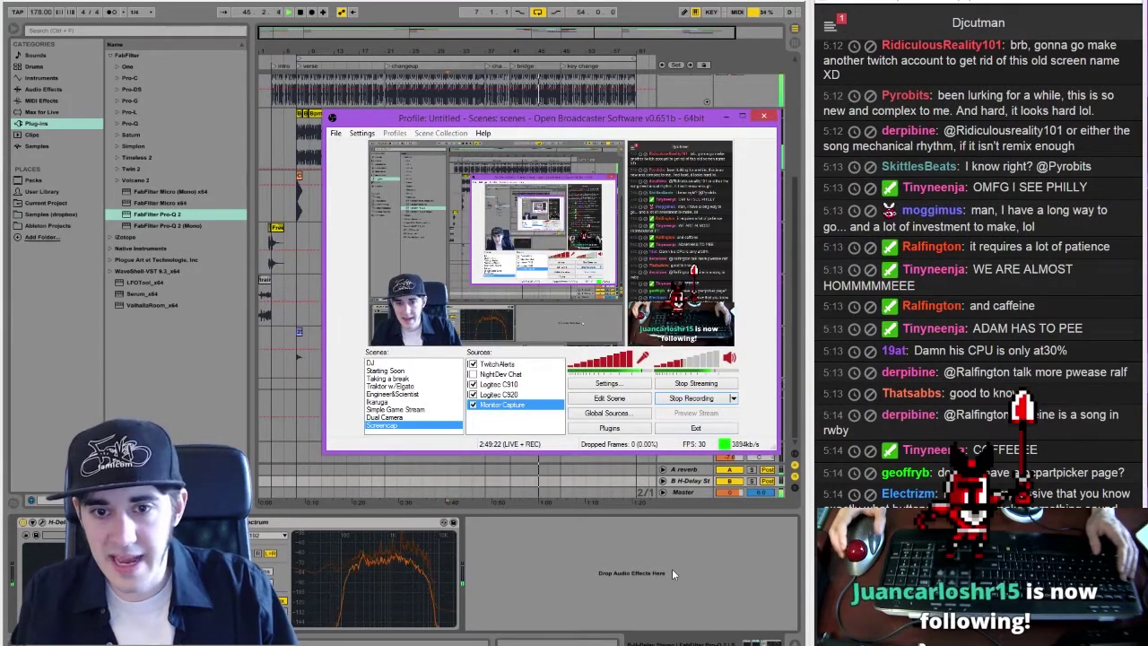
pyautogui.hotkey('alt', 'Tab')
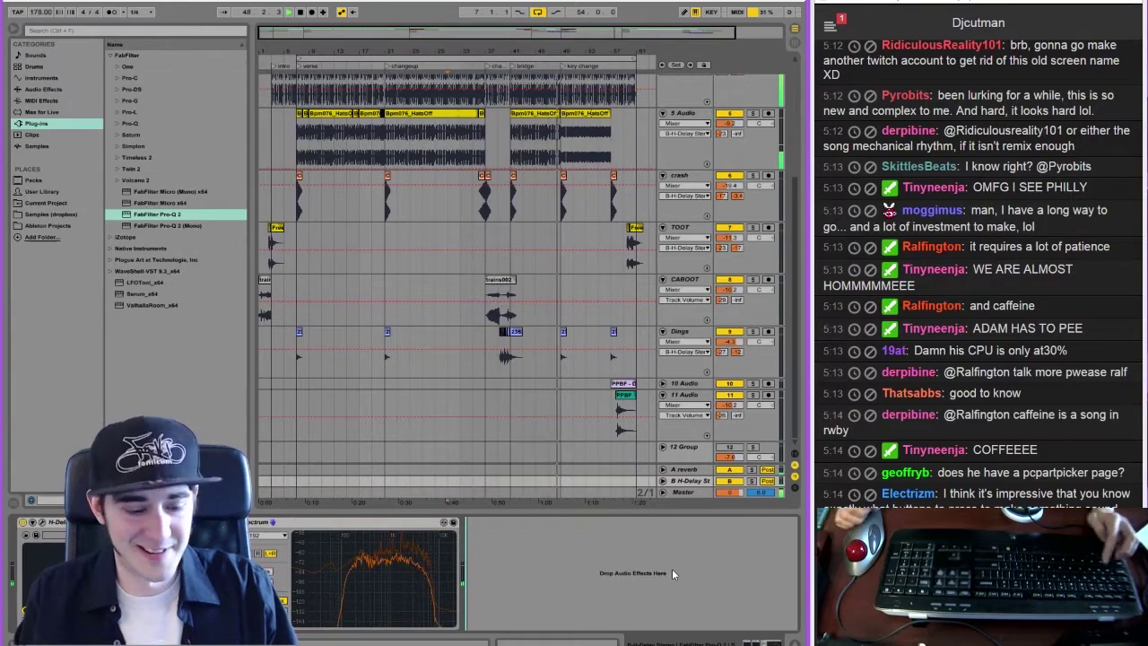
pyautogui.hotkey('alt', 'Tab')
pyautogui.hotkey('alt', 'Tab')
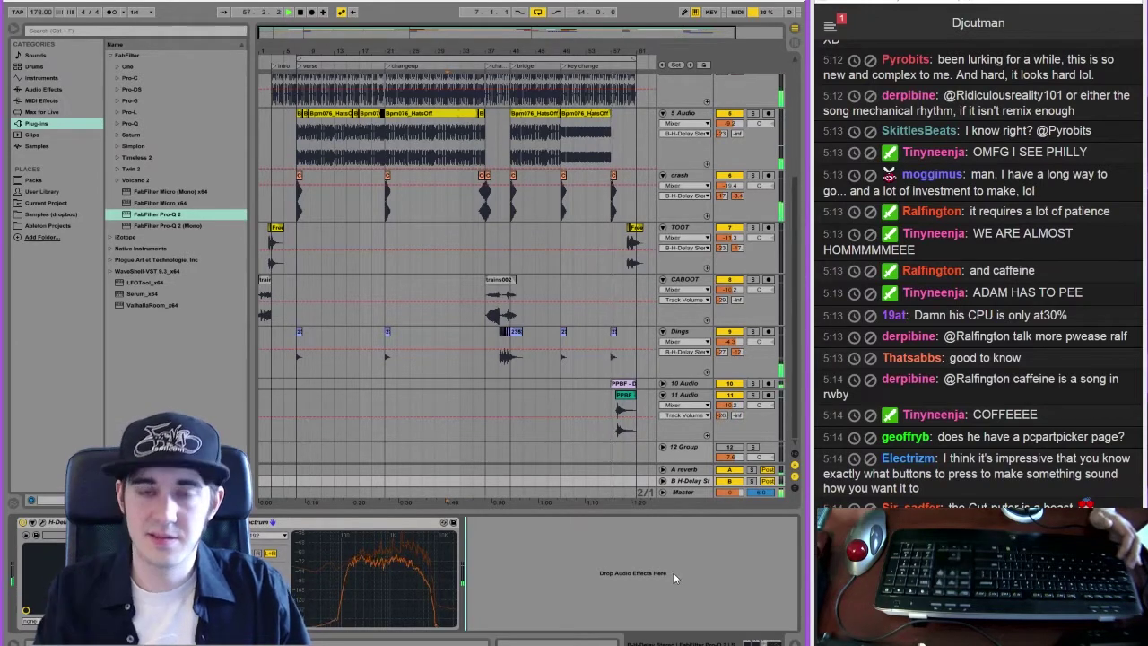
# Turn off the arrangement loop
pyautogui.click(796, 94)
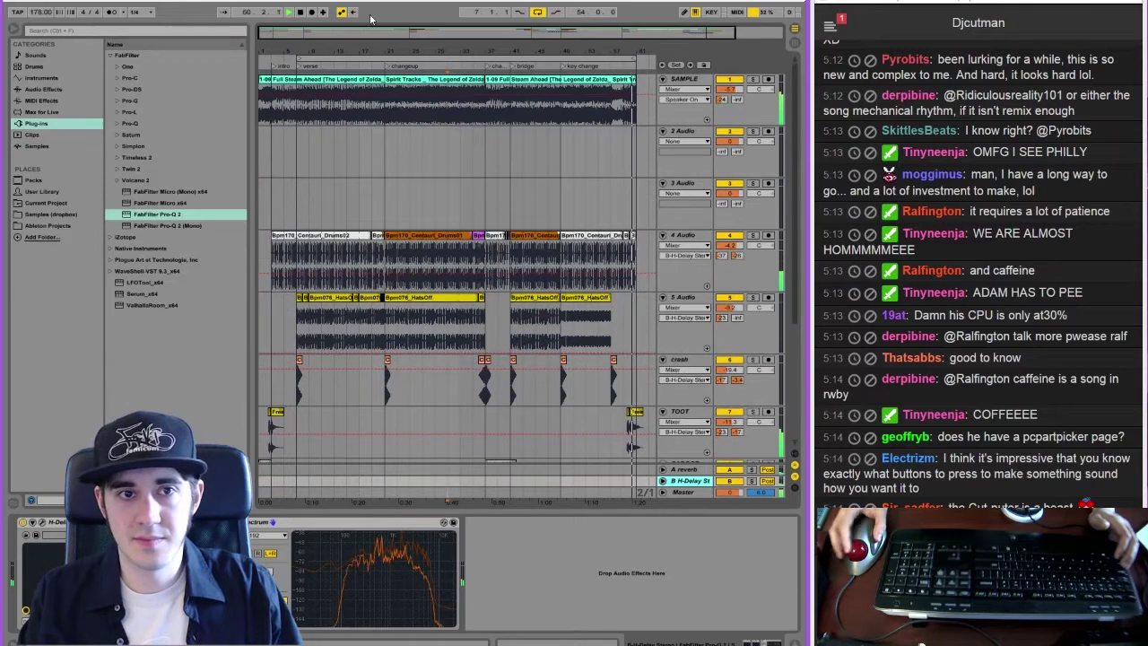
pyautogui.click(537, 12)
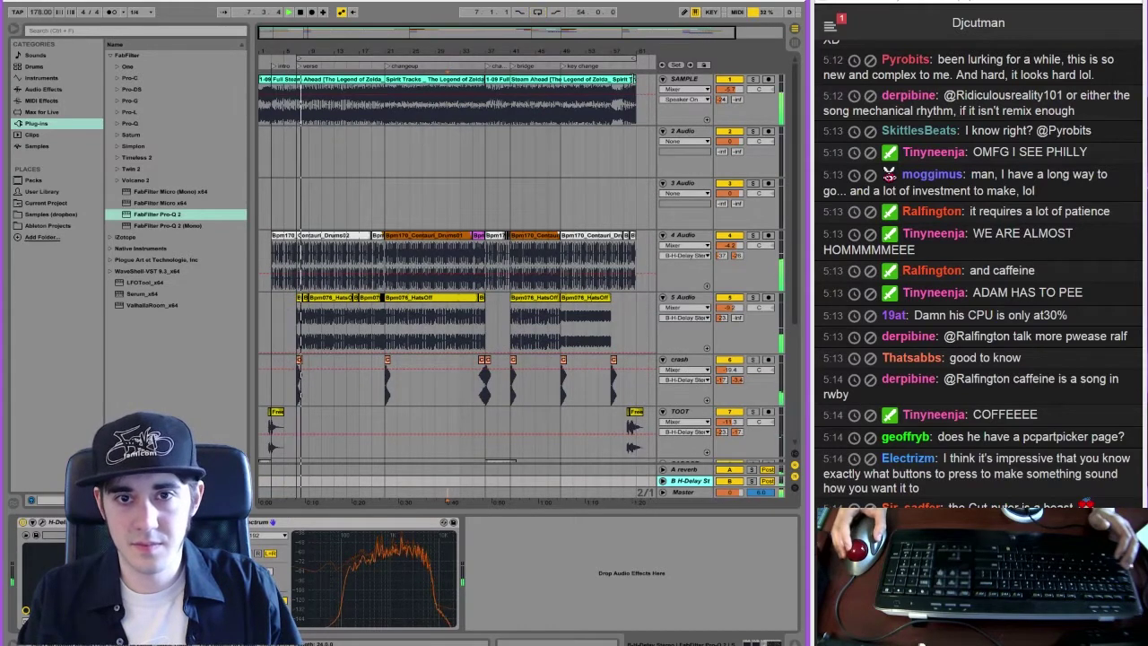
pyautogui.moveTo(612, 48); pyautogui.dragTo(612, 34)
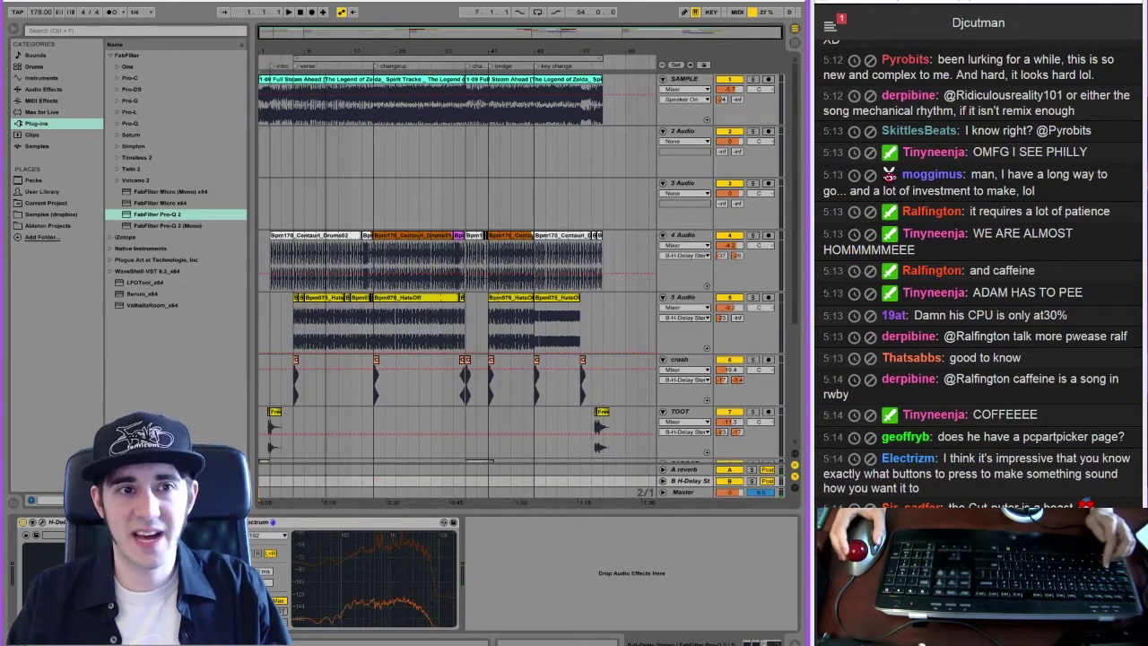
# Select from the verse start at bar 7 to the song's end and duplicate that time twice
pyautogui.moveTo(291, 119); pyautogui.dragTo(594, 113)
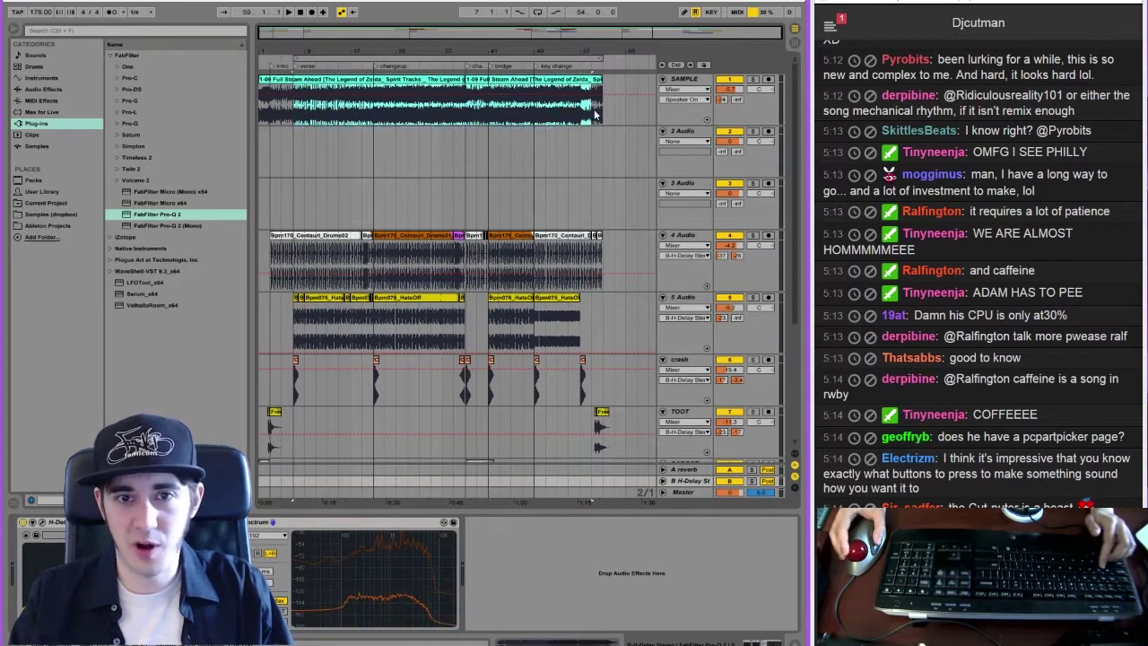
pyautogui.click(599, 117)
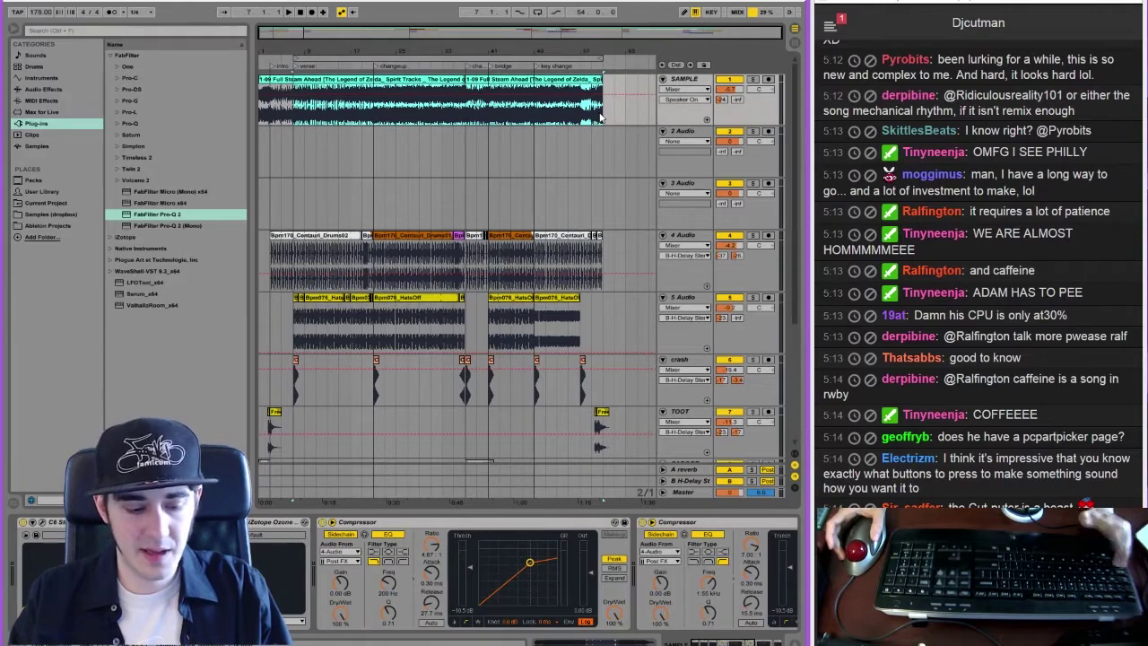
pyautogui.hotkey('ctrl', 'shift', 'd')
pyautogui.moveTo(560, 49); pyautogui.dragTo(561, 18)
pyautogui.hotkey('ctrl', 'shift', 'd')
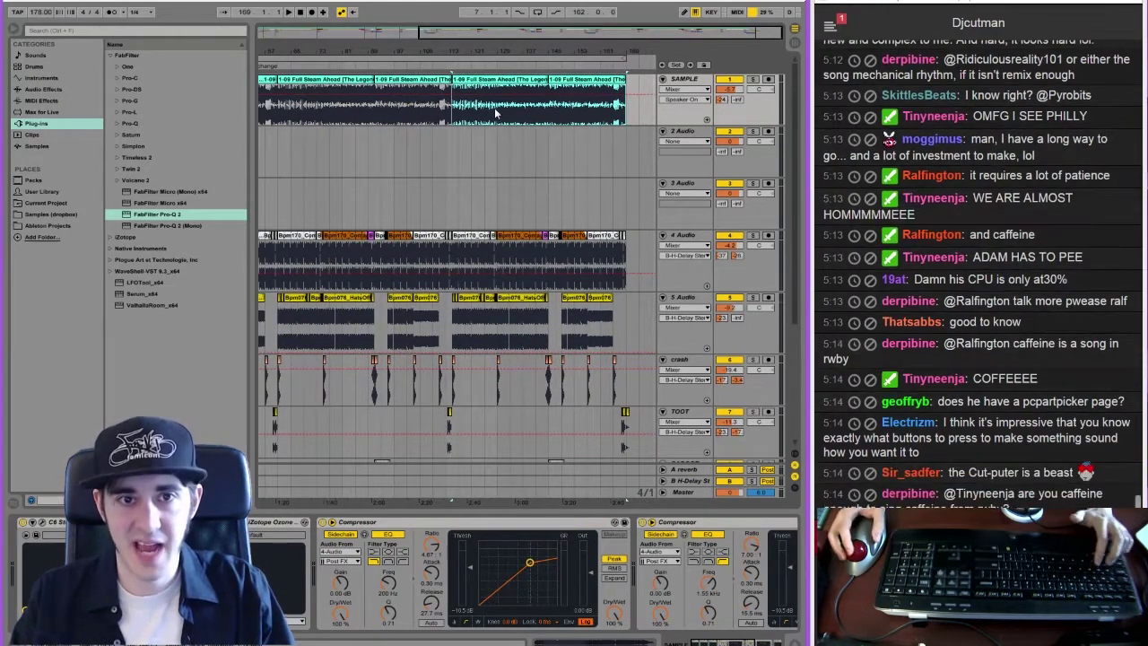
# Delete the time from bar 129 to the end of the arrangement
pyautogui.moveTo(491, 107); pyautogui.dragTo(640, 111)
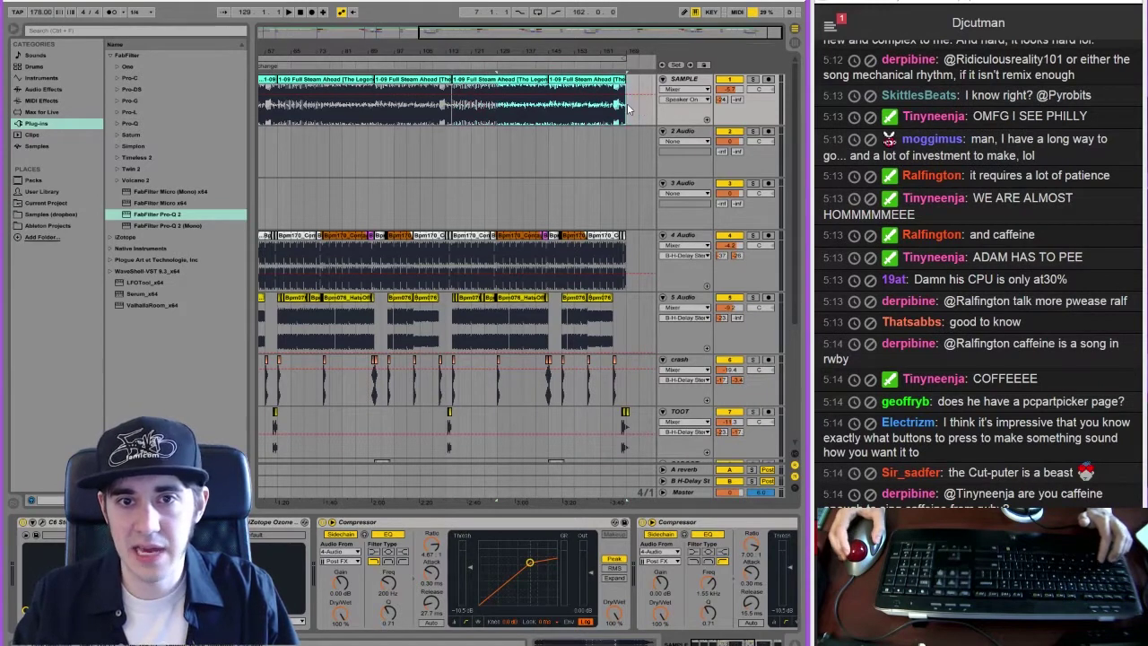
pyautogui.hotkey('ctrl', 'shift', 'Delete')
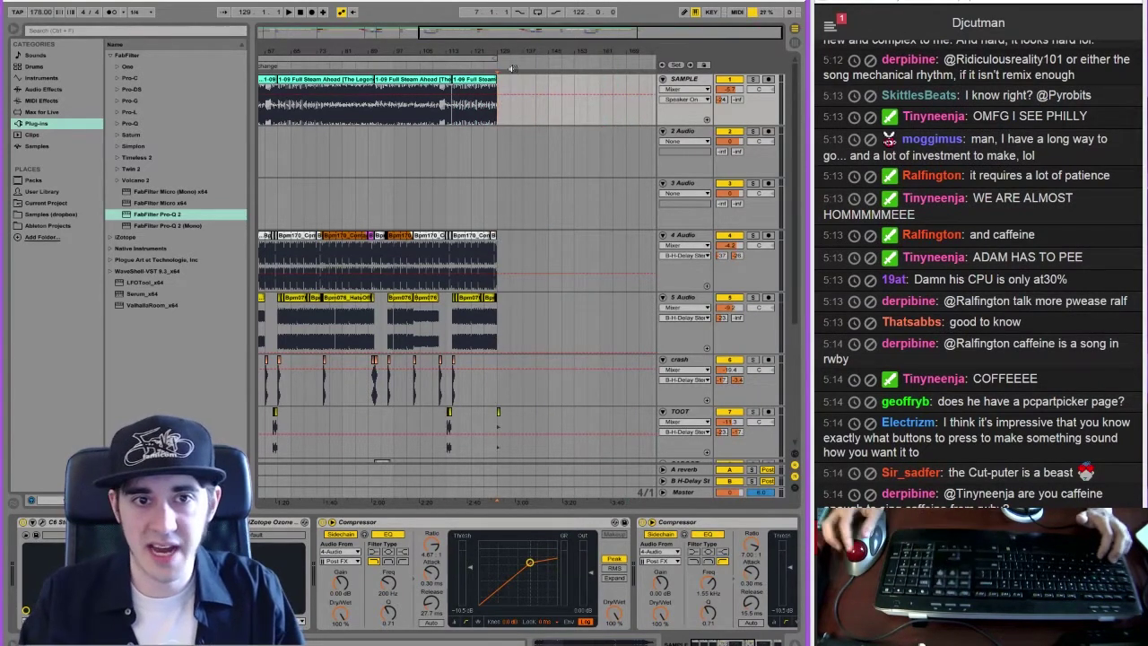
pyautogui.moveTo(504, 31); pyautogui.dragTo(504, 10)
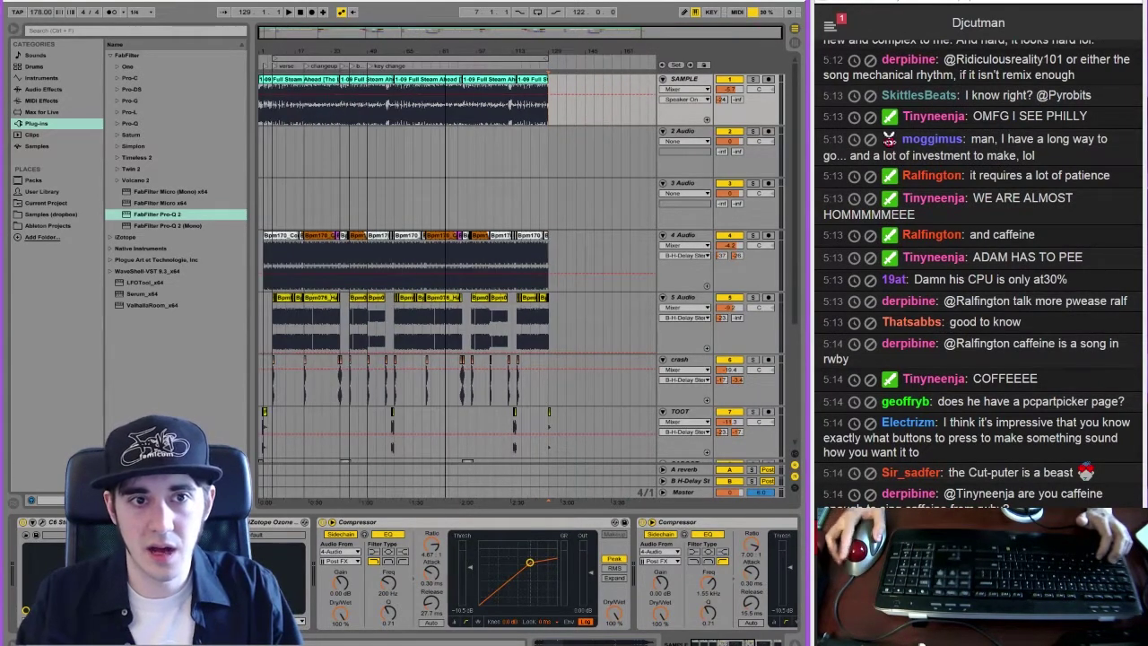
# Add an arrangement locator at bar 61, where the first repeat begins, and name it Loop
pyautogui.click(305, 83)
pyautogui.click(399, 90)
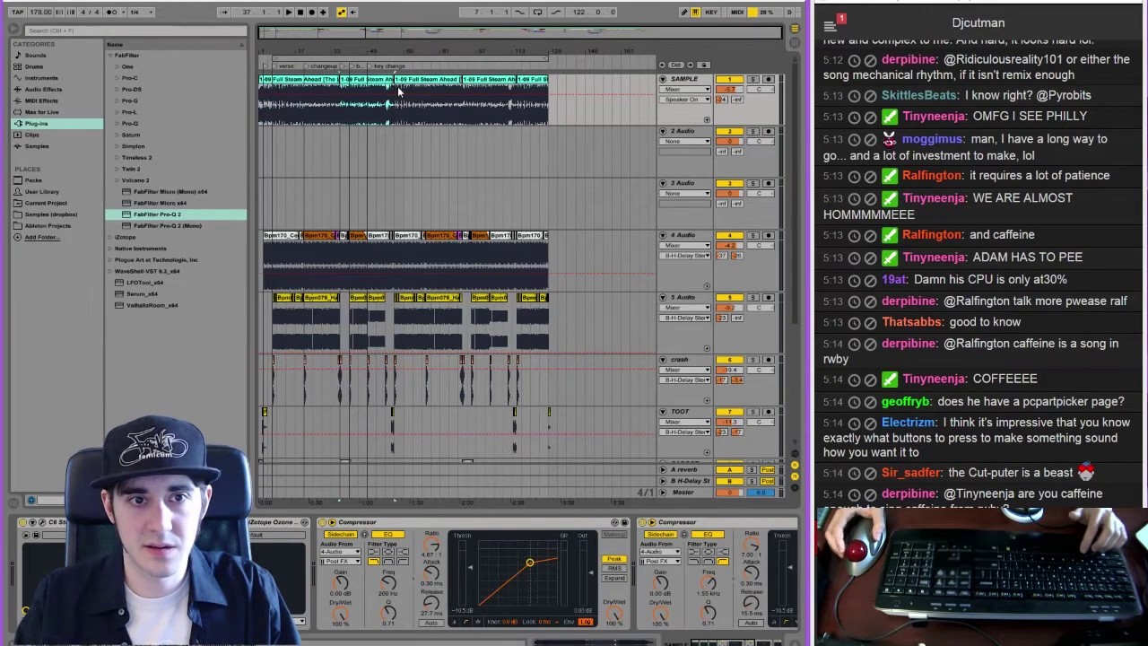
pyautogui.click(392, 68)
pyautogui.moveTo(396, 31); pyautogui.dragTo(472, 55)
pyautogui.click(447, 65)
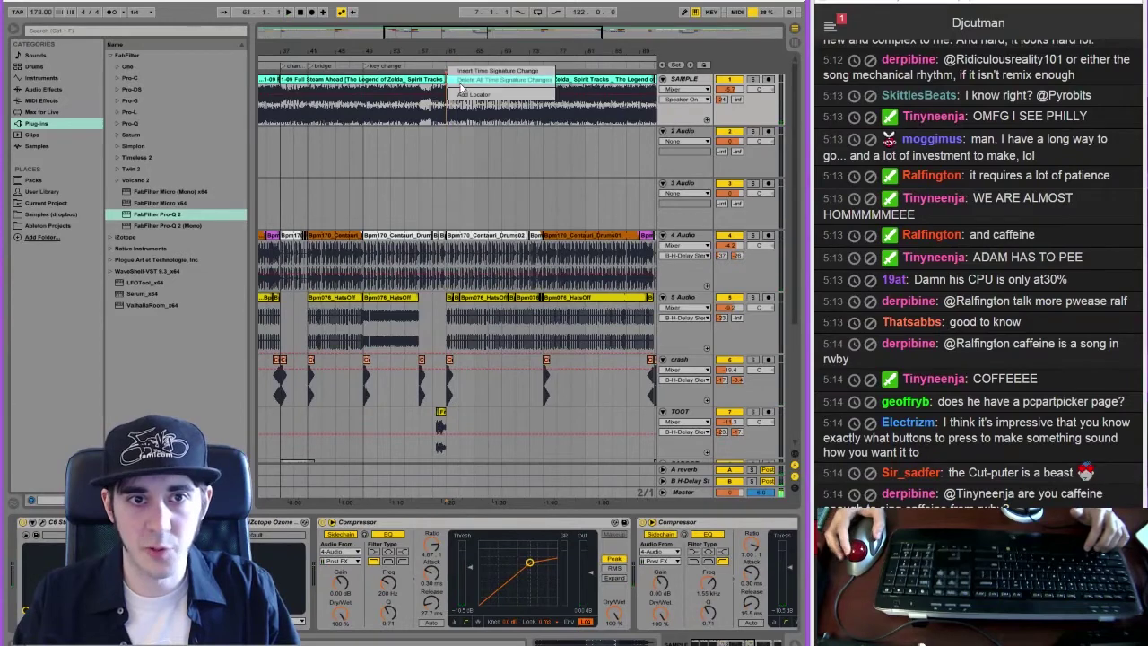
pyautogui.write('Loop')
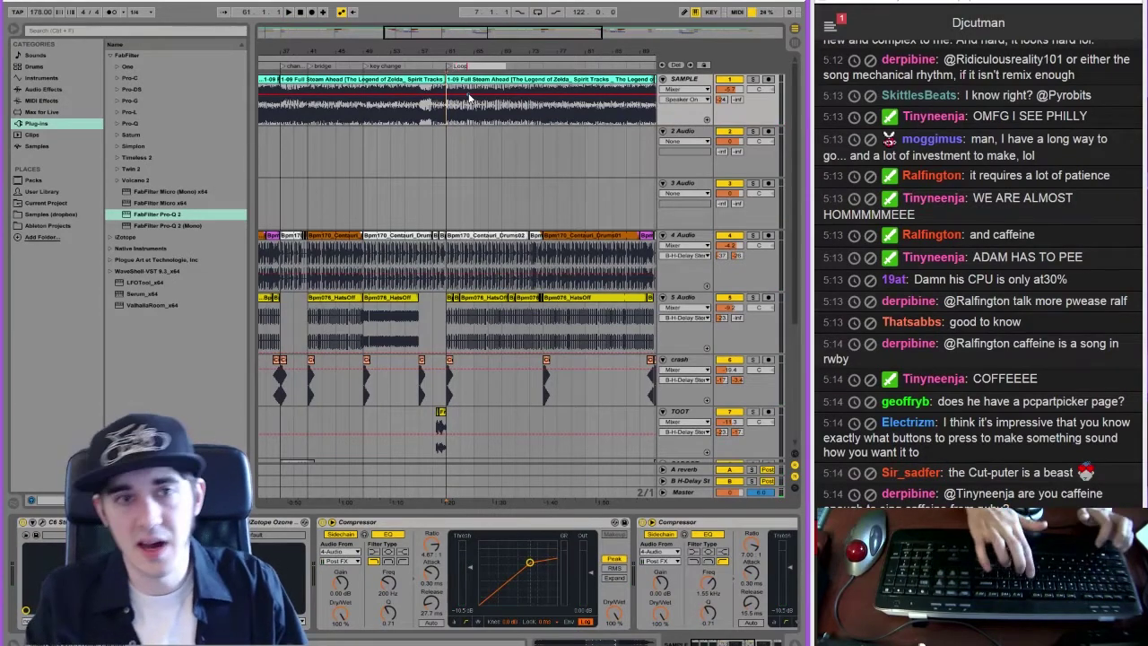
pyautogui.press('Return')
# Add an arrangement locator at bar 115, at the start of the last repeated section, and name it Fade out
pyautogui.moveTo(480, 36); pyautogui.dragTo(487, 32)
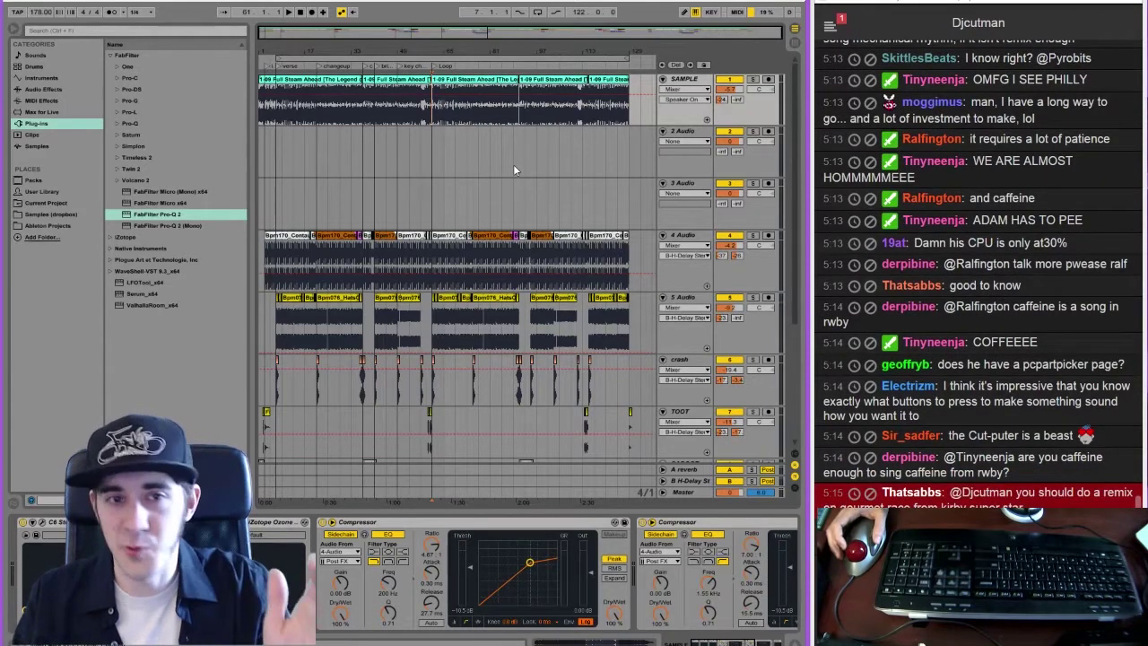
pyautogui.click(587, 67)
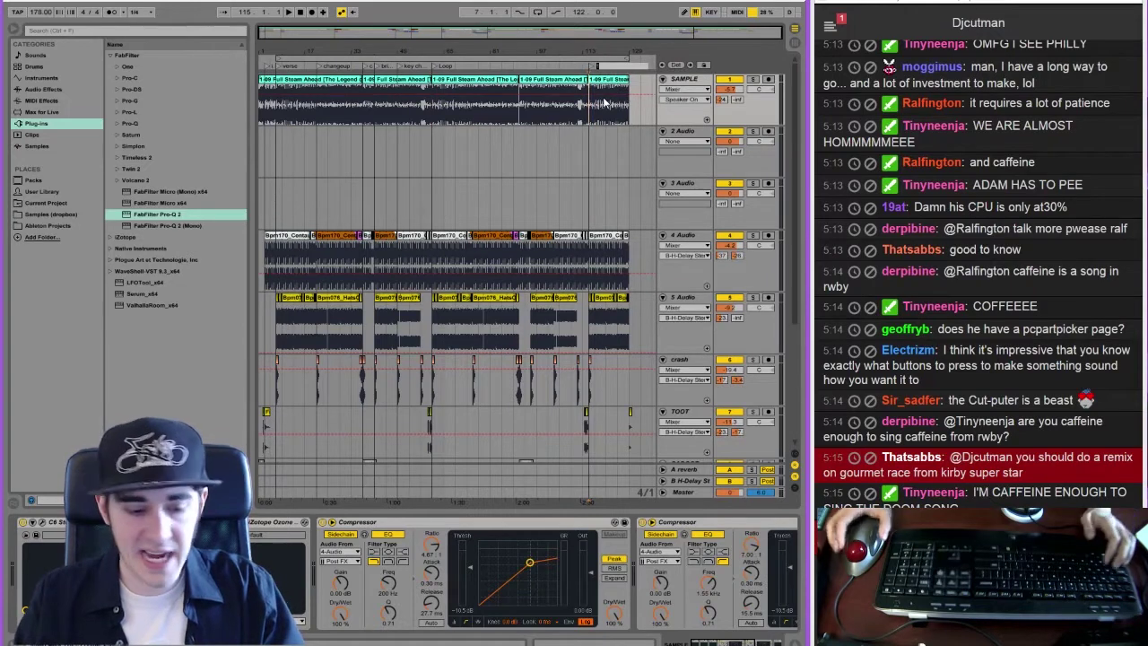
pyautogui.write('Fade out')
pyautogui.press('Return')
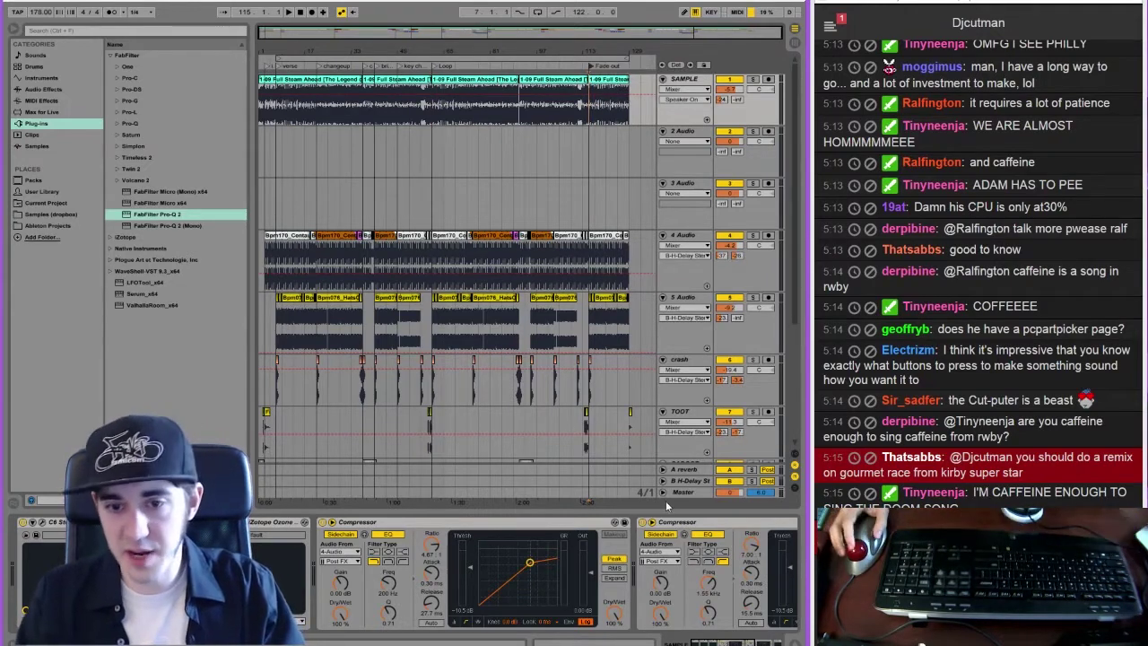
# Unfold and enlarge the Master track's automation lane, open its SSLComp compressor, and place the playback start at bar 109
pyautogui.click(663, 492)
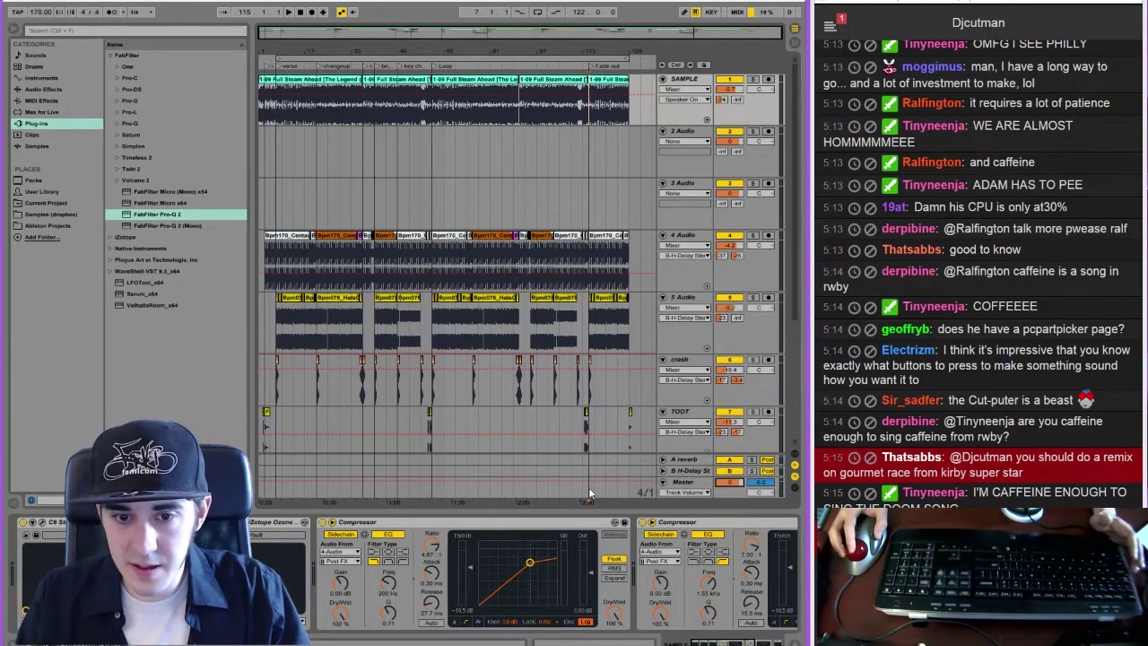
pyautogui.moveTo(737, 24); pyautogui.dragTo(731, 84)
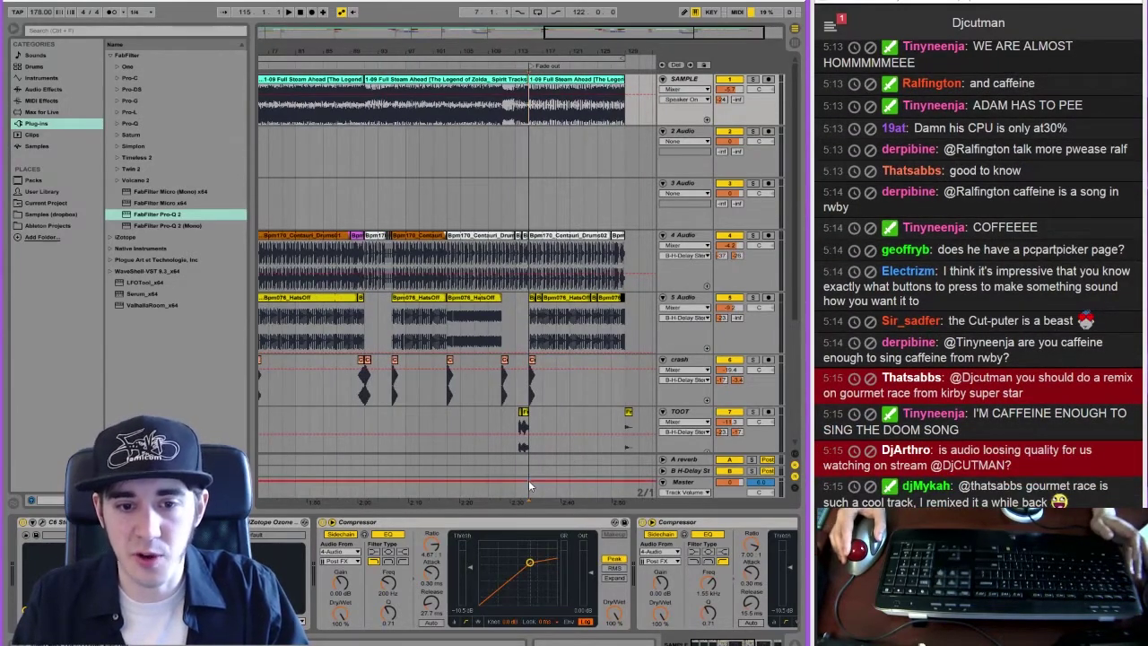
pyautogui.click(682, 483)
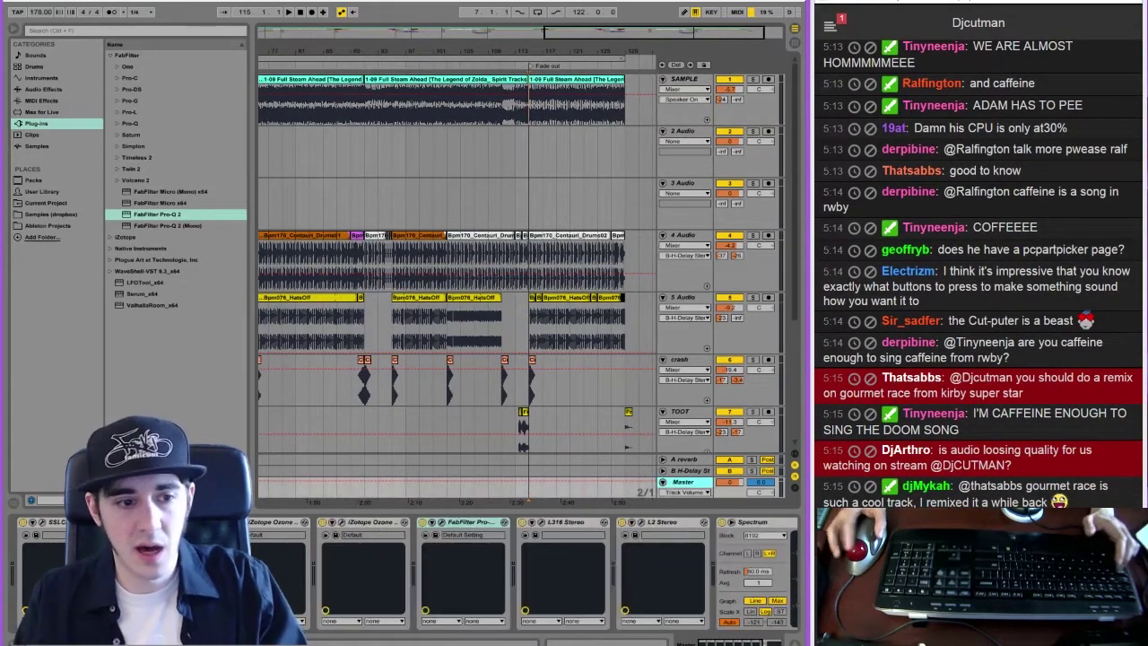
pyautogui.click(43, 524)
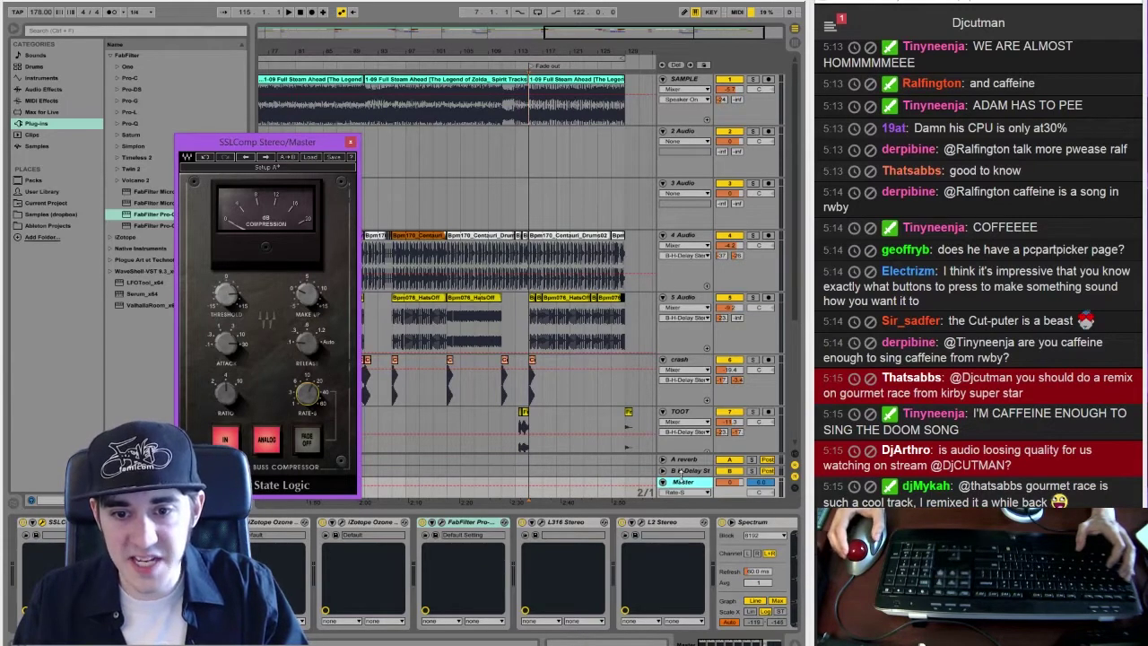
pyautogui.moveTo(682, 477); pyautogui.dragTo(674, 430)
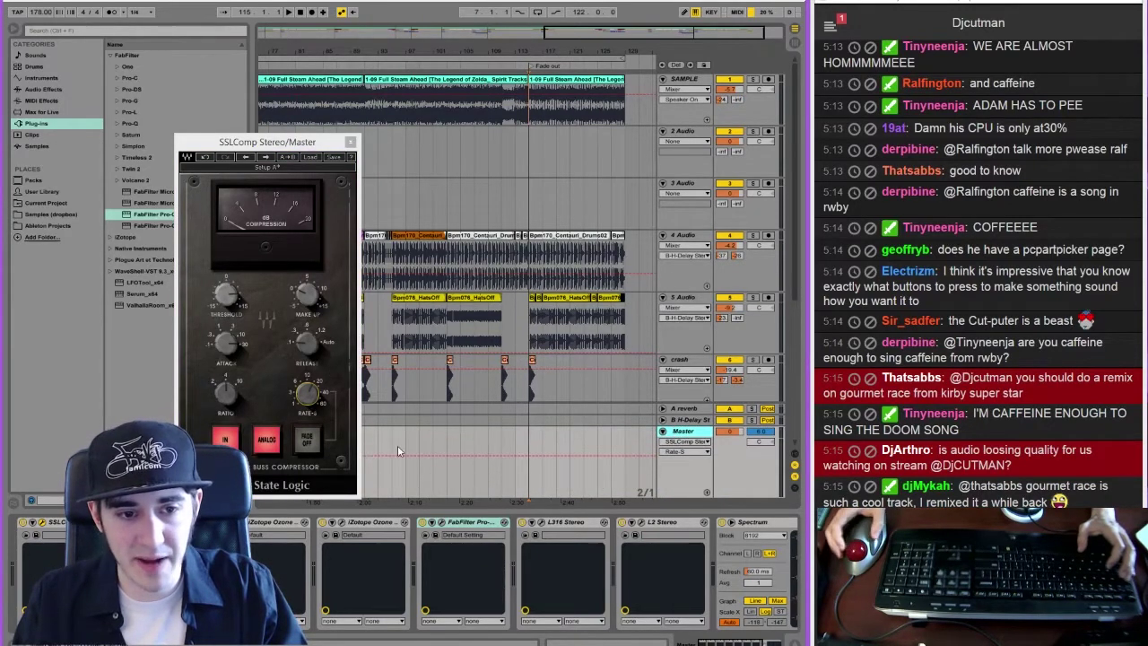
pyautogui.click(488, 444)
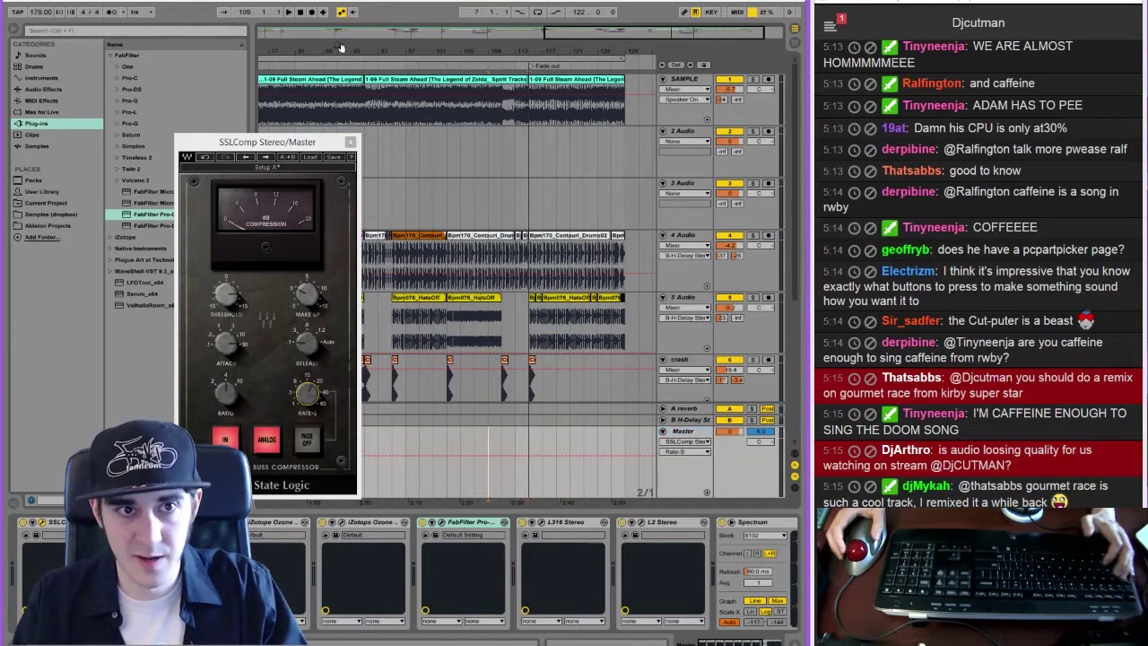
# Record automation during playback that switches on SSLComp's fade-out shortly after the Fade out locator, and stop recording
pyautogui.click(311, 15)
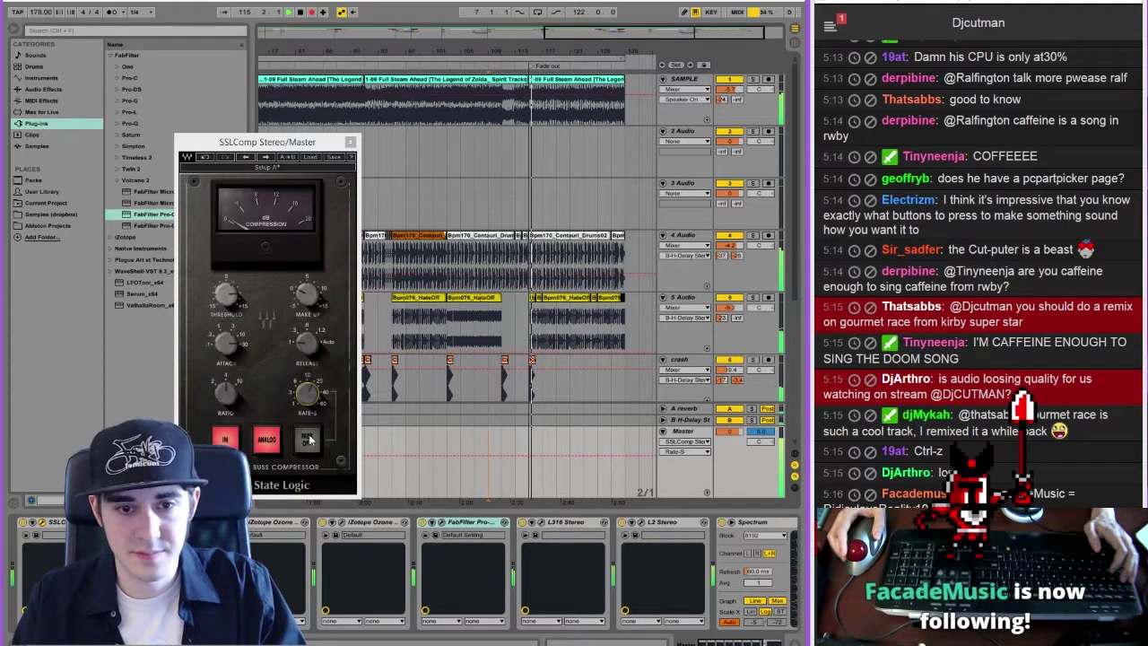
pyautogui.click(308, 438)
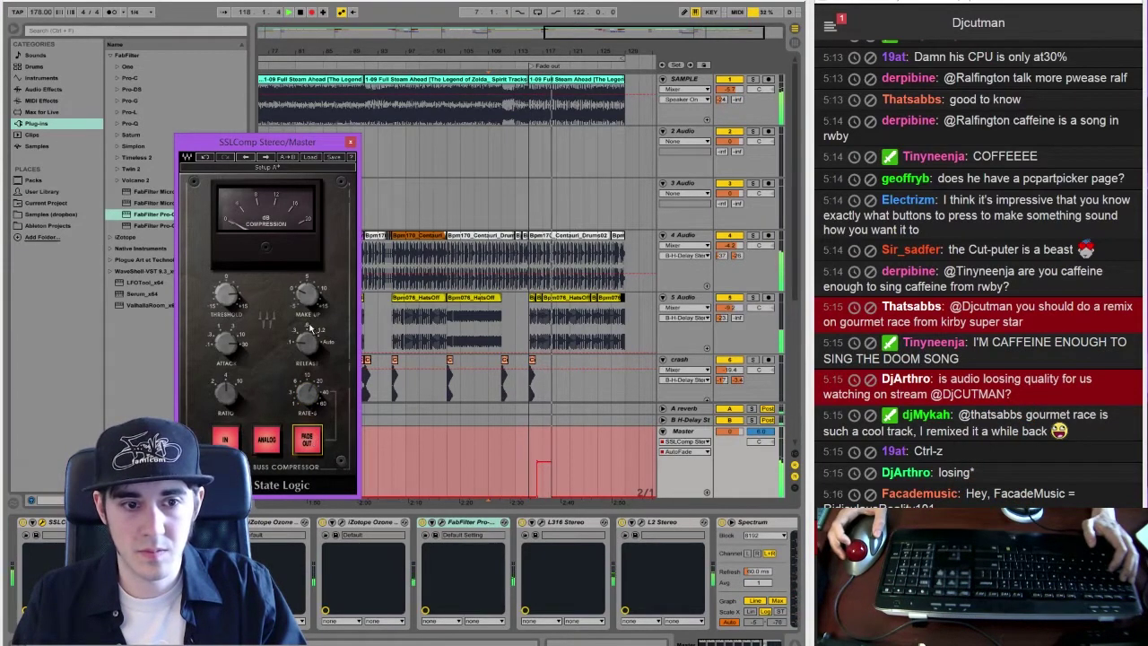
pyautogui.click(312, 14)
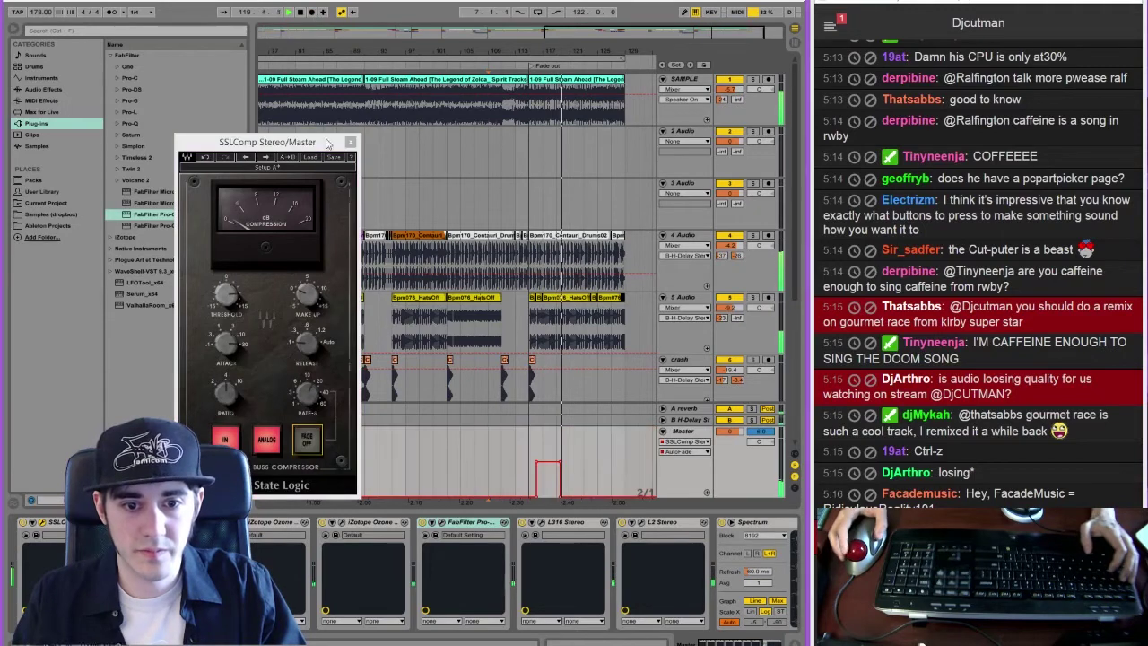
# Show SSLComp's AutoFade envelope on the Master track, draw its start back to bar 115, and re-enable the overridden automation
pyautogui.click(308, 394)
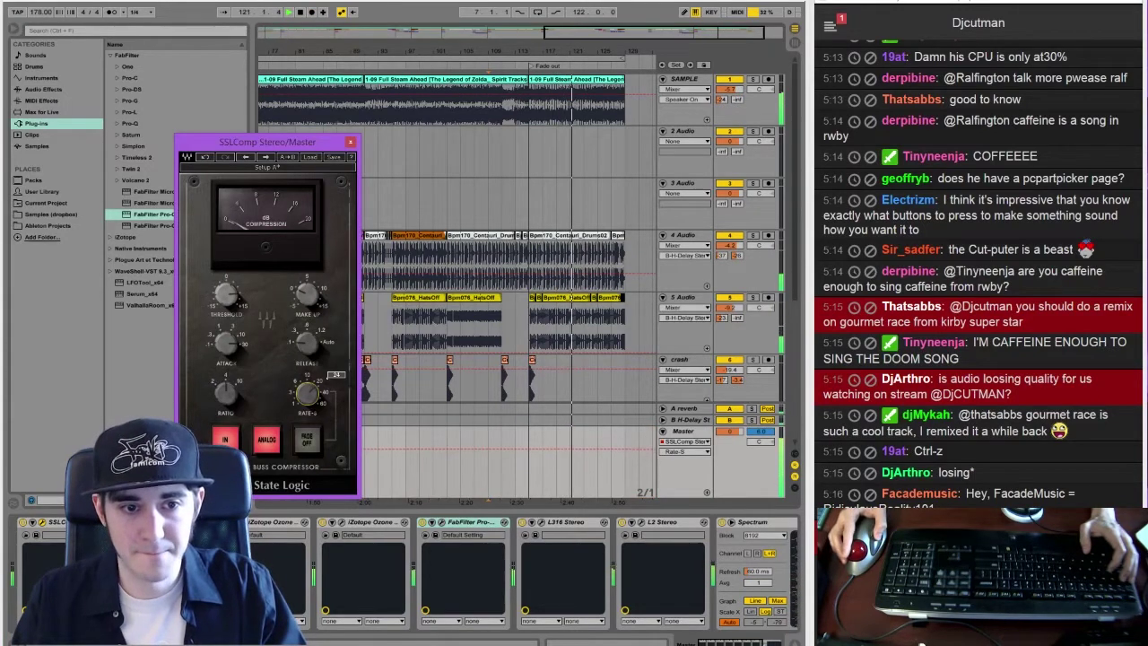
pyautogui.click(308, 437)
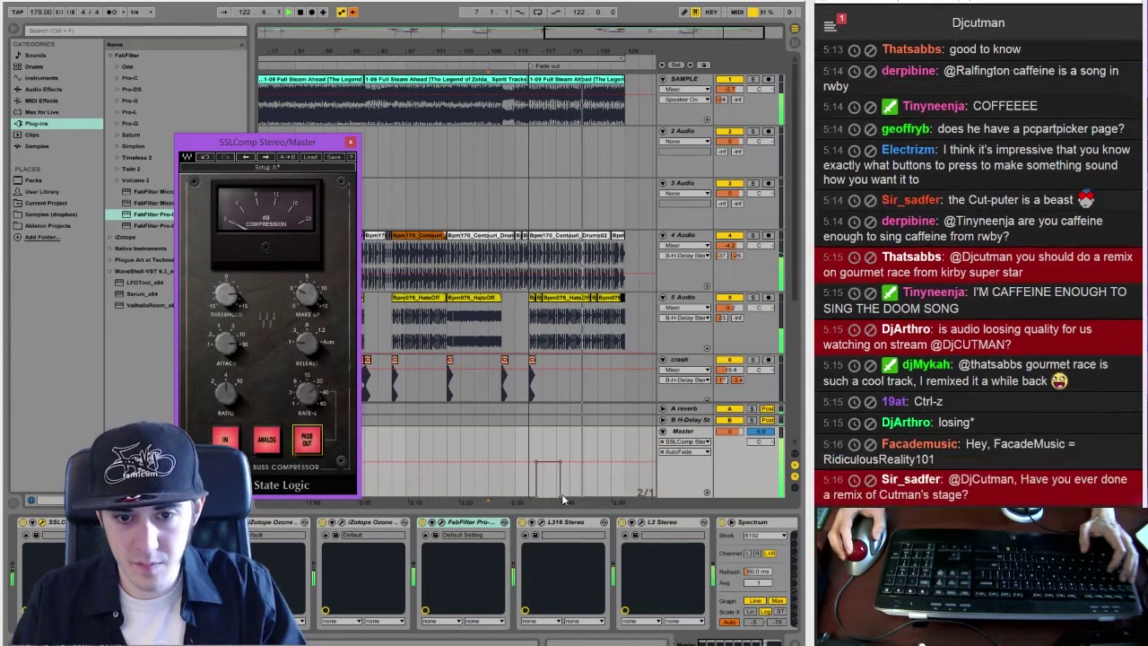
pyautogui.click(561, 495)
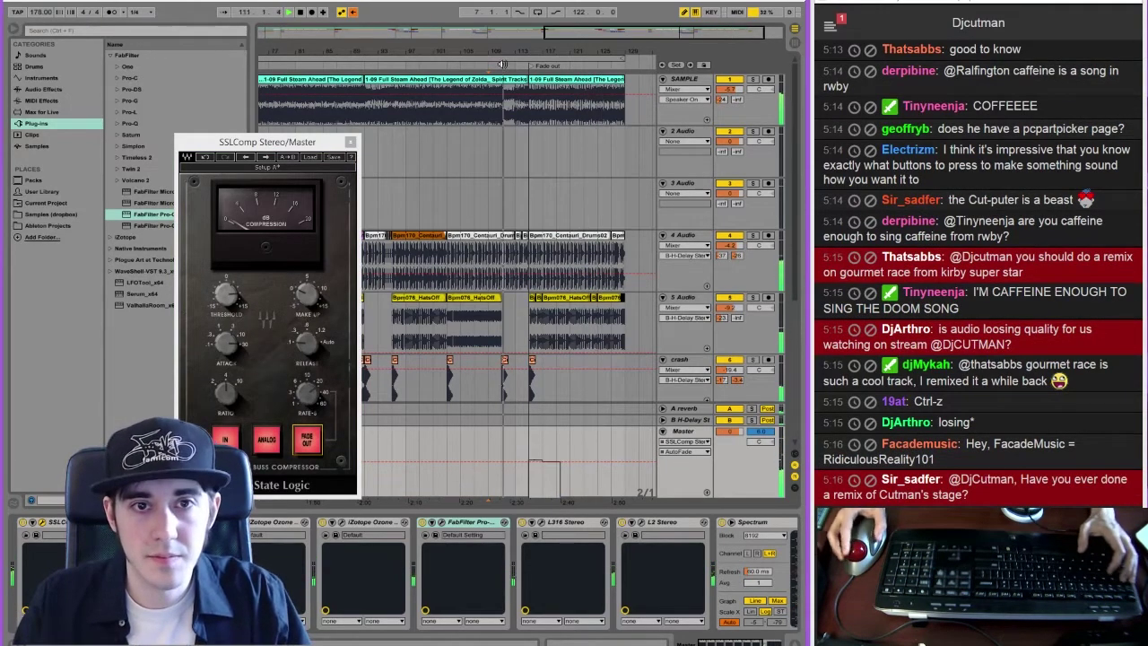
pyautogui.click(353, 12)
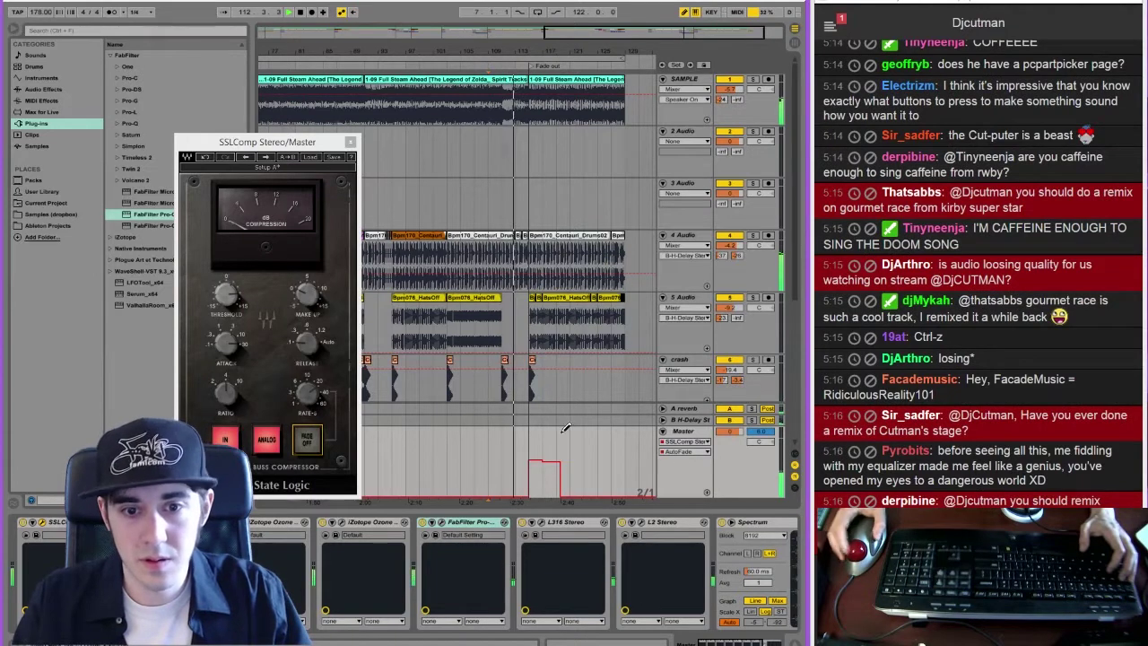
# Widen the grid to 4/1 and draw the AutoFade envelope on at about 0.53 from bar 115 to bar 129
pyautogui.hotkey('ctrl', '2')
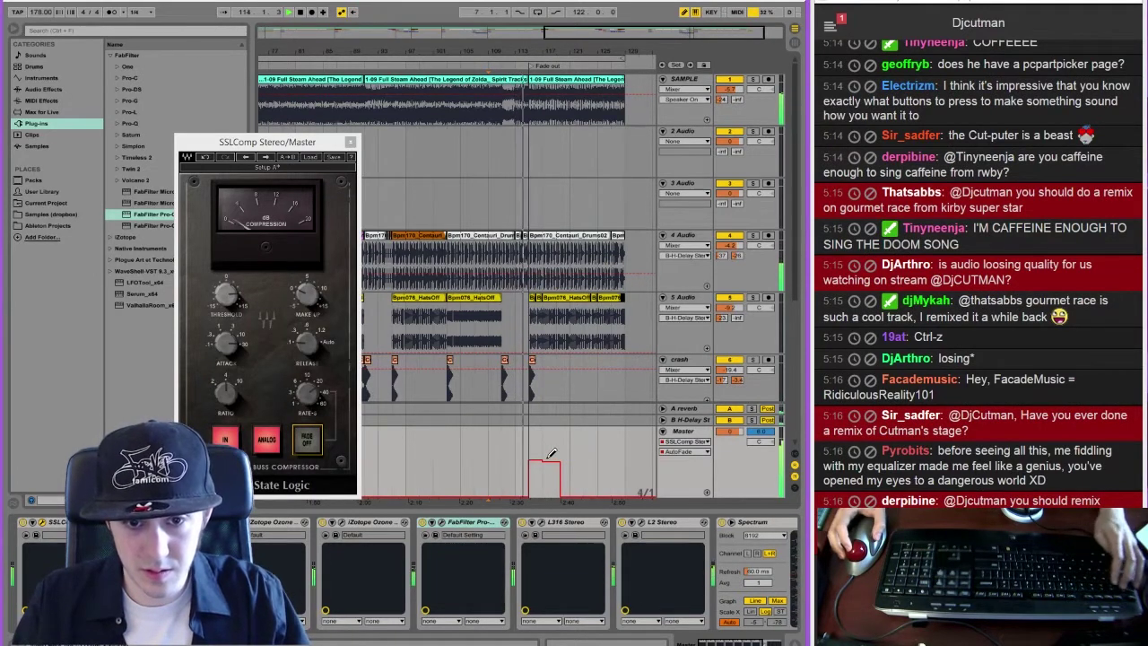
pyautogui.click(548, 460)
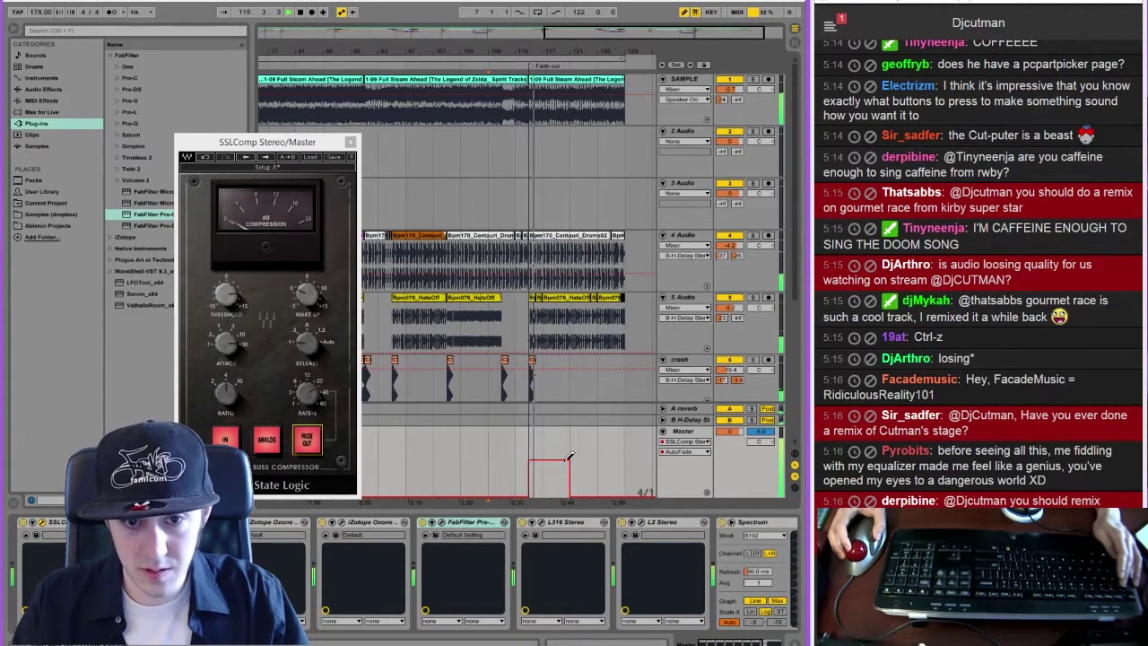
pyautogui.click(579, 455)
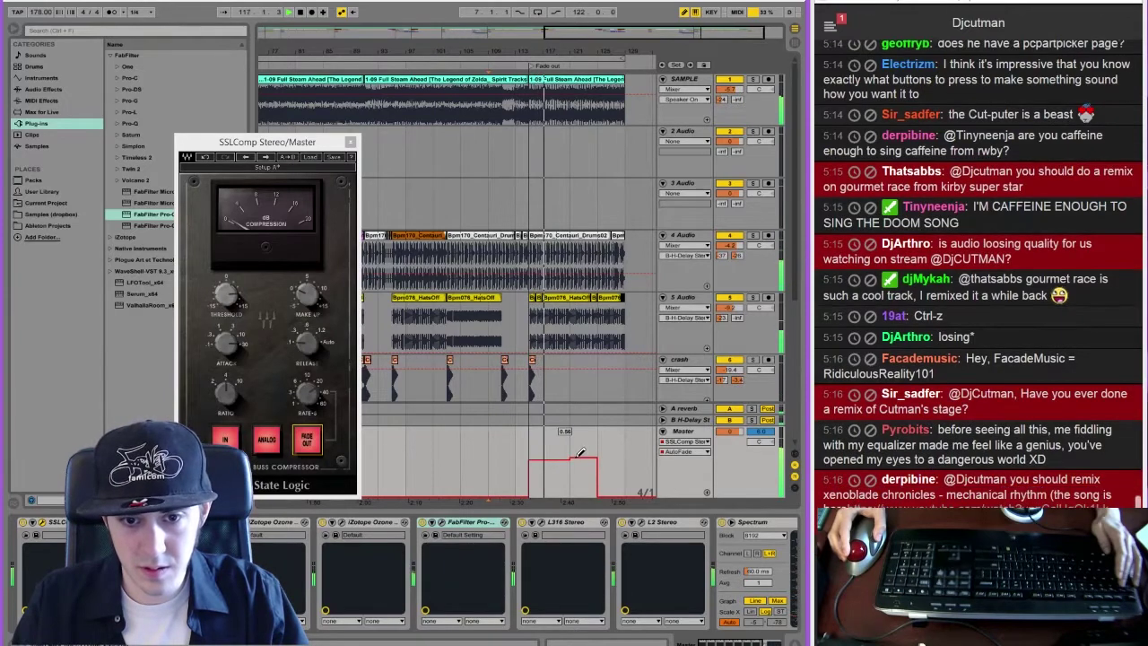
pyautogui.click(611, 455)
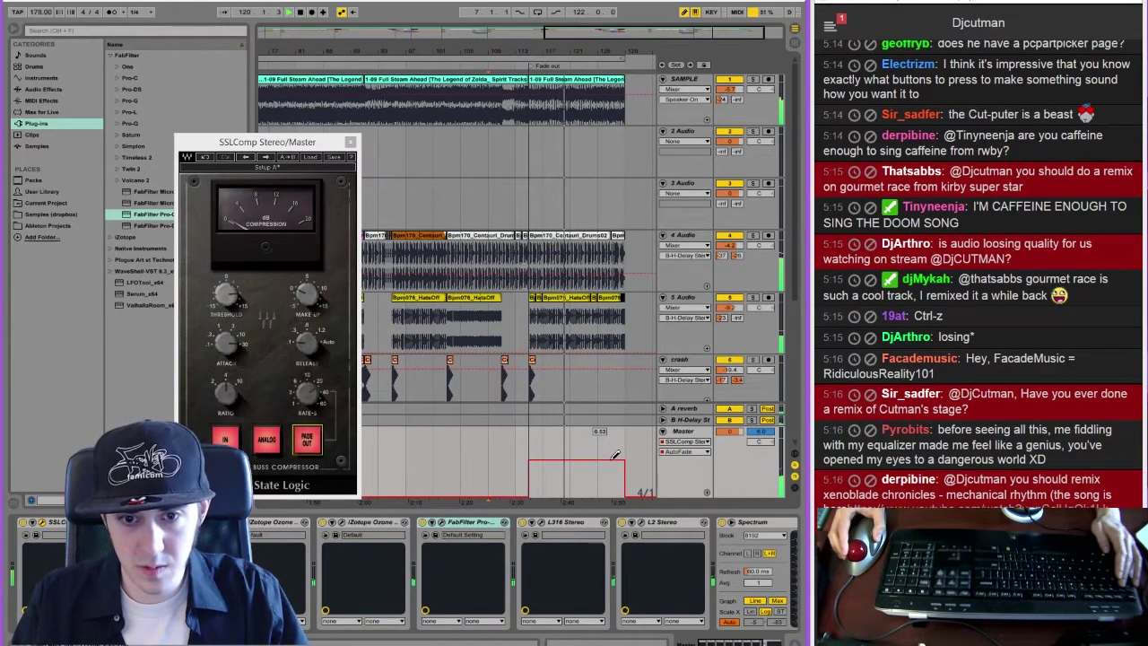
# Adjust SSLComp's Rate-S fade time and replay the transition from just before the Fade out locator
pyautogui.click(332, 374)
pyautogui.moveTo(308, 392); pyautogui.dragTo(307, 385)
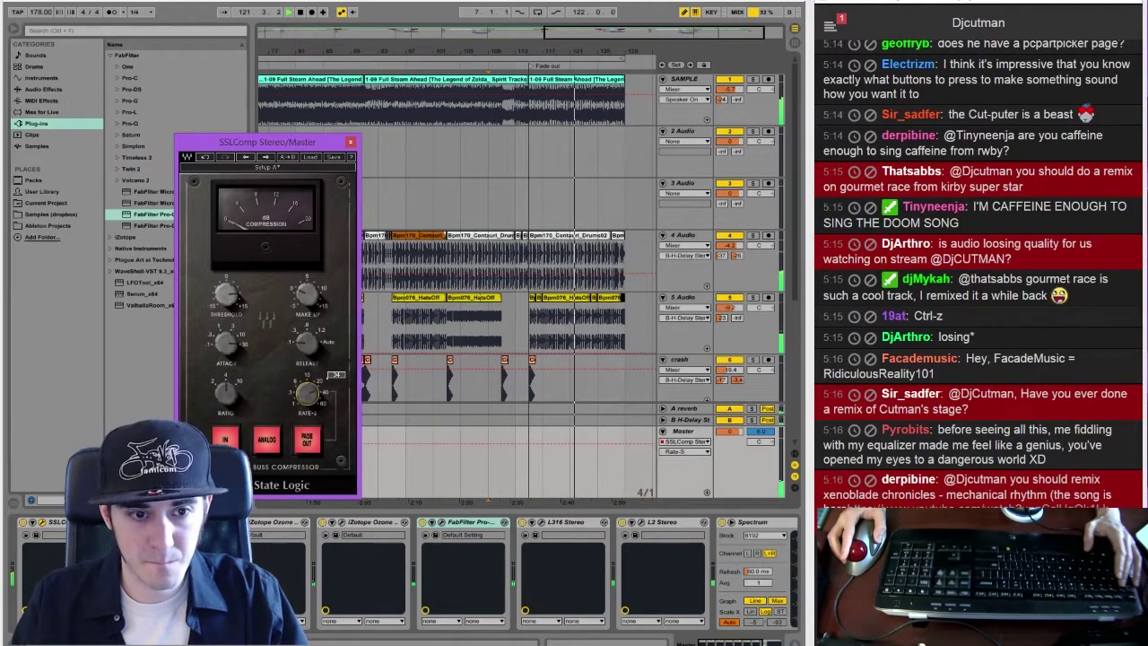
pyautogui.click(518, 65)
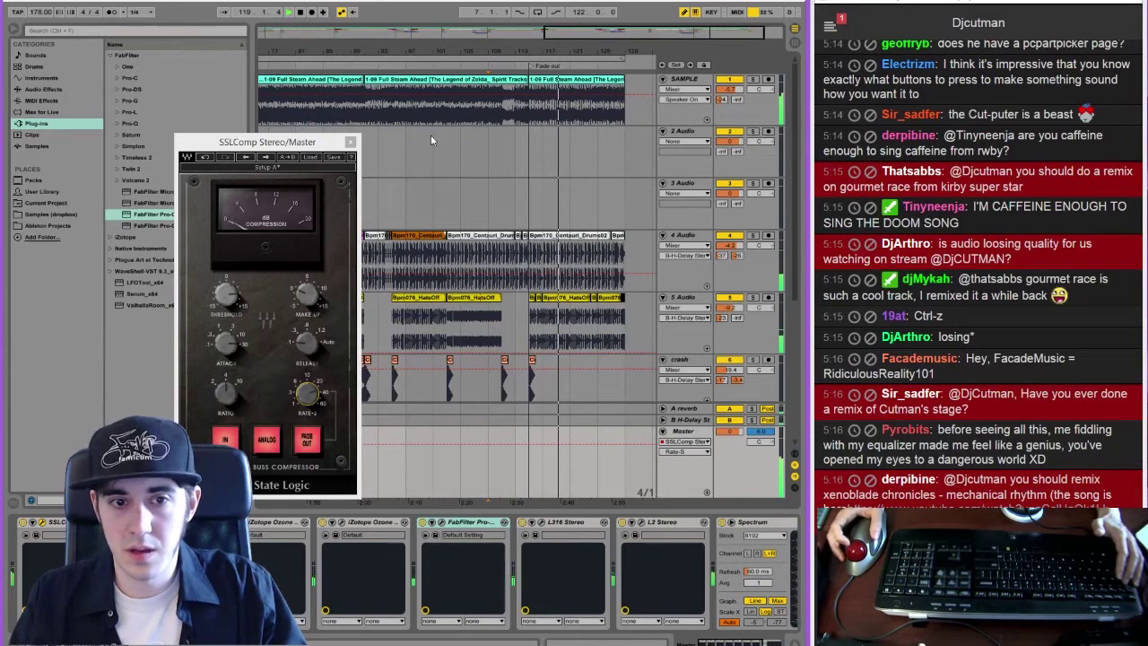
# Turn Delay Compensation off, replay from just before the Fade out locator, and turn Delay Compensation on again
pyautogui.click(112, 2)
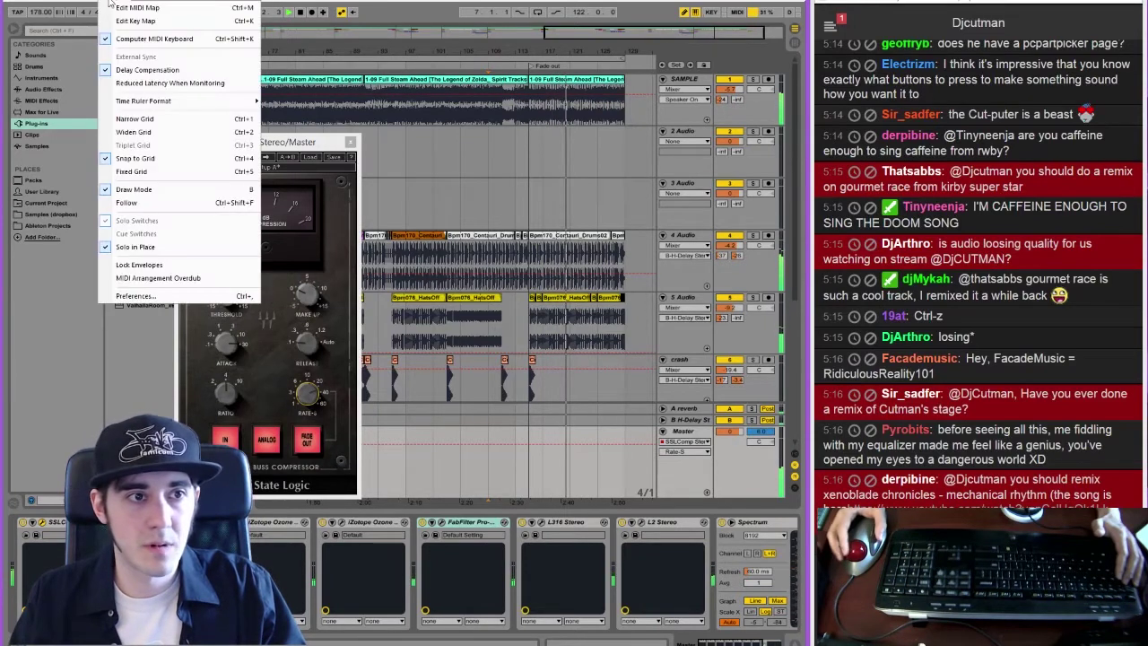
pyautogui.click(145, 69)
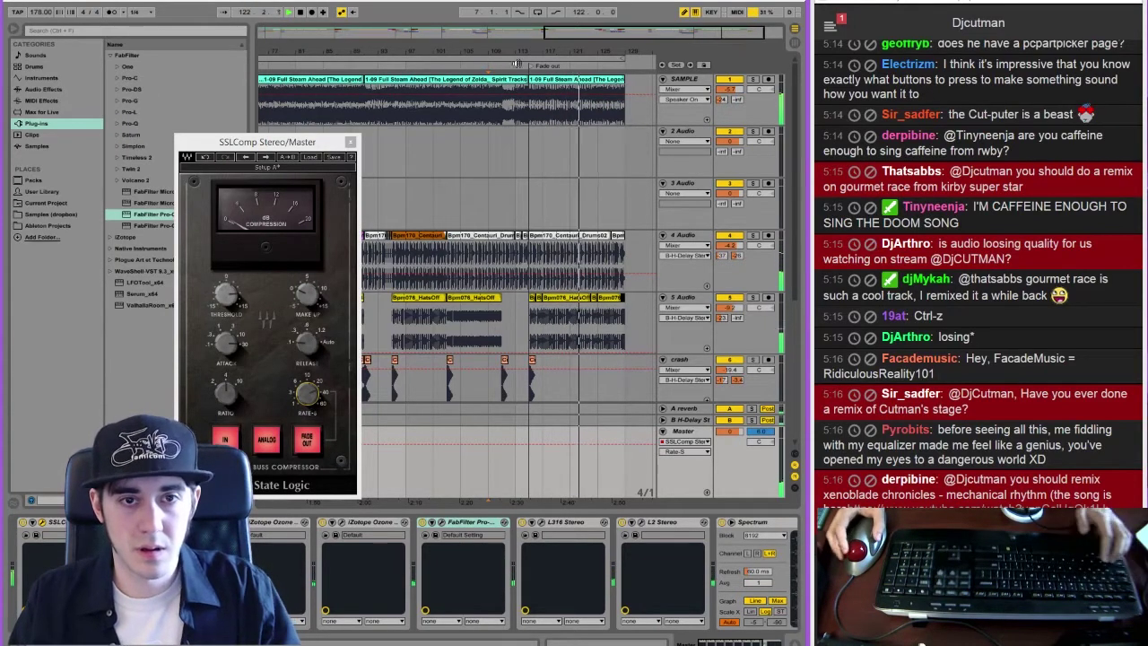
pyautogui.click(512, 118)
pyautogui.press('space')
pyautogui.press('space')
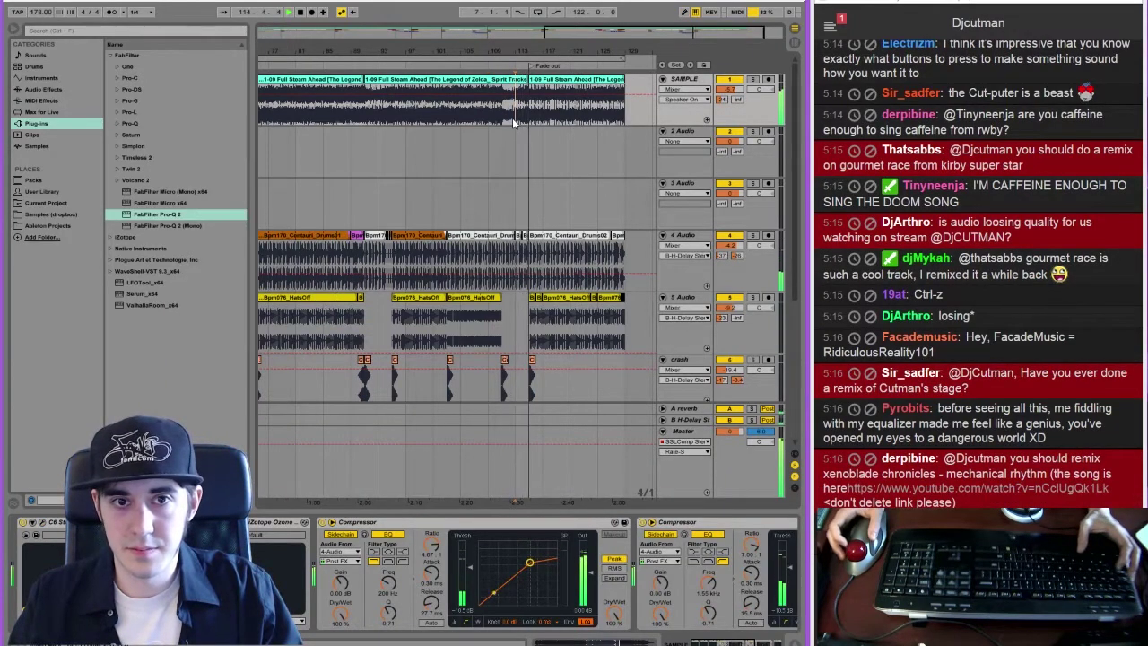
pyautogui.click(118, 2)
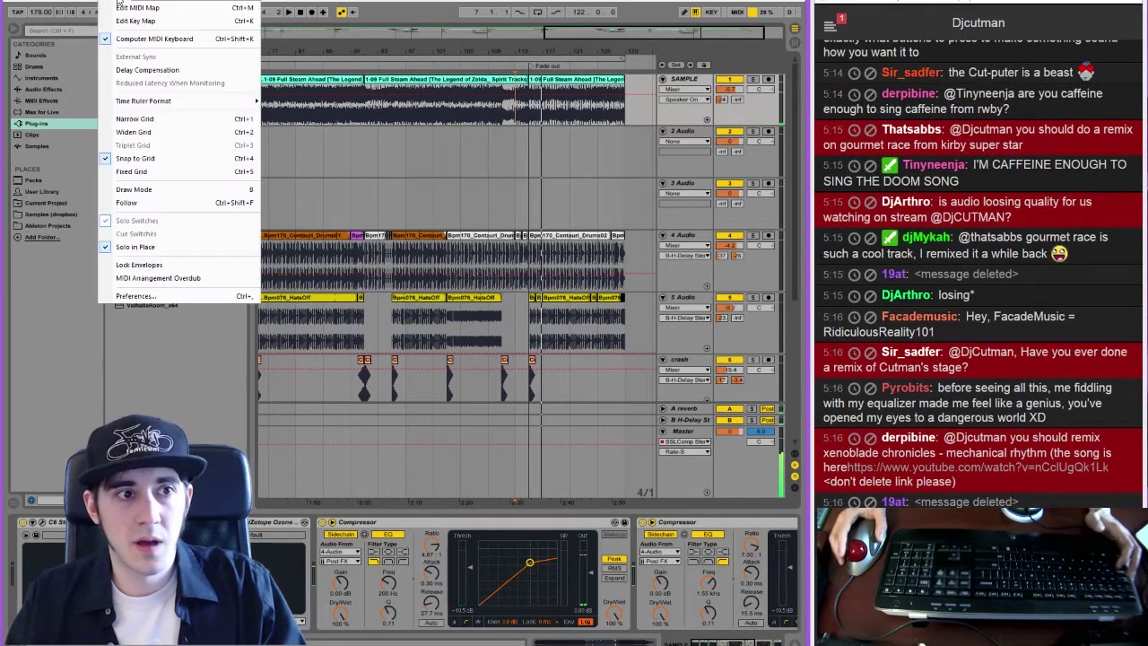
pyautogui.click(153, 72)
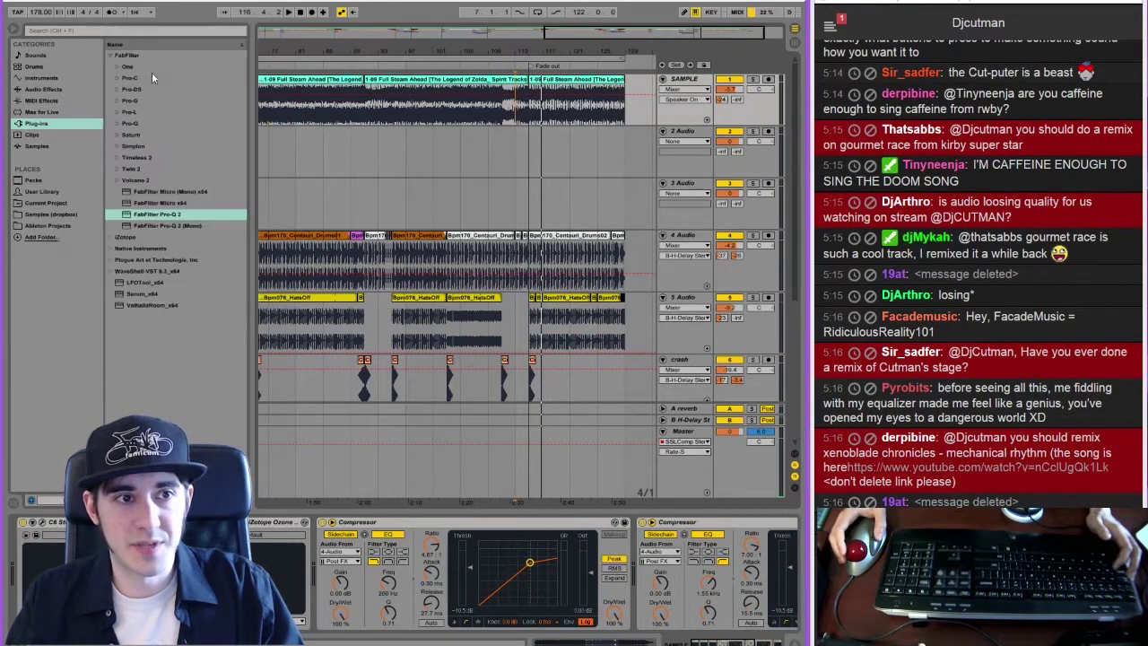
# Play the ending from about bar 113 with the Master track selected to check the SSLComp fade-out
pyautogui.click(511, 135)
pyautogui.press('space')
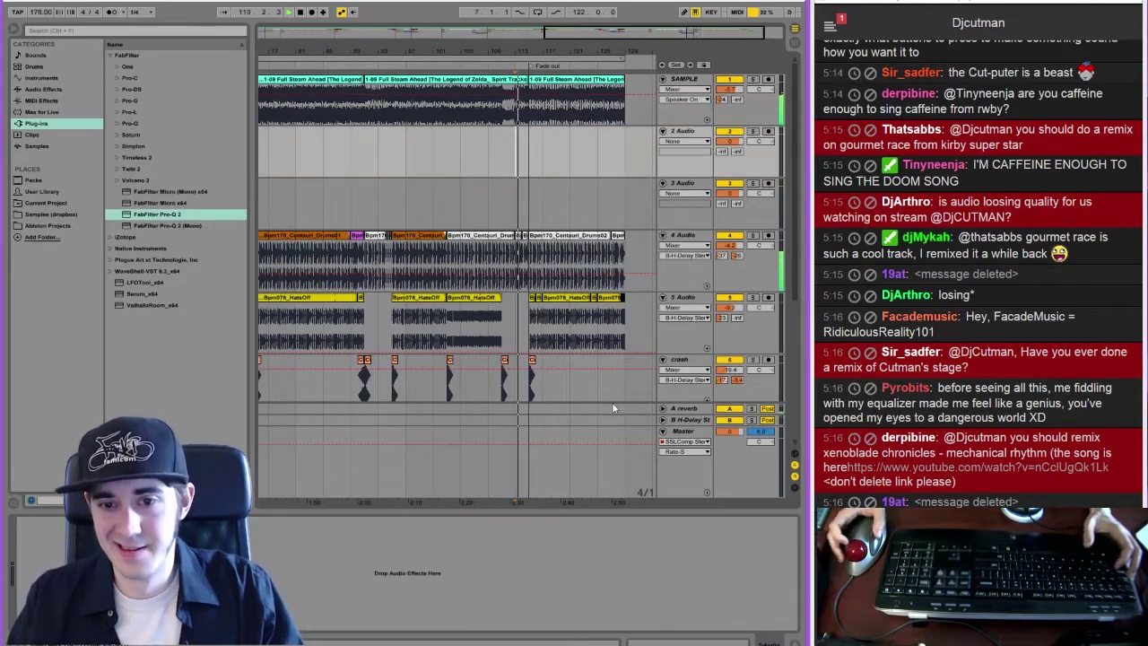
pyautogui.click(612, 439)
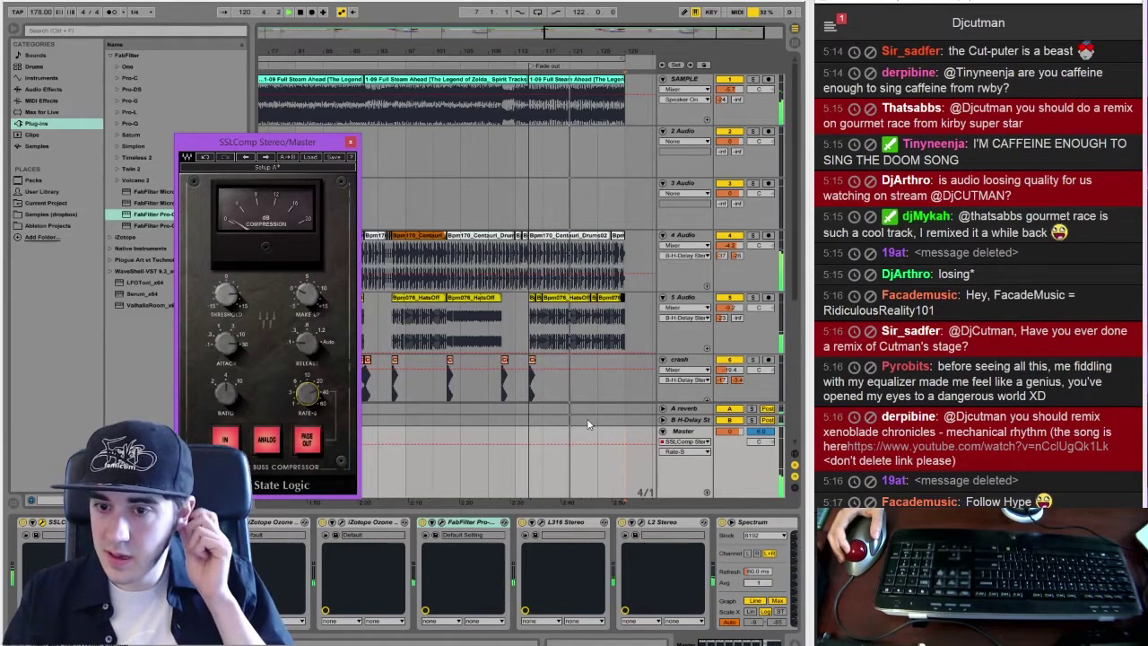
pyautogui.click(978, 484)
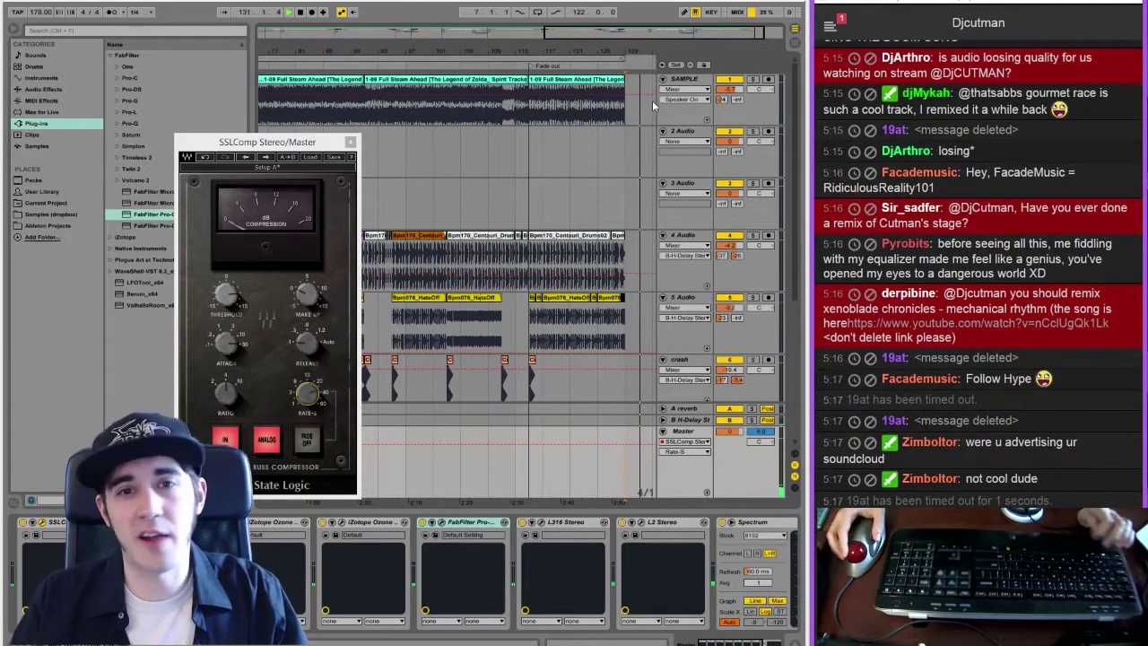
# Delete the TOOT clip and everything else from bar 129 to 133 on the tracks from TOOT down to Master
pyautogui.moveTo(652, 102); pyautogui.dragTo(637, 456)
pyautogui.scroll(-2, 637, 456)
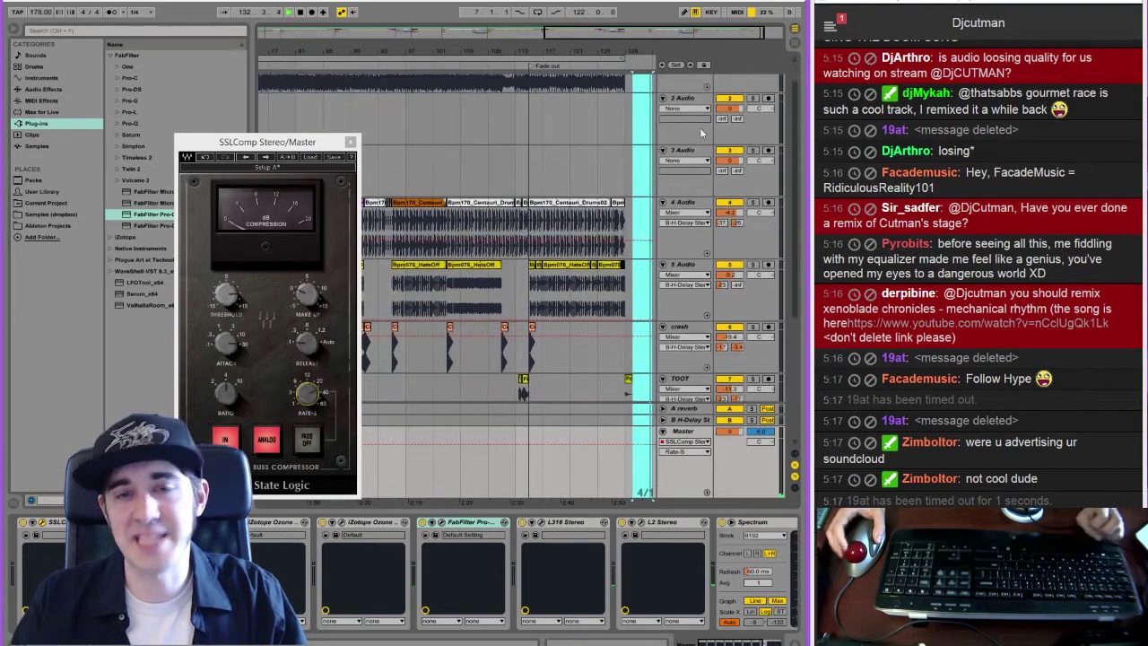
pyautogui.moveTo(629, 51); pyautogui.dragTo(538, 93)
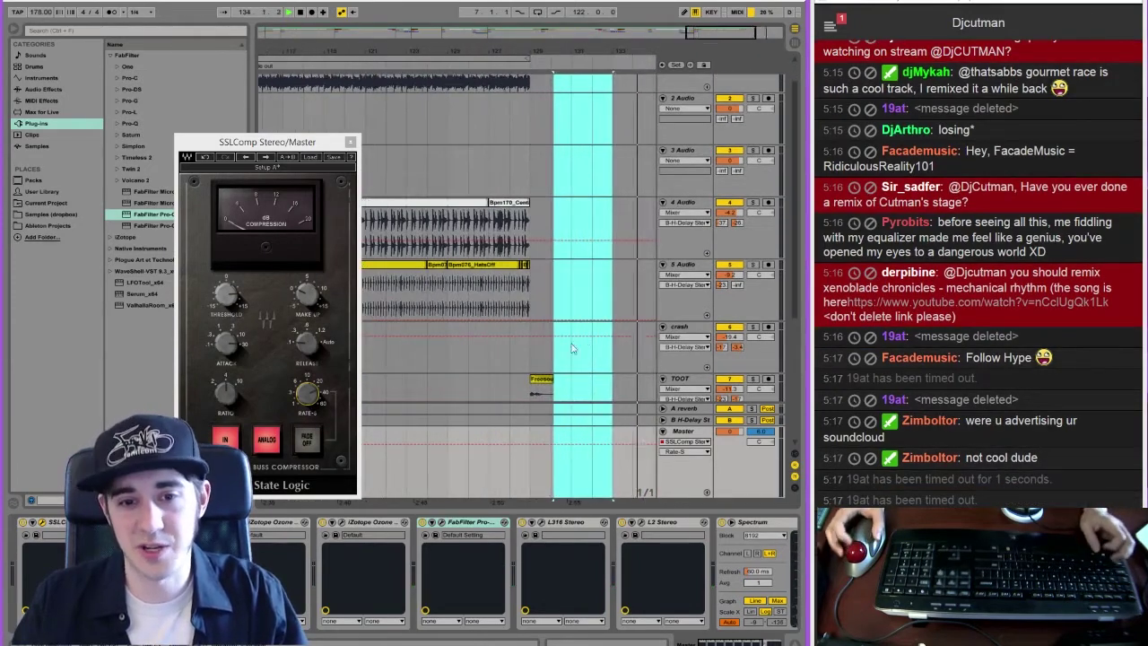
pyautogui.keyDown('shift'); pyautogui.click(536, 391); pyautogui.keyUp('shift')
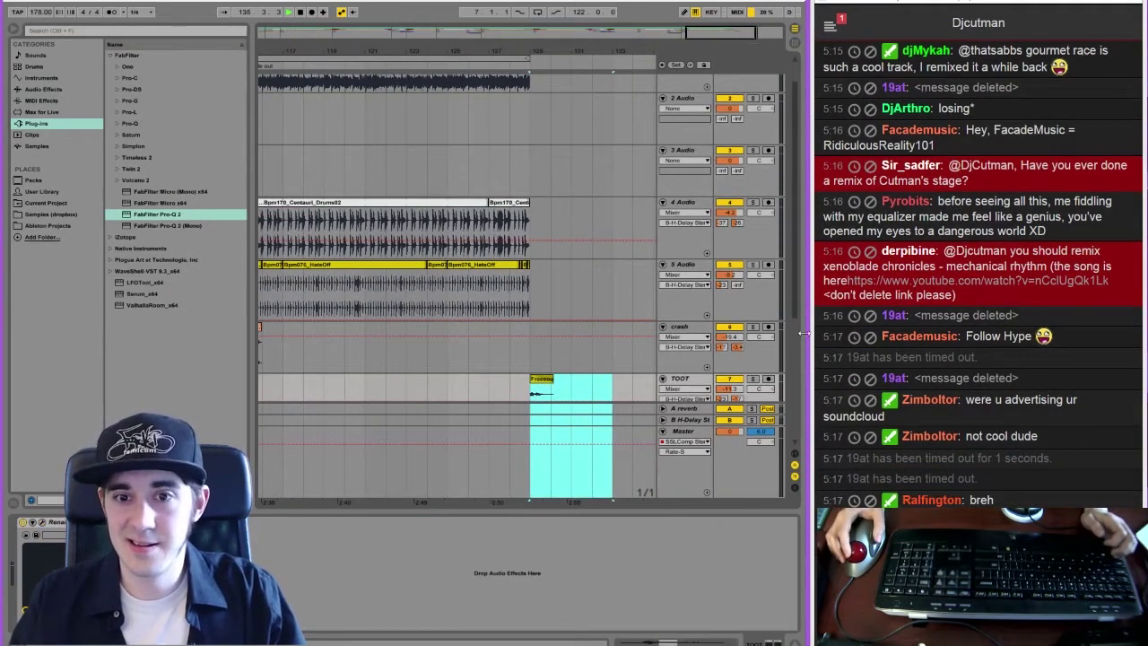
pyautogui.moveTo(799, 327); pyautogui.dragTo(792, 370)
pyautogui.press('Delete')
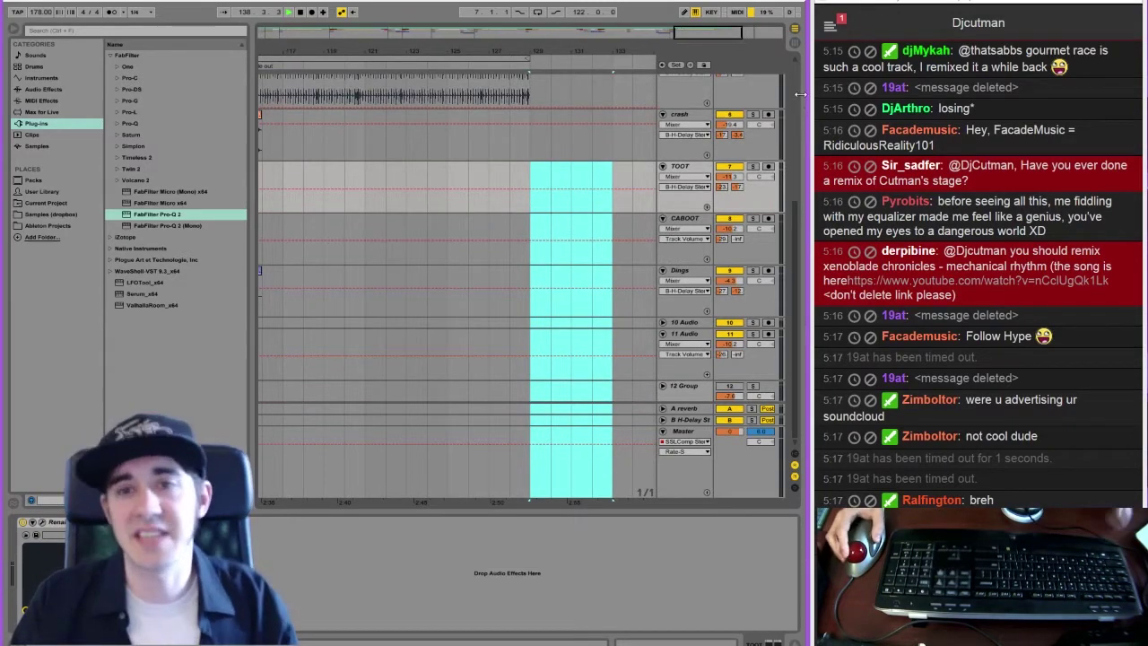
pyautogui.moveTo(795, 224); pyautogui.dragTo(793, 86)
pyautogui.moveTo(625, 34); pyautogui.dragTo(659, 15)
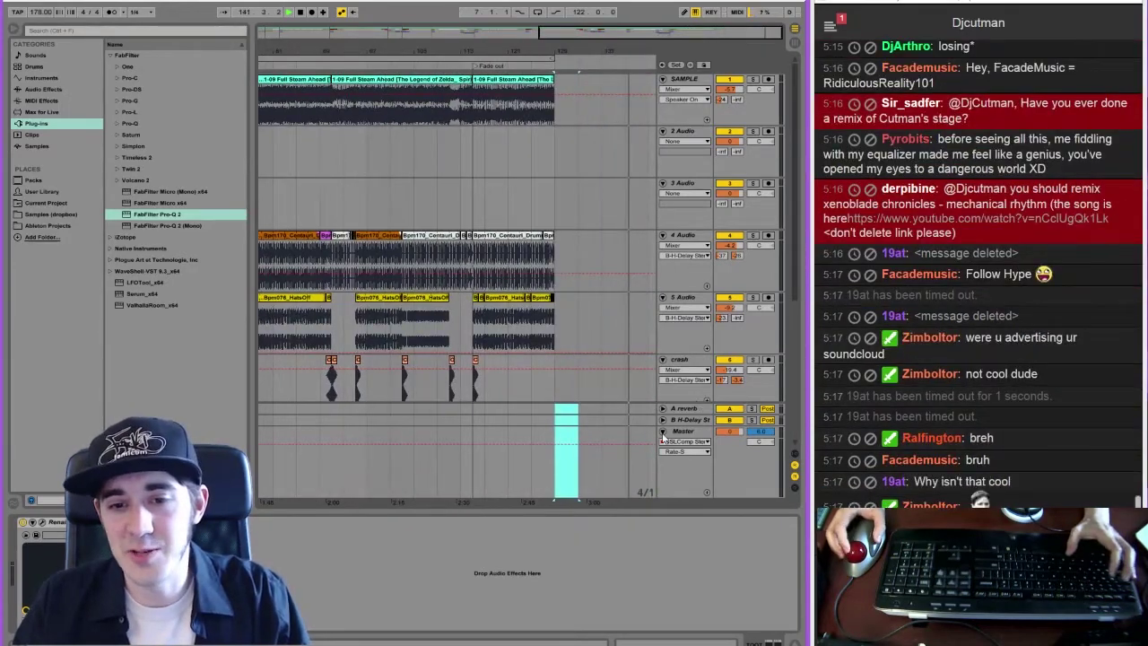
# Replay the ending from the Fade out locator with the Master track selected to check the fade
pyautogui.click(470, 394)
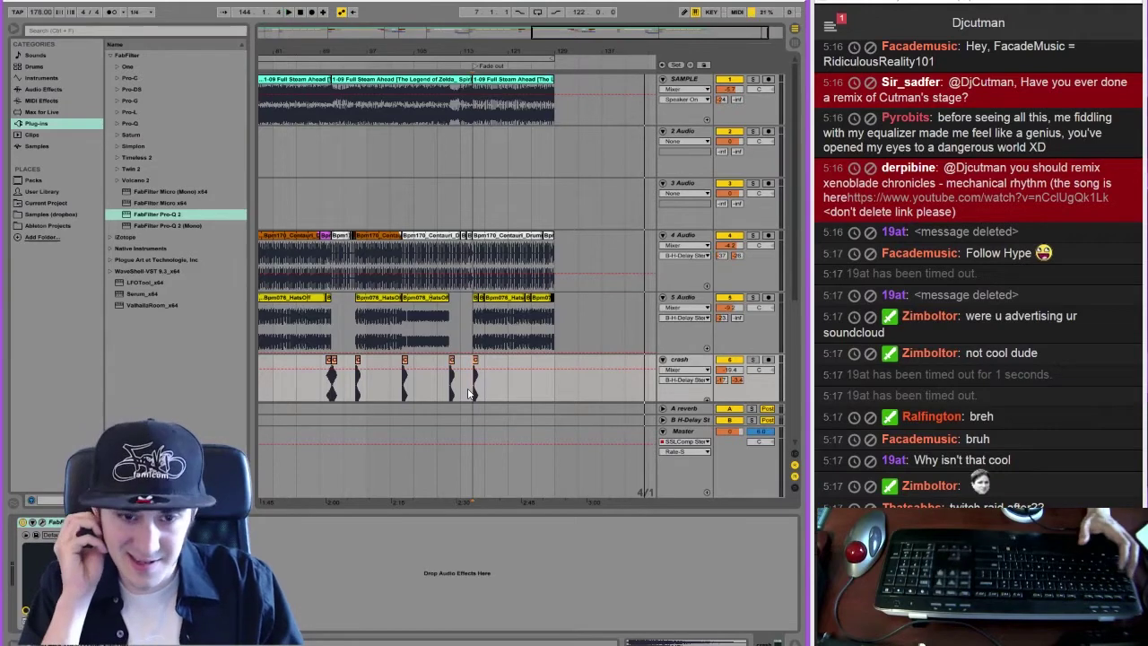
pyautogui.press('space')
pyautogui.press('space')
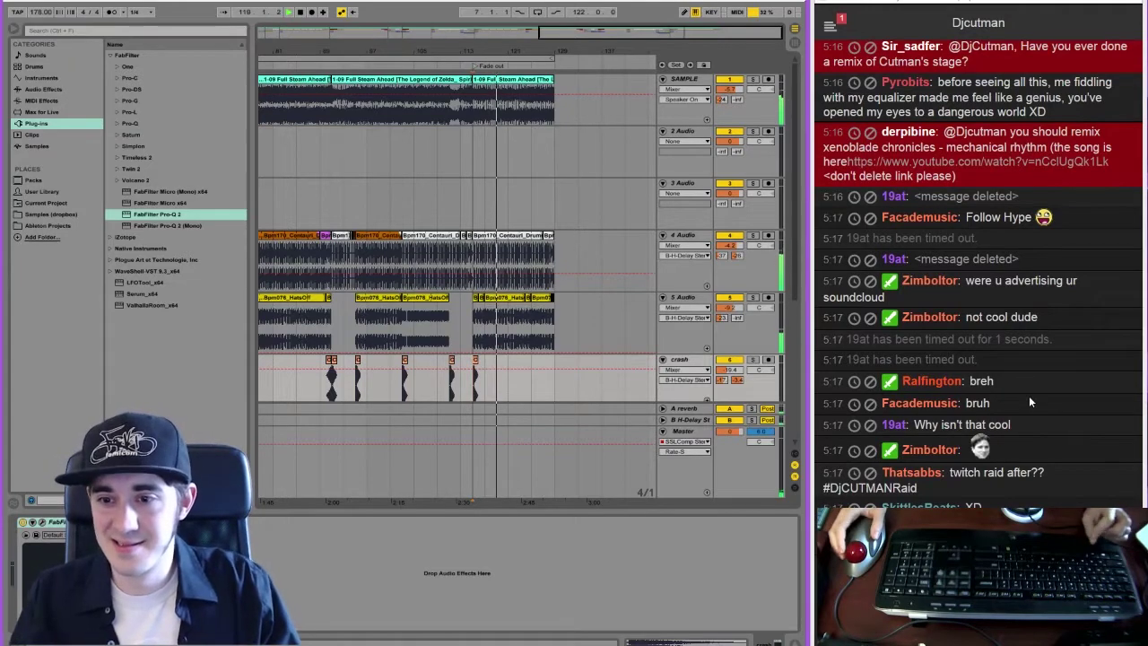
pyautogui.click(443, 387)
pyautogui.click(476, 481)
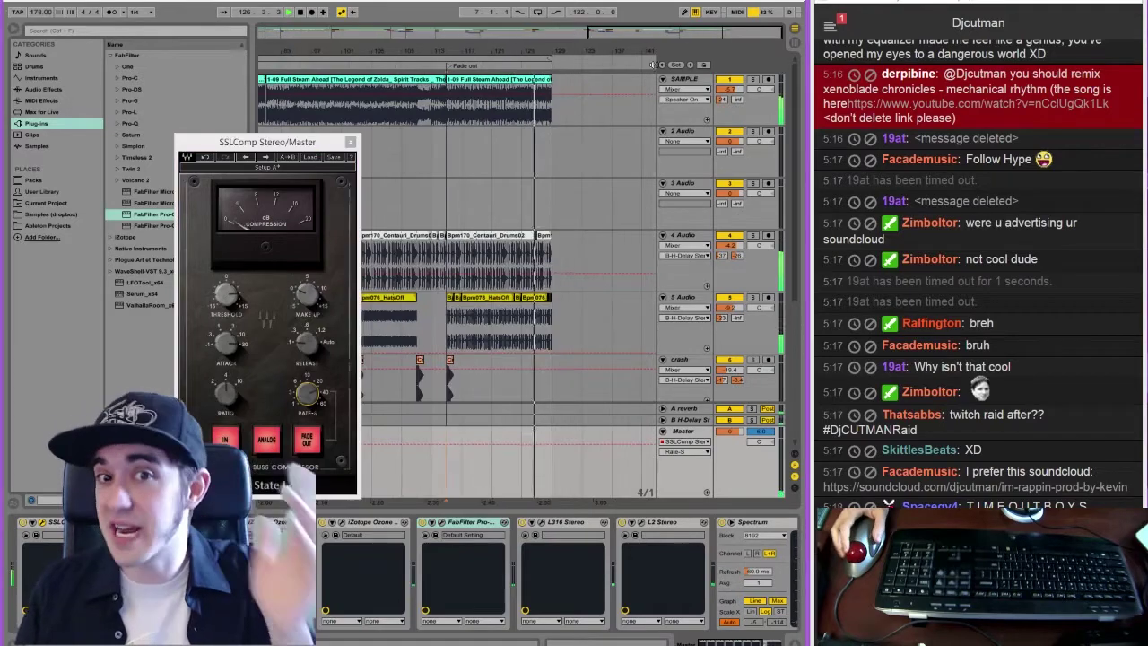
# Delete the tail of the arrangement across all tracks from about bar 127 onward and clear the selection
pyautogui.moveTo(537, 81); pyautogui.dragTo(609, 491)
pyautogui.press('Delete')
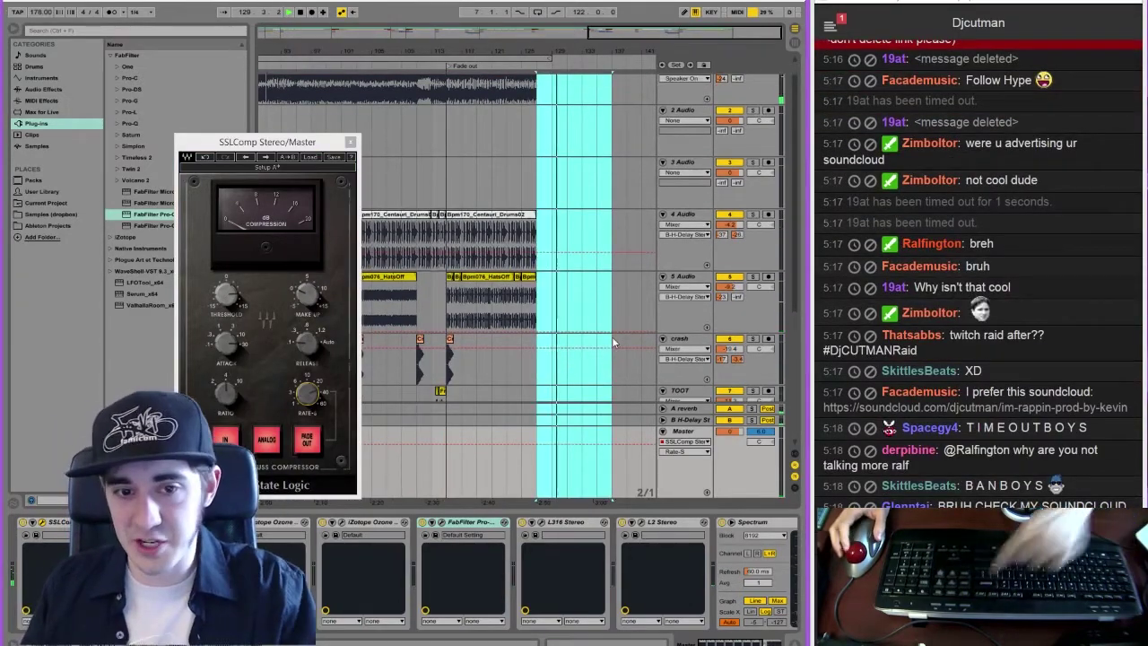
pyautogui.hotkey('ctrl', 'a')
pyautogui.click(539, 339)
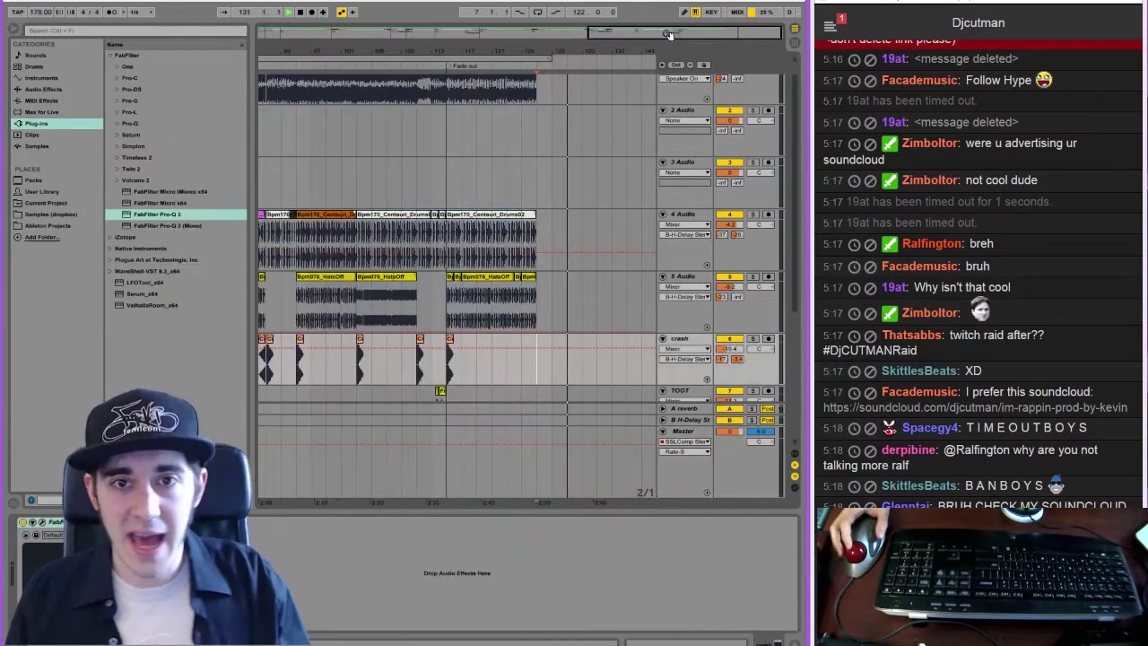
# Show the whole arrangement and restart playback from bar 1
pyautogui.doubleClick(671, 34)
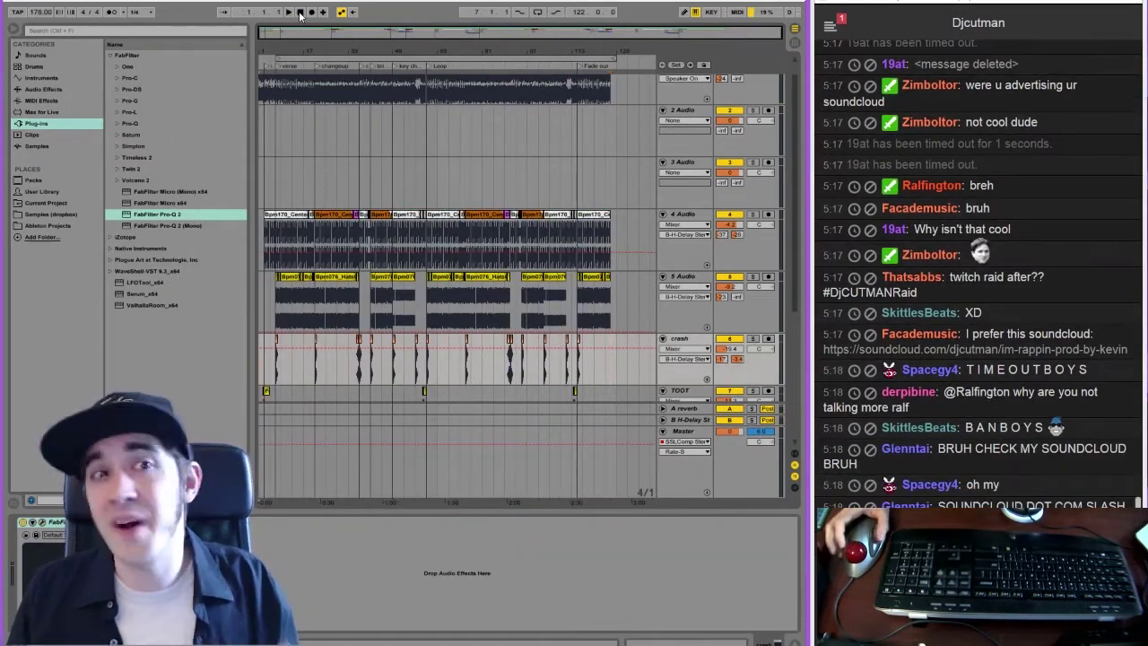
pyautogui.click(300, 12)
pyautogui.click(288, 13)
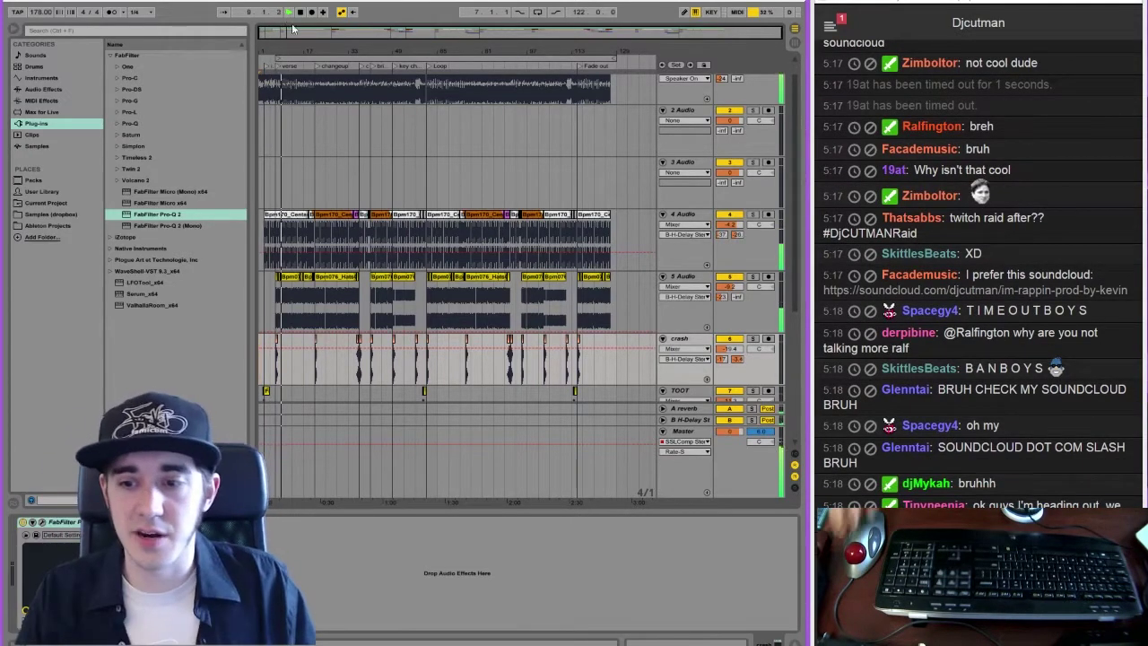
# Inspect the L2 and L316 limiters on the Master track during playback, and close all plug-in windows
pyautogui.click(301, 467)
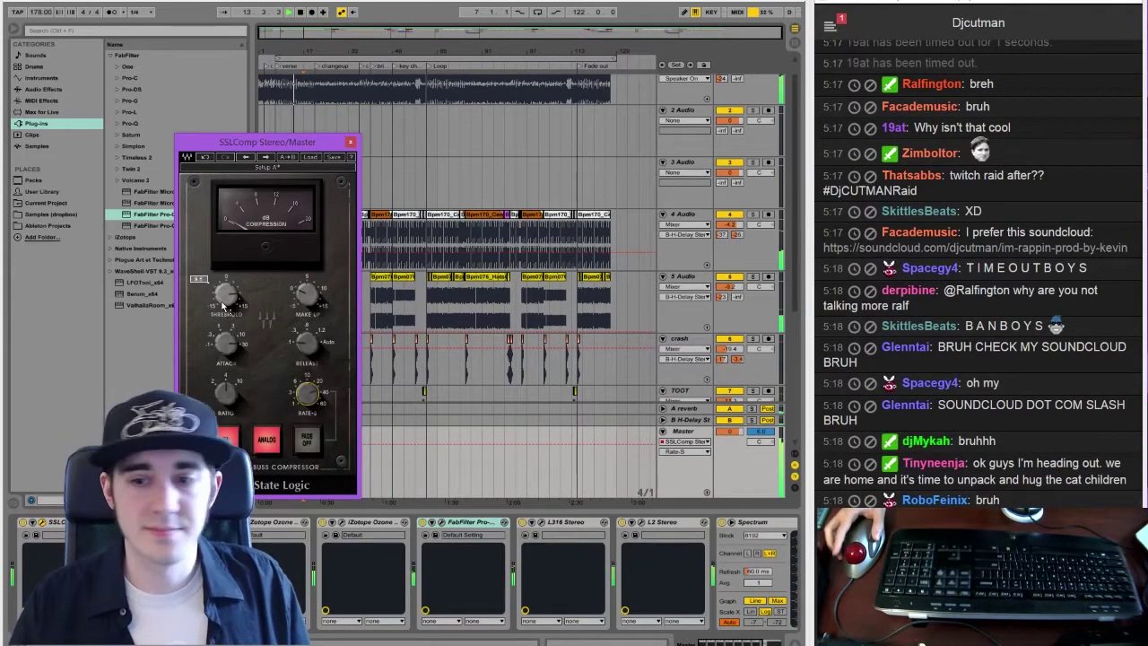
pyautogui.click(642, 530)
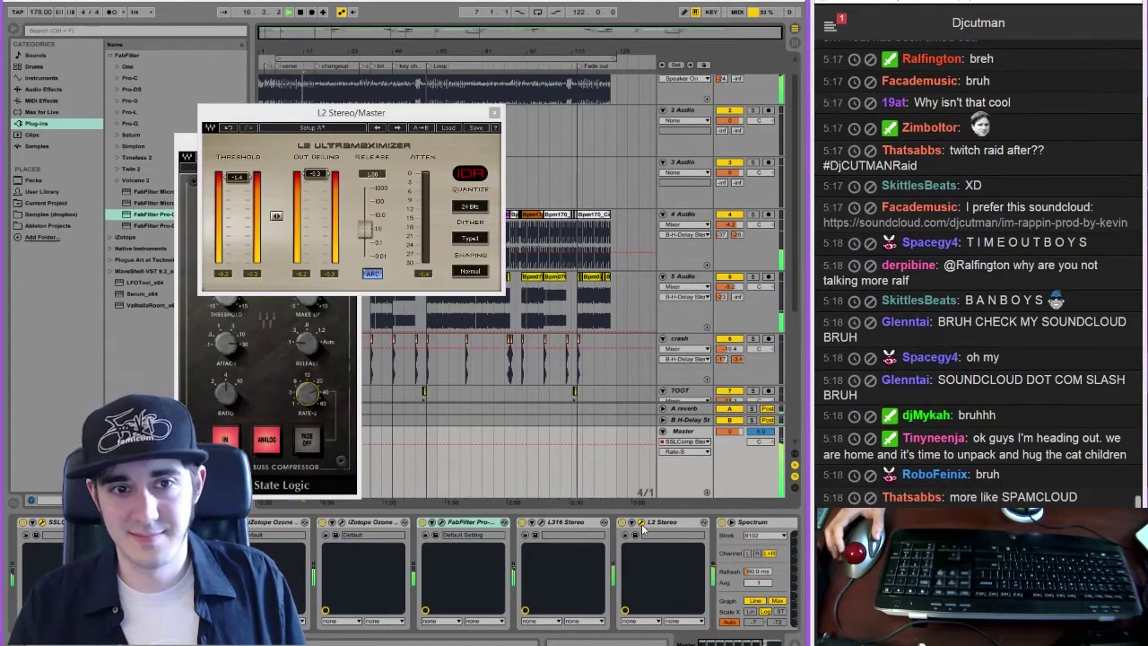
pyautogui.click(642, 530)
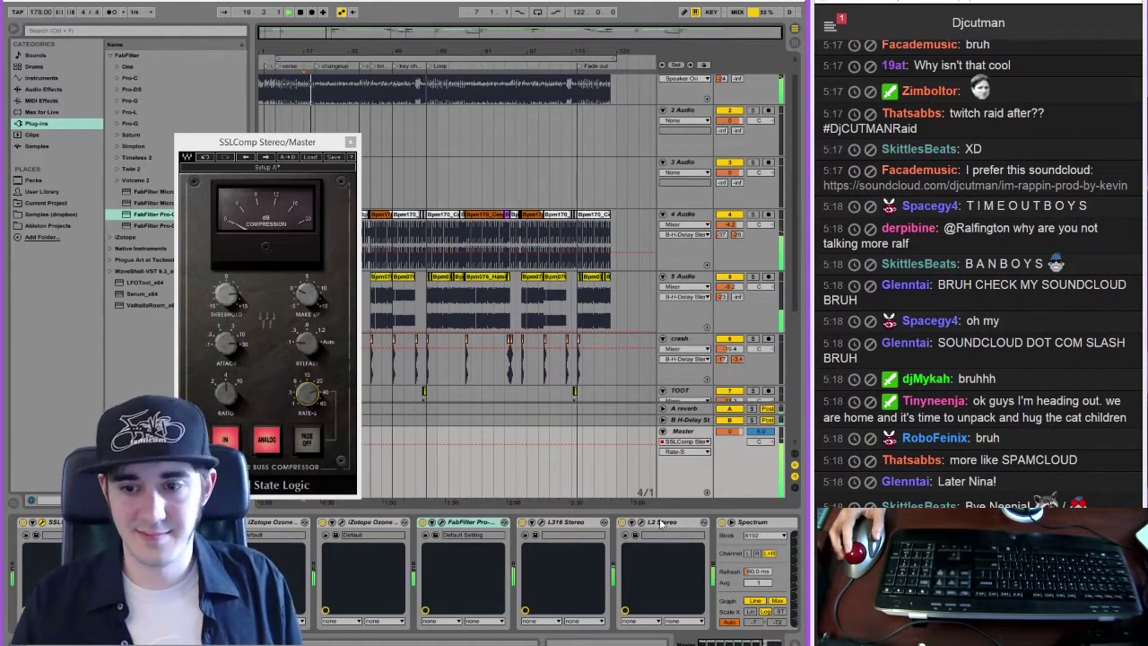
pyautogui.click(642, 527)
pyautogui.click(642, 527)
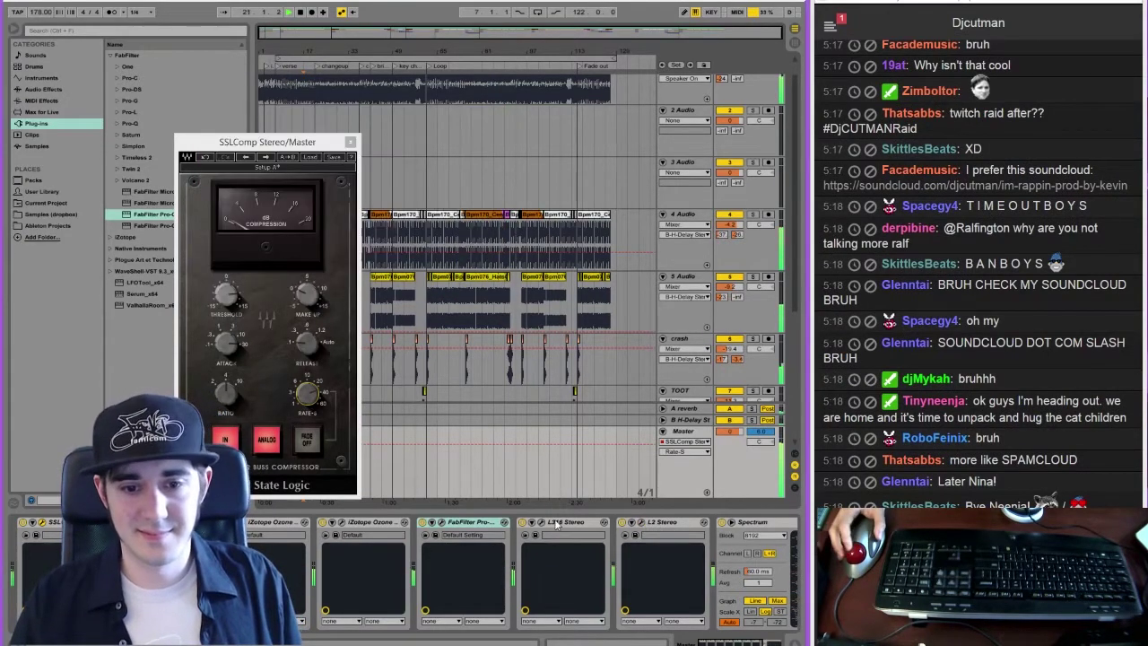
pyautogui.click(538, 523)
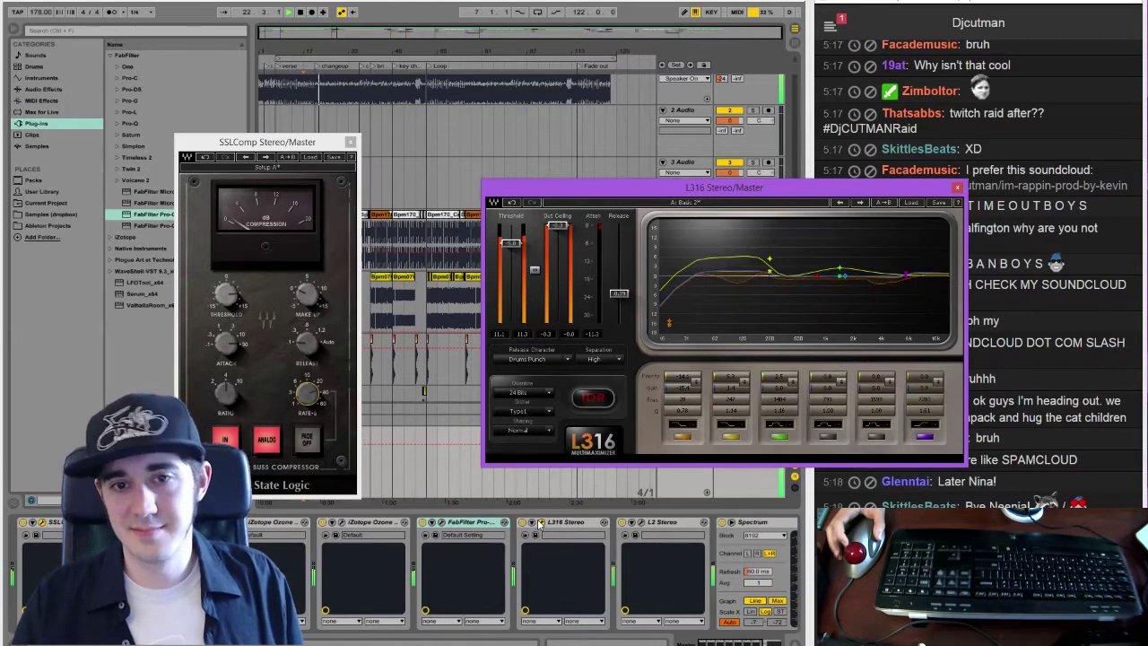
pyautogui.click(538, 523)
pyautogui.click(349, 141)
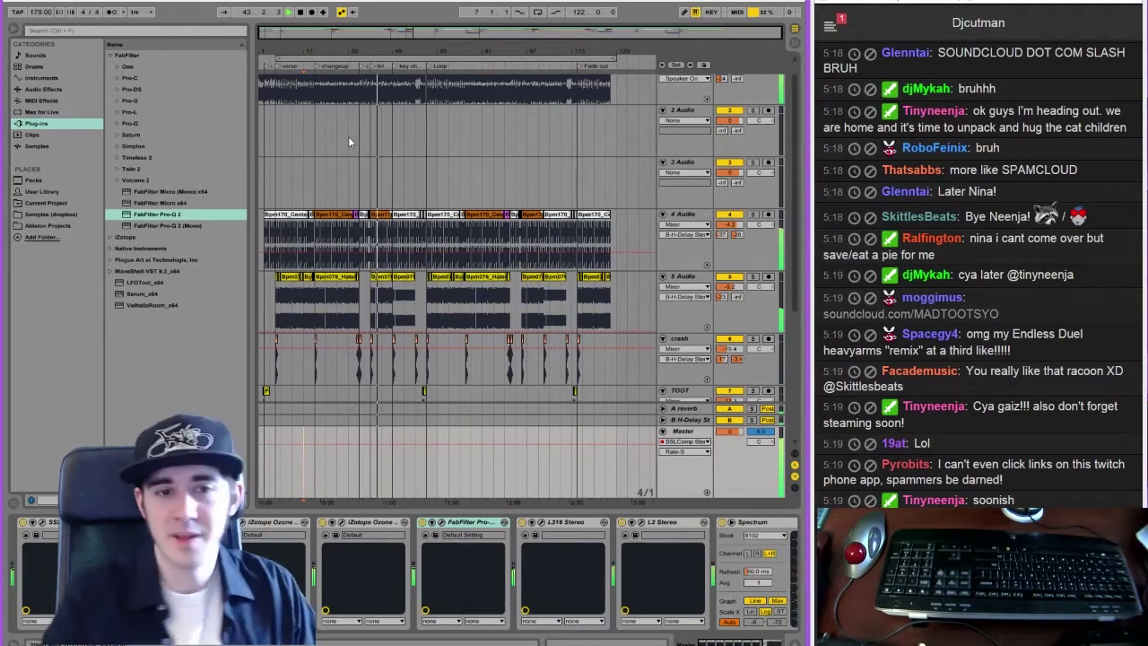
# Cut about 1 dB near 2.2 kHz in the SAMPLE track's FabFilter Pro-Q 2 and close the equalizer
pyautogui.click(376, 270)
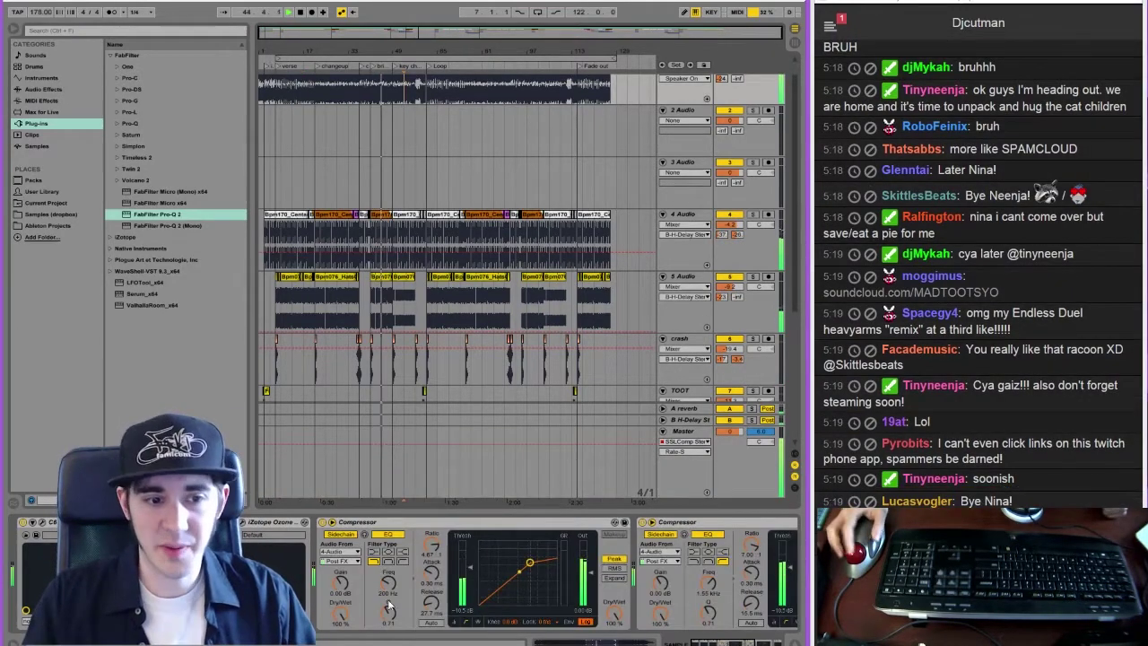
pyautogui.hscroll(4, 701, 578)
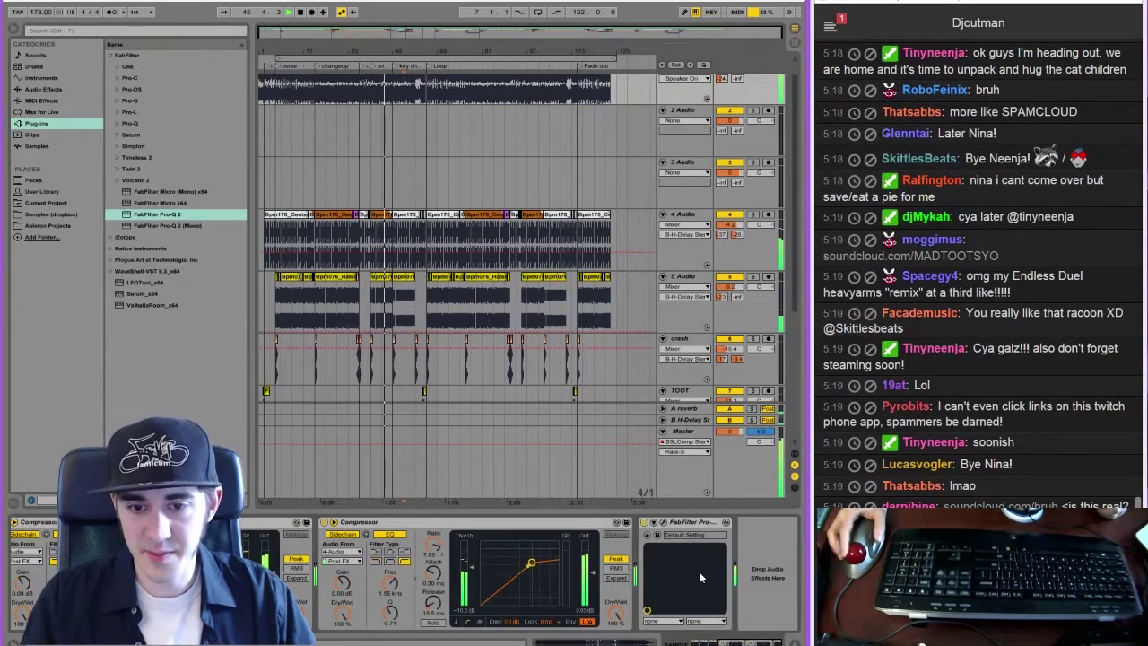
pyautogui.click(656, 534)
pyautogui.moveTo(463, 250); pyautogui.dragTo(489, 261)
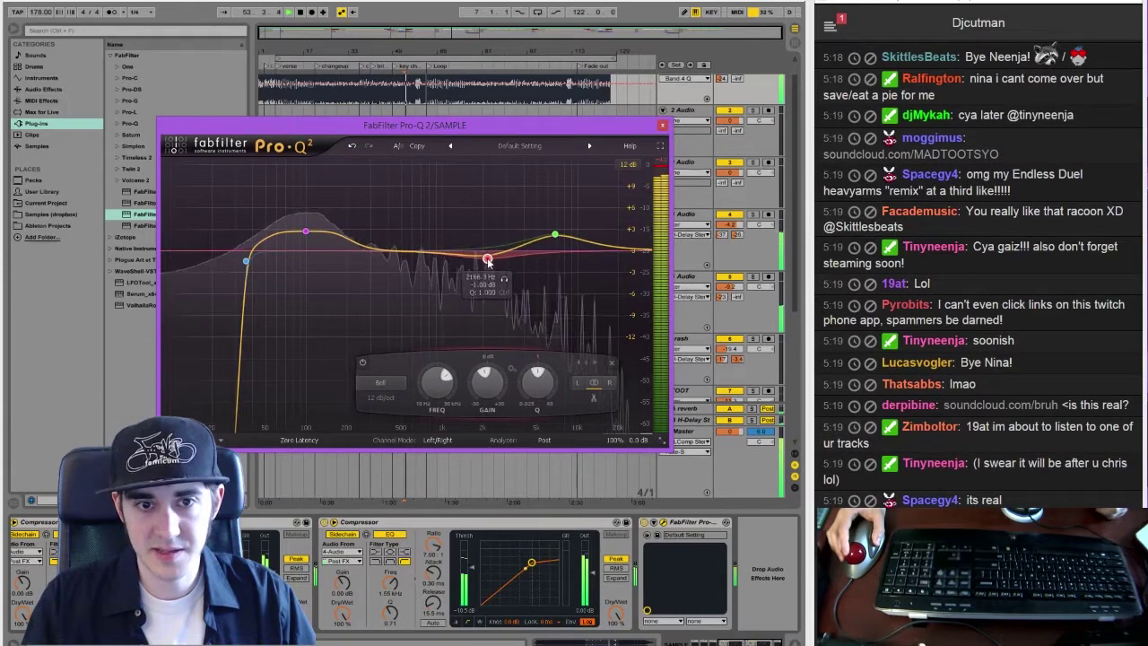
pyautogui.click(556, 236)
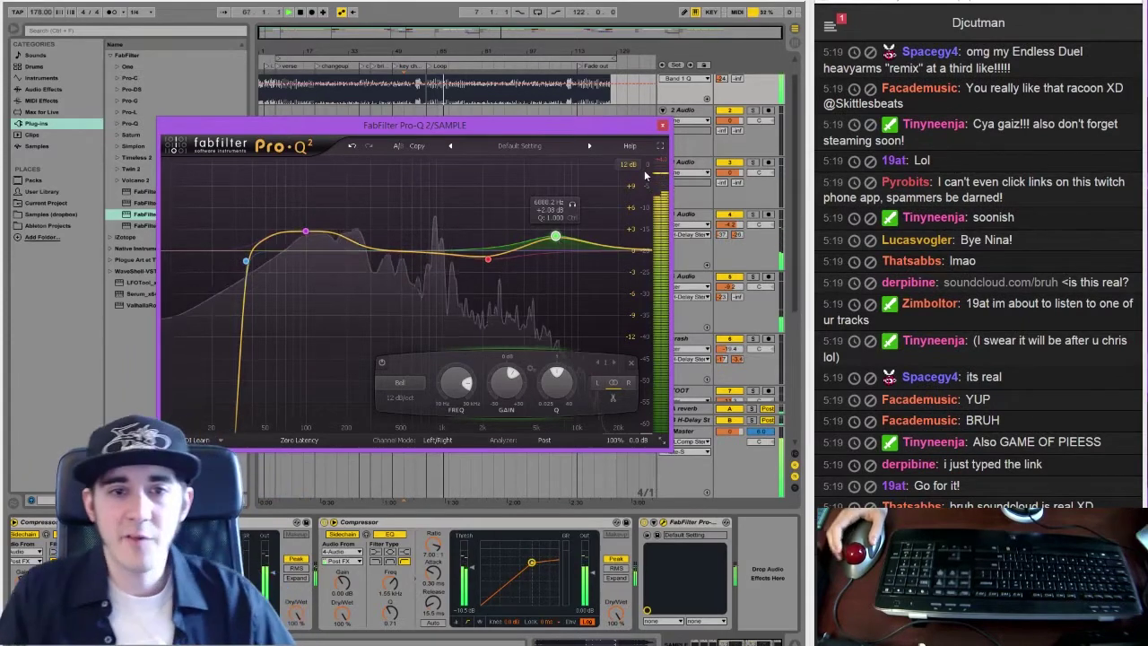
pyautogui.click(662, 125)
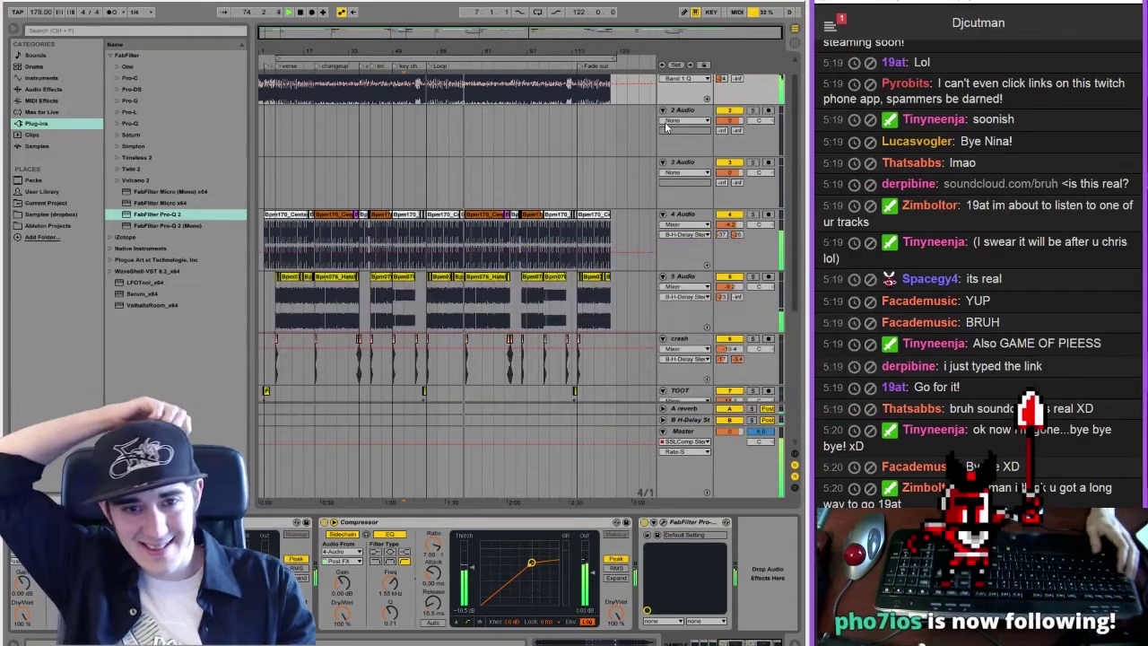
# Check the stream in Open Broadcaster Software, return to Ableton Live and look over all tracks with the Master selected
pyautogui.hotkey('alt', 'Tab')
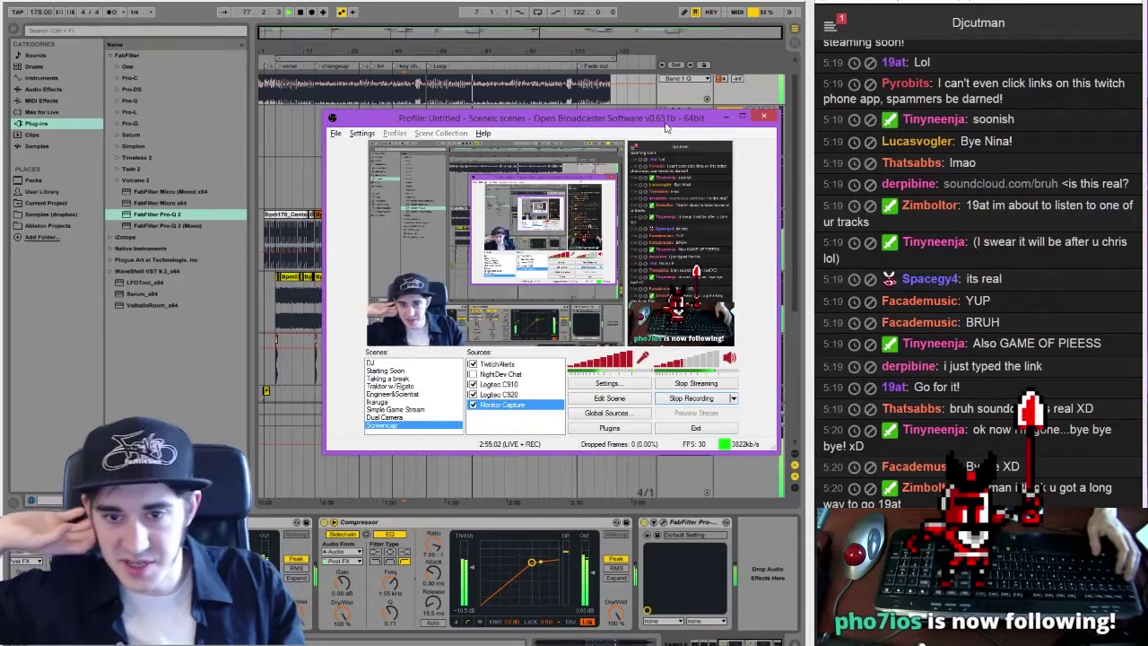
pyautogui.hotkey('alt', 'Tab')
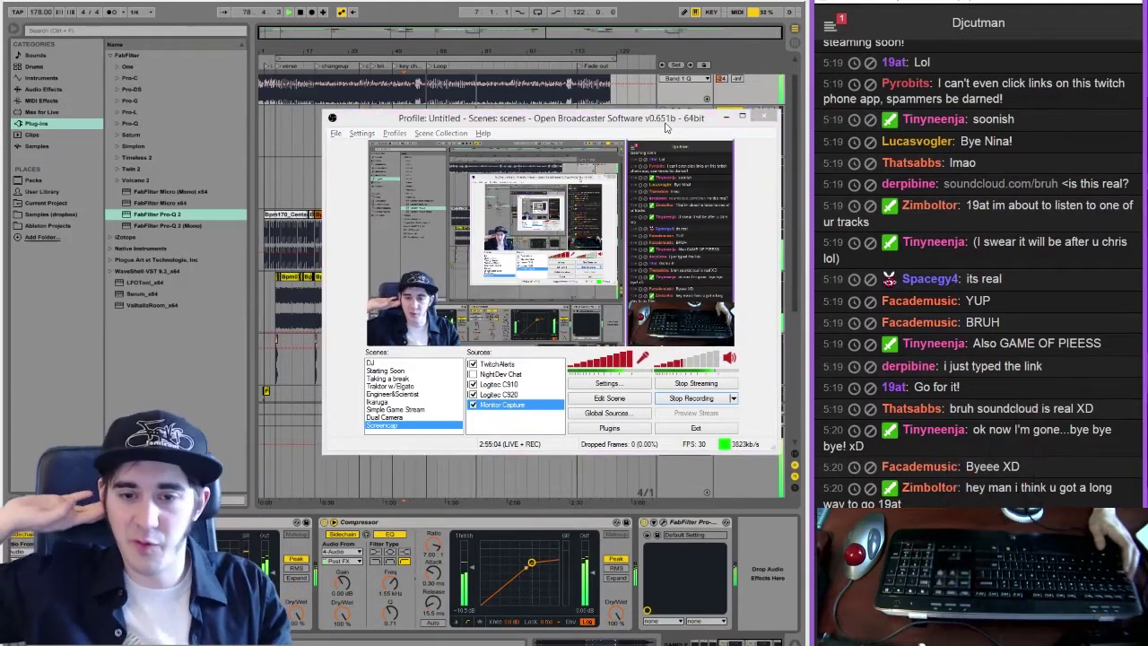
pyautogui.click(762, 486)
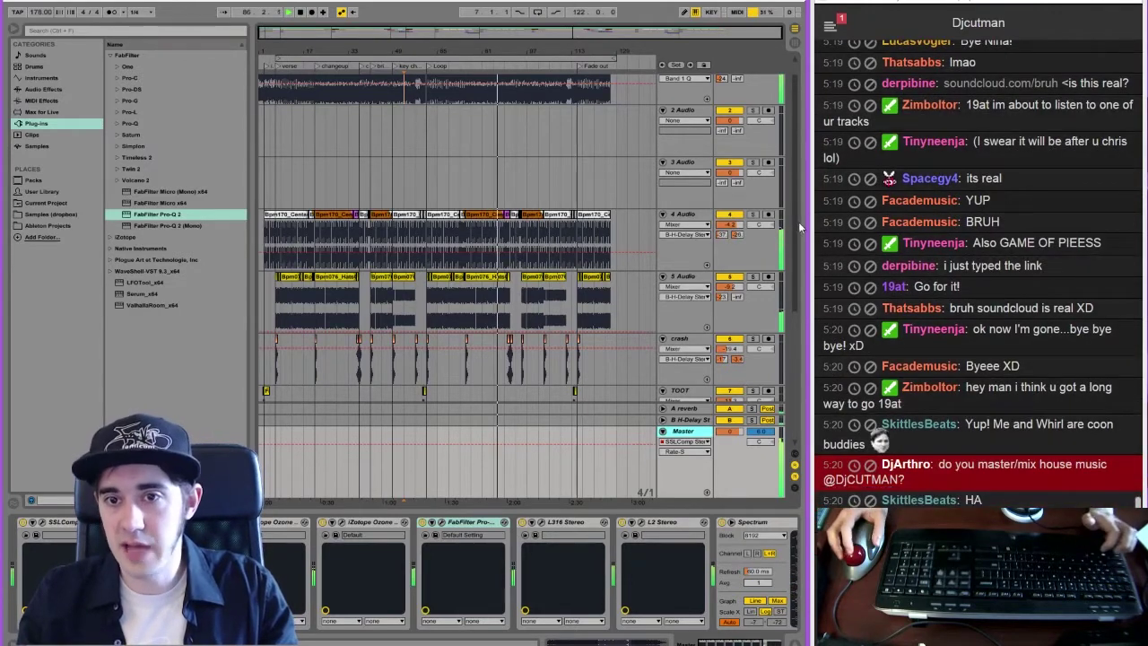
pyautogui.scroll(-5, 695, 467)
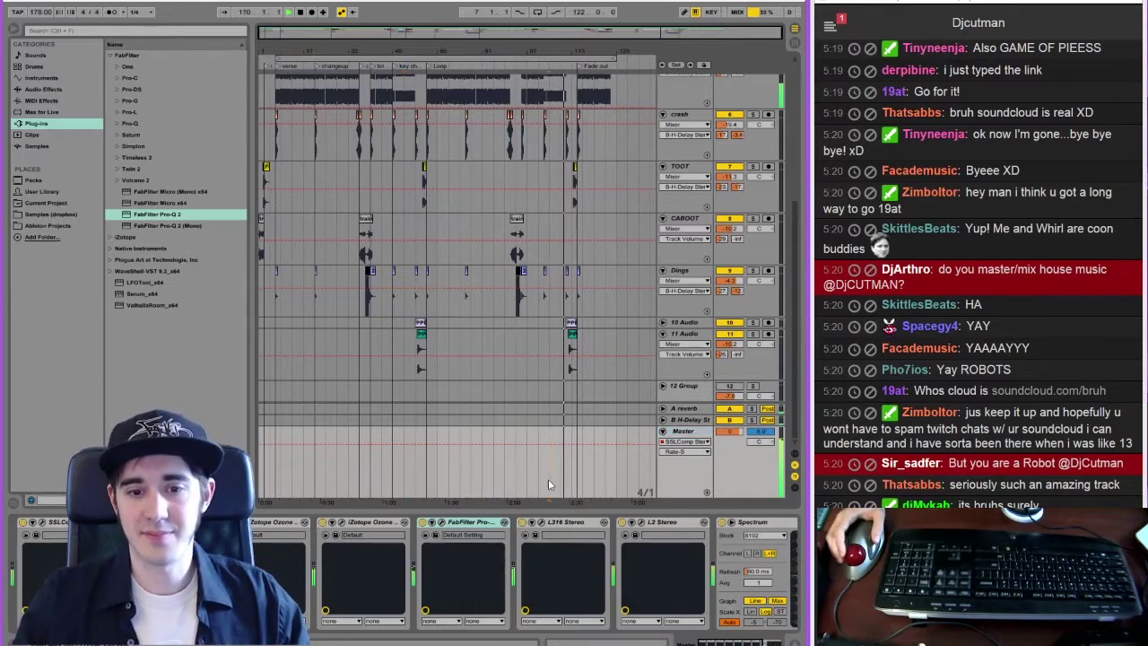
pyautogui.scroll(5, 791, 179)
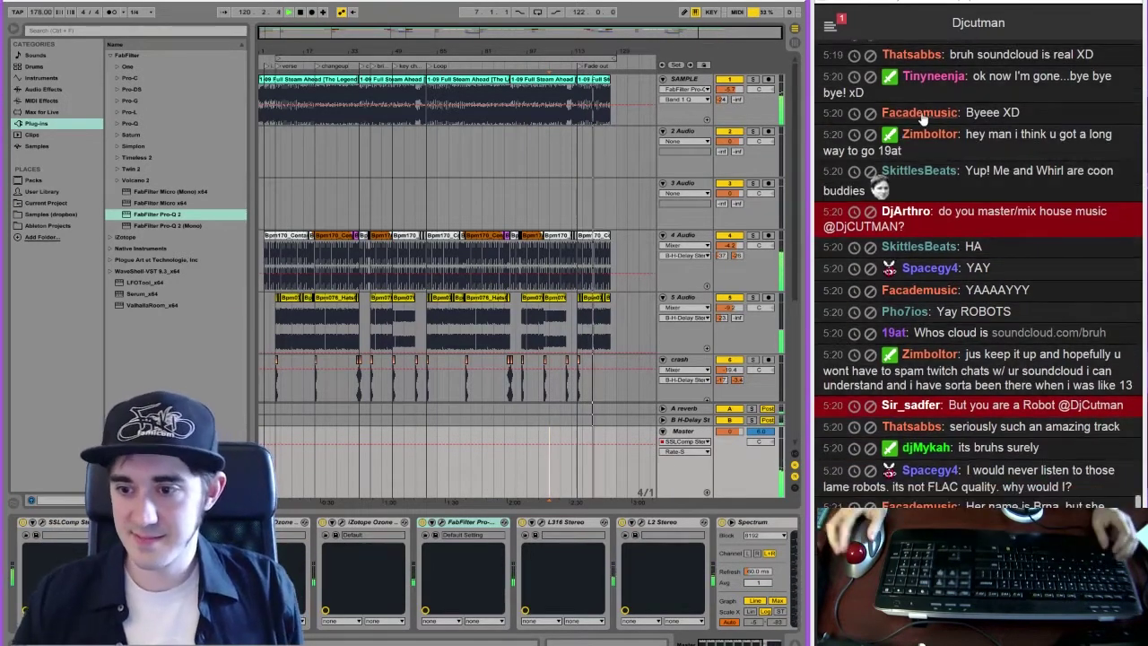
# Delete the two empty tracks, 2 Audio and 3 Audio, between SAMPLE and the drum track
pyautogui.click(680, 189)
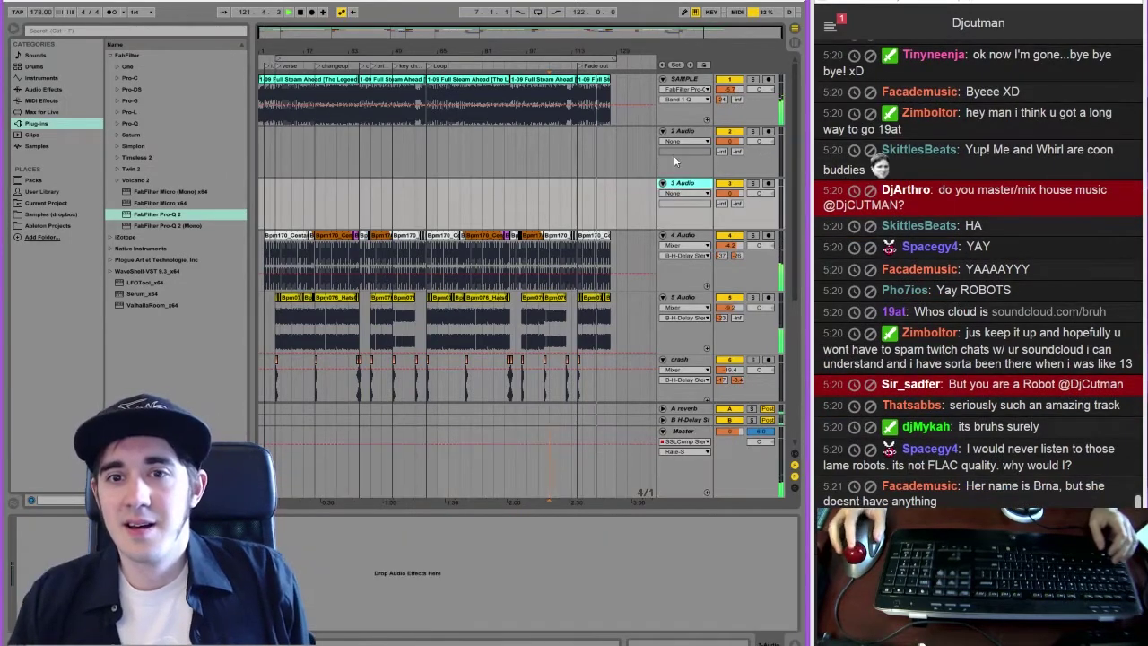
pyautogui.click(681, 135)
pyautogui.rightClick(683, 134)
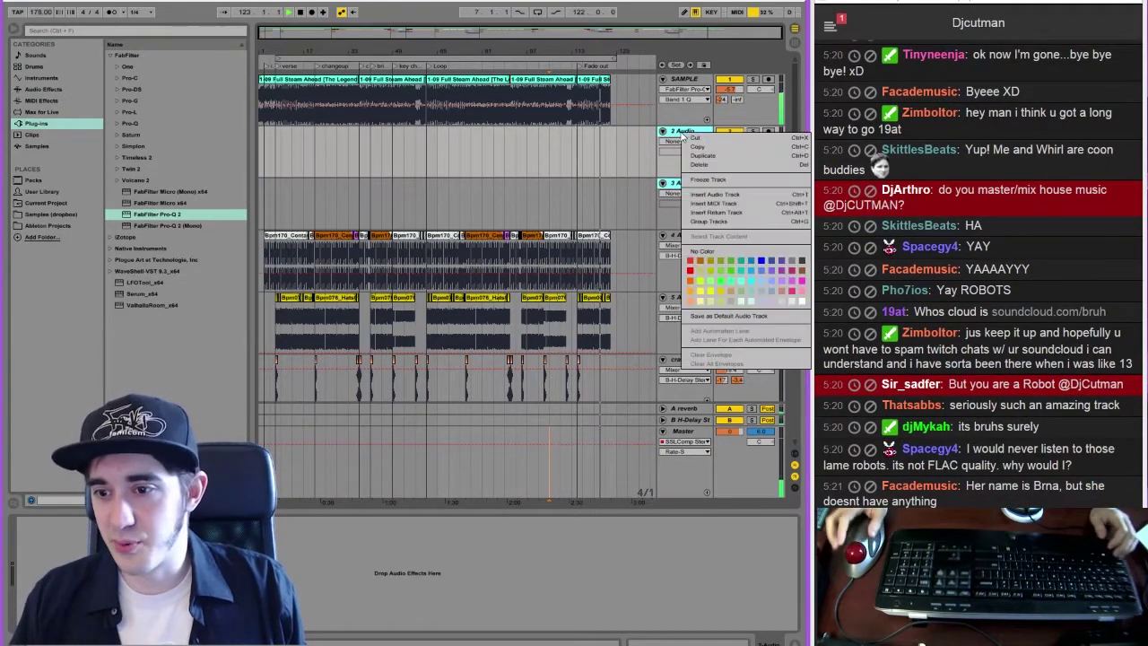
pyautogui.click(719, 169)
# Insert an audio track after SAMPLE, copy the red Session clip to its start in the arrangement and select the new track
pyautogui.click(693, 87)
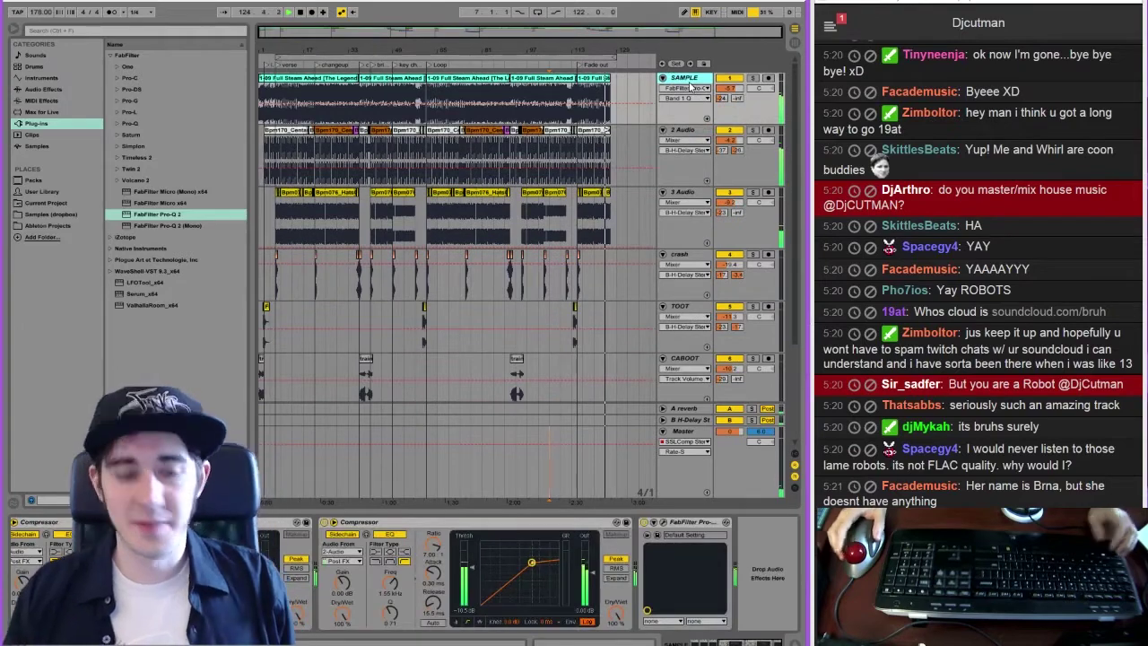
pyautogui.press('Tab')
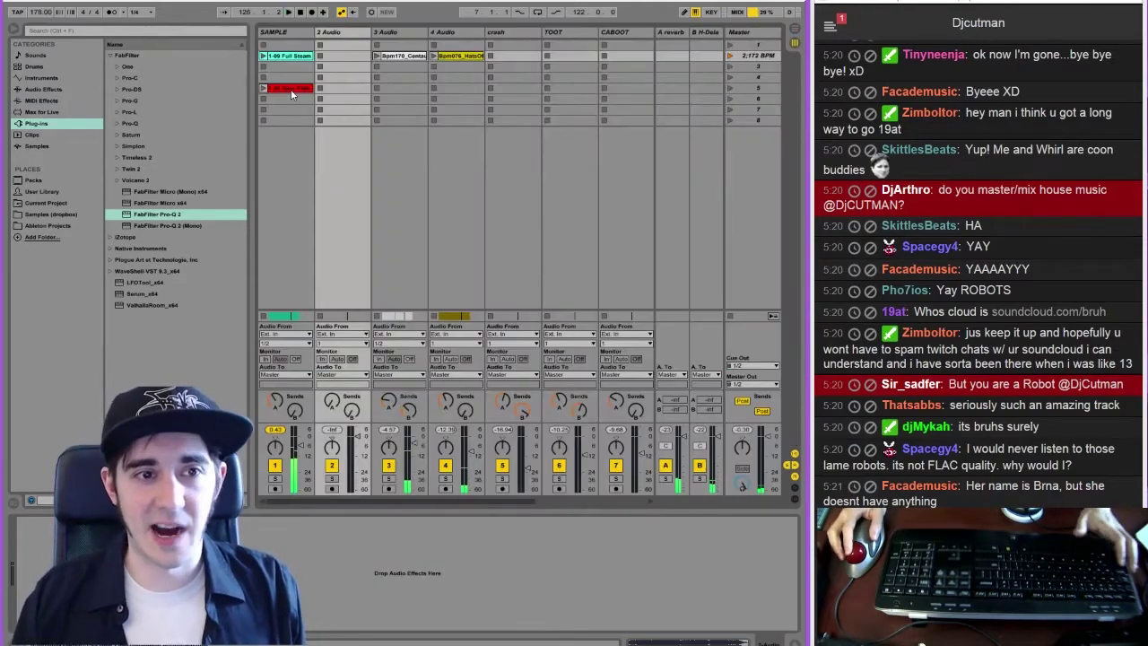
pyautogui.press('Tab')
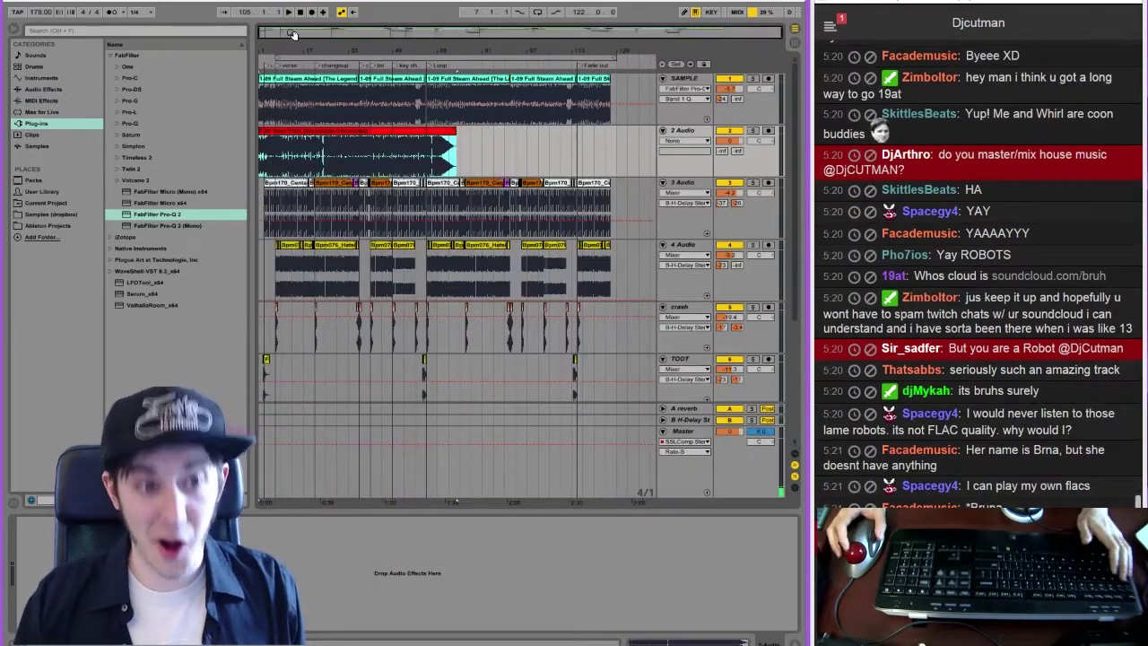
pyautogui.moveTo(296, 51); pyautogui.dragTo(303, 99)
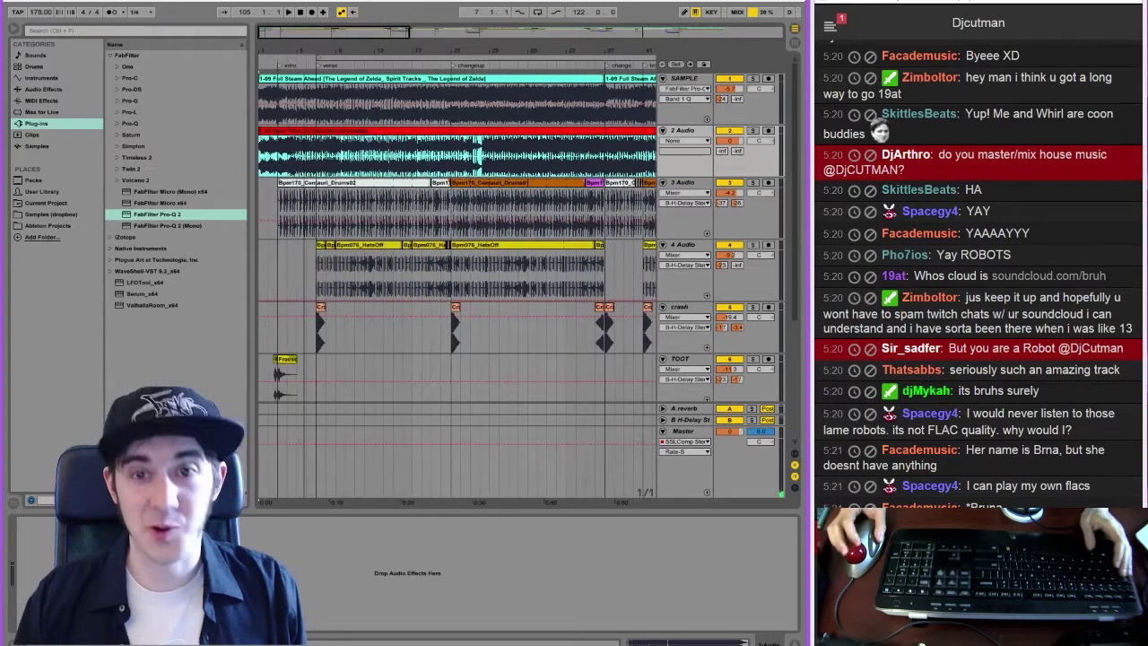
pyautogui.click(687, 133)
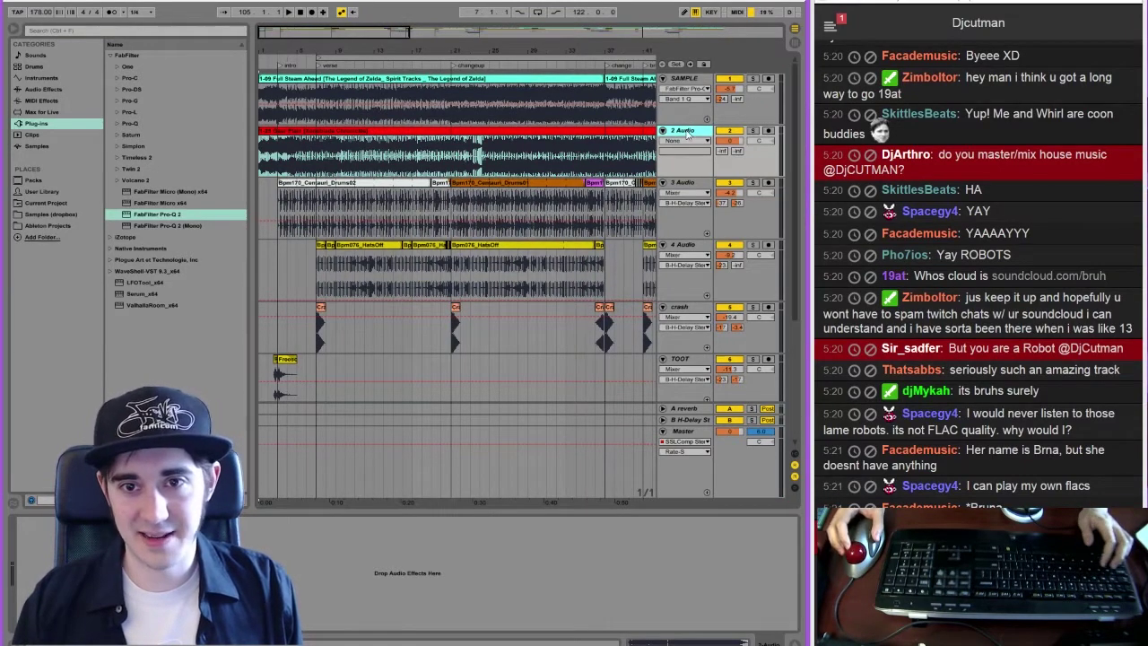
# Delete the 2 Audio track holding the red clip and duplicate the SAMPLE track
pyautogui.rightClick(687, 134)
pyautogui.click(717, 164)
pyautogui.click(689, 81)
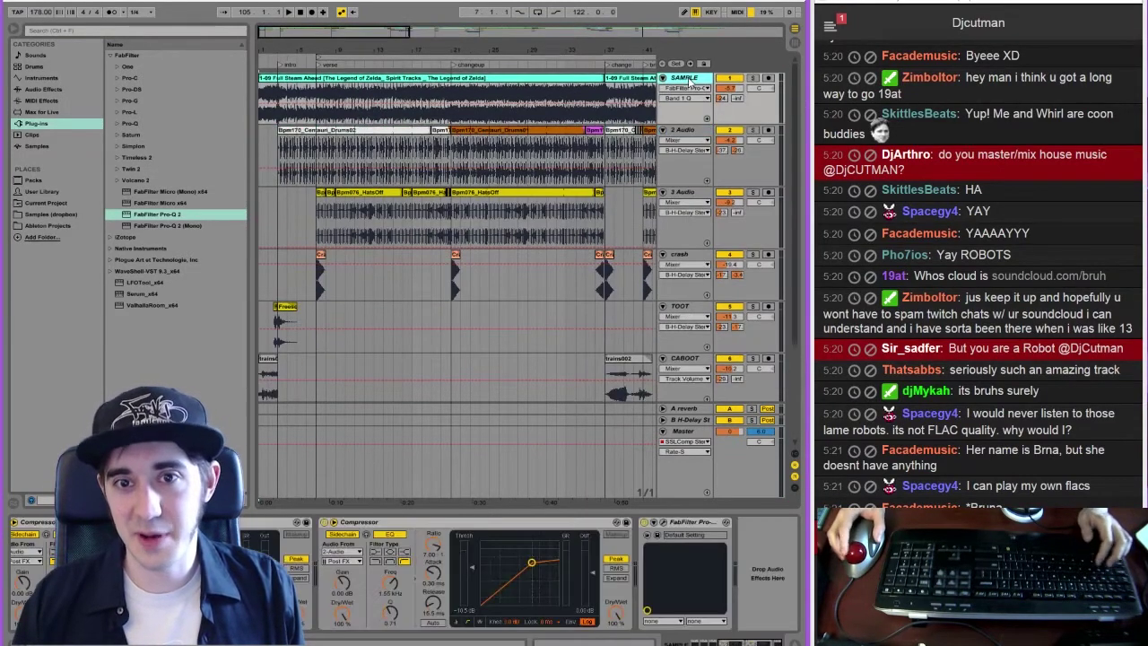
pyautogui.hotkey('ctrl', 'd')
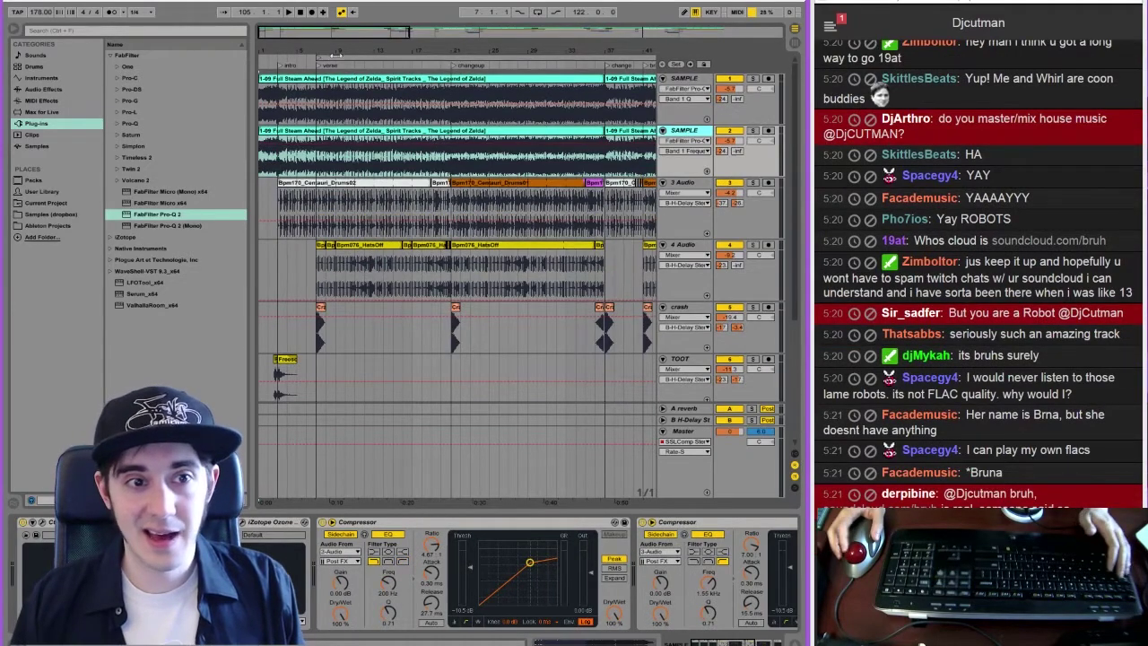
# Mute the original SAMPLE track, remove its red Gaur Plain Session clip, and place the duplicate track's copy at the start of its arrangement lane
pyautogui.doubleClick(303, 37)
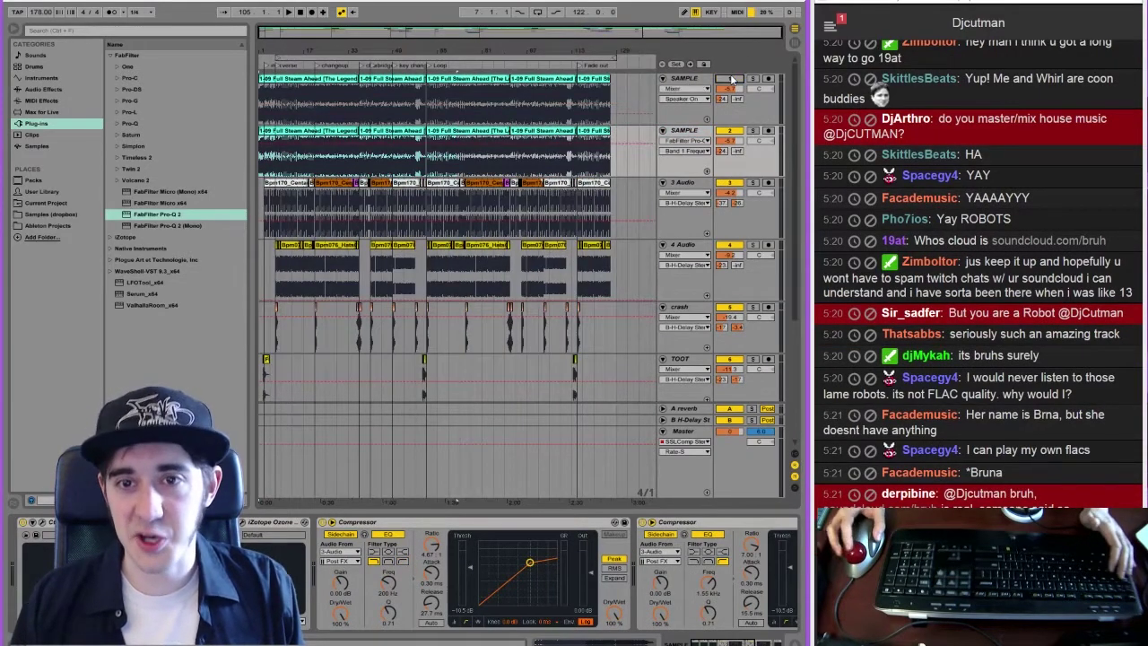
pyautogui.press('Tab')
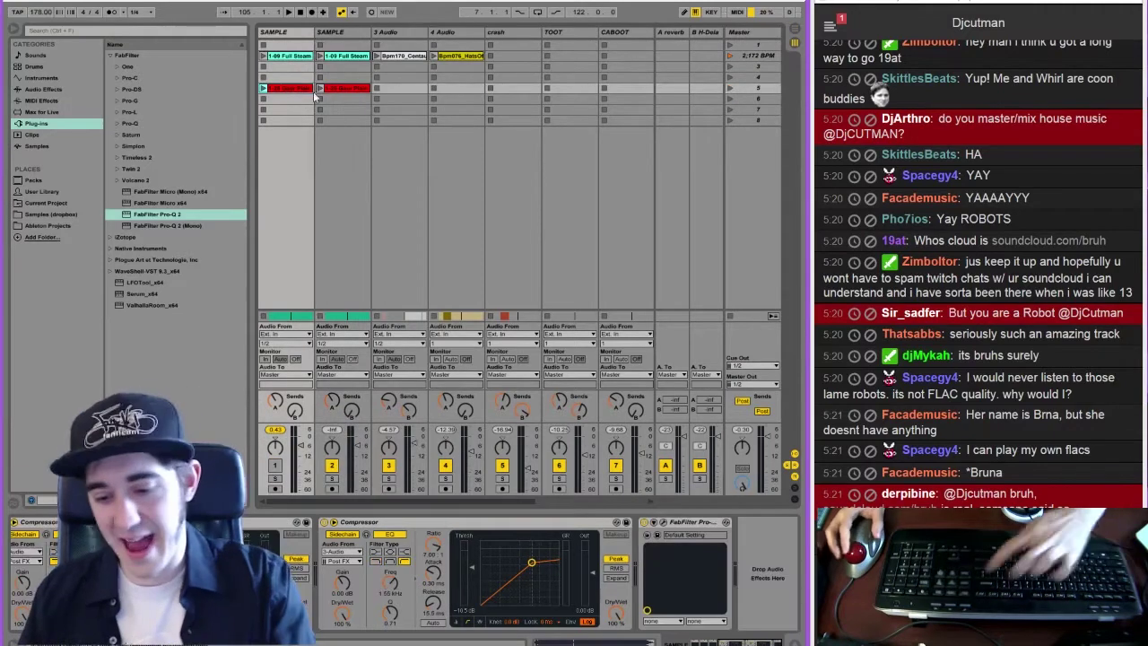
pyautogui.moveTo(312, 93); pyautogui.dragTo(327, 94)
pyautogui.click(345, 92)
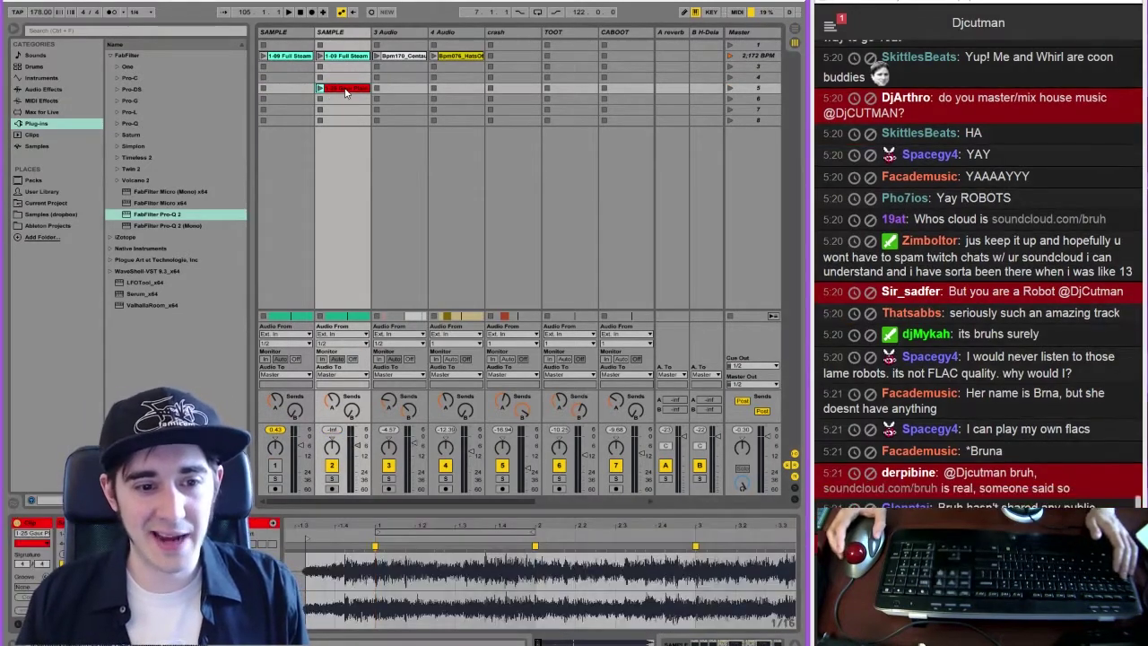
pyautogui.press('Tab')
pyautogui.press('Tab')
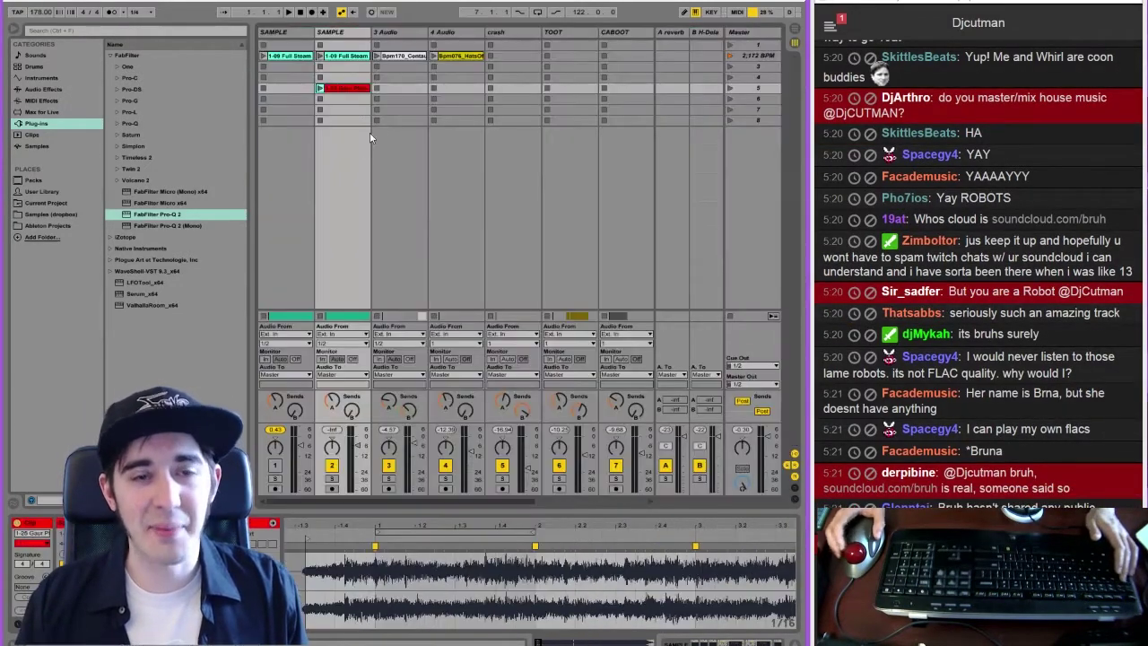
pyautogui.press('Tab')
pyautogui.moveTo(312, 169); pyautogui.dragTo(261, 165)
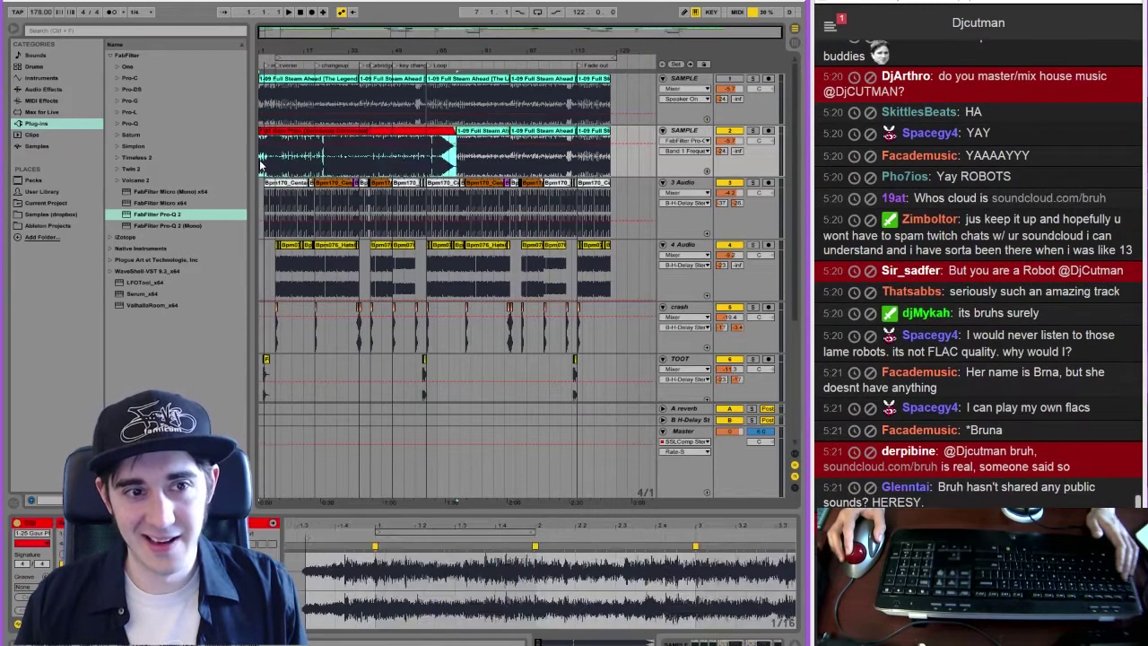
# Move the red Gaur Plain clip to where the drums begin and audition the duplicated SAMPLE track in solo
pyautogui.moveTo(269, 32); pyautogui.dragTo(269, 76)
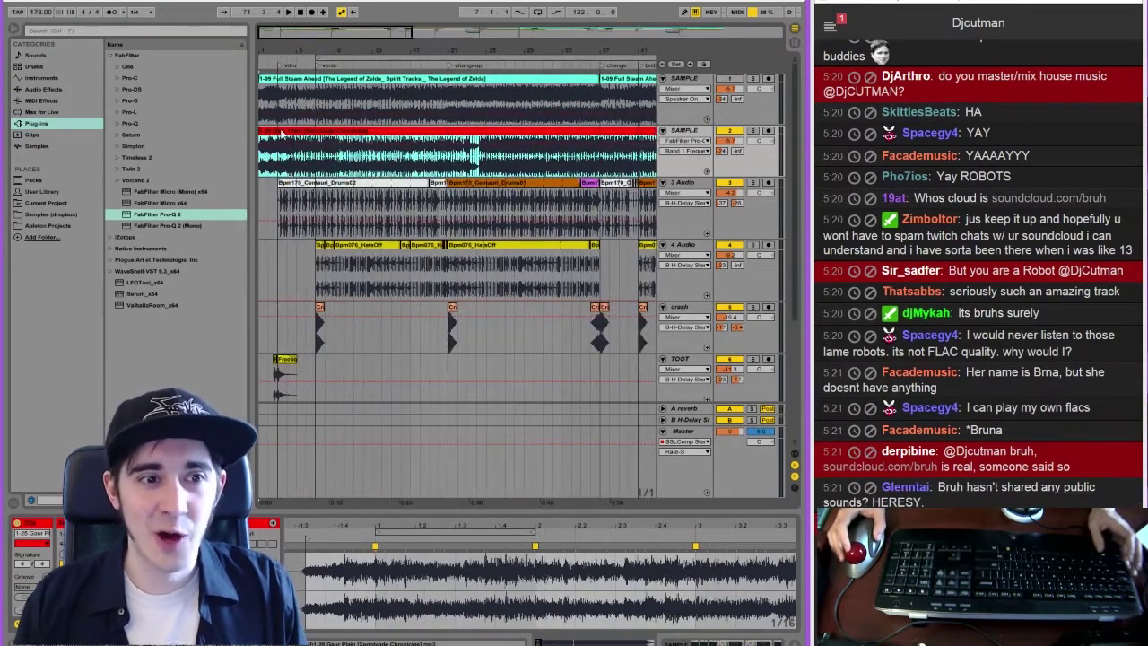
pyautogui.moveTo(321, 44); pyautogui.dragTo(321, 25)
pyautogui.click(753, 131)
pyautogui.press('space')
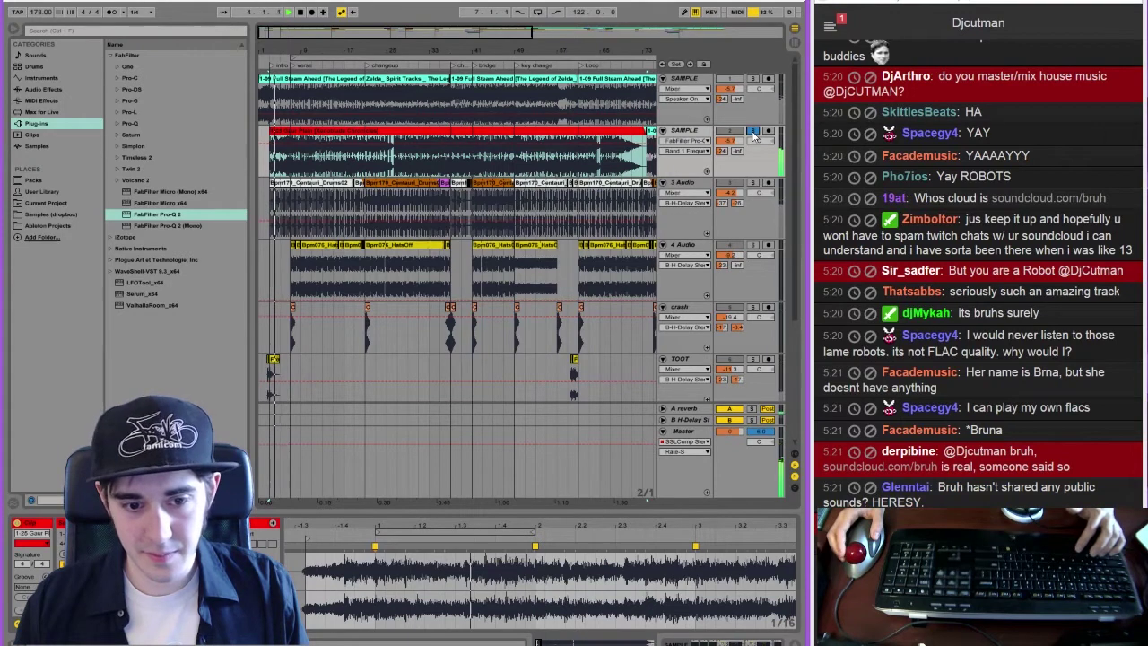
pyautogui.press('space')
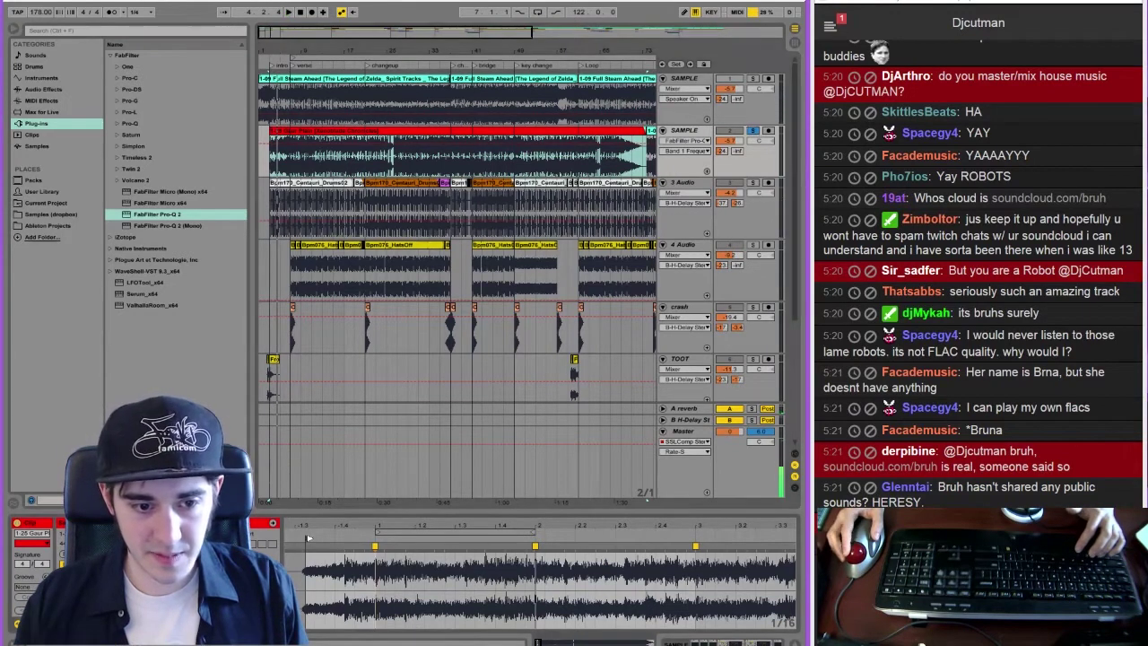
# Adjust the Gaur Plain clip so it starts slightly before the drums, and play it with the other tracks
pyautogui.moveTo(307, 539); pyautogui.dragTo(347, 539)
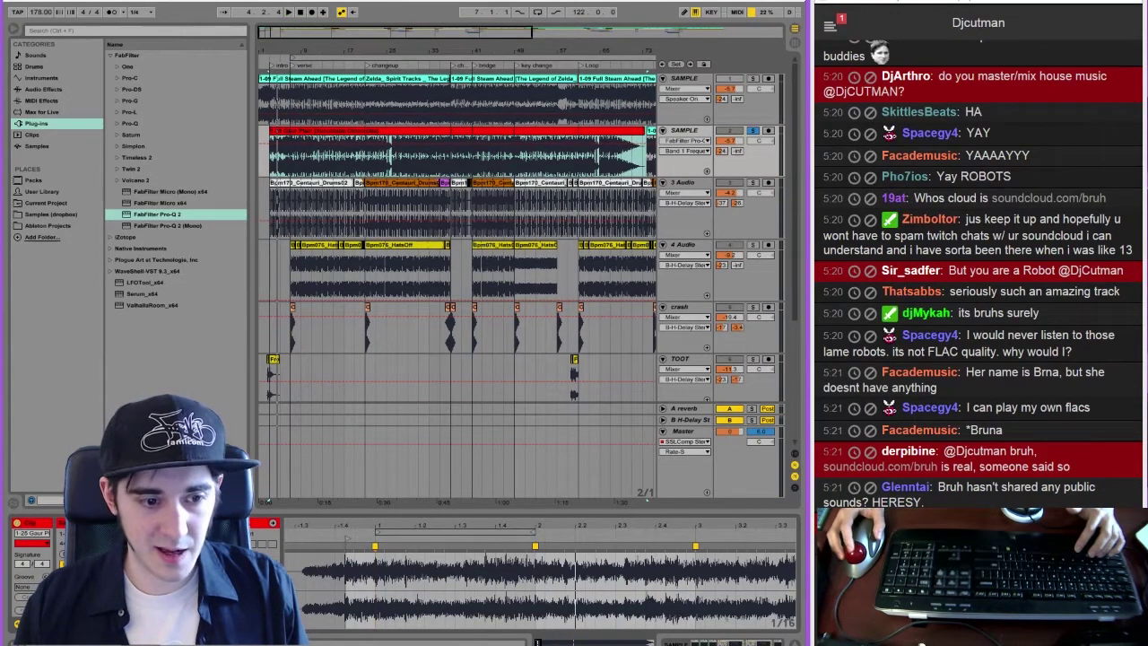
pyautogui.press('space')
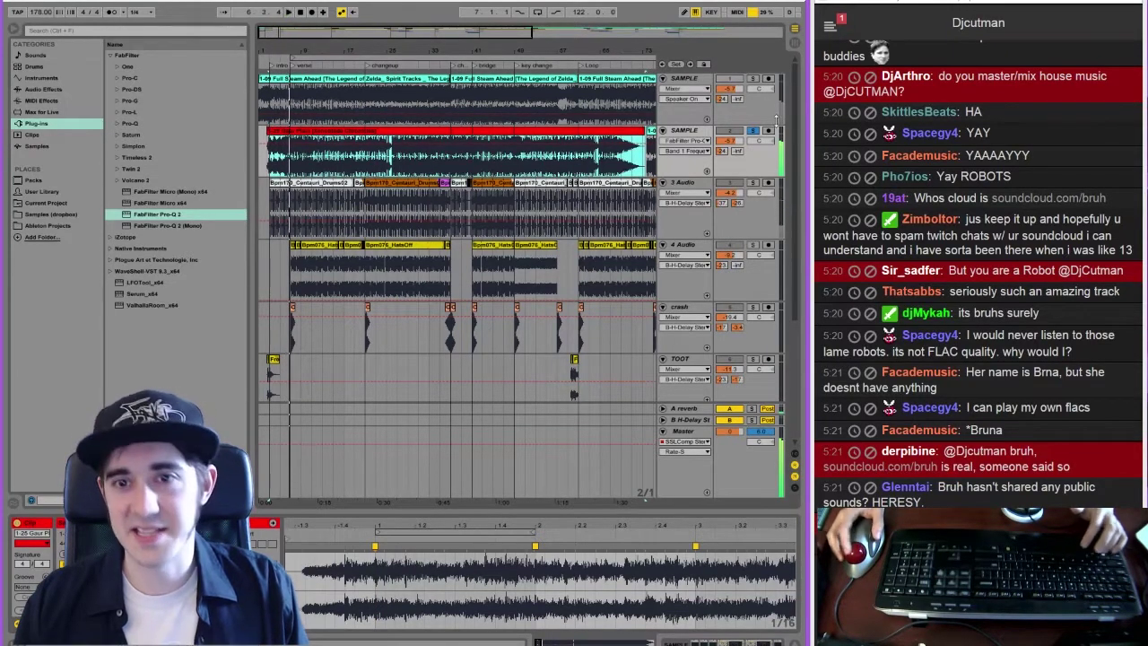
pyautogui.press('space')
pyautogui.hotkey('shift', 'Tab')
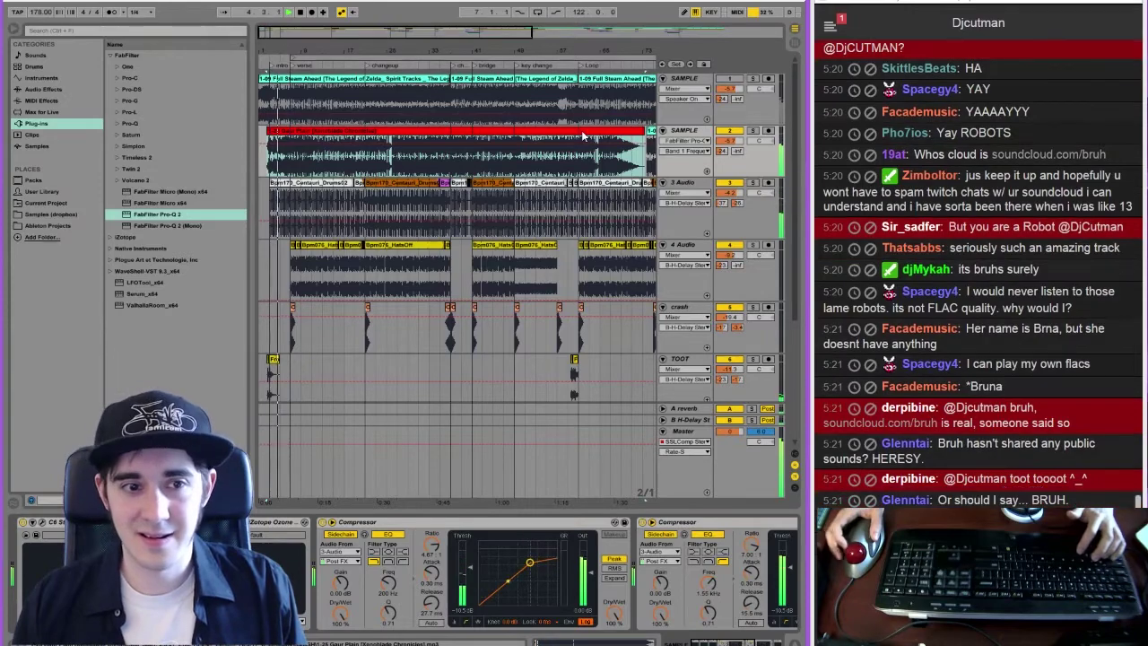
# Delete the leftover Full Steam Ahead clips after the red clip on the duplicated SAMPLE track
pyautogui.moveTo(387, 33); pyautogui.dragTo(387, 11)
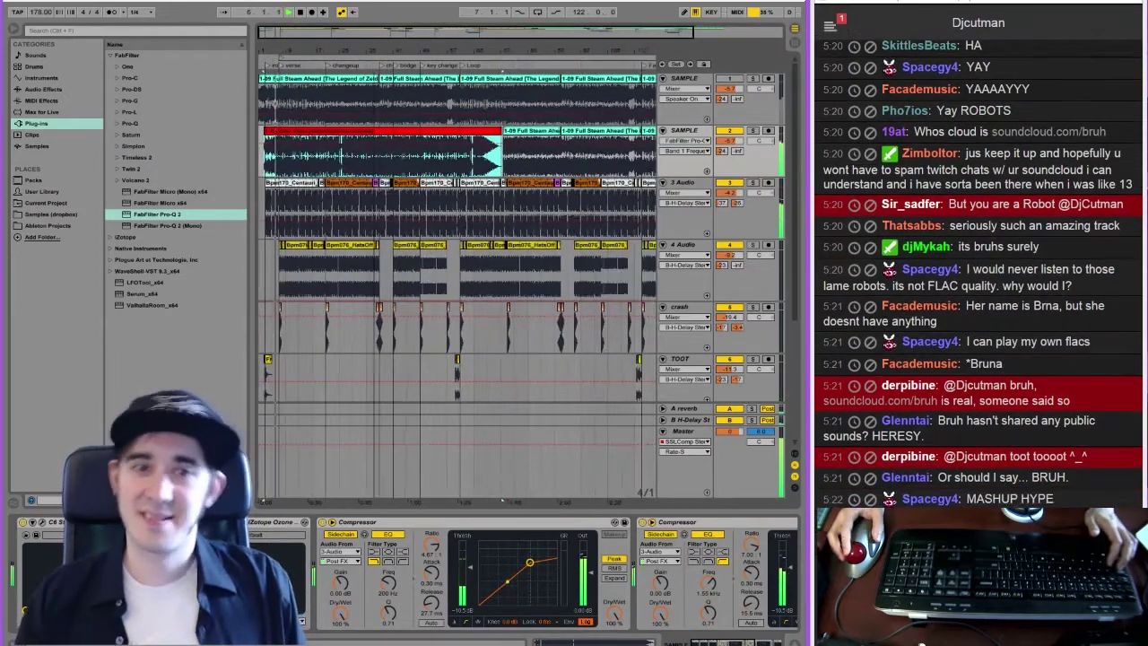
pyautogui.moveTo(473, 35); pyautogui.dragTo(517, 40)
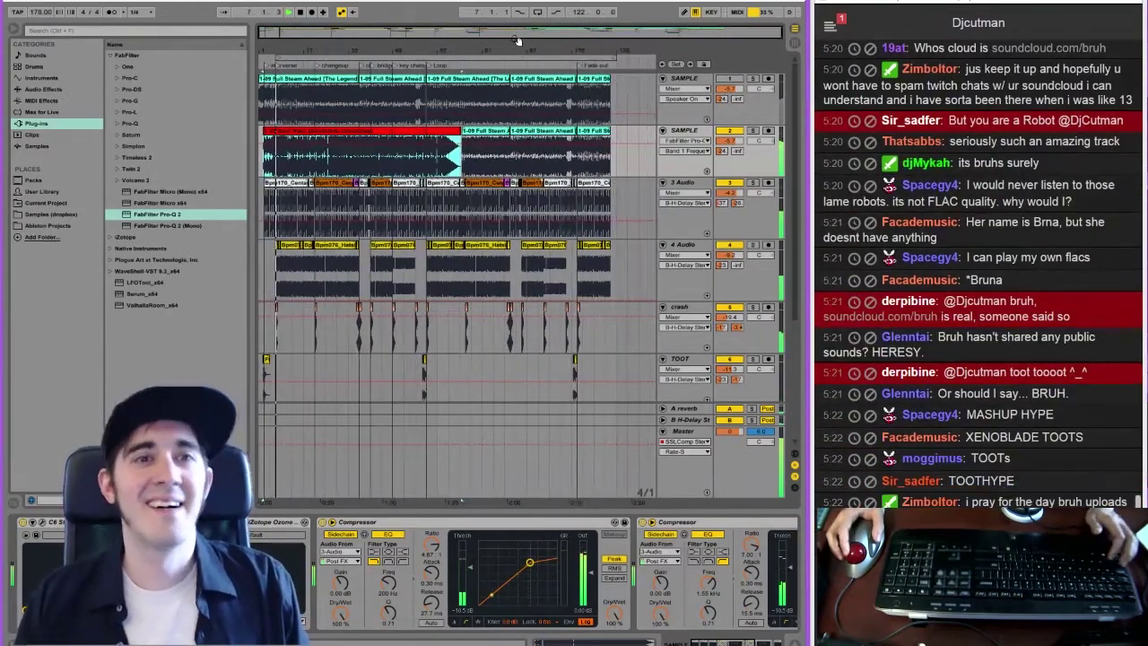
pyautogui.click(485, 132)
pyautogui.keyDown('shift'); pyautogui.click(591, 132); pyautogui.keyUp('shift')
pyautogui.press('Delete')
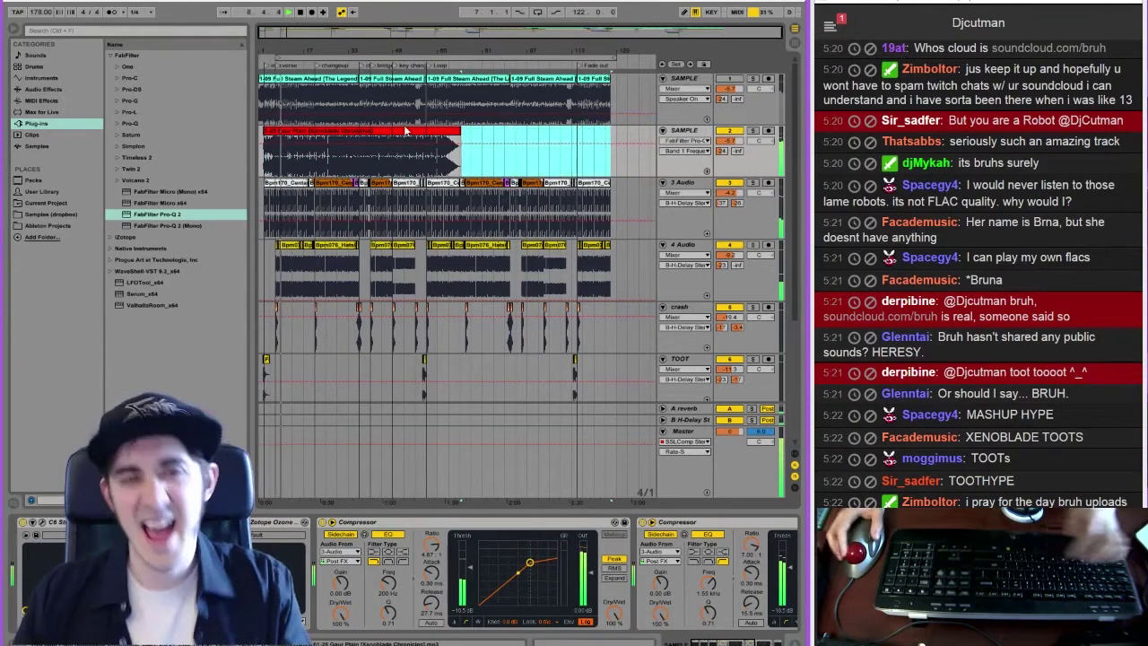
pyautogui.click(494, 383)
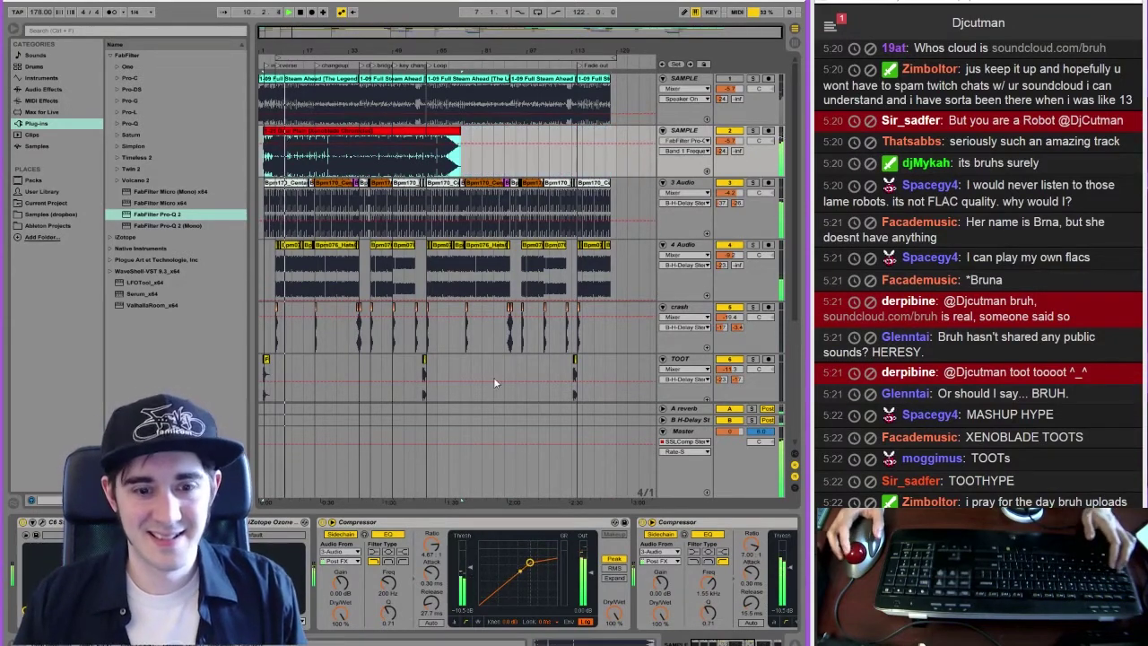
# Solo the duplicated SAMPLE track, bypass its C6 Stereo, and raise the FabFilter Pro-Q 2 low cut to about 150 Hz
pyautogui.click(754, 131)
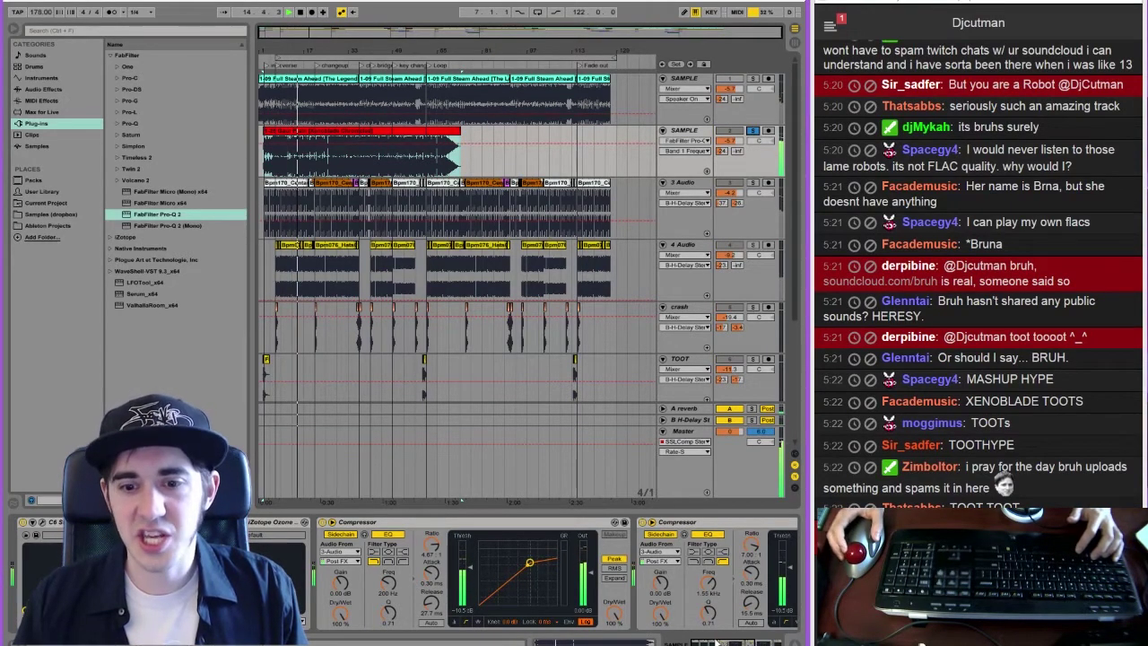
pyautogui.click(24, 522)
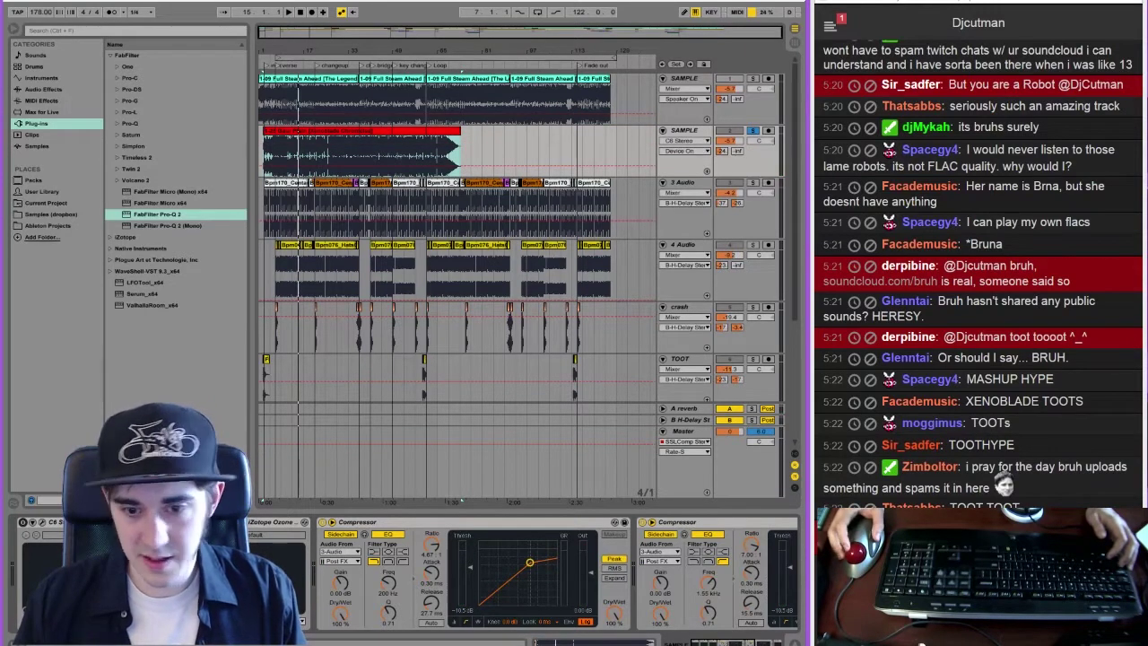
pyautogui.click(767, 643)
pyautogui.click(665, 523)
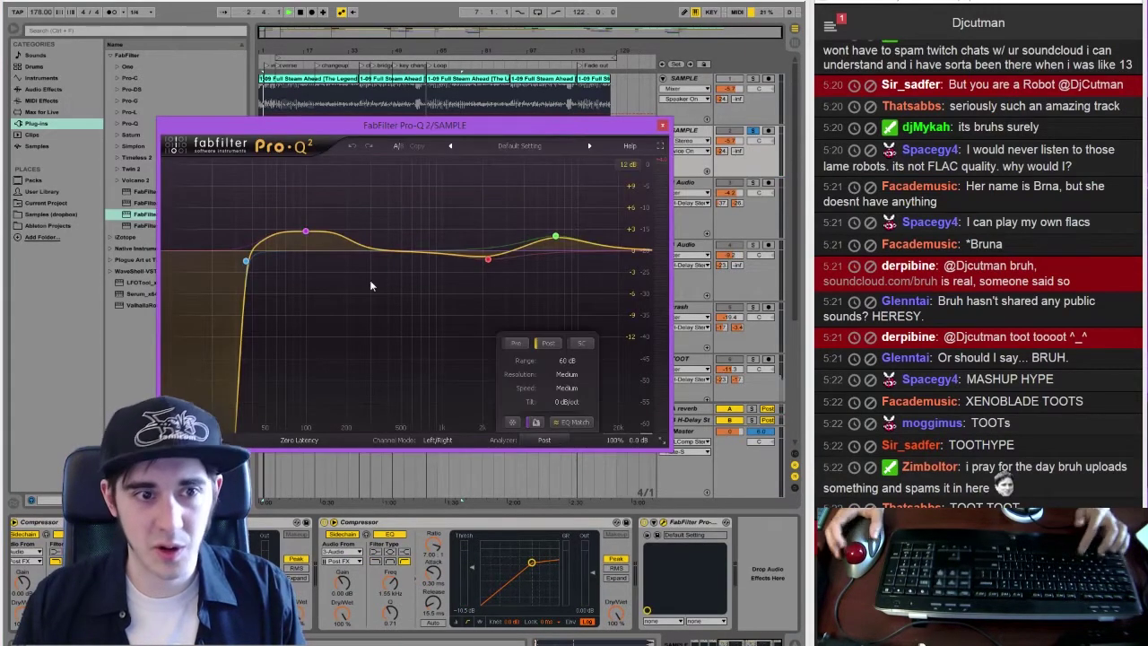
pyautogui.press('space')
pyautogui.moveTo(306, 234)
pyautogui.moveTo(247, 261); pyautogui.dragTo(330, 266)
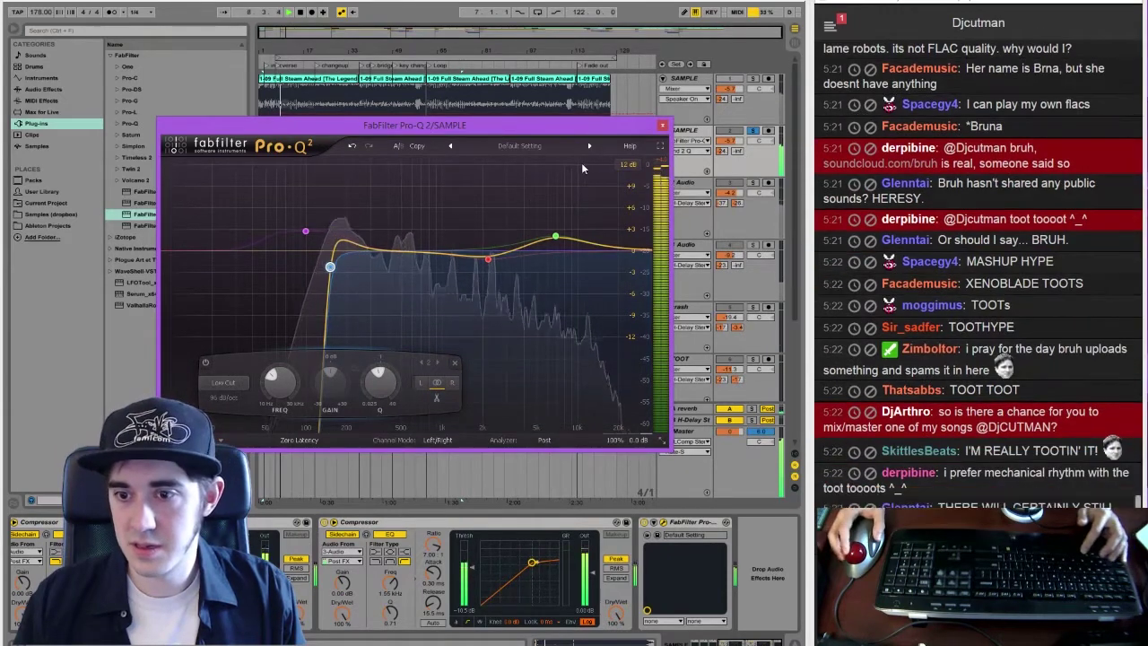
pyautogui.click(662, 125)
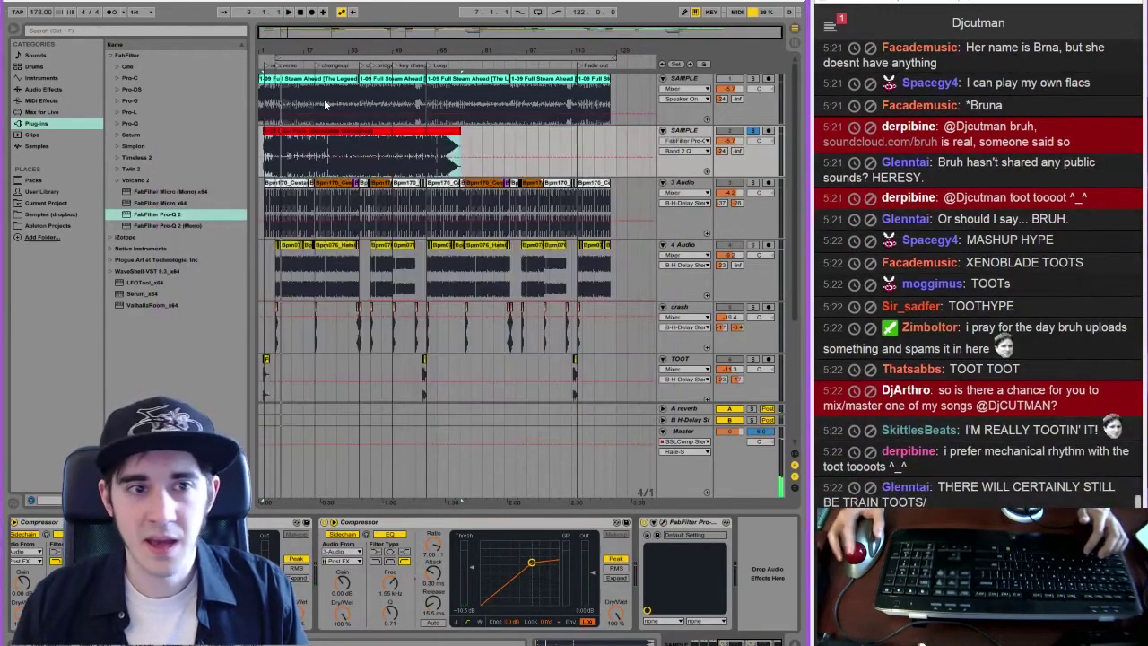
# Check the stream status in Open Broadcaster Software and return to Ableton Live
pyautogui.click(535, 66)
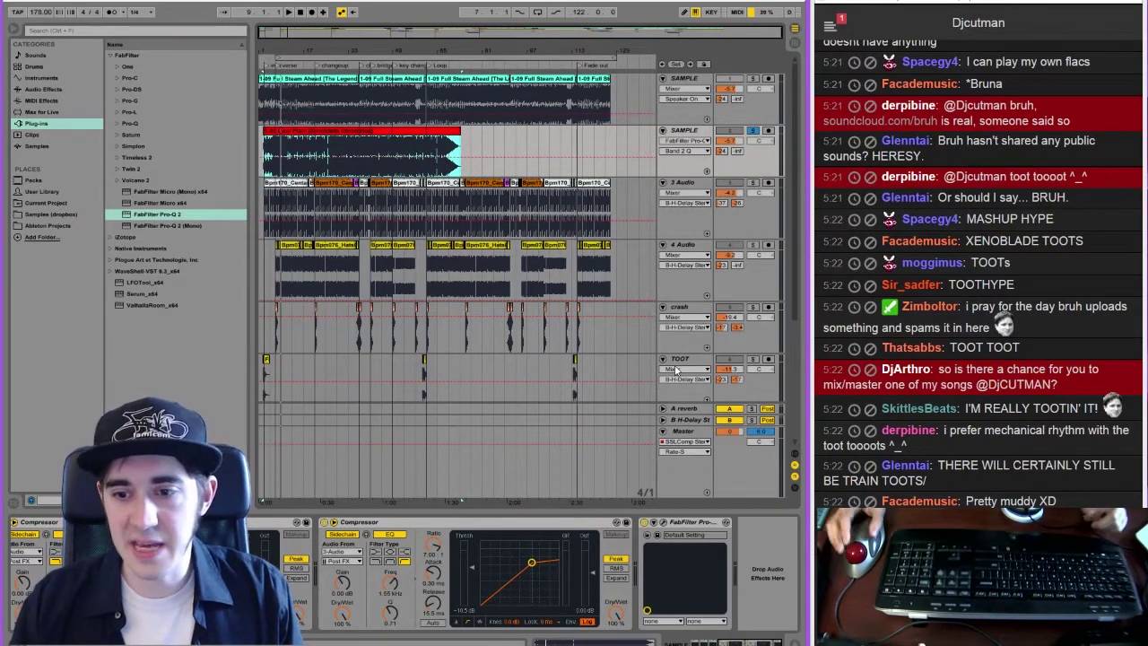
pyautogui.hotkey('alt', 'Tab')
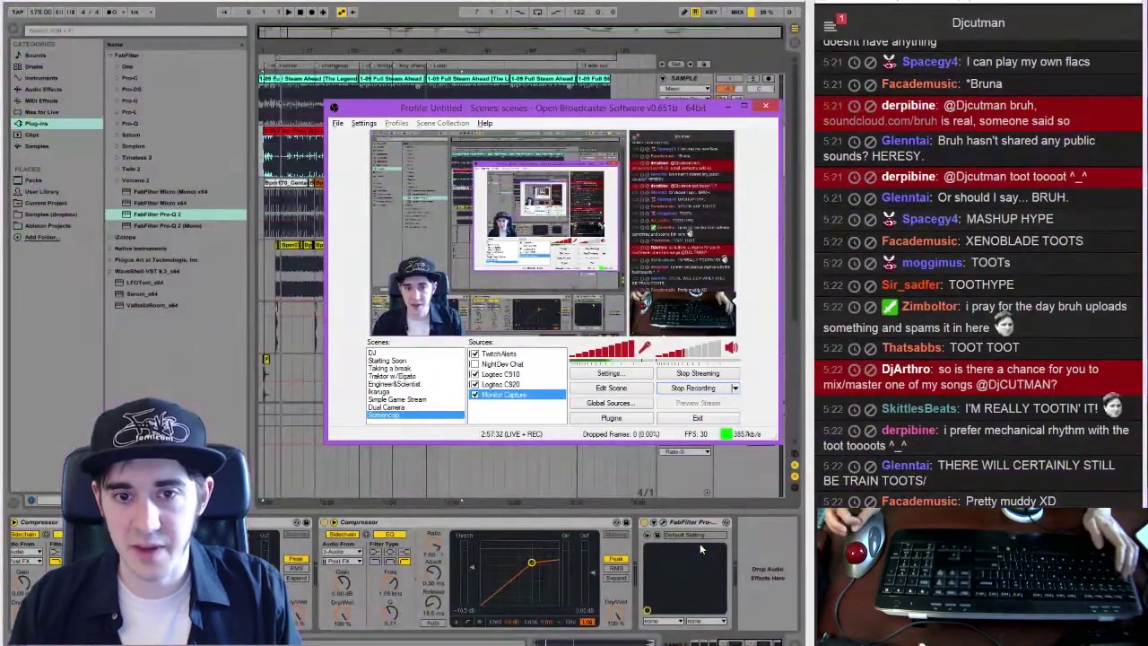
pyautogui.hotkey('alt', 'Tab')
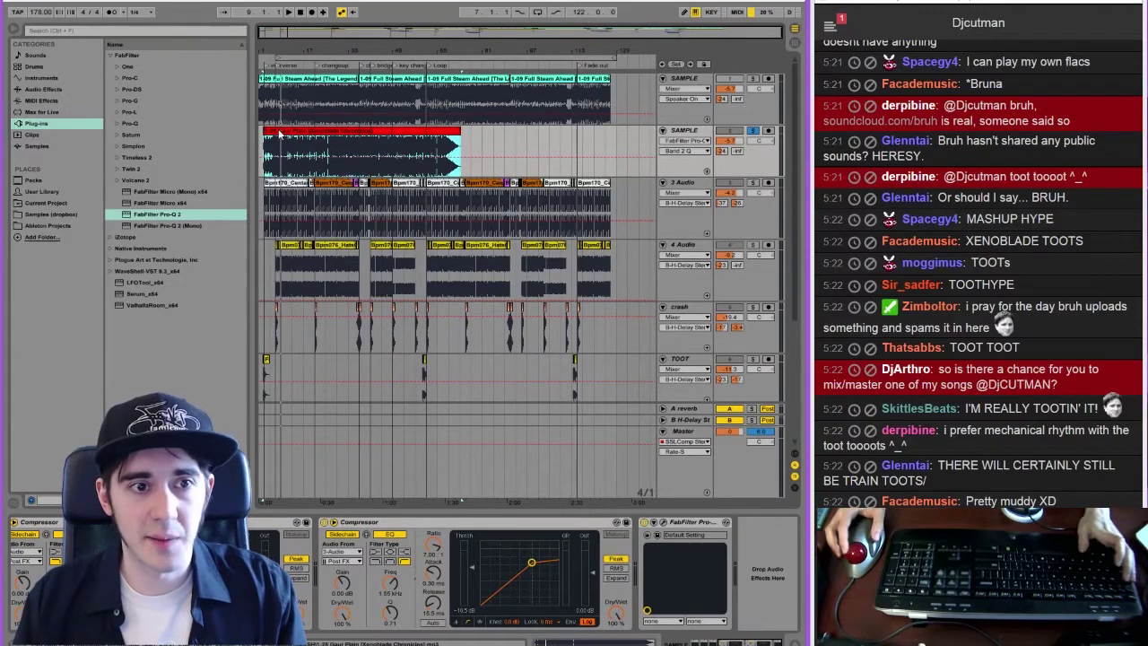
# Unsolo the duplicated SAMPLE track and, during playback, lower its two sidechain Compressor thresholds to about -15.7 dB and -13 dB
pyautogui.moveTo(270, 43); pyautogui.dragTo(275, 108)
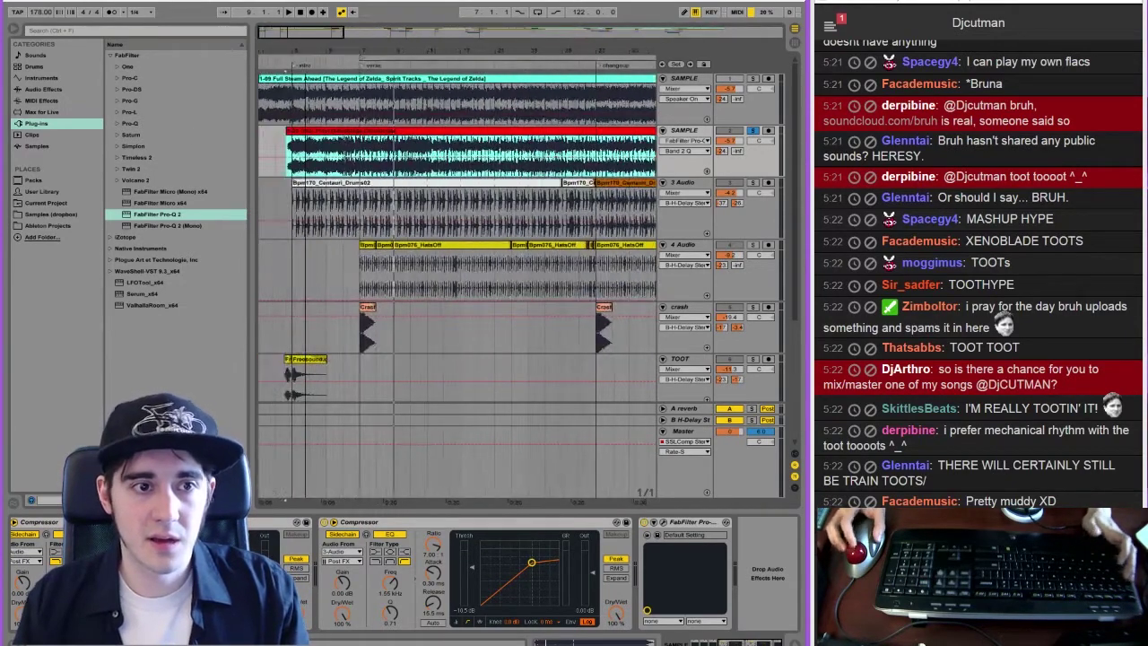
pyautogui.click(753, 132)
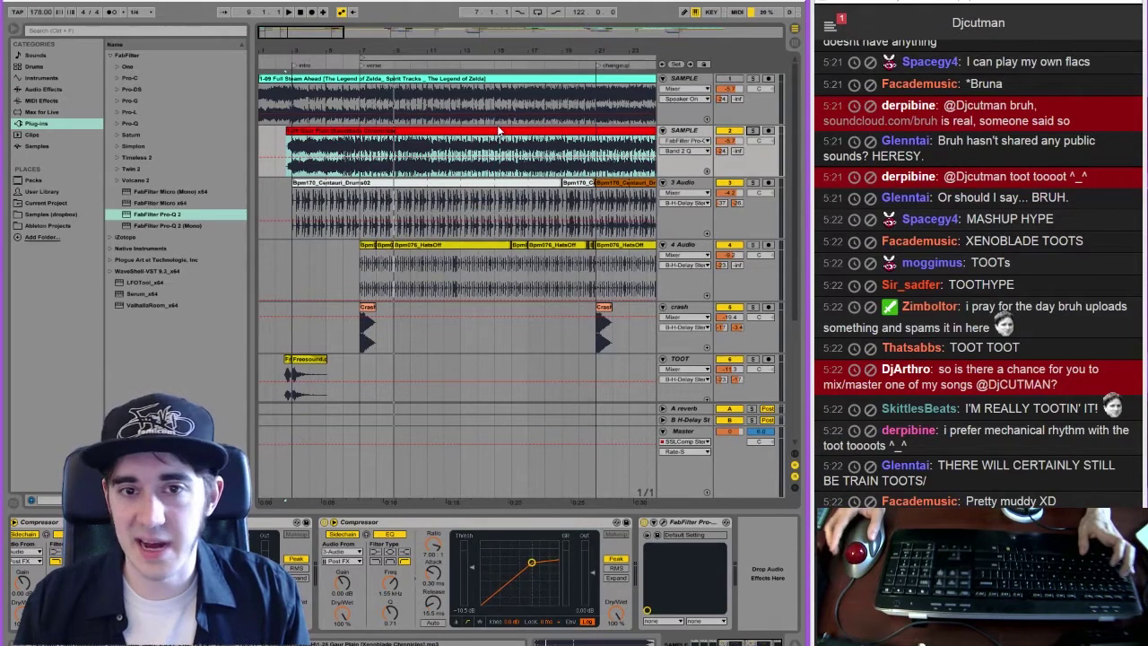
pyautogui.press('space')
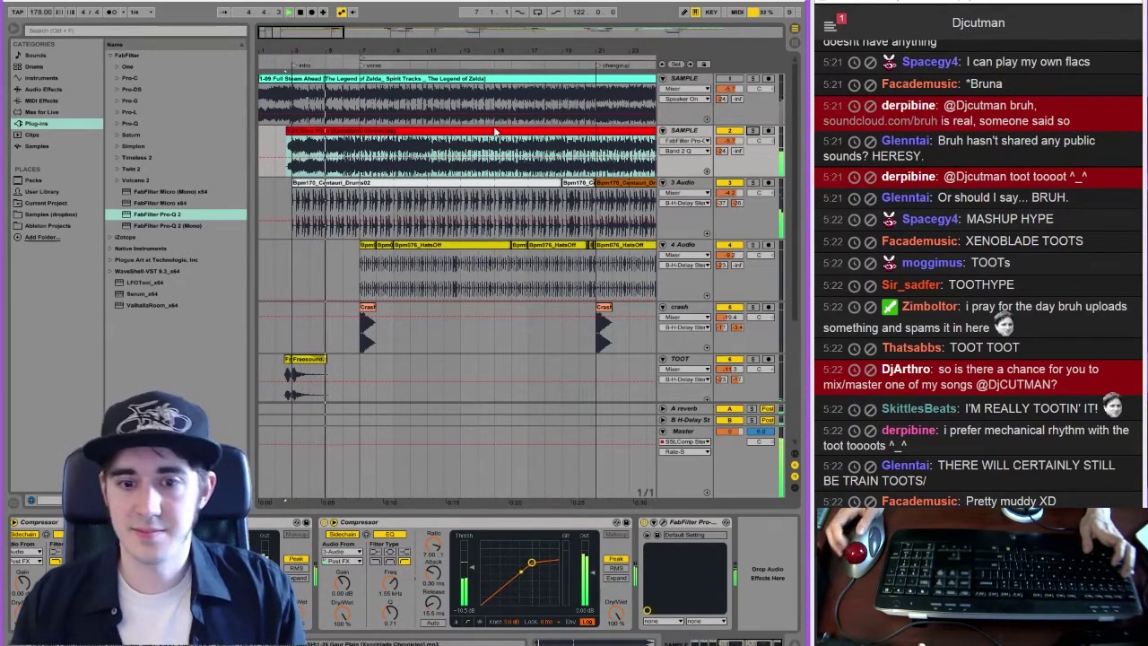
pyautogui.hscroll(-3, 421, 587)
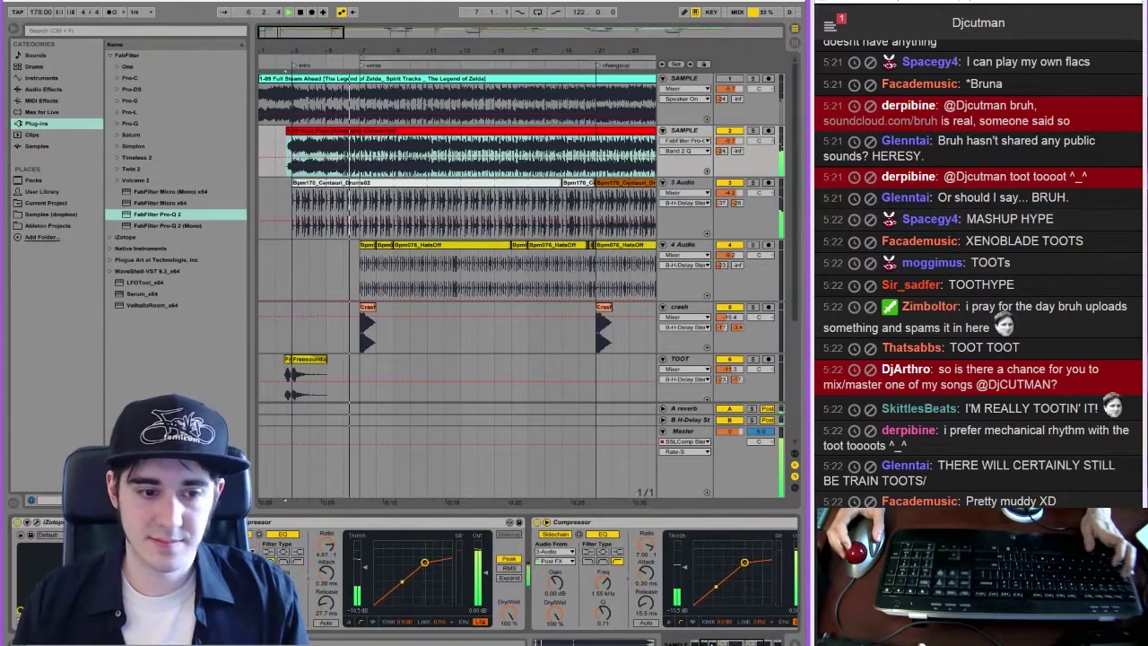
pyautogui.moveTo(369, 571); pyautogui.dragTo(367, 585)
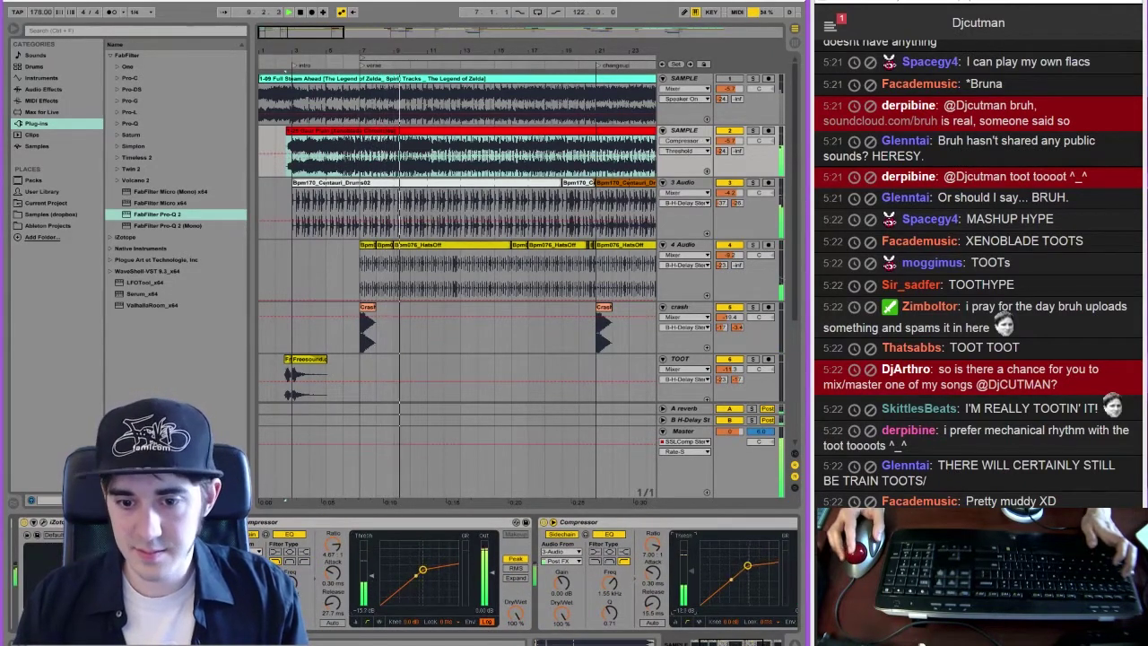
pyautogui.moveTo(692, 569); pyautogui.dragTo(692, 579)
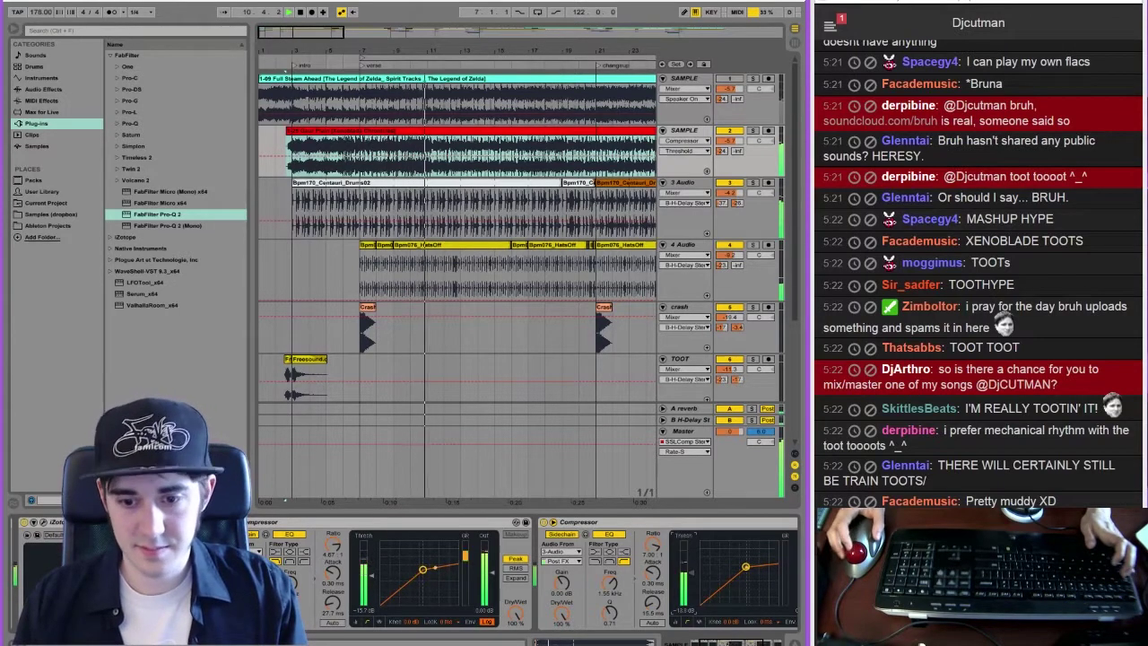
# Re-enable the duplicated SAMPLE track's C6 Stereo, bypass its band 1, and set the band 2 range to -15.0
pyautogui.hscroll(3, 691, 578)
pyautogui.hscroll(-5, 692, 578)
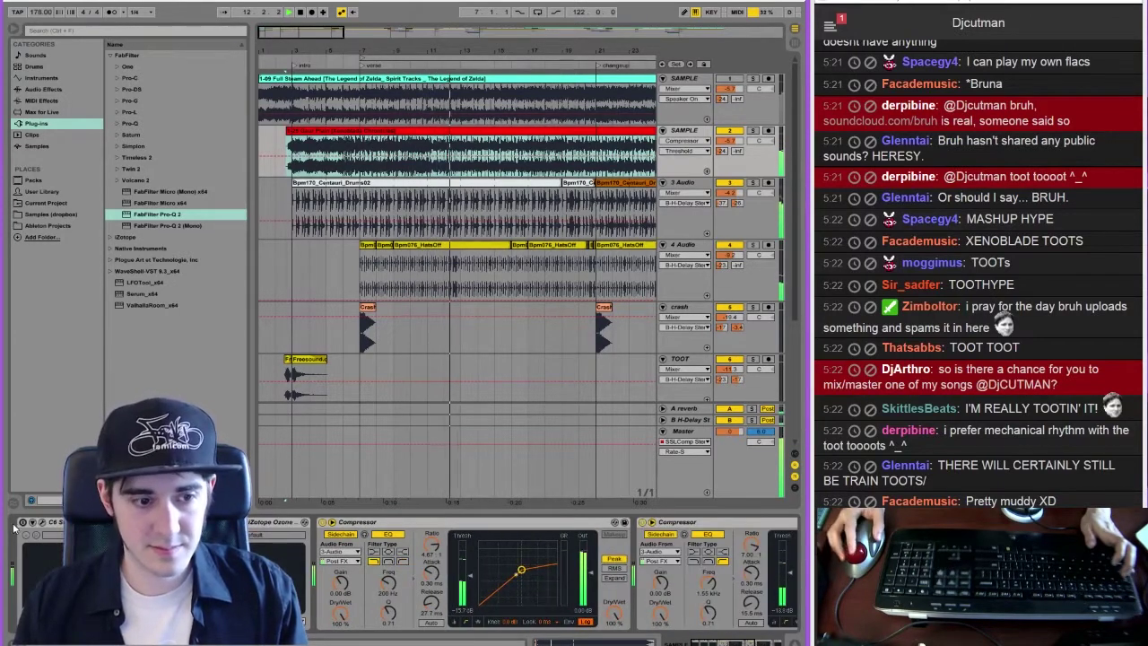
pyautogui.click(39, 521)
pyautogui.click(42, 523)
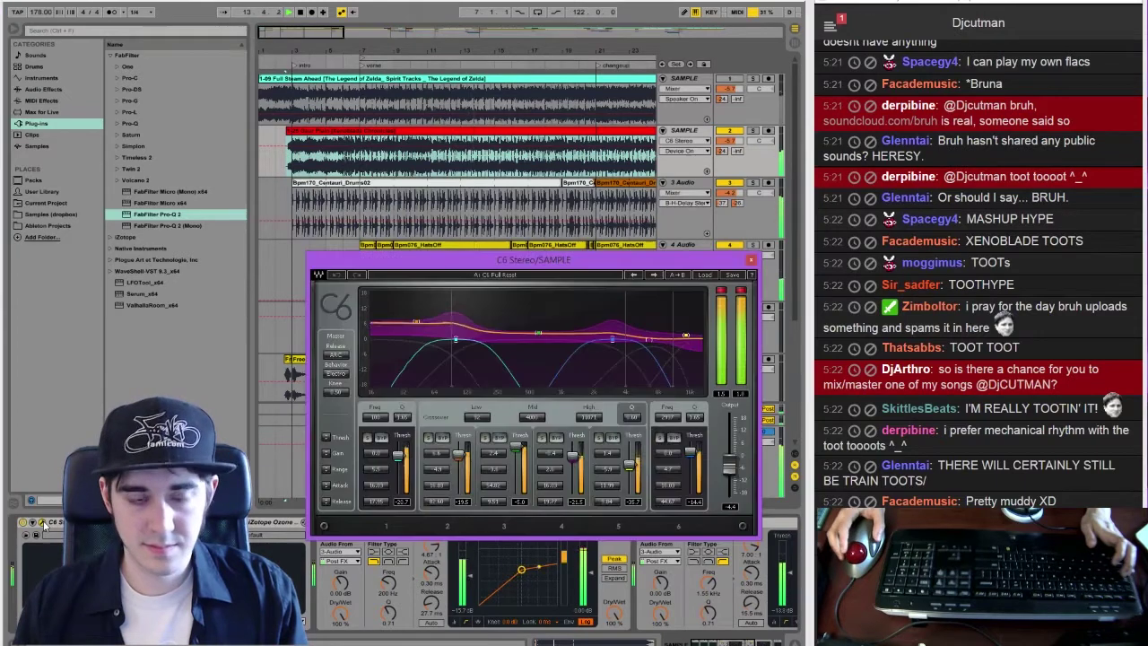
pyautogui.click(382, 437)
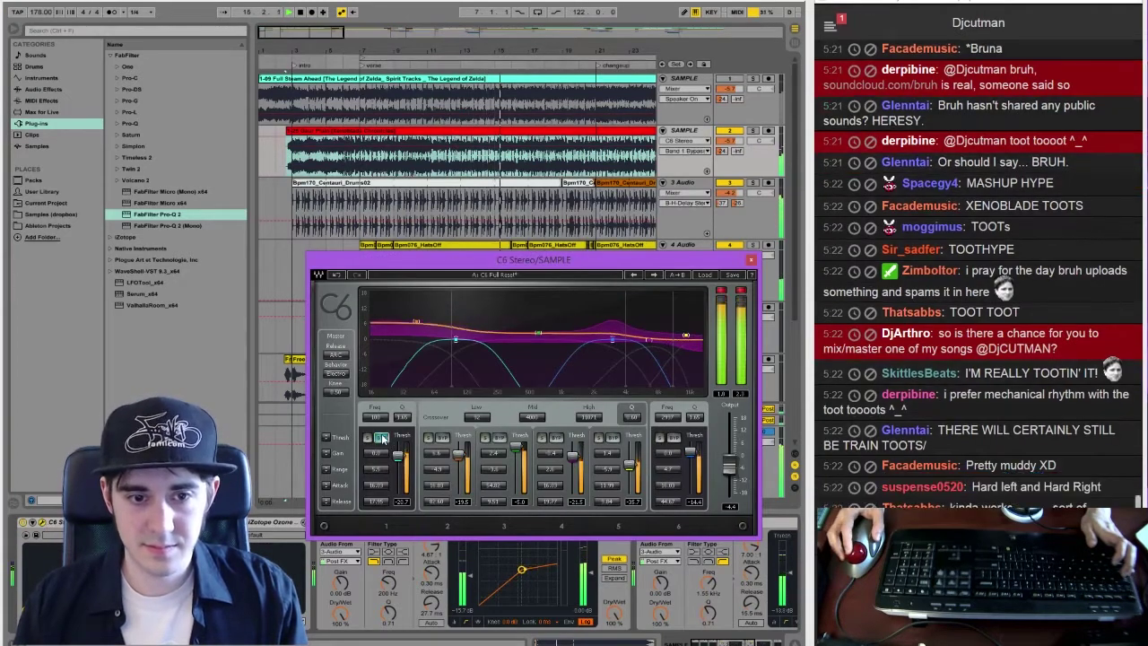
pyautogui.moveTo(436, 469); pyautogui.dragTo(437, 504)
pyautogui.moveTo(755, 642); pyautogui.dragTo(794, 640)
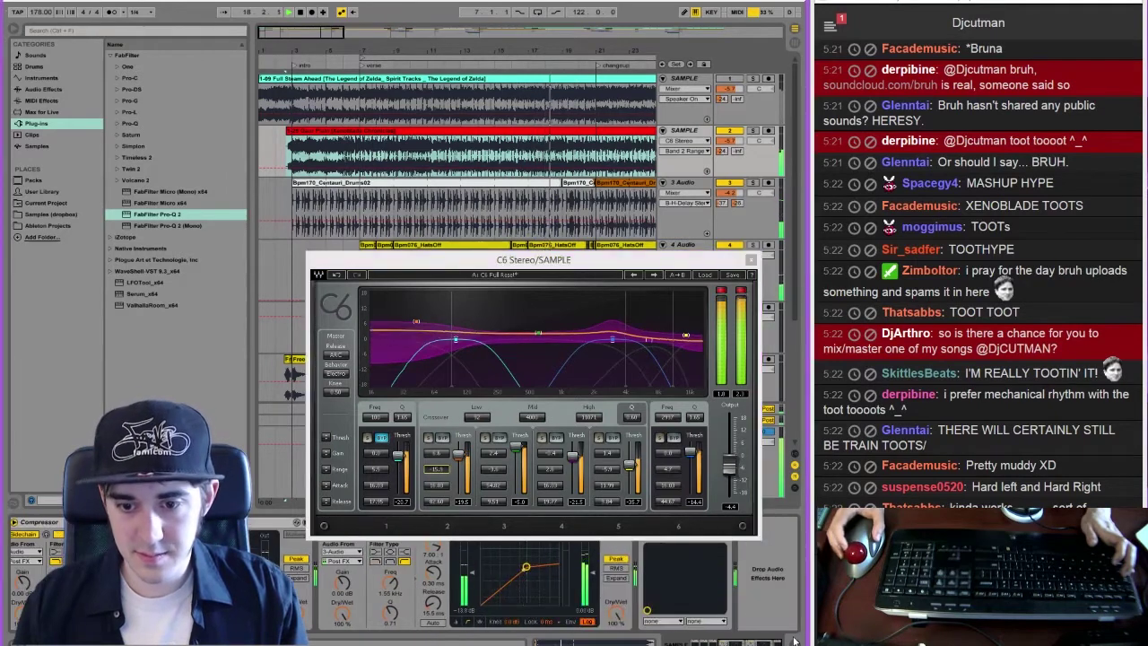
# Raise the Q of the duplicated SAMPLE track's FabFilter Pro-Q 2 low cut to about 0.93 and fine-tune its frequency
pyautogui.click(753, 261)
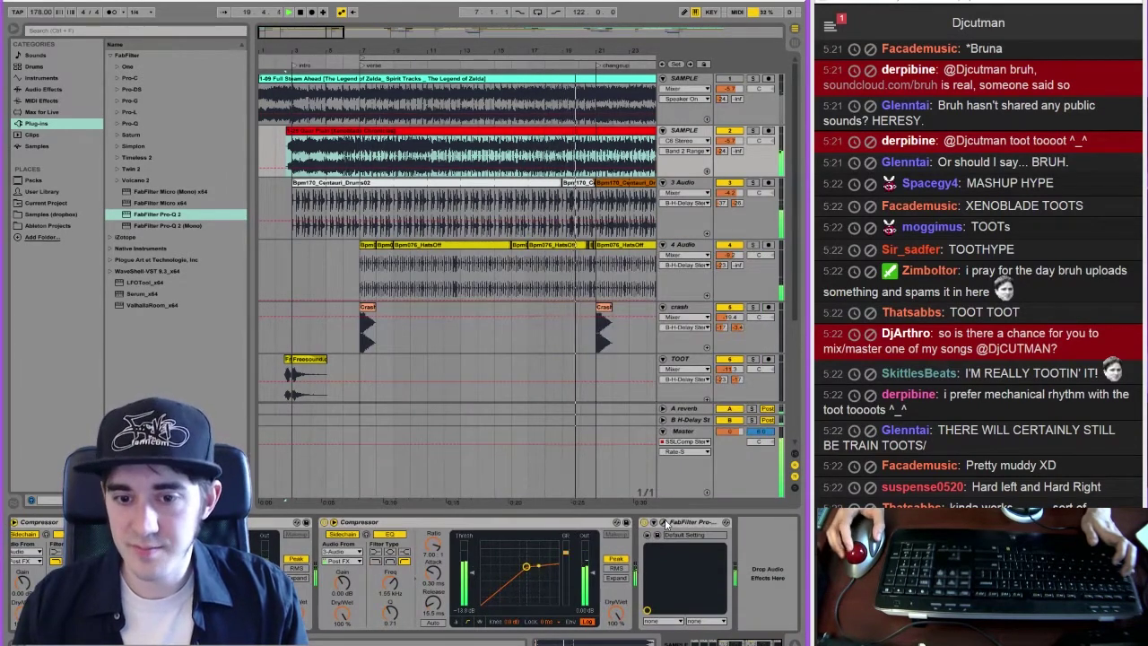
pyautogui.click(663, 521)
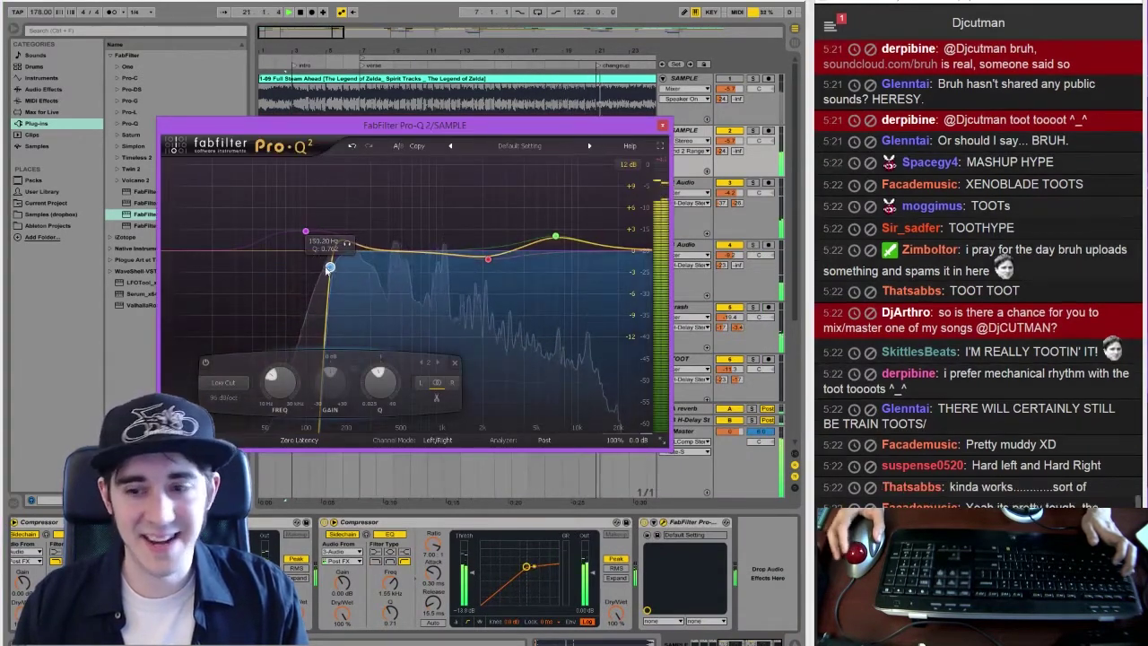
pyautogui.moveTo(330, 267)
pyautogui.mouseDown()
pyautogui.moveTo(278, 261)
pyautogui.moveTo(322, 257)
pyautogui.mouseUp()
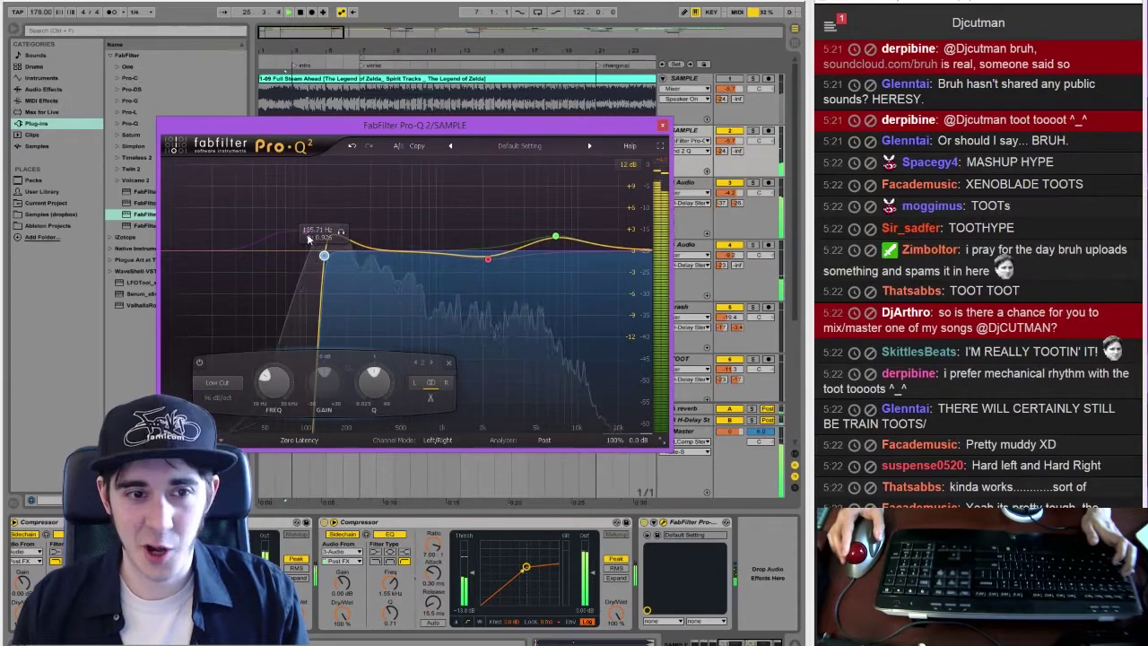
pyautogui.click(308, 247)
pyautogui.moveTo(323, 257); pyautogui.dragTo(330, 257)
pyautogui.click(662, 126)
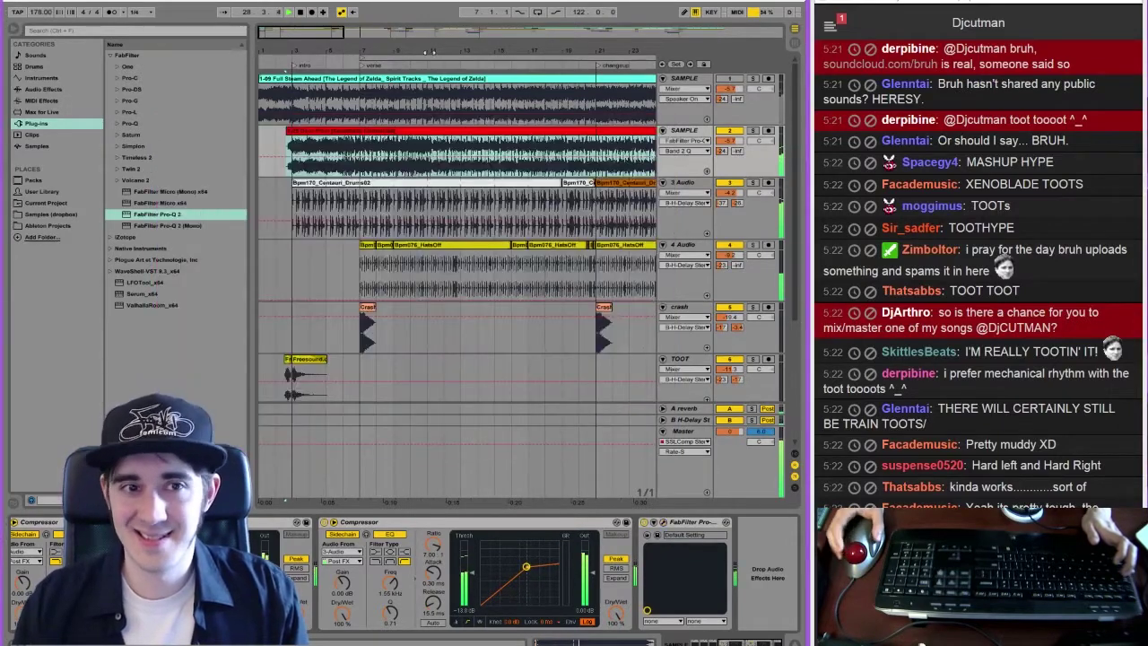
# Raise the duplicated SAMPLE track's volume to about -3.6 dB and increase the band 3 gain in its C6 Stereo
pyautogui.moveTo(502, 51); pyautogui.dragTo(502, 18)
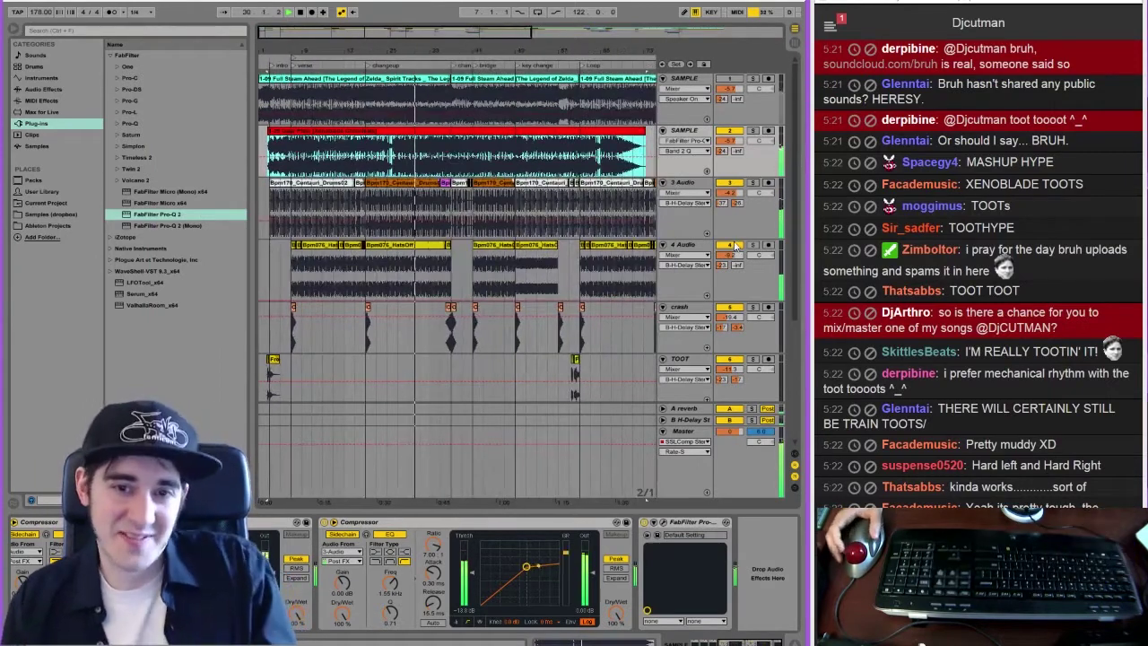
pyautogui.moveTo(728, 140); pyautogui.dragTo(728, 134)
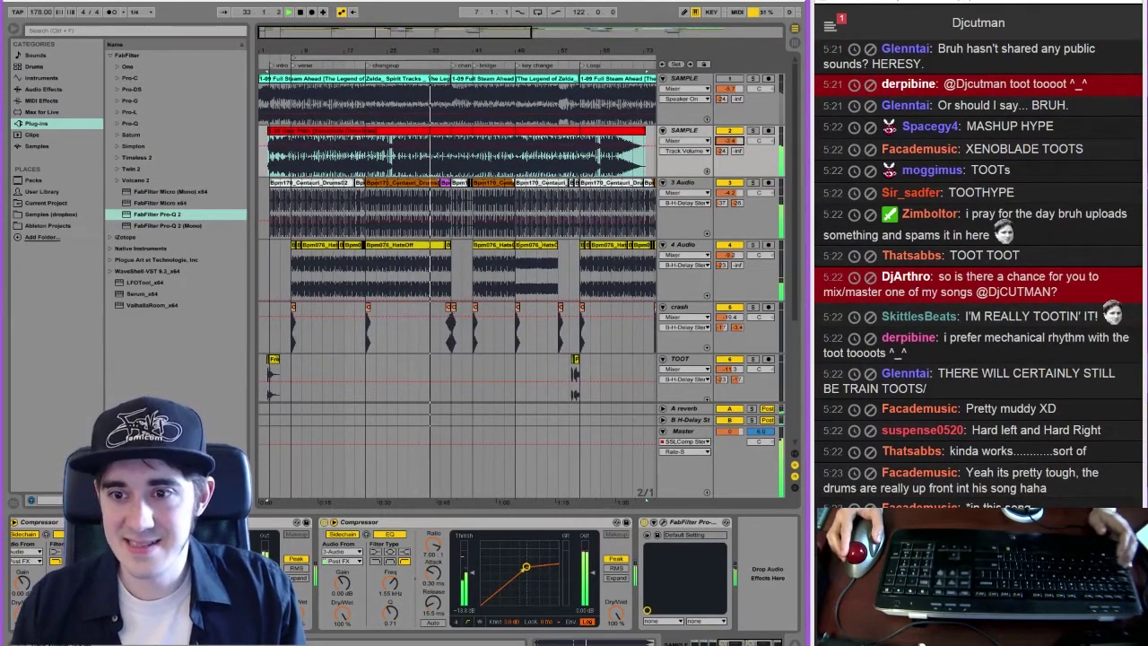
pyautogui.click(715, 643)
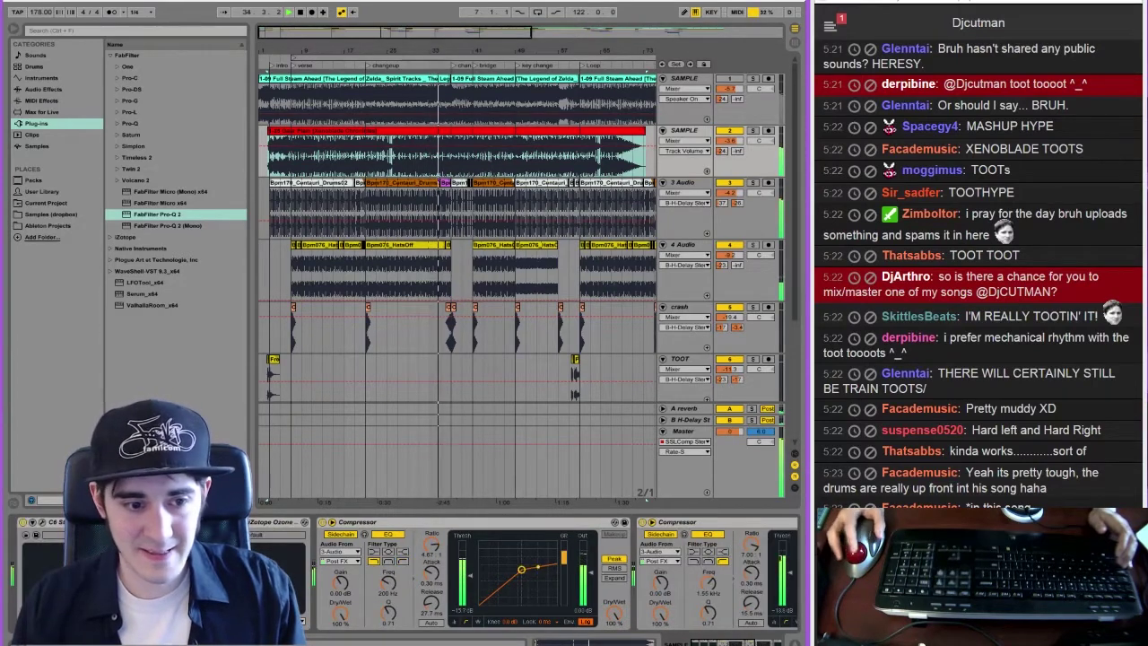
pyautogui.click(34, 521)
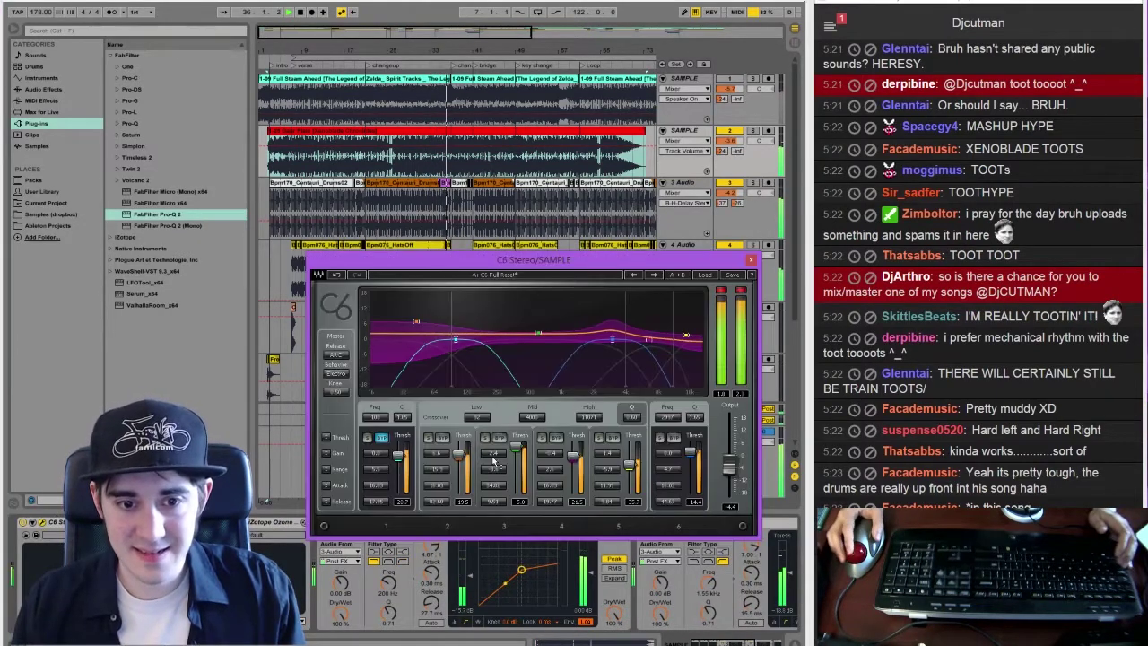
pyautogui.click(493, 453)
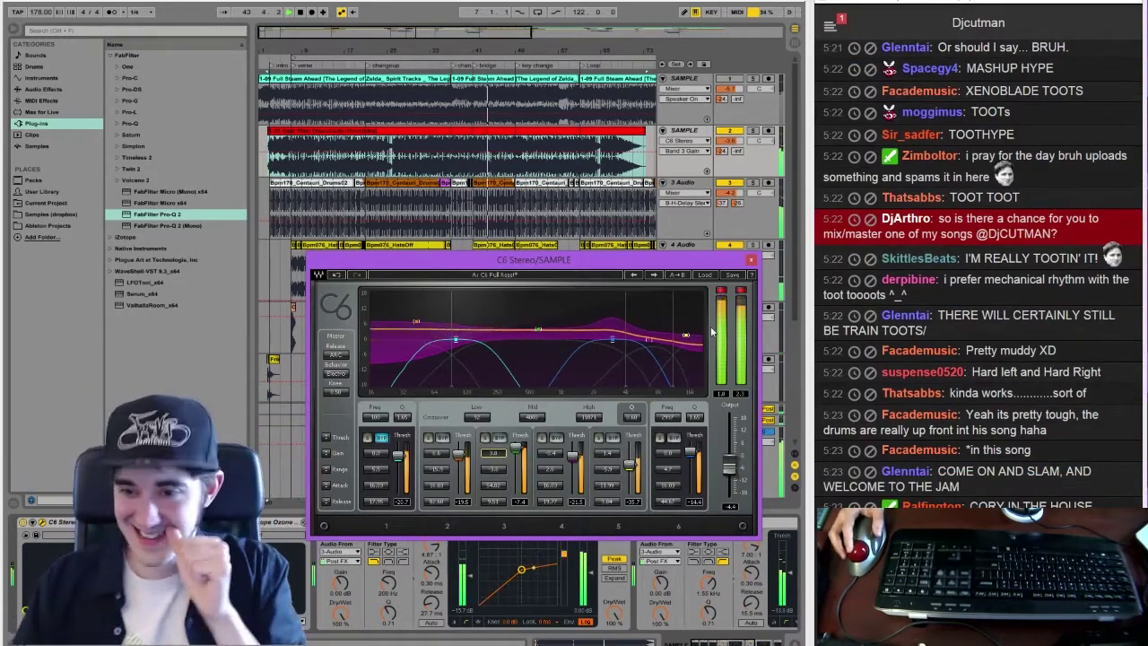
pyautogui.click(751, 260)
# Stop playback and delete the mashup clip together with the duplicated SAMPLE track
pyautogui.rightClick(699, 130)
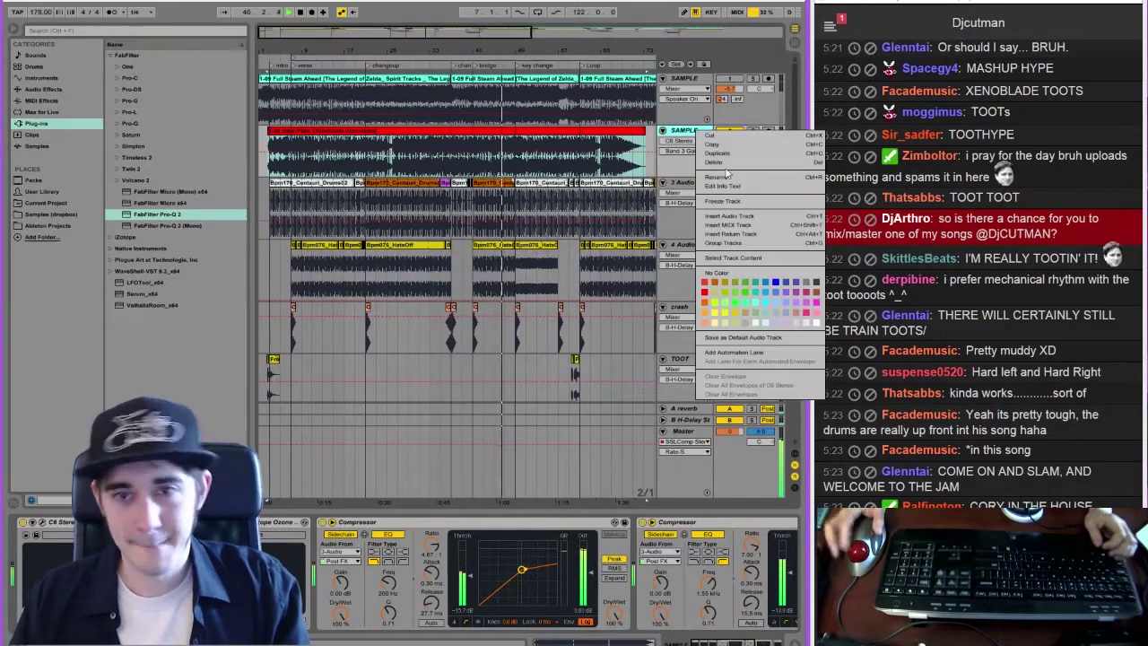
pyautogui.click(581, 154)
pyautogui.doubleClick(758, 33)
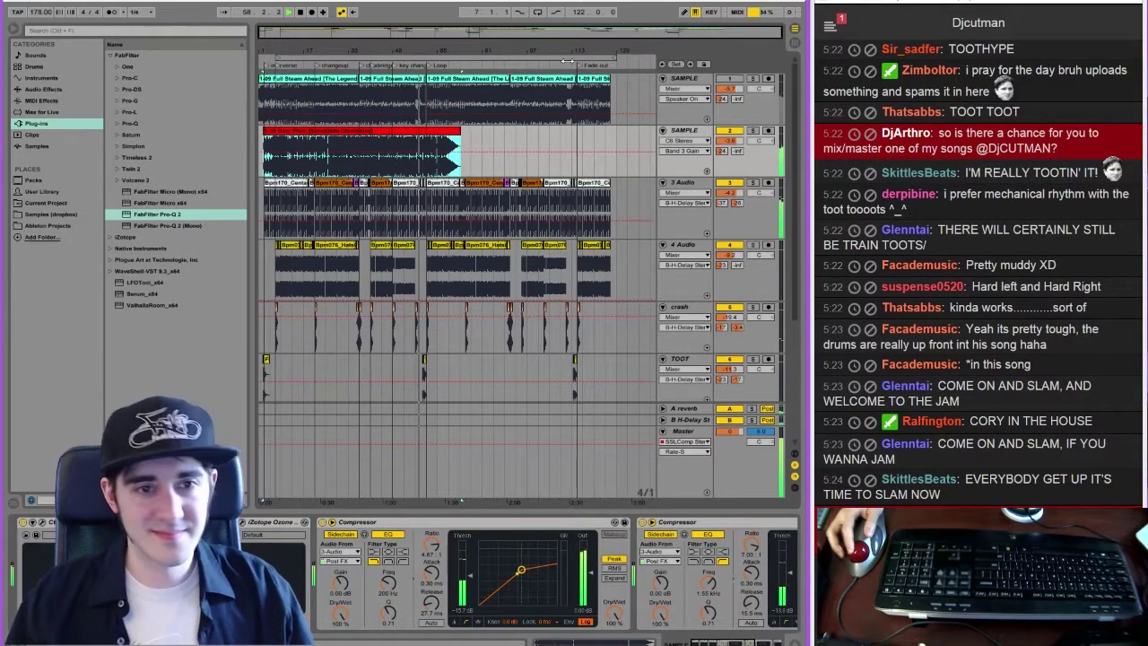
pyautogui.press('space')
pyautogui.click(728, 132)
pyautogui.press('Delete')
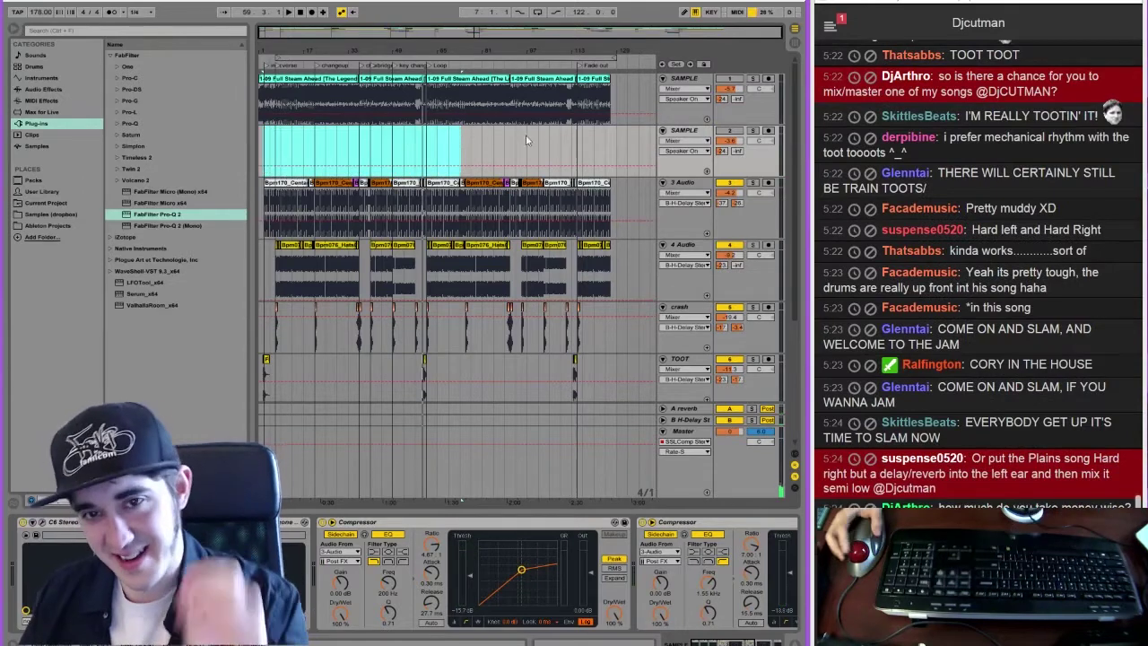
pyautogui.rightClick(692, 132)
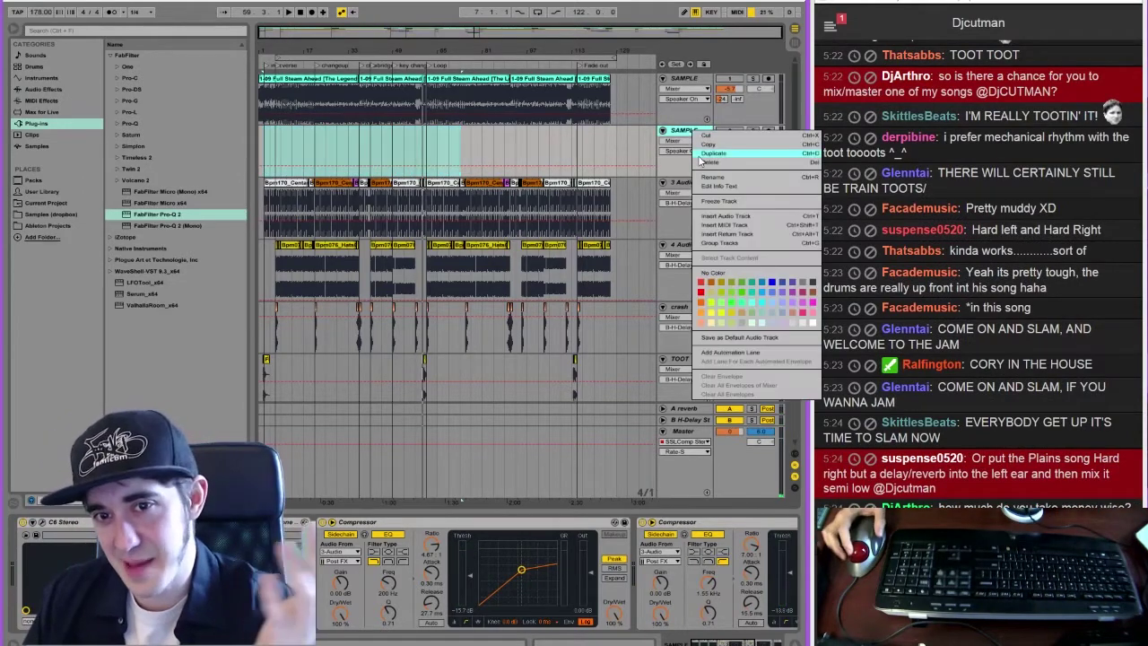
pyautogui.click(705, 162)
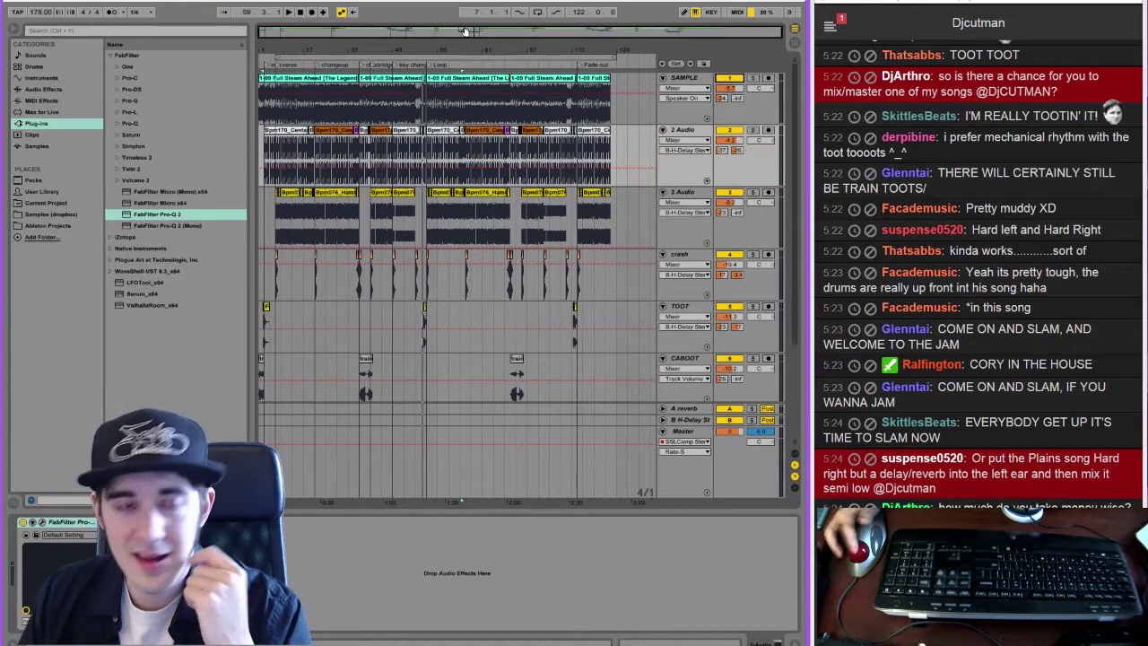
# Return to the start of the song and play the remix with the whole arrangement in view
pyautogui.click(300, 13)
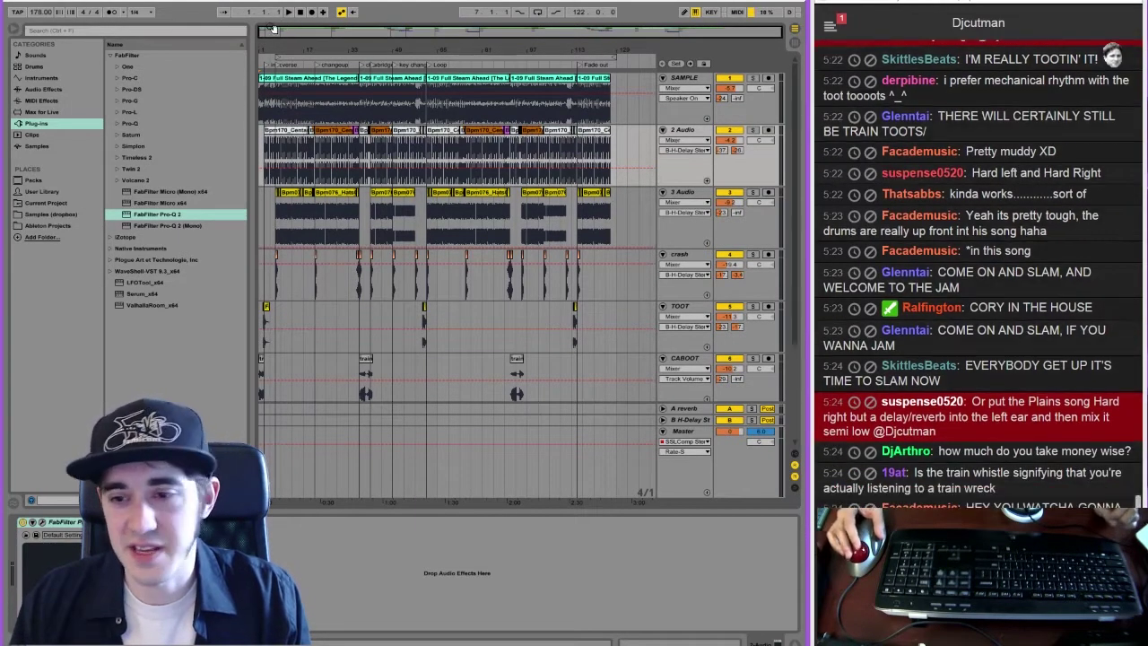
pyautogui.moveTo(275, 33); pyautogui.dragTo(277, 7)
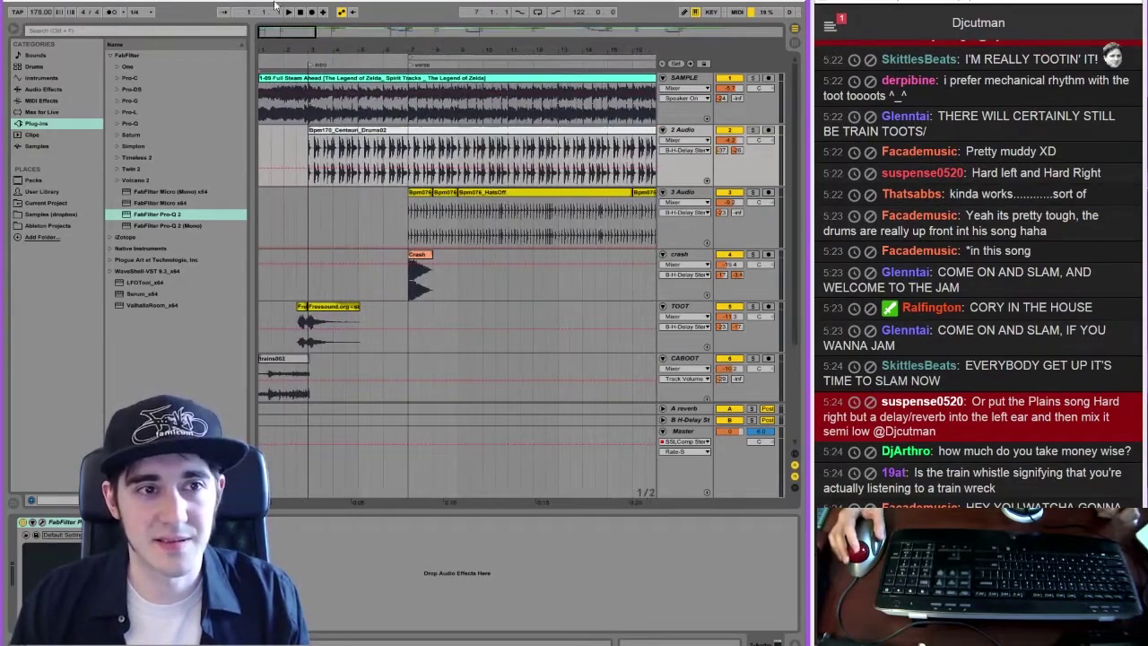
pyautogui.press('-')
pyautogui.press('-')
pyautogui.press('-')
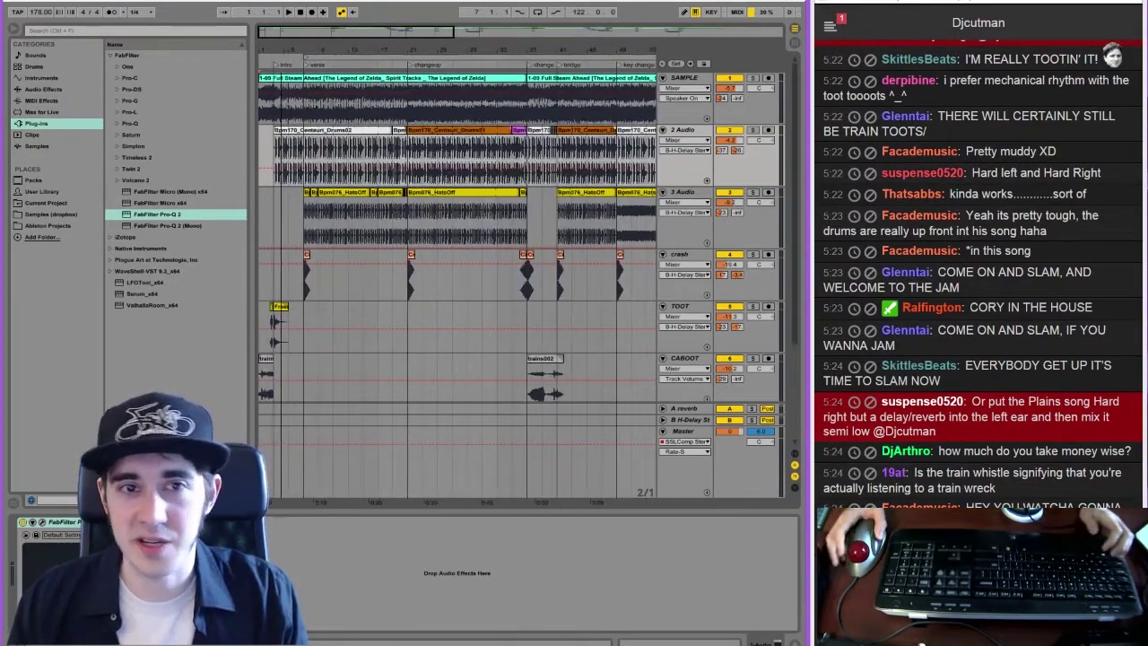
pyautogui.press('+')
pyautogui.press('+')
pyautogui.press('+')
pyautogui.press('+')
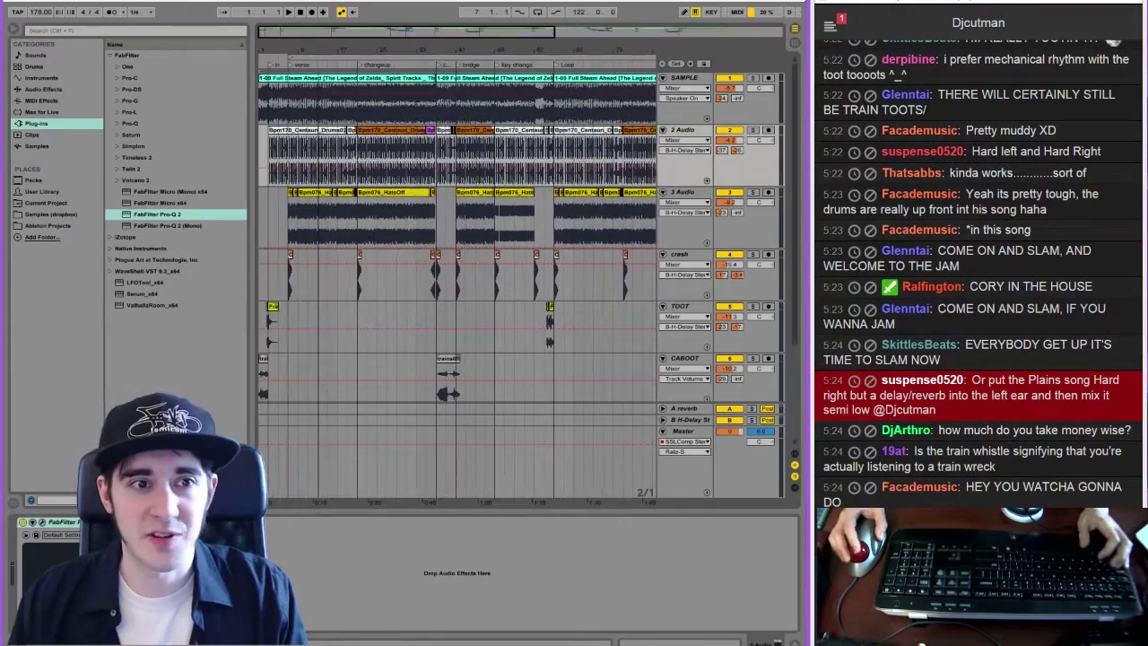
pyautogui.press('-')
pyautogui.press('-')
pyautogui.press('-')
pyautogui.press('-')
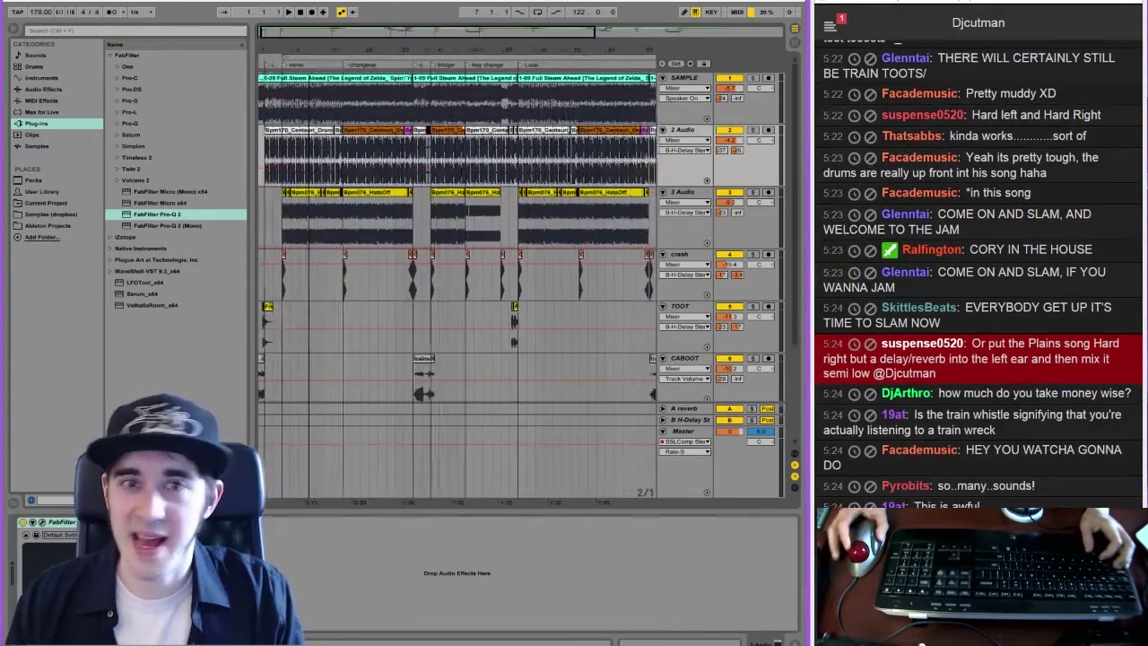
pyautogui.moveTo(300, 29); pyautogui.dragTo(300, 33)
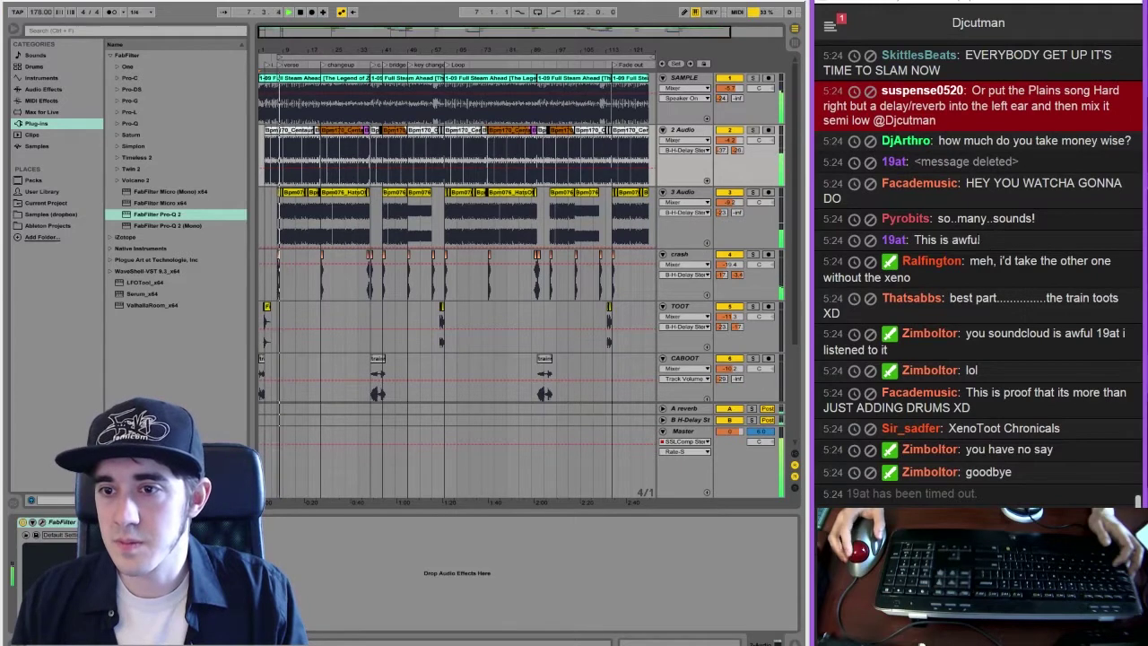
# Reveal the deleted chat message about the train whistle and highlight chat text while reading it
pyautogui.click(964, 156)
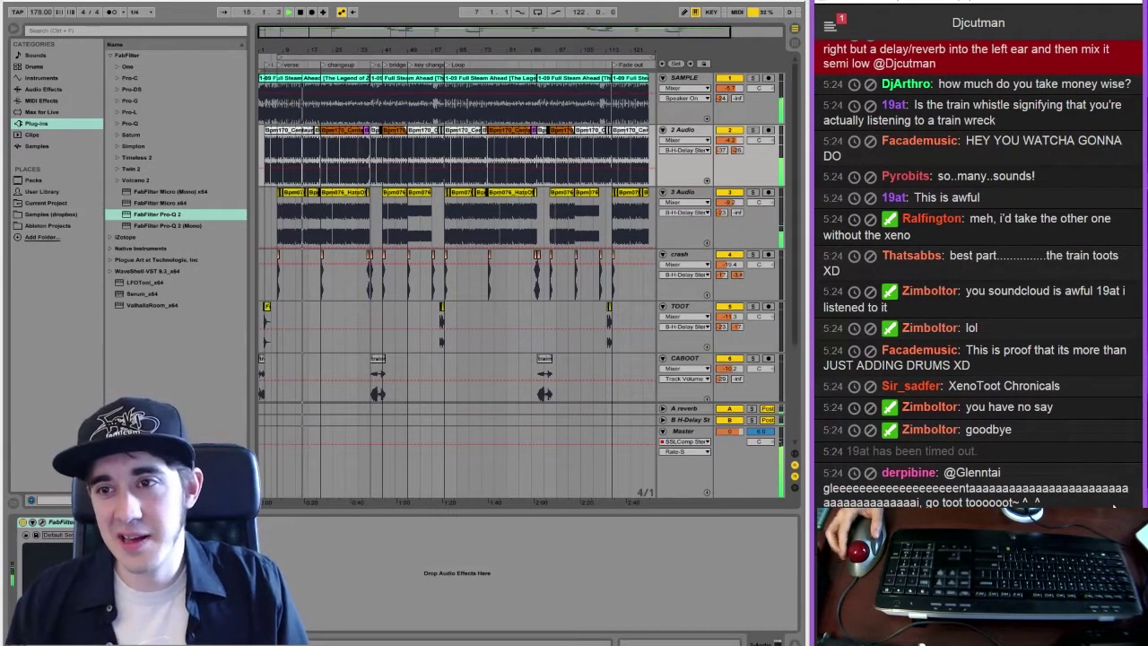
pyautogui.tripleClick(1001, 115)
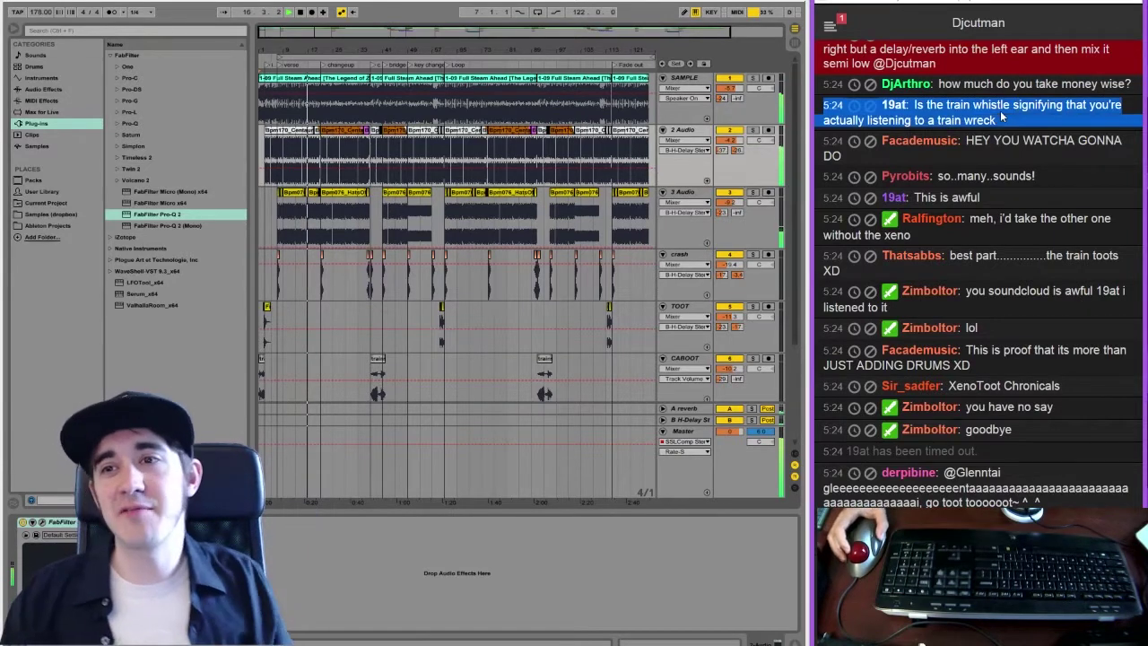
pyautogui.click(947, 106)
pyautogui.moveTo(947, 107); pyautogui.dragTo(995, 120)
pyautogui.click(995, 120)
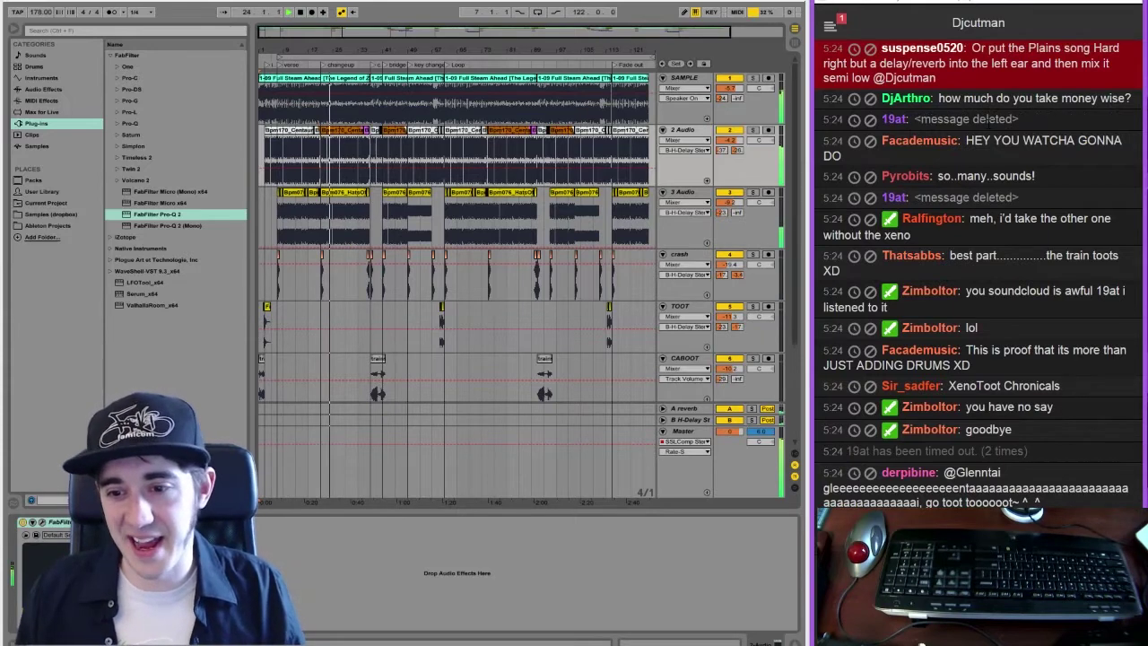
pyautogui.moveTo(1017, 473); pyautogui.dragTo(1067, 513)
pyautogui.click(1059, 502)
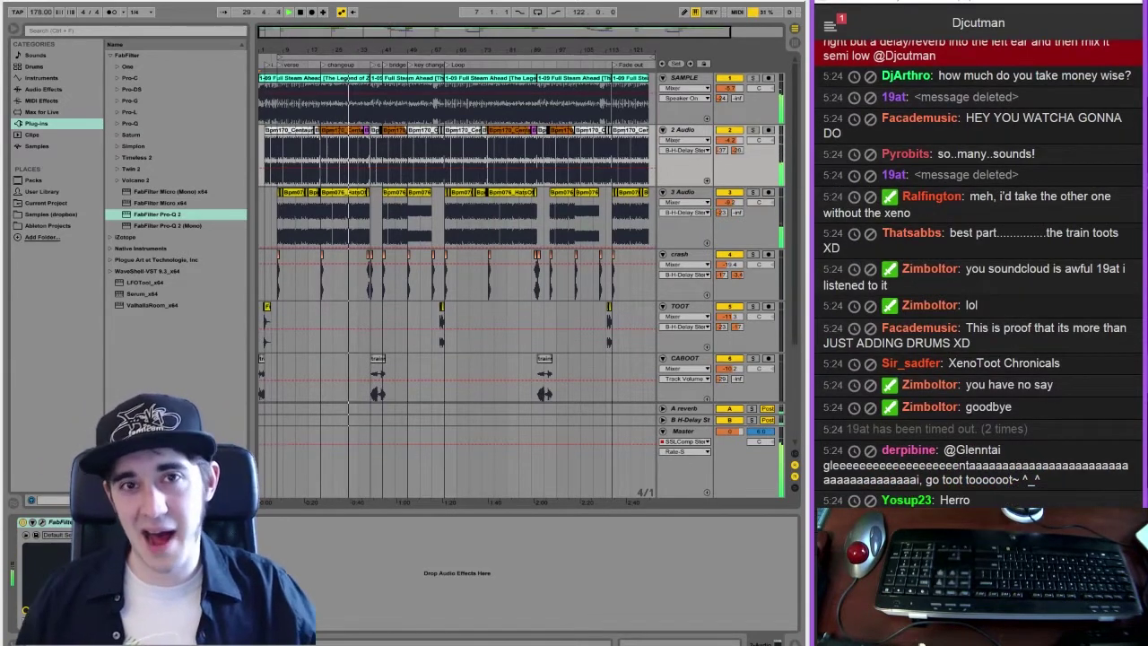
pyautogui.rightClick(988, 376)
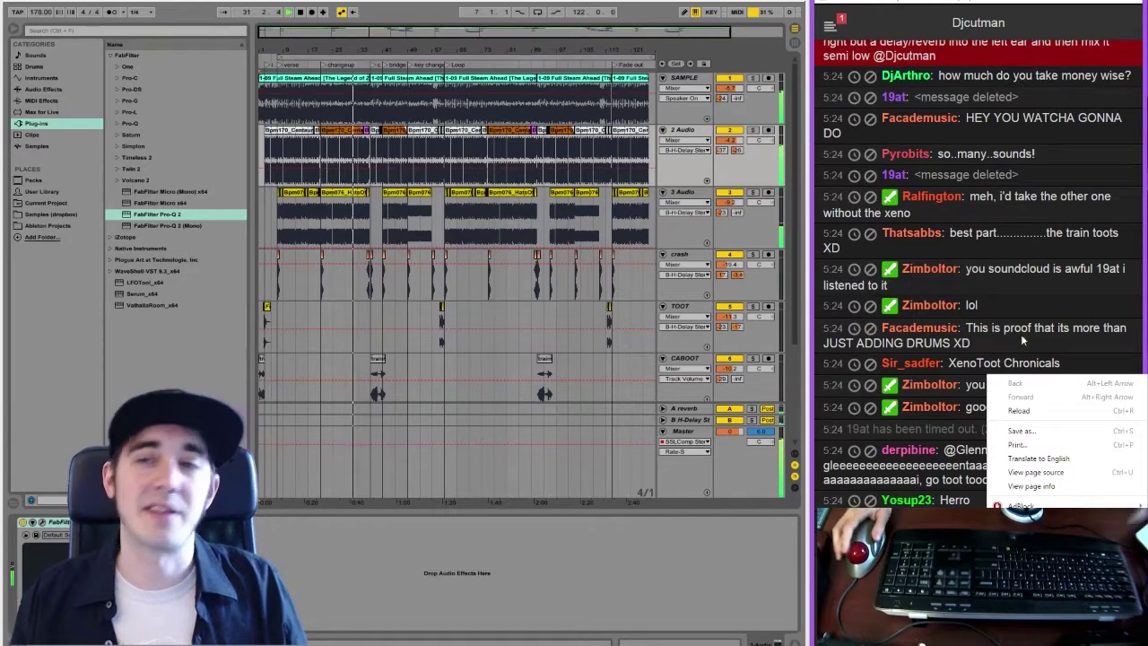
pyautogui.click(1022, 340)
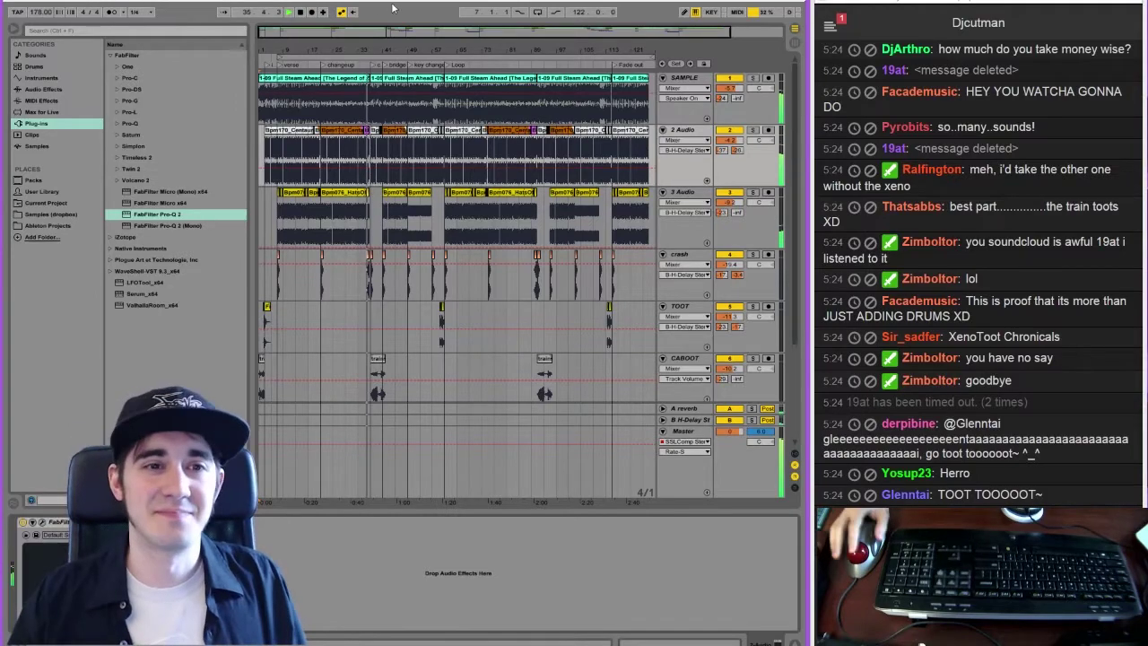
# Examine the CABOOT and Dings clips around the train breaks and replay from just before the last trains002 clip
pyautogui.moveTo(357, 50); pyautogui.dragTo(348, 171)
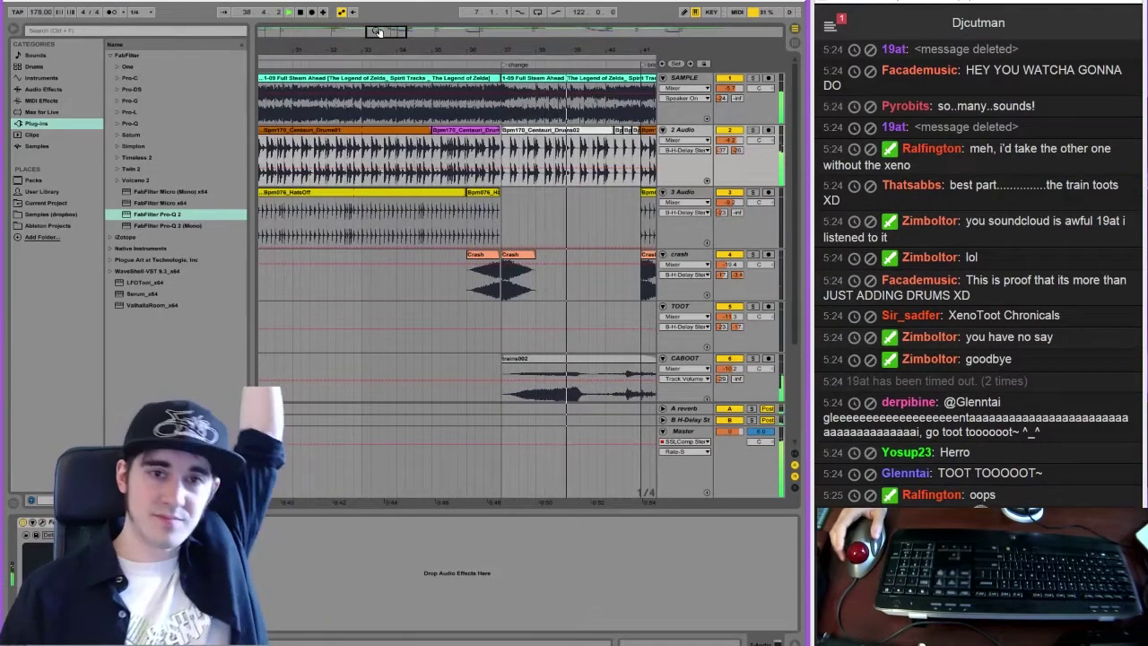
pyautogui.moveTo(377, 31); pyautogui.dragTo(377, 2)
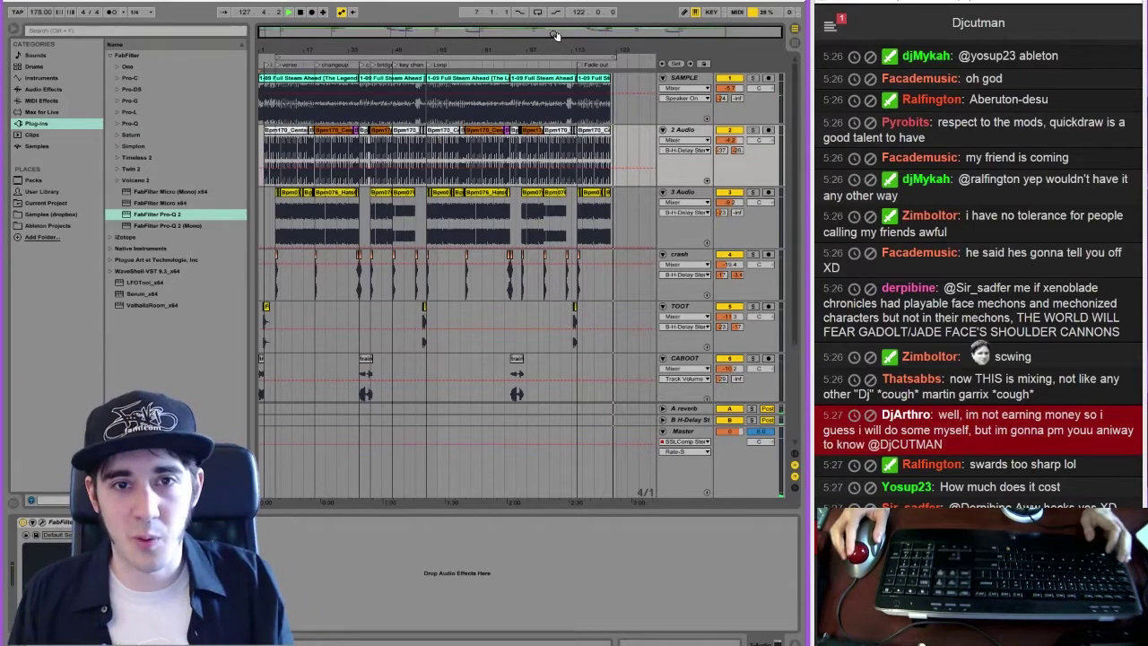
pyautogui.moveTo(557, 35); pyautogui.dragTo(610, 108)
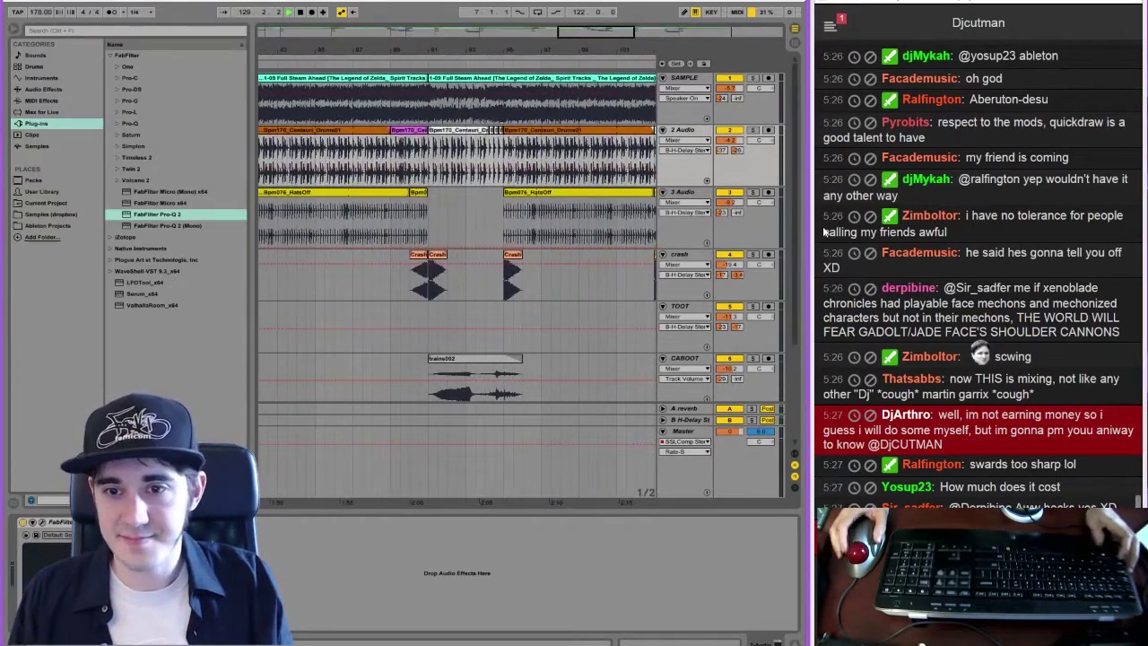
pyautogui.moveTo(795, 242); pyautogui.dragTo(798, 312)
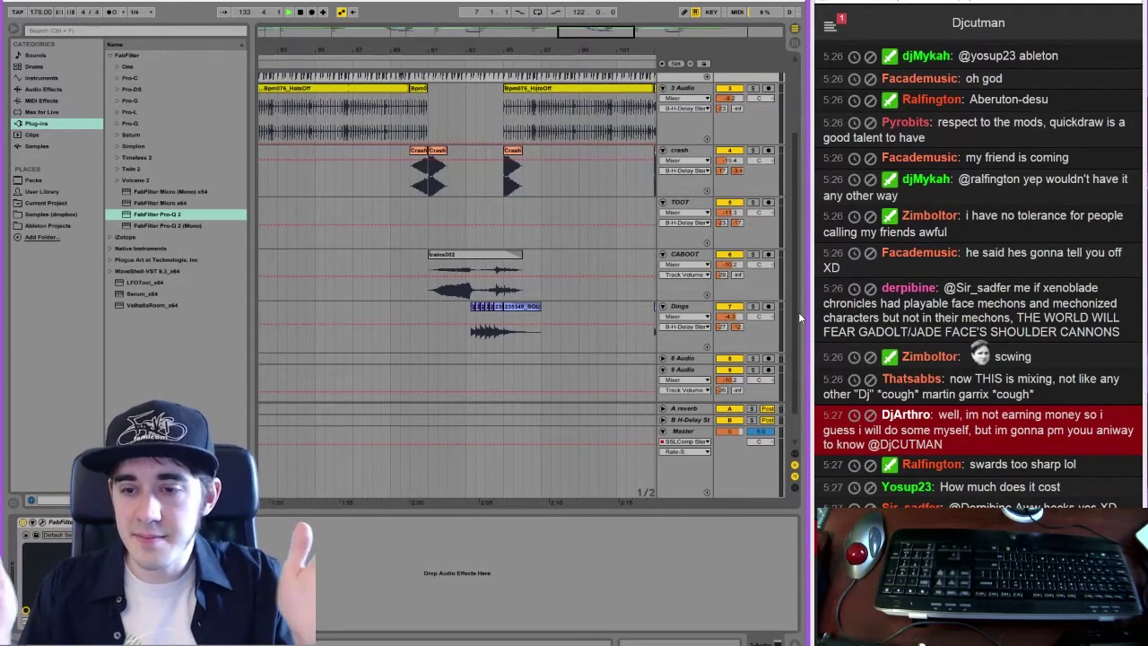
pyautogui.click(389, 291)
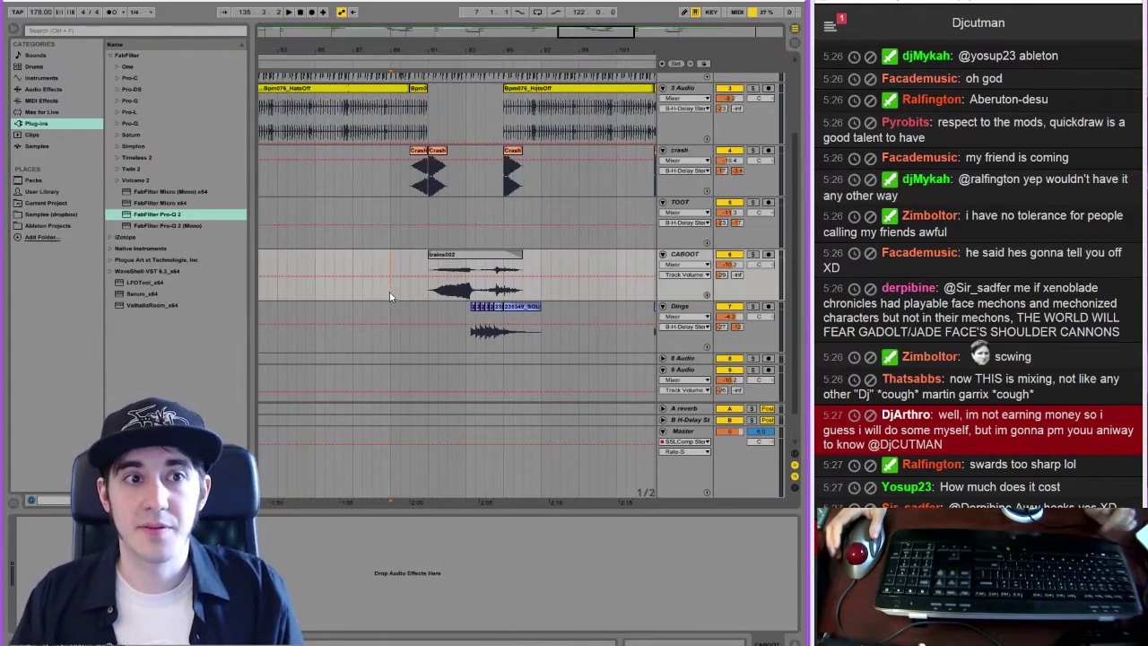
pyautogui.press('space')
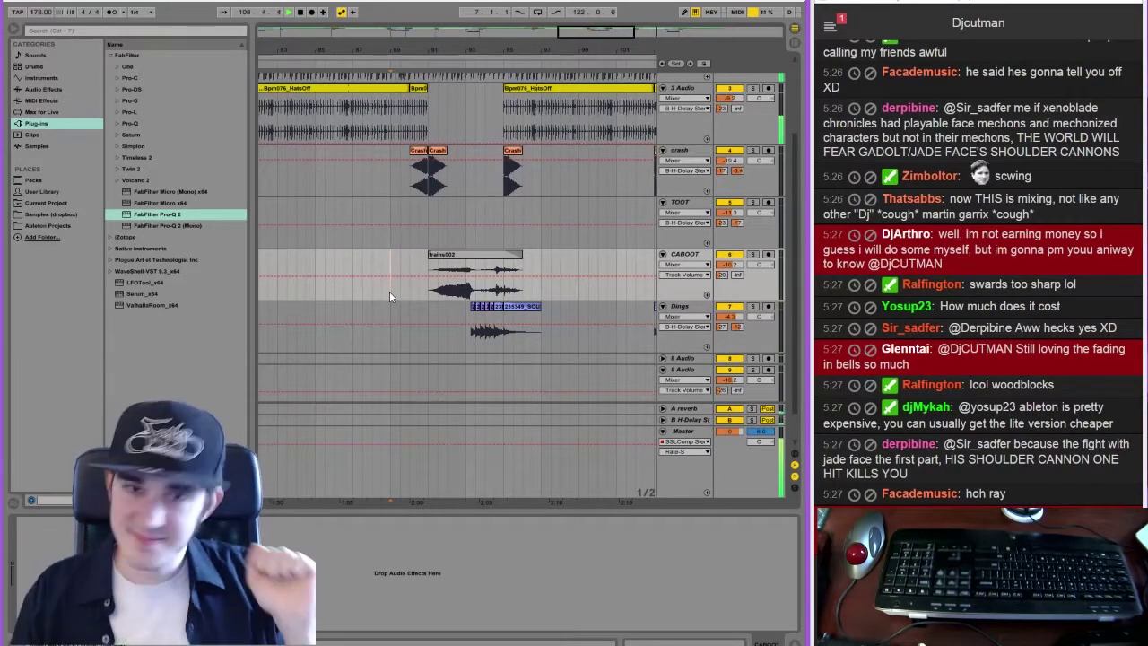
pyautogui.moveTo(413, 51); pyautogui.dragTo(412, 18)
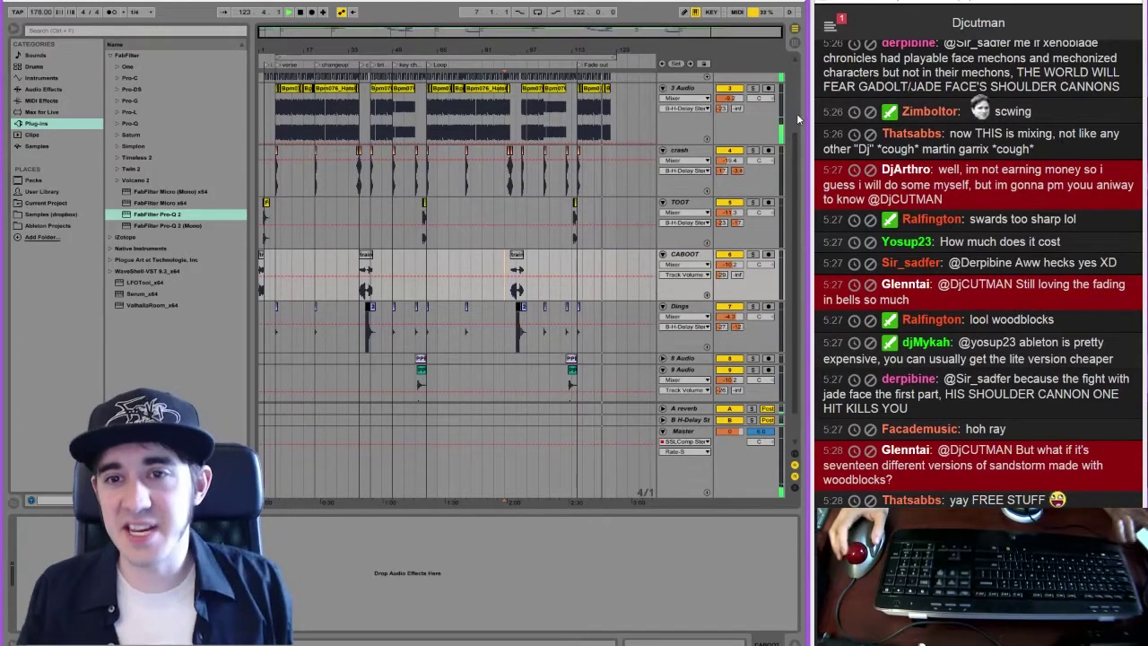
pyautogui.scroll(2, 797, 118)
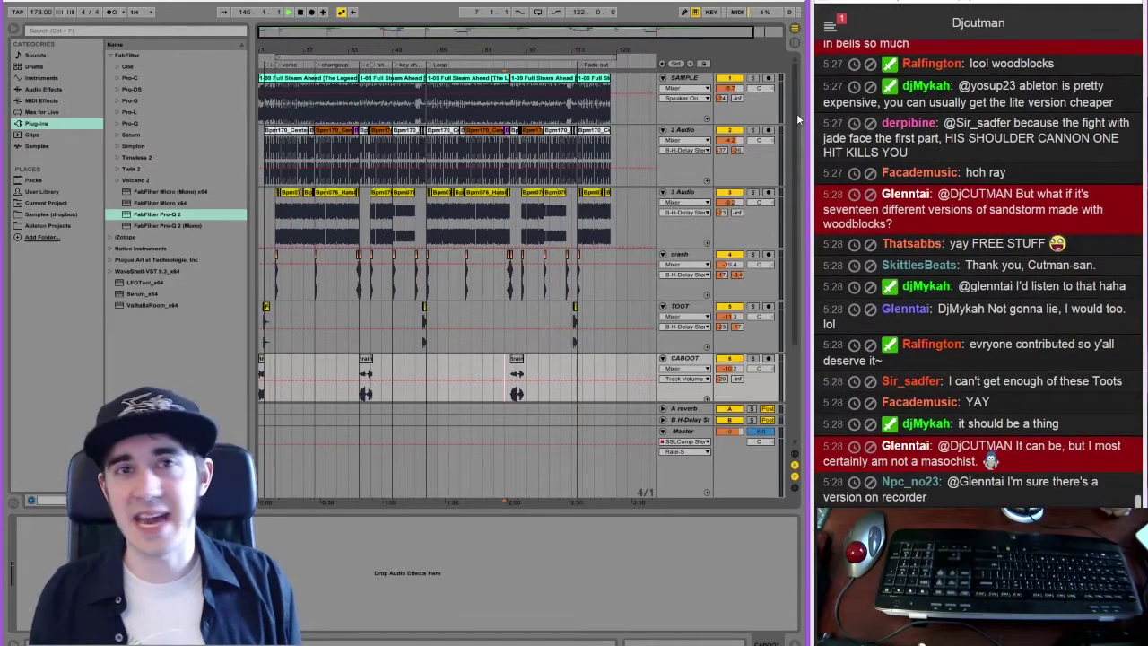
# Select the entire arrangement, clear the selection just after the song's end, and switch to Open Broadcaster Software
pyautogui.hotkey('ctrl', 'a')
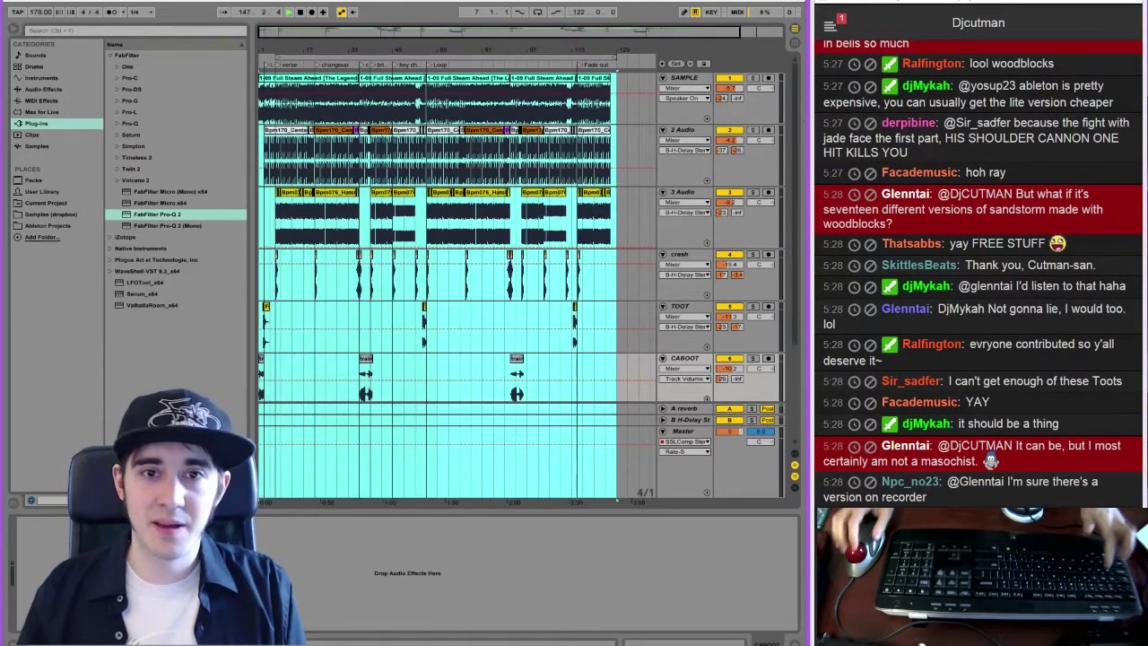
pyautogui.click(620, 224)
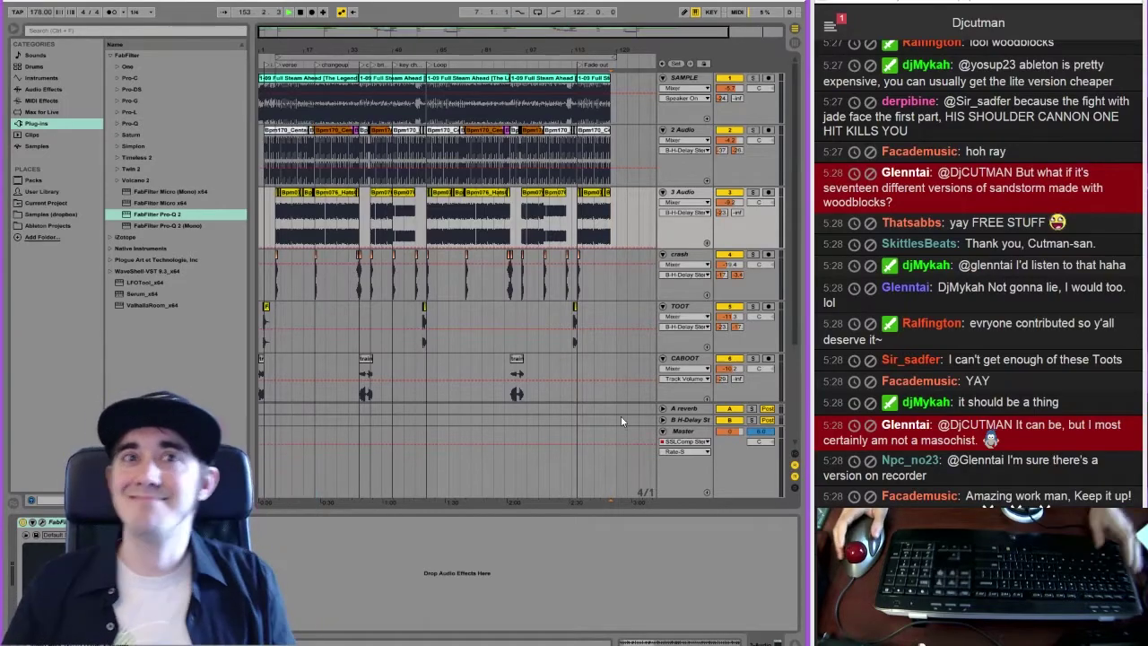
pyautogui.hotkey('alt', 'Tab')
pyautogui.hotkey('alt', 'Tab')
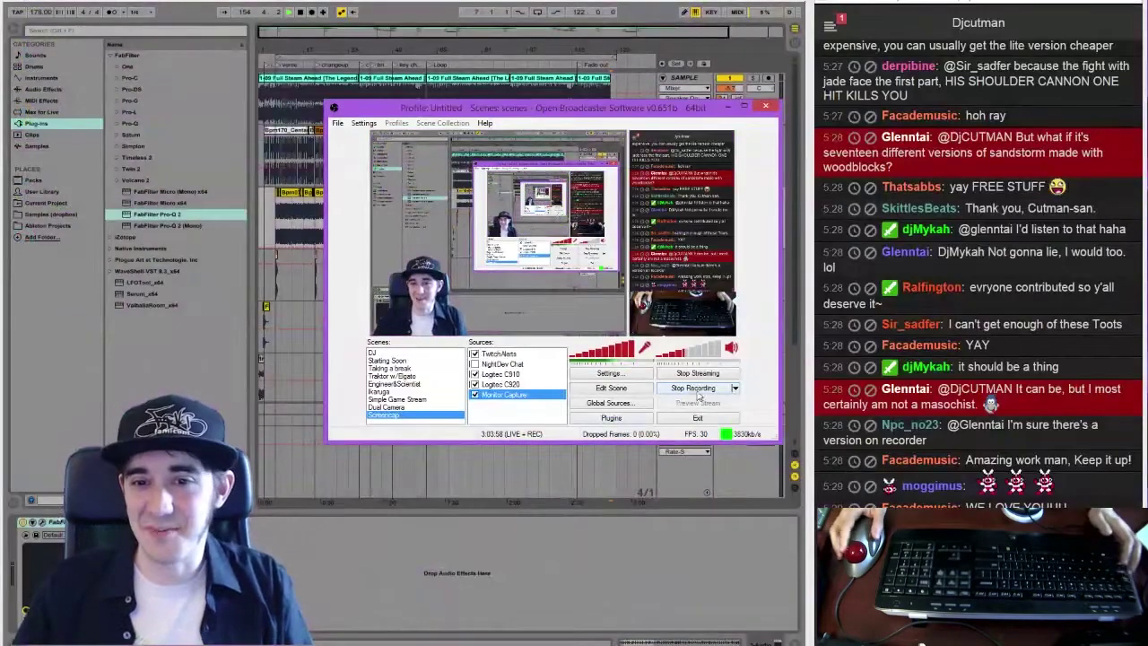